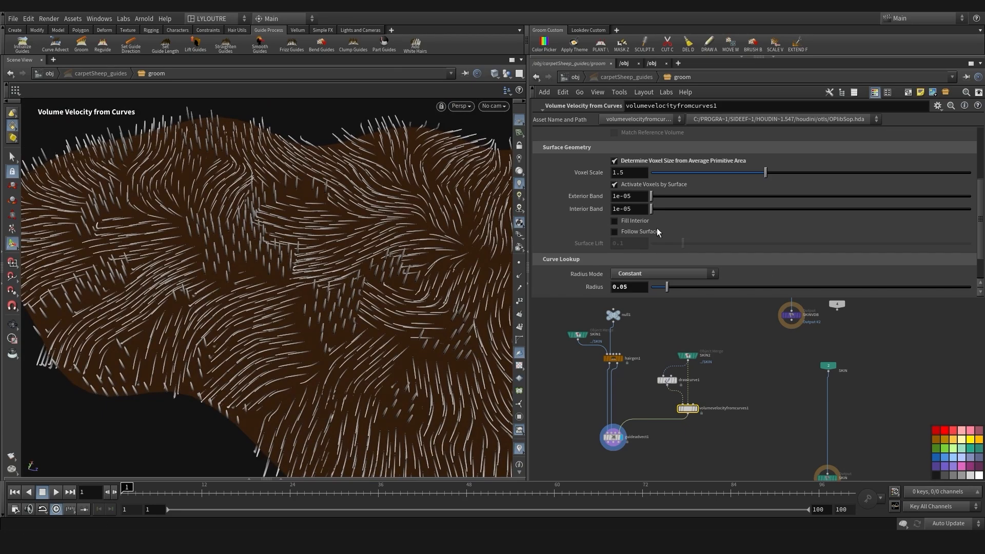
Increase the constant curve lookup Radius on the volumevelocityfromcurves1 node
{"action": "scroll", "coordinate": [658, 232], "scroll_direction": "down", "scroll_amount": 1}
{"action": "left_click_drag", "start_coordinate": [667, 273], "coordinate": [705, 274]}
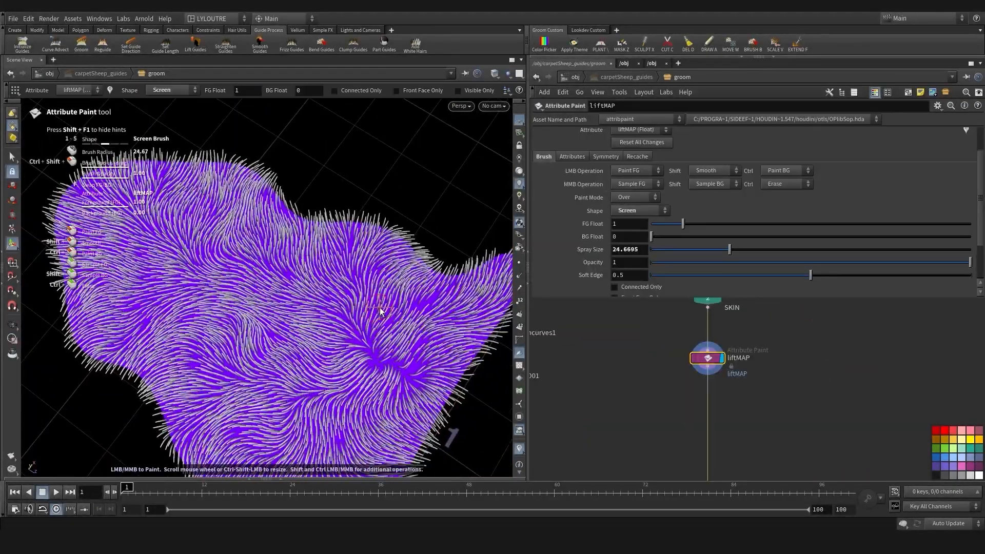
Paint strokes of foreground value 1 onto the rug's liftMAP attribute with the screen brush
{"action": "left_click_drag", "start_coordinate": [359, 329], "coordinate": [378, 303]}
{"action": "left_click_drag", "start_coordinate": [256, 300], "coordinate": [254, 328]}
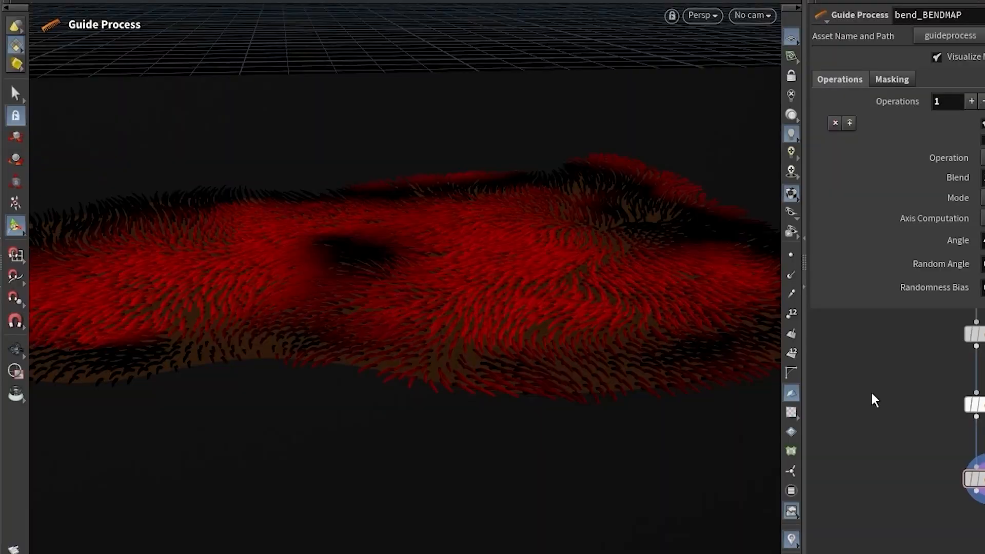
{"action": "left_click_drag", "start_coordinate": [564, 318], "coordinate": [314, 330], "text": "alt"}
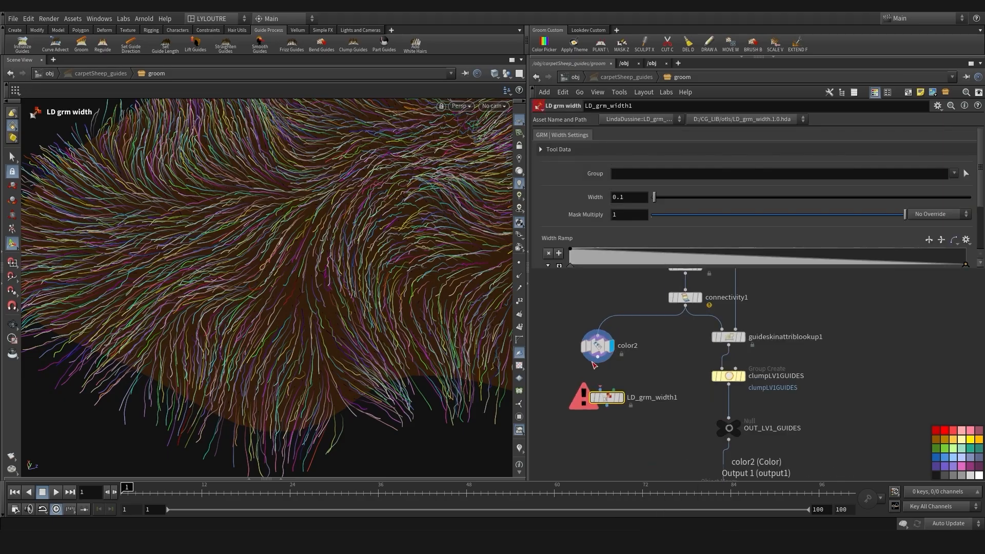
Reduce the hair width on LD_grm_width1 and adjust the end point of its width ramp
{"action": "left_click_drag", "start_coordinate": [653, 197], "coordinate": [652, 197]}
{"action": "left_click", "coordinate": [634, 198]}
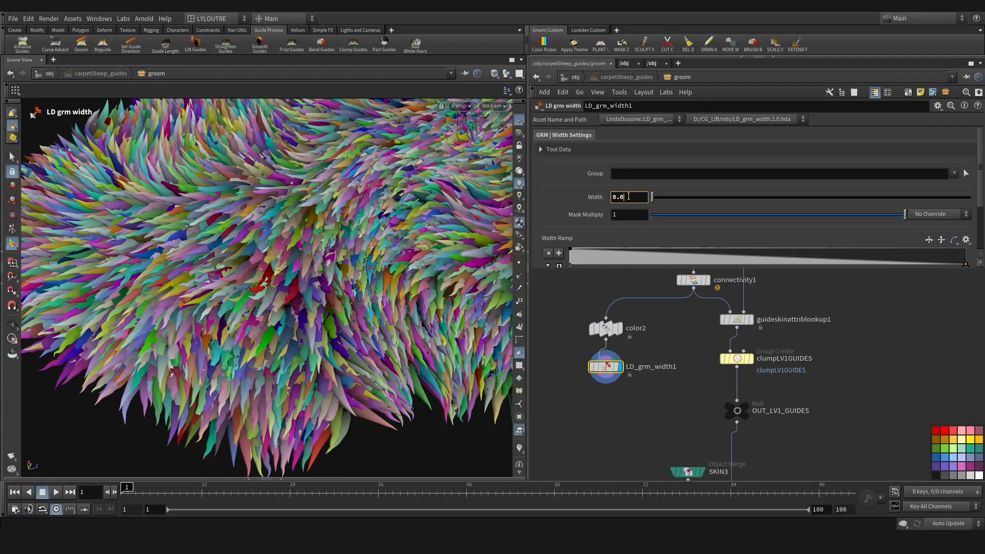
{"action": "key", "text": "BackSpace"}
{"action": "type", "text": "05"}
{"action": "key", "text": "Return"}
{"action": "scroll", "coordinate": [929, 240], "scroll_direction": "down", "scroll_amount": 1}
{"action": "left_click_drag", "start_coordinate": [965, 241], "coordinate": [965, 235]}
{"action": "scroll", "coordinate": [705, 317], "scroll_direction": "down", "scroll_amount": 3}
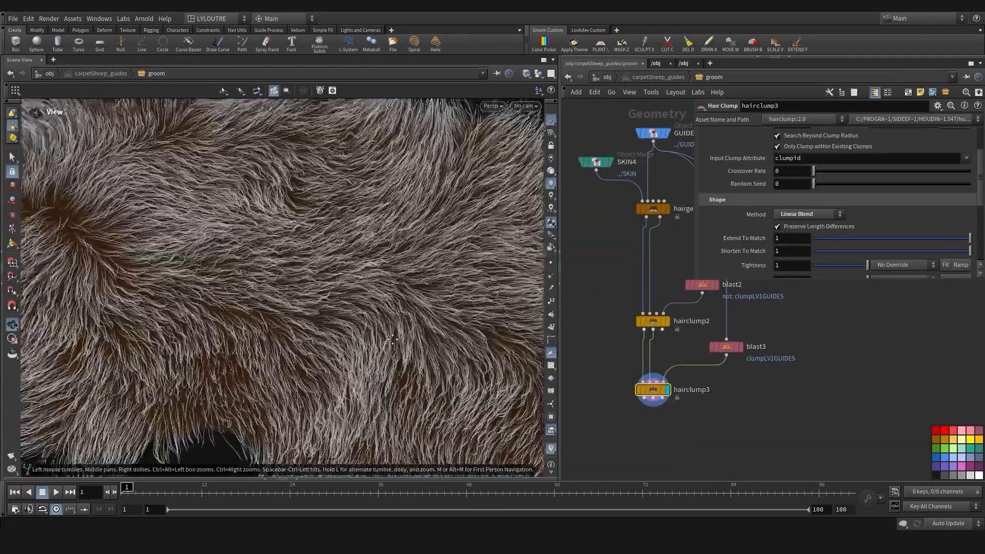
{"action": "scroll", "coordinate": [583, 328], "scroll_direction": "down", "scroll_amount": 2}
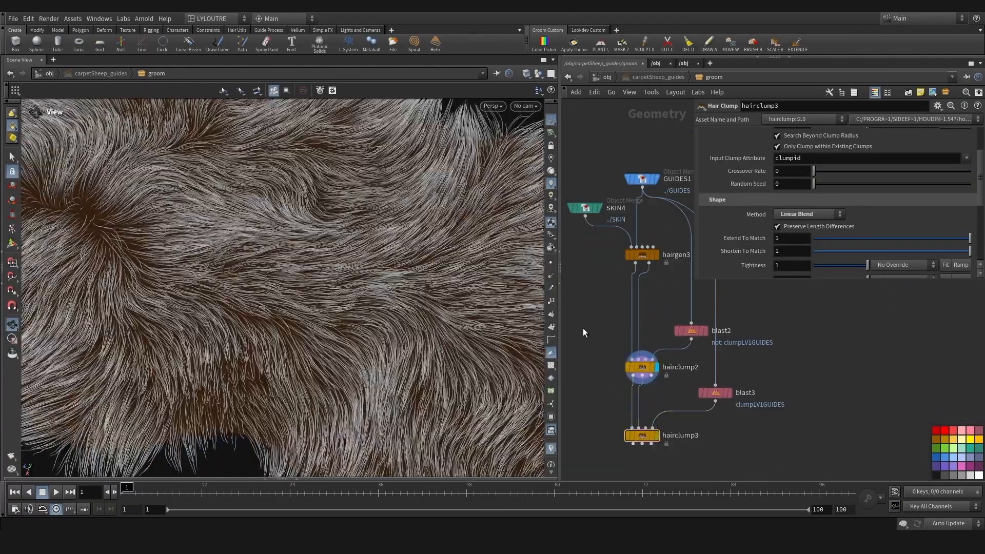
{"action": "scroll", "coordinate": [583, 328], "scroll_direction": "up", "scroll_amount": 2}
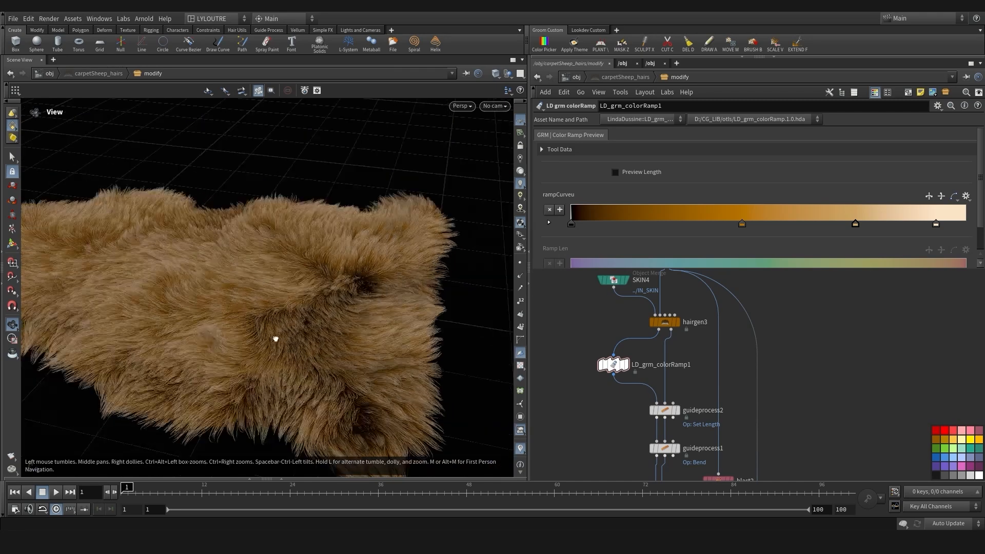
{"action": "left_click_drag", "start_coordinate": [275, 339], "coordinate": [344, 390]}
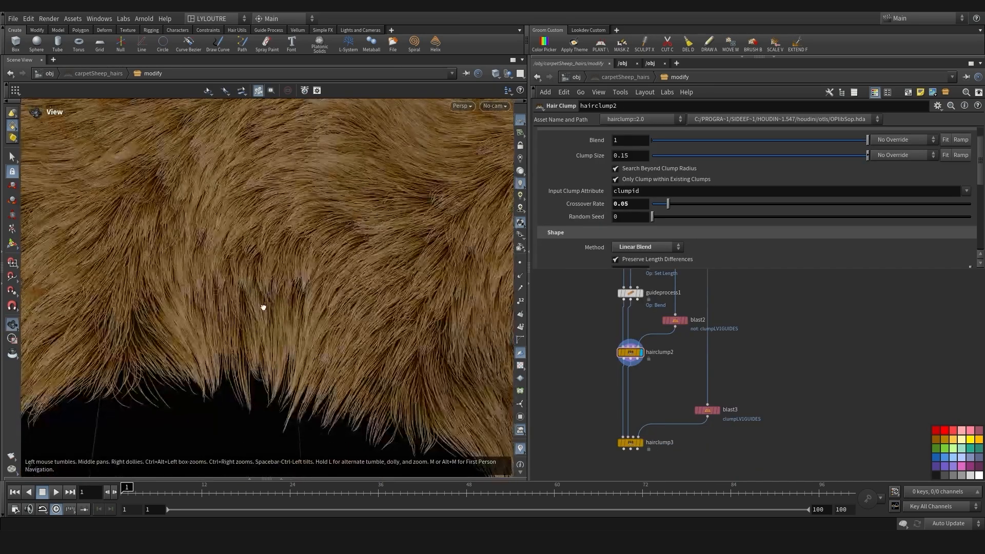
Raise the Crossover Rate of hairclump2 to 1 and inspect the fur up close
{"action": "key", "text": "Return"}
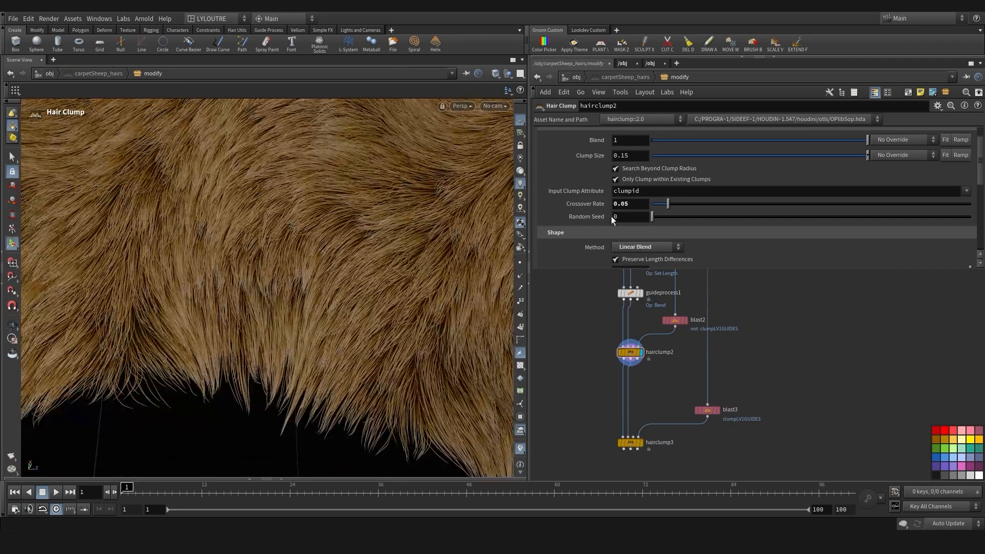
{"action": "left_click_drag", "start_coordinate": [668, 204], "coordinate": [971, 200]}
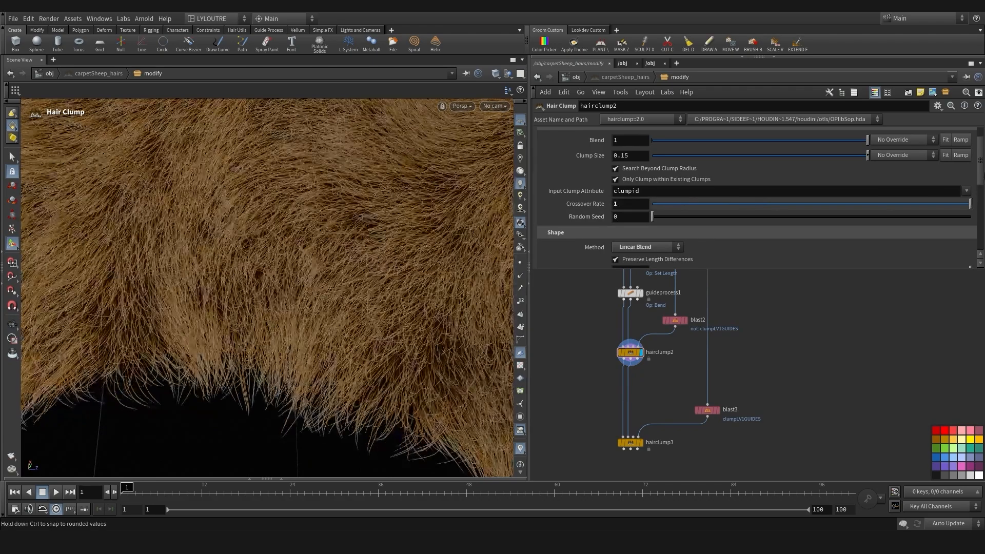
{"action": "right_click_drag", "start_coordinate": [348, 244], "coordinate": [143, 275], "text": "alt"}
{"action": "left_click_drag", "start_coordinate": [143, 275], "coordinate": [402, 253]}
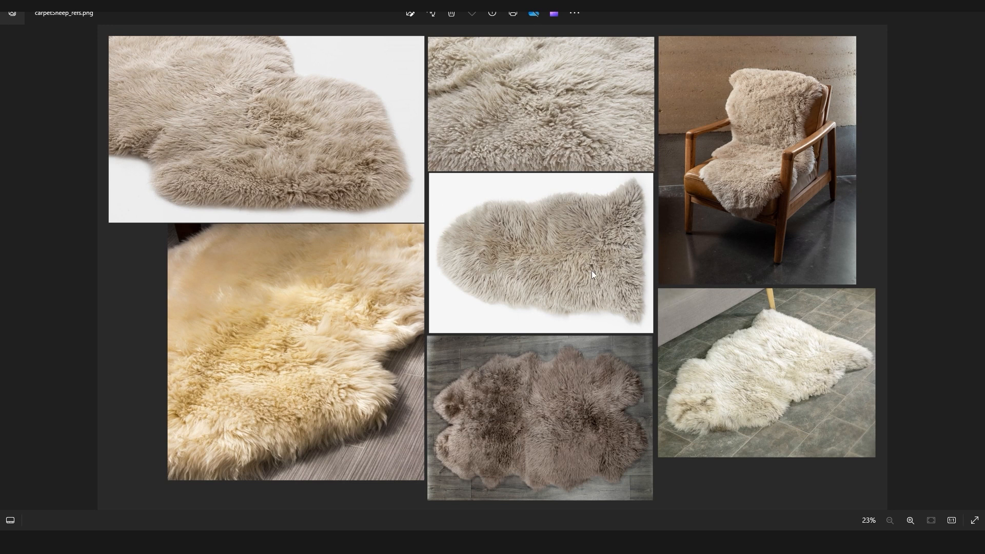
Examine the fur direction and clumping of the grey and beige sheepskins on the rug reference sheet
{"action": "scroll", "coordinate": [524, 281], "scroll_direction": "up", "scroll_amount": 5}
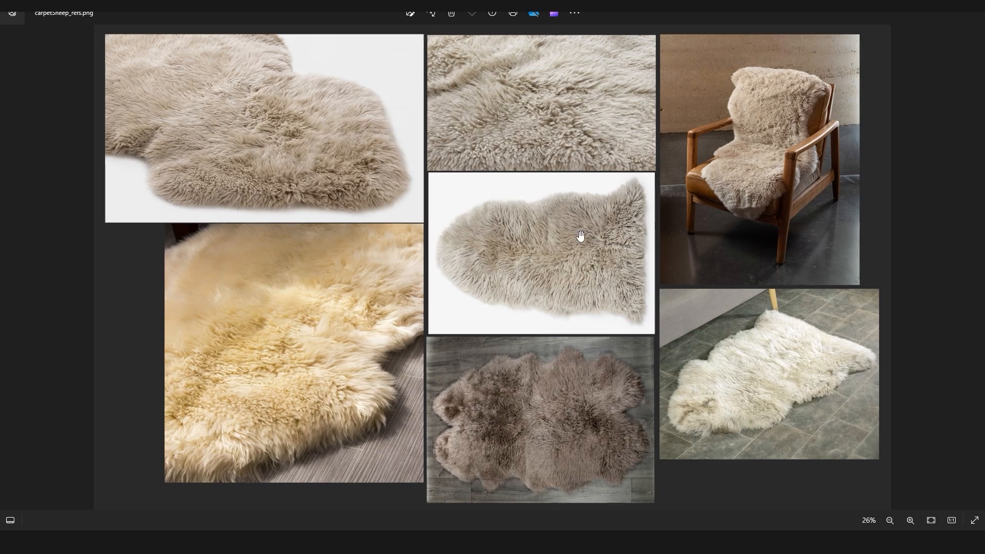
{"action": "scroll", "coordinate": [543, 264], "scroll_direction": "up", "scroll_amount": 1}
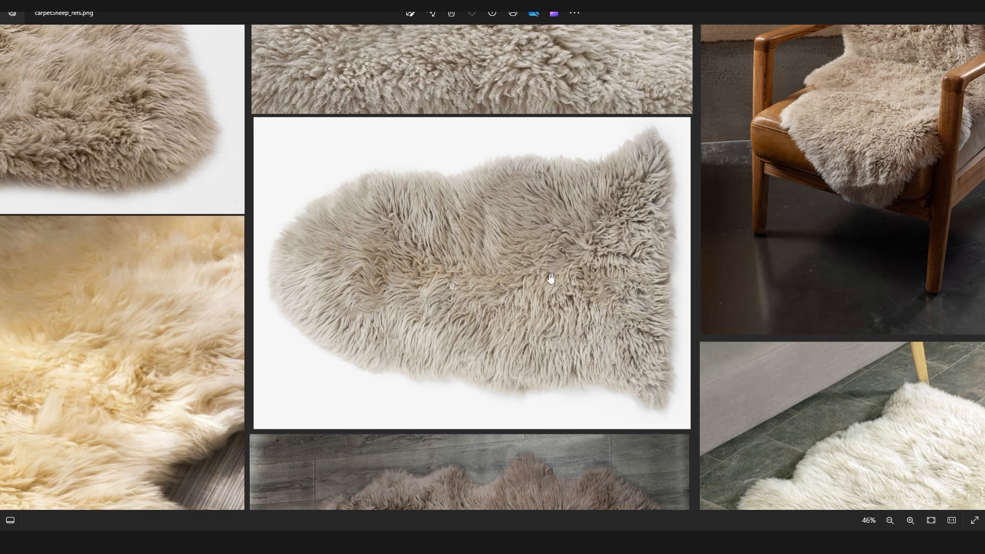
{"action": "scroll", "coordinate": [554, 273], "scroll_direction": "down", "scroll_amount": 4}
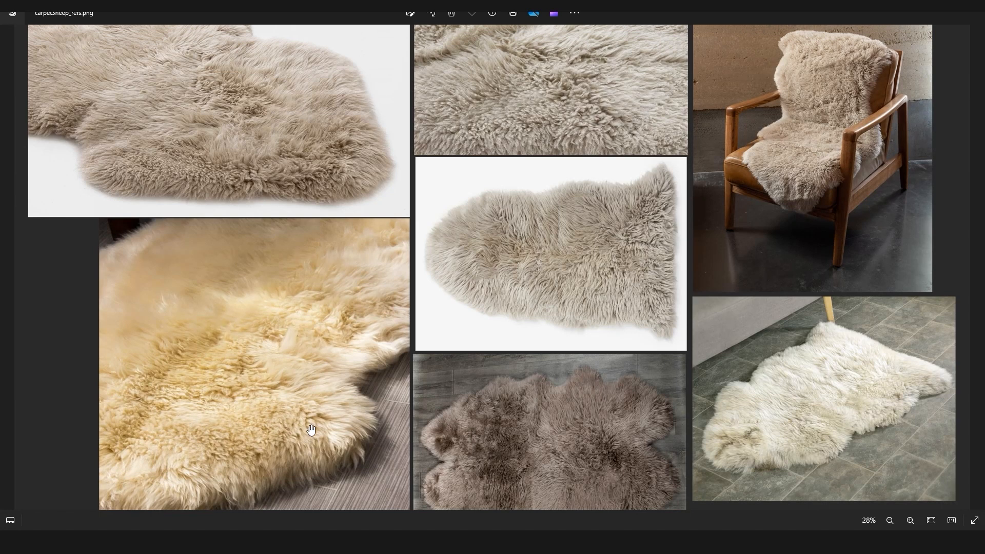
{"action": "left_click_drag", "start_coordinate": [121, 123], "coordinate": [149, 250]}
{"action": "scroll", "coordinate": [89, 109], "scroll_direction": "up", "scroll_amount": 3}
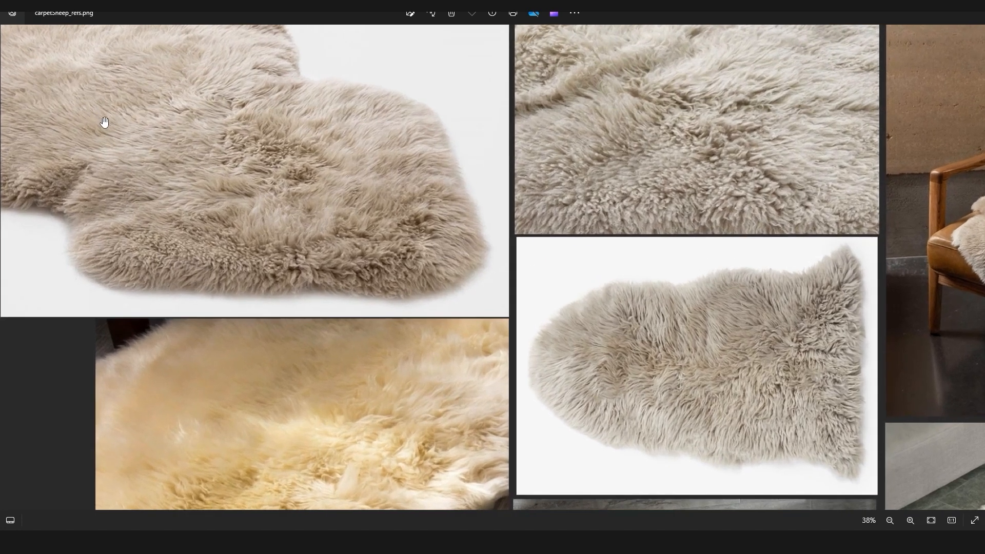
{"action": "left_click_drag", "start_coordinate": [104, 122], "coordinate": [130, 159]}
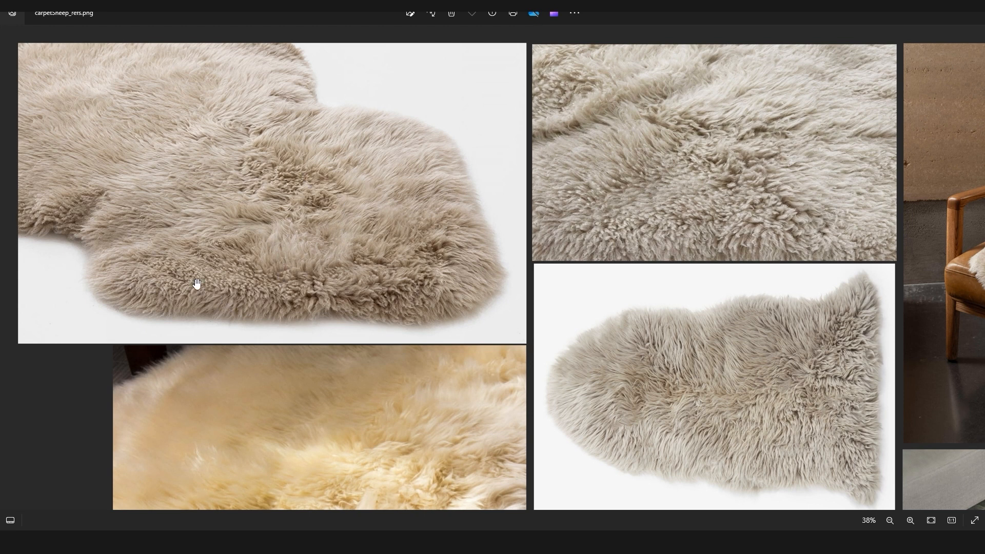
{"action": "left_click_drag", "start_coordinate": [240, 322], "coordinate": [238, 169]}
{"action": "scroll", "coordinate": [333, 340], "scroll_direction": "down", "scroll_amount": 3}
Examine the yellow sheepskin's clumps and edges and compare them with the other rugs on the reference sheet
{"action": "left_click_drag", "start_coordinate": [322, 351], "coordinate": [326, 298]}
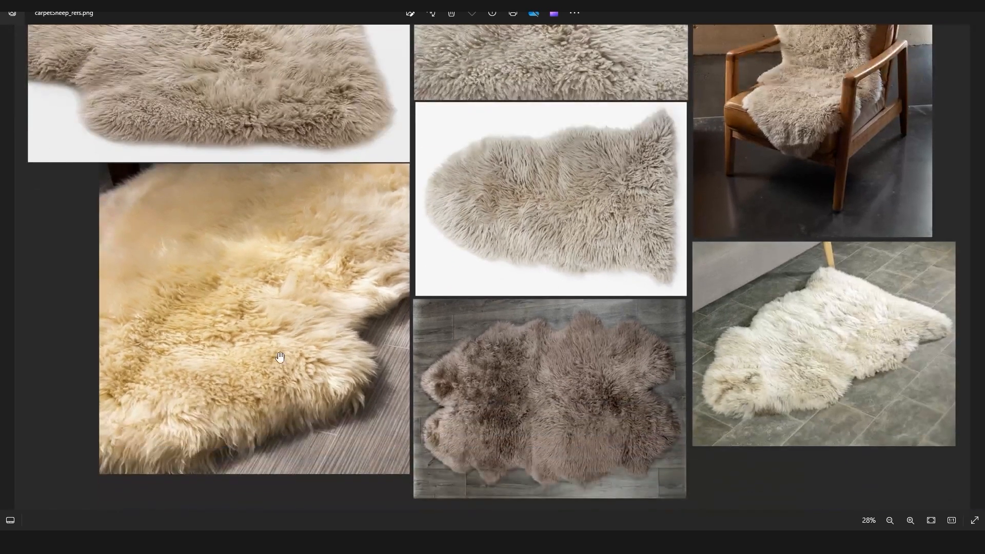
{"action": "scroll", "coordinate": [234, 399], "scroll_direction": "up", "scroll_amount": 2}
{"action": "left_click_drag", "start_coordinate": [237, 397], "coordinate": [362, 277]}
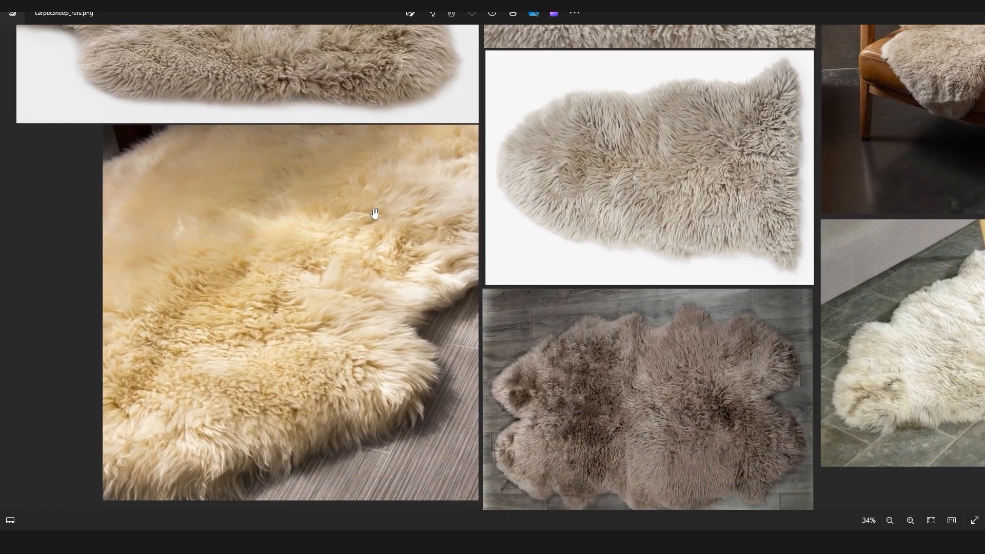
{"action": "left_click_drag", "start_coordinate": [367, 159], "coordinate": [427, 345]}
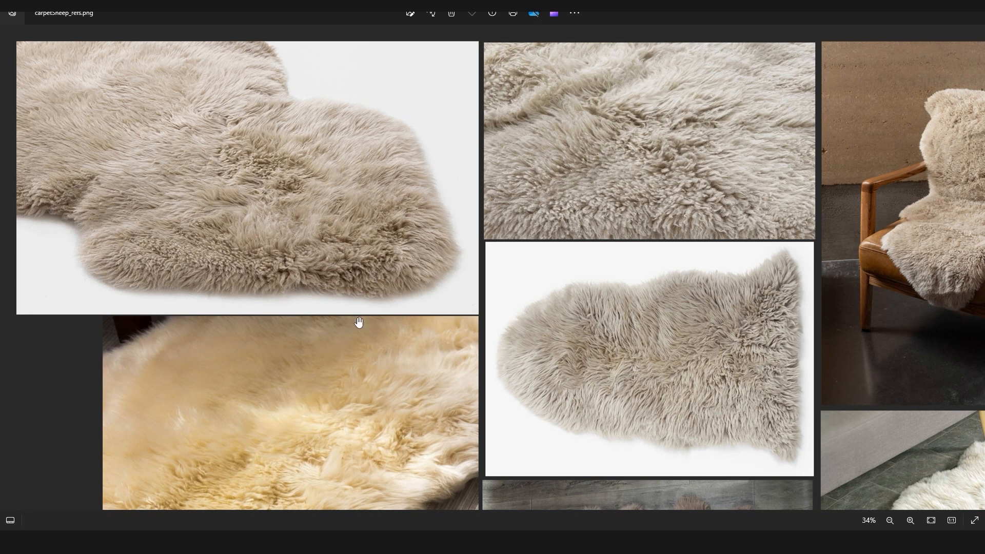
{"action": "left_click_drag", "start_coordinate": [450, 336], "coordinate": [315, 277]}
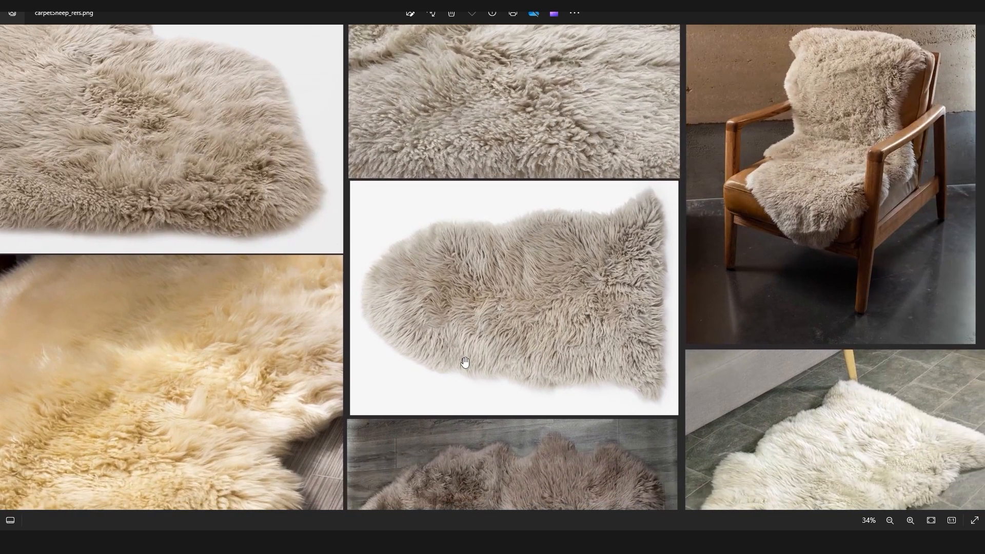
{"action": "left_click_drag", "start_coordinate": [465, 362], "coordinate": [445, 287]}
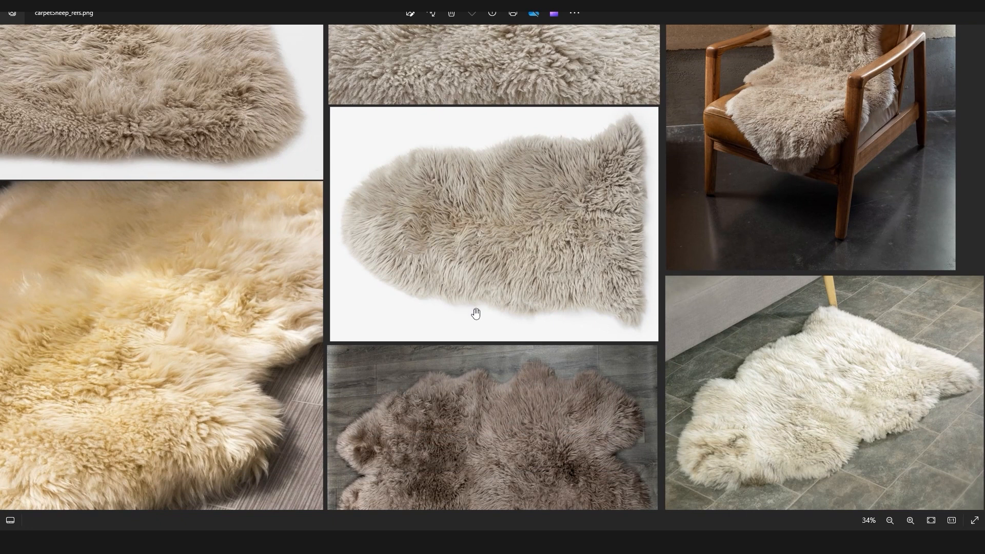
{"action": "scroll", "coordinate": [466, 276], "scroll_direction": "down", "scroll_amount": 3}
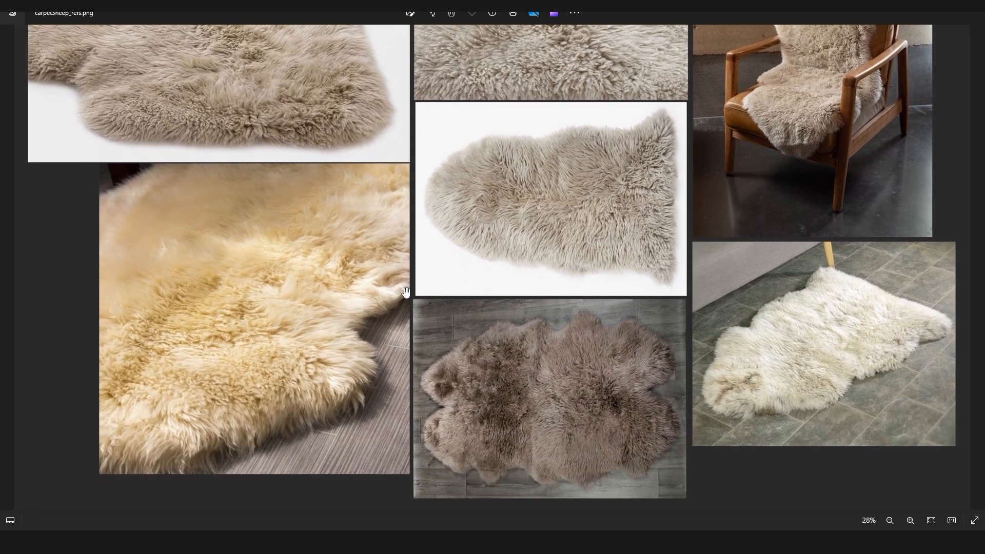
{"action": "scroll", "coordinate": [572, 181], "scroll_direction": "up", "scroll_amount": 3}
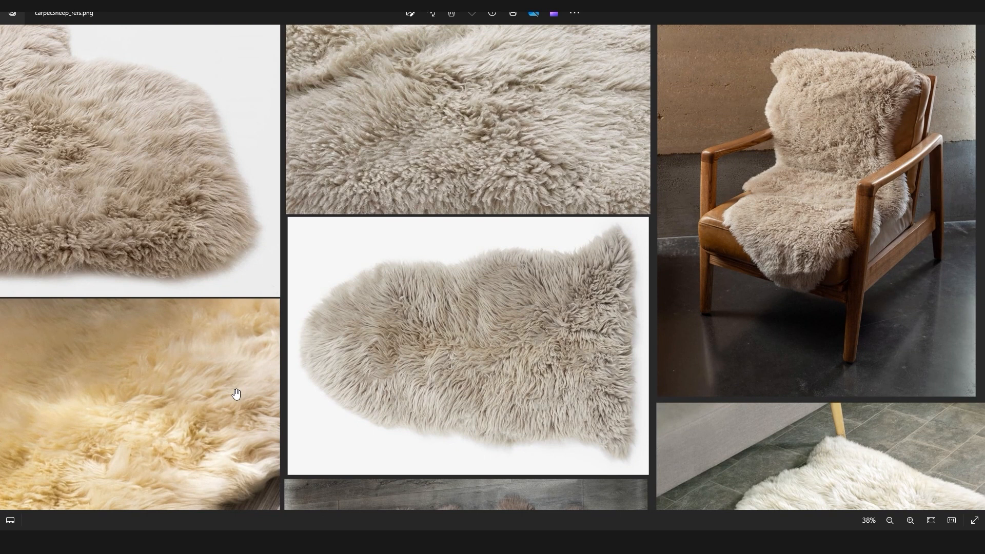
{"action": "left_click_drag", "start_coordinate": [236, 394], "coordinate": [475, 213]}
{"action": "scroll", "coordinate": [521, 279], "scroll_direction": "down", "scroll_amount": 3}
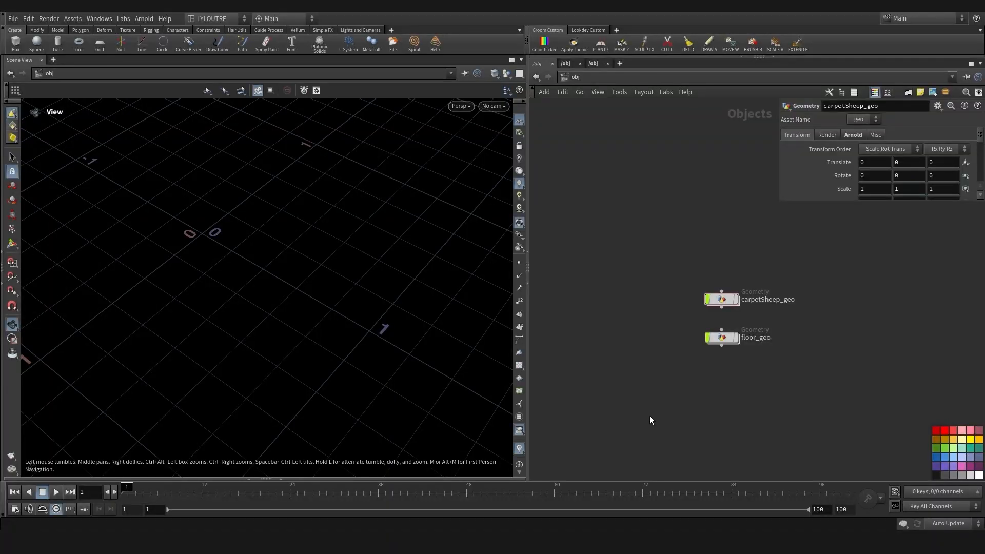
Switch to Houdini, open the carpetSheep_geo network and inspect the flat rug surface
{"action": "middle_click_drag", "start_coordinate": [678, 358], "coordinate": [644, 364]}
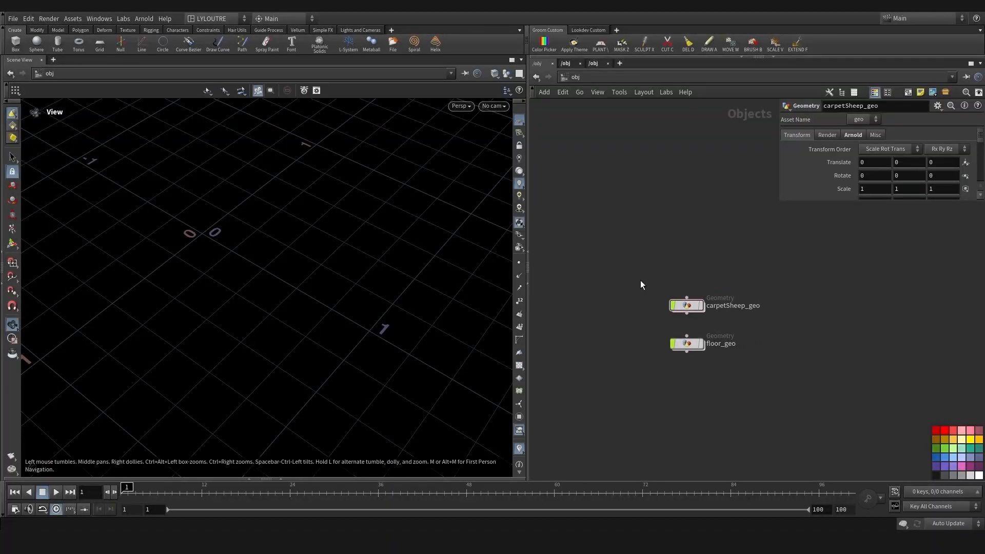
{"action": "left_click_drag", "start_coordinate": [640, 280], "coordinate": [724, 322]}
{"action": "double_click", "coordinate": [686, 305]}
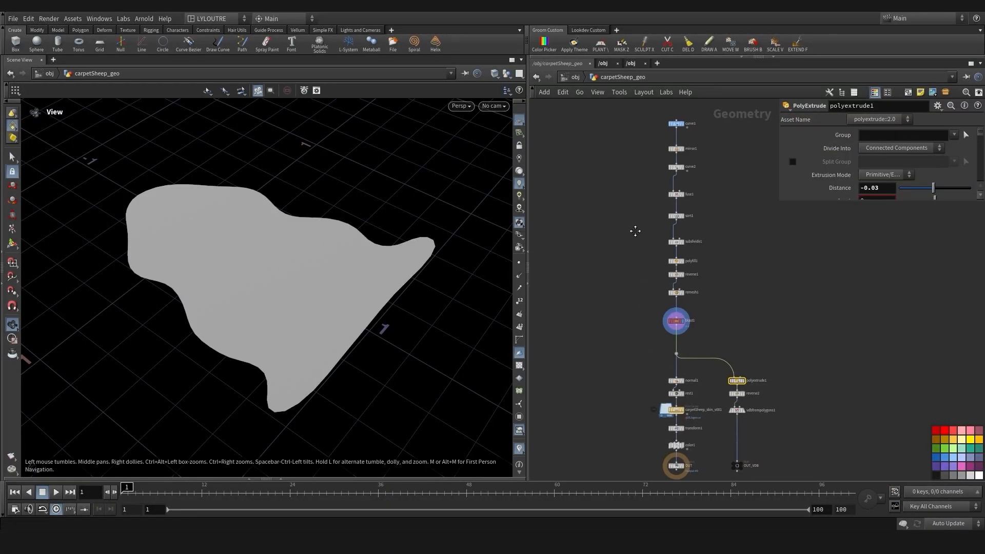
{"action": "left_click_drag", "start_coordinate": [382, 277], "coordinate": [286, 334]}
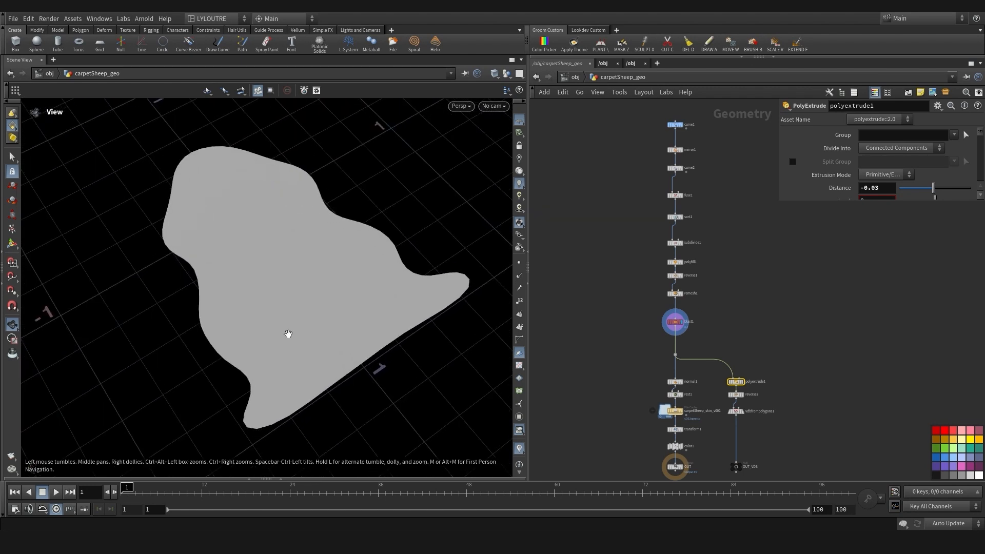
{"action": "scroll", "coordinate": [651, 352], "scroll_direction": "up", "scroll_amount": 4}
Display the polyextrude1 result, select the OUT_VDB null and inspect the rug's thickness from the side
{"action": "left_click", "coordinate": [679, 336]}
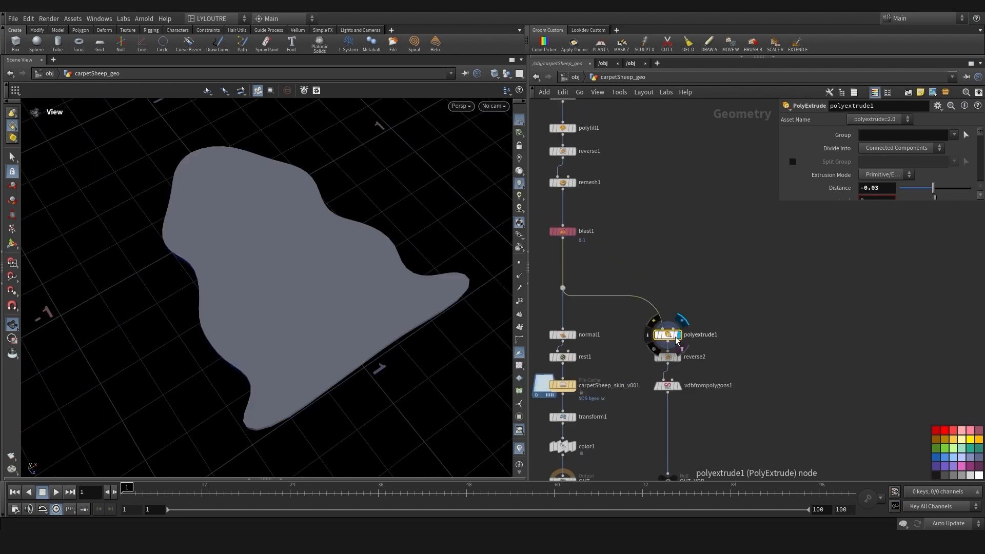
{"action": "middle_click_drag", "start_coordinate": [639, 474], "coordinate": [664, 424]}
{"action": "left_click_drag", "start_coordinate": [656, 397], "coordinate": [743, 450]}
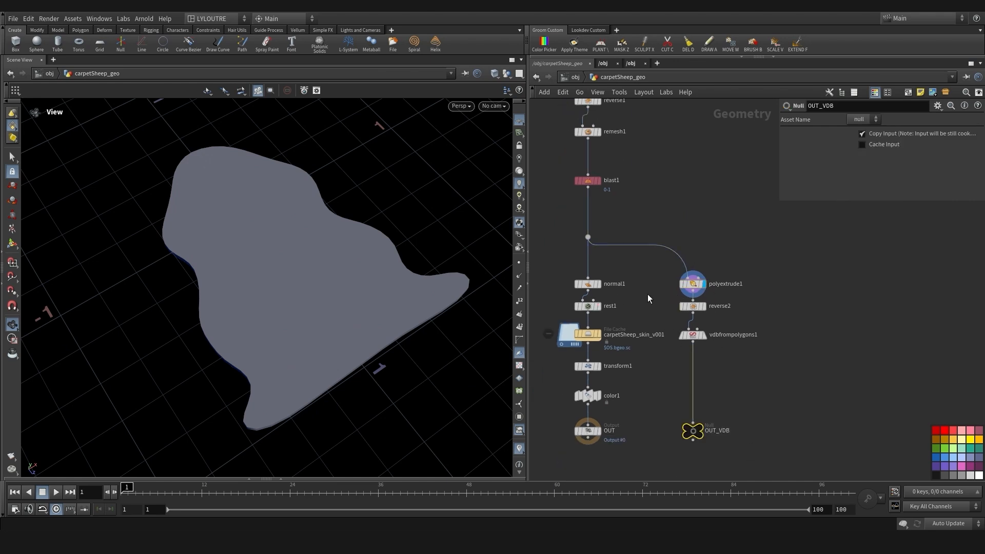
{"action": "middle_click_drag", "start_coordinate": [647, 293], "coordinate": [653, 288]}
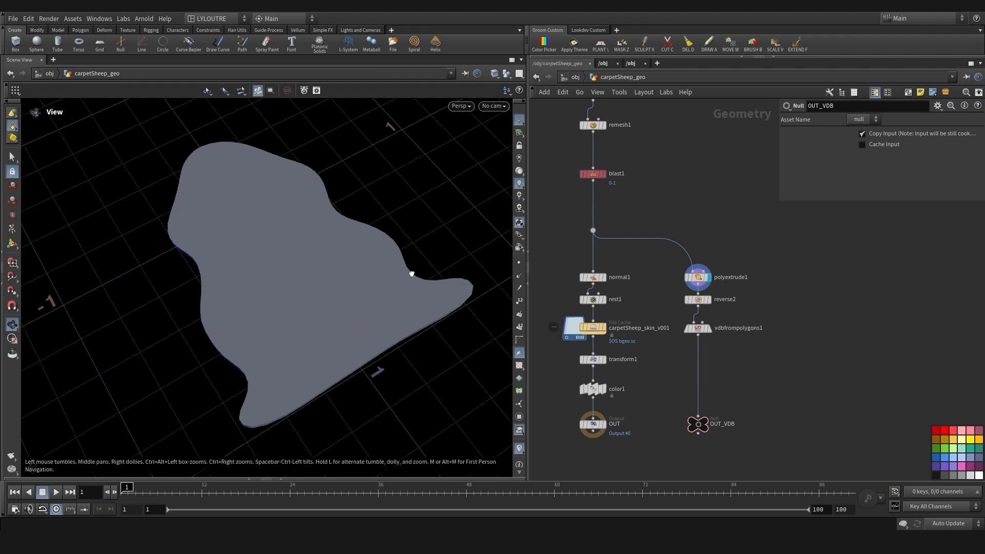
{"action": "left_click_drag", "start_coordinate": [409, 272], "coordinate": [247, 334]}
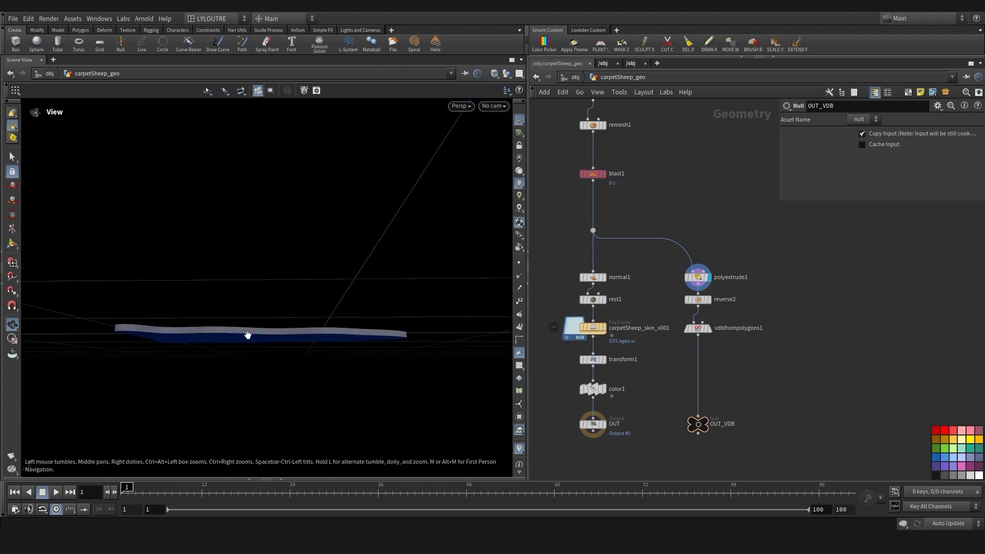
{"action": "left_click_drag", "start_coordinate": [314, 314], "coordinate": [218, 375]}
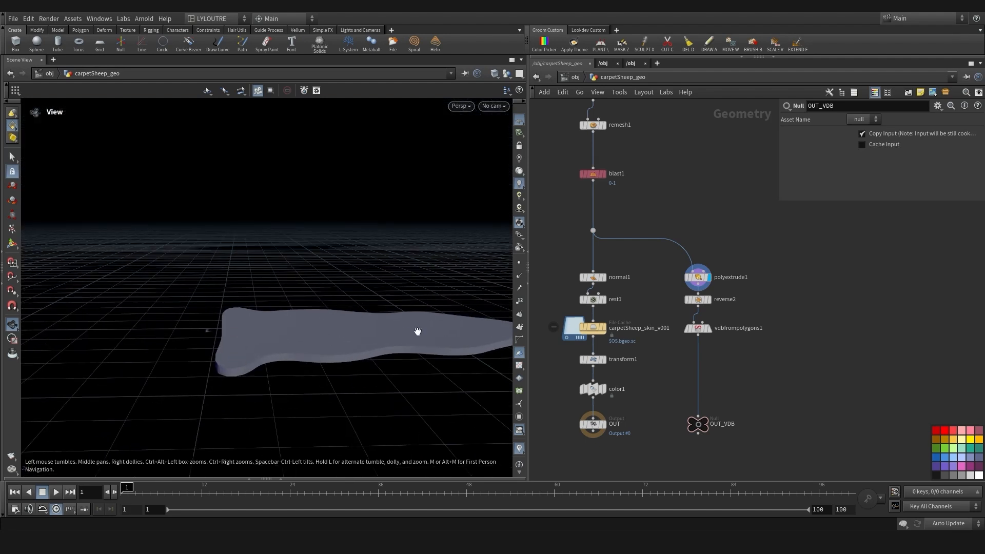
{"action": "left_click_drag", "start_coordinate": [417, 331], "coordinate": [298, 352]}
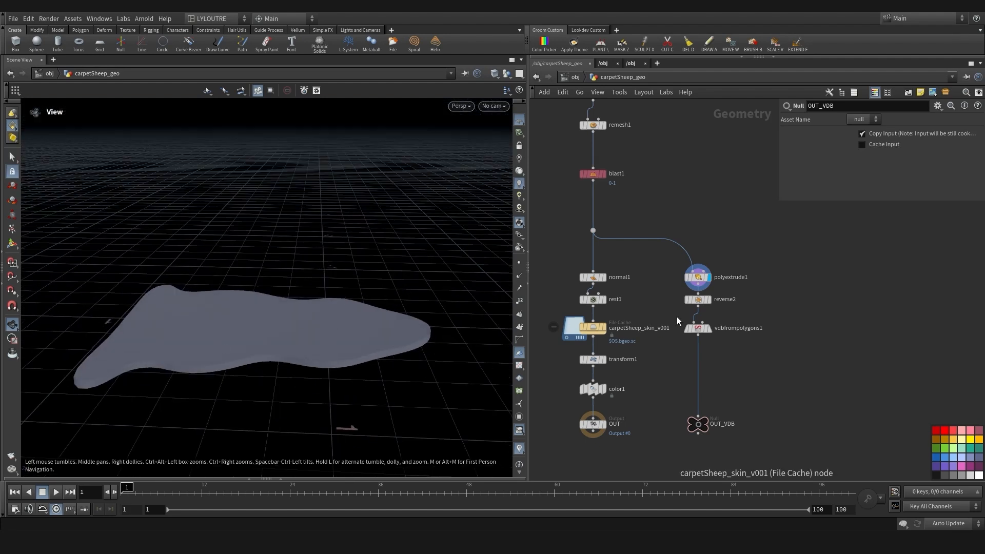
Select the polyextrude1 node and display the blast1 output to compare the rug before extrusion
{"action": "middle_click_drag", "start_coordinate": [671, 291], "coordinate": [658, 298]}
{"action": "left_click_drag", "start_coordinate": [657, 271], "coordinate": [693, 293]}
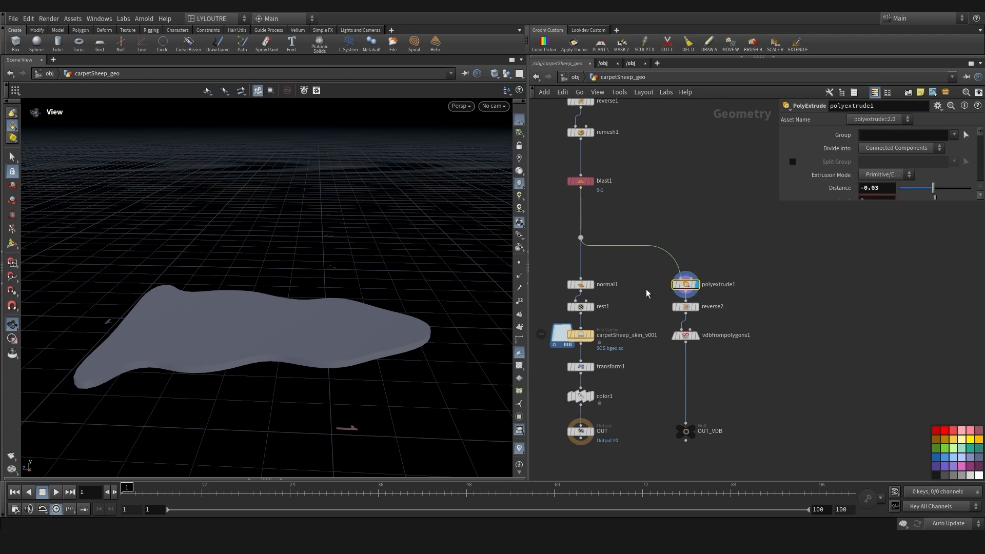
{"action": "left_click_drag", "start_coordinate": [263, 363], "coordinate": [254, 308]}
{"action": "left_click", "coordinate": [589, 181]}
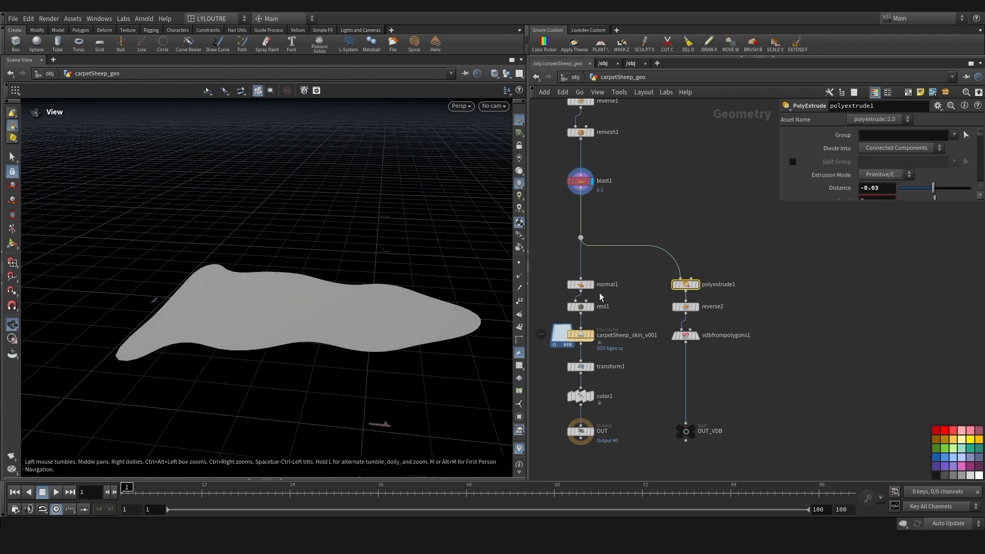
Display the polyextrude1 result, widen its parameter area and inspect the extruded rug's thickness from a low side view
{"action": "left_click", "coordinate": [694, 284]}
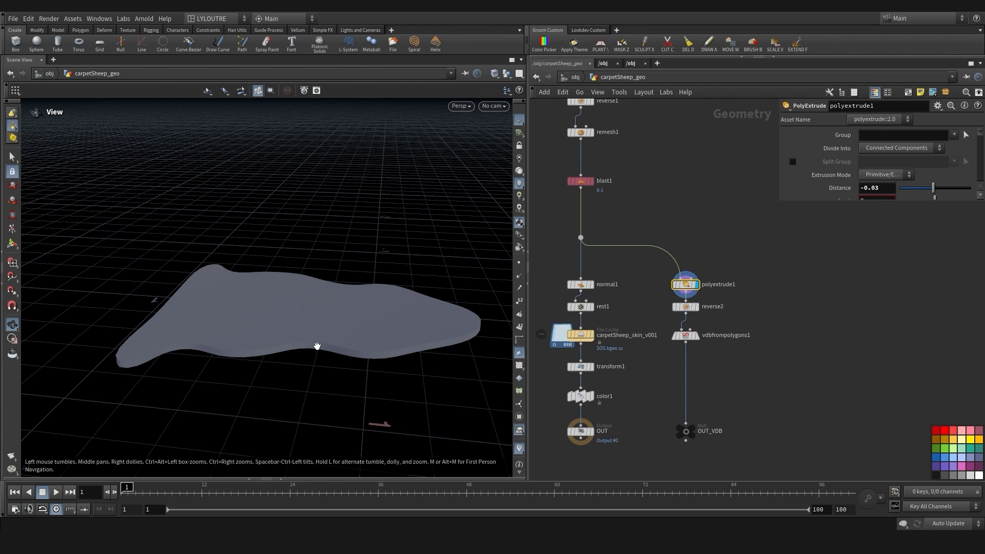
{"action": "left_click_drag", "start_coordinate": [319, 345], "coordinate": [302, 344]}
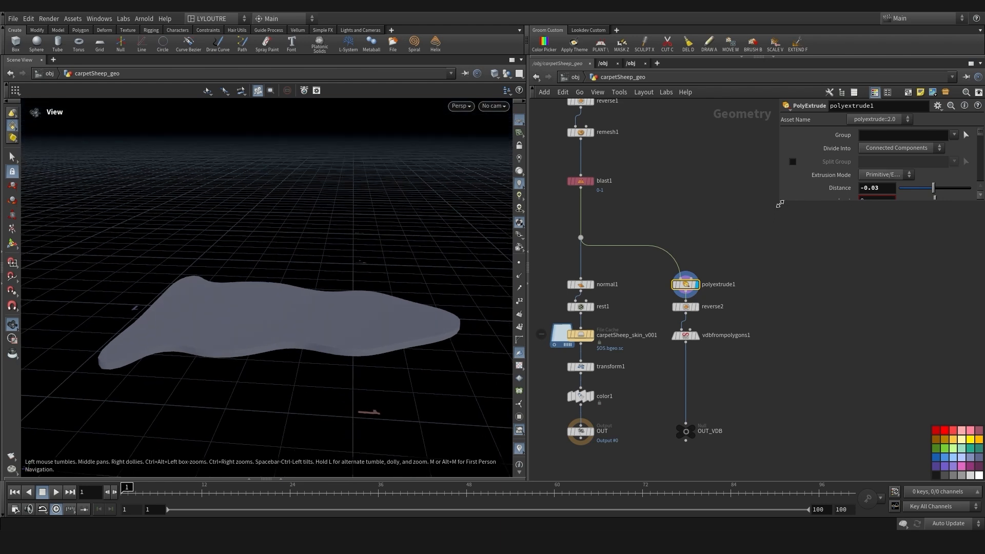
{"action": "left_click_drag", "start_coordinate": [780, 200], "coordinate": [749, 222]}
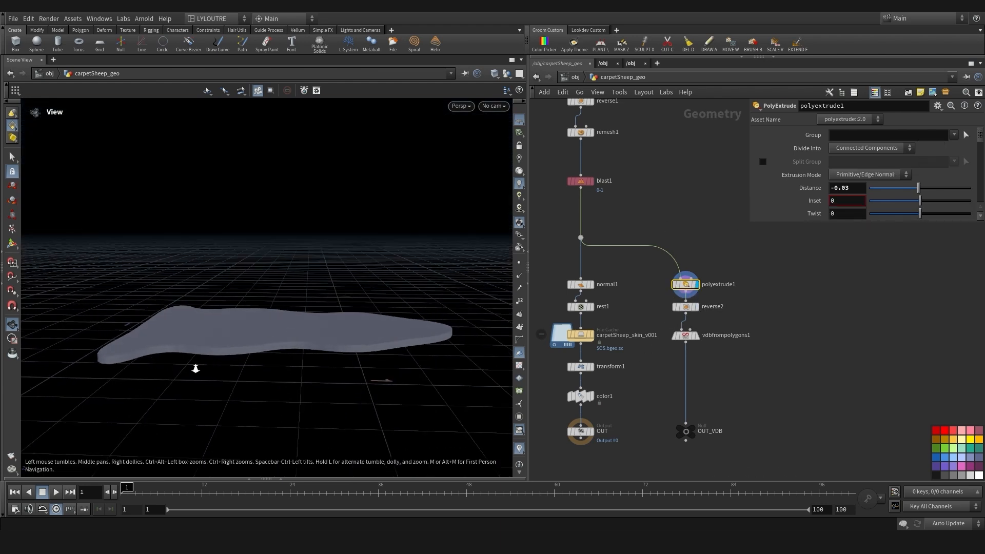
{"action": "left_click_drag", "start_coordinate": [195, 367], "coordinate": [233, 336]}
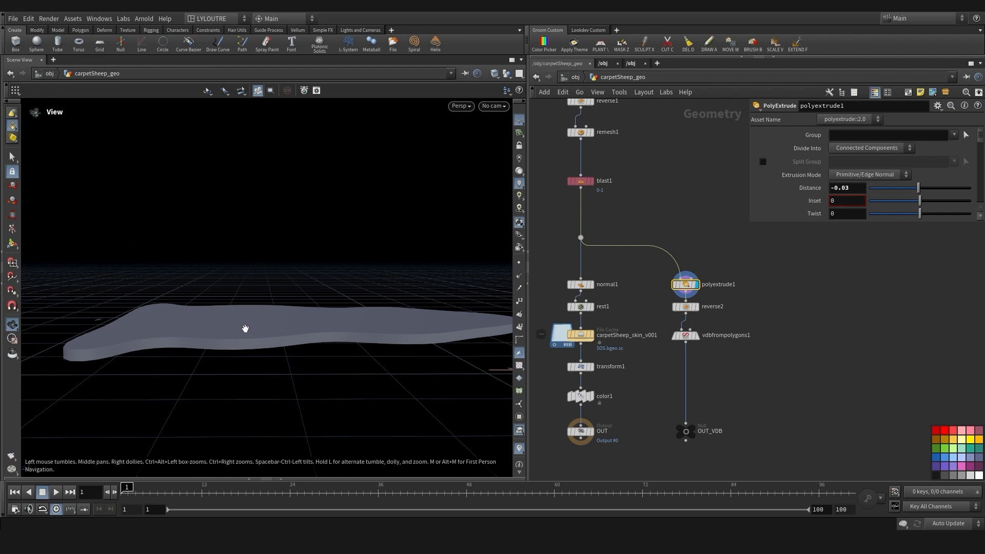
{"action": "left_click_drag", "start_coordinate": [257, 322], "coordinate": [230, 291]}
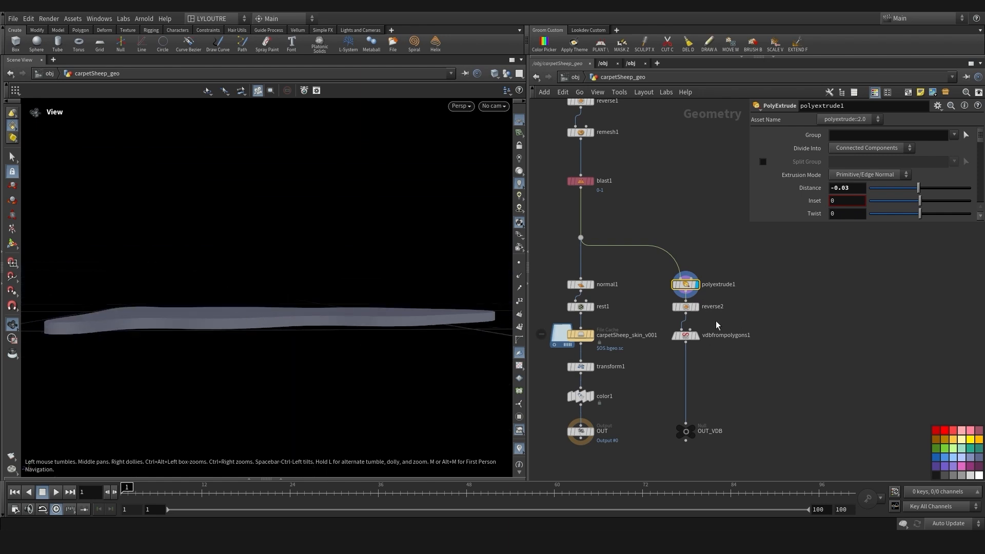
Select and display the reverse2 node and inspect the extruded rug with its surface normals flipped
{"action": "left_click", "coordinate": [696, 306]}
{"action": "left_click", "coordinate": [685, 306]}
{"action": "left_click_drag", "start_coordinate": [385, 359], "coordinate": [277, 352]}
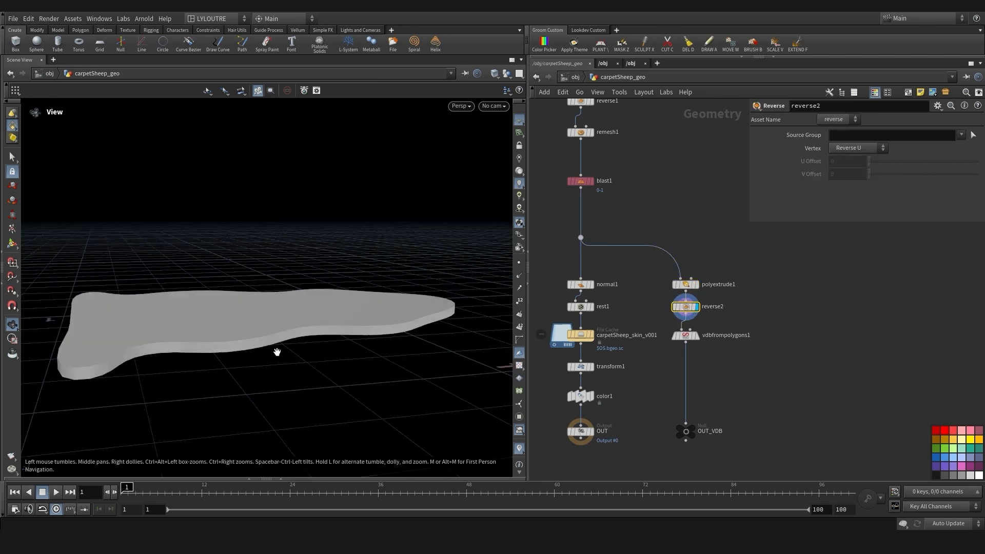
Display the vdbfrompolygons1 node and inspect the voxelised rug, then display and select the OUT_VDB null
{"action": "left_click", "coordinate": [696, 336]}
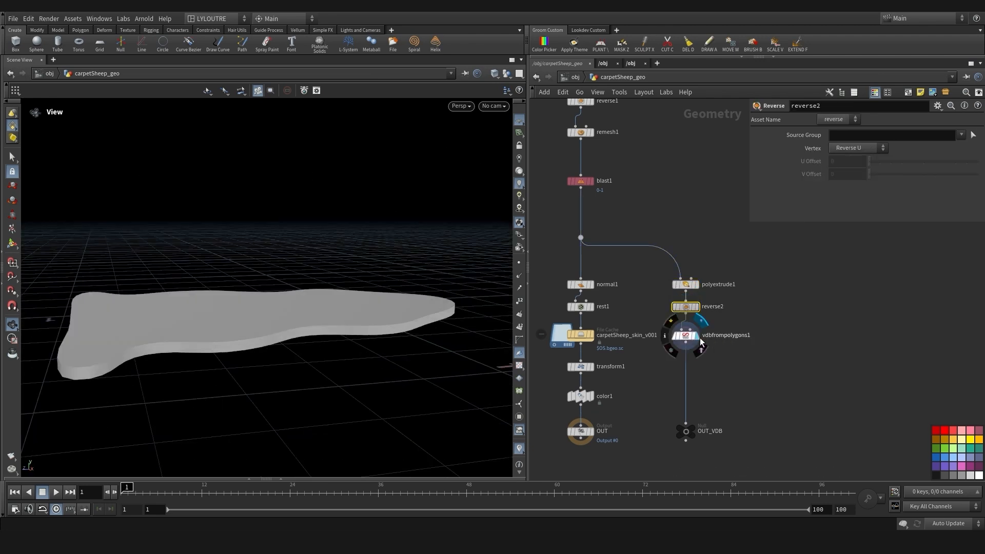
{"action": "left_click", "coordinate": [685, 336]}
{"action": "left_click_drag", "start_coordinate": [723, 352], "coordinate": [666, 333]}
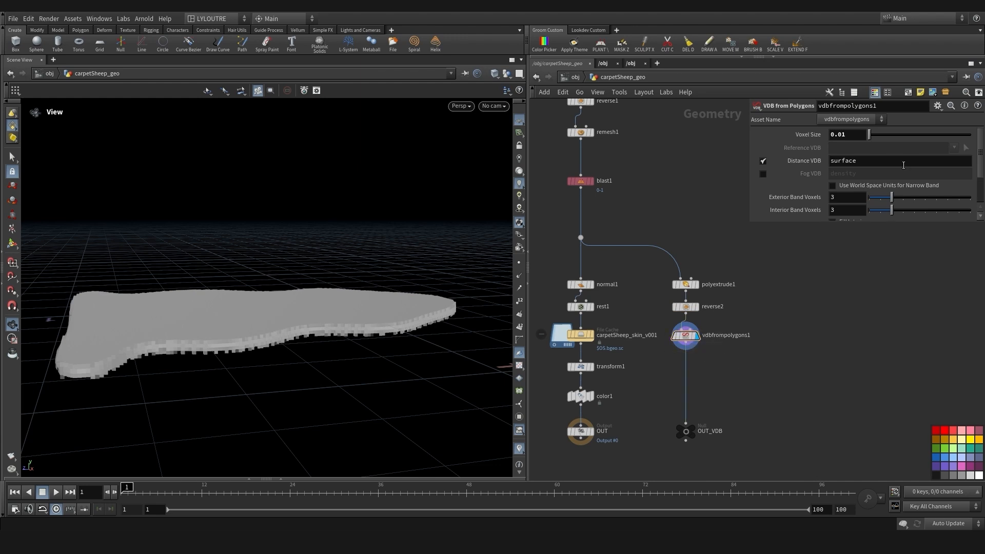
{"action": "left_click_drag", "start_coordinate": [259, 286], "coordinate": [211, 338]}
{"action": "left_click", "coordinate": [692, 427]}
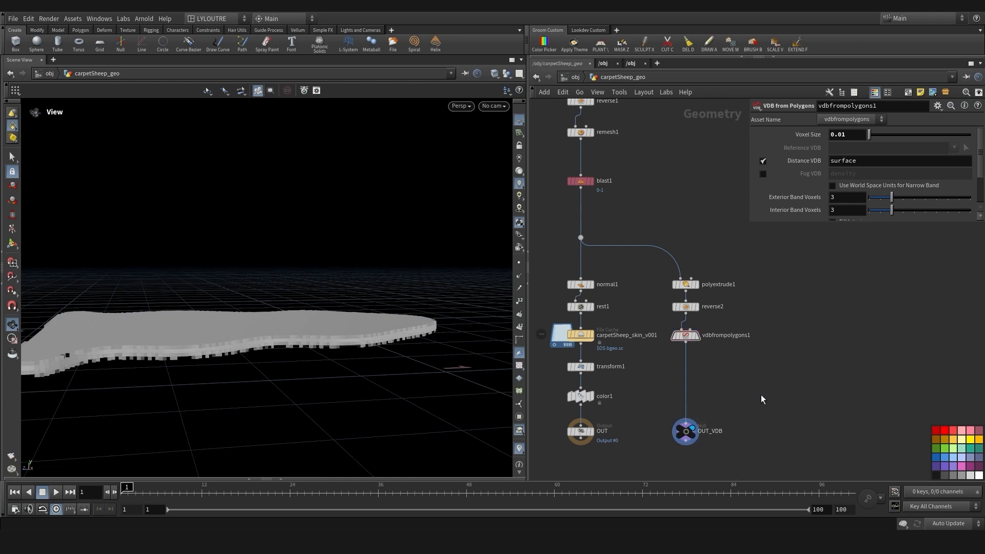
{"action": "left_click_drag", "start_coordinate": [754, 397], "coordinate": [660, 454]}
{"action": "middle_click_drag", "start_coordinate": [651, 402], "coordinate": [696, 402]}
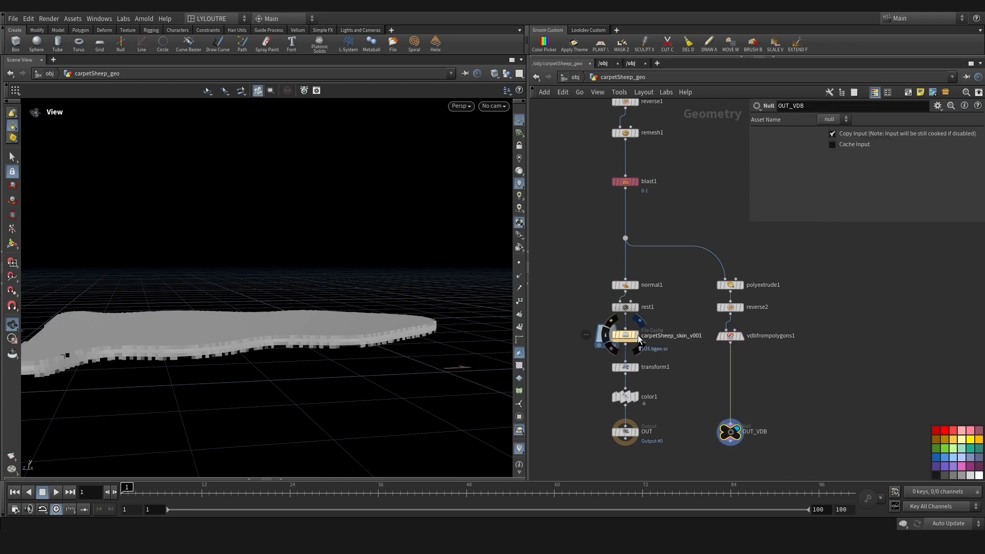
Select and display the carpetSheep_skin_v001 file cache and inspect the flat cached skin
{"action": "left_click", "coordinate": [636, 336]}
{"action": "left_click", "coordinate": [626, 340]}
{"action": "middle_click_drag", "start_coordinate": [554, 398], "coordinate": [569, 394]}
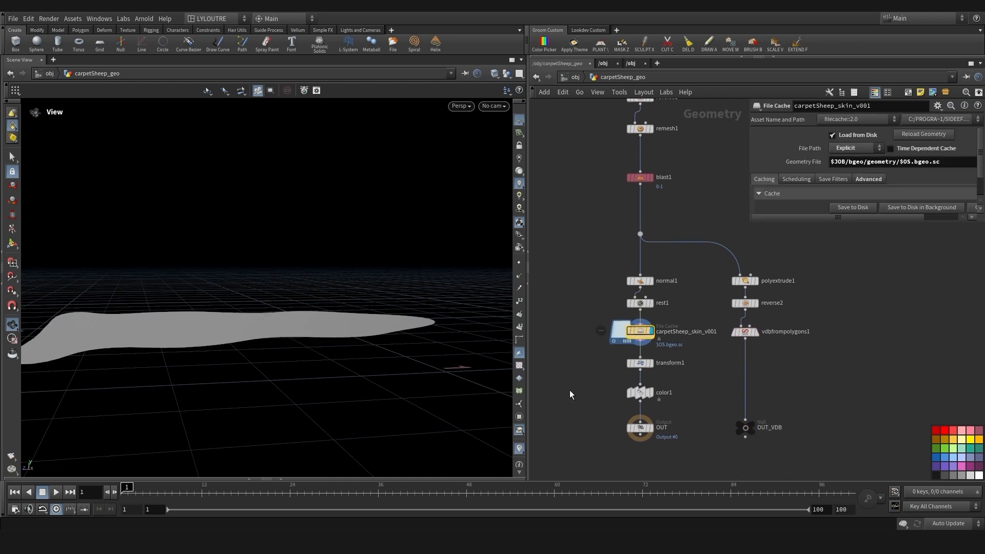
{"action": "left_click_drag", "start_coordinate": [290, 330], "coordinate": [453, 307]}
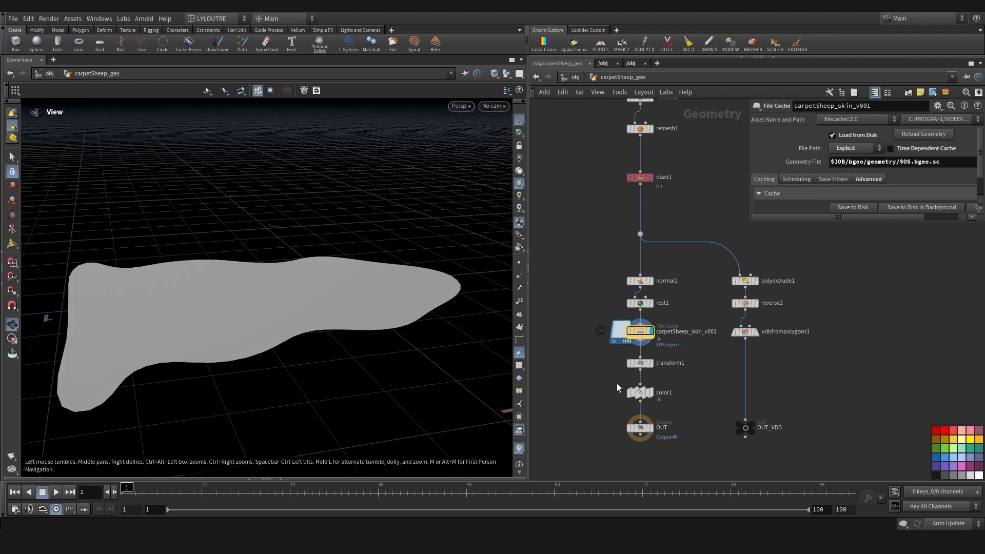
Display the transform1 result and then the color1 result, inspecting the rug's offset and constant skin colour
{"action": "mouse_move", "coordinate": [653, 365]}
{"action": "left_click_drag", "start_coordinate": [373, 338], "coordinate": [331, 326]}
{"action": "left_click", "coordinate": [650, 364]}
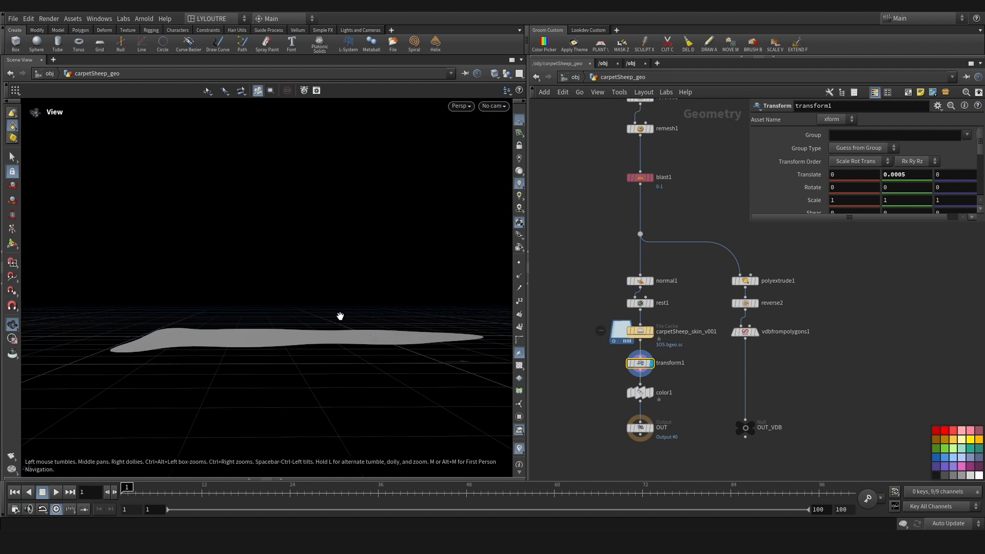
{"action": "left_click", "coordinate": [651, 394]}
{"action": "left_click", "coordinate": [641, 393]}
{"action": "left_click_drag", "start_coordinate": [353, 281], "coordinate": [284, 333]}
{"action": "middle_click_drag", "start_coordinate": [284, 333], "coordinate": [298, 338]}
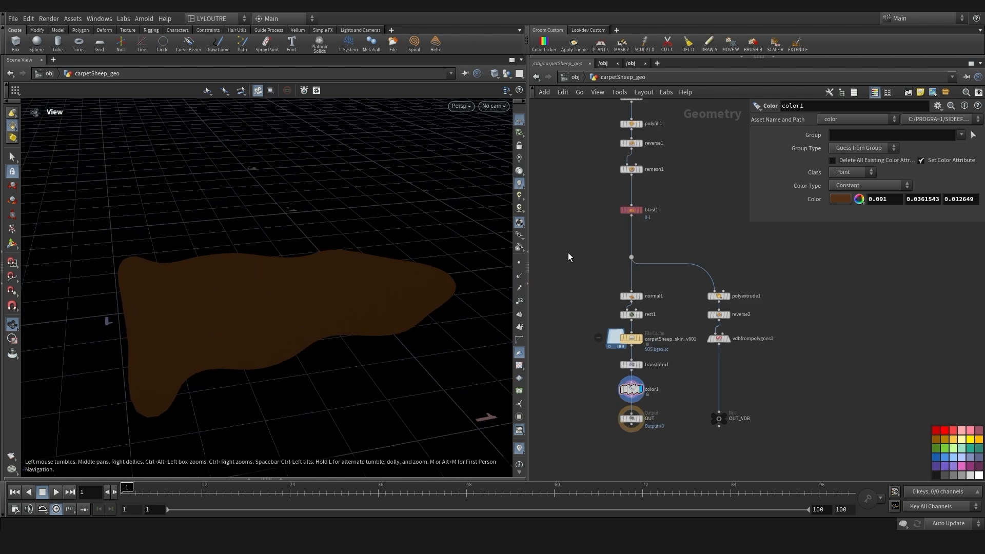
Return to the object level, show both carpetSheep_geo and floor_geo, and select floor_geo
{"action": "key", "text": "u"}
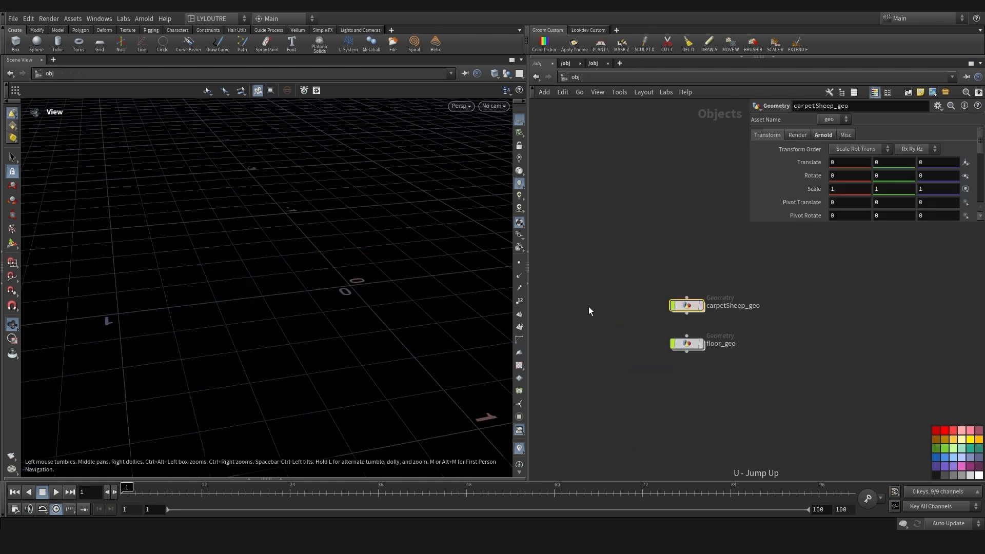
{"action": "left_click", "coordinate": [701, 306]}
{"action": "left_click", "coordinate": [701, 344]}
{"action": "left_click", "coordinate": [687, 343]}
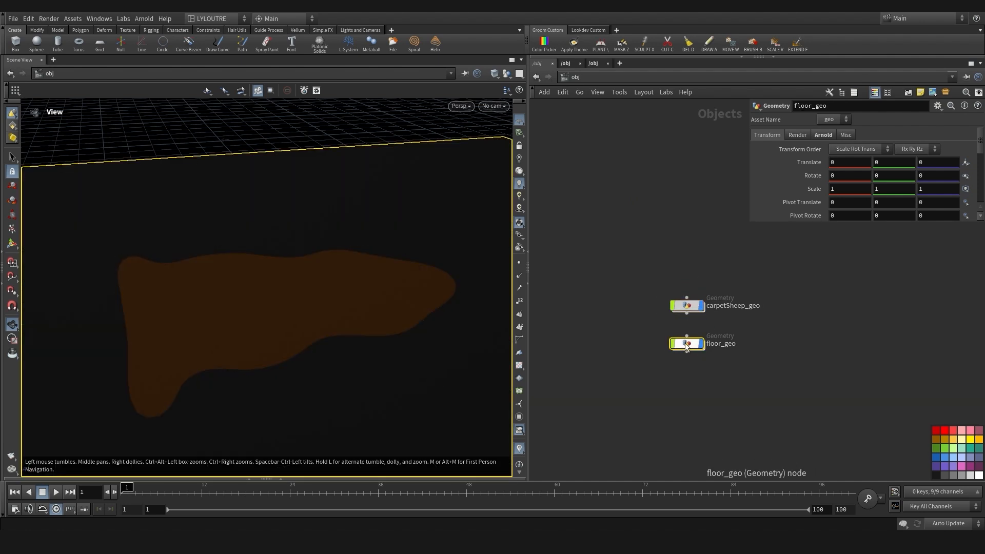
Open the floor_geo network, display and select its OUT_VDB null, and inspect the thickened floor slab from several angles
{"action": "key", "text": "i"}
{"action": "middle_click_drag", "start_coordinate": [592, 327], "coordinate": [597, 323]}
{"action": "left_click_drag", "start_coordinate": [297, 340], "coordinate": [271, 308]}
{"action": "left_click", "coordinate": [724, 422]}
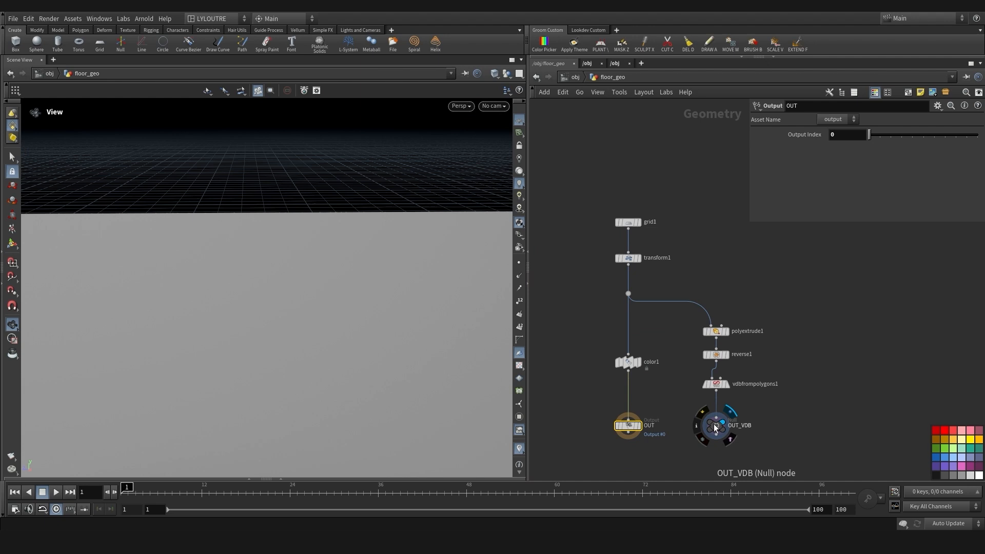
{"action": "left_click_drag", "start_coordinate": [691, 403], "coordinate": [744, 437]}
{"action": "right_click_drag", "start_coordinate": [205, 313], "coordinate": [97, 336]}
{"action": "middle_click_drag", "start_coordinate": [118, 344], "coordinate": [220, 293]}
{"action": "left_click_drag", "start_coordinate": [220, 293], "coordinate": [246, 276]}
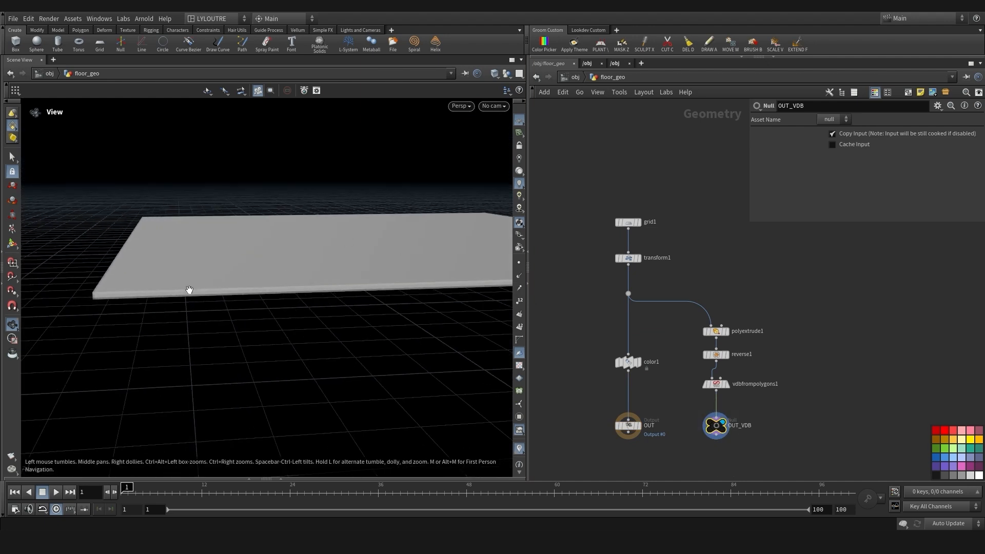
{"action": "middle_click_drag", "start_coordinate": [190, 290], "coordinate": [198, 329]}
{"action": "right_click_drag", "start_coordinate": [198, 330], "coordinate": [233, 305]}
{"action": "left_click_drag", "start_coordinate": [233, 306], "coordinate": [321, 277]}
{"action": "middle_click_drag", "start_coordinate": [246, 264], "coordinate": [219, 283]}
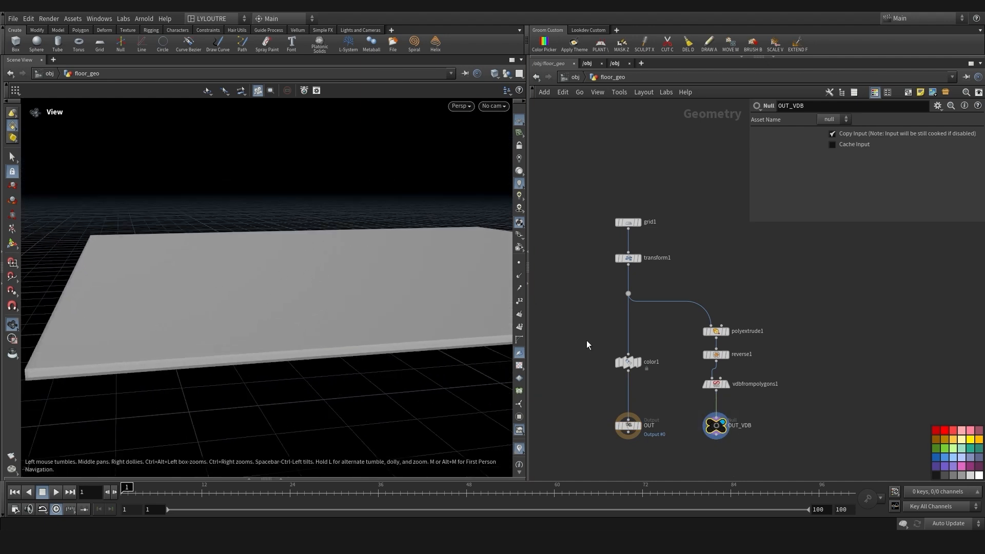
Return to the object level, select carpetSheep_geo and inspect how the rug lies on the floor
{"action": "key", "text": "u"}
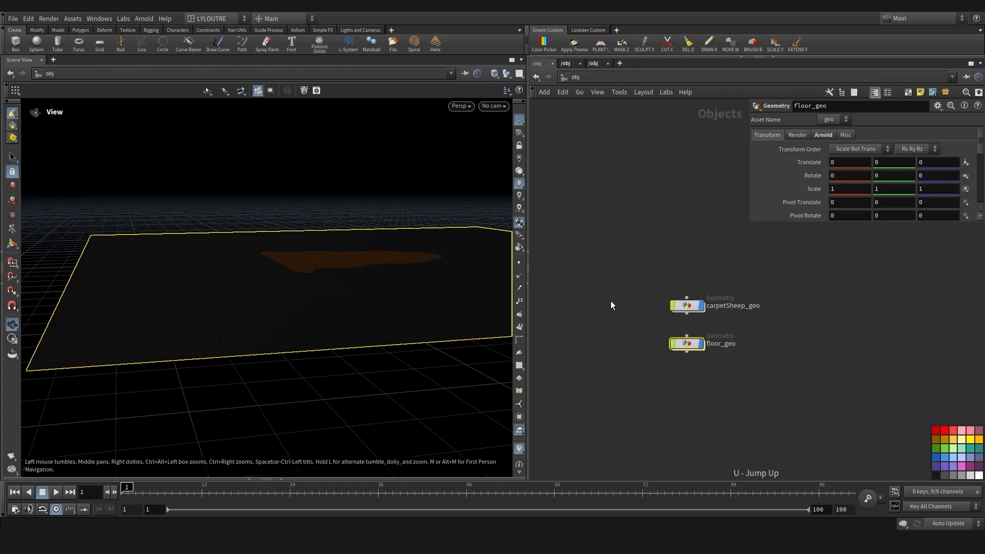
{"action": "left_click_drag", "start_coordinate": [641, 286], "coordinate": [683, 305]}
{"action": "left_click_drag", "start_coordinate": [266, 262], "coordinate": [272, 306]}
{"action": "right_click_drag", "start_coordinate": [273, 306], "coordinate": [367, 259]}
{"action": "middle_click_drag", "start_coordinate": [349, 262], "coordinate": [293, 307]}
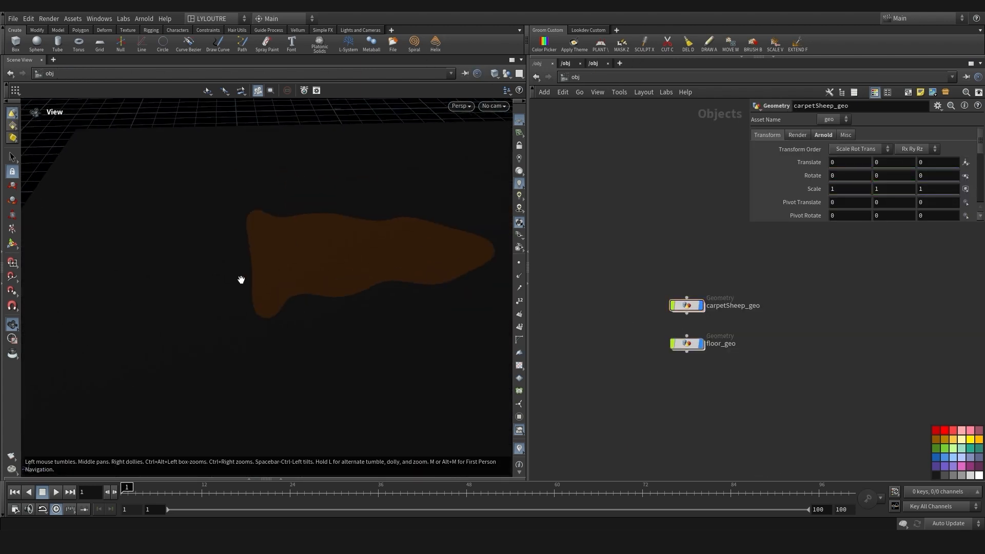
{"action": "left_click_drag", "start_coordinate": [279, 296], "coordinate": [228, 292]}
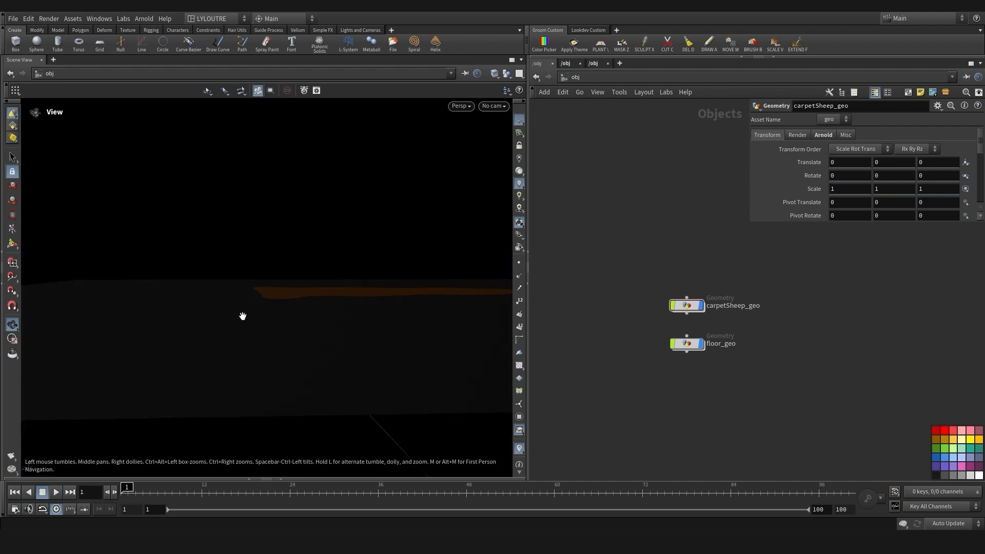
{"action": "left_click_drag", "start_coordinate": [271, 322], "coordinate": [165, 323]}
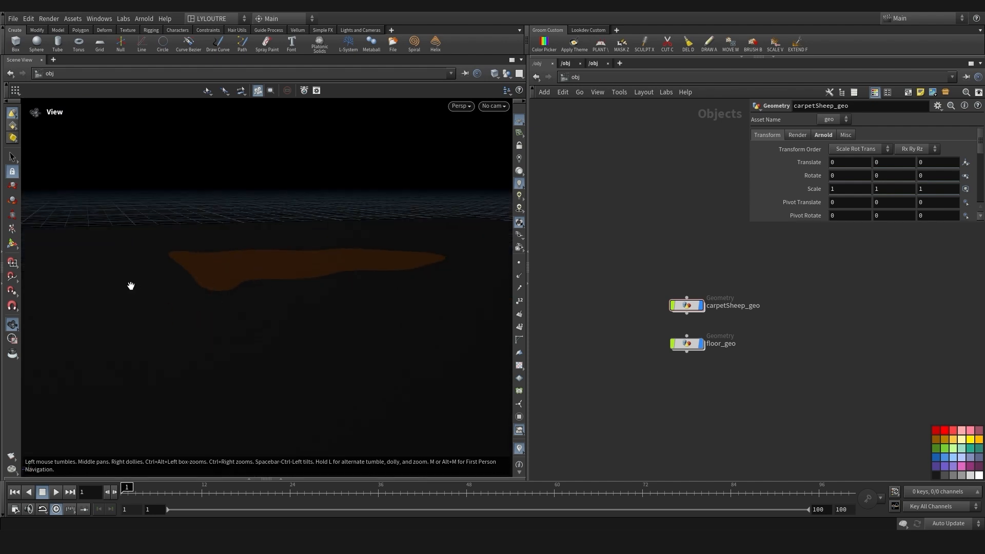
{"action": "left_click_drag", "start_coordinate": [227, 258], "coordinate": [279, 311]}
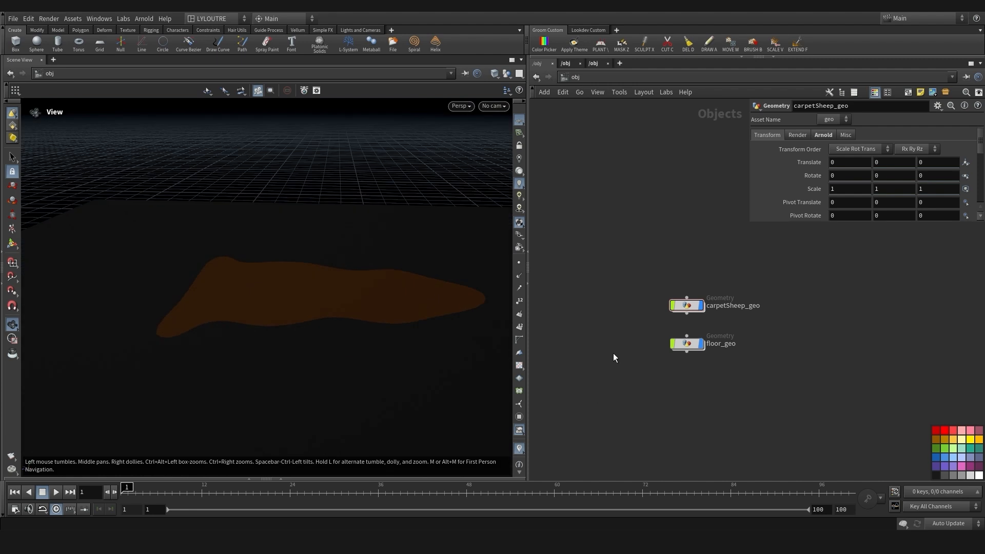
Add a Guide Groom node to the object network beside carpetSheep_geo
{"action": "middle_click_drag", "start_coordinate": [810, 324], "coordinate": [682, 348]}
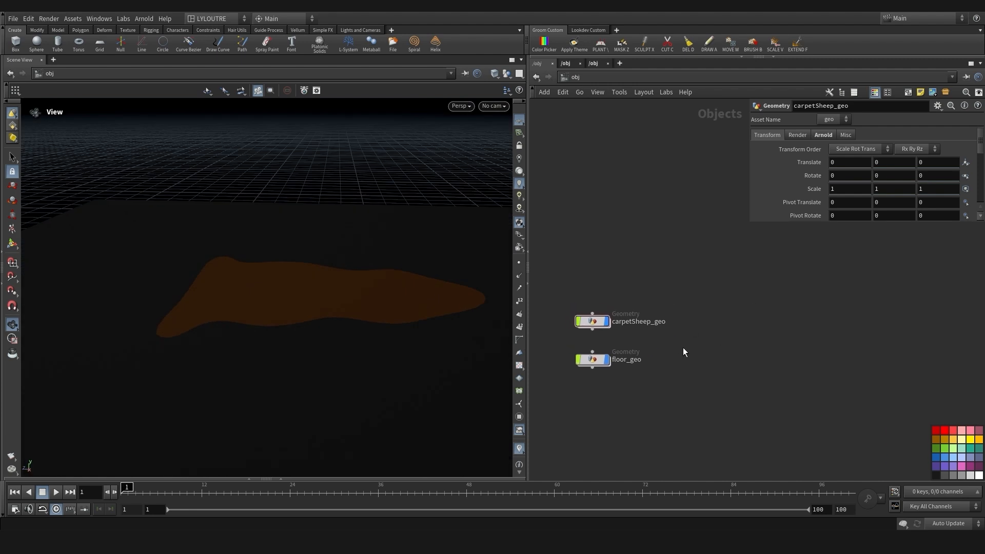
{"action": "key", "text": "Tab"}
{"action": "type", "text": "guide"}
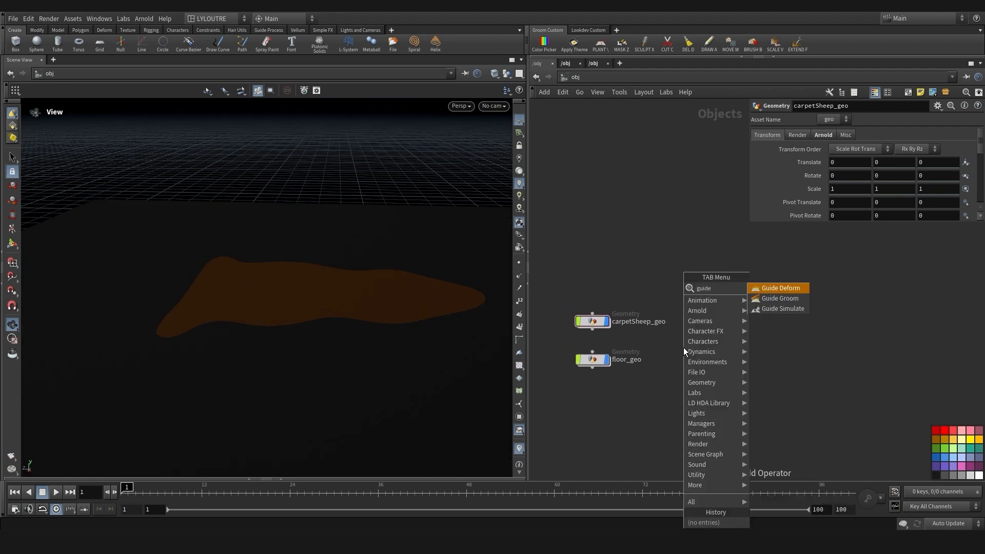
{"action": "type", "text": "gr"}
{"action": "left_click", "coordinate": [777, 288]}
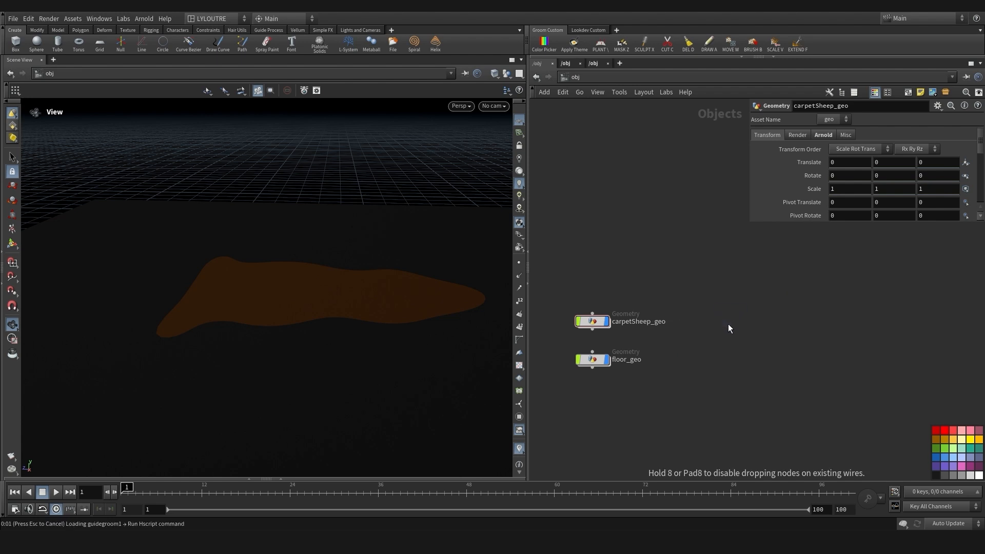
{"action": "left_click", "coordinate": [727, 324]}
Rename the guide groom node as carpetSheep_guides
{"action": "double_click", "coordinate": [753, 320]}
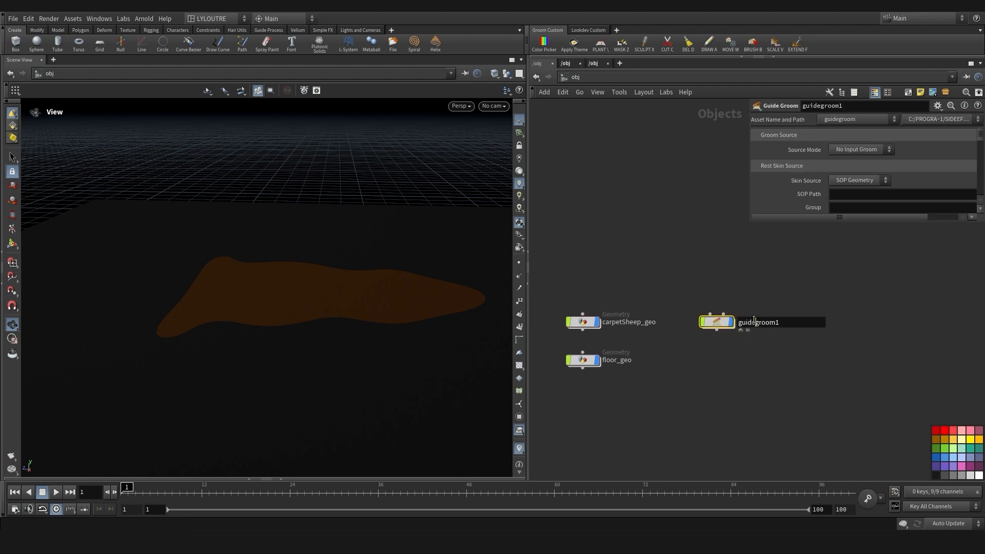
{"action": "type", "text": "carpetSheep_guides"}
{"action": "key", "text": "Return"}
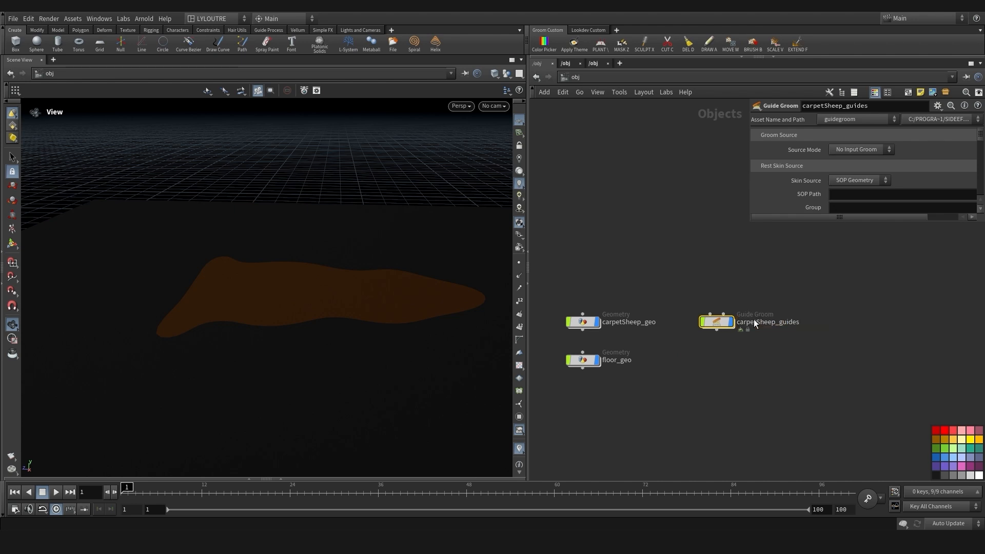
Enlarge the parameter area and set the guide groom's rest skin SOP Path to ../carpetSheep_geo/OUT
{"action": "left_click_drag", "start_coordinate": [754, 225], "coordinate": [532, 308]}
{"action": "middle_click_drag", "start_coordinate": [690, 365], "coordinate": [708, 340]}
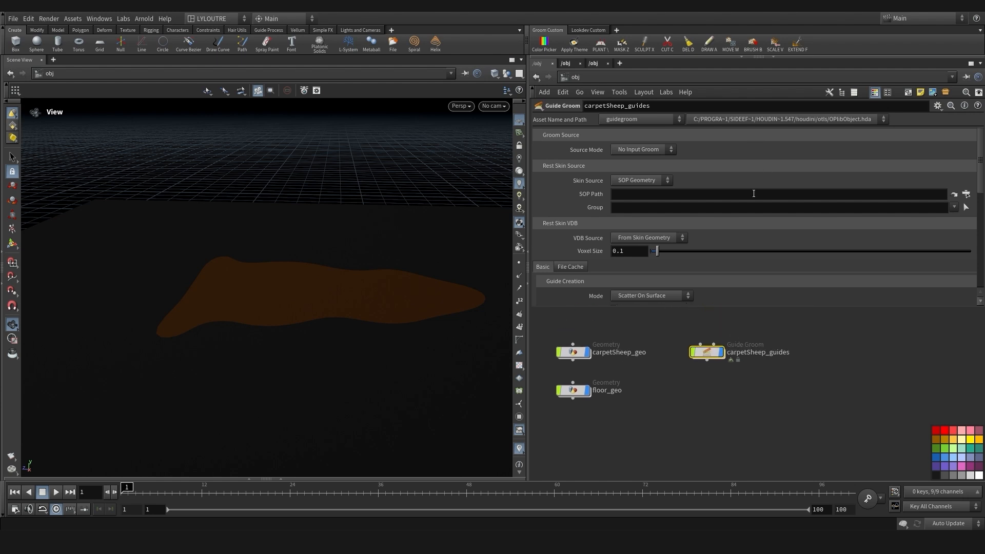
{"action": "scroll", "coordinate": [748, 195], "scroll_direction": "down", "scroll_amount": 2}
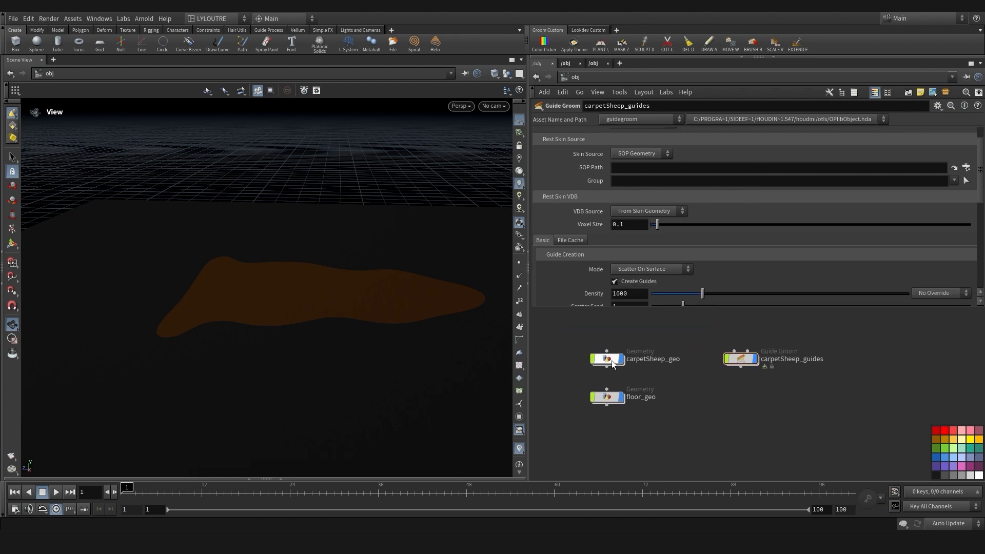
{"action": "left_click_drag", "start_coordinate": [612, 365], "coordinate": [684, 170]}
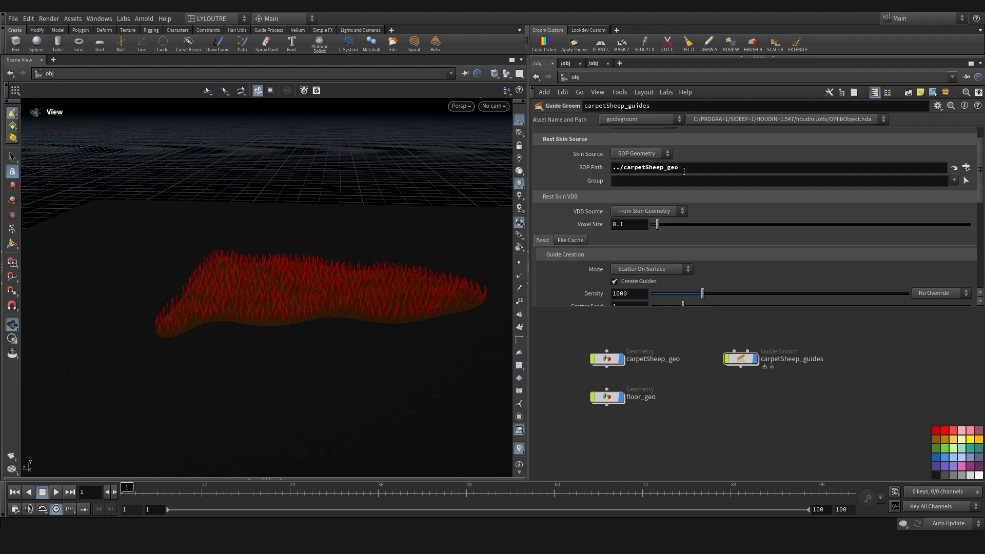
{"action": "type", "text": "/"}
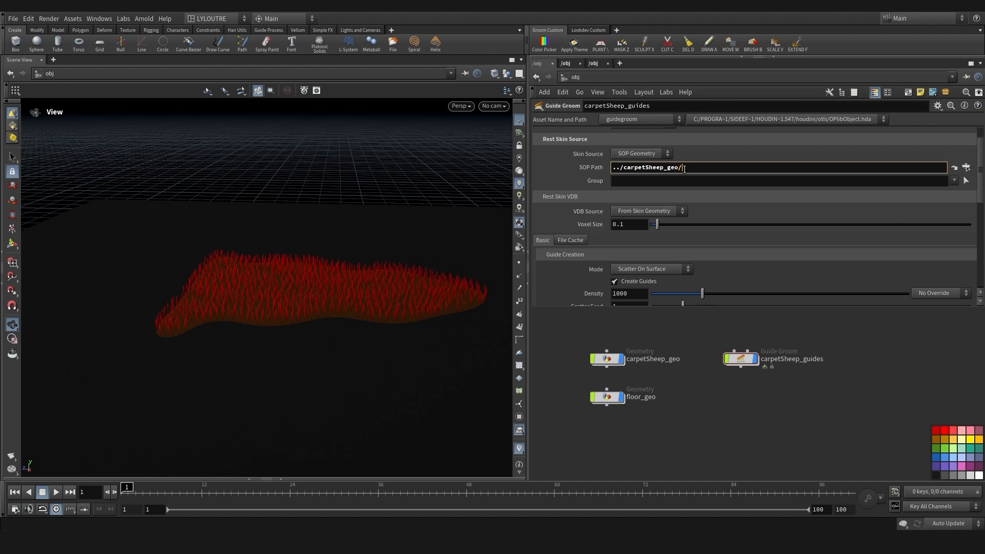
{"action": "type", "text": "OUT/"}
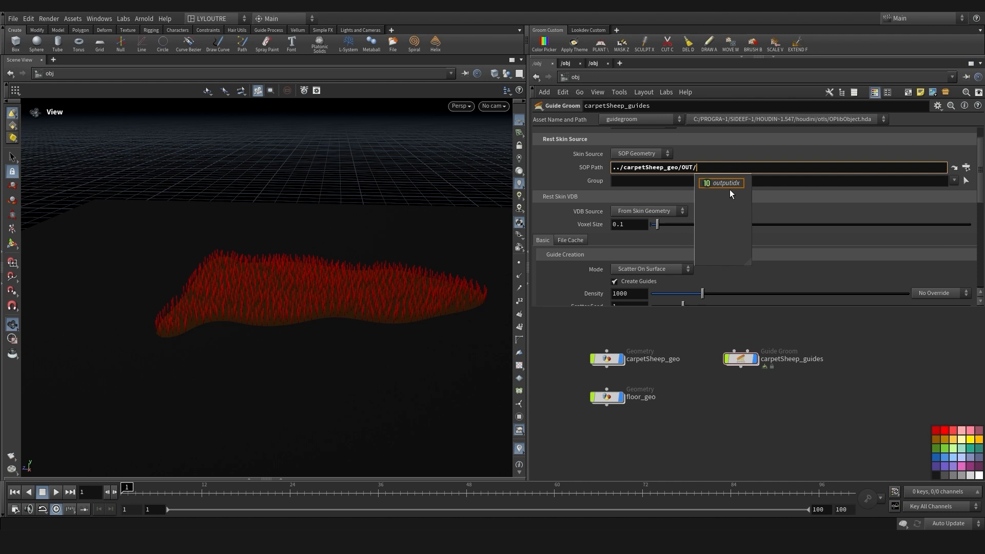
{"action": "left_click", "coordinate": [729, 188]}
Set the guide groom's rest skin VDB source to SOP Geometry with the path ../carpetSheep_geo/OUT_VDB
{"action": "double_click", "coordinate": [607, 358]}
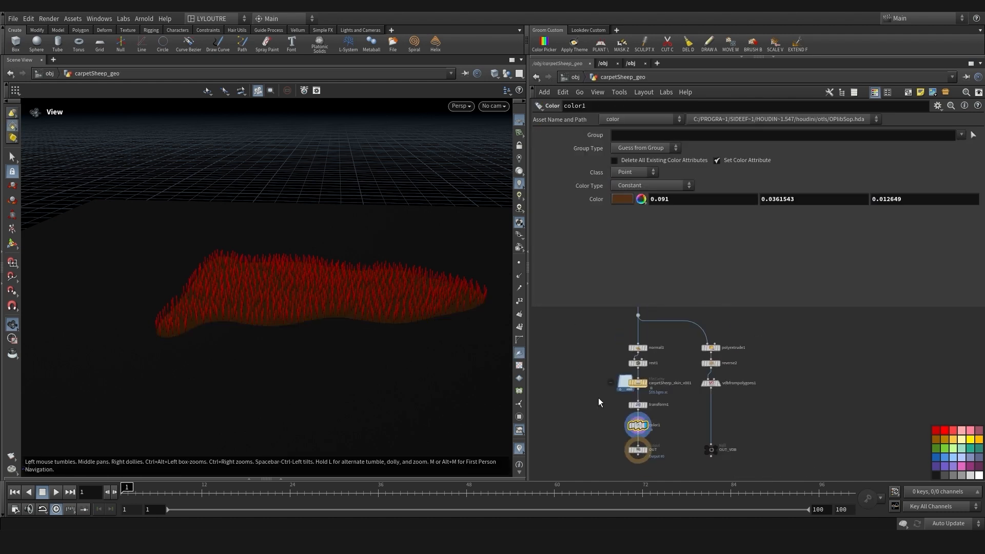
{"action": "key", "text": "u"}
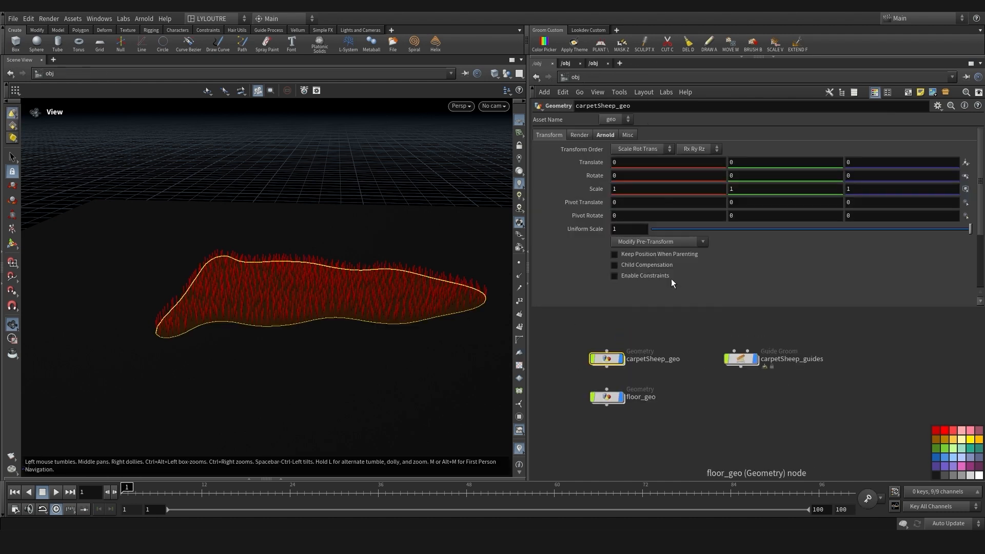
{"action": "left_click_drag", "start_coordinate": [724, 332], "coordinate": [773, 394]}
{"action": "left_click", "coordinate": [645, 215]}
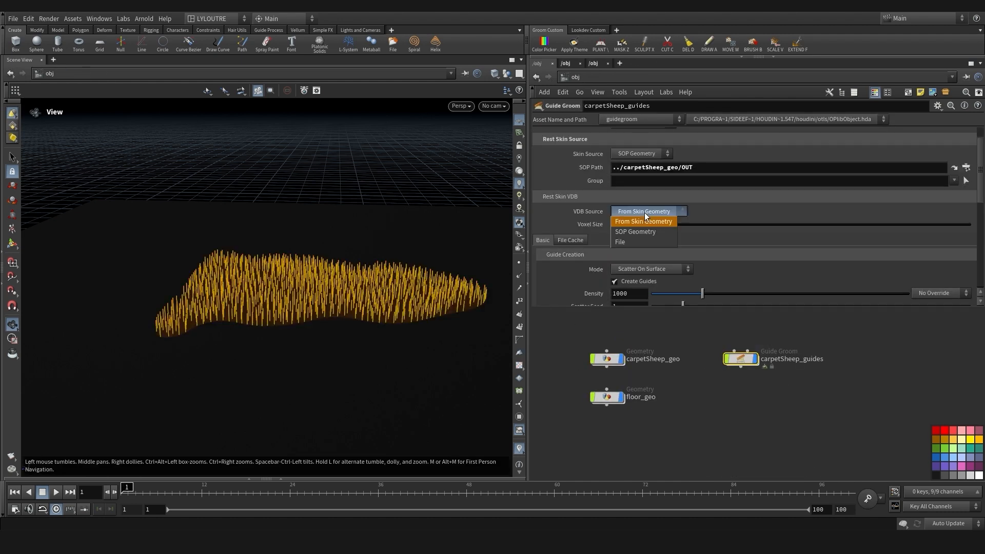
{"action": "left_click", "coordinate": [640, 232]}
{"action": "left_click_drag", "start_coordinate": [607, 359], "coordinate": [652, 226]}
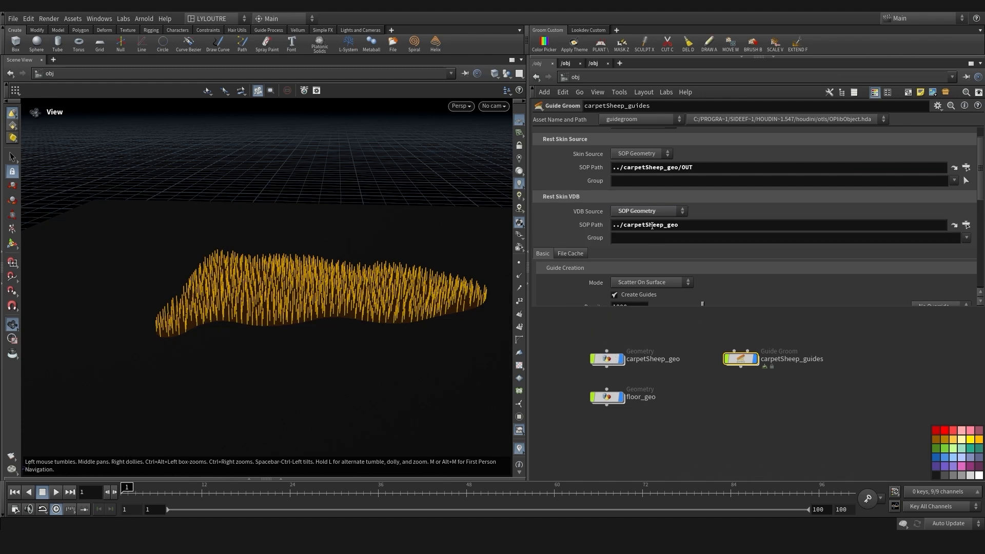
{"action": "left_click", "coordinate": [682, 228]}
{"action": "type", "text": "/OUT"}
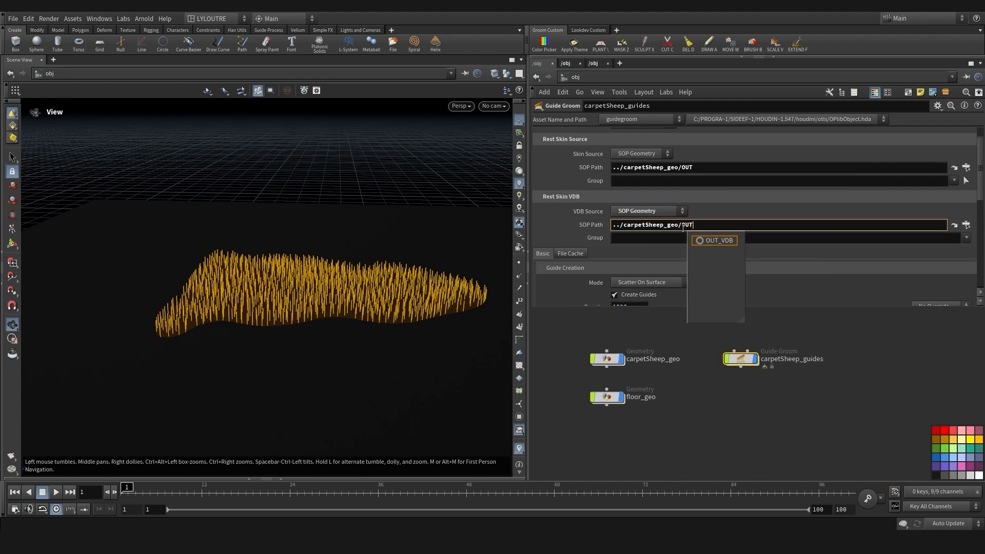
{"action": "left_click", "coordinate": [718, 241]}
Examine the guide creation and guide property settings of carpetSheep_guides and look inside its editable groom network
{"action": "scroll", "coordinate": [747, 254], "scroll_direction": "down", "scroll_amount": 4}
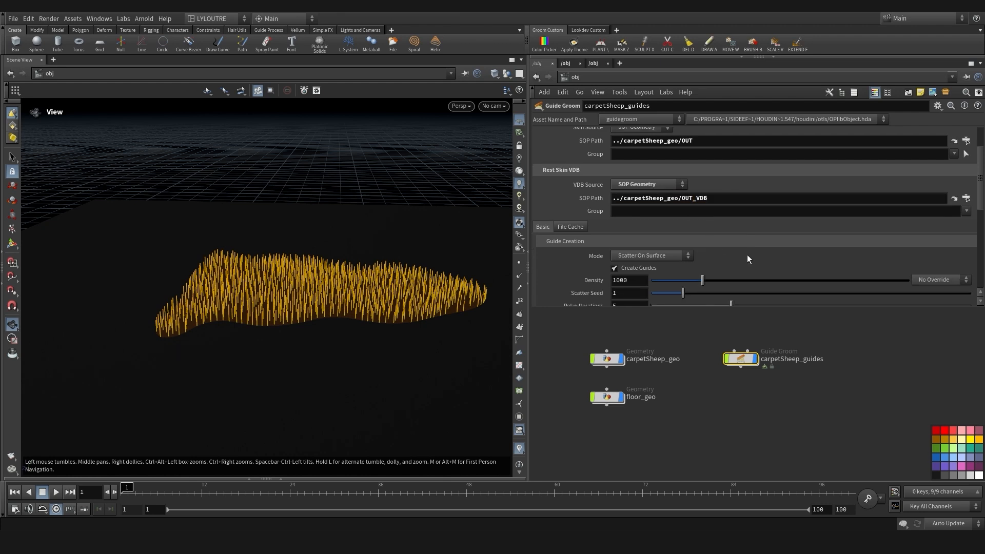
{"action": "scroll", "coordinate": [737, 244], "scroll_direction": "down", "scroll_amount": 2}
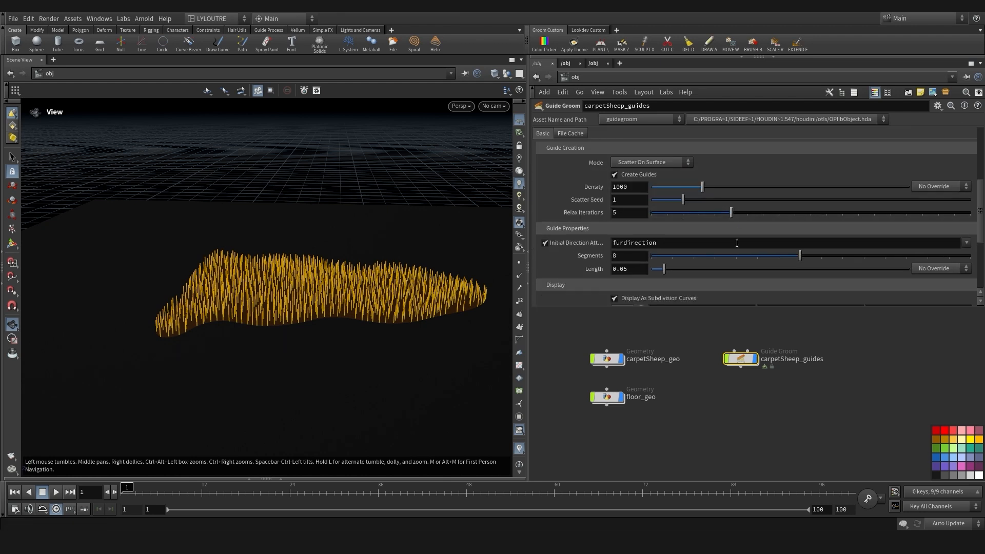
{"action": "left_click", "coordinate": [707, 394]}
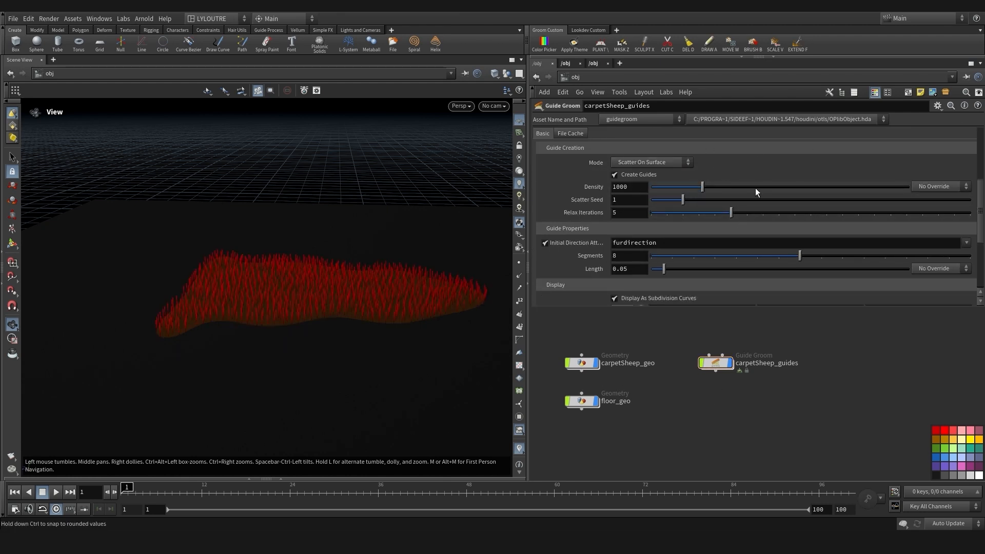
{"action": "middle_click_drag", "start_coordinate": [748, 392], "coordinate": [739, 390]}
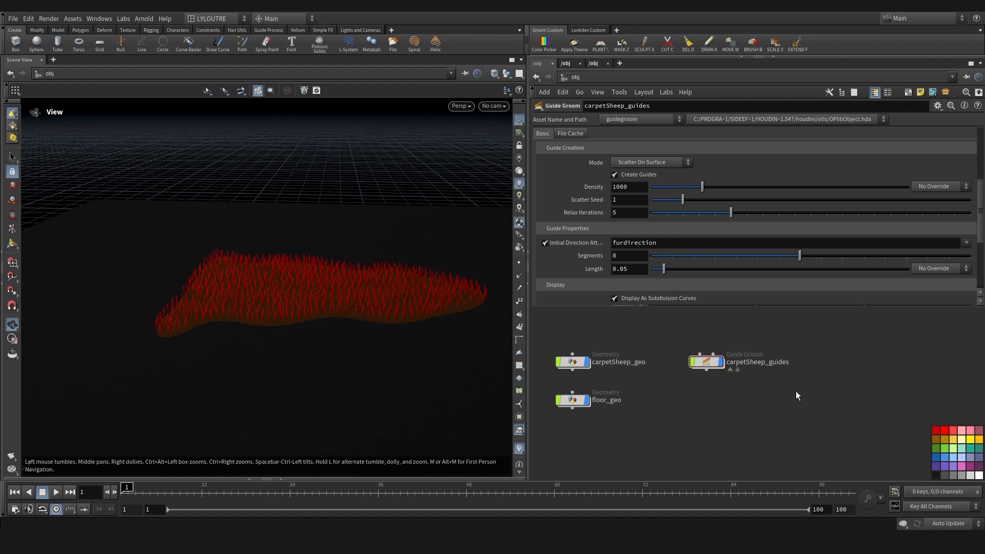
{"action": "left_click", "coordinate": [707, 362]}
{"action": "left_click", "coordinate": [709, 407]}
{"action": "double_click", "coordinate": [706, 363]}
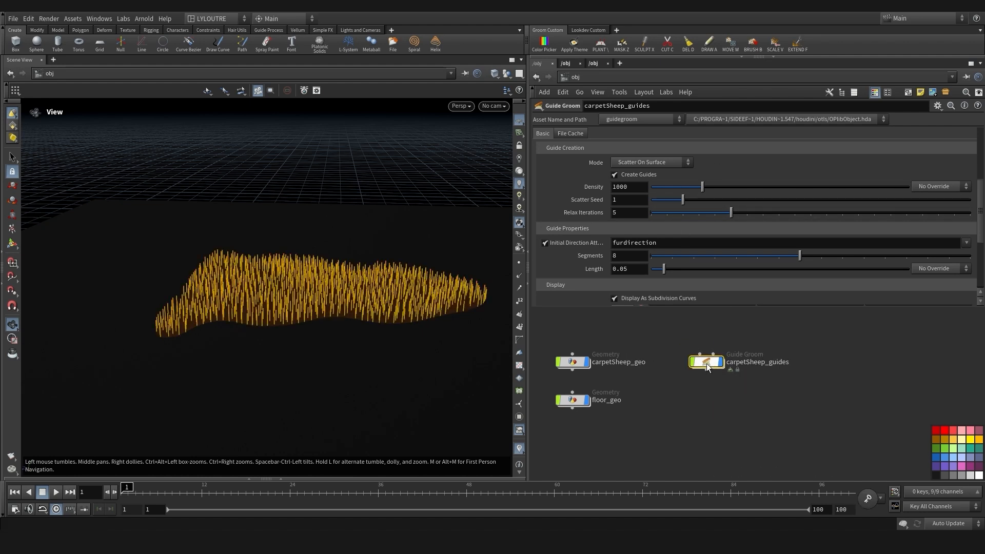
{"action": "left_click_drag", "start_coordinate": [604, 321], "coordinate": [639, 358]}
{"action": "middle_click_drag", "start_coordinate": [585, 369], "coordinate": [584, 376]}
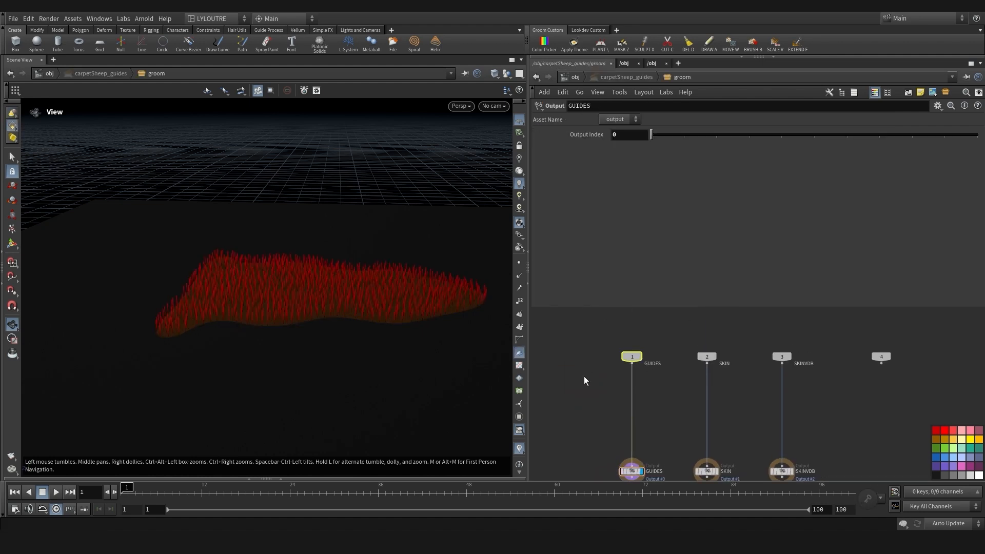
{"action": "key", "text": "u"}
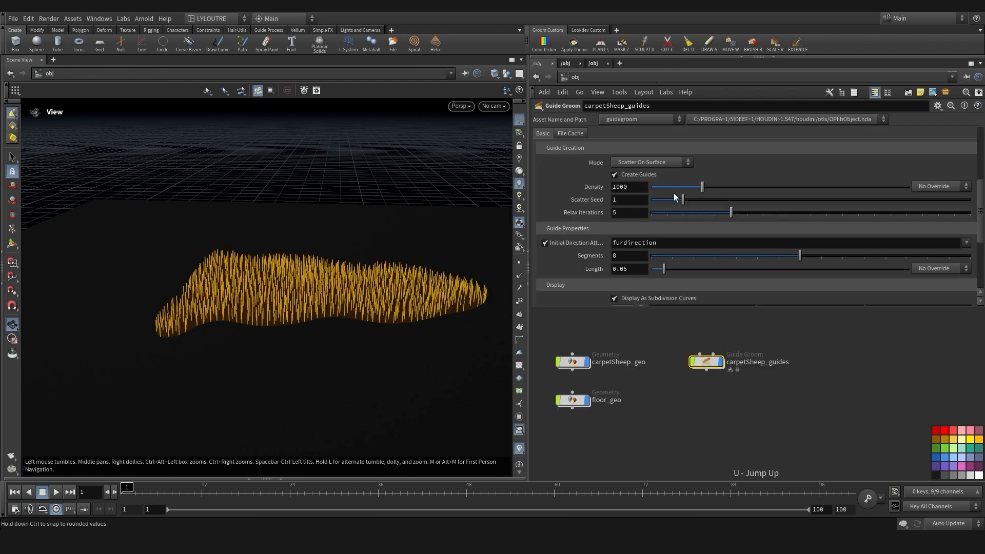
{"action": "middle_click_drag", "start_coordinate": [681, 347], "coordinate": [677, 369]}
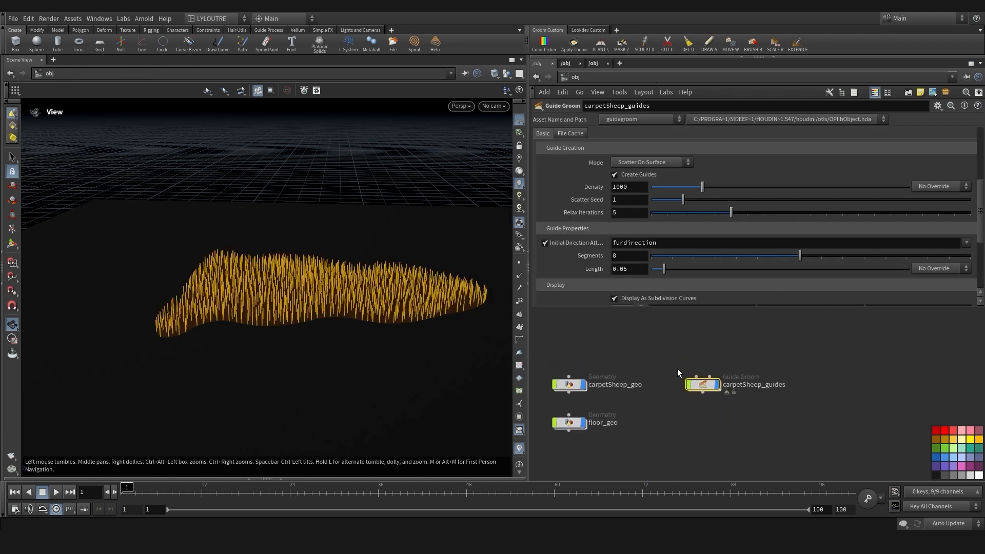
Set the display color of the carpetSheep_guides guide curves to white
{"action": "left_click", "coordinate": [677, 370]}
{"action": "scroll", "coordinate": [647, 243], "scroll_direction": "down", "scroll_amount": 5}
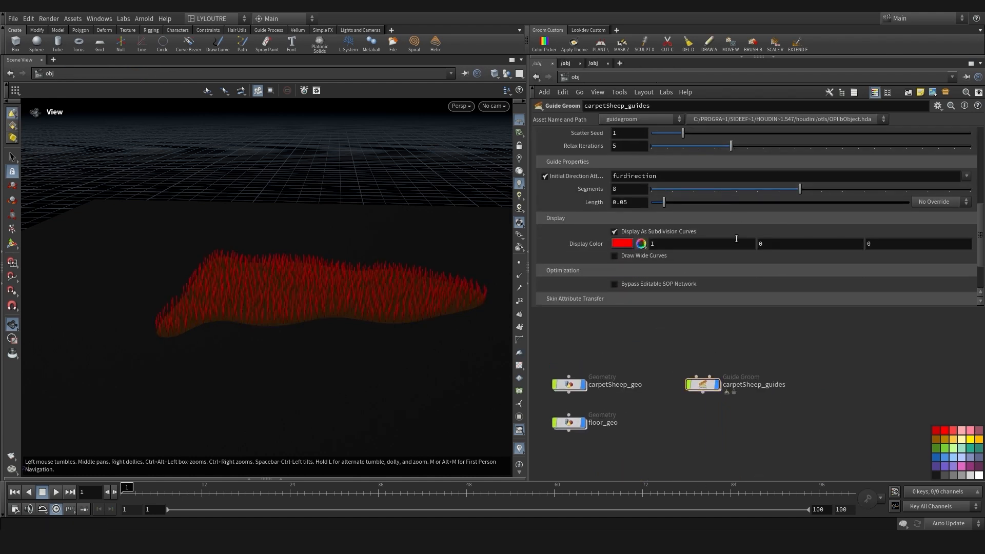
{"action": "left_click", "coordinate": [623, 234]}
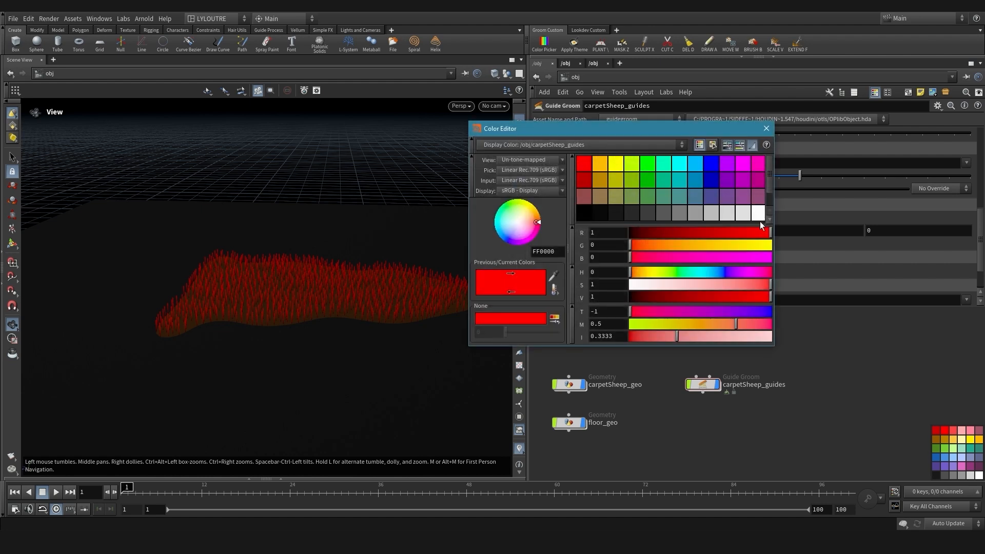
{"action": "left_click", "coordinate": [757, 214]}
{"action": "left_click", "coordinate": [766, 129]}
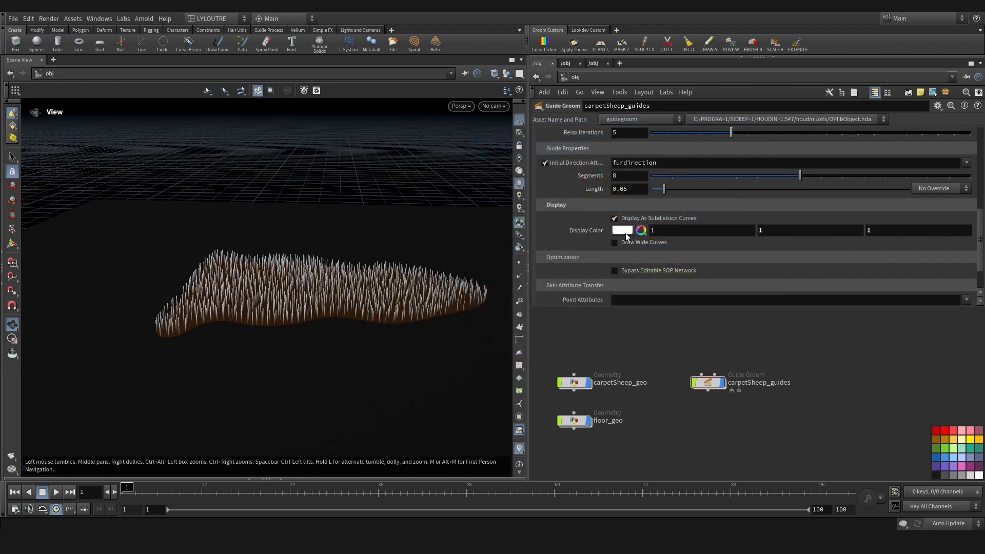
Enter the groom network of carpetSheep_guides and place a Color node beside the GUIDES branch
{"action": "double_click", "coordinate": [708, 382]}
{"action": "key", "text": "Tab"}
{"action": "type", "text": "color"}
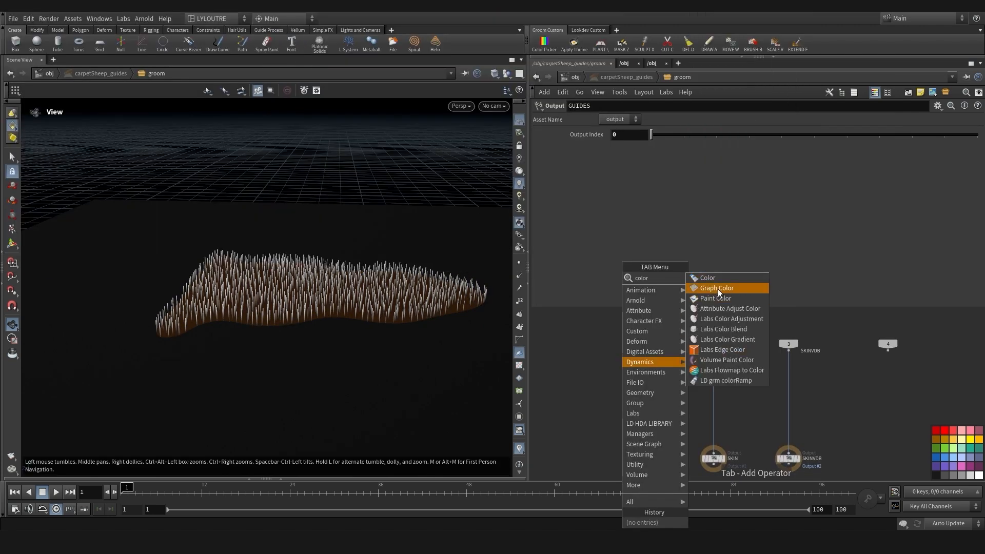
{"action": "left_click", "coordinate": [717, 279]}
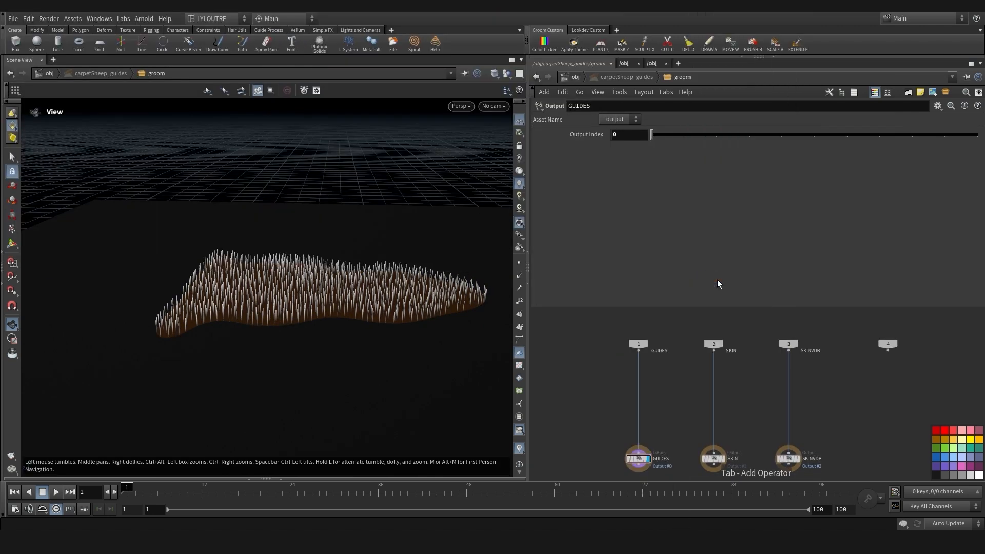
{"action": "left_click", "coordinate": [607, 392]}
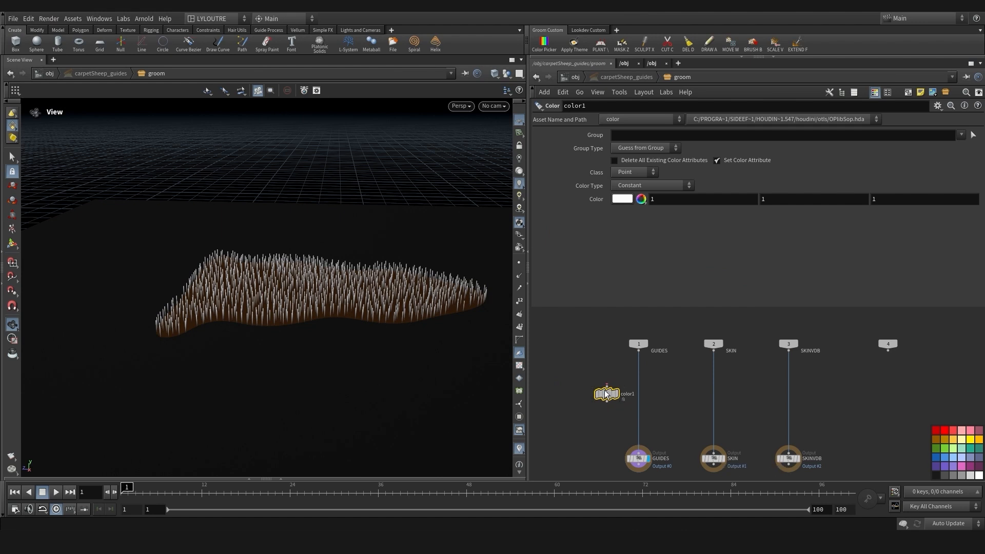
{"action": "left_click_drag", "start_coordinate": [606, 393], "coordinate": [566, 411]}
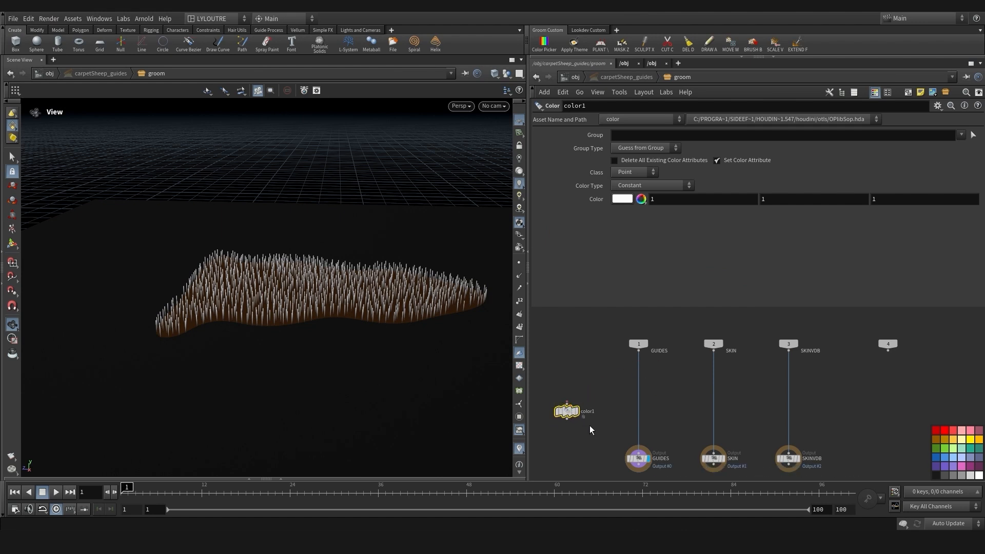
Return to the object level and view the file cache settings of carpetSheep_guides
{"action": "key", "text": "u"}
{"action": "scroll", "coordinate": [710, 215], "scroll_direction": "up", "scroll_amount": 1}
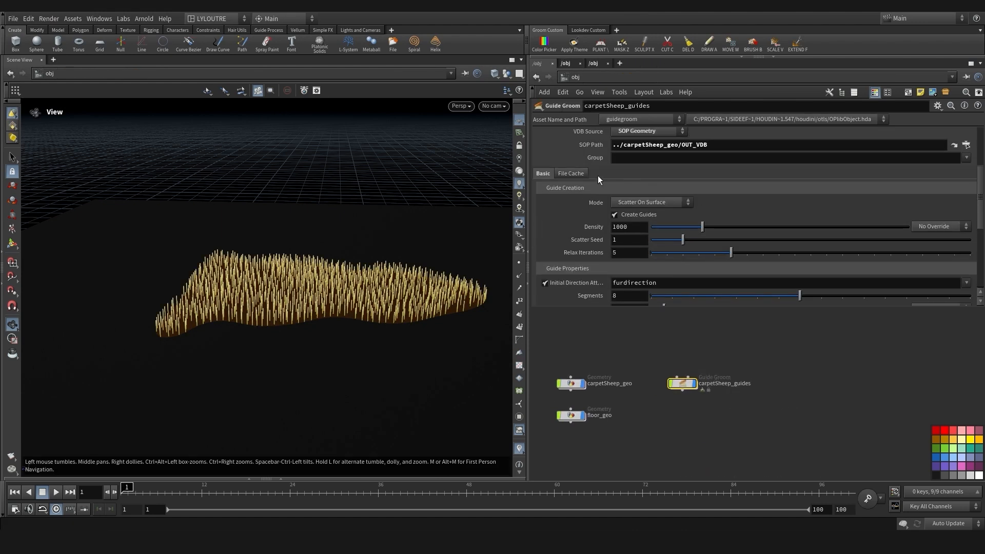
{"action": "left_click", "coordinate": [573, 174]}
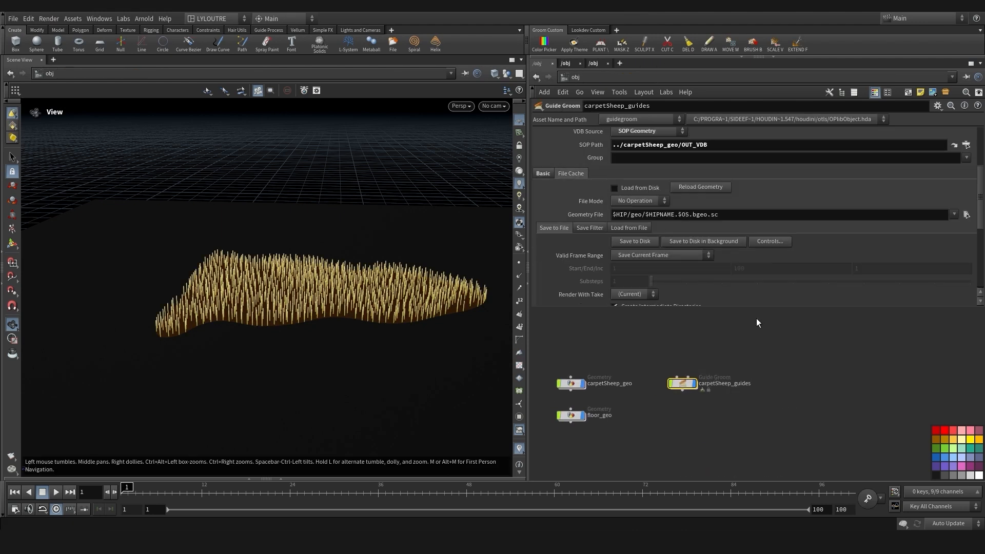
Reenter the groom network of carpetSheep_guides and shrink the parameter area to free space for the nodes
{"action": "double_click", "coordinate": [683, 386]}
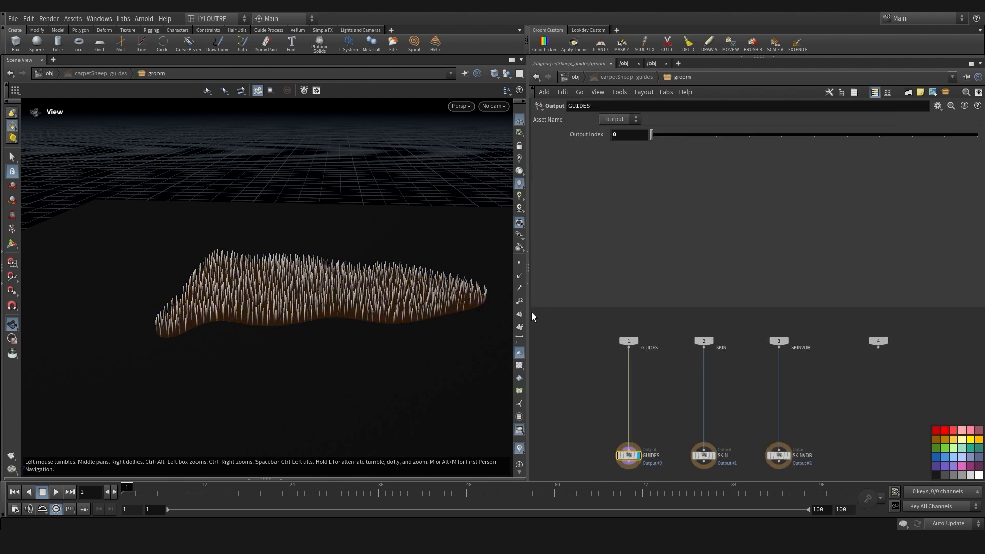
{"action": "left_click_drag", "start_coordinate": [534, 309], "coordinate": [706, 218]}
{"action": "middle_click_drag", "start_coordinate": [705, 288], "coordinate": [679, 275]}
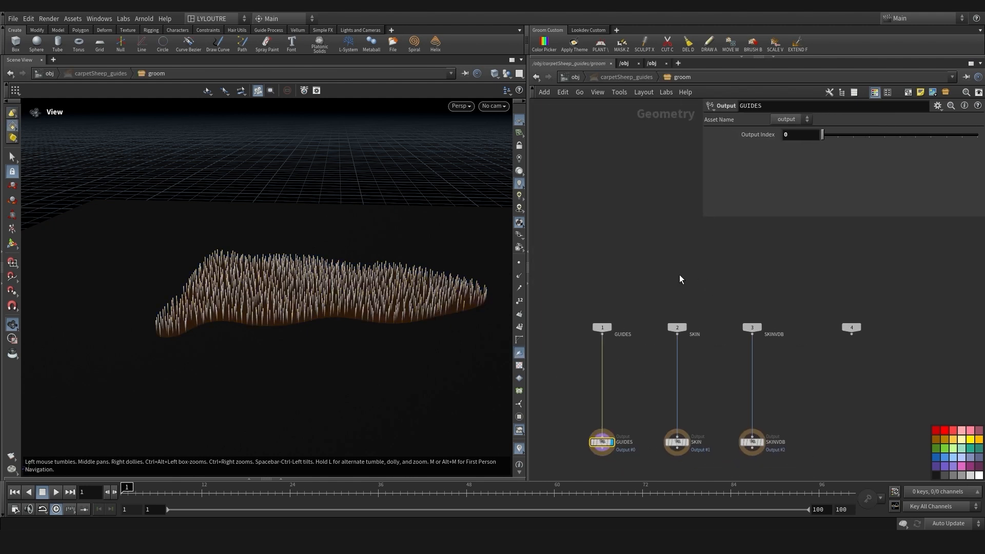
{"action": "left_click", "coordinate": [679, 275]}
{"action": "middle_click_drag", "start_coordinate": [654, 398], "coordinate": [638, 380]}
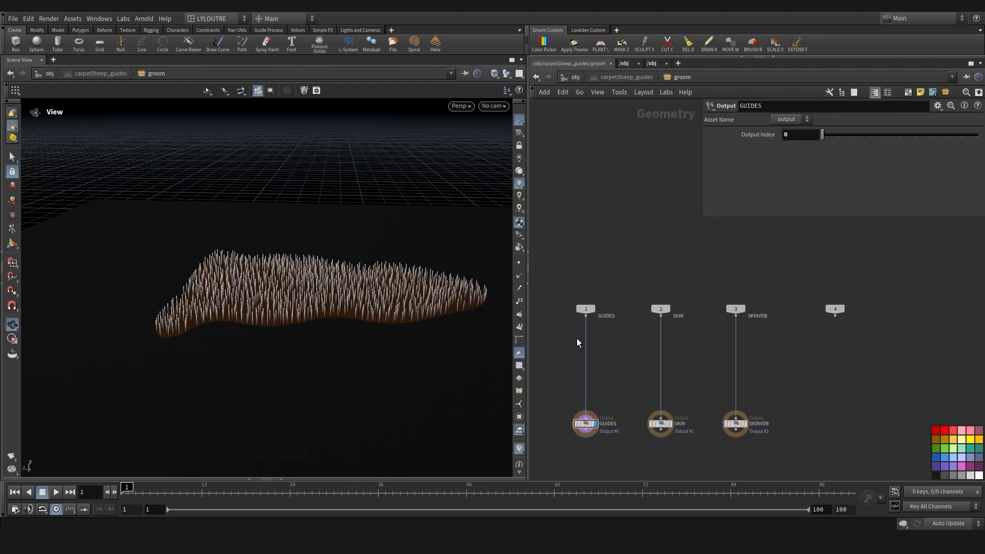
Disconnect the GUIDES input from its output and stack inputs 1 and 4 together away from the other branches
{"action": "key", "text": "y"}
{"action": "left_click_drag", "start_coordinate": [574, 345], "coordinate": [601, 344]}
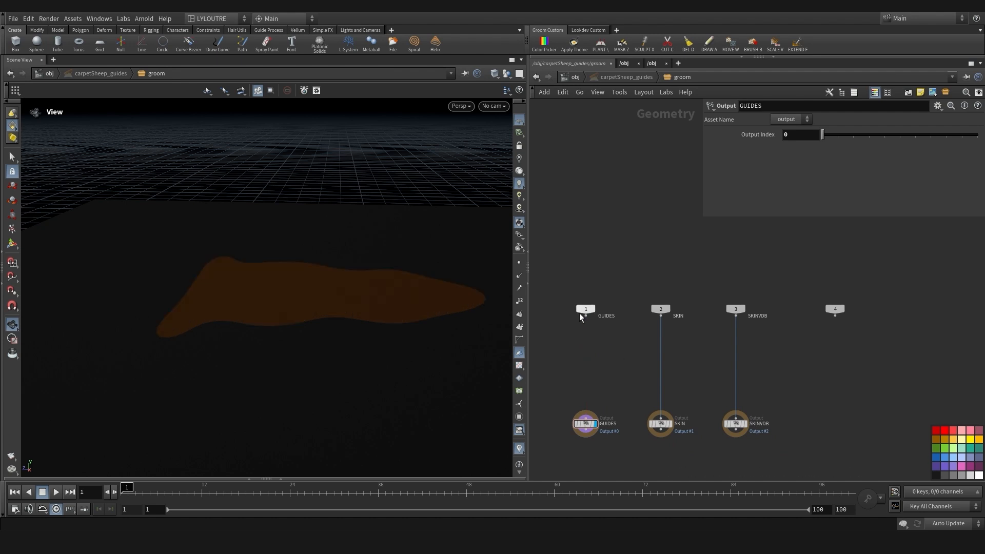
{"action": "left_click_drag", "start_coordinate": [583, 309], "coordinate": [832, 292]}
{"action": "left_click_drag", "start_coordinate": [867, 328], "coordinate": [826, 277]}
Color the SKINVDB input and output nodes purple and the SKIN input and output nodes teal green
{"action": "left_click_drag", "start_coordinate": [707, 313], "coordinate": [761, 448]}
{"action": "left_click", "coordinate": [936, 466]}
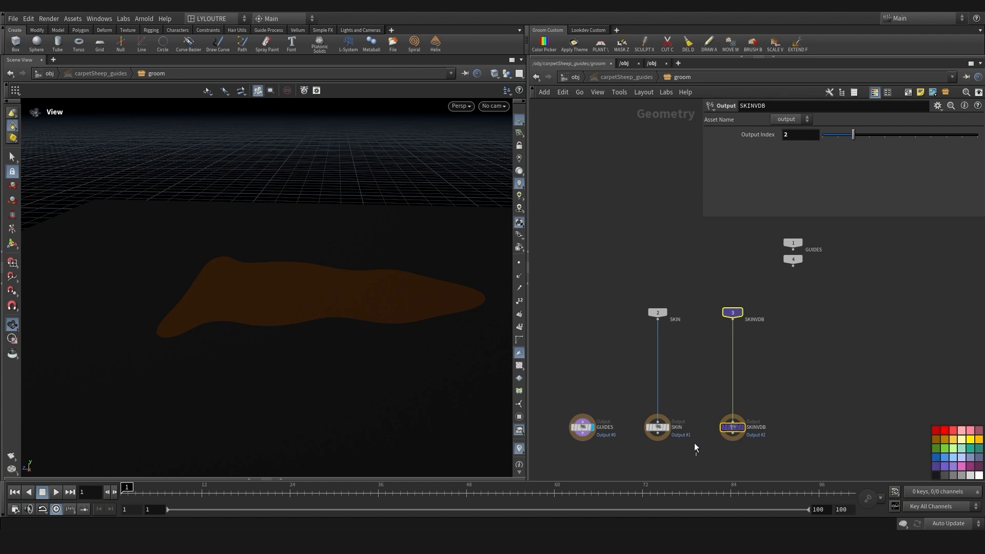
{"action": "left_click_drag", "start_coordinate": [695, 449], "coordinate": [656, 312]}
{"action": "left_click", "coordinate": [978, 448]}
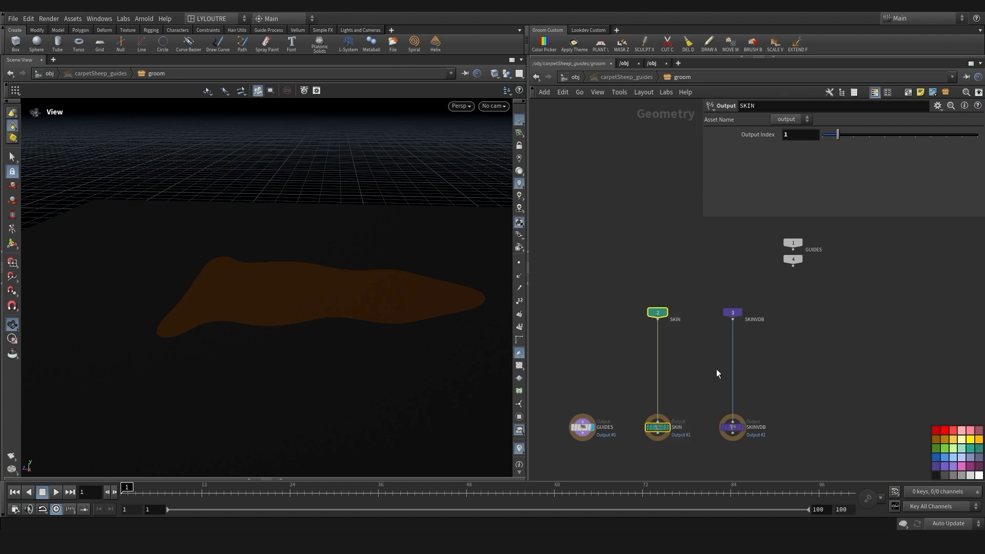
Move the SKIN and SKINVDB outputs up directly beneath their matching inputs
{"action": "left_click_drag", "start_coordinate": [616, 401], "coordinate": [768, 448]}
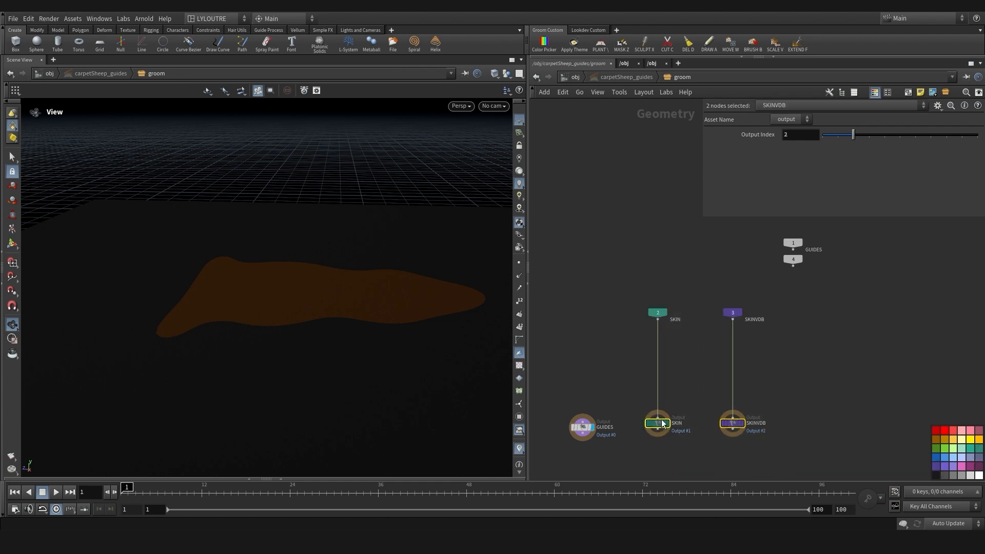
{"action": "left_click_drag", "start_coordinate": [657, 426], "coordinate": [657, 344]}
{"action": "left_click", "coordinate": [779, 367]}
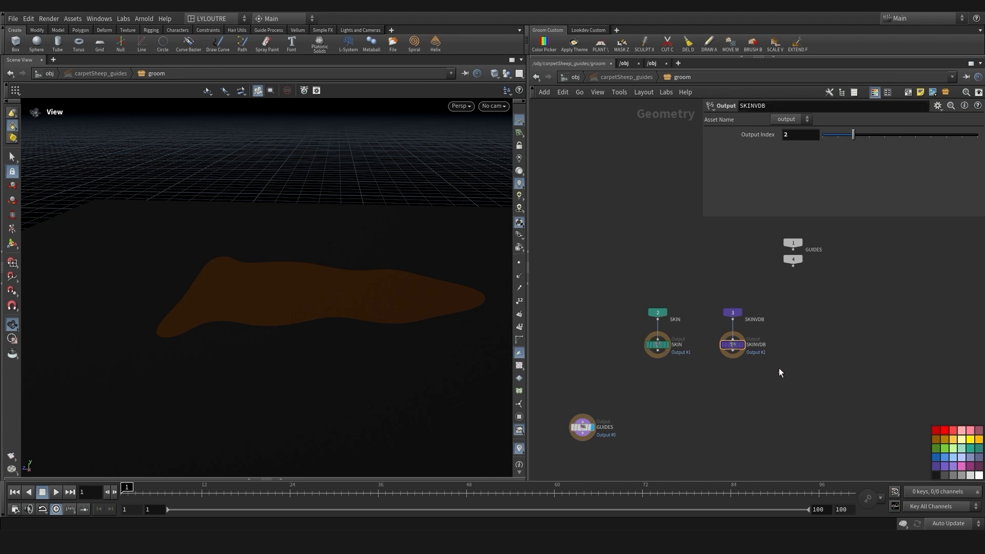
Move the SKINVDB pair beside the GUIDES input and place the SKIN branch below it with its output spaced well beneath
{"action": "left_click", "coordinate": [733, 320]}
{"action": "key", "text": "Escape"}
{"action": "middle_click_drag", "start_coordinate": [718, 301], "coordinate": [703, 344]}
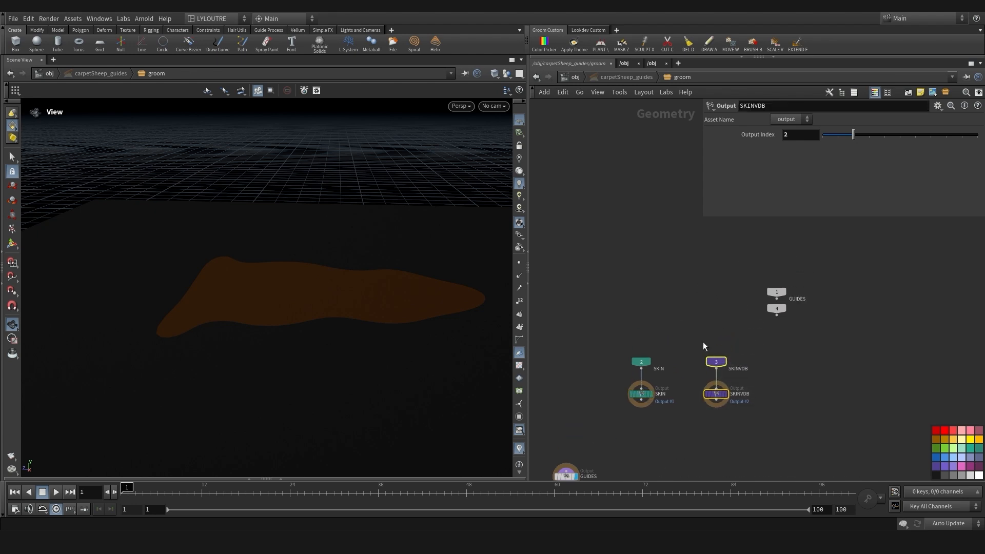
{"action": "left_click_drag", "start_coordinate": [712, 365], "coordinate": [721, 315]}
{"action": "middle_click_drag", "start_coordinate": [717, 402], "coordinate": [729, 369]}
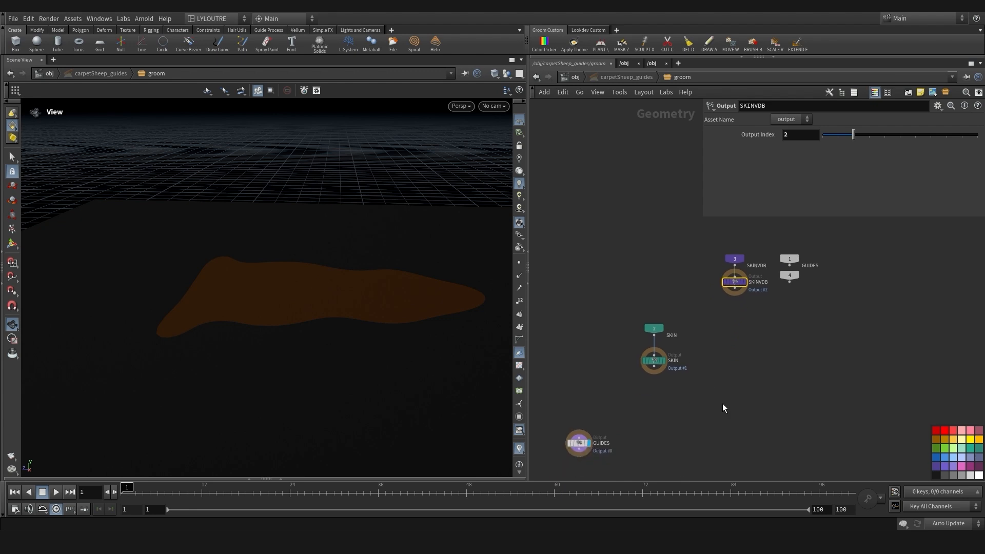
{"action": "mouse_move", "coordinate": [722, 403]}
{"action": "left_mouse_down"}
{"action": "mouse_move", "coordinate": [661, 331]}
{"action": "mouse_move", "coordinate": [770, 343]}
{"action": "mouse_move", "coordinate": [724, 416]}
{"action": "left_mouse_up"}
{"action": "scroll", "coordinate": [682, 330], "scroll_direction": "down", "scroll_amount": 3}
Color the GUIDES output node blue and move it lower in the network
{"action": "left_click", "coordinate": [618, 365]}
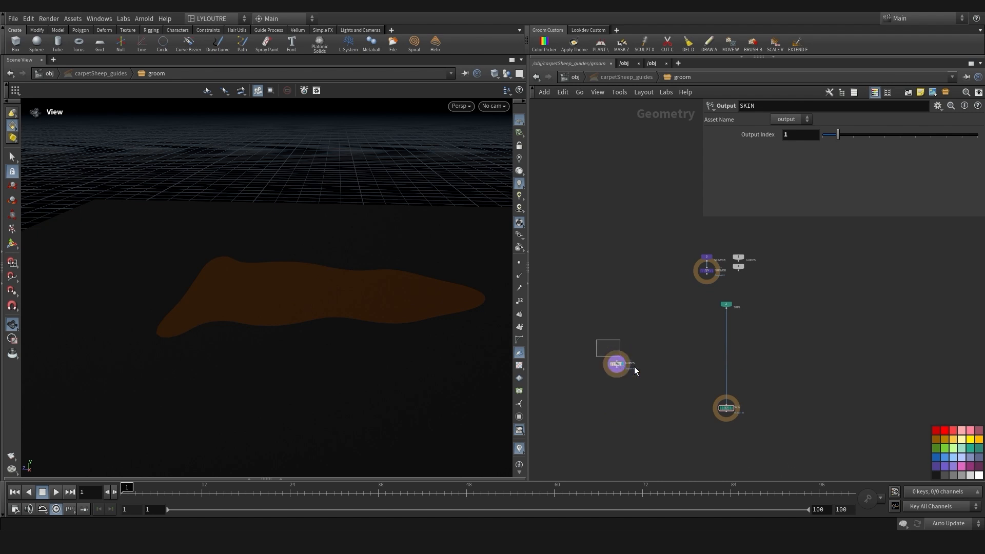
{"action": "left_click", "coordinate": [943, 454]}
{"action": "left_click_drag", "start_coordinate": [615, 364], "coordinate": [604, 389]}
{"action": "middle_click_drag", "start_coordinate": [653, 313], "coordinate": [638, 336]}
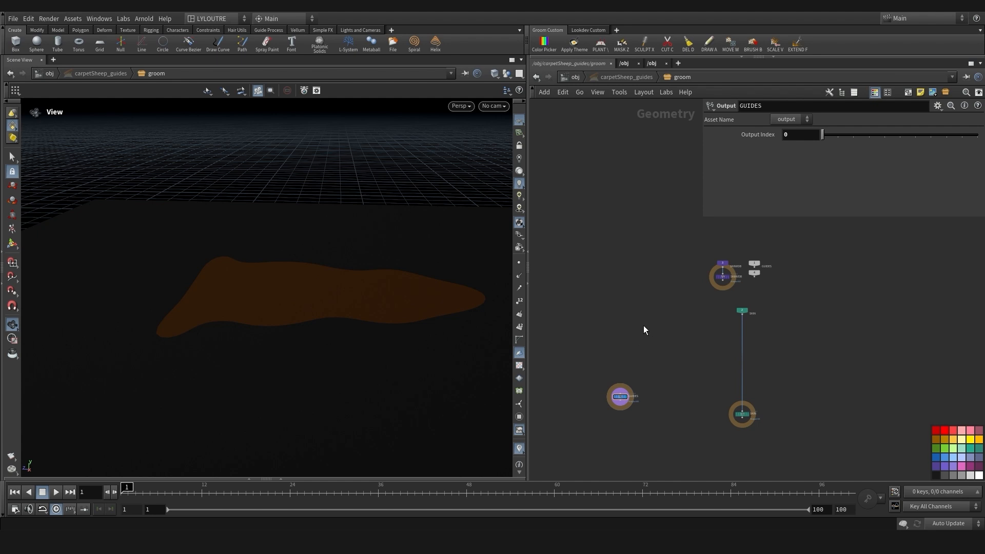
Add a Hair Generate node above the GUIDES output node
{"action": "key", "text": "Tab"}
{"action": "type", "text": "hai"}
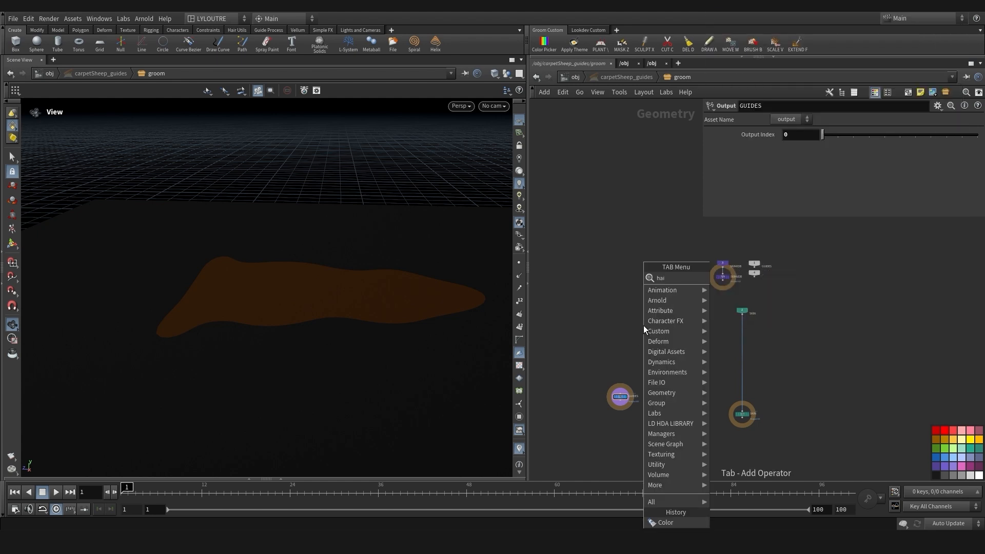
{"action": "left_click", "coordinate": [741, 282]}
{"action": "left_click", "coordinate": [621, 339]}
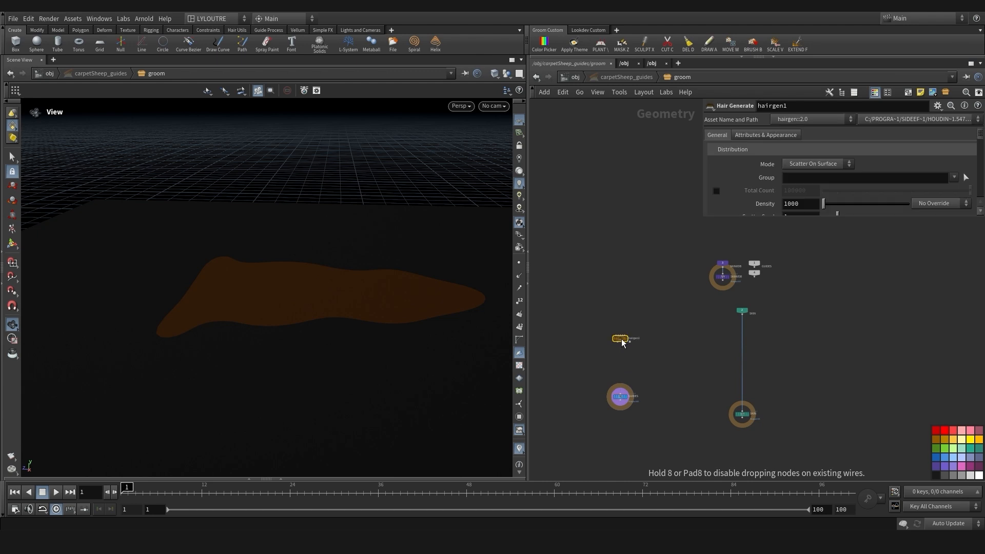
Add an Object Merge node that references the SKIN output as ../SKIN and place it above the Hair Generate node
{"action": "scroll", "coordinate": [635, 330], "scroll_direction": "up", "scroll_amount": 8}
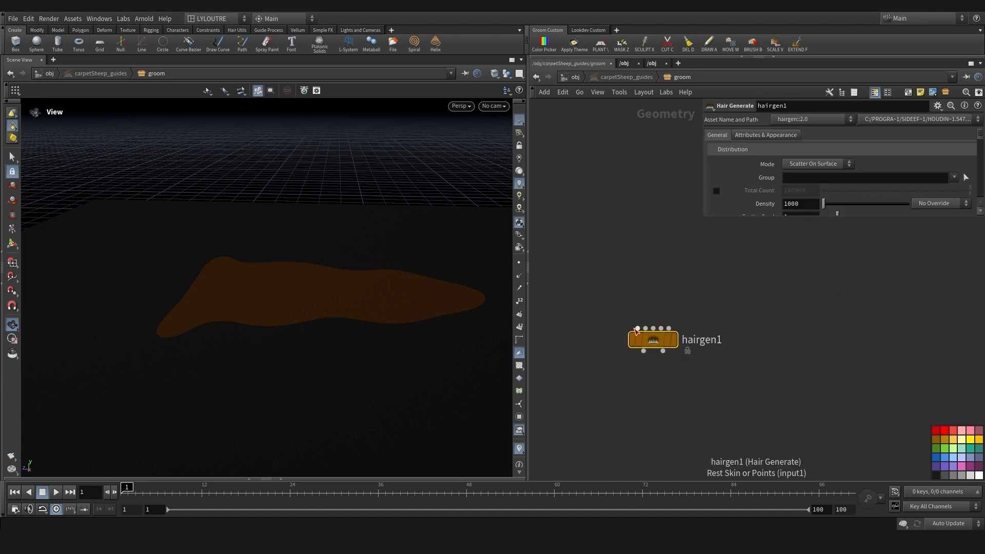
{"action": "middle_click_drag", "start_coordinate": [691, 293], "coordinate": [679, 331]}
{"action": "scroll", "coordinate": [705, 357], "scroll_direction": "down", "scroll_amount": 4}
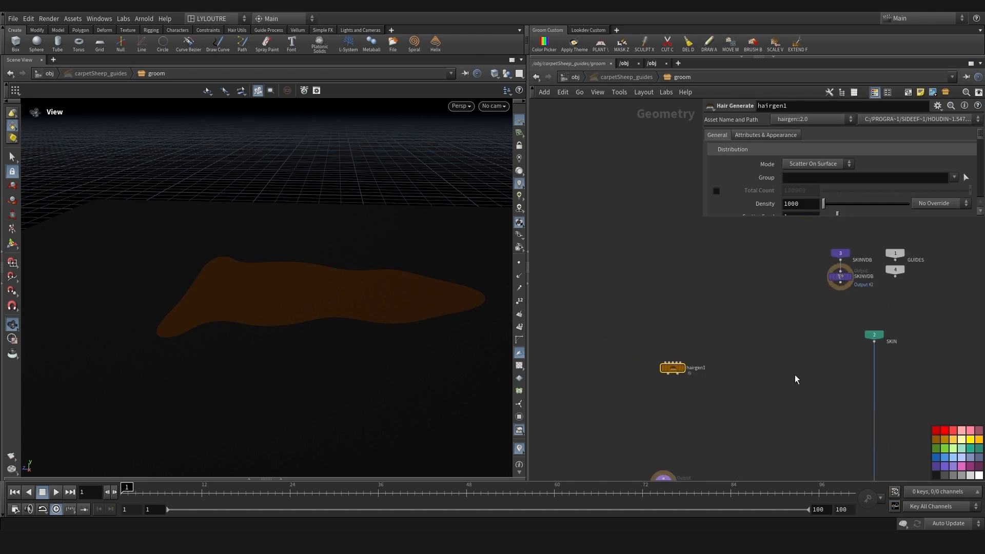
{"action": "middle_click_drag", "start_coordinate": [793, 441], "coordinate": [731, 358]}
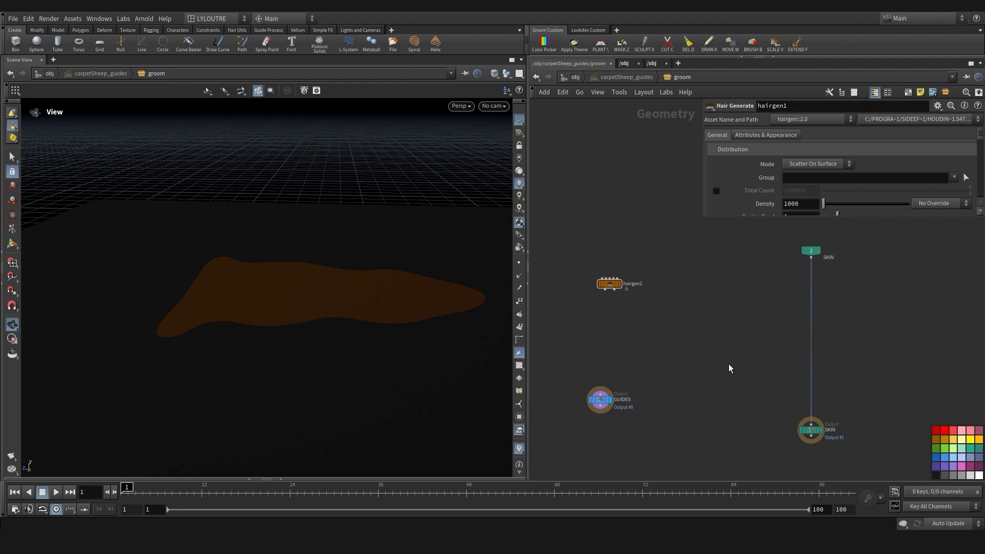
{"action": "key", "text": "Tab"}
{"action": "type", "text": "obje"}
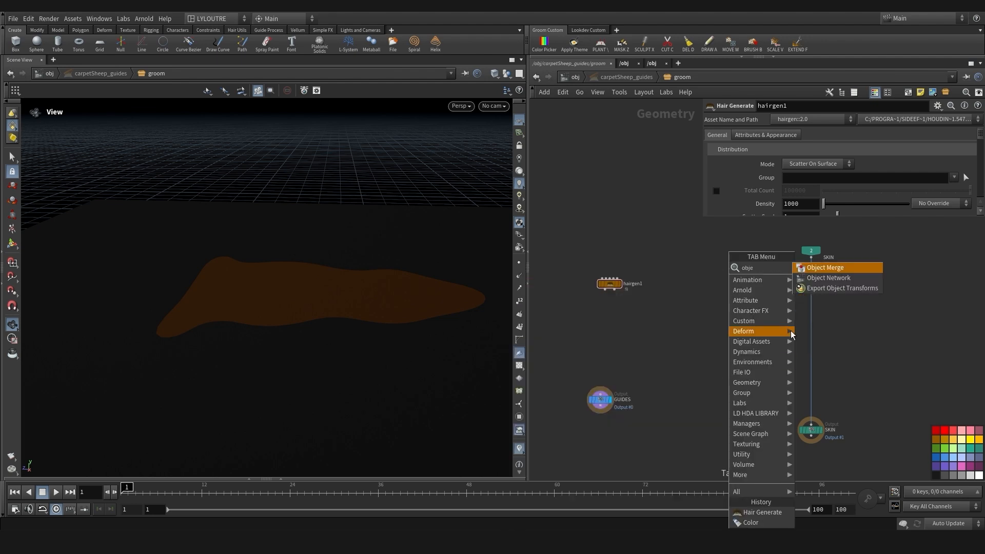
{"action": "key", "text": "Return"}
{"action": "left_click", "coordinate": [711, 379]}
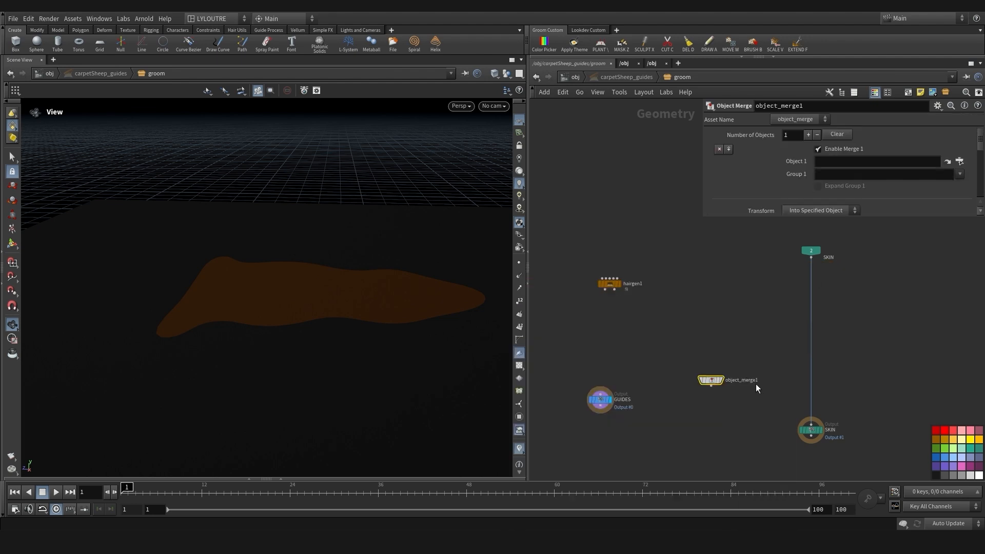
{"action": "left_click_drag", "start_coordinate": [812, 433], "coordinate": [852, 165]}
{"action": "scroll", "coordinate": [749, 288], "scroll_direction": "down", "scroll_amount": 2}
{"action": "left_click_drag", "start_coordinate": [732, 357], "coordinate": [643, 252]}
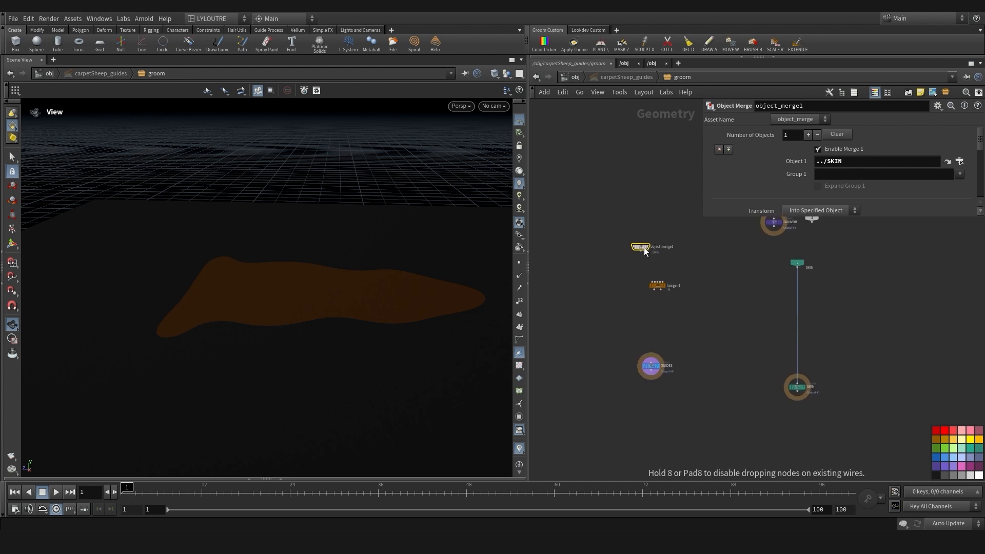
Connect the Object Merge to the Hair Generate node's first input and color the Object Merge teal green
{"action": "scroll", "coordinate": [595, 328], "scroll_direction": "up", "scroll_amount": 3}
{"action": "scroll", "coordinate": [593, 331], "scroll_direction": "up", "scroll_amount": 2}
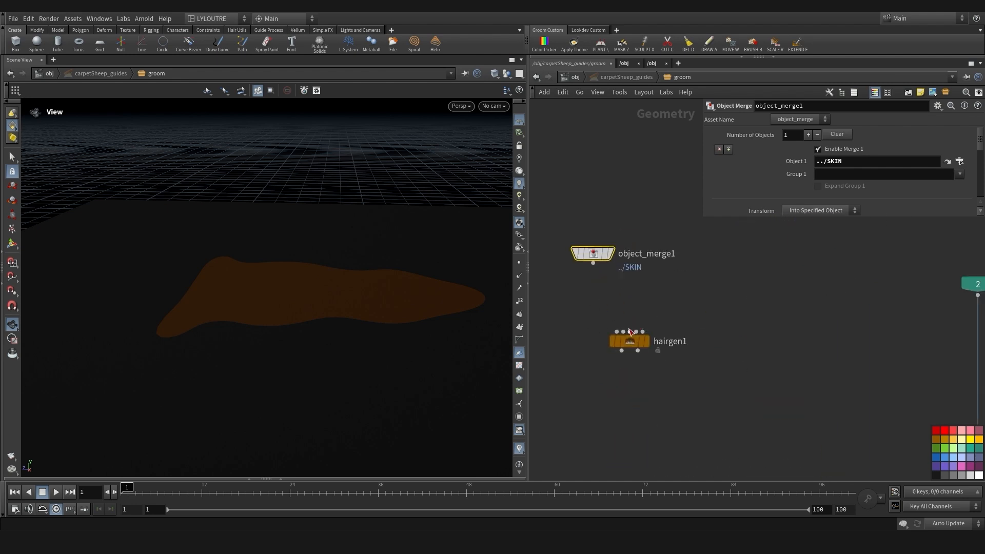
{"action": "left_click_drag", "start_coordinate": [617, 334], "coordinate": [606, 247]}
{"action": "left_click", "coordinate": [979, 449]}
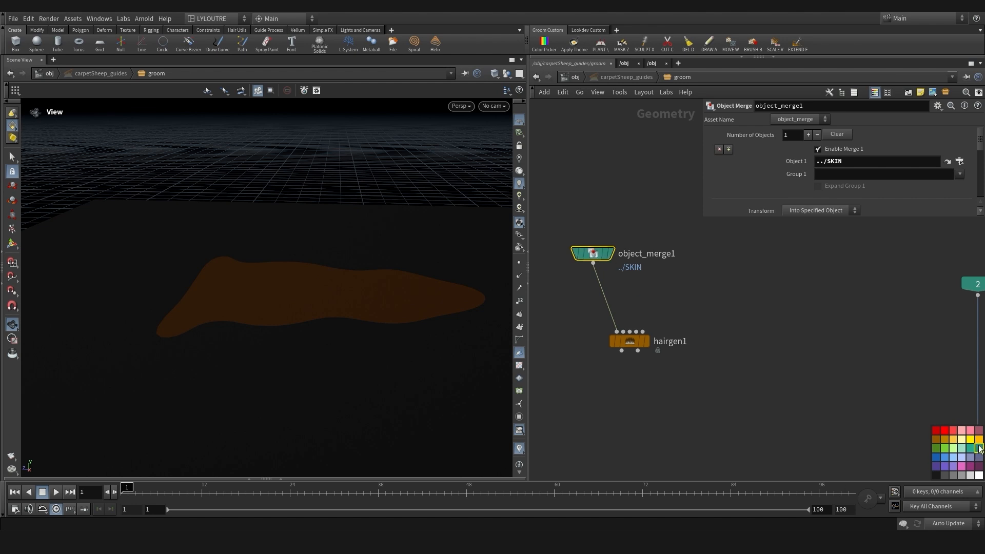
{"action": "scroll", "coordinate": [605, 323], "scroll_direction": "down", "scroll_amount": 2}
Add a Null node above the Hair Generate node and connect it to the second input, moving the Object Merge aside
{"action": "mouse_move", "coordinate": [641, 321]}
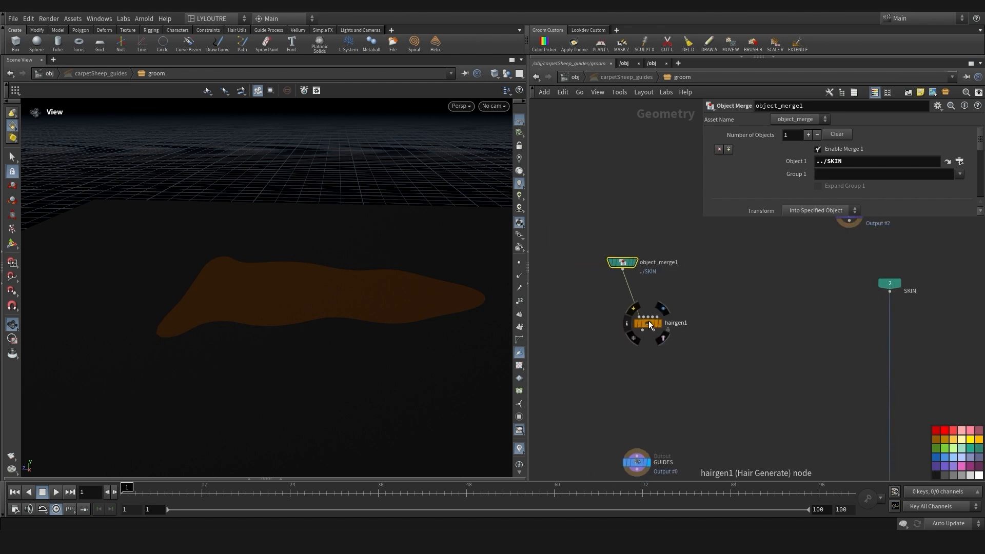
{"action": "key", "text": "Tab"}
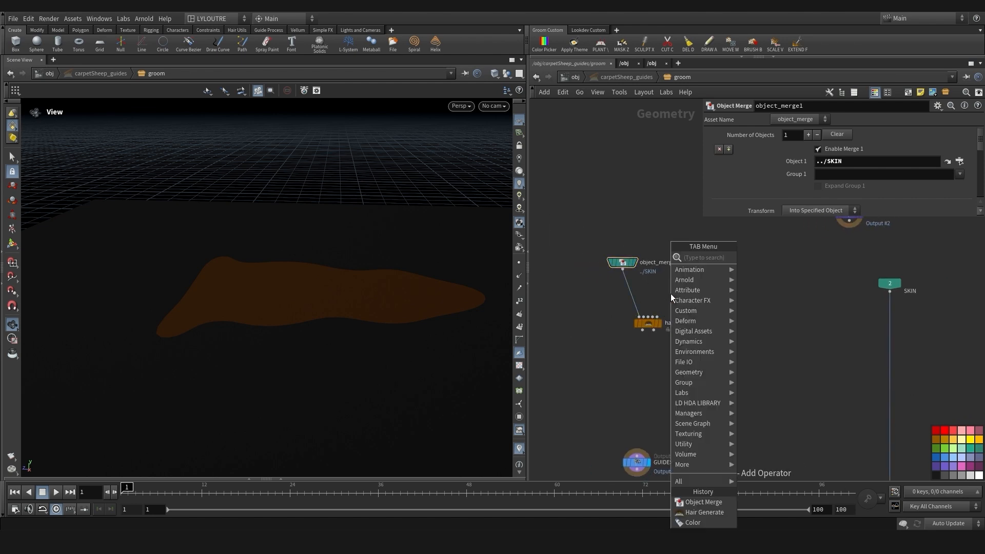
{"action": "type", "text": "null"}
{"action": "left_click", "coordinate": [757, 258]}
{"action": "left_click", "coordinate": [676, 290]}
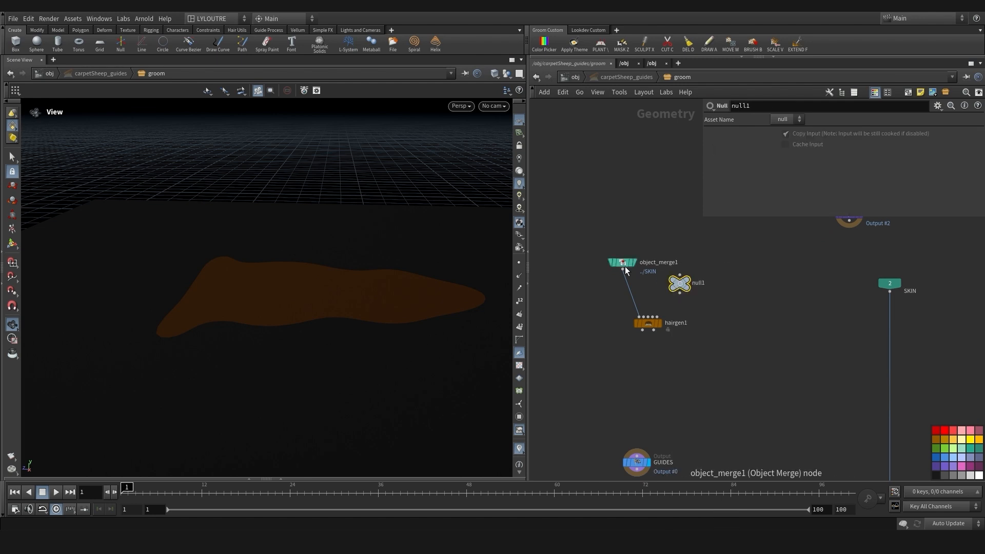
{"action": "left_click_drag", "start_coordinate": [679, 284], "coordinate": [644, 272]}
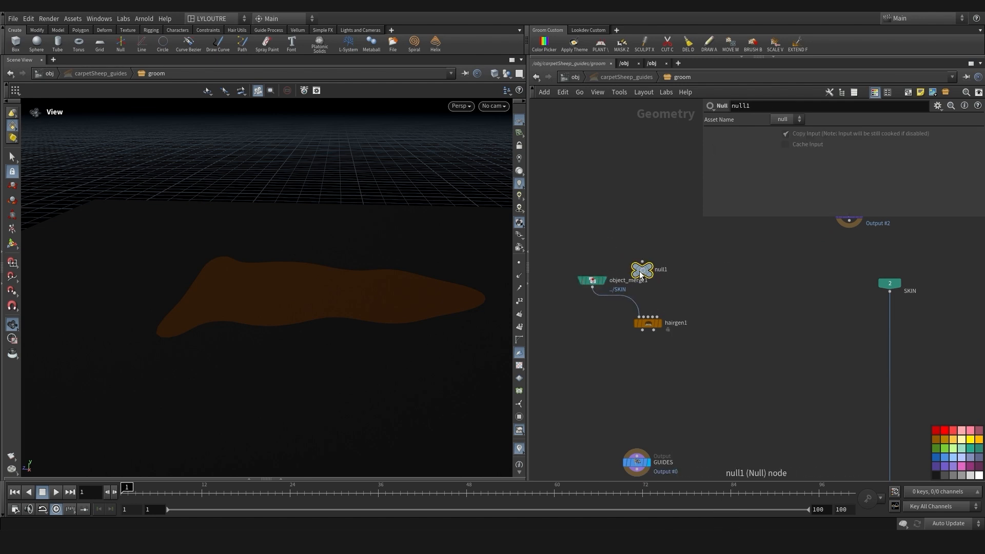
{"action": "left_click_drag", "start_coordinate": [646, 319], "coordinate": [647, 261]}
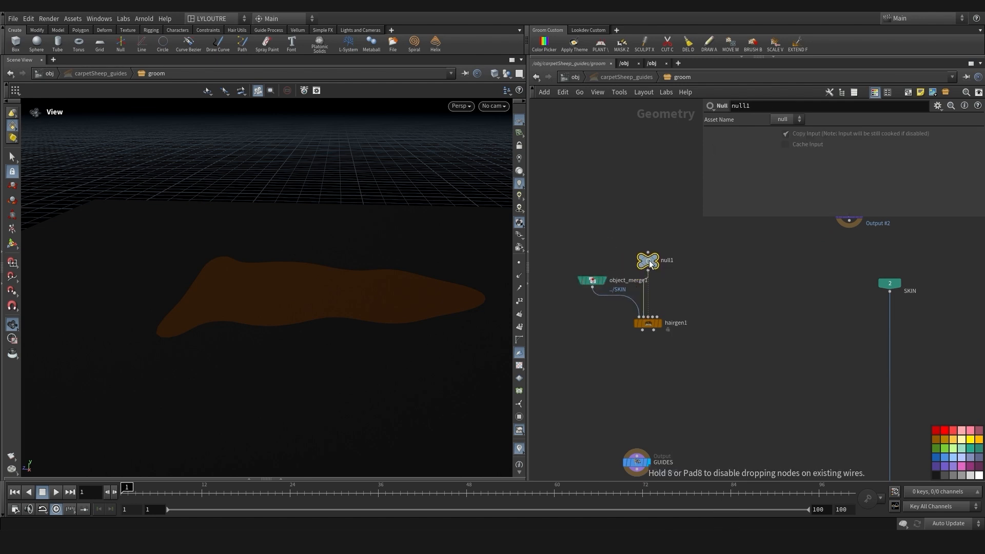
Rename the Object Merge node as SKIN
{"action": "middle_click_drag", "start_coordinate": [607, 342], "coordinate": [616, 363]}
{"action": "double_click", "coordinate": [636, 308]}
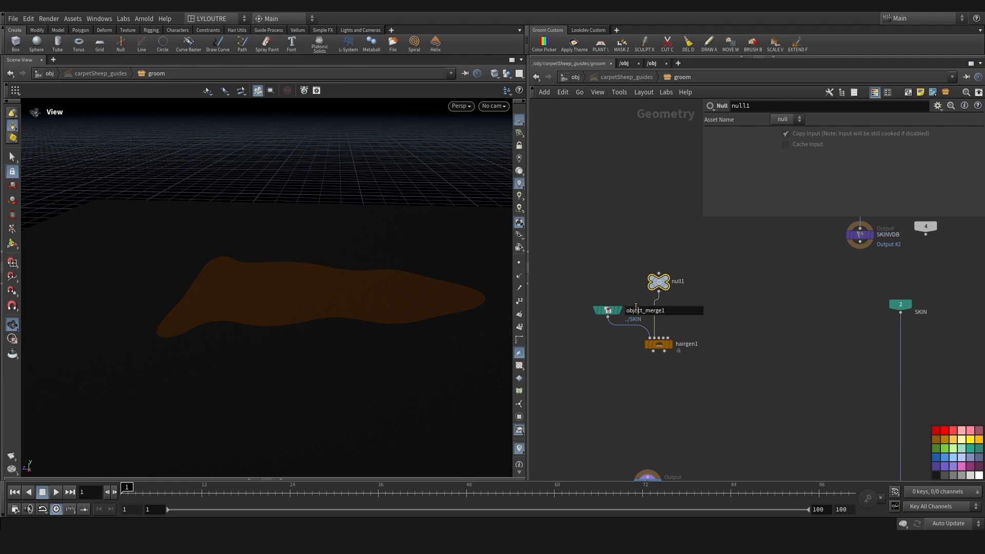
{"action": "type", "text": "SKIN"}
{"action": "key", "text": "Return"}
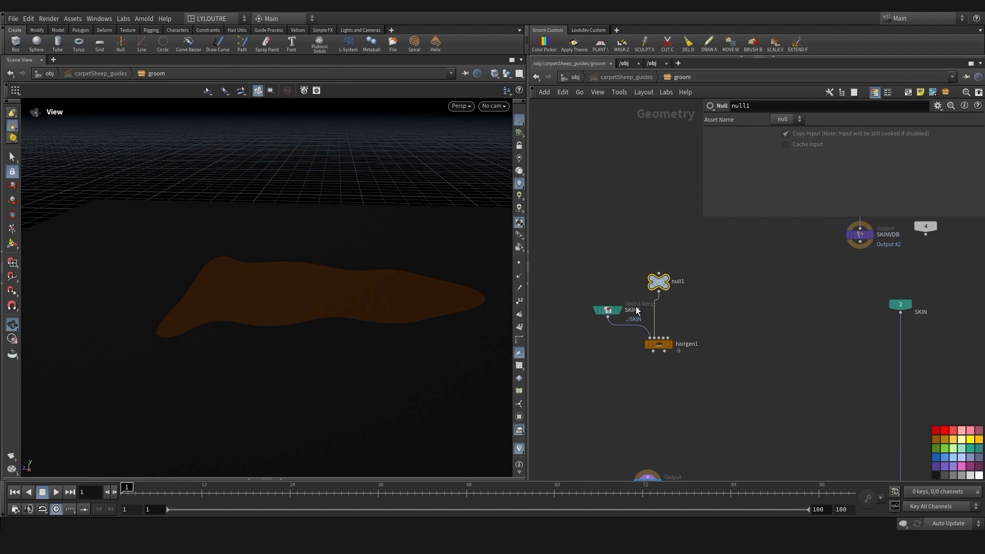
Display the Hair Generate node's result and enlarge its parameter area in the network editor
{"action": "left_click", "coordinate": [671, 343]}
{"action": "left_click_drag", "start_coordinate": [711, 361], "coordinate": [583, 265]}
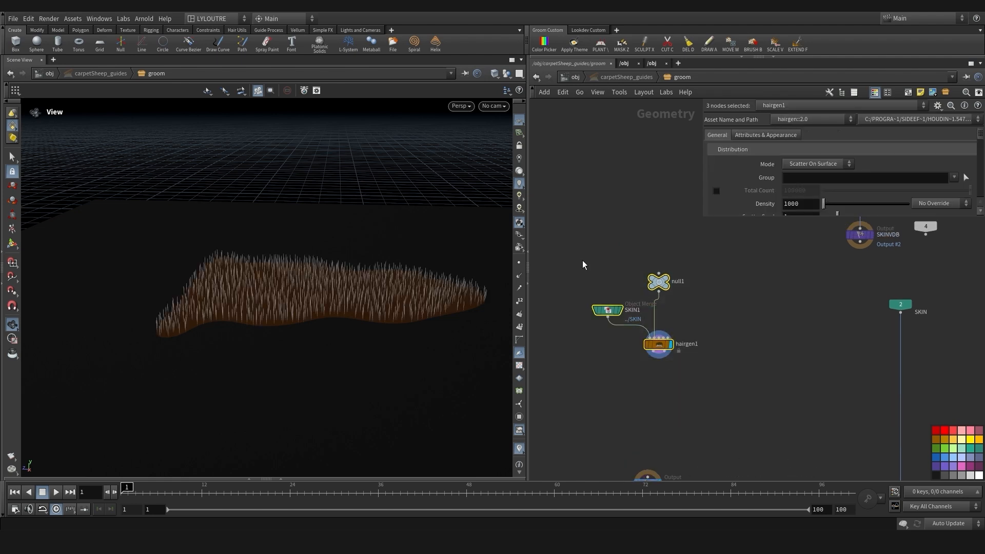
{"action": "mouse_move", "coordinate": [658, 348]}
{"action": "left_mouse_down"}
{"action": "mouse_move", "coordinate": [623, 311]}
{"action": "mouse_move", "coordinate": [636, 307]}
{"action": "mouse_move", "coordinate": [646, 354]}
{"action": "left_mouse_up"}
{"action": "left_click_drag", "start_coordinate": [703, 220], "coordinate": [527, 303]}
{"action": "middle_click_drag", "start_coordinate": [607, 376], "coordinate": [634, 414]}
{"action": "left_click_drag", "start_coordinate": [608, 383], "coordinate": [659, 402]}
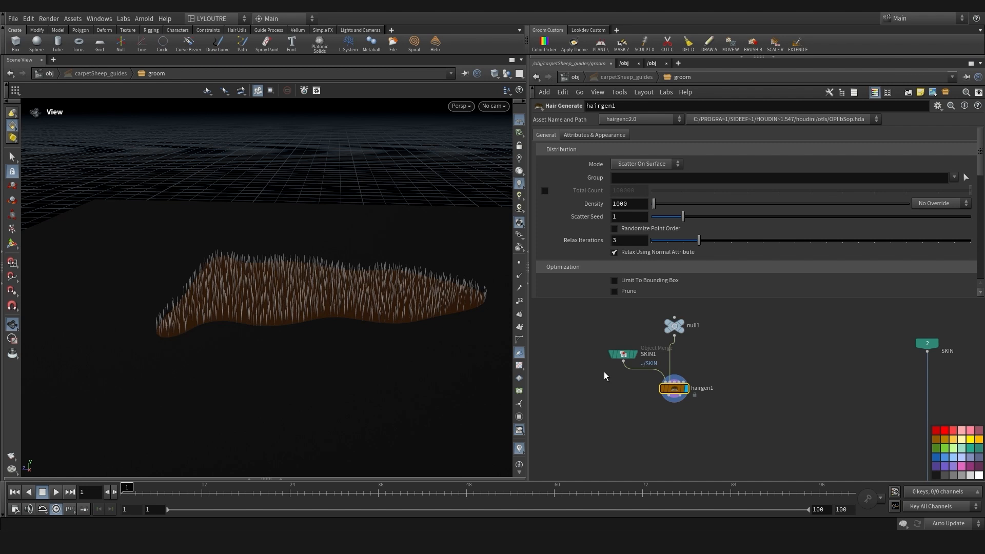
{"action": "middle_click_drag", "start_coordinate": [597, 383], "coordinate": [594, 388]}
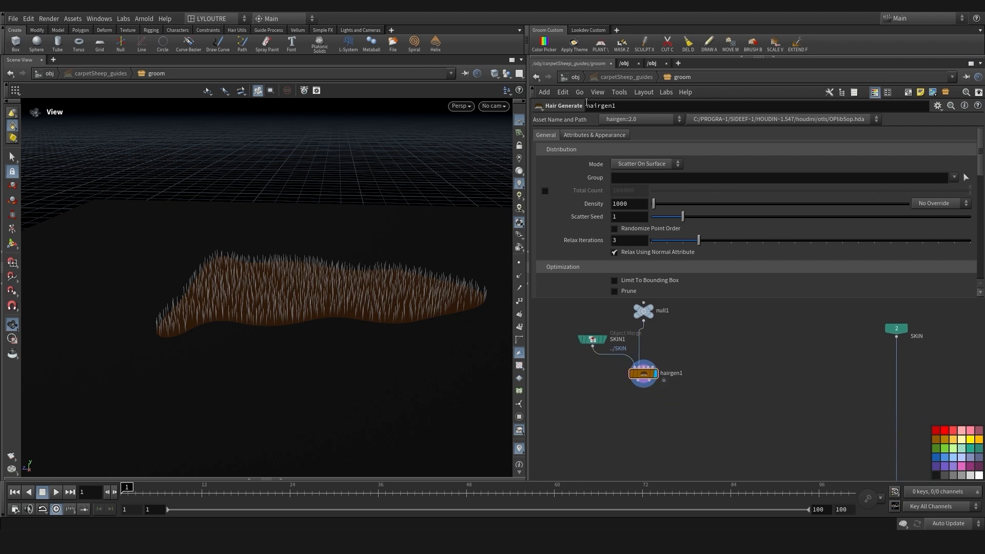
Enable Total Count on the Hair Generate node and set it to 2000
{"action": "left_click_drag", "start_coordinate": [299, 306], "coordinate": [359, 315]}
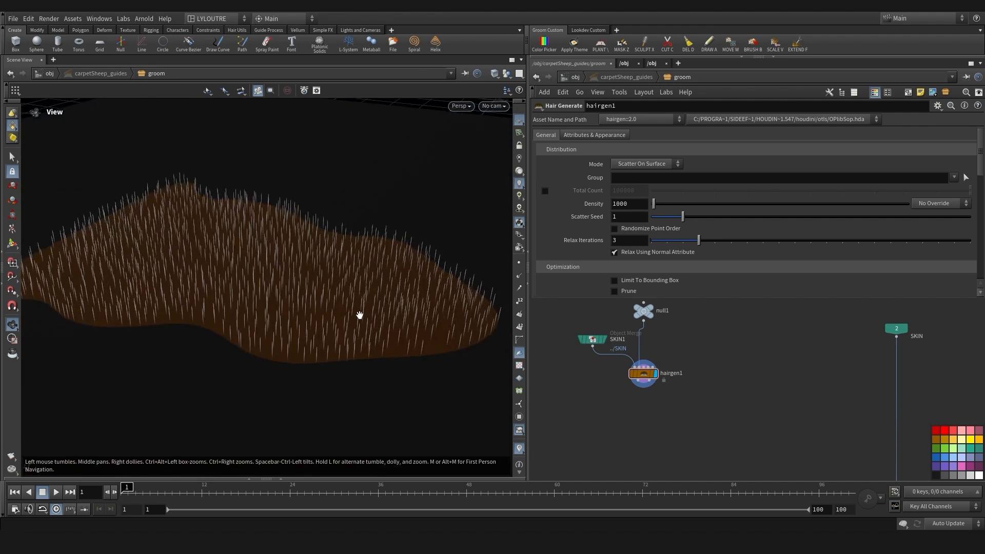
{"action": "left_click_drag", "start_coordinate": [412, 335], "coordinate": [357, 347]}
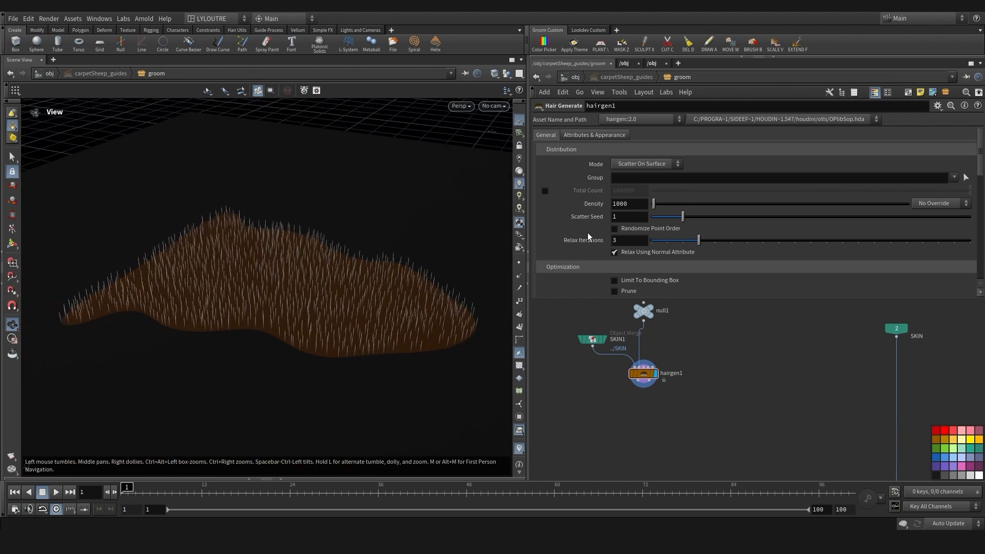
{"action": "left_click", "coordinate": [553, 190]}
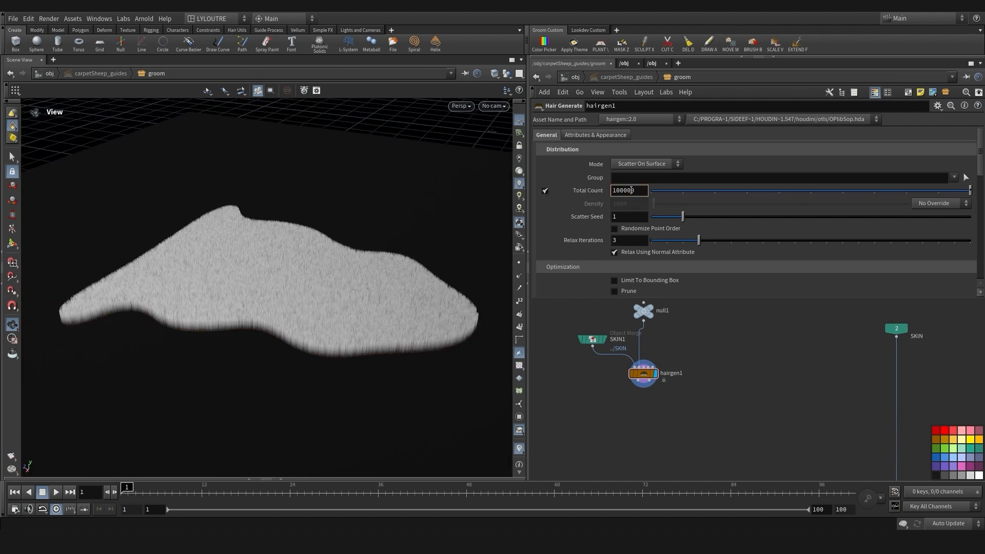
{"action": "key", "text": "BackSpace"}
{"action": "key", "text": "BackSpace"}
{"action": "key", "text": "Return"}
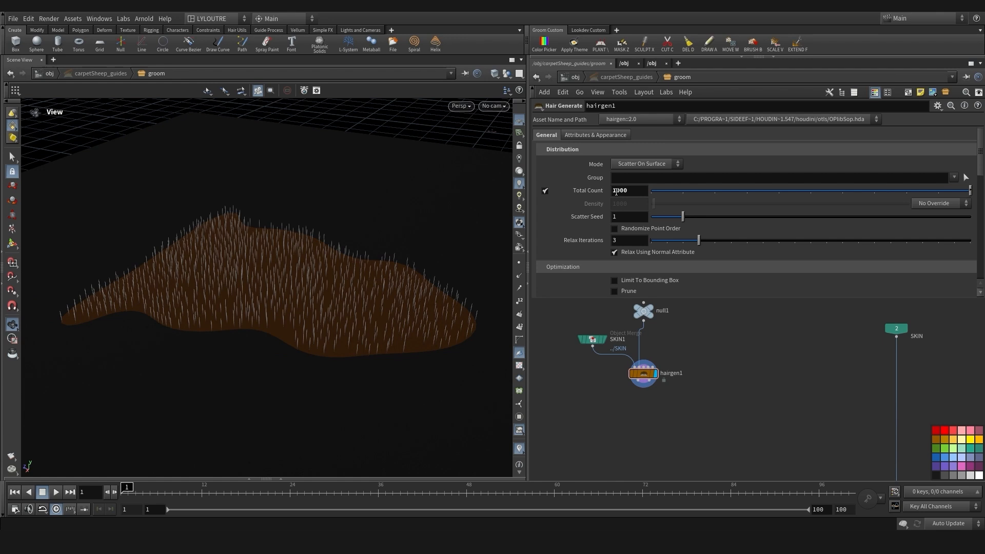
{"action": "type", "text": "3"}
{"action": "key", "text": "Return"}
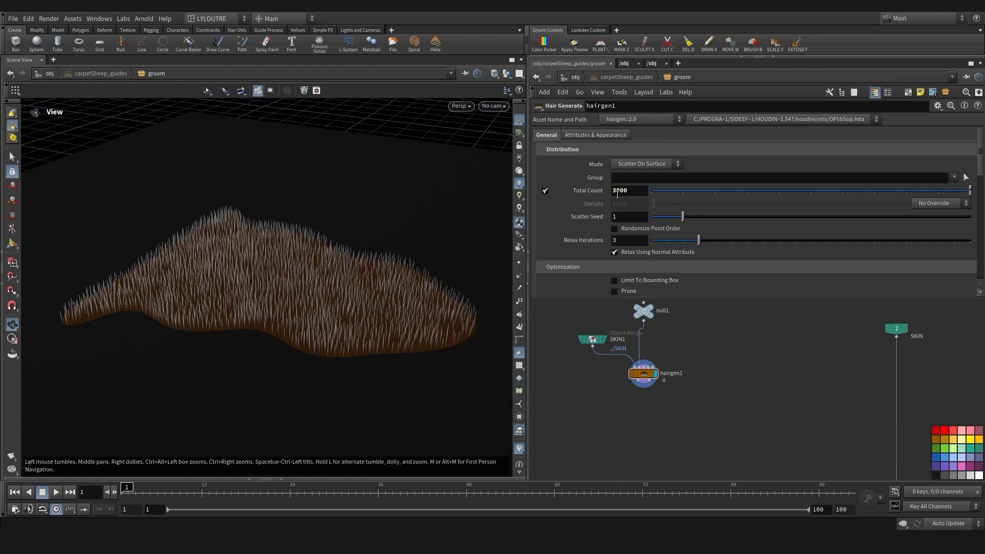
{"action": "type", "text": "2"}
{"action": "key", "text": "Return"}
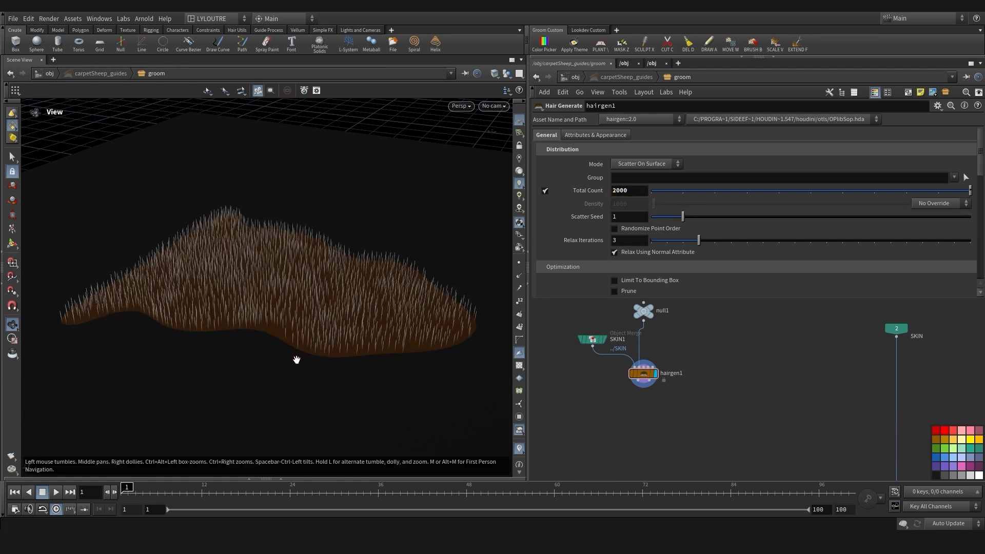
Set the hair distribution's Scatter Seed to 0 and Relax Iterations to 5
{"action": "left_click_drag", "start_coordinate": [296, 360], "coordinate": [327, 359]}
{"action": "scroll", "coordinate": [676, 239], "scroll_direction": "down", "scroll_amount": 1}
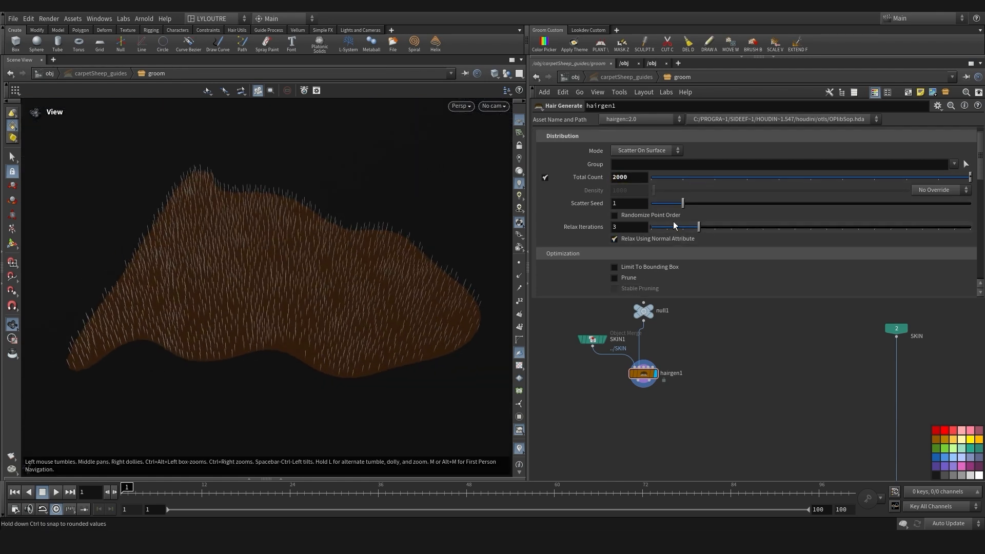
{"action": "left_click_drag", "start_coordinate": [682, 203], "coordinate": [573, 215]}
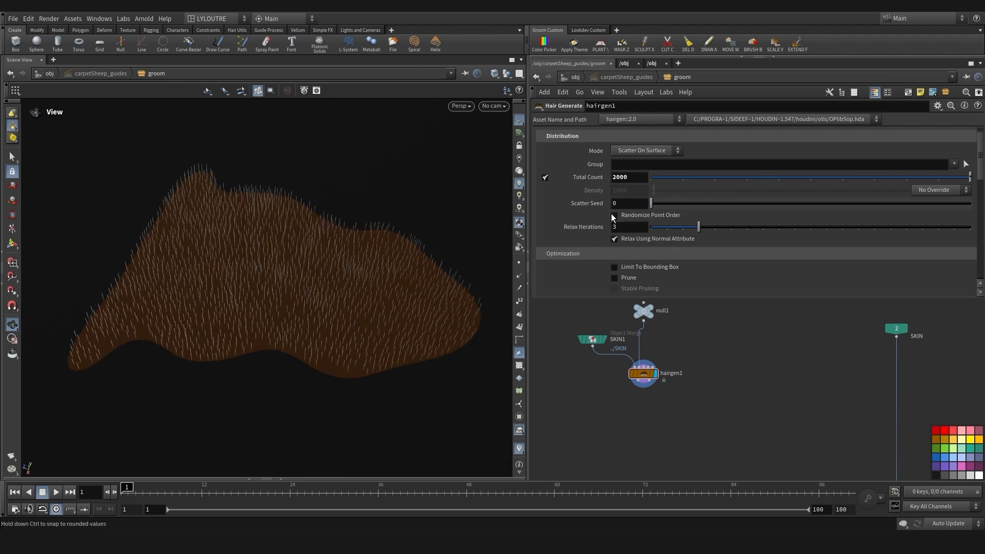
{"action": "type", "text": "5"}
{"action": "key", "text": "Return"}
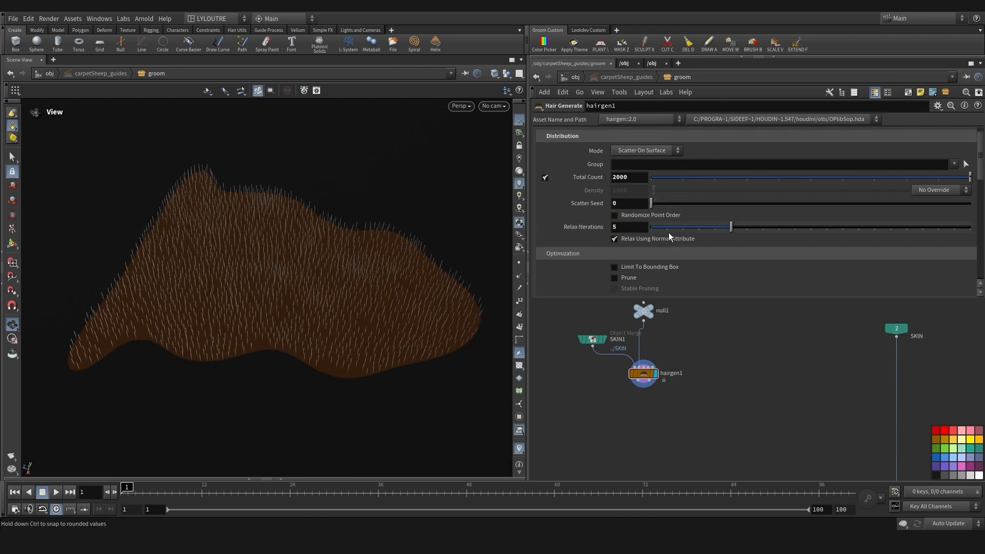
{"action": "left_click_drag", "start_coordinate": [350, 281], "coordinate": [357, 296]}
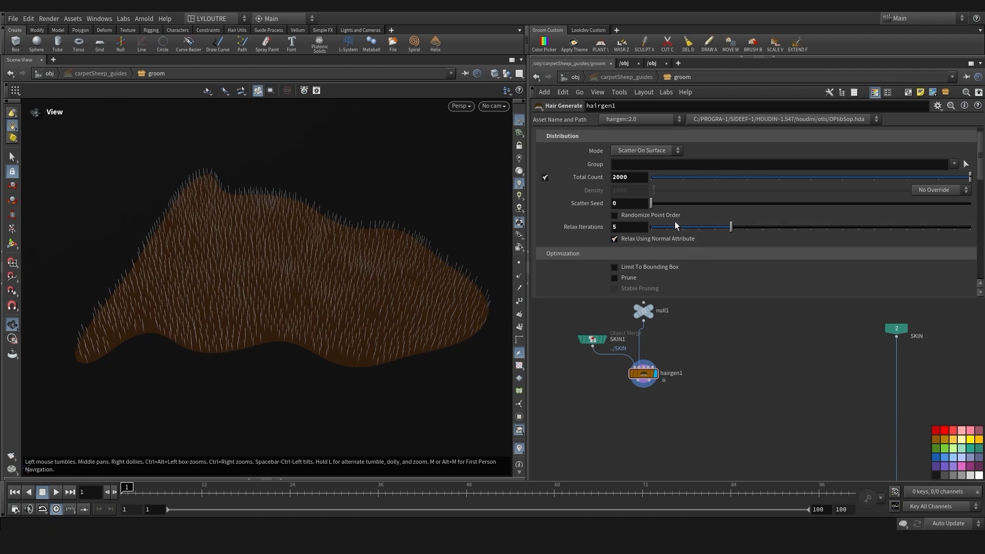
Turn off Use Guides and set the unguided hairs' Segments to 5
{"action": "scroll", "coordinate": [696, 233], "scroll_direction": "down", "scroll_amount": 5}
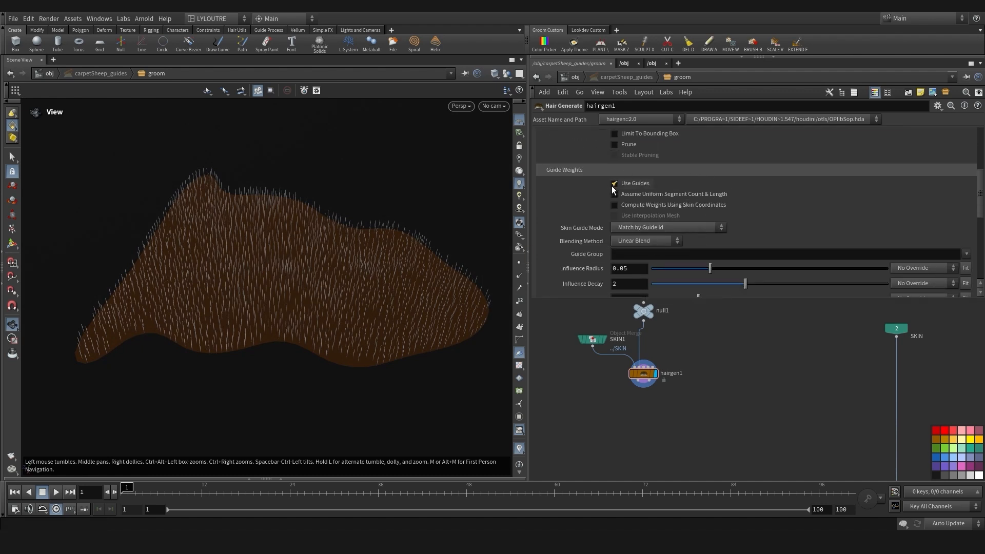
{"action": "left_click", "coordinate": [629, 183]}
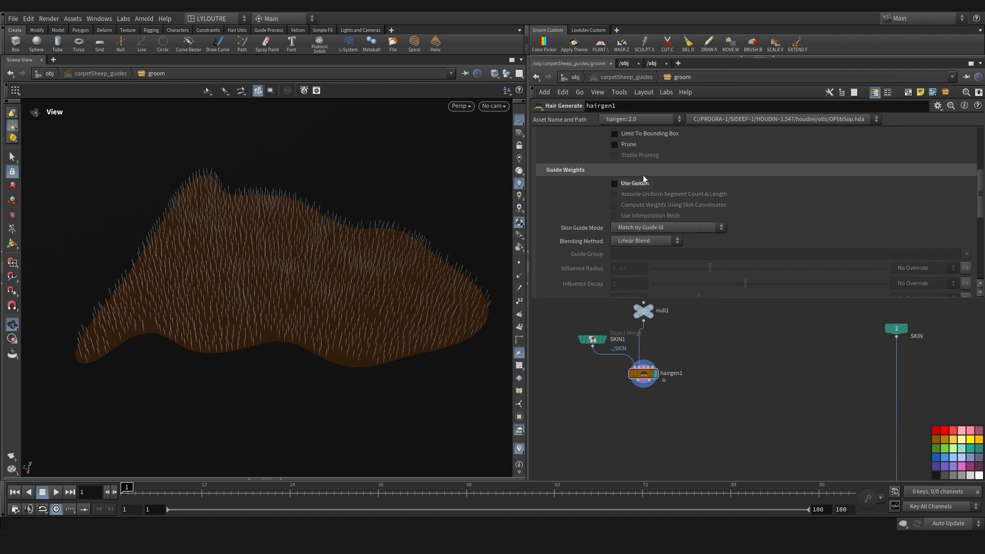
{"action": "scroll", "coordinate": [684, 210], "scroll_direction": "down", "scroll_amount": 8}
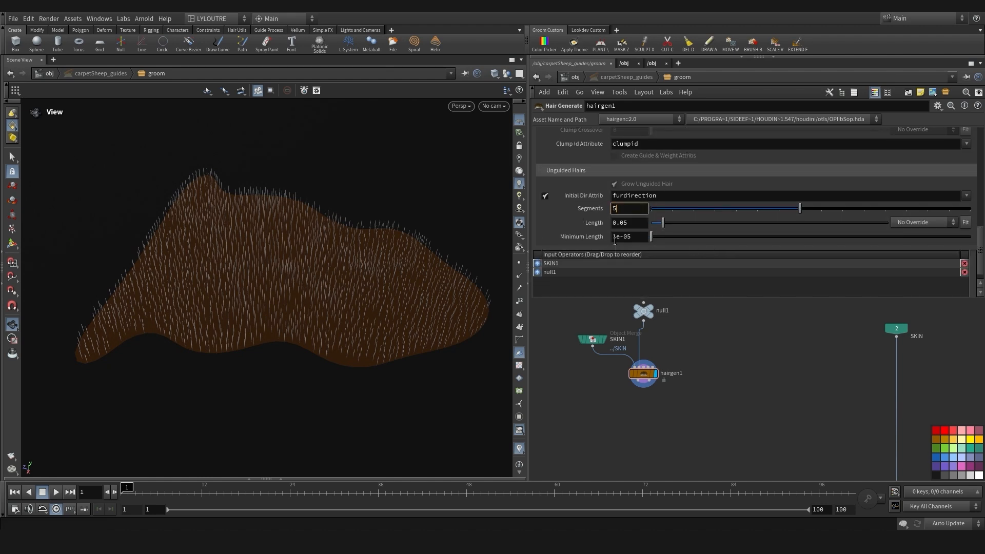
{"action": "key", "text": "Return"}
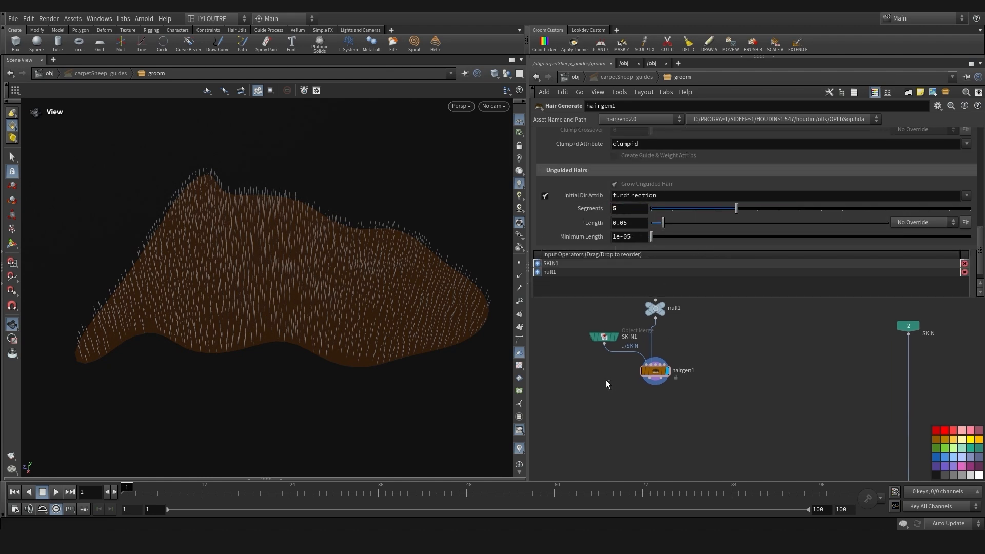
{"action": "left_click_drag", "start_coordinate": [282, 326], "coordinate": [353, 299]}
{"action": "middle_click_drag", "start_coordinate": [342, 316], "coordinate": [329, 314]}
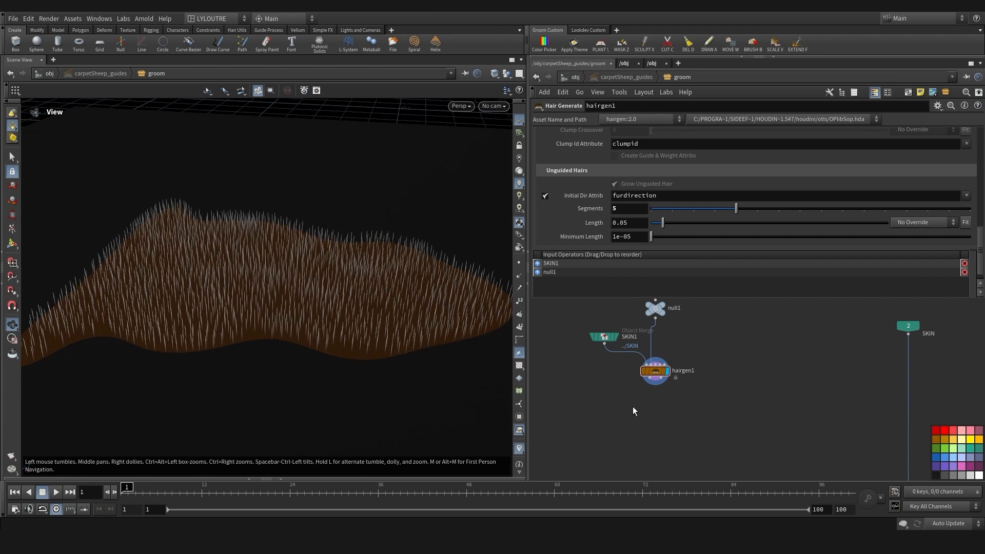
Reposition the null1, SKIN1 and hairgen1 nodes together in the network and inspect the generated hairs from another angle
{"action": "scroll", "coordinate": [636, 405], "scroll_direction": "down", "scroll_amount": 5}
{"action": "scroll", "coordinate": [647, 378], "scroll_direction": "up", "scroll_amount": 4}
{"action": "left_click_drag", "start_coordinate": [694, 402], "coordinate": [580, 313]}
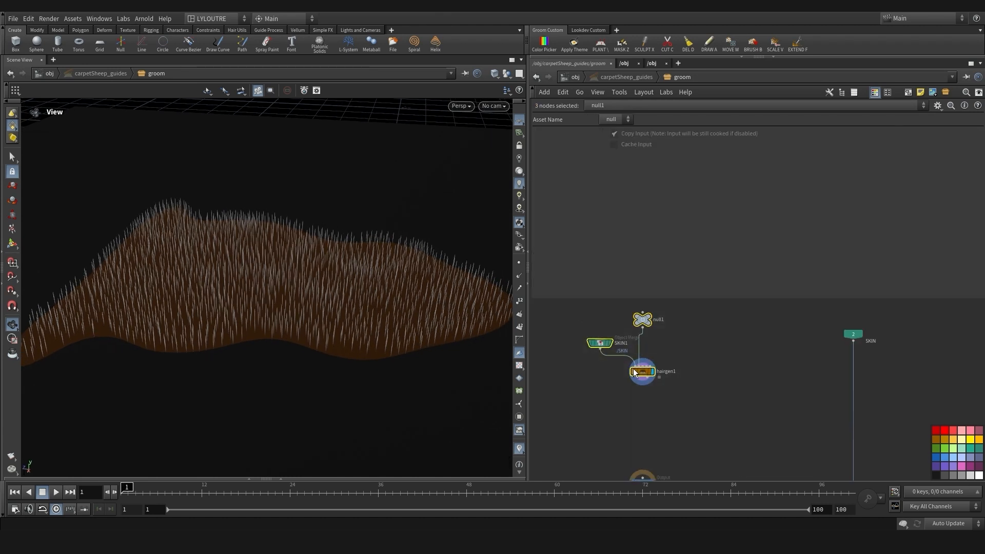
{"action": "left_click_drag", "start_coordinate": [642, 372], "coordinate": [610, 337]}
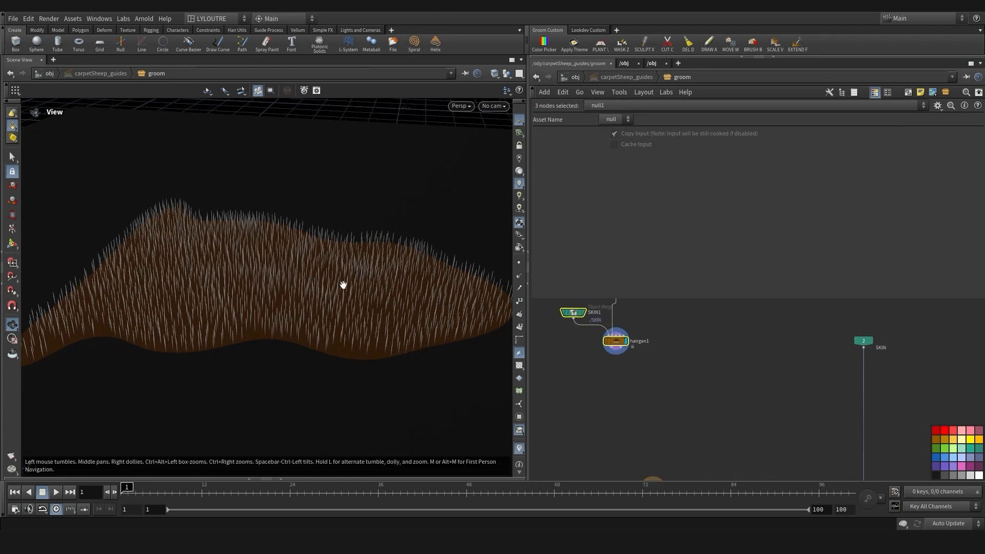
{"action": "left_click_drag", "start_coordinate": [343, 285], "coordinate": [360, 306]}
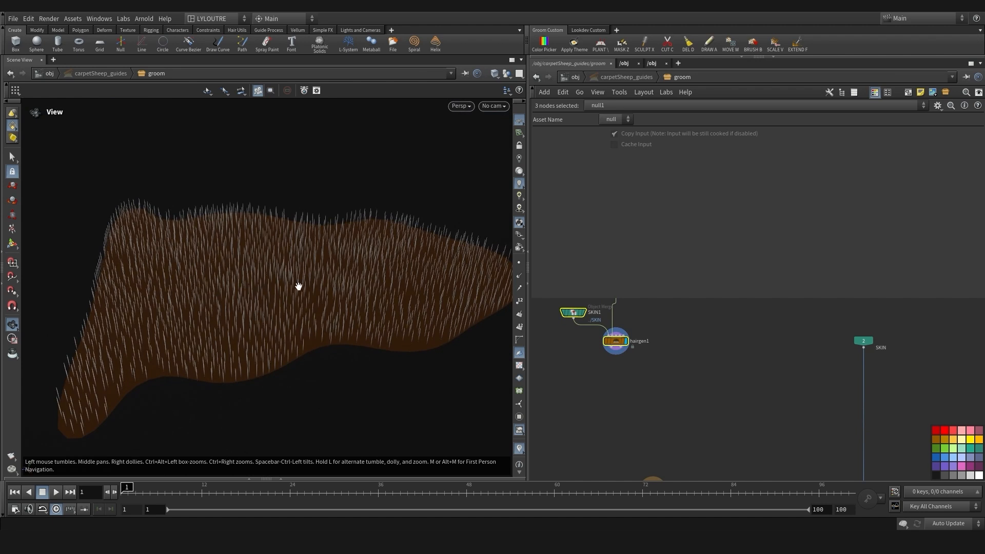
{"action": "middle_click_drag", "start_coordinate": [608, 373], "coordinate": [614, 380]}
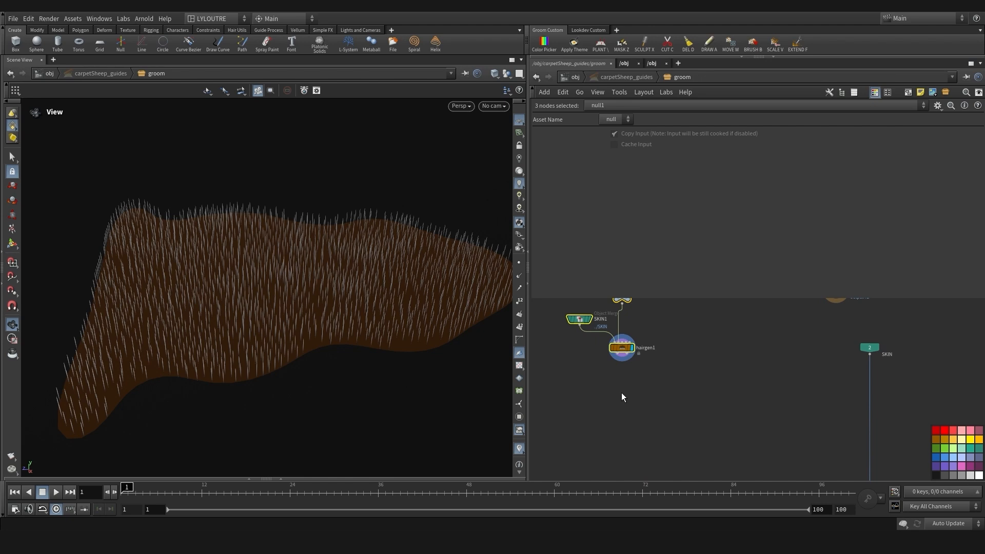
{"action": "middle_click_drag", "start_coordinate": [659, 384], "coordinate": [635, 396]}
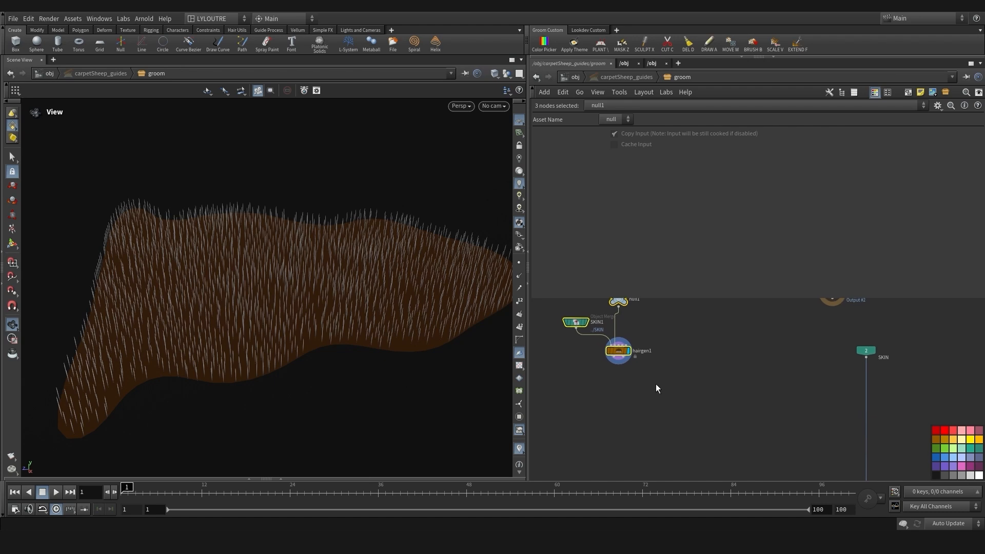
{"action": "left_click", "coordinate": [655, 385]}
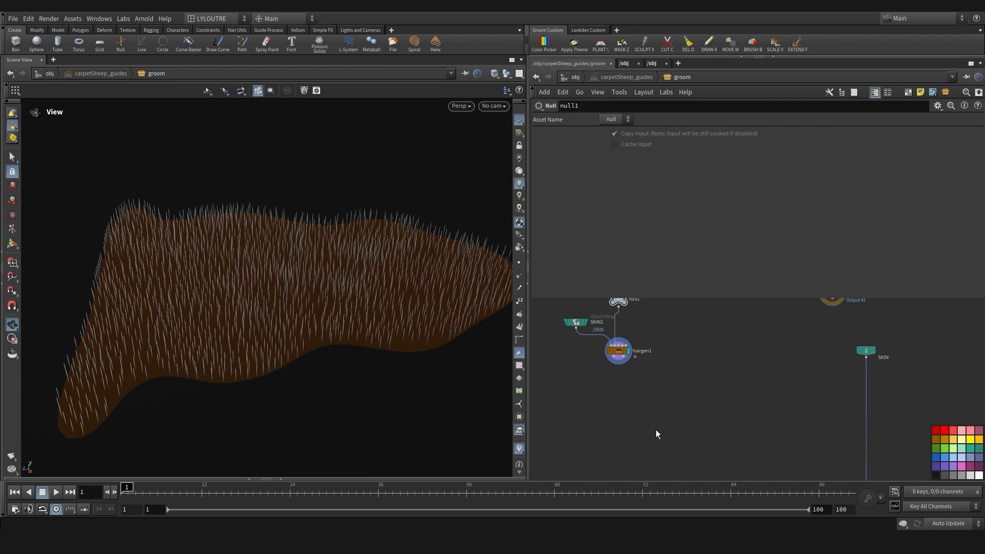
{"action": "middle_click_drag", "start_coordinate": [646, 390], "coordinate": [677, 406]}
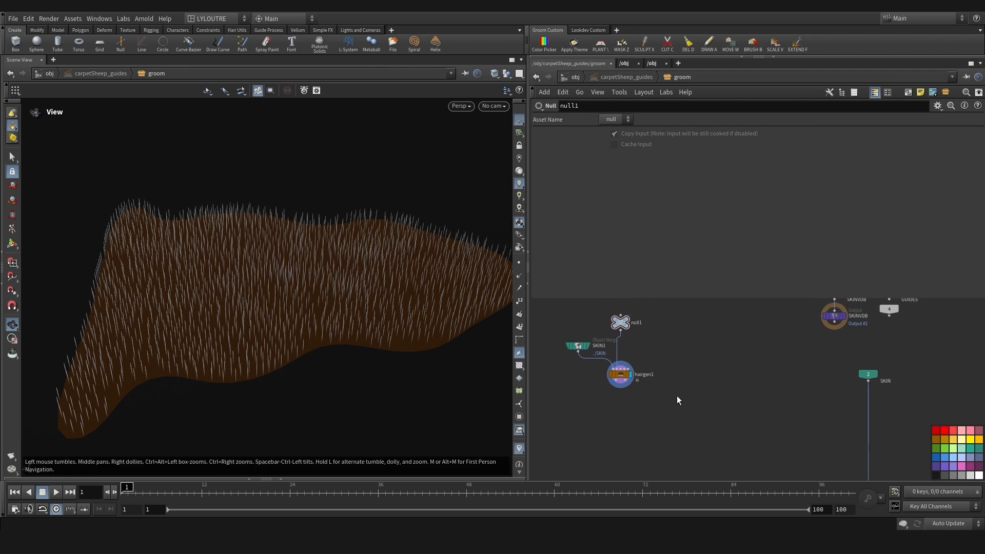
Add a Curve Advect guide process to the groom and move its group of nodes nearer to hairgen1
{"action": "left_click", "coordinate": [244, 31]}
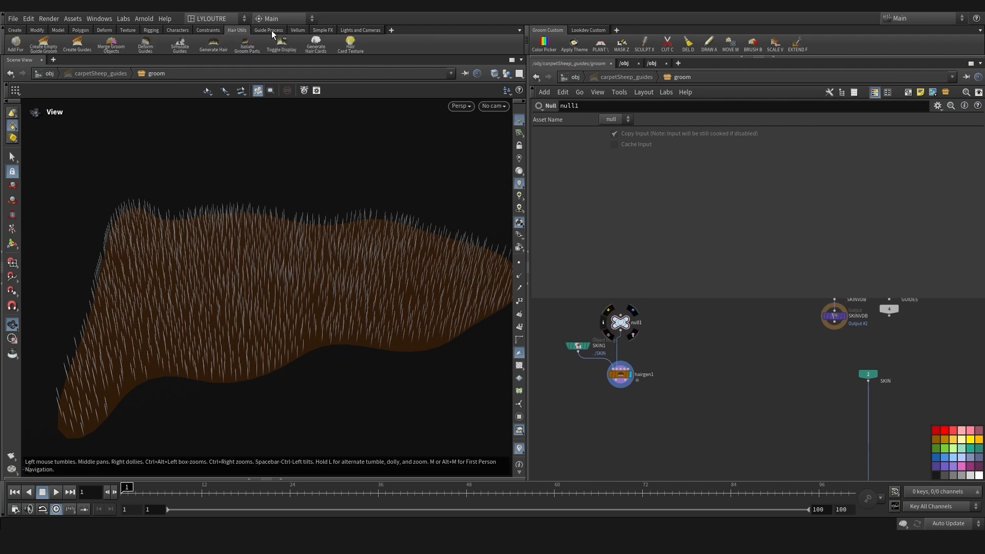
{"action": "left_click", "coordinate": [260, 31]}
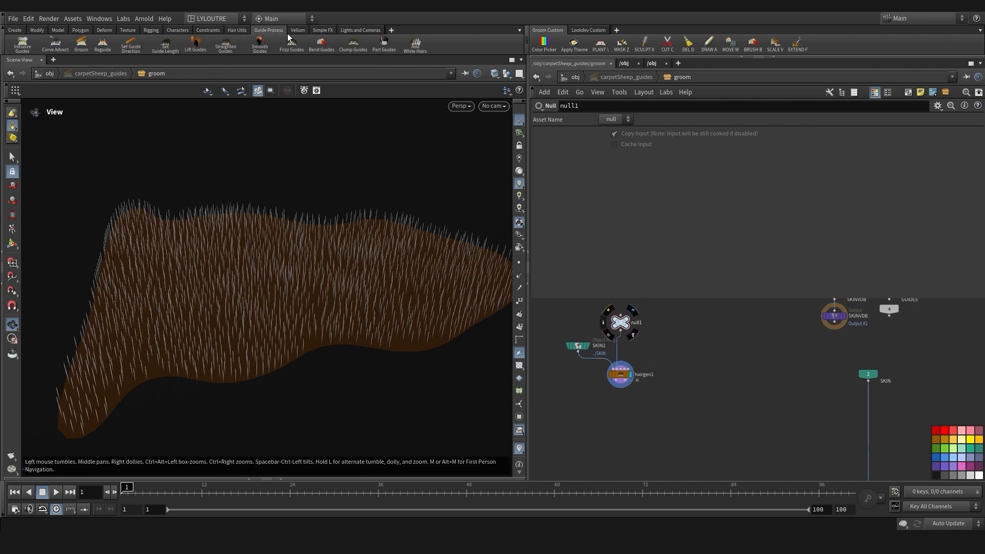
{"action": "left_click", "coordinate": [56, 43]}
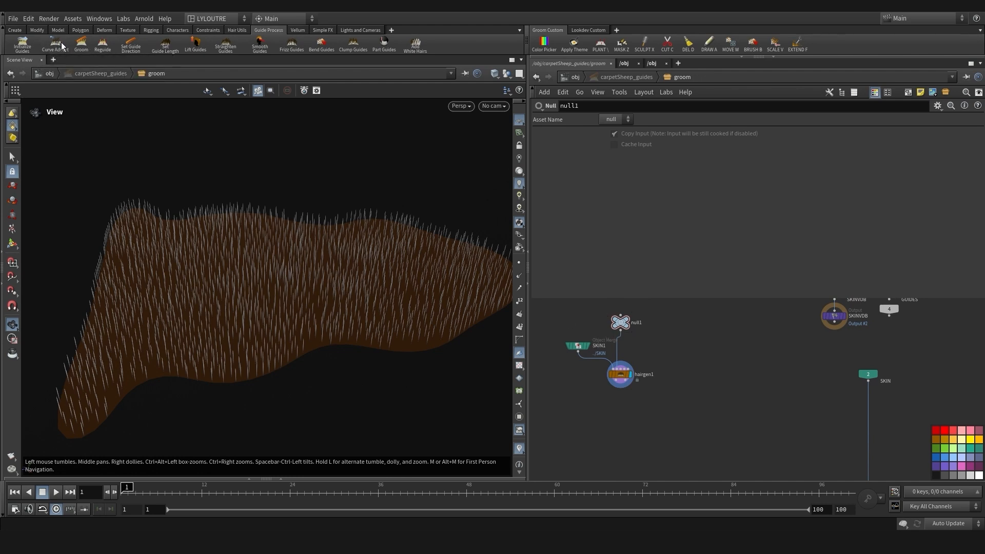
{"action": "scroll", "coordinate": [655, 398], "scroll_direction": "down", "scroll_amount": 5}
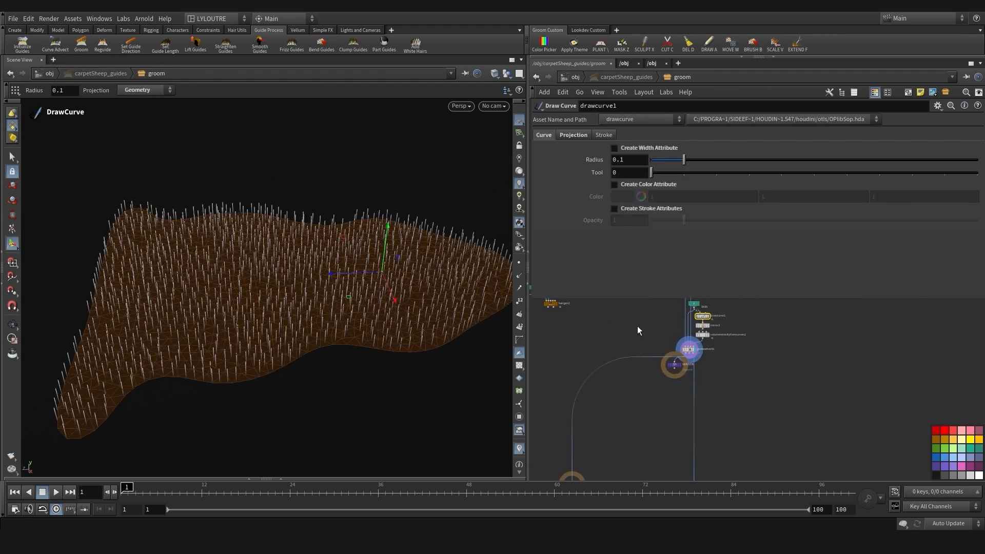
{"action": "left_click_drag", "start_coordinate": [660, 346], "coordinate": [600, 383]}
{"action": "scroll", "coordinate": [593, 347], "scroll_direction": "up", "scroll_amount": 5}
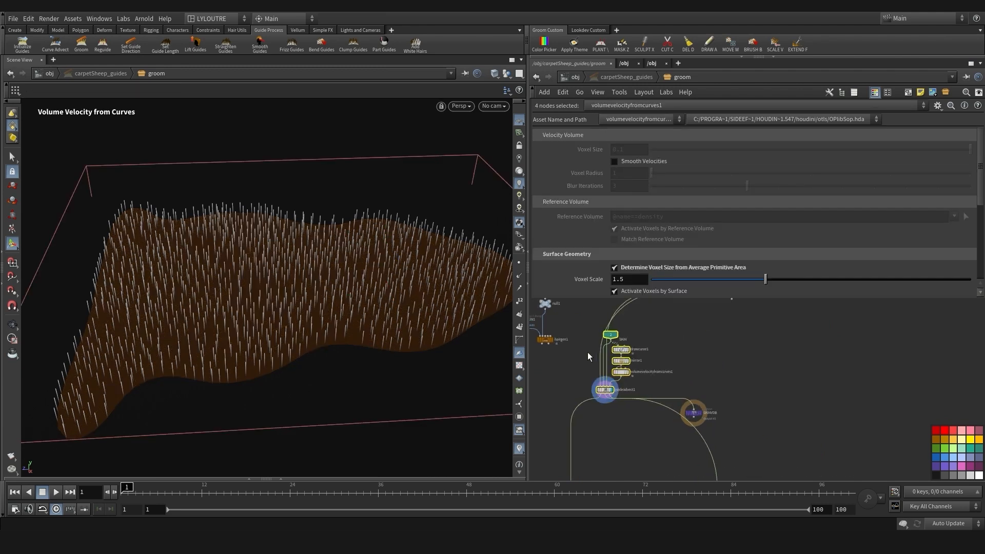
Place the SKINVDB output directly under the SKINVDB input and cut the wire from GUIDES to guideadvect1
{"action": "left_click", "coordinate": [702, 410]}
{"action": "scroll", "coordinate": [703, 410], "scroll_direction": "down", "scroll_amount": 3}
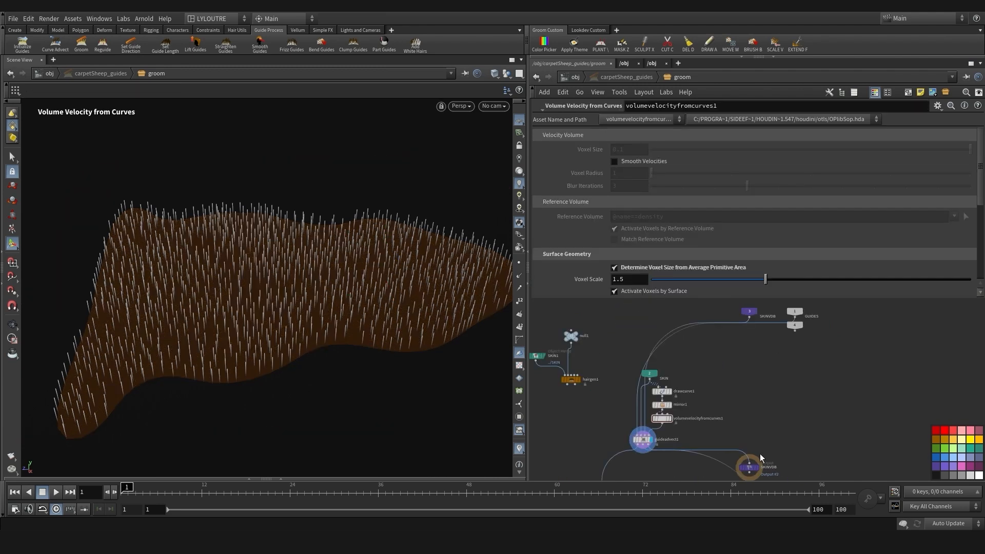
{"action": "left_click_drag", "start_coordinate": [749, 464], "coordinate": [775, 315]}
{"action": "key", "text": "y"}
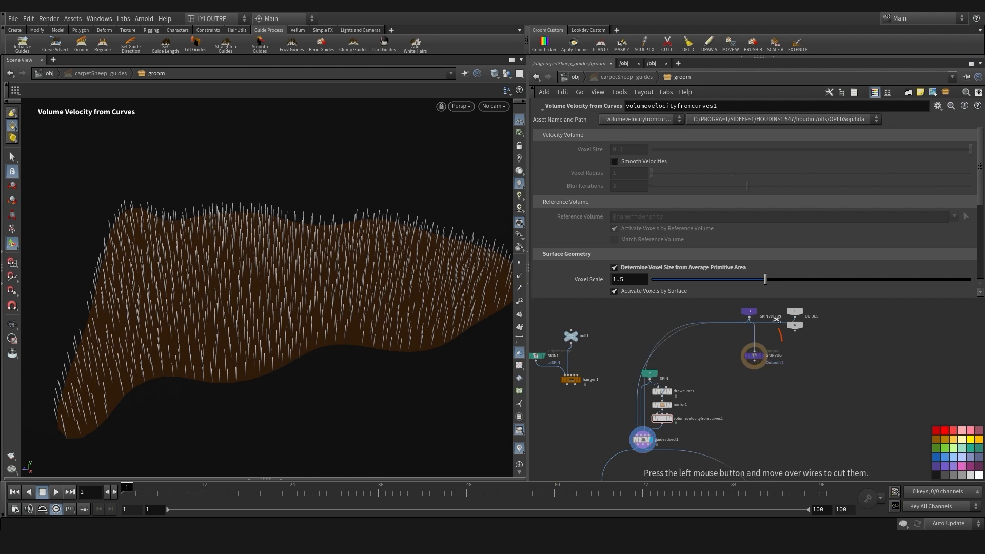
{"action": "middle_click_drag", "start_coordinate": [785, 361], "coordinate": [794, 374]}
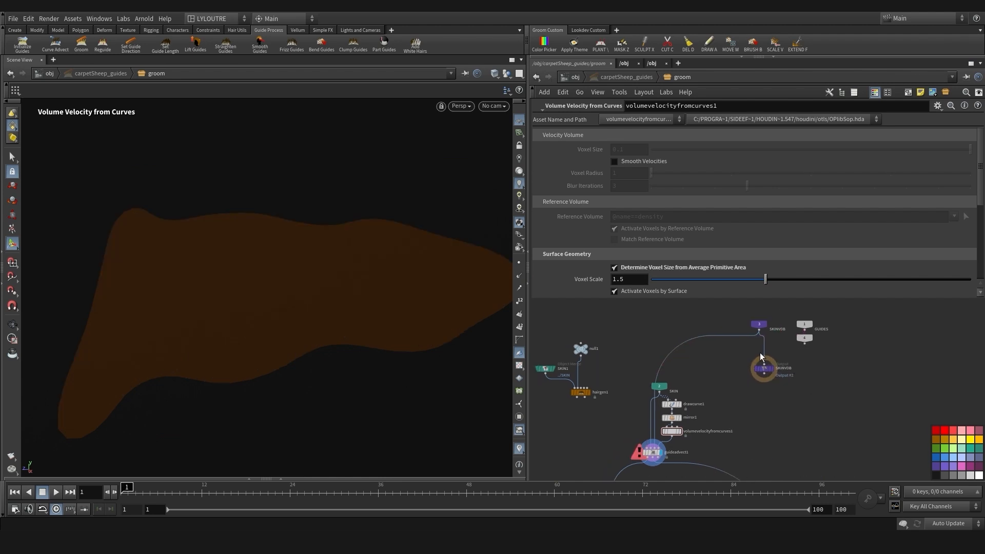
{"action": "left_click", "coordinate": [760, 383]}
{"action": "left_click_drag", "start_coordinate": [763, 369], "coordinate": [758, 350]}
{"action": "middle_click_drag", "start_coordinate": [723, 390], "coordinate": [725, 381]}
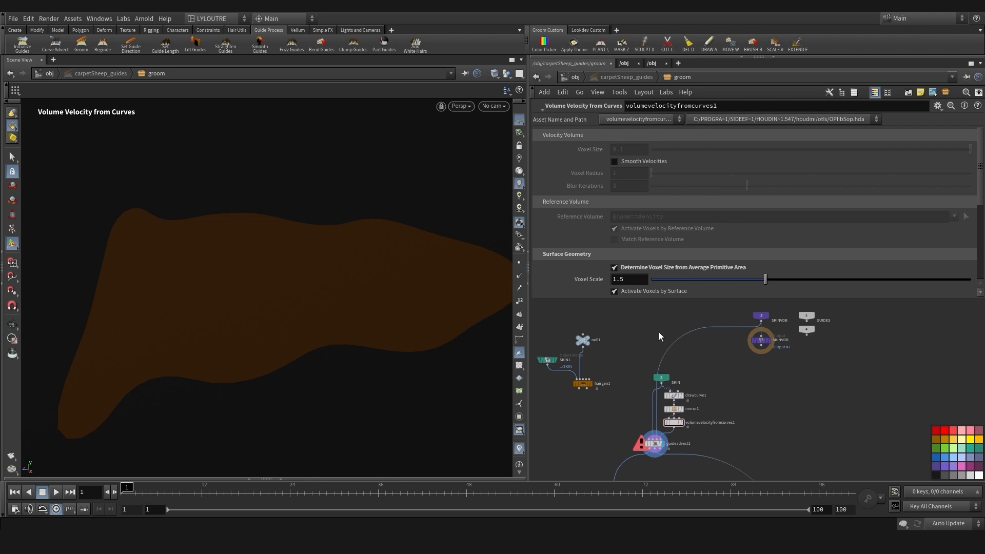
{"action": "key", "text": "u"}
{"action": "key", "text": "u"}
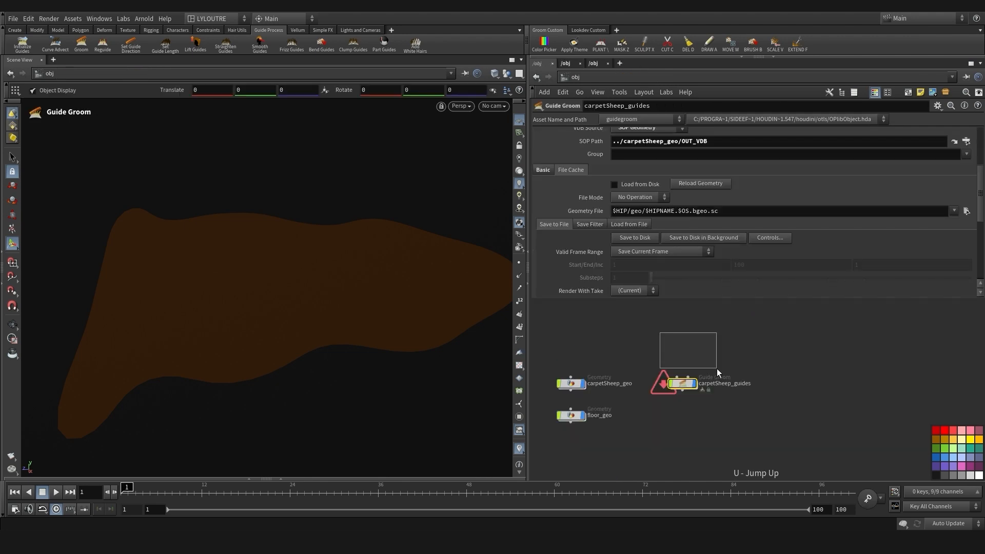
{"action": "double_click", "coordinate": [685, 383]}
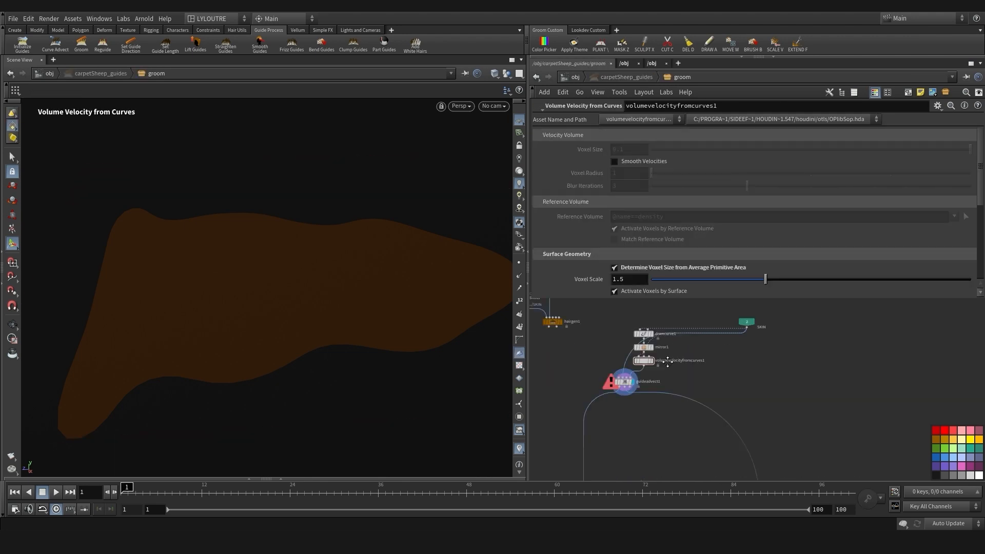
Pull the SKIN input node away from the Curve Advect nodes and disconnect it from them
{"action": "scroll", "coordinate": [710, 318], "scroll_direction": "down", "scroll_amount": 3}
{"action": "left_click_drag", "start_coordinate": [710, 315], "coordinate": [727, 364]}
{"action": "middle_click_drag", "start_coordinate": [695, 308], "coordinate": [642, 373]}
{"action": "scroll", "coordinate": [641, 373], "scroll_direction": "up", "scroll_amount": 3}
{"action": "left_click_drag", "start_coordinate": [641, 372], "coordinate": [690, 437]}
{"action": "scroll", "coordinate": [665, 373], "scroll_direction": "down", "scroll_amount": 4}
{"action": "left_click_drag", "start_coordinate": [677, 428], "coordinate": [665, 430]}
{"action": "scroll", "coordinate": [626, 393], "scroll_direction": "up", "scroll_amount": 4}
{"action": "left_click", "coordinate": [639, 340]}
Detach guideadvect1 from the remaining groom network wires and keep the Curve Advect nodes grouped near hairgen1
{"action": "middle_click_drag", "start_coordinate": [639, 341], "coordinate": [709, 322]}
{"action": "scroll", "coordinate": [710, 321], "scroll_direction": "down", "scroll_amount": 3}
{"action": "left_click_drag", "start_coordinate": [703, 383], "coordinate": [644, 345]}
{"action": "scroll", "coordinate": [617, 340], "scroll_direction": "up", "scroll_amount": 3}
{"action": "middle_click_drag", "start_coordinate": [617, 339], "coordinate": [570, 371]}
{"action": "left_click_drag", "start_coordinate": [618, 380], "coordinate": [646, 368]}
{"action": "left_click", "coordinate": [604, 464]}
{"action": "scroll", "coordinate": [604, 464], "scroll_direction": "down", "scroll_amount": 1}
{"action": "middle_click_drag", "start_coordinate": [605, 463], "coordinate": [604, 428]}
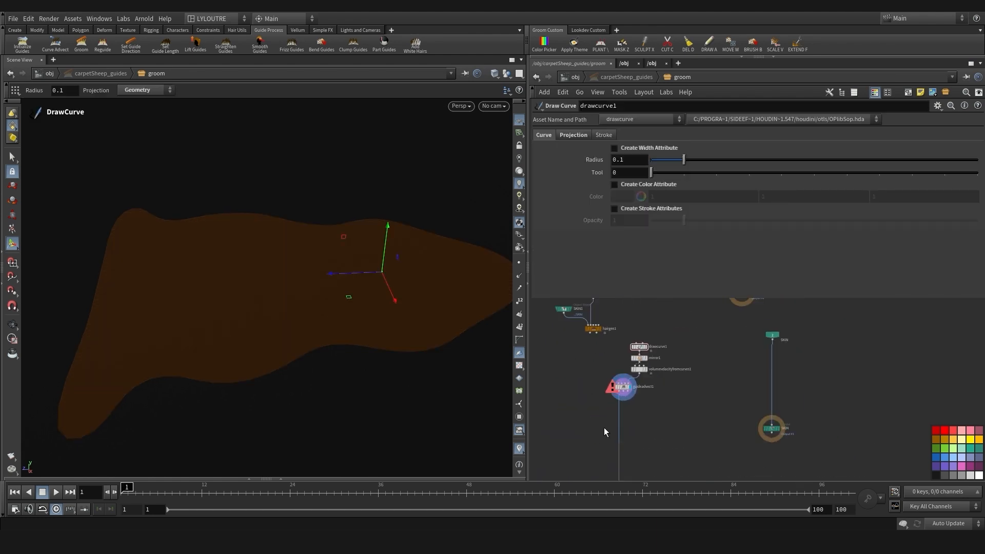
{"action": "scroll", "coordinate": [610, 411], "scroll_direction": "up", "scroll_amount": 4}
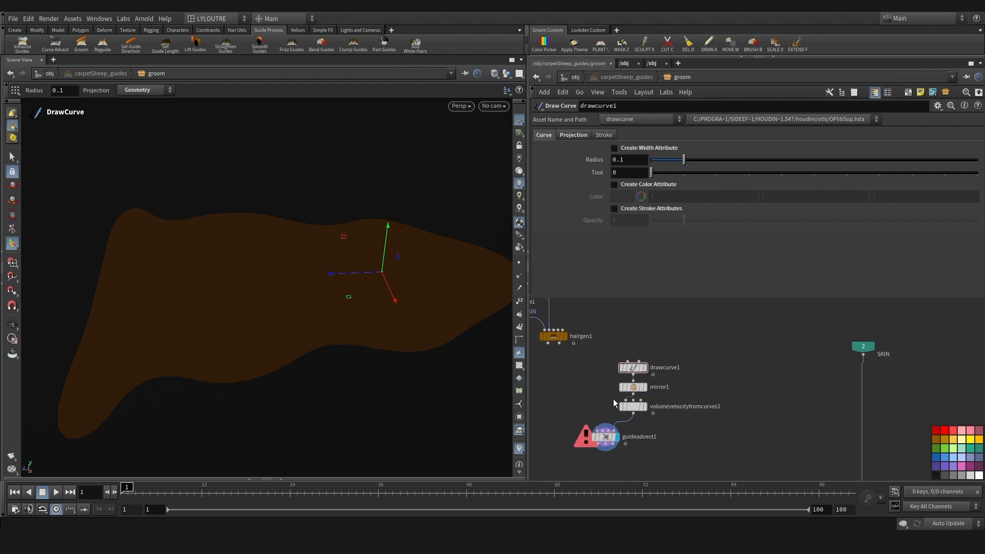
{"action": "middle_click_drag", "start_coordinate": [585, 395], "coordinate": [574, 400]}
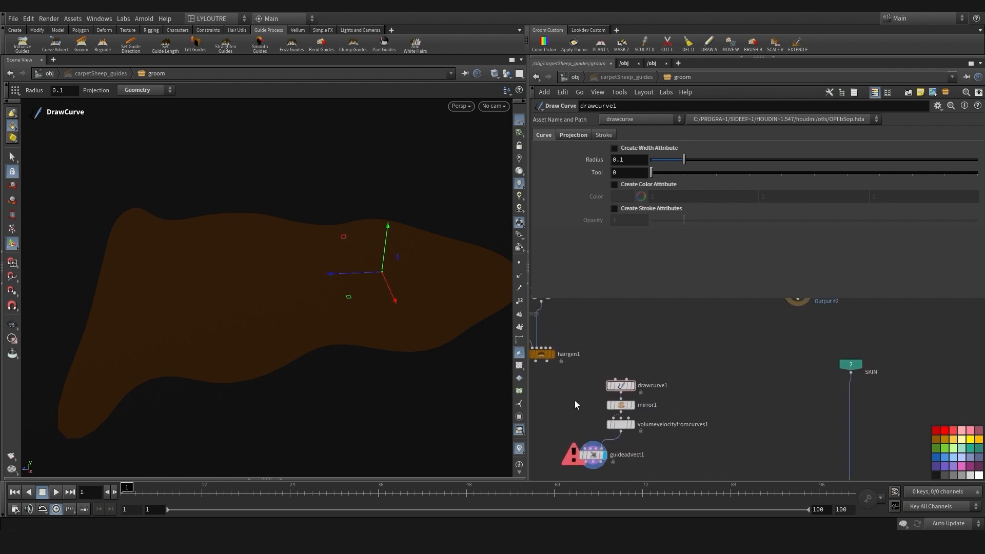
Delete the mirror1 node from between drawcurve1 and volumevelocityfromcurves1, leaving those two nodes wired together
{"action": "left_click", "coordinate": [632, 406]}
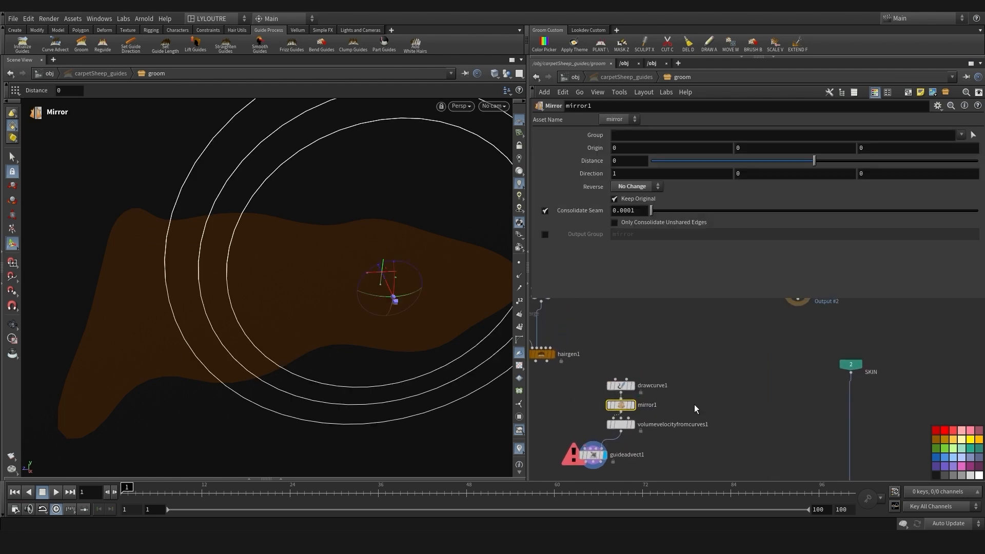
{"action": "key", "text": "Delete"}
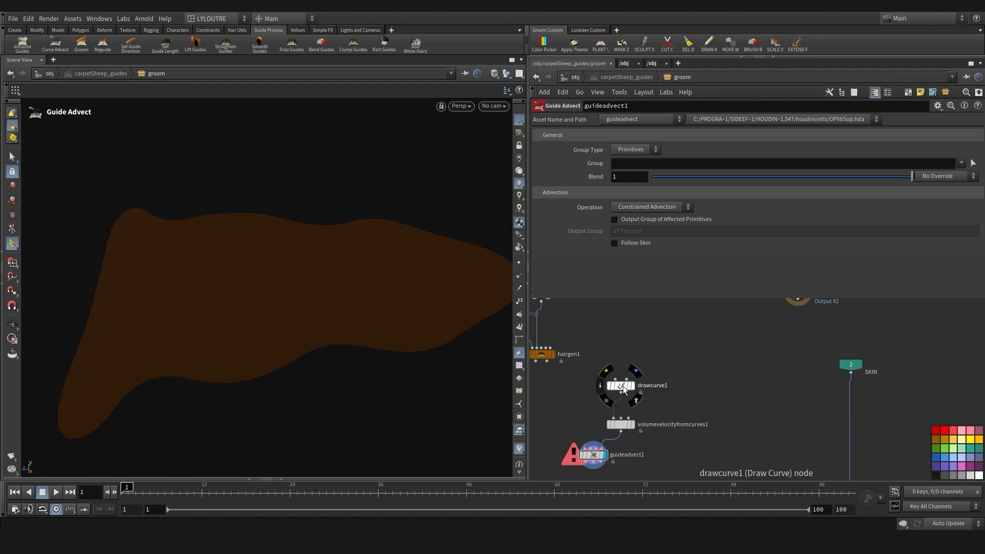
{"action": "left_click_drag", "start_coordinate": [623, 390], "coordinate": [624, 396]}
{"action": "middle_click_drag", "start_coordinate": [570, 392], "coordinate": [615, 382]}
Duplicate the SKIN1 Object Merge node and place the copy above drawcurve1
{"action": "left_click_drag", "start_coordinate": [310, 320], "coordinate": [339, 300], "text": "alt"}
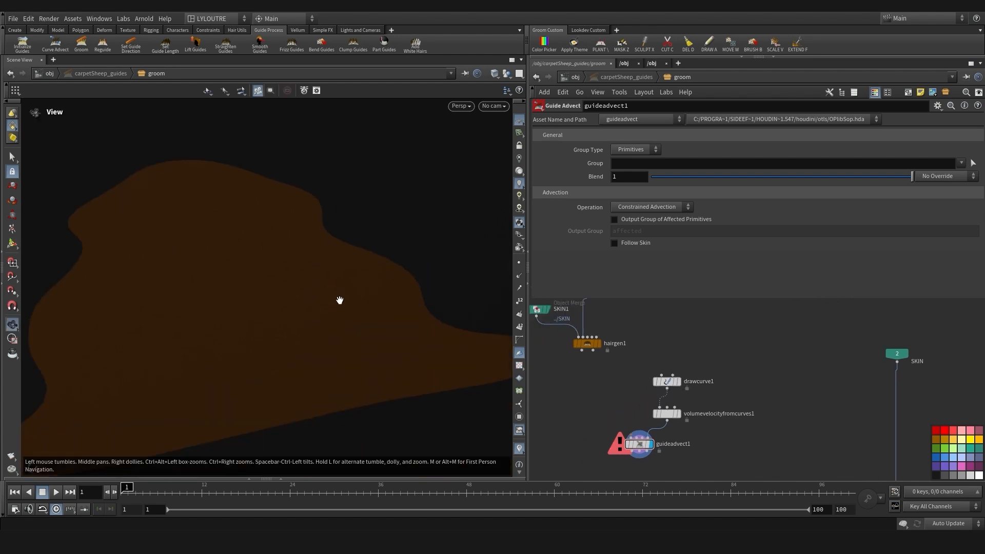
{"action": "right_click_drag", "start_coordinate": [339, 300], "coordinate": [277, 348], "text": "alt"}
{"action": "left_click_drag", "start_coordinate": [277, 348], "coordinate": [294, 362], "text": "alt"}
{"action": "middle_click_drag", "start_coordinate": [350, 277], "coordinate": [317, 289], "text": "alt"}
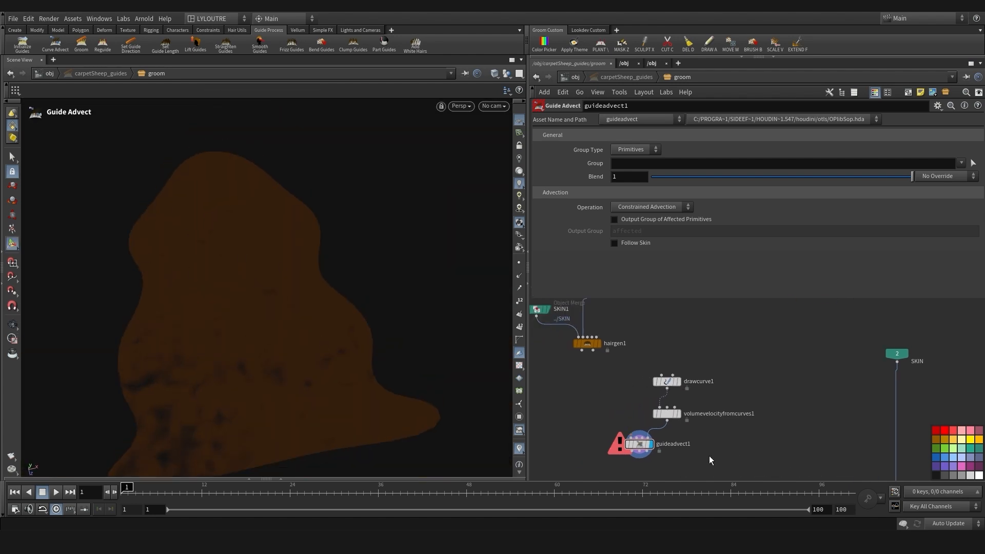
{"action": "scroll", "coordinate": [636, 385], "scroll_direction": "down", "scroll_amount": 2}
{"action": "middle_click_drag", "start_coordinate": [632, 391], "coordinate": [626, 412]}
{"action": "scroll", "coordinate": [612, 370], "scroll_direction": "up", "scroll_amount": 2}
{"action": "middle_click_drag", "start_coordinate": [656, 358], "coordinate": [683, 308]}
{"action": "middle_click_drag", "start_coordinate": [625, 339], "coordinate": [637, 374]}
{"action": "left_click_drag", "start_coordinate": [580, 333], "coordinate": [716, 355], "text": "alt"}
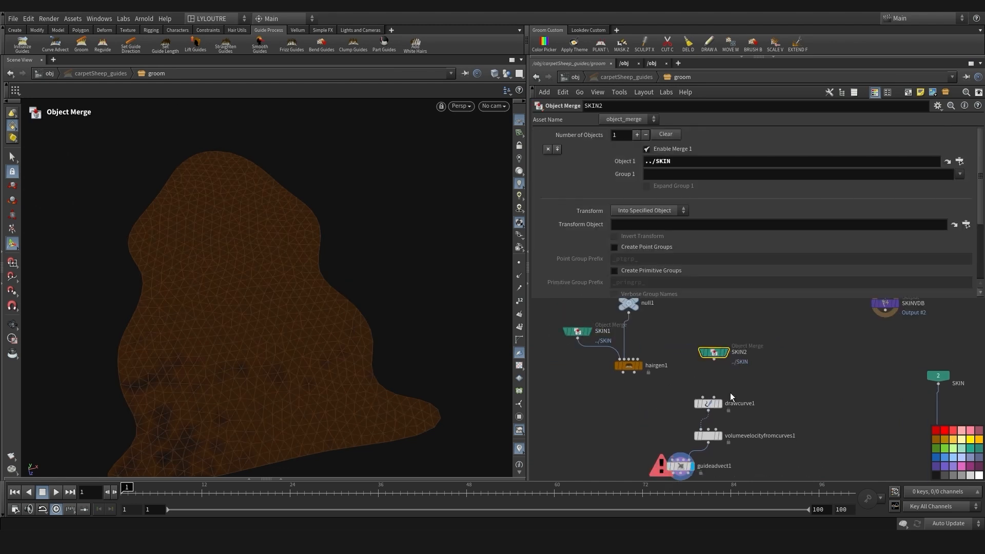
Wire SKIN2's output into the first input of drawcurve1
{"action": "left_click", "coordinate": [708, 397]}
{"action": "left_click", "coordinate": [713, 359]}
{"action": "middle_click_drag", "start_coordinate": [649, 421], "coordinate": [625, 405]}
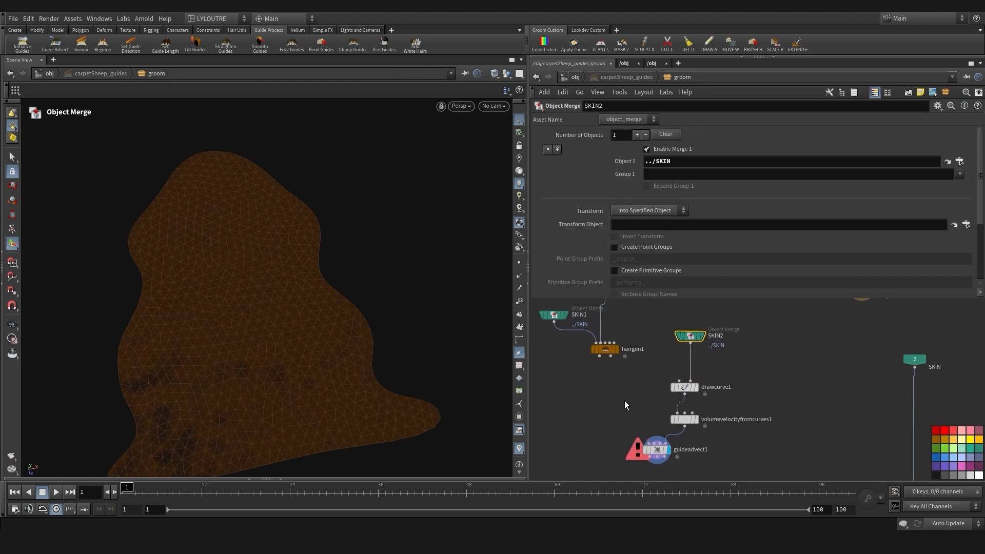
{"action": "left_click", "coordinate": [669, 364]}
{"action": "left_click", "coordinate": [679, 382]}
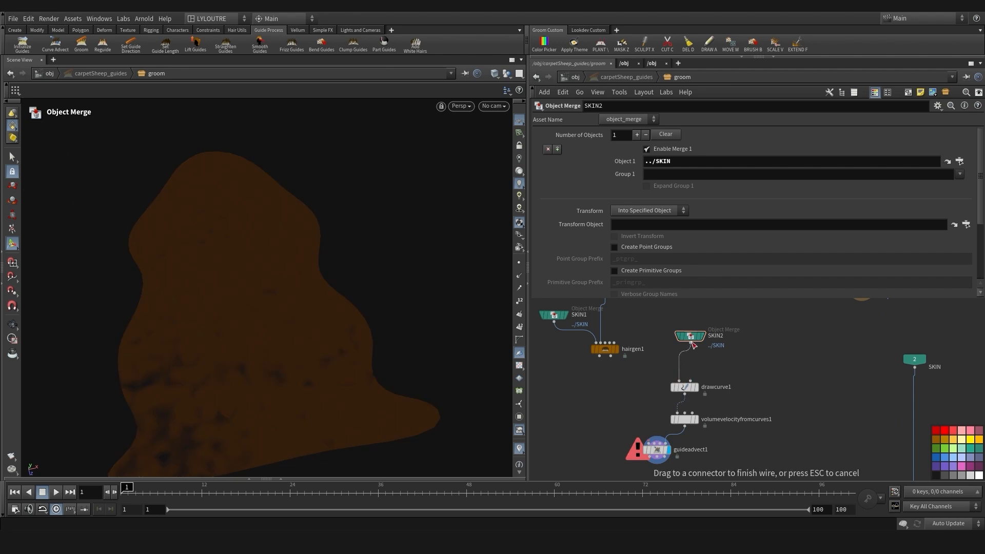
{"action": "left_click", "coordinate": [693, 342]}
Connect SKIN2 to the Surface input of volumevelocityfromcurves1 and space the nodes so their wires are readable
{"action": "middle_click_drag", "start_coordinate": [626, 407], "coordinate": [620, 371]}
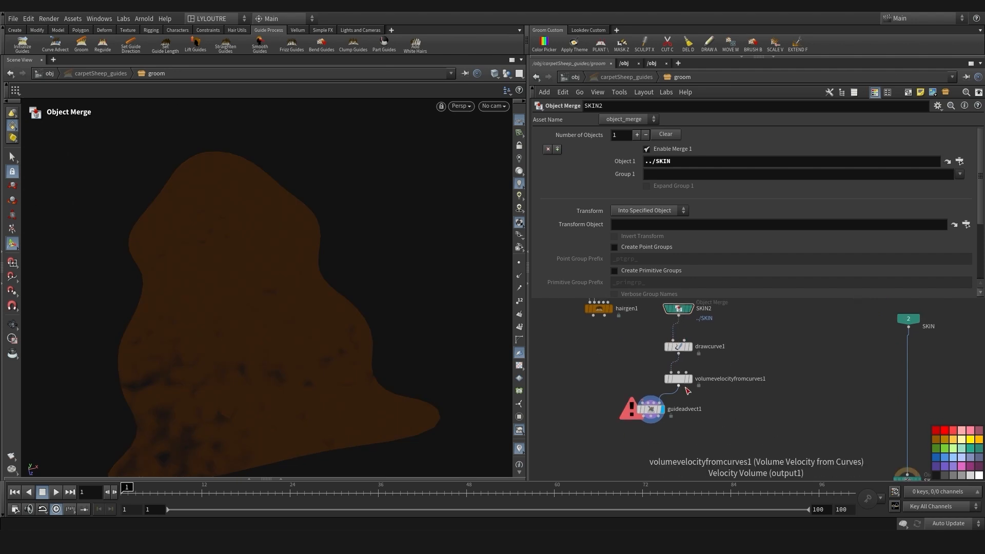
{"action": "left_click", "coordinate": [686, 382]}
{"action": "left_click", "coordinate": [685, 374]}
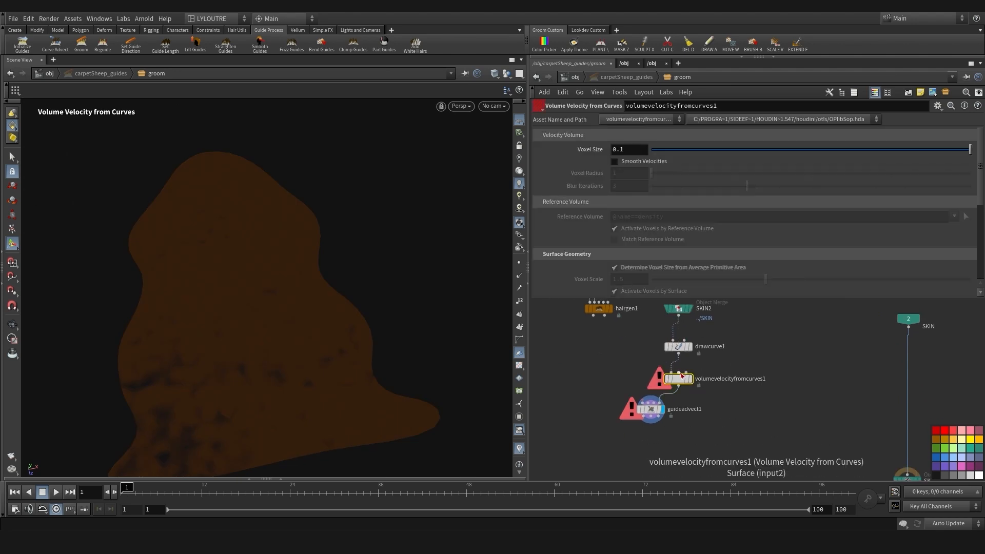
{"action": "left_click", "coordinate": [679, 316]}
{"action": "left_click_drag", "start_coordinate": [678, 379], "coordinate": [710, 381]}
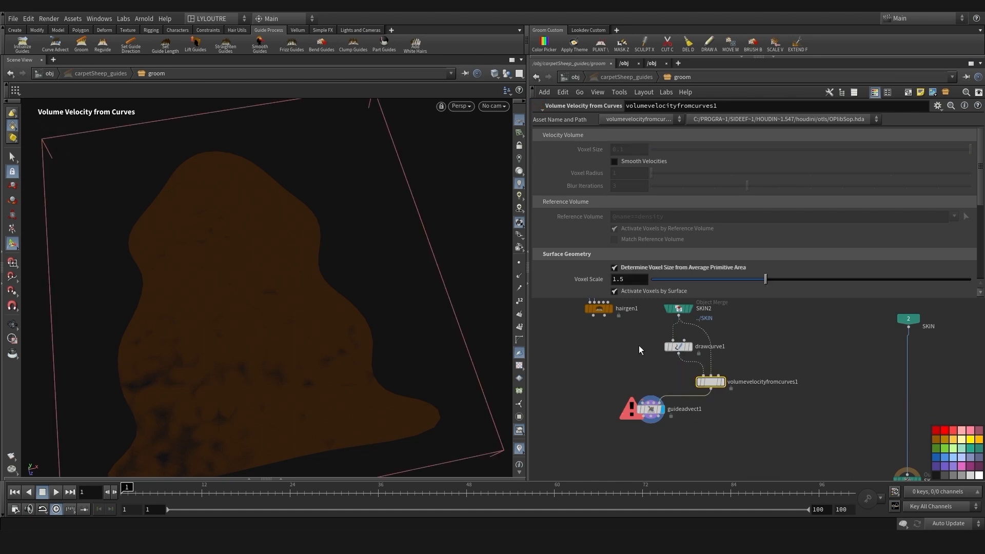
{"action": "middle_click_drag", "start_coordinate": [639, 350], "coordinate": [620, 402]}
{"action": "left_click_drag", "start_coordinate": [661, 359], "coordinate": [692, 347]}
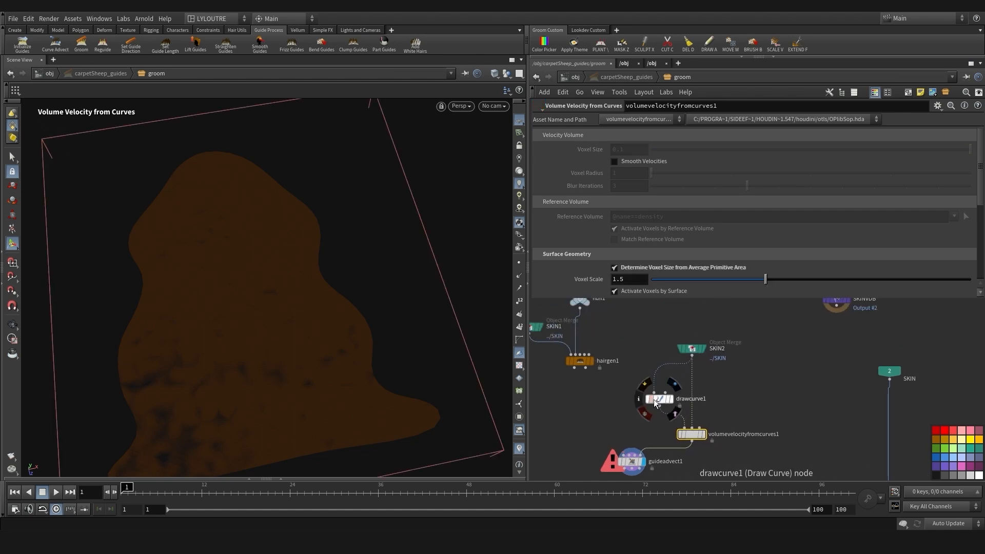
Connect hairgen1's two outputs to guideadvect1, place guideadvect1 below hairgen1, and tidy the neighbouring nodes
{"action": "middle_click_drag", "start_coordinate": [599, 416], "coordinate": [545, 391]}
{"action": "left_click_drag", "start_coordinate": [631, 342], "coordinate": [649, 358]}
{"action": "left_click", "coordinate": [682, 441]}
{"action": "left_click_drag", "start_coordinate": [678, 442], "coordinate": [617, 459]}
{"action": "middle_click_drag", "start_coordinate": [695, 408], "coordinate": [647, 425]}
{"action": "left_click_drag", "start_coordinate": [701, 428], "coordinate": [697, 428]}
{"action": "left_click_drag", "start_coordinate": [672, 387], "coordinate": [669, 388]}
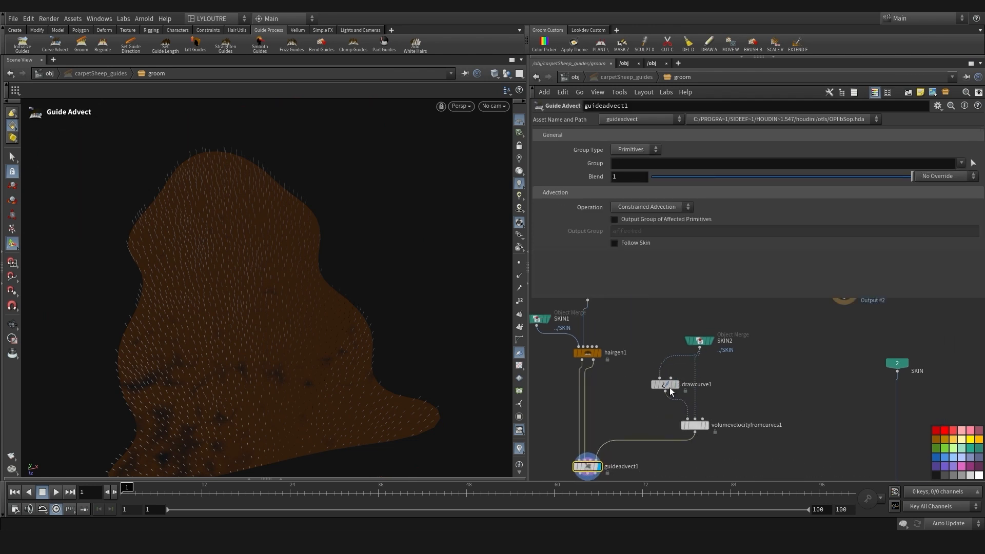
Align SKIN2 above volumevelocityfromcurves1, then select drawcurve1 and display its result
{"action": "left_click_drag", "start_coordinate": [699, 341], "coordinate": [694, 349]}
{"action": "double_click", "coordinate": [684, 385]}
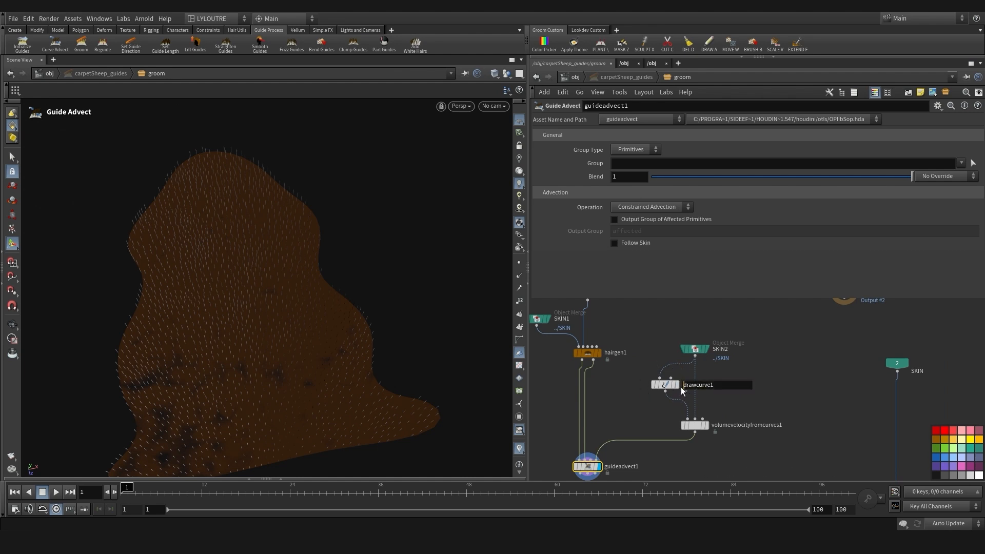
{"action": "left_click", "coordinate": [677, 385]}
{"action": "left_click", "coordinate": [666, 386]}
{"action": "middle_click_drag", "start_coordinate": [650, 413], "coordinate": [669, 409]}
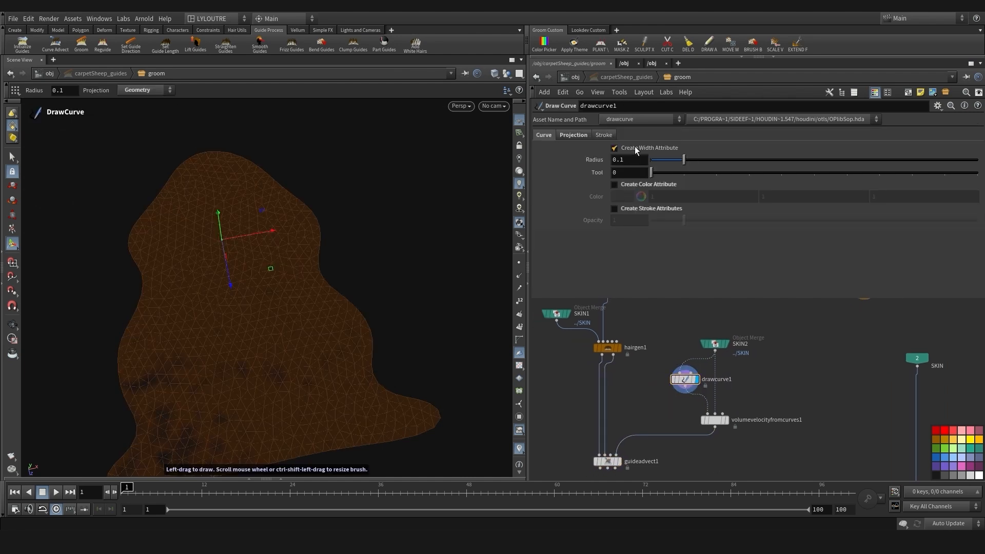
Enable the color attribute on drawcurve1 and set its stroke color to light cyan (0.391, 1, 1)
{"action": "left_click", "coordinate": [621, 197]}
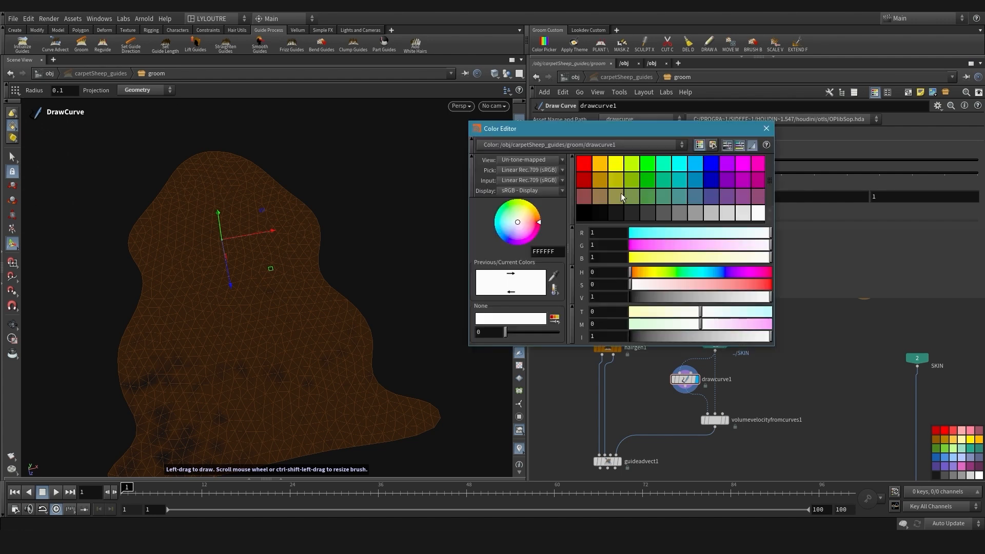
{"action": "left_click", "coordinate": [683, 165]}
{"action": "left_click_drag", "start_coordinate": [749, 290], "coordinate": [716, 290]}
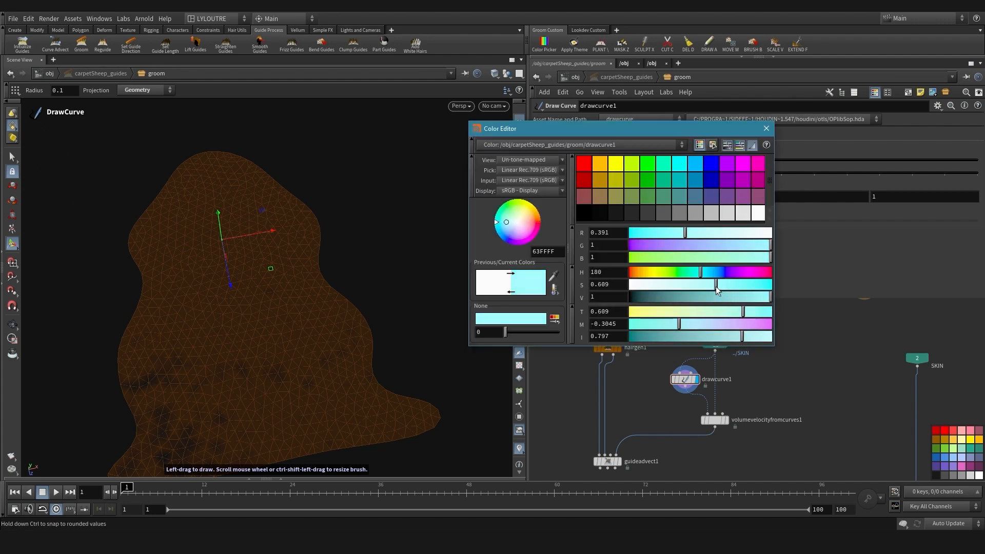
{"action": "left_click", "coordinate": [766, 129]}
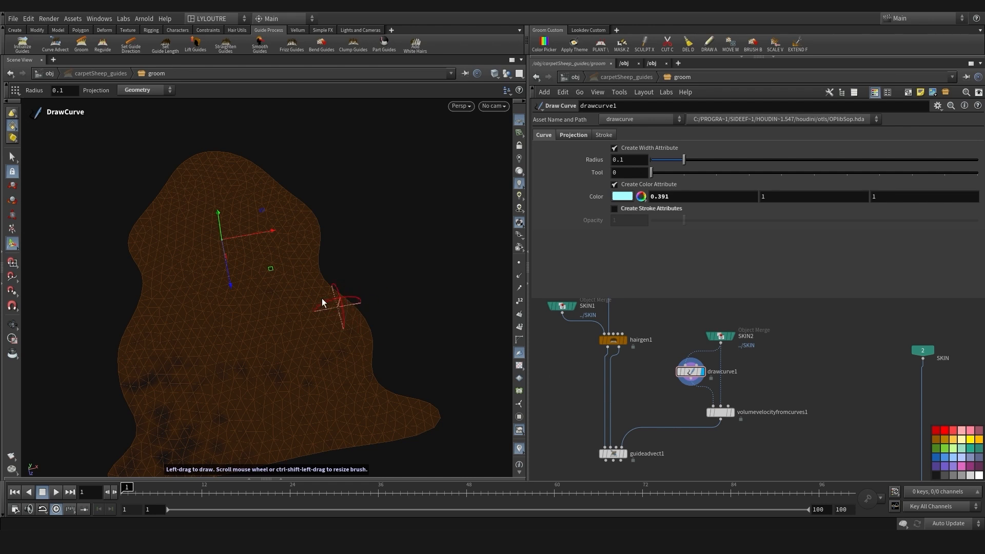
Set the brush radius to about 0.055, try a short test curve on the skin, and undo that stroke
{"action": "scroll", "coordinate": [226, 324], "scroll_direction": "down", "scroll_amount": 2}
{"action": "mouse_move", "coordinate": [226, 324]}
{"action": "left_mouse_down", "text": "alt"}
{"action": "mouse_move", "coordinate": [285, 313]}
{"action": "mouse_move", "coordinate": [309, 324]}
{"action": "mouse_move", "coordinate": [291, 324]}
{"action": "left_mouse_up", "text": "alt"}
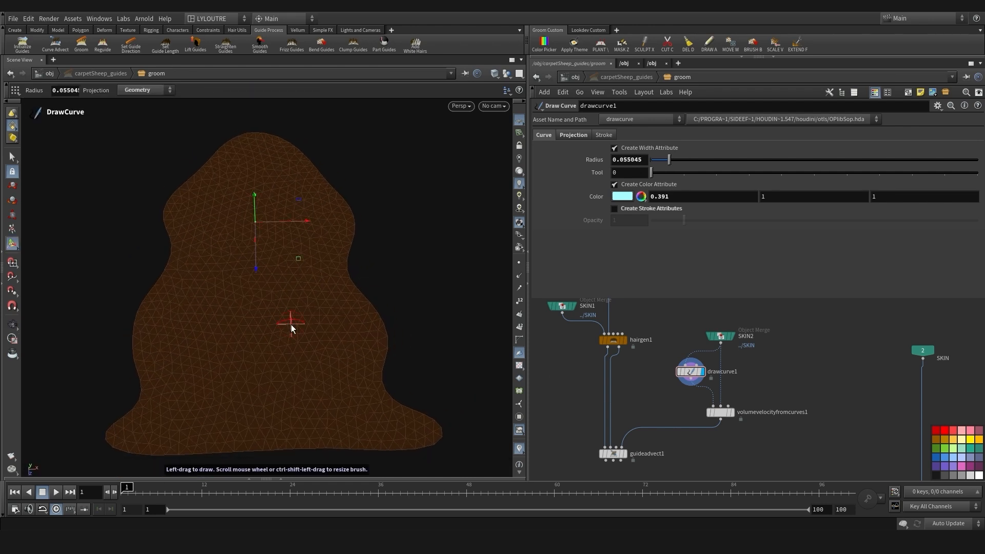
{"action": "left_click_drag", "start_coordinate": [343, 288], "coordinate": [266, 331], "text": "alt"}
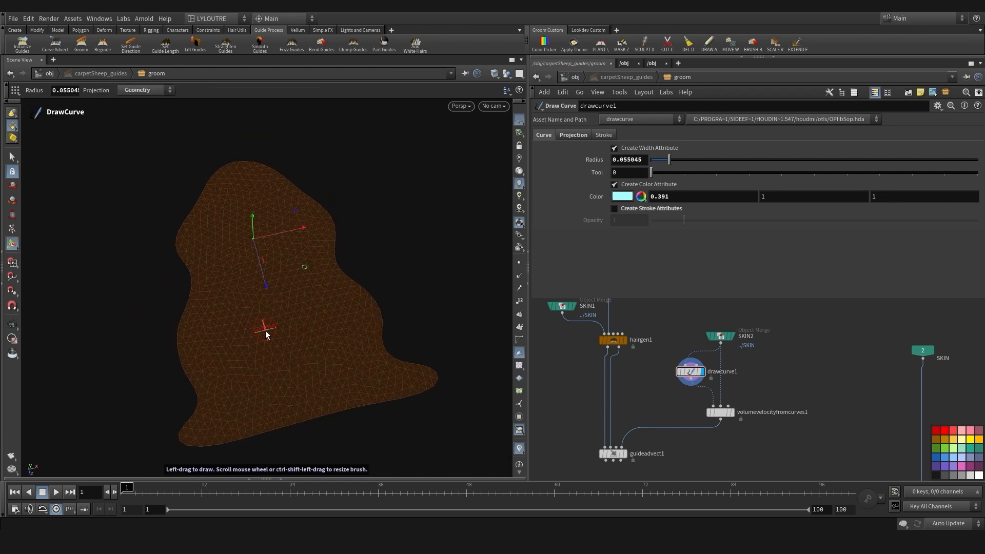
{"action": "mouse_move", "coordinate": [285, 364]}
{"action": "left_mouse_down"}
{"action": "mouse_move", "coordinate": [287, 313]}
{"action": "mouse_move", "coordinate": [299, 293]}
{"action": "left_mouse_up"}
{"action": "key", "text": "ctrl+z"}
{"action": "middle_click_drag", "start_coordinate": [310, 331], "coordinate": [320, 318], "text": "alt"}
{"action": "left_click_drag", "start_coordinate": [320, 318], "coordinate": [271, 337], "text": "alt"}
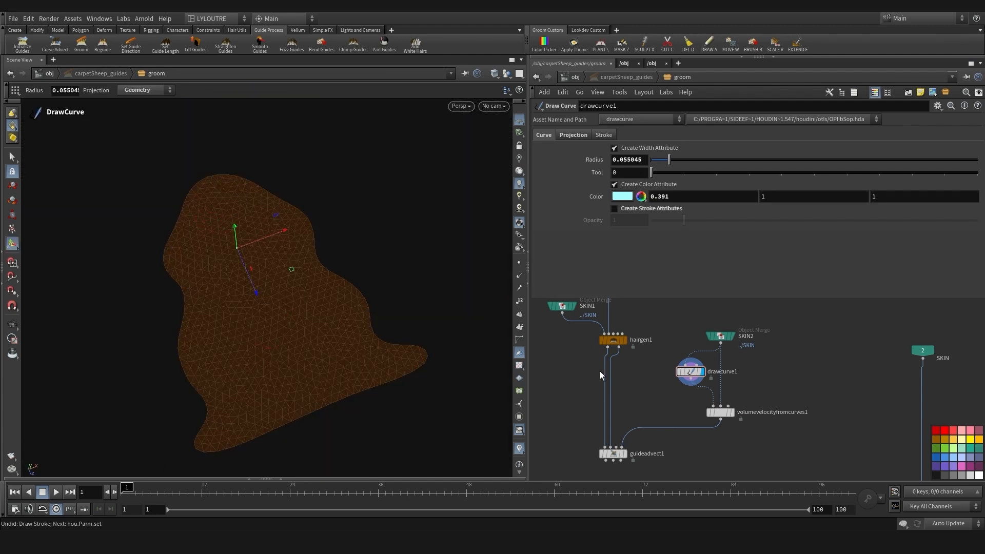
{"action": "middle_click_drag", "start_coordinate": [249, 250], "coordinate": [247, 268], "text": "alt"}
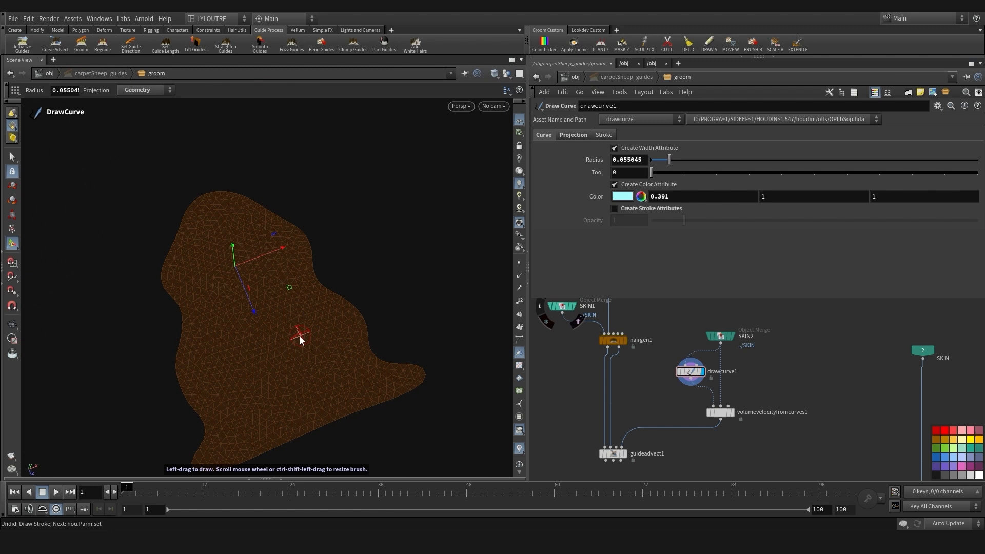
{"action": "middle_click_drag", "start_coordinate": [226, 263], "coordinate": [235, 266], "text": "alt"}
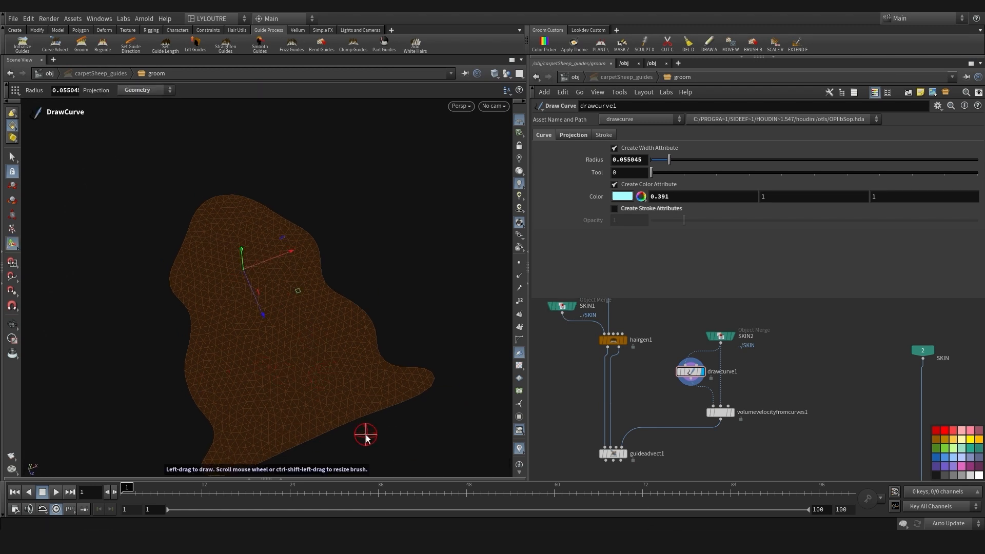
{"action": "left_click_drag", "start_coordinate": [365, 433], "coordinate": [337, 371], "text": "alt"}
{"action": "middle_click_drag", "start_coordinate": [338, 372], "coordinate": [324, 371], "text": "alt"}
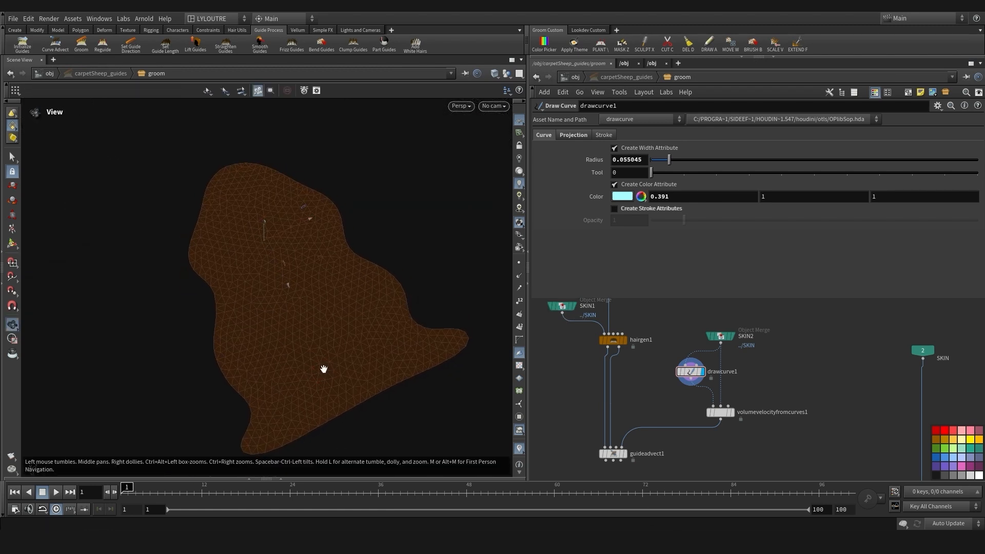
{"action": "middle_click_drag", "start_coordinate": [651, 408], "coordinate": [633, 417]}
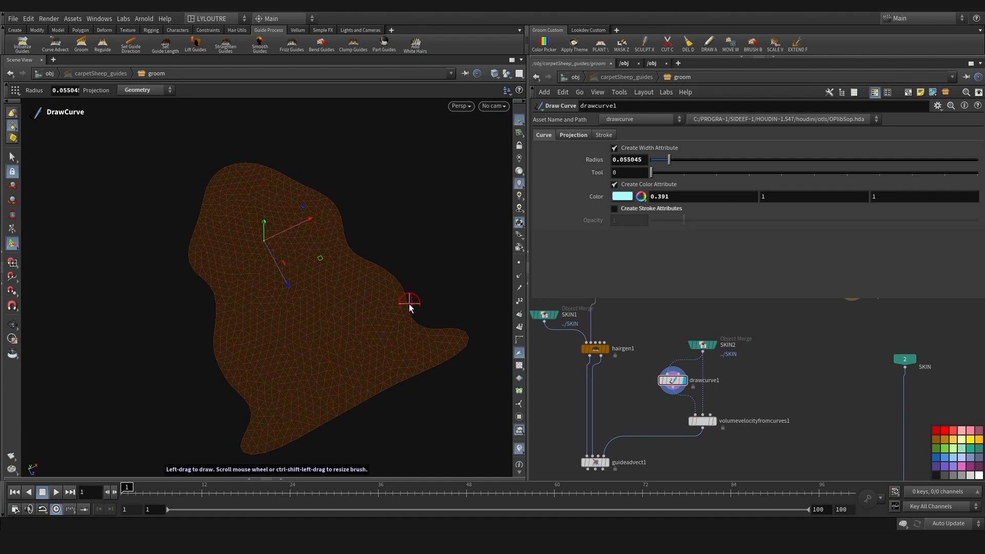
Set the brush radius to about 0.045 and draw short direction curves along one long edge of the skin
{"action": "scroll", "coordinate": [408, 303], "scroll_direction": "down", "scroll_amount": 2}
{"action": "middle_click_drag", "start_coordinate": [305, 223], "coordinate": [303, 238], "text": "alt"}
{"action": "middle_click_drag", "start_coordinate": [247, 201], "coordinate": [246, 220], "text": "alt"}
{"action": "left_click_drag", "start_coordinate": [246, 221], "coordinate": [243, 246], "text": "alt"}
{"action": "mouse_move", "coordinate": [223, 214]}
{"action": "left_mouse_down"}
{"action": "mouse_move", "coordinate": [235, 227]}
{"action": "mouse_move", "coordinate": [303, 226]}
{"action": "left_mouse_up"}
{"action": "middle_click_drag", "start_coordinate": [754, 475], "coordinate": [784, 458]}
{"action": "mouse_move", "coordinate": [198, 242]}
{"action": "left_mouse_down", "text": "alt"}
{"action": "mouse_move", "coordinate": [307, 268]}
{"action": "mouse_move", "coordinate": [295, 219]}
{"action": "left_mouse_up", "text": "alt"}
{"action": "left_click_drag", "start_coordinate": [351, 248], "coordinate": [325, 231]}
{"action": "left_click_drag", "start_coordinate": [386, 236], "coordinate": [365, 220]}
{"action": "left_click_drag", "start_coordinate": [406, 228], "coordinate": [403, 211]}
{"action": "left_click_drag", "start_coordinate": [428, 223], "coordinate": [447, 210]}
Draw many more short direction curves over the skin's interior and its remaining edges
{"action": "right_click_drag", "start_coordinate": [398, 277], "coordinate": [405, 261], "text": "alt"}
{"action": "middle_click_drag", "start_coordinate": [404, 261], "coordinate": [321, 240], "text": "alt"}
{"action": "left_click_drag", "start_coordinate": [364, 237], "coordinate": [367, 225]}
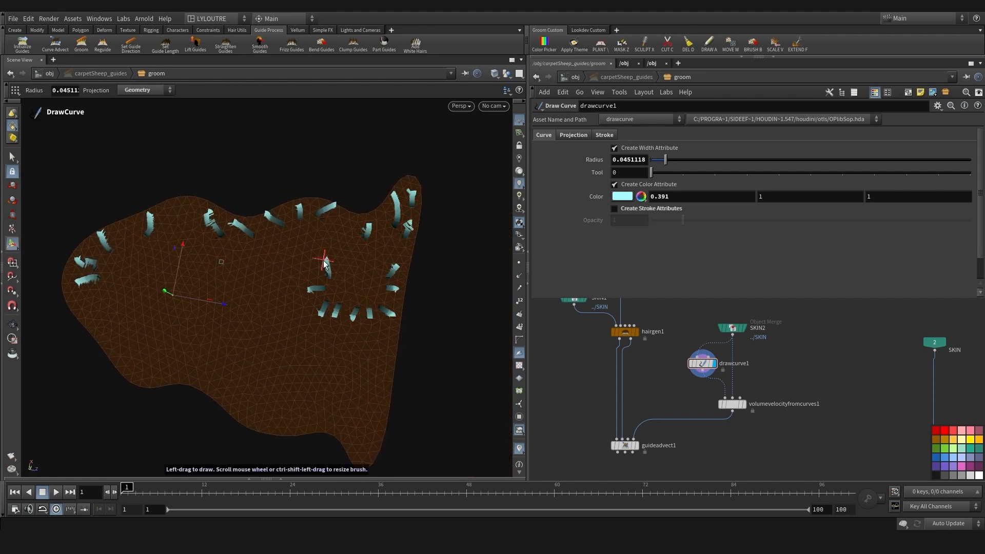
{"action": "middle_click_drag", "start_coordinate": [373, 286], "coordinate": [375, 256], "text": "alt"}
{"action": "left_click_drag", "start_coordinate": [377, 311], "coordinate": [390, 316]}
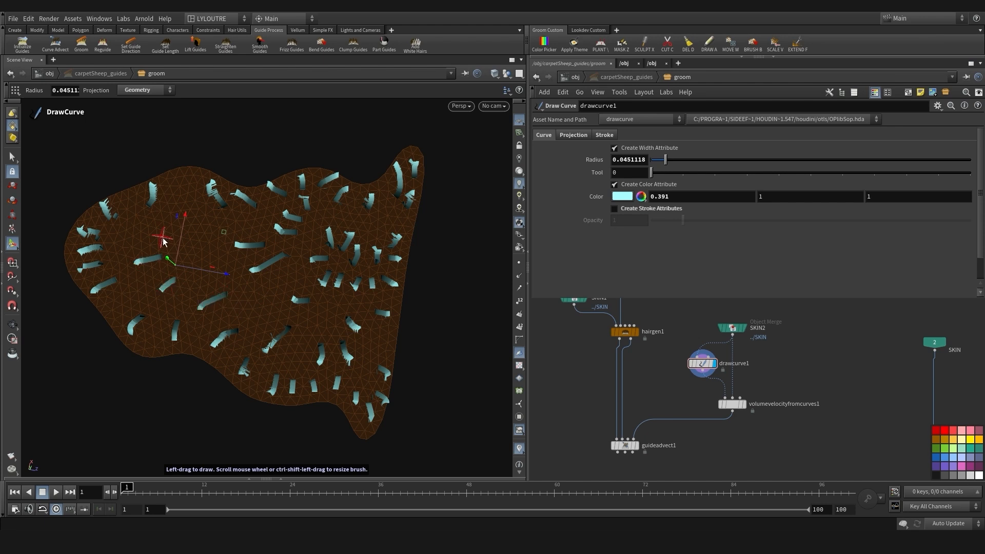
{"action": "left_click_drag", "start_coordinate": [198, 217], "coordinate": [190, 232]}
Check the drawn curves, then select volumevelocityfromcurves1 and display its velocity volume
{"action": "mouse_move", "coordinate": [190, 232]}
{"action": "left_mouse_down", "text": "alt"}
{"action": "mouse_move", "coordinate": [193, 312]}
{"action": "mouse_move", "coordinate": [206, 303]}
{"action": "left_mouse_up", "text": "alt"}
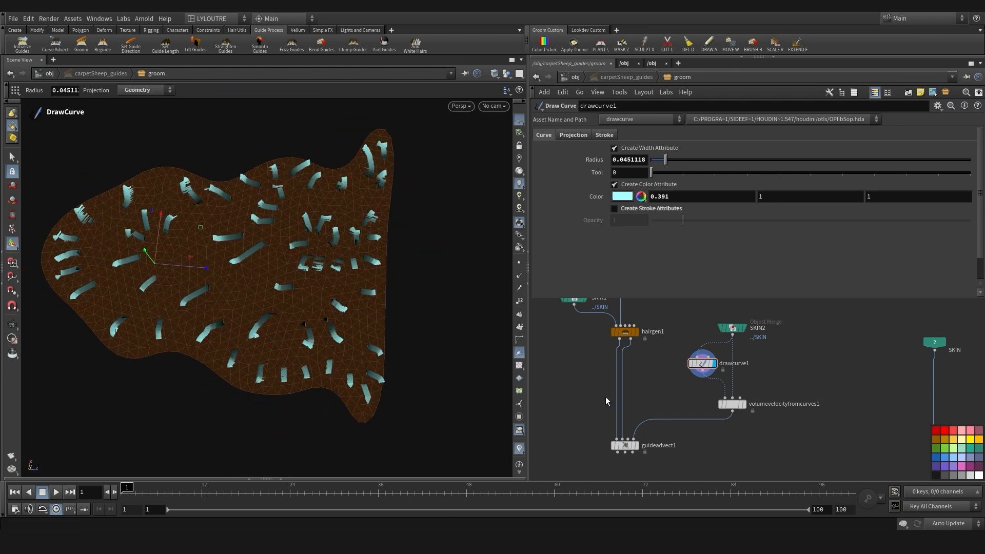
{"action": "middle_click_drag", "start_coordinate": [581, 389], "coordinate": [580, 381]}
{"action": "middle_click_drag", "start_coordinate": [289, 320], "coordinate": [321, 333], "text": "alt"}
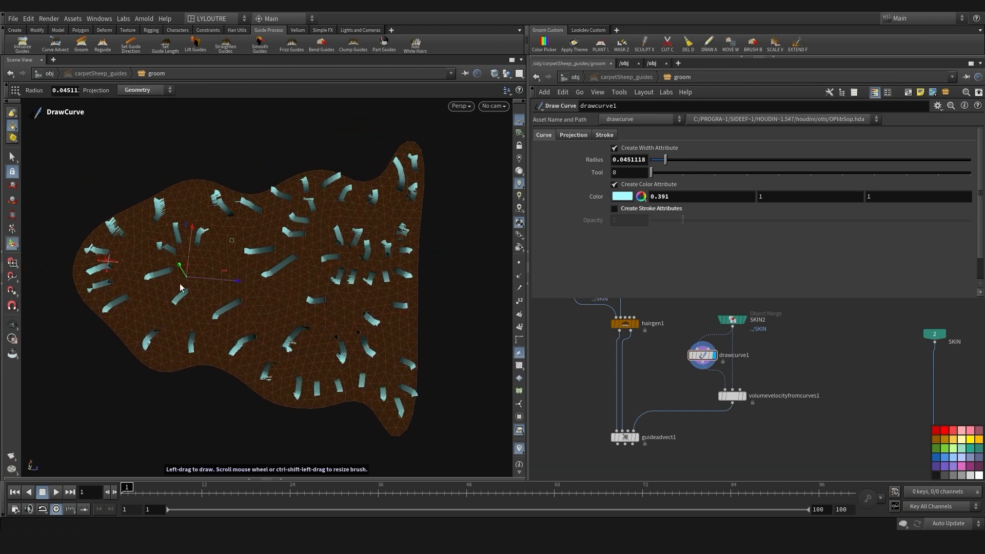
{"action": "left_click_drag", "start_coordinate": [294, 278], "coordinate": [292, 295], "text": "alt"}
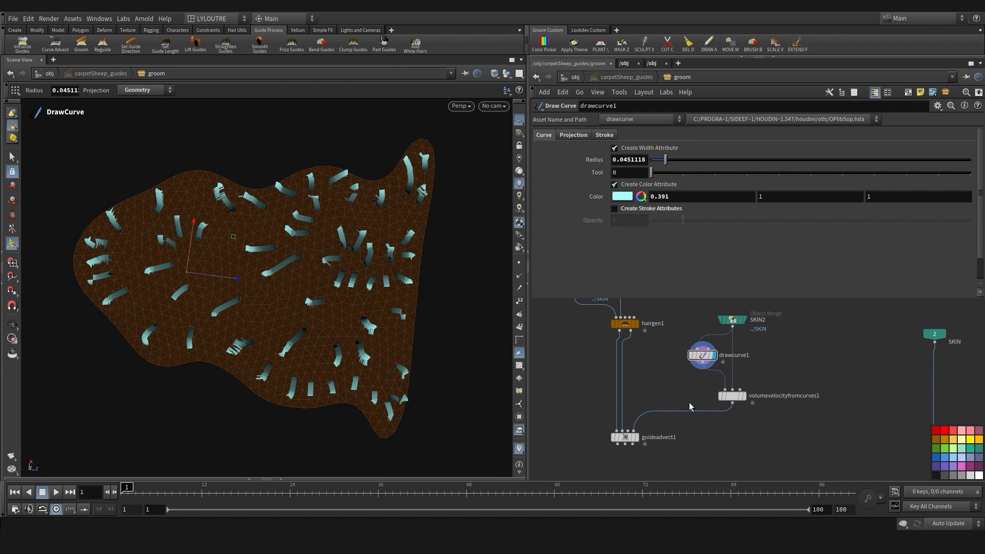
{"action": "middle_click_drag", "start_coordinate": [743, 407], "coordinate": [727, 421]}
{"action": "left_click", "coordinate": [712, 378]}
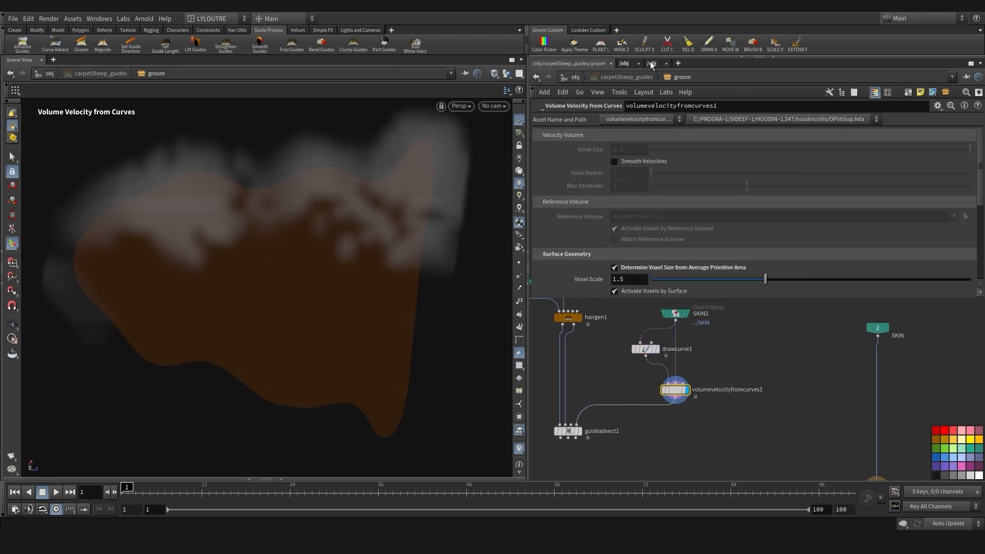
Turn off Follow Surface on volumevelocityfromcurves1, and set its curve lookup to Constant radius mode with a radius of 0.05
{"action": "left_click_drag", "start_coordinate": [733, 299], "coordinate": [738, 355]}
{"action": "scroll", "coordinate": [712, 304], "scroll_direction": "down", "scroll_amount": 2}
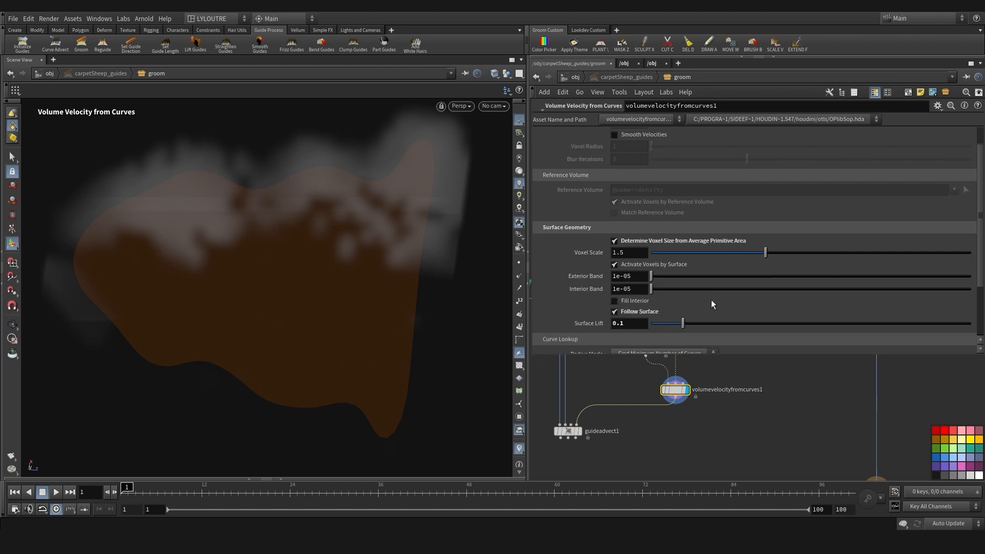
{"action": "scroll", "coordinate": [709, 303], "scroll_direction": "down", "scroll_amount": 3}
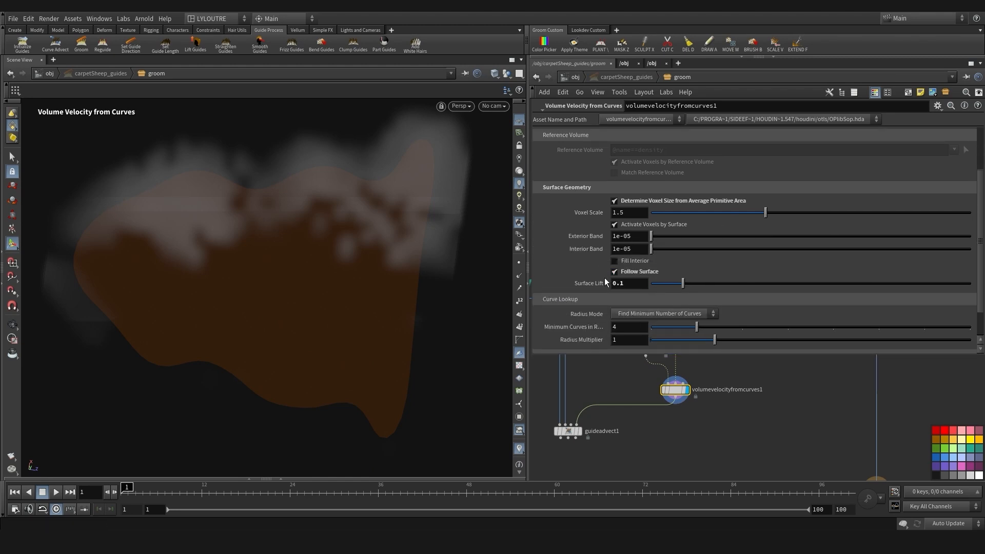
{"action": "scroll", "coordinate": [750, 230], "scroll_direction": "down", "scroll_amount": 3}
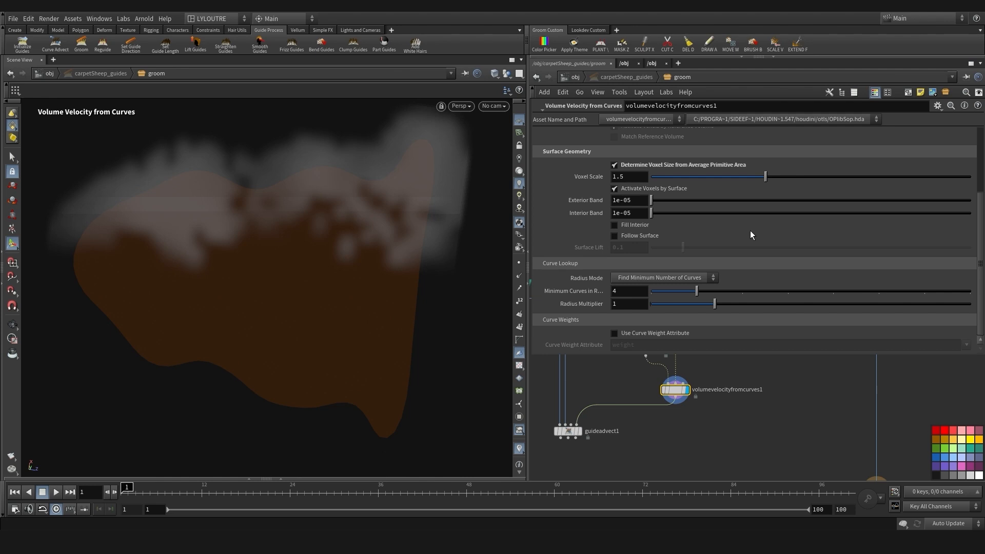
{"action": "left_click", "coordinate": [632, 278]}
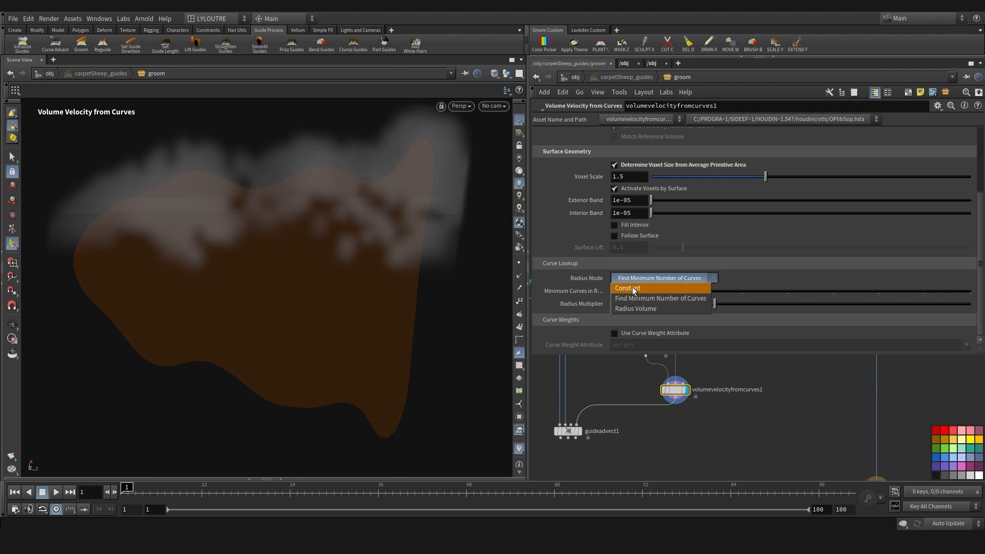
{"action": "left_click", "coordinate": [632, 288]}
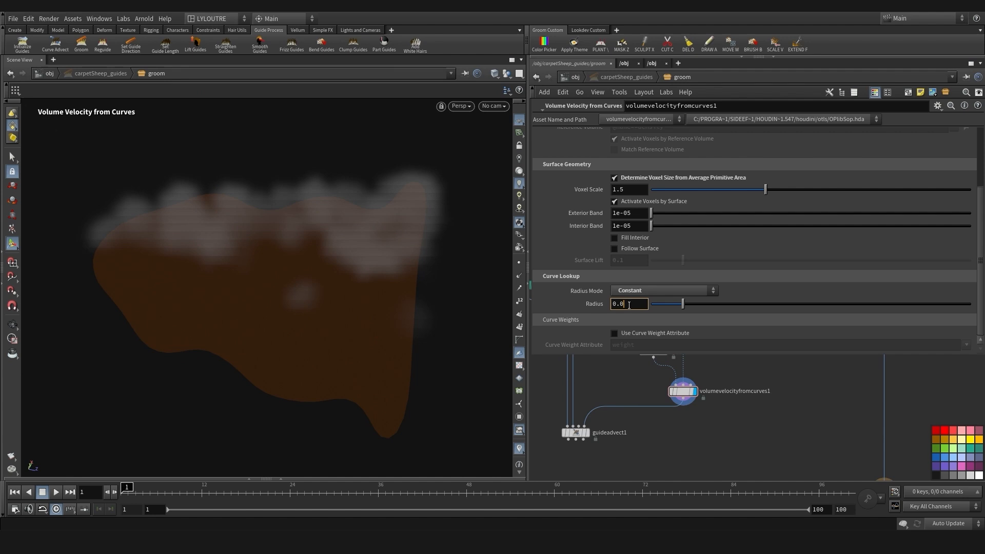
{"action": "key", "text": "Return"}
Select and display guideadvect1, and frame the advected guides on the skin
{"action": "middle_click_drag", "start_coordinate": [609, 380], "coordinate": [636, 414]}
{"action": "left_click", "coordinate": [617, 435]}
{"action": "left_click", "coordinate": [611, 436]}
{"action": "scroll", "coordinate": [615, 426], "scroll_direction": "down", "scroll_amount": 2}
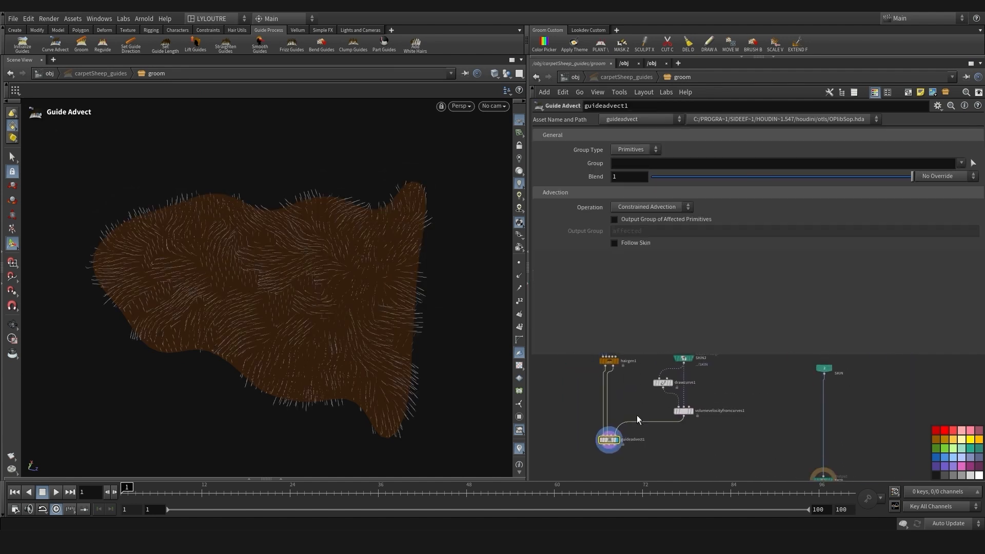
{"action": "left_click_drag", "start_coordinate": [369, 292], "coordinate": [340, 339], "text": "alt"}
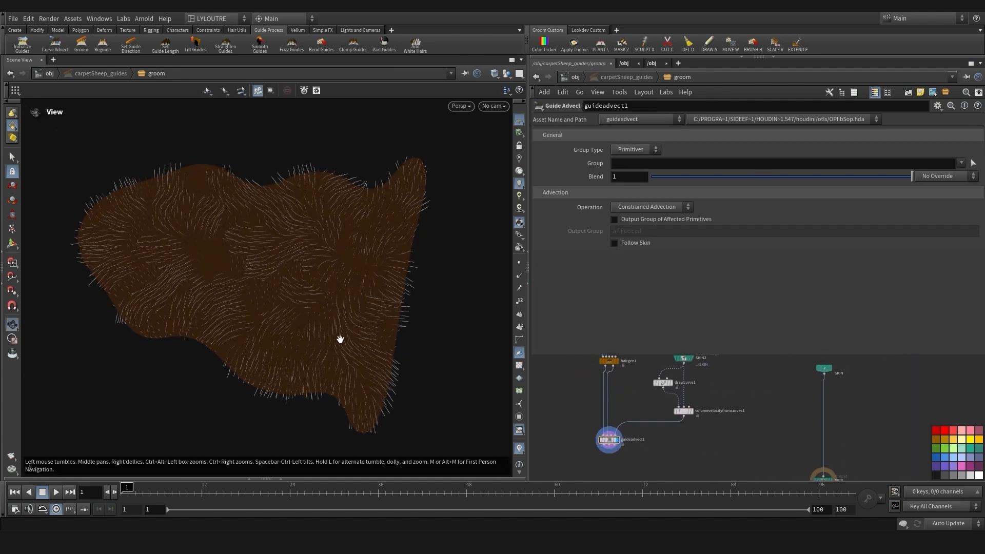
{"action": "right_click_drag", "start_coordinate": [340, 339], "coordinate": [357, 312], "text": "alt"}
{"action": "middle_click_drag", "start_coordinate": [358, 311], "coordinate": [371, 319], "text": "alt"}
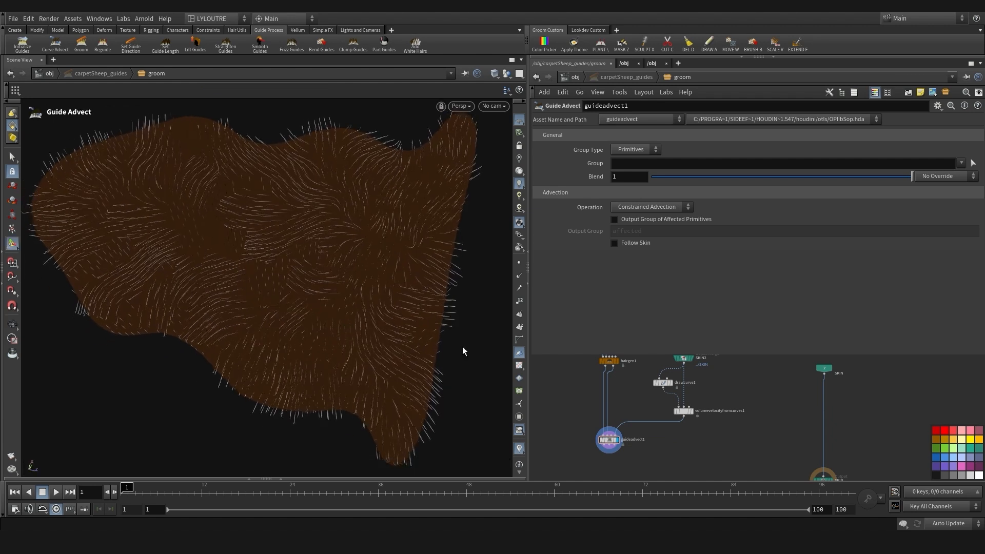
Set hairgen1's hair thickness to 0.003
{"action": "middle_click_drag", "start_coordinate": [606, 398], "coordinate": [580, 423]}
{"action": "left_click", "coordinate": [603, 398]}
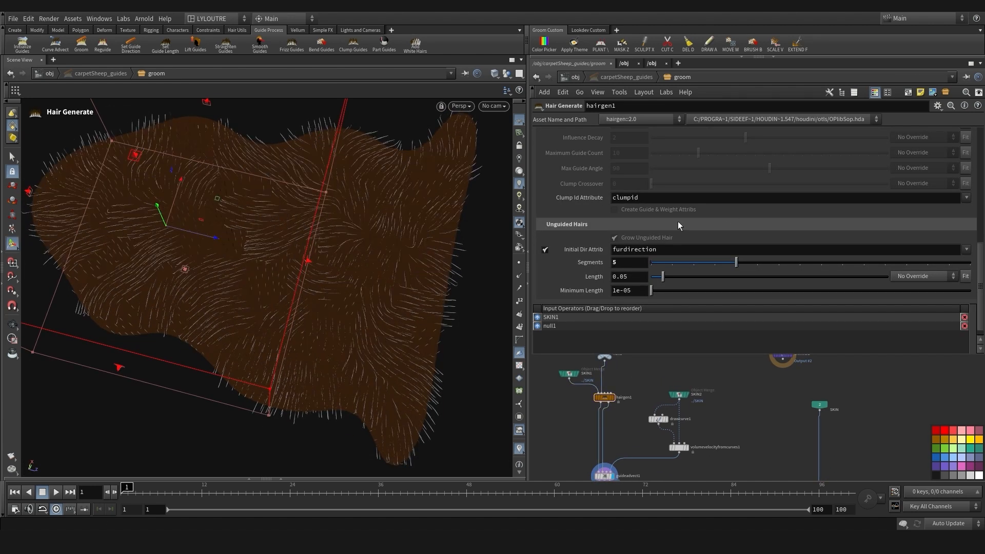
{"action": "scroll", "coordinate": [679, 223], "scroll_direction": "down", "scroll_amount": 5}
{"action": "scroll", "coordinate": [679, 222], "scroll_direction": "up", "scroll_amount": 5}
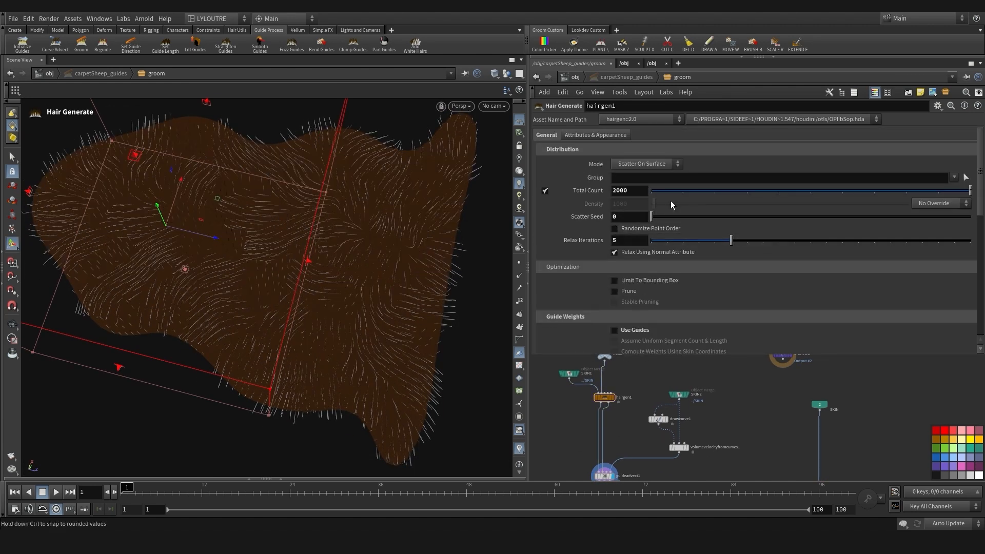
{"action": "left_click", "coordinate": [592, 135]}
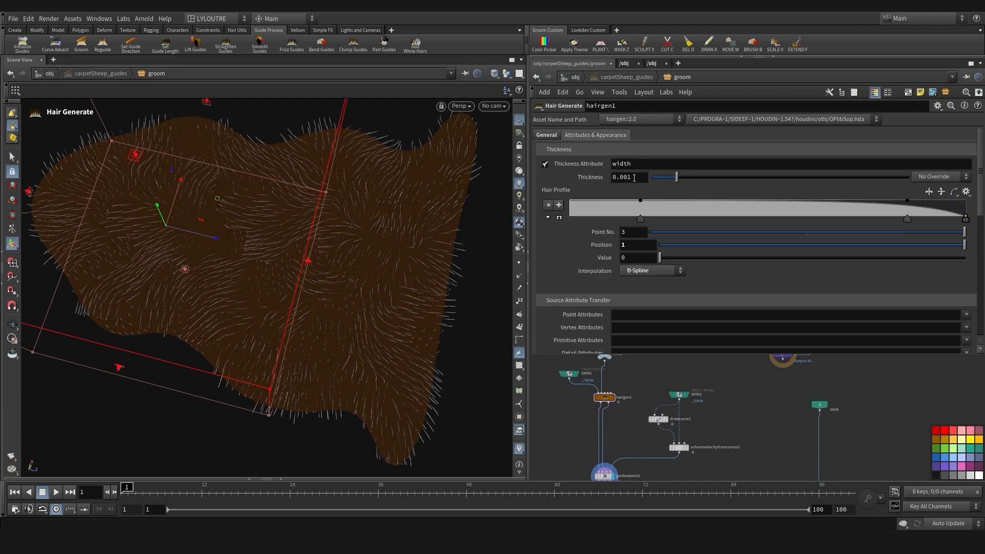
{"action": "type", "text": "3"}
{"action": "key", "text": "Return"}
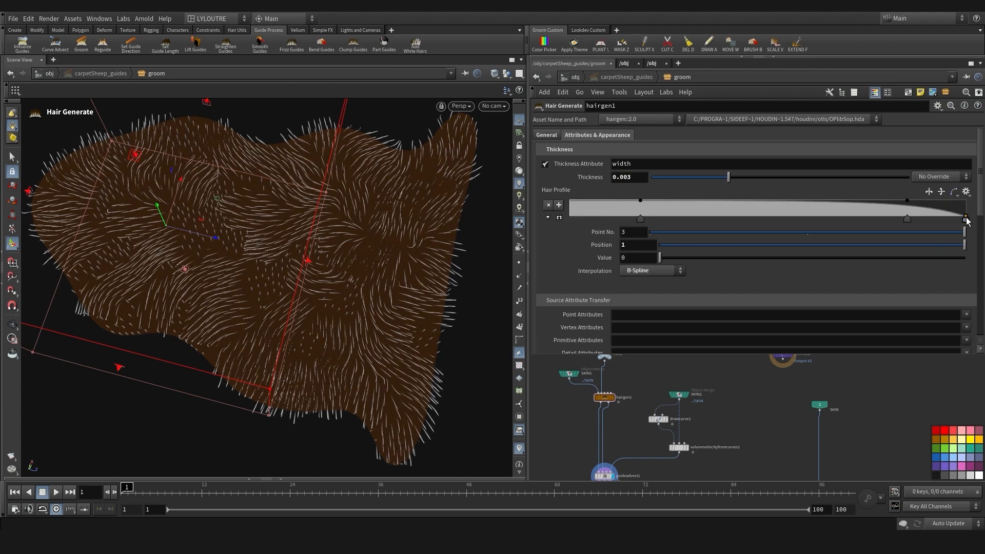
Raise the tip of the hair profile, move its second point to position 0.63, and set the hair thickness to 0.004
{"action": "left_click_drag", "start_coordinate": [965, 218], "coordinate": [965, 209]}
{"action": "left_click_drag", "start_coordinate": [906, 219], "coordinate": [820, 221]}
{"action": "type", "text": "4"}
{"action": "key", "text": "Return"}
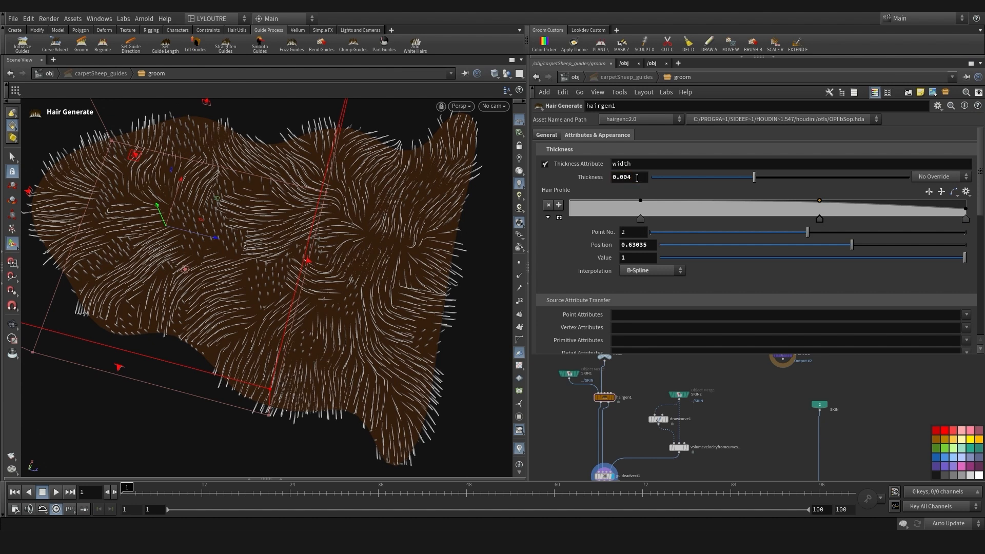
Select guideadvect1, enlarge the network view, and examine the flow of the thicker guides across the skin
{"action": "middle_click_drag", "start_coordinate": [580, 424], "coordinate": [589, 385]}
{"action": "left_click", "coordinate": [614, 436]}
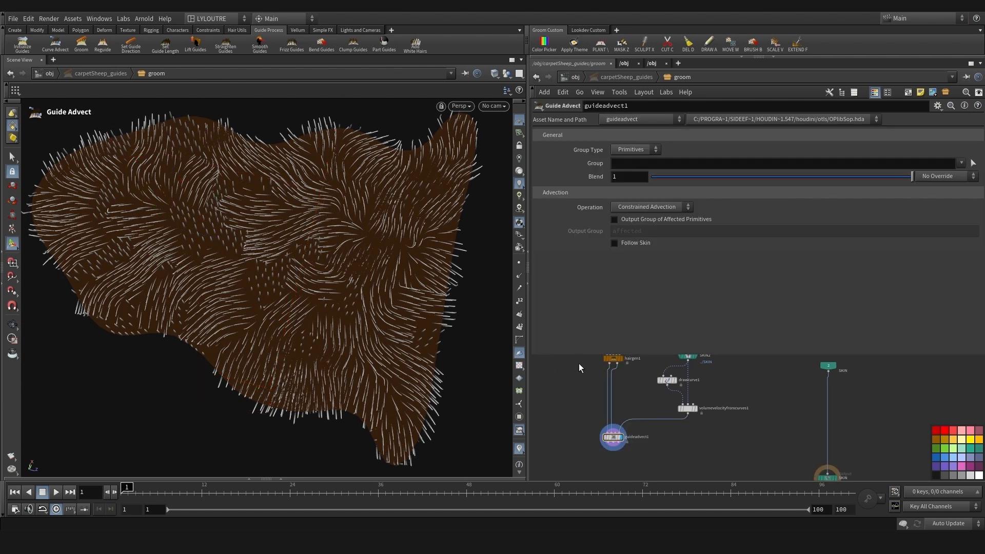
{"action": "left_click_drag", "start_coordinate": [572, 356], "coordinate": [586, 271]}
{"action": "right_click_drag", "start_coordinate": [253, 280], "coordinate": [305, 277], "text": "alt"}
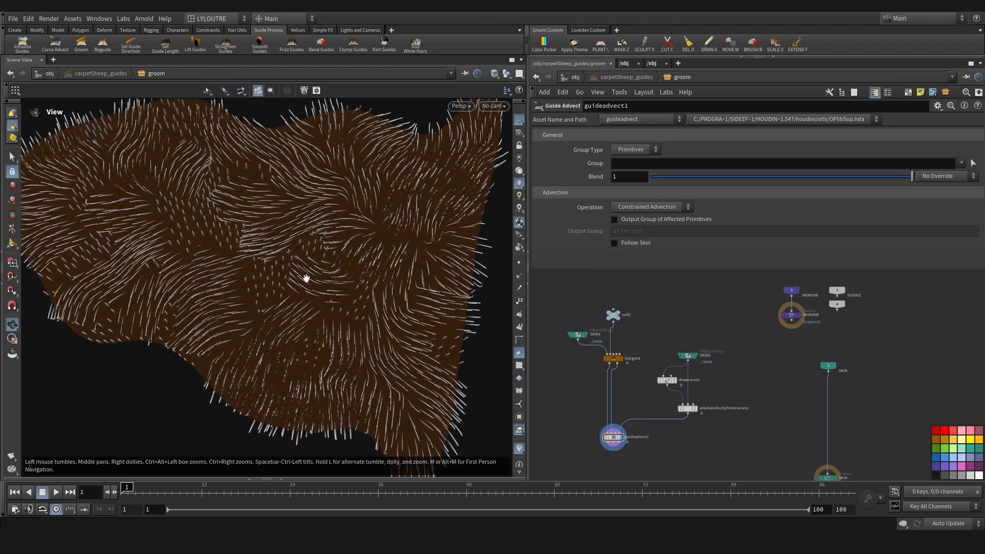
{"action": "left_click_drag", "start_coordinate": [305, 277], "coordinate": [305, 364], "text": "alt"}
{"action": "right_click_drag", "start_coordinate": [305, 365], "coordinate": [268, 354], "text": "alt"}
{"action": "left_click_drag", "start_coordinate": [268, 354], "coordinate": [281, 337], "text": "alt"}
{"action": "right_click_drag", "start_coordinate": [281, 337], "coordinate": [267, 369], "text": "alt"}
On volumevelocityfromcurves1, try a Curve Lookup radius of 0.17 and inspect the resulting guide flow
{"action": "left_click", "coordinate": [687, 408]}
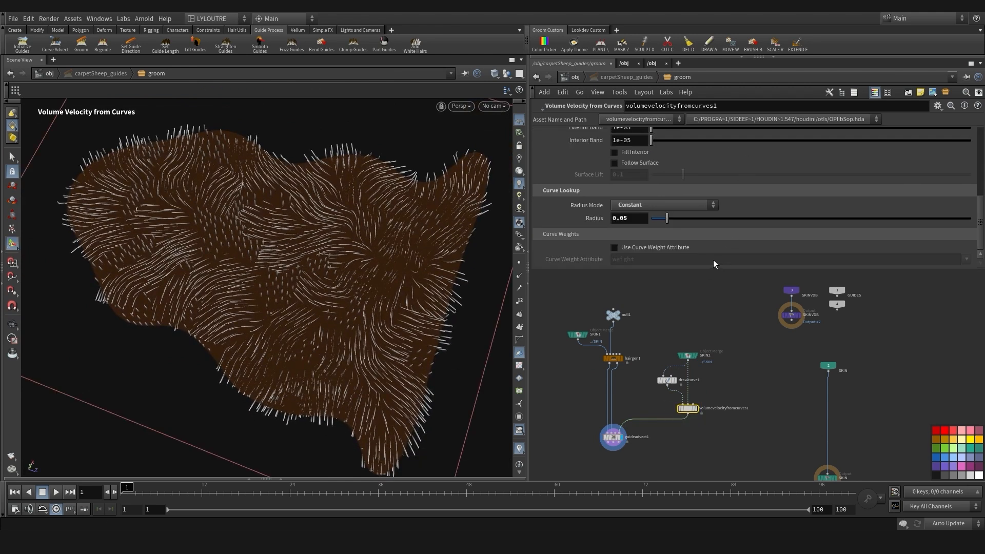
{"action": "left_click_drag", "start_coordinate": [713, 270], "coordinate": [710, 296]}
{"action": "scroll", "coordinate": [751, 210], "scroll_direction": "up", "scroll_amount": 3}
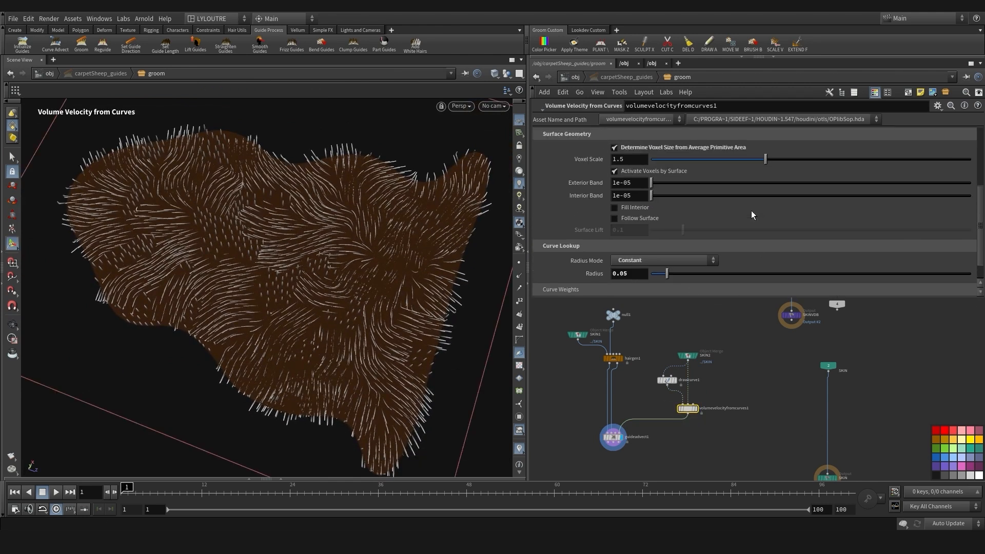
{"action": "left_click_drag", "start_coordinate": [398, 343], "coordinate": [303, 267], "text": "alt"}
{"action": "right_click_drag", "start_coordinate": [246, 231], "coordinate": [272, 244], "text": "alt"}
{"action": "left_click_drag", "start_coordinate": [273, 244], "coordinate": [213, 283], "text": "alt"}
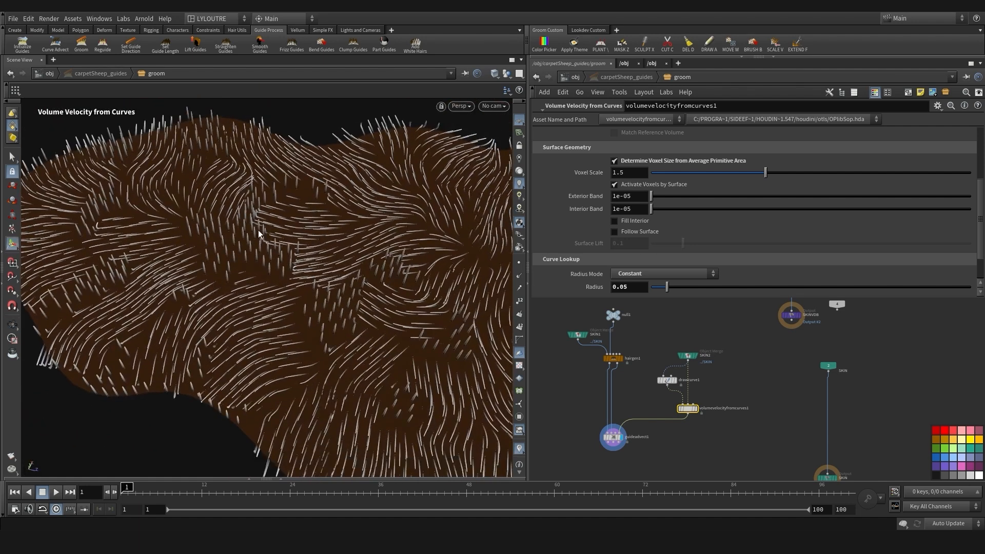
{"action": "scroll", "coordinate": [701, 265], "scroll_direction": "down", "scroll_amount": 1}
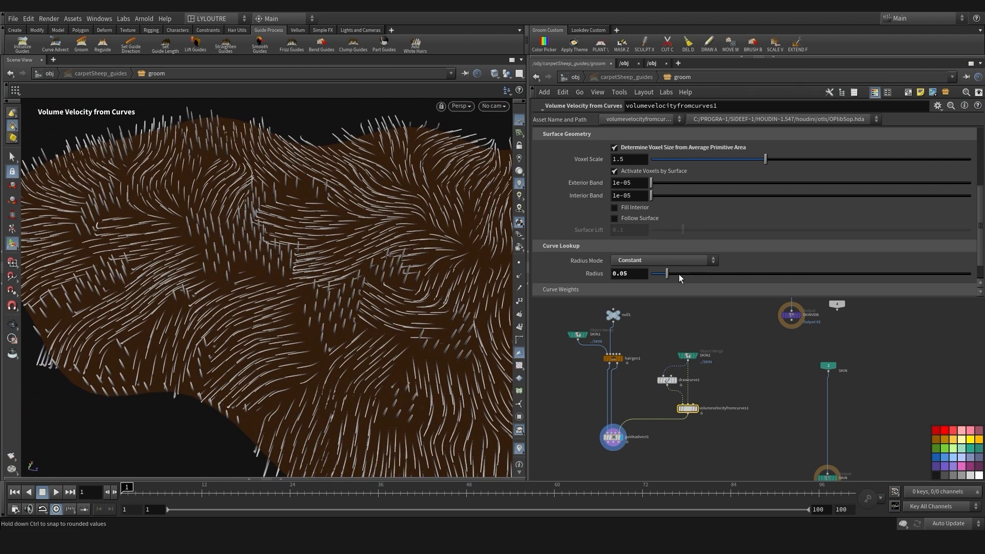
{"action": "left_click_drag", "start_coordinate": [678, 274], "coordinate": [706, 271]}
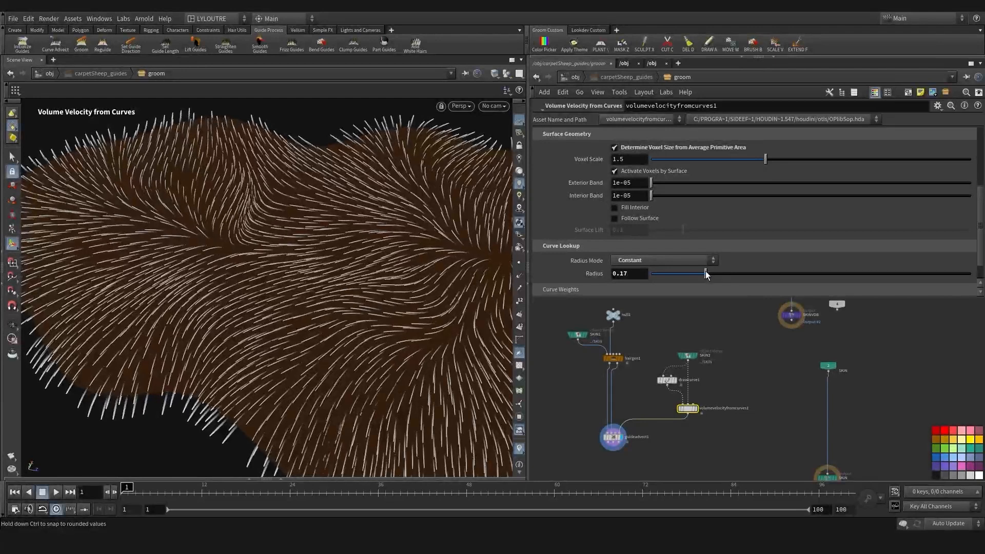
{"action": "right_click_drag", "start_coordinate": [384, 283], "coordinate": [472, 351], "text": "alt"}
{"action": "scroll", "coordinate": [671, 356], "scroll_direction": "up", "scroll_amount": 1}
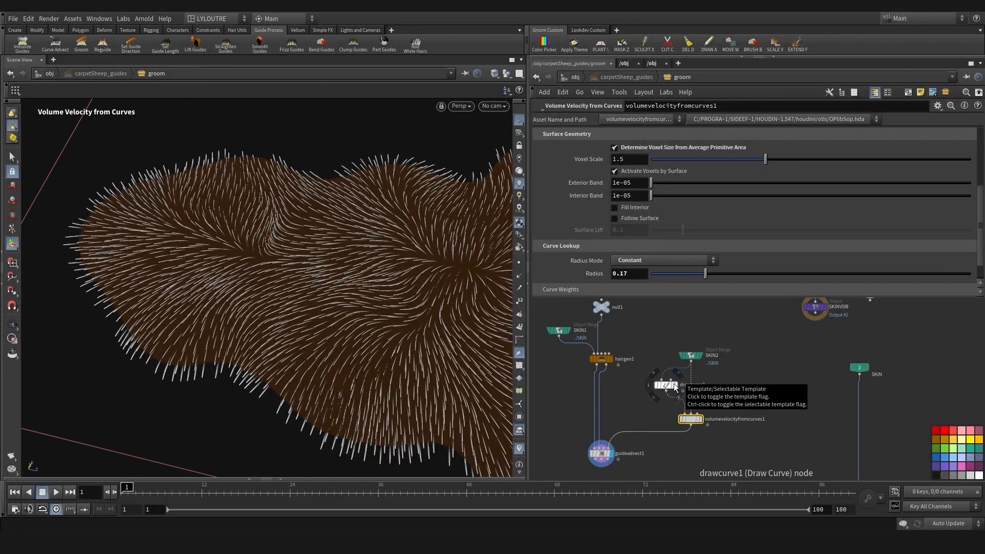
Template drawcurve1 so its drawn curves overlay the advected guides, and check guideadvect1 and drawcurve1
{"action": "left_click", "coordinate": [673, 383]}
{"action": "middle_click_drag", "start_coordinate": [633, 411], "coordinate": [629, 389]}
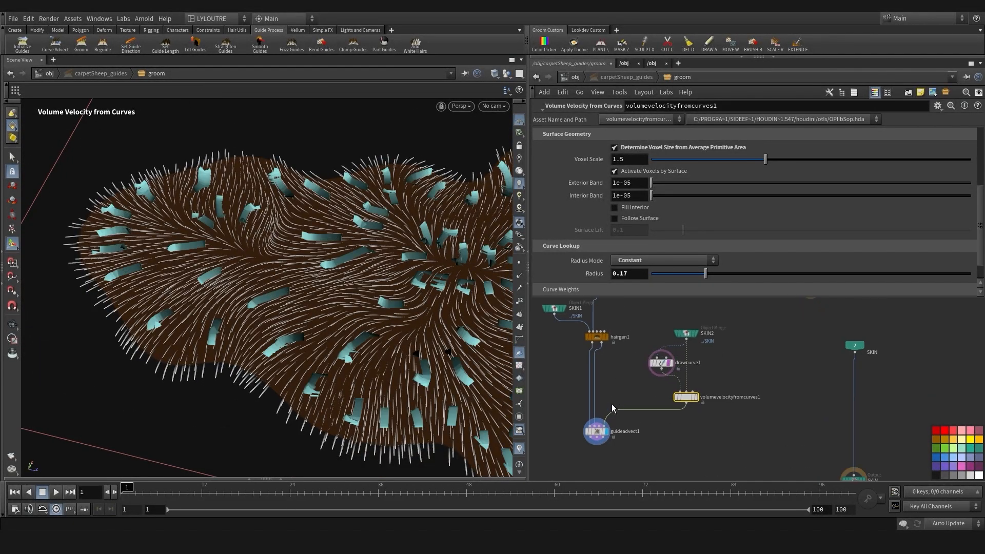
{"action": "left_click", "coordinate": [596, 430]}
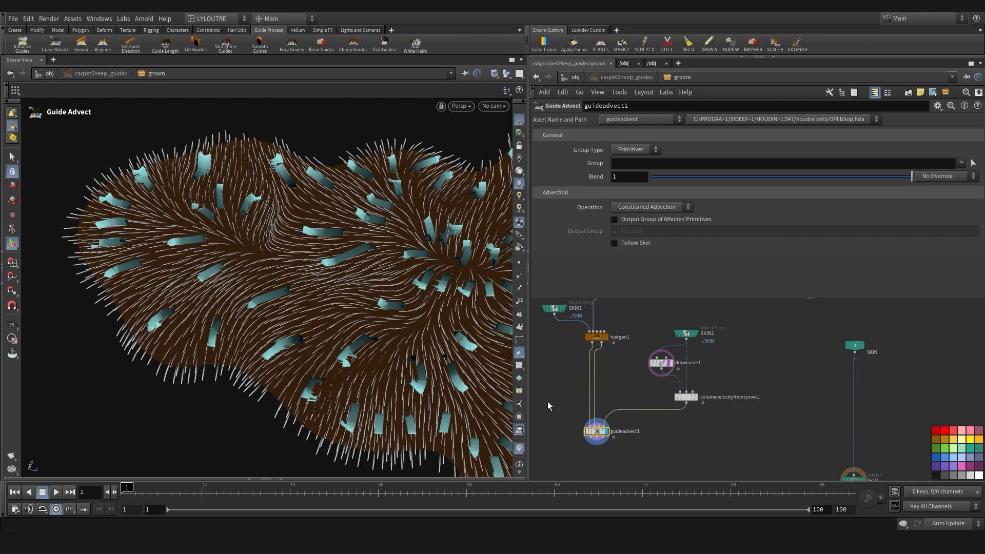
{"action": "left_click", "coordinate": [661, 363]}
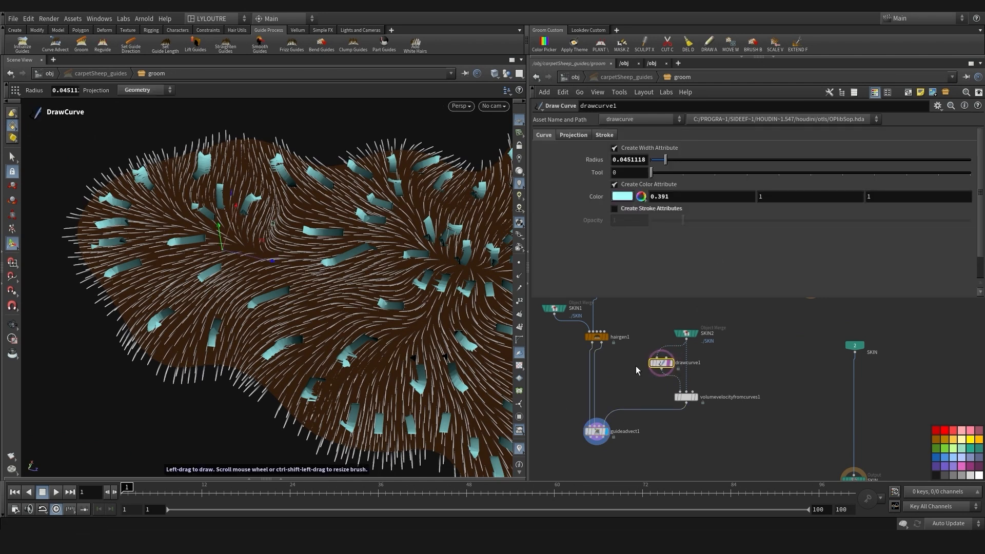
Lower the Curve Lookup radius of volumevelocityfromcurves1 to 0.077 and inspect the guides around the drawn curves
{"action": "left_click", "coordinate": [686, 397]}
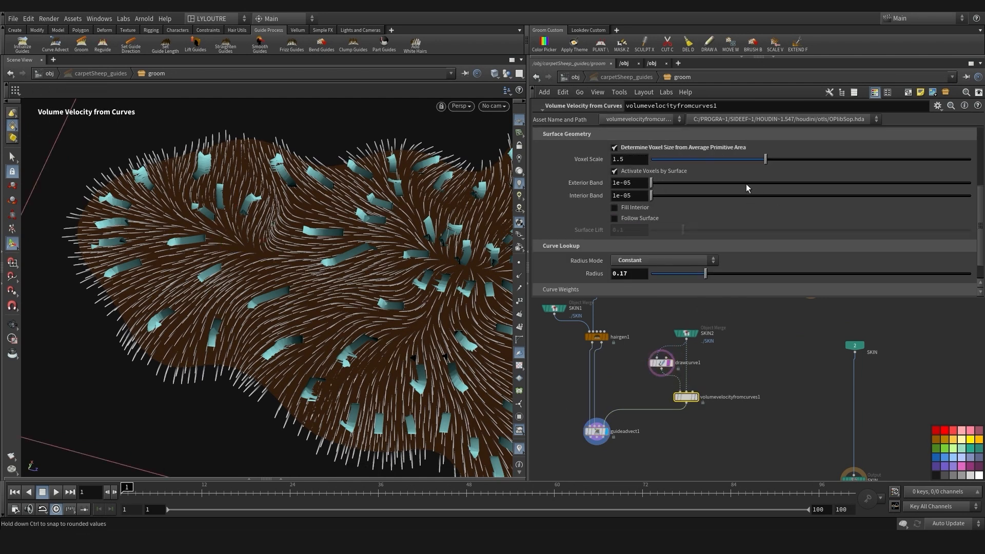
{"action": "scroll", "coordinate": [746, 184], "scroll_direction": "down", "scroll_amount": 3}
{"action": "mouse_move", "coordinate": [683, 246]}
{"action": "left_mouse_down"}
{"action": "mouse_move", "coordinate": [667, 248]}
{"action": "mouse_move", "coordinate": [675, 246]}
{"action": "left_mouse_up"}
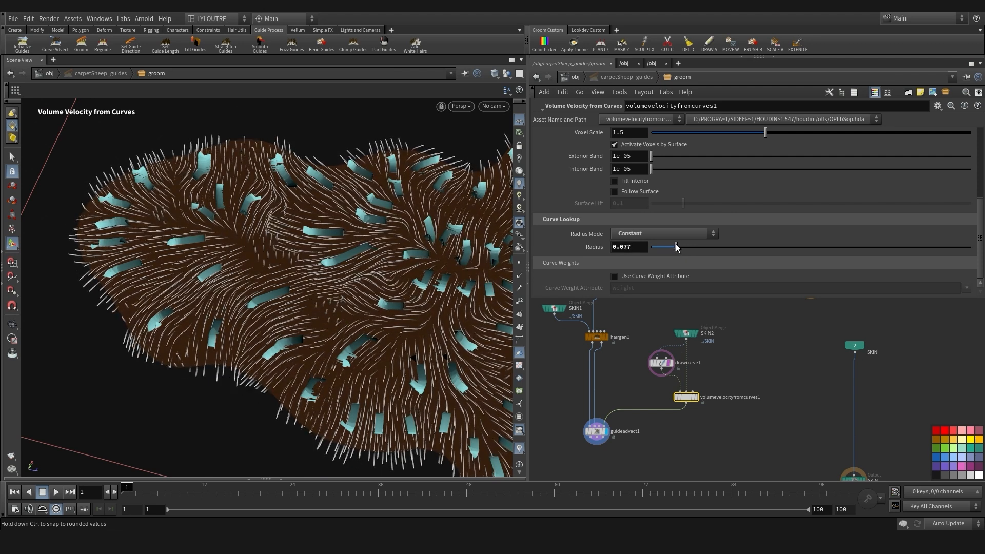
{"action": "middle_click_drag", "start_coordinate": [346, 290], "coordinate": [263, 288], "text": "alt"}
{"action": "right_click_drag", "start_coordinate": [283, 300], "coordinate": [224, 316], "text": "alt"}
{"action": "middle_click_drag", "start_coordinate": [223, 316], "coordinate": [250, 293], "text": "alt"}
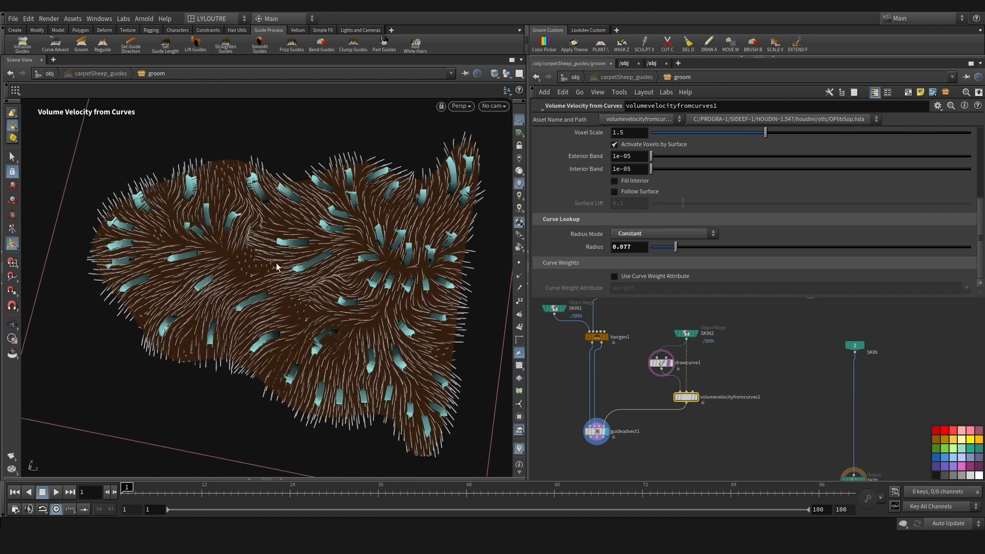
{"action": "right_click_drag", "start_coordinate": [239, 263], "coordinate": [282, 260], "text": "alt"}
Try a Curve Lookup radius of 0.23, and reduce it through 0.127 to 0.093
{"action": "left_click_drag", "start_coordinate": [684, 247], "coordinate": [724, 245]}
{"action": "left_click_drag", "start_coordinate": [258, 311], "coordinate": [258, 277], "text": "alt"}
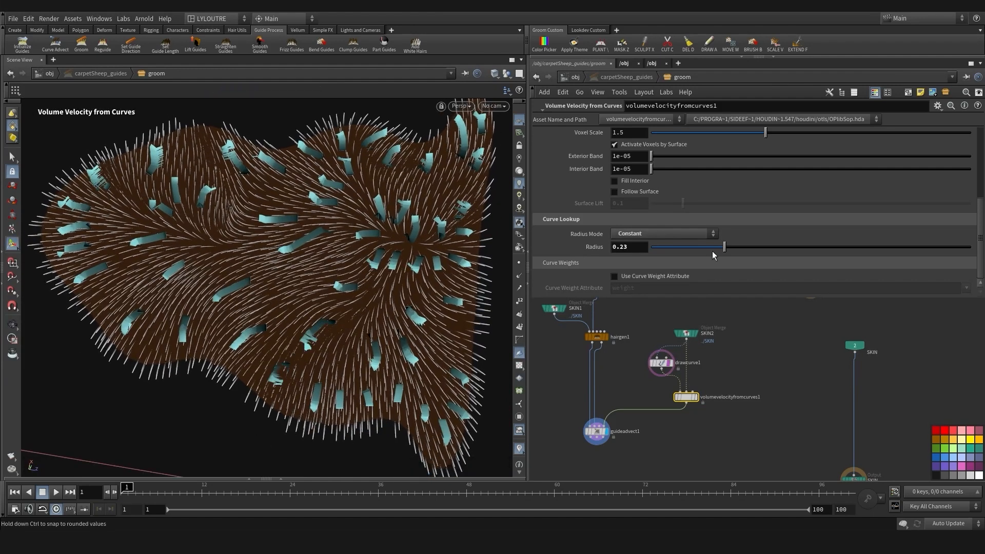
{"action": "left_click_drag", "start_coordinate": [712, 250], "coordinate": [687, 248]}
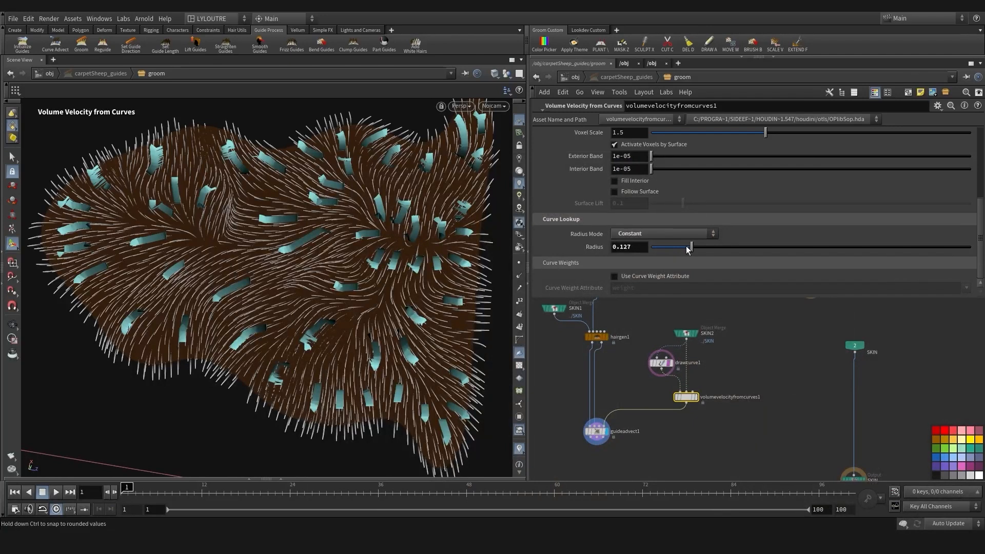
{"action": "left_click_drag", "start_coordinate": [687, 249], "coordinate": [676, 248]}
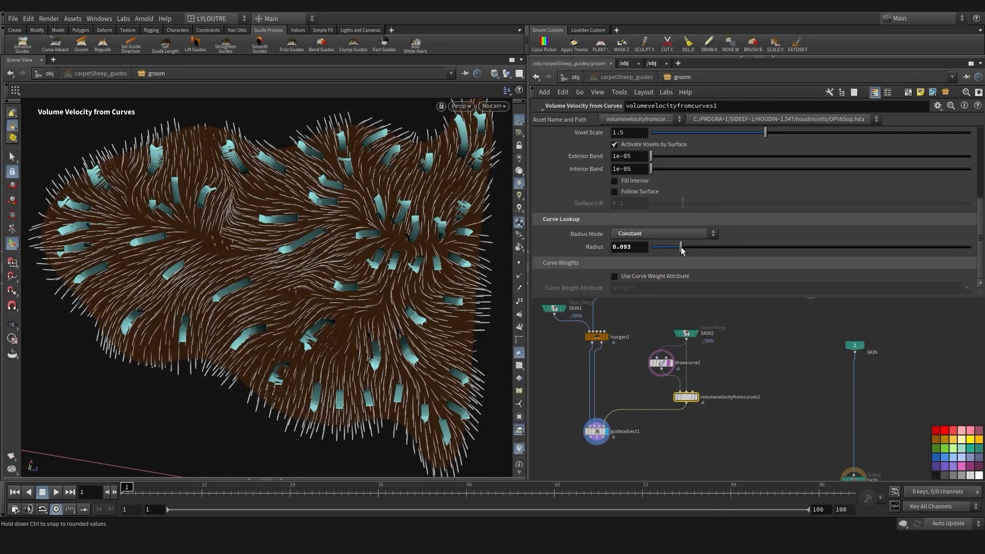
Set the Curve Lookup radius to exactly 0.1 and inspect the guides across the skin
{"action": "key", "text": "BackSpace"}
{"action": "type", "text": "9"}
{"action": "key", "text": "Return"}
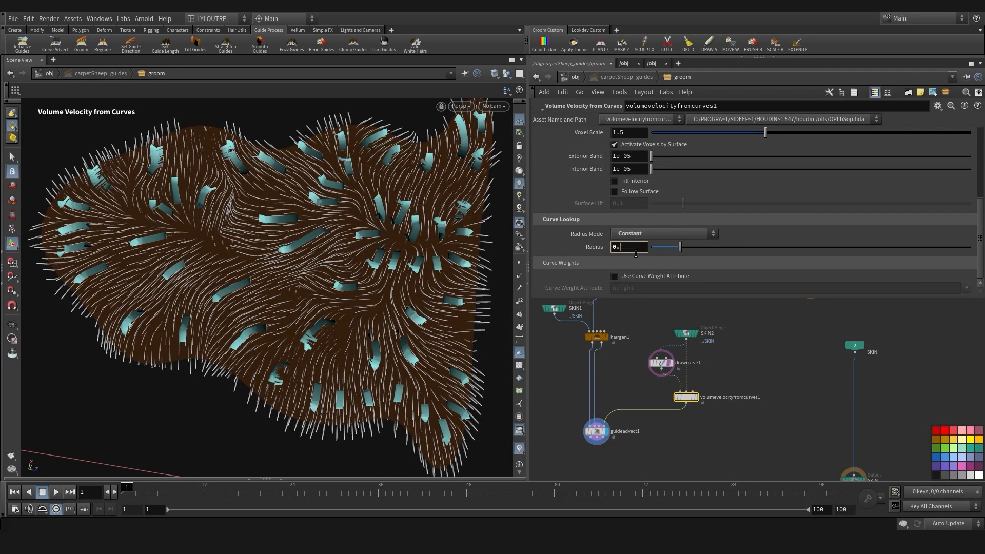
{"action": "type", "text": "01"}
{"action": "key", "text": "Return"}
{"action": "type", "text": "1"}
{"action": "key", "text": "Return"}
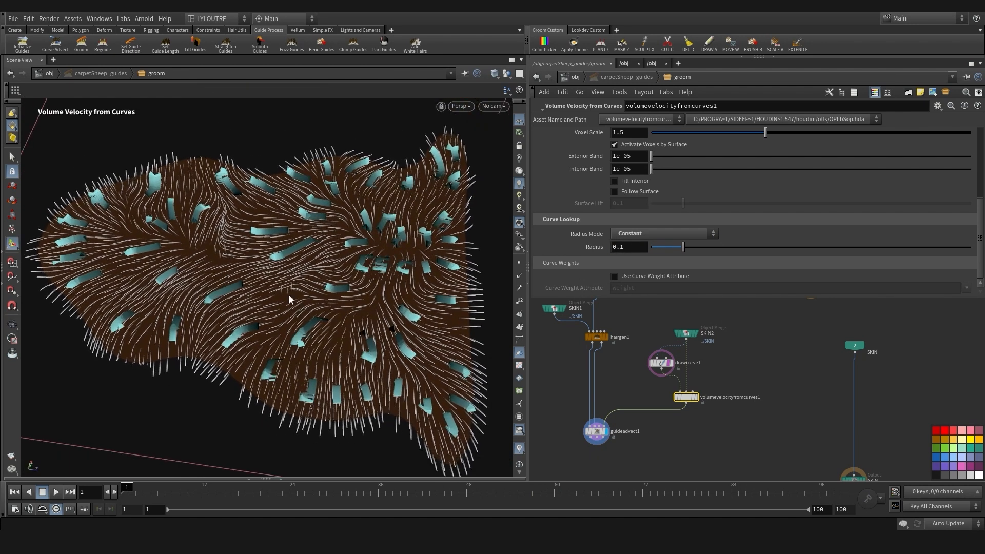
{"action": "left_click_drag", "start_coordinate": [249, 246], "coordinate": [188, 207], "text": "alt"}
Turn off the drawcurve1 template overlay and select drawcurve1 for further drawing
{"action": "middle_click_drag", "start_coordinate": [621, 386], "coordinate": [626, 388]}
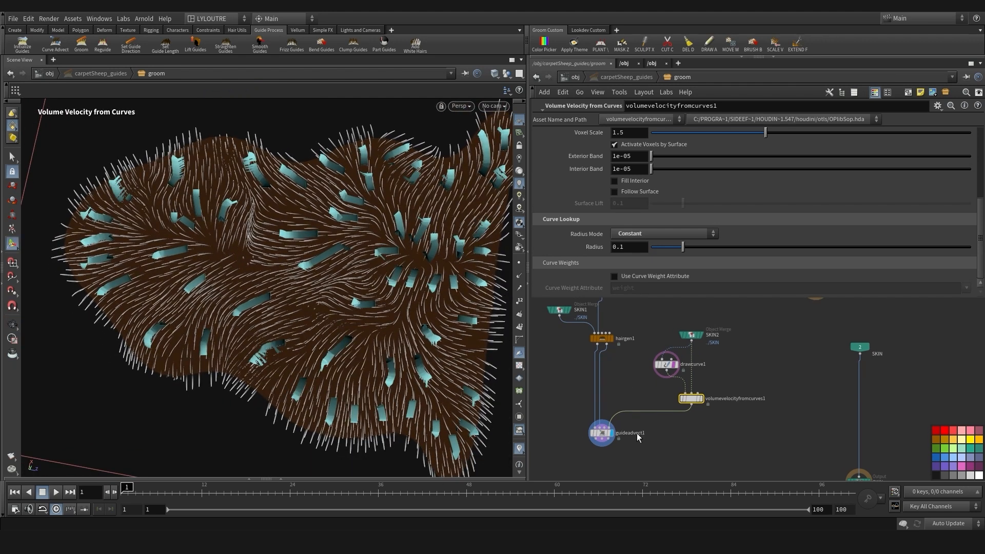
{"action": "left_click", "coordinate": [610, 436]}
{"action": "left_click_drag", "start_coordinate": [589, 448], "coordinate": [590, 448]}
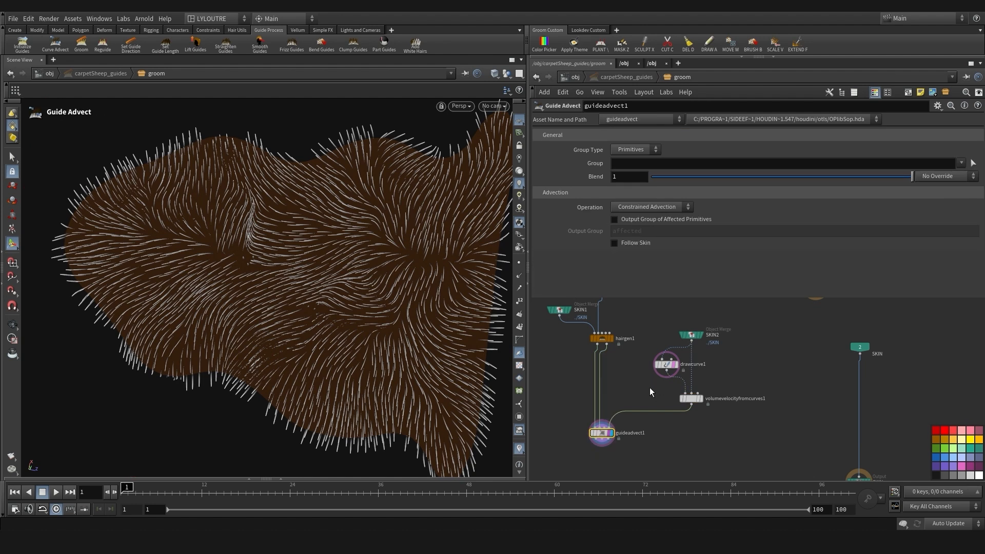
{"action": "left_click", "coordinate": [666, 364]}
{"action": "mouse_move", "coordinate": [609, 436]}
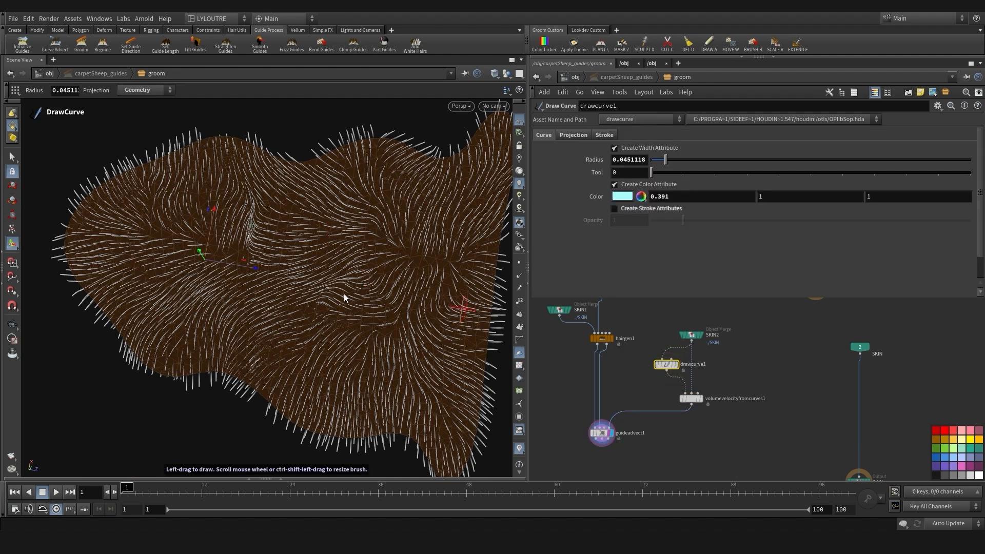
Display drawcurve1 with guideadvect1 as template, and draw additional direction curves across the middle and lower side of the skin
{"action": "key", "text": "r"}
{"action": "left_click_drag", "start_coordinate": [302, 313], "coordinate": [308, 275], "text": "alt"}
{"action": "mouse_move", "coordinate": [401, 258]}
{"action": "left_mouse_down", "text": "alt"}
{"action": "mouse_move", "coordinate": [449, 311]}
{"action": "mouse_move", "coordinate": [349, 309]}
{"action": "left_mouse_up", "text": "alt"}
{"action": "left_click_drag", "start_coordinate": [266, 258], "coordinate": [272, 278]}
{"action": "mouse_move", "coordinate": [246, 280]}
{"action": "left_mouse_down", "text": "alt"}
{"action": "mouse_move", "coordinate": [266, 288]}
{"action": "mouse_move", "coordinate": [256, 313]}
{"action": "mouse_move", "coordinate": [265, 334]}
{"action": "left_mouse_up", "text": "alt"}
{"action": "mouse_move", "coordinate": [290, 377]}
{"action": "left_mouse_down"}
{"action": "mouse_move", "coordinate": [288, 361]}
{"action": "mouse_move", "coordinate": [335, 336]}
{"action": "left_mouse_up"}
{"action": "left_click_drag", "start_coordinate": [251, 336], "coordinate": [201, 359], "text": "alt"}
{"action": "left_click_drag", "start_coordinate": [201, 359], "coordinate": [146, 326]}
{"action": "mouse_move", "coordinate": [154, 312]}
{"action": "left_mouse_down", "text": "alt"}
{"action": "mouse_move", "coordinate": [186, 324]}
{"action": "mouse_move", "coordinate": [228, 295]}
{"action": "mouse_move", "coordinate": [257, 318]}
{"action": "left_mouse_up", "text": "alt"}
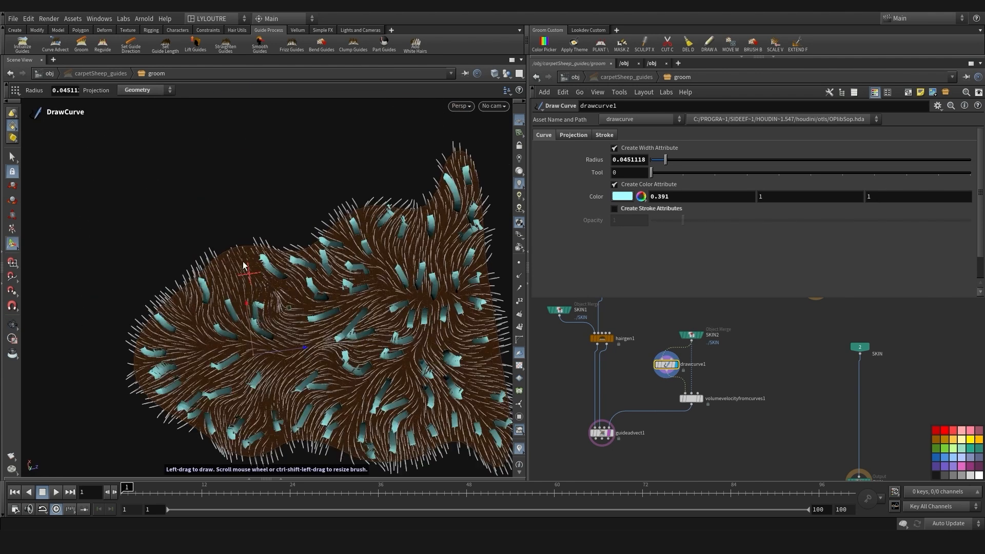
Draw more direction curves along the skin's upper edge and in the remaining gaps between existing curves
{"action": "left_click_drag", "start_coordinate": [245, 266], "coordinate": [247, 250]}
{"action": "mouse_move", "coordinate": [241, 272]}
{"action": "left_mouse_down", "text": "alt"}
{"action": "mouse_move", "coordinate": [218, 241]}
{"action": "mouse_move", "coordinate": [195, 256]}
{"action": "mouse_move", "coordinate": [166, 241]}
{"action": "left_mouse_up", "text": "alt"}
{"action": "mouse_move", "coordinate": [205, 308]}
{"action": "left_mouse_down", "text": "alt"}
{"action": "mouse_move", "coordinate": [219, 341]}
{"action": "mouse_move", "coordinate": [244, 261]}
{"action": "left_mouse_up", "text": "alt"}
{"action": "mouse_move", "coordinate": [245, 250]}
{"action": "left_mouse_down"}
{"action": "mouse_move", "coordinate": [252, 268]}
{"action": "mouse_move", "coordinate": [215, 307]}
{"action": "mouse_move", "coordinate": [299, 315]}
{"action": "mouse_move", "coordinate": [248, 293]}
{"action": "mouse_move", "coordinate": [210, 225]}
{"action": "left_mouse_up"}
{"action": "left_click_drag", "start_coordinate": [201, 186], "coordinate": [207, 174]}
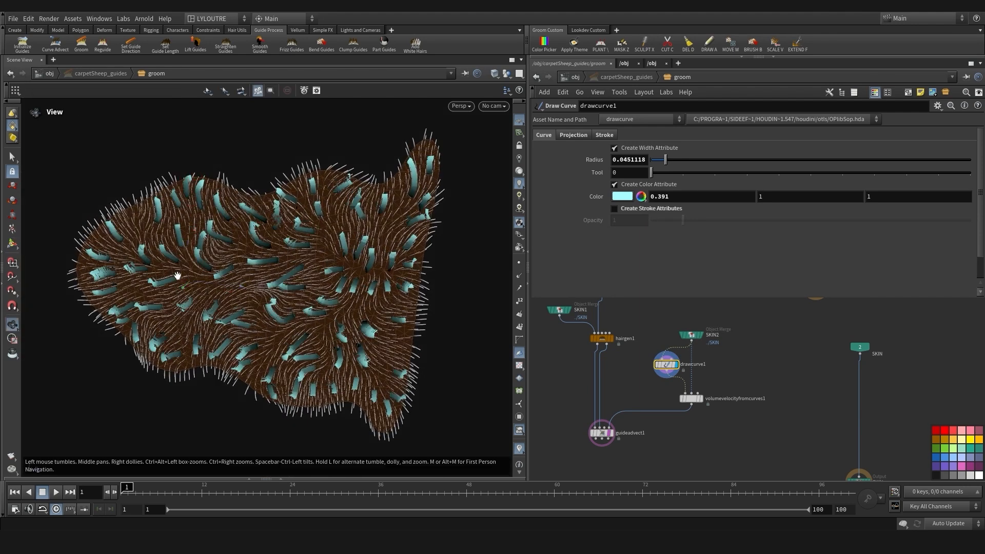
{"action": "left_click_drag", "start_coordinate": [177, 275], "coordinate": [241, 318], "text": "alt"}
{"action": "left_click_drag", "start_coordinate": [262, 350], "coordinate": [249, 361]}
{"action": "left_click_drag", "start_coordinate": [410, 336], "coordinate": [424, 342]}
{"action": "mouse_move", "coordinate": [277, 328]}
{"action": "left_mouse_down", "text": "alt"}
{"action": "mouse_move", "coordinate": [228, 354]}
{"action": "mouse_move", "coordinate": [222, 374]}
{"action": "mouse_move", "coordinate": [252, 384]}
{"action": "left_mouse_up", "text": "alt"}
{"action": "scroll", "coordinate": [630, 410], "scroll_direction": "up", "scroll_amount": 2}
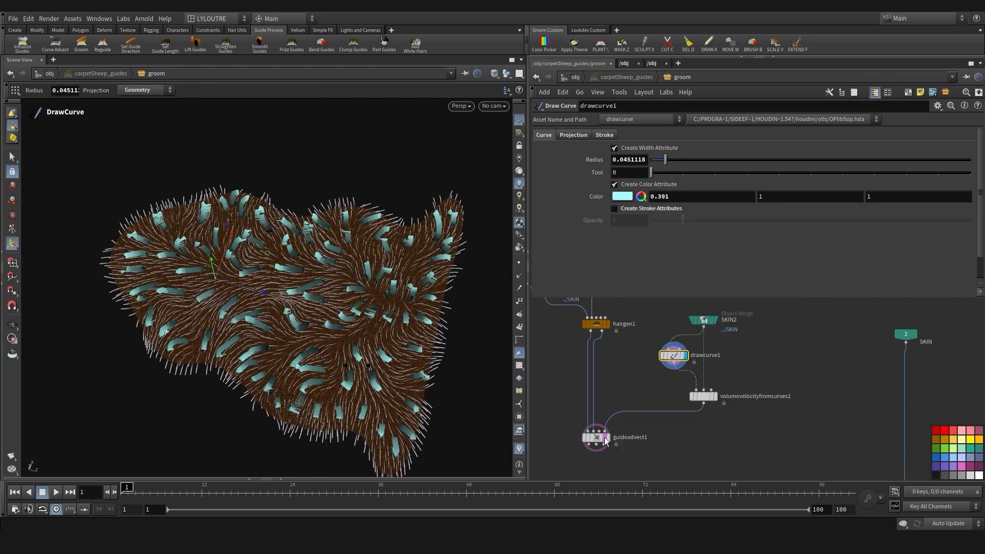
Display guideadvect1 without the drawn curves and examine the updated guide flow from several angles
{"action": "left_click", "coordinate": [608, 437]}
{"action": "left_click_drag", "start_coordinate": [225, 324], "coordinate": [286, 318], "text": "alt"}
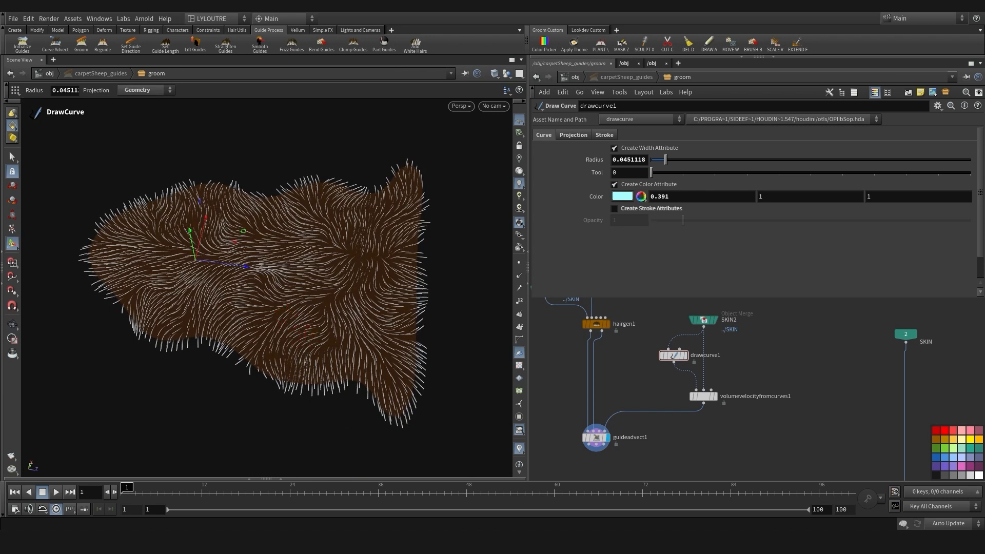
{"action": "middle_click_drag", "start_coordinate": [563, 398], "coordinate": [574, 355]}
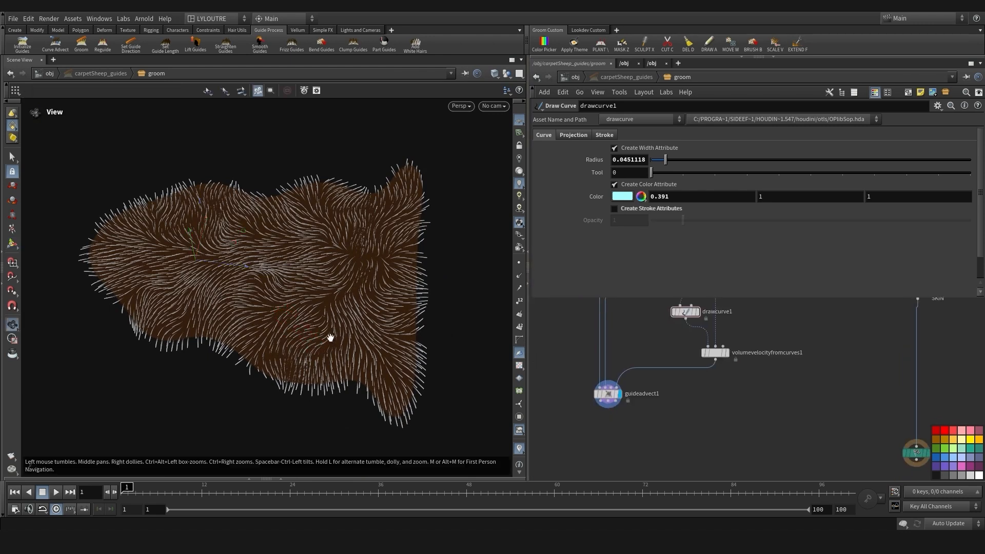
{"action": "left_click_drag", "start_coordinate": [331, 337], "coordinate": [300, 316], "text": "alt"}
{"action": "scroll", "coordinate": [696, 403], "scroll_direction": "down", "scroll_amount": 4}
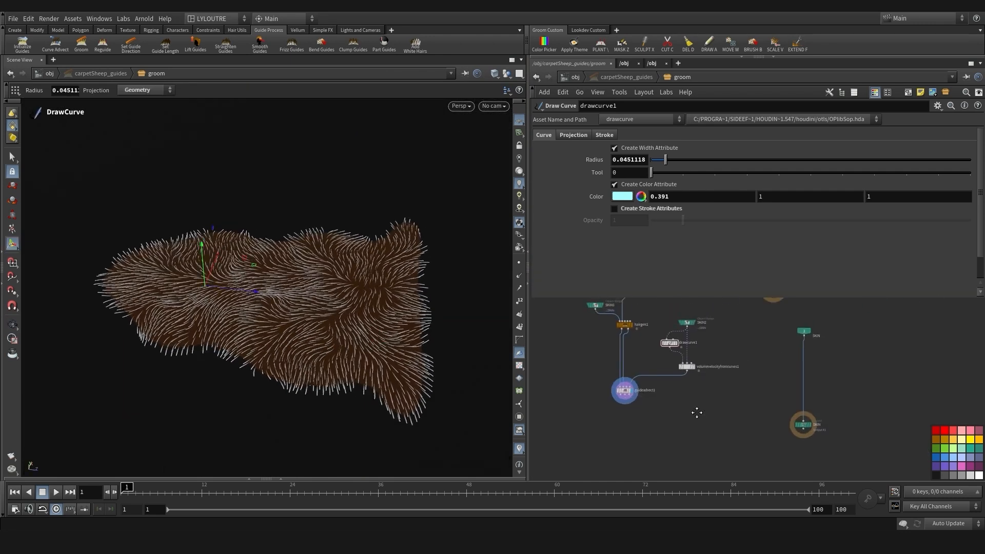
{"action": "middle_click_drag", "start_coordinate": [570, 363], "coordinate": [573, 365]}
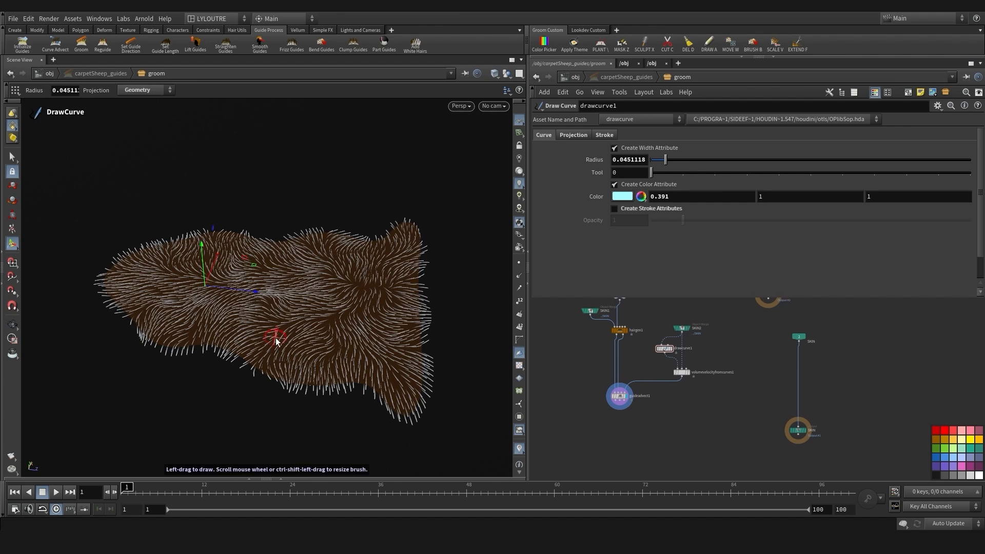
{"action": "right_click_drag", "start_coordinate": [278, 338], "coordinate": [336, 325], "text": "alt"}
{"action": "left_click_drag", "start_coordinate": [349, 364], "coordinate": [318, 329], "text": "alt"}
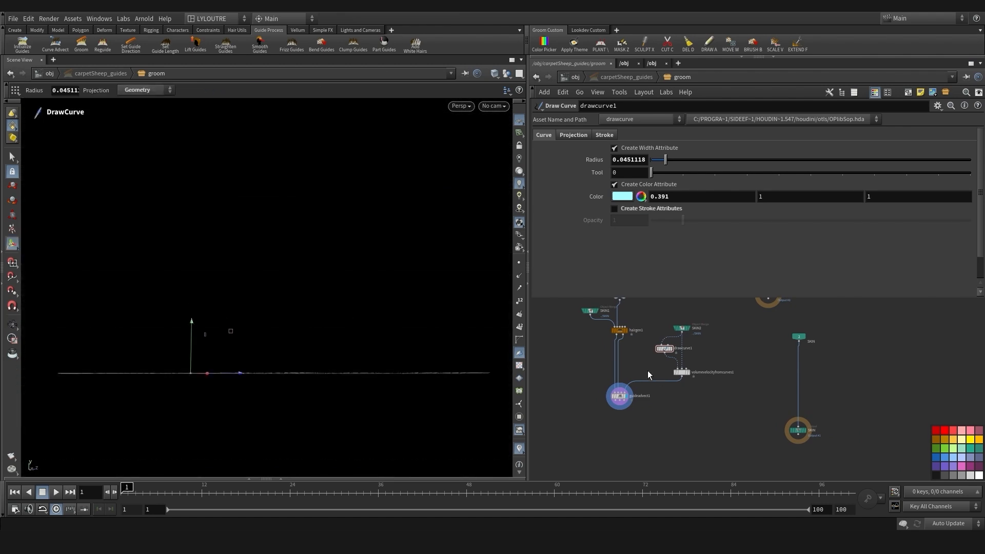
{"action": "mouse_move", "coordinate": [290, 376]}
{"action": "left_mouse_down", "text": "alt"}
{"action": "mouse_move", "coordinate": [282, 345]}
{"action": "mouse_move", "coordinate": [290, 378]}
{"action": "left_mouse_up", "text": "alt"}
{"action": "left_click_drag", "start_coordinate": [323, 336], "coordinate": [270, 365], "text": "alt"}
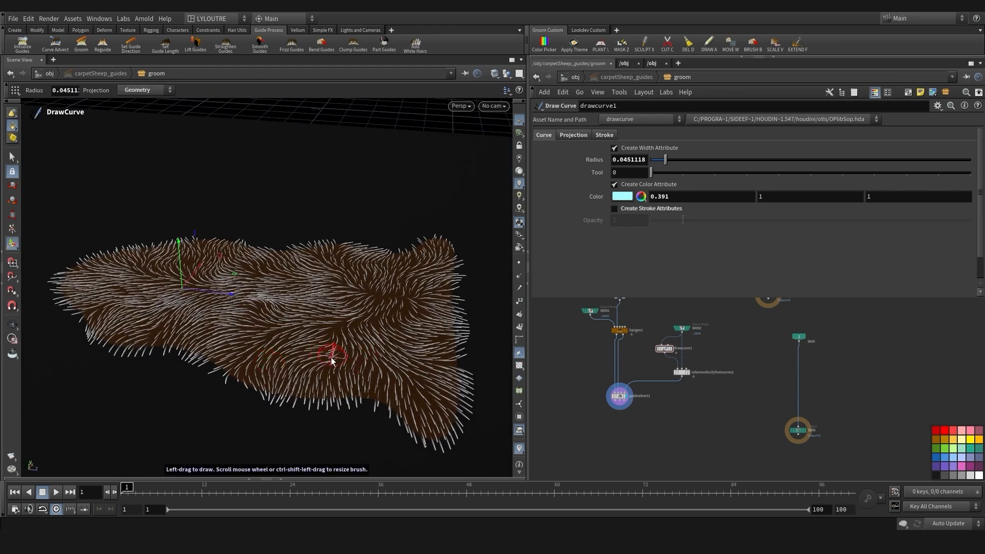
{"action": "left_click_drag", "start_coordinate": [331, 360], "coordinate": [238, 368], "text": "alt"}
Move guideadvect1 further down the network to make room below volumevelocityfromcurves1
{"action": "middle_click_drag", "start_coordinate": [714, 396], "coordinate": [682, 435]}
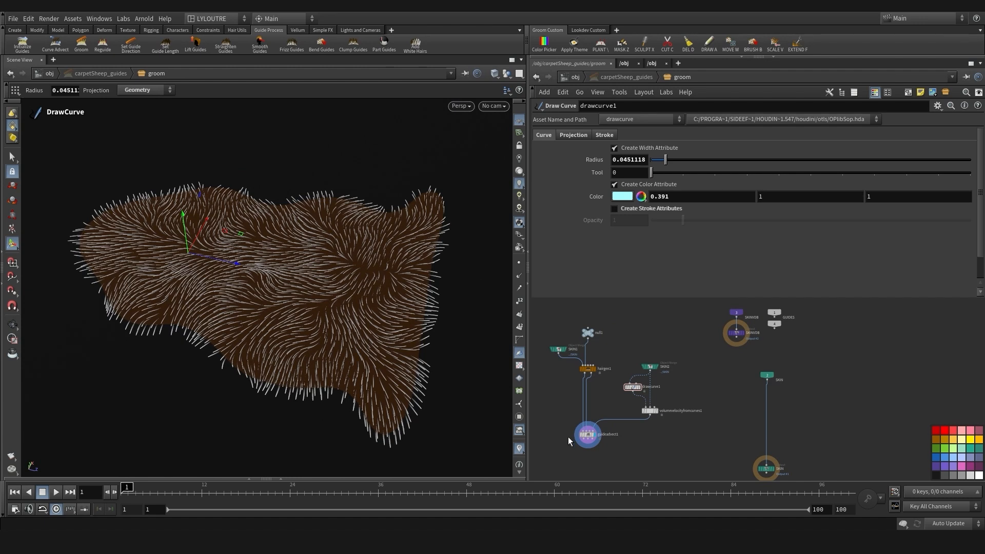
{"action": "middle_click_drag", "start_coordinate": [614, 399], "coordinate": [639, 341]}
{"action": "scroll", "coordinate": [614, 377], "scroll_direction": "up", "scroll_amount": 2}
{"action": "left_click_drag", "start_coordinate": [613, 378], "coordinate": [615, 395]}
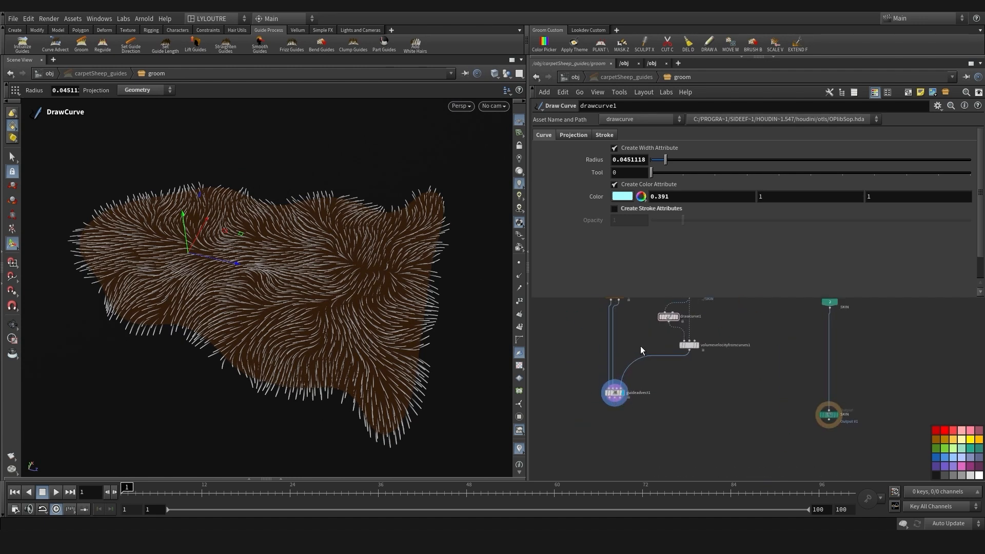
{"action": "middle_click_drag", "start_coordinate": [681, 368], "coordinate": [659, 410]}
{"action": "scroll", "coordinate": [645, 404], "scroll_direction": "up", "scroll_amount": 2}
{"action": "scroll", "coordinate": [659, 419], "scroll_direction": "down", "scroll_amount": 1}
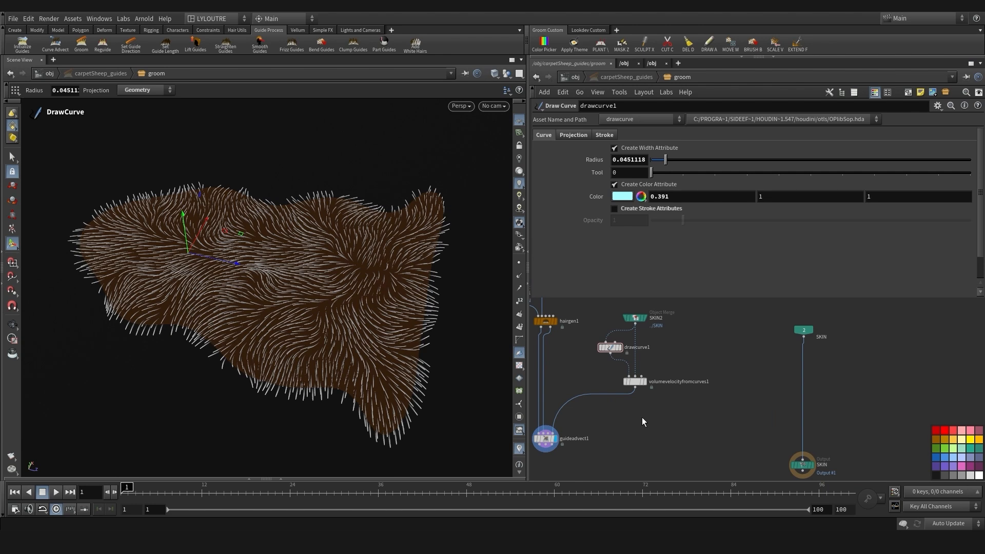
{"action": "middle_click_drag", "start_coordinate": [586, 373], "coordinate": [597, 375]}
{"action": "left_click_drag", "start_coordinate": [594, 375], "coordinate": [630, 358]}
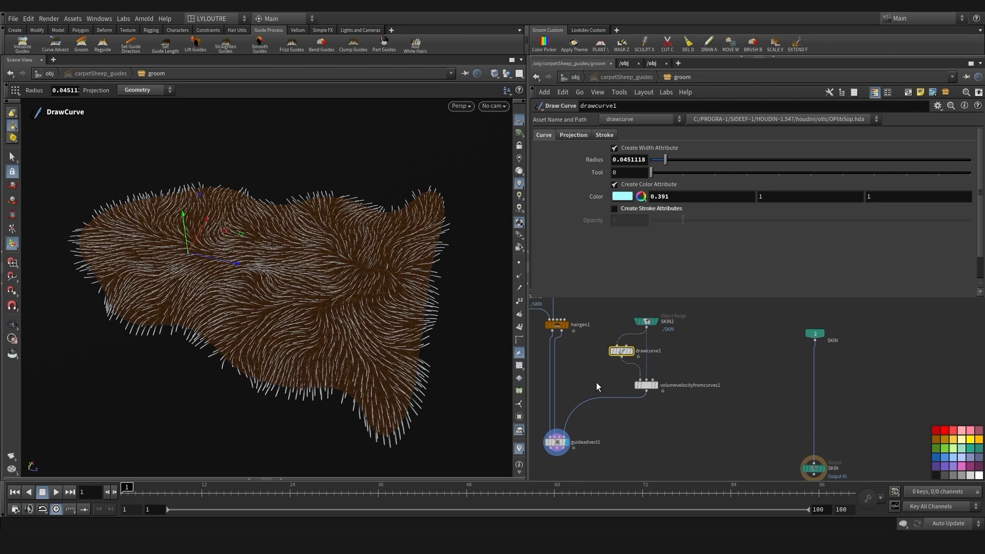
{"action": "middle_click_drag", "start_coordinate": [596, 382], "coordinate": [603, 385]}
{"action": "mouse_move", "coordinate": [672, 422]}
{"action": "middle_mouse_down"}
{"action": "mouse_move", "coordinate": [663, 408]}
{"action": "mouse_move", "coordinate": [645, 411]}
{"action": "mouse_move", "coordinate": [656, 408]}
{"action": "middle_mouse_up"}
Add a File Cache node below volumevelocityfromcurves1, connect it to the velocity volume output and display it
{"action": "left_click", "coordinate": [660, 412]}
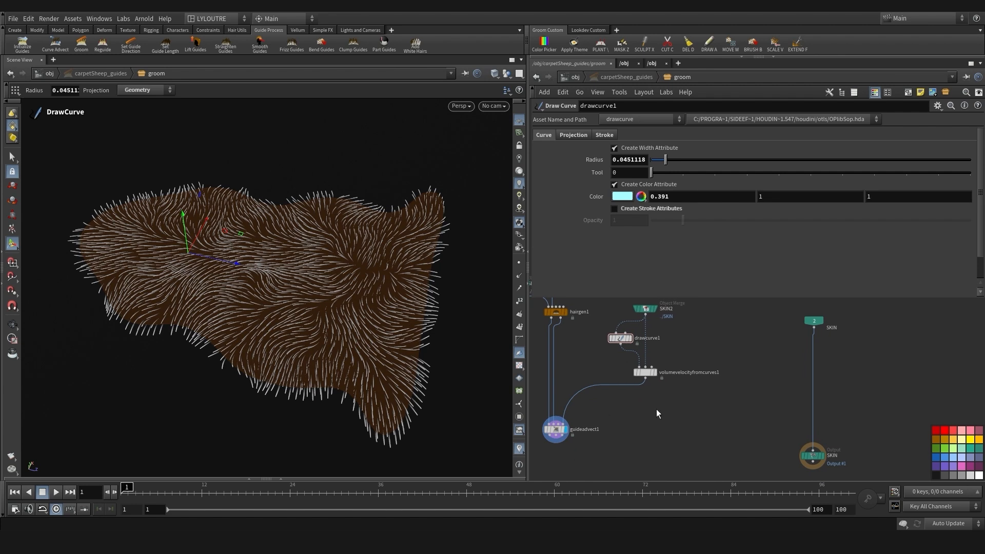
{"action": "key", "text": "Tab"}
{"action": "type", "text": "f"}
{"action": "type", "text": "ilecach"}
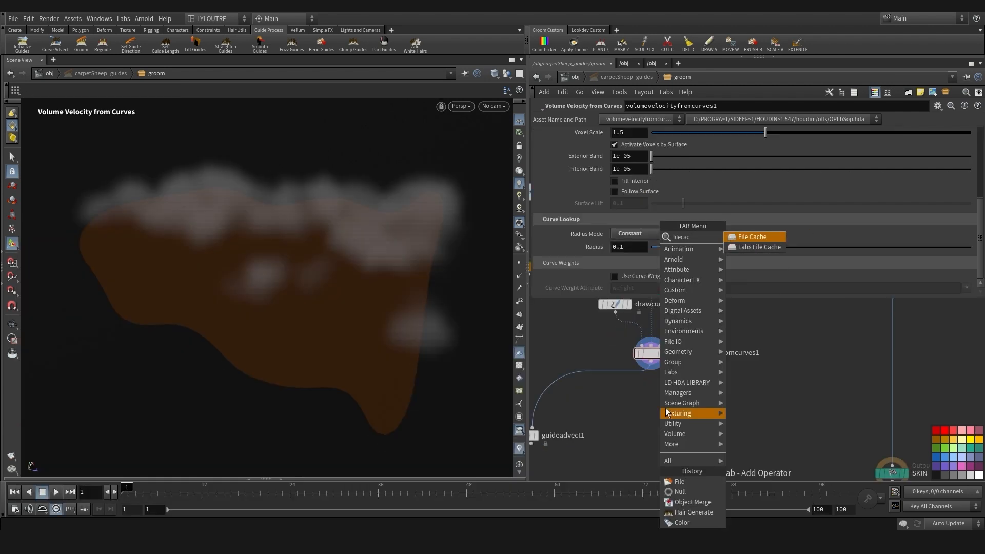
{"action": "left_click", "coordinate": [739, 239]}
{"action": "left_click", "coordinate": [650, 424]}
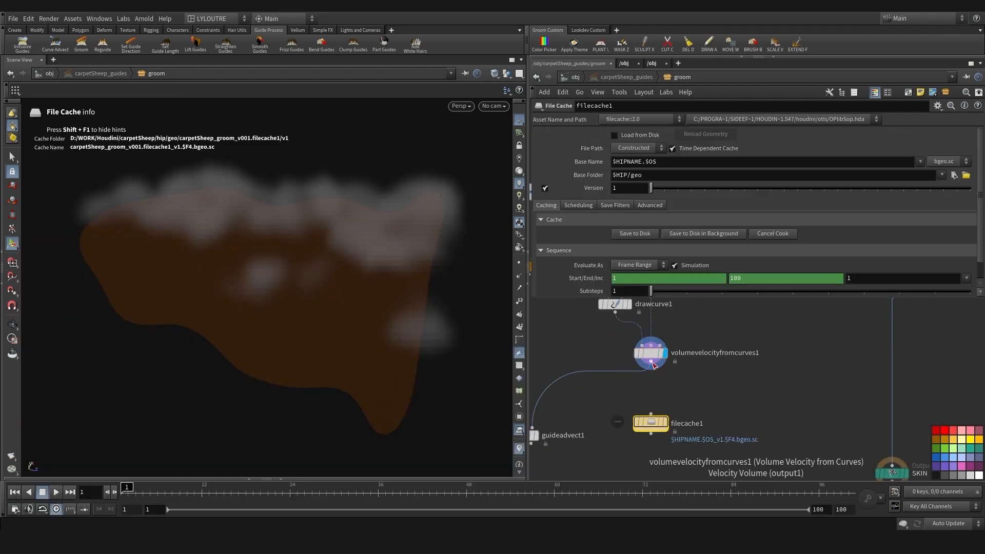
{"action": "left_click_drag", "start_coordinate": [651, 423], "coordinate": [651, 395]}
{"action": "left_click", "coordinate": [666, 394]}
Disable Time Dependent Cache, use an explicit file path, and set the geometry file to $JOB/bgeo/directions/$OS.bgeo.sc
{"action": "left_click", "coordinate": [672, 148]}
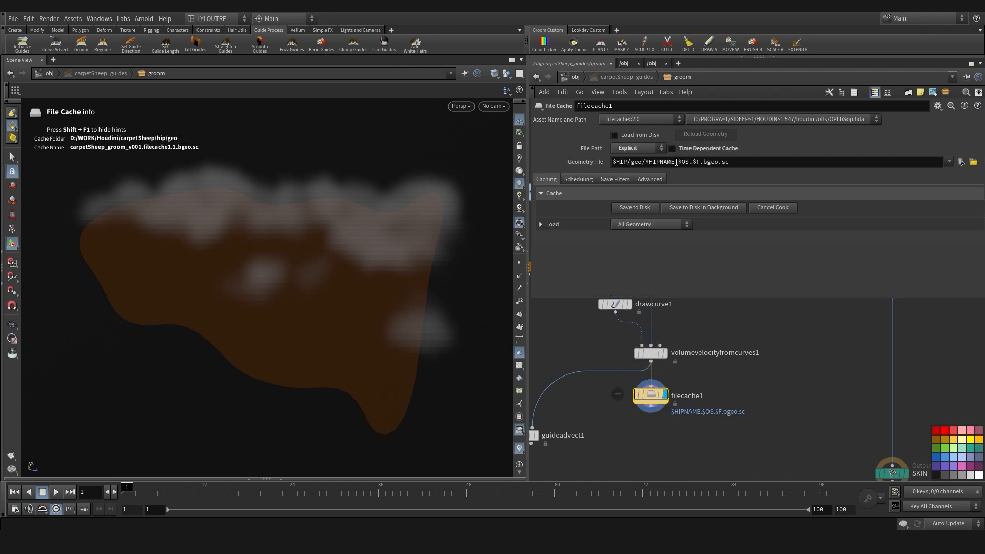
{"action": "left_click_drag", "start_coordinate": [678, 164], "coordinate": [519, 168]}
{"action": "type", "text": "£$JOB/bgeo/"}
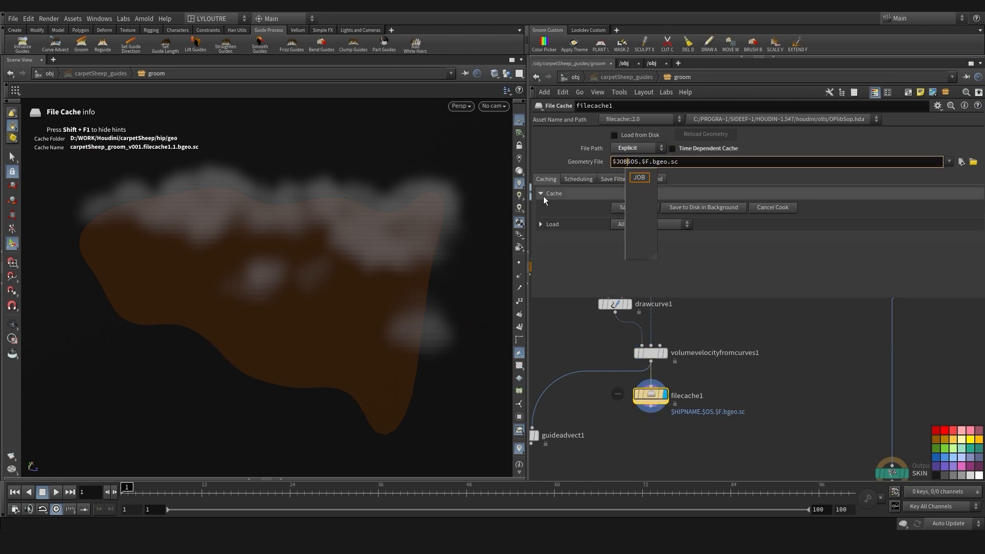
{"action": "left_click", "coordinate": [668, 177]}
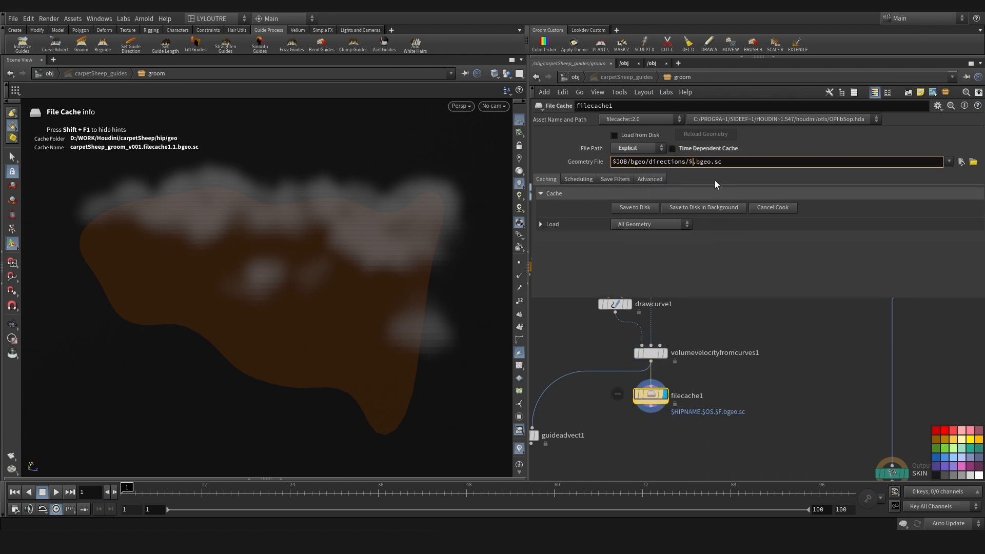
{"action": "key", "text": "Return"}
Rename the File Cache node carpetSheep_dir_v001 and enable Load from Disk
{"action": "double_click", "coordinate": [687, 395]}
{"action": "type", "text": "carpetSheep_"}
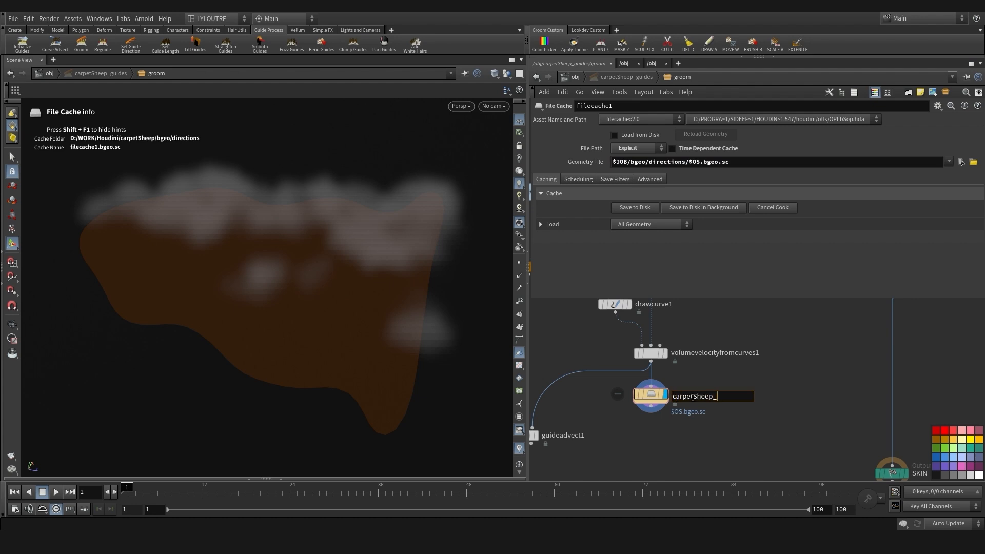
{"action": "type", "text": "dir_v001"}
{"action": "key", "text": "Return"}
{"action": "scroll", "coordinate": [645, 405], "scroll_direction": "down", "scroll_amount": 2}
{"action": "left_click", "coordinate": [615, 136]}
Add a null below the carpetSheep_dir_v001 cache, connect it, and name it OUT_DIR_GUIDES
{"action": "key", "text": "Tab"}
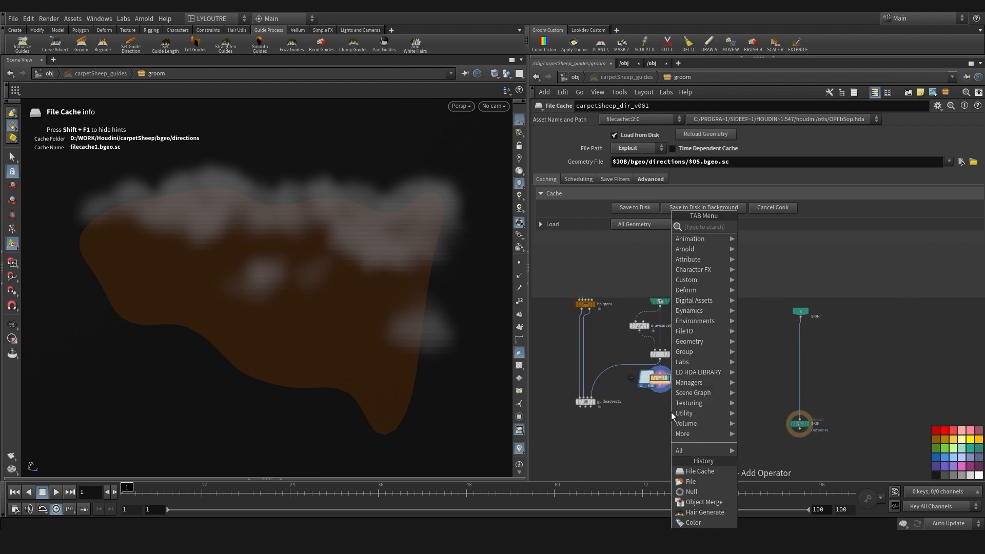
{"action": "type", "text": "null"}
{"action": "key", "text": "Return"}
{"action": "left_click", "coordinate": [661, 405]}
{"action": "scroll", "coordinate": [660, 396], "scroll_direction": "up", "scroll_amount": 2}
{"action": "double_click", "coordinate": [685, 408]}
{"action": "type", "text": "OUT_DIR"}
{"action": "key", "text": "Return"}
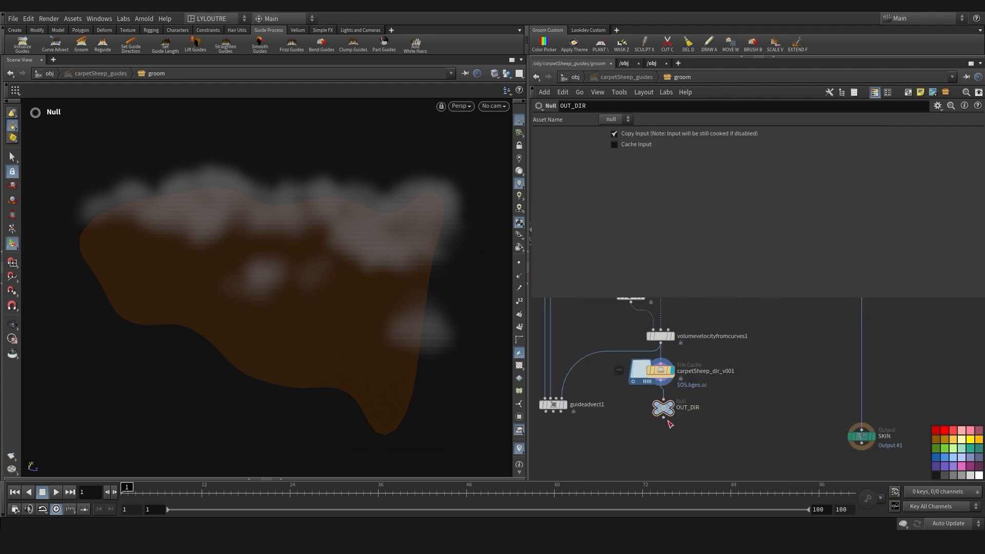
{"action": "double_click", "coordinate": [691, 410]}
{"action": "left_click", "coordinate": [716, 410]}
{"action": "key", "text": "Return"}
Connect OUT_DIR_GUIDES to guideadvect1, replacing the direct input from volumevelocityfromcurves1
{"action": "scroll", "coordinate": [769, 391], "scroll_direction": "down", "scroll_amount": 3}
{"action": "left_click_drag", "start_coordinate": [725, 403], "coordinate": [680, 393]}
{"action": "scroll", "coordinate": [671, 395], "scroll_direction": "up", "scroll_amount": 2}
{"action": "left_click_drag", "start_coordinate": [678, 398], "coordinate": [680, 419]}
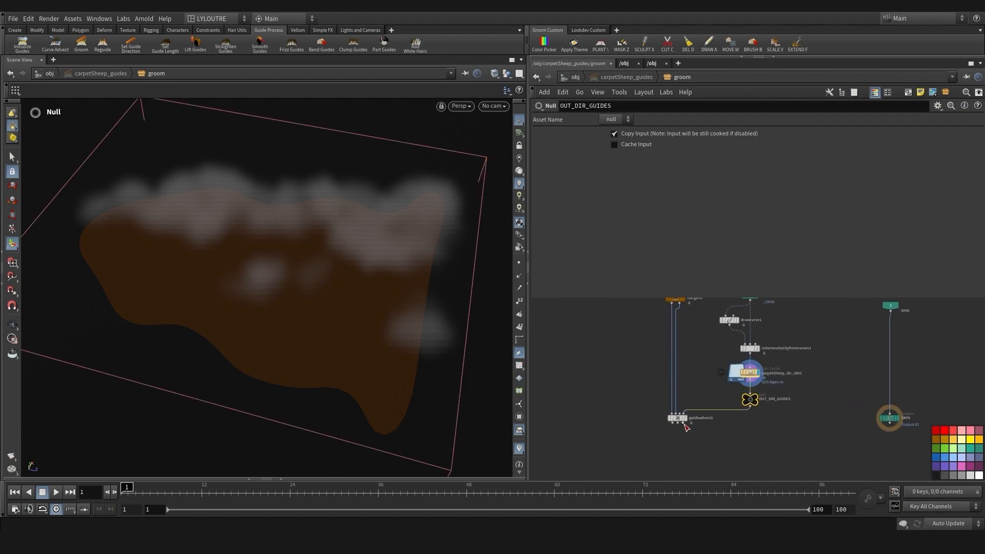
Enclose the five direction nodes, from SKIN2 down to OUT_DIR_GUIDES, in a network box, leaving no stray sticky note
{"action": "scroll", "coordinate": [661, 369], "scroll_direction": "down", "scroll_amount": 2}
{"action": "left_click_drag", "start_coordinate": [656, 343], "coordinate": [703, 449]}
{"action": "left_click", "coordinate": [907, 93]}
{"action": "scroll", "coordinate": [718, 400], "scroll_direction": "up", "scroll_amount": 2}
{"action": "left_click_drag", "start_coordinate": [662, 347], "coordinate": [678, 340]}
{"action": "scroll", "coordinate": [724, 369], "scroll_direction": "down", "scroll_amount": 2}
{"action": "left_click", "coordinate": [920, 92]}
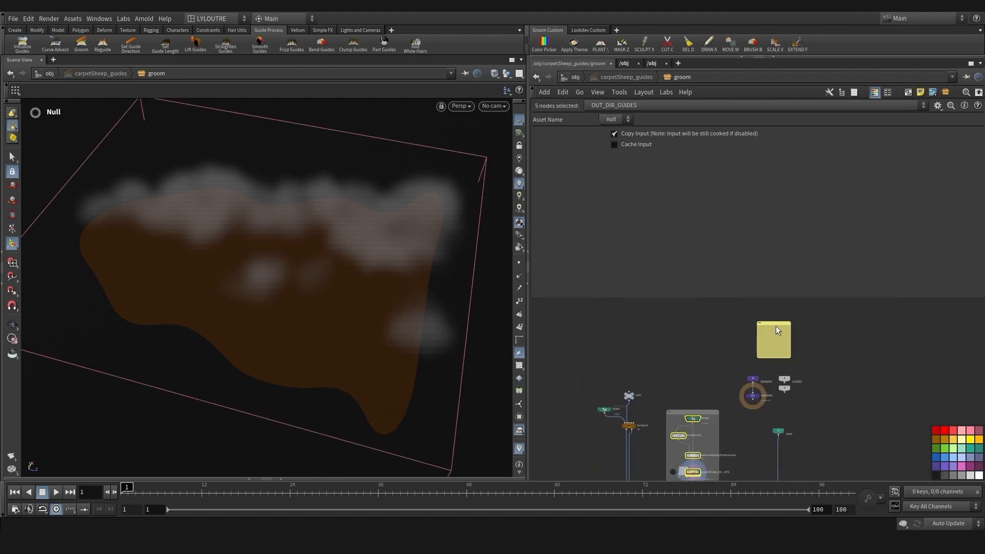
{"action": "key", "text": "Delete"}
Shift the SKINVDB output node slightly away from the new network box and clear the selection
{"action": "left_click_drag", "start_coordinate": [759, 368], "coordinate": [774, 369]}
{"action": "middle_click_drag", "start_coordinate": [768, 412], "coordinate": [811, 327]}
{"action": "scroll", "coordinate": [660, 351], "scroll_direction": "up", "scroll_amount": 2}
{"action": "middle_click_drag", "start_coordinate": [660, 351], "coordinate": [615, 396]}
{"action": "left_click", "coordinate": [660, 426]}
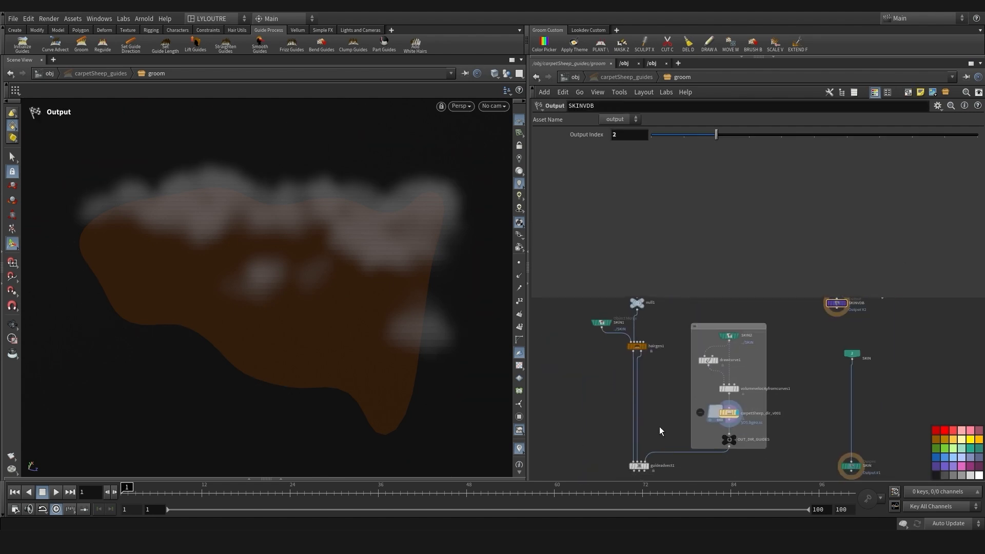
{"action": "middle_click_drag", "start_coordinate": [660, 426], "coordinate": [658, 396]}
Display guideadvect1 and examine the advected guides on the skin from a low angle and up close
{"action": "left_click", "coordinate": [649, 439]}
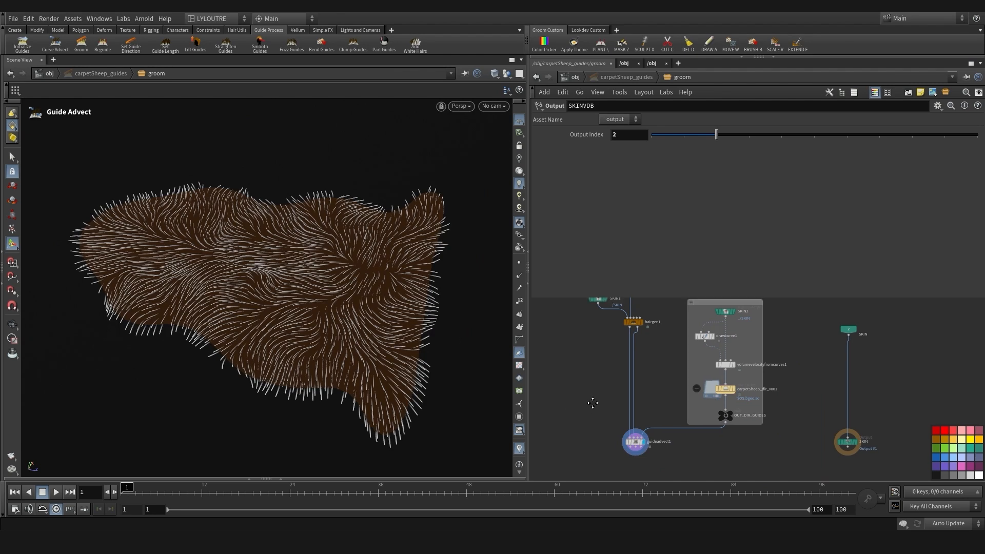
{"action": "middle_click_drag", "start_coordinate": [589, 412], "coordinate": [581, 393]}
{"action": "left_click_drag", "start_coordinate": [177, 351], "coordinate": [253, 277], "text": "alt"}
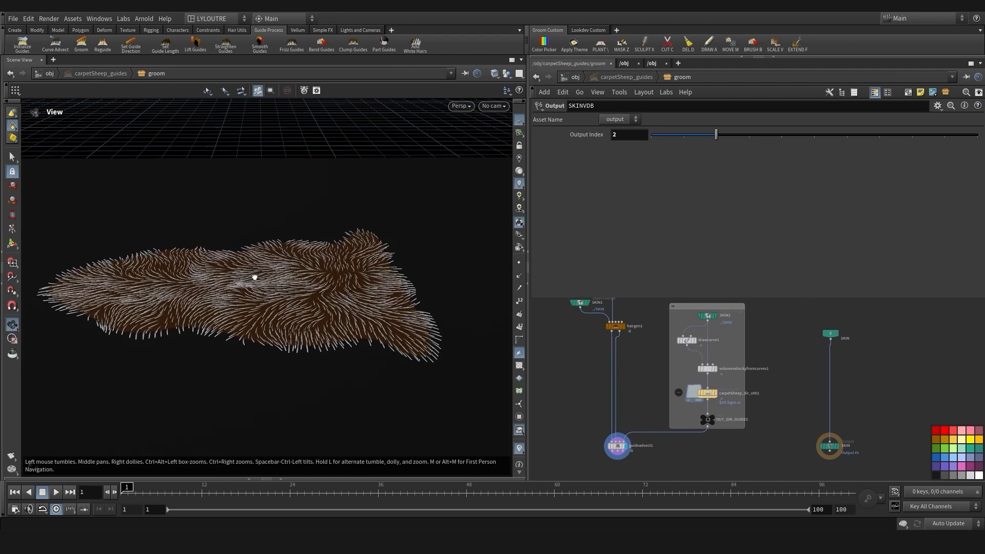
{"action": "right_click_drag", "start_coordinate": [253, 277], "coordinate": [289, 309], "text": "alt"}
{"action": "left_click_drag", "start_coordinate": [288, 310], "coordinate": [295, 333], "text": "alt"}
Add a Guide Process (Set Length) node below guideadvect1, wire guideadvect1's outputs into it, and display it
{"action": "middle_click_drag", "start_coordinate": [580, 423], "coordinate": [573, 378]}
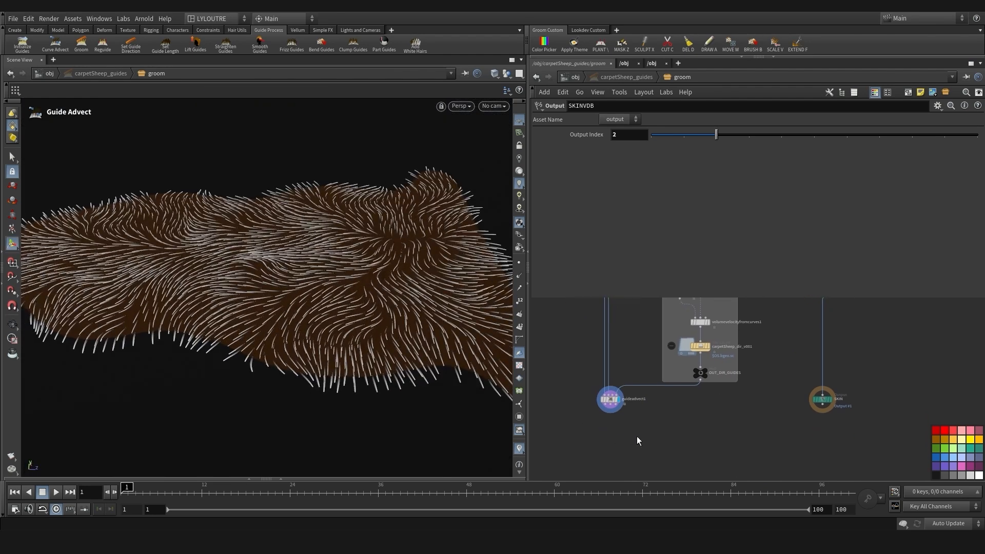
{"action": "middle_click_drag", "start_coordinate": [639, 437], "coordinate": [619, 409]}
{"action": "key", "text": "Tab"}
{"action": "type", "text": "lengt"}
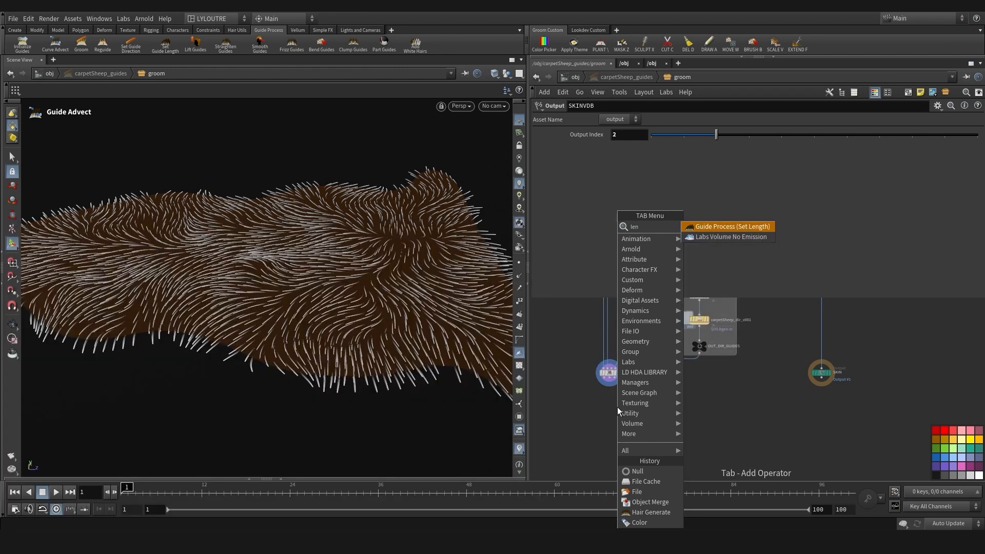
{"action": "left_click", "coordinate": [714, 226]}
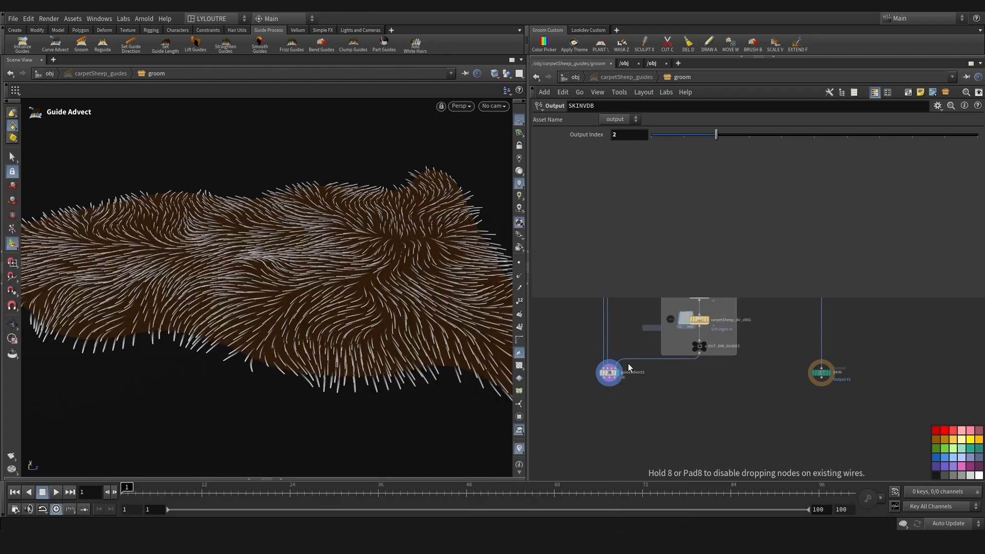
{"action": "left_click", "coordinate": [605, 404]}
{"action": "scroll", "coordinate": [602, 374], "scroll_direction": "up", "scroll_amount": 3}
{"action": "left_click_drag", "start_coordinate": [605, 381], "coordinate": [598, 417]}
{"action": "left_click_drag", "start_coordinate": [614, 381], "coordinate": [616, 412]}
{"action": "left_click", "coordinate": [622, 425]}
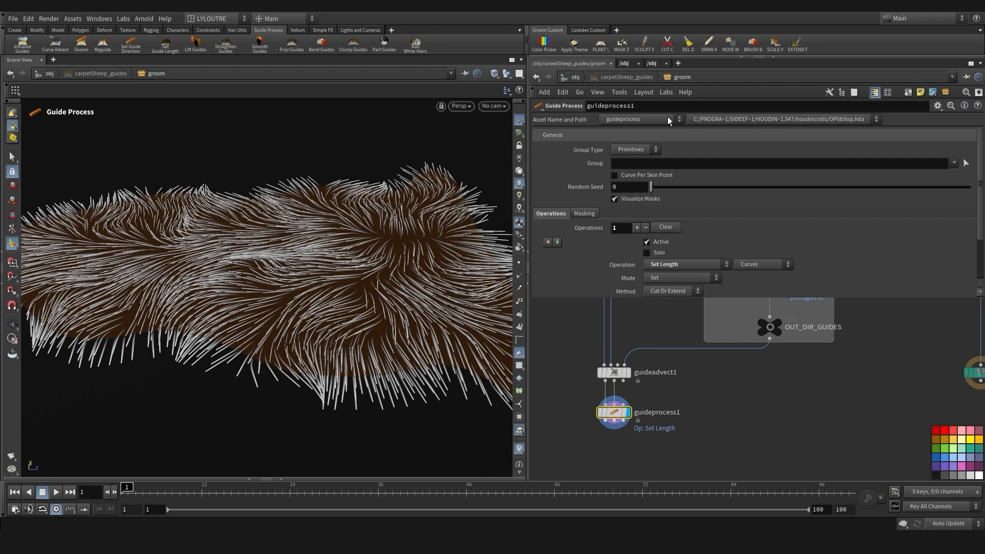
Set the Set Length operation's mode to Multiply on guideprocess1
{"action": "scroll", "coordinate": [652, 248], "scroll_direction": "down", "scroll_amount": 3}
{"action": "left_click", "coordinate": [678, 225]}
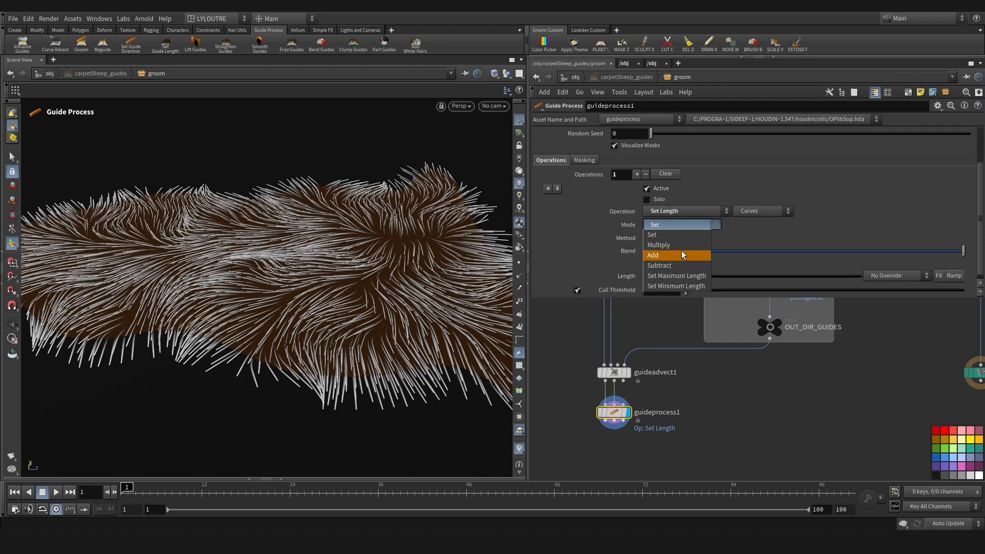
{"action": "left_click", "coordinate": [681, 251]}
{"action": "key", "text": "Escape"}
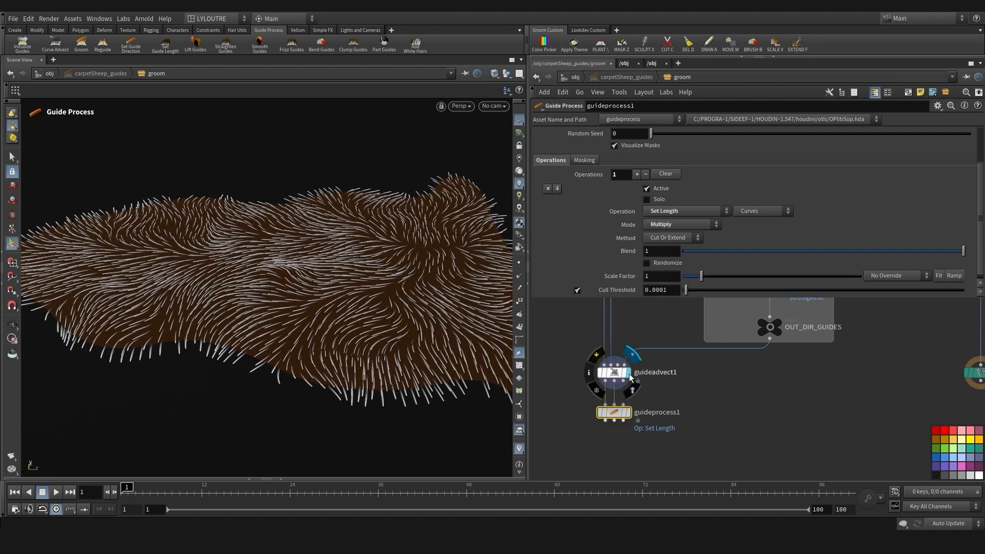
Display guideadvect1 to examine the original guide lengths, and switch the display back to guideprocess1
{"action": "left_click", "coordinate": [627, 372]}
{"action": "left_click_drag", "start_coordinate": [353, 293], "coordinate": [310, 330], "text": "alt"}
{"action": "right_click_drag", "start_coordinate": [310, 329], "coordinate": [240, 341], "text": "alt"}
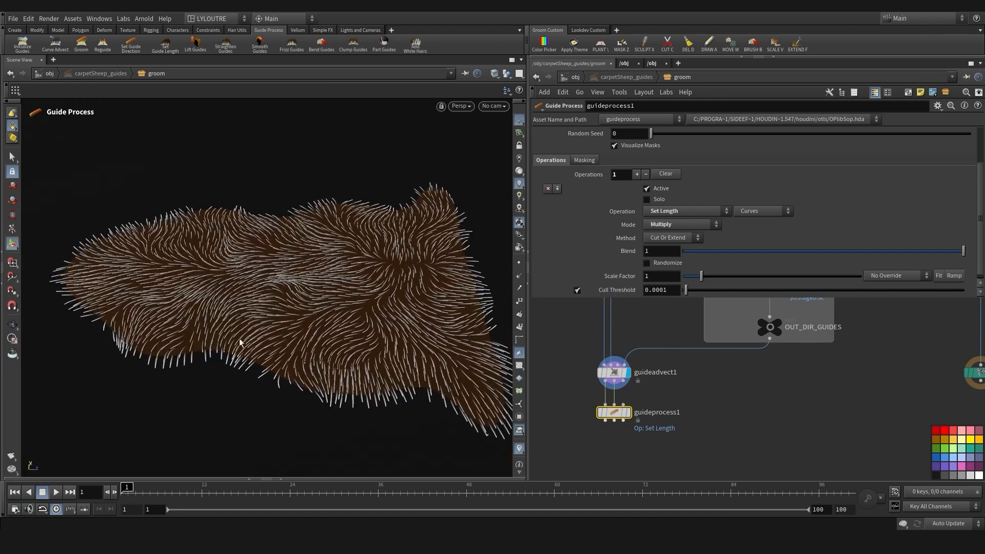
{"action": "mouse_move", "coordinate": [324, 349]}
{"action": "left_mouse_down", "text": "alt"}
{"action": "mouse_move", "coordinate": [331, 316]}
{"action": "mouse_move", "coordinate": [320, 341]}
{"action": "left_mouse_up", "text": "alt"}
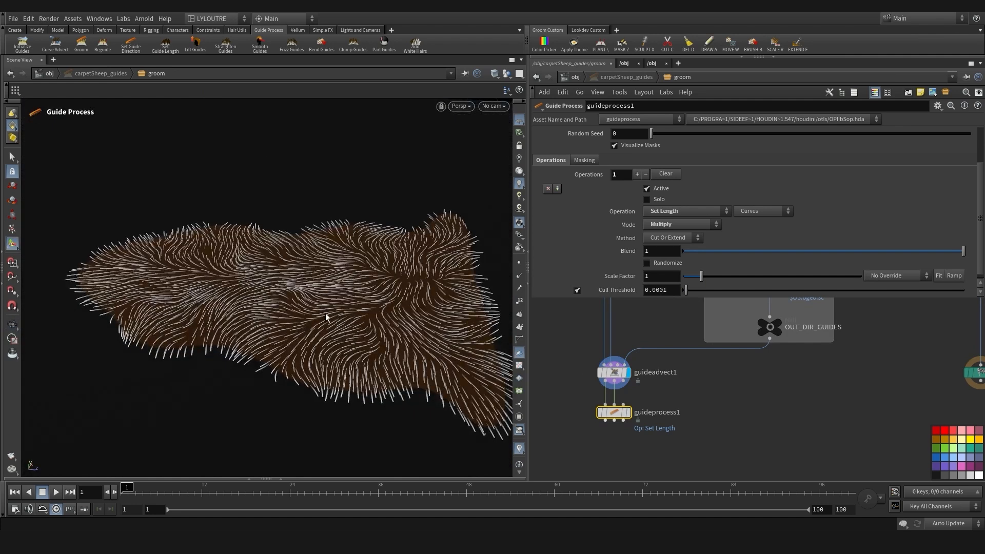
{"action": "left_click", "coordinate": [628, 398]}
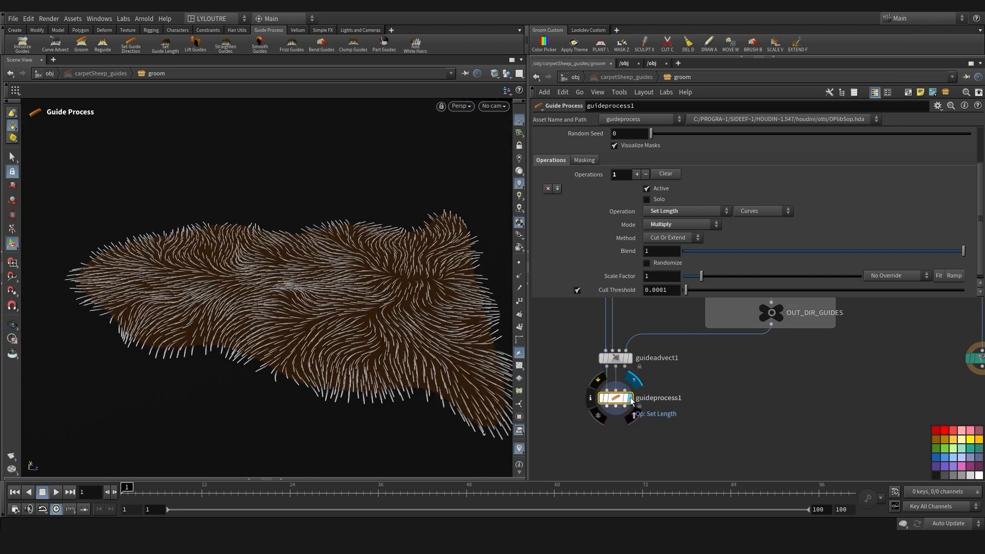
Enable Randomize on the Set Length operation, set Min Scale Factor to 0.8, and check the varied guides
{"action": "scroll", "coordinate": [709, 207], "scroll_direction": "down", "scroll_amount": 1}
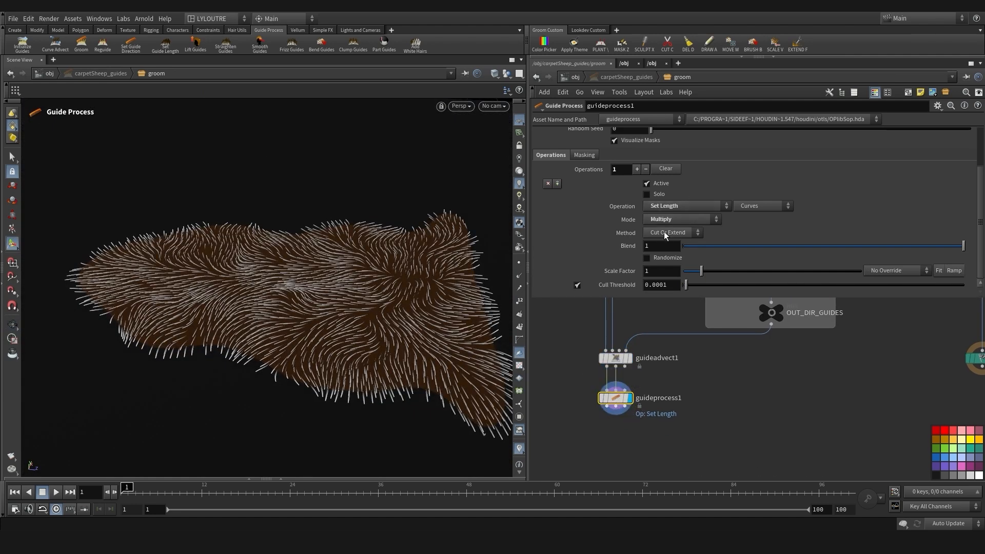
{"action": "left_click", "coordinate": [665, 258]}
{"action": "type", "text": "0.8"}
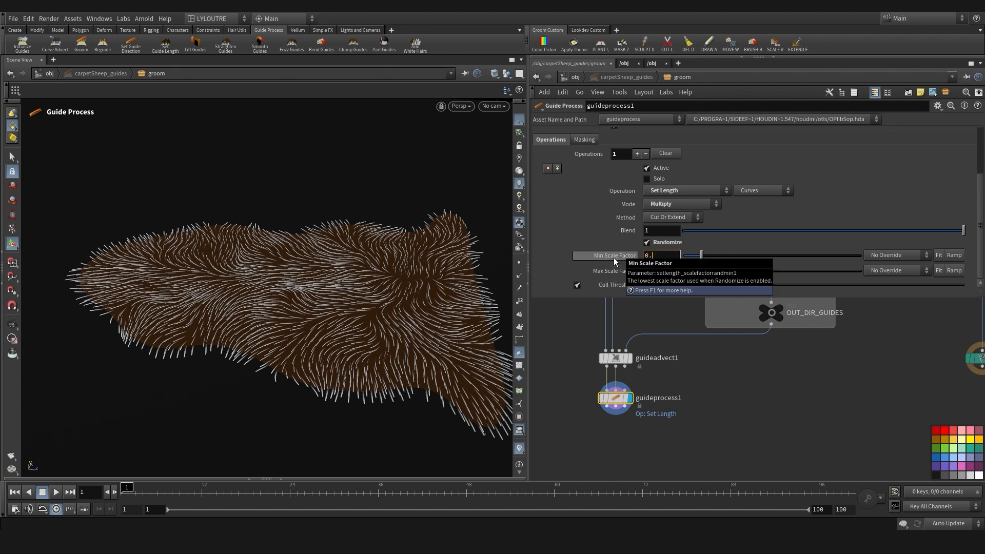
{"action": "key", "text": "Return"}
{"action": "left_click_drag", "start_coordinate": [339, 368], "coordinate": [426, 402], "text": "alt"}
Move the SKIN nodes and the SKINVDB nodes further from the direction network box to tidy the network
{"action": "scroll", "coordinate": [718, 395], "scroll_direction": "down", "scroll_amount": 3}
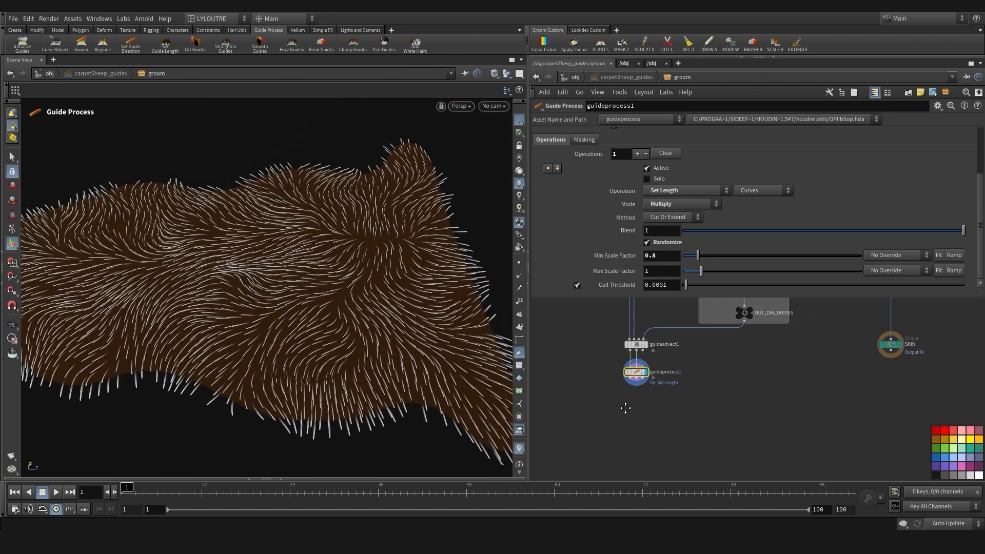
{"action": "middle_click_drag", "start_coordinate": [625, 408], "coordinate": [621, 400]}
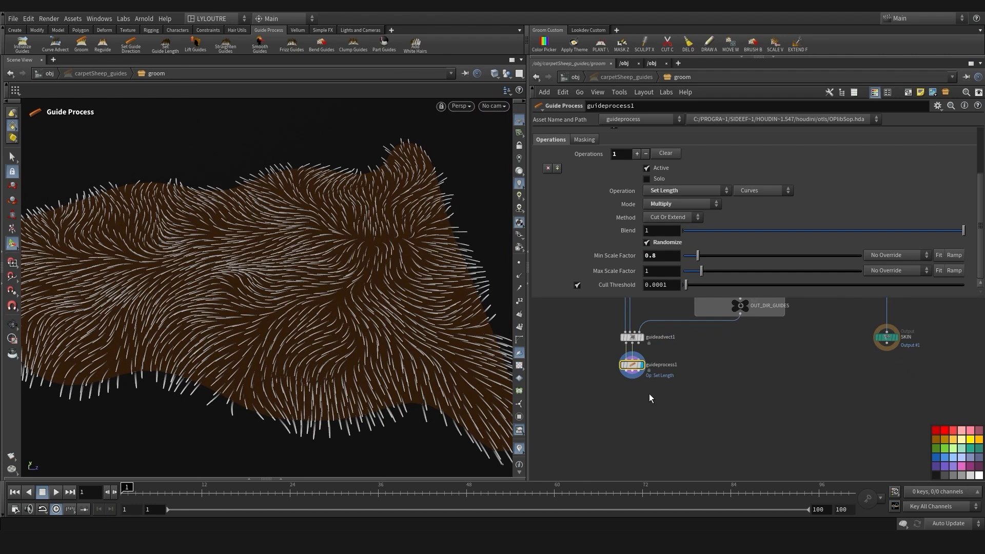
{"action": "middle_click_drag", "start_coordinate": [648, 396], "coordinate": [616, 418]}
{"action": "scroll", "coordinate": [617, 417], "scroll_direction": "down", "scroll_amount": 2}
{"action": "middle_click_drag", "start_coordinate": [756, 374], "coordinate": [731, 420]}
{"action": "scroll", "coordinate": [732, 418], "scroll_direction": "down", "scroll_amount": 1}
{"action": "left_click_drag", "start_coordinate": [740, 336], "coordinate": [766, 379]}
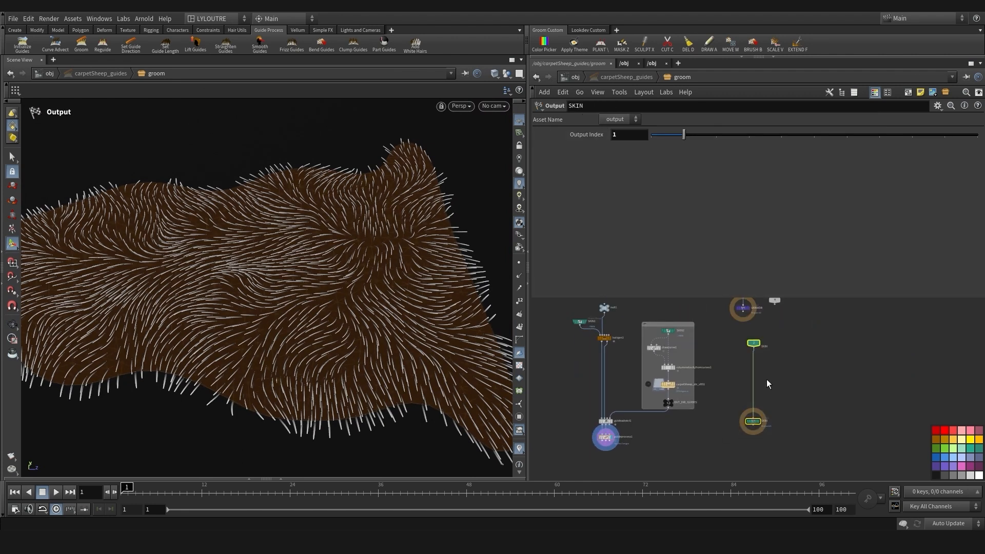
{"action": "left_click_drag", "start_coordinate": [755, 341], "coordinate": [775, 351]}
{"action": "middle_click_drag", "start_coordinate": [828, 328], "coordinate": [826, 362]}
{"action": "left_click_drag", "start_coordinate": [825, 362], "coordinate": [758, 331]}
{"action": "left_click_drag", "start_coordinate": [790, 373], "coordinate": [750, 434]}
{"action": "middle_click_drag", "start_coordinate": [753, 442], "coordinate": [778, 370]}
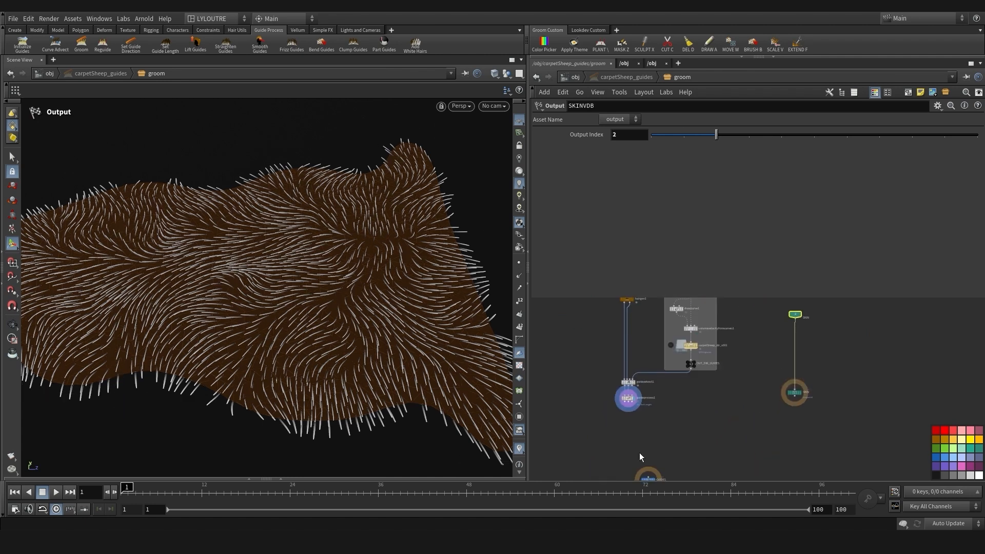
Move the blue output node aside to leave room for more nodes below guideprocess1
{"action": "middle_click_drag", "start_coordinate": [688, 436], "coordinate": [696, 369]}
{"action": "left_click_drag", "start_coordinate": [655, 412], "coordinate": [568, 438]}
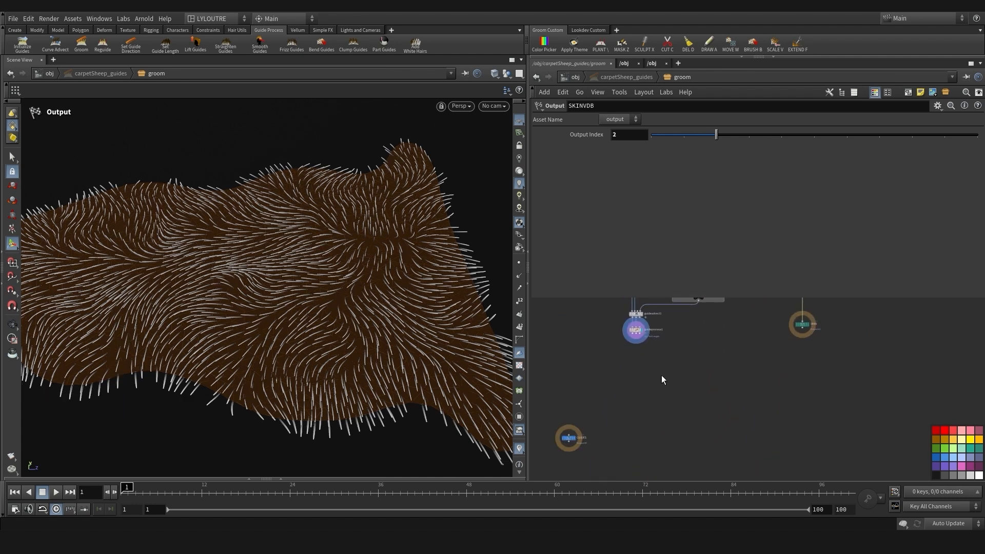
{"action": "middle_click_drag", "start_coordinate": [662, 379], "coordinate": [665, 418]}
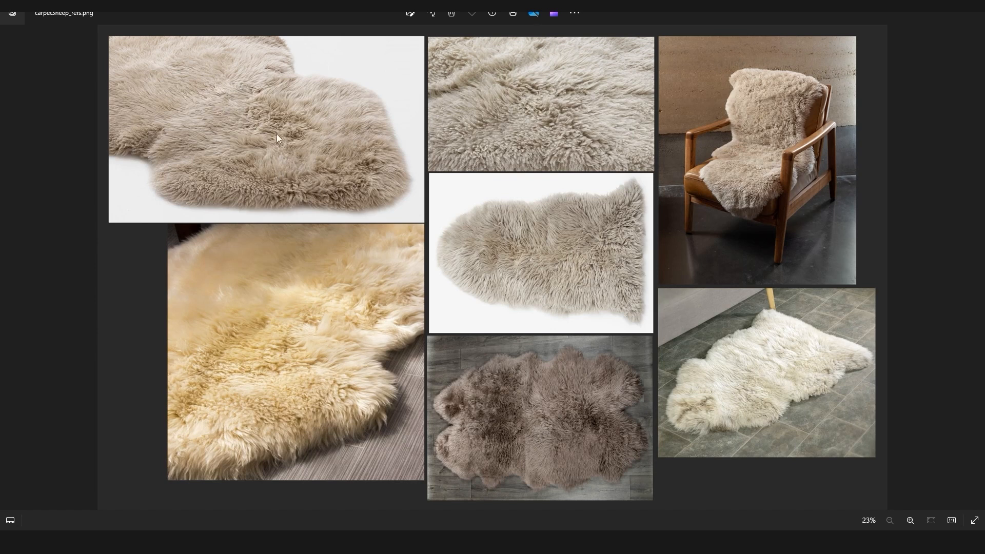
Close the sheepskin reference image and rename guideprocess1 to length_RAND
{"action": "left_click", "coordinate": [926, 13]}
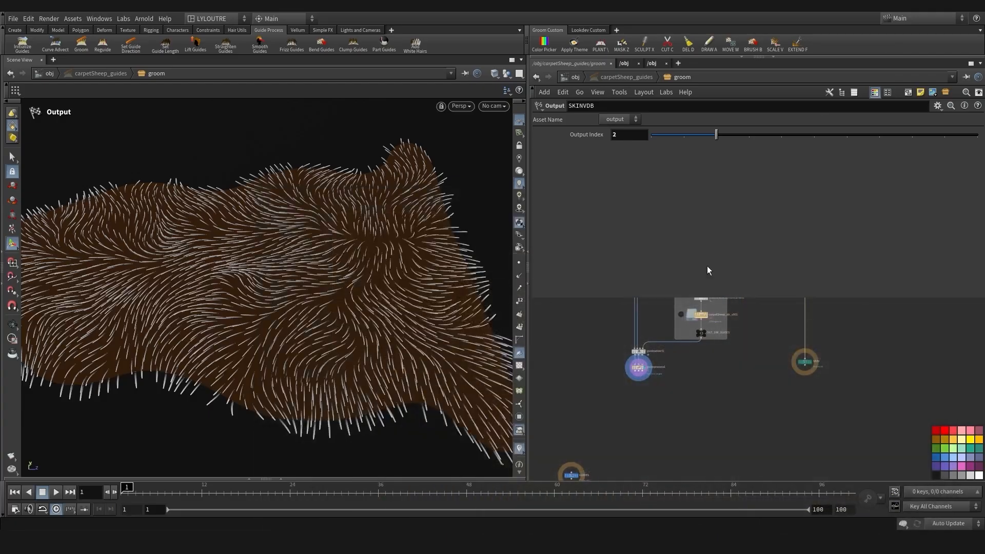
{"action": "scroll", "coordinate": [641, 370], "scroll_direction": "up", "scroll_amount": 5}
{"action": "double_click", "coordinate": [644, 346]}
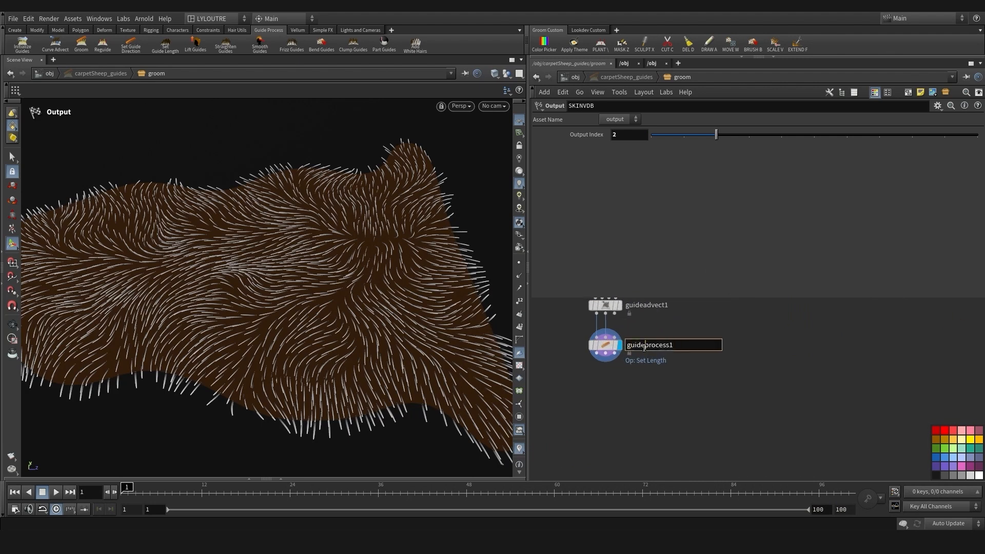
{"action": "type", "text": "length_RAND"}
{"action": "key", "text": "Return"}
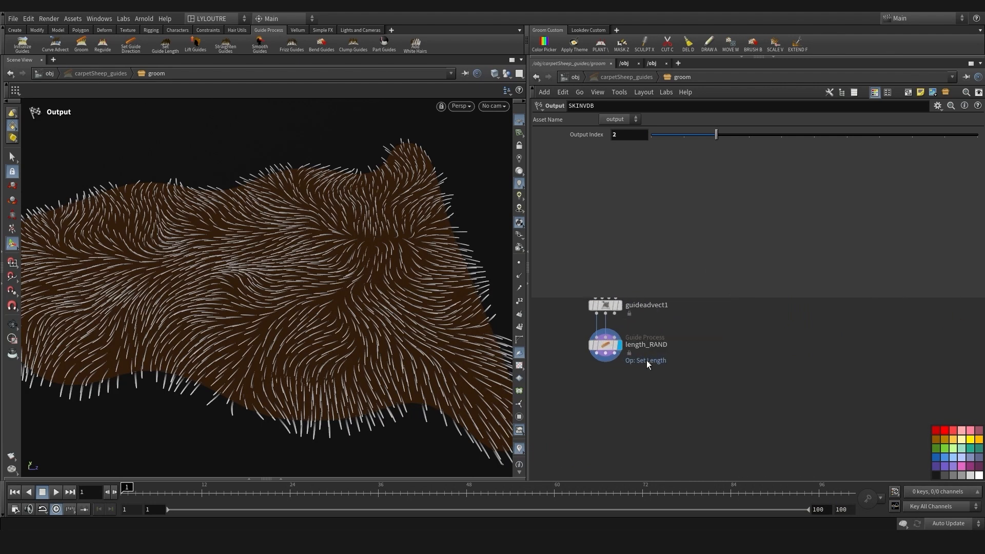
Add a Guide Process (Lift) node below length_RAND, wire it to that node's outputs and display its result
{"action": "scroll", "coordinate": [677, 402], "scroll_direction": "down", "scroll_amount": 1}
{"action": "key", "text": "Tab"}
{"action": "type", "text": "lift"}
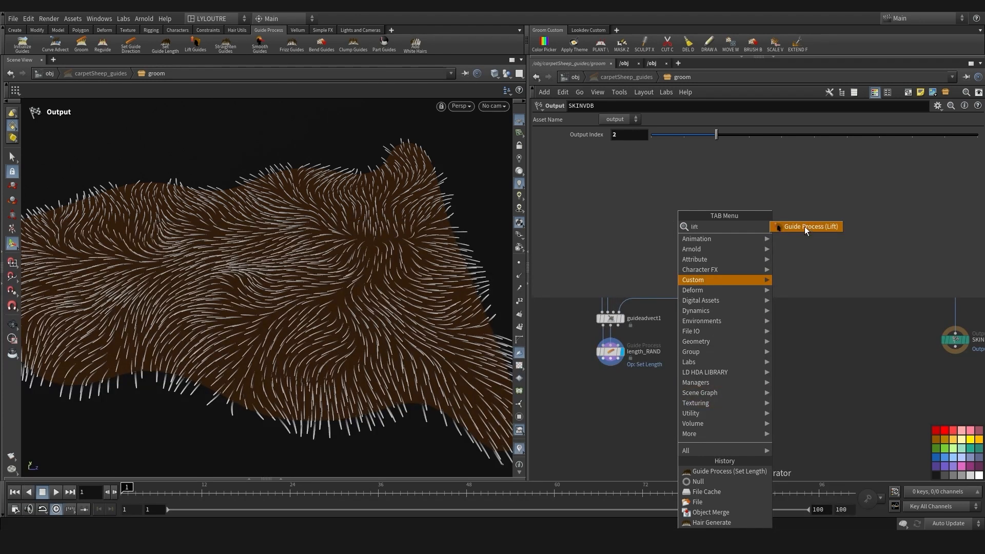
{"action": "left_click", "coordinate": [804, 226]}
{"action": "left_click", "coordinate": [616, 410]}
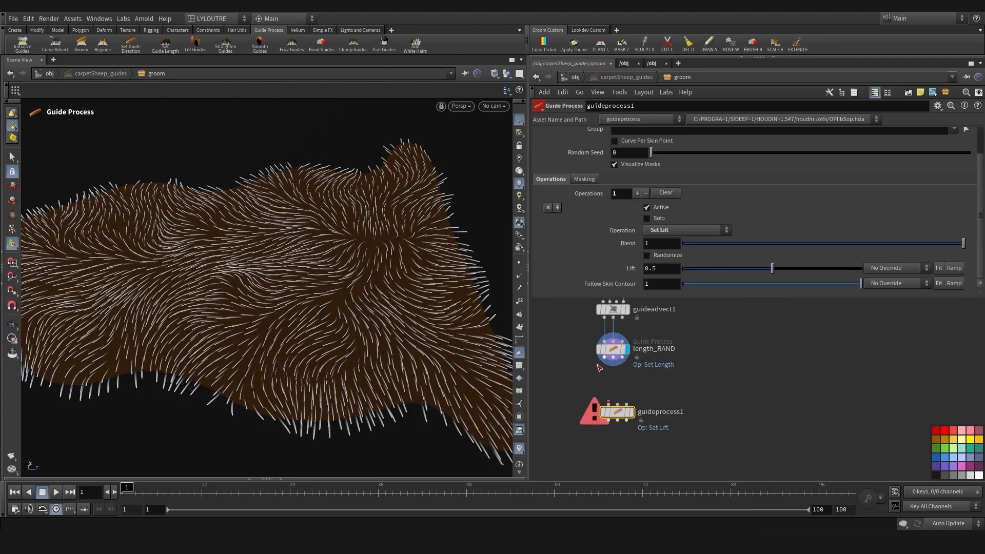
{"action": "left_click", "coordinate": [609, 366]}
{"action": "left_click", "coordinate": [616, 404]}
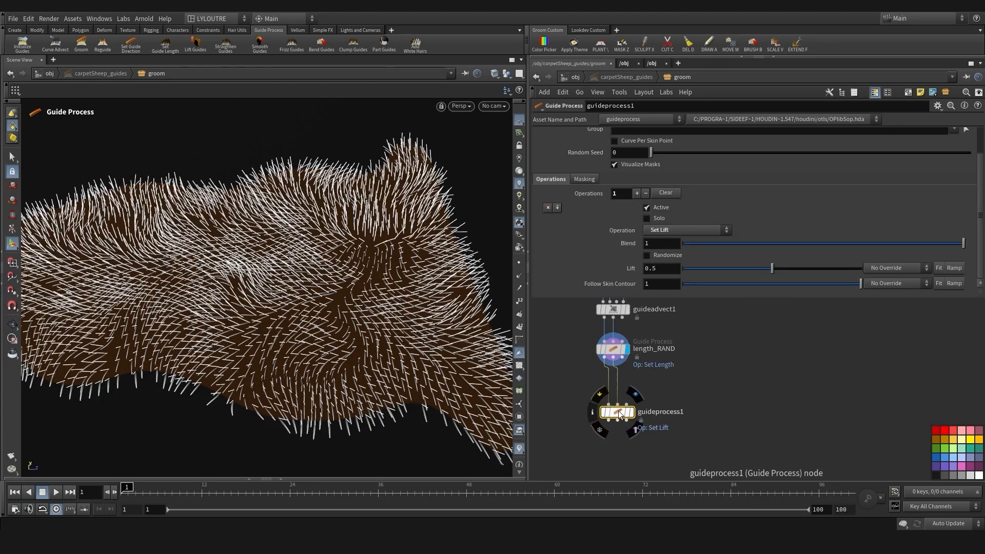
{"action": "left_click_drag", "start_coordinate": [617, 410], "coordinate": [614, 392]}
{"action": "left_click", "coordinate": [629, 394]}
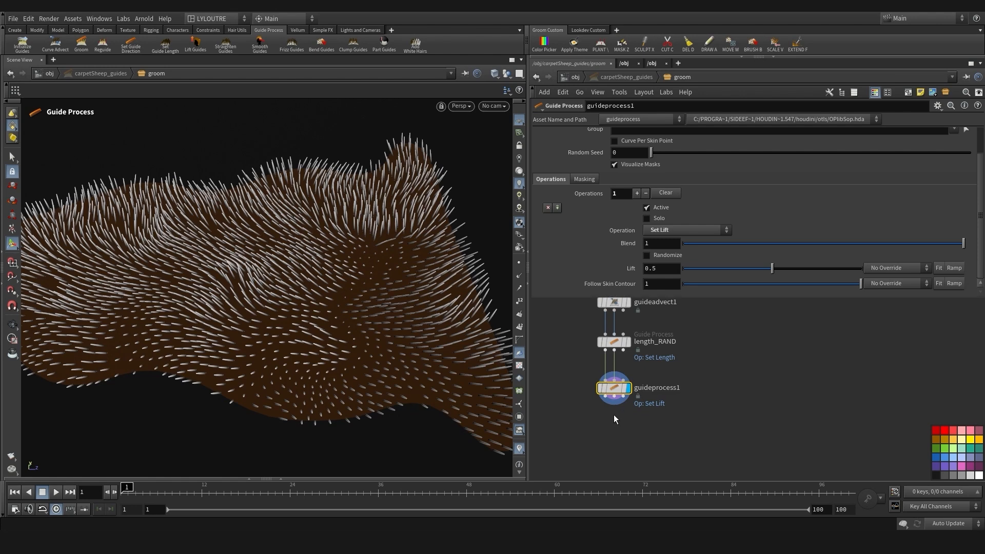
Enable Use Curve Mask for the lift and shape its ramp to peak at the middle point and drop to zero at the tip
{"action": "left_click_drag", "start_coordinate": [211, 237], "coordinate": [308, 314], "text": "alt"}
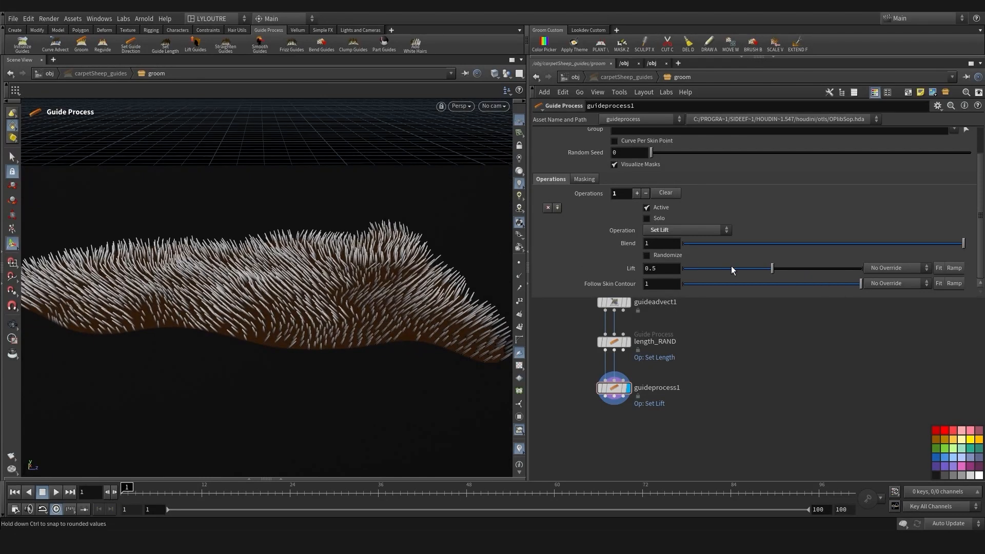
{"action": "left_click", "coordinate": [584, 179]}
{"action": "left_click", "coordinate": [650, 238]}
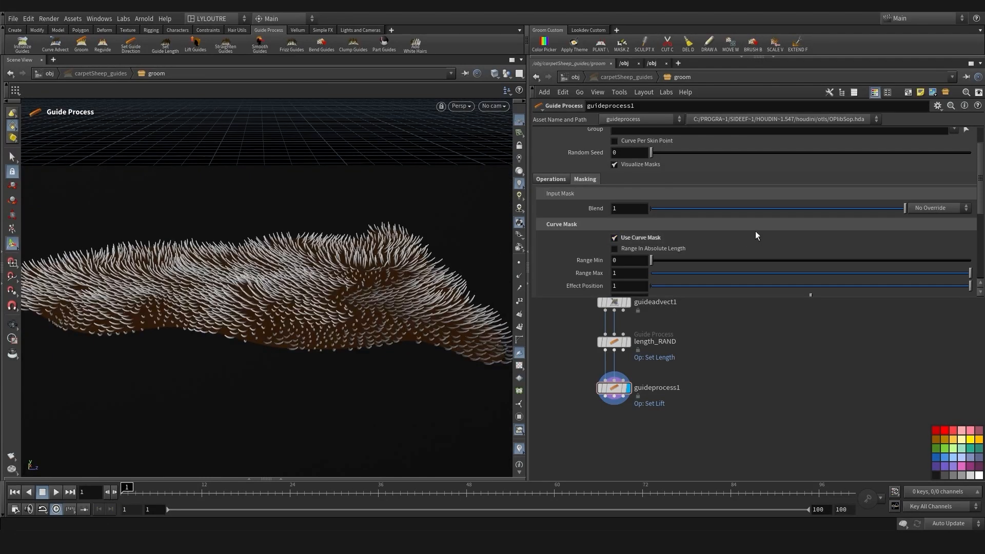
{"action": "scroll", "coordinate": [638, 220], "scroll_direction": "down", "scroll_amount": 2}
{"action": "scroll", "coordinate": [737, 220], "scroll_direction": "down", "scroll_amount": 2}
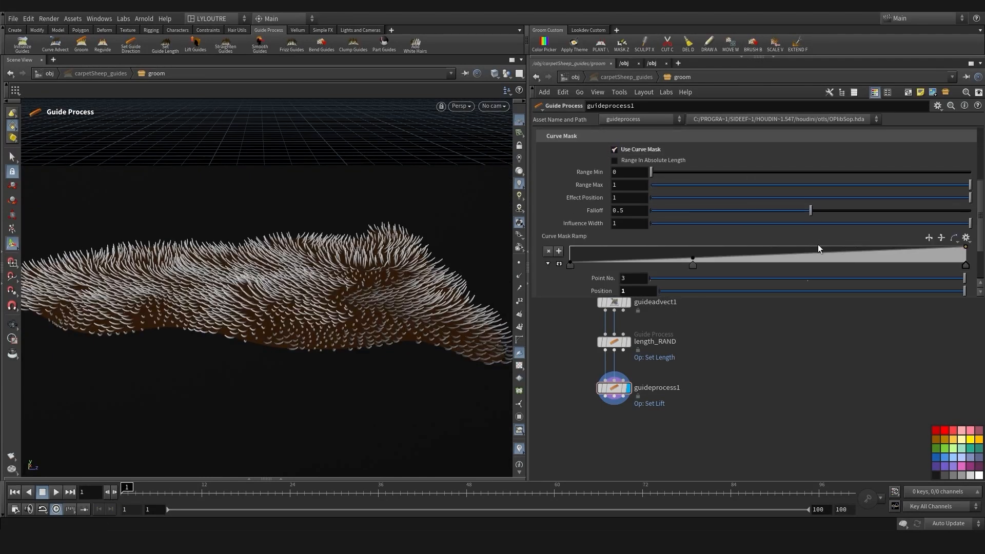
{"action": "left_click_drag", "start_coordinate": [692, 258], "coordinate": [705, 238]}
{"action": "left_click_drag", "start_coordinate": [965, 247], "coordinate": [973, 274]}
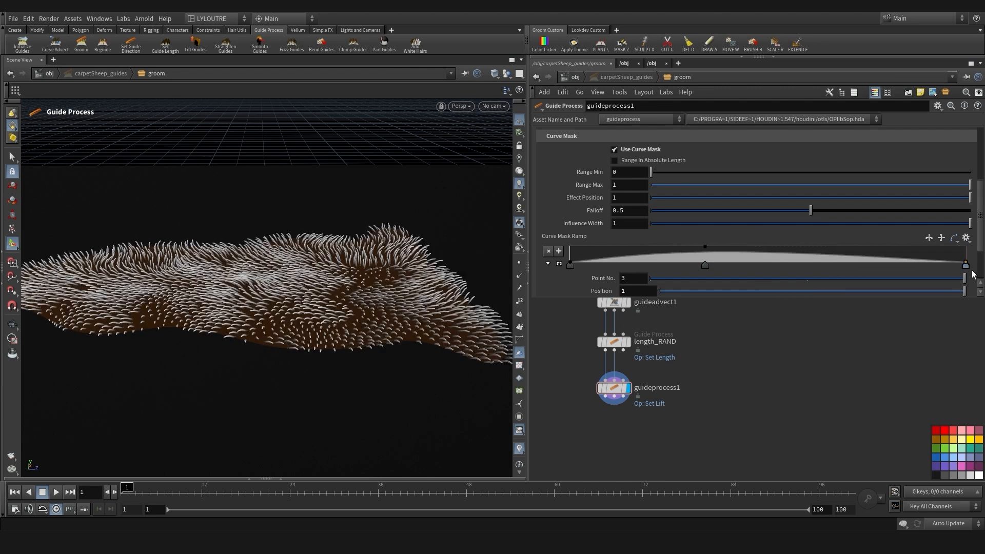
{"action": "key", "text": "Escape"}
Move the Curve Mask ramp's peak to about 0.24 and add falloff points, placing the third at about 0.45
{"action": "left_click_drag", "start_coordinate": [288, 365], "coordinate": [220, 363]}
{"action": "left_click_drag", "start_coordinate": [267, 343], "coordinate": [370, 329]}
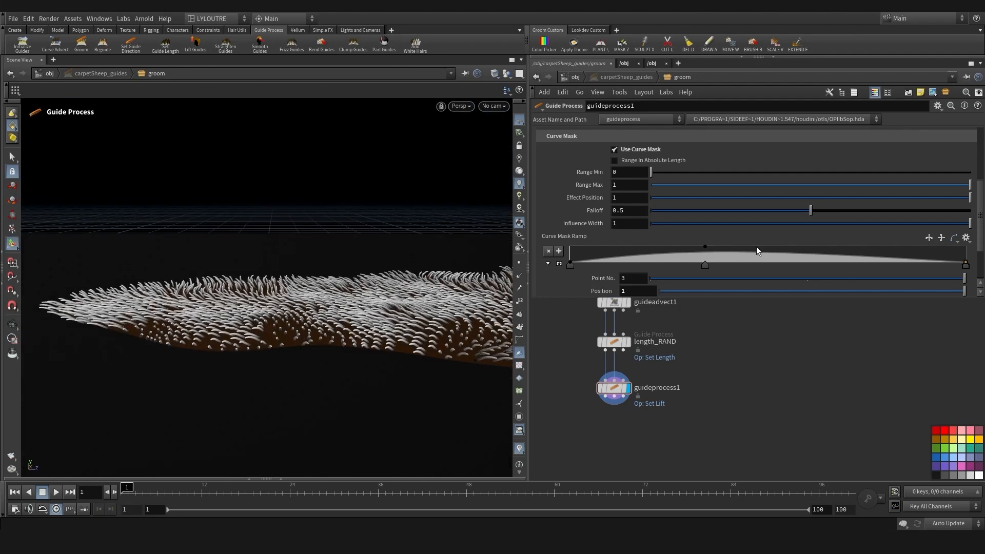
{"action": "left_click_drag", "start_coordinate": [791, 260], "coordinate": [809, 273]}
{"action": "left_click_drag", "start_coordinate": [705, 266], "coordinate": [666, 267]}
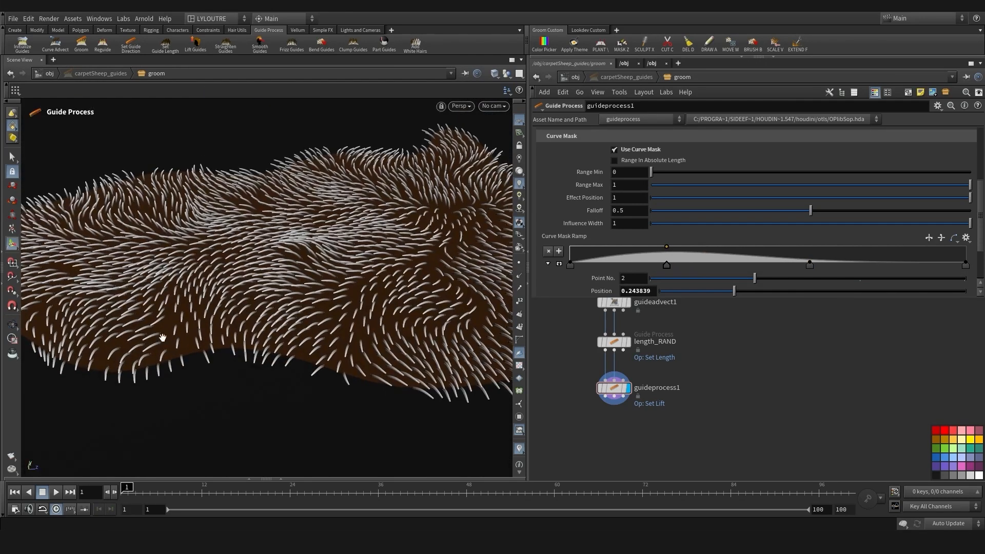
{"action": "left_click_drag", "start_coordinate": [266, 354], "coordinate": [259, 308], "text": "alt"}
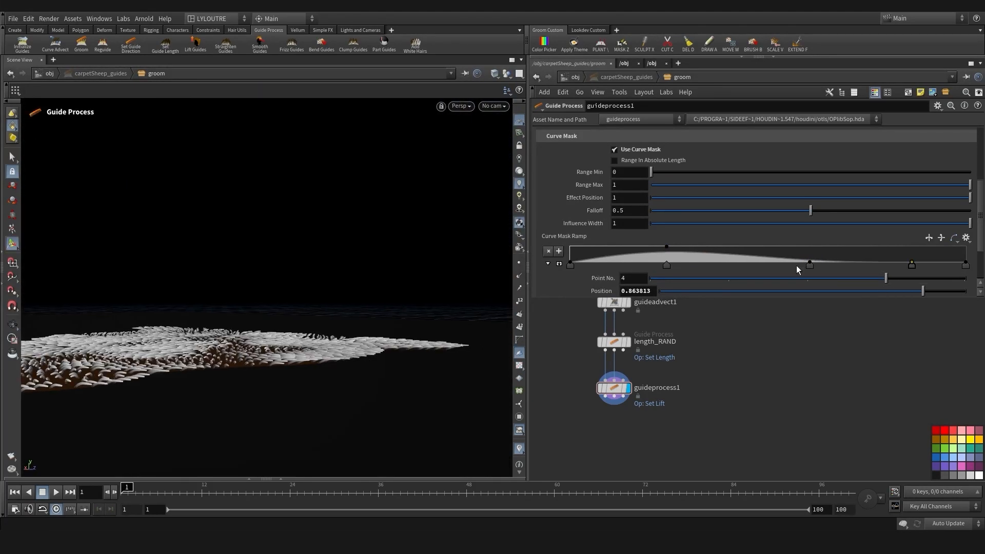
{"action": "left_click_drag", "start_coordinate": [809, 265], "coordinate": [755, 271]}
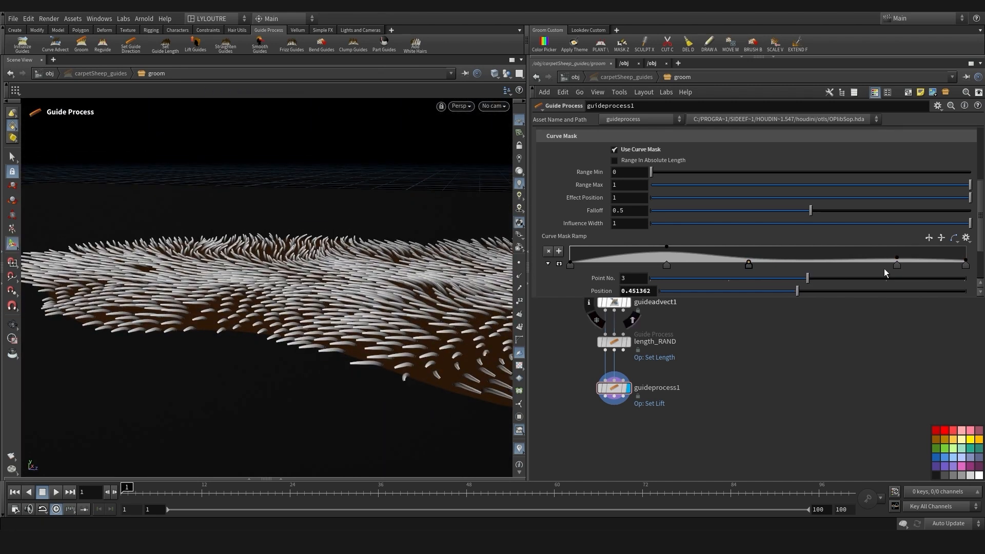
{"action": "left_click_drag", "start_coordinate": [749, 265], "coordinate": [751, 265]}
{"action": "left_click_drag", "start_coordinate": [411, 292], "coordinate": [386, 291], "text": "alt"}
Enable Randomize on the Set Lift operation, with Min Lift 0.5 and Max Lift 0.6
{"action": "key", "text": "Return"}
{"action": "scroll", "coordinate": [569, 142], "scroll_direction": "up", "scroll_amount": 3}
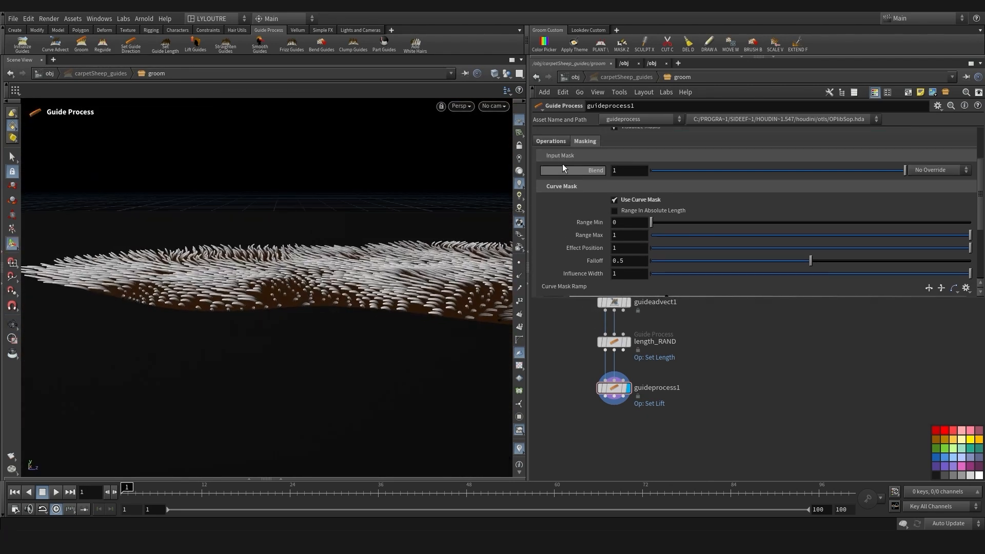
{"action": "left_click", "coordinate": [549, 141]}
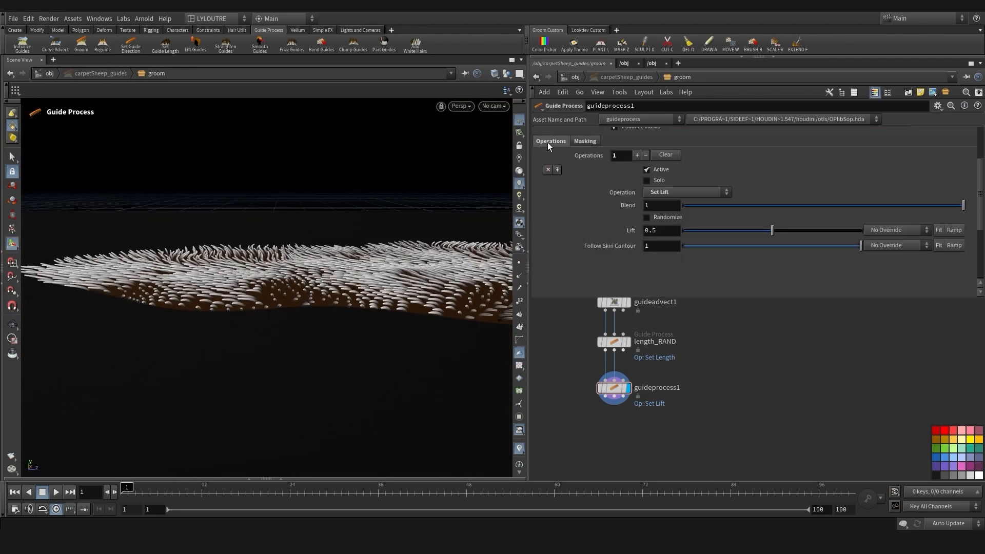
{"action": "left_click", "coordinate": [657, 216]}
{"action": "mouse_move", "coordinate": [842, 262]}
{"action": "left_mouse_down"}
{"action": "mouse_move", "coordinate": [875, 265]}
{"action": "mouse_move", "coordinate": [838, 262]}
{"action": "left_mouse_up"}
{"action": "left_click_drag", "start_coordinate": [805, 246], "coordinate": [791, 246]}
{"action": "left_click_drag", "start_coordinate": [839, 261], "coordinate": [804, 261]}
{"action": "left_click_drag", "start_coordinate": [364, 326], "coordinate": [345, 342], "text": "alt"}
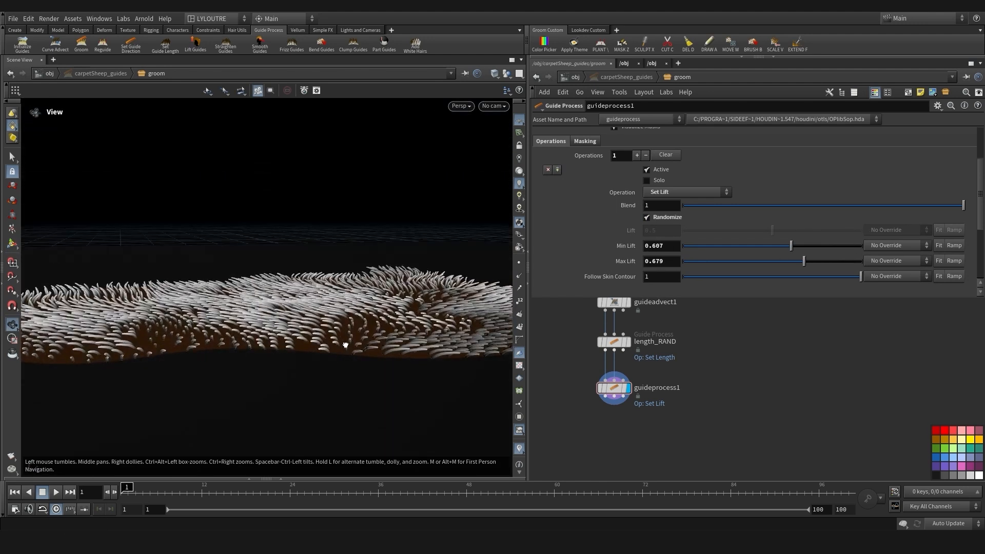
{"action": "double_click", "coordinate": [659, 261]}
{"action": "type", "text": "0.6"}
{"action": "double_click", "coordinate": [660, 246]}
{"action": "type", "text": "0.5"}
{"action": "key", "text": "Return"}
Select the hairgen1 node and set its Total Count to 5000
{"action": "left_click_drag", "start_coordinate": [229, 346], "coordinate": [232, 368], "text": "alt"}
{"action": "middle_click_drag", "start_coordinate": [233, 369], "coordinate": [253, 349], "text": "alt"}
{"action": "right_click_drag", "start_coordinate": [254, 350], "coordinate": [332, 303], "text": "alt"}
{"action": "left_click_drag", "start_coordinate": [332, 303], "coordinate": [338, 280], "text": "alt"}
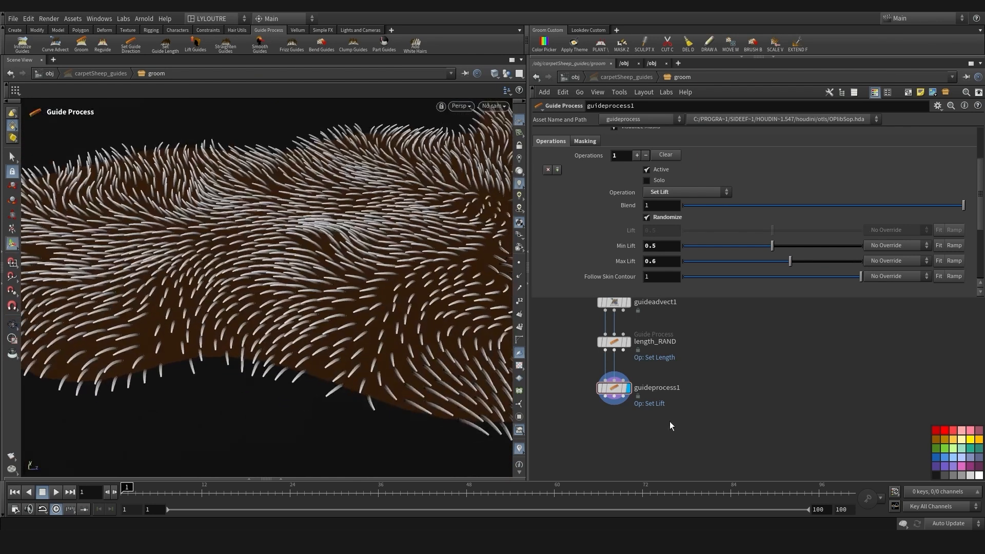
{"action": "scroll", "coordinate": [577, 366], "scroll_direction": "down", "scroll_amount": 3}
{"action": "middle_click_drag", "start_coordinate": [576, 366], "coordinate": [589, 462]}
{"action": "middle_click_drag", "start_coordinate": [577, 379], "coordinate": [583, 466]}
{"action": "left_click", "coordinate": [618, 368]}
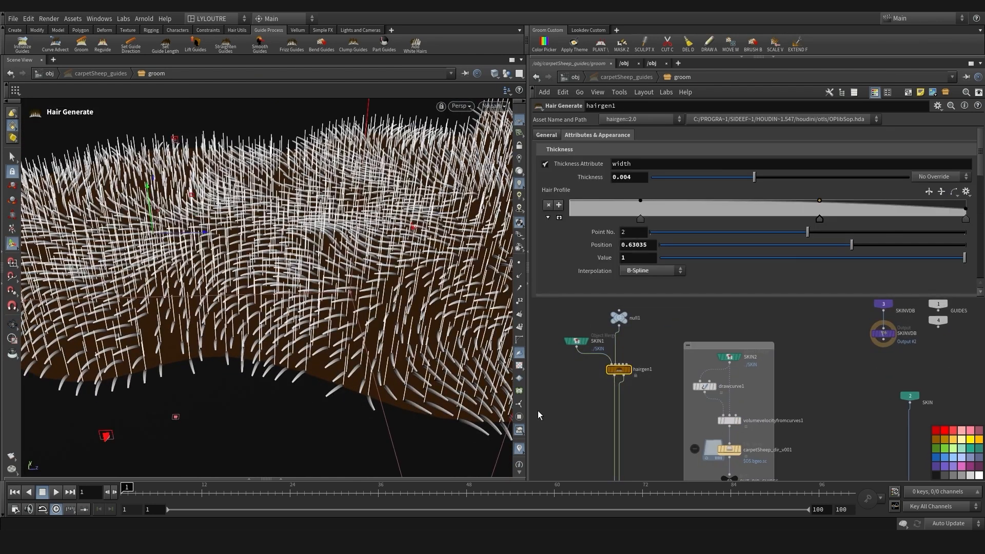
{"action": "left_click", "coordinate": [546, 135]}
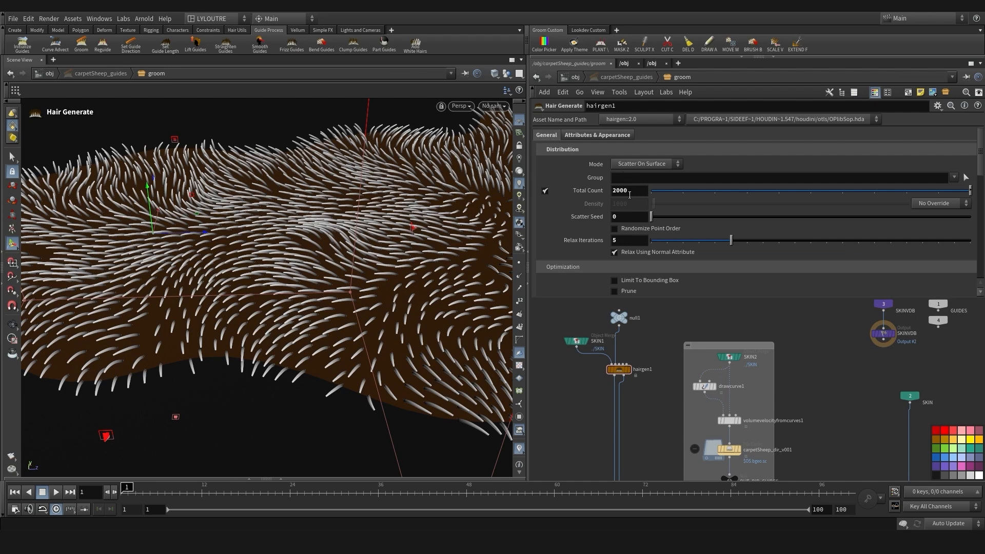
{"action": "type", "text": "5"}
{"action": "key", "text": "Return"}
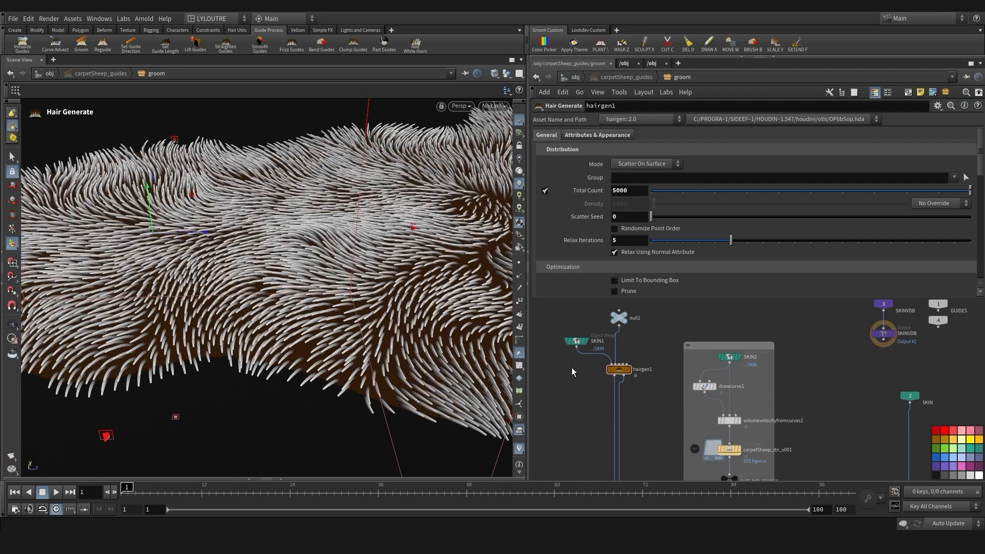
Set the Scatter Seed of hairgen1 to 1 while viewing the denser guides from above
{"action": "left_click_drag", "start_coordinate": [335, 313], "coordinate": [343, 319], "text": "alt"}
{"action": "right_click_drag", "start_coordinate": [344, 319], "coordinate": [281, 347], "text": "alt"}
{"action": "left_click_drag", "start_coordinate": [281, 346], "coordinate": [240, 354]}
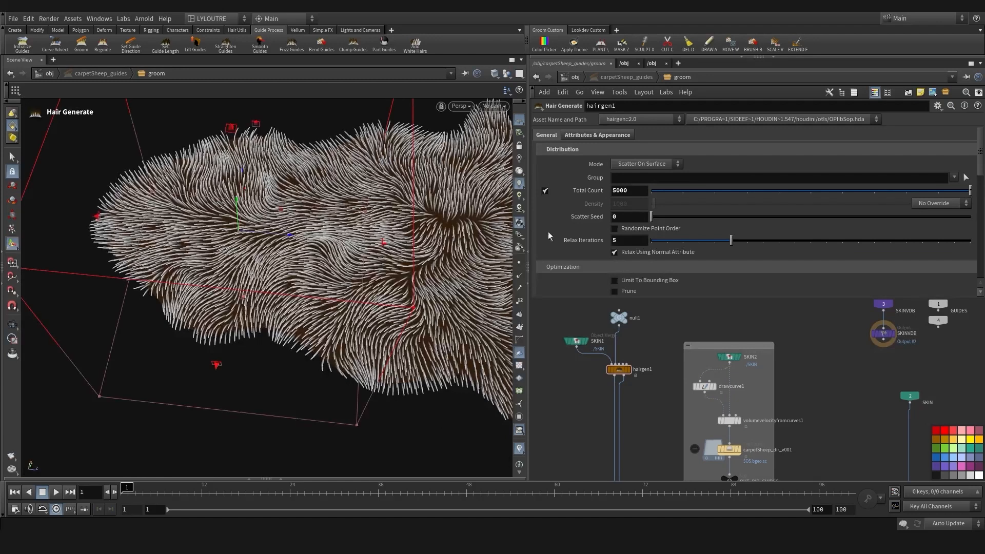
{"action": "key", "text": "Return"}
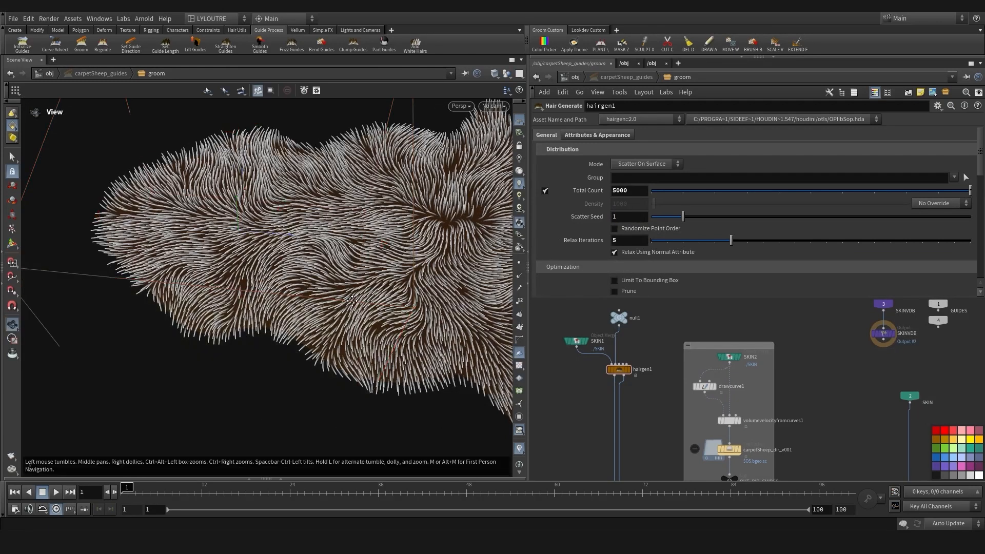
Select guideprocess1 and examine the lifted guides over the whole carpet from above and from a low angle
{"action": "left_click_drag", "start_coordinate": [373, 355], "coordinate": [450, 361], "text": "alt"}
{"action": "scroll", "coordinate": [584, 424], "scroll_direction": "down", "scroll_amount": 1}
{"action": "middle_click_drag", "start_coordinate": [583, 424], "coordinate": [585, 328]}
{"action": "scroll", "coordinate": [628, 463], "scroll_direction": "up", "scroll_amount": 2}
{"action": "middle_click_drag", "start_coordinate": [570, 445], "coordinate": [579, 415]}
{"action": "left_click_drag", "start_coordinate": [640, 432], "coordinate": [589, 404]}
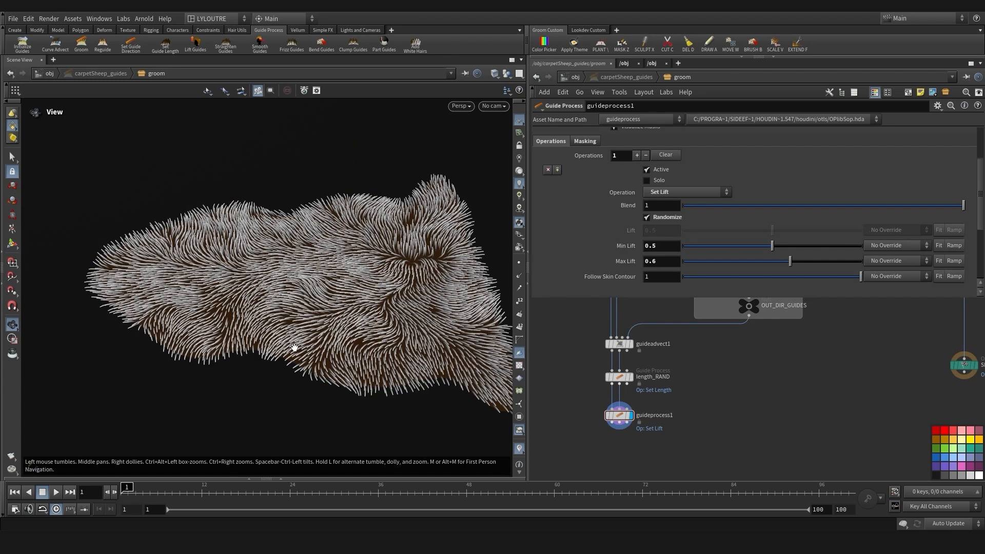
{"action": "middle_click_drag", "start_coordinate": [295, 347], "coordinate": [260, 324], "text": "alt"}
{"action": "left_click_drag", "start_coordinate": [393, 294], "coordinate": [344, 312], "text": "alt"}
{"action": "key", "text": "Escape"}
{"action": "key", "text": "Return"}
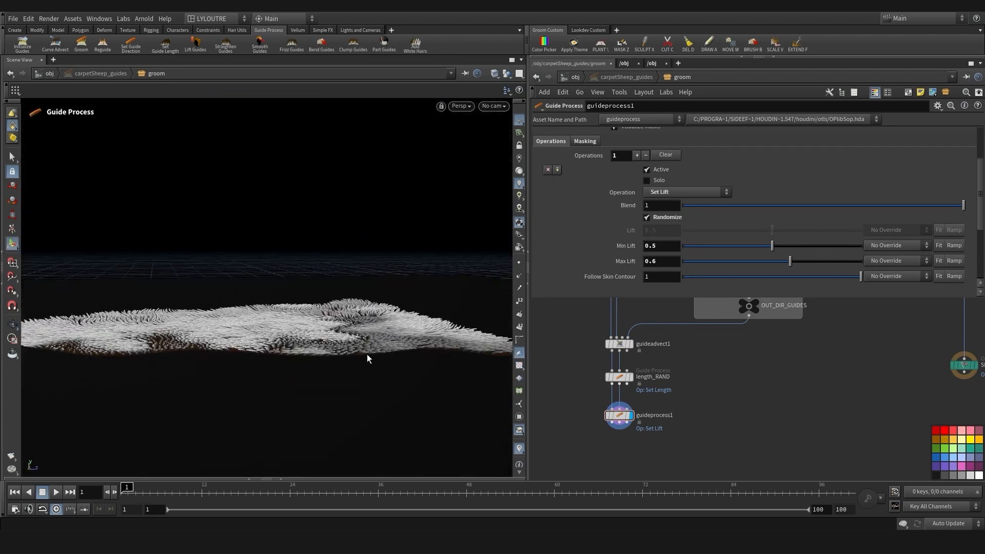
{"action": "left_click_drag", "start_coordinate": [364, 351], "coordinate": [240, 351], "text": "alt"}
{"action": "left_click_drag", "start_coordinate": [315, 346], "coordinate": [310, 307], "text": "alt"}
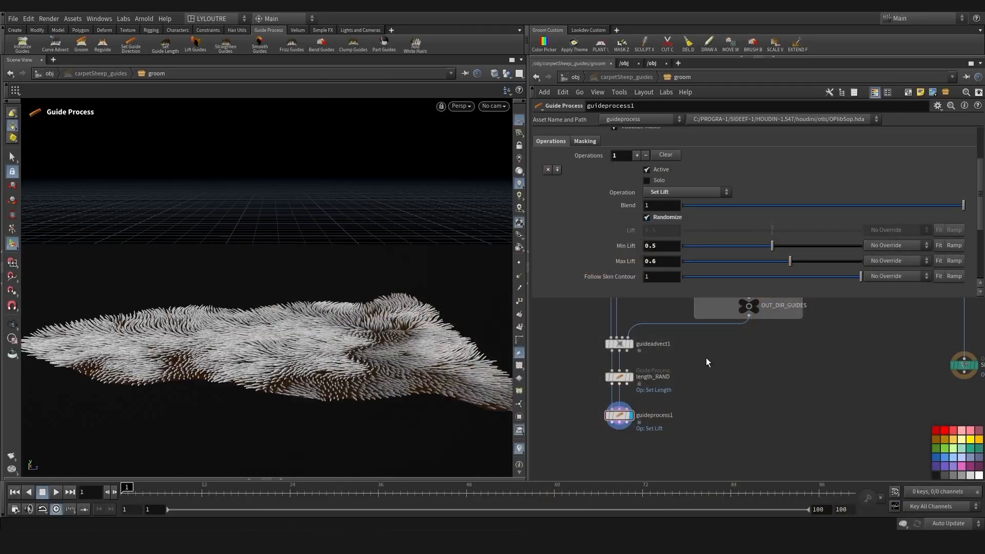
Insert an Attribute Paint node between the SKIN input and the SKIN output
{"action": "middle_click_drag", "start_coordinate": [706, 358], "coordinate": [671, 360]}
{"action": "scroll", "coordinate": [687, 429], "scroll_direction": "down", "scroll_amount": 4}
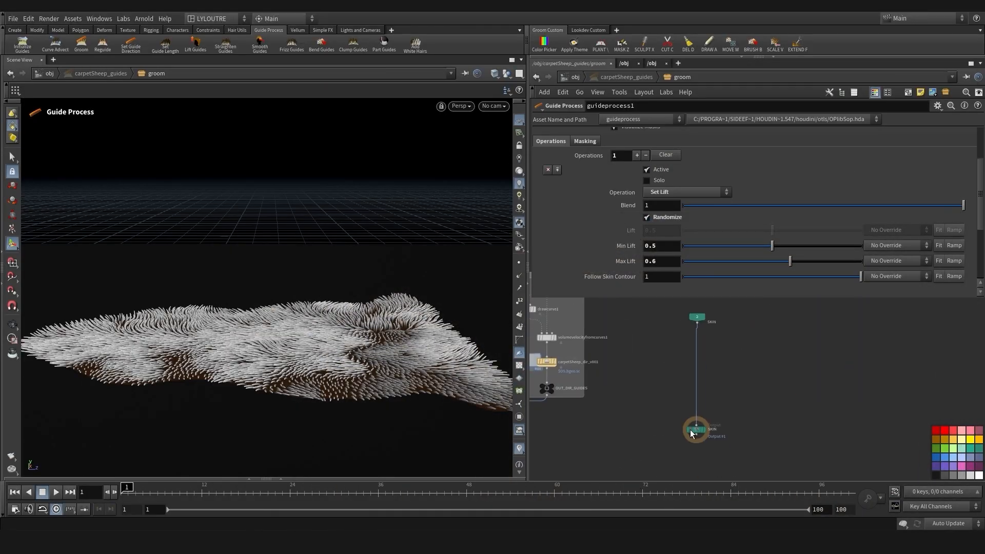
{"action": "scroll", "coordinate": [628, 389], "scroll_direction": "up", "scroll_amount": 4}
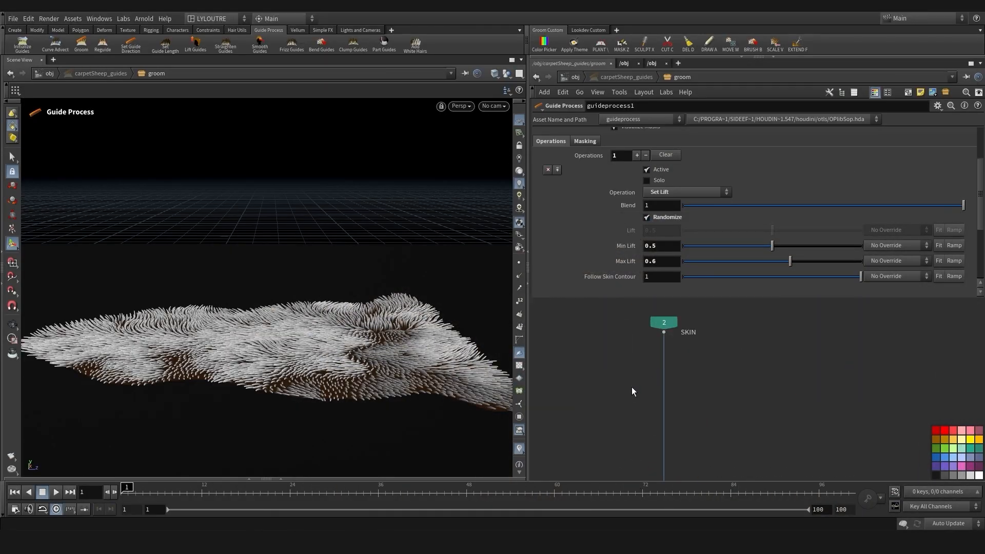
{"action": "mouse_move", "coordinate": [632, 387]}
{"action": "middle_mouse_down"}
{"action": "mouse_move", "coordinate": [615, 371]}
{"action": "mouse_move", "coordinate": [623, 401]}
{"action": "middle_mouse_up"}
{"action": "key", "text": "Tab"}
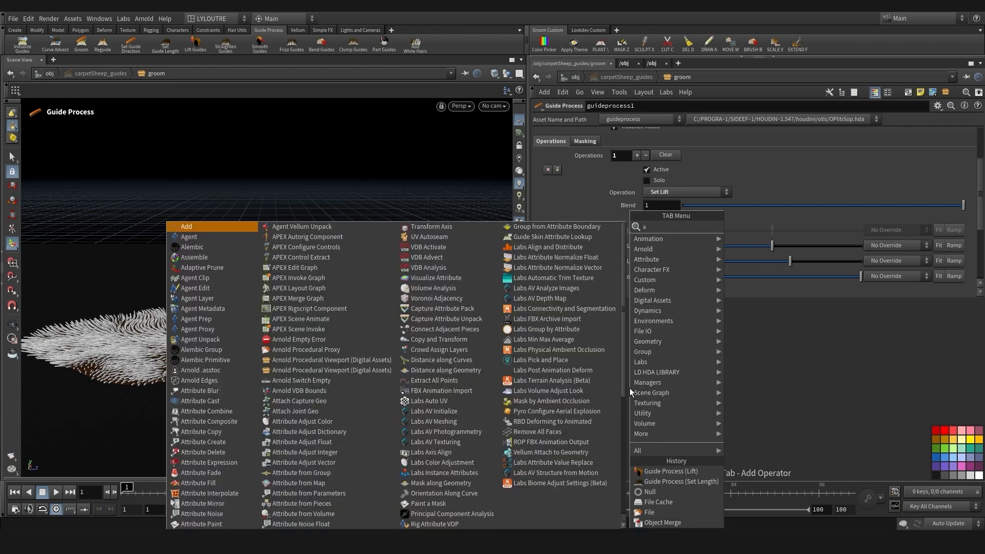
{"action": "type", "text": "attrpaint"}
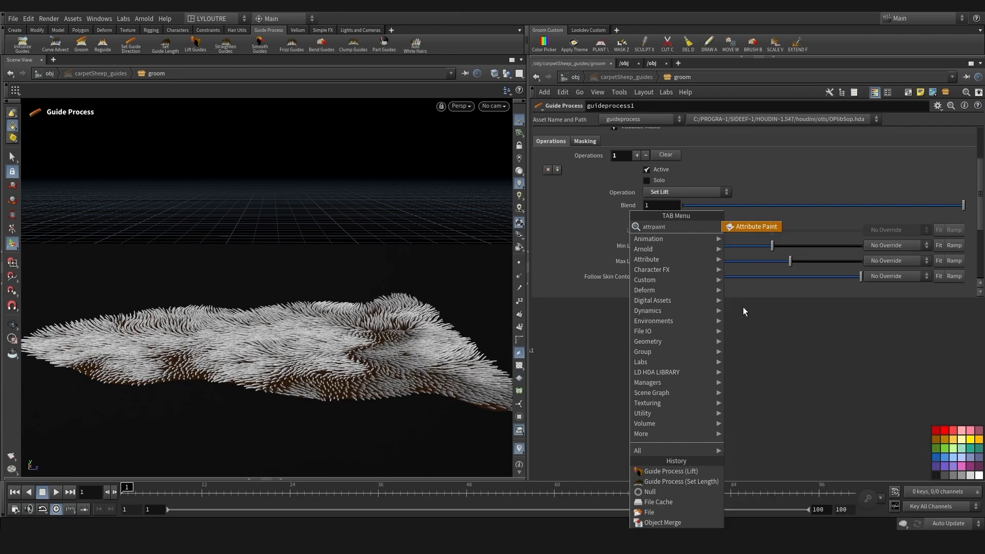
{"action": "left_click", "coordinate": [748, 226]}
{"action": "left_click", "coordinate": [661, 376]}
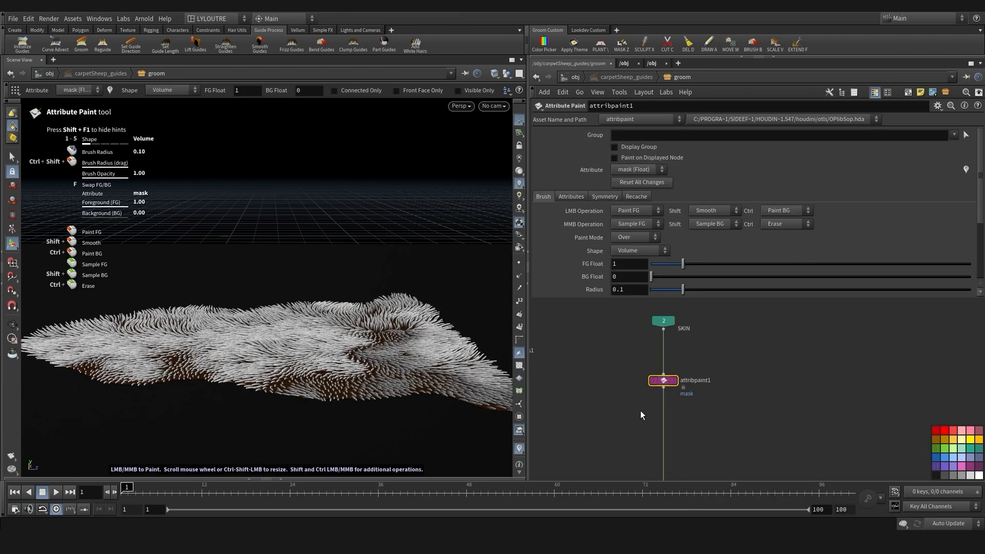
Name both the painted attribute and the Attribute Paint node liftMAP, and display that node
{"action": "left_click", "coordinate": [571, 197]}
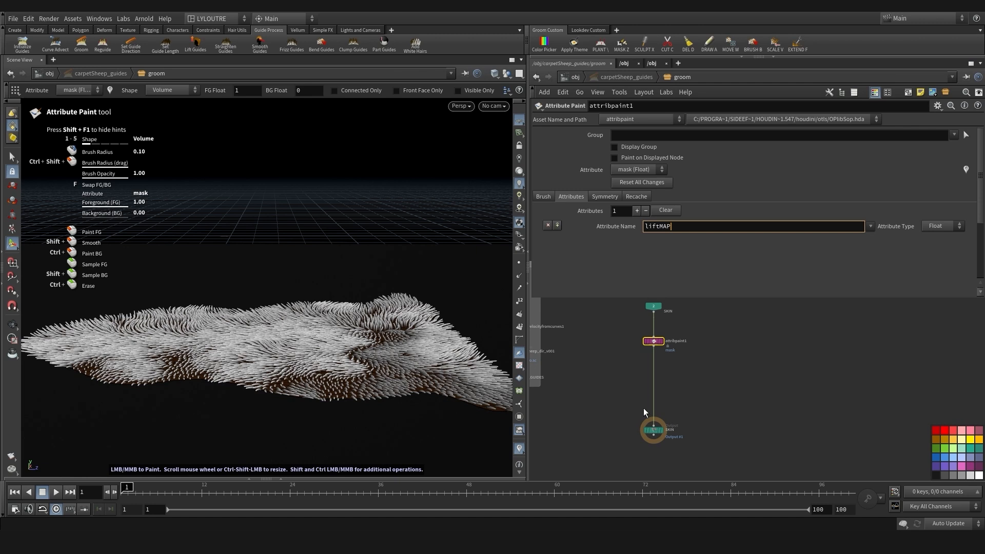
{"action": "double_click", "coordinate": [675, 342]}
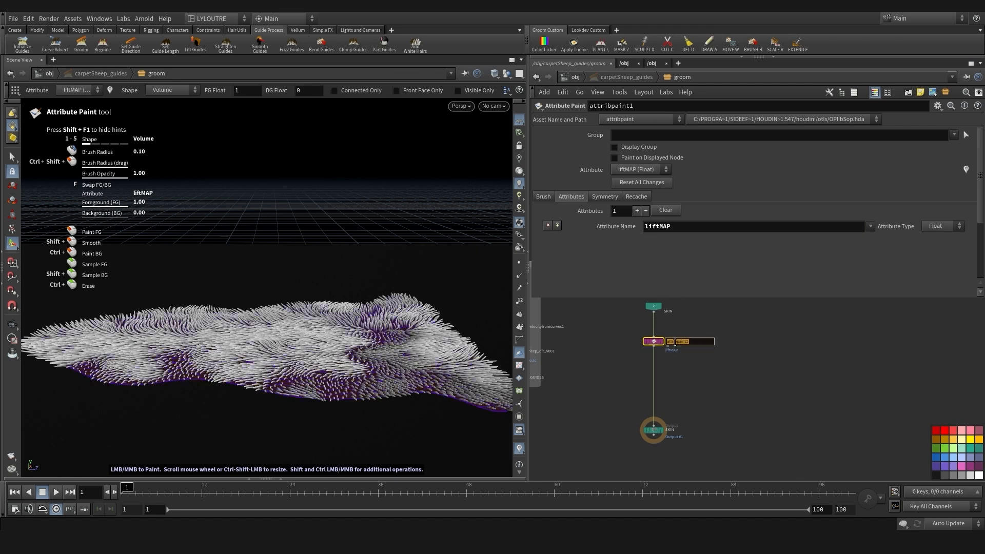
{"action": "scroll", "coordinate": [660, 343], "scroll_direction": "up", "scroll_amount": 2}
{"action": "left_click", "coordinate": [661, 342]}
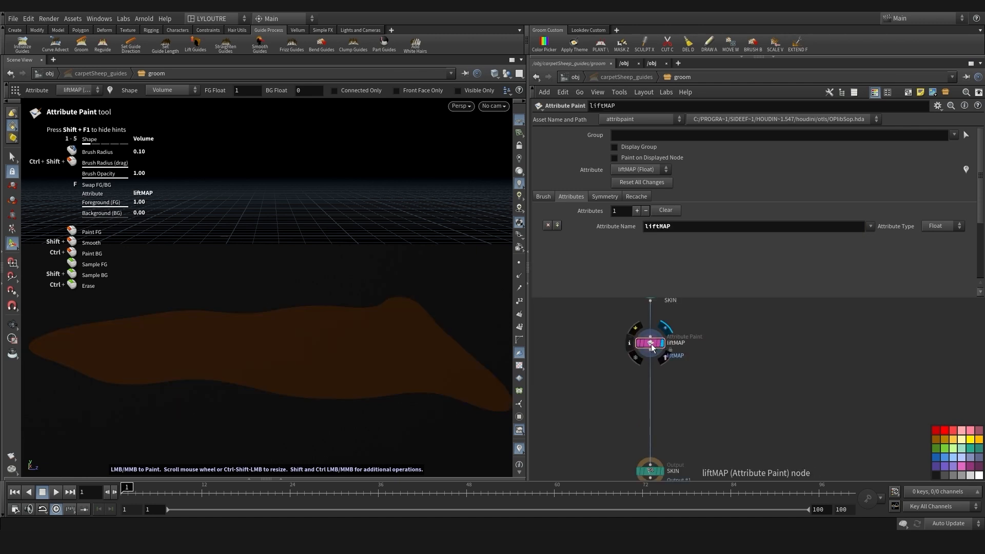
Template guideprocess1 so its guides show together with the liftMAP skin
{"action": "scroll", "coordinate": [610, 447], "scroll_direction": "down", "scroll_amount": 3}
{"action": "middle_click_drag", "start_coordinate": [592, 436], "coordinate": [748, 353]}
{"action": "scroll", "coordinate": [593, 412], "scroll_direction": "up", "scroll_amount": 6}
{"action": "left_click", "coordinate": [587, 410]}
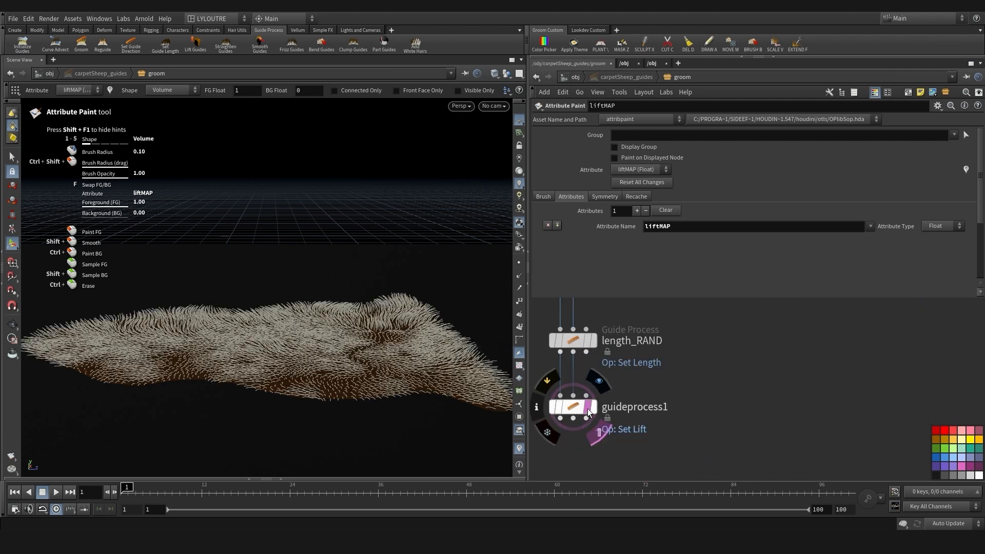
{"action": "left_click", "coordinate": [589, 409], "text": "ctrl"}
Return to the liftMAP node and hide the other objects in the viewport for painting the mask
{"action": "scroll", "coordinate": [697, 407], "scroll_direction": "down", "scroll_amount": 4}
{"action": "middle_click_drag", "start_coordinate": [905, 318], "coordinate": [688, 412]}
{"action": "scroll", "coordinate": [673, 351], "scroll_direction": "up", "scroll_amount": 2}
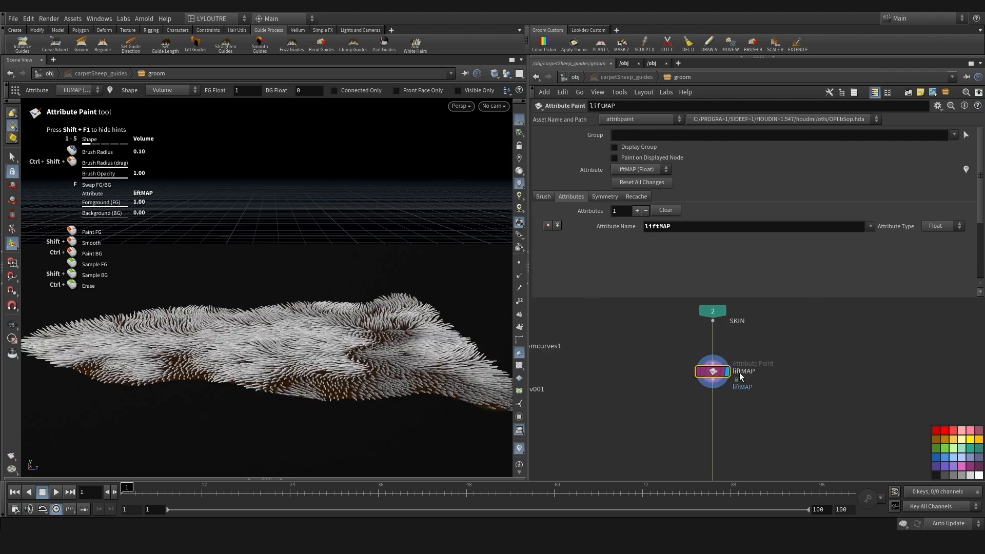
{"action": "left_click", "coordinate": [505, 74]}
{"action": "left_click", "coordinate": [517, 105]}
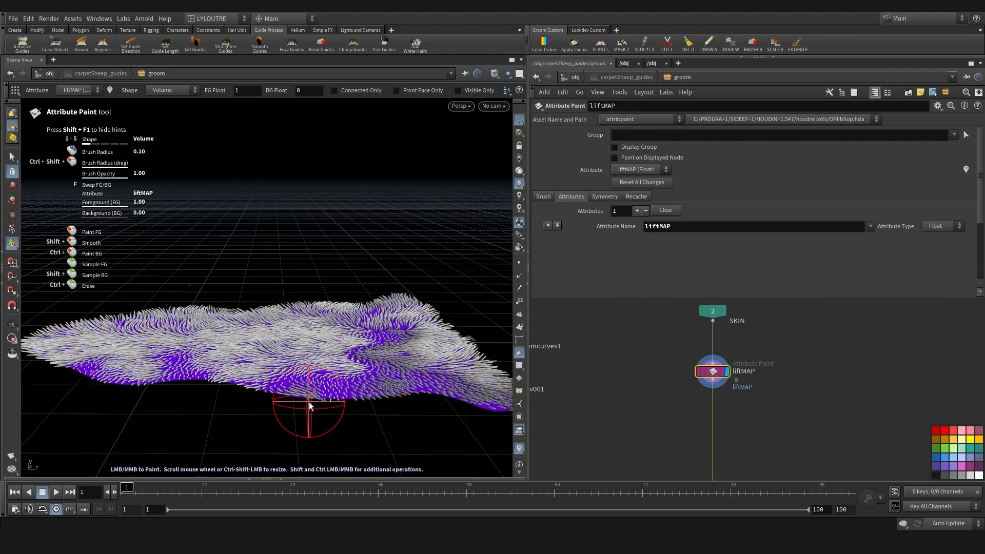
Set the liftMAP paint brush's shape to Screen
{"action": "left_click_drag", "start_coordinate": [293, 285], "coordinate": [284, 331], "text": "alt"}
{"action": "key", "text": "Return"}
{"action": "left_click", "coordinate": [543, 196]}
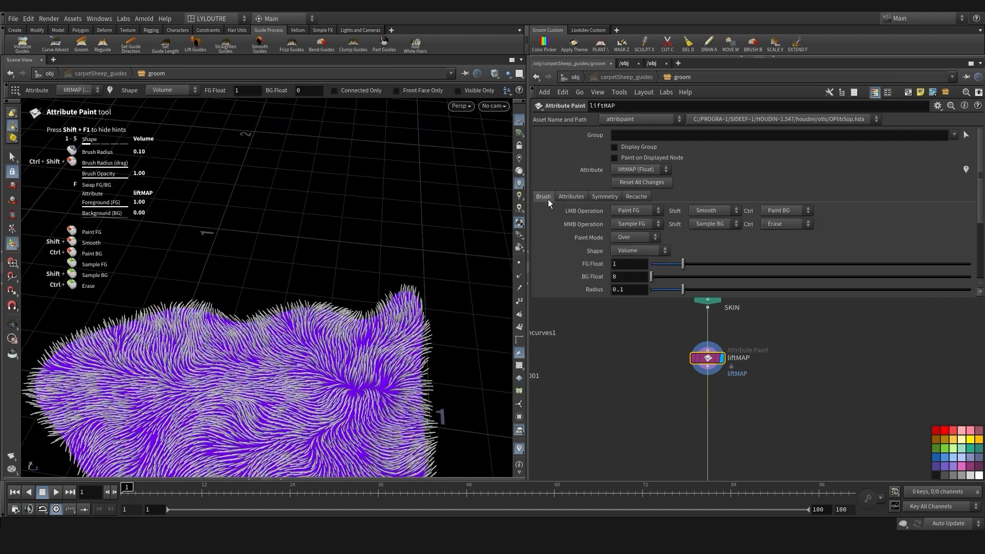
{"action": "scroll", "coordinate": [628, 229], "scroll_direction": "down", "scroll_amount": 2}
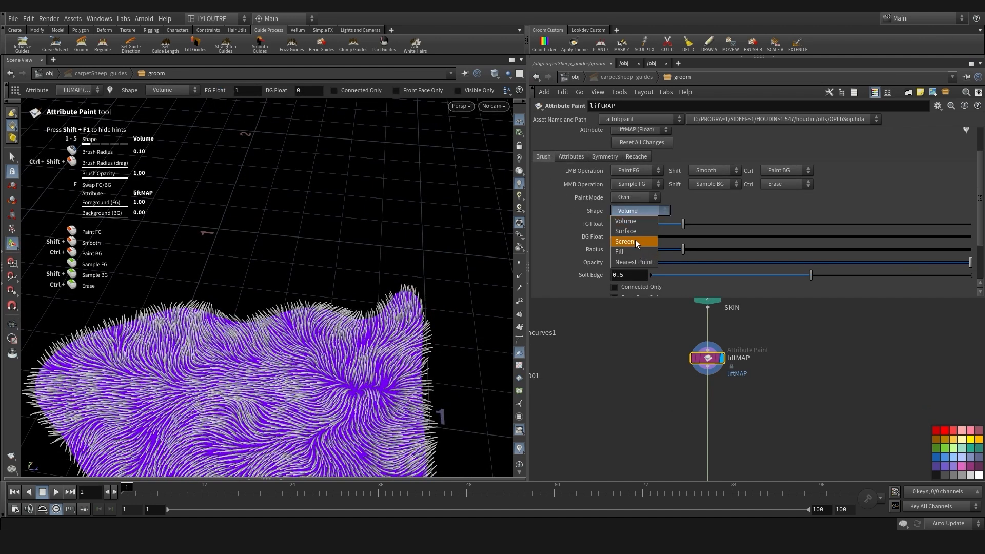
{"action": "left_click", "coordinate": [634, 242]}
Paint three separate liftMAP patches across the middle of the sheepskin with a brush size of about 20
{"action": "mouse_move", "coordinate": [315, 376]}
{"action": "left_mouse_down", "text": "alt"}
{"action": "mouse_move", "coordinate": [341, 374]}
{"action": "mouse_move", "coordinate": [287, 342]}
{"action": "mouse_move", "coordinate": [258, 345]}
{"action": "mouse_move", "coordinate": [343, 336]}
{"action": "mouse_move", "coordinate": [308, 344]}
{"action": "mouse_move", "coordinate": [311, 354]}
{"action": "mouse_move", "coordinate": [233, 330]}
{"action": "mouse_move", "coordinate": [182, 277]}
{"action": "mouse_move", "coordinate": [221, 266]}
{"action": "mouse_move", "coordinate": [169, 321]}
{"action": "mouse_move", "coordinate": [275, 306]}
{"action": "mouse_move", "coordinate": [271, 260]}
{"action": "mouse_move", "coordinate": [299, 308]}
{"action": "mouse_move", "coordinate": [356, 222]}
{"action": "mouse_move", "coordinate": [345, 281]}
{"action": "left_mouse_up", "text": "alt"}
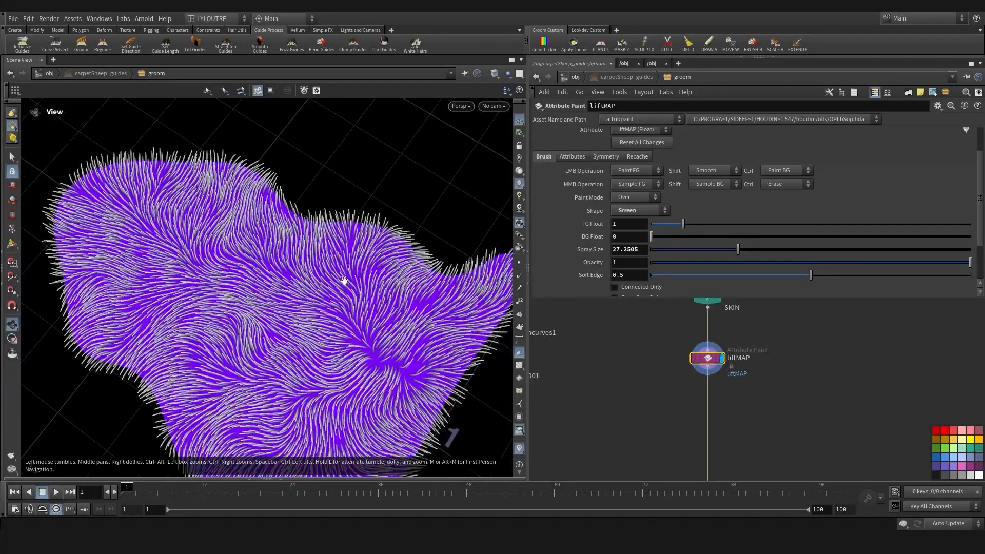
{"action": "scroll", "coordinate": [380, 311], "scroll_direction": "down", "scroll_amount": 1}
{"action": "mouse_move", "coordinate": [380, 311]}
{"action": "left_mouse_down", "text": "alt"}
{"action": "mouse_move", "coordinate": [321, 263]}
{"action": "mouse_move", "coordinate": [304, 285]}
{"action": "left_mouse_up", "text": "alt"}
{"action": "scroll", "coordinate": [322, 264], "scroll_direction": "down", "scroll_amount": 2}
{"action": "mouse_move", "coordinate": [303, 285]}
{"action": "left_mouse_down", "text": "alt"}
{"action": "mouse_move", "coordinate": [247, 215]}
{"action": "mouse_move", "coordinate": [322, 359]}
{"action": "left_mouse_up", "text": "alt"}
{"action": "left_click_drag", "start_coordinate": [254, 331], "coordinate": [249, 306]}
{"action": "mouse_move", "coordinate": [317, 182]}
{"action": "left_mouse_down", "text": "alt"}
{"action": "mouse_move", "coordinate": [304, 221]}
{"action": "mouse_move", "coordinate": [232, 299]}
{"action": "mouse_move", "coordinate": [234, 276]}
{"action": "left_mouse_up", "text": "alt"}
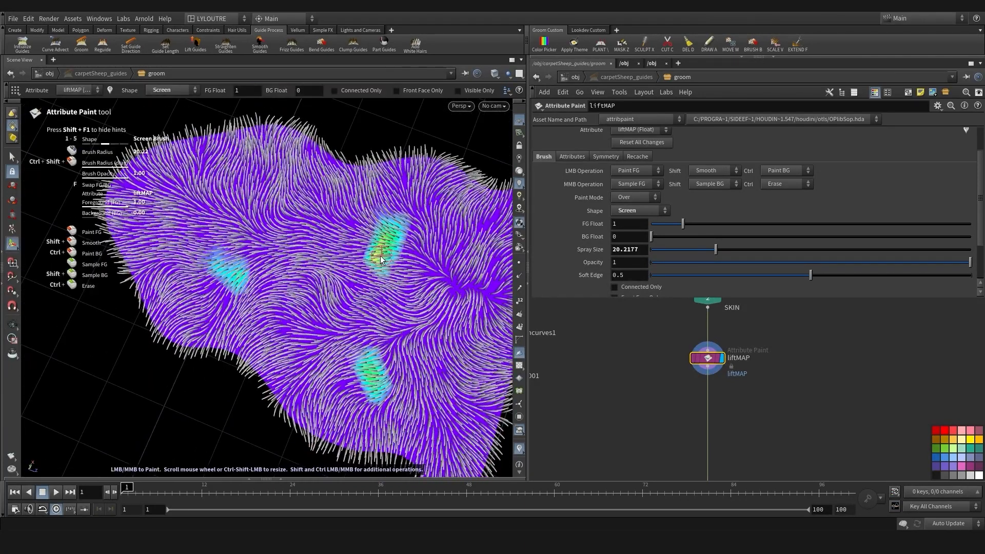
{"action": "left_click_drag", "start_coordinate": [380, 256], "coordinate": [386, 248], "text": "shift"}
{"action": "mouse_move", "coordinate": [386, 248]}
{"action": "left_mouse_down", "text": "alt"}
{"action": "mouse_move", "coordinate": [402, 292]}
{"action": "mouse_move", "coordinate": [405, 249]}
{"action": "mouse_move", "coordinate": [365, 231]}
{"action": "left_mouse_up", "text": "alt"}
Paint more liftMAP patches near the wide end's corner and on the rounded narrow end, smoothing them with a brush of about 33
{"action": "scroll", "coordinate": [402, 293], "scroll_direction": "down", "scroll_amount": 1}
{"action": "mouse_move", "coordinate": [366, 226]}
{"action": "left_mouse_down"}
{"action": "mouse_move", "coordinate": [379, 223]}
{"action": "mouse_move", "coordinate": [362, 221]}
{"action": "left_mouse_up"}
{"action": "middle_click_drag", "start_coordinate": [265, 246], "coordinate": [374, 252], "text": "alt"}
{"action": "scroll", "coordinate": [373, 253], "scroll_direction": "down", "scroll_amount": 3}
{"action": "left_click_drag", "start_coordinate": [361, 365], "coordinate": [365, 374], "text": "shift"}
{"action": "left_click_drag", "start_coordinate": [365, 374], "coordinate": [329, 333], "text": "alt"}
{"action": "left_click_drag", "start_coordinate": [170, 234], "coordinate": [177, 256], "text": "alt"}
{"action": "mouse_move", "coordinate": [171, 258]}
{"action": "left_mouse_down"}
{"action": "mouse_move", "coordinate": [175, 286]}
{"action": "mouse_move", "coordinate": [186, 253]}
{"action": "mouse_move", "coordinate": [157, 252]}
{"action": "left_mouse_up"}
{"action": "scroll", "coordinate": [175, 287], "scroll_direction": "up", "scroll_amount": 5}
{"action": "middle_click_drag", "start_coordinate": [157, 252], "coordinate": [177, 280], "text": "alt"}
{"action": "left_click_drag", "start_coordinate": [187, 248], "coordinate": [175, 212], "text": "shift"}
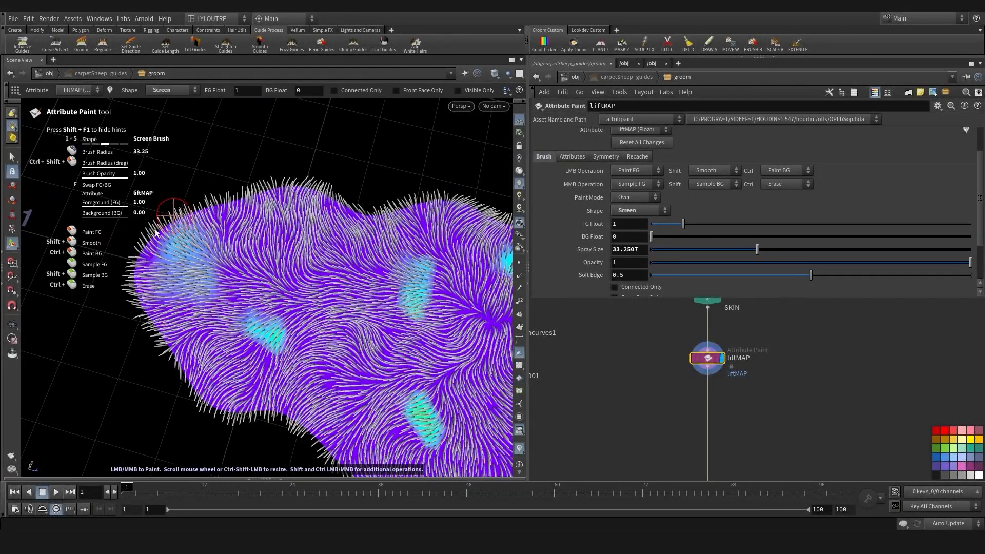
{"action": "middle_click_drag", "start_coordinate": [377, 327], "coordinate": [284, 296], "text": "alt"}
{"action": "right_click_drag", "start_coordinate": [283, 296], "coordinate": [262, 300], "text": "alt"}
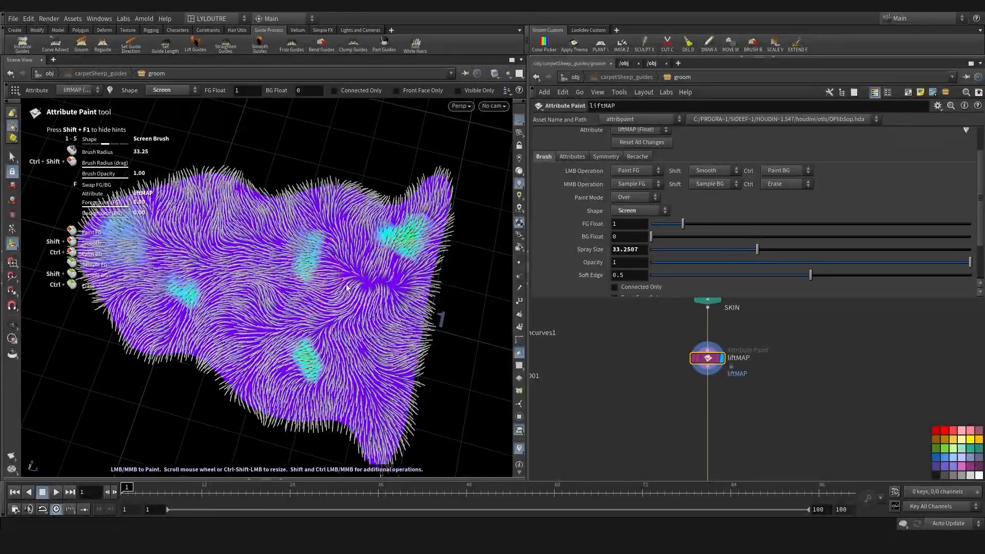
Insert and display an Attribute Paint node between liftMAP and the SKIN output
{"action": "middle_click_drag", "start_coordinate": [687, 422], "coordinate": [633, 388]}
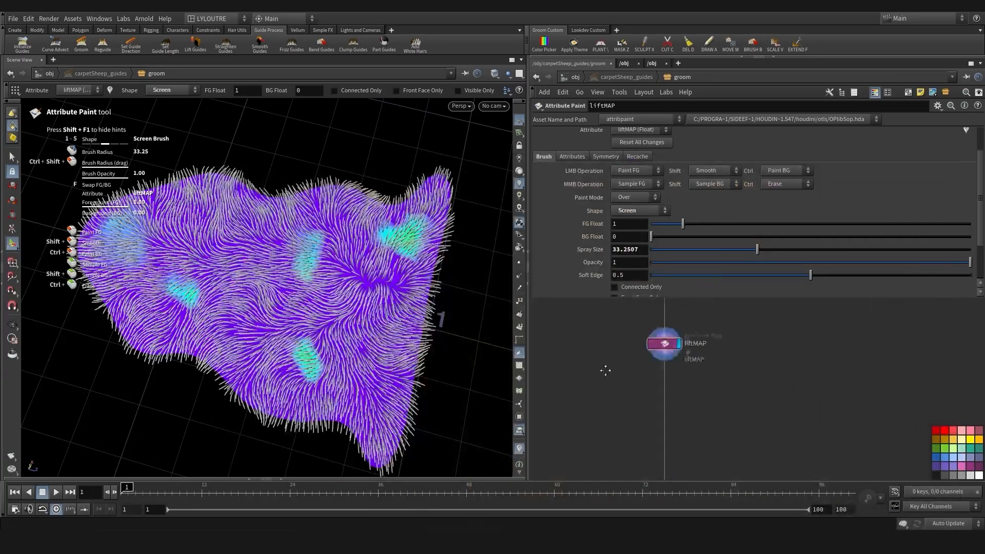
{"action": "key", "text": "Tab"}
{"action": "type", "text": "attp"}
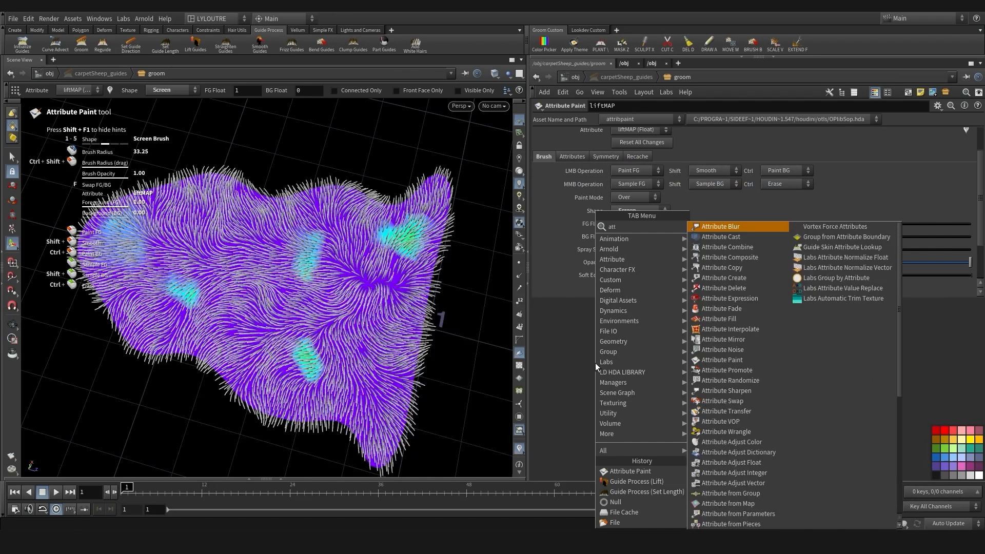
{"action": "key", "text": "Return"}
{"action": "left_click", "coordinate": [642, 389]}
{"action": "left_click_drag", "start_coordinate": [646, 391], "coordinate": [650, 365]}
{"action": "left_click", "coordinate": [660, 364]}
Name both the new Attribute Paint node and its painted attribute bendMAP
{"action": "left_click", "coordinate": [678, 365]}
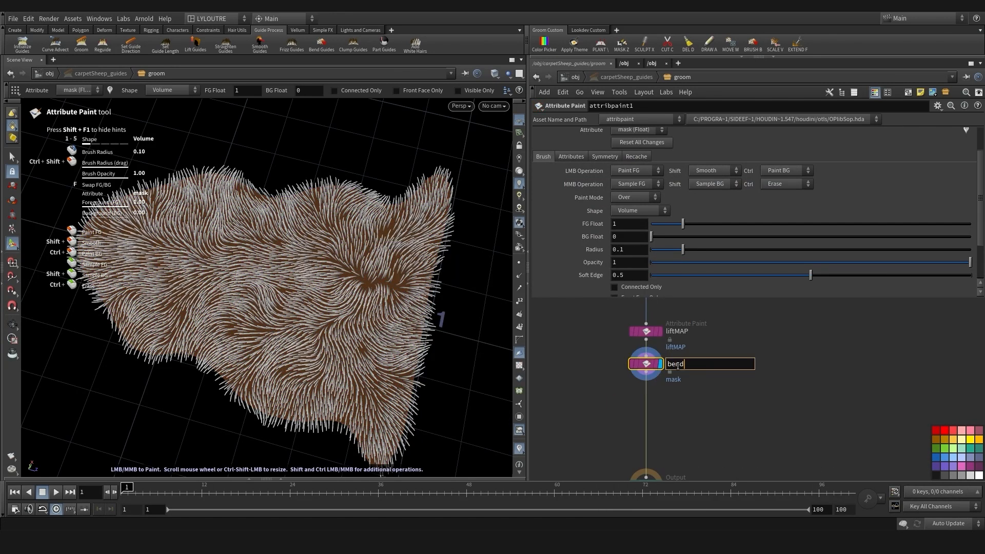
{"action": "type", "text": "bendMAP"}
{"action": "key", "text": "ctrl+a"}
{"action": "key", "text": "ctrl+c"}
{"action": "left_click_drag", "start_coordinate": [709, 411], "coordinate": [620, 359]}
{"action": "left_click", "coordinate": [571, 157]}
{"action": "double_click", "coordinate": [654, 185]}
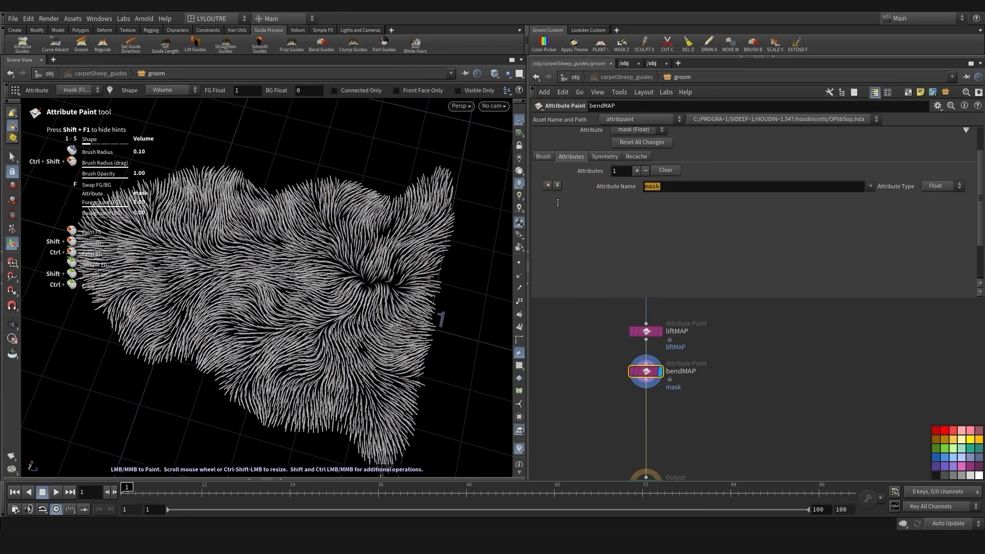
{"action": "key", "text": "ctrl+v"}
{"action": "key", "text": "Return"}
Set the bendMAP paint brush's shape to Screen
{"action": "left_click", "coordinate": [547, 158]}
{"action": "left_click", "coordinate": [640, 210]}
{"action": "left_click", "coordinate": [633, 243]}
Paint and smooth a large high-value bendMAP area on the narrow half of the sheepskin with a brush of about 49.5
{"action": "left_click_drag", "start_coordinate": [287, 256], "coordinate": [264, 257], "text": "alt"}
{"action": "scroll", "coordinate": [243, 270], "scroll_direction": "up", "scroll_amount": 11}
{"action": "mouse_move", "coordinate": [243, 270]}
{"action": "left_mouse_down"}
{"action": "mouse_move", "coordinate": [318, 279]}
{"action": "mouse_move", "coordinate": [231, 269]}
{"action": "left_mouse_up"}
{"action": "scroll", "coordinate": [307, 242], "scroll_direction": "up", "scroll_amount": 4}
{"action": "mouse_move", "coordinate": [307, 242]}
{"action": "left_mouse_down", "text": "shift"}
{"action": "mouse_move", "coordinate": [208, 252]}
{"action": "mouse_move", "coordinate": [205, 262]}
{"action": "left_mouse_up", "text": "shift"}
{"action": "scroll", "coordinate": [210, 254], "scroll_direction": "down", "scroll_amount": 3}
{"action": "middle_click_drag", "start_coordinate": [287, 287], "coordinate": [243, 246], "text": "alt"}
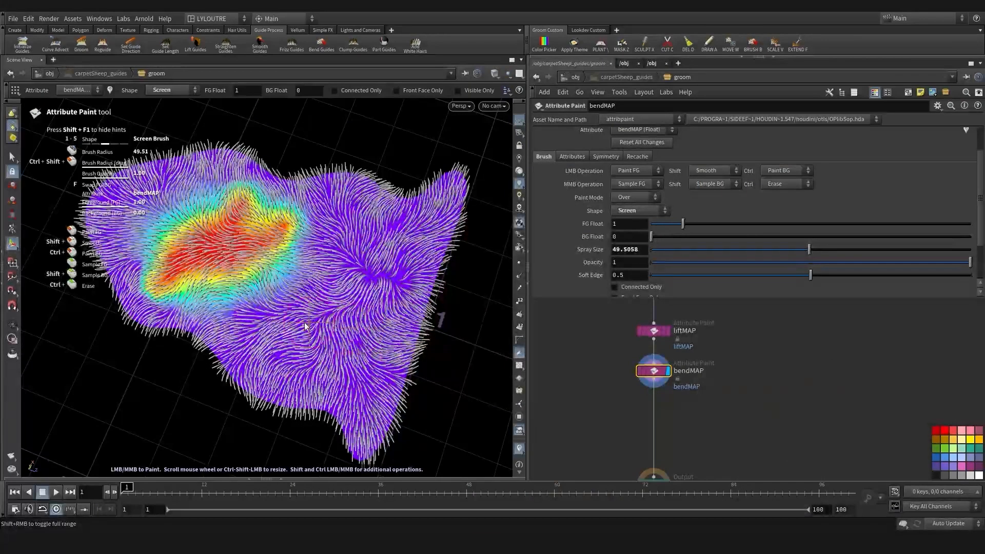
Paint a second large bendMAP area on the wide half and reshape the transition between both areas with a brush of about 30
{"action": "mouse_move", "coordinate": [349, 215]}
{"action": "left_mouse_down"}
{"action": "mouse_move", "coordinate": [308, 287]}
{"action": "mouse_move", "coordinate": [266, 331]}
{"action": "left_mouse_up"}
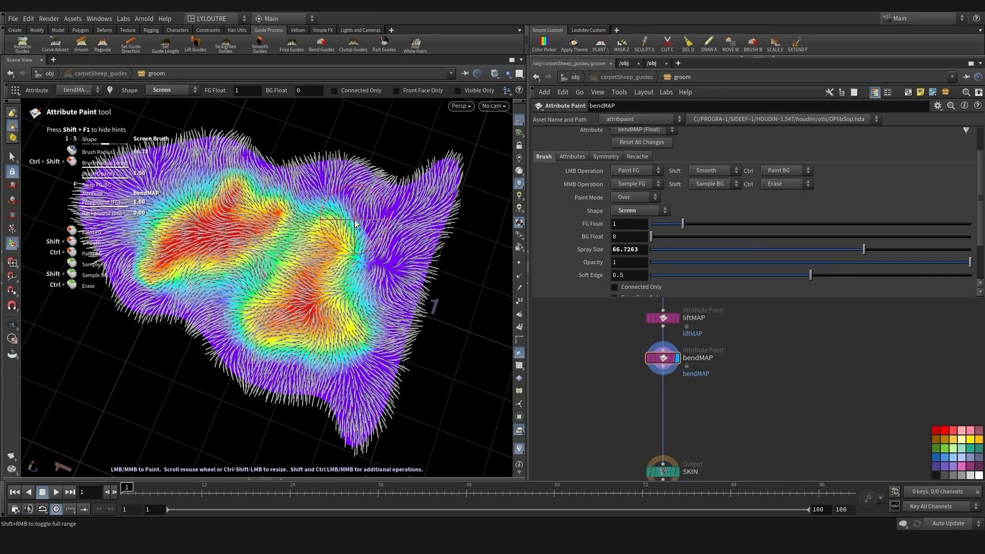
{"action": "mouse_move", "coordinate": [216, 249]}
{"action": "left_mouse_down", "text": "ctrl+shift"}
{"action": "mouse_move", "coordinate": [225, 286]}
{"action": "mouse_move", "coordinate": [279, 359]}
{"action": "left_mouse_up", "text": "ctrl+shift"}
{"action": "middle_click_drag", "start_coordinate": [177, 161], "coordinate": [260, 186], "text": "alt"}
{"action": "scroll", "coordinate": [213, 237], "scroll_direction": "down", "scroll_amount": 3}
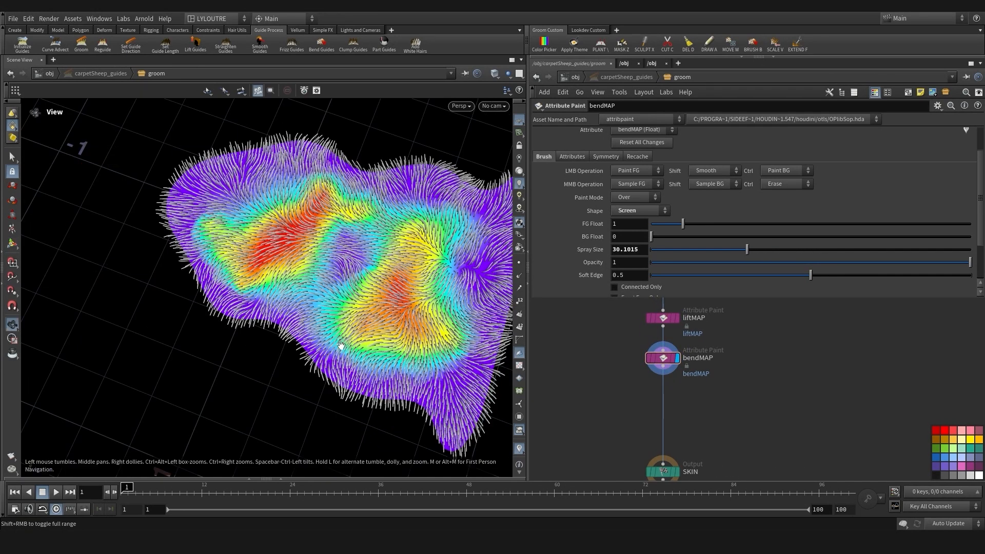
Paint light bendMAP values along the sheepskin's outer edges and into both corners of the wide end with a brush of about 30
{"action": "middle_click_drag", "start_coordinate": [341, 345], "coordinate": [226, 257], "text": "alt"}
{"action": "mouse_move", "coordinate": [362, 313]}
{"action": "left_mouse_down"}
{"action": "mouse_move", "coordinate": [315, 401]}
{"action": "mouse_move", "coordinate": [302, 347]}
{"action": "mouse_move", "coordinate": [221, 326]}
{"action": "left_mouse_up"}
{"action": "mouse_move", "coordinate": [222, 328]}
{"action": "left_mouse_down", "text": "alt"}
{"action": "mouse_move", "coordinate": [272, 346]}
{"action": "mouse_move", "coordinate": [248, 311]}
{"action": "left_mouse_up", "text": "alt"}
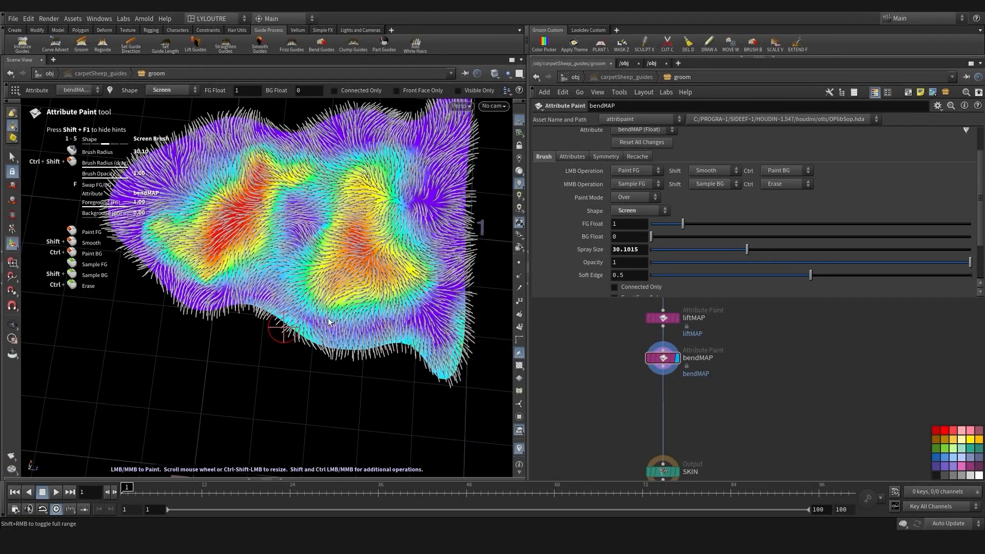
{"action": "middle_click_drag", "start_coordinate": [231, 300], "coordinate": [243, 338], "text": "alt"}
{"action": "mouse_move", "coordinate": [151, 293]}
{"action": "left_mouse_down"}
{"action": "mouse_move", "coordinate": [146, 216]}
{"action": "mouse_move", "coordinate": [124, 257]}
{"action": "left_mouse_up"}
{"action": "middle_click_drag", "start_coordinate": [313, 164], "coordinate": [263, 205], "text": "alt"}
{"action": "left_click_drag", "start_coordinate": [333, 189], "coordinate": [281, 195]}
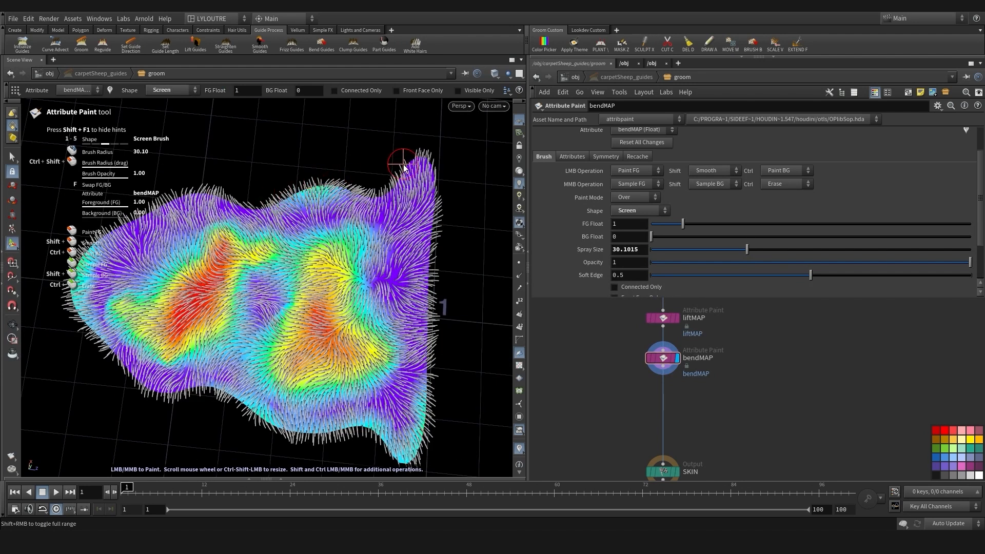
{"action": "left_click_drag", "start_coordinate": [403, 165], "coordinate": [437, 267]}
{"action": "middle_click_drag", "start_coordinate": [435, 277], "coordinate": [440, 231], "text": "alt"}
{"action": "left_click_drag", "start_coordinate": [436, 267], "coordinate": [401, 425]}
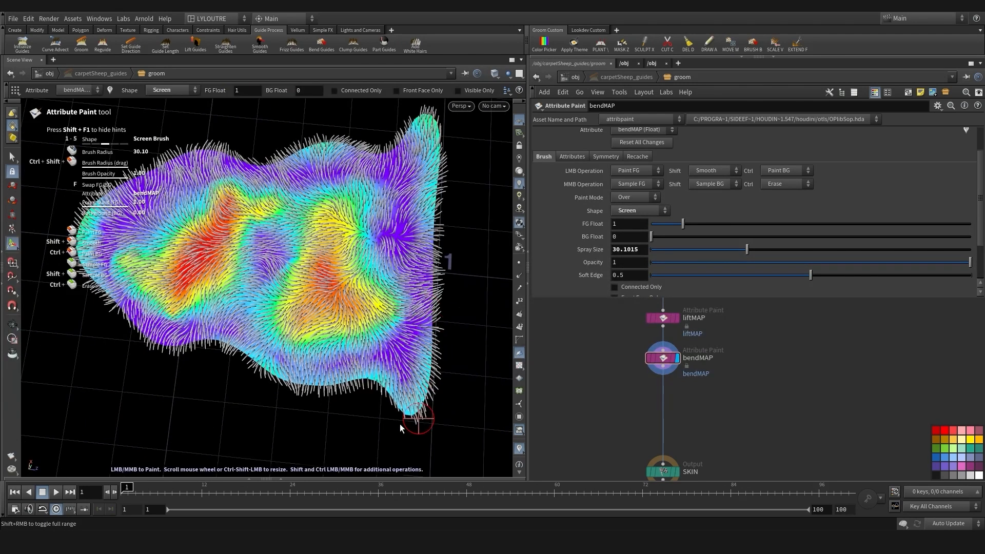
Display guideprocess1 and show the other objects in the viewport again
{"action": "scroll", "coordinate": [718, 419], "scroll_direction": "down", "scroll_amount": 2}
{"action": "scroll", "coordinate": [605, 425], "scroll_direction": "down", "scroll_amount": 2}
{"action": "middle_click_drag", "start_coordinate": [582, 436], "coordinate": [580, 376]}
{"action": "scroll", "coordinate": [580, 377], "scroll_direction": "up", "scroll_amount": 4}
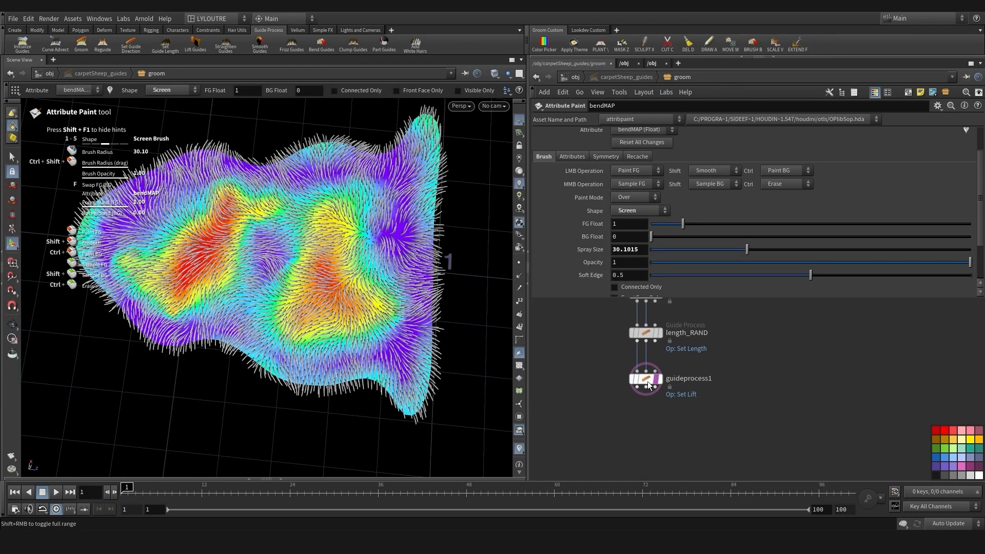
{"action": "left_click", "coordinate": [657, 380]}
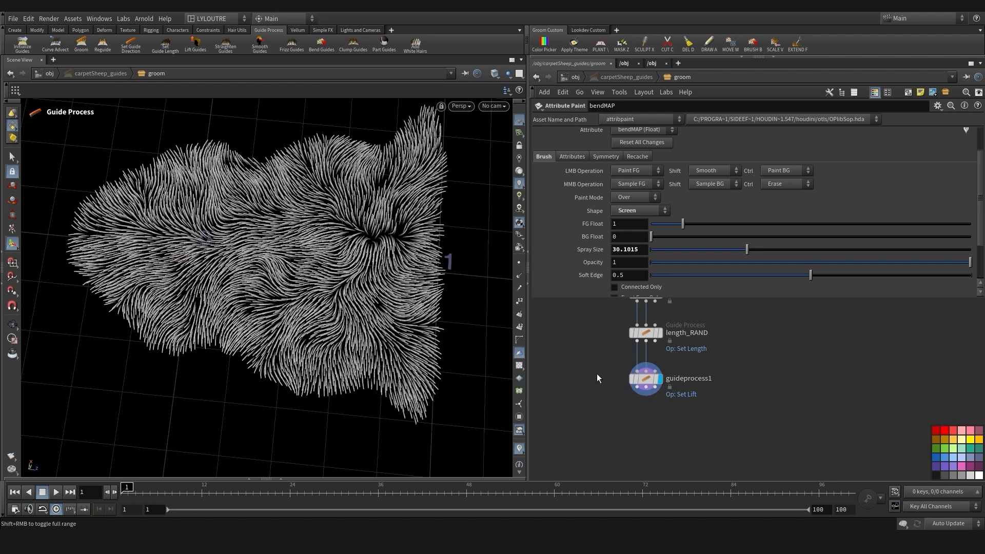
{"action": "left_click_drag", "start_coordinate": [457, 191], "coordinate": [420, 159], "text": "alt"}
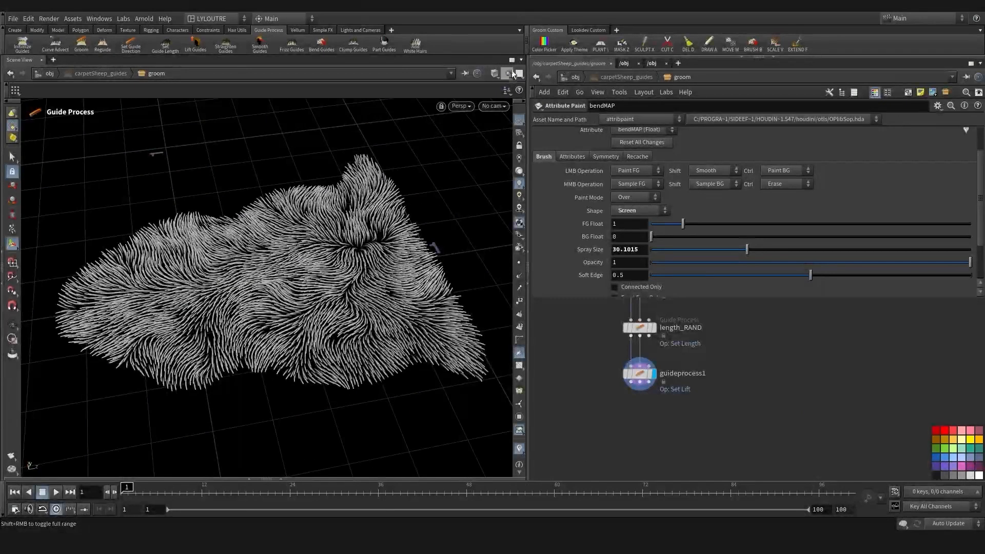
{"action": "left_click", "coordinate": [509, 73]}
{"action": "left_click", "coordinate": [516, 85]}
Rename the Set Lift guide process node as lift_MAIN
{"action": "scroll", "coordinate": [625, 445], "scroll_direction": "down", "scroll_amount": 2}
{"action": "middle_click_drag", "start_coordinate": [619, 429], "coordinate": [598, 414]}
{"action": "scroll", "coordinate": [615, 374], "scroll_direction": "up", "scroll_amount": 3}
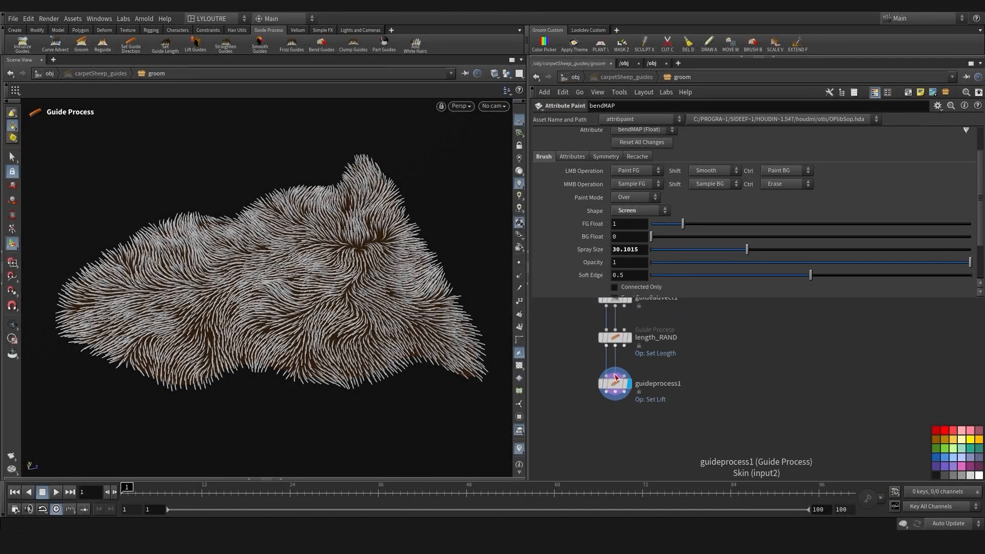
{"action": "left_click", "coordinate": [609, 387]}
{"action": "key", "text": "Escape"}
{"action": "left_click_drag", "start_coordinate": [323, 382], "coordinate": [426, 389]}
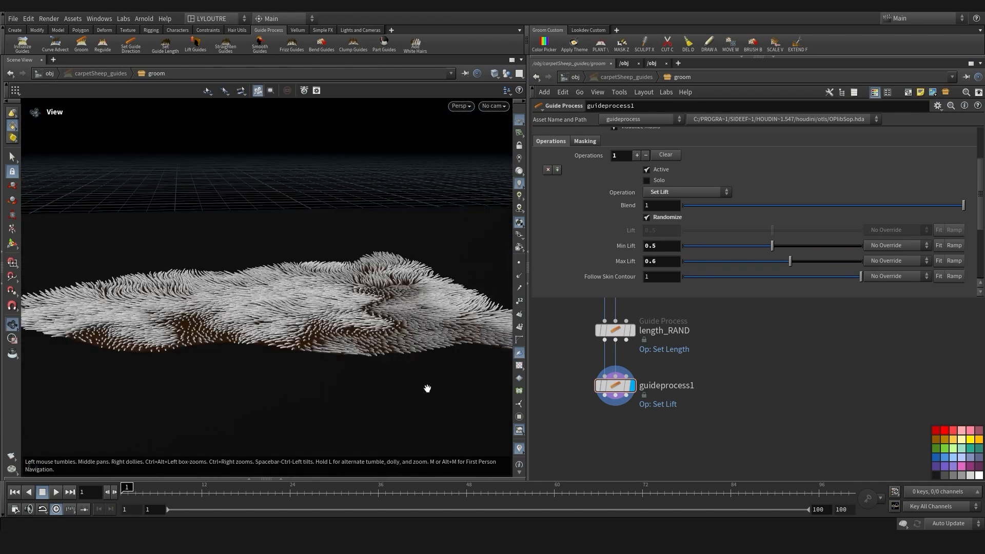
{"action": "key", "text": "Return"}
{"action": "double_click", "coordinate": [669, 385]}
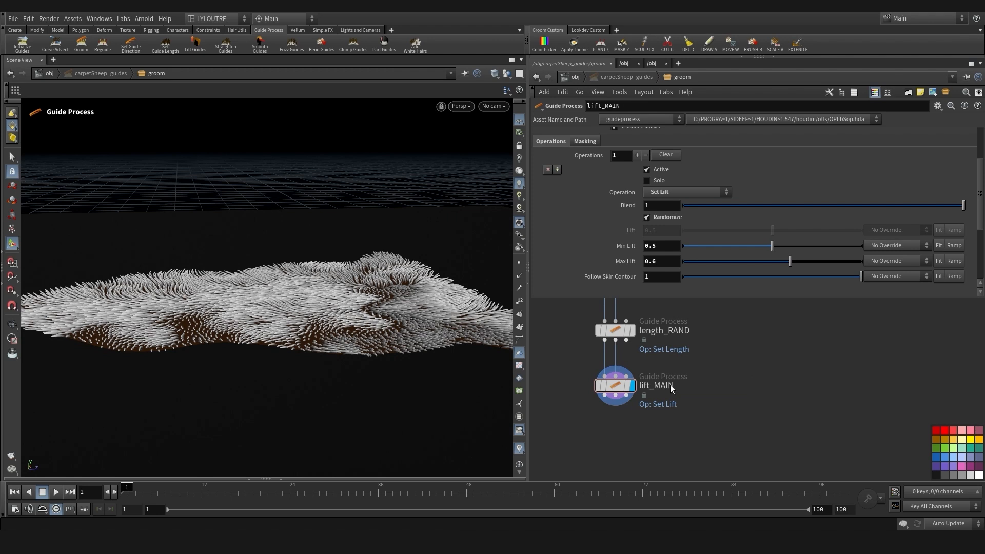
Add a Guide Process (Bend) node below lift_MAIN, wire it to that node and display it
{"action": "scroll", "coordinate": [572, 386], "scroll_direction": "down", "scroll_amount": 2}
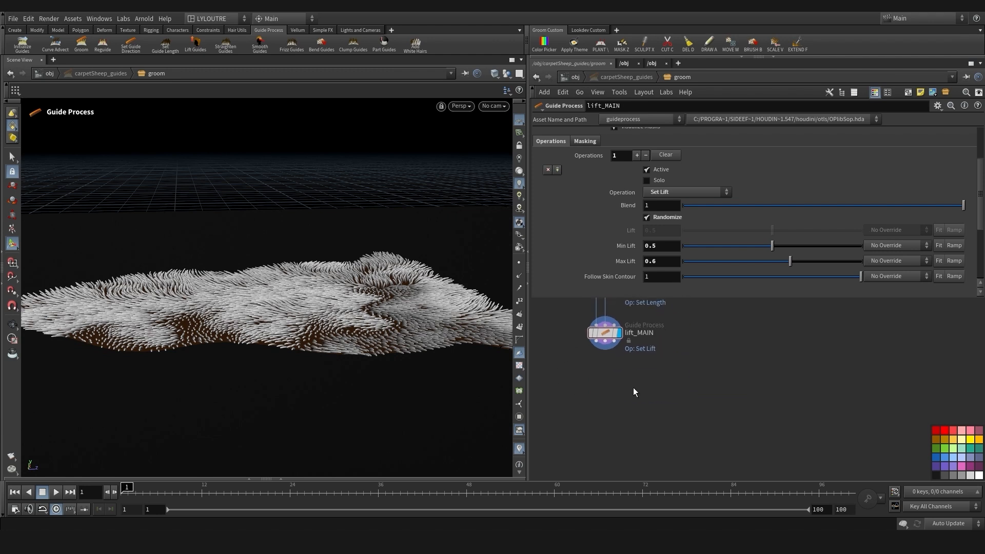
{"action": "key", "text": "Tab"}
{"action": "type", "text": "ben"}
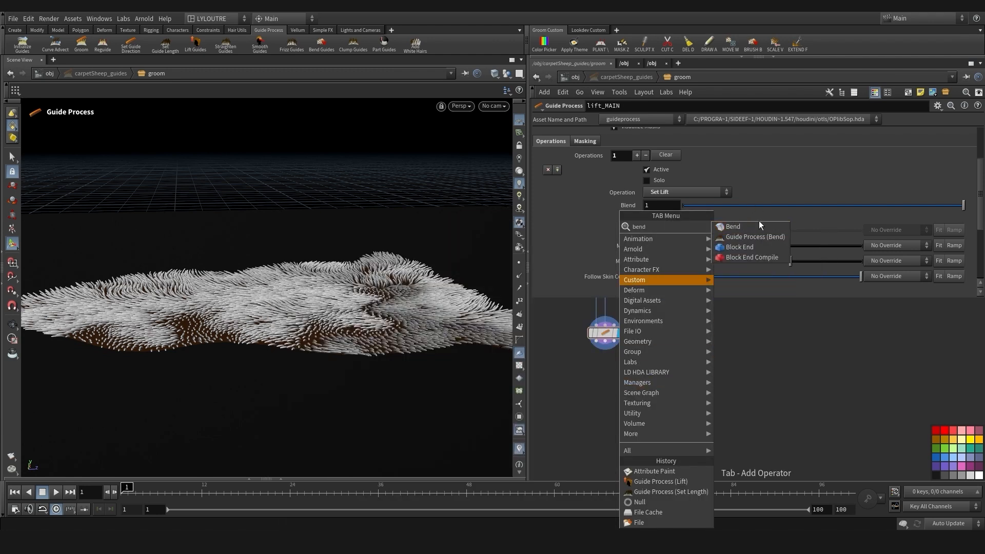
{"action": "left_click", "coordinate": [739, 237]}
{"action": "left_click", "coordinate": [620, 385]}
{"action": "scroll", "coordinate": [586, 350], "scroll_direction": "up", "scroll_amount": 1}
{"action": "left_click_drag", "start_coordinate": [596, 339], "coordinate": [608, 389]}
{"action": "left_click", "coordinate": [629, 372]}
{"action": "left_click", "coordinate": [564, 390]}
{"action": "scroll", "coordinate": [601, 447], "scroll_direction": "down", "scroll_amount": 2}
{"action": "middle_click_drag", "start_coordinate": [601, 448], "coordinate": [600, 416]}
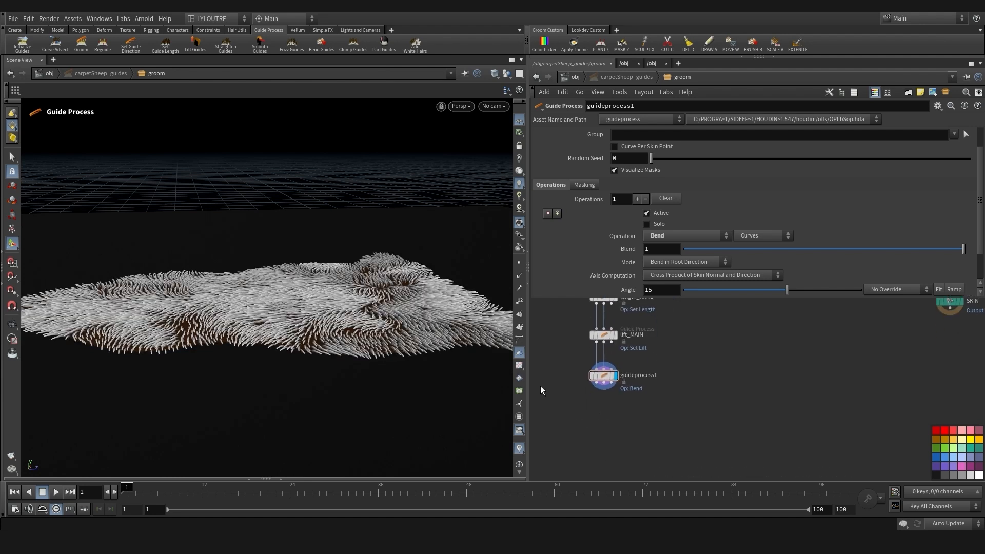
Rename the bend guide process node as bend_BENDMAP
{"action": "left_click_drag", "start_coordinate": [332, 336], "coordinate": [338, 380], "text": "alt"}
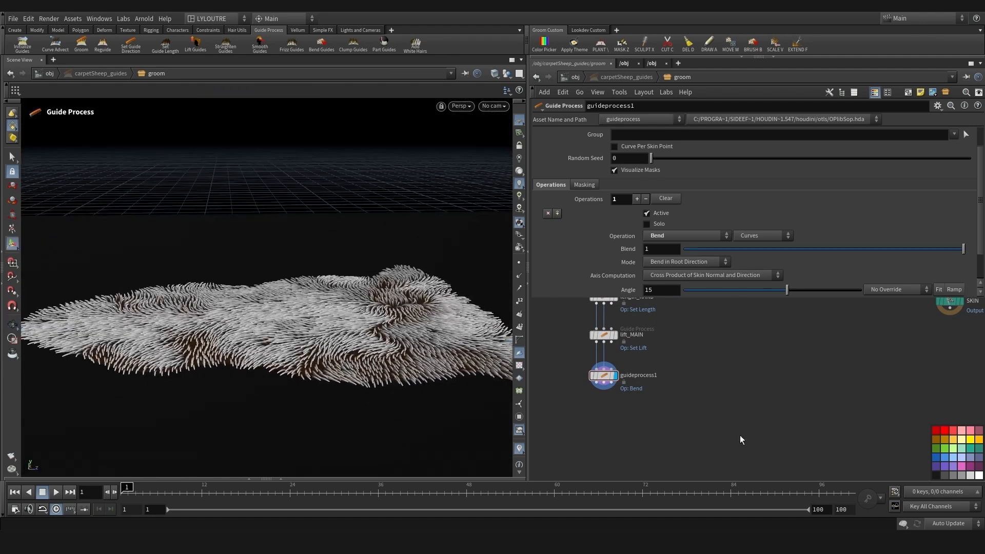
{"action": "scroll", "coordinate": [738, 433], "scroll_direction": "down", "scroll_amount": 3}
{"action": "scroll", "coordinate": [706, 418], "scroll_direction": "up", "scroll_amount": 4}
{"action": "middle_click_drag", "start_coordinate": [757, 402], "coordinate": [737, 405]}
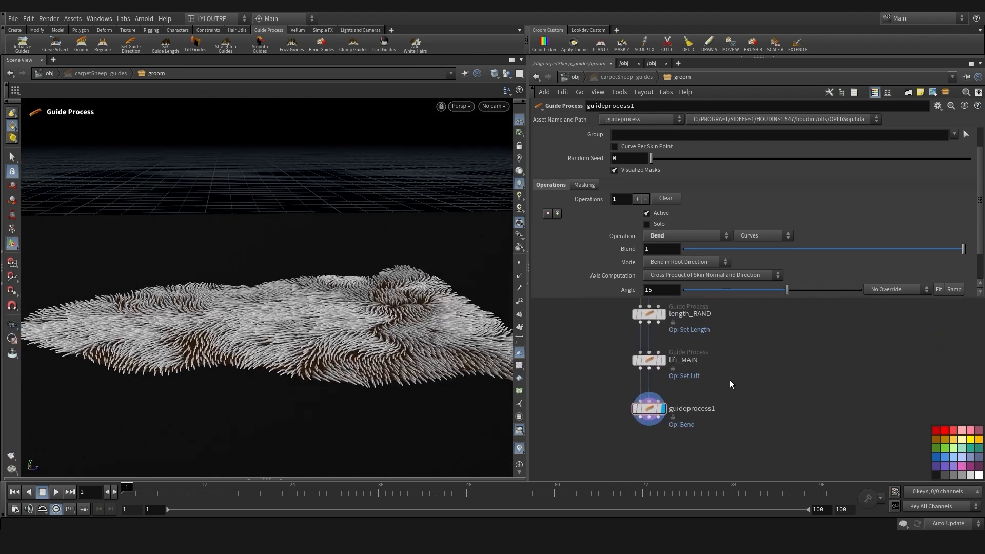
{"action": "double_click", "coordinate": [692, 409]}
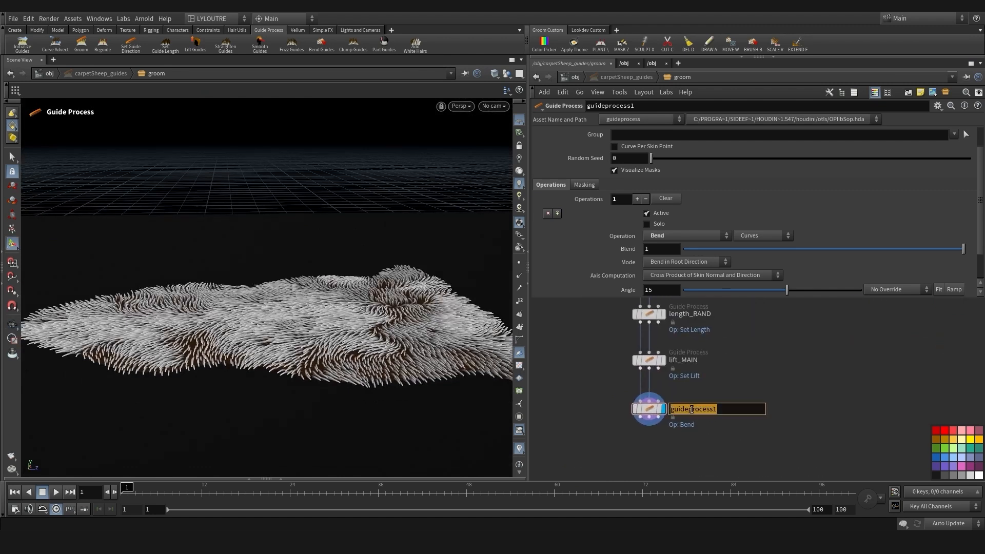
{"action": "type", "text": "bend_BENDMAP"}
{"action": "key", "text": "Return"}
Set the bend angle to 31.2 and mask the node's blend with the skin attribute bendMAP
{"action": "scroll", "coordinate": [764, 259], "scroll_direction": "down", "scroll_amount": 2}
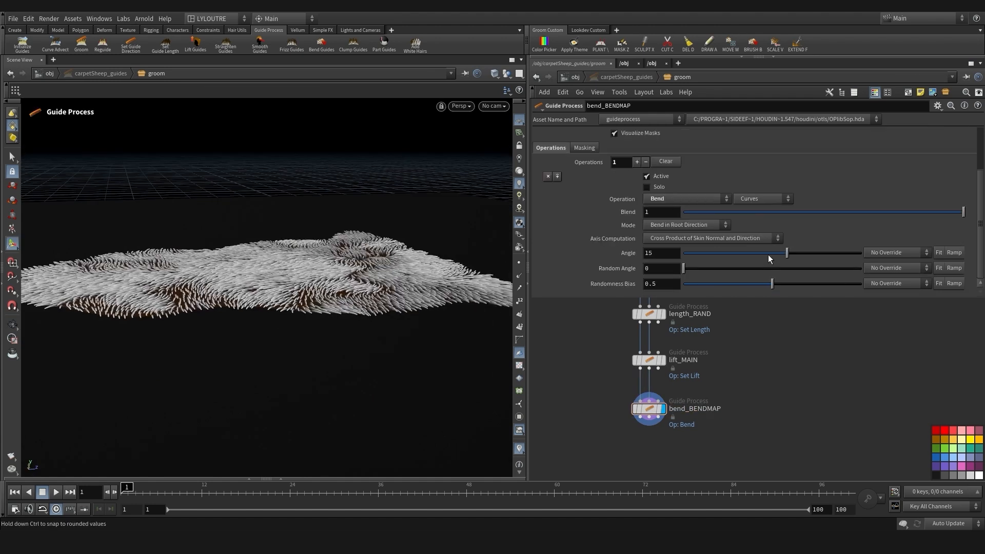
{"action": "left_click_drag", "start_coordinate": [786, 253], "coordinate": [802, 260]}
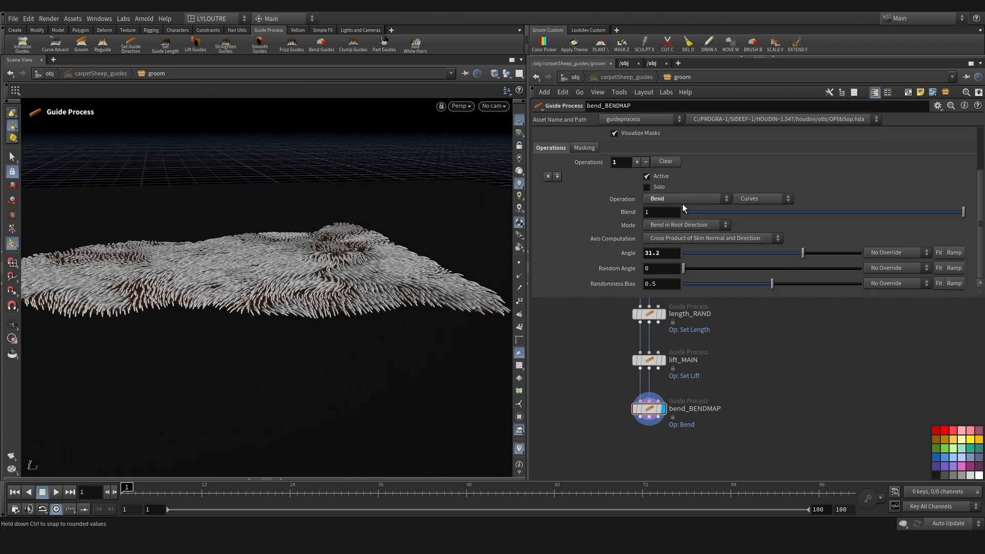
{"action": "left_click", "coordinate": [583, 149]}
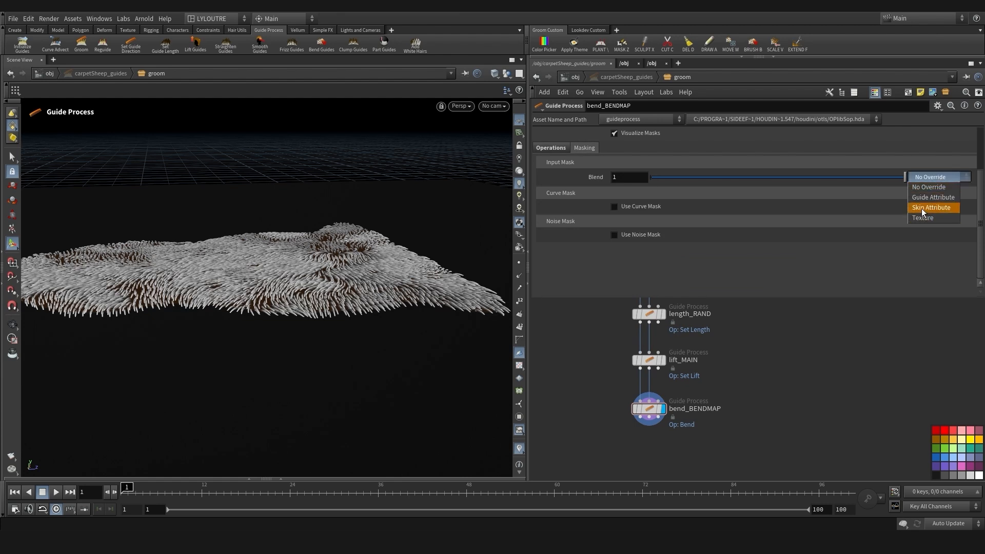
{"action": "left_click", "coordinate": [925, 209]}
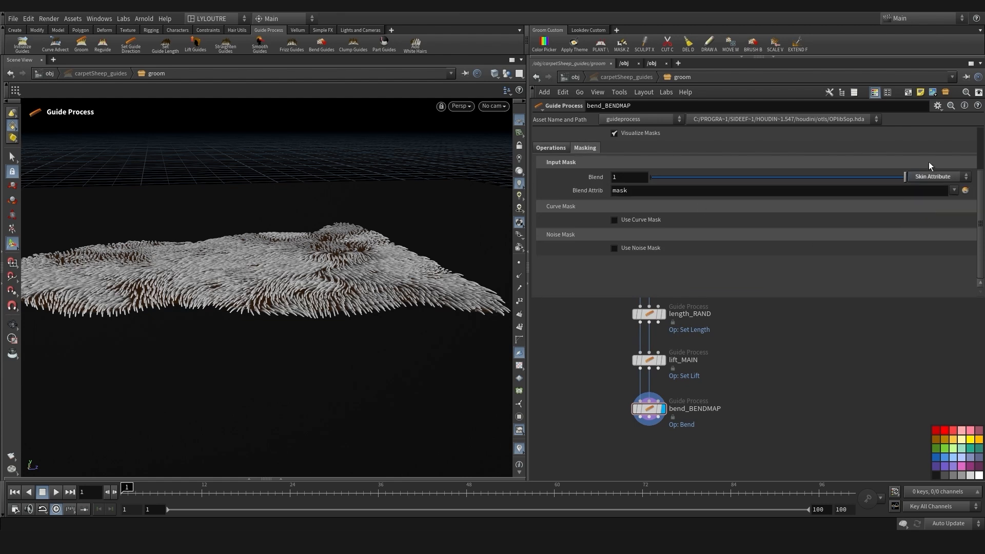
{"action": "left_click", "coordinate": [951, 191]}
{"action": "left_click", "coordinate": [965, 211]}
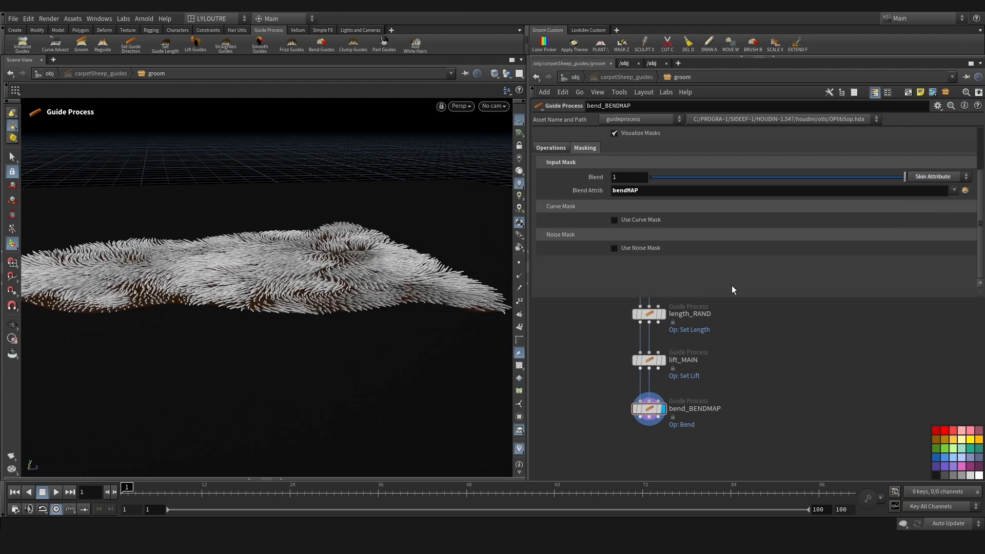
Increase the bend_BENDMAP angle to 42.1 and check the guides up close
{"action": "left_click", "coordinate": [549, 148]}
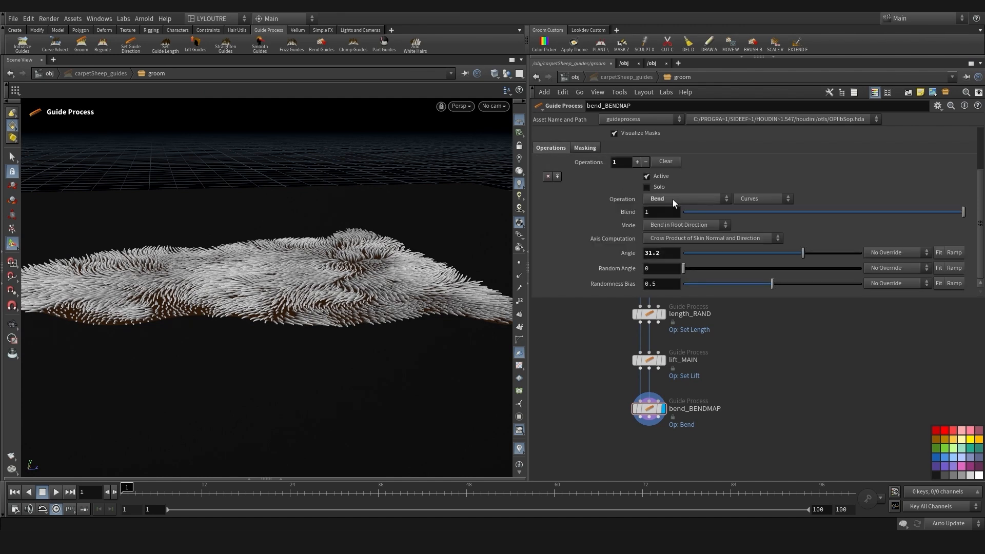
{"action": "mouse_move", "coordinate": [795, 256]}
{"action": "left_mouse_down"}
{"action": "mouse_move", "coordinate": [734, 258]}
{"action": "mouse_move", "coordinate": [842, 250]}
{"action": "mouse_move", "coordinate": [792, 250]}
{"action": "mouse_move", "coordinate": [815, 251]}
{"action": "left_mouse_up"}
{"action": "right_click_drag", "start_coordinate": [177, 295], "coordinate": [354, 329], "text": "alt"}
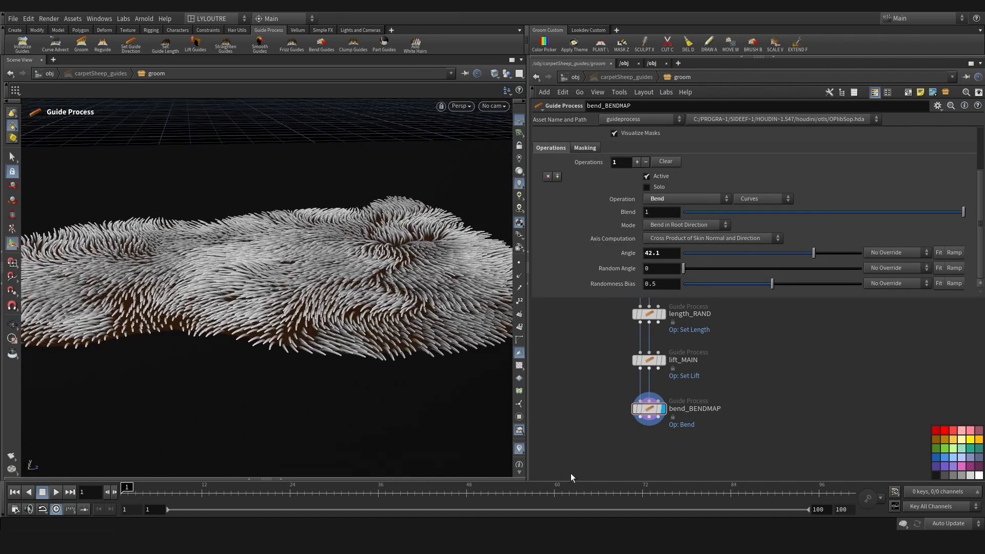
Turn on the curvemask visualizer and examine the bend mask along the guides up close
{"action": "left_click", "coordinate": [519, 448]}
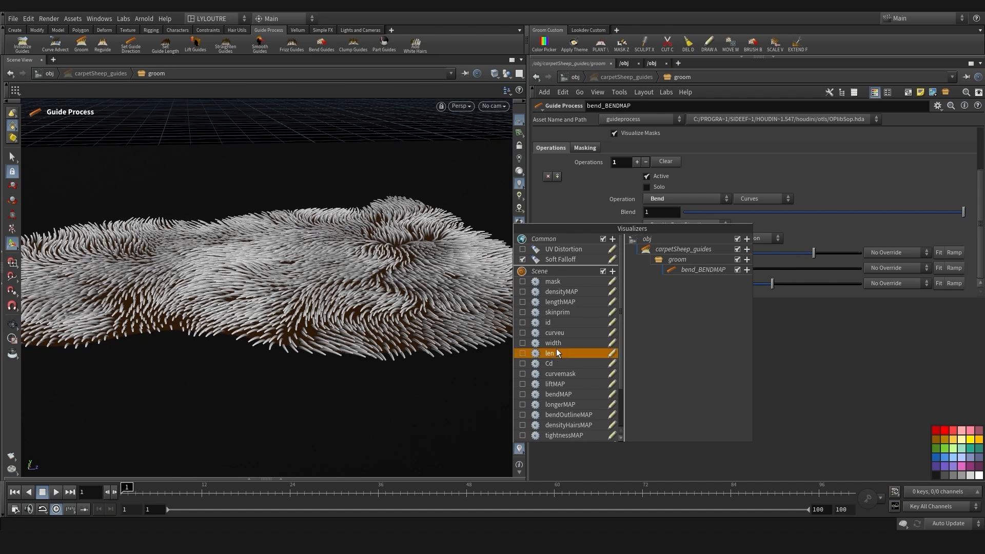
{"action": "left_click", "coordinate": [522, 374]}
{"action": "left_click", "coordinate": [731, 442]}
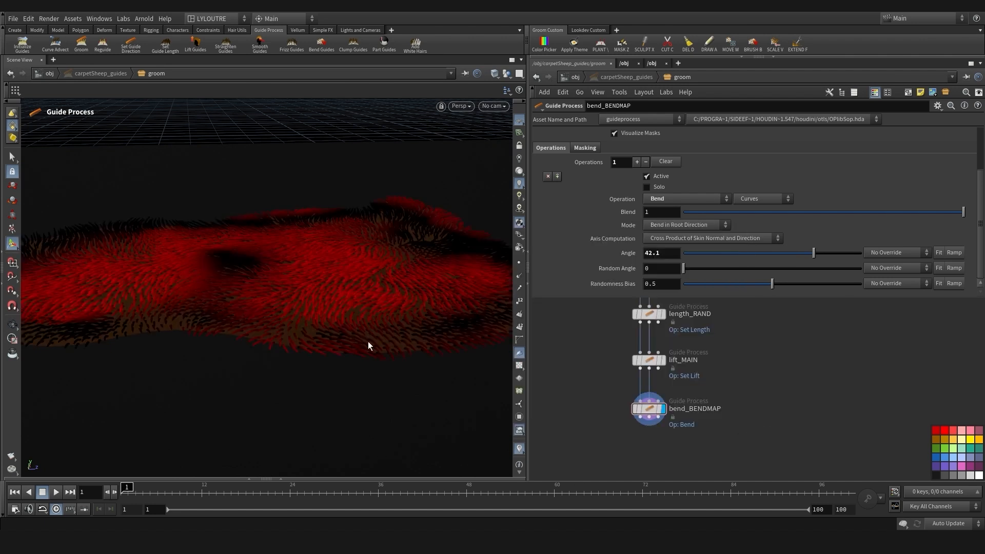
{"action": "mouse_move", "coordinate": [357, 315]}
{"action": "left_mouse_down", "text": "alt"}
{"action": "mouse_move", "coordinate": [334, 320]}
{"action": "mouse_move", "coordinate": [343, 305]}
{"action": "mouse_move", "coordinate": [202, 281]}
{"action": "mouse_move", "coordinate": [134, 283]}
{"action": "mouse_move", "coordinate": [249, 327]}
{"action": "left_mouse_up", "text": "alt"}
{"action": "scroll", "coordinate": [249, 328], "scroll_direction": "down", "scroll_amount": 2}
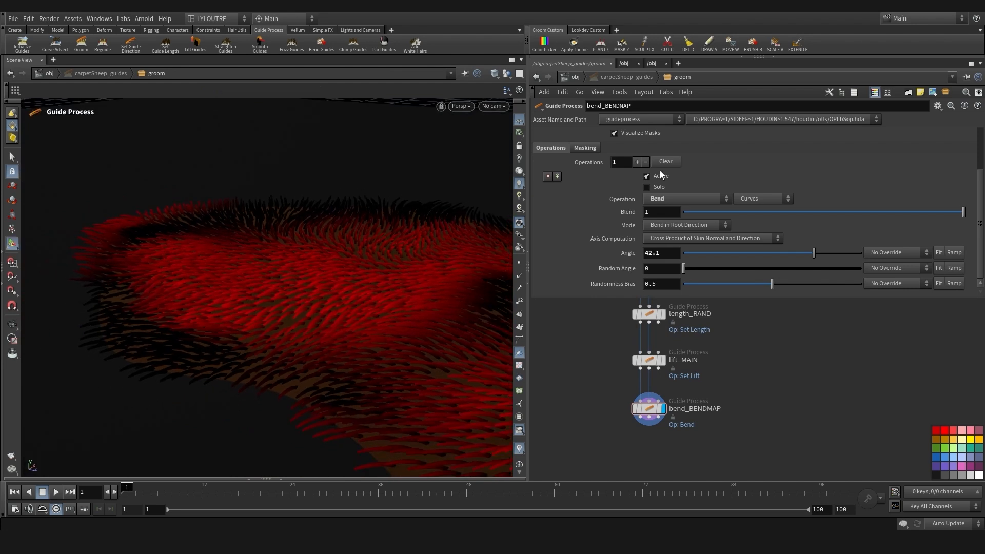
Reshape bend_BENDMAP's curve mask ramp with a full-strength point about a third along the guides and a low value at the tip
{"action": "left_click", "coordinate": [585, 148]}
{"action": "left_click", "coordinate": [660, 223]}
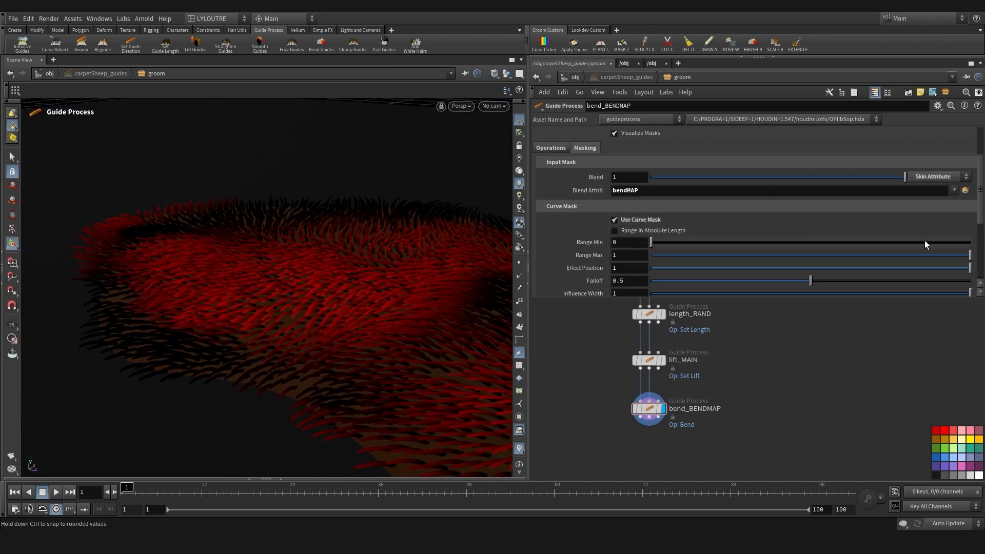
{"action": "scroll", "coordinate": [880, 217], "scroll_direction": "down", "scroll_amount": 4}
{"action": "left_click_drag", "start_coordinate": [692, 228], "coordinate": [690, 210]}
{"action": "mouse_move", "coordinate": [965, 216]}
{"action": "left_mouse_down"}
{"action": "mouse_move", "coordinate": [964, 238]}
{"action": "mouse_move", "coordinate": [964, 228]}
{"action": "left_mouse_up"}
{"action": "left_click_drag", "start_coordinate": [400, 308], "coordinate": [267, 287], "text": "alt"}
Add curve mask ramp points near the root, mid-length and outer part for a smooth falloff, and set the tip value to about 0.17
{"action": "left_click", "coordinate": [737, 216]}
{"action": "left_click", "coordinate": [624, 220]}
{"action": "left_click", "coordinate": [810, 225]}
{"action": "left_click_drag", "start_coordinate": [965, 228], "coordinate": [966, 223]}
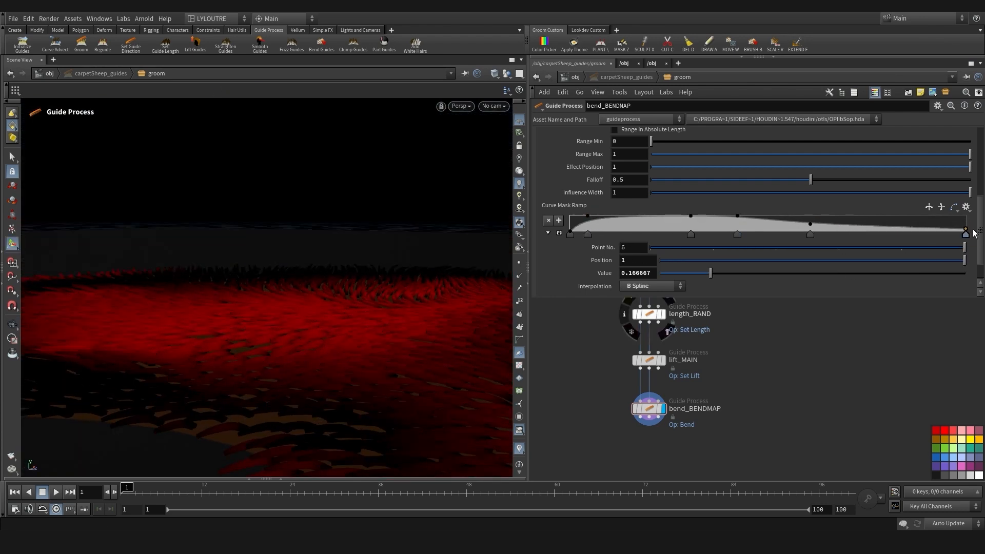
{"action": "left_click_drag", "start_coordinate": [809, 224], "coordinate": [803, 227]}
{"action": "left_click_drag", "start_coordinate": [198, 331], "coordinate": [266, 292], "text": "alt"}
Set bend_BENDMAP's angle to 50 and random angle to 15, and turn off the mask visualizers
{"action": "scroll", "coordinate": [608, 195], "scroll_direction": "up", "scroll_amount": 2}
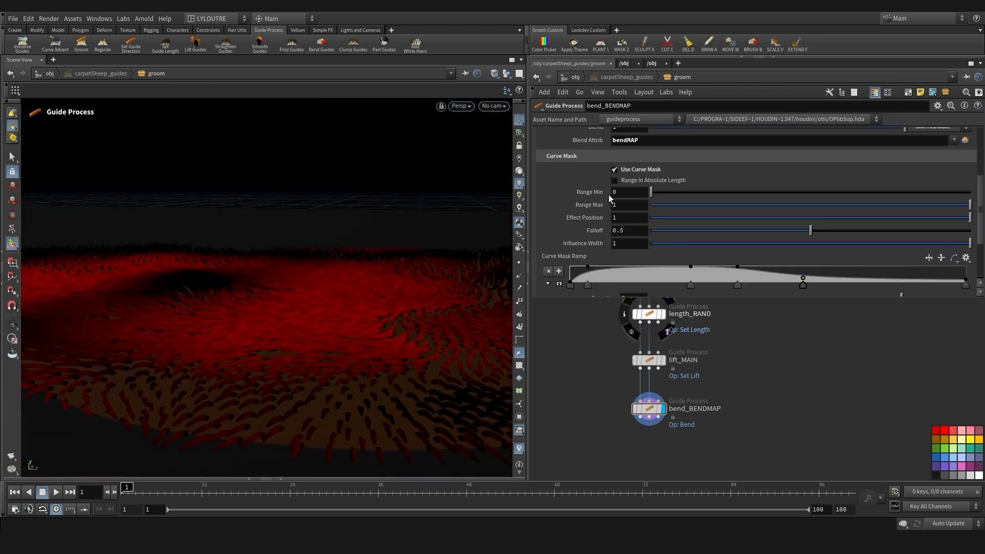
{"action": "scroll", "coordinate": [608, 195], "scroll_direction": "up", "scroll_amount": 5}
{"action": "left_click_drag", "start_coordinate": [287, 333], "coordinate": [221, 354], "text": "alt"}
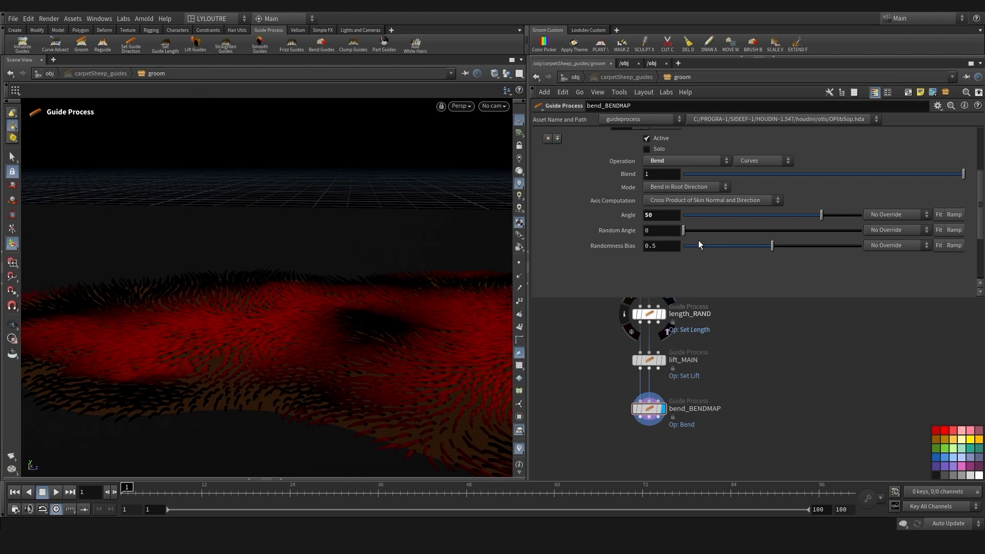
{"action": "left_click_drag", "start_coordinate": [701, 230], "coordinate": [705, 228]}
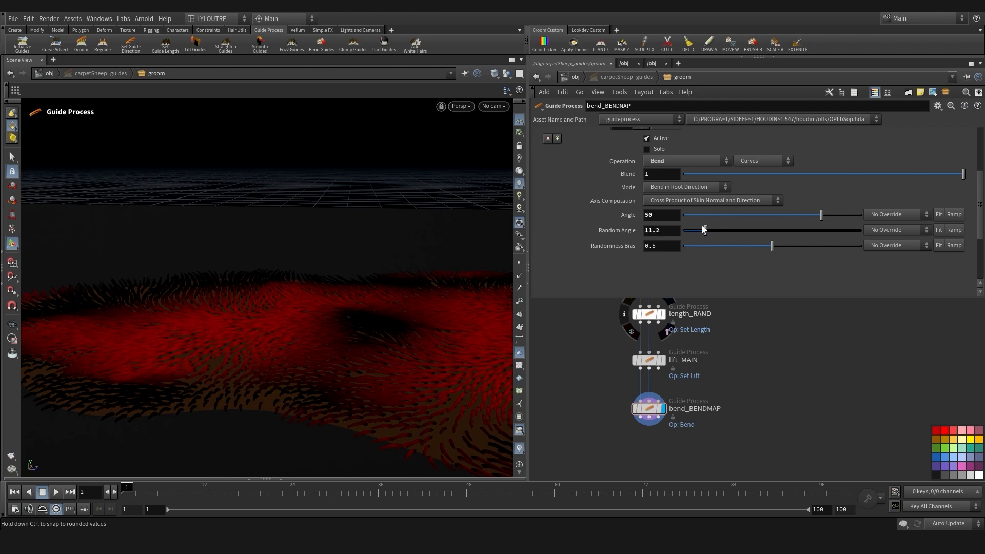
{"action": "double_click", "coordinate": [666, 230]}
{"action": "type", "text": "15"}
{"action": "left_click_drag", "start_coordinate": [248, 361], "coordinate": [287, 290], "text": "alt"}
{"action": "left_click", "coordinate": [516, 452]}
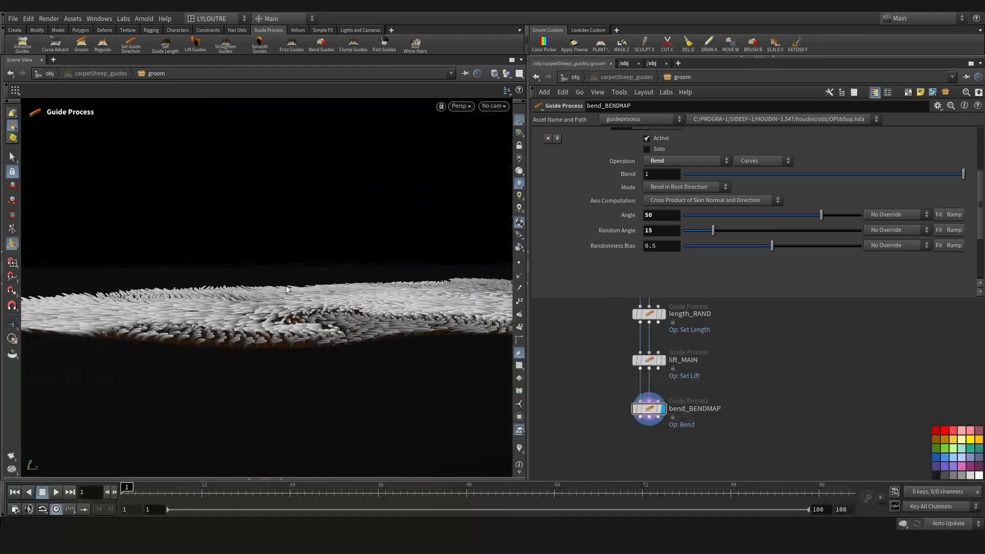
Increase the Max Lift of the lift_MAIN node so the guides stand up with more variation
{"action": "middle_click_drag", "start_coordinate": [598, 333], "coordinate": [595, 372]}
{"action": "left_click", "coordinate": [630, 396]}
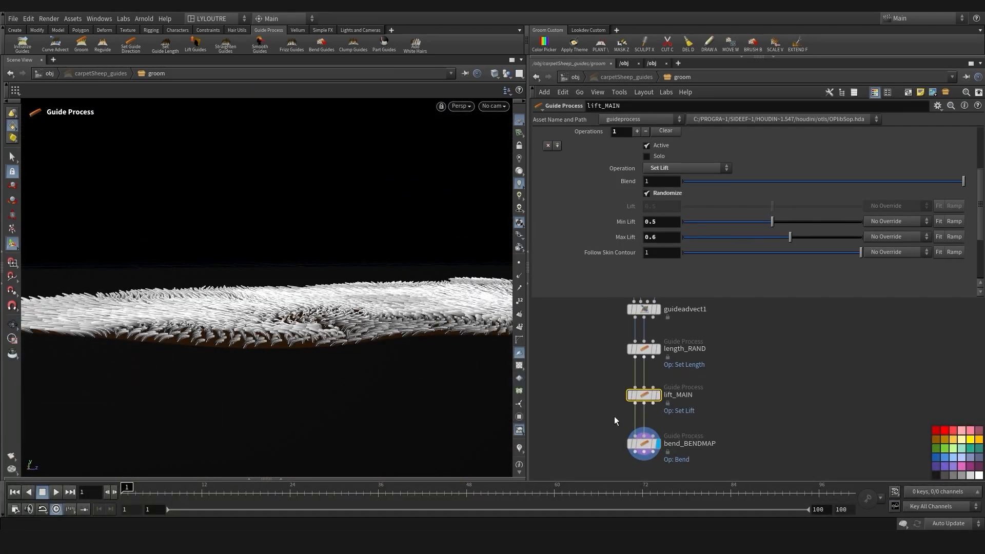
{"action": "left_click_drag", "start_coordinate": [320, 342], "coordinate": [325, 370], "text": "alt"}
{"action": "left_click_drag", "start_coordinate": [812, 236], "coordinate": [852, 237]}
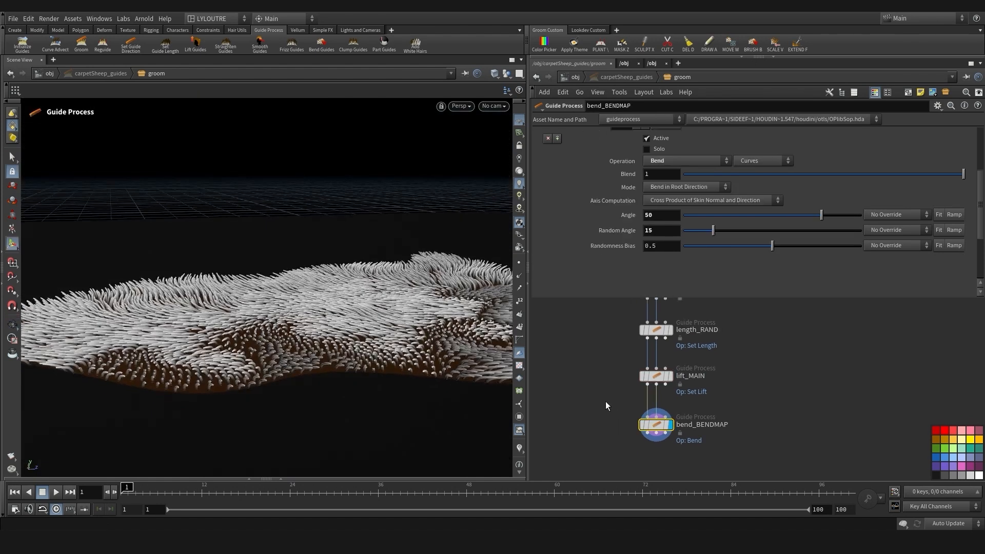
In lift_MAIN, set the minimum lift to about 0.96 and move curve mask ramp point 4 to position about 0.77
{"action": "left_click_drag", "start_coordinate": [820, 215], "coordinate": [873, 214]}
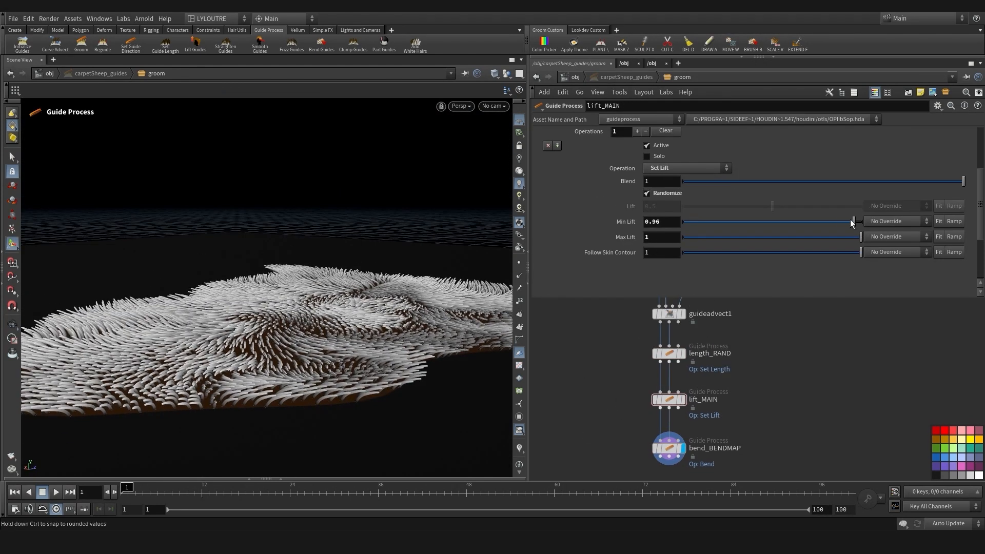
{"action": "key", "text": "Escape"}
{"action": "left_click_drag", "start_coordinate": [288, 358], "coordinate": [327, 342]}
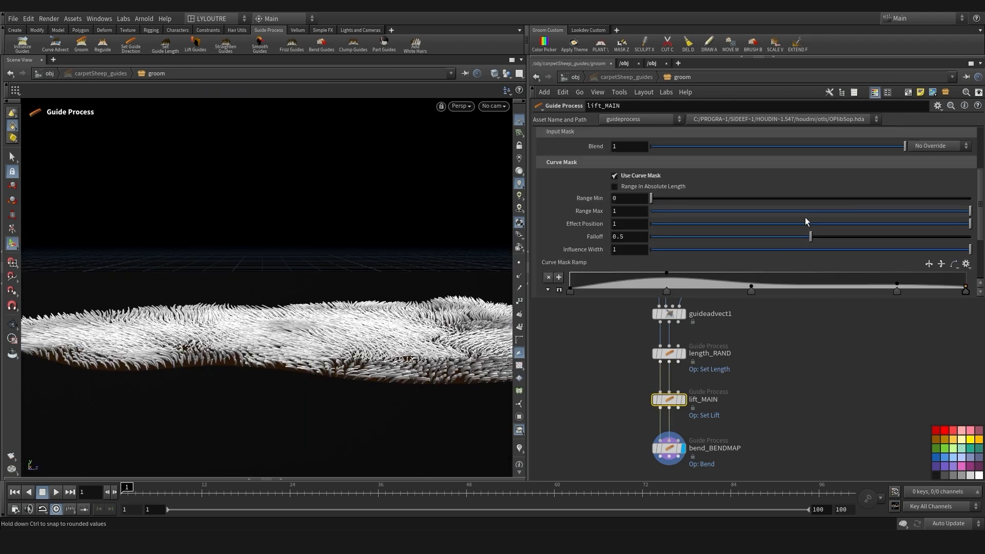
{"action": "scroll", "coordinate": [804, 217], "scroll_direction": "down", "scroll_amount": 3}
{"action": "left_click_drag", "start_coordinate": [751, 237], "coordinate": [755, 235]}
{"action": "left_click_drag", "start_coordinate": [896, 237], "coordinate": [874, 235]}
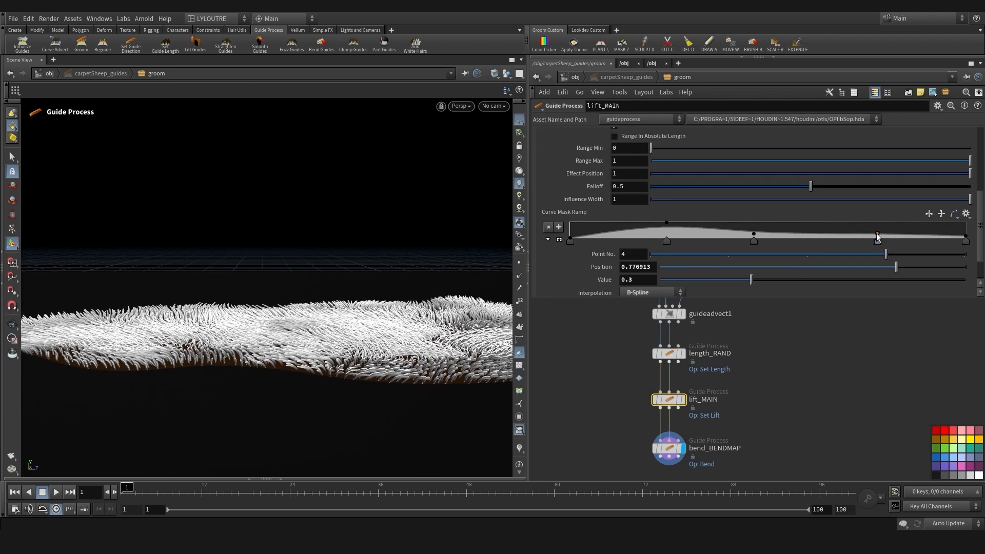
{"action": "key", "text": "Escape"}
{"action": "left_click_drag", "start_coordinate": [318, 379], "coordinate": [256, 347]}
Add a Color node to the network in the empty area beside the hairgen1 branch
{"action": "scroll", "coordinate": [602, 394], "scroll_direction": "down", "scroll_amount": 4}
{"action": "middle_click_drag", "start_coordinate": [599, 349], "coordinate": [597, 387]}
{"action": "scroll", "coordinate": [619, 348], "scroll_direction": "up", "scroll_amount": 3}
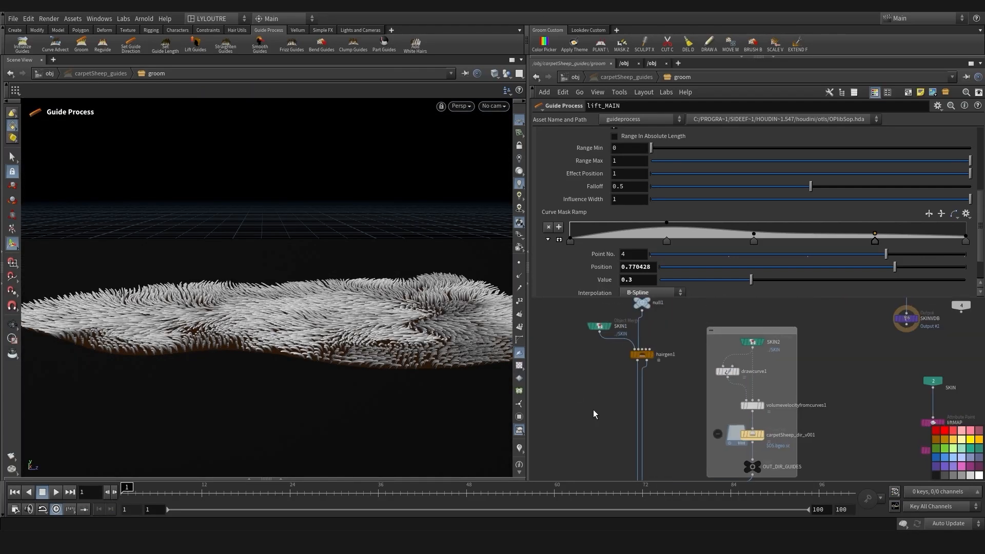
{"action": "key", "text": "Tab"}
{"action": "type", "text": "color"}
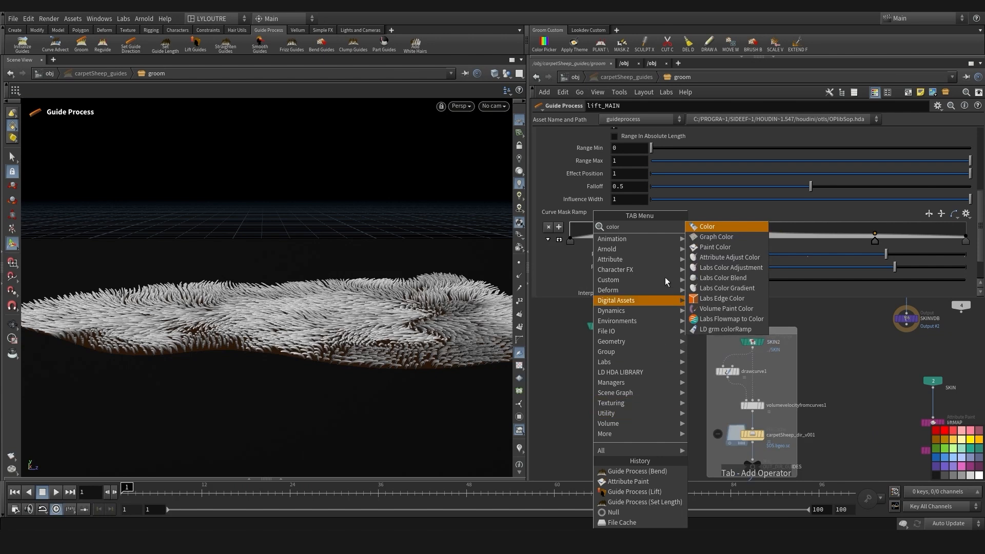
{"action": "left_click", "coordinate": [721, 225]}
{"action": "left_click", "coordinate": [596, 411]}
{"action": "scroll", "coordinate": [596, 395], "scroll_direction": "up", "scroll_amount": 3}
{"action": "middle_click_drag", "start_coordinate": [604, 392], "coordinate": [600, 365]}
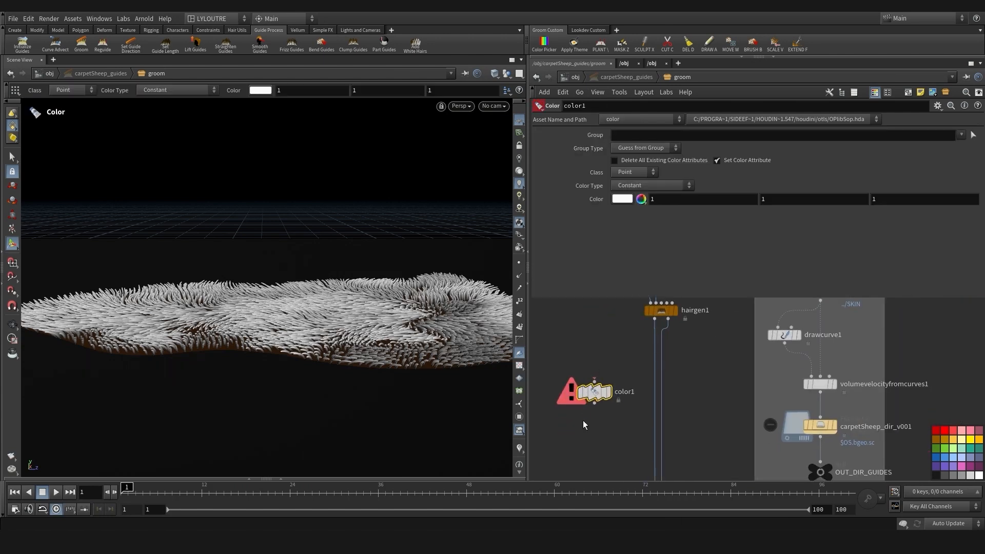
{"action": "left_click_drag", "start_coordinate": [598, 389], "coordinate": [592, 425]}
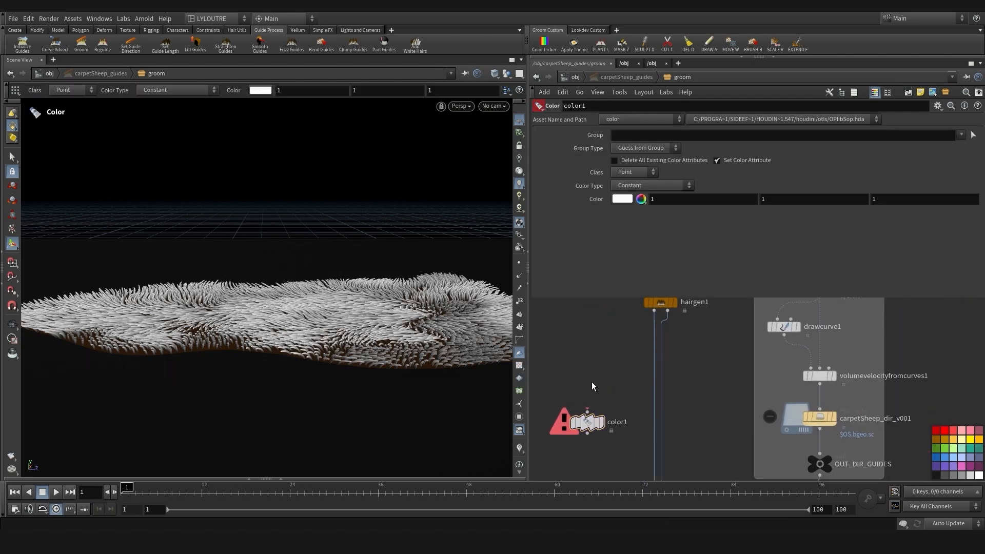
Add a Resample node above color1, connect it to hairgen1's output and display its result
{"action": "key", "text": "Tab"}
{"action": "type", "text": "re"}
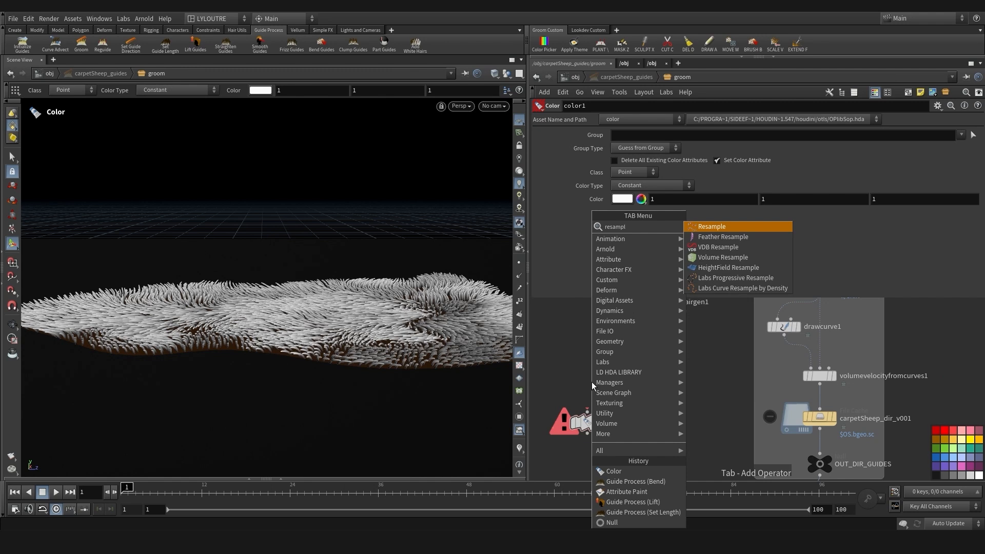
{"action": "type", "text": "e"}
{"action": "left_click", "coordinate": [691, 235]}
{"action": "left_click", "coordinate": [596, 380]}
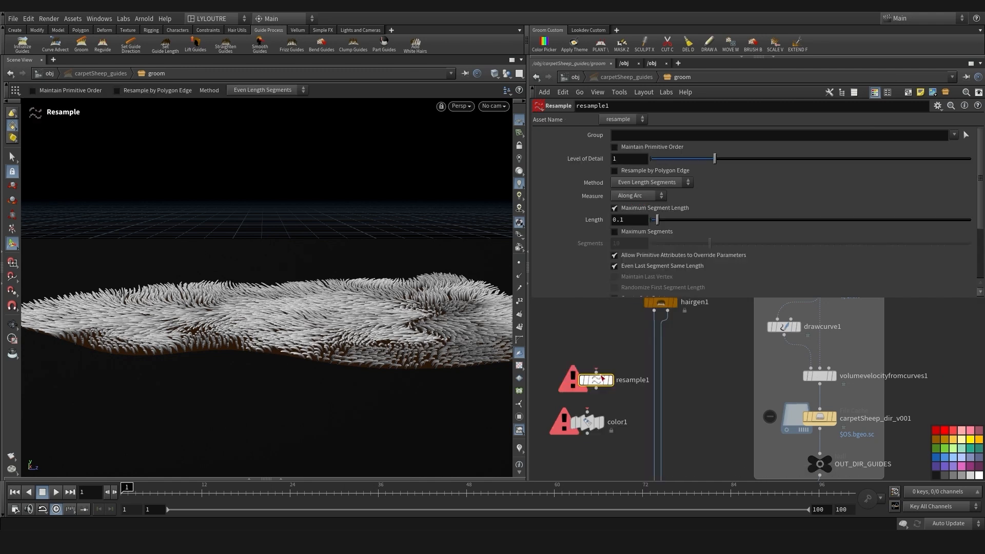
{"action": "middle_click_drag", "start_coordinate": [614, 348], "coordinate": [608, 364]}
{"action": "left_click_drag", "start_coordinate": [590, 388], "coordinate": [648, 327]}
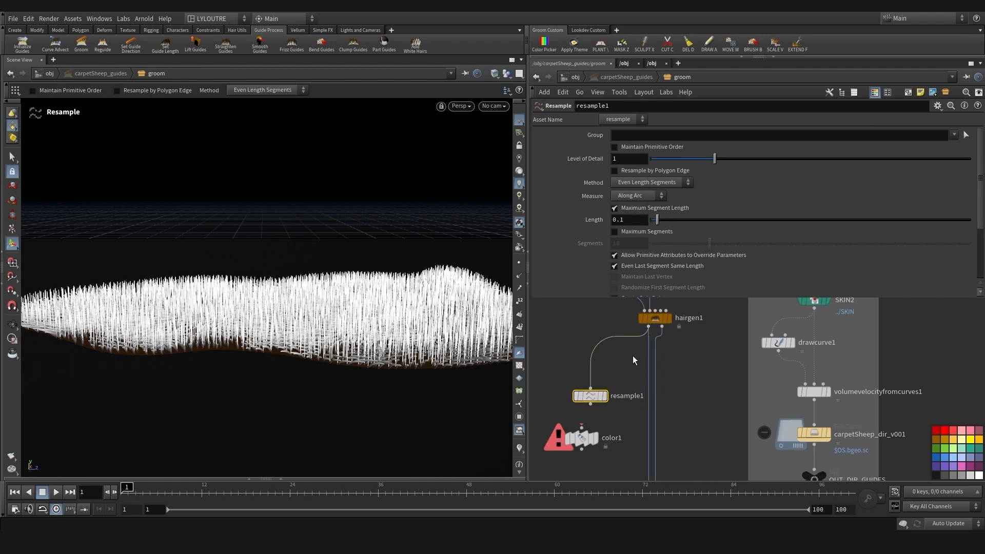
{"action": "left_click", "coordinate": [605, 398]}
{"action": "left_click_drag", "start_coordinate": [585, 401], "coordinate": [588, 388]}
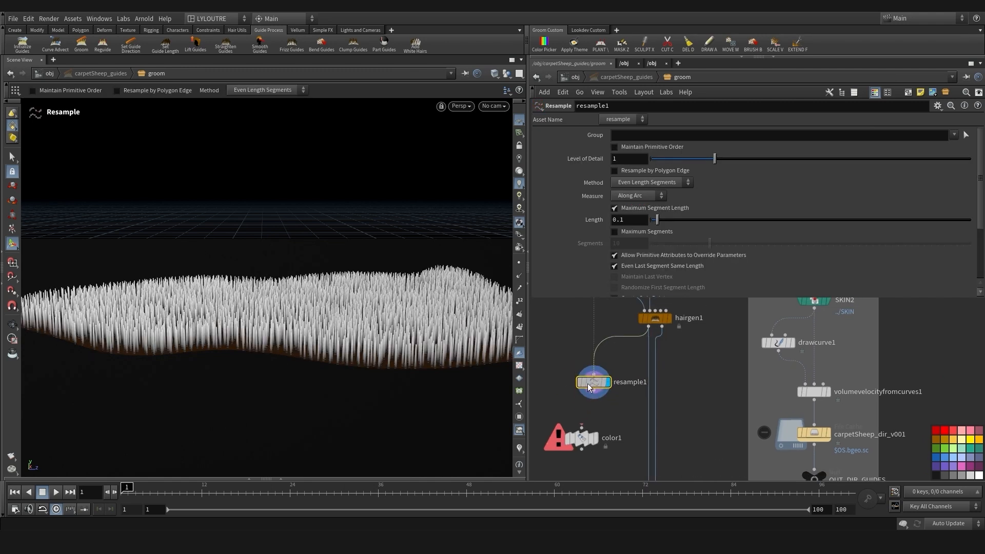
Disable the maximum segment length on resample1 and enable its Curve U Attribute output named curveu
{"action": "left_click", "coordinate": [631, 210]}
{"action": "scroll", "coordinate": [650, 220], "scroll_direction": "down", "scroll_amount": 3}
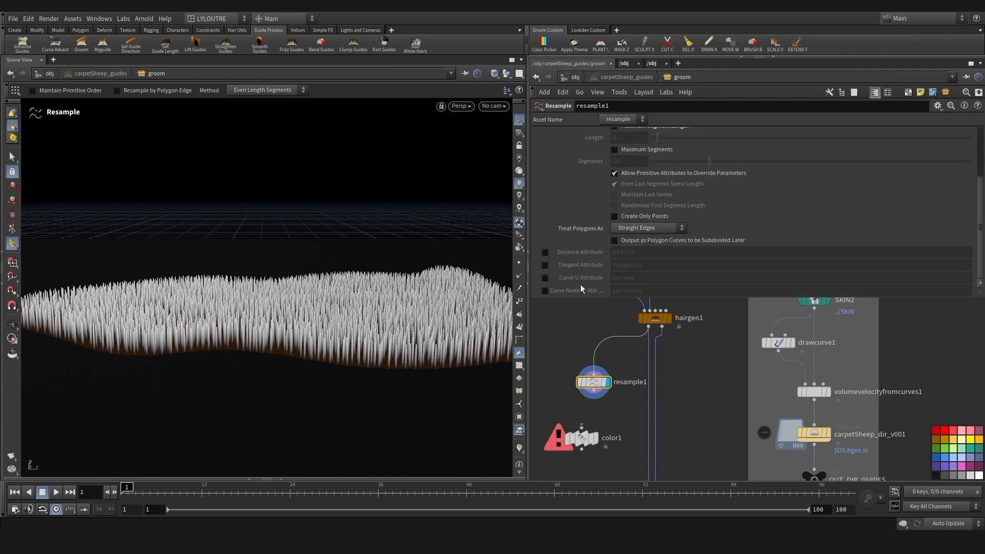
{"action": "left_click", "coordinate": [545, 278]}
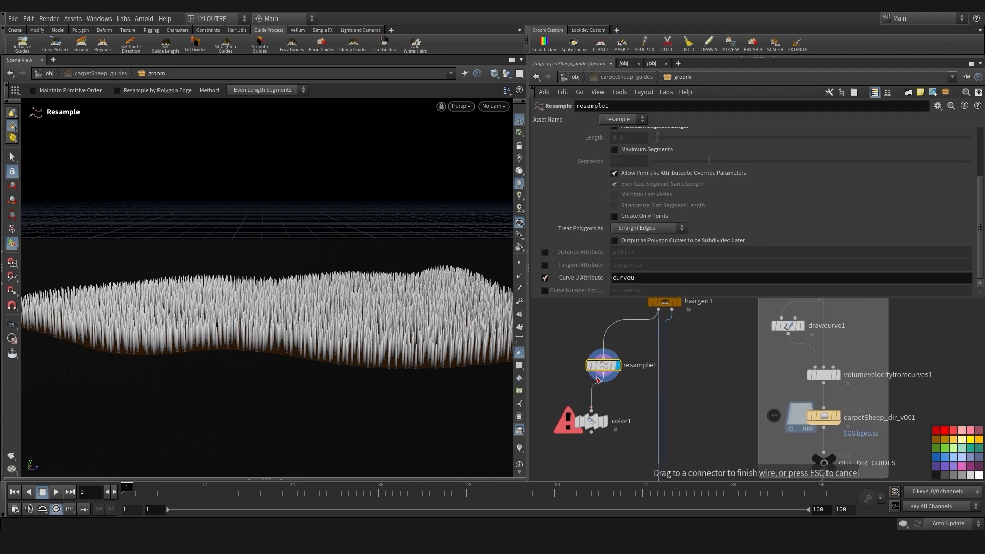
Connect color1 below resample1, display it and set its colour type to Ramp from Attribute using curveu
{"action": "left_click", "coordinate": [599, 399]}
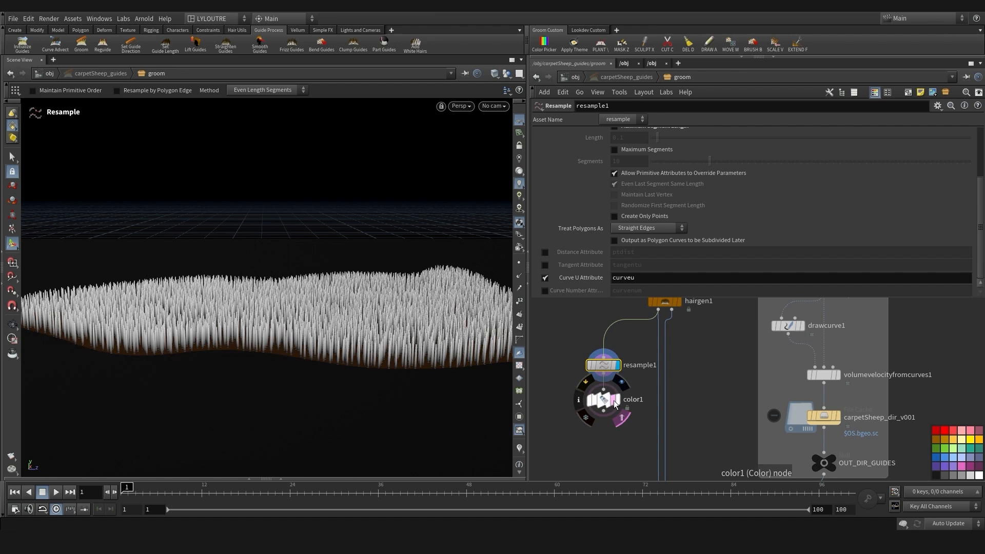
{"action": "left_click", "coordinate": [615, 400]}
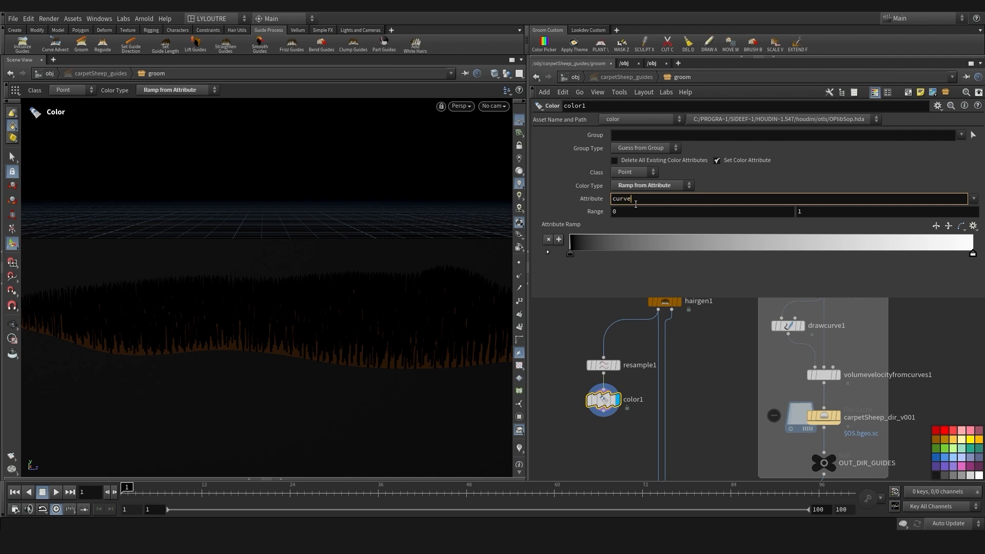
{"action": "key", "text": "Return"}
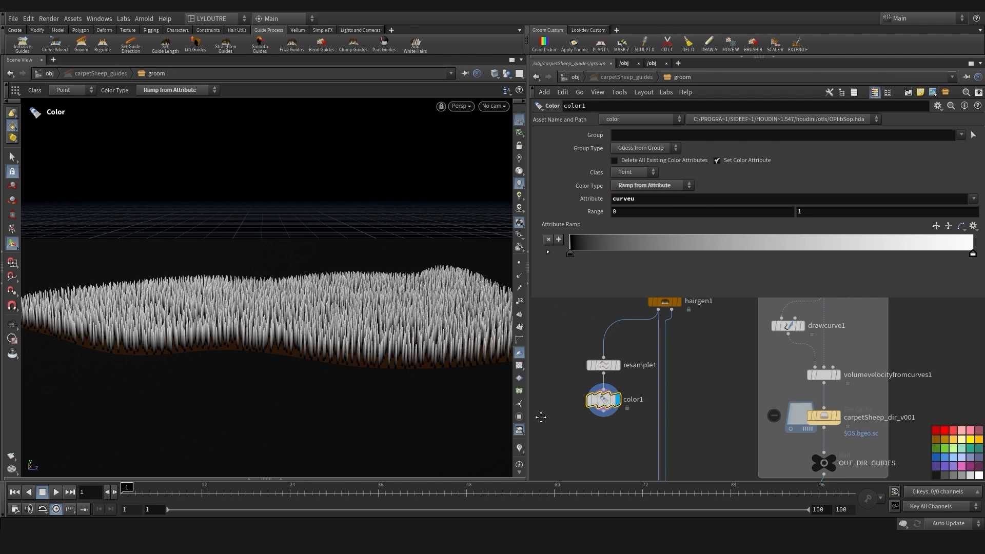
Add an intermediate stop to color1's attribute ramp and place it about three quarters of the way toward the white end
{"action": "middle_click_drag", "start_coordinate": [541, 417], "coordinate": [559, 379]}
{"action": "left_click_drag", "start_coordinate": [636, 254], "coordinate": [577, 260]}
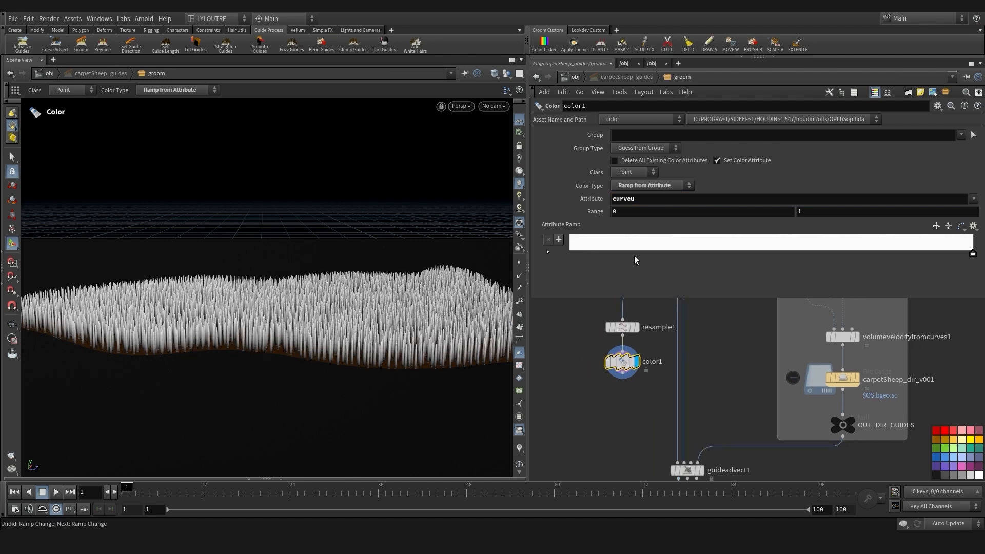
{"action": "key", "text": "ctrl+z"}
{"action": "left_click_drag", "start_coordinate": [799, 253], "coordinate": [802, 253]}
{"action": "left_click_drag", "start_coordinate": [250, 339], "coordinate": [315, 406], "text": "alt"}
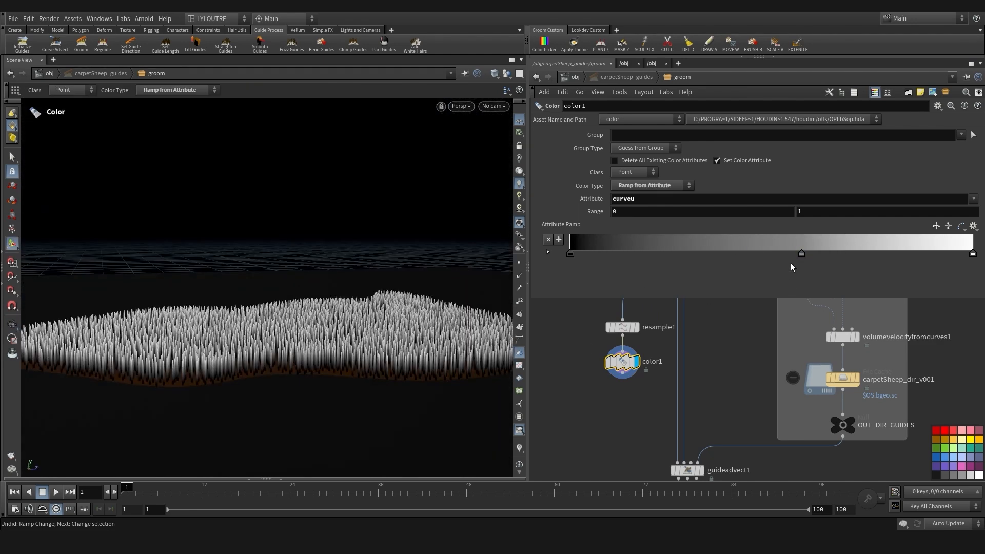
{"action": "left_click_drag", "start_coordinate": [803, 253], "coordinate": [865, 251]}
Wire color1's output into the guide input of guideadvect1 so the resampled, coloured hairs feed the groom chain
{"action": "scroll", "coordinate": [656, 425], "scroll_direction": "down", "scroll_amount": 3}
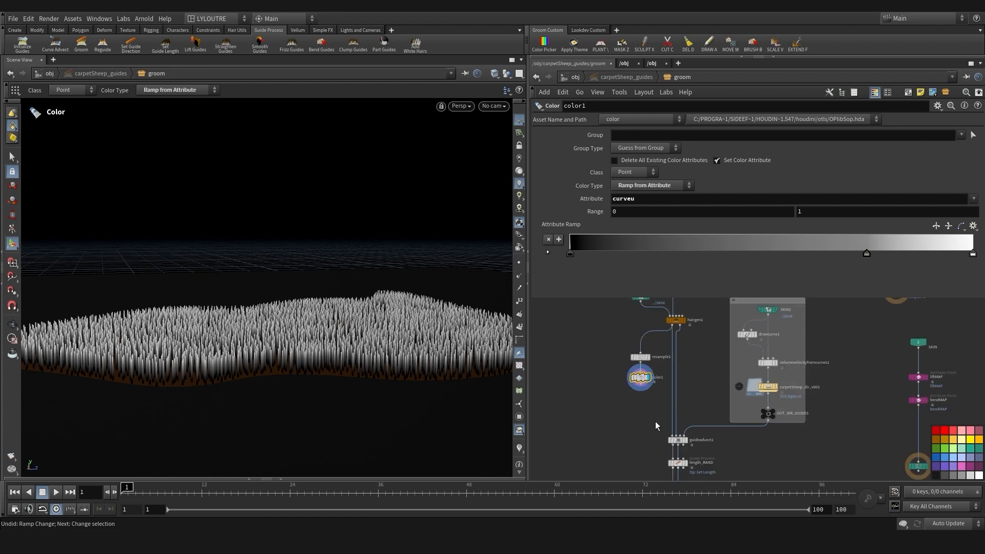
{"action": "scroll", "coordinate": [671, 429], "scroll_direction": "up", "scroll_amount": 2}
{"action": "left_click_drag", "start_coordinate": [674, 435], "coordinate": [636, 375]}
{"action": "middle_click_drag", "start_coordinate": [631, 390], "coordinate": [626, 414]}
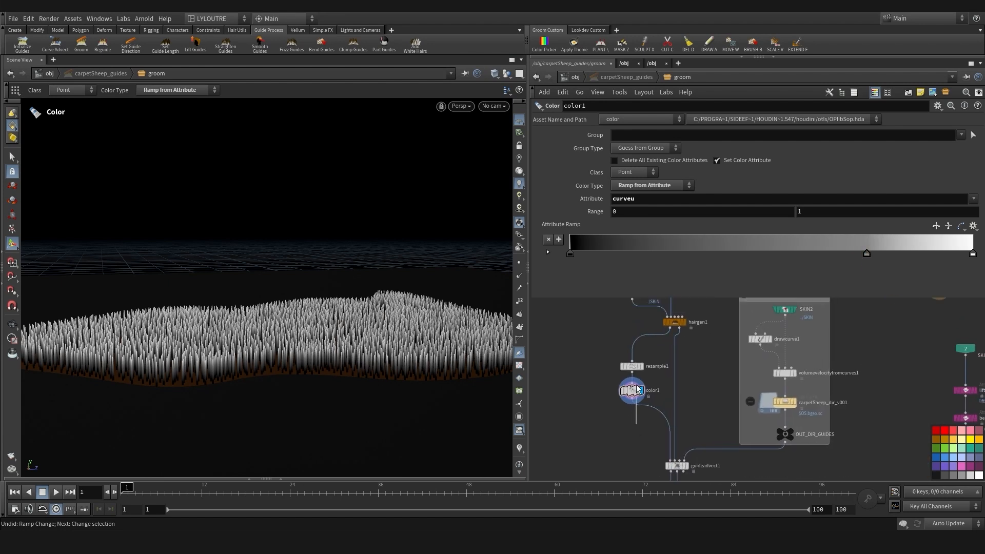
{"action": "left_click_drag", "start_coordinate": [621, 413], "coordinate": [641, 365]}
Display the bend_BENDMAP result at the end of the groom chain and inspect the coloured fur
{"action": "middle_click_drag", "start_coordinate": [640, 469], "coordinate": [611, 339]}
{"action": "left_click", "coordinate": [611, 338]}
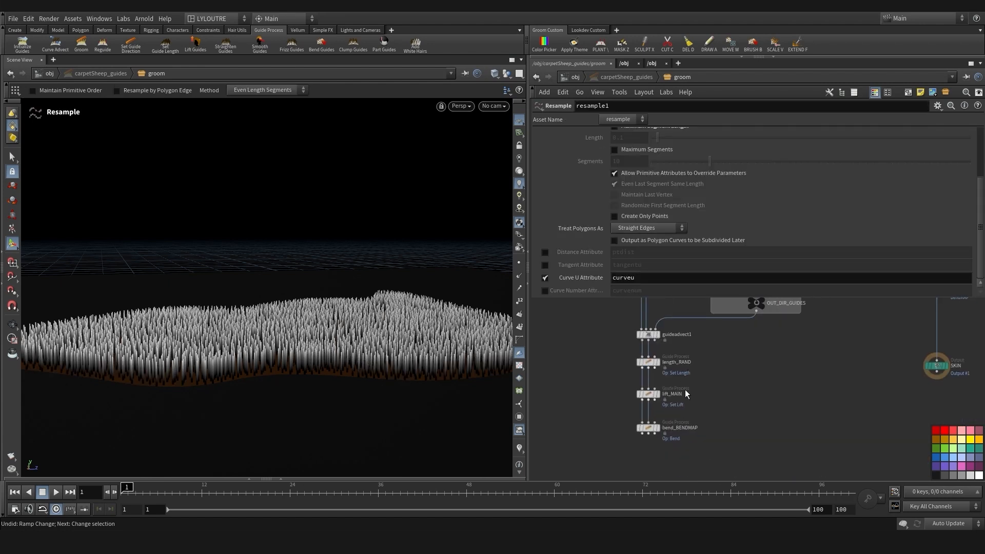
{"action": "left_click", "coordinate": [657, 427]}
{"action": "middle_click_drag", "start_coordinate": [581, 388], "coordinate": [591, 388]}
{"action": "left_click_drag", "start_coordinate": [348, 346], "coordinate": [333, 395], "text": "alt"}
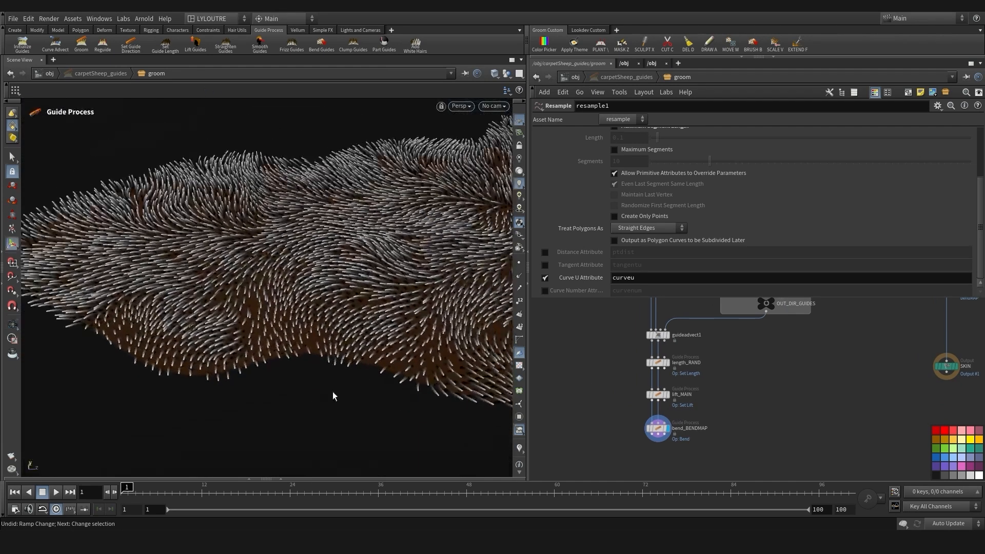
Set hairgen1's unguided hair length to 0.08
{"action": "scroll", "coordinate": [629, 370], "scroll_direction": "down", "scroll_amount": 5}
{"action": "scroll", "coordinate": [660, 344], "scroll_direction": "up", "scroll_amount": 4}
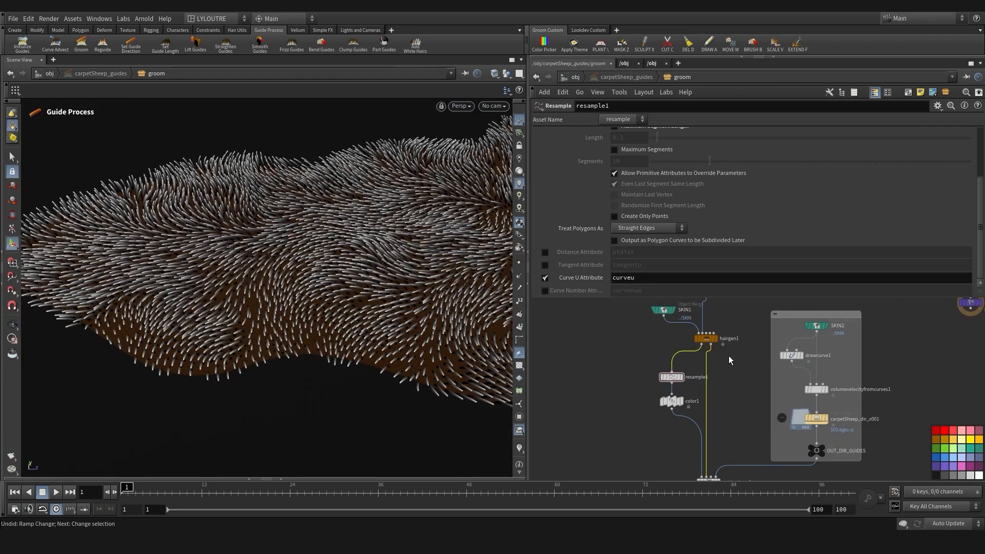
{"action": "left_click", "coordinate": [721, 338]}
{"action": "scroll", "coordinate": [733, 217], "scroll_direction": "down", "scroll_amount": 8}
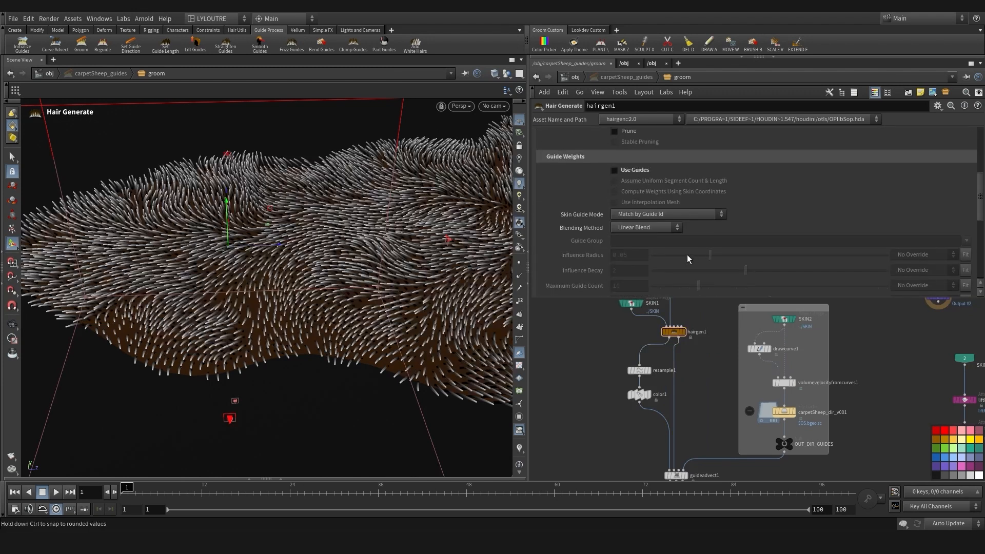
{"action": "scroll", "coordinate": [669, 257], "scroll_direction": "down", "scroll_amount": 3}
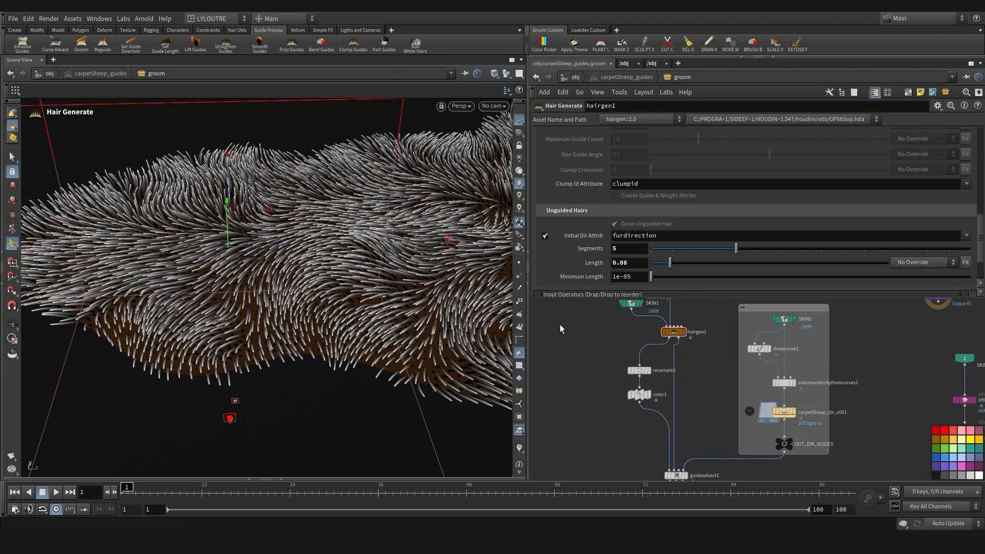
{"action": "left_click_drag", "start_coordinate": [318, 230], "coordinate": [211, 264], "text": "alt"}
Set hairgen1's unguided hair length to 0.1 and check the fur from several angles
{"action": "middle_click_drag", "start_coordinate": [616, 446], "coordinate": [619, 342]}
{"action": "left_click", "coordinate": [680, 371]}
{"action": "left_click_drag", "start_coordinate": [369, 390], "coordinate": [289, 380], "text": "alt"}
{"action": "middle_click_drag", "start_coordinate": [632, 354], "coordinate": [622, 469]}
{"action": "left_click", "coordinate": [667, 344]}
{"action": "double_click", "coordinate": [626, 263]}
{"action": "type", "text": "0.1"}
{"action": "key", "text": "Return"}
{"action": "left_click_drag", "start_coordinate": [329, 287], "coordinate": [288, 354], "text": "alt"}
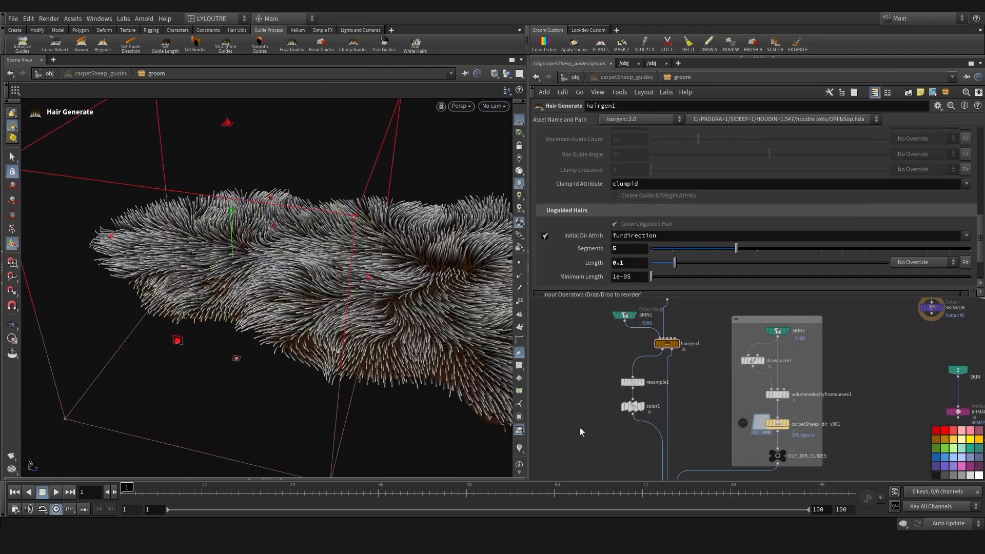
{"action": "left_click_drag", "start_coordinate": [431, 359], "coordinate": [246, 336], "text": "alt"}
{"action": "mouse_move", "coordinate": [246, 336]}
{"action": "right_mouse_down", "text": "alt"}
{"action": "mouse_move", "coordinate": [129, 326]}
{"action": "mouse_move", "coordinate": [256, 336]}
{"action": "right_mouse_up", "text": "alt"}
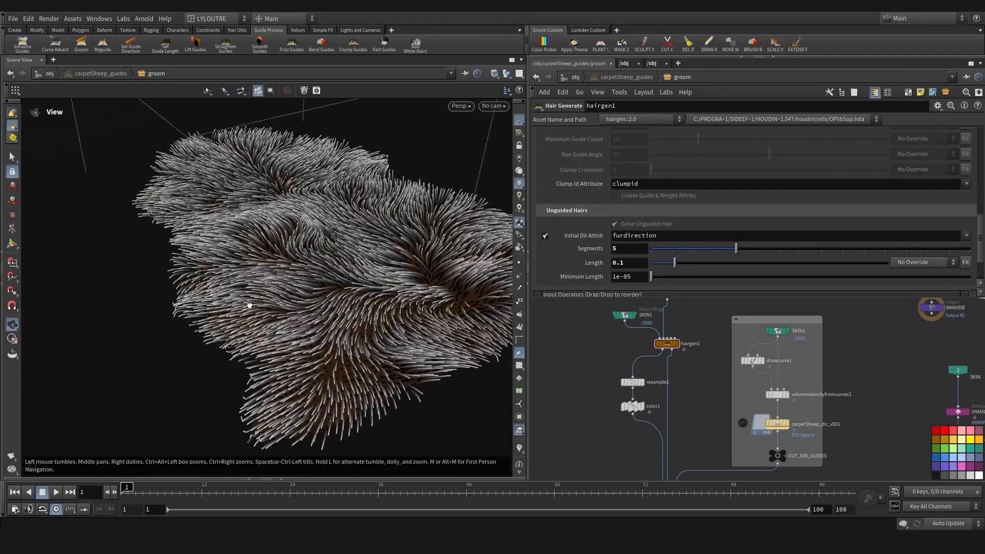
{"action": "left_click_drag", "start_coordinate": [272, 354], "coordinate": [292, 272], "text": "alt"}
{"action": "left_click_drag", "start_coordinate": [408, 392], "coordinate": [346, 377], "text": "alt"}
Display volumevelocityfromcurves1 and drawcurve1 in turn to view the direction curves on the skin
{"action": "middle_click_drag", "start_coordinate": [606, 432], "coordinate": [548, 380]}
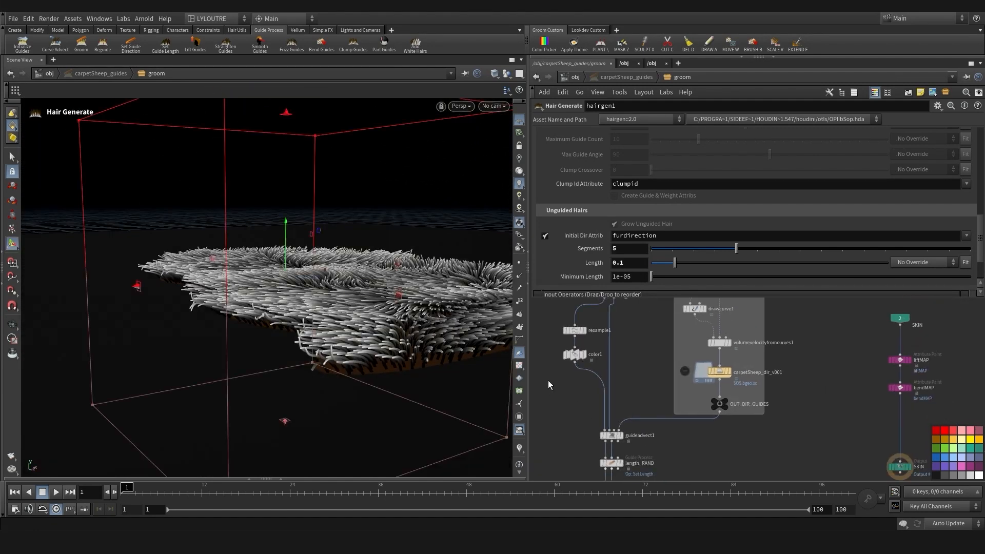
{"action": "middle_click_drag", "start_coordinate": [697, 369], "coordinate": [674, 404]}
{"action": "left_click", "coordinate": [708, 405]}
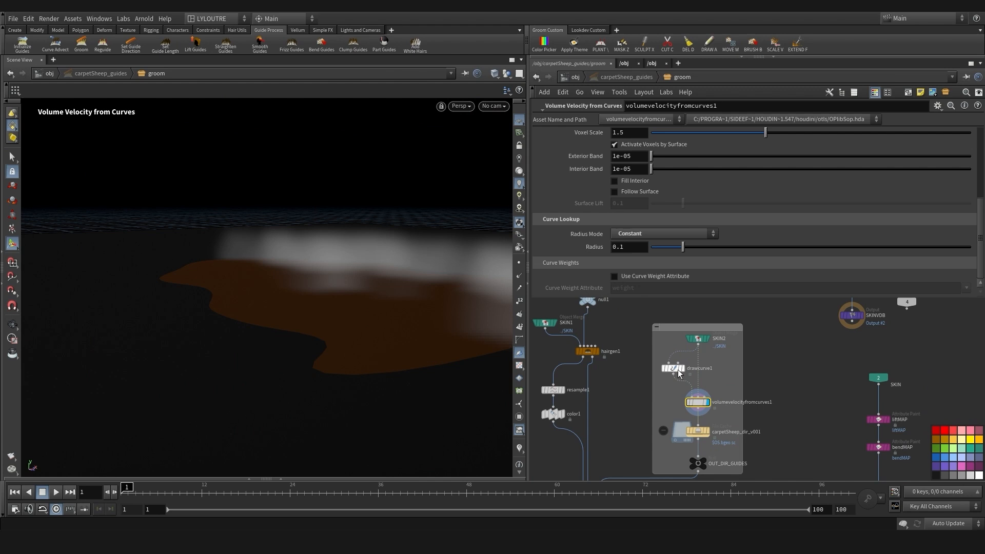
{"action": "left_click", "coordinate": [682, 369]}
{"action": "middle_click_drag", "start_coordinate": [615, 406], "coordinate": [621, 406]}
{"action": "mouse_move", "coordinate": [316, 313]}
{"action": "left_mouse_down", "text": "alt"}
{"action": "mouse_move", "coordinate": [300, 375]}
{"action": "mouse_move", "coordinate": [321, 429]}
{"action": "mouse_move", "coordinate": [284, 351]}
{"action": "mouse_move", "coordinate": [285, 260]}
{"action": "mouse_move", "coordinate": [298, 303]}
{"action": "mouse_move", "coordinate": [280, 350]}
{"action": "mouse_move", "coordinate": [290, 348]}
{"action": "left_mouse_up", "text": "alt"}
{"action": "scroll", "coordinate": [665, 341], "scroll_direction": "down", "scroll_amount": 3}
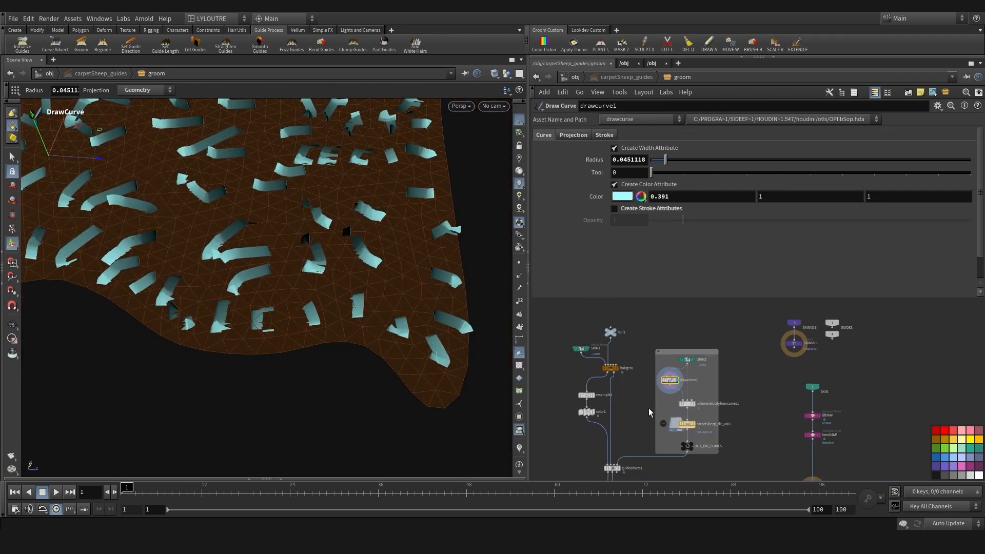
Turn on point display in the viewport and examine the drawn direction curves up close
{"action": "scroll", "coordinate": [637, 346], "scroll_direction": "up", "scroll_amount": 2}
{"action": "left_click", "coordinate": [519, 265]}
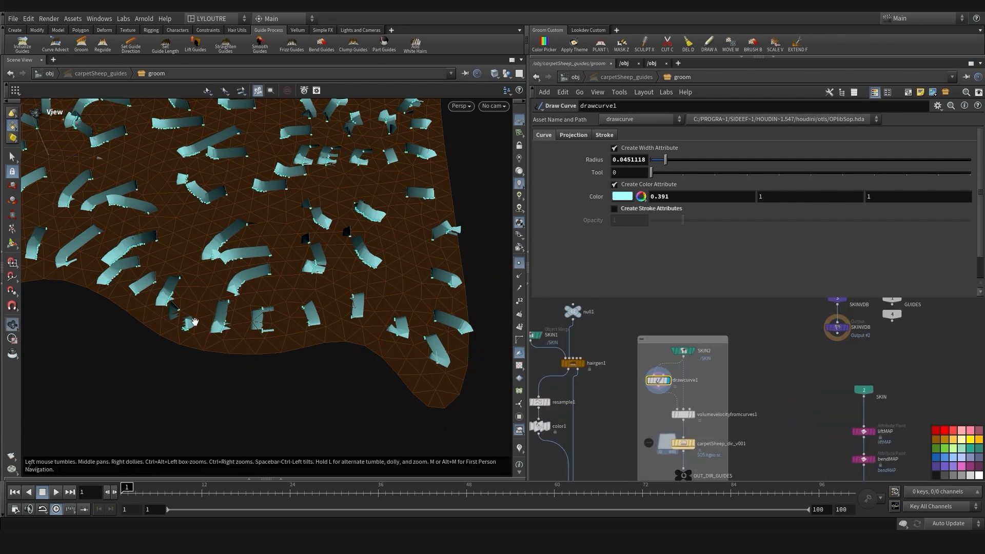
{"action": "right_click_drag", "start_coordinate": [312, 236], "coordinate": [215, 267], "text": "alt"}
{"action": "middle_click_drag", "start_coordinate": [216, 267], "coordinate": [297, 293], "text": "alt"}
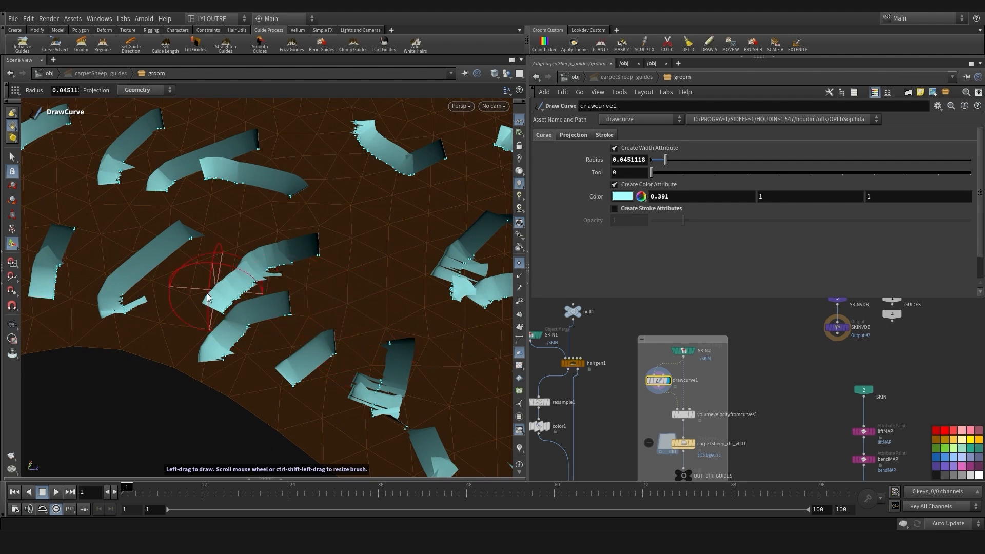
{"action": "left_click_drag", "start_coordinate": [135, 309], "coordinate": [217, 303], "text": "alt"}
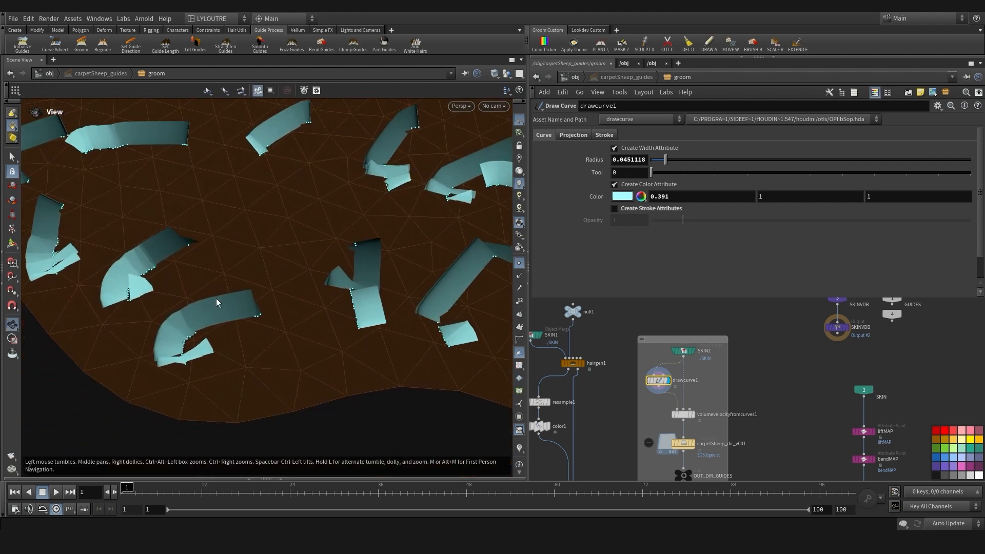
Move SKIN2 and drawcurve1 up together in the network to make room above volumevelocityfromcurves1
{"action": "scroll", "coordinate": [815, 391], "scroll_direction": "down", "scroll_amount": 2}
{"action": "middle_click_drag", "start_coordinate": [816, 393], "coordinate": [696, 338]}
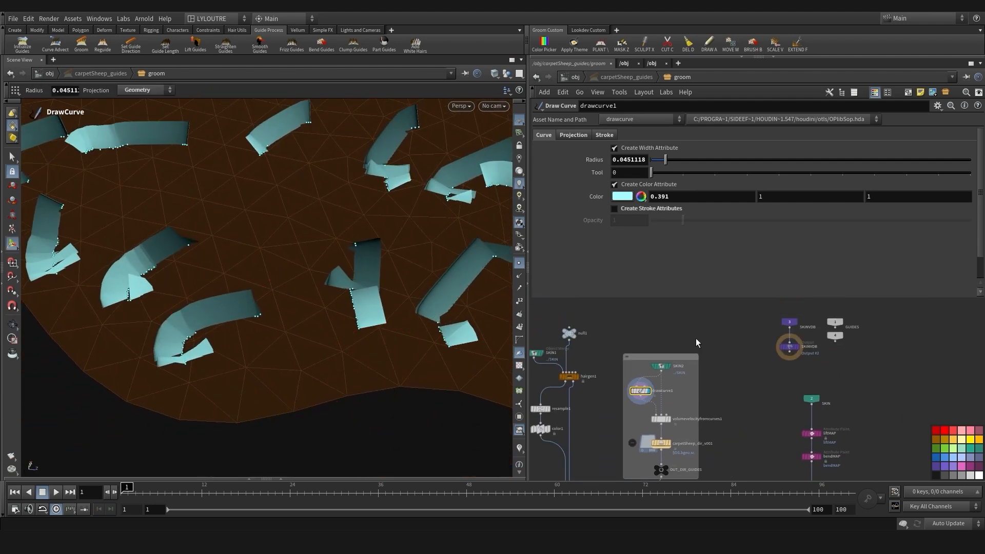
{"action": "middle_click_drag", "start_coordinate": [642, 354], "coordinate": [657, 348]}
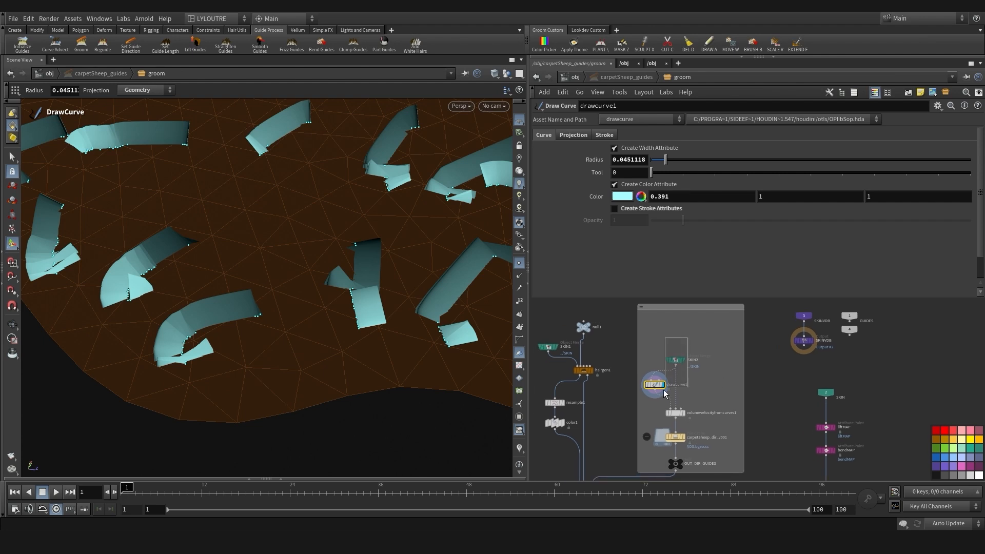
{"action": "left_click_drag", "start_coordinate": [665, 393], "coordinate": [655, 356]}
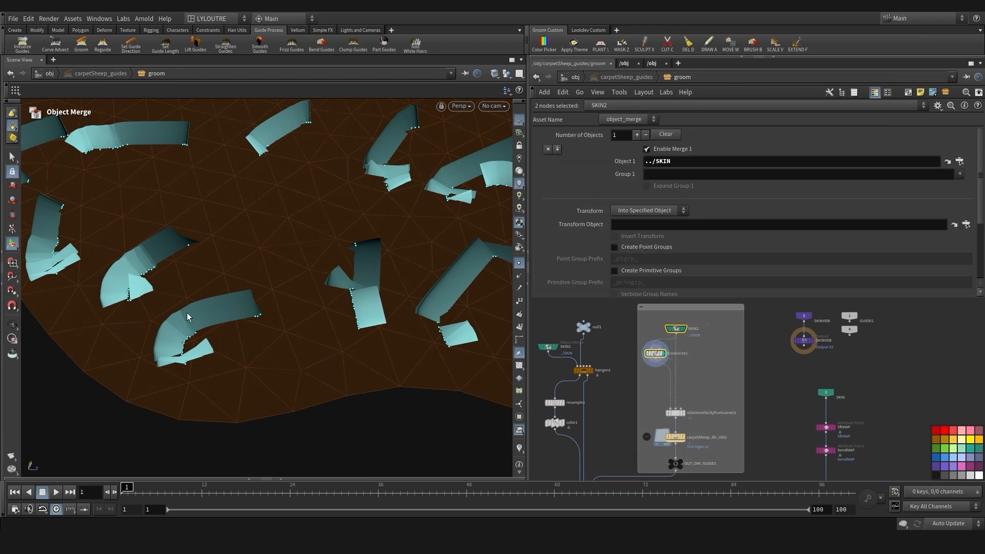
Insert a Resample node after drawcurve1, display it and set its maximum segment length to 0.04
{"action": "left_click_drag", "start_coordinate": [145, 314], "coordinate": [208, 354], "text": "alt"}
{"action": "right_click_drag", "start_coordinate": [207, 354], "coordinate": [251, 395], "text": "alt"}
{"action": "left_click_drag", "start_coordinate": [251, 395], "coordinate": [248, 378], "text": "alt"}
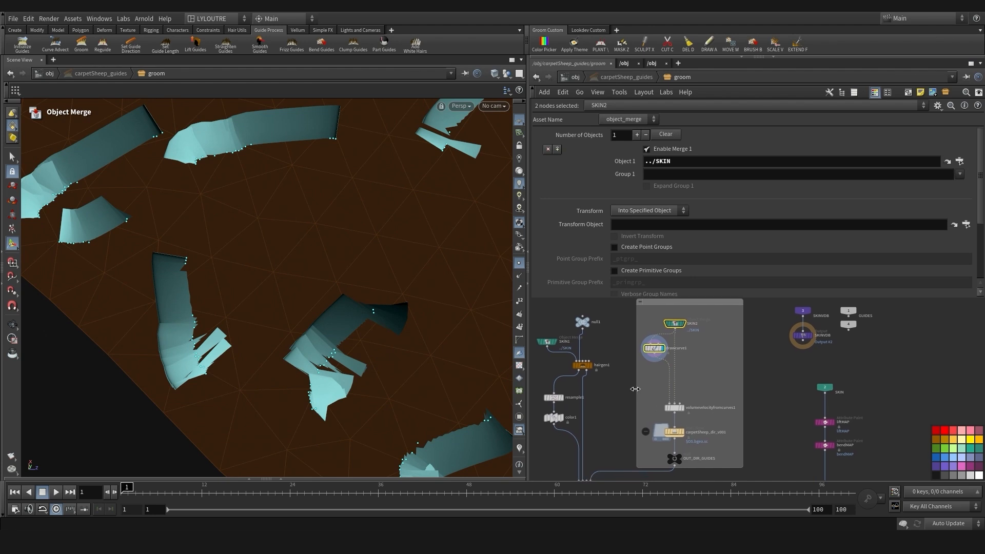
{"action": "scroll", "coordinate": [649, 397], "scroll_direction": "up", "scroll_amount": 2}
{"action": "middle_click_drag", "start_coordinate": [638, 391], "coordinate": [656, 363]}
{"action": "middle_click_drag", "start_coordinate": [129, 266], "coordinate": [217, 302], "text": "alt"}
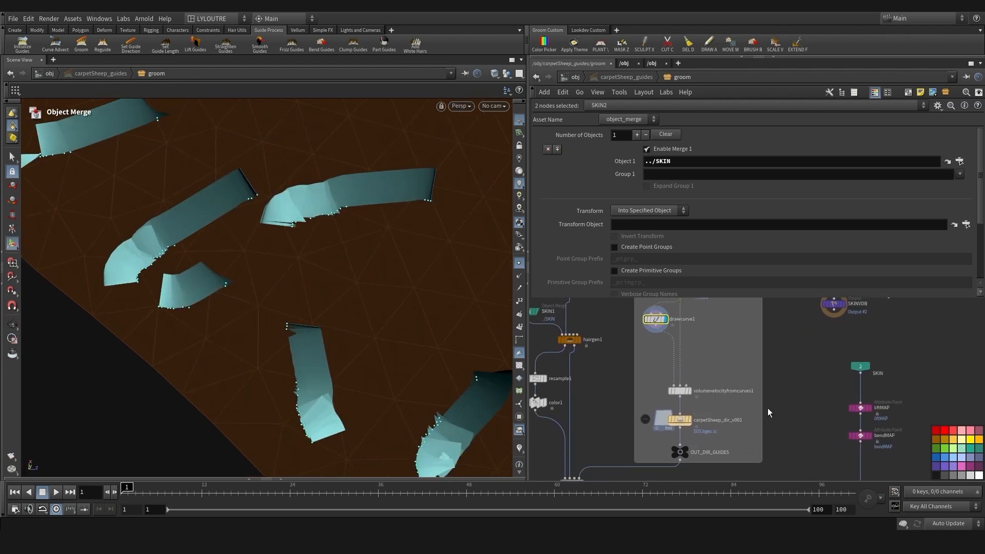
{"action": "scroll", "coordinate": [758, 404], "scroll_direction": "down", "scroll_amount": 2}
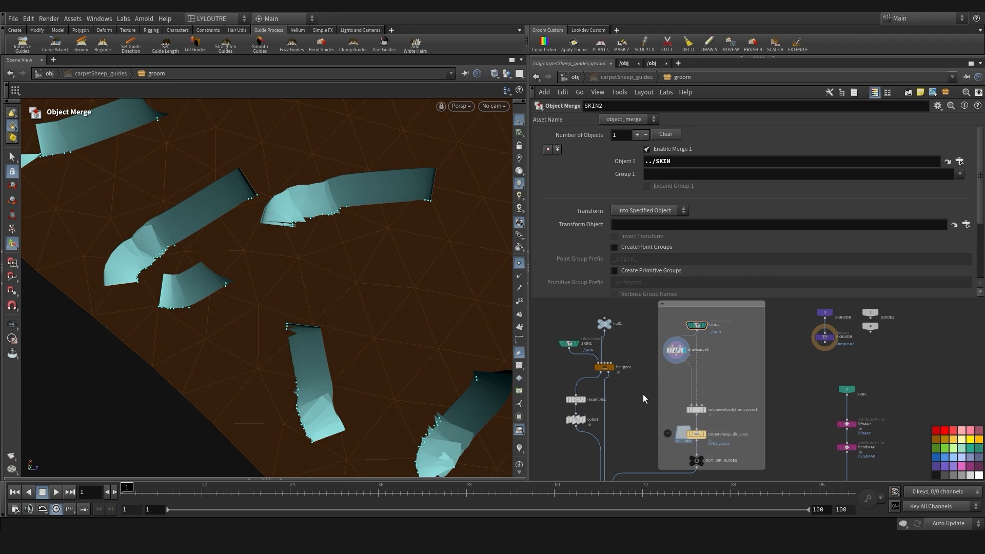
{"action": "key", "text": "Tab"}
{"action": "left_click", "coordinate": [746, 250]}
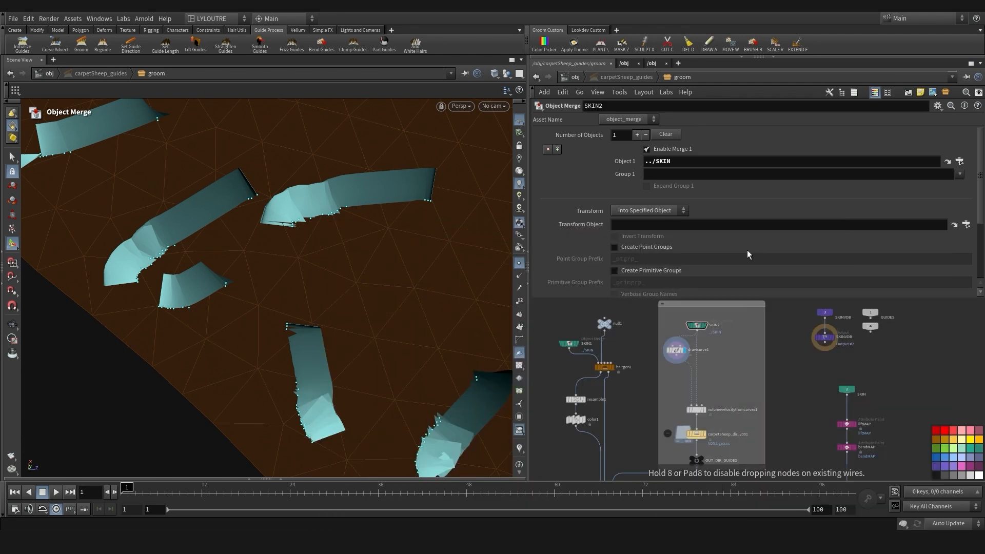
{"action": "left_click", "coordinate": [686, 383]}
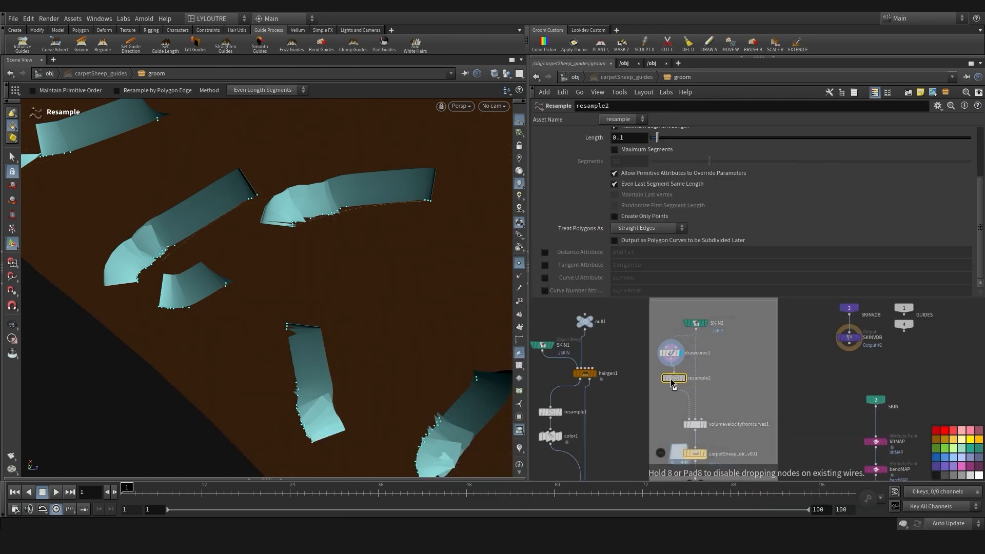
{"action": "key", "text": "r"}
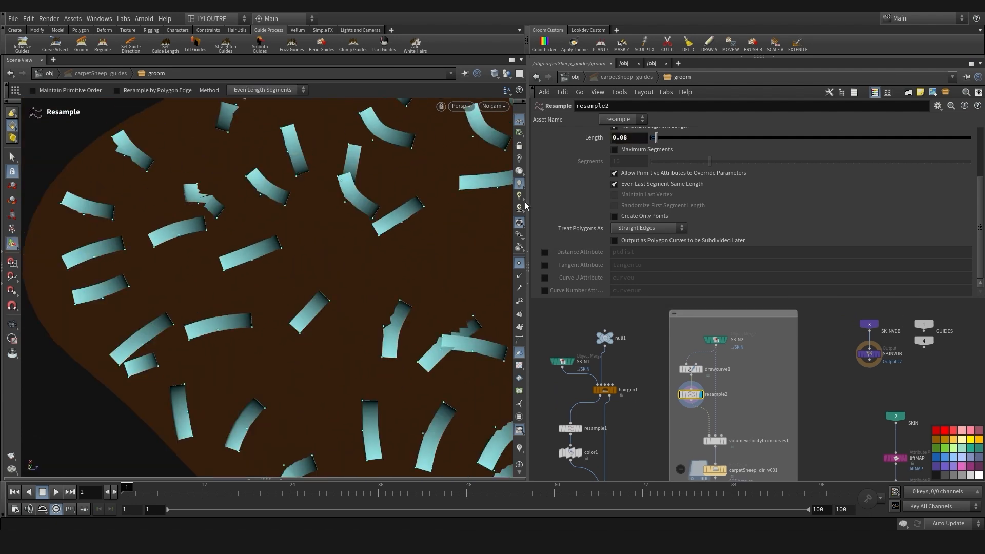
{"action": "scroll", "coordinate": [633, 192], "scroll_direction": "up", "scroll_amount": 2}
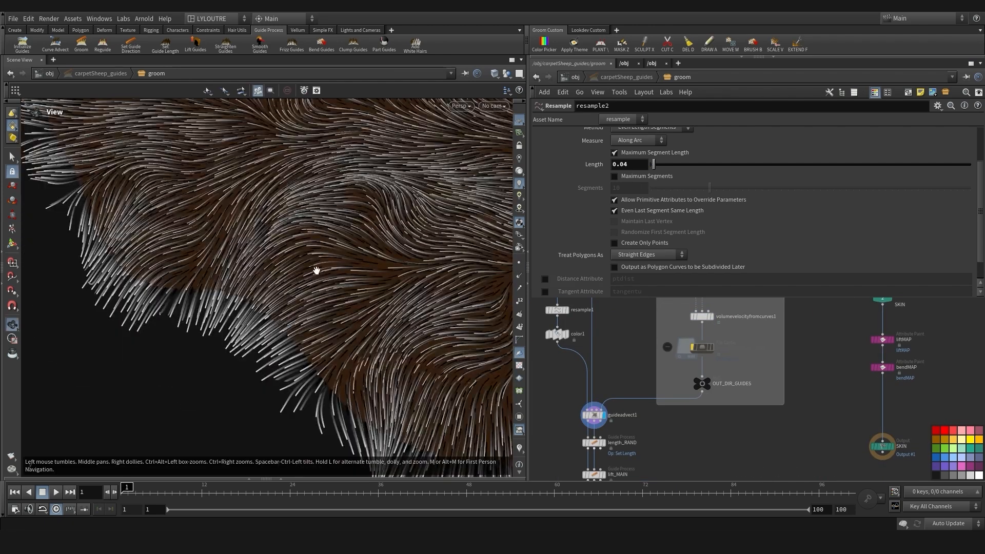
Inspect the advected fur from several angles and compare the direction curves of drawcurve1 and resample2 on the skin
{"action": "left_click_drag", "start_coordinate": [314, 268], "coordinate": [319, 373]}
{"action": "scroll", "coordinate": [268, 296], "scroll_direction": "down", "scroll_amount": 5}
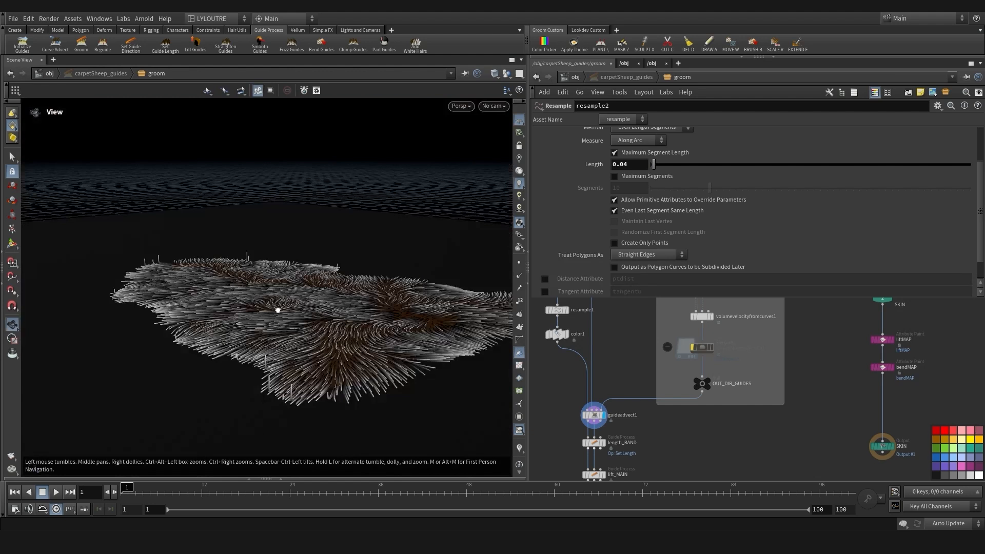
{"action": "left_click_drag", "start_coordinate": [278, 310], "coordinate": [297, 363]}
{"action": "key", "text": "Return"}
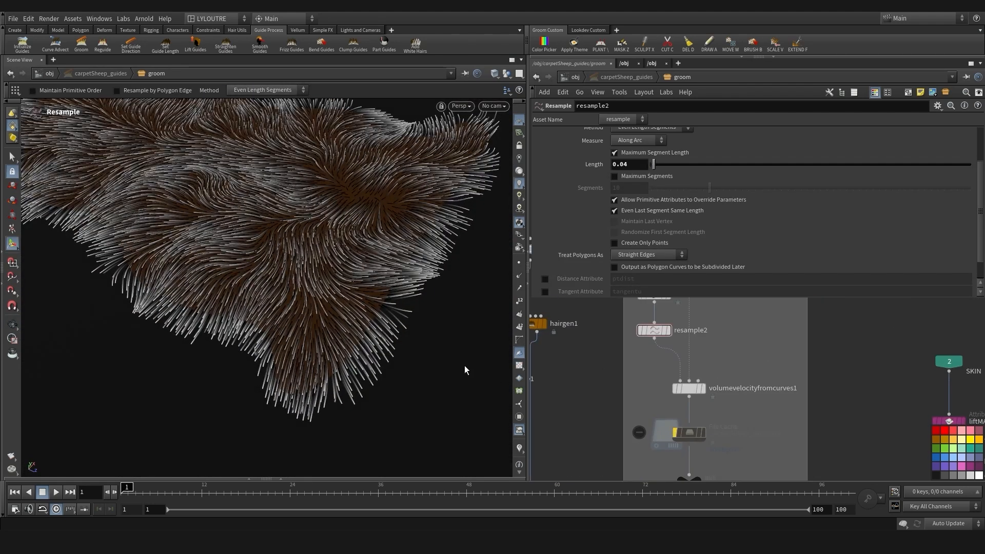
{"action": "key", "text": "Escape"}
{"action": "left_click_drag", "start_coordinate": [464, 369], "coordinate": [333, 285]}
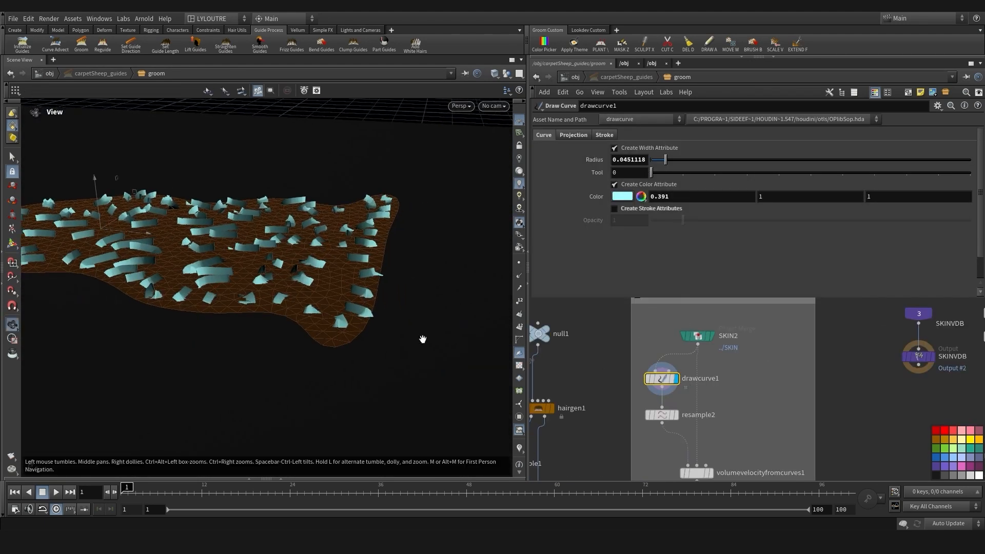
{"action": "mouse_move", "coordinate": [423, 339]}
{"action": "left_mouse_down"}
{"action": "mouse_move", "coordinate": [398, 284]}
{"action": "mouse_move", "coordinate": [411, 304]}
{"action": "mouse_move", "coordinate": [354, 349]}
{"action": "mouse_move", "coordinate": [366, 323]}
{"action": "mouse_move", "coordinate": [332, 359]}
{"action": "mouse_move", "coordinate": [261, 323]}
{"action": "mouse_move", "coordinate": [259, 361]}
{"action": "mouse_move", "coordinate": [283, 354]}
{"action": "left_mouse_up"}
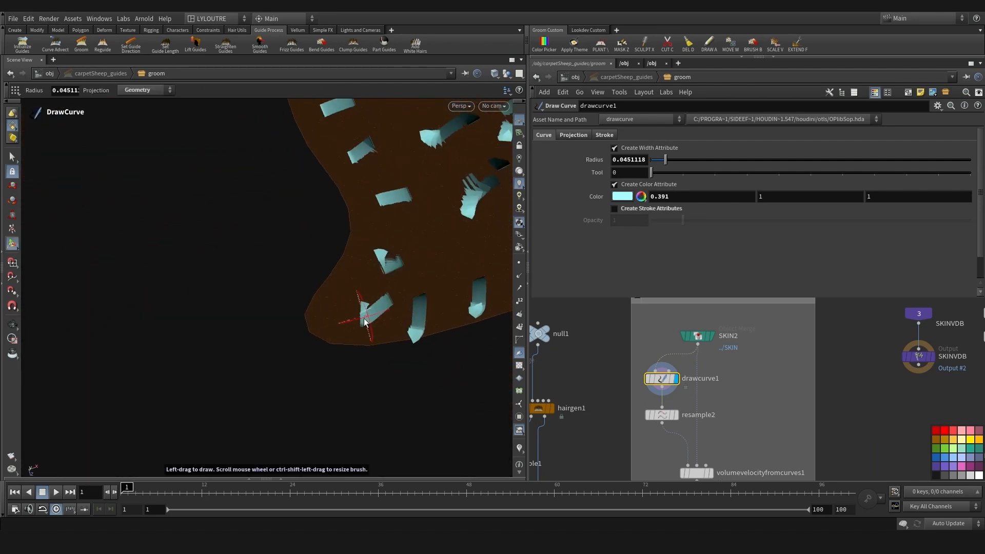
{"action": "left_click_drag", "start_coordinate": [364, 318], "coordinate": [244, 336]}
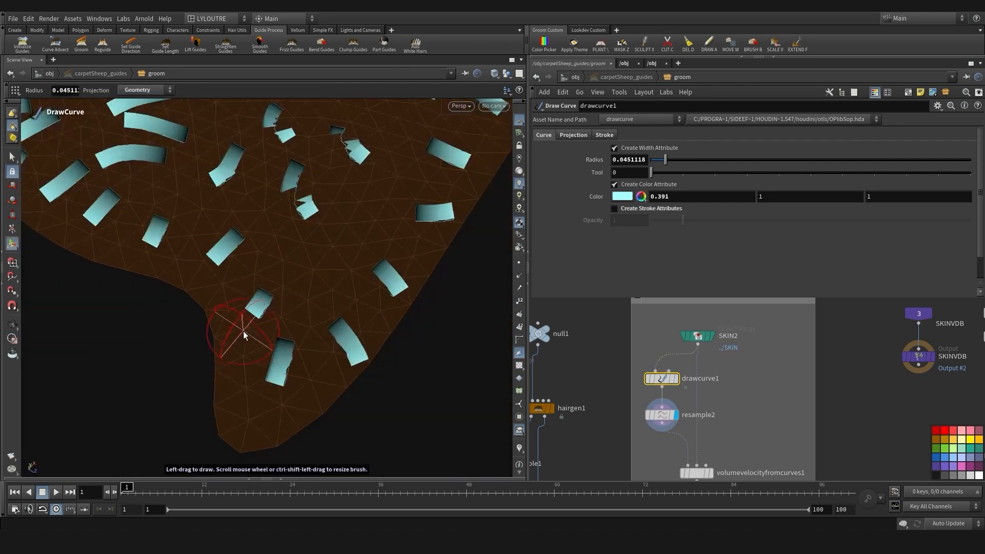
Template guideadvect1 and display drawcurve1 so the fur and the direction curves show together
{"action": "scroll", "coordinate": [658, 393], "scroll_direction": "down", "scroll_amount": 3}
{"action": "middle_click_drag", "start_coordinate": [612, 396], "coordinate": [660, 254]}
{"action": "left_click", "coordinate": [642, 392]}
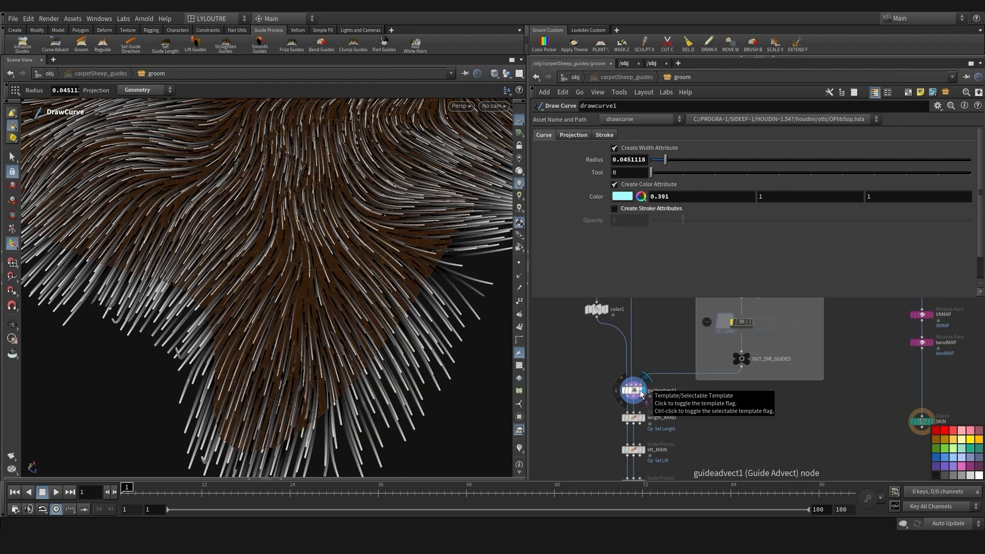
{"action": "scroll", "coordinate": [571, 362], "scroll_direction": "down", "scroll_amount": 2}
{"action": "middle_click_drag", "start_coordinate": [599, 339], "coordinate": [579, 456]}
{"action": "scroll", "coordinate": [654, 380], "scroll_direction": "up", "scroll_amount": 2}
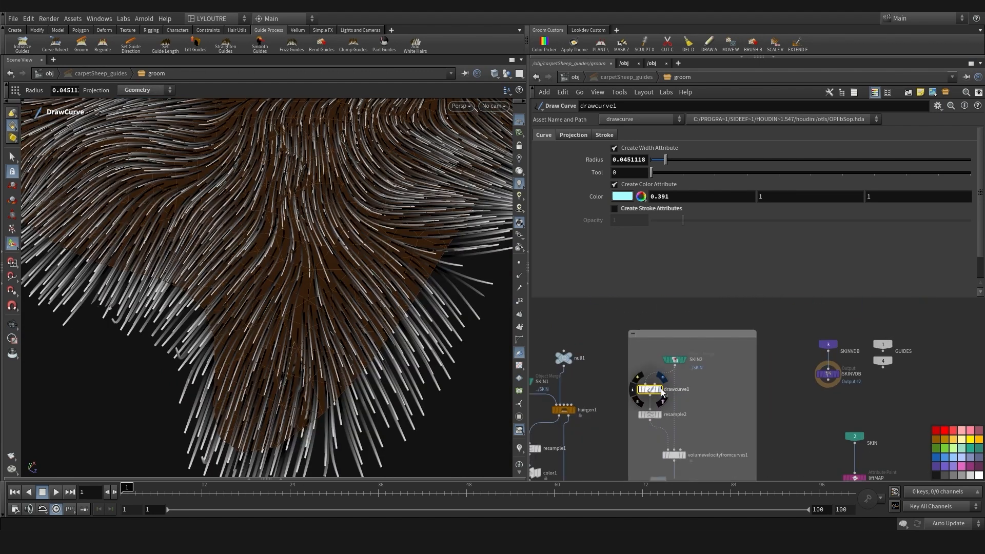
{"action": "left_click", "coordinate": [660, 389]}
{"action": "mouse_move", "coordinate": [187, 322]}
{"action": "left_mouse_down", "text": "alt"}
{"action": "mouse_move", "coordinate": [250, 315]}
{"action": "mouse_move", "coordinate": [250, 347]}
{"action": "left_mouse_up", "text": "alt"}
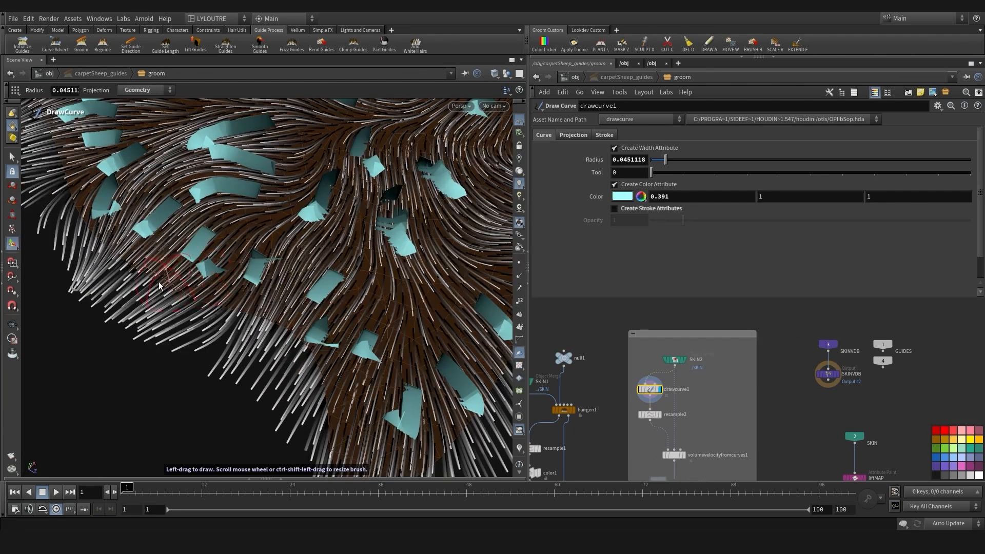
Draw additional direction curves on the skin near the fur's outer edge with drawcurve1
{"action": "left_click_drag", "start_coordinate": [158, 283], "coordinate": [226, 341], "text": "alt"}
{"action": "right_click_drag", "start_coordinate": [161, 274], "coordinate": [310, 314], "text": "alt"}
{"action": "mouse_move", "coordinate": [288, 308]}
{"action": "left_mouse_down", "text": "alt"}
{"action": "mouse_move", "coordinate": [318, 330]}
{"action": "mouse_move", "coordinate": [200, 321]}
{"action": "mouse_move", "coordinate": [259, 281]}
{"action": "mouse_move", "coordinate": [198, 371]}
{"action": "mouse_move", "coordinate": [171, 341]}
{"action": "mouse_move", "coordinate": [131, 354]}
{"action": "left_mouse_up", "text": "alt"}
{"action": "mouse_move", "coordinate": [159, 313]}
{"action": "left_mouse_down", "text": "alt"}
{"action": "mouse_move", "coordinate": [280, 304]}
{"action": "mouse_move", "coordinate": [290, 241]}
{"action": "mouse_move", "coordinate": [263, 312]}
{"action": "mouse_move", "coordinate": [198, 407]}
{"action": "mouse_move", "coordinate": [259, 250]}
{"action": "mouse_move", "coordinate": [304, 291]}
{"action": "mouse_move", "coordinate": [257, 308]}
{"action": "mouse_move", "coordinate": [268, 334]}
{"action": "mouse_move", "coordinate": [223, 348]}
{"action": "left_mouse_up", "text": "alt"}
{"action": "mouse_move", "coordinate": [231, 277]}
{"action": "left_mouse_down"}
{"action": "mouse_move", "coordinate": [255, 316]}
{"action": "mouse_move", "coordinate": [237, 357]}
{"action": "left_mouse_up"}
{"action": "left_click_drag", "start_coordinate": [307, 345], "coordinate": [256, 359], "text": "alt"}
{"action": "mouse_move", "coordinate": [298, 338]}
{"action": "left_mouse_down", "text": "alt"}
{"action": "mouse_move", "coordinate": [327, 265]}
{"action": "mouse_move", "coordinate": [271, 296]}
{"action": "mouse_move", "coordinate": [284, 288]}
{"action": "mouse_move", "coordinate": [293, 326]}
{"action": "left_mouse_up", "text": "alt"}
{"action": "left_click_drag", "start_coordinate": [303, 341], "coordinate": [279, 267], "text": "alt"}
{"action": "left_click_drag", "start_coordinate": [275, 223], "coordinate": [289, 256]}
{"action": "mouse_move", "coordinate": [297, 272]}
{"action": "left_mouse_down", "text": "alt"}
{"action": "mouse_move", "coordinate": [288, 336]}
{"action": "mouse_move", "coordinate": [371, 236]}
{"action": "mouse_move", "coordinate": [288, 334]}
{"action": "mouse_move", "coordinate": [267, 315]}
{"action": "mouse_move", "coordinate": [308, 277]}
{"action": "left_mouse_up", "text": "alt"}
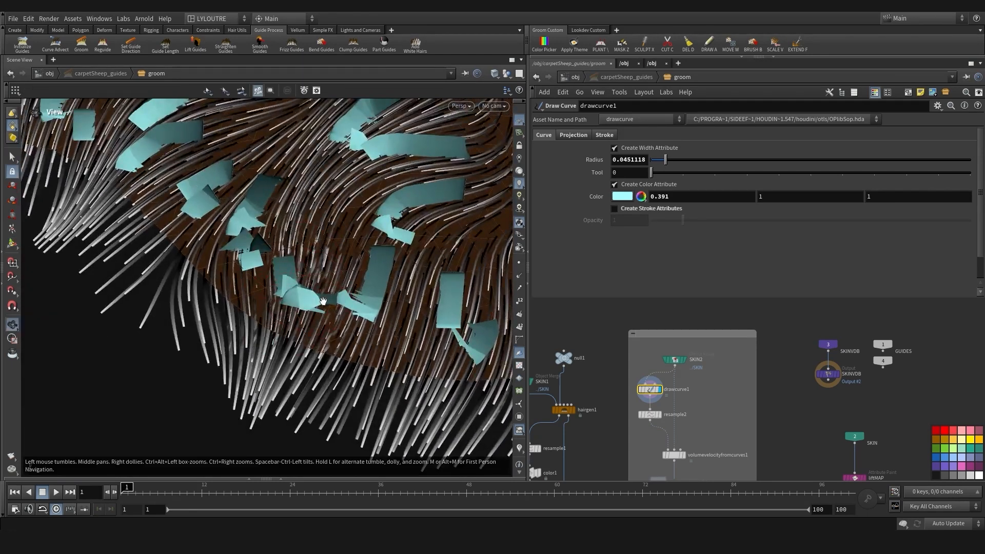
{"action": "left_click_drag", "start_coordinate": [308, 318], "coordinate": [401, 349], "text": "alt"}
Insert a Blast node between drawcurve1 and resample2 and display it
{"action": "scroll", "coordinate": [726, 399], "scroll_direction": "down", "scroll_amount": 2}
{"action": "middle_click_drag", "start_coordinate": [726, 399], "coordinate": [683, 338]}
{"action": "left_click_drag", "start_coordinate": [677, 368], "coordinate": [635, 402]}
{"action": "scroll", "coordinate": [602, 377], "scroll_direction": "up", "scroll_amount": 2}
{"action": "left_click", "coordinate": [604, 367]}
{"action": "key", "text": "Tab"}
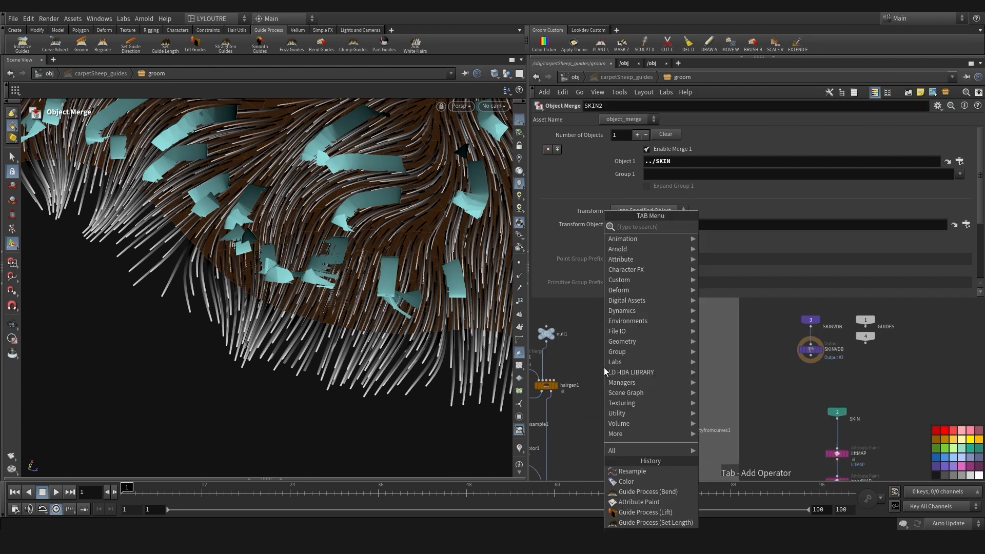
{"action": "type", "text": "blas"}
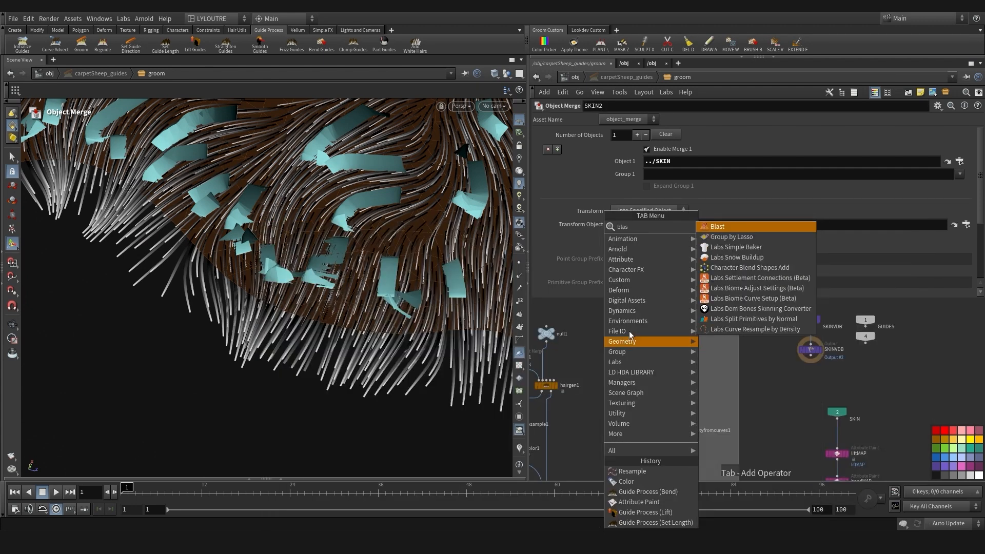
{"action": "left_click", "coordinate": [714, 227]}
{"action": "left_click", "coordinate": [635, 379]}
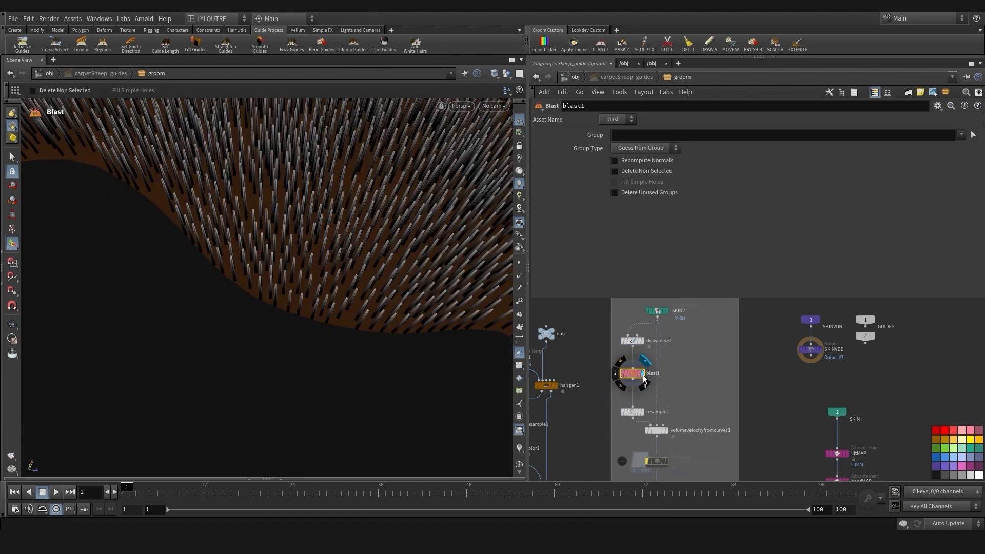
Delete direction curve primitives 33, 66 and 88 near the skin's edge with blast1
{"action": "left_click", "coordinate": [973, 135]}
{"action": "left_click_drag", "start_coordinate": [313, 261], "coordinate": [295, 365], "text": "alt"}
{"action": "left_click_drag", "start_coordinate": [352, 364], "coordinate": [254, 271]}
{"action": "mouse_move", "coordinate": [273, 306]}
{"action": "left_mouse_down", "text": "alt"}
{"action": "mouse_move", "coordinate": [294, 298]}
{"action": "mouse_move", "coordinate": [309, 257]}
{"action": "mouse_move", "coordinate": [236, 302]}
{"action": "mouse_move", "coordinate": [257, 304]}
{"action": "left_mouse_up", "text": "alt"}
{"action": "key", "text": "Return"}
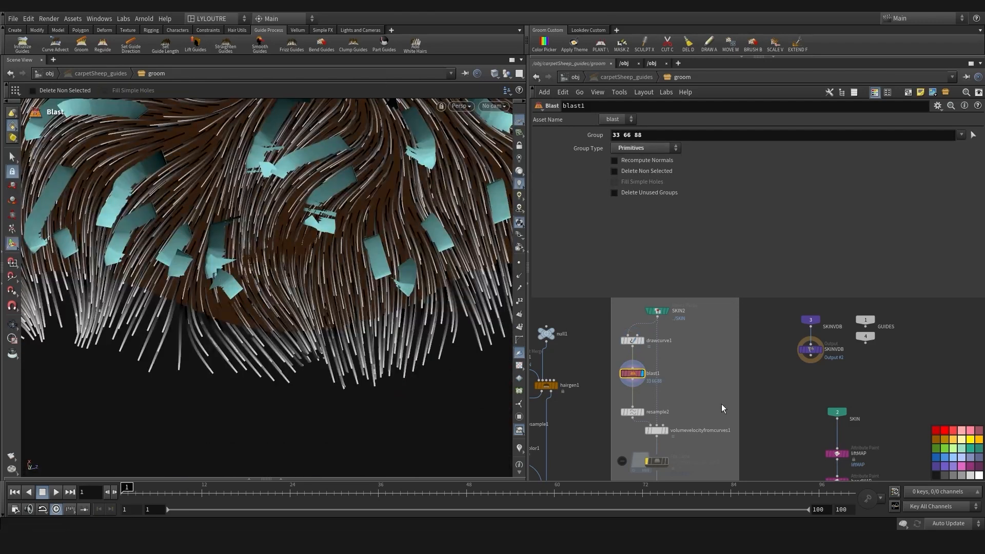
{"action": "middle_click_drag", "start_coordinate": [698, 395], "coordinate": [695, 402]}
{"action": "mouse_move", "coordinate": [297, 324]}
{"action": "left_mouse_down", "text": "alt"}
{"action": "mouse_move", "coordinate": [286, 226]}
{"action": "mouse_move", "coordinate": [288, 331]}
{"action": "mouse_move", "coordinate": [302, 328]}
{"action": "left_mouse_up", "text": "alt"}
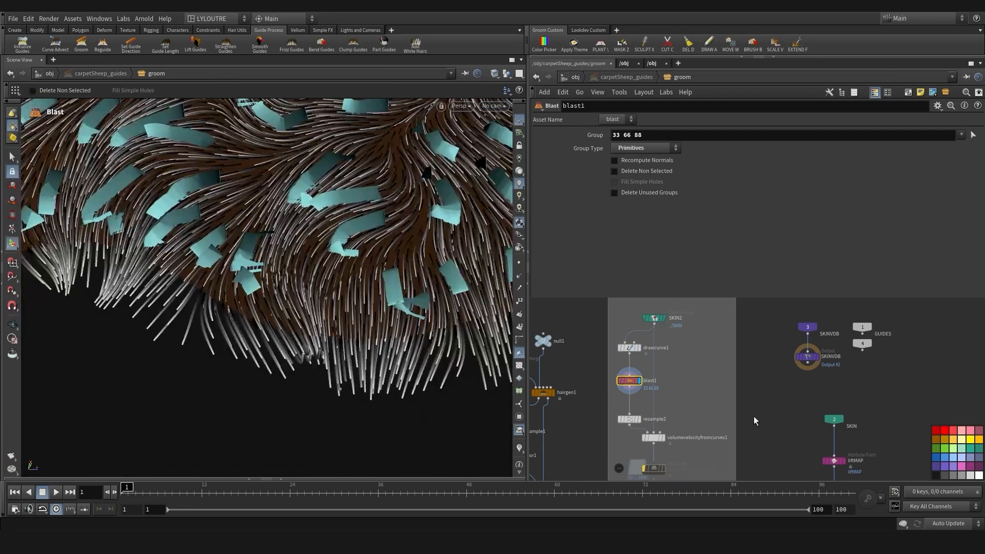
Duplicate drawcurve1 as drawcurve2 beside it, fed by SKIN2, and display the copy
{"action": "scroll", "coordinate": [681, 374], "scroll_direction": "down", "scroll_amount": 1}
{"action": "middle_click_drag", "start_coordinate": [680, 375], "coordinate": [657, 393]}
{"action": "scroll", "coordinate": [619, 367], "scroll_direction": "up", "scroll_amount": 2}
{"action": "left_click_drag", "start_coordinate": [614, 375], "coordinate": [701, 387], "text": "alt"}
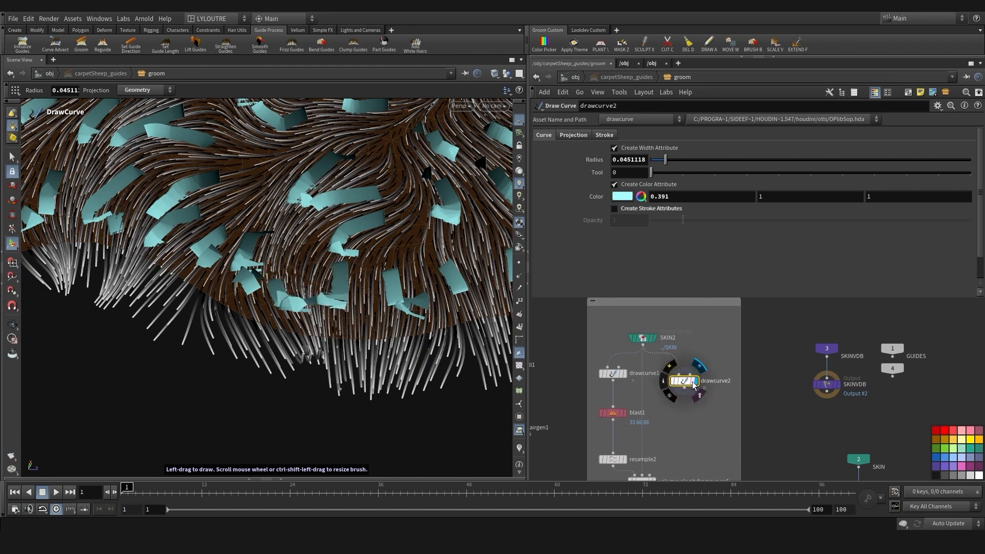
Set drawcurve2's stroke colour to pink with RGB values 1, 0.405, 1
{"action": "left_click", "coordinate": [621, 197]}
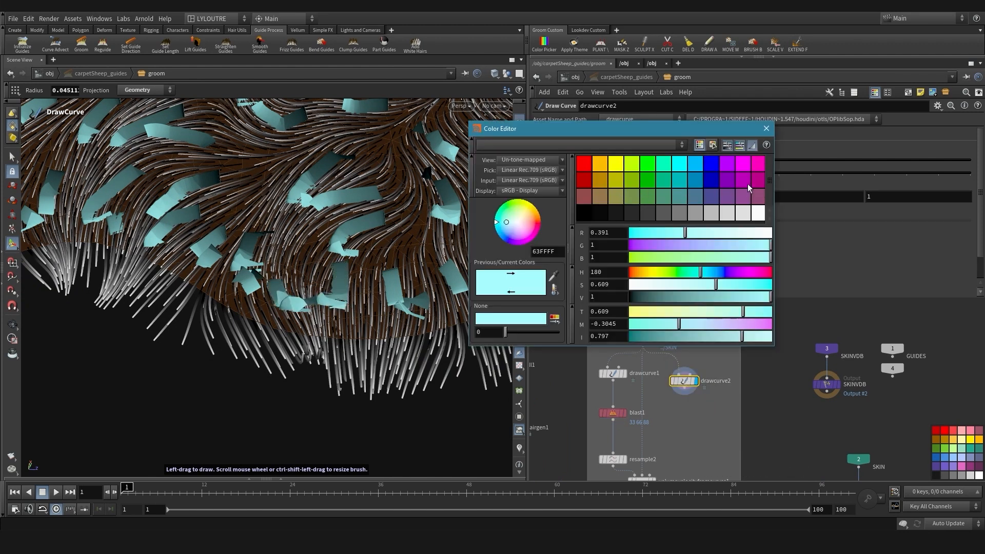
{"action": "left_click", "coordinate": [742, 163]}
{"action": "left_click", "coordinate": [744, 285]}
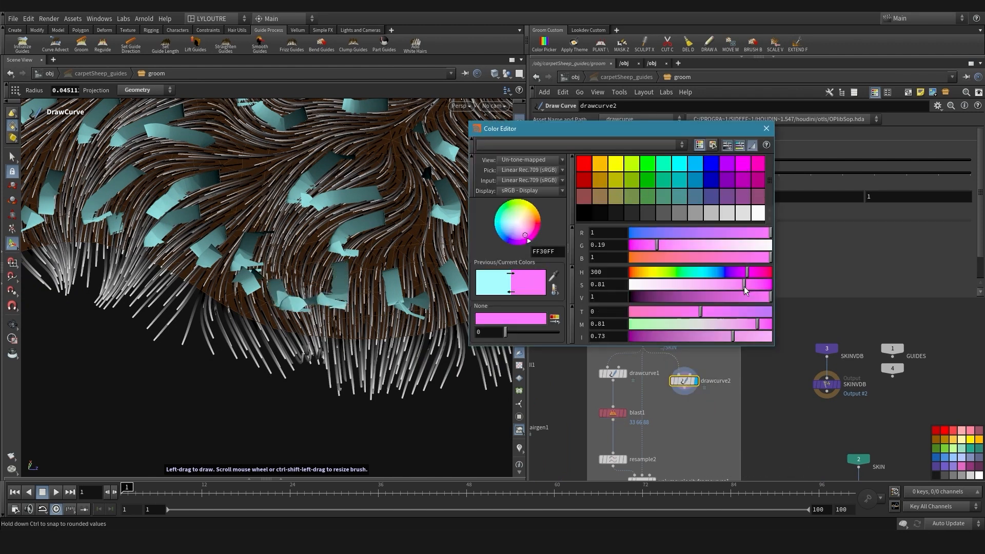
{"action": "left_click_drag", "start_coordinate": [746, 298], "coordinate": [780, 299]}
{"action": "left_click", "coordinate": [722, 285]}
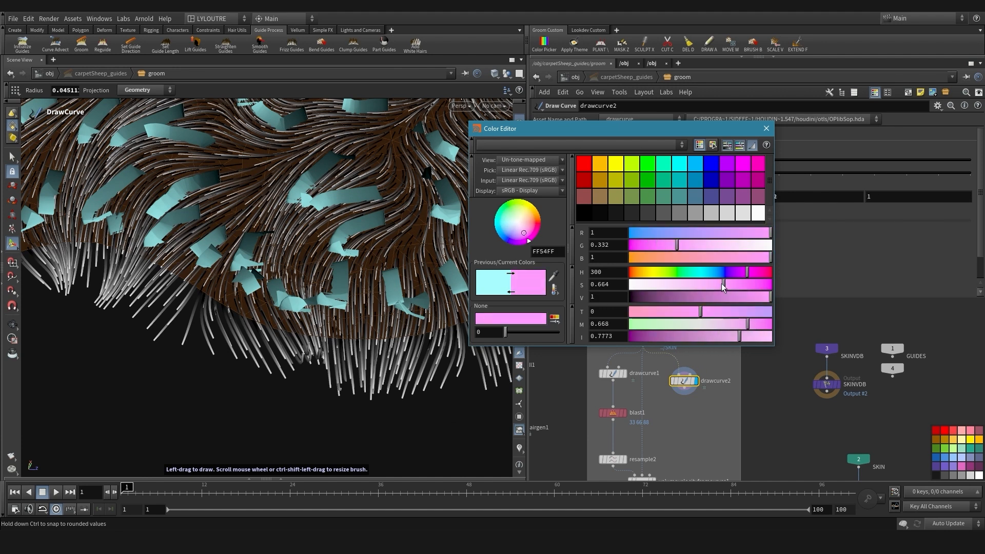
{"action": "left_click", "coordinate": [766, 129]}
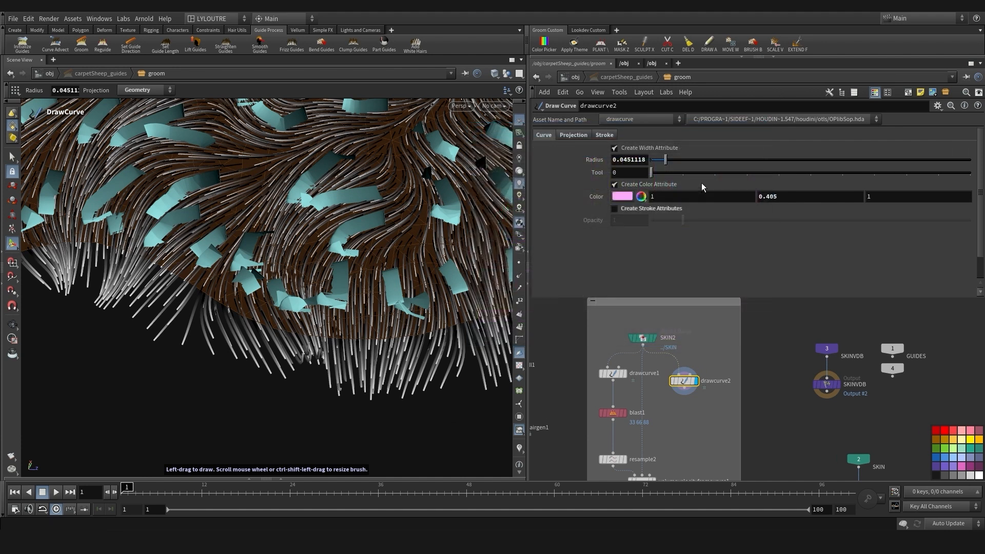
Clear drawcurve2's stroke history and line the node up beside drawcurve1
{"action": "left_click", "coordinate": [605, 136]}
{"action": "left_click", "coordinate": [649, 160]}
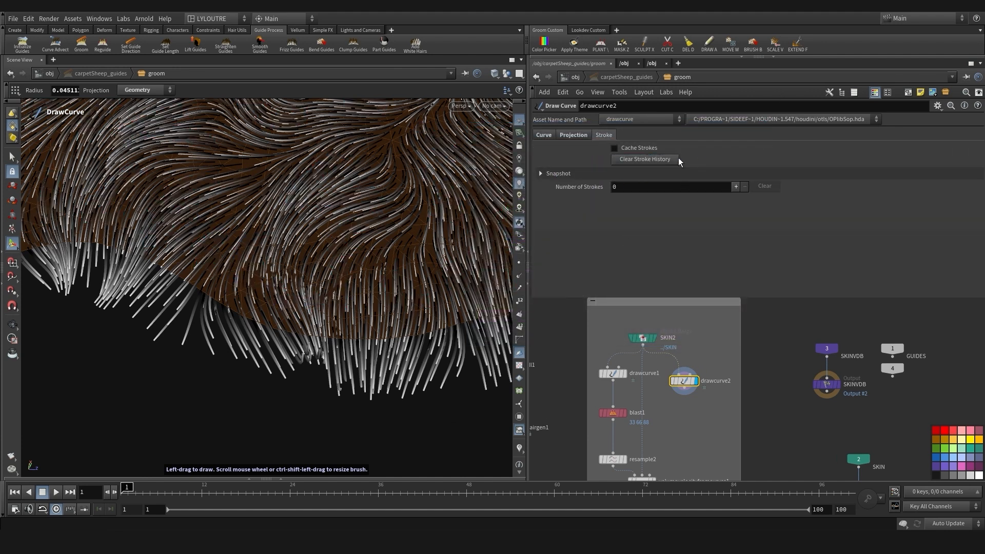
{"action": "middle_click_drag", "start_coordinate": [693, 407], "coordinate": [653, 386]}
{"action": "left_click_drag", "start_coordinate": [644, 360], "coordinate": [651, 352]}
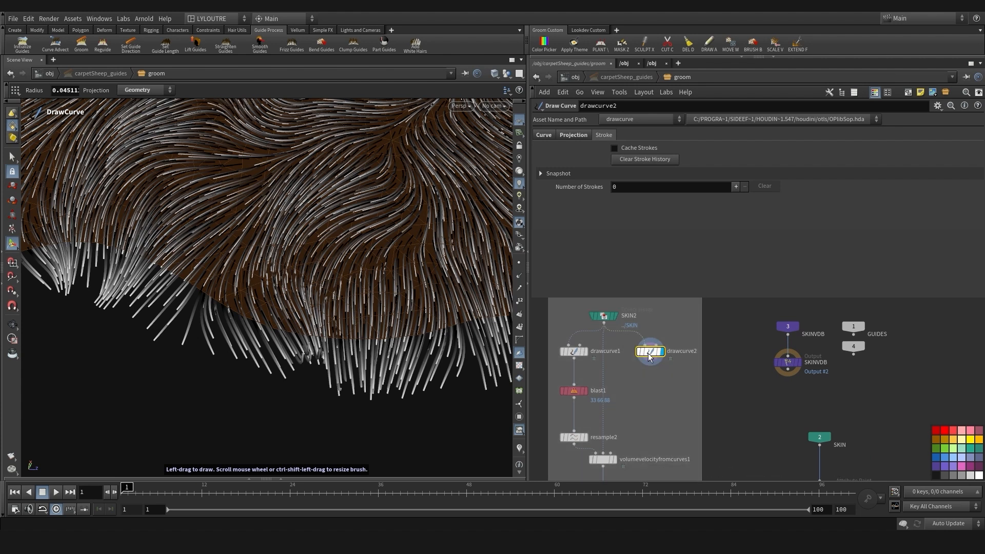
Enlarge the network box around the direction nodes and move SKIN2, drawcurve1 and drawcurve2 up inside it
{"action": "scroll", "coordinate": [647, 390], "scroll_direction": "down", "scroll_amount": 1}
{"action": "middle_click_drag", "start_coordinate": [647, 390], "coordinate": [637, 369]}
{"action": "scroll", "coordinate": [663, 437], "scroll_direction": "down", "scroll_amount": 3}
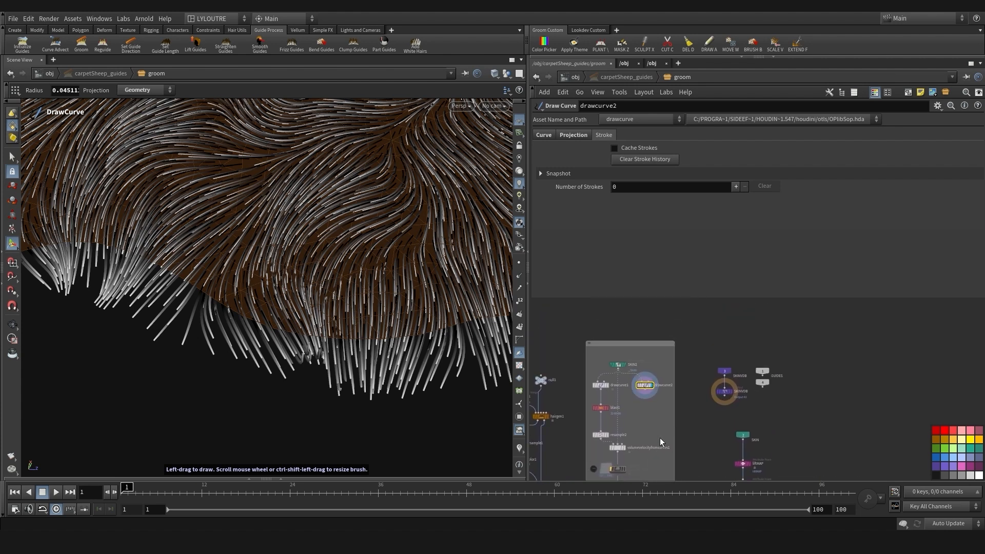
{"action": "left_click_drag", "start_coordinate": [673, 340], "coordinate": [698, 296]}
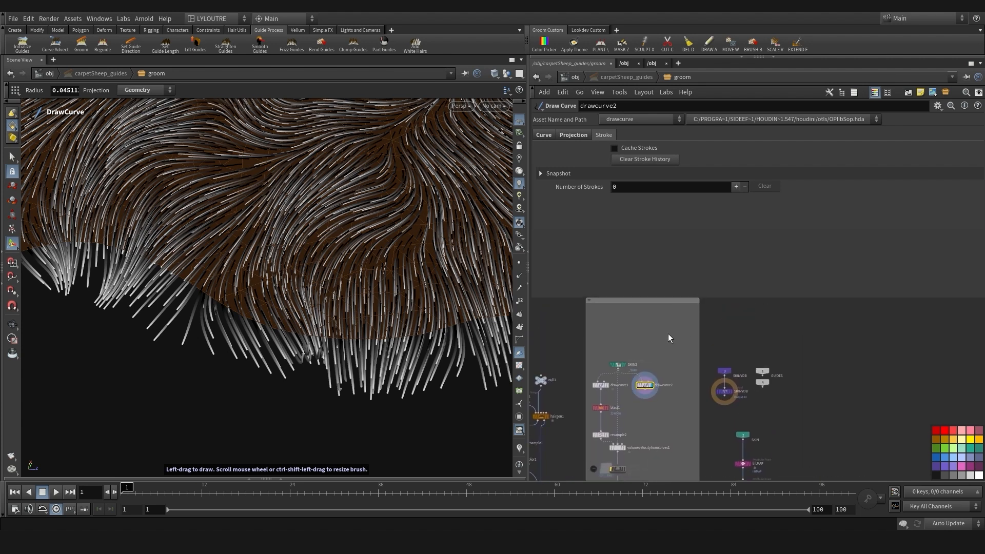
{"action": "left_click_drag", "start_coordinate": [599, 393], "coordinate": [598, 395]}
{"action": "left_click_drag", "start_coordinate": [602, 384], "coordinate": [606, 350]}
{"action": "middle_click_drag", "start_coordinate": [644, 408], "coordinate": [637, 397]}
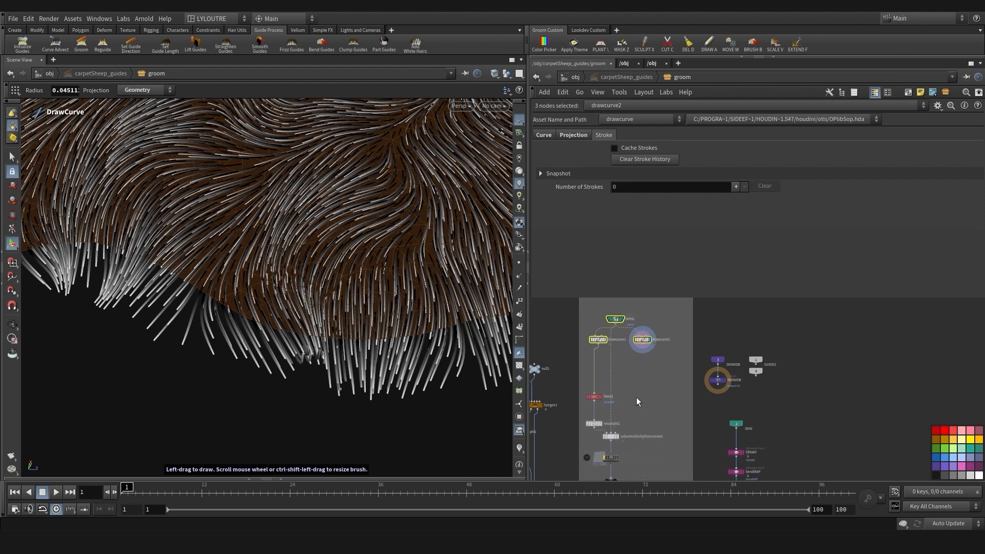
Add a Merge node between blast1 and resample2 that combines blast1 with drawcurve2
{"action": "left_click", "coordinate": [638, 396]}
{"action": "key", "text": "Tab"}
{"action": "type", "text": "merge"}
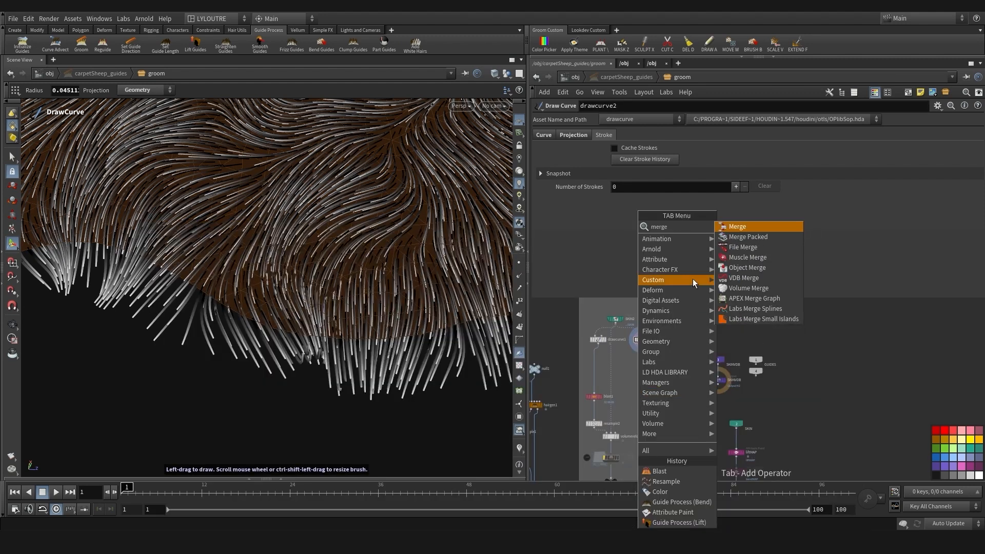
{"action": "left_click", "coordinate": [737, 227]}
{"action": "left_click", "coordinate": [636, 398]}
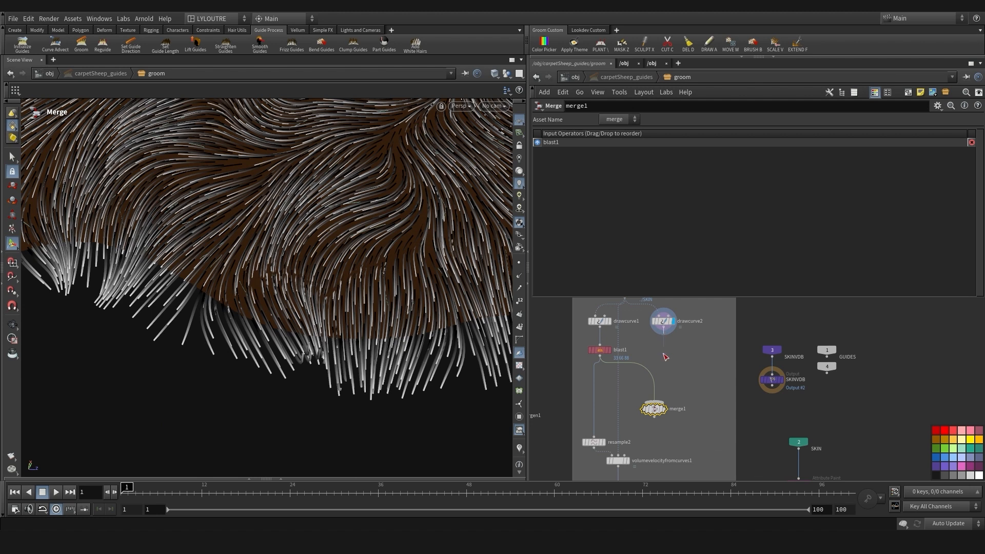
{"action": "left_click_drag", "start_coordinate": [660, 414], "coordinate": [598, 413]}
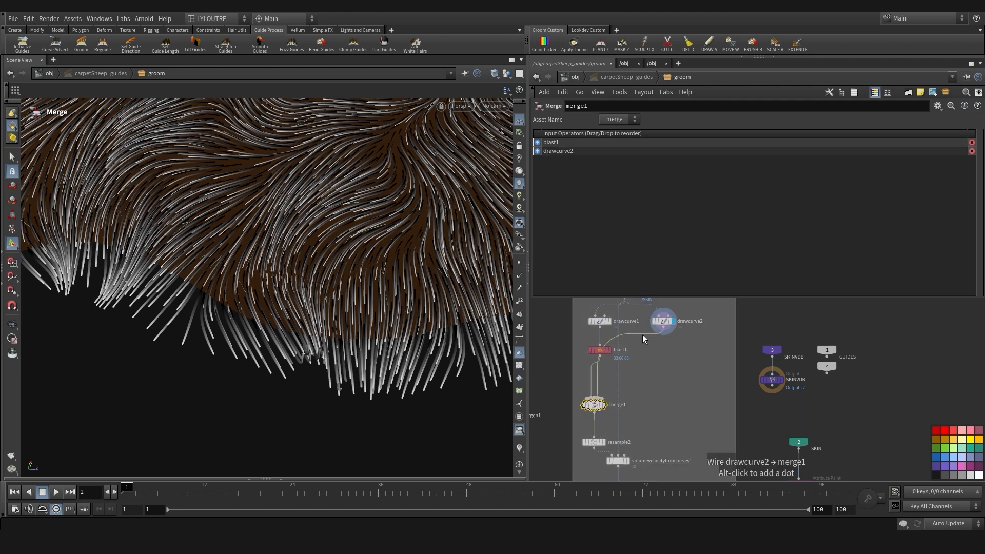
Route the drawcurve2 wire into merge1 through a dot and tidy resample2's position below the merge
{"action": "left_click_drag", "start_coordinate": [642, 336], "coordinate": [666, 364], "text": "alt"}
{"action": "middle_click_drag", "start_coordinate": [674, 402], "coordinate": [658, 338]}
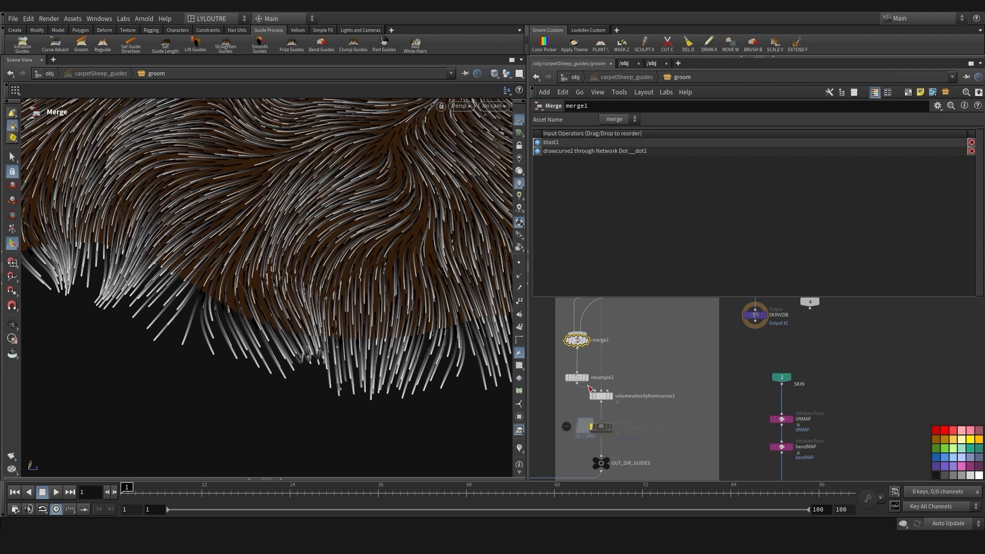
{"action": "left_click_drag", "start_coordinate": [581, 382], "coordinate": [581, 374]}
{"action": "middle_click_drag", "start_coordinate": [650, 336], "coordinate": [708, 409]}
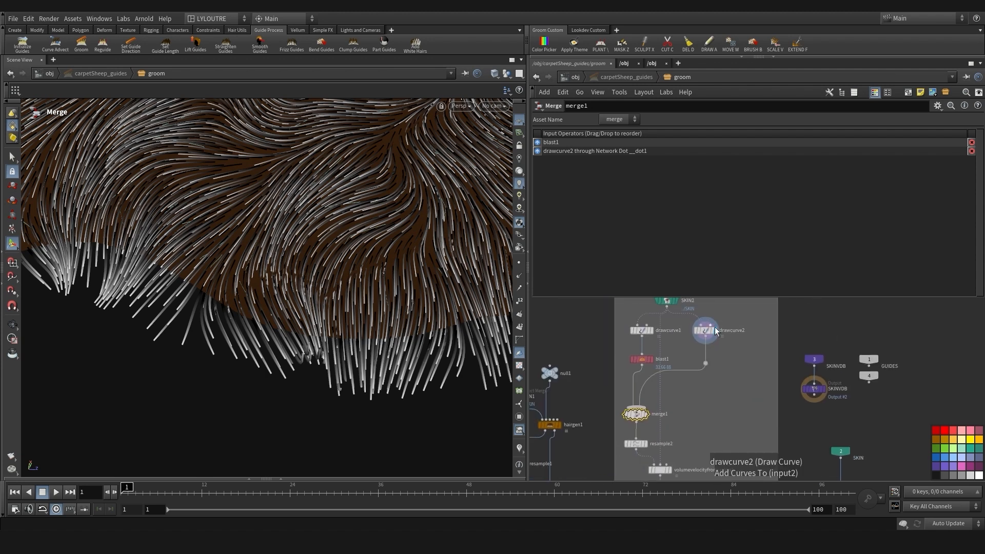
Make drawcurve2 the active node while displaying the result of merge1
{"action": "left_click_drag", "start_coordinate": [731, 343], "coordinate": [688, 326]}
{"action": "middle_click_drag", "start_coordinate": [609, 390], "coordinate": [619, 375]}
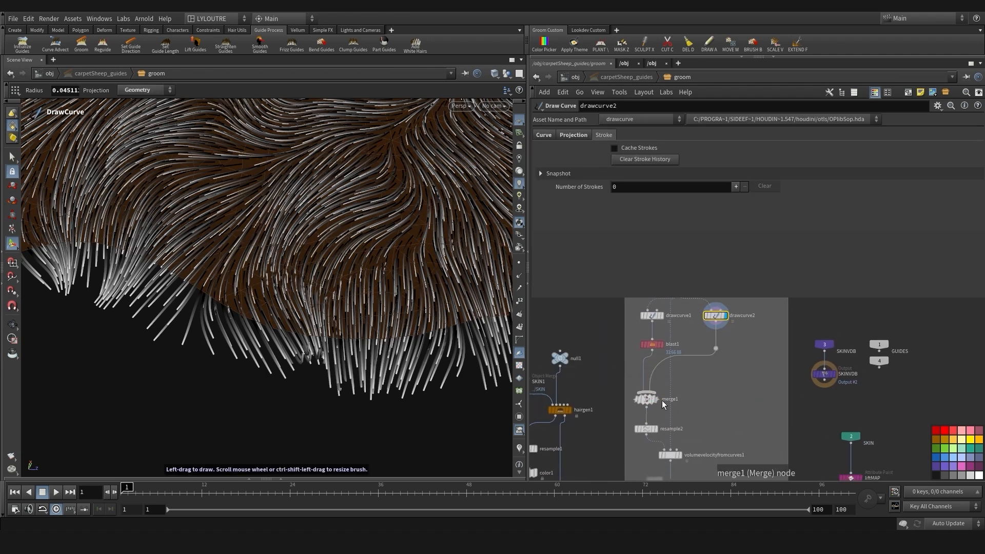
{"action": "left_click", "coordinate": [657, 400]}
{"action": "key", "text": "Escape"}
Draw fifteen pink direction curves with drawcurve2 in gaps along the carpet's outer edges
{"action": "left_click_drag", "start_coordinate": [380, 292], "coordinate": [333, 309]}
{"action": "left_click_drag", "start_coordinate": [302, 278], "coordinate": [293, 282]}
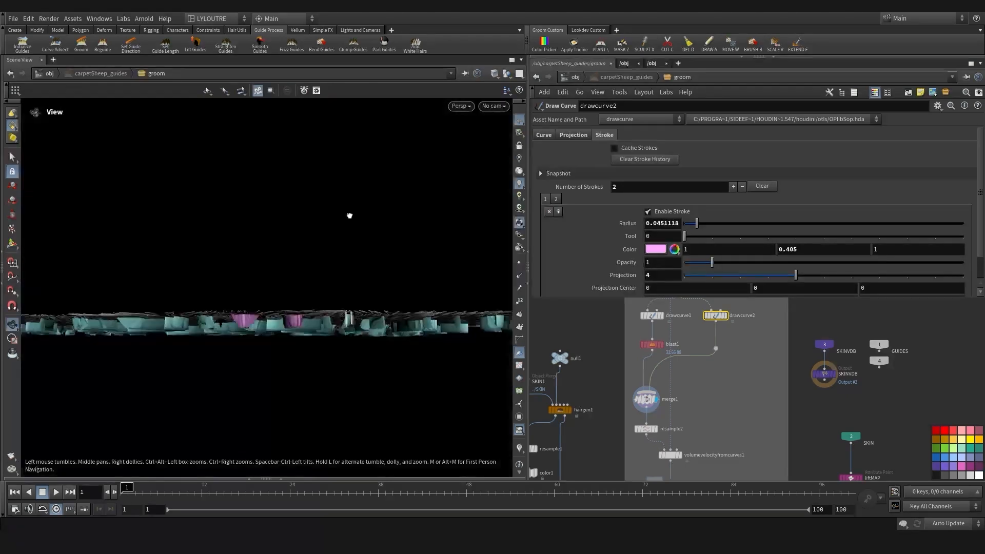
{"action": "left_click", "coordinate": [653, 345]}
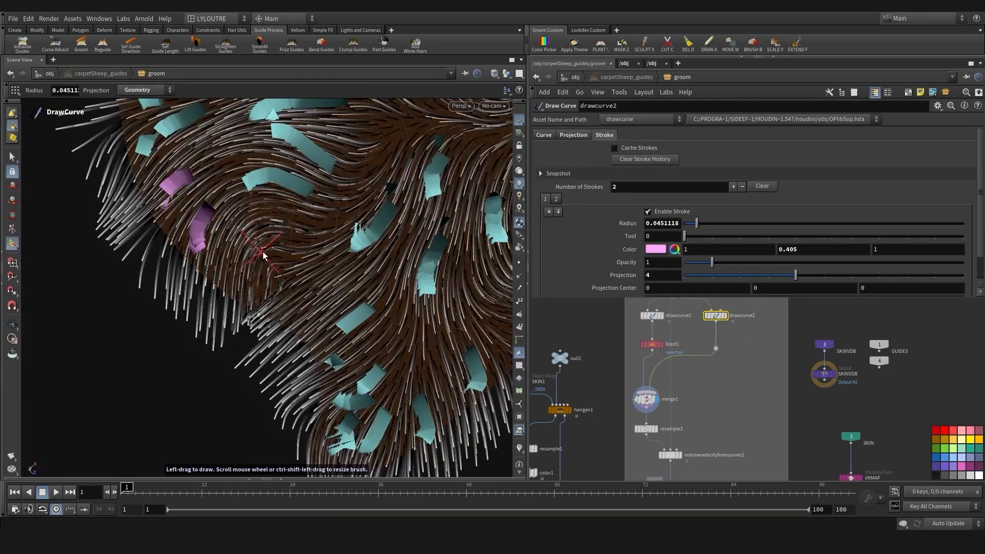
{"action": "left_click_drag", "start_coordinate": [287, 287], "coordinate": [313, 300]}
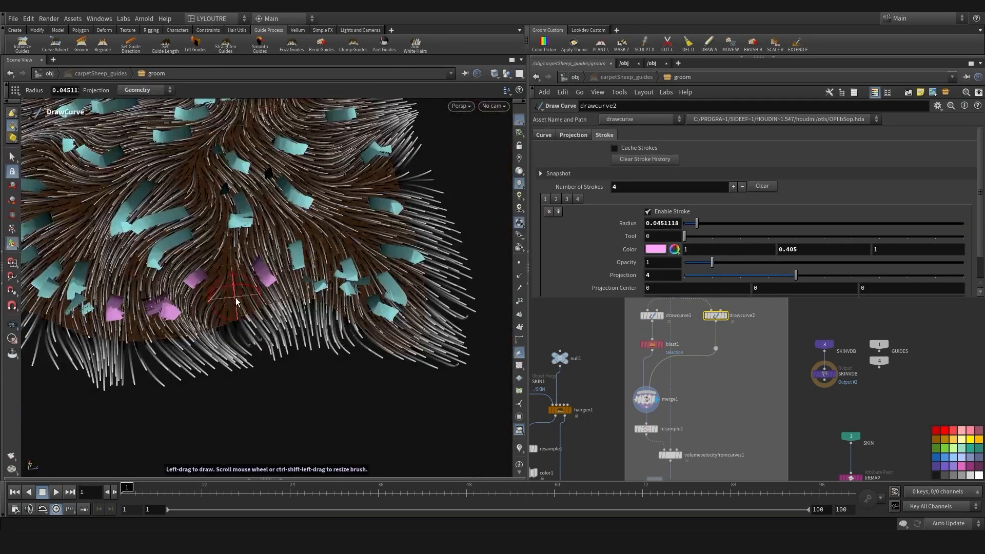
{"action": "mouse_move", "coordinate": [216, 323]}
{"action": "left_mouse_down", "text": "alt"}
{"action": "mouse_move", "coordinate": [190, 321]}
{"action": "mouse_move", "coordinate": [182, 336]}
{"action": "left_mouse_up", "text": "alt"}
{"action": "left_click_drag", "start_coordinate": [182, 337], "coordinate": [250, 346], "text": "alt"}
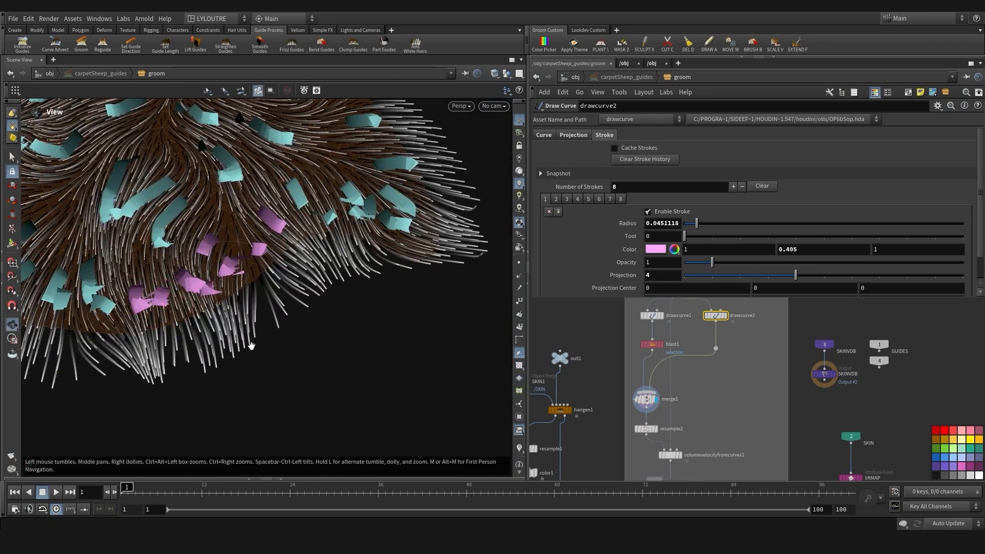
{"action": "mouse_move", "coordinate": [228, 309]}
{"action": "left_mouse_down"}
{"action": "mouse_move", "coordinate": [232, 329]}
{"action": "mouse_move", "coordinate": [267, 331]}
{"action": "left_mouse_up"}
{"action": "mouse_move", "coordinate": [266, 330]}
{"action": "left_mouse_down", "text": "alt"}
{"action": "mouse_move", "coordinate": [250, 249]}
{"action": "mouse_move", "coordinate": [262, 319]}
{"action": "mouse_move", "coordinate": [287, 338]}
{"action": "left_mouse_up", "text": "alt"}
{"action": "mouse_move", "coordinate": [295, 308]}
{"action": "left_mouse_down"}
{"action": "mouse_move", "coordinate": [303, 323]}
{"action": "mouse_move", "coordinate": [328, 317]}
{"action": "left_mouse_up"}
{"action": "mouse_move", "coordinate": [308, 318]}
{"action": "left_mouse_down", "text": "alt"}
{"action": "mouse_move", "coordinate": [287, 267]}
{"action": "mouse_move", "coordinate": [289, 403]}
{"action": "mouse_move", "coordinate": [275, 281]}
{"action": "mouse_move", "coordinate": [292, 354]}
{"action": "left_mouse_up", "text": "alt"}
{"action": "left_click_drag", "start_coordinate": [309, 271], "coordinate": [308, 289]}
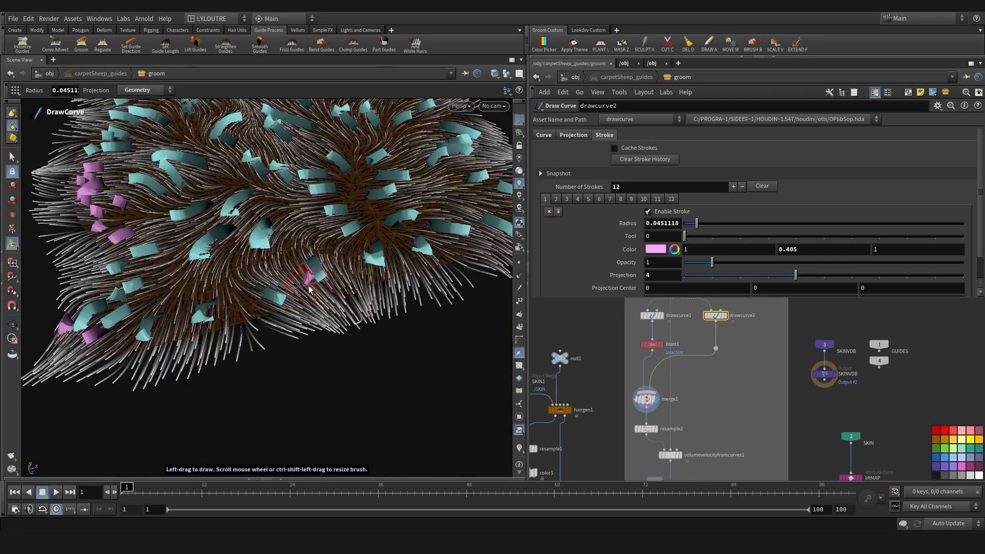
{"action": "left_click_drag", "start_coordinate": [226, 309], "coordinate": [230, 324]}
{"action": "mouse_move", "coordinate": [287, 313]}
{"action": "left_mouse_down", "text": "alt"}
{"action": "mouse_move", "coordinate": [294, 270]}
{"action": "mouse_move", "coordinate": [297, 286]}
{"action": "left_mouse_up", "text": "alt"}
{"action": "mouse_move", "coordinate": [297, 287]}
{"action": "left_mouse_down", "text": "alt"}
{"action": "mouse_move", "coordinate": [254, 171]}
{"action": "mouse_move", "coordinate": [308, 307]}
{"action": "left_mouse_up", "text": "alt"}
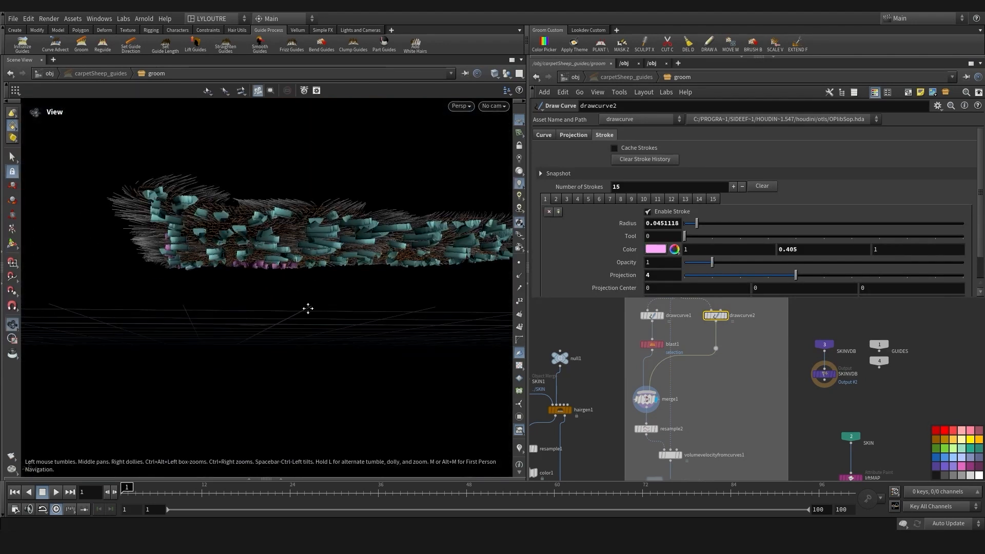
Display guideadvect1, check the fur from the side, and open the settings of the carpetSheep_dir_v001 file cache
{"action": "middle_click_drag", "start_coordinate": [577, 474], "coordinate": [615, 308]}
{"action": "scroll", "coordinate": [616, 387], "scroll_direction": "up", "scroll_amount": 2}
{"action": "left_click", "coordinate": [614, 386]}
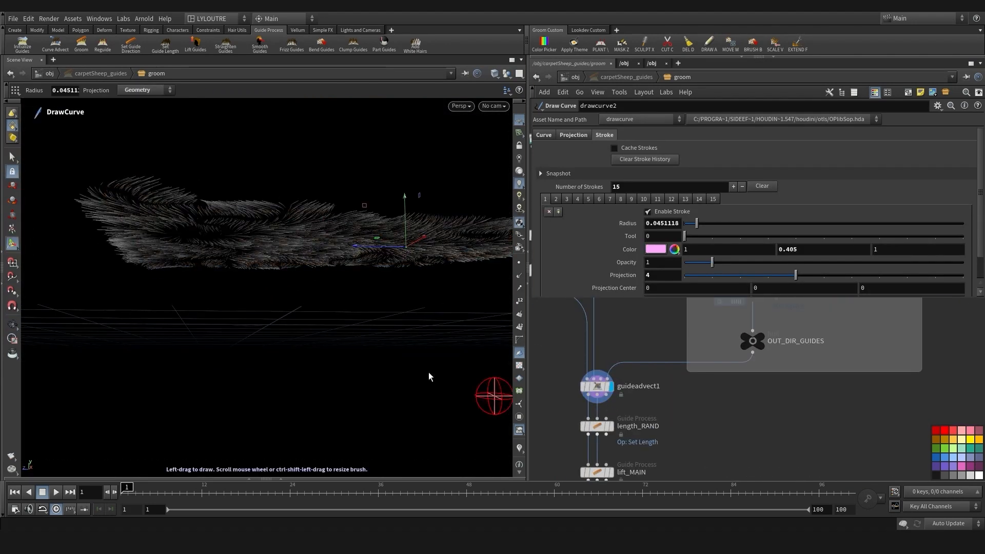
{"action": "mouse_move", "coordinate": [341, 297]}
{"action": "left_mouse_down", "text": "alt"}
{"action": "mouse_move", "coordinate": [317, 314]}
{"action": "mouse_move", "coordinate": [287, 293]}
{"action": "mouse_move", "coordinate": [325, 303]}
{"action": "left_mouse_up", "text": "alt"}
{"action": "scroll", "coordinate": [701, 398], "scroll_direction": "down", "scroll_amount": 2}
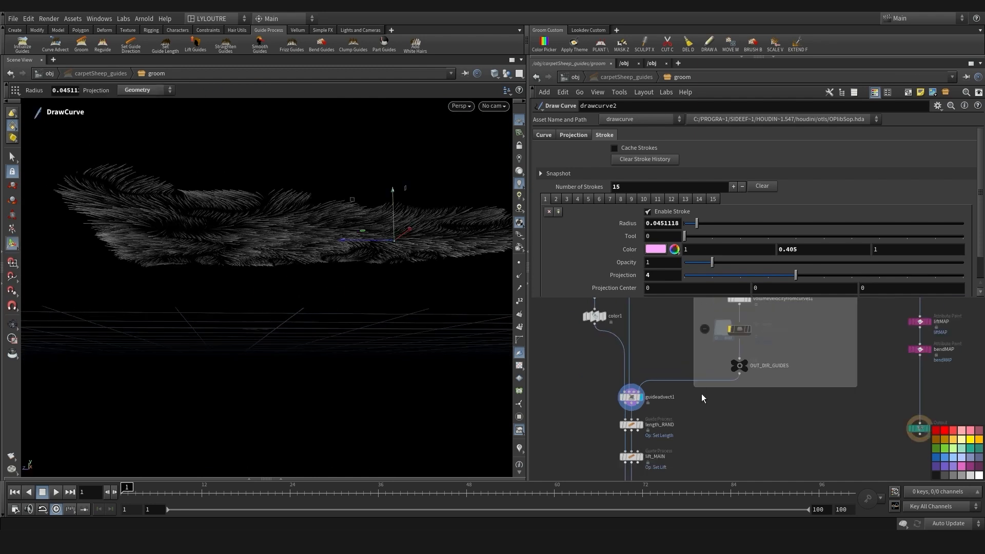
{"action": "scroll", "coordinate": [702, 398], "scroll_direction": "up", "scroll_amount": 2}
{"action": "left_click", "coordinate": [656, 369]}
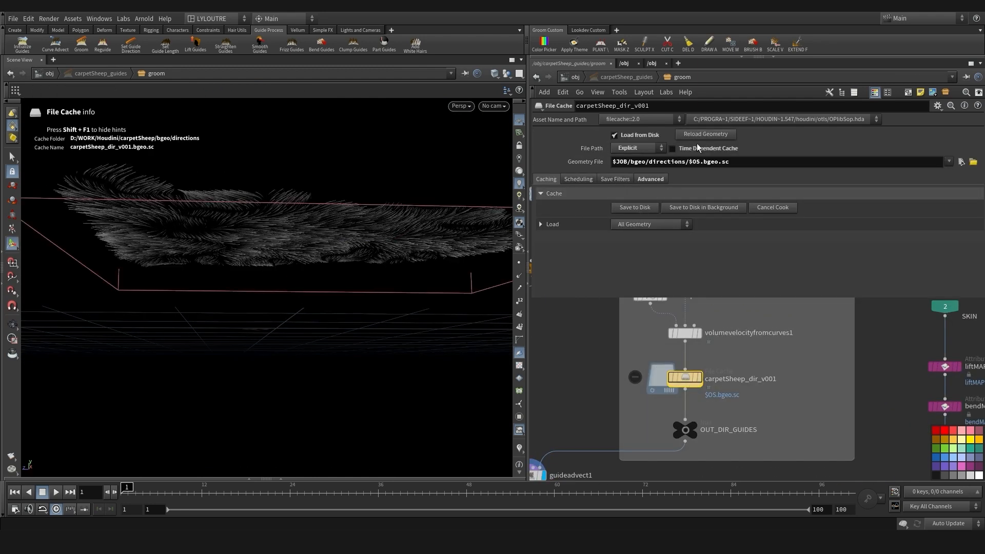
Move the display down the guide chain to length_RAND and on to bend_BENDMAP
{"action": "scroll", "coordinate": [593, 399], "scroll_direction": "down", "scroll_amount": 4}
{"action": "middle_click_drag", "start_coordinate": [592, 398], "coordinate": [595, 347]}
{"action": "scroll", "coordinate": [582, 405], "scroll_direction": "up", "scroll_amount": 2}
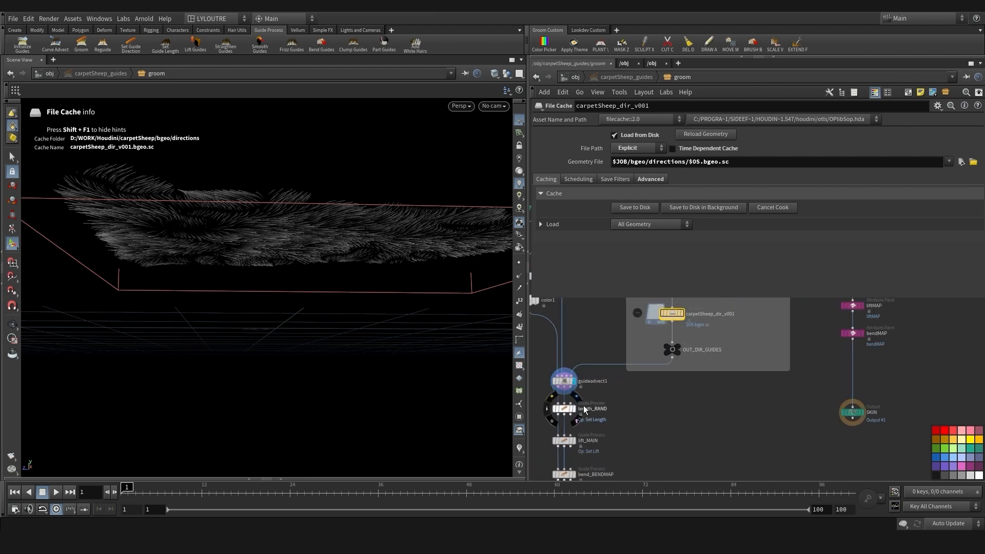
{"action": "left_click_drag", "start_coordinate": [371, 309], "coordinate": [227, 283]}
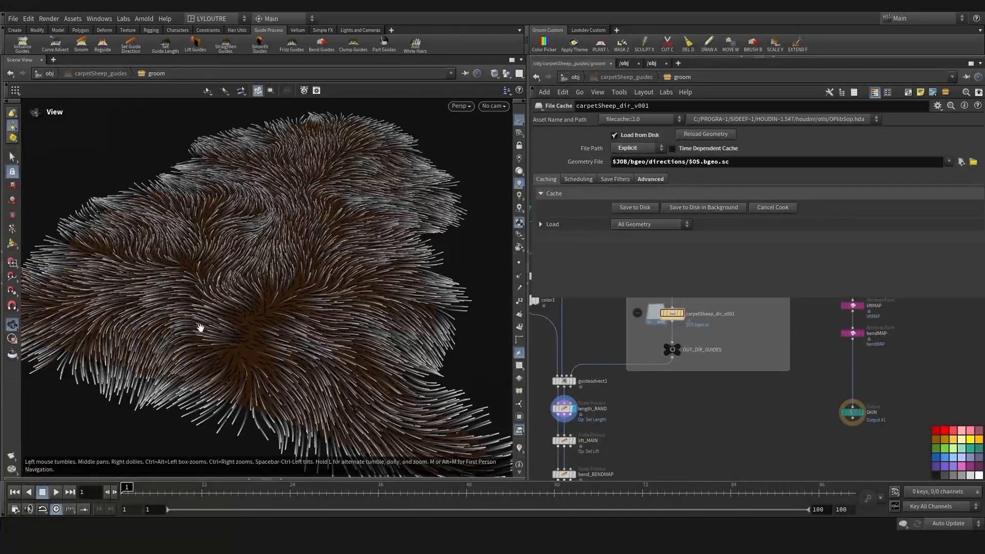
{"action": "middle_click_drag", "start_coordinate": [199, 329], "coordinate": [194, 322]}
{"action": "middle_click_drag", "start_coordinate": [673, 444], "coordinate": [720, 355]}
{"action": "left_click", "coordinate": [624, 385]}
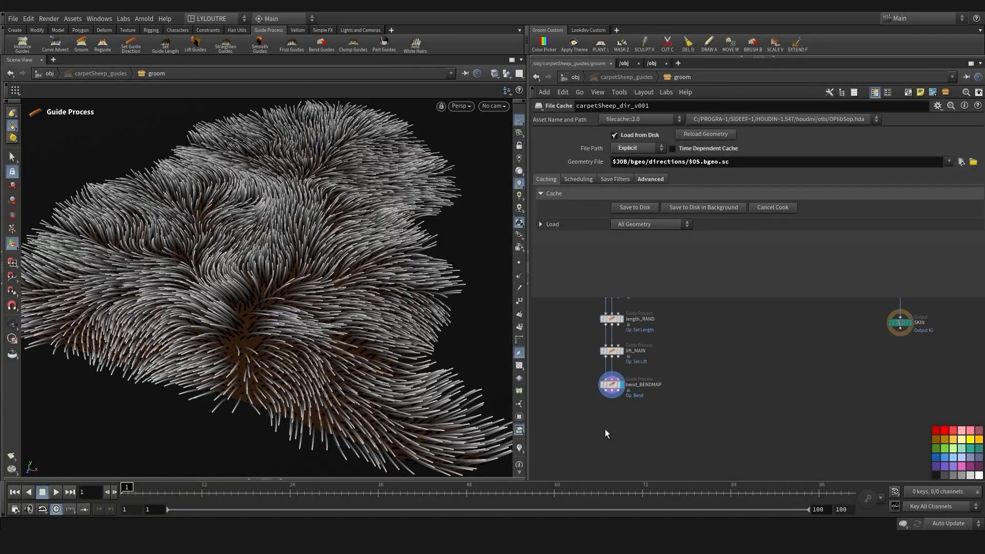
Examine the bent fur's volume and profile from above and from a low side view
{"action": "right_click_drag", "start_coordinate": [374, 368], "coordinate": [154, 351]}
{"action": "left_click_drag", "start_coordinate": [154, 352], "coordinate": [178, 326]}
{"action": "middle_click_drag", "start_coordinate": [178, 325], "coordinate": [240, 272]}
{"action": "right_click_drag", "start_coordinate": [240, 273], "coordinate": [302, 272]}
{"action": "left_click_drag", "start_coordinate": [225, 308], "coordinate": [329, 262]}
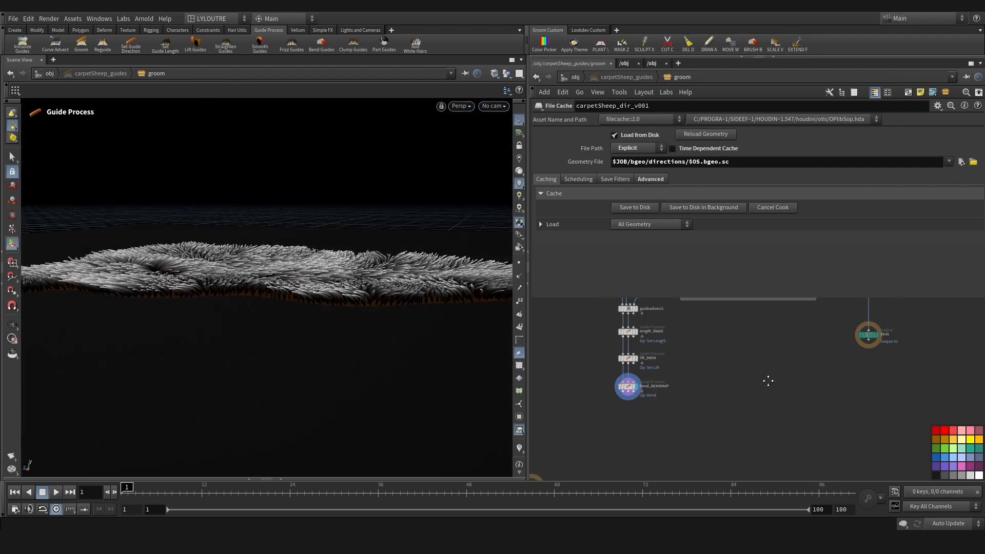
{"action": "middle_click_drag", "start_coordinate": [768, 380], "coordinate": [716, 436]}
{"action": "middle_click_drag", "start_coordinate": [760, 318], "coordinate": [745, 334]}
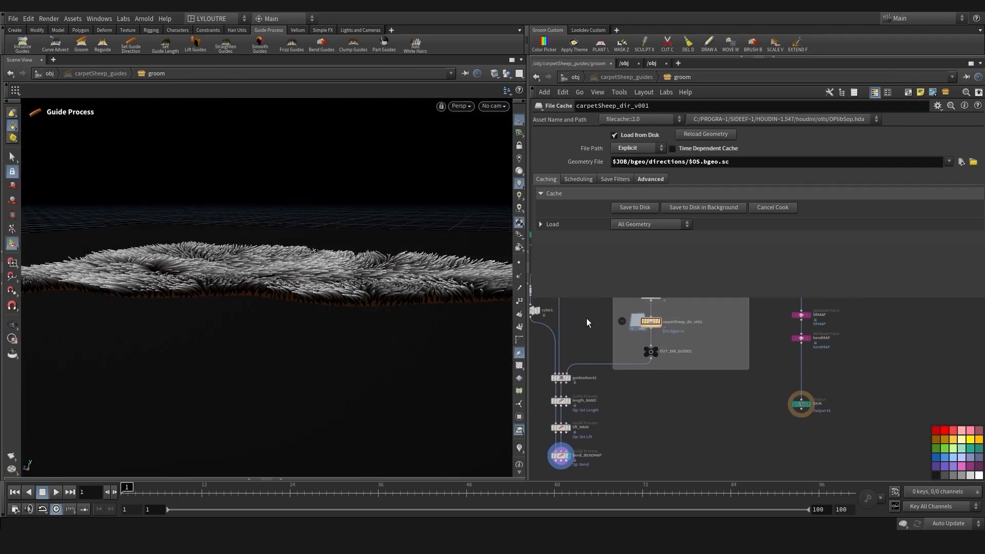
Hide the parameters and add a Guide Process (Bend) node below bend_BENDMAP
{"action": "key", "text": "p"}
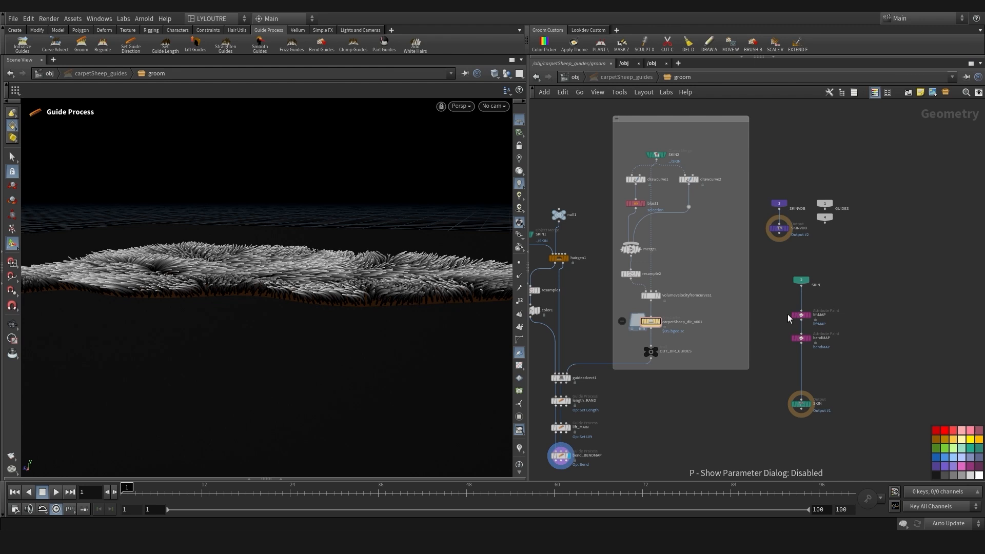
{"action": "middle_click_drag", "start_coordinate": [753, 386], "coordinate": [788, 294]}
{"action": "scroll", "coordinate": [613, 400], "scroll_direction": "up", "scroll_amount": 3}
{"action": "middle_click_drag", "start_coordinate": [612, 407], "coordinate": [618, 398]}
{"action": "key", "text": "Tab"}
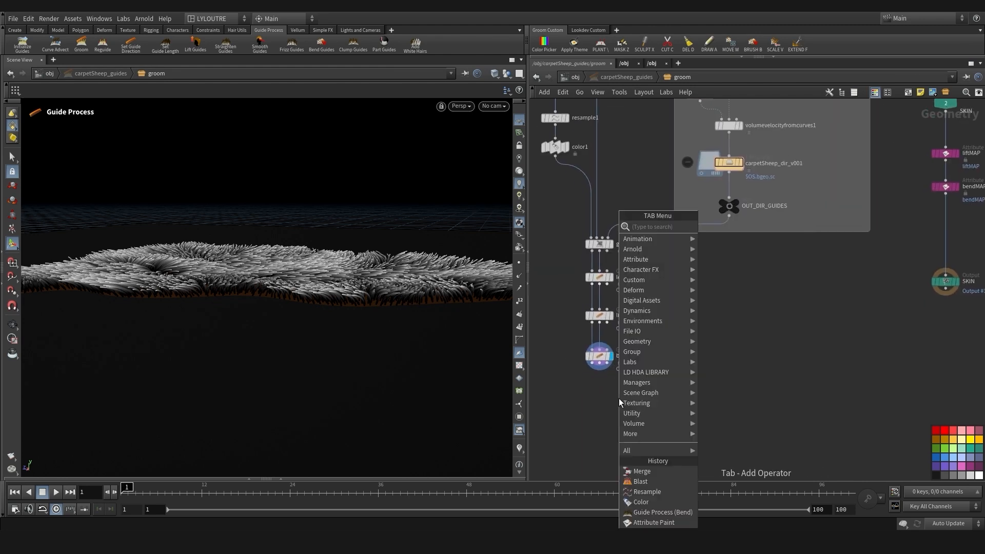
{"action": "type", "text": "bend"}
{"action": "left_click", "coordinate": [728, 238]}
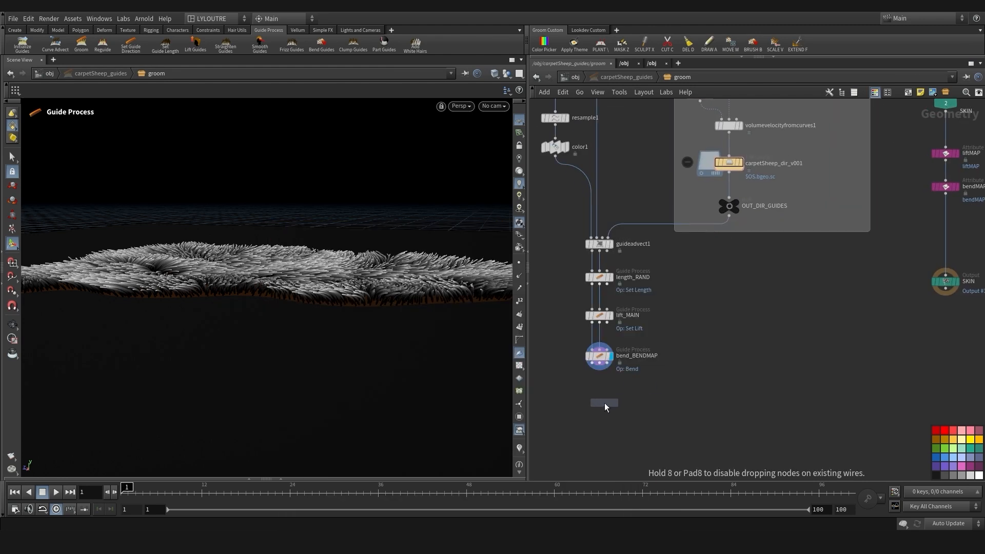
{"action": "left_click", "coordinate": [604, 402]}
Display the new bend node directly under bend_BENDMAP and rename it bend_LIFTMAP
{"action": "scroll", "coordinate": [595, 365], "scroll_direction": "up", "scroll_amount": 3}
{"action": "left_click_drag", "start_coordinate": [608, 416], "coordinate": [602, 394]}
{"action": "left_click", "coordinate": [619, 394]}
{"action": "left_click", "coordinate": [649, 398]}
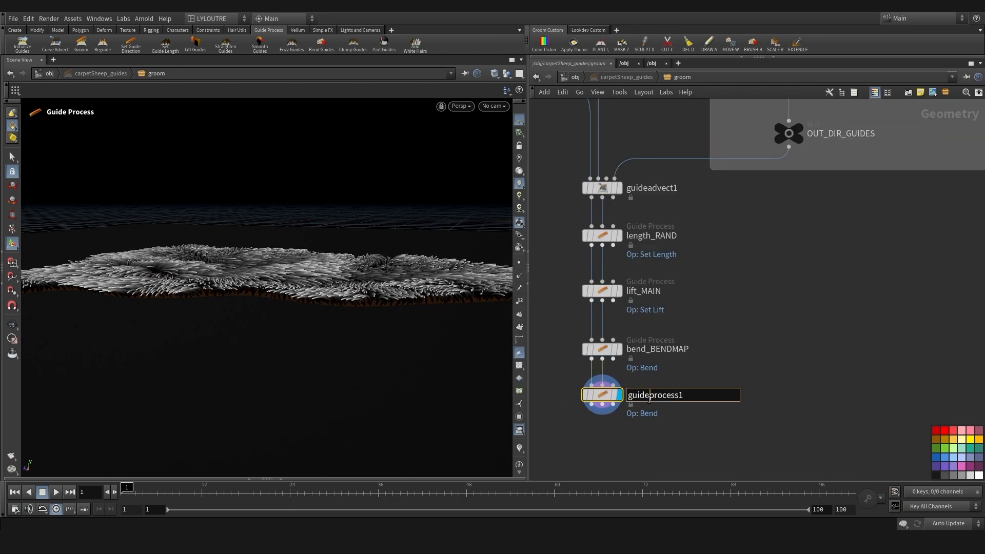
{"action": "key", "text": "p"}
{"action": "scroll", "coordinate": [655, 434], "scroll_direction": "down", "scroll_amount": 3}
Drive bend_LIFTMAP's input mask blend with a skin attribute, using the painted lift map
{"action": "left_click", "coordinate": [698, 162]}
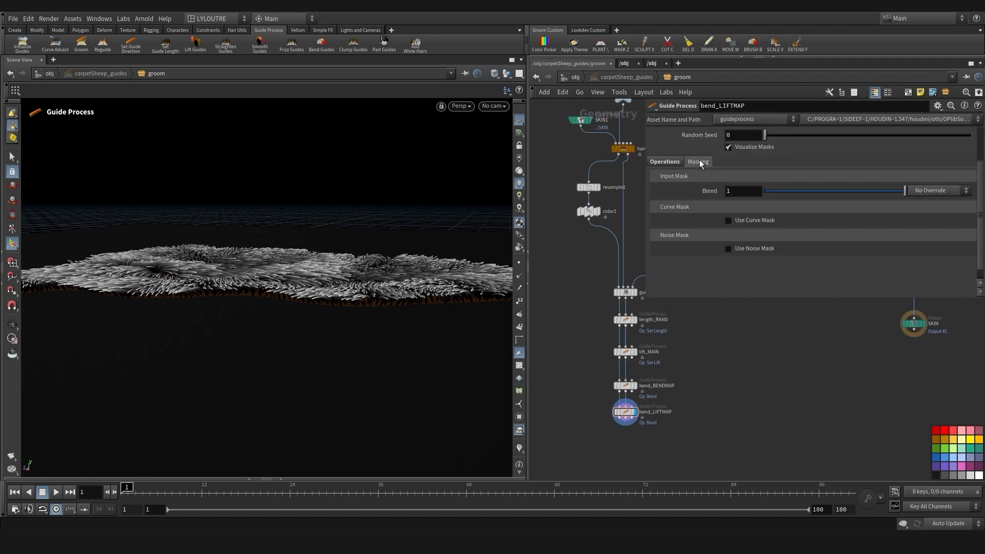
{"action": "left_click", "coordinate": [942, 190]}
{"action": "left_click", "coordinate": [944, 202]}
{"action": "left_click", "coordinate": [953, 204]}
{"action": "left_click", "coordinate": [964, 231]}
Set bend_LIFTMAP's bend Angle to -100
{"action": "left_click", "coordinate": [663, 162]}
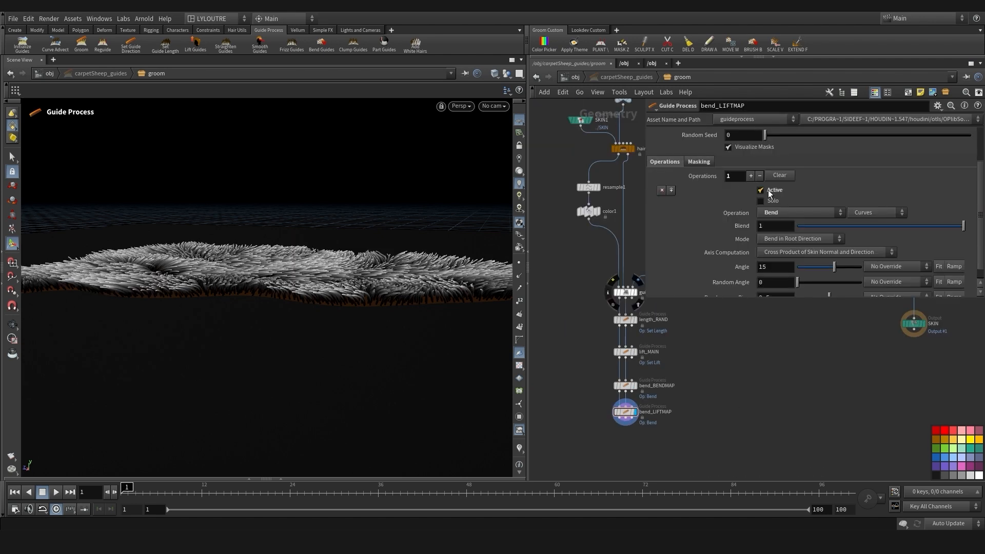
{"action": "scroll", "coordinate": [777, 193], "scroll_direction": "down", "scroll_amount": 2}
{"action": "left_click_drag", "start_coordinate": [833, 253], "coordinate": [765, 259]}
{"action": "scroll", "coordinate": [267, 287], "scroll_direction": "up", "scroll_amount": 3}
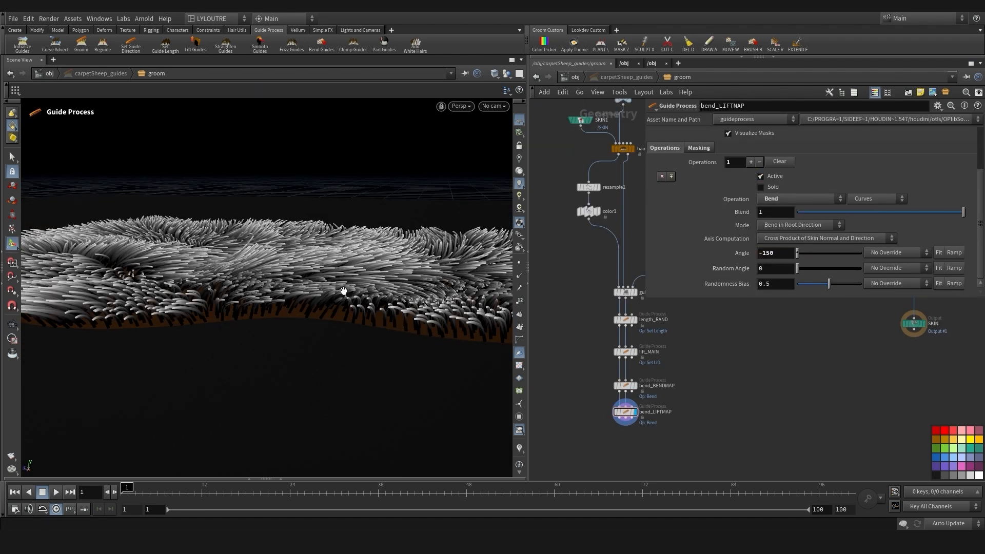
{"action": "left_click_drag", "start_coordinate": [344, 290], "coordinate": [340, 313], "text": "alt"}
{"action": "left_click_drag", "start_coordinate": [774, 253], "coordinate": [762, 254]}
{"action": "type", "text": "100"}
{"action": "left_click_drag", "start_coordinate": [318, 302], "coordinate": [340, 319], "text": "alt"}
Enable bend_LIFTMAP's curve mask and add two low points to its ramp, the second at position about 0.53
{"action": "left_click", "coordinate": [698, 148]}
{"action": "left_click", "coordinate": [728, 219]}
{"action": "scroll", "coordinate": [811, 255], "scroll_direction": "down", "scroll_amount": 3}
{"action": "left_click_drag", "start_coordinate": [804, 250], "coordinate": [804, 268]}
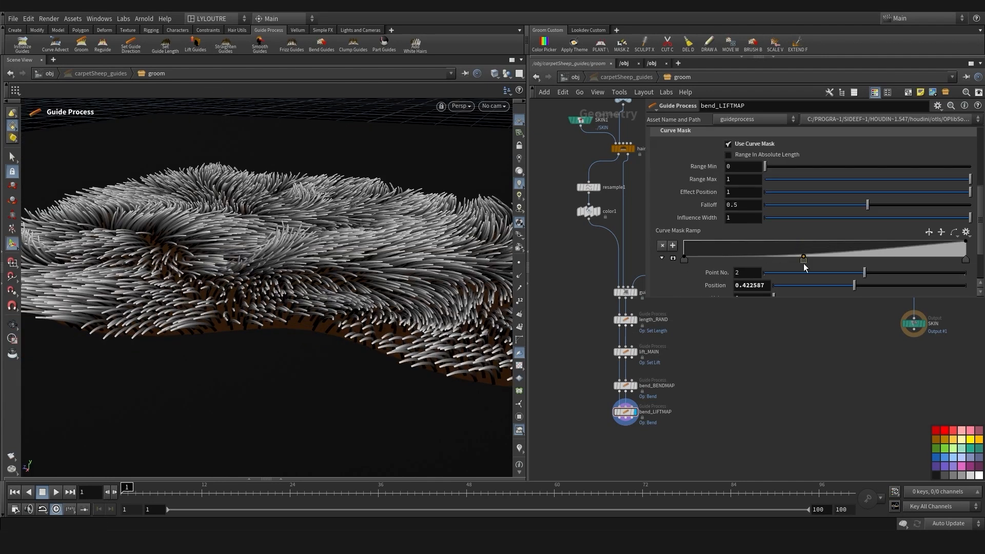
{"action": "scroll", "coordinate": [228, 282], "scroll_direction": "down", "scroll_amount": 4}
{"action": "mouse_move", "coordinate": [228, 282]}
{"action": "left_mouse_down", "text": "alt"}
{"action": "mouse_move", "coordinate": [169, 288]}
{"action": "mouse_move", "coordinate": [243, 273]}
{"action": "left_mouse_up", "text": "alt"}
Move bend_LIFTMAP down and insert a Guide Process (Set Length) node between it and bend_BENDMAP
{"action": "middle_click_drag", "start_coordinate": [548, 439], "coordinate": [544, 409]}
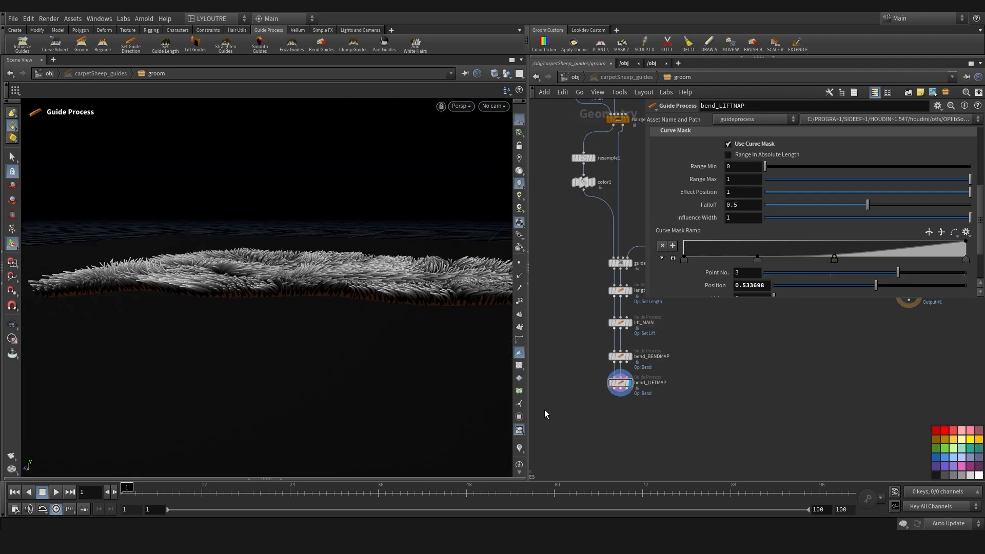
{"action": "middle_click_drag", "start_coordinate": [595, 376], "coordinate": [584, 371]}
{"action": "left_click_drag", "start_coordinate": [154, 300], "coordinate": [212, 335], "text": "alt"}
{"action": "middle_click_drag", "start_coordinate": [634, 381], "coordinate": [615, 390]}
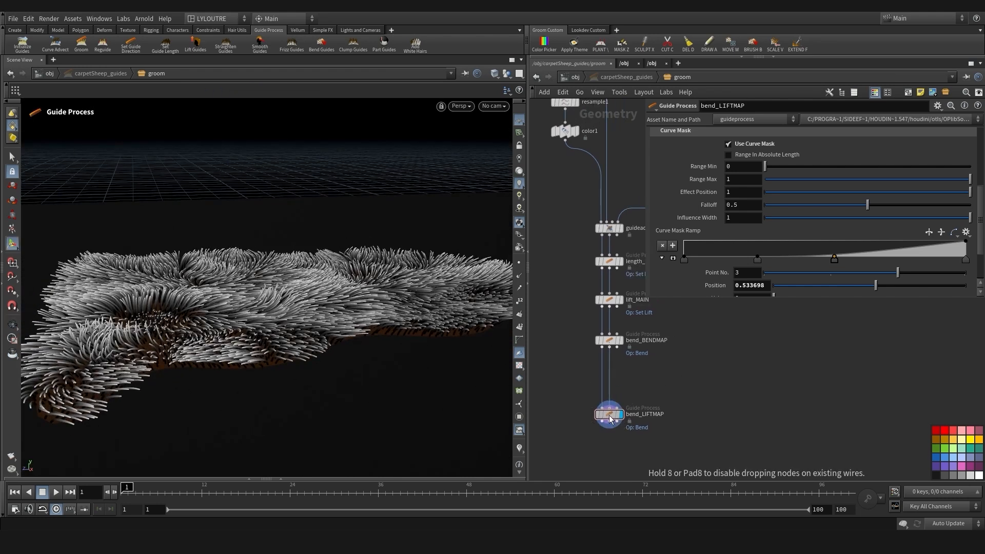
{"action": "key", "text": "Tab"}
{"action": "type", "text": "lengt"}
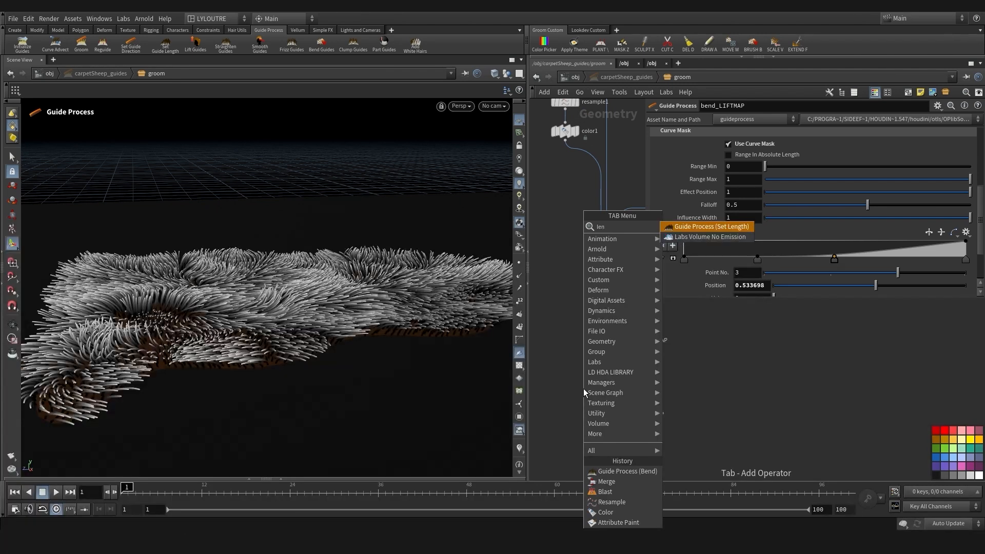
{"action": "left_click", "coordinate": [690, 225]}
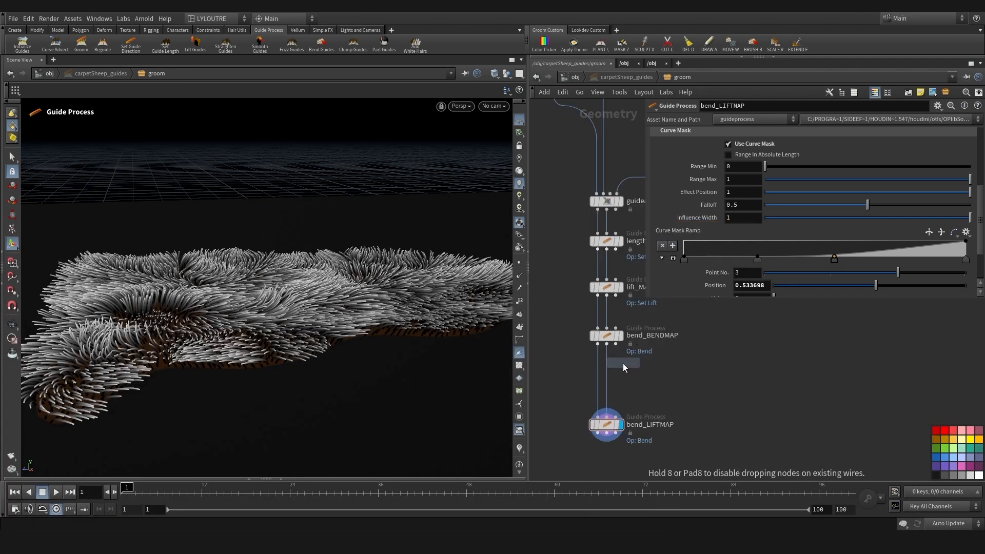
{"action": "left_click", "coordinate": [601, 390]}
Rename the new node length_LIFTMAP and drive its input mask blend with the liftMAP skin attribute
{"action": "double_click", "coordinate": [648, 384]}
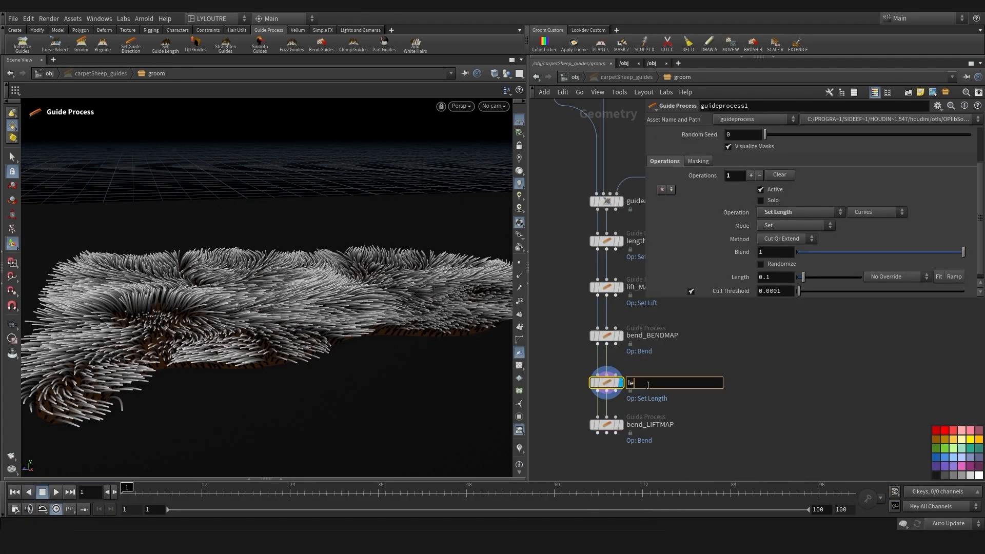
{"action": "left_click", "coordinate": [698, 161]}
{"action": "left_click", "coordinate": [933, 184]}
{"action": "left_click", "coordinate": [940, 200]}
{"action": "left_click", "coordinate": [953, 196]}
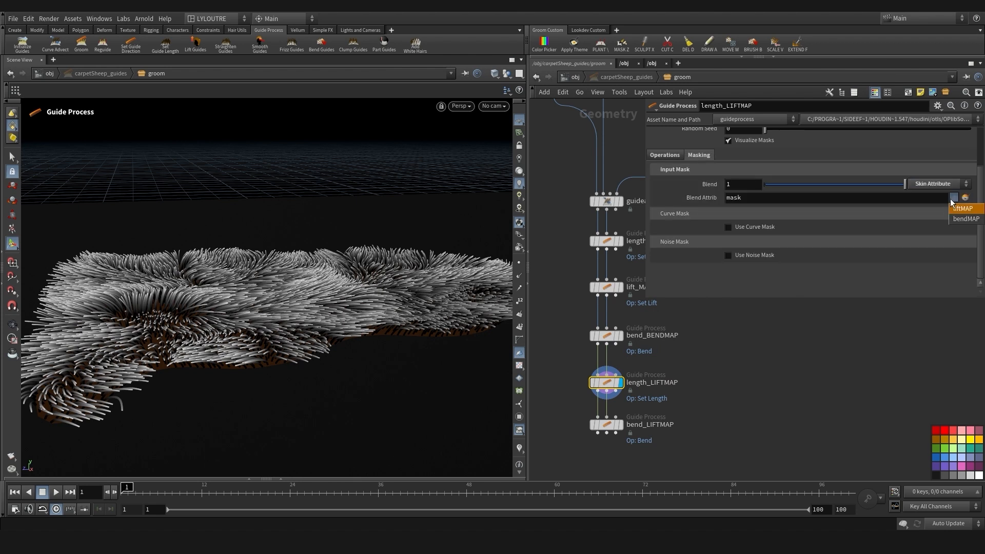
{"action": "left_click", "coordinate": [965, 208]}
Set length_LIFTMAP's mode to Multiply and randomize it with a max scale factor of 1.5
{"action": "left_click", "coordinate": [665, 155]}
{"action": "left_click", "coordinate": [773, 259]}
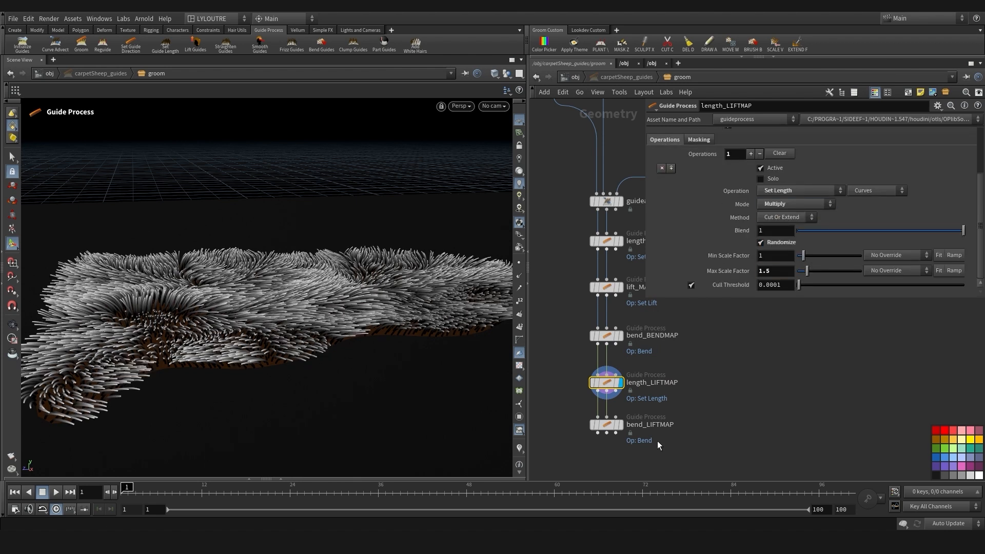
Display bend_LIFTMAP and toggle length_LIFTMAP's bypass on and off to compare the fur with and without it
{"action": "left_click", "coordinate": [621, 425]}
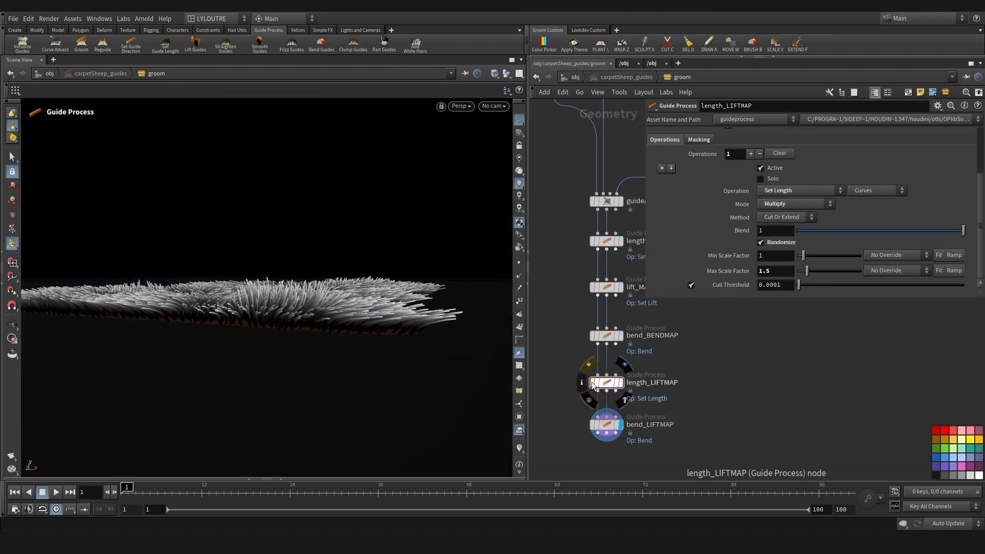
{"action": "left_click", "coordinate": [592, 382]}
{"action": "left_click", "coordinate": [592, 381]}
{"action": "left_click_drag", "start_coordinate": [348, 292], "coordinate": [277, 341], "text": "alt"}
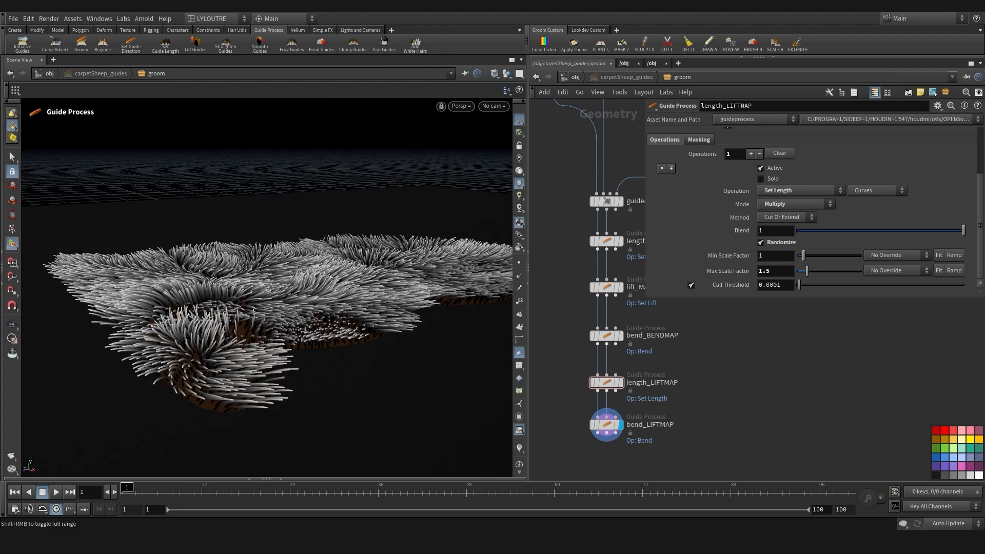
Examine the sheepskin reference photos and compare them with the groom's outer edge from several sides
{"action": "key", "text": "alt+Tab"}
{"action": "scroll", "coordinate": [266, 137], "scroll_direction": "up", "scroll_amount": 3}
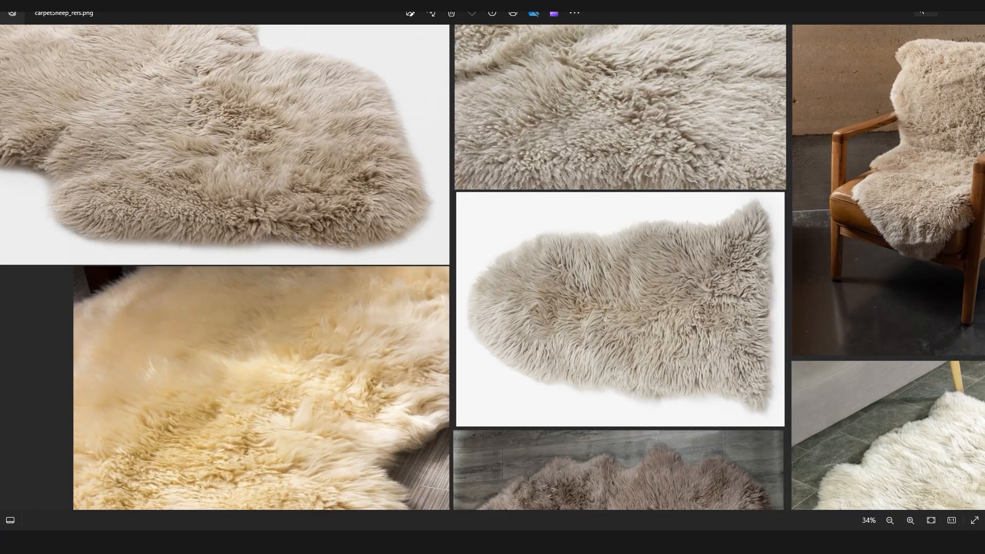
{"action": "key", "text": "alt+Tab"}
{"action": "key", "text": "Escape"}
{"action": "left_click_drag", "start_coordinate": [385, 349], "coordinate": [190, 279]}
{"action": "left_click_drag", "start_coordinate": [353, 343], "coordinate": [239, 336]}
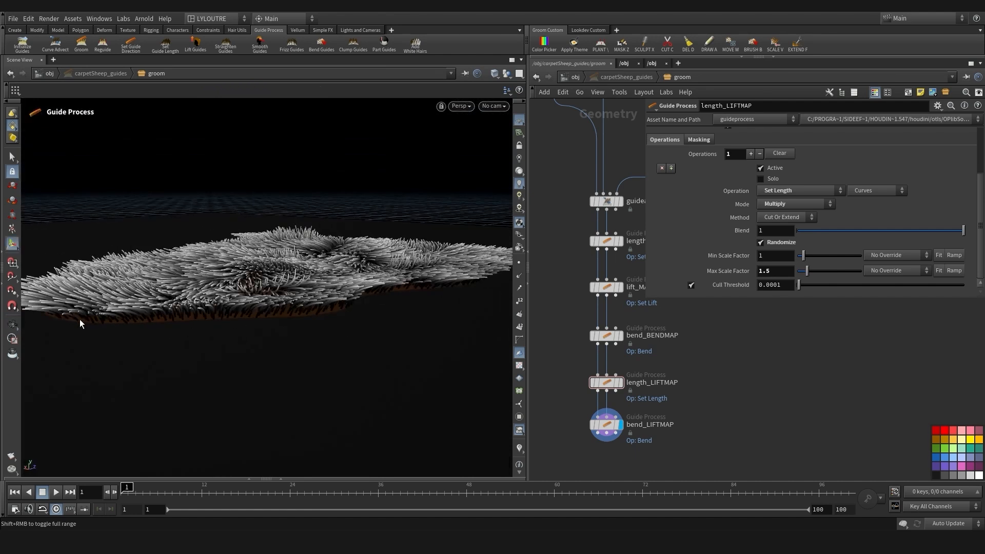
{"action": "left_click_drag", "start_coordinate": [57, 312], "coordinate": [362, 361]}
{"action": "key", "text": "Return"}
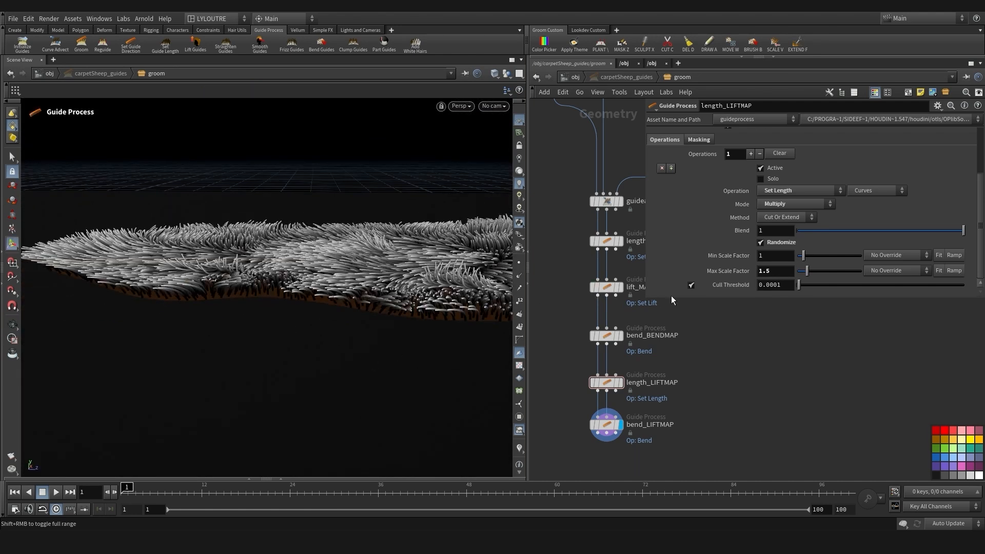
Duplicate the bendMAP attribute paint node and place the copy between bendMAP and the SKIN output
{"action": "left_click_drag", "start_coordinate": [647, 300], "coordinate": [716, 254]}
{"action": "scroll", "coordinate": [743, 379], "scroll_direction": "down", "scroll_amount": 3}
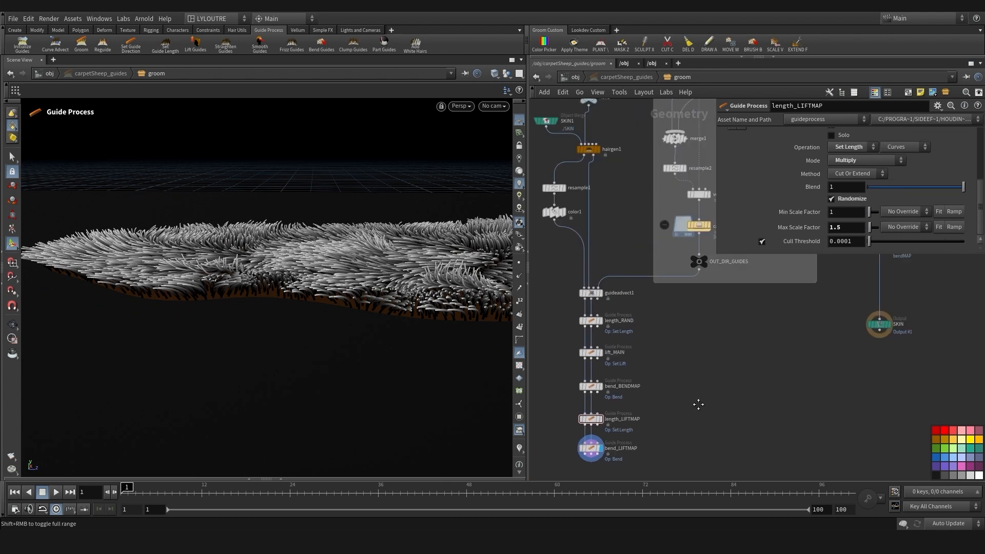
{"action": "scroll", "coordinate": [722, 388], "scroll_direction": "down", "scroll_amount": 3}
{"action": "middle_click_drag", "start_coordinate": [736, 377], "coordinate": [664, 426]}
{"action": "scroll", "coordinate": [764, 382], "scroll_direction": "up", "scroll_amount": 4}
{"action": "middle_click_drag", "start_coordinate": [763, 369], "coordinate": [722, 373]}
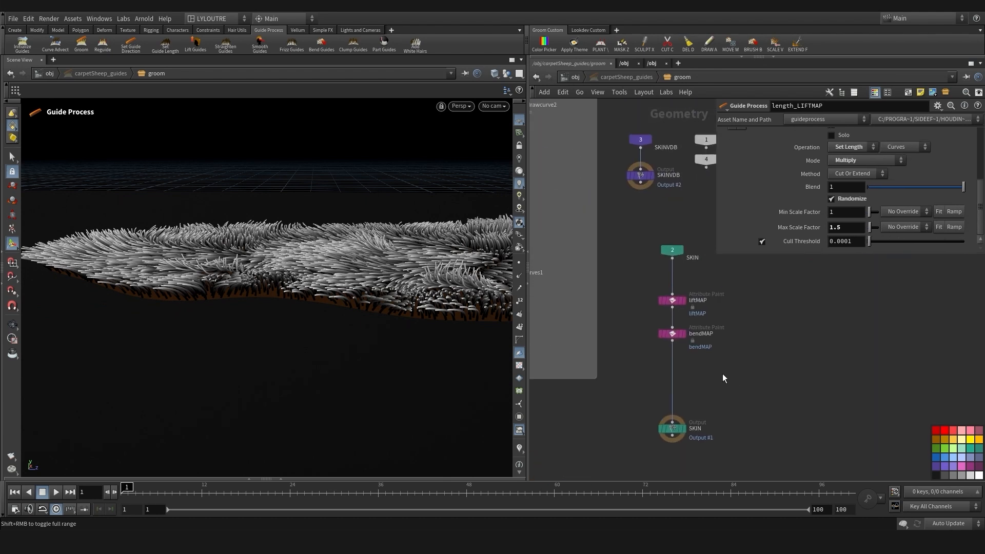
{"action": "left_click_drag", "start_coordinate": [663, 334], "coordinate": [696, 383], "text": "alt"}
{"action": "middle_click_drag", "start_coordinate": [695, 382], "coordinate": [696, 328]}
{"action": "scroll", "coordinate": [696, 328], "scroll_direction": "up", "scroll_amount": 2}
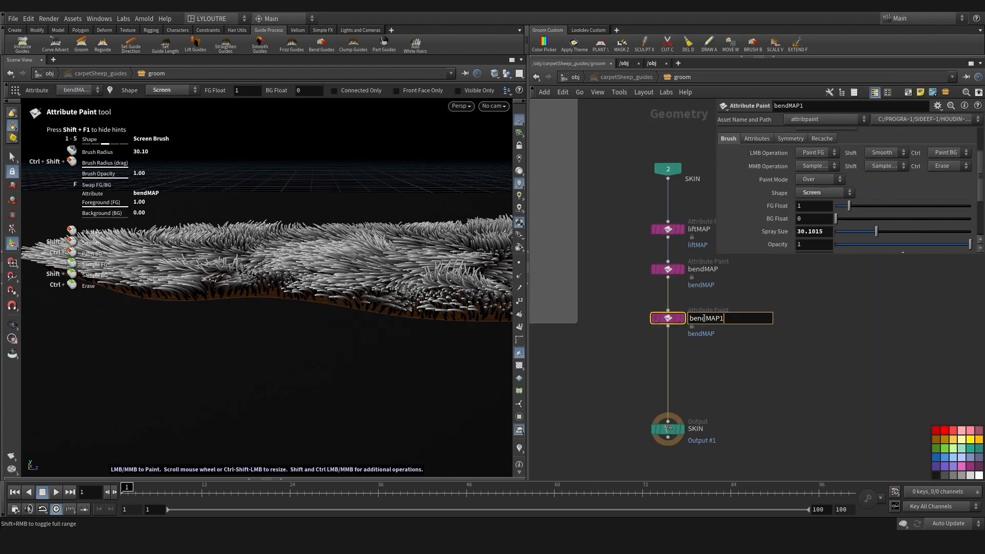
Rename the duplicated attribute paint node bendOutlineMAP
{"action": "key", "text": "BackSpace"}
{"action": "left_click", "coordinate": [704, 318]}
{"action": "type", "text": "Outline"}
{"action": "key", "text": "Return"}
{"action": "left_click_drag", "start_coordinate": [714, 345], "coordinate": [631, 306]}
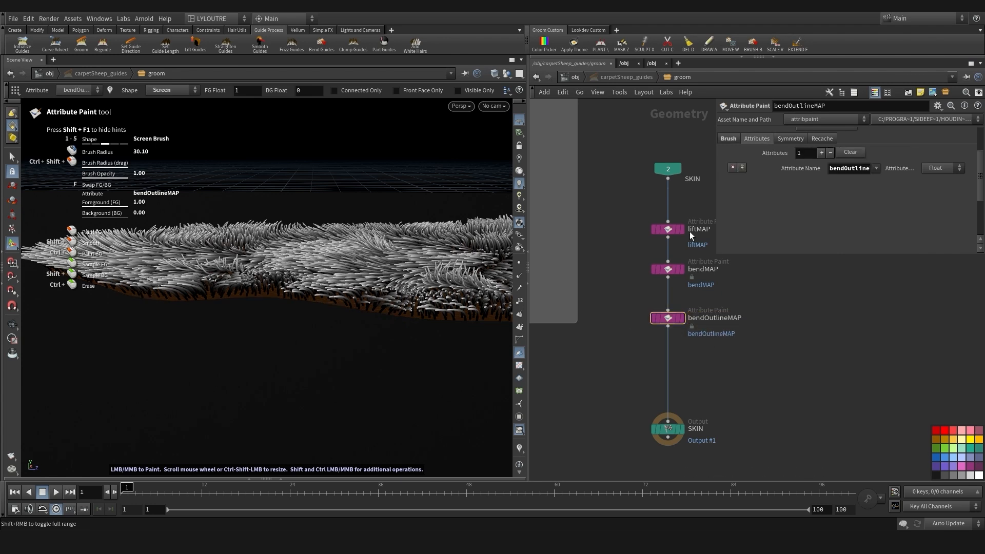
Reset the painting inherited by bendOutlineMAP and display its blank map on the skin
{"action": "left_click", "coordinate": [727, 138]}
{"action": "scroll", "coordinate": [590, 328], "scroll_direction": "down", "scroll_amount": 4}
{"action": "left_click", "coordinate": [627, 380]}
{"action": "mouse_move", "coordinate": [590, 328]}
{"action": "middle_mouse_down"}
{"action": "mouse_move", "coordinate": [584, 391]}
{"action": "mouse_move", "coordinate": [719, 344]}
{"action": "middle_mouse_up"}
{"action": "left_click", "coordinate": [507, 74]}
{"action": "left_click", "coordinate": [518, 106]}
{"action": "left_click_drag", "start_coordinate": [215, 241], "coordinate": [112, 341], "text": "alt"}
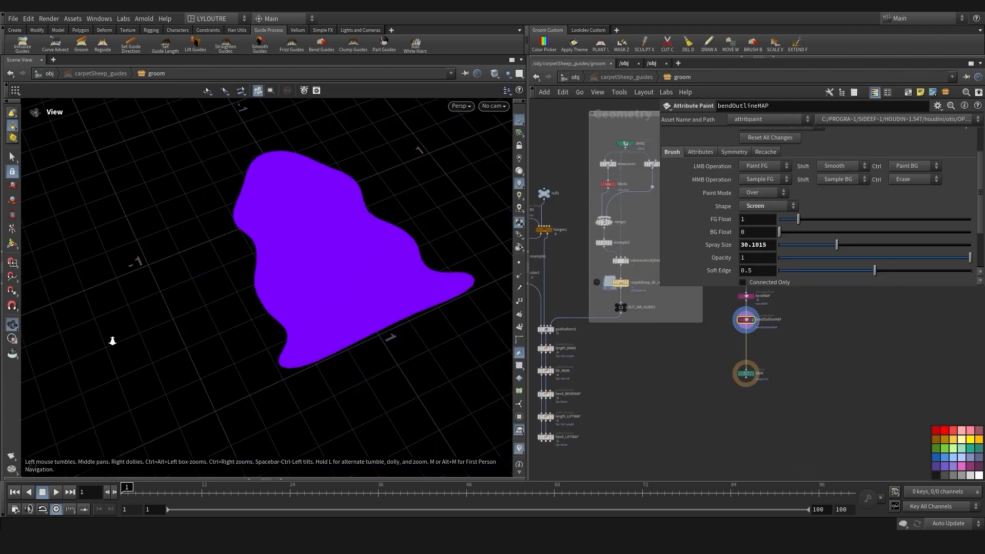
Overlay the groomed guides on the displayed skin as a reference and return to the bendOutlineMAP node
{"action": "scroll", "coordinate": [590, 400], "scroll_direction": "up", "scroll_amount": 3}
{"action": "middle_click_drag", "start_coordinate": [590, 406], "coordinate": [671, 354]}
{"action": "left_click", "coordinate": [602, 365]}
{"action": "left_click", "coordinate": [593, 393]}
{"action": "scroll", "coordinate": [595, 436], "scroll_direction": "down", "scroll_amount": 2}
{"action": "middle_click_drag", "start_coordinate": [770, 380], "coordinate": [585, 451]}
{"action": "scroll", "coordinate": [328, 287], "scroll_direction": "up", "scroll_amount": 4}
Paint value 1 on bendOutlineMAP all along the carpet's outer border, using a brush radius of about 49.5
{"action": "mouse_move", "coordinate": [328, 287]}
{"action": "middle_mouse_down", "text": "alt"}
{"action": "mouse_move", "coordinate": [360, 342]}
{"action": "mouse_move", "coordinate": [303, 322]}
{"action": "middle_mouse_up", "text": "alt"}
{"action": "mouse_move", "coordinate": [405, 285]}
{"action": "left_mouse_down"}
{"action": "mouse_move", "coordinate": [186, 325]}
{"action": "mouse_move", "coordinate": [163, 302]}
{"action": "left_mouse_up"}
{"action": "middle_click_drag", "start_coordinate": [359, 266], "coordinate": [246, 375], "text": "alt"}
{"action": "left_click_drag", "start_coordinate": [246, 384], "coordinate": [324, 353]}
{"action": "middle_click_drag", "start_coordinate": [212, 215], "coordinate": [380, 451], "text": "alt"}
{"action": "mouse_move", "coordinate": [436, 456]}
{"action": "left_mouse_down"}
{"action": "mouse_move", "coordinate": [212, 253]}
{"action": "mouse_move", "coordinate": [84, 256]}
{"action": "left_mouse_up"}
{"action": "left_click_drag", "start_coordinate": [103, 262], "coordinate": [246, 241], "text": "alt"}
{"action": "left_click_drag", "start_coordinate": [451, 361], "coordinate": [210, 287]}
{"action": "middle_click_drag", "start_coordinate": [210, 287], "coordinate": [170, 271], "text": "alt"}
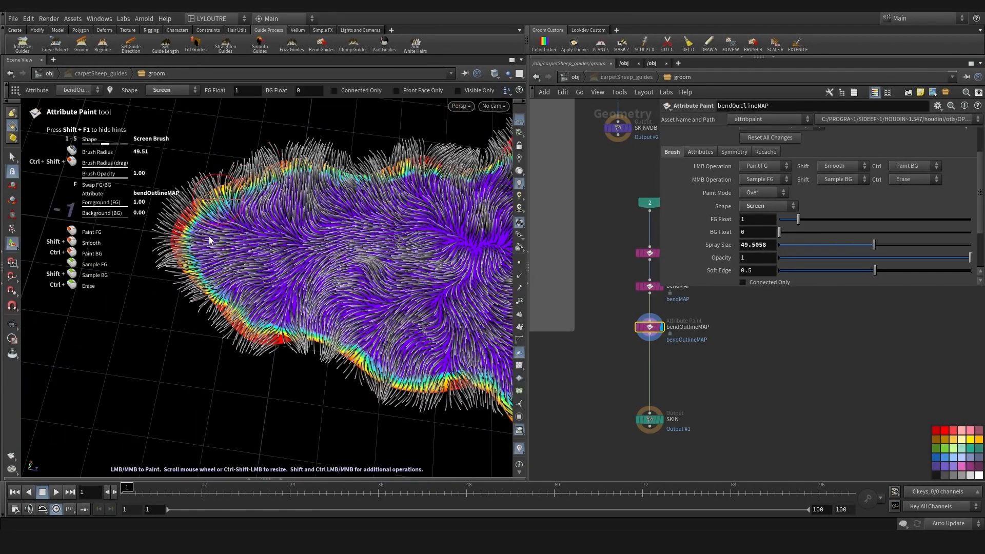
{"action": "mouse_move", "coordinate": [209, 240]}
{"action": "left_mouse_down", "text": "alt"}
{"action": "mouse_move", "coordinate": [287, 318]}
{"action": "mouse_move", "coordinate": [368, 210]}
{"action": "left_mouse_up", "text": "alt"}
{"action": "scroll", "coordinate": [266, 168], "scroll_direction": "down", "scroll_amount": 3}
{"action": "left_click_drag", "start_coordinate": [267, 167], "coordinate": [344, 199], "text": "alt"}
{"action": "left_click_drag", "start_coordinate": [141, 336], "coordinate": [123, 246], "text": "alt"}
Add a Guide Process (Bend) node after bend_LIFTMAP, rename it bend_OUTLINEMAP and display it
{"action": "middle_click_drag", "start_coordinate": [605, 179], "coordinate": [610, 340]}
{"action": "left_click", "coordinate": [614, 338]}
{"action": "key", "text": "Tab"}
{"action": "type", "text": "bend"}
{"action": "key", "text": "Return"}
{"action": "double_click", "coordinate": [633, 378]}
{"action": "type", "text": "b"}
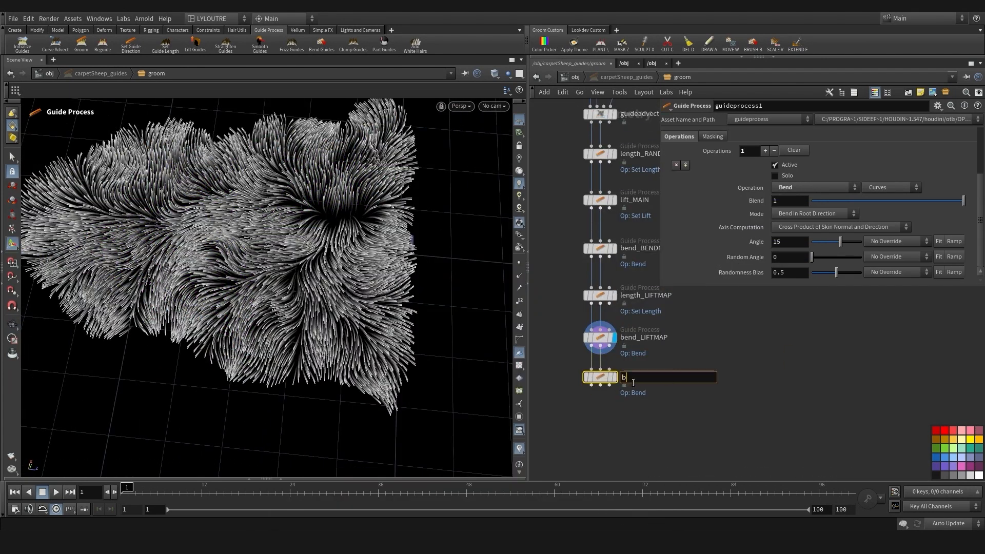
{"action": "left_click", "coordinate": [614, 379]}
Drive bend_OUTLINEMAP's input mask blend with the bendOutlineMAP skin attribute and set its bend angle to 38
{"action": "left_click", "coordinate": [712, 136]}
{"action": "left_click", "coordinate": [934, 165]}
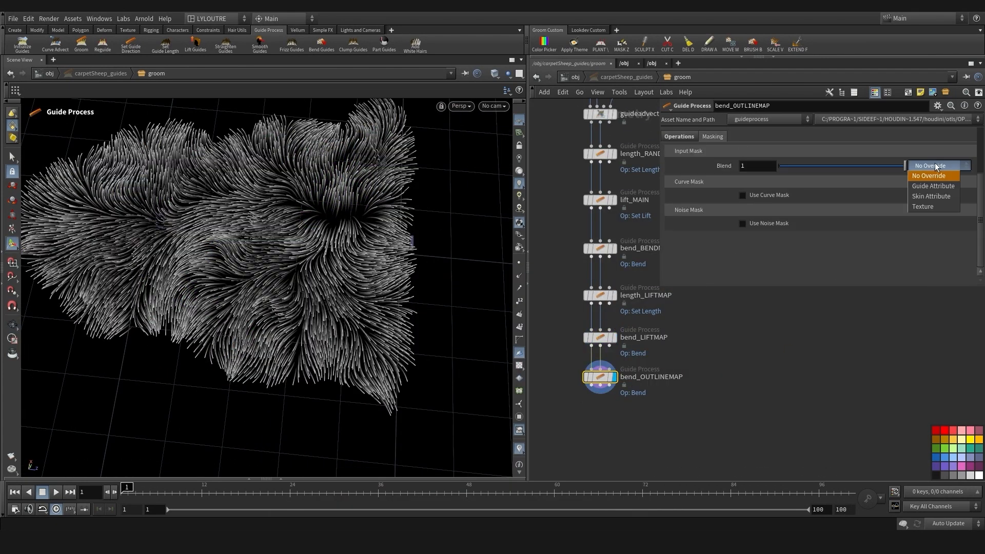
{"action": "left_click", "coordinate": [931, 196]}
{"action": "left_click", "coordinate": [956, 179]}
{"action": "left_click", "coordinate": [679, 137]}
{"action": "left_click_drag", "start_coordinate": [246, 441], "coordinate": [226, 328], "text": "alt"}
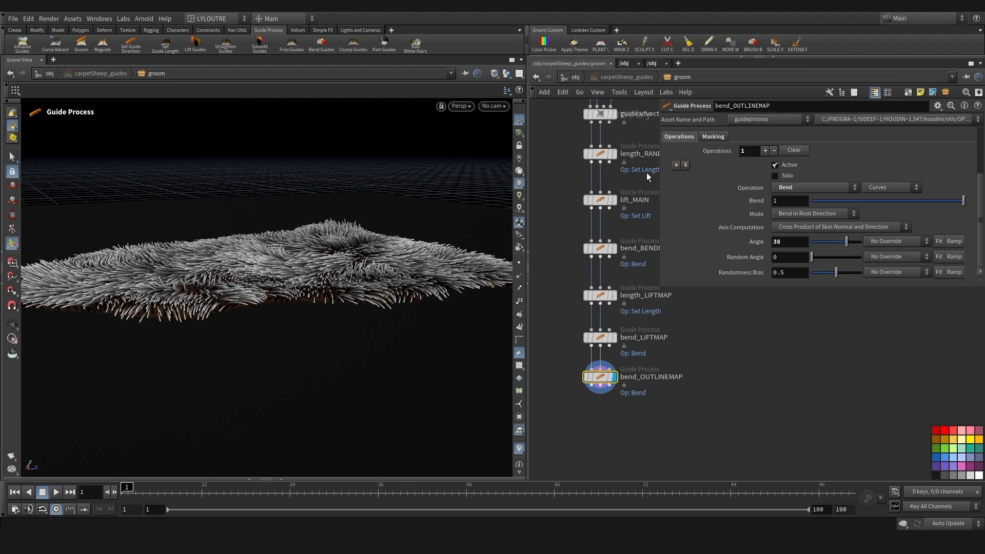
Enable bend_OUTLINEMAP's curve mask and lower the end point of its ramp
{"action": "left_click", "coordinate": [713, 137]}
{"action": "scroll", "coordinate": [733, 205], "scroll_direction": "down", "scroll_amount": 5}
{"action": "left_click", "coordinate": [780, 219]}
{"action": "scroll", "coordinate": [969, 212], "scroll_direction": "up", "scroll_amount": 1}
{"action": "left_click_drag", "start_coordinate": [969, 209], "coordinate": [966, 231]}
{"action": "scroll", "coordinate": [717, 205], "scroll_direction": "up", "scroll_amount": 8}
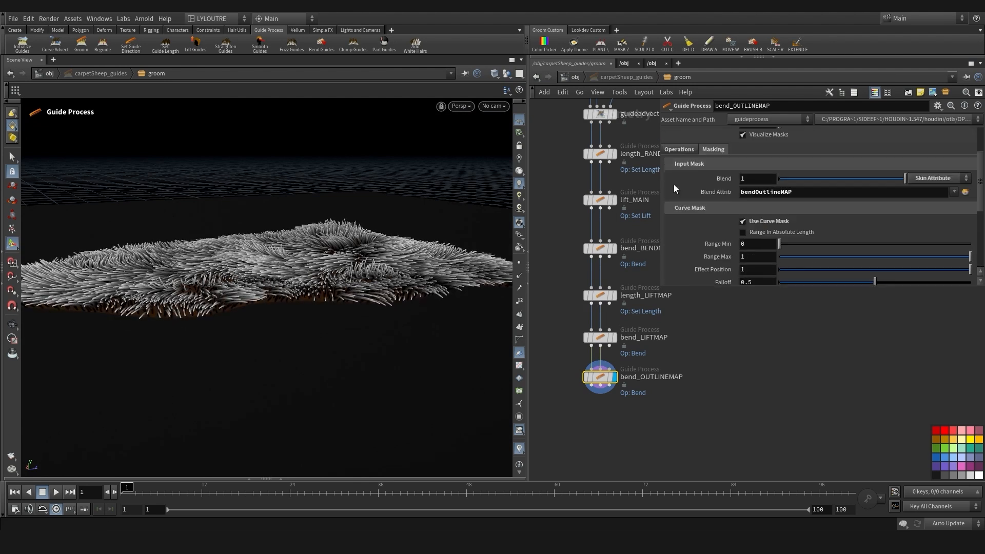
Raise bend_OUTLINEMAP's angle to 100 and give it a random angle
{"action": "left_click", "coordinate": [678, 149]}
{"action": "scroll", "coordinate": [743, 200], "scroll_direction": "down", "scroll_amount": 4}
{"action": "left_click_drag", "start_coordinate": [835, 203], "coordinate": [928, 204]}
{"action": "scroll", "coordinate": [882, 215], "scroll_direction": "up", "scroll_amount": 2}
{"action": "scroll", "coordinate": [769, 205], "scroll_direction": "up", "scroll_amount": 1}
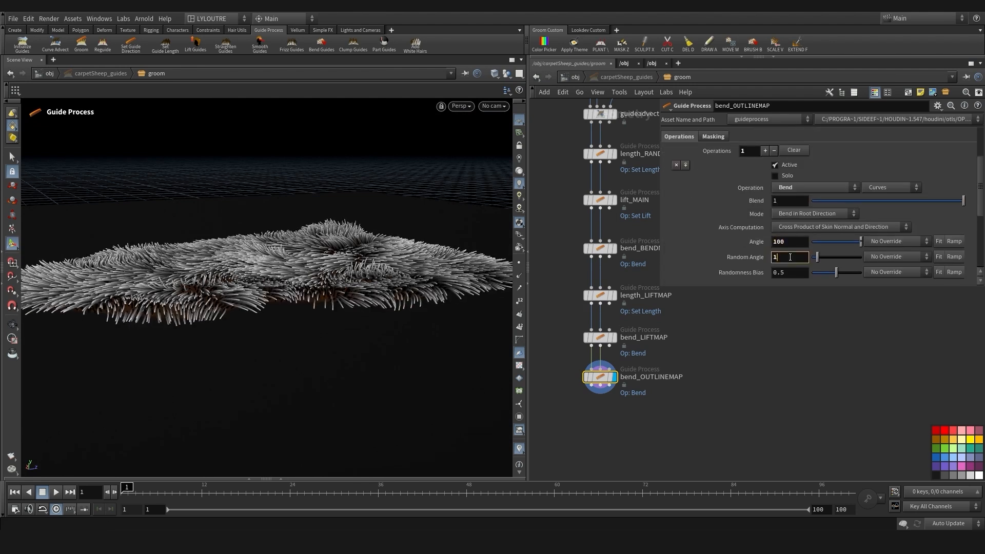
Add two points to the falling side of bend_OUTLINEMAP's curve mask ramp, one at position about 0.53 with value about 0.37
{"action": "left_click", "coordinate": [713, 136]}
{"action": "scroll", "coordinate": [821, 205], "scroll_direction": "down", "scroll_amount": 5}
{"action": "left_click", "coordinate": [911, 214]}
{"action": "left_click_drag", "start_coordinate": [965, 222], "coordinate": [965, 219]}
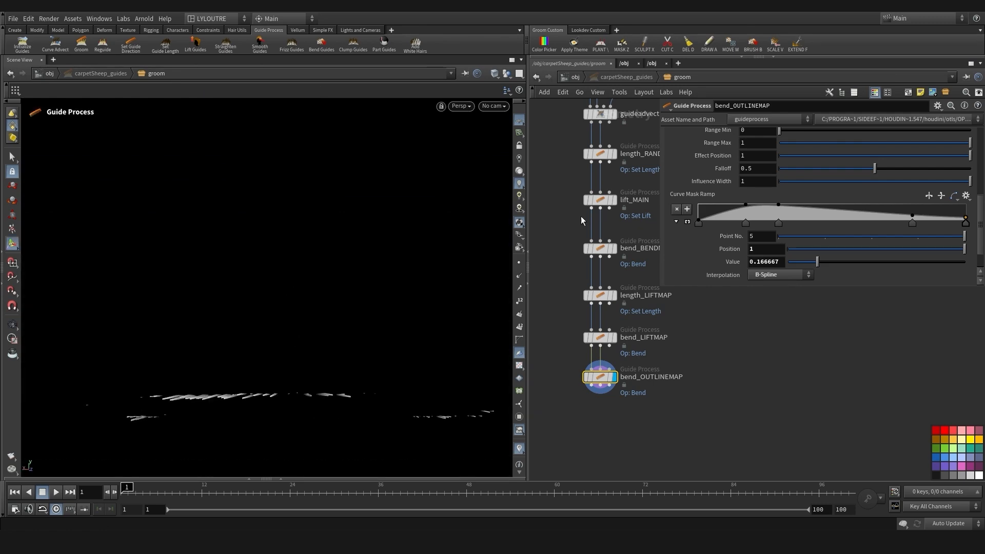
{"action": "left_click_drag", "start_coordinate": [839, 214], "coordinate": [840, 215]}
Extend the bendOutlineMAP painting along the carpet's edge with spray sizes of about 36.7 and 54.7
{"action": "left_click_drag", "start_coordinate": [359, 288], "coordinate": [221, 292], "text": "alt"}
{"action": "scroll", "coordinate": [706, 400], "scroll_direction": "down", "scroll_amount": 5}
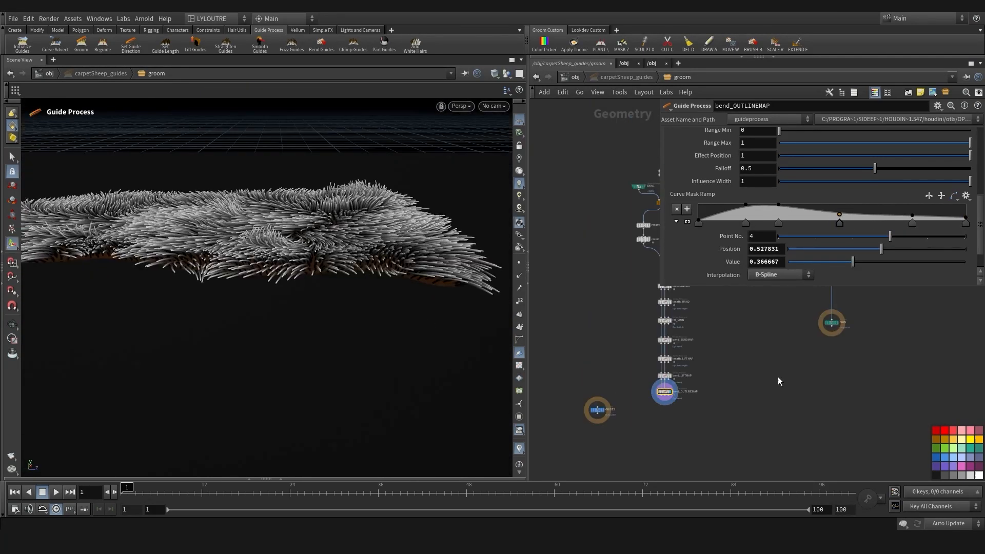
{"action": "scroll", "coordinate": [689, 382], "scroll_direction": "up", "scroll_amount": 5}
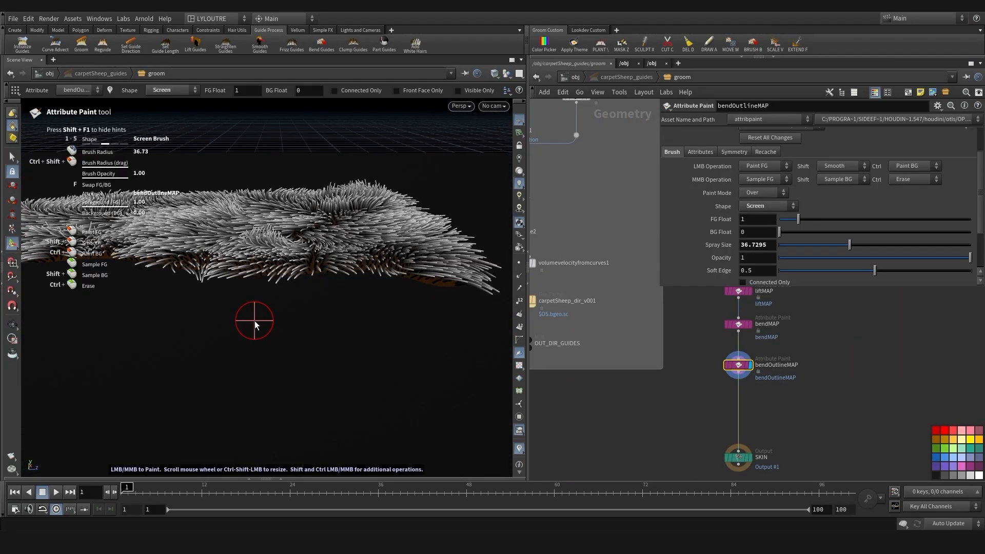
{"action": "mouse_move", "coordinate": [253, 318]}
{"action": "left_mouse_down"}
{"action": "mouse_move", "coordinate": [285, 319]}
{"action": "mouse_move", "coordinate": [241, 319]}
{"action": "mouse_move", "coordinate": [117, 352]}
{"action": "mouse_move", "coordinate": [229, 323]}
{"action": "mouse_move", "coordinate": [189, 352]}
{"action": "mouse_move", "coordinate": [263, 320]}
{"action": "left_mouse_up"}
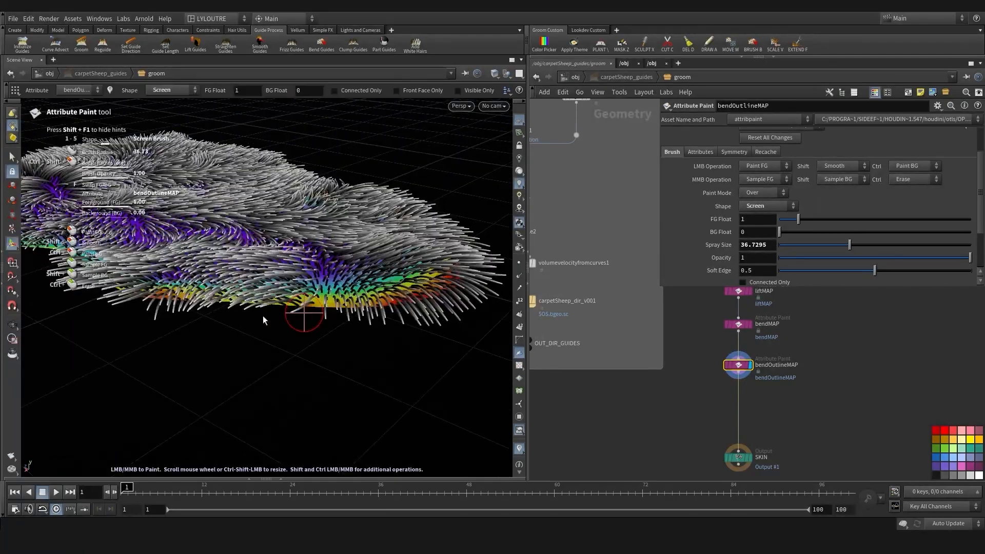
{"action": "left_click_drag", "start_coordinate": [206, 299], "coordinate": [250, 345], "text": "alt"}
{"action": "mouse_move", "coordinate": [131, 397]}
{"action": "left_mouse_down", "text": "alt"}
{"action": "mouse_move", "coordinate": [125, 337]}
{"action": "mouse_move", "coordinate": [378, 248]}
{"action": "mouse_move", "coordinate": [360, 253]}
{"action": "left_mouse_up", "text": "alt"}
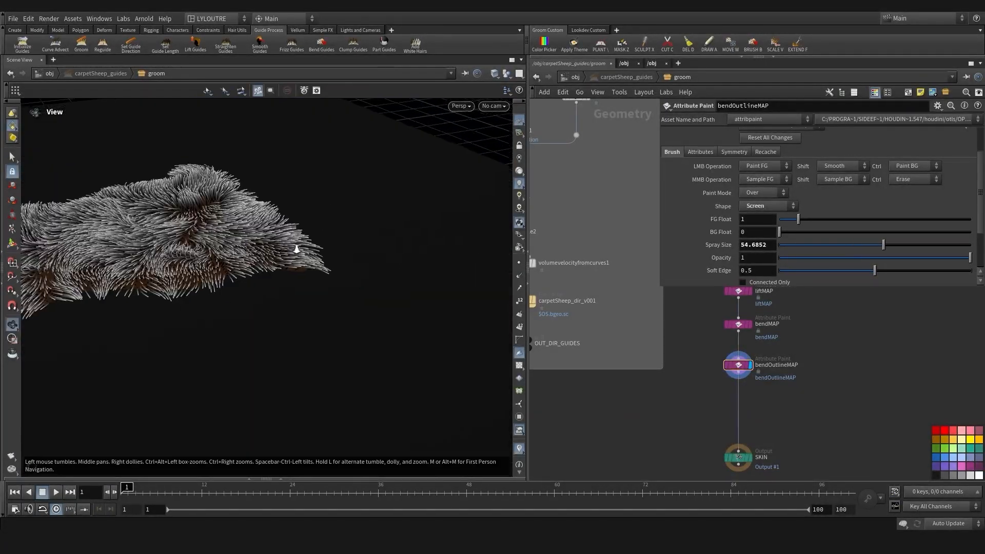
{"action": "mouse_move", "coordinate": [296, 249]}
{"action": "left_mouse_down", "text": "alt"}
{"action": "mouse_move", "coordinate": [270, 288]}
{"action": "mouse_move", "coordinate": [251, 290]}
{"action": "mouse_move", "coordinate": [292, 319]}
{"action": "mouse_move", "coordinate": [283, 337]}
{"action": "mouse_move", "coordinate": [332, 364]}
{"action": "left_mouse_up", "text": "alt"}
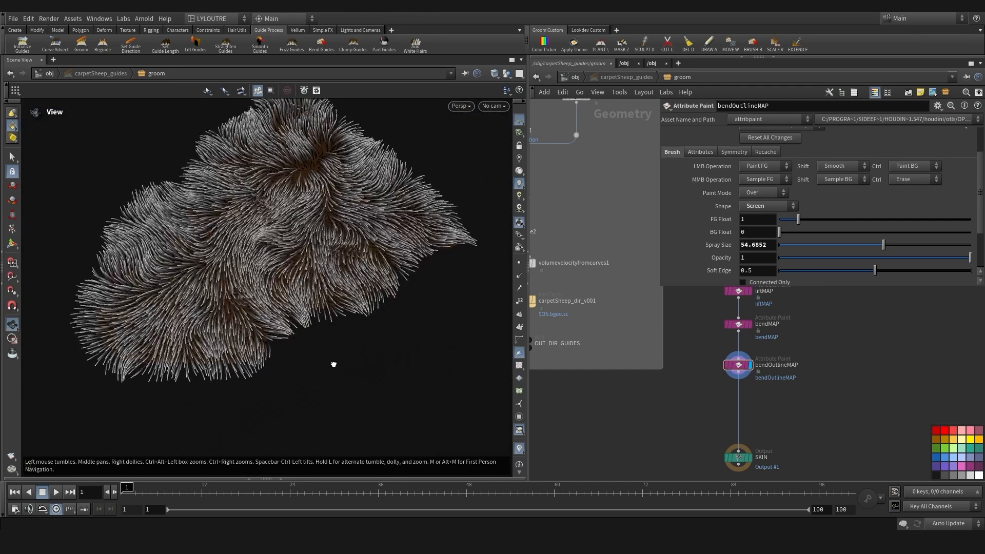
{"action": "mouse_move", "coordinate": [323, 290]}
{"action": "left_mouse_down", "text": "alt"}
{"action": "mouse_move", "coordinate": [338, 312]}
{"action": "mouse_move", "coordinate": [288, 315]}
{"action": "mouse_move", "coordinate": [314, 248]}
{"action": "mouse_move", "coordinate": [237, 255]}
{"action": "mouse_move", "coordinate": [243, 245]}
{"action": "mouse_move", "coordinate": [258, 256]}
{"action": "left_mouse_up", "text": "alt"}
Display bend_OUTLINEMAP and examine the fur's flow and density up close and across the whole carpet
{"action": "scroll", "coordinate": [610, 384], "scroll_direction": "down", "scroll_amount": 4}
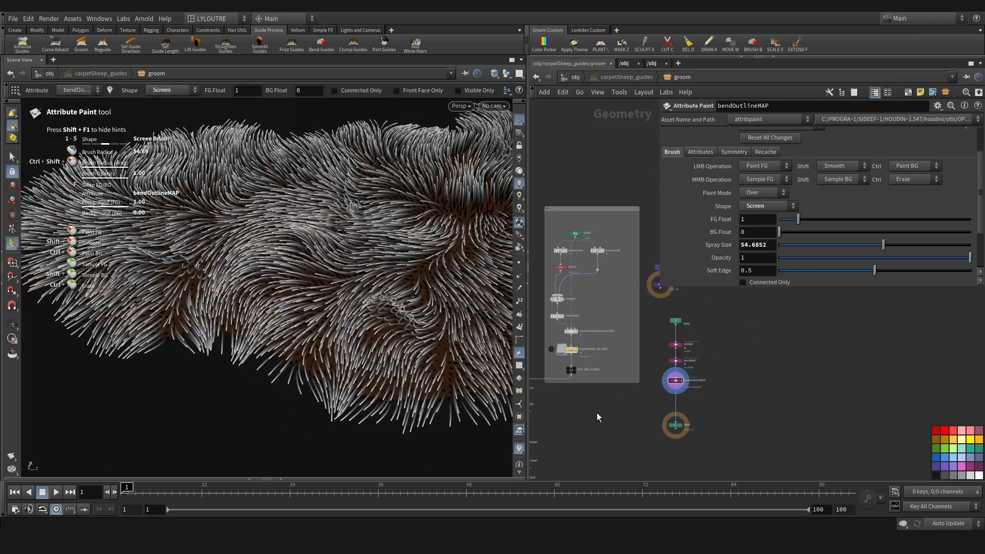
{"action": "middle_click_drag", "start_coordinate": [596, 412], "coordinate": [767, 365]}
{"action": "middle_click_drag", "start_coordinate": [611, 441], "coordinate": [569, 385]}
{"action": "scroll", "coordinate": [569, 385], "scroll_direction": "up", "scroll_amount": 1}
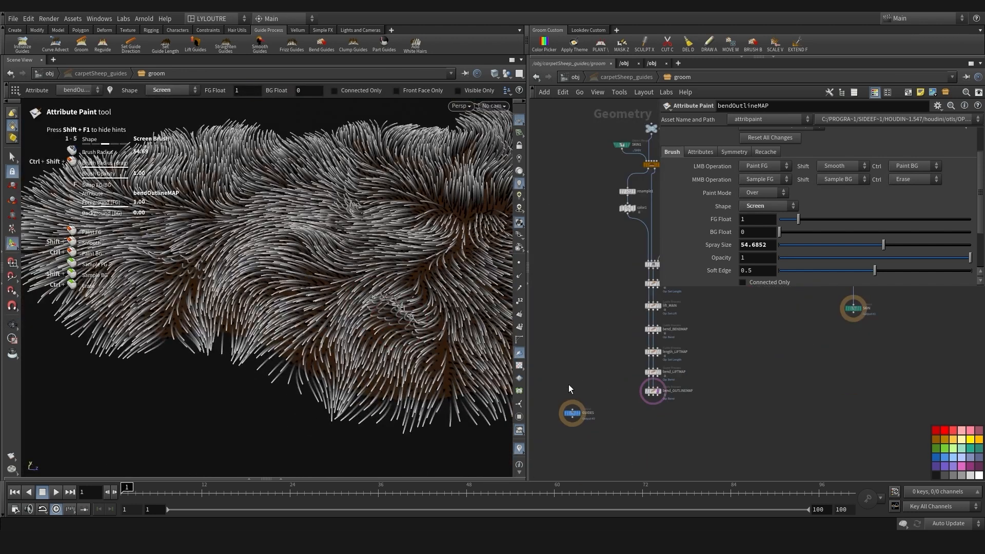
{"action": "left_click", "coordinate": [634, 389]}
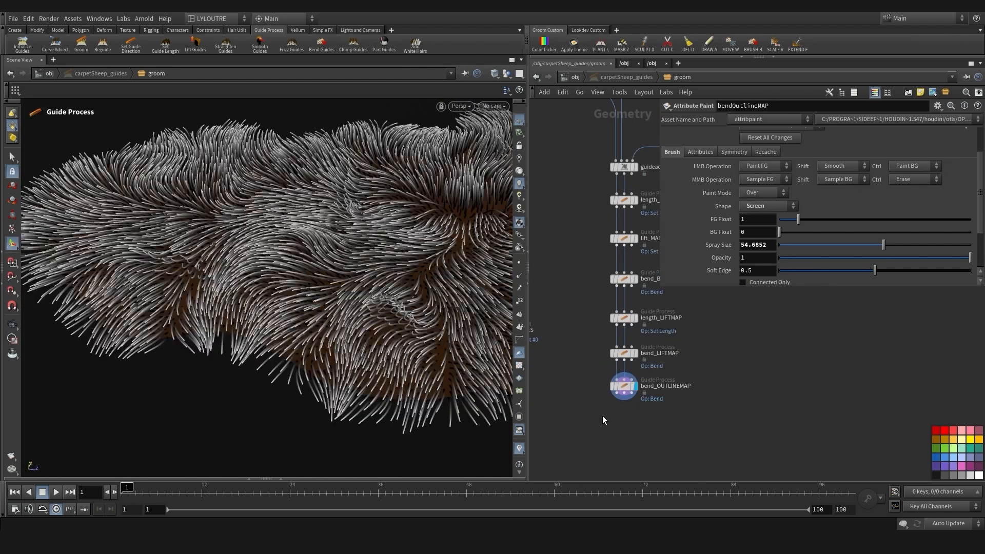
{"action": "left_click_drag", "start_coordinate": [337, 307], "coordinate": [314, 341], "text": "alt"}
{"action": "right_click_drag", "start_coordinate": [314, 341], "coordinate": [386, 323], "text": "alt"}
{"action": "middle_click_drag", "start_coordinate": [387, 323], "coordinate": [325, 346], "text": "alt"}
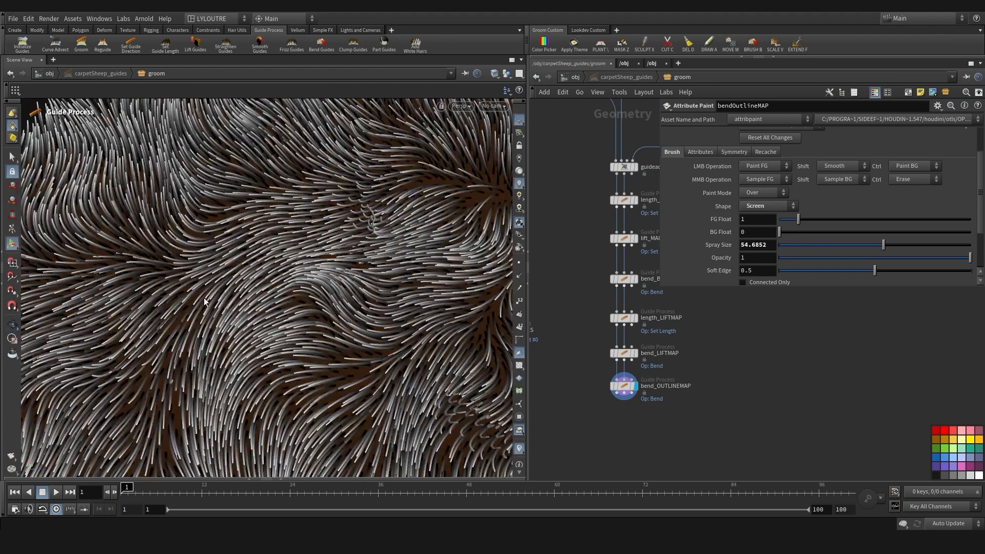
{"action": "right_click_drag", "start_coordinate": [283, 285], "coordinate": [237, 318], "text": "alt"}
{"action": "middle_click_drag", "start_coordinate": [238, 318], "coordinate": [222, 337], "text": "alt"}
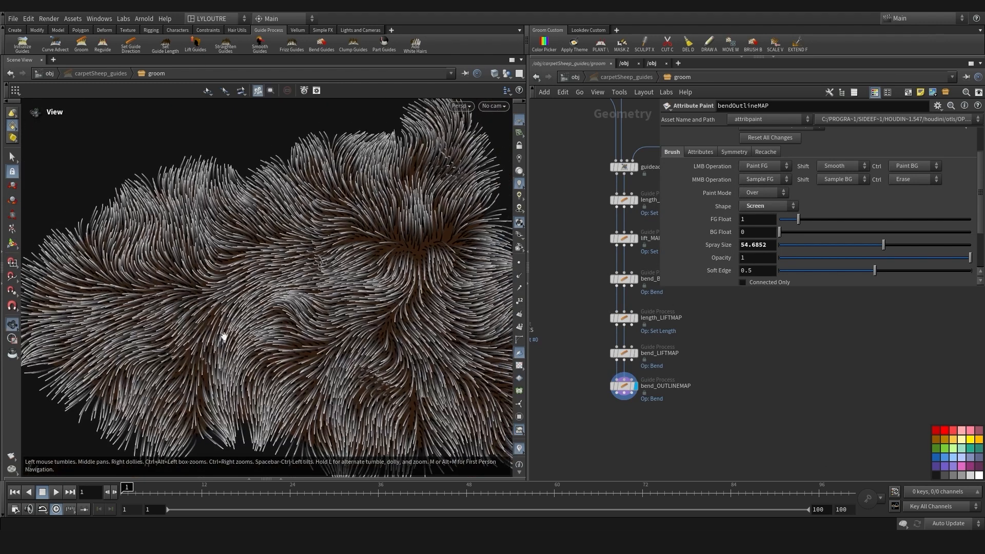
{"action": "left_click_drag", "start_coordinate": [222, 336], "coordinate": [217, 327], "text": "alt"}
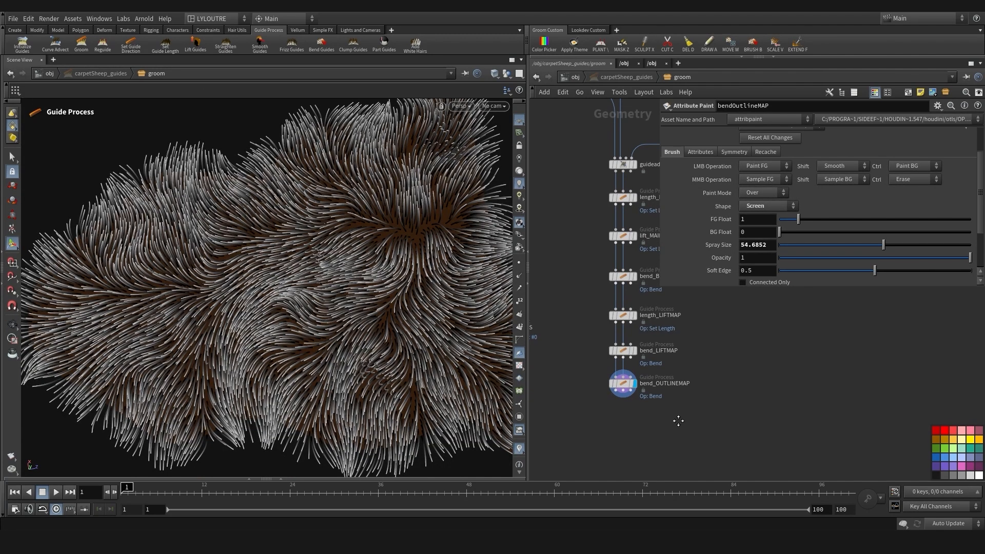
Add another Guide Process (Bend) node, connect it below bend_OUTLINEMAP and display it
{"action": "key", "text": "Tab"}
{"action": "type", "text": "be"}
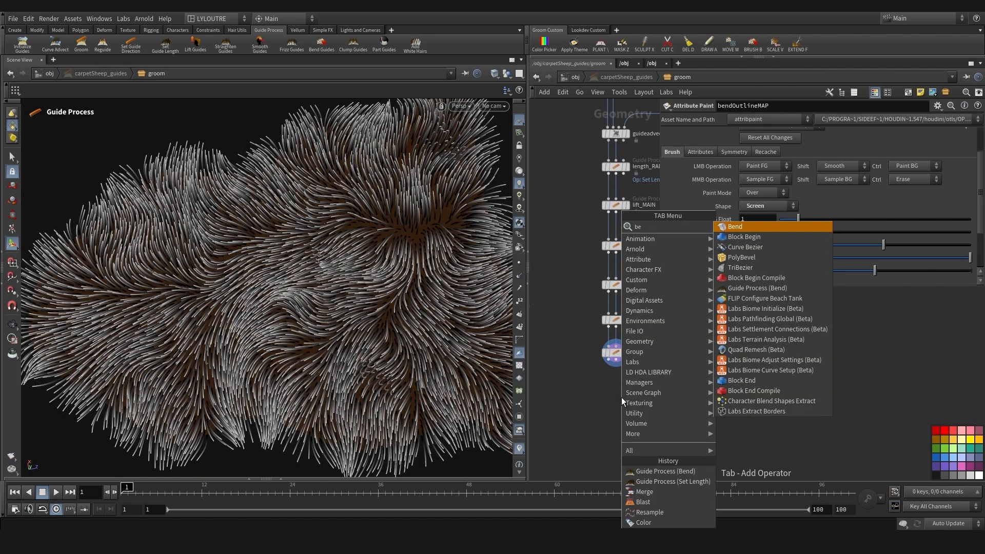
{"action": "type", "text": "nd"}
{"action": "left_click", "coordinate": [744, 238]}
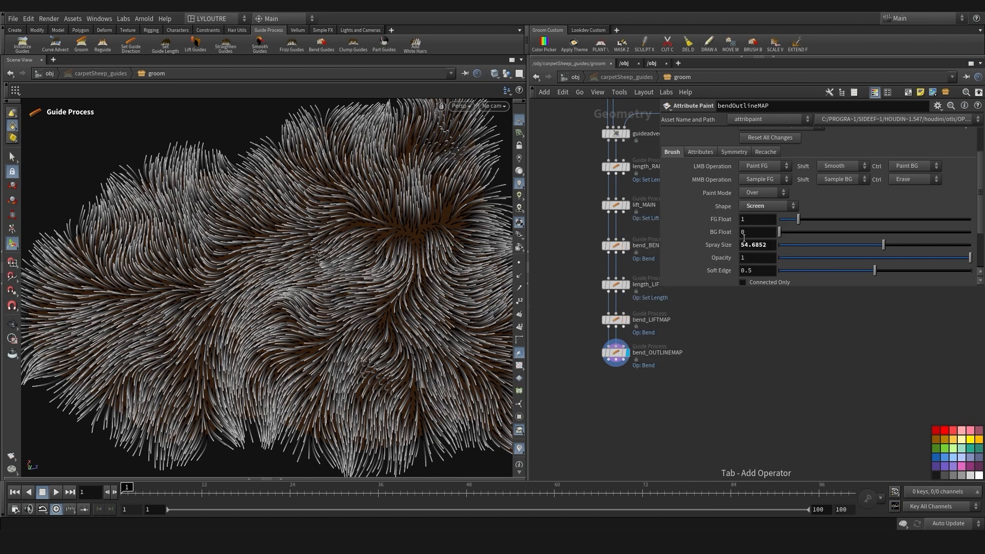
{"action": "left_click", "coordinate": [598, 375]}
{"action": "left_click_drag", "start_coordinate": [617, 368], "coordinate": [622, 421]}
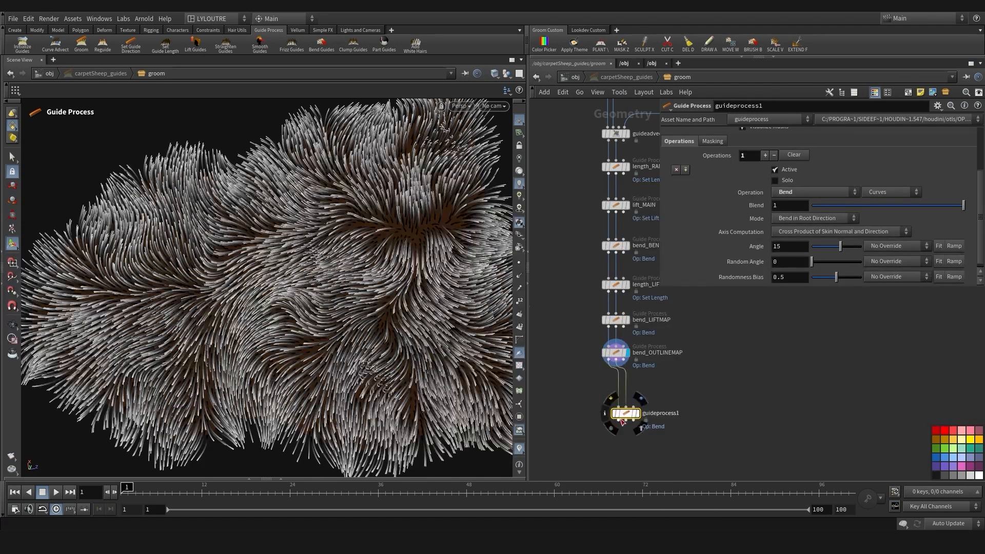
{"action": "left_click", "coordinate": [622, 393]}
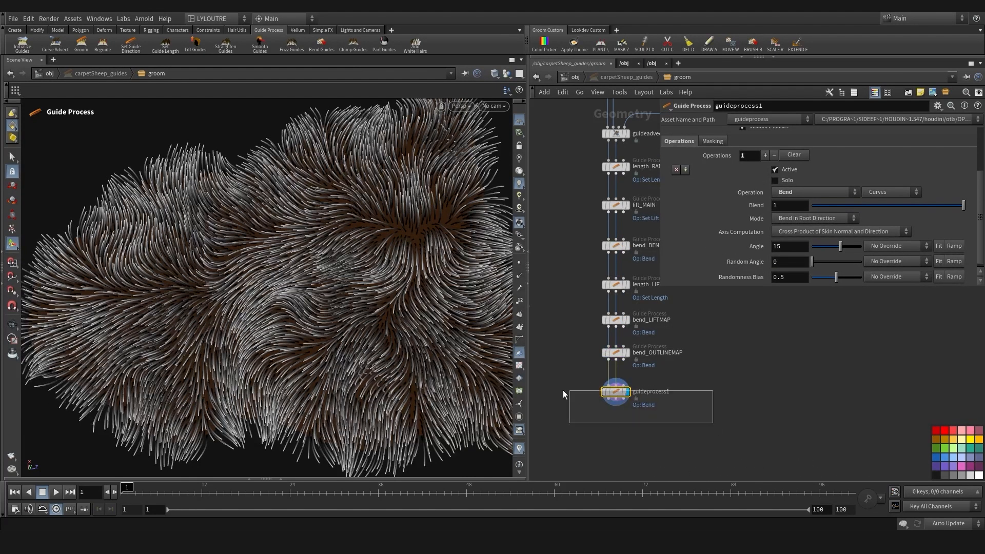
Set the new bend node's axis computation to Cross Product of Local Tangent and Direction and its angle to 0
{"action": "left_click_drag", "start_coordinate": [382, 308], "coordinate": [378, 286], "text": "alt"}
{"action": "left_click", "coordinate": [831, 231]}
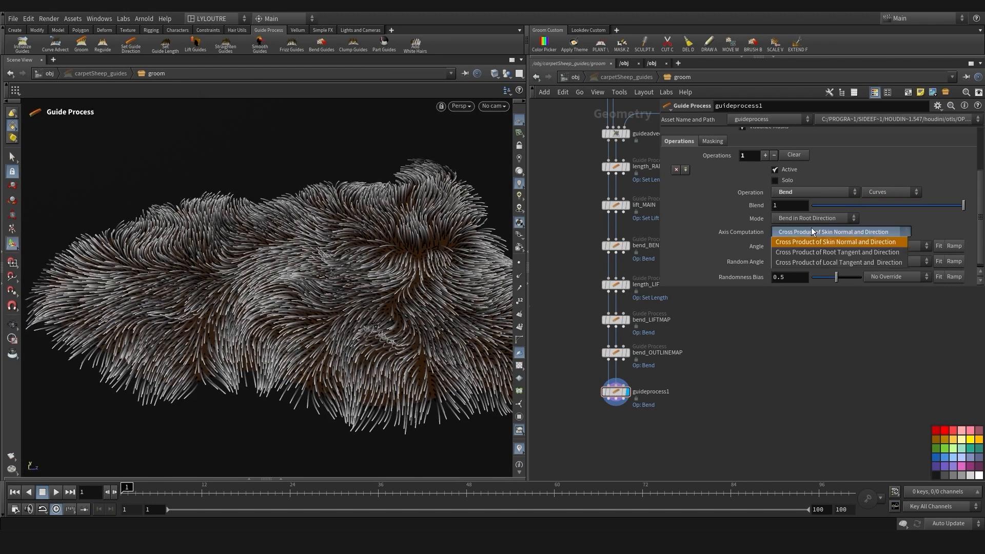
{"action": "left_click", "coordinate": [830, 259]}
{"action": "key", "text": "Escape"}
{"action": "left_click_drag", "start_coordinate": [382, 348], "coordinate": [384, 380], "text": "alt"}
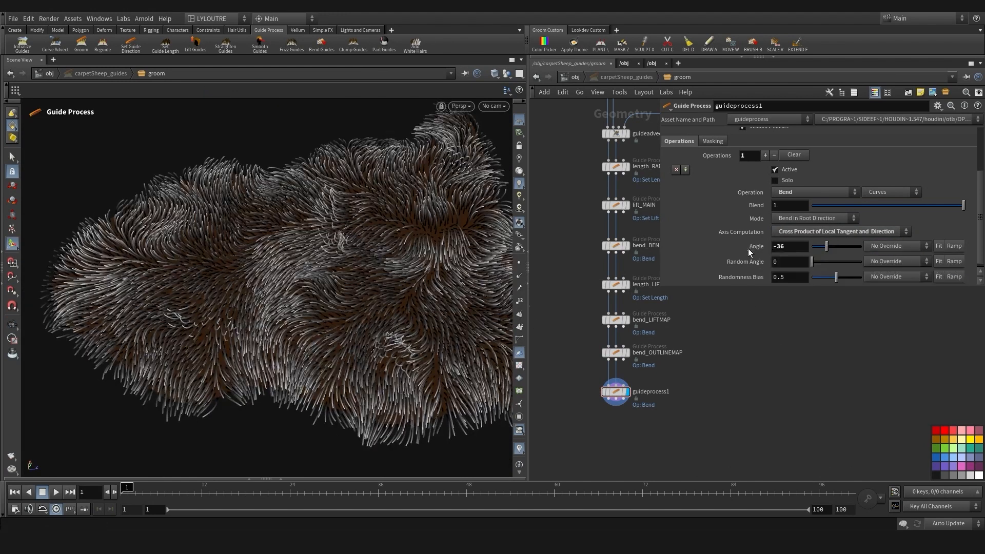
{"action": "middle_click", "coordinate": [748, 249], "text": "ctrl"}
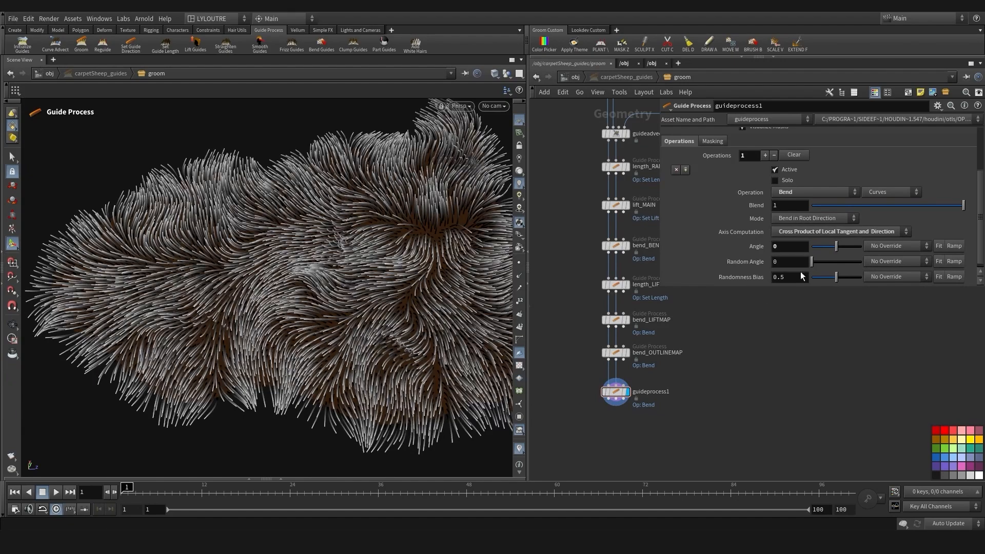
Set the new bend node's random angle to 20 and compare the fur against the bend_OUTLINEMAP result
{"action": "left_click", "coordinate": [833, 262]}
{"action": "left_click_drag", "start_coordinate": [246, 241], "coordinate": [228, 297], "text": "alt"}
{"action": "left_click_drag", "start_coordinate": [832, 261], "coordinate": [820, 262]}
{"action": "left_click_drag", "start_coordinate": [277, 308], "coordinate": [286, 341], "text": "alt"}
{"action": "left_click", "coordinate": [627, 354]}
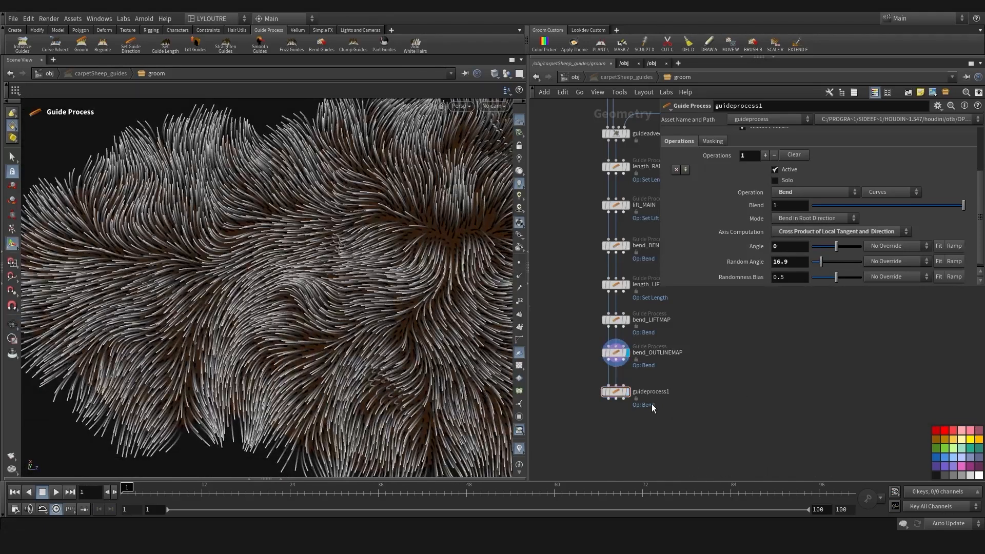
{"action": "left_click", "coordinate": [627, 392]}
{"action": "left_click_drag", "start_coordinate": [311, 350], "coordinate": [285, 325], "text": "alt"}
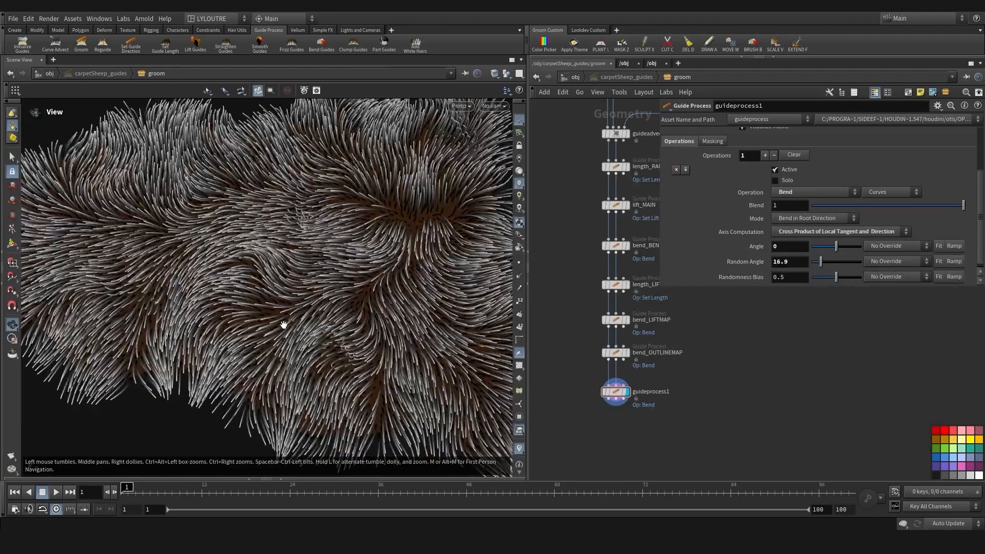
{"action": "left_click_drag", "start_coordinate": [821, 262], "coordinate": [824, 264]}
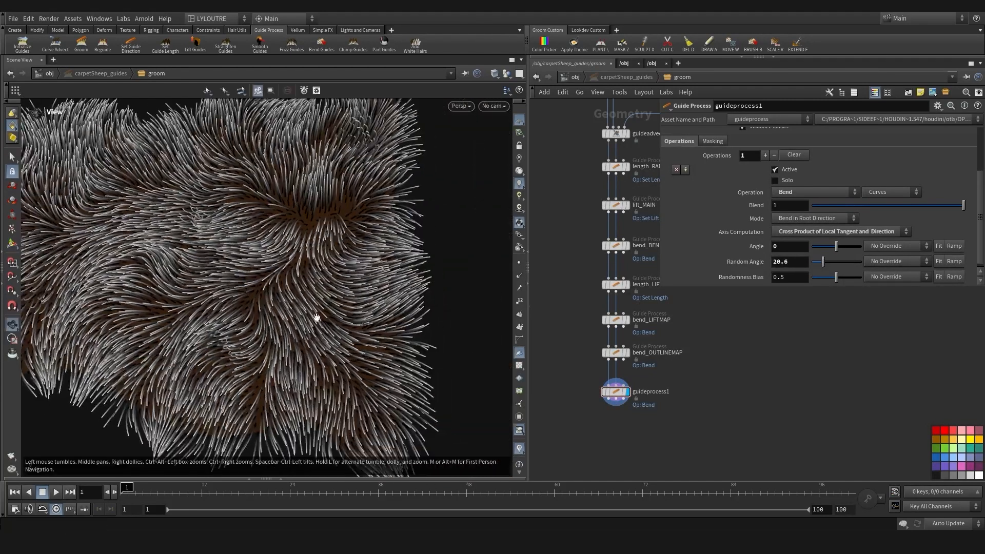
{"action": "left_click_drag", "start_coordinate": [314, 314], "coordinate": [297, 274], "text": "alt"}
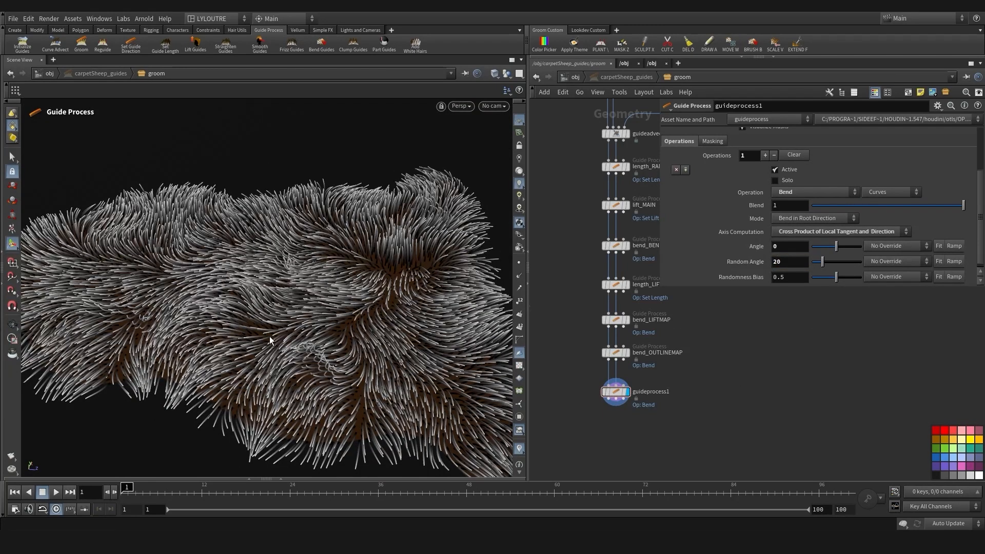
{"action": "left_click_drag", "start_coordinate": [269, 340], "coordinate": [281, 380], "text": "alt"}
Enable the curve mask on the new bend node and bring its curve mask ramp into view
{"action": "left_click", "coordinate": [712, 141]}
{"action": "left_click", "coordinate": [742, 200]}
{"action": "scroll", "coordinate": [800, 226], "scroll_direction": "down", "scroll_amount": 3}
{"action": "left_click_drag", "start_coordinate": [823, 230], "coordinate": [866, 237]}
{"action": "scroll", "coordinate": [773, 216], "scroll_direction": "up", "scroll_amount": 1}
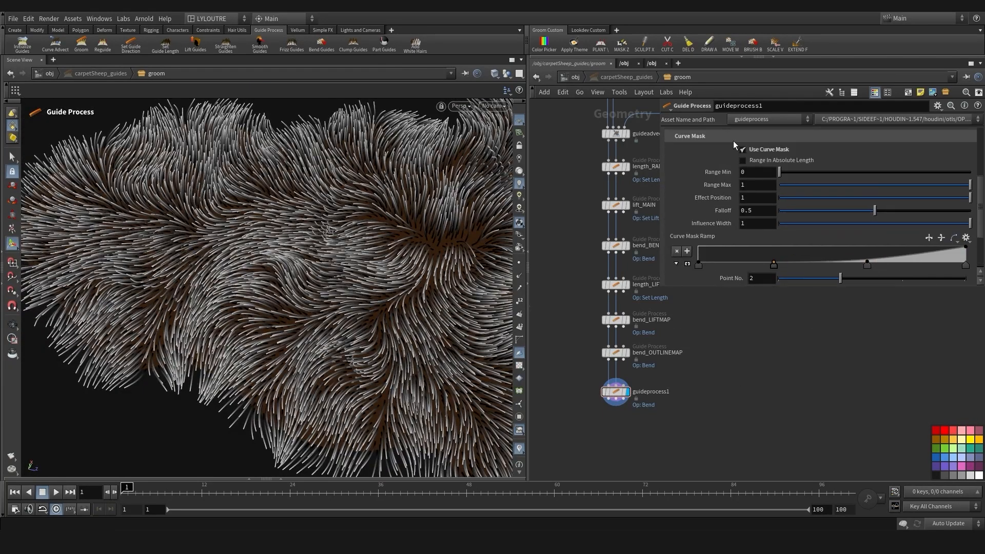
Reshape the bend's curve mask ramp by moving its second point to about 0.03 and deleting the third point
{"action": "scroll", "coordinate": [734, 145], "scroll_direction": "up", "scroll_amount": 2}
{"action": "left_click", "coordinate": [680, 191]}
{"action": "scroll", "coordinate": [725, 209], "scroll_direction": "down", "scroll_amount": 2}
{"action": "scroll", "coordinate": [733, 205], "scroll_direction": "up", "scroll_amount": 1}
{"action": "left_click_drag", "start_coordinate": [824, 212], "coordinate": [707, 216]}
{"action": "left_click", "coordinate": [713, 153]}
{"action": "scroll", "coordinate": [739, 206], "scroll_direction": "down", "scroll_amount": 2}
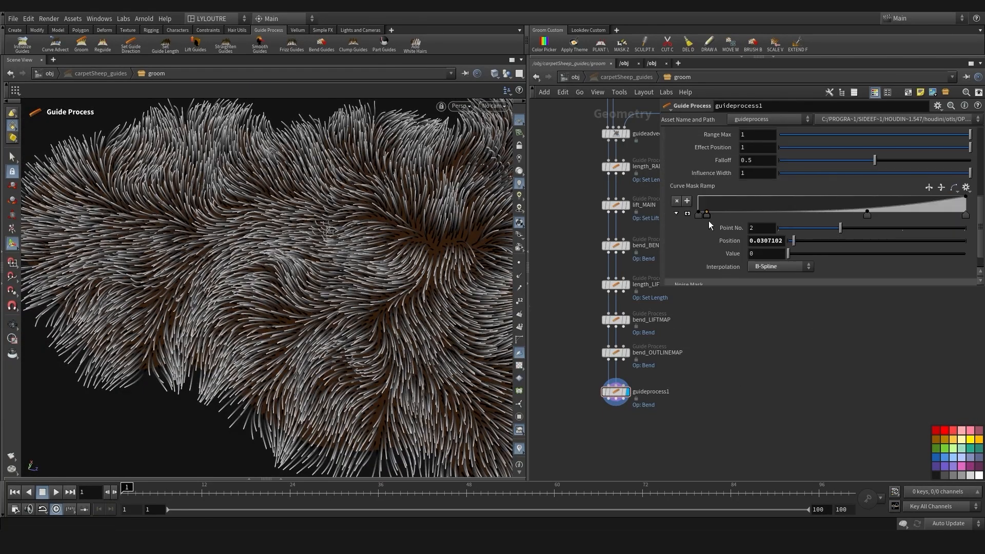
{"action": "left_click", "coordinate": [866, 215]}
{"action": "key", "text": "Delete"}
{"action": "mouse_move", "coordinate": [288, 280]}
{"action": "left_mouse_down", "text": "alt"}
{"action": "mouse_move", "coordinate": [309, 283]}
{"action": "mouse_move", "coordinate": [287, 297]}
{"action": "left_mouse_up", "text": "alt"}
{"action": "left_click_drag", "start_coordinate": [896, 200], "coordinate": [894, 195]}
{"action": "left_click_drag", "start_coordinate": [707, 215], "coordinate": [830, 212]}
Set the bend's random angle to about 33.8 and check the fur across the carpet
{"action": "scroll", "coordinate": [733, 206], "scroll_direction": "up", "scroll_amount": 2}
{"action": "left_click", "coordinate": [680, 191]}
{"action": "scroll", "coordinate": [734, 209], "scroll_direction": "down", "scroll_amount": 2}
{"action": "mouse_move", "coordinate": [280, 315]}
{"action": "left_mouse_down", "text": "alt"}
{"action": "mouse_move", "coordinate": [247, 319]}
{"action": "mouse_move", "coordinate": [273, 301]}
{"action": "left_mouse_up", "text": "alt"}
{"action": "right_click_drag", "start_coordinate": [272, 301], "coordinate": [259, 294], "text": "alt"}
{"action": "left_click_drag", "start_coordinate": [281, 314], "coordinate": [290, 294], "text": "alt"}
{"action": "right_click_drag", "start_coordinate": [290, 295], "coordinate": [317, 319], "text": "alt"}
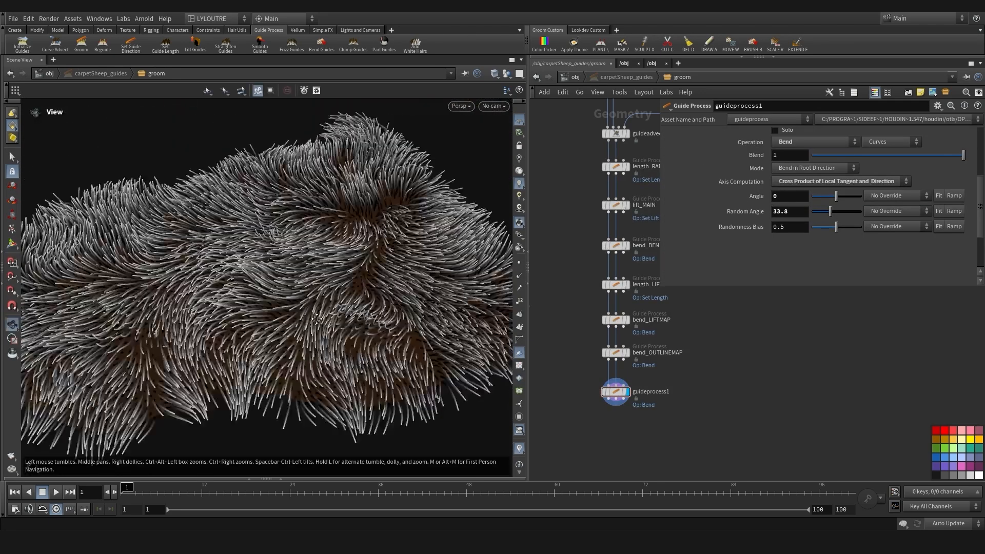
{"action": "left_click_drag", "start_coordinate": [317, 319], "coordinate": [331, 302], "text": "alt"}
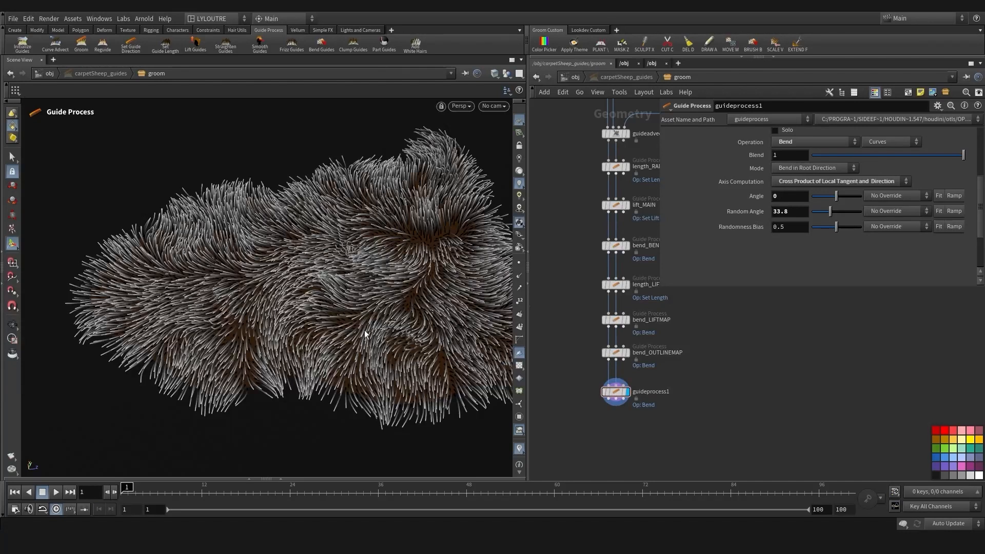
Switch to the carpetSheep_refs.png reference image and examine the fur direction and texture of the sheepskin photos
{"action": "scroll", "coordinate": [659, 443], "scroll_direction": "down", "scroll_amount": 4}
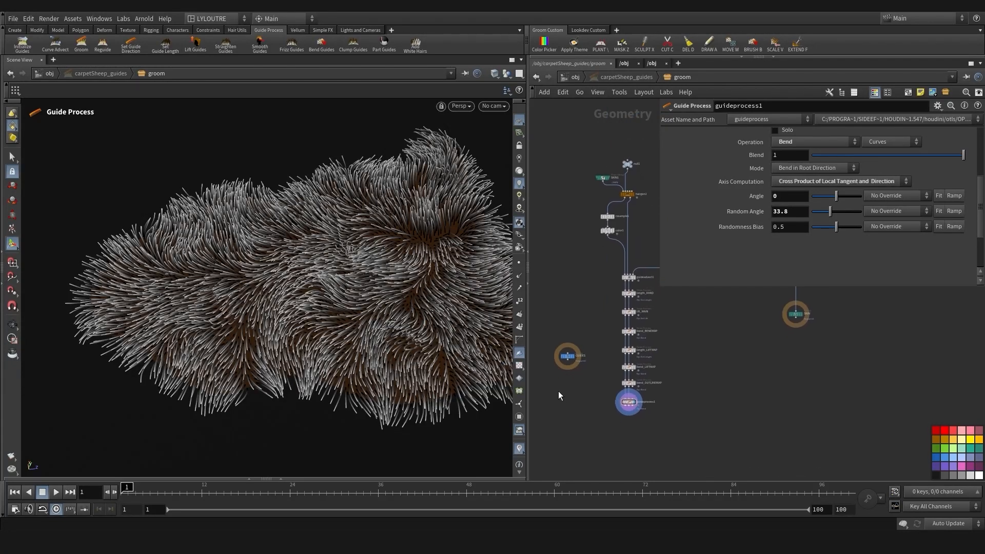
{"action": "scroll", "coordinate": [621, 400], "scroll_direction": "up", "scroll_amount": 4}
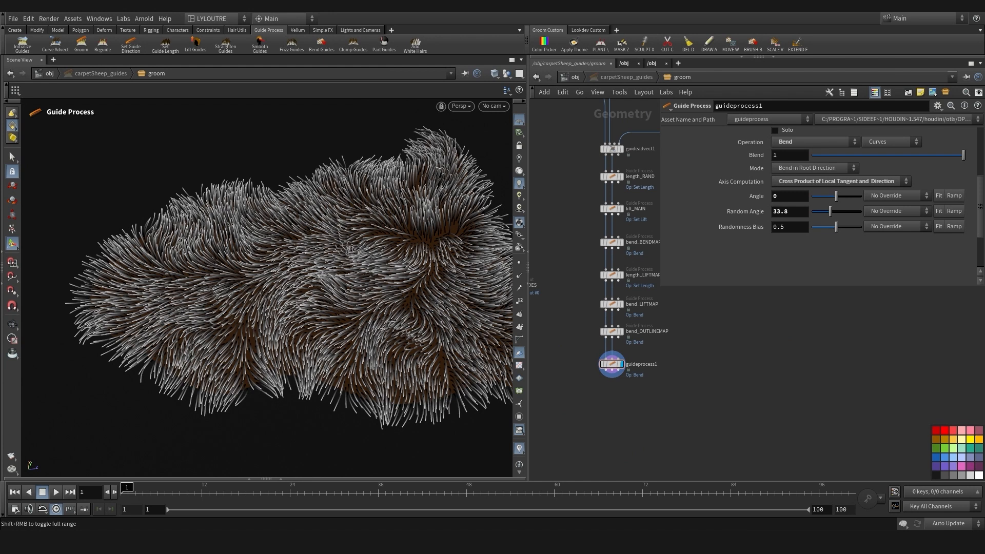
{"action": "key", "text": "alt+Tab"}
{"action": "left_click_drag", "start_coordinate": [559, 284], "coordinate": [444, 333]}
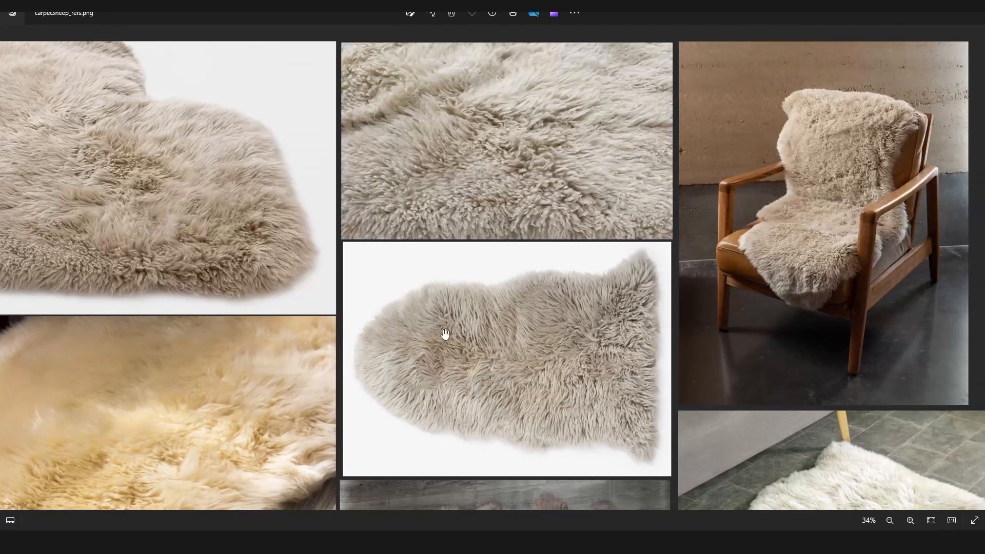
{"action": "scroll", "coordinate": [492, 217], "scroll_direction": "up", "scroll_amount": 2}
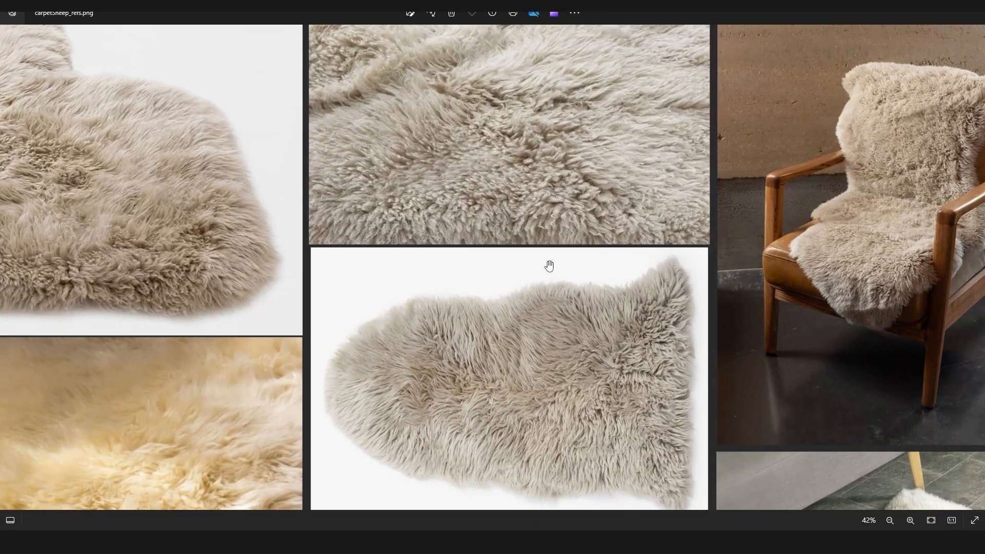
{"action": "left_click_drag", "start_coordinate": [345, 322], "coordinate": [366, 326]}
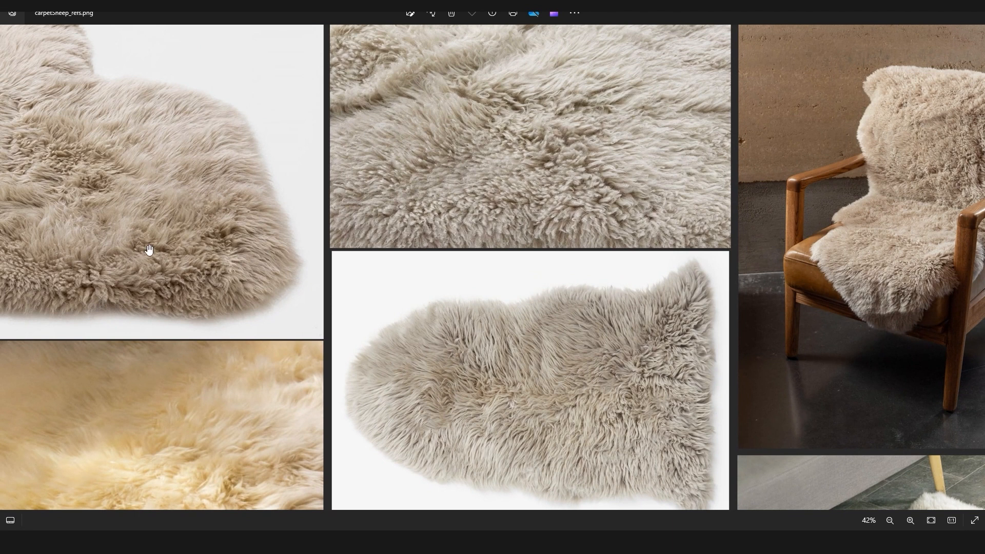
{"action": "left_click_drag", "start_coordinate": [149, 249], "coordinate": [373, 267]}
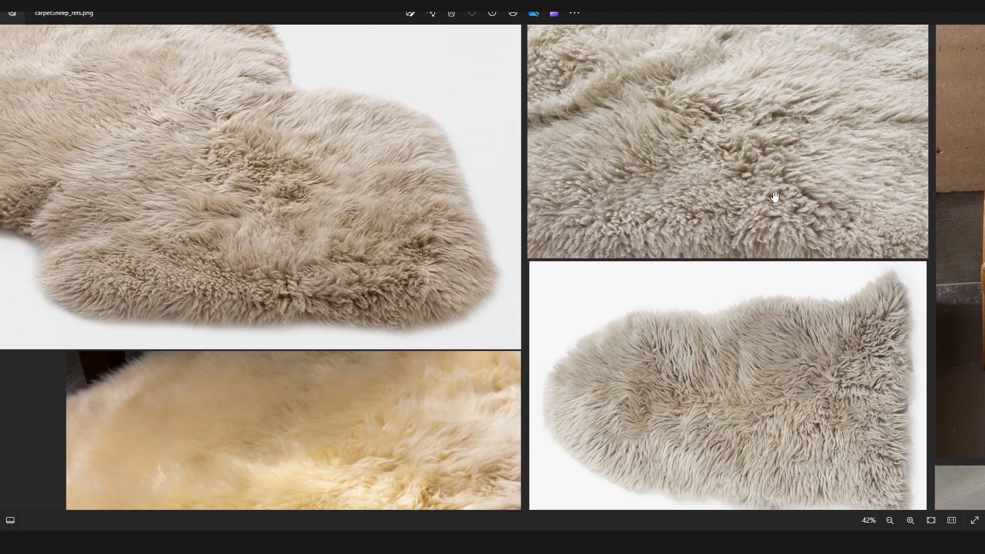
{"action": "left_click_drag", "start_coordinate": [713, 307], "coordinate": [380, 244]}
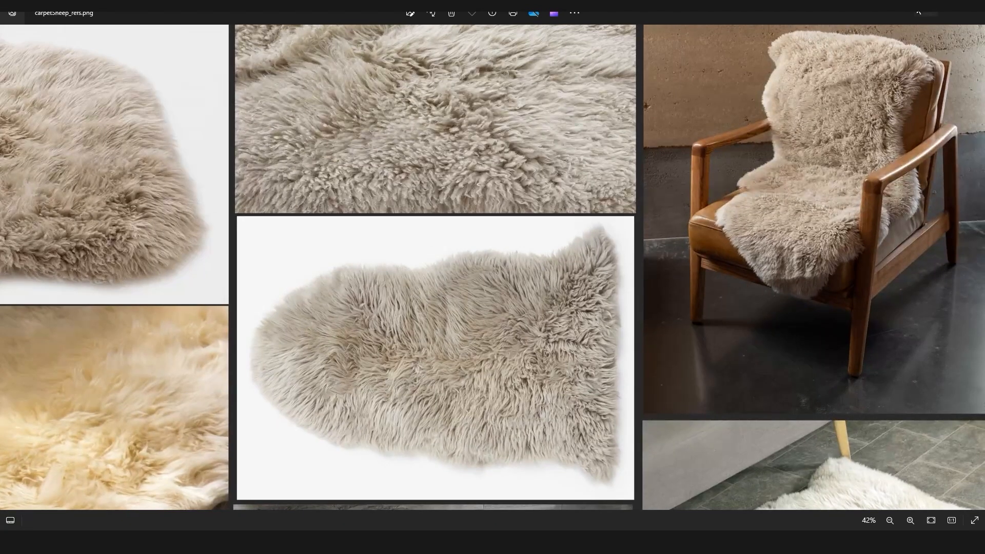
{"action": "left_click", "coordinate": [917, 9]}
Add a Guide Process (Frizz) node, connect it below the new bend node, display it and set its amplitude to 0.035
{"action": "middle_click_drag", "start_coordinate": [622, 411], "coordinate": [623, 391]}
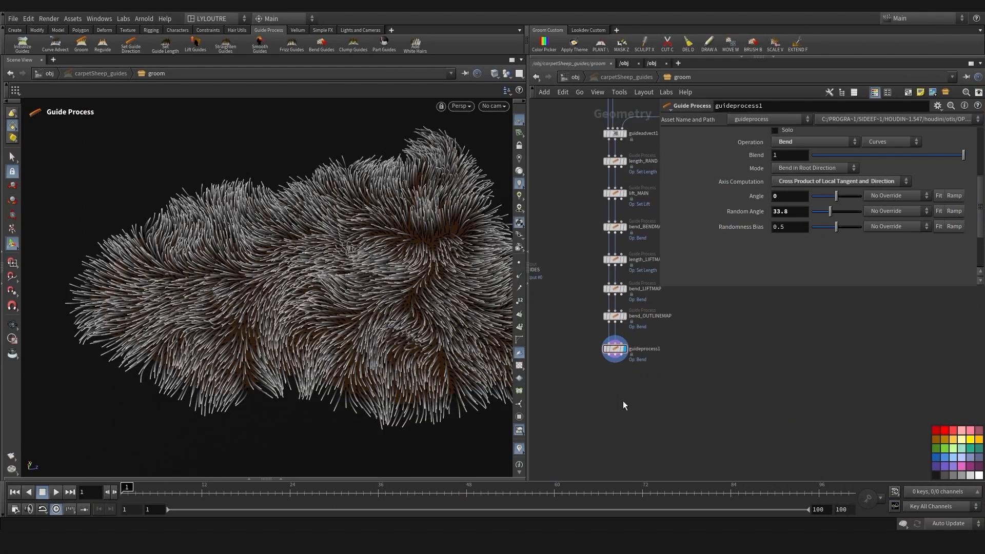
{"action": "key", "text": "Tab"}
{"action": "type", "text": "friz"}
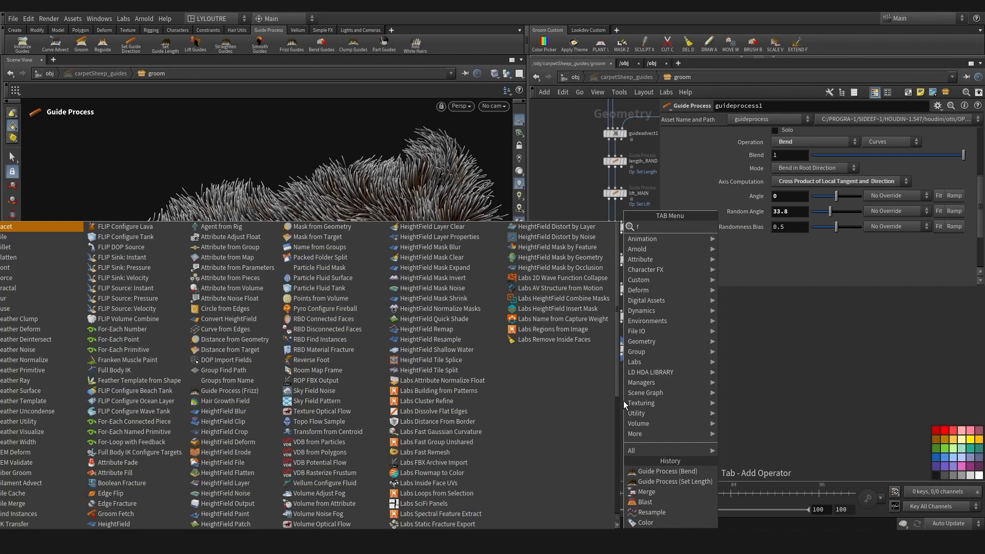
{"action": "left_click", "coordinate": [747, 224]}
{"action": "left_click", "coordinate": [601, 425]}
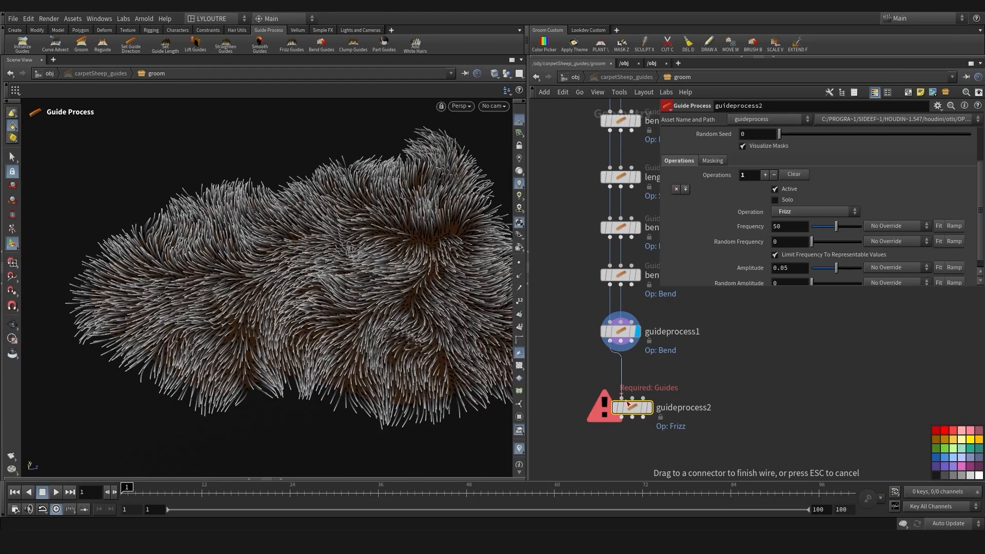
{"action": "scroll", "coordinate": [595, 405], "scroll_direction": "up", "scroll_amount": 2}
{"action": "scroll", "coordinate": [820, 261], "scroll_direction": "down", "scroll_amount": 1}
{"action": "mouse_move", "coordinate": [836, 257]}
{"action": "left_mouse_down"}
{"action": "mouse_move", "coordinate": [819, 257]}
{"action": "mouse_move", "coordinate": [830, 258]}
{"action": "left_mouse_up"}
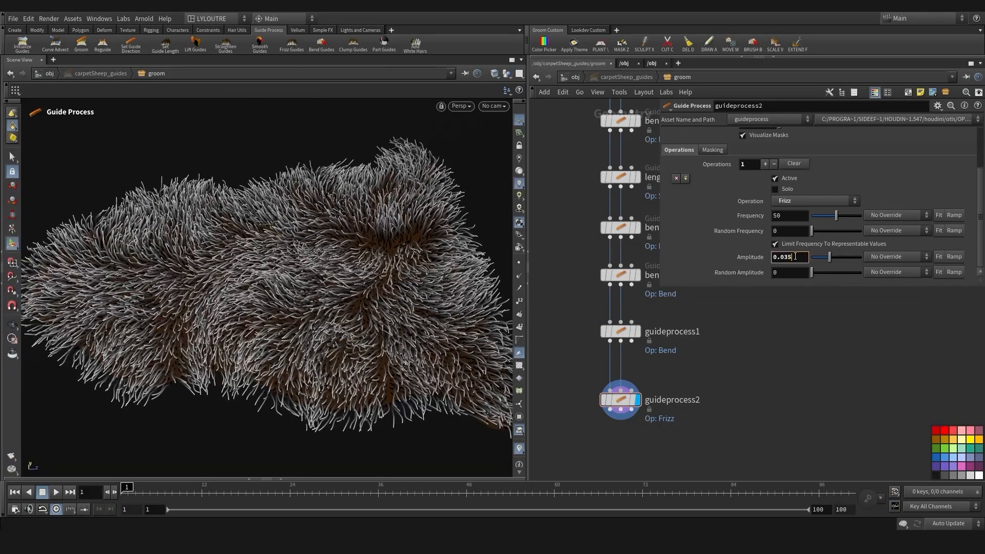
{"action": "key", "text": "Return"}
Enable the frizz node's noise mask with frequency 8000, gain about 0.616 and bias about 0.444
{"action": "left_click", "coordinate": [712, 149]}
{"action": "left_click", "coordinate": [762, 235]}
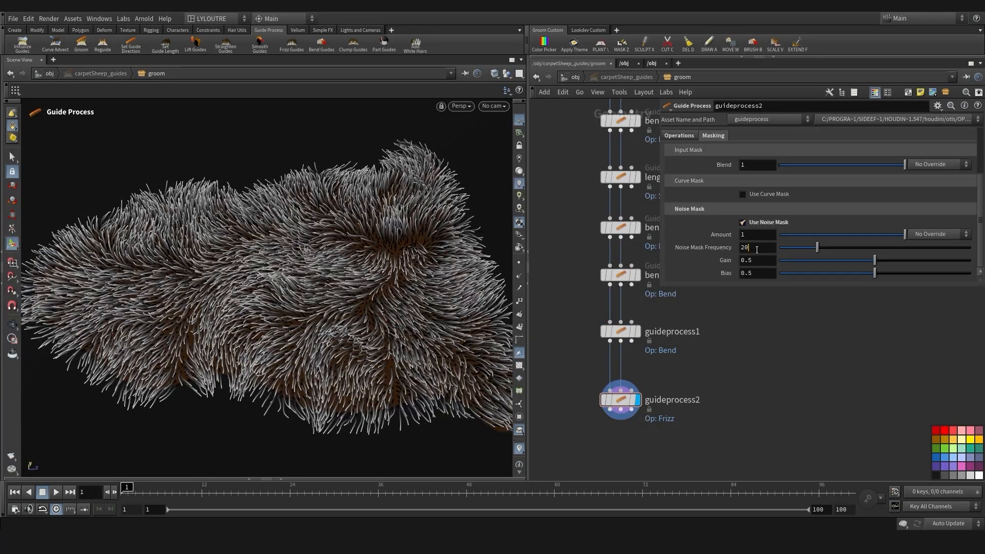
{"action": "type", "text": "8000"}
{"action": "key", "text": "Return"}
{"action": "left_click_drag", "start_coordinate": [874, 260], "coordinate": [934, 260]}
{"action": "mouse_move", "coordinate": [874, 273]}
{"action": "left_mouse_down"}
{"action": "mouse_move", "coordinate": [761, 283]}
{"action": "mouse_move", "coordinate": [864, 275]}
{"action": "left_mouse_up"}
{"action": "mouse_move", "coordinate": [934, 260]}
{"action": "left_mouse_down"}
{"action": "mouse_move", "coordinate": [970, 261]}
{"action": "mouse_move", "coordinate": [927, 261]}
{"action": "left_mouse_up"}
{"action": "left_click_drag", "start_coordinate": [863, 273], "coordinate": [918, 260]}
{"action": "mouse_move", "coordinate": [877, 273]}
{"action": "left_mouse_down"}
{"action": "mouse_move", "coordinate": [838, 278]}
{"action": "mouse_move", "coordinate": [862, 275]}
{"action": "left_mouse_up"}
{"action": "left_click_drag", "start_coordinate": [918, 260], "coordinate": [896, 261]}
{"action": "left_click_drag", "start_coordinate": [328, 292], "coordinate": [336, 267], "text": "alt"}
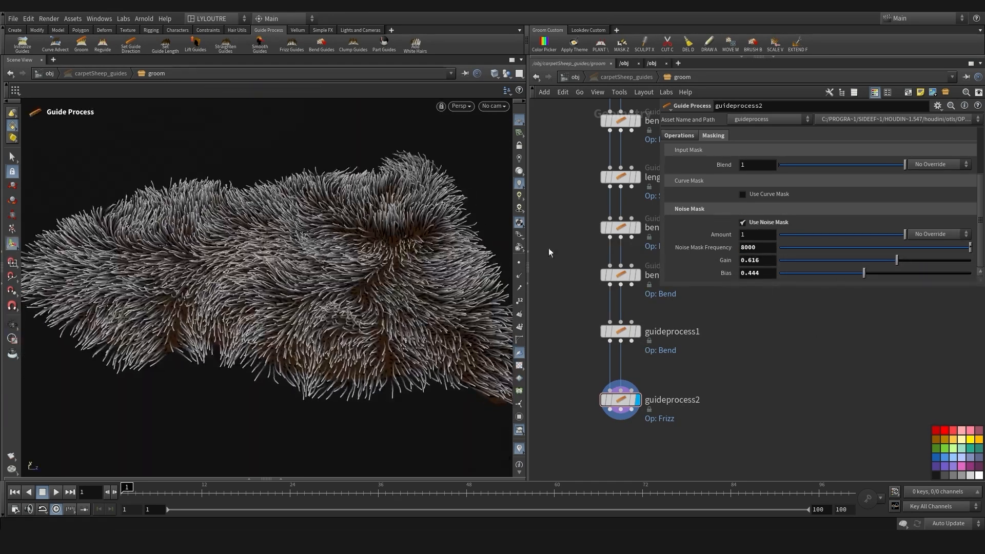
Set the frizz to frequency 74, random frequency 21, amplitude 0.03 and random amplitude 0.011
{"action": "left_click", "coordinate": [678, 135]}
{"action": "left_click_drag", "start_coordinate": [819, 203], "coordinate": [835, 197]}
{"action": "left_click_drag", "start_coordinate": [828, 243], "coordinate": [817, 259]}
{"action": "left_click_drag", "start_coordinate": [811, 217], "coordinate": [822, 218]}
{"action": "left_click_drag", "start_coordinate": [322, 293], "coordinate": [298, 354], "text": "alt"}
Review the masking and operation settings of the bend node above the frizz and display that bend node
{"action": "scroll", "coordinate": [651, 401], "scroll_direction": "down", "scroll_amount": 3}
{"action": "middle_click_drag", "start_coordinate": [621, 407], "coordinate": [595, 424]}
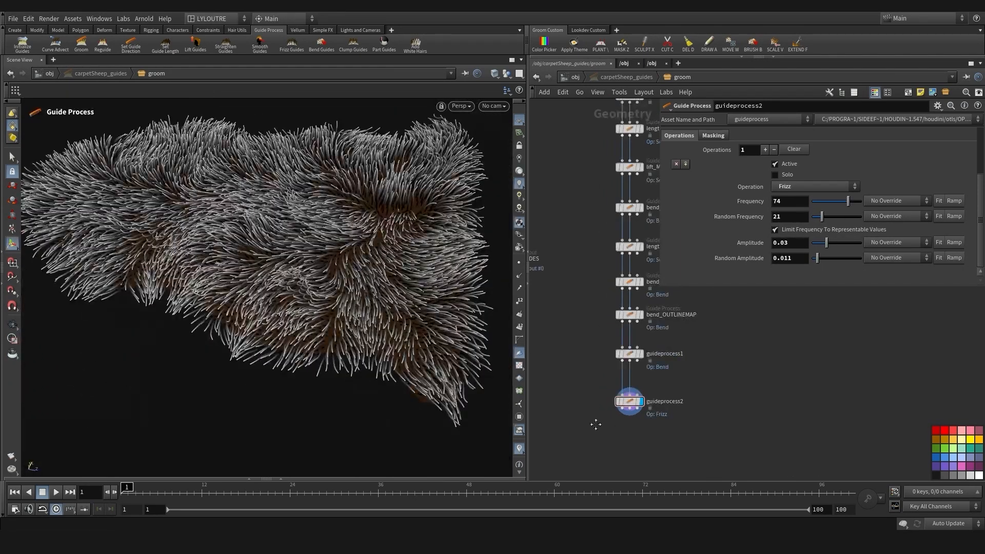
{"action": "scroll", "coordinate": [599, 392], "scroll_direction": "down", "scroll_amount": 1}
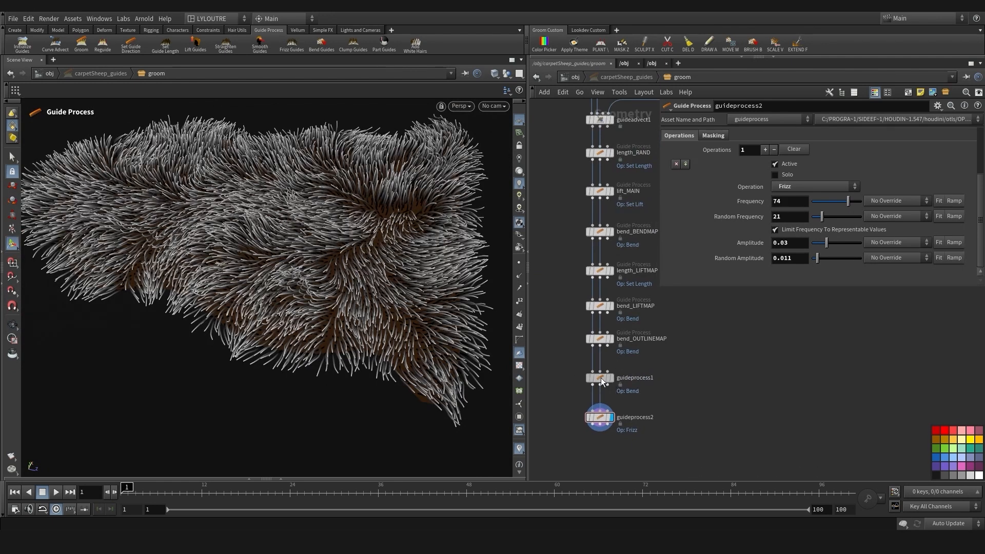
{"action": "left_click", "coordinate": [602, 378]}
{"action": "scroll", "coordinate": [790, 181], "scroll_direction": "up", "scroll_amount": 3}
{"action": "left_click", "coordinate": [709, 168]}
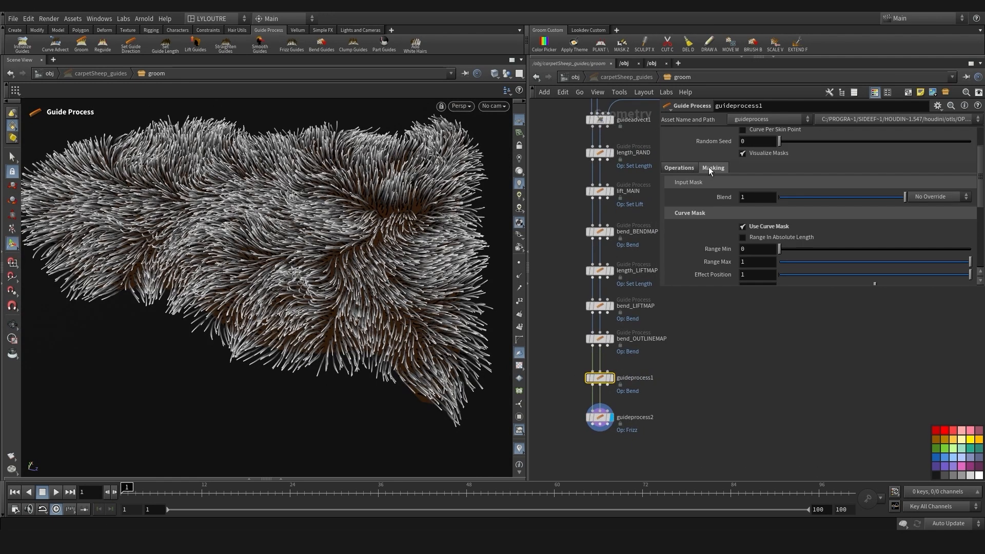
{"action": "left_click", "coordinate": [679, 168]}
{"action": "scroll", "coordinate": [768, 229], "scroll_direction": "down", "scroll_amount": 2}
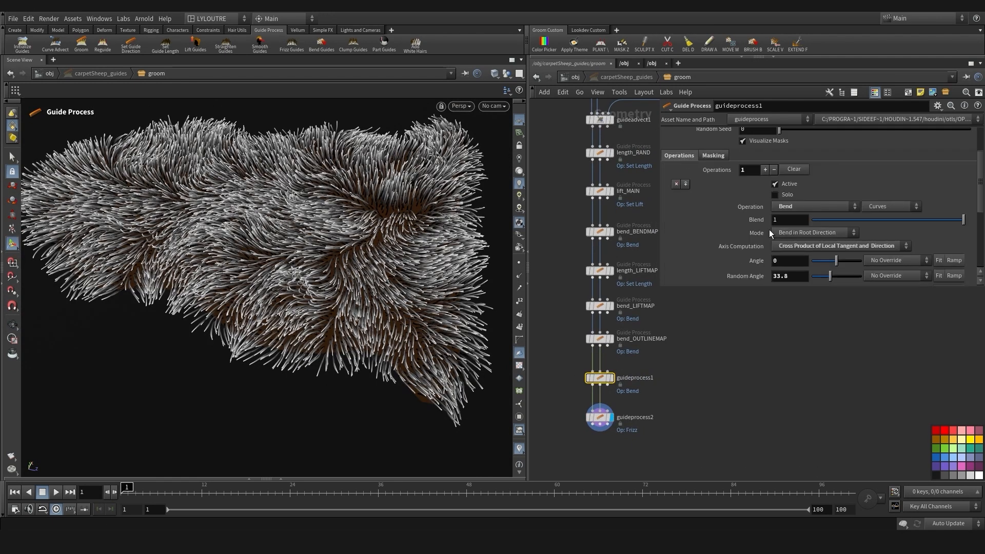
{"action": "left_click", "coordinate": [611, 378]}
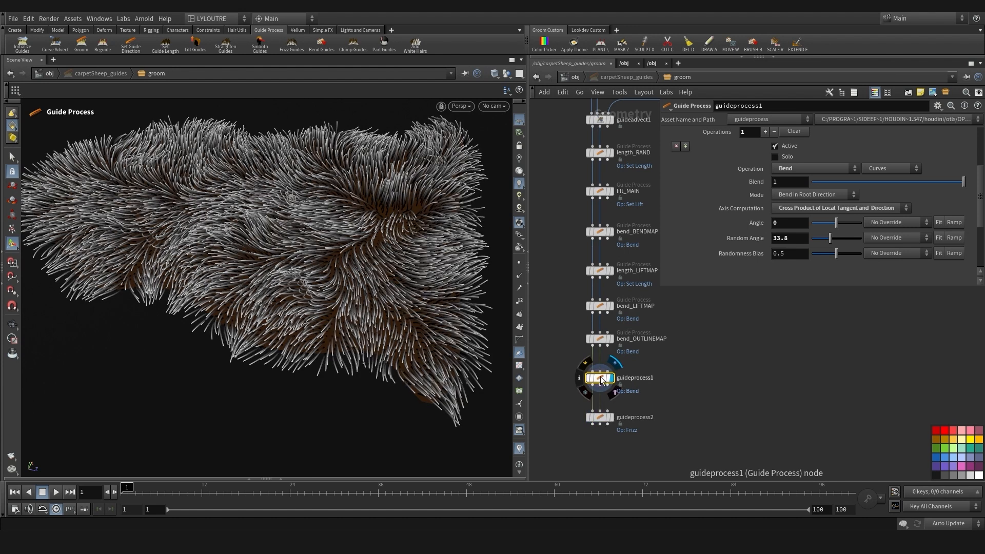
Rename the last bend node as bend_RAND and the frizz node as frizz_RAND, displaying the frizz result
{"action": "double_click", "coordinate": [646, 378]}
{"action": "scroll", "coordinate": [689, 356], "scroll_direction": "down", "scroll_amount": 3}
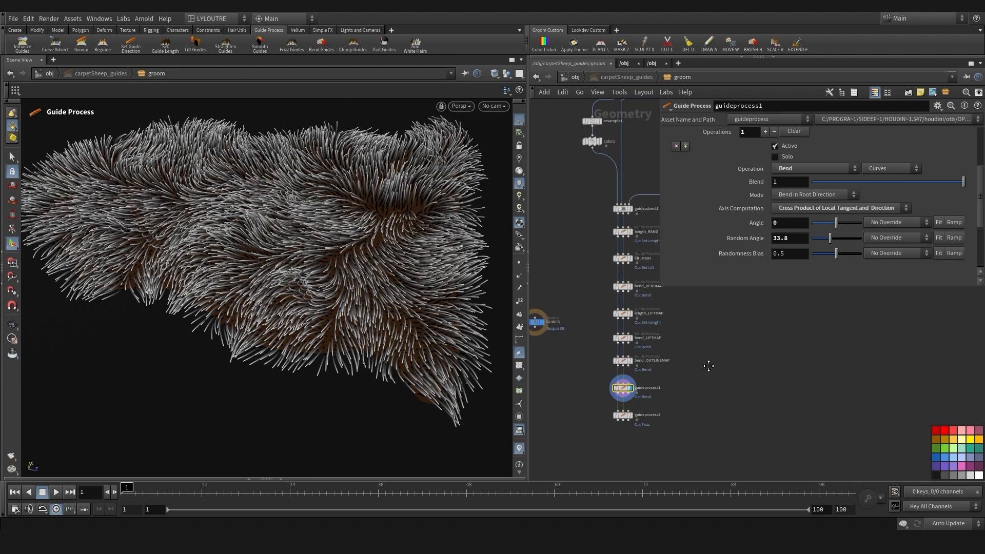
{"action": "middle_click_drag", "start_coordinate": [588, 381], "coordinate": [583, 373]}
{"action": "left_click", "coordinate": [581, 372]}
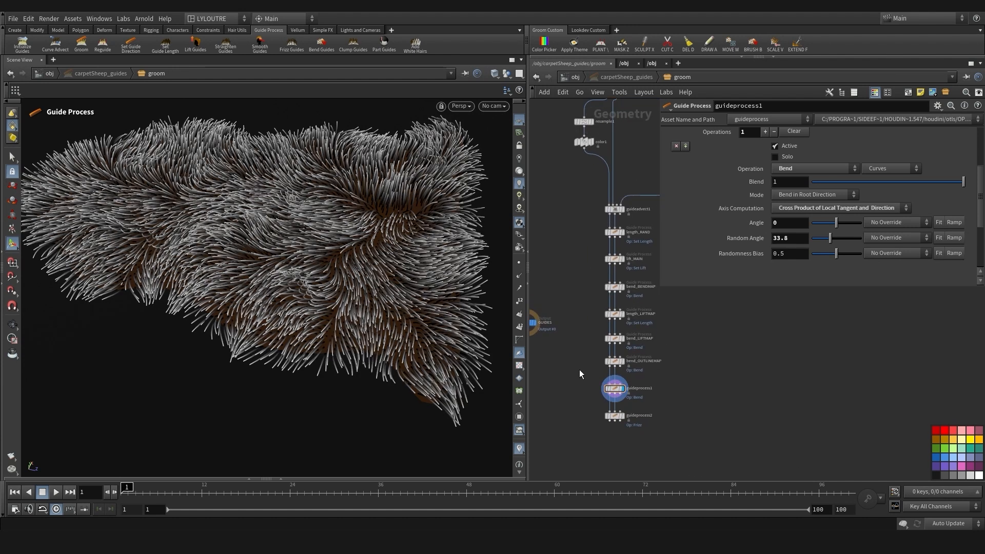
{"action": "middle_click_drag", "start_coordinate": [641, 384], "coordinate": [670, 364]}
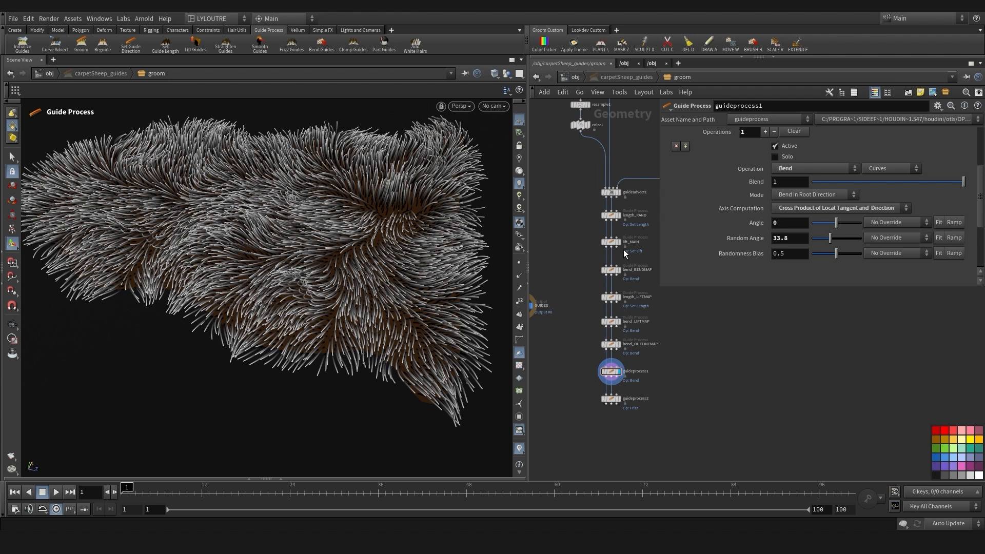
{"action": "scroll", "coordinate": [668, 355], "scroll_direction": "up", "scroll_amount": 3}
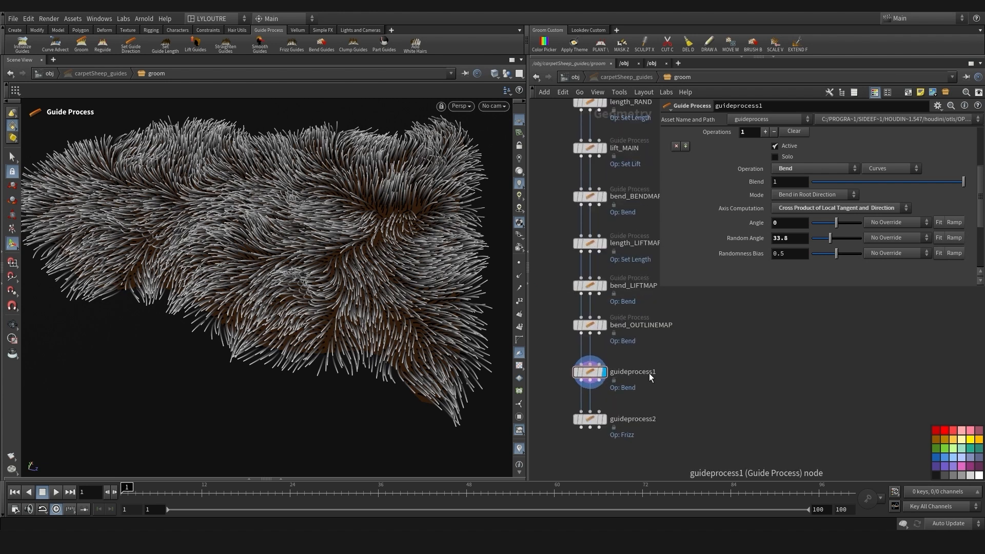
{"action": "double_click", "coordinate": [640, 371]}
{"action": "double_click", "coordinate": [639, 372]}
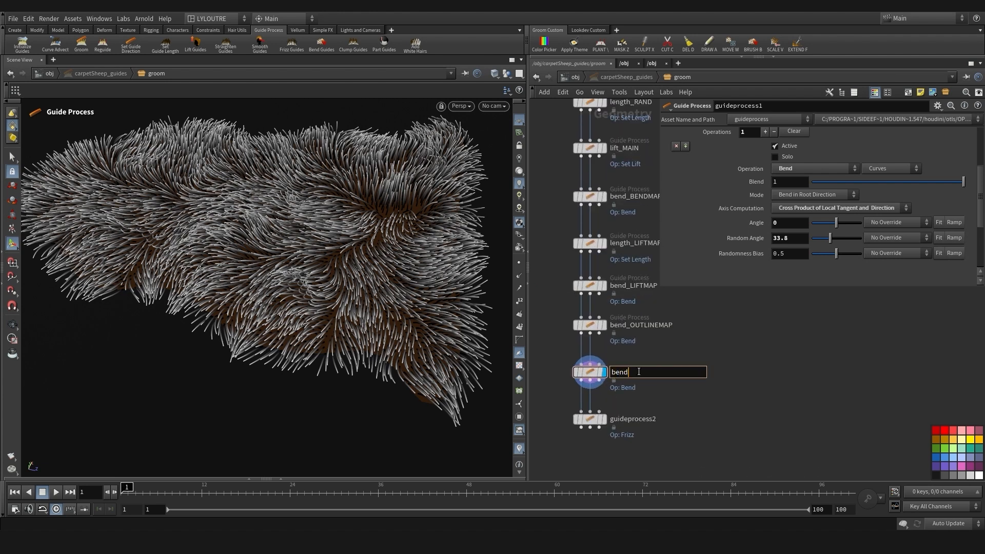
{"action": "middle_click_drag", "start_coordinate": [638, 370], "coordinate": [641, 340]}
{"action": "double_click", "coordinate": [627, 384]}
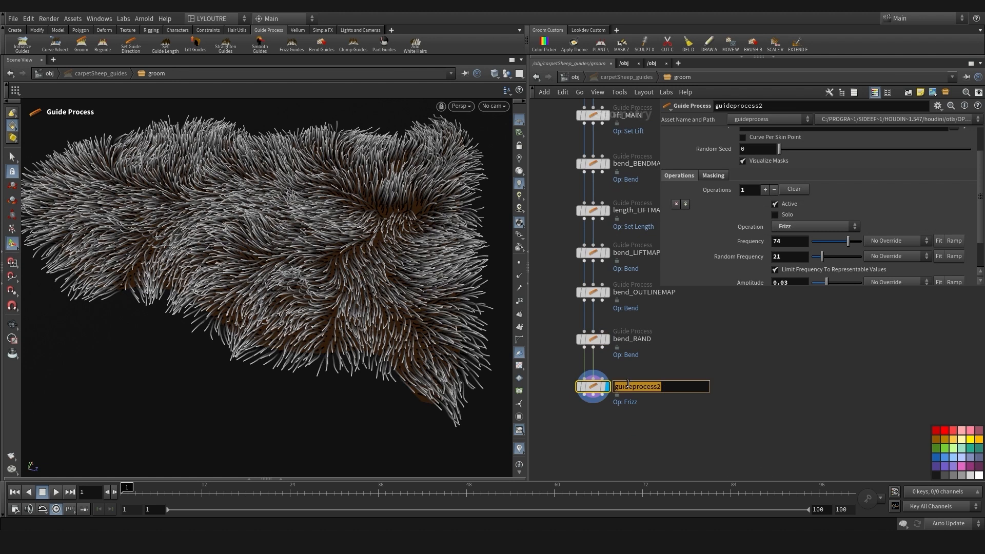
{"action": "left_click", "coordinate": [630, 426]}
{"action": "middle_click_drag", "start_coordinate": [621, 447], "coordinate": [613, 422]}
{"action": "key", "text": "Tab"}
{"action": "type", "text": "wave"}
{"action": "left_click", "coordinate": [603, 418]}
Add a generic Guide Process node below frizz_RAND
{"action": "key", "text": "Tab"}
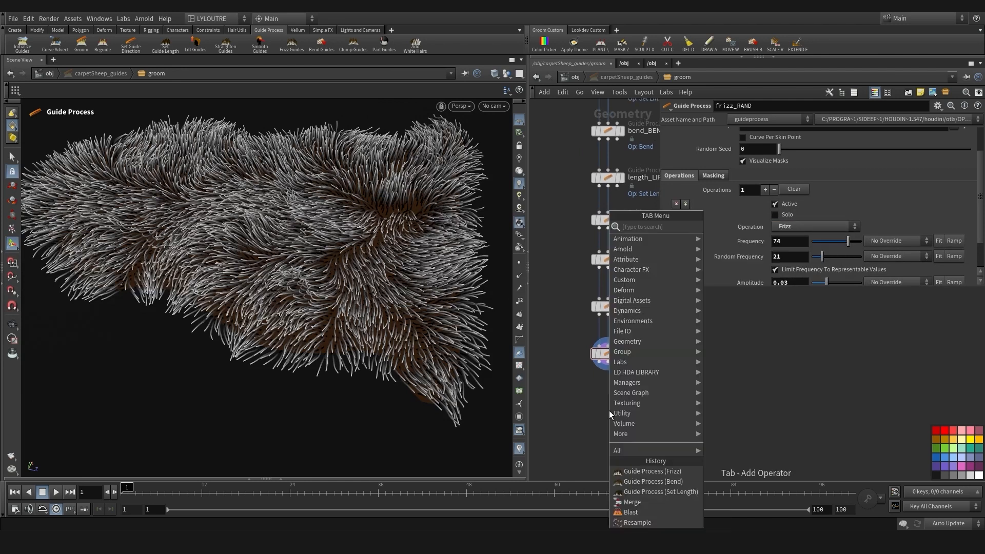
{"action": "type", "text": "guidepr"}
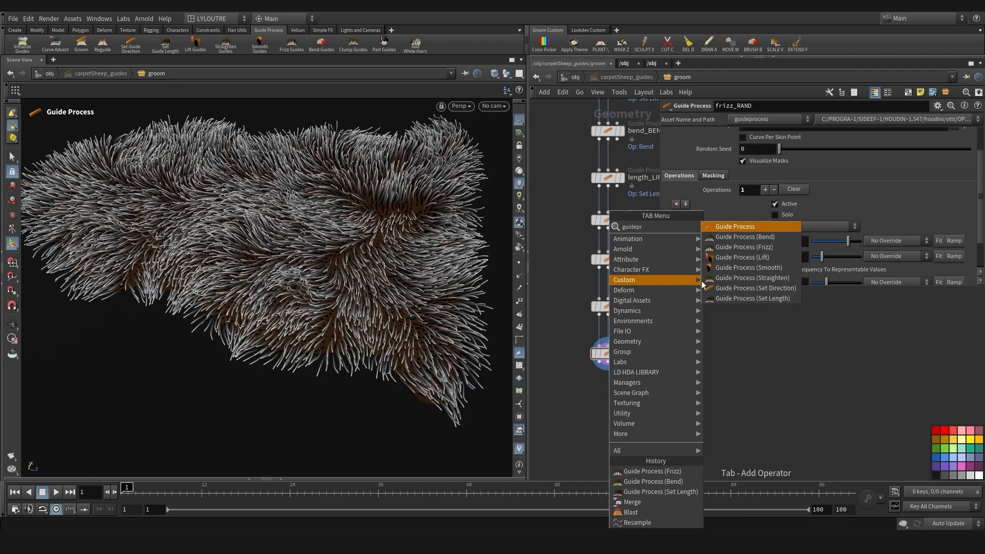
{"action": "left_click", "coordinate": [735, 229]}
{"action": "left_click", "coordinate": [604, 413]}
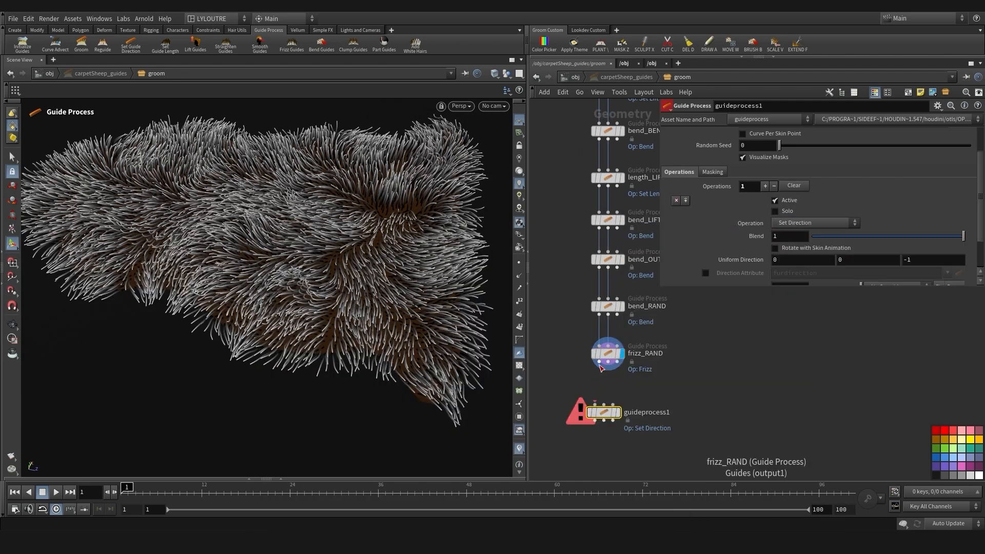
Connect the new Guide Process below frizz_RAND, display it and set its operation to Wave
{"action": "left_click_drag", "start_coordinate": [599, 362], "coordinate": [609, 399]}
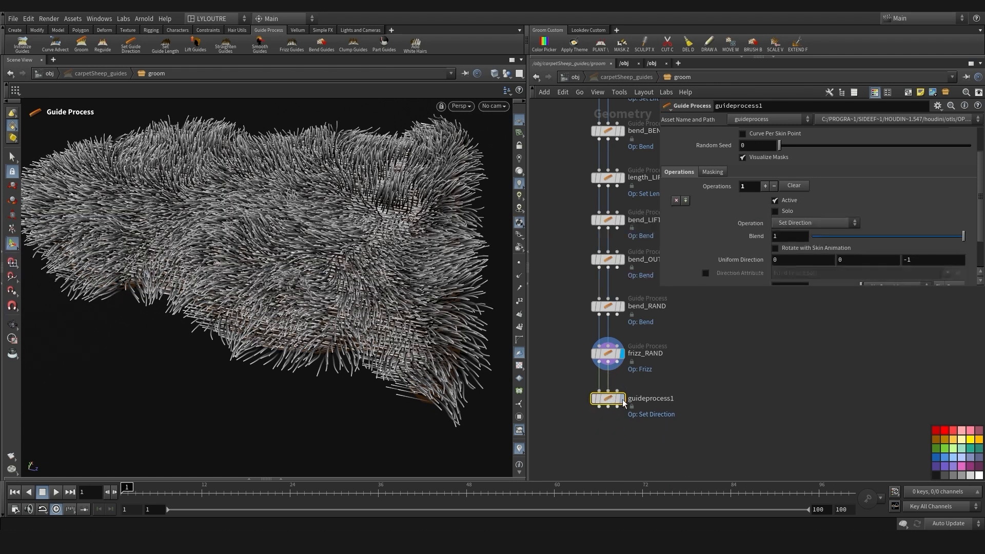
{"action": "left_click", "coordinate": [622, 400]}
{"action": "scroll", "coordinate": [900, 154], "scroll_direction": "down", "scroll_amount": 1}
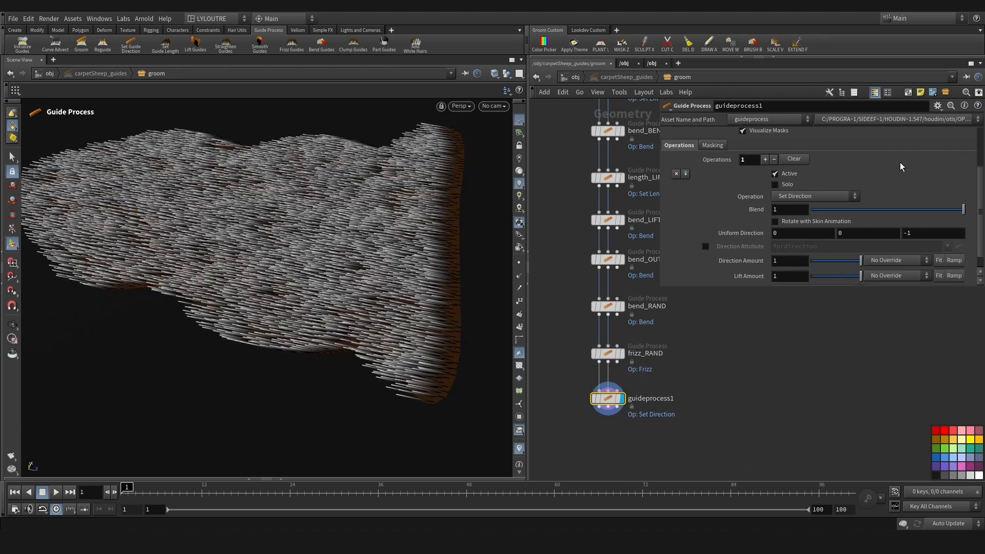
{"action": "left_click", "coordinate": [808, 196]}
{"action": "left_click", "coordinate": [791, 245]}
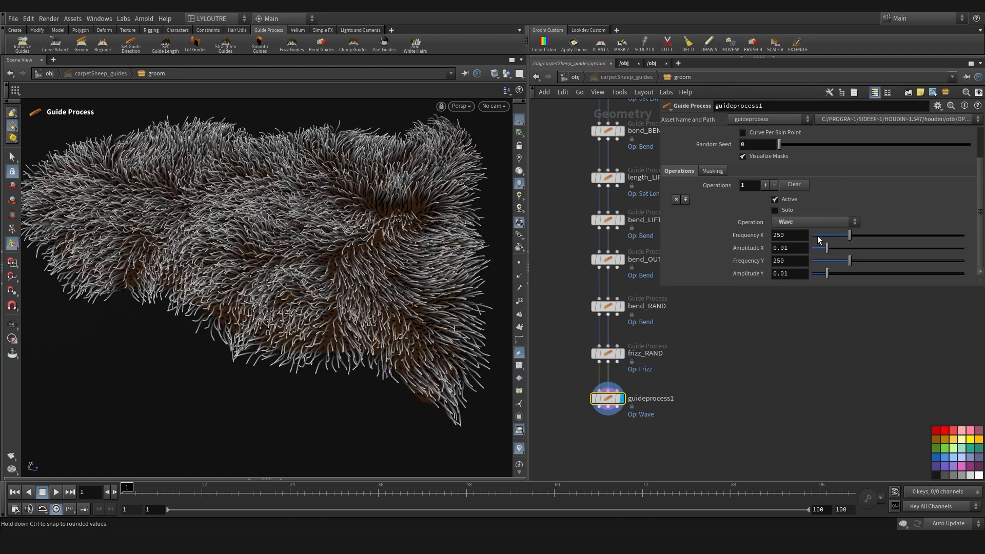
Set the wave to frequency X 250, amplitude X 0.0169, frequency Y 253 and amplitude Y 0.0176, checking the strands up close
{"action": "mouse_move", "coordinate": [850, 234]}
{"action": "left_mouse_down"}
{"action": "mouse_move", "coordinate": [841, 235]}
{"action": "mouse_move", "coordinate": [855, 236]}
{"action": "left_mouse_up"}
{"action": "left_click_drag", "start_coordinate": [849, 260], "coordinate": [850, 261]}
{"action": "left_click_drag", "start_coordinate": [827, 248], "coordinate": [844, 249]}
{"action": "left_click_drag", "start_coordinate": [827, 274], "coordinate": [837, 248]}
{"action": "left_click_drag", "start_coordinate": [843, 274], "coordinate": [838, 275]}
{"action": "left_click_drag", "start_coordinate": [855, 236], "coordinate": [850, 260]}
{"action": "right_click_drag", "start_coordinate": [128, 292], "coordinate": [216, 296], "text": "alt"}
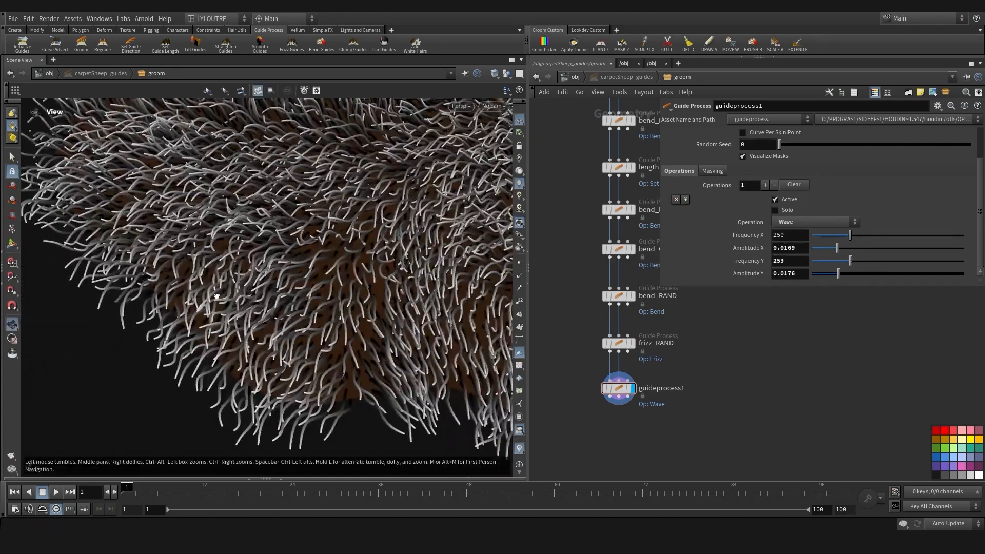
{"action": "left_click_drag", "start_coordinate": [216, 296], "coordinate": [228, 321], "text": "alt"}
{"action": "scroll", "coordinate": [620, 388], "scroll_direction": "down", "scroll_amount": 1}
{"action": "middle_click_drag", "start_coordinate": [618, 388], "coordinate": [636, 361]}
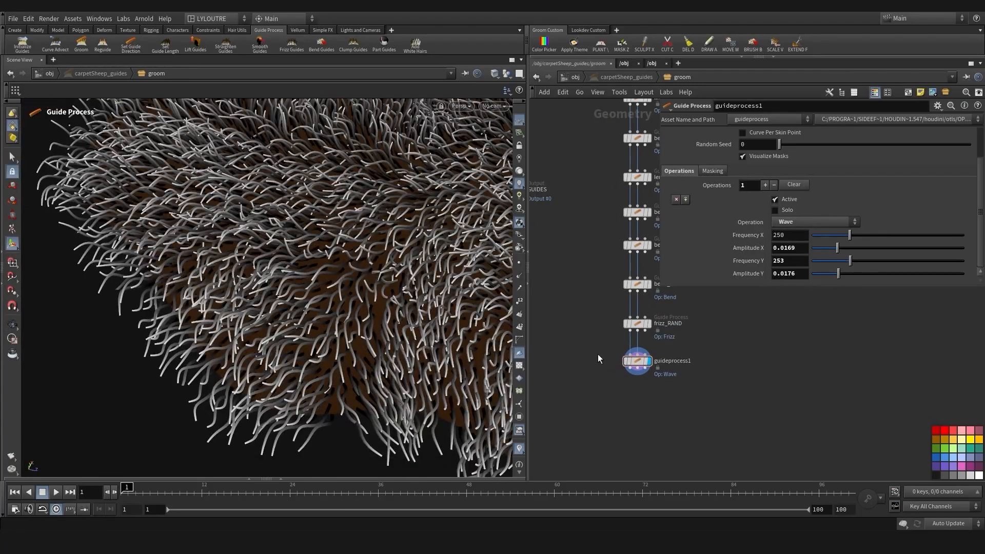
Check the guides' point density, make room below frizz_RAND and insert a Resample node before the wave node
{"action": "left_click", "coordinate": [520, 264]}
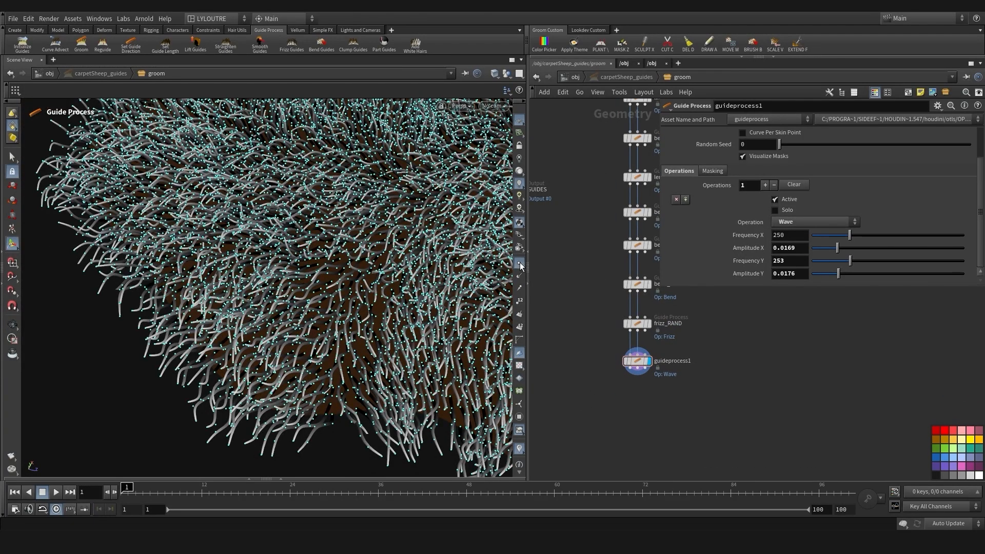
{"action": "left_click", "coordinate": [519, 263]}
{"action": "middle_click_drag", "start_coordinate": [614, 404], "coordinate": [631, 440]}
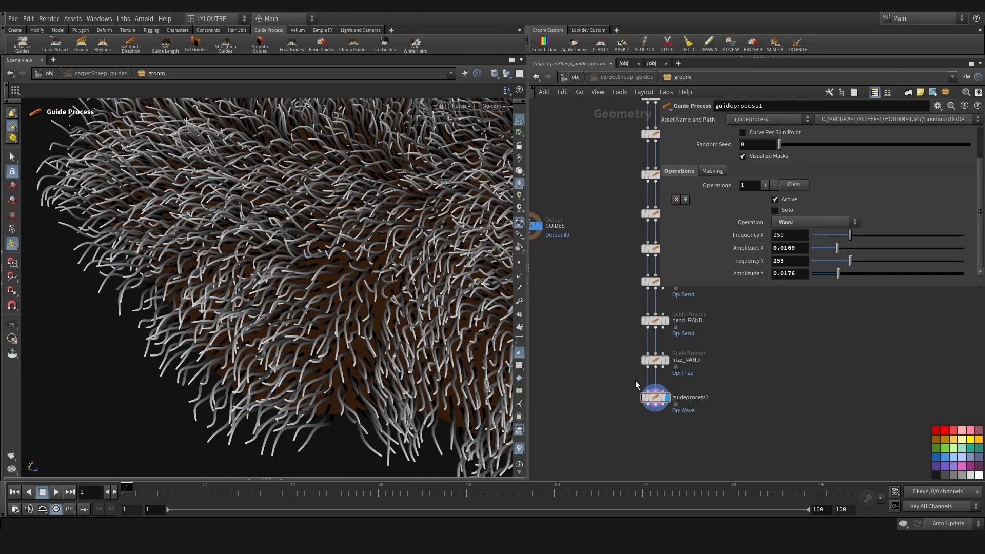
{"action": "left_click_drag", "start_coordinate": [639, 402], "coordinate": [639, 427]}
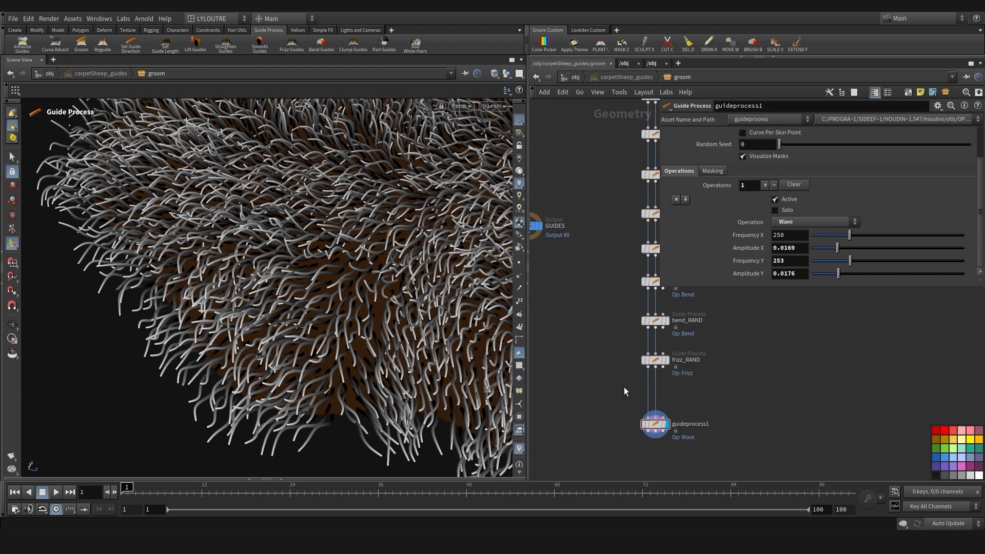
{"action": "key", "text": "Tab"}
{"action": "type", "text": "resa"}
{"action": "left_click", "coordinate": [753, 228]}
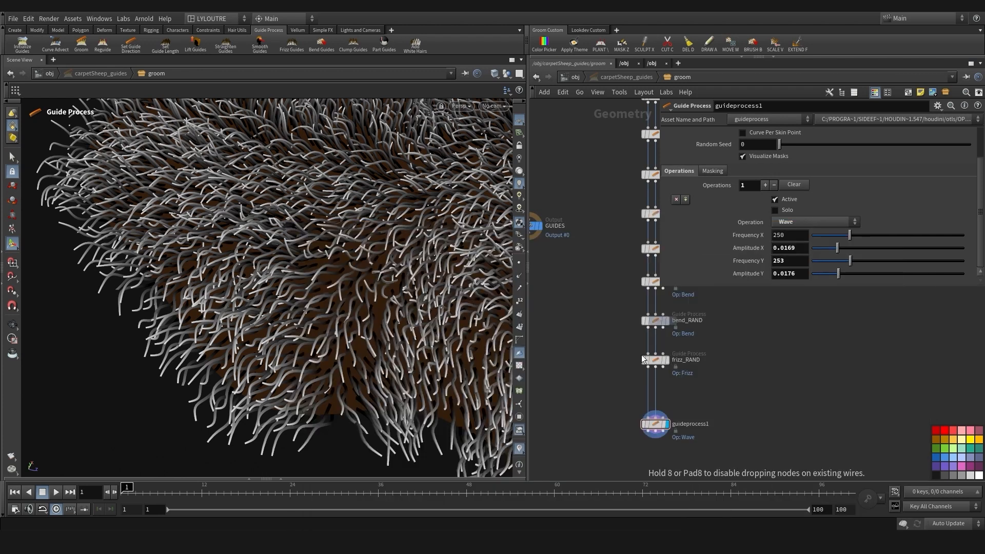
{"action": "left_click", "coordinate": [617, 402]}
{"action": "left_click_drag", "start_coordinate": [616, 402], "coordinate": [648, 393]}
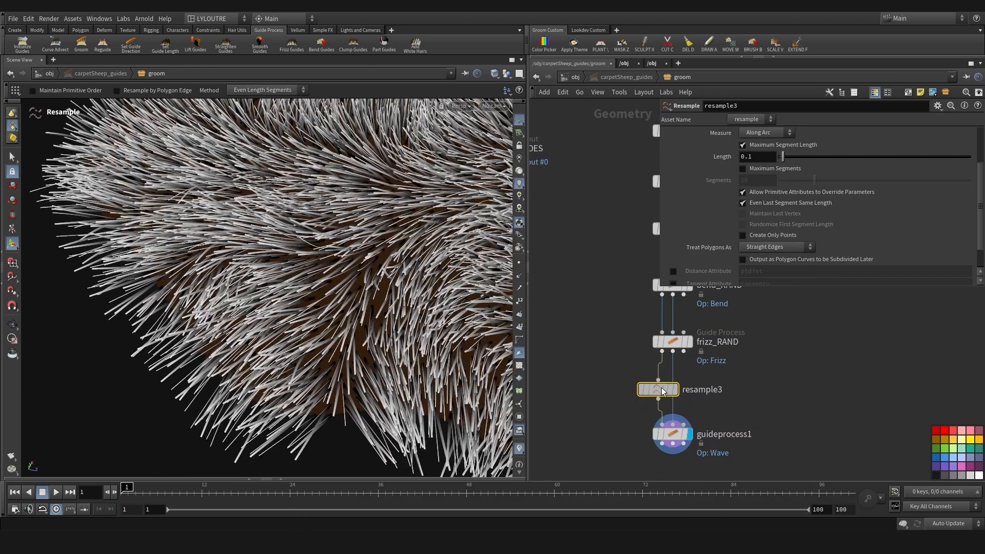
Display the resample node, set its maximum segment length to 0.008 and tidy the node spacing
{"action": "scroll", "coordinate": [645, 393], "scroll_direction": "up", "scroll_amount": 2}
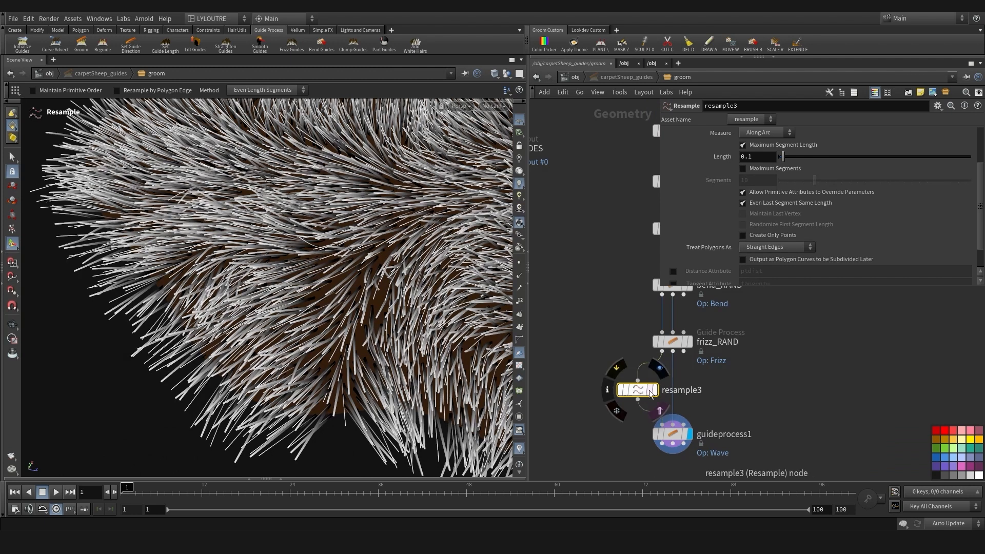
{"action": "left_click", "coordinate": [656, 391]}
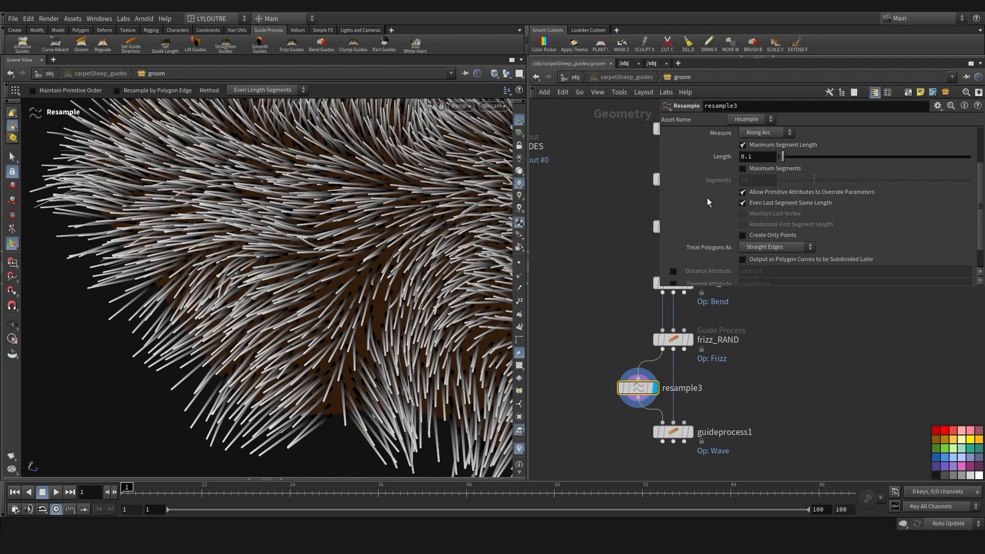
{"action": "type", "text": "8"}
{"action": "key", "text": "Return"}
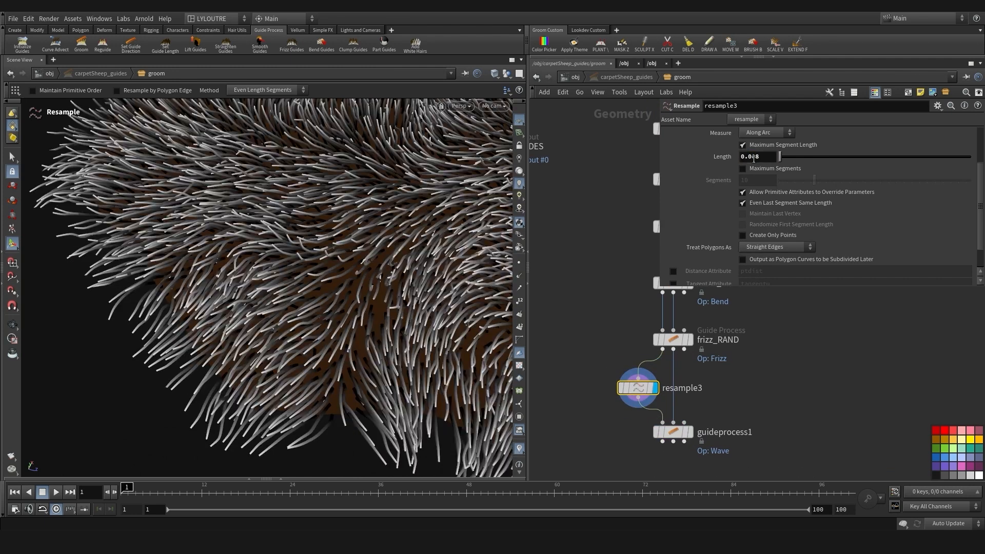
{"action": "middle_click_drag", "start_coordinate": [596, 444], "coordinate": [600, 418]}
{"action": "left_click_drag", "start_coordinate": [667, 406], "coordinate": [668, 417]}
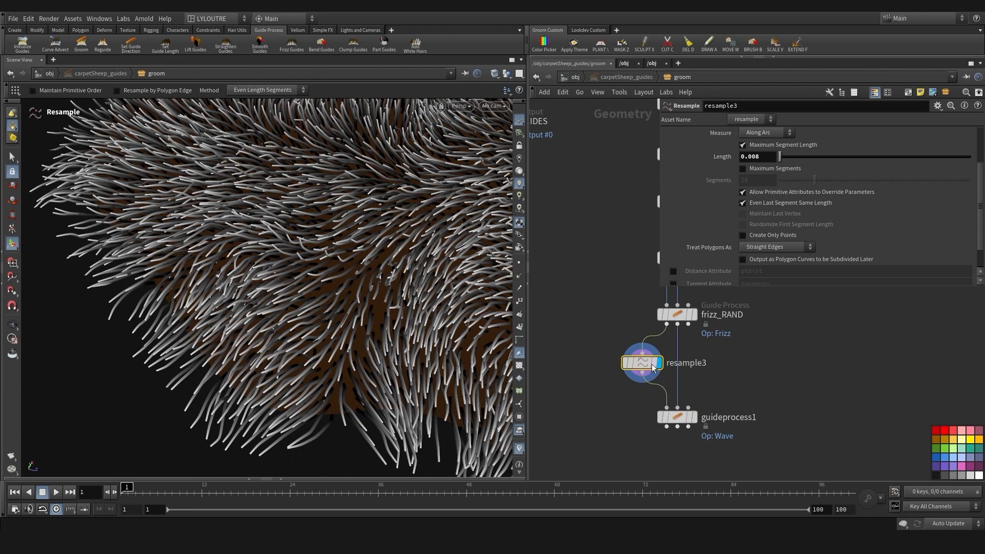
{"action": "left_click_drag", "start_coordinate": [639, 363], "coordinate": [636, 365]}
Inspect the resampled guide points up close and set the resample length to 0.009
{"action": "scroll", "coordinate": [331, 348], "scroll_direction": "up", "scroll_amount": 5}
{"action": "middle_click_drag", "start_coordinate": [328, 349], "coordinate": [277, 154], "text": "alt"}
{"action": "left_click", "coordinate": [519, 263]}
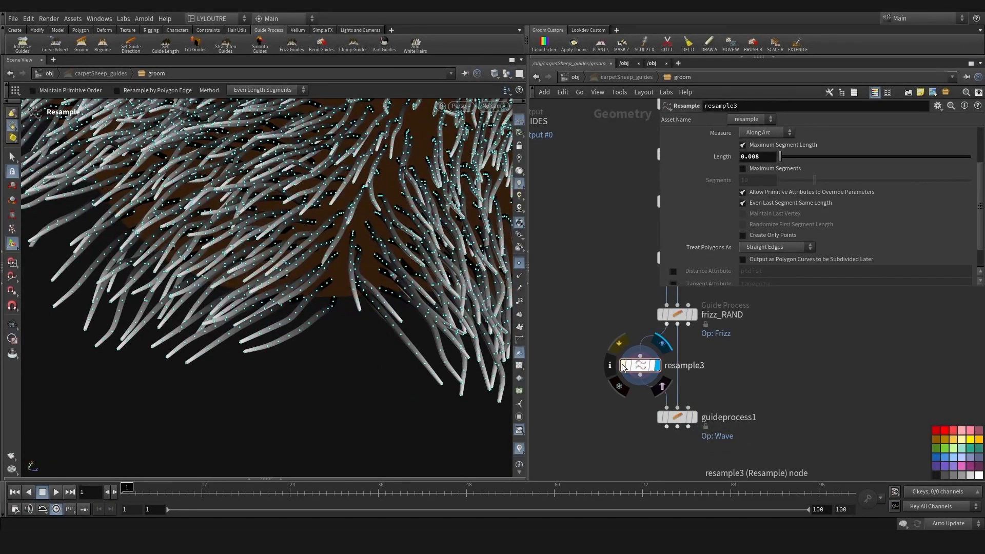
{"action": "left_click_drag", "start_coordinate": [604, 348], "coordinate": [639, 389]}
{"action": "type", "text": "9"}
{"action": "key", "text": "Return"}
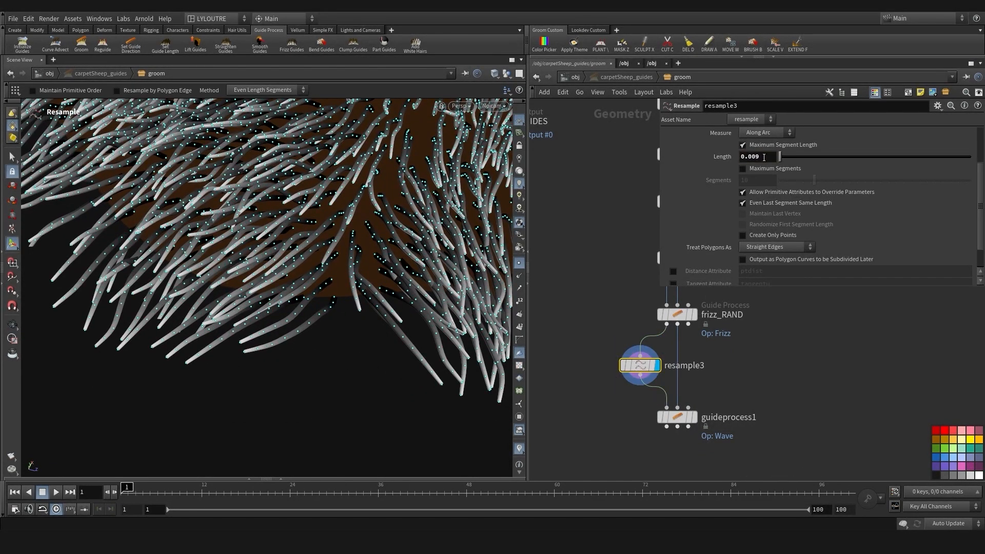
Display the wave node over the whole carpet with the point markers hidden
{"action": "left_click", "coordinate": [694, 417]}
{"action": "left_click", "coordinate": [519, 263]}
{"action": "scroll", "coordinate": [242, 354], "scroll_direction": "down", "scroll_amount": 5}
{"action": "left_click_drag", "start_coordinate": [242, 354], "coordinate": [272, 360], "text": "alt"}
Compare the wave result with the resample node bypassed and enabled
{"action": "left_click", "coordinate": [622, 367]}
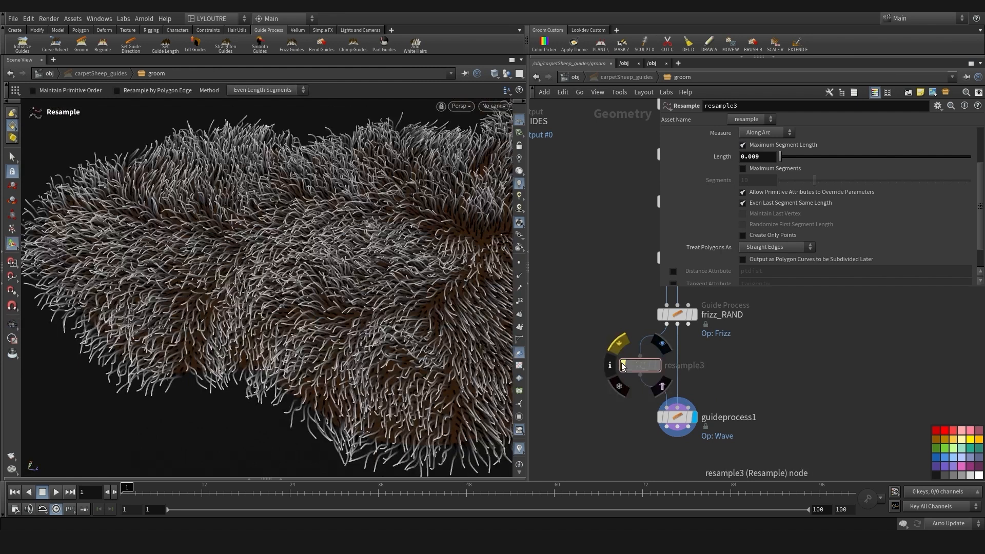
{"action": "left_click", "coordinate": [622, 366]}
{"action": "left_click", "coordinate": [622, 367]}
{"action": "left_click", "coordinate": [622, 366]}
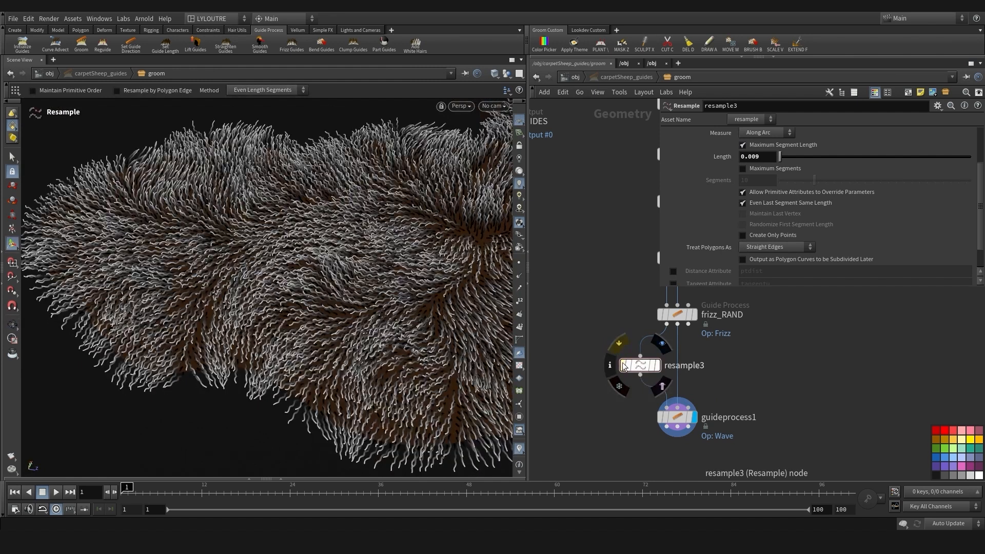
{"action": "left_click", "coordinate": [622, 366]}
{"action": "left_click", "coordinate": [622, 366]}
{"action": "left_click", "coordinate": [622, 366]}
{"action": "left_click", "coordinate": [622, 366]}
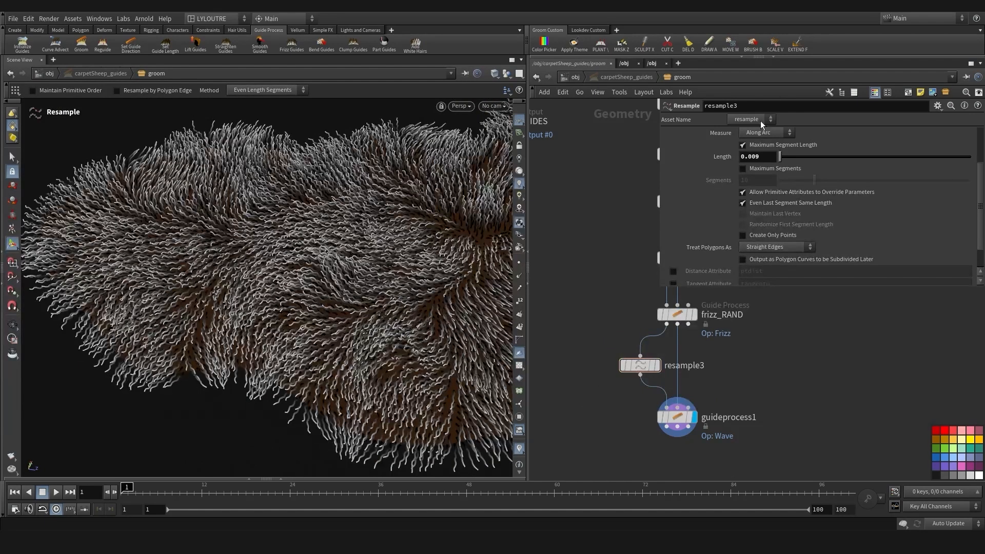
Set the resample length to 0.0095 and shrink the parameter overlay to uncover the node chain
{"action": "key", "text": "Return"}
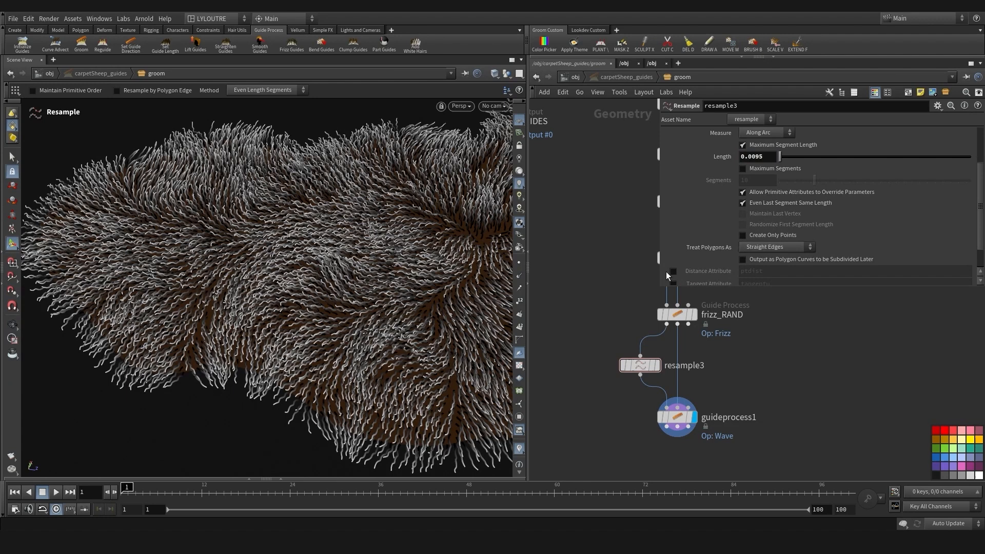
{"action": "left_click_drag", "start_coordinate": [662, 287], "coordinate": [729, 245]}
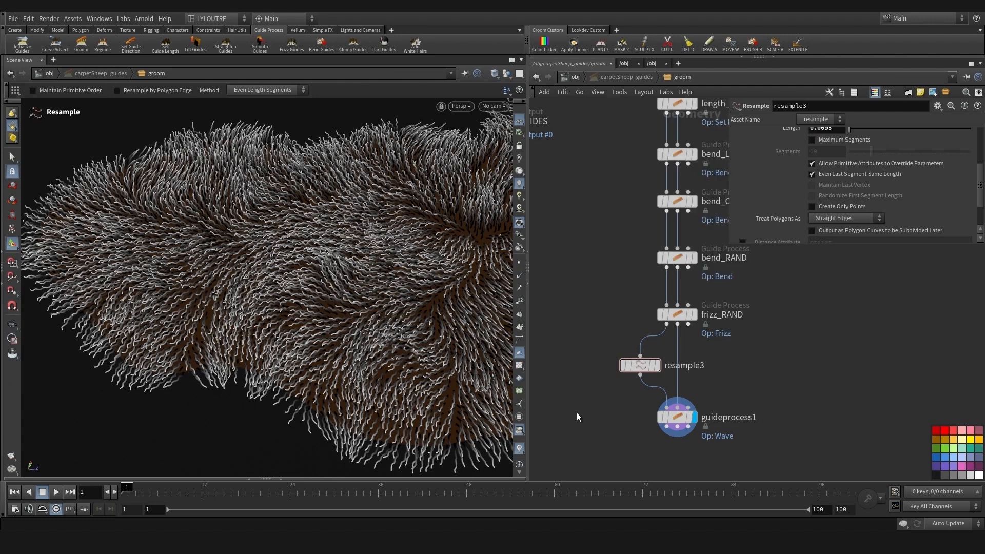
{"action": "middle_click_drag", "start_coordinate": [576, 412], "coordinate": [578, 386]}
Select the wave node and fine-tune its X and Y frequencies and amplitudes
{"action": "left_click_drag", "start_coordinate": [609, 359], "coordinate": [740, 412]}
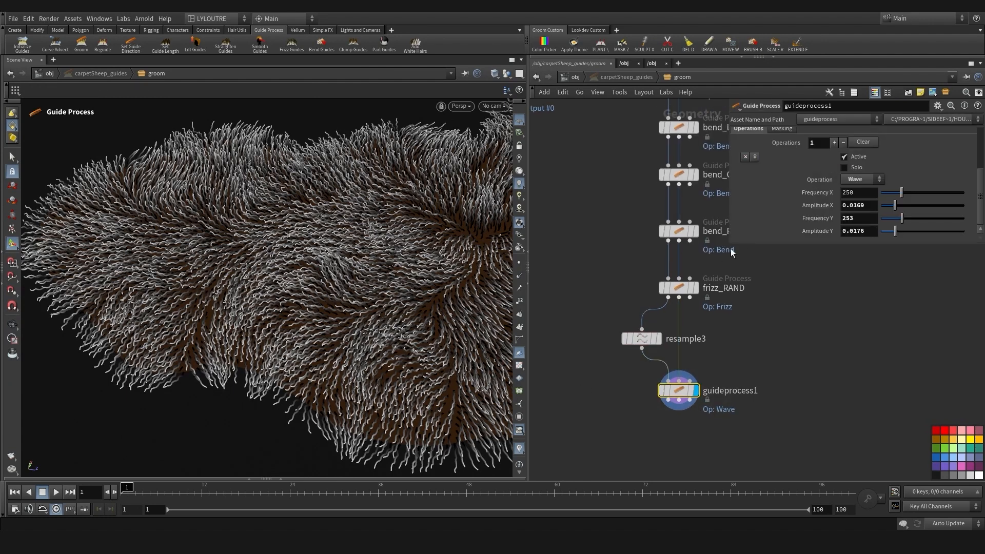
{"action": "left_click_drag", "start_coordinate": [730, 245], "coordinate": [710, 260]}
{"action": "left_click_drag", "start_coordinate": [879, 246], "coordinate": [874, 246]}
{"action": "left_click_drag", "start_coordinate": [887, 209], "coordinate": [893, 209]}
{"action": "left_click_drag", "start_coordinate": [887, 233], "coordinate": [891, 233]}
{"action": "left_click_drag", "start_coordinate": [892, 208], "coordinate": [883, 219]}
{"action": "left_click_drag", "start_coordinate": [354, 302], "coordinate": [329, 308], "text": "alt"}
Enable the noise mask on the wave node and set its noise mask frequency to 8000
{"action": "scroll", "coordinate": [759, 174], "scroll_direction": "up", "scroll_amount": 1}
{"action": "left_click", "coordinate": [761, 171]}
{"action": "scroll", "coordinate": [760, 174], "scroll_direction": "down", "scroll_amount": 4}
{"action": "left_click", "coordinate": [791, 194]}
{"action": "left_click_drag", "start_coordinate": [805, 220], "coordinate": [744, 231]}
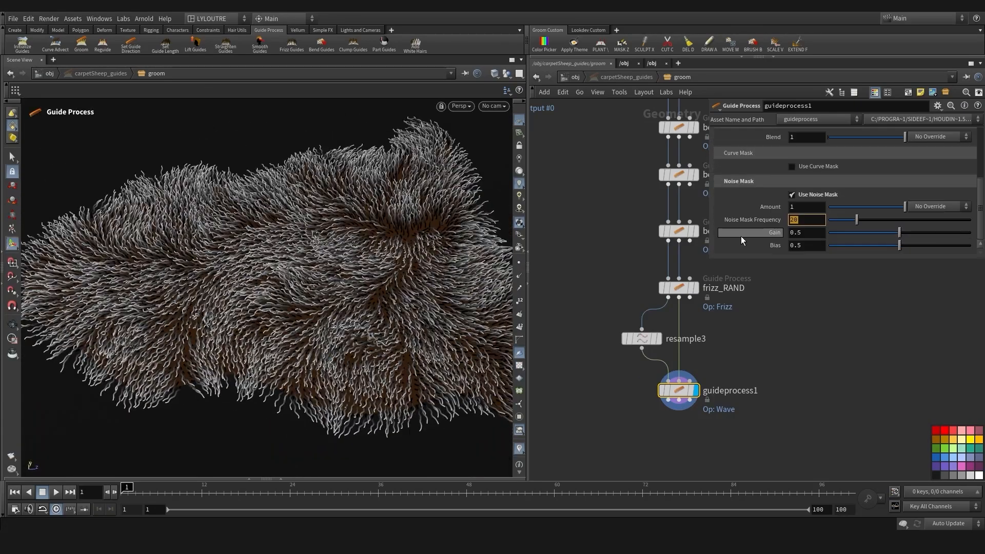
{"action": "type", "text": "8000"}
{"action": "key", "text": "Return"}
Tune the wave's noise mask to a gain of 0.402 and a bias of 0.319, checking the whole carpet
{"action": "mouse_move", "coordinate": [907, 232]}
{"action": "left_mouse_down"}
{"action": "mouse_move", "coordinate": [971, 232]}
{"action": "mouse_move", "coordinate": [914, 233]}
{"action": "left_mouse_up"}
{"action": "mouse_move", "coordinate": [899, 245]}
{"action": "left_mouse_down"}
{"action": "mouse_move", "coordinate": [883, 248]}
{"action": "mouse_move", "coordinate": [915, 246]}
{"action": "left_mouse_up"}
{"action": "mouse_move", "coordinate": [915, 233]}
{"action": "left_mouse_down"}
{"action": "mouse_move", "coordinate": [879, 232]}
{"action": "mouse_move", "coordinate": [914, 232]}
{"action": "left_mouse_up"}
{"action": "left_click_drag", "start_coordinate": [916, 245], "coordinate": [895, 246]}
{"action": "left_click_drag", "start_coordinate": [915, 233], "coordinate": [897, 233]}
{"action": "left_click_drag", "start_coordinate": [894, 246], "coordinate": [908, 246]}
{"action": "left_click_drag", "start_coordinate": [287, 246], "coordinate": [300, 277], "text": "alt"}
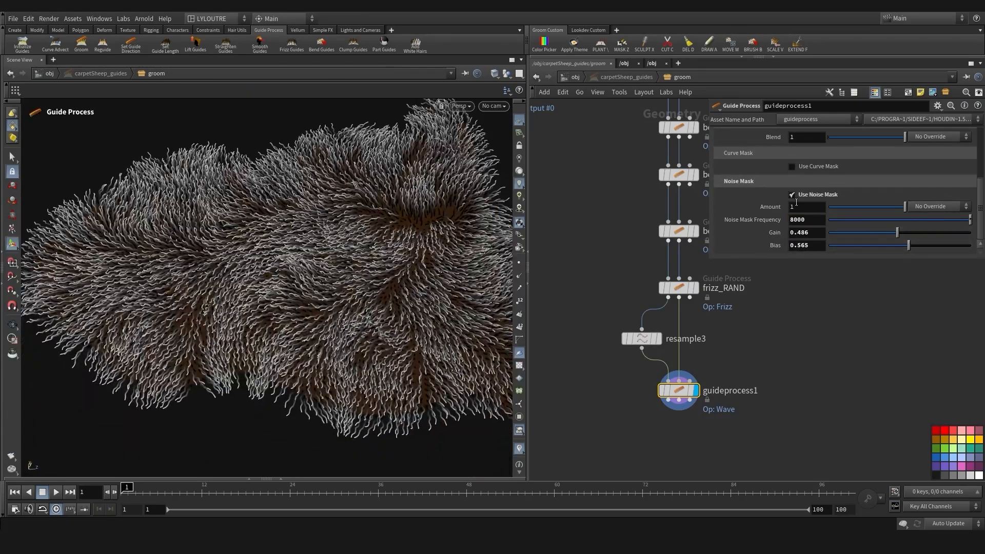
{"action": "left_click_drag", "start_coordinate": [897, 233], "coordinate": [875, 248]}
{"action": "left_click_drag", "start_coordinate": [328, 308], "coordinate": [333, 277], "text": "alt"}
{"action": "scroll", "coordinate": [359, 288], "scroll_direction": "down", "scroll_amount": 2}
{"action": "scroll", "coordinate": [533, 295], "scroll_direction": "down", "scroll_amount": 3}
{"action": "left_click", "coordinate": [618, 398]}
{"action": "middle_click_drag", "start_coordinate": [627, 407], "coordinate": [620, 406]}
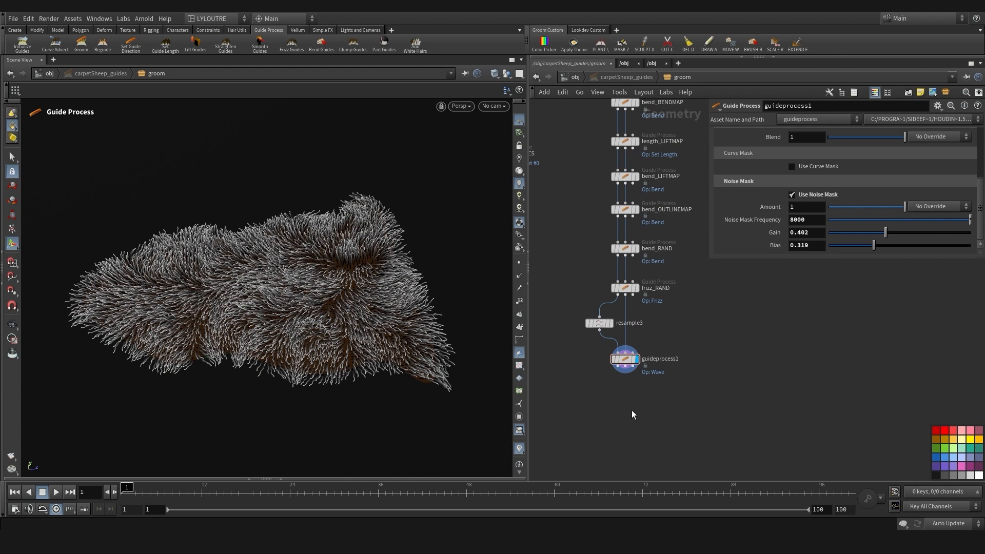
{"action": "middle_click_drag", "start_coordinate": [632, 411], "coordinate": [623, 393]}
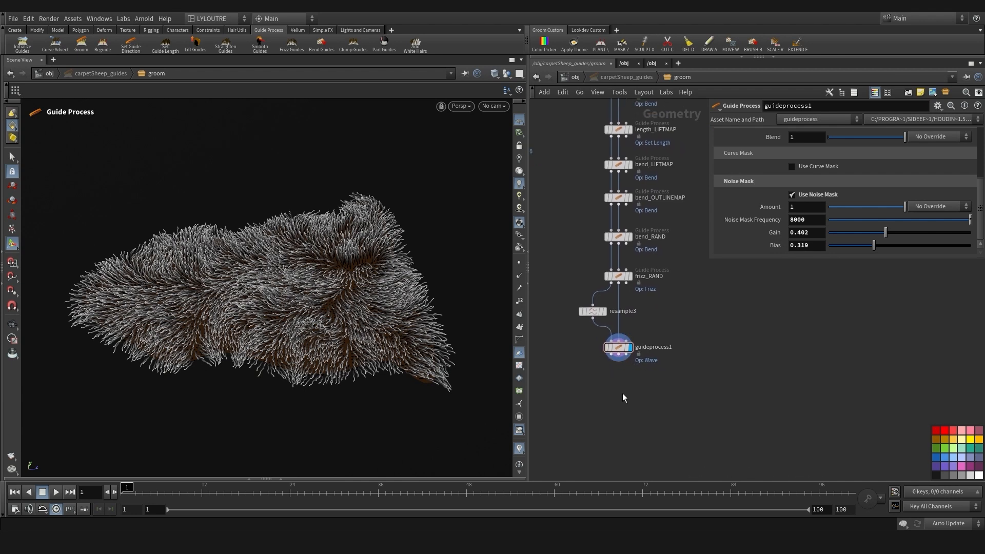
{"action": "middle_click_drag", "start_coordinate": [615, 399], "coordinate": [617, 402]}
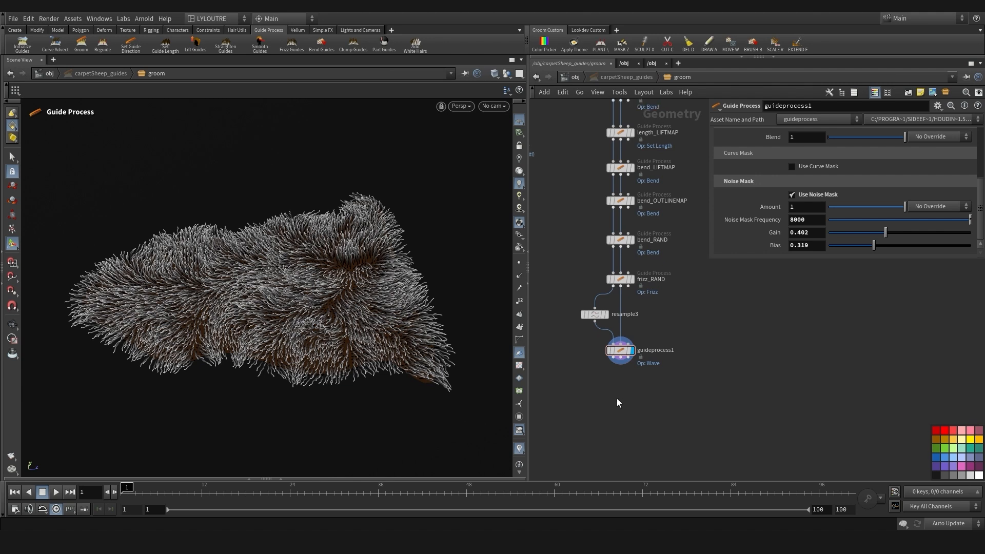
{"action": "key", "text": "Tab"}
{"action": "type", "text": "len"}
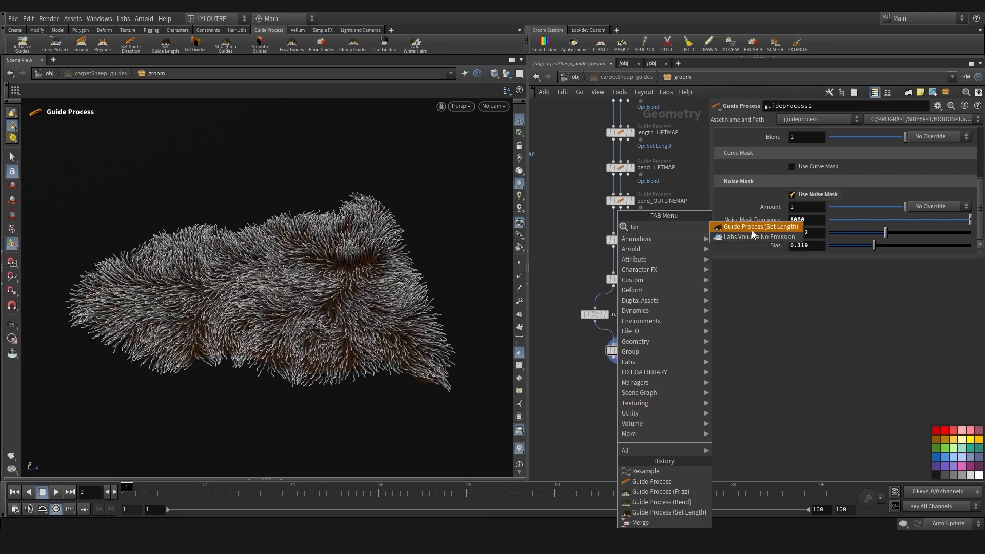
{"action": "key", "text": "Escape"}
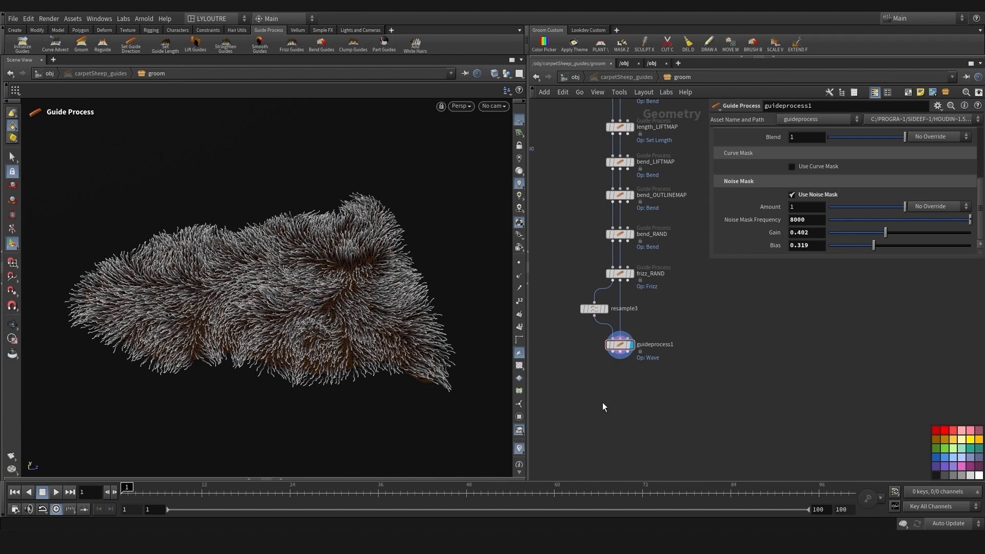
Add a Guide Mask node below the wave node, display it and name it lenMASK
{"action": "key", "text": "Tab"}
{"action": "type", "text": "guidem"}
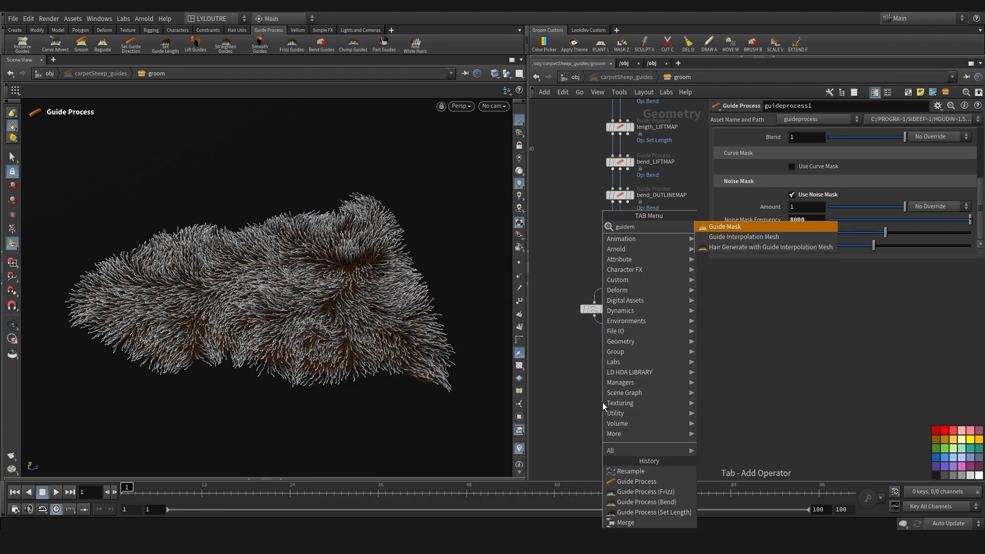
{"action": "left_click", "coordinate": [724, 226]}
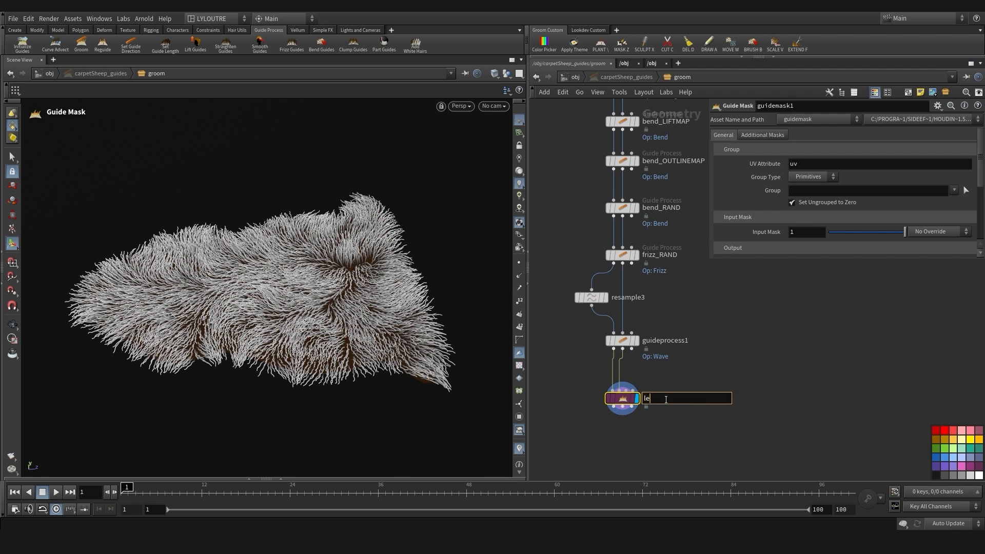
Set the guide mask's output attribute to lenMASK and enable its length mask
{"action": "scroll", "coordinate": [811, 224], "scroll_direction": "down", "scroll_amount": 3}
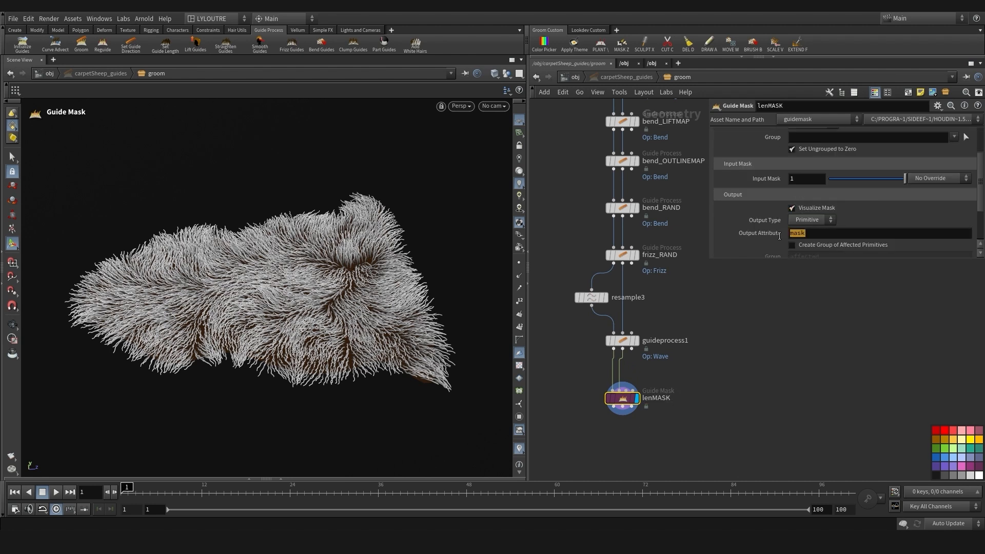
{"action": "type", "text": "lenMASK"}
{"action": "key", "text": "Return"}
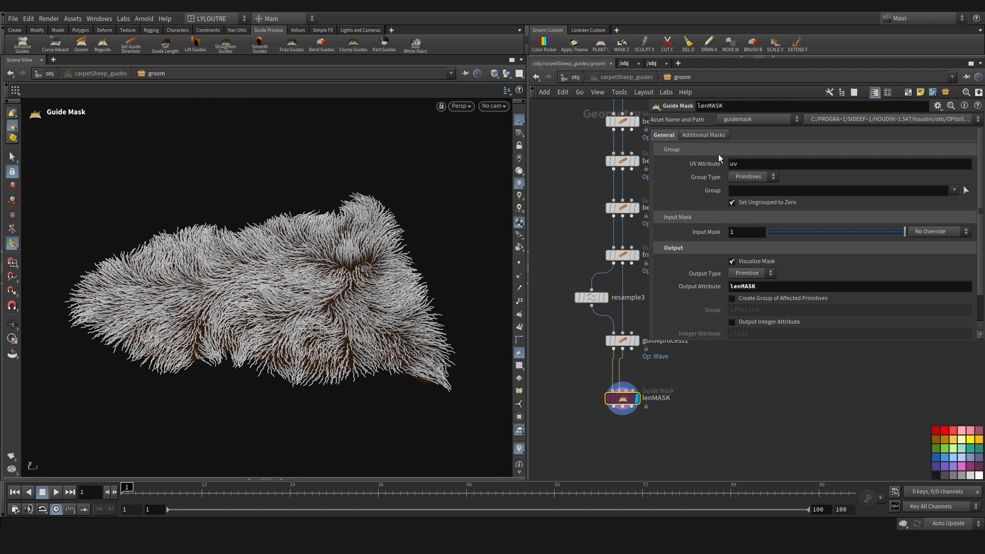
{"action": "left_click", "coordinate": [704, 137]}
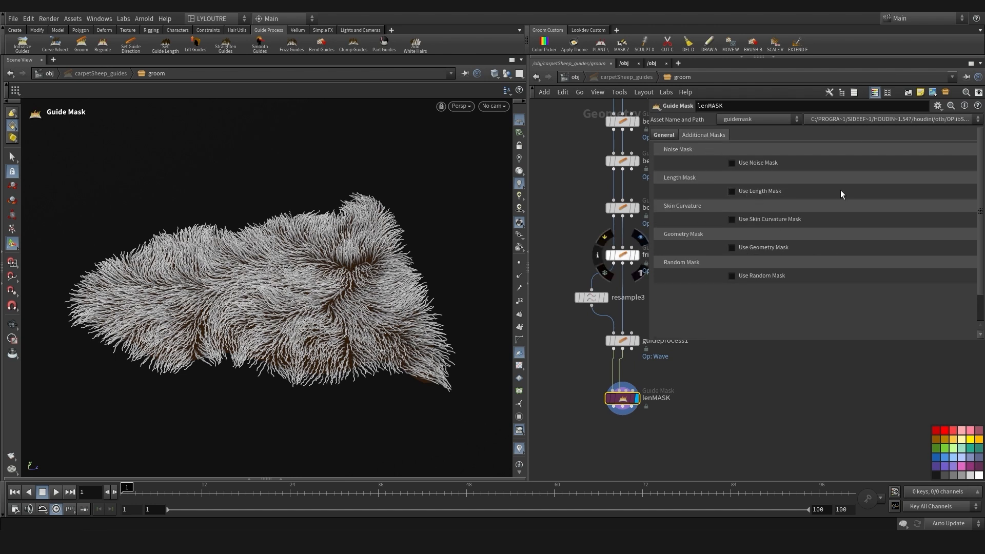
{"action": "left_click", "coordinate": [747, 193]}
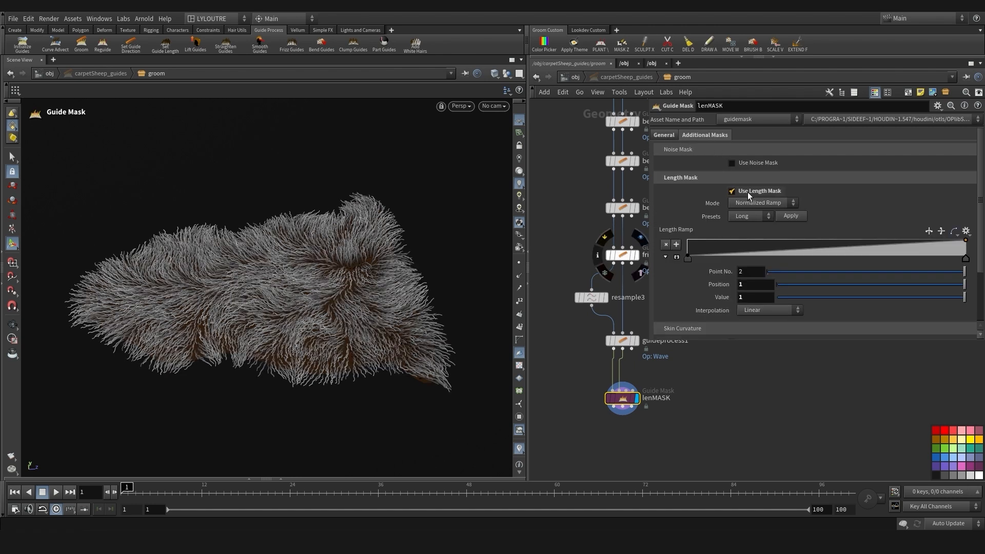
Add length ramp points on lenMASK at position 0.434 with value 0 and position 0.668 with value 1
{"action": "mouse_move", "coordinate": [321, 344]}
{"action": "left_mouse_down", "text": "alt"}
{"action": "mouse_move", "coordinate": [330, 342]}
{"action": "mouse_move", "coordinate": [314, 340]}
{"action": "left_mouse_up", "text": "alt"}
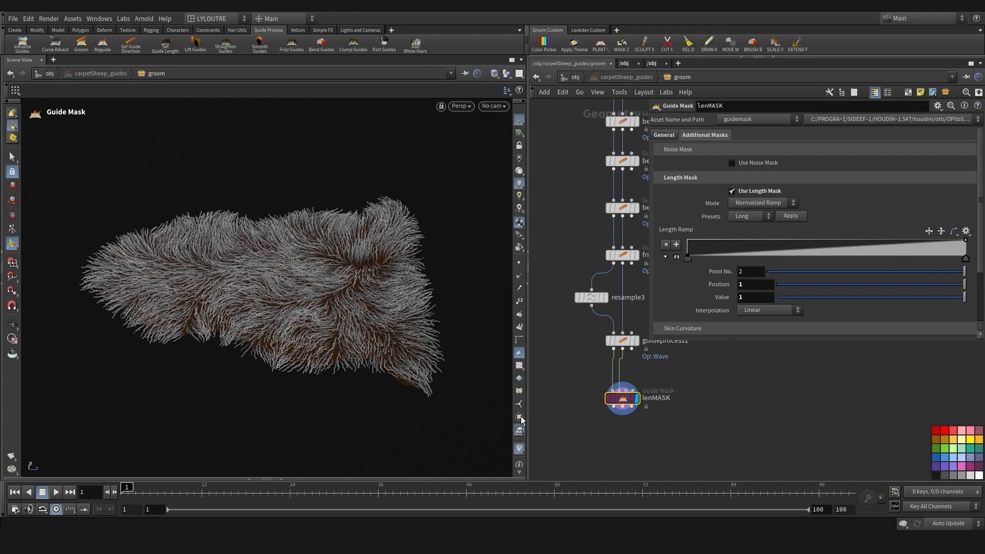
{"action": "left_click_drag", "start_coordinate": [774, 256], "coordinate": [808, 261]}
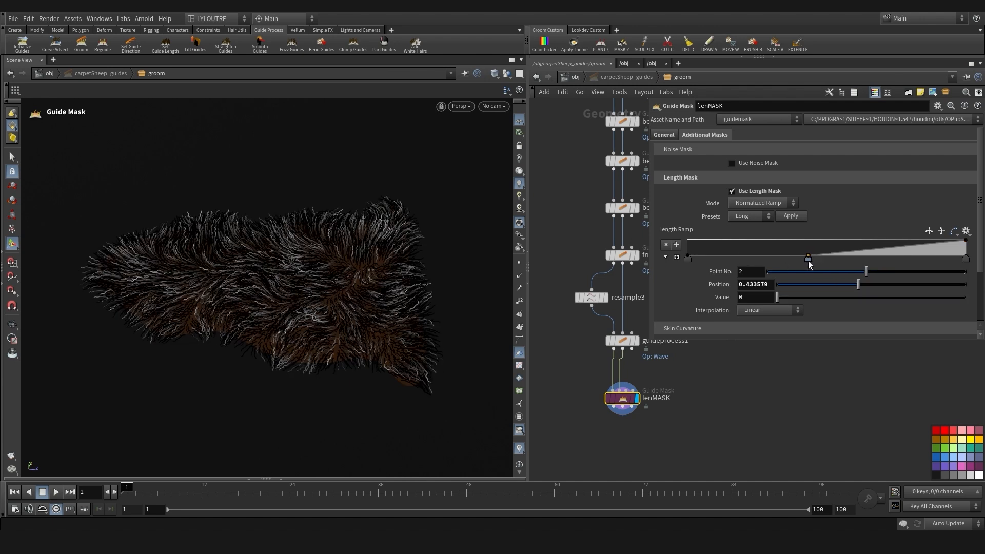
{"action": "left_click", "coordinate": [875, 239]}
{"action": "left_click_drag", "start_coordinate": [873, 232], "coordinate": [872, 231]}
{"action": "left_click_drag", "start_coordinate": [333, 304], "coordinate": [298, 349], "text": "alt"}
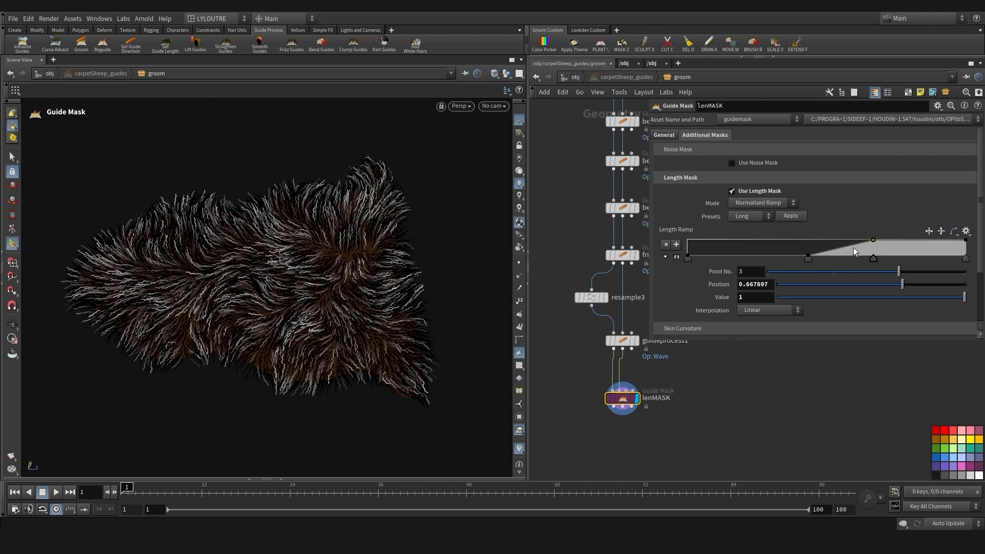
Try the length ramp's zero-value middle point at positions 0.539 and 0.343, and remove it
{"action": "left_click_drag", "start_coordinate": [807, 261], "coordinate": [837, 258]}
{"action": "key", "text": "Escape"}
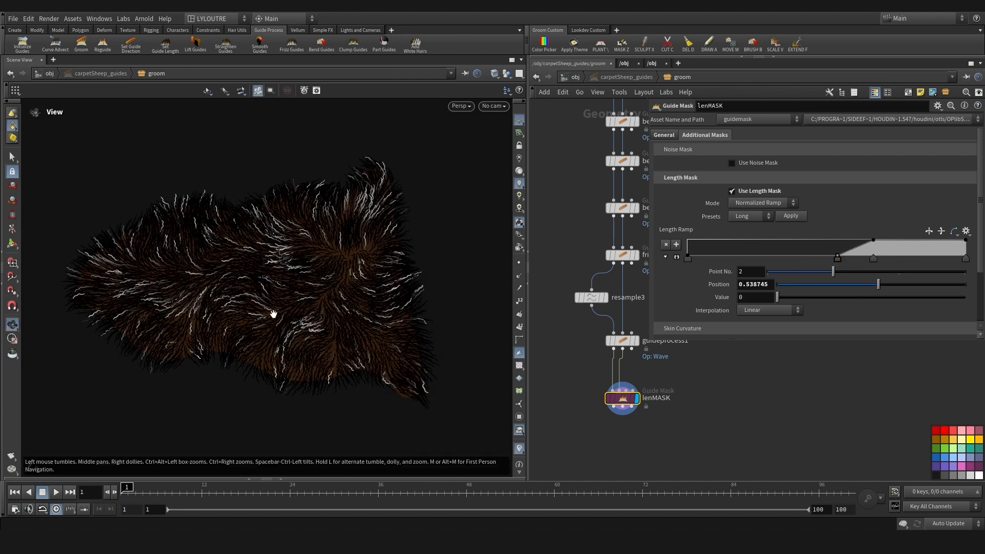
{"action": "left_click_drag", "start_coordinate": [274, 314], "coordinate": [228, 316]}
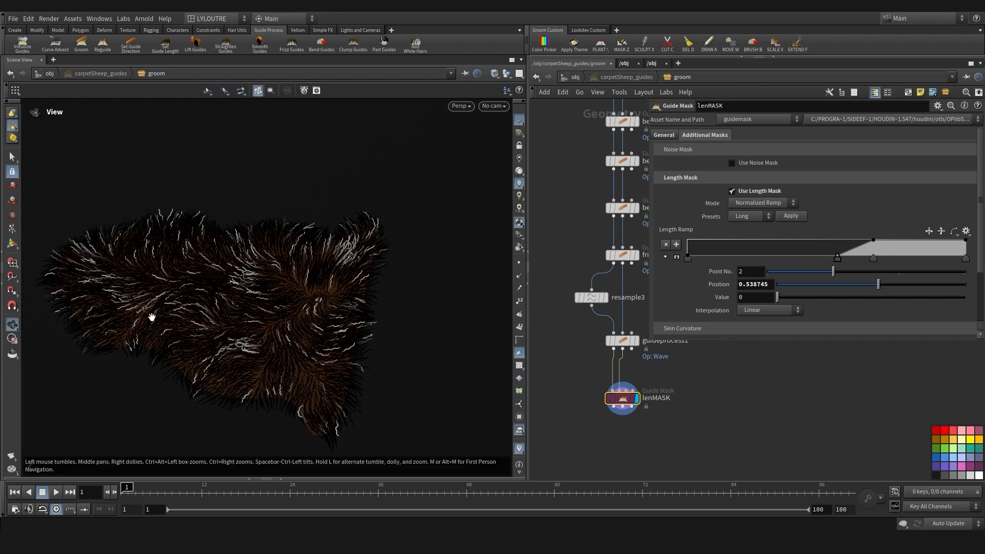
{"action": "left_click_drag", "start_coordinate": [152, 316], "coordinate": [318, 360], "text": "alt"}
{"action": "left_click_drag", "start_coordinate": [836, 261], "coordinate": [803, 261]}
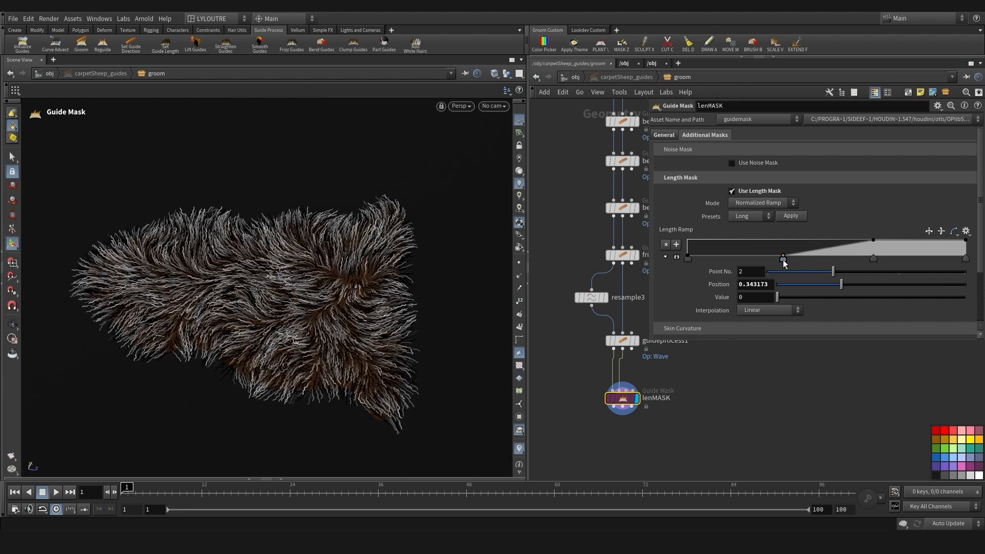
{"action": "left_click", "coordinate": [802, 258], "text": "ctrl"}
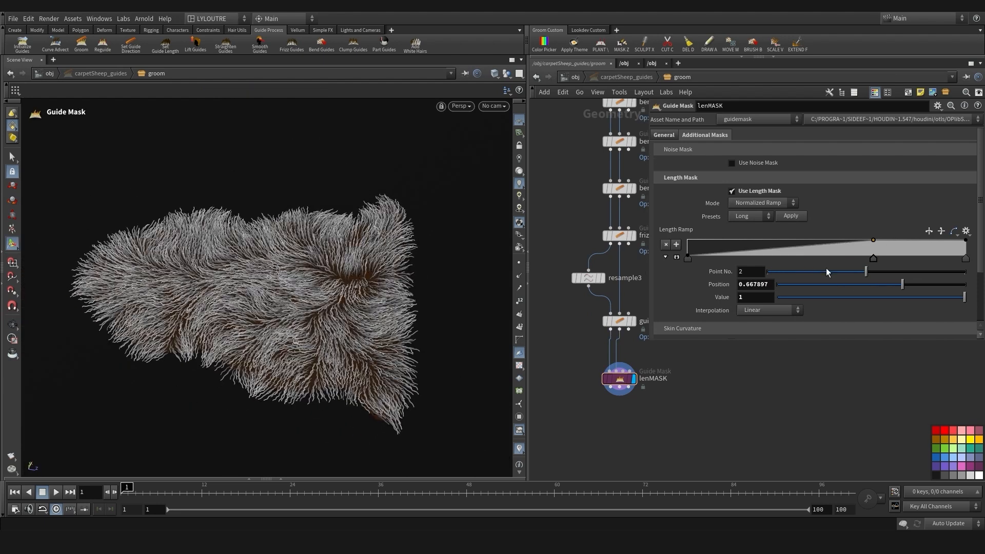
Add a length ramp point at position 0.253 with value 0.267 and shift the full-value point to 0.782
{"action": "left_click_drag", "start_coordinate": [873, 257], "coordinate": [904, 244]}
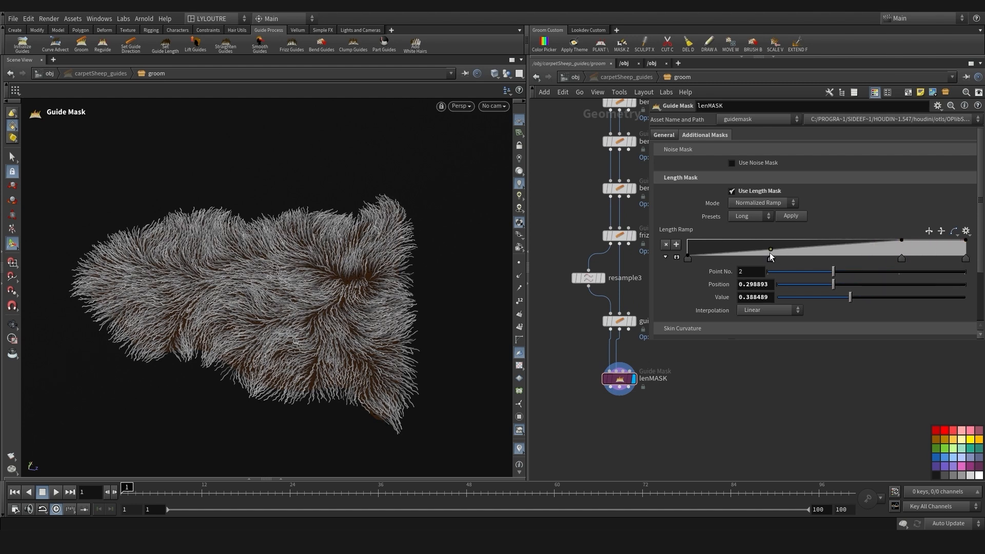
{"action": "left_click_drag", "start_coordinate": [770, 254], "coordinate": [759, 255]}
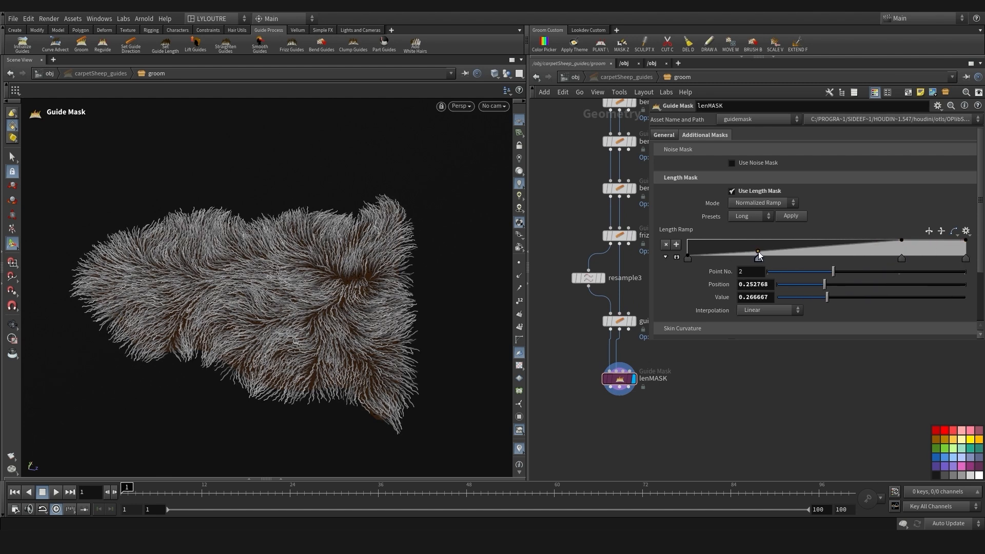
{"action": "left_click_drag", "start_coordinate": [901, 259], "coordinate": [905, 261]}
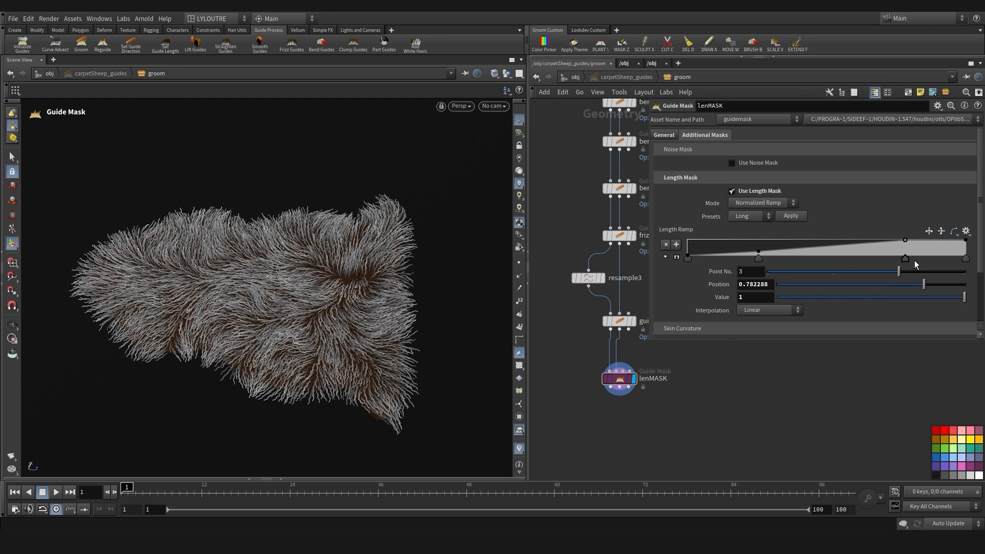
Move the GUIDES output node to the other side of the groom chain, near its lower end
{"action": "middle_click_drag", "start_coordinate": [570, 362], "coordinate": [596, 399]}
{"action": "scroll", "coordinate": [592, 402], "scroll_direction": "down", "scroll_amount": 4}
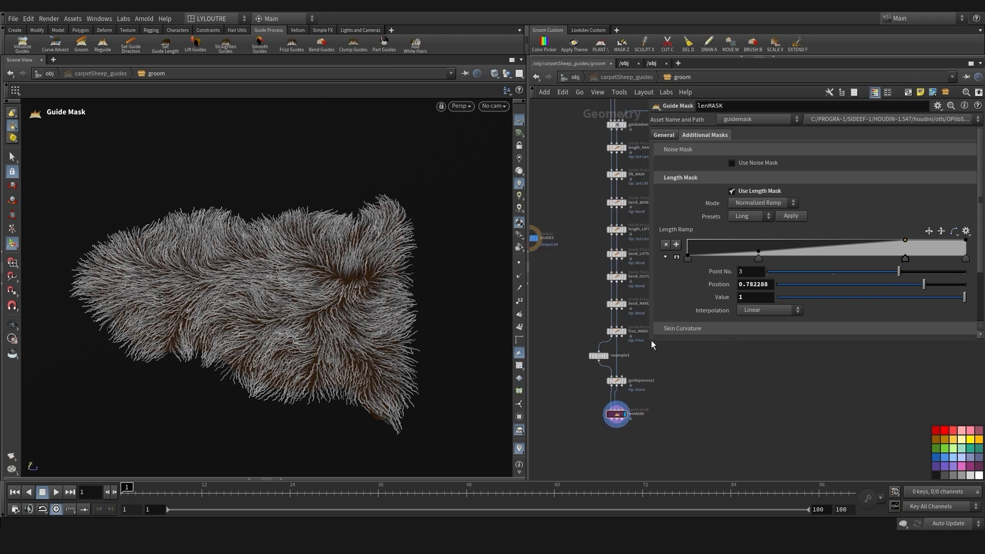
{"action": "left_click_drag", "start_coordinate": [651, 340], "coordinate": [710, 318]}
{"action": "scroll", "coordinate": [701, 377], "scroll_direction": "down", "scroll_amount": 3}
{"action": "middle_click_drag", "start_coordinate": [703, 368], "coordinate": [666, 377]}
{"action": "middle_click_drag", "start_coordinate": [560, 312], "coordinate": [576, 314]}
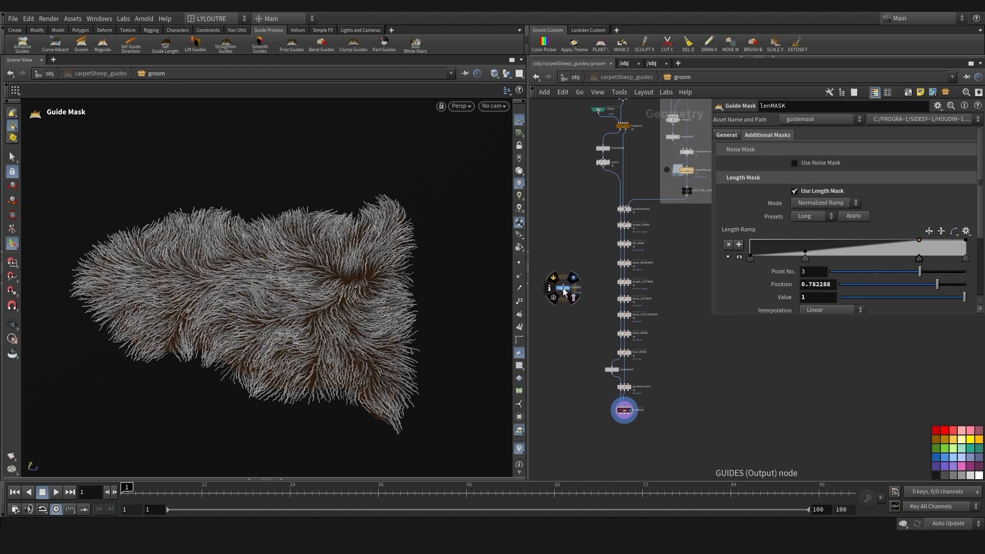
{"action": "left_click_drag", "start_coordinate": [562, 288], "coordinate": [715, 359]}
{"action": "middle_click_drag", "start_coordinate": [570, 290], "coordinate": [574, 290]}
{"action": "scroll", "coordinate": [338, 270], "scroll_direction": "up", "scroll_amount": 4}
Examine the waved and frizzed guides up close across the carpet, along with the overall node layout
{"action": "left_click_drag", "start_coordinate": [338, 270], "coordinate": [163, 257]}
{"action": "key", "text": "Return"}
{"action": "left_click_drag", "start_coordinate": [213, 288], "coordinate": [231, 313]}
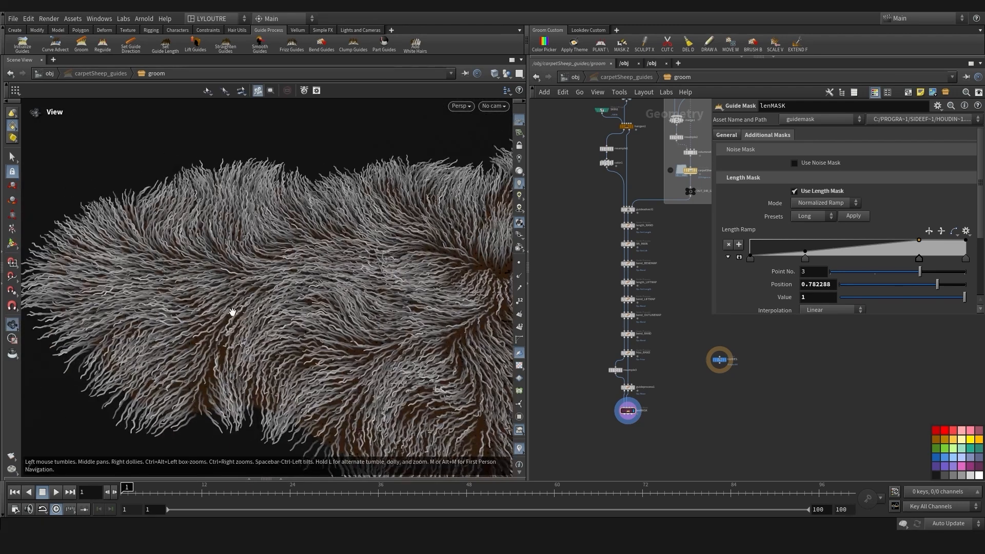
{"action": "left_click_drag", "start_coordinate": [348, 306], "coordinate": [282, 348]}
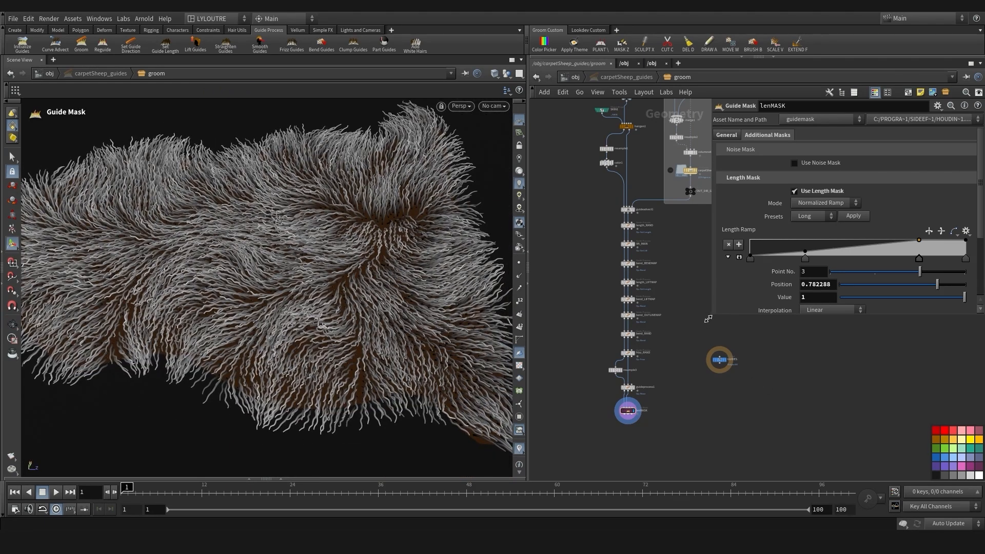
{"action": "mouse_move", "coordinate": [708, 319]}
{"action": "left_mouse_down"}
{"action": "mouse_move", "coordinate": [688, 287]}
{"action": "mouse_move", "coordinate": [723, 311]}
{"action": "mouse_move", "coordinate": [714, 309]}
{"action": "left_mouse_up"}
{"action": "scroll", "coordinate": [698, 325], "scroll_direction": "down", "scroll_amount": 4}
{"action": "middle_click_drag", "start_coordinate": [698, 325], "coordinate": [655, 332]}
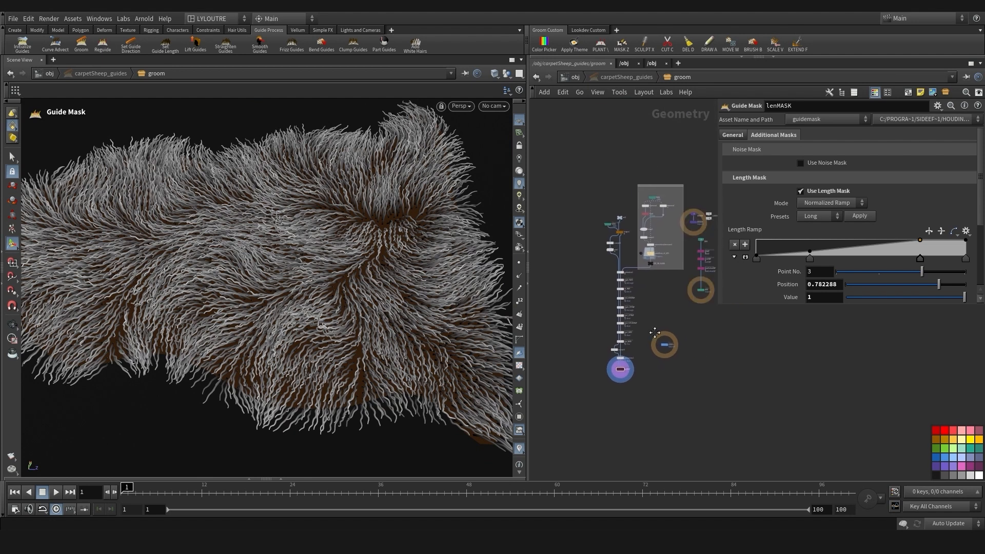
Move the frizz_RAND, resample, wave and lenMASK nodes together lower in the groom chain
{"action": "scroll", "coordinate": [635, 363], "scroll_direction": "up", "scroll_amount": 5}
{"action": "middle_click_drag", "start_coordinate": [649, 377], "coordinate": [651, 412]}
{"action": "scroll", "coordinate": [651, 412], "scroll_direction": "up", "scroll_amount": 1}
{"action": "left_click_drag", "start_coordinate": [657, 420], "coordinate": [560, 322]}
{"action": "middle_click_drag", "start_coordinate": [650, 451], "coordinate": [666, 442]}
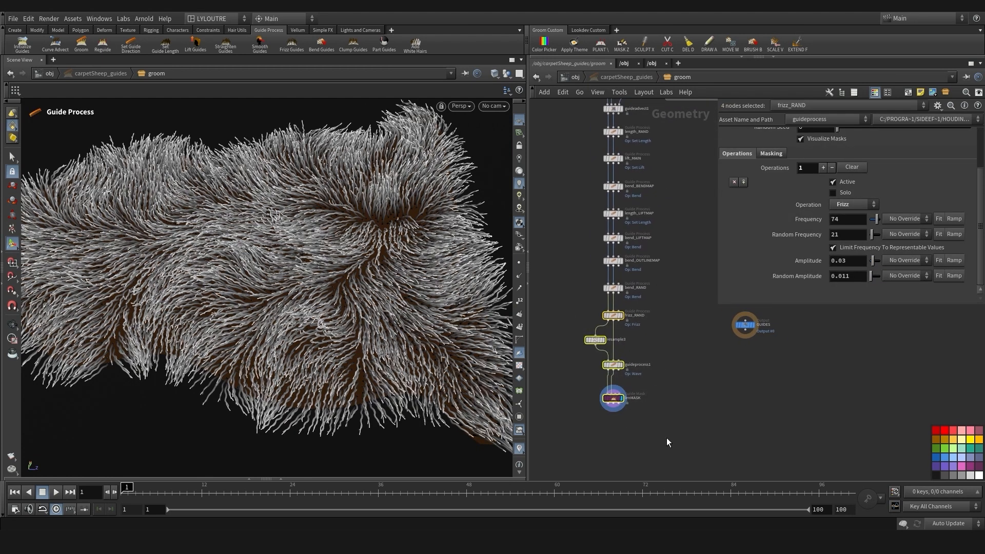
{"action": "left_click_drag", "start_coordinate": [613, 316], "coordinate": [612, 349]}
{"action": "middle_click_drag", "start_coordinate": [589, 309], "coordinate": [581, 370]}
Move the bend and length nodes between lift_MAIN and frizz_RAND lower in the chain, displaying earlier groom stages
{"action": "left_click", "coordinate": [644, 342]}
{"action": "left_click_drag", "start_coordinate": [643, 371], "coordinate": [606, 357]}
{"action": "left_click", "coordinate": [605, 354]}
{"action": "scroll", "coordinate": [574, 323], "scroll_direction": "up", "scroll_amount": 1}
{"action": "middle_click_drag", "start_coordinate": [573, 322], "coordinate": [588, 354]}
{"action": "left_click", "coordinate": [625, 327]}
{"action": "left_click_drag", "start_coordinate": [626, 328], "coordinate": [626, 363]}
{"action": "left_click", "coordinate": [626, 302]}
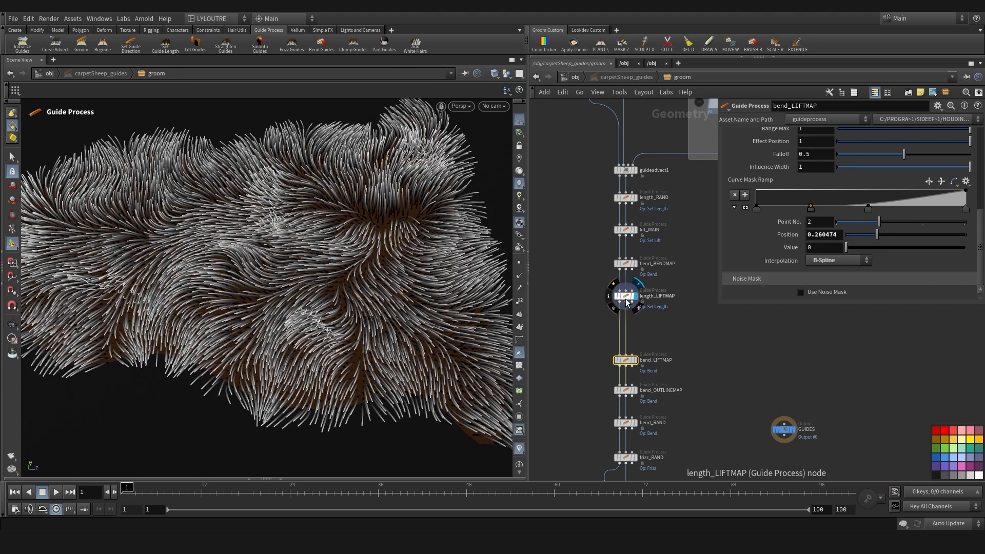
{"action": "left_click_drag", "start_coordinate": [625, 303], "coordinate": [626, 330]}
{"action": "left_click_drag", "start_coordinate": [630, 265], "coordinate": [630, 294]}
{"action": "left_click", "coordinate": [625, 230]}
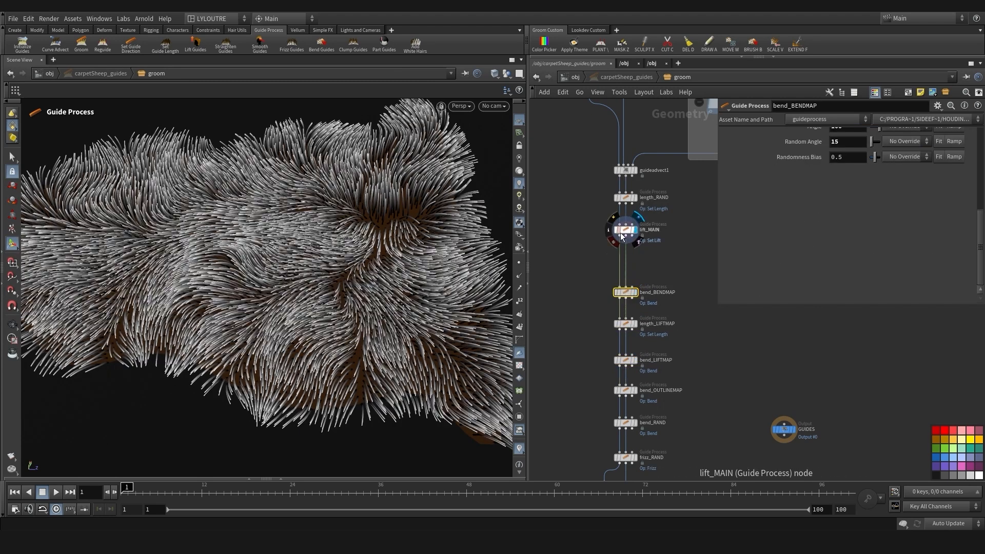
Move lift_MAIN down to open a gap below length_RAND, and display length_RAND
{"action": "middle_click_drag", "start_coordinate": [605, 256], "coordinate": [609, 293]}
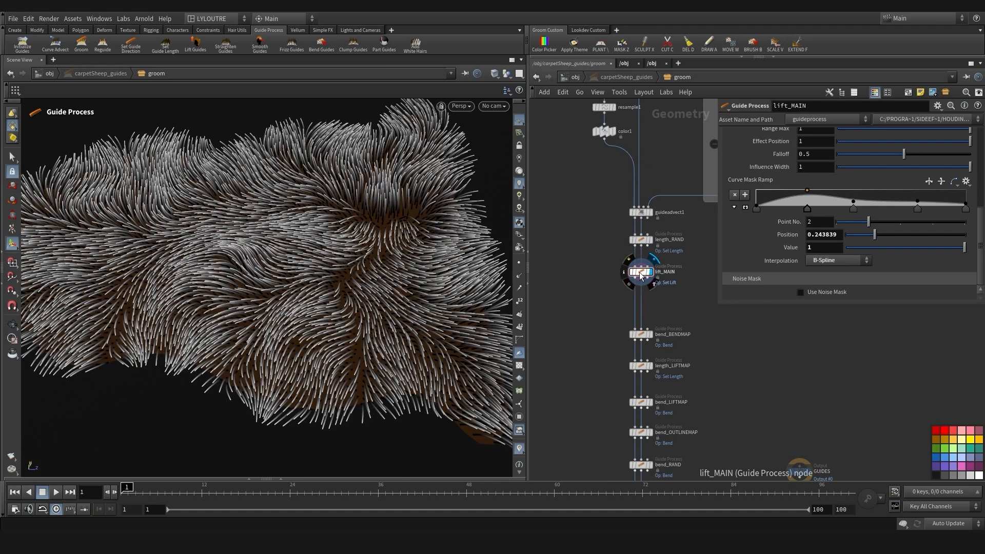
{"action": "left_click_drag", "start_coordinate": [640, 272], "coordinate": [640, 300]}
{"action": "middle_click_drag", "start_coordinate": [645, 243], "coordinate": [616, 267]}
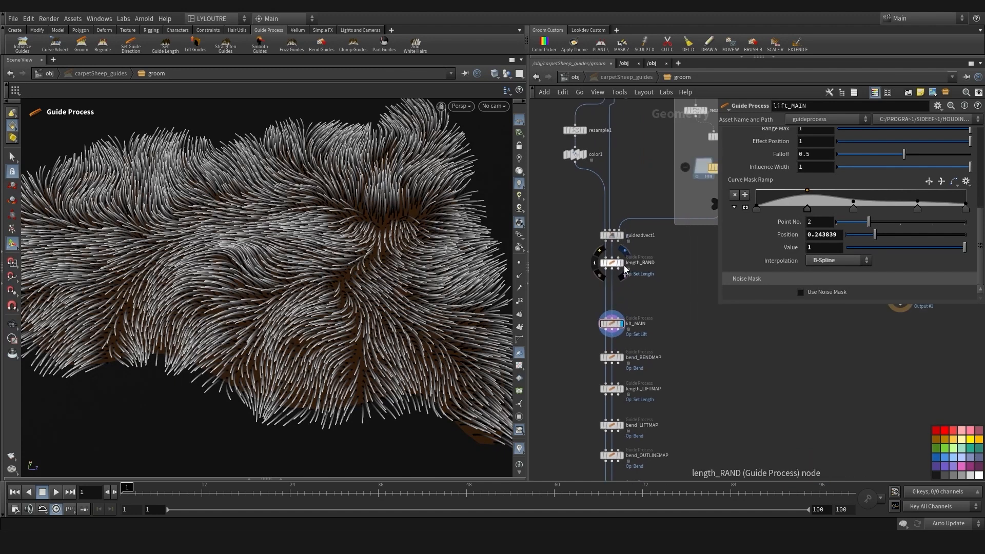
{"action": "left_click", "coordinate": [622, 263]}
{"action": "left_click", "coordinate": [612, 263]}
{"action": "middle_click_drag", "start_coordinate": [581, 299], "coordinate": [595, 289]}
{"action": "left_click_drag", "start_coordinate": [422, 302], "coordinate": [407, 321], "text": "alt"}
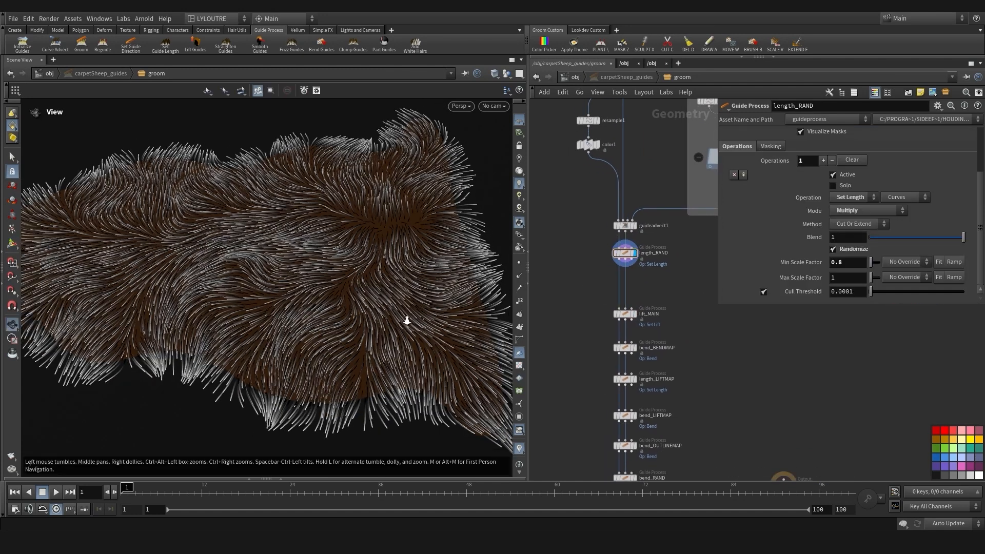
Examine the guides' randomized length over the whole carpet and review the chain of groom nodes below it
{"action": "right_click_drag", "start_coordinate": [407, 321], "coordinate": [382, 303], "text": "alt"}
{"action": "left_click_drag", "start_coordinate": [382, 303], "coordinate": [361, 290], "text": "alt"}
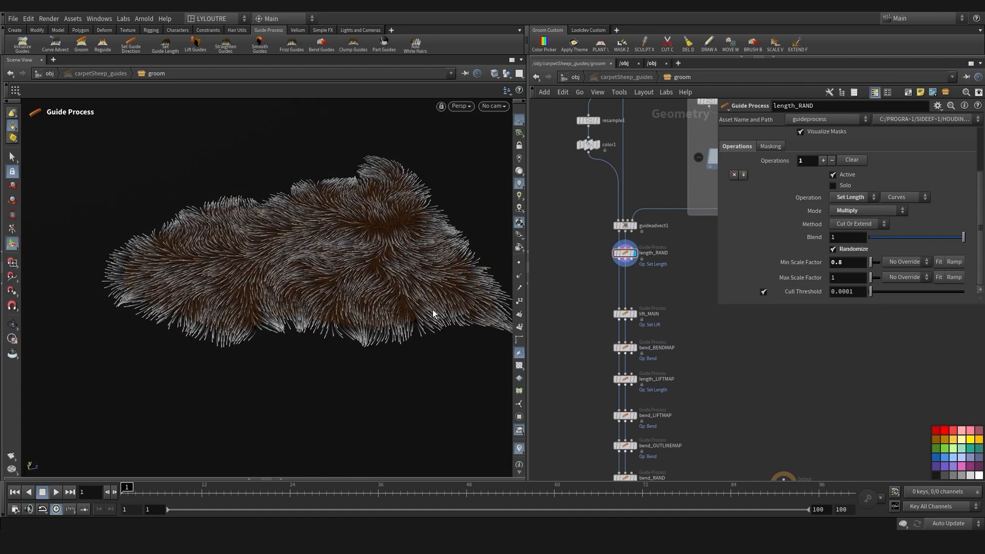
{"action": "middle_click_drag", "start_coordinate": [579, 312], "coordinate": [581, 291]}
{"action": "right_click_drag", "start_coordinate": [257, 311], "coordinate": [282, 315], "text": "alt"}
{"action": "middle_click_drag", "start_coordinate": [282, 315], "coordinate": [250, 329], "text": "alt"}
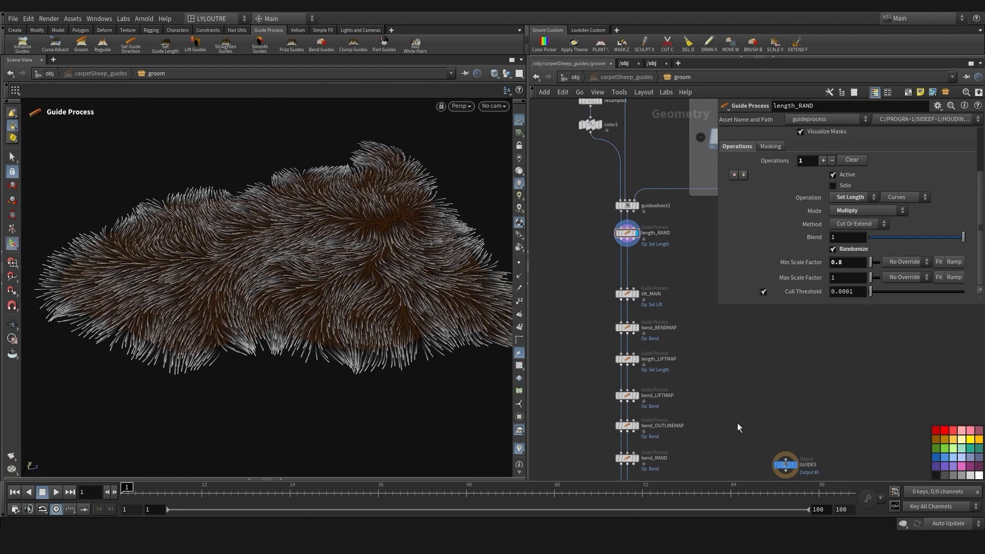
{"action": "middle_click_drag", "start_coordinate": [570, 386], "coordinate": [565, 368]}
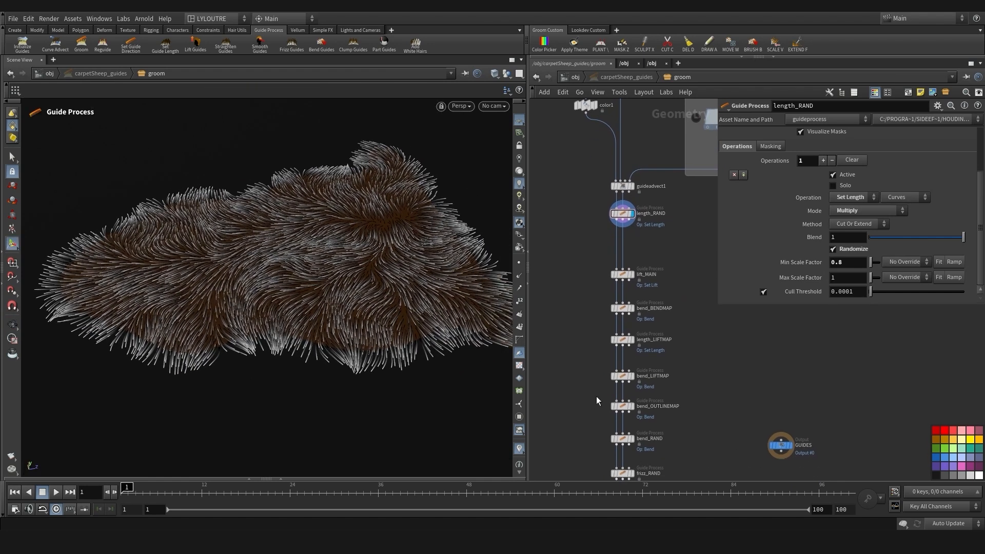
{"action": "middle_click_drag", "start_coordinate": [596, 400], "coordinate": [596, 355]}
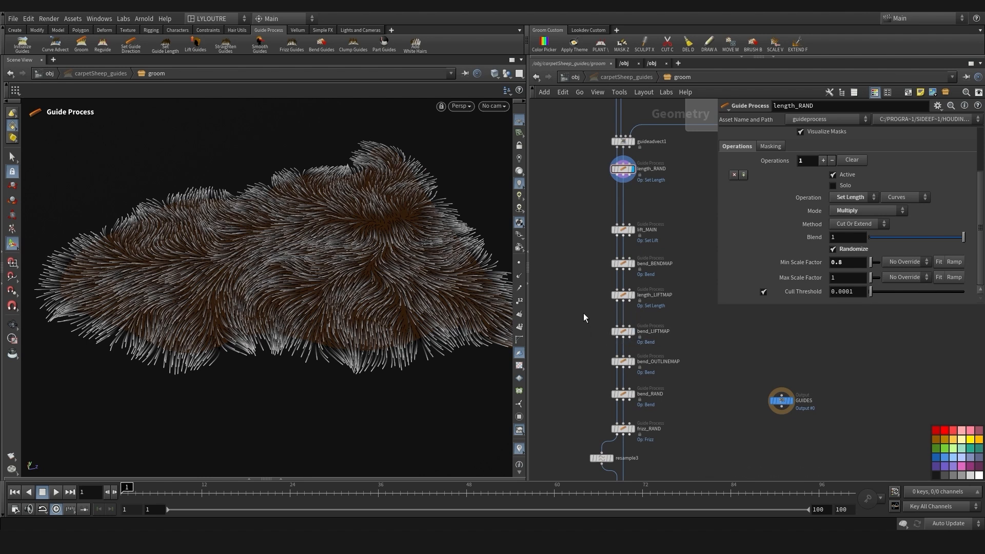
{"action": "middle_click_drag", "start_coordinate": [584, 314], "coordinate": [591, 341]}
{"action": "middle_click_drag", "start_coordinate": [641, 292], "coordinate": [581, 276]}
{"action": "scroll", "coordinate": [617, 345], "scroll_direction": "up", "scroll_amount": 3}
{"action": "scroll", "coordinate": [576, 335], "scroll_direction": "down", "scroll_amount": 5}
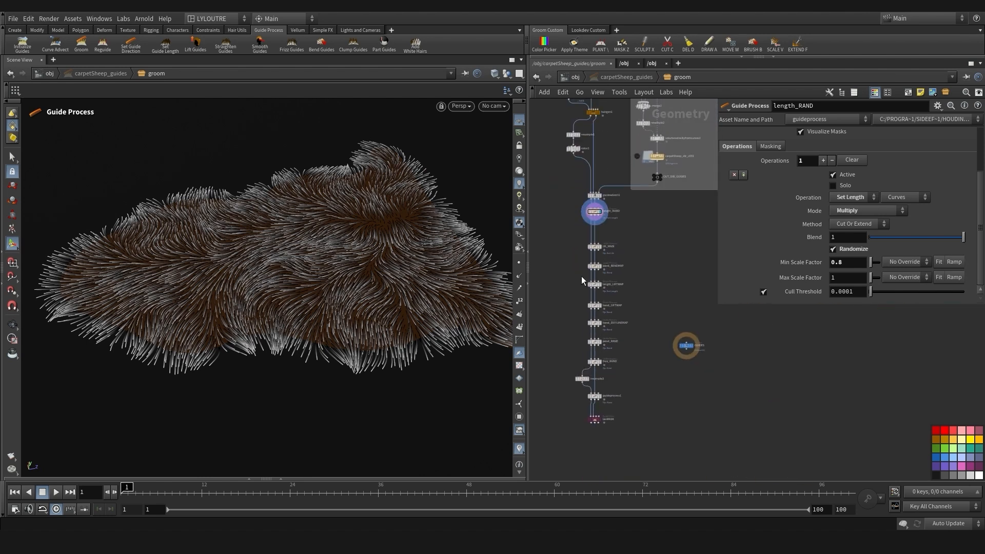
{"action": "middle_click_drag", "start_coordinate": [578, 311], "coordinate": [578, 382]}
{"action": "scroll", "coordinate": [599, 286], "scroll_direction": "up", "scroll_amount": 3}
Adjust length_RAND's place in the chain and display lift_MAIN to inspect the lifted guides
{"action": "left_click_drag", "start_coordinate": [598, 301], "coordinate": [591, 303]}
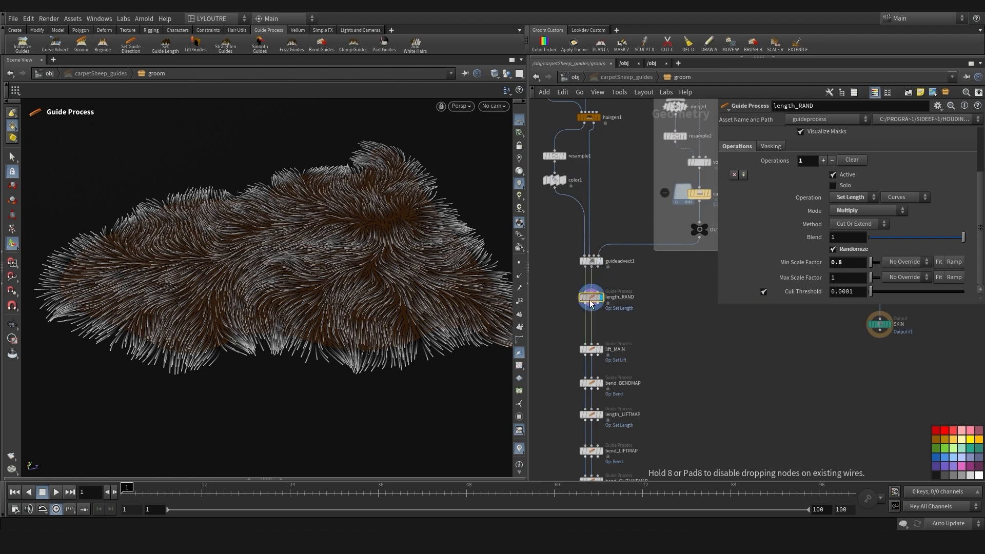
{"action": "middle_click_drag", "start_coordinate": [561, 331], "coordinate": [618, 296]}
{"action": "left_click", "coordinate": [606, 341]}
{"action": "left_click", "coordinate": [597, 341]}
{"action": "left_click", "coordinate": [605, 283]}
{"action": "left_click", "coordinate": [620, 324]}
{"action": "left_click_drag", "start_coordinate": [380, 350], "coordinate": [331, 346], "text": "alt"}
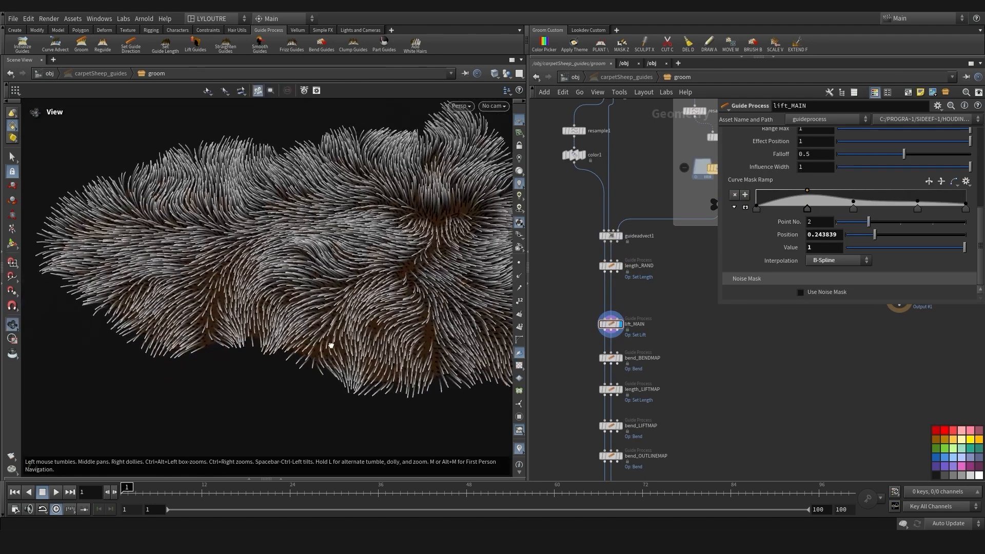
{"action": "middle_click_drag", "start_coordinate": [606, 326], "coordinate": [618, 351]}
{"action": "mouse_move", "coordinate": [621, 349]}
{"action": "left_mouse_down"}
{"action": "mouse_move", "coordinate": [621, 324]}
{"action": "mouse_move", "coordinate": [621, 358]}
{"action": "left_mouse_up"}
{"action": "middle_click_drag", "start_coordinate": [585, 336], "coordinate": [597, 354]}
Insert a Set Length guide process node between length_RAND and lift_MAIN and display it
{"action": "key", "text": "Tab"}
{"action": "mouse_move", "coordinate": [623, 228]}
{"action": "left_click", "coordinate": [720, 227]}
{"action": "left_click", "coordinate": [633, 344]}
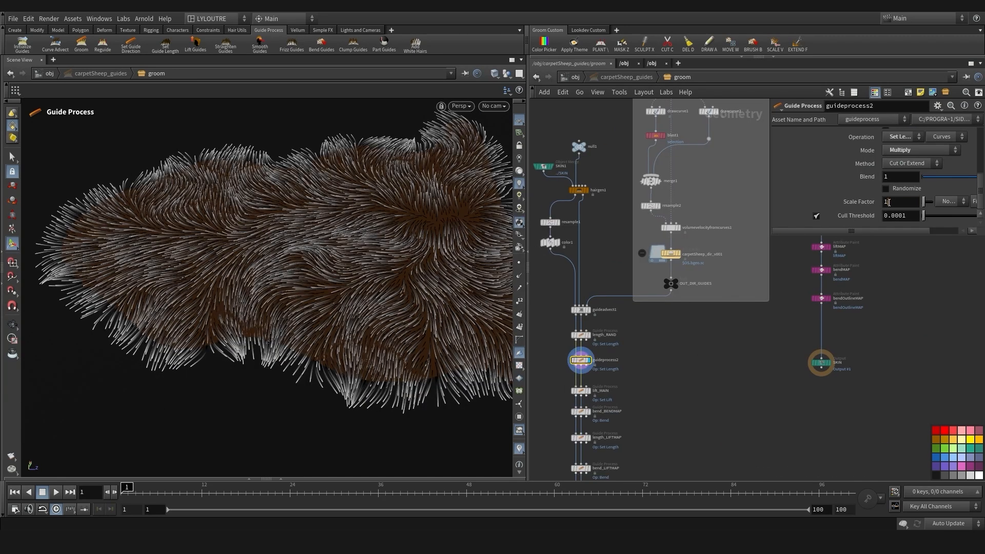
Randomize the new node's length with a minimum scale factor of 0.4 and a maximum of 0.5
{"action": "type", "text": "0.5"}
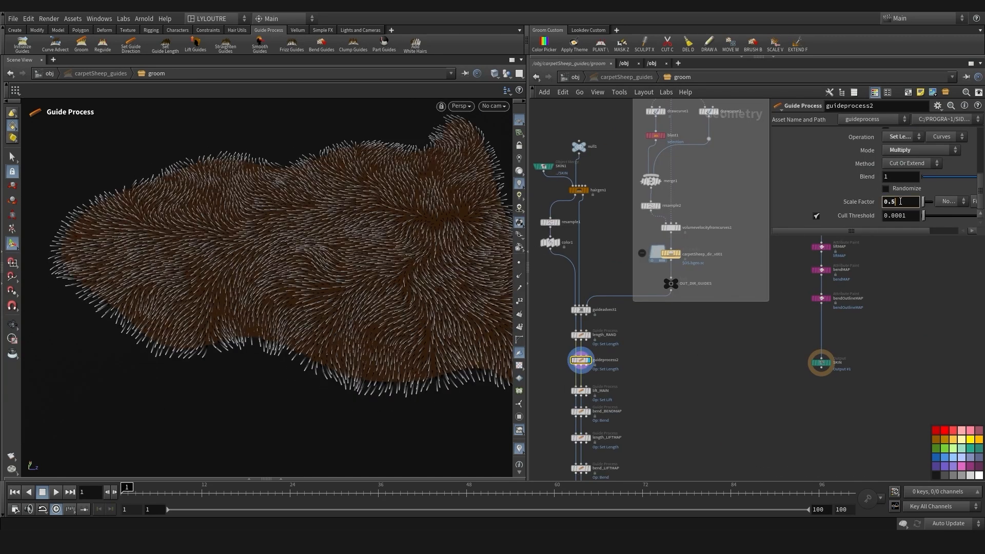
{"action": "left_click", "coordinate": [885, 188]}
{"action": "double_click", "coordinate": [897, 202]}
{"action": "type", "text": "0.4"}
{"action": "key", "text": "Tab"}
{"action": "type", "text": "0.5"}
Duplicate the bendOutlineMAP paint node, insert the copy before the SKIN output and name it lengthMAP
{"action": "scroll", "coordinate": [820, 368], "scroll_direction": "down", "scroll_amount": 2}
{"action": "middle_click_drag", "start_coordinate": [820, 368], "coordinate": [772, 409]}
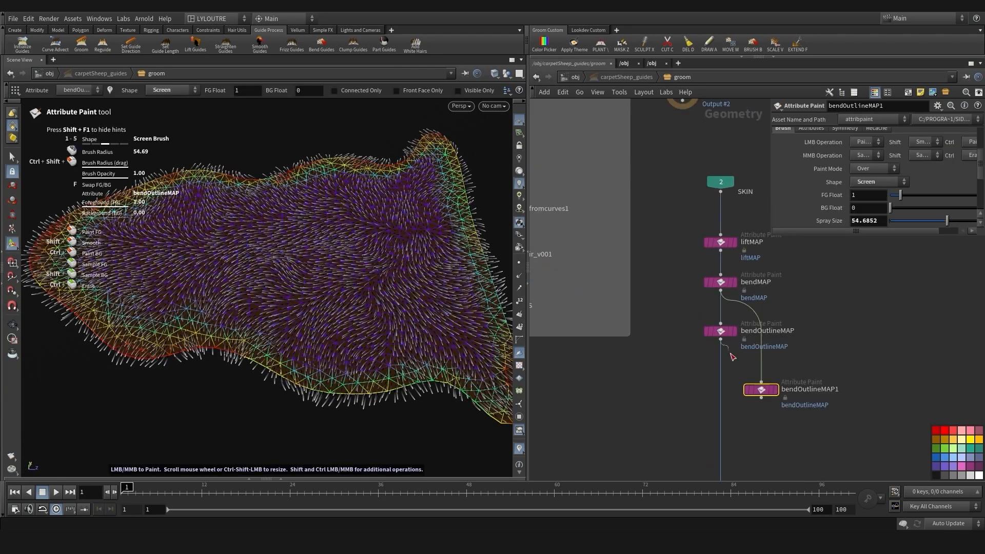
{"action": "double_click", "coordinate": [771, 377]}
{"action": "type", "text": "lengthMAP"}
{"action": "key", "text": "Return"}
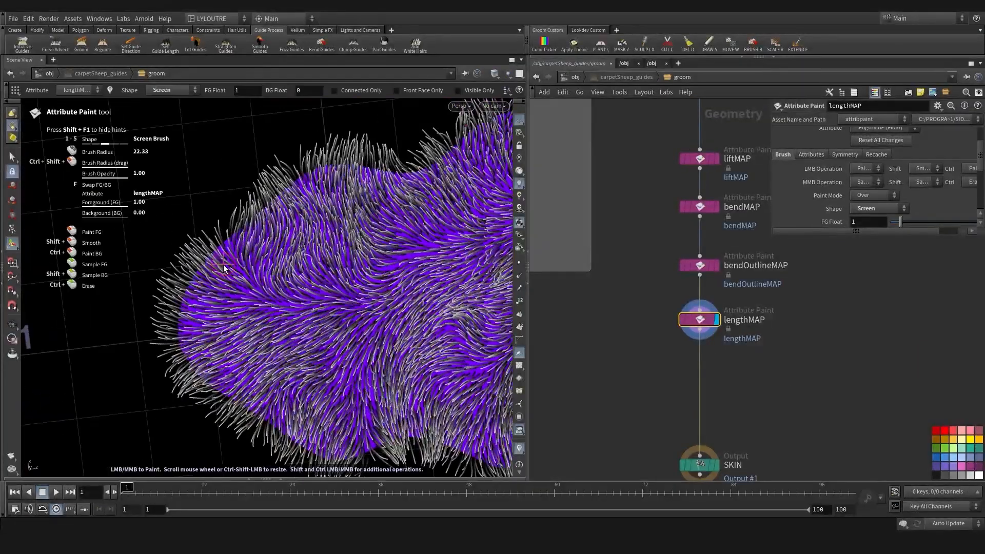
Paint and smooth soft lengthMAP patches at the carpet's narrow end, along its edges and inside its wide half
{"action": "mouse_move", "coordinate": [225, 258]}
{"action": "left_mouse_down", "text": "shift"}
{"action": "mouse_move", "coordinate": [228, 266]}
{"action": "mouse_move", "coordinate": [358, 275]}
{"action": "mouse_move", "coordinate": [318, 257]}
{"action": "left_mouse_up", "text": "shift"}
{"action": "scroll", "coordinate": [228, 257], "scroll_direction": "down", "scroll_amount": 2}
{"action": "mouse_move", "coordinate": [271, 228]}
{"action": "left_mouse_down"}
{"action": "mouse_move", "coordinate": [300, 226]}
{"action": "mouse_move", "coordinate": [281, 215]}
{"action": "left_mouse_up"}
{"action": "left_click_drag", "start_coordinate": [295, 266], "coordinate": [284, 251], "text": "shift"}
{"action": "mouse_move", "coordinate": [283, 251]}
{"action": "left_mouse_down", "text": "alt"}
{"action": "mouse_move", "coordinate": [222, 264]}
{"action": "mouse_move", "coordinate": [286, 268]}
{"action": "mouse_move", "coordinate": [259, 302]}
{"action": "mouse_move", "coordinate": [235, 273]}
{"action": "mouse_move", "coordinate": [293, 275]}
{"action": "left_mouse_up", "text": "alt"}
{"action": "scroll", "coordinate": [284, 266], "scroll_direction": "up", "scroll_amount": 3}
{"action": "mouse_move", "coordinate": [269, 289]}
{"action": "left_mouse_down"}
{"action": "mouse_move", "coordinate": [309, 313]}
{"action": "mouse_move", "coordinate": [221, 308]}
{"action": "left_mouse_up"}
{"action": "scroll", "coordinate": [405, 252], "scroll_direction": "down", "scroll_amount": 2}
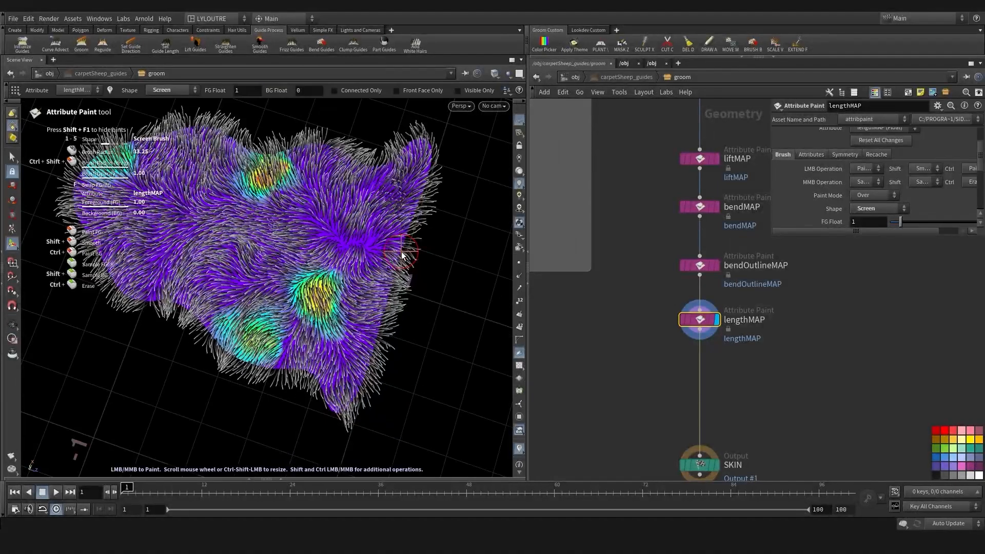
Paint and smooth additional lengthMAP patches at the carpet's wide-end edge, inside its narrow half and along its rounded narrow edge
{"action": "left_click_drag", "start_coordinate": [405, 251], "coordinate": [387, 277]}
{"action": "mouse_move", "coordinate": [388, 276]}
{"action": "left_mouse_down", "text": "shift"}
{"action": "mouse_move", "coordinate": [391, 287]}
{"action": "mouse_move", "coordinate": [388, 230]}
{"action": "left_mouse_up", "text": "shift"}
{"action": "left_click_drag", "start_coordinate": [230, 224], "coordinate": [287, 235], "text": "alt"}
{"action": "mouse_move", "coordinate": [246, 274]}
{"action": "left_mouse_down"}
{"action": "mouse_move", "coordinate": [227, 258]}
{"action": "mouse_move", "coordinate": [246, 231]}
{"action": "left_mouse_up"}
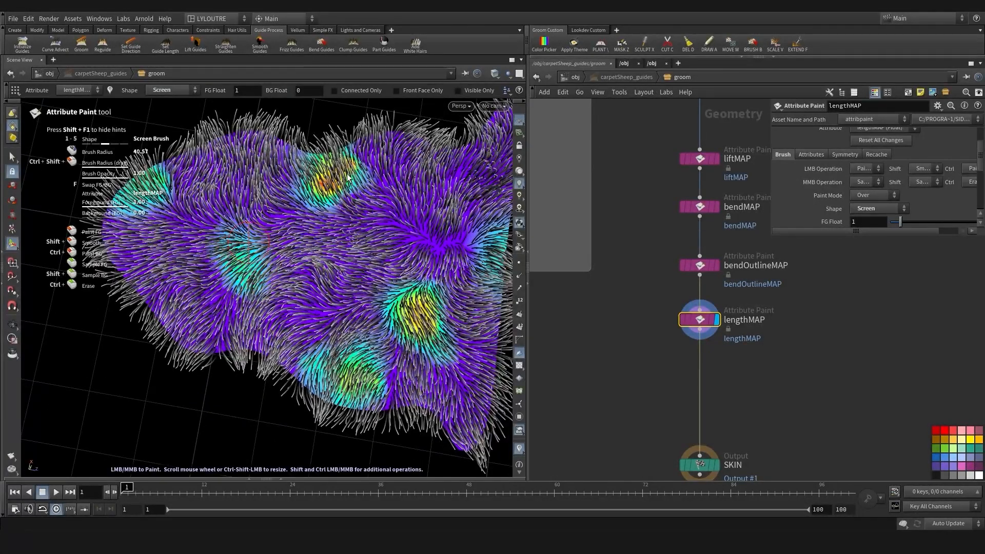
{"action": "middle_click_drag", "start_coordinate": [344, 321], "coordinate": [367, 347], "text": "alt"}
{"action": "scroll", "coordinate": [272, 285], "scroll_direction": "up", "scroll_amount": 3}
{"action": "left_click_drag", "start_coordinate": [269, 287], "coordinate": [246, 316], "text": "shift"}
{"action": "middle_click_drag", "start_coordinate": [246, 317], "coordinate": [271, 356], "text": "alt"}
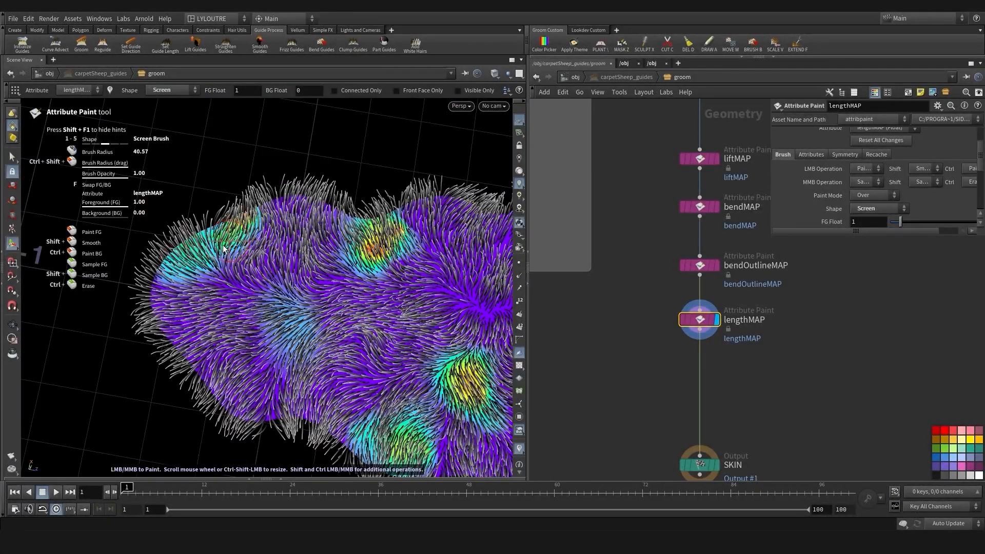
{"action": "left_click_drag", "start_coordinate": [223, 248], "coordinate": [222, 262], "text": "shift"}
Soften the lengthMAP patches in the narrow half and paint a small patch in the middle of the carpet
{"action": "middle_click_drag", "start_coordinate": [417, 252], "coordinate": [294, 215], "text": "alt"}
{"action": "scroll", "coordinate": [287, 233], "scroll_direction": "down", "scroll_amount": 1}
{"action": "left_click_drag", "start_coordinate": [290, 231], "coordinate": [244, 249], "text": "shift"}
{"action": "mouse_move", "coordinate": [287, 246]}
{"action": "right_mouse_down", "text": "alt"}
{"action": "mouse_move", "coordinate": [266, 235]}
{"action": "mouse_move", "coordinate": [308, 226]}
{"action": "right_mouse_up", "text": "alt"}
{"action": "mouse_move", "coordinate": [396, 209]}
{"action": "left_mouse_down"}
{"action": "mouse_move", "coordinate": [394, 197]}
{"action": "mouse_move", "coordinate": [389, 208]}
{"action": "left_mouse_up"}
{"action": "middle_click_drag", "start_coordinate": [264, 321], "coordinate": [306, 318], "text": "alt"}
{"action": "mouse_move", "coordinate": [248, 273]}
{"action": "left_mouse_down"}
{"action": "mouse_move", "coordinate": [255, 251]}
{"action": "mouse_move", "coordinate": [259, 277]}
{"action": "left_mouse_up"}
{"action": "mouse_move", "coordinate": [259, 277]}
{"action": "left_mouse_down", "text": "alt"}
{"action": "mouse_move", "coordinate": [279, 207]}
{"action": "mouse_move", "coordinate": [264, 220]}
{"action": "mouse_move", "coordinate": [259, 283]}
{"action": "left_mouse_up", "text": "alt"}
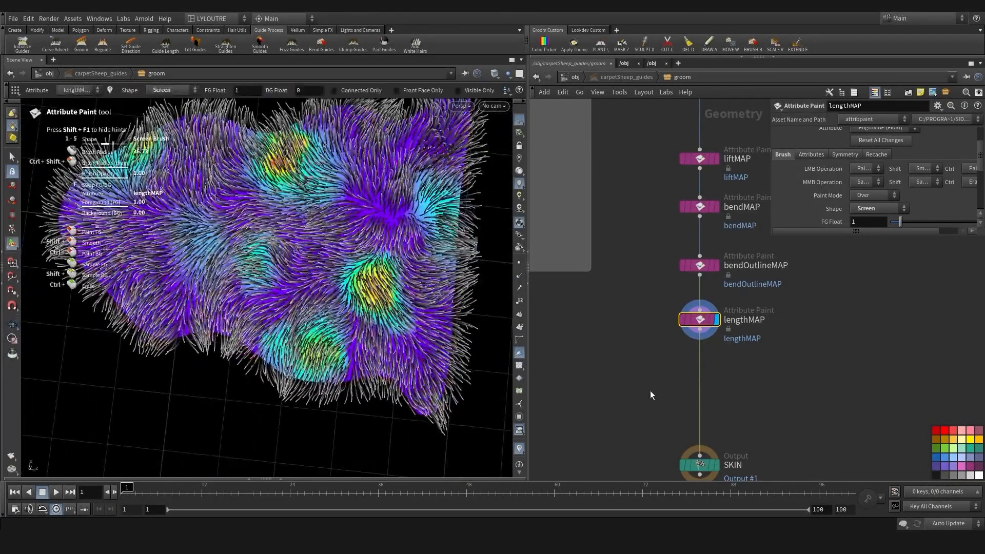
Enable and display the bypassed Set Length node below length_RAND and rename it length_LENGHTMAP
{"action": "scroll", "coordinate": [631, 392], "scroll_direction": "down", "scroll_amount": 4}
{"action": "middle_click_drag", "start_coordinate": [611, 397], "coordinate": [675, 359]}
{"action": "scroll", "coordinate": [610, 277], "scroll_direction": "up", "scroll_amount": 3}
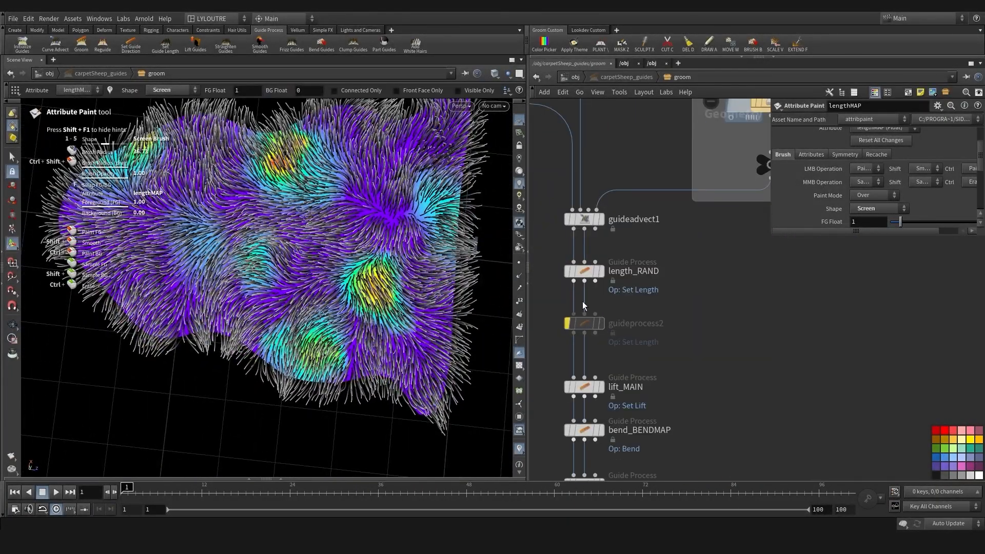
{"action": "left_click", "coordinate": [568, 324]}
{"action": "left_click", "coordinate": [601, 324]}
{"action": "double_click", "coordinate": [647, 323]}
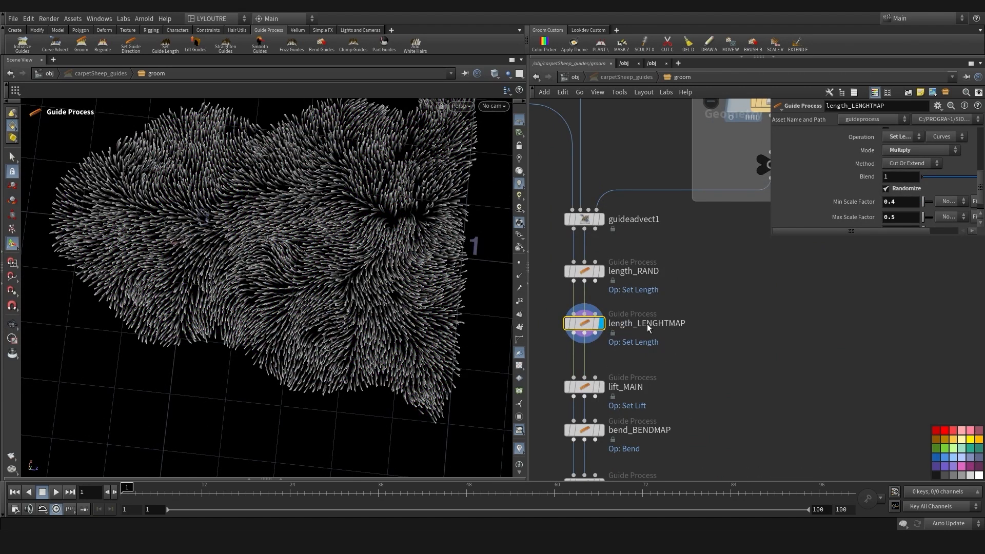
Mask the length_LENGHTMAP blend with a skin attribute, using lengthMAP as the blend attribute
{"action": "scroll", "coordinate": [639, 351], "scroll_direction": "down", "scroll_amount": 2}
{"action": "left_click_drag", "start_coordinate": [769, 235], "coordinate": [650, 338]}
{"action": "left_click", "coordinate": [703, 184]}
{"action": "left_click", "coordinate": [934, 212]}
{"action": "left_click", "coordinate": [931, 245]}
{"action": "left_click", "coordinate": [953, 226]}
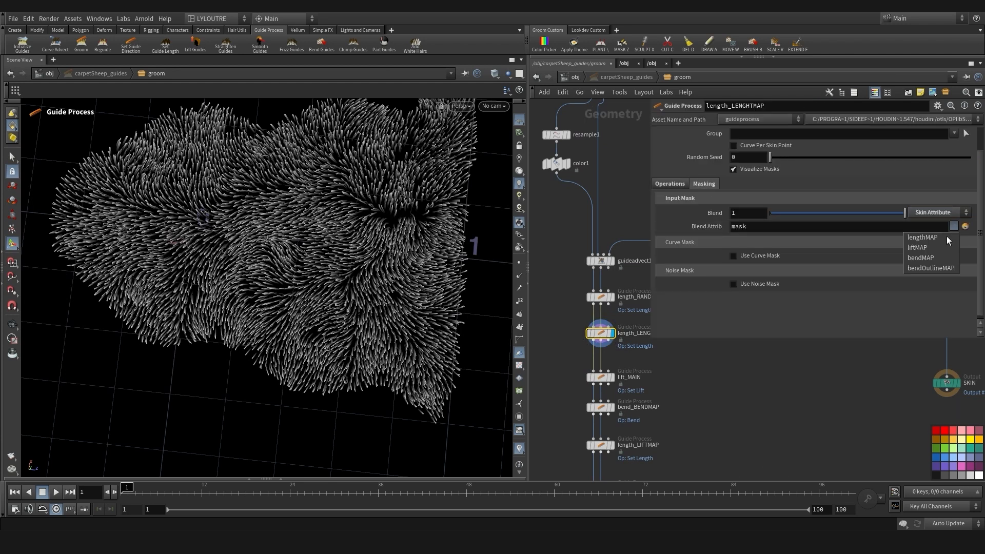
{"action": "left_click", "coordinate": [948, 237]}
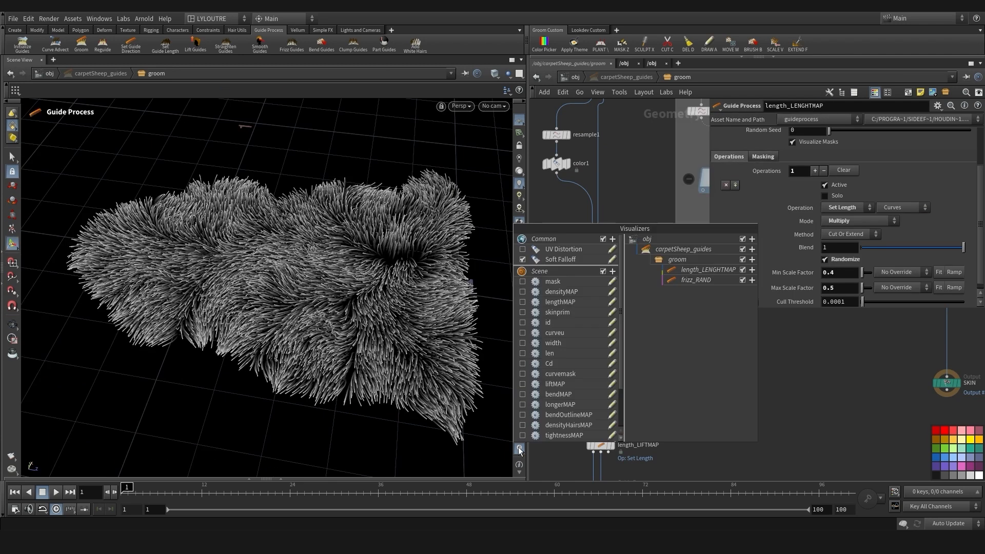
Visualize curvemask on the guides and set length_LENGHTMAP's scale factors to a minimum of 0.2 and a maximum of 0.3
{"action": "left_click", "coordinate": [595, 375]}
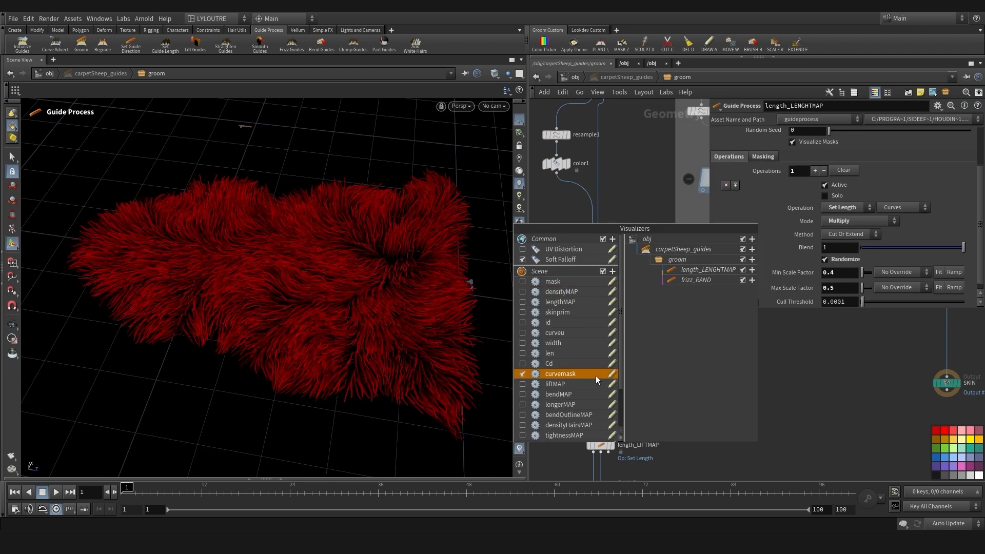
{"action": "left_click_drag", "start_coordinate": [313, 354], "coordinate": [365, 351], "text": "alt"}
{"action": "left_click_drag", "start_coordinate": [205, 279], "coordinate": [308, 277], "text": "alt"}
{"action": "scroll", "coordinate": [833, 284], "scroll_direction": "down", "scroll_amount": 1}
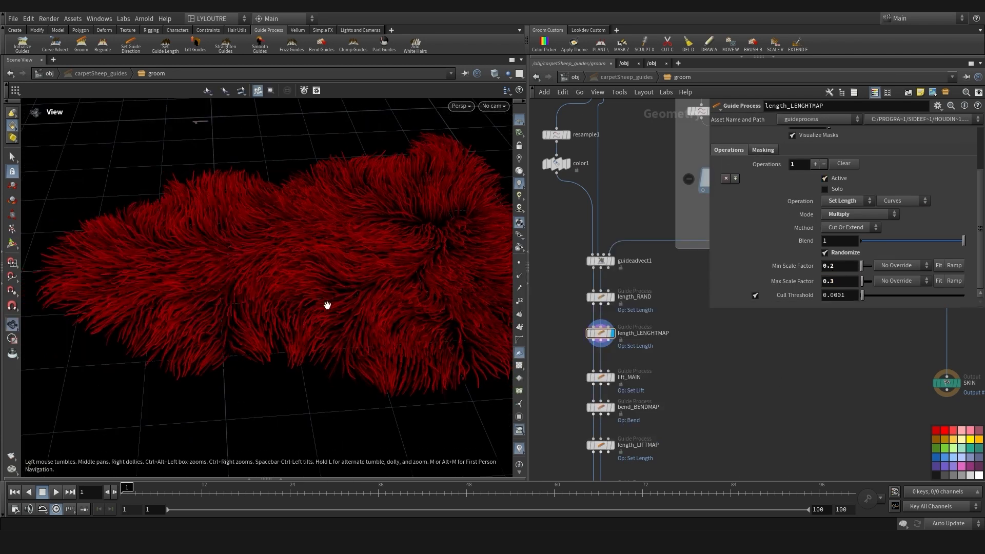
{"action": "left_click_drag", "start_coordinate": [327, 305], "coordinate": [405, 302], "text": "alt"}
{"action": "left_click", "coordinate": [830, 178]}
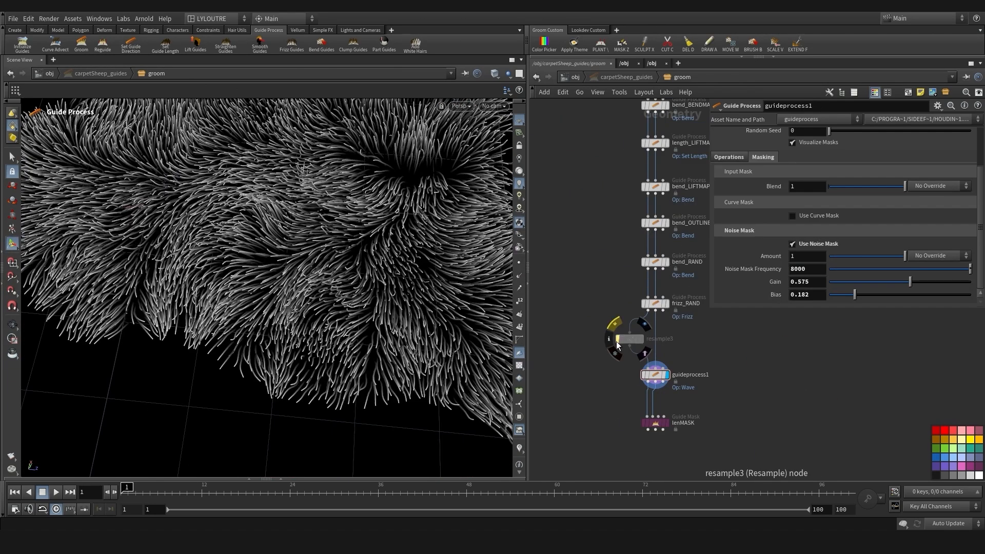
Turn off the bypass on the resample3 node below frizz_RAND and review the whole groom
{"action": "left_click", "coordinate": [616, 341]}
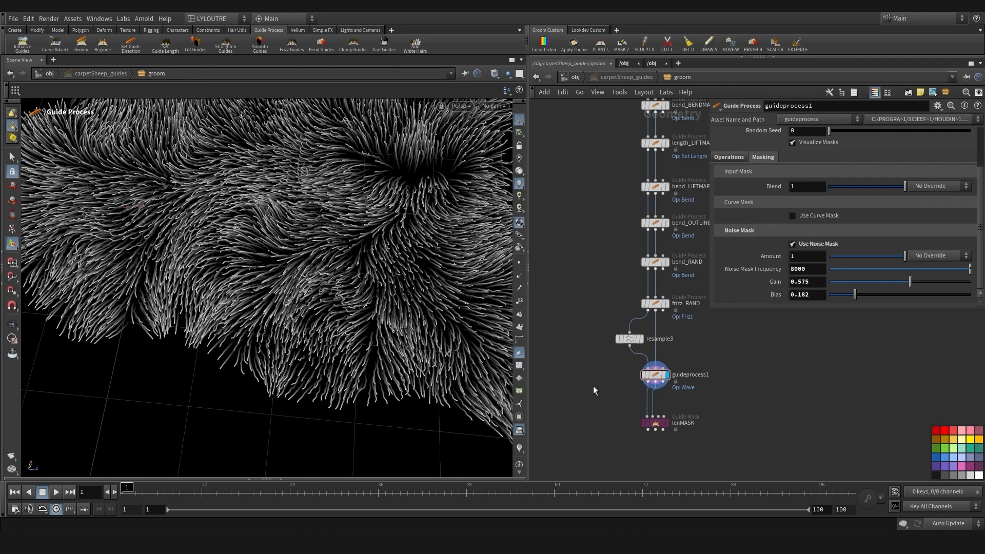
{"action": "right_click_drag", "start_coordinate": [410, 332], "coordinate": [312, 352], "text": "alt"}
{"action": "left_click_drag", "start_coordinate": [313, 352], "coordinate": [369, 333], "text": "alt"}
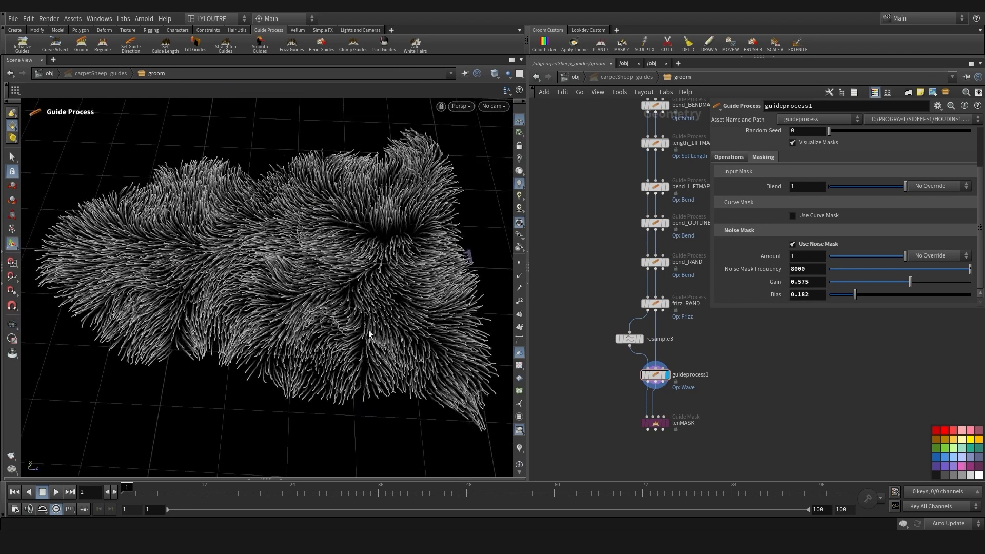
{"action": "middle_click_drag", "start_coordinate": [697, 433], "coordinate": [679, 411]}
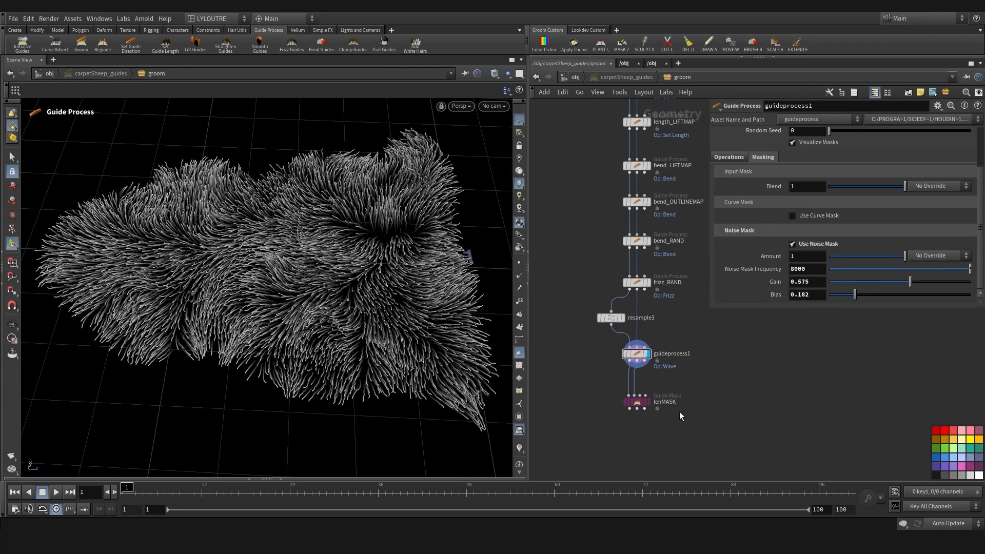
Display the lenMASK guide mask, move it closer to guideprocess1 and review its general output settings
{"action": "left_click", "coordinate": [649, 404]}
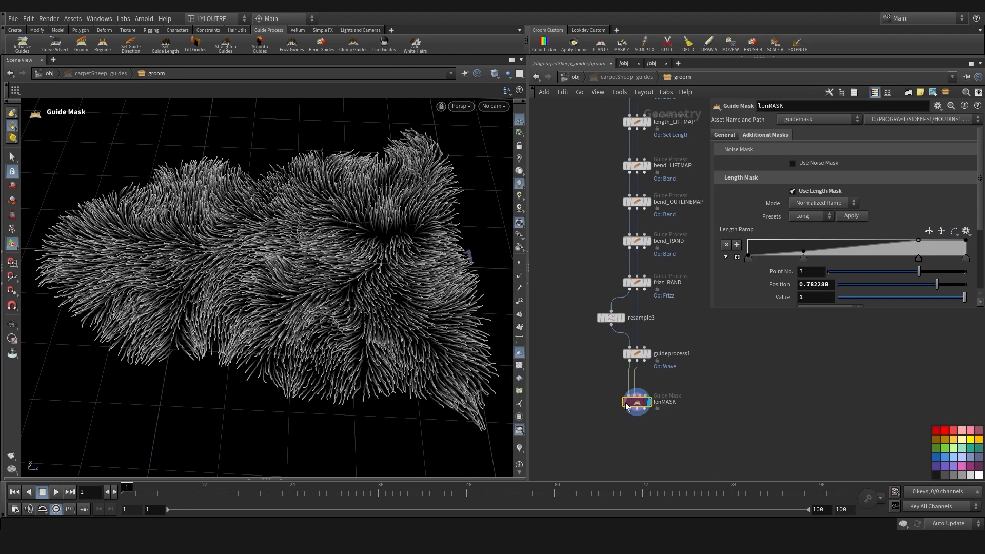
{"action": "left_click_drag", "start_coordinate": [626, 405], "coordinate": [626, 397]}
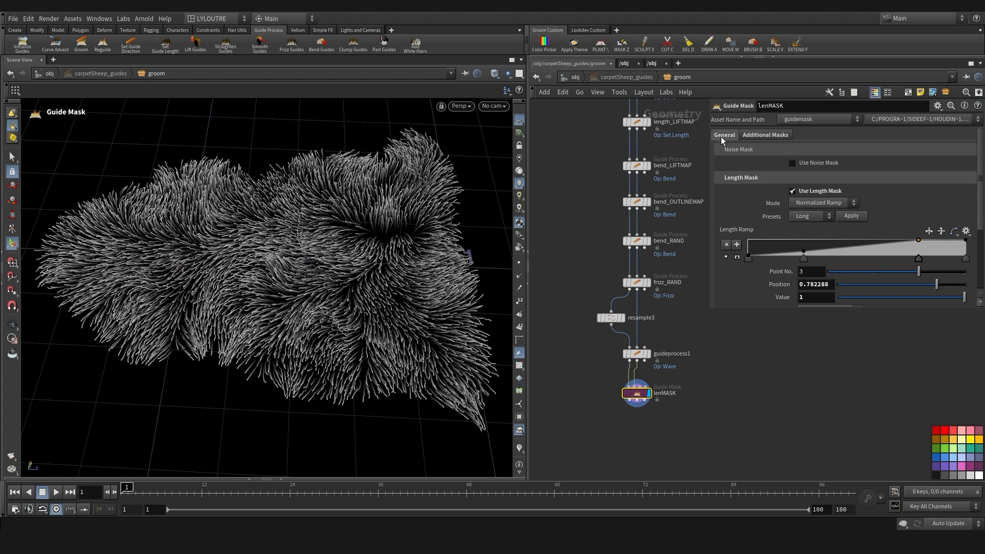
{"action": "scroll", "coordinate": [849, 223], "scroll_direction": "down", "scroll_amount": 5}
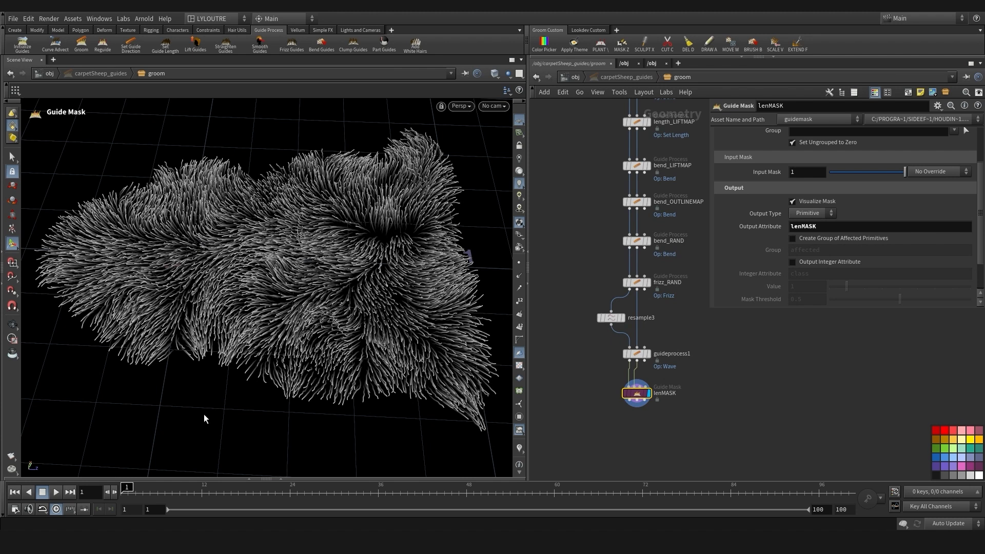
{"action": "middle_click_drag", "start_coordinate": [577, 395], "coordinate": [590, 349]}
{"action": "key", "text": "Escape"}
{"action": "left_click_drag", "start_coordinate": [231, 385], "coordinate": [268, 370]}
{"action": "key", "text": "Return"}
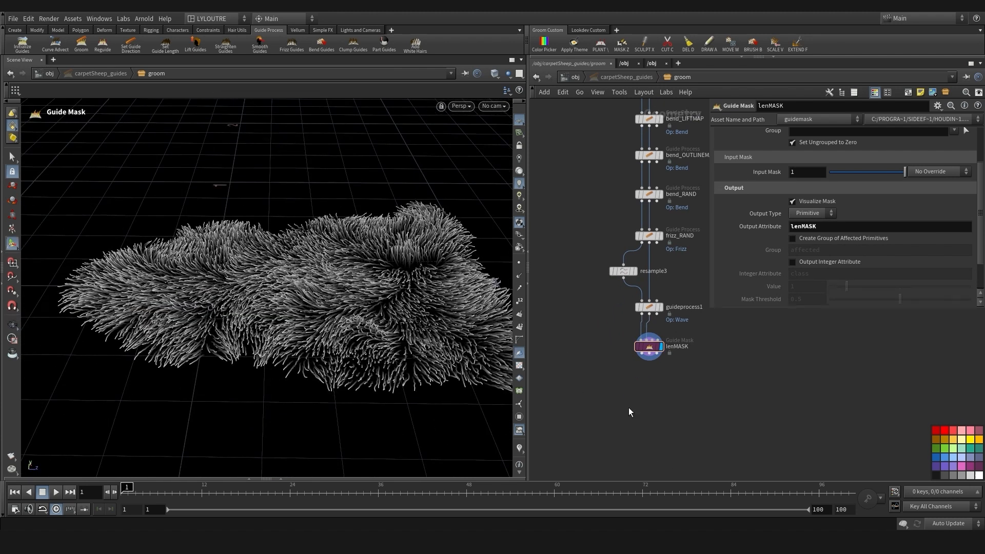
{"action": "middle_click_drag", "start_coordinate": [628, 407], "coordinate": [620, 395]}
{"action": "left_click_drag", "start_coordinate": [427, 389], "coordinate": [434, 211], "text": "alt"}
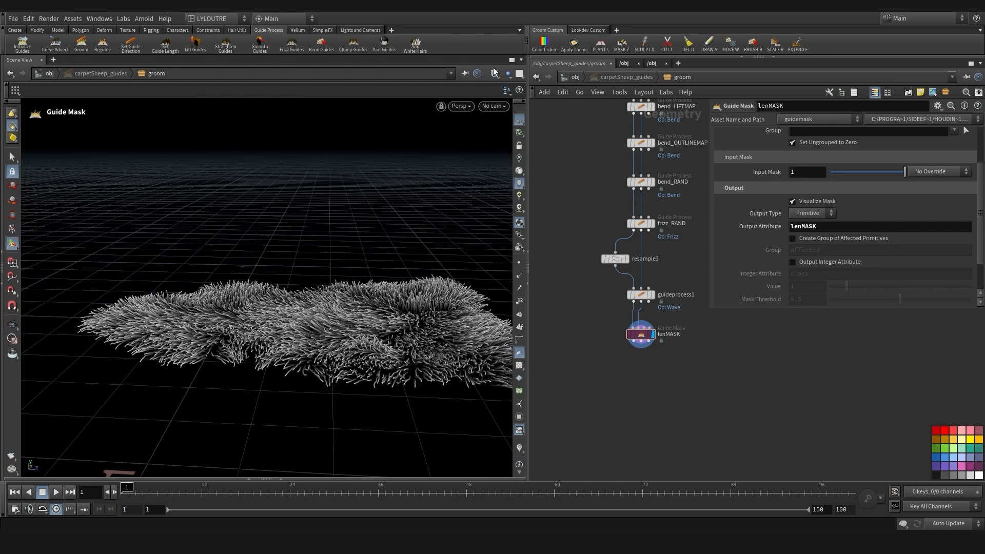
Show the other scene objects together with the groom and view the guides against the carpet skin
{"action": "left_click", "coordinate": [507, 75]}
{"action": "left_click", "coordinate": [522, 85]}
{"action": "middle_click_drag", "start_coordinate": [602, 368], "coordinate": [599, 358]}
{"action": "left_click_drag", "start_coordinate": [291, 392], "coordinate": [298, 374], "text": "alt"}
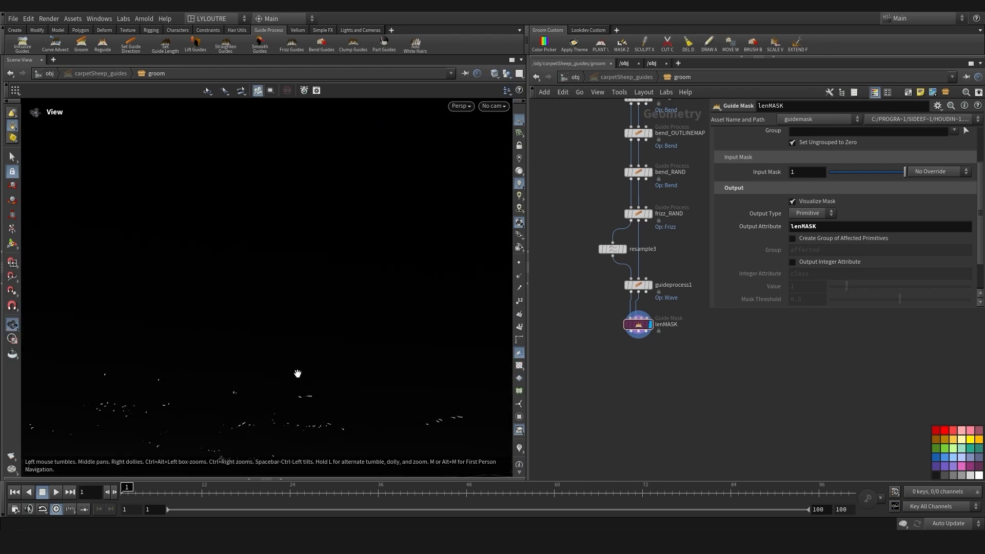
{"action": "middle_click_drag", "start_coordinate": [297, 374], "coordinate": [269, 299], "text": "alt"}
{"action": "scroll", "coordinate": [709, 409], "scroll_direction": "down", "scroll_amount": 2}
{"action": "left_click_drag", "start_coordinate": [306, 343], "coordinate": [281, 389], "text": "alt"}
{"action": "middle_click_drag", "start_coordinate": [666, 385], "coordinate": [635, 398]}
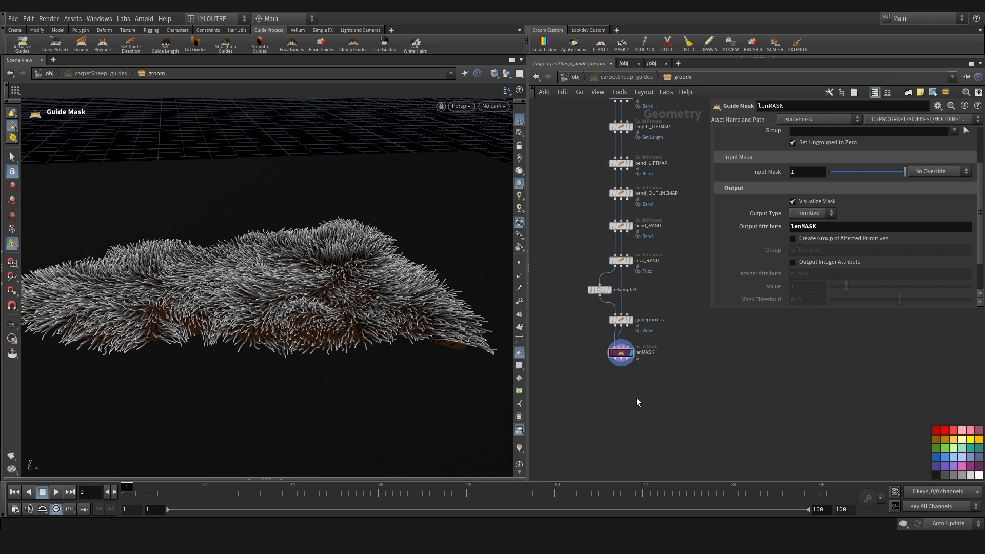
Add a Guide Collide With VDB node below lenMASK and connect lenMASK's guides and skin outputs to it
{"action": "key", "text": "Tab"}
{"action": "type", "text": "collid"}
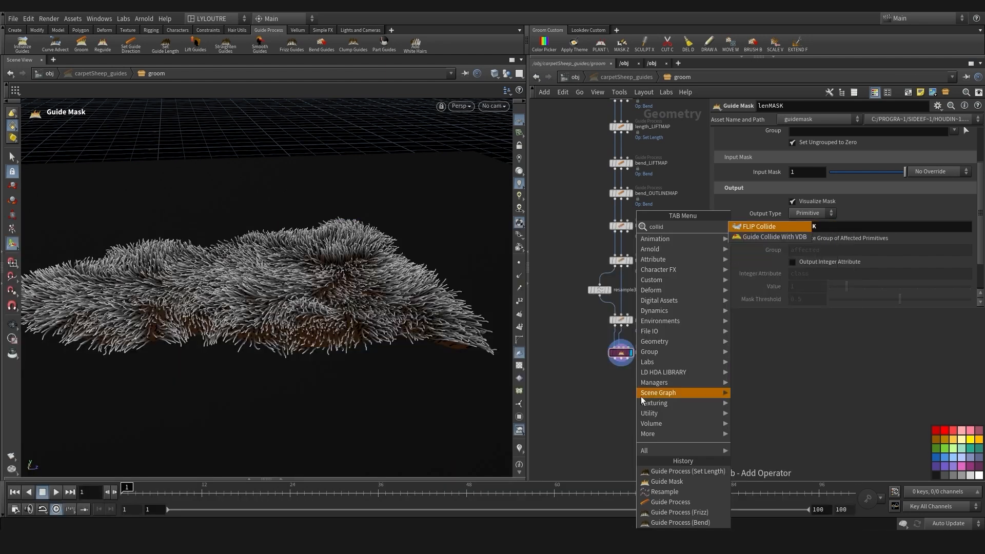
{"action": "left_click", "coordinate": [755, 238]}
{"action": "left_click", "coordinate": [639, 414]}
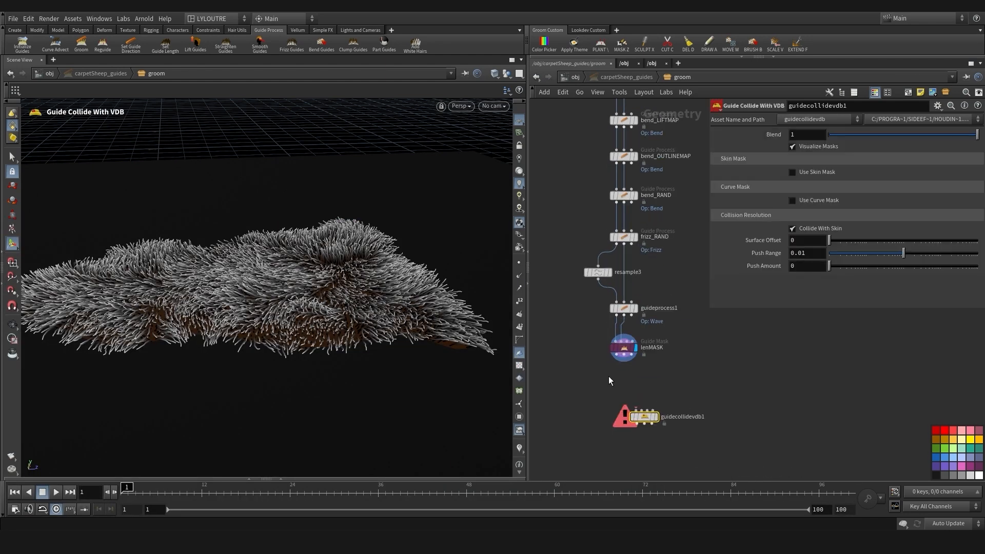
{"action": "left_click", "coordinate": [642, 413]}
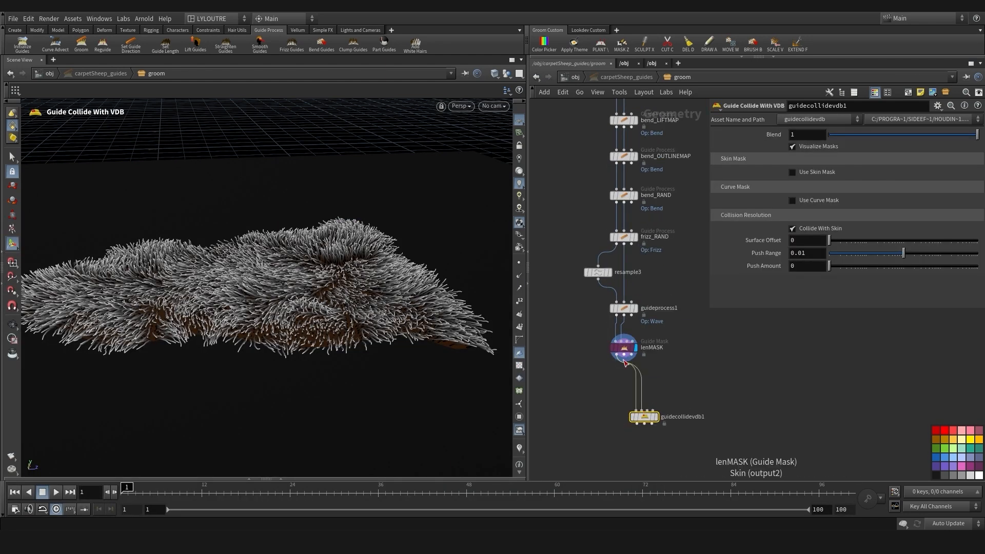
{"action": "left_click", "coordinate": [639, 413]}
{"action": "left_click_drag", "start_coordinate": [642, 418], "coordinate": [615, 402]}
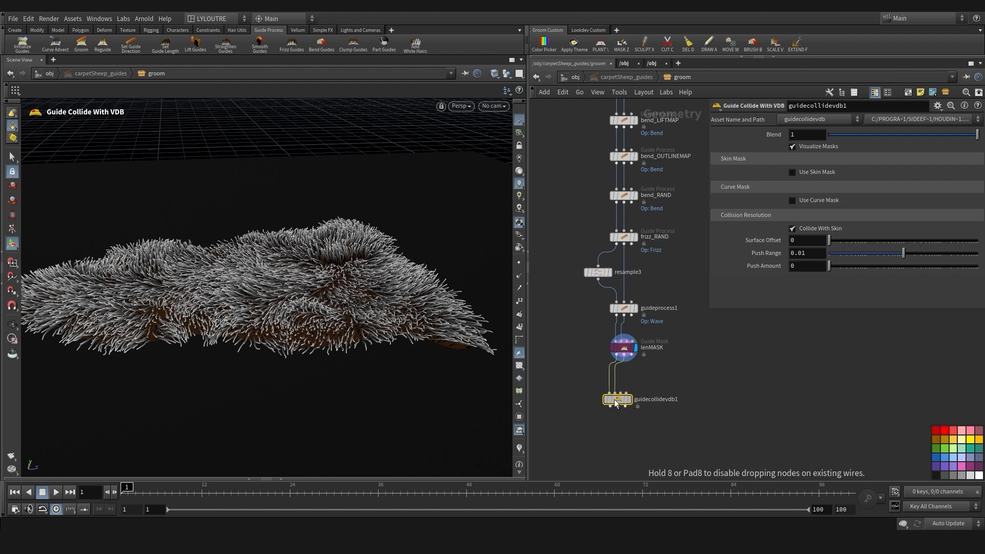
Locate the SKINVDB output node and display it to examine the skin volume
{"action": "scroll", "coordinate": [739, 344], "scroll_direction": "down", "scroll_amount": 2}
{"action": "left_click_drag", "start_coordinate": [709, 311], "coordinate": [531, 216]}
{"action": "scroll", "coordinate": [817, 336], "scroll_direction": "down", "scroll_amount": 3}
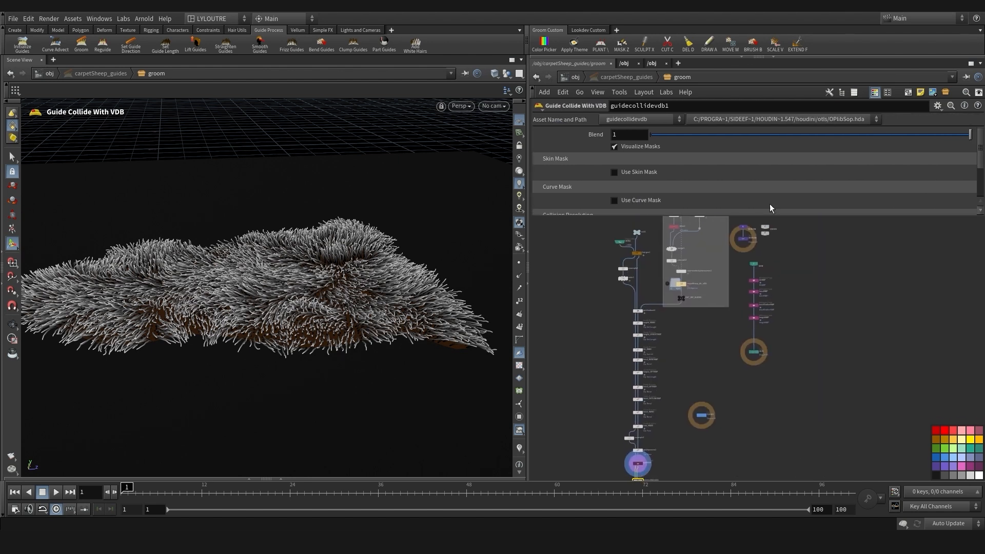
{"action": "scroll", "coordinate": [746, 245], "scroll_direction": "up", "scroll_amount": 6}
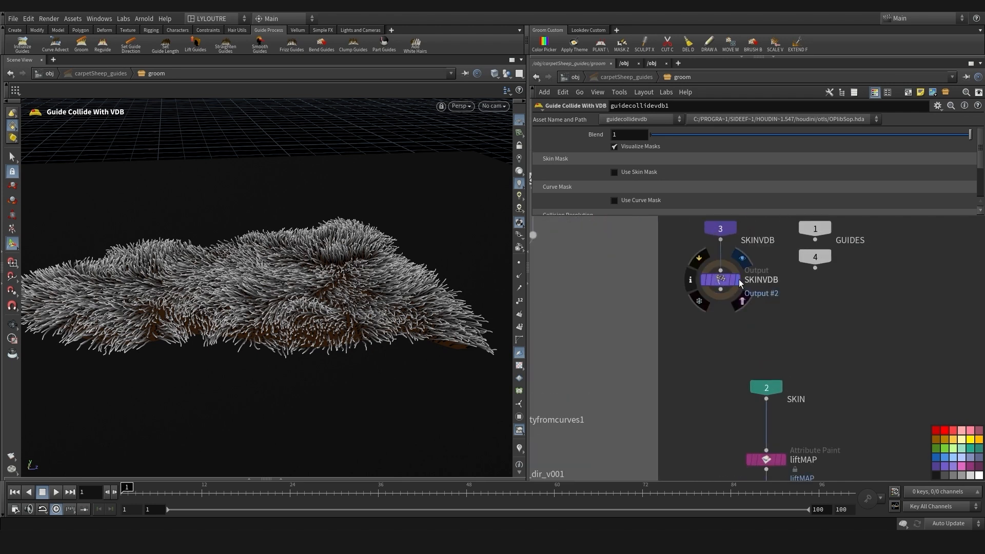
{"action": "left_click", "coordinate": [739, 279]}
{"action": "left_click", "coordinate": [719, 281]}
{"action": "left_click_drag", "start_coordinate": [728, 322], "coordinate": [690, 263]}
{"action": "mouse_move", "coordinate": [272, 336]}
{"action": "left_mouse_down", "text": "alt"}
{"action": "mouse_move", "coordinate": [295, 303]}
{"action": "mouse_move", "coordinate": [282, 325]}
{"action": "left_mouse_up", "text": "alt"}
Display the guidecollidevdb1 node and move it further below lenMASK
{"action": "scroll", "coordinate": [761, 337], "scroll_direction": "down", "scroll_amount": 4}
{"action": "scroll", "coordinate": [728, 377], "scroll_direction": "down", "scroll_amount": 3}
{"action": "middle_click_drag", "start_coordinate": [714, 428], "coordinate": [720, 252]}
{"action": "scroll", "coordinate": [653, 381], "scroll_direction": "up", "scroll_amount": 7}
{"action": "left_click", "coordinate": [644, 388]}
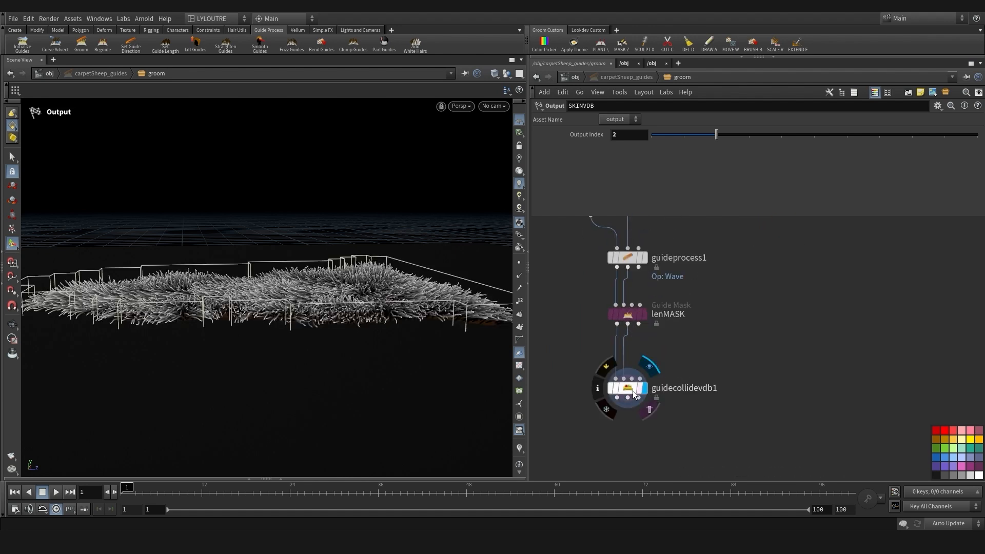
{"action": "left_click_drag", "start_coordinate": [630, 391], "coordinate": [629, 406]}
Add an Object Merge node beside guidecollidevdb1 and wire it into that node's third and fourth inputs
{"action": "key", "text": "Tab"}
{"action": "mouse_move", "coordinate": [748, 224]}
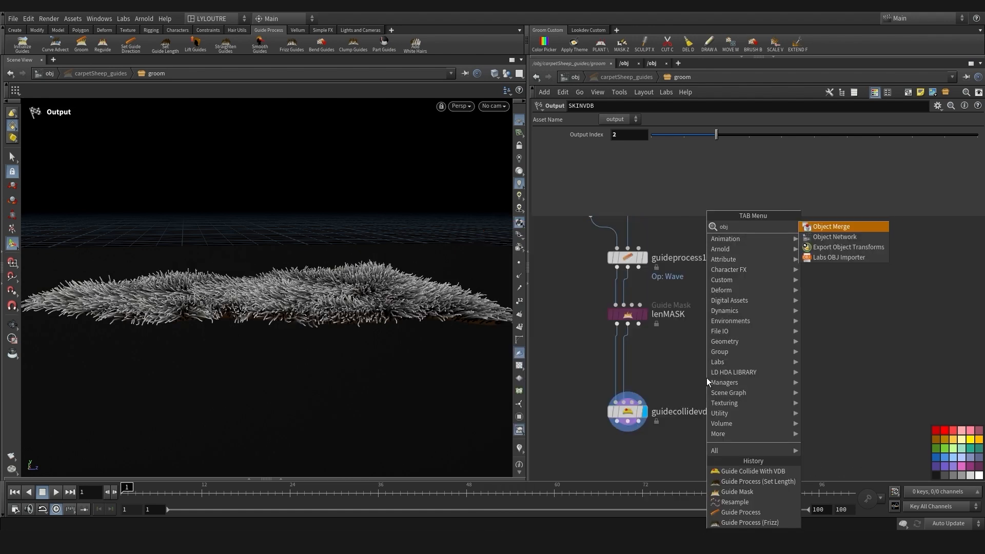
{"action": "left_click", "coordinate": [841, 238]}
{"action": "left_click_drag", "start_coordinate": [631, 412], "coordinate": [631, 430]}
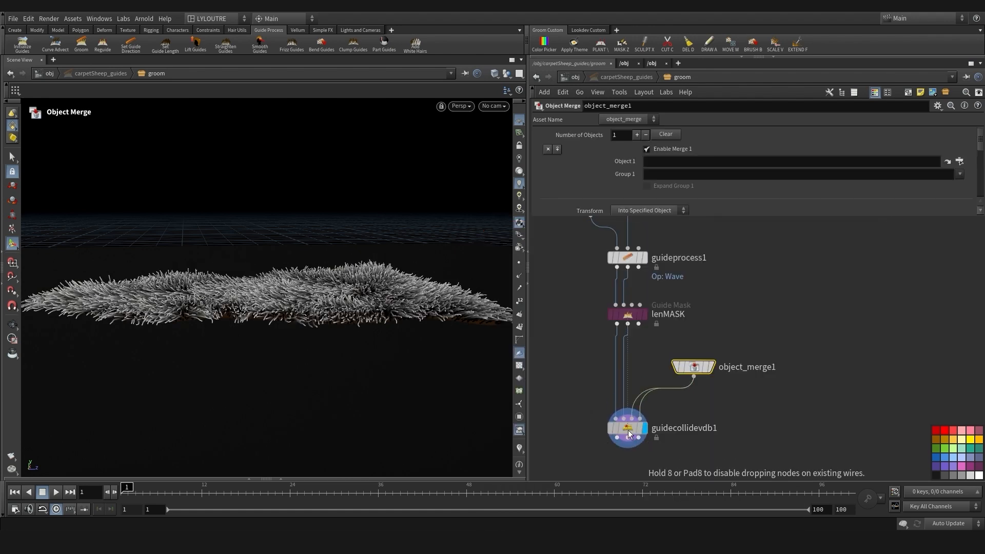
{"action": "left_click_drag", "start_coordinate": [693, 367], "coordinate": [701, 375]}
Reference the SKINVDB output node as Object 1 of the object merge
{"action": "scroll", "coordinate": [786, 396], "scroll_direction": "down", "scroll_amount": 8}
{"action": "middle_click_drag", "start_coordinate": [862, 308], "coordinate": [811, 402]}
{"action": "scroll", "coordinate": [766, 338], "scroll_direction": "up", "scroll_amount": 6}
{"action": "left_click", "coordinate": [769, 366]}
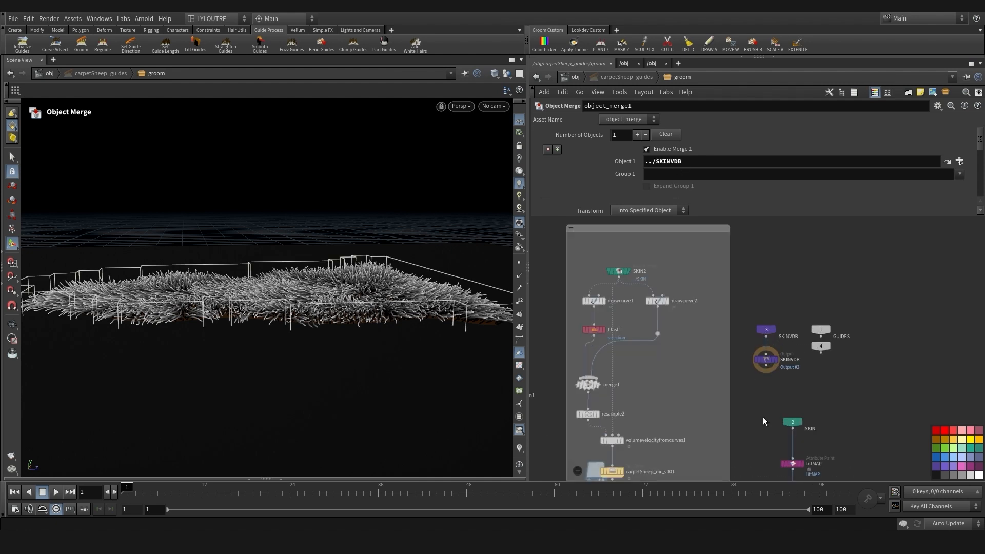
Rename the object merge node to VDB, colour it purple and display it
{"action": "scroll", "coordinate": [765, 420], "scroll_direction": "down", "scroll_amount": 4}
{"action": "middle_click_drag", "start_coordinate": [723, 471], "coordinate": [705, 359]}
{"action": "scroll", "coordinate": [697, 380], "scroll_direction": "up", "scroll_amount": 5}
{"action": "left_click", "coordinate": [706, 374]}
{"action": "type", "text": "VDB"}
{"action": "key", "text": "Return"}
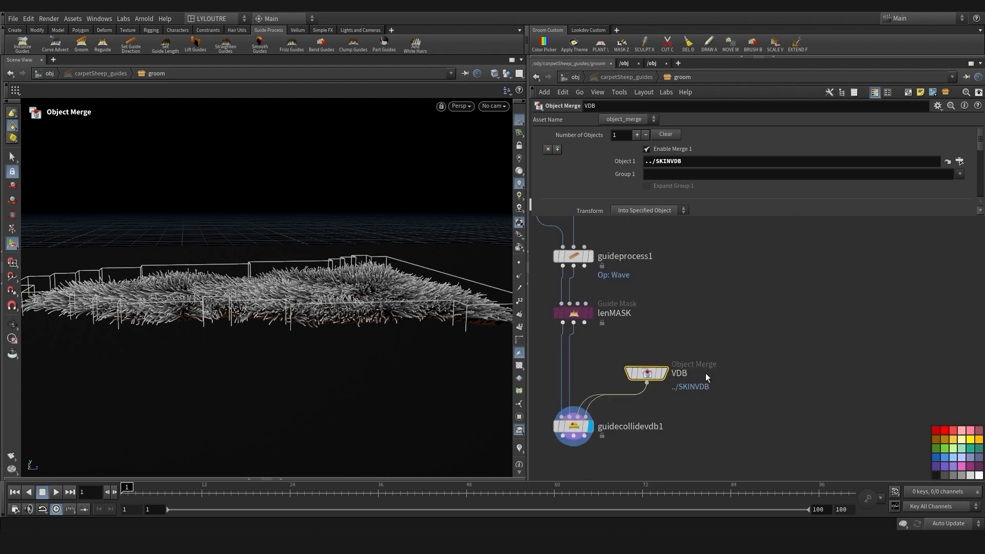
{"action": "left_click", "coordinate": [664, 374]}
{"action": "left_click_drag", "start_coordinate": [648, 374], "coordinate": [653, 375]}
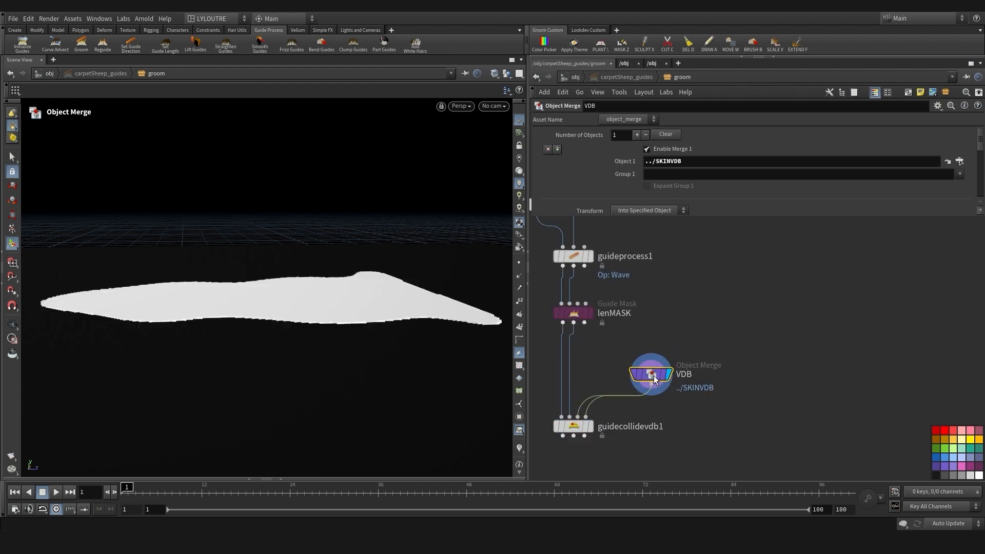
Display the guidecollidevdb1 result and select the node, viewing the guides from under the carpet
{"action": "middle_click_drag", "start_coordinate": [614, 375], "coordinate": [651, 347]}
{"action": "scroll", "coordinate": [649, 364], "scroll_direction": "up", "scroll_amount": 4}
{"action": "left_click_drag", "start_coordinate": [620, 411], "coordinate": [621, 413]}
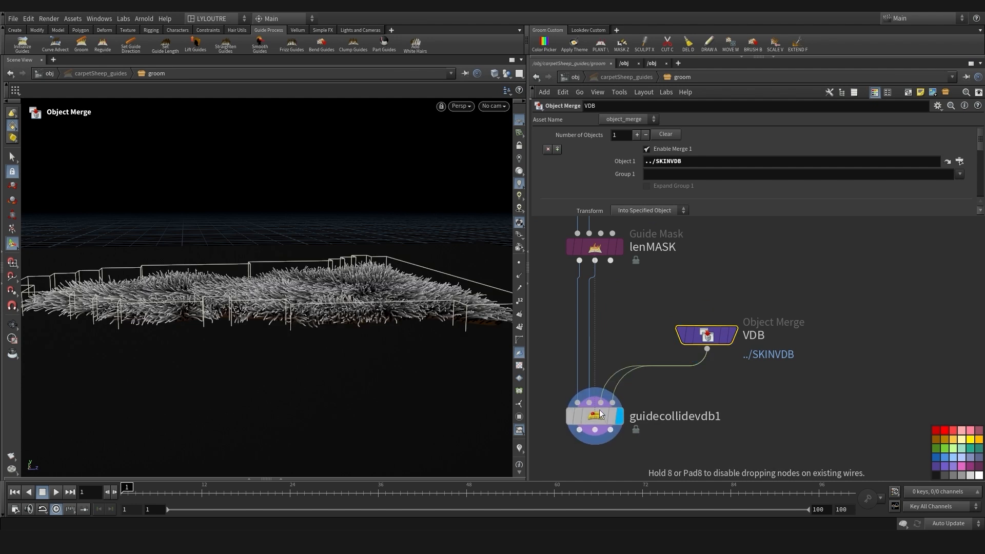
{"action": "left_click", "coordinate": [596, 414]}
{"action": "middle_click_drag", "start_coordinate": [556, 355], "coordinate": [595, 356]}
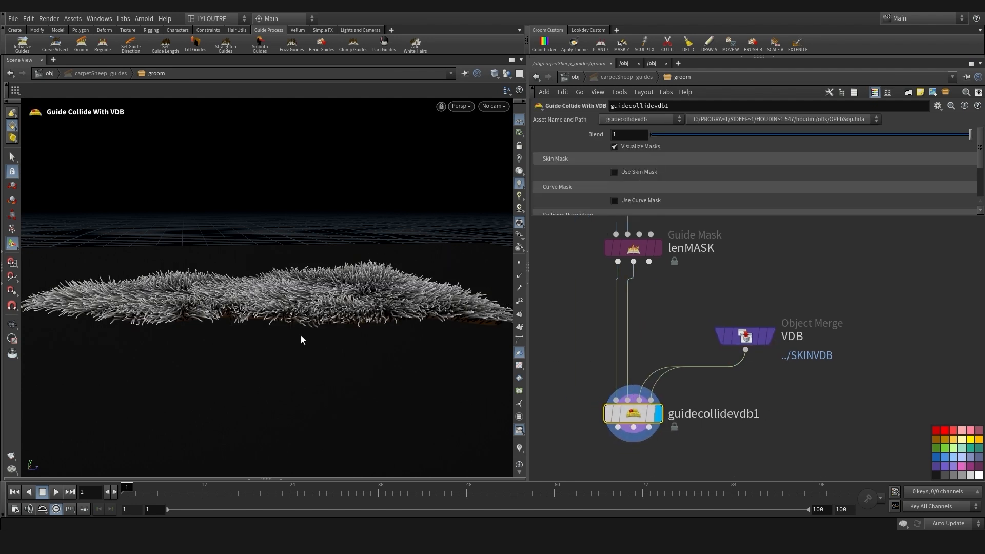
{"action": "left_click_drag", "start_coordinate": [301, 336], "coordinate": [400, 359], "text": "alt"}
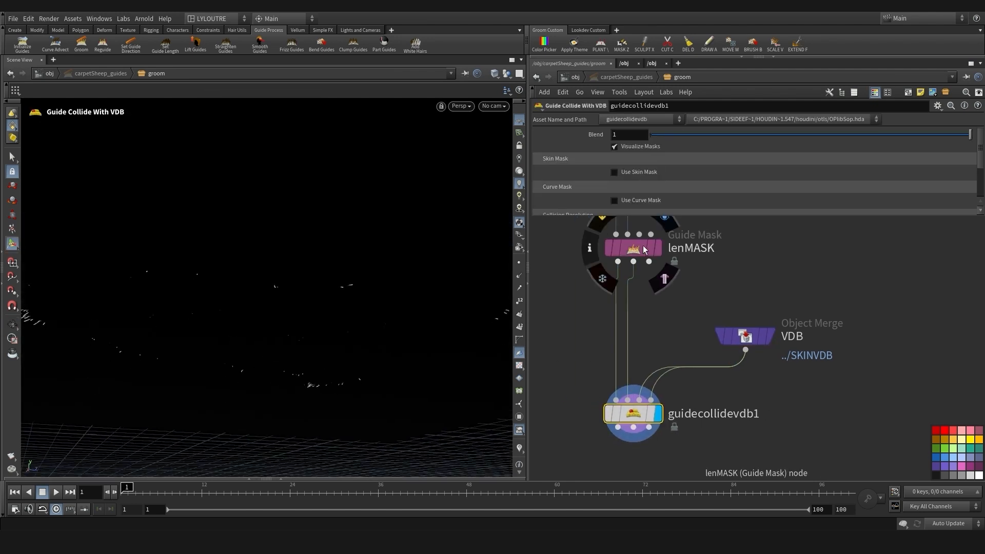
Compare the guides before and after guidecollidevdb1, viewing the carpet from underneath
{"action": "left_click", "coordinate": [660, 248]}
{"action": "left_click", "coordinate": [664, 383]}
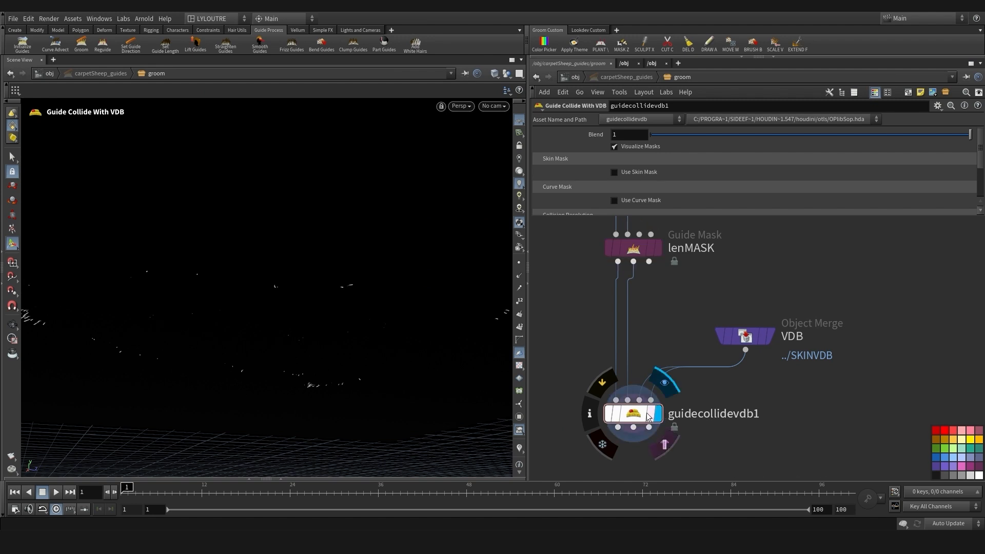
{"action": "middle_click_drag", "start_coordinate": [546, 356], "coordinate": [562, 356]}
{"action": "left_click_drag", "start_coordinate": [208, 370], "coordinate": [220, 318], "text": "alt"}
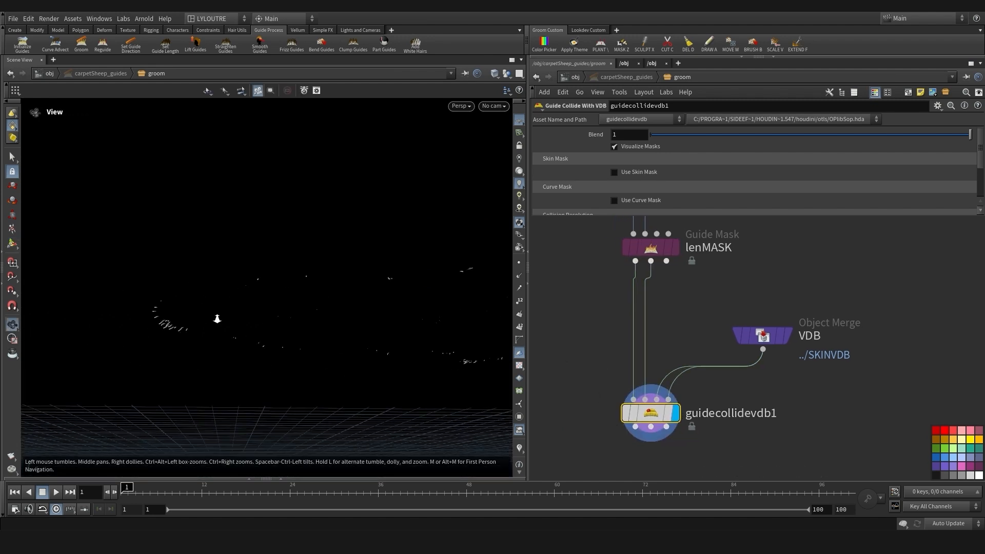
{"action": "key", "text": "Return"}
{"action": "scroll", "coordinate": [754, 182], "scroll_direction": "down", "scroll_amount": 3}
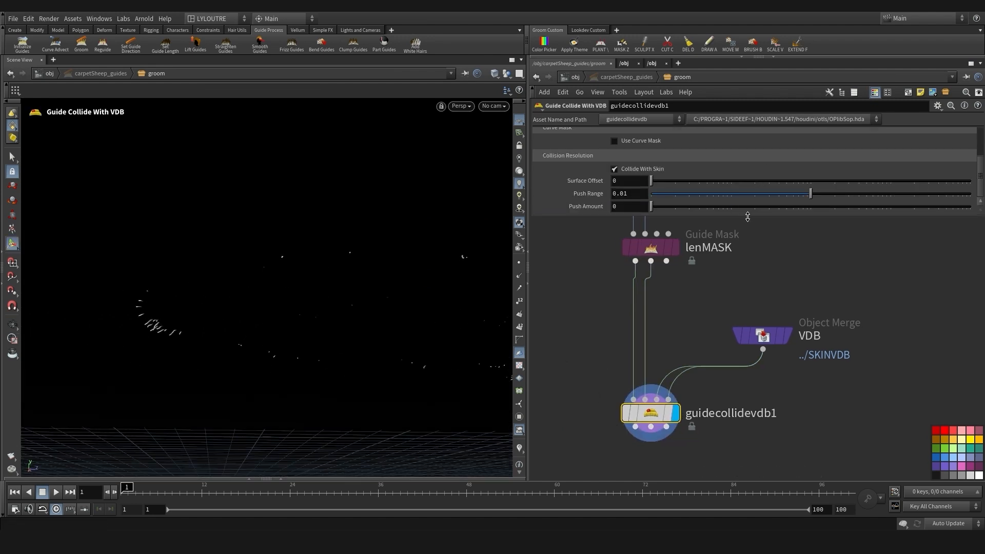
Raise guidecollidevdb1's Surface Offset to about 0.00043 and Push Amount to about 0.00076, checking the carpet from below and above
{"action": "left_click_drag", "start_coordinate": [748, 216], "coordinate": [738, 261]}
{"action": "left_click_drag", "start_coordinate": [652, 225], "coordinate": [663, 229]}
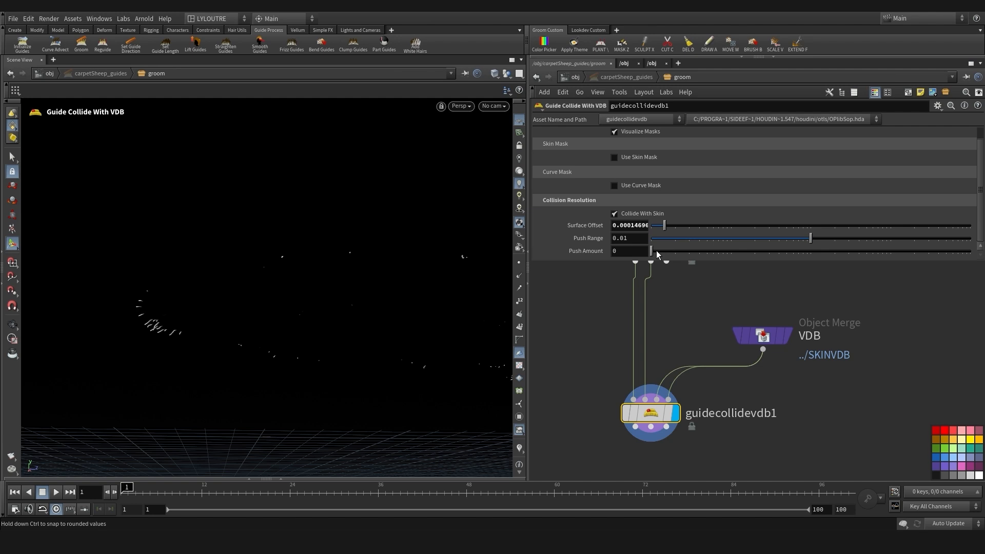
{"action": "mouse_move", "coordinate": [308, 298]}
{"action": "left_mouse_down", "text": "alt"}
{"action": "mouse_move", "coordinate": [259, 308]}
{"action": "mouse_move", "coordinate": [347, 332]}
{"action": "mouse_move", "coordinate": [297, 313]}
{"action": "mouse_move", "coordinate": [315, 316]}
{"action": "left_mouse_up", "text": "alt"}
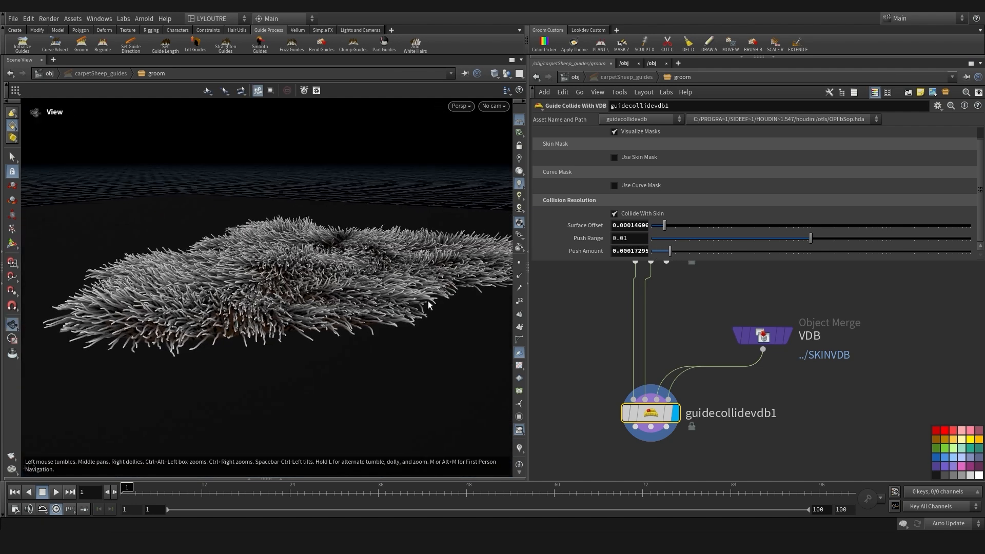
{"action": "left_click_drag", "start_coordinate": [669, 251], "coordinate": [828, 251]}
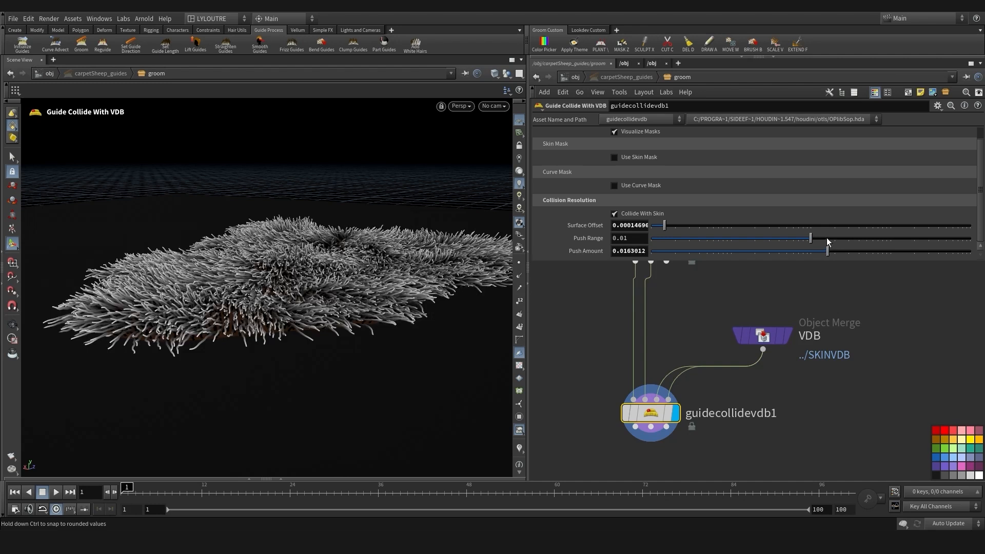
{"action": "left_click_drag", "start_coordinate": [730, 227], "coordinate": [684, 251]}
{"action": "left_click_drag", "start_coordinate": [277, 359], "coordinate": [249, 310], "text": "alt"}
{"action": "left_click_drag", "start_coordinate": [251, 374], "coordinate": [286, 399], "text": "alt"}
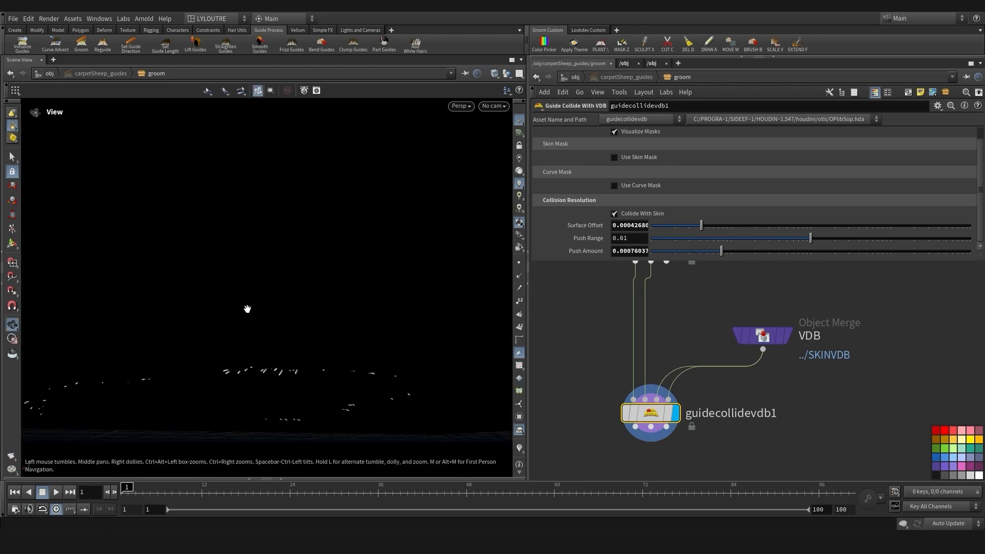
{"action": "key", "text": "Return"}
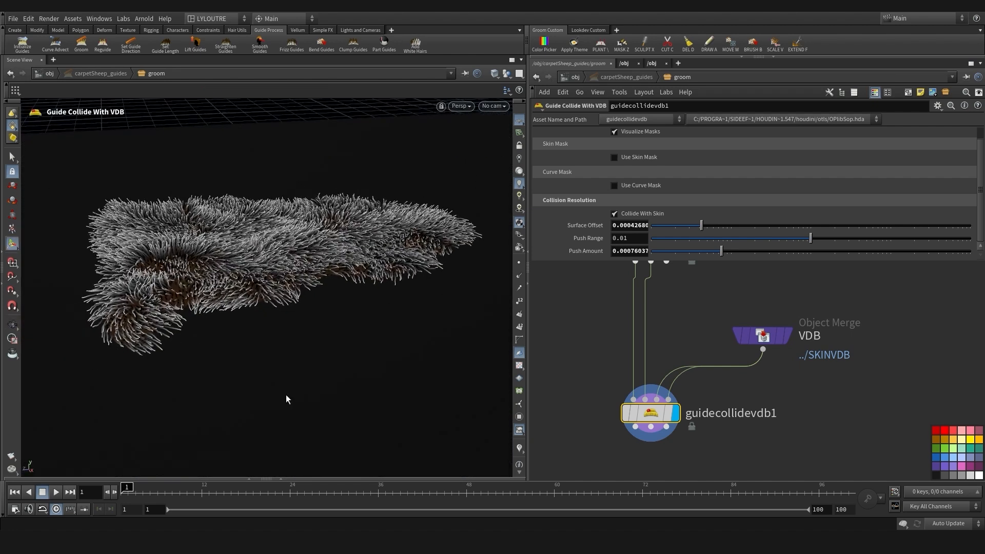
Display the VDB object merge and inspect the skin volume it brings in
{"action": "left_click", "coordinate": [788, 337]}
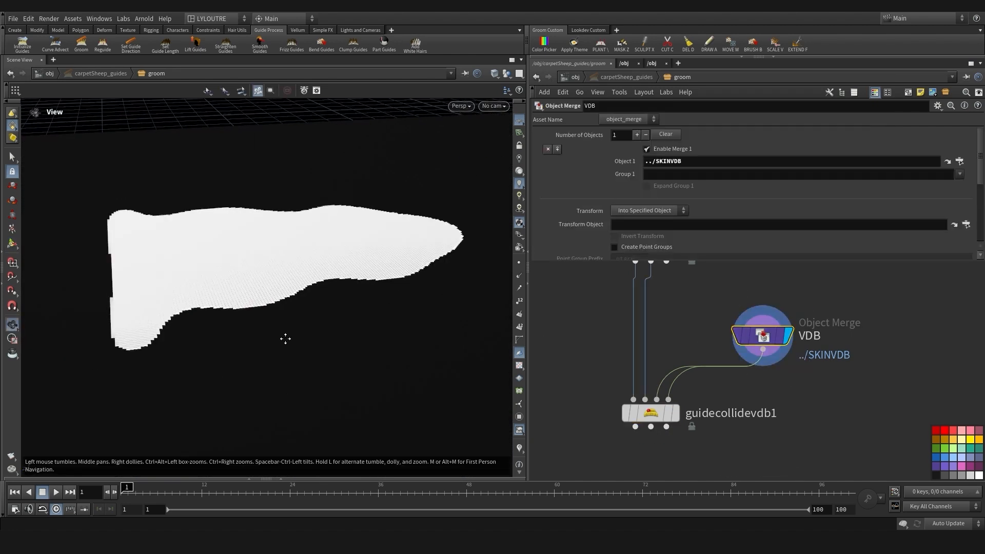
{"action": "left_click_drag", "start_coordinate": [279, 312], "coordinate": [367, 369]}
{"action": "key", "text": "Escape"}
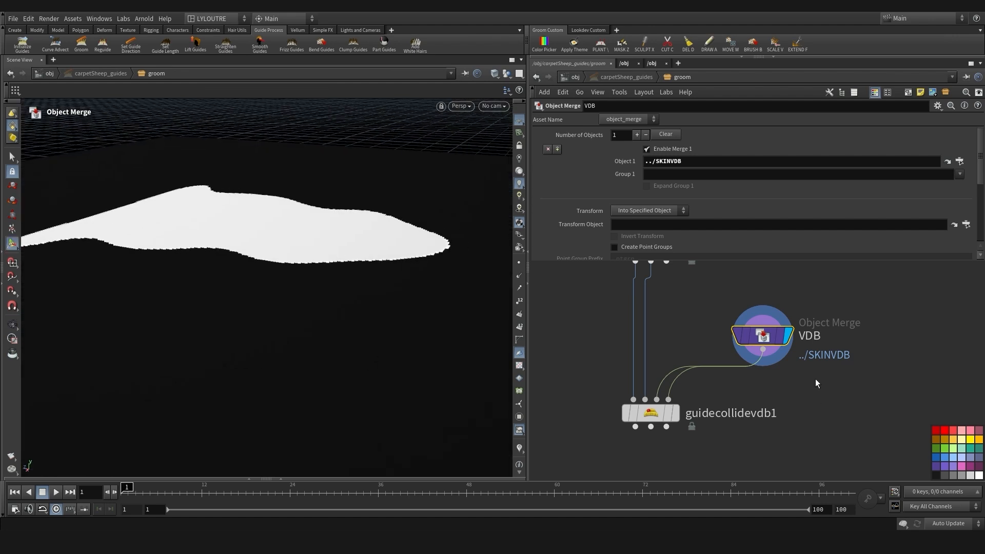
{"action": "scroll", "coordinate": [672, 341], "scroll_direction": "down", "scroll_amount": 3}
{"action": "scroll", "coordinate": [683, 376], "scroll_direction": "up", "scroll_amount": 3}
Duplicate guidecollidevdb1 below the original and chain the copy to its guide and skin outputs
{"action": "left_click", "coordinate": [643, 373]}
{"action": "scroll", "coordinate": [621, 363], "scroll_direction": "down", "scroll_amount": 3}
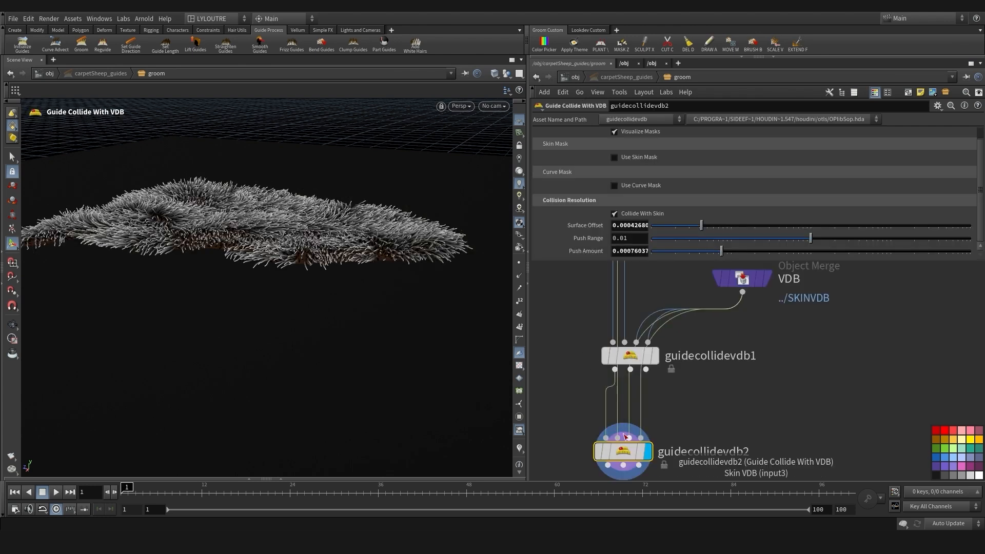
{"action": "scroll", "coordinate": [642, 395], "scroll_direction": "down", "scroll_amount": 3}
Duplicate the VDB object merge beside guidecollidevdb2, replacing that node's third and fourth input connections with the copy
{"action": "left_click", "coordinate": [707, 314]}
{"action": "left_click_drag", "start_coordinate": [708, 314], "coordinate": [718, 394], "text": "alt"}
{"action": "middle_click_drag", "start_coordinate": [718, 393], "coordinate": [713, 370]}
{"action": "key", "text": "y"}
{"action": "left_click_drag", "start_coordinate": [620, 400], "coordinate": [659, 401]}
{"action": "left_click_drag", "start_coordinate": [713, 380], "coordinate": [632, 406]}
{"action": "left_click_drag", "start_coordinate": [713, 380], "coordinate": [623, 415]}
{"action": "scroll", "coordinate": [744, 381], "scroll_direction": "down", "scroll_amount": 1}
Rename the duplicated object merge to FLOOR_VDB
{"action": "double_click", "coordinate": [748, 376]}
{"action": "type", "text": "FLOOR_VDB"}
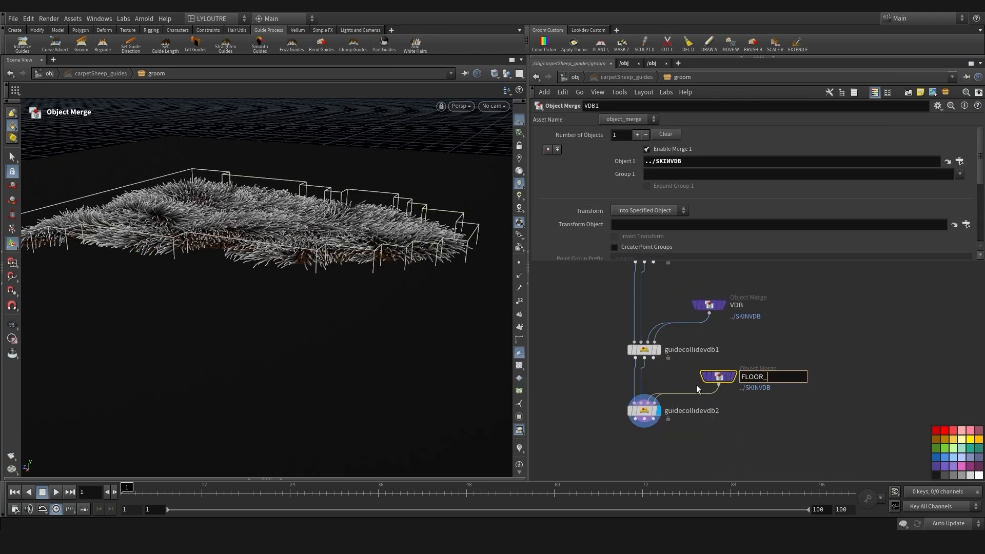
{"action": "key", "text": "Return"}
{"action": "left_click_drag", "start_coordinate": [697, 401], "coordinate": [696, 402]}
Reference ../../../floor_geo/OUT_VDB as Object 1 of FLOOR_VDB and display the node
{"action": "left_click_drag", "start_coordinate": [683, 162], "coordinate": [656, 169]}
{"action": "type", "text": "../../../"}
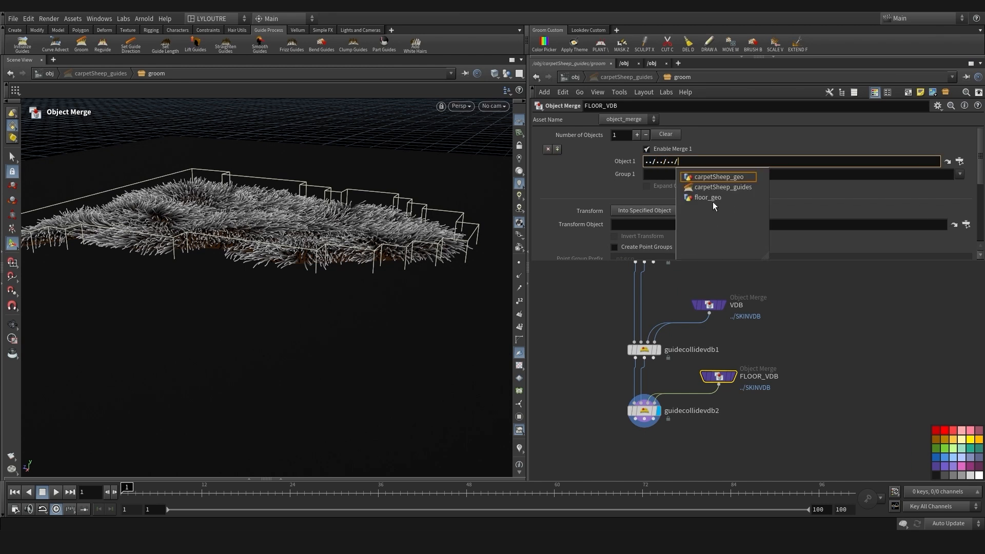
{"action": "left_click", "coordinate": [711, 198]}
{"action": "type", "text": "/OUT"}
{"action": "left_click", "coordinate": [751, 186]}
{"action": "scroll", "coordinate": [728, 359], "scroll_direction": "up", "scroll_amount": 2}
{"action": "left_click", "coordinate": [769, 345]}
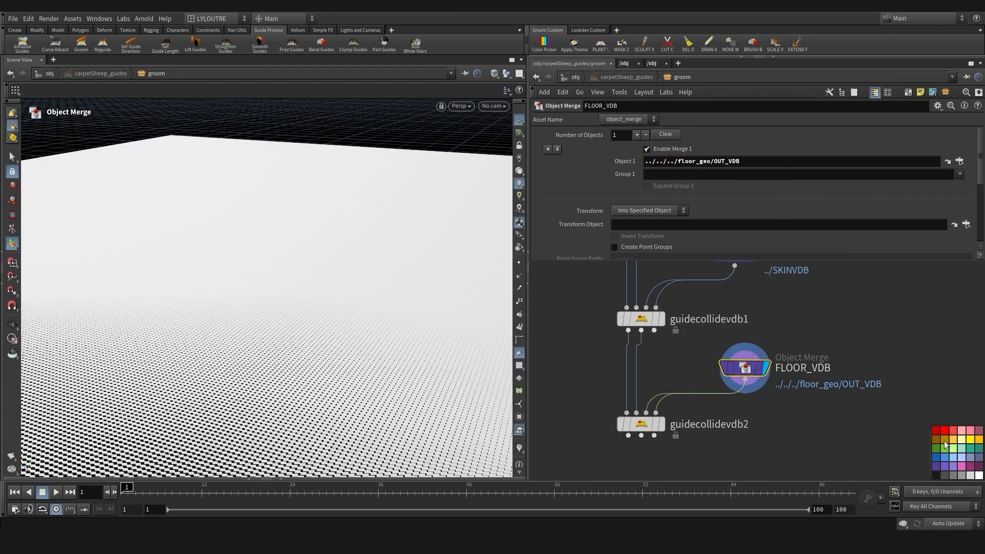
Display guidecollidevdb2 and set its Surface Offset to about 0.00028 and Push Amount to about 0.00035
{"action": "left_click", "coordinate": [665, 428]}
{"action": "middle_click_drag", "start_coordinate": [665, 429], "coordinate": [679, 422]}
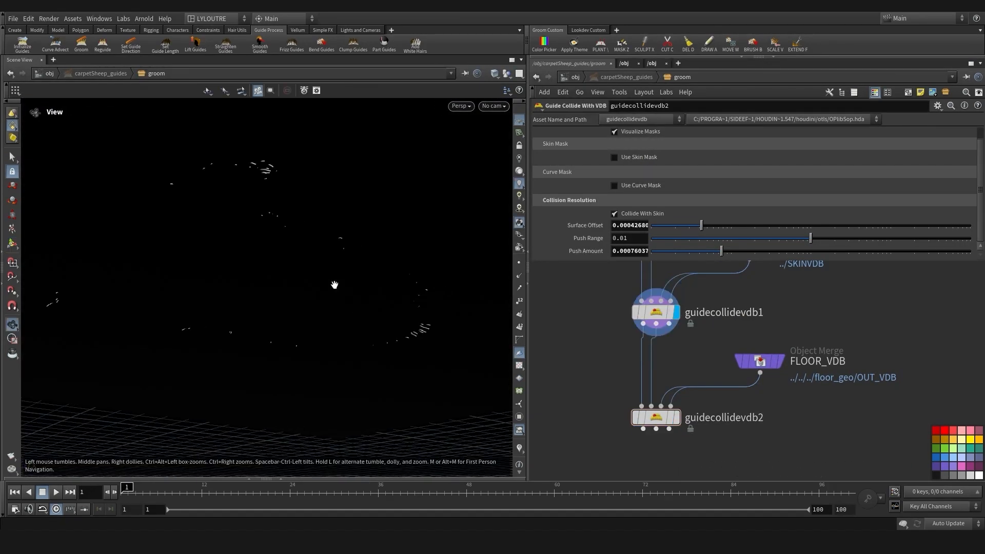
{"action": "left_click_drag", "start_coordinate": [309, 313], "coordinate": [310, 341], "text": "alt"}
{"action": "left_click_drag", "start_coordinate": [701, 225], "coordinate": [686, 238]}
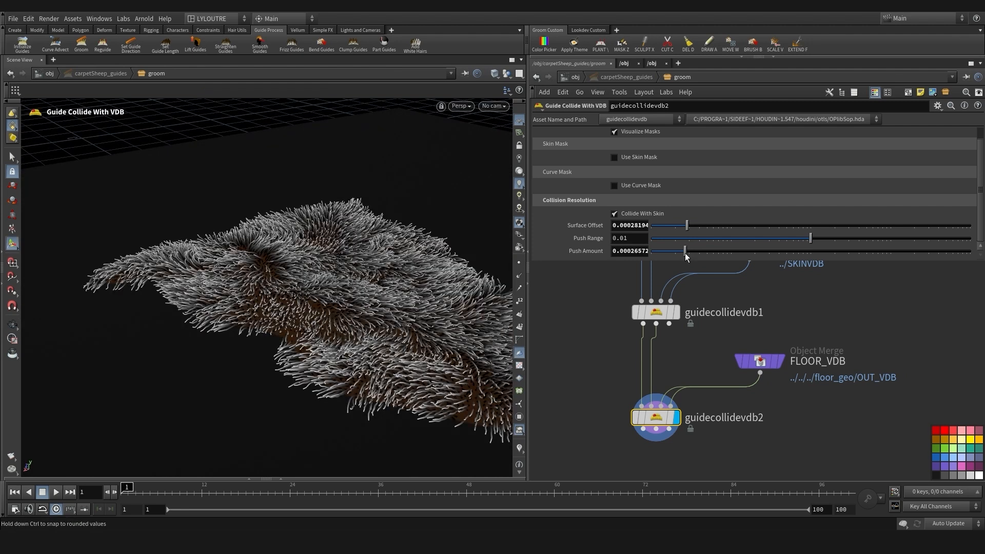
{"action": "left_click_drag", "start_coordinate": [684, 253], "coordinate": [694, 253]}
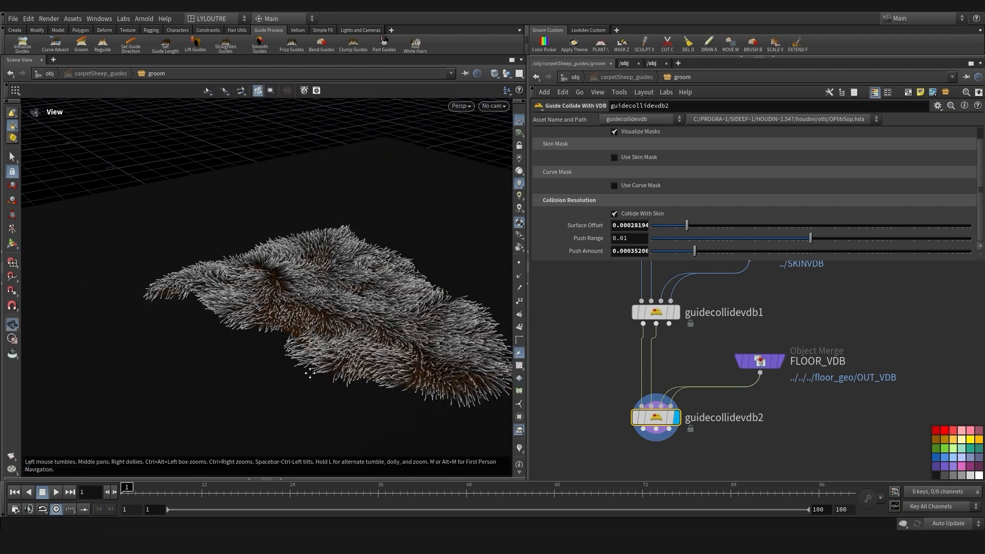
Add a Clean node fed by the first output of guidecollidevdb2 and place it below that node
{"action": "scroll", "coordinate": [622, 354], "scroll_direction": "down", "scroll_amount": 5}
{"action": "middle_click_drag", "start_coordinate": [614, 361], "coordinate": [610, 338]}
{"action": "middle_click_drag", "start_coordinate": [618, 409], "coordinate": [598, 391]}
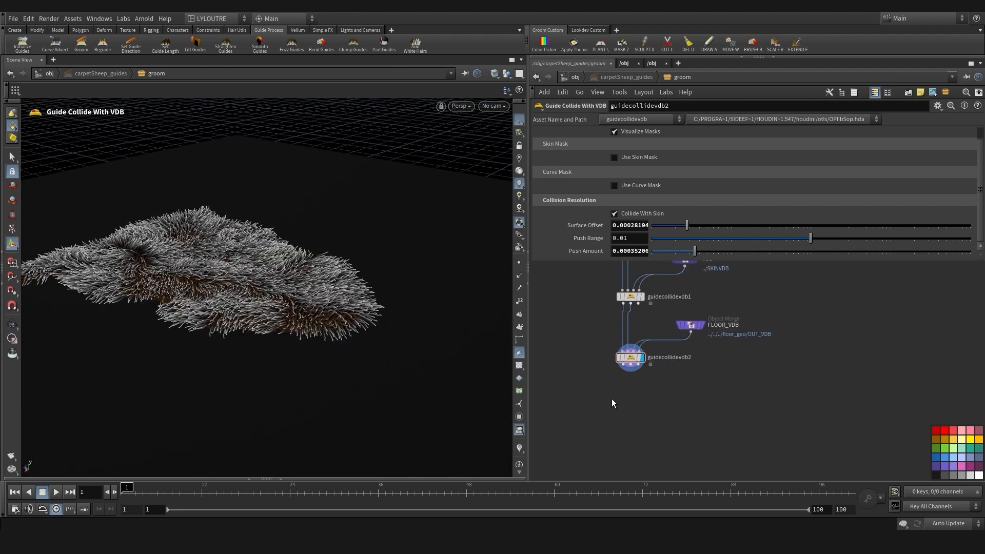
{"action": "key", "text": "Tab"}
{"action": "type", "text": "clea"}
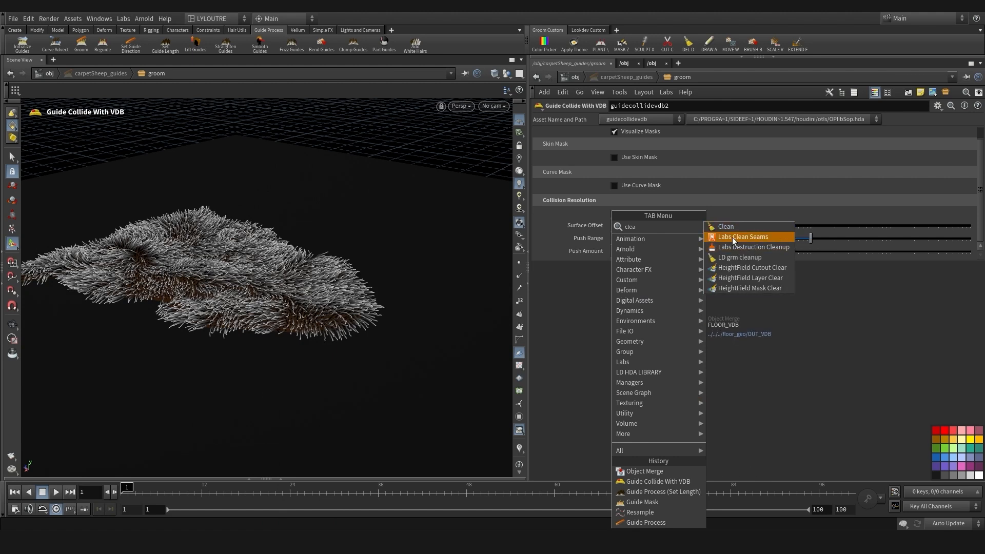
{"action": "left_click", "coordinate": [724, 228]}
{"action": "left_click", "coordinate": [613, 398]}
{"action": "scroll", "coordinate": [615, 405], "scroll_direction": "up", "scroll_amount": 1}
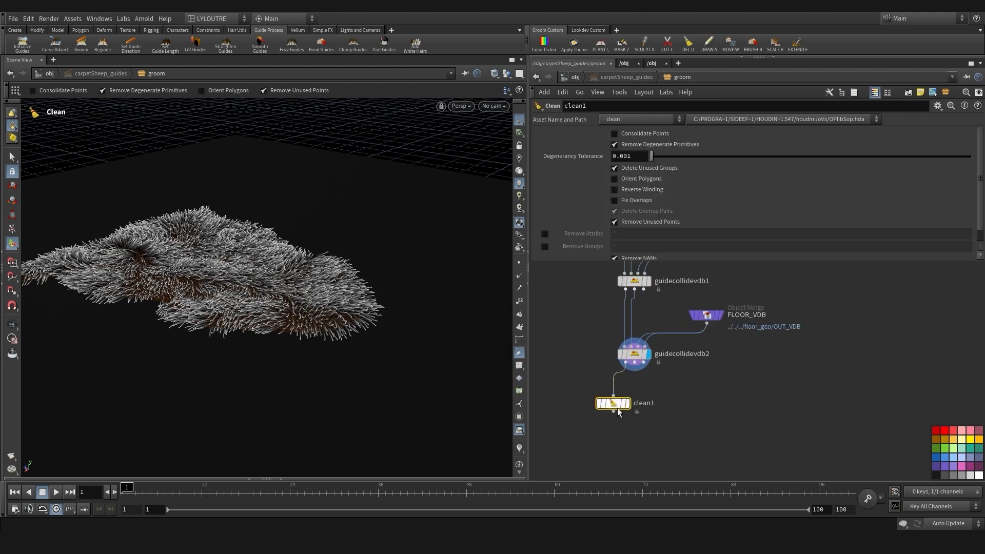
{"action": "middle_click_drag", "start_coordinate": [673, 443], "coordinate": [655, 405]}
{"action": "left_click", "coordinate": [680, 403]}
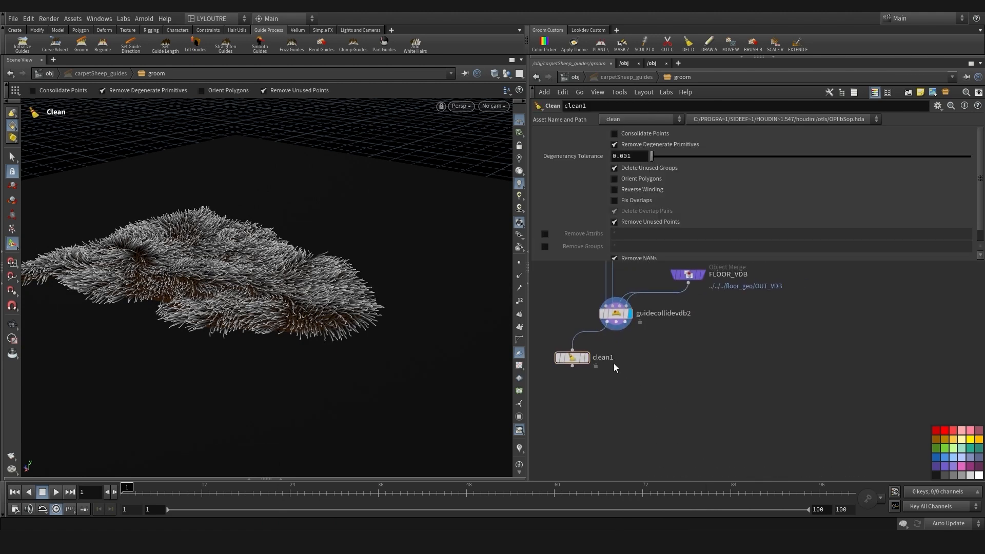
Turn off Delete Unused Groups, Remove Unused Points and Remove NANs on clean1 and display it
{"action": "left_click_drag", "start_coordinate": [647, 261], "coordinate": [653, 326]}
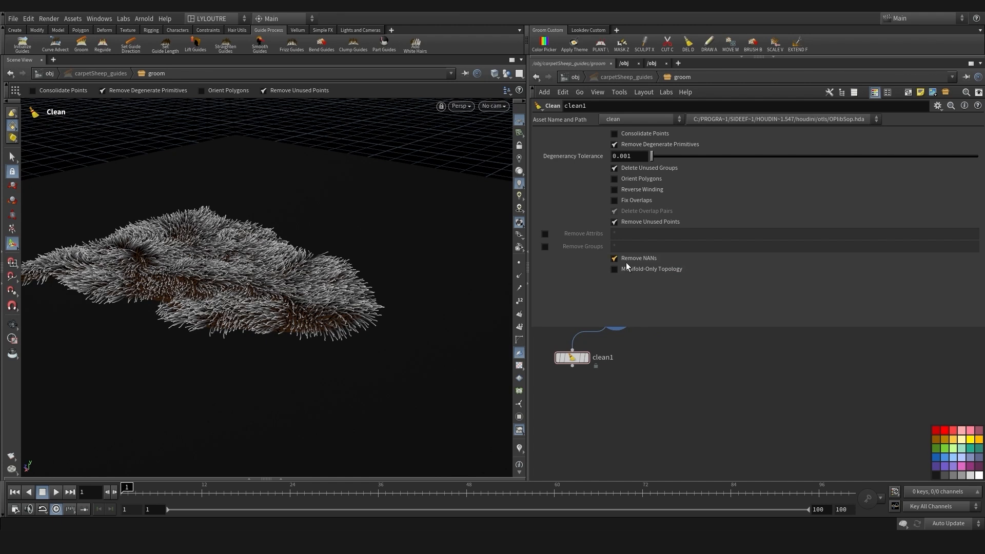
{"action": "left_click", "coordinate": [628, 219]}
{"action": "middle_click_drag", "start_coordinate": [605, 393], "coordinate": [646, 431]}
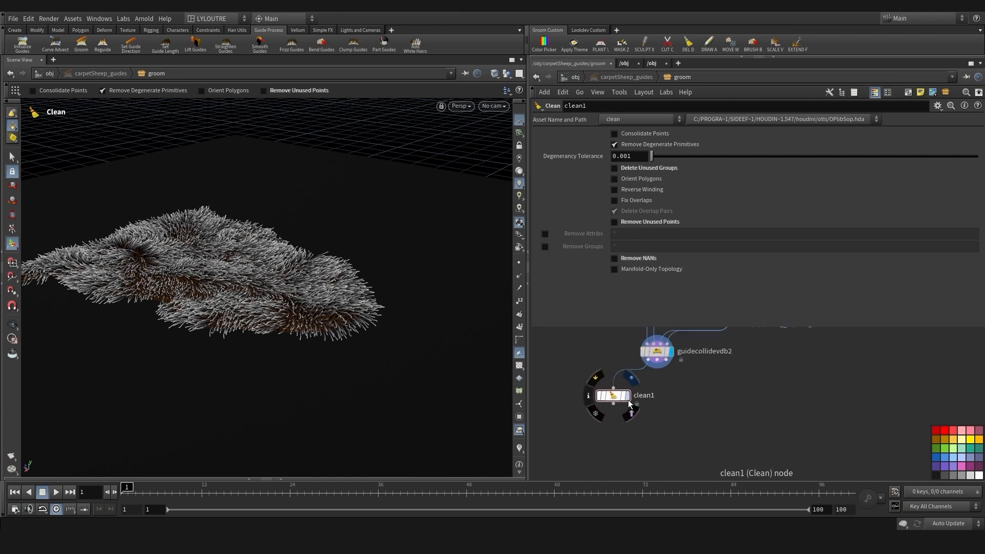
{"action": "middle_click_drag", "start_coordinate": [546, 398], "coordinate": [553, 409]}
{"action": "left_click", "coordinate": [636, 407]}
{"action": "left_click_drag", "start_coordinate": [620, 406], "coordinate": [618, 408]}
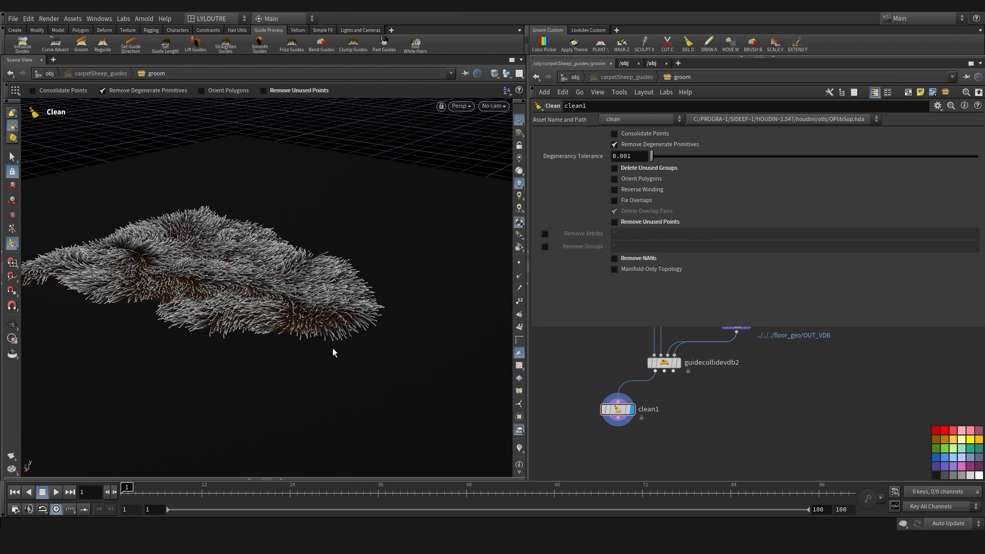
Enable Remove Attribs on clean1 and set it to *mask curveu, consulting guidecollidevdb2's attribute list
{"action": "left_click_drag", "start_coordinate": [333, 349], "coordinate": [339, 294], "text": "alt"}
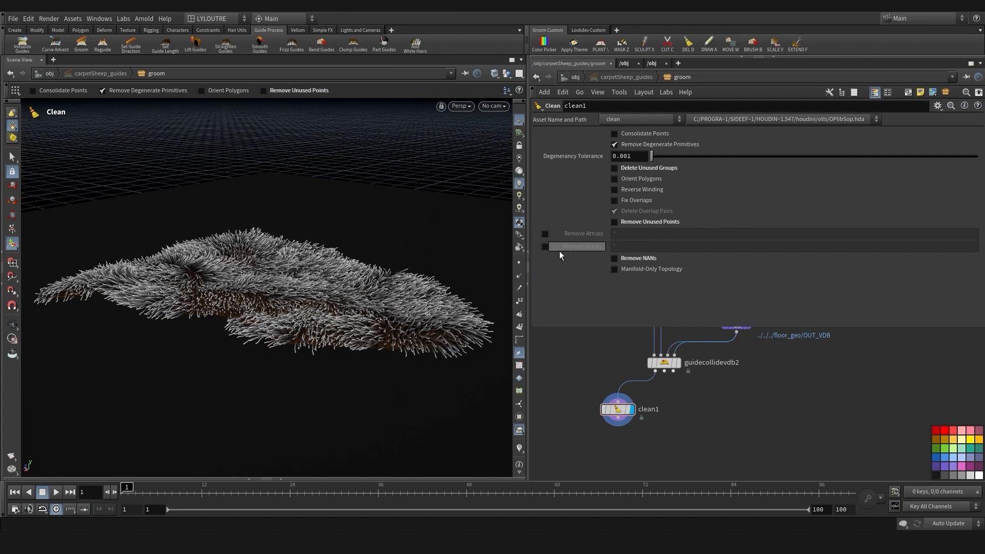
{"action": "left_click", "coordinate": [544, 234]}
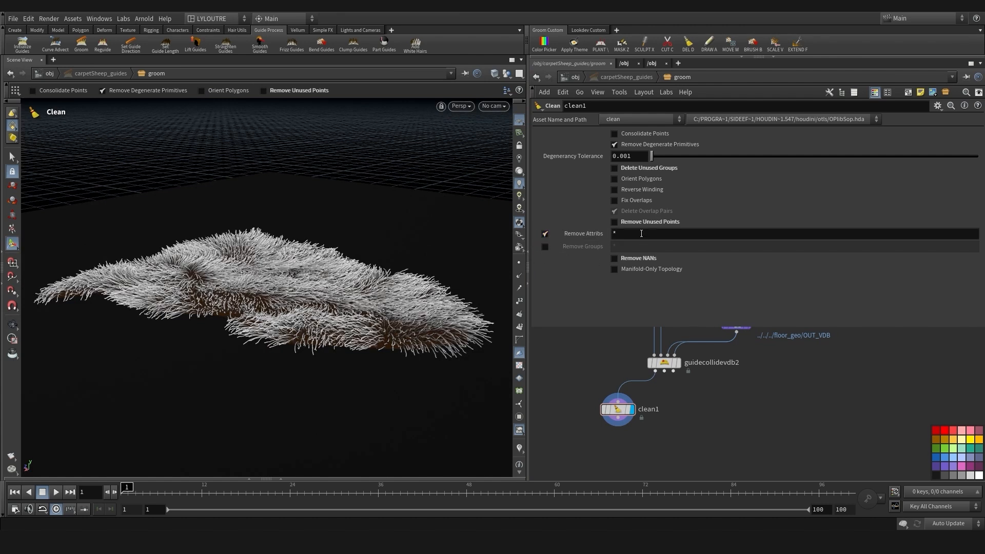
{"action": "middle_click", "coordinate": [665, 363]}
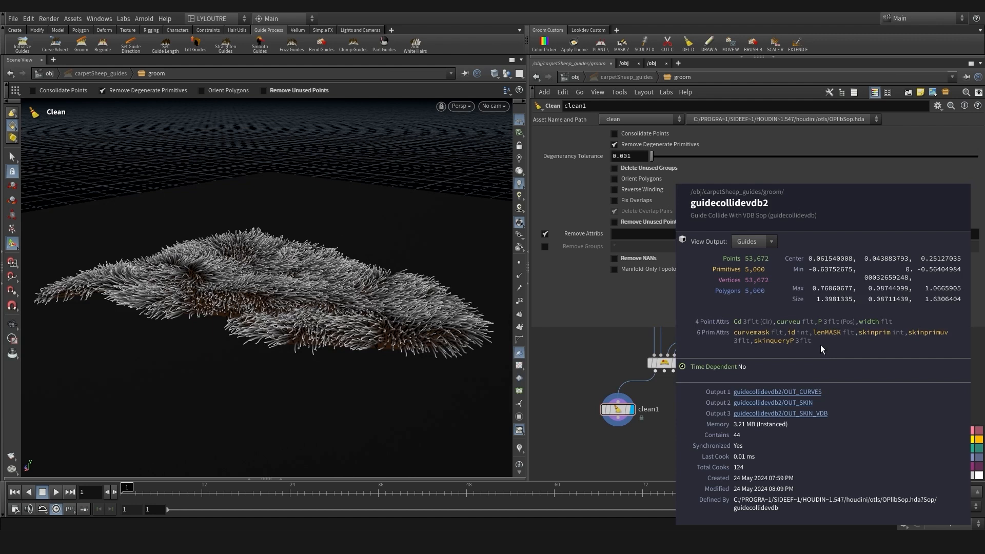
{"action": "left_click", "coordinate": [631, 231]}
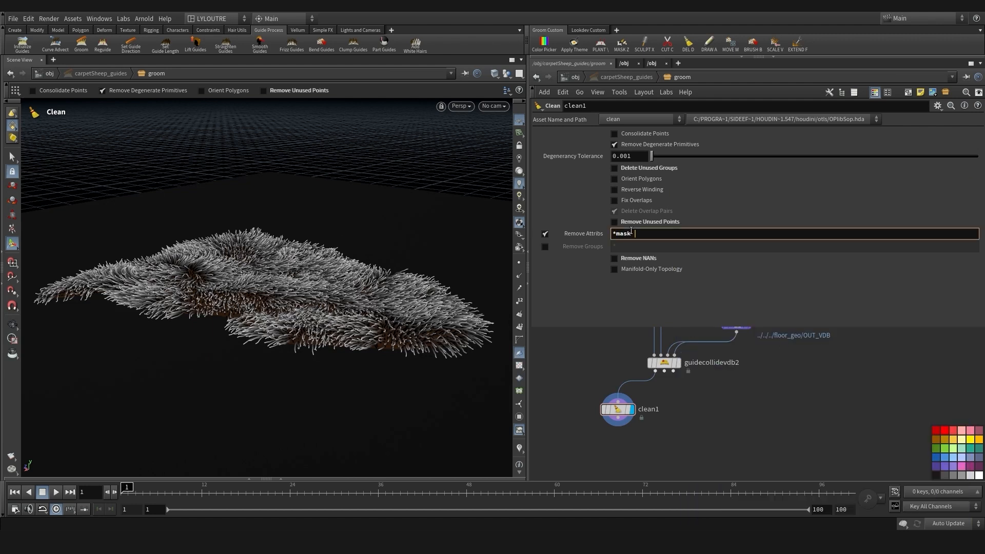
{"action": "type", "text": "curveu"}
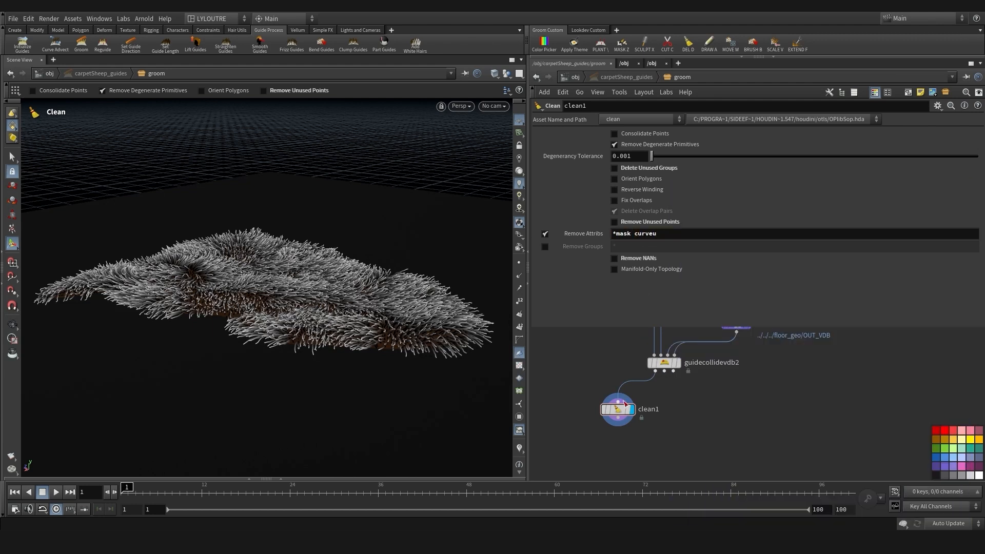
Add width and Cd to clean1's removed attributes, checking the attribute lists of guidecollidevdb2 and clean1
{"action": "middle_click", "coordinate": [674, 365]}
{"action": "type", "text": "width"}
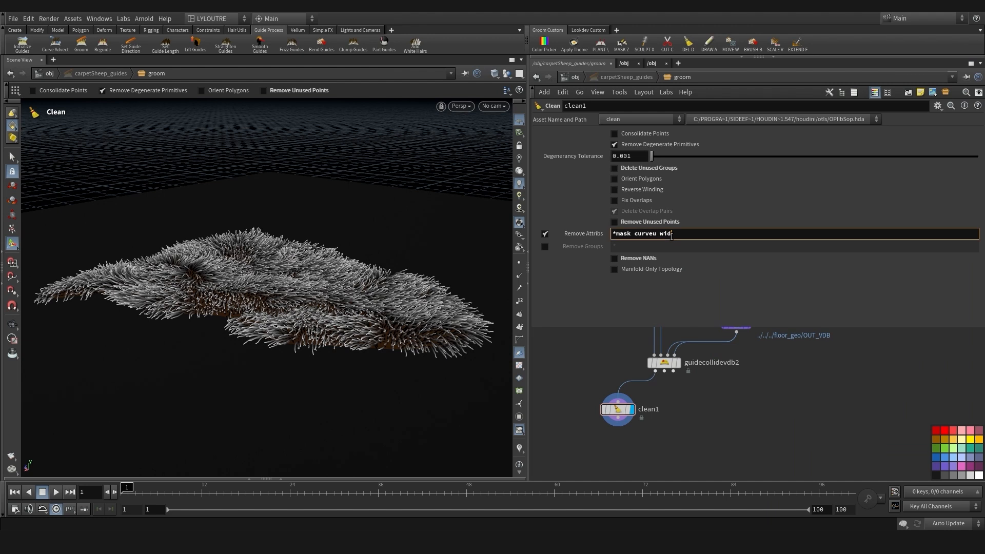
{"action": "key", "text": "Return"}
{"action": "middle_click", "coordinate": [667, 365]}
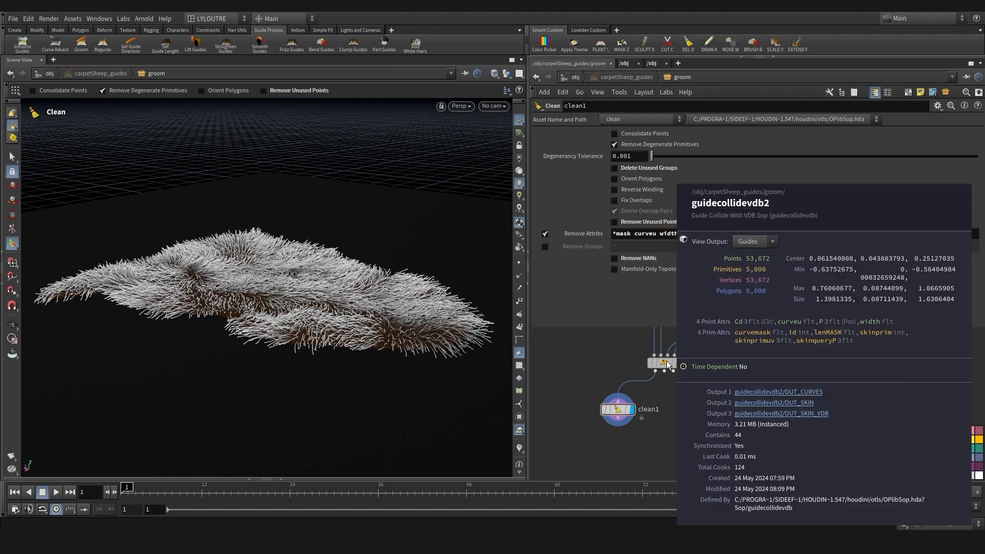
{"action": "middle_click", "coordinate": [623, 410]}
{"action": "middle_click_drag", "start_coordinate": [587, 430], "coordinate": [568, 396]}
{"action": "left_click", "coordinate": [599, 382]}
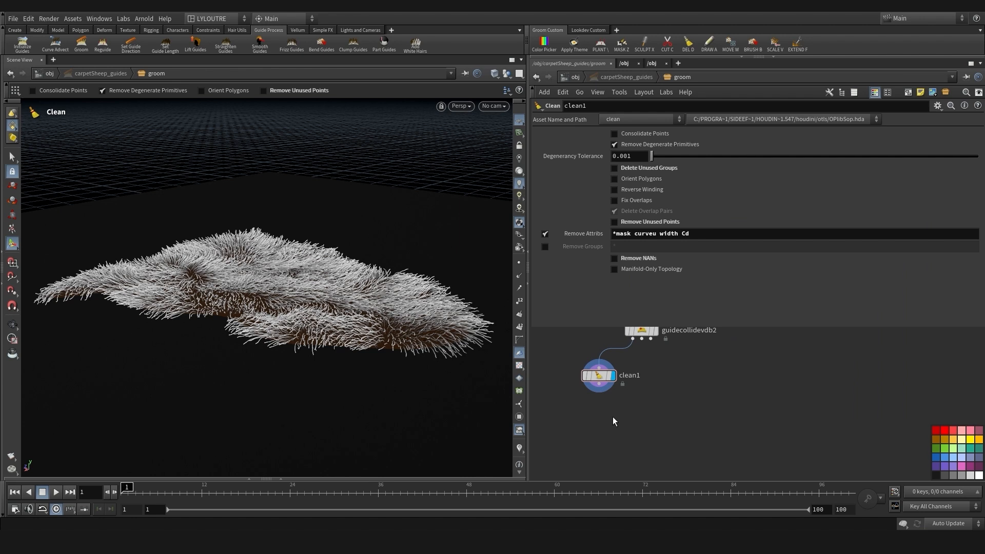
Add a Connectivity node below clean1, align the two nodes and display the connectivity result
{"action": "left_click", "coordinate": [612, 416]}
{"action": "type", "text": "connec"}
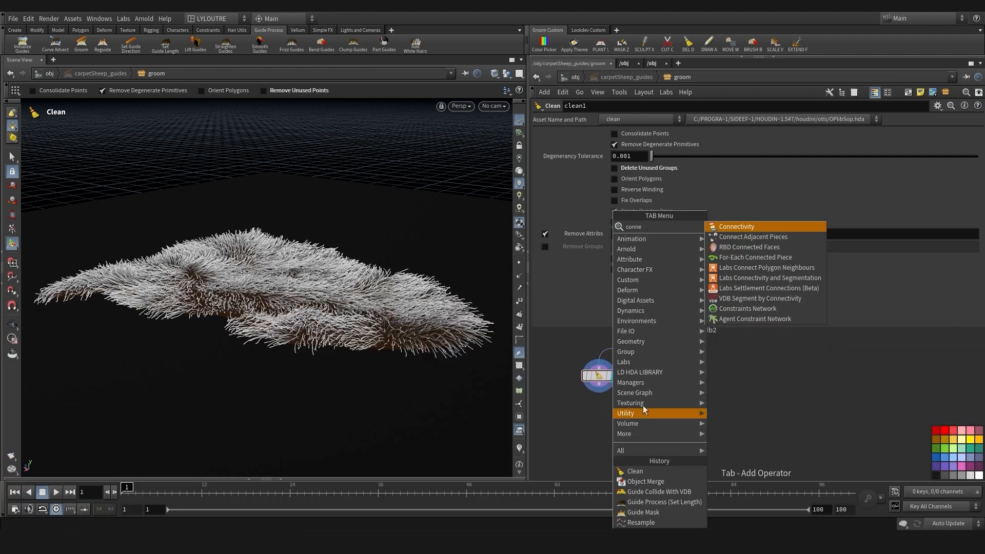
{"action": "left_click", "coordinate": [736, 226]}
{"action": "left_click", "coordinate": [600, 413]}
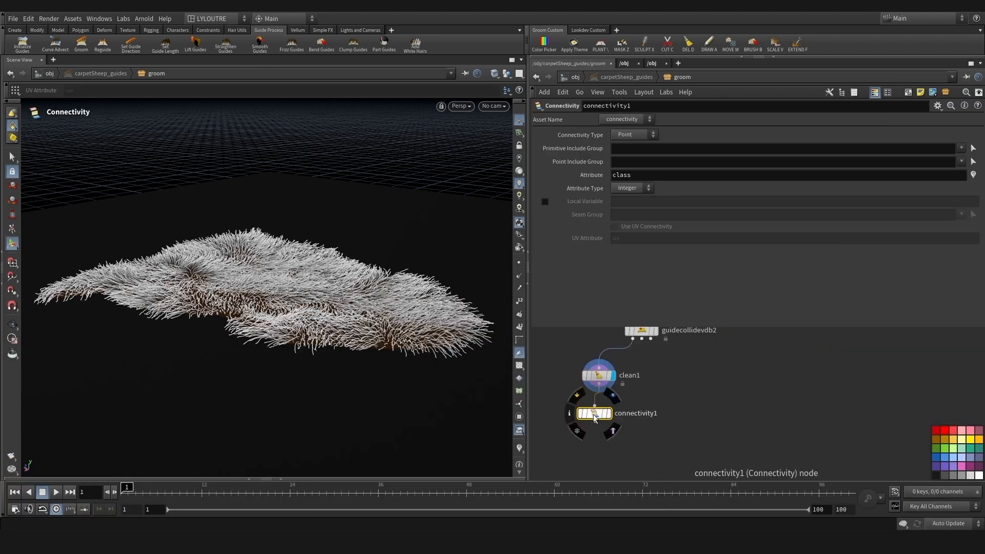
{"action": "left_click", "coordinate": [613, 408]}
{"action": "left_click_drag", "start_coordinate": [641, 430], "coordinate": [547, 390]}
{"action": "middle_click_drag", "start_coordinate": [540, 390], "coordinate": [570, 406]}
{"action": "left_click_drag", "start_coordinate": [252, 314], "coordinate": [162, 338], "text": "alt"}
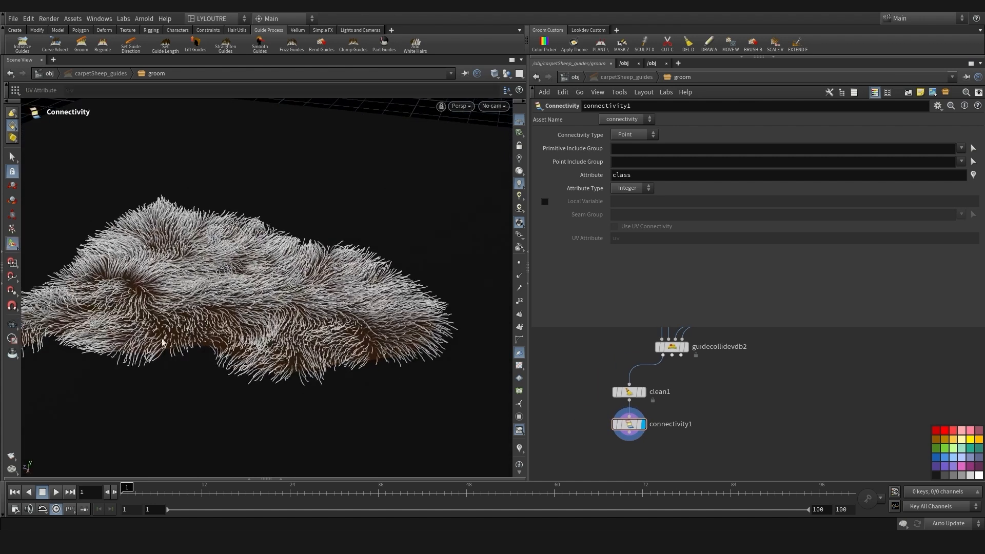
Align clean1 together with connectivity1 more neatly under guidecollidevdb2 and select connectivity1
{"action": "left_click_drag", "start_coordinate": [310, 319], "coordinate": [377, 333], "text": "alt"}
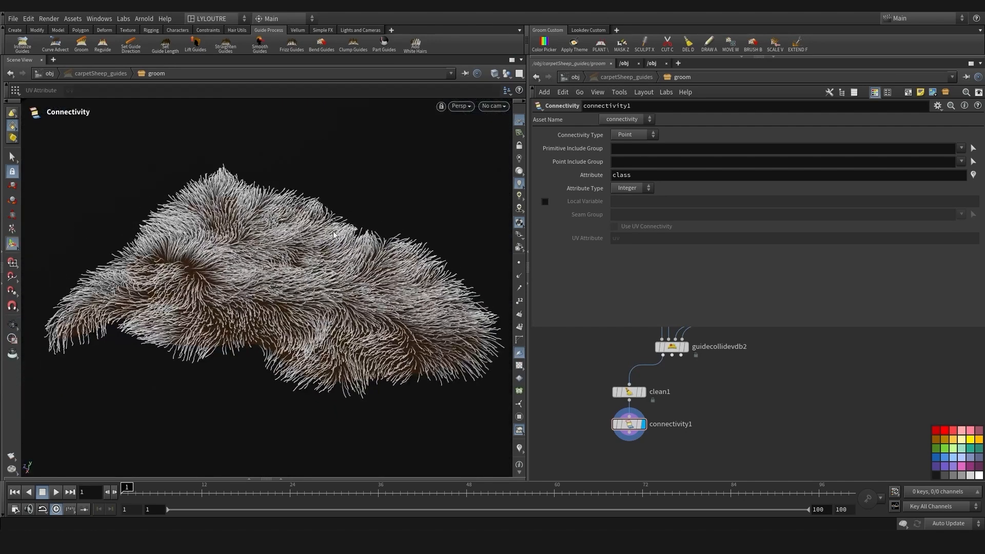
{"action": "middle_click_drag", "start_coordinate": [295, 311], "coordinate": [267, 297], "text": "alt"}
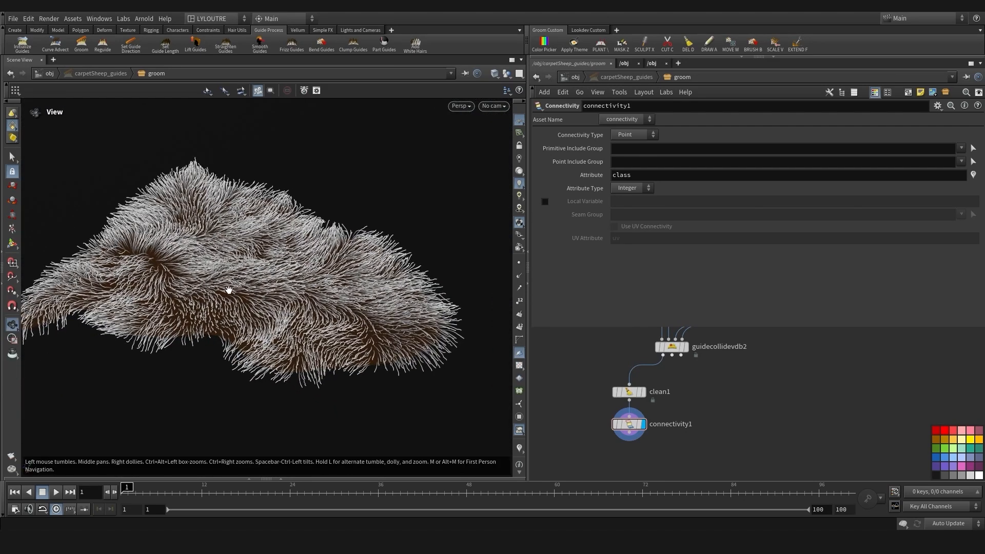
{"action": "right_click_drag", "start_coordinate": [228, 289], "coordinate": [305, 303], "text": "alt"}
{"action": "left_click_drag", "start_coordinate": [306, 303], "coordinate": [302, 288], "text": "alt"}
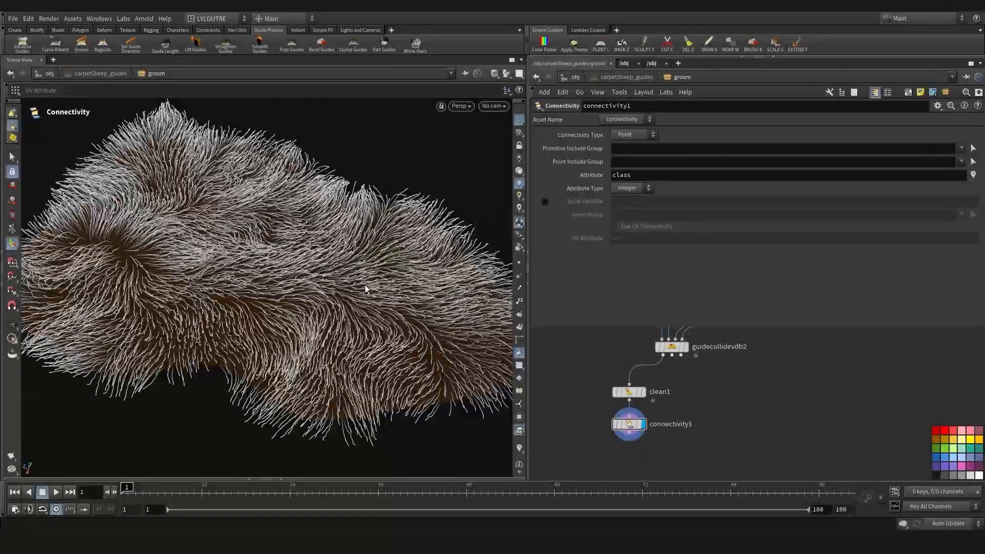
{"action": "scroll", "coordinate": [684, 412], "scroll_direction": "down", "scroll_amount": 2}
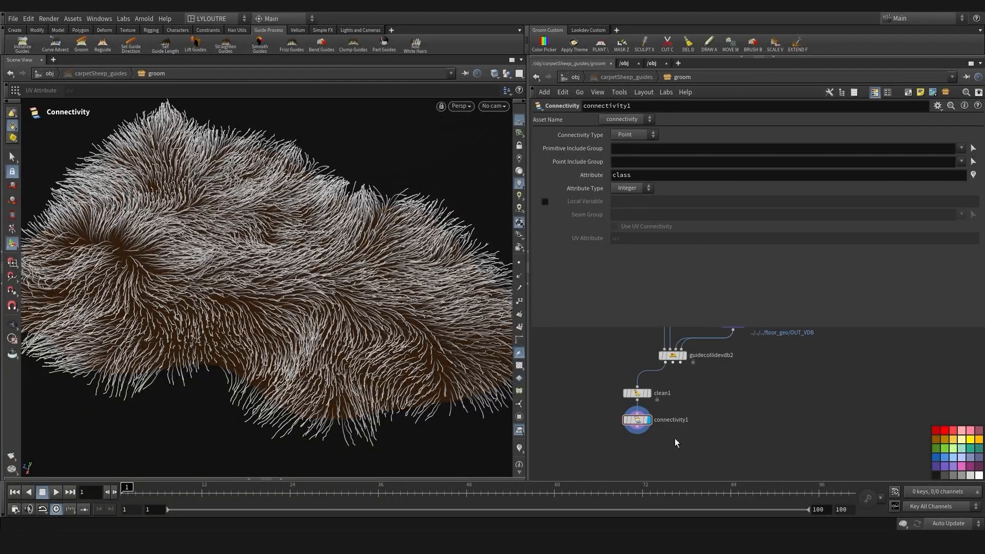
{"action": "left_click", "coordinate": [639, 395]}
{"action": "left_click_drag", "start_coordinate": [640, 395], "coordinate": [631, 391], "text": "ctrl"}
{"action": "left_click", "coordinate": [629, 416]}
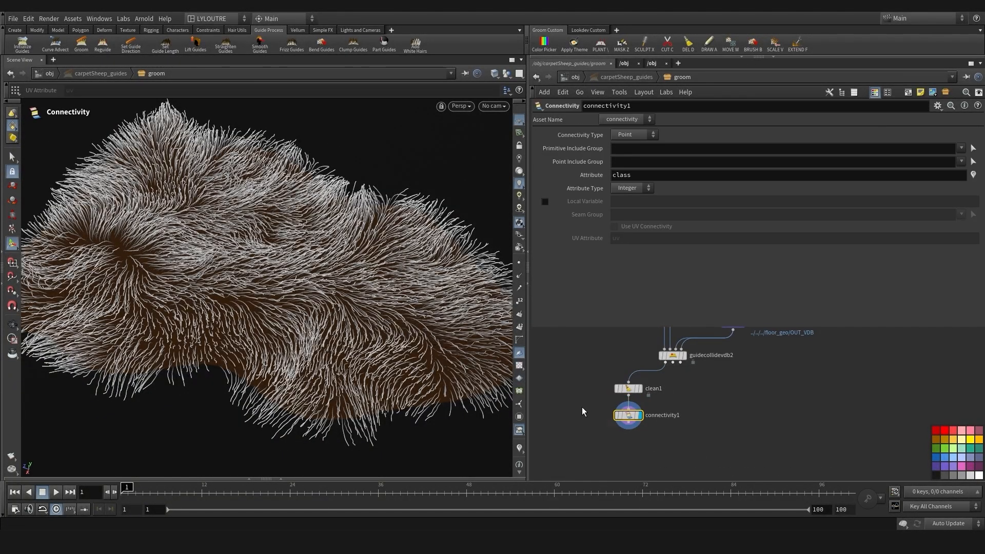
Set connectivity1's connectivity type to Primitive and name its output attribute guideidDEF
{"action": "left_click", "coordinate": [635, 135]}
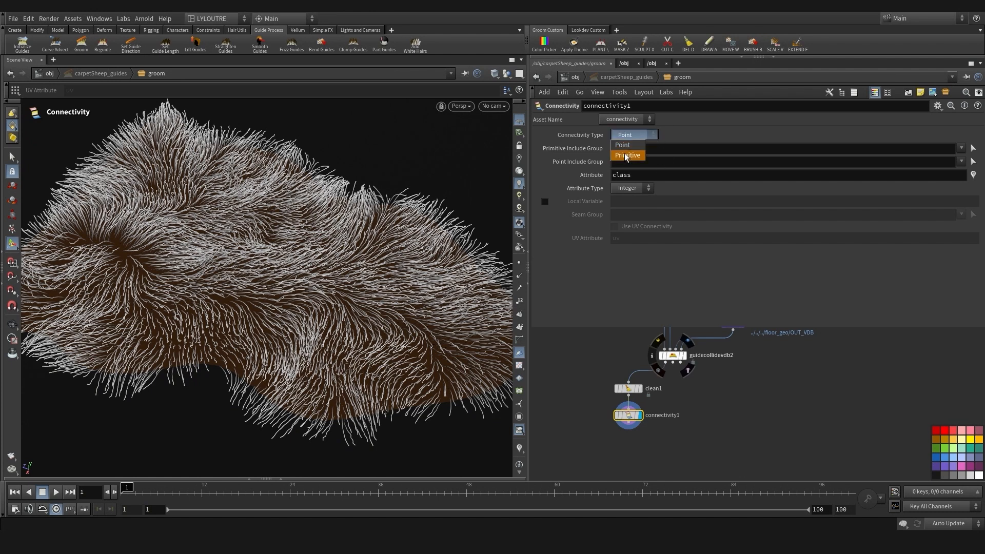
{"action": "left_click", "coordinate": [623, 152]}
{"action": "left_click", "coordinate": [570, 166]}
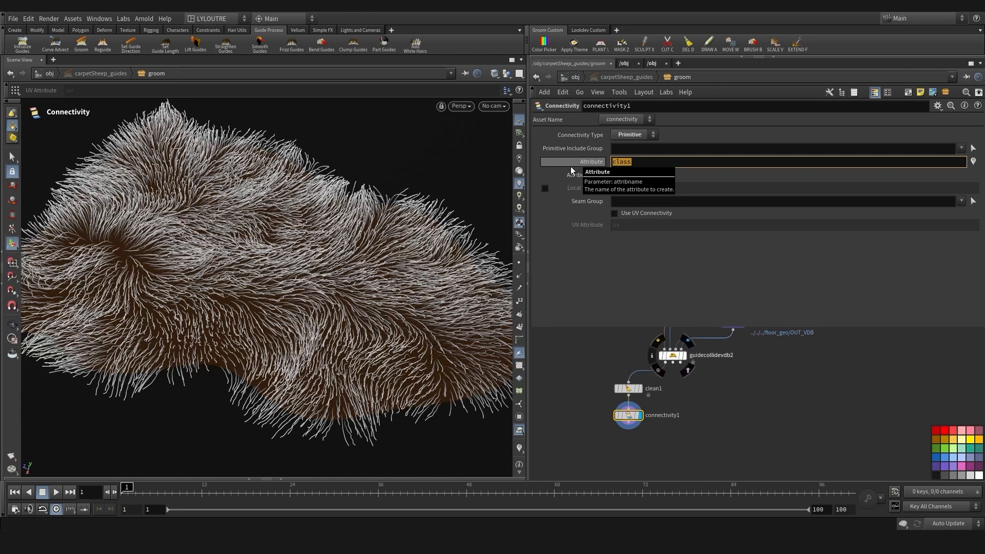
{"action": "type", "text": "guideidDEF"}
{"action": "key", "text": "Return"}
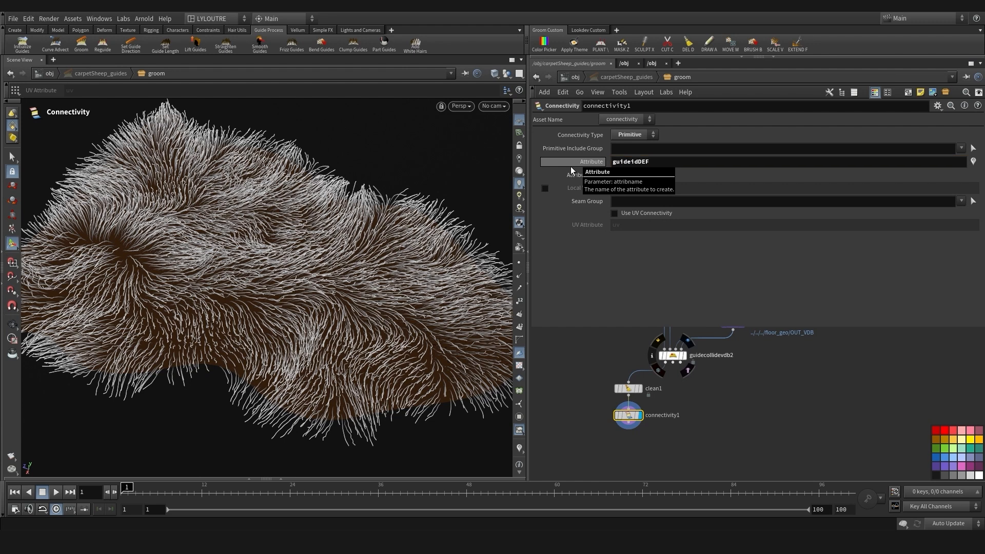
Add a Guide Skin Attribute Lookup node fed by connectivity1 and the skin output of guidecollidevdb2
{"action": "middle_click_drag", "start_coordinate": [603, 428], "coordinate": [600, 426]}
{"action": "scroll", "coordinate": [670, 442], "scroll_direction": "down", "scroll_amount": 1}
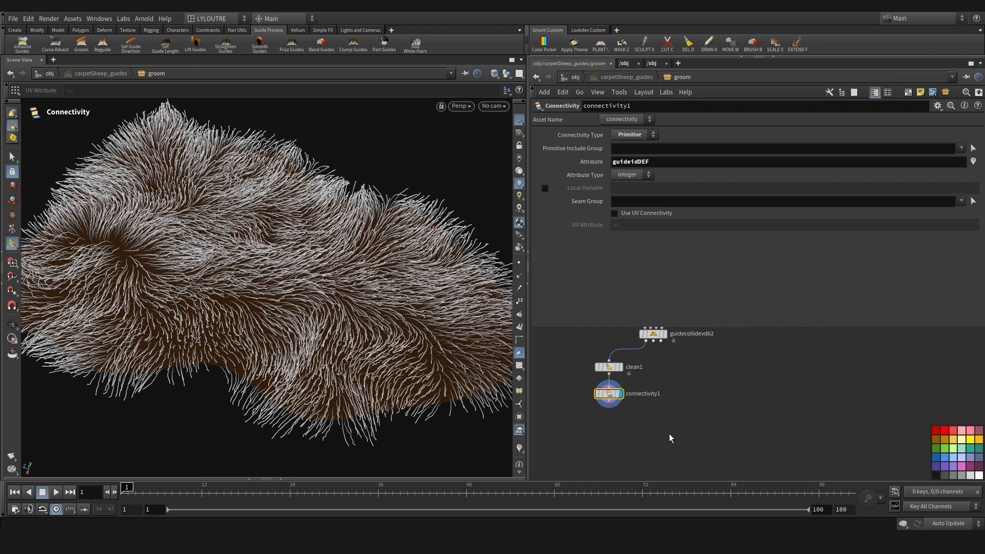
{"action": "key", "text": "Tab"}
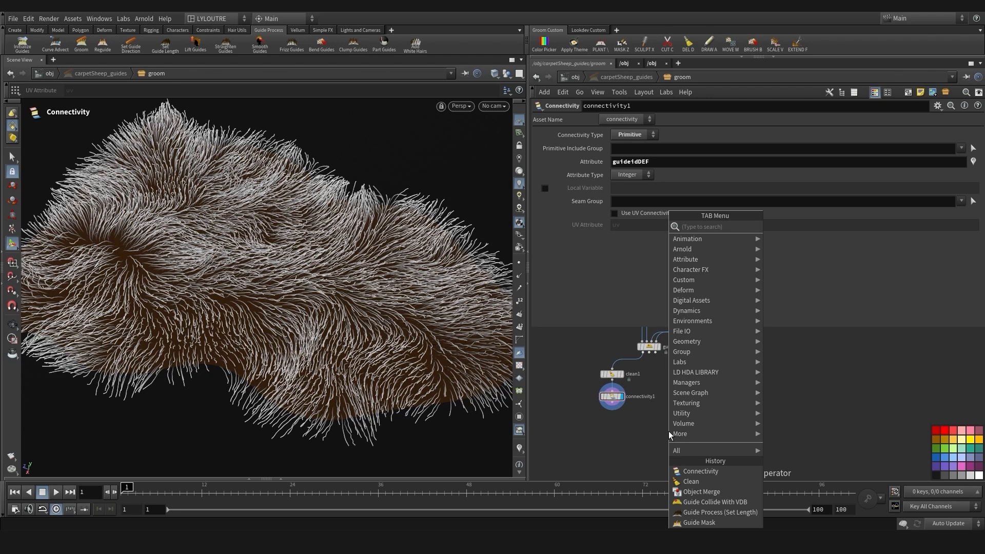
{"action": "type", "text": "guideski"}
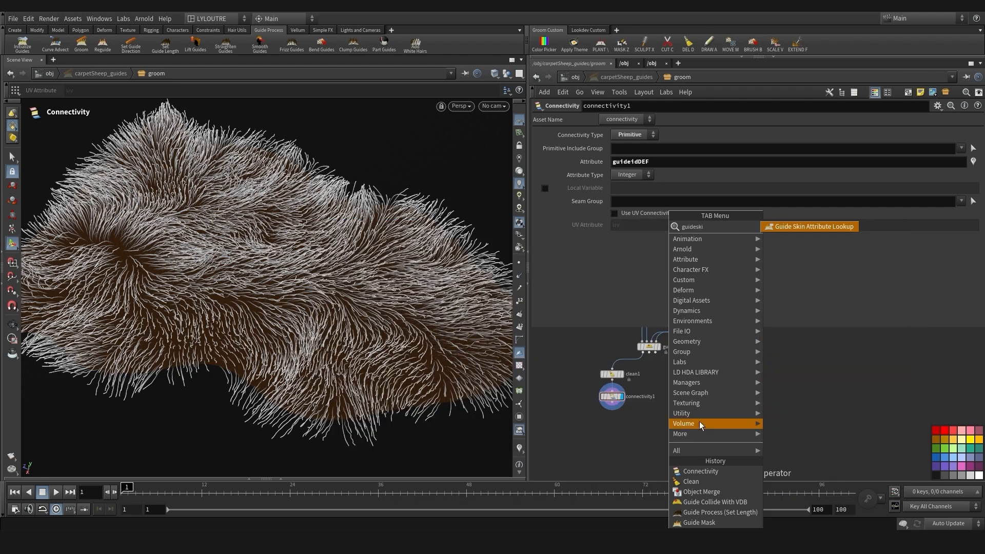
{"action": "left_click", "coordinate": [835, 229]}
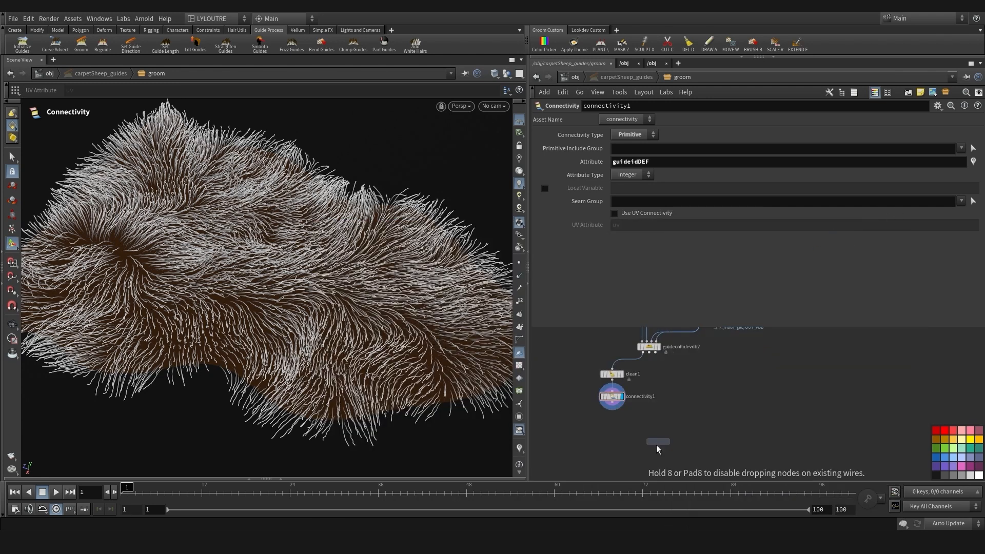
{"action": "left_click", "coordinate": [665, 435]}
{"action": "left_click_drag", "start_coordinate": [611, 402], "coordinate": [656, 341]}
{"action": "left_click_drag", "start_coordinate": [663, 425], "coordinate": [655, 426]}
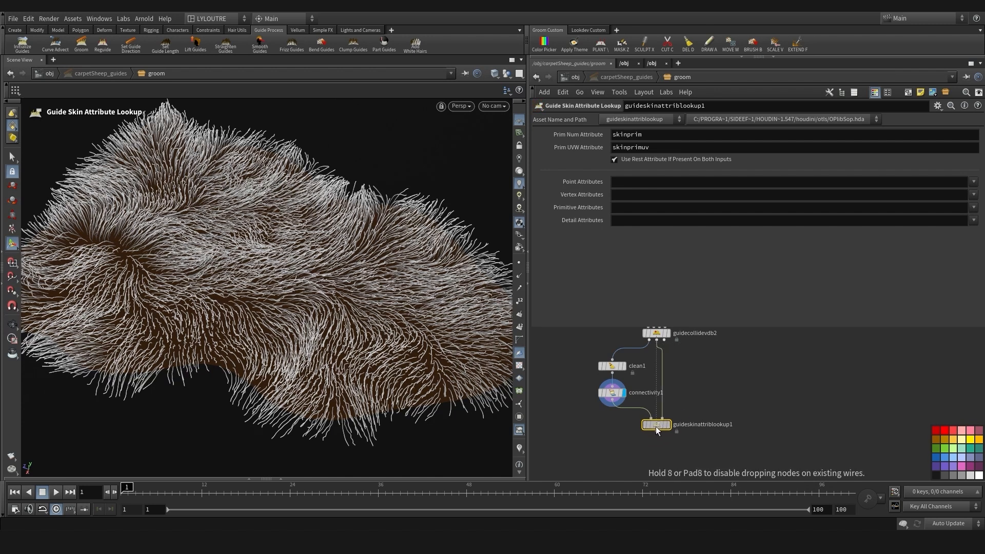
Bring clean1 and connectivity1 closer to the wire of guideskinattriblookup1, display the lookup node and inspect the guides
{"action": "mouse_move", "coordinate": [576, 349]}
{"action": "left_mouse_down"}
{"action": "mouse_move", "coordinate": [617, 426]}
{"action": "mouse_move", "coordinate": [621, 393]}
{"action": "left_mouse_up"}
{"action": "left_click", "coordinate": [669, 427]}
{"action": "middle_click_drag", "start_coordinate": [651, 464], "coordinate": [670, 433]}
{"action": "scroll", "coordinate": [652, 414], "scroll_direction": "down", "scroll_amount": 3}
{"action": "scroll", "coordinate": [668, 422], "scroll_direction": "up", "scroll_amount": 2}
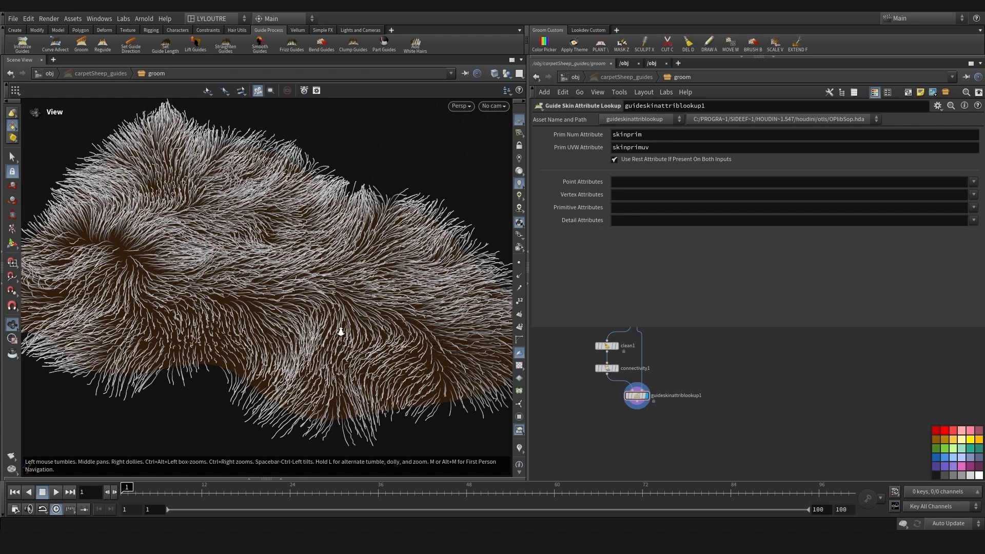
{"action": "mouse_move", "coordinate": [340, 330]}
{"action": "left_mouse_down", "text": "alt"}
{"action": "mouse_move", "coordinate": [306, 339]}
{"action": "mouse_move", "coordinate": [342, 346]}
{"action": "left_mouse_up", "text": "alt"}
{"action": "left_click_drag", "start_coordinate": [283, 321], "coordinate": [464, 371], "text": "alt"}
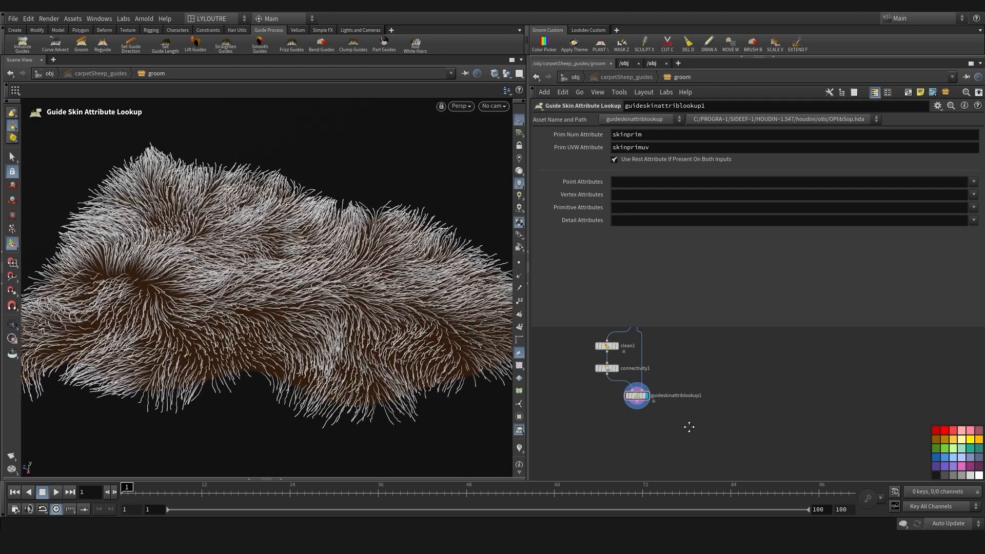
Add a Group node below guideskinattriblookup1, connect it to the lookup output and display it
{"action": "middle_click_drag", "start_coordinate": [689, 426], "coordinate": [639, 439]}
{"action": "key", "text": "Tab"}
{"action": "type", "text": "grou"}
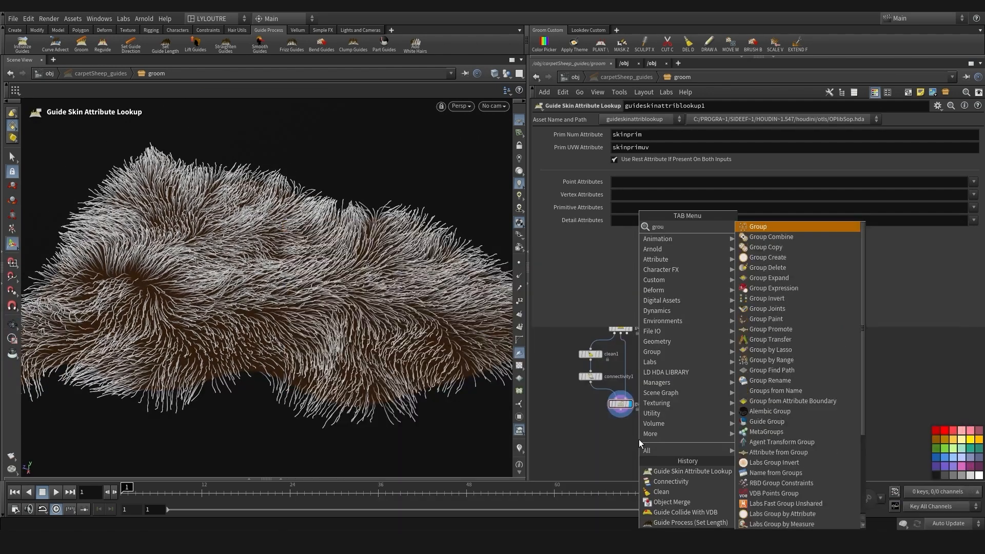
{"action": "left_click", "coordinate": [777, 223]}
{"action": "left_click", "coordinate": [624, 420]}
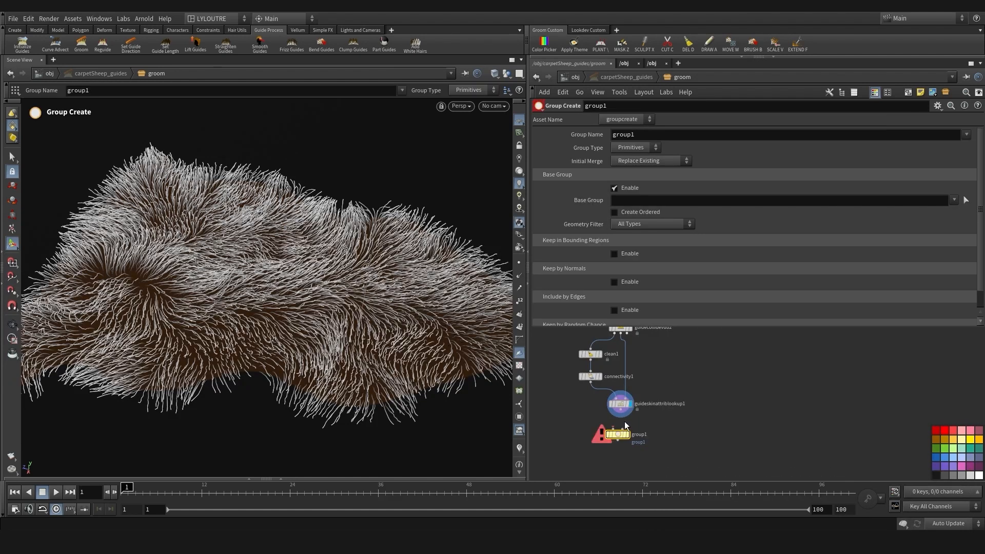
{"action": "scroll", "coordinate": [622, 411], "scroll_direction": "up", "scroll_amount": 2}
{"action": "left_click_drag", "start_coordinate": [620, 409], "coordinate": [623, 442]}
{"action": "left_click", "coordinate": [634, 441]}
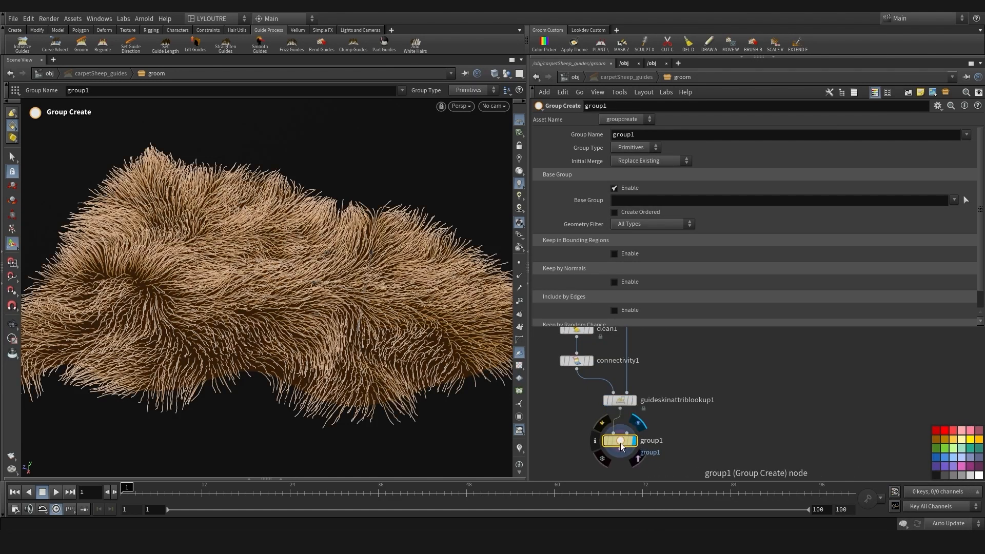
Set the primitive group's name to clumpLV1GUIDES
{"action": "left_click", "coordinate": [637, 134]}
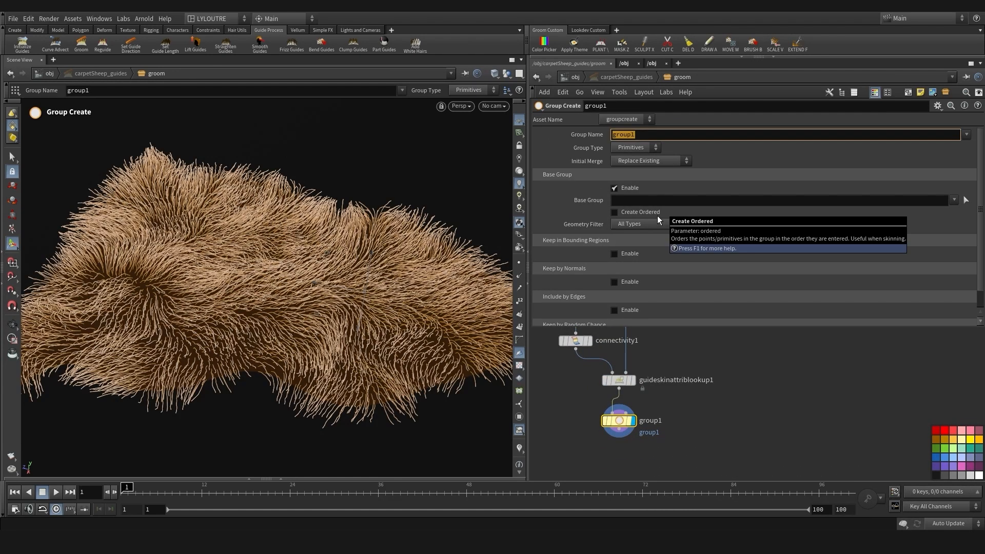
{"action": "type", "text": "clumpLV1GUIDES"}
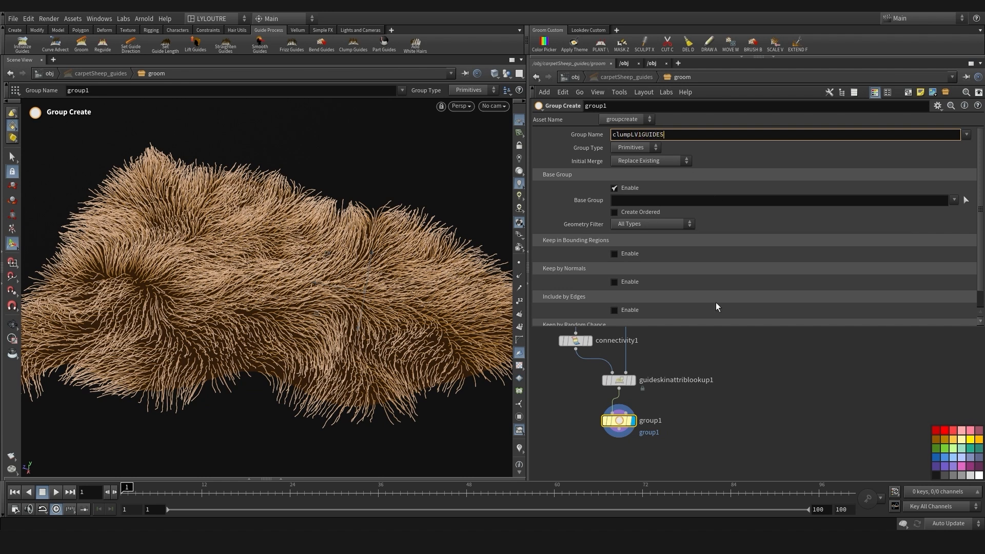
{"action": "key", "text": "Return"}
Add a Null below clumpLV1GUIDES, connect it and rename it OUT_LV1_GUIDES
{"action": "scroll", "coordinate": [702, 390], "scroll_direction": "down", "scroll_amount": 2}
{"action": "key", "text": "Tab"}
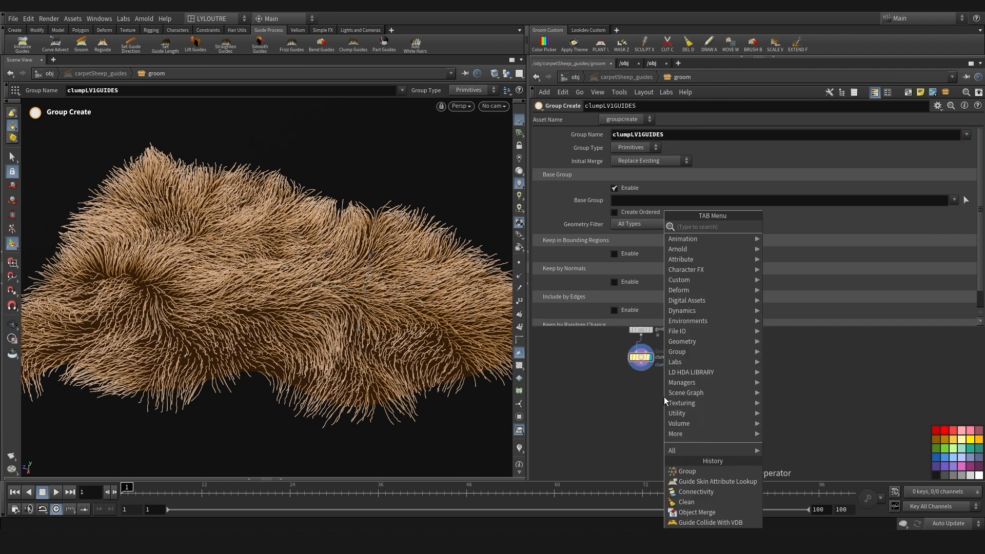
{"action": "type", "text": "nul"}
{"action": "left_click", "coordinate": [780, 226]}
{"action": "left_click", "coordinate": [643, 402]}
{"action": "scroll", "coordinate": [643, 377], "scroll_direction": "up", "scroll_amount": 2}
{"action": "left_click_drag", "start_coordinate": [644, 358], "coordinate": [643, 398]}
{"action": "left_click", "coordinate": [669, 400]}
{"action": "type", "text": "OU"}
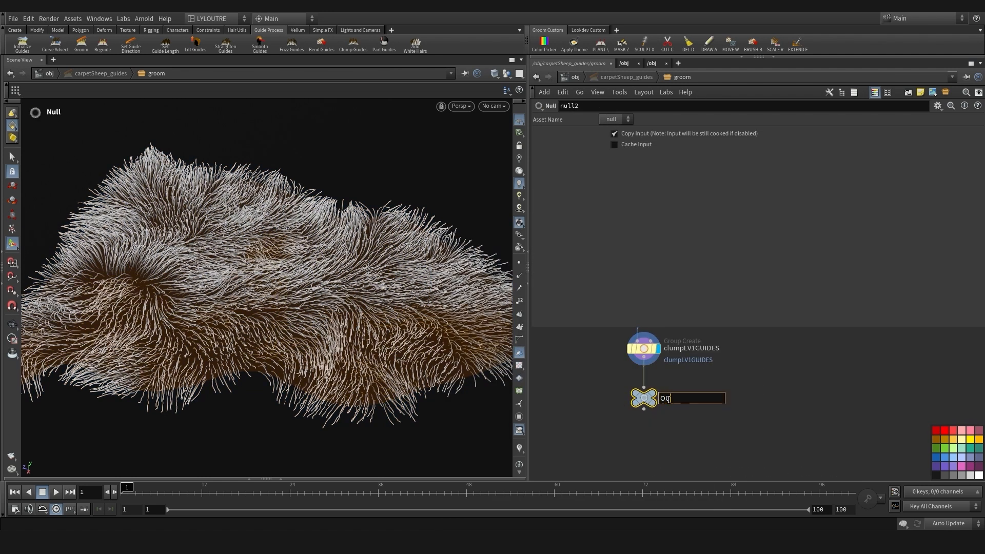
{"action": "type", "text": "T_LV1_GUIDES"}
{"action": "key", "text": "Return"}
Display OUT_LV1_GUIDES and hide the parameter dialog in the network editor
{"action": "scroll", "coordinate": [667, 399], "scroll_direction": "down", "scroll_amount": 3}
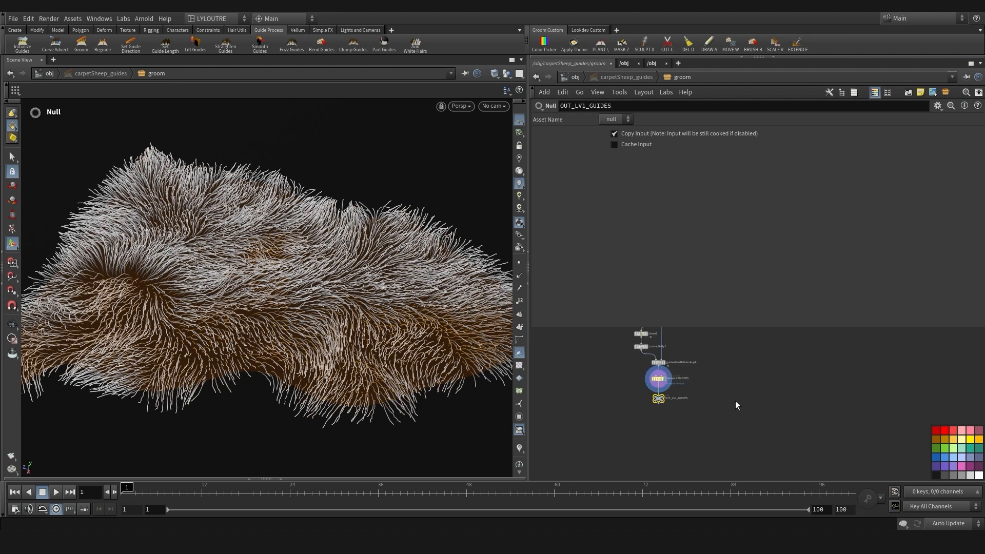
{"action": "middle_click_drag", "start_coordinate": [734, 401], "coordinate": [724, 430]}
{"action": "scroll", "coordinate": [651, 423], "scroll_direction": "up", "scroll_amount": 2}
{"action": "left_click", "coordinate": [651, 425]}
{"action": "key", "text": "p"}
{"action": "scroll", "coordinate": [572, 368], "scroll_direction": "down", "scroll_amount": 4}
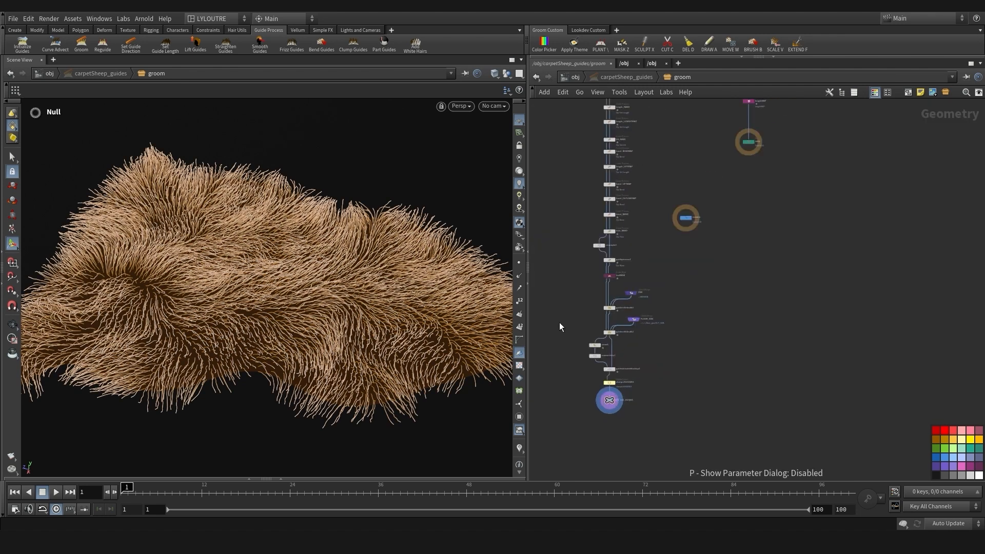
Resize the network box around the direction guide nodes so it fits them more tightly
{"action": "middle_click_drag", "start_coordinate": [543, 222], "coordinate": [608, 299]}
{"action": "scroll", "coordinate": [611, 339], "scroll_direction": "down", "scroll_amount": 3}
{"action": "scroll", "coordinate": [701, 183], "scroll_direction": "up", "scroll_amount": 4}
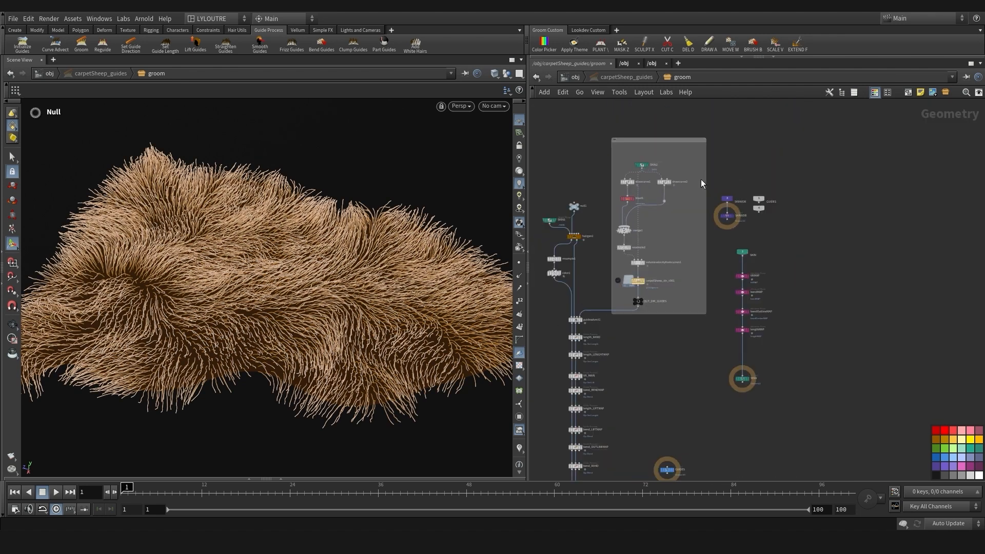
{"action": "middle_click_drag", "start_coordinate": [699, 157], "coordinate": [719, 205]}
{"action": "scroll", "coordinate": [718, 210], "scroll_direction": "up", "scroll_amount": 2}
{"action": "left_click_drag", "start_coordinate": [730, 175], "coordinate": [702, 191]}
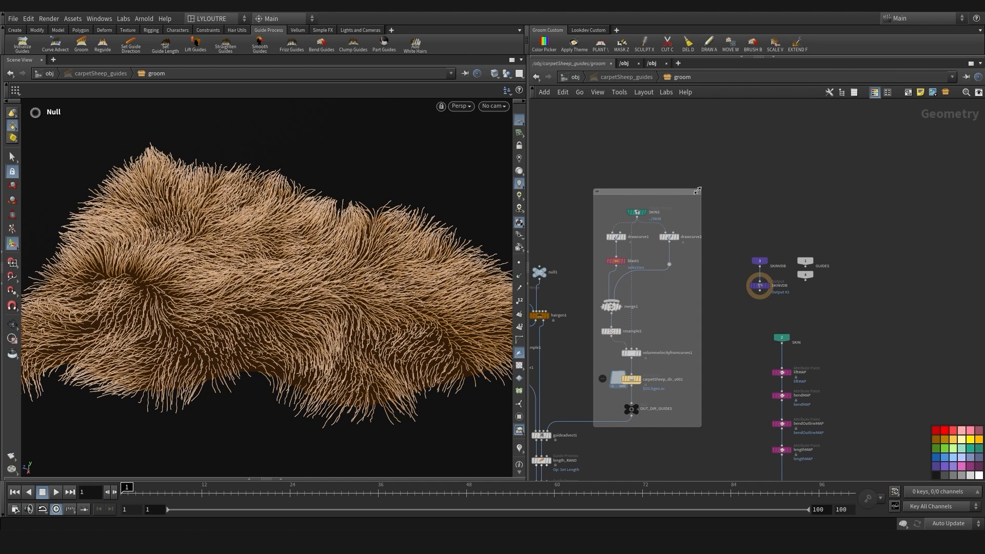
Move the GUIDES output node down the network to sit beside OUT_LV1_GUIDES
{"action": "scroll", "coordinate": [657, 238], "scroll_direction": "down", "scroll_amount": 2}
{"action": "middle_click_drag", "start_coordinate": [545, 328], "coordinate": [596, 287]}
{"action": "scroll", "coordinate": [596, 288], "scroll_direction": "up", "scroll_amount": 1}
{"action": "middle_click_drag", "start_coordinate": [567, 347], "coordinate": [601, 297]}
{"action": "scroll", "coordinate": [578, 332], "scroll_direction": "down", "scroll_amount": 3}
{"action": "middle_click_drag", "start_coordinate": [396, 294], "coordinate": [303, 295], "text": "alt"}
{"action": "left_click_drag", "start_coordinate": [302, 294], "coordinate": [334, 302], "text": "alt"}
{"action": "scroll", "coordinate": [643, 409], "scroll_direction": "down", "scroll_amount": 1}
{"action": "middle_click_drag", "start_coordinate": [644, 408], "coordinate": [639, 362]}
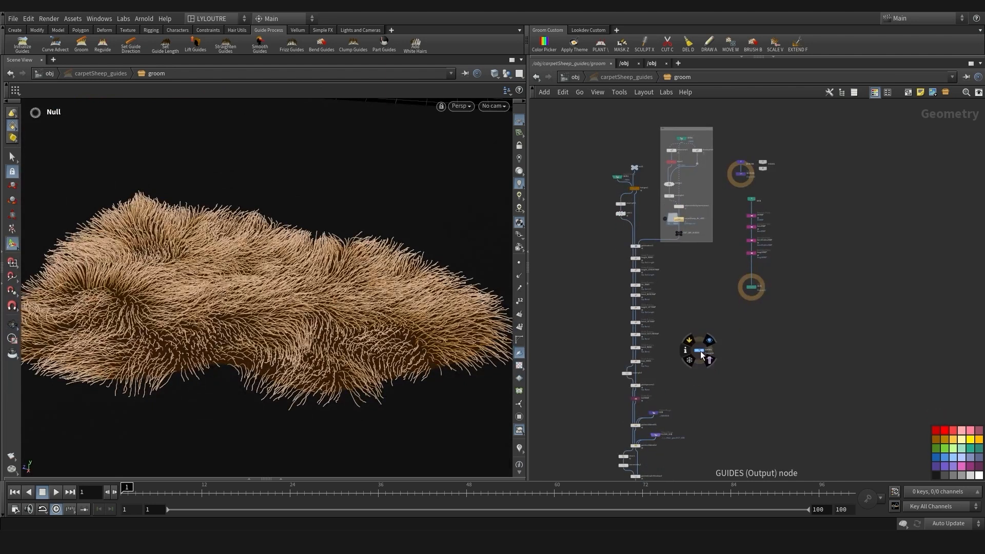
{"action": "left_click_drag", "start_coordinate": [696, 346], "coordinate": [714, 446]}
{"action": "middle_click_drag", "start_coordinate": [715, 446], "coordinate": [692, 340]}
{"action": "scroll", "coordinate": [692, 341], "scroll_direction": "up", "scroll_amount": 2}
{"action": "left_click_drag", "start_coordinate": [752, 336], "coordinate": [587, 418]}
Colour the OUT_LV1_GUIDES null black and deselect it
{"action": "left_click_drag", "start_coordinate": [351, 374], "coordinate": [369, 359], "text": "alt"}
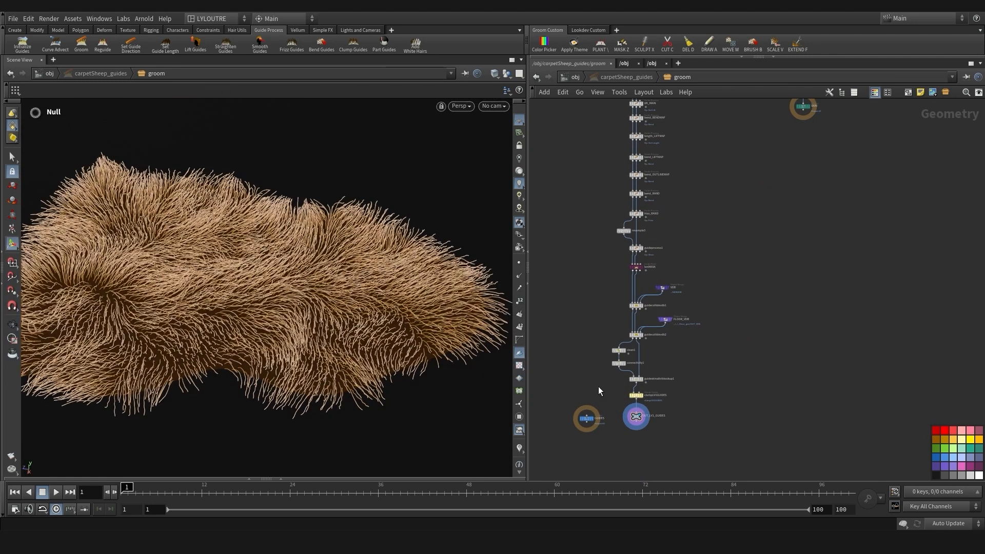
{"action": "left_click", "coordinate": [935, 478]}
{"action": "left_click", "coordinate": [692, 377]}
Examine the flow and silhouette of the finished guides from several angles
{"action": "scroll", "coordinate": [231, 342], "scroll_direction": "down", "scroll_amount": 3}
{"action": "left_click_drag", "start_coordinate": [231, 342], "coordinate": [264, 346], "text": "alt"}
{"action": "scroll", "coordinate": [220, 345], "scroll_direction": "up", "scroll_amount": 4}
{"action": "scroll", "coordinate": [256, 349], "scroll_direction": "down", "scroll_amount": 8}
{"action": "scroll", "coordinate": [328, 333], "scroll_direction": "up", "scroll_amount": 5}
{"action": "left_click_drag", "start_coordinate": [398, 319], "coordinate": [314, 323], "text": "alt"}
{"action": "scroll", "coordinate": [340, 323], "scroll_direction": "down", "scroll_amount": 4}
{"action": "scroll", "coordinate": [257, 314], "scroll_direction": "up", "scroll_amount": 4}
{"action": "left_click_drag", "start_coordinate": [198, 339], "coordinate": [263, 362], "text": "alt"}
{"action": "middle_click_drag", "start_coordinate": [263, 362], "coordinate": [307, 292], "text": "alt"}
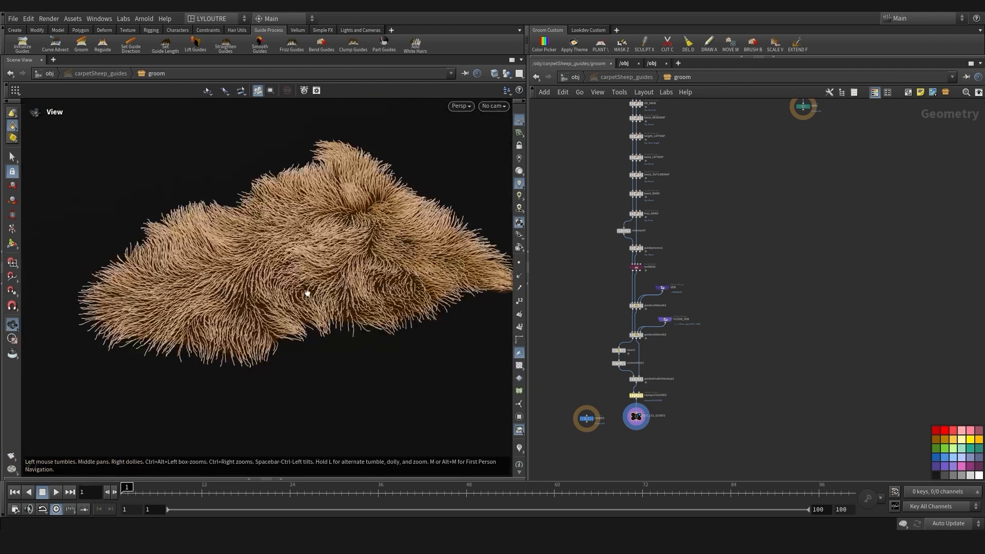
Move the GUIDES output node clear of the chain, display guideskinattriblookup1 and show clean1's parameters
{"action": "middle_click_drag", "start_coordinate": [714, 407], "coordinate": [695, 378]}
{"action": "scroll", "coordinate": [698, 376], "scroll_direction": "down", "scroll_amount": 2}
{"action": "middle_click_drag", "start_coordinate": [732, 327], "coordinate": [737, 394]}
{"action": "middle_click_drag", "start_coordinate": [586, 414], "coordinate": [588, 366]}
{"action": "scroll", "coordinate": [680, 423], "scroll_direction": "up", "scroll_amount": 2}
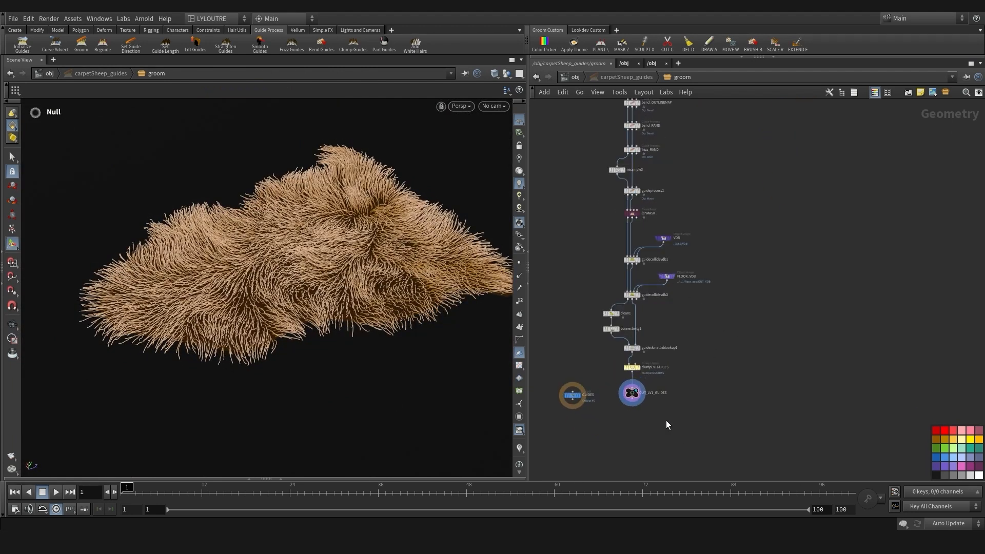
{"action": "left_click_drag", "start_coordinate": [678, 423], "coordinate": [609, 378]}
{"action": "middle_click_drag", "start_coordinate": [579, 354], "coordinate": [584, 343]}
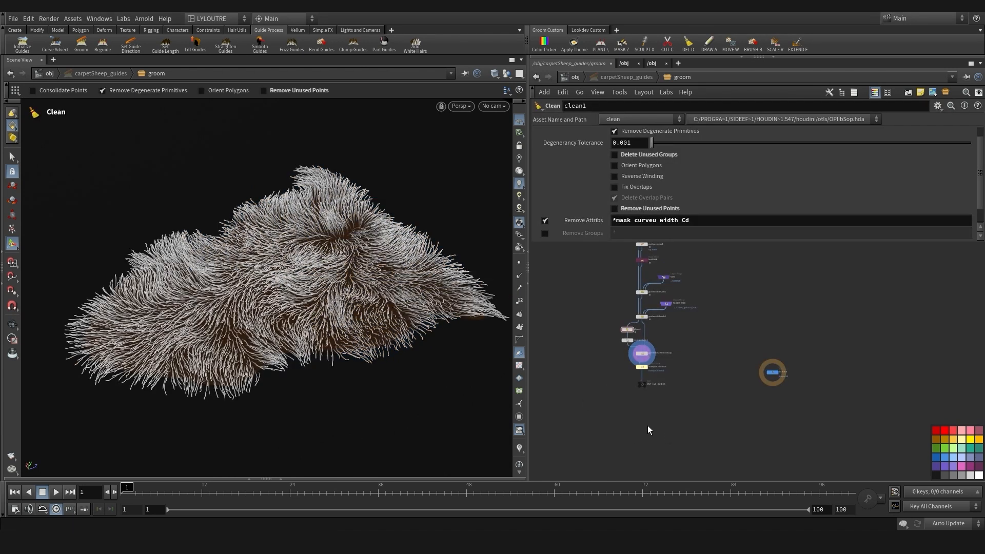
{"action": "middle_click_drag", "start_coordinate": [594, 414], "coordinate": [599, 414]}
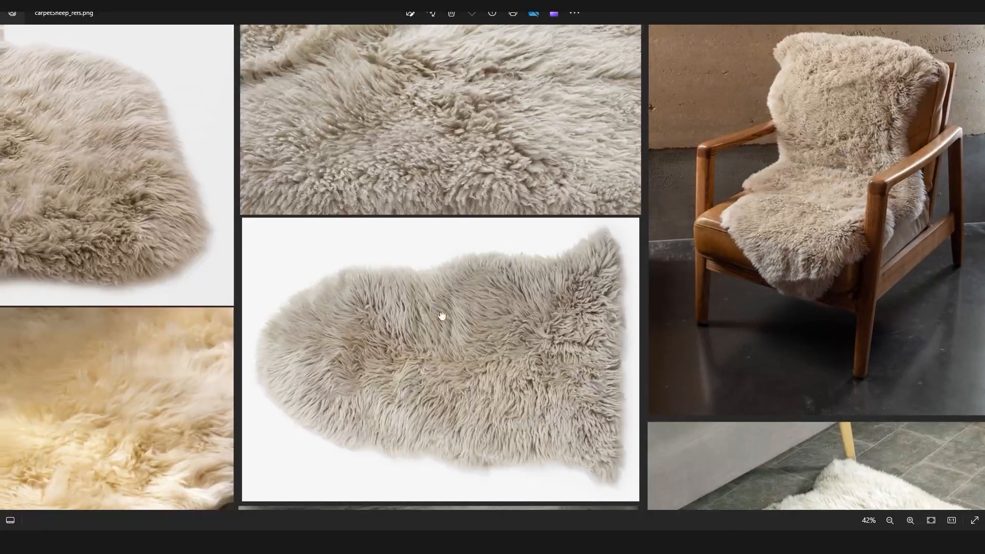
Switch to the reference image carpetSheep_refs.png and examine the fur structure of the sheepskin photo up close
{"action": "left_click_drag", "start_coordinate": [439, 318], "coordinate": [378, 211]}
{"action": "scroll", "coordinate": [478, 303], "scroll_direction": "up", "scroll_amount": 3}
{"action": "scroll", "coordinate": [478, 303], "scroll_direction": "up", "scroll_amount": 1}
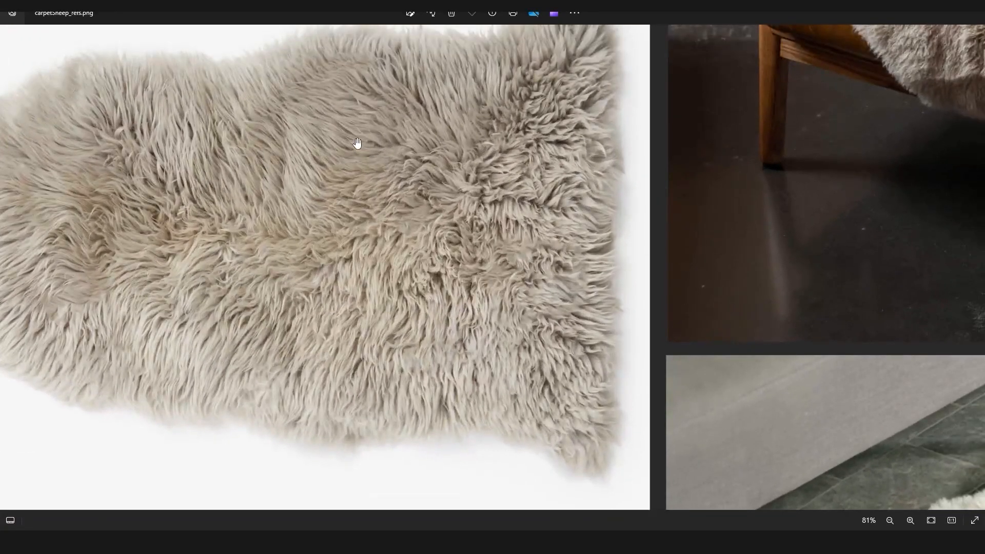
{"action": "scroll", "coordinate": [435, 273], "scroll_direction": "down", "scroll_amount": 3}
{"action": "scroll", "coordinate": [323, 270], "scroll_direction": "up", "scroll_amount": 3}
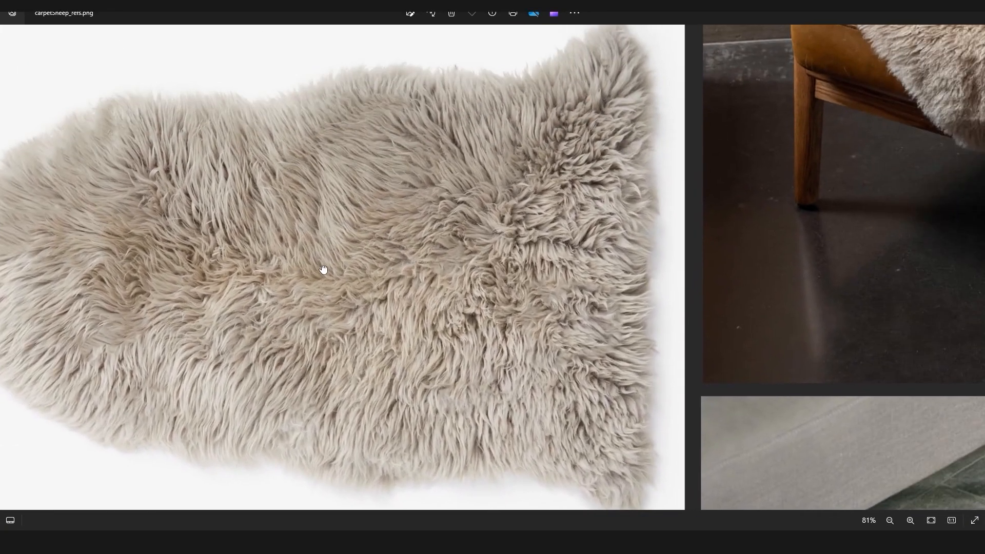
{"action": "scroll", "coordinate": [349, 210], "scroll_direction": "up", "scroll_amount": 1}
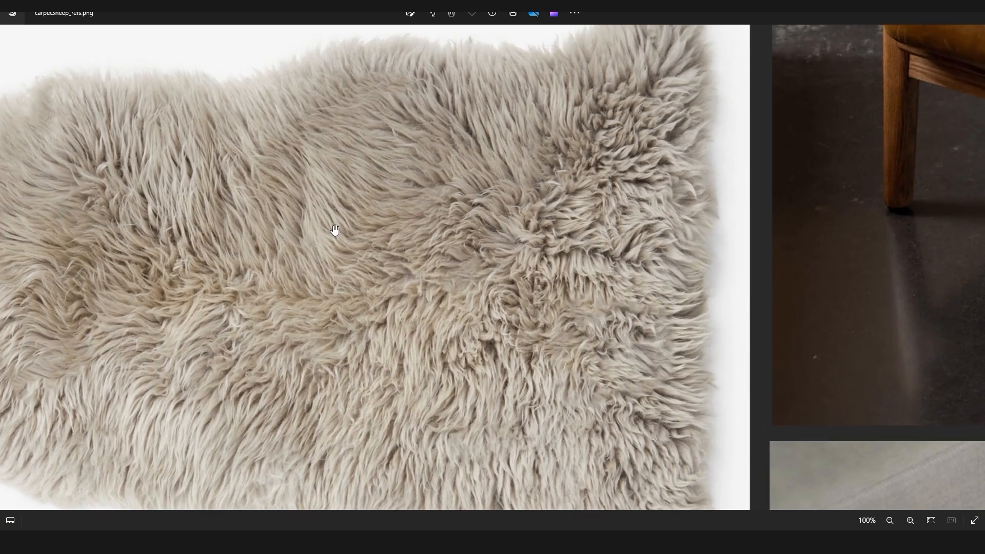
Open the reference image for editing and sketch blue mark-up strokes over fur clumps on the light sheepskin photo in the middle
{"action": "scroll", "coordinate": [333, 226], "scroll_direction": "up", "scroll_amount": 2}
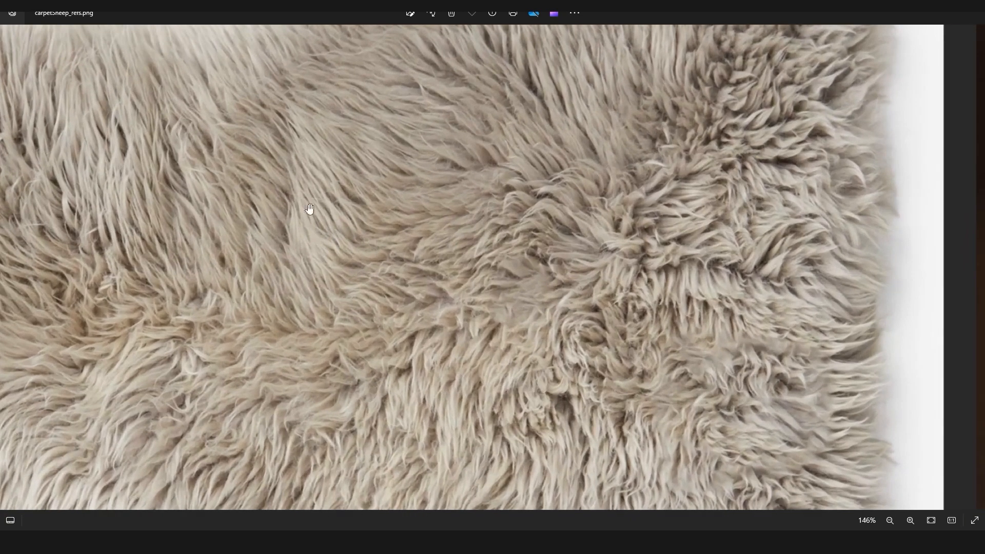
{"action": "left_click", "coordinate": [409, 14]}
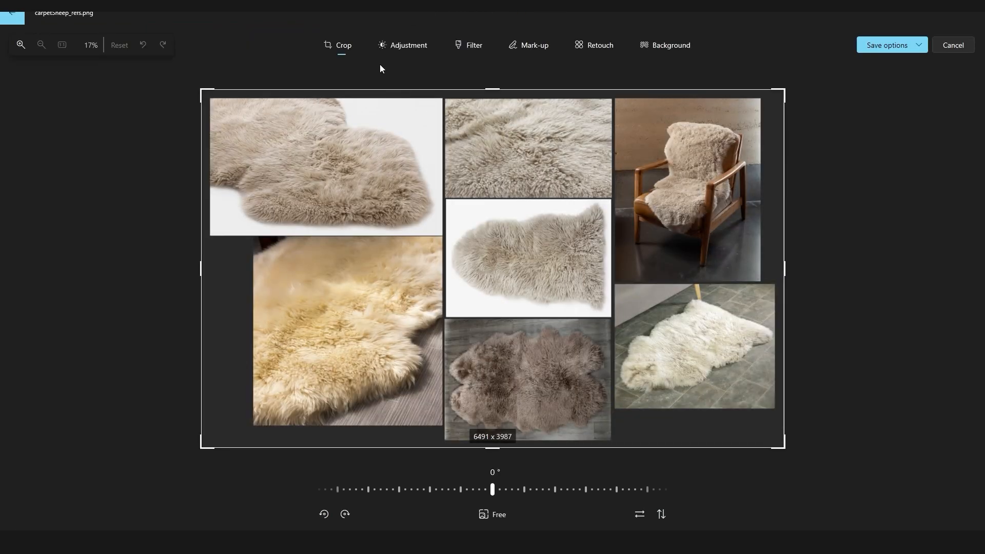
{"action": "scroll", "coordinate": [547, 272], "scroll_direction": "up", "scroll_amount": 5}
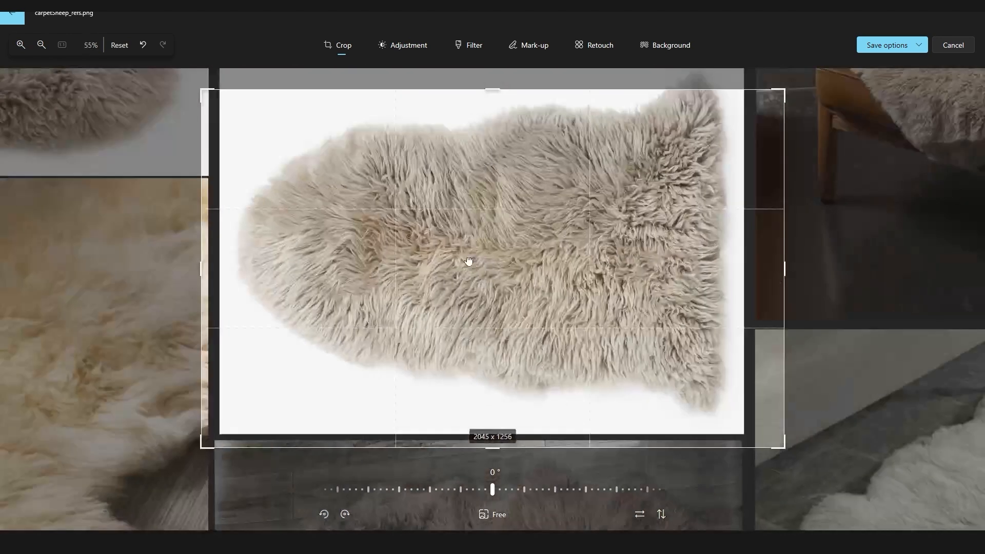
{"action": "left_click", "coordinate": [531, 45]}
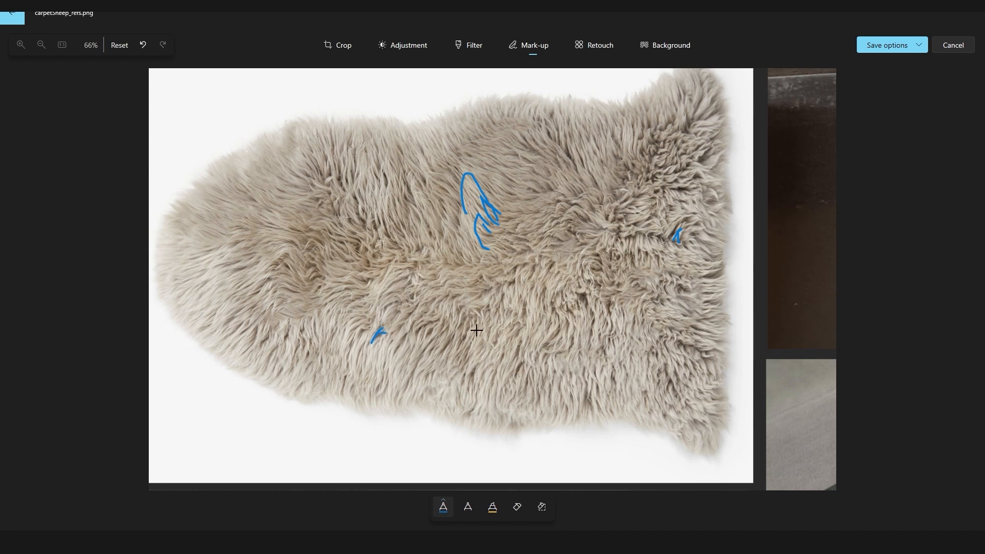
Discard the mark-up on the reference image and return to Houdini's groom network near the OUT_LV1_GUIDES null
{"action": "left_click", "coordinate": [958, 45]}
{"action": "left_click", "coordinate": [457, 287]}
{"action": "left_click", "coordinate": [927, 15]}
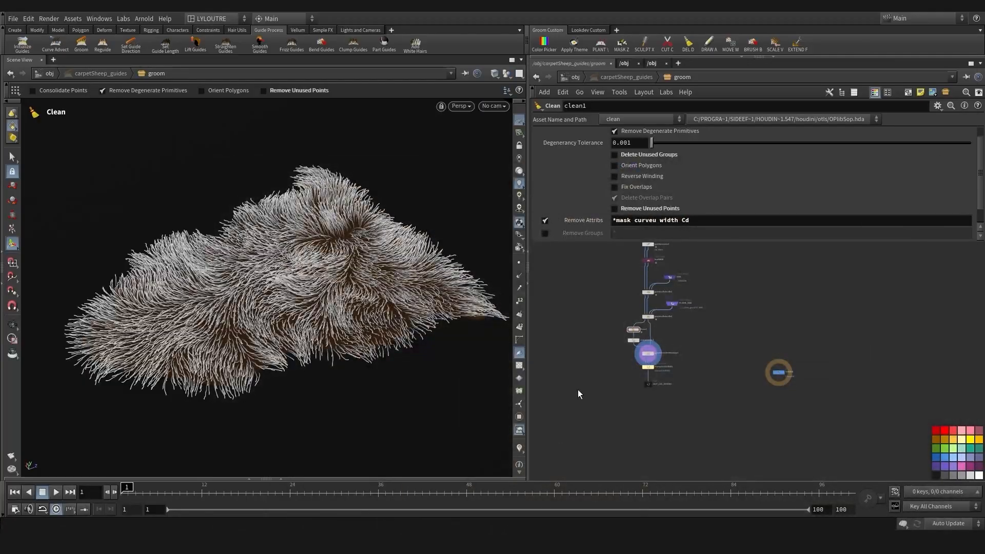
{"action": "scroll", "coordinate": [578, 369], "scroll_direction": "up", "scroll_amount": 5}
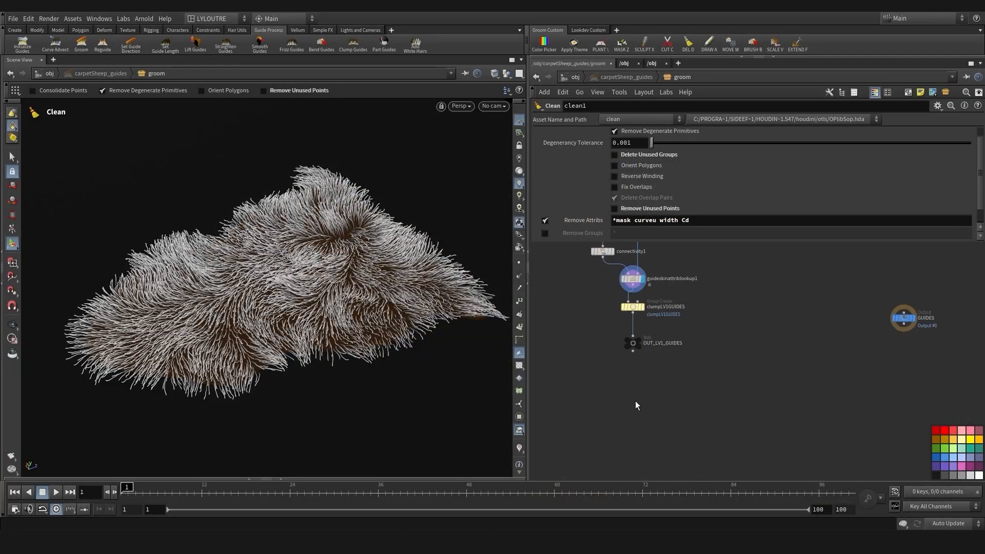
Add a Hair Generate node below OUT_LV1_GUIDES and wire that null into its second input
{"action": "key", "text": "Tab"}
{"action": "type", "text": "haigen"}
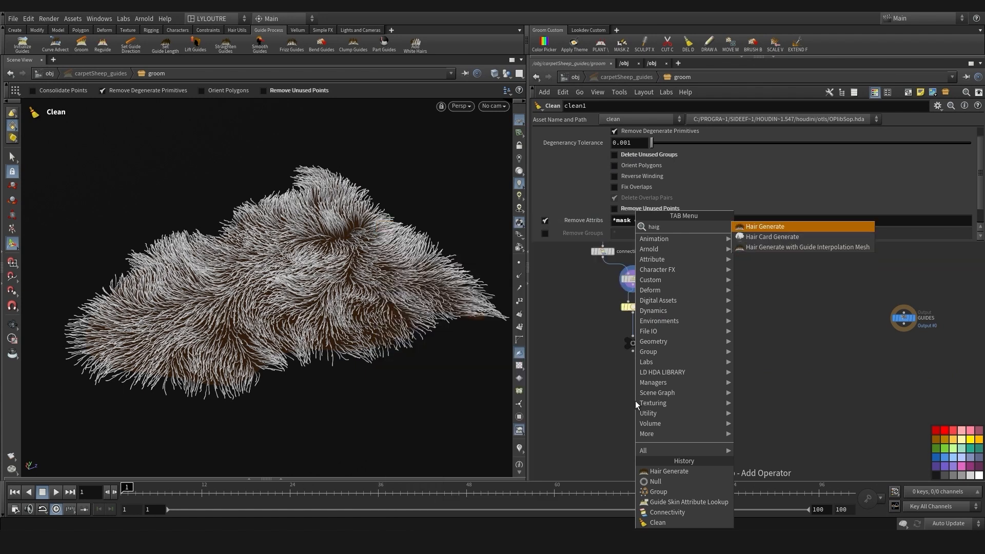
{"action": "left_click", "coordinate": [760, 227]}
{"action": "left_click", "coordinate": [629, 397]}
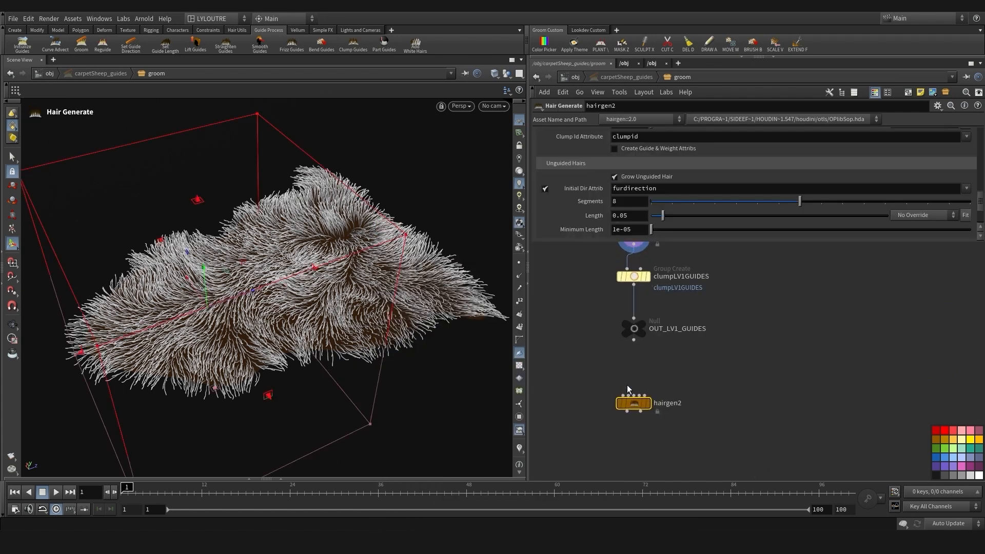
{"action": "left_click_drag", "start_coordinate": [629, 398], "coordinate": [634, 331]}
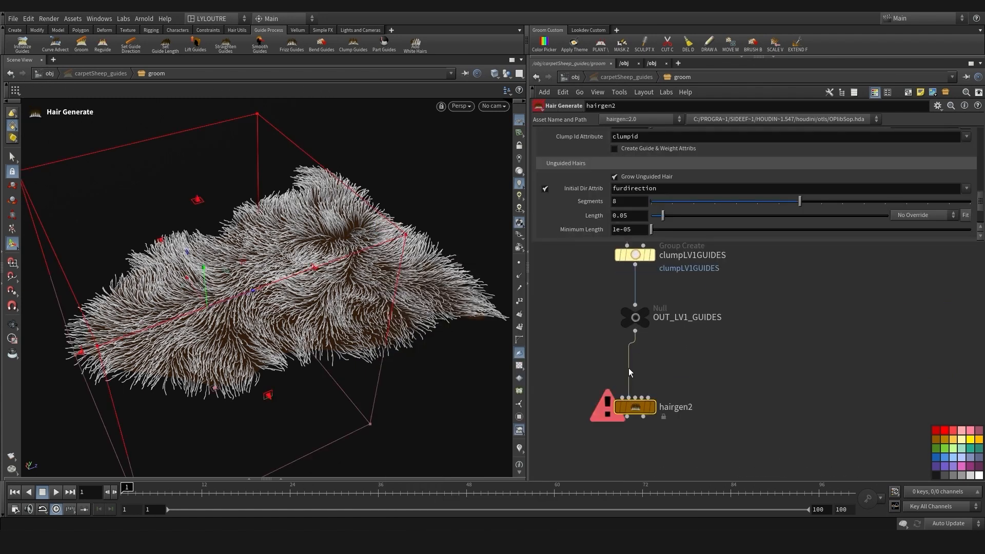
{"action": "left_click_drag", "start_coordinate": [633, 403], "coordinate": [641, 427]}
Duplicate the SKIN Object Merge beside the new Hair Generate node, wire it into the first input and display the generated hair
{"action": "scroll", "coordinate": [631, 436], "scroll_direction": "down", "scroll_amount": 6}
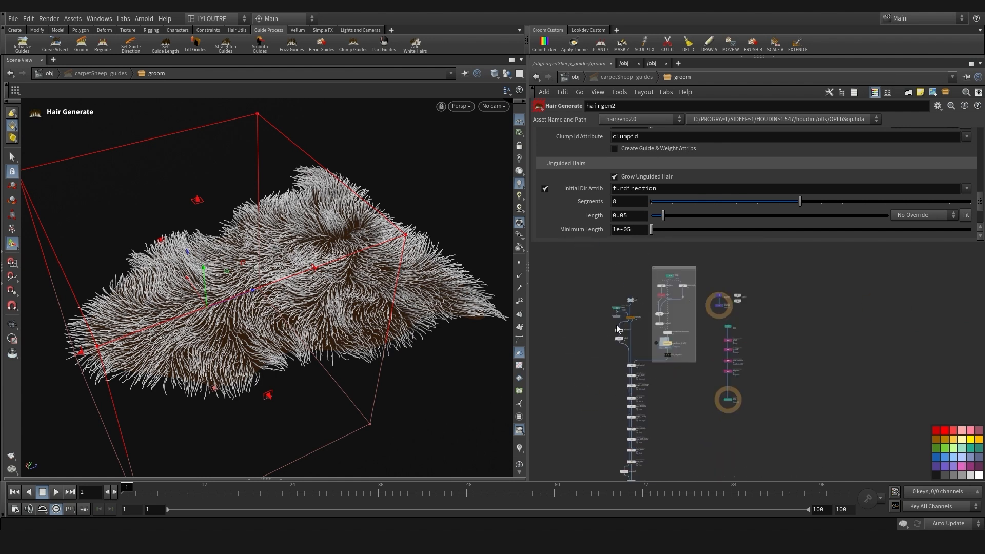
{"action": "left_click", "coordinate": [616, 310]}
{"action": "scroll", "coordinate": [594, 297], "scroll_direction": "up", "scroll_amount": 3}
{"action": "left_click_drag", "start_coordinate": [593, 272], "coordinate": [598, 383]}
{"action": "scroll", "coordinate": [635, 419], "scroll_direction": "up", "scroll_amount": 6}
{"action": "left_click_drag", "start_coordinate": [597, 375], "coordinate": [613, 390]}
{"action": "left_click", "coordinate": [677, 432]}
{"action": "left_click", "coordinate": [663, 433]}
{"action": "middle_click_drag", "start_coordinate": [593, 438], "coordinate": [589, 419]}
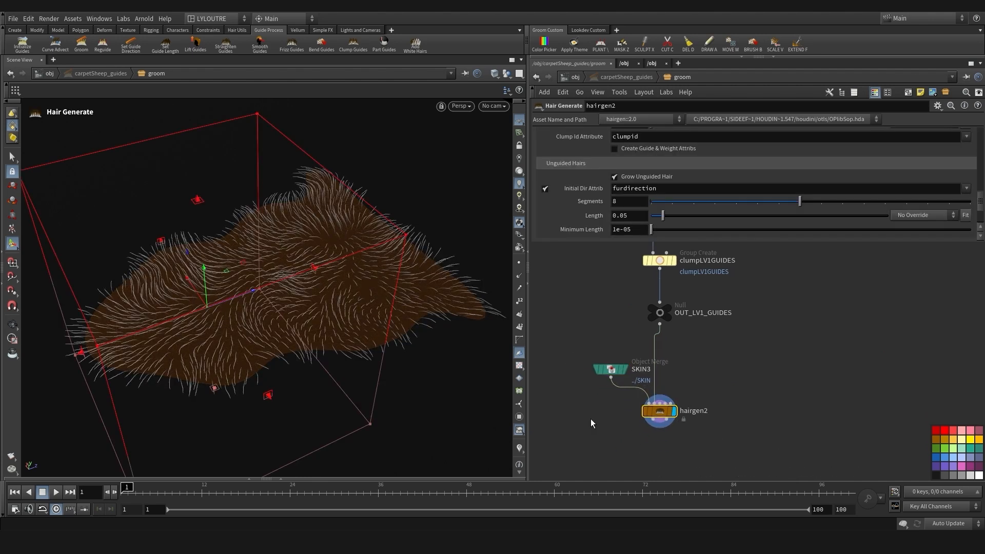
Display guideskinattriblookup1 and examine the guide curves up close along the edge of the skin
{"action": "scroll", "coordinate": [590, 414], "scroll_direction": "down", "scroll_amount": 3}
{"action": "middle_click_drag", "start_coordinate": [592, 346], "coordinate": [594, 405]}
{"action": "scroll", "coordinate": [632, 349], "scroll_direction": "up", "scroll_amount": 4}
{"action": "left_click", "coordinate": [650, 372]}
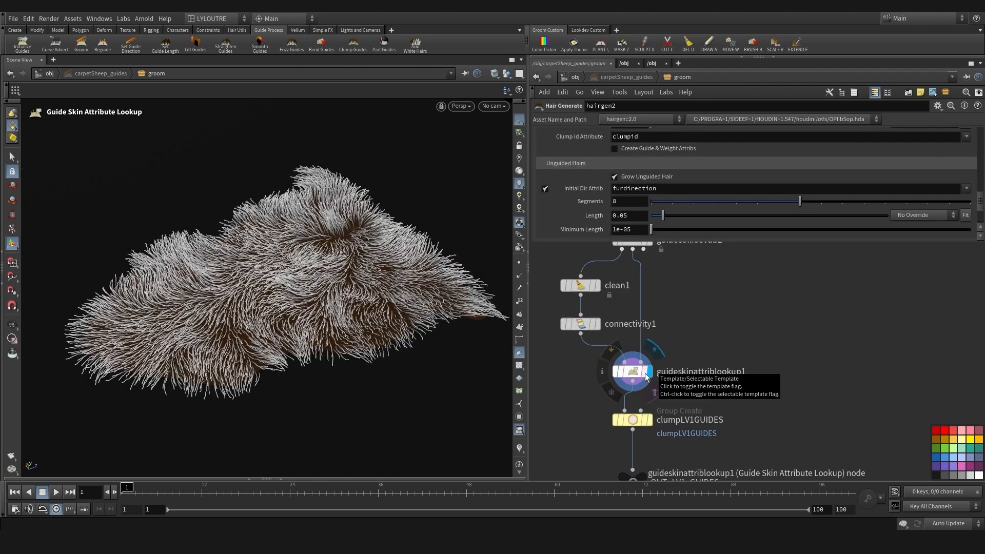
{"action": "left_click", "coordinate": [633, 372]}
{"action": "scroll", "coordinate": [585, 394], "scroll_direction": "down", "scroll_amount": 3}
{"action": "middle_click_drag", "start_coordinate": [563, 450], "coordinate": [584, 355]}
{"action": "left_click_drag", "start_coordinate": [310, 281], "coordinate": [217, 312], "text": "alt"}
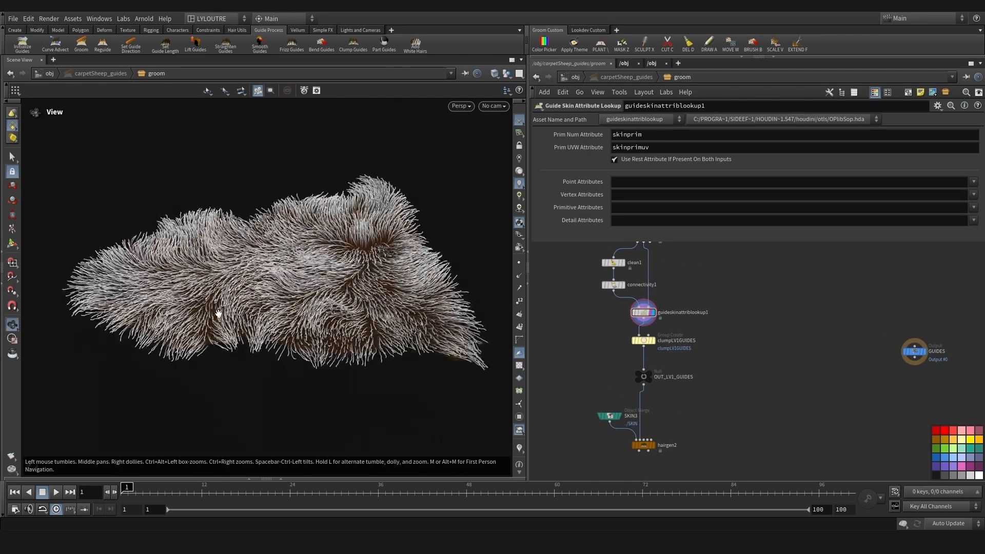
{"action": "right_click_drag", "start_coordinate": [295, 291], "coordinate": [251, 330], "text": "alt"}
{"action": "middle_click_drag", "start_coordinate": [251, 329], "coordinate": [310, 321], "text": "alt"}
{"action": "right_click_drag", "start_coordinate": [385, 257], "coordinate": [271, 374], "text": "alt"}
{"action": "left_click_drag", "start_coordinate": [272, 374], "coordinate": [303, 292], "text": "alt"}
Display hairgen2 again and turn off Grow Unguided Hair in its parameters
{"action": "middle_click_drag", "start_coordinate": [669, 447], "coordinate": [666, 405]}
{"action": "scroll", "coordinate": [651, 406], "scroll_direction": "up", "scroll_amount": 2}
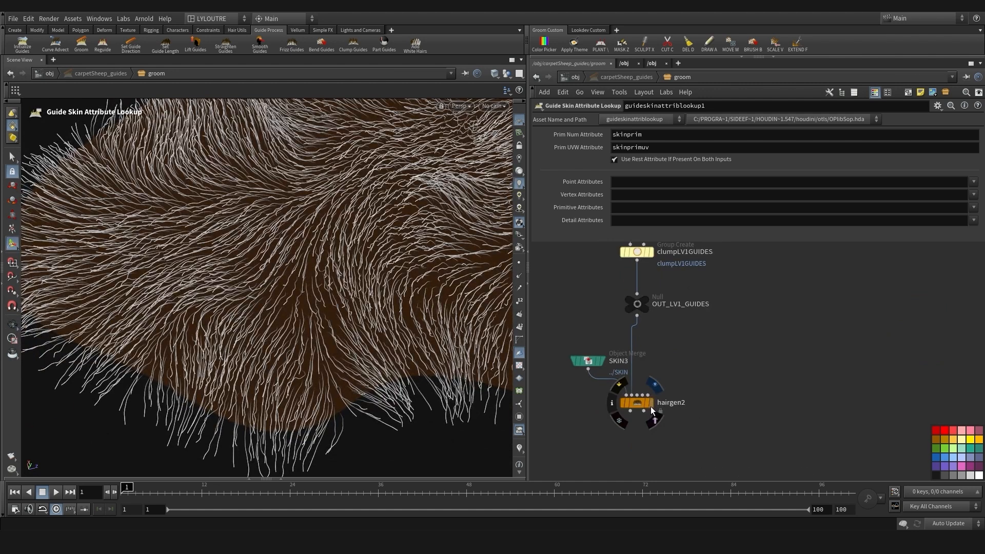
{"action": "left_click", "coordinate": [650, 407]}
{"action": "left_click", "coordinate": [636, 403]}
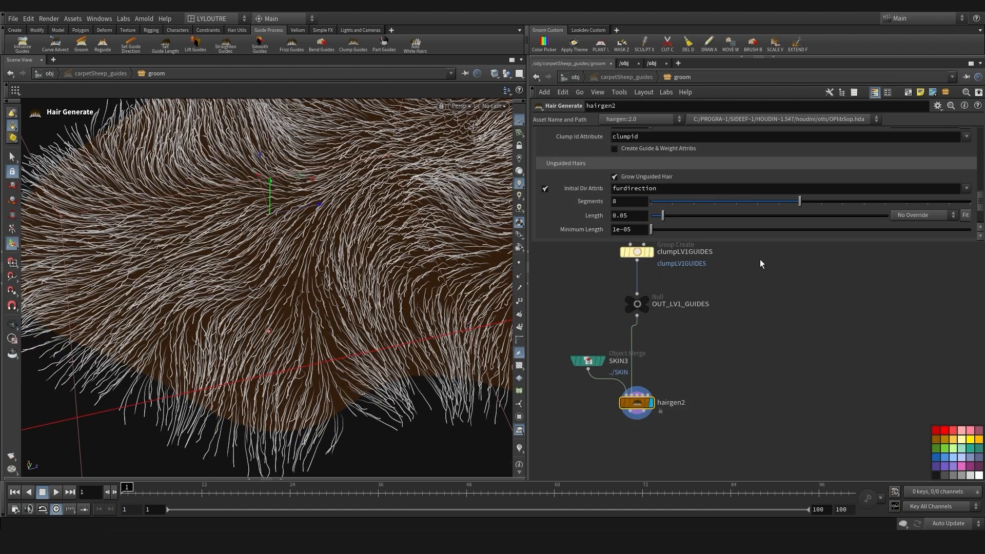
{"action": "left_click_drag", "start_coordinate": [753, 241], "coordinate": [733, 312]}
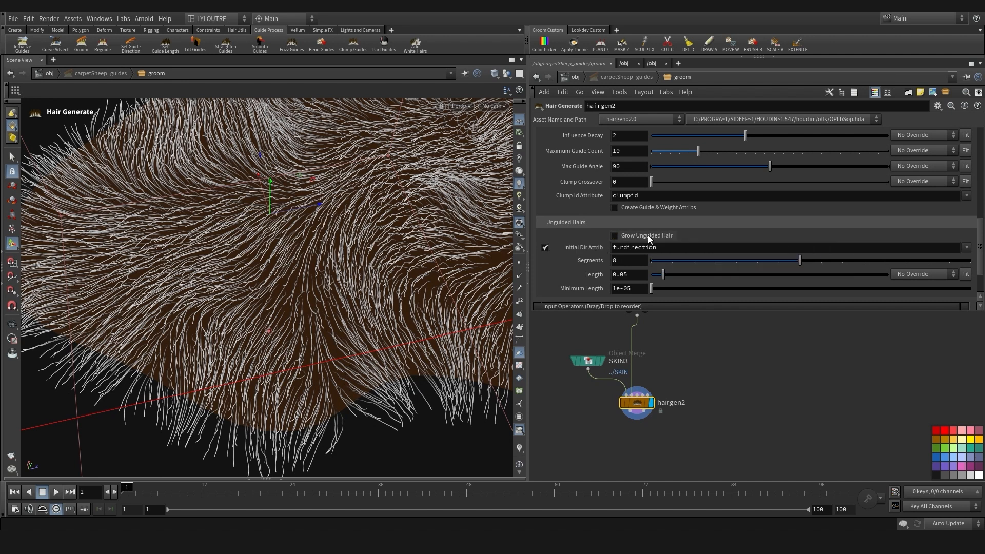
{"action": "scroll", "coordinate": [700, 251], "scroll_direction": "up", "scroll_amount": 5}
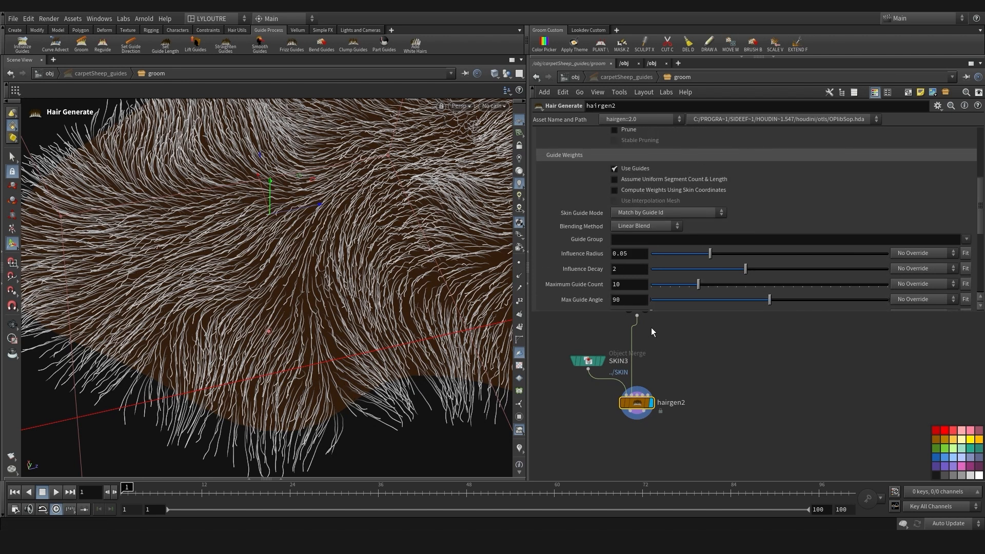
{"action": "left_click_drag", "start_coordinate": [681, 315], "coordinate": [670, 272]}
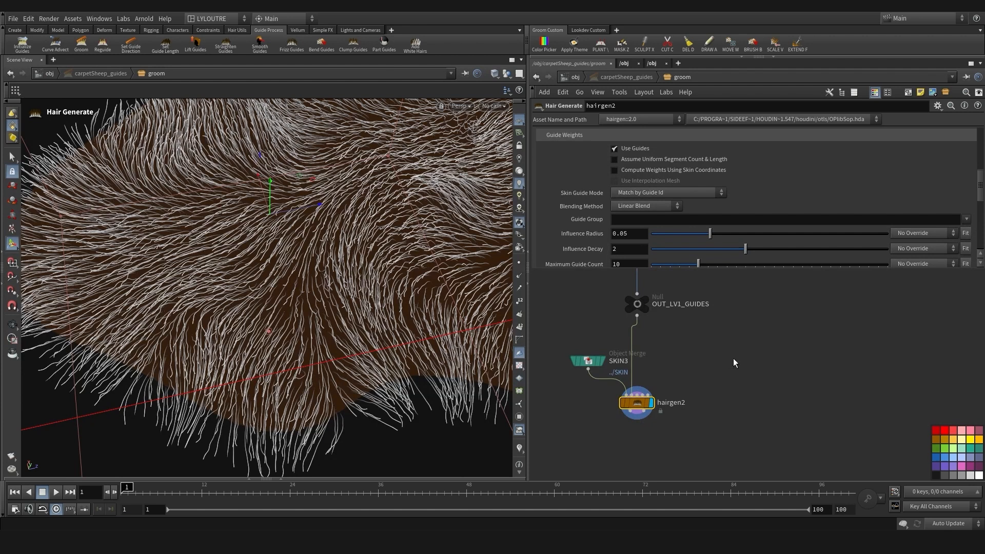
Enable Total Count in hairgen2's distribution settings and set it to 10000
{"action": "scroll", "coordinate": [734, 363], "scroll_direction": "down", "scroll_amount": 3}
{"action": "scroll", "coordinate": [750, 180], "scroll_direction": "up", "scroll_amount": 6}
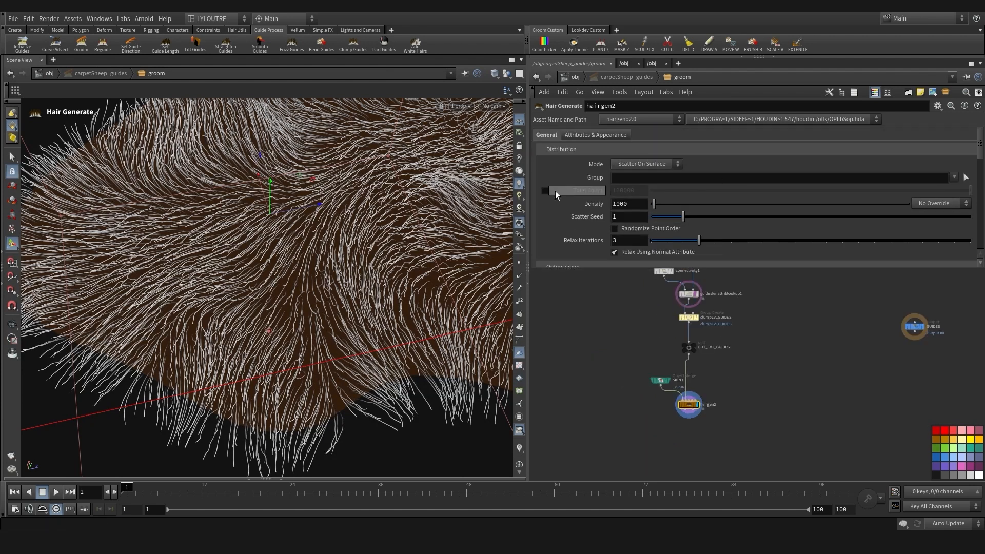
{"action": "left_click", "coordinate": [544, 190]}
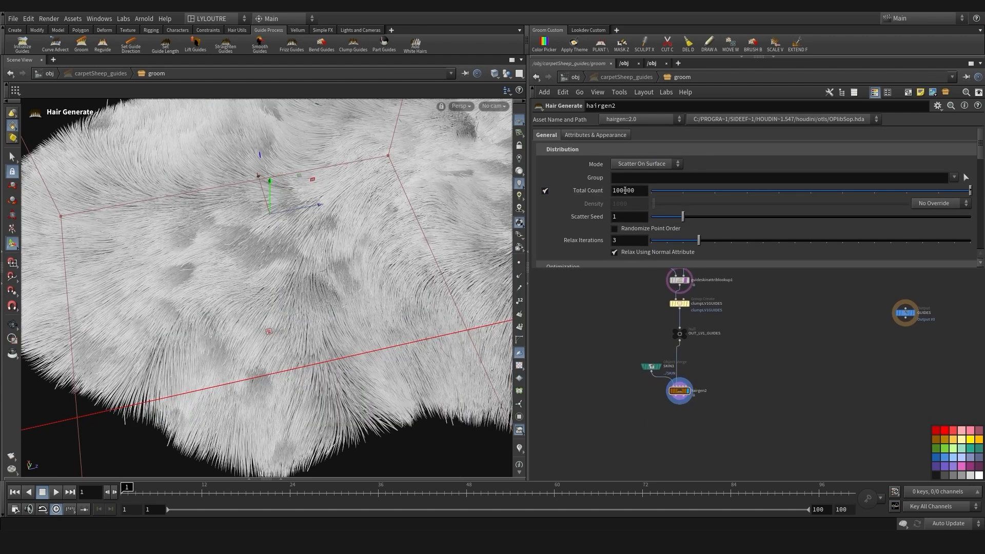
{"action": "left_click", "coordinate": [625, 190]}
{"action": "key", "text": "BackSpace"}
{"action": "key", "text": "Return"}
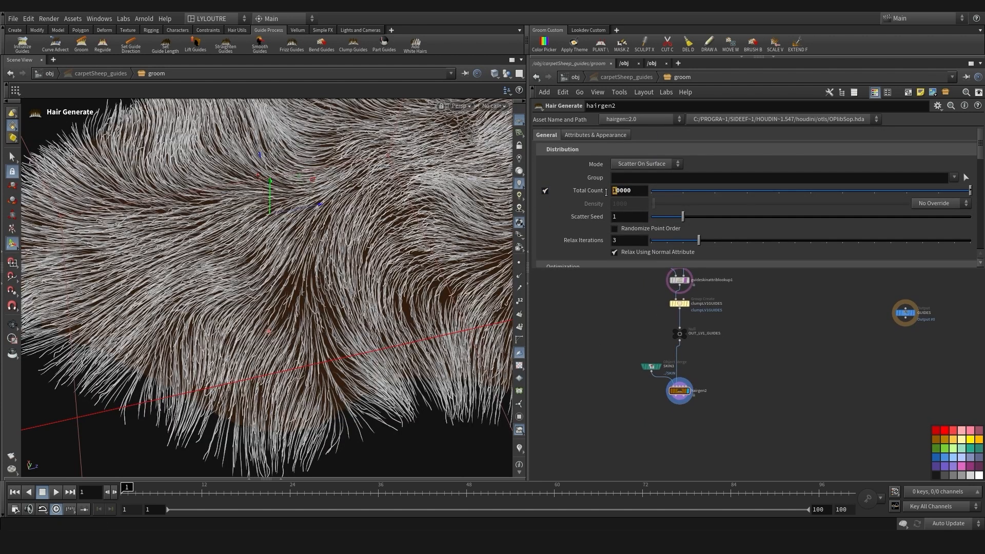
{"action": "mouse_move", "coordinate": [590, 374]}
{"action": "middle_mouse_down"}
{"action": "mouse_move", "coordinate": [583, 401]}
{"action": "mouse_move", "coordinate": [607, 374]}
{"action": "middle_mouse_up"}
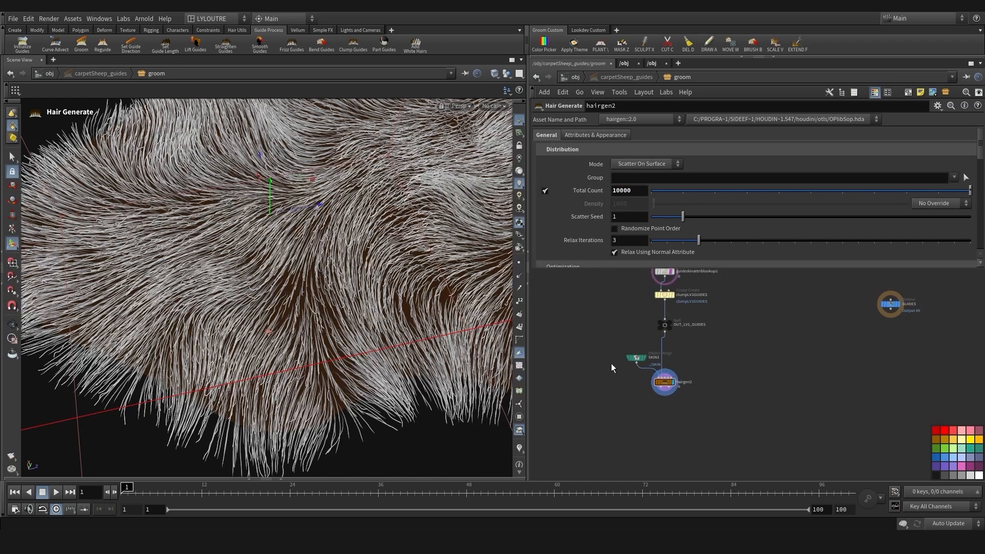
{"action": "scroll", "coordinate": [608, 362], "scroll_direction": "down", "scroll_amount": 5}
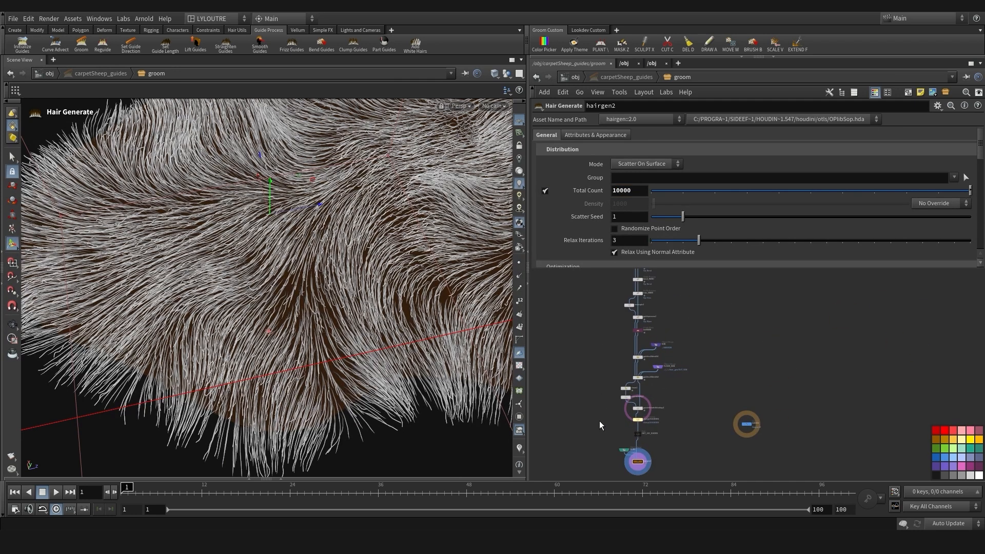
{"action": "scroll", "coordinate": [601, 414], "scroll_direction": "up", "scroll_amount": 4}
{"action": "middle_click_drag", "start_coordinate": [717, 390], "coordinate": [670, 307]}
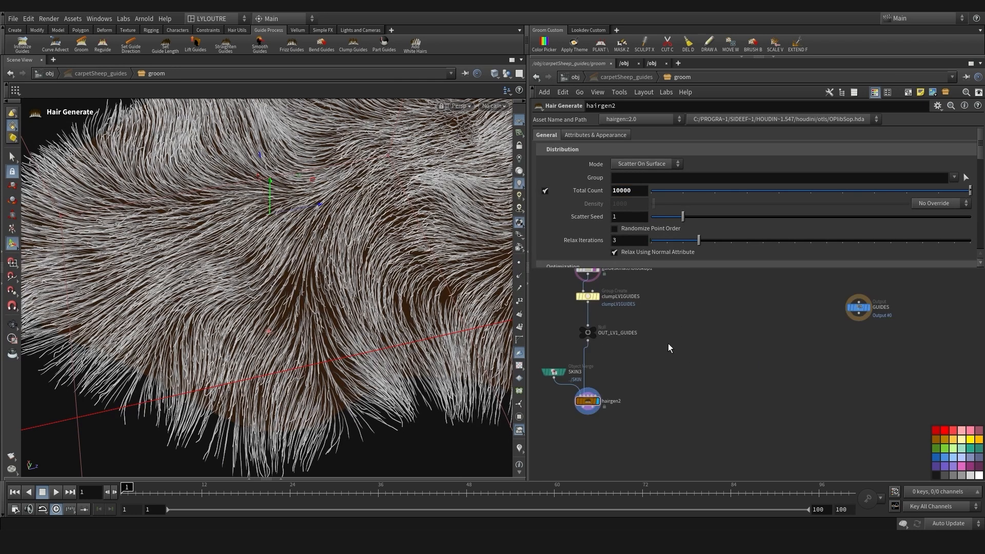
{"action": "middle_click_drag", "start_coordinate": [668, 343], "coordinate": [698, 423]}
{"action": "scroll", "coordinate": [711, 337], "scroll_direction": "down", "scroll_amount": 3}
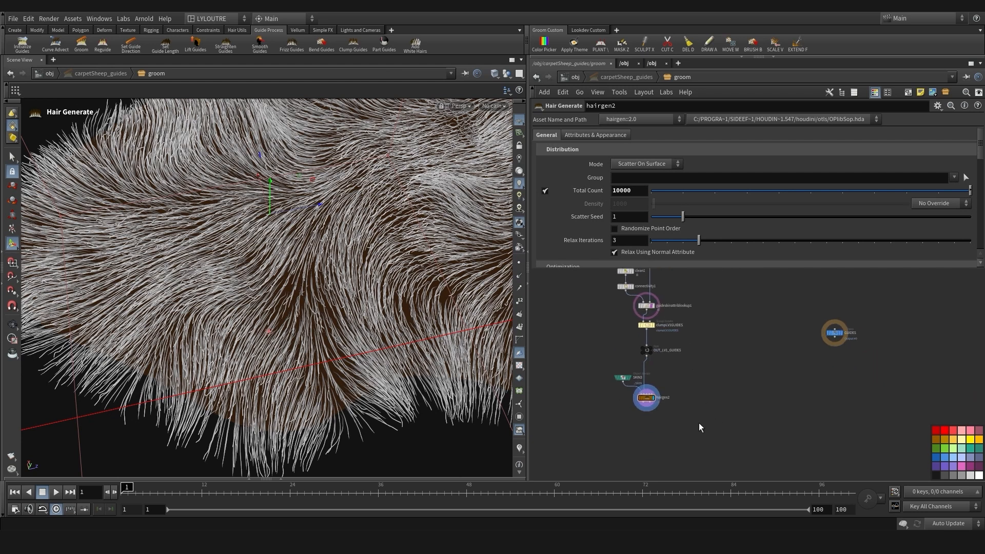
Select the clumpLV1GUIDES node and turn off the template display of guideskinattriblookup1
{"action": "left_click_drag", "start_coordinate": [701, 424], "coordinate": [642, 344]}
{"action": "scroll", "coordinate": [660, 321], "scroll_direction": "up", "scroll_amount": 1}
{"action": "left_click", "coordinate": [660, 320]}
{"action": "scroll", "coordinate": [657, 293], "scroll_direction": "up", "scroll_amount": 3}
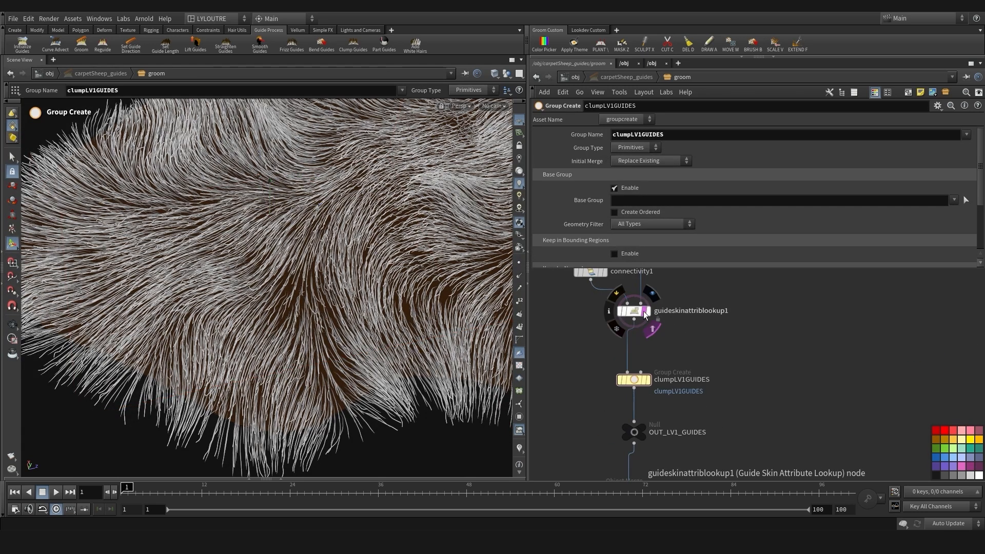
{"action": "left_click", "coordinate": [650, 329]}
Add a Color node beside clumpLV1GUIDES
{"action": "scroll", "coordinate": [578, 371], "scroll_direction": "down", "scroll_amount": 1}
{"action": "scroll", "coordinate": [577, 371], "scroll_direction": "down", "scroll_amount": 1}
{"action": "middle_click_drag", "start_coordinate": [619, 388], "coordinate": [615, 359]}
{"action": "middle_click_drag", "start_coordinate": [674, 330], "coordinate": [666, 326]}
{"action": "key", "text": "Tab"}
{"action": "type", "text": "color"}
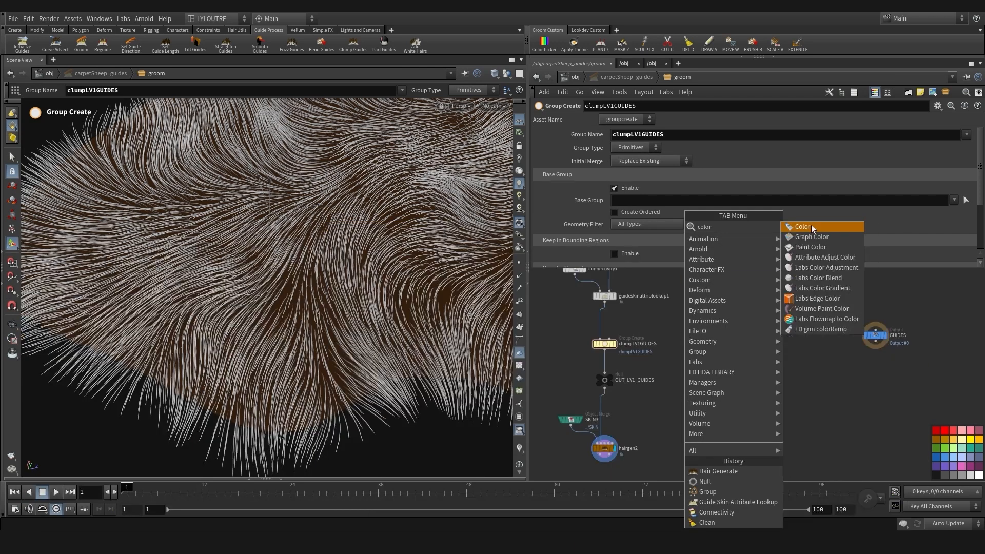
{"action": "left_click", "coordinate": [812, 227]}
{"action": "left_click", "coordinate": [687, 340]}
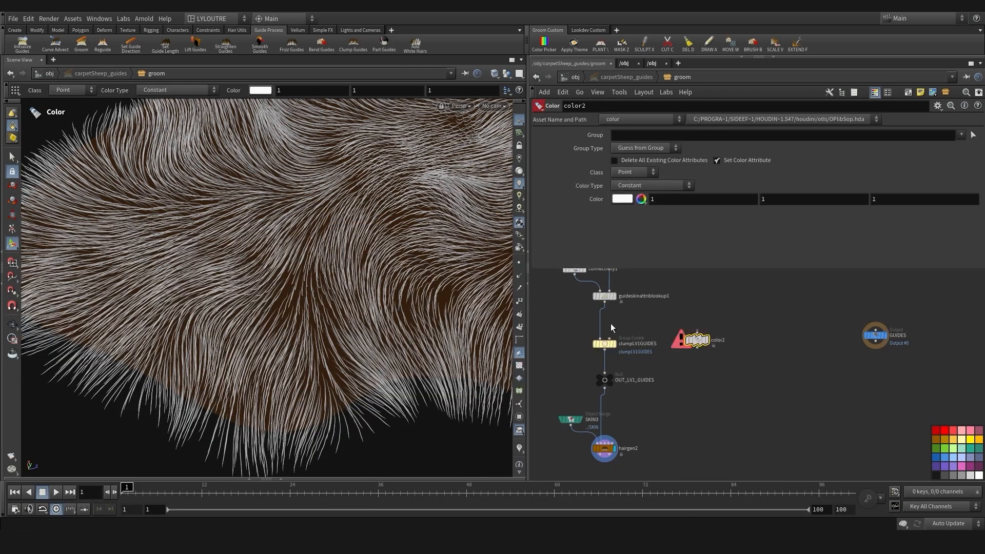
Preview connectivity1 and guidecollidevdb2, and wire guidecollidevdb2's guide output into the Color node and display it
{"action": "middle_click_drag", "start_coordinate": [583, 270], "coordinate": [582, 328]}
{"action": "left_click", "coordinate": [581, 328]}
{"action": "left_click", "coordinate": [576, 331]}
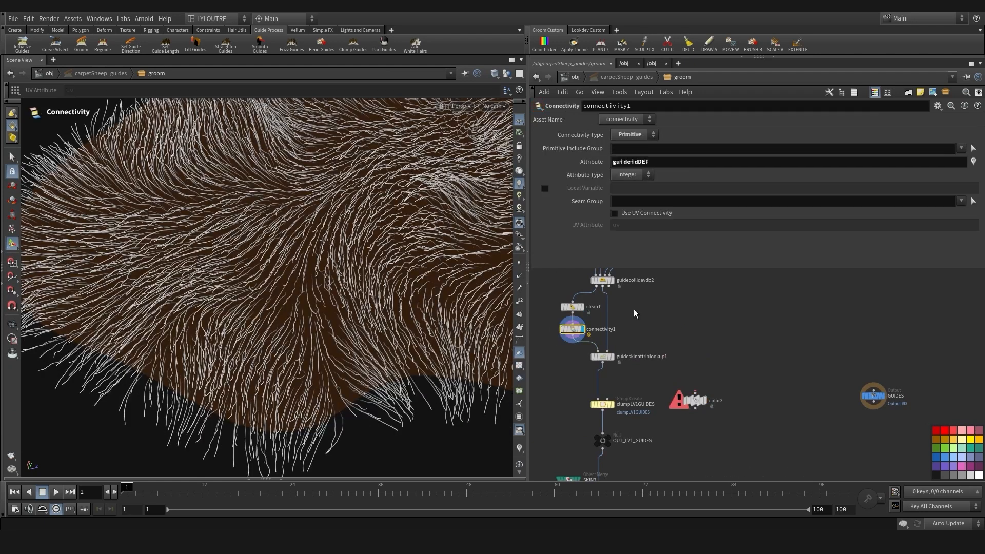
{"action": "left_click", "coordinate": [601, 286]}
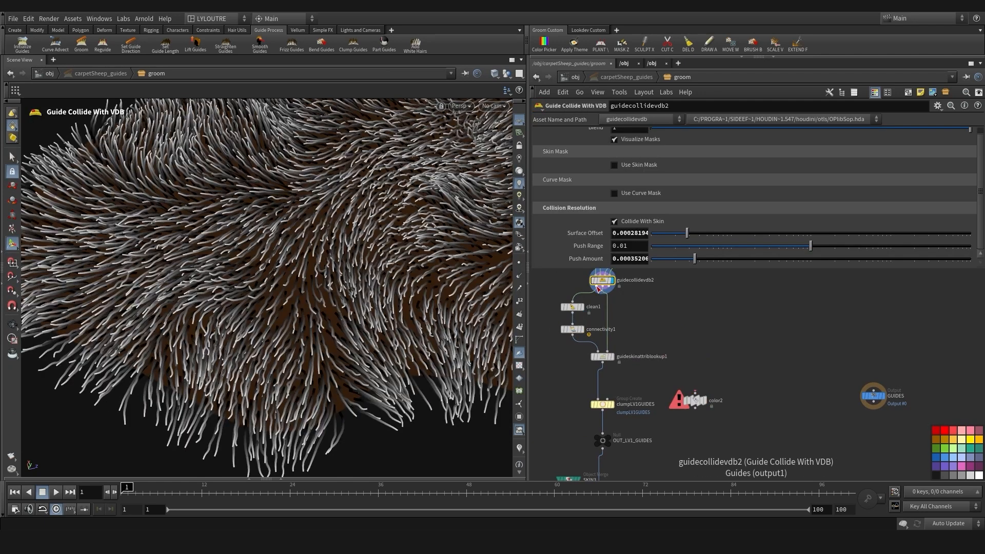
{"action": "left_click_drag", "start_coordinate": [602, 293], "coordinate": [702, 360]}
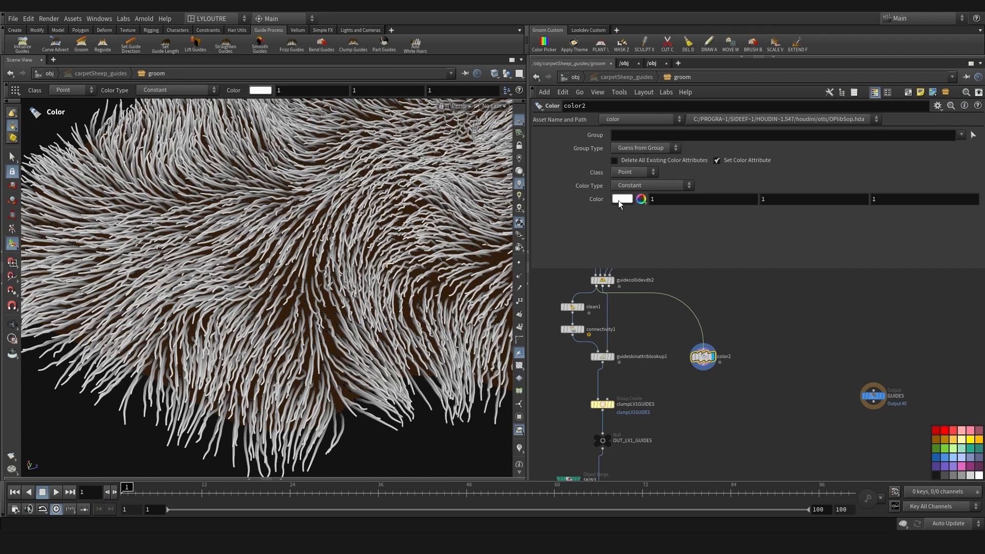
Set the Color node to a blue of 0, 0.2535, 0.507 and template it over the displayed hairgen2 result
{"action": "left_click", "coordinate": [619, 200]}
{"action": "left_click", "coordinate": [691, 167]}
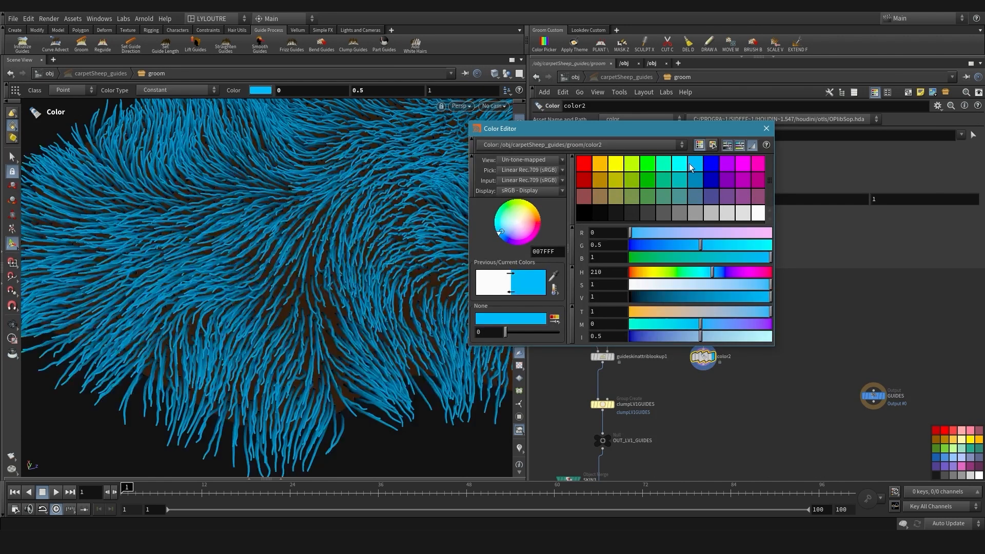
{"action": "left_click", "coordinate": [759, 128]}
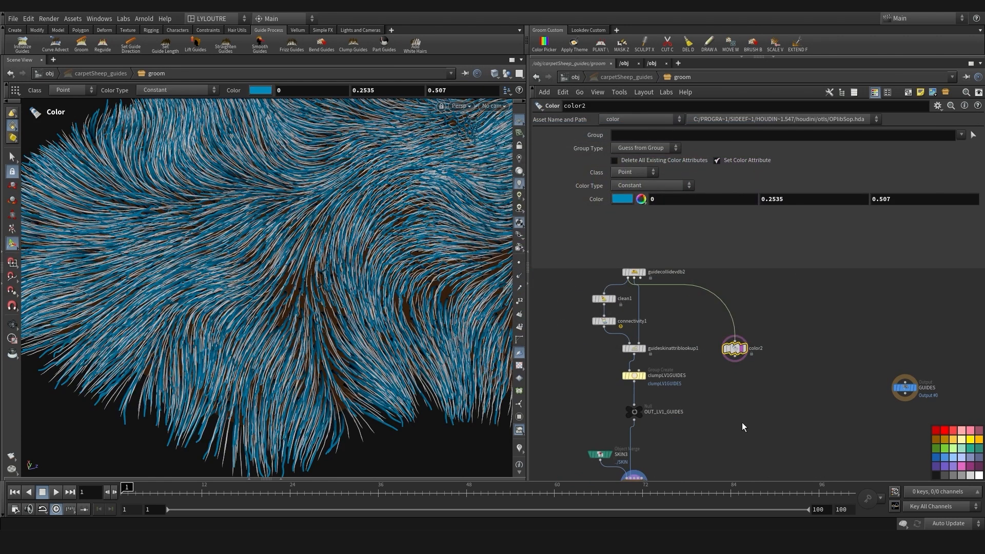
Display connectivity1 to compare its curves with the templated blue guides
{"action": "middle_click_drag", "start_coordinate": [609, 360], "coordinate": [661, 353]}
{"action": "scroll", "coordinate": [652, 371], "scroll_direction": "down", "scroll_amount": 2}
{"action": "scroll", "coordinate": [631, 350], "scroll_direction": "up", "scroll_amount": 3}
{"action": "left_click", "coordinate": [659, 356]}
{"action": "key", "text": "r"}
{"action": "left_click", "coordinate": [652, 359]}
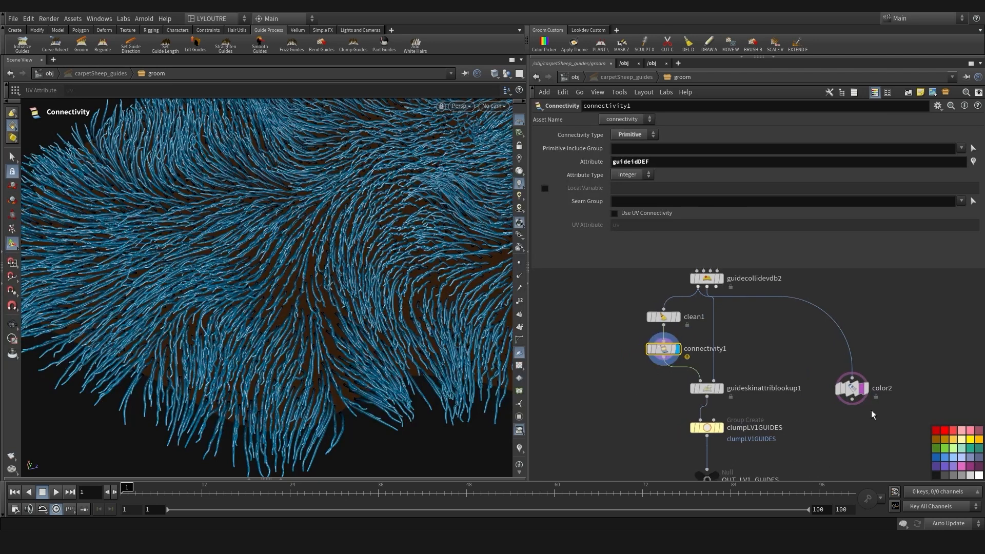
Move color2 beside connectivity1, wire connectivity1's output into it and display it without the template overlay
{"action": "left_click", "coordinate": [850, 388]}
{"action": "left_click_drag", "start_coordinate": [850, 388], "coordinate": [624, 395]}
{"action": "scroll", "coordinate": [657, 365], "scroll_direction": "up", "scroll_amount": 2}
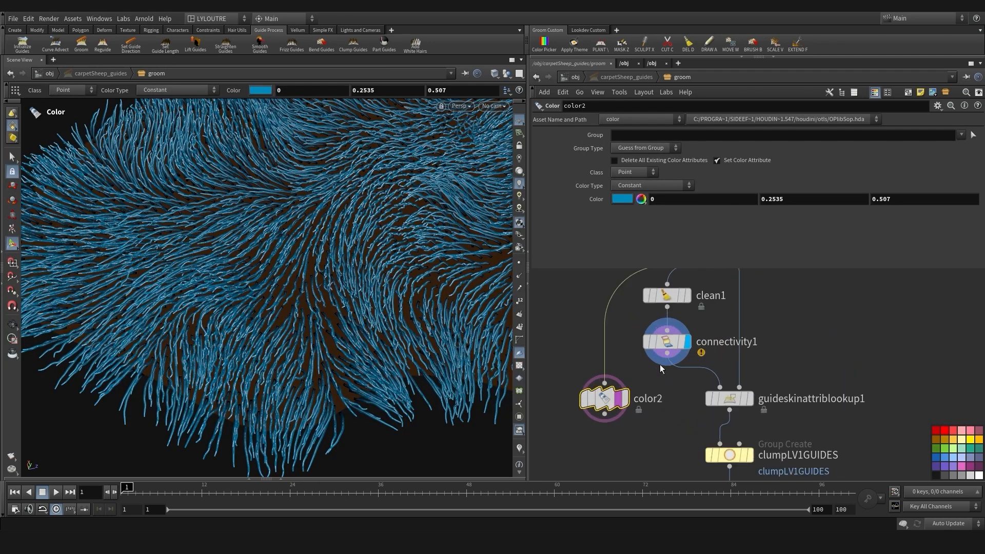
{"action": "left_click_drag", "start_coordinate": [667, 354], "coordinate": [599, 404]}
{"action": "left_click", "coordinate": [626, 419]}
{"action": "left_click", "coordinate": [634, 418]}
Set color2's class to Primitive and its color type to Random from Attribute, using the attribute guideidDEF
{"action": "left_click", "coordinate": [628, 173]}
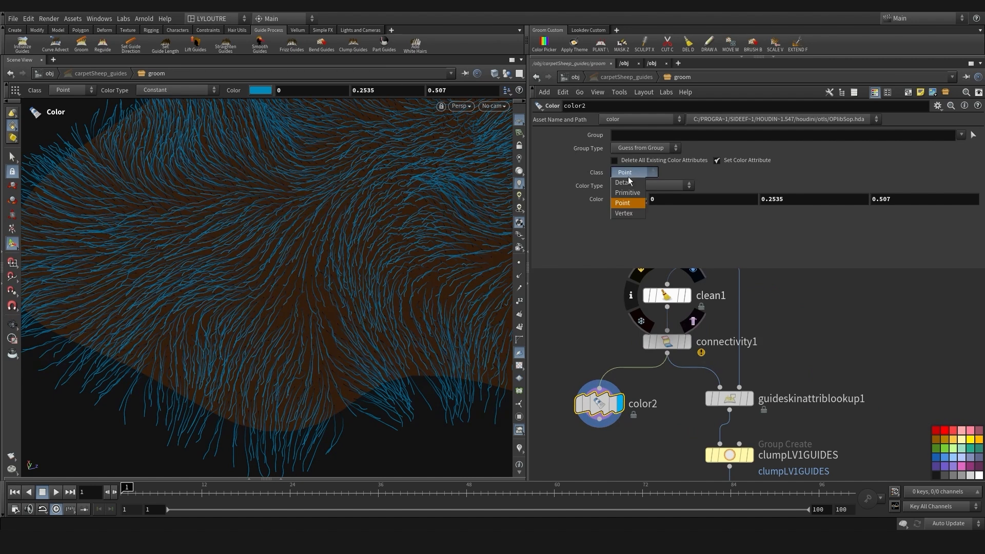
{"action": "left_click", "coordinate": [637, 186]}
{"action": "left_click", "coordinate": [642, 236]}
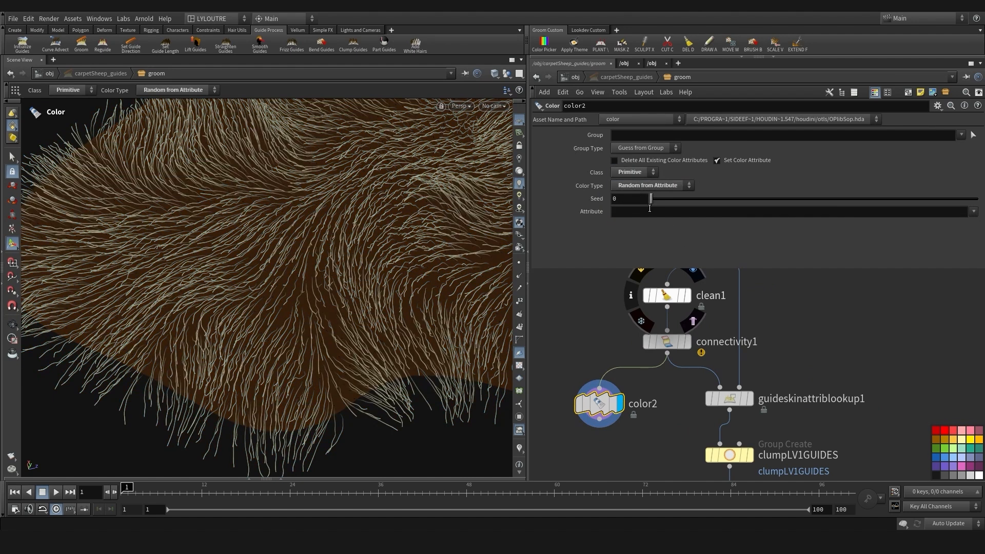
{"action": "left_click", "coordinate": [650, 211]}
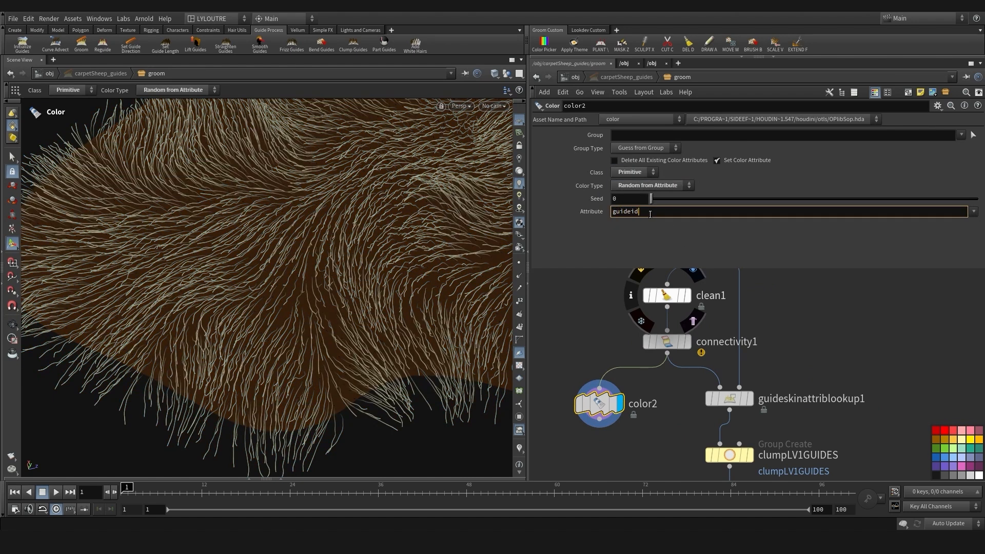
{"action": "type", "text": "guideidDEF"}
{"action": "key", "text": "Return"}
{"action": "scroll", "coordinate": [584, 369], "scroll_direction": "down", "scroll_amount": 2}
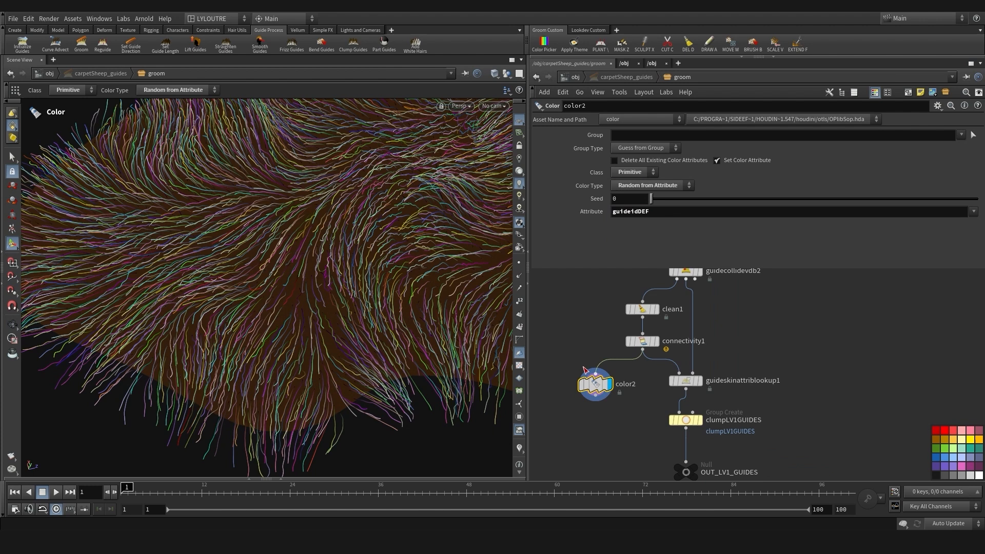
Move color2 aside, add an LD grm width node below it and display the new node
{"action": "scroll", "coordinate": [581, 352], "scroll_direction": "down", "scroll_amount": 1}
{"action": "middle_click_drag", "start_coordinate": [585, 345], "coordinate": [637, 307]}
{"action": "middle_click_drag", "start_coordinate": [637, 380], "coordinate": [632, 383]}
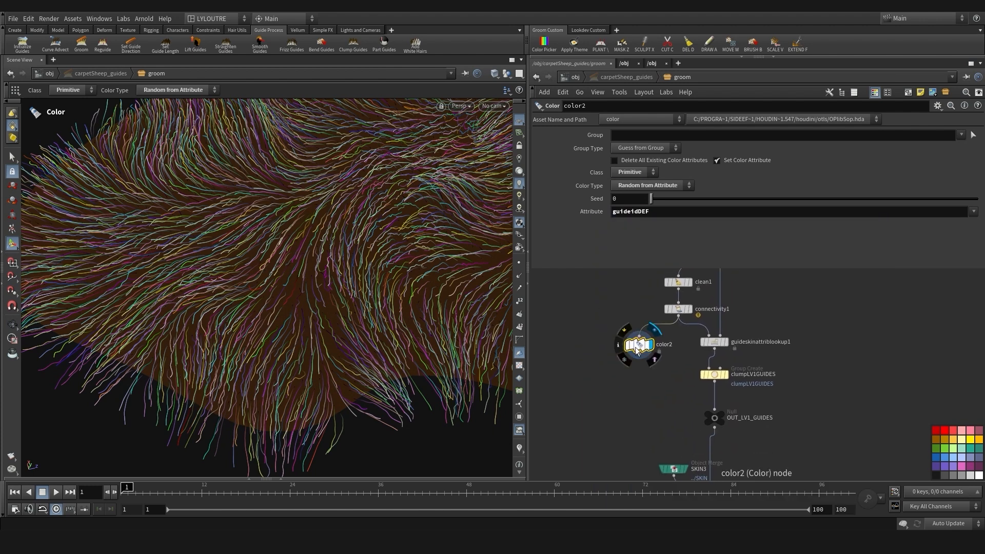
{"action": "left_click_drag", "start_coordinate": [637, 345], "coordinate": [605, 350]}
{"action": "key", "text": "Tab"}
{"action": "type", "text": "w"}
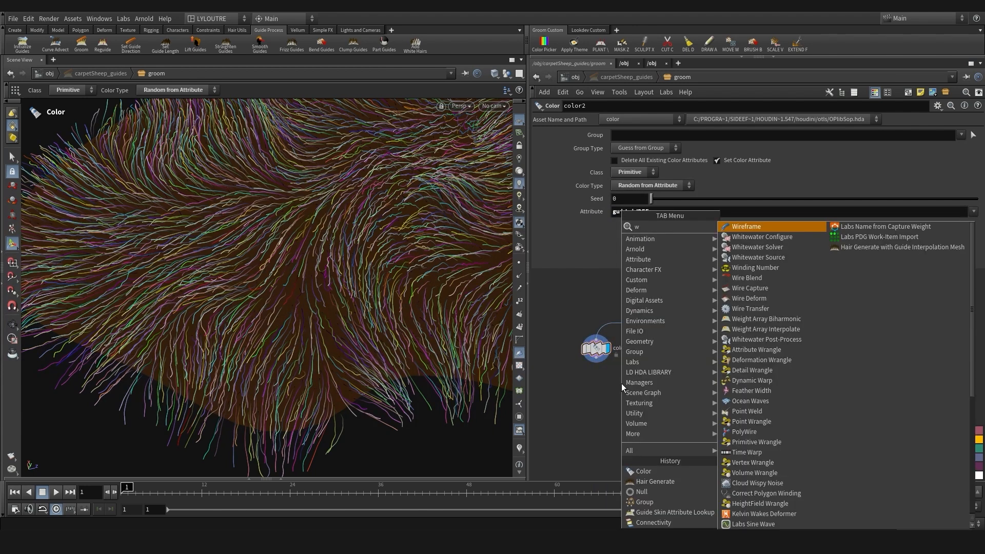
{"action": "type", "text": "idth"}
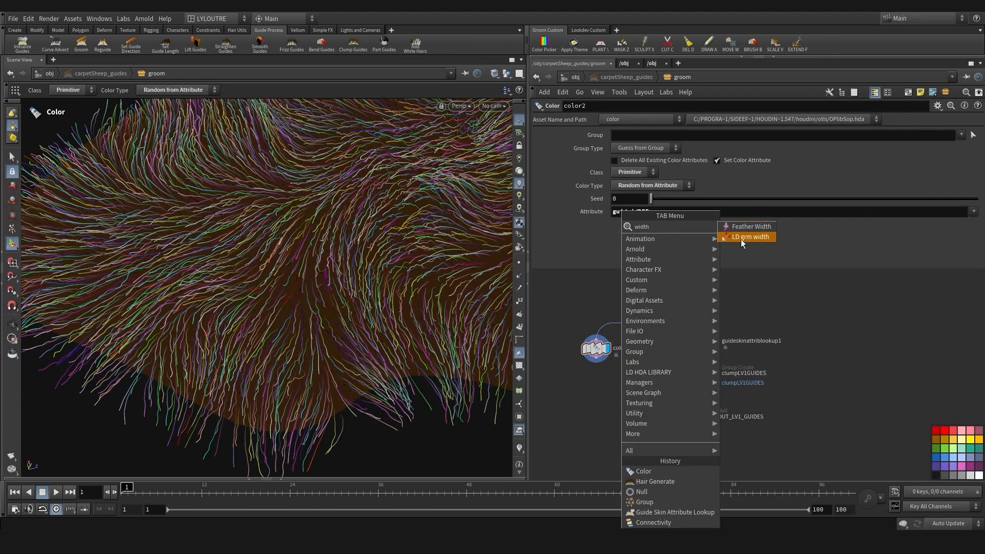
{"action": "left_click", "coordinate": [740, 239]}
{"action": "left_click", "coordinate": [604, 390]}
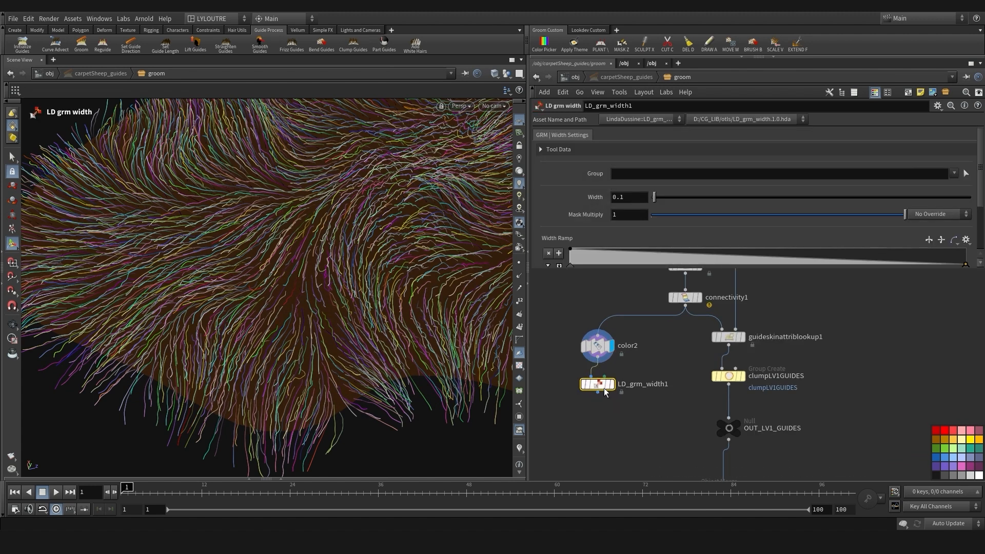
{"action": "left_click", "coordinate": [612, 384]}
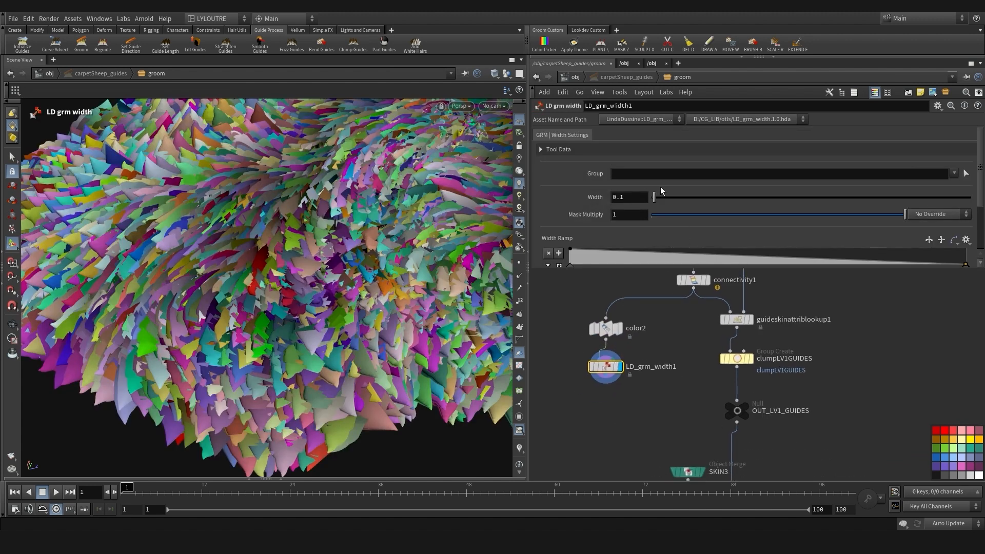
Set the Width of LD_grm_width1 to 0.01
{"action": "left_click_drag", "start_coordinate": [654, 196], "coordinate": [652, 196]}
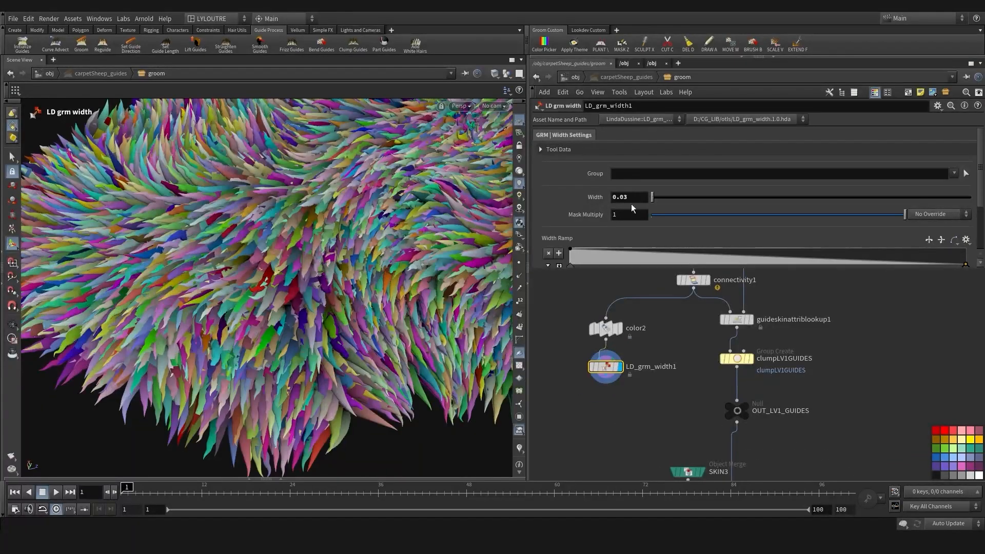
{"action": "left_click", "coordinate": [628, 197]}
{"action": "key", "text": "BackSpace"}
{"action": "type", "text": "1"}
{"action": "key", "text": "Return"}
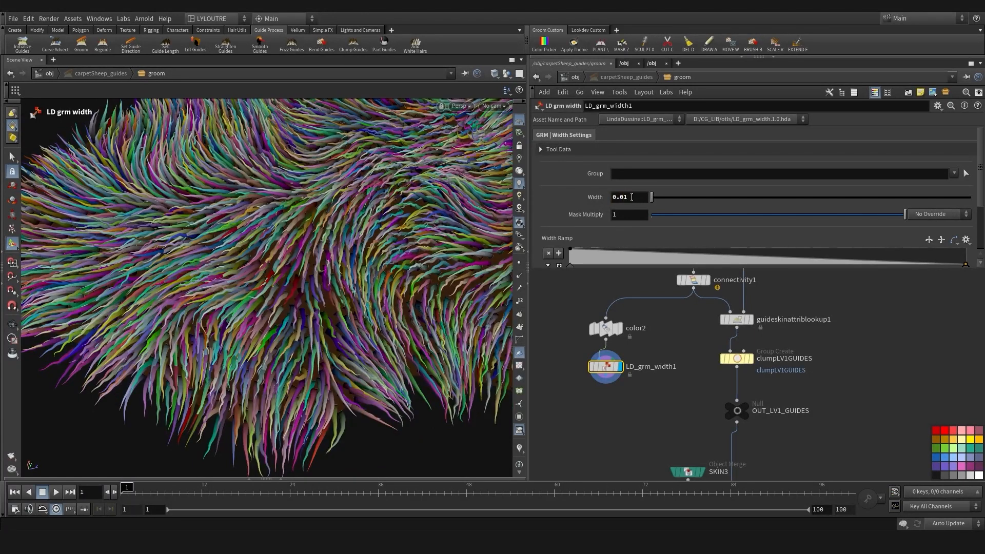
Raise the end point of LD_grm_width1's Width Ramp and set the Width to 0.005
{"action": "scroll", "coordinate": [925, 236], "scroll_direction": "down", "scroll_amount": 1}
{"action": "left_click_drag", "start_coordinate": [965, 242], "coordinate": [965, 236]}
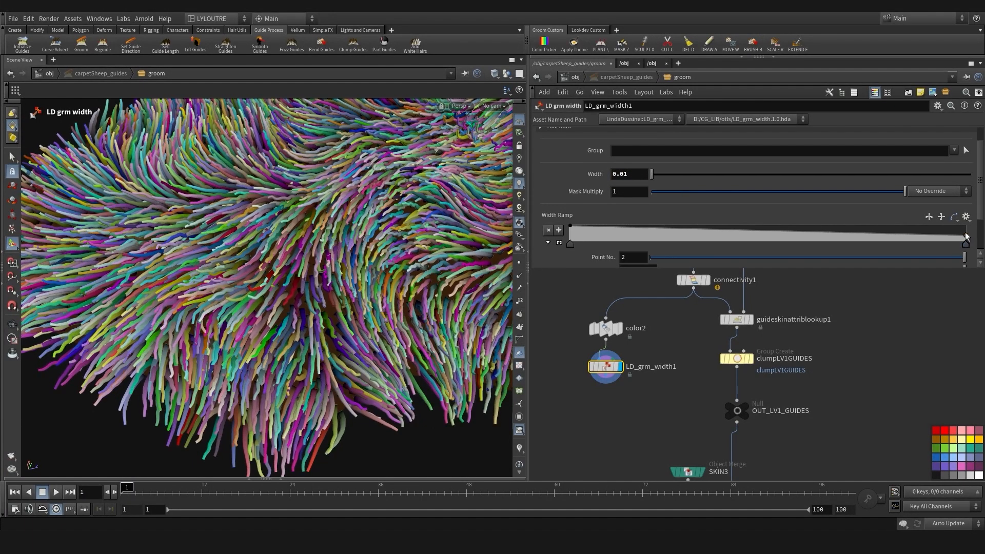
{"action": "left_click", "coordinate": [633, 175]}
{"action": "key", "text": "BackSpace"}
{"action": "type", "text": "05"}
{"action": "key", "text": "Return"}
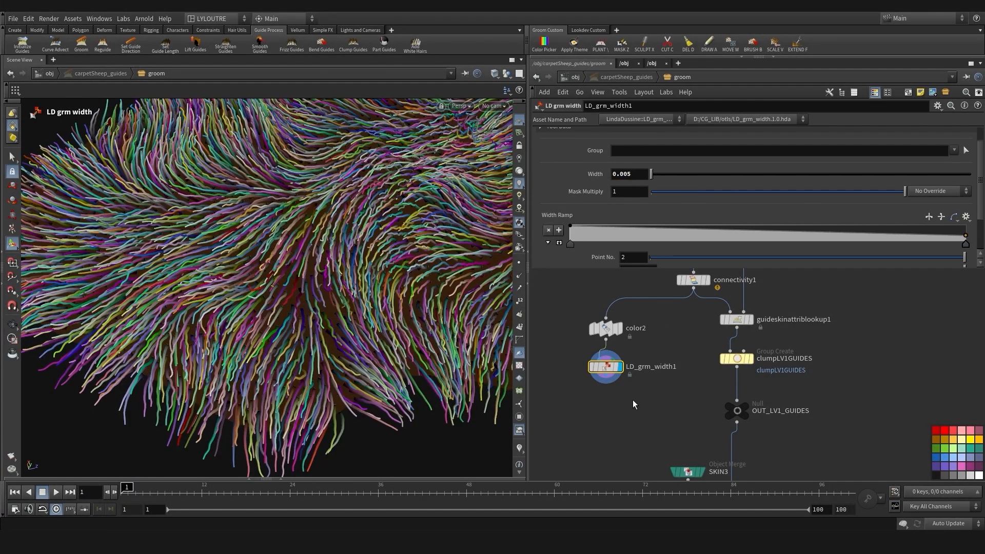
Examine the thickened, randomly colored guides up close and along the fur edge
{"action": "mouse_move", "coordinate": [632, 409]}
{"action": "middle_mouse_down"}
{"action": "mouse_move", "coordinate": [654, 385]}
{"action": "mouse_move", "coordinate": [638, 399]}
{"action": "middle_mouse_up"}
{"action": "scroll", "coordinate": [654, 387], "scroll_direction": "down", "scroll_amount": 3}
{"action": "scroll", "coordinate": [410, 328], "scroll_direction": "up", "scroll_amount": 3}
{"action": "middle_click_drag", "start_coordinate": [400, 324], "coordinate": [294, 288], "text": "alt"}
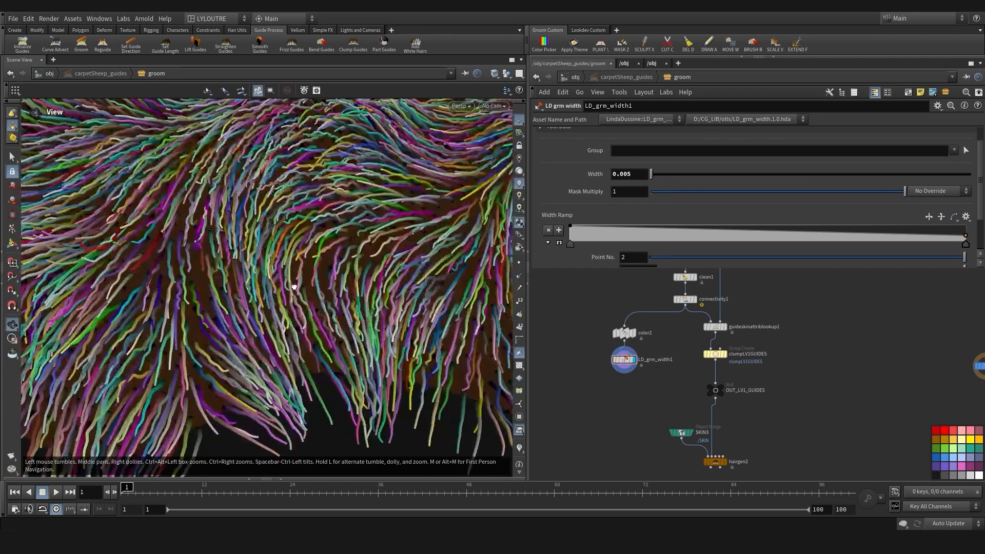
{"action": "scroll", "coordinate": [300, 281], "scroll_direction": "down", "scroll_amount": 2}
{"action": "left_click_drag", "start_coordinate": [257, 304], "coordinate": [334, 301], "text": "alt"}
{"action": "middle_click_drag", "start_coordinate": [322, 352], "coordinate": [303, 285], "text": "alt"}
{"action": "scroll", "coordinate": [651, 374], "scroll_direction": "down", "scroll_amount": 2}
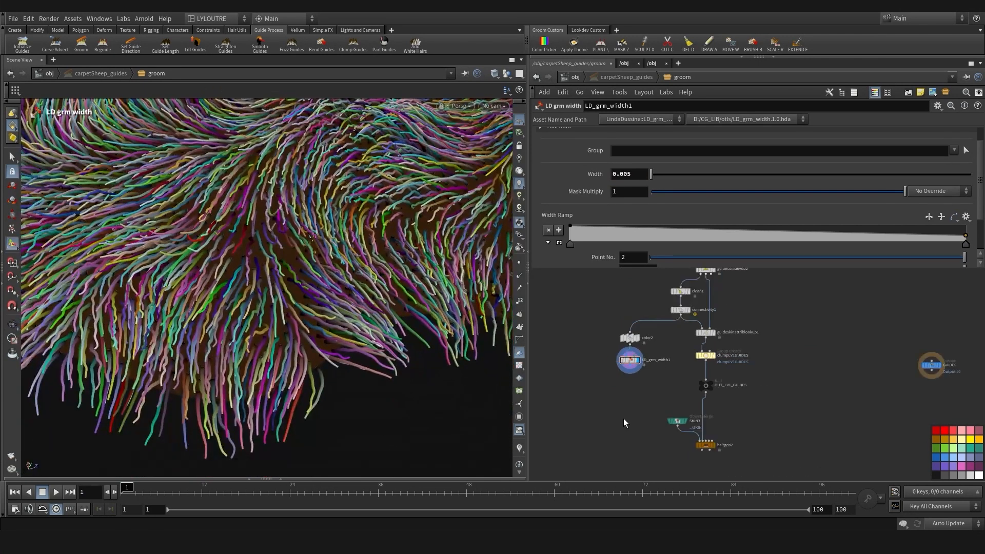
Template LD_grm_width1 as an overlay, then display and select hairgen2
{"action": "middle_click_drag", "start_coordinate": [623, 419], "coordinate": [609, 385]}
{"action": "middle_click_drag", "start_coordinate": [604, 438], "coordinate": [588, 403]}
{"action": "scroll", "coordinate": [694, 366], "scroll_direction": "up", "scroll_amount": 3}
{"action": "middle_click_drag", "start_coordinate": [567, 288], "coordinate": [545, 274]}
{"action": "left_click", "coordinate": [609, 347], "text": "ctrl"}
{"action": "left_click", "coordinate": [666, 362]}
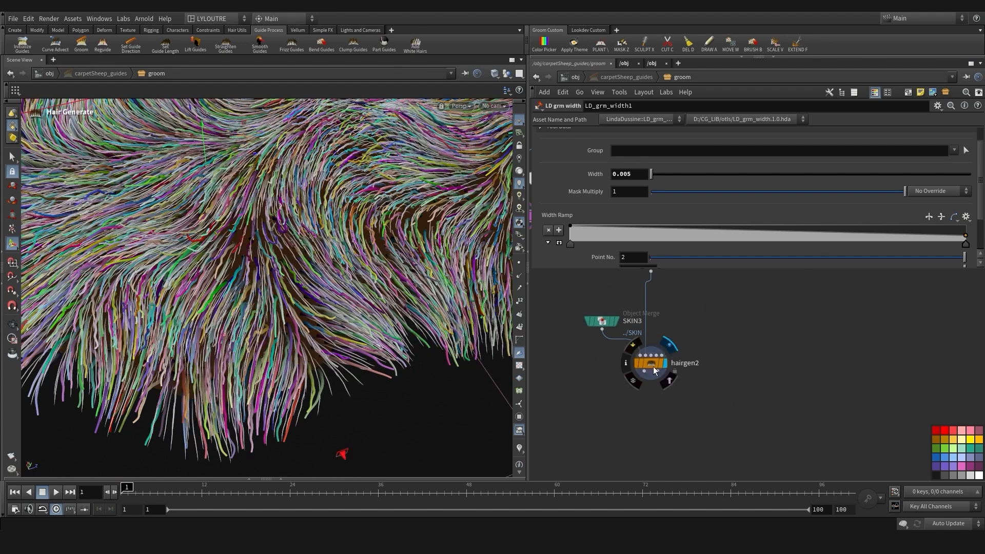
{"action": "left_click", "coordinate": [654, 369]}
Inspect how the generated hairs of hairgen2 follow the templated colored guides from several distances
{"action": "scroll", "coordinate": [612, 396], "scroll_direction": "down", "scroll_amount": 3}
{"action": "middle_click_drag", "start_coordinate": [612, 396], "coordinate": [627, 418]}
{"action": "scroll", "coordinate": [246, 343], "scroll_direction": "down", "scroll_amount": 3}
{"action": "middle_click_drag", "start_coordinate": [247, 343], "coordinate": [262, 323], "text": "alt"}
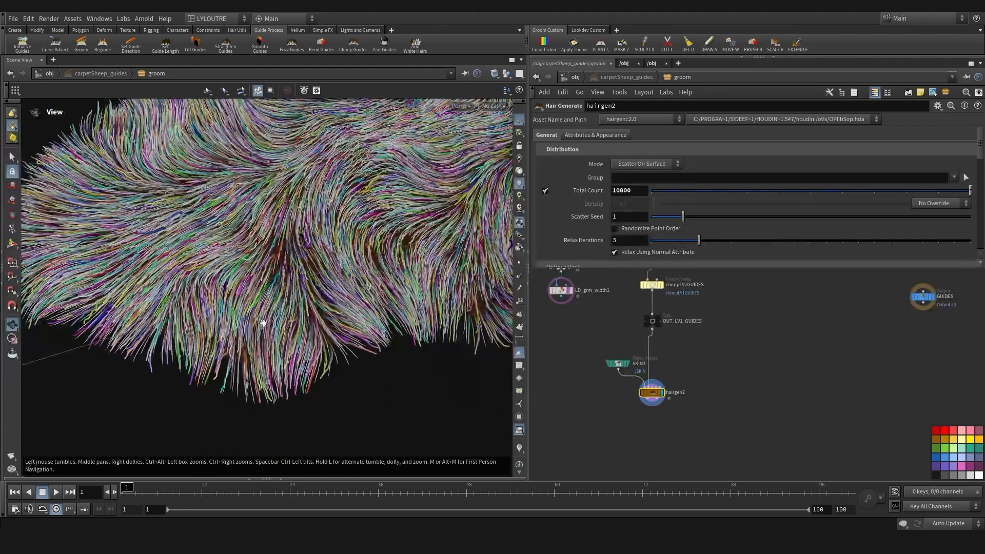
{"action": "scroll", "coordinate": [263, 323], "scroll_direction": "up", "scroll_amount": 5}
{"action": "scroll", "coordinate": [345, 313], "scroll_direction": "down", "scroll_amount": 2}
{"action": "left_click_drag", "start_coordinate": [345, 312], "coordinate": [287, 341]}
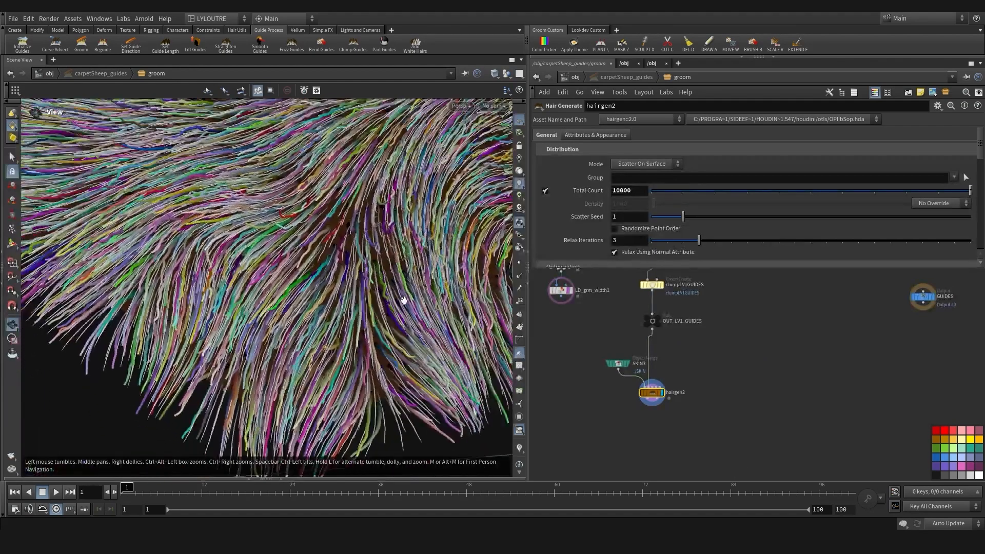
{"action": "left_click_drag", "start_coordinate": [403, 300], "coordinate": [394, 333]}
{"action": "scroll", "coordinate": [416, 340], "scroll_direction": "down", "scroll_amount": 4}
Add a Hair Clump node below hairgen2 and wire hairgen2's outputs into it
{"action": "middle_click_drag", "start_coordinate": [680, 430], "coordinate": [703, 413]}
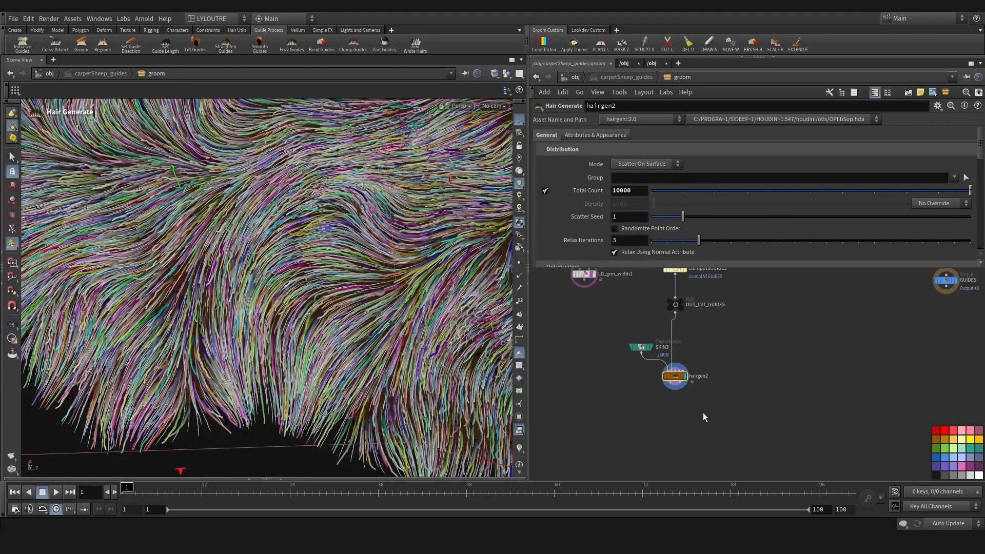
{"action": "scroll", "coordinate": [682, 407], "scroll_direction": "up", "scroll_amount": 2}
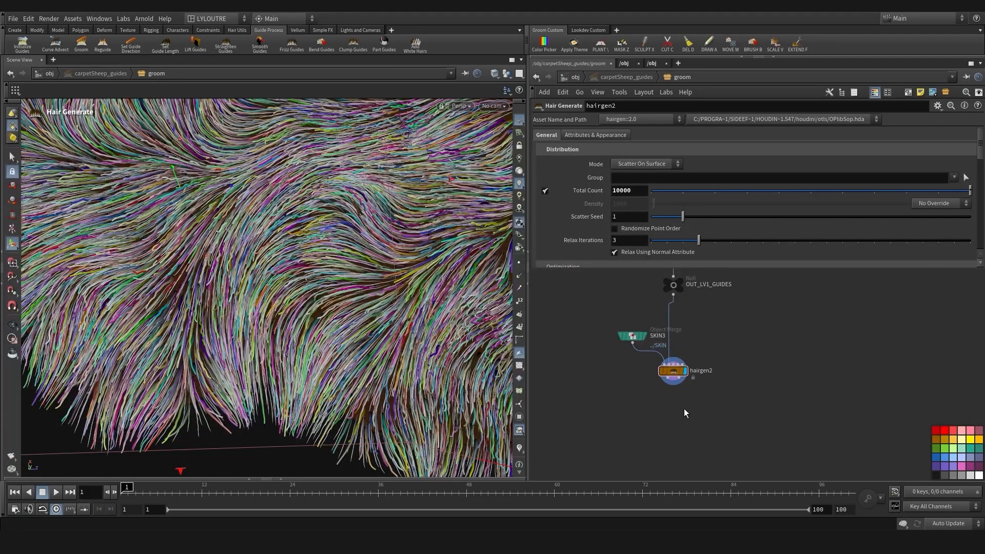
{"action": "key", "text": "Tab"}
{"action": "type", "text": "c"}
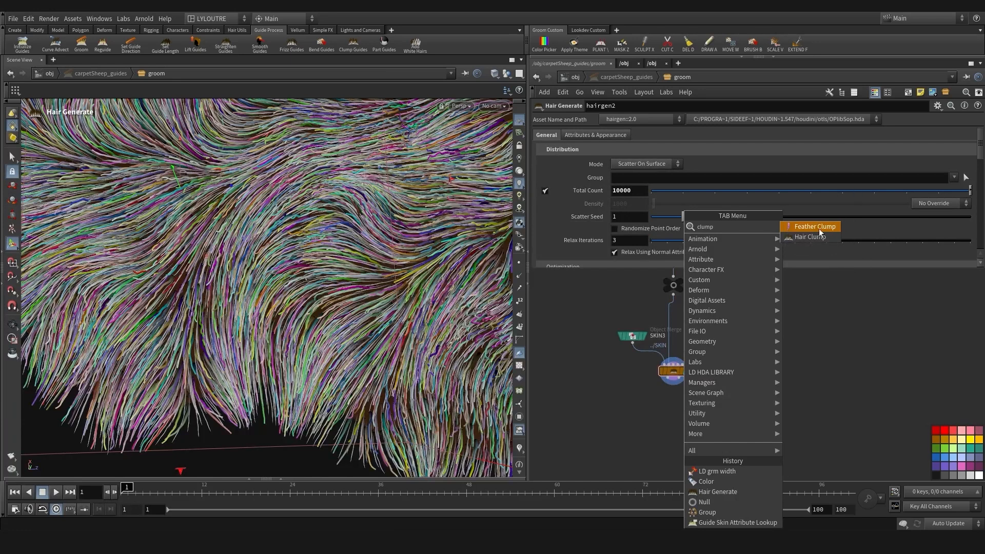
{"action": "left_click", "coordinate": [809, 236]}
{"action": "left_click", "coordinate": [682, 432]}
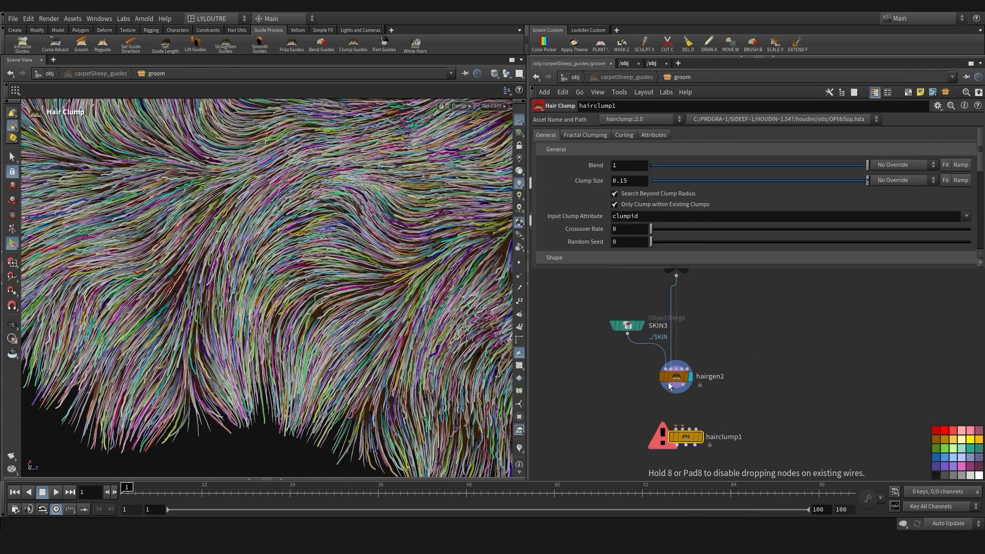
{"action": "left_click_drag", "start_coordinate": [671, 375], "coordinate": [677, 428]}
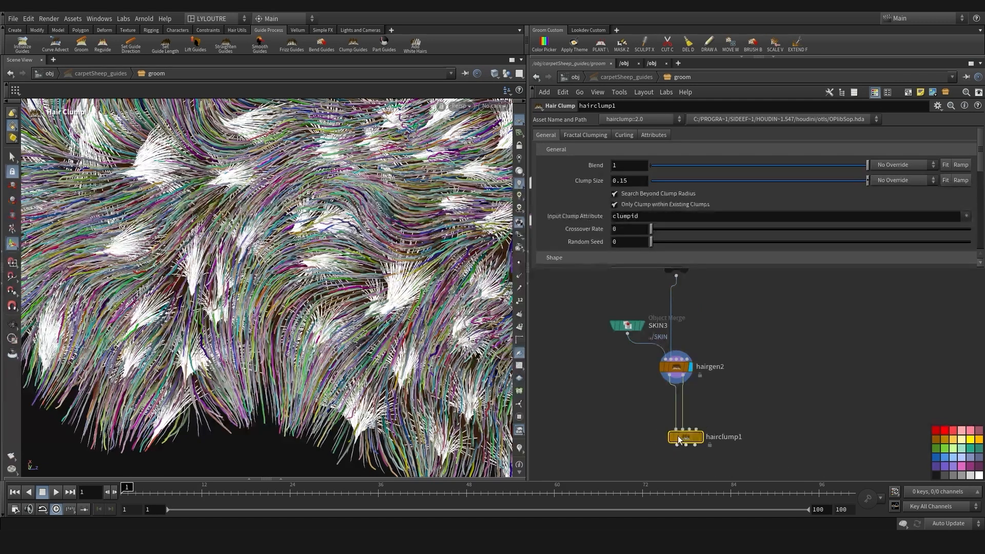
Add a Null beside the hair nodes and route OUT_LV1_GUIDES through it into hairclump1
{"action": "scroll", "coordinate": [598, 376], "scroll_direction": "down", "scroll_amount": 3}
{"action": "scroll", "coordinate": [667, 341], "scroll_direction": "up", "scroll_amount": 2}
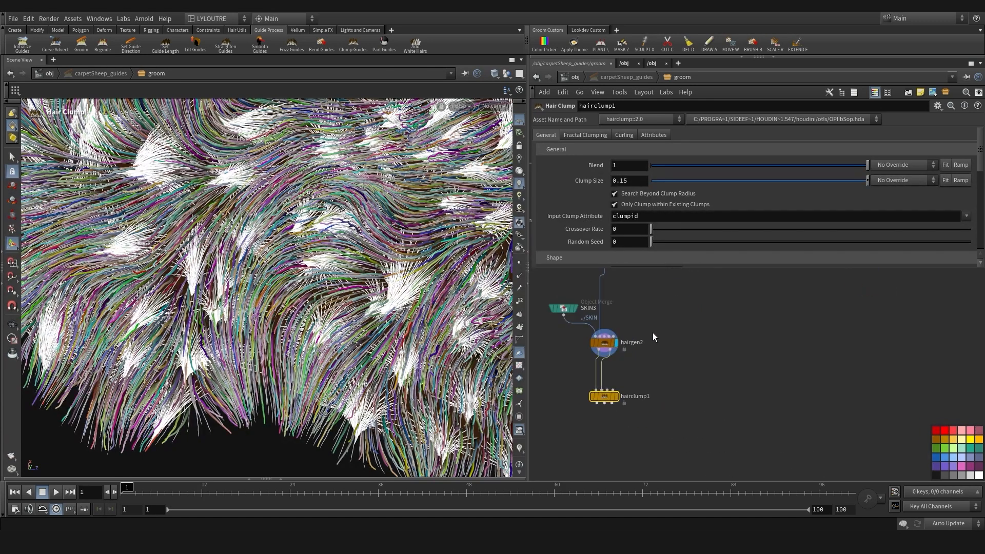
{"action": "key", "text": "Tab"}
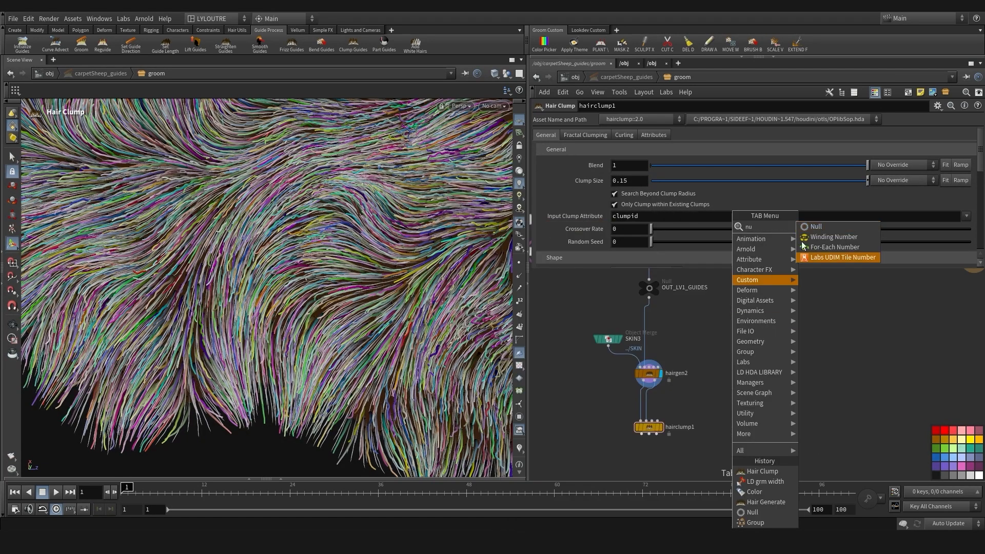
{"action": "left_click", "coordinate": [831, 235]}
{"action": "left_click", "coordinate": [722, 430]}
{"action": "left_click_drag", "start_coordinate": [648, 298], "coordinate": [722, 421]}
{"action": "left_click_drag", "start_coordinate": [649, 427], "coordinate": [721, 407]}
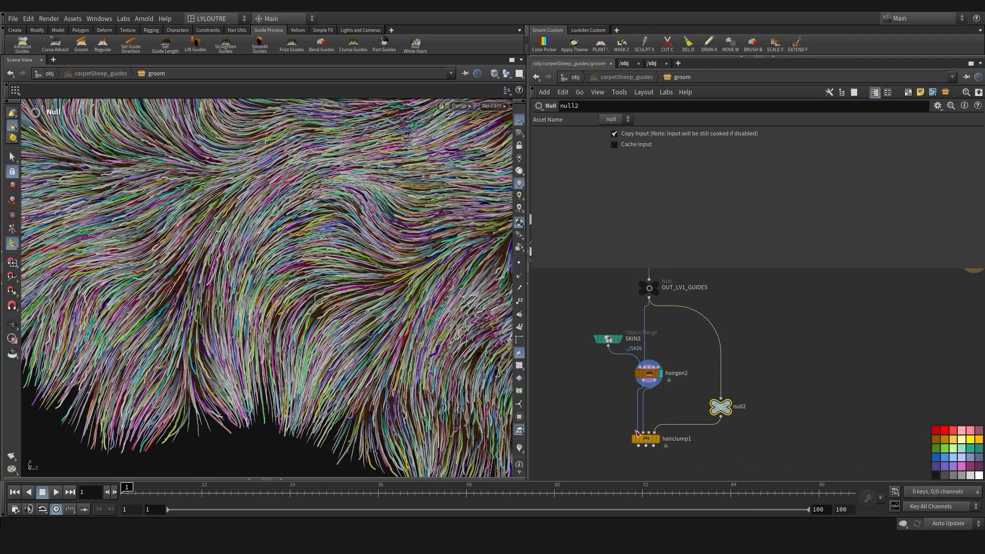
Display hairclump1 and examine how its hairs clump around the templated guides
{"action": "left_click", "coordinate": [661, 443]}
{"action": "scroll", "coordinate": [584, 405], "scroll_direction": "down", "scroll_amount": 3}
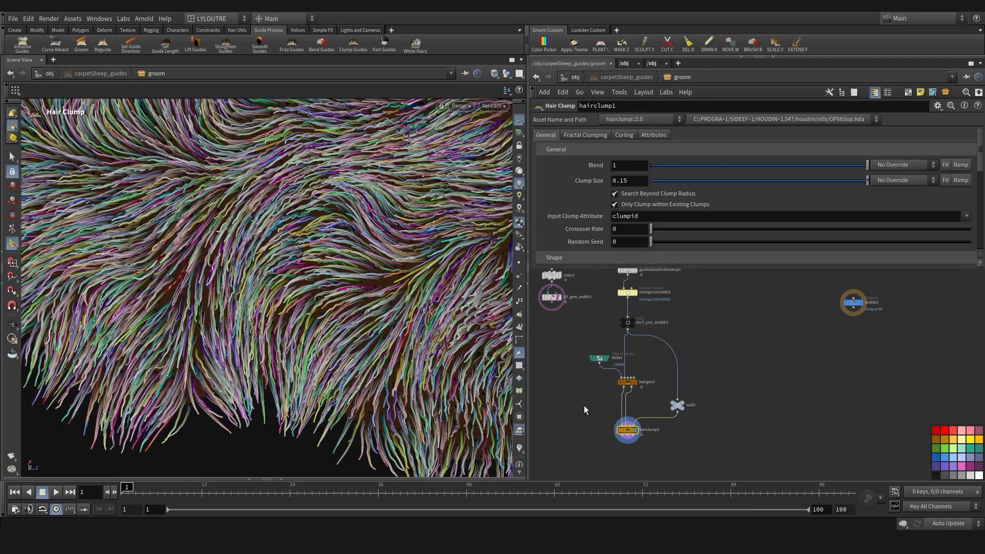
{"action": "middle_click_drag", "start_coordinate": [583, 405], "coordinate": [639, 390]}
{"action": "left_click_drag", "start_coordinate": [384, 269], "coordinate": [243, 313], "text": "alt"}
{"action": "right_click_drag", "start_coordinate": [243, 314], "coordinate": [263, 247], "text": "alt"}
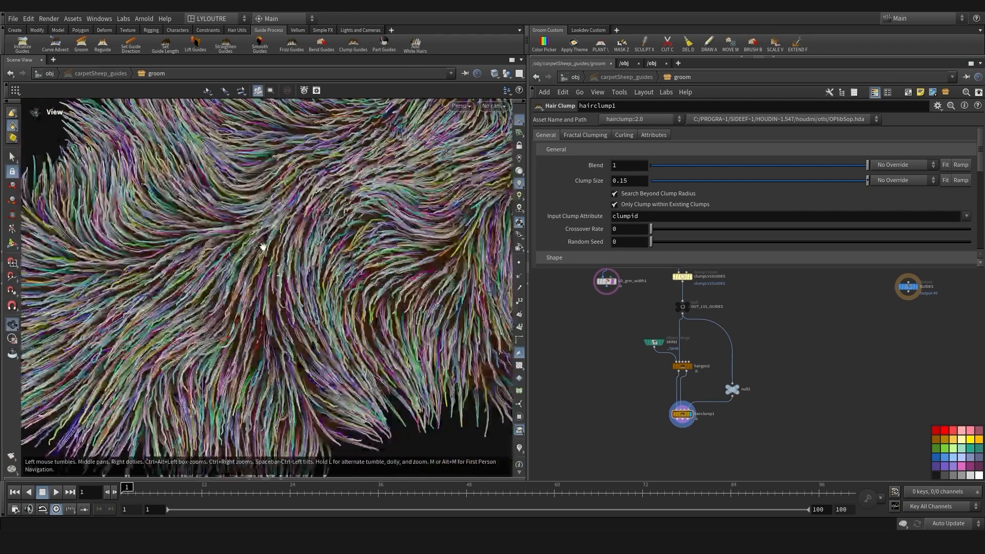
{"action": "left_click_drag", "start_coordinate": [336, 256], "coordinate": [204, 267], "text": "alt"}
{"action": "right_click_drag", "start_coordinate": [205, 266], "coordinate": [298, 286], "text": "alt"}
{"action": "left_click_drag", "start_coordinate": [299, 286], "coordinate": [281, 286], "text": "alt"}
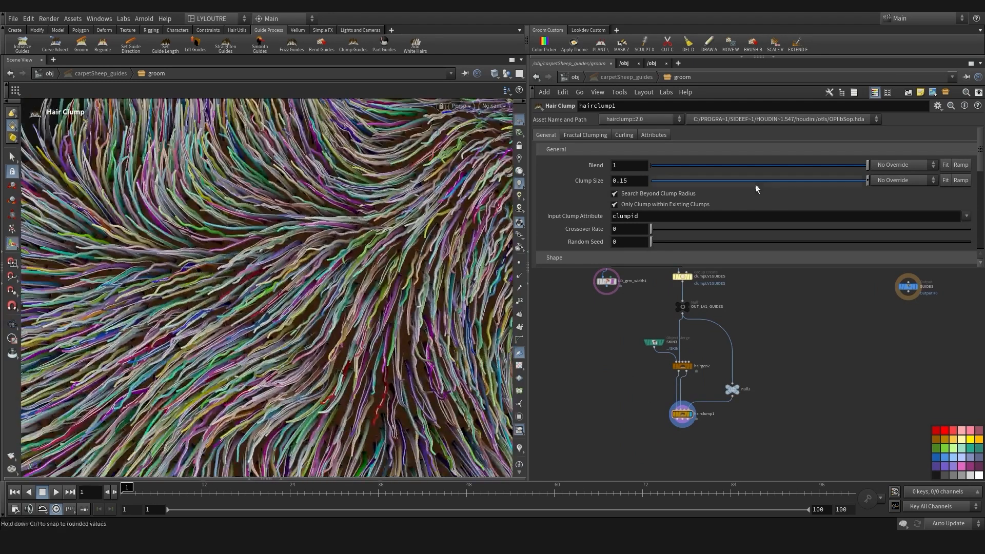
Reshape hairclump1's Clump Profile by raising point 2 at position about 0.162 and point 3 at about 0.571
{"action": "left_click_drag", "start_coordinate": [654, 267], "coordinate": [653, 286]}
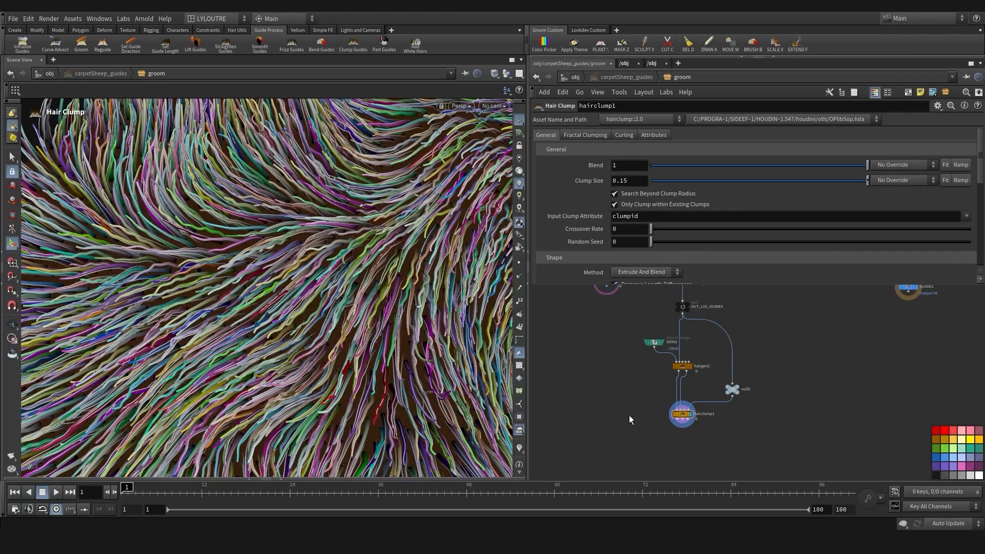
{"action": "scroll", "coordinate": [821, 205], "scroll_direction": "down", "scroll_amount": 8}
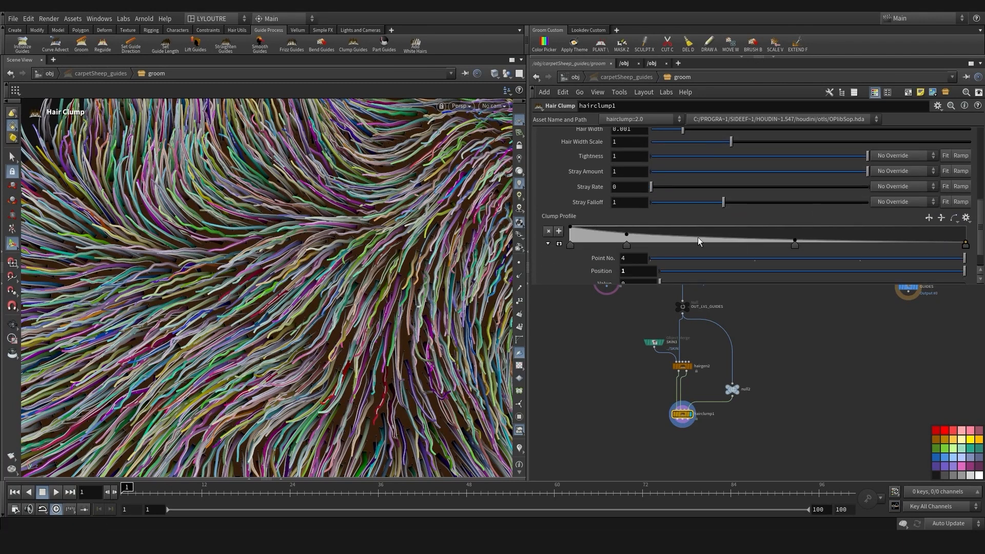
{"action": "left_click_drag", "start_coordinate": [629, 233], "coordinate": [634, 222]}
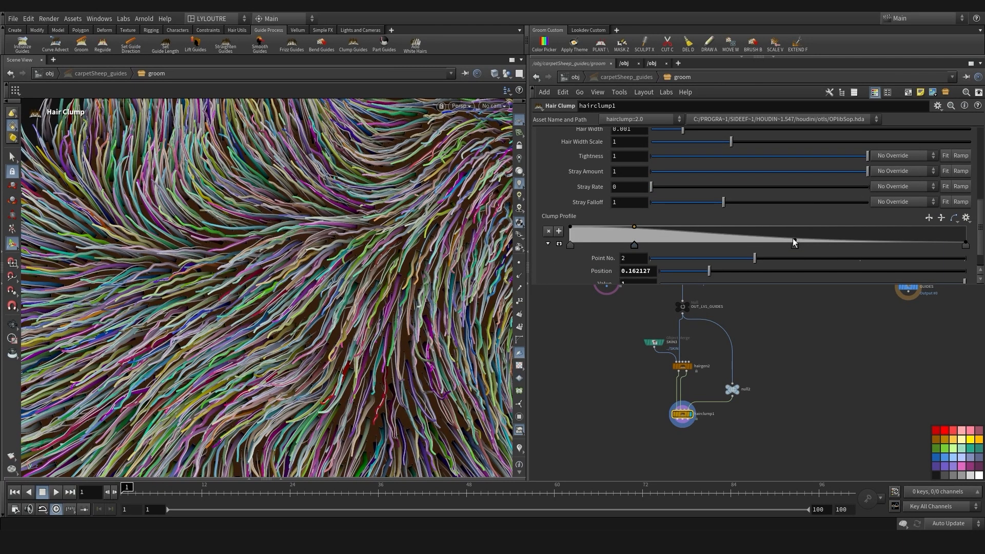
{"action": "left_click_drag", "start_coordinate": [794, 242], "coordinate": [795, 232]}
{"action": "key", "text": "Escape"}
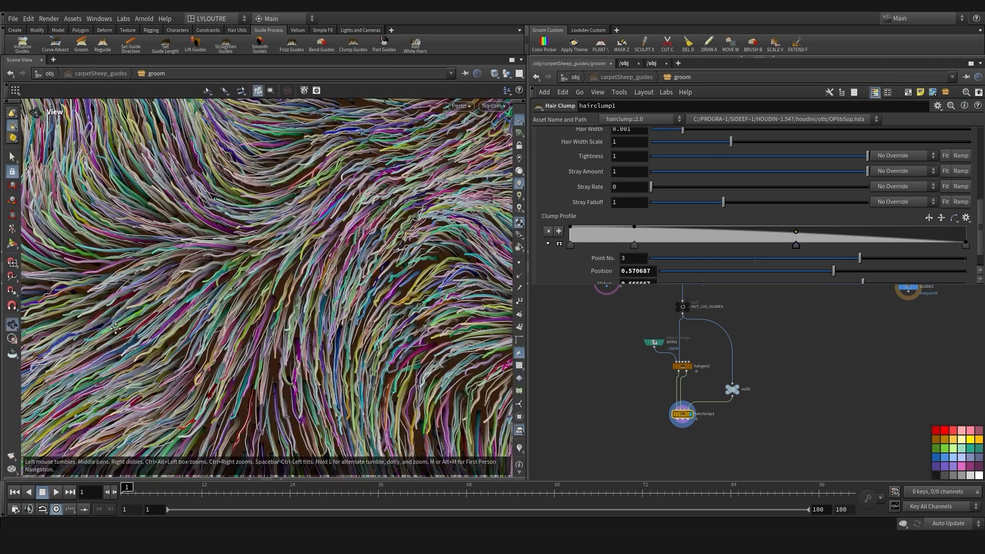
{"action": "right_click_drag", "start_coordinate": [115, 329], "coordinate": [266, 323], "text": "alt"}
{"action": "left_click_drag", "start_coordinate": [374, 341], "coordinate": [209, 360], "text": "alt"}
{"action": "right_click_drag", "start_coordinate": [208, 361], "coordinate": [227, 340], "text": "alt"}
{"action": "middle_click_drag", "start_coordinate": [227, 340], "coordinate": [253, 319], "text": "alt"}
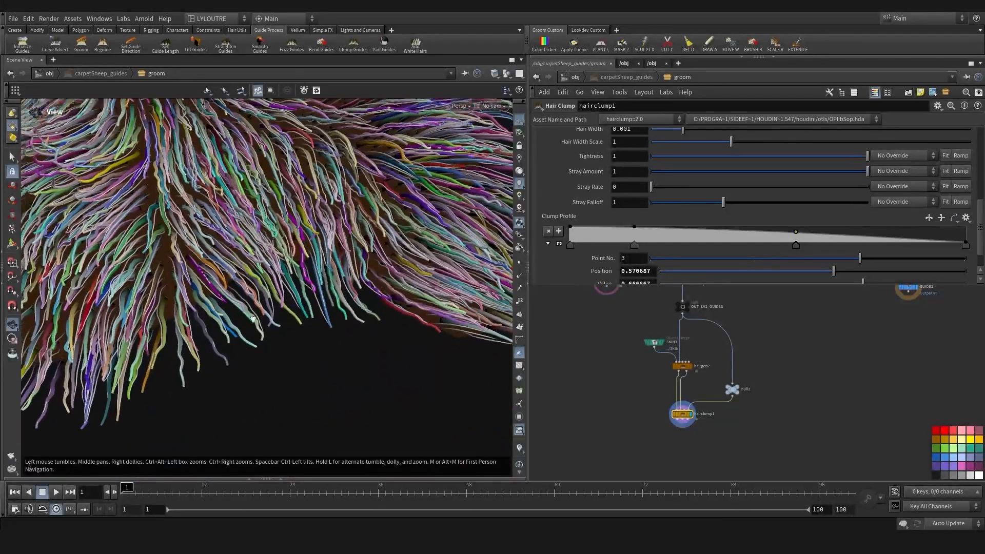
{"action": "left_click_drag", "start_coordinate": [253, 319], "coordinate": [220, 275]}
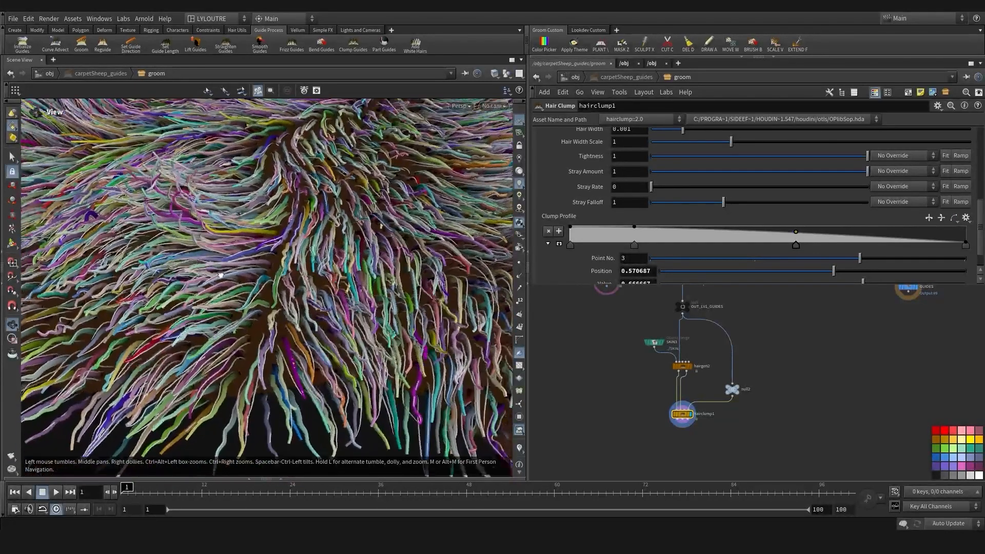
Check the Total Count on hairgen2 and on the upstream hairgen1, and compare the hair density across the carpet
{"action": "left_click", "coordinate": [682, 365]}
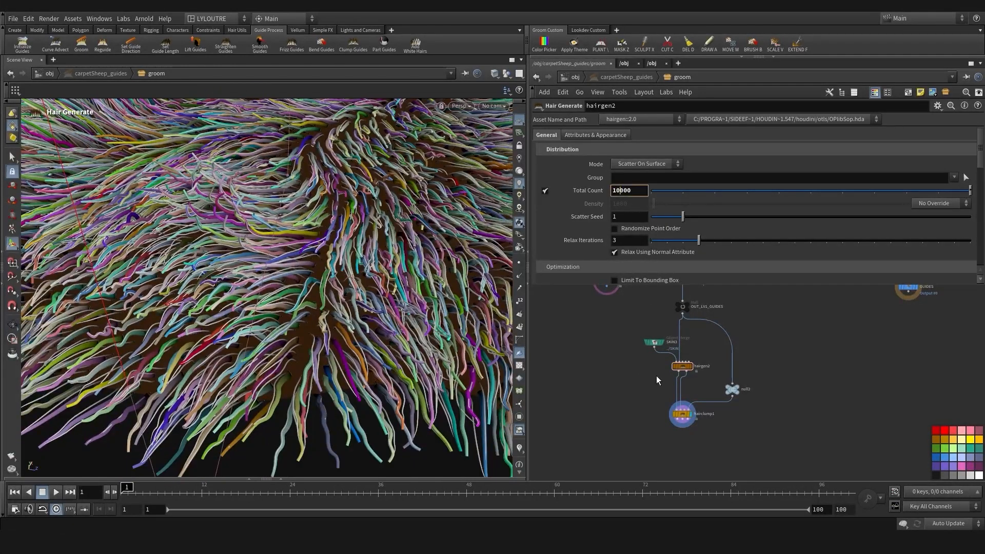
{"action": "scroll", "coordinate": [647, 371], "scroll_direction": "down", "scroll_amount": 5}
{"action": "middle_click_drag", "start_coordinate": [636, 295], "coordinate": [623, 474]}
{"action": "scroll", "coordinate": [630, 346], "scroll_direction": "up", "scroll_amount": 4}
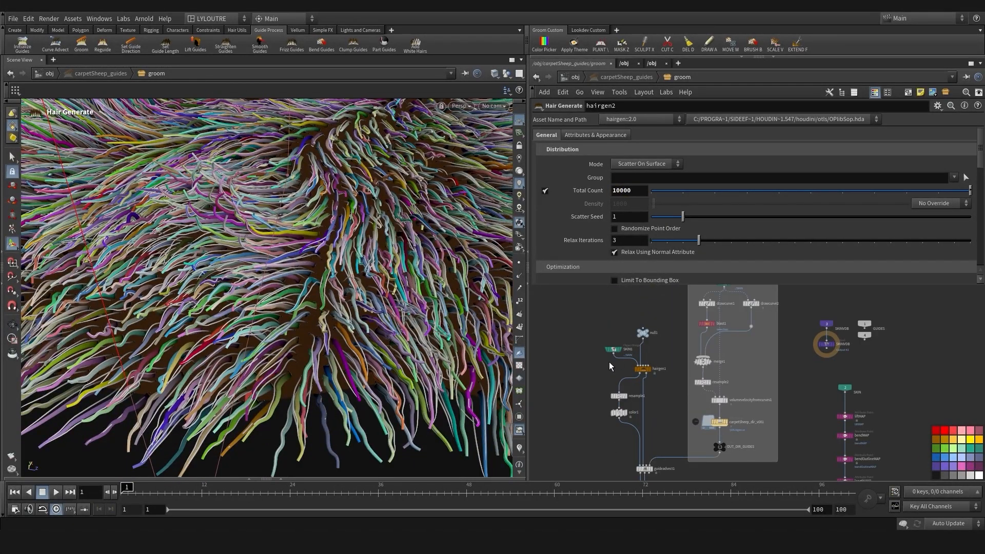
{"action": "middle_click_drag", "start_coordinate": [637, 396], "coordinate": [652, 366]}
{"action": "scroll", "coordinate": [297, 280], "scroll_direction": "down", "scroll_amount": 5}
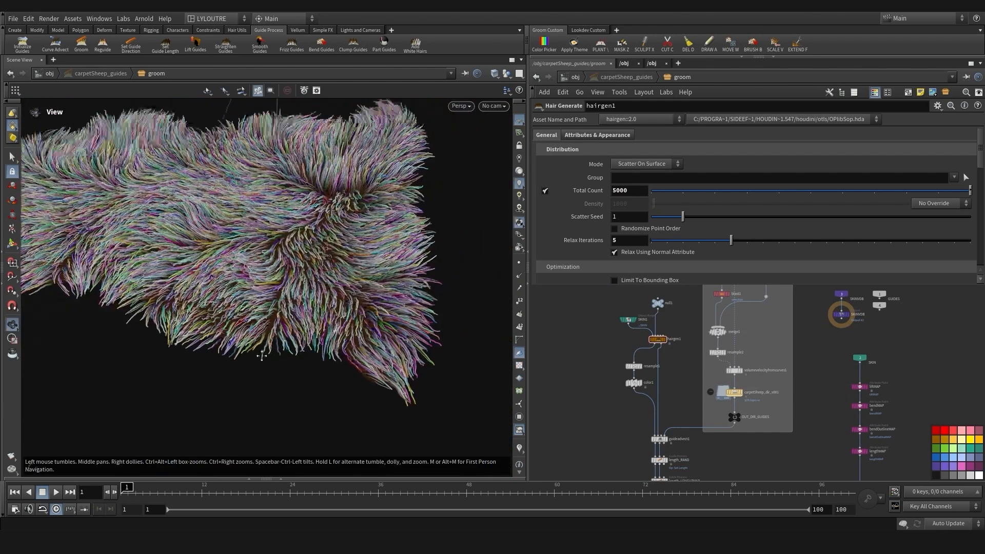
{"action": "middle_click_drag", "start_coordinate": [297, 280], "coordinate": [353, 303], "text": "alt"}
{"action": "left_click_drag", "start_coordinate": [352, 303], "coordinate": [428, 242], "text": "alt"}
{"action": "scroll", "coordinate": [318, 266], "scroll_direction": "up", "scroll_amount": 4}
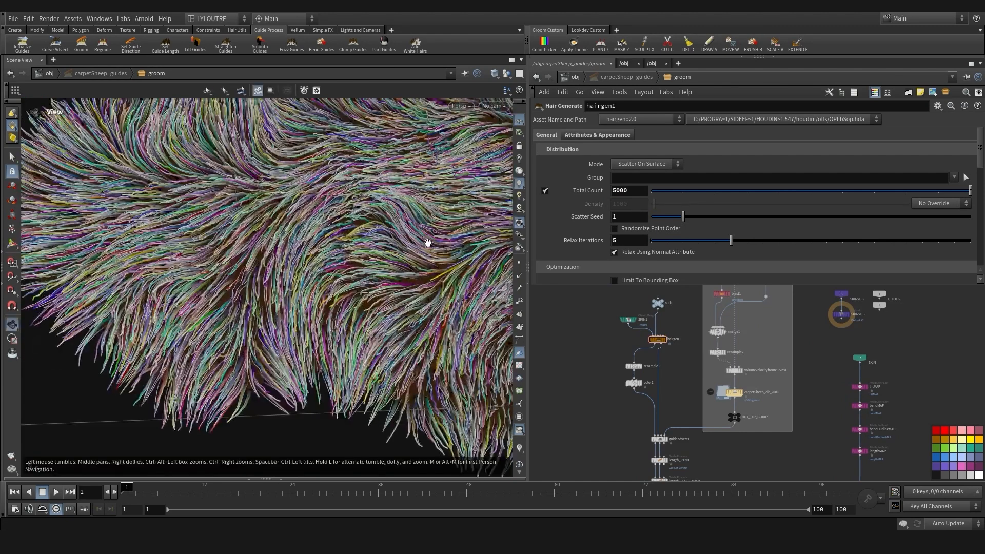
Examine the randomly colored guides at the guideskinattriblookup1 stage, both across the whole carpet and up close
{"action": "scroll", "coordinate": [415, 279], "scroll_direction": "down", "scroll_amount": 4}
{"action": "left_click_drag", "start_coordinate": [416, 279], "coordinate": [288, 314], "text": "alt"}
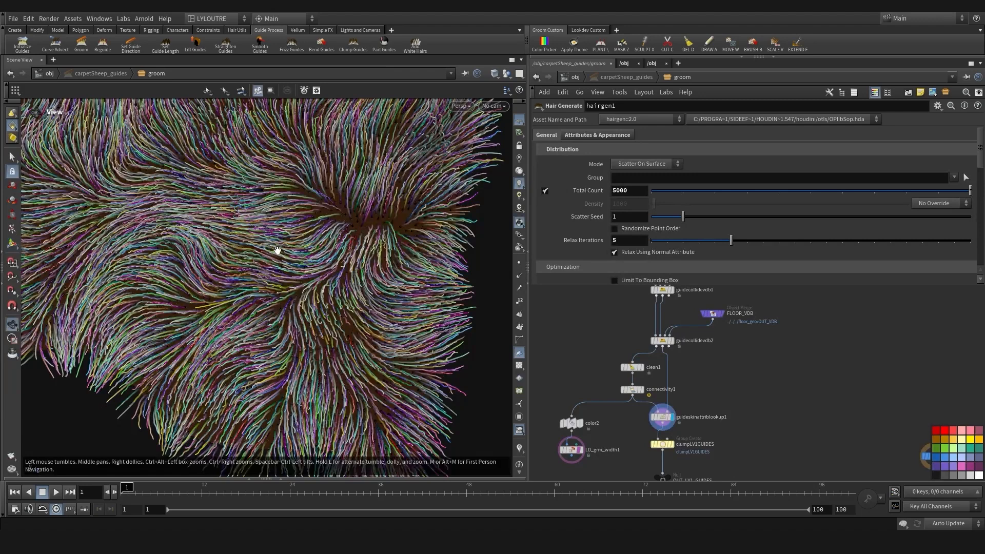
{"action": "scroll", "coordinate": [276, 250], "scroll_direction": "down", "scroll_amount": 5}
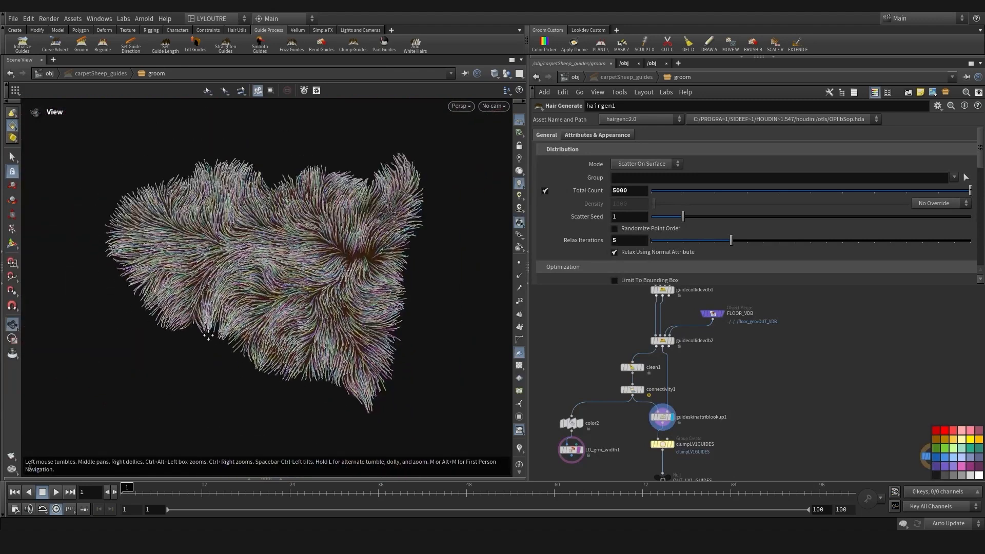
{"action": "left_click_drag", "start_coordinate": [209, 334], "coordinate": [336, 285], "text": "alt"}
{"action": "scroll", "coordinate": [344, 273], "scroll_direction": "up", "scroll_amount": 5}
{"action": "scroll", "coordinate": [689, 407], "scroll_direction": "down", "scroll_amount": 3}
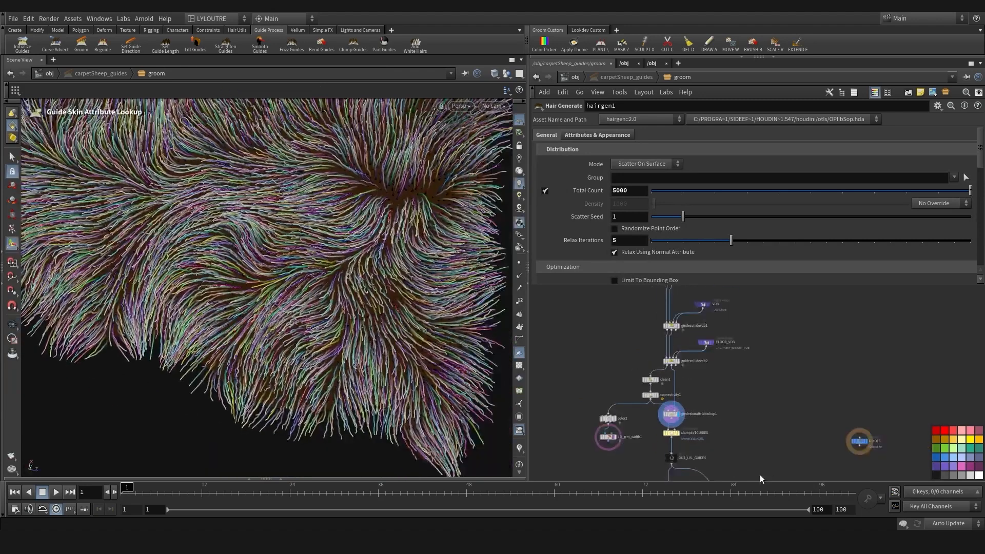
Display hairclump1 and examine its clumped hair against the colored guides along the carpet's edge
{"action": "middle_click_drag", "start_coordinate": [759, 475], "coordinate": [772, 317]}
{"action": "scroll", "coordinate": [702, 378], "scroll_direction": "up", "scroll_amount": 4}
{"action": "left_click", "coordinate": [675, 393]}
{"action": "scroll", "coordinate": [328, 277], "scroll_direction": "down", "scroll_amount": 3}
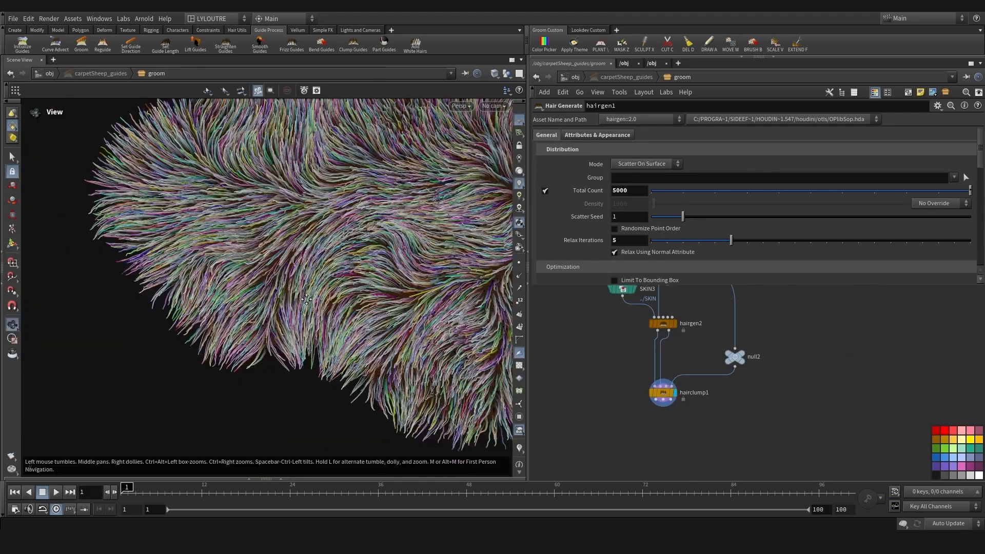
{"action": "scroll", "coordinate": [299, 264], "scroll_direction": "up", "scroll_amount": 5}
{"action": "left_click_drag", "start_coordinate": [299, 264], "coordinate": [308, 296], "text": "alt"}
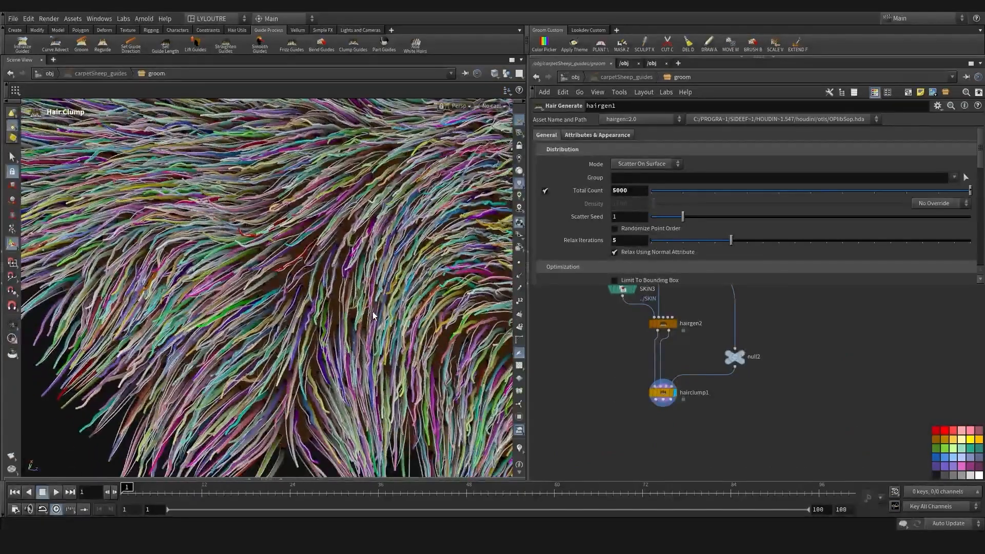
{"action": "left_click_drag", "start_coordinate": [373, 316], "coordinate": [377, 363], "text": "alt"}
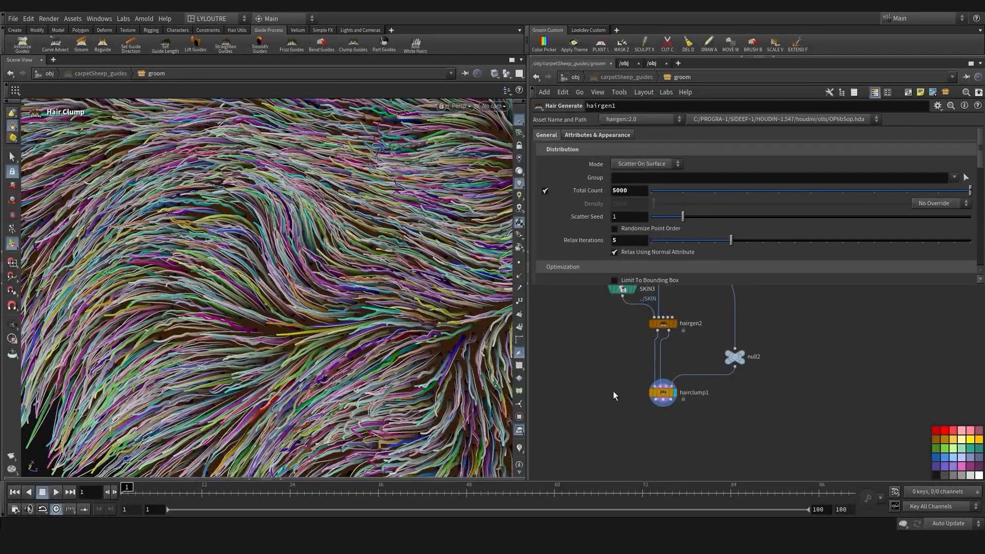
{"action": "scroll", "coordinate": [611, 392], "scroll_direction": "down", "scroll_amount": 1}
{"action": "left_click_drag", "start_coordinate": [290, 347], "coordinate": [257, 327], "text": "alt"}
Switch the viewport from perspective to orthographic projection
{"action": "right_click", "coordinate": [256, 327], "text": "alt"}
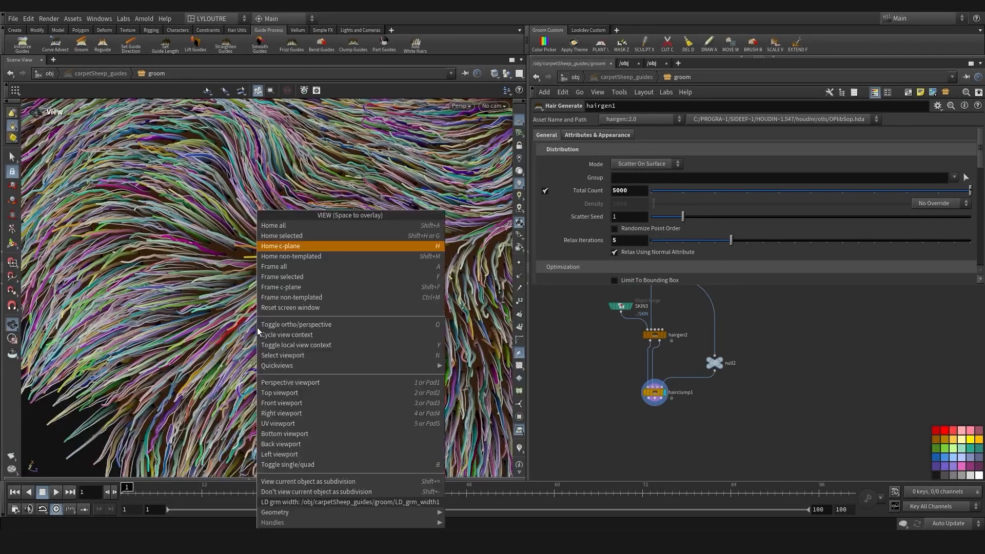
{"action": "left_click", "coordinate": [259, 326]}
{"action": "right_click", "coordinate": [427, 242]}
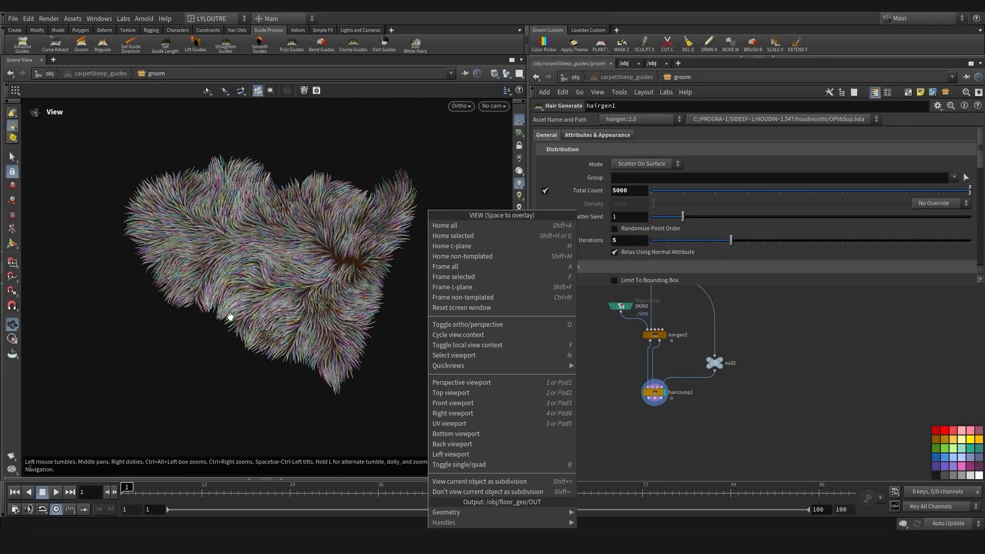
{"action": "left_click", "coordinate": [589, 393]}
Inspect how the clumped hair follows the colored guides, from the whole carpet down to the central parting
{"action": "left_click_drag", "start_coordinate": [272, 287], "coordinate": [253, 327]}
{"action": "right_click_drag", "start_coordinate": [253, 328], "coordinate": [307, 287]}
{"action": "left_click_drag", "start_coordinate": [308, 354], "coordinate": [317, 326]}
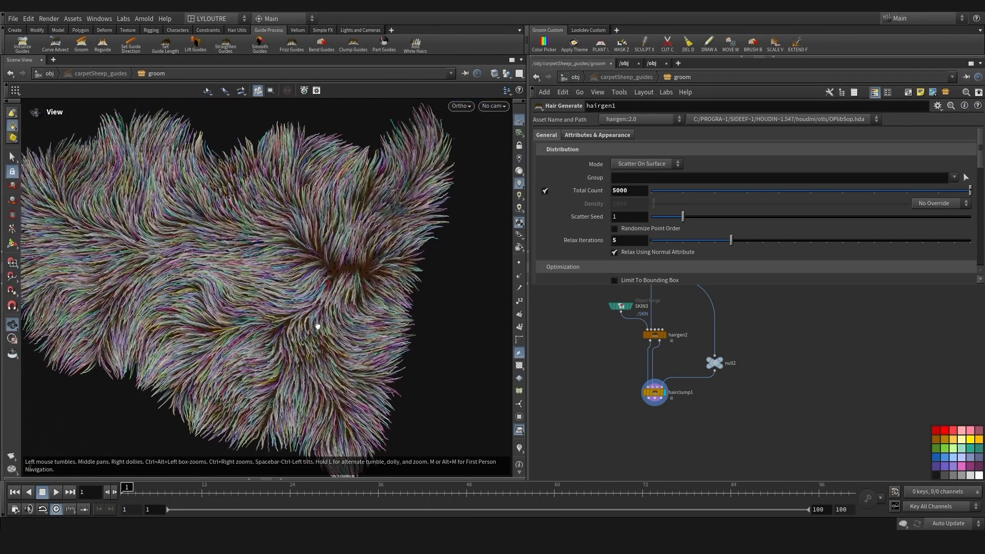
{"action": "right_click_drag", "start_coordinate": [316, 325], "coordinate": [344, 257]}
{"action": "mouse_move", "coordinate": [344, 257]}
{"action": "left_mouse_down"}
{"action": "mouse_move", "coordinate": [321, 301]}
{"action": "mouse_move", "coordinate": [363, 264]}
{"action": "left_mouse_up"}
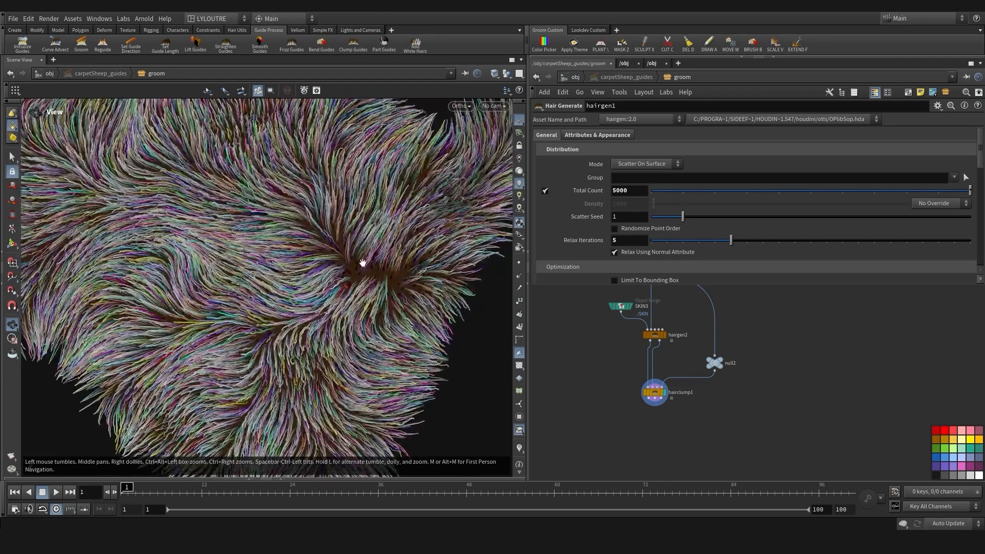
{"action": "right_click_drag", "start_coordinate": [363, 264], "coordinate": [416, 261]}
{"action": "left_click_drag", "start_coordinate": [416, 260], "coordinate": [356, 299]}
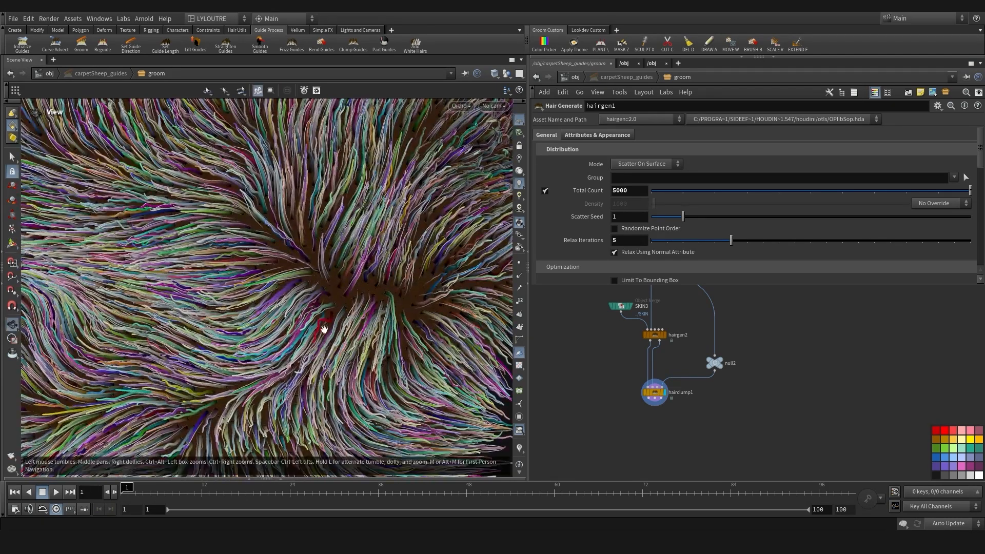
{"action": "middle_click_drag", "start_coordinate": [343, 333], "coordinate": [390, 344]}
Turn off the template display of LD_grm_width1 and select hairclump1 to show its parameters
{"action": "scroll", "coordinate": [648, 410], "scroll_direction": "down", "scroll_amount": 5}
{"action": "middle_click_drag", "start_coordinate": [647, 411], "coordinate": [664, 417]}
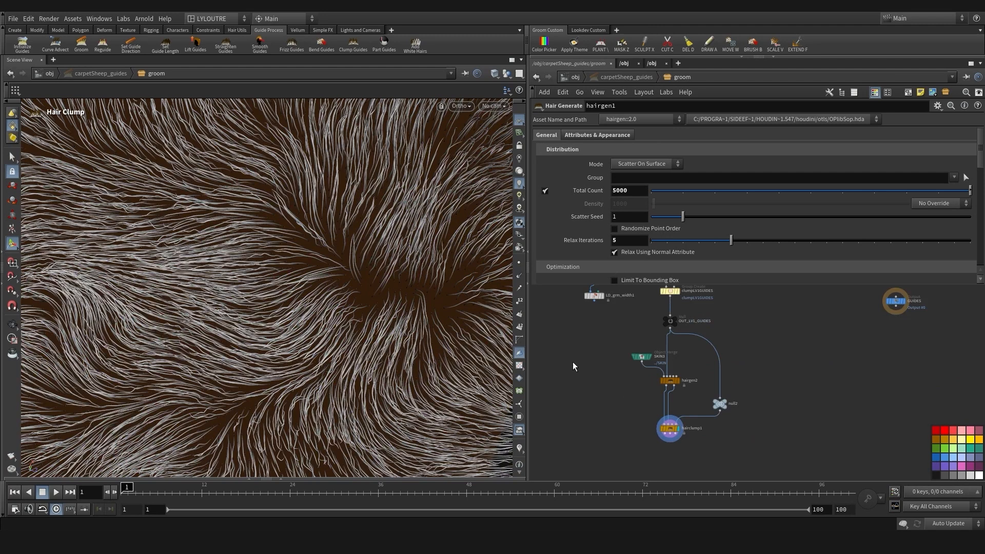
{"action": "scroll", "coordinate": [573, 365], "scroll_direction": "down", "scroll_amount": 3}
{"action": "middle_click_drag", "start_coordinate": [586, 400], "coordinate": [566, 362]}
{"action": "scroll", "coordinate": [637, 391], "scroll_direction": "up", "scroll_amount": 5}
{"action": "left_click_drag", "start_coordinate": [647, 399], "coordinate": [562, 348]}
Examine the clumped hair without the colored guides, checking the overall carpet and the central parting
{"action": "right_click_drag", "start_coordinate": [380, 290], "coordinate": [308, 318]}
{"action": "left_click_drag", "start_coordinate": [307, 317], "coordinate": [306, 285]}
{"action": "middle_click_drag", "start_coordinate": [262, 257], "coordinate": [376, 242]}
{"action": "left_click_drag", "start_coordinate": [352, 272], "coordinate": [345, 268]}
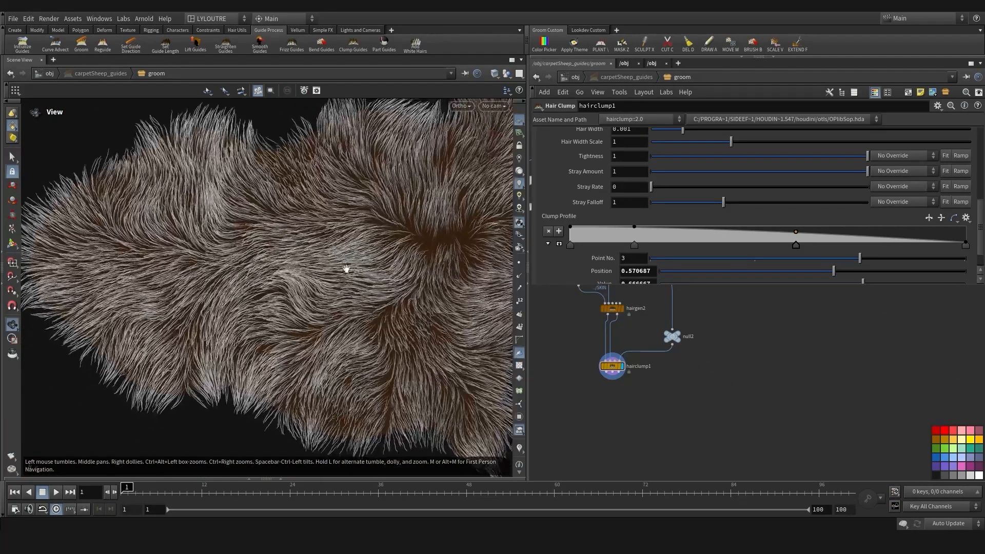
{"action": "middle_click_drag", "start_coordinate": [345, 269], "coordinate": [315, 290]}
{"action": "left_click_drag", "start_coordinate": [315, 290], "coordinate": [257, 316]}
{"action": "right_click_drag", "start_coordinate": [257, 316], "coordinate": [313, 303]}
{"action": "middle_click_drag", "start_coordinate": [313, 303], "coordinate": [305, 326]}
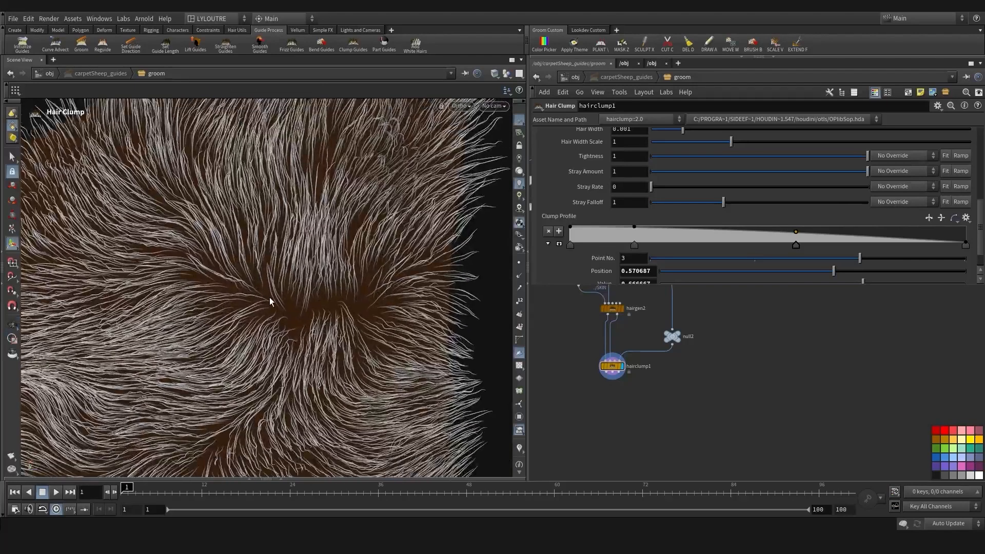
Display null2's guides and return to hairclump1 to compare the guides with the clumped hair
{"action": "scroll", "coordinate": [605, 369], "scroll_direction": "up", "scroll_amount": 1}
{"action": "left_click", "coordinate": [694, 367]}
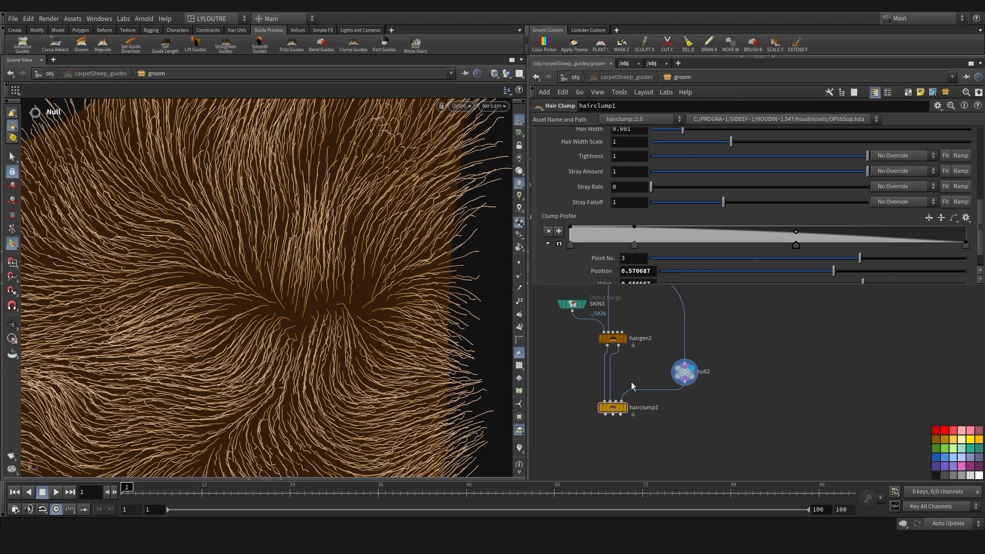
{"action": "left_click", "coordinate": [627, 410]}
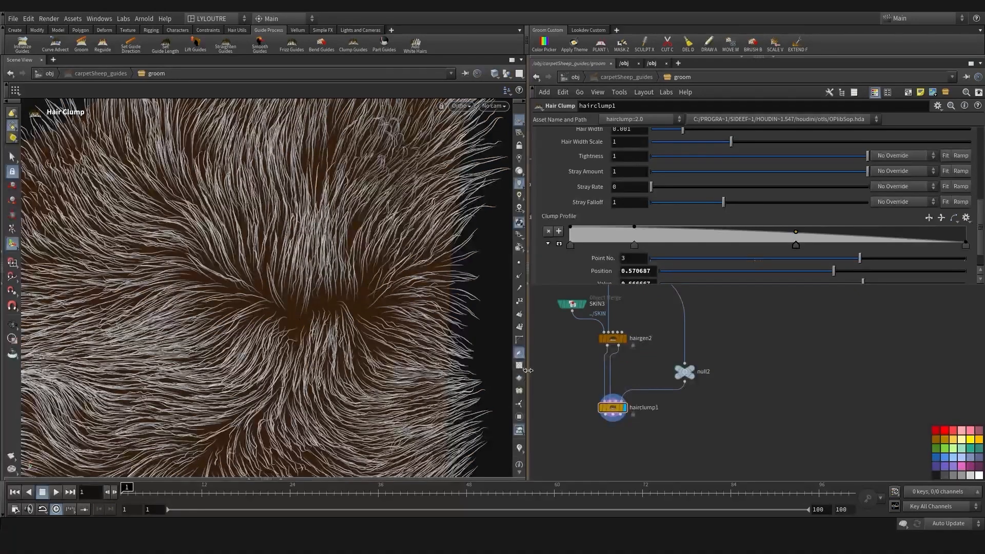
Review hairclump1's clumping over the full carpet silhouette from several distances and angles
{"action": "right_click_drag", "start_coordinate": [299, 268], "coordinate": [198, 343], "text": "alt"}
{"action": "middle_click_drag", "start_coordinate": [198, 343], "coordinate": [275, 319], "text": "alt"}
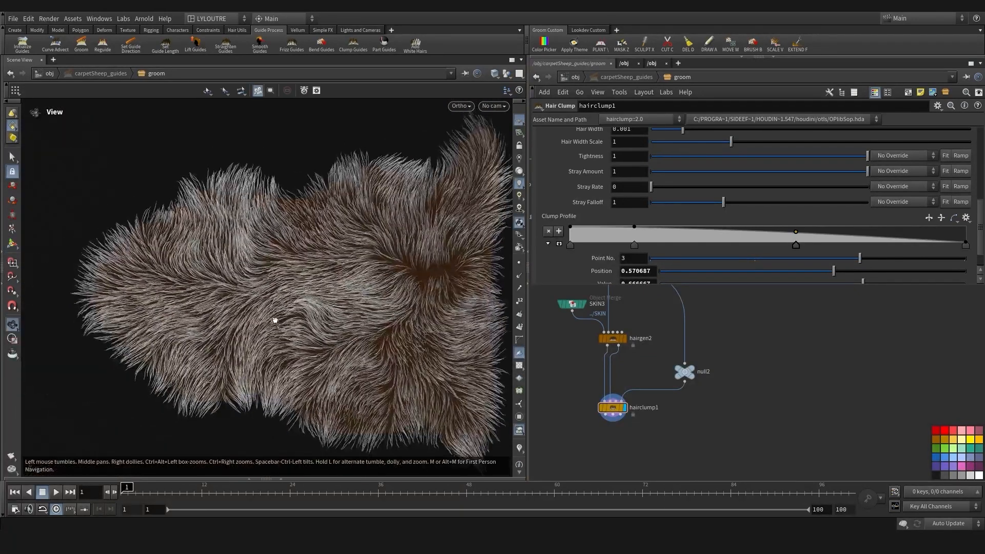
{"action": "left_click_drag", "start_coordinate": [275, 318], "coordinate": [268, 310], "text": "alt"}
{"action": "right_click_drag", "start_coordinate": [268, 310], "coordinate": [226, 325], "text": "alt"}
{"action": "middle_click_drag", "start_coordinate": [292, 329], "coordinate": [180, 361], "text": "alt"}
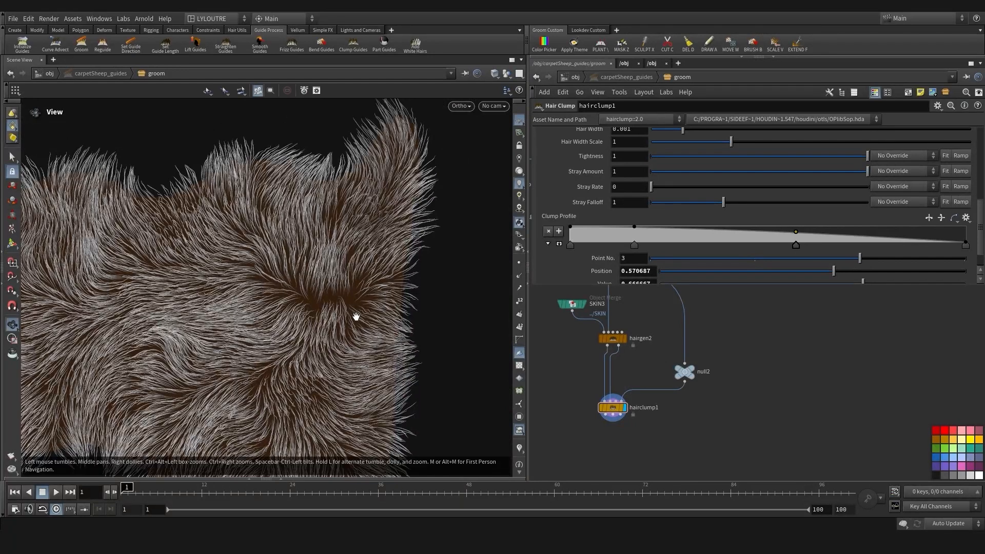
{"action": "right_click_drag", "start_coordinate": [385, 312], "coordinate": [288, 323], "text": "alt"}
{"action": "middle_click_drag", "start_coordinate": [242, 355], "coordinate": [274, 327], "text": "alt"}
{"action": "left_click_drag", "start_coordinate": [274, 327], "coordinate": [328, 369], "text": "alt"}
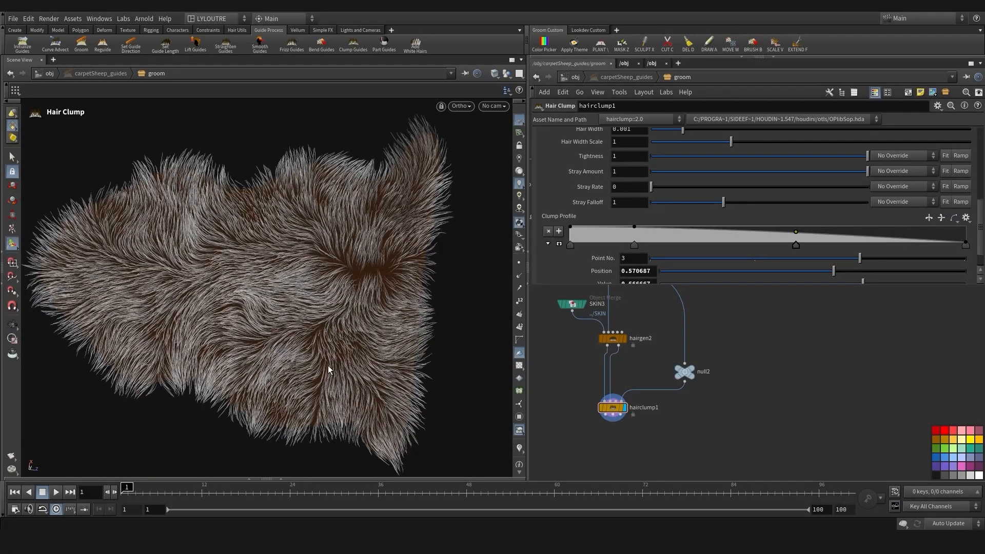
{"action": "left_click_drag", "start_coordinate": [273, 267], "coordinate": [295, 344], "text": "alt"}
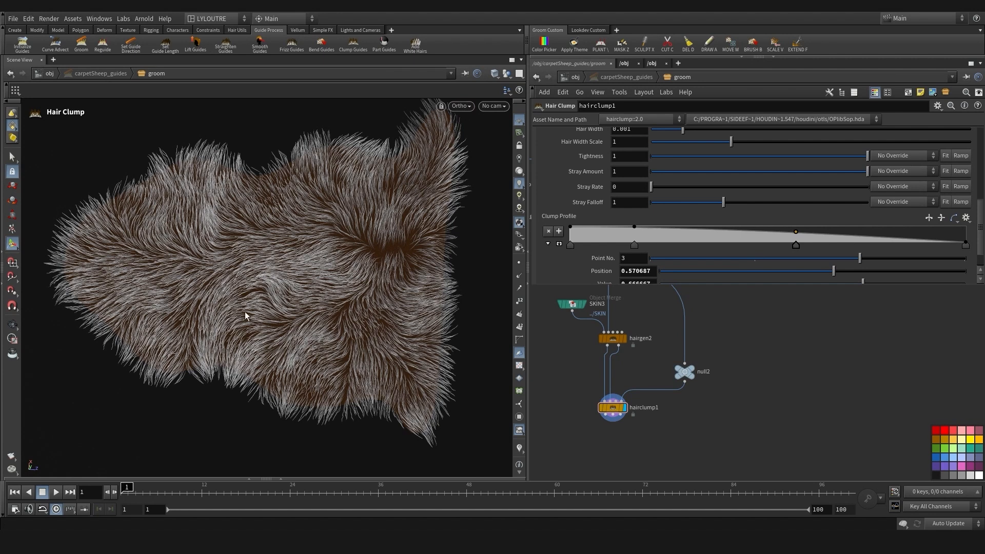
Add a Guide Process node with the Set Length operation below hairclump1, wire it in and display it
{"action": "middle_click_drag", "start_coordinate": [672, 425], "coordinate": [674, 392]}
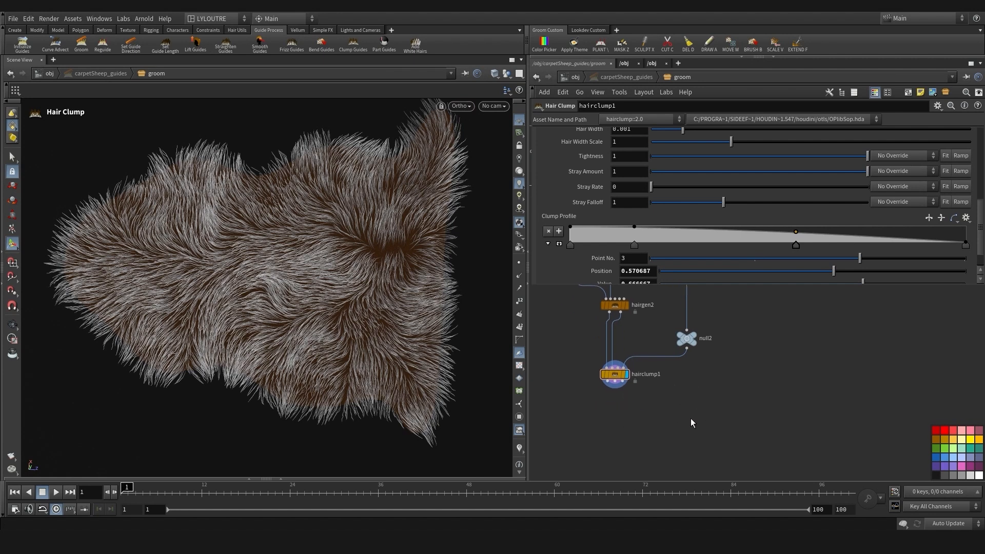
{"action": "left_click_drag", "start_coordinate": [738, 396], "coordinate": [585, 331]}
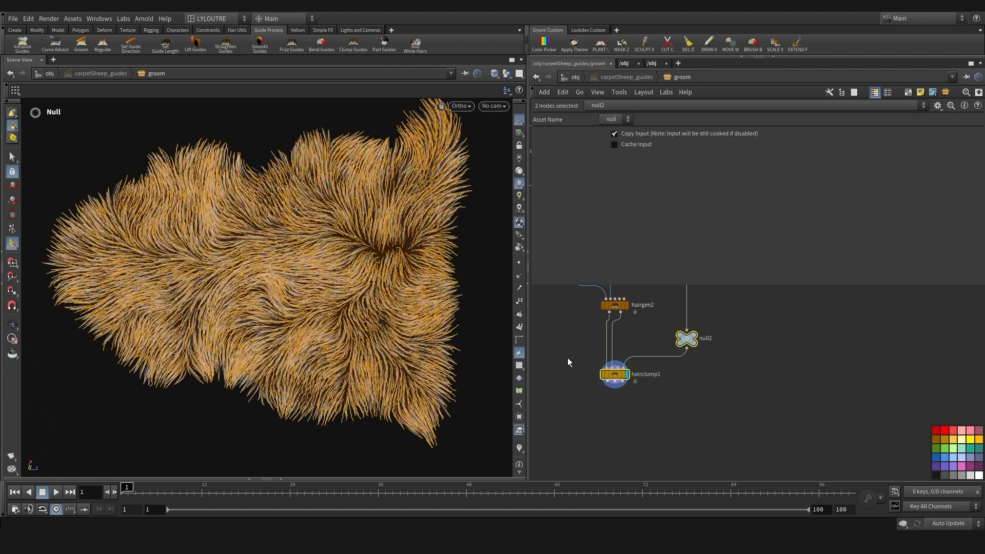
{"action": "key", "text": "Tab"}
{"action": "mouse_move", "coordinate": [619, 448]}
{"action": "type", "text": "l"}
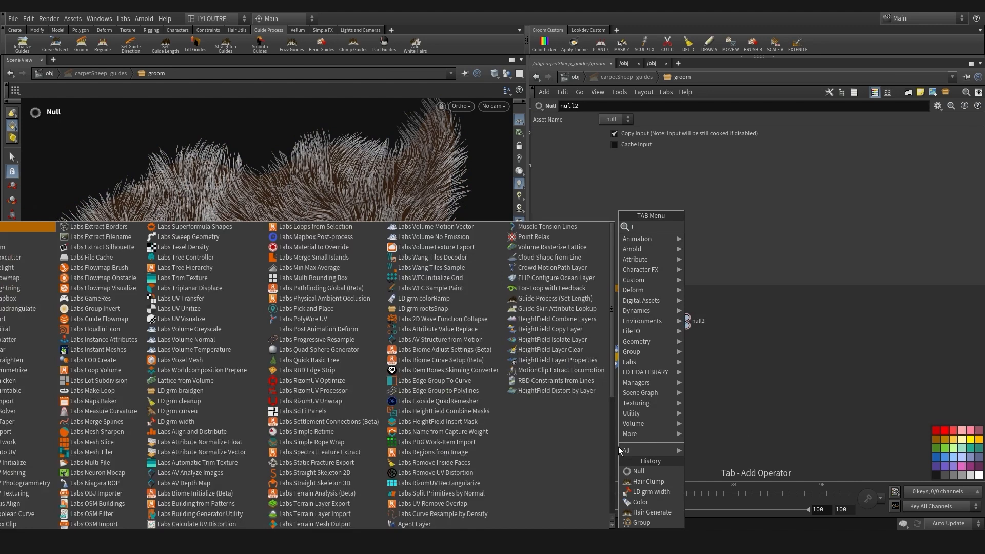
{"action": "type", "text": "engt"}
{"action": "left_click", "coordinate": [723, 229]}
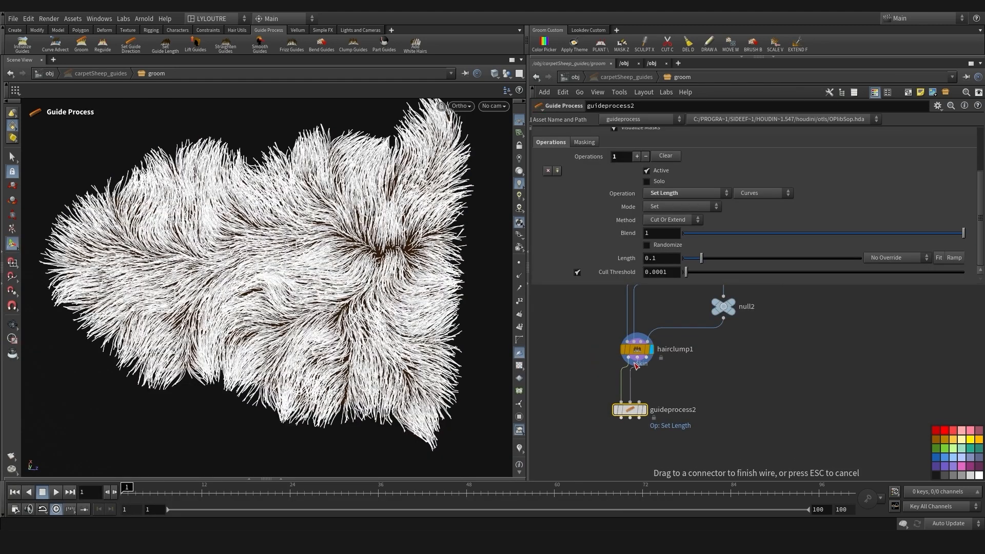
{"action": "left_click", "coordinate": [633, 394]}
Randomize guideprocess2's length in Multiply mode with Min Scale Factor 0.85 and Max Scale Factor 1.01
{"action": "double_click", "coordinate": [668, 244]}
{"action": "type", "text": "0."}
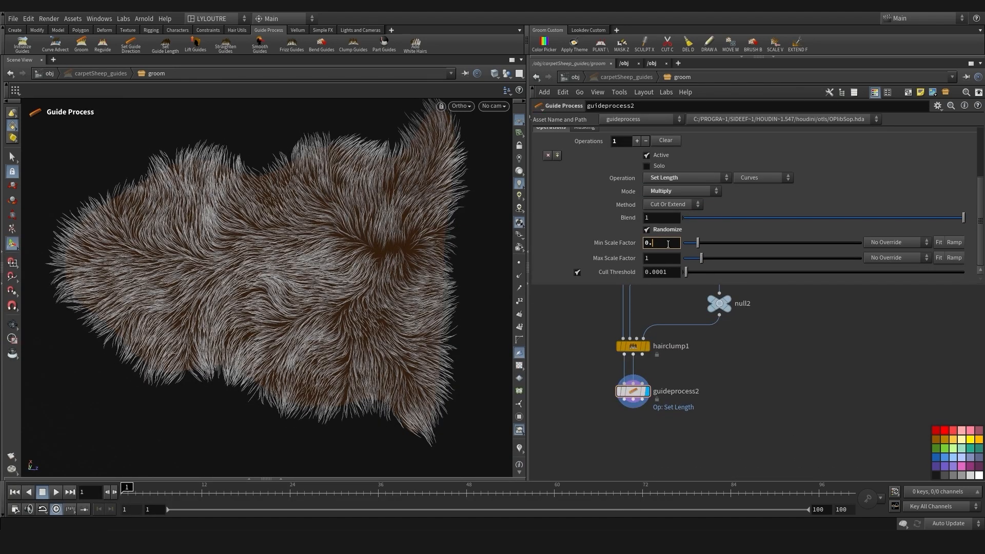
{"action": "left_click", "coordinate": [653, 258]}
{"action": "type", "text": "1.01"}
{"action": "key", "text": "Return"}
Inspect the randomized hair lengths, then display hairclump1 and compare its hair tips along the carpet's edge
{"action": "right_click_drag", "start_coordinate": [224, 292], "coordinate": [302, 313], "text": "alt"}
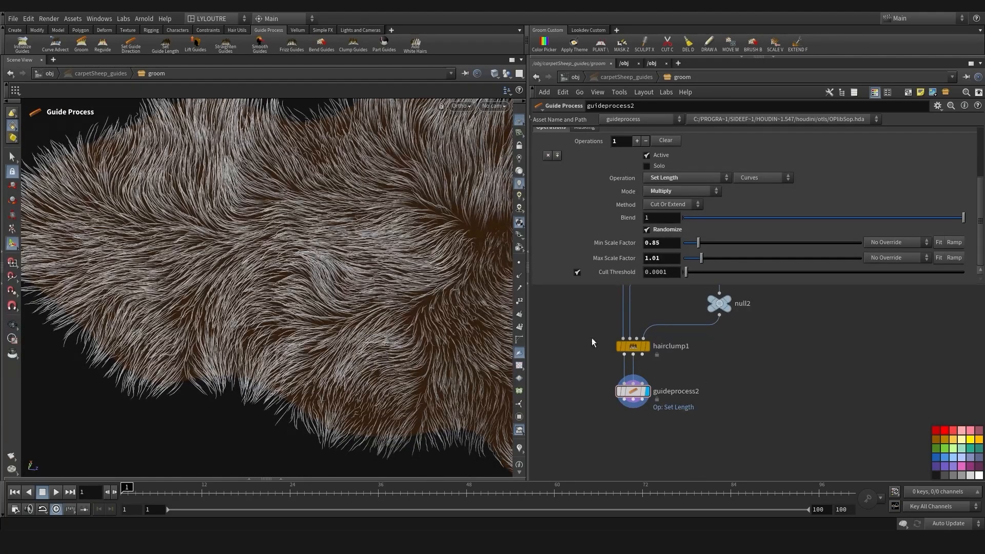
{"action": "left_click_drag", "start_coordinate": [592, 338], "coordinate": [657, 355]}
{"action": "left_click", "coordinate": [575, 339]}
{"action": "left_click_drag", "start_coordinate": [575, 339], "coordinate": [661, 358]}
{"action": "left_click", "coordinate": [647, 346]}
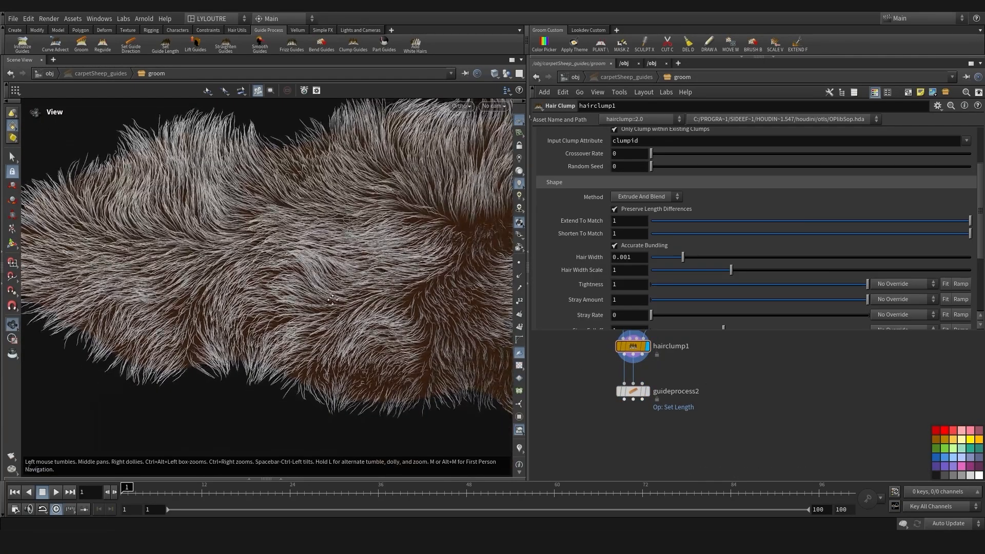
{"action": "middle_click_drag", "start_coordinate": [224, 301], "coordinate": [257, 305]}
{"action": "right_click_drag", "start_coordinate": [148, 331], "coordinate": [216, 349]}
{"action": "left_click_drag", "start_coordinate": [216, 348], "coordinate": [205, 350]}
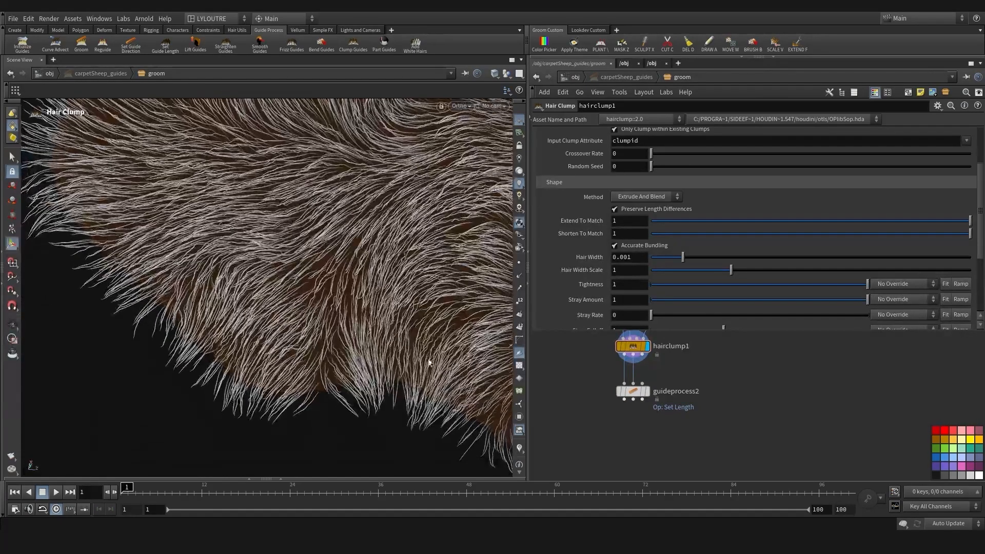
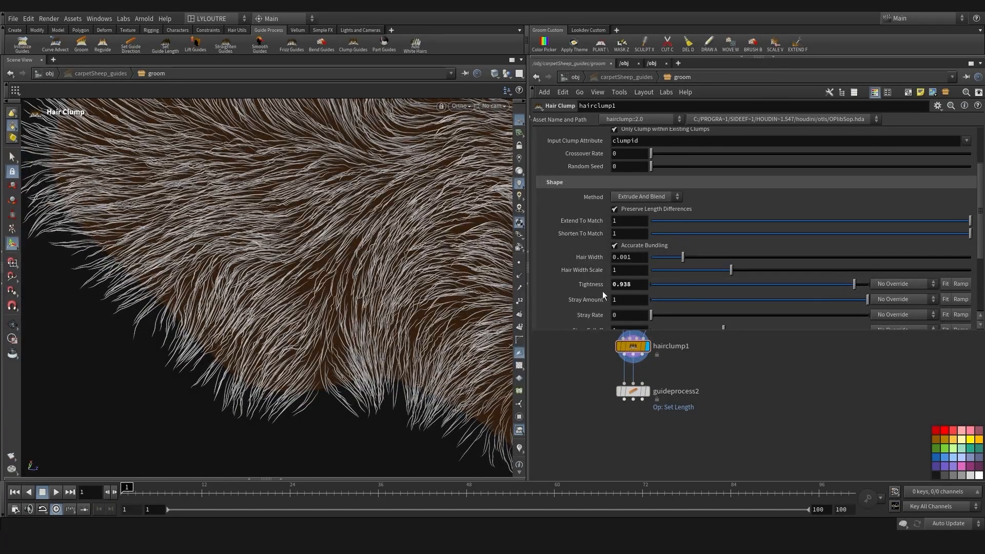
Set hairclump1's Tightness to 0.938 and enable its Curling option
{"action": "key", "text": "Return"}
{"action": "scroll", "coordinate": [697, 263], "scroll_direction": "up", "scroll_amount": 3}
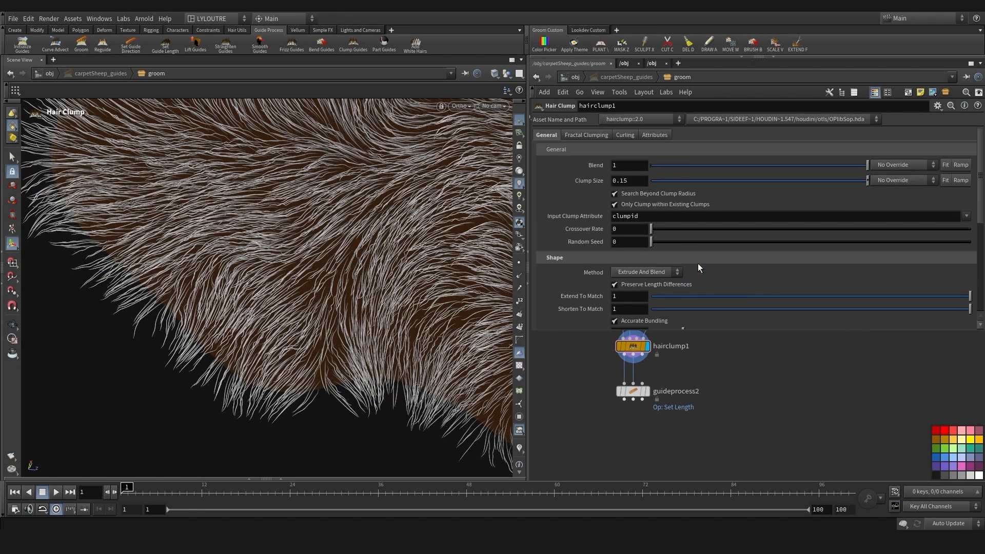
{"action": "left_click", "coordinate": [619, 134]}
{"action": "left_click", "coordinate": [624, 146]}
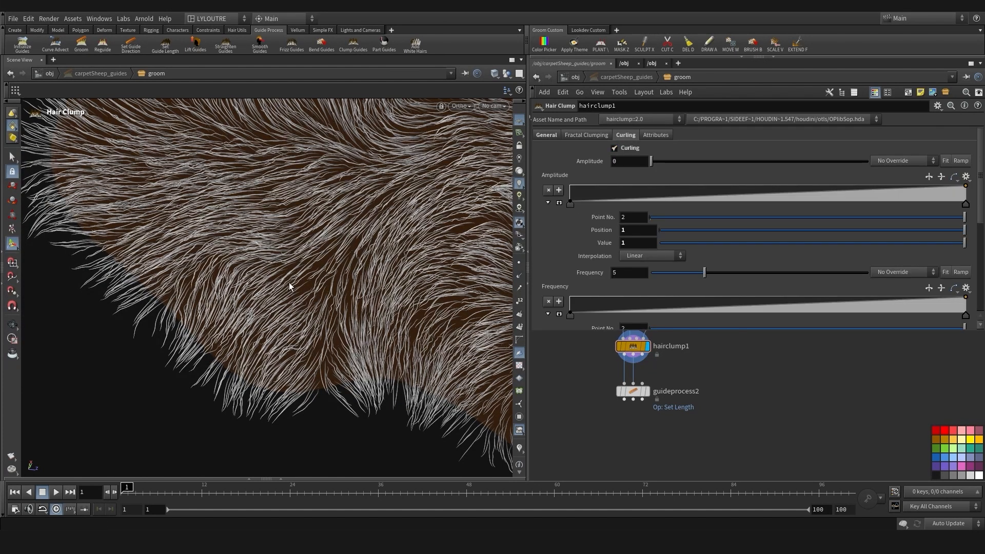
Set hairclump1's curling Amplitude to 0.0033 and Frequency to 15.14
{"action": "right_click_drag", "start_coordinate": [290, 286], "coordinate": [358, 343], "text": "alt"}
{"action": "middle_click_drag", "start_coordinate": [358, 343], "coordinate": [270, 354], "text": "alt"}
{"action": "right_click_drag", "start_coordinate": [332, 307], "coordinate": [402, 292], "text": "alt"}
{"action": "middle_click_drag", "start_coordinate": [402, 292], "coordinate": [357, 308], "text": "alt"}
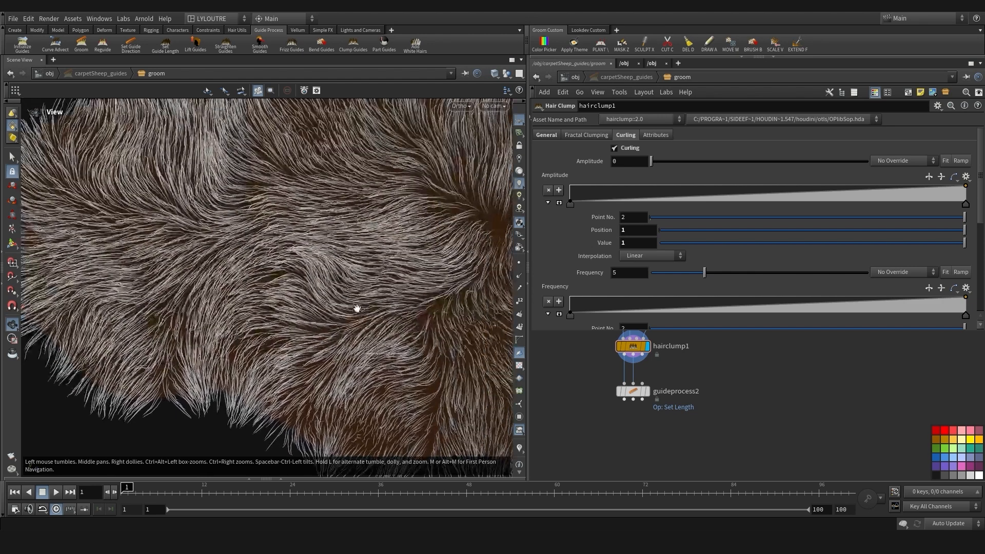
{"action": "key", "text": "Return"}
{"action": "left_click_drag", "start_coordinate": [654, 162], "coordinate": [659, 161]}
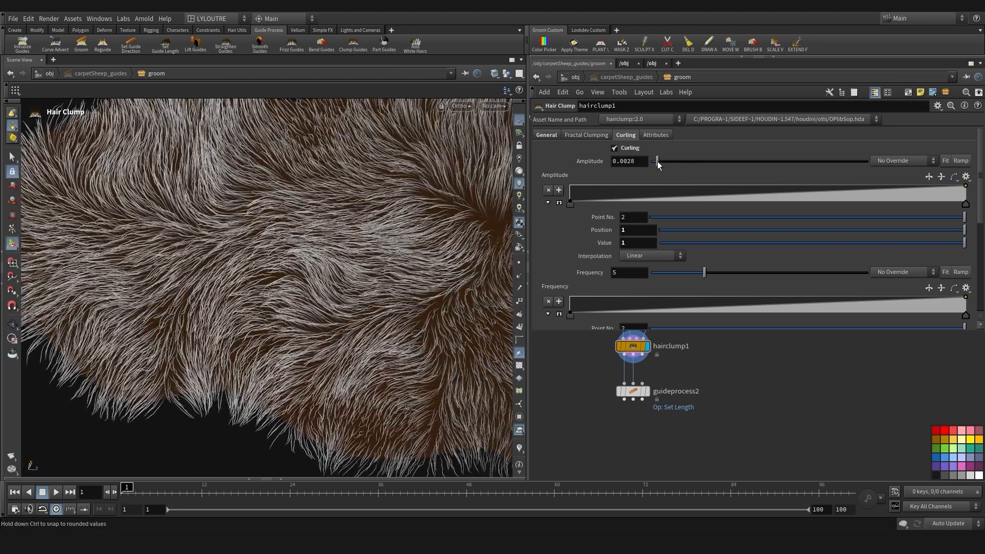
{"action": "left_click_drag", "start_coordinate": [719, 273], "coordinate": [814, 272]}
Examine the curled clumps over the whole carpet and up close
{"action": "scroll", "coordinate": [372, 319], "scroll_direction": "down", "scroll_amount": 5, "text": "alt"}
{"action": "middle_click_drag", "start_coordinate": [372, 318], "coordinate": [347, 282], "text": "alt"}
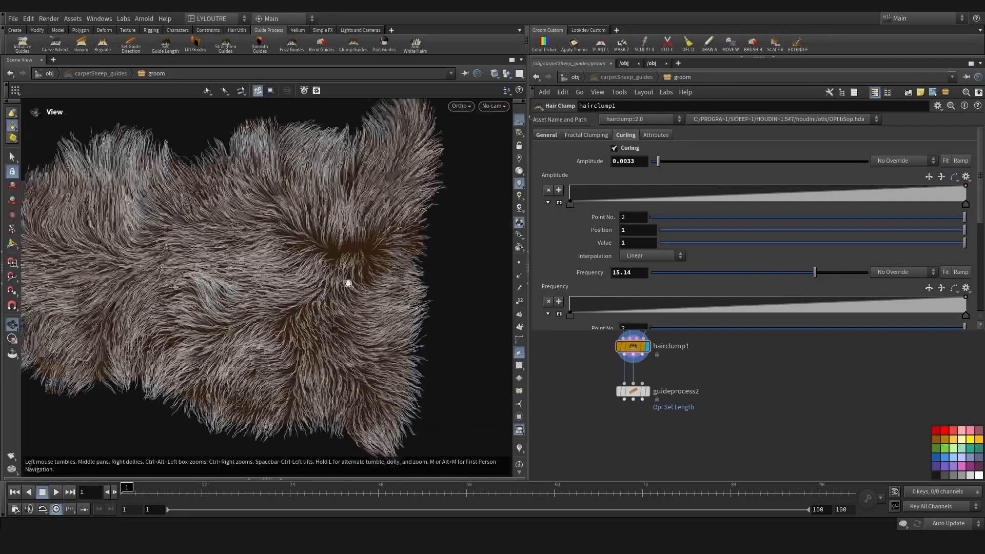
{"action": "scroll", "coordinate": [214, 318], "scroll_direction": "up", "scroll_amount": 4, "text": "alt"}
{"action": "middle_click_drag", "start_coordinate": [213, 318], "coordinate": [236, 364], "text": "alt"}
{"action": "left_click_drag", "start_coordinate": [236, 364], "coordinate": [254, 333], "text": "alt"}
{"action": "scroll", "coordinate": [690, 420], "scroll_direction": "down", "scroll_amount": 4}
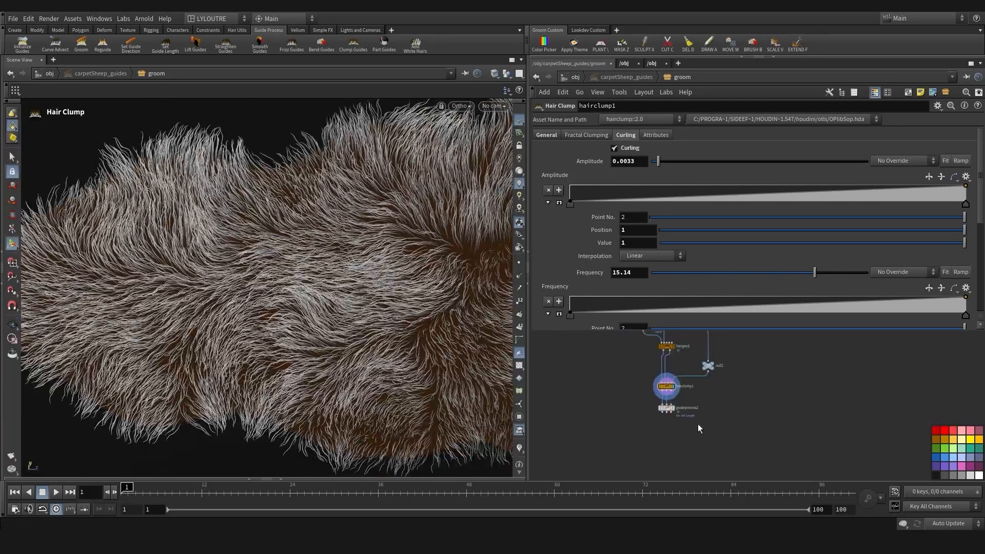
Give the network area more height and inspect the output settings of the lenMASK guide mask node
{"action": "middle_click_drag", "start_coordinate": [568, 360], "coordinate": [593, 441]}
{"action": "scroll", "coordinate": [592, 440], "scroll_direction": "down", "scroll_amount": 4}
{"action": "middle_click_drag", "start_coordinate": [604, 373], "coordinate": [599, 412]}
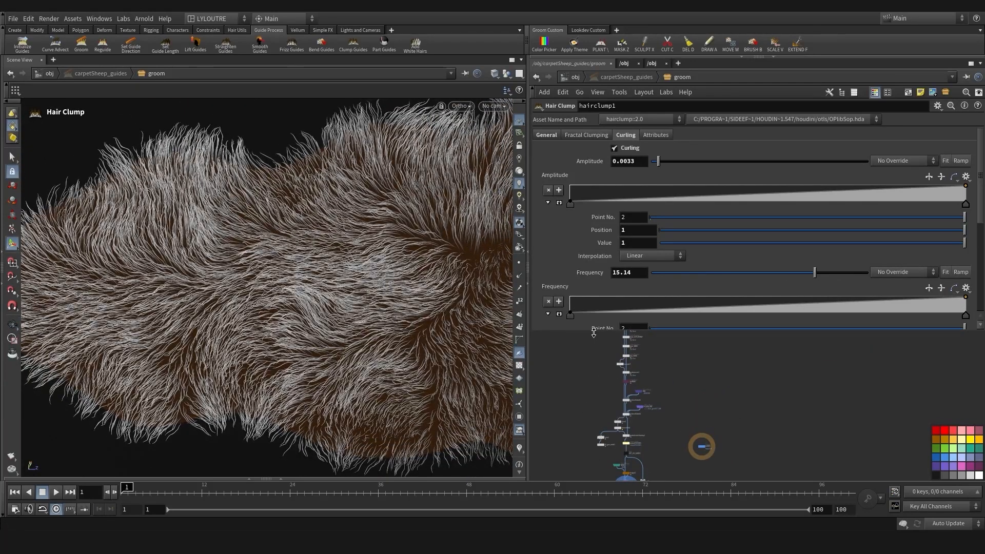
{"action": "left_click_drag", "start_coordinate": [594, 333], "coordinate": [591, 274]}
{"action": "scroll", "coordinate": [613, 371], "scroll_direction": "up", "scroll_amount": 5}
{"action": "left_click", "coordinate": [657, 405]}
{"action": "middle_click_drag", "start_coordinate": [625, 462], "coordinate": [619, 353]}
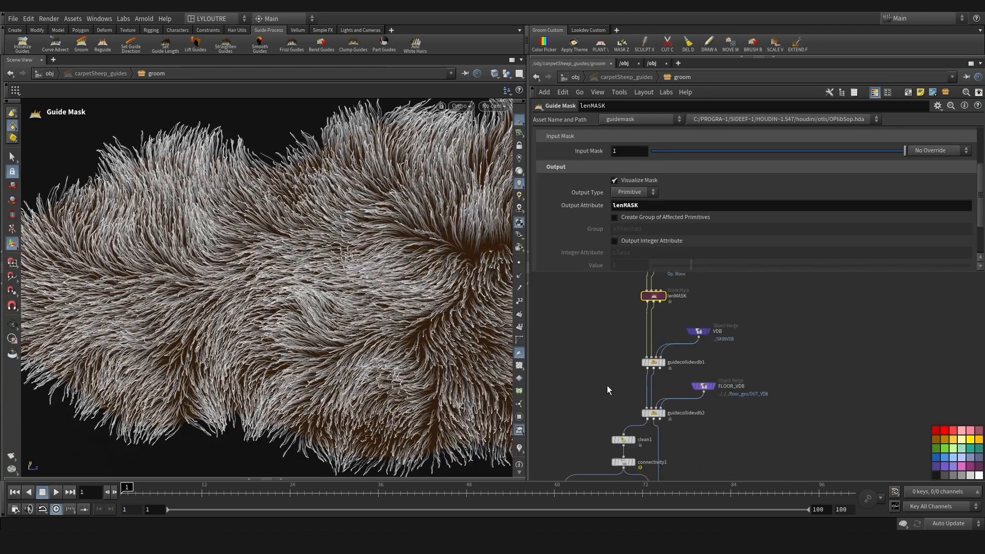
Display hairgen2 and bring up its Guide Attribute Transfer settings
{"action": "scroll", "coordinate": [607, 387], "scroll_direction": "down", "scroll_amount": 3}
{"action": "middle_click_drag", "start_coordinate": [603, 444], "coordinate": [608, 351]}
{"action": "middle_click_drag", "start_coordinate": [618, 398], "coordinate": [614, 315]}
{"action": "left_click", "coordinate": [648, 413]}
{"action": "scroll", "coordinate": [656, 369], "scroll_direction": "up", "scroll_amount": 6}
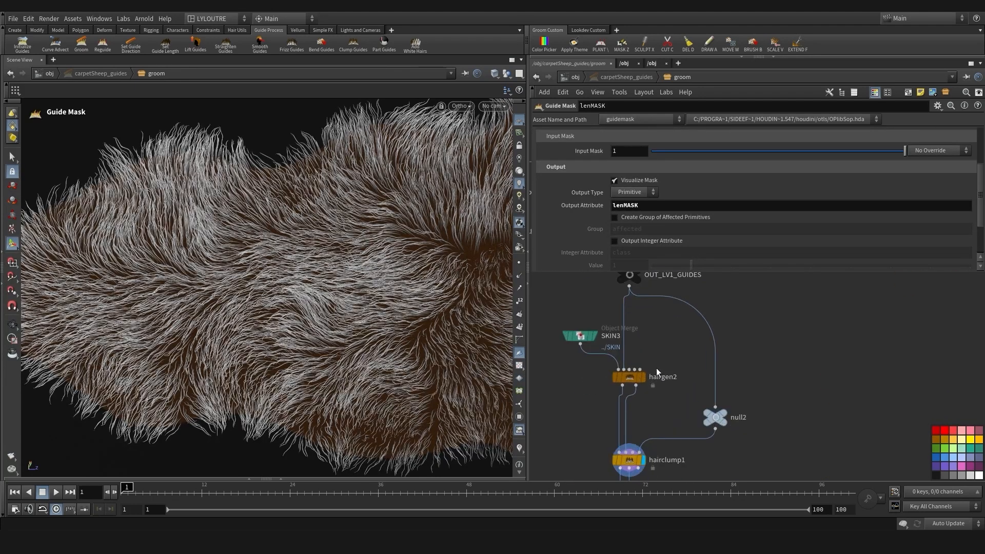
{"action": "left_click", "coordinate": [643, 378]}
{"action": "left_click", "coordinate": [625, 377]}
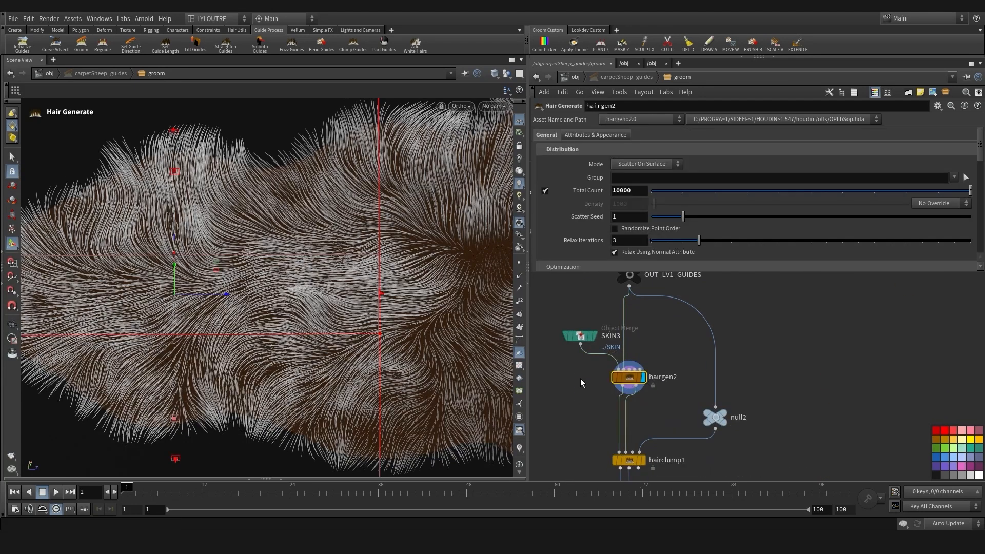
{"action": "middle_click_drag", "start_coordinate": [580, 377], "coordinate": [626, 368]}
{"action": "scroll", "coordinate": [627, 367], "scroll_direction": "down", "scroll_amount": 1}
{"action": "left_click", "coordinate": [596, 135]}
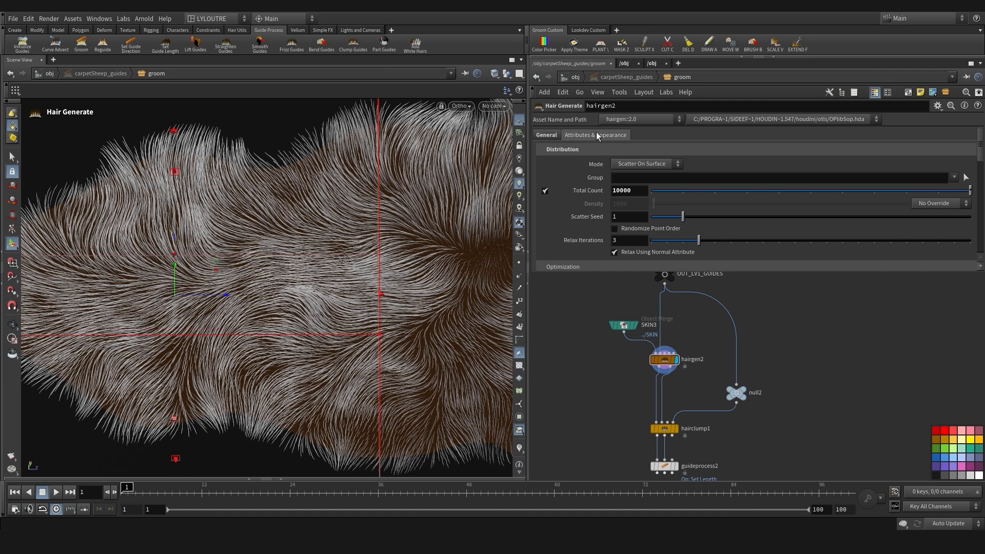
{"action": "scroll", "coordinate": [703, 177], "scroll_direction": "down", "scroll_amount": 5}
{"action": "scroll", "coordinate": [704, 178], "scroll_direction": "down", "scroll_amount": 2}
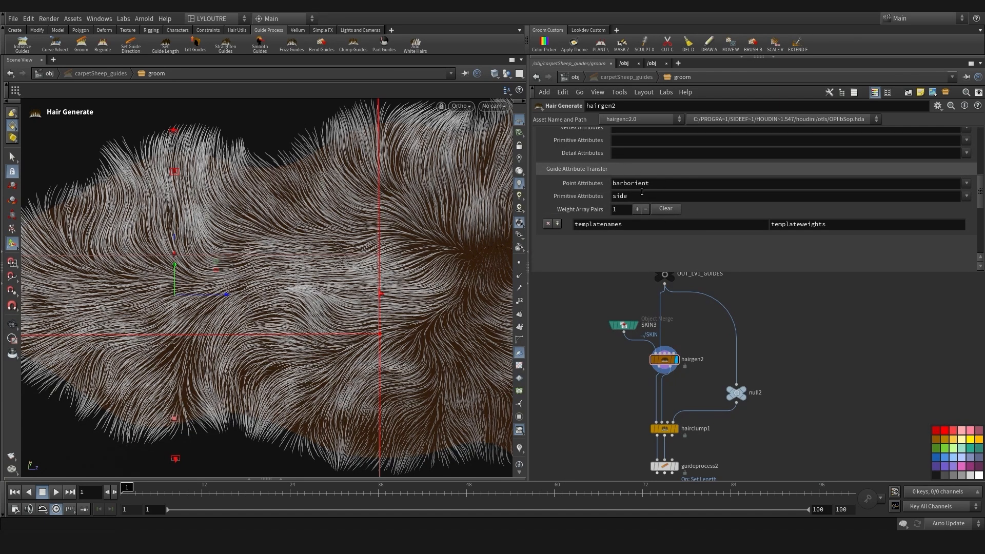
Inspect the node information of OUT_LV1_GUIDES for the primitive attributes available on the guides
{"action": "middle_click_drag", "start_coordinate": [599, 317], "coordinate": [605, 397]}
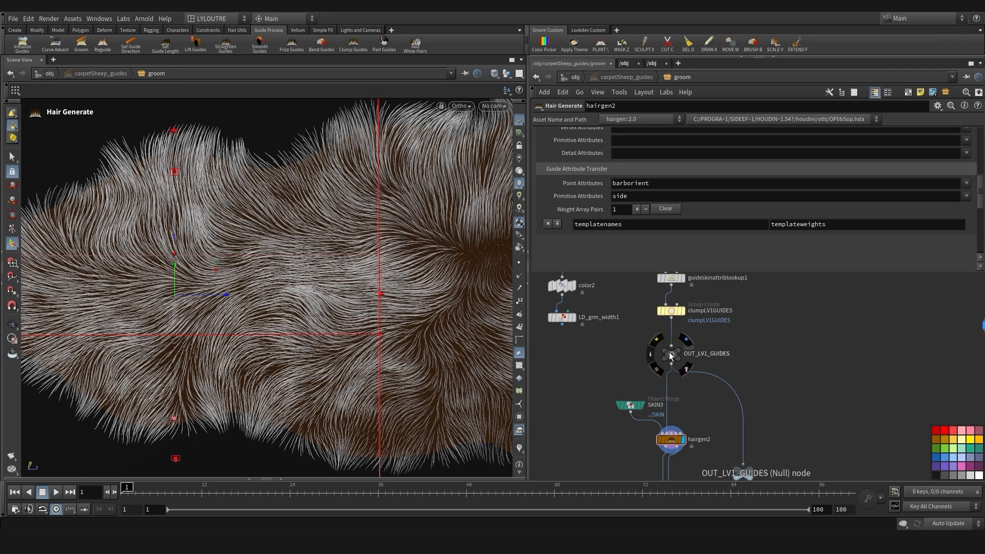
{"action": "middle_click", "coordinate": [668, 354]}
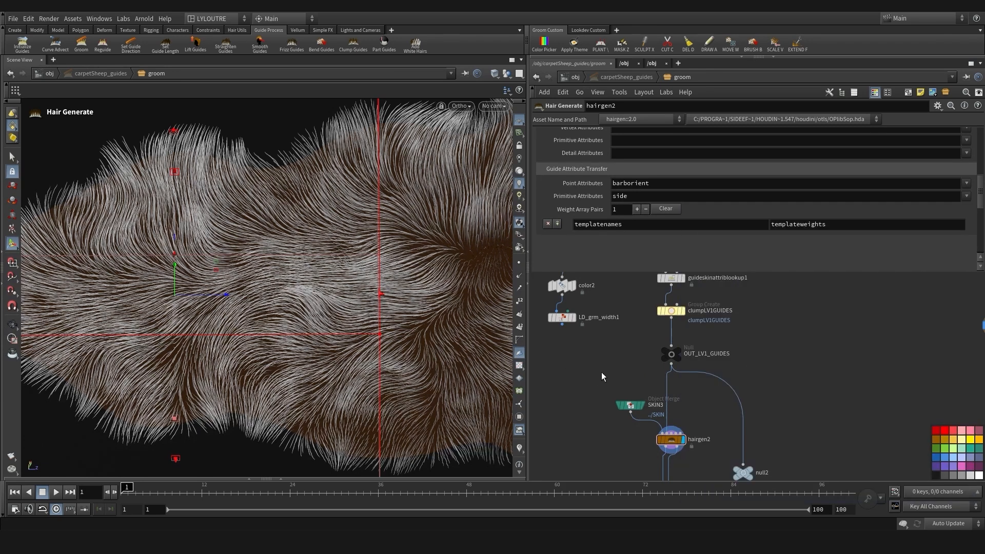
{"action": "middle_click", "coordinate": [672, 358]}
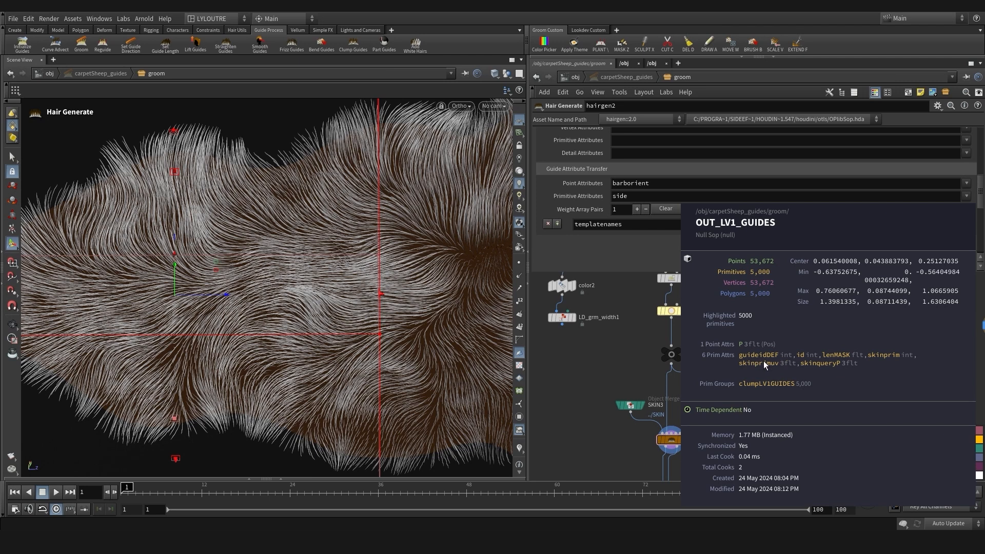
{"action": "scroll", "coordinate": [625, 323], "scroll_direction": "down", "scroll_amount": 3}
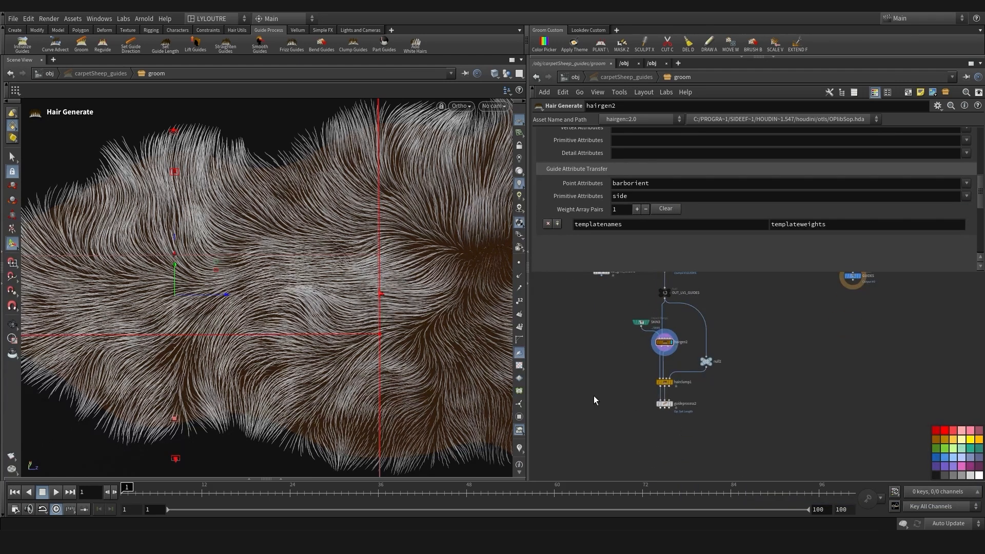
{"action": "middle_click_drag", "start_coordinate": [609, 364], "coordinate": [607, 398]}
{"action": "left_click_drag", "start_coordinate": [611, 386], "coordinate": [635, 380]}
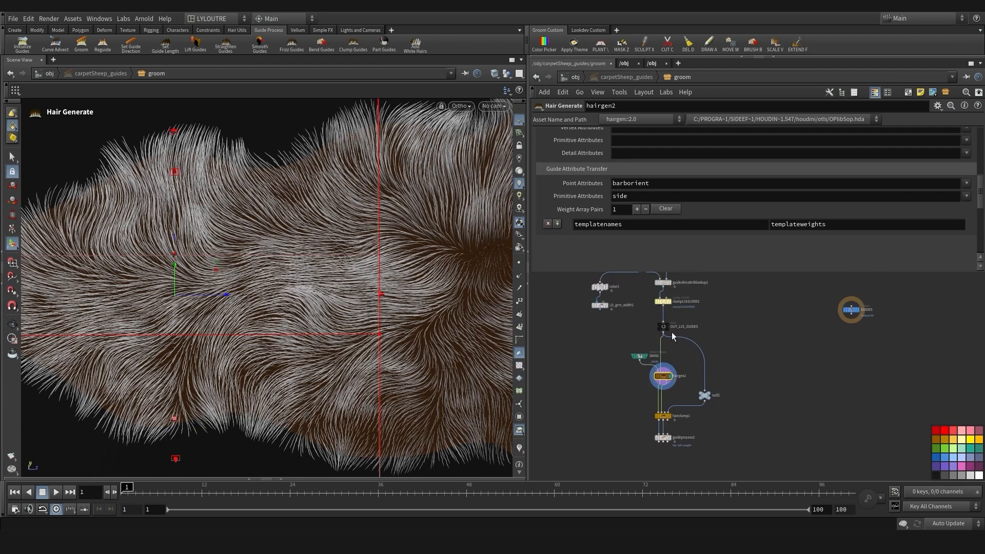
Set hairgen2's transferred guide Primitive Attributes to "side *DEF *MASK" and check the attributes on its hair curves
{"action": "left_click", "coordinate": [651, 197]}
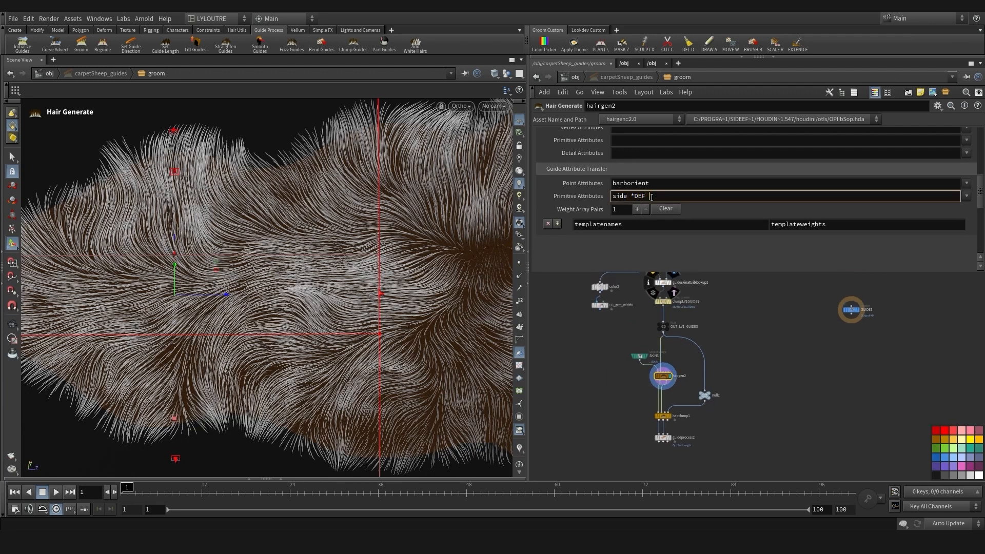
{"action": "key", "text": "Return"}
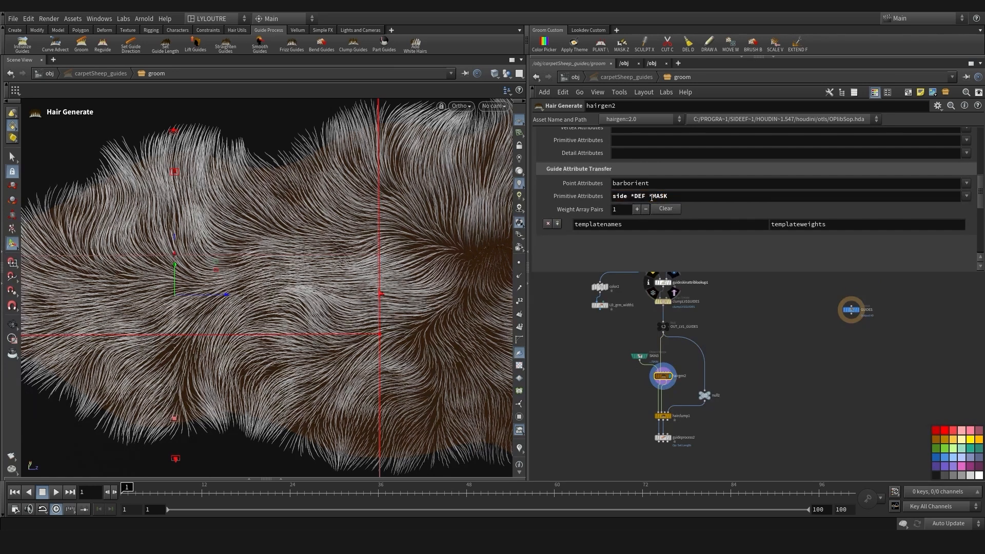
{"action": "scroll", "coordinate": [696, 435], "scroll_direction": "up", "scroll_amount": 4}
{"action": "middle_click", "coordinate": [721, 395]}
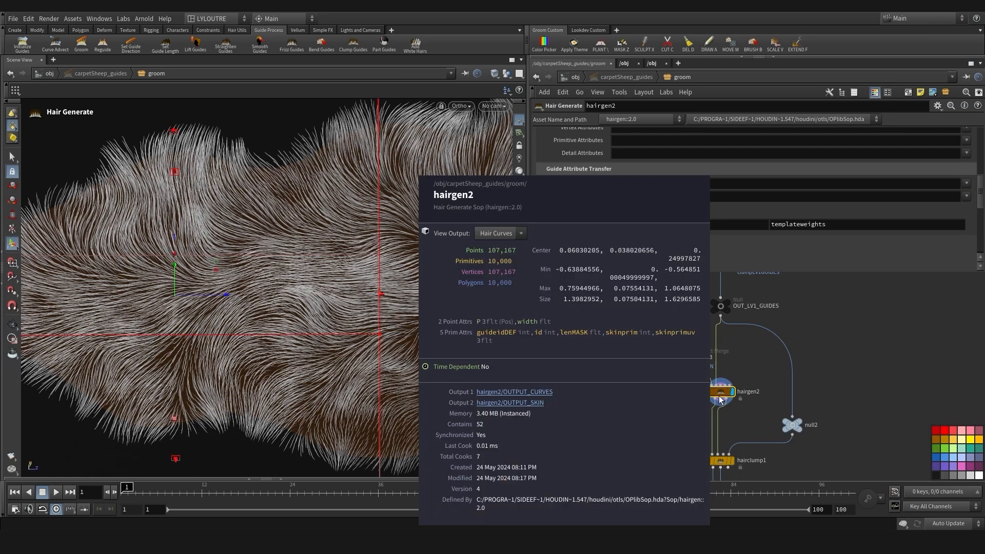
{"action": "scroll", "coordinate": [694, 417], "scroll_direction": "down", "scroll_amount": 5}
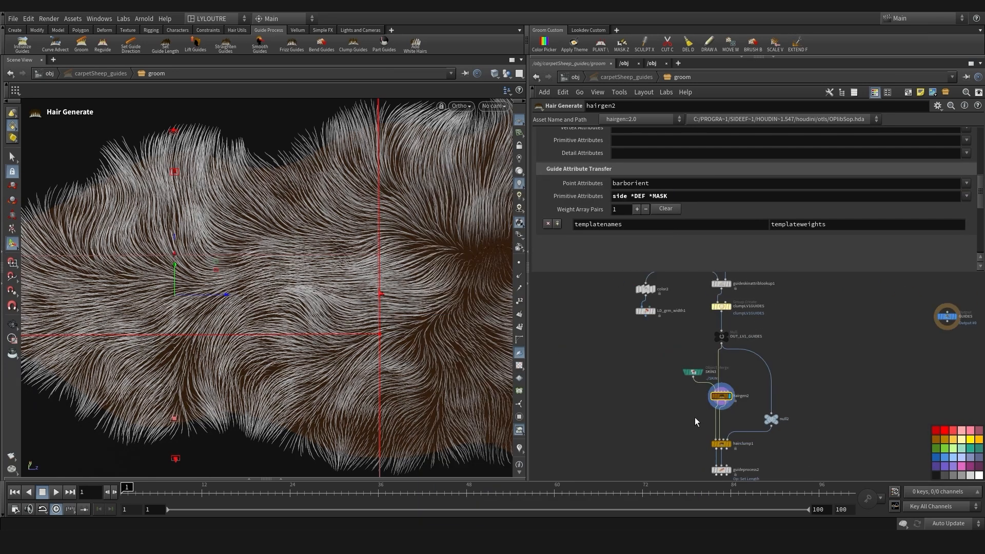
Place a copy of the guideidDEF Color node beside hairgen2, wire it to hairgen2's hair output and display it
{"action": "scroll", "coordinate": [636, 367], "scroll_direction": "up", "scroll_amount": 3}
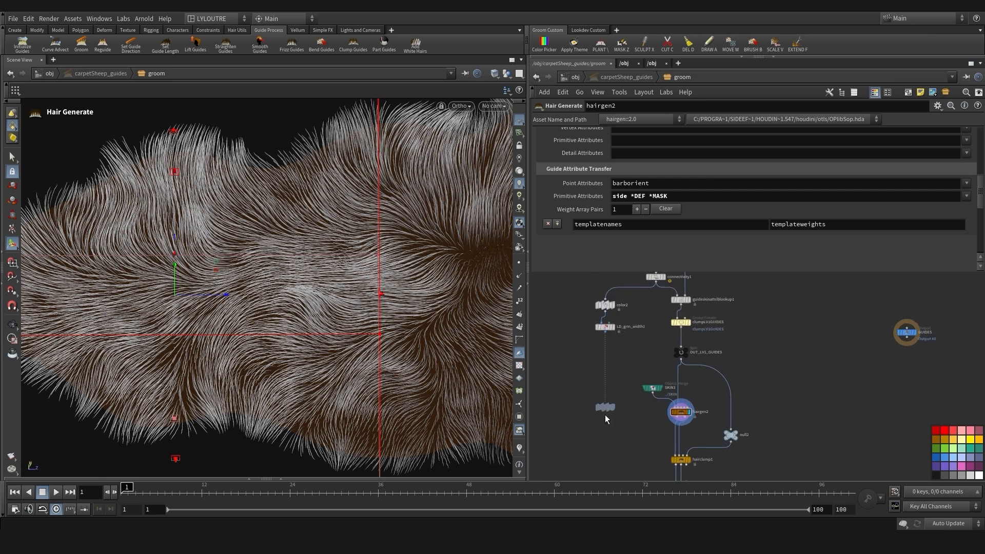
{"action": "left_click", "coordinate": [604, 415]}
{"action": "scroll", "coordinate": [610, 357], "scroll_direction": "up", "scroll_amount": 4}
{"action": "left_click_drag", "start_coordinate": [635, 371], "coordinate": [737, 339]}
{"action": "left_click", "coordinate": [649, 380]}
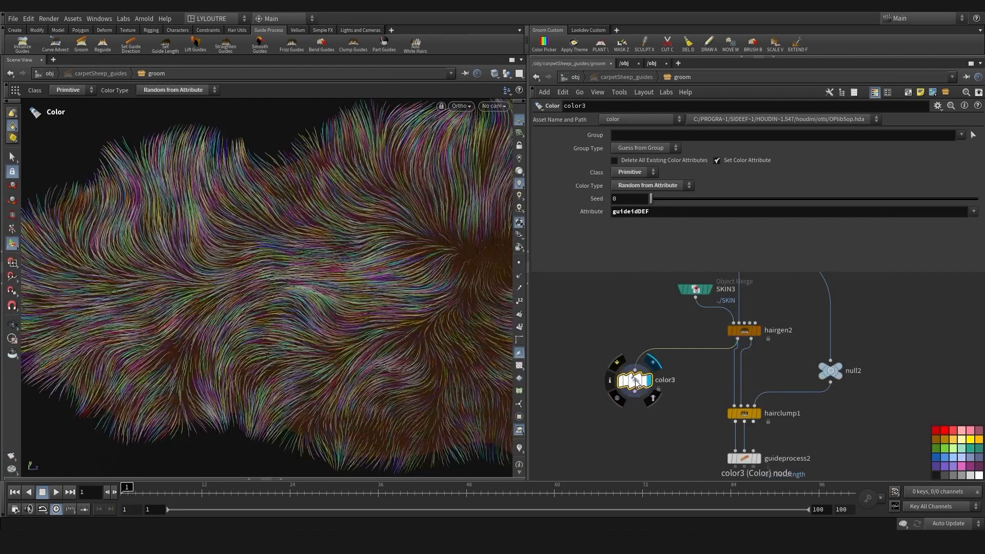
{"action": "middle_click_drag", "start_coordinate": [657, 417], "coordinate": [645, 390]}
{"action": "left_click_drag", "start_coordinate": [166, 330], "coordinate": [215, 354], "text": "alt"}
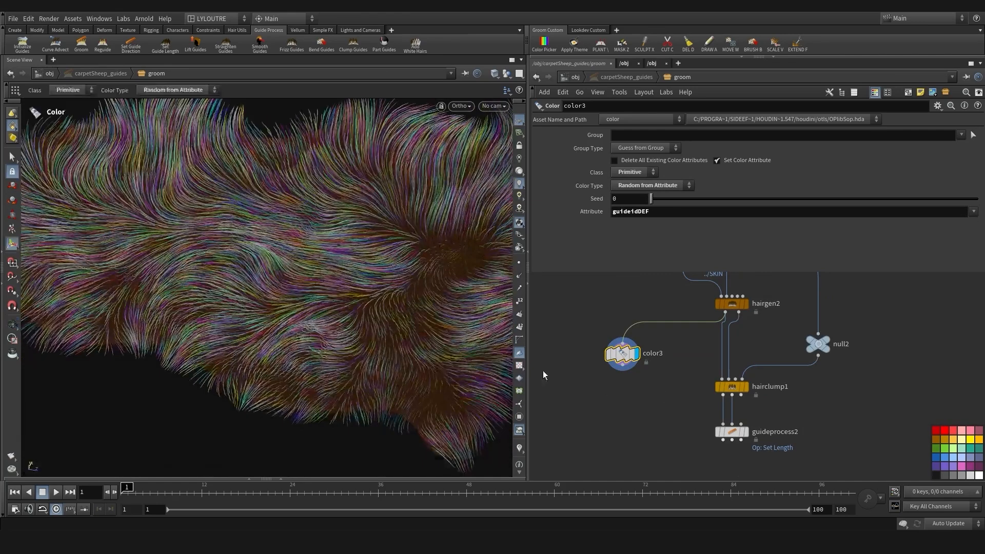
{"action": "scroll", "coordinate": [620, 306], "scroll_direction": "down", "scroll_amount": 2}
{"action": "middle_click_drag", "start_coordinate": [620, 305], "coordinate": [602, 321]}
{"action": "scroll", "coordinate": [644, 318], "scroll_direction": "up", "scroll_amount": 1}
{"action": "left_click", "coordinate": [634, 322]}
{"action": "left_click", "coordinate": [644, 404]}
{"action": "scroll", "coordinate": [612, 339], "scroll_direction": "down", "scroll_amount": 1}
{"action": "scroll", "coordinate": [611, 338], "scroll_direction": "down", "scroll_amount": 1}
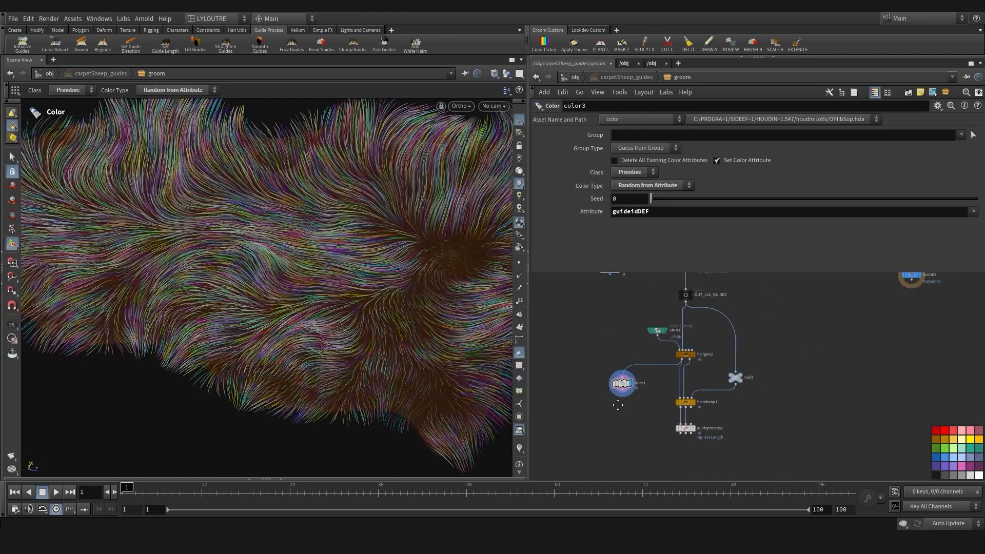
{"action": "middle_click_drag", "start_coordinate": [617, 403], "coordinate": [604, 406]}
{"action": "scroll", "coordinate": [604, 398], "scroll_direction": "up", "scroll_amount": 2}
{"action": "left_click_drag", "start_coordinate": [614, 388], "coordinate": [627, 390]}
Display hairclump1 and disable its Clump ID and Tightness output attributes
{"action": "middle_click_drag", "start_coordinate": [624, 351], "coordinate": [589, 319]}
{"action": "scroll", "coordinate": [688, 371], "scroll_direction": "up", "scroll_amount": 2}
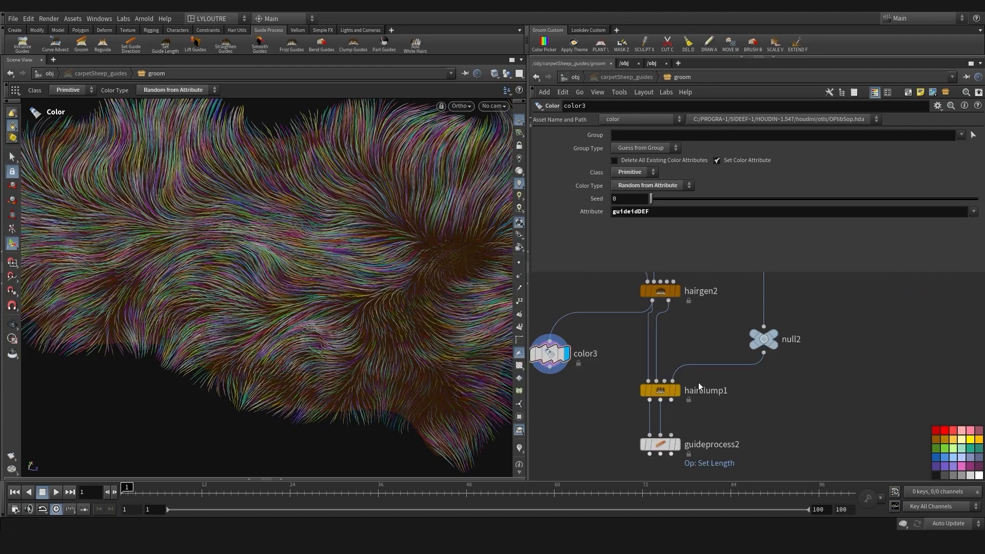
{"action": "left_click", "coordinate": [678, 389]}
{"action": "left_click_drag", "start_coordinate": [616, 382], "coordinate": [705, 408]}
{"action": "scroll", "coordinate": [635, 360], "scroll_direction": "down", "scroll_amount": 2}
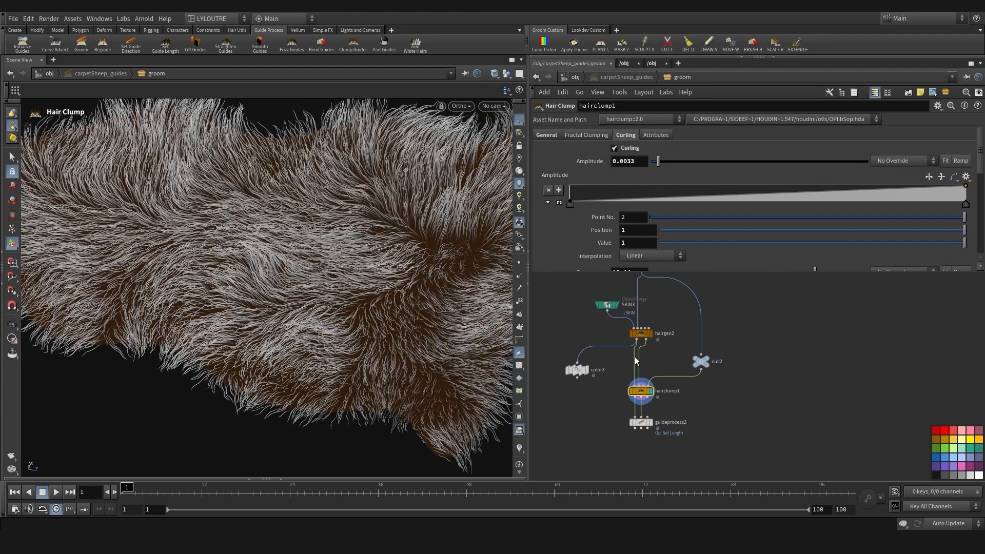
{"action": "left_click", "coordinate": [653, 137]}
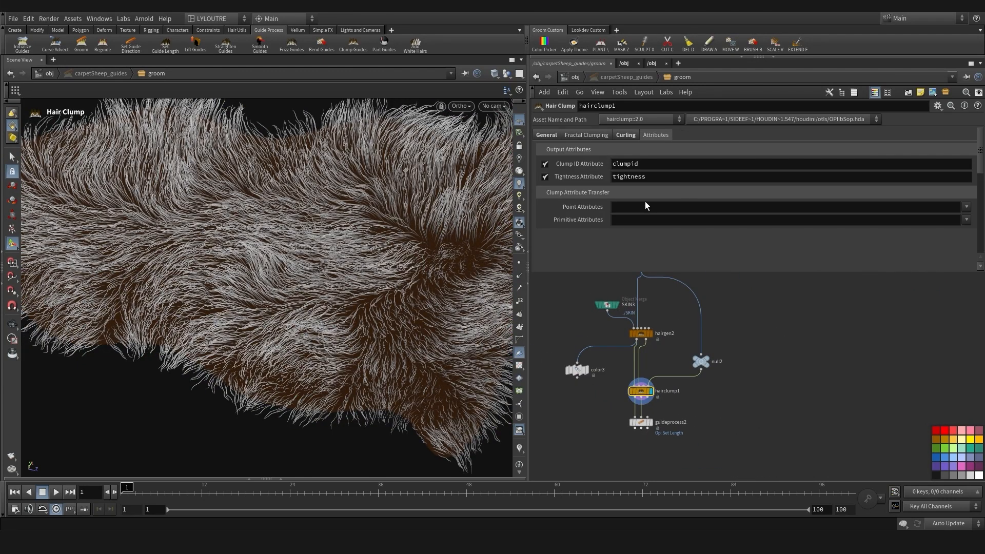
{"action": "scroll", "coordinate": [645, 203], "scroll_direction": "down", "scroll_amount": 2}
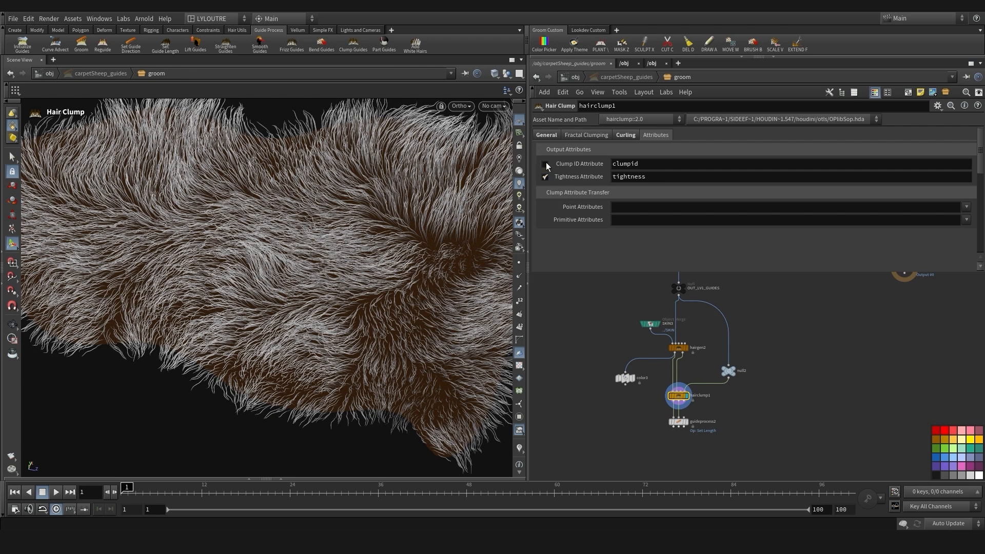
{"action": "left_click", "coordinate": [545, 164]}
{"action": "left_click", "coordinate": [545, 177]}
Set the Primitive Attributes of hairclump1's Clump Attribute Transfer to *DEF
{"action": "middle_click_drag", "start_coordinate": [606, 339], "coordinate": [620, 346]}
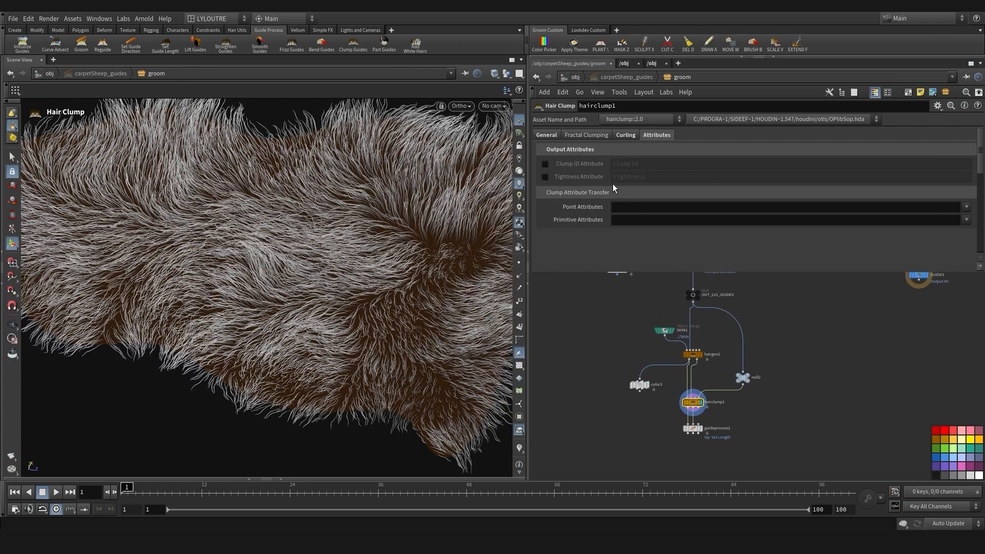
{"action": "scroll", "coordinate": [666, 340], "scroll_direction": "down", "scroll_amount": 1}
{"action": "middle_click_drag", "start_coordinate": [629, 350], "coordinate": [609, 348]}
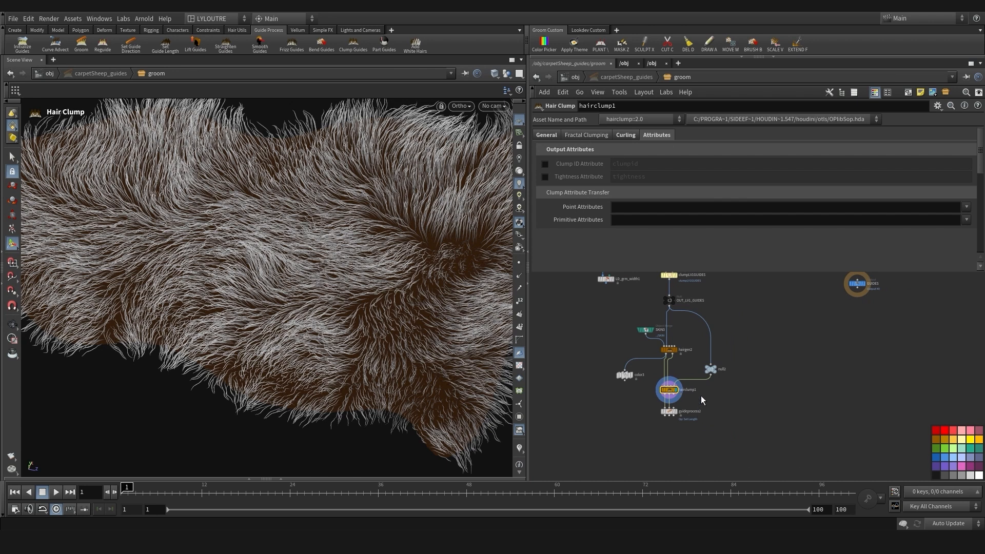
{"action": "scroll", "coordinate": [699, 394], "scroll_direction": "up", "scroll_amount": 1}
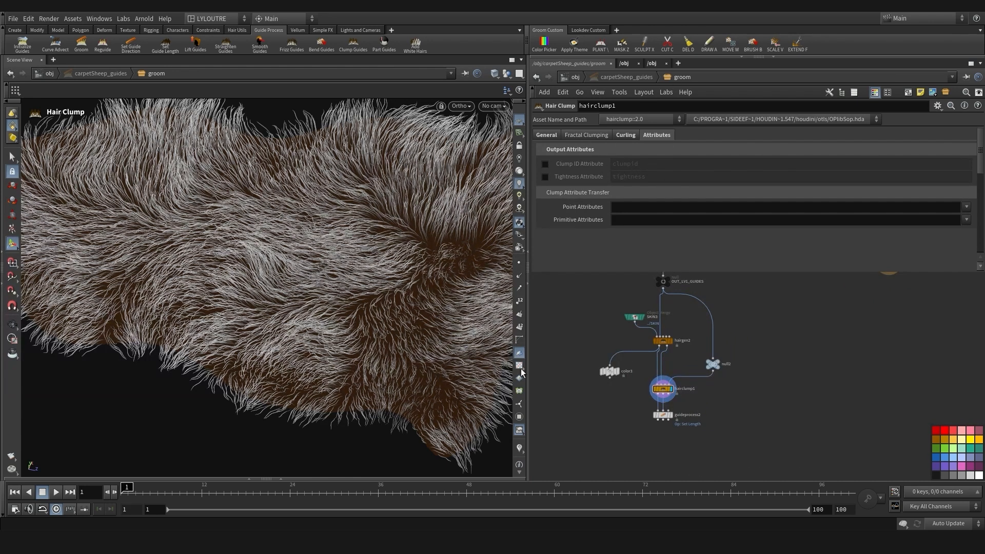
{"action": "middle_click_drag", "start_coordinate": [590, 342], "coordinate": [605, 348]}
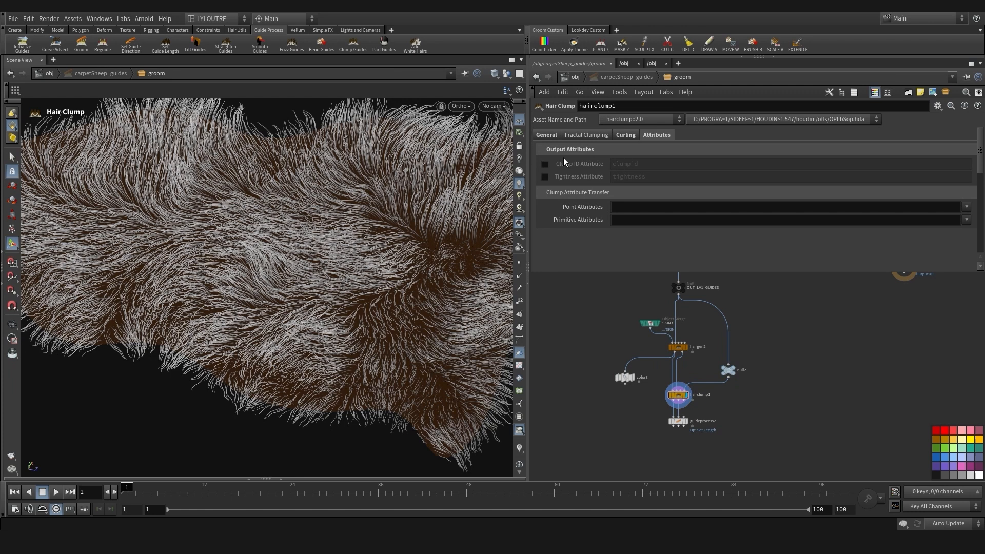
{"action": "middle_click_drag", "start_coordinate": [716, 401], "coordinate": [707, 390]}
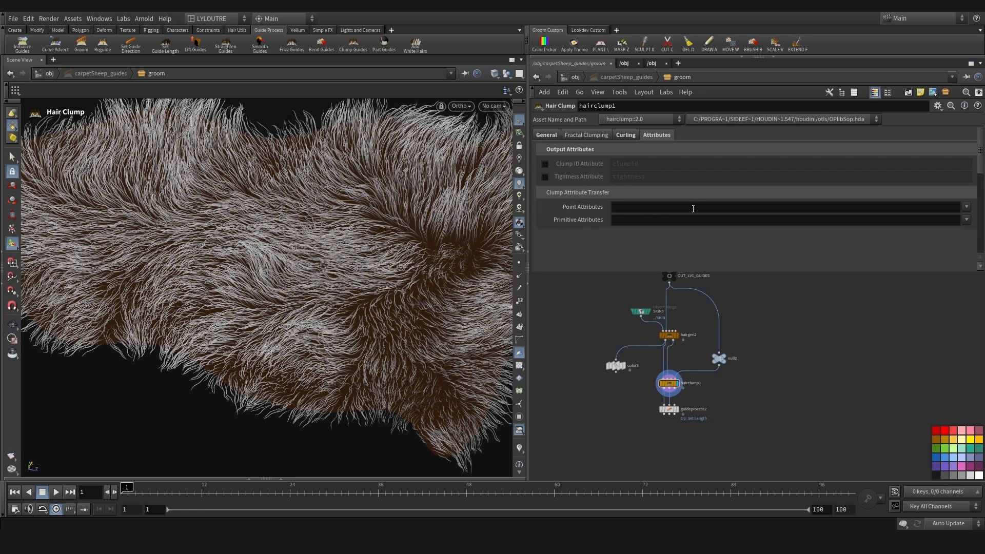
{"action": "left_click", "coordinate": [644, 220]}
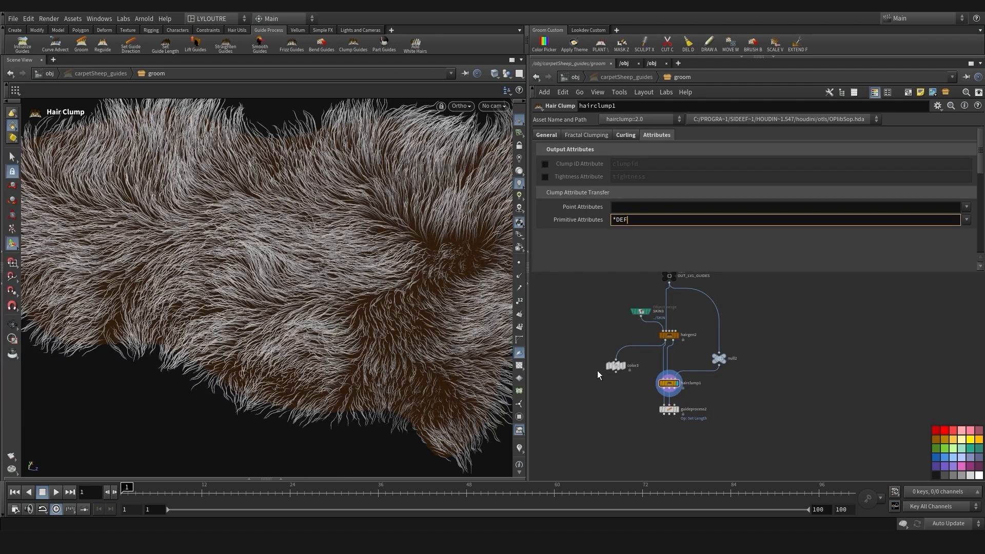
Duplicate color3, wire the copy to hairclump1's output and display the clumped hairs coloured by guideidDEF
{"action": "scroll", "coordinate": [593, 391], "scroll_direction": "up", "scroll_amount": 2}
{"action": "mouse_move", "coordinate": [624, 363]}
{"action": "left_click_drag", "start_coordinate": [622, 363], "coordinate": [707, 379], "text": "alt"}
{"action": "scroll", "coordinate": [616, 407], "scroll_direction": "up", "scroll_amount": 2}
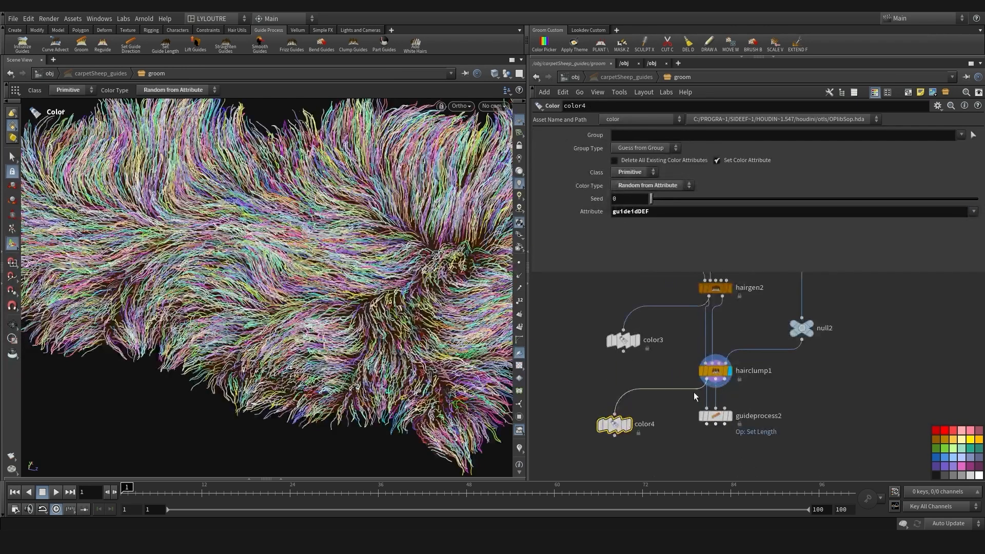
{"action": "left_click", "coordinate": [627, 424]}
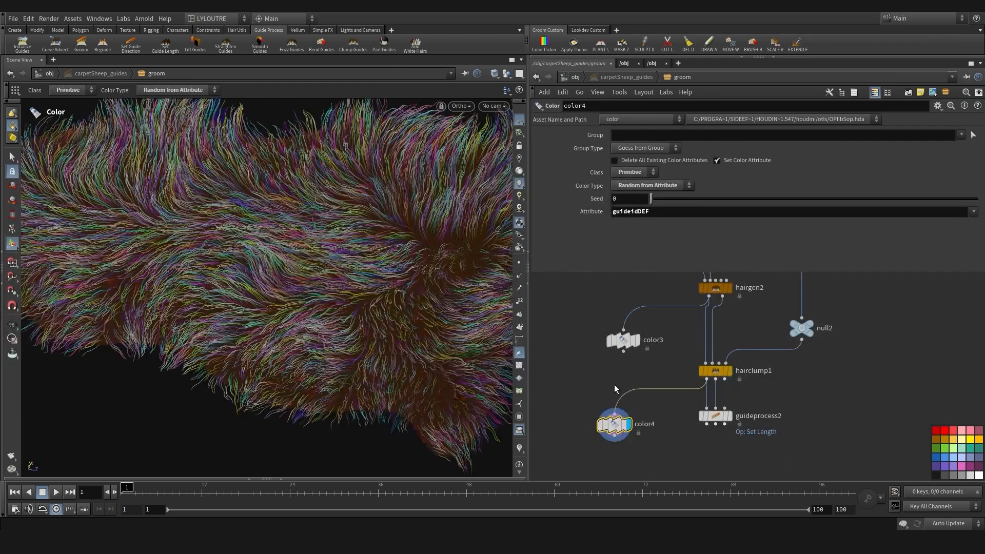
Compare the hair colours of color3 and color4, and space out both color nodes and guideprocess2 in the network
{"action": "left_click", "coordinate": [637, 341]}
{"action": "left_click", "coordinate": [626, 425]}
{"action": "left_click_drag", "start_coordinate": [609, 435], "coordinate": [618, 406]}
{"action": "scroll", "coordinate": [654, 414], "scroll_direction": "down", "scroll_amount": 3}
{"action": "left_click_drag", "start_coordinate": [678, 380], "coordinate": [677, 411]}
{"action": "left_click_drag", "start_coordinate": [609, 359], "coordinate": [606, 368]}
{"action": "left_click_drag", "start_coordinate": [608, 326], "coordinate": [599, 325]}
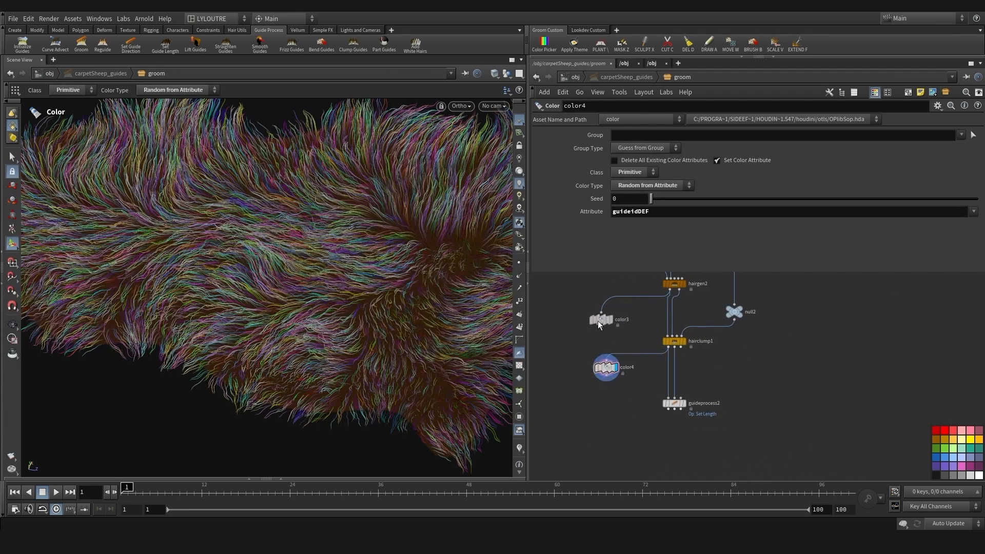
Display hairclump1, check its node information and open its Curling settings
{"action": "scroll", "coordinate": [641, 343], "scroll_direction": "up", "scroll_amount": 2}
{"action": "left_click", "coordinate": [683, 341]}
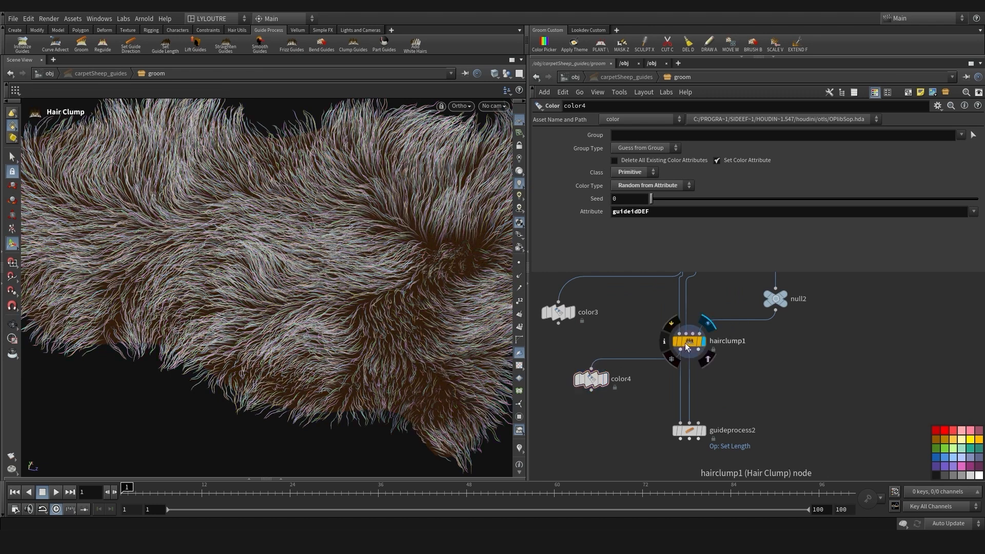
{"action": "middle_click_drag", "start_coordinate": [633, 333], "coordinate": [646, 379]}
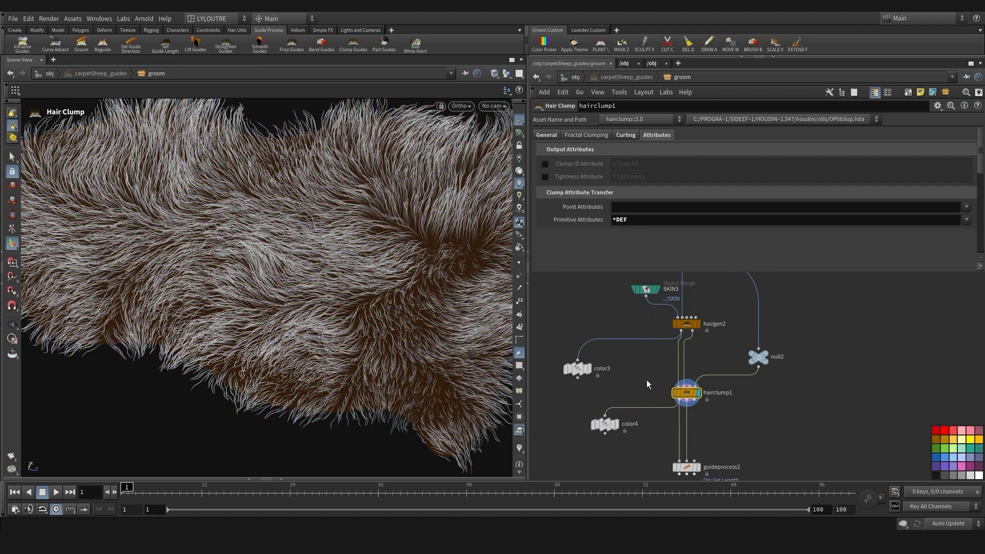
{"action": "middle_click", "coordinate": [689, 394]}
{"action": "left_click", "coordinate": [626, 135]}
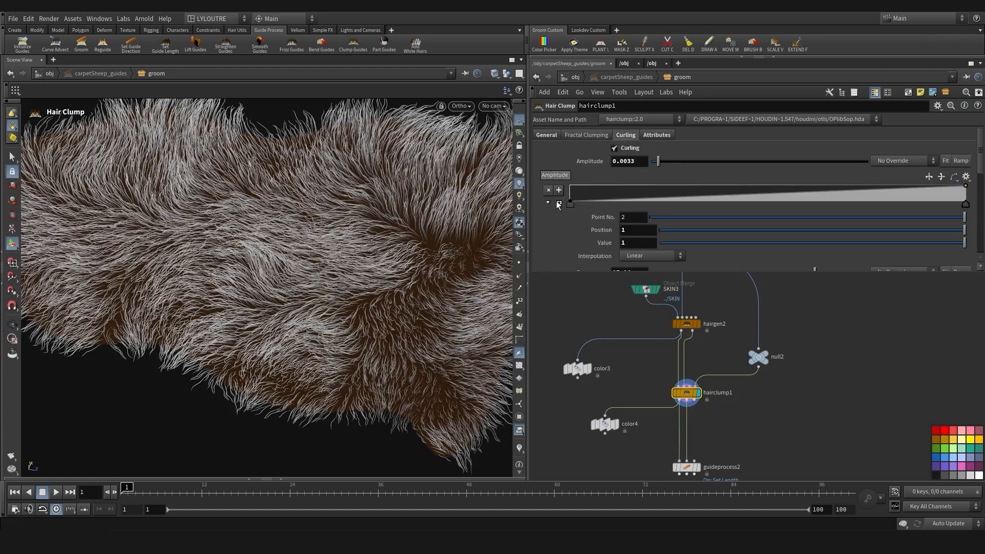
Override hairclump1's curling amplitude with a clump attribute named lenMASK
{"action": "left_click", "coordinate": [915, 161]}
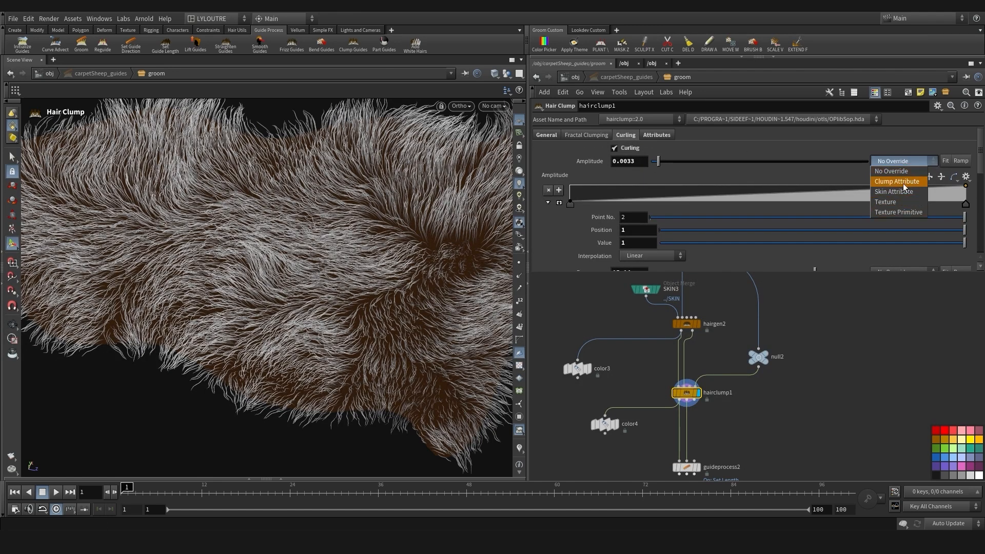
{"action": "left_click", "coordinate": [892, 181]}
{"action": "scroll", "coordinate": [842, 164], "scroll_direction": "down", "scroll_amount": 3}
{"action": "scroll", "coordinate": [877, 174], "scroll_direction": "up", "scroll_amount": 3}
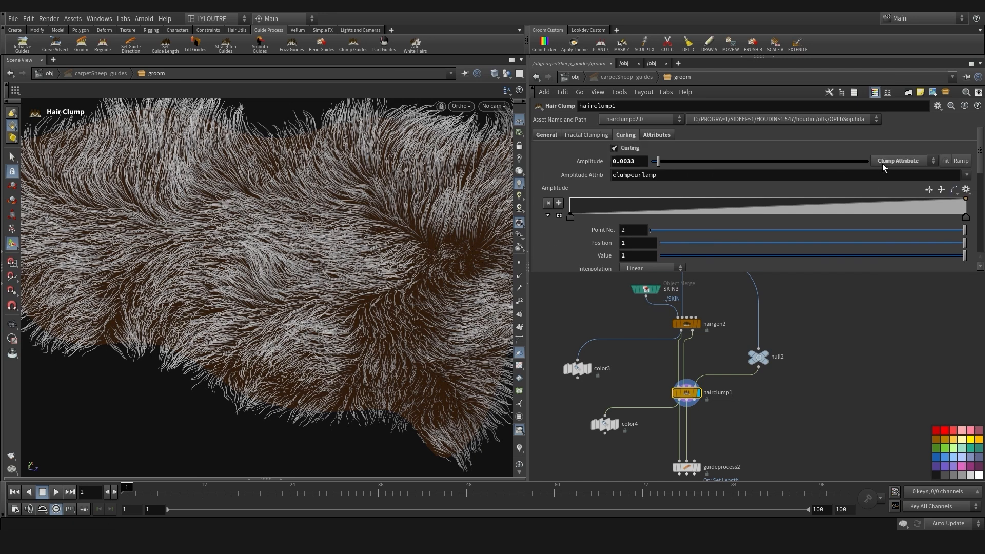
{"action": "double_click", "coordinate": [668, 179]}
{"action": "type", "text": "lenMASK"}
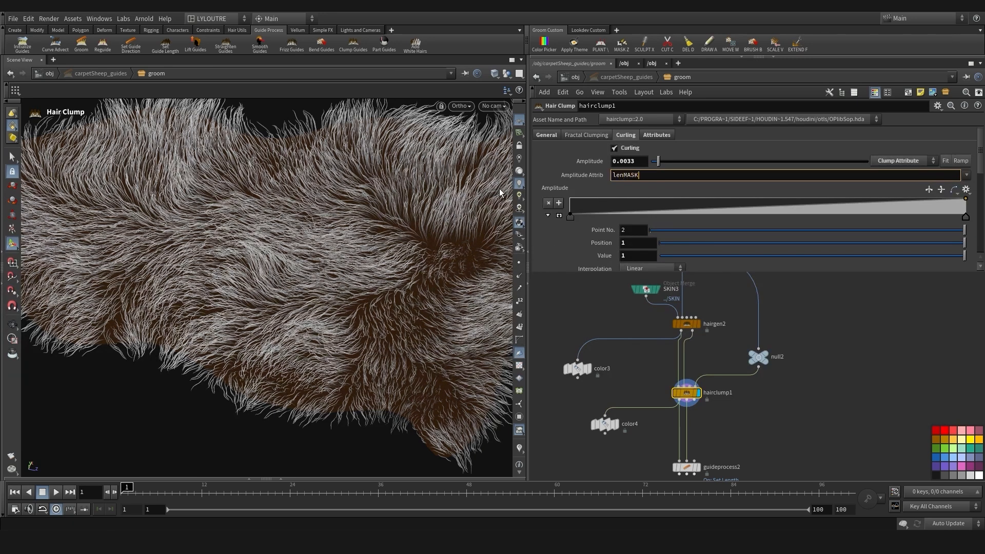
{"action": "key", "text": "Return"}
Override hairclump1's curling frequency with the clump attribute lenMASK
{"action": "scroll", "coordinate": [693, 204], "scroll_direction": "down", "scroll_amount": 5}
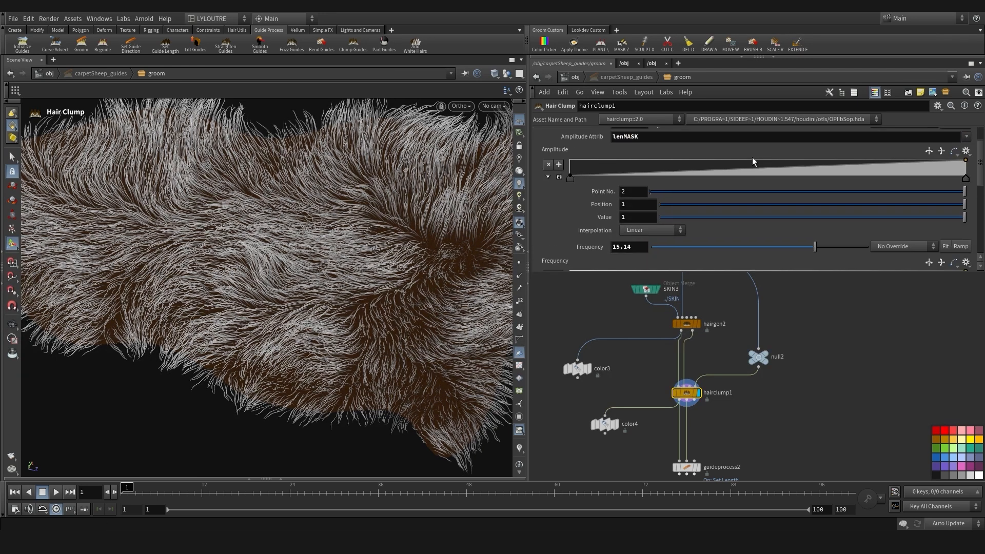
{"action": "left_click", "coordinate": [897, 184]}
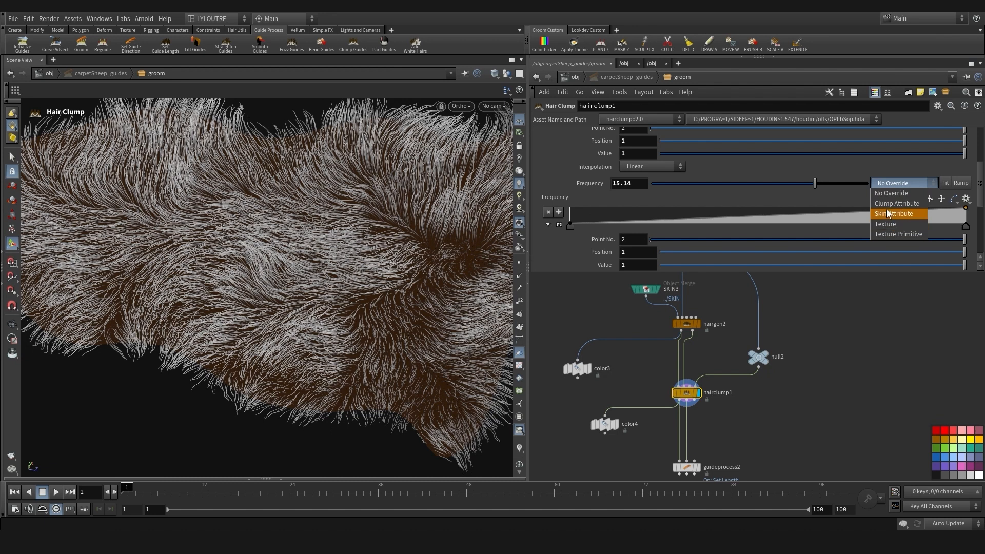
{"action": "left_click", "coordinate": [888, 217]}
{"action": "left_click_drag", "start_coordinate": [688, 199], "coordinate": [498, 205]}
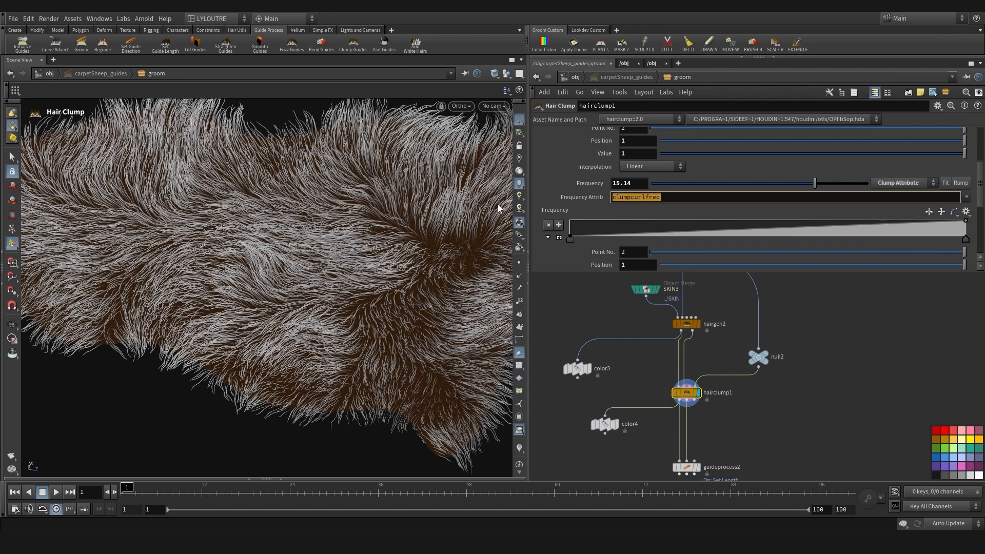
{"action": "type", "text": "lenMASK"}
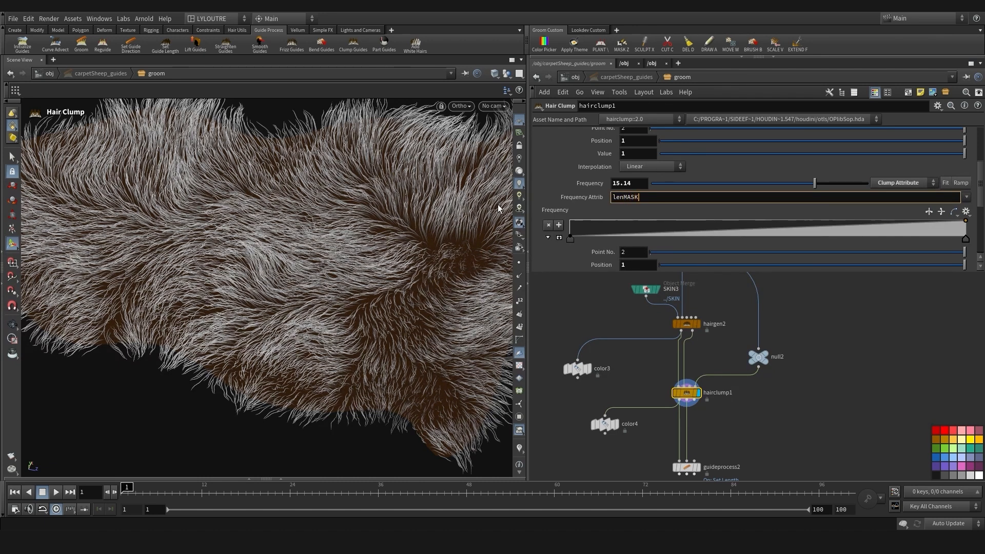
{"action": "key", "text": "Return"}
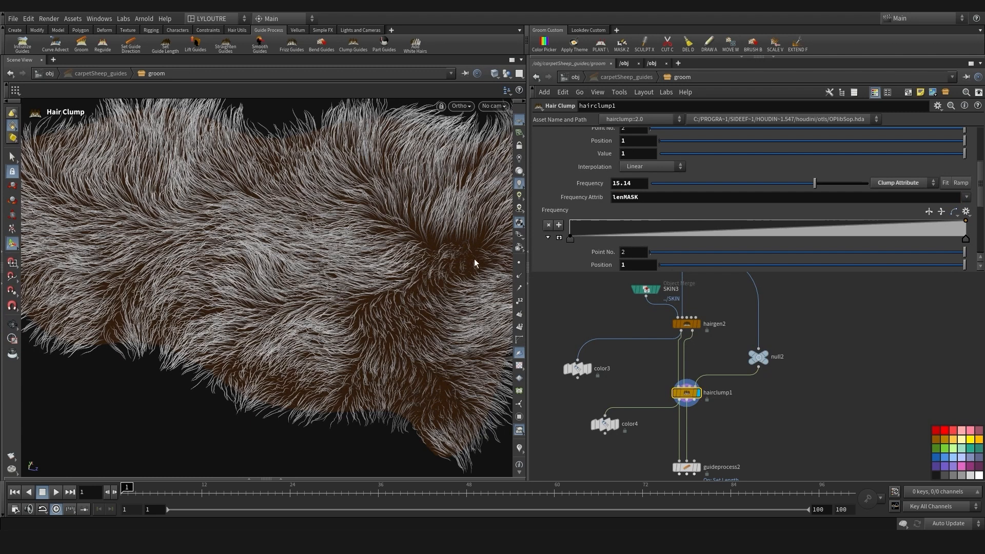
Open the lenMASK guide mask node's settings and examine the curled fur from other angles
{"action": "scroll", "coordinate": [652, 361], "scroll_direction": "down", "scroll_amount": 3}
{"action": "middle_click_drag", "start_coordinate": [579, 328], "coordinate": [628, 416]}
{"action": "scroll", "coordinate": [623, 414], "scroll_direction": "down", "scroll_amount": 3}
{"action": "middle_click_drag", "start_coordinate": [672, 279], "coordinate": [659, 353]}
{"action": "scroll", "coordinate": [637, 320], "scroll_direction": "up", "scroll_amount": 2}
{"action": "middle_click_drag", "start_coordinate": [637, 322], "coordinate": [635, 355]}
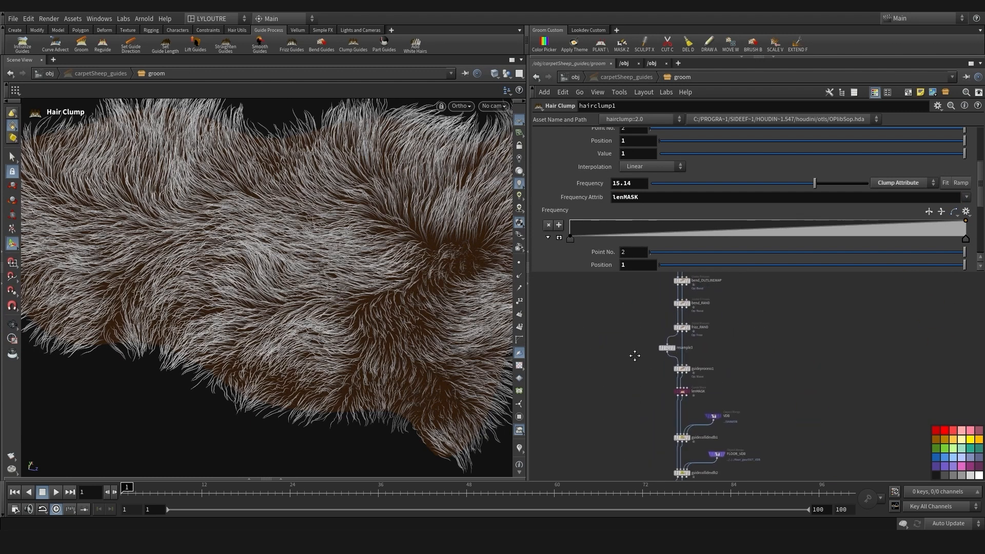
{"action": "scroll", "coordinate": [635, 355], "scroll_direction": "up", "scroll_amount": 3}
{"action": "left_click", "coordinate": [661, 399]}
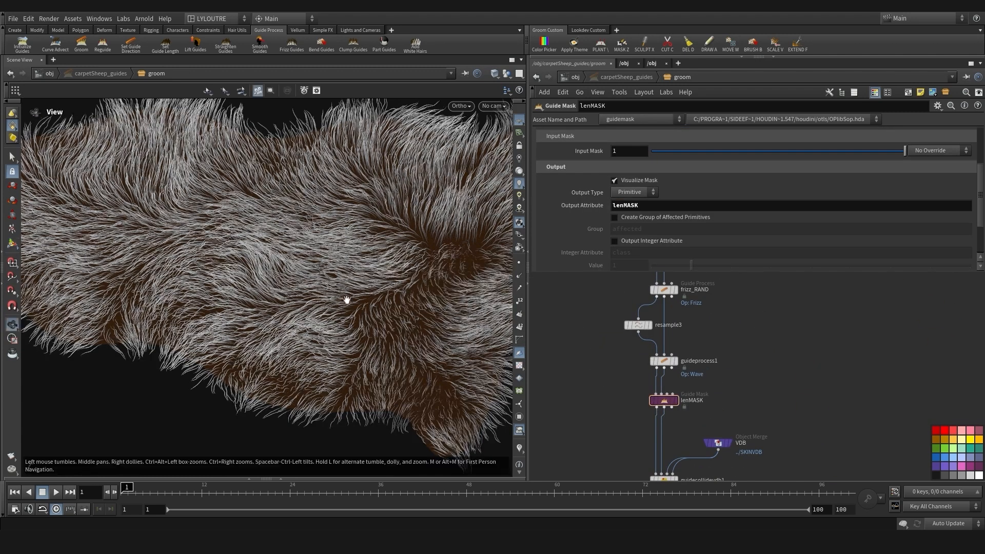
{"action": "key", "text": "Return"}
{"action": "key", "text": "Escape"}
{"action": "left_click_drag", "start_coordinate": [333, 287], "coordinate": [221, 290]}
{"action": "key", "text": "Return"}
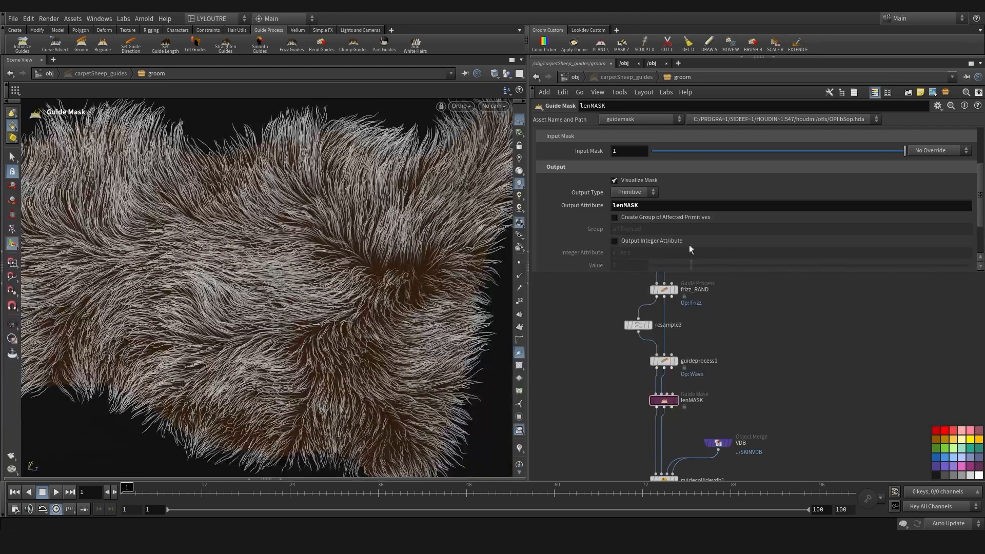
{"action": "middle_click_drag", "start_coordinate": [584, 378], "coordinate": [606, 347]}
{"action": "left_click_drag", "start_coordinate": [144, 359], "coordinate": [143, 319], "text": "alt"}
{"action": "left_click_drag", "start_coordinate": [224, 301], "coordinate": [185, 347], "text": "alt"}
{"action": "scroll", "coordinate": [604, 417], "scroll_direction": "down", "scroll_amount": 3}
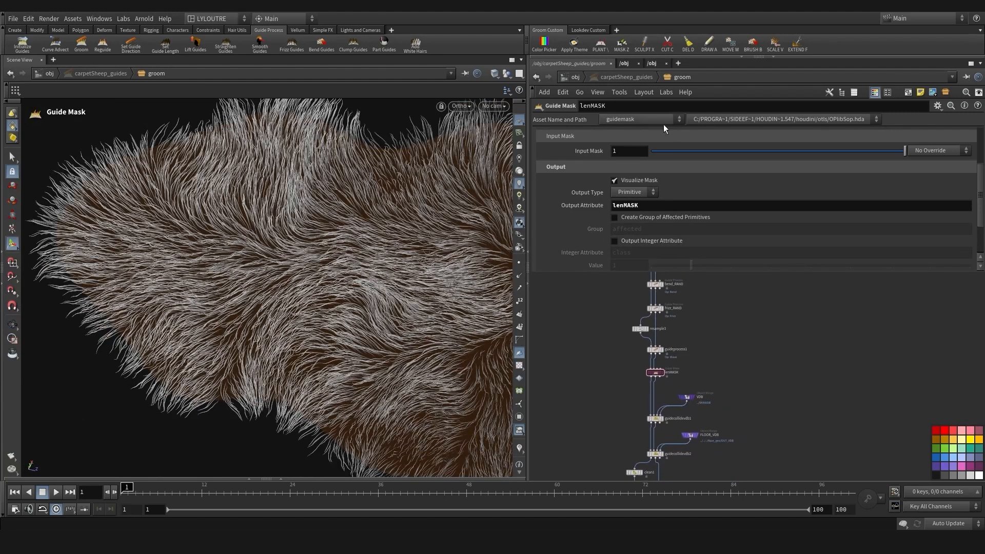
Shift the two middle points of lenMASK's length ramp lower, placing point 3 at position 0.713
{"action": "scroll", "coordinate": [623, 163], "scroll_direction": "up", "scroll_amount": 3}
{"action": "left_click", "coordinate": [585, 134]}
{"action": "scroll", "coordinate": [692, 204], "scroll_direction": "down", "scroll_amount": 2}
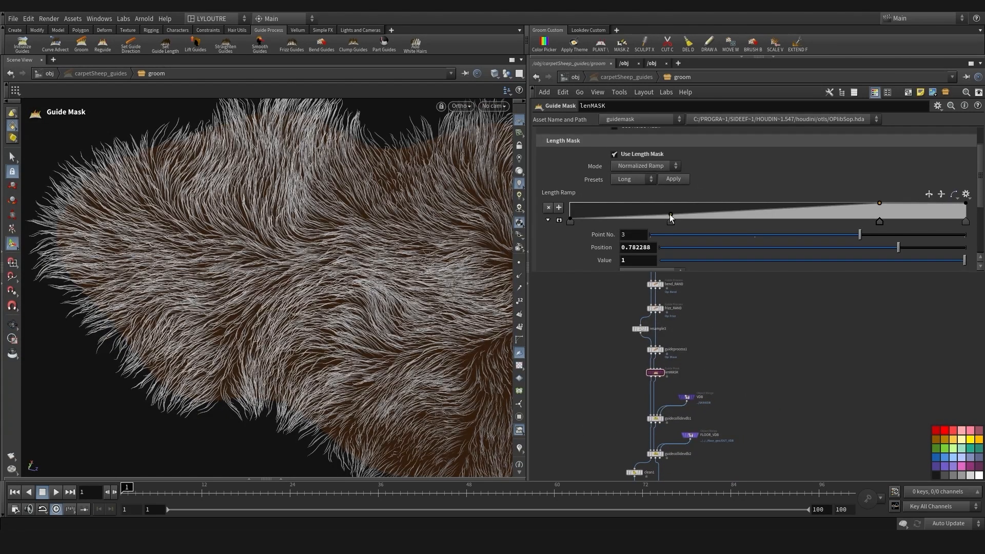
{"action": "left_click_drag", "start_coordinate": [670, 215], "coordinate": [665, 220]}
{"action": "left_click_drag", "start_coordinate": [879, 221], "coordinate": [852, 223]}
Raise hairclump1's curling frequency to 20 and its amplitude to 0.0071
{"action": "scroll", "coordinate": [594, 373], "scroll_direction": "down", "scroll_amount": 4}
{"action": "middle_click_drag", "start_coordinate": [599, 473], "coordinate": [619, 383]}
{"action": "scroll", "coordinate": [642, 411], "scroll_direction": "up", "scroll_amount": 7}
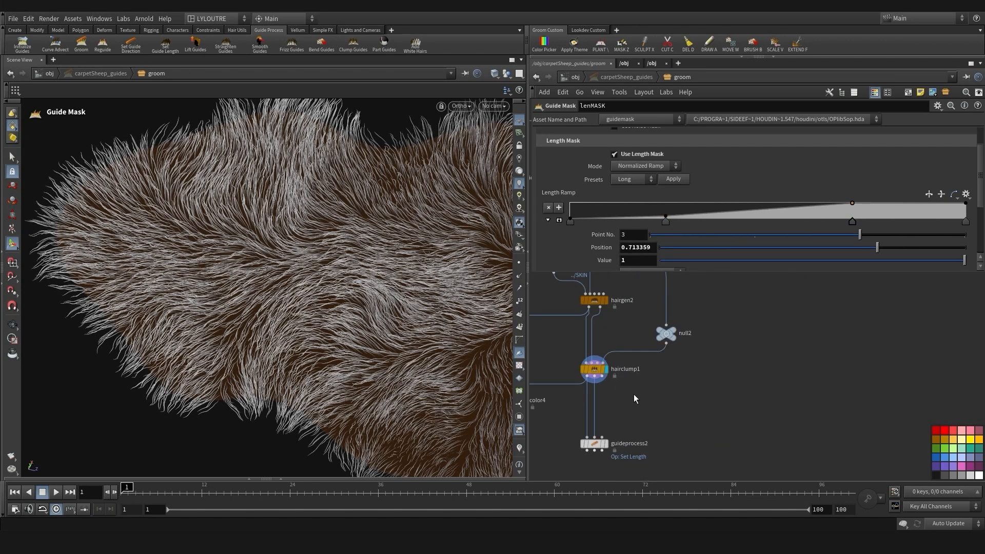
{"action": "left_click", "coordinate": [593, 369]}
{"action": "middle_click_drag", "start_coordinate": [579, 354], "coordinate": [644, 373]}
{"action": "scroll", "coordinate": [810, 205], "scroll_direction": "up", "scroll_amount": 1}
{"action": "left_click_drag", "start_coordinate": [816, 196], "coordinate": [893, 195]}
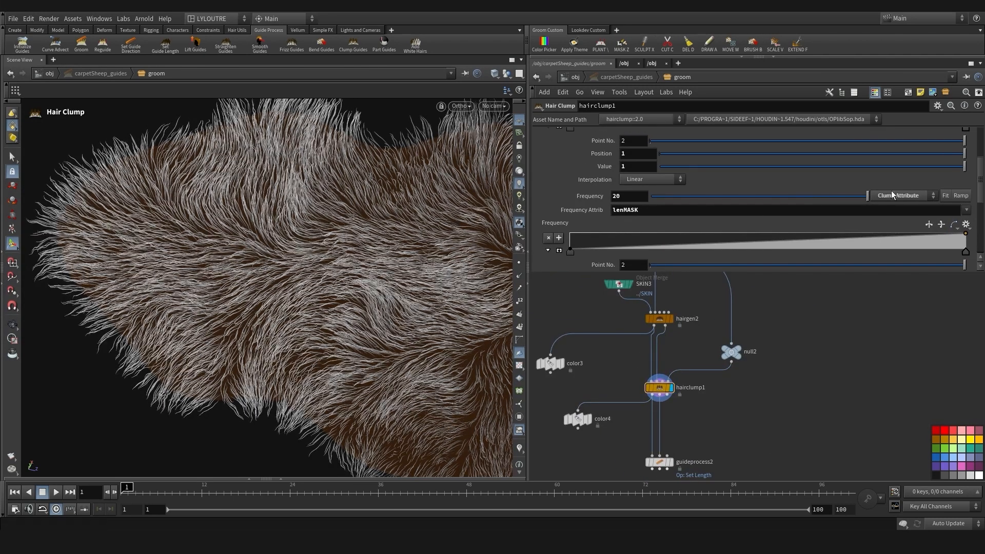
{"action": "scroll", "coordinate": [726, 173], "scroll_direction": "up", "scroll_amount": 4}
{"action": "left_click_drag", "start_coordinate": [652, 161], "coordinate": [666, 161]}
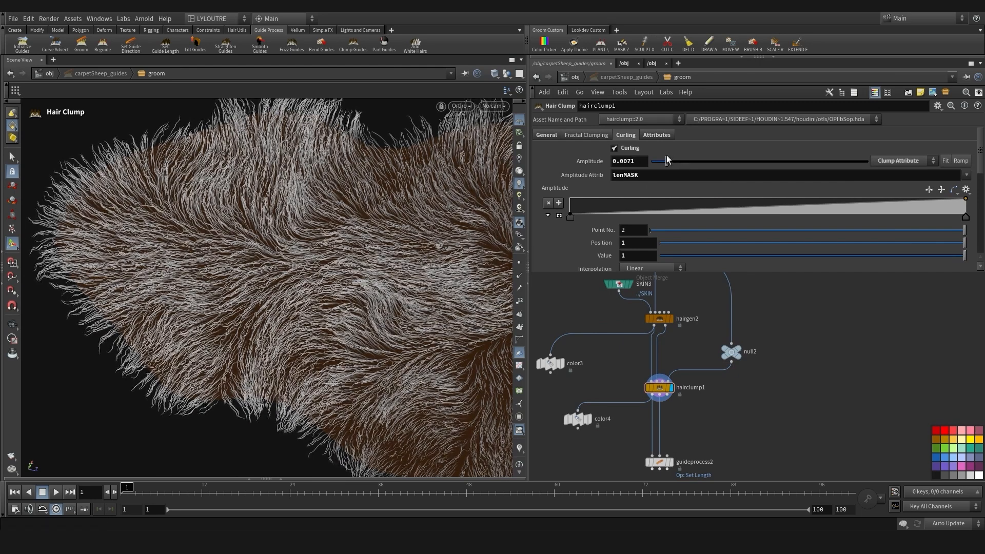
Check the curled fur as a whole and display the lenMASK guide mask node
{"action": "scroll", "coordinate": [302, 277], "scroll_direction": "down", "scroll_amount": 6}
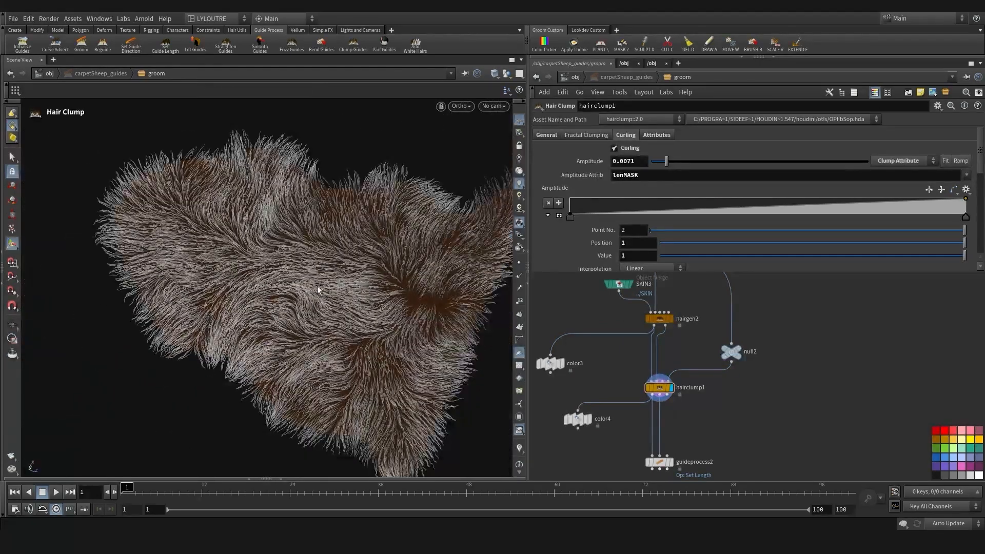
{"action": "scroll", "coordinate": [608, 397], "scroll_direction": "down", "scroll_amount": 4}
{"action": "key", "text": "Escape"}
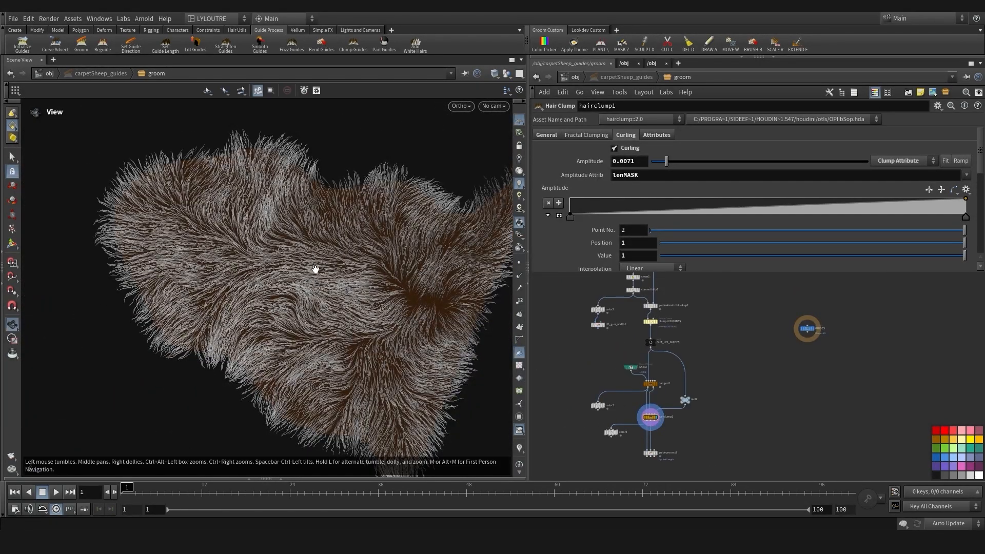
{"action": "key", "text": "Return"}
{"action": "scroll", "coordinate": [570, 320], "scroll_direction": "down", "scroll_amount": 4}
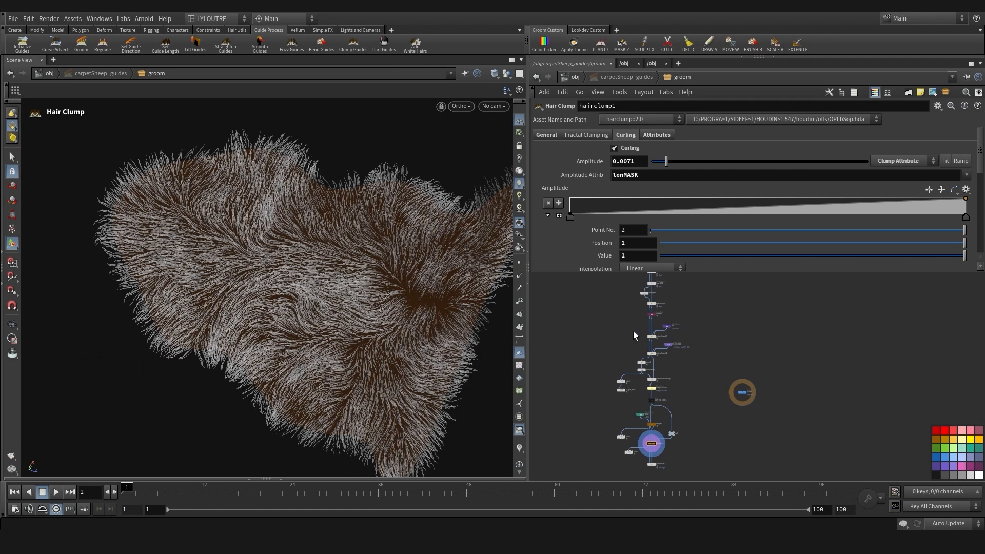
{"action": "scroll", "coordinate": [624, 344], "scroll_direction": "up", "scroll_amount": 6}
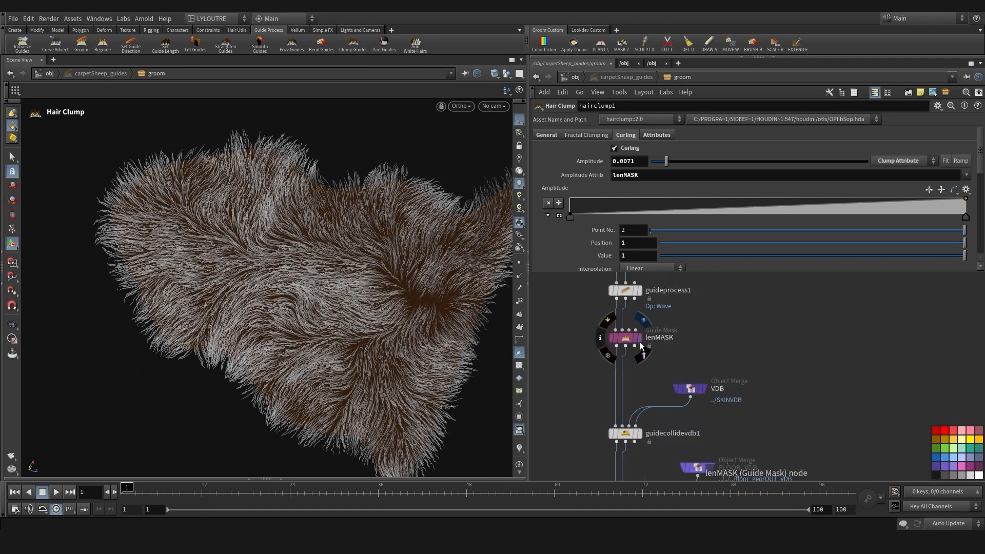
{"action": "left_click", "coordinate": [626, 337]}
{"action": "scroll", "coordinate": [555, 380], "scroll_direction": "down", "scroll_amount": 5}
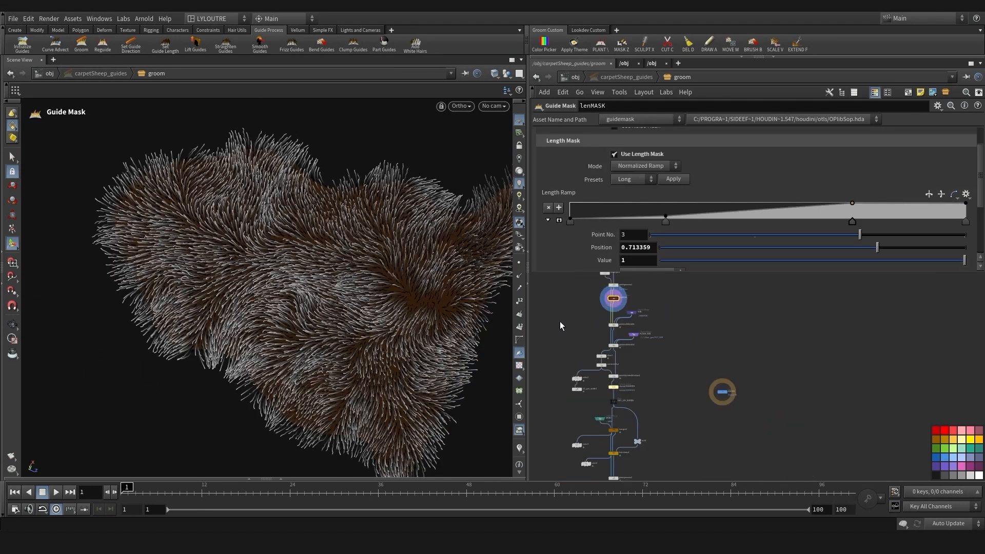
Move all nodes downstream of lenMASK further down the network to make room beneath it
{"action": "scroll", "coordinate": [585, 331], "scroll_direction": "down", "scroll_amount": 2}
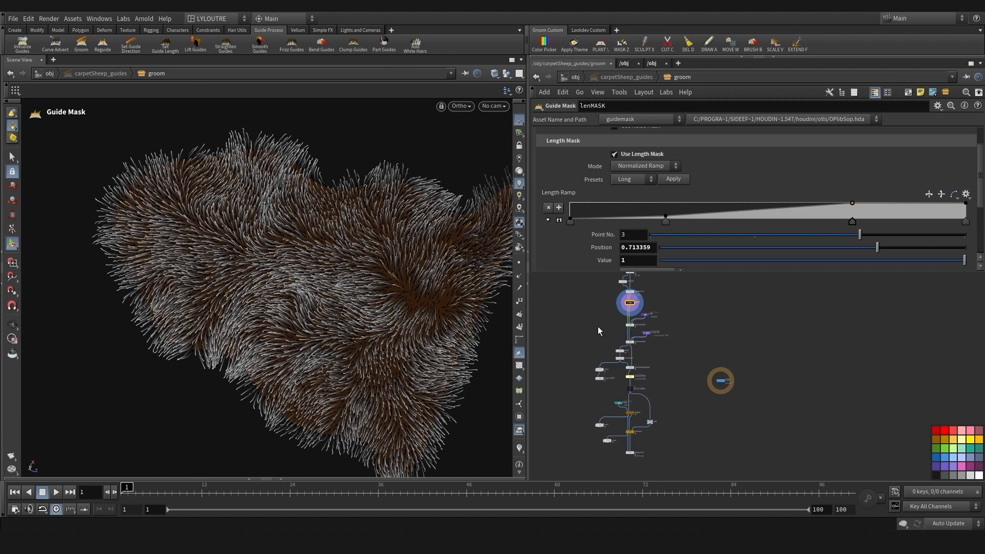
{"action": "middle_click_drag", "start_coordinate": [598, 326], "coordinate": [578, 324]}
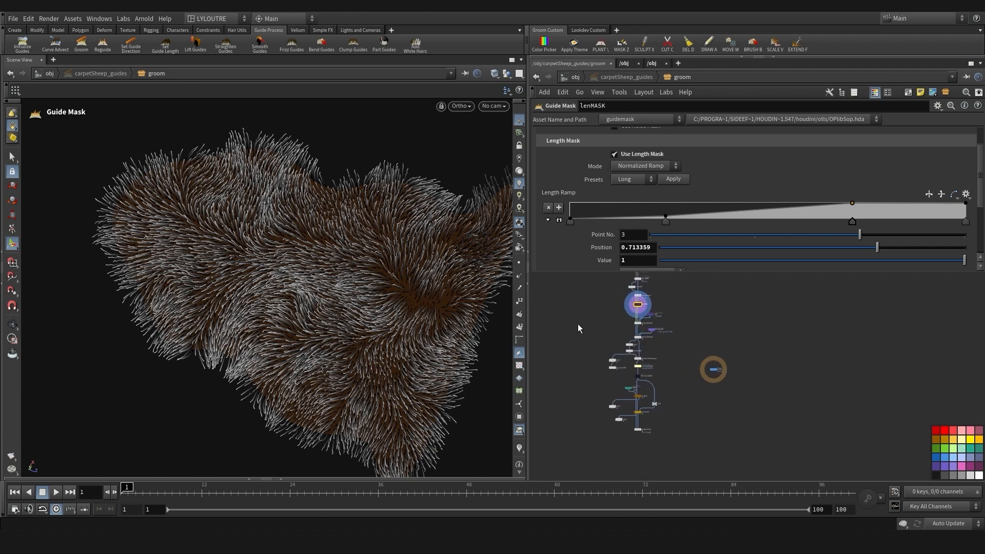
{"action": "left_click_drag", "start_coordinate": [575, 315], "coordinate": [730, 457]}
{"action": "key", "text": "f"}
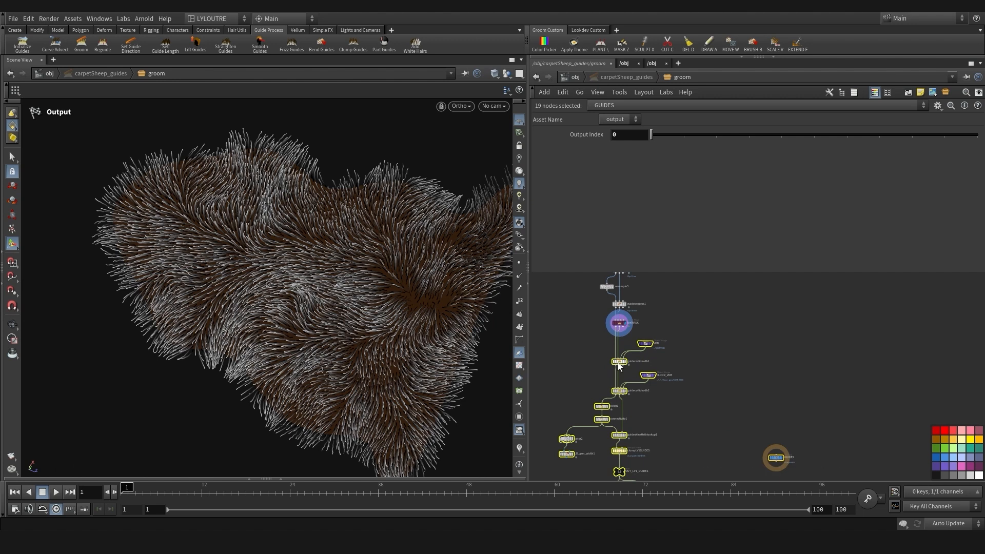
{"action": "left_click_drag", "start_coordinate": [617, 362], "coordinate": [618, 403]}
{"action": "left_click", "coordinate": [593, 363]}
{"action": "scroll", "coordinate": [623, 312], "scroll_direction": "up", "scroll_amount": 3}
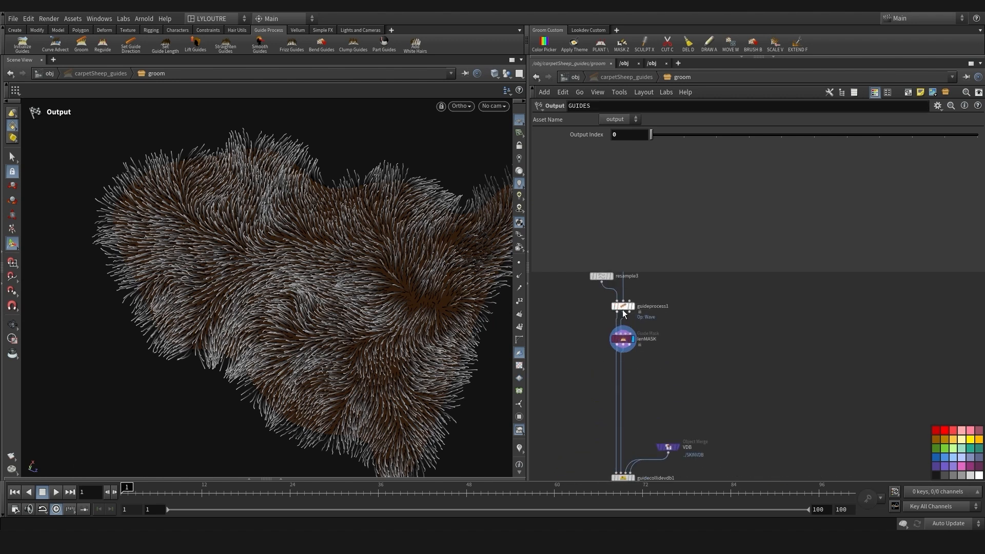
{"action": "mouse_move", "coordinate": [621, 339]}
{"action": "left_mouse_down"}
{"action": "mouse_move", "coordinate": [622, 369]}
{"action": "mouse_move", "coordinate": [622, 338]}
{"action": "left_mouse_up"}
{"action": "left_click", "coordinate": [622, 339]}
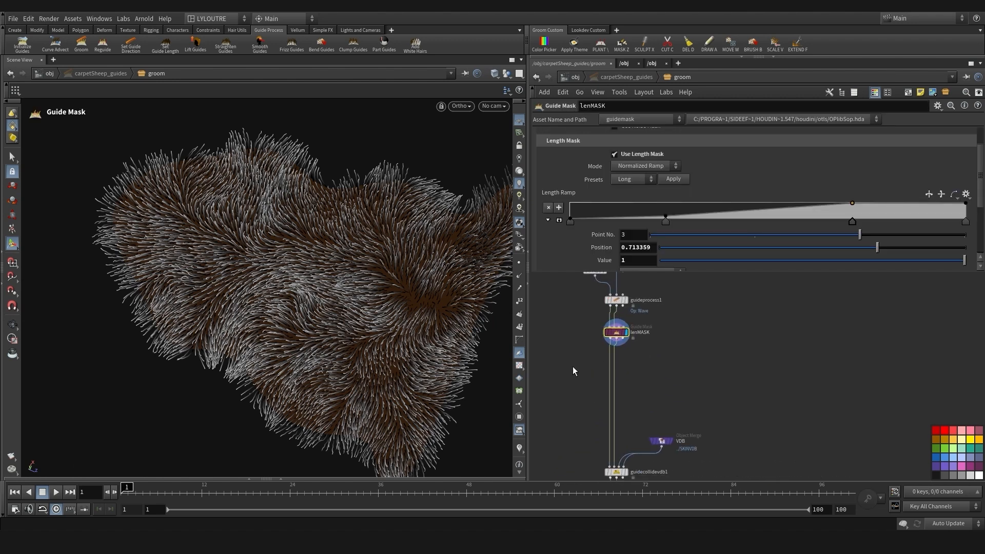
Add a Guide Mask node and insert it into the wires directly below lenMASK
{"action": "key", "text": "Tab"}
{"action": "type", "text": "gui"}
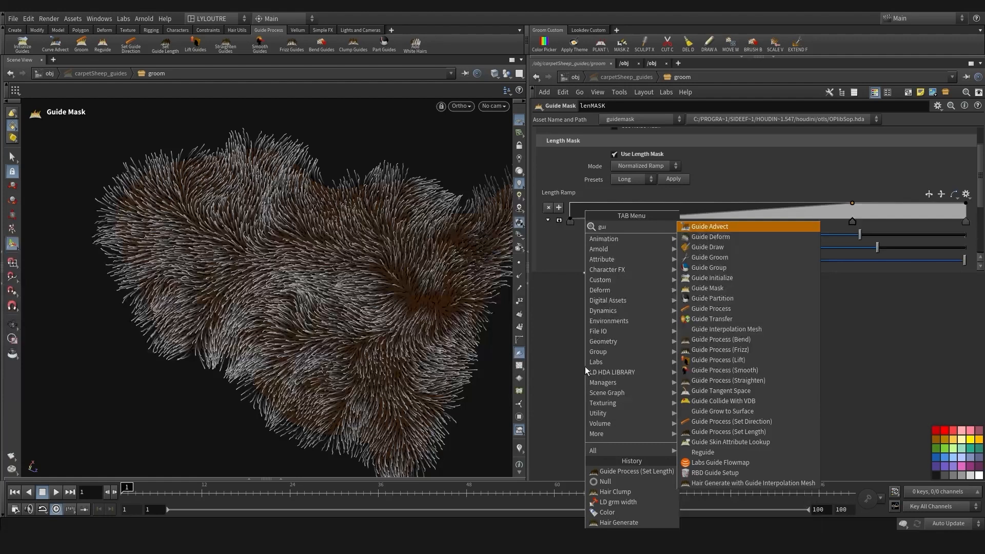
{"action": "type", "text": "demask"}
{"action": "left_click", "coordinate": [718, 225]}
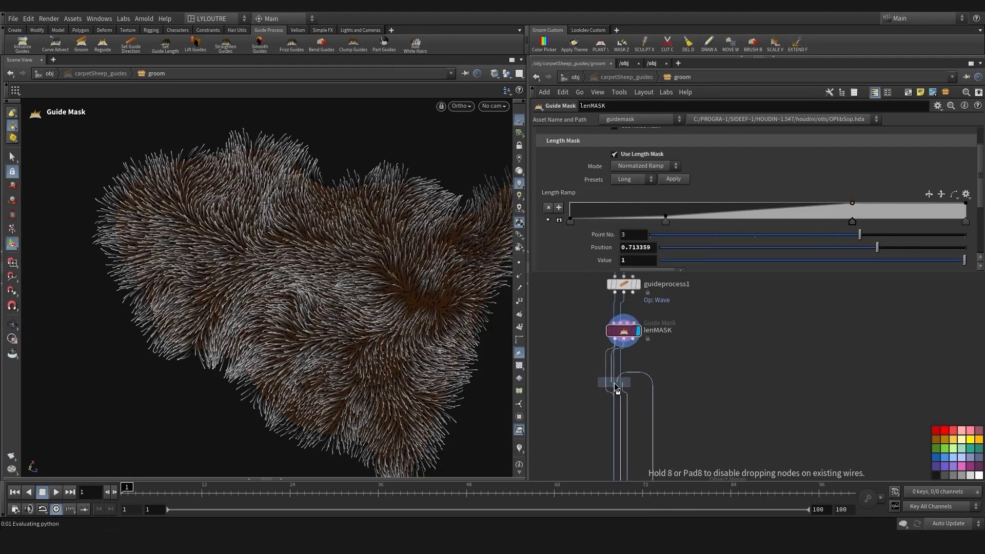
{"action": "left_click", "coordinate": [580, 394]}
{"action": "left_click_drag", "start_coordinate": [615, 339], "coordinate": [577, 386]}
{"action": "left_click", "coordinate": [578, 389]}
{"action": "middle_click_drag", "start_coordinate": [582, 393], "coordinate": [588, 363]}
{"action": "left_click_drag", "start_coordinate": [570, 370], "coordinate": [629, 337]}
Rename the new guide mask node noiseMASK and display it
{"action": "left_click", "coordinate": [674, 337]}
{"action": "type", "text": "noiseMASK"}
{"action": "key", "text": "Return"}
{"action": "left_click", "coordinate": [643, 337]}
{"action": "left_click_drag", "start_coordinate": [400, 251], "coordinate": [436, 244], "text": "alt"}
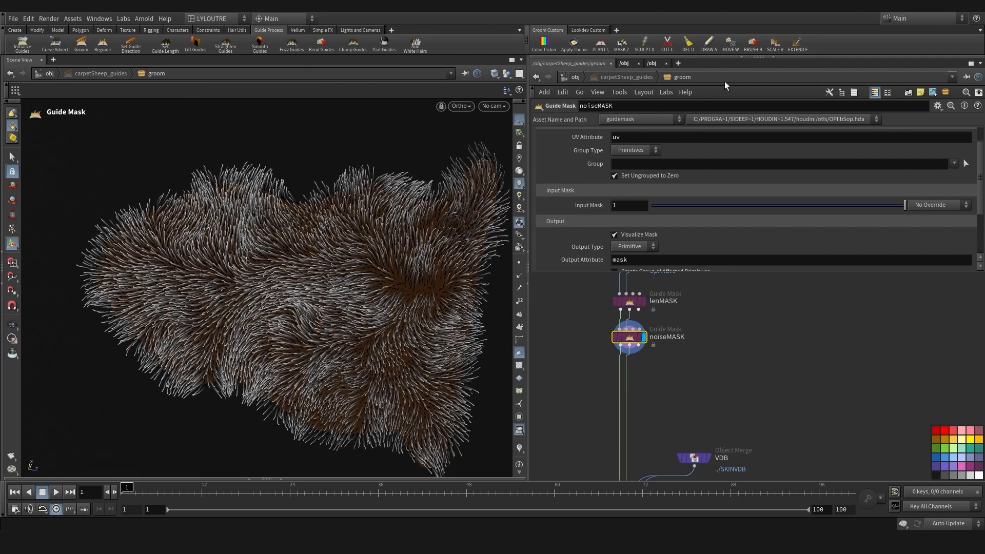
Set the guide mask's output attribute to noiseMASK and enable its noise mask
{"action": "left_click_drag", "start_coordinate": [646, 260], "coordinate": [457, 302]}
{"action": "type", "text": "noiseMASK"}
{"action": "key", "text": "Return"}
{"action": "scroll", "coordinate": [657, 140], "scroll_direction": "up", "scroll_amount": 2}
{"action": "left_click", "coordinate": [587, 135]}
{"action": "left_click_drag", "start_coordinate": [576, 274], "coordinate": [575, 285]}
{"action": "scroll", "coordinate": [590, 231], "scroll_direction": "down", "scroll_amount": 5}
{"action": "left_click", "coordinate": [614, 162]}
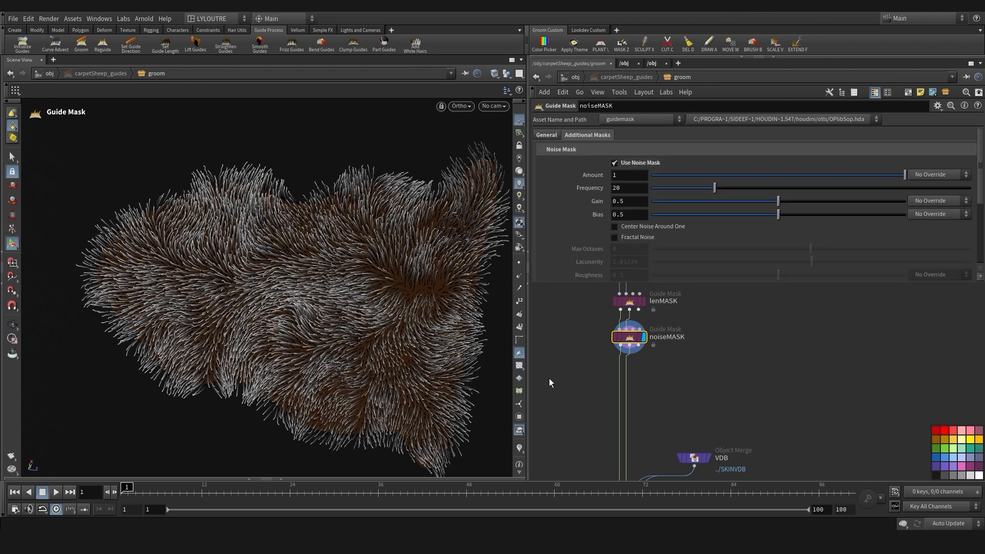
Show the mask colours in the viewport and set the noise gain to 1, bias to 0.325 and frequency to 4.7
{"action": "middle_click_drag", "start_coordinate": [570, 381], "coordinate": [592, 385]}
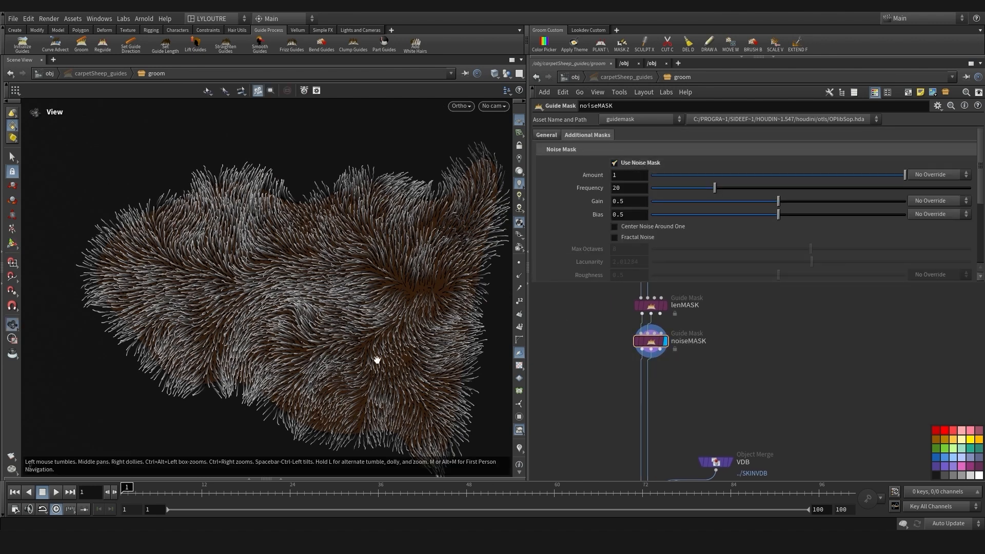
{"action": "left_click_drag", "start_coordinate": [377, 358], "coordinate": [477, 441], "text": "alt"}
{"action": "left_click", "coordinate": [520, 448]}
{"action": "left_click_drag", "start_coordinate": [436, 308], "coordinate": [430, 328], "text": "alt"}
{"action": "left_click_drag", "start_coordinate": [799, 186], "coordinate": [765, 188]}
{"action": "left_click_drag", "start_coordinate": [777, 201], "coordinate": [665, 188]}
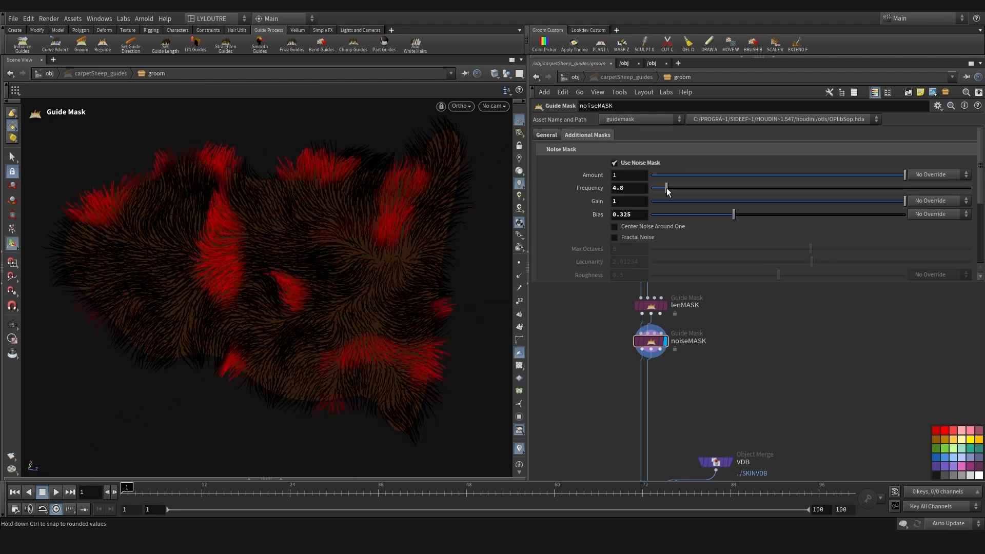
Set the noise bias to 0.467, centre the noise around one, and enable fractal noise with lacunarity 4 and roughness 0.709
{"action": "left_click_drag", "start_coordinate": [734, 214], "coordinate": [970, 235]}
{"action": "left_click", "coordinate": [641, 227]}
{"action": "left_click", "coordinate": [644, 237]}
{"action": "scroll", "coordinate": [667, 239], "scroll_direction": "down", "scroll_amount": 1}
{"action": "left_click_drag", "start_coordinate": [778, 249], "coordinate": [831, 248]}
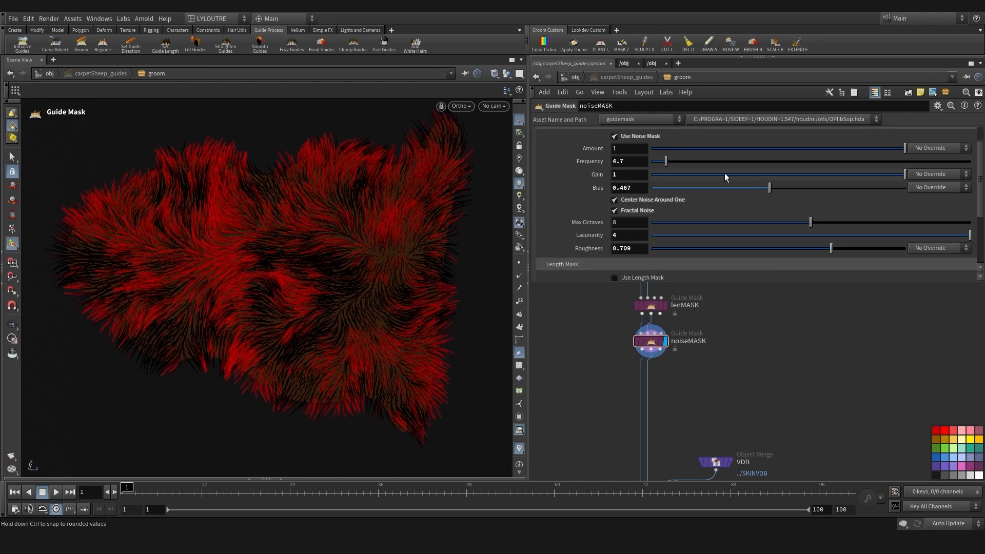
Lower noiseMASK's noise frequency to 2.9 and bias to 0.438, checking the pattern across the fur
{"action": "left_click_drag", "start_coordinate": [665, 161], "coordinate": [659, 161]}
{"action": "left_click_drag", "start_coordinate": [770, 188], "coordinate": [762, 188]}
{"action": "left_click_drag", "start_coordinate": [328, 303], "coordinate": [315, 323], "text": "alt"}
{"action": "left_click", "coordinate": [659, 161]}
{"action": "scroll", "coordinate": [638, 161], "scroll_direction": "up", "scroll_amount": 4}
{"action": "scroll", "coordinate": [640, 161], "scroll_direction": "down", "scroll_amount": 10}
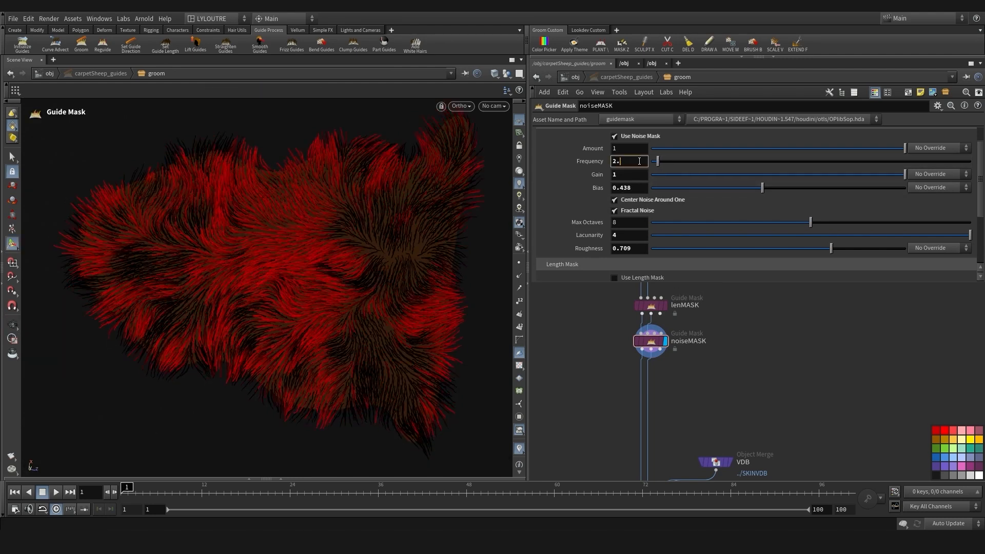
{"action": "scroll", "coordinate": [641, 161], "scroll_direction": "up", "scroll_amount": 10}
{"action": "left_click_drag", "start_coordinate": [260, 283], "coordinate": [301, 314], "text": "alt"}
{"action": "middle_click_drag", "start_coordinate": [354, 262], "coordinate": [374, 291], "text": "alt"}
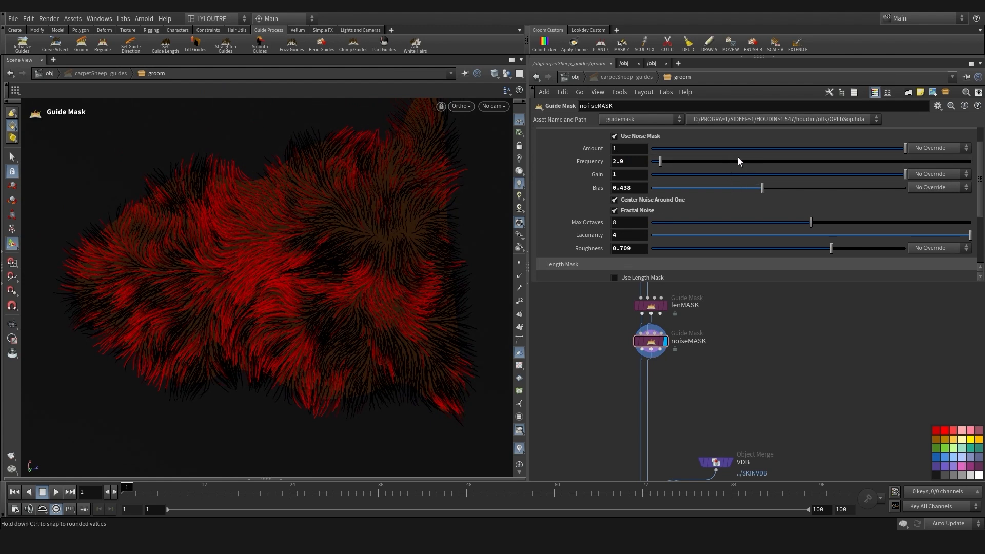
Set noiseMASK's noise amount to 0.6
{"action": "left_click_drag", "start_coordinate": [814, 149], "coordinate": [785, 155]}
{"action": "double_click", "coordinate": [620, 148]}
{"action": "type", "text": "0.6"}
{"action": "key", "text": "Return"}
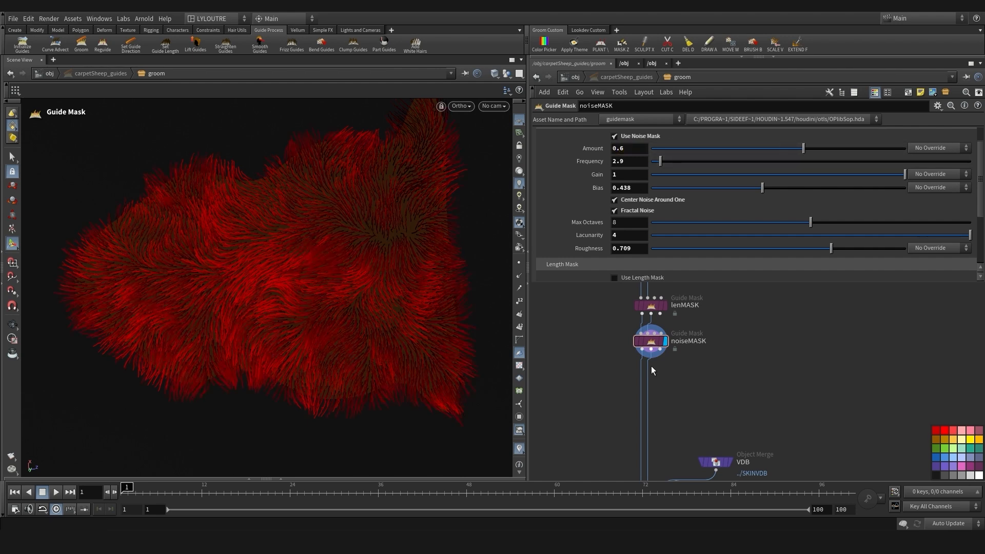
Compare the mask colours on the fur by displaying lenMASK and noiseMASK in turn
{"action": "mouse_move", "coordinate": [611, 373]}
{"action": "middle_mouse_down"}
{"action": "mouse_move", "coordinate": [611, 337]}
{"action": "mouse_move", "coordinate": [598, 402]}
{"action": "mouse_move", "coordinate": [570, 429]}
{"action": "mouse_move", "coordinate": [600, 379]}
{"action": "middle_mouse_up"}
{"action": "scroll", "coordinate": [601, 397], "scroll_direction": "down", "scroll_amount": 3}
{"action": "scroll", "coordinate": [601, 382], "scroll_direction": "up", "scroll_amount": 5}
{"action": "left_click", "coordinate": [609, 368]}
{"action": "left_click", "coordinate": [592, 370]}
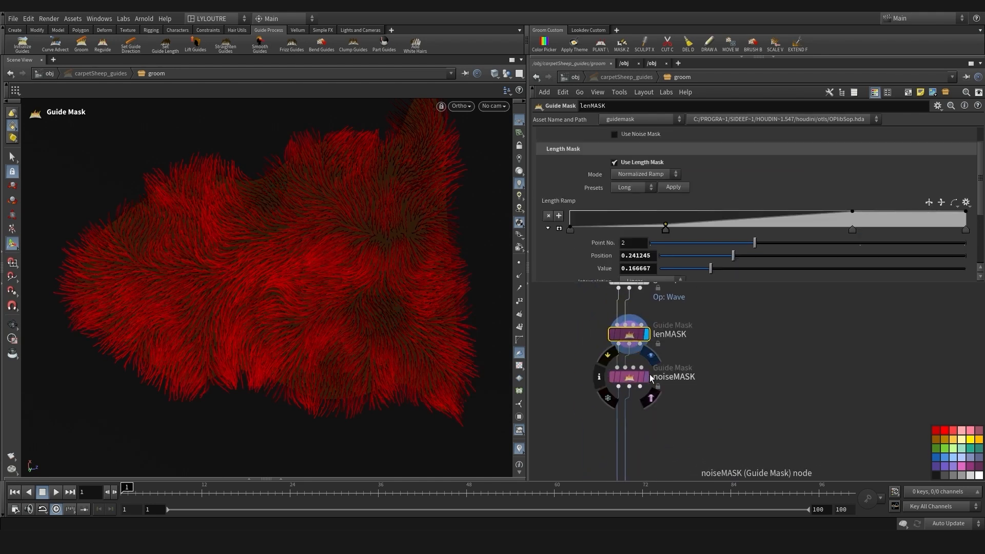
{"action": "left_click", "coordinate": [646, 377]}
{"action": "left_click", "coordinate": [628, 377]}
{"action": "middle_click_drag", "start_coordinate": [588, 429], "coordinate": [587, 401]}
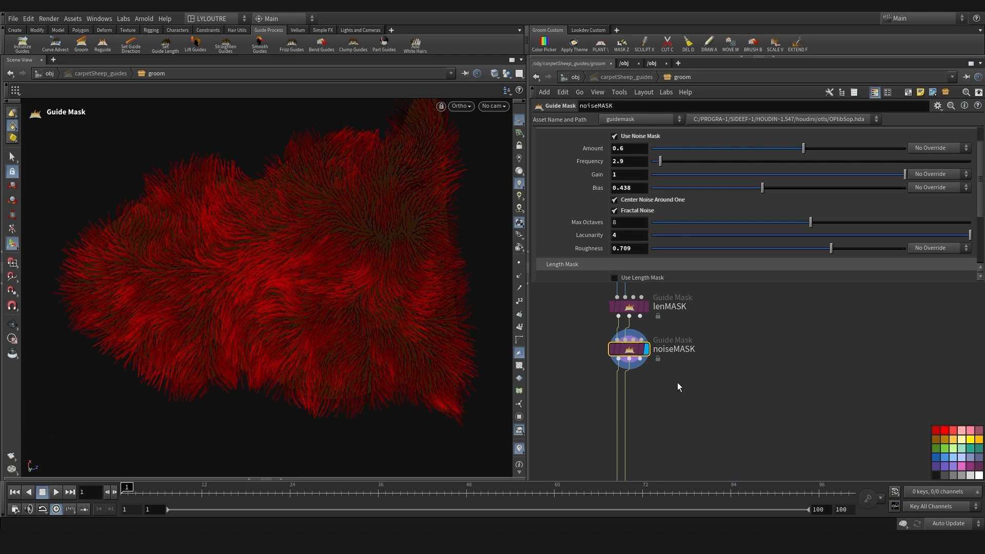
{"action": "mouse_move", "coordinate": [677, 383]}
{"action": "middle_mouse_down"}
{"action": "mouse_move", "coordinate": [680, 364]}
{"action": "mouse_move", "coordinate": [681, 384]}
{"action": "mouse_move", "coordinate": [698, 387]}
{"action": "mouse_move", "coordinate": [685, 389]}
{"action": "middle_mouse_up"}
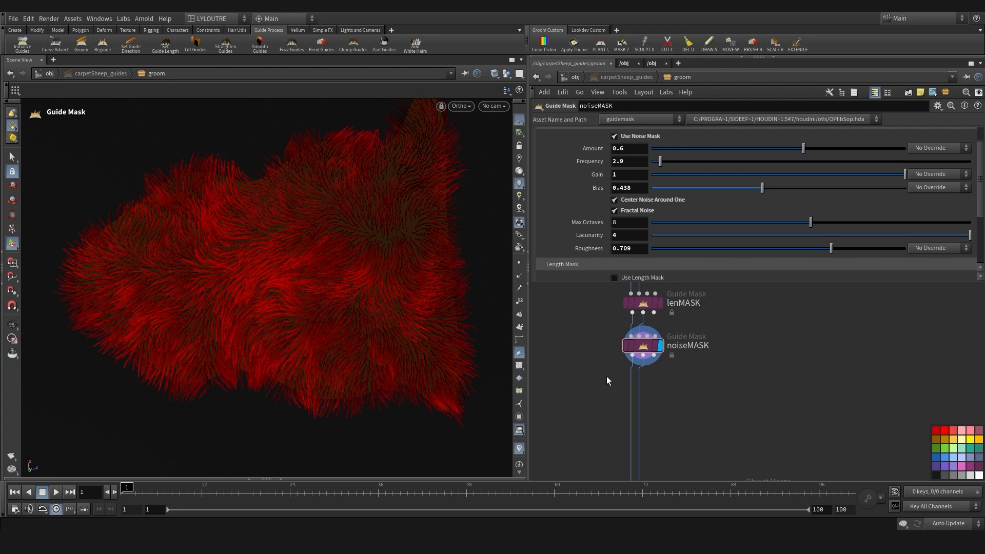
Add an Attribute Wrangle node beside the main chain, below noiseMASK
{"action": "key", "text": "Tab"}
{"action": "type", "text": "wra"}
{"action": "left_click", "coordinate": [754, 226]}
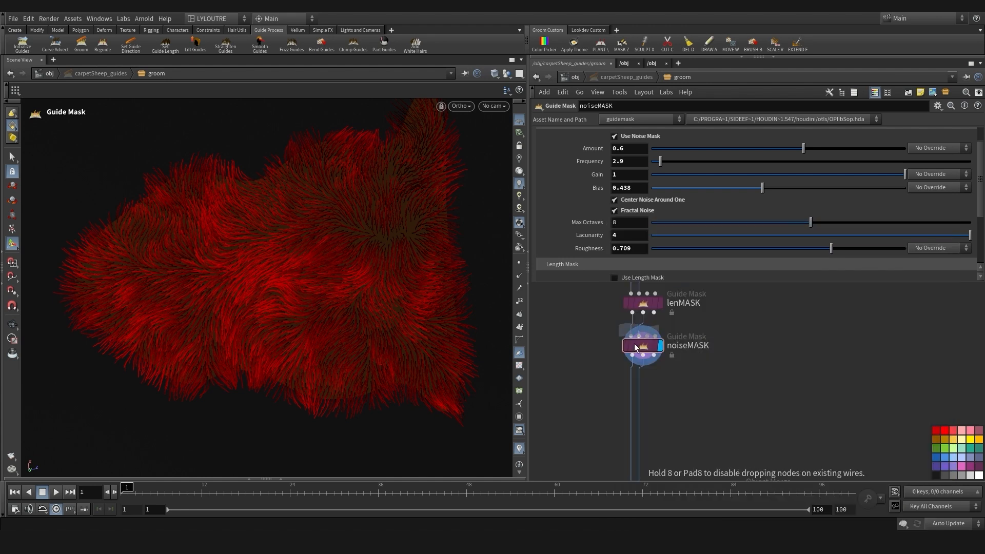
{"action": "left_click", "coordinate": [589, 411]}
{"action": "middle_click_drag", "start_coordinate": [612, 311], "coordinate": [595, 324]}
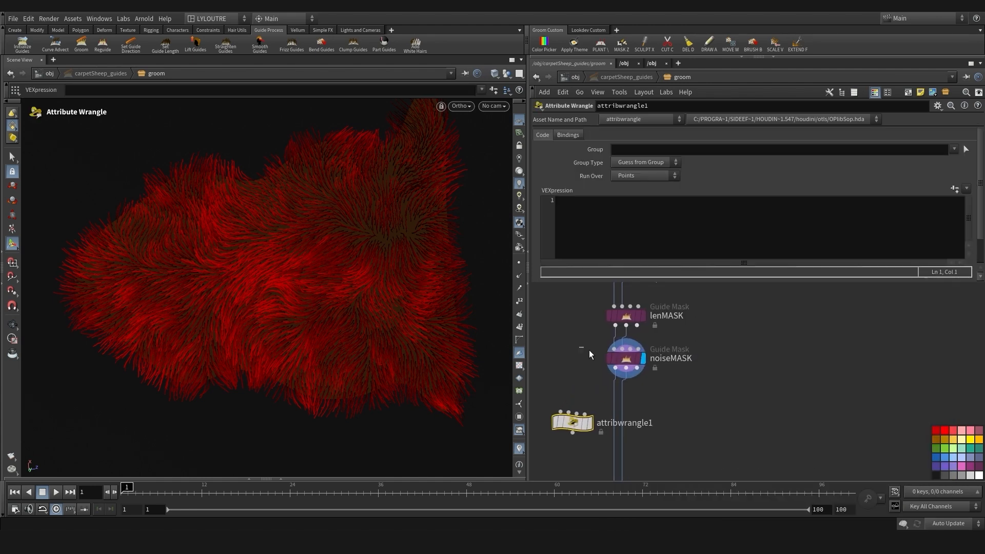
Compare lenMASK and noiseMASK once more, then connect noiseMASK's first output to the attribute wrangle and display it
{"action": "left_click", "coordinate": [635, 353]}
{"action": "left_click", "coordinate": [613, 316]}
{"action": "middle_click_drag", "start_coordinate": [552, 356], "coordinate": [629, 347]}
{"action": "left_click", "coordinate": [671, 303]}
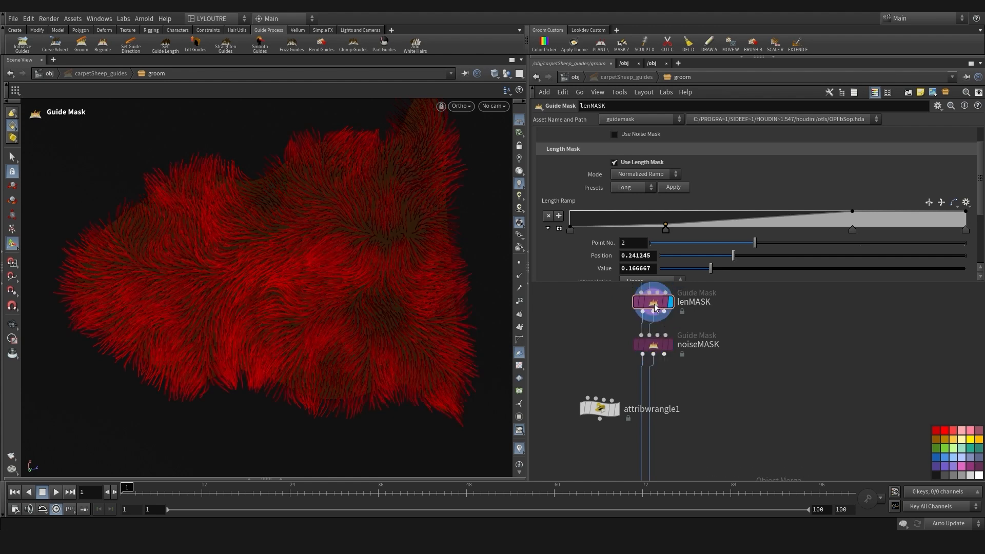
{"action": "left_click", "coordinate": [669, 346]}
{"action": "left_click", "coordinate": [661, 347]}
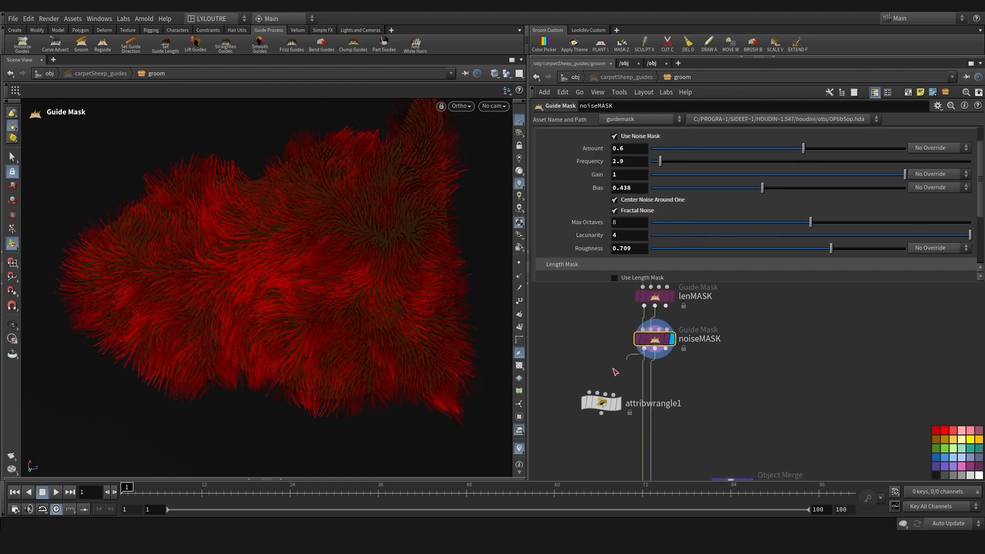
{"action": "left_click", "coordinate": [620, 404]}
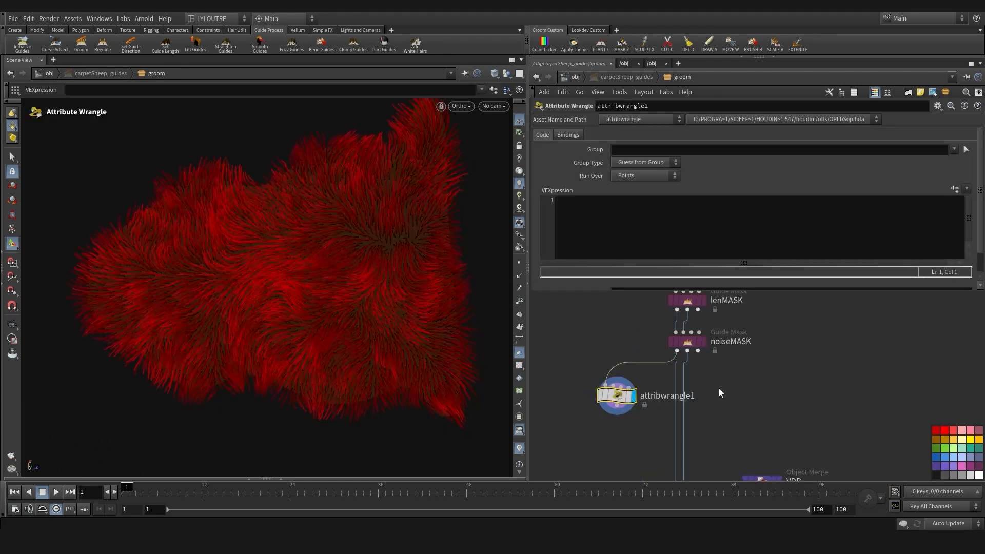
{"action": "left_click", "coordinate": [633, 176]}
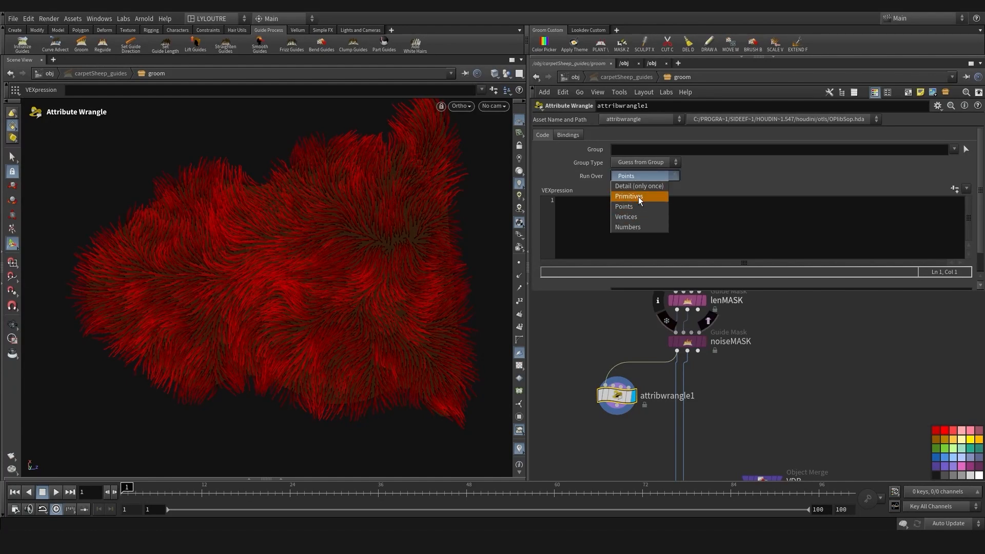
{"action": "left_click", "coordinate": [637, 196]}
{"action": "middle_click", "coordinate": [687, 339]}
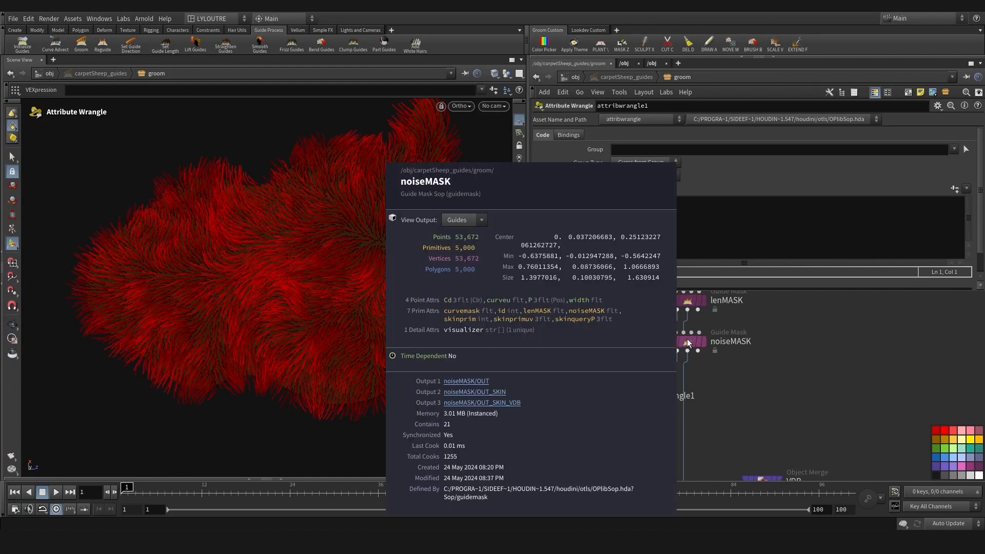
{"action": "left_click", "coordinate": [605, 223]}
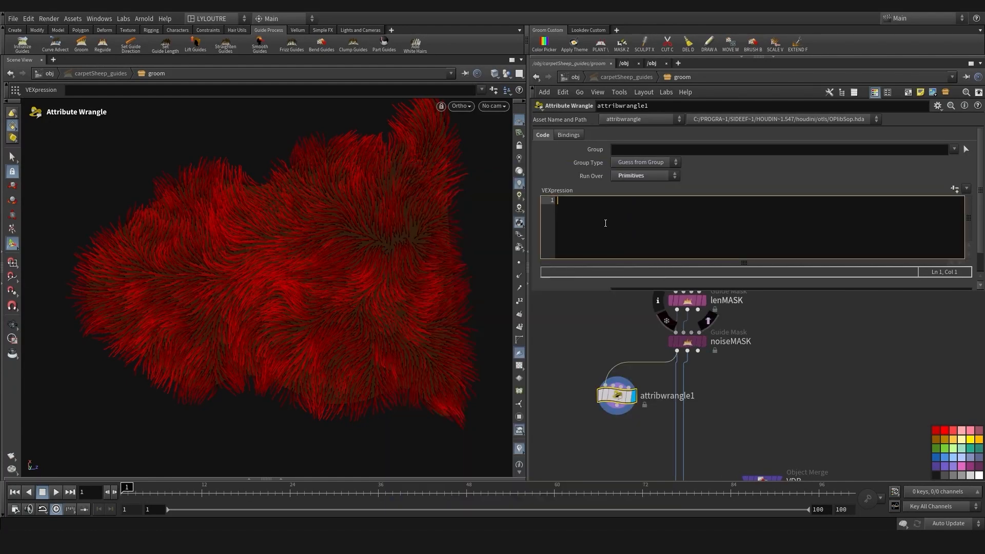
{"action": "type", "text": "@clumpMASK = @noiseMASK * lenMASK;"}
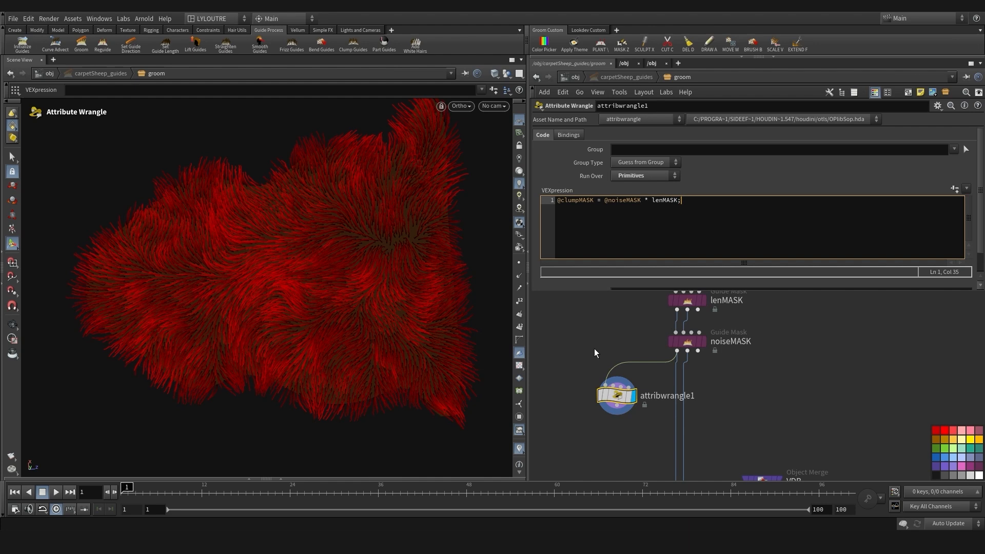
{"action": "left_click", "coordinate": [593, 350]}
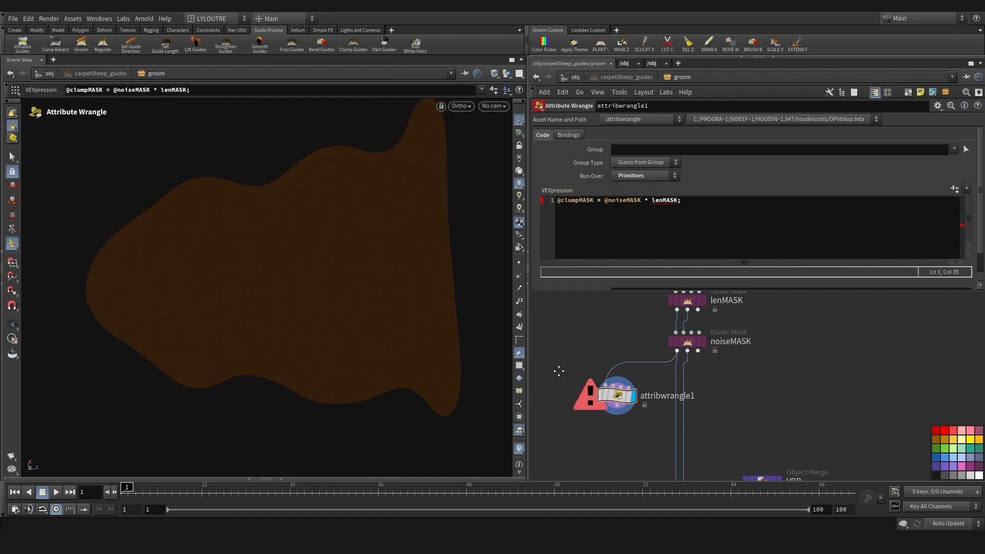
{"action": "middle_click_drag", "start_coordinate": [558, 369], "coordinate": [557, 368]}
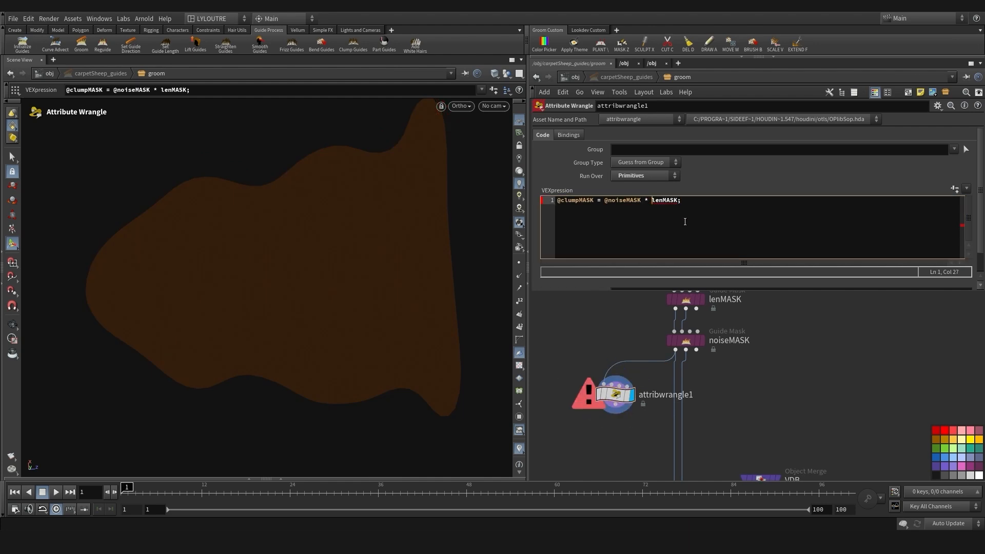
{"action": "left_click", "coordinate": [611, 340]}
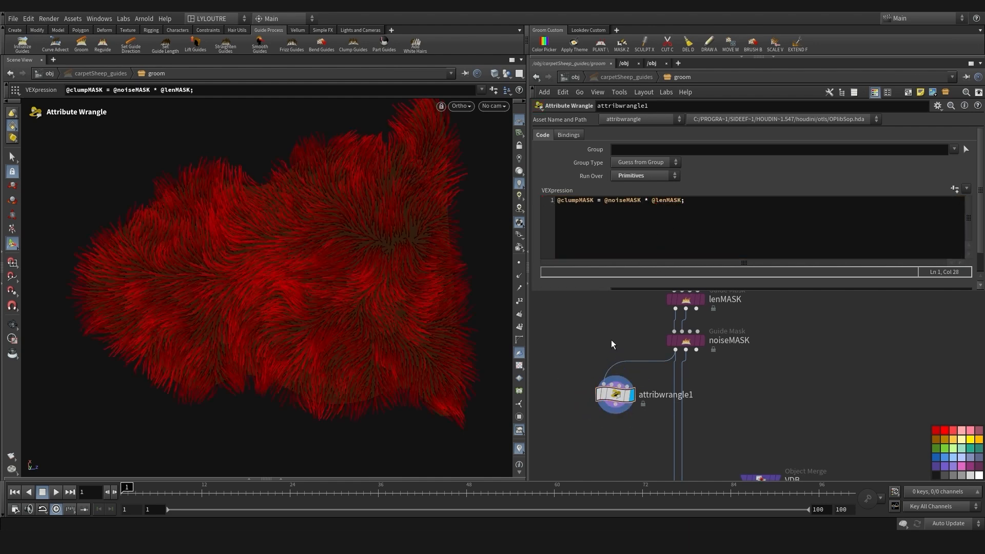
Add a Visualize Properties node after attribwrangle1 and display it
{"action": "middle_click_drag", "start_coordinate": [611, 339], "coordinate": [568, 338]}
{"action": "left_click", "coordinate": [618, 392]}
{"action": "middle_click_drag", "start_coordinate": [612, 426], "coordinate": [600, 402]}
{"action": "key", "text": "Tab"}
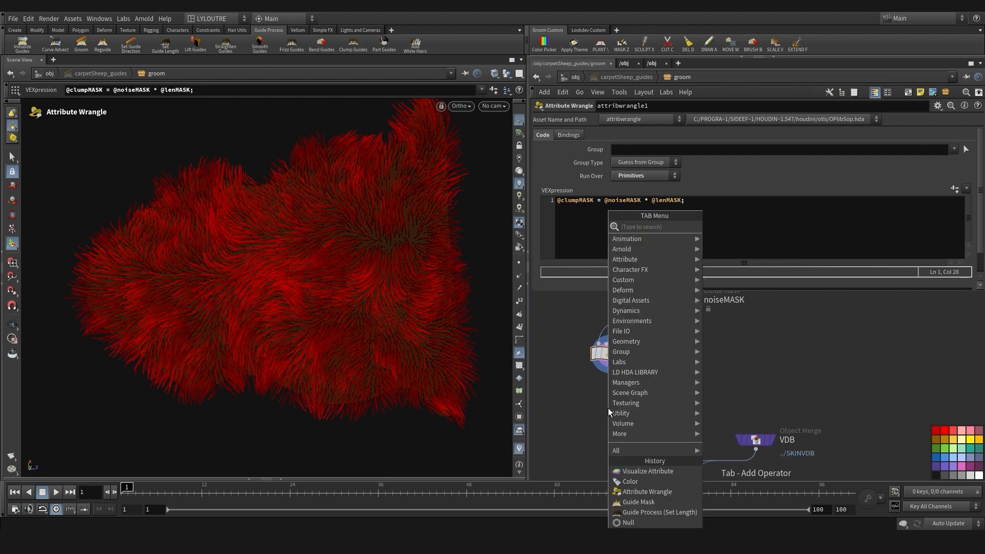
{"action": "type", "text": "visuali"}
{"action": "left_click", "coordinate": [733, 227]}
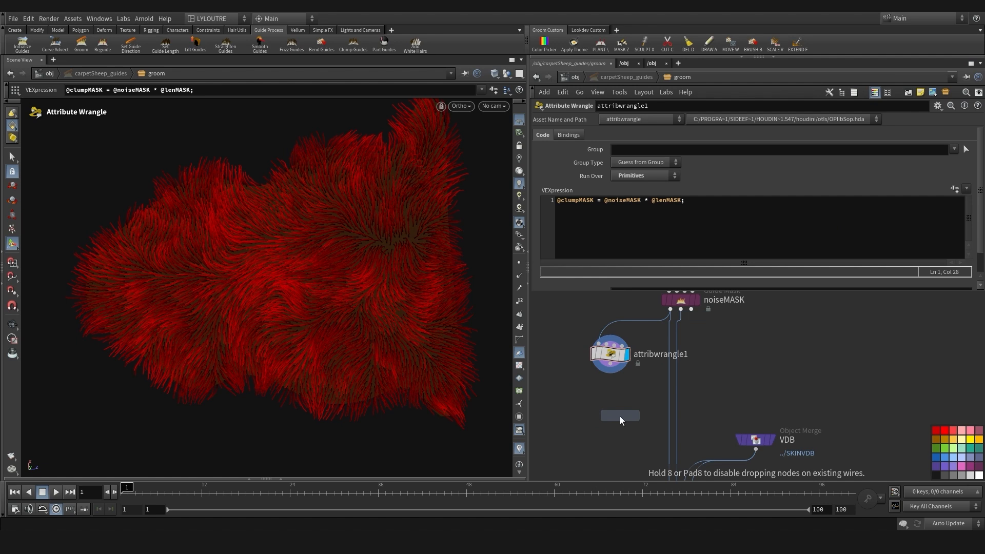
{"action": "left_click", "coordinate": [620, 413]}
{"action": "left_click_drag", "start_coordinate": [620, 413], "coordinate": [612, 396]}
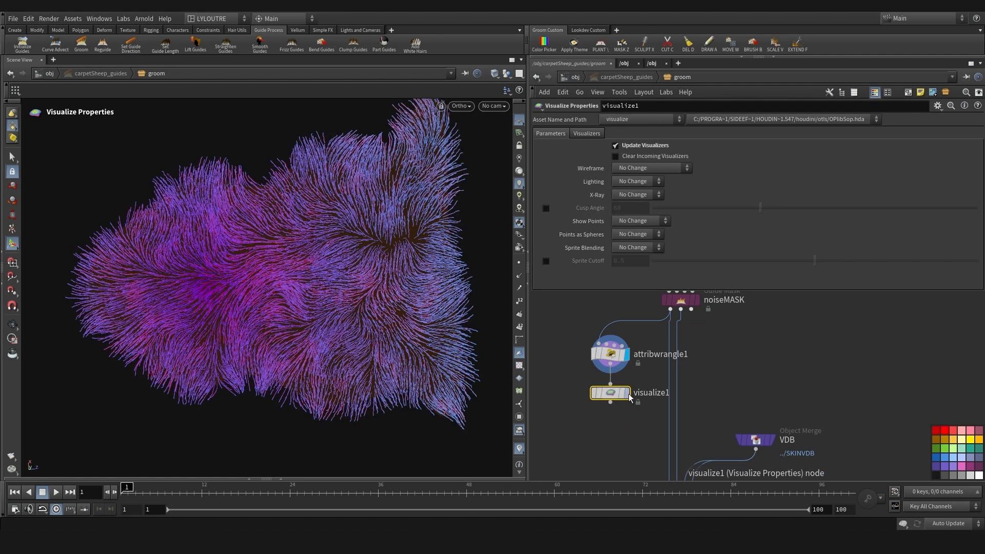
{"action": "left_click", "coordinate": [626, 391]}
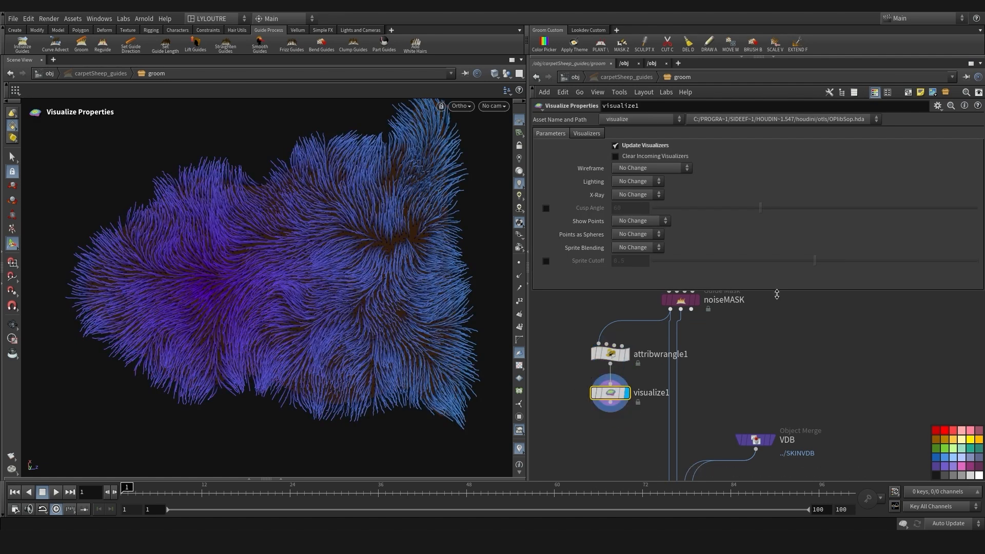
Set the colour visualizer's ramped attribute to clumpMASK
{"action": "left_click_drag", "start_coordinate": [776, 294], "coordinate": [777, 347]}
{"action": "left_click", "coordinate": [587, 135]}
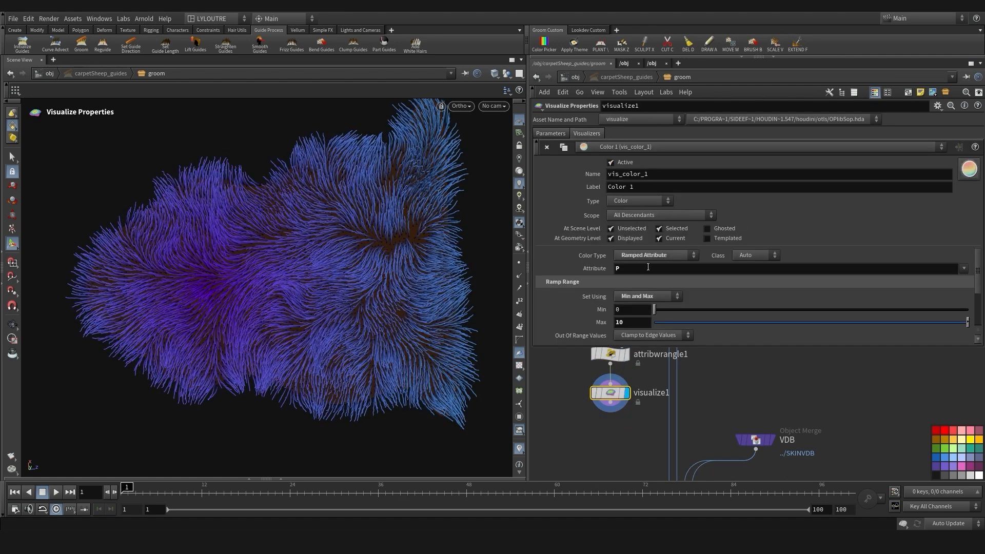
{"action": "type", "text": "clum"}
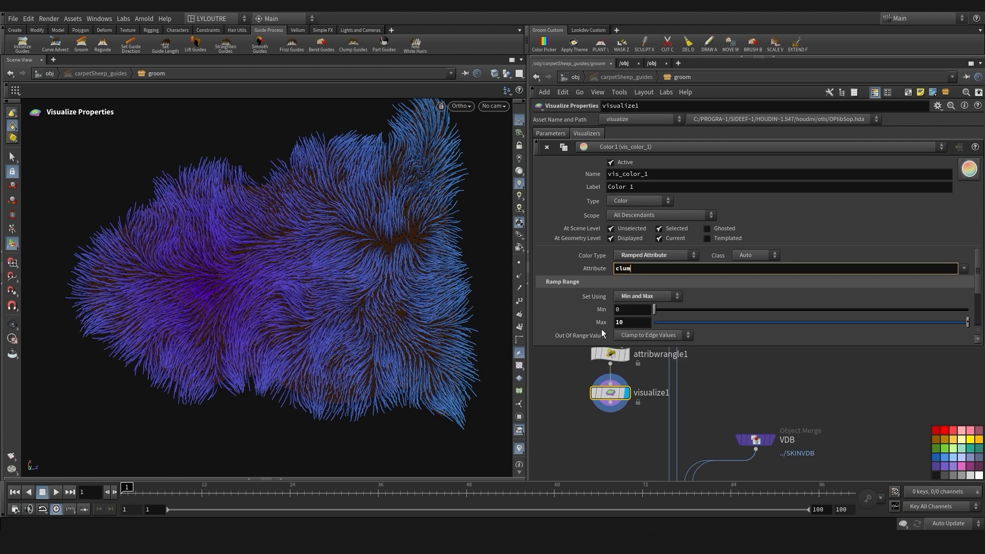
{"action": "type", "text": "pMASK"}
{"action": "key", "text": "Return"}
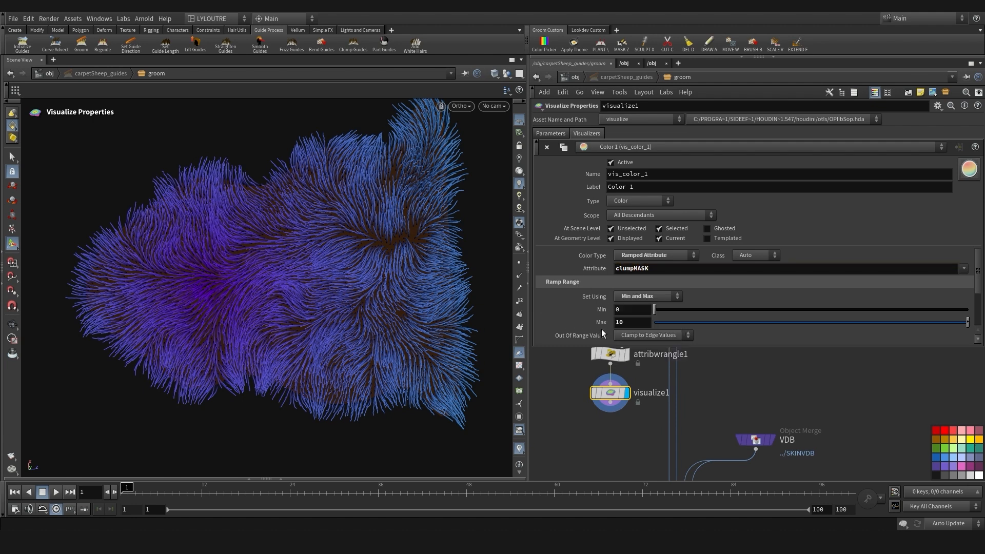
Set the visualizer's ramp maximum to 1 and its attribute class to Primitive
{"action": "left_click", "coordinate": [642, 322]}
{"action": "key", "text": "BackSpace"}
{"action": "key", "text": "Return"}
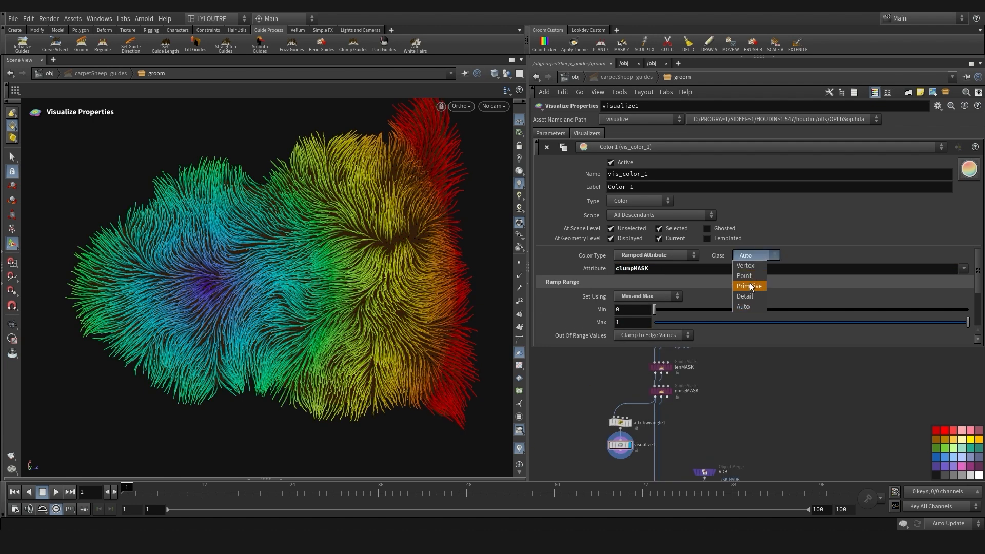
{"action": "left_click", "coordinate": [750, 285]}
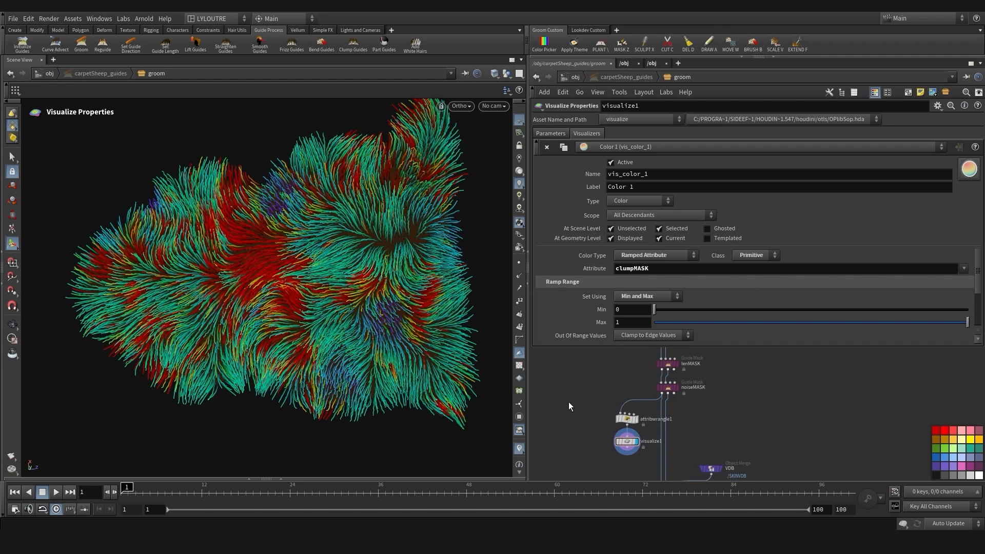
{"action": "left_click_drag", "start_coordinate": [270, 286], "coordinate": [310, 354], "text": "alt"}
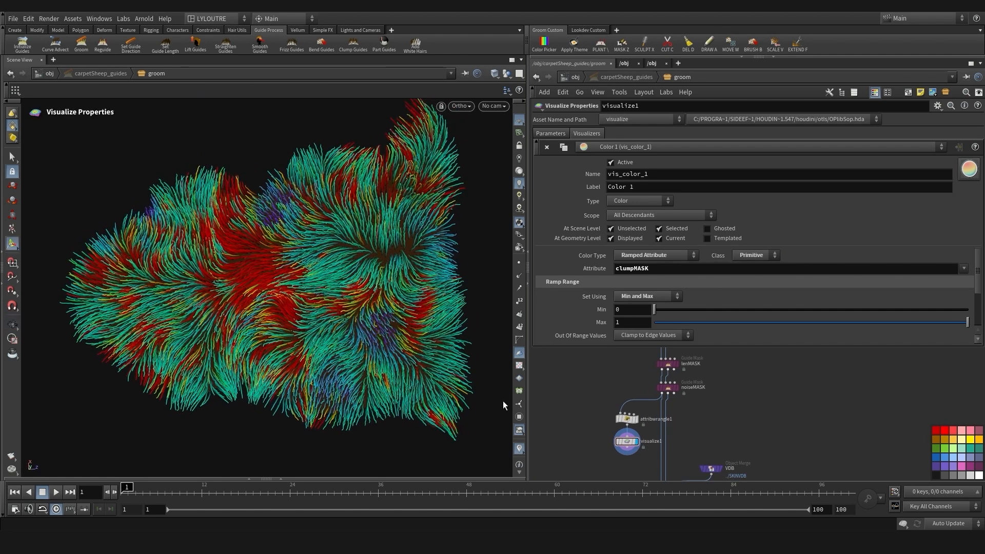
Move lenMASK's length ramp point 2 to about position 0.254 with value 0, and point 3 to about position 0.786
{"action": "middle_click_drag", "start_coordinate": [594, 383], "coordinate": [595, 409]}
{"action": "scroll", "coordinate": [660, 388], "scroll_direction": "up", "scroll_amount": 2}
{"action": "left_click", "coordinate": [664, 385]}
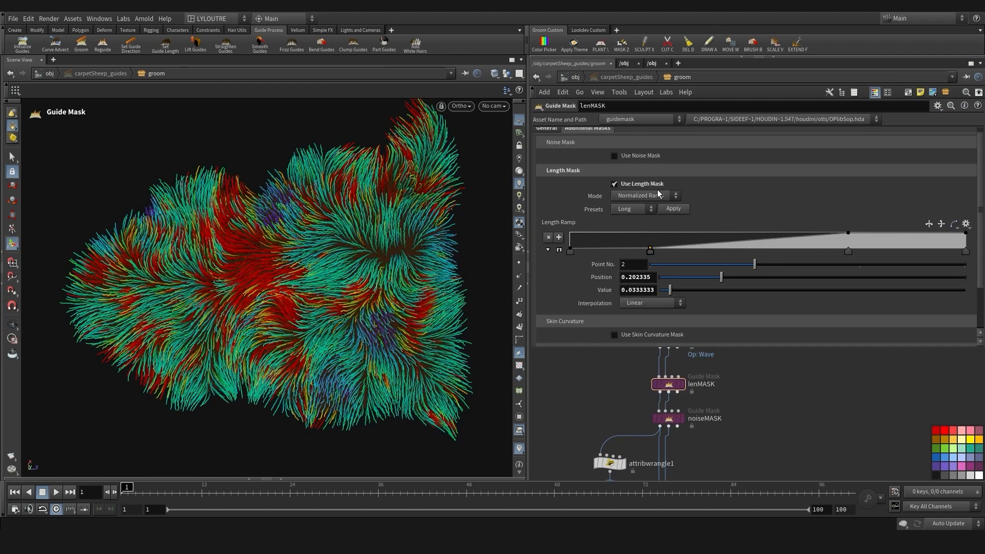
{"action": "left_click_drag", "start_coordinate": [651, 252], "coordinate": [673, 256]}
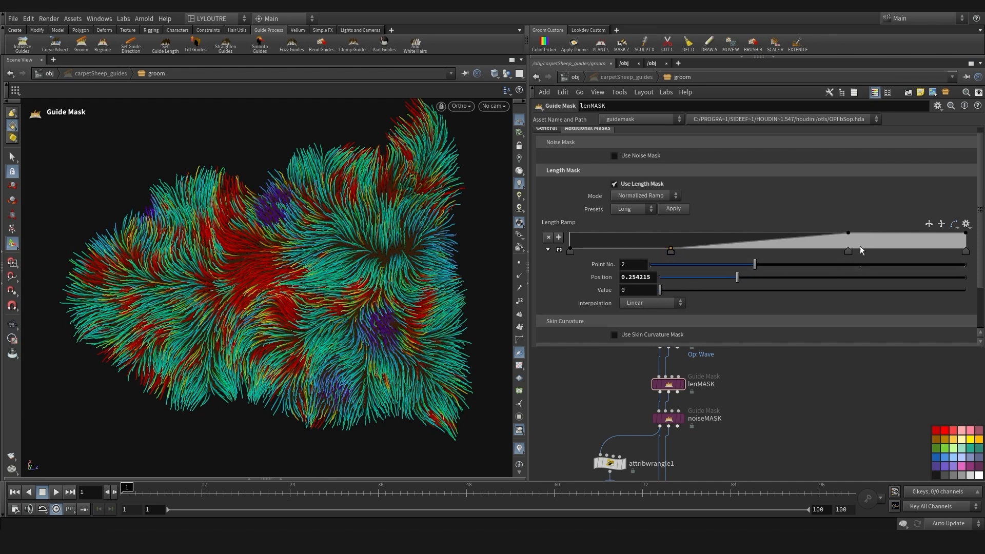
{"action": "left_click_drag", "start_coordinate": [846, 253], "coordinate": [881, 251]}
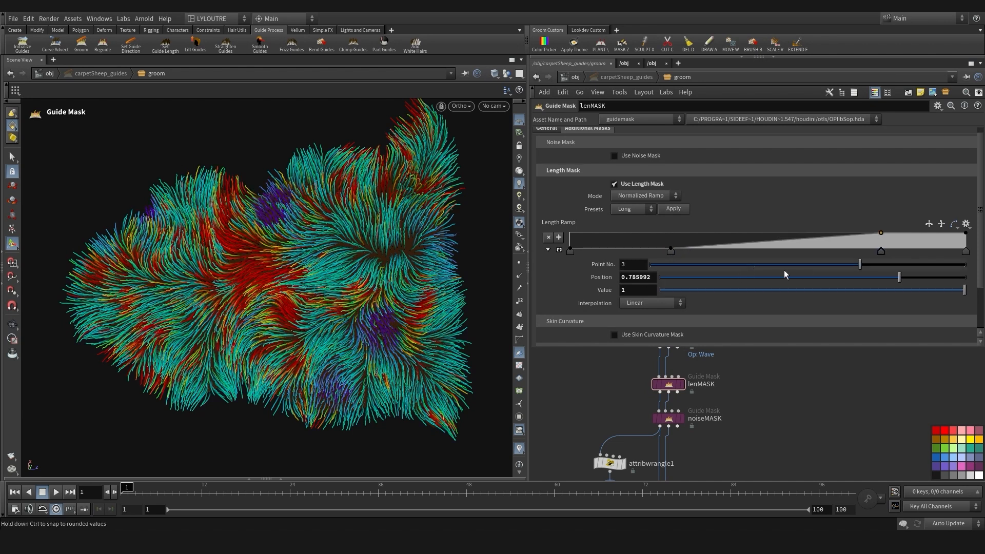
Wire attribwrangle1's output into guidecollidevdb1 with visualize1 set aside, and tidy the collision and VDB nodes upward
{"action": "left_click_drag", "start_coordinate": [765, 348], "coordinate": [766, 240]}
{"action": "scroll", "coordinate": [571, 346], "scroll_direction": "down", "scroll_amount": 2}
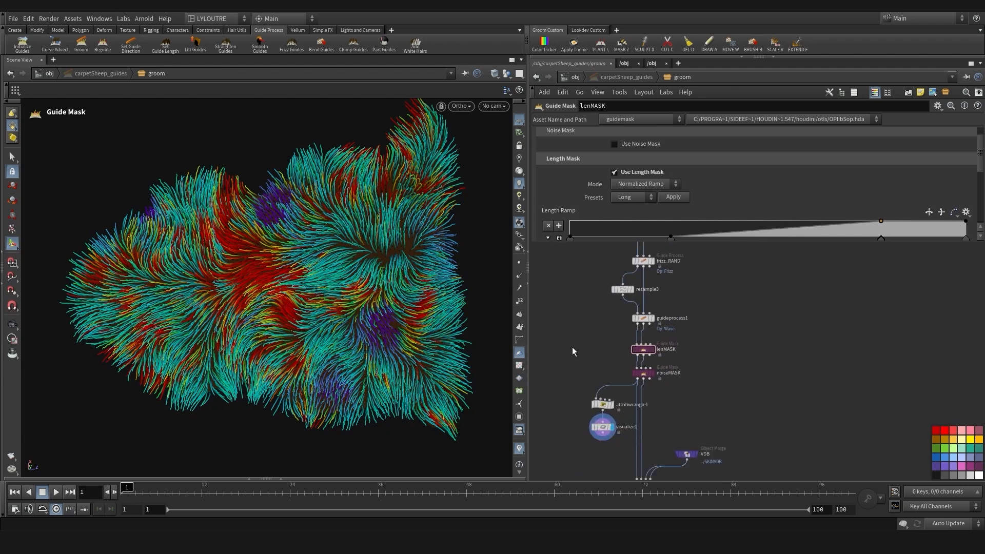
{"action": "scroll", "coordinate": [624, 424], "scroll_direction": "up", "scroll_amount": 3}
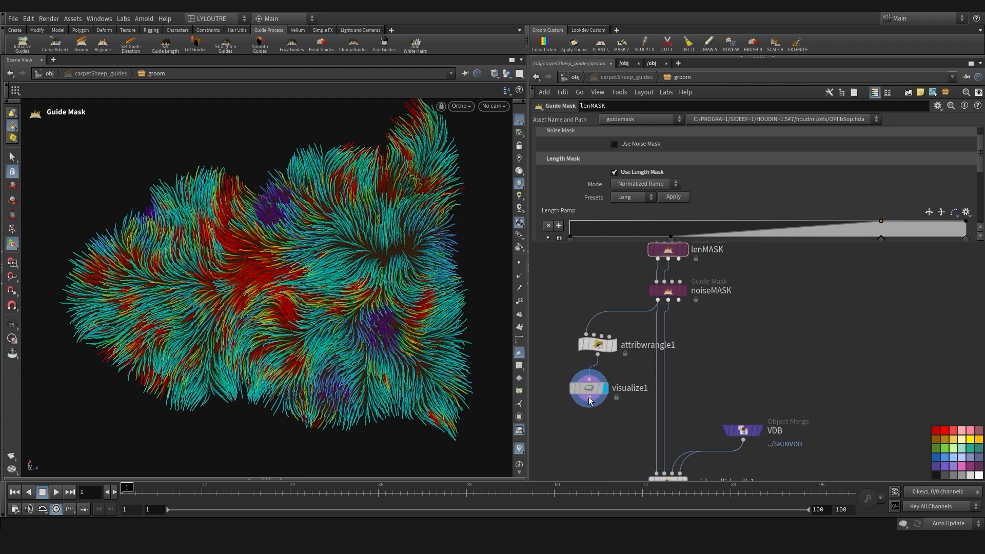
{"action": "left_click_drag", "start_coordinate": [600, 351], "coordinate": [634, 351]}
{"action": "scroll", "coordinate": [610, 354], "scroll_direction": "down", "scroll_amount": 4}
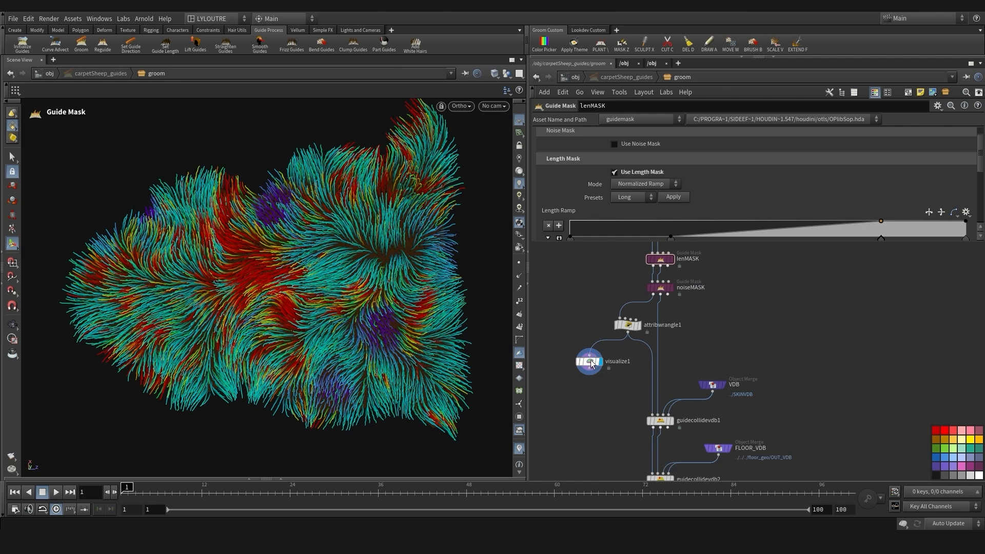
{"action": "middle_click_drag", "start_coordinate": [585, 335], "coordinate": [587, 366]}
{"action": "left_click_drag", "start_coordinate": [598, 351], "coordinate": [699, 422]}
{"action": "left_click_drag", "start_coordinate": [664, 394], "coordinate": [663, 380]}
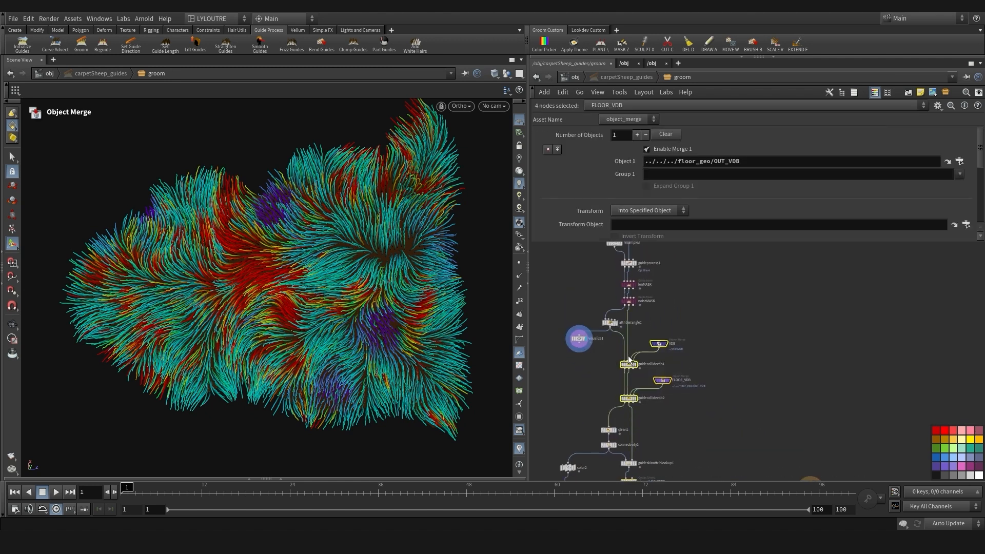
Display hairclump1 further down the chain and show its curling settings
{"action": "scroll", "coordinate": [618, 316], "scroll_direction": "up", "scroll_amount": 4}
{"action": "left_click", "coordinate": [624, 334]}
{"action": "type", "text": "clamp"}
{"action": "key", "text": "Return"}
{"action": "scroll", "coordinate": [606, 336], "scroll_direction": "down", "scroll_amount": 5}
{"action": "middle_click_drag", "start_coordinate": [611, 375], "coordinate": [632, 247]}
{"action": "left_click", "coordinate": [616, 308]}
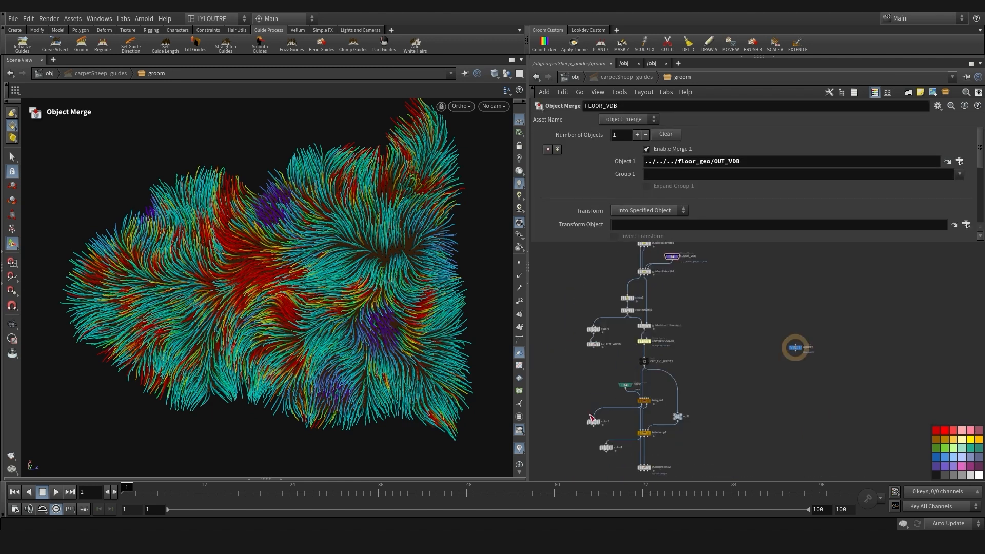
{"action": "scroll", "coordinate": [647, 431], "scroll_direction": "up", "scroll_amount": 5}
{"action": "left_click", "coordinate": [648, 343]}
{"action": "middle_click_drag", "start_coordinate": [578, 330], "coordinate": [597, 376]}
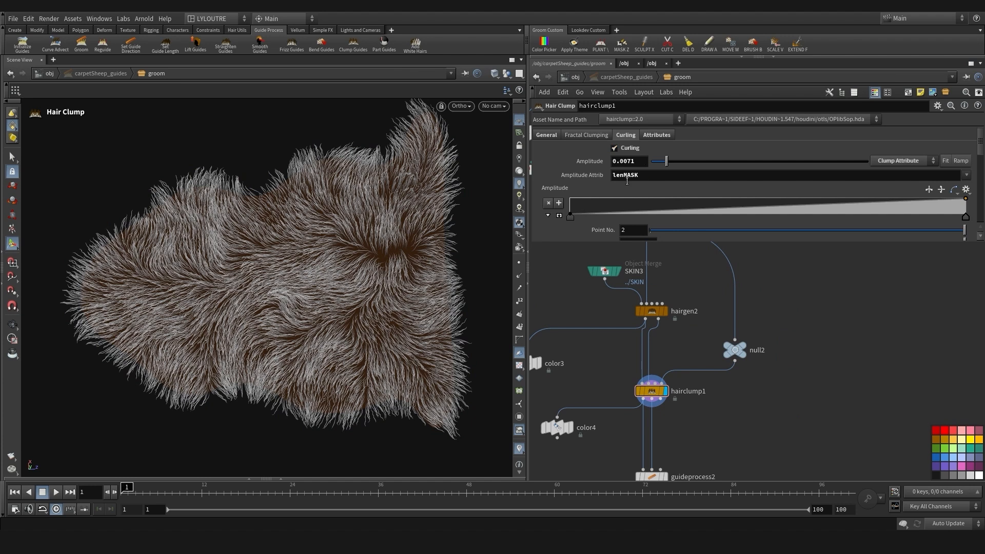
Set clumpMASK as the attribute driving both the curl amplitude and the curl frequency in hairclump1
{"action": "type", "text": "clumpMASK"}
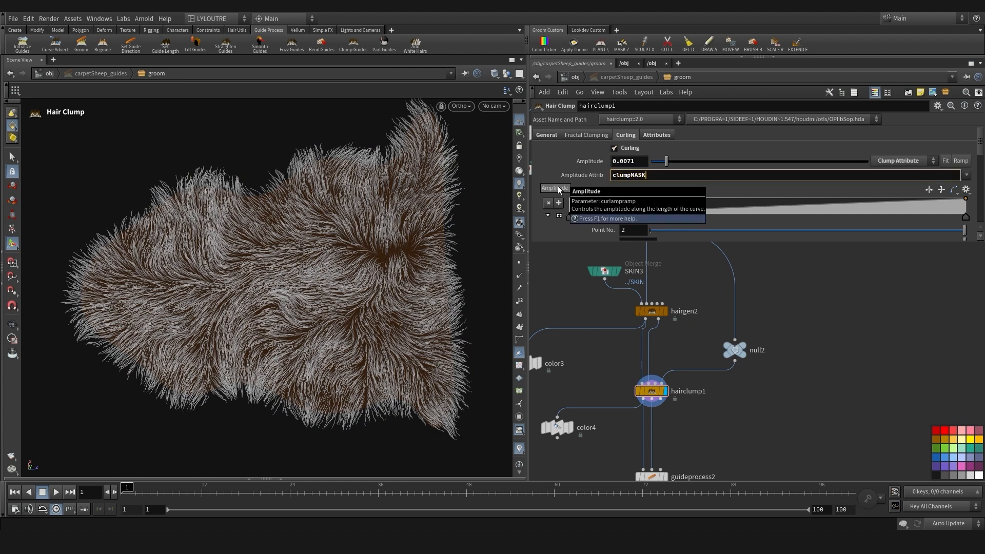
{"action": "key", "text": "Return"}
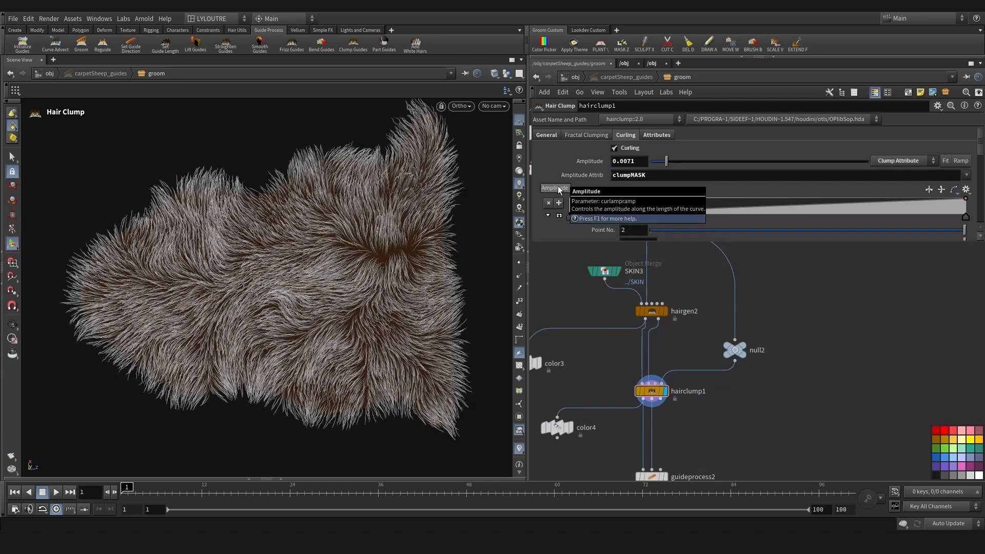
{"action": "scroll", "coordinate": [734, 192], "scroll_direction": "down", "scroll_amount": 4}
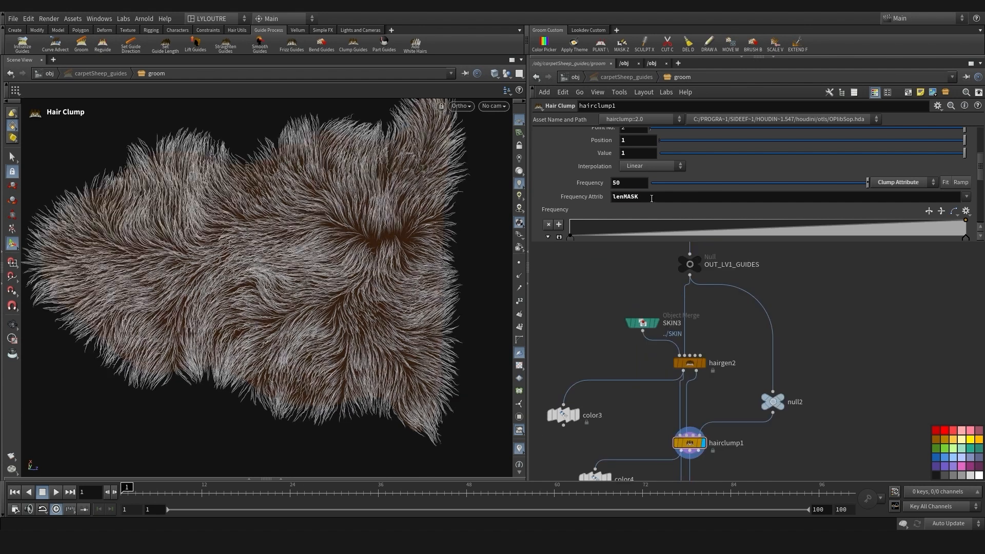
{"action": "left_click_drag", "start_coordinate": [650, 196], "coordinate": [507, 218]}
{"action": "type", "text": "clumpMASK"}
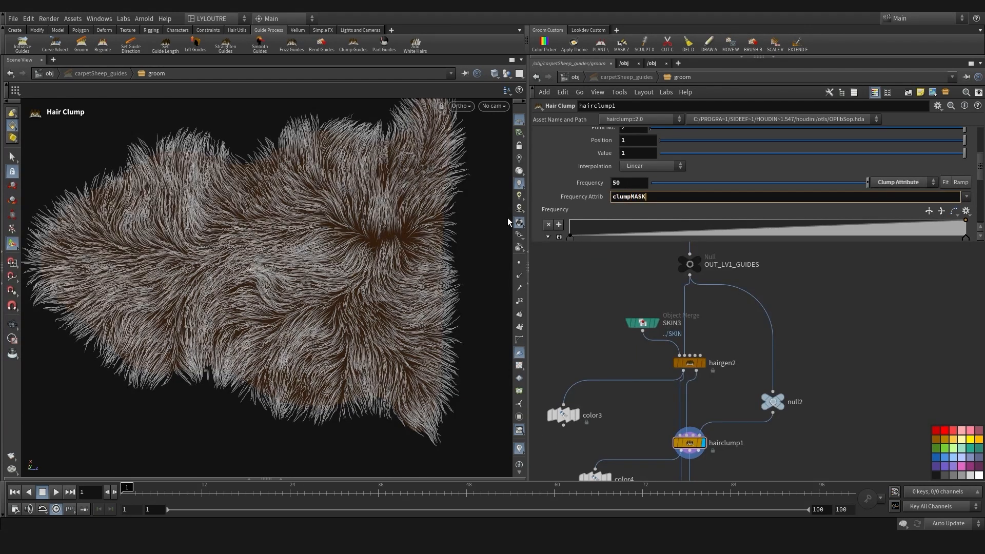
{"action": "key", "text": "Return"}
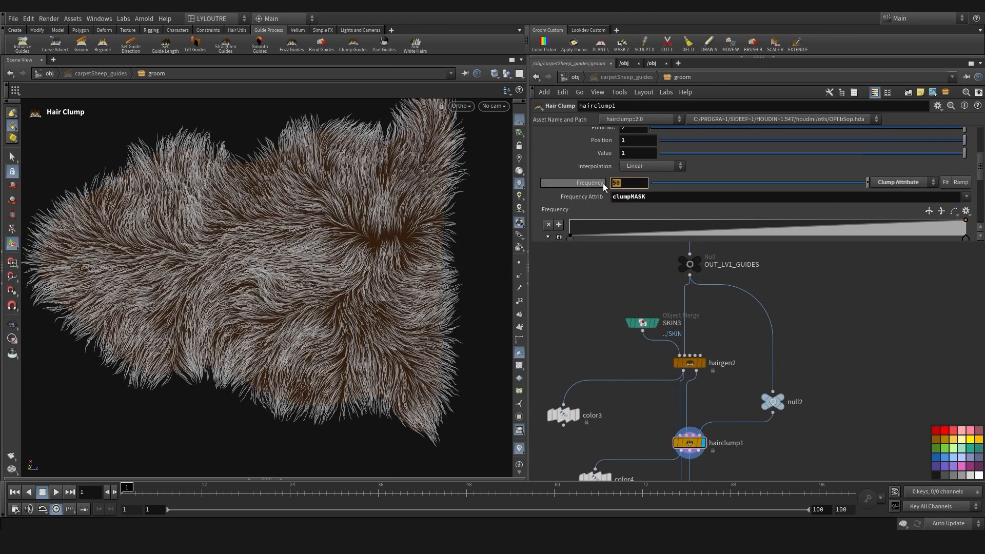
Try curl frequencies of 80 and 100 on hairclump1
{"action": "type", "text": "80"}
{"action": "key", "text": "Return"}
{"action": "left_click_drag", "start_coordinate": [623, 183], "coordinate": [578, 187]}
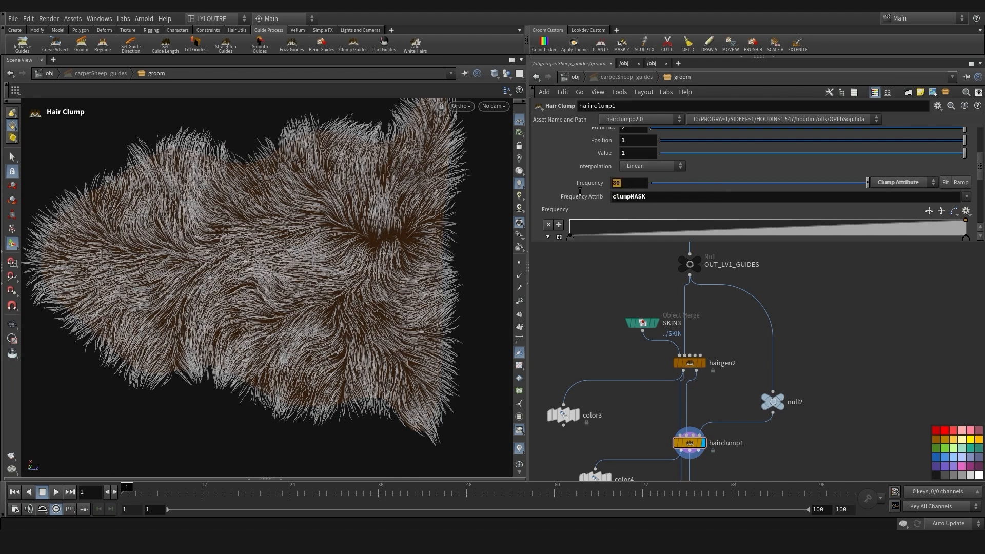
{"action": "type", "text": "100"}
{"action": "key", "text": "Return"}
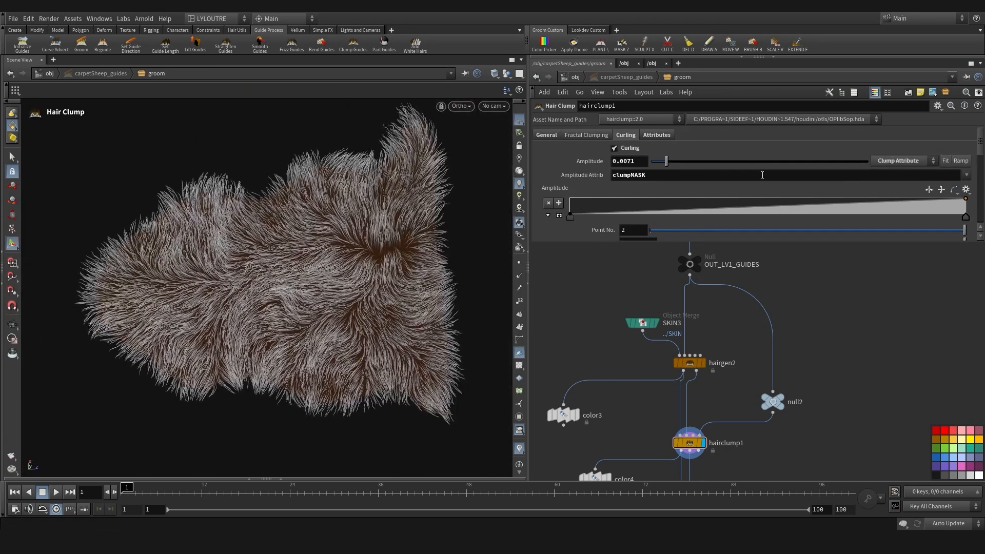
Add a full-value point to the curl amplitude ramp at about position 0.663 and set the curl frequency to 20
{"action": "left_click_drag", "start_coordinate": [864, 198], "coordinate": [832, 198]}
{"action": "scroll", "coordinate": [710, 193], "scroll_direction": "down", "scroll_amount": 5}
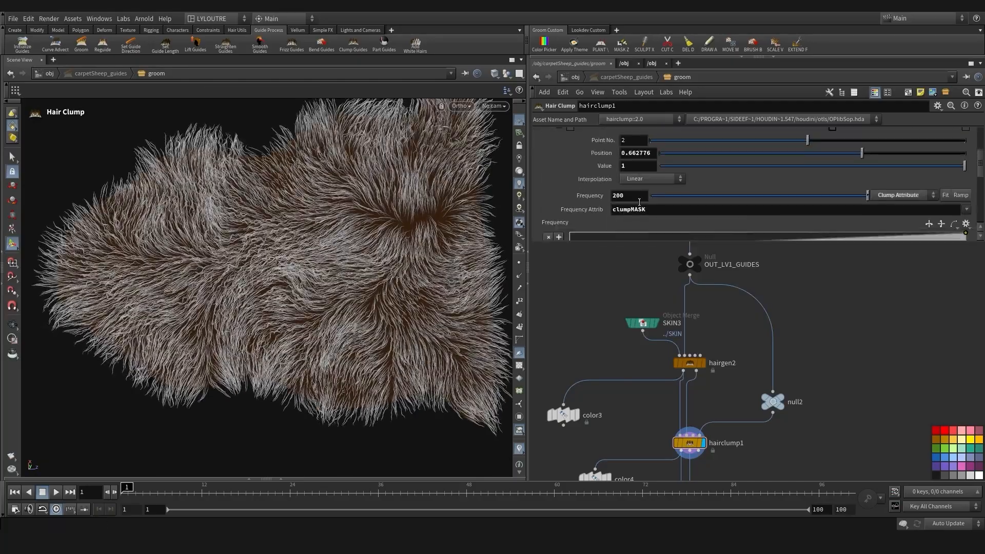
{"action": "double_click", "coordinate": [638, 198]}
{"action": "type", "text": "500"}
{"action": "key", "text": "Return"}
Raise the curl amplitude and move the amplitude ramp's second point to about position 0.792
{"action": "scroll", "coordinate": [712, 198], "scroll_direction": "up", "scroll_amount": 5}
{"action": "left_click_drag", "start_coordinate": [670, 162], "coordinate": [670, 162]}
{"action": "right_click_drag", "start_coordinate": [198, 317], "coordinate": [216, 345], "text": "alt"}
{"action": "middle_click_drag", "start_coordinate": [215, 345], "coordinate": [217, 395], "text": "alt"}
{"action": "scroll", "coordinate": [735, 189], "scroll_direction": "down", "scroll_amount": 4}
{"action": "scroll", "coordinate": [735, 188], "scroll_direction": "down", "scroll_amount": 3}
{"action": "left_click_drag", "start_coordinate": [790, 157], "coordinate": [872, 149]}
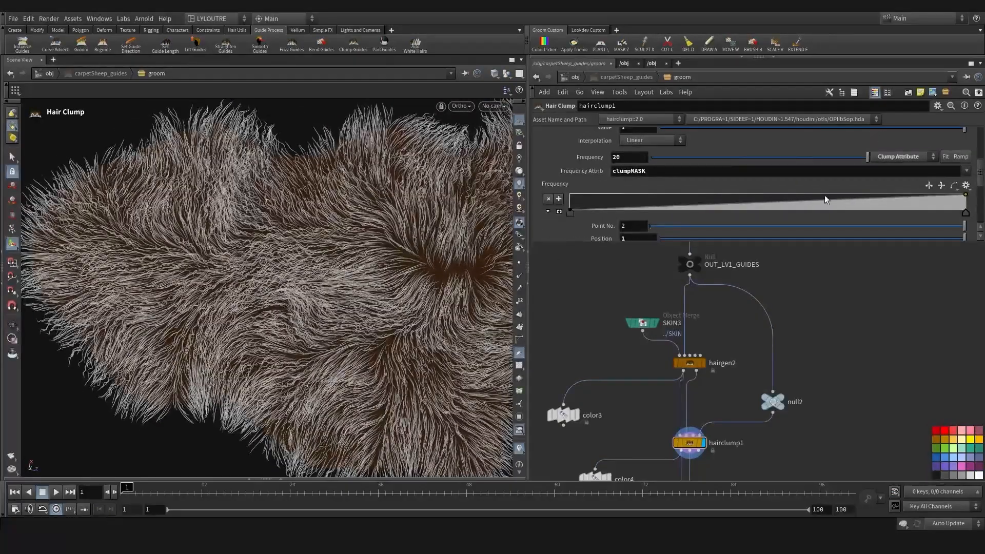
Add curl frequency ramp points at about positions 0.24 and 0.691, and set the frequency to 500
{"action": "left_click", "coordinate": [832, 195]}
{"action": "left_click_drag", "start_coordinate": [754, 199], "coordinate": [665, 211]}
{"action": "left_click_drag", "start_coordinate": [833, 213], "coordinate": [843, 212]}
{"action": "right_click_drag", "start_coordinate": [328, 303], "coordinate": [294, 330], "text": "alt"}
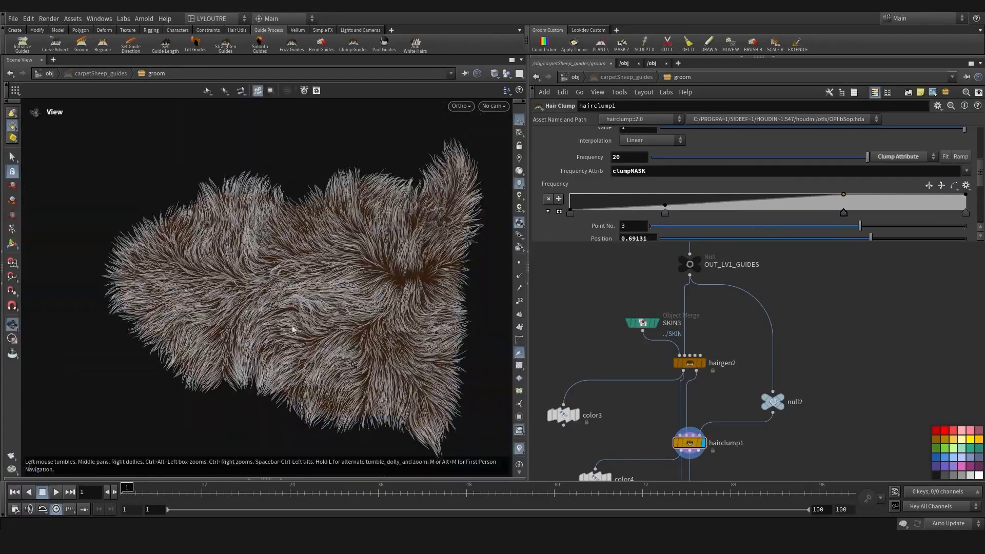
{"action": "double_click", "coordinate": [621, 157]}
{"action": "type", "text": "500"}
{"action": "key", "text": "Return"}
{"action": "right_click_drag", "start_coordinate": [246, 288], "coordinate": [288, 328], "text": "alt"}
Fine-tune hairclump1's curl amplitude to about 0.0102
{"action": "scroll", "coordinate": [740, 175], "scroll_direction": "up", "scroll_amount": 5}
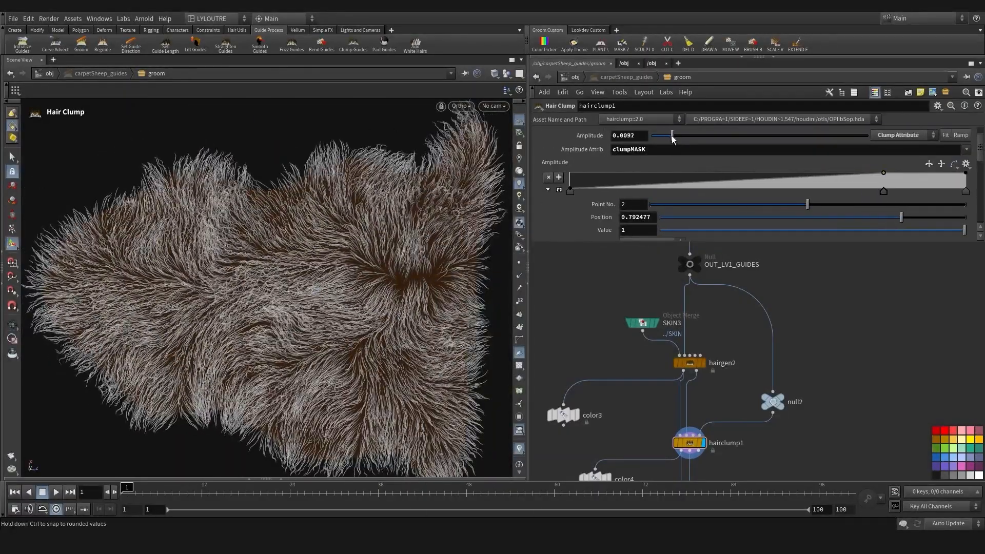
{"action": "left_click_drag", "start_coordinate": [672, 140], "coordinate": [671, 139]}
{"action": "right_click_drag", "start_coordinate": [287, 298], "coordinate": [318, 328], "text": "alt"}
{"action": "left_click_drag", "start_coordinate": [672, 140], "coordinate": [673, 140]}
{"action": "right_click_drag", "start_coordinate": [328, 308], "coordinate": [303, 287], "text": "alt"}
{"action": "middle_click_drag", "start_coordinate": [302, 307], "coordinate": [308, 277], "text": "alt"}
Nudge point 3 of lenMASK's length ramp to about position 0.781
{"action": "scroll", "coordinate": [615, 318], "scroll_direction": "down", "scroll_amount": 5}
{"action": "middle_click_drag", "start_coordinate": [615, 307], "coordinate": [588, 355]}
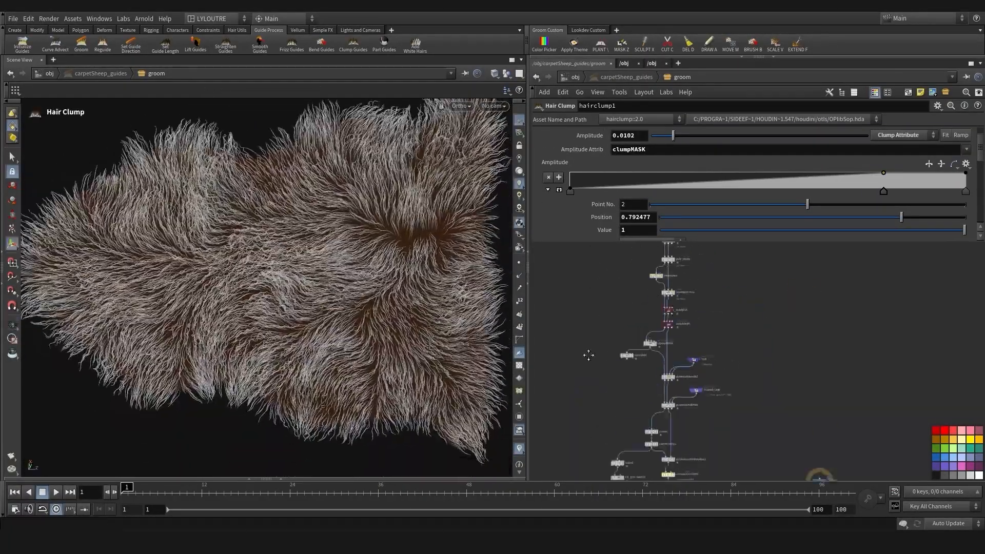
{"action": "scroll", "coordinate": [588, 355], "scroll_direction": "up", "scroll_amount": 5}
{"action": "left_click", "coordinate": [644, 344]}
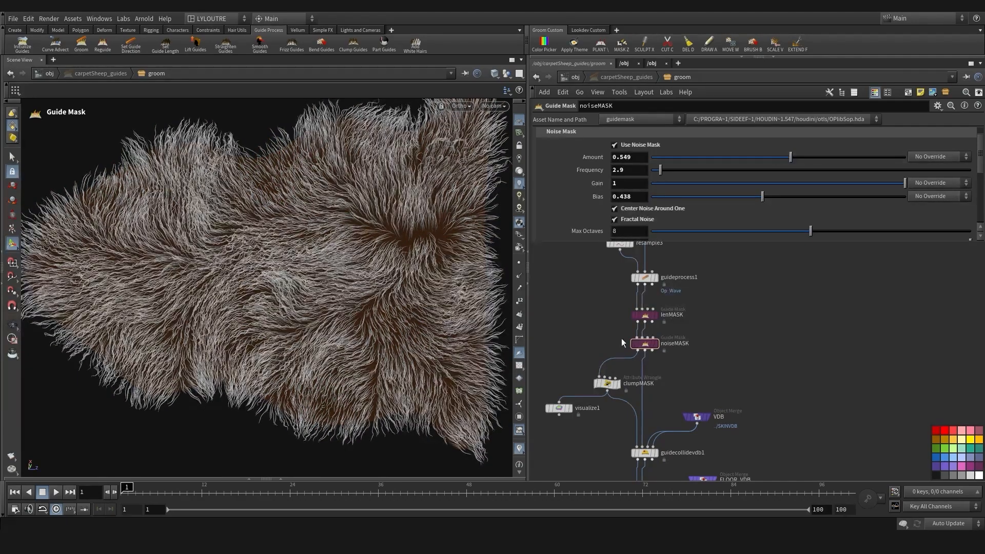
{"action": "left_click", "coordinate": [644, 315]}
{"action": "left_click_drag", "start_coordinate": [878, 197], "coordinate": [880, 202]}
{"action": "left_click_drag", "start_coordinate": [278, 360], "coordinate": [321, 377], "text": "alt"}
Display the Set Length guide process and move it closer beneath hairclump1
{"action": "scroll", "coordinate": [787, 385], "scroll_direction": "down", "scroll_amount": 4}
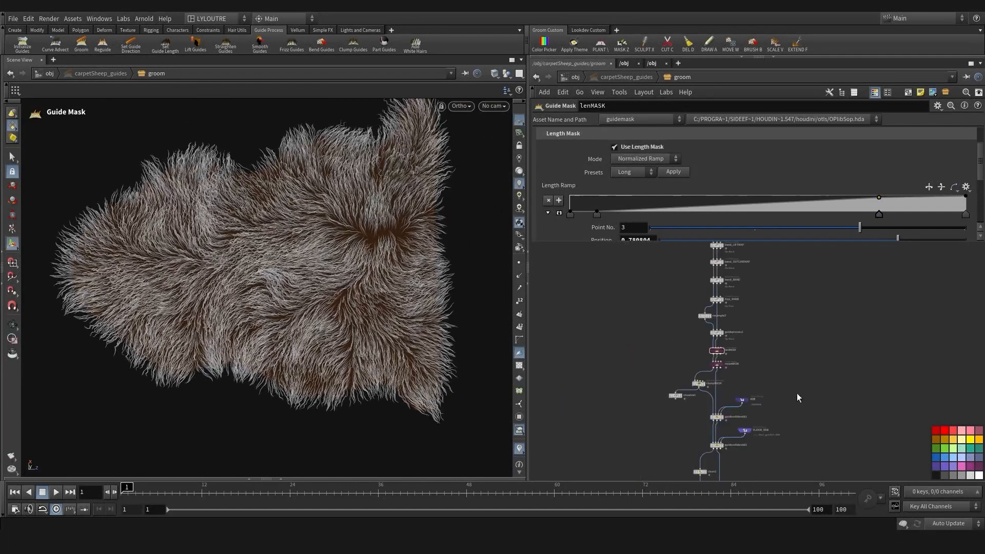
{"action": "scroll", "coordinate": [653, 450], "scroll_direction": "up", "scroll_amount": 6}
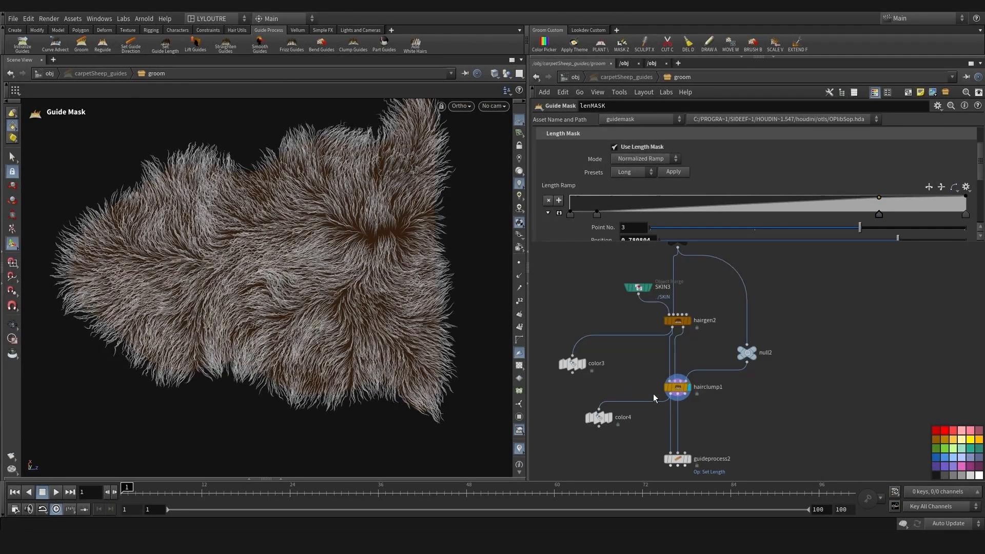
{"action": "middle_click_drag", "start_coordinate": [653, 394], "coordinate": [647, 356]}
{"action": "scroll", "coordinate": [689, 419], "scroll_direction": "up", "scroll_amount": 3}
{"action": "left_click", "coordinate": [682, 428]}
{"action": "left_click_drag", "start_coordinate": [666, 423], "coordinate": [666, 392]}
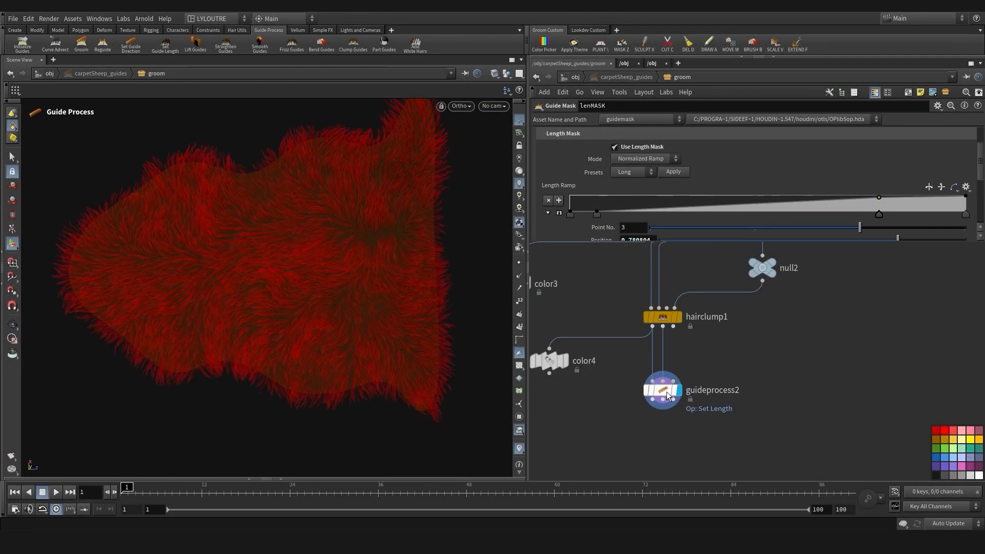
{"action": "left_click", "coordinate": [667, 394]}
Select color4 and turn off the red mask visualization in the viewport
{"action": "middle_click_drag", "start_coordinate": [603, 423], "coordinate": [635, 409]}
{"action": "left_click", "coordinate": [565, 384]}
{"action": "left_click", "coordinate": [624, 410]}
{"action": "left_click", "coordinate": [517, 450]}
{"action": "scroll", "coordinate": [653, 427], "scroll_direction": "down", "scroll_amount": 1}
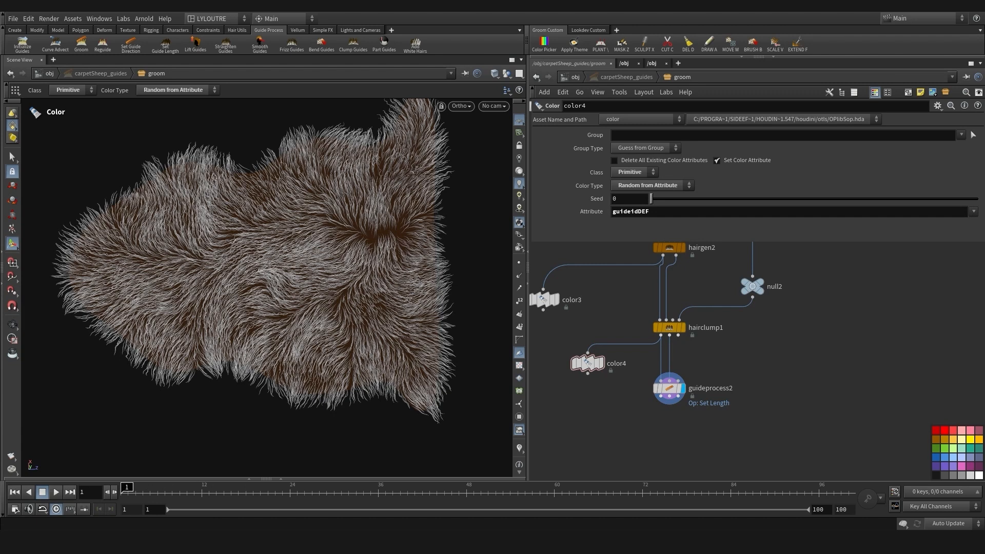
Examine the length and curl variation of the clumped fur from several angles
{"action": "middle_click_drag", "start_coordinate": [725, 437], "coordinate": [690, 397]}
{"action": "mouse_move", "coordinate": [353, 373]}
{"action": "right_mouse_down", "text": "alt"}
{"action": "mouse_move", "coordinate": [384, 378]}
{"action": "mouse_move", "coordinate": [368, 366]}
{"action": "right_mouse_up", "text": "alt"}
{"action": "right_click_drag", "start_coordinate": [266, 254], "coordinate": [309, 305], "text": "alt"}
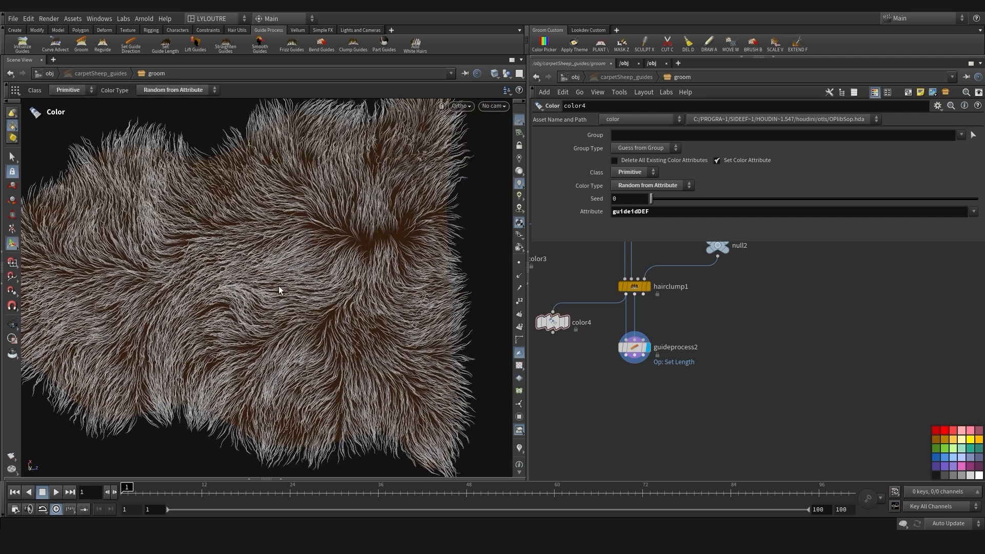
{"action": "middle_click_drag", "start_coordinate": [284, 292], "coordinate": [324, 291], "text": "alt"}
{"action": "left_click_drag", "start_coordinate": [346, 300], "coordinate": [320, 300], "text": "alt"}
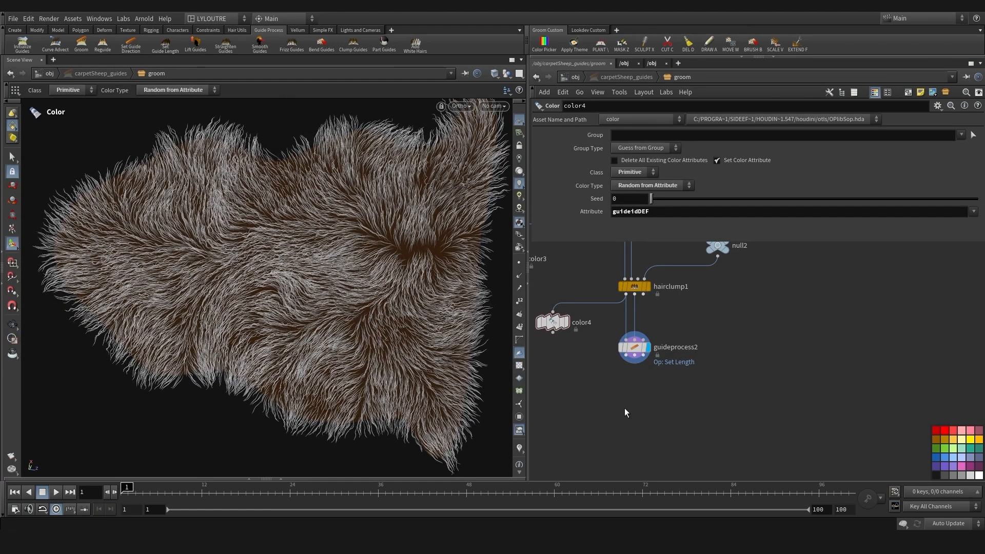
{"action": "middle_click_drag", "start_coordinate": [642, 397], "coordinate": [634, 379]}
{"action": "left_click_drag", "start_coordinate": [623, 333], "coordinate": [623, 338]}
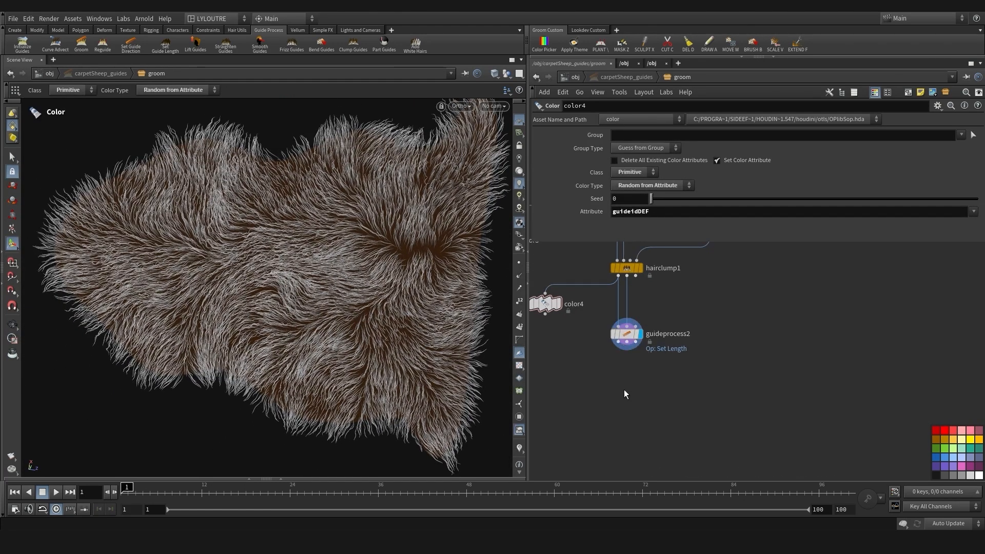
{"action": "middle_click_drag", "start_coordinate": [624, 389], "coordinate": [625, 384]}
{"action": "middle_click_drag", "start_coordinate": [312, 343], "coordinate": [285, 350], "text": "alt"}
{"action": "left_click_drag", "start_coordinate": [295, 354], "coordinate": [312, 378], "text": "alt"}
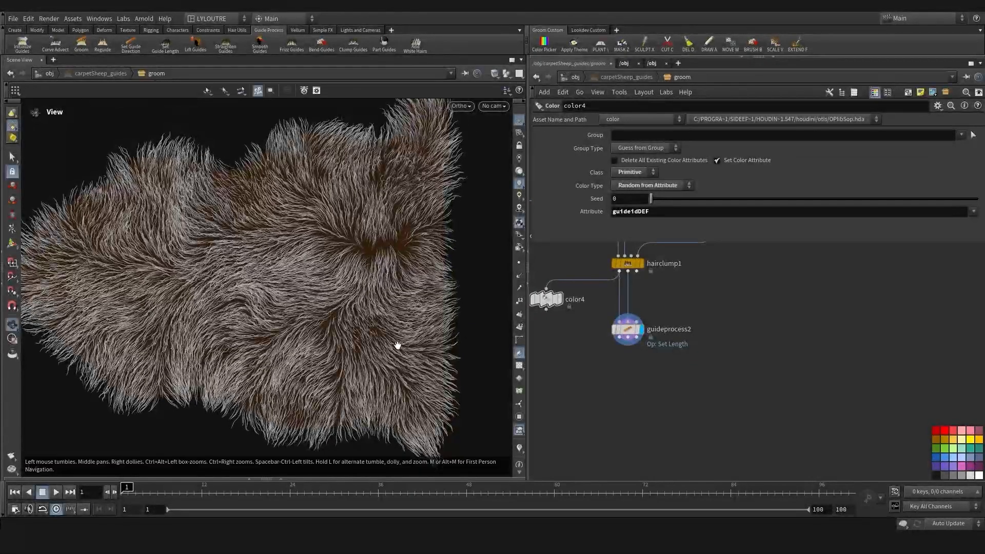
{"action": "left_click_drag", "start_coordinate": [396, 345], "coordinate": [370, 347], "text": "alt"}
Add a Frizz guide process after the Set Length node, leaving room between them
{"action": "middle_click_drag", "start_coordinate": [637, 405], "coordinate": [632, 383]}
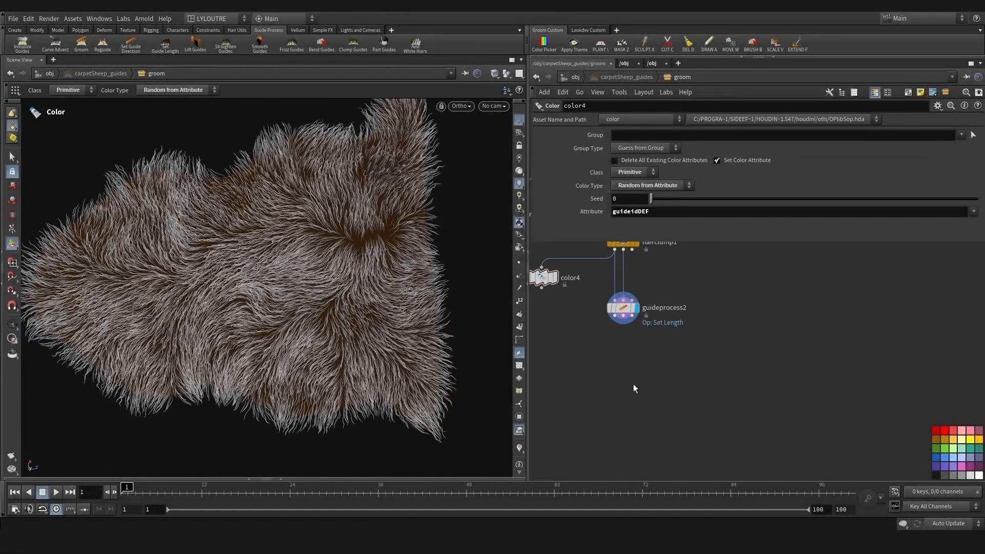
{"action": "key", "text": "Tab"}
{"action": "type", "text": "friz"}
{"action": "key", "text": "Return"}
{"action": "left_click", "coordinate": [635, 351]}
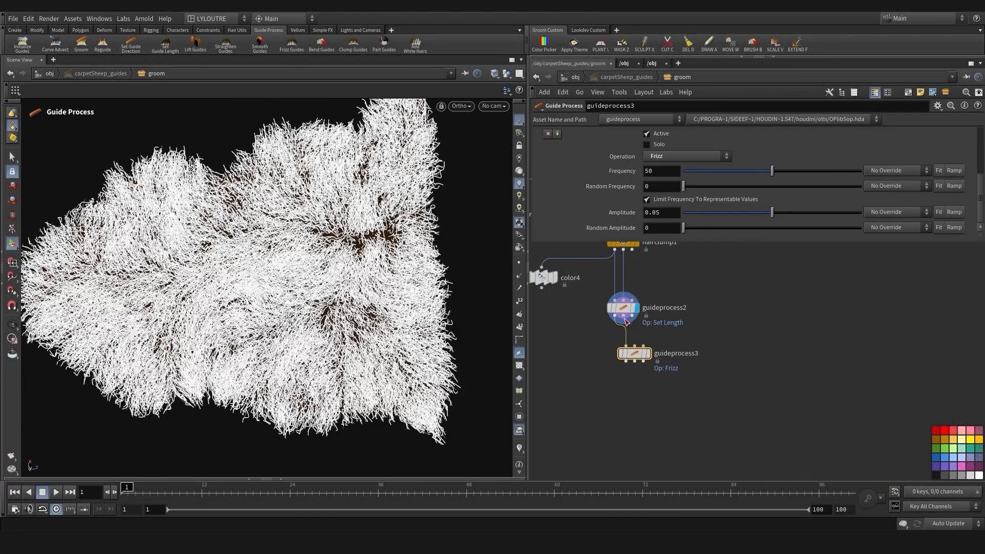
{"action": "left_click", "coordinate": [641, 357]}
{"action": "left_click_drag", "start_coordinate": [628, 356], "coordinate": [623, 402]}
Insert a Bend guide process between the Set Length and Frizz nodes and display it
{"action": "key", "text": "Tab"}
{"action": "type", "text": "bend"}
{"action": "key", "text": "Return"}
{"action": "left_click", "coordinate": [623, 359]}
{"action": "left_click", "coordinate": [638, 360]}
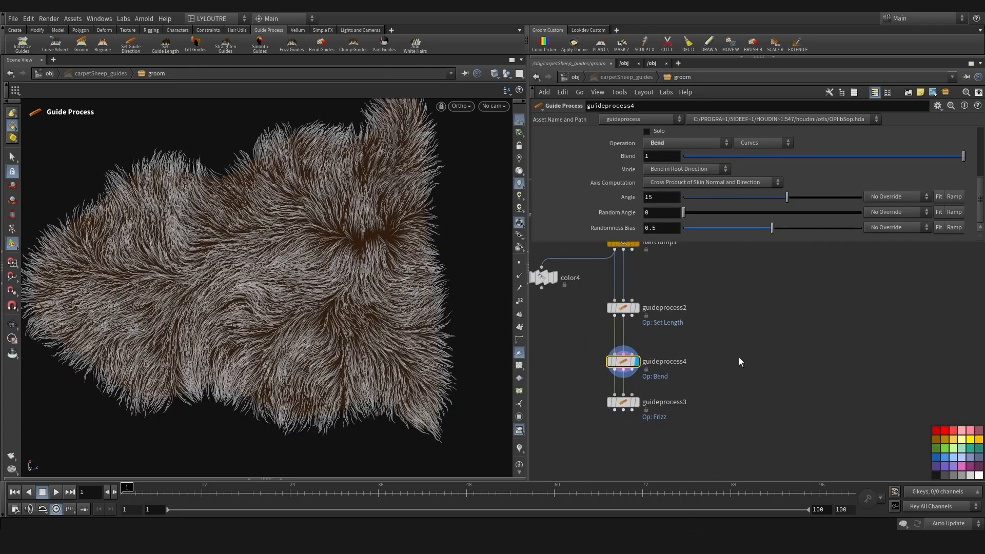
Set the bend's angle to 0 and its random angle to about 36.7
{"action": "left_click_drag", "start_coordinate": [786, 197], "coordinate": [772, 197]}
{"action": "left_click_drag", "start_coordinate": [684, 212], "coordinate": [755, 212]}
{"action": "middle_click_drag", "start_coordinate": [706, 392], "coordinate": [727, 448]}
{"action": "scroll", "coordinate": [727, 447], "scroll_direction": "down", "scroll_amount": 1}
{"action": "right_click_drag", "start_coordinate": [333, 354], "coordinate": [397, 375], "text": "alt"}
{"action": "middle_click_drag", "start_coordinate": [687, 380], "coordinate": [683, 368]}
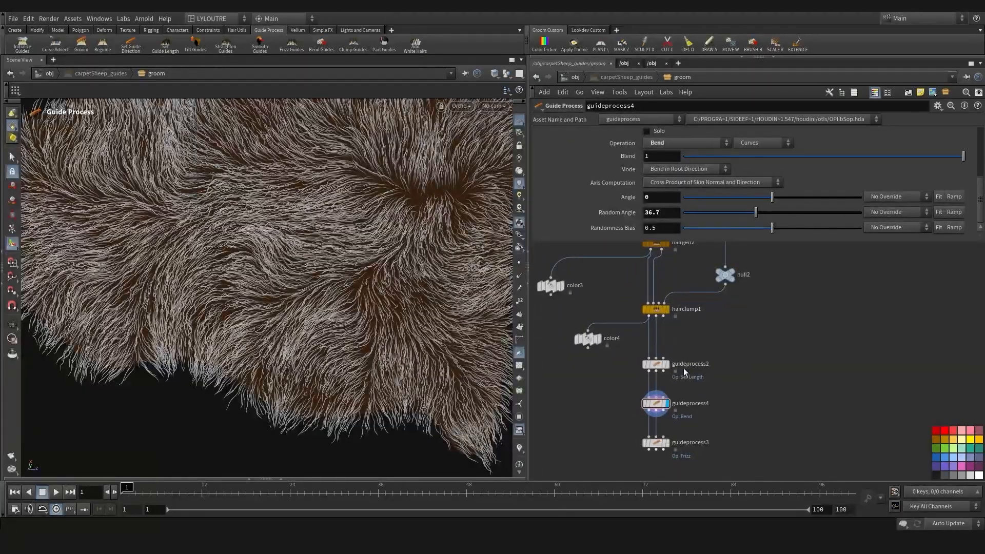
Set the bend's axis computation to Cross Product of Local Tangent and Direction and its random angle to about 46
{"action": "left_click_drag", "start_coordinate": [756, 212], "coordinate": [821, 212]}
{"action": "left_click", "coordinate": [713, 182]}
{"action": "left_click", "coordinate": [713, 195]}
{"action": "right_click_drag", "start_coordinate": [353, 354], "coordinate": [271, 359], "text": "alt"}
{"action": "left_click_drag", "start_coordinate": [821, 212], "coordinate": [733, 223]}
Enable the bend's curve and noise masks, with a zero-value B-Spline ramp point at about position 0.328
{"action": "scroll", "coordinate": [656, 205], "scroll_direction": "down", "scroll_amount": 5}
{"action": "left_click", "coordinate": [639, 163]}
{"action": "scroll", "coordinate": [660, 193], "scroll_direction": "down", "scroll_amount": 3}
{"action": "left_click_drag", "start_coordinate": [807, 243], "coordinate": [806, 312]}
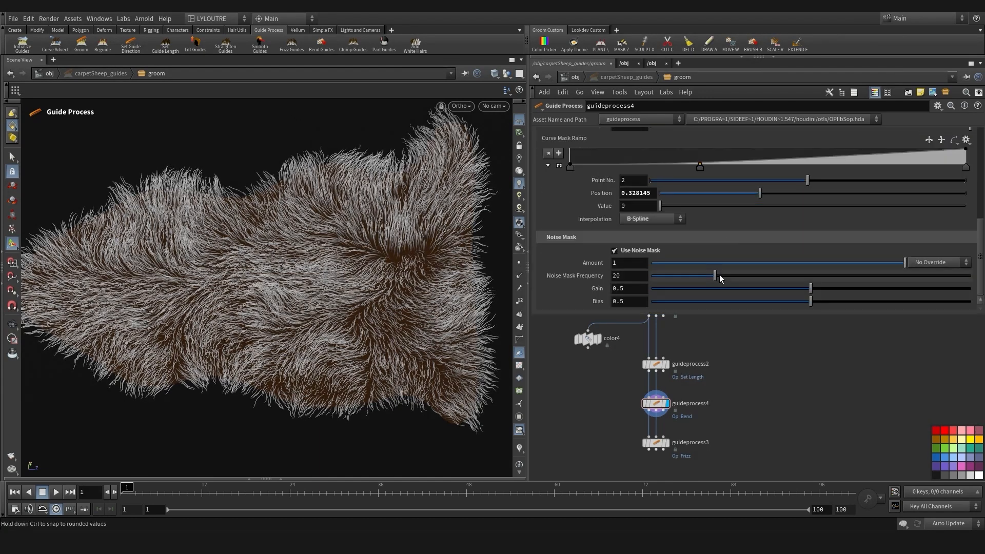
Set the bend's noise mask to frequency 8000, gain 0.767 and bias 0.658, and add a curve ramp point at about 0.755, value 0.933
{"action": "scroll", "coordinate": [696, 213], "scroll_direction": "up", "scroll_amount": 8}
{"action": "scroll", "coordinate": [667, 155], "scroll_direction": "up", "scroll_amount": 1}
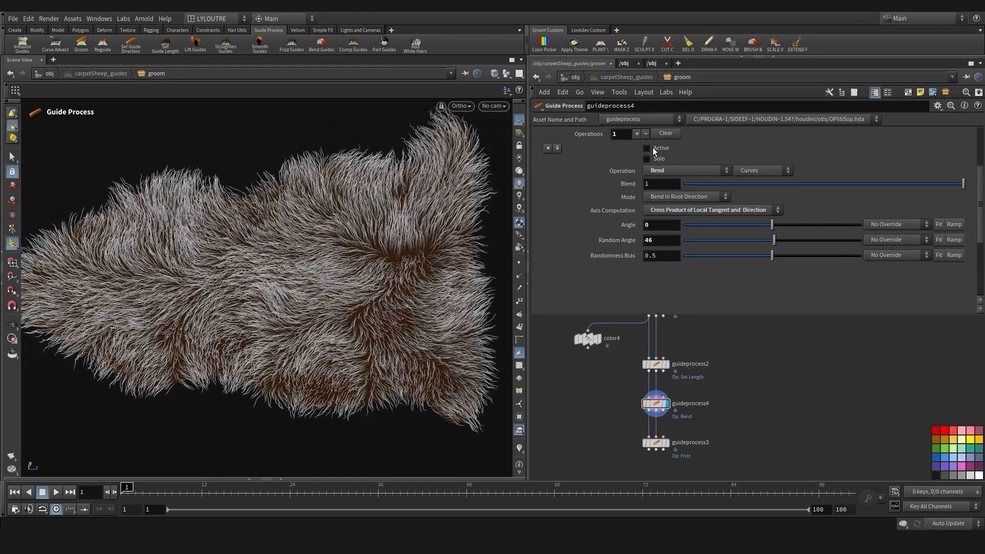
{"action": "scroll", "coordinate": [708, 180], "scroll_direction": "down", "scroll_amount": 7}
{"action": "left_click_drag", "start_coordinate": [805, 301], "coordinate": [861, 302]}
{"action": "left_click", "coordinate": [868, 151]}
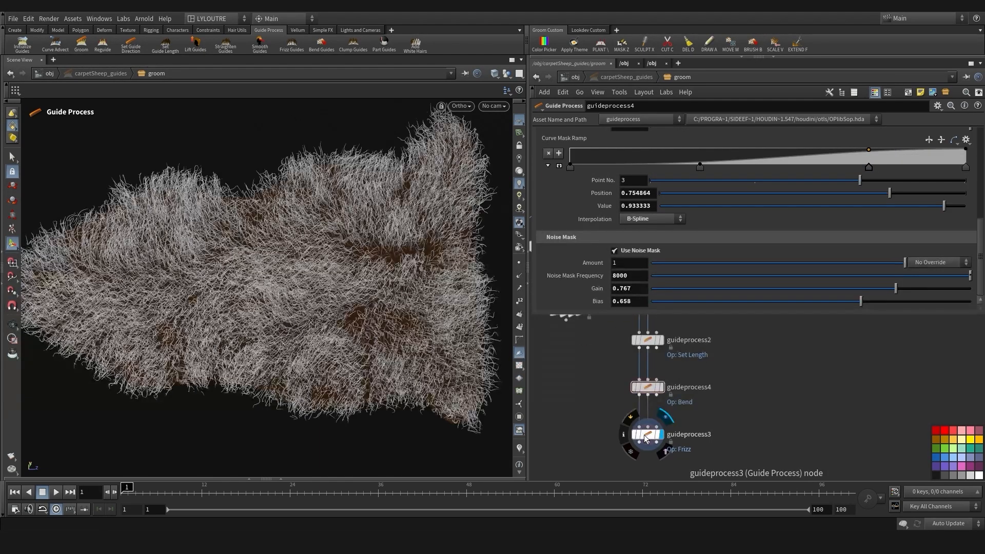
Display the Frizz guide process and lower its amplitude to about 0.0098
{"action": "left_click", "coordinate": [655, 442]}
{"action": "left_click_drag", "start_coordinate": [687, 286], "coordinate": [692, 290]}
{"action": "scroll", "coordinate": [592, 216], "scroll_direction": "down", "scroll_amount": 1}
Enable the frizz's noise mask with frequency 8000 and gain about 0.741, and raise its bias
{"action": "left_click", "coordinate": [585, 164]}
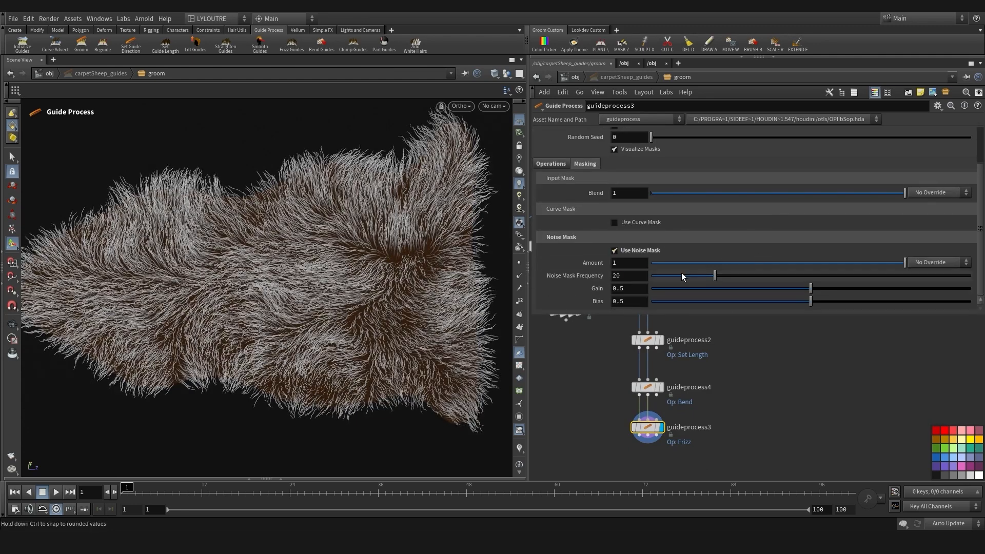
{"action": "left_click_drag", "start_coordinate": [870, 294], "coordinate": [887, 291]}
{"action": "left_click_drag", "start_coordinate": [810, 302], "coordinate": [844, 301]}
{"action": "middle_click_drag", "start_coordinate": [636, 395], "coordinate": [646, 361]}
{"action": "scroll", "coordinate": [311, 346], "scroll_direction": "down", "scroll_amount": 3}
Set the frizz frequency to about 48 and lower its noise mask bias to about 0.379
{"action": "left_click", "coordinate": [551, 163]}
{"action": "left_click_drag", "start_coordinate": [809, 230], "coordinate": [774, 230]}
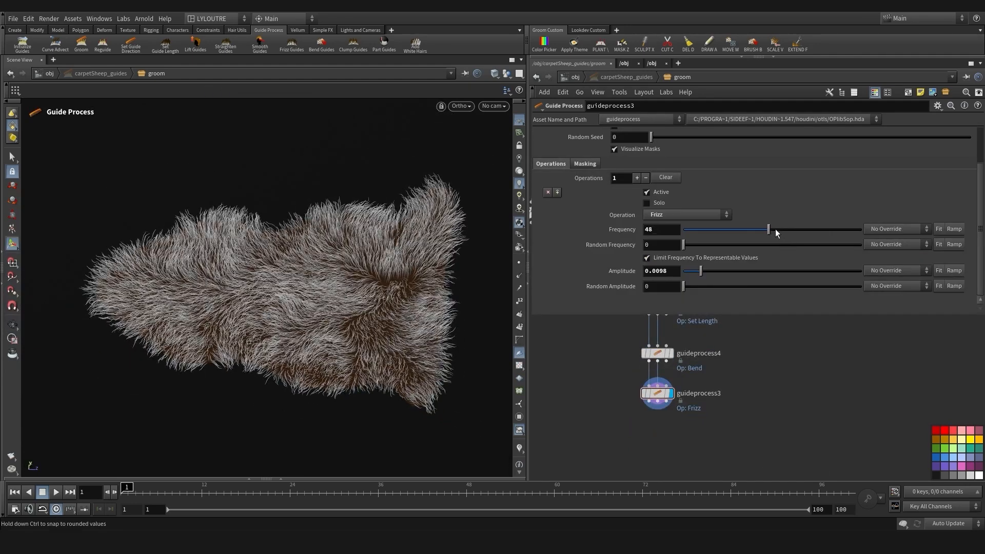
{"action": "scroll", "coordinate": [310, 329], "scroll_direction": "up", "scroll_amount": 2}
{"action": "left_click", "coordinate": [585, 164]}
{"action": "scroll", "coordinate": [723, 217], "scroll_direction": "down", "scroll_amount": 1}
{"action": "left_click_drag", "start_coordinate": [844, 302], "coordinate": [771, 305]}
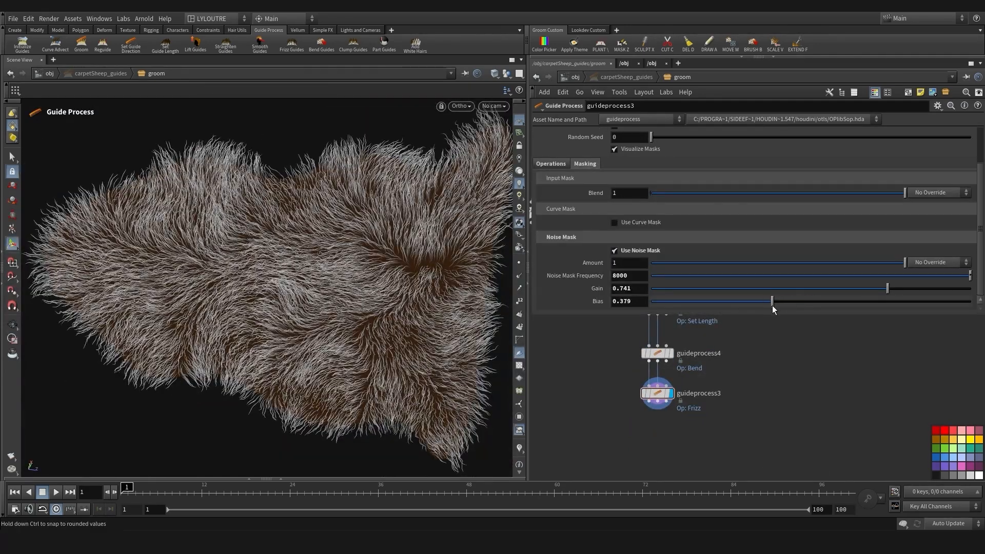
Examine the bent and frizzed fur from several angles, including a low side view
{"action": "scroll", "coordinate": [329, 354], "scroll_direction": "down", "scroll_amount": 2}
{"action": "left_click_drag", "start_coordinate": [328, 354], "coordinate": [347, 369], "text": "alt"}
{"action": "scroll", "coordinate": [338, 359], "scroll_direction": "up", "scroll_amount": 2}
{"action": "scroll", "coordinate": [687, 436], "scroll_direction": "down", "scroll_amount": 3}
{"action": "middle_click_drag", "start_coordinate": [790, 390], "coordinate": [761, 348]}
{"action": "left_click_drag", "start_coordinate": [772, 314], "coordinate": [771, 267]}
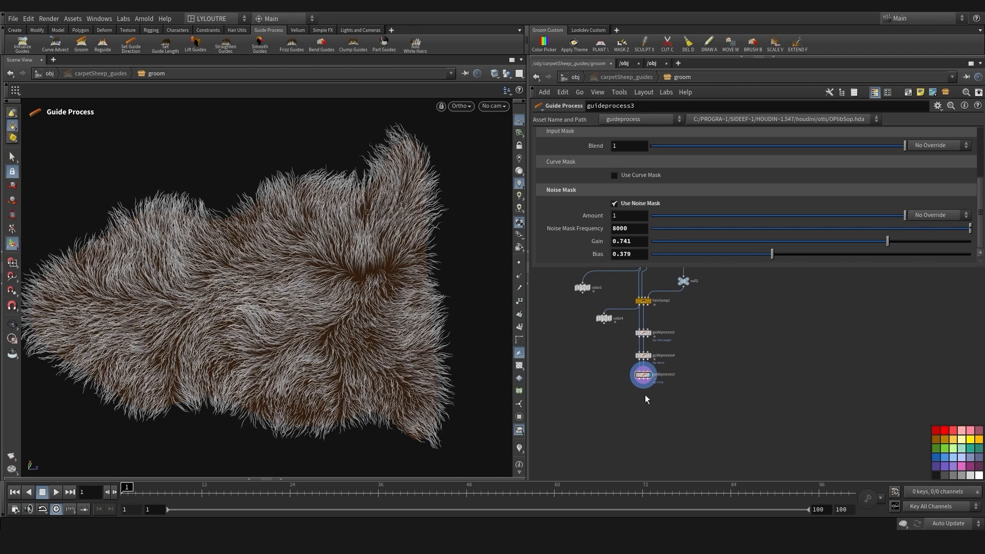
{"action": "scroll", "coordinate": [650, 393], "scroll_direction": "up", "scroll_amount": 2}
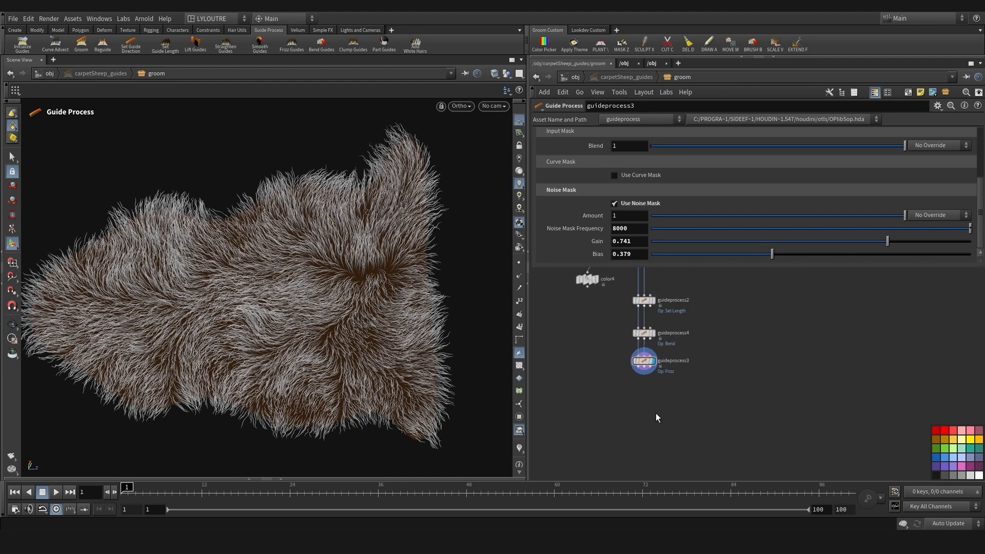
{"action": "middle_click_drag", "start_coordinate": [663, 409], "coordinate": [667, 408]}
{"action": "left_click_drag", "start_coordinate": [274, 370], "coordinate": [316, 328]}
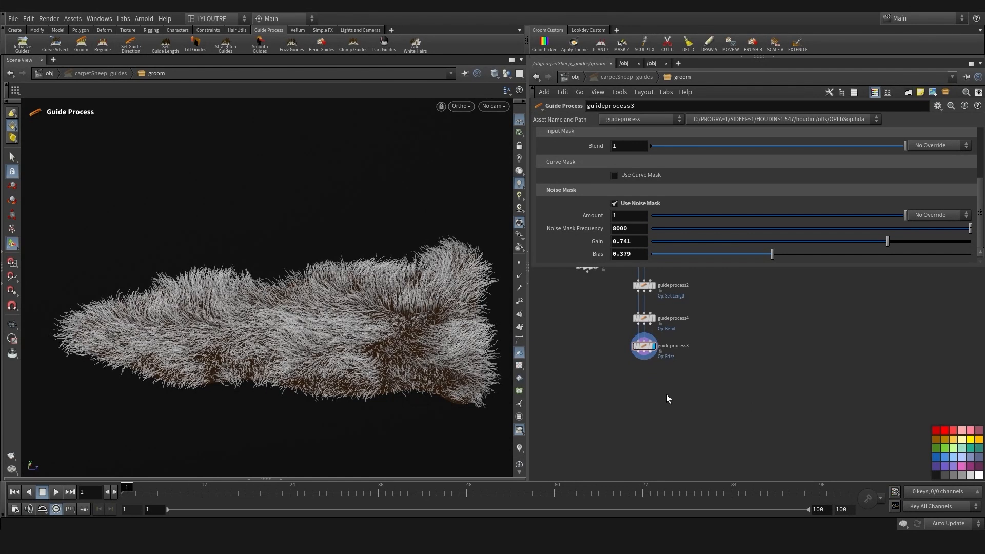
Dismiss the search for a VDB node and hide the network's color palette
{"action": "key", "text": "Tab"}
{"action": "type", "text": "vd"}
{"action": "left_click", "coordinate": [622, 406]}
{"action": "key", "text": "c"}
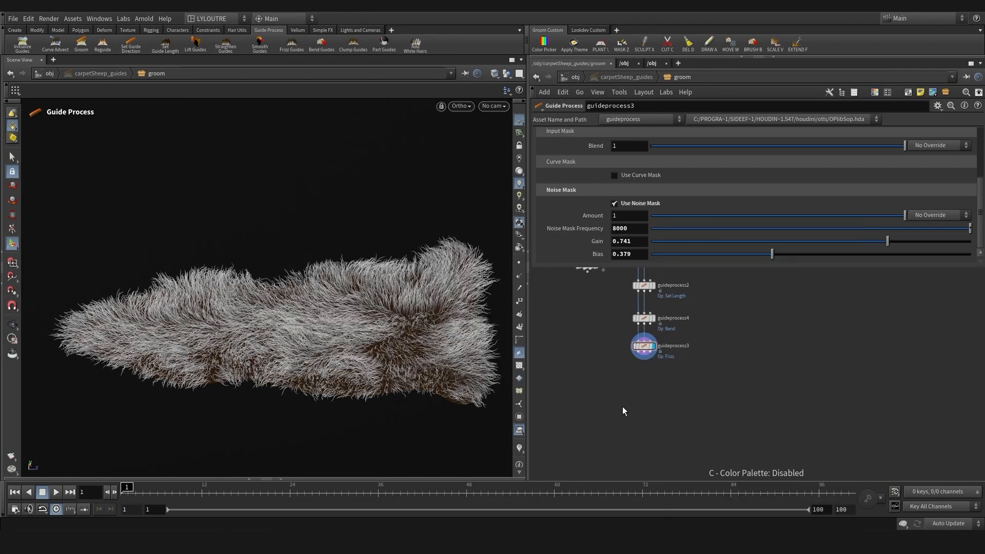
Add a Guide Collide With VDB node below the Frizz guide process at the end of the chain
{"action": "key", "text": "Tab"}
{"action": "type", "text": "coll"}
{"action": "left_click", "coordinate": [747, 288]}
{"action": "left_click", "coordinate": [641, 399]}
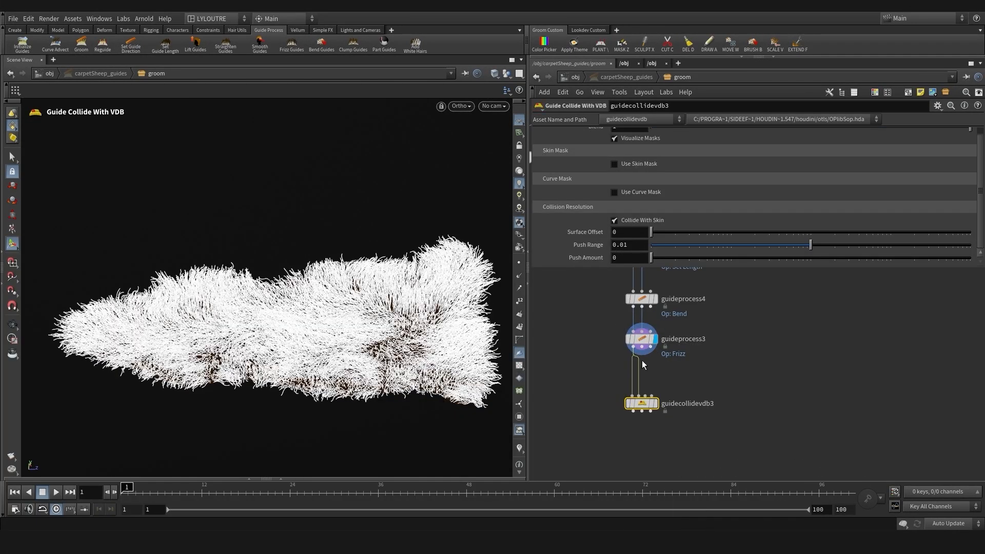
Copy the VDB1 and FLOOR_VDB1 object merges to the end of the network and connect VDB1 to the new collision node
{"action": "scroll", "coordinate": [592, 374], "scroll_direction": "down", "scroll_amount": 5}
{"action": "middle_click_drag", "start_coordinate": [592, 374], "coordinate": [590, 472]}
{"action": "scroll", "coordinate": [624, 376], "scroll_direction": "down", "scroll_amount": 4}
{"action": "left_click_drag", "start_coordinate": [624, 285], "coordinate": [649, 331]}
{"action": "key", "text": "ctrl+c"}
{"action": "scroll", "coordinate": [626, 434], "scroll_direction": "up", "scroll_amount": 6}
{"action": "key", "text": "ctrl+v"}
{"action": "middle_click_drag", "start_coordinate": [647, 427], "coordinate": [673, 356]}
{"action": "left_click_drag", "start_coordinate": [765, 374], "coordinate": [643, 351]}
Display the skin collision result and set its surface offset and push amount to about 0.0003 each
{"action": "left_click", "coordinate": [617, 380]}
{"action": "left_click_drag", "start_coordinate": [297, 354], "coordinate": [301, 323], "text": "alt"}
{"action": "middle_click_drag", "start_coordinate": [606, 425], "coordinate": [611, 427]}
{"action": "left_click_drag", "start_coordinate": [651, 234], "coordinate": [668, 235]}
{"action": "left_click_drag", "start_coordinate": [652, 259], "coordinate": [673, 260]}
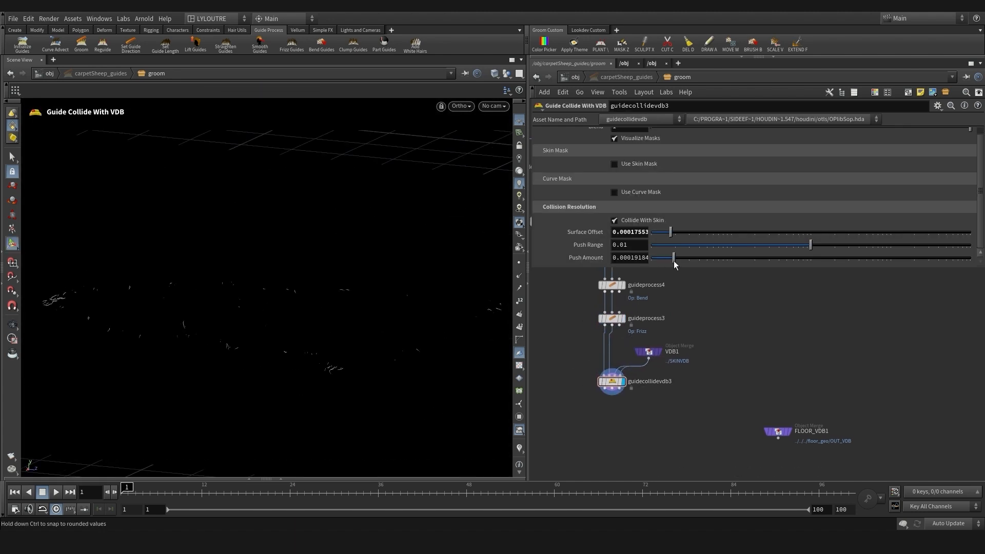
{"action": "left_click_drag", "start_coordinate": [303, 308], "coordinate": [308, 343], "text": "alt"}
{"action": "left_click", "coordinate": [669, 235]}
Duplicate the collision node below the first, feed it FLOOR_VDB1, and adjust its surface offset
{"action": "scroll", "coordinate": [683, 435], "scroll_direction": "up", "scroll_amount": 2}
{"action": "middle_click_drag", "start_coordinate": [683, 434], "coordinate": [704, 398]}
{"action": "left_click_drag", "start_coordinate": [618, 332], "coordinate": [623, 391], "text": "alt"}
{"action": "left_click_drag", "start_coordinate": [630, 384], "coordinate": [668, 363]}
{"action": "left_click_drag", "start_coordinate": [618, 401], "coordinate": [619, 399]}
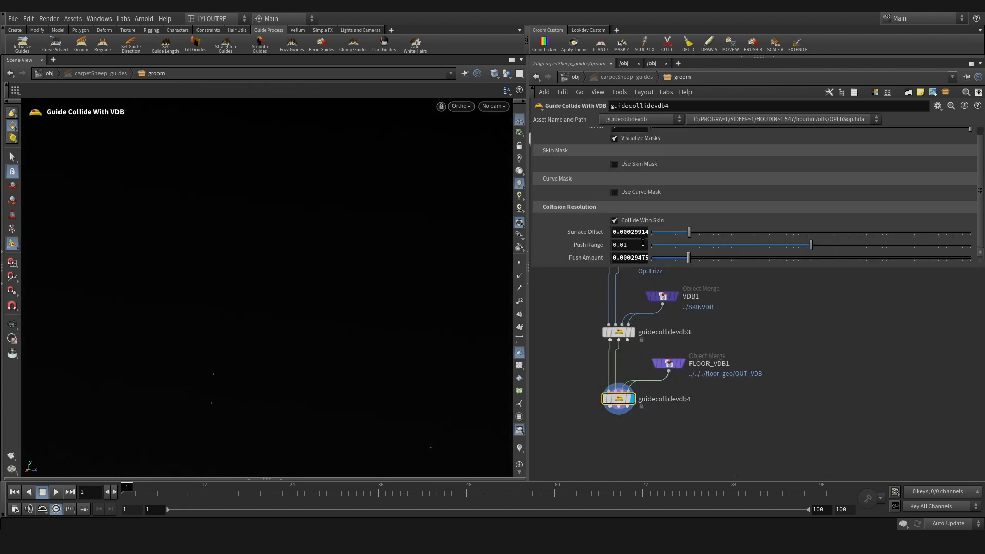
{"action": "left_click_drag", "start_coordinate": [651, 233], "coordinate": [676, 235]}
Display the guide process upstream of the collisions and raise its operation value
{"action": "middle_click_drag", "start_coordinate": [632, 272], "coordinate": [611, 422]}
{"action": "left_click", "coordinate": [618, 352]}
{"action": "left_click", "coordinate": [617, 353]}
{"action": "scroll", "coordinate": [636, 361], "scroll_direction": "up", "scroll_amount": 2}
{"action": "left_click", "coordinate": [636, 361]}
{"action": "left_click", "coordinate": [650, 361]}
{"action": "scroll", "coordinate": [706, 189], "scroll_direction": "up", "scroll_amount": 6}
{"action": "scroll", "coordinate": [737, 200], "scroll_direction": "down", "scroll_amount": 1}
{"action": "left_click_drag", "start_coordinate": [706, 207], "coordinate": [745, 208]}
Display the floor collision result and set the skin collision's surface offset to about 0.00054 and push amount to about 0.00057
{"action": "middle_click_drag", "start_coordinate": [692, 400], "coordinate": [705, 350]}
{"action": "left_click", "coordinate": [671, 436]}
{"action": "left_click", "coordinate": [670, 436]}
{"action": "middle_click_drag", "start_coordinate": [671, 436], "coordinate": [677, 357]}
{"action": "left_click", "coordinate": [694, 433]}
{"action": "left_click_drag", "start_coordinate": [689, 259], "coordinate": [704, 261]}
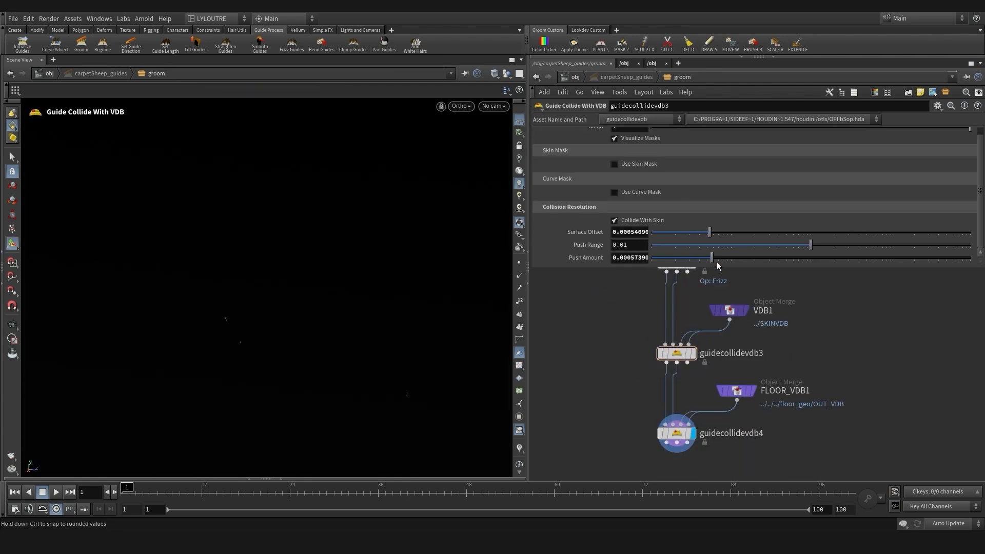
{"action": "left_click", "coordinate": [676, 432]}
{"action": "middle_click_drag", "start_coordinate": [676, 432], "coordinate": [679, 404]}
Set the Frizz process's noise mask bias to about 0.357, its frequency to 42.8 and its amplitude to about 0.0237
{"action": "left_click_drag", "start_coordinate": [328, 331], "coordinate": [277, 354], "text": "alt"}
{"action": "scroll", "coordinate": [659, 292], "scroll_direction": "down", "scroll_amount": 2}
{"action": "middle_click_drag", "start_coordinate": [659, 282], "coordinate": [628, 376]}
{"action": "scroll", "coordinate": [627, 376], "scroll_direction": "up", "scroll_amount": 2}
{"action": "left_click", "coordinate": [669, 396]}
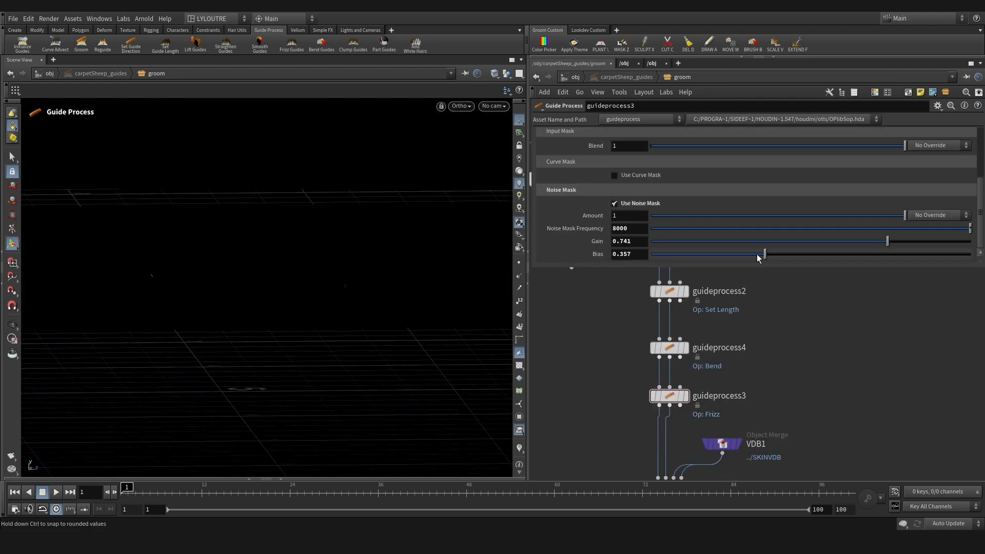
{"action": "left_click_drag", "start_coordinate": [694, 224], "coordinate": [723, 226]}
{"action": "scroll", "coordinate": [672, 190], "scroll_direction": "up", "scroll_amount": 4}
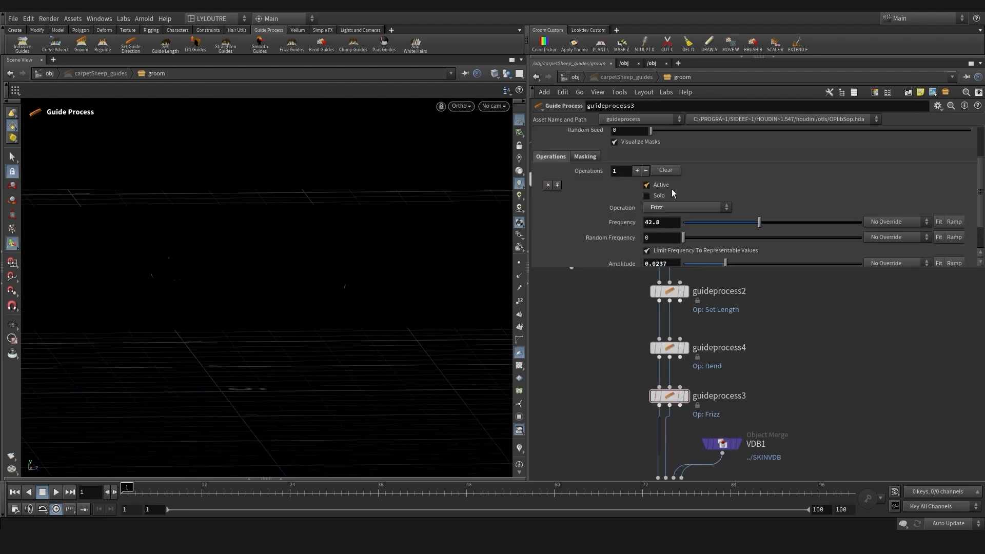
Display the floor collision result and retune the skin collision to a surface offset of about 0.00037 and push amount of about 0.00095
{"action": "middle_click_drag", "start_coordinate": [616, 446], "coordinate": [637, 293]}
{"action": "left_click", "coordinate": [689, 414]}
{"action": "left_click", "coordinate": [707, 414]}
{"action": "left_click_drag", "start_coordinate": [323, 359], "coordinate": [379, 380], "text": "alt"}
{"action": "middle_click_drag", "start_coordinate": [379, 380], "coordinate": [225, 280], "text": "alt"}
{"action": "left_click", "coordinate": [690, 334]}
{"action": "left_click_drag", "start_coordinate": [729, 258], "coordinate": [739, 259]}
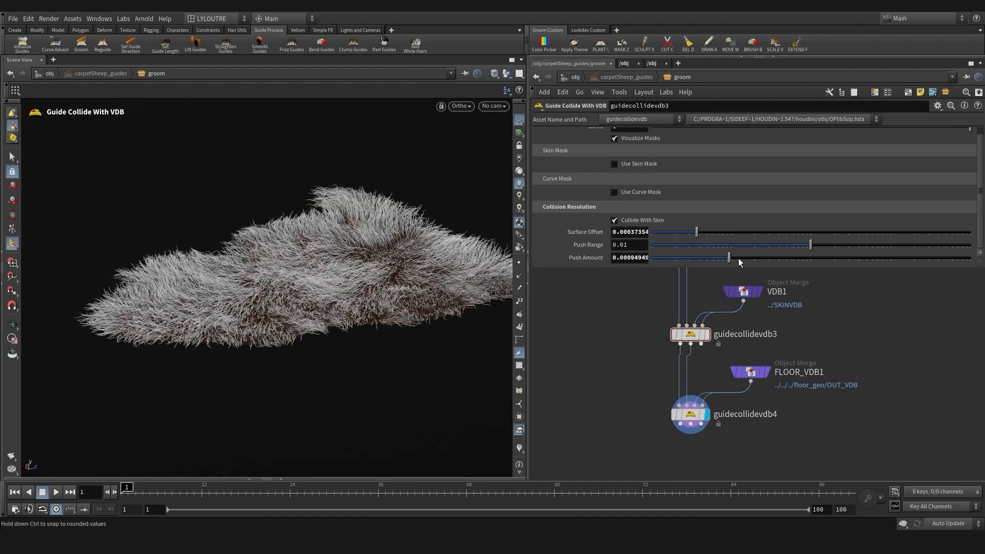
Reduce the floor collision's surface offset and check the fur from a low side view
{"action": "middle_click_drag", "start_coordinate": [307, 307], "coordinate": [277, 275], "text": "alt"}
{"action": "left_click", "coordinate": [690, 414]}
{"action": "left_click_drag", "start_coordinate": [716, 235], "coordinate": [707, 235]}
{"action": "left_click_drag", "start_coordinate": [308, 339], "coordinate": [341, 322], "text": "alt"}
Add a Clean and a Guide Skin Attribute Lookup node after the floor collision, wiring guides through Clean and the skin directly into the lookup
{"action": "scroll", "coordinate": [616, 380], "scroll_direction": "down", "scroll_amount": 4}
{"action": "middle_click_drag", "start_coordinate": [664, 413], "coordinate": [651, 417]}
{"action": "key", "text": "Tab"}
{"action": "type", "text": "cle"}
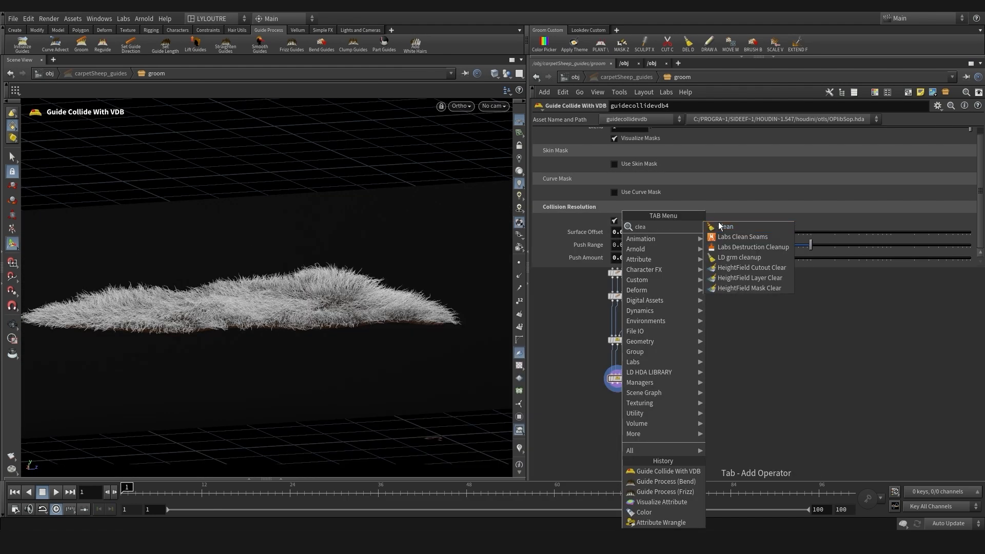
{"action": "left_click", "coordinate": [721, 227]}
{"action": "left_click", "coordinate": [604, 406]}
{"action": "key", "text": "Tab"}
{"action": "type", "text": "guide"}
{"action": "left_click", "coordinate": [764, 442]}
{"action": "left_click", "coordinate": [640, 415]}
{"action": "left_click_drag", "start_coordinate": [605, 370], "coordinate": [634, 409]}
{"action": "left_click_drag", "start_coordinate": [625, 304], "coordinate": [605, 349]}
{"action": "left_click_drag", "start_coordinate": [637, 304], "coordinate": [638, 395]}
{"action": "left_click", "coordinate": [657, 395]}
{"action": "left_click", "coordinate": [609, 386]}
Turn off Delete Unused Groups, Remove Unused Points and Remove NANs on the Clean node and enable attribute removal
{"action": "left_click", "coordinate": [614, 222]}
{"action": "left_click", "coordinate": [615, 168]}
{"action": "scroll", "coordinate": [641, 199], "scroll_direction": "down", "scroll_amount": 1}
{"action": "left_click", "coordinate": [614, 251]}
{"action": "left_click", "coordinate": [545, 226]}
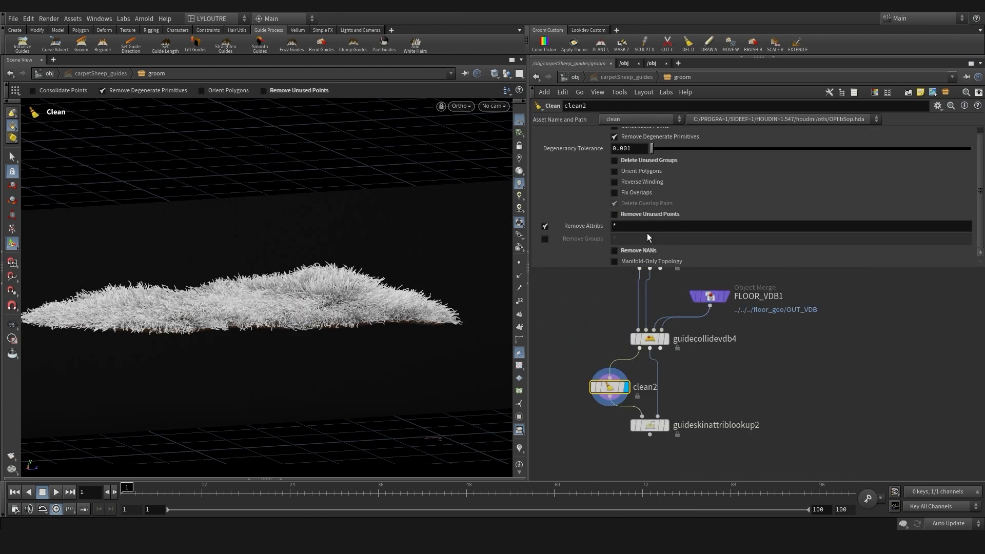
Set the Clean node's removed attributes to *mask *MASK and inspect its remaining attributes
{"action": "type", "text": "MASK"}
{"action": "key", "text": "Return"}
{"action": "middle_click", "coordinate": [649, 342]}
{"action": "middle_click_drag", "start_coordinate": [642, 368], "coordinate": [648, 338]}
{"action": "middle_click", "coordinate": [614, 357]}
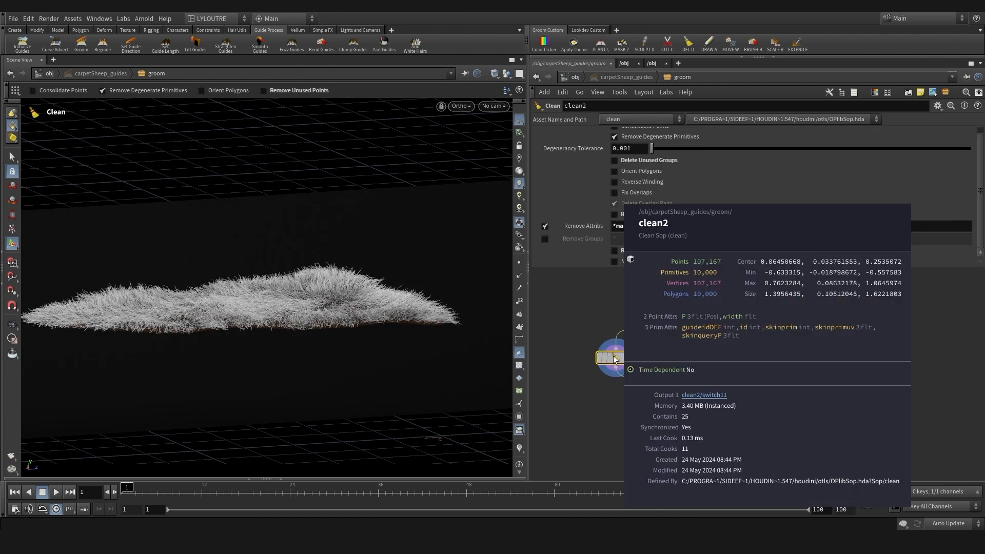
Try adding width to the Clean node's removed attributes and undo the change
{"action": "left_click_drag", "start_coordinate": [614, 357], "coordinate": [611, 357]}
{"action": "left_click", "coordinate": [664, 227]}
{"action": "type", "text": "width"}
{"action": "key", "text": "Return"}
{"action": "middle_click", "coordinate": [657, 396]}
{"action": "left_click_drag", "start_coordinate": [267, 241], "coordinate": [267, 329], "text": "alt"}
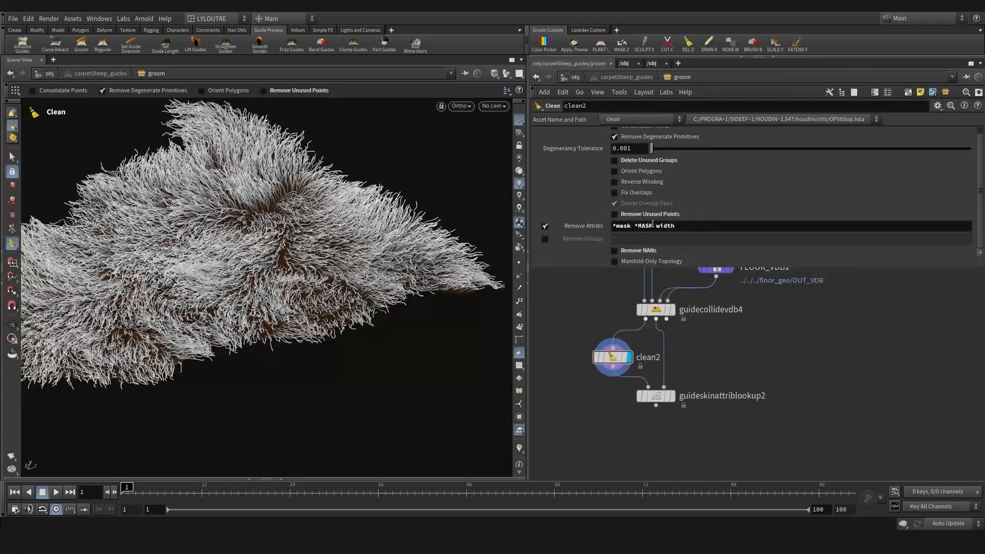
{"action": "key", "text": "ctrl+z"}
Display the Guide Skin Attribute Lookup result and align the node below the floor collision
{"action": "middle_click_drag", "start_coordinate": [602, 381], "coordinate": [615, 380]}
{"action": "left_click", "coordinate": [684, 396]}
{"action": "left_click_drag", "start_coordinate": [667, 397], "coordinate": [667, 410]}
{"action": "scroll", "coordinate": [666, 420], "scroll_direction": "down", "scroll_amount": 3}
{"action": "middle_click_drag", "start_coordinate": [676, 461], "coordinate": [644, 393]}
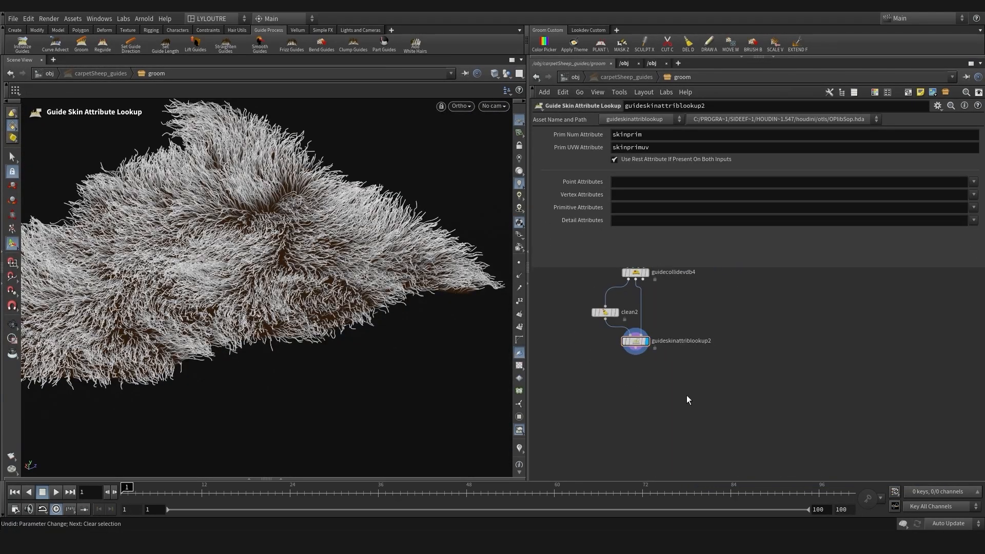
Append a null named OUT_LV2_GUIDES to the attribute lookup and color it black
{"action": "key", "text": "Tab"}
{"action": "type", "text": "null"}
{"action": "key", "text": "Return"}
{"action": "type", "text": "OUT_LV2_GUID"}
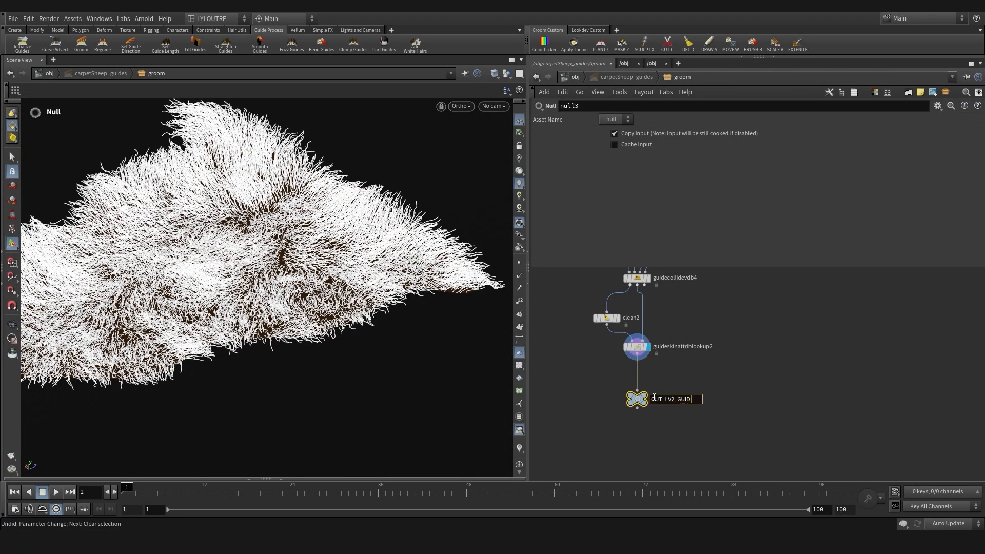
{"action": "type", "text": "ES"}
{"action": "key", "text": "Return"}
{"action": "key", "text": "c"}
{"action": "middle_click_drag", "start_coordinate": [787, 299], "coordinate": [750, 386]}
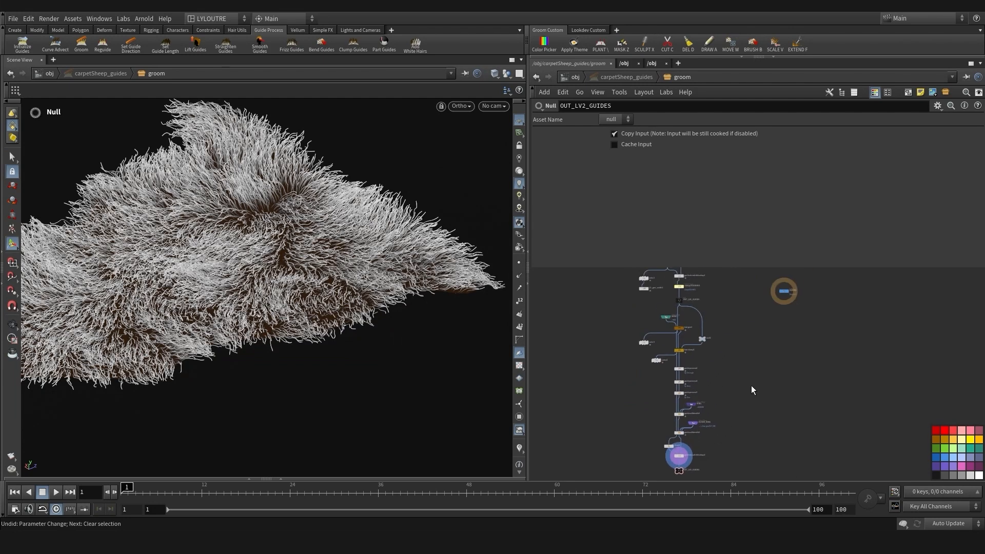
Move the GUIDES output node to the other side of the node chain, near its lower end
{"action": "mouse_move", "coordinate": [746, 321]}
{"action": "middle_mouse_down"}
{"action": "mouse_move", "coordinate": [718, 362]}
{"action": "mouse_move", "coordinate": [749, 377]}
{"action": "middle_mouse_up"}
{"action": "scroll", "coordinate": [718, 362], "scroll_direction": "down", "scroll_amount": 2}
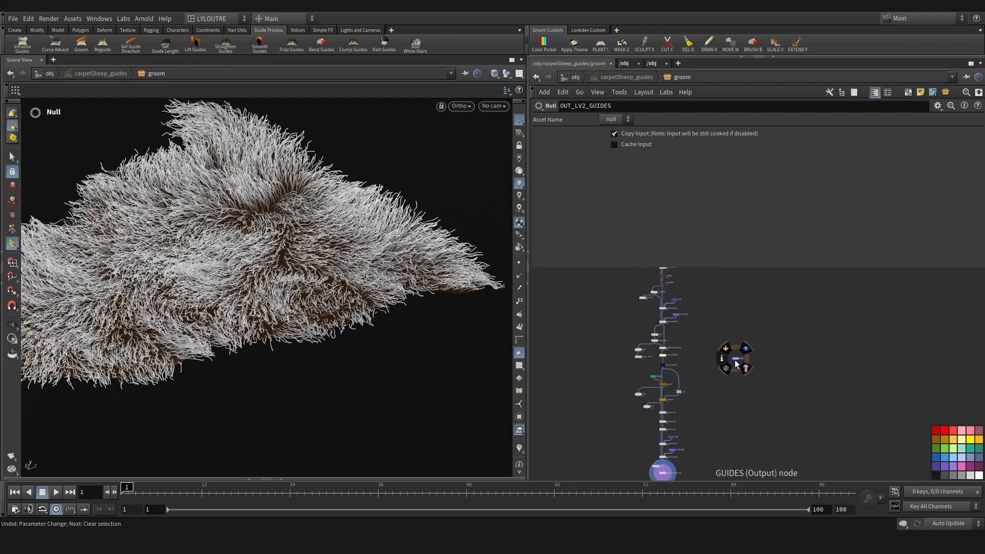
{"action": "left_click_drag", "start_coordinate": [735, 359], "coordinate": [589, 426]}
Review the node network from the upper guide chain down to the OUT_LV2_GUIDES null
{"action": "middle_click_drag", "start_coordinate": [761, 411], "coordinate": [740, 352]}
{"action": "scroll", "coordinate": [714, 373], "scroll_direction": "down", "scroll_amount": 1}
{"action": "middle_click_drag", "start_coordinate": [705, 397], "coordinate": [725, 415]}
{"action": "scroll", "coordinate": [673, 424], "scroll_direction": "up", "scroll_amount": 4}
{"action": "scroll", "coordinate": [725, 412], "scroll_direction": "down", "scroll_amount": 3}
{"action": "mouse_move", "coordinate": [712, 378]}
{"action": "middle_mouse_down"}
{"action": "mouse_move", "coordinate": [708, 458]}
{"action": "mouse_move", "coordinate": [706, 379]}
{"action": "middle_mouse_up"}
{"action": "scroll", "coordinate": [715, 385], "scroll_direction": "down", "scroll_amount": 2}
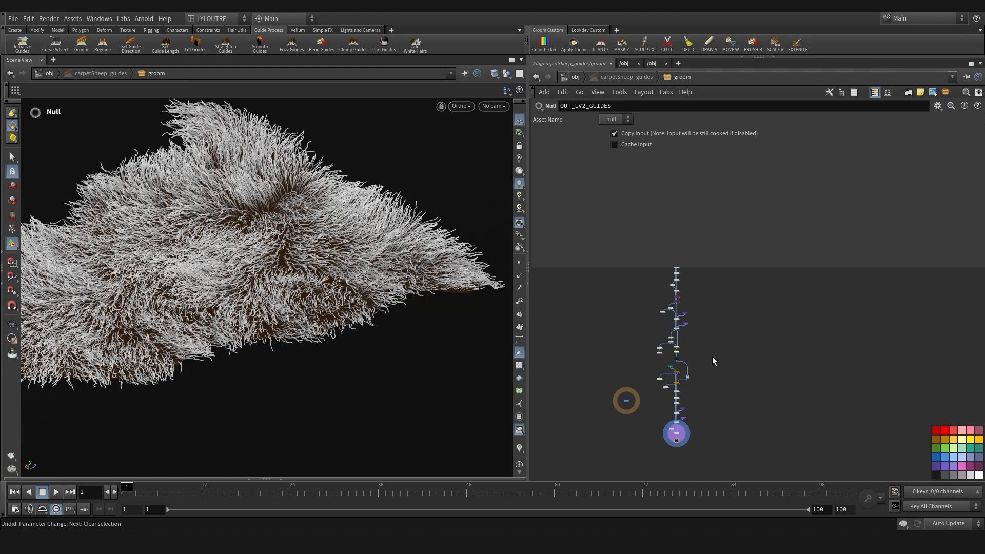
{"action": "middle_click_drag", "start_coordinate": [701, 419], "coordinate": [724, 380]}
{"action": "scroll", "coordinate": [698, 421], "scroll_direction": "up", "scroll_amount": 3}
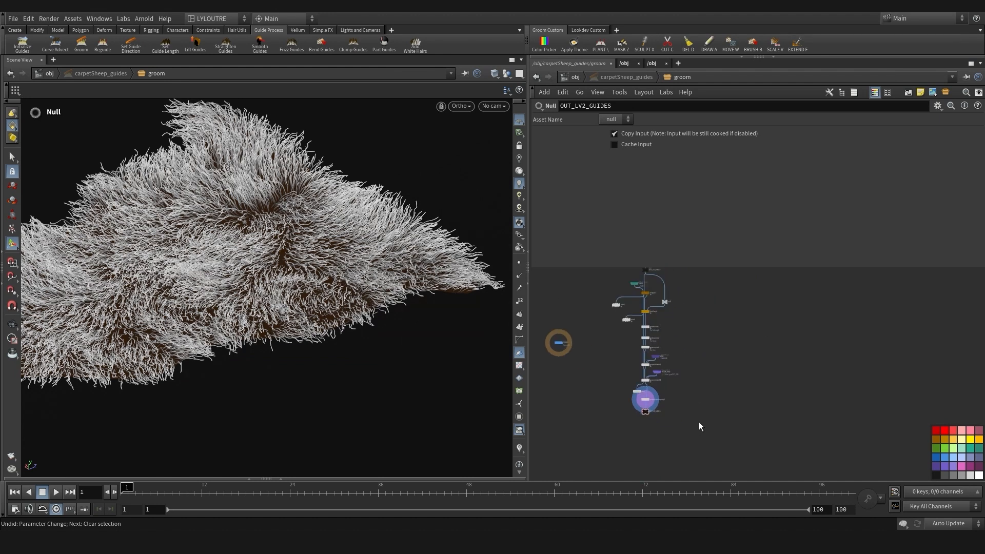
{"action": "middle_click_drag", "start_coordinate": [662, 272], "coordinate": [663, 397]}
{"action": "scroll", "coordinate": [611, 314], "scroll_direction": "up", "scroll_amount": 3}
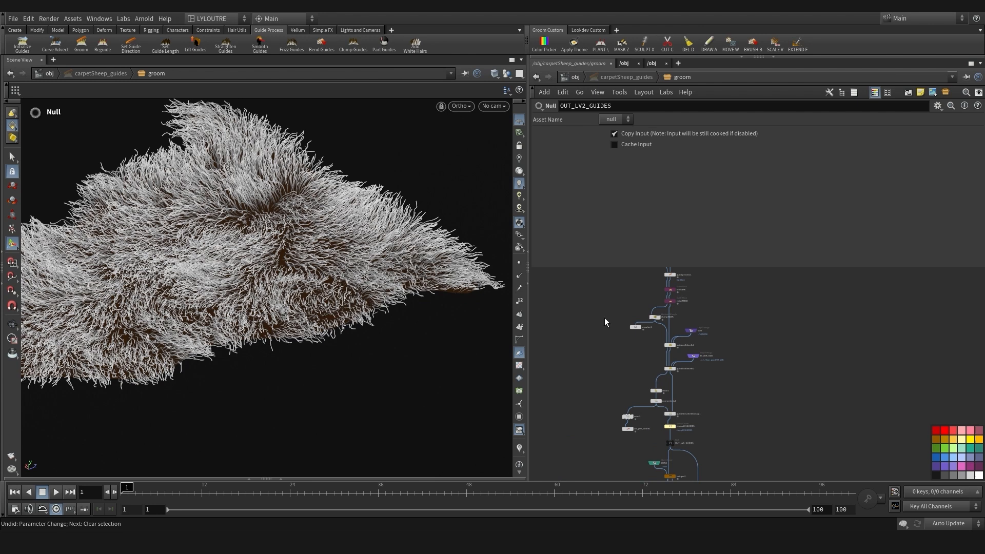
{"action": "scroll", "coordinate": [604, 402], "scroll_direction": "down", "scroll_amount": 3}
{"action": "middle_click_drag", "start_coordinate": [607, 302], "coordinate": [610, 323]}
{"action": "scroll", "coordinate": [688, 403], "scroll_direction": "down", "scroll_amount": 2}
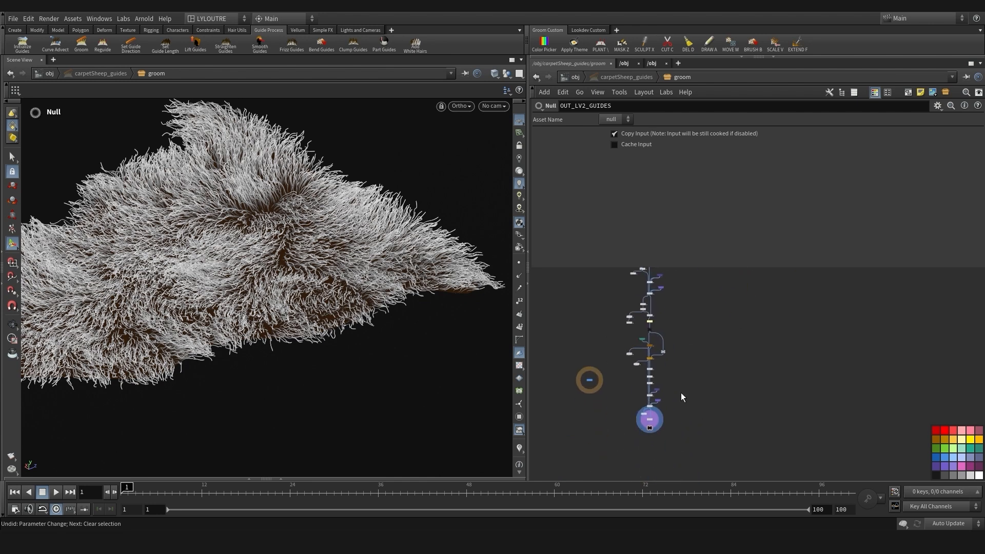
Add a Merge node near the end of the network and connect OUT_LV2_GUIDES to it
{"action": "scroll", "coordinate": [664, 435], "scroll_direction": "up", "scroll_amount": 3}
{"action": "key", "text": "Tab"}
{"action": "type", "text": "merg"}
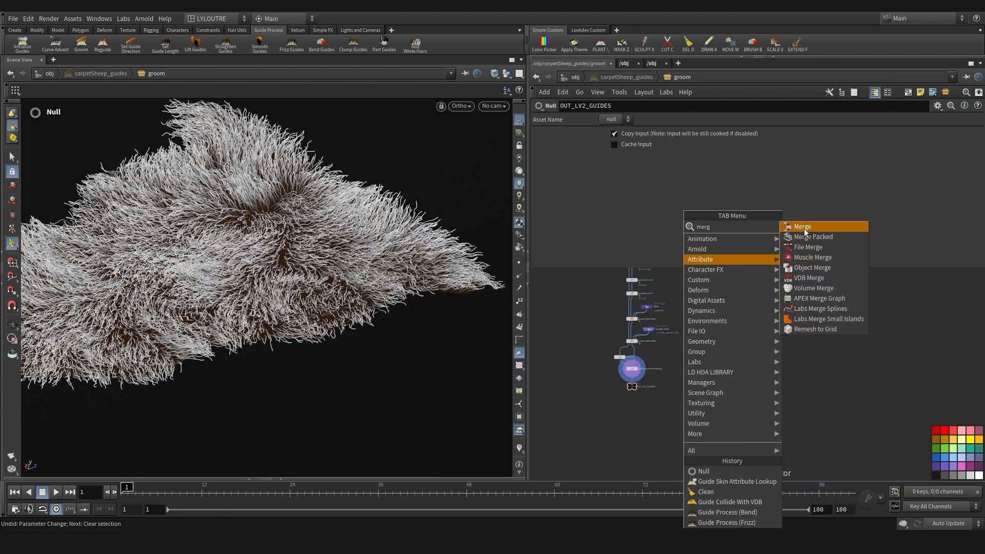
{"action": "left_click", "coordinate": [804, 228]}
{"action": "left_click", "coordinate": [661, 399]}
{"action": "scroll", "coordinate": [639, 394], "scroll_direction": "up", "scroll_amount": 3}
{"action": "left_click_drag", "start_coordinate": [628, 385], "coordinate": [681, 397]}
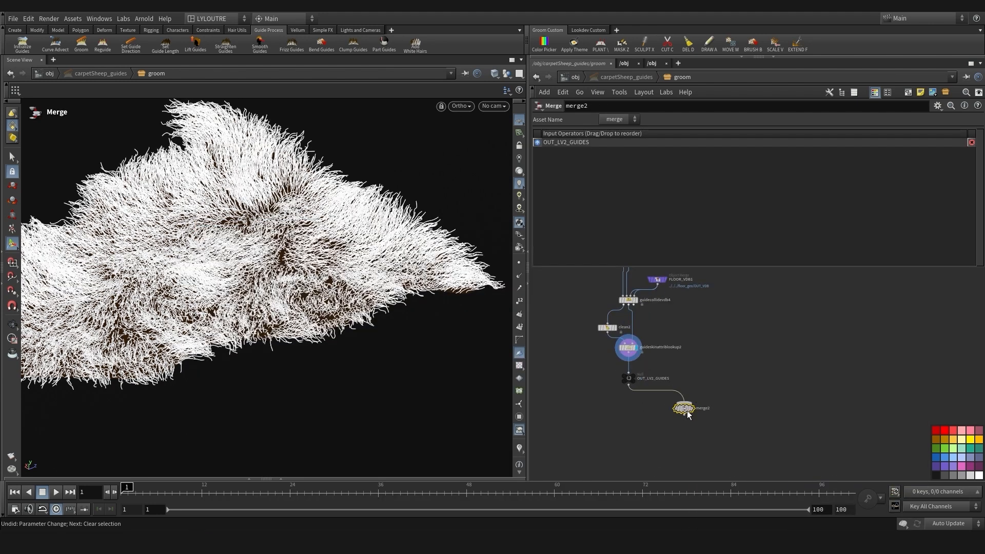
Connect OUT_LV1_GUIDES as the second input of the merge
{"action": "scroll", "coordinate": [687, 409], "scroll_direction": "down", "scroll_amount": 3}
{"action": "middle_click_drag", "start_coordinate": [691, 354], "coordinate": [635, 397]}
{"action": "scroll", "coordinate": [686, 343], "scroll_direction": "up", "scroll_amount": 3}
{"action": "left_click", "coordinate": [666, 356]}
{"action": "scroll", "coordinate": [669, 362], "scroll_direction": "down", "scroll_amount": 3}
{"action": "left_click", "coordinate": [692, 380]}
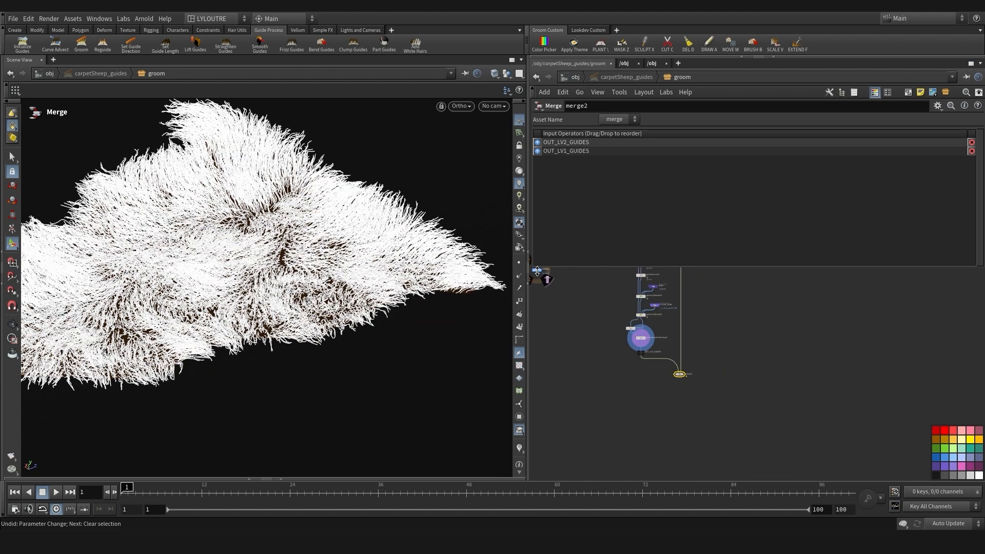
Place the GUIDES output node below the merge, connect the merge to it, and display it
{"action": "left_click", "coordinate": [671, 426]}
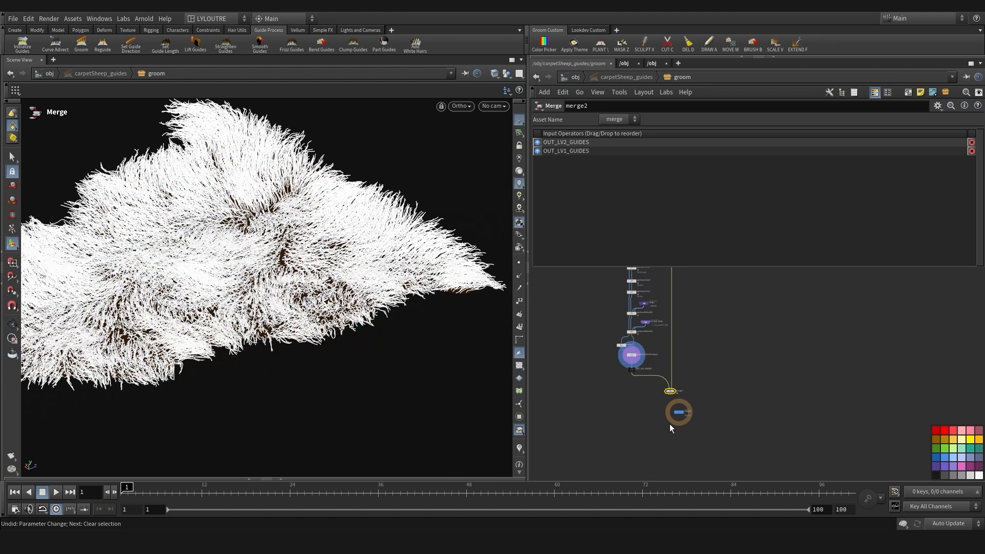
{"action": "scroll", "coordinate": [671, 406], "scroll_direction": "up", "scroll_amount": 4}
{"action": "left_click_drag", "start_coordinate": [693, 429], "coordinate": [668, 442]}
{"action": "left_click_drag", "start_coordinate": [667, 374], "coordinate": [667, 434]}
{"action": "left_click_drag", "start_coordinate": [668, 440], "coordinate": [667, 416]}
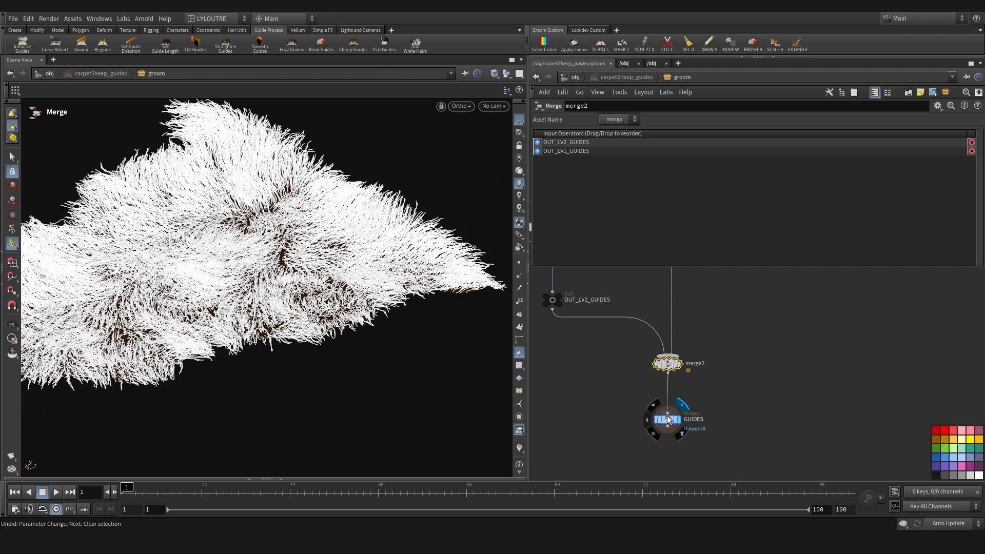
{"action": "left_click", "coordinate": [630, 408]}
Insert a Color node on the OUT_LV1_GUIDES wire just above the merge
{"action": "scroll", "coordinate": [630, 408], "scroll_direction": "down", "scroll_amount": 4}
{"action": "middle_click_drag", "start_coordinate": [630, 408], "coordinate": [664, 418]}
{"action": "scroll", "coordinate": [669, 403], "scroll_direction": "down", "scroll_amount": 4}
{"action": "scroll", "coordinate": [662, 418], "scroll_direction": "up", "scroll_amount": 8}
{"action": "middle_click_drag", "start_coordinate": [685, 349], "coordinate": [621, 422]}
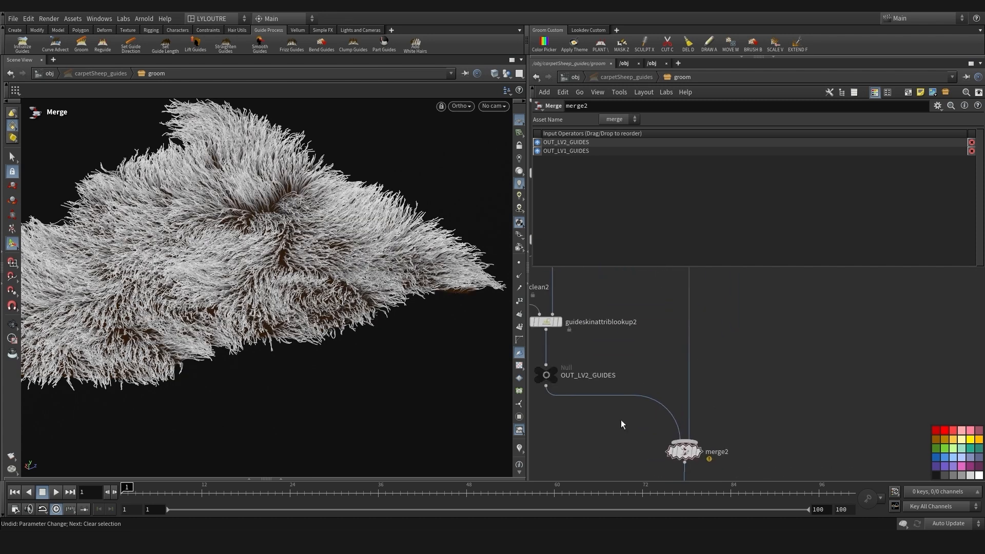
{"action": "scroll", "coordinate": [655, 369], "scroll_direction": "down", "scroll_amount": 3}
{"action": "middle_click_drag", "start_coordinate": [654, 368], "coordinate": [651, 389]}
{"action": "key", "text": "Tab"}
{"action": "type", "text": "co"}
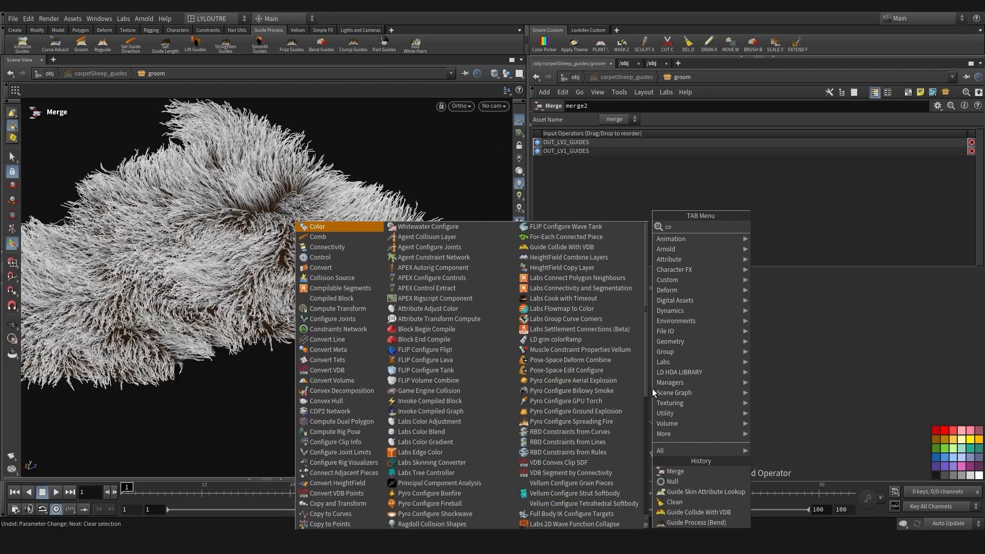
{"action": "type", "text": "lor"}
{"action": "left_click", "coordinate": [791, 227]}
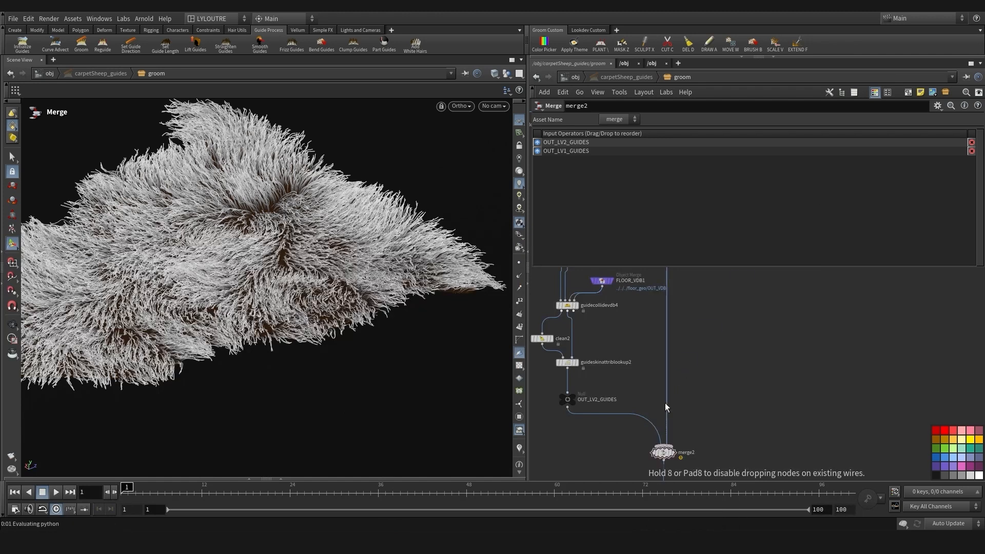
{"action": "left_click", "coordinate": [666, 400]}
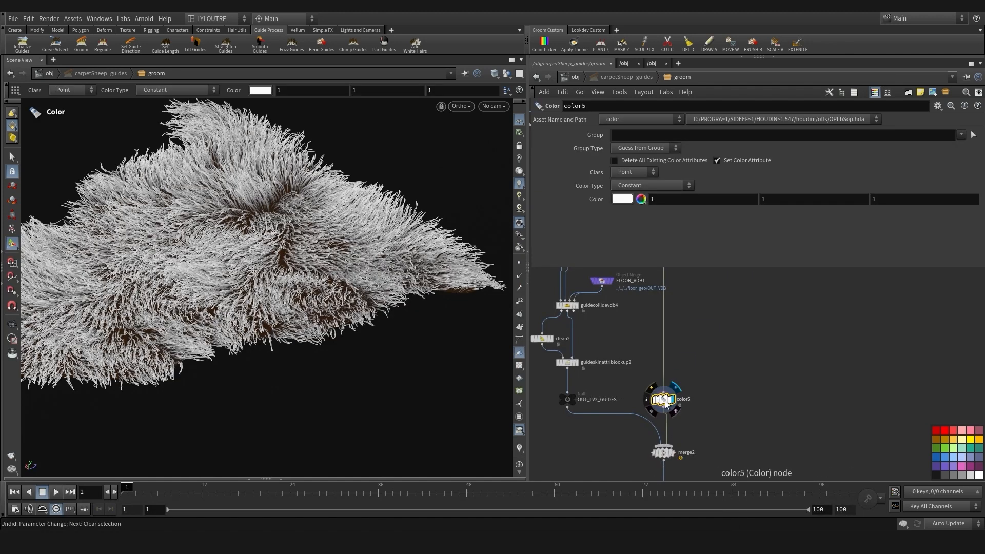
Set the LV1 guides' color to pure blue (0, 0, 1) and check both guide levels in the viewport
{"action": "left_click", "coordinate": [622, 199]}
{"action": "left_click", "coordinate": [708, 161]}
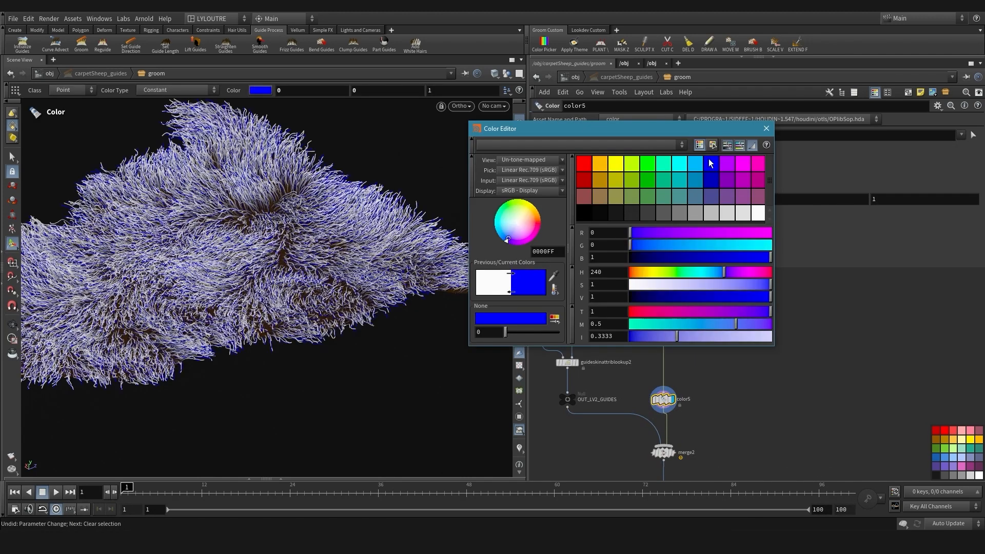
{"action": "left_click", "coordinate": [766, 128]}
{"action": "left_click_drag", "start_coordinate": [180, 298], "coordinate": [190, 320], "text": "alt"}
{"action": "scroll", "coordinate": [647, 403], "scroll_direction": "up", "scroll_amount": 1}
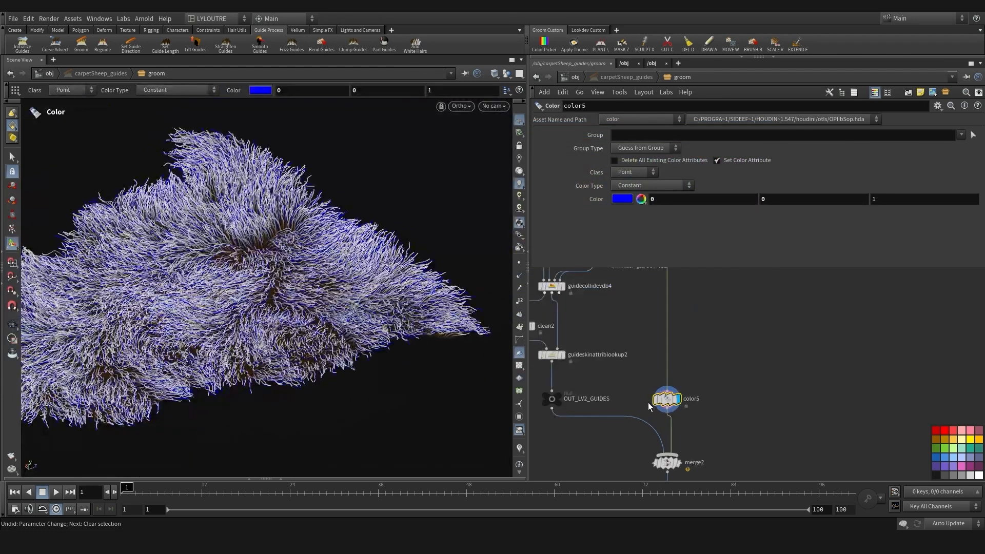
Bypass the blue Color node on the LV1 guides and display the GUIDES output
{"action": "left_click", "coordinate": [652, 402]}
{"action": "scroll", "coordinate": [635, 409], "scroll_direction": "down", "scroll_amount": 2}
{"action": "middle_click_drag", "start_coordinate": [618, 392], "coordinate": [603, 273]}
{"action": "left_click_drag", "start_coordinate": [591, 349], "coordinate": [689, 402]}
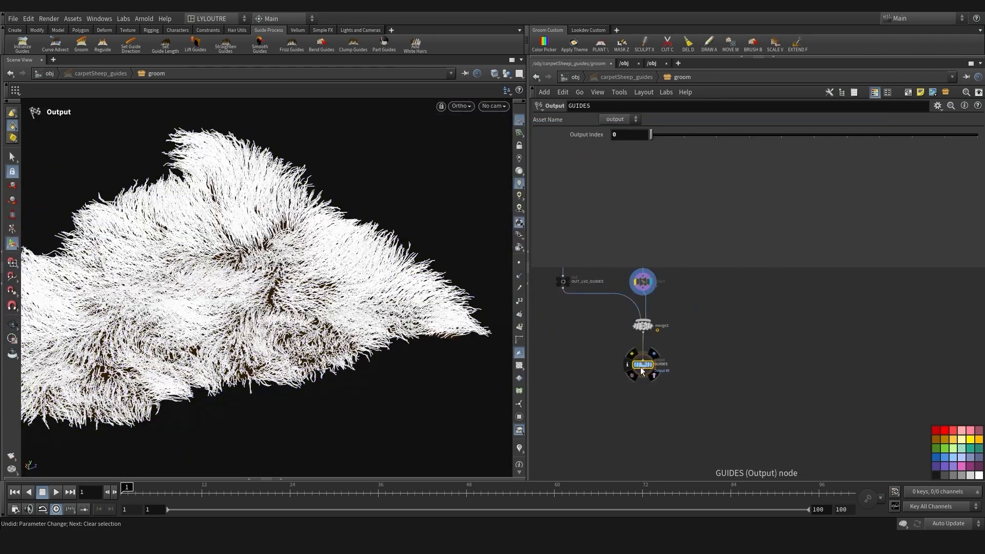
{"action": "left_click_drag", "start_coordinate": [644, 366], "coordinate": [644, 356]}
{"action": "middle_click_drag", "start_coordinate": [614, 389], "coordinate": [697, 437]}
{"action": "left_click", "coordinate": [640, 399]}
Duplicate the color4 node, which colors primitives randomly from guideidDEF
{"action": "scroll", "coordinate": [643, 398], "scroll_direction": "up", "scroll_amount": 1}
{"action": "scroll", "coordinate": [656, 422], "scroll_direction": "down", "scroll_amount": 3}
{"action": "middle_click_drag", "start_coordinate": [604, 325], "coordinate": [614, 419]}
{"action": "middle_click_drag", "start_coordinate": [609, 350], "coordinate": [610, 374]}
{"action": "scroll", "coordinate": [610, 344], "scroll_direction": "up", "scroll_amount": 3}
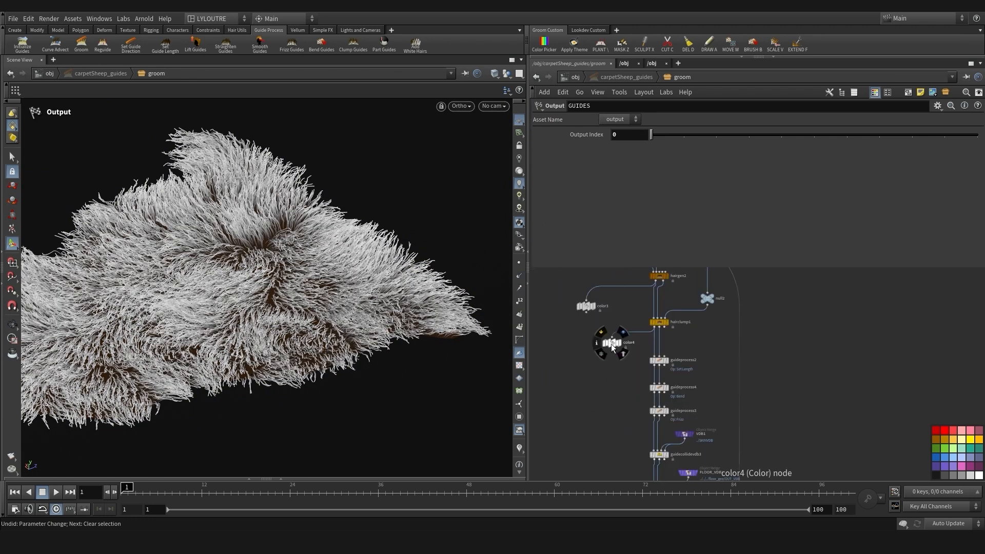
{"action": "left_click_drag", "start_coordinate": [610, 344], "coordinate": [587, 440], "text": "alt"}
{"action": "middle_click_drag", "start_coordinate": [579, 450], "coordinate": [597, 285]}
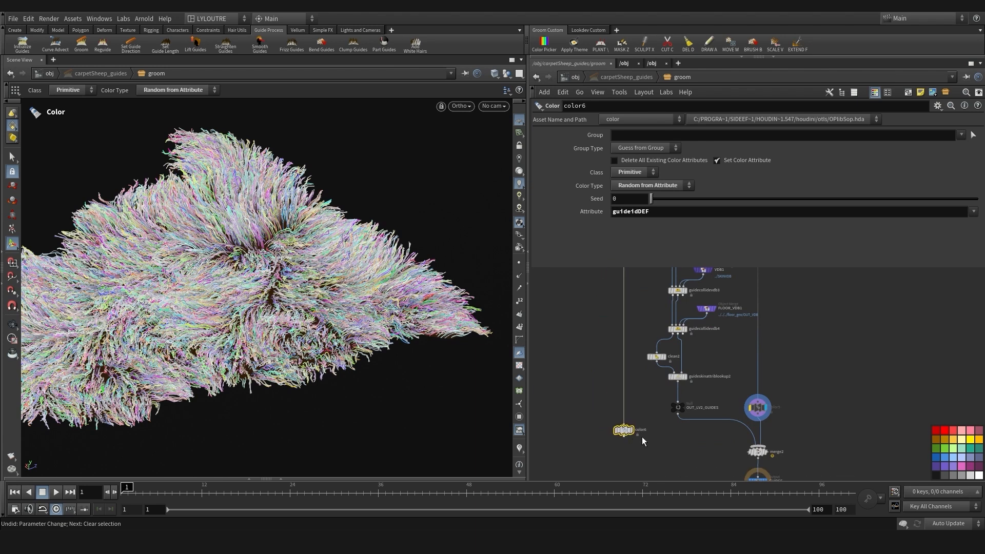
Place the duplicated Color node below the GUIDES output, connect GUIDES to it, and display it
{"action": "middle_click_drag", "start_coordinate": [641, 436], "coordinate": [602, 330]}
{"action": "left_click_drag", "start_coordinate": [576, 339], "coordinate": [701, 403]}
{"action": "scroll", "coordinate": [701, 393], "scroll_direction": "up", "scroll_amount": 3}
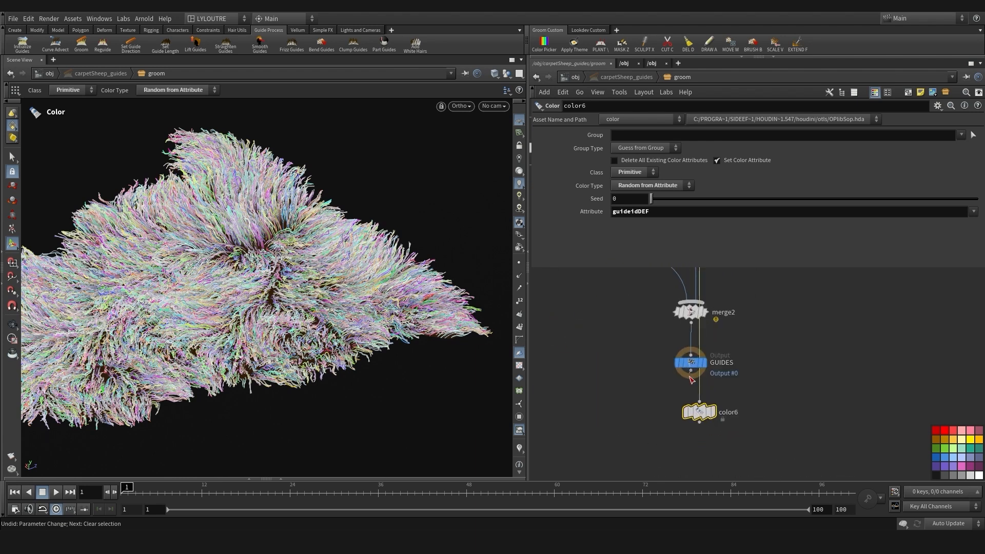
{"action": "left_click_drag", "start_coordinate": [690, 371], "coordinate": [693, 407]}
{"action": "key", "text": "r"}
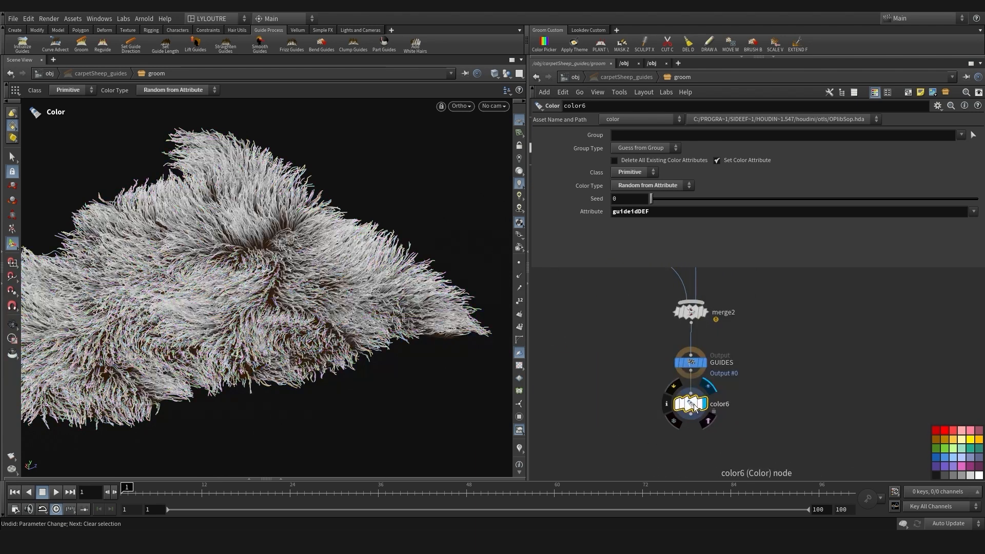
Make the duplicated Color node delete all existing color attributes
{"action": "left_click", "coordinate": [649, 160]}
{"action": "scroll", "coordinate": [622, 383], "scroll_direction": "down", "scroll_amount": 2}
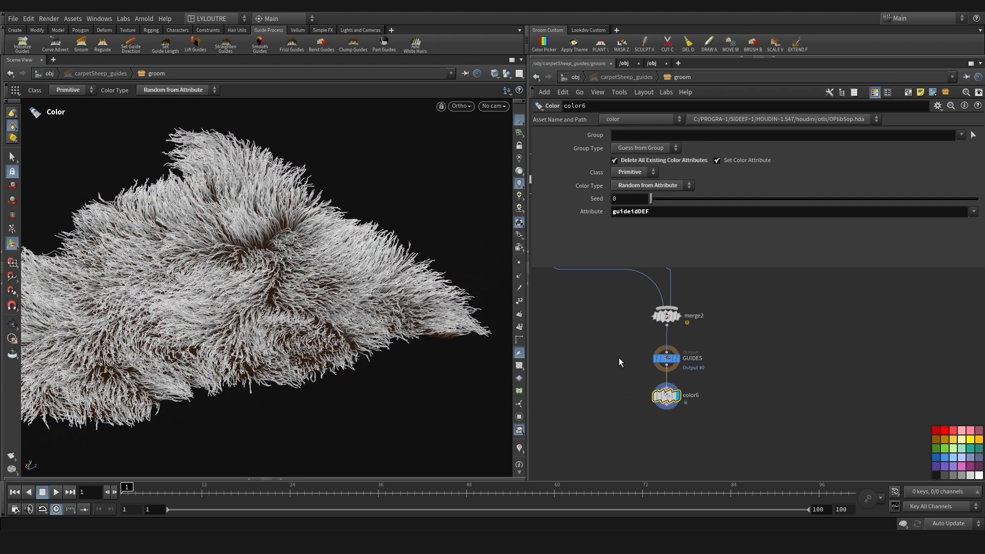
{"action": "middle_click", "coordinate": [668, 400]}
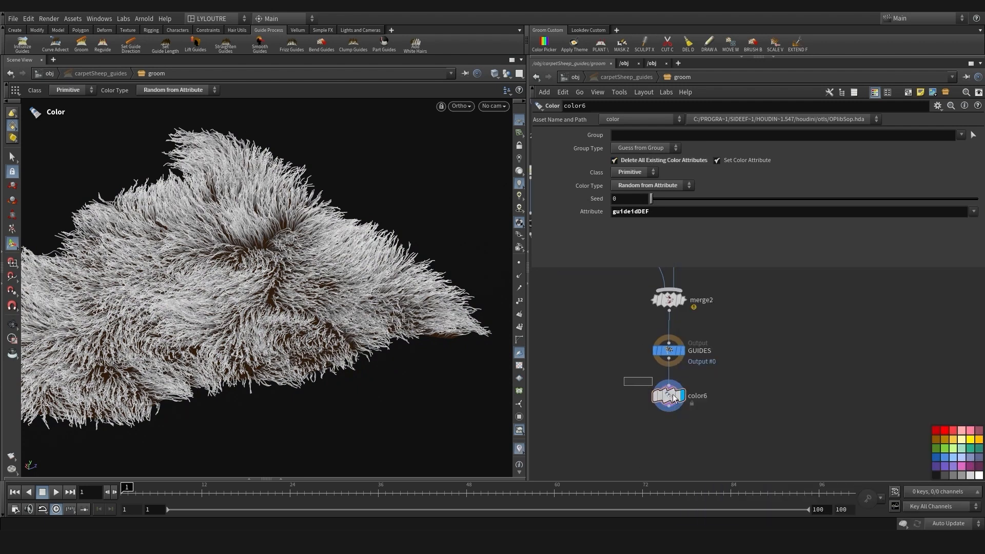
{"action": "left_click_drag", "start_coordinate": [674, 398], "coordinate": [676, 402]}
{"action": "left_click", "coordinate": [683, 351]}
{"action": "left_click", "coordinate": [683, 400]}
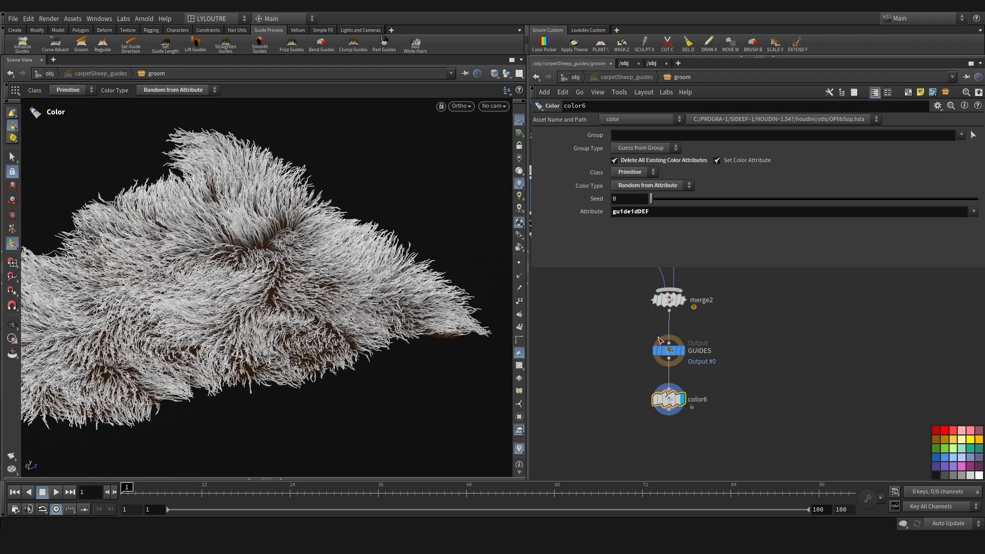
Reset the viewport's display settings with the Labs Reset Viewport tool
{"action": "scroll", "coordinate": [707, 405], "scroll_direction": "down", "scroll_amount": 2}
{"action": "right_click", "coordinate": [519, 448]}
{"action": "left_click", "coordinate": [705, 395]}
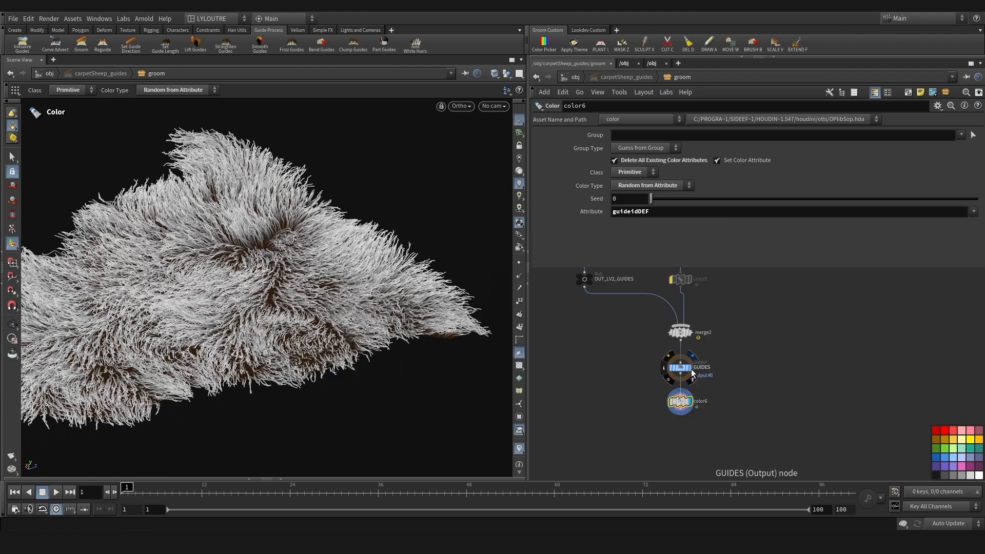
{"action": "left_click", "coordinate": [690, 369]}
{"action": "left_click_drag", "start_coordinate": [648, 397], "coordinate": [735, 426]}
{"action": "left_click", "coordinate": [690, 401]}
{"action": "left_click", "coordinate": [123, 19]}
{"action": "left_click", "coordinate": [423, 329]}
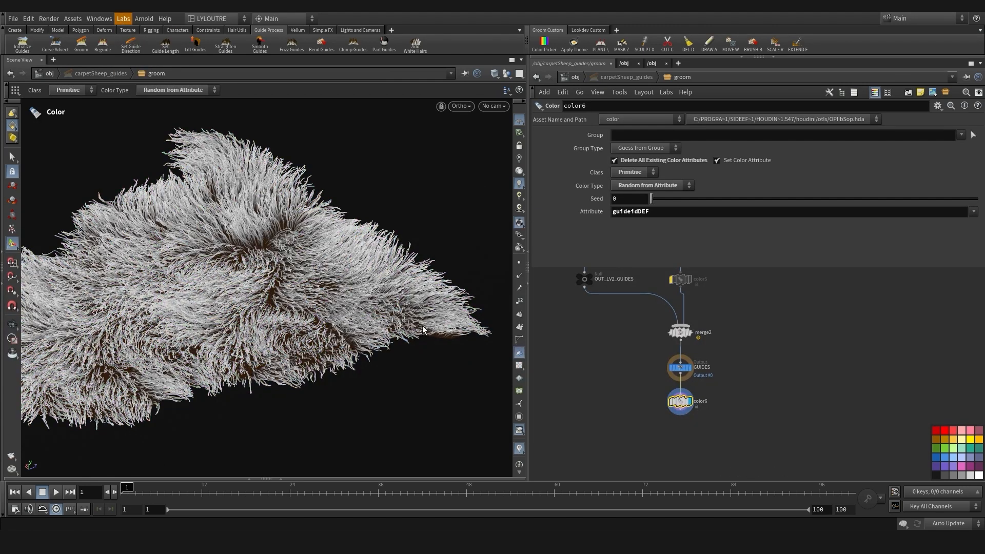
Examine the randomly colored guides in the viewport and the Color node below GUIDES
{"action": "left_click_drag", "start_coordinate": [186, 247], "coordinate": [303, 382], "text": "alt"}
{"action": "scroll", "coordinate": [647, 391], "scroll_direction": "down", "scroll_amount": 1}
{"action": "middle_click_drag", "start_coordinate": [640, 390], "coordinate": [604, 377]}
{"action": "scroll", "coordinate": [604, 377], "scroll_direction": "up", "scroll_amount": 3}
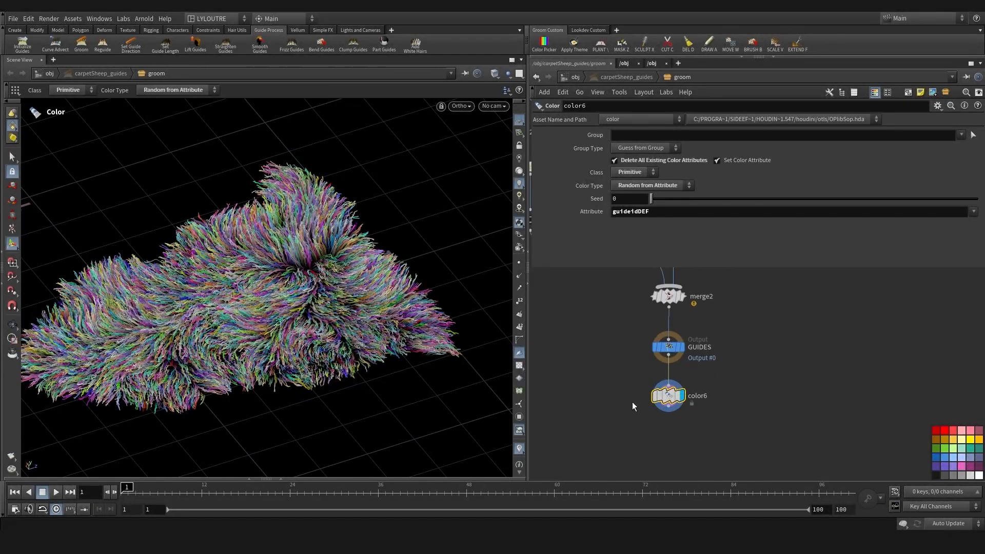
{"action": "left_click_drag", "start_coordinate": [623, 385], "coordinate": [699, 411]}
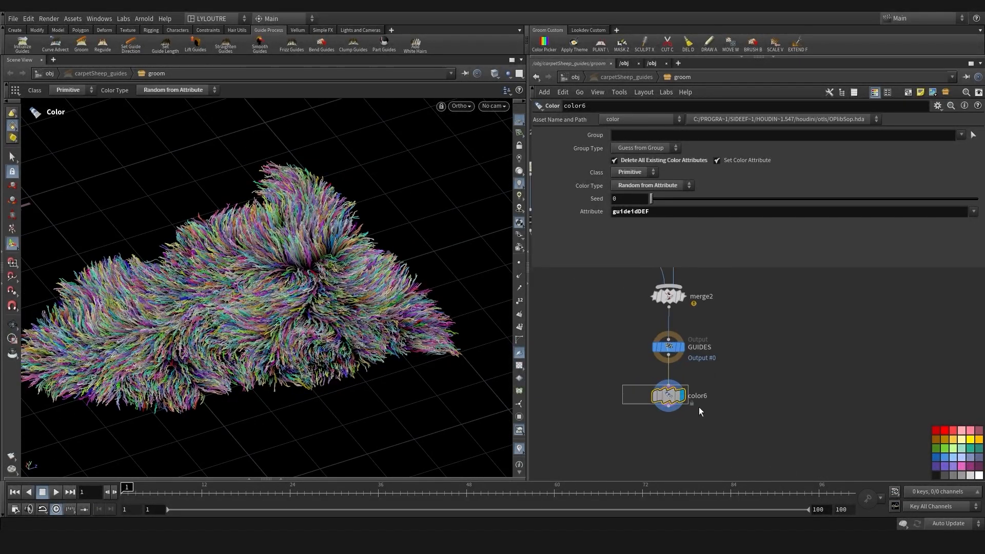
{"action": "left_click", "coordinate": [124, 19]}
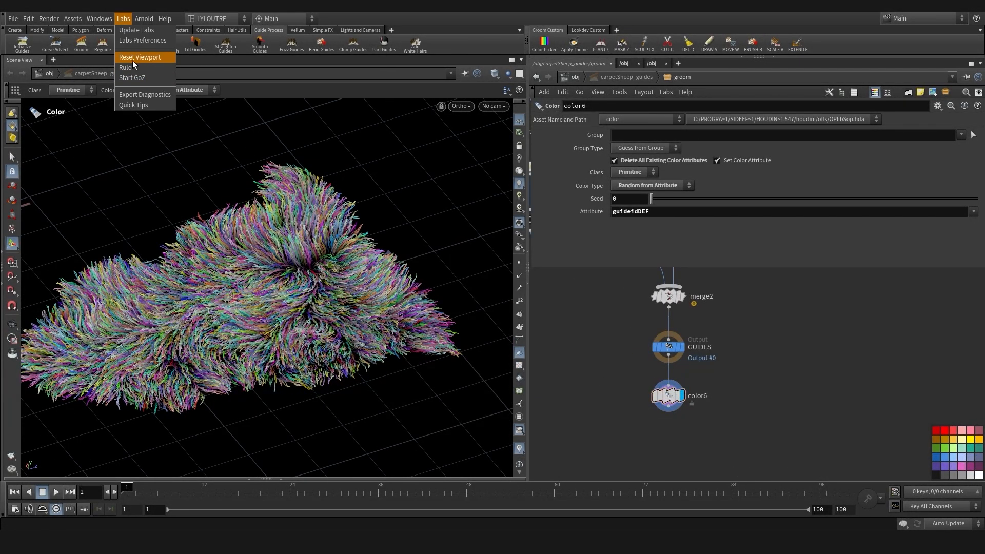
{"action": "left_click", "coordinate": [602, 354]}
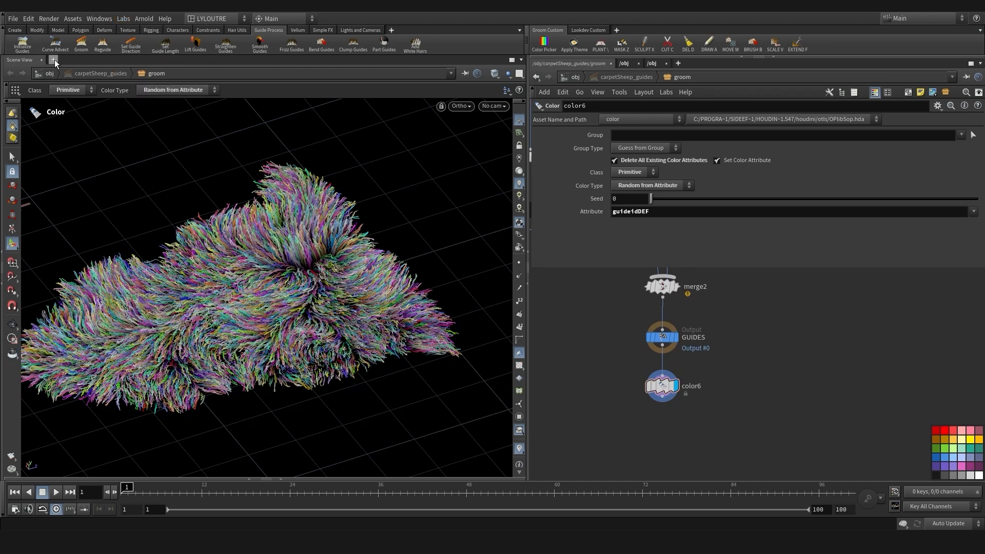
{"action": "key", "text": "Escape"}
{"action": "left_click_drag", "start_coordinate": [362, 316], "coordinate": [318, 359]}
{"action": "key", "text": "Return"}
{"action": "scroll", "coordinate": [587, 358], "scroll_direction": "down", "scroll_amount": 5}
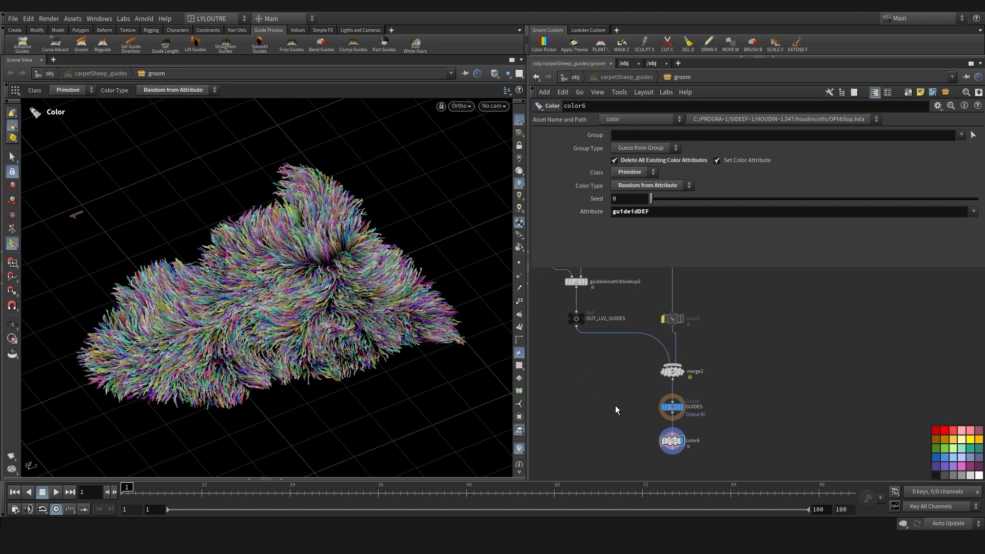
Review the node chain from the OUT_LV1_GUIDES stage through the second-level guides down to the final Color node
{"action": "scroll", "coordinate": [642, 380], "scroll_direction": "down", "scroll_amount": 5}
{"action": "middle_click_drag", "start_coordinate": [713, 349], "coordinate": [721, 440]}
{"action": "scroll", "coordinate": [604, 356], "scroll_direction": "up", "scroll_amount": 4}
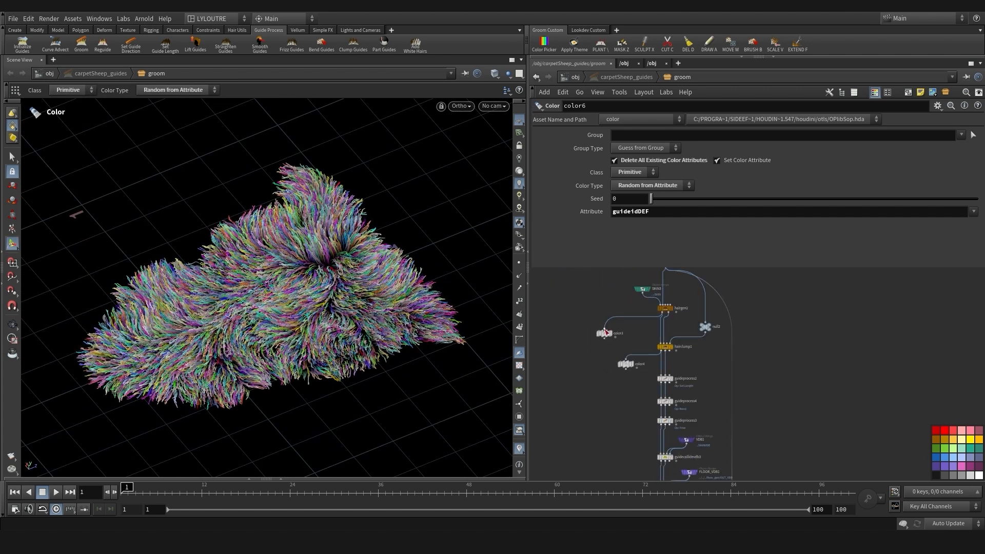
{"action": "scroll", "coordinate": [605, 333], "scroll_direction": "down", "scroll_amount": 8}
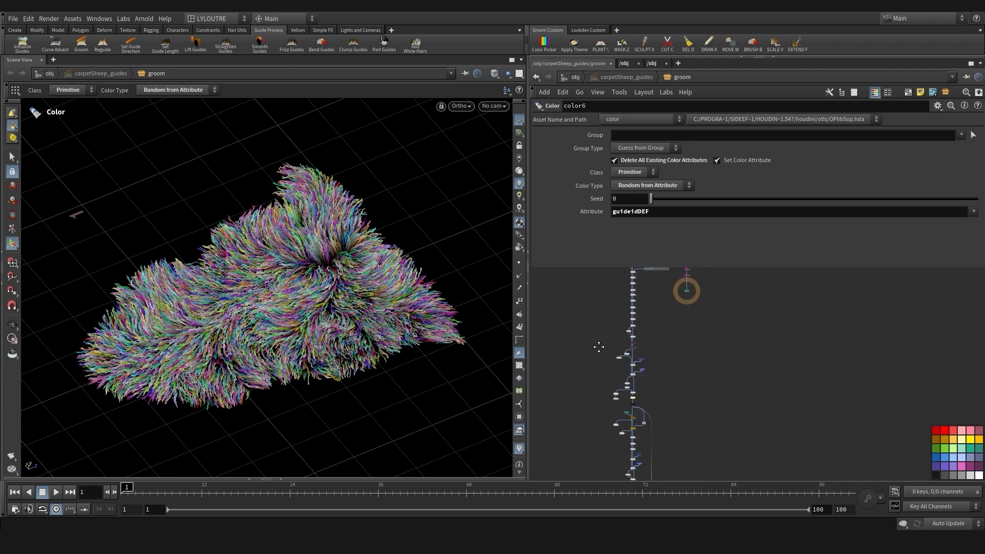
{"action": "scroll", "coordinate": [598, 347], "scroll_direction": "up", "scroll_amount": 8}
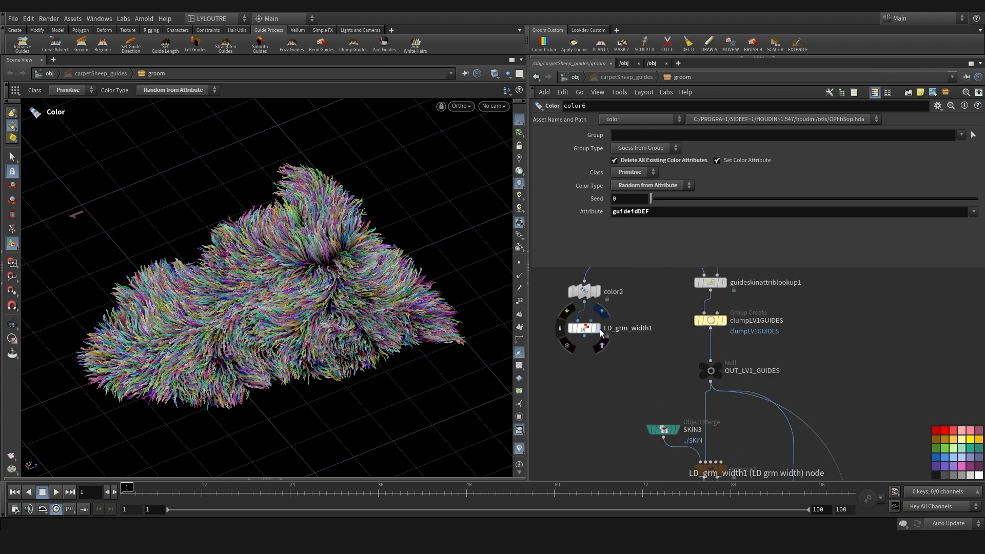
{"action": "left_click", "coordinate": [601, 332]}
{"action": "scroll", "coordinate": [728, 390], "scroll_direction": "down", "scroll_amount": 4}
{"action": "middle_click_drag", "start_coordinate": [735, 403], "coordinate": [709, 313]}
{"action": "scroll", "coordinate": [687, 384], "scroll_direction": "up", "scroll_amount": 4}
{"action": "left_click", "coordinate": [655, 438]}
Examine the flow and density of the merged guides close up from several angles
{"action": "right_click_drag", "start_coordinate": [406, 367], "coordinate": [378, 352], "text": "alt"}
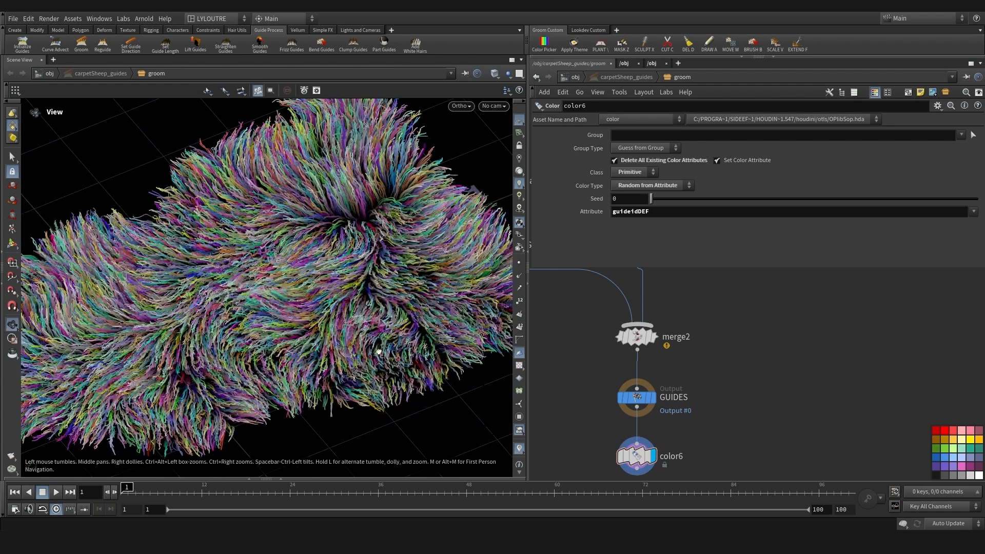
{"action": "left_click_drag", "start_coordinate": [378, 352], "coordinate": [312, 336]}
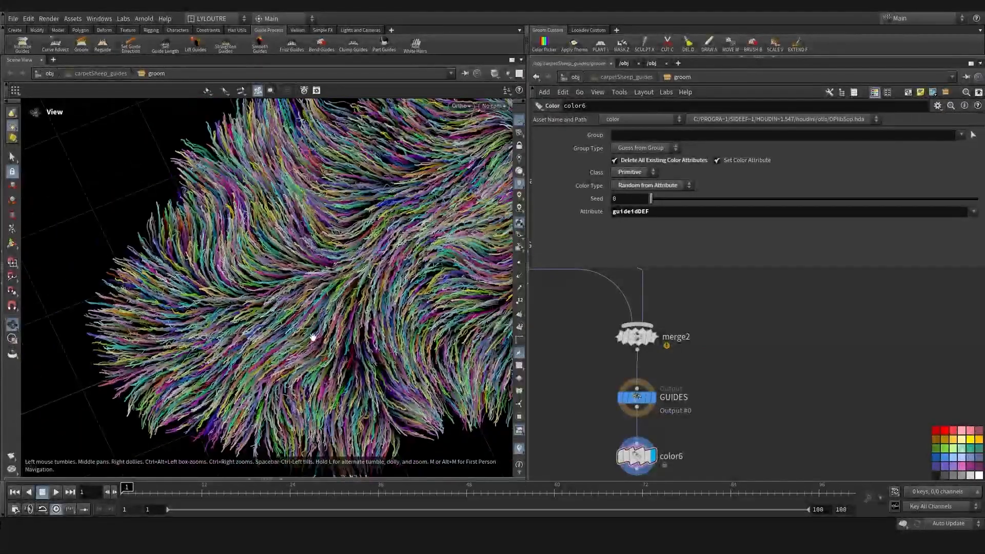
{"action": "right_click_drag", "start_coordinate": [312, 337], "coordinate": [336, 365]}
{"action": "left_click_drag", "start_coordinate": [337, 365], "coordinate": [335, 328]}
{"action": "middle_click_drag", "start_coordinate": [335, 327], "coordinate": [321, 333]}
{"action": "middle_click_drag", "start_coordinate": [384, 341], "coordinate": [334, 336]}
{"action": "left_click_drag", "start_coordinate": [334, 336], "coordinate": [331, 334]}
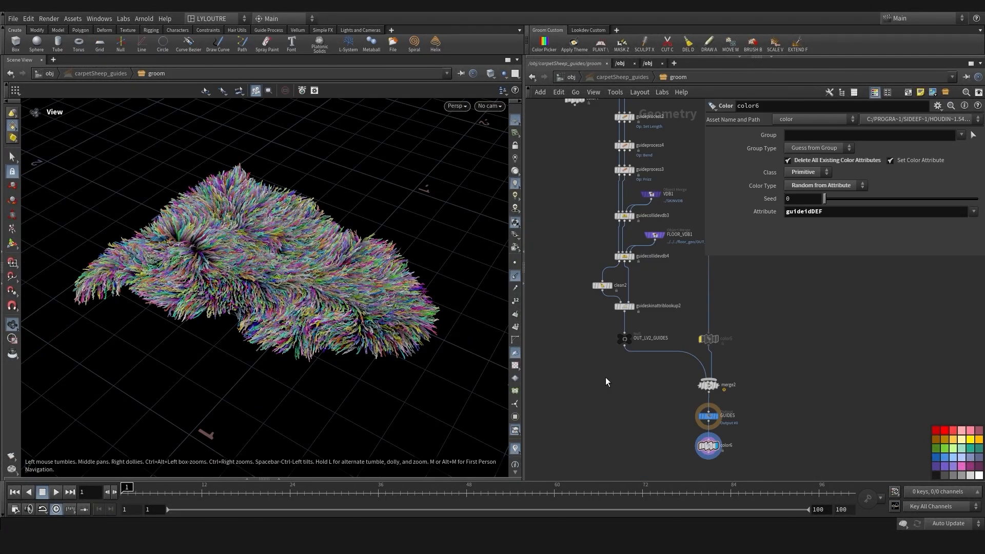
Add a Hair Generate node in the empty area beside the start of the guide network
{"action": "scroll", "coordinate": [572, 343], "scroll_direction": "down", "scroll_amount": 5}
{"action": "middle_click_drag", "start_coordinate": [572, 343], "coordinate": [621, 380]}
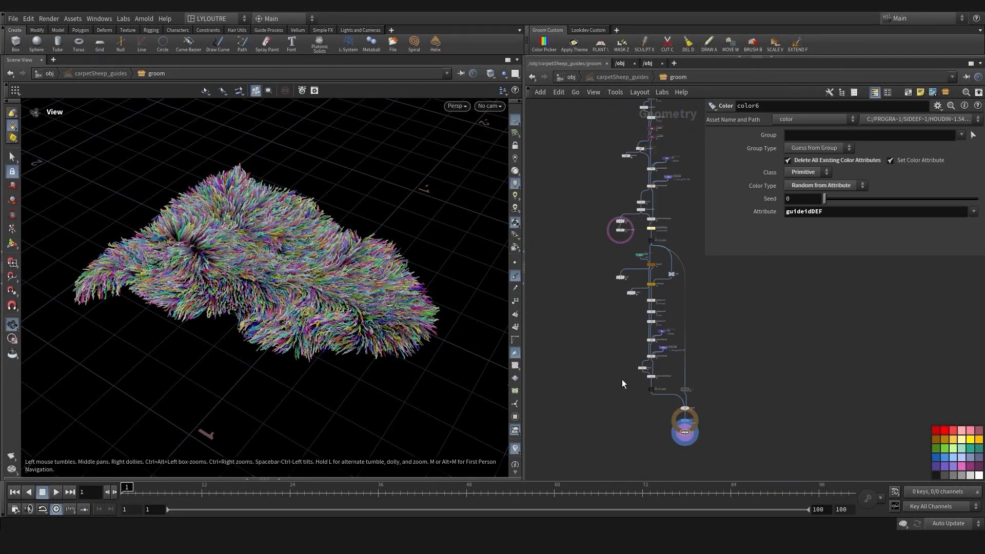
{"action": "middle_click_drag", "start_coordinate": [597, 271], "coordinate": [633, 417]}
{"action": "middle_click_drag", "start_coordinate": [605, 215], "coordinate": [595, 392]}
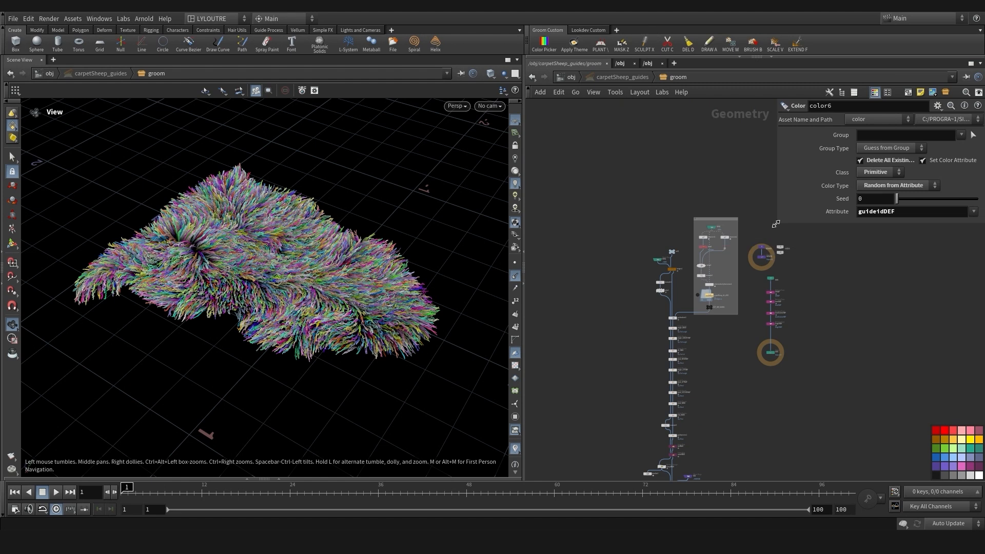
{"action": "scroll", "coordinate": [607, 270], "scroll_direction": "up", "scroll_amount": 5}
{"action": "middle_click_drag", "start_coordinate": [617, 289], "coordinate": [614, 306]}
{"action": "key", "text": "Tab"}
{"action": "type", "text": "hairge"}
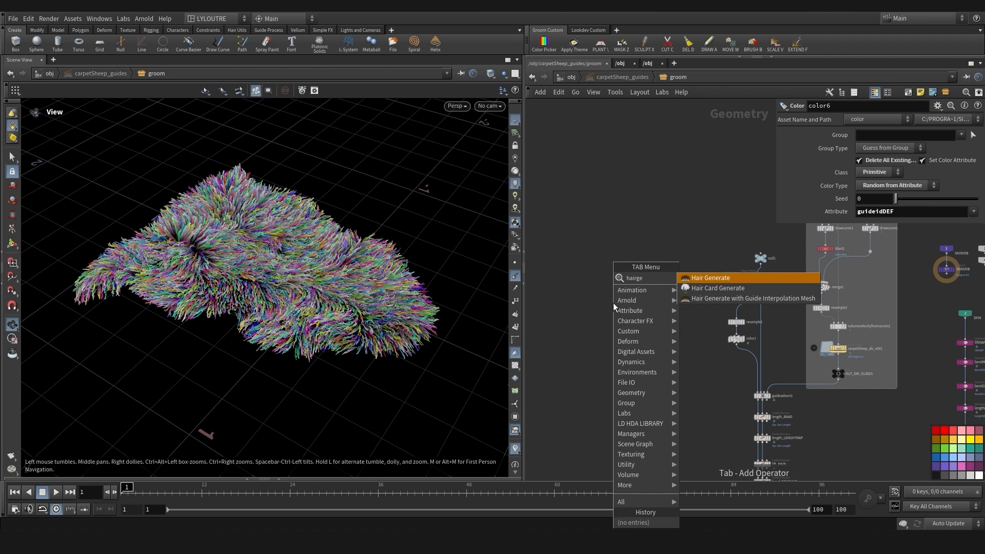
{"action": "left_click", "coordinate": [716, 277]}
{"action": "left_click", "coordinate": [632, 305]}
{"action": "scroll", "coordinate": [700, 259], "scroll_direction": "up", "scroll_amount": 3}
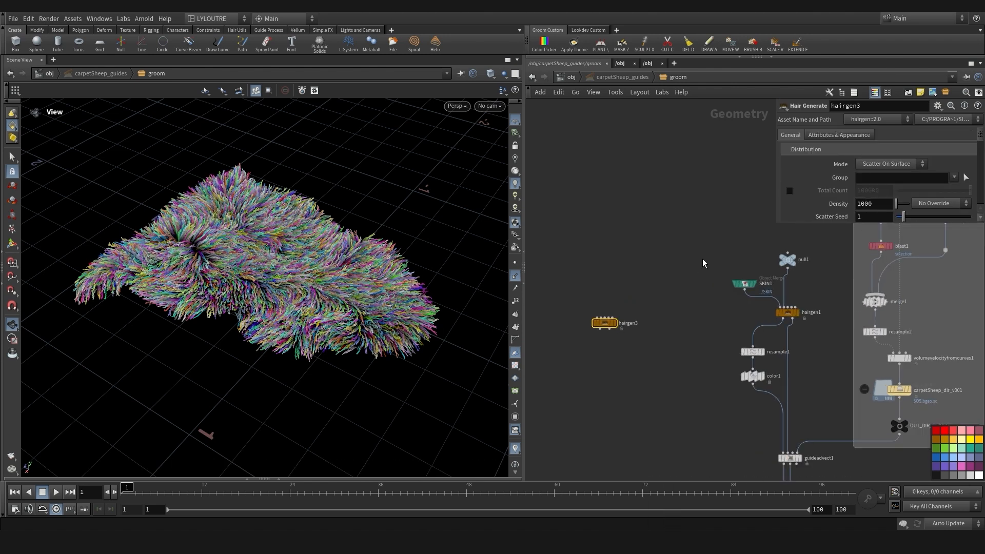
Duplicate the SKIN1 object merge above the new Hair Generate node and connect it to the first input
{"action": "left_click_drag", "start_coordinate": [741, 301], "coordinate": [591, 276]}
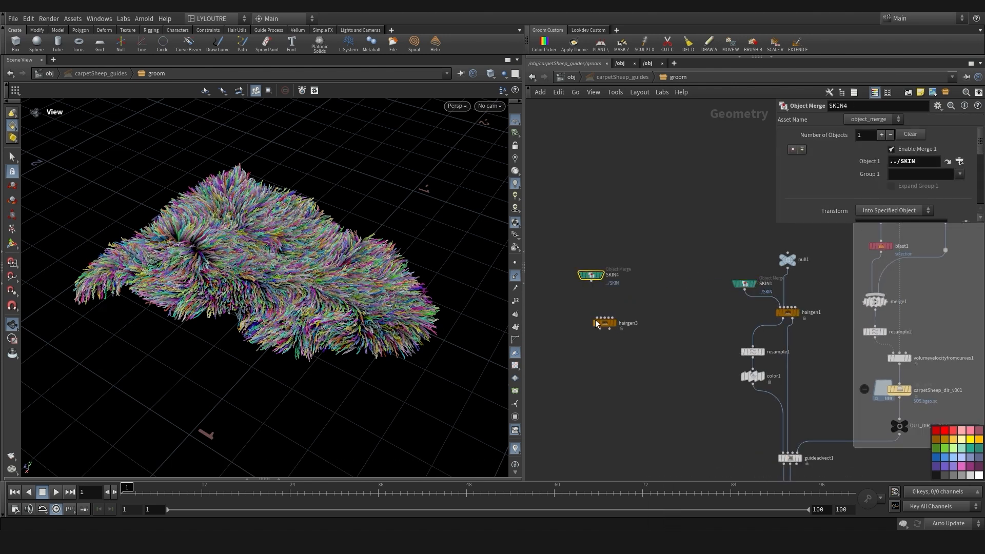
{"action": "mouse_move", "coordinate": [599, 319]}
{"action": "left_mouse_down"}
{"action": "mouse_move", "coordinate": [591, 280]}
{"action": "mouse_move", "coordinate": [557, 278]}
{"action": "mouse_move", "coordinate": [602, 317]}
{"action": "left_mouse_up"}
{"action": "middle_click_drag", "start_coordinate": [622, 275], "coordinate": [630, 277]}
{"action": "mouse_move", "coordinate": [567, 278]}
{"action": "left_mouse_down"}
{"action": "mouse_move", "coordinate": [661, 344]}
{"action": "mouse_move", "coordinate": [550, 274]}
{"action": "left_mouse_up"}
{"action": "left_click_drag", "start_coordinate": [608, 315], "coordinate": [579, 314]}
{"action": "scroll", "coordinate": [622, 296], "scroll_direction": "down", "scroll_amount": 1}
{"action": "middle_click_drag", "start_coordinate": [623, 296], "coordinate": [648, 297]}
{"action": "left_click", "coordinate": [646, 296]}
{"action": "scroll", "coordinate": [565, 264], "scroll_direction": "up", "scroll_amount": 2}
Duplicate the new skin object merge, connect it to the Hair Generate node's second input, and rename it GUIDES
{"action": "left_click_drag", "start_coordinate": [565, 264], "coordinate": [631, 271]}
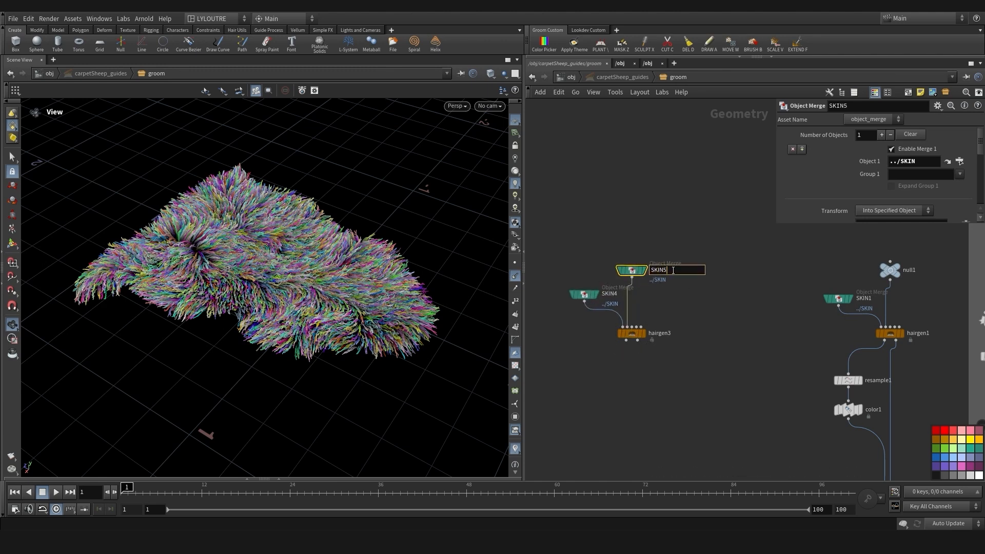
{"action": "type", "text": "GUIDES"}
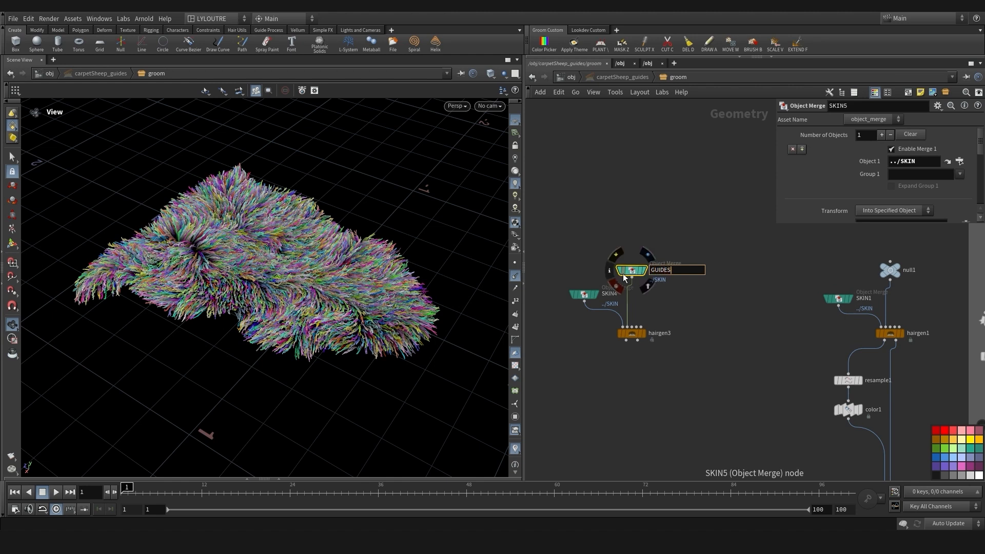
{"action": "key", "text": "Return"}
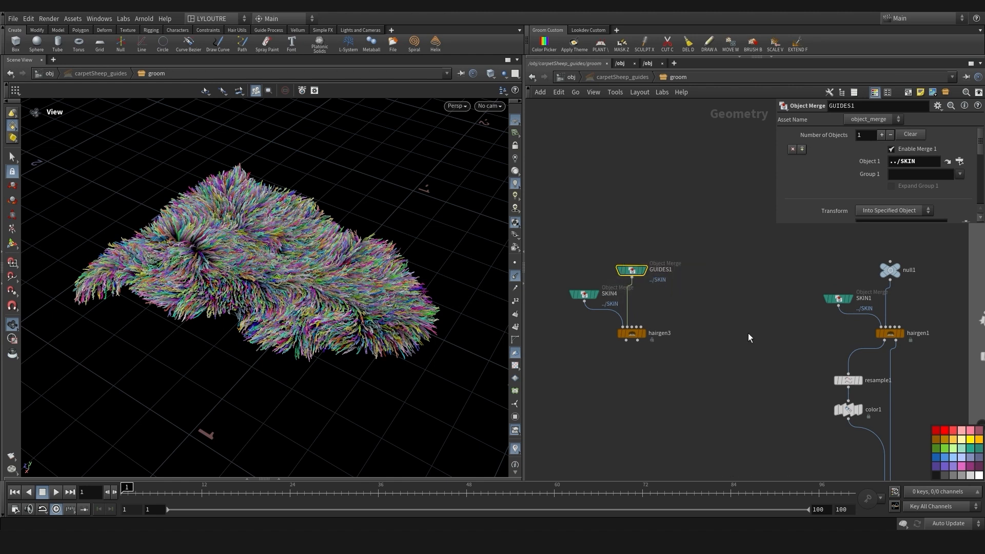
Color the guides object merge node blue and set its Object 1 path to ../GUIDES
{"action": "left_click_drag", "start_coordinate": [949, 463], "coordinate": [648, 271]}
{"action": "left_click_drag", "start_coordinate": [900, 161], "coordinate": [981, 174]}
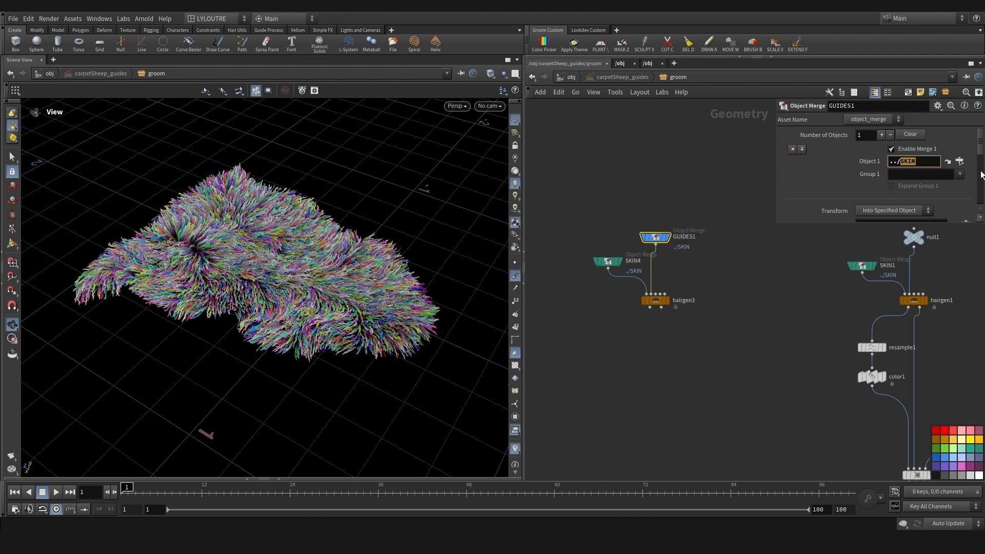
{"action": "type", "text": "GUIDE"}
{"action": "key", "text": "Return"}
{"action": "mouse_move", "coordinate": [659, 238]}
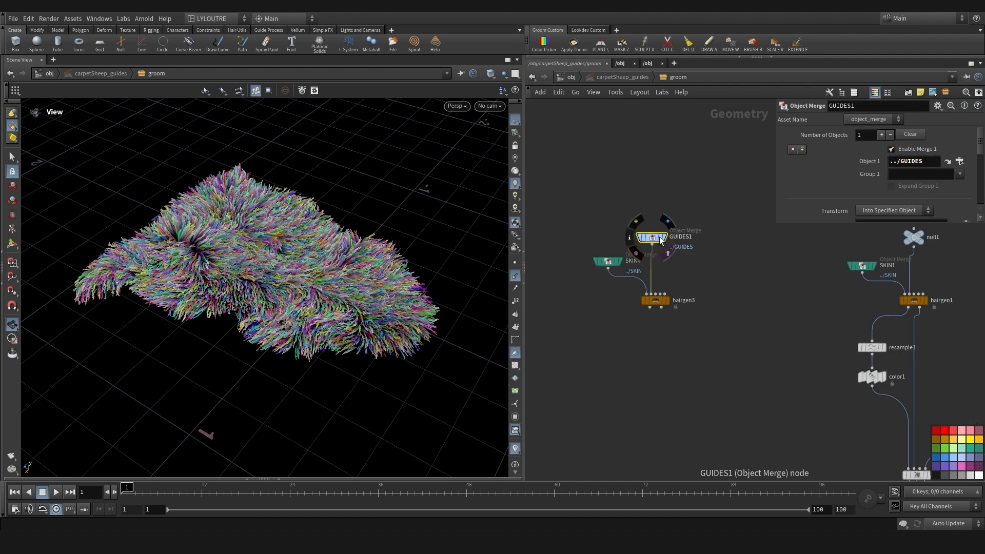
{"action": "left_click_drag", "start_coordinate": [662, 241], "coordinate": [657, 242]}
Display the new Hair Generate node's hairs and switch the viewport to the lit, shaded look without the grid
{"action": "mouse_move", "coordinate": [608, 273]}
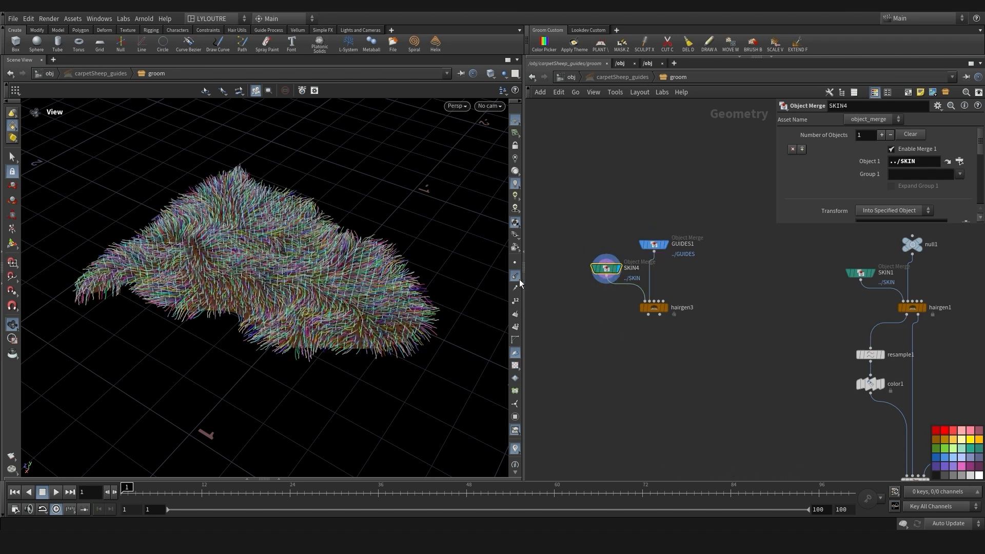
{"action": "left_click", "coordinate": [516, 278]}
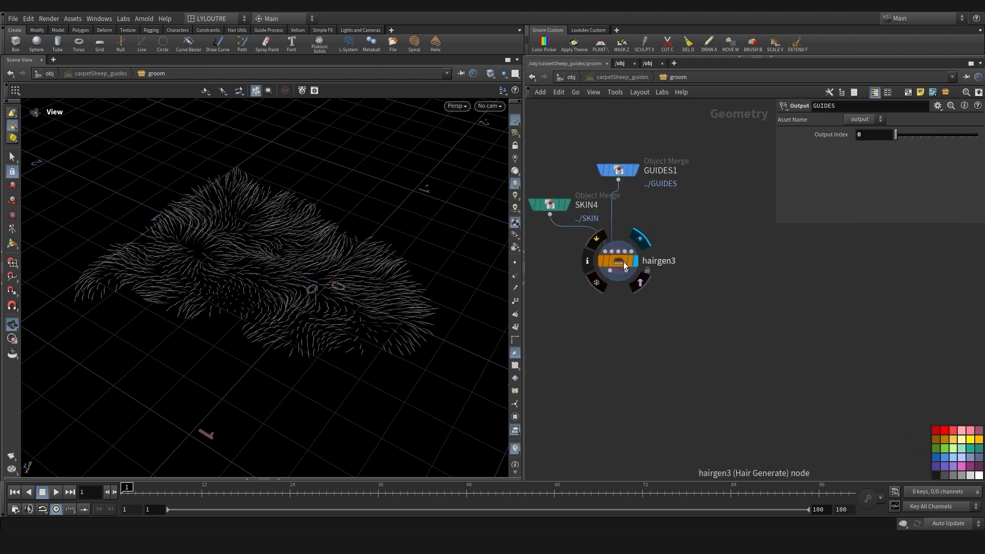
{"action": "left_click", "coordinate": [624, 264]}
{"action": "middle_click_drag", "start_coordinate": [293, 322], "coordinate": [300, 318]}
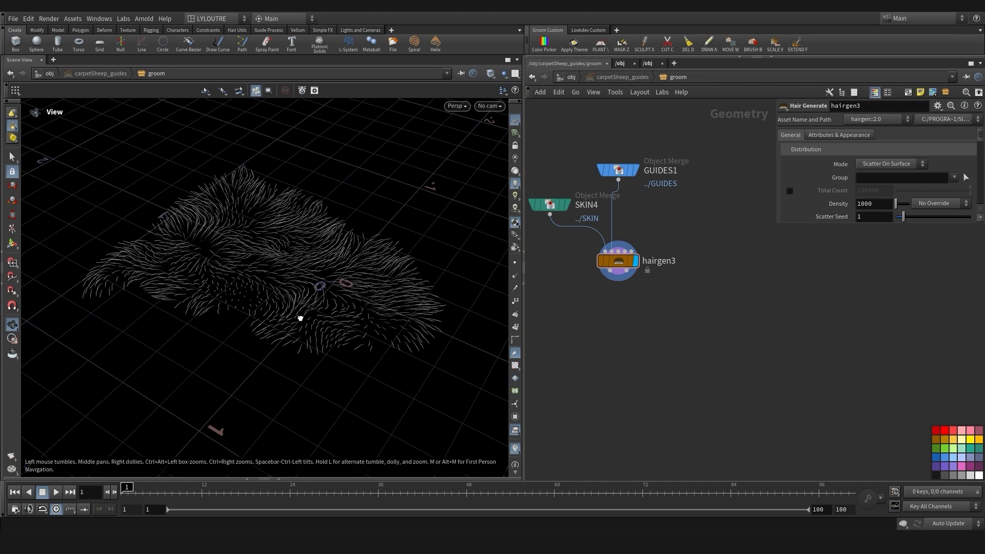
{"action": "left_click_drag", "start_coordinate": [300, 318], "coordinate": [311, 315]}
{"action": "left_click", "coordinate": [503, 74]}
{"action": "left_click", "coordinate": [529, 82]}
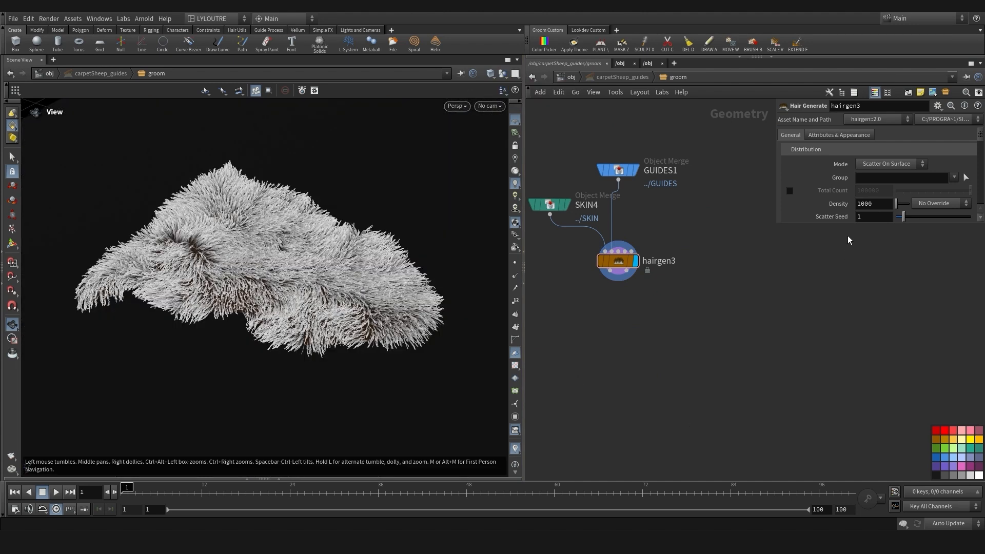
Turn on Total Count on the new Hair Generate node and reduce the count to 1000
{"action": "left_click_drag", "start_coordinate": [775, 220], "coordinate": [726, 272]}
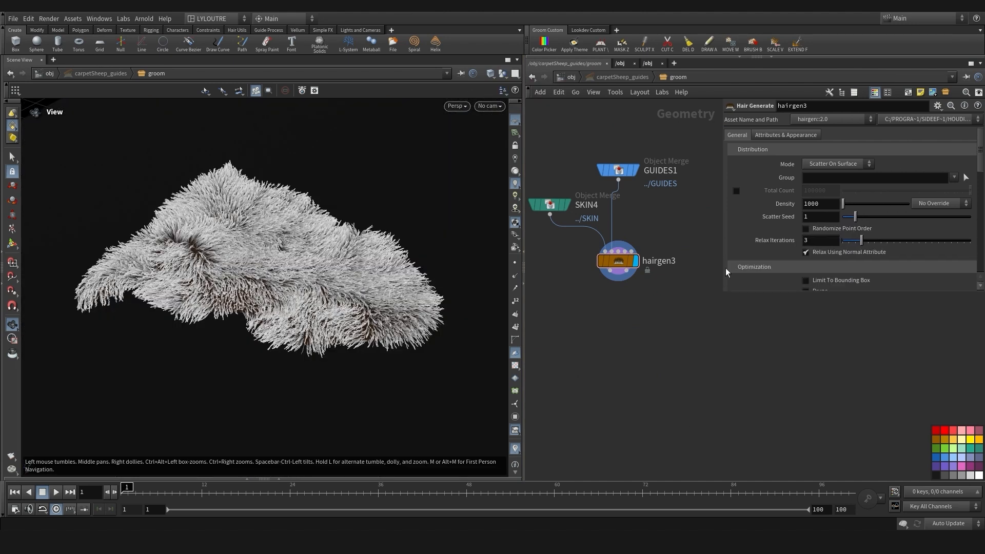
{"action": "left_click", "coordinate": [736, 191]}
{"action": "key", "text": "BackSpace"}
{"action": "key", "text": "Return"}
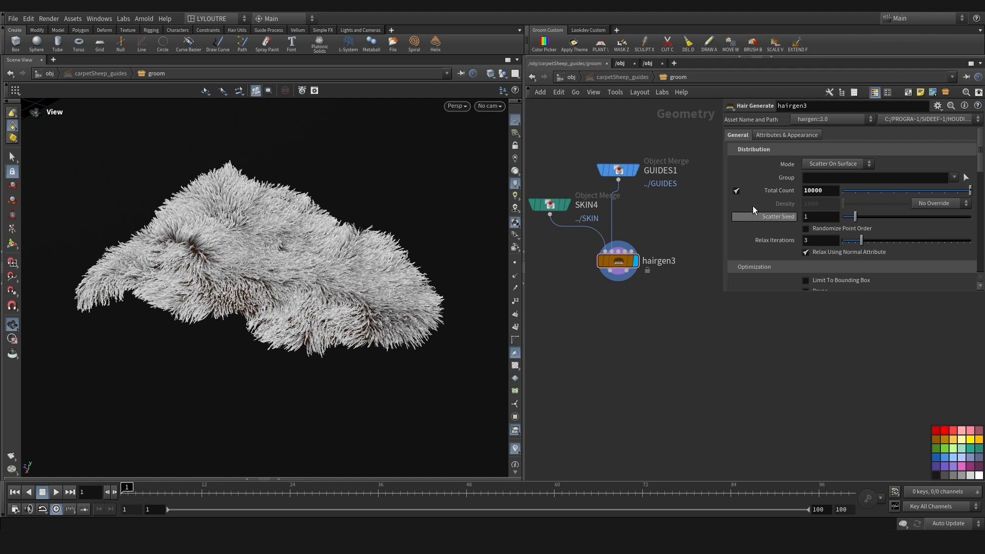
{"action": "key", "text": "BackSpace"}
{"action": "key", "text": "Return"}
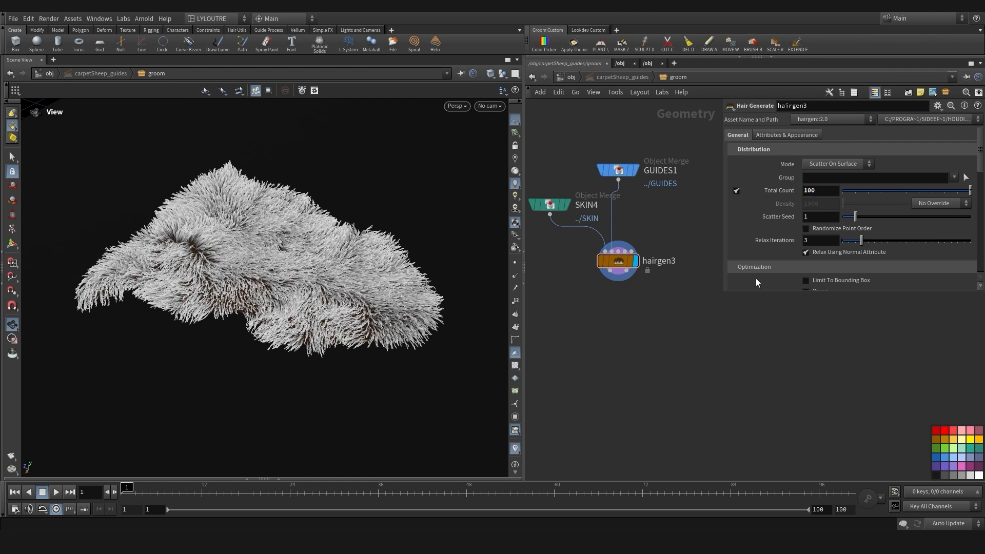
{"action": "left_click_drag", "start_coordinate": [229, 300], "coordinate": [275, 287]}
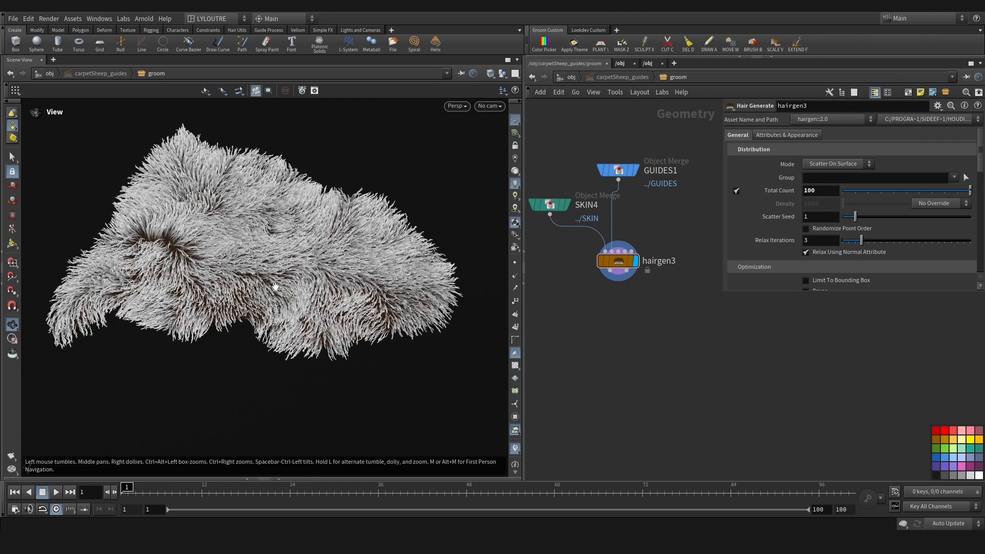
{"action": "right_click_drag", "start_coordinate": [208, 302], "coordinate": [281, 324]}
{"action": "left_click_drag", "start_coordinate": [354, 330], "coordinate": [300, 339]}
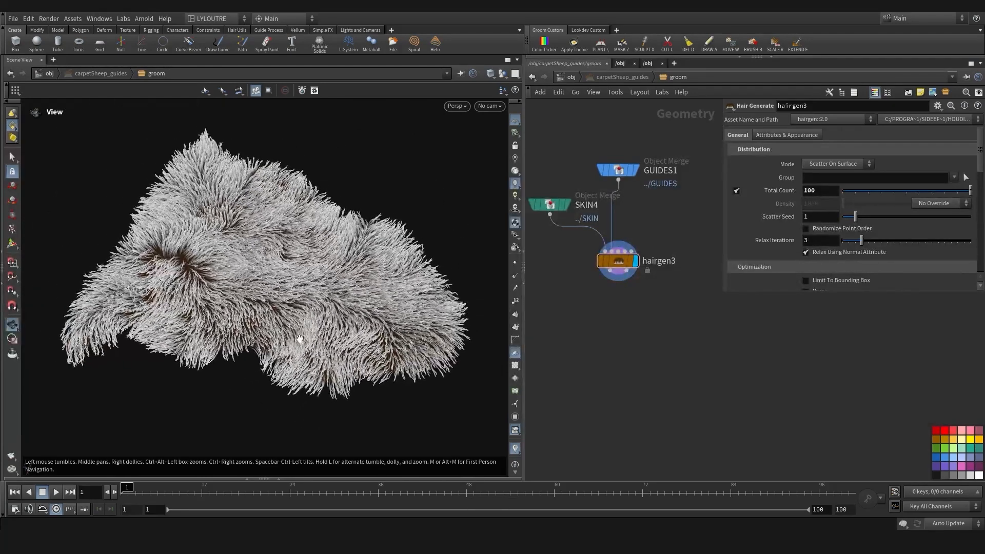
{"action": "left_click", "coordinate": [824, 189]}
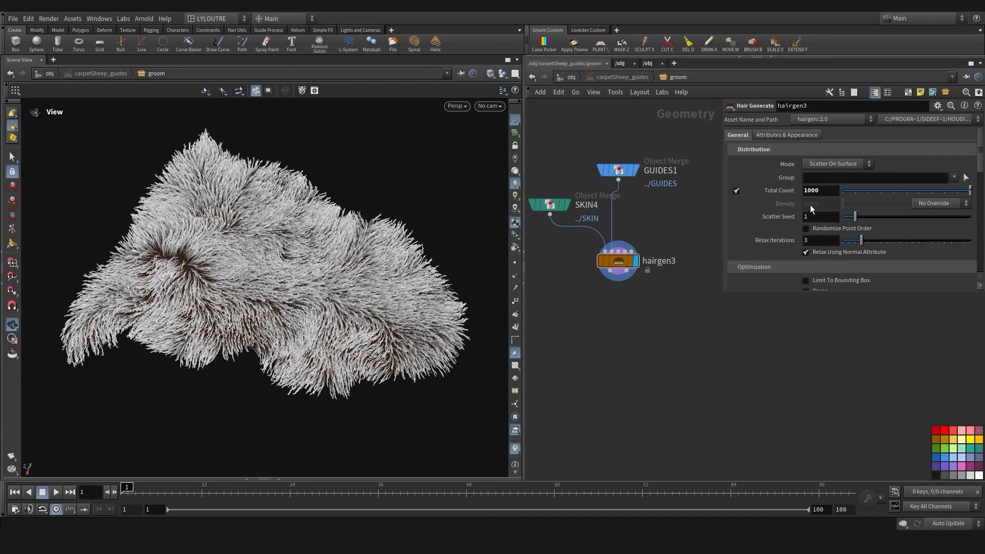
Display the SKIN4 object merge and reset the viewport to its defaults
{"action": "left_click", "coordinate": [563, 206]}
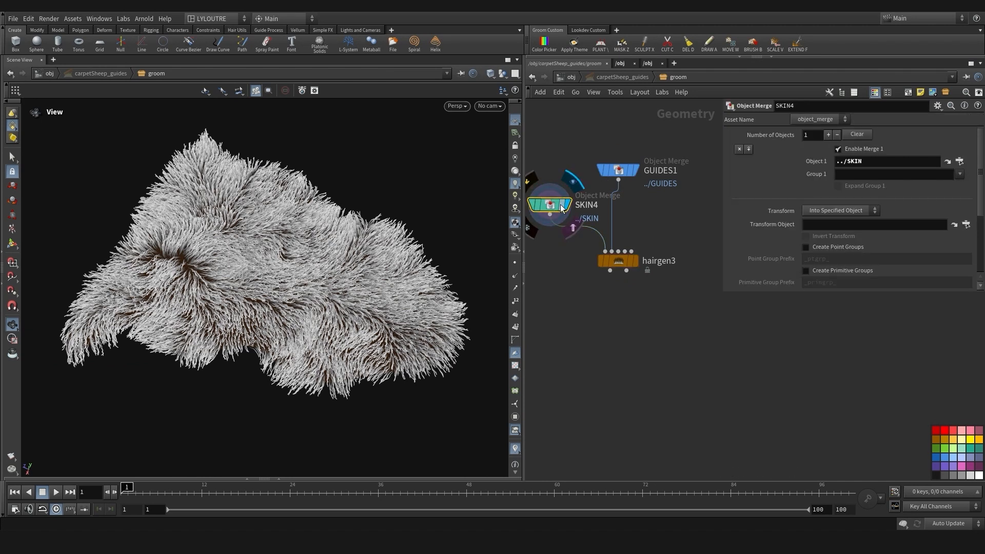
{"action": "left_click_drag", "start_coordinate": [299, 266], "coordinate": [253, 168]}
{"action": "left_click", "coordinate": [122, 19]}
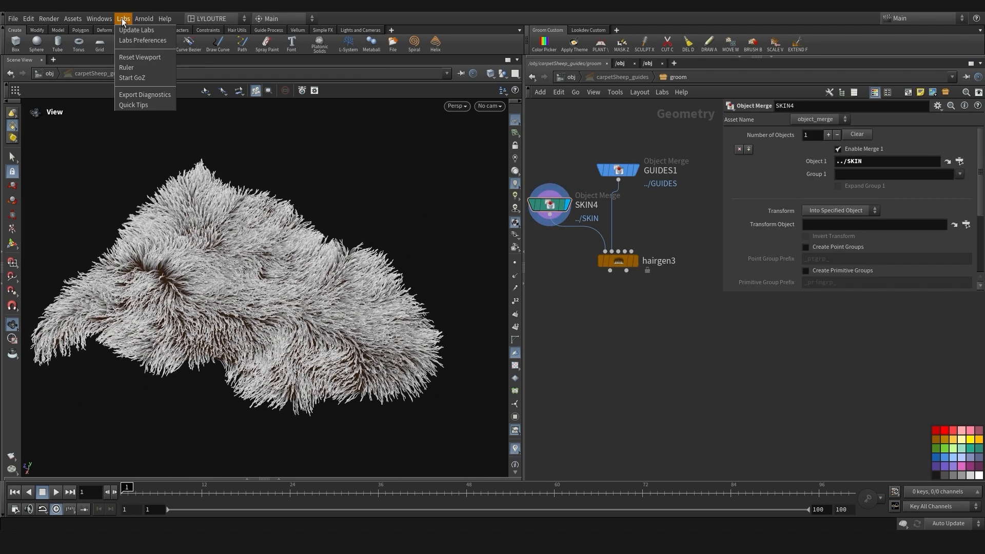
{"action": "left_click", "coordinate": [133, 59]}
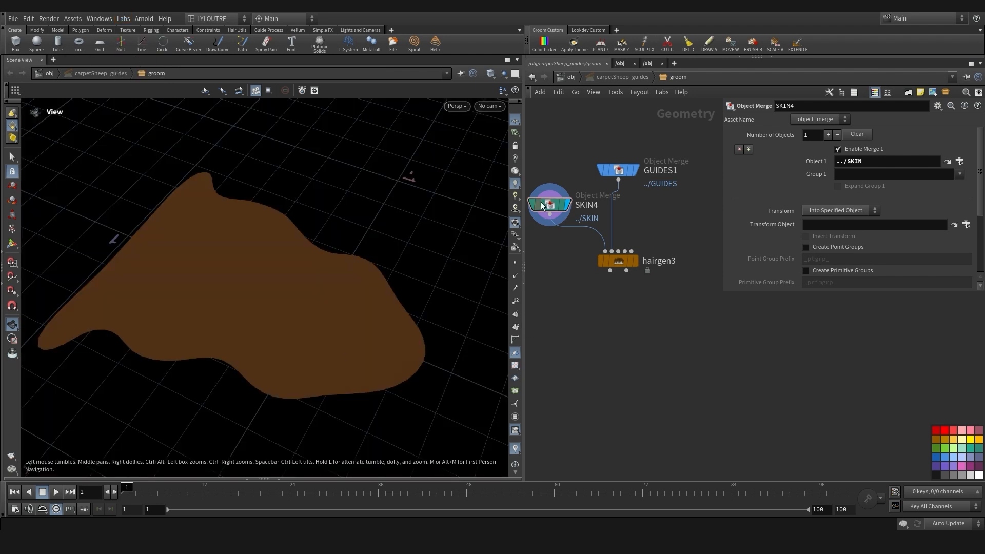
{"action": "left_click", "coordinate": [544, 207]}
{"action": "left_click_drag", "start_coordinate": [261, 318], "coordinate": [307, 318]}
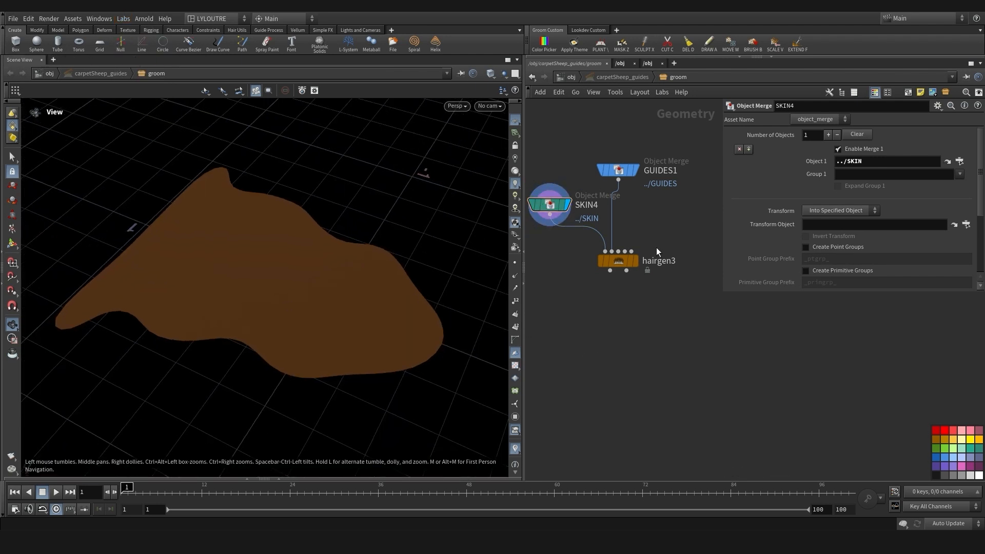
Display the new Hair Generate node again and show the other scene objects in the viewport
{"action": "left_click", "coordinate": [635, 262]}
{"action": "left_click", "coordinate": [622, 267]}
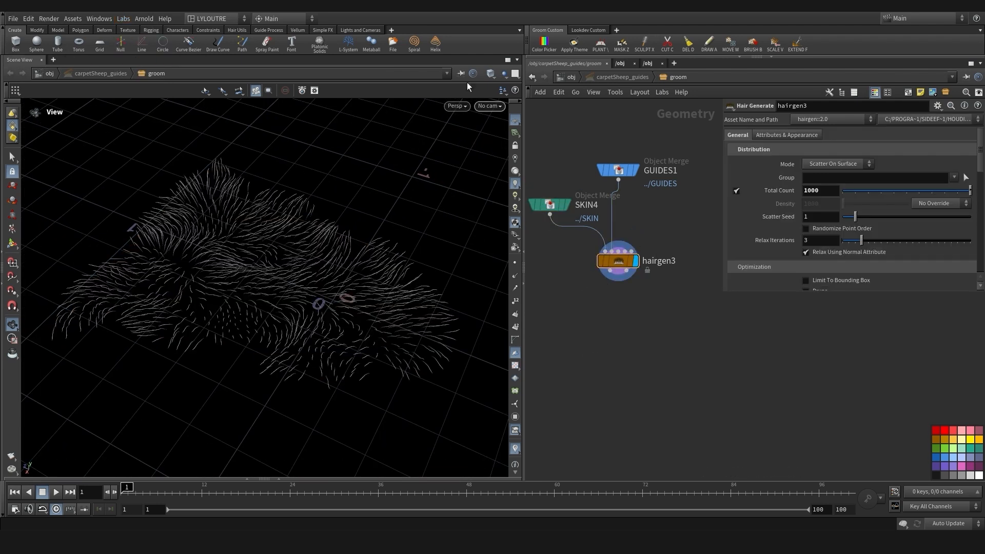
{"action": "left_click", "coordinate": [504, 75]}
{"action": "left_click", "coordinate": [511, 86]}
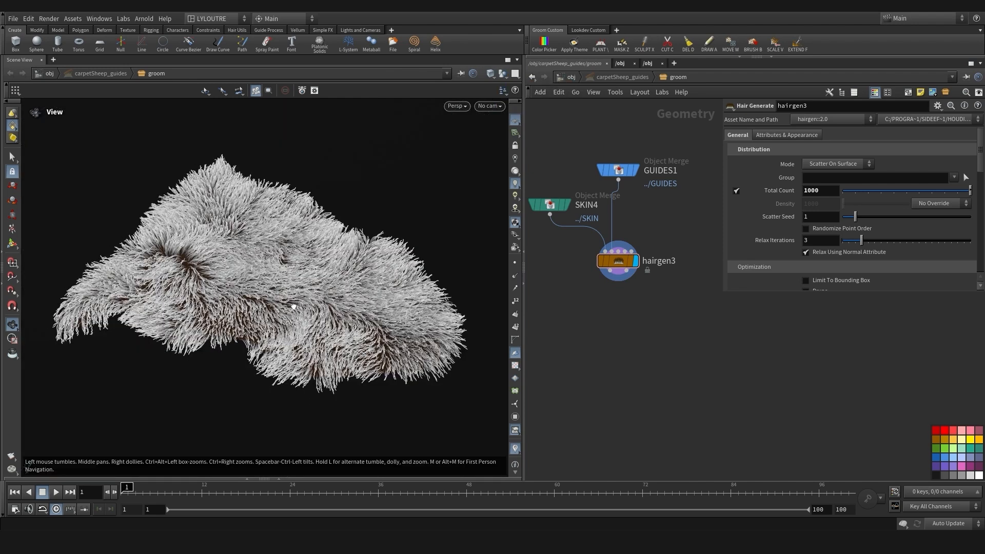
Hide the carpetSheep_guides object at the object level and go back into its groom network
{"action": "key", "text": "u"}
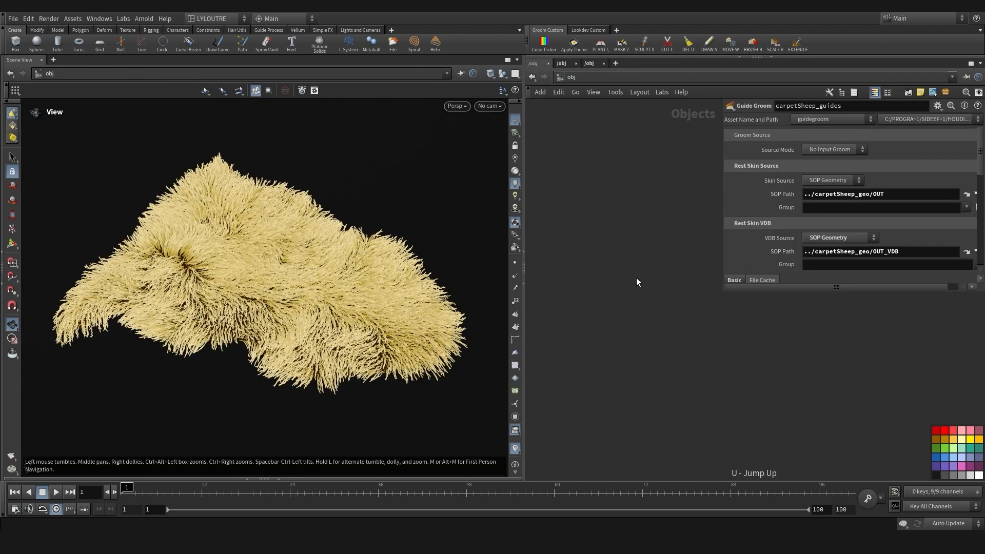
{"action": "key", "text": "g"}
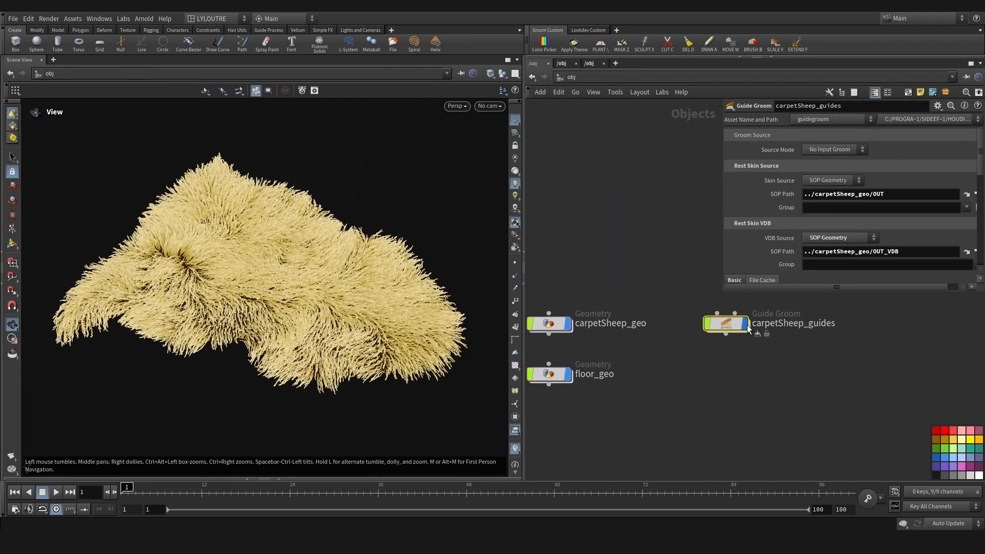
{"action": "left_click_drag", "start_coordinate": [679, 275], "coordinate": [756, 365]}
{"action": "middle_click_drag", "start_coordinate": [759, 367], "coordinate": [754, 371]}
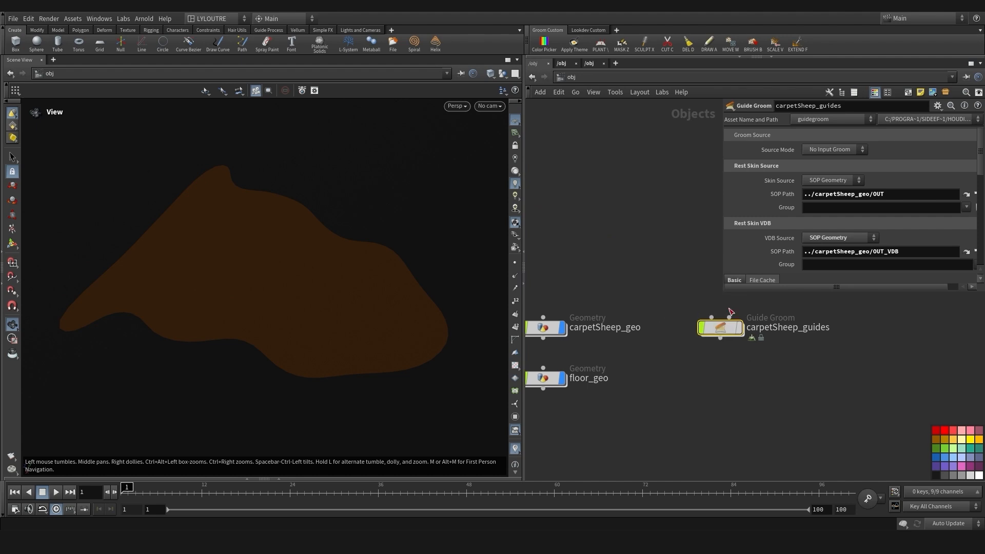
{"action": "middle_click_drag", "start_coordinate": [665, 274], "coordinate": [664, 273]}
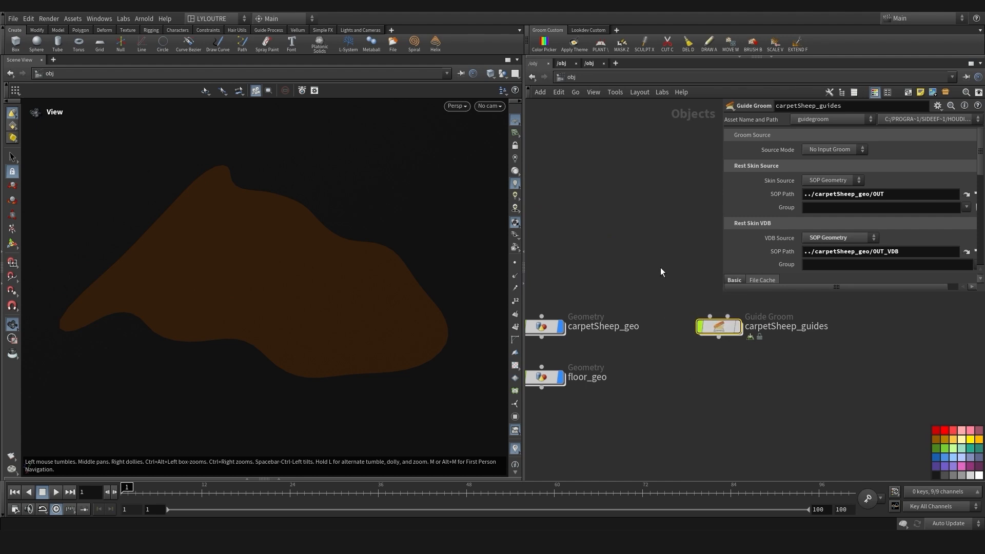
{"action": "mouse_move", "coordinate": [710, 348]}
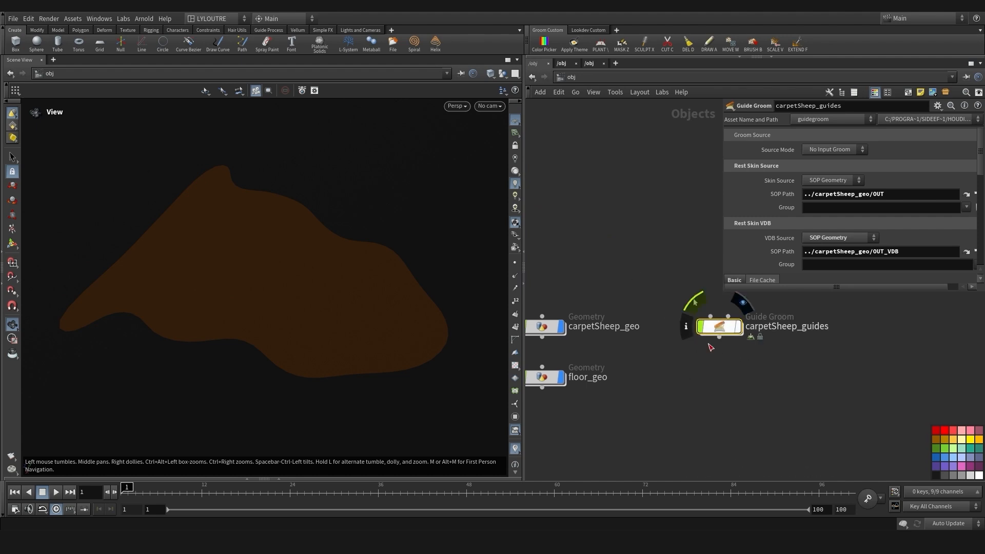
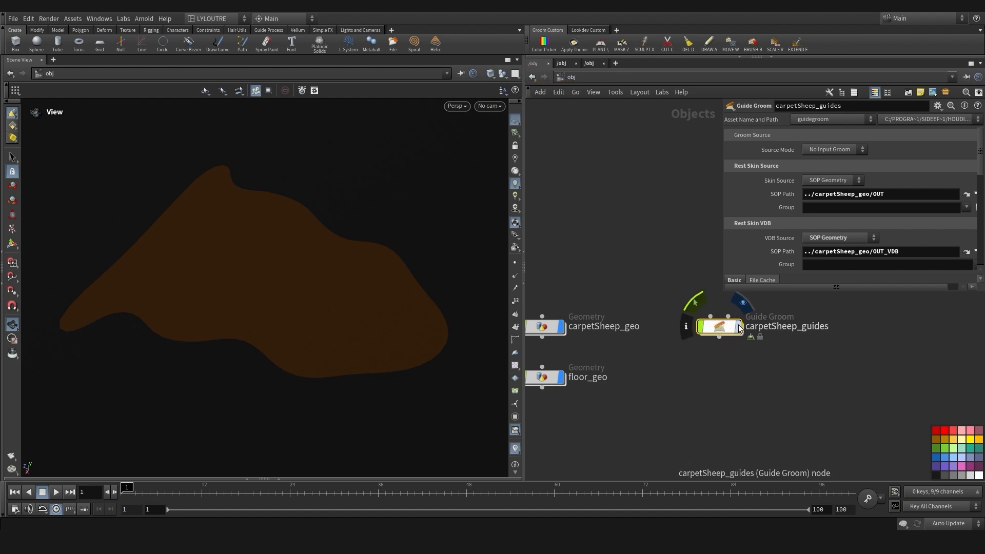
{"action": "double_click", "coordinate": [719, 326]}
{"action": "middle_click_drag", "start_coordinate": [661, 337], "coordinate": [670, 353]}
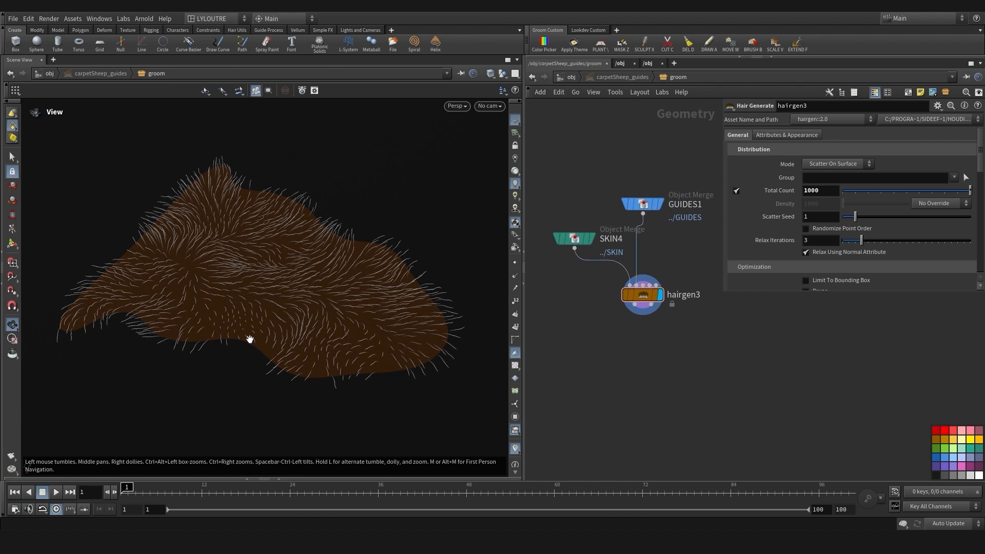
Raise the Hair Generate node's Total Count to 10000 and then 20000, and check the hair coverage
{"action": "left_click_drag", "start_coordinate": [248, 337], "coordinate": [256, 324]}
{"action": "left_click", "coordinate": [809, 191]}
{"action": "type", "text": "0"}
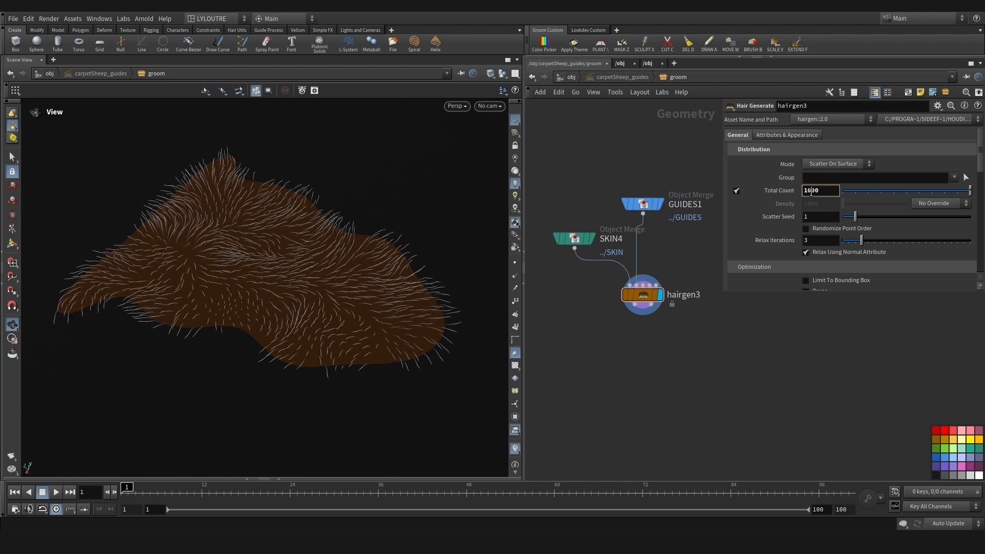
{"action": "key", "text": "Return"}
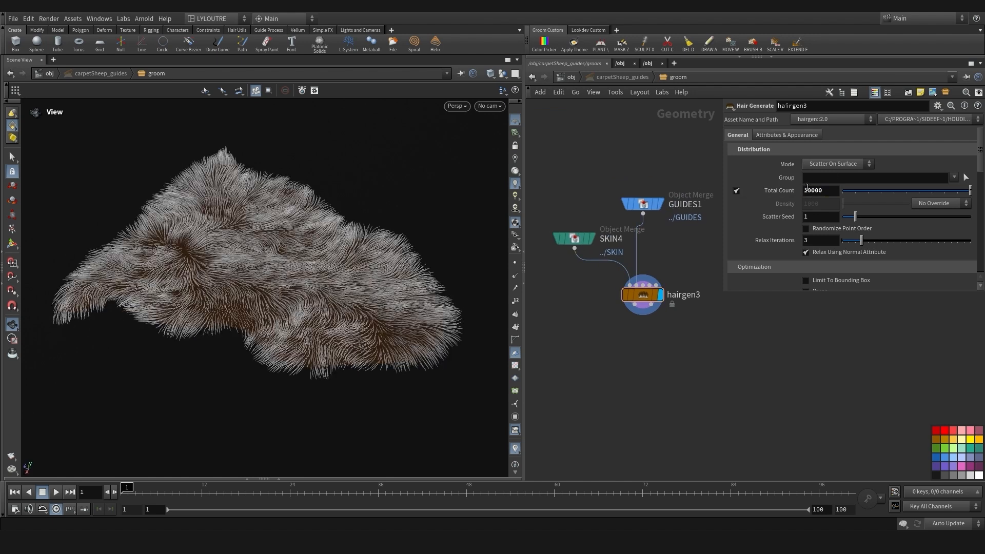
{"action": "type", "text": "2"}
{"action": "key", "text": "Return"}
{"action": "right_click_drag", "start_coordinate": [222, 317], "coordinate": [307, 359]}
{"action": "middle_click_drag", "start_coordinate": [285, 313], "coordinate": [269, 330]}
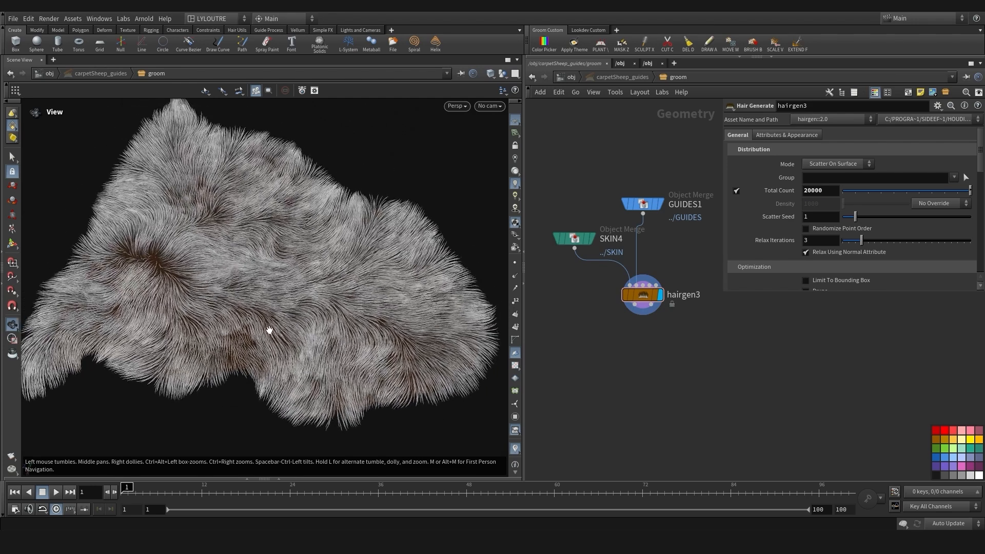
{"action": "mouse_move", "coordinate": [270, 330]}
{"action": "left_mouse_down"}
{"action": "mouse_move", "coordinate": [268, 315]}
{"action": "mouse_move", "coordinate": [278, 340]}
{"action": "left_mouse_up"}
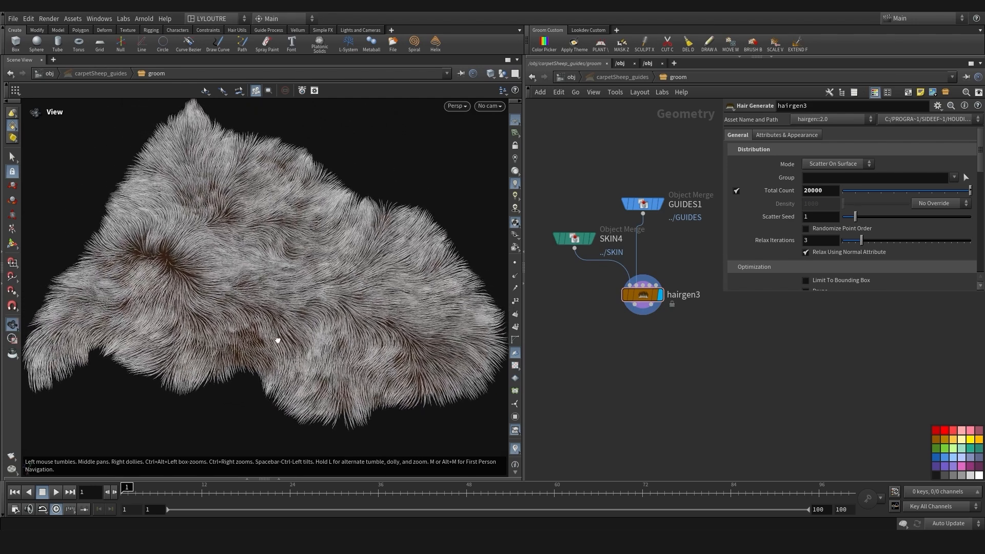
Widen the viewport, shrink the parameter pane, and set the Hair Generate node's thickness to 0.0005
{"action": "left_click_drag", "start_coordinate": [524, 380], "coordinate": [560, 381]}
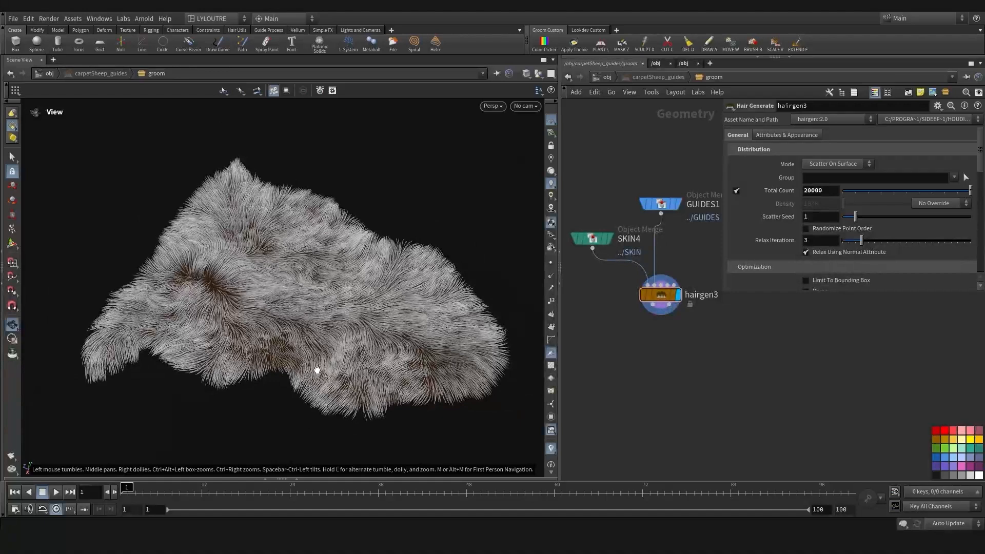
{"action": "left_click_drag", "start_coordinate": [724, 290], "coordinate": [743, 242]}
{"action": "middle_click_drag", "start_coordinate": [688, 358], "coordinate": [691, 349]}
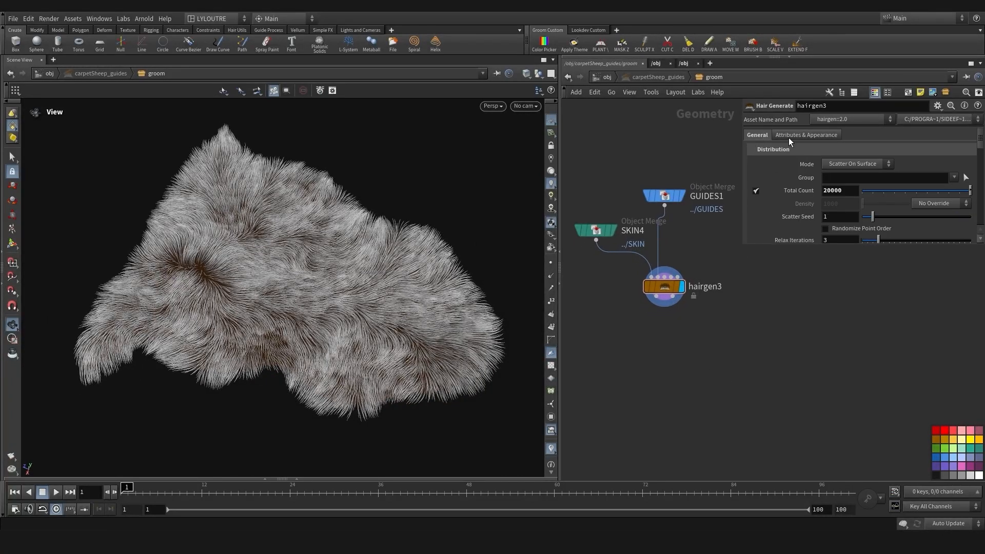
{"action": "scroll", "coordinate": [800, 144], "scroll_direction": "down", "scroll_amount": 10}
{"action": "left_click", "coordinate": [849, 176]}
{"action": "type", "text": "05"}
{"action": "key", "text": "Return"}
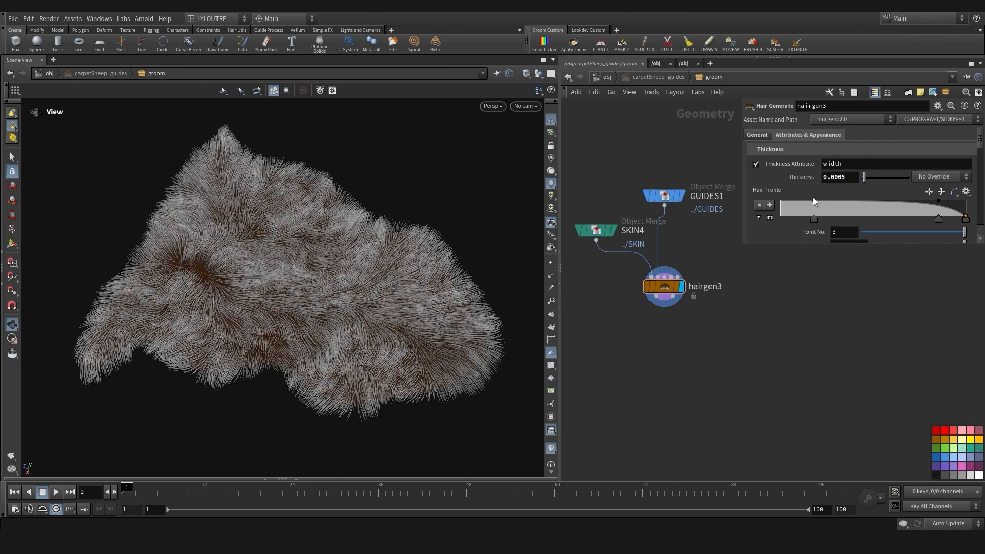
Inspect the hair coverage up close and from several angles, and review the Hair Generate node's guide weight settings
{"action": "scroll", "coordinate": [307, 323], "scroll_direction": "up", "scroll_amount": 6}
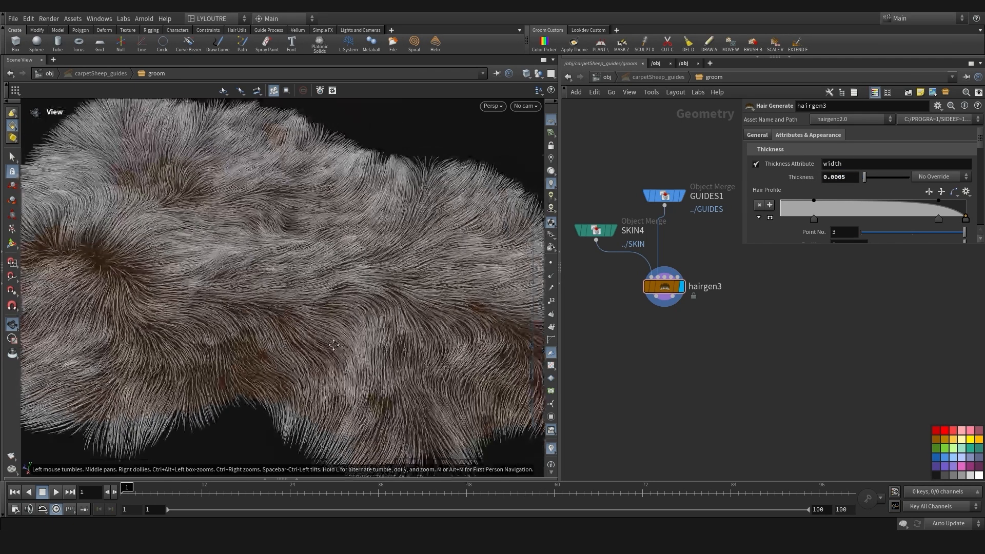
{"action": "scroll", "coordinate": [333, 345], "scroll_direction": "down", "scroll_amount": 5}
{"action": "left_click_drag", "start_coordinate": [333, 345], "coordinate": [295, 379]}
{"action": "left_click_drag", "start_coordinate": [361, 358], "coordinate": [298, 371]}
{"action": "left_click_drag", "start_coordinate": [268, 326], "coordinate": [298, 376]}
{"action": "middle_click_drag", "start_coordinate": [673, 312], "coordinate": [664, 312]}
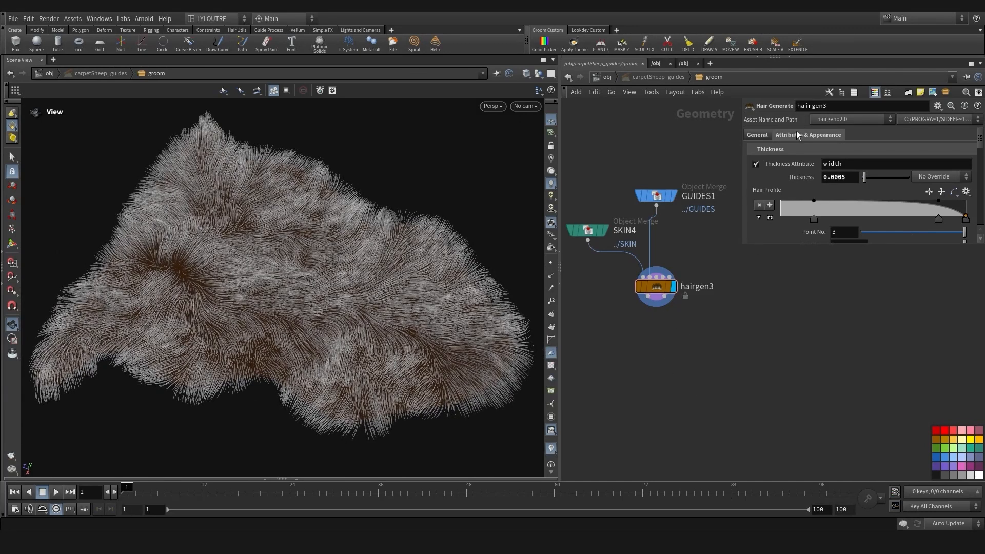
{"action": "scroll", "coordinate": [792, 165], "scroll_direction": "down", "scroll_amount": 10}
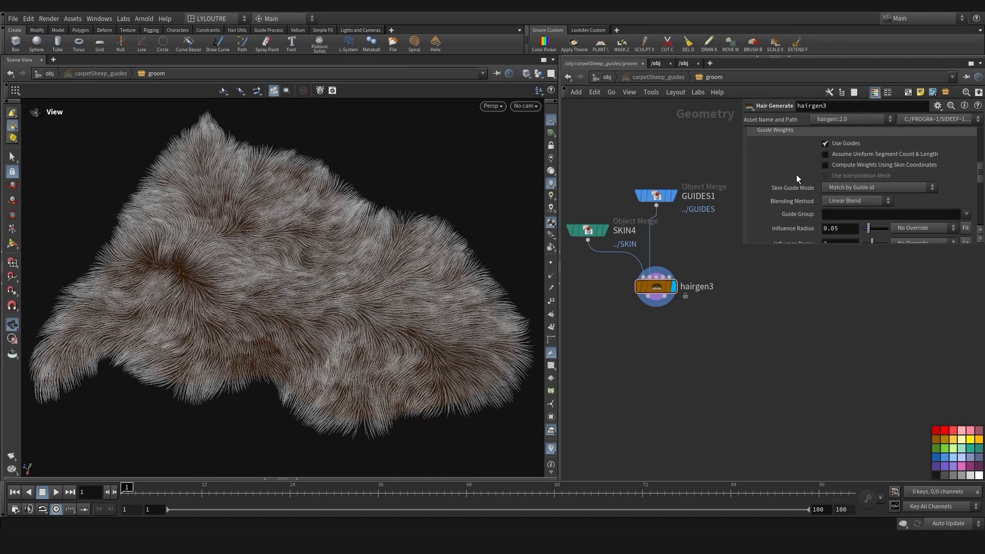
Add a Hair Clump node below the Hair Generate node, connect its first two inputs to the generator's outputs, and display it
{"action": "key", "text": "Tab"}
{"action": "type", "text": "clum,"}
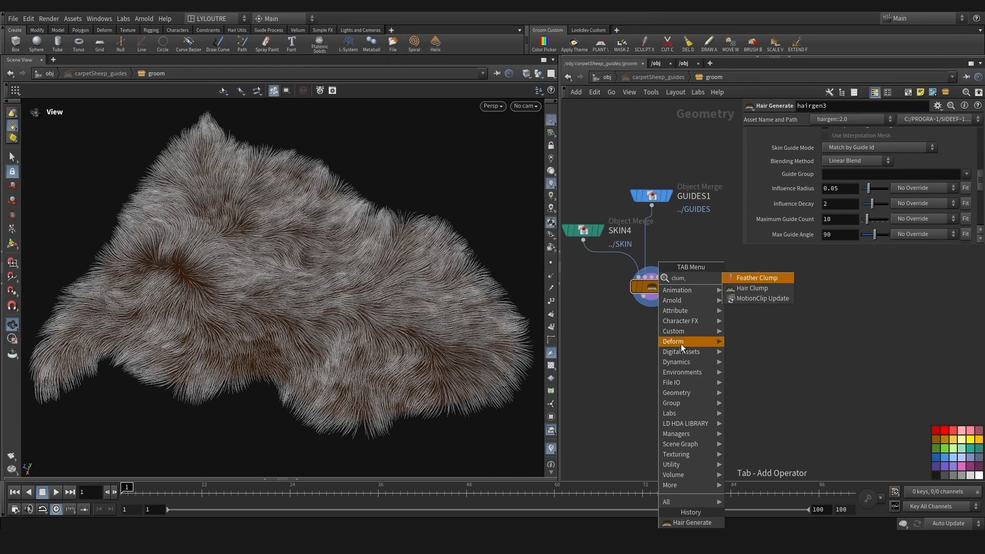
{"action": "left_click", "coordinate": [749, 288]}
{"action": "left_click", "coordinate": [638, 370]}
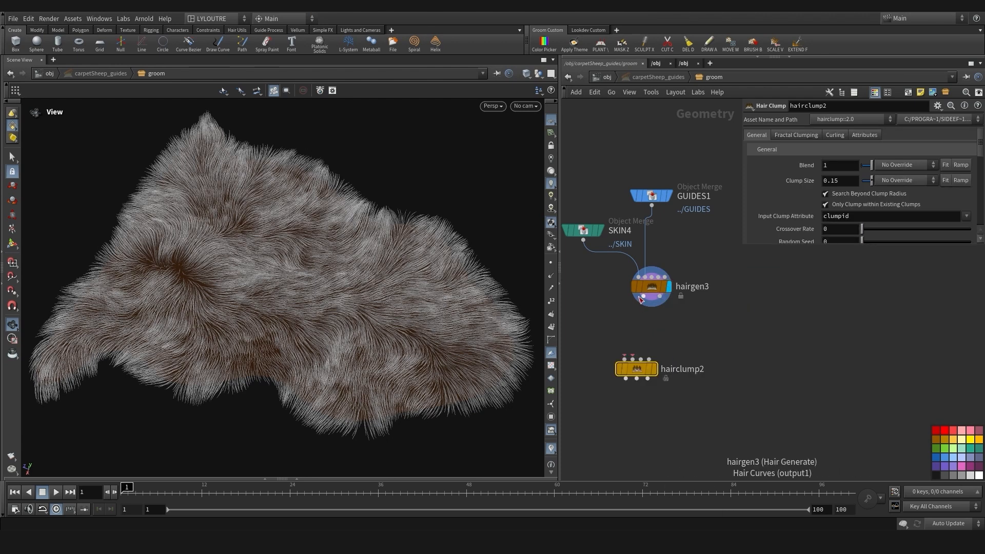
{"action": "left_click_drag", "start_coordinate": [632, 359], "coordinate": [659, 297]}
{"action": "mouse_move", "coordinate": [641, 372]}
{"action": "left_mouse_down"}
{"action": "mouse_move", "coordinate": [655, 367]}
{"action": "mouse_move", "coordinate": [656, 380]}
{"action": "left_mouse_up"}
{"action": "key", "text": "r"}
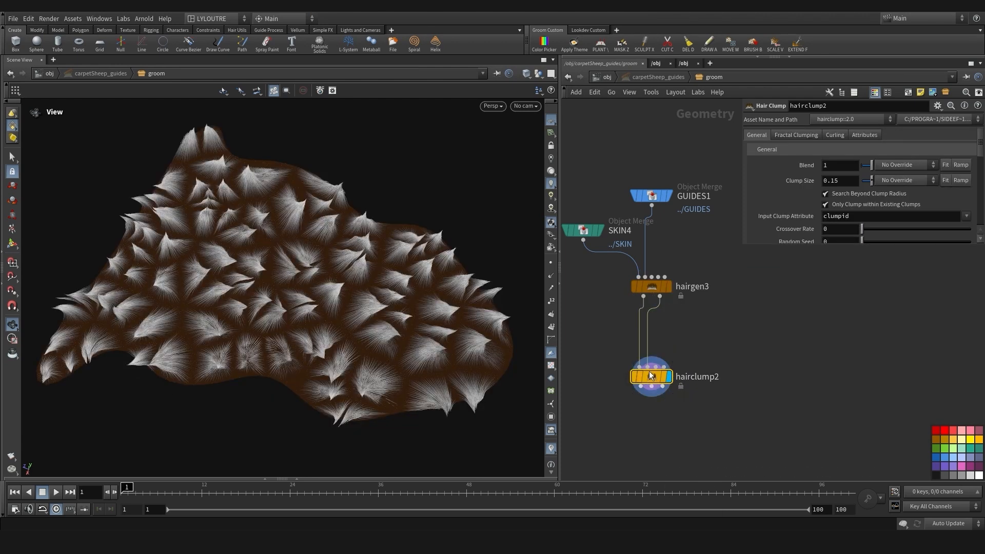
{"action": "key", "text": "Tab"}
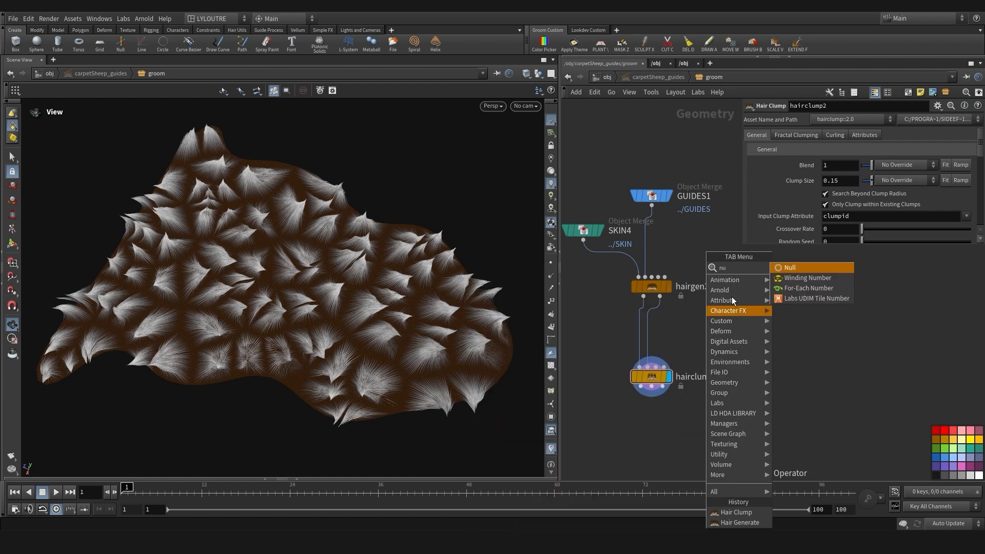
{"action": "key", "text": "Escape"}
{"action": "left_click", "coordinate": [719, 342]}
{"action": "middle_click_drag", "start_coordinate": [682, 329], "coordinate": [648, 326]}
{"action": "scroll", "coordinate": [682, 296], "scroll_direction": "down", "scroll_amount": 2}
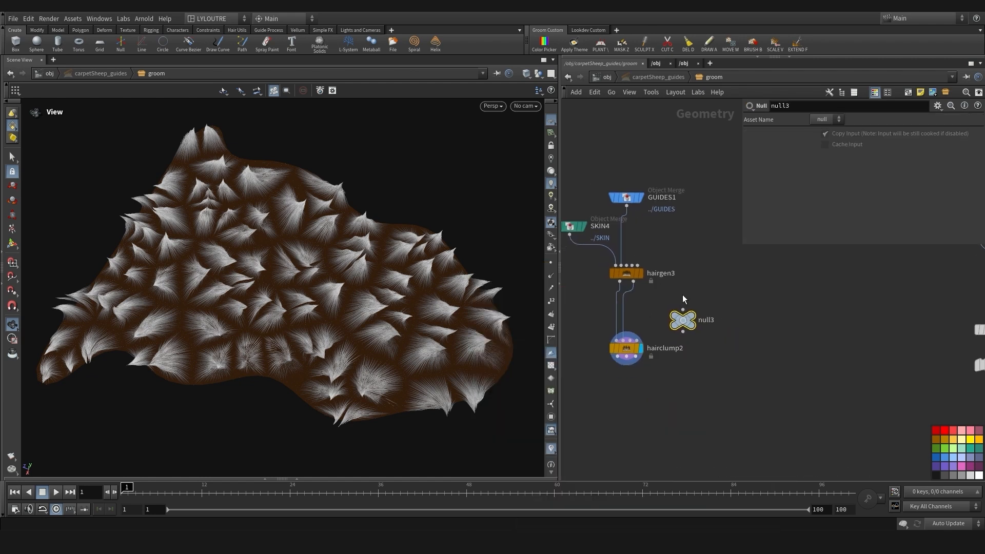
{"action": "left_click_drag", "start_coordinate": [621, 348], "coordinate": [622, 380]}
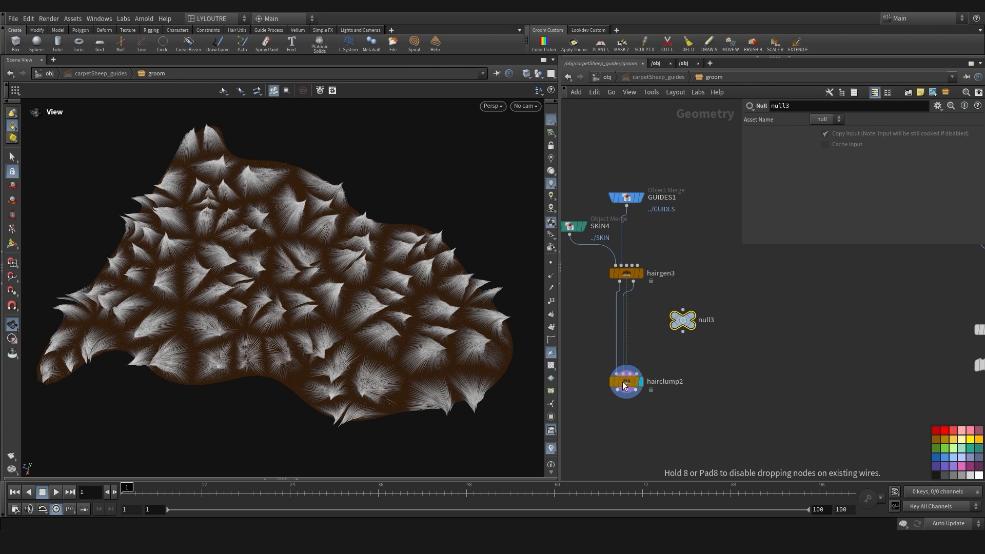
{"action": "left_click", "coordinate": [626, 198]}
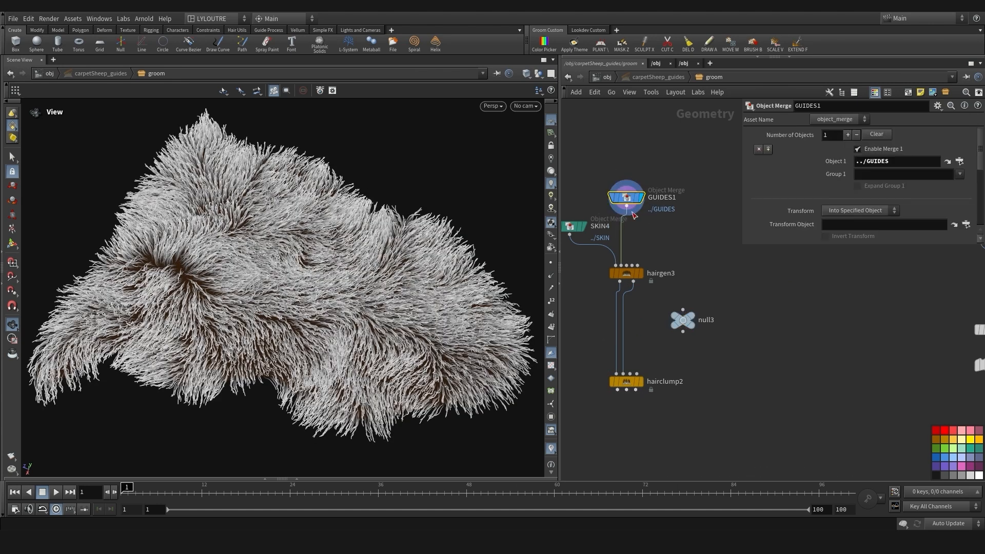
{"action": "left_click", "coordinate": [626, 210]}
{"action": "left_click_drag", "start_coordinate": [732, 347], "coordinate": [686, 306]}
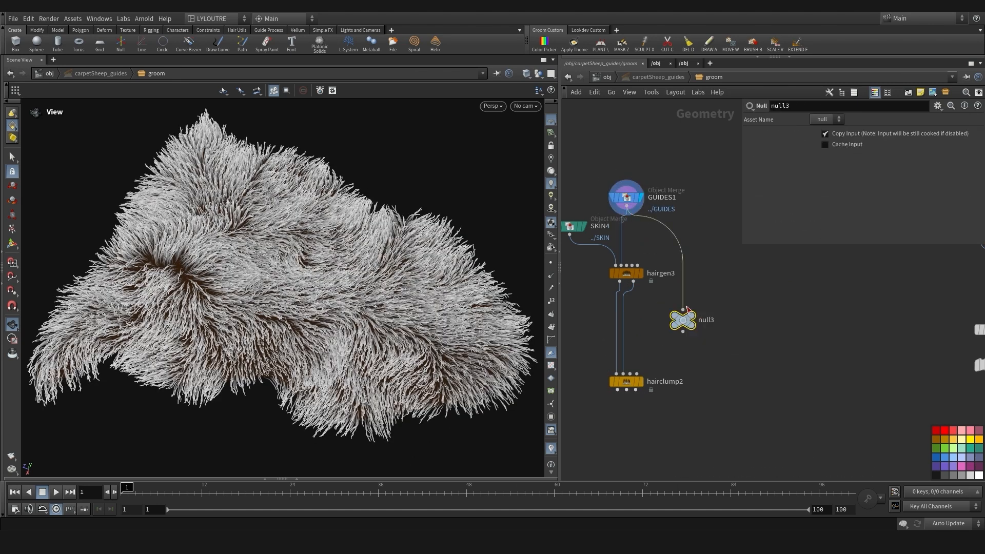
{"action": "middle_click_drag", "start_coordinate": [753, 365], "coordinate": [740, 364]}
{"action": "left_click_drag", "start_coordinate": [667, 319], "coordinate": [660, 328]}
{"action": "key", "text": "Delete"}
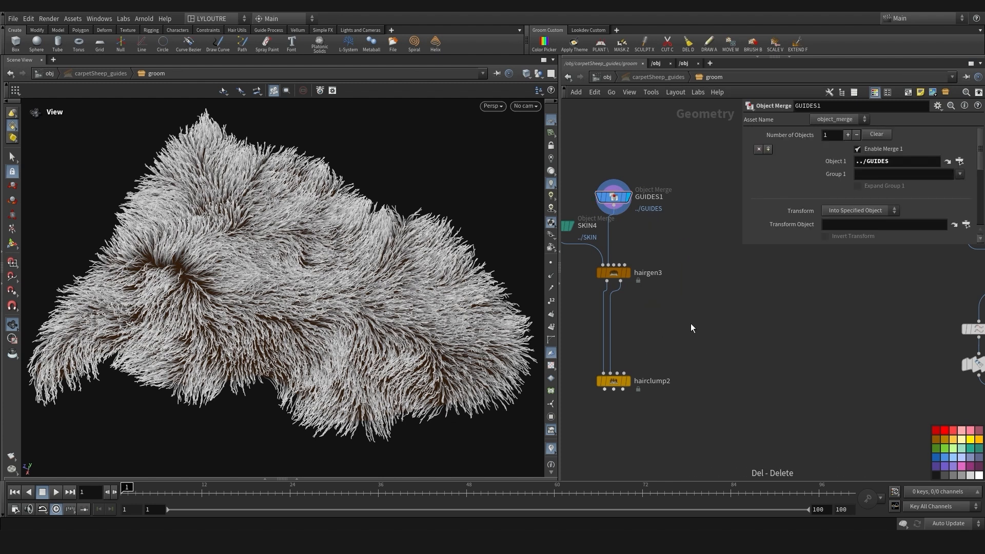
Add a Blast node beside the Hair Clump node, connect it to the GUIDES1 output, and display it
{"action": "key", "text": "Tab"}
{"action": "type", "text": "blas"}
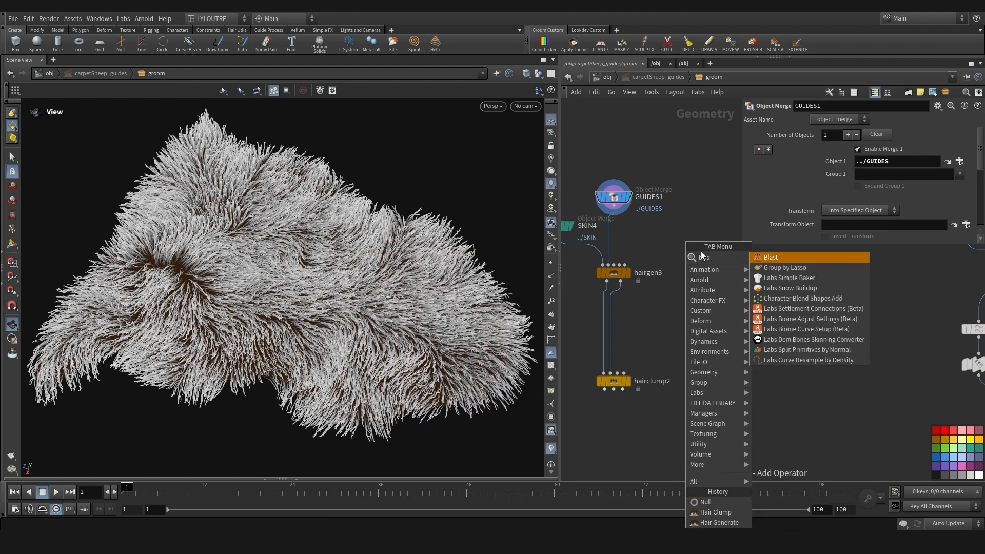
{"action": "left_click", "coordinate": [759, 257]}
{"action": "left_click", "coordinate": [694, 343]}
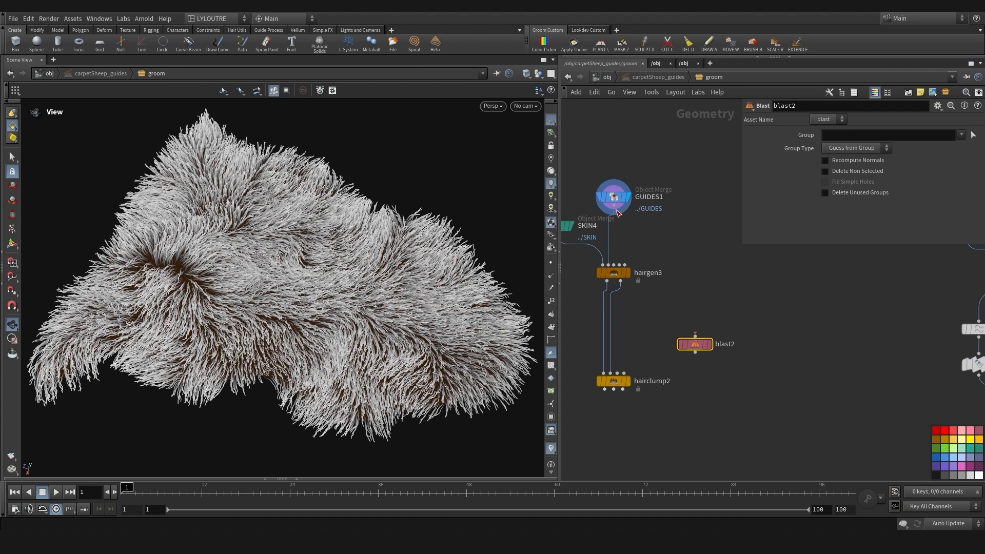
{"action": "left_click_drag", "start_coordinate": [614, 205], "coordinate": [695, 334]}
{"action": "left_click", "coordinate": [705, 339]}
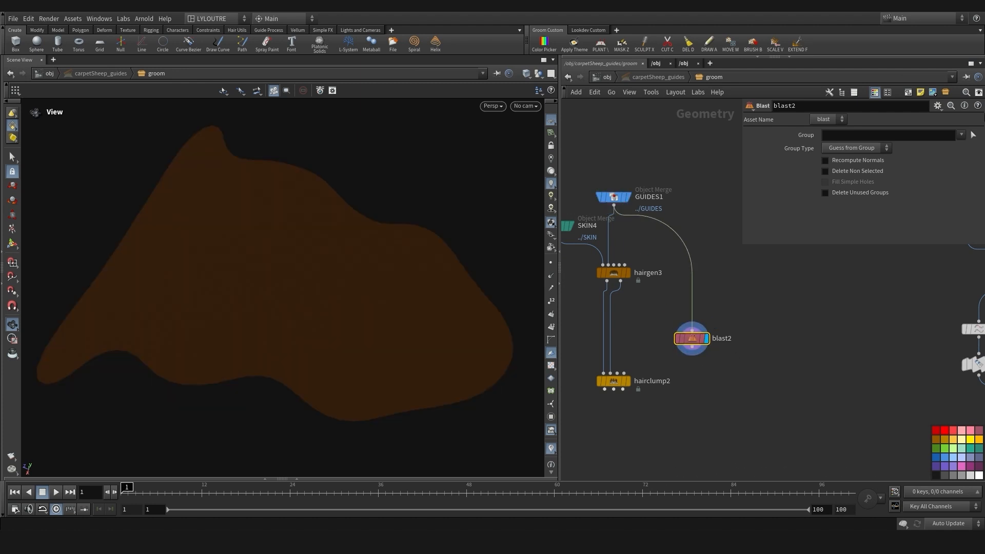
Set the Blast node's group to clumpLV1GUIDES and enable Delete Non Selected to keep only those guides
{"action": "left_click", "coordinate": [946, 146]}
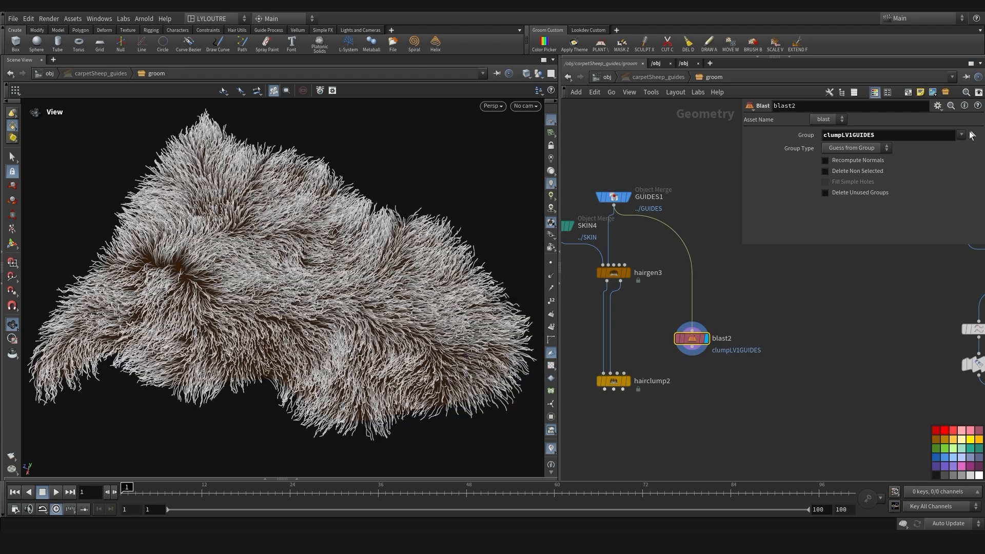
{"action": "left_click", "coordinate": [844, 171]}
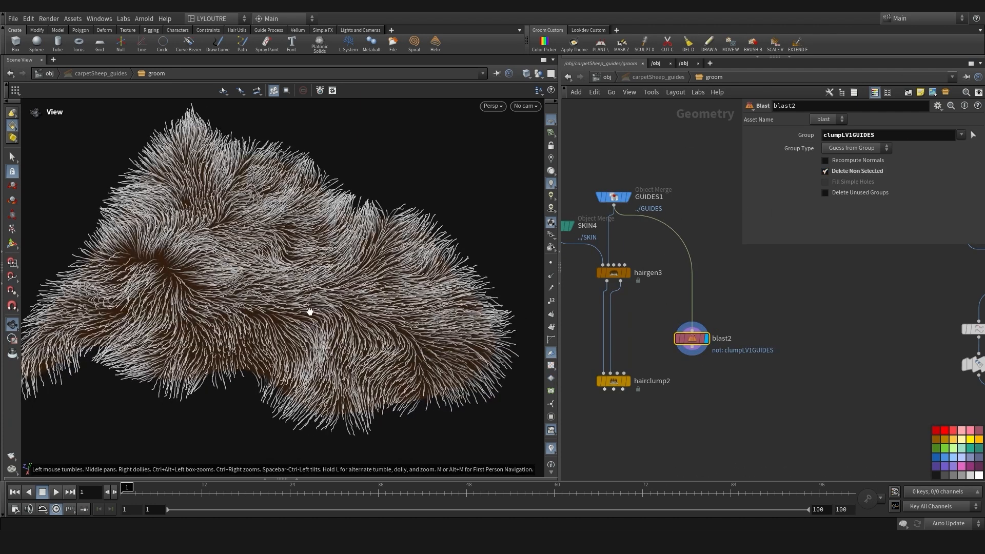
{"action": "left_click", "coordinate": [860, 173]}
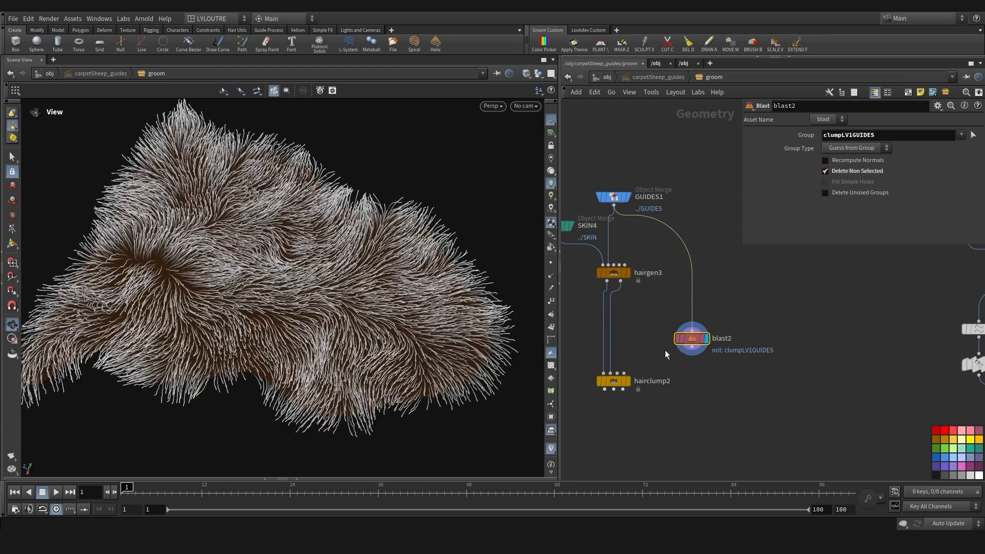
Connect the blast2 node's output to hairclump2's fourth input and display the clumped fur from hairclump2
{"action": "left_click_drag", "start_coordinate": [695, 352], "coordinate": [618, 388]}
{"action": "left_click", "coordinate": [628, 381]}
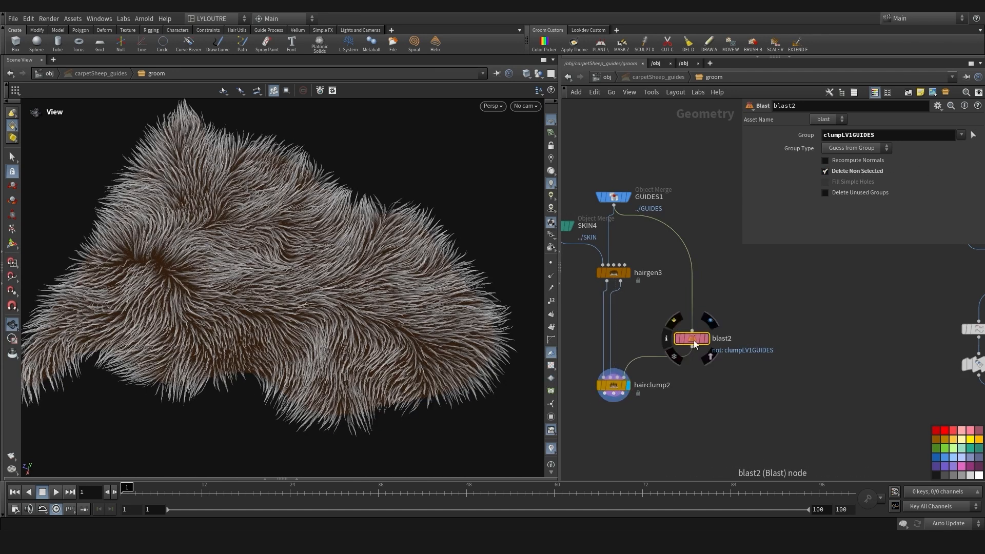
{"action": "left_click_drag", "start_coordinate": [692, 338], "coordinate": [684, 347]}
{"action": "mouse_move", "coordinate": [312, 337]}
{"action": "left_mouse_down"}
{"action": "mouse_move", "coordinate": [312, 323]}
{"action": "mouse_move", "coordinate": [301, 345]}
{"action": "mouse_move", "coordinate": [303, 327]}
{"action": "left_mouse_up"}
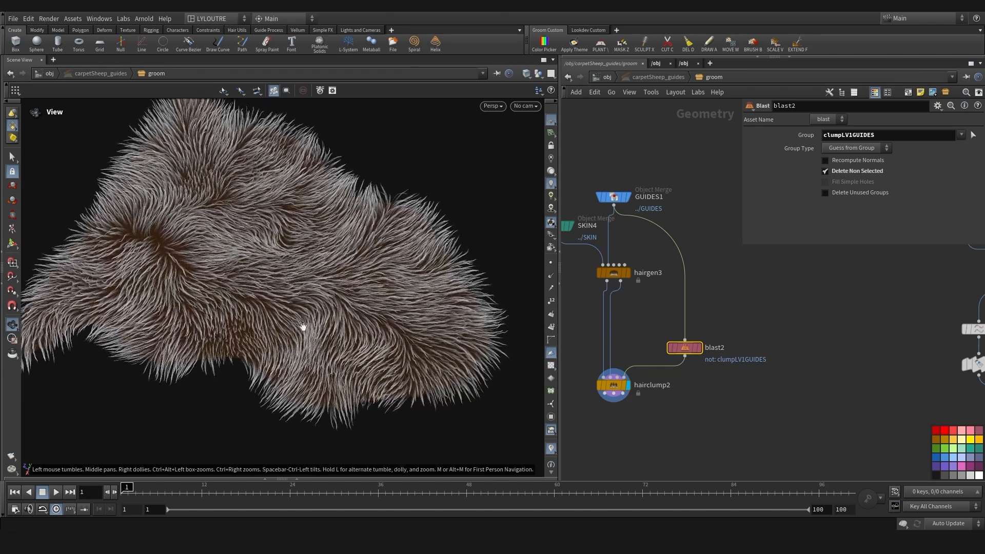
{"action": "left_click_drag", "start_coordinate": [380, 304], "coordinate": [389, 378]}
Reshape hairclump2's clump profile, raising point 2 at about 0.19 and point 3 at about 0.6 to value 1
{"action": "left_click_drag", "start_coordinate": [639, 454], "coordinate": [590, 382]}
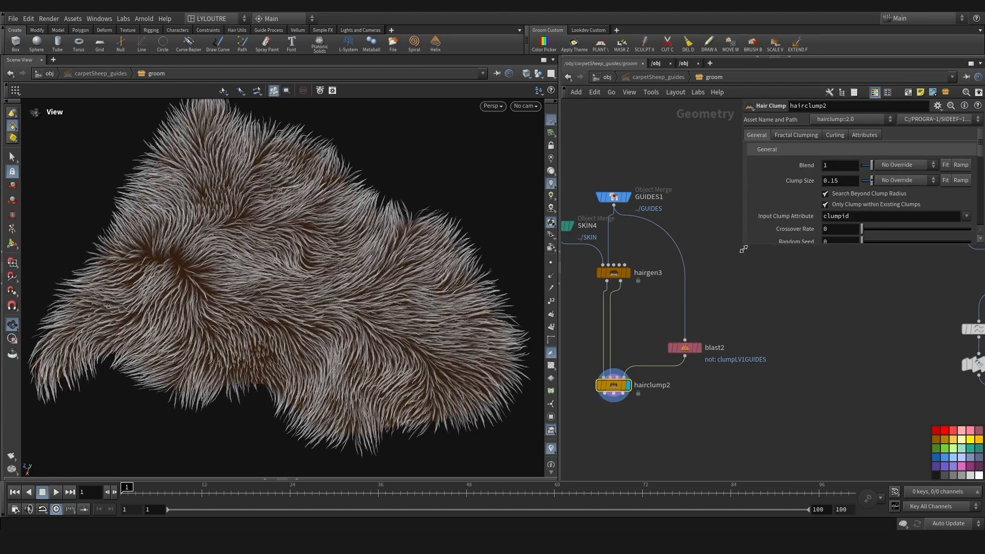
{"action": "left_click_drag", "start_coordinate": [743, 249], "coordinate": [668, 313]}
{"action": "scroll", "coordinate": [859, 242], "scroll_direction": "down", "scroll_amount": 6}
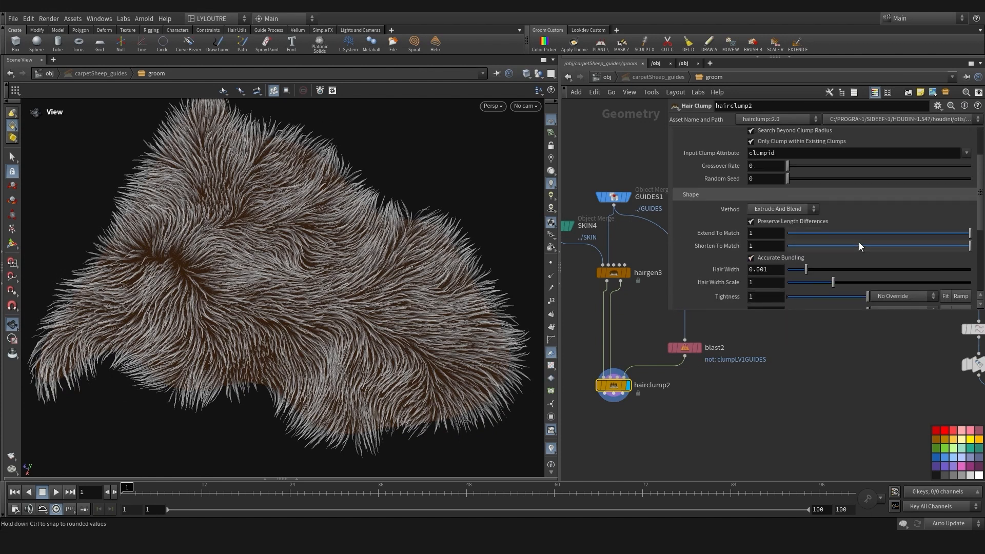
{"action": "left_click_drag", "start_coordinate": [744, 248], "coordinate": [758, 239]}
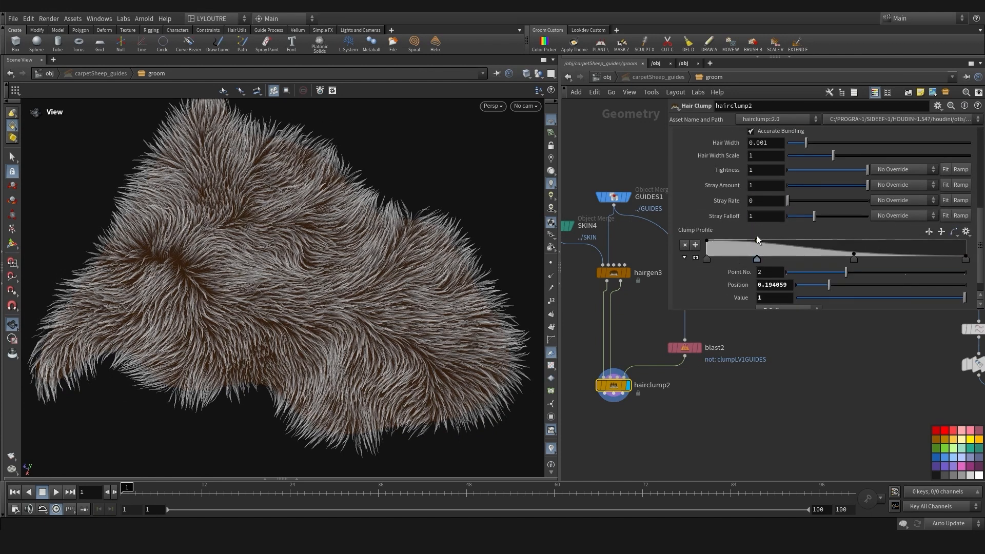
{"action": "left_click_drag", "start_coordinate": [857, 253], "coordinate": [861, 239]}
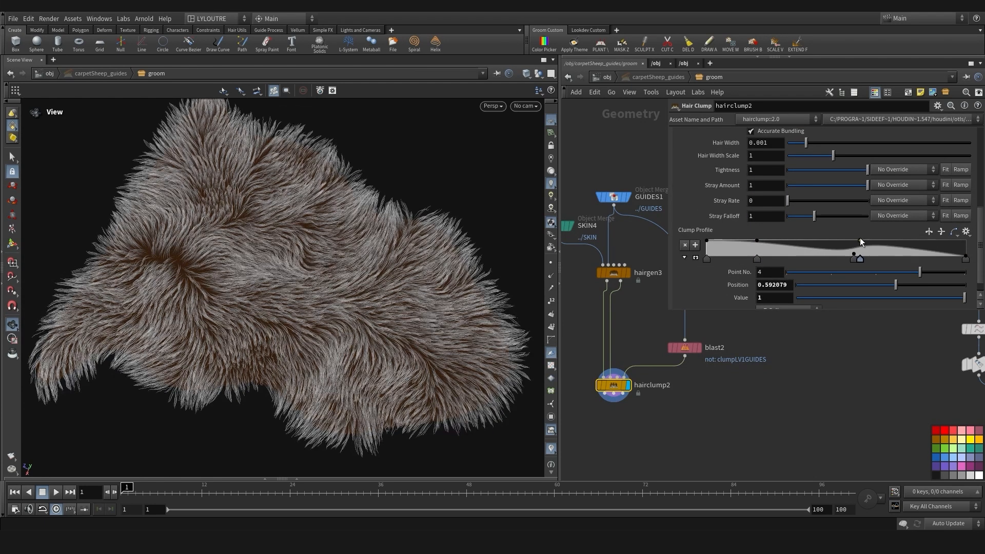
{"action": "key", "text": "ctrl+z"}
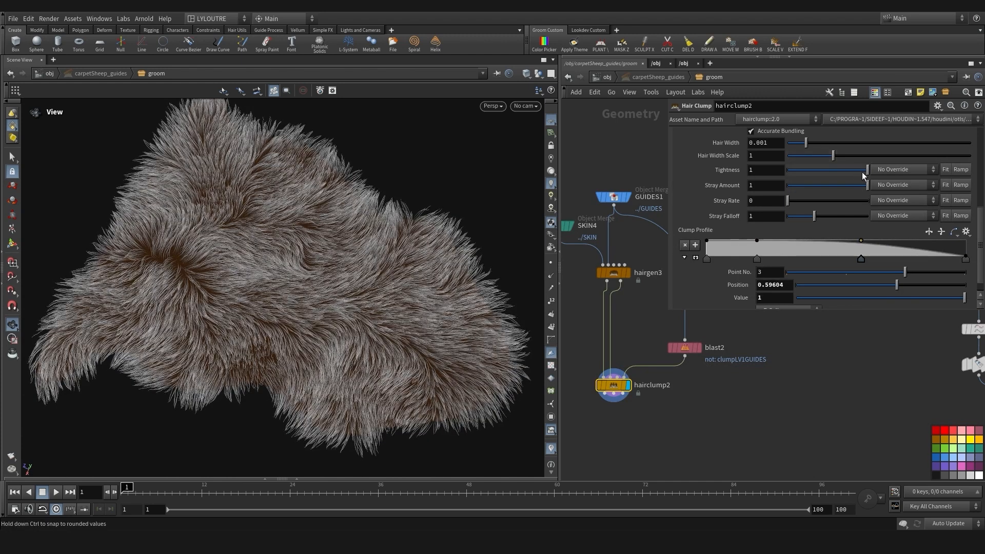
Lower the clump Tightness of hairclump2 to 0.8
{"action": "left_click_drag", "start_coordinate": [862, 172], "coordinate": [855, 171]}
{"action": "key", "text": "BackSpace"}
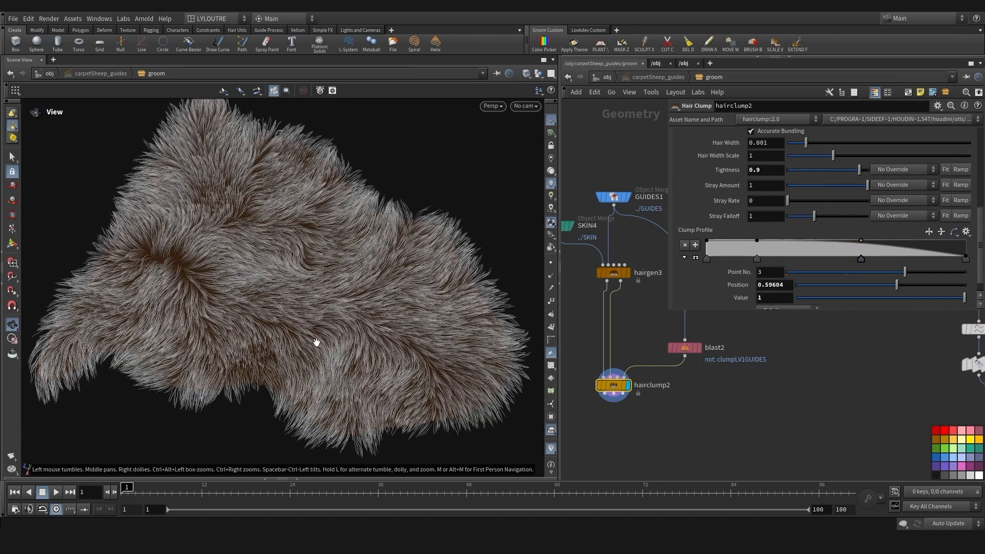
{"action": "left_click", "coordinate": [771, 173]}
{"action": "key", "text": "BackSpace"}
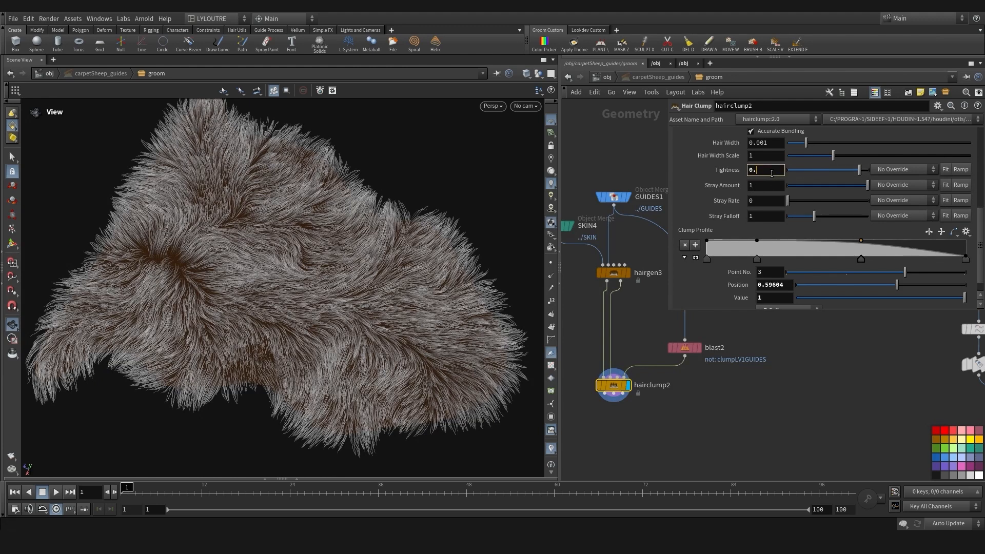
{"action": "scroll", "coordinate": [788, 229], "scroll_direction": "up", "scroll_amount": 5}
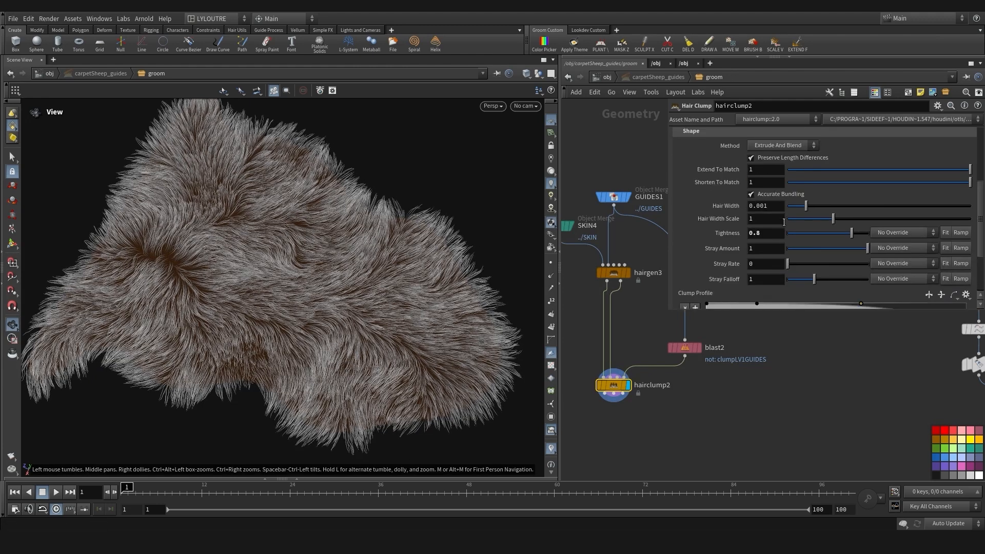
Examine the clumped fur from close up and from several angles, and look through the available clump methods
{"action": "left_click_drag", "start_coordinate": [265, 331], "coordinate": [224, 339]}
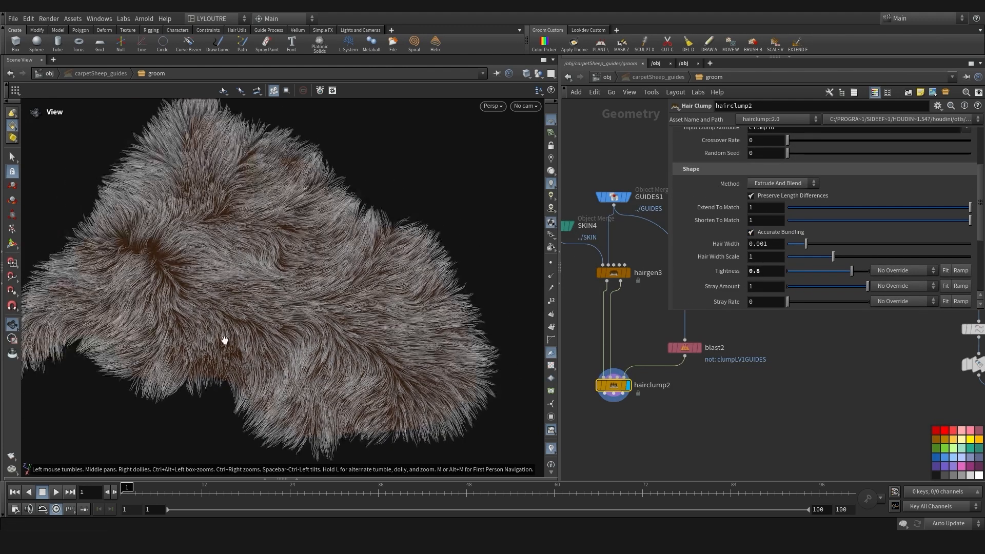
{"action": "right_click_drag", "start_coordinate": [224, 339], "coordinate": [263, 346]}
{"action": "left_click_drag", "start_coordinate": [264, 347], "coordinate": [229, 314]}
{"action": "mouse_move", "coordinate": [622, 198]}
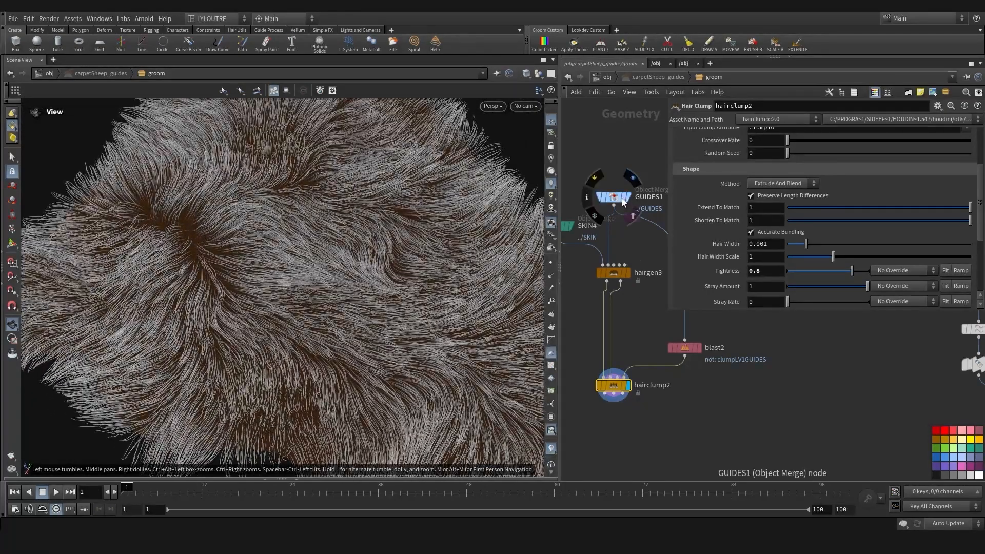
{"action": "left_click_drag", "start_coordinate": [221, 319], "coordinate": [294, 318]}
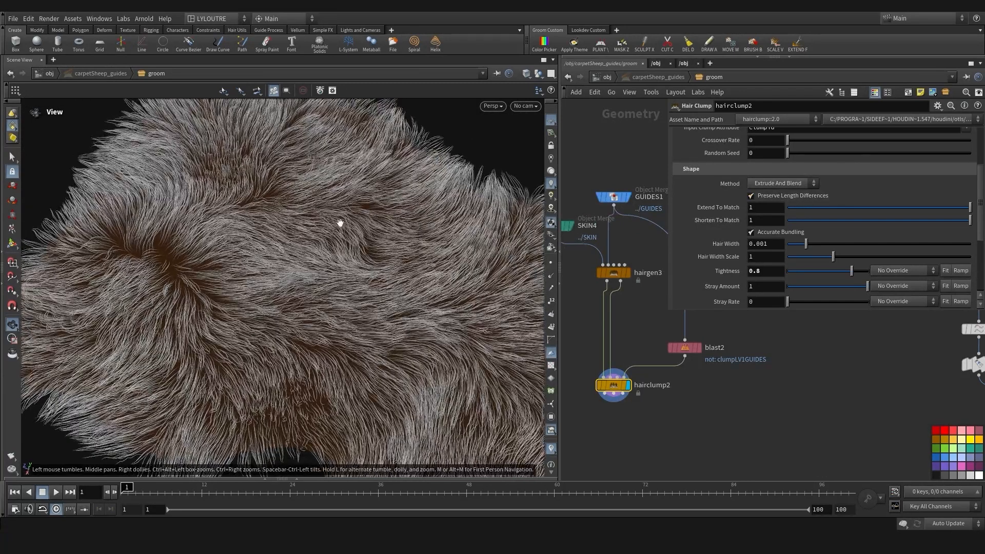
{"action": "left_click_drag", "start_coordinate": [239, 323], "coordinate": [217, 343]}
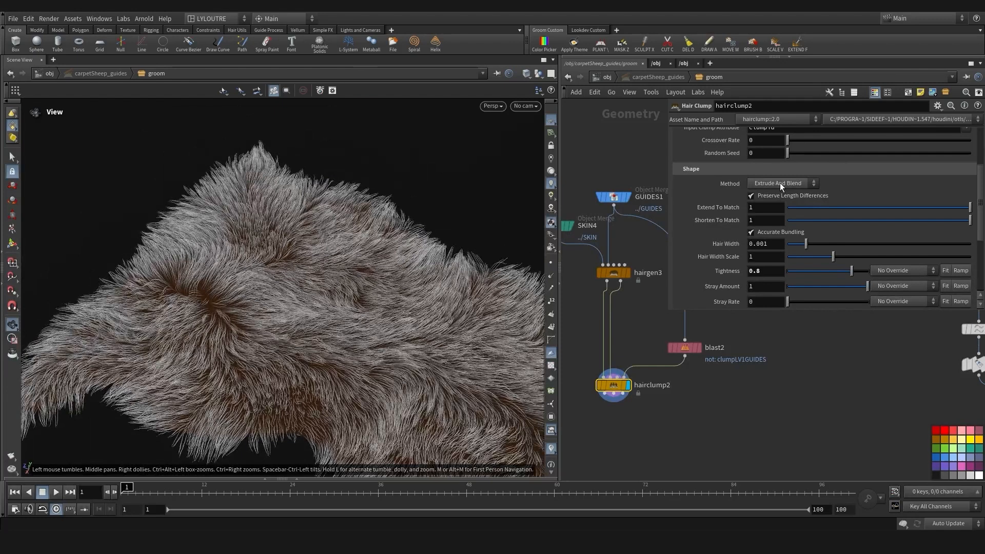
{"action": "left_click", "coordinate": [779, 183]}
{"action": "left_click", "coordinate": [780, 183]}
{"action": "left_click_drag", "start_coordinate": [441, 303], "coordinate": [481, 308]}
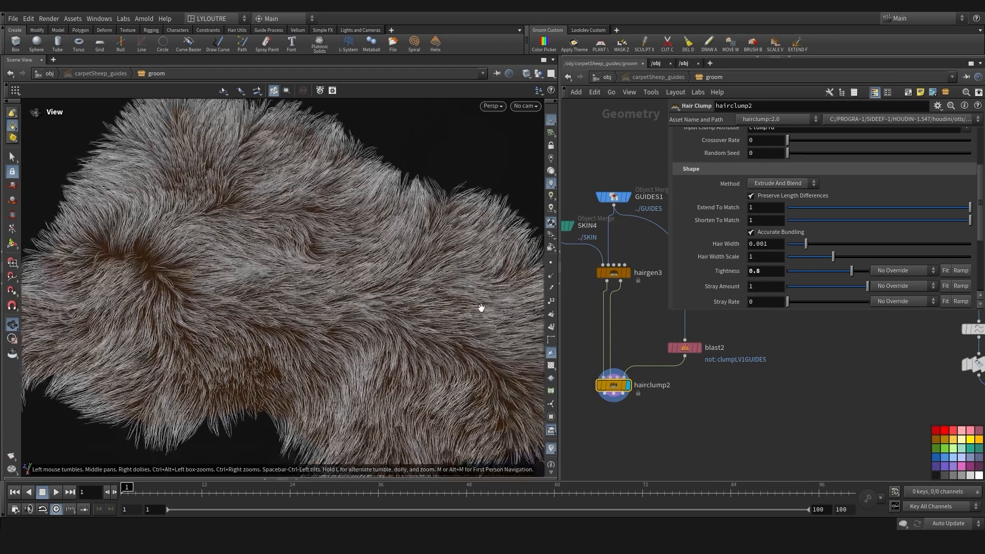
Change hairclump2's clump shape method to Linear Blend and check the fur
{"action": "left_click", "coordinate": [770, 184]}
{"action": "left_click", "coordinate": [766, 197]}
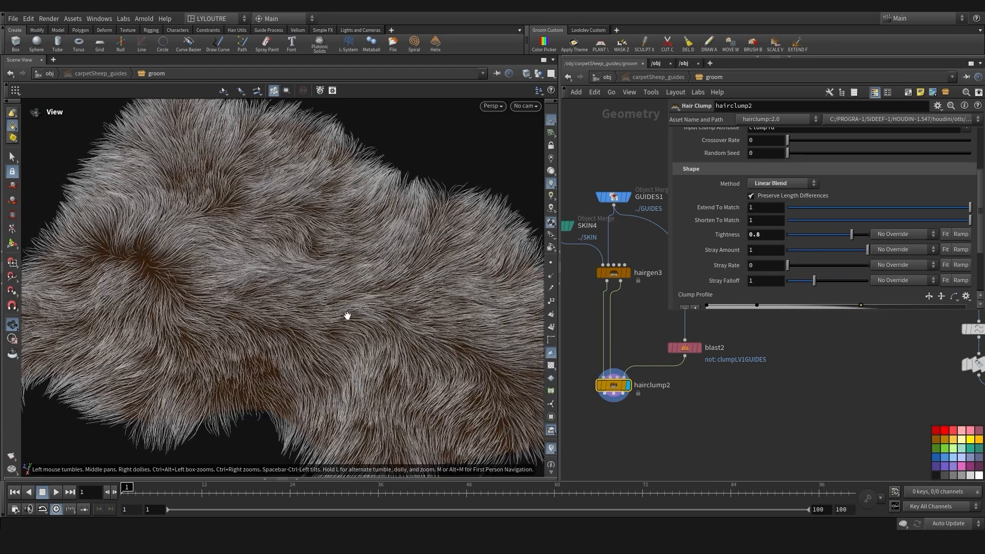
{"action": "left_click_drag", "start_coordinate": [365, 310], "coordinate": [339, 315]}
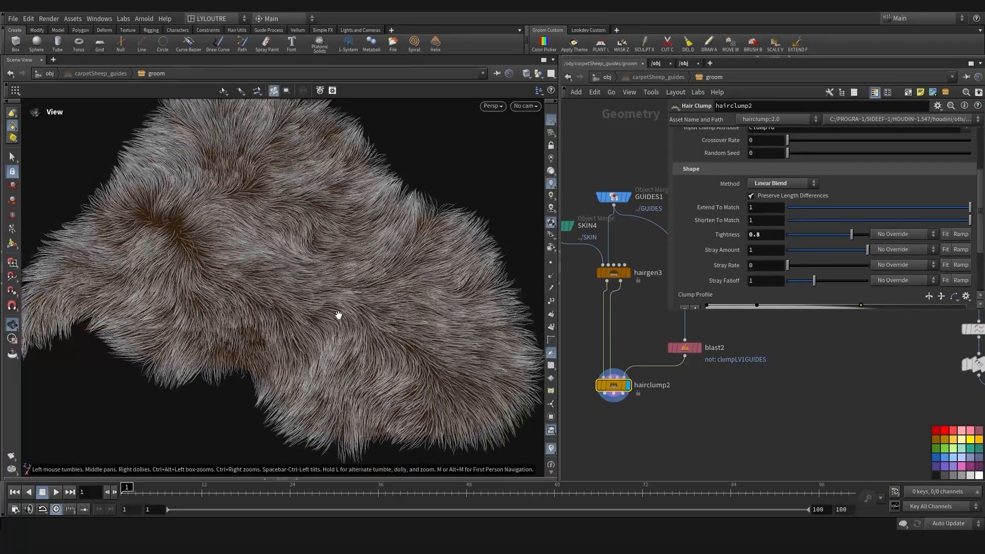
{"action": "left_click_drag", "start_coordinate": [264, 332], "coordinate": [302, 341]}
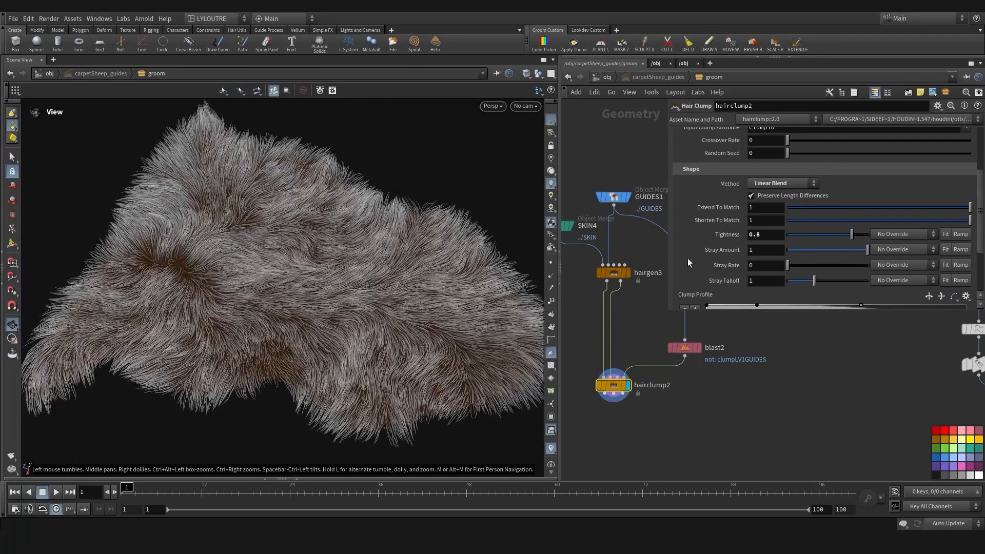
{"action": "scroll", "coordinate": [663, 394], "scroll_direction": "down", "scroll_amount": 3}
{"action": "scroll", "coordinate": [615, 262], "scroll_direction": "up", "scroll_amount": 2}
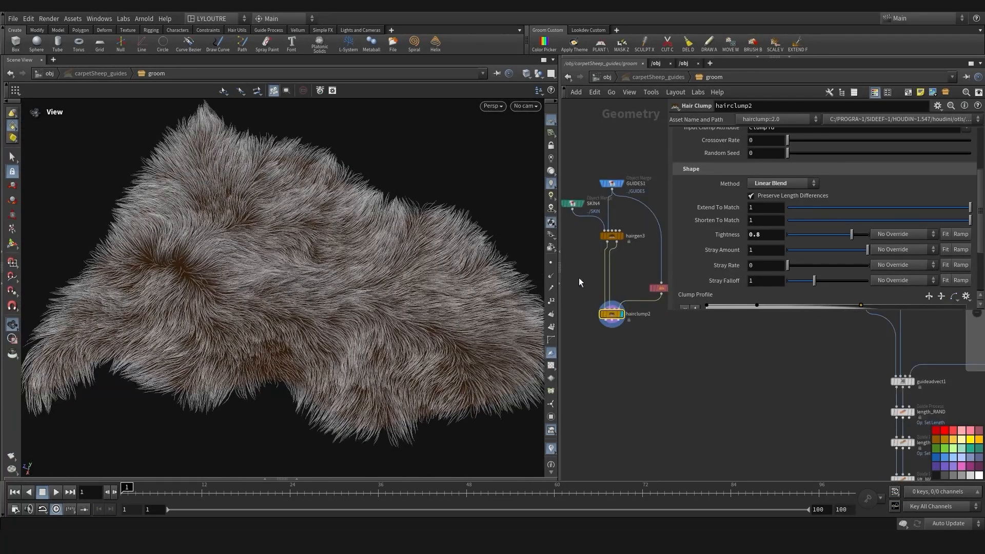
{"action": "middle_click_drag", "start_coordinate": [641, 238], "coordinate": [658, 253]}
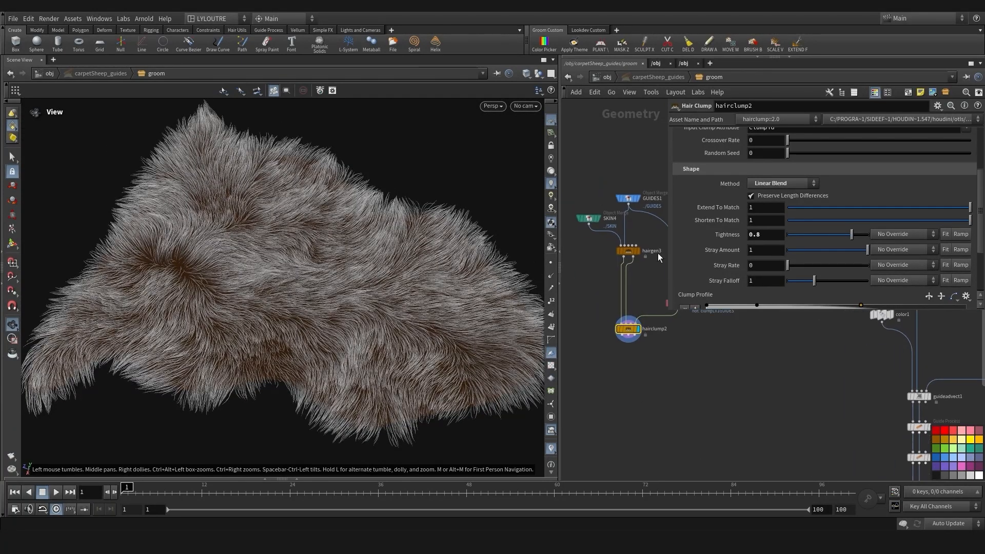
{"action": "scroll", "coordinate": [257, 297], "scroll_direction": "up", "scroll_amount": 2}
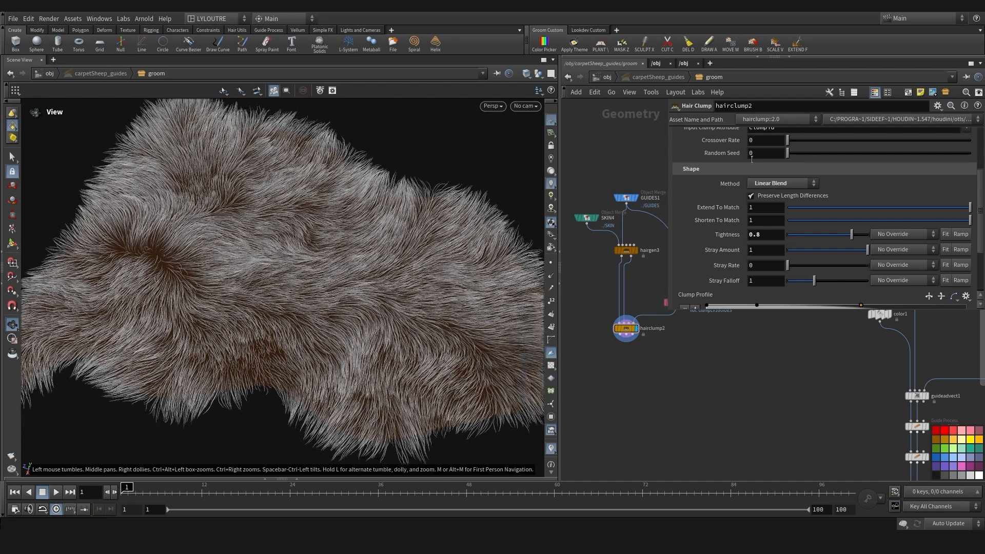
Try a different clump shape method on hairclump2 for comparison, and switch back to Linear Blend
{"action": "left_click", "coordinate": [769, 183]}
{"action": "left_click", "coordinate": [770, 204]}
{"action": "left_click_drag", "start_coordinate": [362, 297], "coordinate": [297, 359]}
{"action": "left_click", "coordinate": [788, 181]}
{"action": "left_click", "coordinate": [774, 194]}
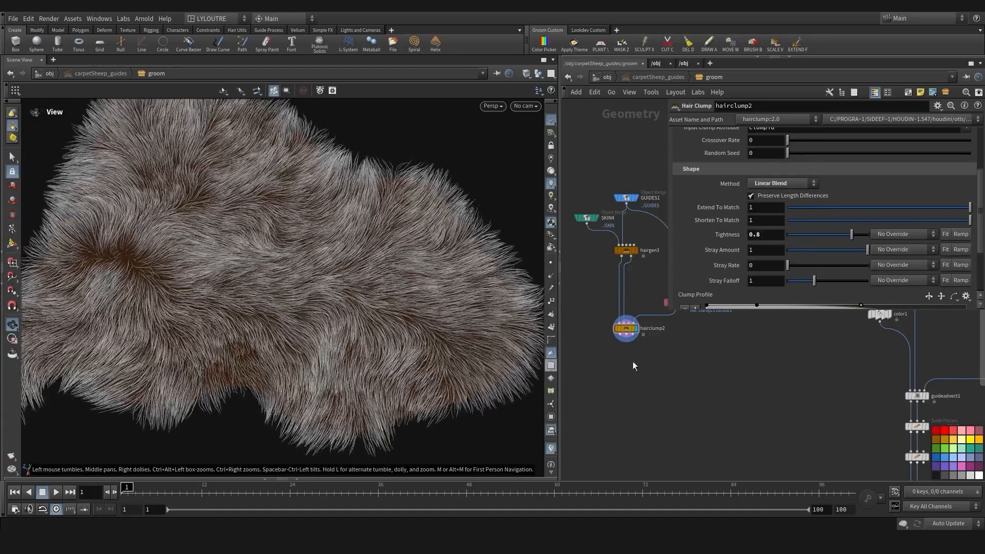
Lower the third point of hairclump2's clump profile to a value of about 0.57 at position 0.61
{"action": "scroll", "coordinate": [857, 255], "scroll_direction": "down", "scroll_amount": 2}
{"action": "left_click_drag", "start_coordinate": [861, 247], "coordinate": [866, 251]}
{"action": "key", "text": "ctrl+z"}
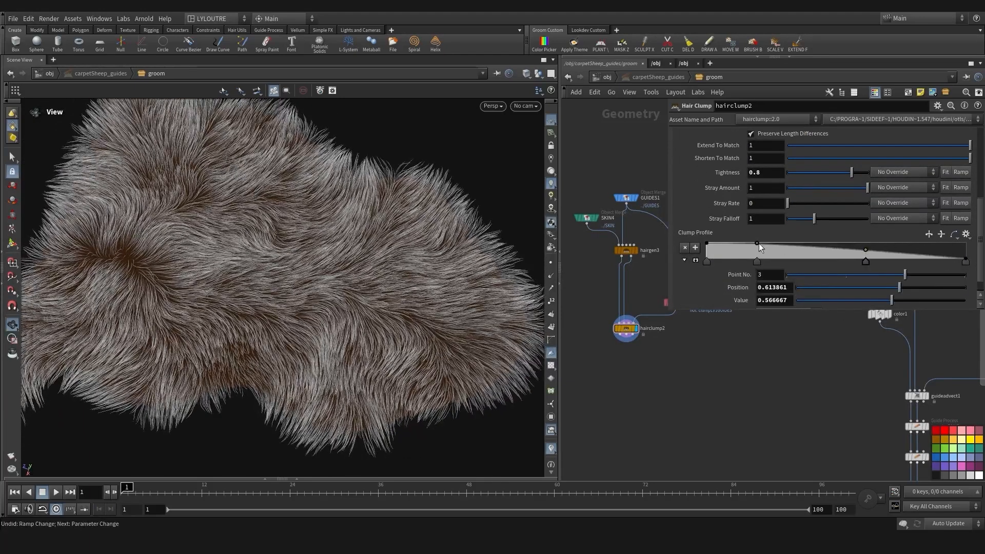
{"action": "left_click_drag", "start_coordinate": [213, 337], "coordinate": [311, 356]}
Add a second Hair Clump node below hairclump2, wire hairclump2's outputs into it and display it
{"action": "scroll", "coordinate": [712, 374], "scroll_direction": "down", "scroll_amount": 2}
{"action": "middle_click_drag", "start_coordinate": [688, 371], "coordinate": [680, 392]}
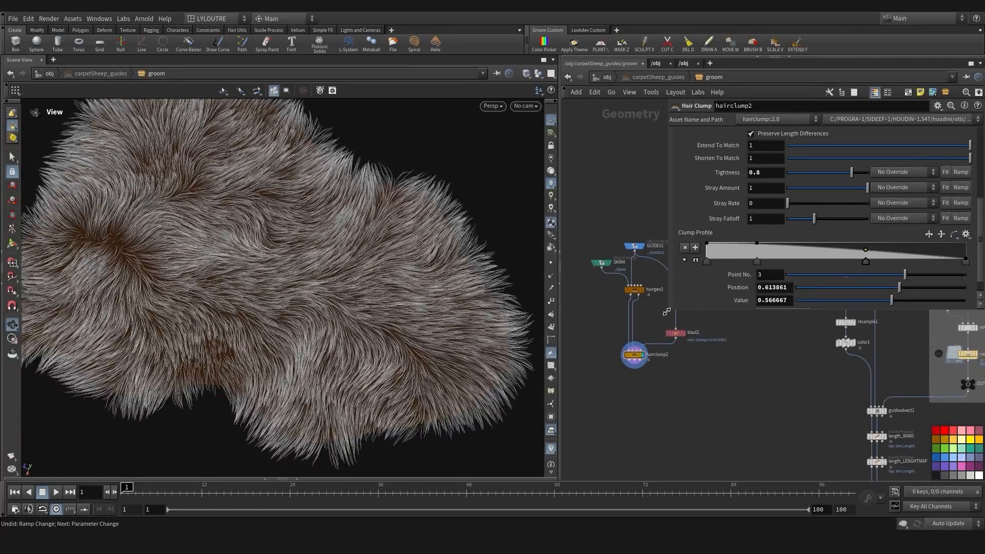
{"action": "left_click_drag", "start_coordinate": [666, 311], "coordinate": [692, 280]}
{"action": "middle_click_drag", "start_coordinate": [649, 404], "coordinate": [647, 390]}
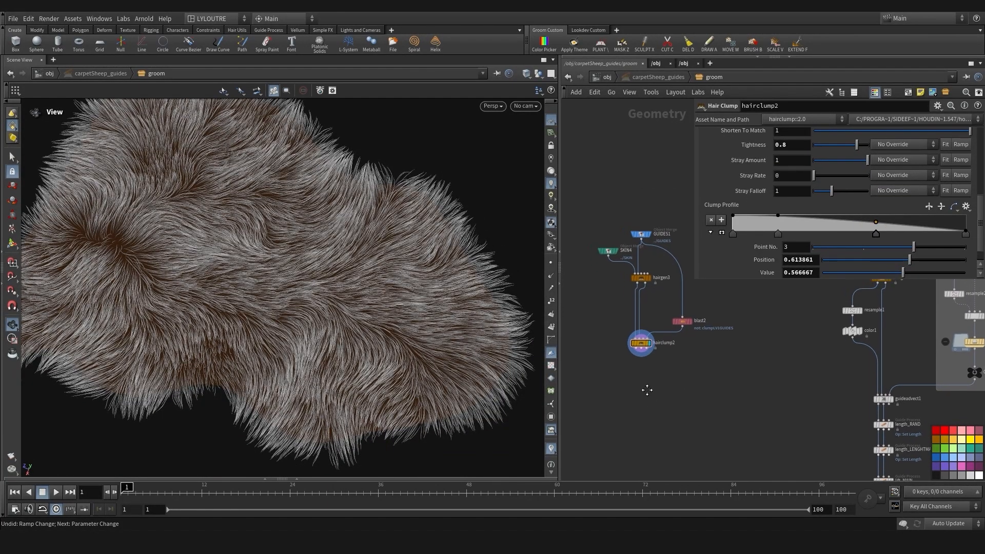
{"action": "key", "text": "Tab"}
{"action": "type", "text": "clump"}
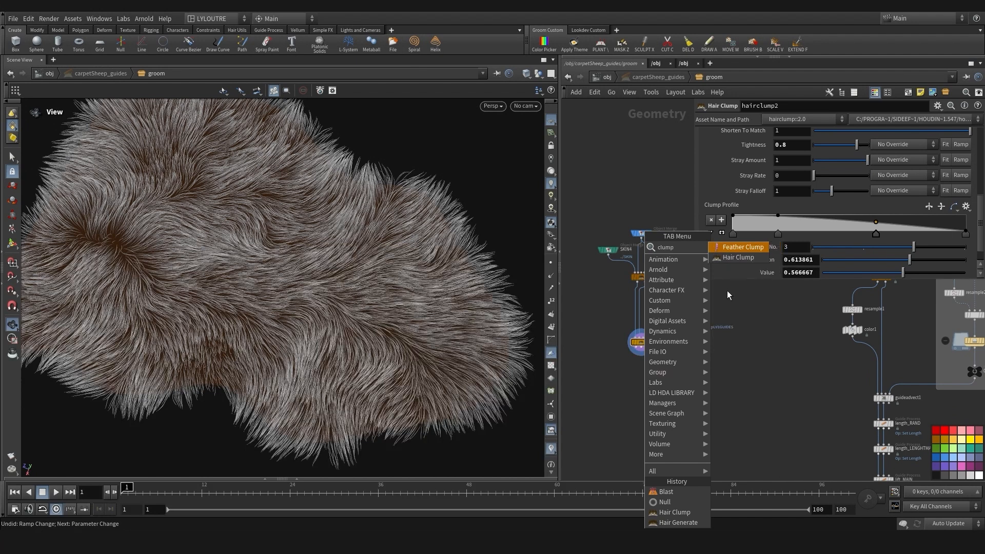
{"action": "left_click", "coordinate": [734, 258]}
{"action": "left_click", "coordinate": [641, 377]}
{"action": "scroll", "coordinate": [642, 349], "scroll_direction": "up", "scroll_amount": 3}
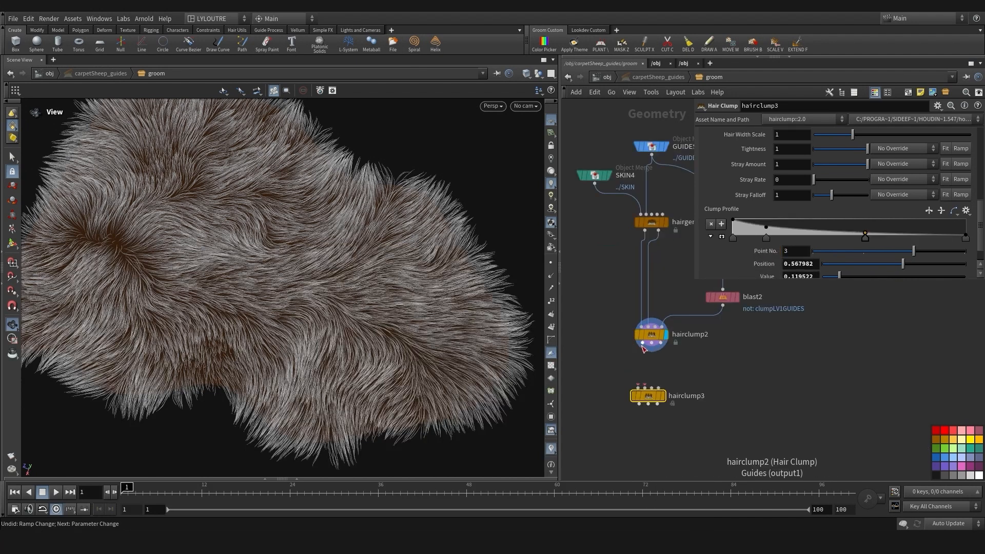
{"action": "left_click_drag", "start_coordinate": [642, 349], "coordinate": [660, 404]}
{"action": "middle_click_drag", "start_coordinate": [712, 342], "coordinate": [667, 371]}
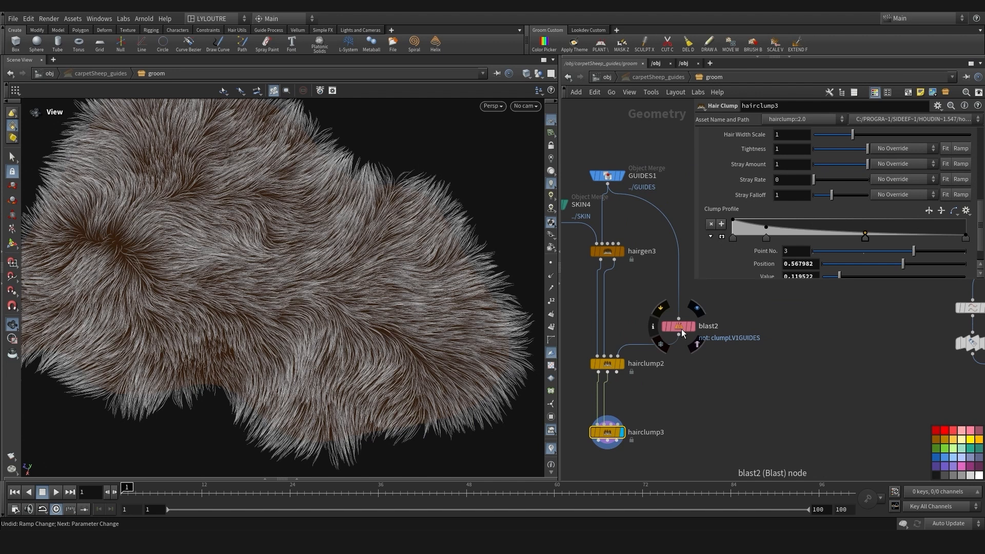
Feed hairclump3's fourth input with a copy of blast2 that has Delete Non Selected turned off, and compare the result with hairclump2
{"action": "left_click_drag", "start_coordinate": [681, 332], "coordinate": [682, 398]}
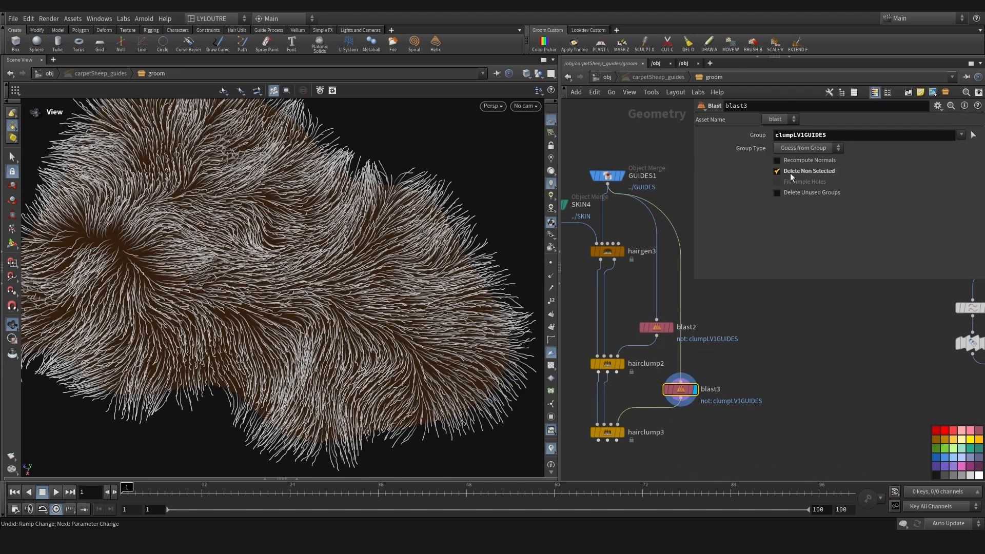
{"action": "left_click", "coordinate": [790, 173]}
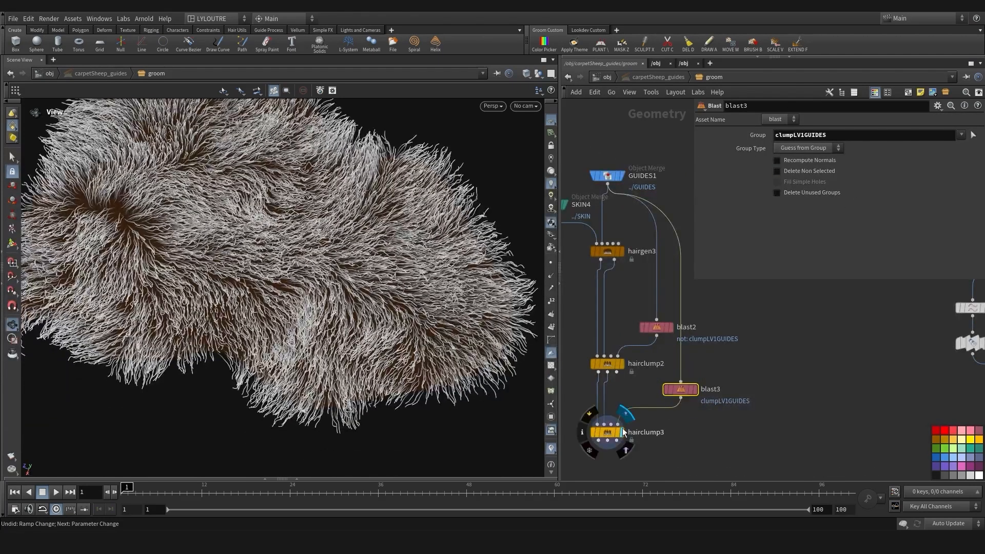
{"action": "left_click", "coordinate": [626, 413]}
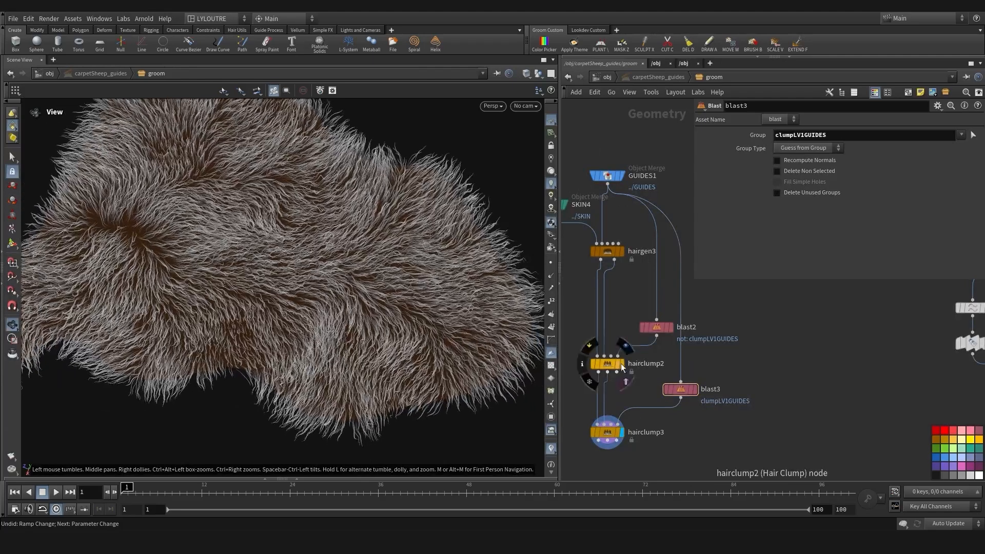
{"action": "left_click", "coordinate": [625, 345]}
{"action": "left_click", "coordinate": [625, 414]}
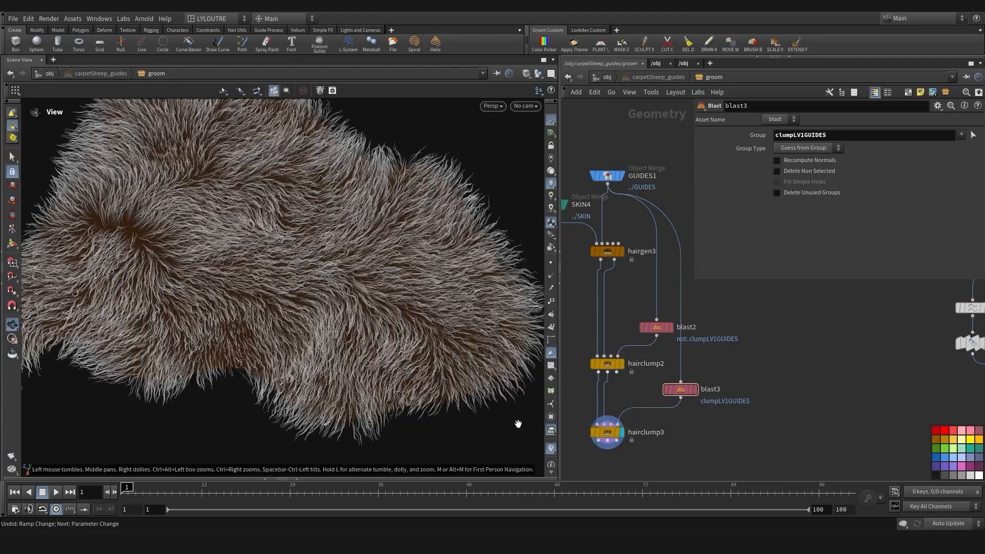
{"action": "mouse_move", "coordinate": [327, 421]}
{"action": "middle_mouse_down"}
{"action": "mouse_move", "coordinate": [318, 374]}
{"action": "mouse_move", "coordinate": [341, 435]}
{"action": "middle_mouse_up"}
Raise hairclump3's clump profile: point 2 to about 0.83 at position 0.16, point 3 to about 0.37 at position 0.57
{"action": "left_click_drag", "start_coordinate": [678, 455], "coordinate": [588, 420]}
{"action": "middle_click_drag", "start_coordinate": [586, 403], "coordinate": [632, 361]}
{"action": "scroll", "coordinate": [803, 241], "scroll_direction": "up", "scroll_amount": 1}
{"action": "left_click_drag", "start_coordinate": [598, 368], "coordinate": [683, 418]}
{"action": "scroll", "coordinate": [795, 224], "scroll_direction": "down", "scroll_amount": 2}
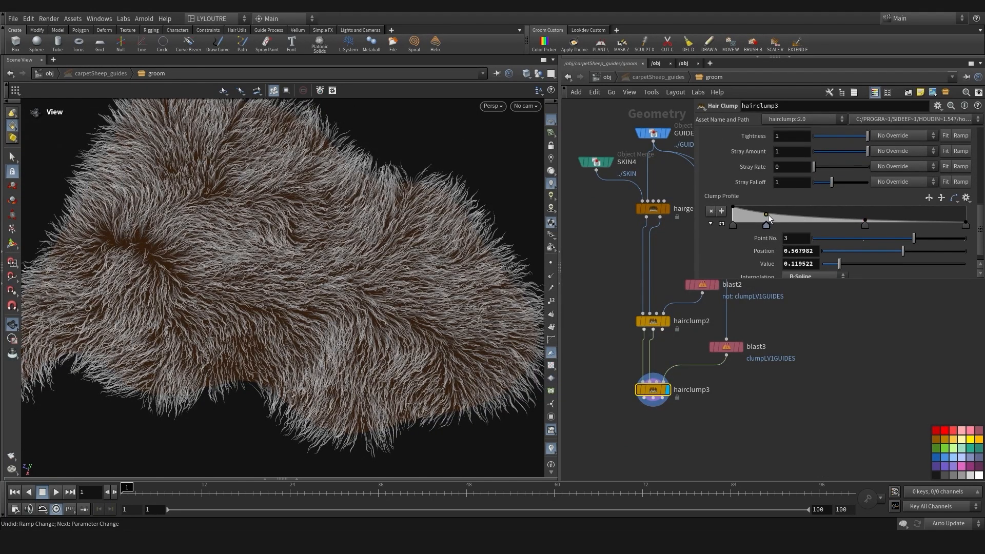
{"action": "left_click_drag", "start_coordinate": [767, 214], "coordinate": [772, 213]}
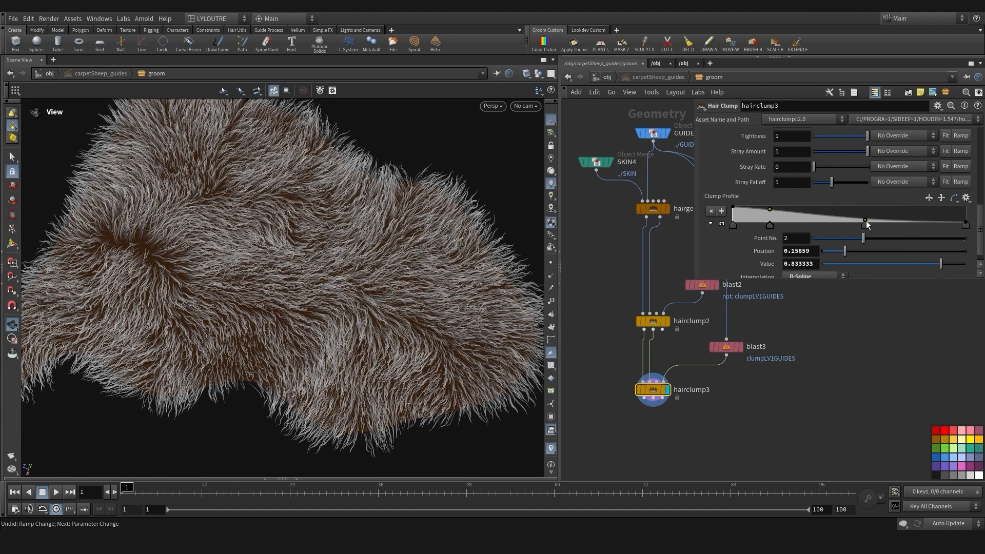
{"action": "left_click_drag", "start_coordinate": [865, 220], "coordinate": [865, 216]}
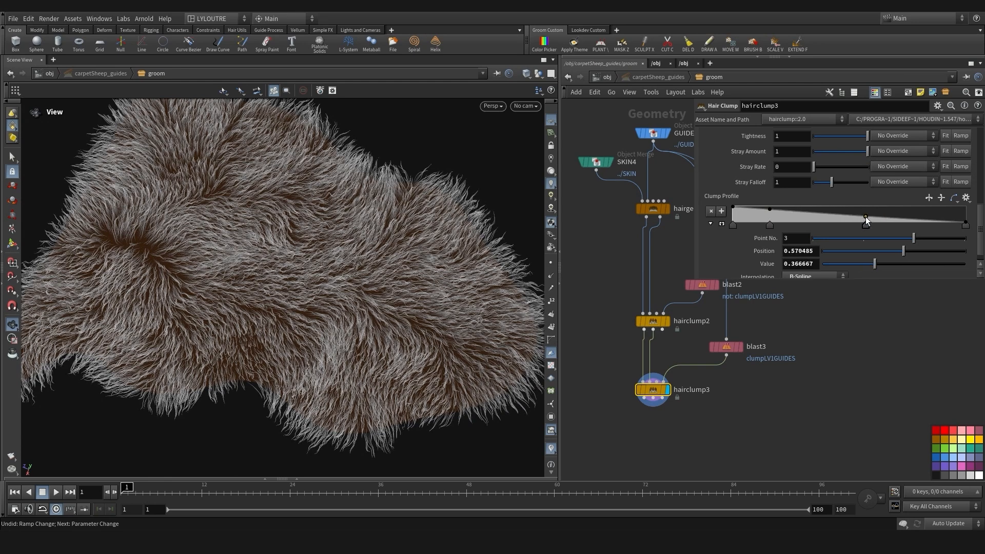
Set hairclump3's shape method to Linear Blend and compare its result with hairclump2
{"action": "scroll", "coordinate": [825, 167], "scroll_direction": "up", "scroll_amount": 5}
{"action": "left_click", "coordinate": [811, 217]}
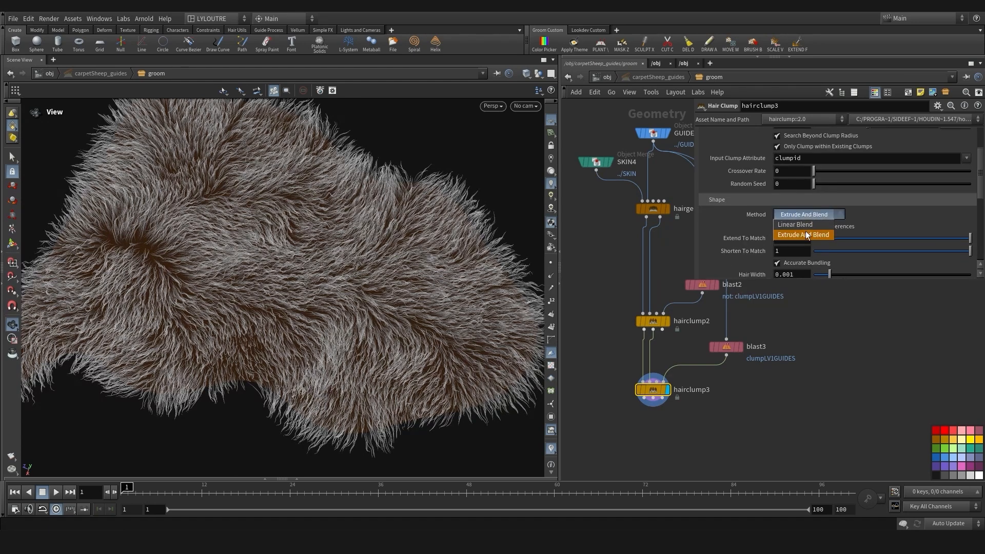
{"action": "left_click", "coordinate": [803, 226]}
{"action": "scroll", "coordinate": [350, 318], "scroll_direction": "up", "scroll_amount": 5}
{"action": "scroll", "coordinate": [358, 328], "scroll_direction": "down", "scroll_amount": 3}
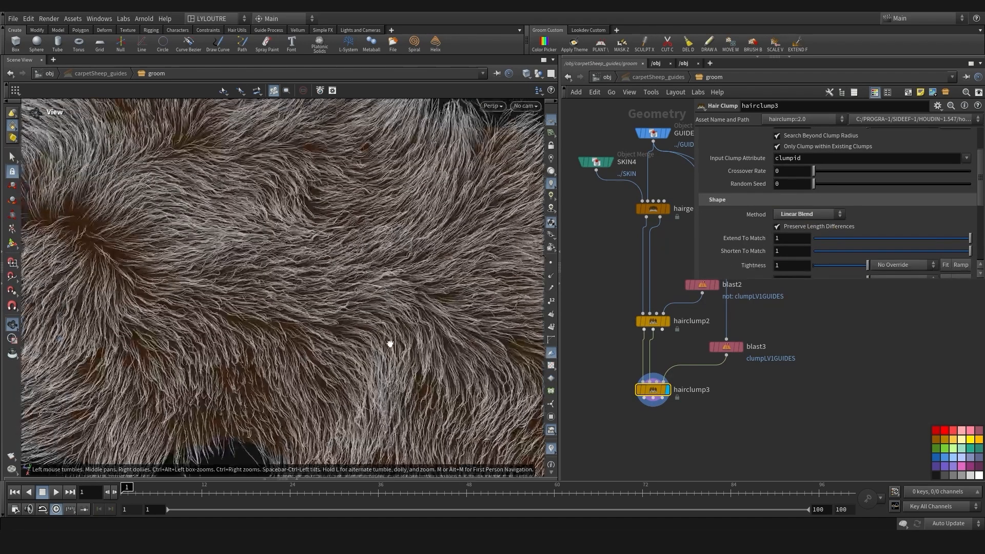
{"action": "scroll", "coordinate": [596, 404], "scroll_direction": "down", "scroll_amount": 3}
{"action": "scroll", "coordinate": [639, 377], "scroll_direction": "up", "scroll_amount": 3}
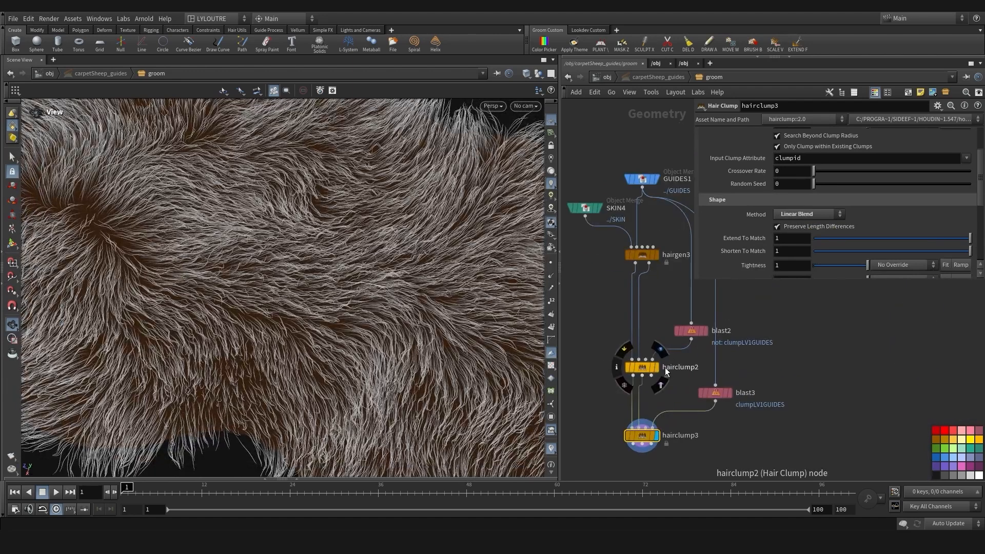
{"action": "left_click", "coordinate": [653, 368]}
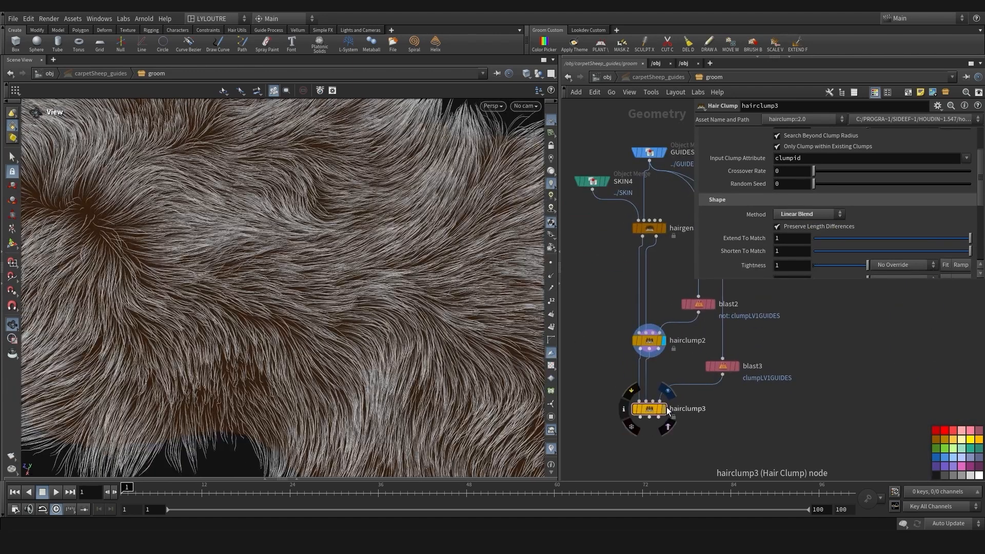
{"action": "left_click", "coordinate": [664, 408]}
Raise hairgen3's total hair count, trying 30000 and settling on 50000
{"action": "scroll", "coordinate": [594, 376], "scroll_direction": "down", "scroll_amount": 4}
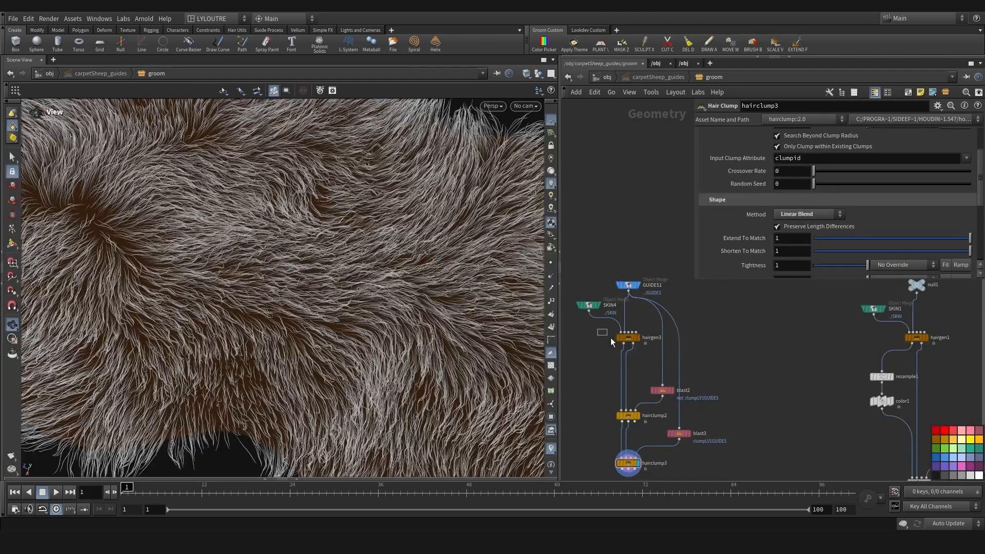
{"action": "left_click", "coordinate": [628, 337]}
{"action": "scroll", "coordinate": [771, 230], "scroll_direction": "up", "scroll_amount": 3}
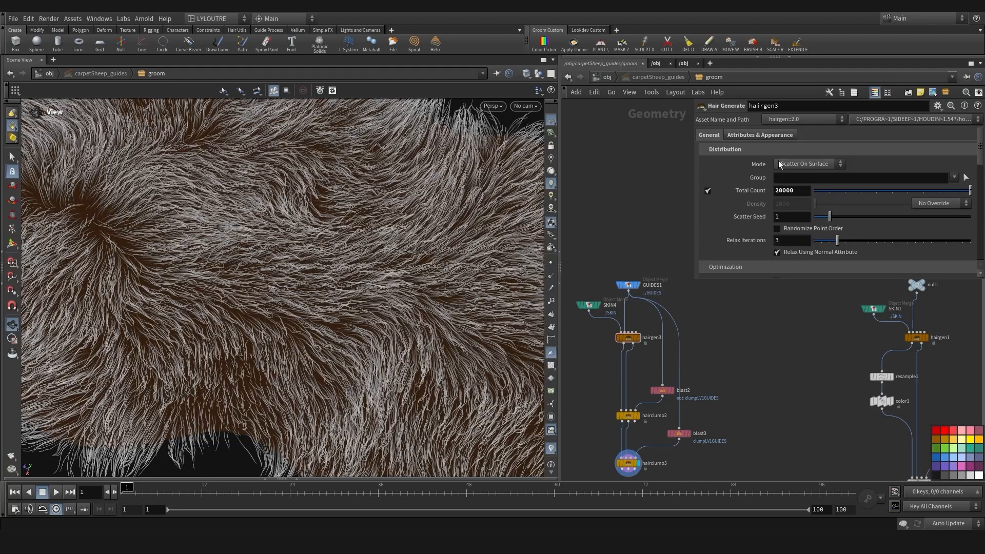
{"action": "type", "text": "3"}
{"action": "key", "text": "Return"}
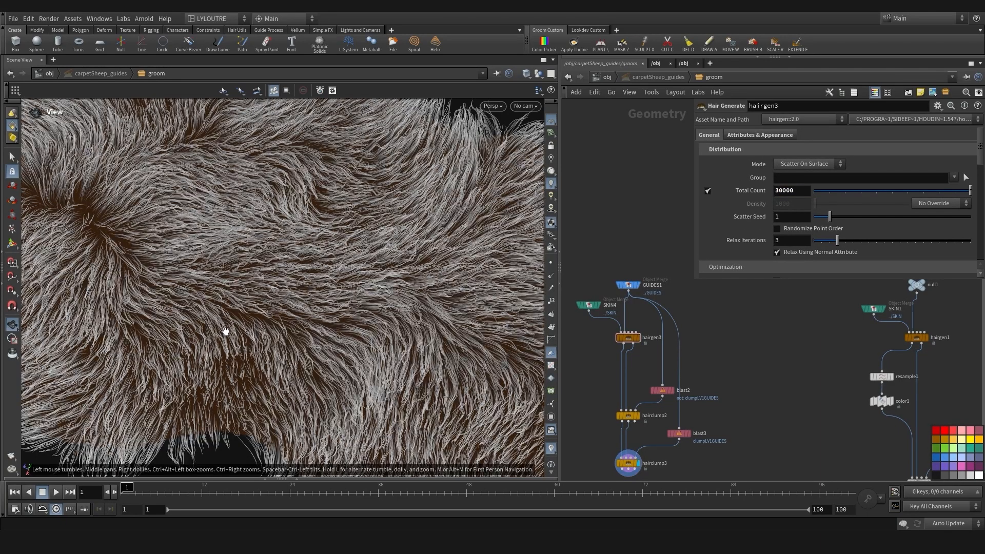
{"action": "left_click_drag", "start_coordinate": [163, 312], "coordinate": [359, 291]}
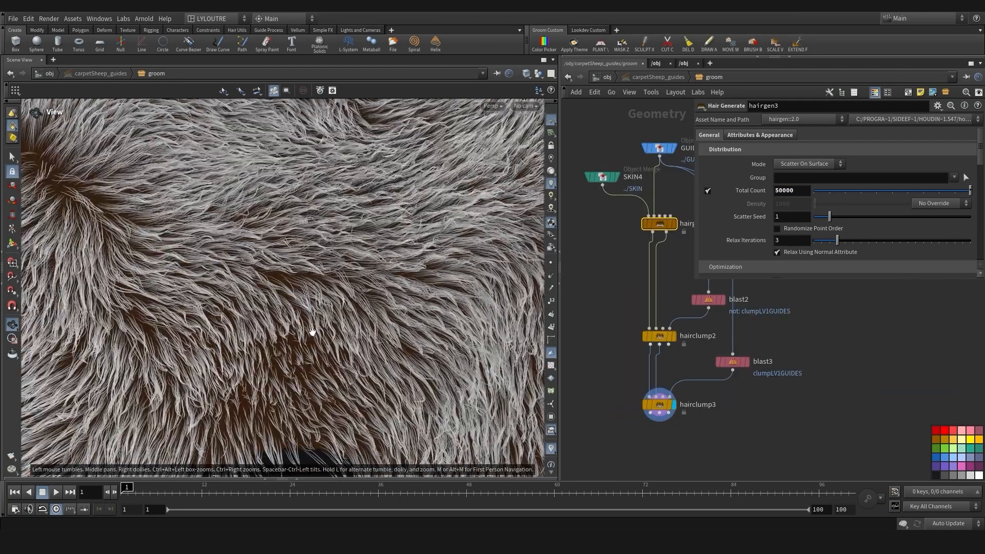
{"action": "left_click_drag", "start_coordinate": [312, 331], "coordinate": [280, 224]}
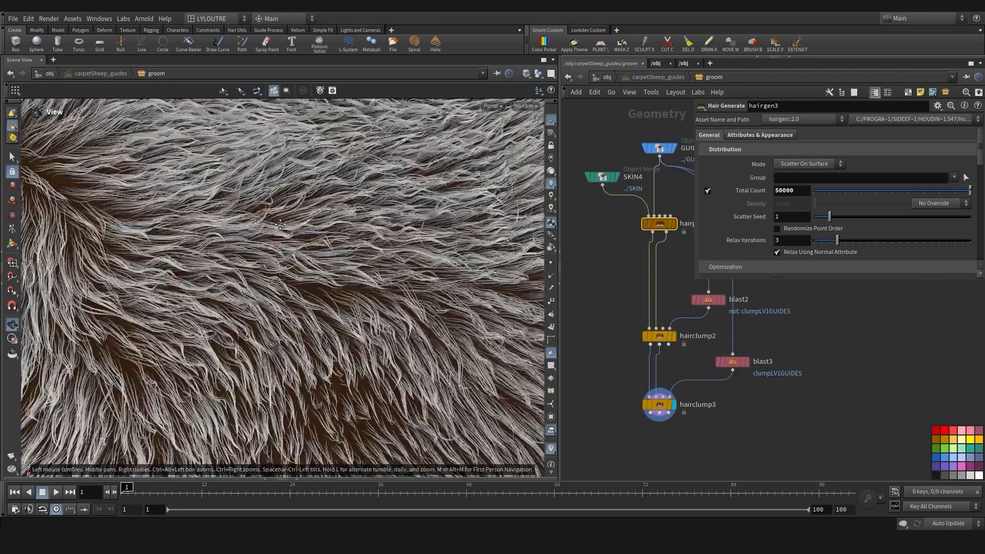
Switch the display between hairclump2, blast3 and hairclump3 to compare the clumping levels up close
{"action": "left_click", "coordinate": [674, 339]}
{"action": "middle_click_drag", "start_coordinate": [571, 355], "coordinate": [574, 348]}
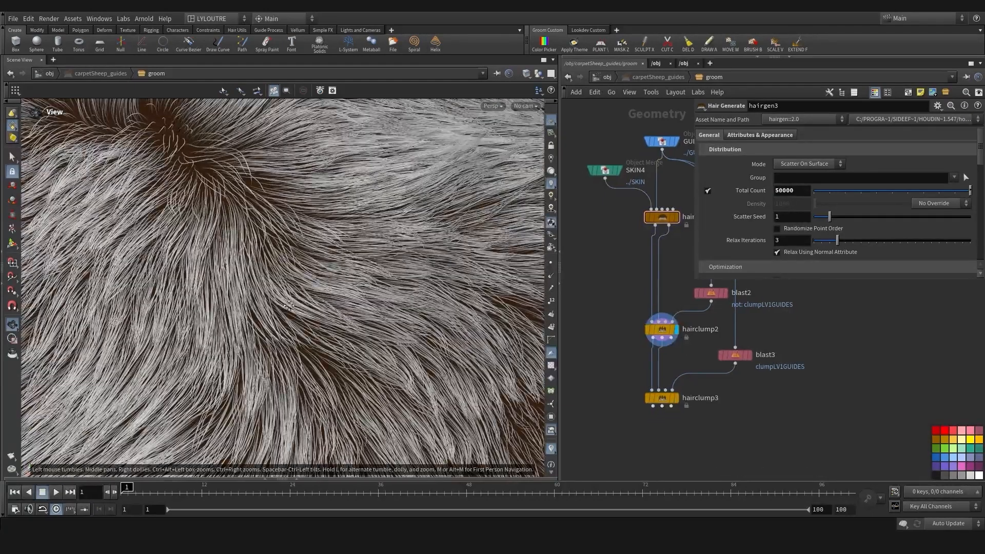
{"action": "left_click_drag", "start_coordinate": [247, 423], "coordinate": [291, 354]}
{"action": "left_click", "coordinate": [750, 355]}
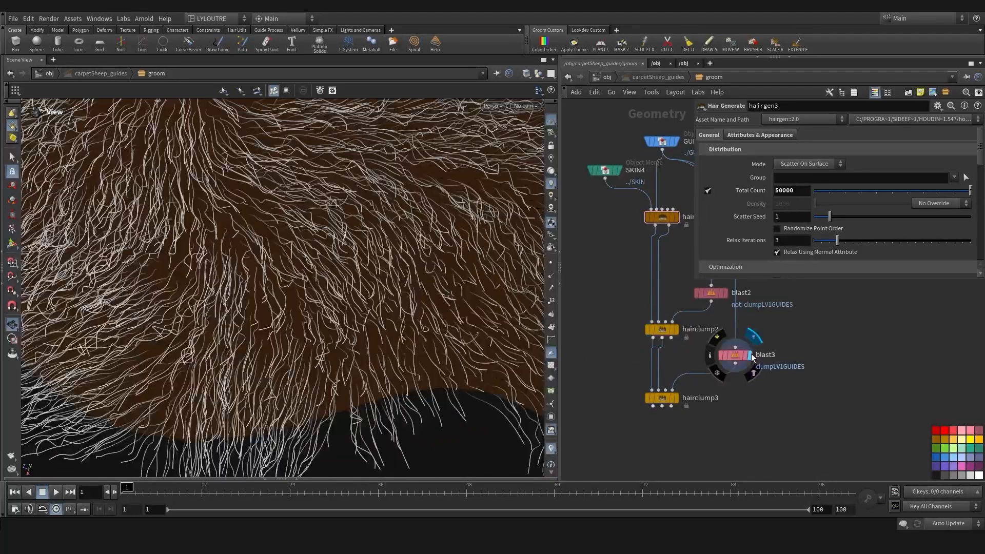
{"action": "left_click", "coordinate": [677, 398]}
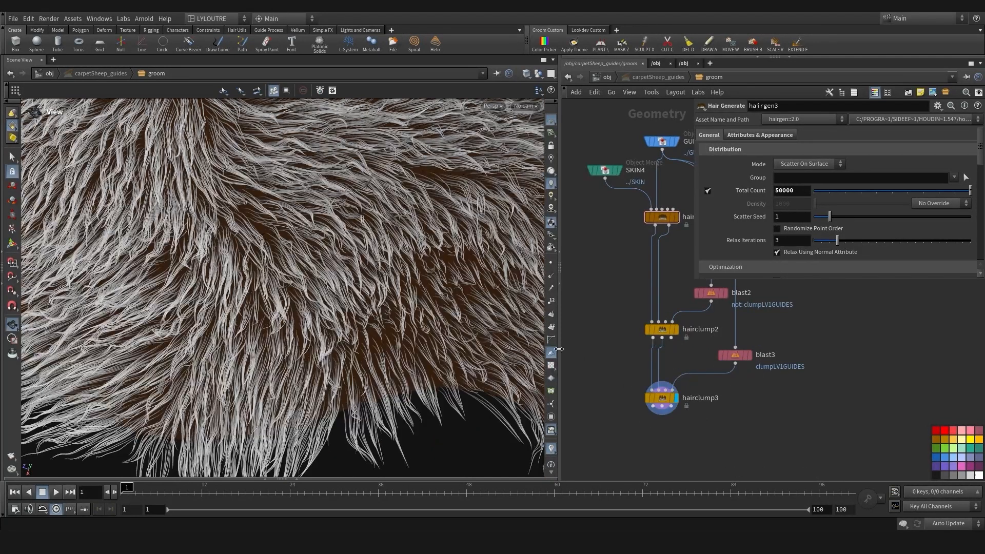
{"action": "left_click_drag", "start_coordinate": [220, 328], "coordinate": [270, 313]}
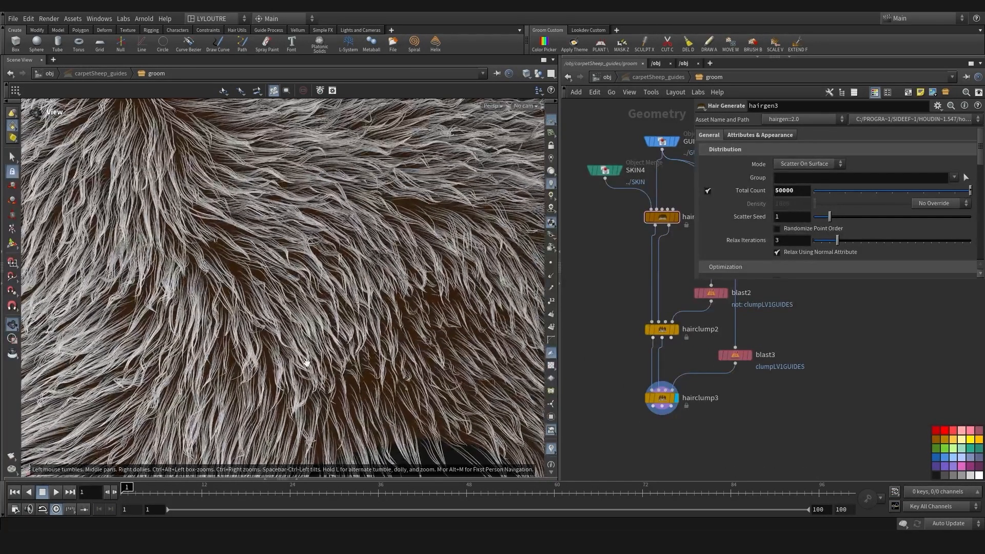
{"action": "left_click", "coordinate": [677, 329]}
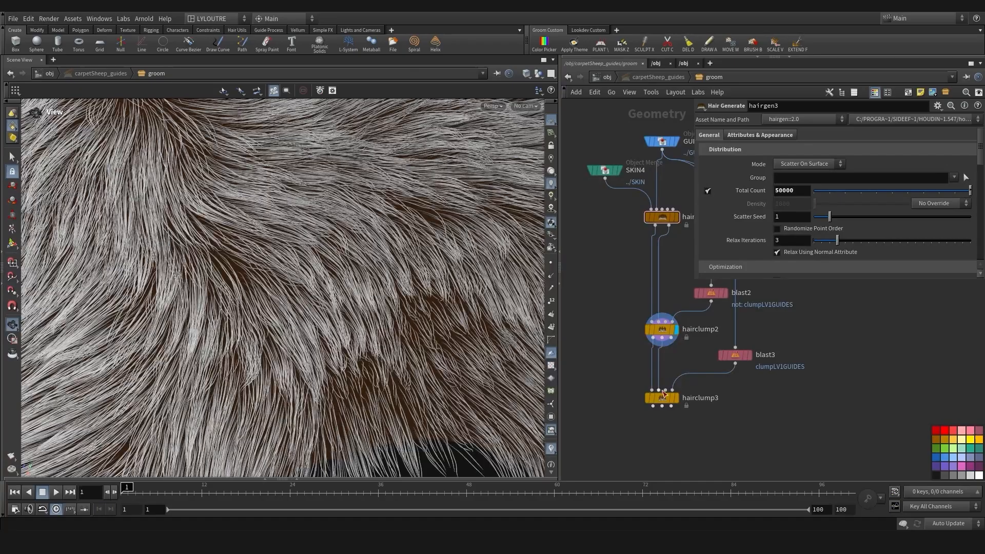
{"action": "left_click", "coordinate": [680, 398]}
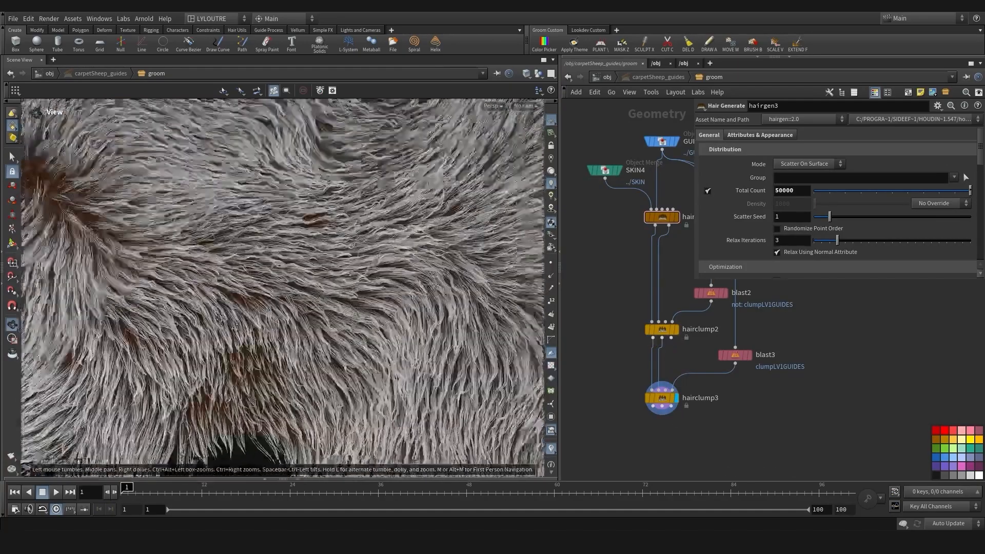
Widen the viewport and examine hairclump3's clumped fur up close and across the whole carpet
{"action": "left_click_drag", "start_coordinate": [221, 318], "coordinate": [239, 302]}
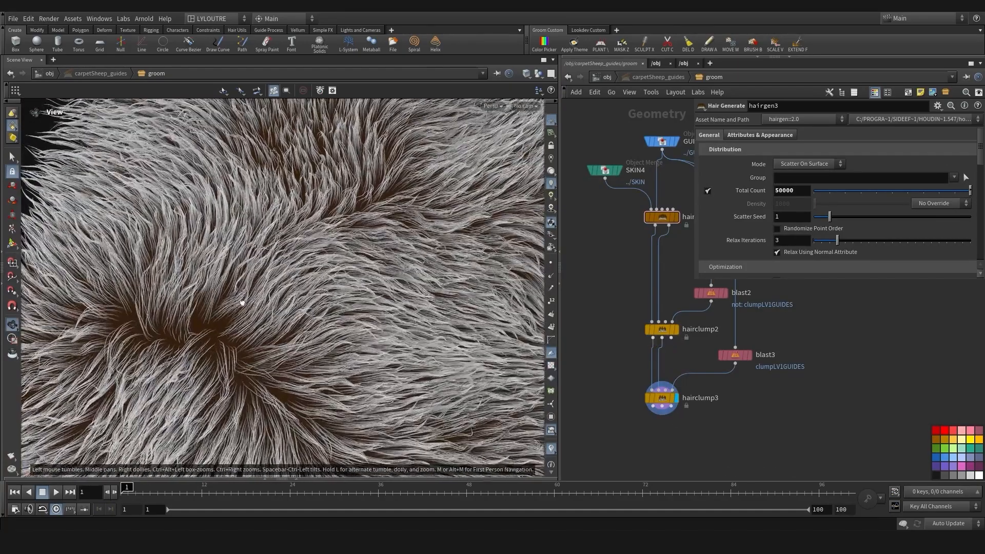
{"action": "right_click_drag", "start_coordinate": [239, 302], "coordinate": [309, 354]}
{"action": "middle_click_drag", "start_coordinate": [310, 354], "coordinate": [167, 281]}
{"action": "right_click_drag", "start_coordinate": [168, 281], "coordinate": [197, 318]}
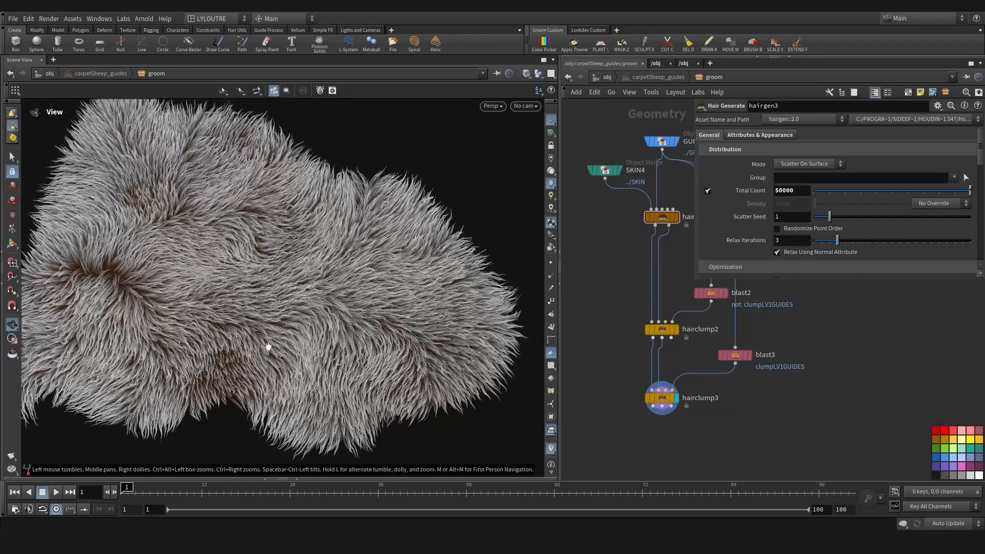
{"action": "left_click_drag", "start_coordinate": [267, 346], "coordinate": [264, 377]}
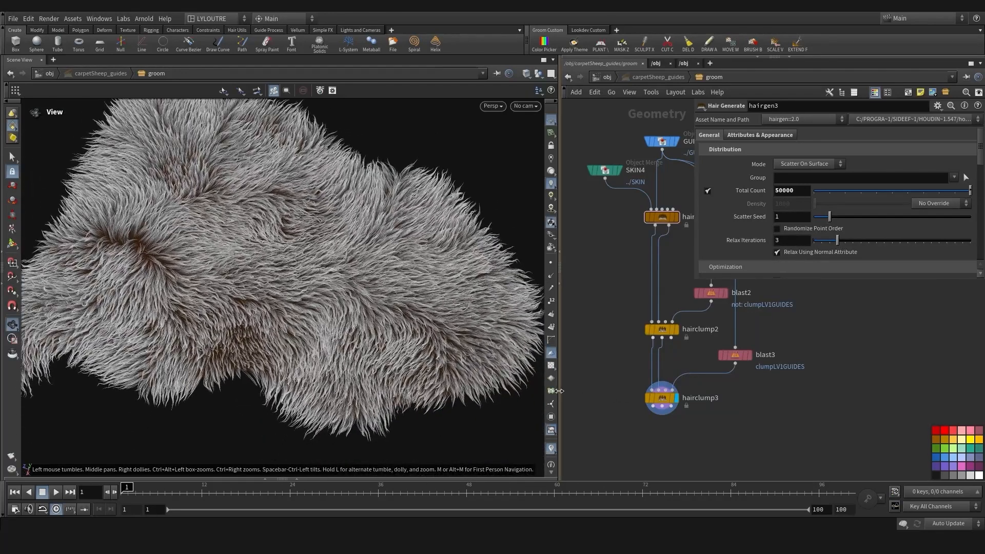
{"action": "left_click_drag", "start_coordinate": [561, 393], "coordinate": [598, 393]}
{"action": "left_click_drag", "start_coordinate": [337, 283], "coordinate": [259, 353]}
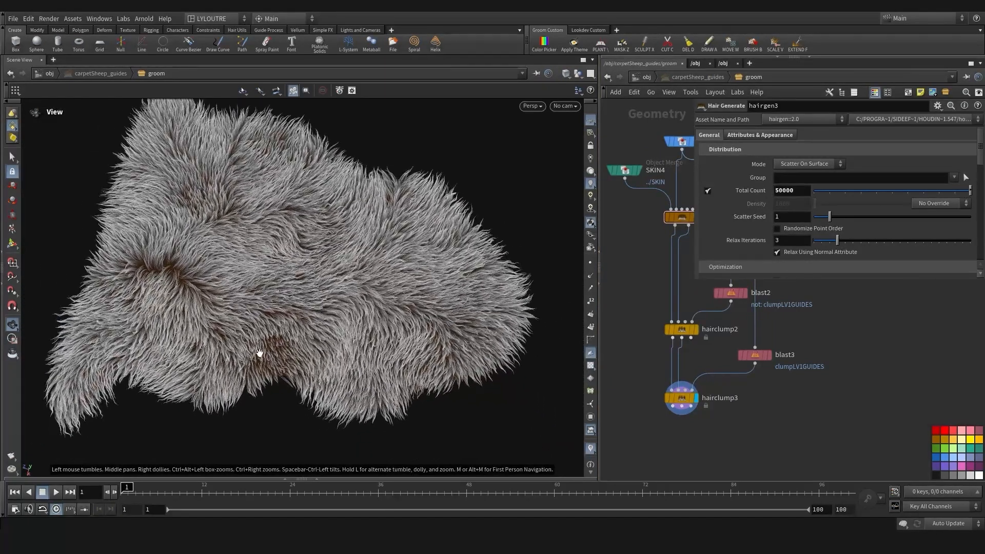
{"action": "middle_click_drag", "start_coordinate": [272, 290], "coordinate": [266, 295]}
{"action": "left_click_drag", "start_coordinate": [266, 296], "coordinate": [284, 309]}
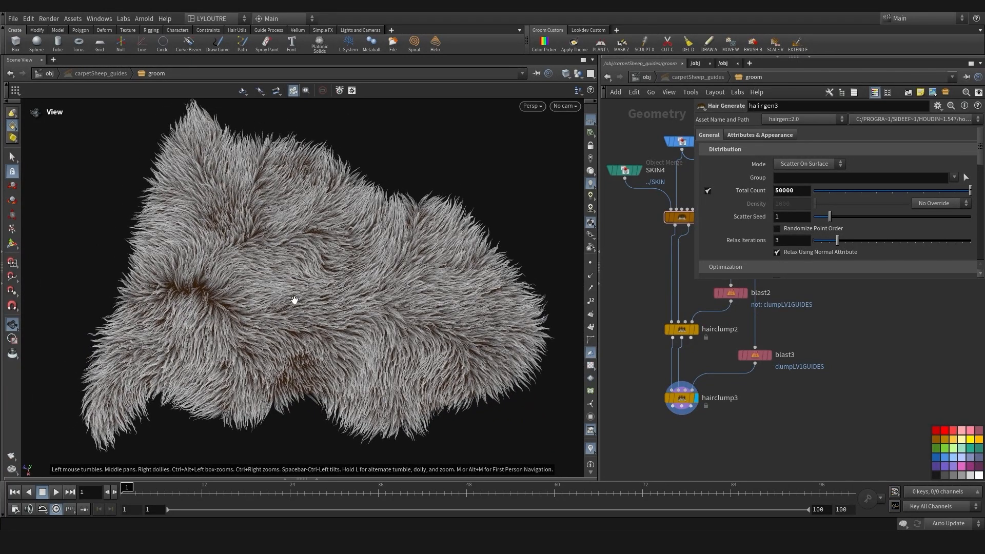
{"action": "middle_click_drag", "start_coordinate": [283, 296], "coordinate": [290, 301]}
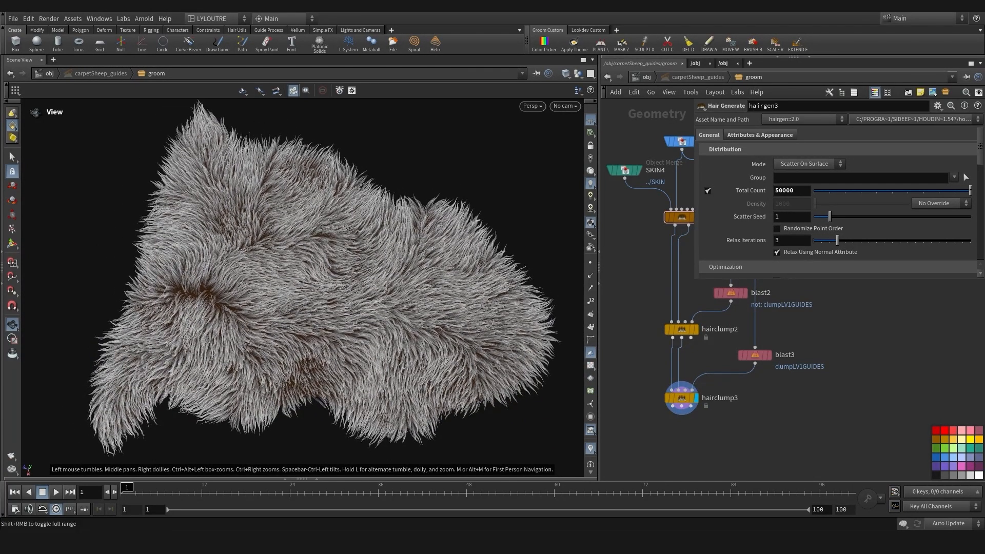
Switch to the carpetSheep_refs.png image and examine the clump shapes and density on the sheepskin references
{"action": "left_click", "coordinate": [635, 541]}
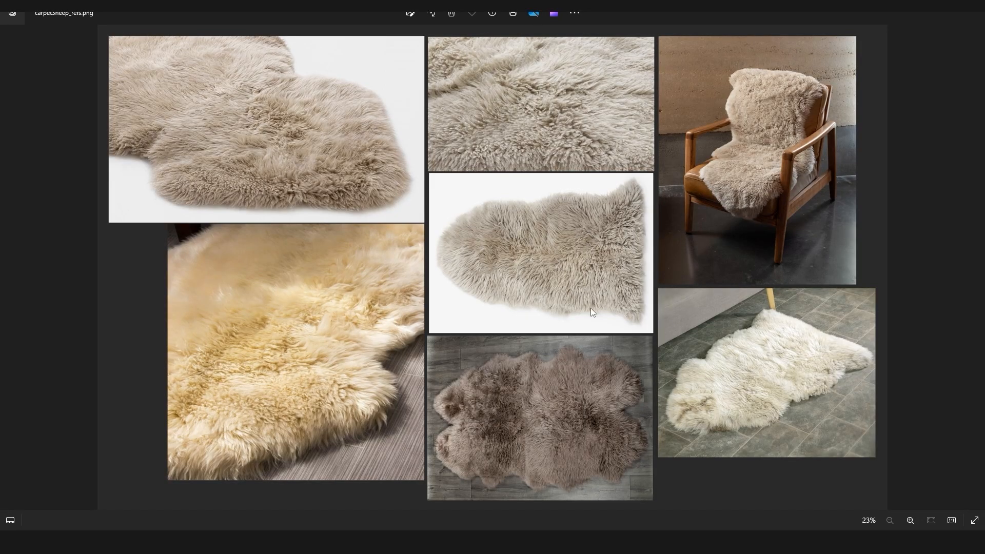
{"action": "scroll", "coordinate": [500, 254], "scroll_direction": "up", "scroll_amount": 5}
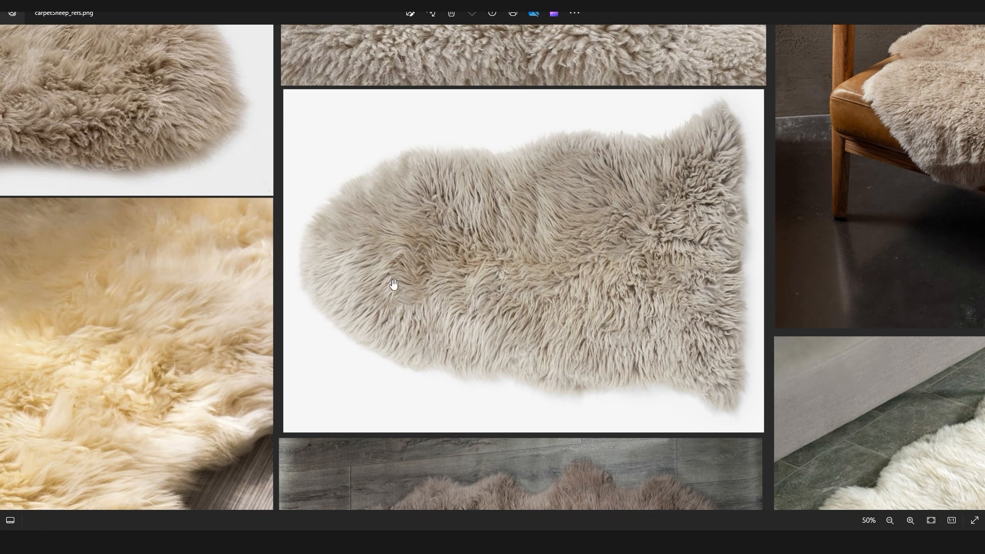
{"action": "scroll", "coordinate": [395, 285], "scroll_direction": "down", "scroll_amount": 3}
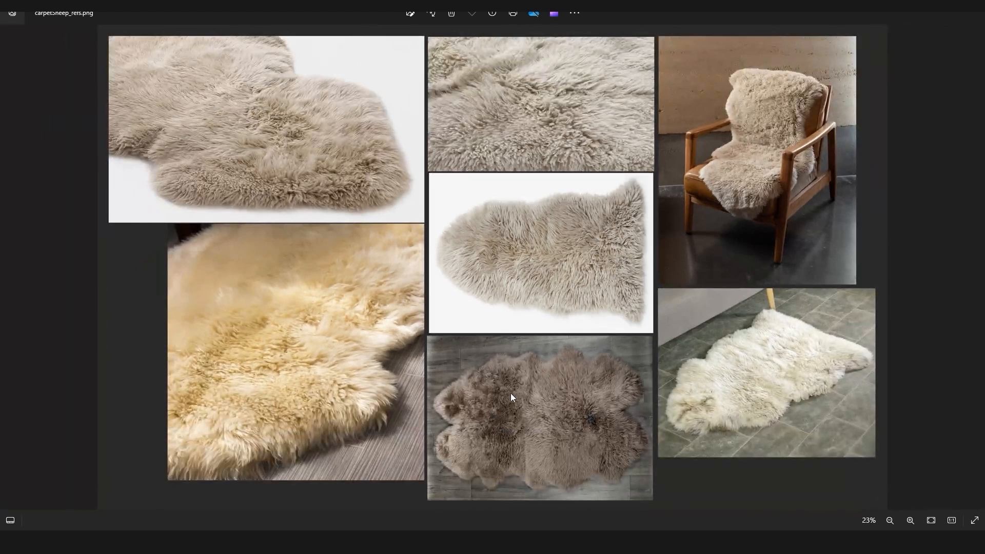
{"action": "scroll", "coordinate": [512, 266], "scroll_direction": "up", "scroll_amount": 3}
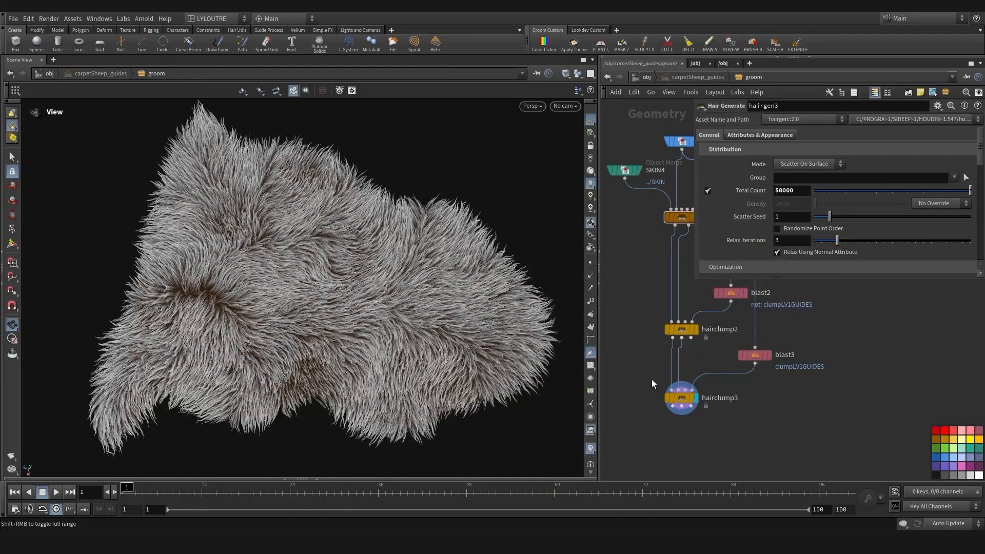
Return to Houdini, open hairgen1's parameters and display guidecollidevdb2 to examine the guides
{"action": "middle_click_drag", "start_coordinate": [651, 379], "coordinate": [658, 349]}
{"action": "scroll", "coordinate": [649, 371], "scroll_direction": "down", "scroll_amount": 8}
{"action": "scroll", "coordinate": [661, 348], "scroll_direction": "up", "scroll_amount": 4}
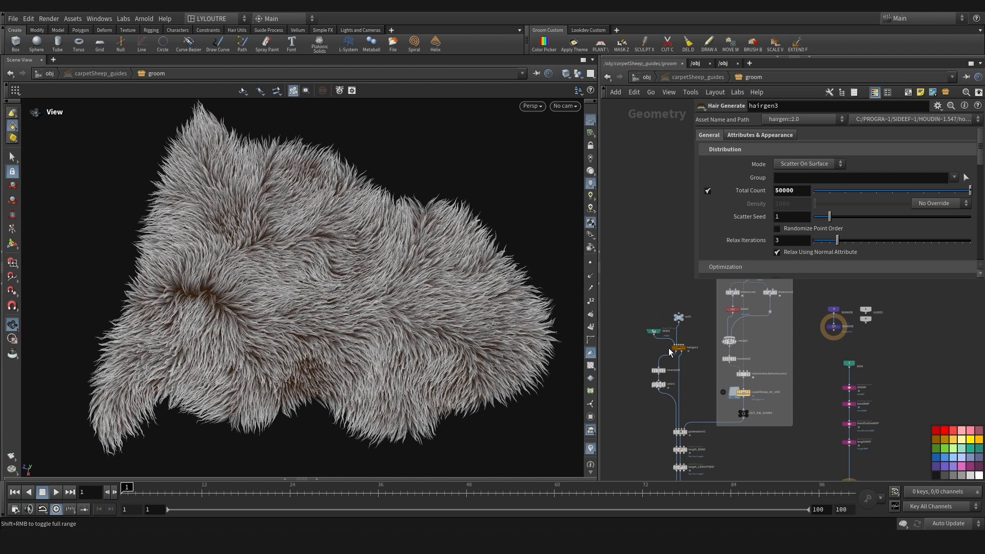
{"action": "scroll", "coordinate": [676, 348], "scroll_direction": "up", "scroll_amount": 4}
{"action": "left_click", "coordinate": [683, 350]}
{"action": "scroll", "coordinate": [672, 354], "scroll_direction": "down", "scroll_amount": 5}
{"action": "middle_click_drag", "start_coordinate": [634, 457], "coordinate": [651, 364]}
{"action": "scroll", "coordinate": [676, 426], "scroll_direction": "up", "scroll_amount": 5}
{"action": "left_click", "coordinate": [677, 445]}
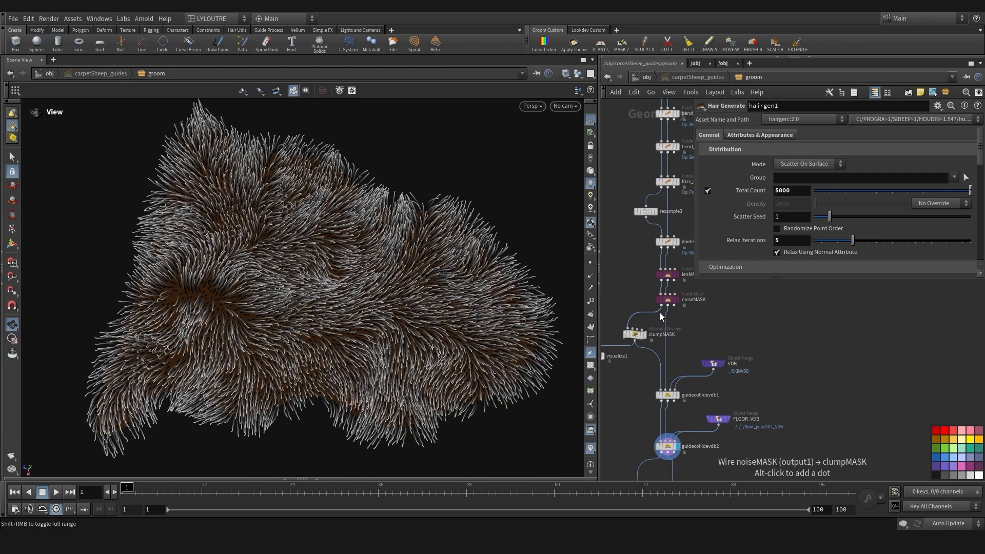
Select and display the guideprocess1 Wave node, and examine its guides in the viewport
{"action": "middle_click_drag", "start_coordinate": [601, 410], "coordinate": [629, 513]}
{"action": "scroll", "coordinate": [723, 347], "scroll_direction": "up", "scroll_amount": 2}
{"action": "left_click", "coordinate": [685, 353]}
{"action": "left_click_drag", "start_coordinate": [314, 373], "coordinate": [314, 351]}
{"action": "left_click", "coordinate": [696, 350]}
{"action": "left_click_drag", "start_coordinate": [405, 357], "coordinate": [374, 375]}
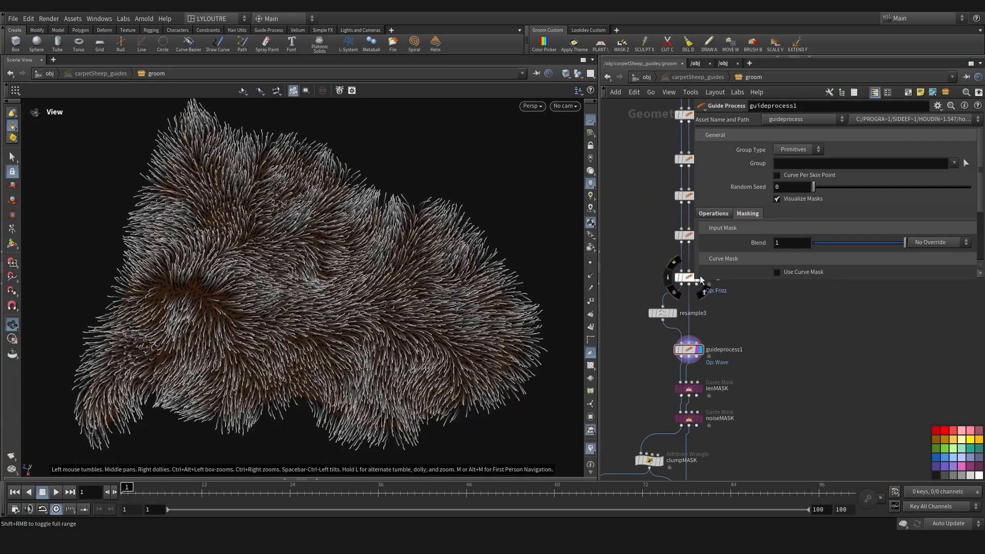
Duplicate the liftMAP Attribute Paint node, insert the copy between SKIN and liftMAP, and name it densityGuidesMAP
{"action": "left_click_drag", "start_coordinate": [696, 278], "coordinate": [736, 253]}
{"action": "scroll", "coordinate": [739, 302], "scroll_direction": "down", "scroll_amount": 5}
{"action": "middle_click_drag", "start_coordinate": [797, 266], "coordinate": [672, 432]}
{"action": "scroll", "coordinate": [687, 334], "scroll_direction": "up", "scroll_amount": 4}
{"action": "left_click_drag", "start_coordinate": [690, 392], "coordinate": [730, 324]}
{"action": "middle_click_drag", "start_coordinate": [699, 314], "coordinate": [660, 345]}
{"action": "left_click_drag", "start_coordinate": [687, 351], "coordinate": [699, 307], "text": "alt"}
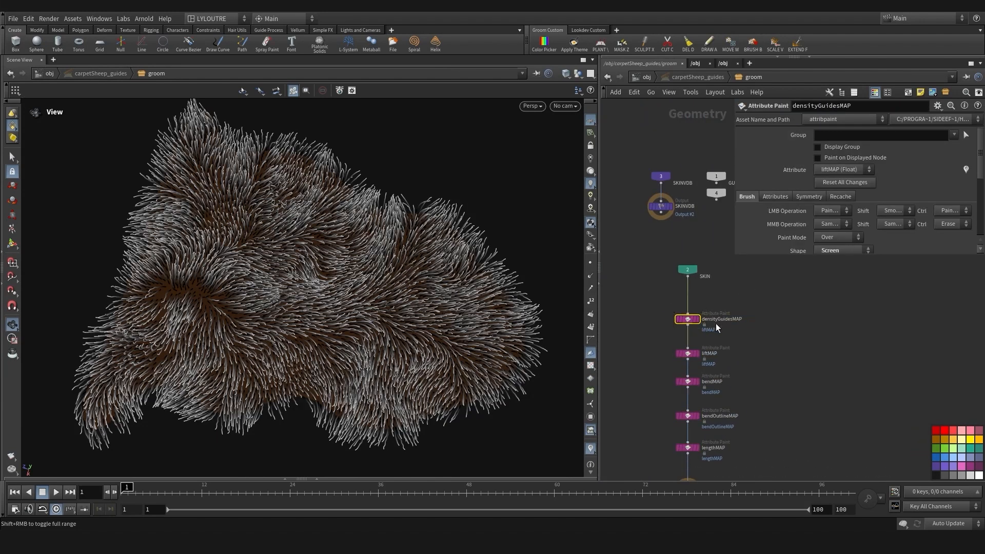
Set the attribute name painted by the new node to densityGuidesMAP
{"action": "left_click", "coordinate": [775, 196]}
{"action": "left_click_drag", "start_coordinate": [875, 225], "coordinate": [843, 226]}
{"action": "type", "text": "densityGuidesMAP"}
{"action": "key", "text": "Return"}
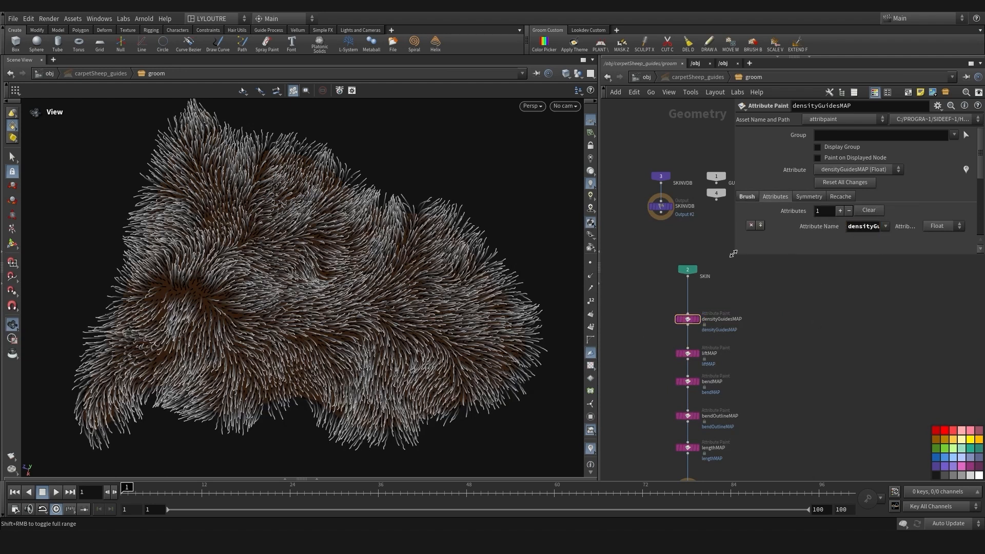
{"action": "left_click_drag", "start_coordinate": [735, 253], "coordinate": [728, 286]}
Display densityGuidesMAP on the skin under the guides and activate its Attribute Paint tool
{"action": "left_click", "coordinate": [698, 320]}
{"action": "left_click", "coordinate": [578, 73]}
{"action": "left_click", "coordinate": [595, 91]}
{"action": "middle_click_drag", "start_coordinate": [390, 277], "coordinate": [362, 255]}
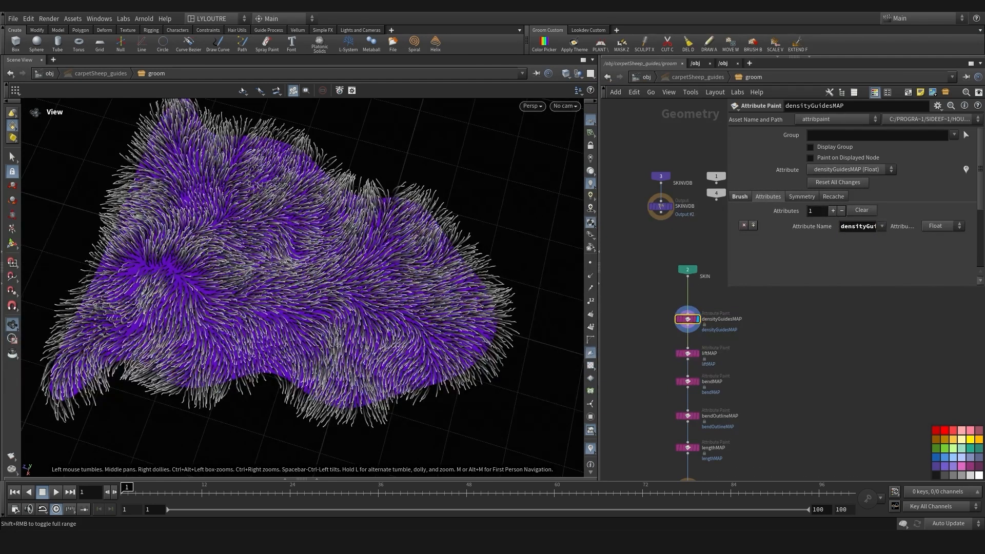
{"action": "key", "text": "Return"}
Set the densityGuidesMAP brush shape to Fill and flood the whole skin with a value of 1
{"action": "left_click", "coordinate": [750, 197]}
{"action": "scroll", "coordinate": [840, 237], "scroll_direction": "down", "scroll_amount": 4}
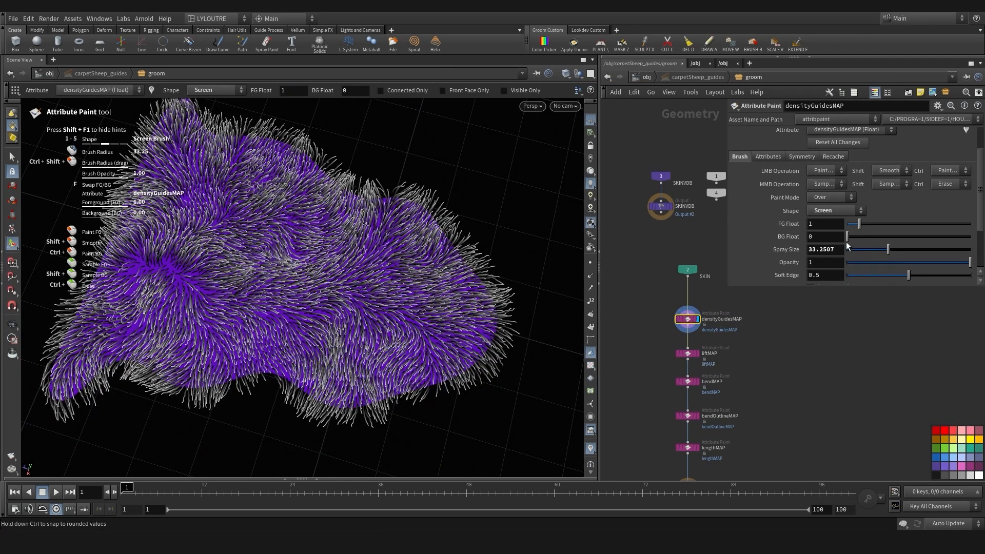
{"action": "left_click", "coordinate": [764, 145]}
{"action": "left_click", "coordinate": [744, 148]}
{"action": "left_click_drag", "start_coordinate": [340, 343], "coordinate": [313, 310], "text": "alt"}
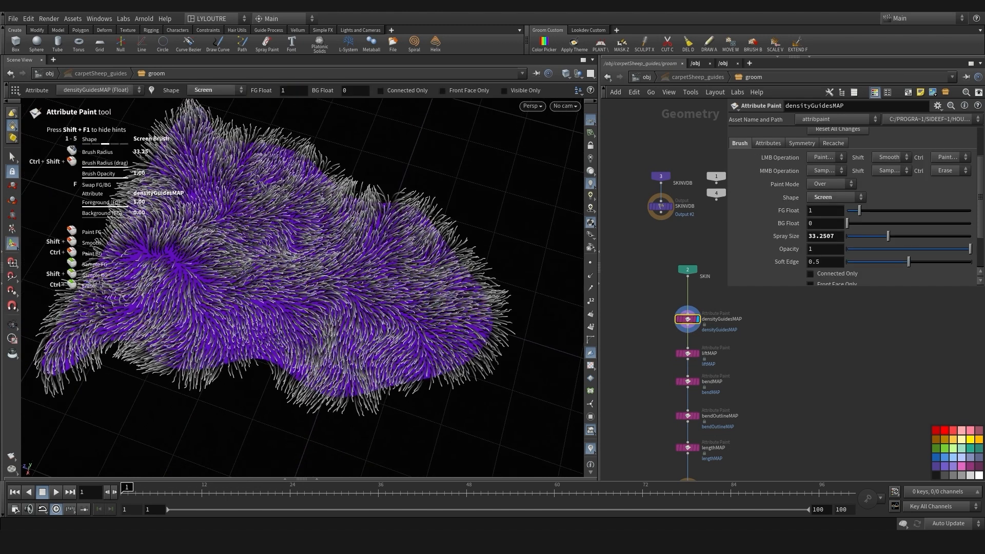
{"action": "mouse_move", "coordinate": [205, 318]}
{"action": "left_mouse_down", "text": "alt"}
{"action": "mouse_move", "coordinate": [334, 305]}
{"action": "mouse_move", "coordinate": [314, 313]}
{"action": "left_mouse_up", "text": "alt"}
{"action": "left_click", "coordinate": [833, 199]}
{"action": "left_click", "coordinate": [829, 236]}
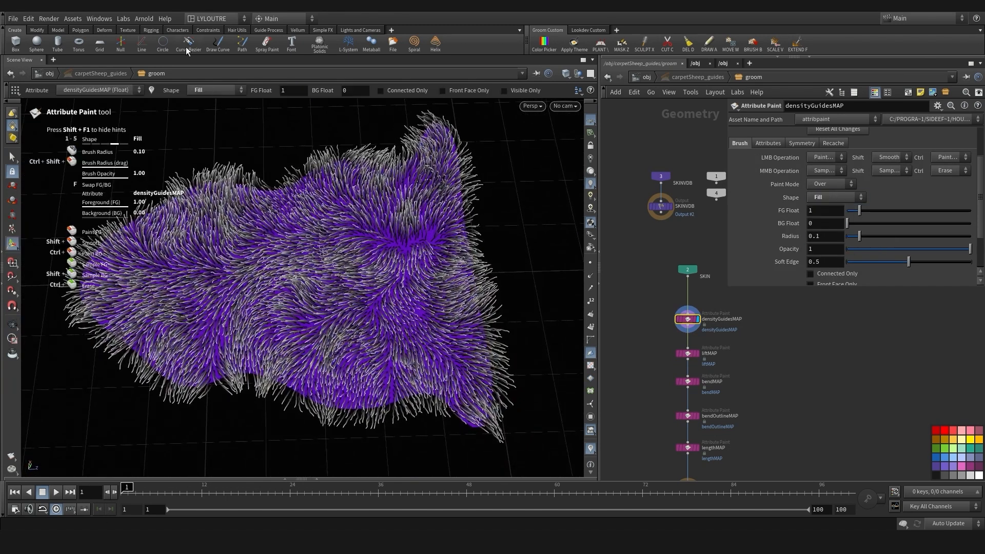
{"action": "left_click", "coordinate": [259, 402]}
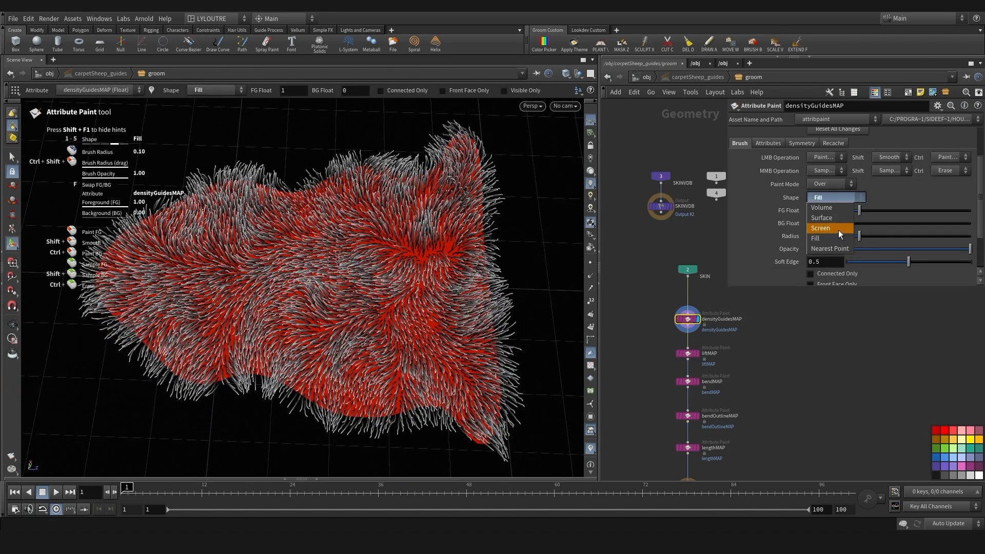
Change the densityGuidesMAP brush to Screen shape and paint a background value of 0.5 over the skin's wide end and centre
{"action": "left_click", "coordinate": [831, 229]}
{"action": "mouse_move", "coordinate": [241, 307]}
{"action": "left_mouse_down", "text": "alt"}
{"action": "mouse_move", "coordinate": [297, 318]}
{"action": "mouse_move", "coordinate": [354, 256]}
{"action": "left_mouse_up", "text": "alt"}
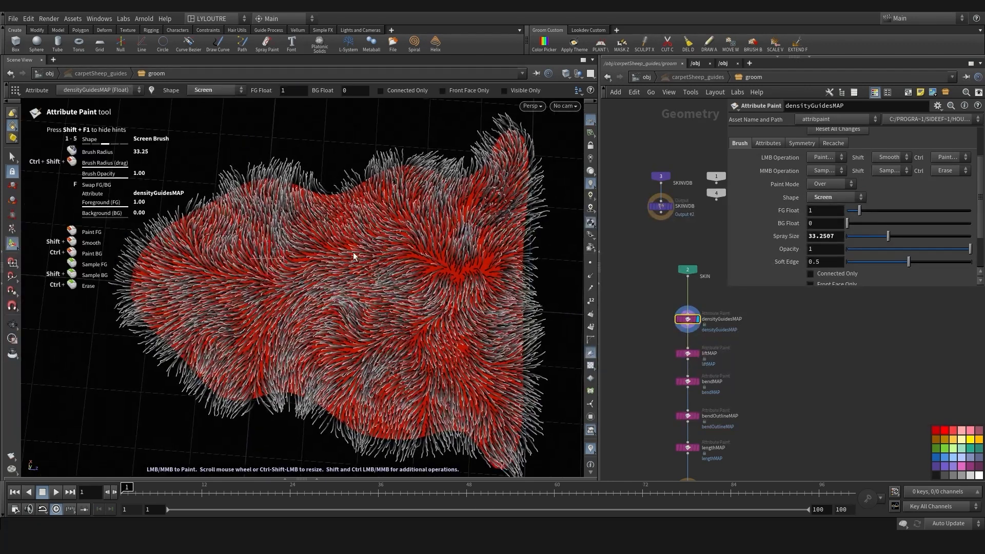
{"action": "right_click_drag", "start_coordinate": [353, 257], "coordinate": [329, 251], "text": "alt"}
{"action": "scroll", "coordinate": [353, 256], "scroll_direction": "up", "scroll_amount": 2}
{"action": "key", "text": "Return"}
{"action": "scroll", "coordinate": [462, 241], "scroll_direction": "up", "scroll_amount": 2}
{"action": "mouse_move", "coordinate": [461, 241]}
{"action": "left_mouse_down", "text": "ctrl"}
{"action": "mouse_move", "coordinate": [472, 176]}
{"action": "mouse_move", "coordinate": [463, 251]}
{"action": "left_mouse_up", "text": "ctrl"}
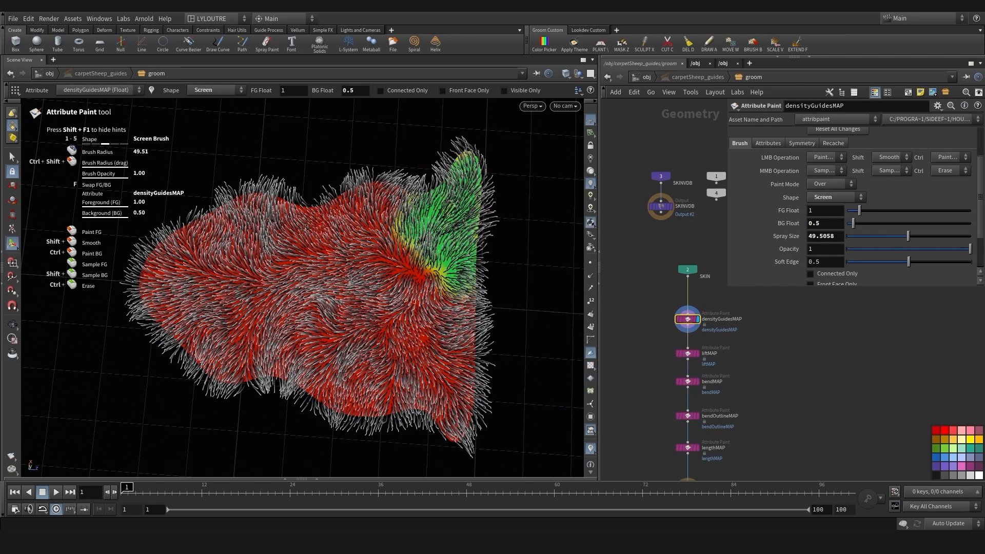
{"action": "middle_click_drag", "start_coordinate": [405, 367], "coordinate": [406, 324], "text": "alt"}
{"action": "mouse_move", "coordinate": [460, 384]}
{"action": "left_mouse_down", "text": "ctrl"}
{"action": "mouse_move", "coordinate": [403, 287]}
{"action": "mouse_move", "coordinate": [480, 263]}
{"action": "mouse_move", "coordinate": [472, 259]}
{"action": "left_mouse_up", "text": "ctrl"}
{"action": "scroll", "coordinate": [359, 272], "scroll_direction": "down", "scroll_amount": 2}
{"action": "mouse_move", "coordinate": [258, 287]}
{"action": "left_mouse_down", "text": "ctrl"}
{"action": "mouse_move", "coordinate": [273, 311]}
{"action": "mouse_move", "coordinate": [318, 249]}
{"action": "left_mouse_up", "text": "ctrl"}
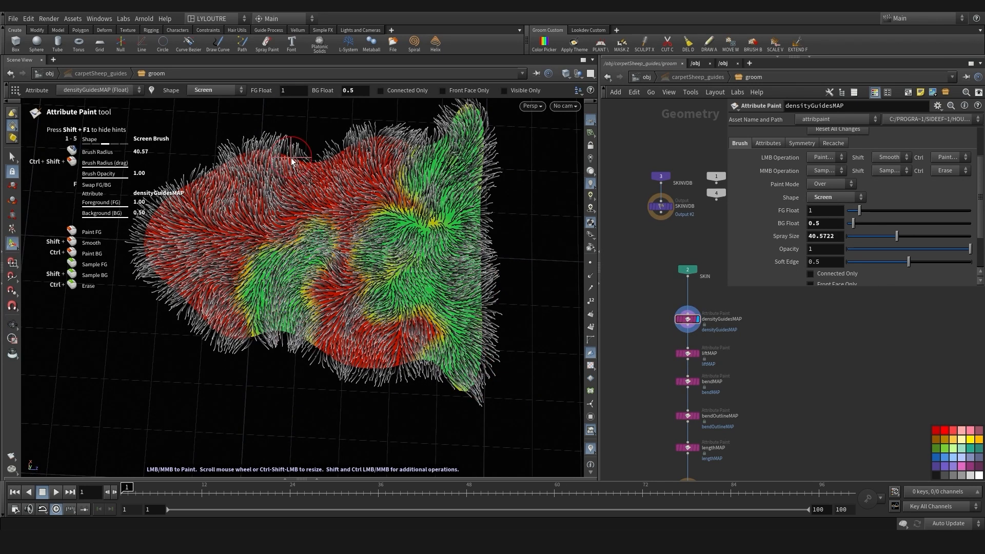
Set the background value to 0.3 and paint sparser areas across the wide end and the middle of the narrow half
{"action": "left_click_drag", "start_coordinate": [396, 167], "coordinate": [430, 224], "text": "ctrl"}
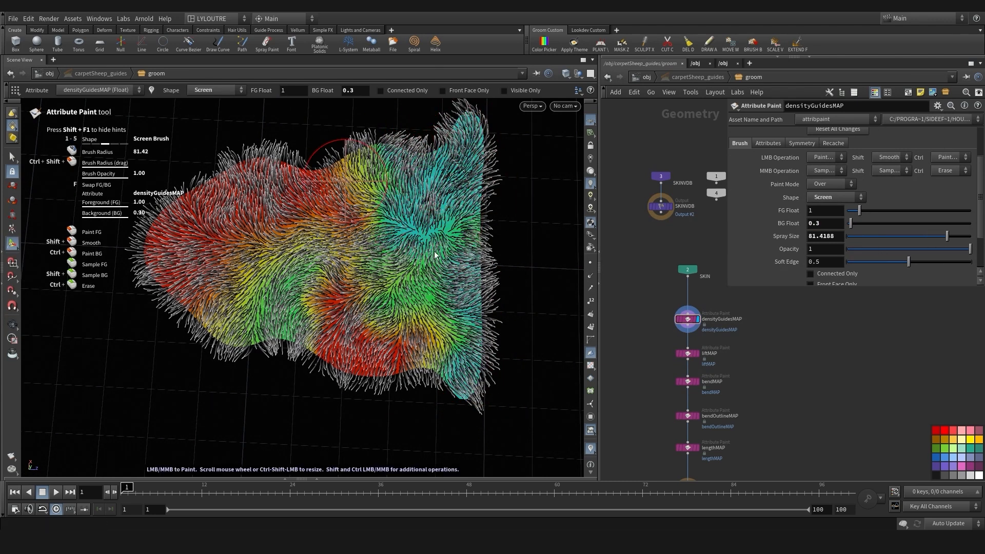
{"action": "scroll", "coordinate": [263, 194], "scroll_direction": "down", "scroll_amount": 3}
{"action": "mouse_move", "coordinate": [263, 195]}
{"action": "left_mouse_down", "text": "ctrl"}
{"action": "mouse_move", "coordinate": [267, 210]}
{"action": "mouse_move", "coordinate": [319, 194]}
{"action": "left_mouse_up", "text": "ctrl"}
{"action": "scroll", "coordinate": [287, 237], "scroll_direction": "up", "scroll_amount": 6}
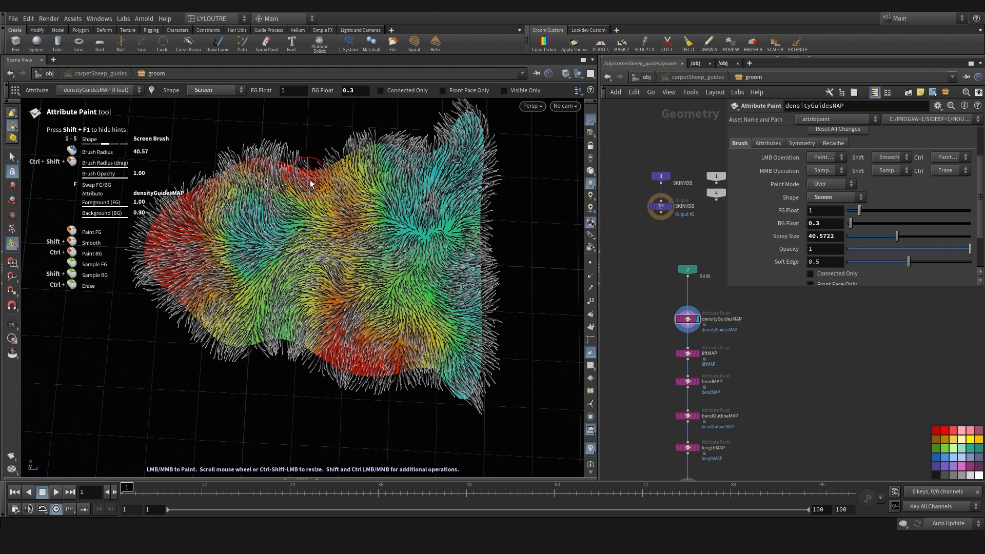
Touch up the density map with full-value patches near the wide end and soften the transitions between painted areas
{"action": "mouse_move", "coordinate": [297, 307]}
{"action": "left_mouse_down", "text": "alt"}
{"action": "mouse_move", "coordinate": [284, 340]}
{"action": "mouse_move", "coordinate": [385, 326]}
{"action": "mouse_move", "coordinate": [365, 275]}
{"action": "left_mouse_up", "text": "alt"}
{"action": "scroll", "coordinate": [369, 324], "scroll_direction": "down", "scroll_amount": 8}
{"action": "scroll", "coordinate": [384, 325], "scroll_direction": "up", "scroll_amount": 2}
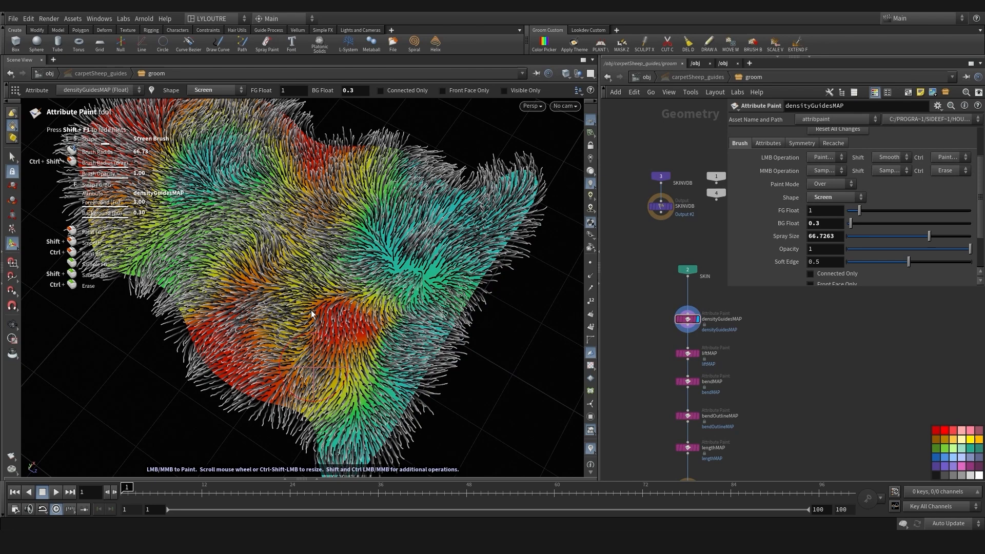
{"action": "left_click_drag", "start_coordinate": [310, 310], "coordinate": [335, 289], "text": "alt"}
{"action": "scroll", "coordinate": [336, 289], "scroll_direction": "down", "scroll_amount": 4}
{"action": "mouse_move", "coordinate": [351, 242]}
{"action": "left_mouse_down", "text": "alt"}
{"action": "mouse_move", "coordinate": [287, 338]}
{"action": "mouse_move", "coordinate": [301, 275]}
{"action": "mouse_move", "coordinate": [402, 374]}
{"action": "left_mouse_up", "text": "alt"}
{"action": "scroll", "coordinate": [301, 275], "scroll_direction": "down", "scroll_amount": 3}
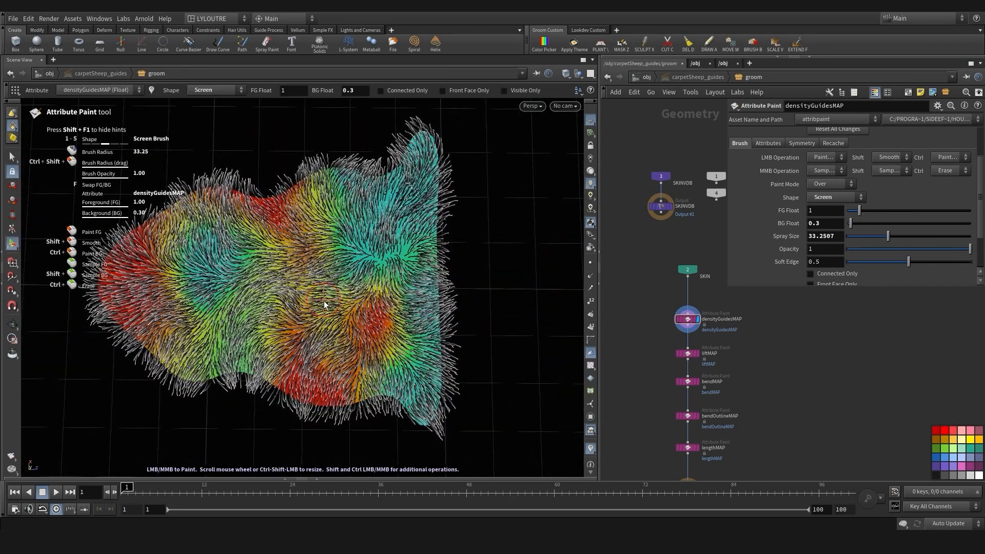
{"action": "scroll", "coordinate": [324, 302], "scroll_direction": "up", "scroll_amount": 5}
{"action": "left_click_drag", "start_coordinate": [229, 307], "coordinate": [218, 309], "text": "alt"}
{"action": "left_click", "coordinate": [176, 307]}
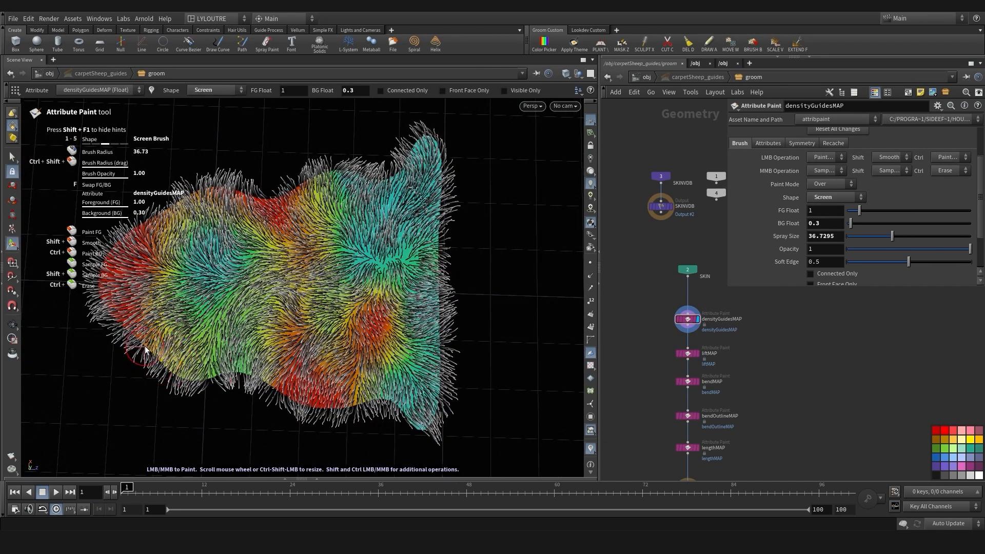
{"action": "middle_click_drag", "start_coordinate": [177, 218], "coordinate": [185, 190], "text": "alt"}
{"action": "scroll", "coordinate": [372, 136], "scroll_direction": "down", "scroll_amount": 7}
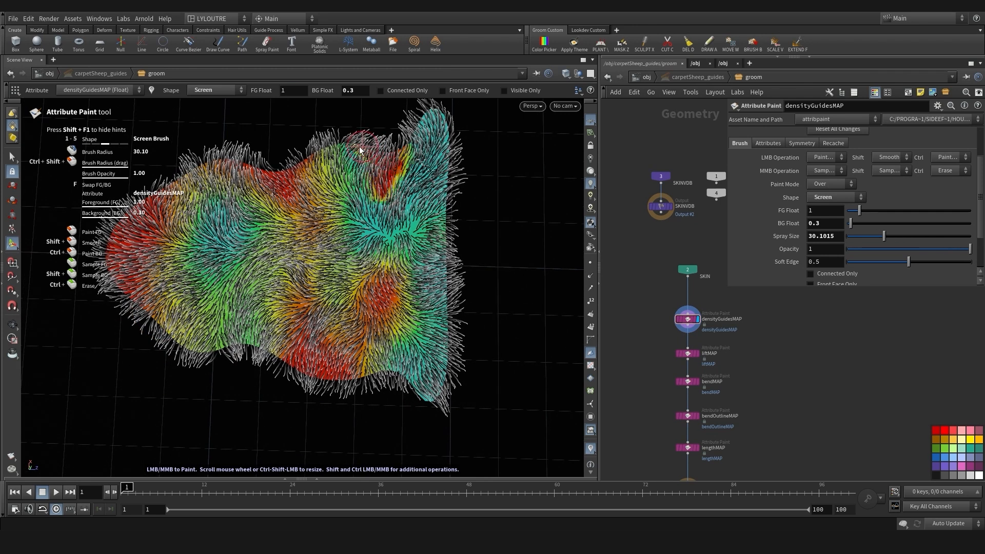
{"action": "mouse_move", "coordinate": [386, 185]}
{"action": "left_mouse_down", "text": "alt"}
{"action": "mouse_move", "coordinate": [477, 212]}
{"action": "mouse_move", "coordinate": [454, 241]}
{"action": "mouse_move", "coordinate": [461, 262]}
{"action": "left_mouse_up", "text": "alt"}
{"action": "scroll", "coordinate": [477, 212], "scroll_direction": "up", "scroll_amount": 2}
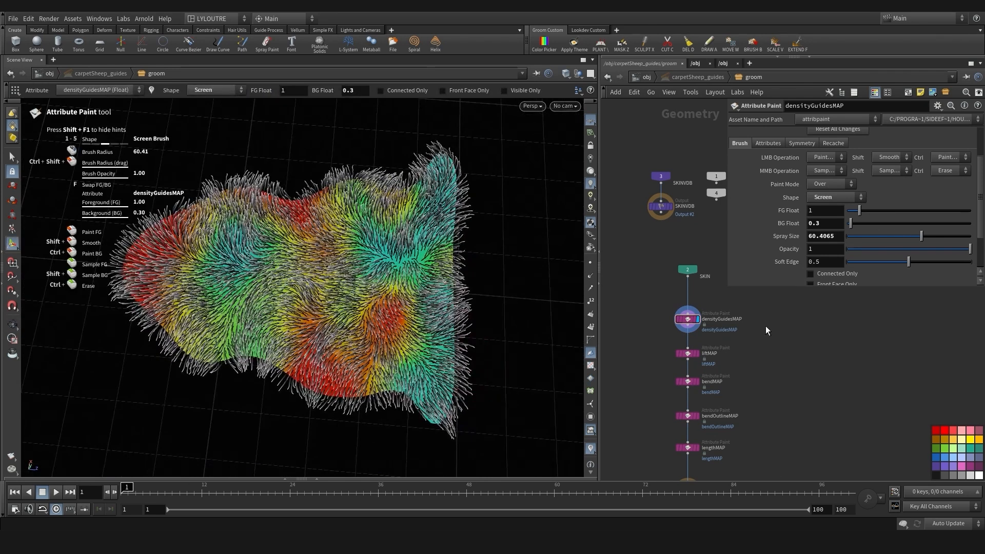
Display the output of the hairgen1 node
{"action": "scroll", "coordinate": [625, 378], "scroll_direction": "down", "scroll_amount": 4}
{"action": "middle_click_drag", "start_coordinate": [620, 379], "coordinate": [848, 388]}
{"action": "middle_click_drag", "start_coordinate": [682, 372], "coordinate": [626, 383]}
{"action": "scroll", "coordinate": [690, 342], "scroll_direction": "up", "scroll_amount": 5}
{"action": "scroll", "coordinate": [704, 321], "scroll_direction": "up", "scroll_amount": 3}
{"action": "left_click", "coordinate": [694, 320]}
{"action": "left_click", "coordinate": [673, 321]}
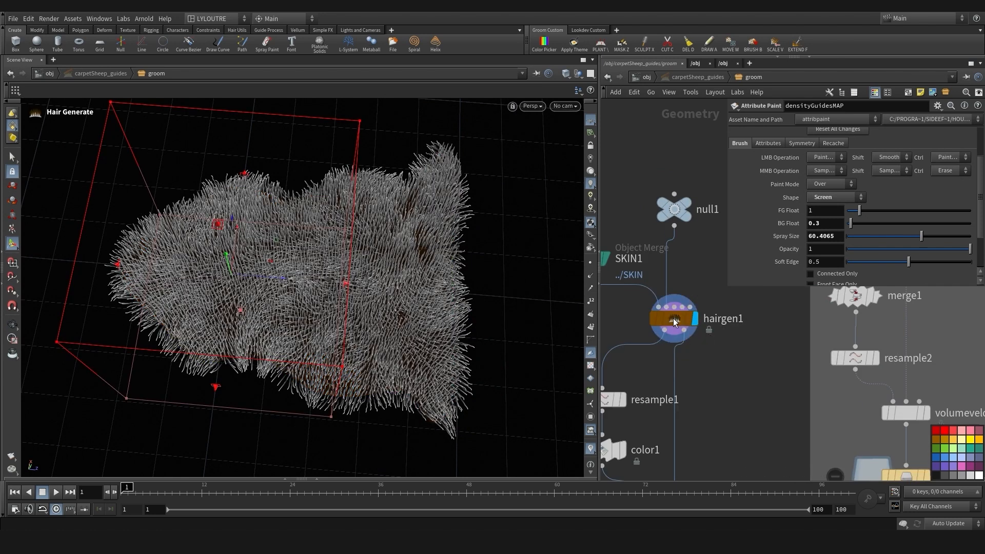
Override hairgen1's density with a skin attribute and set the density attribute to densityGuidesMAP
{"action": "scroll", "coordinate": [755, 384], "scroll_direction": "down", "scroll_amount": 3}
{"action": "middle_click_drag", "start_coordinate": [755, 383], "coordinate": [736, 376]}
{"action": "left_click", "coordinate": [942, 204]}
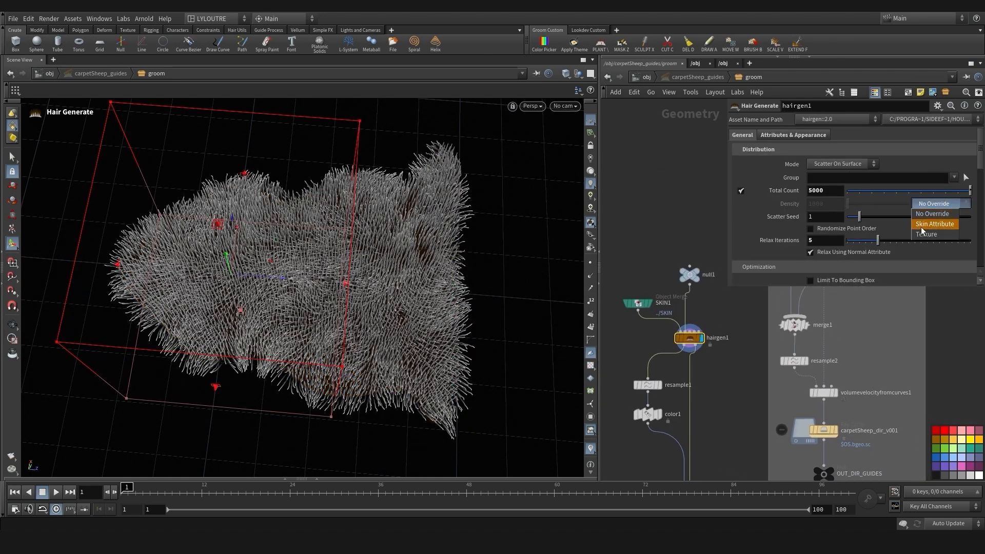
{"action": "left_click", "coordinate": [934, 215]}
{"action": "type", "text": "den"}
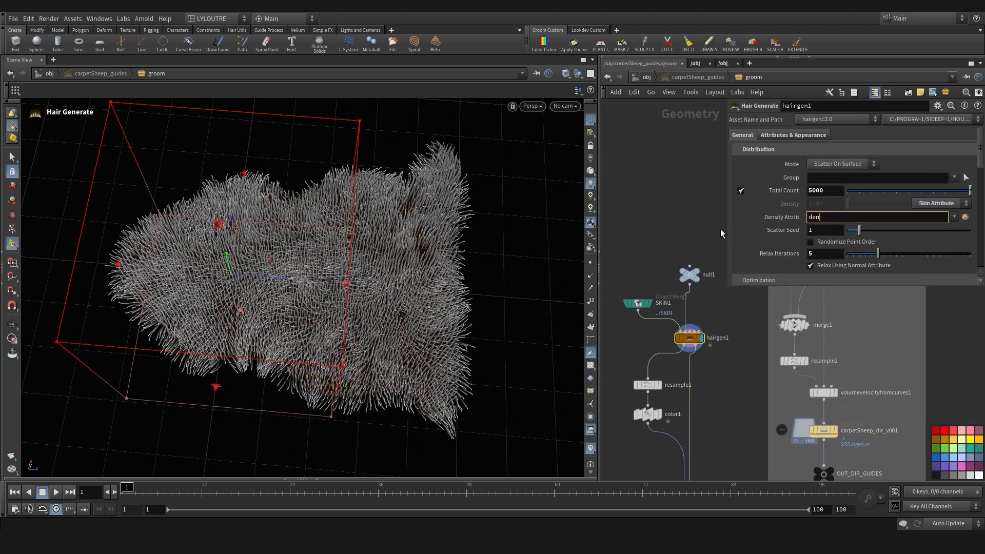
{"action": "type", "text": "sityGuidesMAP"}
{"action": "key", "text": "Return"}
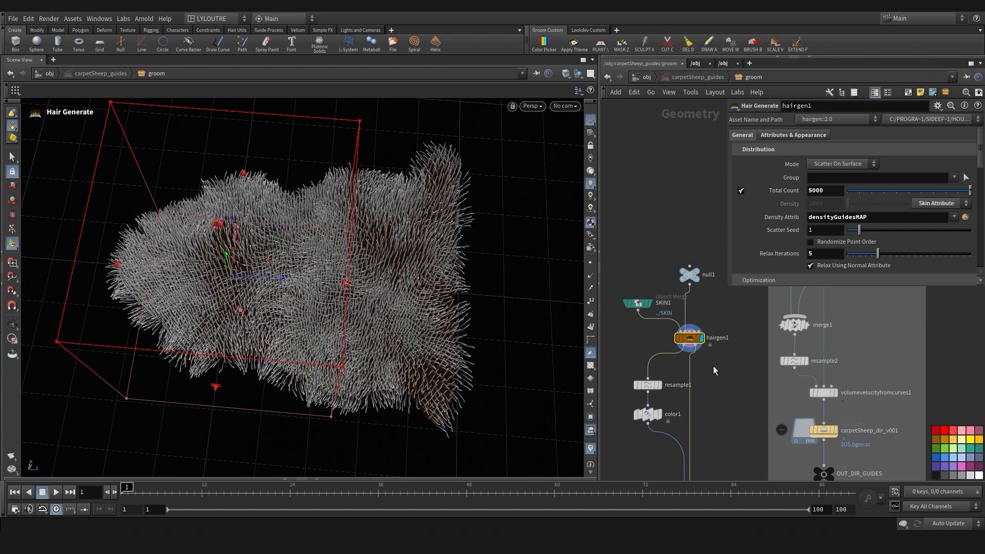
Display the guides at length_LENGHTMAP and further down the groom chain to inspect the new density distribution
{"action": "left_click", "coordinate": [659, 414]}
{"action": "middle_click_drag", "start_coordinate": [635, 349], "coordinate": [639, 234]}
{"action": "middle_click_drag", "start_coordinate": [671, 439], "coordinate": [666, 371]}
{"action": "left_click", "coordinate": [699, 404]}
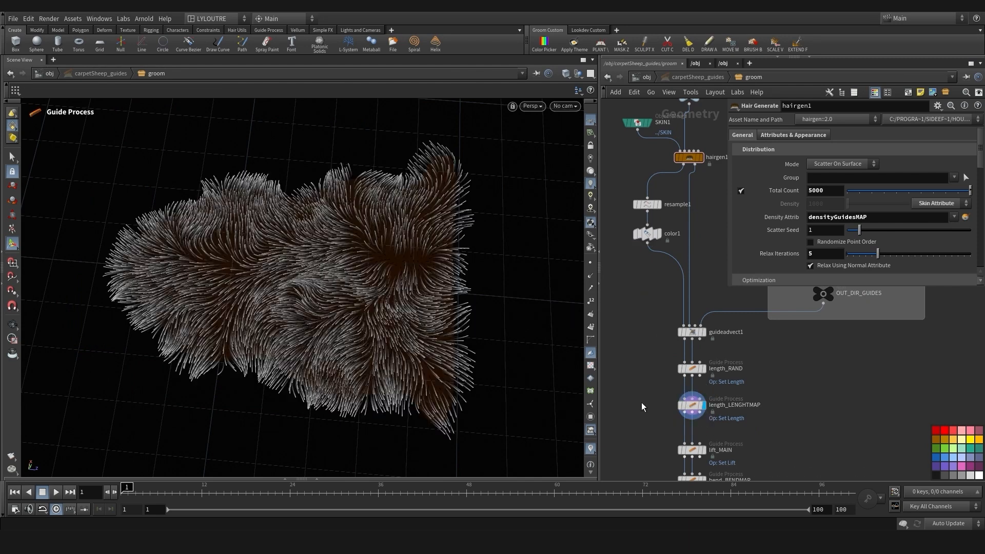
{"action": "middle_click_drag", "start_coordinate": [641, 402], "coordinate": [659, 389]}
{"action": "scroll", "coordinate": [662, 400], "scroll_direction": "down", "scroll_amount": 5}
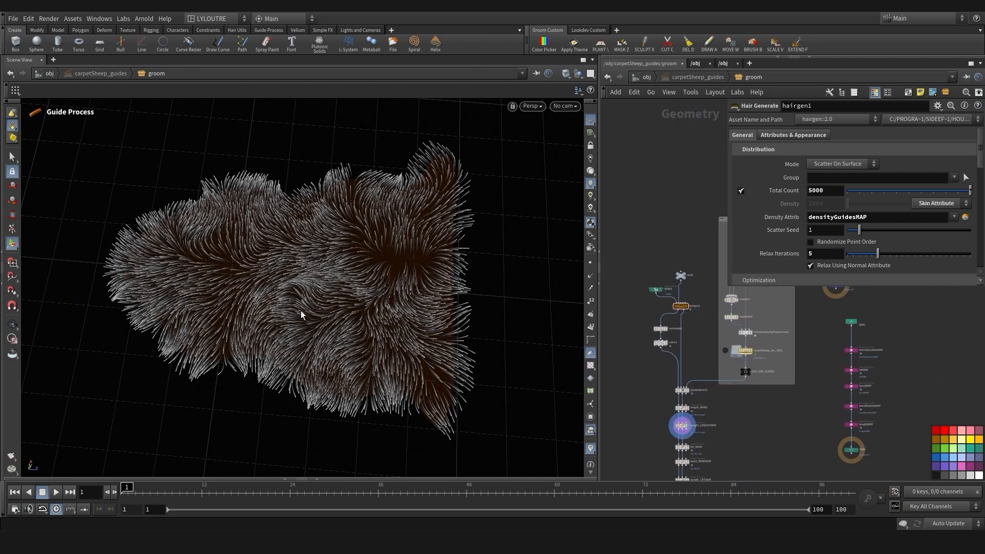
{"action": "right_click_drag", "start_coordinate": [301, 315], "coordinate": [363, 303], "text": "alt"}
{"action": "left_click_drag", "start_coordinate": [363, 303], "coordinate": [361, 340], "text": "alt"}
{"action": "scroll", "coordinate": [708, 390], "scroll_direction": "up", "scroll_amount": 2}
{"action": "middle_click_drag", "start_coordinate": [697, 425], "coordinate": [682, 264]}
{"action": "left_click", "coordinate": [669, 422]}
{"action": "mouse_move", "coordinate": [361, 359]}
{"action": "left_mouse_down", "text": "alt"}
{"action": "mouse_move", "coordinate": [382, 380]}
{"action": "mouse_move", "coordinate": [431, 279]}
{"action": "mouse_move", "coordinate": [403, 234]}
{"action": "mouse_move", "coordinate": [394, 259]}
{"action": "left_mouse_up", "text": "alt"}
Display densityGuidesMAP again and smooth the painted values in the skin's centre and the middle of the narrow half
{"action": "middle_click_drag", "start_coordinate": [769, 318], "coordinate": [667, 389]}
{"action": "scroll", "coordinate": [718, 354], "scroll_direction": "up", "scroll_amount": 3}
{"action": "left_click", "coordinate": [728, 359]}
{"action": "left_click", "coordinate": [740, 359]}
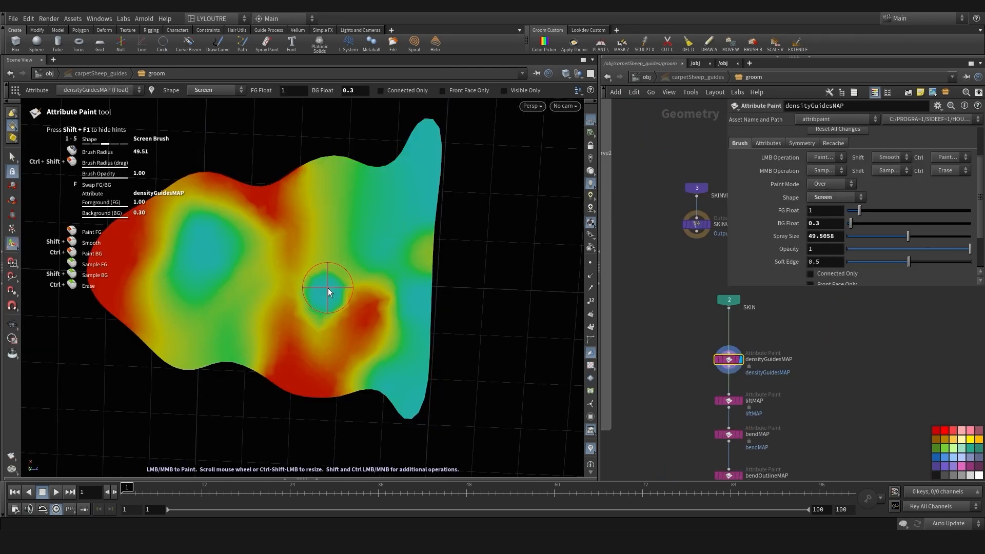
{"action": "scroll", "coordinate": [328, 288], "scroll_direction": "up", "scroll_amount": 2}
{"action": "left_click_drag", "start_coordinate": [328, 287], "coordinate": [303, 277], "text": "shift"}
{"action": "middle_click_drag", "start_coordinate": [256, 280], "coordinate": [262, 272], "text": "alt"}
{"action": "left_click_drag", "start_coordinate": [261, 272], "coordinate": [196, 232], "text": "shift"}
{"action": "scroll", "coordinate": [727, 412], "scroll_direction": "down", "scroll_amount": 2}
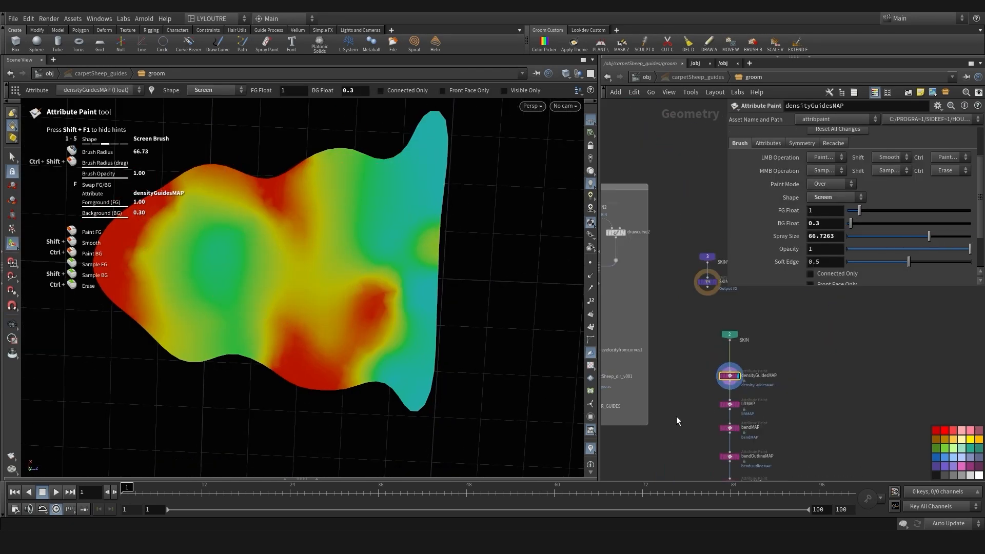
Display guideadvect1 and set hairgen1's total count to 4000
{"action": "middle_click_drag", "start_coordinate": [676, 416], "coordinate": [871, 354]}
{"action": "scroll", "coordinate": [689, 369], "scroll_direction": "up", "scroll_amount": 1}
{"action": "left_click", "coordinate": [689, 369]}
{"action": "middle_click_drag", "start_coordinate": [616, 368], "coordinate": [622, 377]}
{"action": "right_click_drag", "start_coordinate": [349, 307], "coordinate": [367, 325], "text": "alt"}
{"action": "left_click", "coordinate": [683, 233]}
{"action": "left_click_drag", "start_coordinate": [812, 191], "coordinate": [807, 192]}
{"action": "type", "text": "4"}
{"action": "key", "text": "Return"}
{"action": "scroll", "coordinate": [694, 363], "scroll_direction": "down", "scroll_amount": 2}
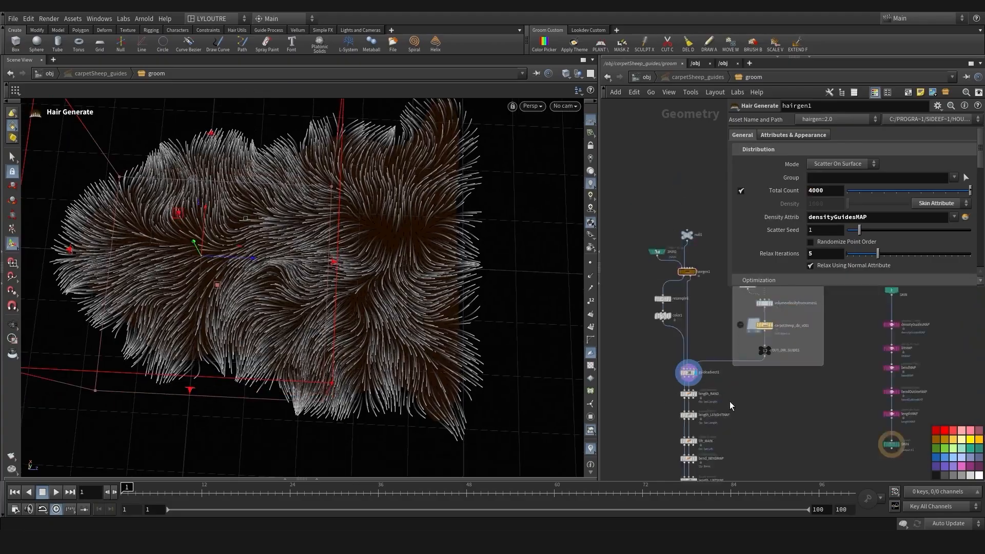
Display the guides at a lower node of the chain and set hairgen1's scatter seed to 1.5
{"action": "middle_click_drag", "start_coordinate": [730, 405], "coordinate": [712, 215]}
{"action": "left_click", "coordinate": [677, 431]}
{"action": "left_click_drag", "start_coordinate": [383, 385], "coordinate": [283, 383], "text": "alt"}
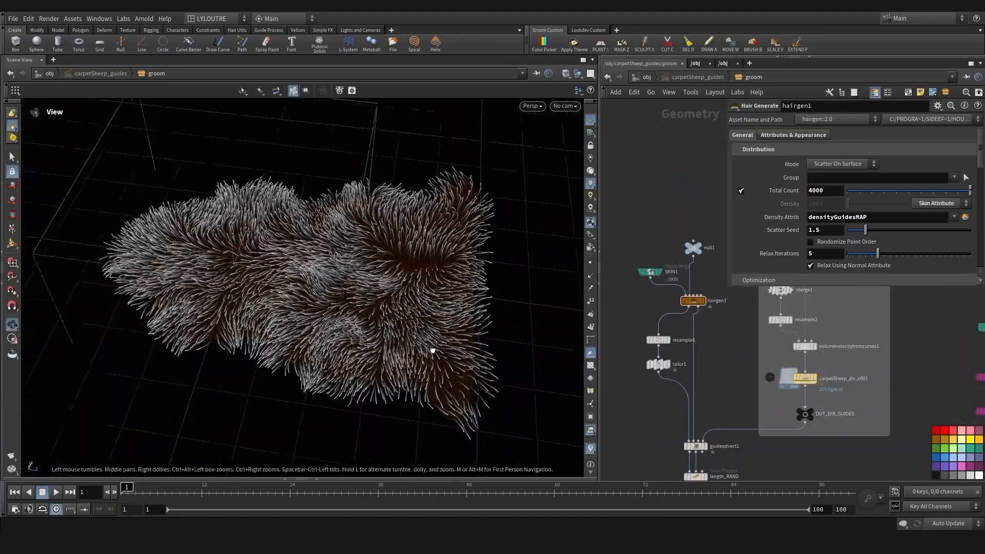
{"action": "mouse_move", "coordinate": [432, 347]}
{"action": "left_mouse_down", "text": "alt"}
{"action": "mouse_move", "coordinate": [286, 373]}
{"action": "mouse_move", "coordinate": [402, 384]}
{"action": "left_mouse_up", "text": "alt"}
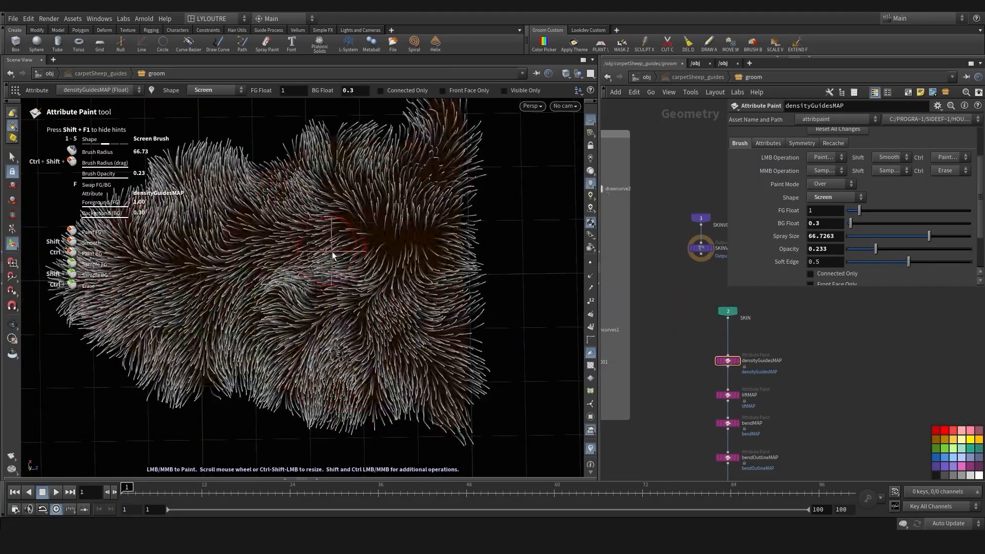
Raise the densityGuidesMAP brush opacity to 1 while the groomed guides are displayed
{"action": "mouse_move", "coordinate": [332, 252]}
{"action": "left_mouse_down", "text": "alt"}
{"action": "mouse_move", "coordinate": [296, 176]}
{"action": "mouse_move", "coordinate": [169, 282]}
{"action": "mouse_move", "coordinate": [316, 335]}
{"action": "mouse_move", "coordinate": [230, 294]}
{"action": "mouse_move", "coordinate": [343, 318]}
{"action": "left_mouse_up", "text": "alt"}
{"action": "scroll", "coordinate": [169, 283], "scroll_direction": "up", "scroll_amount": 1}
{"action": "scroll", "coordinate": [231, 295], "scroll_direction": "down", "scroll_amount": 1}
{"action": "scroll", "coordinate": [343, 318], "scroll_direction": "down", "scroll_amount": 1}
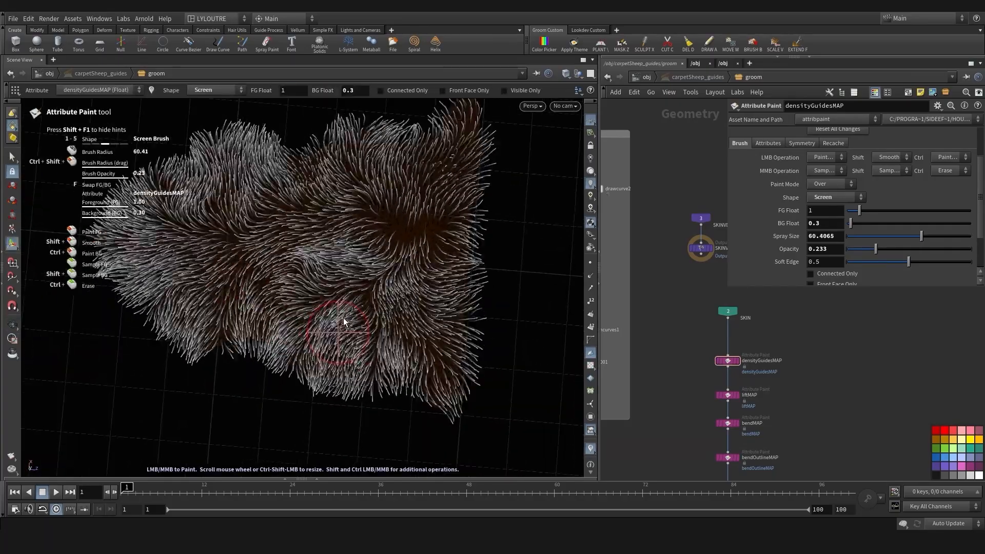
{"action": "left_click_drag", "start_coordinate": [875, 248], "coordinate": [970, 249]}
{"action": "scroll", "coordinate": [424, 314], "scroll_direction": "up", "scroll_amount": 3}
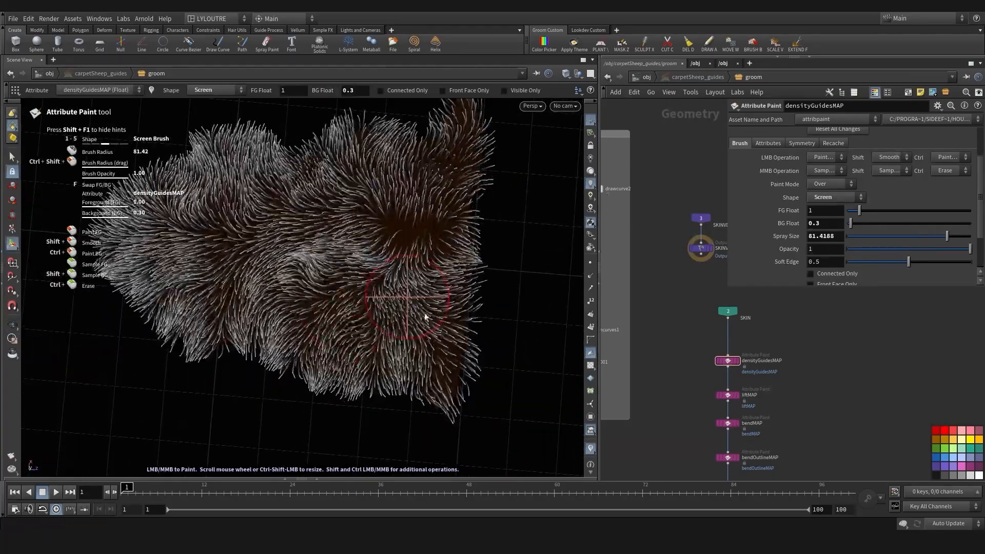
Paint a density of 1 along the skin's lower border and the edge of its wide end
{"action": "left_click_drag", "start_coordinate": [424, 314], "coordinate": [406, 318], "text": "alt"}
{"action": "scroll", "coordinate": [304, 384], "scroll_direction": "down", "scroll_amount": 3}
{"action": "mouse_move", "coordinate": [304, 387]}
{"action": "left_mouse_down"}
{"action": "mouse_move", "coordinate": [345, 386]}
{"action": "mouse_move", "coordinate": [271, 356]}
{"action": "mouse_move", "coordinate": [278, 362]}
{"action": "left_mouse_up"}
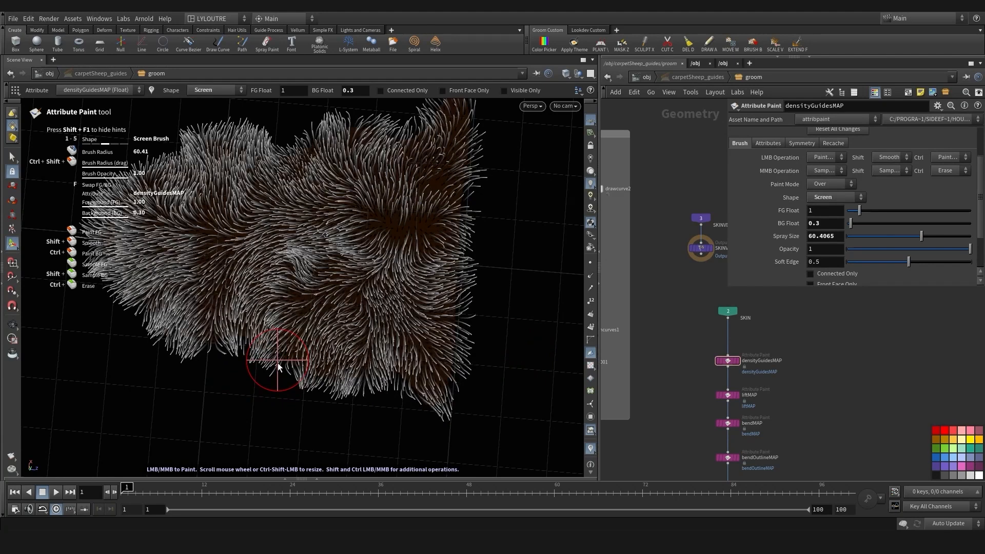
{"action": "scroll", "coordinate": [441, 287], "scroll_direction": "down", "scroll_amount": 3}
{"action": "left_click_drag", "start_coordinate": [451, 226], "coordinate": [447, 266]}
{"action": "scroll", "coordinate": [744, 359], "scroll_direction": "down", "scroll_amount": 4}
{"action": "middle_click_drag", "start_coordinate": [718, 379], "coordinate": [820, 287]}
{"action": "mouse_move", "coordinate": [328, 277]}
{"action": "left_mouse_down", "text": "alt"}
{"action": "mouse_move", "coordinate": [343, 295]}
{"action": "mouse_move", "coordinate": [338, 337]}
{"action": "mouse_move", "coordinate": [174, 279]}
{"action": "left_mouse_up", "text": "alt"}
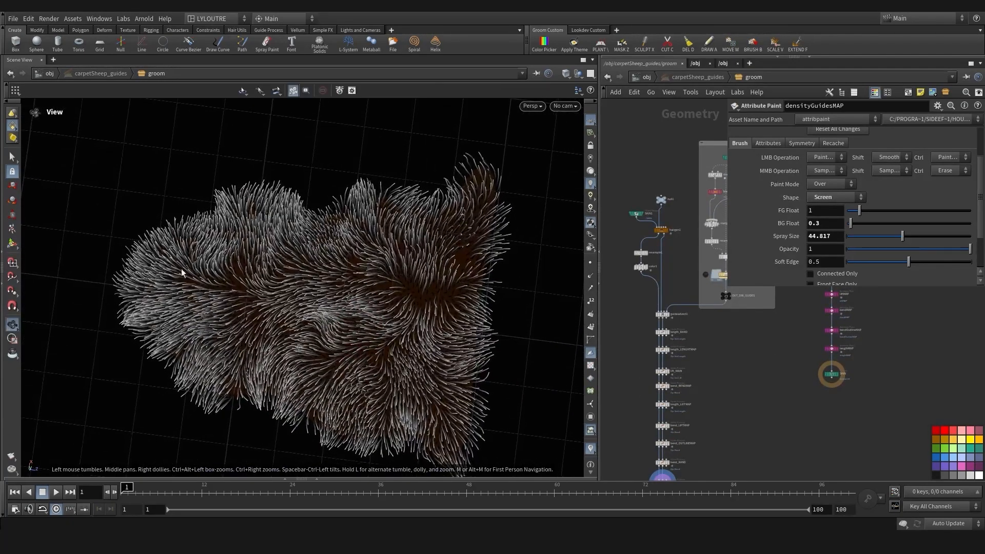
Paint a density of 1 on the upper corner tip of the skin's wide end
{"action": "key", "text": "Return"}
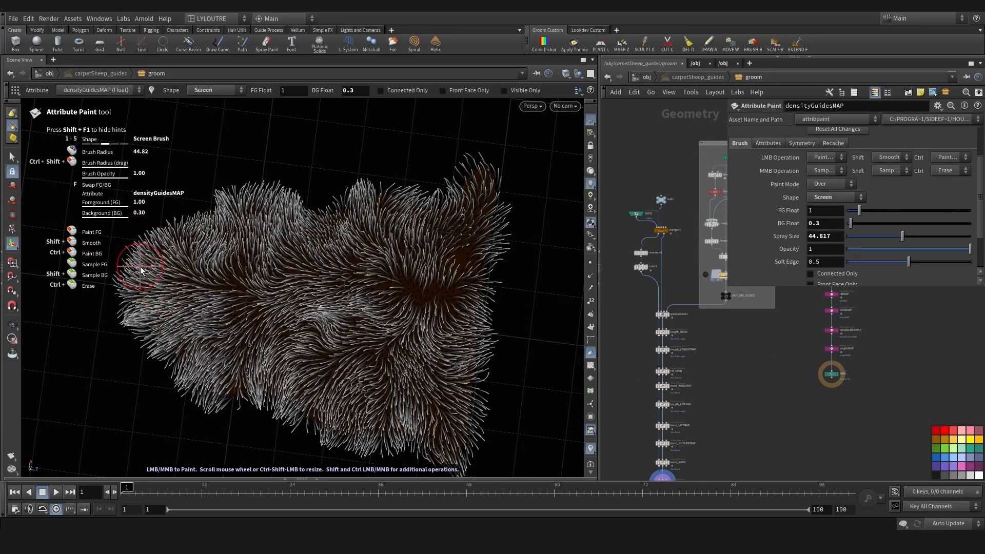
{"action": "middle_click_drag", "start_coordinate": [347, 343], "coordinate": [323, 317], "text": "alt"}
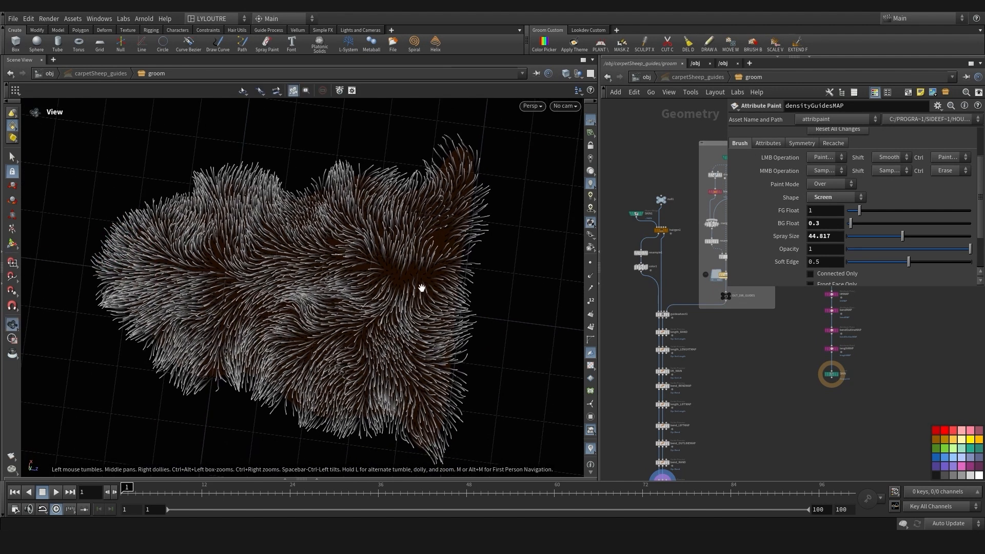
{"action": "scroll", "coordinate": [421, 288], "scroll_direction": "up", "scroll_amount": 2}
{"action": "middle_click_drag", "start_coordinate": [421, 287], "coordinate": [356, 391], "text": "alt"}
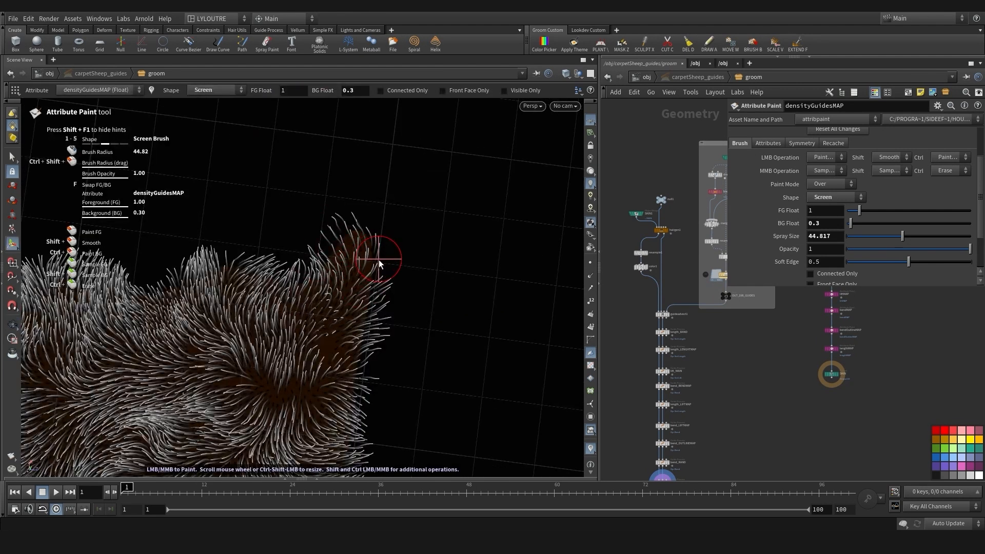
{"action": "left_click_drag", "start_coordinate": [378, 259], "coordinate": [368, 298]}
{"action": "middle_click_drag", "start_coordinate": [302, 359], "coordinate": [333, 298], "text": "alt"}
{"action": "scroll", "coordinate": [286, 289], "scroll_direction": "down", "scroll_amount": 2}
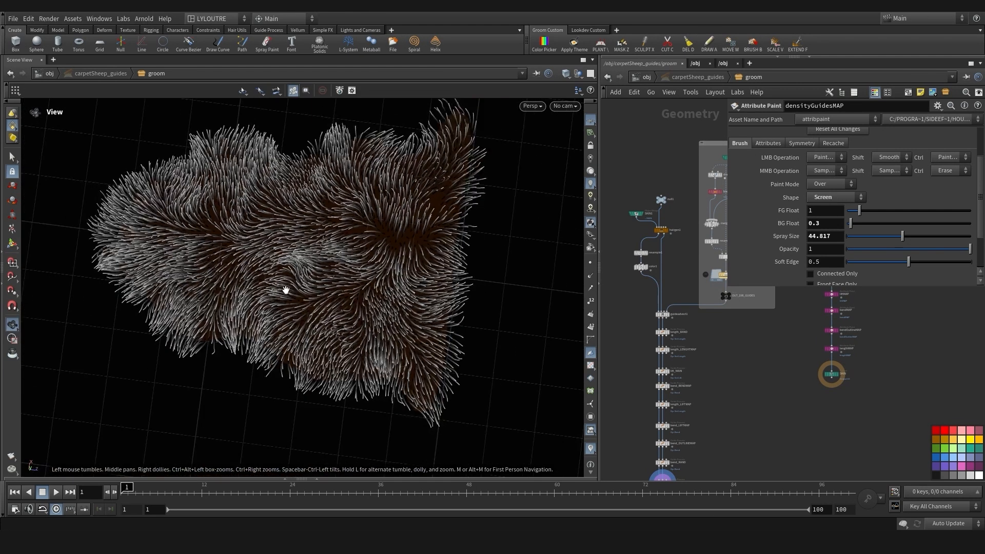
Display guidecollidevdb4, then OUT_LV2_GUIDES, to output the level-two guides
{"action": "left_click_drag", "start_coordinate": [286, 289], "coordinate": [305, 270], "text": "alt"}
{"action": "middle_click_drag", "start_coordinate": [306, 270], "coordinate": [288, 328], "text": "alt"}
{"action": "scroll", "coordinate": [774, 445], "scroll_direction": "down", "scroll_amount": 3}
{"action": "middle_click_drag", "start_coordinate": [770, 453], "coordinate": [721, 322]}
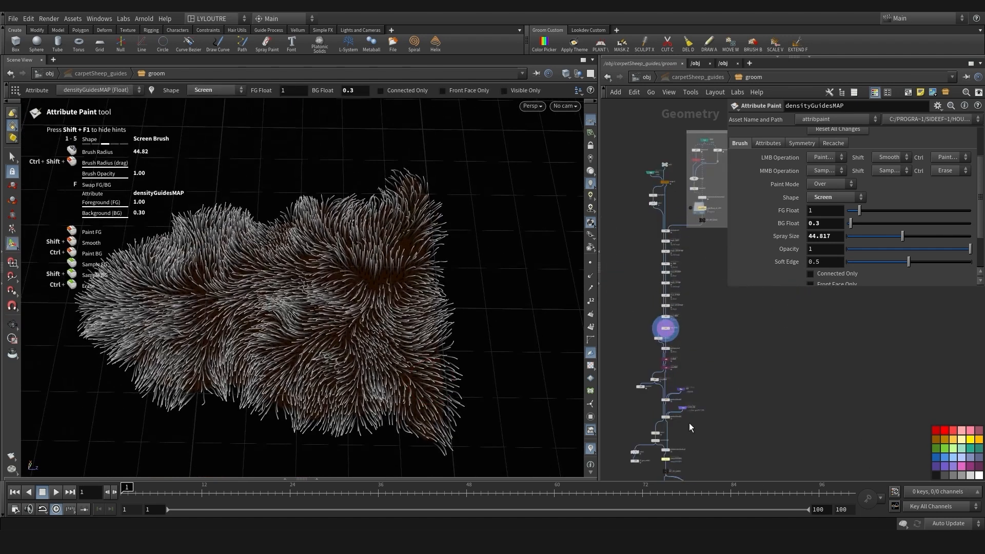
{"action": "scroll", "coordinate": [668, 423], "scroll_direction": "up", "scroll_amount": 4}
{"action": "left_click", "coordinate": [667, 402]}
{"action": "scroll", "coordinate": [717, 422], "scroll_direction": "down", "scroll_amount": 4}
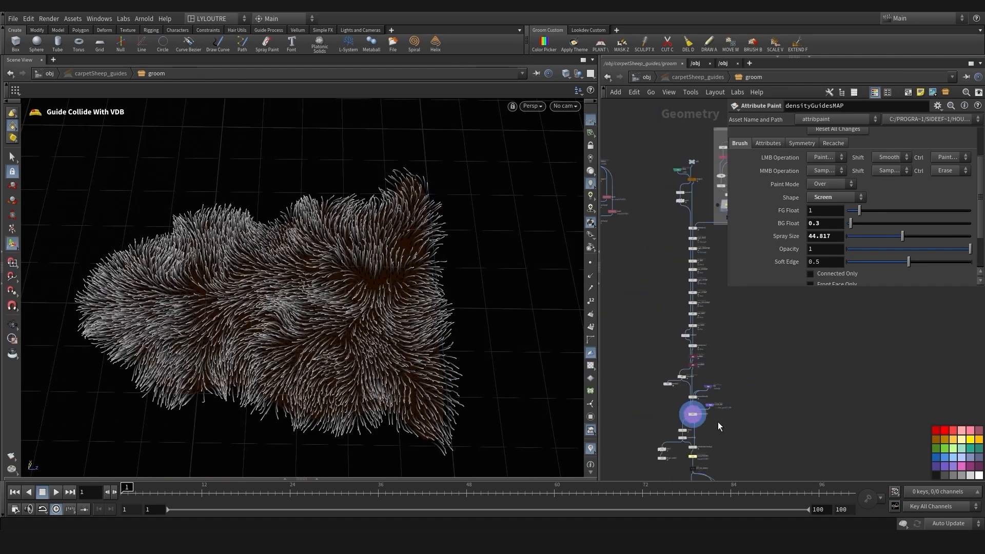
{"action": "middle_click_drag", "start_coordinate": [718, 421], "coordinate": [698, 271]}
{"action": "middle_click_drag", "start_coordinate": [747, 411], "coordinate": [736, 299]}
{"action": "scroll", "coordinate": [673, 354], "scroll_direction": "up", "scroll_amount": 5}
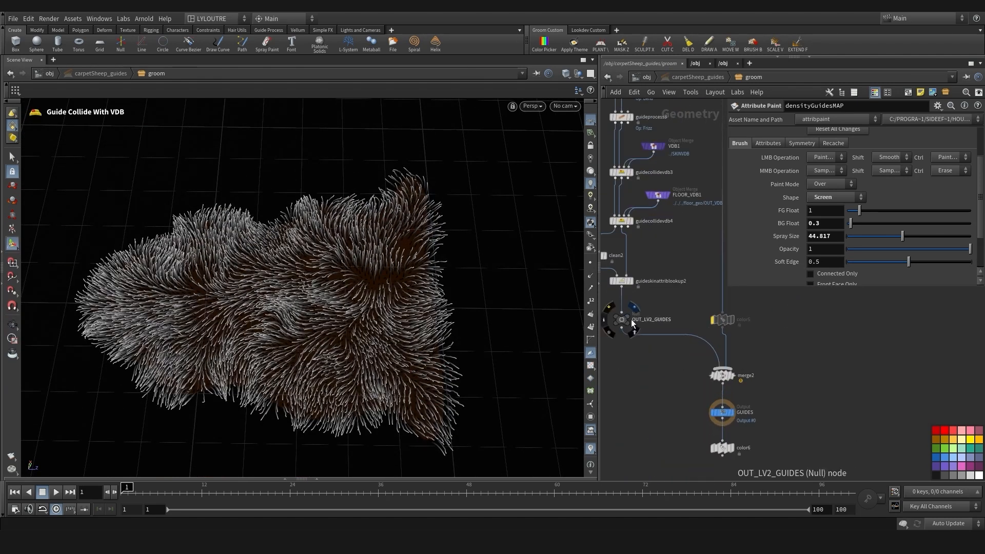
{"action": "left_click", "coordinate": [634, 307]}
Examine the clumping and density of the level-two guides around the wide end and centre of the fleece
{"action": "left_click_drag", "start_coordinate": [311, 377], "coordinate": [337, 386], "text": "alt"}
{"action": "mouse_move", "coordinate": [337, 333]}
{"action": "left_mouse_down", "text": "alt"}
{"action": "mouse_move", "coordinate": [323, 355]}
{"action": "mouse_move", "coordinate": [329, 325]}
{"action": "left_mouse_up", "text": "alt"}
{"action": "right_click_drag", "start_coordinate": [330, 324], "coordinate": [368, 288], "text": "alt"}
{"action": "middle_click_drag", "start_coordinate": [367, 288], "coordinate": [314, 345], "text": "alt"}
{"action": "left_click_drag", "start_coordinate": [314, 345], "coordinate": [224, 334], "text": "alt"}
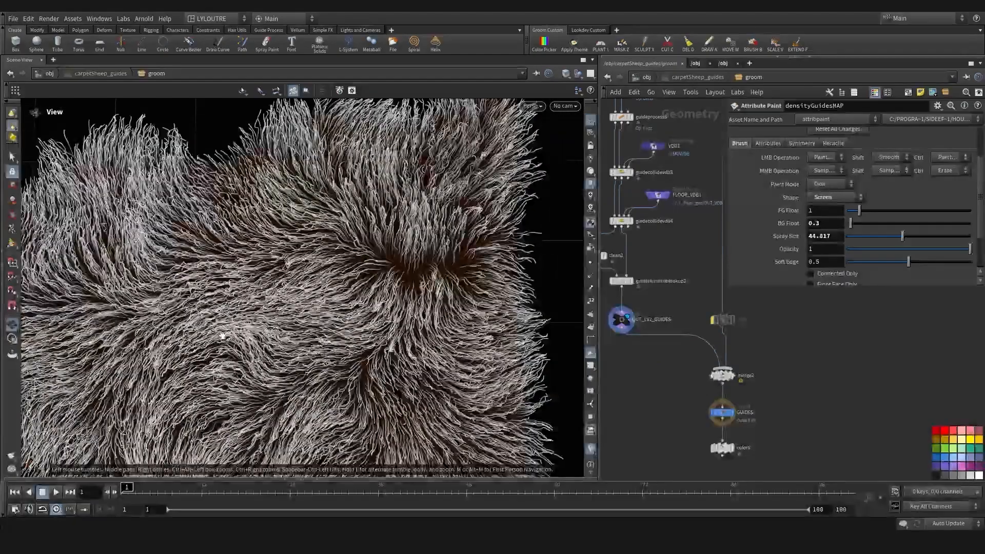
{"action": "middle_click_drag", "start_coordinate": [224, 334], "coordinate": [146, 345], "text": "alt"}
{"action": "right_click_drag", "start_coordinate": [146, 345], "coordinate": [135, 320], "text": "alt"}
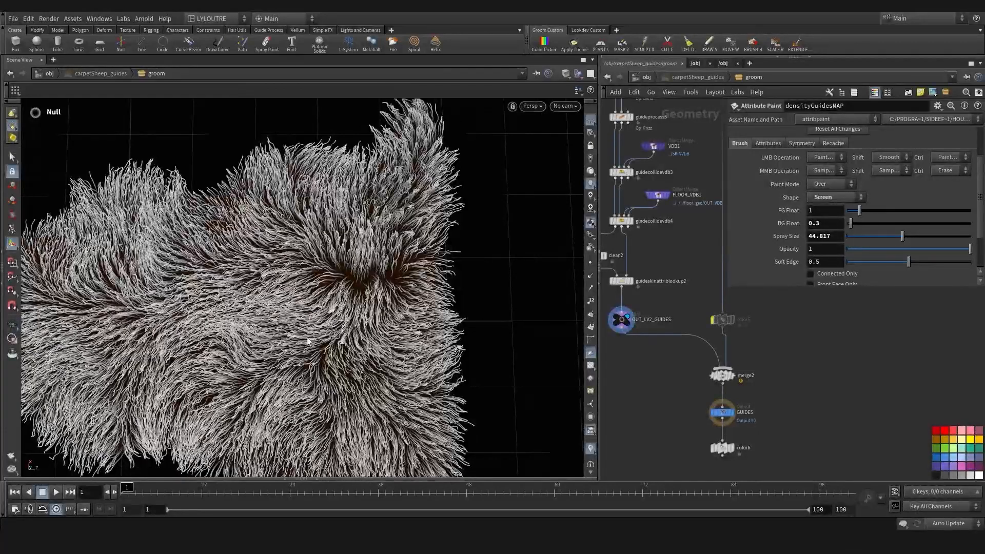
{"action": "middle_click_drag", "start_coordinate": [308, 341], "coordinate": [299, 377], "text": "alt"}
{"action": "right_click_drag", "start_coordinate": [299, 378], "coordinate": [407, 286], "text": "alt"}
{"action": "middle_click_drag", "start_coordinate": [407, 285], "coordinate": [374, 290], "text": "alt"}
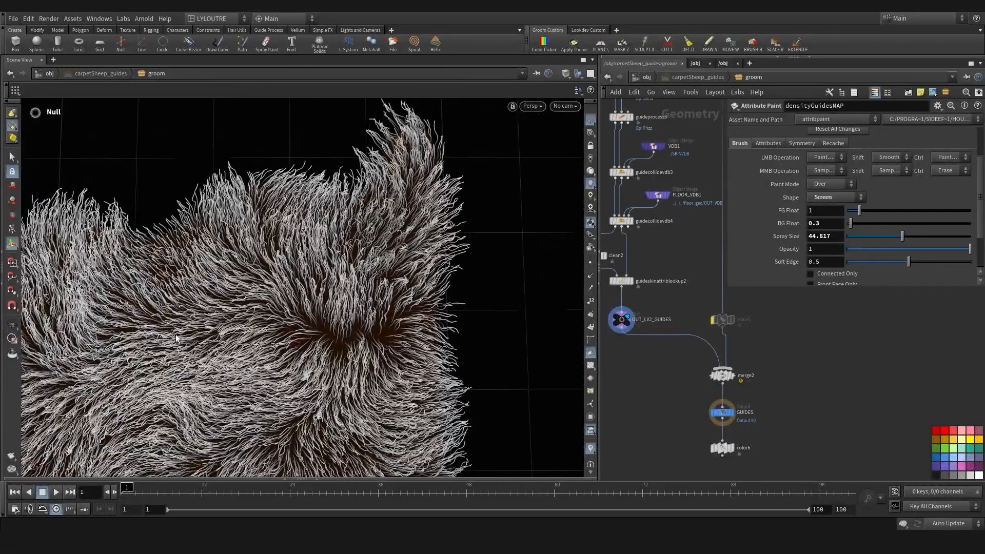
Set the total count of hairgen2 to 8000
{"action": "middle_click_drag", "start_coordinate": [176, 338], "coordinate": [244, 290], "text": "alt"}
{"action": "left_click_drag", "start_coordinate": [244, 290], "coordinate": [261, 303], "text": "alt"}
{"action": "right_click_drag", "start_coordinate": [260, 302], "coordinate": [244, 314], "text": "alt"}
{"action": "scroll", "coordinate": [651, 353], "scroll_direction": "down", "scroll_amount": 4}
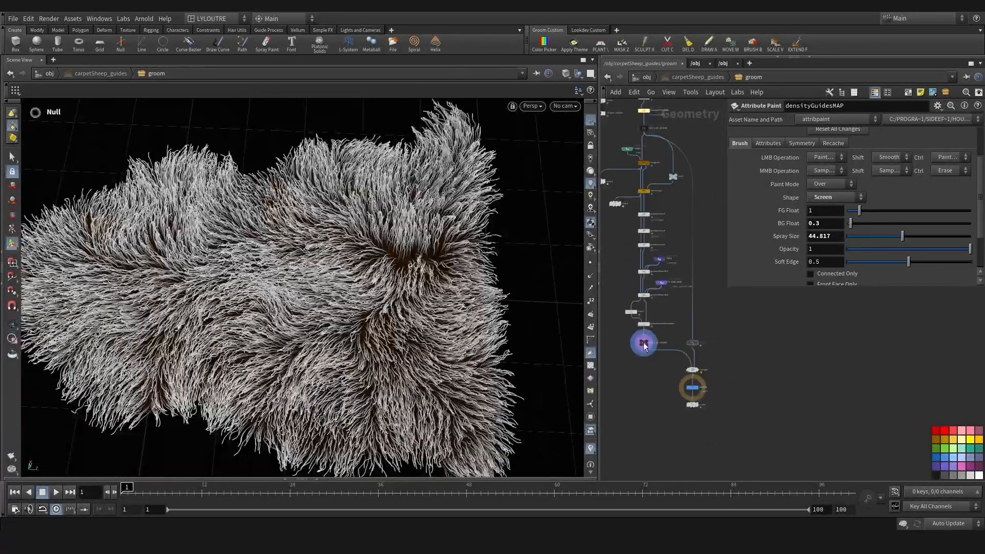
{"action": "scroll", "coordinate": [644, 345], "scroll_direction": "up", "scroll_amount": 6}
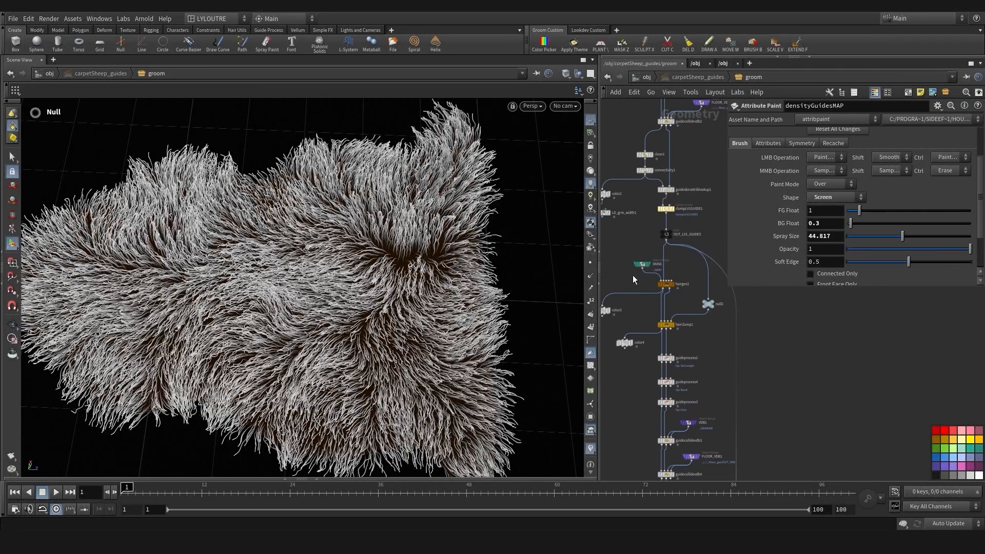
{"action": "left_click", "coordinate": [665, 284]}
{"action": "left_click", "coordinate": [743, 136]}
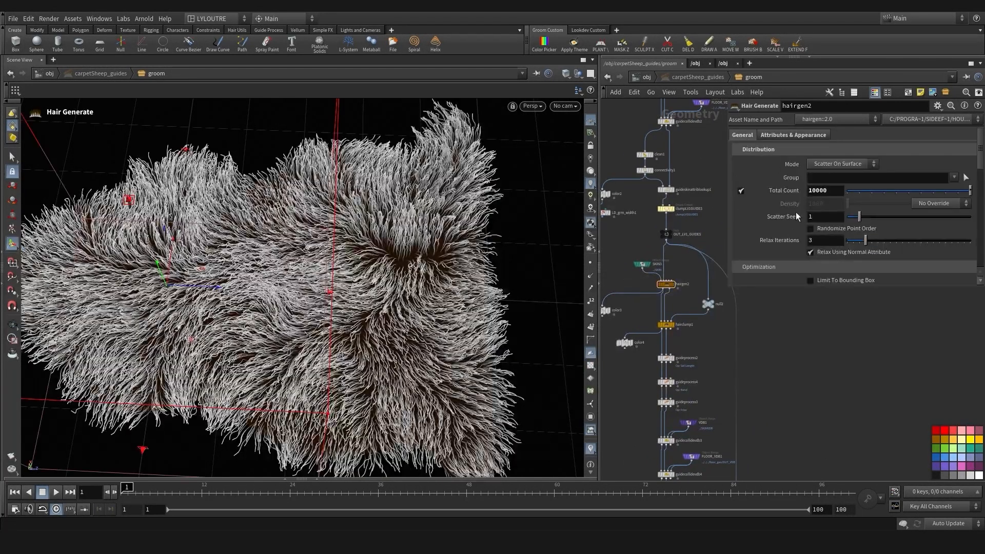
{"action": "scroll", "coordinate": [825, 356], "scroll_direction": "down", "scroll_amount": 6}
{"action": "middle_click_drag", "start_coordinate": [824, 356], "coordinate": [691, 461]}
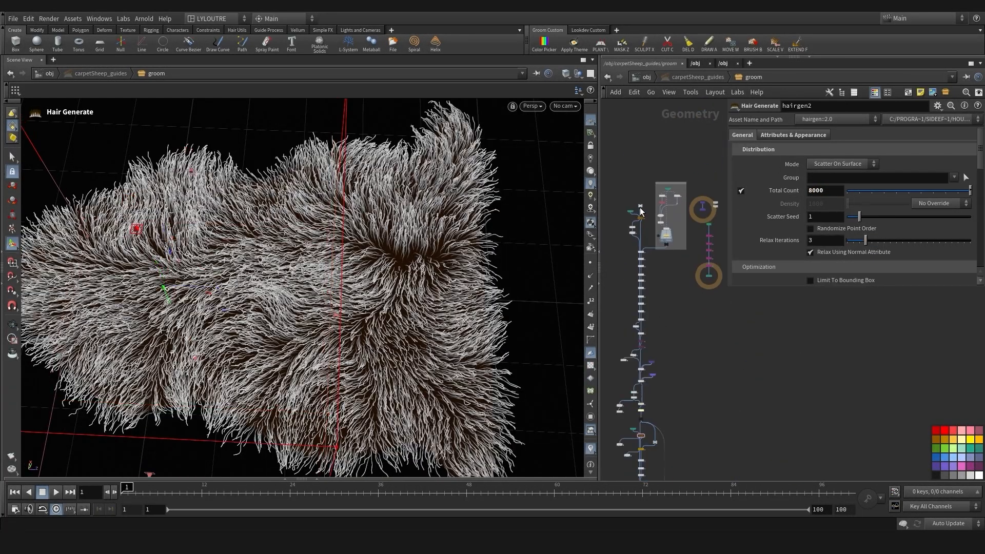
Check the distribution settings of hairgen1 and overlay the LD_grm_width1 guides as a template
{"action": "scroll", "coordinate": [641, 207], "scroll_direction": "up", "scroll_amount": 8}
{"action": "left_click", "coordinate": [641, 262]}
{"action": "left_click", "coordinate": [640, 260]}
{"action": "scroll", "coordinate": [686, 377], "scroll_direction": "down", "scroll_amount": 5}
{"action": "scroll", "coordinate": [782, 360], "scroll_direction": "up", "scroll_amount": 3}
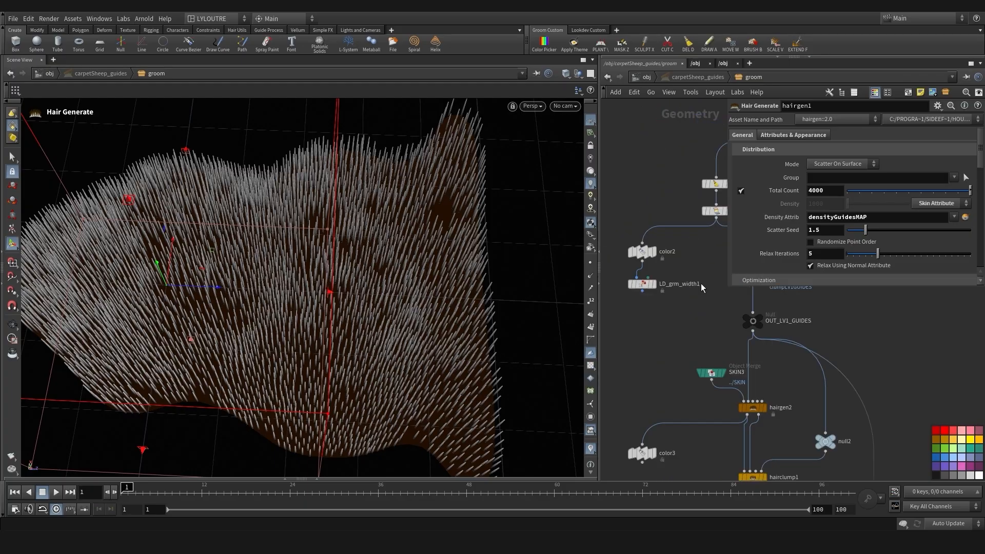
{"action": "left_click", "coordinate": [700, 283]}
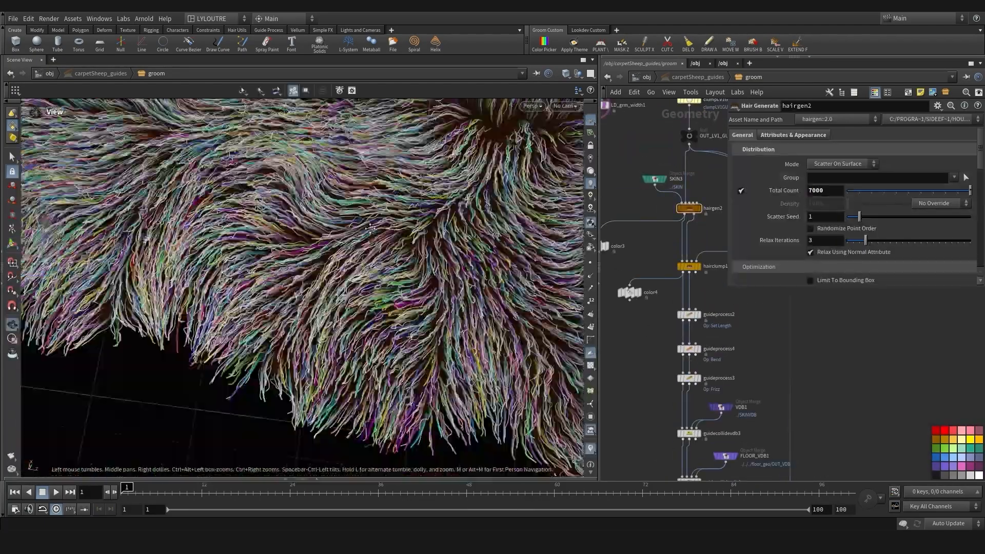
Set the total count of hairgen2 to 7000 and its scatter seed to 1.88
{"action": "left_click_drag", "start_coordinate": [857, 219], "coordinate": [869, 217]}
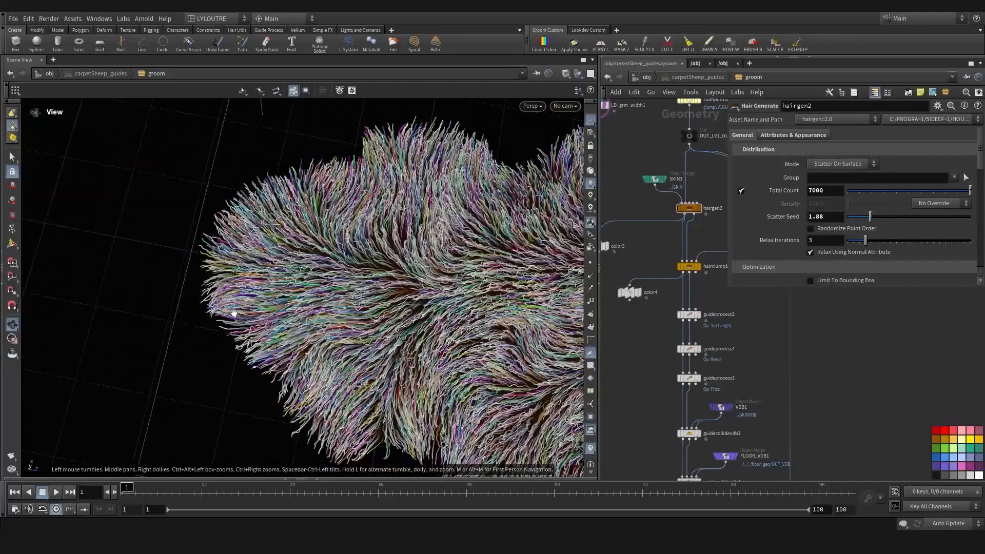
{"action": "scroll", "coordinate": [909, 226], "scroll_direction": "down", "scroll_amount": 5}
Set the Stray Rate of hairclump1 to 0.2
{"action": "left_click", "coordinate": [687, 266]}
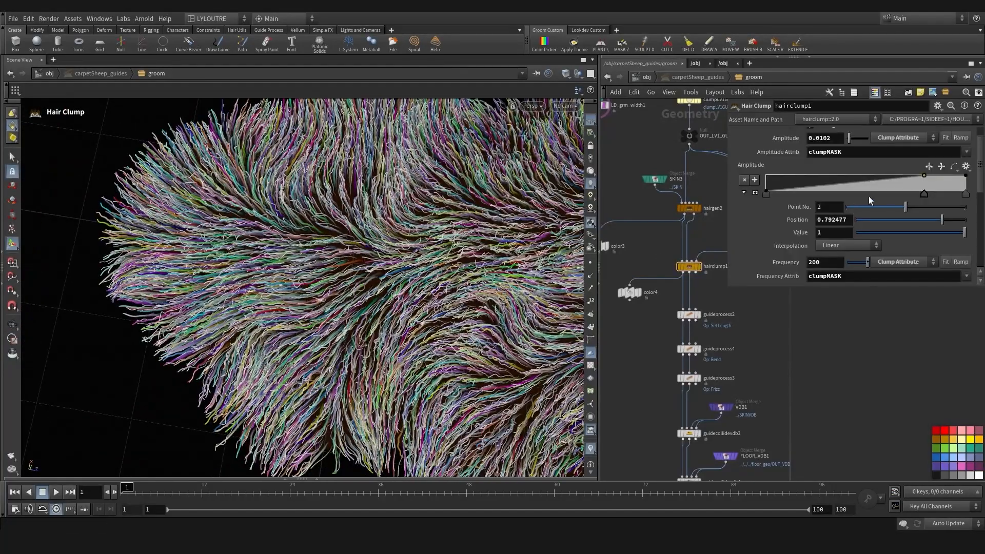
{"action": "scroll", "coordinate": [869, 200], "scroll_direction": "up", "scroll_amount": 2}
{"action": "left_click", "coordinate": [785, 137]}
{"action": "scroll", "coordinate": [800, 195], "scroll_direction": "down", "scroll_amount": 5}
{"action": "key", "text": "space"}
{"action": "middle_click_drag", "start_coordinate": [395, 369], "coordinate": [226, 380]}
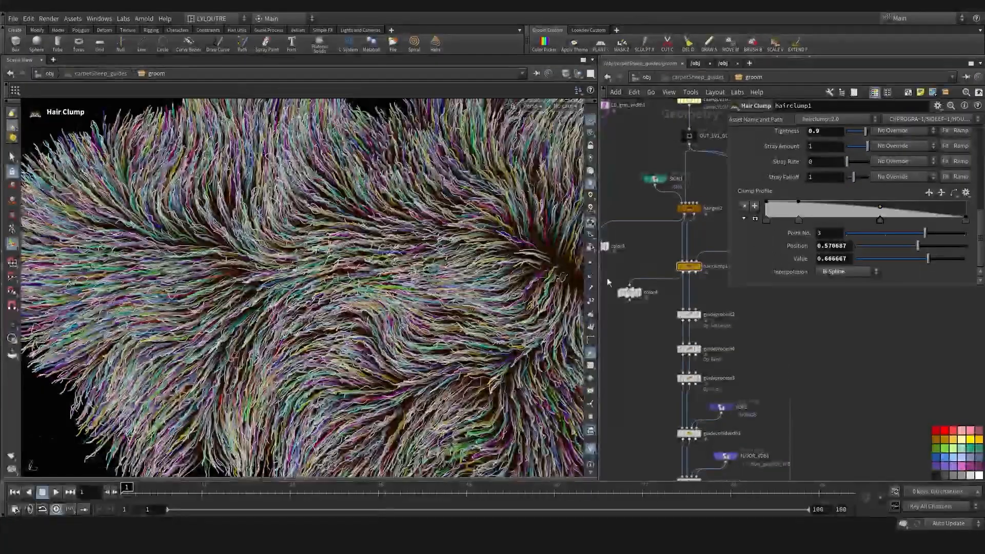
{"action": "middle_click_drag", "start_coordinate": [502, 349], "coordinate": [392, 318]}
{"action": "left_click", "coordinate": [829, 165]}
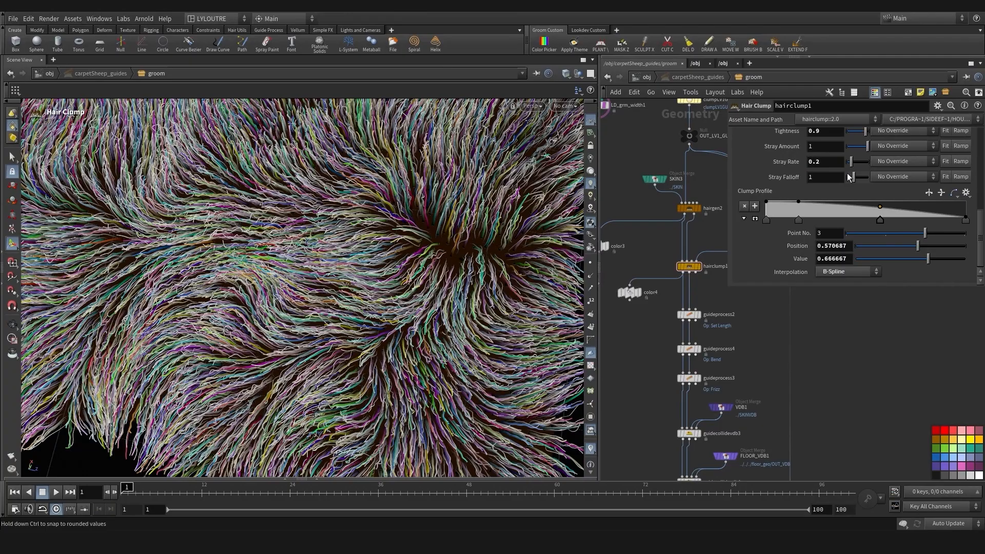
Examine the clumping of the level-two guides across the whole fleece and review the hairclump1 settings
{"action": "scroll", "coordinate": [820, 215], "scroll_direction": "up", "scroll_amount": 4}
{"action": "middle_click_drag", "start_coordinate": [687, 295], "coordinate": [701, 289]}
{"action": "left_click_drag", "start_coordinate": [441, 318], "coordinate": [392, 279], "text": "alt"}
{"action": "scroll", "coordinate": [482, 319], "scroll_direction": "down", "scroll_amount": 3}
{"action": "scroll", "coordinate": [400, 277], "scroll_direction": "down", "scroll_amount": 3}
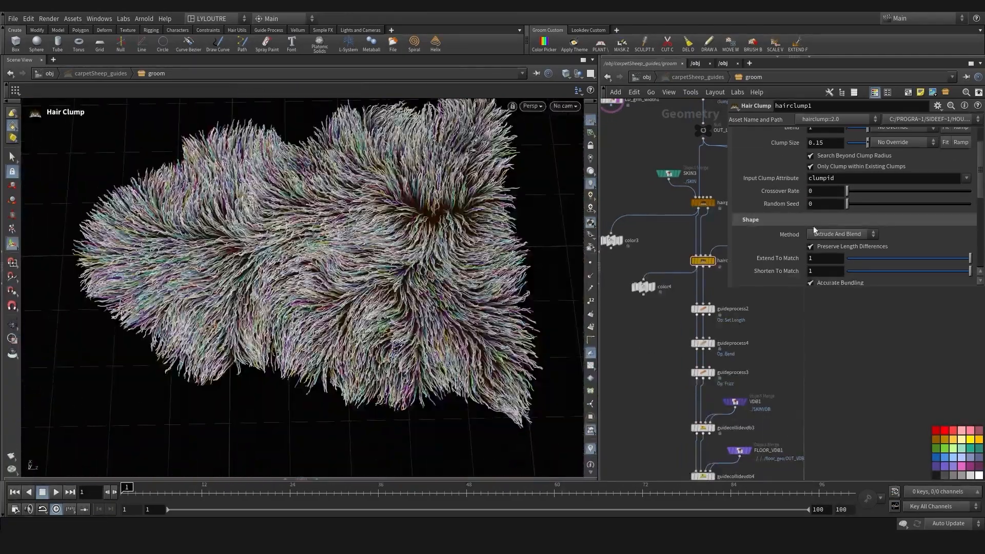
{"action": "left_click_drag", "start_coordinate": [354, 313], "coordinate": [347, 329], "text": "alt"}
{"action": "scroll", "coordinate": [895, 198], "scroll_direction": "down", "scroll_amount": 3}
Display LD_grm_width1 to view the coloured level-one guides and widen the network pane
{"action": "middle_click_drag", "start_coordinate": [835, 462], "coordinate": [829, 283]}
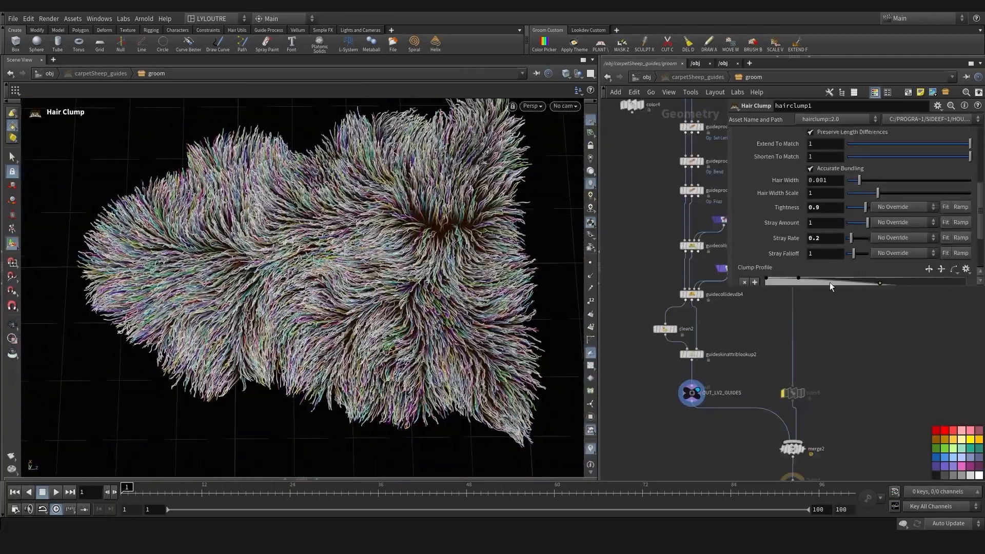
{"action": "scroll", "coordinate": [721, 400], "scroll_direction": "down", "scroll_amount": 8}
{"action": "scroll", "coordinate": [714, 382], "scroll_direction": "up", "scroll_amount": 8}
{"action": "left_click", "coordinate": [694, 422]}
{"action": "left_click_drag", "start_coordinate": [599, 329], "coordinate": [528, 321]}
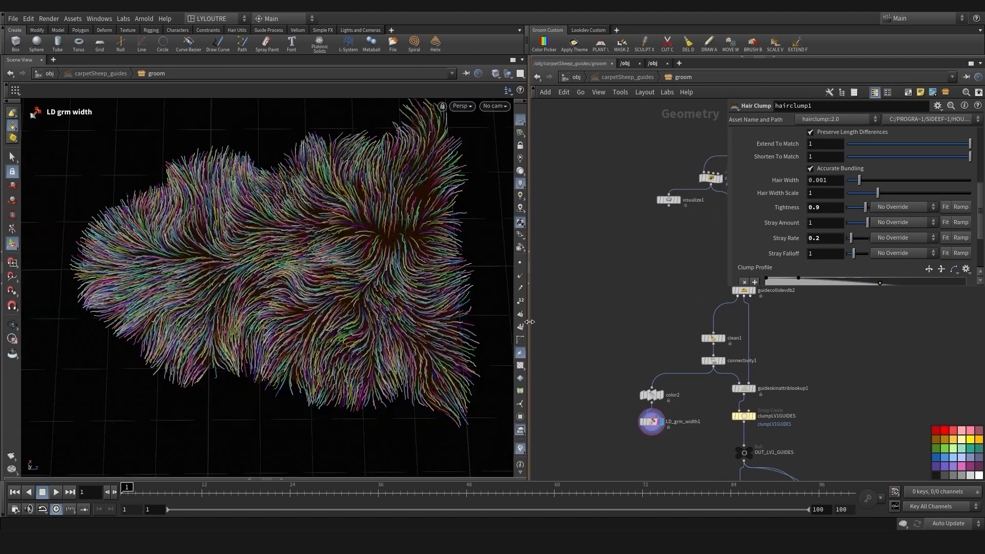
Display hairclump3 and clear the coloured guide template overlay from the fleece
{"action": "scroll", "coordinate": [635, 385], "scroll_direction": "down", "scroll_amount": 8}
{"action": "scroll", "coordinate": [610, 274], "scroll_direction": "up", "scroll_amount": 4}
{"action": "scroll", "coordinate": [610, 274], "scroll_direction": "up", "scroll_amount": 5}
{"action": "left_click", "coordinate": [596, 309]}
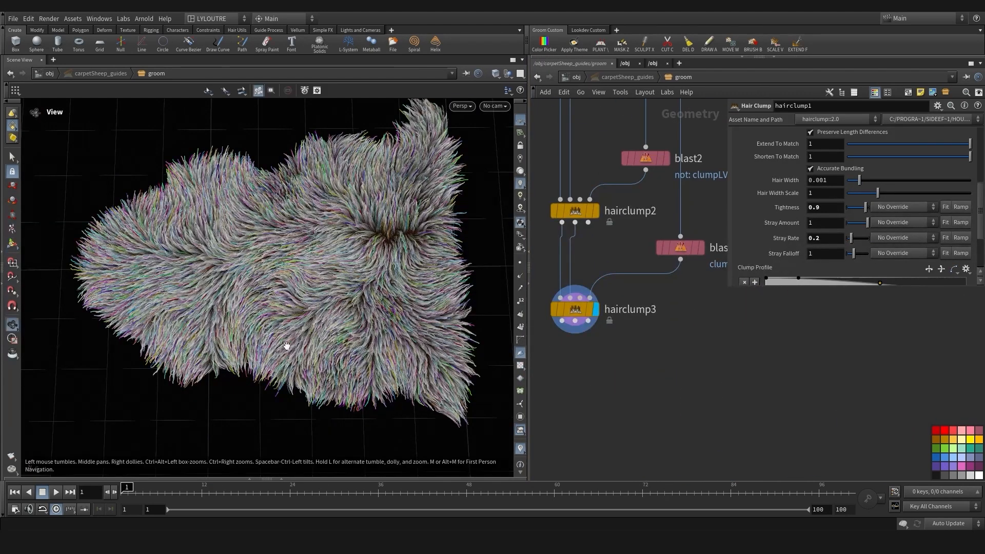
{"action": "scroll", "coordinate": [286, 314], "scroll_direction": "up", "scroll_amount": 3}
{"action": "left_click", "coordinate": [589, 309]}
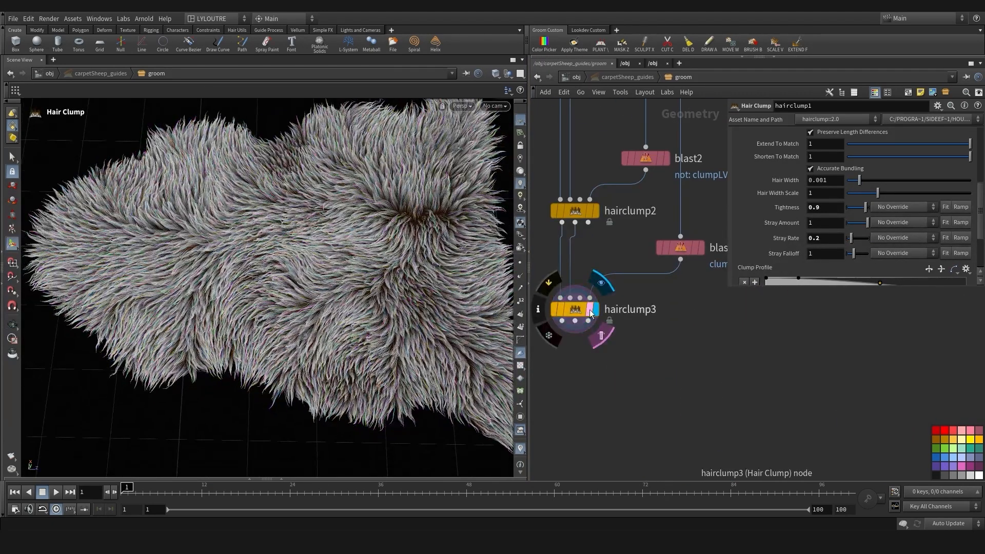
{"action": "middle_click_drag", "start_coordinate": [642, 340], "coordinate": [667, 387]}
{"action": "left_click", "coordinate": [615, 359]}
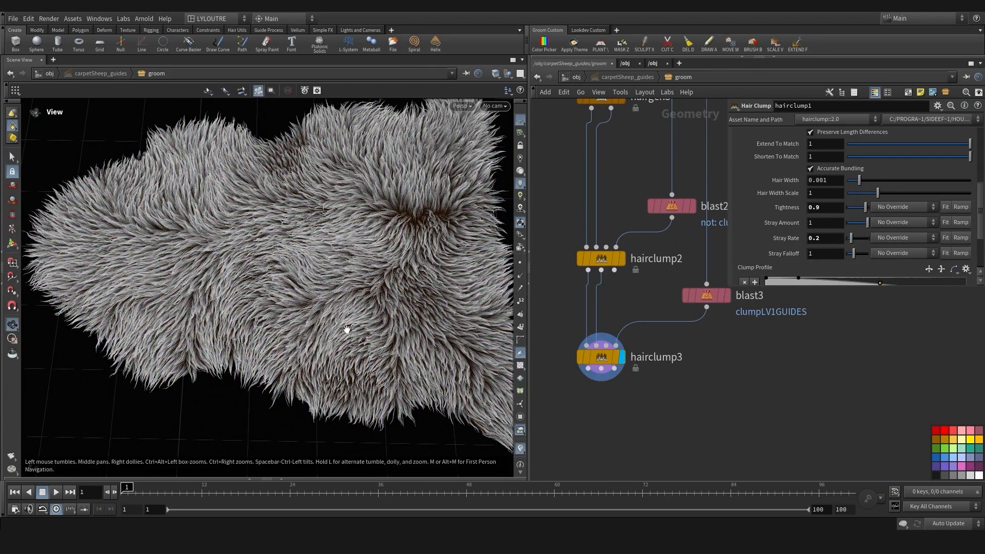
Compare the fleece at hairclump2 with the result at hairclump3
{"action": "right_click_drag", "start_coordinate": [345, 330], "coordinate": [314, 352], "text": "alt"}
{"action": "middle_click_drag", "start_coordinate": [313, 353], "coordinate": [314, 341], "text": "alt"}
{"action": "left_click", "coordinate": [622, 258]}
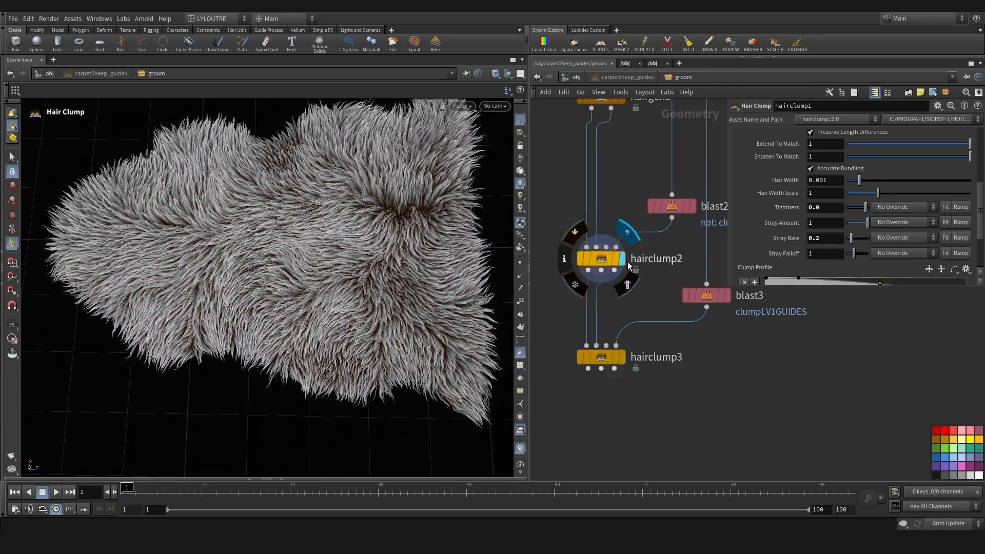
{"action": "left_click", "coordinate": [622, 357]}
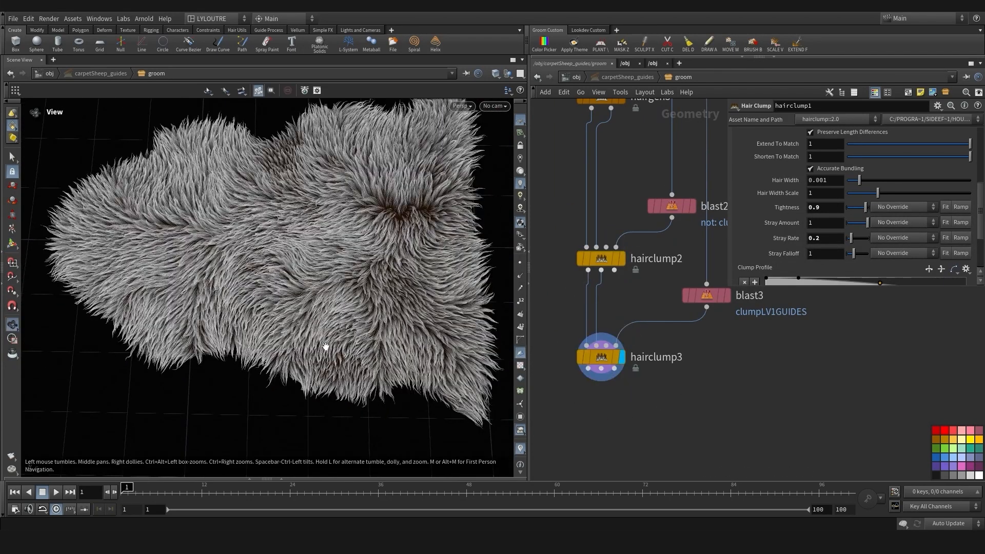
Examine the fleece's wide end up close and compare hairclump2 with hairclump3 there
{"action": "left_click_drag", "start_coordinate": [325, 347], "coordinate": [314, 396], "text": "alt"}
{"action": "middle_click_drag", "start_coordinate": [388, 265], "coordinate": [372, 334], "text": "alt"}
{"action": "middle_click_drag", "start_coordinate": [292, 351], "coordinate": [232, 319], "text": "alt"}
{"action": "middle_click_drag", "start_coordinate": [366, 258], "coordinate": [360, 283], "text": "alt"}
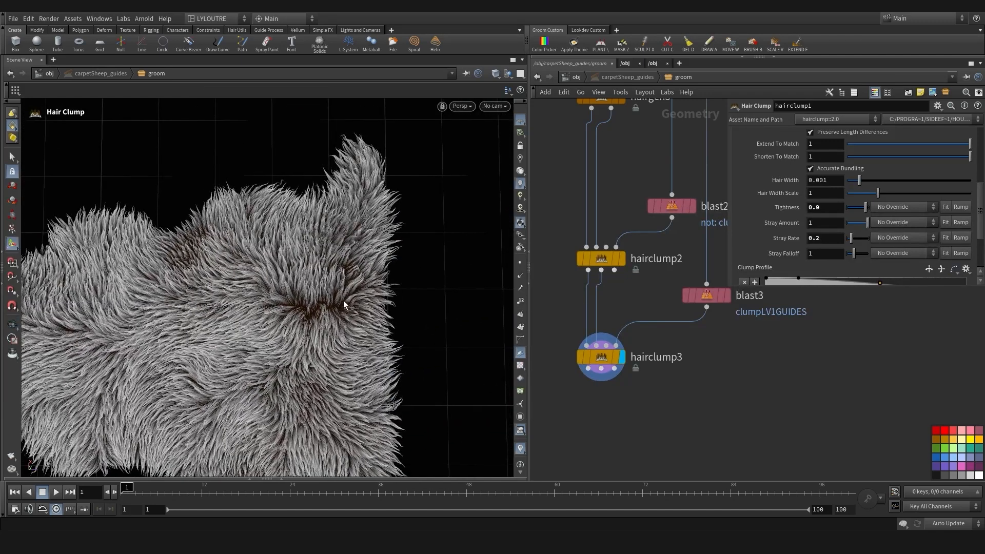
{"action": "middle_click_drag", "start_coordinate": [317, 325], "coordinate": [274, 340], "text": "alt"}
{"action": "right_click_drag", "start_coordinate": [310, 295], "coordinate": [400, 279], "text": "alt"}
{"action": "middle_click_drag", "start_coordinate": [350, 298], "coordinate": [329, 305], "text": "alt"}
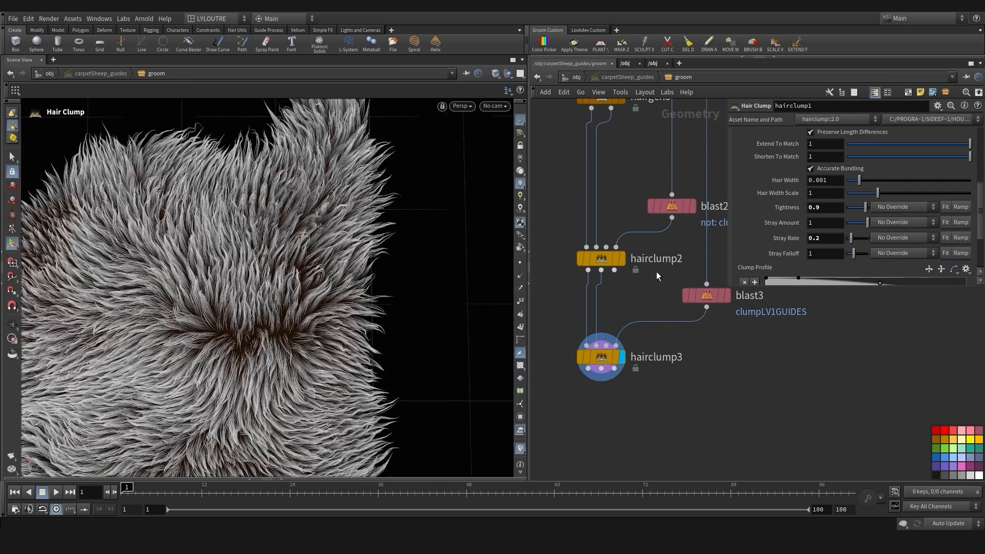
{"action": "left_click", "coordinate": [622, 259]}
{"action": "left_click", "coordinate": [623, 358]}
Examine the hairclump3 fleece at its narrow end and as a whole from several angles
{"action": "middle_click_drag", "start_coordinate": [191, 332], "coordinate": [392, 272], "text": "alt"}
{"action": "right_click_drag", "start_coordinate": [393, 272], "coordinate": [220, 313], "text": "alt"}
{"action": "left_click_drag", "start_coordinate": [220, 313], "coordinate": [200, 290], "text": "alt"}
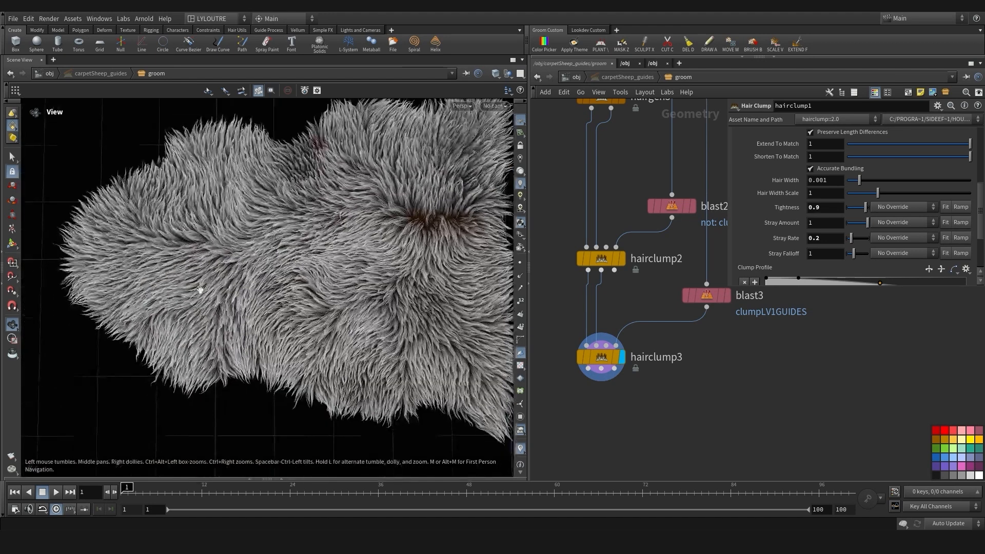
{"action": "middle_click_drag", "start_coordinate": [245, 323], "coordinate": [309, 353], "text": "alt"}
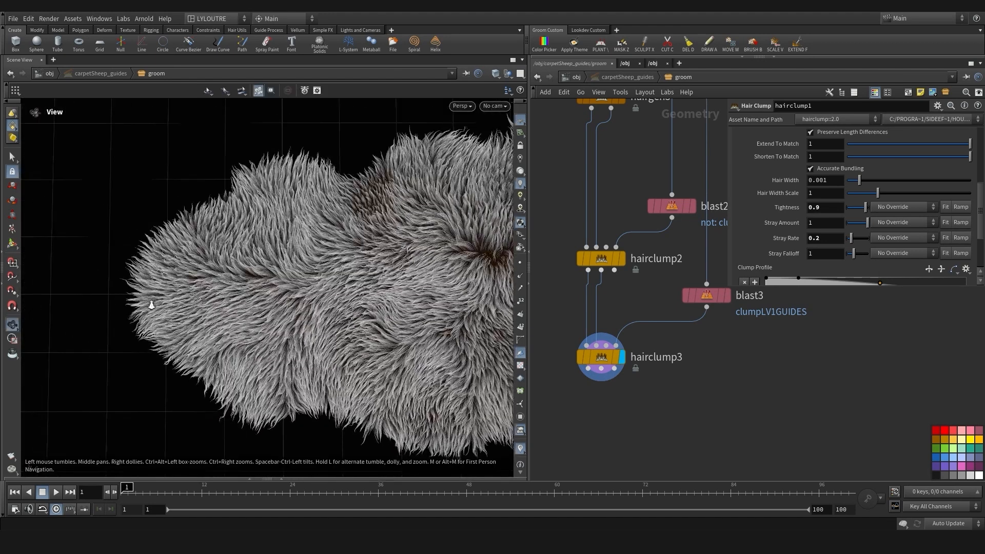
{"action": "right_click_drag", "start_coordinate": [151, 306], "coordinate": [166, 296], "text": "alt"}
{"action": "middle_click_drag", "start_coordinate": [166, 296], "coordinate": [146, 306], "text": "alt"}
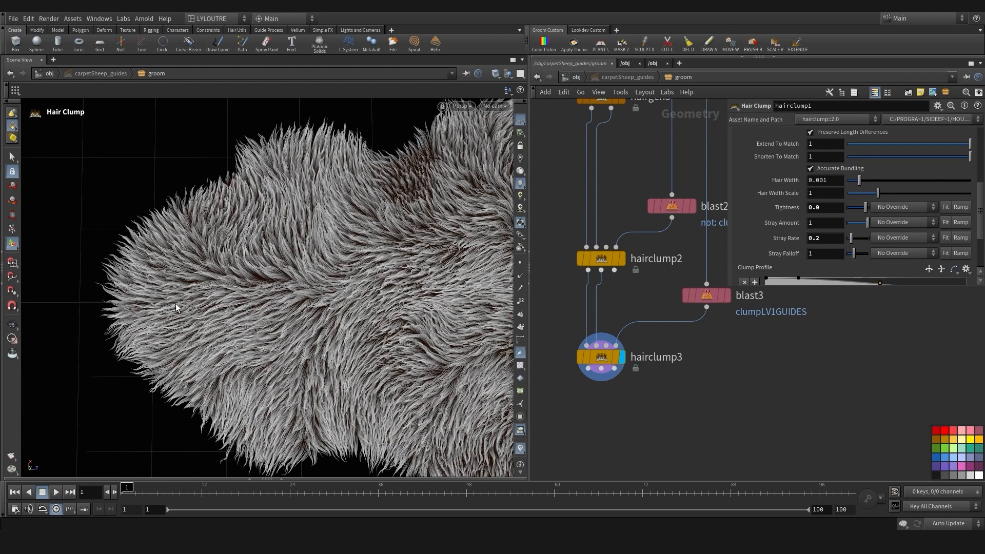
{"action": "right_click_drag", "start_coordinate": [343, 300], "coordinate": [311, 319], "text": "alt"}
{"action": "middle_click_drag", "start_coordinate": [311, 319], "coordinate": [202, 314], "text": "alt"}
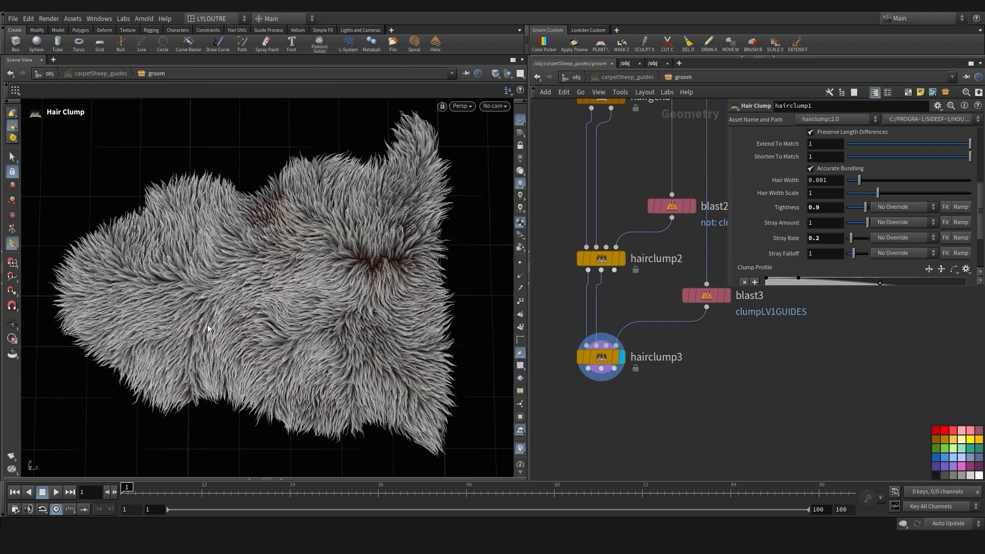
{"action": "left_click_drag", "start_coordinate": [208, 328], "coordinate": [196, 308], "text": "alt"}
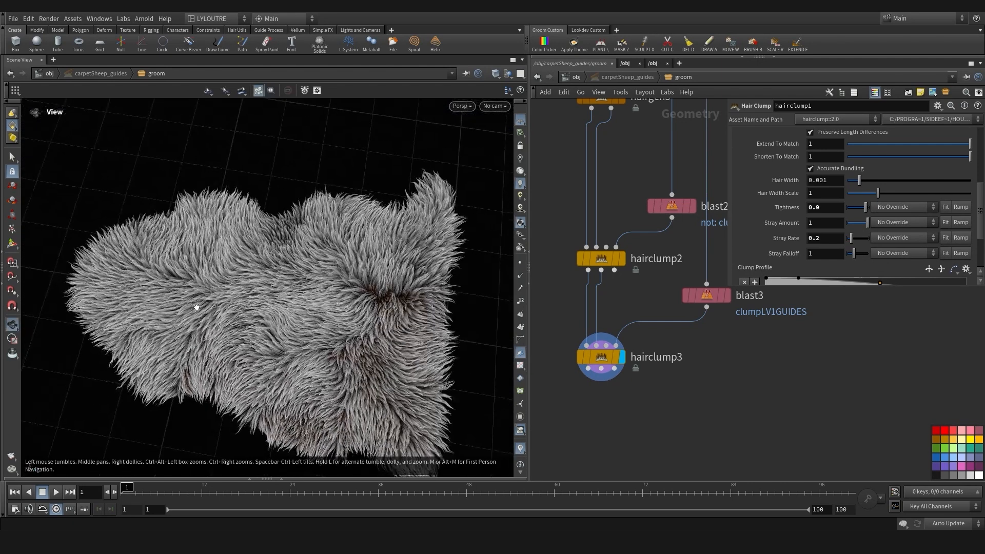
{"action": "left_click_drag", "start_coordinate": [285, 334], "coordinate": [281, 361], "text": "alt"}
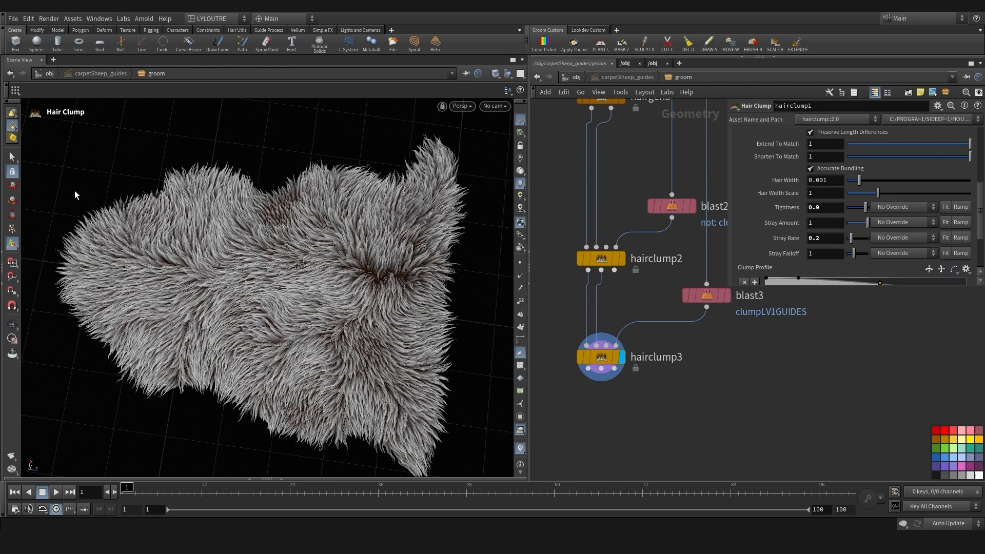
{"action": "mouse_move", "coordinate": [273, 345]}
{"action": "left_mouse_down", "text": "alt"}
{"action": "mouse_move", "coordinate": [288, 330]}
{"action": "mouse_move", "coordinate": [291, 303]}
{"action": "mouse_move", "coordinate": [297, 332]}
{"action": "mouse_move", "coordinate": [292, 340]}
{"action": "mouse_move", "coordinate": [256, 287]}
{"action": "mouse_move", "coordinate": [273, 282]}
{"action": "mouse_move", "coordinate": [282, 303]}
{"action": "mouse_move", "coordinate": [272, 328]}
{"action": "left_mouse_up", "text": "alt"}
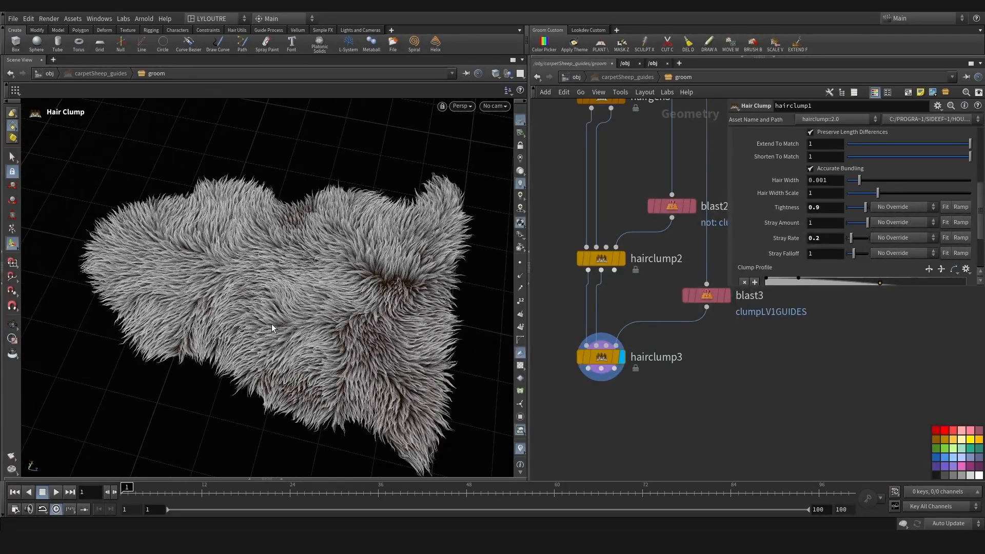
Display and select the densityGuidesMAP paint node with the guides overlaid on the skin
{"action": "scroll", "coordinate": [687, 416], "scroll_direction": "down", "scroll_amount": 5}
{"action": "middle_click_drag", "start_coordinate": [923, 415], "coordinate": [702, 113]}
{"action": "left_click", "coordinate": [646, 341]}
{"action": "left_click", "coordinate": [646, 294]}
{"action": "middle_click_drag", "start_coordinate": [645, 297], "coordinate": [607, 376]}
{"action": "scroll", "coordinate": [609, 376], "scroll_direction": "up", "scroll_amount": 4}
{"action": "left_click", "coordinate": [687, 389]}
{"action": "left_click", "coordinate": [673, 388]}
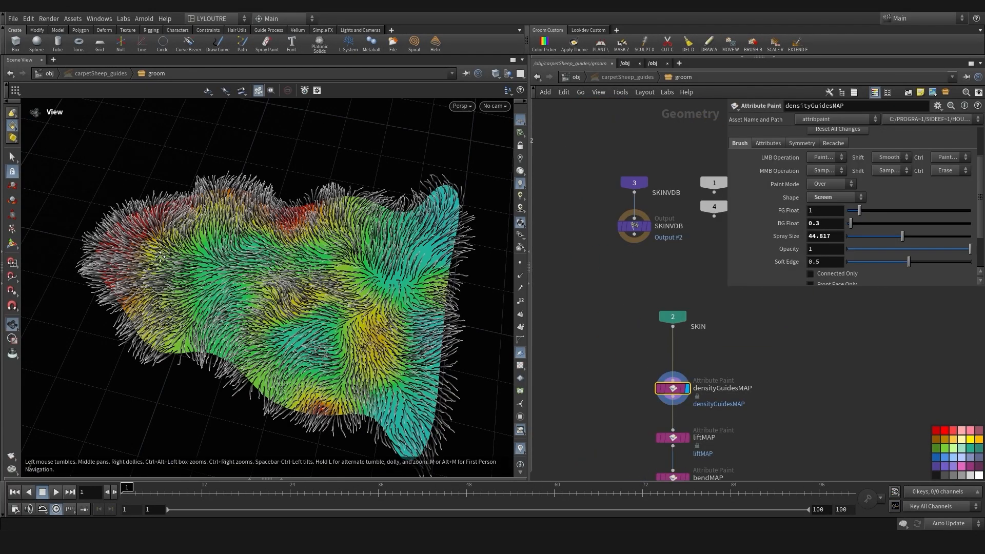
Set the brush opacity to 0.146 and paint the background density of 0.3 across the skin's middle
{"action": "left_click_drag", "start_coordinate": [307, 287], "coordinate": [302, 310], "text": "alt"}
{"action": "left_click", "coordinate": [865, 248]}
{"action": "left_click_drag", "start_coordinate": [226, 284], "coordinate": [308, 273], "text": "ctrl"}
Set the background density to 0.2 and paint it over the skin's wide end and narrow end
{"action": "left_click", "coordinate": [827, 223]}
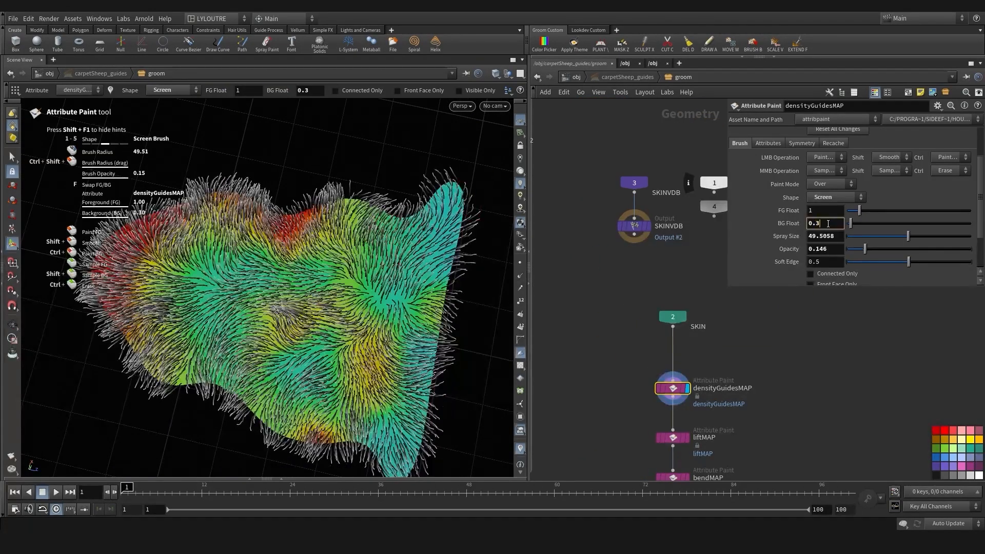
{"action": "key", "text": "BackSpace"}
{"action": "type", "text": "2"}
{"action": "key", "text": "Return"}
{"action": "mouse_move", "coordinate": [452, 205]}
{"action": "left_mouse_down", "text": "ctrl"}
{"action": "mouse_move", "coordinate": [451, 193]}
{"action": "mouse_move", "coordinate": [424, 374]}
{"action": "mouse_move", "coordinate": [349, 308]}
{"action": "mouse_move", "coordinate": [231, 309]}
{"action": "mouse_move", "coordinate": [245, 186]}
{"action": "mouse_move", "coordinate": [398, 186]}
{"action": "mouse_move", "coordinate": [375, 408]}
{"action": "mouse_move", "coordinate": [420, 311]}
{"action": "mouse_move", "coordinate": [321, 303]}
{"action": "mouse_move", "coordinate": [354, 186]}
{"action": "mouse_move", "coordinate": [359, 256]}
{"action": "mouse_move", "coordinate": [366, 245]}
{"action": "mouse_move", "coordinate": [233, 287]}
{"action": "mouse_move", "coordinate": [247, 323]}
{"action": "mouse_move", "coordinate": [274, 346]}
{"action": "mouse_move", "coordinate": [435, 328]}
{"action": "mouse_move", "coordinate": [431, 314]}
{"action": "left_mouse_up", "text": "ctrl"}
{"action": "scroll", "coordinate": [202, 307], "scroll_direction": "down", "scroll_amount": 2}
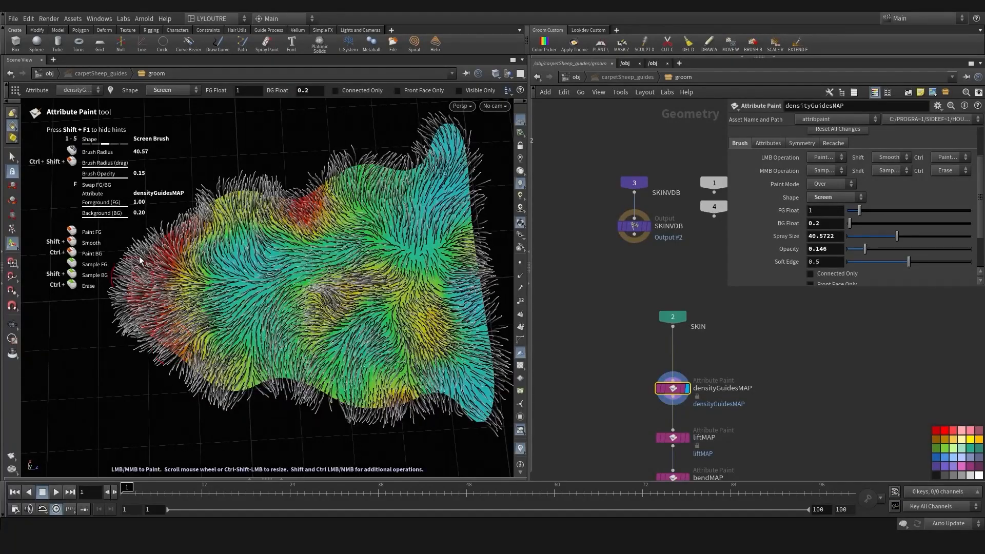
{"action": "left_click_drag", "start_coordinate": [190, 364], "coordinate": [143, 286], "text": "ctrl"}
Display guideadvect1, then OUT_LV2_GUIDES, to check the guides generated from the repainted density
{"action": "scroll", "coordinate": [800, 321], "scroll_direction": "down", "scroll_amount": 5}
{"action": "left_click", "coordinate": [625, 376]}
{"action": "middle_click_drag", "start_coordinate": [596, 403], "coordinate": [591, 358]}
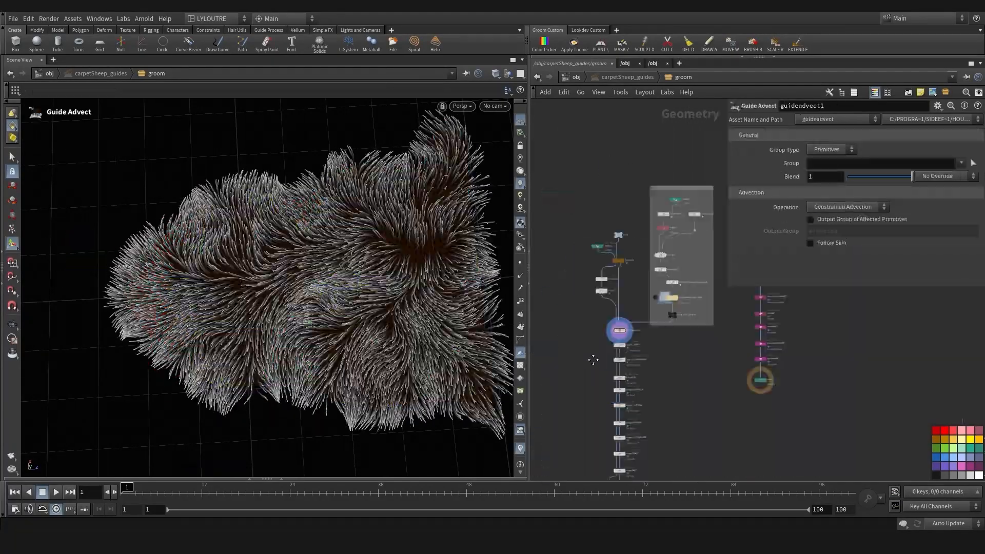
{"action": "scroll", "coordinate": [764, 407], "scroll_direction": "down", "scroll_amount": 4}
{"action": "middle_click_drag", "start_coordinate": [764, 407], "coordinate": [703, 283]}
{"action": "scroll", "coordinate": [659, 356], "scroll_direction": "up", "scroll_amount": 8}
{"action": "mouse_move", "coordinate": [382, 333]}
{"action": "left_mouse_down", "text": "alt"}
{"action": "mouse_move", "coordinate": [411, 352]}
{"action": "mouse_move", "coordinate": [395, 333]}
{"action": "left_mouse_up", "text": "alt"}
{"action": "scroll", "coordinate": [648, 353], "scroll_direction": "up", "scroll_amount": 1}
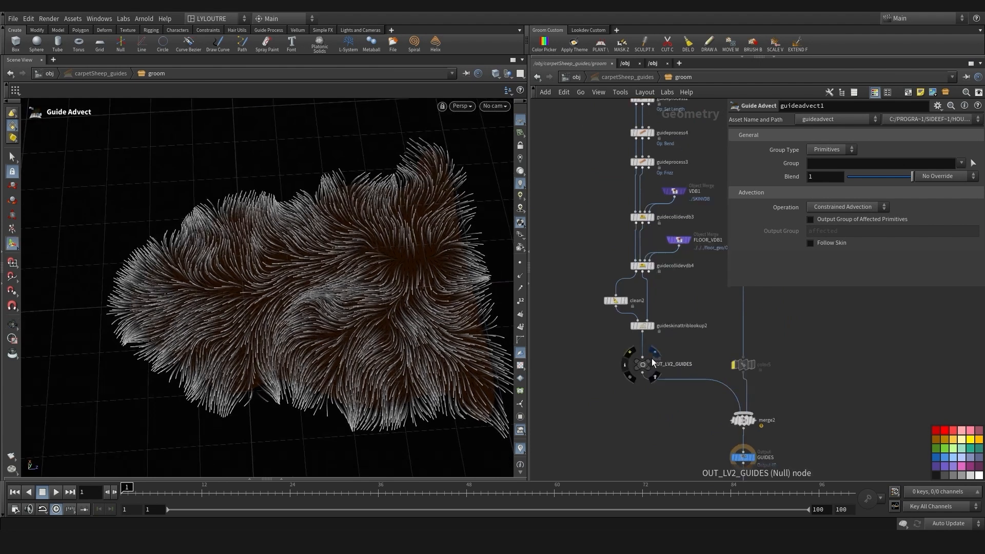
{"action": "left_click", "coordinate": [649, 362]}
{"action": "left_click_drag", "start_coordinate": [367, 370], "coordinate": [331, 409], "text": "alt"}
Display hairclump3 and examine the clumped fleece generated from the repainted density
{"action": "scroll", "coordinate": [580, 394], "scroll_direction": "down", "scroll_amount": 5}
{"action": "middle_click_drag", "start_coordinate": [577, 387], "coordinate": [644, 407]}
{"action": "scroll", "coordinate": [603, 313], "scroll_direction": "up", "scroll_amount": 8}
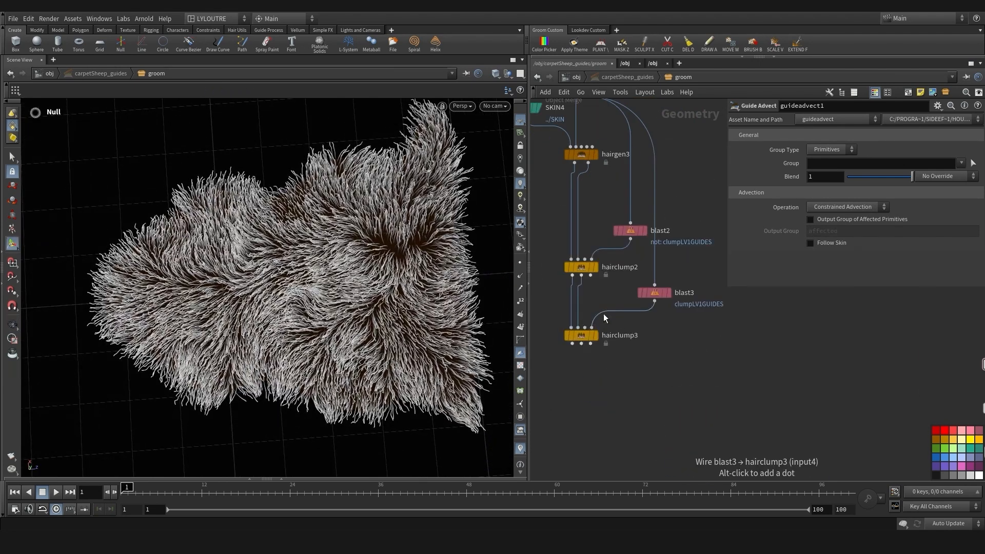
{"action": "left_click", "coordinate": [596, 335]}
{"action": "key", "text": "Escape"}
{"action": "left_click_drag", "start_coordinate": [325, 347], "coordinate": [288, 352]}
{"action": "key", "text": "Return"}
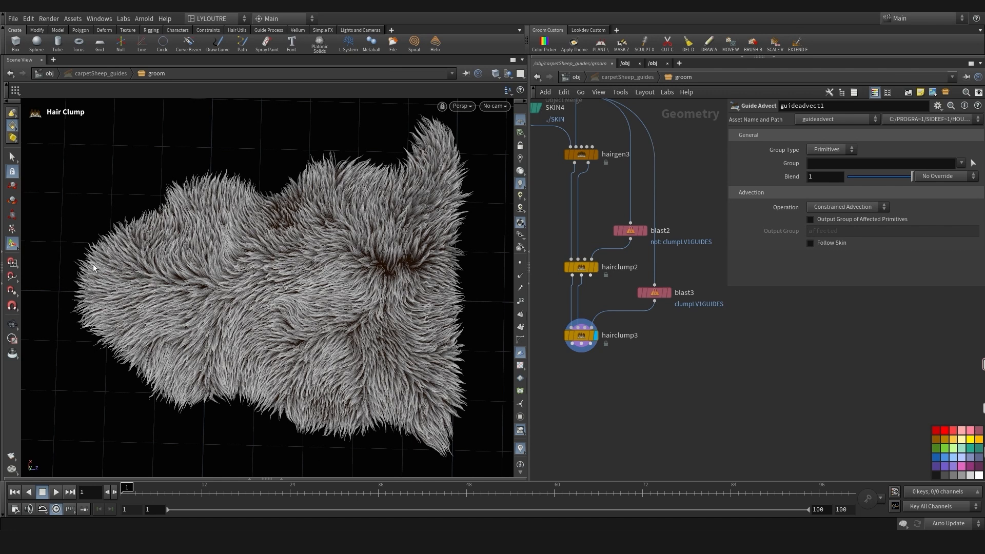
{"action": "left_click_drag", "start_coordinate": [259, 368], "coordinate": [241, 362], "text": "alt"}
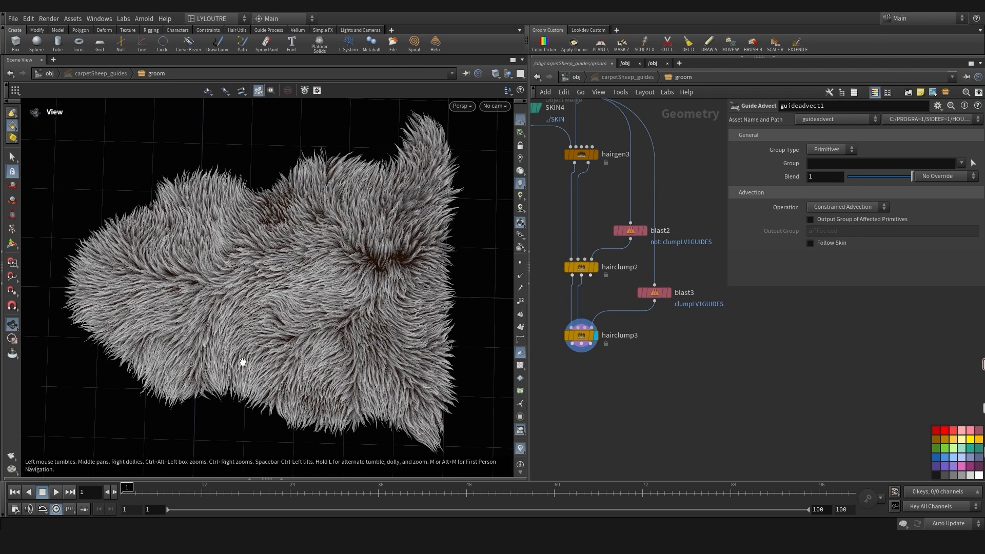
Examine the clumped fleece from several angles and distances
{"action": "mouse_move", "coordinate": [242, 273]}
{"action": "left_mouse_down", "text": "alt"}
{"action": "mouse_move", "coordinate": [253, 257]}
{"action": "mouse_move", "coordinate": [236, 271]}
{"action": "left_mouse_up", "text": "alt"}
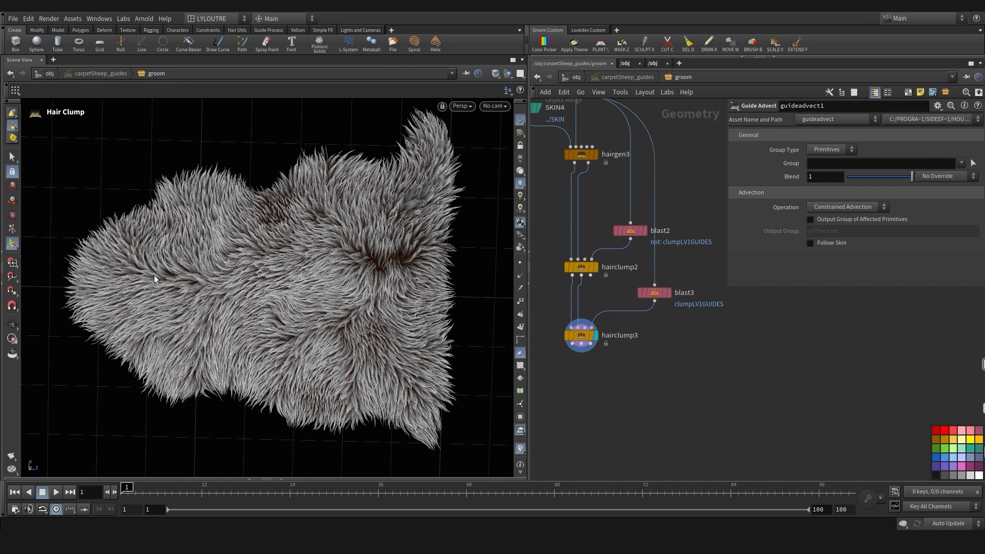
{"action": "left_click_drag", "start_coordinate": [303, 303], "coordinate": [272, 295], "text": "alt"}
{"action": "right_click_drag", "start_coordinate": [273, 295], "coordinate": [231, 308], "text": "alt"}
{"action": "left_click_drag", "start_coordinate": [231, 308], "coordinate": [227, 319], "text": "alt"}
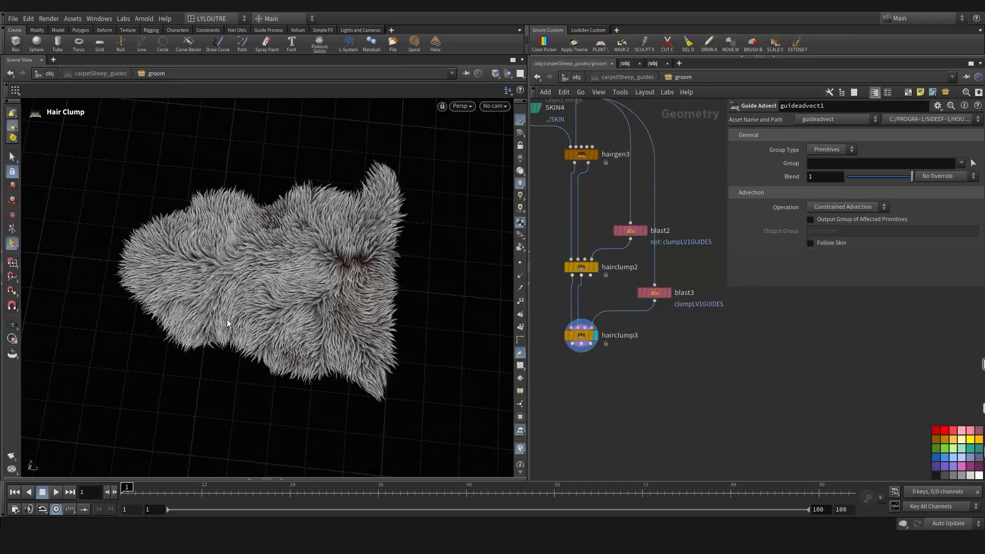
{"action": "right_click_drag", "start_coordinate": [229, 302], "coordinate": [252, 306], "text": "alt"}
{"action": "middle_click_drag", "start_coordinate": [252, 307], "coordinate": [244, 317], "text": "alt"}
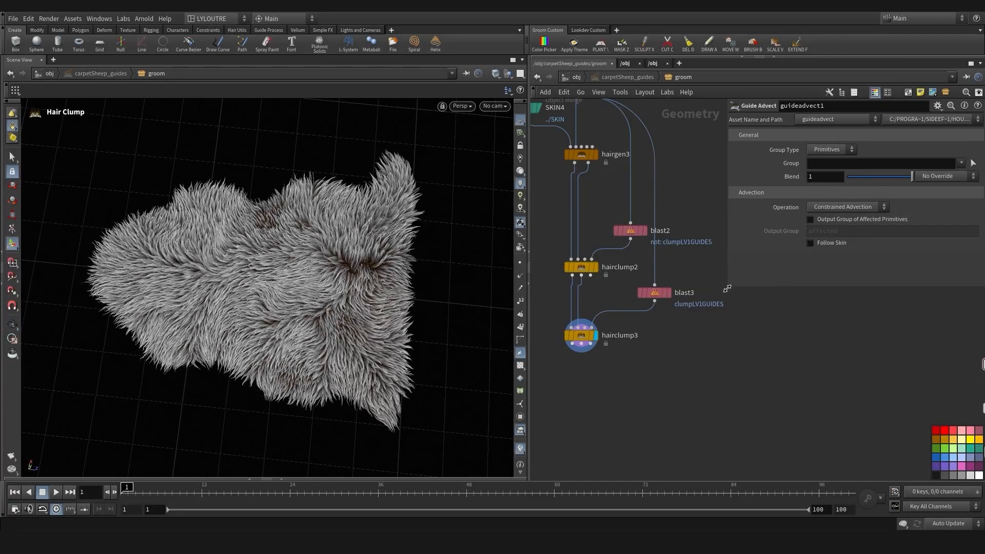
Copy the seven nodes of the clumping network, from GUIDES1 and SKIN4 down to hairclump3
{"action": "left_click_drag", "start_coordinate": [727, 289], "coordinate": [804, 218]}
{"action": "scroll", "coordinate": [774, 373], "scroll_direction": "down", "scroll_amount": 3}
{"action": "middle_click_drag", "start_coordinate": [773, 374], "coordinate": [697, 329]}
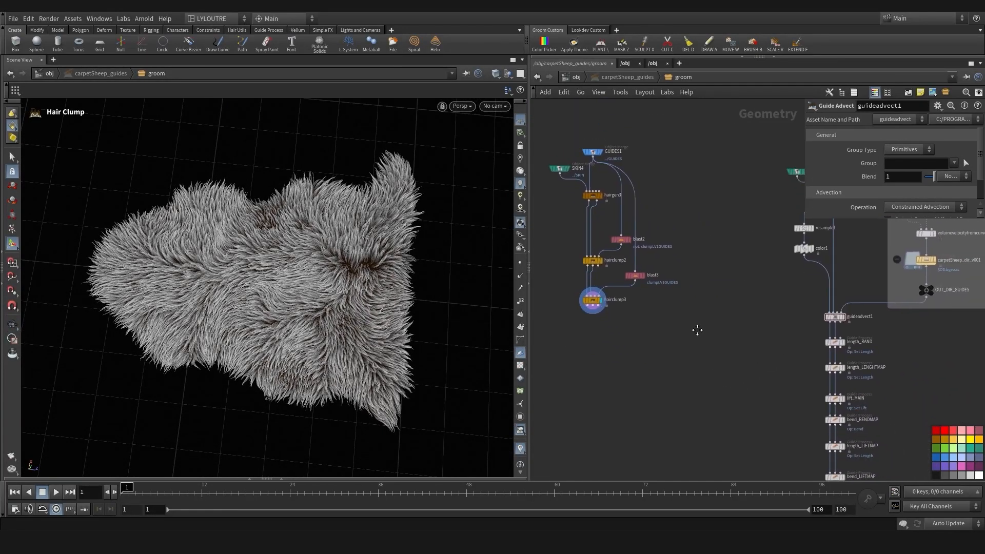
{"action": "scroll", "coordinate": [696, 330], "scroll_direction": "down", "scroll_amount": 4}
{"action": "mouse_move", "coordinate": [714, 398]}
{"action": "middle_mouse_down"}
{"action": "mouse_move", "coordinate": [658, 264]}
{"action": "mouse_move", "coordinate": [670, 172]}
{"action": "middle_mouse_up"}
{"action": "mouse_move", "coordinate": [663, 354]}
{"action": "middle_mouse_down"}
{"action": "mouse_move", "coordinate": [619, 217]}
{"action": "mouse_move", "coordinate": [690, 426]}
{"action": "middle_mouse_up"}
{"action": "middle_click_drag", "start_coordinate": [688, 154], "coordinate": [697, 265]}
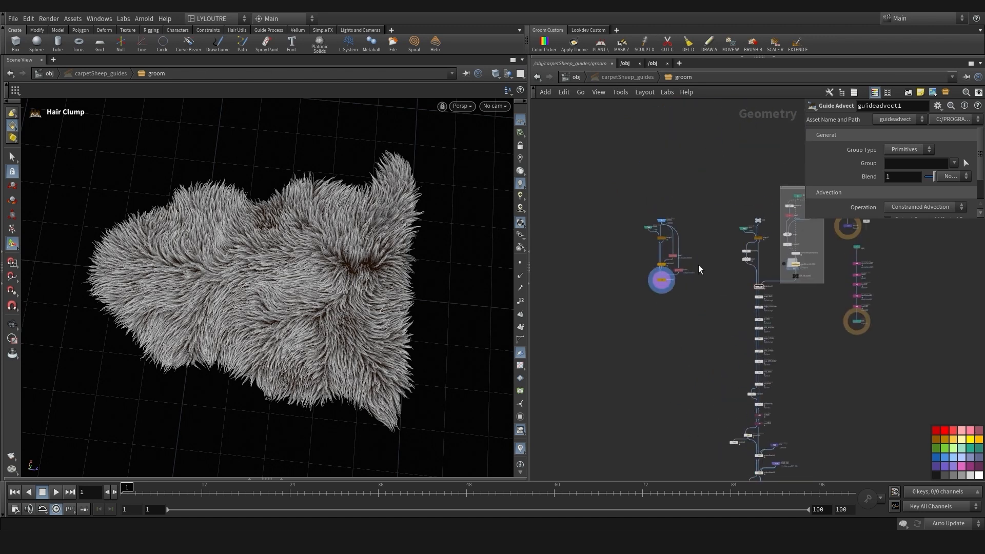
{"action": "scroll", "coordinate": [697, 264], "scroll_direction": "up", "scroll_amount": 3}
{"action": "middle_click_drag", "start_coordinate": [701, 194], "coordinate": [679, 204]}
{"action": "left_click_drag", "start_coordinate": [677, 216], "coordinate": [622, 299]}
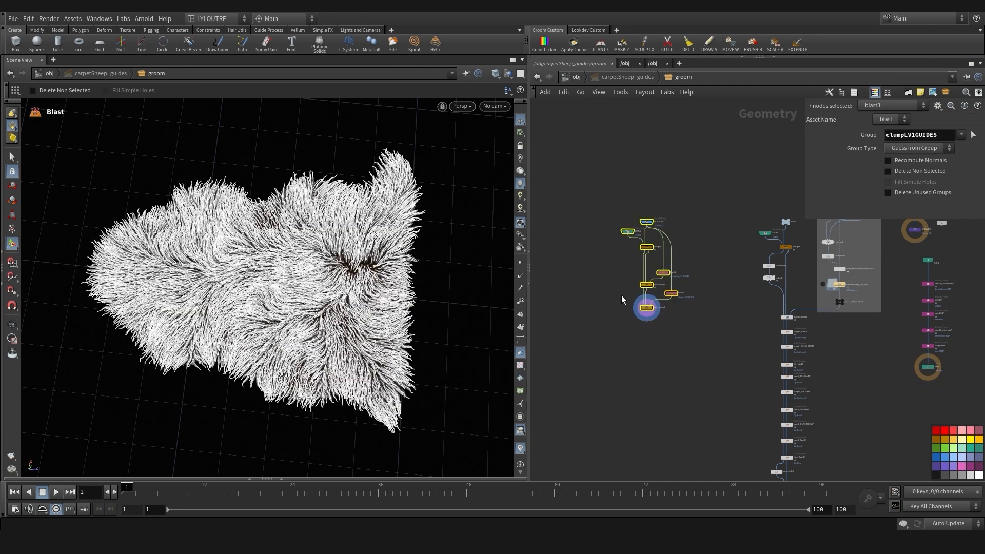
{"action": "scroll", "coordinate": [604, 311], "scroll_direction": "down", "scroll_amount": 1}
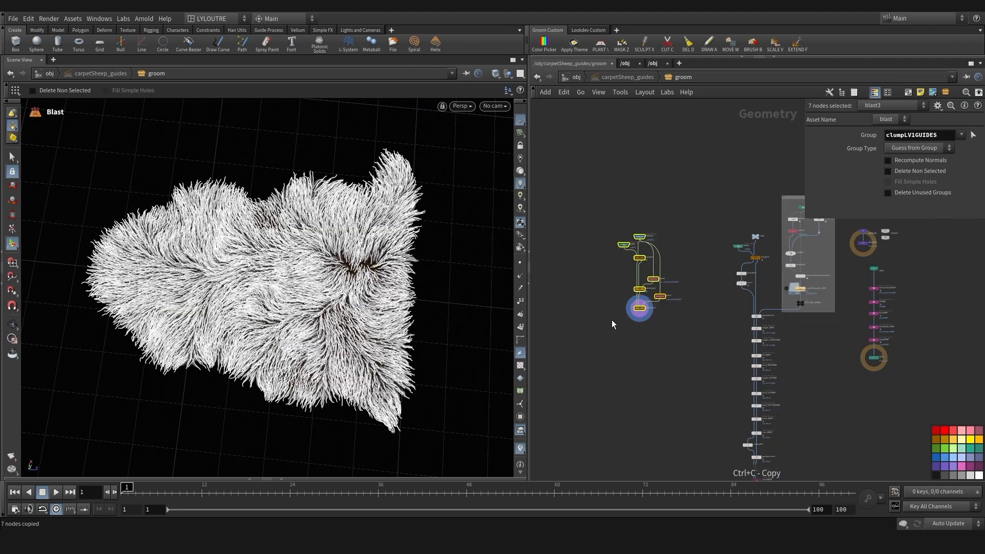
{"action": "middle_click_drag", "start_coordinate": [611, 319], "coordinate": [590, 325]}
{"action": "left_click", "coordinate": [623, 372]}
Add a Hair Generate object at object level, place it beside carpetSheep_guides and name it carpetSheep_hairs
{"action": "middle_click_drag", "start_coordinate": [660, 371], "coordinate": [631, 360]}
{"action": "scroll", "coordinate": [630, 269], "scroll_direction": "down", "scroll_amount": 4}
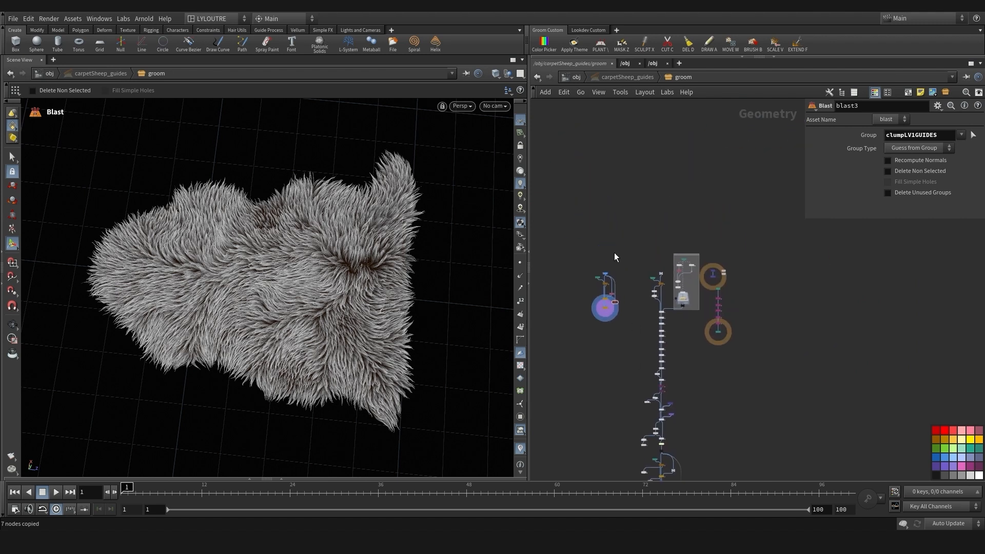
{"action": "scroll", "coordinate": [614, 253], "scroll_direction": "up", "scroll_amount": 3}
{"action": "key", "text": "u"}
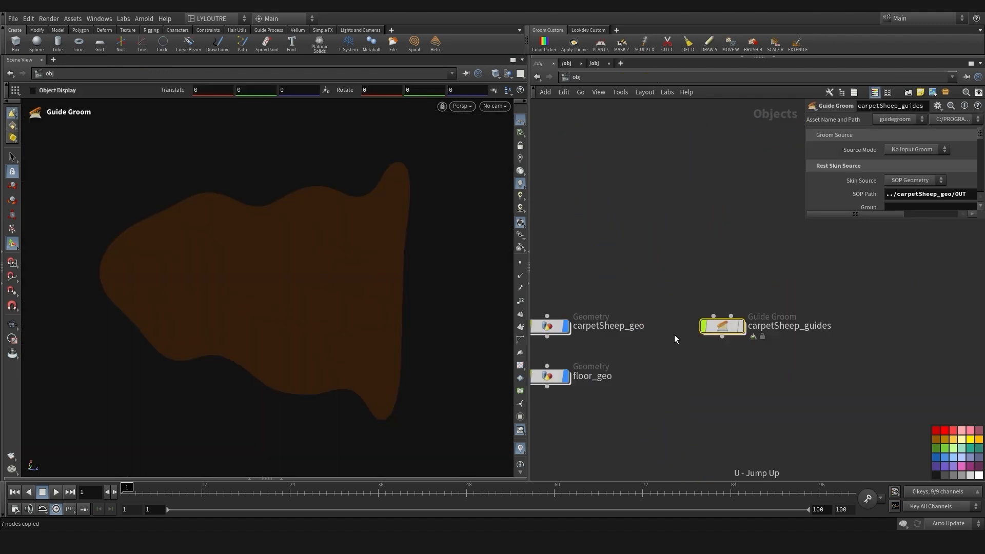
{"action": "key", "text": "Tab"}
{"action": "type", "text": "hairge"}
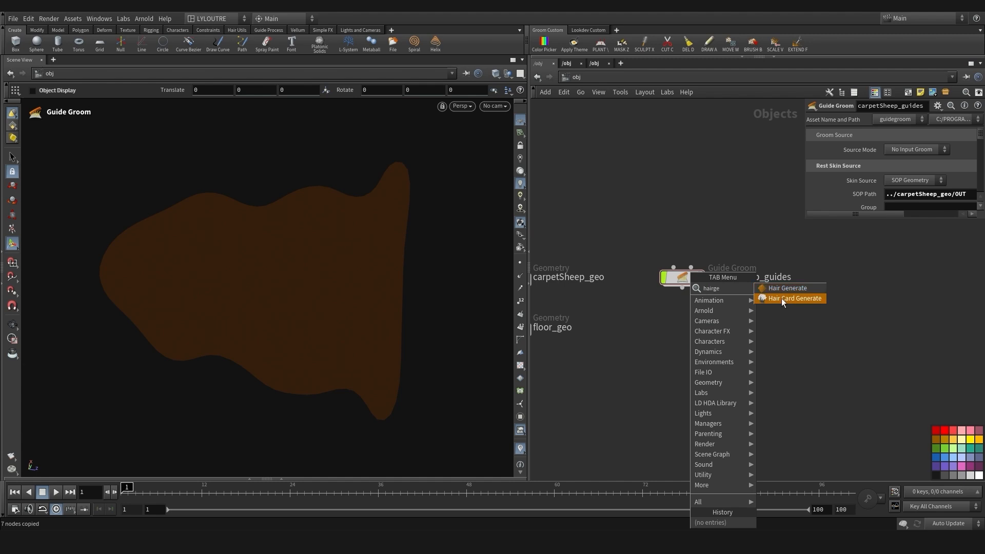
{"action": "left_click", "coordinate": [777, 289]}
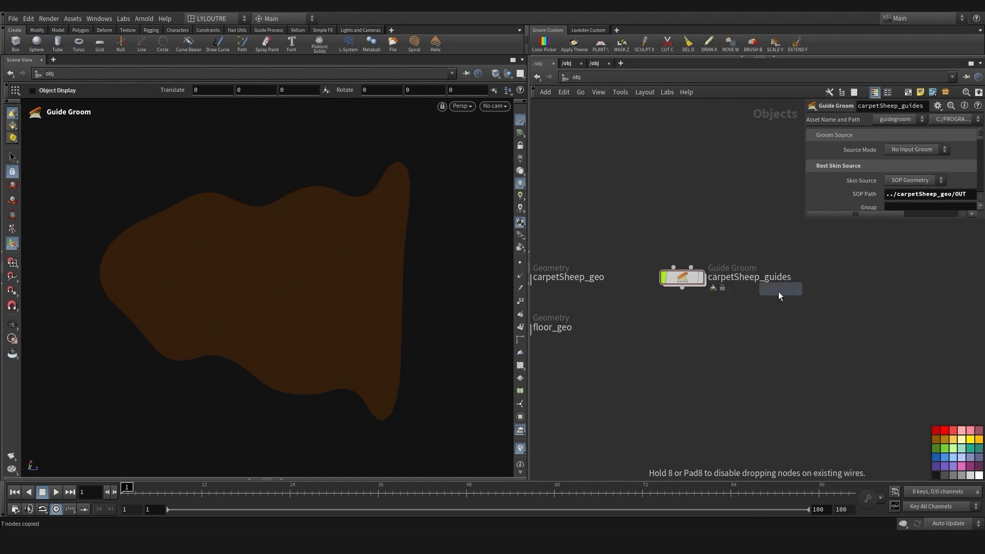
{"action": "left_click", "coordinate": [690, 340]}
{"action": "scroll", "coordinate": [721, 343], "scroll_direction": "down", "scroll_amount": 2}
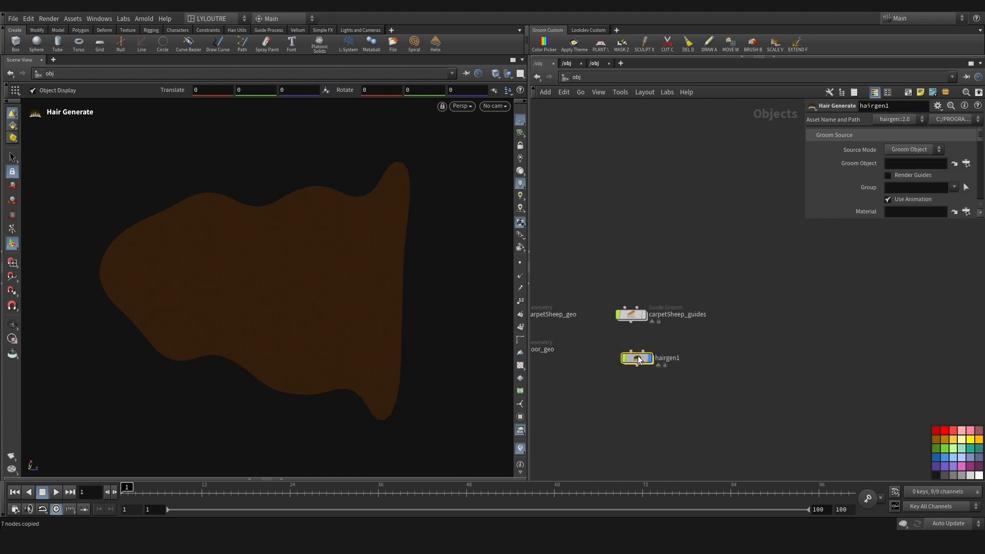
{"action": "left_click_drag", "start_coordinate": [638, 355], "coordinate": [746, 312]}
{"action": "double_click", "coordinate": [780, 314]}
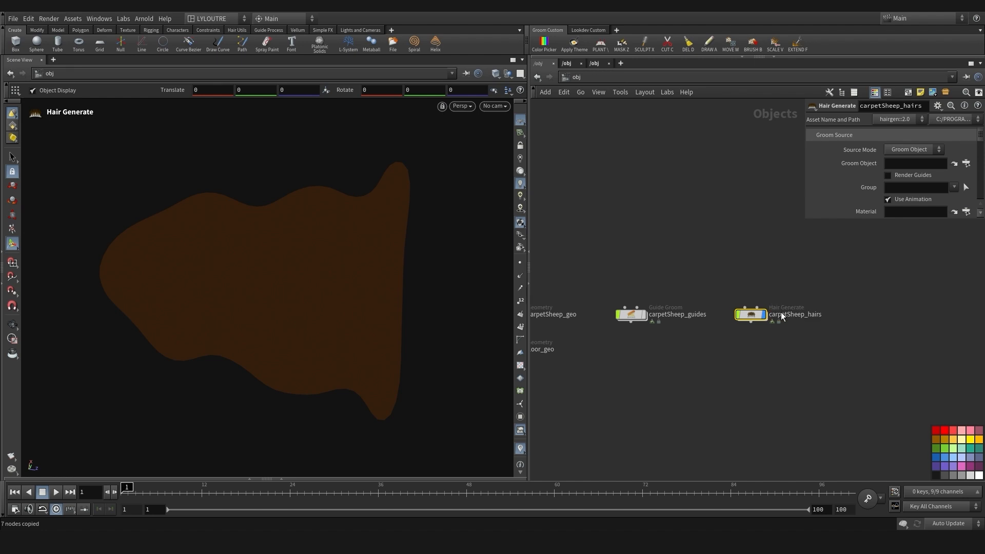
Colour the carpetSheep_guides node light blue, carpetSheep_hairs dark blue and carpetSheep_geo light green
{"action": "middle_click_drag", "start_coordinate": [669, 251], "coordinate": [703, 282]}
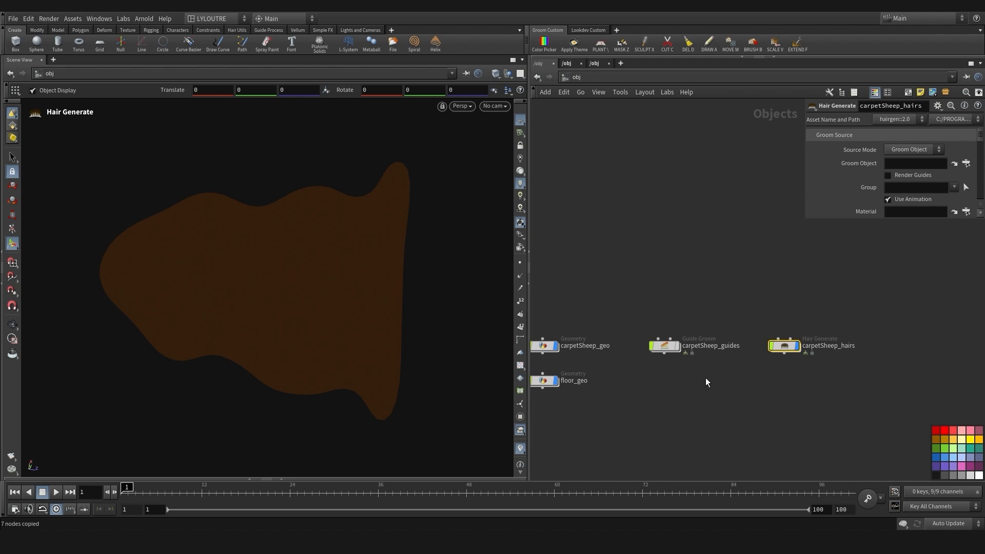
{"action": "left_click", "coordinate": [665, 347]}
{"action": "middle_click_drag", "start_coordinate": [665, 414], "coordinate": [652, 392]}
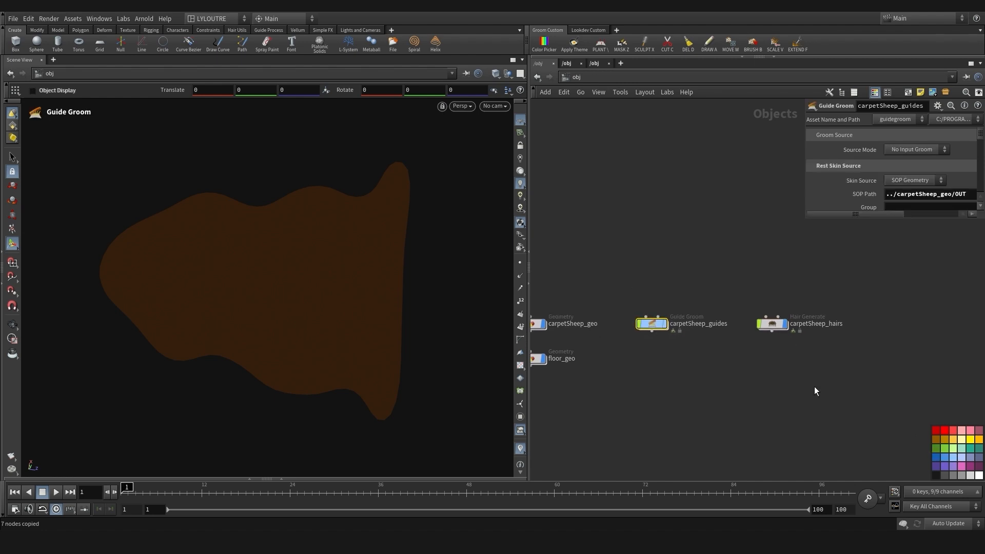
{"action": "left_click", "coordinate": [772, 324]}
{"action": "middle_click_drag", "start_coordinate": [680, 388], "coordinate": [783, 403]}
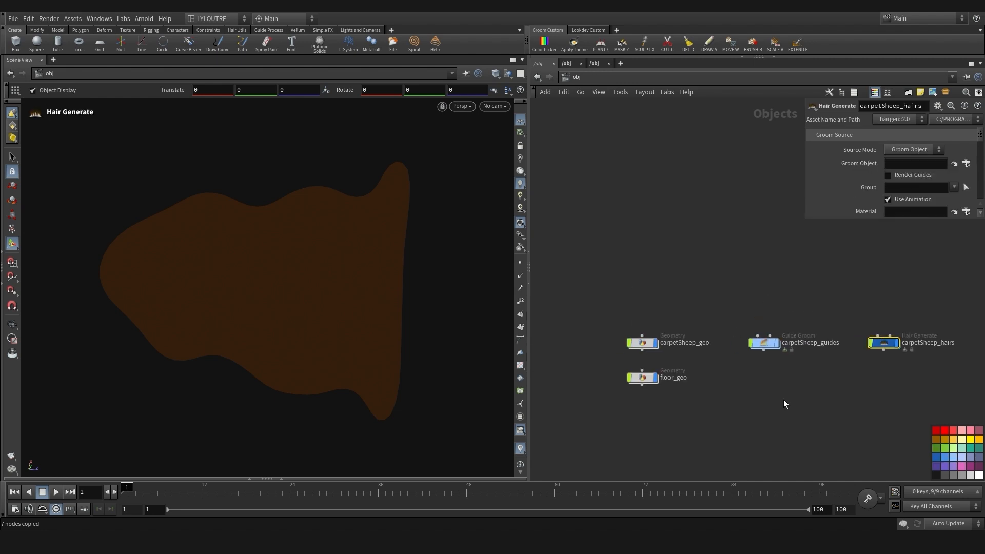
{"action": "left_click_drag", "start_coordinate": [619, 303], "coordinate": [687, 352]}
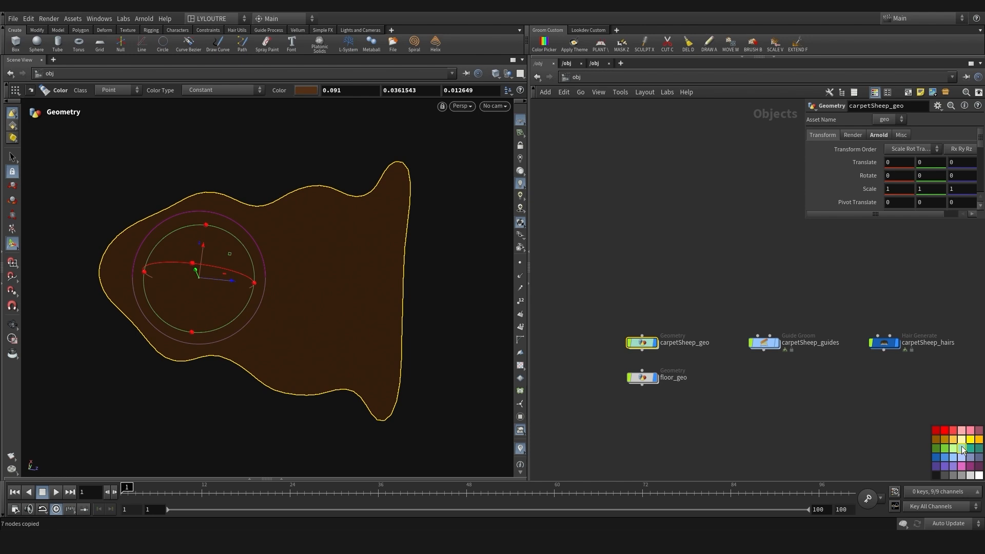
{"action": "left_click", "coordinate": [803, 410]}
{"action": "middle_click_drag", "start_coordinate": [803, 411], "coordinate": [665, 419]}
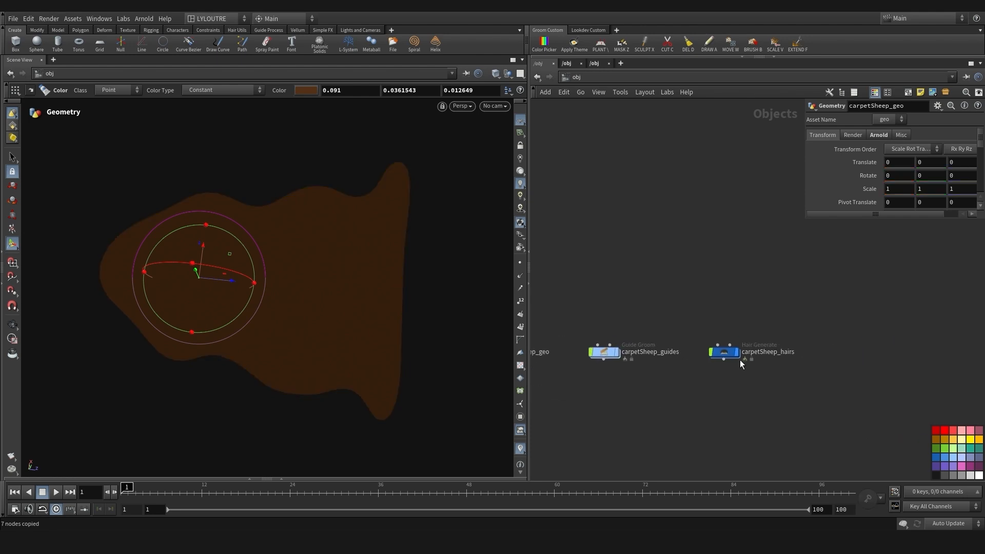
Look inside carpetSheep_hairs at its default modify network and return to object level
{"action": "left_click", "coordinate": [730, 355]}
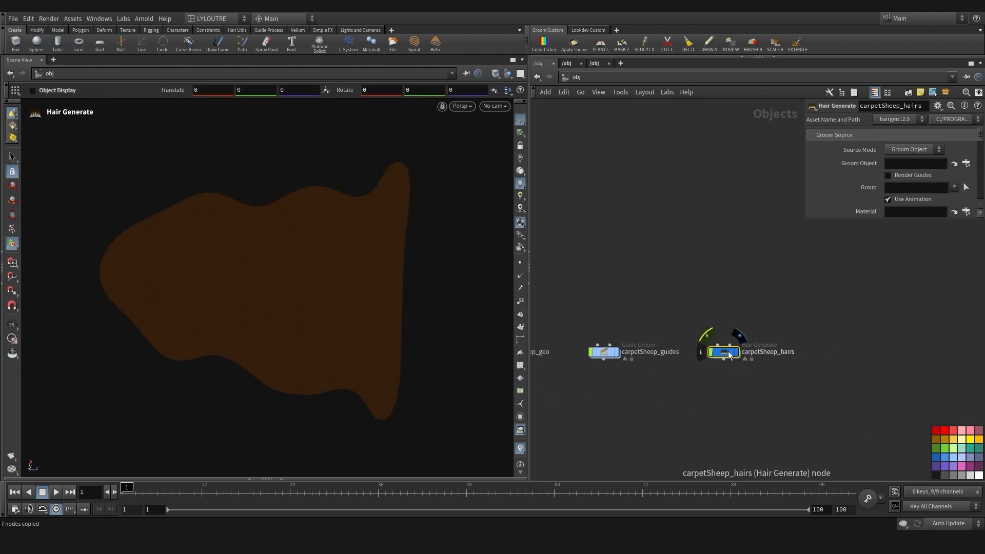
{"action": "scroll", "coordinate": [728, 351], "scroll_direction": "up", "scroll_amount": 6}
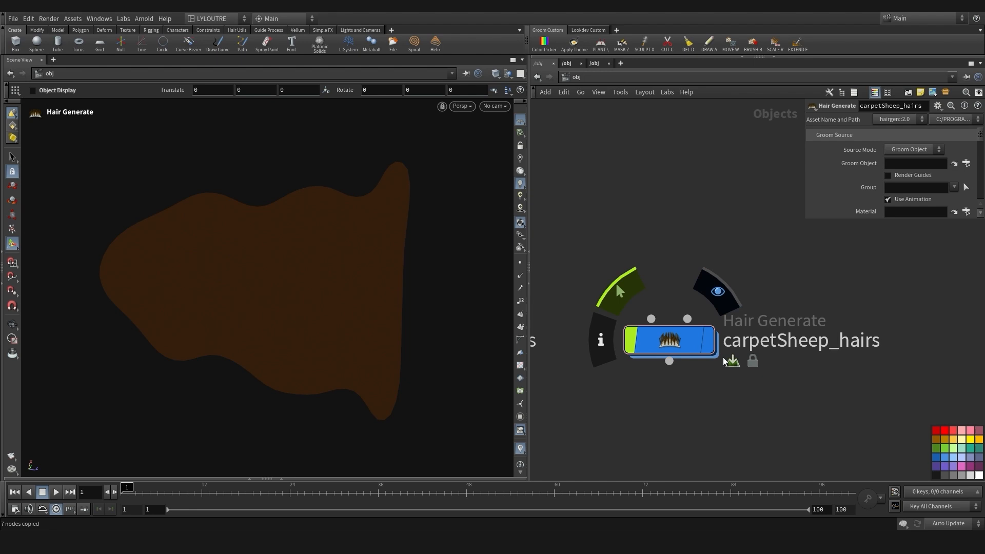
{"action": "double_click", "coordinate": [670, 340]}
{"action": "scroll", "coordinate": [661, 359], "scroll_direction": "down", "scroll_amount": 5}
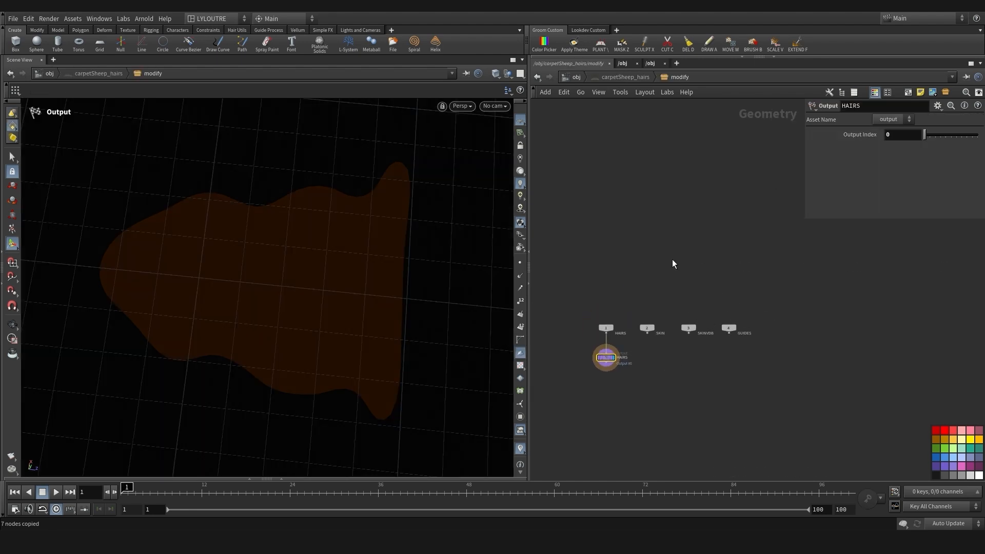
{"action": "key", "text": "u"}
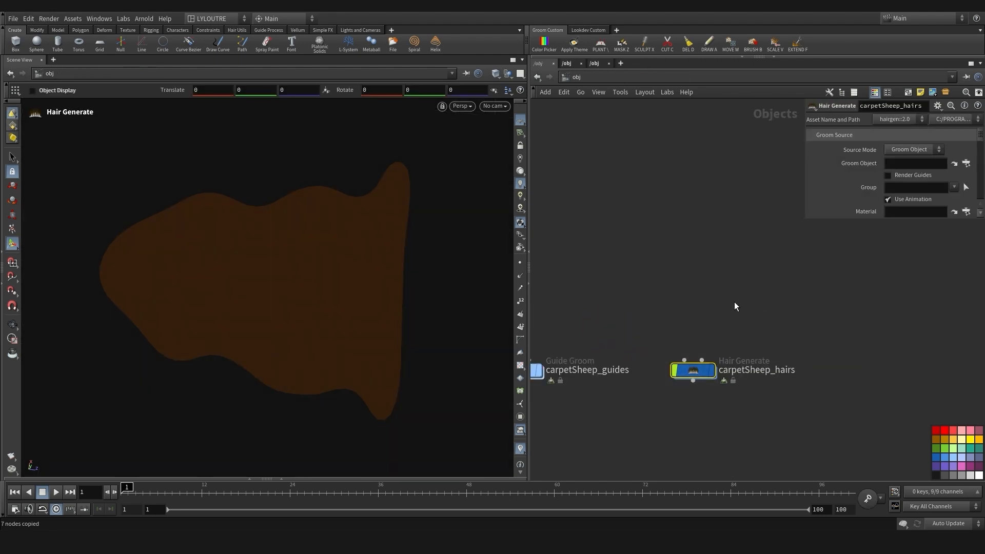
Enlarge the parameter area of carpetSheep_hairs and review its distribution and guide interpolation settings
{"action": "left_click_drag", "start_coordinate": [804, 221], "coordinate": [585, 313]}
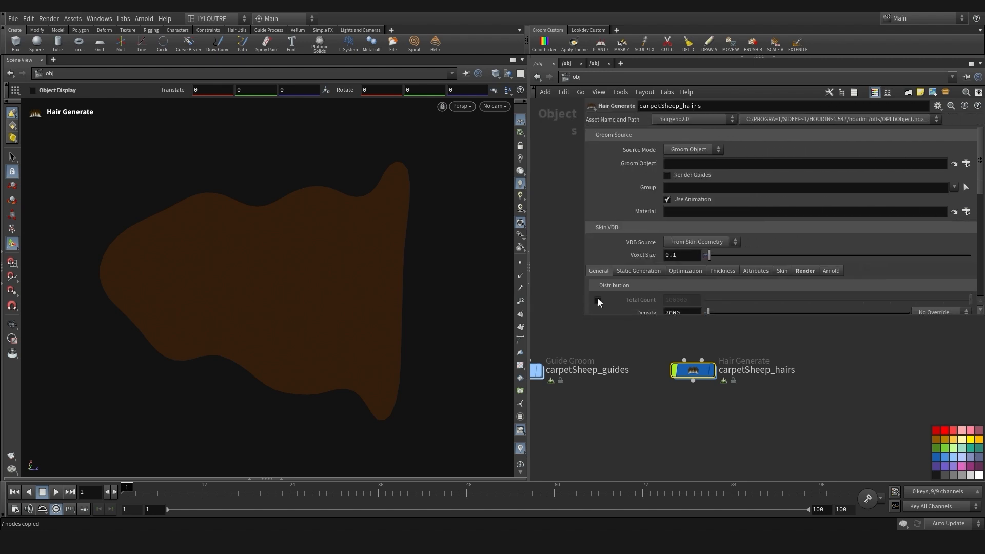
{"action": "scroll", "coordinate": [598, 297], "scroll_direction": "down", "scroll_amount": 5}
{"action": "middle_click_drag", "start_coordinate": [668, 413], "coordinate": [670, 436]}
{"action": "scroll", "coordinate": [648, 412], "scroll_direction": "down", "scroll_amount": 1}
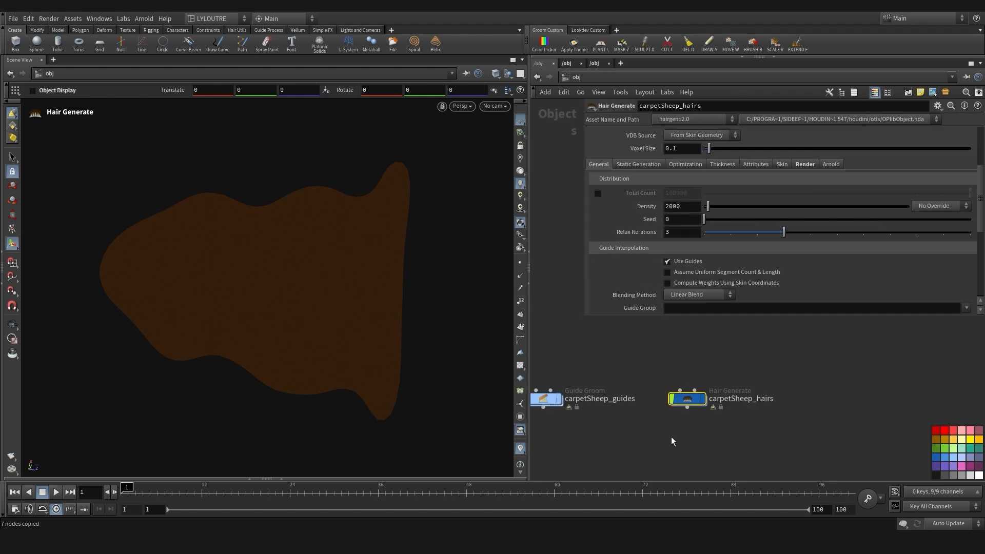
{"action": "left_click_drag", "start_coordinate": [725, 432], "coordinate": [667, 369]}
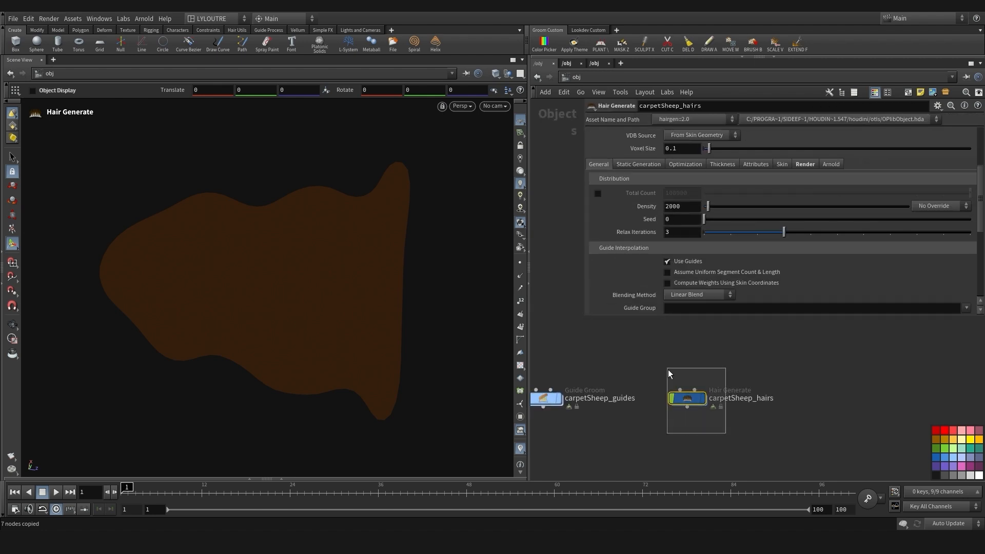
Inspect the HAIRS input and output nodes inside carpetSheep_hairs, and return to object level
{"action": "double_click", "coordinate": [687, 399]}
{"action": "left_click_drag", "start_coordinate": [635, 362], "coordinate": [595, 343]}
{"action": "middle_click_drag", "start_coordinate": [585, 364], "coordinate": [597, 371]}
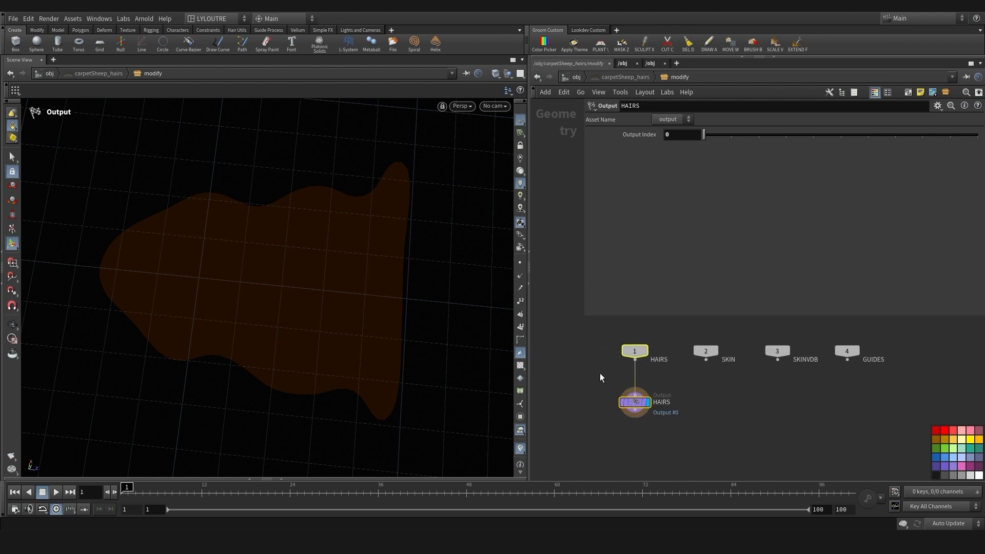
{"action": "left_click_drag", "start_coordinate": [609, 342], "coordinate": [670, 368]}
{"action": "key", "text": "u"}
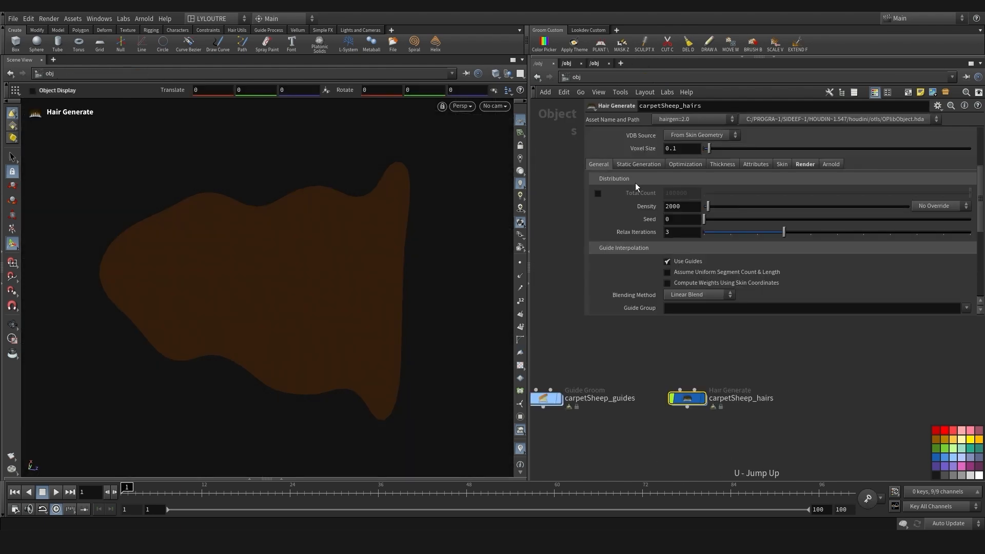
Review the Static Generation, Optimization, Thickness, Attributes and General settings of carpetSheep_hairs, and shrink the parameter area
{"action": "left_click", "coordinate": [639, 164]}
{"action": "left_click", "coordinate": [685, 164]}
{"action": "left_click", "coordinate": [722, 165]}
{"action": "left_click", "coordinate": [755, 164]}
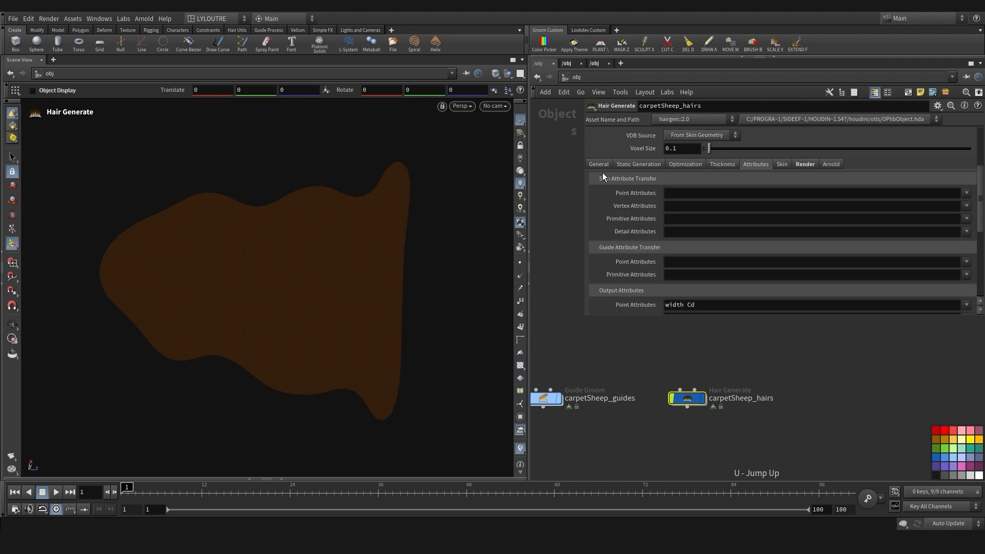
{"action": "left_click", "coordinate": [598, 164]}
{"action": "scroll", "coordinate": [637, 353], "scroll_direction": "down", "scroll_amount": 2}
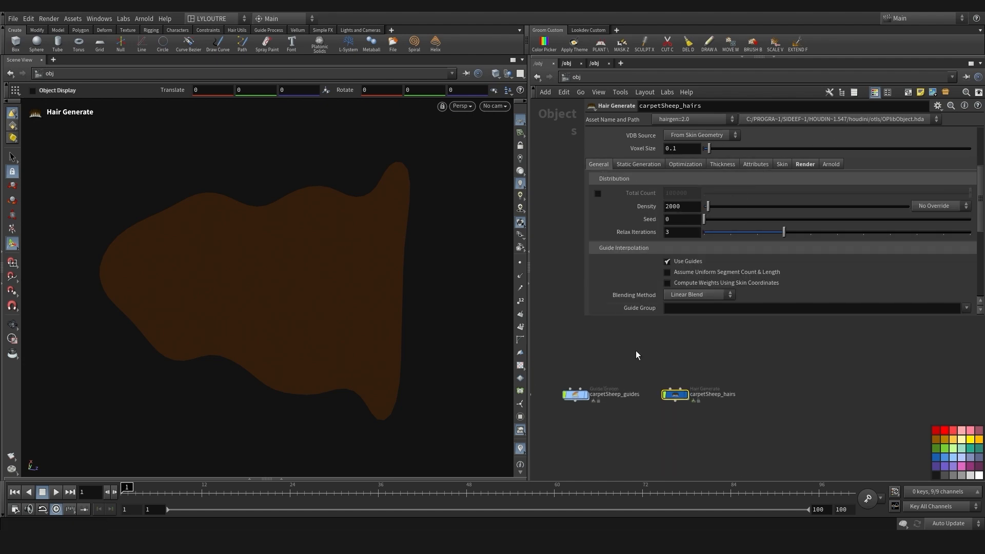
{"action": "left_click_drag", "start_coordinate": [586, 317], "coordinate": [626, 306]}
{"action": "middle_click_drag", "start_coordinate": [651, 351], "coordinate": [645, 347]}
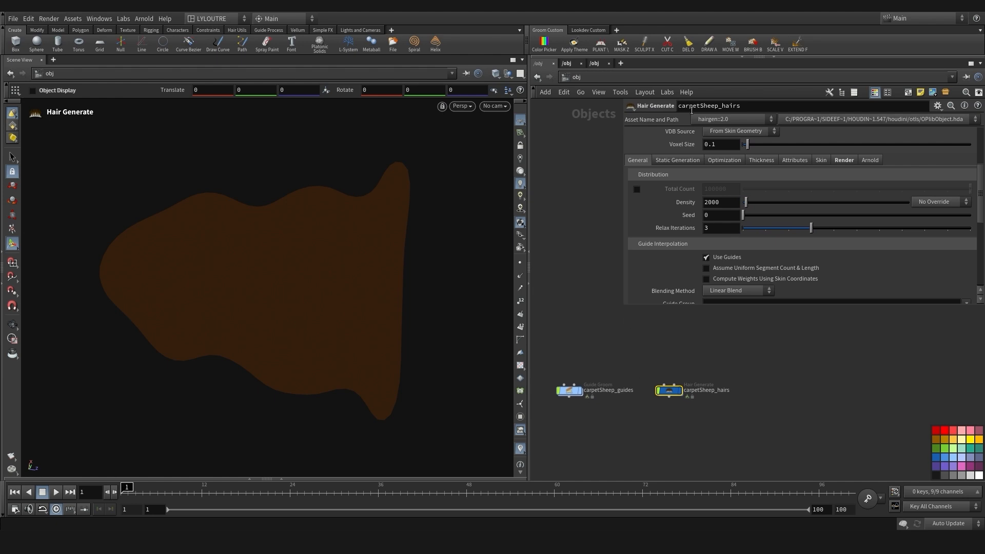
{"action": "middle_click_drag", "start_coordinate": [690, 372], "coordinate": [715, 368]}
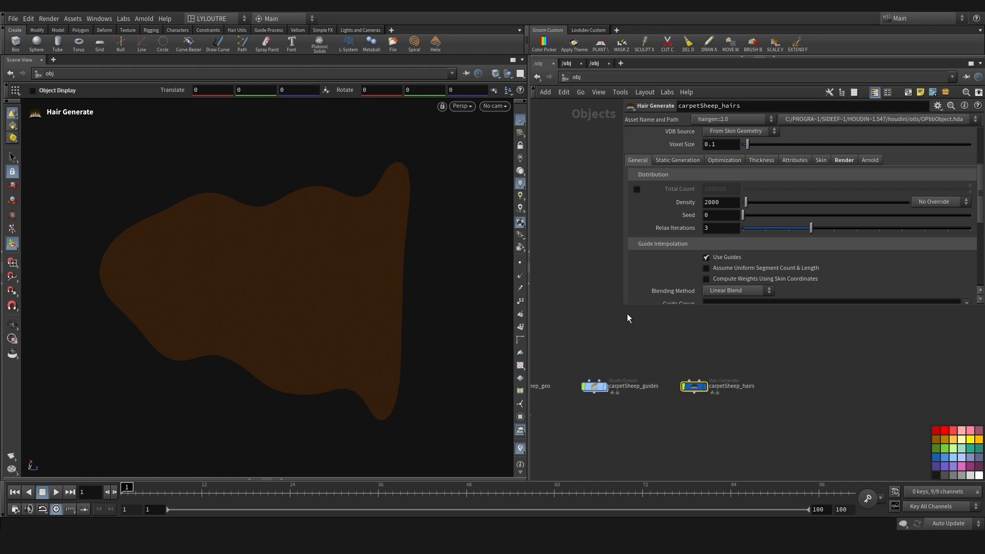
{"action": "left_click_drag", "start_coordinate": [622, 308], "coordinate": [645, 267]}
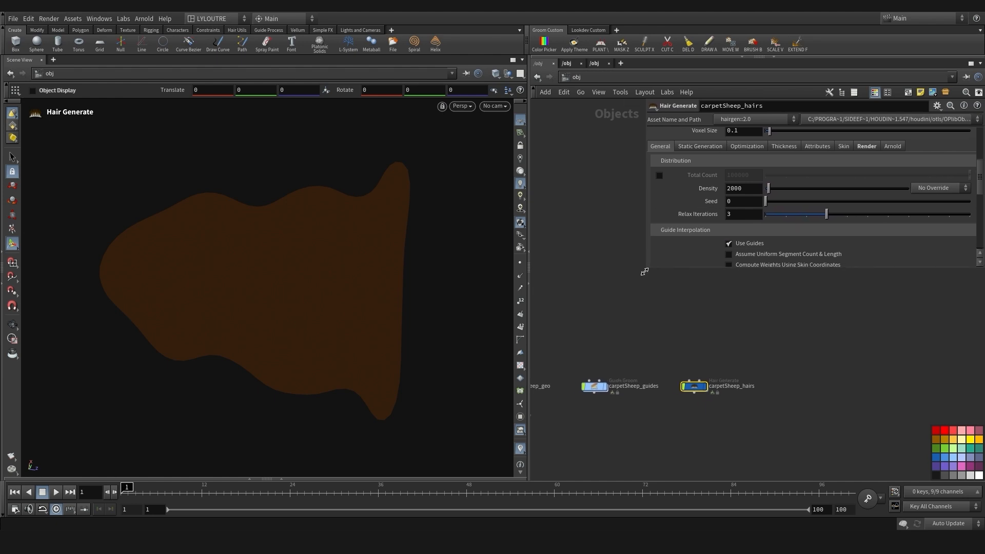
Inside carpetSheep_hairs, cut the wire between the HAIRS input and the HAIRS output, and move the input aside
{"action": "double_click", "coordinate": [692, 388]}
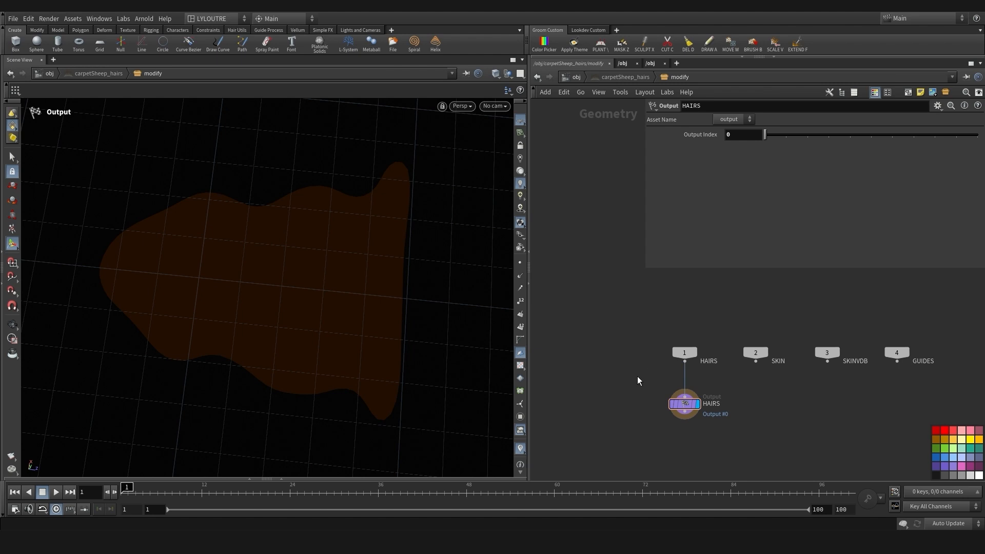
{"action": "key", "text": "u"}
{"action": "double_click", "coordinate": [696, 390]}
{"action": "key", "text": "y"}
{"action": "left_click_drag", "start_coordinate": [644, 376], "coordinate": [723, 381]}
{"action": "middle_click_drag", "start_coordinate": [753, 388], "coordinate": [686, 402]}
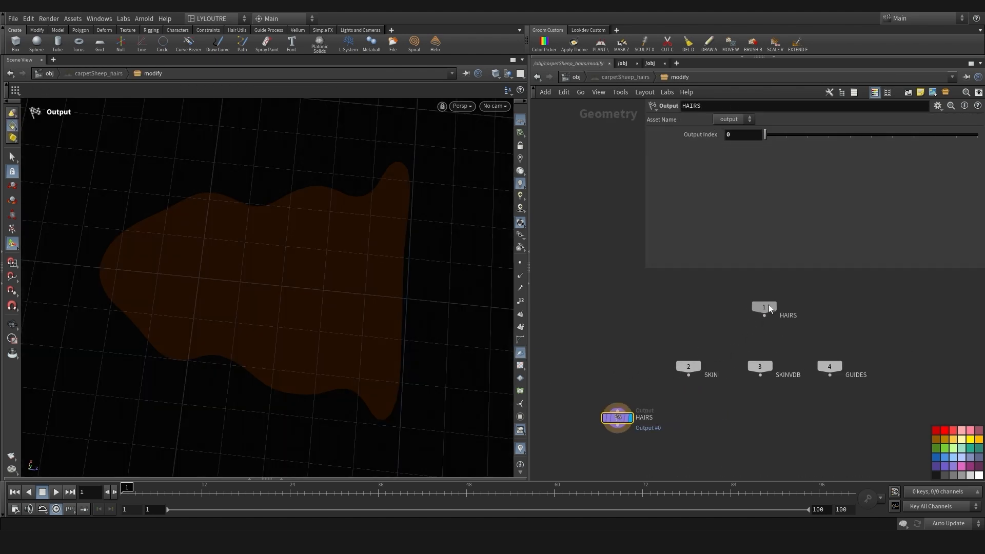
{"action": "middle_click_drag", "start_coordinate": [626, 355], "coordinate": [628, 309]}
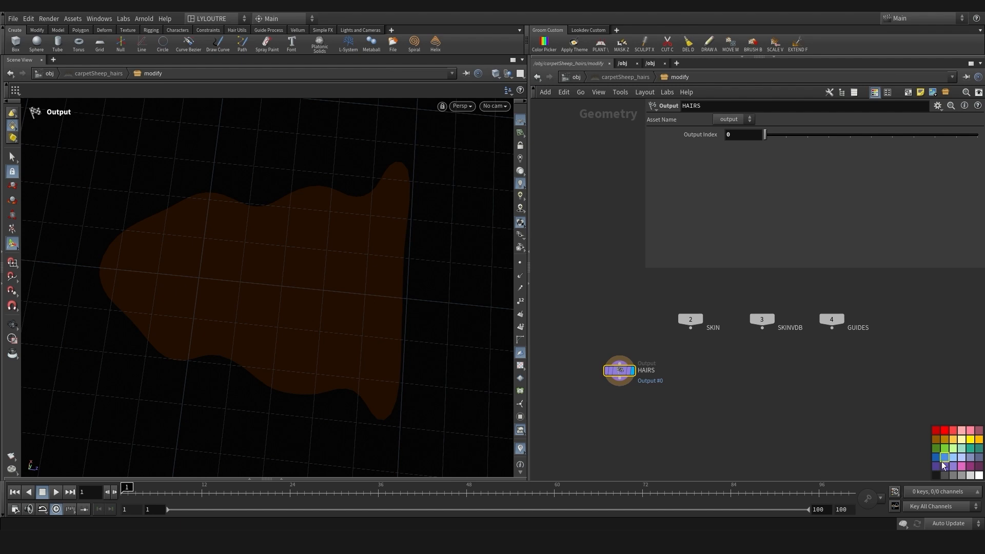
Move the HAIRS output node well away from the inputs and colour the SKIN input teal
{"action": "scroll", "coordinate": [638, 400], "scroll_direction": "down", "scroll_amount": 3}
{"action": "left_click_drag", "start_coordinate": [637, 381], "coordinate": [851, 452]}
{"action": "left_click", "coordinate": [679, 351]}
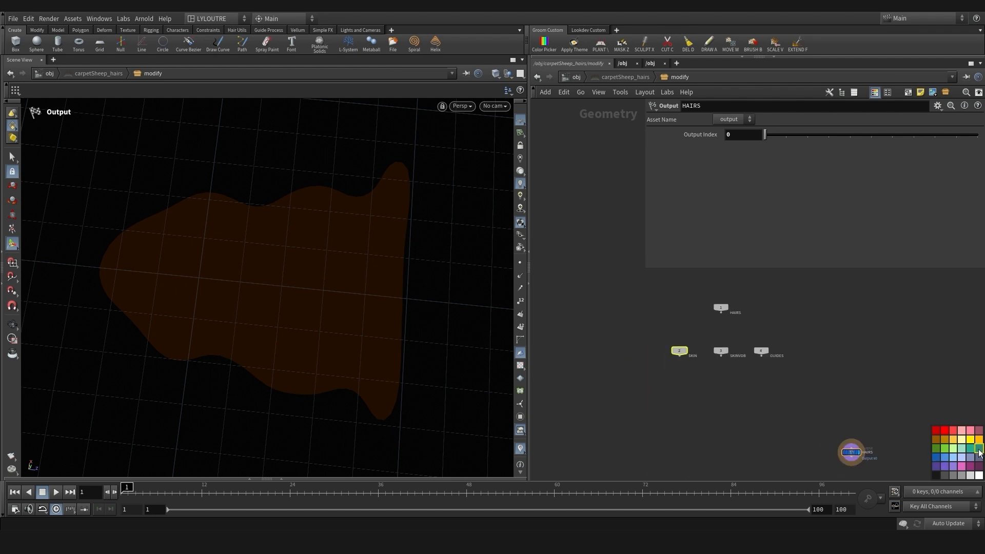
{"action": "left_click", "coordinate": [955, 448]}
Paste the seven copied clumping nodes, place them below the inputs, and switch the network wiring style to rounded
{"action": "middle_click_drag", "start_coordinate": [663, 409], "coordinate": [653, 381]}
{"action": "key", "text": "ctrl+v"}
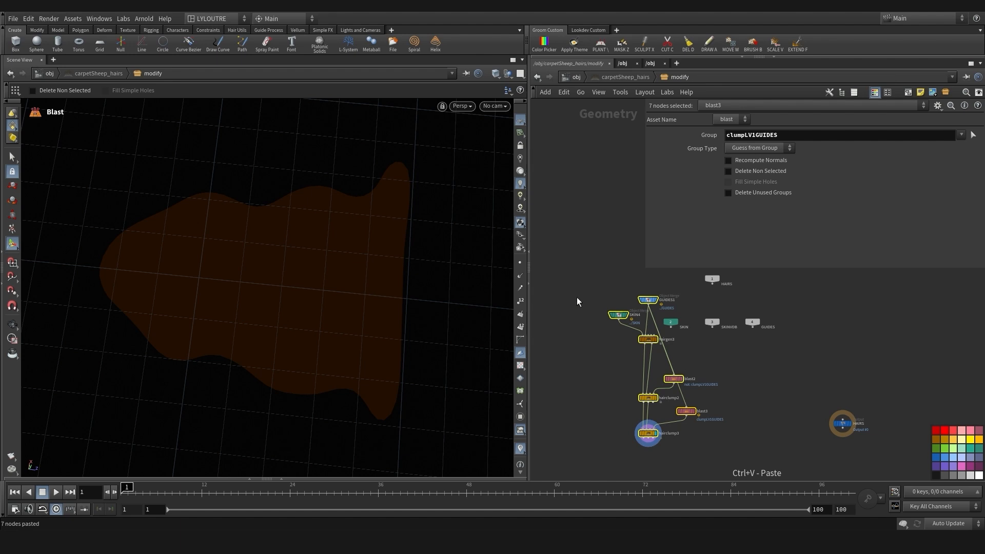
{"action": "left_click_drag", "start_coordinate": [641, 300], "coordinate": [648, 348]}
{"action": "left_click", "coordinate": [634, 334]}
{"action": "middle_click_drag", "start_coordinate": [596, 408], "coordinate": [603, 388]}
{"action": "key", "text": "shift+s"}
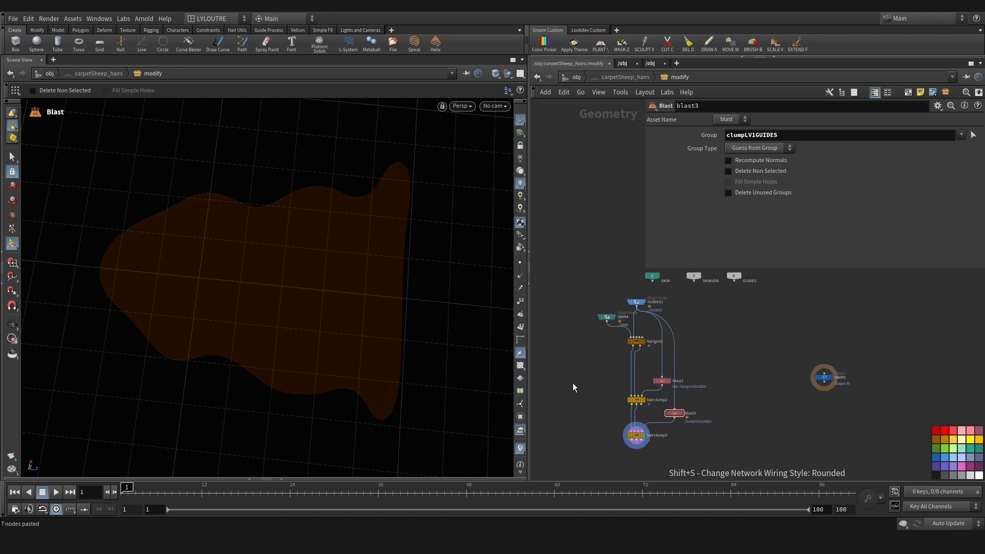
Move the HAIRS input aside and reposition the SKIN, SKINVDB and GUIDES inputs above the pasted network
{"action": "middle_click_drag", "start_coordinate": [617, 348], "coordinate": [600, 375]}
{"action": "middle_click_drag", "start_coordinate": [581, 296], "coordinate": [585, 352]}
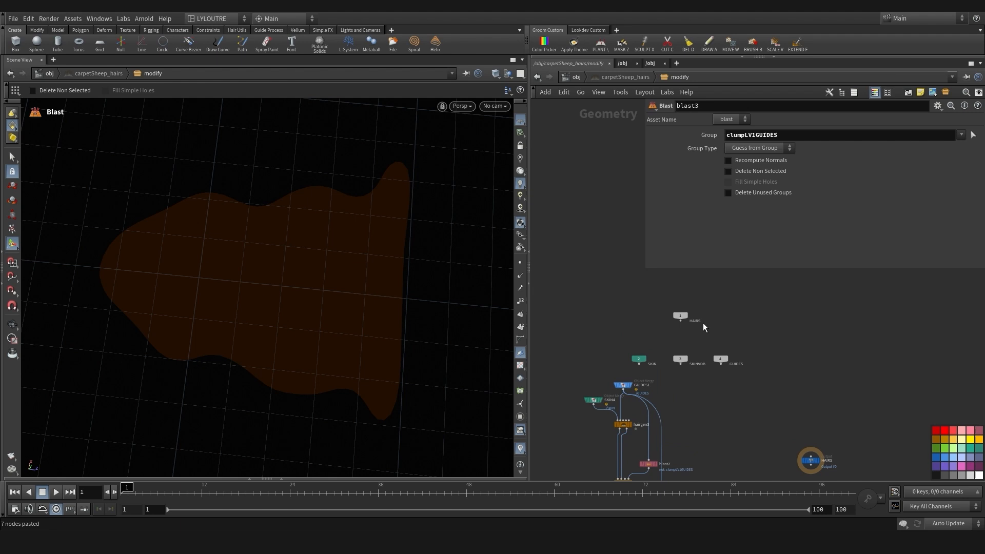
{"action": "left_click_drag", "start_coordinate": [705, 304], "coordinate": [751, 310]}
{"action": "middle_click_drag", "start_coordinate": [711, 362], "coordinate": [731, 334]}
{"action": "scroll", "coordinate": [618, 348], "scroll_direction": "up", "scroll_amount": 2}
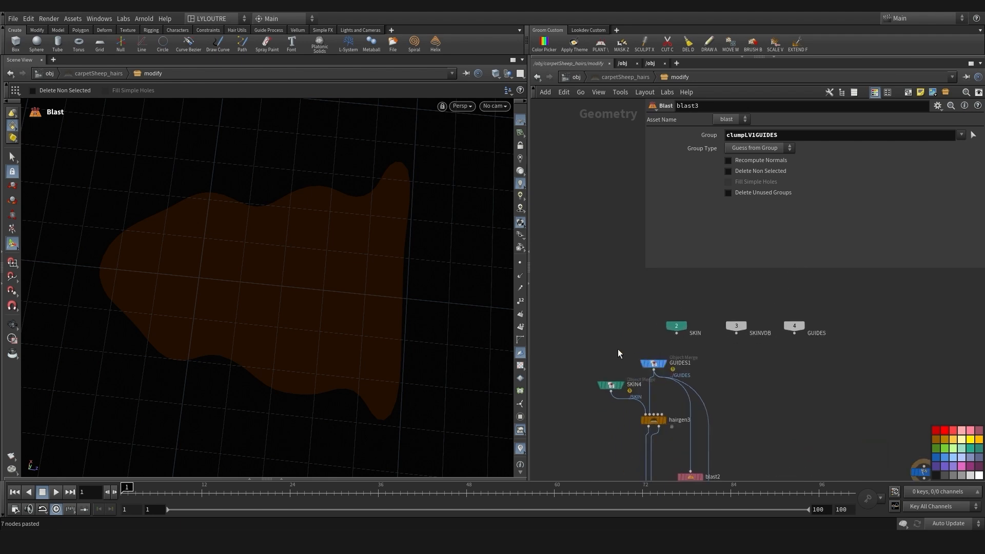
{"action": "middle_click_drag", "start_coordinate": [613, 340], "coordinate": [642, 305]}
{"action": "scroll", "coordinate": [619, 397], "scroll_direction": "down", "scroll_amount": 2}
{"action": "middle_click_drag", "start_coordinate": [619, 396], "coordinate": [601, 432]}
{"action": "left_click_drag", "start_coordinate": [611, 328], "coordinate": [751, 365]}
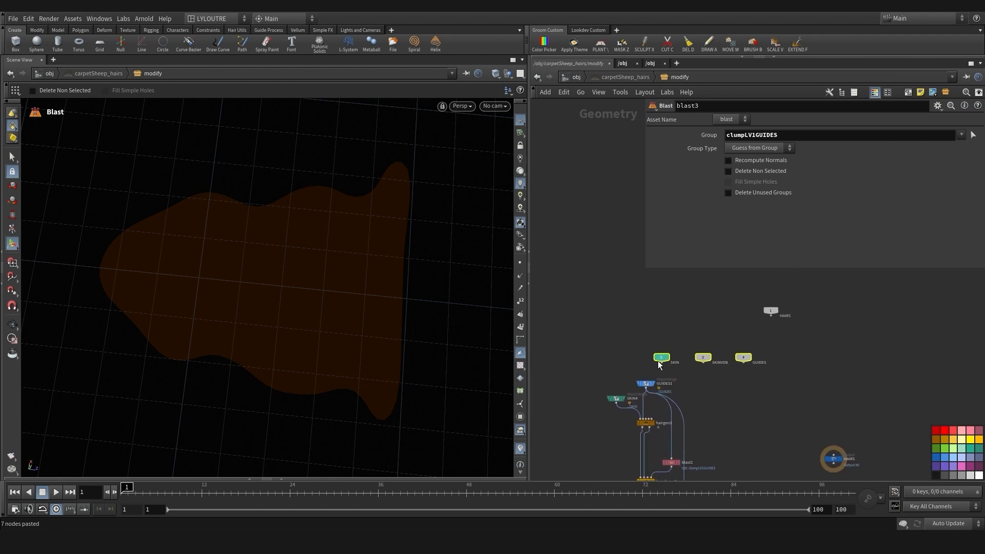
{"action": "left_click_drag", "start_coordinate": [664, 356], "coordinate": [633, 321]}
{"action": "middle_click_drag", "start_coordinate": [679, 302], "coordinate": [678, 336]}
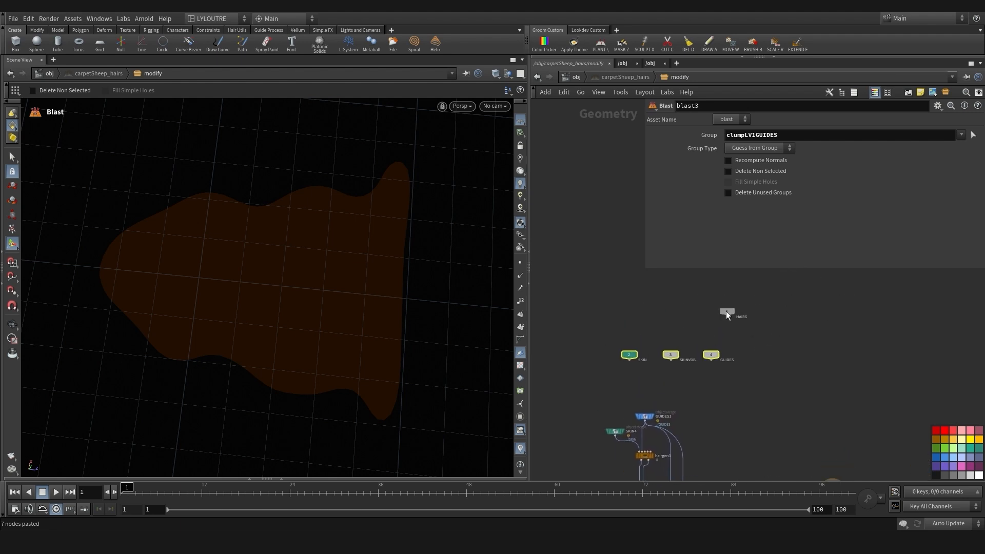
Check the source object of SKIN4, and shift the SKIN, SKINVDB and GUIDES inputs further up from the network
{"action": "middle_click_drag", "start_coordinate": [547, 382], "coordinate": [547, 306]}
{"action": "scroll", "coordinate": [593, 344], "scroll_direction": "up", "scroll_amount": 3}
{"action": "left_click_drag", "start_coordinate": [593, 350], "coordinate": [649, 393]}
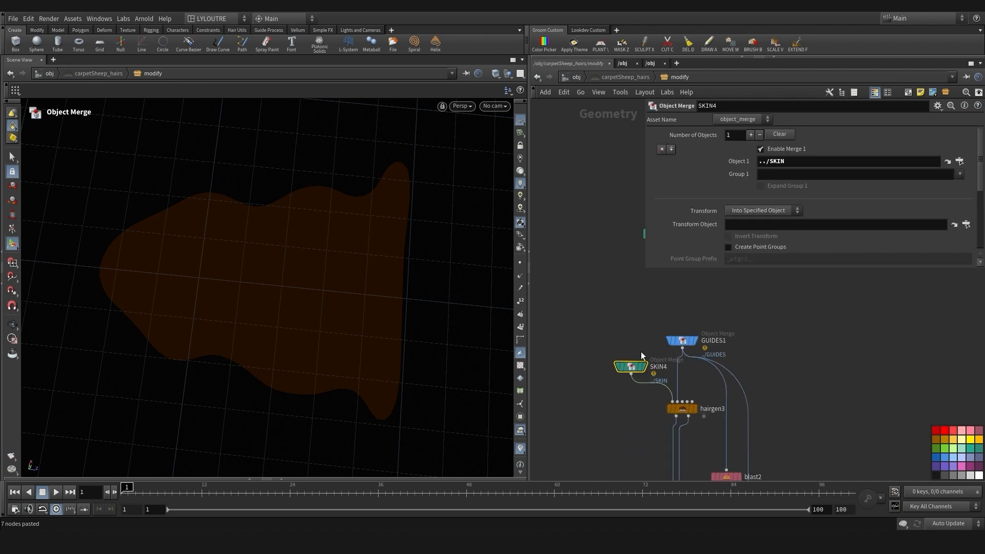
{"action": "scroll", "coordinate": [646, 328], "scroll_direction": "down", "scroll_amount": 4}
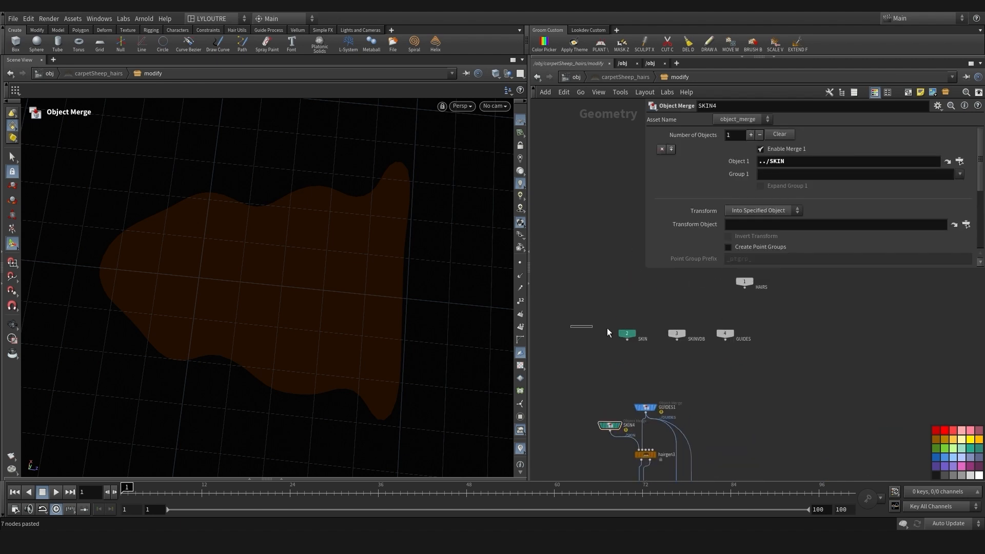
{"action": "left_click_drag", "start_coordinate": [608, 332], "coordinate": [738, 369]}
{"action": "left_click_drag", "start_coordinate": [677, 336], "coordinate": [659, 322]}
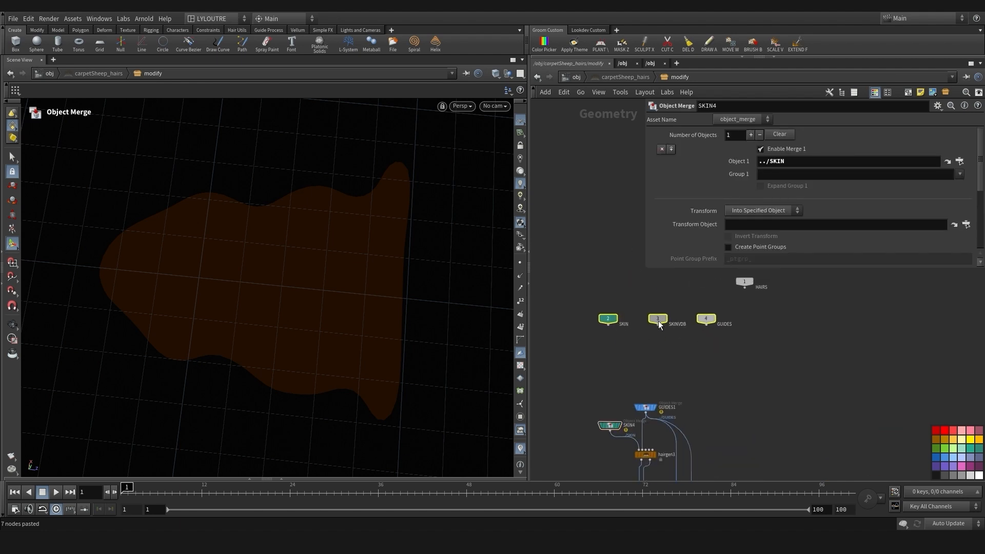
{"action": "left_click", "coordinate": [658, 354]}
Add a Null node under each of the SKIN, SKINVDB and GUIDES inputs and wire each to its input
{"action": "middle_click_drag", "start_coordinate": [617, 340], "coordinate": [605, 356]}
{"action": "key", "text": "Tab"}
{"action": "type", "text": "n"}
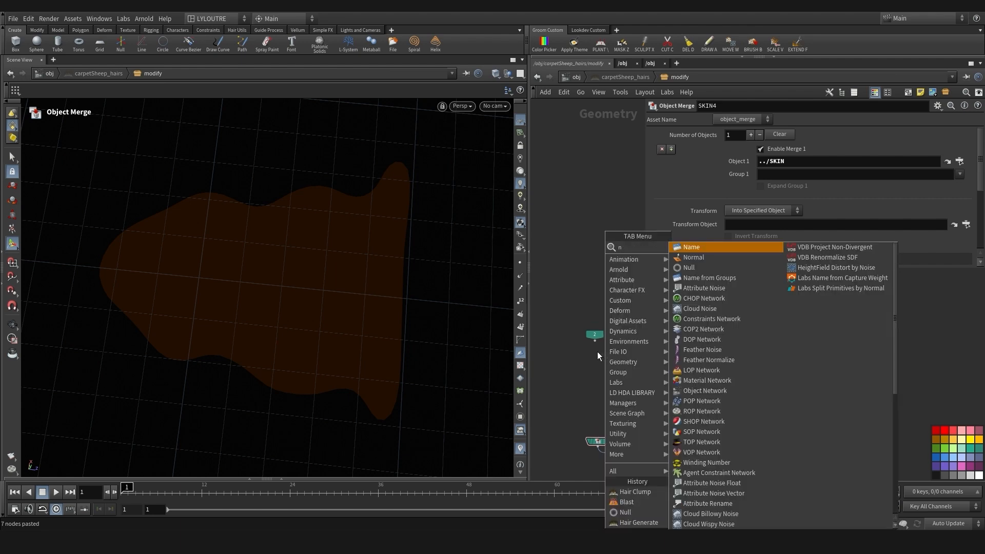
{"action": "type", "text": "ull"}
{"action": "key", "text": "Return"}
{"action": "left_click", "coordinate": [595, 356]}
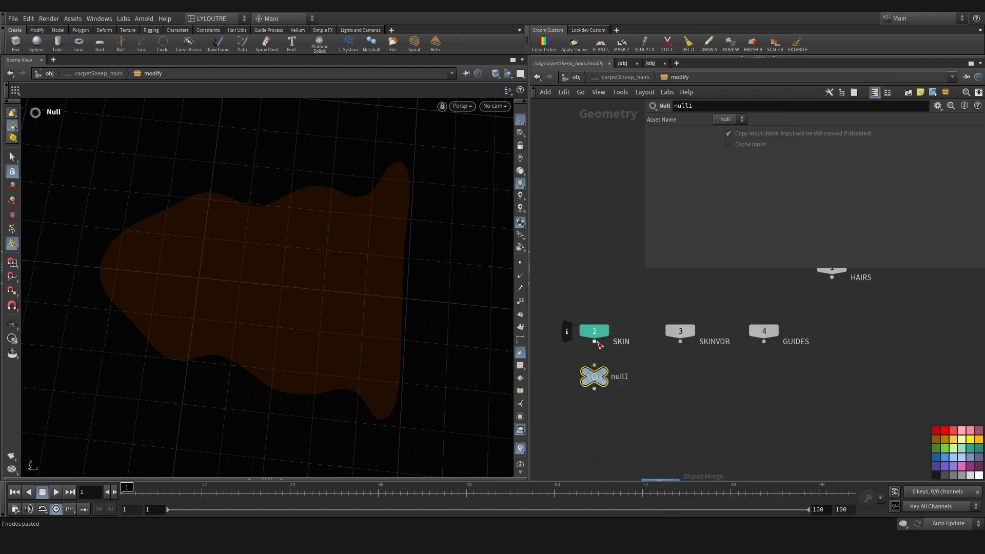
{"action": "left_click_drag", "start_coordinate": [596, 343], "coordinate": [672, 384]}
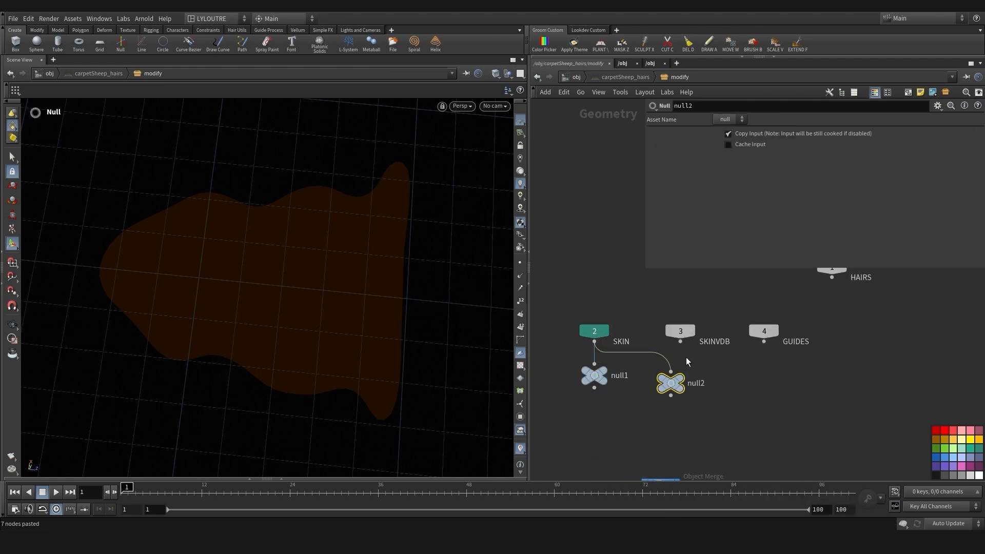
{"action": "left_click_drag", "start_coordinate": [680, 341], "coordinate": [761, 384]}
{"action": "left_click_drag", "start_coordinate": [763, 343], "coordinate": [762, 377]}
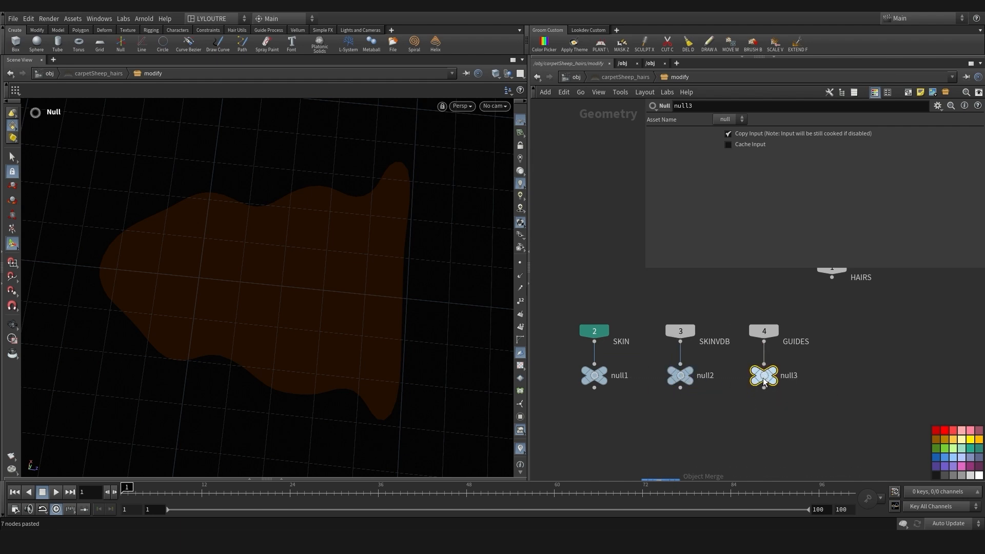
Rename the null under the SKIN input to IN_SKIN
{"action": "middle_click_drag", "start_coordinate": [628, 419], "coordinate": [658, 423]}
{"action": "left_click_drag", "start_coordinate": [662, 419], "coordinate": [609, 370]}
{"action": "left_click", "coordinate": [646, 379]}
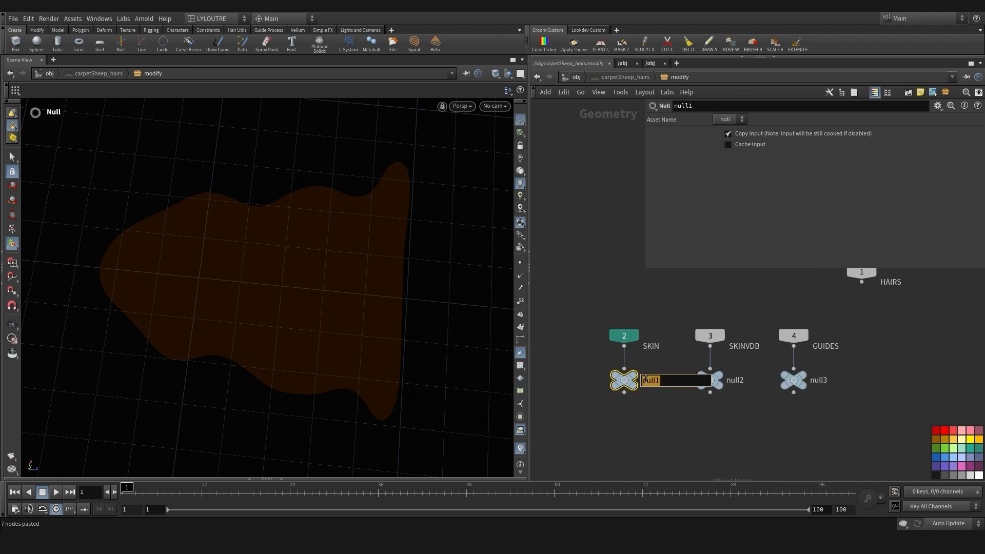
{"action": "key", "text": "BackSpace"}
{"action": "type", "text": "IN_SKIN"}
{"action": "key", "text": "Return"}
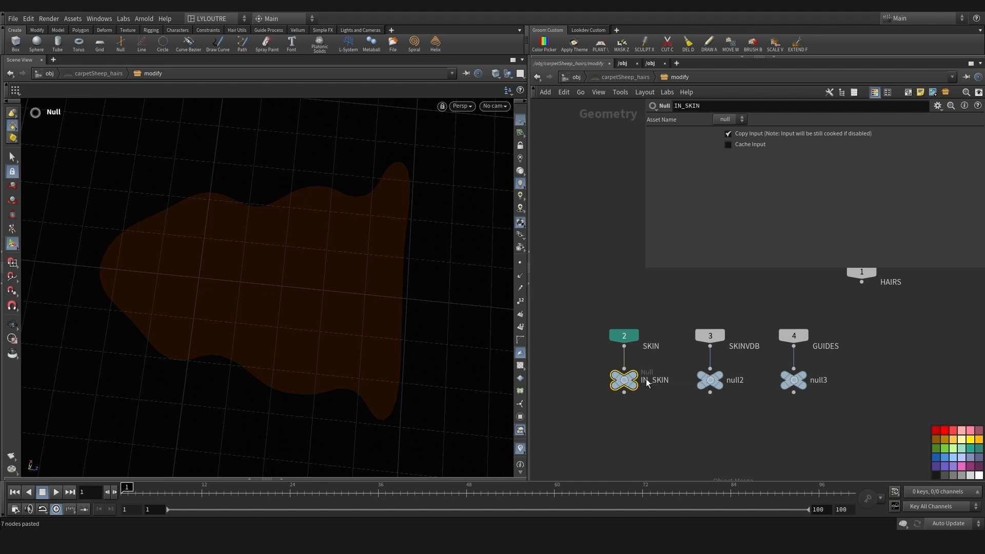
Rename the null under SKINVDB to IN_VDB and the null under GUIDES to IN_GUIDES
{"action": "left_click", "coordinate": [734, 382]}
{"action": "type", "text": "IN_VDB"}
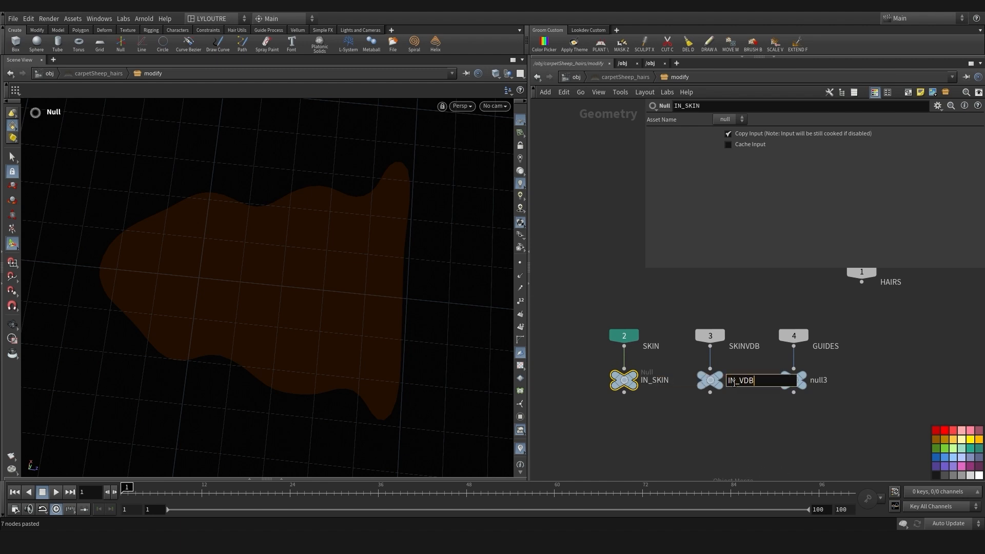
{"action": "key", "text": "Return"}
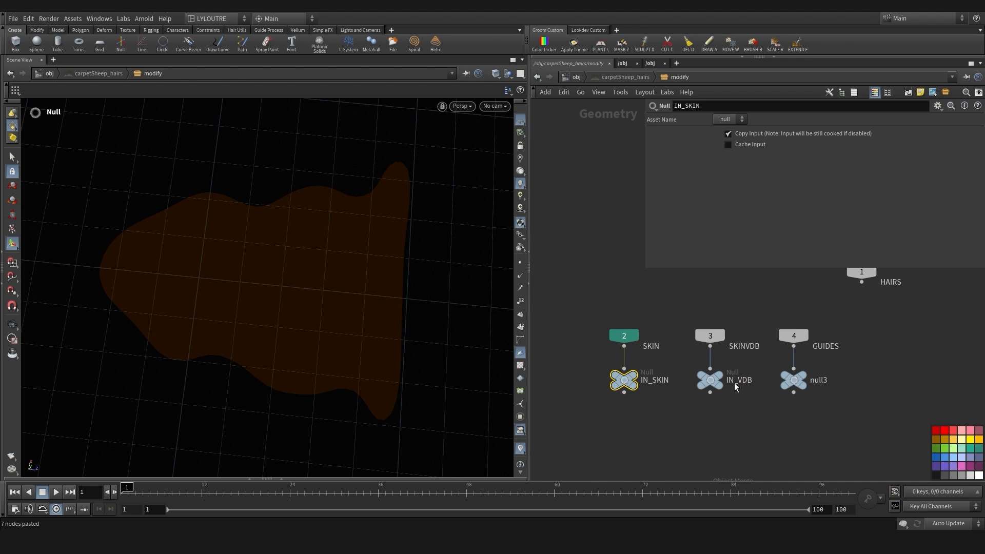
{"action": "left_click", "coordinate": [816, 380]}
{"action": "type", "text": "IN_GUIDES"}
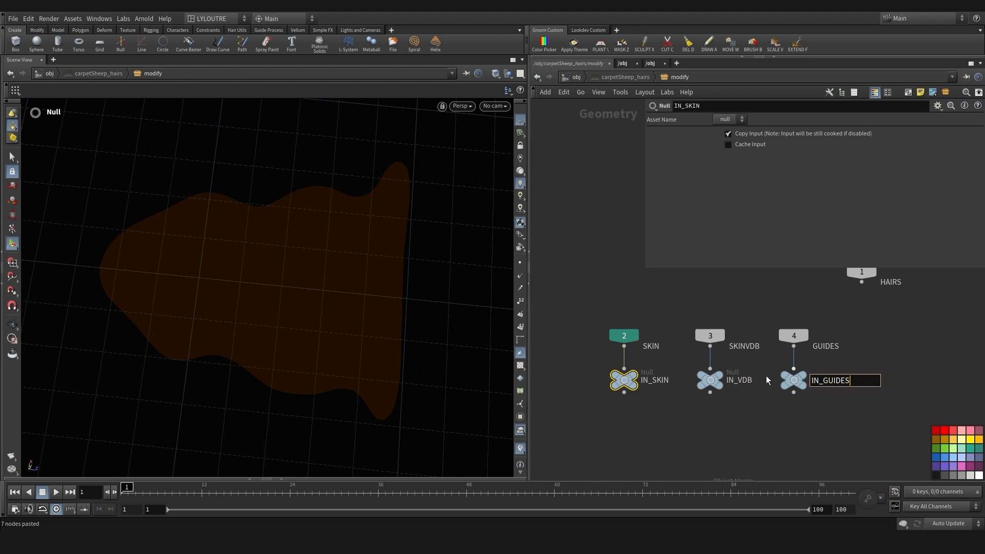
{"action": "key", "text": "Return"}
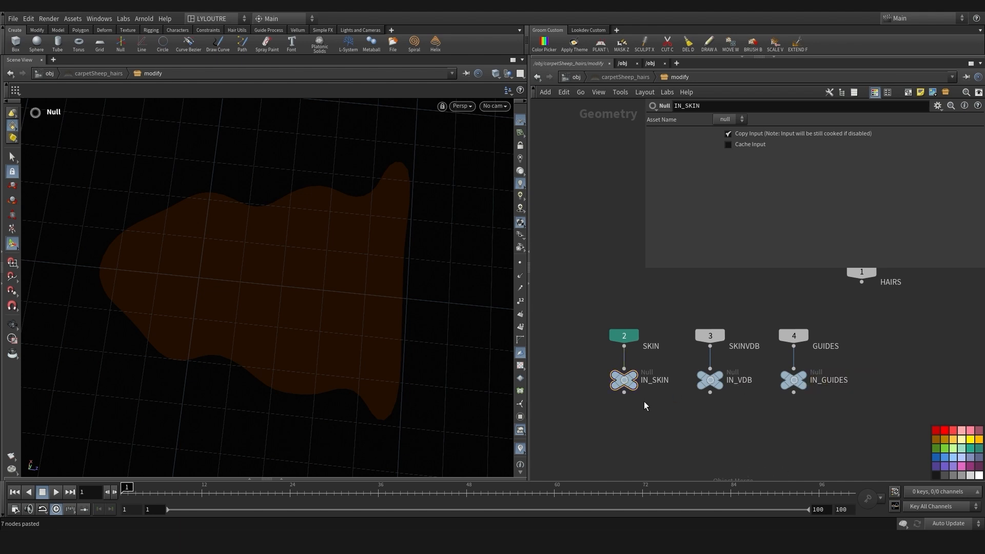
Colour the three input nulls black, the SKINVDB input purple and the GUIDES input blue
{"action": "middle_click_drag", "start_coordinate": [644, 401], "coordinate": [615, 357]}
{"action": "left_click_drag", "start_coordinate": [848, 358], "coordinate": [579, 332]}
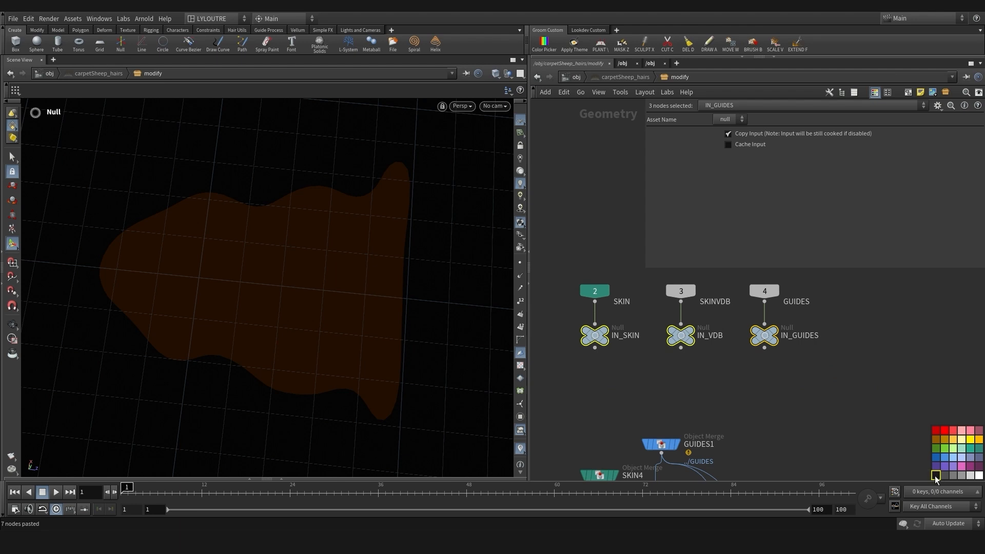
{"action": "left_click", "coordinate": [935, 475]}
{"action": "middle_click_drag", "start_coordinate": [680, 267], "coordinate": [690, 318]}
{"action": "left_click", "coordinate": [690, 342]}
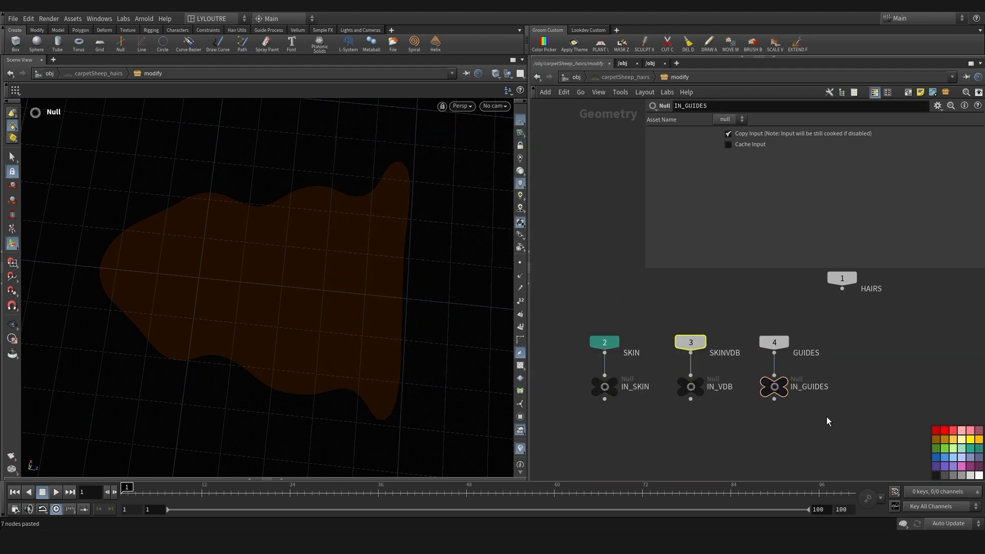
{"action": "left_click", "coordinate": [936, 465]}
{"action": "left_click", "coordinate": [774, 342]}
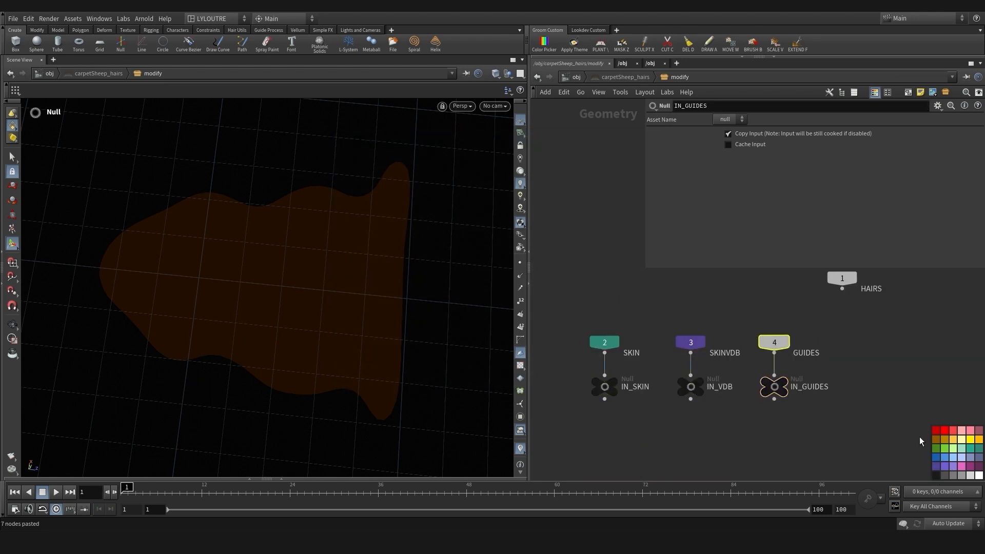
{"action": "left_click", "coordinate": [944, 457]}
Place the HAIRS input above the SKIN input and move the HAIRS output to the left side of the network
{"action": "middle_click_drag", "start_coordinate": [887, 373], "coordinate": [889, 418]}
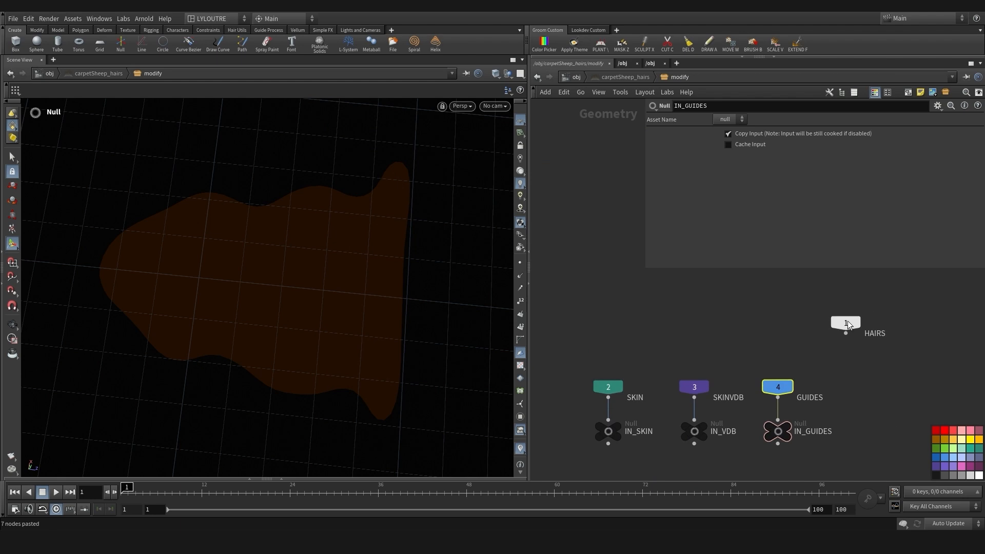
{"action": "left_click_drag", "start_coordinate": [844, 322], "coordinate": [609, 318]}
{"action": "scroll", "coordinate": [631, 332], "scroll_direction": "down", "scroll_amount": 3}
{"action": "scroll", "coordinate": [631, 332], "scroll_direction": "down", "scroll_amount": 3}
{"action": "middle_click_drag", "start_coordinate": [729, 405], "coordinate": [721, 299]}
{"action": "left_click_drag", "start_coordinate": [796, 373], "coordinate": [555, 291]}
Set the source object of the GUIDES1 object merge to ../IN_GUIDES
{"action": "middle_click_drag", "start_coordinate": [644, 288], "coordinate": [654, 333]}
{"action": "scroll", "coordinate": [654, 332], "scroll_direction": "up", "scroll_amount": 4}
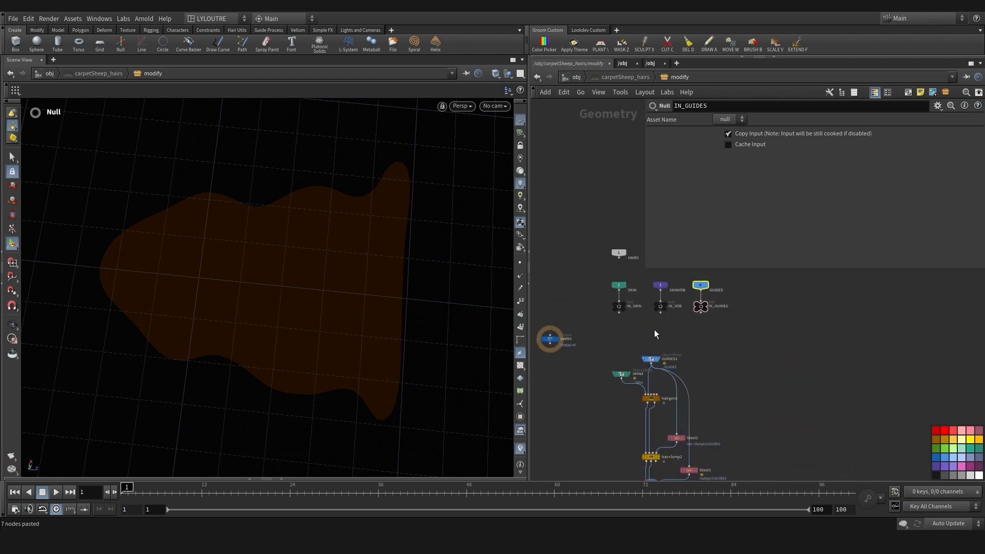
{"action": "left_click", "coordinate": [651, 366]}
{"action": "middle_click_drag", "start_coordinate": [762, 335], "coordinate": [752, 394]}
{"action": "left_click_drag", "start_coordinate": [712, 359], "coordinate": [804, 164]}
Set the source object of the SKIN4 object merge to ../IN_SKIN
{"action": "middle_click_drag", "start_coordinate": [584, 421], "coordinate": [605, 393]}
{"action": "left_click", "coordinate": [618, 422]}
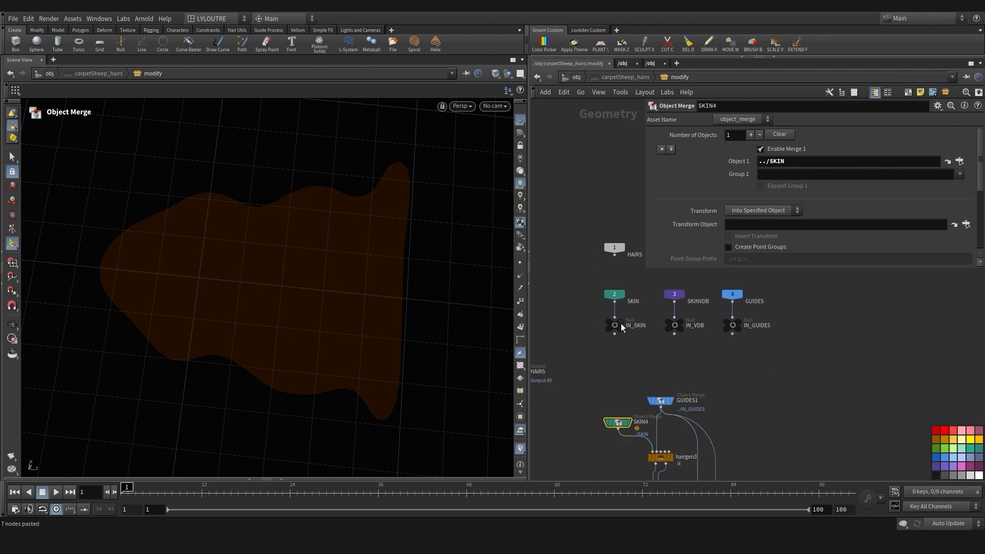
{"action": "left_click_drag", "start_coordinate": [616, 323], "coordinate": [784, 164]}
Move the HAIRS output to the right of the input nulls and align the pasted network under the SKINVDB input
{"action": "scroll", "coordinate": [776, 383], "scroll_direction": "down", "scroll_amount": 3}
{"action": "middle_click_drag", "start_coordinate": [777, 408], "coordinate": [735, 315]}
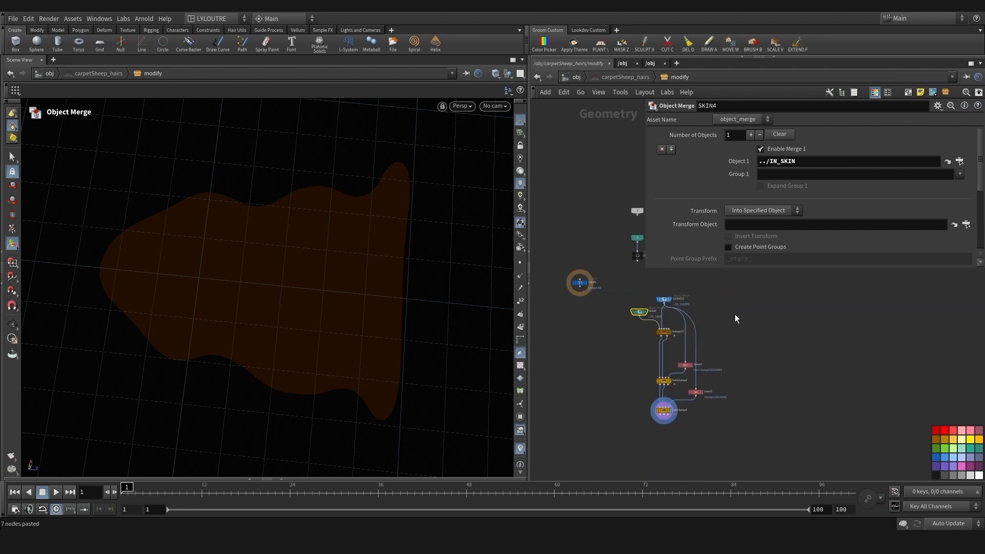
{"action": "scroll", "coordinate": [755, 371], "scroll_direction": "down", "scroll_amount": 2}
{"action": "left_click_drag", "start_coordinate": [764, 427], "coordinate": [698, 325]}
{"action": "left_click_drag", "start_coordinate": [635, 309], "coordinate": [771, 291]}
{"action": "middle_click_drag", "start_coordinate": [802, 311], "coordinate": [758, 379]}
{"action": "scroll", "coordinate": [721, 349], "scroll_direction": "up", "scroll_amount": 4}
{"action": "mouse_move", "coordinate": [732, 370]}
{"action": "left_mouse_down"}
{"action": "mouse_move", "coordinate": [724, 370]}
{"action": "mouse_move", "coordinate": [743, 361]}
{"action": "left_mouse_up"}
{"action": "scroll", "coordinate": [733, 400], "scroll_direction": "down", "scroll_amount": 5}
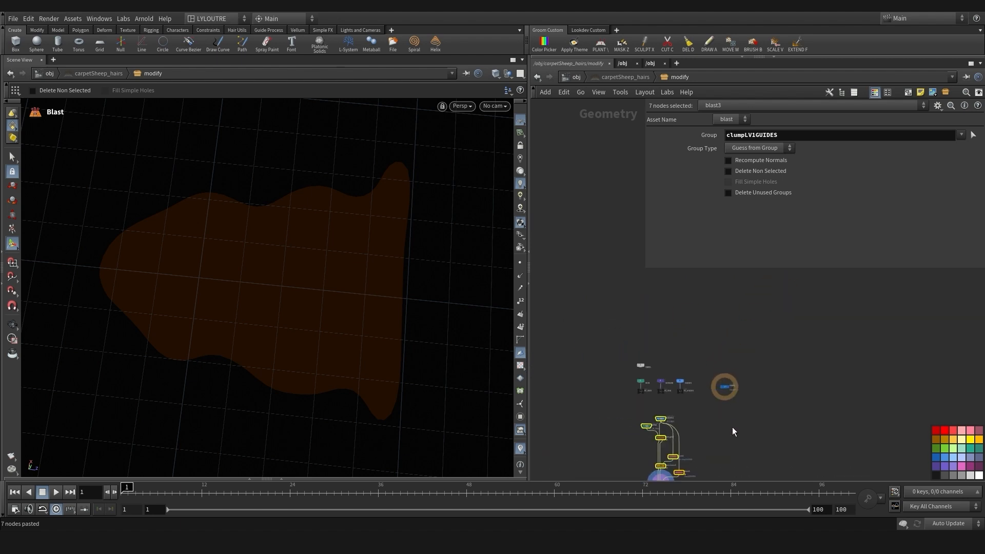
{"action": "middle_click_drag", "start_coordinate": [659, 368], "coordinate": [632, 434]}
{"action": "left_click", "coordinate": [671, 303]}
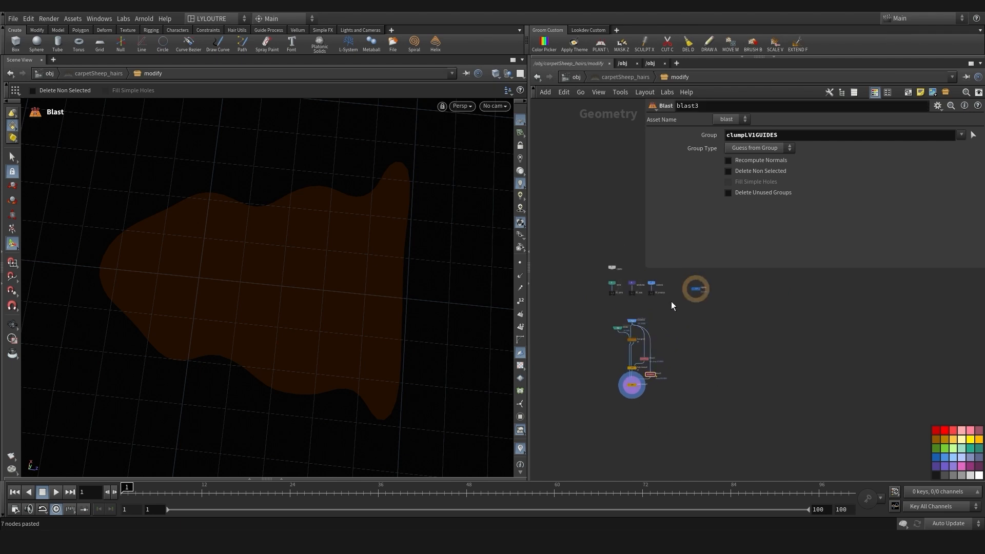
Place the HAIRS output above the GUIDES input, level with the HAIRS input
{"action": "middle_click_drag", "start_coordinate": [722, 317], "coordinate": [720, 337]}
{"action": "scroll", "coordinate": [697, 317], "scroll_direction": "up", "scroll_amount": 4}
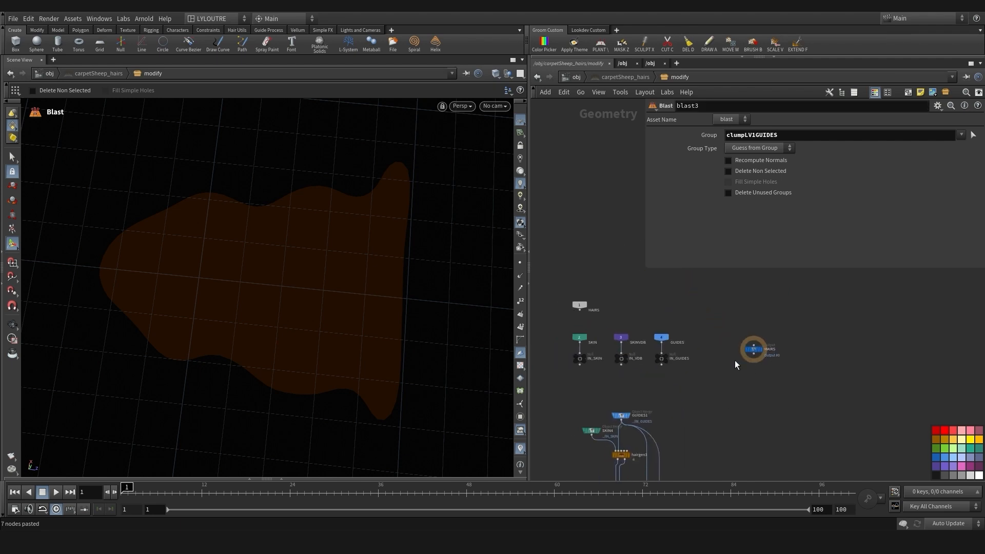
{"action": "scroll", "coordinate": [735, 362], "scroll_direction": "down", "scroll_amount": 4}
{"action": "middle_click_drag", "start_coordinate": [737, 404], "coordinate": [712, 290]}
{"action": "middle_click_drag", "start_coordinate": [757, 315], "coordinate": [783, 412]}
{"action": "scroll", "coordinate": [750, 336], "scroll_direction": "up", "scroll_amount": 3}
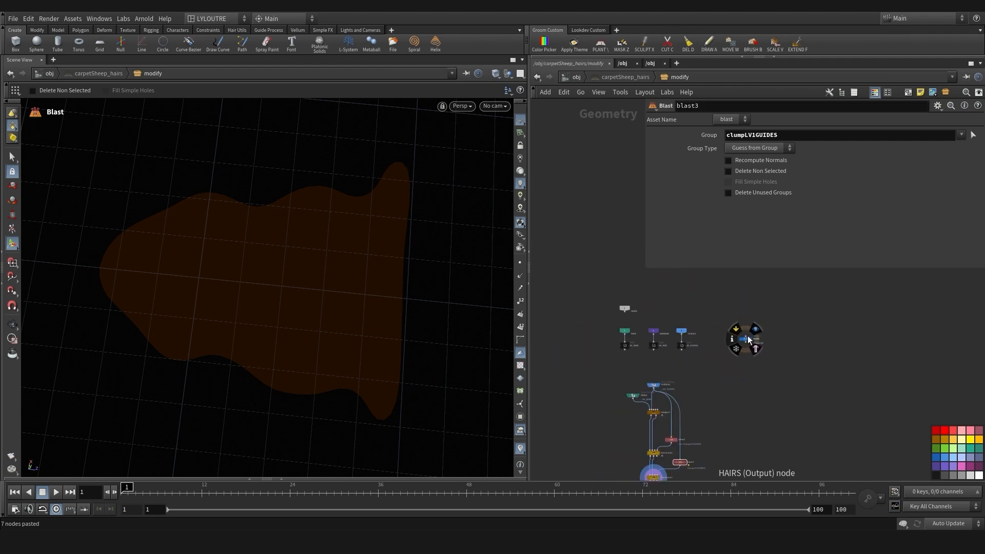
{"action": "left_click_drag", "start_coordinate": [746, 336], "coordinate": [680, 307]}
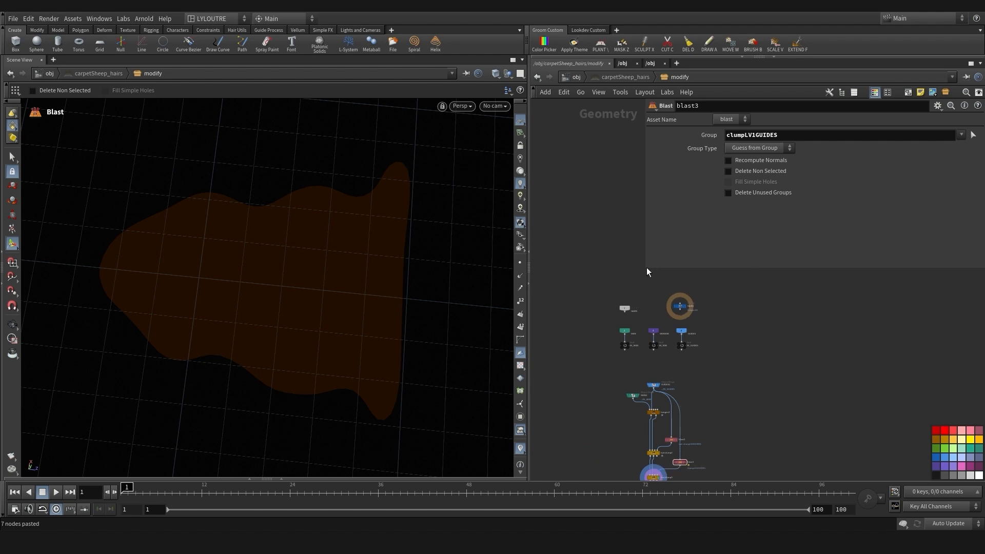
Shrink the parameter area and set the display flag on the IN_VDB null
{"action": "left_click_drag", "start_coordinate": [646, 268], "coordinate": [672, 239]}
{"action": "middle_click_drag", "start_coordinate": [716, 367], "coordinate": [694, 302]}
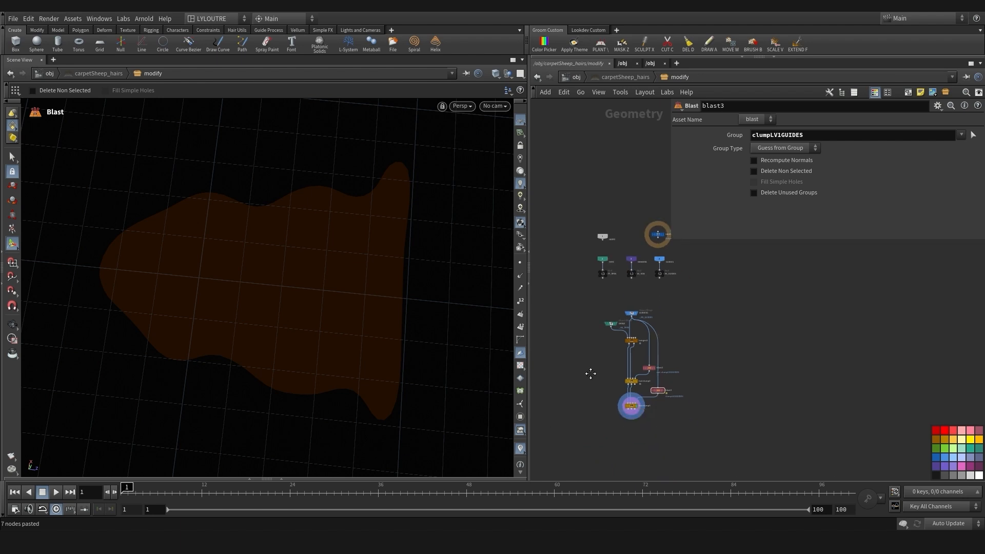
{"action": "middle_click_drag", "start_coordinate": [590, 373], "coordinate": [615, 405]}
{"action": "scroll", "coordinate": [635, 306], "scroll_direction": "up", "scroll_amount": 4}
{"action": "left_click", "coordinate": [684, 304]}
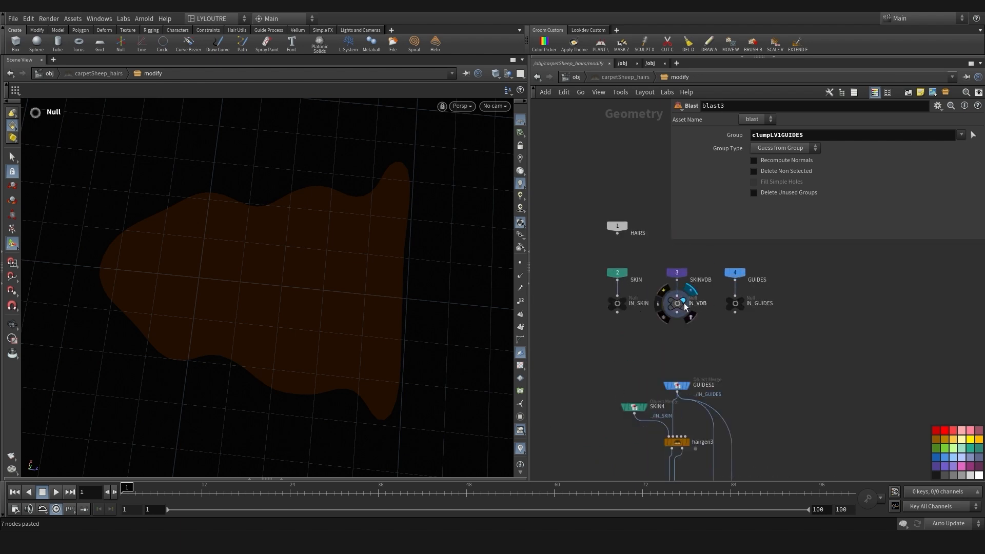
{"action": "left_click", "coordinate": [682, 304]}
{"action": "middle_click_drag", "start_coordinate": [606, 364], "coordinate": [580, 392]}
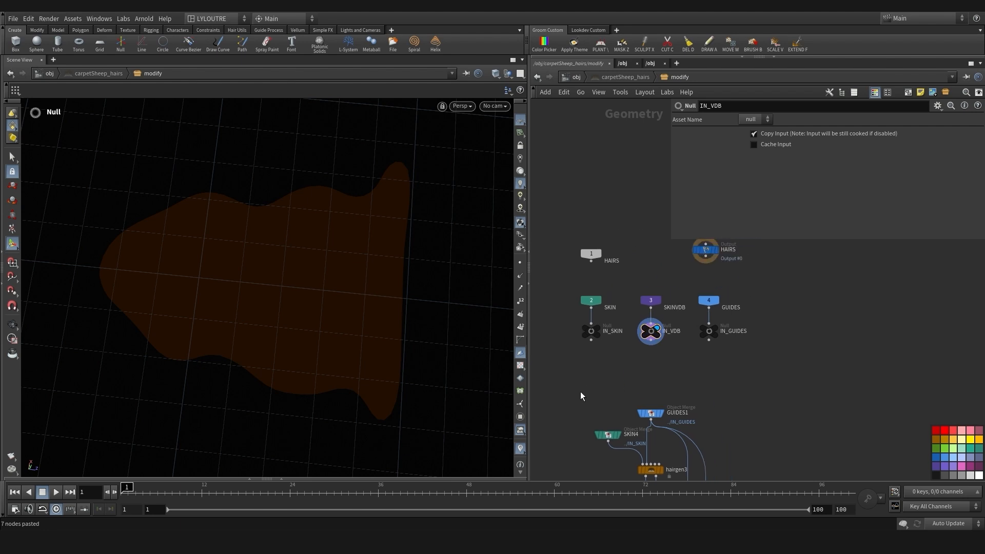
Return to the object level and set the Groom Object of carpetSheep_hairs to ../carpetSheep_guides
{"action": "key", "text": "u"}
{"action": "left_click_drag", "start_coordinate": [658, 349], "coordinate": [717, 439]}
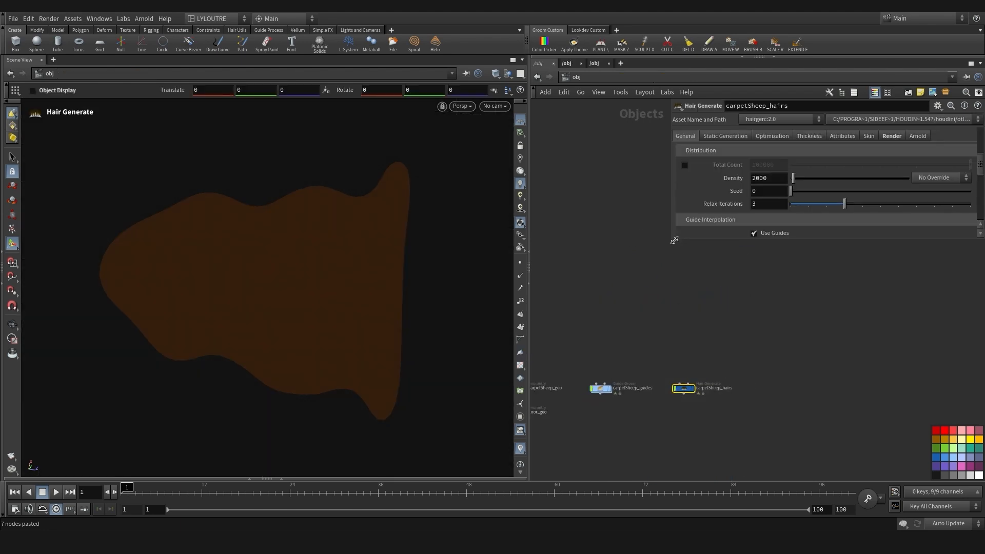
{"action": "left_click_drag", "start_coordinate": [674, 240], "coordinate": [552, 324]}
{"action": "scroll", "coordinate": [661, 213], "scroll_direction": "up", "scroll_amount": 5}
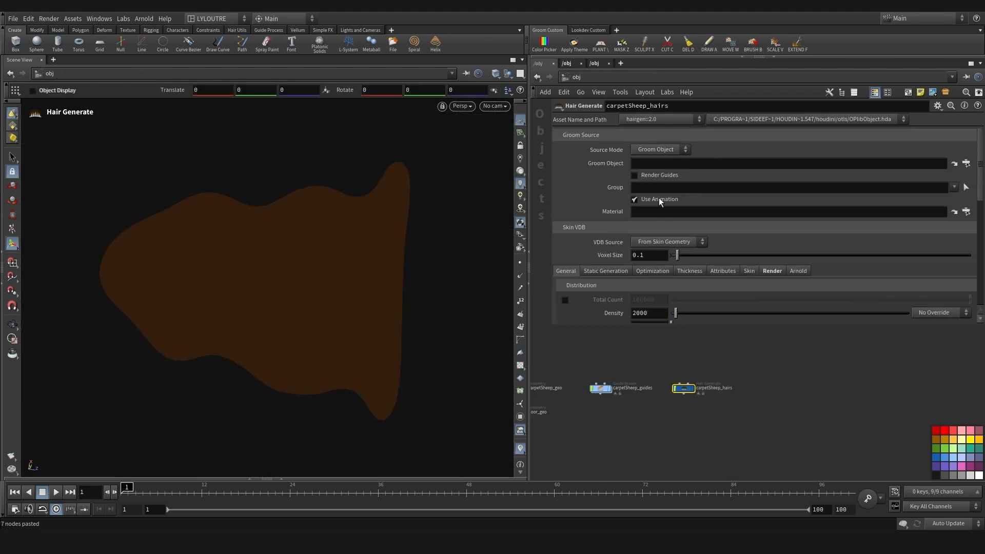
{"action": "middle_click_drag", "start_coordinate": [667, 366], "coordinate": [674, 368]}
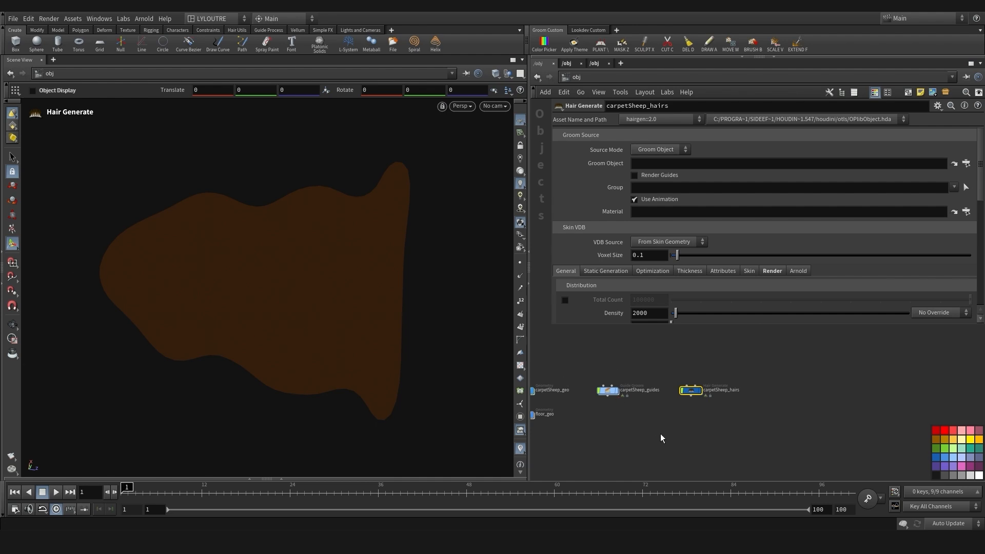
{"action": "middle_click_drag", "start_coordinate": [661, 437], "coordinate": [652, 437]}
{"action": "mouse_move", "coordinate": [594, 399]}
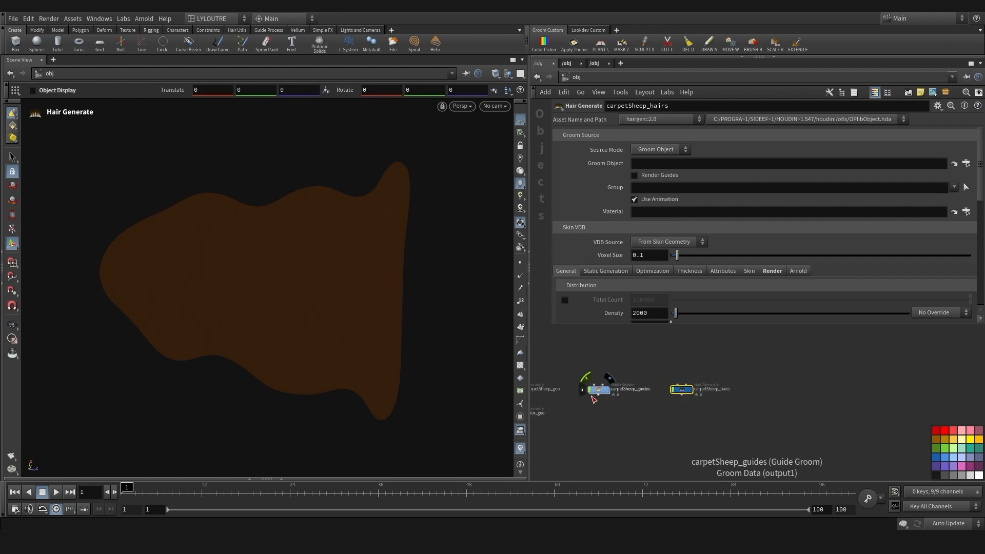
{"action": "left_click_drag", "start_coordinate": [593, 399], "coordinate": [641, 167]}
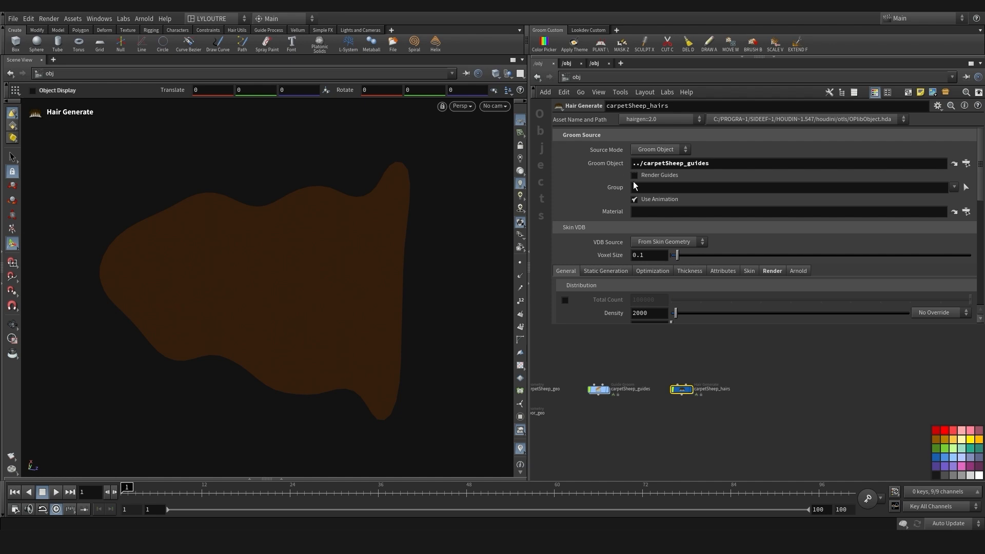
Set the Skin VDB source of carpetSheep_hairs to SOP Geometry with the SOP path ../carpetSheep_geo/OUT_VDB/
{"action": "left_click", "coordinate": [653, 244]}
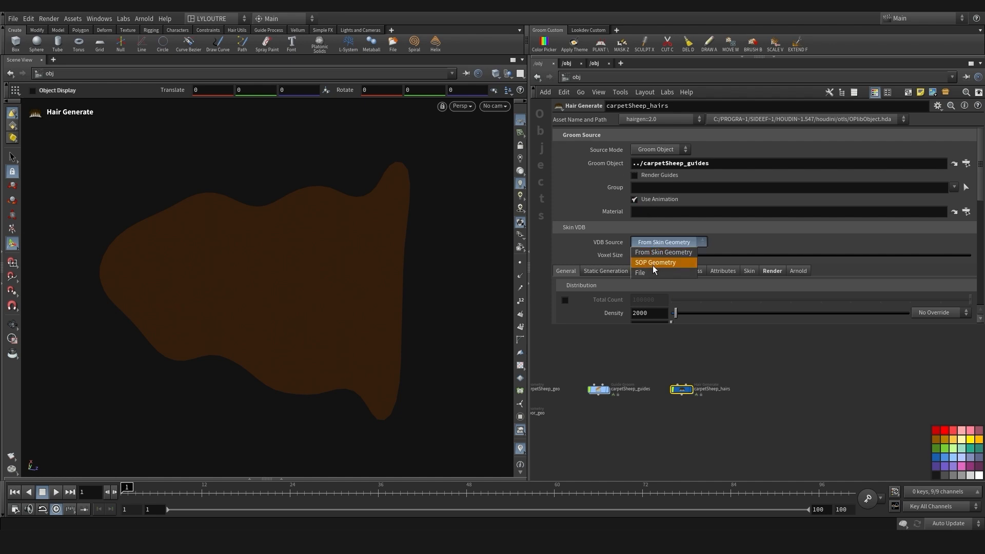
{"action": "left_click", "coordinate": [659, 259]}
{"action": "left_click", "coordinate": [659, 256]}
{"action": "type", "text": "../"}
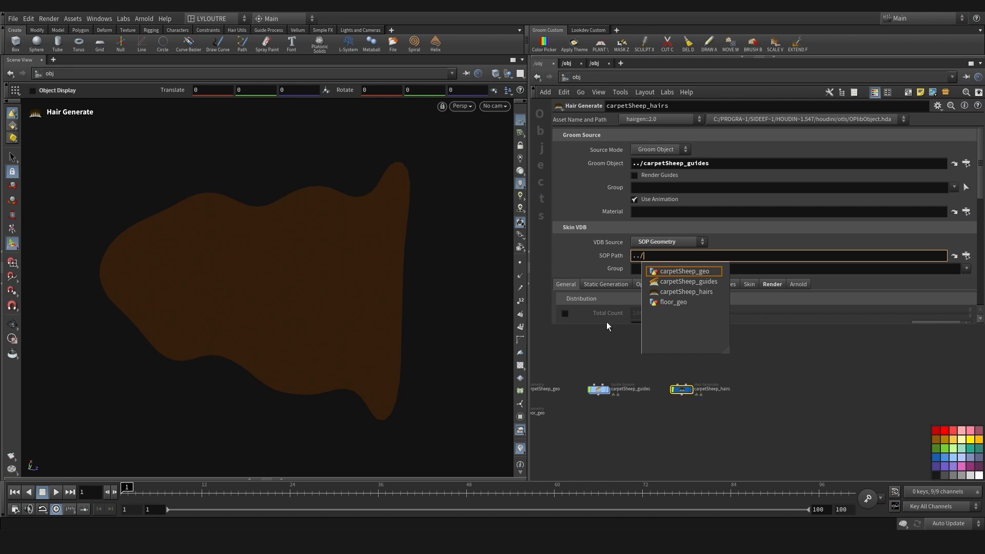
{"action": "middle_click_drag", "start_coordinate": [572, 368], "coordinate": [644, 361]}
{"action": "scroll", "coordinate": [589, 384], "scroll_direction": "up", "scroll_amount": 2}
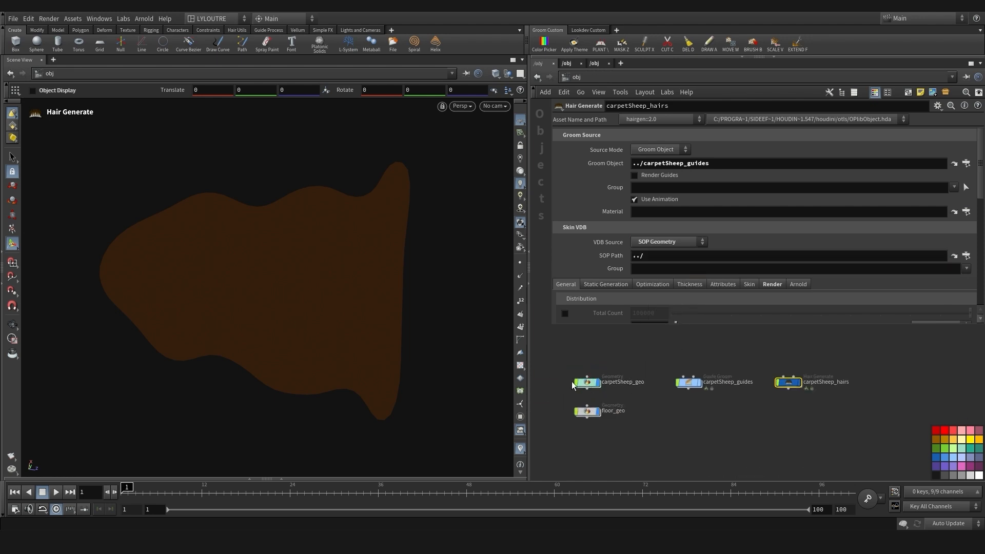
{"action": "left_click_drag", "start_coordinate": [587, 382], "coordinate": [727, 256]}
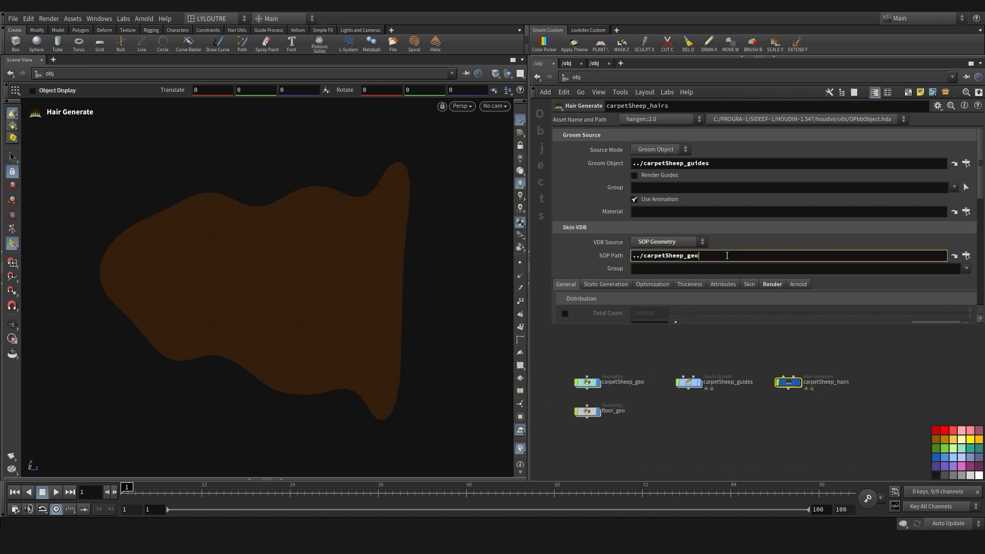
{"action": "type", "text": "/OUT"}
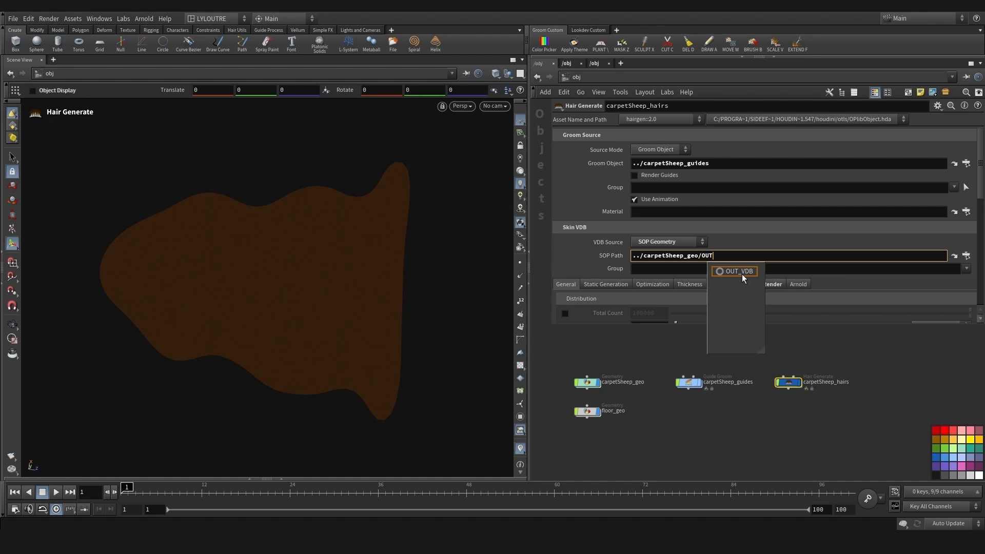
{"action": "left_click", "coordinate": [745, 270]}
{"action": "left_click", "coordinate": [670, 374]}
{"action": "middle_click_drag", "start_coordinate": [670, 374], "coordinate": [667, 368]}
{"action": "scroll", "coordinate": [788, 174], "scroll_direction": "down", "scroll_amount": 5}
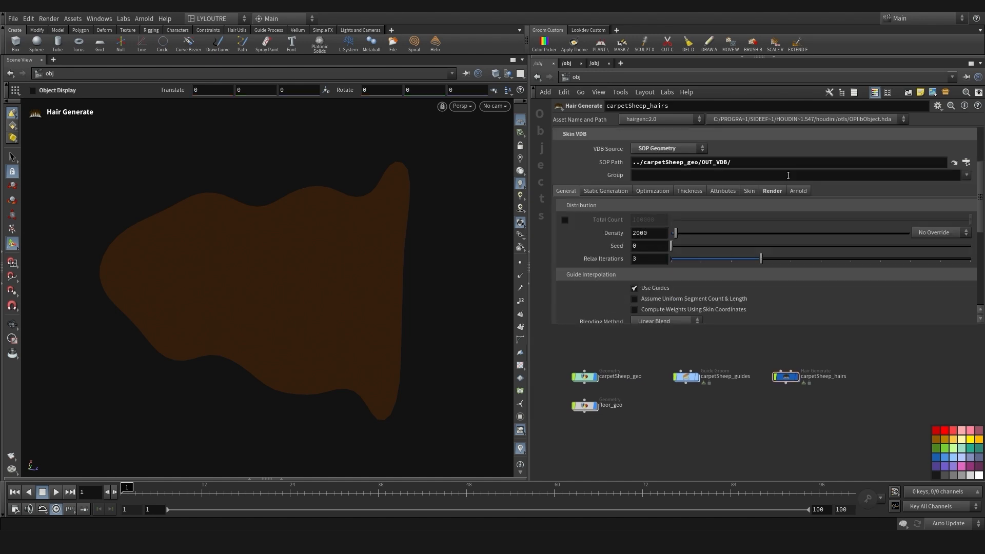
{"action": "scroll", "coordinate": [801, 202], "scroll_direction": "up", "scroll_amount": 5}
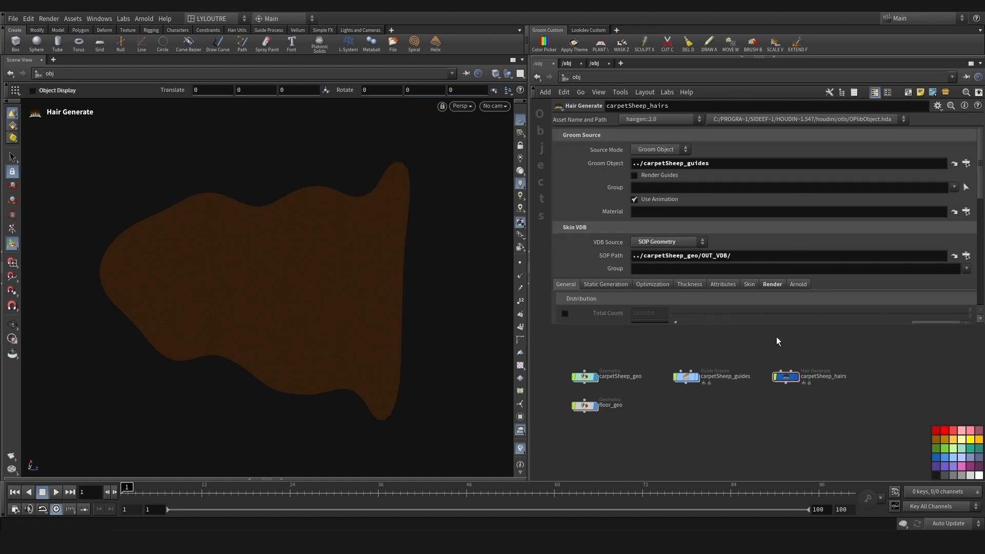
Go back inside carpetSheep_hairs and display the IN_SKIN and IN_GUIDES nulls in turn to check the incoming geometry
{"action": "middle_click_drag", "start_coordinate": [756, 407], "coordinate": [697, 417]}
{"action": "double_click", "coordinate": [715, 393]}
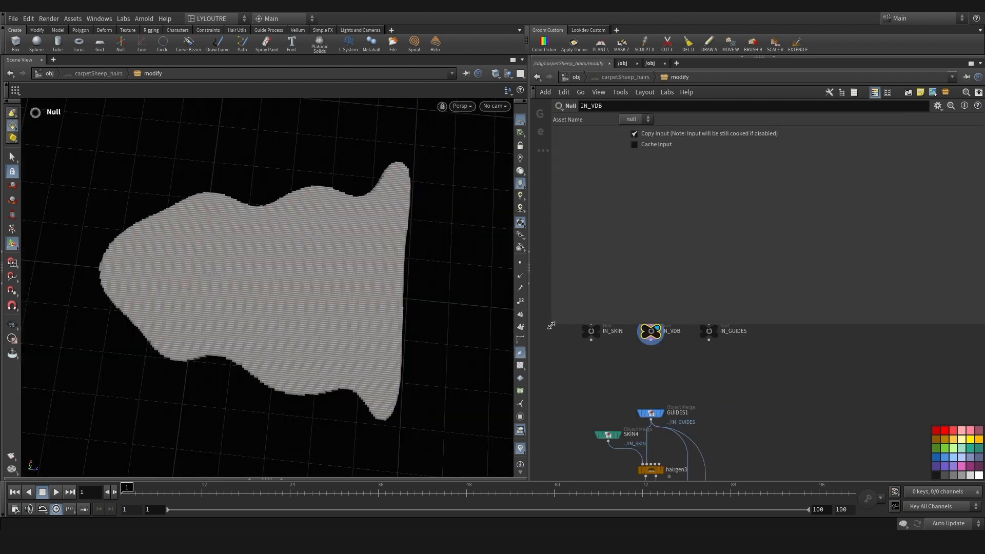
{"action": "left_click_drag", "start_coordinate": [551, 325], "coordinate": [692, 234]}
{"action": "middle_click_drag", "start_coordinate": [629, 334], "coordinate": [641, 331]}
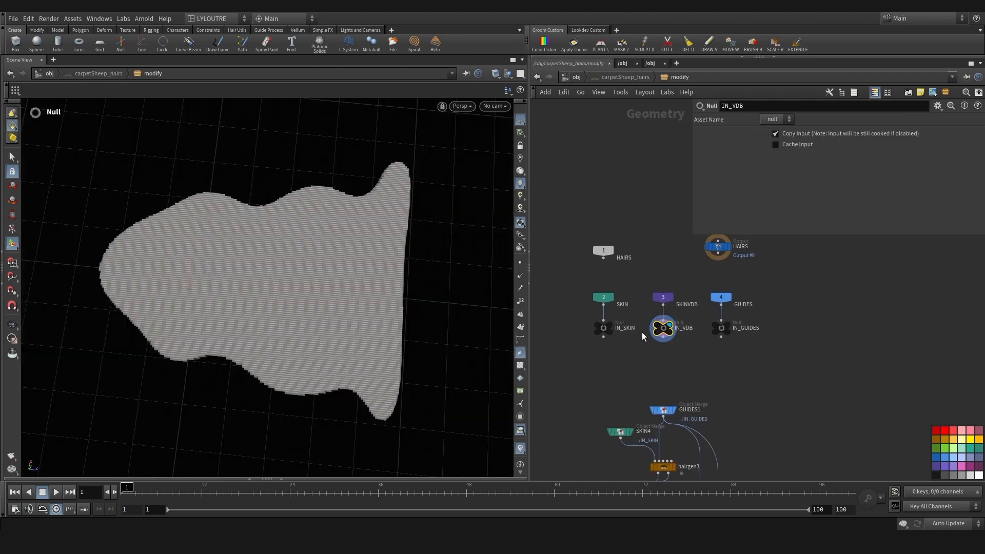
{"action": "scroll", "coordinate": [631, 328], "scroll_direction": "up", "scroll_amount": 1}
{"action": "left_click", "coordinate": [608, 321]}
{"action": "key", "text": "Escape"}
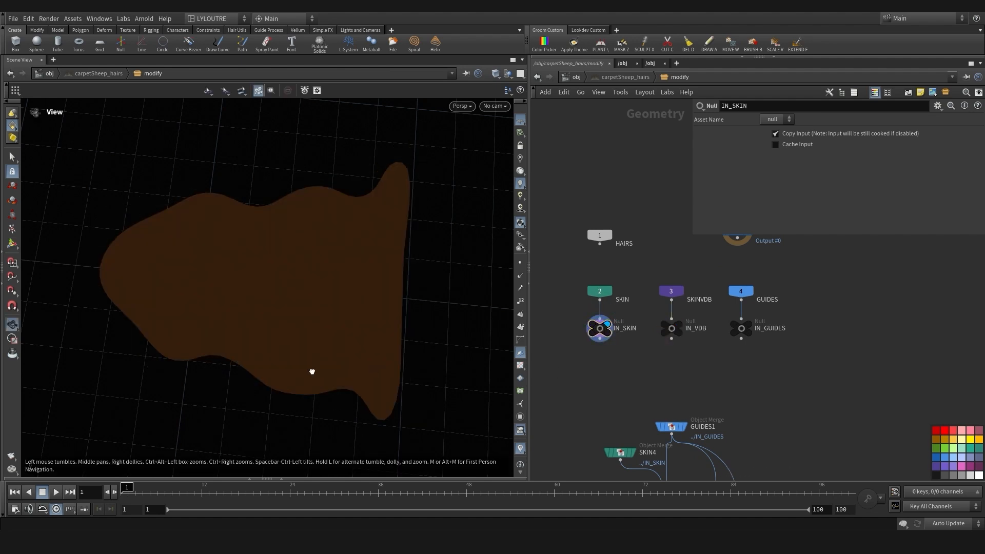
{"action": "left_click_drag", "start_coordinate": [311, 372], "coordinate": [317, 305], "text": "alt"}
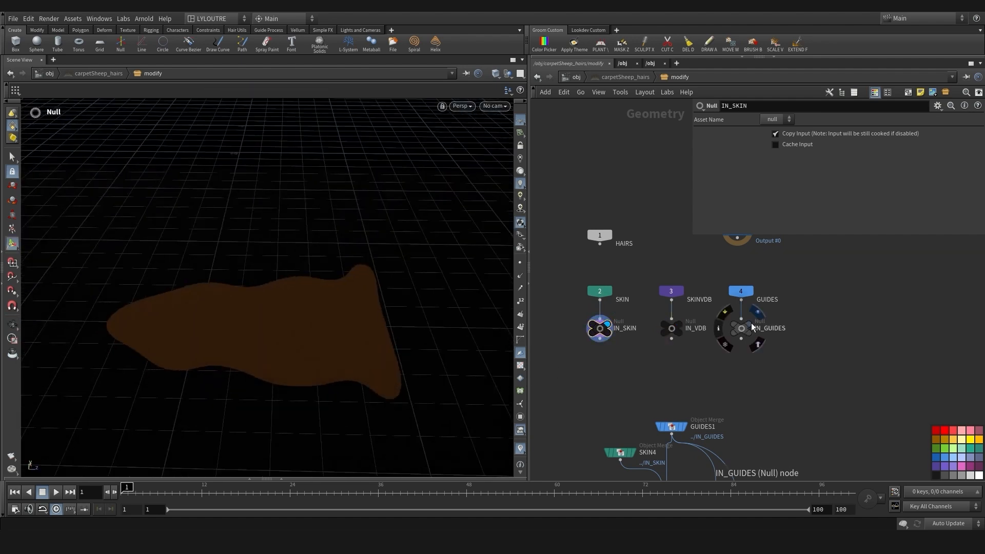
{"action": "left_click", "coordinate": [750, 322]}
{"action": "mouse_move", "coordinate": [319, 380]}
{"action": "left_mouse_down", "text": "alt"}
{"action": "mouse_move", "coordinate": [333, 287]}
{"action": "mouse_move", "coordinate": [332, 373]}
{"action": "left_mouse_up", "text": "alt"}
Display the SKIN4 object merge and the hairgen3 node in turn to inspect the generated hair
{"action": "scroll", "coordinate": [559, 392], "scroll_direction": "down", "scroll_amount": 4}
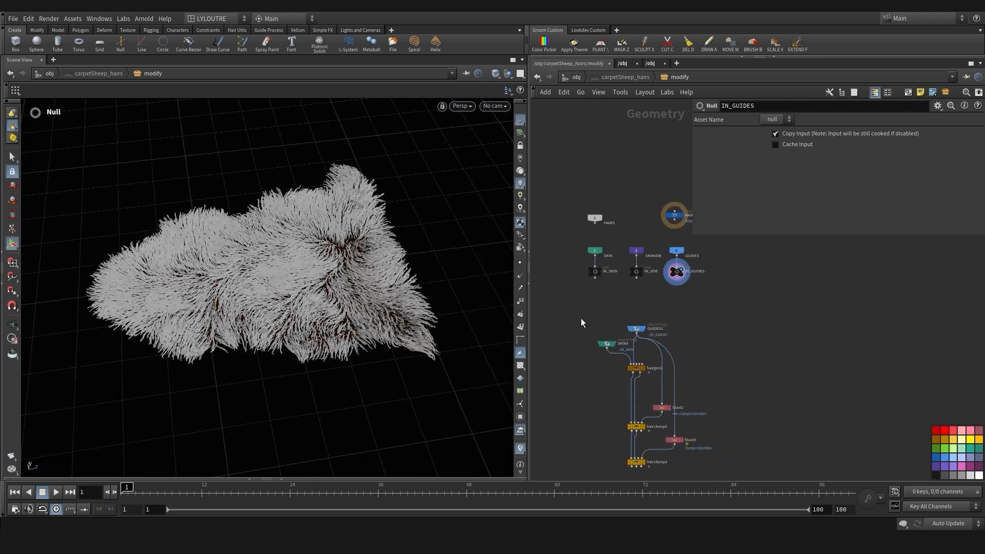
{"action": "scroll", "coordinate": [589, 404], "scroll_direction": "up", "scroll_amount": 3}
{"action": "left_click", "coordinate": [604, 346]}
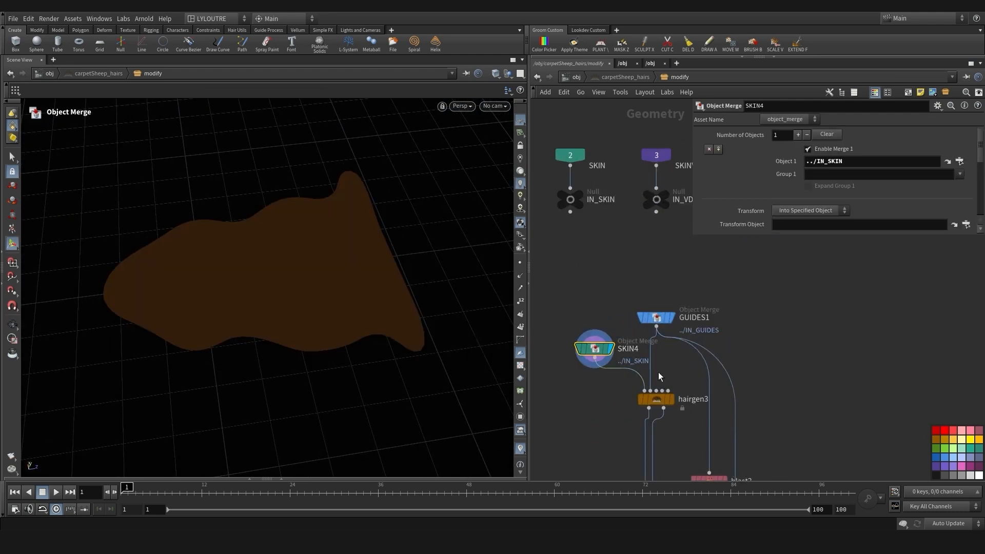
{"action": "left_click", "coordinate": [670, 399]}
{"action": "middle_click_drag", "start_coordinate": [608, 418], "coordinate": [601, 369]}
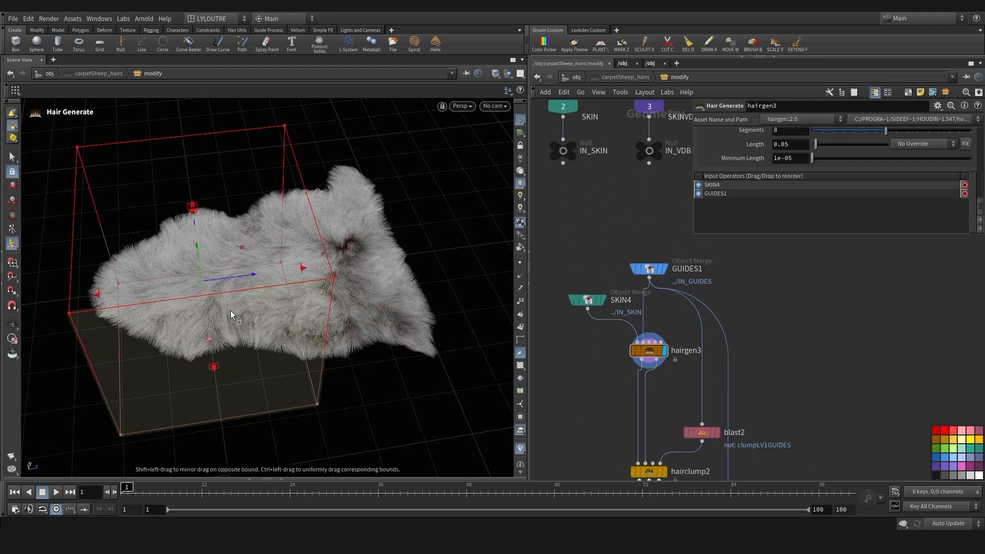
{"action": "right_click_drag", "start_coordinate": [231, 312], "coordinate": [282, 307], "text": "alt"}
{"action": "middle_click_drag", "start_coordinate": [282, 307], "coordinate": [305, 345], "text": "alt"}
{"action": "left_click_drag", "start_coordinate": [306, 345], "coordinate": [316, 369], "text": "alt"}
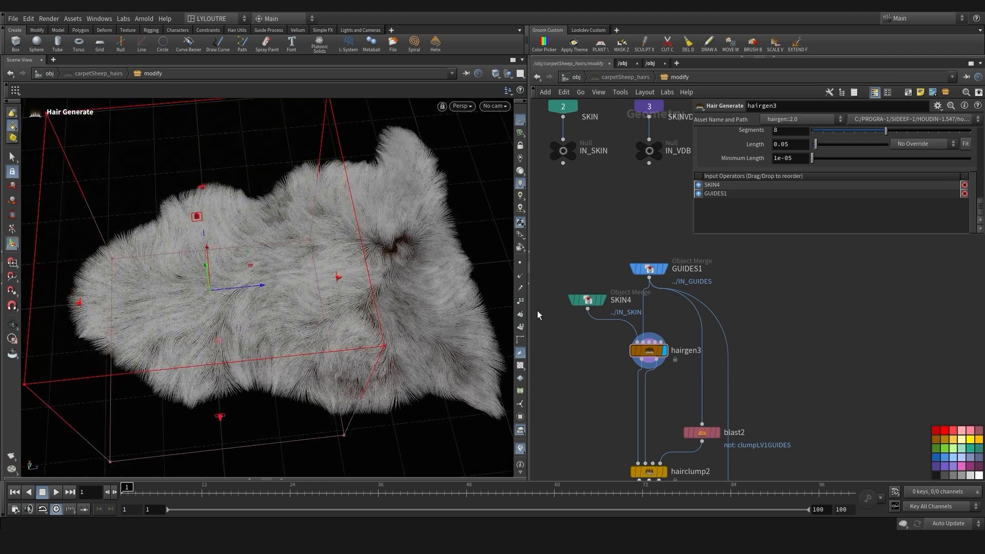
Set the Total Count of hairgen3 to 80000 and shrink the parameter area
{"action": "left_click_drag", "start_coordinate": [691, 234], "coordinate": [562, 357]}
{"action": "scroll", "coordinate": [671, 226], "scroll_direction": "up", "scroll_amount": 4}
{"action": "scroll", "coordinate": [681, 208], "scroll_direction": "up", "scroll_amount": 5}
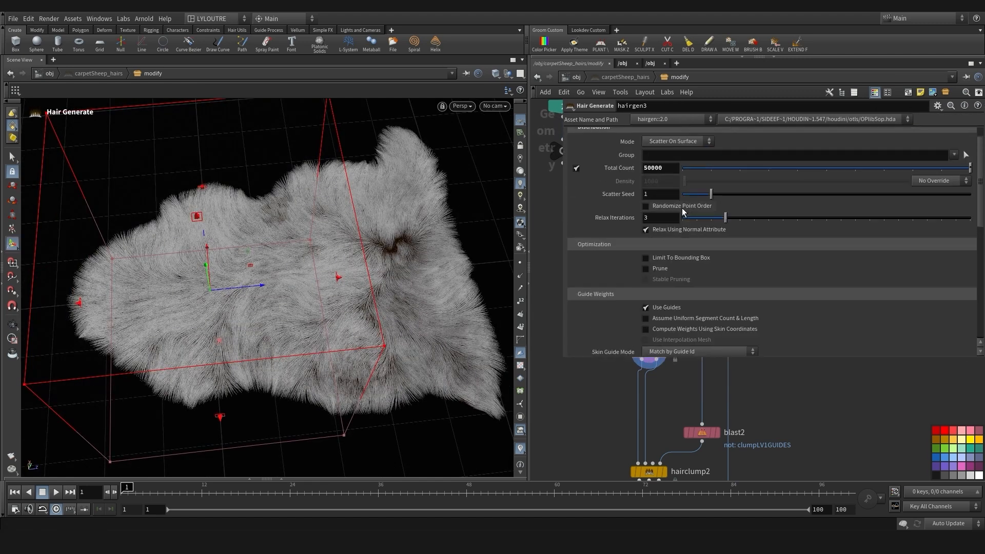
{"action": "left_click_drag", "start_coordinate": [649, 190], "coordinate": [636, 190]}
{"action": "type", "text": "8"}
{"action": "key", "text": "Return"}
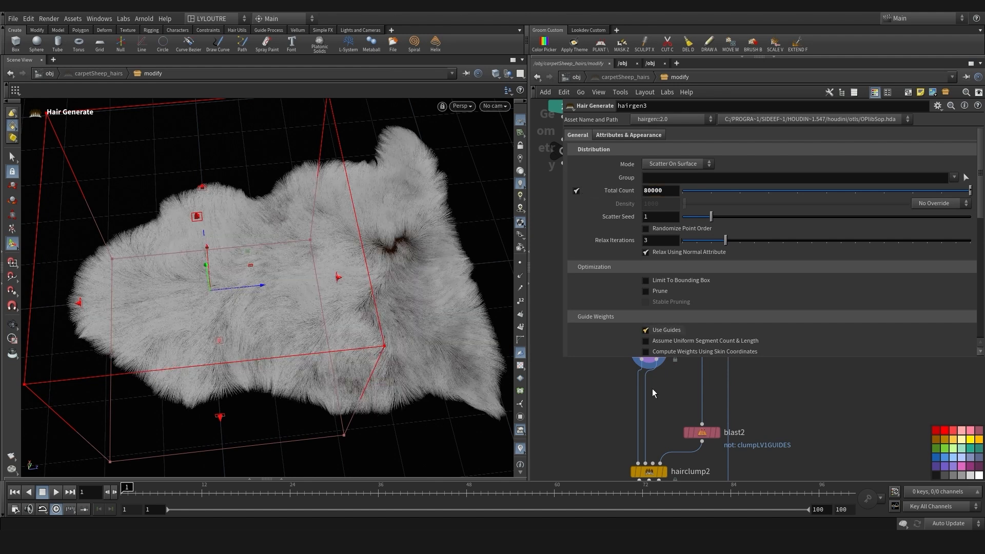
{"action": "left_click_drag", "start_coordinate": [378, 341], "coordinate": [304, 356]}
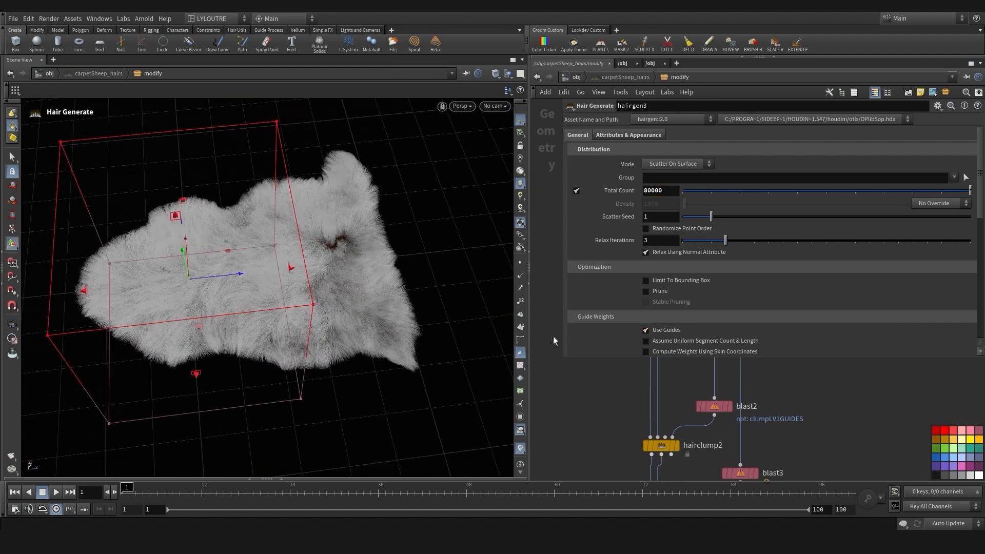
{"action": "left_click_drag", "start_coordinate": [563, 357], "coordinate": [491, 291]}
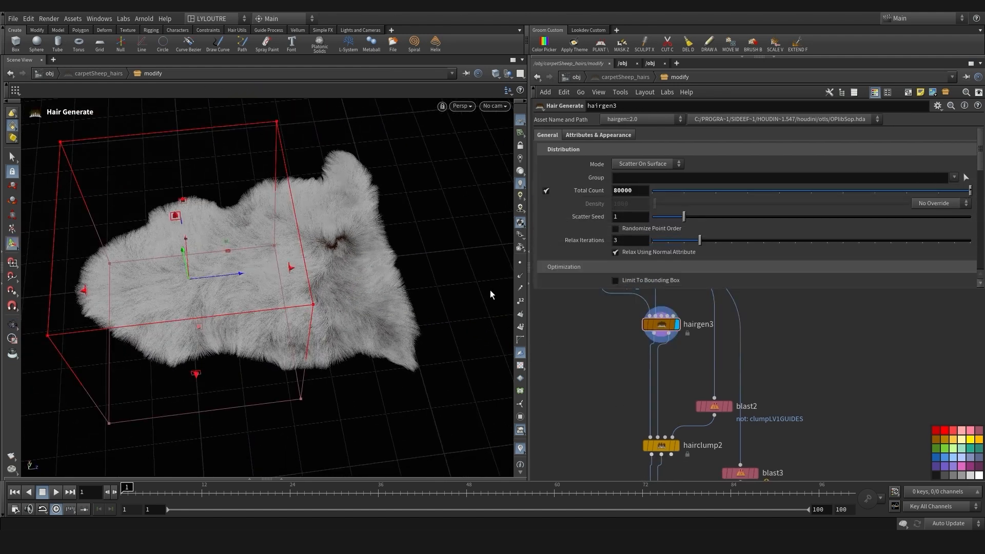
Examine the density and coverage of the hairgen3 hair across the sheepskin up close
{"action": "middle_click_drag", "start_coordinate": [609, 365], "coordinate": [623, 383]}
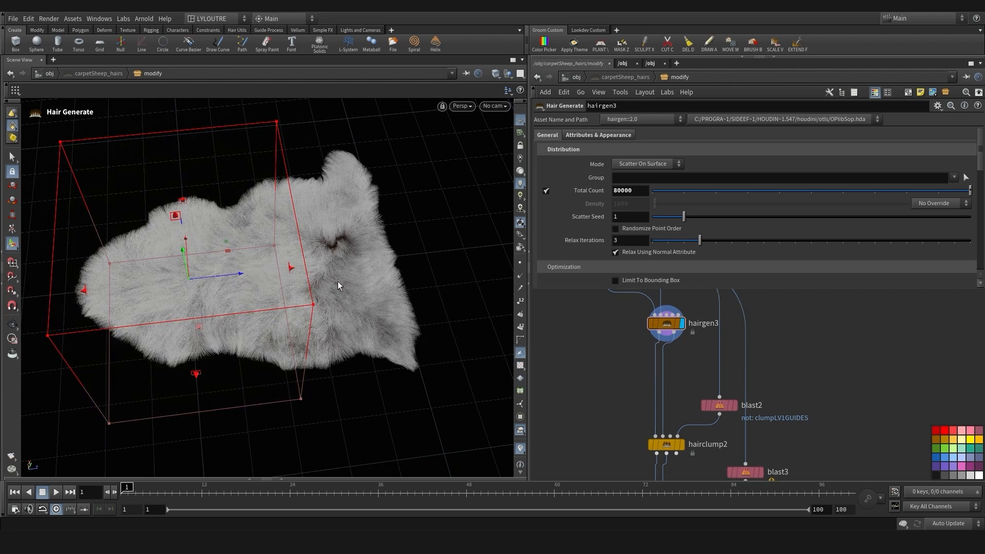
{"action": "middle_click_drag", "start_coordinate": [603, 383], "coordinate": [616, 380]}
{"action": "key", "text": "Escape"}
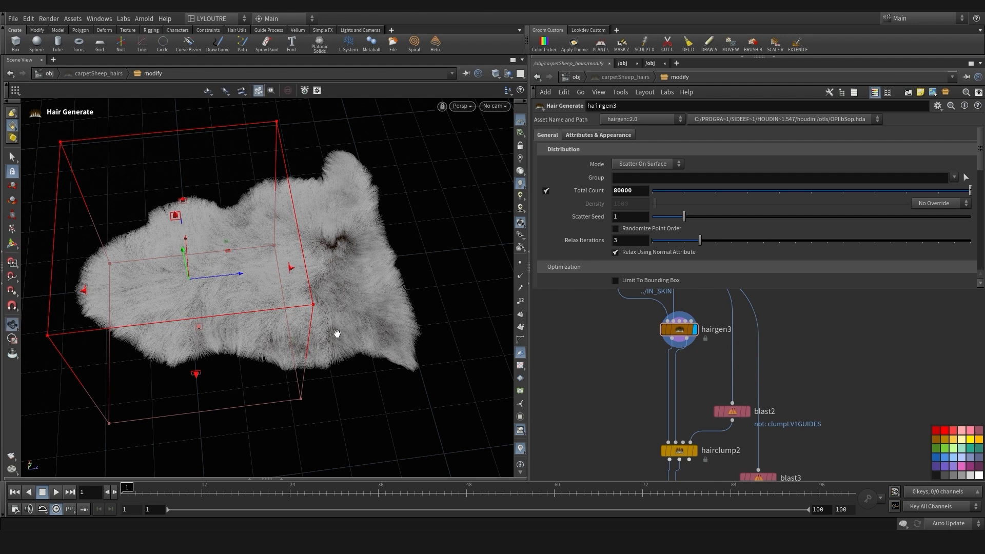
{"action": "left_click_drag", "start_coordinate": [336, 332], "coordinate": [359, 310]}
{"action": "key", "text": "Return"}
{"action": "scroll", "coordinate": [613, 400], "scroll_direction": "down", "scroll_amount": 3}
{"action": "middle_click_drag", "start_coordinate": [612, 389], "coordinate": [612, 400]}
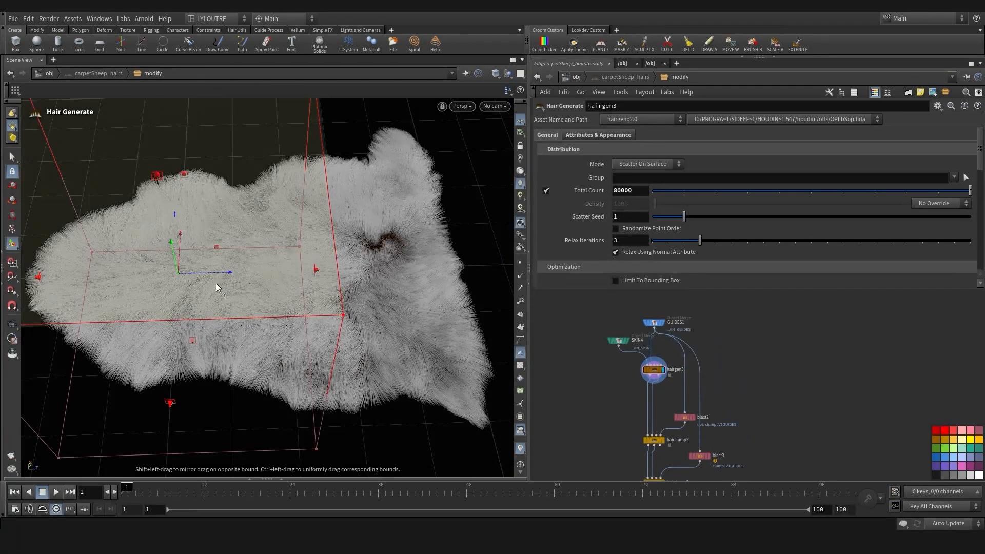
{"action": "mouse_move", "coordinate": [425, 354]}
{"action": "left_mouse_down", "text": "alt"}
{"action": "mouse_move", "coordinate": [402, 374]}
{"action": "mouse_move", "coordinate": [407, 334]}
{"action": "mouse_move", "coordinate": [416, 367]}
{"action": "left_mouse_up", "text": "alt"}
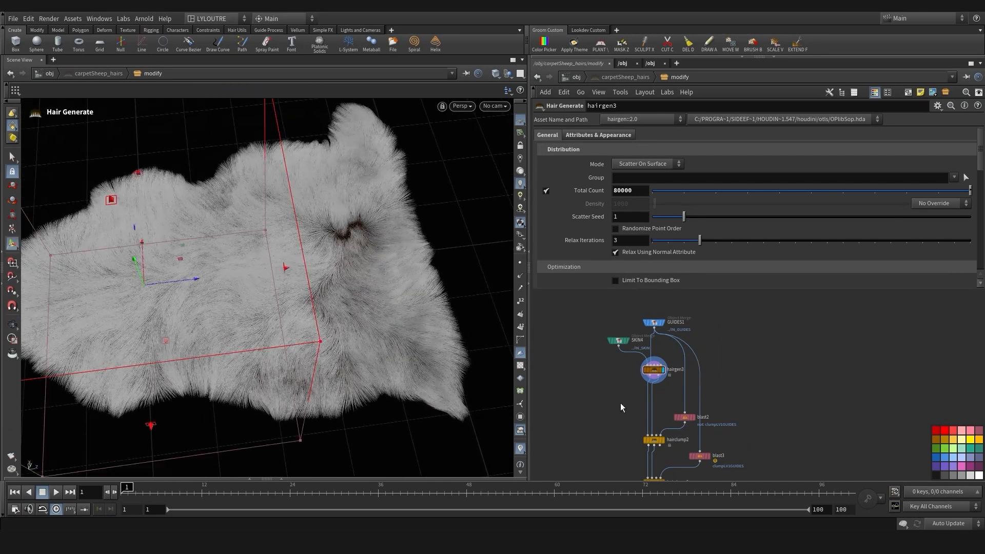
Display blast2, shift it slightly upward and move blast3 further right in the clumping network
{"action": "middle_click_drag", "start_coordinate": [627, 423], "coordinate": [612, 386]}
{"action": "scroll", "coordinate": [684, 382], "scroll_direction": "up", "scroll_amount": 2}
{"action": "left_click", "coordinate": [678, 380]}
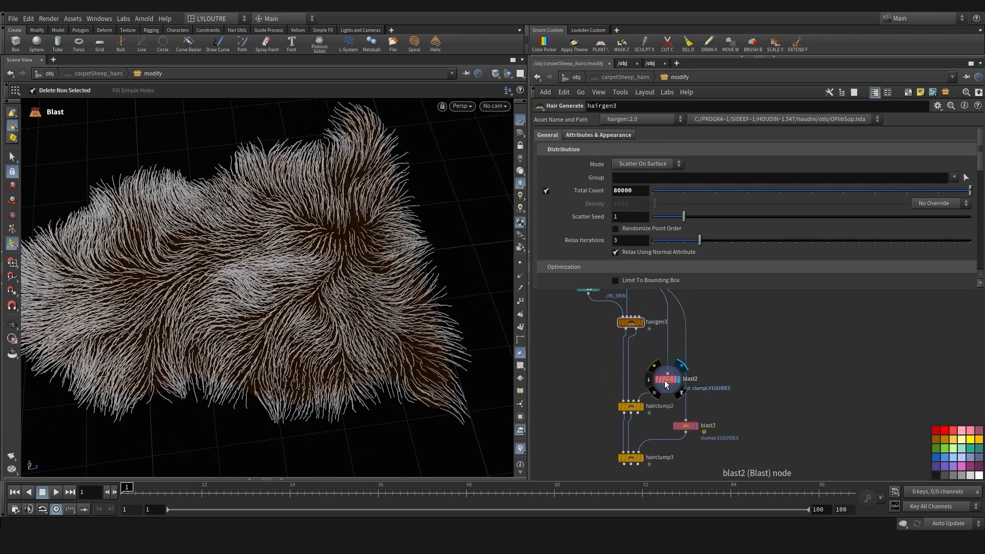
{"action": "left_click_drag", "start_coordinate": [666, 381], "coordinate": [665, 372]}
{"action": "left_click_drag", "start_coordinate": [690, 428], "coordinate": [712, 426]}
Display hairclump2 and then hairclump3 to bring up the layered clumping result
{"action": "left_click", "coordinate": [640, 407]}
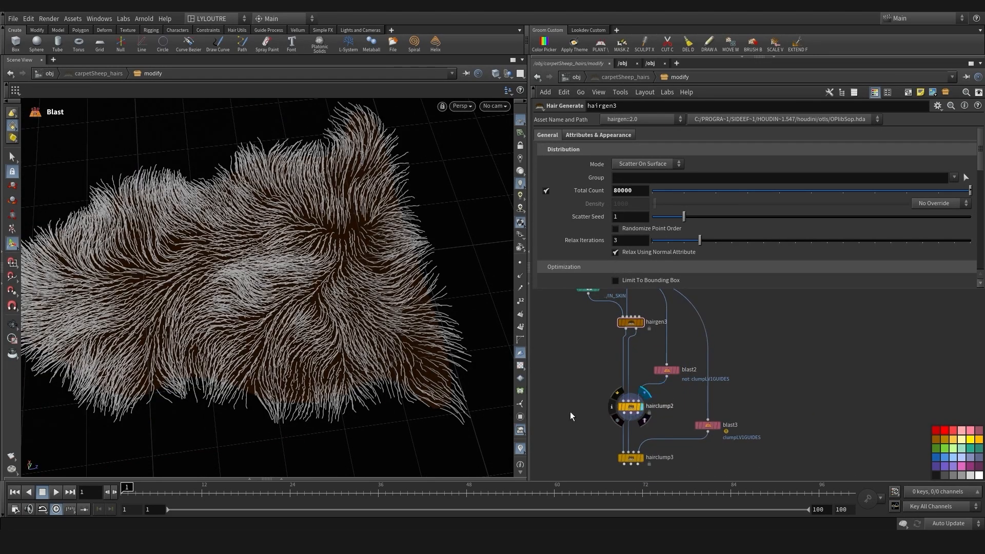
{"action": "middle_click_drag", "start_coordinate": [571, 411], "coordinate": [566, 374]}
{"action": "key", "text": "Escape"}
{"action": "left_click_drag", "start_coordinate": [215, 380], "coordinate": [248, 362]}
{"action": "key", "text": "Return"}
{"action": "left_click", "coordinate": [651, 422]}
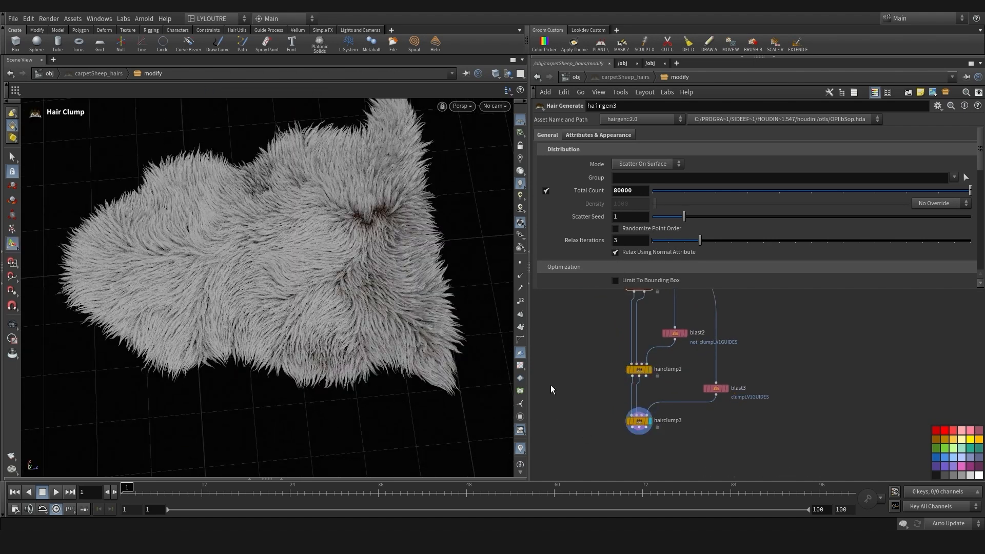
{"action": "middle_click_drag", "start_coordinate": [552, 402], "coordinate": [555, 370]}
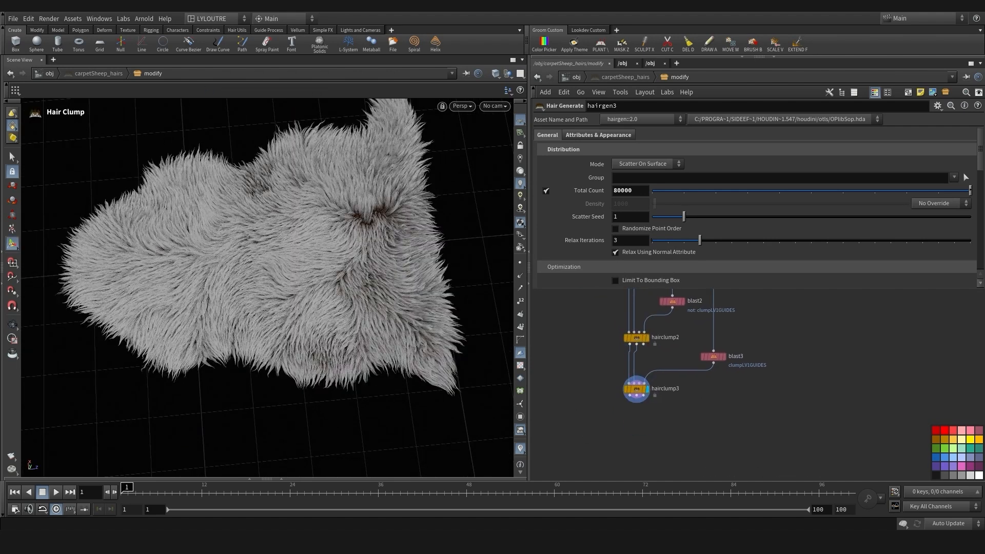
Move blast3 and hairclump3 further below hairclump2 and shrink the parameter area
{"action": "scroll", "coordinate": [698, 393], "scroll_direction": "down", "scroll_amount": 2}
{"action": "left_click_drag", "start_coordinate": [795, 425], "coordinate": [655, 419]}
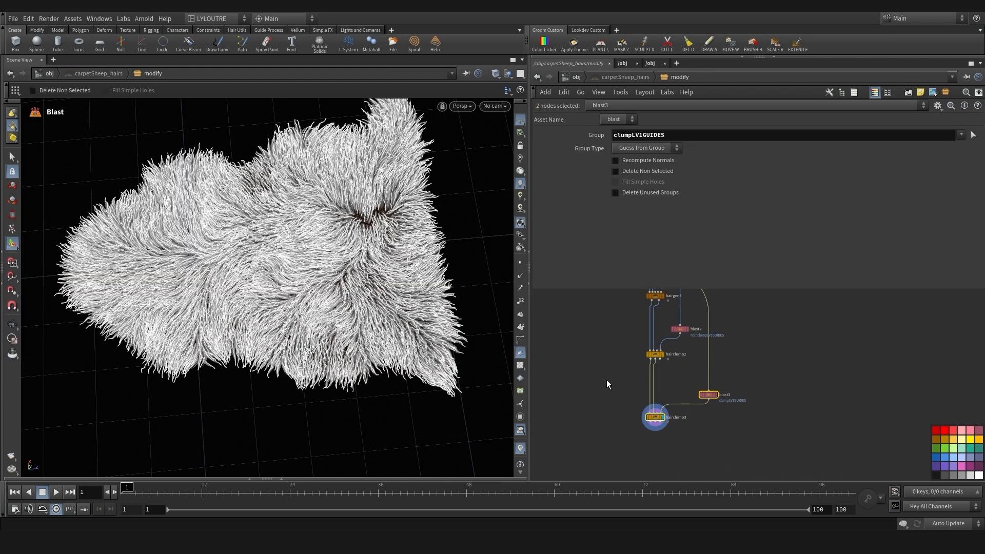
{"action": "left_click", "coordinate": [606, 380]}
{"action": "left_click_drag", "start_coordinate": [167, 392], "coordinate": [248, 370], "text": "alt"}
{"action": "scroll", "coordinate": [588, 377], "scroll_direction": "down", "scroll_amount": 2}
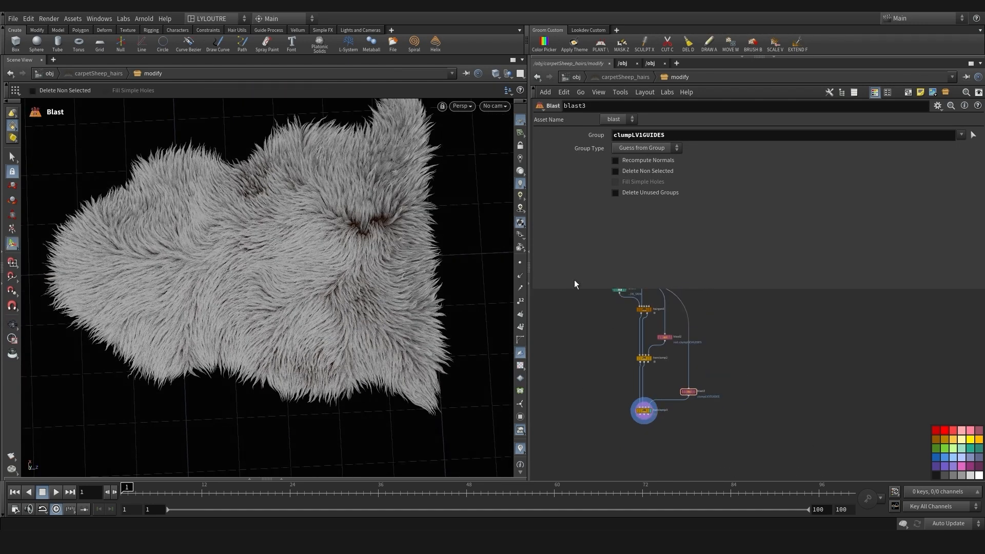
{"action": "left_click_drag", "start_coordinate": [539, 289], "coordinate": [506, 238]}
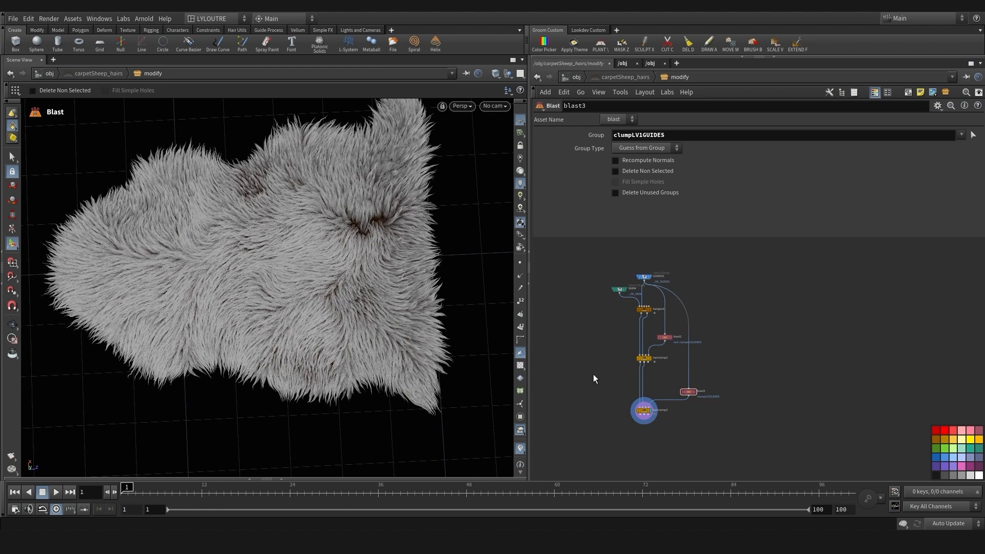
Move blast2 slightly right and shift blast2, hairclump2, blast3 and hairclump3 down to open space below hairgen3
{"action": "left_click_drag", "start_coordinate": [666, 339], "coordinate": [671, 342]}
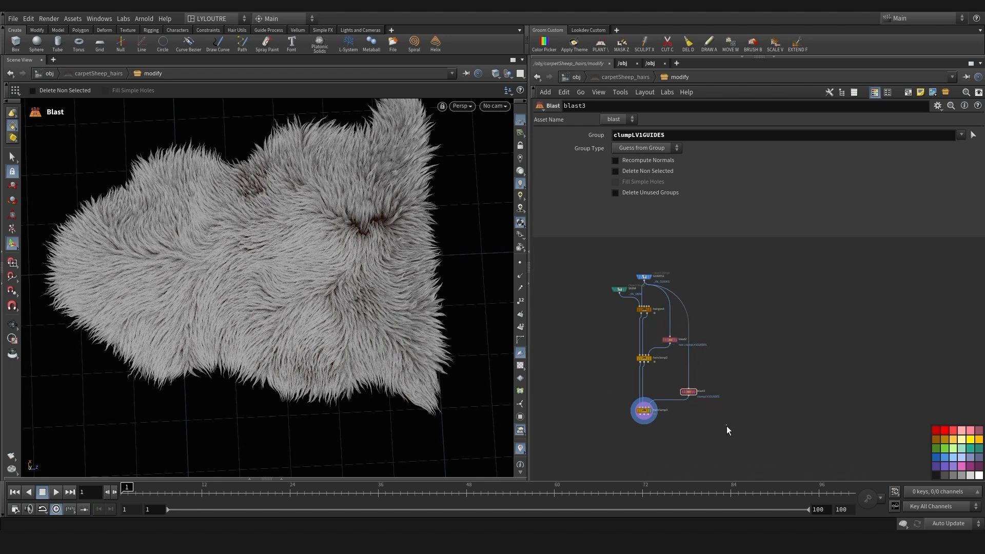
{"action": "left_click_drag", "start_coordinate": [726, 425], "coordinate": [644, 385]}
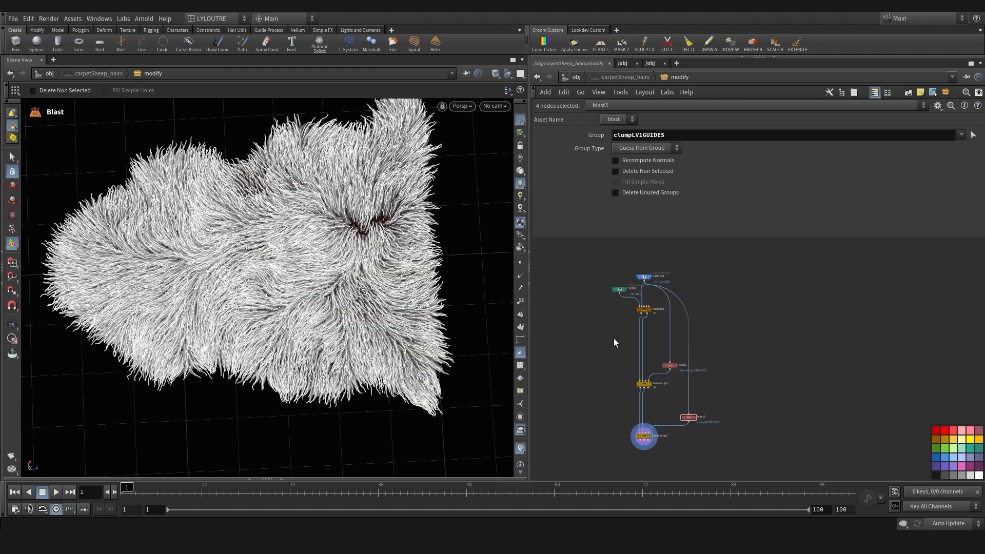
{"action": "left_click", "coordinate": [614, 337]}
{"action": "scroll", "coordinate": [655, 330], "scroll_direction": "up", "scroll_amount": 3}
{"action": "middle_click_drag", "start_coordinate": [658, 351], "coordinate": [625, 307]}
Display blast2, hairclump2 and hairgen3 in turn to compare the guides, clumped hair and unclumped hair
{"action": "left_click", "coordinate": [653, 353]}
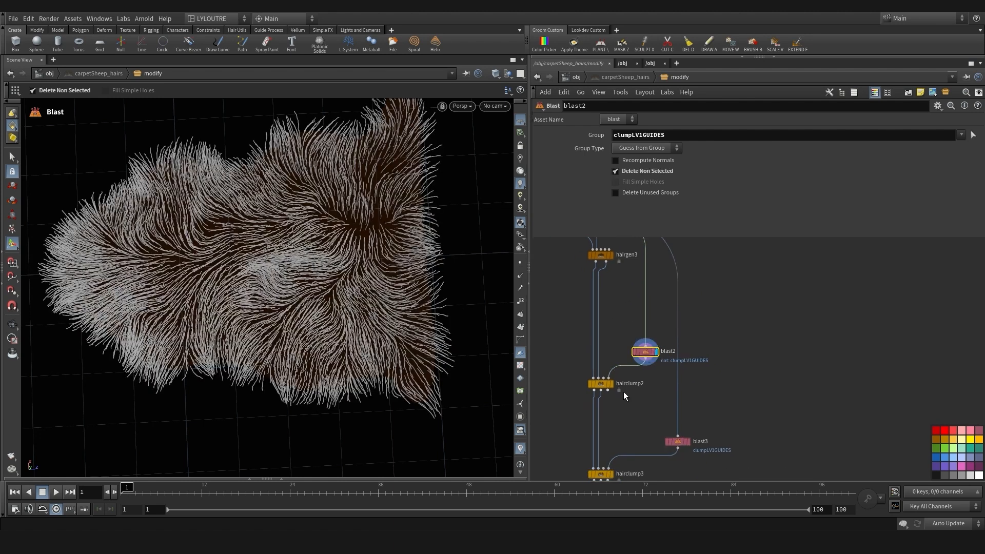
{"action": "left_click", "coordinate": [610, 384]}
{"action": "middle_click_drag", "start_coordinate": [561, 392], "coordinate": [573, 396]}
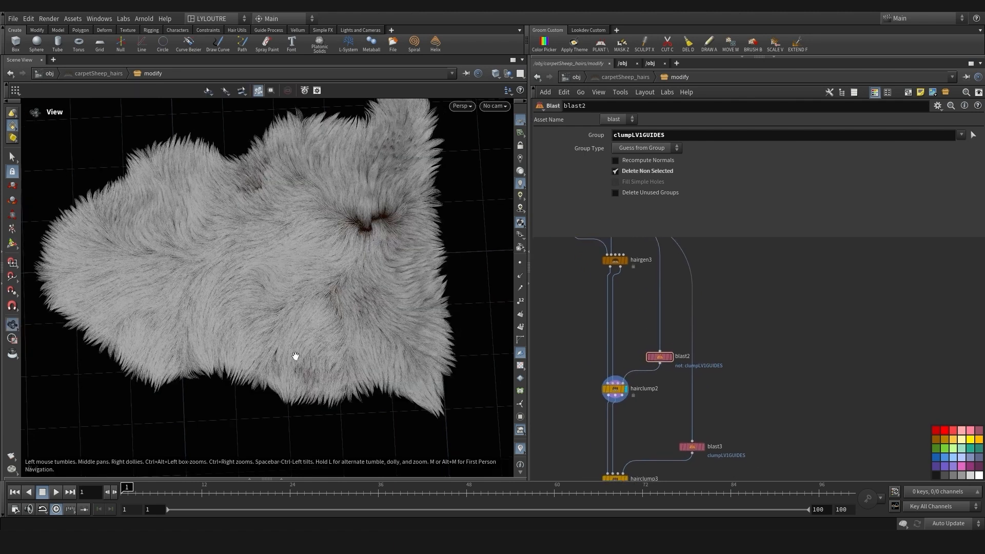
{"action": "middle_click_drag", "start_coordinate": [581, 289], "coordinate": [594, 333]}
{"action": "left_click", "coordinate": [642, 302]}
{"action": "left_click", "coordinate": [636, 304]}
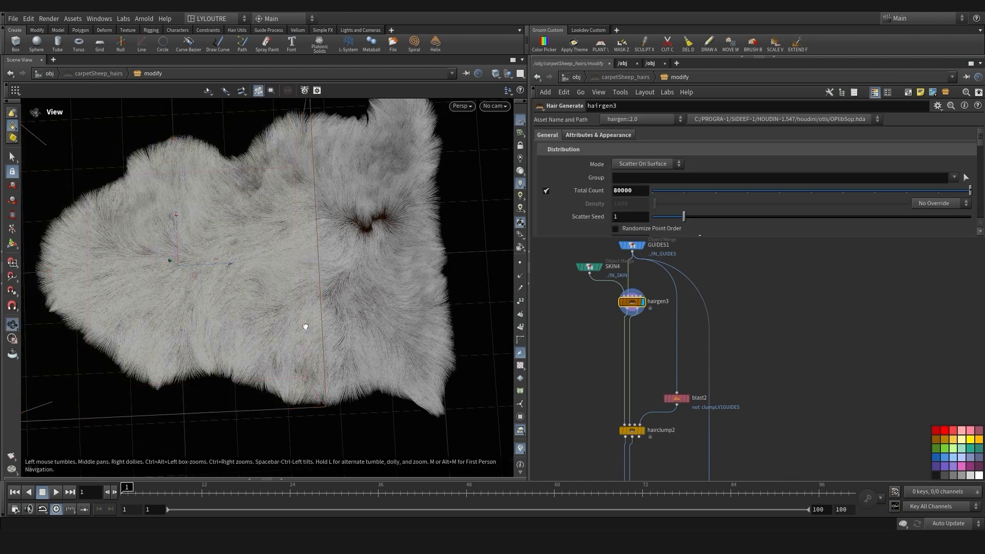
{"action": "left_click_drag", "start_coordinate": [306, 325], "coordinate": [295, 307], "text": "alt"}
{"action": "middle_click_drag", "start_coordinate": [598, 351], "coordinate": [592, 365]}
{"action": "left_click", "coordinate": [601, 357]}
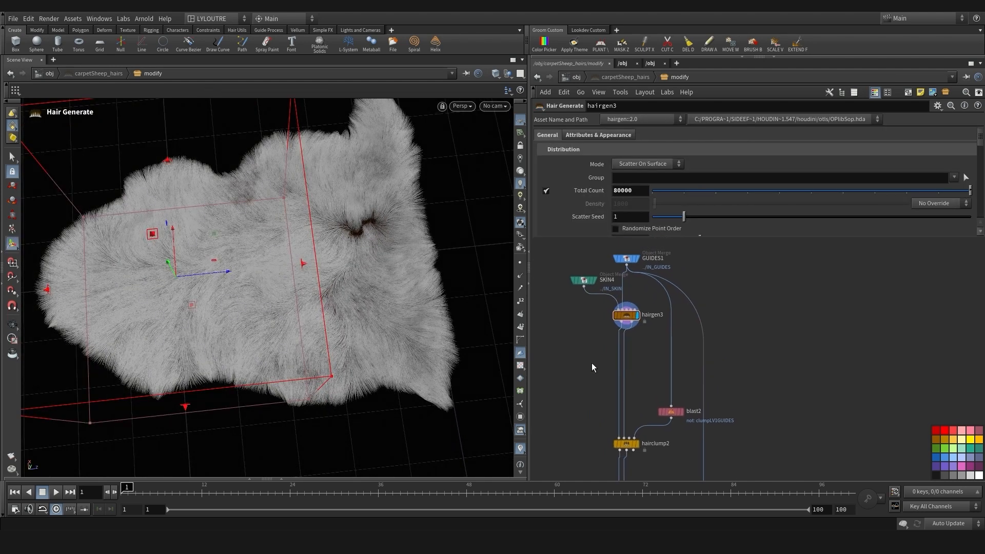
{"action": "key", "text": "Tab"}
{"action": "type", "text": "bdn"}
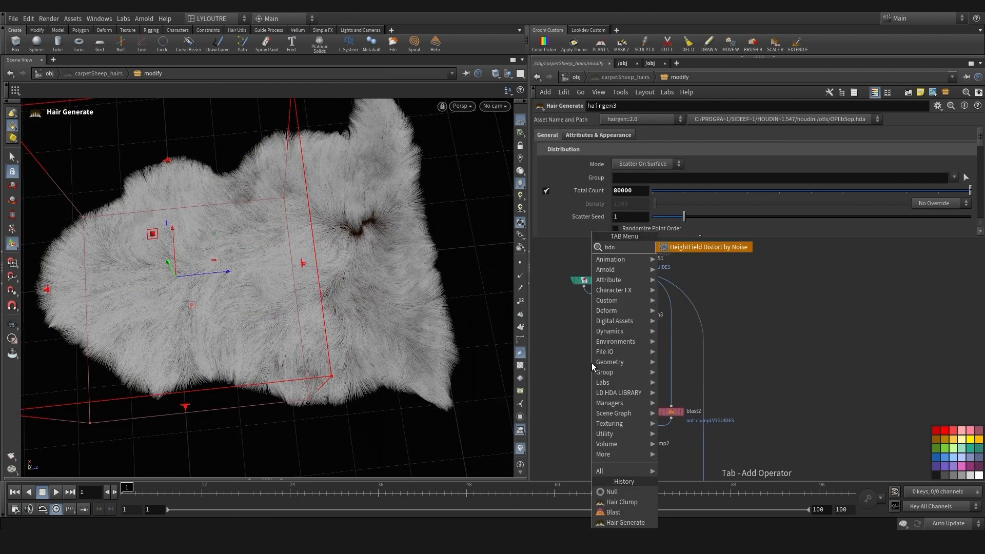
{"action": "left_click", "coordinate": [558, 355]}
Insert a Guide Process (Bend) node between hairgen3 and hairclump2 and display it
{"action": "key", "text": "Tab"}
{"action": "type", "text": "bend"}
{"action": "left_click", "coordinate": [673, 260]}
{"action": "left_click", "coordinate": [620, 376]}
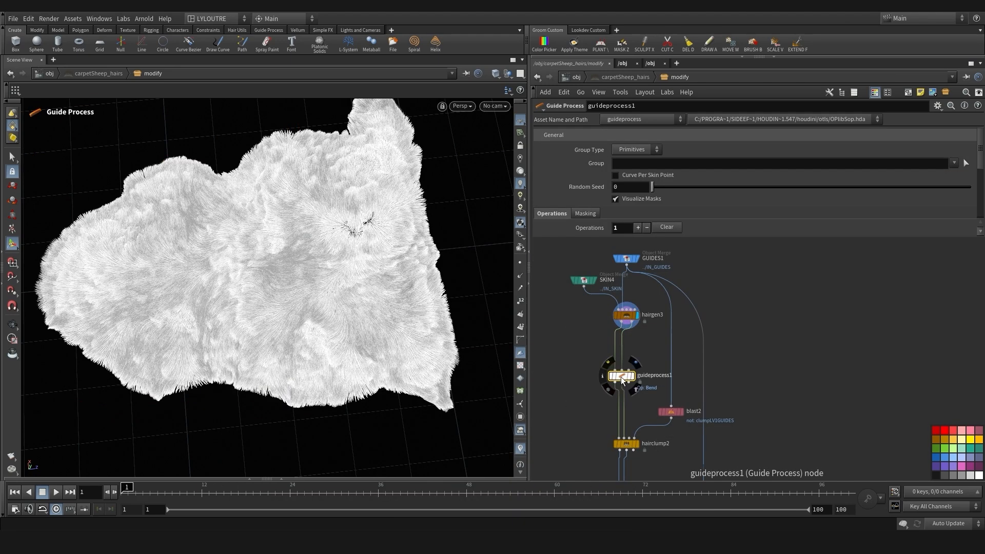
{"action": "left_click_drag", "start_coordinate": [621, 377], "coordinate": [625, 386]}
{"action": "left_click", "coordinate": [637, 384]}
{"action": "middle_click_drag", "start_coordinate": [636, 386], "coordinate": [648, 366]}
Set the bend operation's Random Angle to 60
{"action": "right_click_drag", "start_coordinate": [306, 341], "coordinate": [349, 341], "text": "alt"}
{"action": "scroll", "coordinate": [758, 205], "scroll_direction": "down", "scroll_amount": 5}
{"action": "left_click_drag", "start_coordinate": [759, 237], "coordinate": [759, 269]}
{"action": "left_click_drag", "start_coordinate": [686, 244], "coordinate": [758, 246]}
{"action": "left_click_drag", "start_coordinate": [788, 229], "coordinate": [805, 246]}
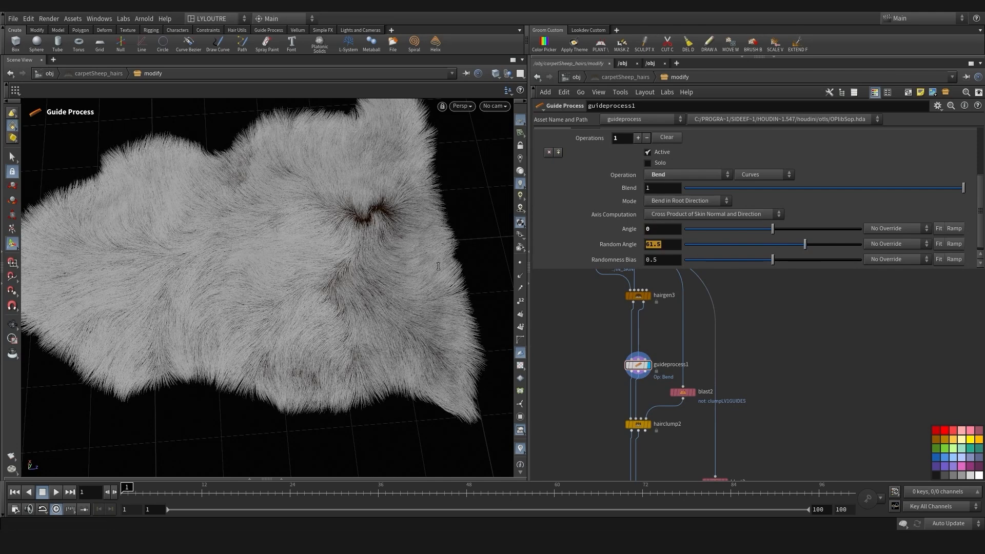
{"action": "type", "text": "60"}
{"action": "key", "text": "Return"}
Toggle the bypass of guideprocess1 to compare the hair with and without the random bend
{"action": "mouse_move", "coordinate": [303, 294]}
{"action": "left_mouse_down", "text": "alt"}
{"action": "mouse_move", "coordinate": [264, 319]}
{"action": "mouse_move", "coordinate": [303, 292]}
{"action": "left_mouse_up", "text": "alt"}
{"action": "left_click", "coordinate": [626, 365]}
{"action": "left_click", "coordinate": [626, 365]}
{"action": "left_click_drag", "start_coordinate": [353, 328], "coordinate": [334, 303], "text": "alt"}
Enable the curve mask on guideprocess1 and place a zero-value ramp point at about 0.58
{"action": "scroll", "coordinate": [605, 195], "scroll_direction": "up", "scroll_amount": 5}
{"action": "left_click", "coordinate": [582, 136]}
{"action": "left_click", "coordinate": [616, 196]}
{"action": "scroll", "coordinate": [700, 200], "scroll_direction": "down", "scroll_amount": 4}
{"action": "left_click_drag", "start_coordinate": [695, 192], "coordinate": [799, 194]}
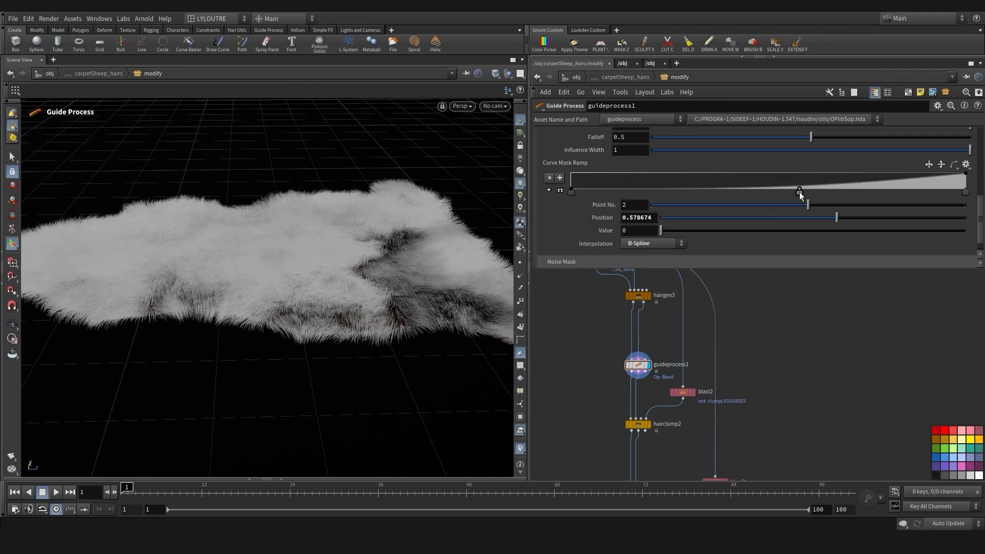
{"action": "scroll", "coordinate": [579, 172], "scroll_direction": "up", "scroll_amount": 4}
{"action": "left_click", "coordinate": [552, 137]}
Insert a Guide Process (Set Length) node between hairgen3 and guideprocess1 and display it
{"action": "middle_click_drag", "start_coordinate": [590, 328], "coordinate": [603, 318]}
{"action": "left_click_drag", "start_coordinate": [267, 310], "coordinate": [280, 359], "text": "alt"}
{"action": "middle_click_drag", "start_coordinate": [609, 329], "coordinate": [600, 369]}
{"action": "key", "text": "Tab"}
{"action": "type", "text": "le"}
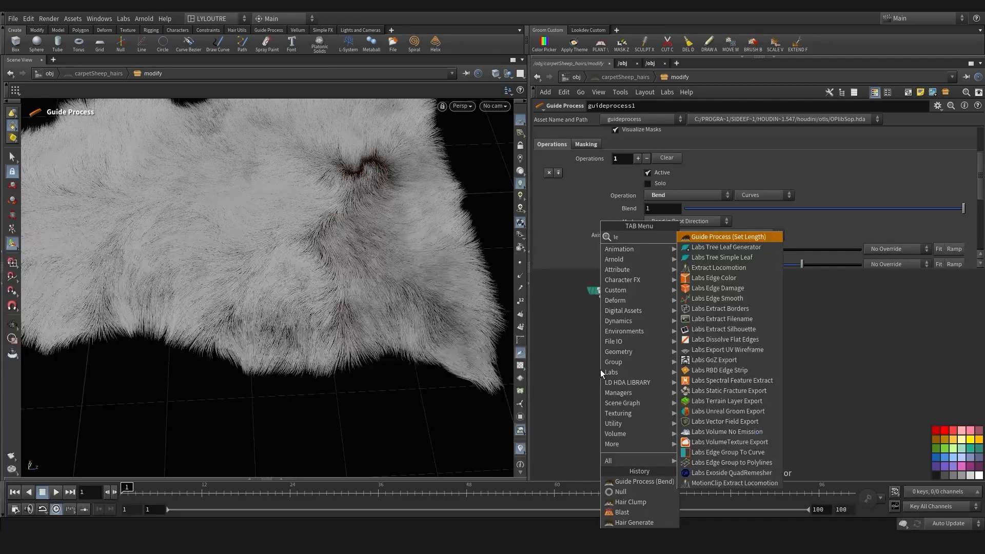
{"action": "key", "text": "Return"}
{"action": "left_click", "coordinate": [642, 363]}
{"action": "key", "text": "Escape"}
Set the length operation's mode to Multiply, enable Randomize and set the Max Scale Factor to 1.5
{"action": "left_click_drag", "start_coordinate": [323, 389], "coordinate": [354, 328]}
{"action": "scroll", "coordinate": [611, 233], "scroll_direction": "down", "scroll_amount": 3}
{"action": "left_click", "coordinate": [668, 190]}
{"action": "left_click", "coordinate": [668, 211]}
{"action": "left_click", "coordinate": [661, 228]}
{"action": "left_click", "coordinate": [662, 241]}
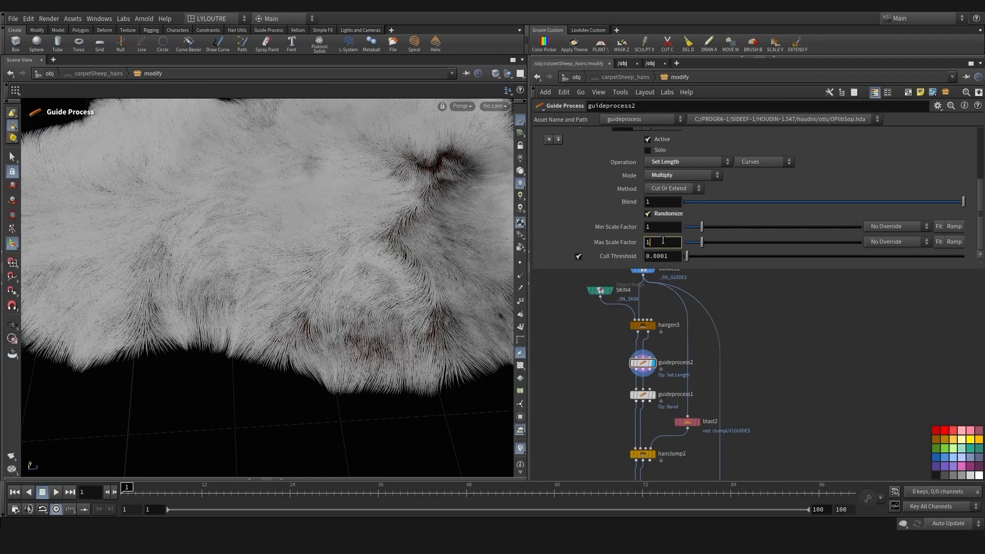
{"action": "type", "text": ".5"}
{"action": "key", "text": "Return"}
Display hairclump2 and examine how the randomized hair lengths and bends clump along the sheepskin's edge
{"action": "left_click_drag", "start_coordinate": [200, 309], "coordinate": [297, 315], "text": "alt"}
{"action": "middle_click_drag", "start_coordinate": [225, 304], "coordinate": [303, 264], "text": "alt"}
{"action": "right_click_drag", "start_coordinate": [303, 264], "coordinate": [214, 321], "text": "alt"}
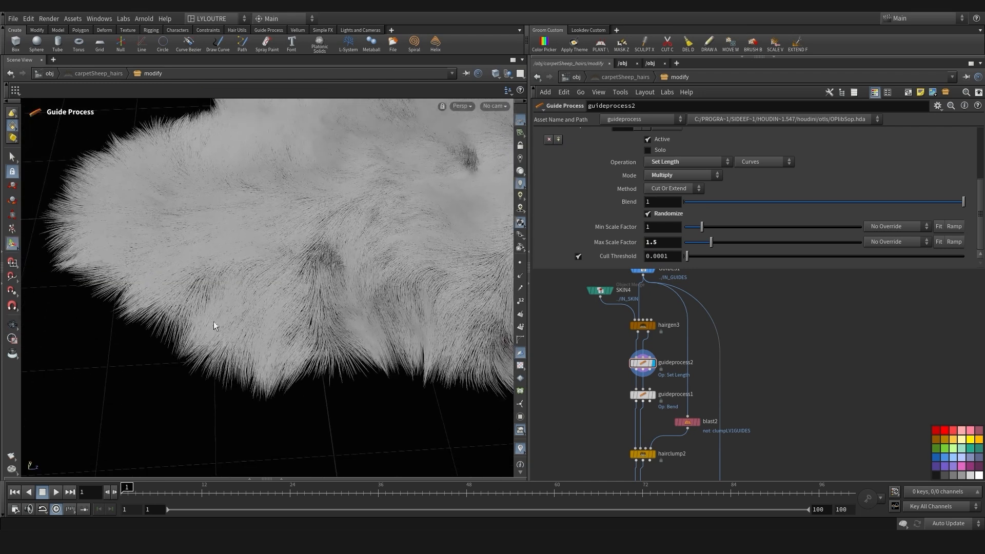
{"action": "middle_click_drag", "start_coordinate": [591, 442], "coordinate": [625, 371]}
{"action": "left_click", "coordinate": [650, 371]}
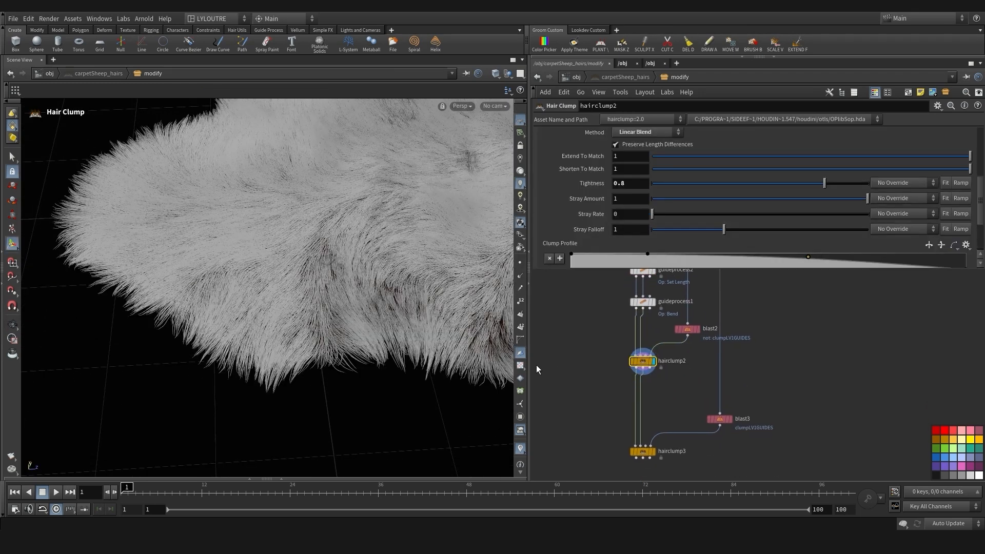
{"action": "middle_click_drag", "start_coordinate": [536, 364], "coordinate": [543, 367]}
{"action": "right_click_drag", "start_coordinate": [158, 337], "coordinate": [221, 372], "text": "alt"}
{"action": "left_click_drag", "start_coordinate": [221, 372], "coordinate": [253, 376], "text": "alt"}
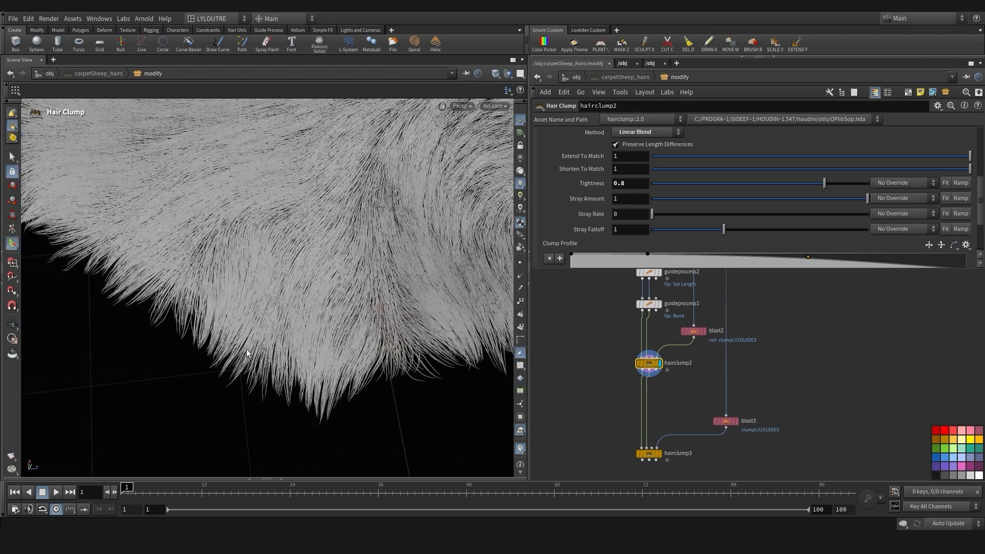
{"action": "key", "text": "Escape"}
{"action": "scroll", "coordinate": [762, 143], "scroll_direction": "up", "scroll_amount": 3}
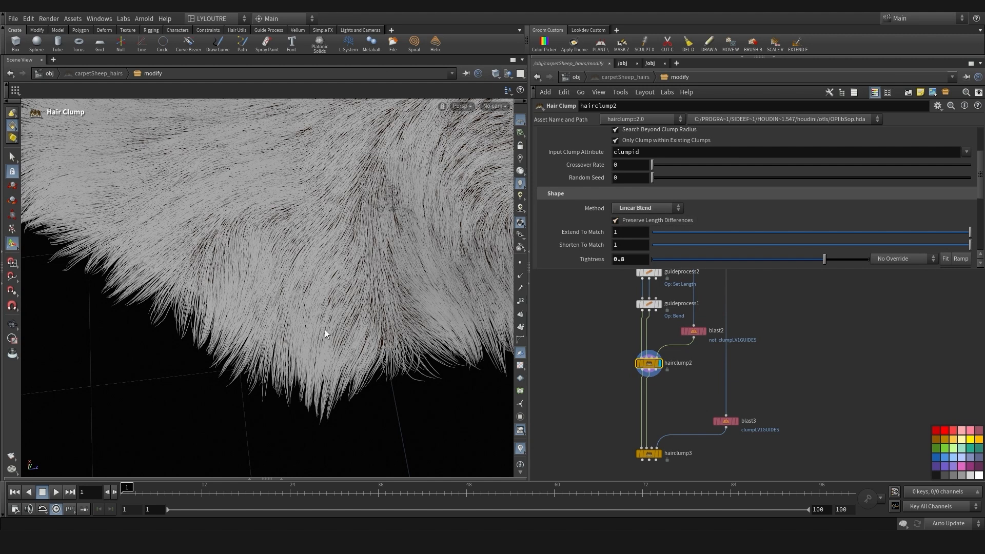
{"action": "middle_click_drag", "start_coordinate": [324, 331], "coordinate": [201, 334], "text": "alt"}
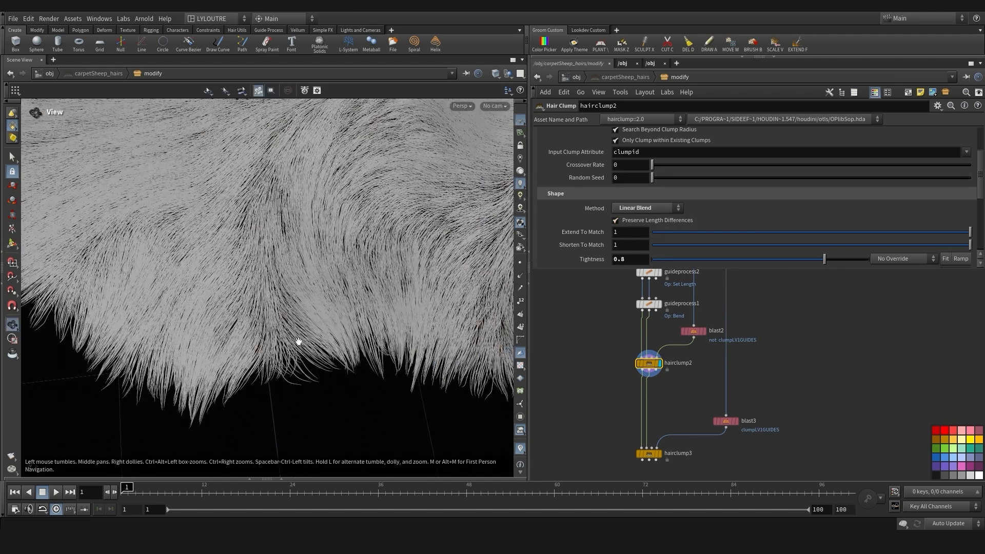
{"action": "middle_click_drag", "start_coordinate": [299, 341], "coordinate": [283, 345], "text": "alt"}
{"action": "middle_click_drag", "start_coordinate": [614, 397], "coordinate": [619, 399]}
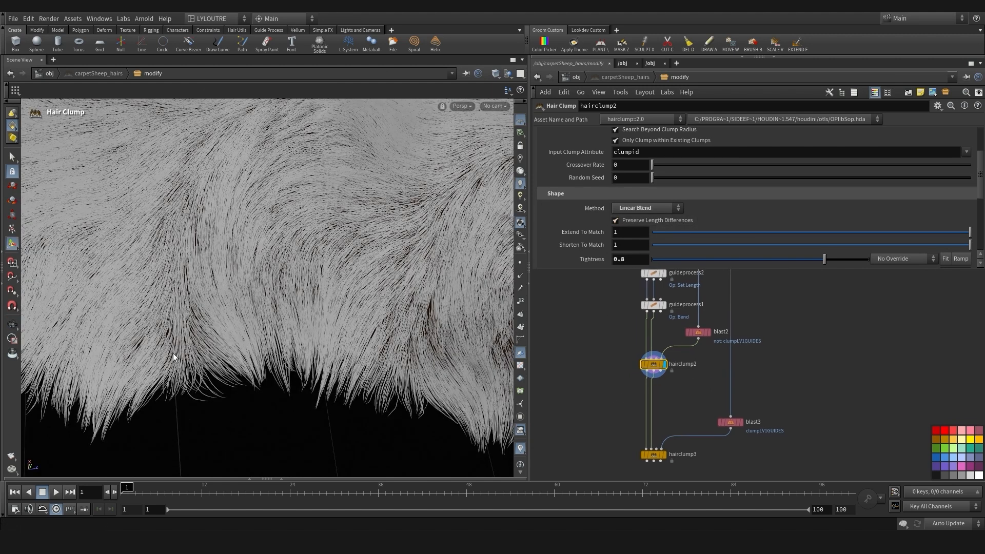
{"action": "mouse_move", "coordinate": [139, 360]}
{"action": "middle_mouse_down", "text": "alt"}
{"action": "mouse_move", "coordinate": [261, 345]}
{"action": "mouse_move", "coordinate": [340, 345]}
{"action": "mouse_move", "coordinate": [347, 354]}
{"action": "mouse_move", "coordinate": [345, 375]}
{"action": "mouse_move", "coordinate": [143, 345]}
{"action": "middle_mouse_up", "text": "alt"}
{"action": "middle_click_drag", "start_coordinate": [397, 359], "coordinate": [272, 360], "text": "alt"}
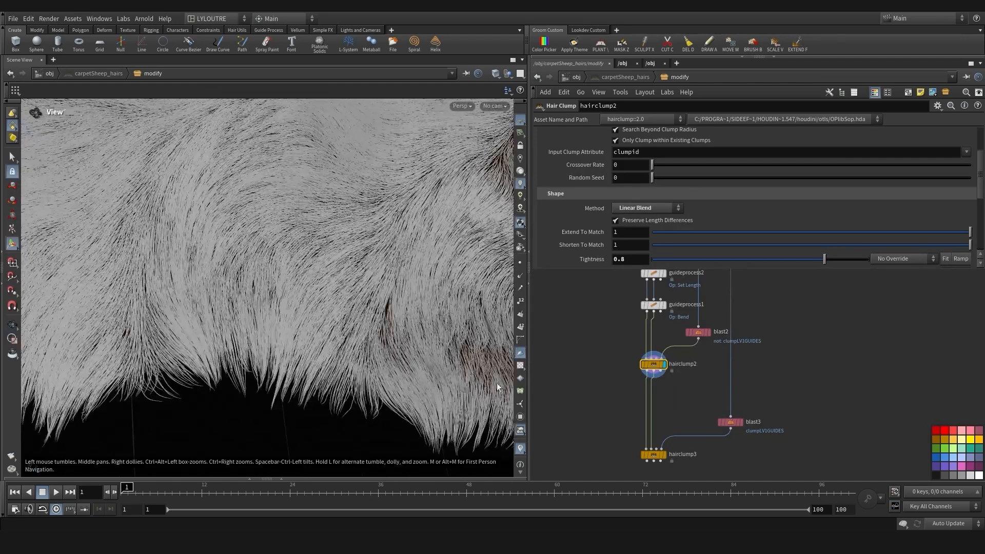
Display guideprocess2 and set its Min Scale Factor to 1.05
{"action": "scroll", "coordinate": [667, 369], "scroll_direction": "down", "scroll_amount": 2}
{"action": "middle_click_drag", "start_coordinate": [637, 357], "coordinate": [613, 387]}
{"action": "scroll", "coordinate": [651, 334], "scroll_direction": "up", "scroll_amount": 1}
{"action": "scroll", "coordinate": [650, 334], "scroll_direction": "up", "scroll_amount": 2}
{"action": "left_click", "coordinate": [642, 333]}
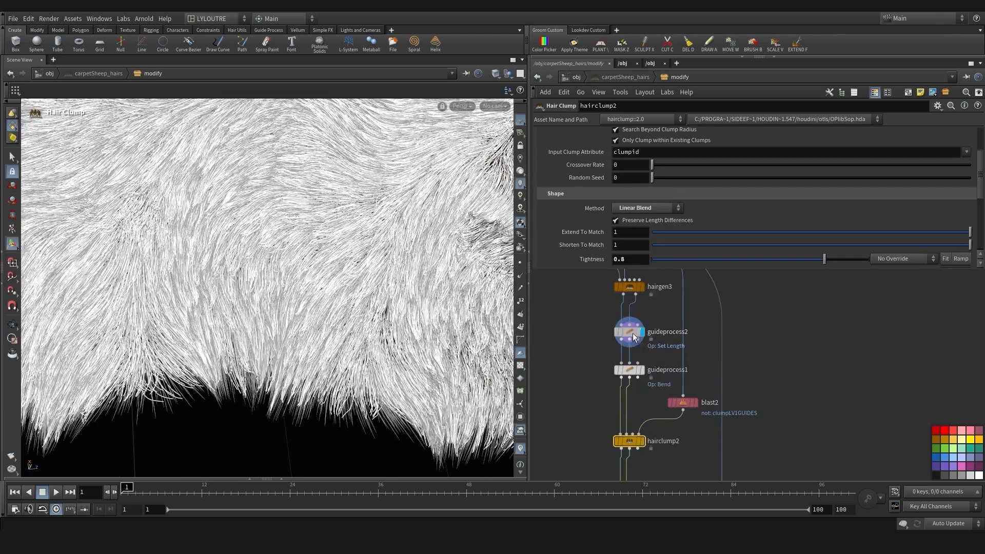
{"action": "left_click", "coordinate": [632, 334]}
{"action": "right_click_drag", "start_coordinate": [250, 318], "coordinate": [328, 370], "text": "alt"}
{"action": "middle_click_drag", "start_coordinate": [474, 328], "coordinate": [332, 321], "text": "alt"}
{"action": "right_click_drag", "start_coordinate": [332, 321], "coordinate": [267, 280], "text": "alt"}
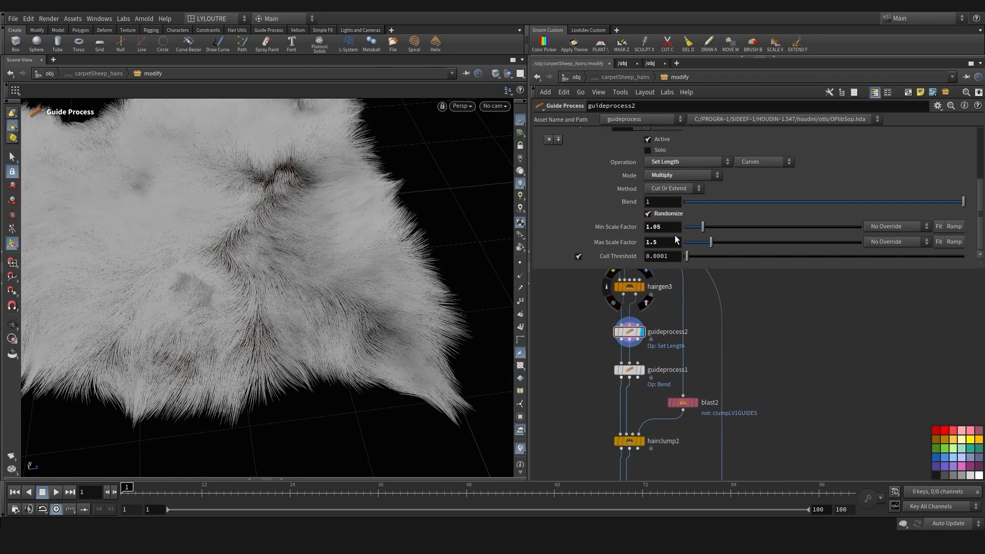
Inspect the length variation along the sheepskin's edge, then display guideprocess1 to check the added bend
{"action": "left_click_drag", "start_coordinate": [187, 378], "coordinate": [176, 360], "text": "alt"}
{"action": "right_click_drag", "start_coordinate": [176, 360], "coordinate": [260, 376], "text": "alt"}
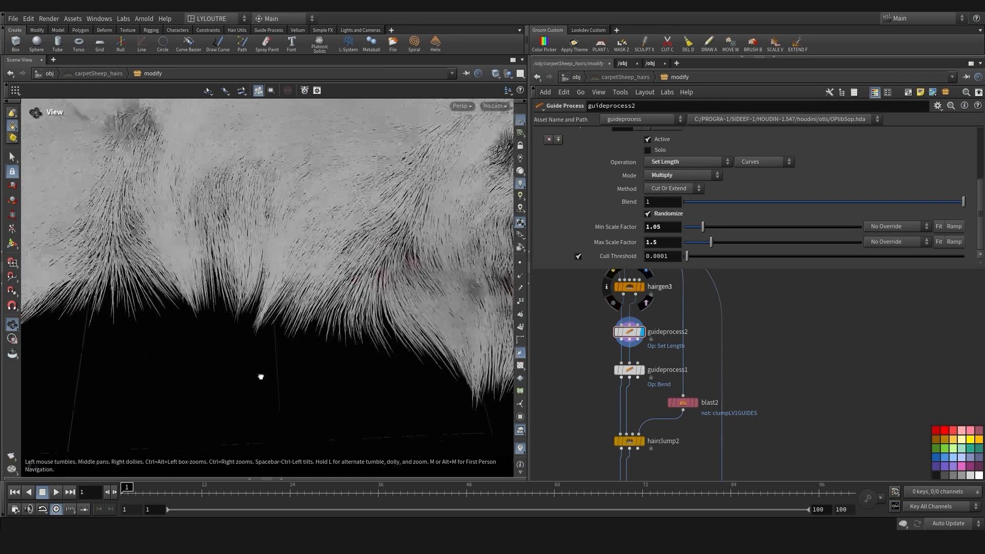
{"action": "left_click_drag", "start_coordinate": [260, 376], "coordinate": [267, 342], "text": "alt"}
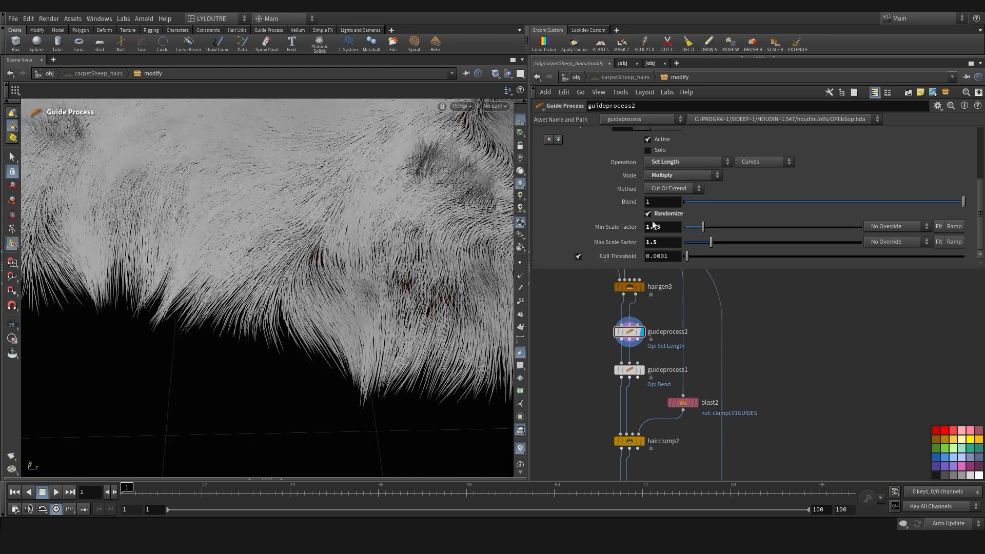
{"action": "scroll", "coordinate": [595, 362], "scroll_direction": "down", "scroll_amount": 1}
{"action": "middle_click_drag", "start_coordinate": [590, 363], "coordinate": [595, 349]}
{"action": "scroll", "coordinate": [634, 360], "scroll_direction": "up", "scroll_amount": 1}
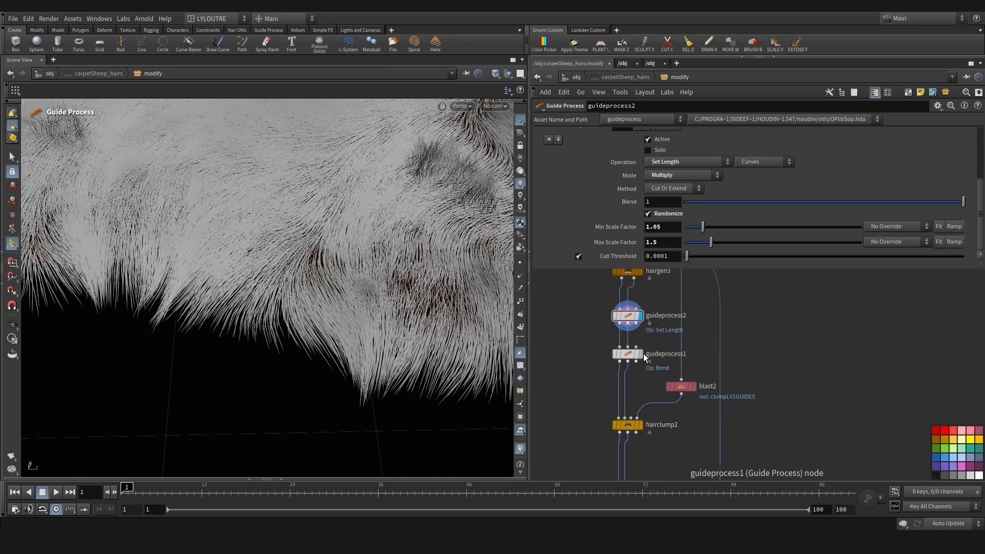
{"action": "left_click", "coordinate": [641, 354]}
{"action": "left_click", "coordinate": [627, 354]}
{"action": "right_click_drag", "start_coordinate": [328, 328], "coordinate": [364, 356], "text": "alt"}
{"action": "middle_click_drag", "start_coordinate": [365, 356], "coordinate": [242, 356], "text": "alt"}
Display hairclump2 again and inspect the clumped fur near the sheepskin's corner
{"action": "left_click", "coordinate": [642, 423]}
{"action": "left_click", "coordinate": [629, 425]}
{"action": "right_click_drag", "start_coordinate": [262, 346], "coordinate": [215, 328], "text": "alt"}
{"action": "left_click_drag", "start_coordinate": [215, 328], "coordinate": [314, 342], "text": "alt"}
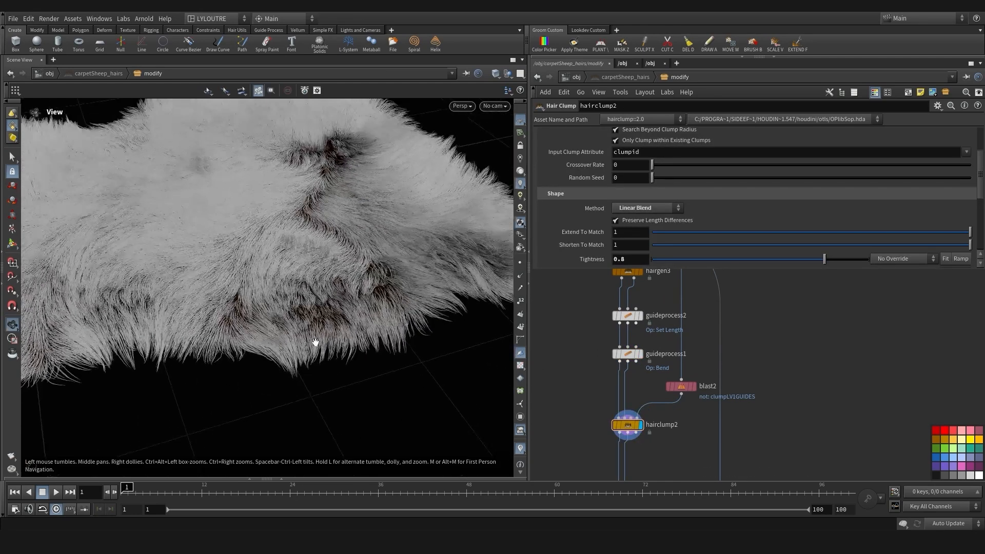
{"action": "right_click_drag", "start_coordinate": [217, 356], "coordinate": [291, 387], "text": "alt"}
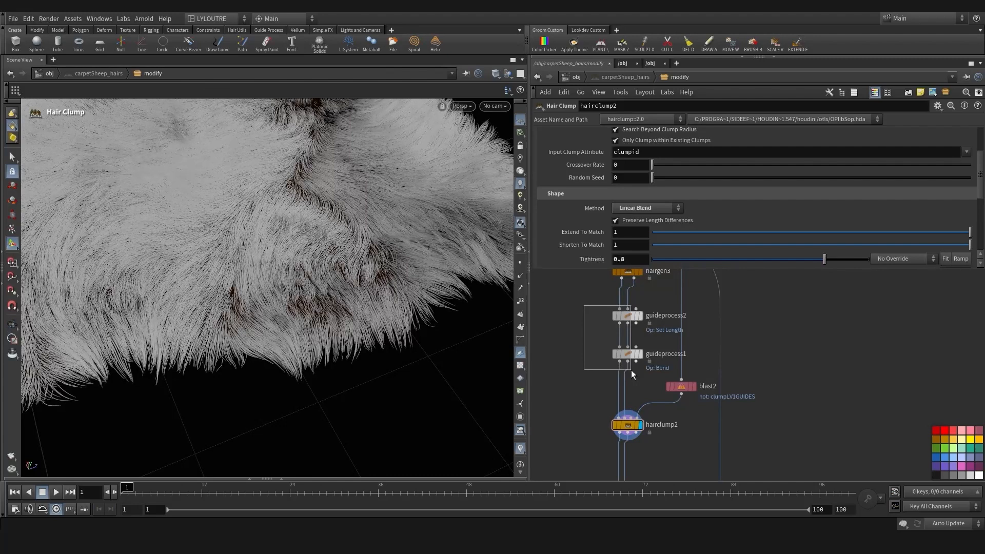
Toggle the bypass of guideprocess1 and guideprocess2 in turn to compare their effect on the clumped hair
{"action": "left_click_drag", "start_coordinate": [630, 370], "coordinate": [628, 368]}
{"action": "left_click", "coordinate": [615, 355]}
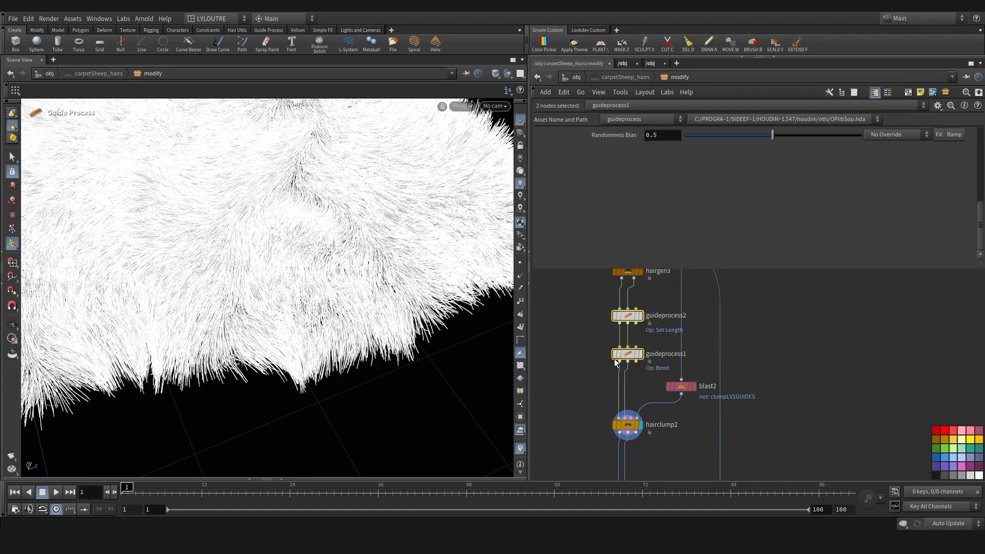
{"action": "left_click", "coordinate": [549, 365]}
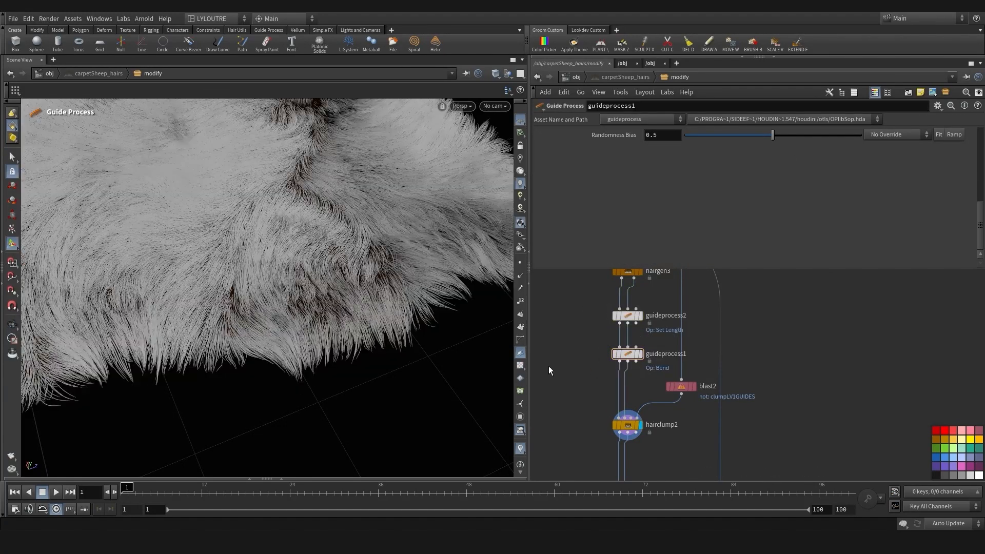
{"action": "left_click_drag", "start_coordinate": [629, 323], "coordinate": [613, 326]}
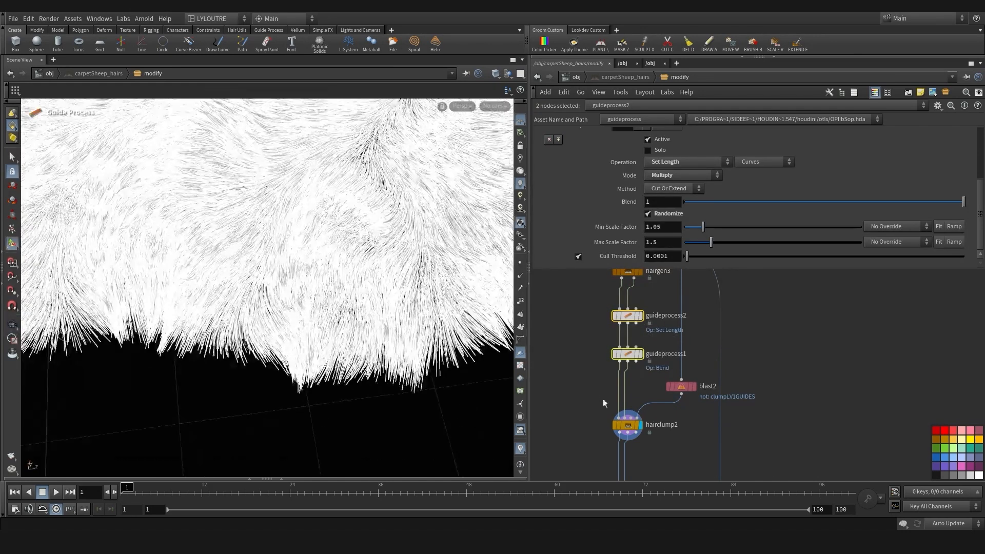
{"action": "left_click", "coordinate": [595, 394]}
{"action": "left_click", "coordinate": [614, 351]}
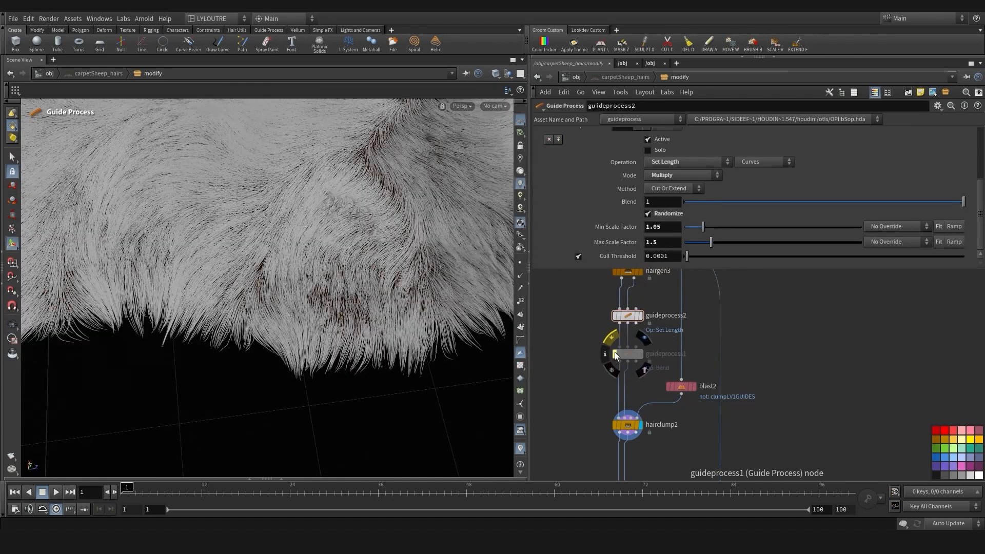
{"action": "left_click", "coordinate": [614, 352]}
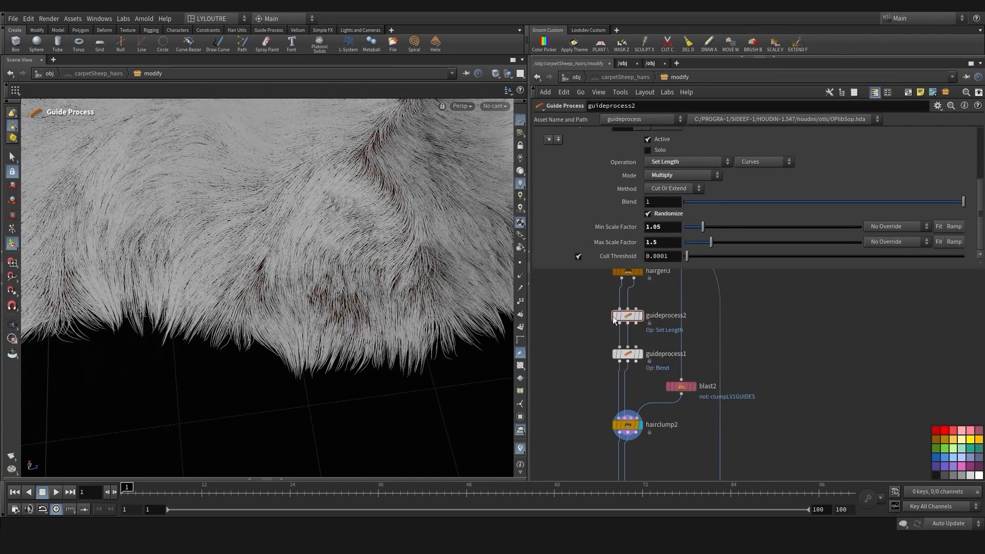
{"action": "left_click", "coordinate": [614, 315]}
{"action": "left_click", "coordinate": [614, 314]}
{"action": "key", "text": "Escape"}
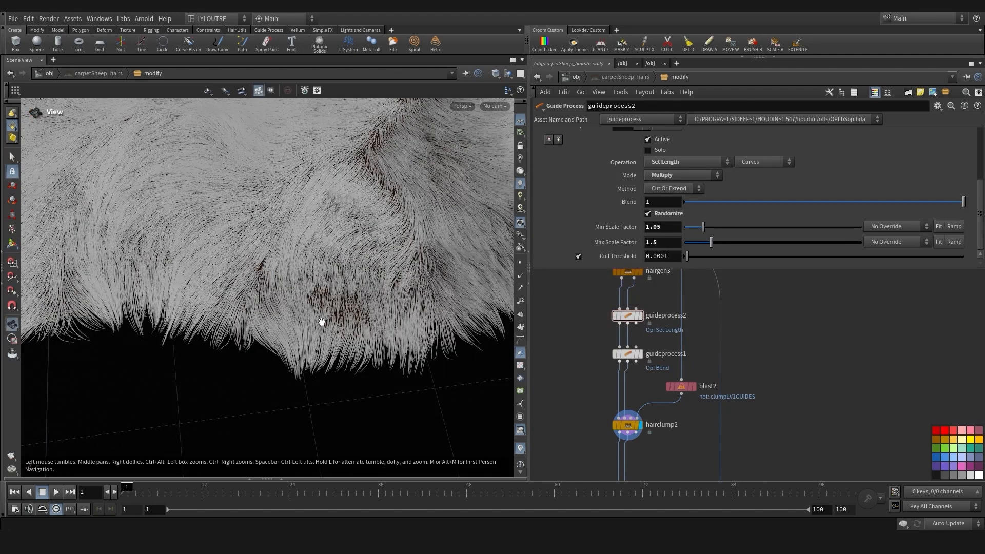
From a view of the sheepskin's corner, toggle guideprocess1's bypass repeatedly to compare the clumps with and without the bend
{"action": "left_click_drag", "start_coordinate": [321, 321], "coordinate": [302, 344]}
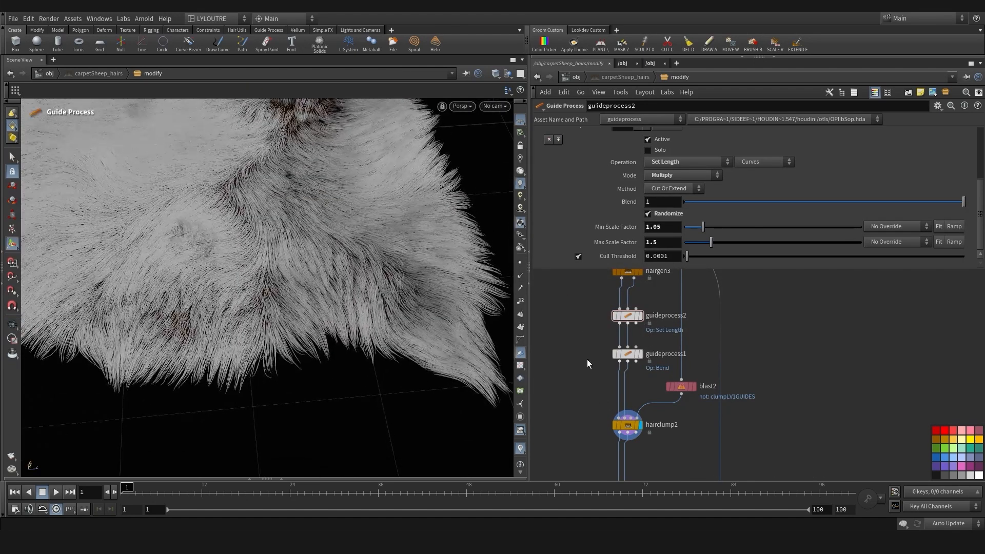
{"action": "left_click", "coordinate": [612, 354]}
{"action": "left_click", "coordinate": [613, 353]}
{"action": "left_click", "coordinate": [613, 353]}
{"action": "left_click", "coordinate": [613, 353]}
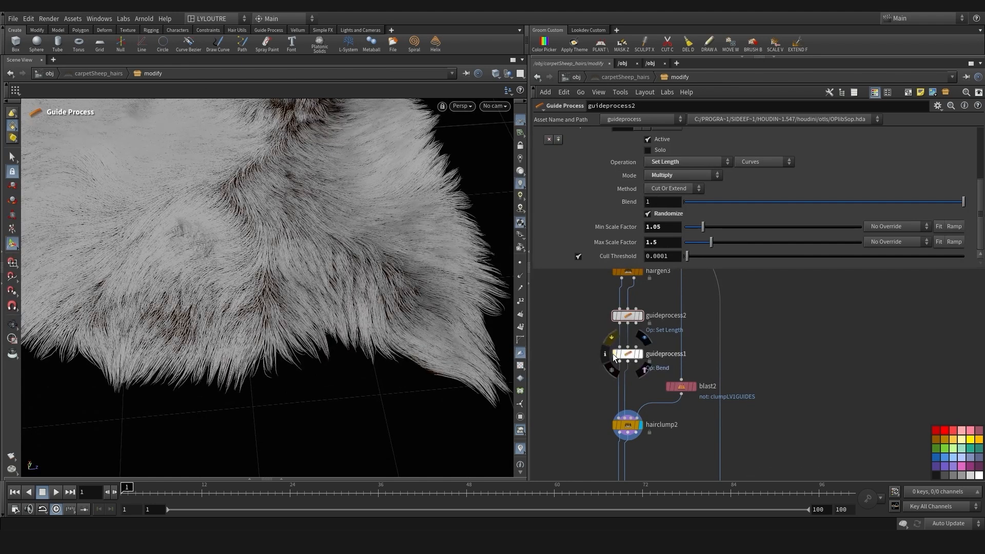
{"action": "left_click", "coordinate": [613, 354]}
{"action": "left_click", "coordinate": [613, 354]}
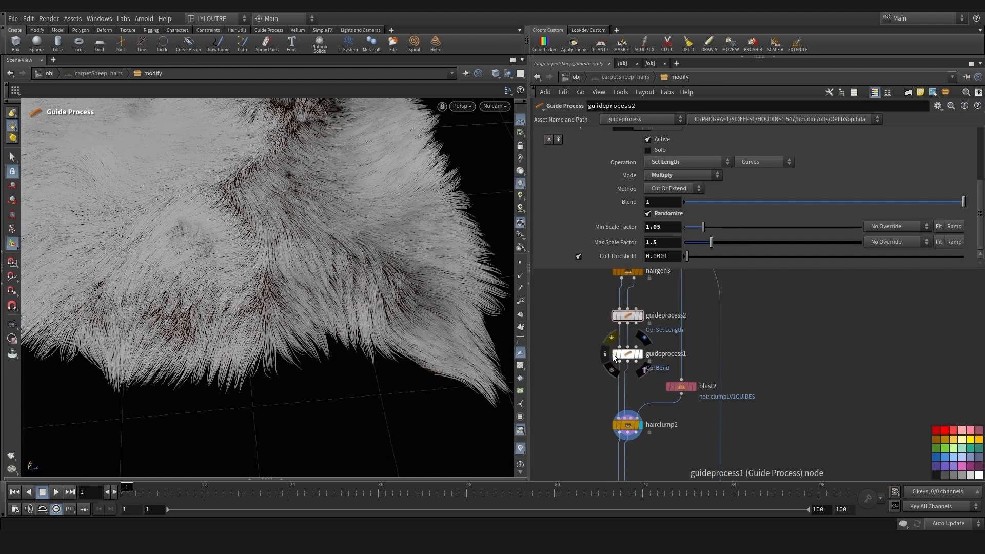
Compare the clumped fur with guideprocess1 bypassed and active from several views of the sheepskin's corner, leaving the bend active
{"action": "left_click", "coordinate": [613, 354]}
{"action": "left_click", "coordinate": [612, 353]}
{"action": "middle_click_drag", "start_coordinate": [482, 257], "coordinate": [416, 305], "text": "alt"}
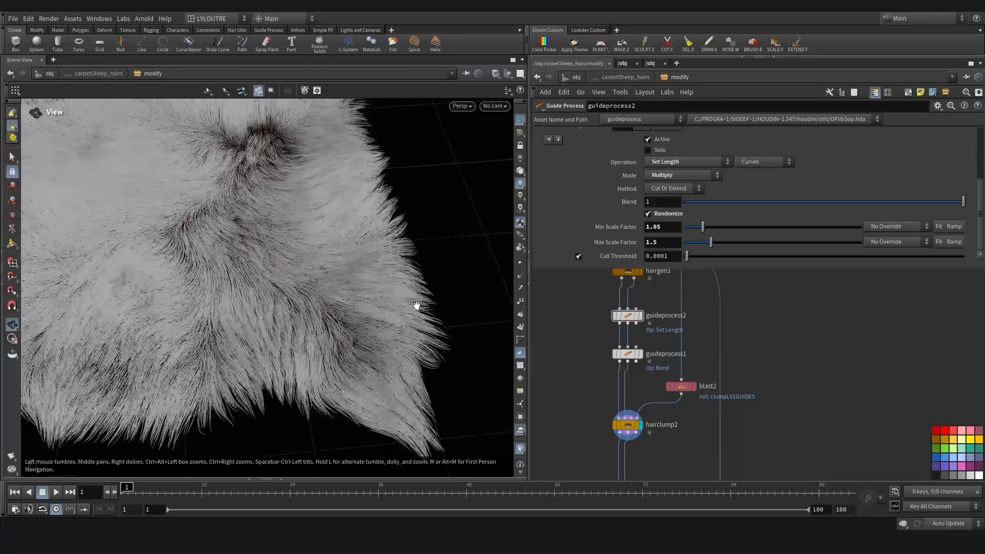
{"action": "left_click", "coordinate": [613, 354]}
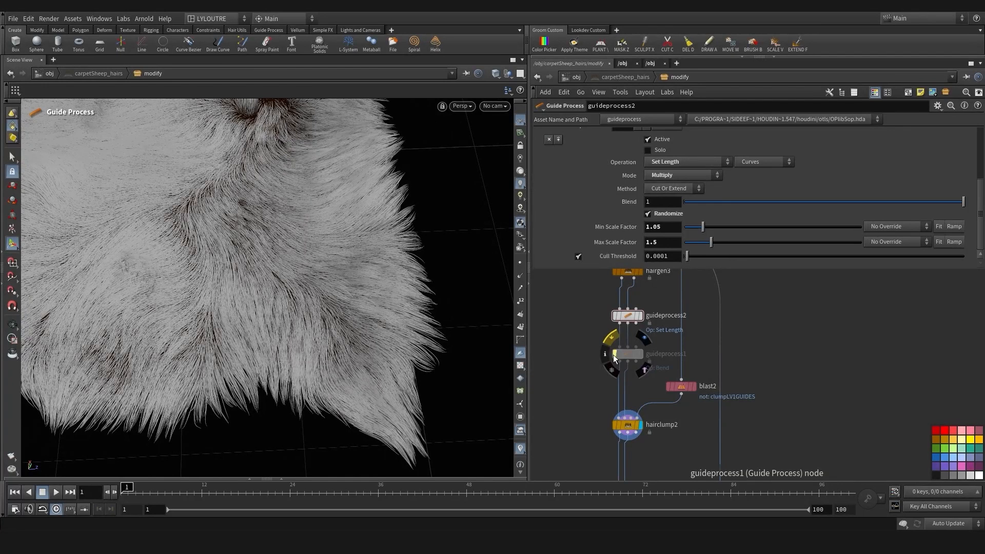
{"action": "left_click", "coordinate": [613, 355]}
{"action": "left_click", "coordinate": [613, 355]}
{"action": "left_click_drag", "start_coordinate": [462, 328], "coordinate": [410, 308], "text": "alt"}
{"action": "middle_click_drag", "start_coordinate": [410, 307], "coordinate": [464, 312], "text": "alt"}
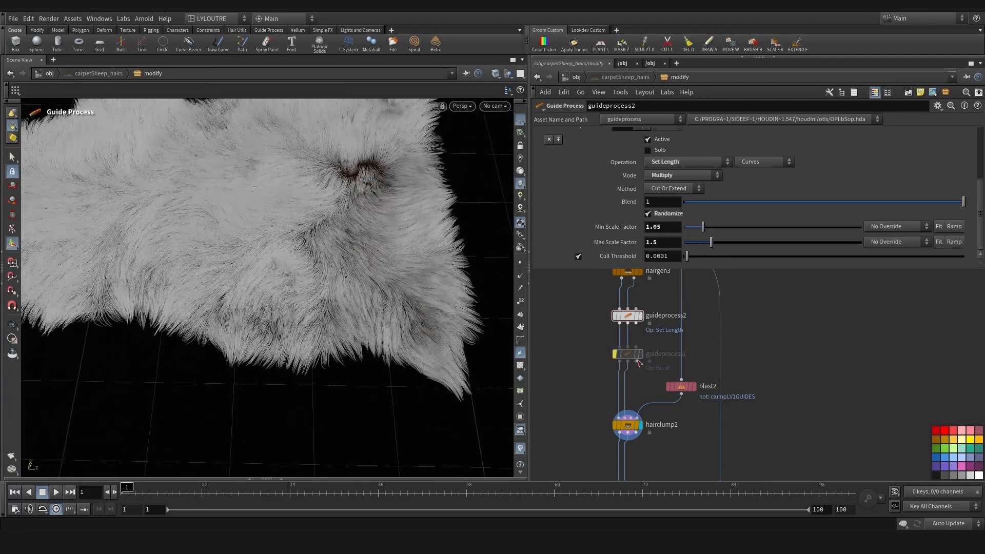
{"action": "left_click", "coordinate": [614, 352]}
Select hairclump2 and inspect the overall clumped fur across the whole sheepskin
{"action": "left_click", "coordinate": [627, 425]}
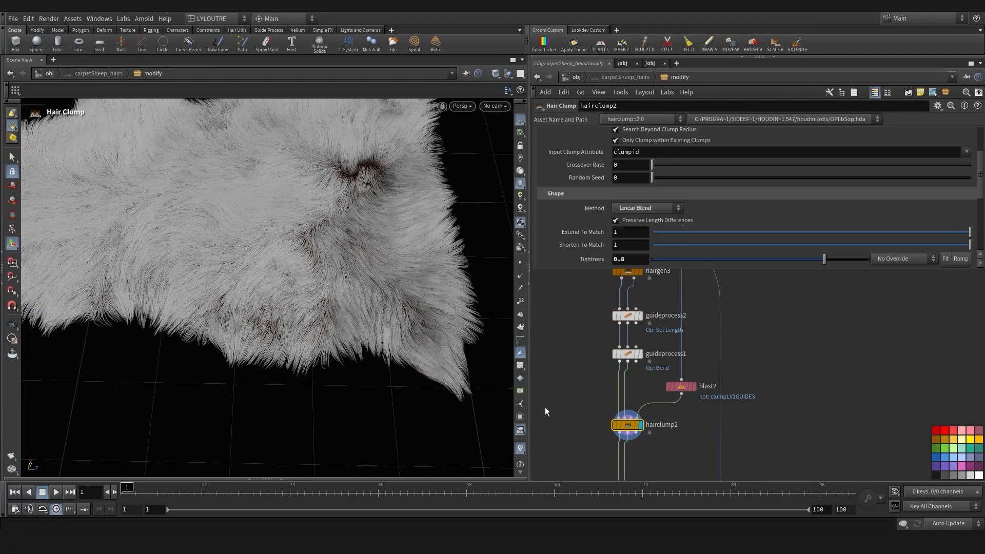
{"action": "middle_click_drag", "start_coordinate": [554, 391], "coordinate": [572, 371]}
{"action": "right_click_drag", "start_coordinate": [261, 317], "coordinate": [206, 310], "text": "alt"}
{"action": "middle_click_drag", "start_coordinate": [205, 310], "coordinate": [321, 333], "text": "alt"}
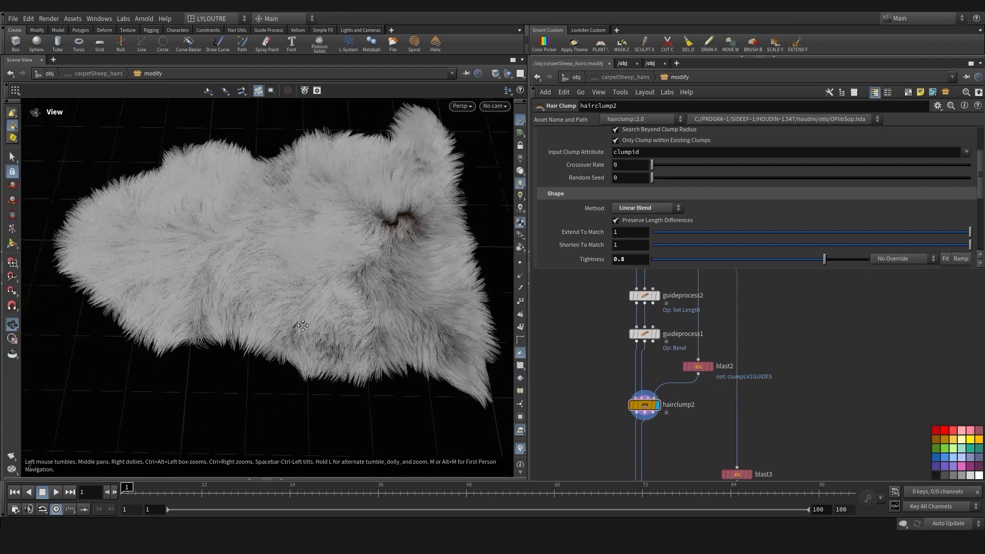
{"action": "left_click_drag", "start_coordinate": [320, 334], "coordinate": [313, 331], "text": "alt"}
{"action": "right_click_drag", "start_coordinate": [313, 331], "coordinate": [354, 327], "text": "alt"}
{"action": "middle_click_drag", "start_coordinate": [355, 327], "coordinate": [324, 328], "text": "alt"}
Move guideprocess2 and all nodes below it down to make room beneath hairgen3
{"action": "scroll", "coordinate": [661, 403], "scroll_direction": "down", "scroll_amount": 4}
{"action": "middle_click_drag", "start_coordinate": [613, 387], "coordinate": [623, 348]}
{"action": "scroll", "coordinate": [613, 331], "scroll_direction": "up", "scroll_amount": 2}
{"action": "left_click_drag", "start_coordinate": [617, 445], "coordinate": [722, 282]}
{"action": "middle_click_drag", "start_coordinate": [612, 315], "coordinate": [601, 367]}
{"action": "scroll", "coordinate": [626, 343], "scroll_direction": "up", "scroll_amount": 1}
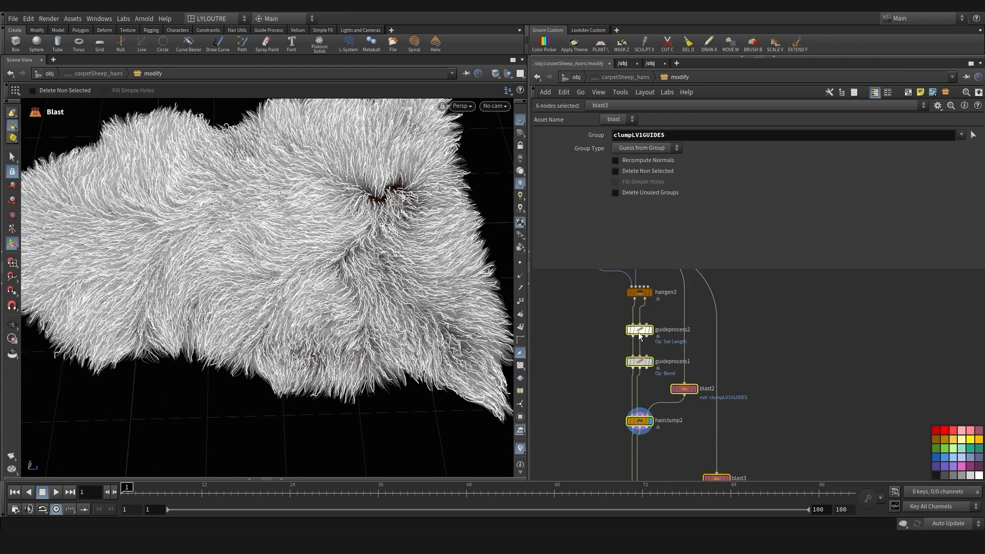
{"action": "left_click_drag", "start_coordinate": [639, 331], "coordinate": [639, 367]}
{"action": "middle_click_drag", "start_coordinate": [578, 339], "coordinate": [573, 373]}
Add an LD grm colorRamp node and insert it between hairgen3 and guideprocess2 to color the hair
{"action": "left_click", "coordinate": [586, 365]}
{"action": "key", "text": "Tab"}
{"action": "type", "text": "color"}
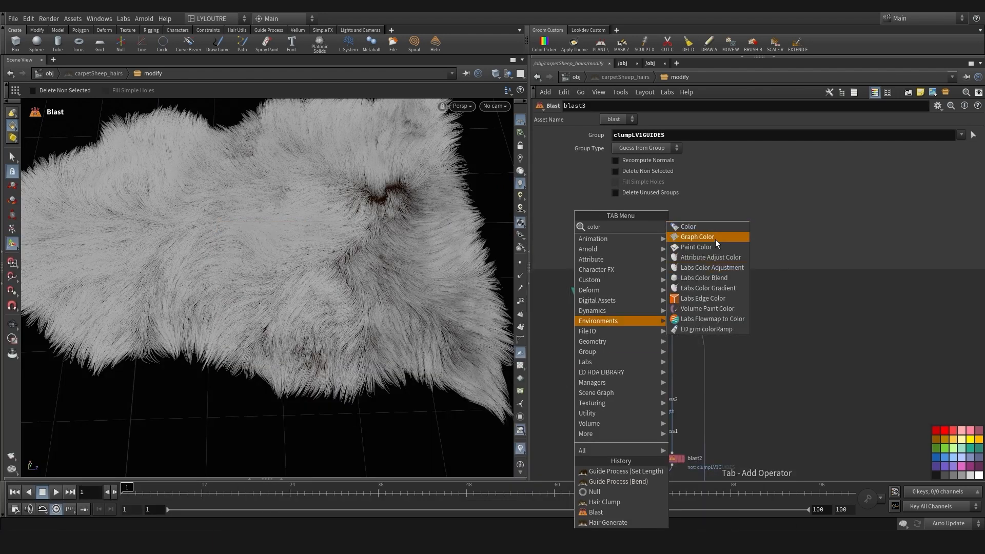
{"action": "left_click", "coordinate": [718, 329]}
{"action": "left_click", "coordinate": [593, 368]}
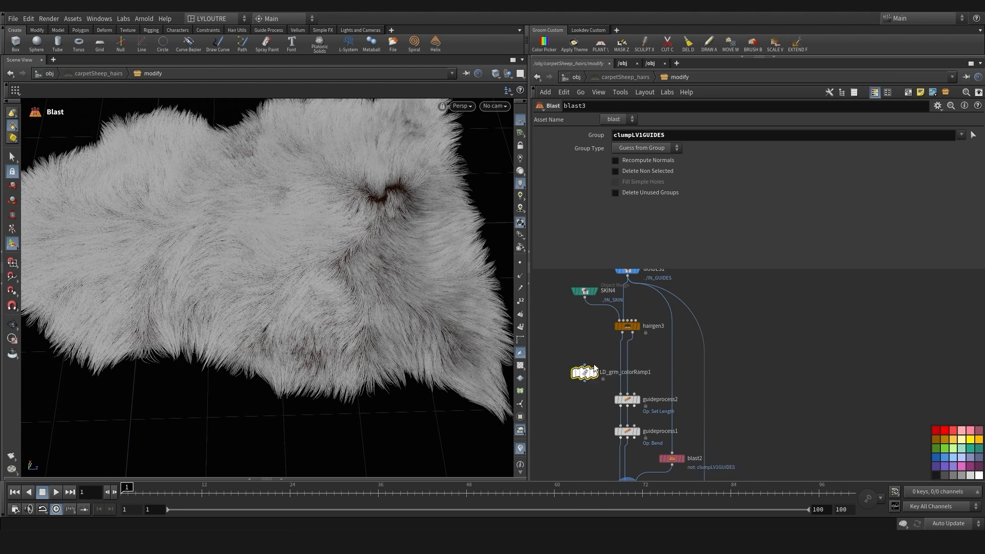
{"action": "scroll", "coordinate": [585, 351], "scroll_direction": "up", "scroll_amount": 1}
{"action": "left_click_drag", "start_coordinate": [585, 367], "coordinate": [618, 398]}
{"action": "left_click", "coordinate": [590, 386]}
{"action": "middle_click_drag", "start_coordinate": [557, 330], "coordinate": [571, 342]}
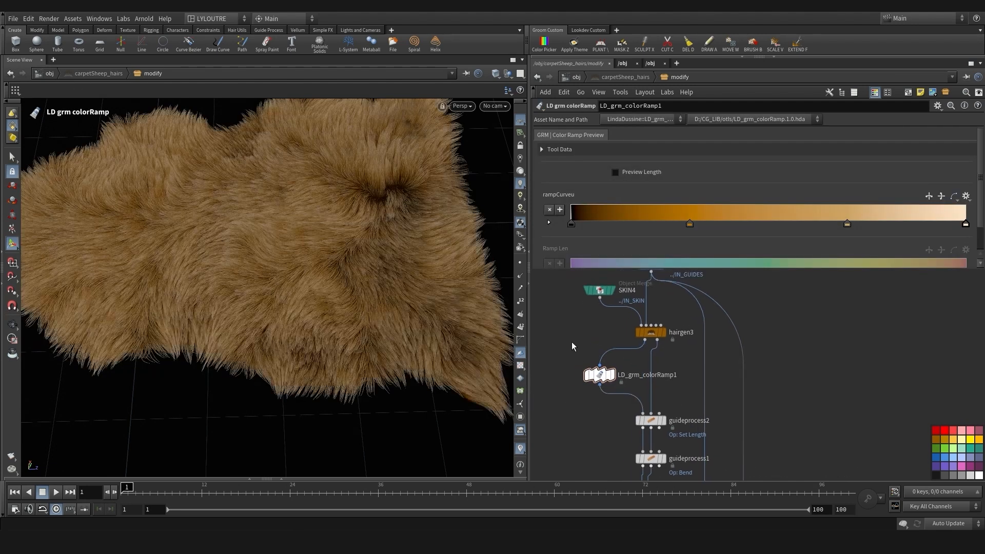
{"action": "key", "text": "b"}
{"action": "key", "text": "b"}
Reshape the rampCurveu gradient by moving the black, orange and tan points toward the tip, keeping the cream point near the end
{"action": "middle_click_drag", "start_coordinate": [606, 395], "coordinate": [620, 385]}
{"action": "mouse_move", "coordinate": [287, 277]}
{"action": "left_mouse_down", "text": "alt"}
{"action": "mouse_move", "coordinate": [341, 288]}
{"action": "mouse_move", "coordinate": [379, 261]}
{"action": "left_mouse_up", "text": "alt"}
{"action": "left_click_drag", "start_coordinate": [690, 223], "coordinate": [732, 224]}
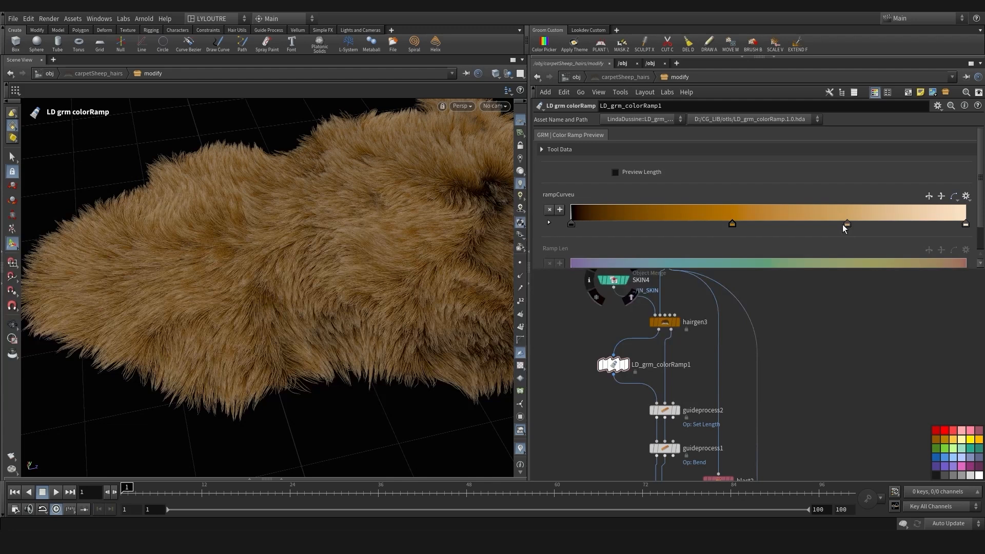
{"action": "left_click_drag", "start_coordinate": [394, 311], "coordinate": [272, 305], "text": "alt"}
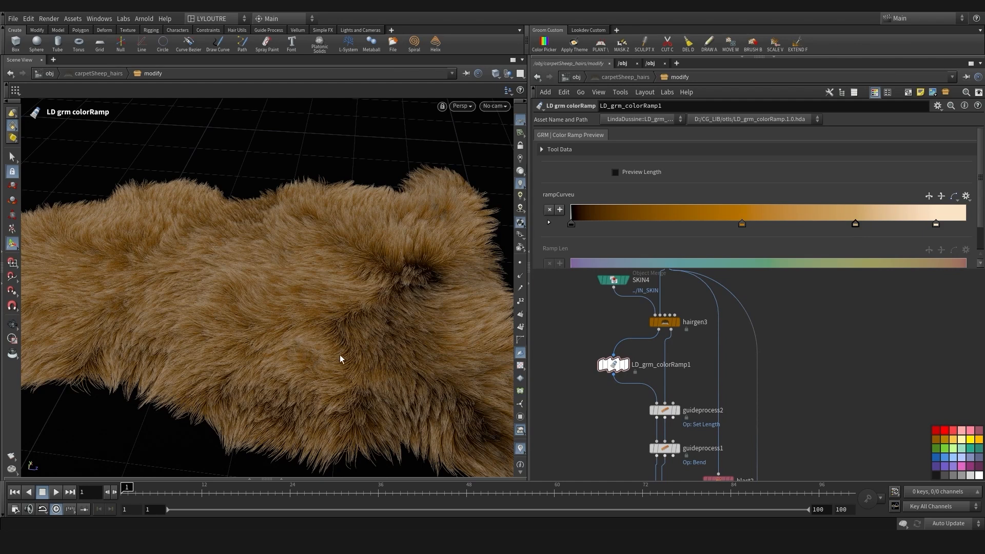
{"action": "left_click_drag", "start_coordinate": [340, 359], "coordinate": [345, 387], "text": "alt"}
{"action": "left_click_drag", "start_coordinate": [936, 226], "coordinate": [961, 227]}
{"action": "mouse_move", "coordinate": [349, 348]}
{"action": "left_mouse_down", "text": "alt"}
{"action": "mouse_move", "coordinate": [303, 303]}
{"action": "mouse_move", "coordinate": [307, 336]}
{"action": "left_mouse_up", "text": "alt"}
{"action": "left_click_drag", "start_coordinate": [572, 226], "coordinate": [646, 226]}
{"action": "mouse_move", "coordinate": [350, 346]}
{"action": "left_mouse_down", "text": "alt"}
{"action": "mouse_move", "coordinate": [279, 341]}
{"action": "mouse_move", "coordinate": [278, 359]}
{"action": "left_mouse_up", "text": "alt"}
Display guideprocess1, then hairclump2, to compare the colored fur before and after clumping
{"action": "scroll", "coordinate": [579, 396], "scroll_direction": "down", "scroll_amount": 1}
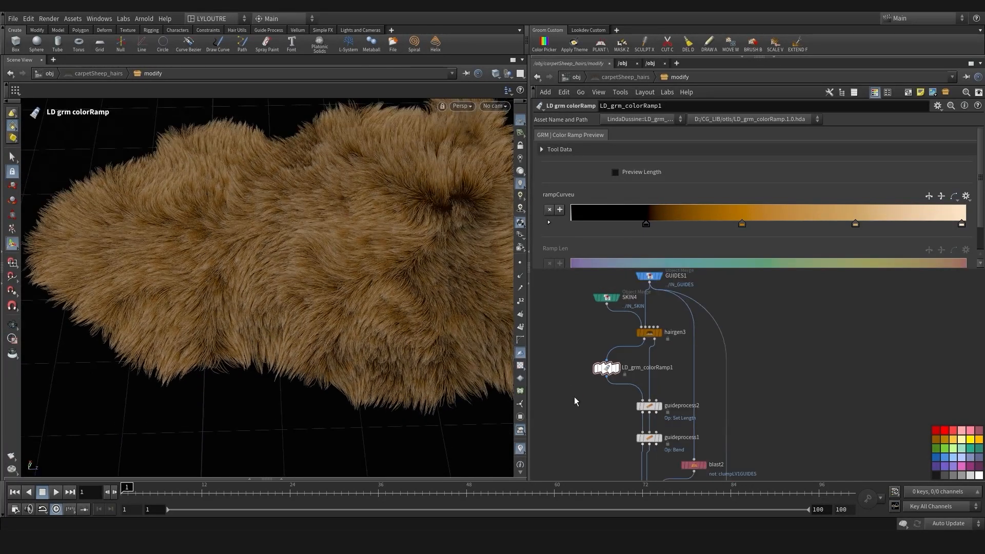
{"action": "middle_click_drag", "start_coordinate": [576, 402], "coordinate": [576, 316]}
{"action": "left_click", "coordinate": [661, 352]}
{"action": "left_click", "coordinate": [662, 410]}
{"action": "middle_click_drag", "start_coordinate": [642, 372], "coordinate": [623, 314]}
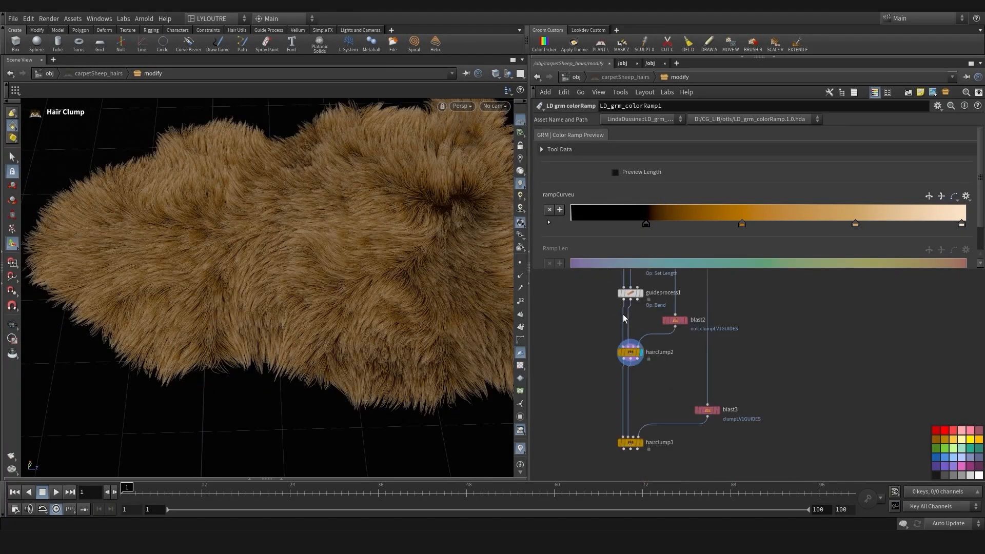
Set hairclump2's Crossover Rate to 0.05 and view the clumps up close at the sheepskin's edge
{"action": "left_click", "coordinate": [629, 353]}
{"action": "scroll", "coordinate": [687, 185], "scroll_direction": "up", "scroll_amount": 3}
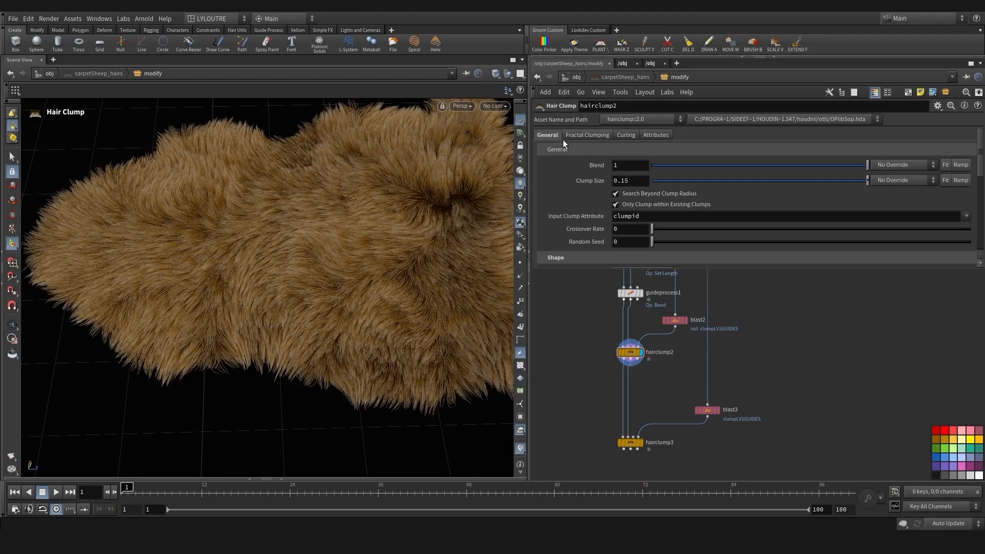
{"action": "scroll", "coordinate": [629, 211], "scroll_direction": "down", "scroll_amount": 1}
{"action": "left_click", "coordinate": [627, 205]}
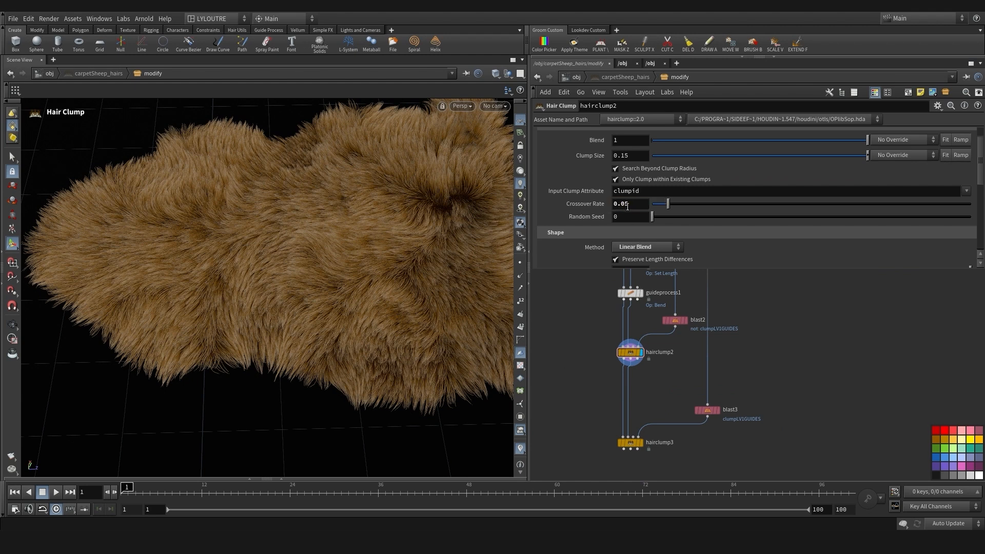
{"action": "right_click_drag", "start_coordinate": [322, 270], "coordinate": [262, 308], "text": "alt"}
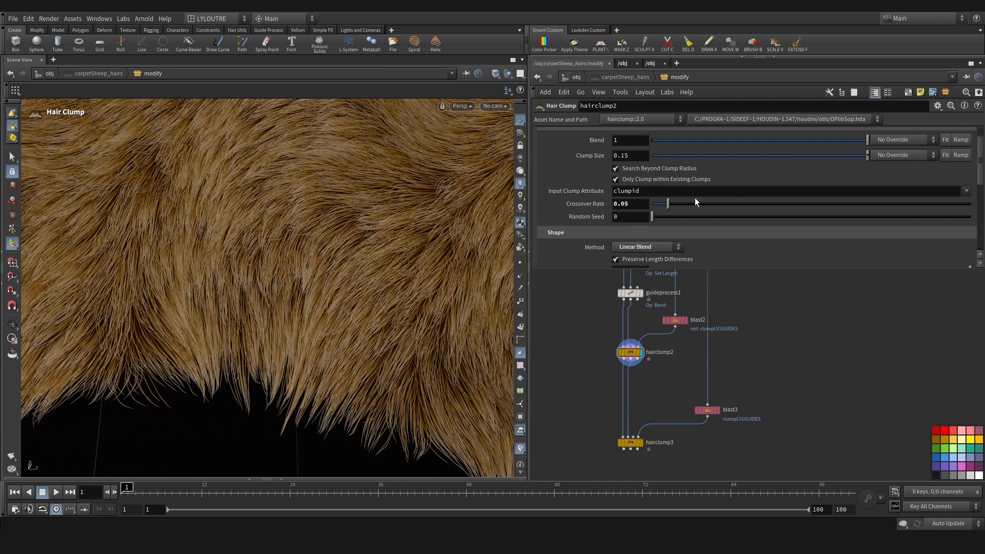
Try hairclump2's Crossover Rate at the maximum of 1 and inspect its effect on the fur from several angles
{"action": "left_click_drag", "start_coordinate": [669, 205], "coordinate": [970, 204]}
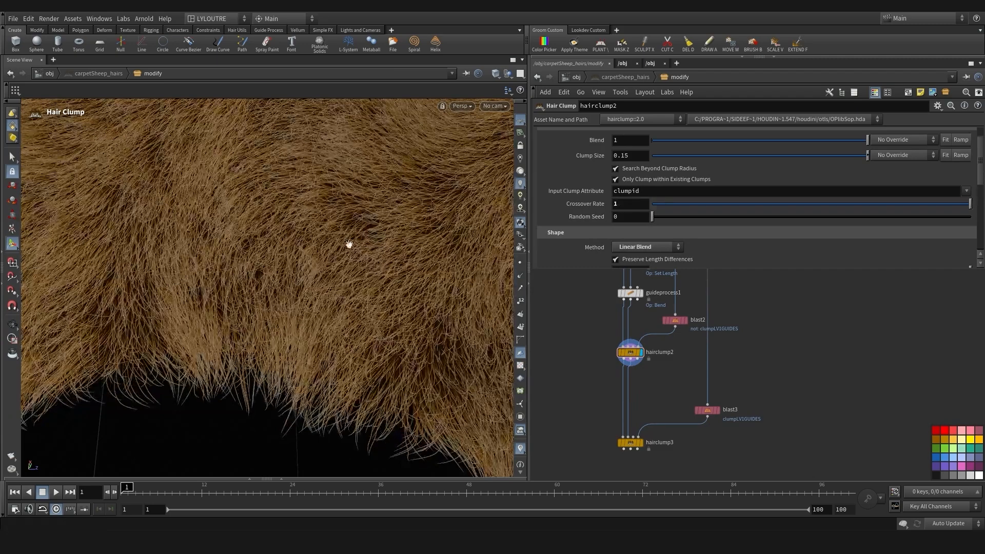
{"action": "right_click_drag", "start_coordinate": [349, 244], "coordinate": [195, 246], "text": "alt"}
{"action": "left_click_drag", "start_coordinate": [195, 246], "coordinate": [145, 275], "text": "alt"}
{"action": "right_click_drag", "start_coordinate": [145, 275], "coordinate": [402, 255], "text": "alt"}
{"action": "left_click_drag", "start_coordinate": [402, 255], "coordinate": [223, 330], "text": "alt"}
{"action": "right_click_drag", "start_coordinate": [237, 309], "coordinate": [313, 317], "text": "alt"}
{"action": "left_click_drag", "start_coordinate": [301, 316], "coordinate": [301, 304], "text": "alt"}
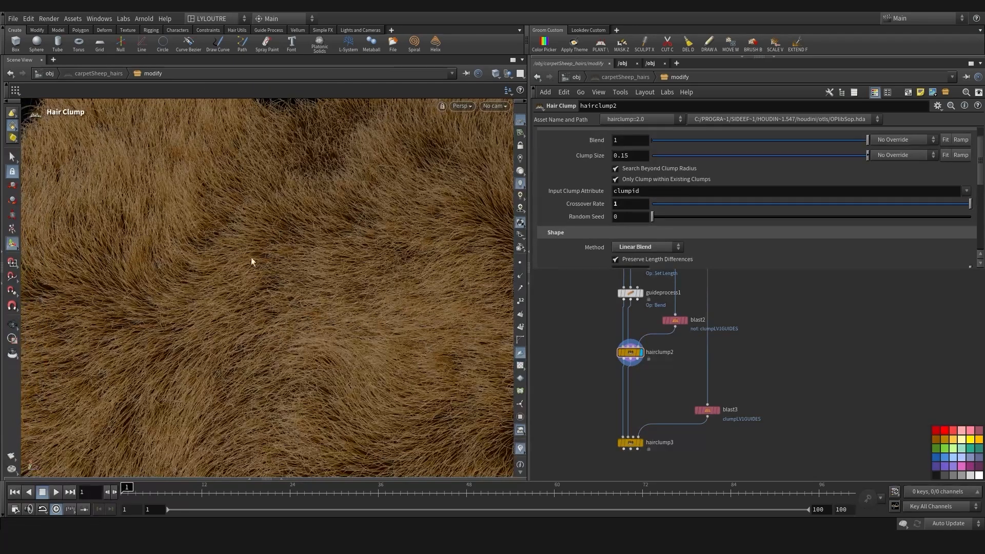
{"action": "left_click_drag", "start_coordinate": [251, 256], "coordinate": [287, 229], "text": "alt"}
Set hairclump2's Crossover Rate to 0.03 and check the clumps across the sheepskin
{"action": "left_click_drag", "start_coordinate": [758, 204], "coordinate": [567, 202]}
{"action": "scroll", "coordinate": [569, 205], "scroll_direction": "down", "scroll_amount": 4}
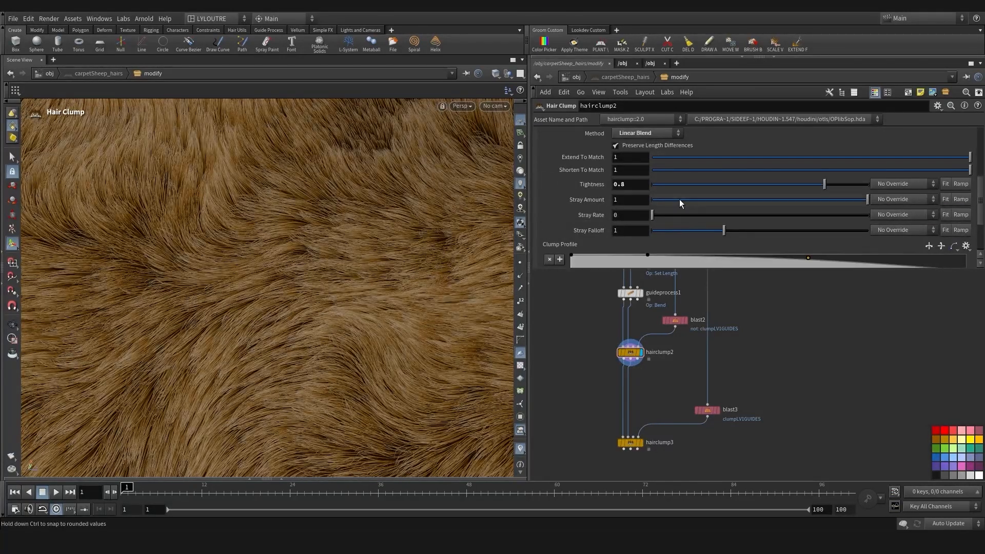
{"action": "scroll", "coordinate": [681, 203], "scroll_direction": "up", "scroll_amount": 4}
{"action": "left_click_drag", "start_coordinate": [660, 220], "coordinate": [632, 219]}
{"action": "type", "text": "3"}
{"action": "key", "text": "Return"}
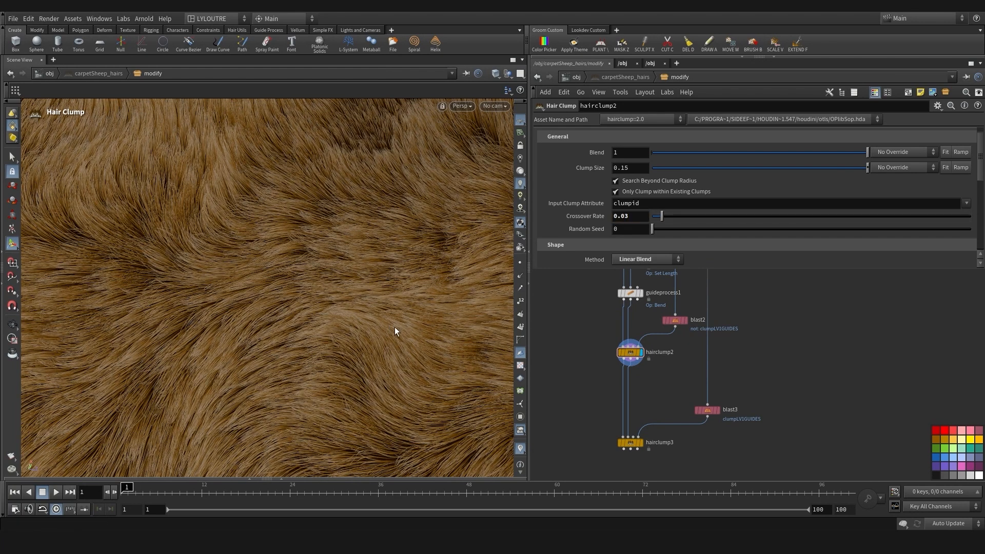
{"action": "right_click_drag", "start_coordinate": [438, 314], "coordinate": [178, 264], "text": "alt"}
{"action": "left_click_drag", "start_coordinate": [206, 274], "coordinate": [217, 278], "text": "alt"}
{"action": "middle_click_drag", "start_coordinate": [218, 278], "coordinate": [235, 275], "text": "alt"}
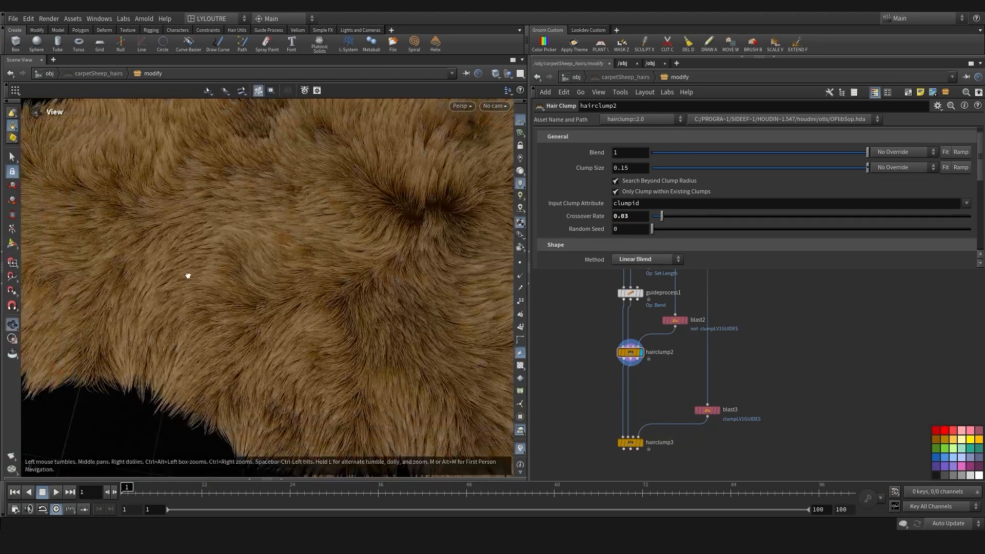
{"action": "left_click_drag", "start_coordinate": [187, 275], "coordinate": [200, 267], "text": "alt"}
Shift hairclump2's third Clump Profile point slightly toward the root, to about 0.59, and raise the Stray Rate
{"action": "middle_click_drag", "start_coordinate": [569, 413], "coordinate": [574, 381]}
{"action": "scroll", "coordinate": [803, 216], "scroll_direction": "down", "scroll_amount": 8}
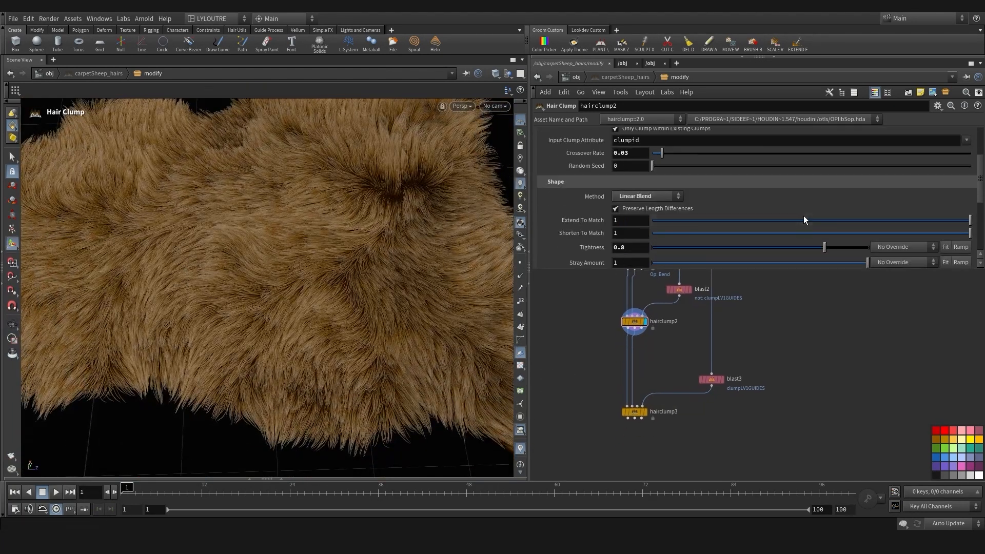
{"action": "left_click", "coordinate": [808, 237]}
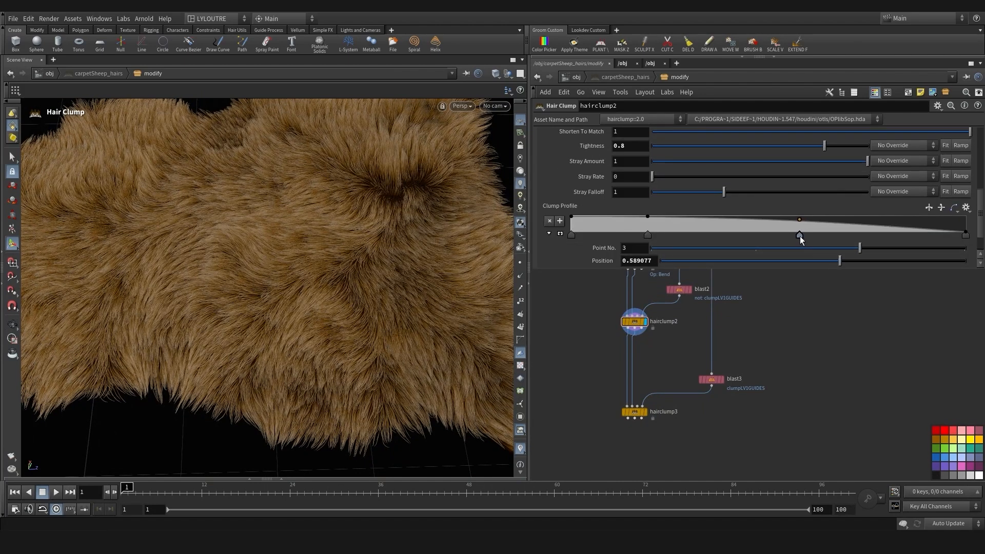
{"action": "left_click_drag", "start_coordinate": [799, 236], "coordinate": [797, 236]}
{"action": "scroll", "coordinate": [762, 196], "scroll_direction": "up", "scroll_amount": 3}
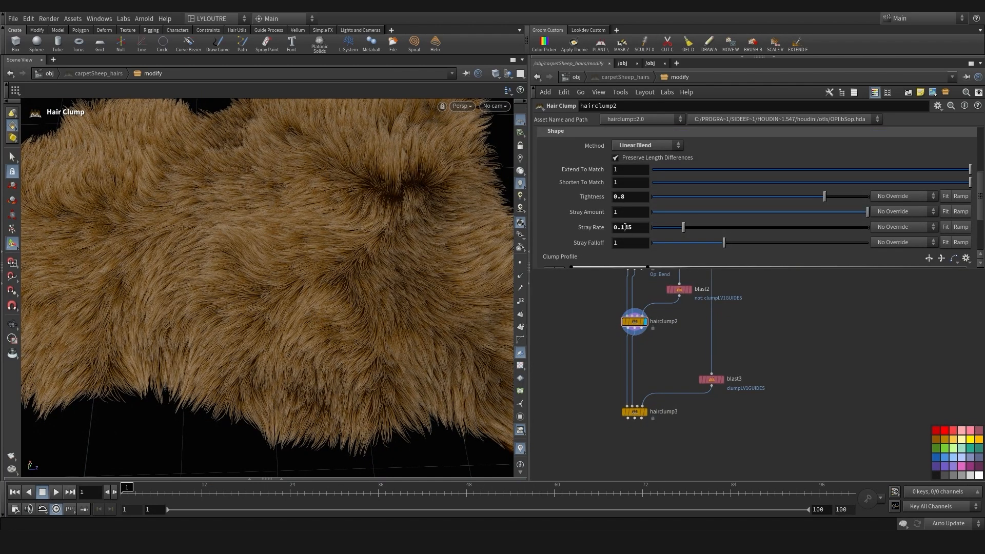
{"action": "scroll", "coordinate": [673, 217], "scroll_direction": "up", "scroll_amount": 3}
Move hairclump3 and blast3 down to make room below hairclump2
{"action": "middle_click_drag", "start_coordinate": [572, 368], "coordinate": [582, 343]}
{"action": "left_click_drag", "start_coordinate": [279, 341], "coordinate": [307, 337], "text": "alt"}
{"action": "left_click_drag", "start_coordinate": [639, 388], "coordinate": [642, 409]}
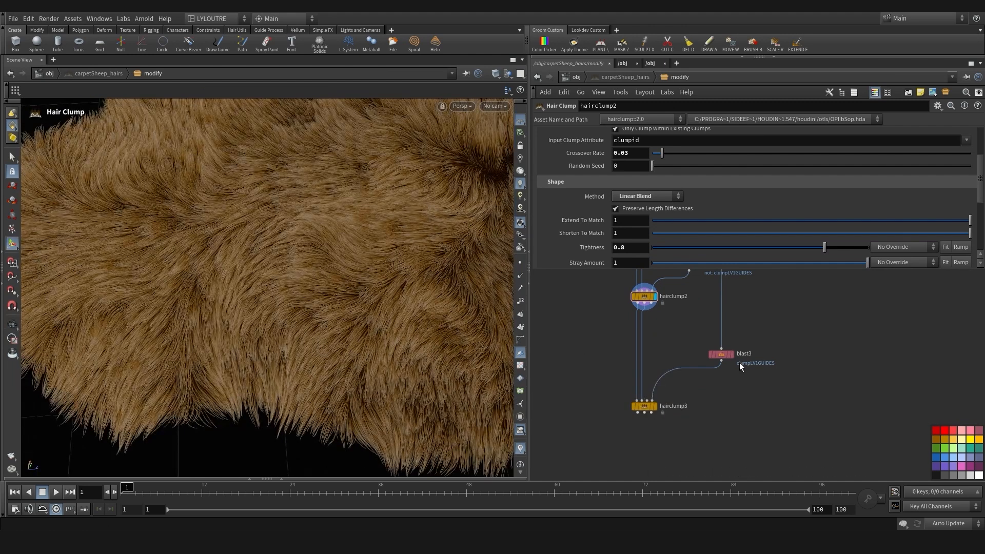
{"action": "left_click_drag", "start_coordinate": [727, 361], "coordinate": [728, 367]}
{"action": "scroll", "coordinate": [572, 380], "scroll_direction": "down", "scroll_amount": 1}
{"action": "middle_click_drag", "start_coordinate": [577, 348], "coordinate": [545, 414]}
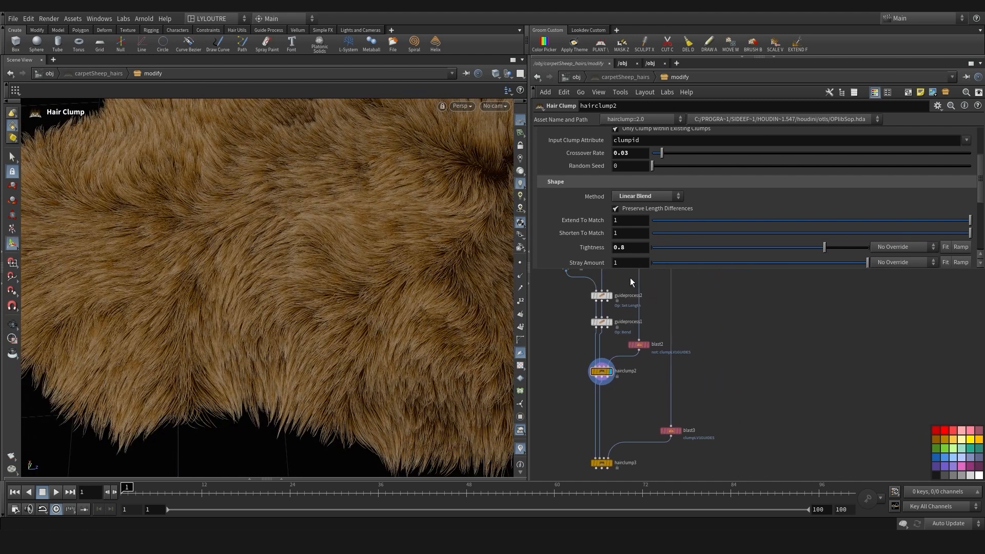
{"action": "mouse_move", "coordinate": [574, 379]}
{"action": "middle_mouse_down"}
{"action": "mouse_move", "coordinate": [581, 353]}
{"action": "mouse_move", "coordinate": [592, 380]}
{"action": "middle_mouse_up"}
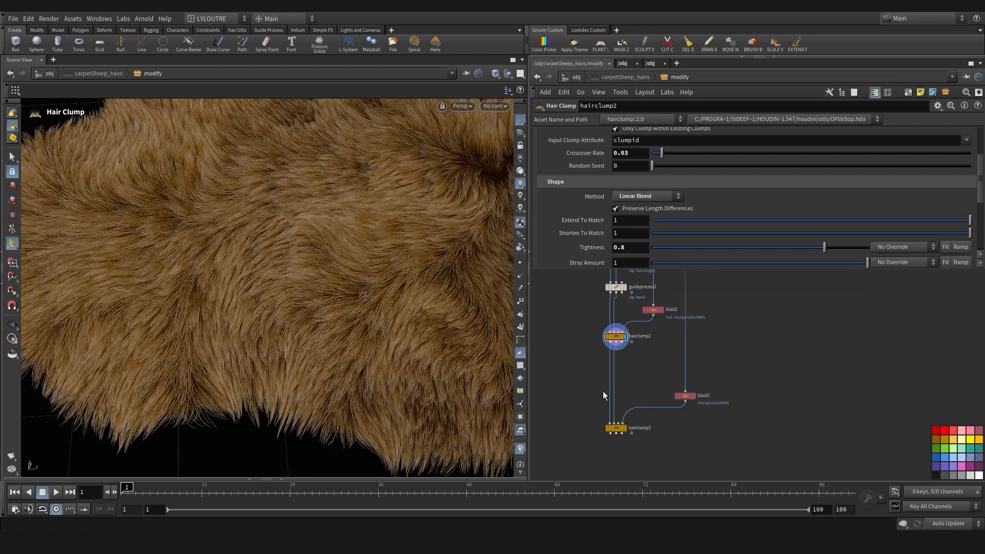
Insert a Guide Process (Frizz) node between hairclump2 and hairclump3
{"action": "key", "text": "Tab"}
{"action": "type", "text": "frizz"}
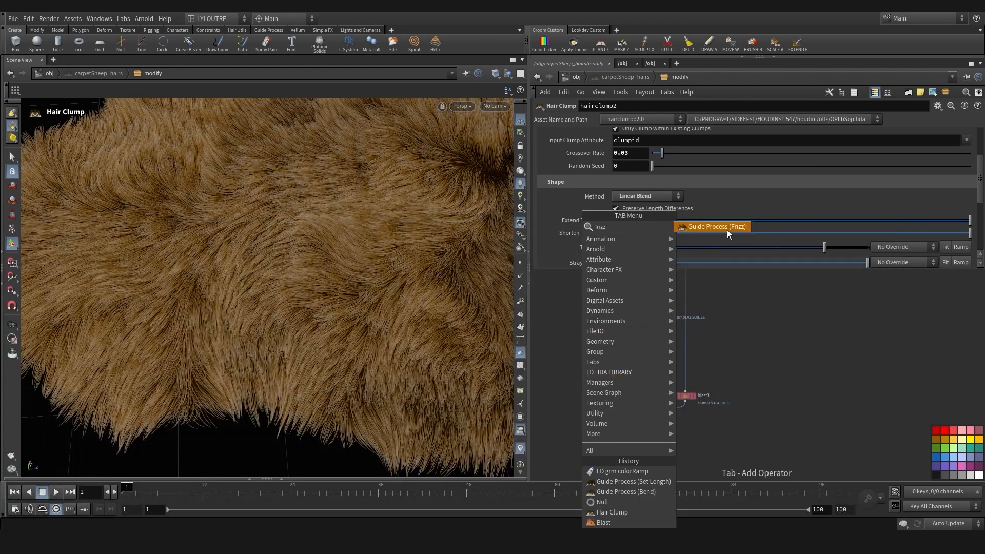
{"action": "left_click", "coordinate": [727, 230]}
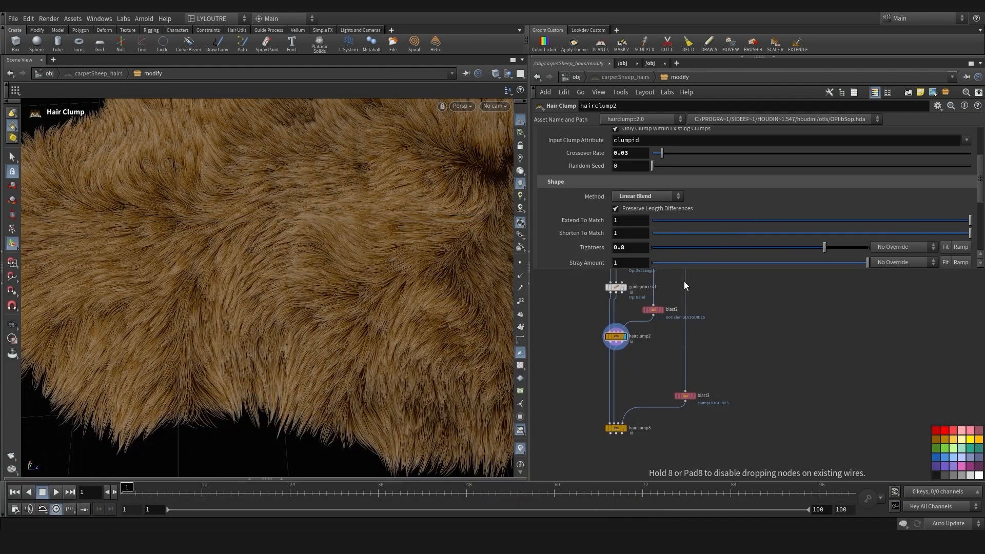
{"action": "left_click", "coordinate": [613, 382]}
Set the frizz Amplitude to 0.0145, Random Amplitude to 0.0067 and Random Frequency to about 11.3
{"action": "scroll", "coordinate": [617, 362], "scroll_direction": "up", "scroll_amount": 3}
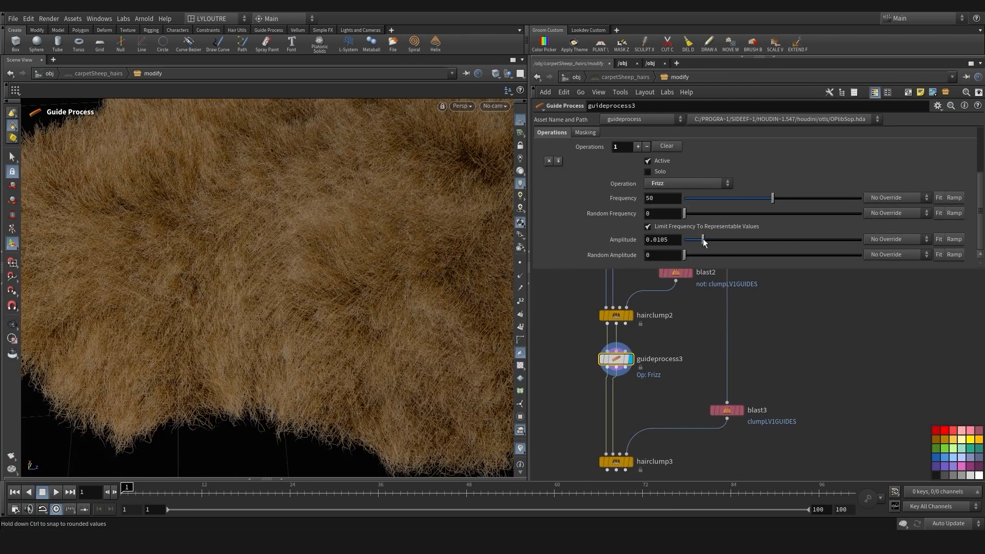
{"action": "left_click_drag", "start_coordinate": [703, 238], "coordinate": [696, 255]}
{"action": "left_click_drag", "start_coordinate": [684, 213], "coordinate": [704, 213]}
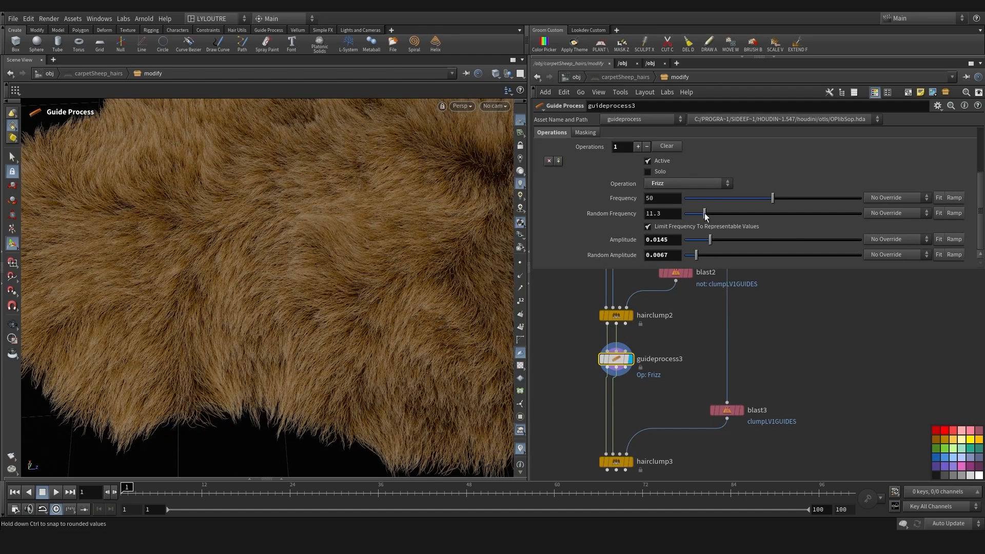
Enable the frizz node's noise mask and set its Noise Mask Frequency to 8000
{"action": "left_click", "coordinate": [585, 133]}
{"action": "left_click", "coordinate": [618, 219]}
{"action": "scroll", "coordinate": [631, 231], "scroll_direction": "down", "scroll_amount": 1}
{"action": "double_click", "coordinate": [625, 230]}
{"action": "type", "text": "8000"}
{"action": "key", "text": "Return"}
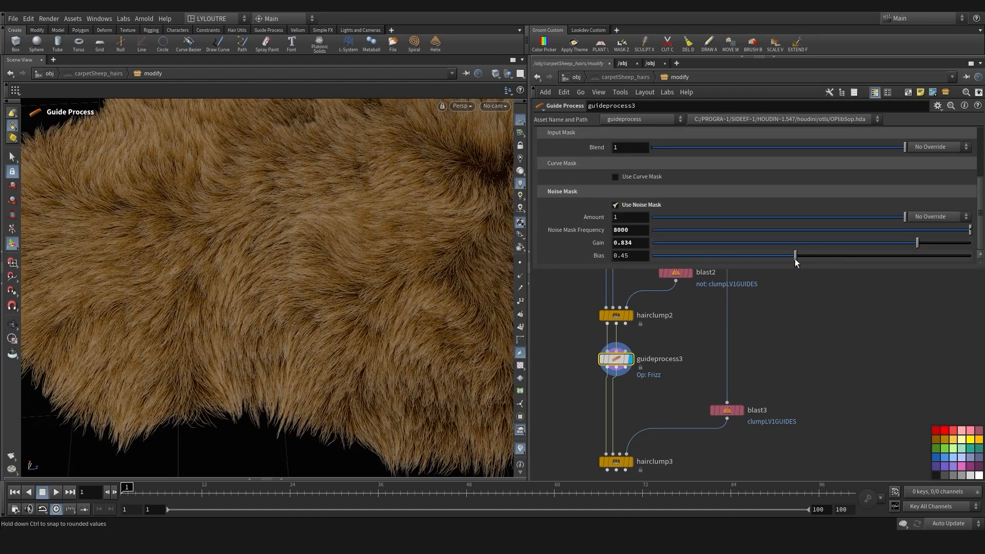
Set the frizz noise mask's Gain to 0.921 and Bias to 0.671 on guideprocess3
{"action": "left_click_drag", "start_coordinate": [926, 245], "coordinate": [943, 243]}
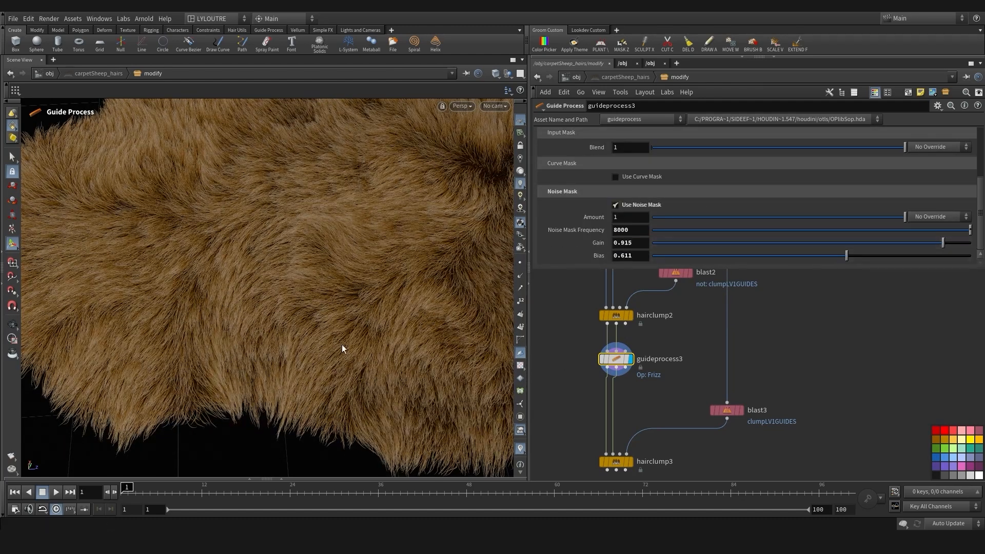
{"action": "middle_click_drag", "start_coordinate": [550, 462], "coordinate": [567, 431]}
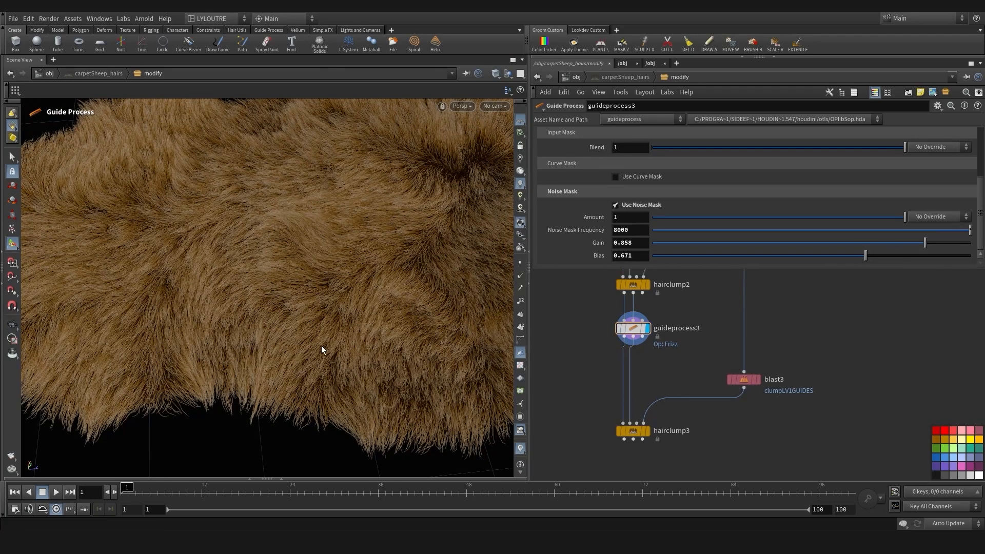
{"action": "left_click_drag", "start_coordinate": [323, 347], "coordinate": [314, 297], "text": "alt"}
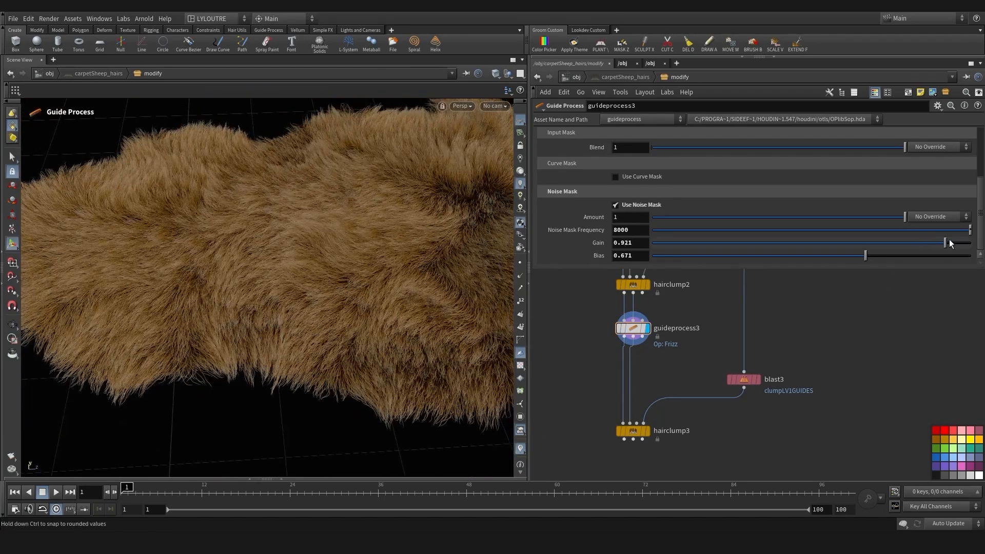
{"action": "scroll", "coordinate": [349, 327], "scroll_direction": "up", "scroll_amount": 5}
Display hairclump3 and set guideprocess3's frizz Frequency to 60.2 and Amplitude to 0.0203
{"action": "left_click", "coordinate": [551, 131]}
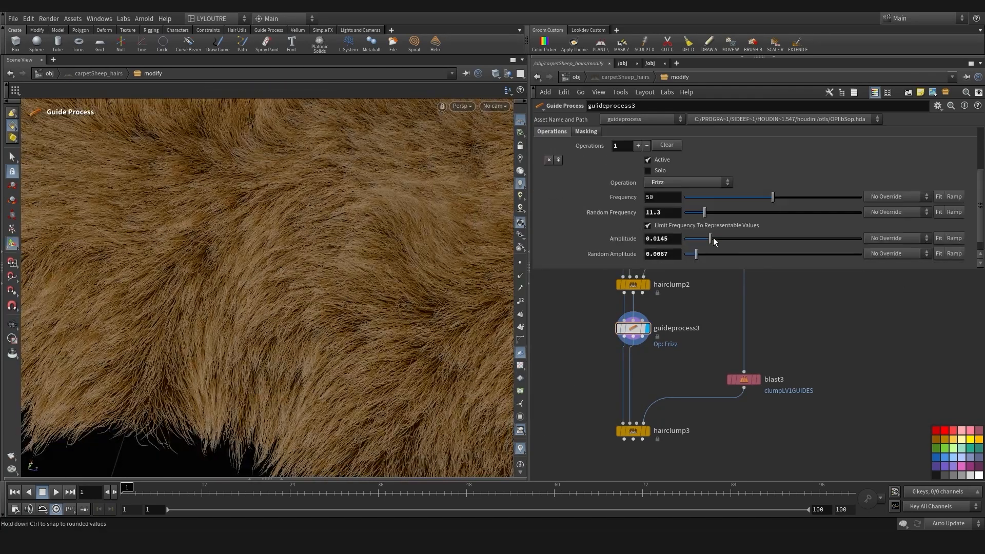
{"action": "left_click", "coordinate": [647, 431]}
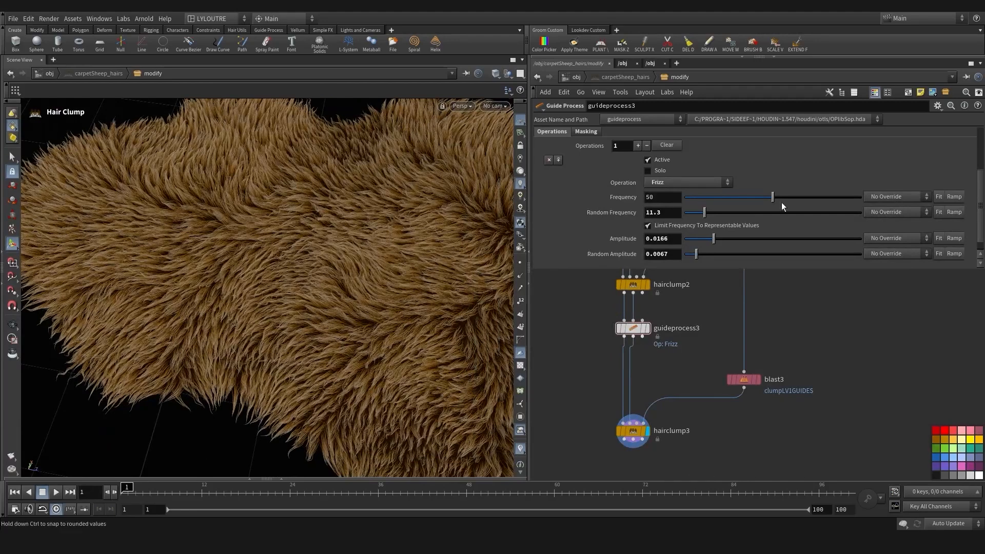
{"action": "left_click_drag", "start_coordinate": [716, 241], "coordinate": [723, 241]}
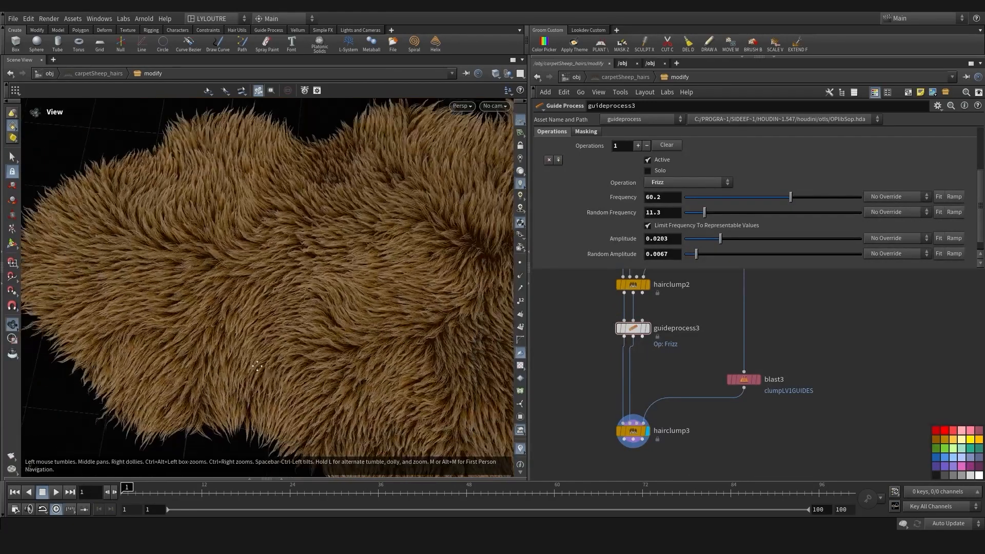
{"action": "scroll", "coordinate": [568, 398], "scroll_direction": "down", "scroll_amount": 3}
{"action": "middle_click_drag", "start_coordinate": [566, 287], "coordinate": [604, 322]}
{"action": "scroll", "coordinate": [605, 375], "scroll_direction": "down", "scroll_amount": 1}
{"action": "left_click_drag", "start_coordinate": [608, 306], "coordinate": [743, 477]}
{"action": "middle_click_drag", "start_coordinate": [564, 358], "coordinate": [571, 394]}
{"action": "left_click_drag", "start_coordinate": [643, 346], "coordinate": [645, 361]}
{"action": "key", "text": "ctrl+z"}
{"action": "scroll", "coordinate": [583, 382], "scroll_direction": "down", "scroll_amount": 2}
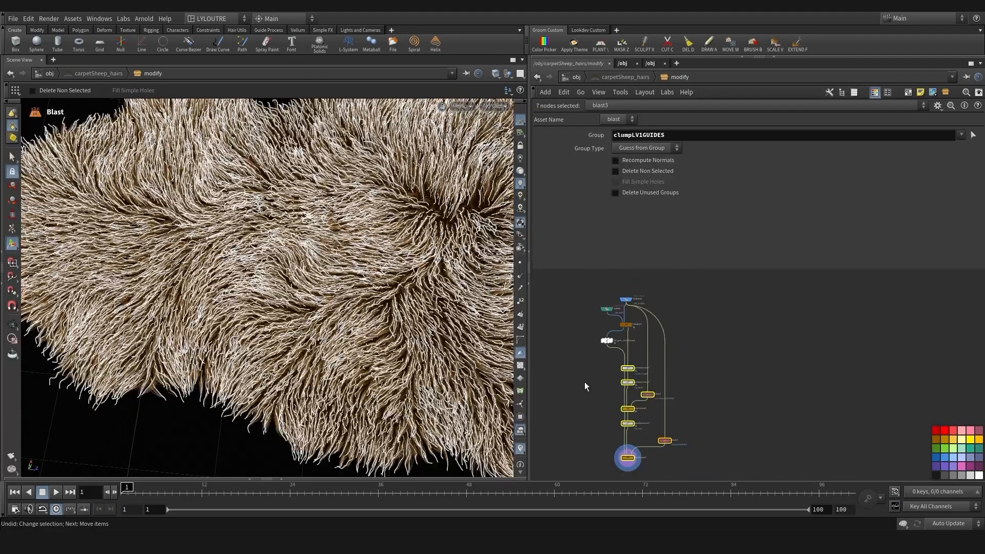
Move the seven nodes from guideprocess2 down to hairclump3 slightly lower, leaving more room below LD_grm_colorRamp1
{"action": "middle_click_drag", "start_coordinate": [584, 382], "coordinate": [580, 357]}
{"action": "left_click_drag", "start_coordinate": [581, 336], "coordinate": [684, 451]}
{"action": "scroll", "coordinate": [620, 297], "scroll_direction": "up", "scroll_amount": 1}
{"action": "scroll", "coordinate": [621, 300], "scroll_direction": "up", "scroll_amount": 2}
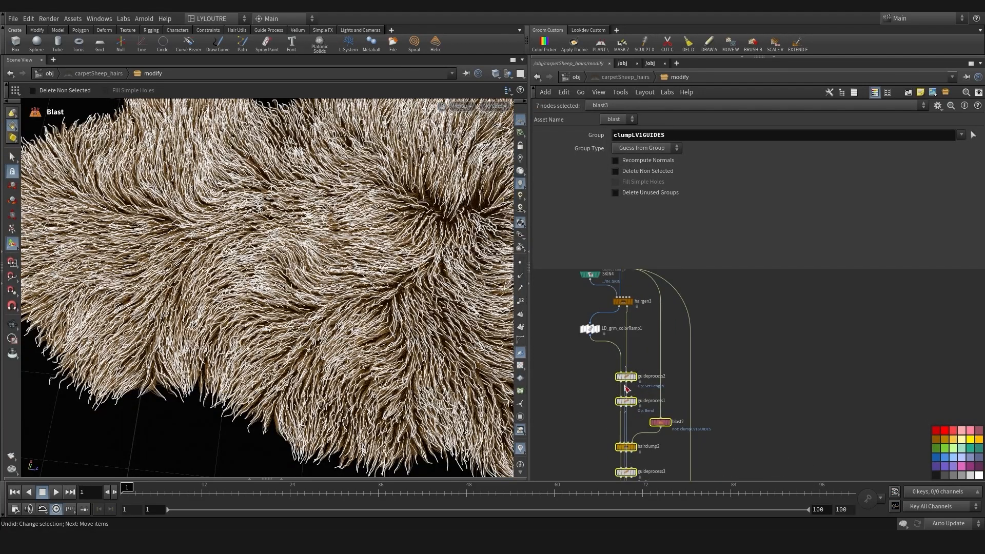
{"action": "left_click", "coordinate": [626, 380]}
{"action": "key", "text": "ctrl+z"}
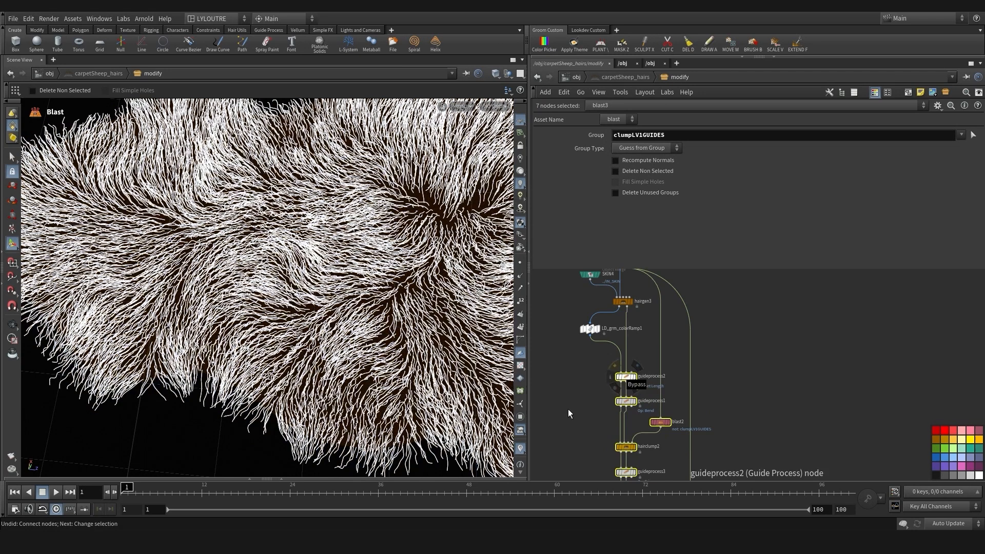
{"action": "middle_click_drag", "start_coordinate": [567, 408], "coordinate": [570, 390]}
{"action": "left_click_drag", "start_coordinate": [626, 359], "coordinate": [623, 366]}
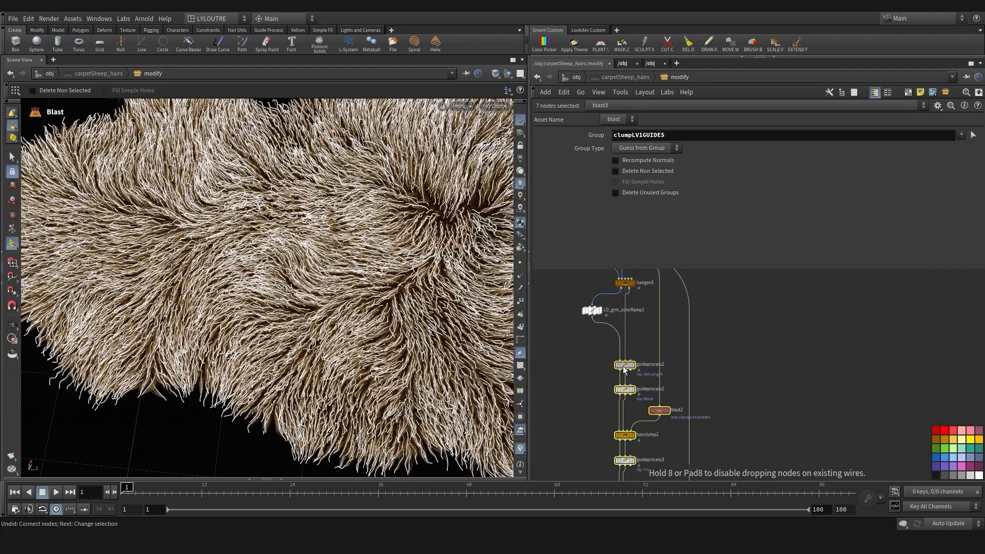
{"action": "left_click", "coordinate": [587, 366]}
{"action": "middle_click_drag", "start_coordinate": [587, 369], "coordinate": [593, 385]}
{"action": "key", "text": "Escape"}
Add a Color node fed by GUIDES1 to the side of the clumping chain and display it
{"action": "left_click_drag", "start_coordinate": [261, 313], "coordinate": [292, 314]}
{"action": "right_click_drag", "start_coordinate": [292, 315], "coordinate": [328, 334]}
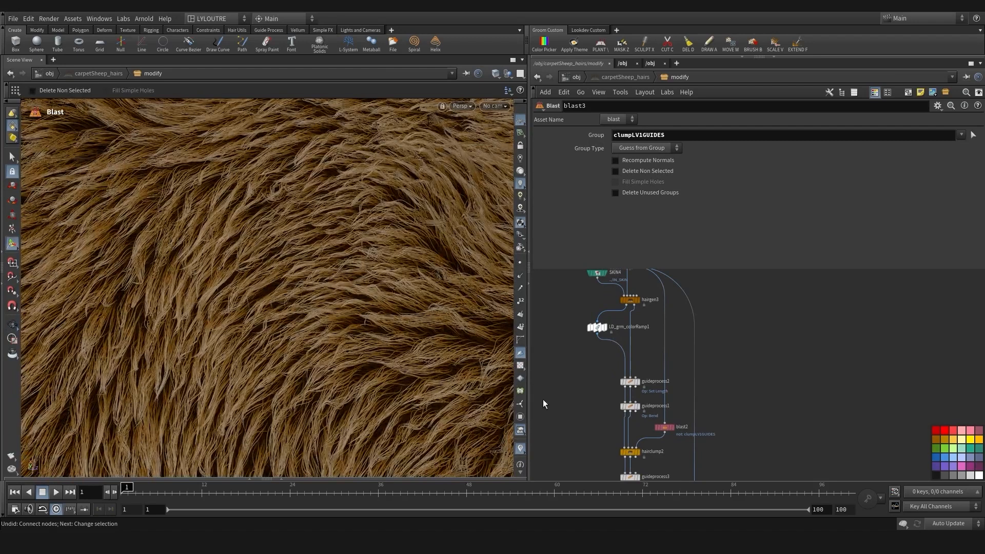
{"action": "scroll", "coordinate": [583, 385], "scroll_direction": "down", "scroll_amount": 2}
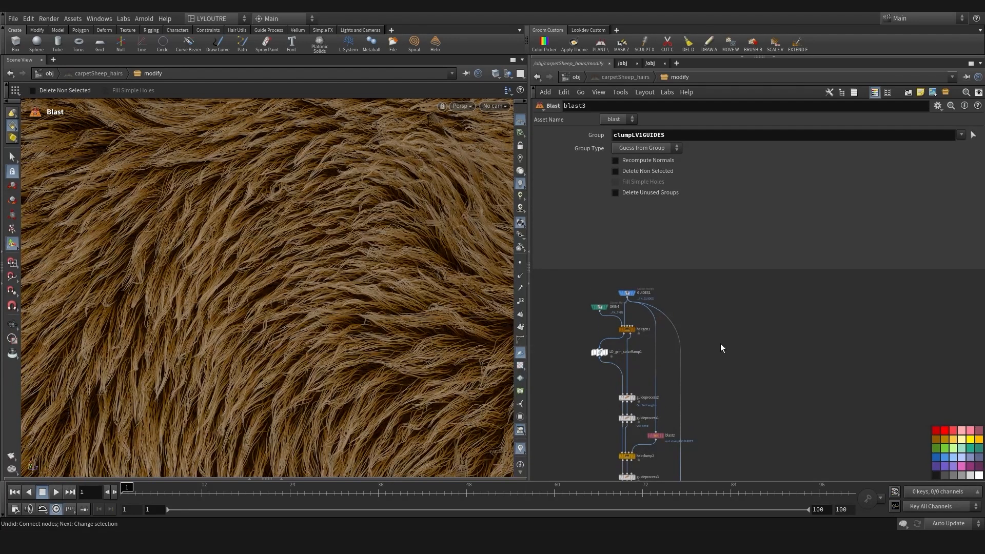
{"action": "key", "text": "Tab"}
{"action": "type", "text": "color"}
{"action": "left_click", "coordinate": [821, 230]}
{"action": "left_click", "coordinate": [710, 360]}
{"action": "scroll", "coordinate": [625, 301], "scroll_direction": "up", "scroll_amount": 2}
{"action": "left_click_drag", "start_coordinate": [628, 296], "coordinate": [749, 380]}
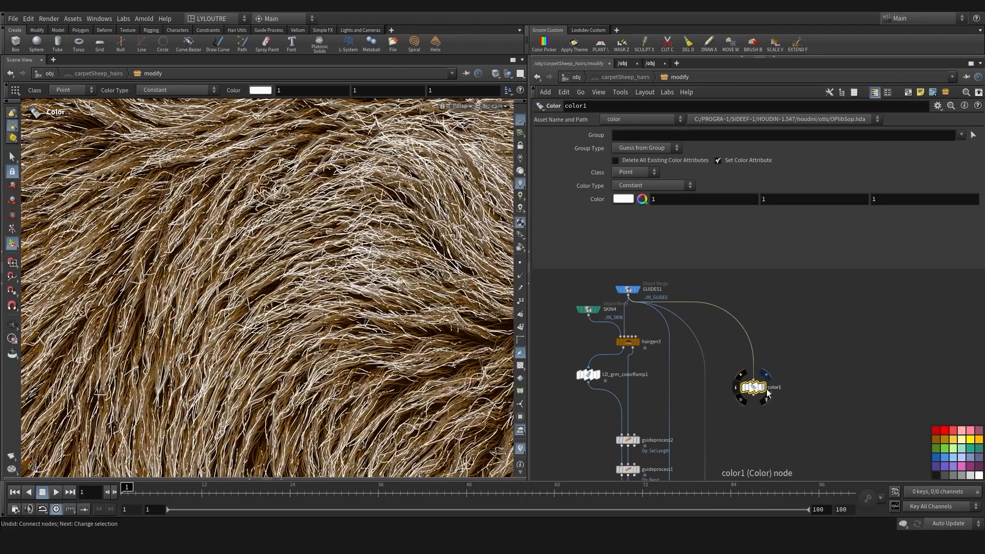
{"action": "left_click", "coordinate": [759, 387]}
Set color1 to color primitives randomly from the guideidDEF attribute
{"action": "left_click", "coordinate": [633, 173]}
{"action": "left_click", "coordinate": [642, 237]}
{"action": "left_click", "coordinate": [633, 212]}
{"action": "type", "text": "guideidDEF"}
{"action": "key", "text": "Return"}
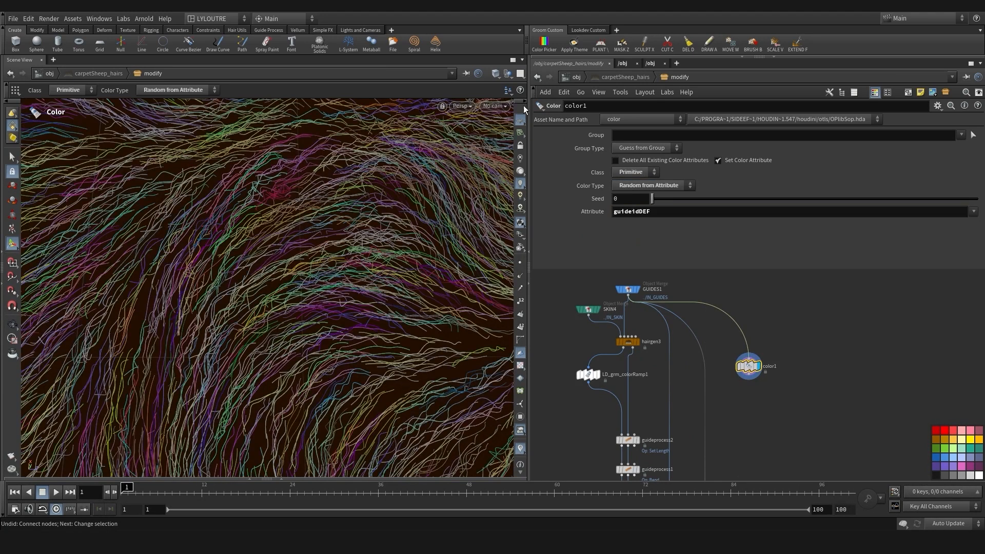
Add an LD grm width node after color1 and display it
{"action": "right_click_drag", "start_coordinate": [287, 354], "coordinate": [224, 387]}
{"action": "scroll", "coordinate": [759, 410], "scroll_direction": "up", "scroll_amount": 1}
{"action": "left_click_drag", "start_coordinate": [750, 352], "coordinate": [744, 333]}
{"action": "key", "text": "Tab"}
{"action": "type", "text": "wid"}
{"action": "key", "text": "Return"}
{"action": "left_click", "coordinate": [742, 379]}
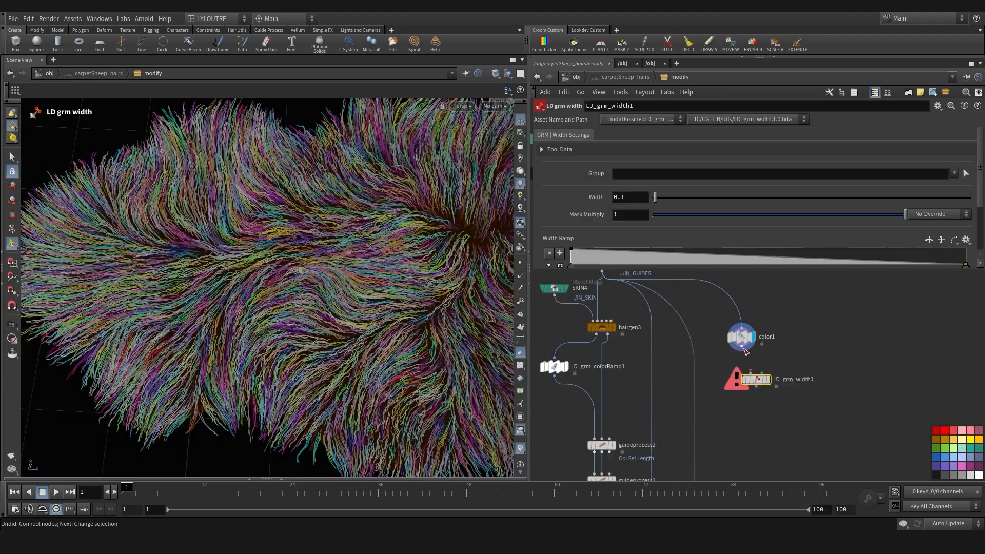
{"action": "left_click", "coordinate": [756, 377]}
Raise the end point of LD_grm_width1's width ramp and set Width to 0.002
{"action": "scroll", "coordinate": [740, 359], "scroll_direction": "up", "scroll_amount": 1}
{"action": "scroll", "coordinate": [923, 236], "scroll_direction": "down", "scroll_amount": 1}
{"action": "left_click_drag", "start_coordinate": [967, 241], "coordinate": [967, 236]}
{"action": "double_click", "coordinate": [626, 173]}
{"action": "type", "text": "0.003"}
{"action": "key", "text": "Return"}
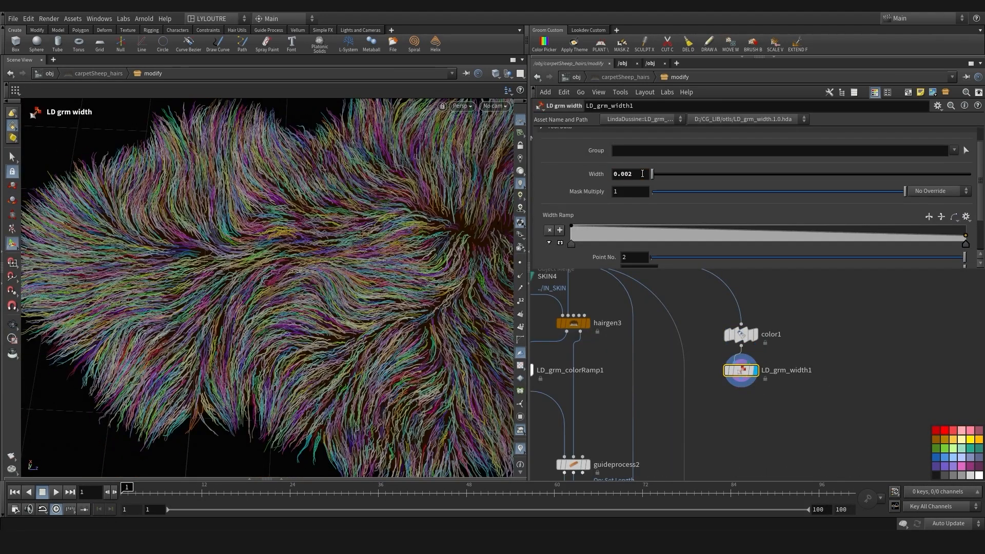
Insert a Blast node between GUIDES1 and color1, with space cleared for it in the guide preview branch
{"action": "left_click", "coordinate": [688, 405]}
{"action": "scroll", "coordinate": [697, 400], "scroll_direction": "down", "scroll_amount": 2}
{"action": "mouse_move", "coordinate": [231, 382]}
{"action": "right_mouse_down"}
{"action": "mouse_move", "coordinate": [301, 354]}
{"action": "mouse_move", "coordinate": [233, 382]}
{"action": "right_mouse_up"}
{"action": "middle_click_drag", "start_coordinate": [806, 415], "coordinate": [774, 432]}
{"action": "left_click_drag", "start_coordinate": [775, 435], "coordinate": [679, 356]}
{"action": "key", "text": "Tab"}
{"action": "type", "text": "bla"}
{"action": "mouse_move", "coordinate": [699, 371]}
{"action": "left_mouse_down"}
{"action": "mouse_move", "coordinate": [712, 398]}
{"action": "mouse_move", "coordinate": [713, 368]}
{"action": "left_mouse_up"}
{"action": "key", "text": "Return"}
{"action": "left_click", "coordinate": [711, 360]}
Make blast1 keep only the clumpLV1GUIDES group by deleting non-selected, and display LD_grm_width1
{"action": "left_click", "coordinate": [961, 134]}
{"action": "left_click", "coordinate": [923, 164]}
{"action": "left_click", "coordinate": [721, 368]}
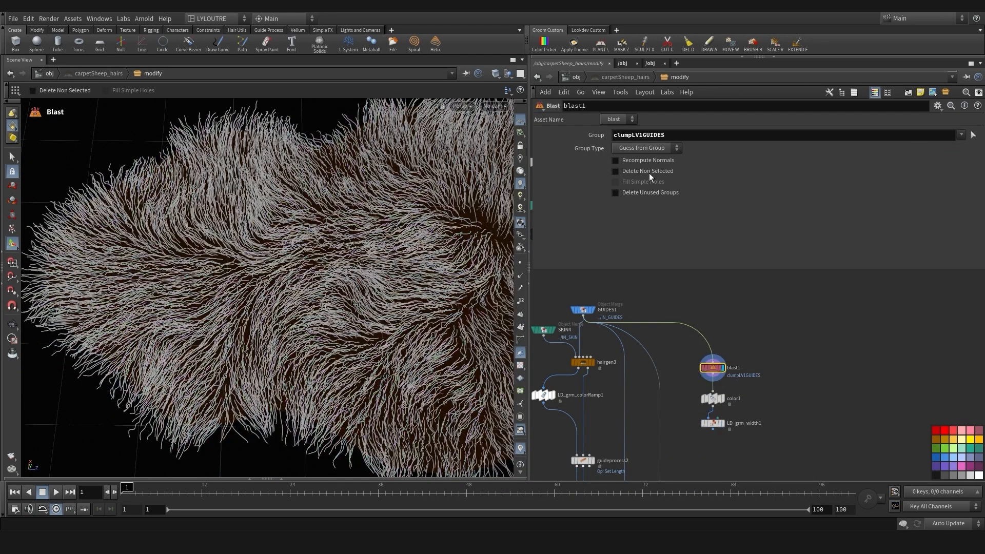
{"action": "left_click", "coordinate": [650, 172]}
{"action": "left_click", "coordinate": [723, 423]}
{"action": "middle_click_drag", "start_coordinate": [727, 462], "coordinate": [730, 395]}
Duplicate color1 onto hairgen3's output, display the copy, and have it delete all existing color attributes
{"action": "left_click_drag", "start_coordinate": [231, 336], "coordinate": [278, 307], "text": "alt"}
{"action": "right_click_drag", "start_coordinate": [278, 306], "coordinate": [329, 287], "text": "alt"}
{"action": "middle_click_drag", "start_coordinate": [699, 418], "coordinate": [765, 414]}
{"action": "left_click_drag", "start_coordinate": [778, 329], "coordinate": [599, 352], "text": "alt"}
{"action": "left_click", "coordinate": [609, 358]}
{"action": "left_click_drag", "start_coordinate": [645, 299], "coordinate": [599, 351]}
{"action": "left_click_drag", "start_coordinate": [611, 326], "coordinate": [618, 327]}
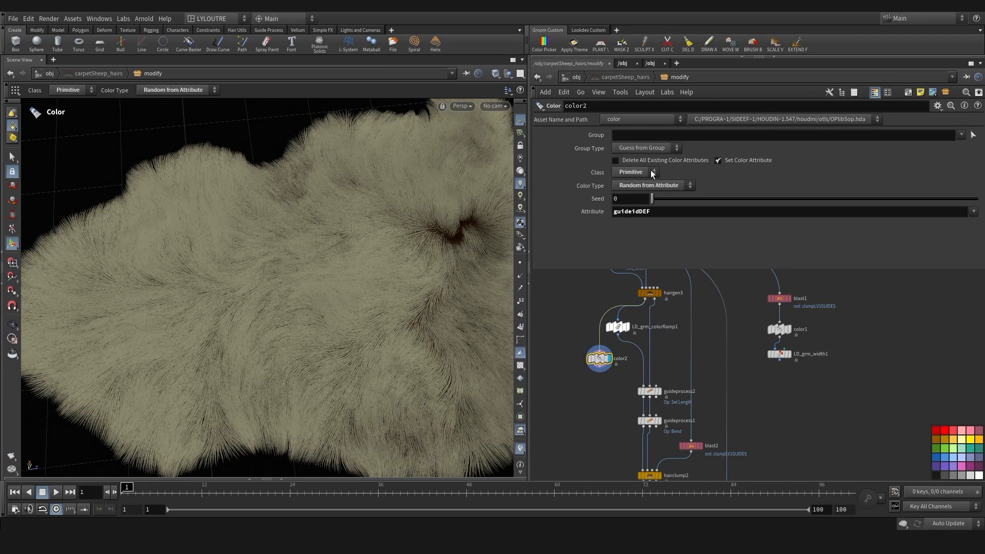
{"action": "middle_click_drag", "start_coordinate": [568, 344], "coordinate": [580, 382]}
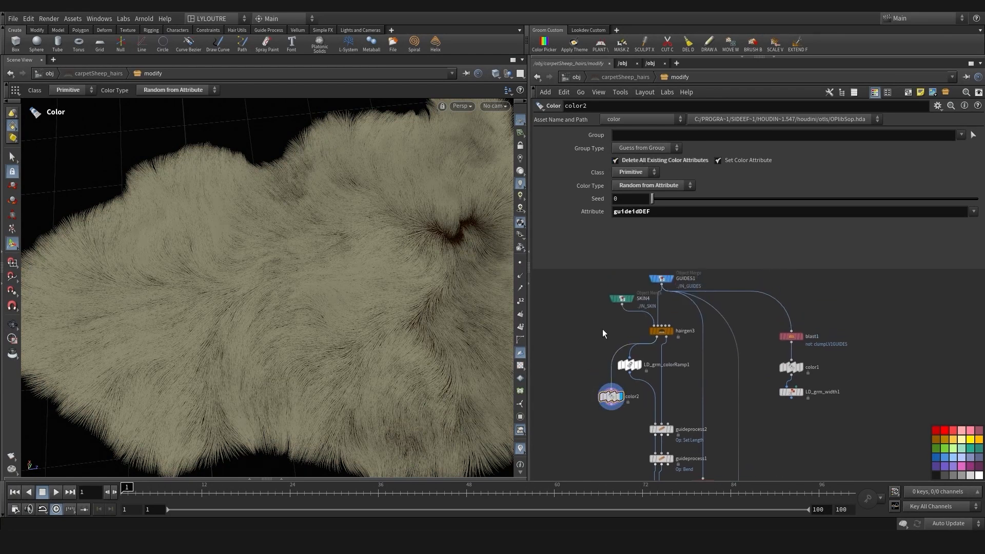
Set hairgen3's Guide Attribute Transfer primitive attributes to "side *DEF"
{"action": "middle_click_drag", "start_coordinate": [602, 329], "coordinate": [580, 369]}
{"action": "left_click_drag", "start_coordinate": [580, 366], "coordinate": [669, 393]}
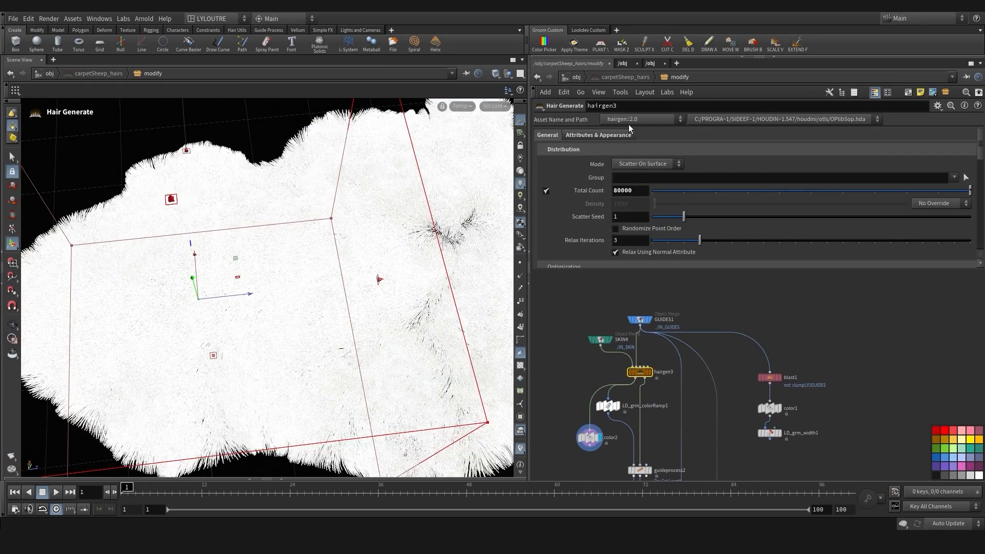
{"action": "left_click", "coordinate": [594, 135]}
{"action": "scroll", "coordinate": [754, 206], "scroll_direction": "down", "scroll_amount": 3}
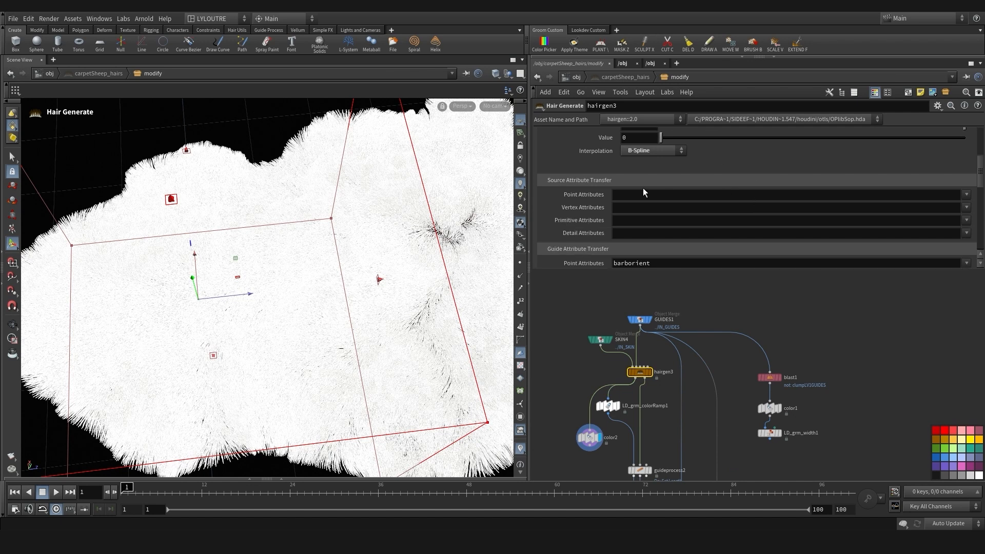
{"action": "middle_click_drag", "start_coordinate": [596, 347], "coordinate": [621, 323]}
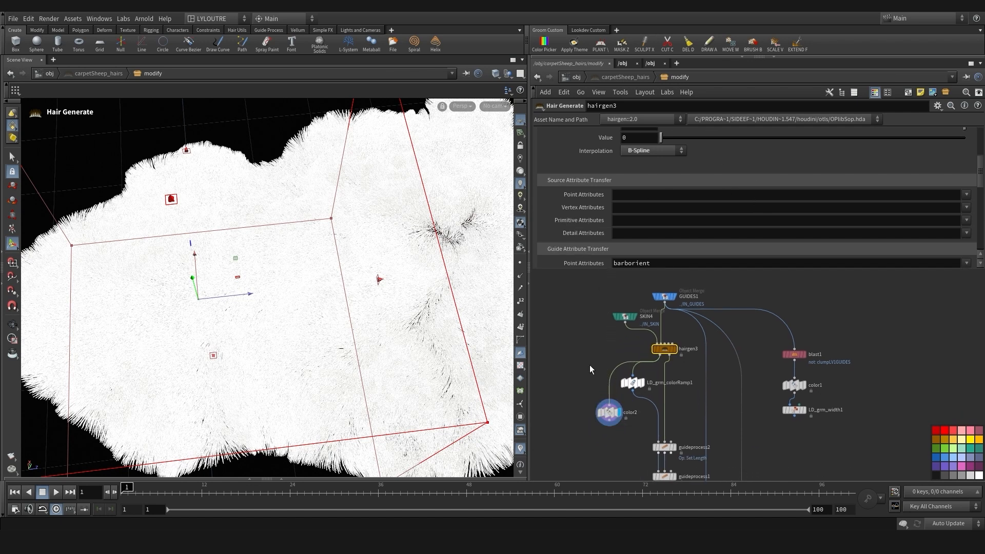
{"action": "left_click_drag", "start_coordinate": [674, 351], "coordinate": [676, 352]}
{"action": "scroll", "coordinate": [590, 206], "scroll_direction": "down", "scroll_amount": 2}
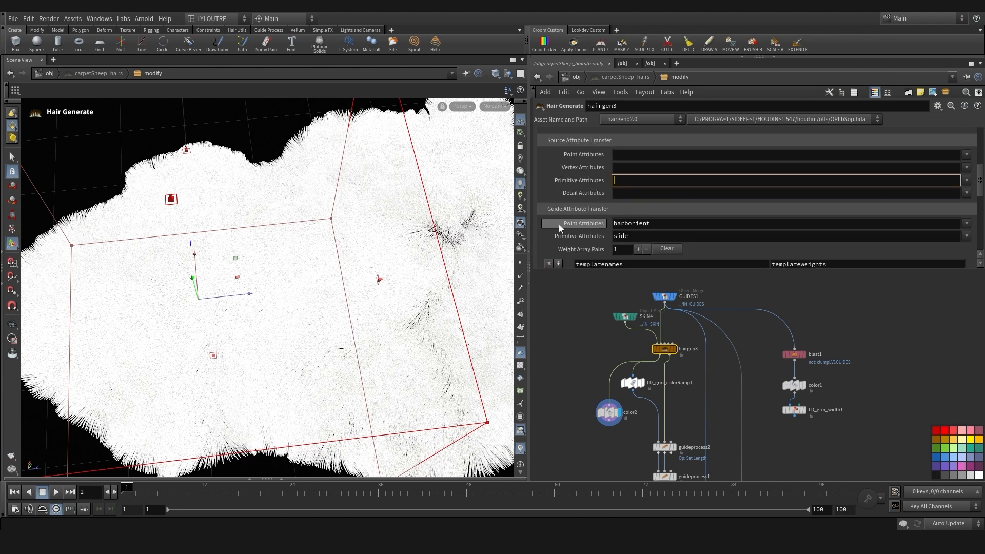
{"action": "left_click", "coordinate": [659, 235]}
{"action": "type", "text": "side *DEF"}
{"action": "key", "text": "Return"}
Template LD_grm_width1 so its guides overlay the displayed color2 hair, and inspect the color match along the edge
{"action": "middle_click_drag", "start_coordinate": [586, 375], "coordinate": [588, 343]}
{"action": "left_click_drag", "start_coordinate": [314, 359], "coordinate": [310, 327], "text": "alt"}
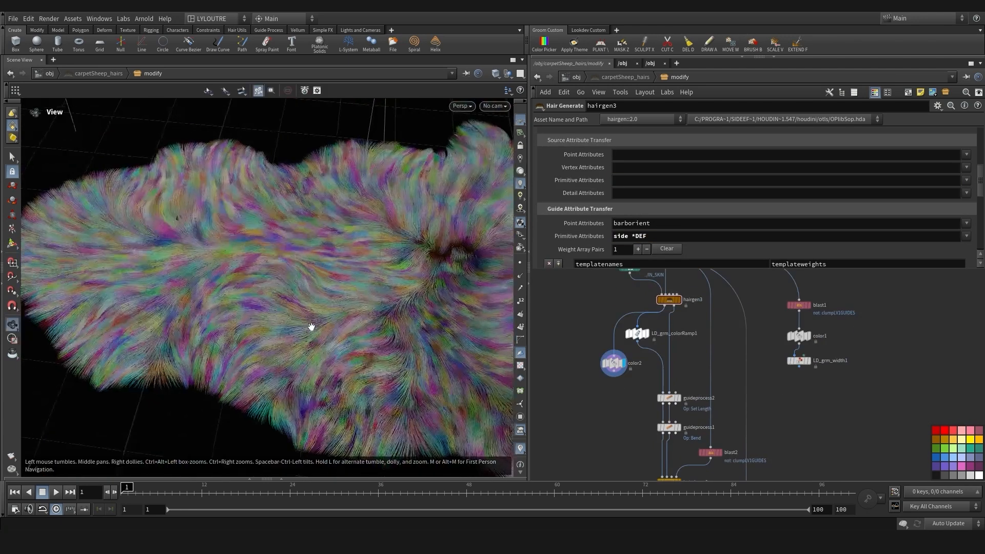
{"action": "scroll", "coordinate": [832, 340], "scroll_direction": "up", "scroll_amount": 2}
{"action": "left_click", "coordinate": [797, 369]}
{"action": "middle_click_drag", "start_coordinate": [574, 369], "coordinate": [716, 371]}
{"action": "left_click", "coordinate": [673, 372]}
{"action": "left_click", "coordinate": [657, 373]}
{"action": "left_click_drag", "start_coordinate": [287, 313], "coordinate": [261, 349], "text": "alt"}
{"action": "scroll", "coordinate": [262, 349], "scroll_direction": "up", "scroll_amount": 3}
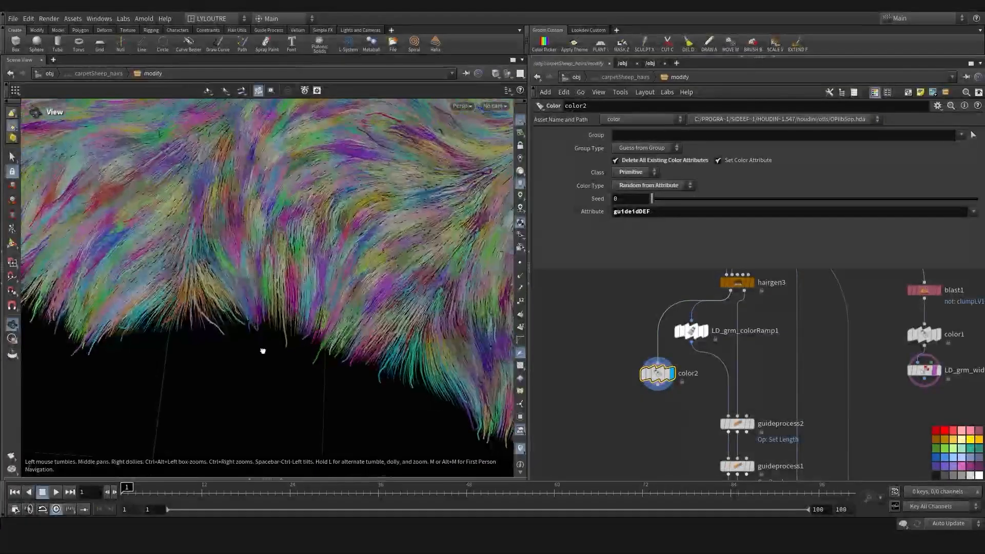
Duplicate color2 onto hairclump2's output and display the copy
{"action": "scroll", "coordinate": [656, 457], "scroll_direction": "down", "scroll_amount": 3}
{"action": "middle_click_drag", "start_coordinate": [656, 457], "coordinate": [600, 360]}
{"action": "left_click_drag", "start_coordinate": [595, 343], "coordinate": [588, 419], "text": "alt"}
{"action": "middle_click_drag", "start_coordinate": [588, 420], "coordinate": [584, 403]}
{"action": "scroll", "coordinate": [584, 401], "scroll_direction": "up", "scroll_amount": 2}
{"action": "left_click", "coordinate": [599, 400]}
{"action": "left_click_drag", "start_coordinate": [647, 374], "coordinate": [578, 404]}
{"action": "scroll", "coordinate": [583, 354], "scroll_direction": "down", "scroll_amount": 2}
{"action": "middle_click_drag", "start_coordinate": [640, 304], "coordinate": [660, 317]}
{"action": "scroll", "coordinate": [660, 322], "scroll_direction": "up", "scroll_amount": 2}
{"action": "middle_click_drag", "start_coordinate": [577, 347], "coordinate": [596, 344]}
{"action": "left_click_drag", "start_coordinate": [236, 325], "coordinate": [307, 354], "text": "alt"}
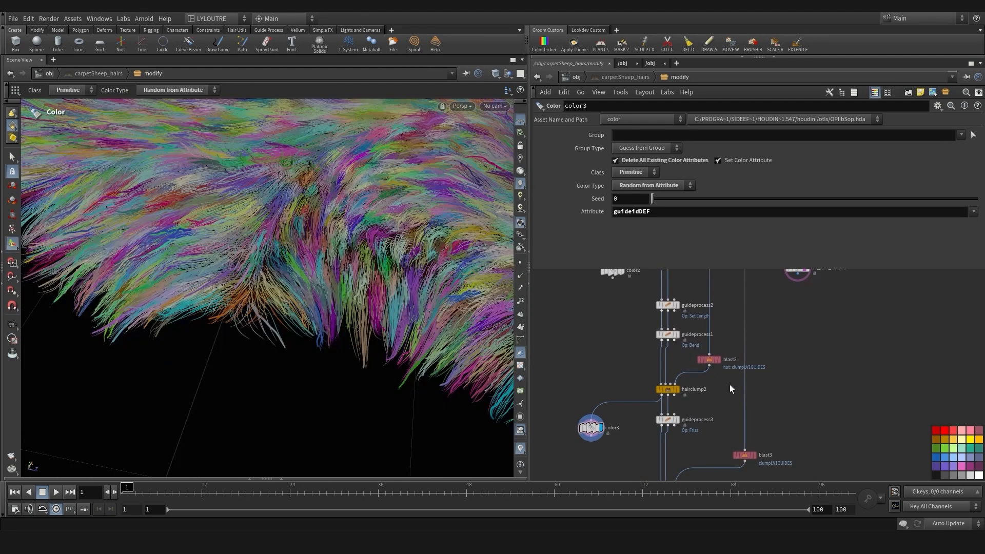
Set hairclump2's Clump Attribute Transfer primitive attributes to *DEF and display color3 again
{"action": "left_click", "coordinate": [709, 359]}
{"action": "left_click", "coordinate": [677, 389]}
{"action": "left_click", "coordinate": [668, 389]}
{"action": "left_click", "coordinate": [655, 135]}
{"action": "left_click", "coordinate": [625, 220]}
{"action": "type", "text": "*DE"}
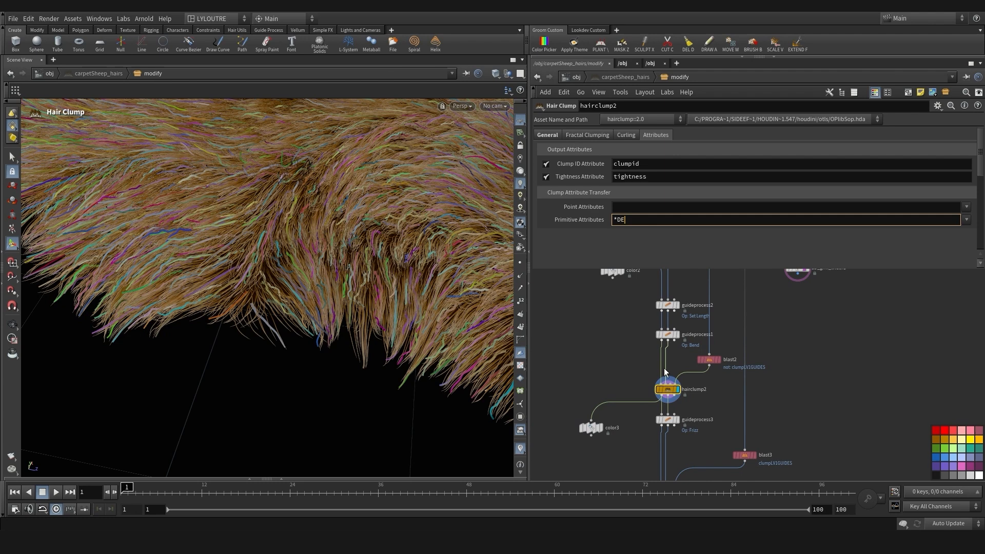
{"action": "type", "text": "F"}
{"action": "key", "text": "Return"}
{"action": "left_click", "coordinate": [601, 427]}
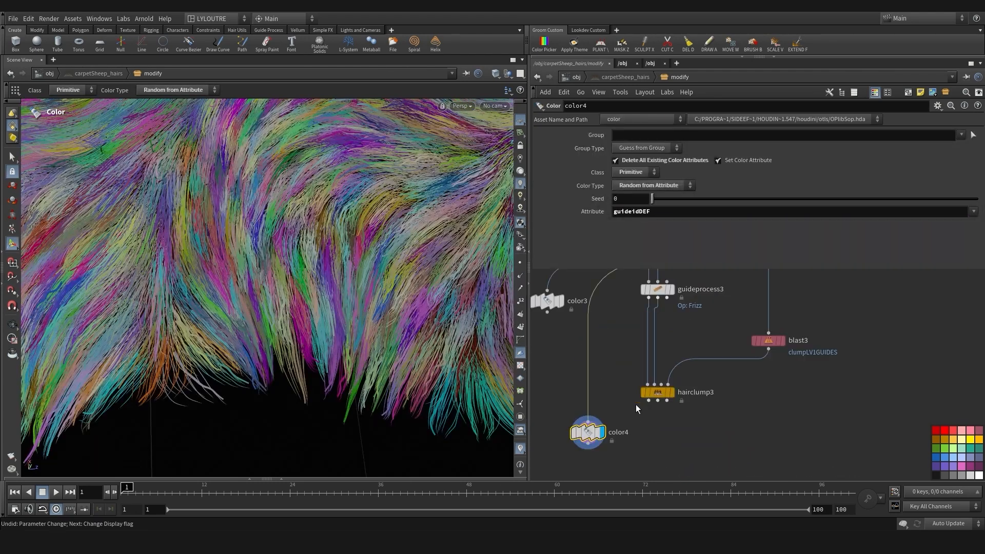
Preview hairclump3 through color4 and set hairclump3's Clump Attribute Transfer primitive attributes to *DEF
{"action": "left_click", "coordinate": [655, 135]}
{"action": "left_click", "coordinate": [638, 219]}
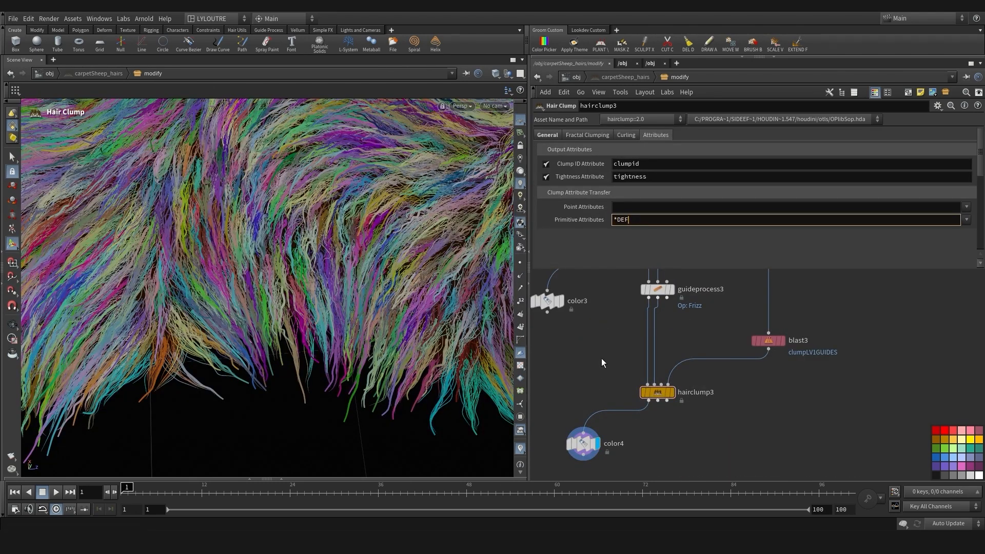
{"action": "key", "text": "Return"}
{"action": "right_click_drag", "start_coordinate": [382, 298], "coordinate": [359, 315], "text": "alt"}
{"action": "scroll", "coordinate": [631, 369], "scroll_direction": "down", "scroll_amount": 1}
Wire color2 into guideprocess2 in place of LD_grm_colorRamp1 and display guideprocess3
{"action": "middle_click_drag", "start_coordinate": [637, 374], "coordinate": [651, 477]}
{"action": "left_click", "coordinate": [695, 455]}
{"action": "scroll", "coordinate": [575, 359], "scroll_direction": "down", "scroll_amount": 1}
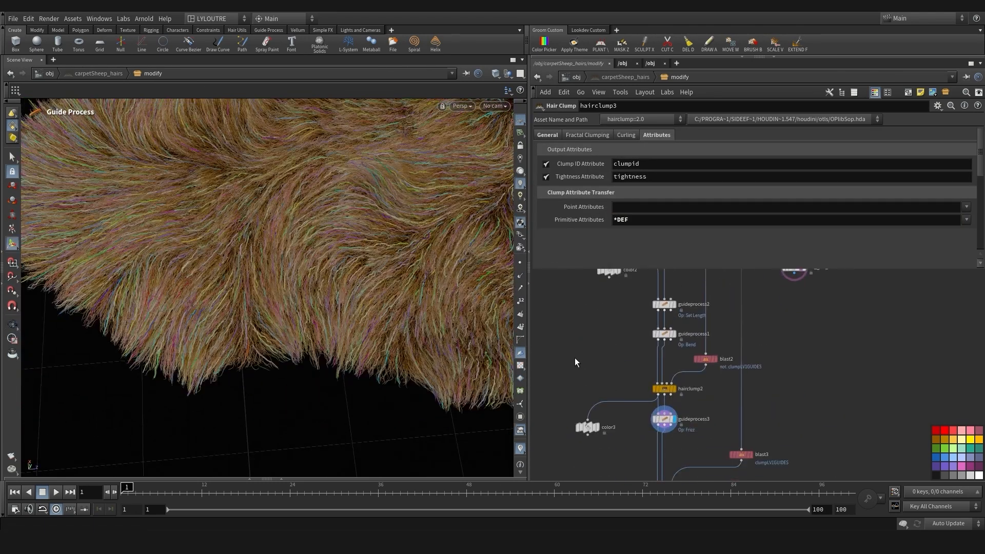
{"action": "left_click", "coordinate": [623, 333]}
{"action": "middle_click_drag", "start_coordinate": [574, 358], "coordinate": [589, 333]}
{"action": "left_click", "coordinate": [660, 390]}
{"action": "left_click_drag", "start_coordinate": [405, 307], "coordinate": [323, 302], "text": "alt"}
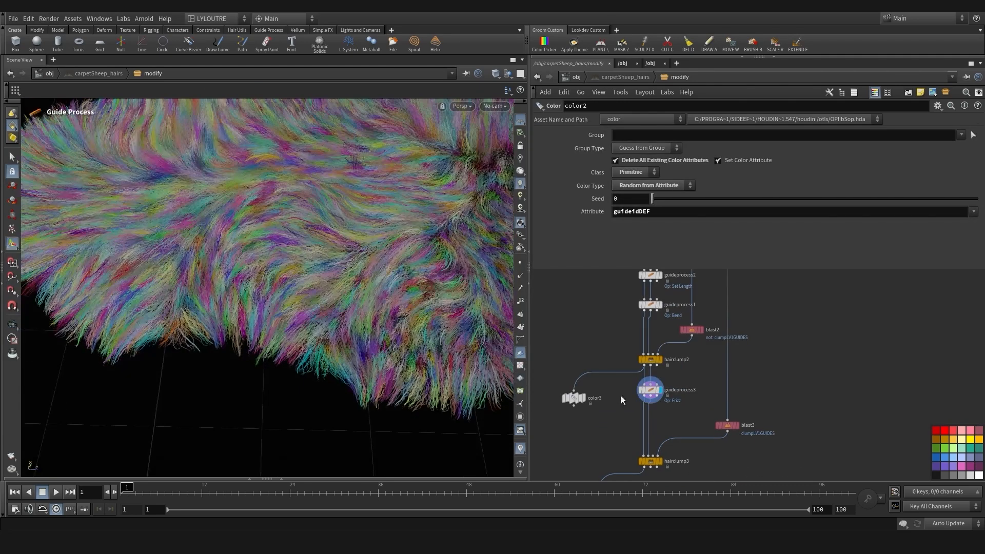
Display hairclump3 and examine how the random guide colors follow the clumps across the carpet
{"action": "left_click", "coordinate": [649, 390]}
{"action": "mouse_move", "coordinate": [653, 436]}
{"action": "middle_mouse_down"}
{"action": "mouse_move", "coordinate": [647, 388]}
{"action": "mouse_move", "coordinate": [667, 429]}
{"action": "middle_mouse_up"}
{"action": "left_click", "coordinate": [655, 414]}
{"action": "right_click_drag", "start_coordinate": [247, 356], "coordinate": [287, 328], "text": "alt"}
{"action": "left_click_drag", "start_coordinate": [287, 308], "coordinate": [302, 332], "text": "alt"}
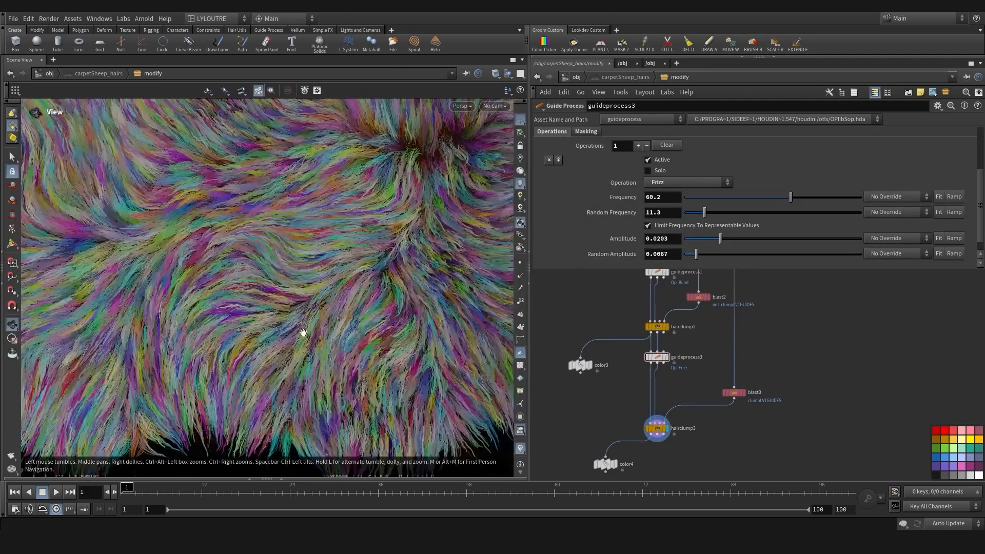
{"action": "right_click_drag", "start_coordinate": [303, 332], "coordinate": [276, 319], "text": "alt"}
{"action": "left_click_drag", "start_coordinate": [277, 319], "coordinate": [298, 341], "text": "alt"}
{"action": "middle_click_drag", "start_coordinate": [678, 276], "coordinate": [660, 411]}
{"action": "scroll", "coordinate": [660, 411], "scroll_direction": "down", "scroll_amount": 1}
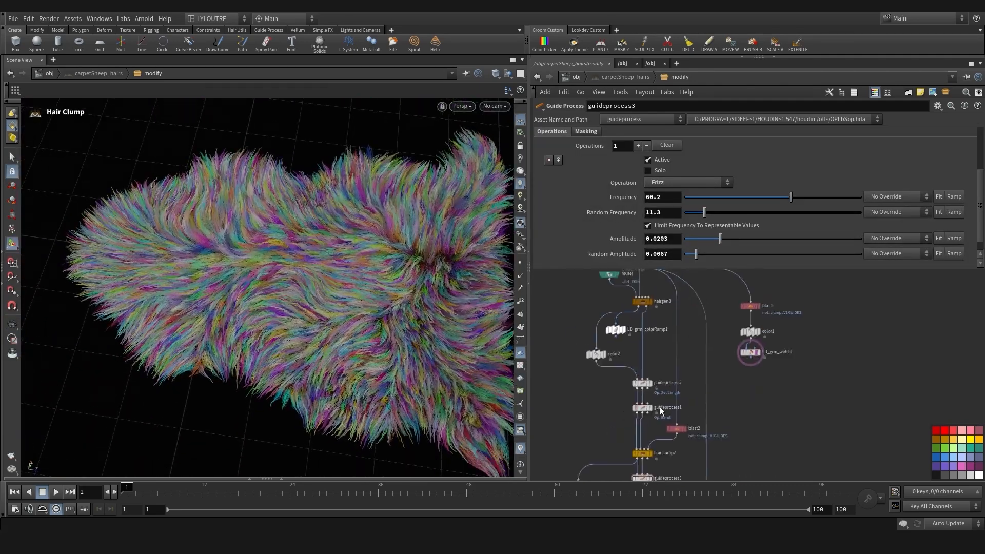
{"action": "scroll", "coordinate": [759, 354], "scroll_direction": "up", "scroll_amount": 2}
Display guideprocess1 and reconnect LD_grm_colorRamp1 to guideprocess2's first input
{"action": "left_click", "coordinate": [609, 428]}
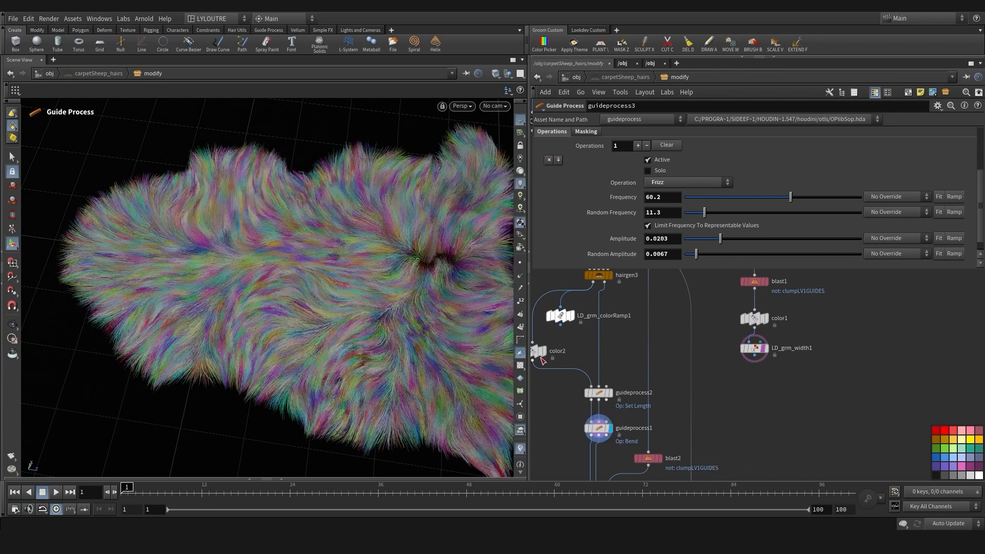
{"action": "left_click", "coordinate": [560, 326]}
{"action": "left_click", "coordinate": [591, 387]}
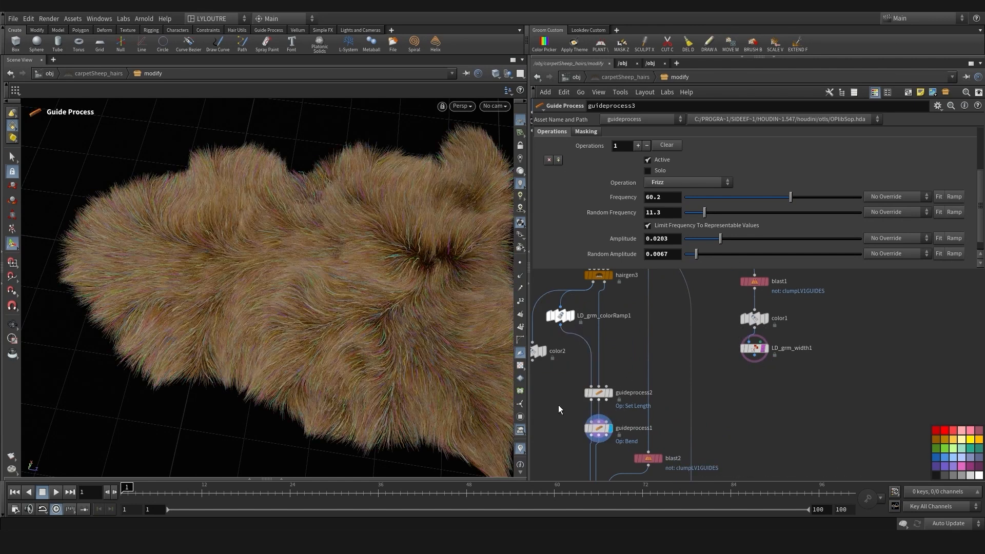
Display guideprocess3 and turn off the template overlay of LD_grm_width1
{"action": "middle_click_drag", "start_coordinate": [557, 406], "coordinate": [604, 349]}
{"action": "middle_click_drag", "start_coordinate": [583, 436], "coordinate": [587, 388]}
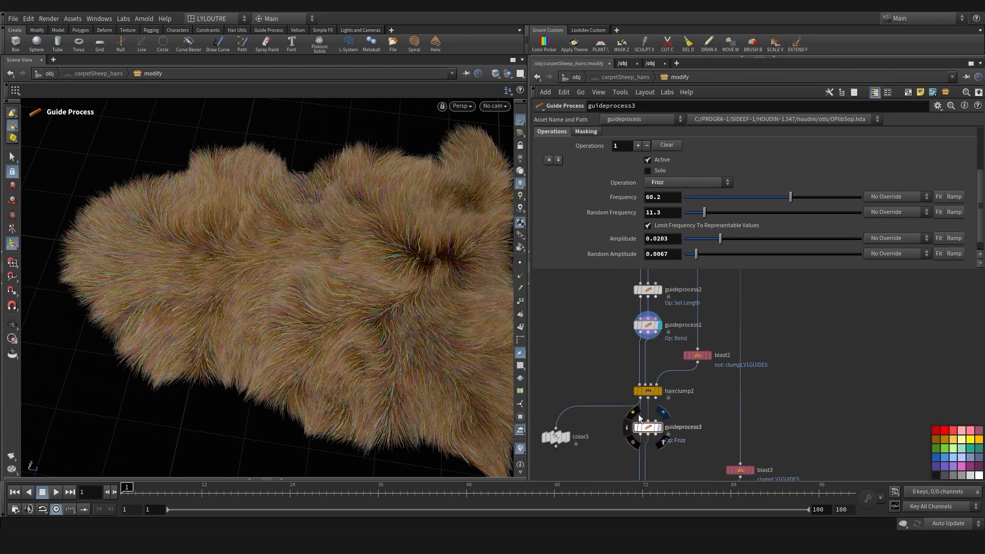
{"action": "left_click", "coordinate": [636, 413]}
{"action": "middle_click_drag", "start_coordinate": [784, 324], "coordinate": [777, 219]}
{"action": "scroll", "coordinate": [789, 341], "scroll_direction": "up", "scroll_amount": 2}
{"action": "left_click", "coordinate": [790, 339]}
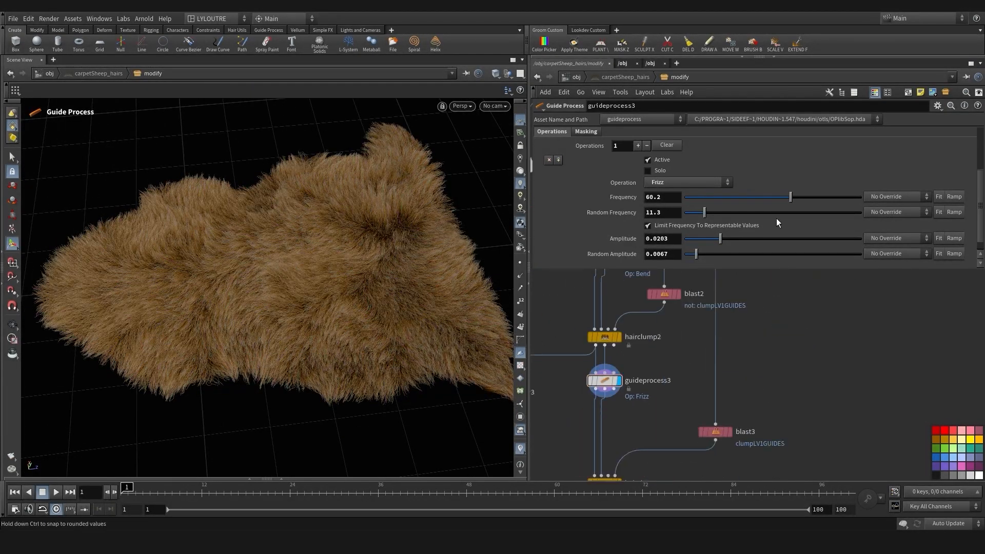
Display hairclump3 and inspect the final clumped fur from several angles
{"action": "middle_click_drag", "start_coordinate": [622, 477], "coordinate": [648, 413]}
{"action": "left_click", "coordinate": [648, 412]}
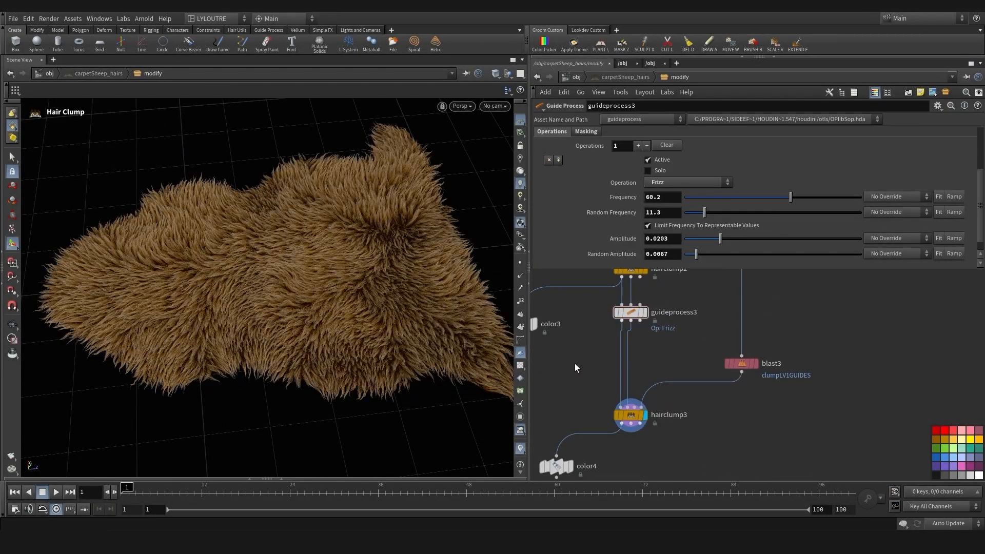
{"action": "left_click_drag", "start_coordinate": [309, 340], "coordinate": [301, 331], "text": "alt"}
{"action": "mouse_move", "coordinate": [301, 331]}
{"action": "right_mouse_down", "text": "alt"}
{"action": "mouse_move", "coordinate": [301, 371]}
{"action": "mouse_move", "coordinate": [289, 343]}
{"action": "right_mouse_up", "text": "alt"}
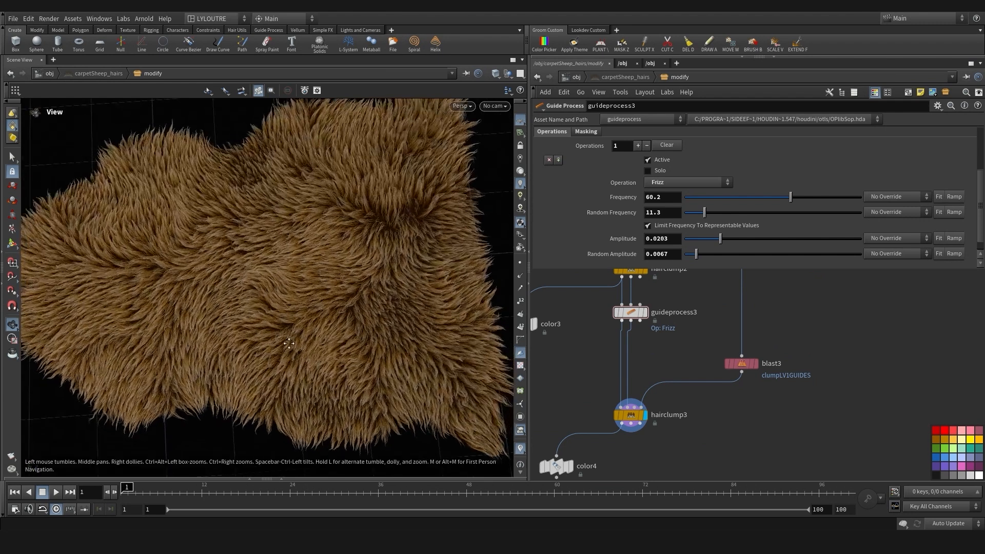
{"action": "middle_click_drag", "start_coordinate": [288, 343], "coordinate": [337, 314], "text": "alt"}
{"action": "middle_click_drag", "start_coordinate": [399, 320], "coordinate": [255, 307], "text": "alt"}
{"action": "left_click_drag", "start_coordinate": [255, 307], "coordinate": [211, 286], "text": "alt"}
{"action": "middle_click_drag", "start_coordinate": [211, 286], "coordinate": [340, 324], "text": "alt"}
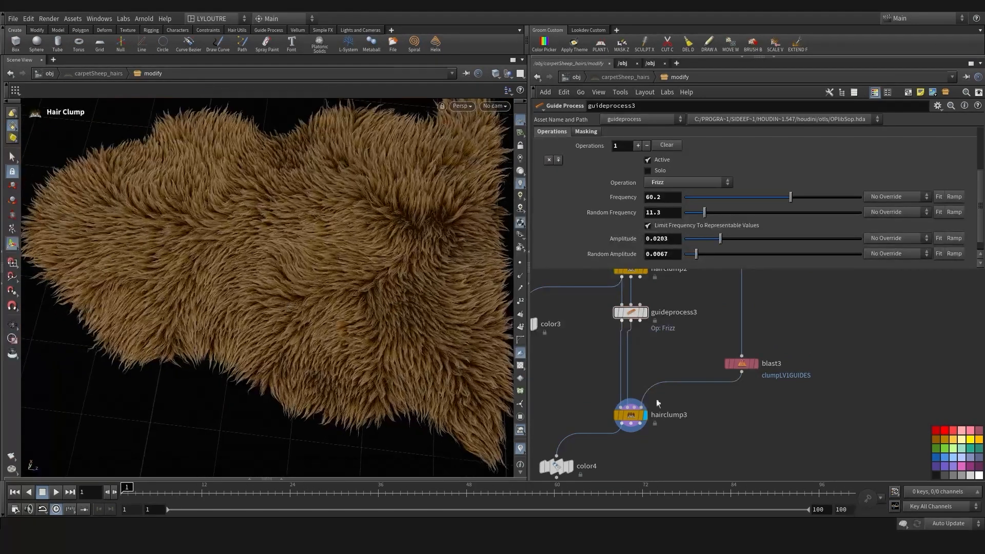
On hairclump3, try a crossover rate of 0.06 and set the stray rate to 0.25
{"action": "left_click_drag", "start_coordinate": [691, 454], "coordinate": [691, 455]}
{"action": "left_click", "coordinate": [546, 135]}
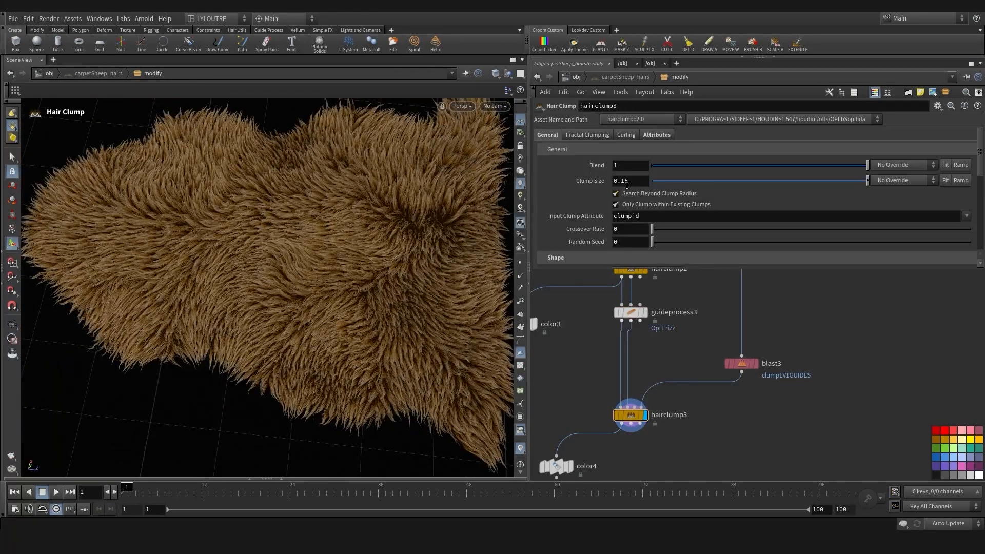
{"action": "scroll", "coordinate": [665, 220], "scroll_direction": "down", "scroll_amount": 1}
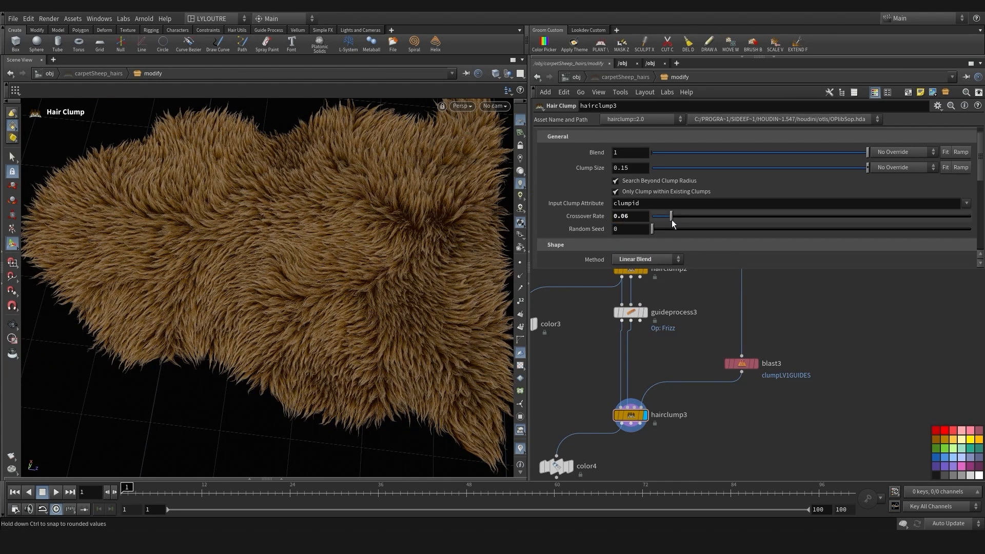
{"action": "scroll", "coordinate": [675, 221], "scroll_direction": "down", "scroll_amount": 6}
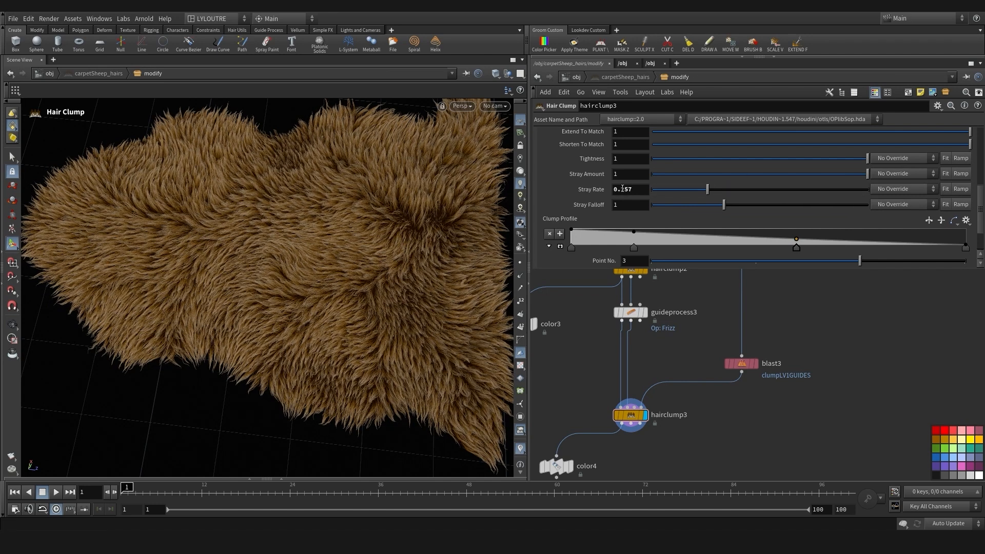
Try resetting hairclump3's clump profile to its default, and undo the reset
{"action": "right_click_drag", "start_coordinate": [256, 329], "coordinate": [328, 320], "text": "alt"}
{"action": "middle_click", "coordinate": [557, 220], "text": "ctrl"}
{"action": "right_click_drag", "start_coordinate": [263, 306], "coordinate": [380, 354], "text": "alt"}
{"action": "key", "text": "ctrl+z"}
{"action": "middle_click_drag", "start_coordinate": [195, 282], "coordinate": [233, 326], "text": "alt"}
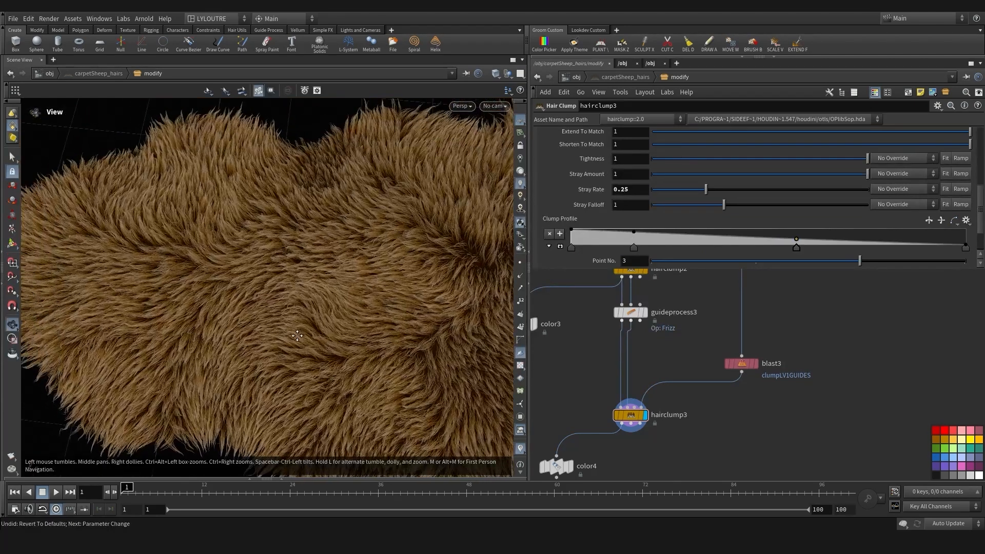
Compare the fur output of hairclump2 with that of hairclump3 by switching the displayed node
{"action": "mouse_move", "coordinate": [233, 326]}
{"action": "left_mouse_down", "text": "alt"}
{"action": "mouse_move", "coordinate": [215, 321]}
{"action": "mouse_move", "coordinate": [241, 322]}
{"action": "left_mouse_up", "text": "alt"}
{"action": "middle_click_drag", "start_coordinate": [590, 359], "coordinate": [598, 392]}
{"action": "mouse_move", "coordinate": [647, 302]}
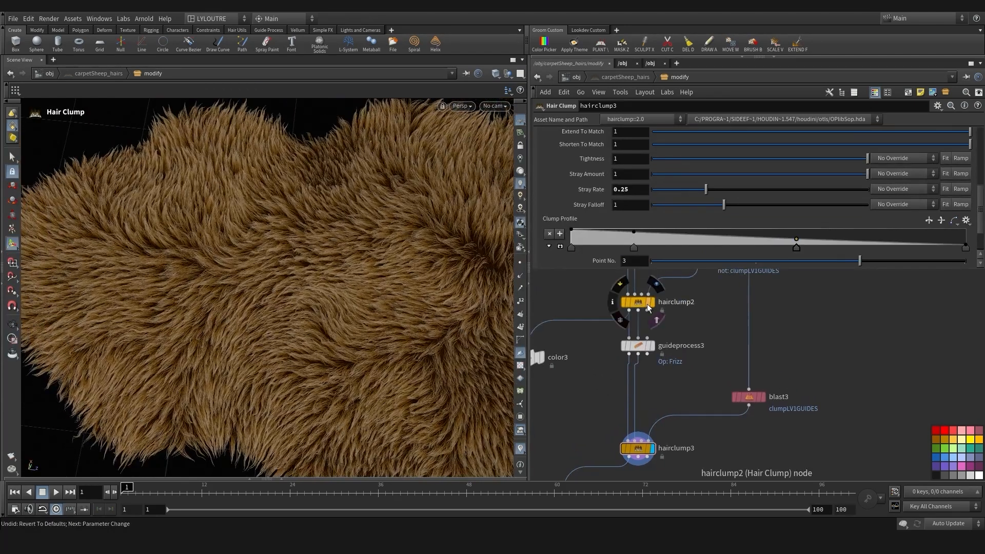
{"action": "left_click", "coordinate": [656, 284]}
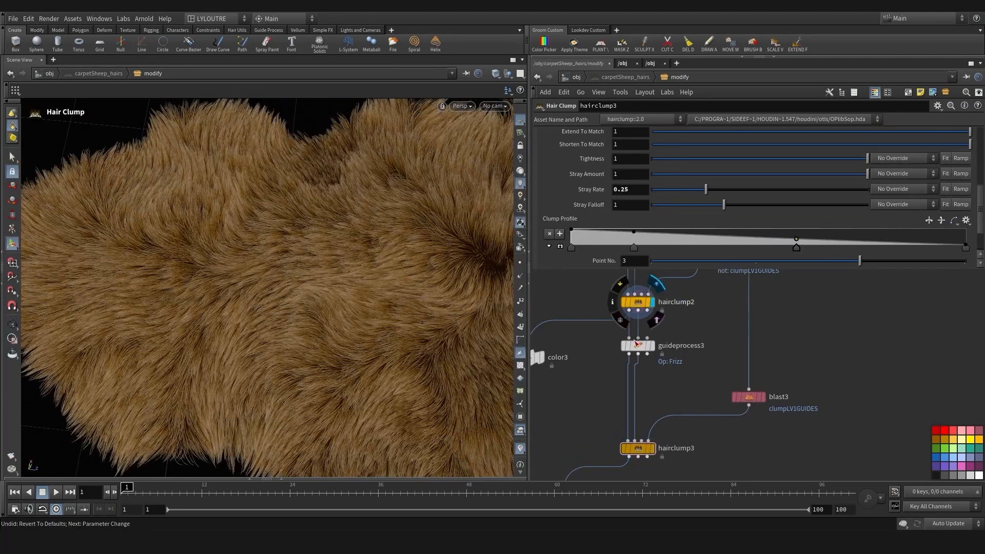
{"action": "left_click", "coordinate": [653, 449]}
{"action": "left_click_drag", "start_coordinate": [217, 326], "coordinate": [233, 341], "text": "alt"}
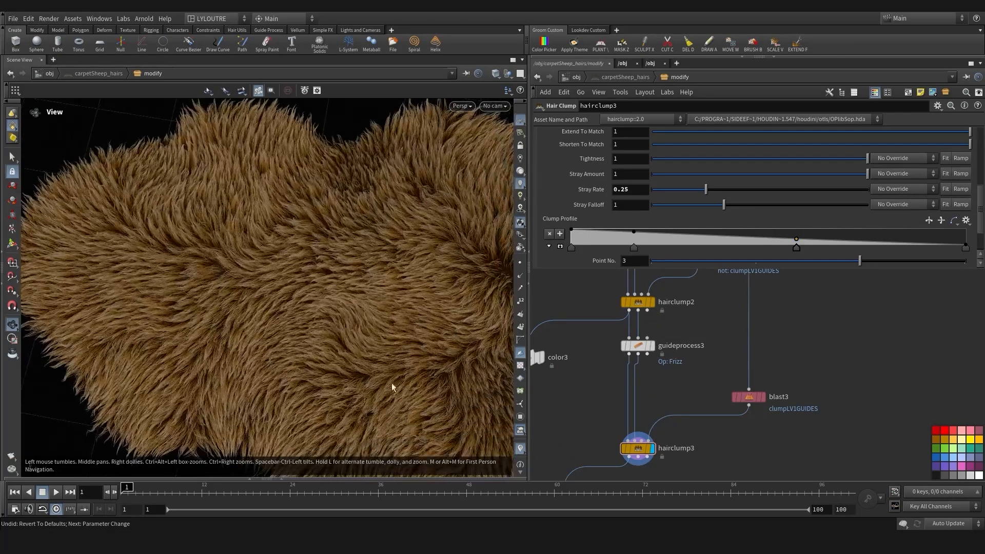
Toggle the bypass of the Set Length node guideprocess2 to compare the fur with and without it, leaving it active
{"action": "scroll", "coordinate": [578, 419], "scroll_direction": "down", "scroll_amount": 3}
{"action": "middle_click_drag", "start_coordinate": [589, 398], "coordinate": [593, 481]}
{"action": "scroll", "coordinate": [579, 361], "scroll_direction": "up", "scroll_amount": 2}
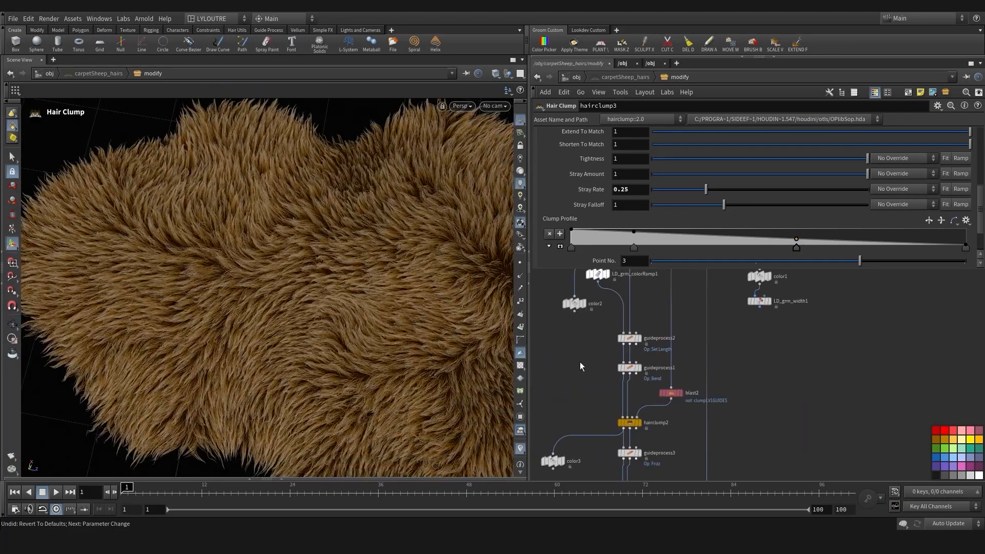
{"action": "mouse_move", "coordinate": [621, 338]}
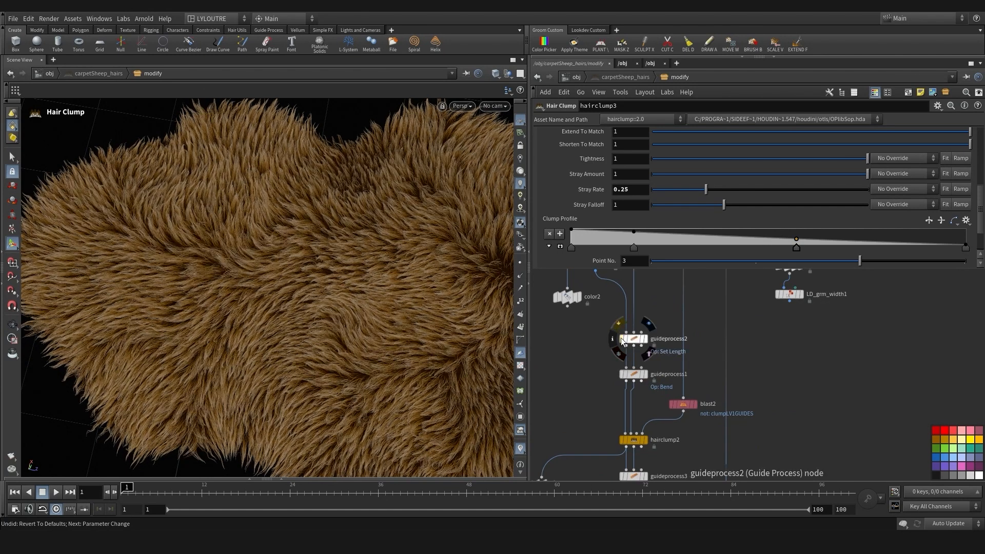
{"action": "left_click", "coordinate": [620, 338]}
{"action": "left_click", "coordinate": [621, 338]}
{"action": "left_click", "coordinate": [620, 338]}
{"action": "left_click", "coordinate": [621, 339]}
{"action": "left_click_drag", "start_coordinate": [274, 387], "coordinate": [290, 352], "text": "alt"}
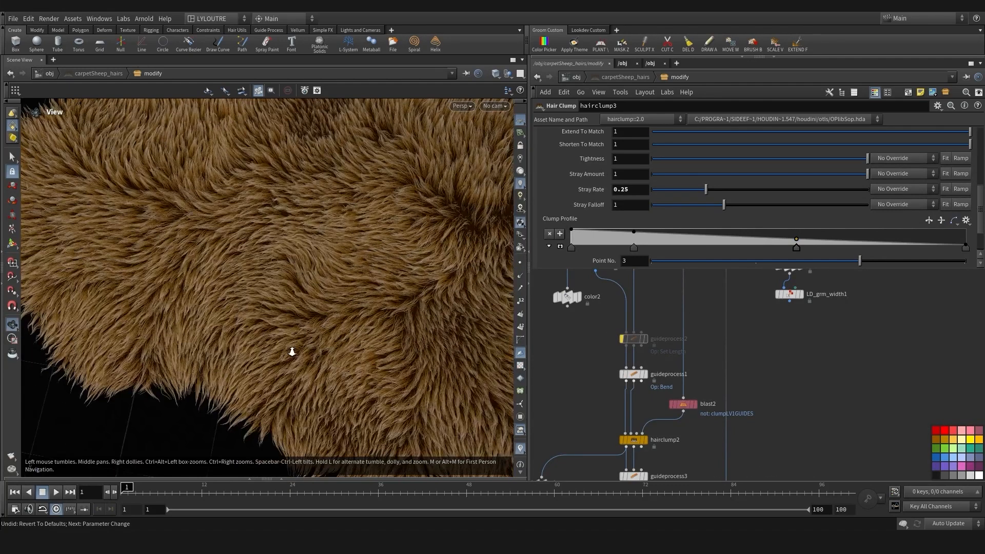
{"action": "mouse_move", "coordinate": [290, 352]}
{"action": "right_mouse_down", "text": "alt"}
{"action": "mouse_move", "coordinate": [321, 323]}
{"action": "mouse_move", "coordinate": [282, 359]}
{"action": "right_mouse_up", "text": "alt"}
{"action": "left_click_drag", "start_coordinate": [281, 359], "coordinate": [288, 334], "text": "alt"}
{"action": "left_click", "coordinate": [620, 339]}
Add a Guide Process (Frizz) node below hairclump3
{"action": "middle_click_drag", "start_coordinate": [574, 414], "coordinate": [579, 358]}
{"action": "left_click_drag", "start_coordinate": [578, 397], "coordinate": [562, 396]}
{"action": "middle_click_drag", "start_coordinate": [662, 394], "coordinate": [625, 409]}
{"action": "scroll", "coordinate": [618, 400], "scroll_direction": "up", "scroll_amount": 3}
{"action": "scroll", "coordinate": [639, 434], "scroll_direction": "down", "scroll_amount": 3}
{"action": "scroll", "coordinate": [336, 354], "scroll_direction": "up", "scroll_amount": 3}
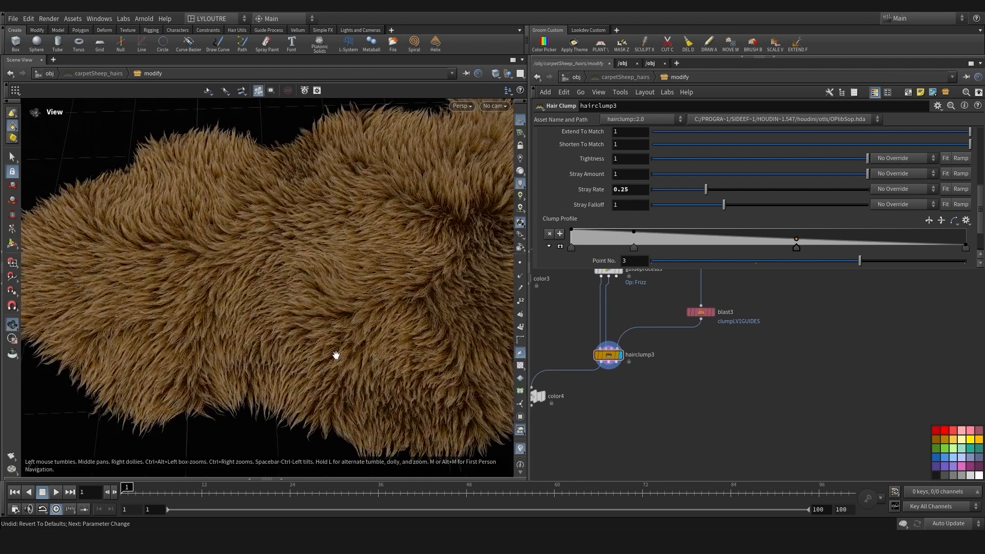
{"action": "middle_click_drag", "start_coordinate": [337, 354], "coordinate": [257, 383], "text": "alt"}
{"action": "left_click_drag", "start_coordinate": [257, 383], "coordinate": [301, 394], "text": "alt"}
{"action": "middle_click_drag", "start_coordinate": [562, 413], "coordinate": [610, 397]}
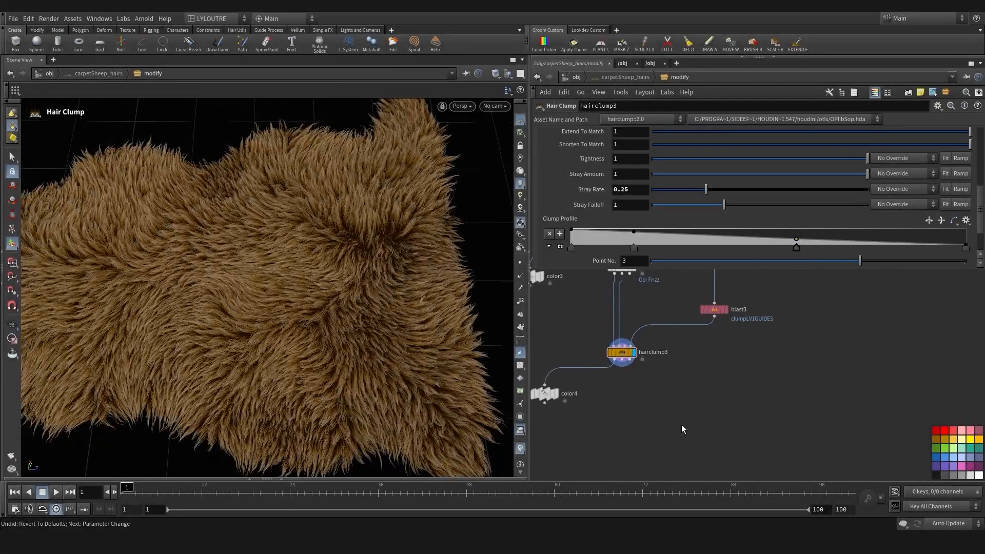
{"action": "key", "text": "Tab"}
{"action": "type", "text": "friz"}
{"action": "left_click", "coordinate": [763, 228]}
{"action": "left_click", "coordinate": [621, 400]}
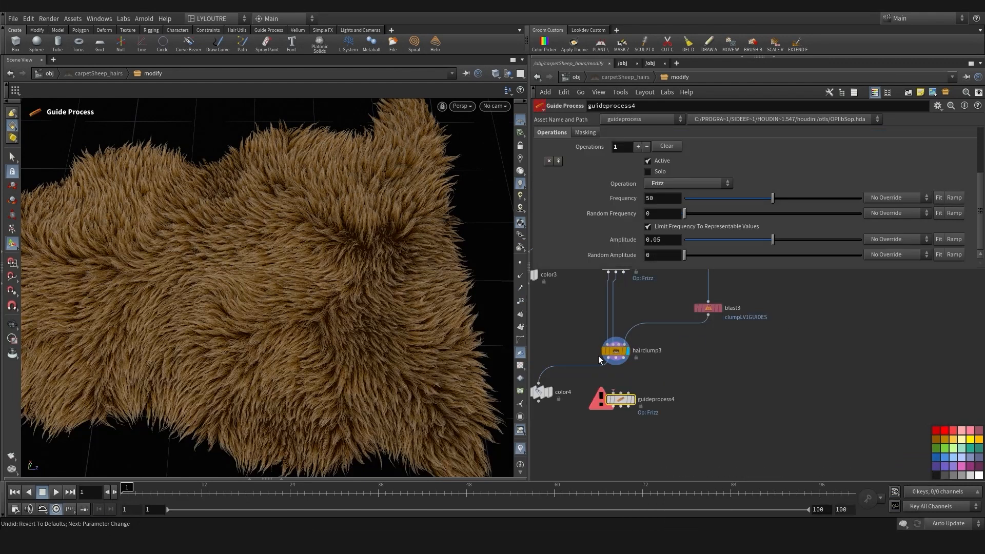
Wire the new Frizz node to hairclump3's outputs, display it, and set its amplitude to 0.0148
{"action": "scroll", "coordinate": [598, 356], "scroll_direction": "up", "scroll_amount": 2}
{"action": "left_click_drag", "start_coordinate": [612, 359], "coordinate": [619, 410]}
{"action": "left_click_drag", "start_coordinate": [631, 410], "coordinate": [628, 363]}
{"action": "scroll", "coordinate": [663, 347], "scroll_direction": "down", "scroll_amount": 3}
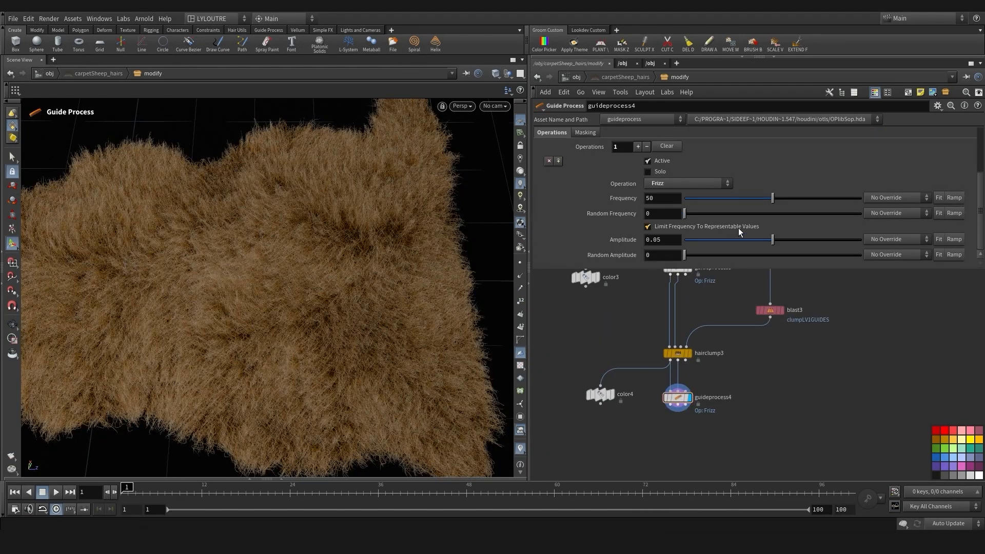
{"action": "left_click_drag", "start_coordinate": [772, 240], "coordinate": [710, 241]}
{"action": "left_click_drag", "start_coordinate": [308, 277], "coordinate": [318, 318], "text": "alt"}
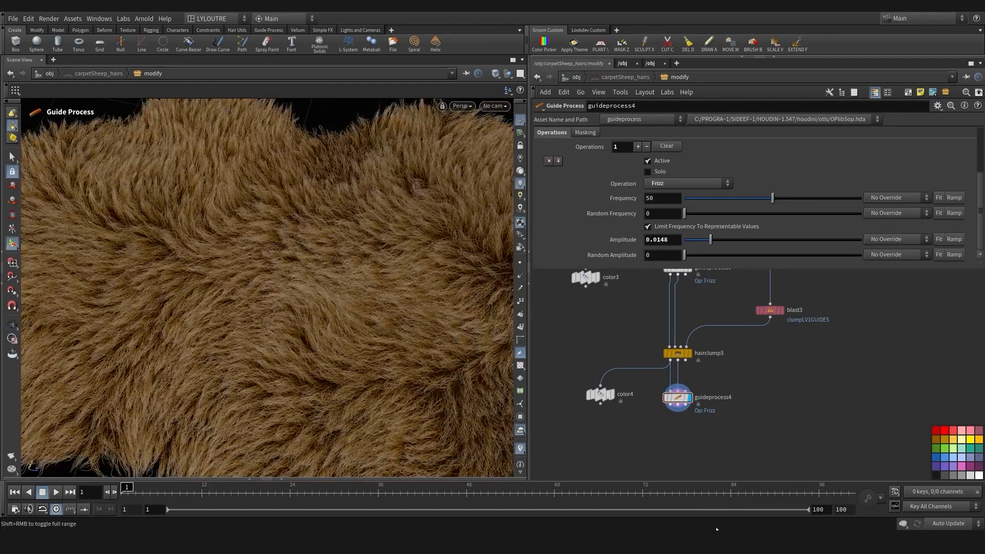
Enable the Frizz node's noise mask with frequency 8000, gain 0.876 and bias 0.503
{"action": "middle_click_drag", "start_coordinate": [637, 467], "coordinate": [627, 404]}
{"action": "left_click", "coordinate": [586, 133]}
{"action": "left_click", "coordinate": [615, 220]}
{"action": "scroll", "coordinate": [612, 225], "scroll_direction": "down", "scroll_amount": 2}
{"action": "double_click", "coordinate": [619, 230]}
{"action": "type", "text": "8000"}
{"action": "left_click_drag", "start_coordinate": [811, 243], "coordinate": [923, 242]}
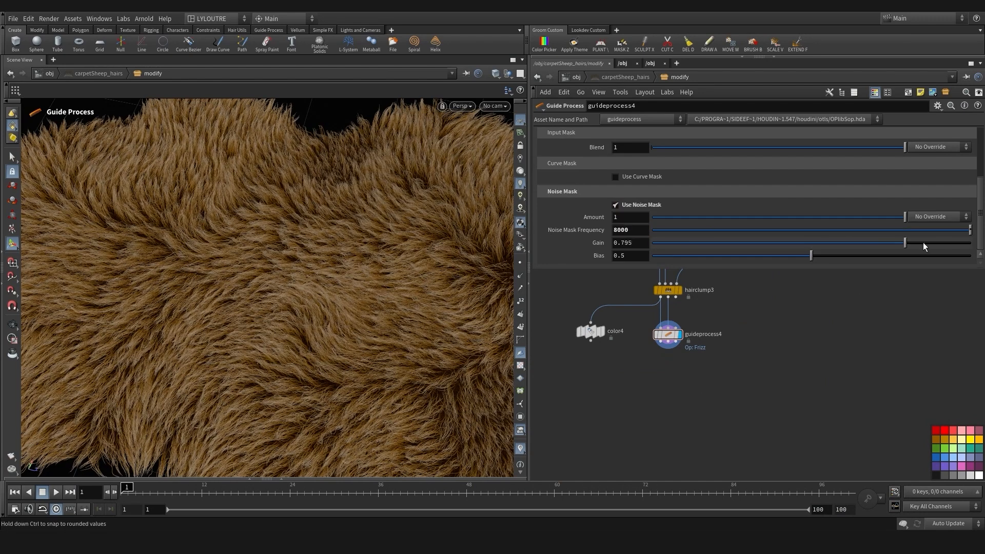
{"action": "middle_click_drag", "start_coordinate": [678, 402], "coordinate": [649, 393]}
{"action": "left_click_drag", "start_coordinate": [267, 349], "coordinate": [380, 333], "text": "alt"}
Add a plain Guide Process node below guideprocess4 and connect it to that node's outputs
{"action": "middle_click_drag", "start_coordinate": [626, 369], "coordinate": [652, 390]}
{"action": "key", "text": "Tab"}
{"action": "type", "text": "gproc"}
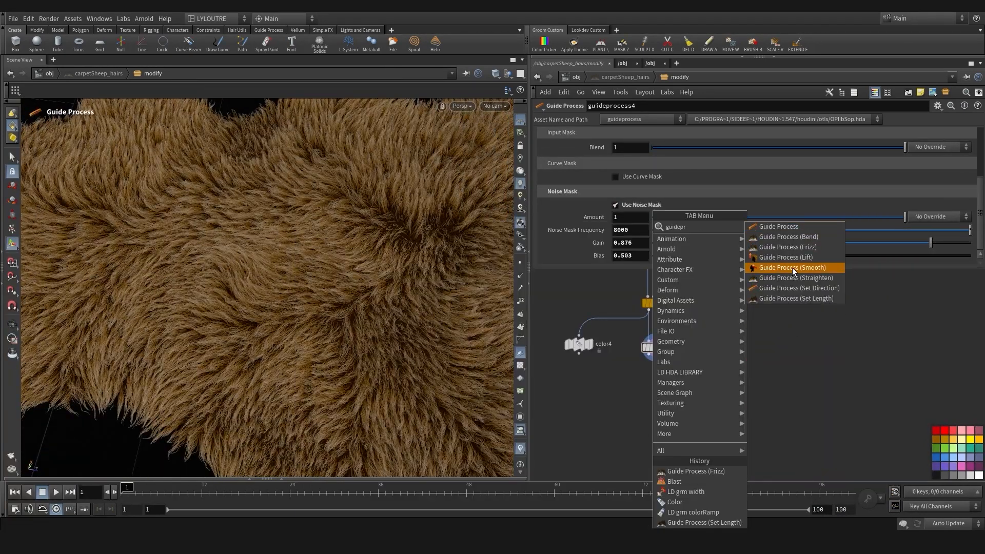
{"action": "left_click", "coordinate": [804, 228]}
{"action": "left_click", "coordinate": [665, 393]}
{"action": "left_click_drag", "start_coordinate": [651, 354], "coordinate": [657, 385]}
{"action": "left_click", "coordinate": [680, 394]}
{"action": "left_click_drag", "start_coordinate": [659, 355], "coordinate": [659, 385]}
Set the new guide process operation to Wave with an Amplitude Y of 0.0075
{"action": "left_click", "coordinate": [684, 161]}
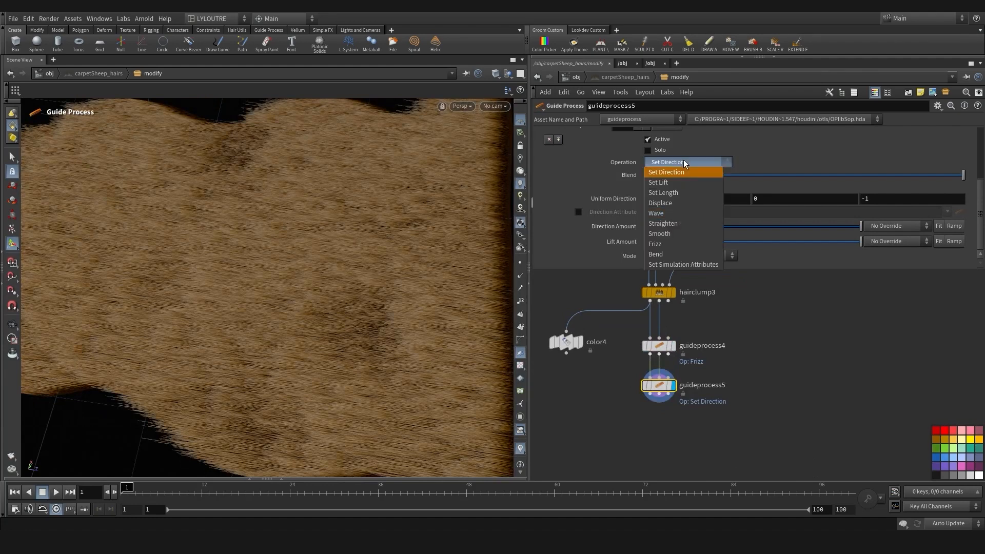
{"action": "left_click", "coordinate": [710, 213]}
{"action": "left_click_drag", "start_coordinate": [398, 354], "coordinate": [408, 321], "text": "alt"}
{"action": "middle_click_drag", "start_coordinate": [409, 321], "coordinate": [492, 366], "text": "alt"}
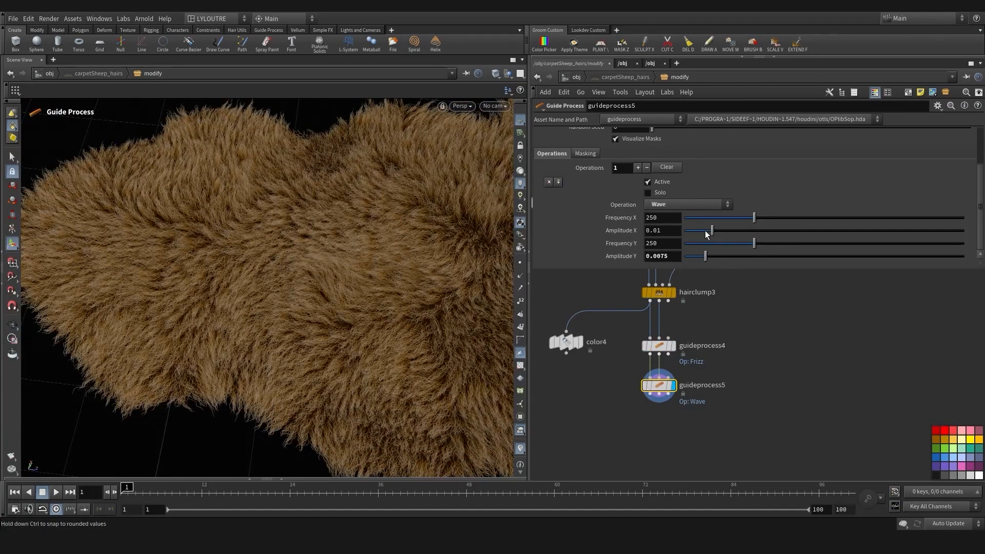
Enable the Wave node's noise mask with frequency 8000 and gain 0.834, and turn on Visualize Masks
{"action": "scroll", "coordinate": [589, 209], "scroll_direction": "up", "scroll_amount": 5}
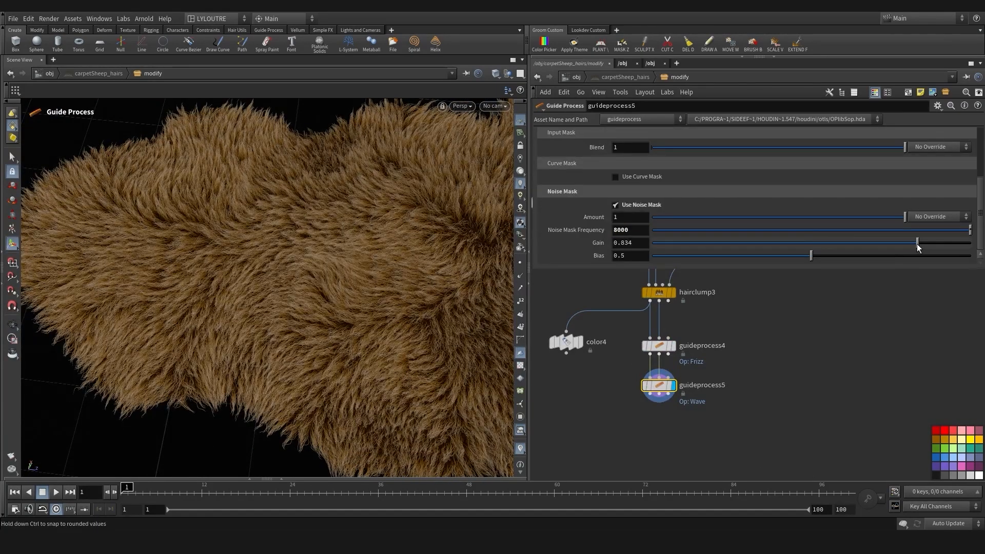
{"action": "scroll", "coordinate": [589, 209], "scroll_direction": "up", "scroll_amount": 5}
{"action": "left_click", "coordinate": [615, 198]}
{"action": "left_click", "coordinate": [641, 379]}
{"action": "left_click", "coordinate": [936, 79]}
{"action": "left_click_drag", "start_coordinate": [108, 328], "coordinate": [286, 342], "text": "alt"}
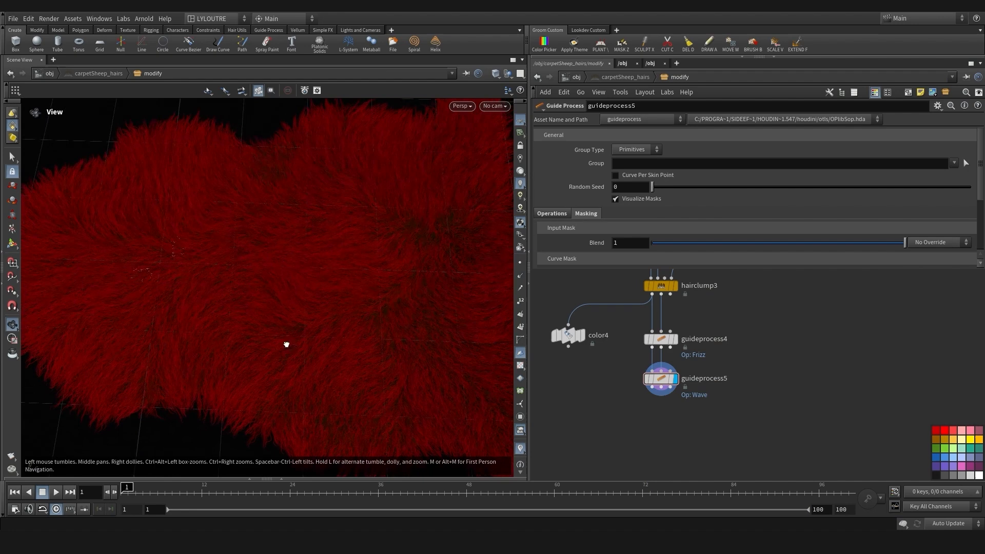
Set the Wave node's noise mask bias to about 0.427
{"action": "scroll", "coordinate": [607, 410], "scroll_direction": "down", "scroll_amount": 2}
{"action": "scroll", "coordinate": [813, 165], "scroll_direction": "down", "scroll_amount": 3}
{"action": "left_click", "coordinate": [631, 204]}
{"action": "middle_click_drag", "start_coordinate": [420, 363], "coordinate": [390, 338], "text": "alt"}
{"action": "scroll", "coordinate": [837, 256], "scroll_direction": "down", "scroll_amount": 2}
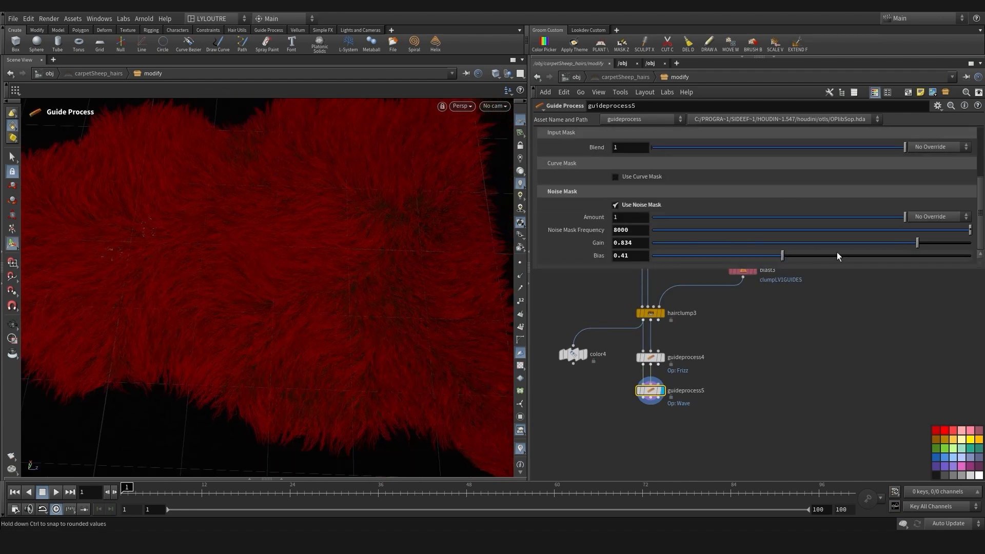
{"action": "left_click_drag", "start_coordinate": [747, 255], "coordinate": [779, 262]}
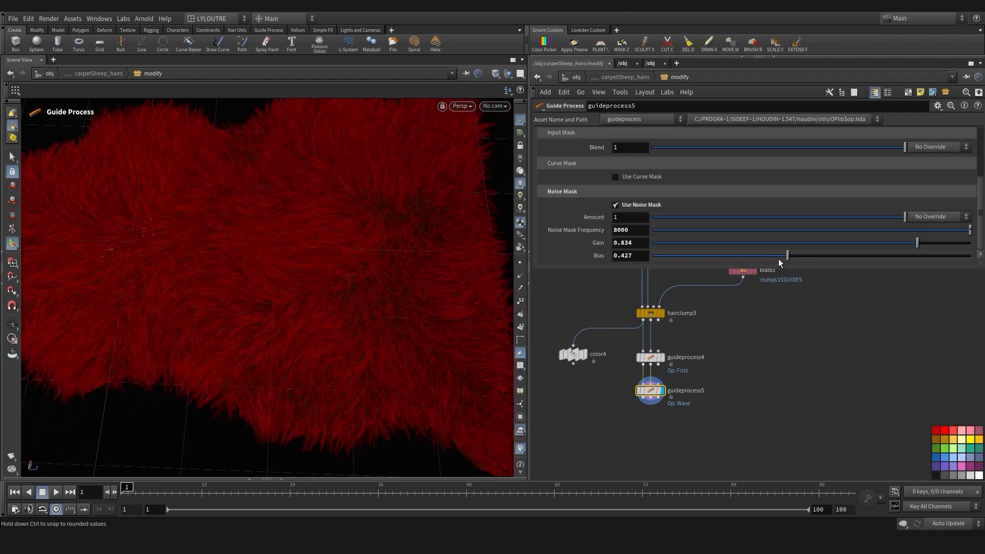
Turn off the mask coloring in the viewport to inspect the waved fur in its own color
{"action": "left_click", "coordinate": [521, 450]}
{"action": "left_click_drag", "start_coordinate": [349, 328], "coordinate": [328, 381], "text": "alt"}
{"action": "right_click_drag", "start_coordinate": [226, 282], "coordinate": [213, 303], "text": "alt"}
{"action": "middle_click_drag", "start_coordinate": [184, 314], "coordinate": [214, 319], "text": "alt"}
{"action": "scroll", "coordinate": [739, 205], "scroll_direction": "up", "scroll_amount": 3}
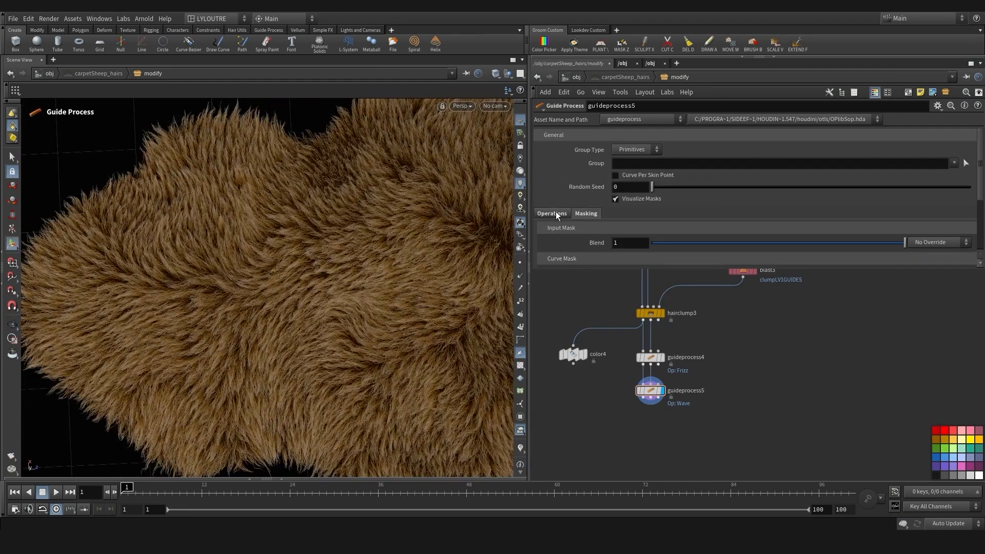
{"action": "left_click", "coordinate": [555, 213]}
Reshape hairclump3's clump profile by moving its third point lower and toward the tip, and slightly adjusting the second point
{"action": "left_click", "coordinate": [650, 313]}
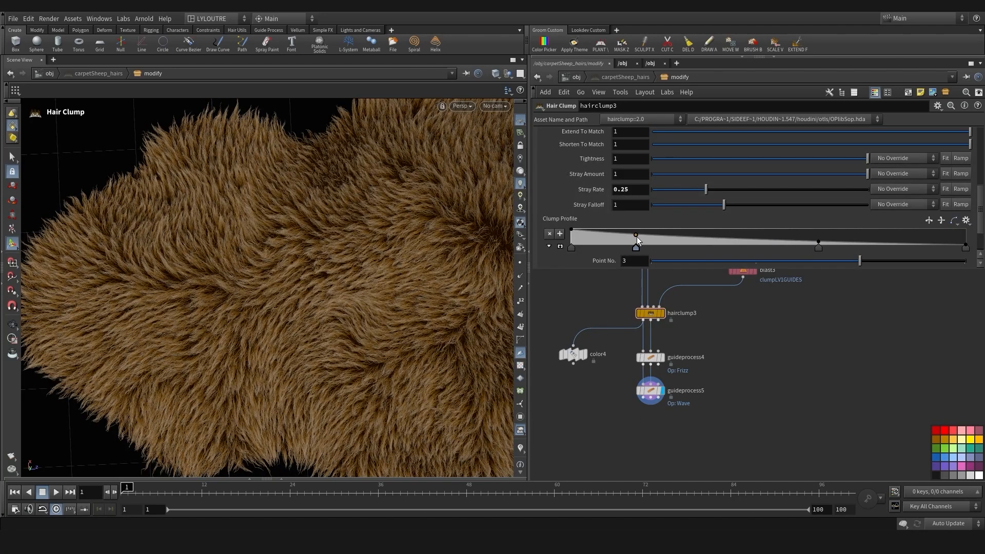
{"action": "left_click_drag", "start_coordinate": [636, 236], "coordinate": [633, 232]}
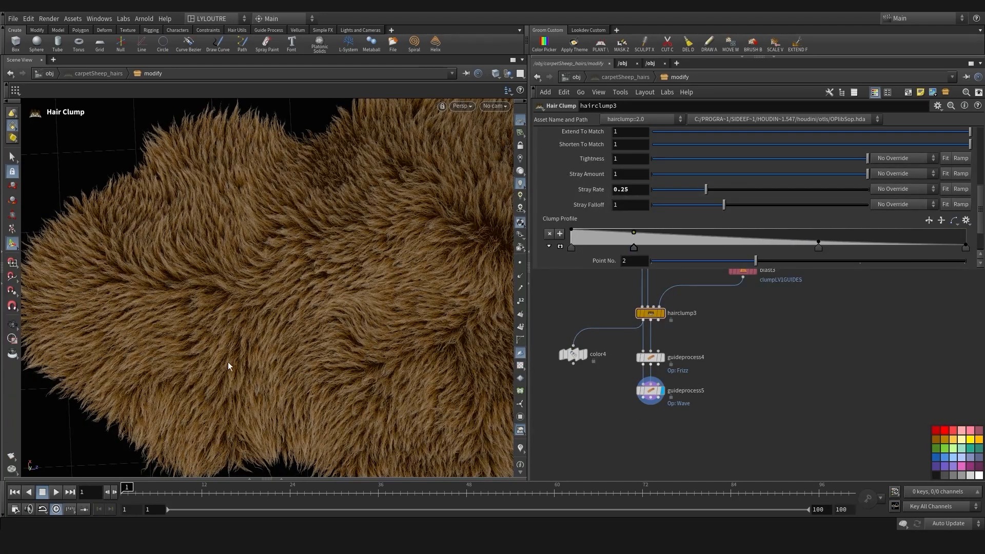
{"action": "middle_click_drag", "start_coordinate": [228, 366], "coordinate": [292, 380], "text": "alt"}
{"action": "right_click_drag", "start_coordinate": [163, 323], "coordinate": [292, 324], "text": "alt"}
{"action": "middle_click_drag", "start_coordinate": [431, 277], "coordinate": [133, 318], "text": "alt"}
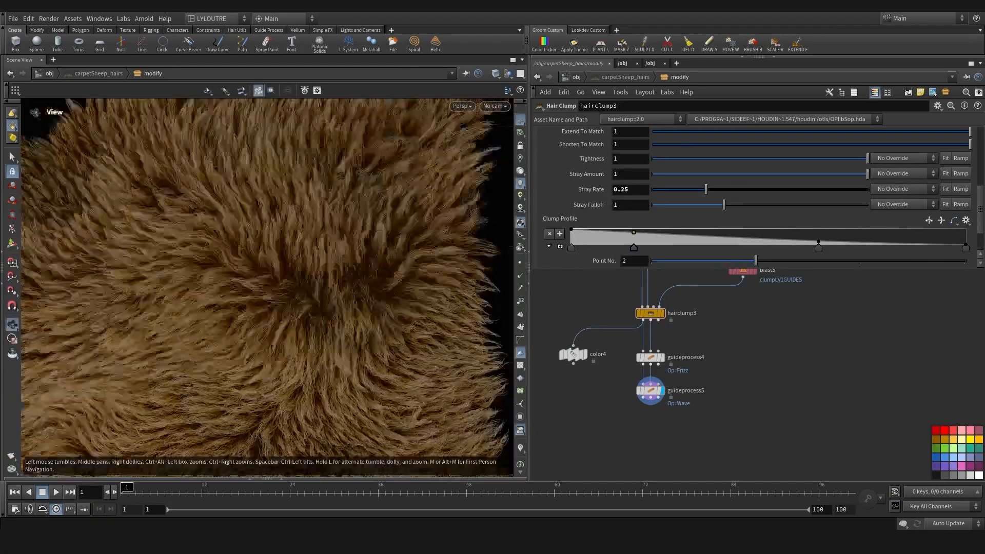
{"action": "middle_click_drag", "start_coordinate": [324, 288], "coordinate": [327, 356], "text": "alt"}
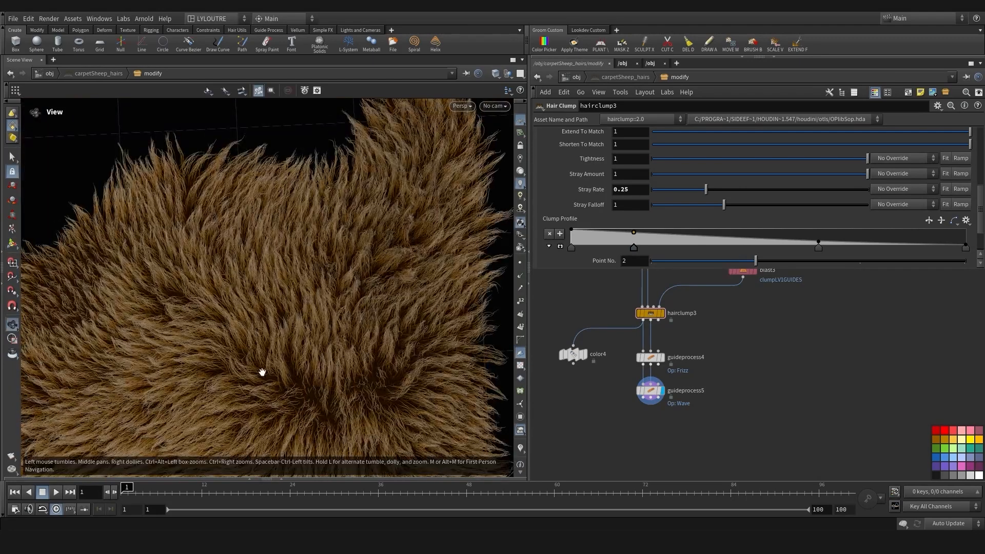
{"action": "middle_click_drag", "start_coordinate": [262, 372], "coordinate": [374, 323], "text": "alt"}
{"action": "middle_click_drag", "start_coordinate": [261, 391], "coordinate": [308, 312], "text": "alt"}
Display blast3 and examine its hair curves across the carpet
{"action": "middle_click_drag", "start_coordinate": [757, 329], "coordinate": [746, 367]}
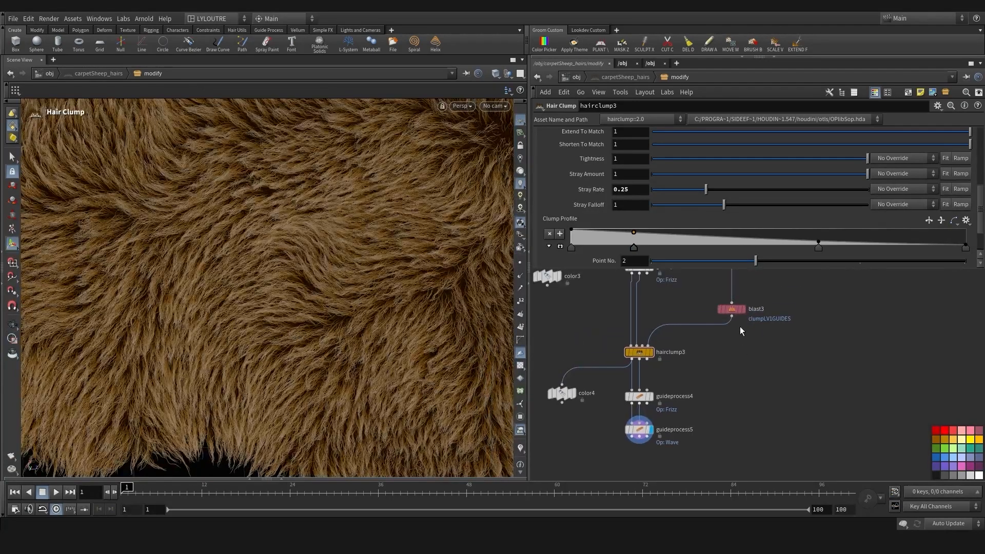
{"action": "left_click", "coordinate": [744, 311]}
{"action": "left_click", "coordinate": [734, 310]}
{"action": "middle_click_drag", "start_coordinate": [274, 268], "coordinate": [312, 314], "text": "alt"}
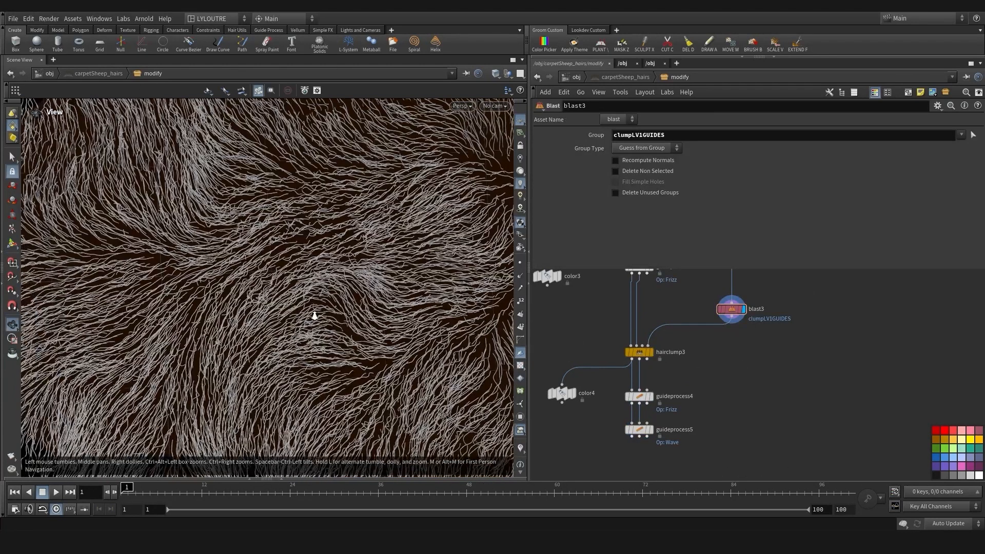
{"action": "right_click_drag", "start_coordinate": [312, 315], "coordinate": [277, 297], "text": "alt"}
{"action": "left_click_drag", "start_coordinate": [277, 297], "coordinate": [272, 333], "text": "alt"}
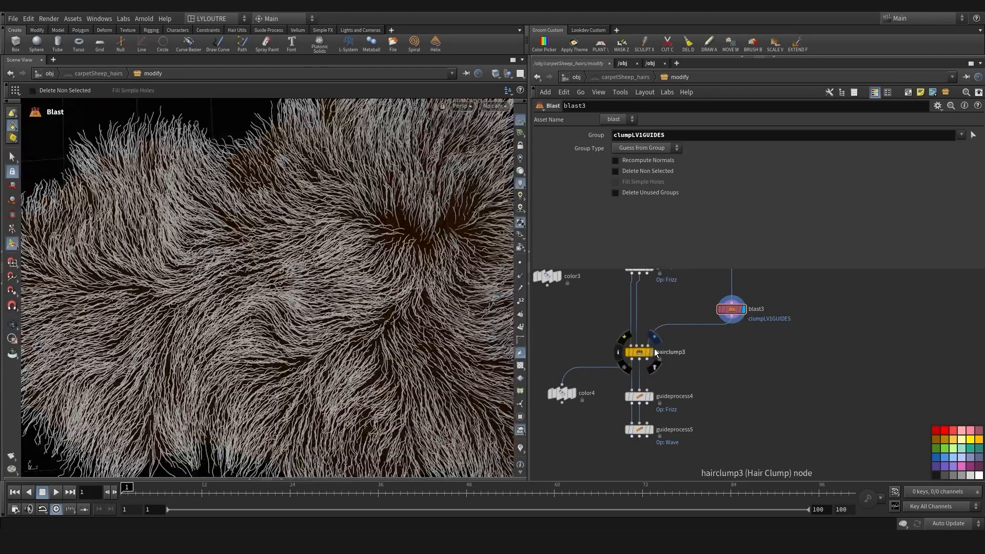
Display hairclump3 and the Wave node in turn, and examine the final fur from several angles
{"action": "left_click", "coordinate": [655, 352]}
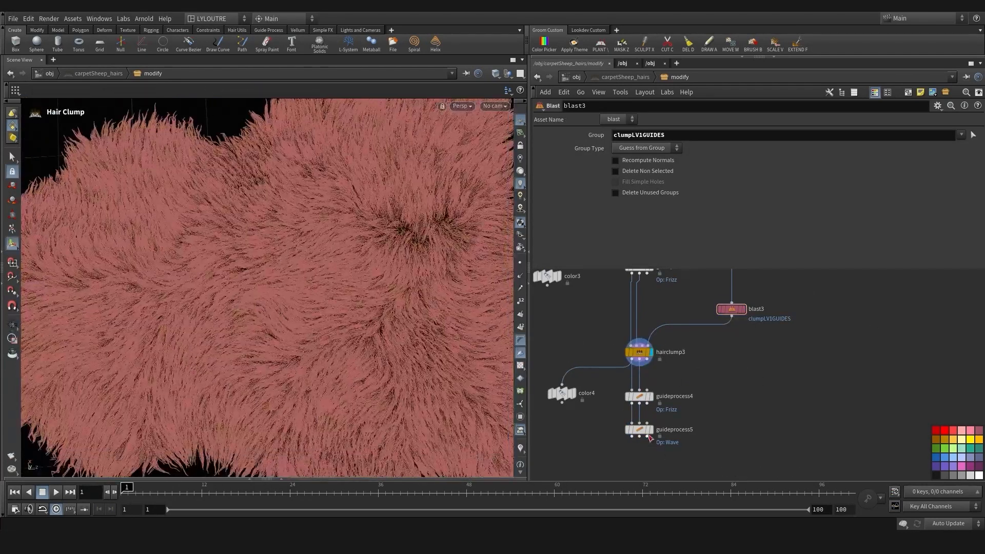
{"action": "left_click", "coordinate": [732, 309]}
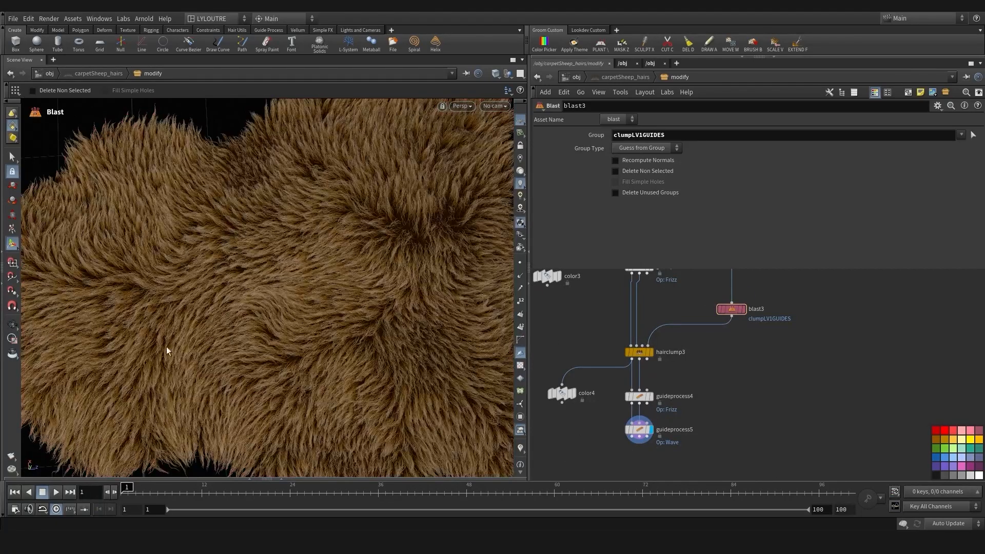
{"action": "middle_click_drag", "start_coordinate": [166, 351], "coordinate": [259, 307], "text": "alt"}
{"action": "left_click_drag", "start_coordinate": [345, 281], "coordinate": [269, 323], "text": "alt"}
{"action": "right_click_drag", "start_coordinate": [268, 323], "coordinate": [287, 366], "text": "alt"}
{"action": "left_click_drag", "start_coordinate": [213, 239], "coordinate": [229, 255]}
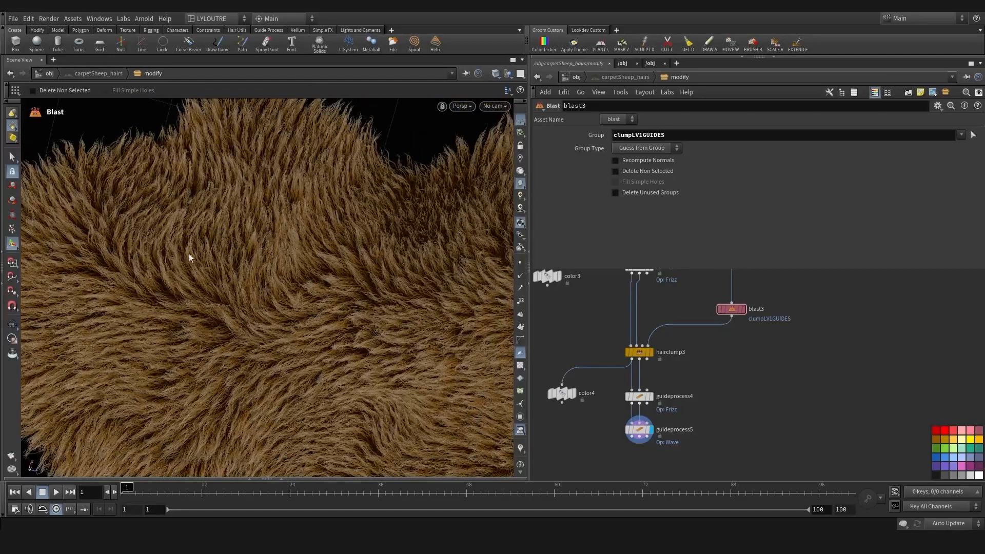
{"action": "left_click_drag", "start_coordinate": [265, 307], "coordinate": [202, 307]}
{"action": "left_click_drag", "start_coordinate": [292, 290], "coordinate": [358, 334]}
{"action": "left_click_drag", "start_coordinate": [360, 299], "coordinate": [277, 313]}
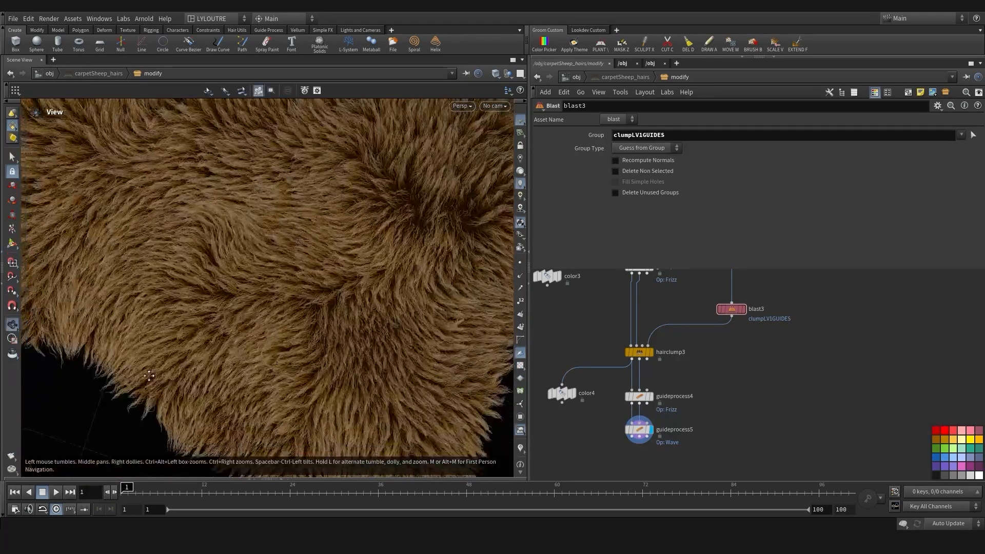
Examine the waved brown fur across the whole carpet, close up and from several angles
{"action": "middle_click_drag", "start_coordinate": [147, 338], "coordinate": [258, 395]}
{"action": "right_click_drag", "start_coordinate": [208, 365], "coordinate": [286, 358]}
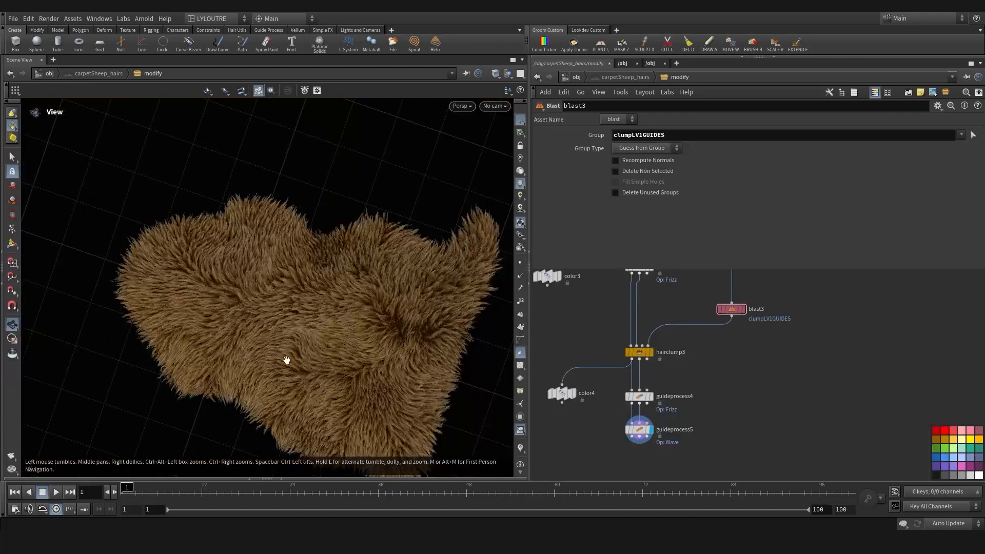
{"action": "left_click_drag", "start_coordinate": [285, 358], "coordinate": [285, 346]}
{"action": "middle_click_drag", "start_coordinate": [285, 346], "coordinate": [213, 299]}
{"action": "key", "text": "Return"}
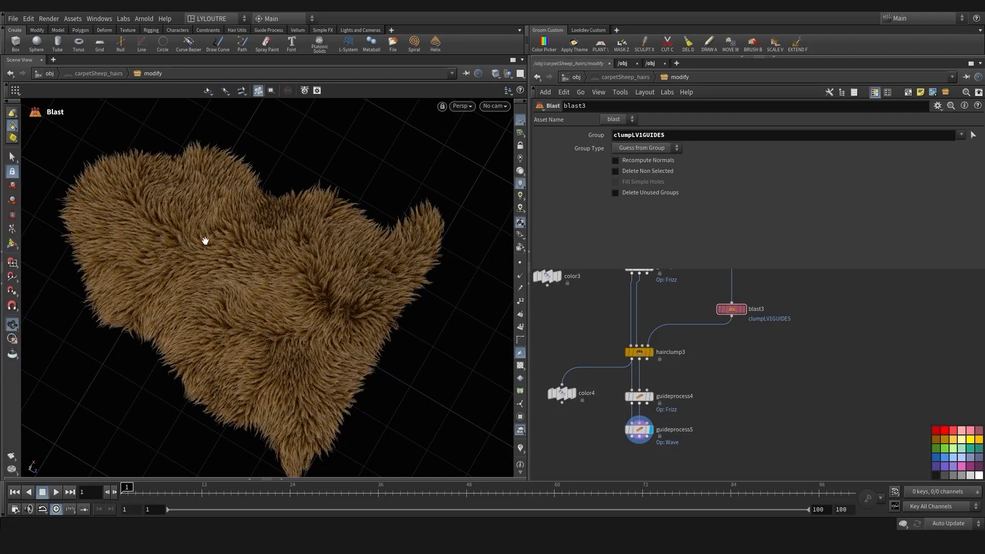
{"action": "middle_click_drag", "start_coordinate": [205, 241], "coordinate": [223, 275], "text": "alt"}
{"action": "middle_click_drag", "start_coordinate": [255, 305], "coordinate": [282, 328], "text": "alt"}
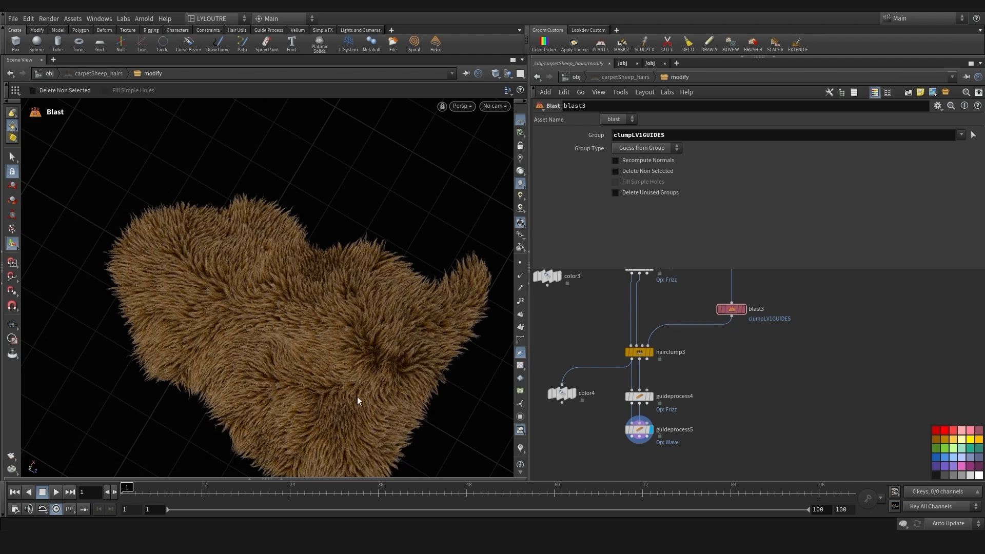
{"action": "middle_click_drag", "start_coordinate": [306, 394], "coordinate": [292, 378], "text": "alt"}
{"action": "left_click_drag", "start_coordinate": [292, 378], "coordinate": [338, 367], "text": "alt"}
{"action": "middle_click_drag", "start_coordinate": [272, 386], "coordinate": [335, 351], "text": "alt"}
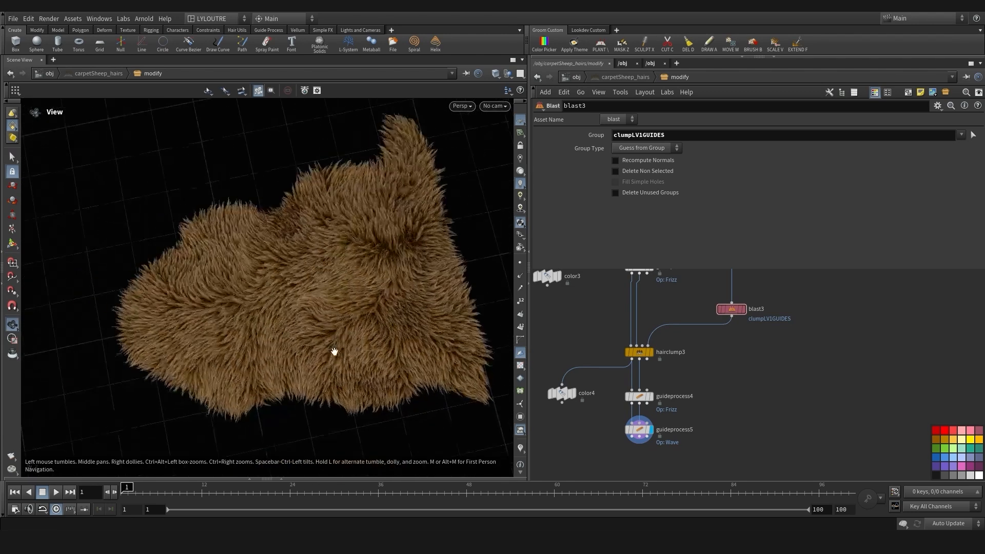
{"action": "left_click_drag", "start_coordinate": [322, 377], "coordinate": [305, 365], "text": "alt"}
{"action": "middle_click_drag", "start_coordinate": [373, 366], "coordinate": [323, 364], "text": "alt"}
Drive hairgen2's density in the carpetSheep_guides groom network with the densityGuidesMAP skin attribute
{"action": "scroll", "coordinate": [816, 410], "scroll_direction": "down", "scroll_amount": 5}
{"action": "middle_click_drag", "start_coordinate": [807, 381], "coordinate": [728, 443]}
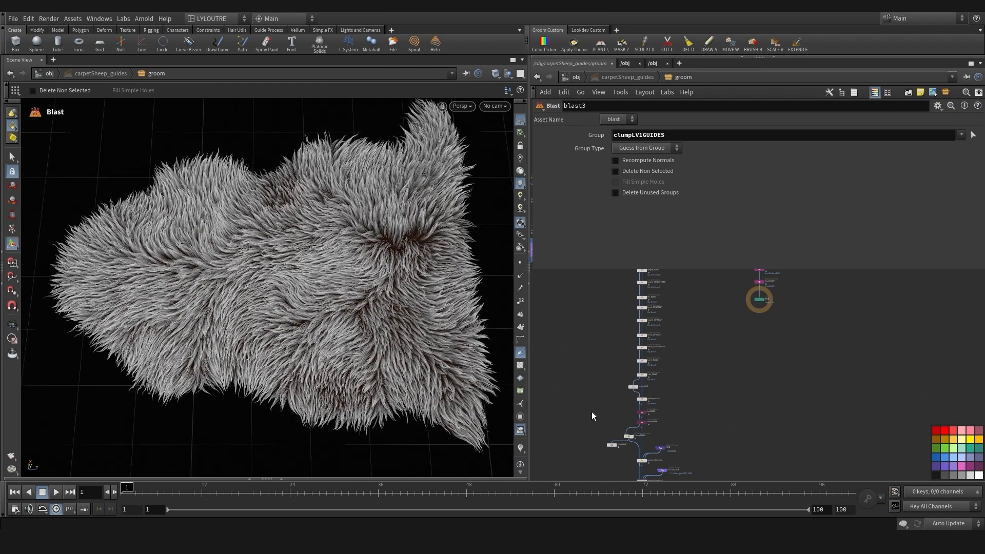
{"action": "scroll", "coordinate": [599, 448], "scroll_direction": "up", "scroll_amount": 5}
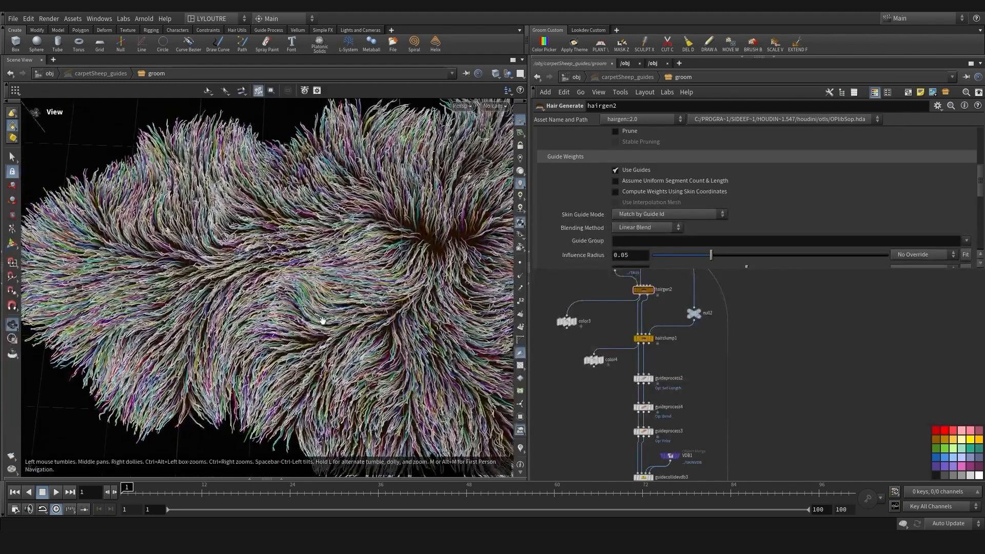
{"action": "left_click_drag", "start_coordinate": [339, 282], "coordinate": [316, 279], "text": "alt"}
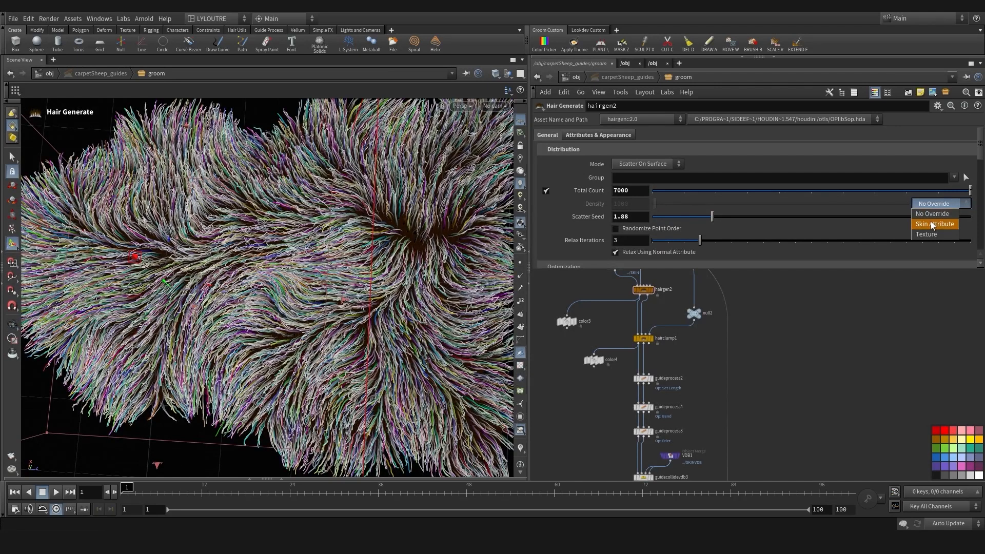
{"action": "left_click", "coordinate": [932, 225]}
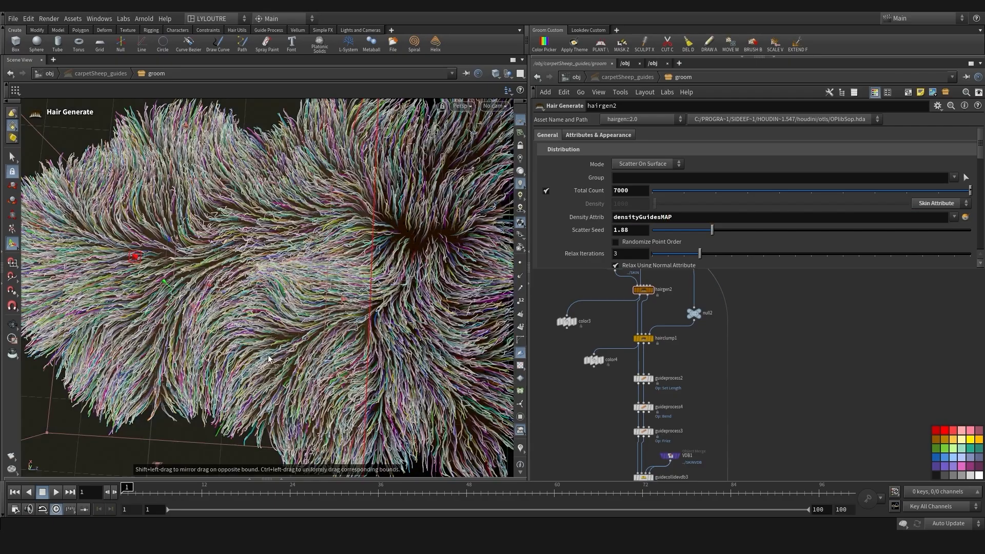
{"action": "left_click_drag", "start_coordinate": [270, 356], "coordinate": [309, 291], "text": "alt"}
{"action": "middle_click_drag", "start_coordinate": [144, 282], "coordinate": [46, 358], "text": "alt"}
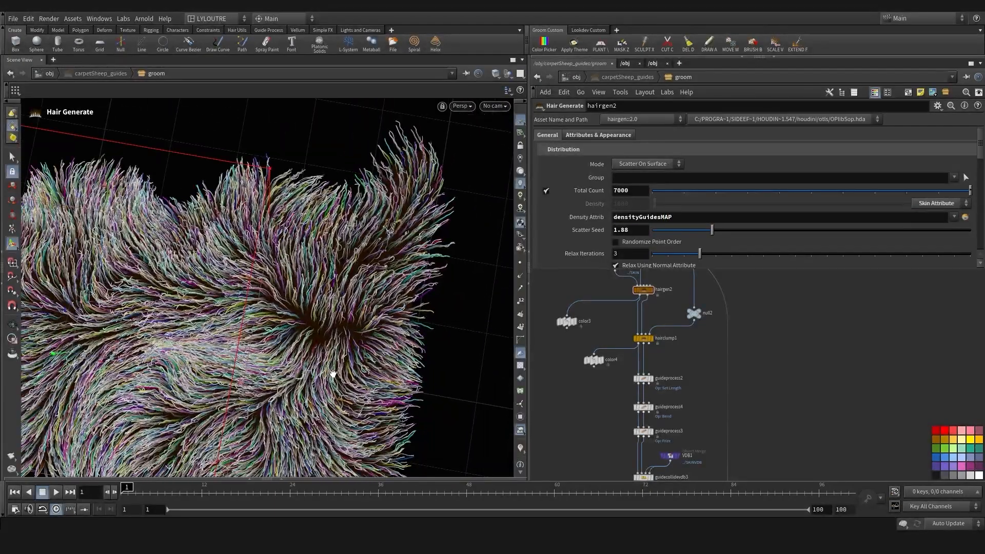
{"action": "middle_click_drag", "start_coordinate": [332, 373], "coordinate": [374, 220], "text": "alt"}
{"action": "left_click_drag", "start_coordinate": [373, 220], "coordinate": [359, 215], "text": "alt"}
{"action": "middle_click_drag", "start_coordinate": [339, 221], "coordinate": [386, 261], "text": "alt"}
{"action": "scroll", "coordinate": [564, 413], "scroll_direction": "down", "scroll_amount": 1}
Adjust the Bend operation in guideprocess4 and set its noise mask gain to about 0.9
{"action": "middle_click_drag", "start_coordinate": [564, 413], "coordinate": [563, 349]}
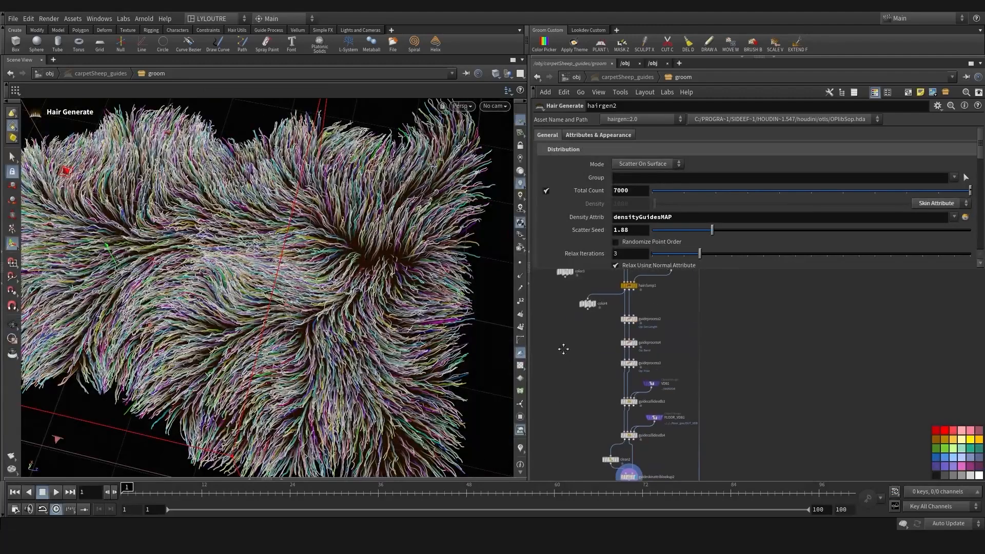
{"action": "scroll", "coordinate": [626, 348], "scroll_direction": "up", "scroll_amount": 2}
{"action": "left_click", "coordinate": [638, 340]}
{"action": "scroll", "coordinate": [716, 183], "scroll_direction": "down", "scroll_amount": 3}
{"action": "scroll", "coordinate": [718, 185], "scroll_direction": "up", "scroll_amount": 1}
{"action": "mouse_move", "coordinate": [747, 221]}
{"action": "left_mouse_down"}
{"action": "mouse_move", "coordinate": [783, 219]}
{"action": "mouse_move", "coordinate": [756, 221]}
{"action": "left_mouse_up"}
{"action": "scroll", "coordinate": [783, 217], "scroll_direction": "down", "scroll_amount": 5}
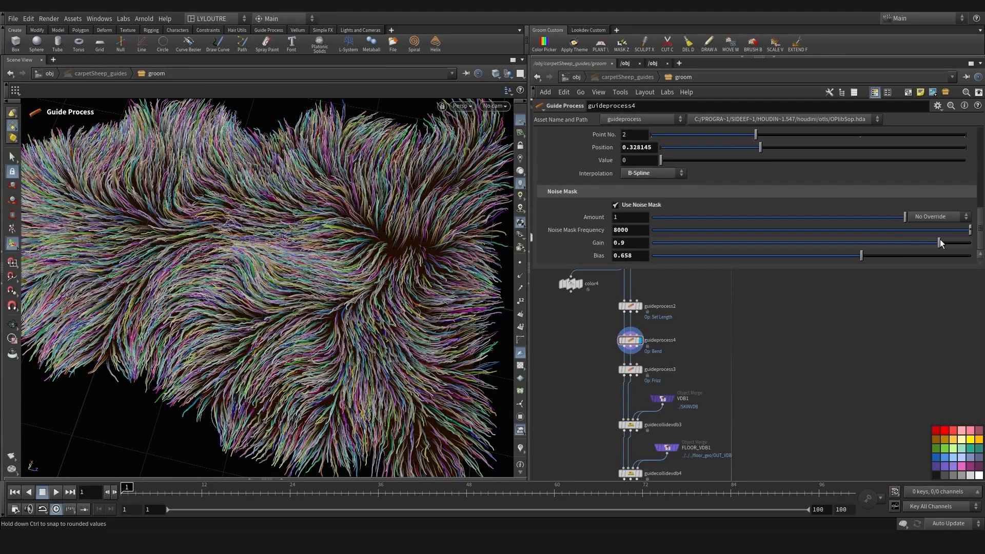
{"action": "left_click_drag", "start_coordinate": [939, 240], "coordinate": [939, 240]}
{"action": "scroll", "coordinate": [936, 241], "scroll_direction": "up", "scroll_amount": 1}
Set guideprocess3's Frizz amplitude to 0.0267 and its frequency to 43
{"action": "middle_click_drag", "start_coordinate": [786, 417], "coordinate": [808, 382]}
{"action": "left_click", "coordinate": [663, 335]}
{"action": "middle_click_drag", "start_coordinate": [593, 334], "coordinate": [606, 292]}
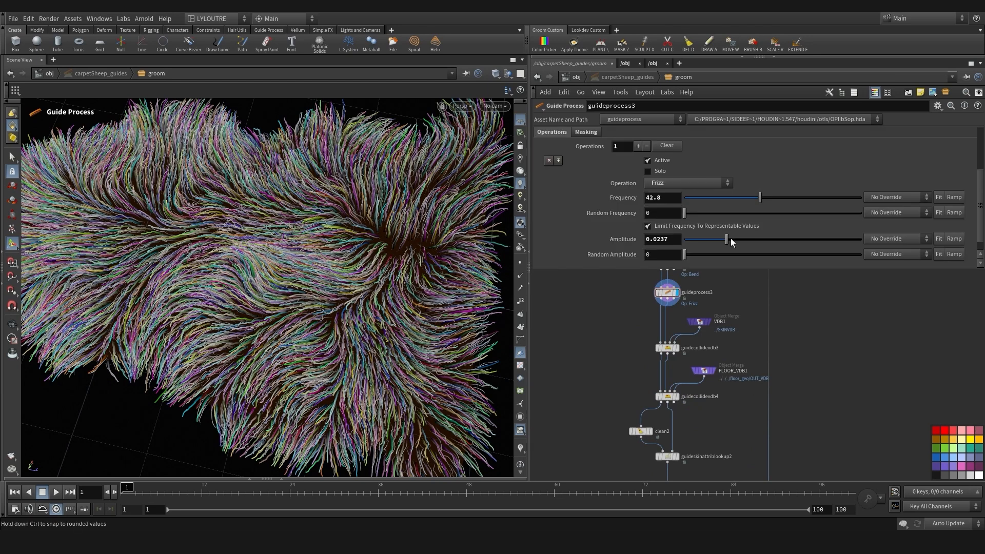
{"action": "left_click_drag", "start_coordinate": [730, 238], "coordinate": [731, 239]}
{"action": "mouse_move", "coordinate": [761, 198]}
{"action": "left_mouse_down"}
{"action": "mouse_move", "coordinate": [738, 193]}
{"action": "mouse_move", "coordinate": [760, 194]}
{"action": "left_mouse_up"}
Display the LD_grm_width1 node to check the guides without their clump colours
{"action": "scroll", "coordinate": [596, 378], "scroll_direction": "down", "scroll_amount": 6}
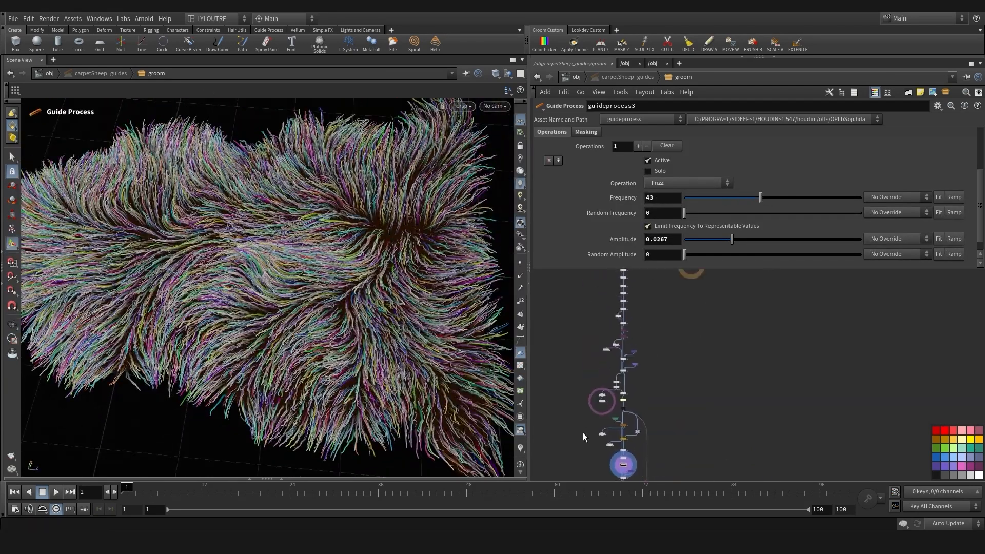
{"action": "scroll", "coordinate": [600, 425], "scroll_direction": "up", "scroll_amount": 5}
{"action": "left_click", "coordinate": [630, 398]}
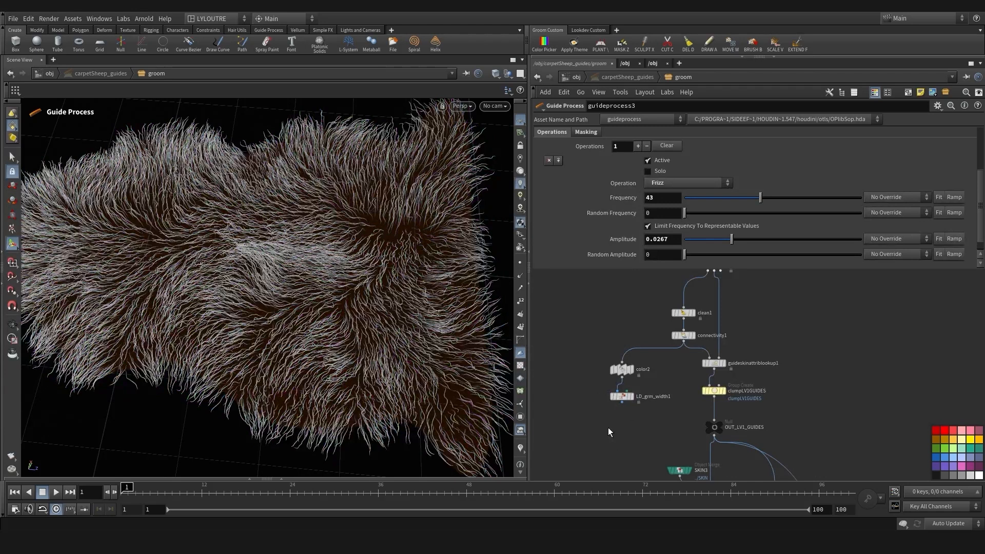
Make room below the lengthMAP paint node in the skin attribute chain and insert a duplicate of it there
{"action": "scroll", "coordinate": [609, 425], "scroll_direction": "down", "scroll_amount": 5}
{"action": "mouse_move", "coordinate": [615, 410]}
{"action": "middle_mouse_down"}
{"action": "mouse_move", "coordinate": [574, 402]}
{"action": "mouse_move", "coordinate": [582, 459]}
{"action": "middle_mouse_up"}
{"action": "scroll", "coordinate": [572, 400], "scroll_direction": "down", "scroll_amount": 3}
{"action": "scroll", "coordinate": [655, 390], "scroll_direction": "up", "scroll_amount": 8}
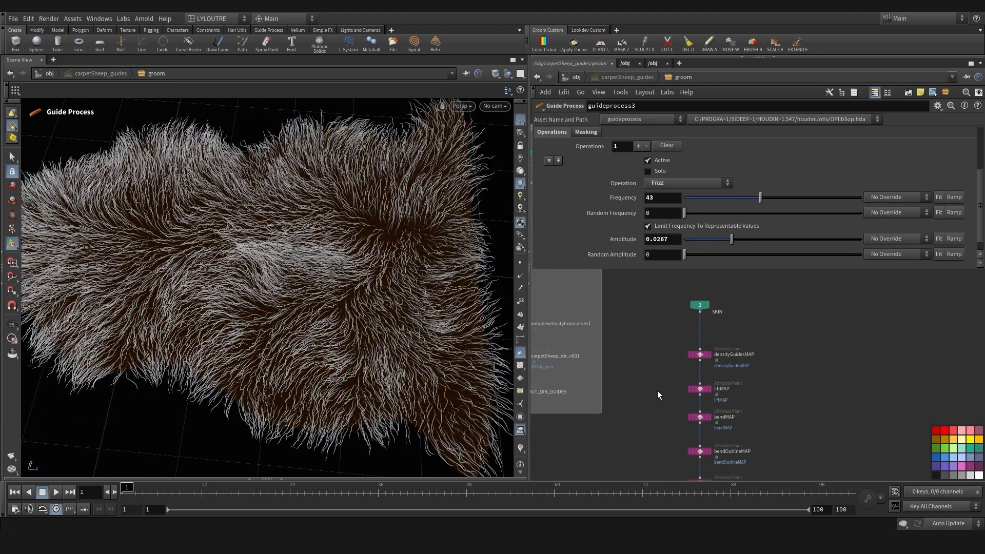
{"action": "scroll", "coordinate": [657, 391], "scroll_direction": "down", "scroll_amount": 4}
{"action": "middle_click_drag", "start_coordinate": [637, 447], "coordinate": [609, 384]}
{"action": "left_click_drag", "start_coordinate": [653, 407], "coordinate": [652, 450]}
{"action": "scroll", "coordinate": [610, 359], "scroll_direction": "up", "scroll_amount": 6}
{"action": "left_click_drag", "start_coordinate": [615, 334], "coordinate": [615, 388], "text": "alt"}
Display the duplicated paint node and rename it tightnessMAP
{"action": "left_click", "coordinate": [630, 387]}
{"action": "left_click", "coordinate": [653, 388]}
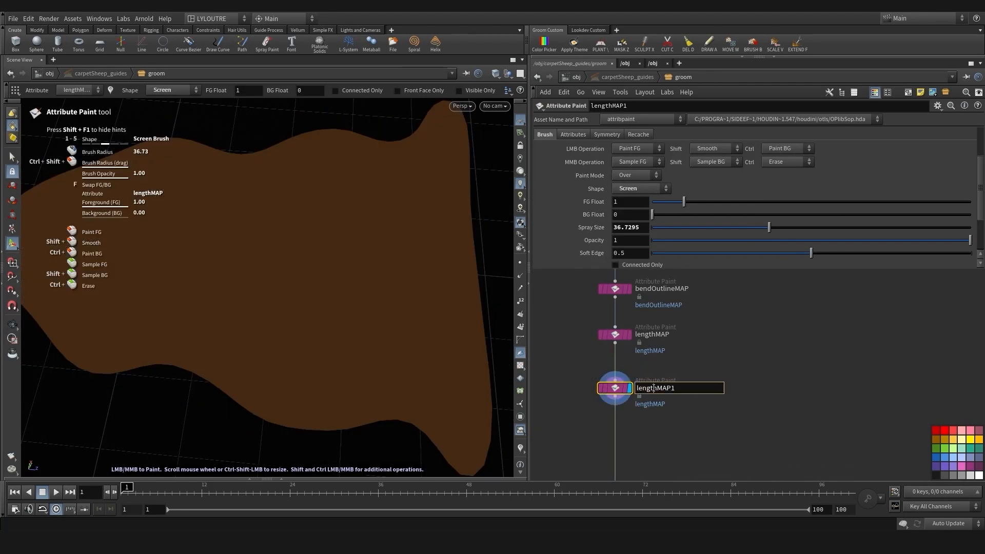
{"action": "type", "text": "tightnessMAP"}
{"action": "key", "text": "Return"}
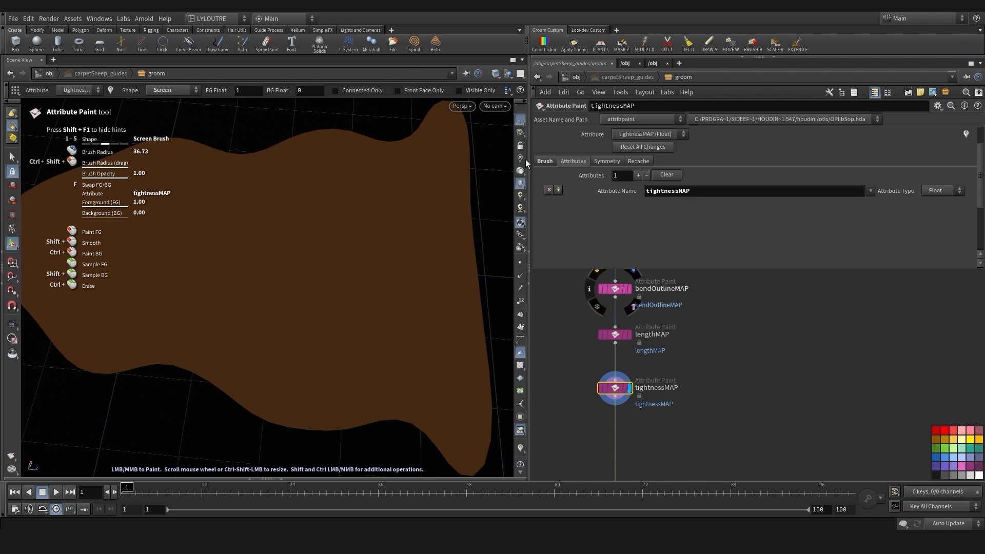
Show the frizz_RAND guides over the carpet skin and activate tightnessMAP for painting
{"action": "left_click", "coordinate": [508, 73]}
{"action": "left_click", "coordinate": [523, 96]}
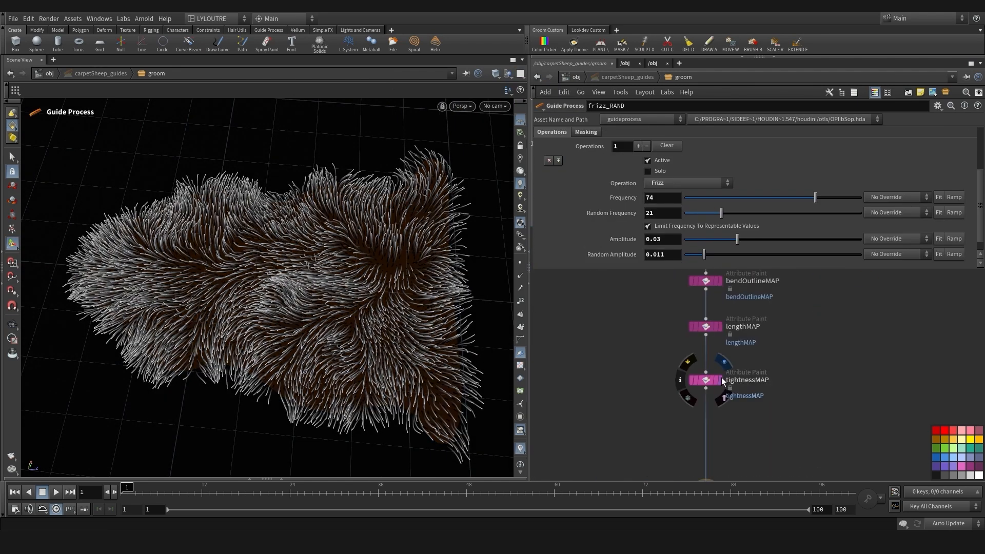
{"action": "left_click", "coordinate": [721, 377]}
{"action": "left_click_drag", "start_coordinate": [182, 353], "coordinate": [281, 314], "text": "alt"}
{"action": "middle_click_drag", "start_coordinate": [601, 396], "coordinate": [611, 391]}
Paint tightnessMAP with value 1 along the carpet's wide end and 0.5 on the adjoining side border
{"action": "left_click_drag", "start_coordinate": [430, 315], "coordinate": [451, 302]}
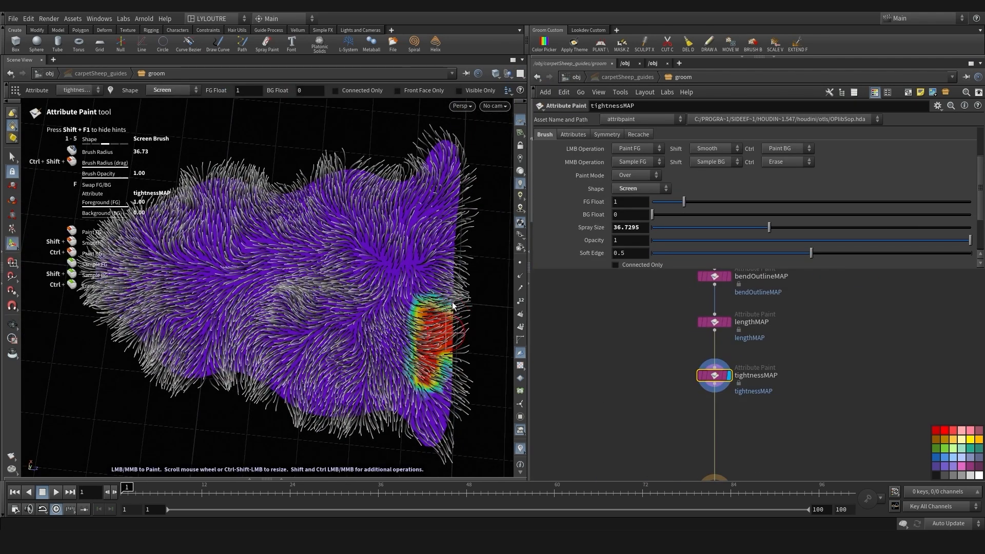
{"action": "left_click_drag", "start_coordinate": [457, 185], "coordinate": [453, 156]}
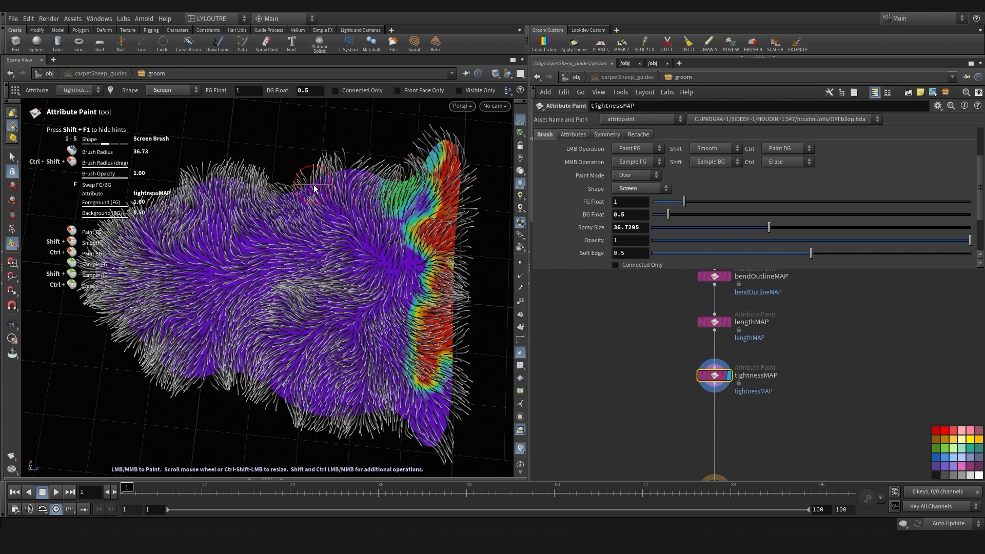
{"action": "left_click_drag", "start_coordinate": [314, 187], "coordinate": [354, 184], "text": "ctrl"}
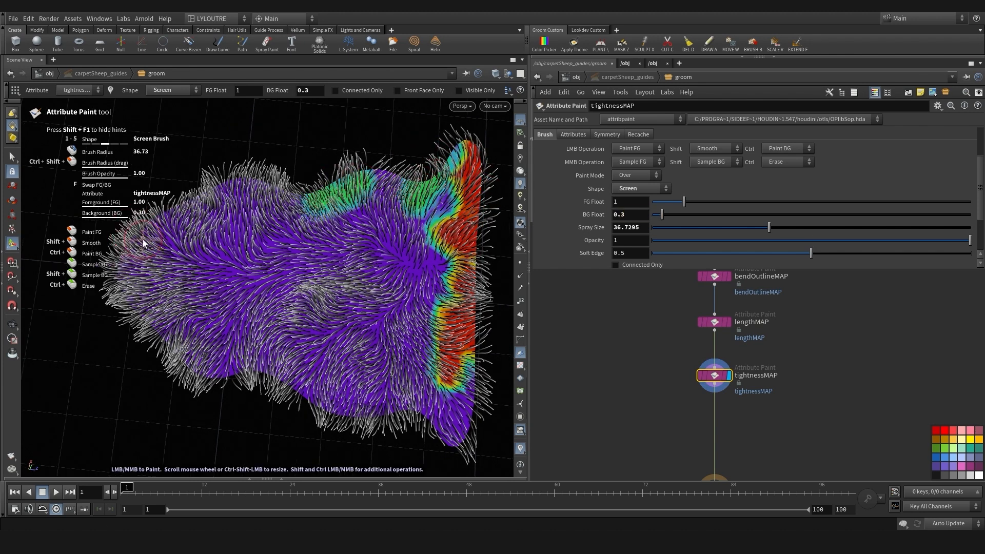
Paint tightnessMAP with value 0.3 around the carpet's narrow end and along its side borders
{"action": "mouse_move", "coordinate": [130, 271]}
{"action": "left_mouse_down", "text": "ctrl"}
{"action": "mouse_move", "coordinate": [171, 229]}
{"action": "mouse_move", "coordinate": [260, 173]}
{"action": "left_mouse_up", "text": "ctrl"}
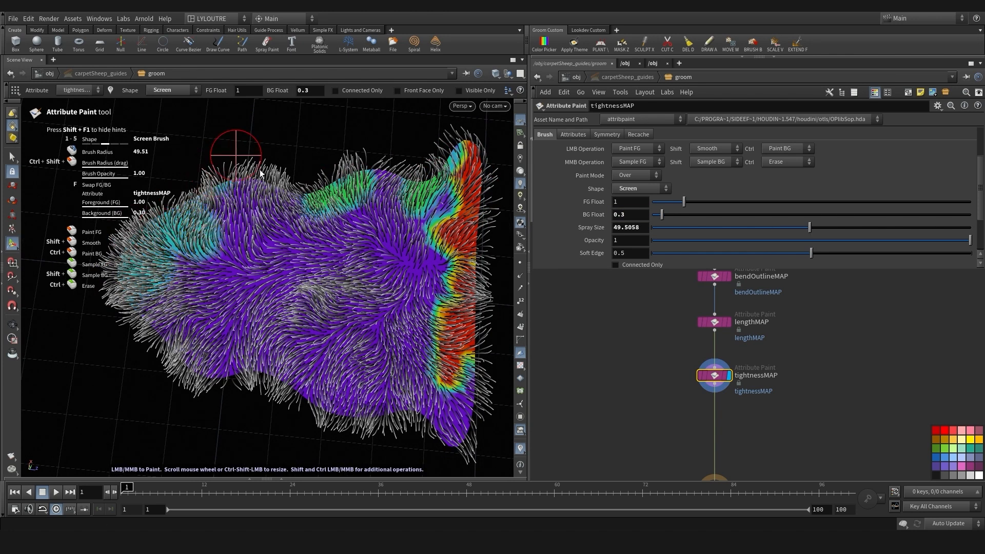
{"action": "left_click_drag", "start_coordinate": [396, 302], "coordinate": [294, 335], "text": "alt"}
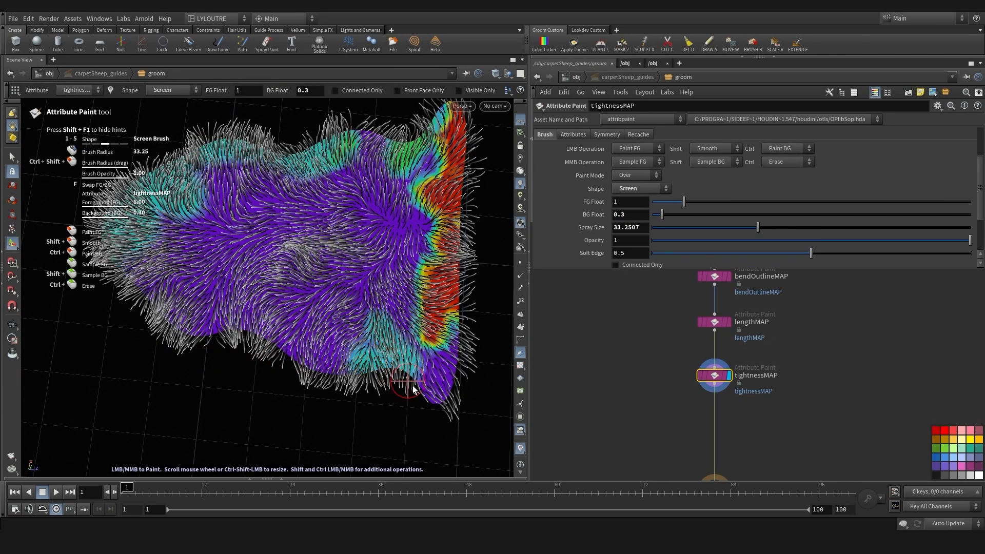
{"action": "mouse_move", "coordinate": [412, 386]}
{"action": "left_mouse_down", "text": "ctrl"}
{"action": "mouse_move", "coordinate": [297, 287]}
{"action": "mouse_move", "coordinate": [266, 236]}
{"action": "mouse_move", "coordinate": [185, 236]}
{"action": "mouse_move", "coordinate": [196, 291]}
{"action": "mouse_move", "coordinate": [225, 319]}
{"action": "left_mouse_up", "text": "ctrl"}
Set the background paint value to 0.5 and fill the carpet's interior in tightnessMAP with it
{"action": "double_click", "coordinate": [621, 214]}
{"action": "type", "text": "0.5"}
{"action": "key", "text": "Return"}
{"action": "scroll", "coordinate": [362, 241], "scroll_direction": "up", "scroll_amount": 2}
{"action": "mouse_move", "coordinate": [359, 230]}
{"action": "left_mouse_down", "text": "ctrl"}
{"action": "mouse_move", "coordinate": [367, 156]}
{"action": "mouse_move", "coordinate": [248, 204]}
{"action": "mouse_move", "coordinate": [201, 270]}
{"action": "left_mouse_up", "text": "ctrl"}
{"action": "mouse_move", "coordinate": [292, 291]}
{"action": "left_mouse_down", "text": "ctrl"}
{"action": "mouse_move", "coordinate": [395, 292]}
{"action": "mouse_move", "coordinate": [372, 246]}
{"action": "mouse_move", "coordinate": [420, 180]}
{"action": "mouse_move", "coordinate": [438, 129]}
{"action": "left_mouse_up", "text": "ctrl"}
{"action": "scroll", "coordinate": [375, 230], "scroll_direction": "up", "scroll_amount": 5}
{"action": "middle_click_drag", "start_coordinate": [438, 154], "coordinate": [433, 196], "text": "alt"}
{"action": "mouse_move", "coordinate": [425, 288]}
{"action": "left_mouse_down", "text": "ctrl"}
{"action": "mouse_move", "coordinate": [444, 412]}
{"action": "mouse_move", "coordinate": [134, 277]}
{"action": "left_mouse_up", "text": "ctrl"}
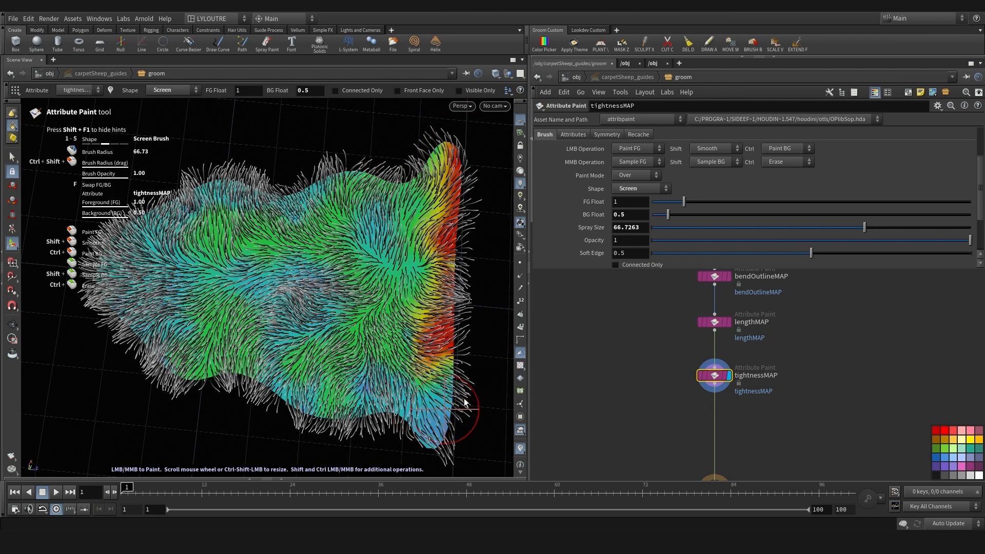
Raise the tightness at both corners of the wide end, painting value 1 inward toward the hair whorl
{"action": "left_click_drag", "start_coordinate": [464, 402], "coordinate": [428, 435]}
{"action": "scroll", "coordinate": [429, 435], "scroll_direction": "down", "scroll_amount": 2}
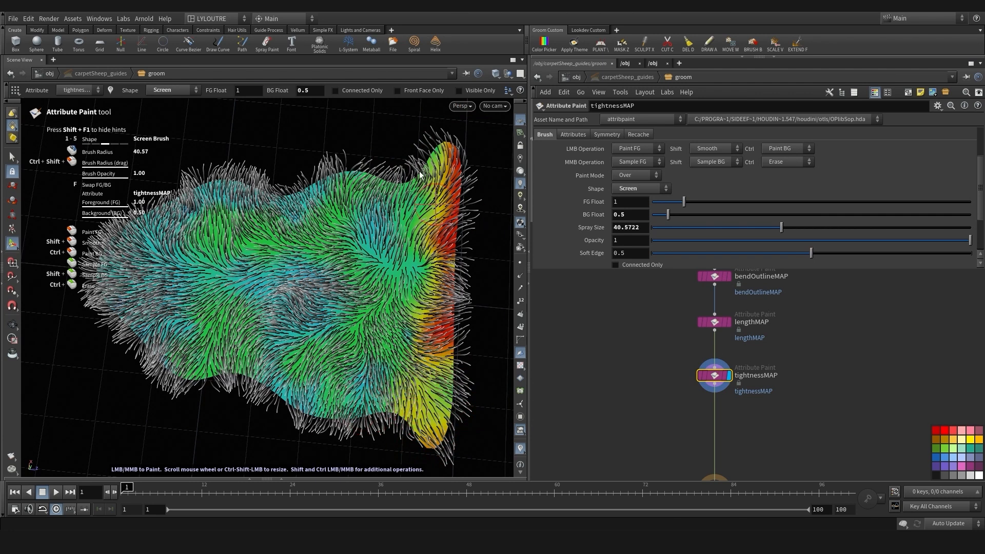
{"action": "mouse_move", "coordinate": [420, 175]}
{"action": "left_mouse_down"}
{"action": "mouse_move", "coordinate": [405, 256]}
{"action": "mouse_move", "coordinate": [385, 210]}
{"action": "left_mouse_up"}
{"action": "scroll", "coordinate": [384, 210], "scroll_direction": "down", "scroll_amount": 2}
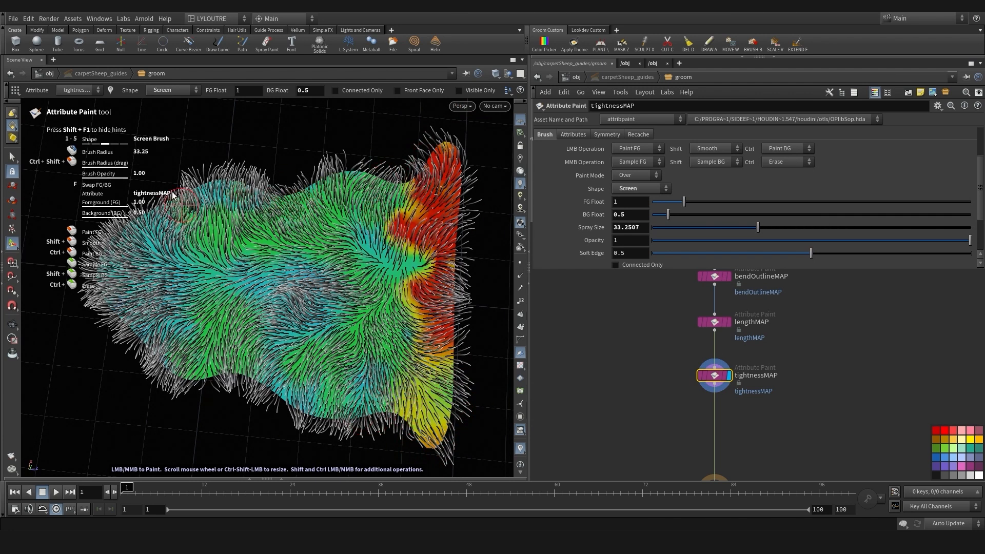
Paint tightness patches of value 1 along the middle of the carpet, from the narrow end toward the wide end
{"action": "middle_click_drag", "start_coordinate": [287, 313], "coordinate": [296, 299], "text": "alt"}
{"action": "left_click_drag", "start_coordinate": [303, 299], "coordinate": [320, 311]}
{"action": "middle_click_drag", "start_coordinate": [320, 312], "coordinate": [349, 311], "text": "alt"}
{"action": "left_click_drag", "start_coordinate": [205, 257], "coordinate": [253, 257]}
{"action": "middle_click_drag", "start_coordinate": [232, 344], "coordinate": [215, 342], "text": "alt"}
{"action": "left_click_drag", "start_coordinate": [243, 272], "coordinate": [336, 258]}
{"action": "left_click_drag", "start_coordinate": [207, 256], "coordinate": [237, 238]}
{"action": "middle_click_drag", "start_coordinate": [400, 338], "coordinate": [357, 308], "text": "alt"}
{"action": "mouse_move", "coordinate": [383, 328]}
{"action": "left_mouse_down"}
{"action": "mouse_move", "coordinate": [431, 344]}
{"action": "mouse_move", "coordinate": [387, 328]}
{"action": "left_mouse_up"}
Smooth the painted tightness values with a larger brush to blend the central patches and wide end into their surroundings
{"action": "scroll", "coordinate": [388, 328], "scroll_direction": "up", "scroll_amount": 5}
{"action": "mouse_move", "coordinate": [389, 327]}
{"action": "left_mouse_down", "text": "shift"}
{"action": "mouse_move", "coordinate": [409, 335]}
{"action": "mouse_move", "coordinate": [376, 191]}
{"action": "mouse_move", "coordinate": [389, 196]}
{"action": "left_mouse_up", "text": "shift"}
{"action": "scroll", "coordinate": [431, 107], "scroll_direction": "up", "scroll_amount": 2}
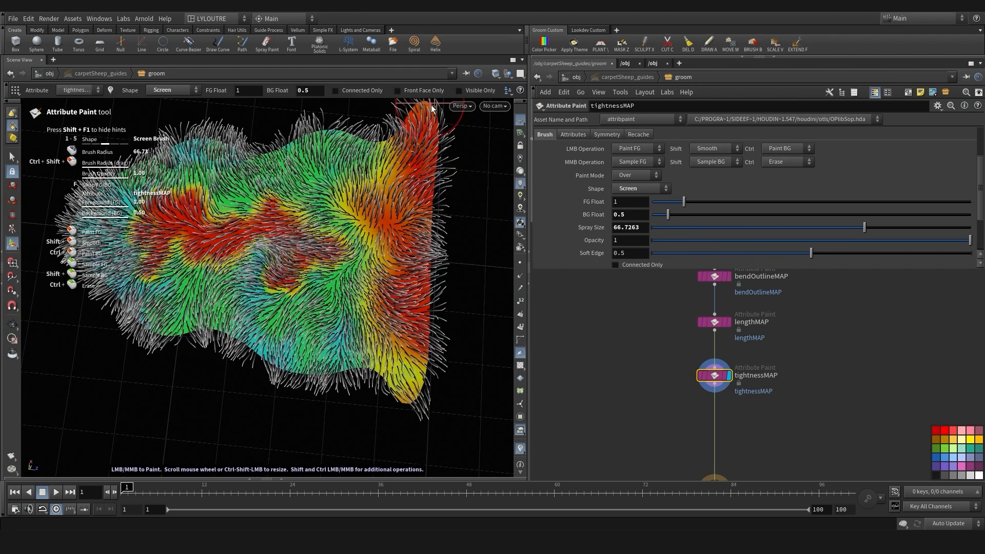
{"action": "left_click_drag", "start_coordinate": [251, 247], "coordinate": [180, 280], "text": "shift"}
{"action": "scroll", "coordinate": [180, 279], "scroll_direction": "down", "scroll_amount": 2}
{"action": "middle_click_drag", "start_coordinate": [179, 280], "coordinate": [219, 296], "text": "alt"}
{"action": "scroll", "coordinate": [167, 198], "scroll_direction": "down", "scroll_amount": 3}
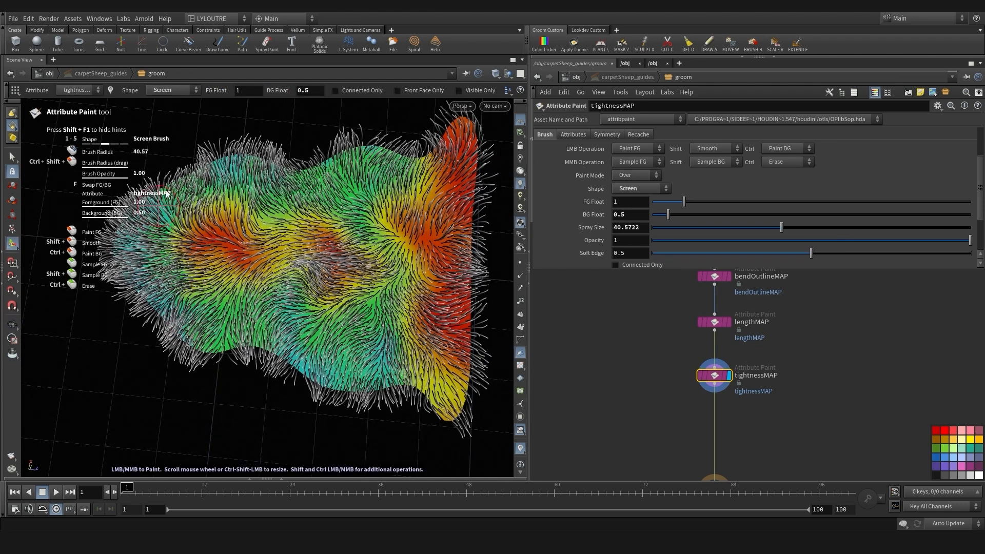
Override hairclump1's tightness with the tightnessMAP skin attribute
{"action": "scroll", "coordinate": [390, 392], "scroll_direction": "down", "scroll_amount": 3}
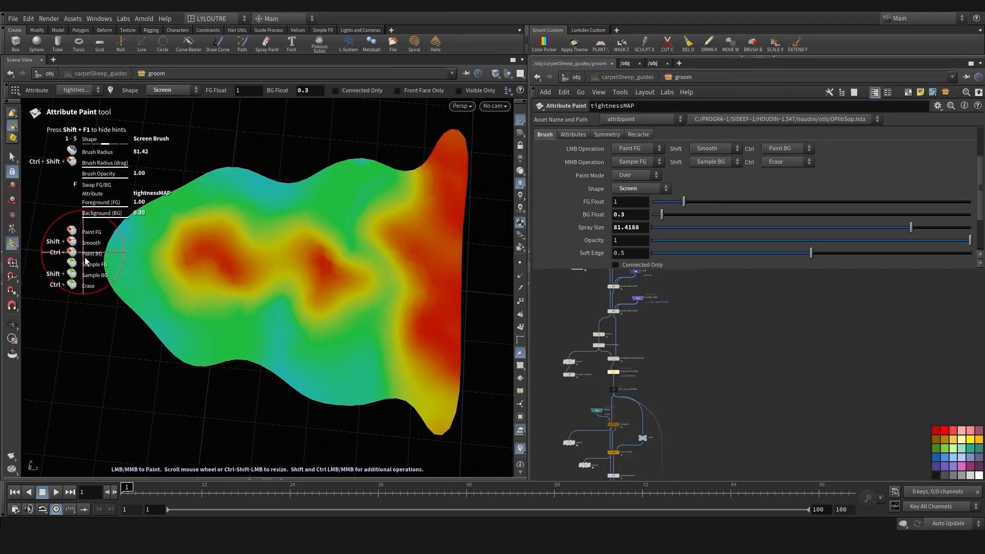
{"action": "left_click", "coordinate": [905, 204]}
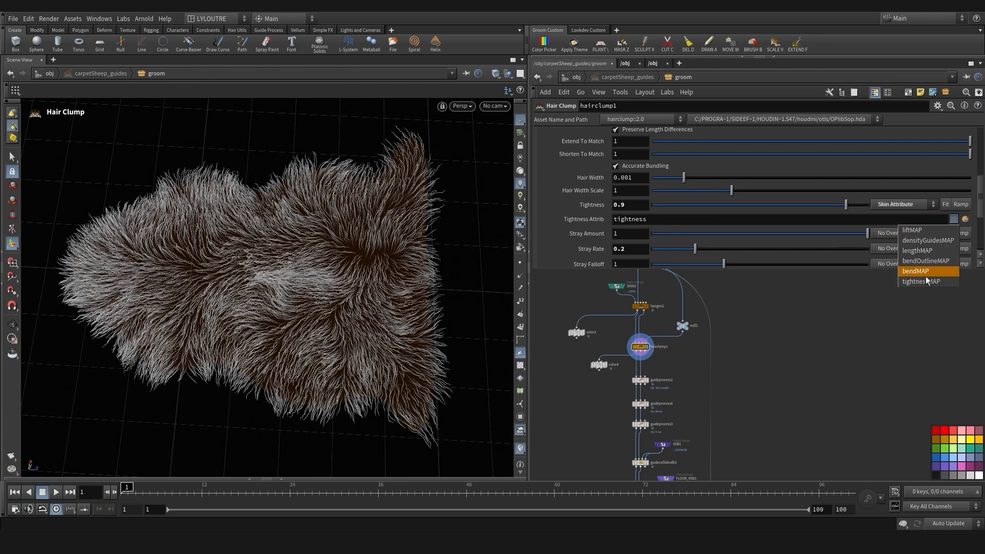
{"action": "left_click", "coordinate": [912, 238]}
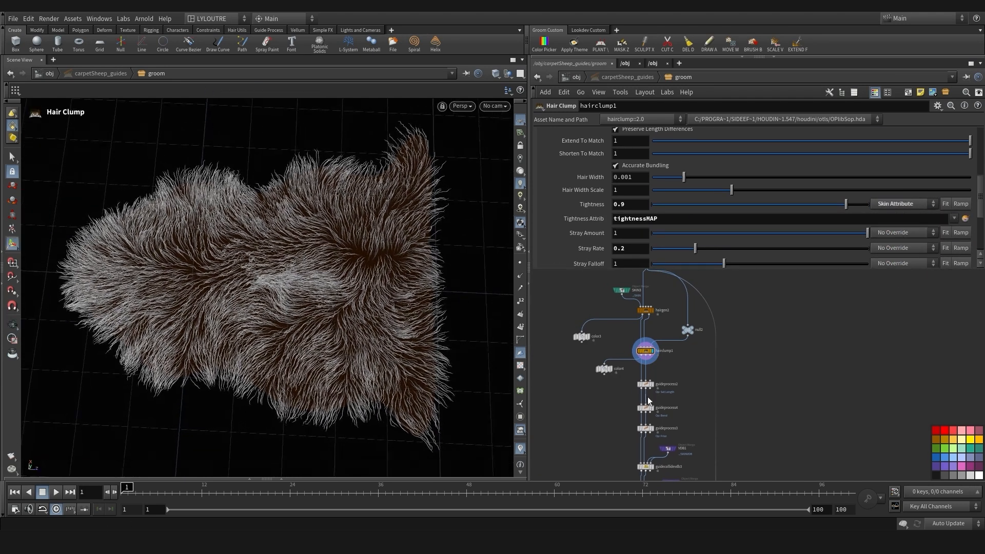
Display hairclump2 in the carpetSheep_hairs network and override its tightness with the tightnessMAP skin attribute
{"action": "scroll", "coordinate": [647, 396], "scroll_direction": "down", "scroll_amount": 5}
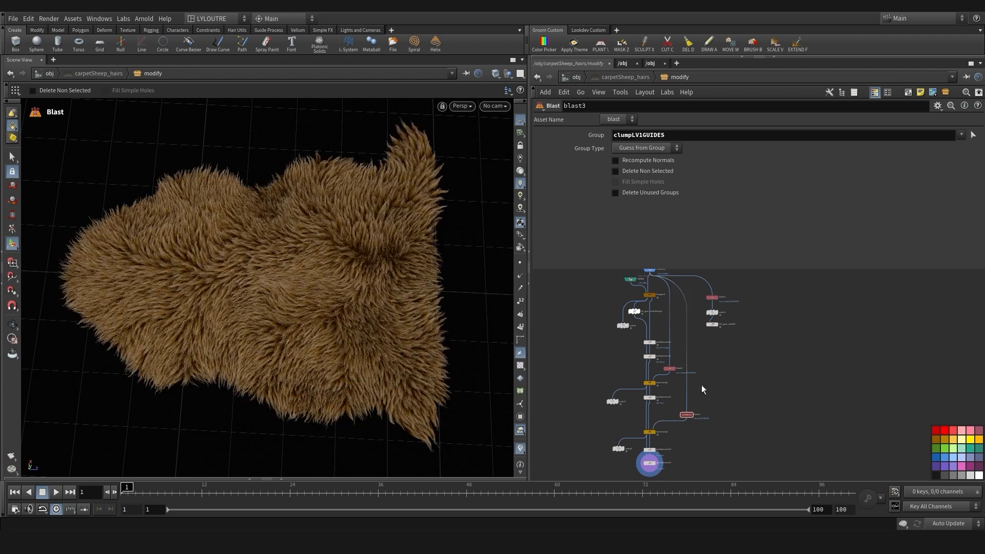
{"action": "scroll", "coordinate": [687, 386], "scroll_direction": "up", "scroll_amount": 3}
{"action": "left_click", "coordinate": [665, 384]}
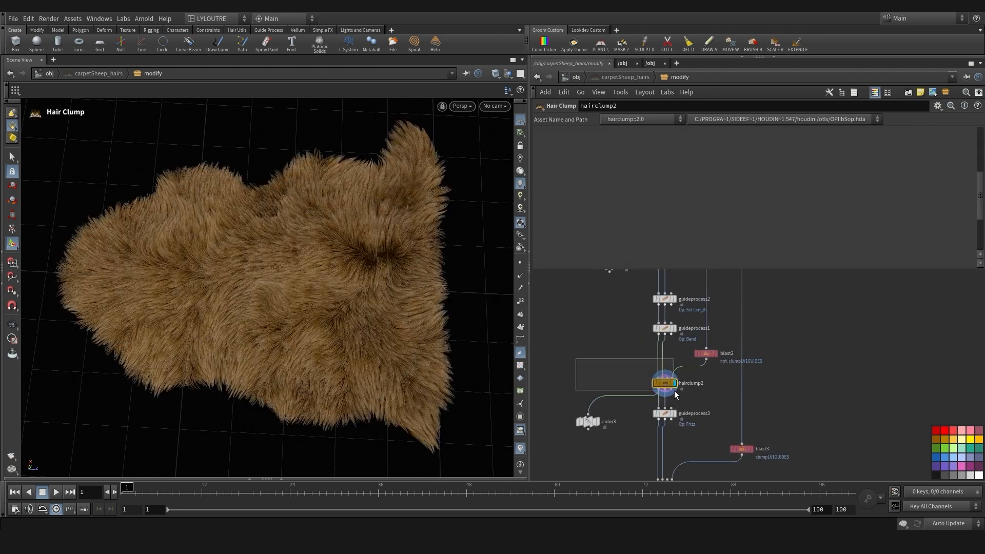
{"action": "left_click", "coordinate": [592, 367]}
{"action": "mouse_move", "coordinate": [251, 371]}
{"action": "left_mouse_down", "text": "alt"}
{"action": "mouse_move", "coordinate": [264, 360]}
{"action": "mouse_move", "coordinate": [268, 376]}
{"action": "mouse_move", "coordinate": [257, 382]}
{"action": "left_mouse_up", "text": "alt"}
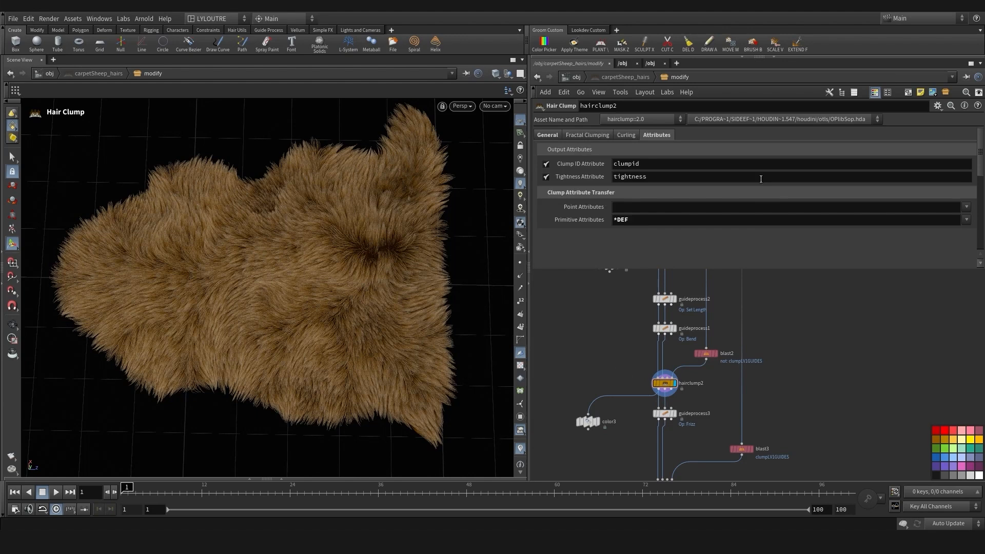
{"action": "left_click", "coordinate": [548, 134]}
{"action": "scroll", "coordinate": [686, 196], "scroll_direction": "down", "scroll_amount": 5}
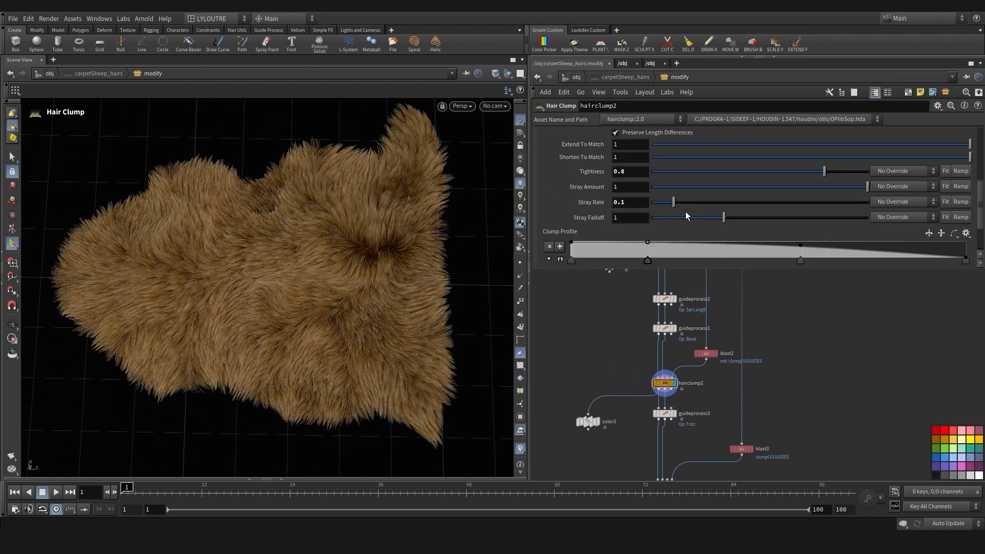
{"action": "left_click", "coordinate": [895, 171]}
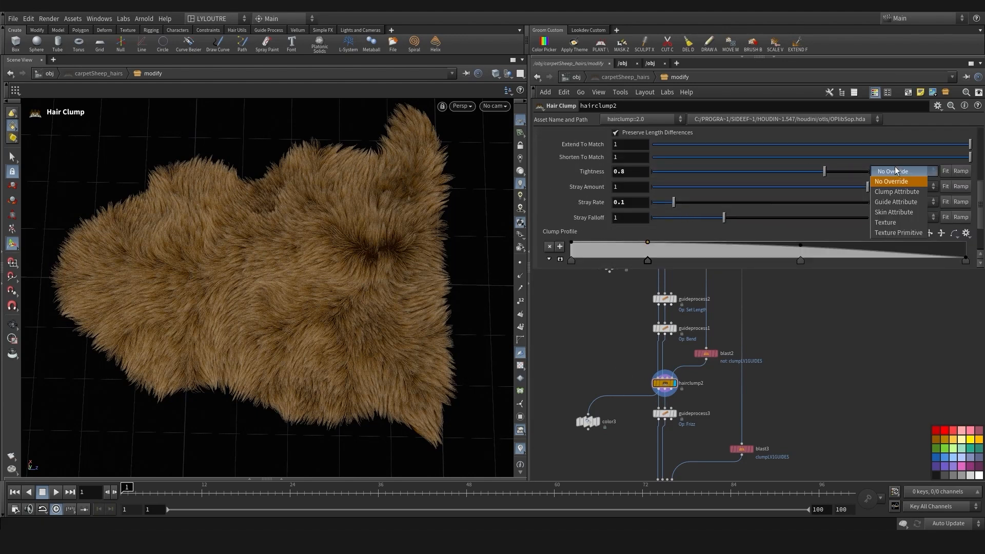
{"action": "left_click", "coordinate": [896, 213]}
{"action": "left_click", "coordinate": [953, 185]}
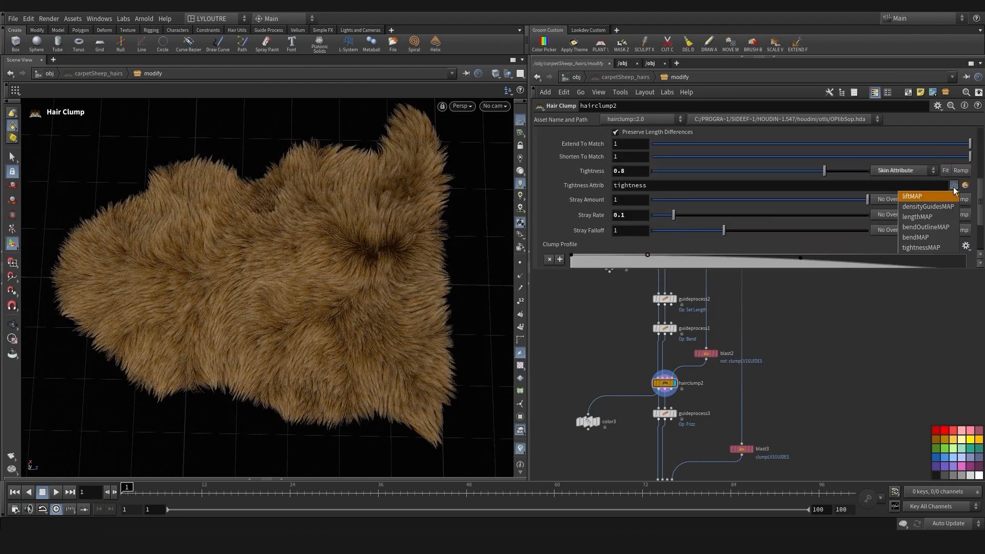
{"action": "left_click", "coordinate": [921, 248]}
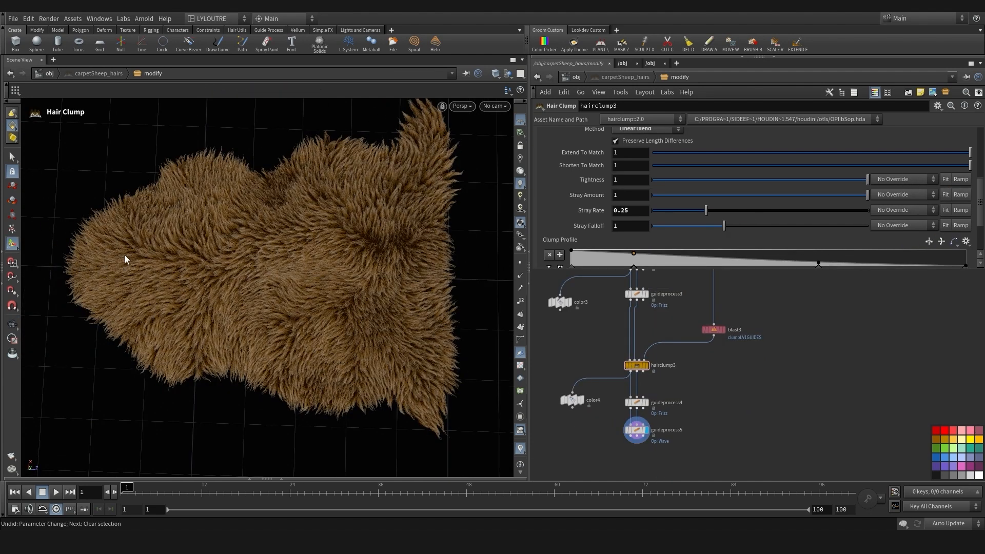
Examine the clumping of the final fur over the whole carpet and close up at its narrow end
{"action": "key", "text": "Escape"}
{"action": "left_click_drag", "start_coordinate": [125, 258], "coordinate": [156, 304]}
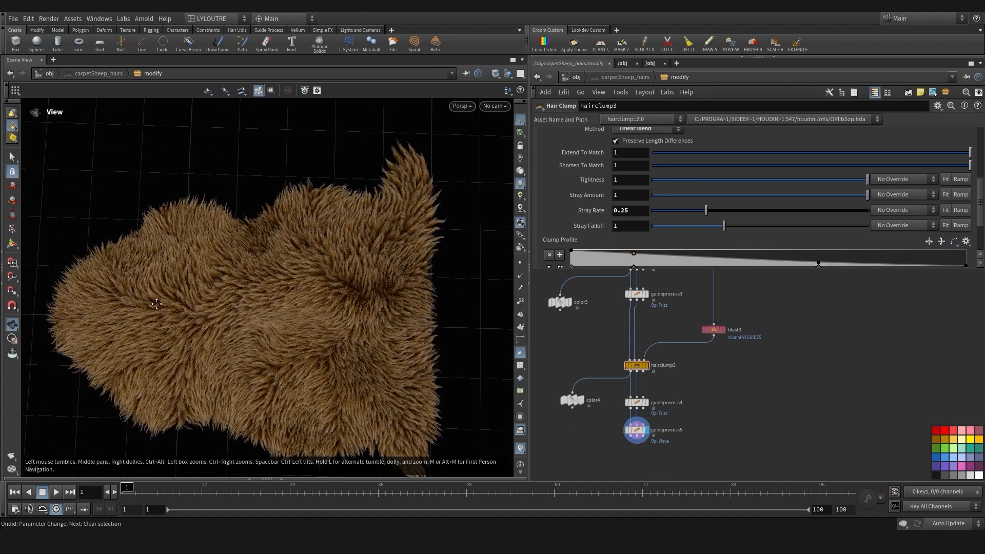
{"action": "key", "text": "Return"}
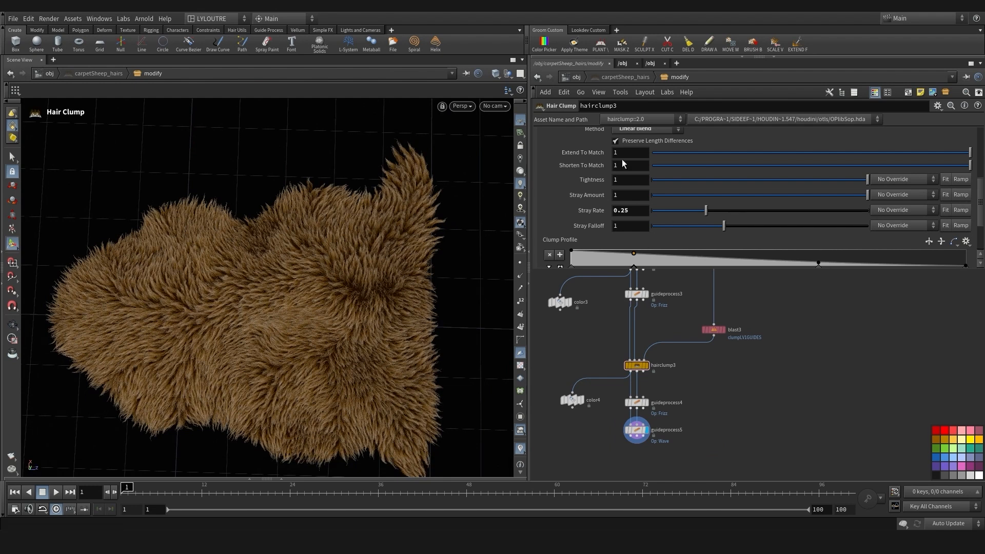
{"action": "middle_click_drag", "start_coordinate": [95, 315], "coordinate": [118, 305], "text": "alt"}
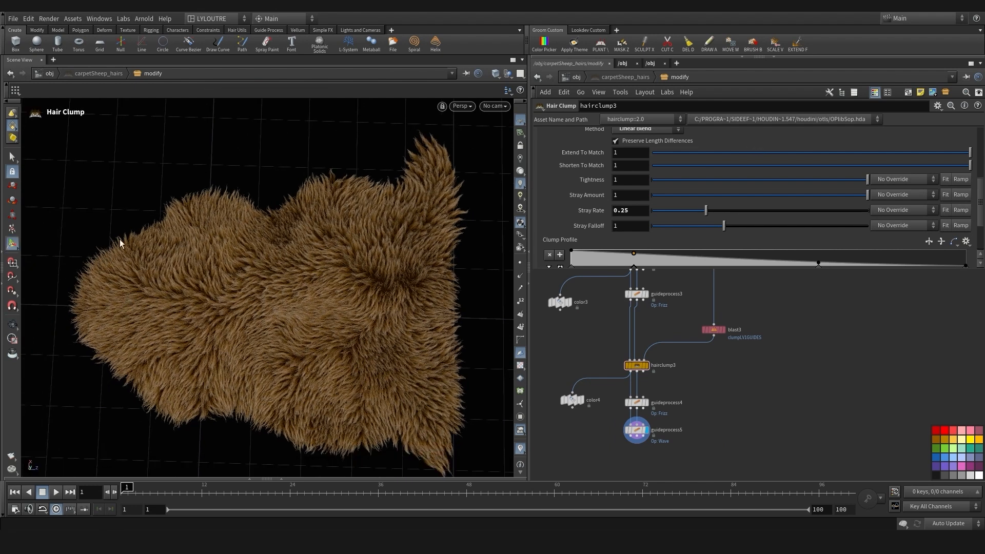
{"action": "middle_click_drag", "start_coordinate": [167, 260], "coordinate": [190, 266], "text": "alt"}
{"action": "right_click_drag", "start_coordinate": [189, 266], "coordinate": [222, 261], "text": "alt"}
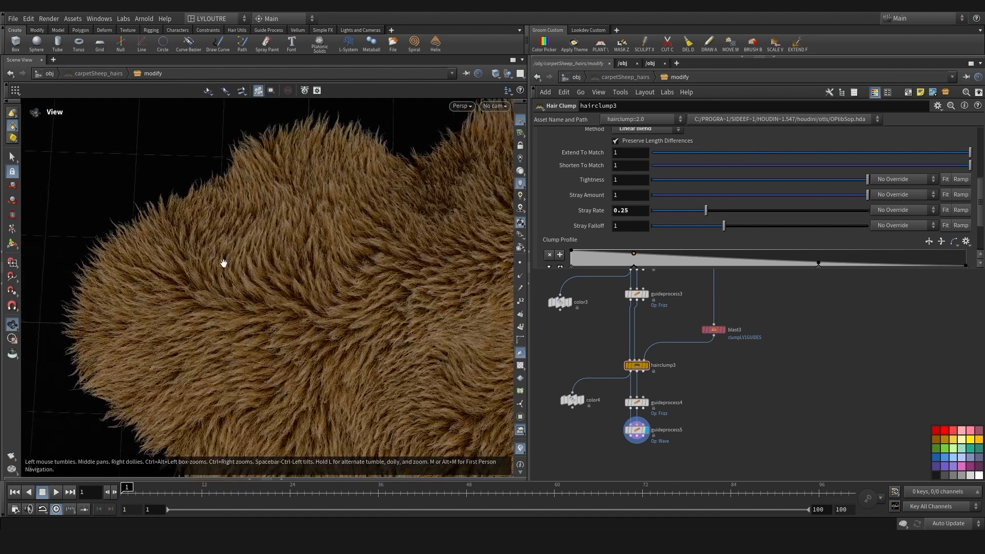
{"action": "middle_click_drag", "start_coordinate": [251, 283], "coordinate": [206, 268], "text": "alt"}
{"action": "right_click_drag", "start_coordinate": [205, 269], "coordinate": [152, 303], "text": "alt"}
{"action": "middle_click_drag", "start_coordinate": [151, 303], "coordinate": [244, 303], "text": "alt"}
{"action": "left_click_drag", "start_coordinate": [244, 303], "coordinate": [248, 284], "text": "alt"}
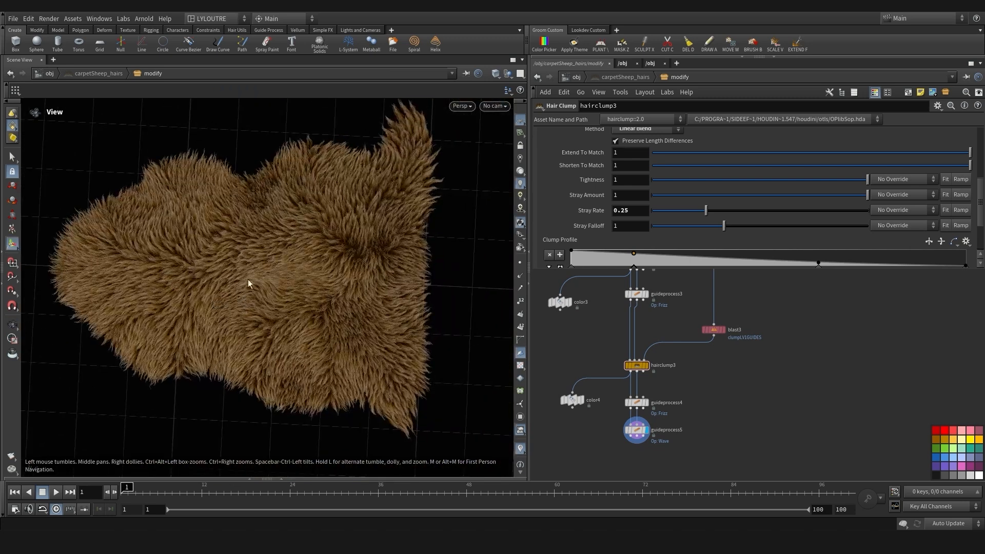
Inspect the fur clumps along the wide end of the carpet, especially at its pointed corner
{"action": "left_click_drag", "start_coordinate": [356, 296], "coordinate": [455, 338], "text": "alt"}
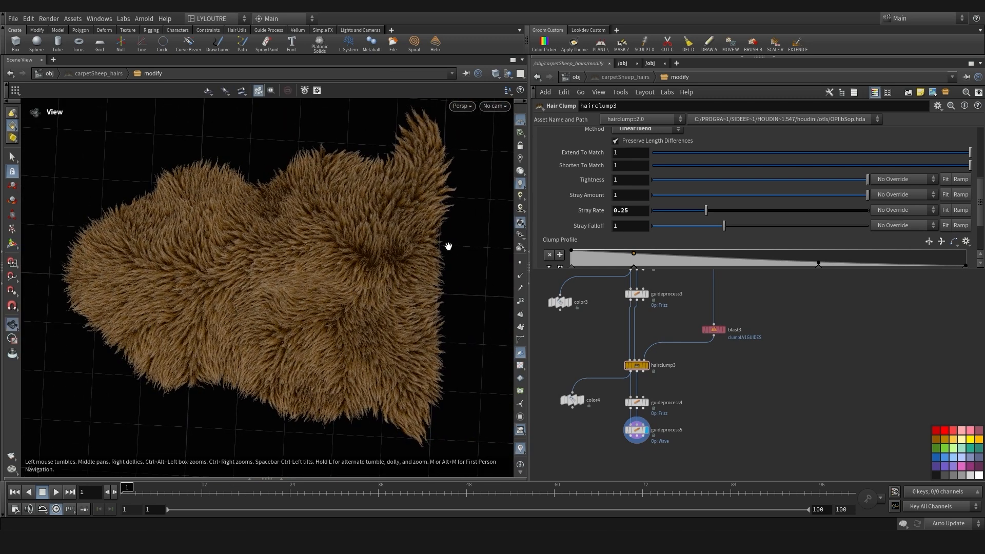
{"action": "middle_click_drag", "start_coordinate": [435, 219], "coordinate": [402, 276], "text": "alt"}
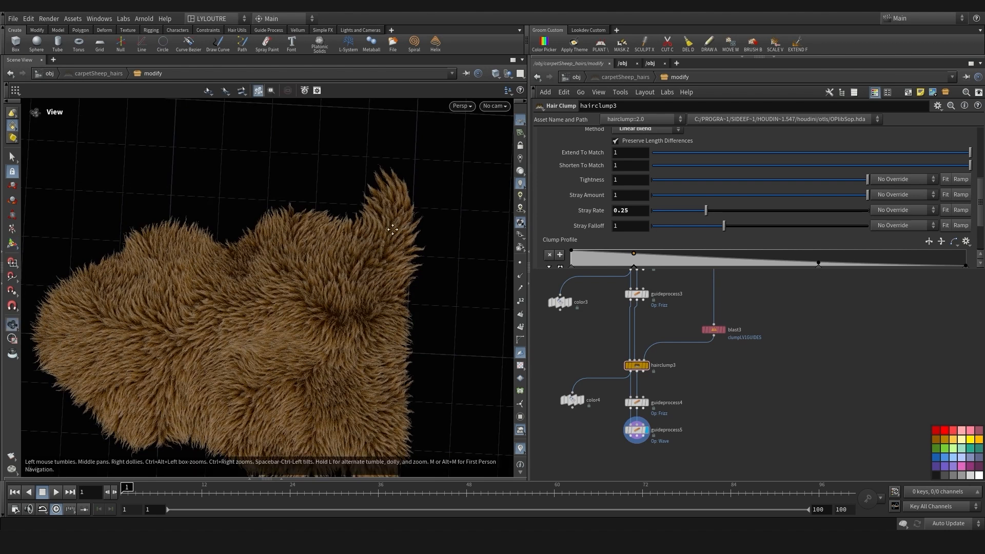
{"action": "middle_click_drag", "start_coordinate": [416, 194], "coordinate": [385, 210], "text": "alt"}
{"action": "right_click_drag", "start_coordinate": [385, 209], "coordinate": [435, 208], "text": "alt"}
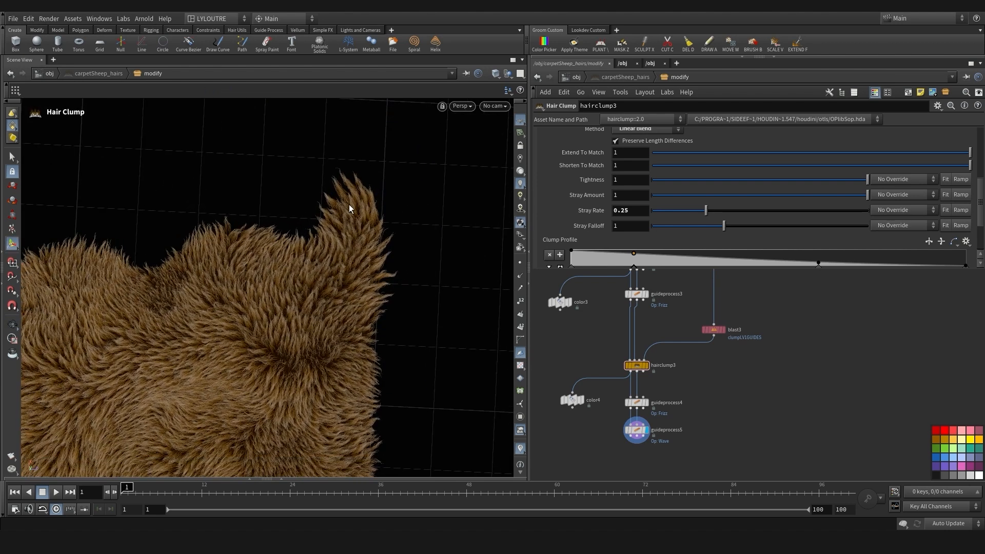
{"action": "right_click_drag", "start_coordinate": [346, 253], "coordinate": [332, 196], "text": "alt"}
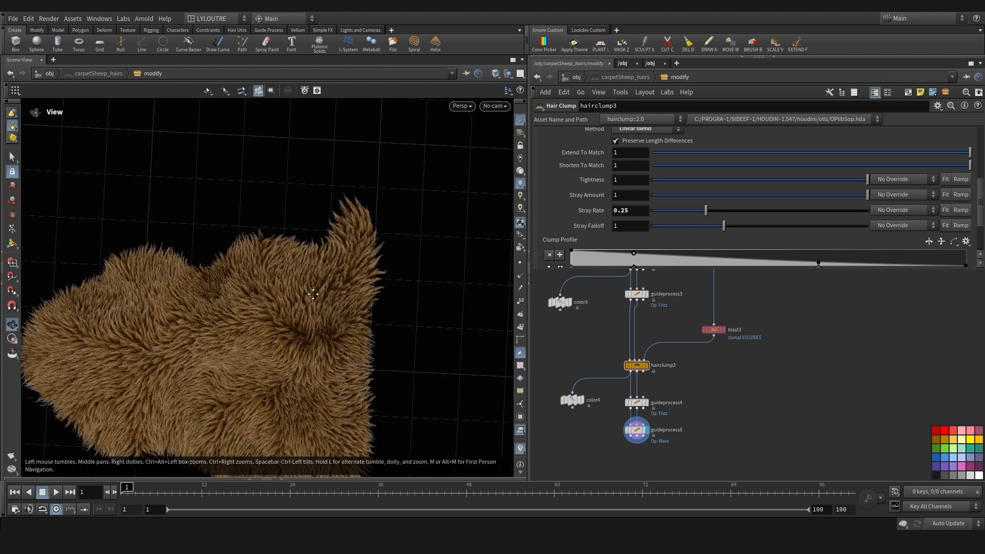
{"action": "middle_click_drag", "start_coordinate": [332, 196], "coordinate": [334, 208], "text": "alt"}
{"action": "right_click_drag", "start_coordinate": [334, 208], "coordinate": [385, 221], "text": "alt"}
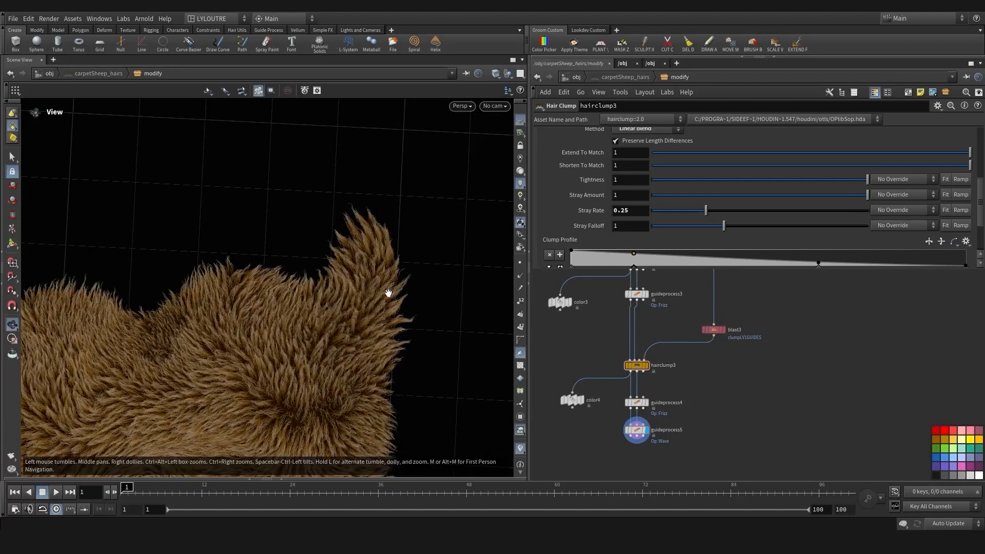
{"action": "right_click_drag", "start_coordinate": [389, 292], "coordinate": [330, 286], "text": "alt"}
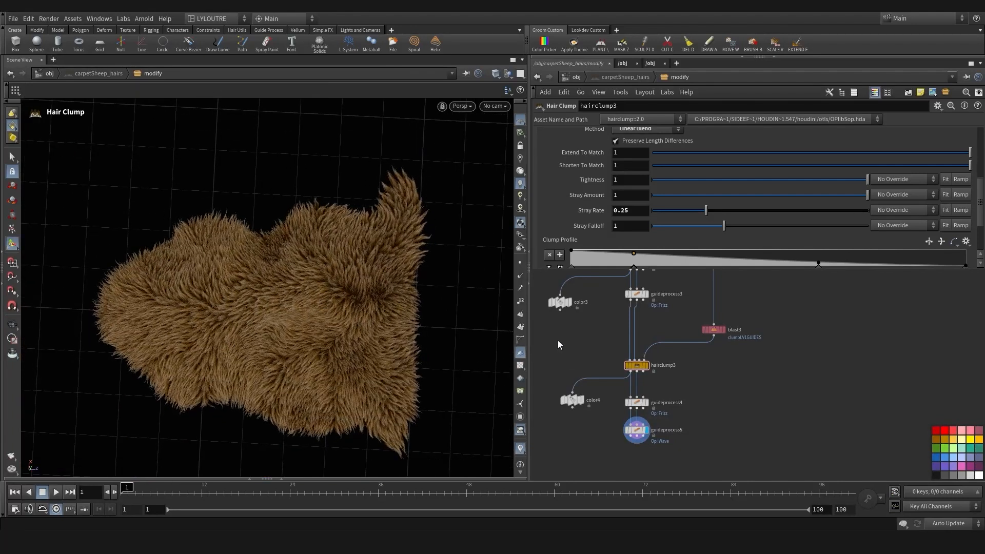
Set the densityGuidesMAP brush opacity to 1 in the carpetSheep_guides groom network and paint value 1 at the wide end's edge
{"action": "scroll", "coordinate": [557, 340], "scroll_direction": "down", "scroll_amount": 4}
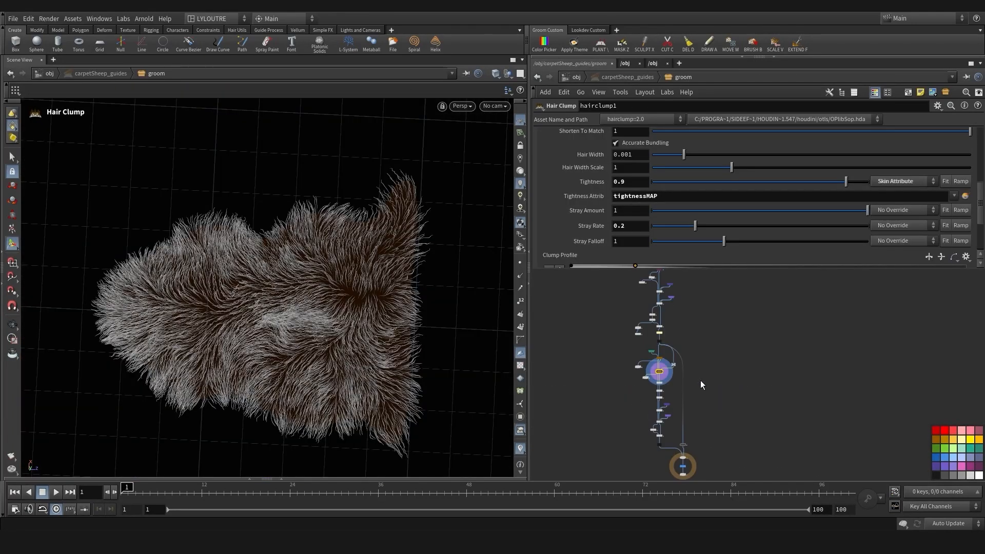
{"action": "middle_click_drag", "start_coordinate": [700, 380], "coordinate": [690, 456]}
{"action": "scroll", "coordinate": [681, 374], "scroll_direction": "up", "scroll_amount": 3}
{"action": "scroll", "coordinate": [641, 407], "scroll_direction": "up", "scroll_amount": 2}
{"action": "left_click", "coordinate": [641, 408]}
{"action": "scroll", "coordinate": [667, 405], "scroll_direction": "down", "scroll_amount": 2}
{"action": "middle_click_drag", "start_coordinate": [705, 372], "coordinate": [670, 441]}
{"action": "scroll", "coordinate": [669, 333], "scroll_direction": "up", "scroll_amount": 3}
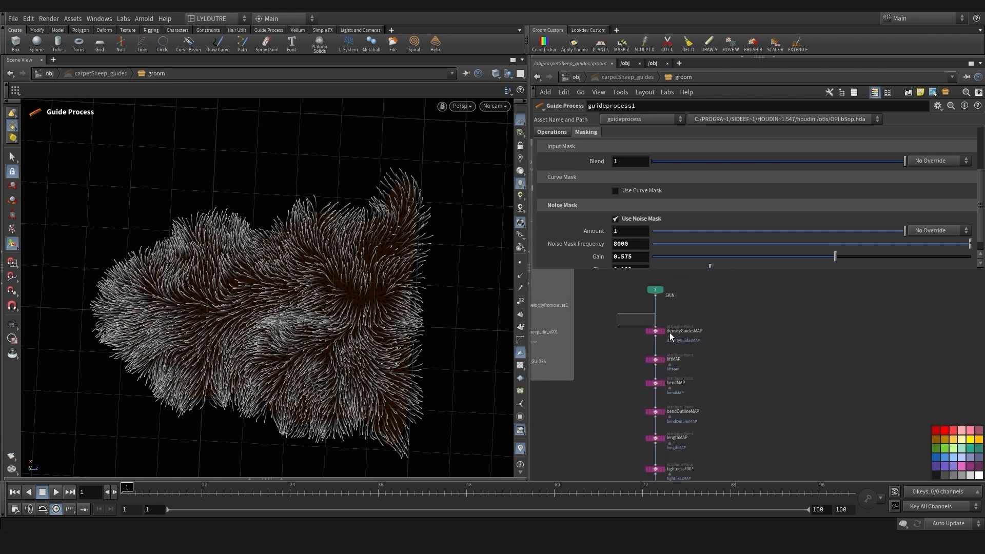
{"action": "left_click", "coordinate": [662, 331]}
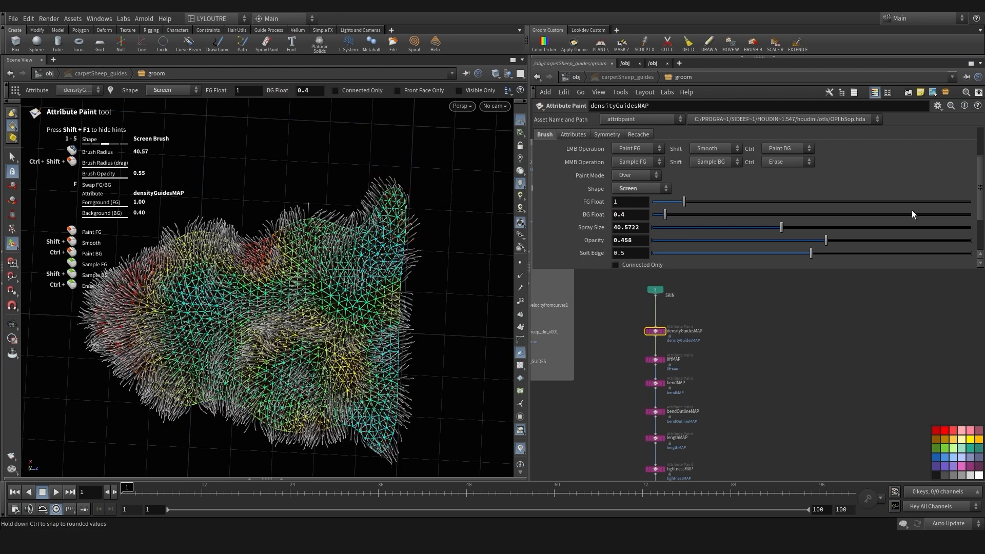
{"action": "left_click_drag", "start_coordinate": [911, 210], "coordinate": [971, 215]}
{"action": "scroll", "coordinate": [871, 210], "scroll_direction": "up", "scroll_amount": 1}
{"action": "scroll", "coordinate": [417, 203], "scroll_direction": "up", "scroll_amount": 2}
{"action": "left_click_drag", "start_coordinate": [417, 203], "coordinate": [417, 222]}
{"action": "middle_click_drag", "start_coordinate": [743, 379], "coordinate": [744, 351]}
{"action": "middle_click_drag", "start_coordinate": [267, 328], "coordinate": [279, 243]}
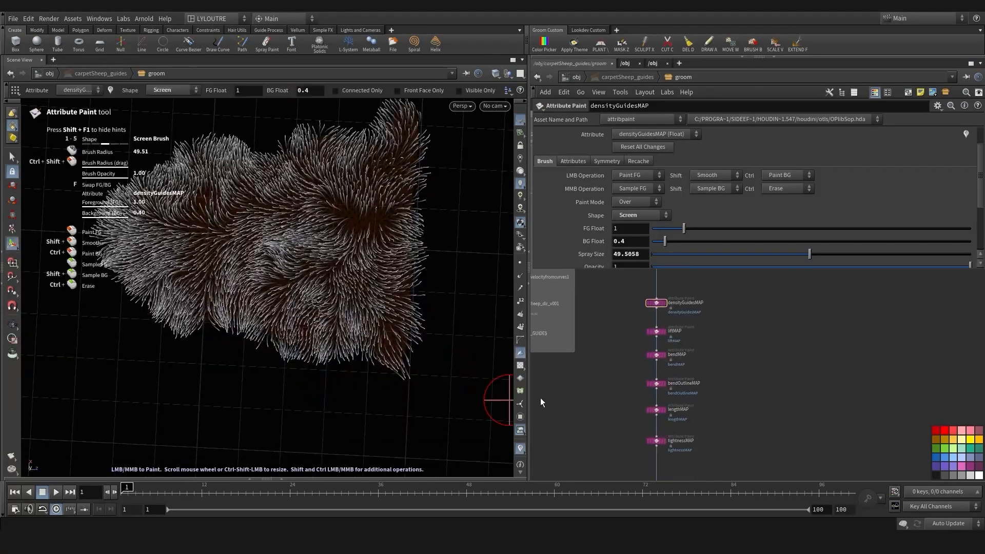
Select the tightnessMAP paint node in the skin chain and display its painted values on the carpet
{"action": "middle_click_drag", "start_coordinate": [575, 388], "coordinate": [626, 382]}
{"action": "middle_click_drag", "start_coordinate": [618, 471], "coordinate": [556, 409]}
{"action": "scroll", "coordinate": [556, 409], "scroll_direction": "up", "scroll_amount": 2}
{"action": "left_click_drag", "start_coordinate": [616, 359], "coordinate": [725, 381]}
{"action": "middle_click_drag", "start_coordinate": [426, 213], "coordinate": [426, 235], "text": "alt"}
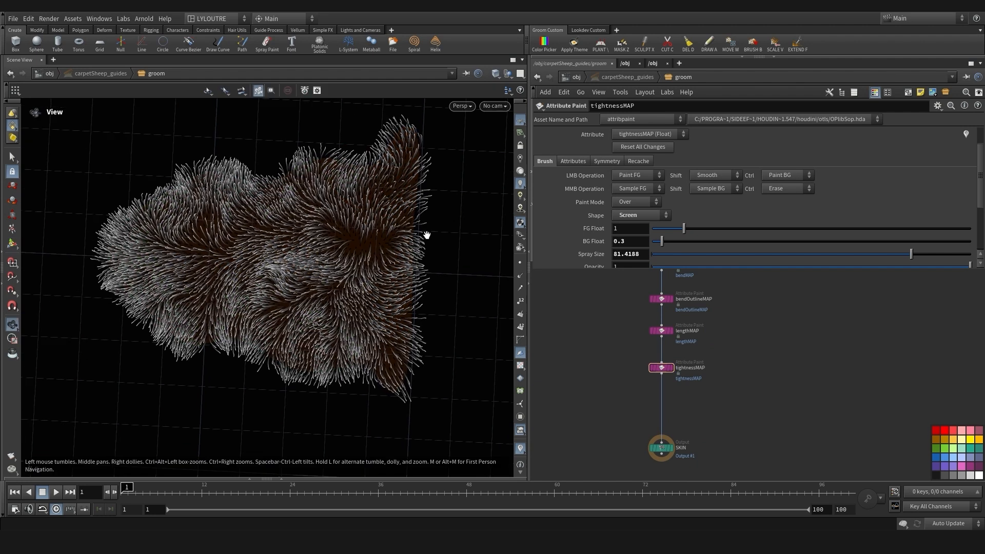
{"action": "key", "text": "Return"}
{"action": "left_click_drag", "start_coordinate": [688, 374], "coordinate": [688, 375]}
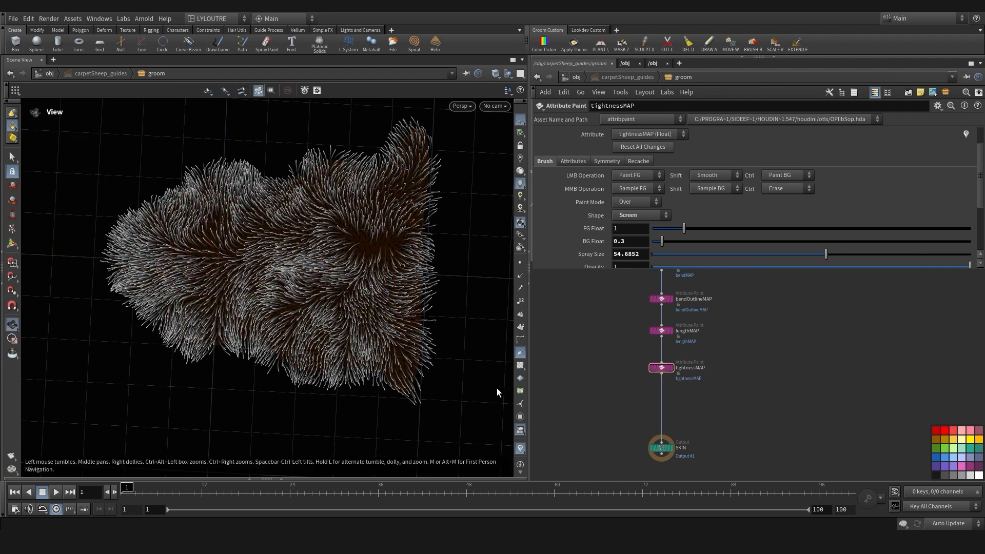
{"action": "middle_click_drag", "start_coordinate": [655, 437], "coordinate": [596, 419]}
{"action": "scroll", "coordinate": [596, 419], "scroll_direction": "up", "scroll_amount": 2}
{"action": "left_click_drag", "start_coordinate": [602, 434], "coordinate": [603, 459]}
{"action": "middle_click_drag", "start_coordinate": [616, 334], "coordinate": [636, 354]}
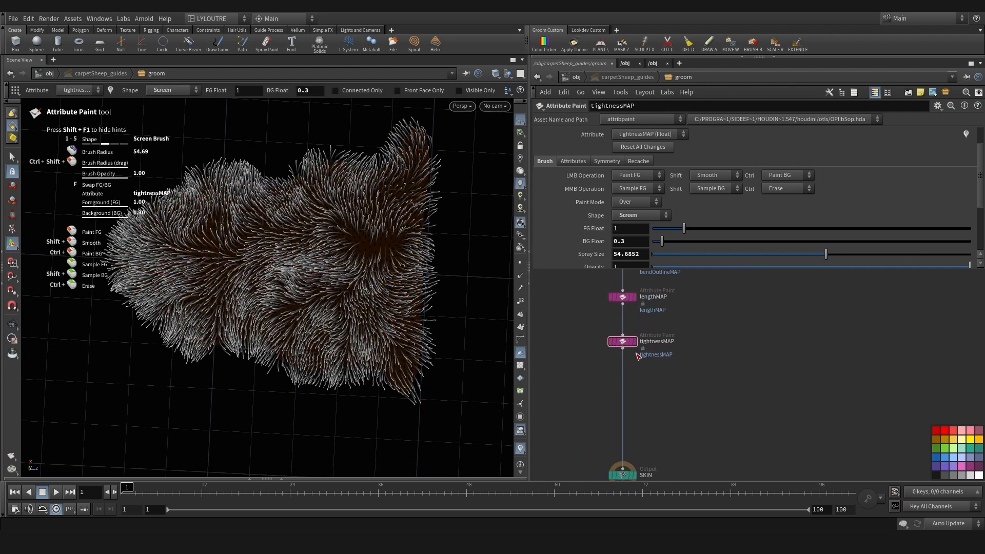
{"action": "left_click", "coordinate": [636, 342]}
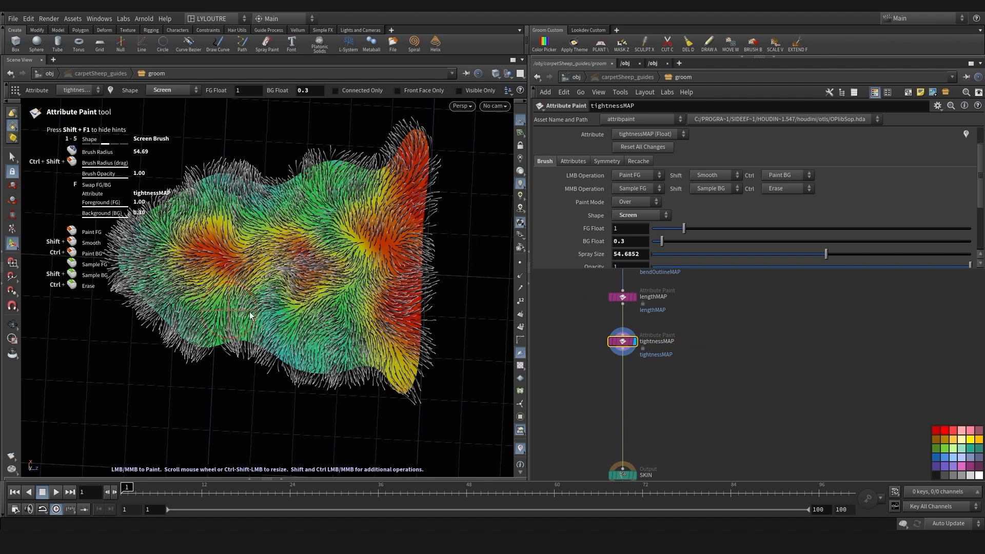
{"action": "middle_click_drag", "start_coordinate": [614, 386], "coordinate": [620, 389]}
{"action": "mouse_move", "coordinate": [275, 308]}
{"action": "left_mouse_down", "text": "alt"}
{"action": "mouse_move", "coordinate": [271, 296]}
{"action": "mouse_move", "coordinate": [314, 316]}
{"action": "left_mouse_up", "text": "alt"}
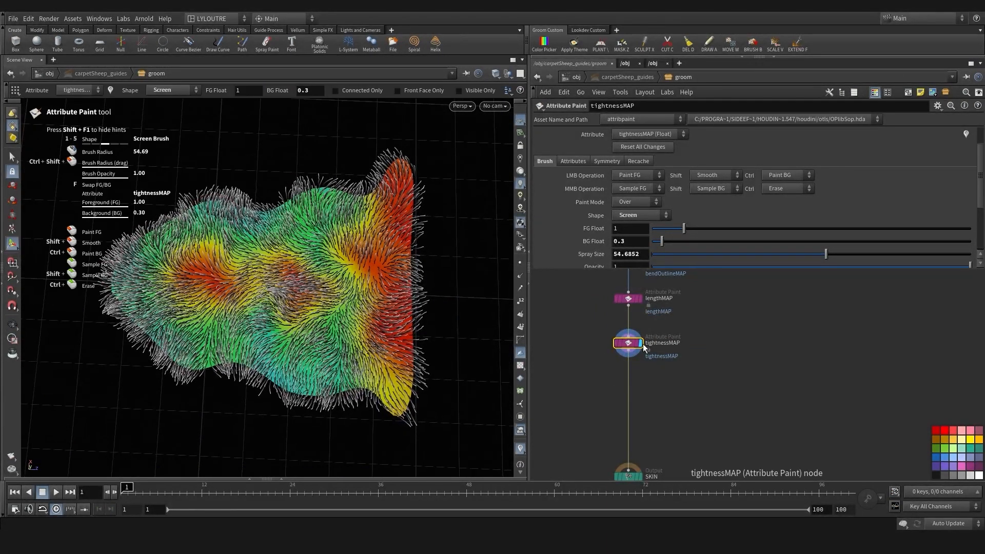
Insert an Attribute Remap node between tightnessMAP and the SKIN output, aligned in the chain, and display it
{"action": "key", "text": "Tab"}
{"action": "type", "text": "remap"}
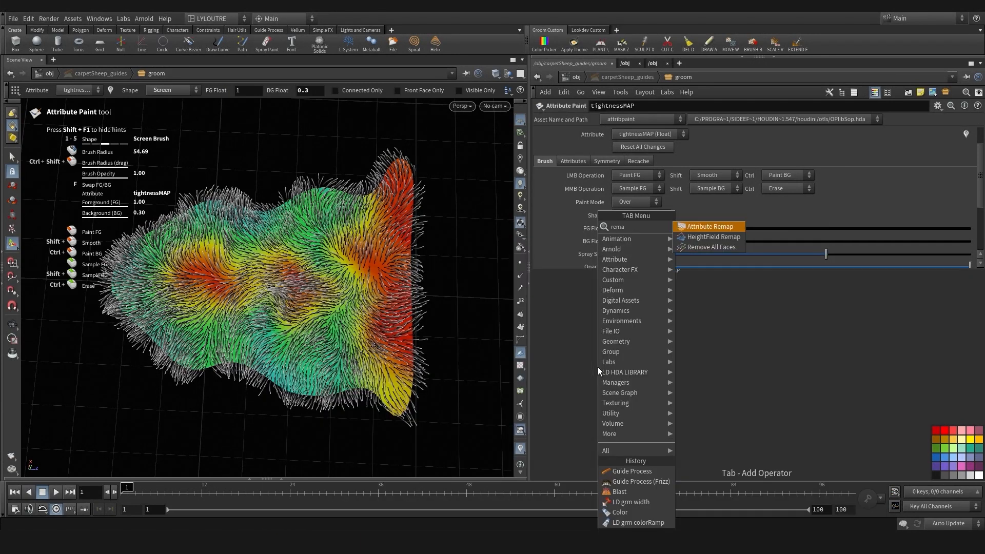
{"action": "left_click", "coordinate": [695, 231]}
{"action": "left_click", "coordinate": [605, 358]}
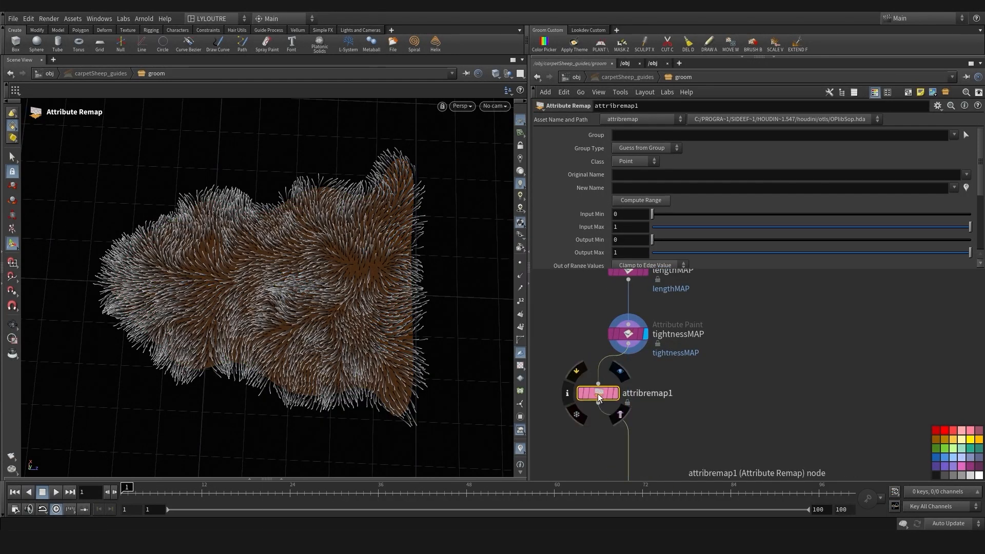
{"action": "left_click_drag", "start_coordinate": [598, 393], "coordinate": [630, 387]}
{"action": "left_click", "coordinate": [646, 384]}
Set the remap node's original attribute name to tightnessMAP, copied from the paint node's name
{"action": "double_click", "coordinate": [670, 334]}
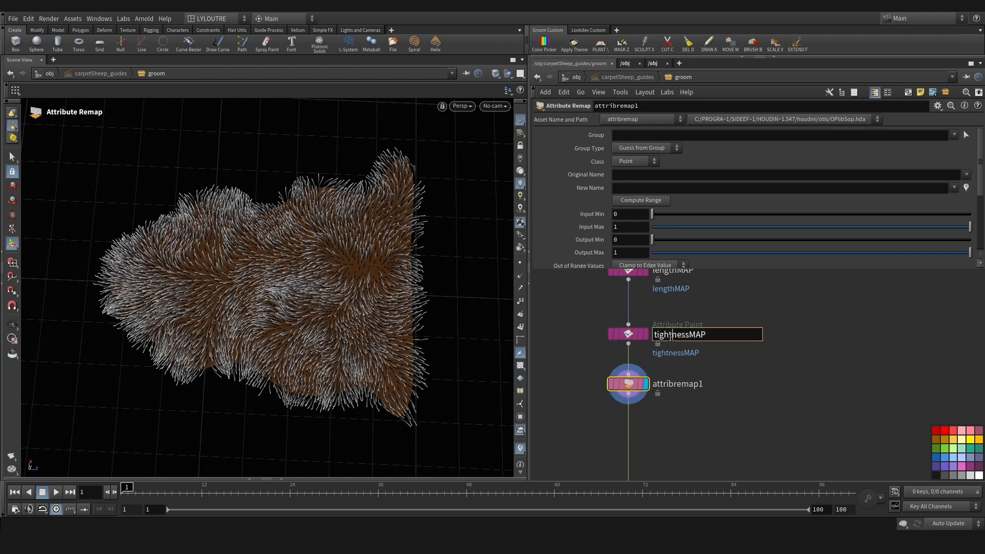
{"action": "left_click", "coordinate": [628, 390]}
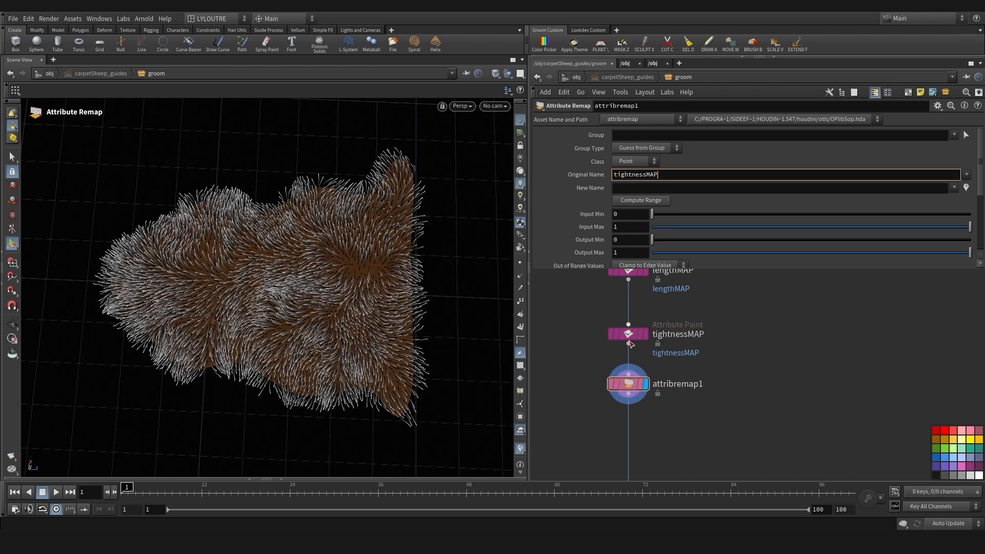
{"action": "middle_click_drag", "start_coordinate": [584, 361], "coordinate": [592, 365]}
{"action": "left_click", "coordinate": [642, 392]}
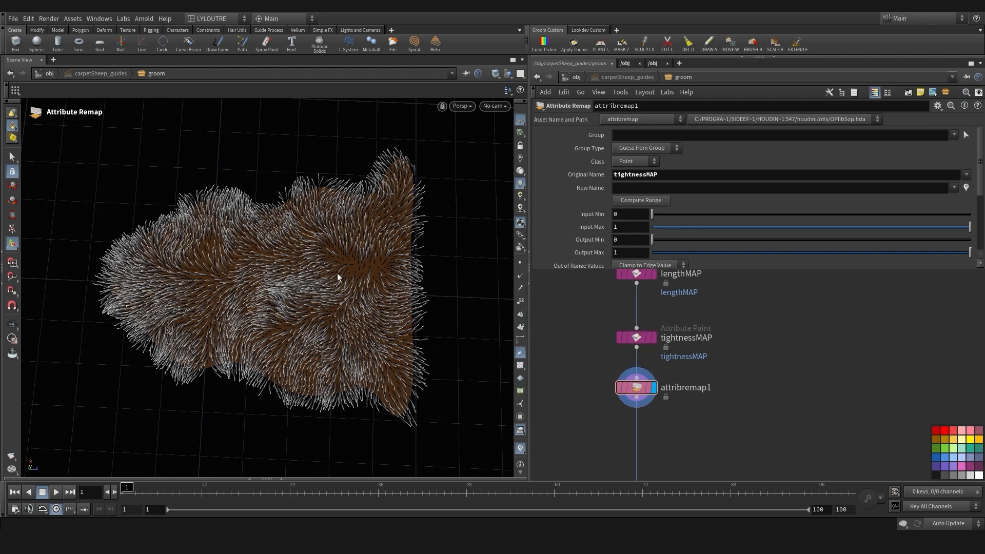
Set the remap's new attribute name to tightness2MAP and rename the node tightness2MAP
{"action": "left_click_drag", "start_coordinate": [299, 332], "coordinate": [306, 311], "text": "alt"}
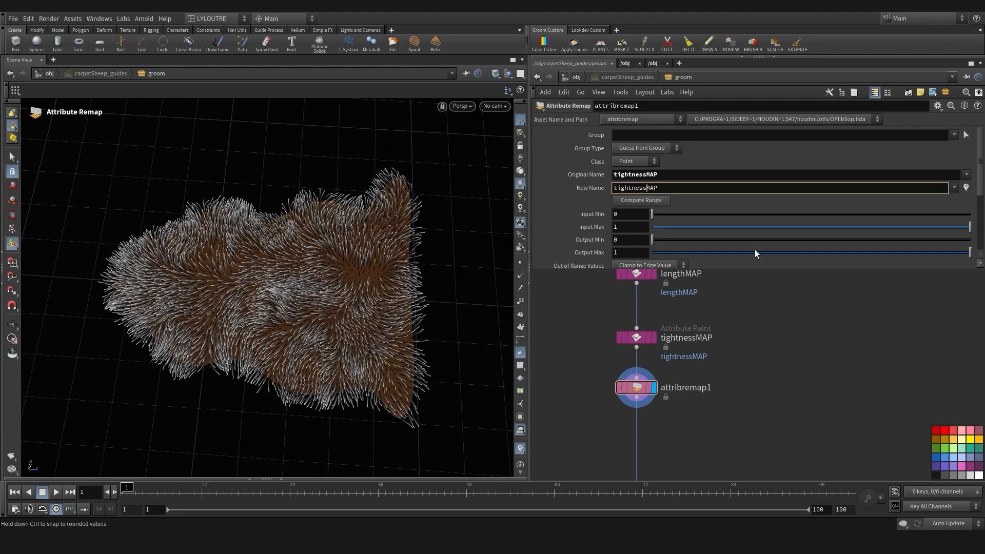
{"action": "type", "text": "2"}
{"action": "key", "text": "Return"}
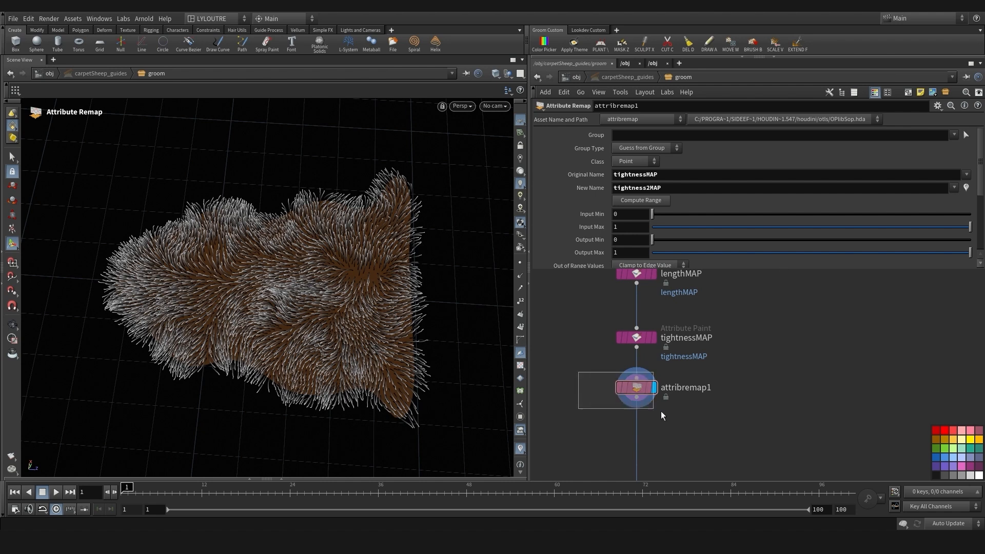
{"action": "double_click", "coordinate": [685, 389]}
{"action": "key", "text": "Return"}
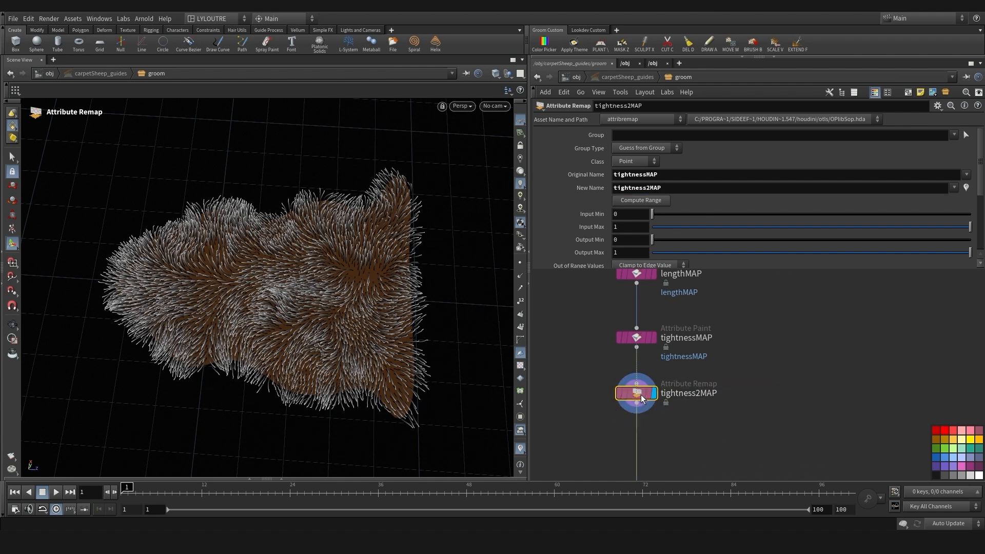
Visualize the tightness2MAP attribute in colour on the carpet and enlarge the parameter area to expose the remap ramp
{"action": "left_click", "coordinate": [965, 190]}
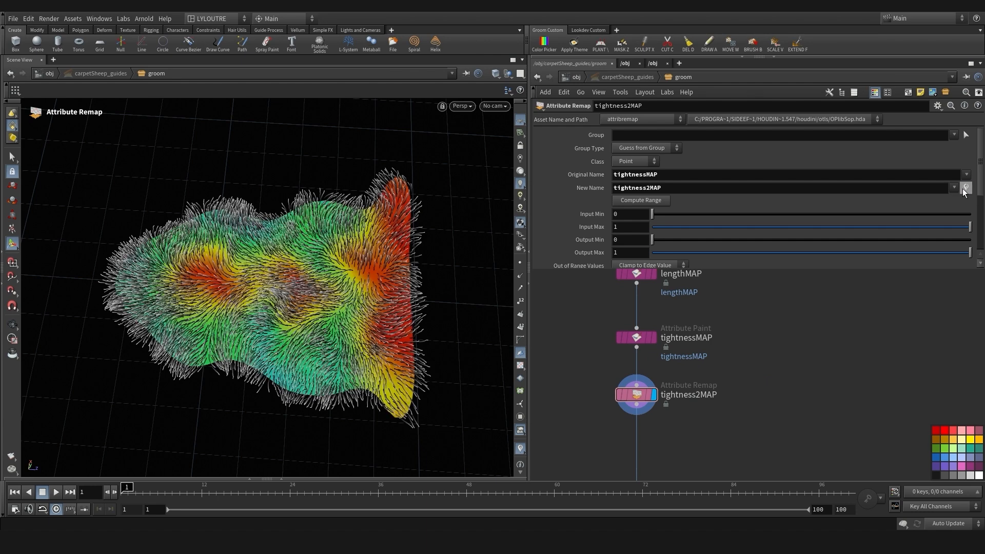
{"action": "scroll", "coordinate": [299, 304], "scroll_direction": "up", "scroll_amount": 2}
{"action": "left_click_drag", "start_coordinate": [299, 305], "coordinate": [312, 261], "text": "alt"}
{"action": "scroll", "coordinate": [752, 222], "scroll_direction": "down", "scroll_amount": 3}
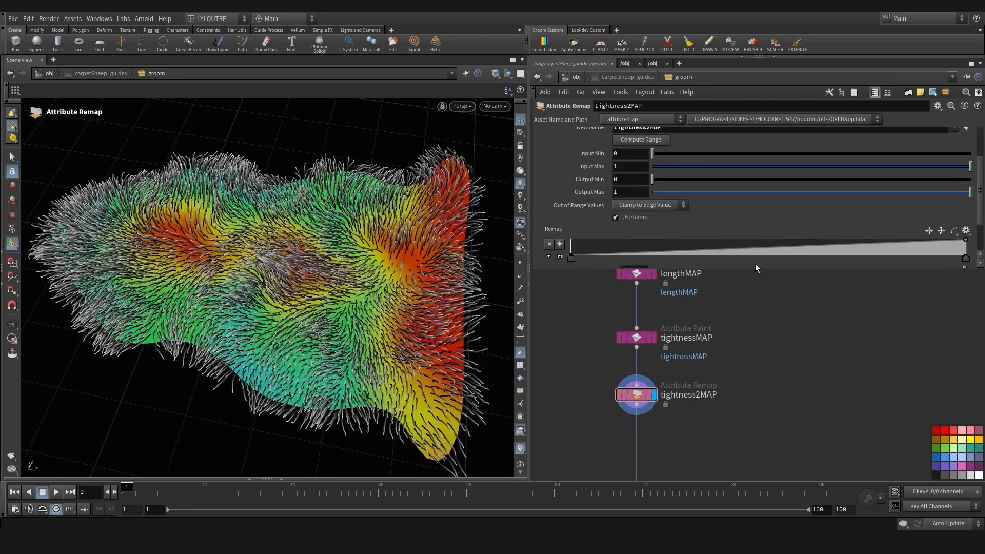
{"action": "left_click_drag", "start_coordinate": [757, 268], "coordinate": [764, 307]}
{"action": "left_click_drag", "start_coordinate": [292, 340], "coordinate": [323, 356], "text": "alt"}
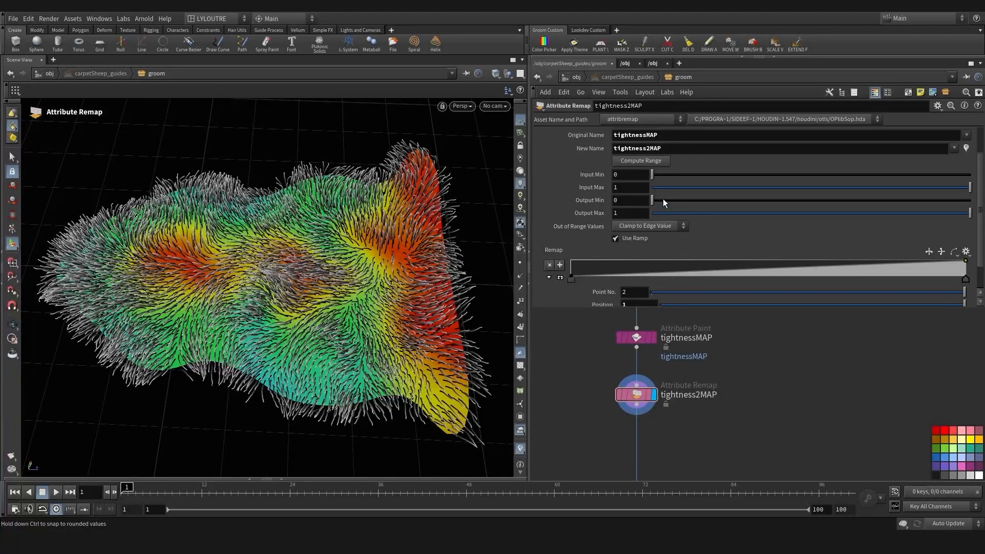
Raise the tightness2MAP remap's output minimum, trying several values before setting it to 0.5
{"action": "left_click_drag", "start_coordinate": [663, 199], "coordinate": [790, 192]}
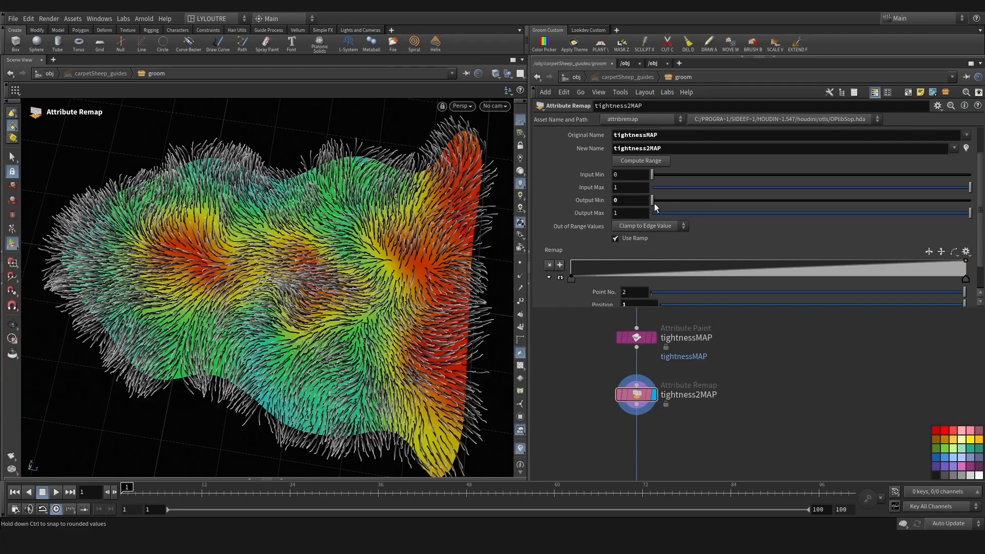
{"action": "left_click_drag", "start_coordinate": [653, 204], "coordinate": [786, 199]}
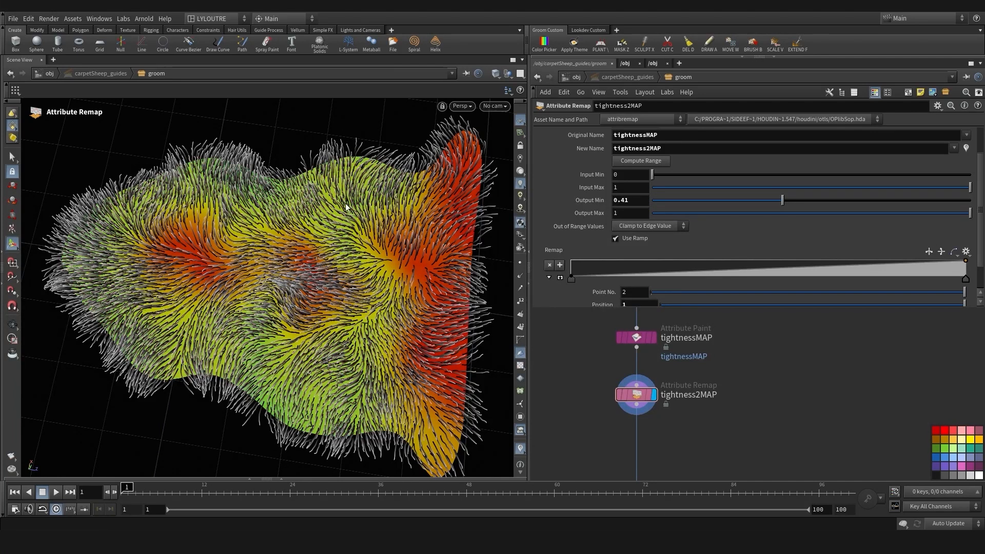
{"action": "scroll", "coordinate": [338, 238], "scroll_direction": "down", "scroll_amount": 2}
{"action": "left_click_drag", "start_coordinate": [337, 242], "coordinate": [316, 265], "text": "alt"}
{"action": "left_click_drag", "start_coordinate": [730, 200], "coordinate": [796, 200]}
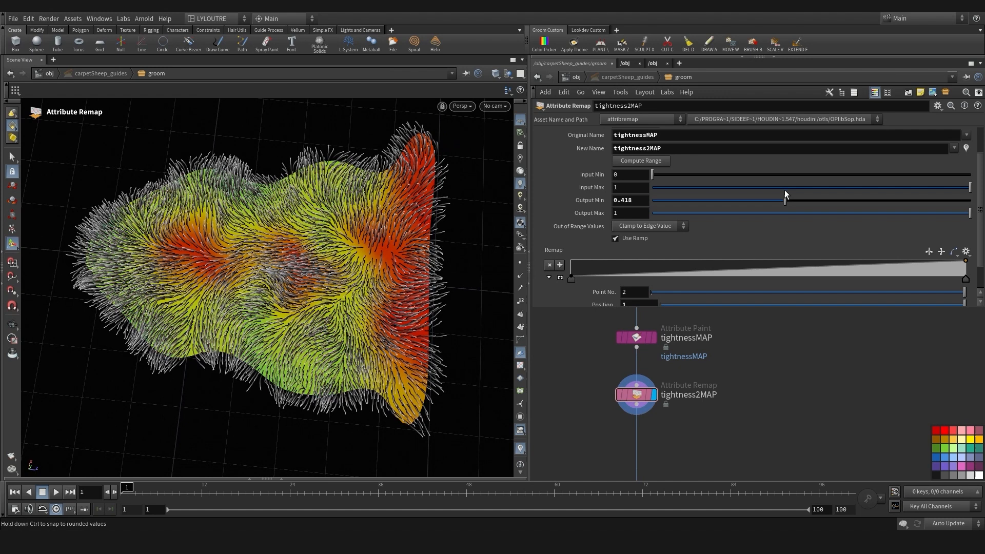
{"action": "double_click", "coordinate": [618, 200]}
{"action": "type", "text": "0.5"}
{"action": "key", "text": "Return"}
Add two points to the remap ramp, at about 0.51 and about three quarters along, and compare tightnessMAP with tightness2MAP
{"action": "left_click", "coordinate": [789, 271]}
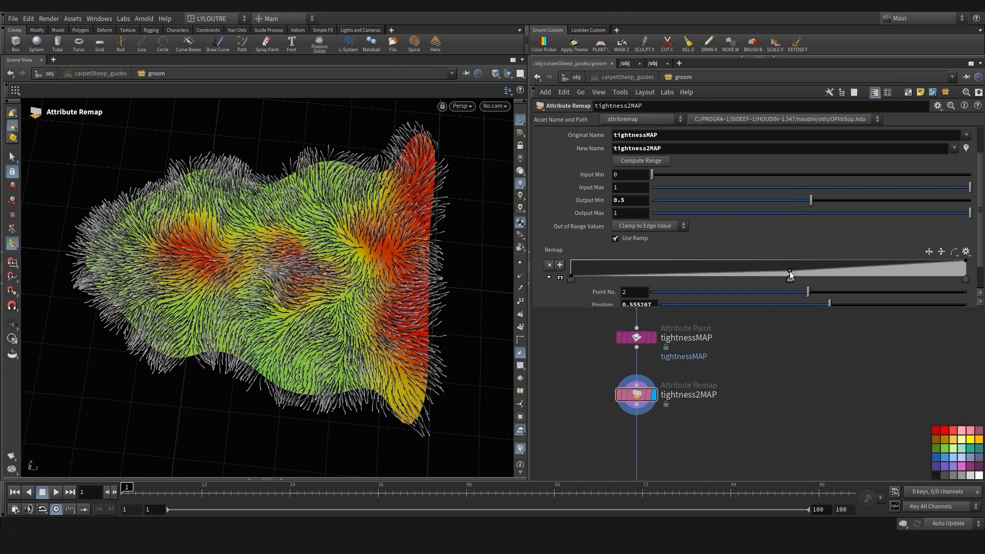
{"action": "left_click", "coordinate": [868, 264]}
{"action": "left_click_drag", "start_coordinate": [328, 267], "coordinate": [323, 265], "text": "alt"}
{"action": "left_click", "coordinate": [653, 338]}
{"action": "left_click", "coordinate": [653, 394]}
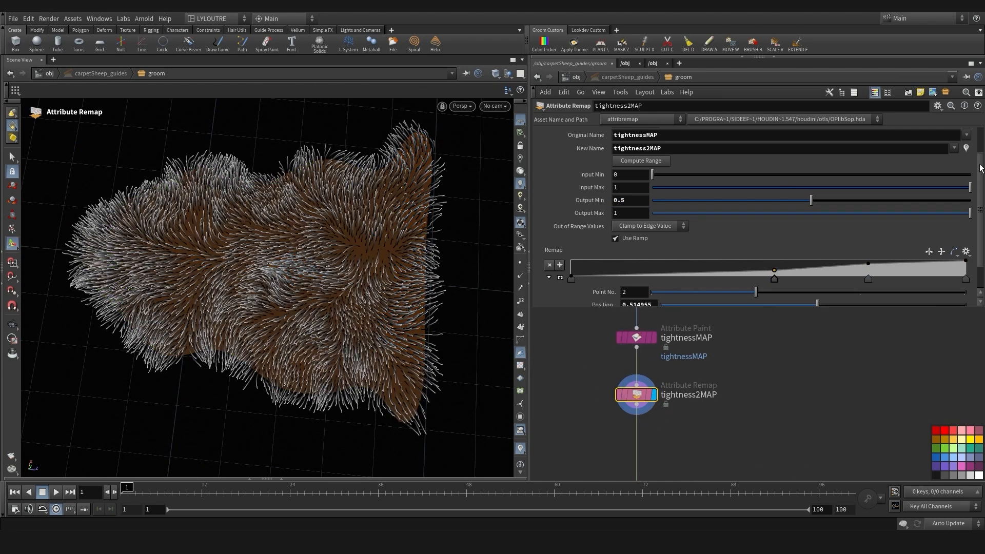
In the carpetSheep_hairs modify network, drive hairclump3's tightness with the skin attribute tightness2MAP
{"action": "scroll", "coordinate": [564, 402], "scroll_direction": "down", "scroll_amount": 1}
{"action": "middle_click_drag", "start_coordinate": [564, 402], "coordinate": [595, 387]}
{"action": "scroll", "coordinate": [609, 371], "scroll_direction": "down", "scroll_amount": 6}
{"action": "key", "text": "u"}
{"action": "key", "text": "b"}
{"action": "scroll", "coordinate": [639, 388], "scroll_direction": "up", "scroll_amount": 3}
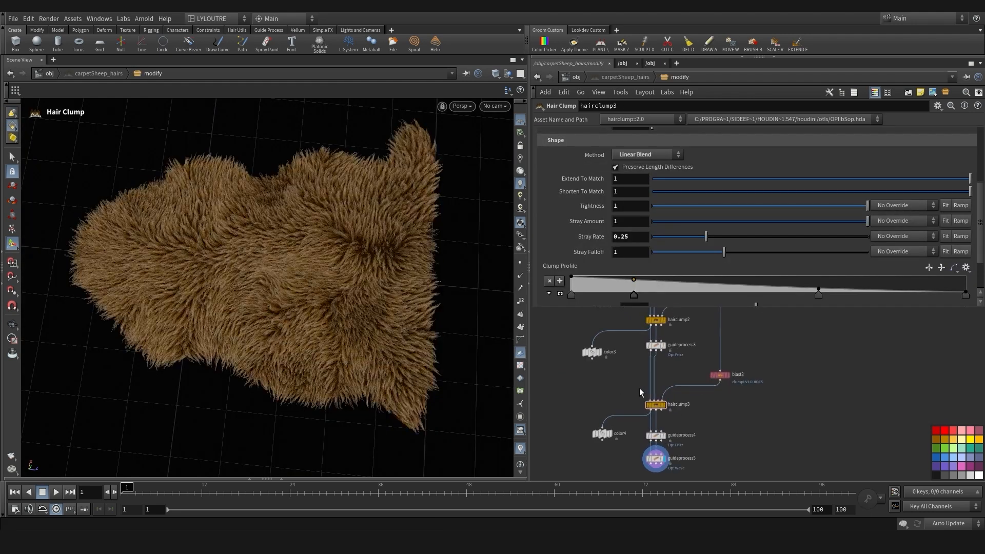
{"action": "key", "text": "b"}
{"action": "key", "text": "b"}
{"action": "left_click", "coordinate": [895, 207]}
{"action": "left_click", "coordinate": [901, 246]}
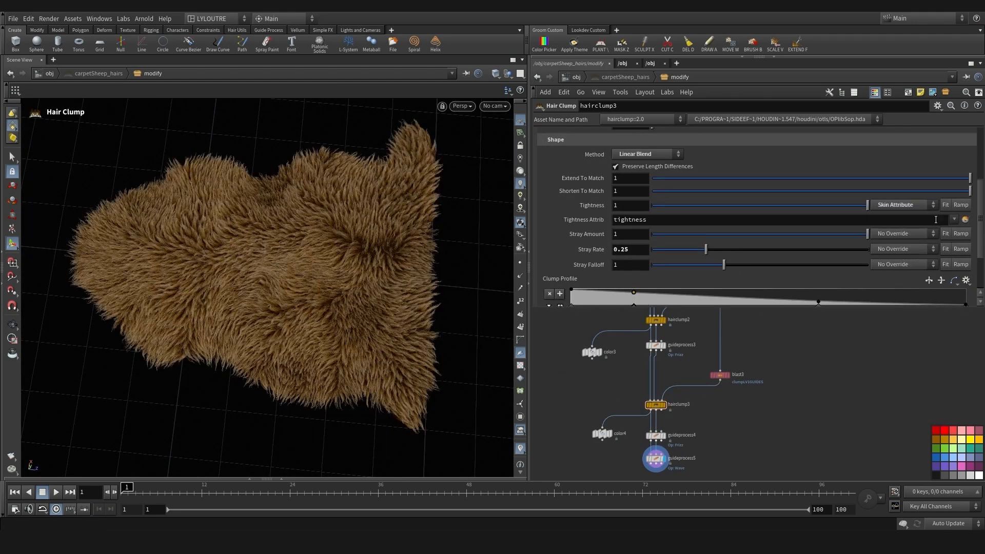
{"action": "left_click", "coordinate": [953, 219]}
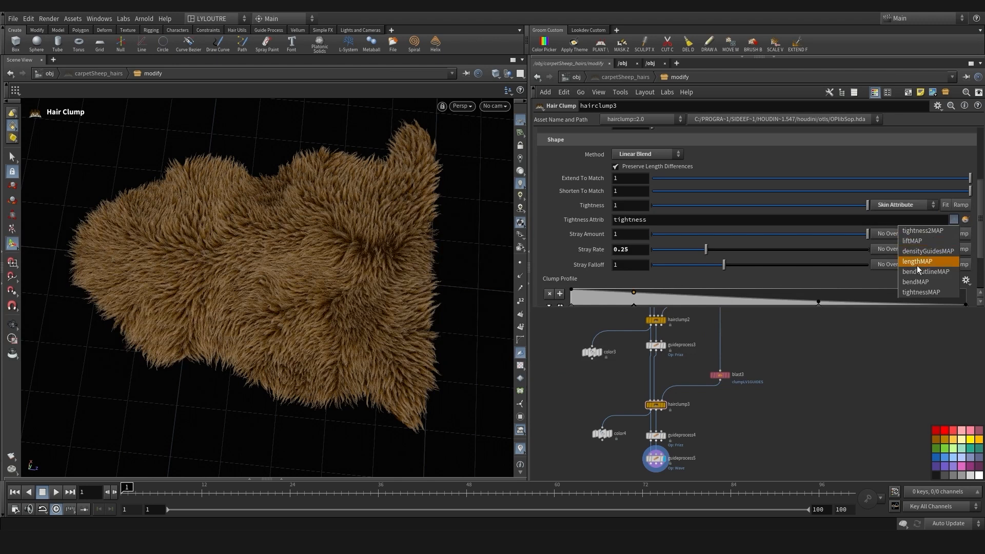
{"action": "left_click", "coordinate": [923, 230]}
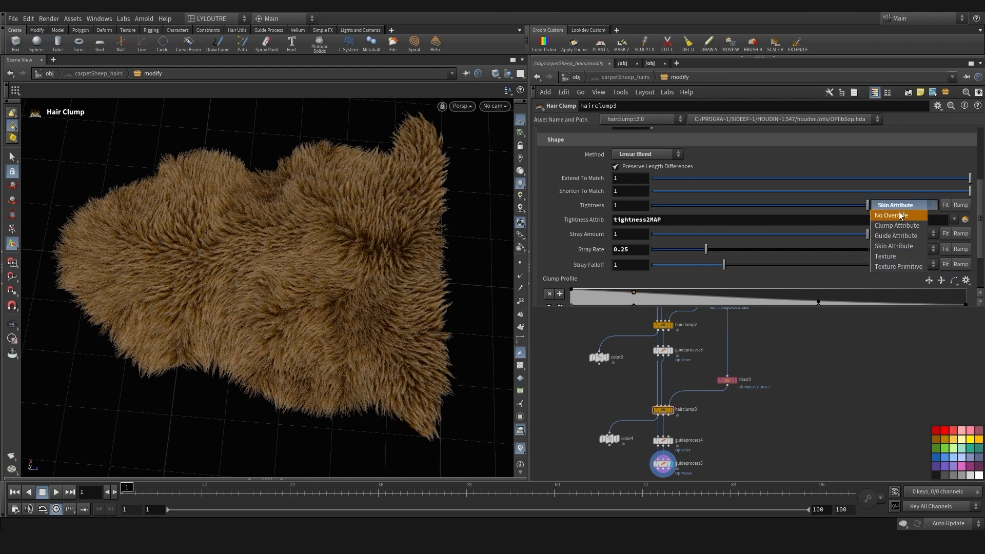
Try hairclump3's tightness with No Override and undo that change
{"action": "left_click", "coordinate": [899, 214]}
{"action": "key", "text": "ctrl+z"}
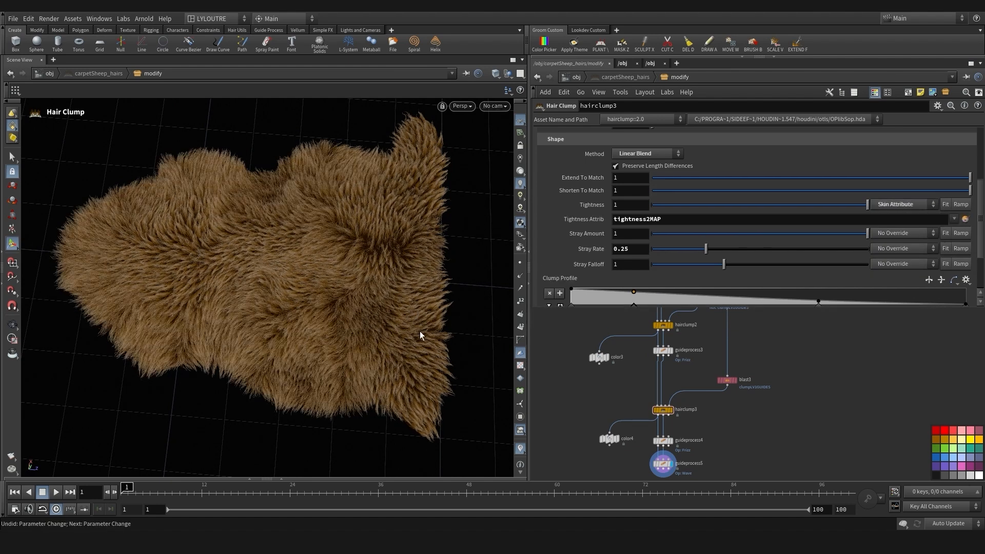
Examine the clumped fur across the whole carpet, its centre and its edges, from several angles and distances
{"action": "left_click_drag", "start_coordinate": [339, 319], "coordinate": [303, 206], "text": "alt"}
{"action": "right_click_drag", "start_coordinate": [303, 207], "coordinate": [331, 242], "text": "alt"}
{"action": "left_click_drag", "start_coordinate": [330, 243], "coordinate": [345, 210], "text": "alt"}
{"action": "right_click_drag", "start_coordinate": [345, 210], "coordinate": [373, 227], "text": "alt"}
{"action": "left_click_drag", "start_coordinate": [374, 227], "coordinate": [260, 320], "text": "alt"}
{"action": "right_click_drag", "start_coordinate": [295, 319], "coordinate": [241, 318], "text": "alt"}
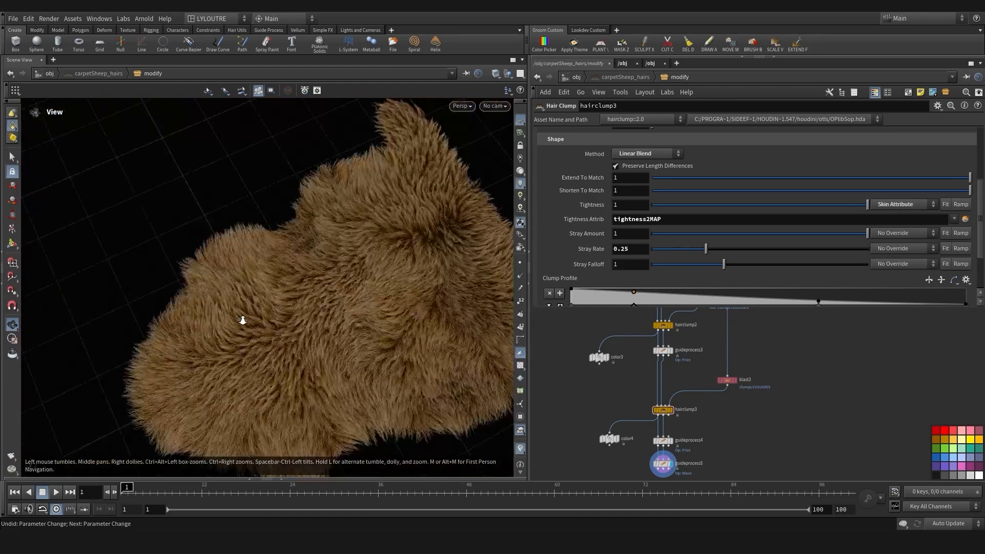
{"action": "left_click_drag", "start_coordinate": [241, 318], "coordinate": [341, 308], "text": "alt"}
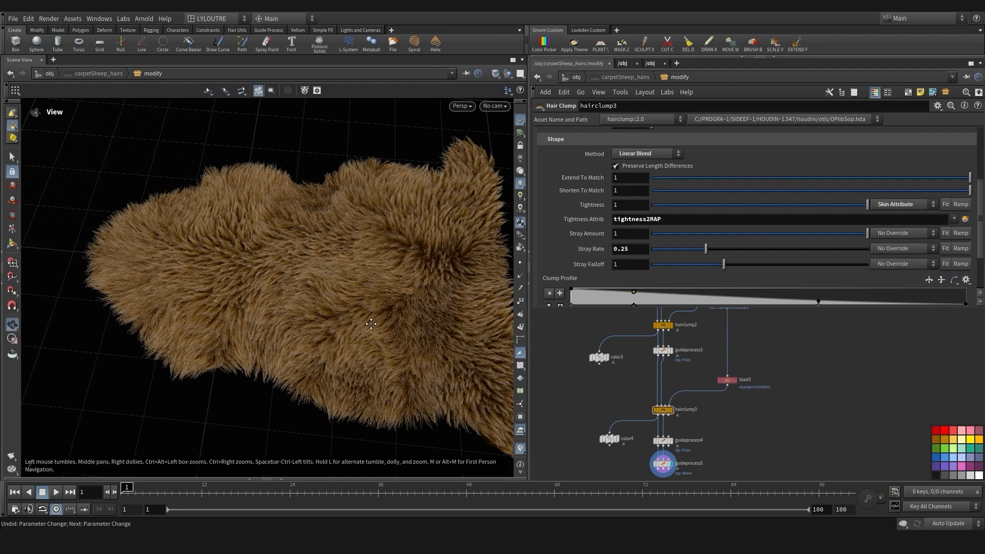
{"action": "left_click_drag", "start_coordinate": [371, 323], "coordinate": [355, 346], "text": "alt"}
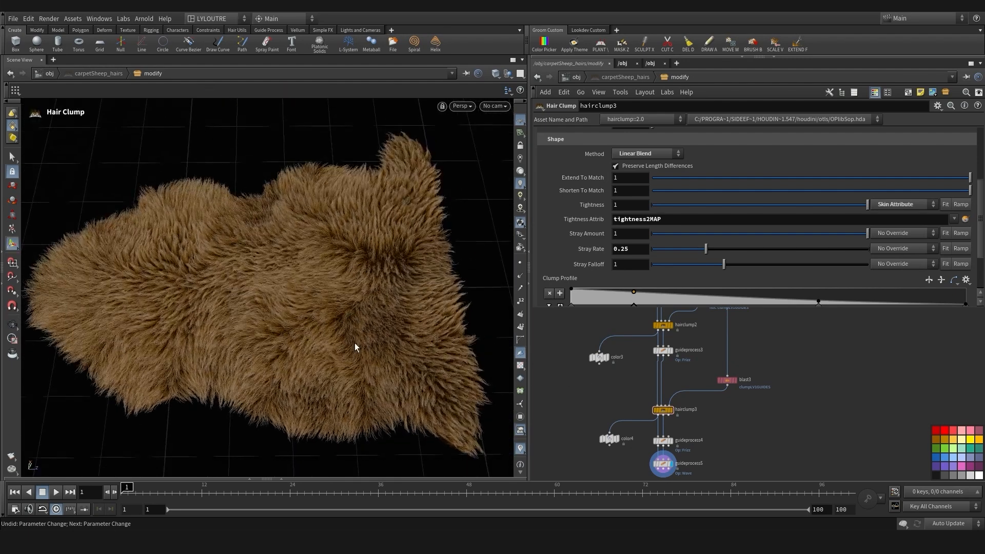
{"action": "right_click_drag", "start_coordinate": [352, 324], "coordinate": [392, 317], "text": "alt"}
{"action": "left_click_drag", "start_coordinate": [392, 316], "coordinate": [340, 336], "text": "alt"}
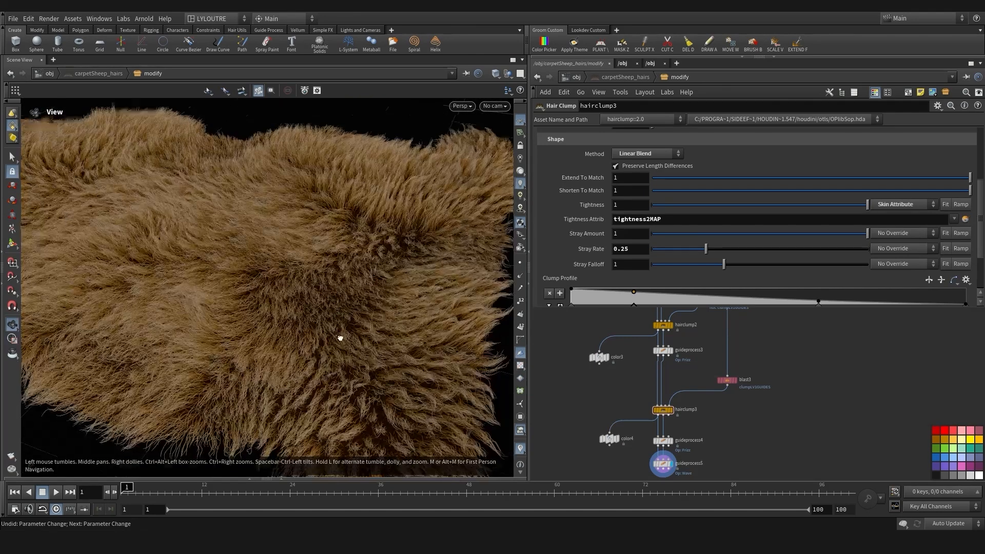
{"action": "right_click_drag", "start_coordinate": [341, 336], "coordinate": [306, 319], "text": "alt"}
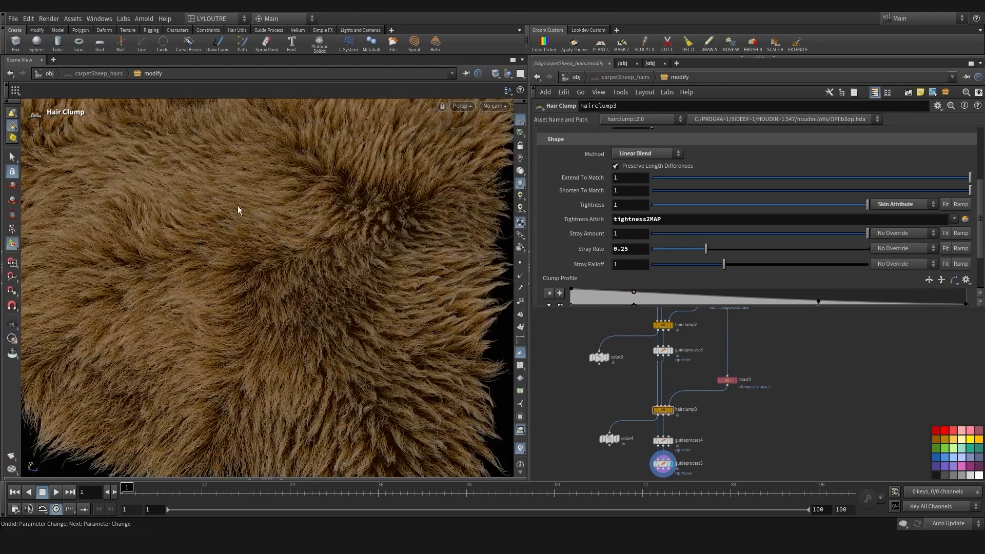
{"action": "left_click_drag", "start_coordinate": [238, 211], "coordinate": [263, 336], "text": "alt"}
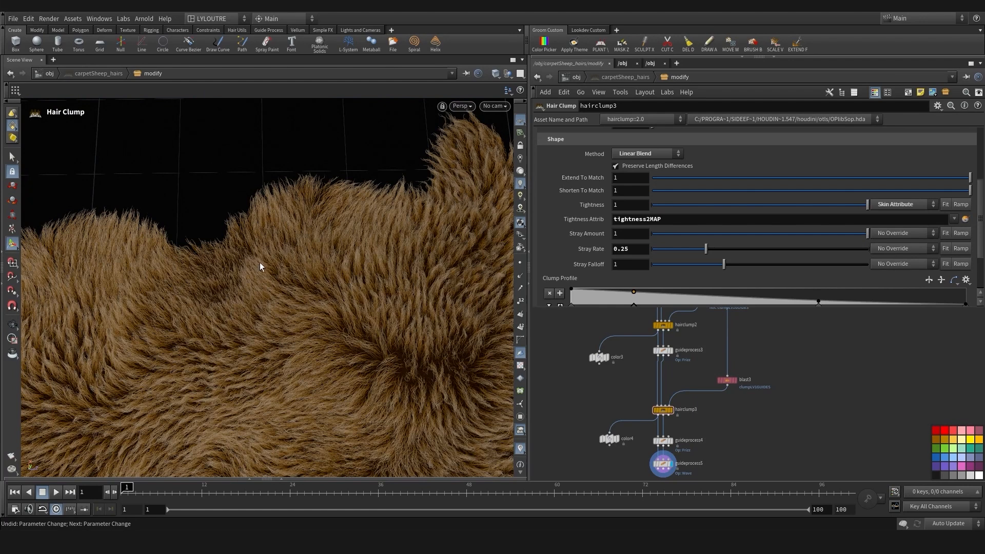
{"action": "mouse_move", "coordinate": [259, 265]}
{"action": "left_mouse_down", "text": "alt"}
{"action": "mouse_move", "coordinate": [233, 288]}
{"action": "mouse_move", "coordinate": [248, 266]}
{"action": "mouse_move", "coordinate": [229, 310]}
{"action": "mouse_move", "coordinate": [323, 236]}
{"action": "mouse_move", "coordinate": [428, 222]}
{"action": "mouse_move", "coordinate": [212, 270]}
{"action": "mouse_move", "coordinate": [252, 323]}
{"action": "mouse_move", "coordinate": [141, 316]}
{"action": "mouse_move", "coordinate": [239, 326]}
{"action": "mouse_move", "coordinate": [269, 343]}
{"action": "left_mouse_up", "text": "alt"}
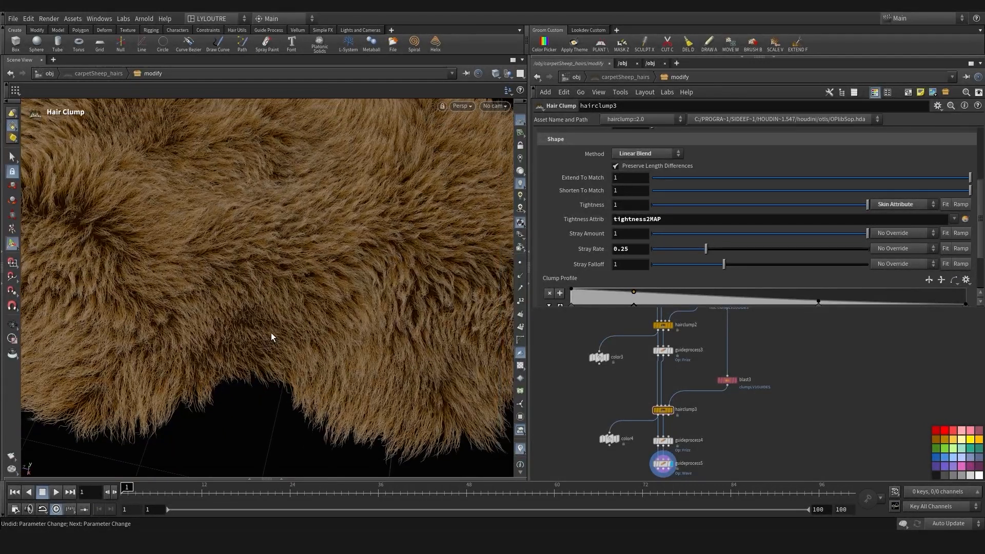
{"action": "left_click_drag", "start_coordinate": [393, 322], "coordinate": [149, 373], "text": "alt"}
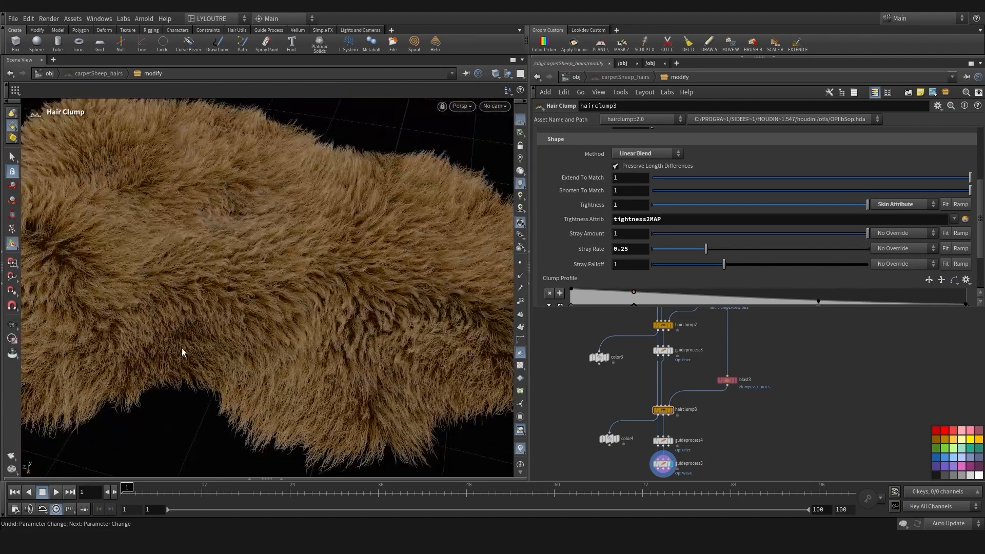
{"action": "left_click_drag", "start_coordinate": [195, 280], "coordinate": [186, 310], "text": "alt"}
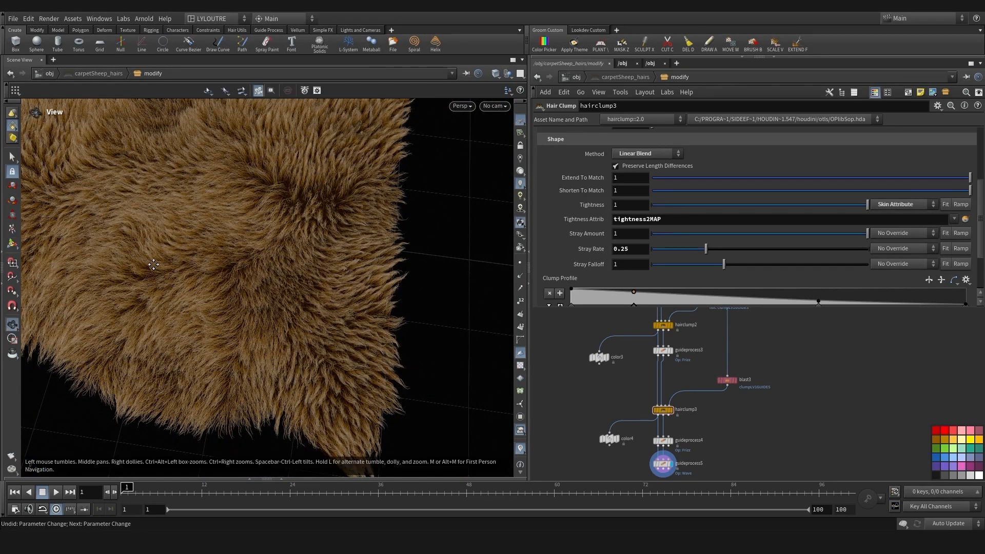
{"action": "left_click_drag", "start_coordinate": [256, 299], "coordinate": [199, 321], "text": "alt"}
{"action": "middle_click_drag", "start_coordinate": [198, 322], "coordinate": [215, 334], "text": "alt"}
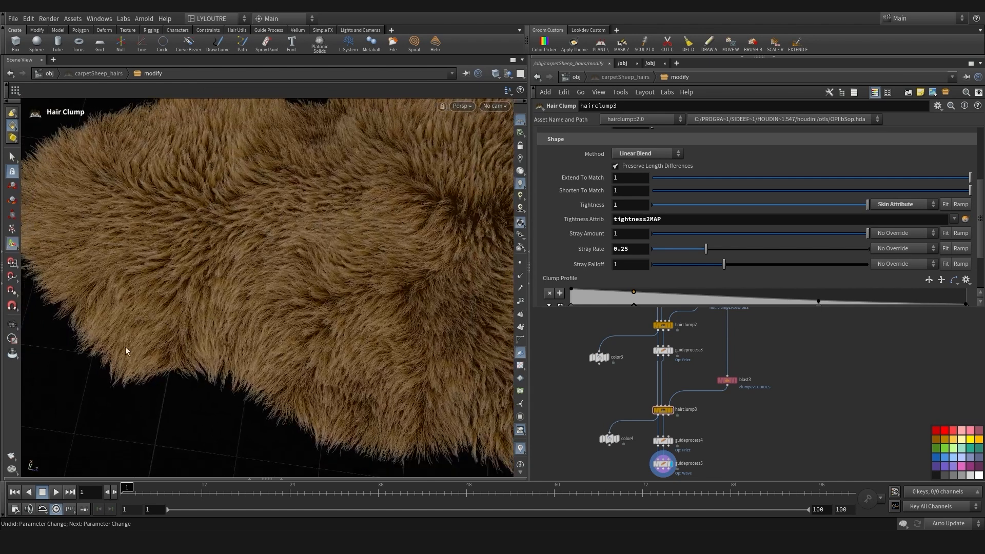
{"action": "left_click_drag", "start_coordinate": [154, 376], "coordinate": [165, 340], "text": "alt"}
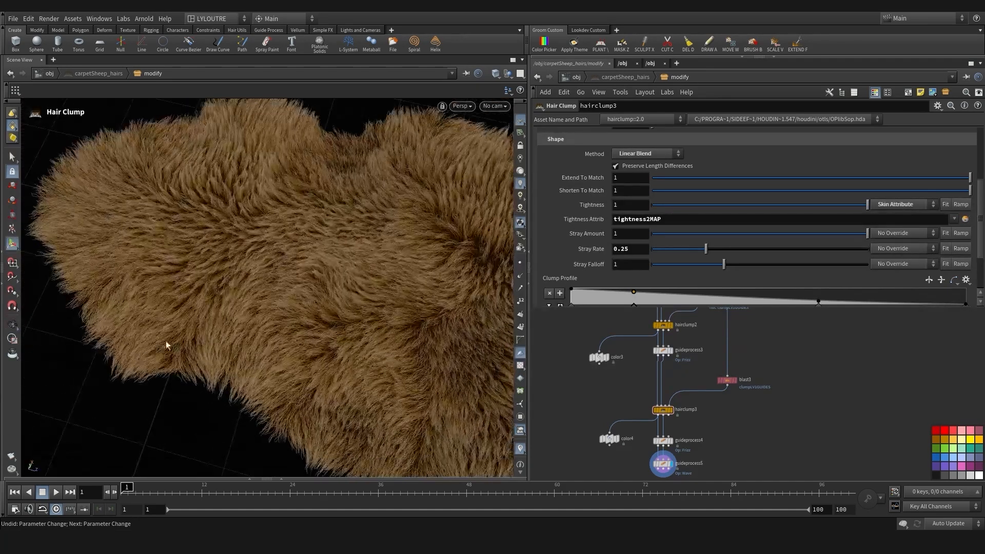
{"action": "left_click_drag", "start_coordinate": [111, 393], "coordinate": [155, 395], "text": "alt"}
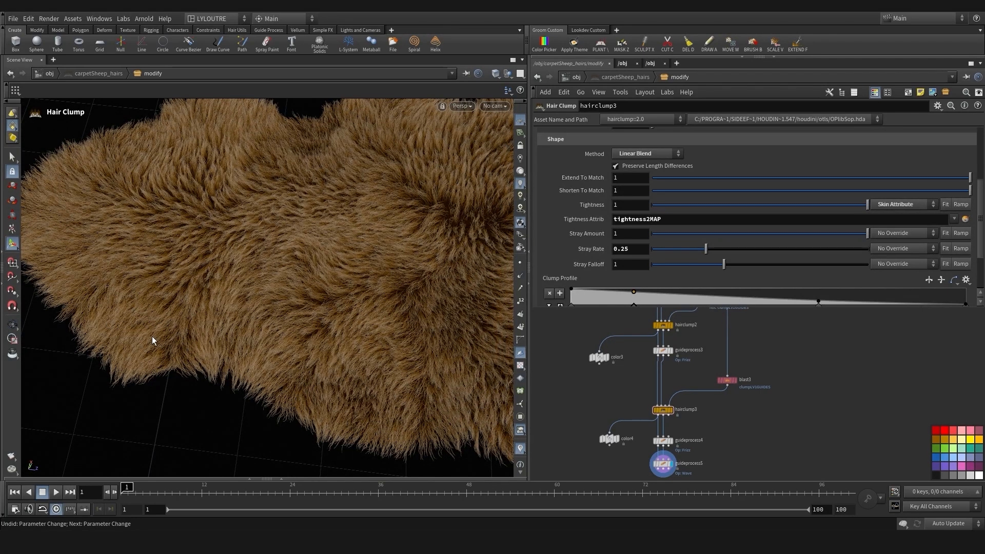
{"action": "left_click_drag", "start_coordinate": [308, 333], "coordinate": [199, 340], "text": "alt"}
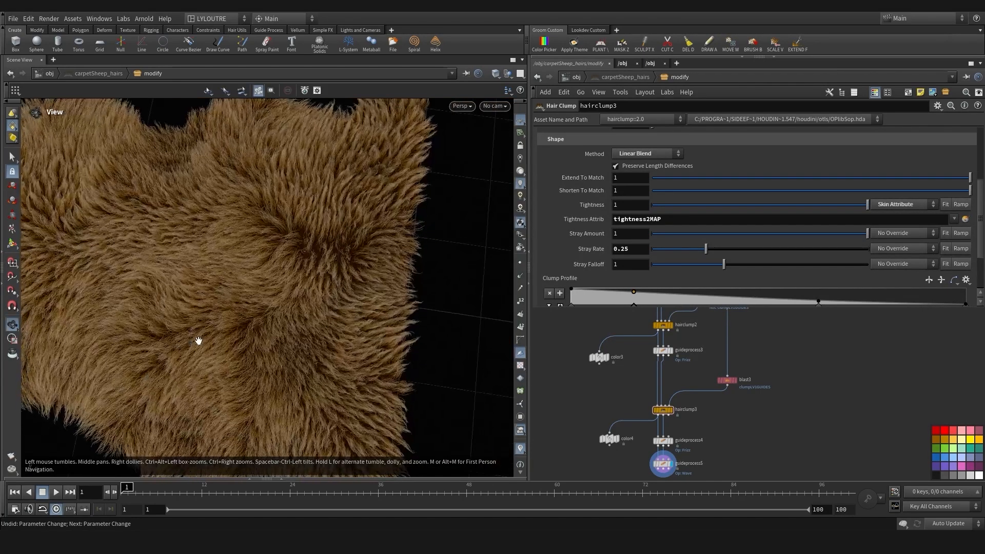
{"action": "left_click_drag", "start_coordinate": [142, 308], "coordinate": [235, 341], "text": "alt"}
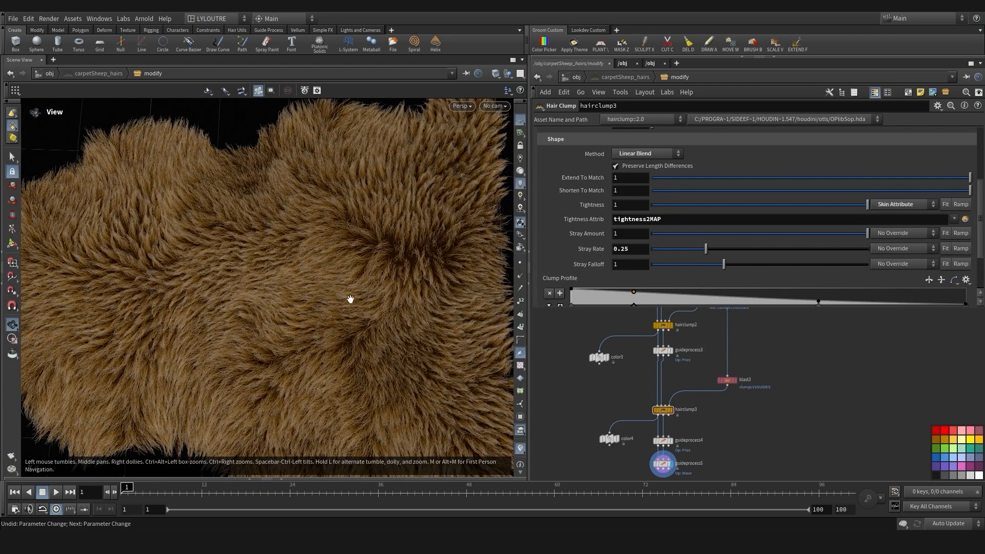
{"action": "left_click_drag", "start_coordinate": [351, 299], "coordinate": [195, 298]}
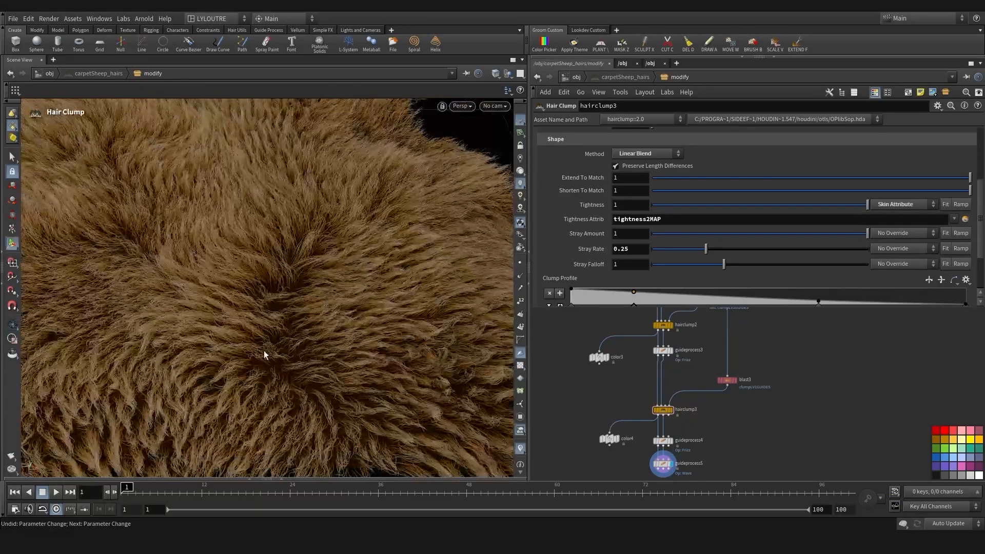
{"action": "left_click_drag", "start_coordinate": [273, 288], "coordinate": [301, 305], "text": "alt"}
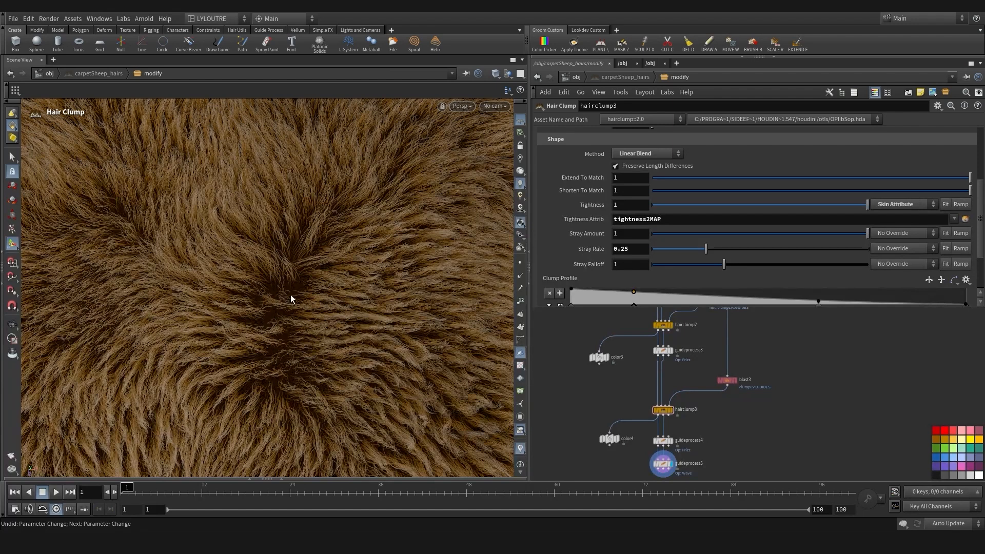
{"action": "left_click_drag", "start_coordinate": [228, 397], "coordinate": [290, 284], "text": "alt"}
{"action": "left_click_drag", "start_coordinate": [320, 345], "coordinate": [268, 337], "text": "alt"}
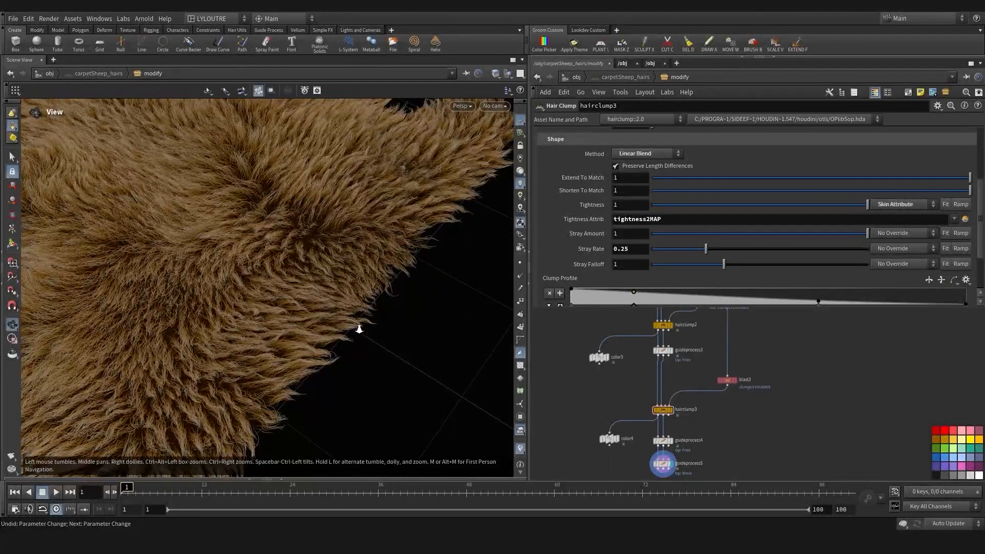
{"action": "left_click_drag", "start_coordinate": [359, 325], "coordinate": [283, 363], "text": "alt"}
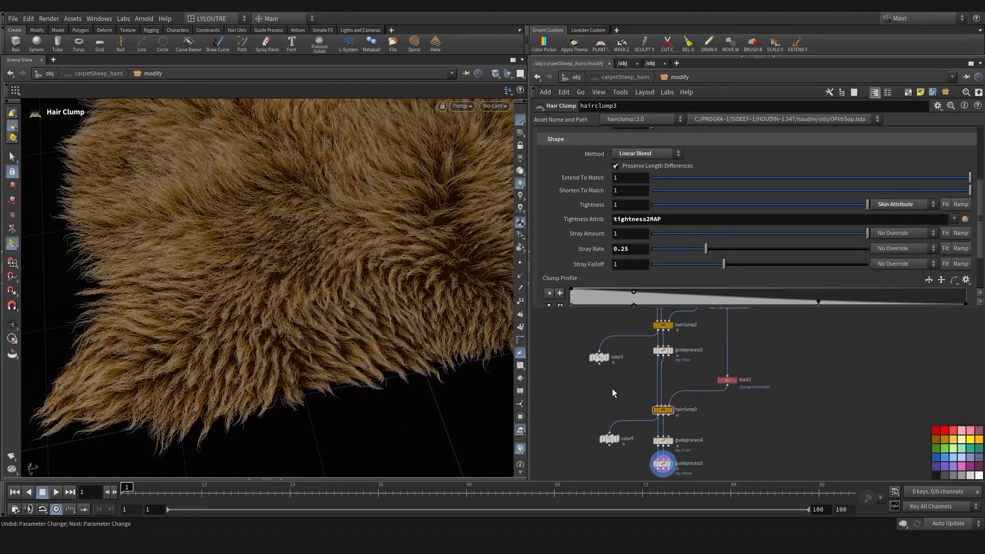
{"action": "scroll", "coordinate": [612, 393], "scroll_direction": "down", "scroll_amount": 2}
{"action": "left_click_drag", "start_coordinate": [290, 270], "coordinate": [267, 385], "text": "alt"}
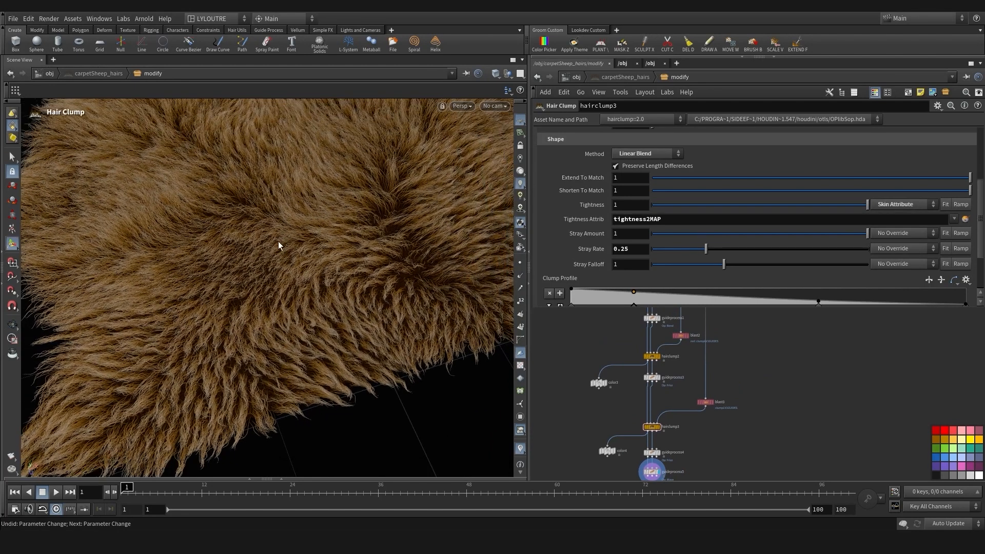
{"action": "left_click_drag", "start_coordinate": [278, 241], "coordinate": [253, 340], "text": "alt"}
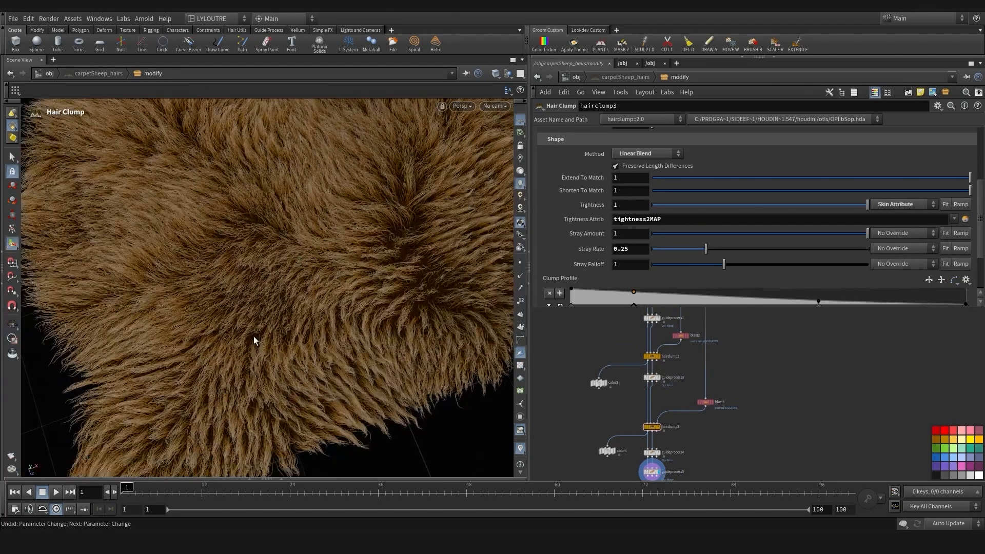
Select hairclump2 and move the second inner point of its clump profile farther toward the hair tip
{"action": "middle_click_drag", "start_coordinate": [621, 410], "coordinate": [600, 412]}
{"action": "scroll", "coordinate": [617, 359], "scroll_direction": "up", "scroll_amount": 1}
{"action": "left_click", "coordinate": [631, 363]}
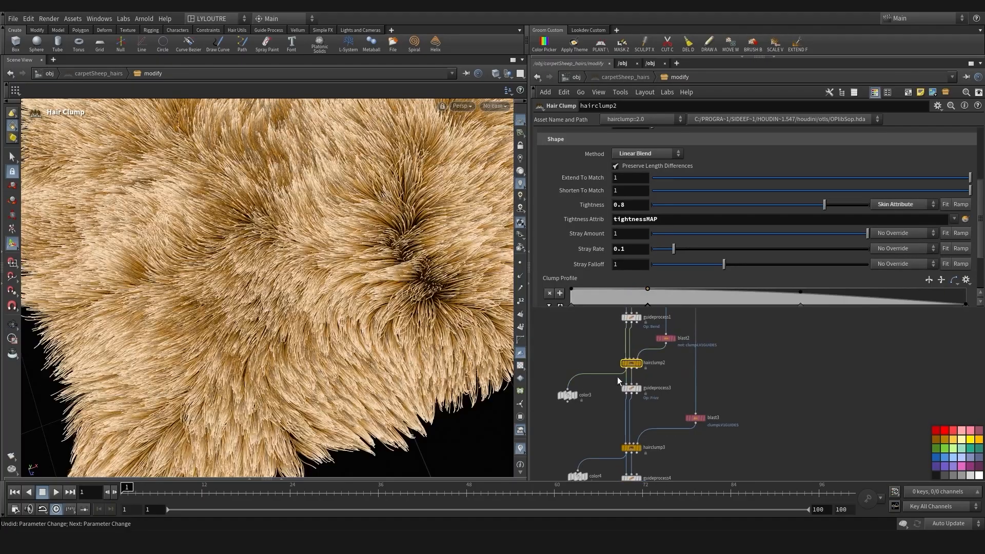
{"action": "scroll", "coordinate": [820, 271], "scroll_direction": "down", "scroll_amount": 2}
{"action": "left_click_drag", "start_coordinate": [813, 270], "coordinate": [822, 235]}
Move the first inner point of hairclump3's clump profile farther along the hair and display hairclump3
{"action": "left_click", "coordinate": [633, 427]}
{"action": "scroll", "coordinate": [819, 257], "scroll_direction": "down", "scroll_amount": 1}
{"action": "left_click_drag", "start_coordinate": [633, 230], "coordinate": [669, 225]}
{"action": "left_click_drag", "start_coordinate": [205, 354], "coordinate": [328, 359], "text": "alt"}
{"action": "left_click", "coordinate": [641, 428]}
Set hairclump2's tightness to 0.5 while keeping hairclump3 displayed, and check the fur
{"action": "left_click", "coordinate": [633, 344]}
{"action": "double_click", "coordinate": [628, 180]}
{"action": "type", "text": "0.5"}
{"action": "key", "text": "Return"}
{"action": "left_click_drag", "start_coordinate": [169, 307], "coordinate": [220, 313], "text": "alt"}
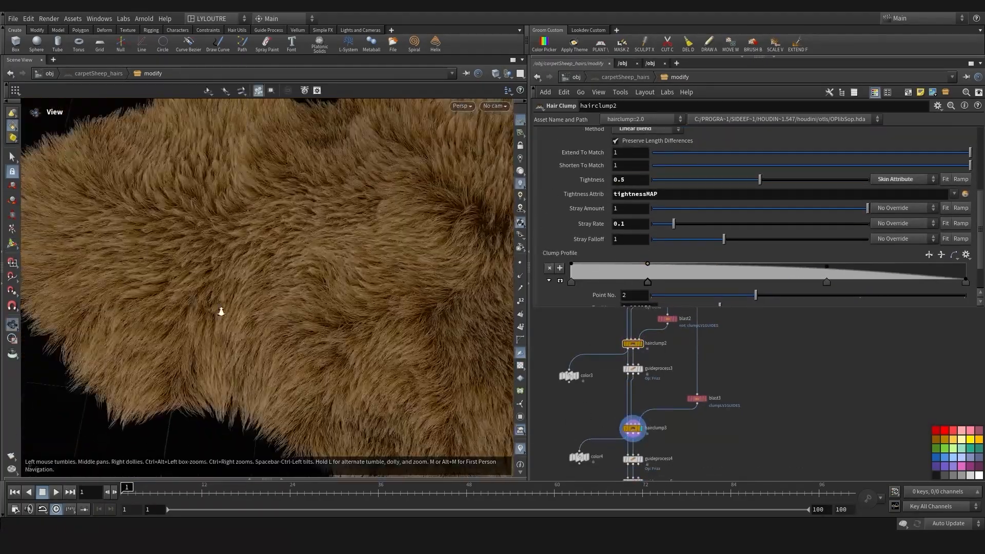
Raise hairclump2's tightness to about 1, keeping the skin attribute override, and check the fur
{"action": "left_click_drag", "start_coordinate": [760, 180], "coordinate": [864, 180]}
{"action": "left_click_drag", "start_coordinate": [220, 313], "coordinate": [318, 308], "text": "alt"}
{"action": "left_click_drag", "start_coordinate": [863, 180], "coordinate": [866, 179]}
{"action": "key", "text": "Return"}
{"action": "middle_click_drag", "start_coordinate": [672, 334], "coordinate": [686, 415]}
Set the minimum scale factor of guideprocess2's random length operation to 1.3 and check the effect on the fur
{"action": "left_click", "coordinate": [647, 355]}
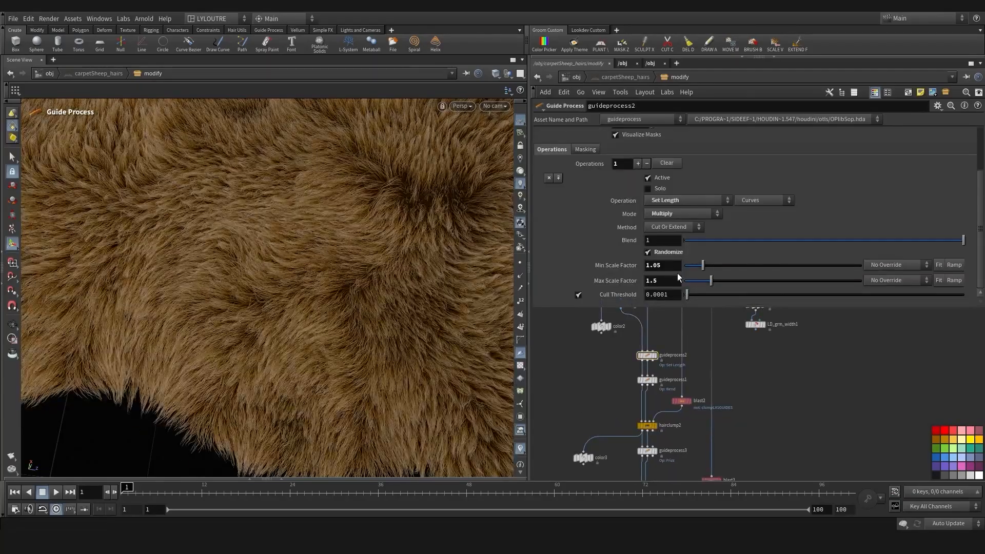
{"action": "double_click", "coordinate": [661, 266]}
{"action": "type", "text": "1.3"}
{"action": "key", "text": "Return"}
{"action": "scroll", "coordinate": [406, 336], "scroll_direction": "down", "scroll_amount": 4}
{"action": "left_click_drag", "start_coordinate": [407, 336], "coordinate": [376, 324], "text": "alt"}
{"action": "left_click", "coordinate": [648, 178]}
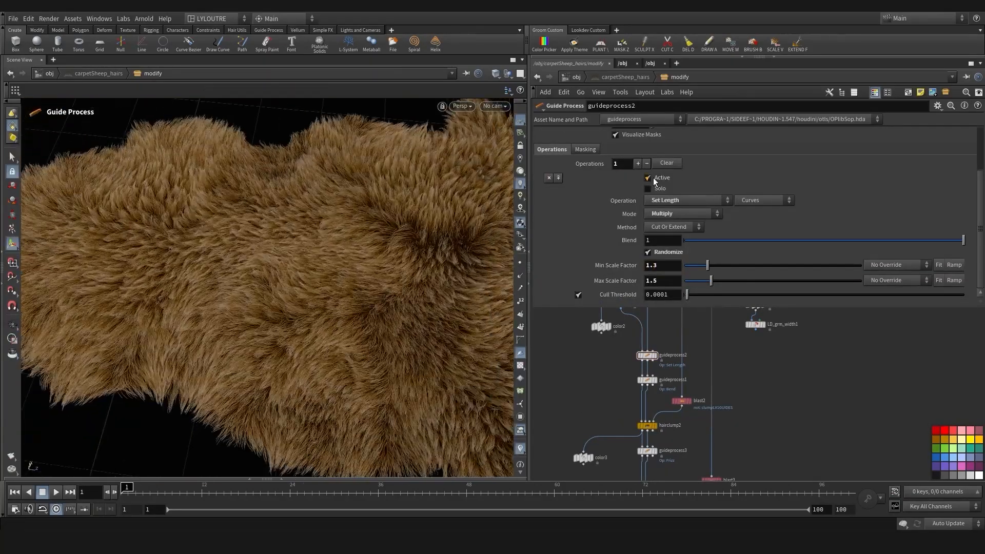
Display the coloured clump guides of LD_grm_width1 over the fur and inspect them along the carpet's edge
{"action": "scroll", "coordinate": [740, 338], "scroll_direction": "up", "scroll_amount": 3}
{"action": "left_click", "coordinate": [774, 373]}
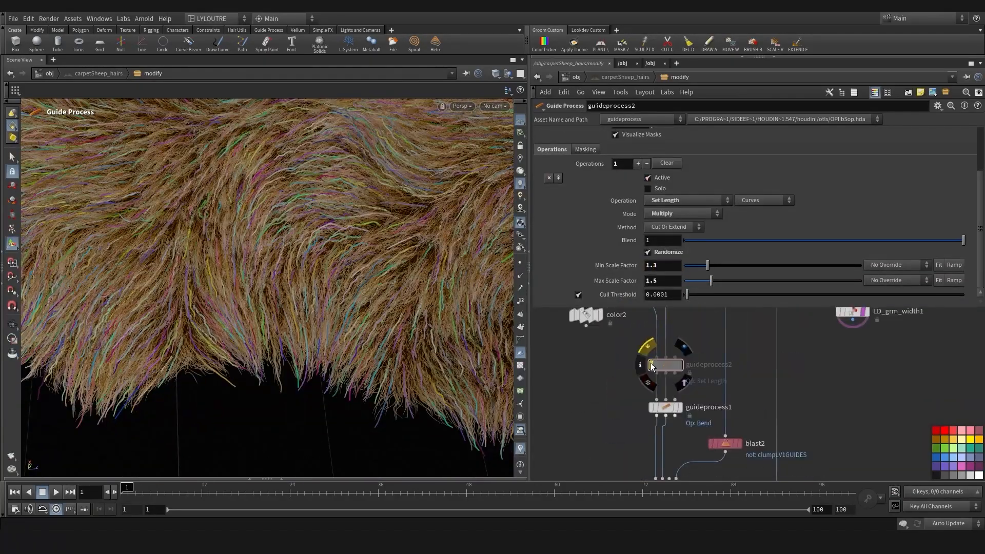
{"action": "left_click_drag", "start_coordinate": [328, 333], "coordinate": [282, 356]}
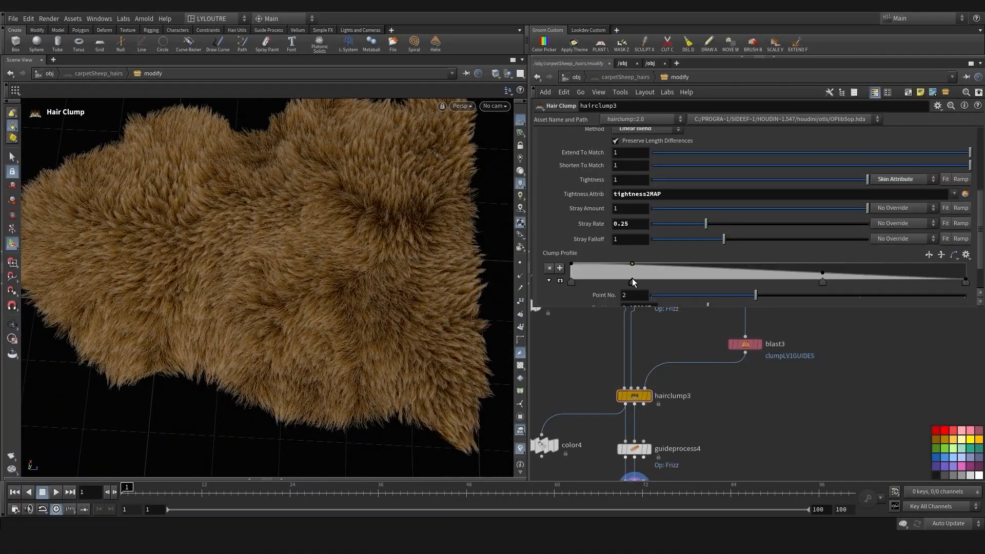
Set hairclump3's stray rate to 0.2 and open the frizz settings of guideprocess3
{"action": "scroll", "coordinate": [580, 348], "scroll_direction": "down", "scroll_amount": 3}
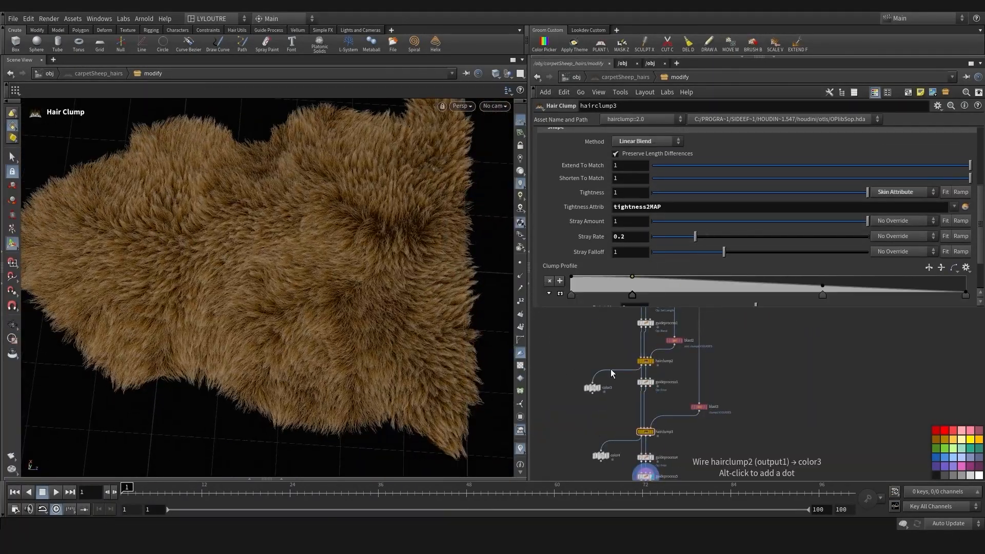
{"action": "scroll", "coordinate": [610, 368], "scroll_direction": "up", "scroll_amount": 3}
{"action": "left_click", "coordinate": [662, 397]}
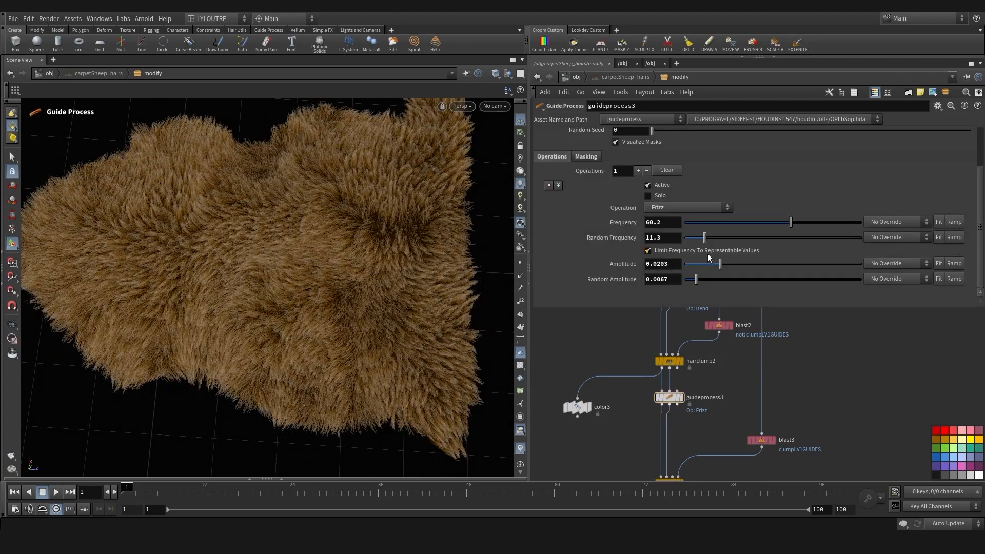
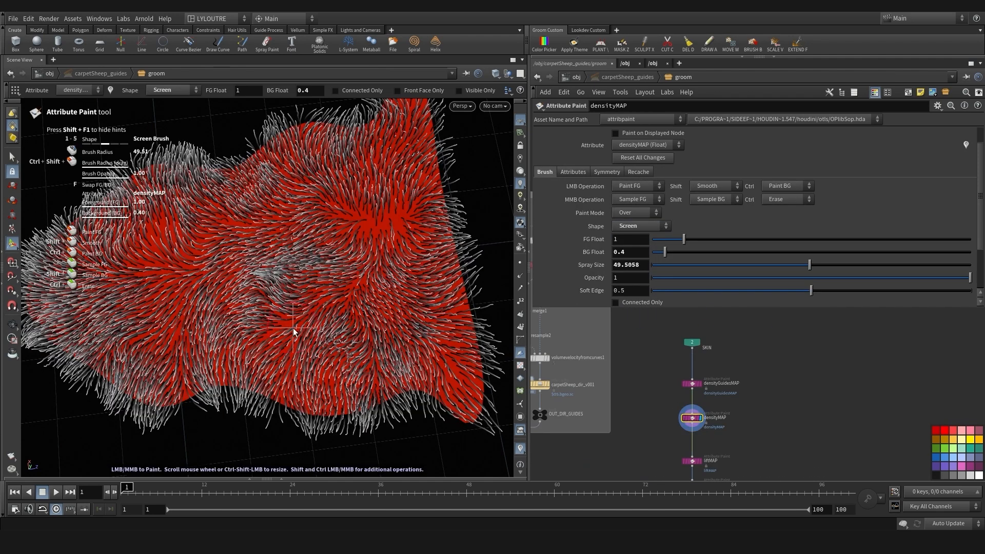
Set densityMAP's background paint value to 0.5, undo the test stroke, and paint that value over the carpet's narrow end
{"action": "left_click", "coordinate": [633, 255]}
{"action": "key", "text": "BackSpace"}
{"action": "type", "text": "5"}
{"action": "key", "text": "Return"}
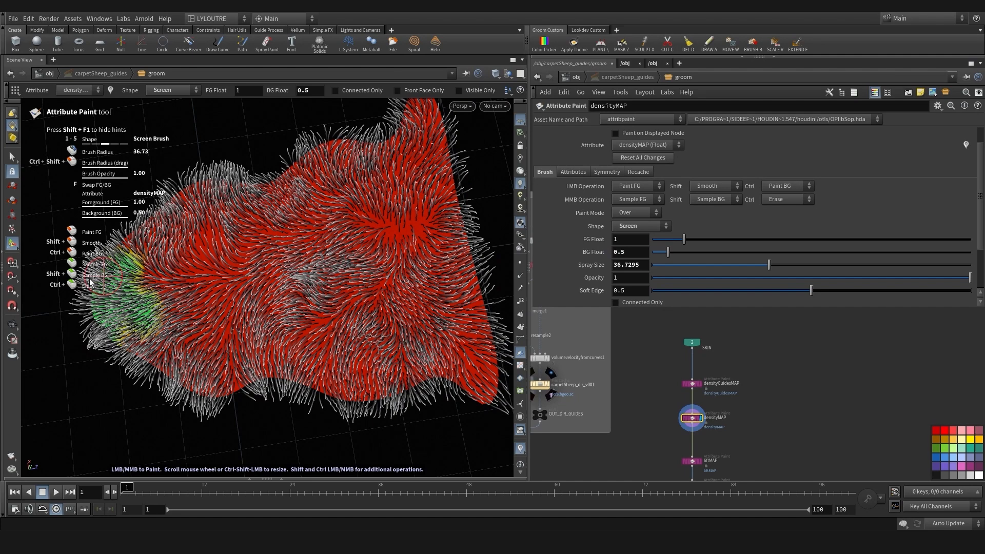
{"action": "key", "text": "ctrl+z"}
{"action": "left_click_drag", "start_coordinate": [164, 231], "coordinate": [218, 324], "text": "alt"}
{"action": "left_click_drag", "start_coordinate": [218, 324], "coordinate": [246, 313], "text": "alt"}
{"action": "left_click_drag", "start_coordinate": [246, 328], "coordinate": [210, 327], "text": "ctrl"}
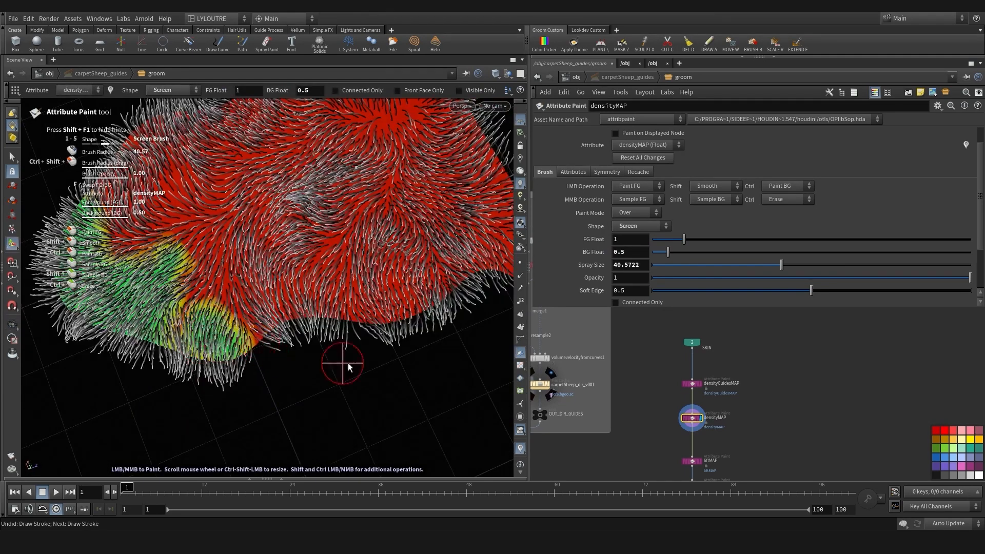
Paint patches of the 0.5 background density along the carpet's edges and across its centre in densityMAP
{"action": "mouse_move", "coordinate": [348, 367]}
{"action": "left_mouse_down", "text": "alt"}
{"action": "mouse_move", "coordinate": [243, 231]}
{"action": "mouse_move", "coordinate": [259, 233]}
{"action": "left_mouse_up", "text": "alt"}
{"action": "mouse_move", "coordinate": [251, 229]}
{"action": "left_mouse_down", "text": "ctrl"}
{"action": "mouse_move", "coordinate": [198, 270]}
{"action": "mouse_move", "coordinate": [297, 164]}
{"action": "left_mouse_up", "text": "ctrl"}
{"action": "scroll", "coordinate": [272, 190], "scroll_direction": "down", "scroll_amount": 2}
{"action": "mouse_move", "coordinate": [298, 164]}
{"action": "left_mouse_down", "text": "alt"}
{"action": "mouse_move", "coordinate": [314, 136]}
{"action": "mouse_move", "coordinate": [317, 189]}
{"action": "left_mouse_up", "text": "alt"}
{"action": "mouse_move", "coordinate": [317, 190]}
{"action": "left_mouse_down", "text": "alt"}
{"action": "mouse_move", "coordinate": [303, 175]}
{"action": "mouse_move", "coordinate": [333, 246]}
{"action": "left_mouse_up", "text": "alt"}
{"action": "mouse_move", "coordinate": [333, 246]}
{"action": "left_mouse_down", "text": "ctrl"}
{"action": "mouse_move", "coordinate": [300, 285]}
{"action": "mouse_move", "coordinate": [287, 272]}
{"action": "left_mouse_up", "text": "ctrl"}
{"action": "mouse_move", "coordinate": [287, 271]}
{"action": "left_mouse_down", "text": "ctrl"}
{"action": "mouse_move", "coordinate": [272, 354]}
{"action": "mouse_move", "coordinate": [203, 328]}
{"action": "left_mouse_up", "text": "ctrl"}
{"action": "mouse_move", "coordinate": [203, 328]}
{"action": "left_mouse_down", "text": "alt"}
{"action": "mouse_move", "coordinate": [220, 268]}
{"action": "mouse_move", "coordinate": [256, 205]}
{"action": "left_mouse_up", "text": "alt"}
{"action": "middle_click_drag", "start_coordinate": [256, 205], "coordinate": [267, 264], "text": "alt"}
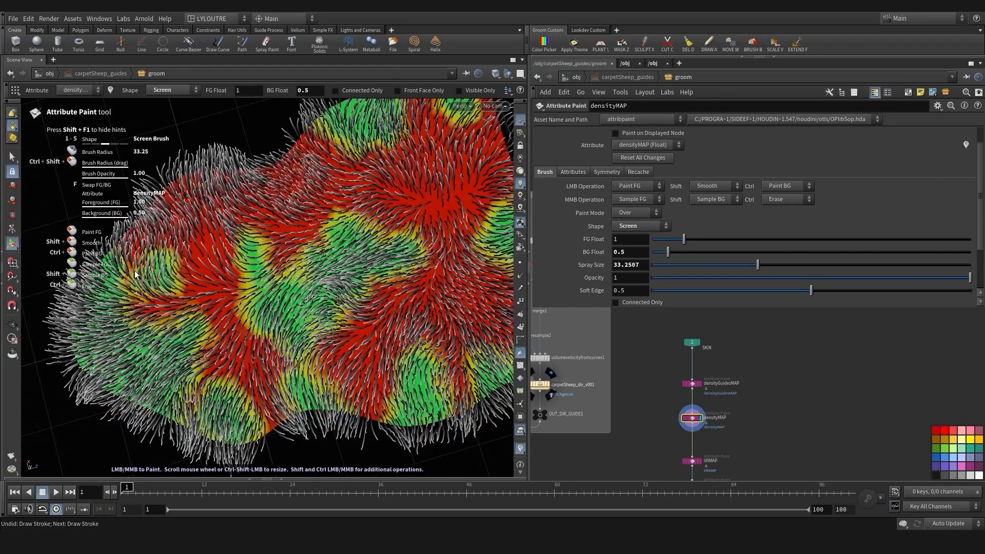
Enlarge the brush to about 49.5 and smooth the transitions between the painted densityMAP patches across the carpet
{"action": "mouse_move", "coordinate": [134, 270]}
{"action": "left_mouse_down", "text": "alt"}
{"action": "mouse_move", "coordinate": [246, 205]}
{"action": "mouse_move", "coordinate": [338, 199]}
{"action": "mouse_move", "coordinate": [351, 217]}
{"action": "mouse_move", "coordinate": [205, 308]}
{"action": "left_mouse_up", "text": "alt"}
{"action": "scroll", "coordinate": [149, 241], "scroll_direction": "up", "scroll_amount": 10}
{"action": "scroll", "coordinate": [328, 241], "scroll_direction": "up", "scroll_amount": 5}
{"action": "right_click_drag", "start_coordinate": [205, 307], "coordinate": [359, 346], "text": "alt"}
{"action": "scroll", "coordinate": [359, 346], "scroll_direction": "down", "scroll_amount": 1}
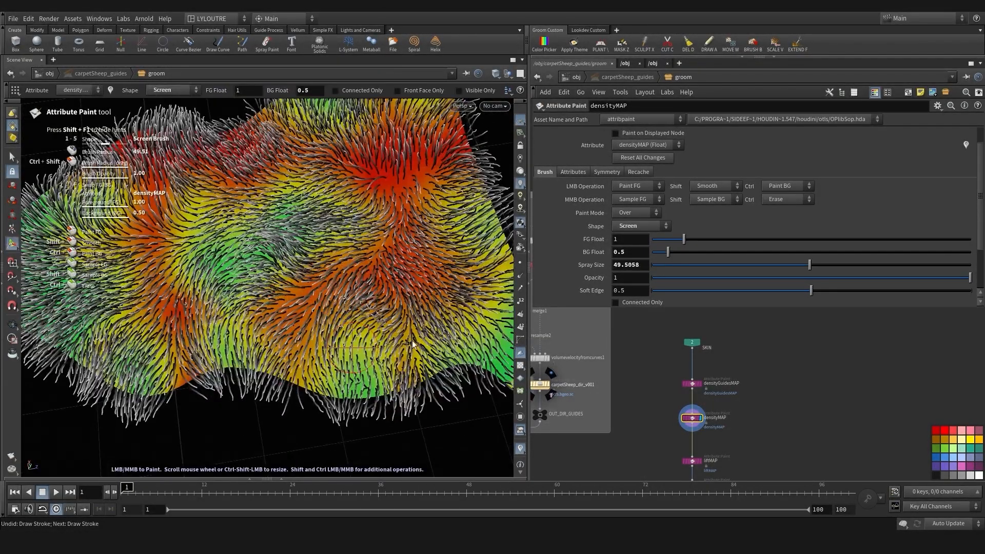
{"action": "scroll", "coordinate": [411, 340], "scroll_direction": "up", "scroll_amount": 1}
{"action": "mouse_move", "coordinate": [411, 340]}
{"action": "left_mouse_down", "text": "alt"}
{"action": "mouse_move", "coordinate": [216, 317]}
{"action": "mouse_move", "coordinate": [222, 217]}
{"action": "left_mouse_up", "text": "alt"}
{"action": "scroll", "coordinate": [222, 217], "scroll_direction": "down", "scroll_amount": 4}
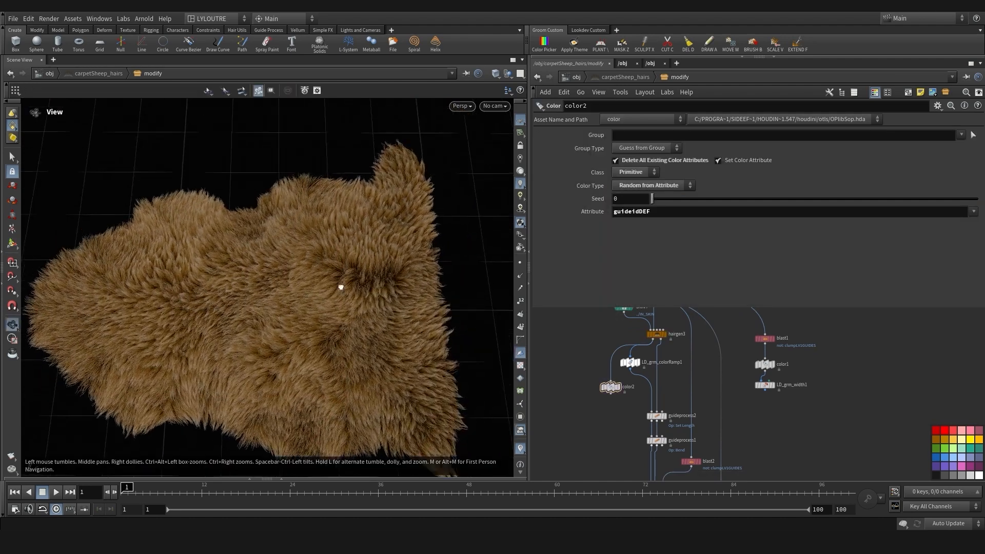
Examine the fur's density and clumping over the whole carpet and up close in its centre
{"action": "left_click_drag", "start_coordinate": [340, 285], "coordinate": [321, 301], "text": "alt"}
{"action": "right_click_drag", "start_coordinate": [344, 331], "coordinate": [334, 356], "text": "alt"}
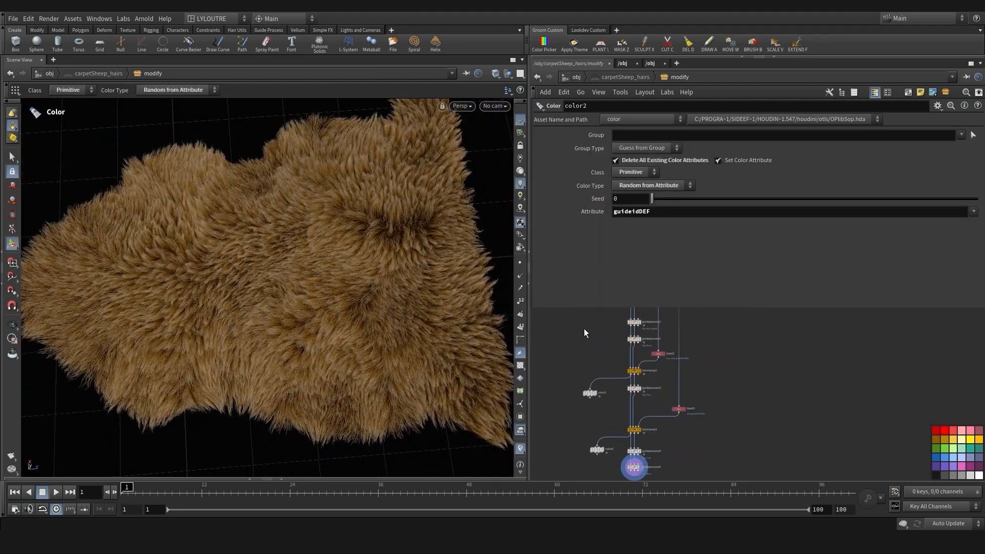
{"action": "middle_click_drag", "start_coordinate": [353, 325], "coordinate": [357, 335]}
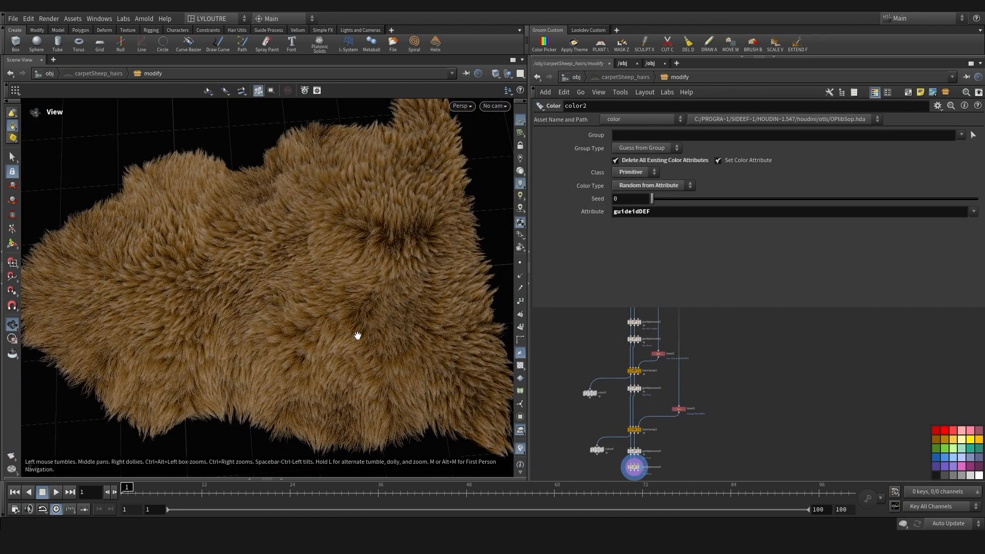
{"action": "right_click_drag", "start_coordinate": [386, 378], "coordinate": [369, 346]}
{"action": "left_click_drag", "start_coordinate": [370, 345], "coordinate": [378, 371]}
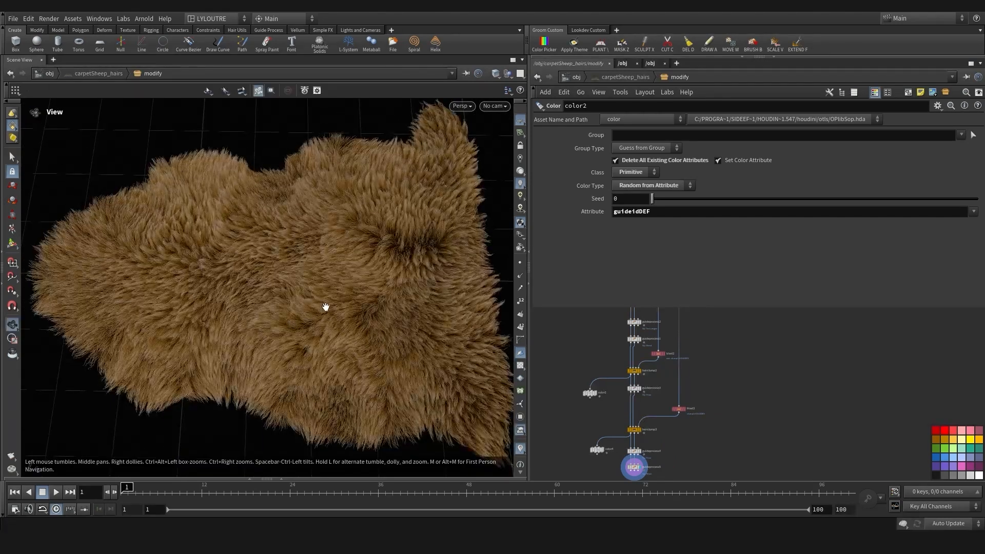
{"action": "middle_click_drag", "start_coordinate": [325, 307], "coordinate": [314, 318]}
{"action": "mouse_move", "coordinate": [315, 318]}
{"action": "left_mouse_down"}
{"action": "mouse_move", "coordinate": [312, 336]}
{"action": "mouse_move", "coordinate": [306, 308]}
{"action": "left_mouse_up"}
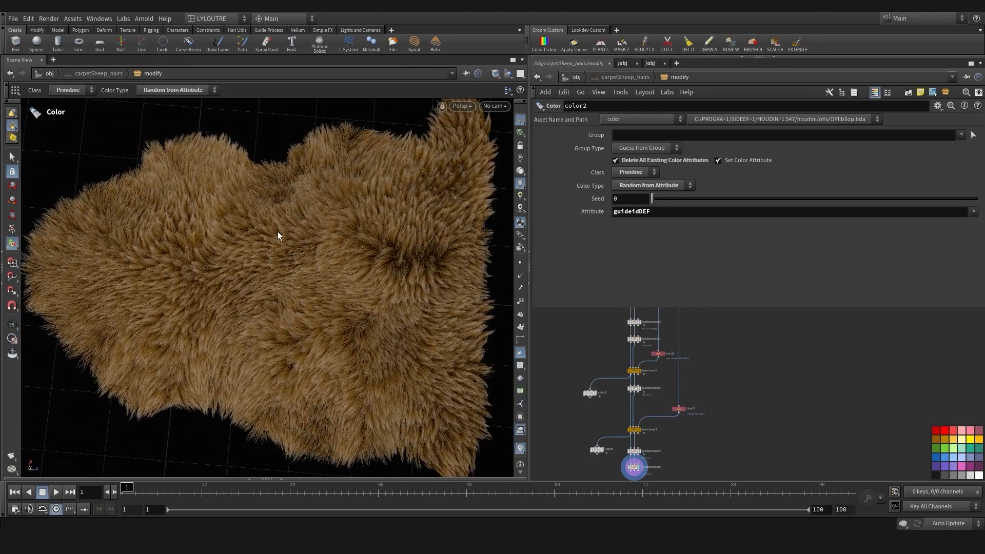
{"action": "middle_click_drag", "start_coordinate": [205, 259], "coordinate": [285, 277]}
{"action": "left_click_drag", "start_coordinate": [253, 278], "coordinate": [271, 205]}
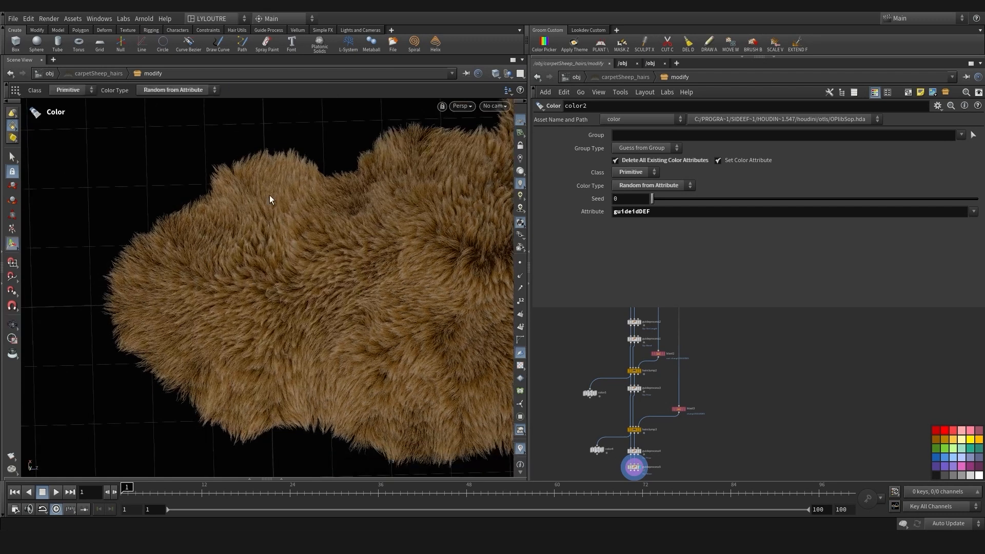
{"action": "right_click_drag", "start_coordinate": [270, 200], "coordinate": [339, 304]}
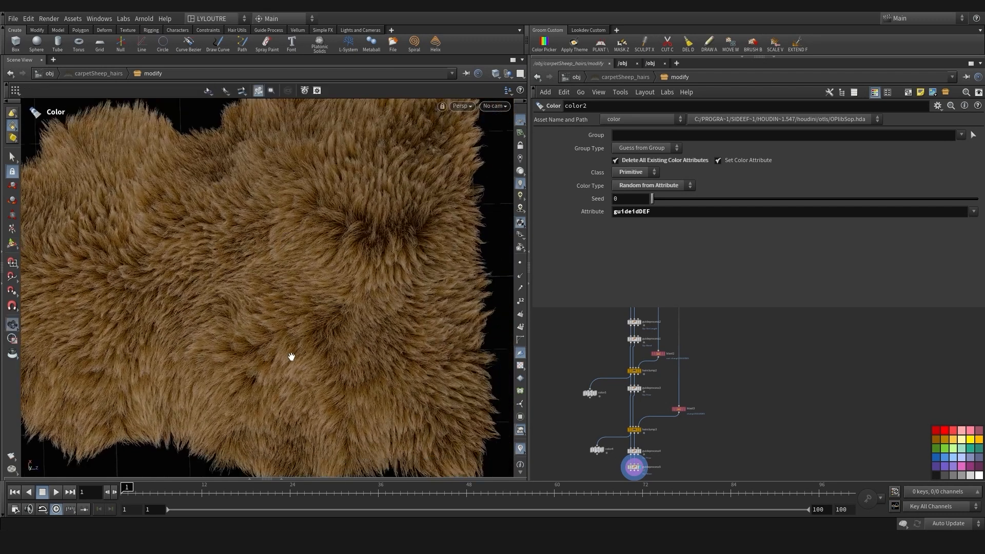
{"action": "middle_click_drag", "start_coordinate": [263, 359], "coordinate": [239, 332]}
{"action": "left_click_drag", "start_coordinate": [240, 332], "coordinate": [281, 314]}
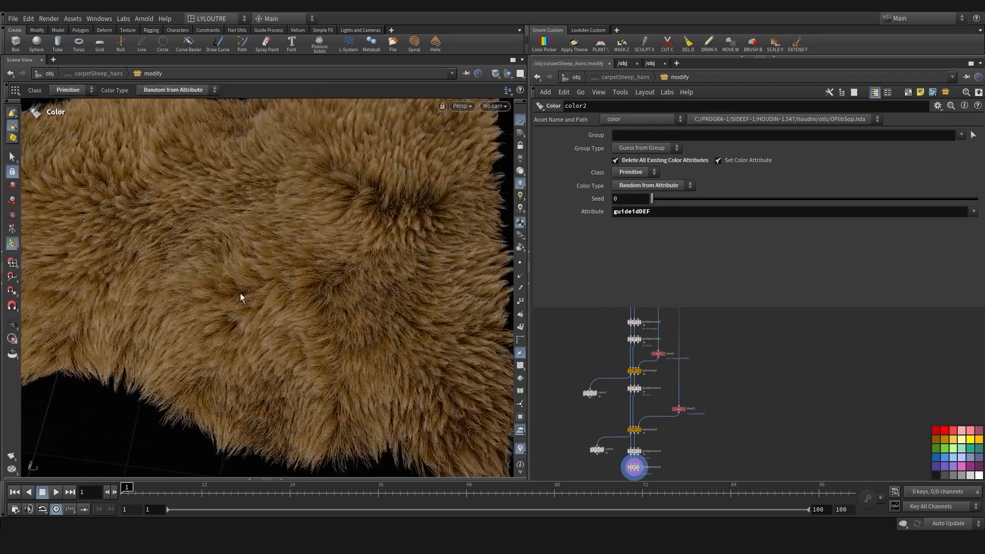
{"action": "left_click_drag", "start_coordinate": [270, 354], "coordinate": [208, 298]}
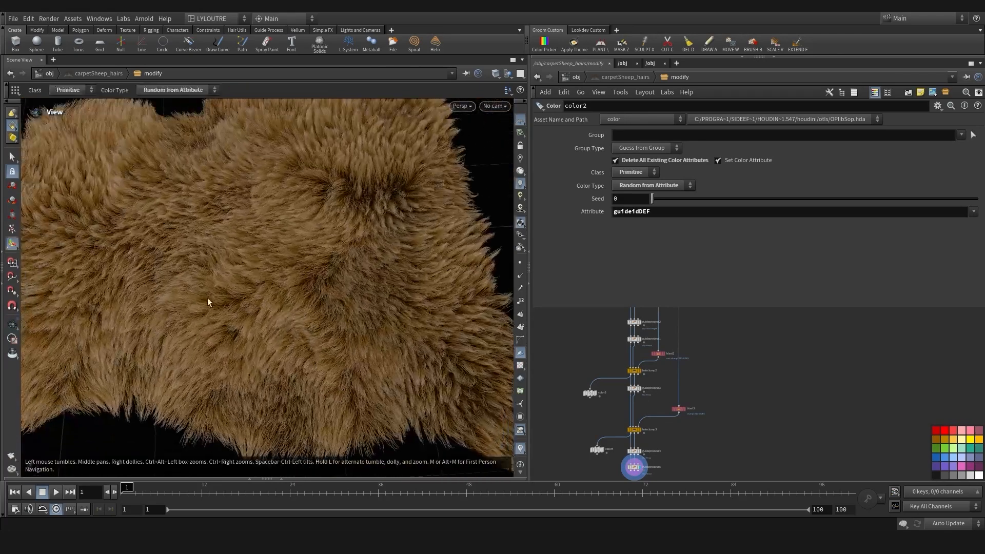
{"action": "key", "text": "Escape"}
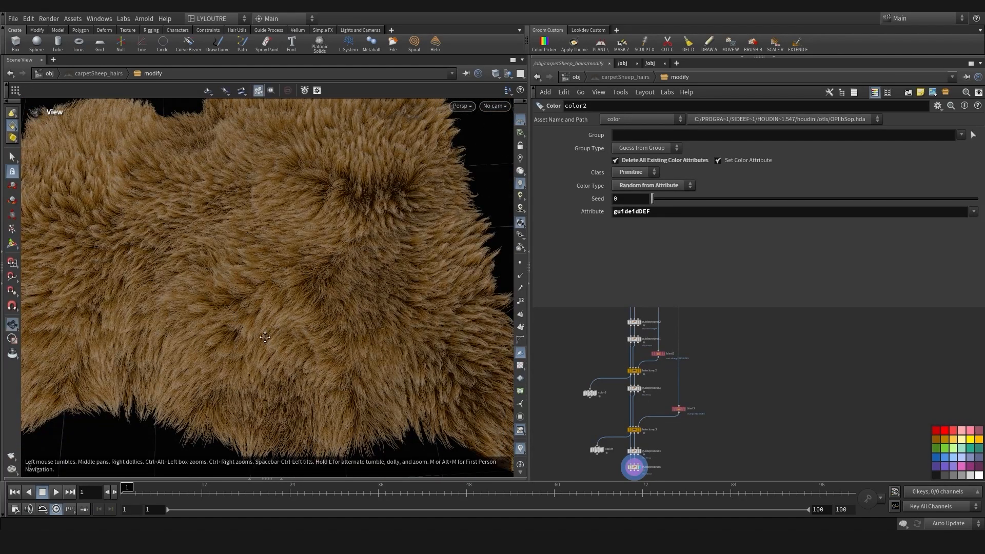
Inspect the fur along the carpet's corners and outer edges, and review the overall shape from low and high angles
{"action": "left_click_drag", "start_coordinate": [283, 336], "coordinate": [273, 301]}
{"action": "middle_click_drag", "start_coordinate": [272, 301], "coordinate": [311, 305]}
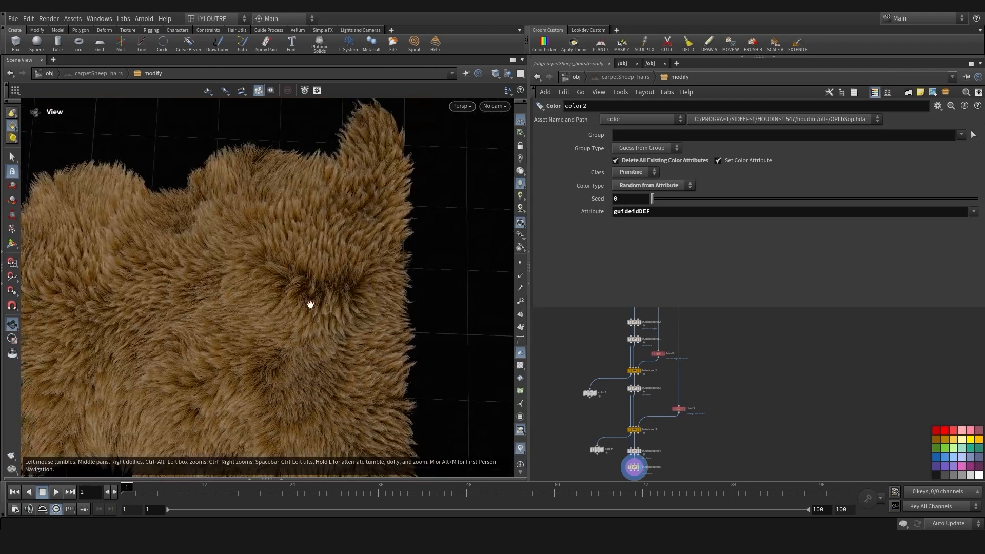
{"action": "middle_click_drag", "start_coordinate": [324, 266], "coordinate": [363, 270]}
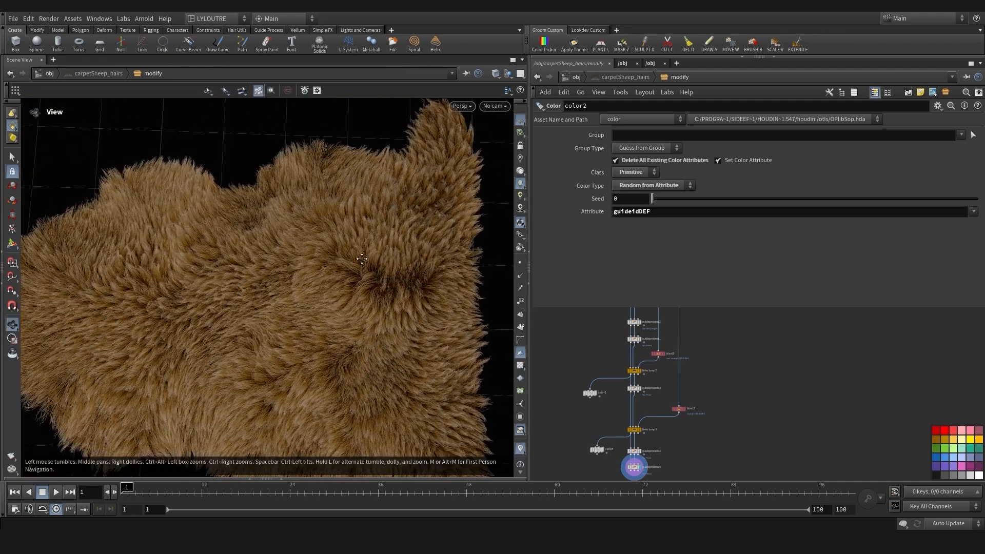
{"action": "middle_click_drag", "start_coordinate": [363, 431], "coordinate": [352, 308]}
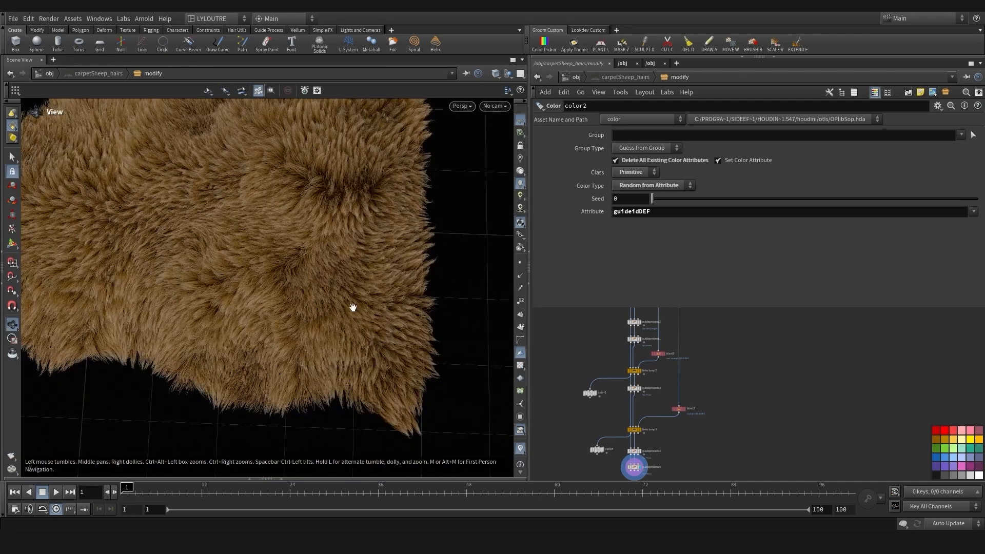
{"action": "left_click_drag", "start_coordinate": [352, 308], "coordinate": [374, 281]}
{"action": "middle_click_drag", "start_coordinate": [373, 282], "coordinate": [357, 260]}
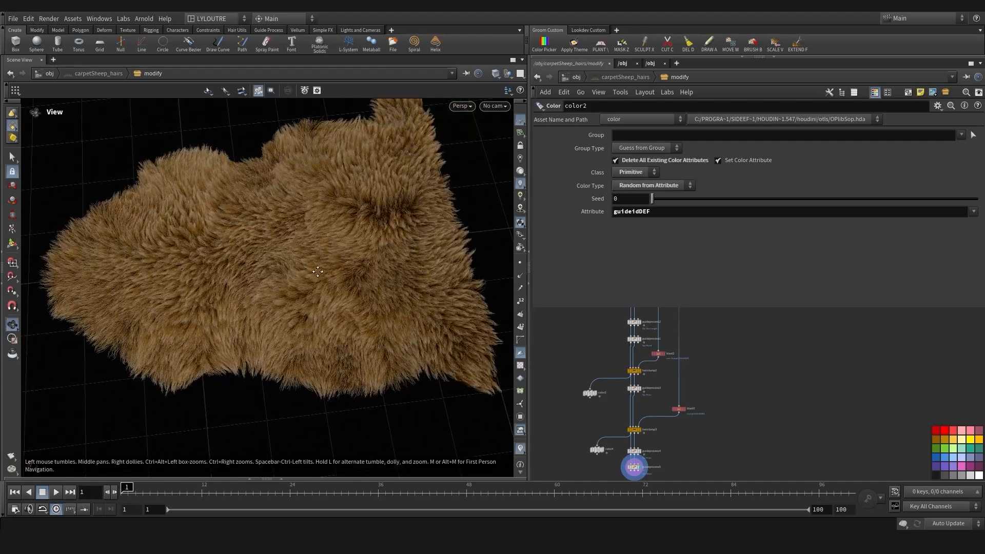
{"action": "right_click_drag", "start_coordinate": [358, 260], "coordinate": [199, 257]}
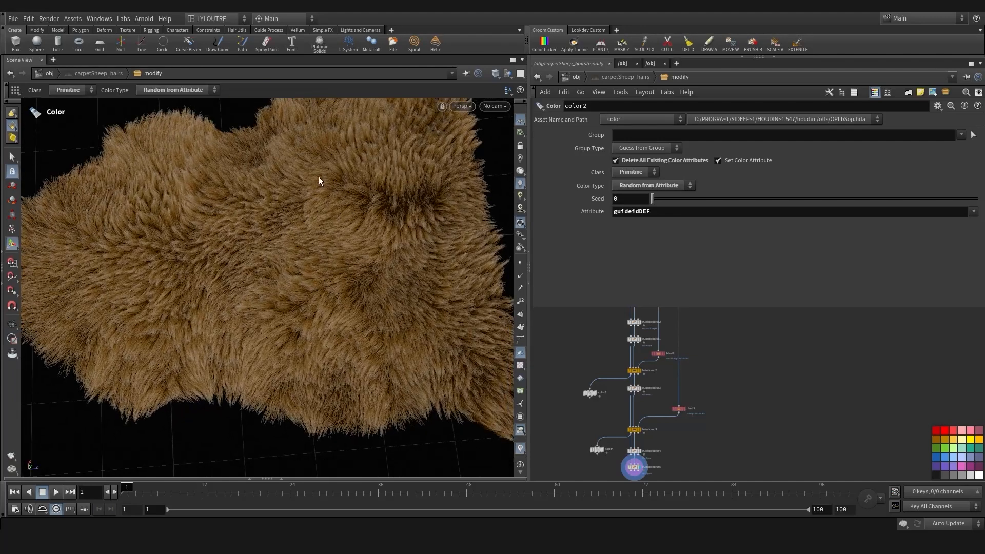
{"action": "middle_click_drag", "start_coordinate": [271, 206], "coordinate": [276, 237]}
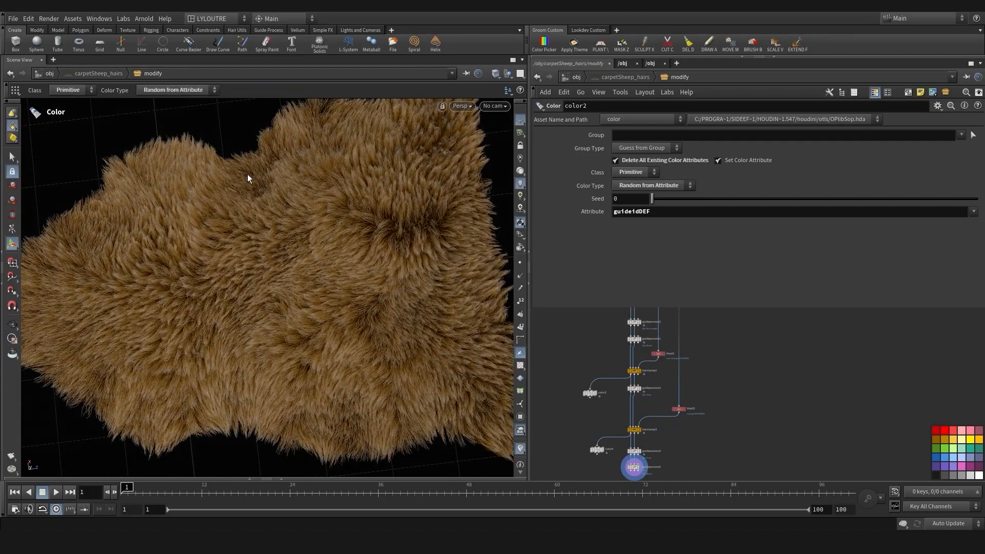
{"action": "middle_click_drag", "start_coordinate": [276, 146], "coordinate": [268, 202]}
{"action": "right_click_drag", "start_coordinate": [268, 202], "coordinate": [317, 187]}
{"action": "left_click_drag", "start_coordinate": [316, 187], "coordinate": [219, 272]}
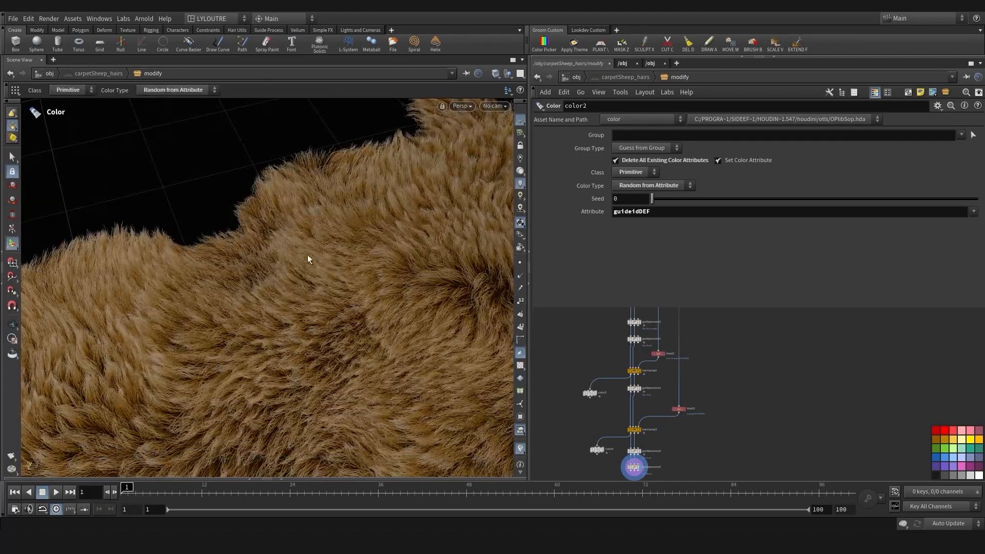
{"action": "right_click_drag", "start_coordinate": [325, 302], "coordinate": [275, 345]}
{"action": "middle_click_drag", "start_coordinate": [275, 345], "coordinate": [257, 277]}
{"action": "right_click_drag", "start_coordinate": [256, 277], "coordinate": [236, 301]}
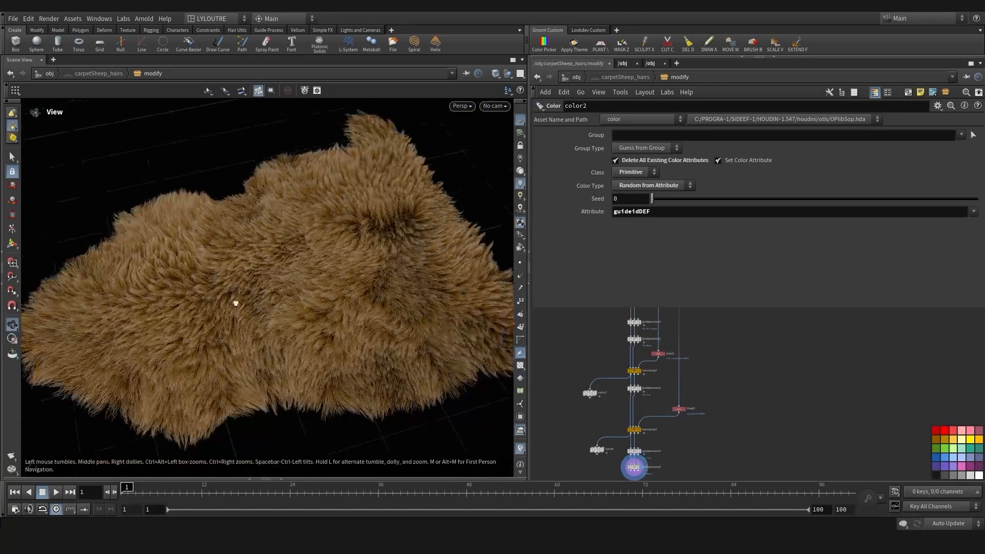
{"action": "left_click_drag", "start_coordinate": [236, 301], "coordinate": [176, 305]}
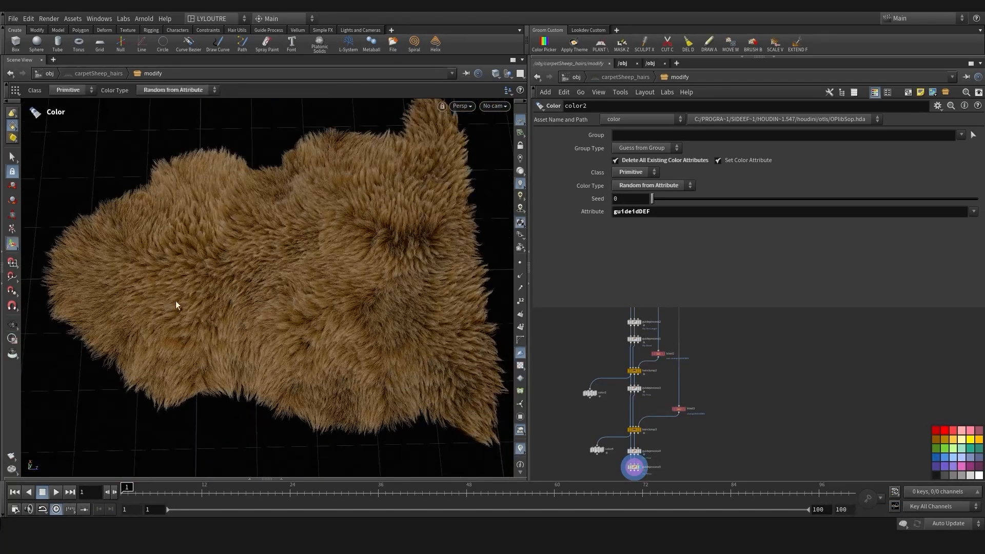
{"action": "key", "text": "space"}
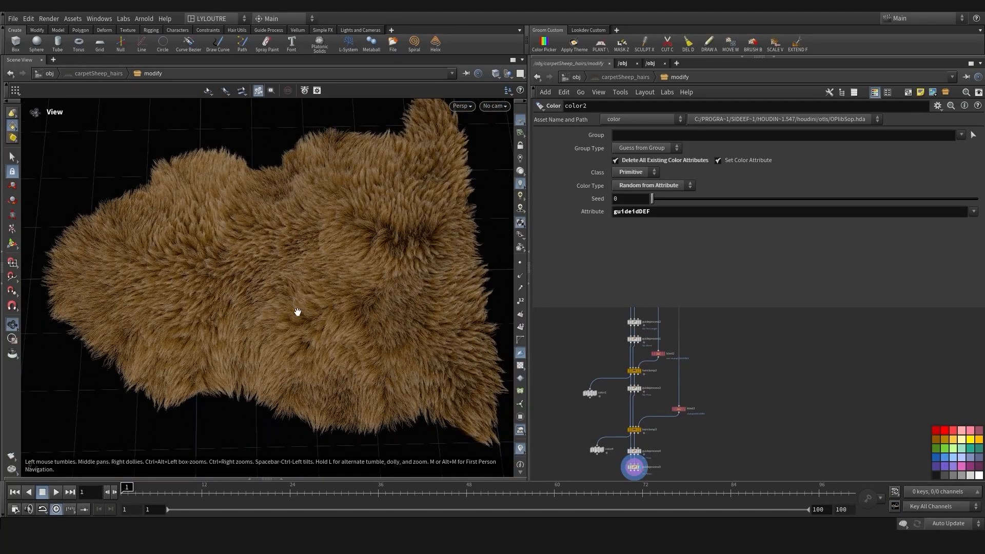
{"action": "left_click_drag", "start_coordinate": [294, 311], "coordinate": [429, 403]}
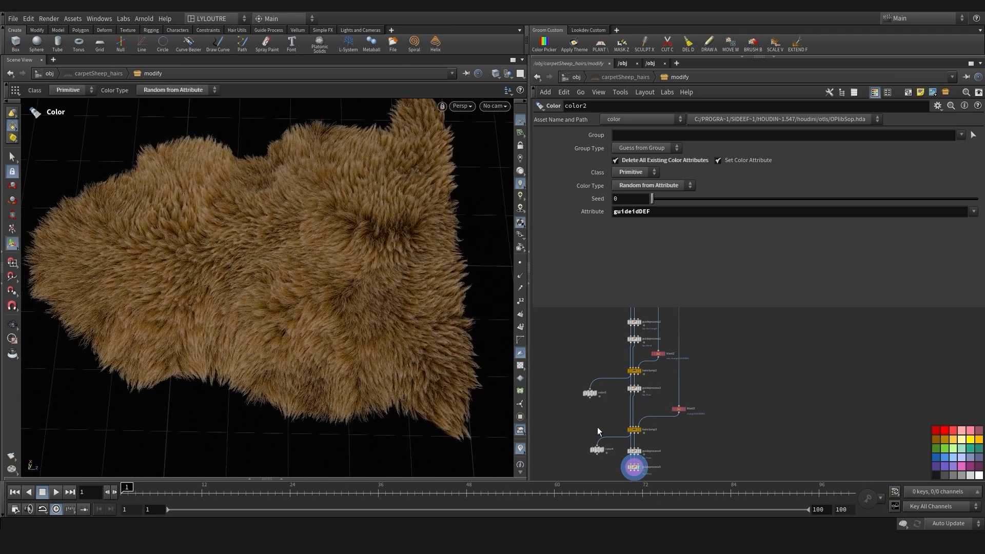
{"action": "middle_click_drag", "start_coordinate": [597, 426], "coordinate": [607, 337]}
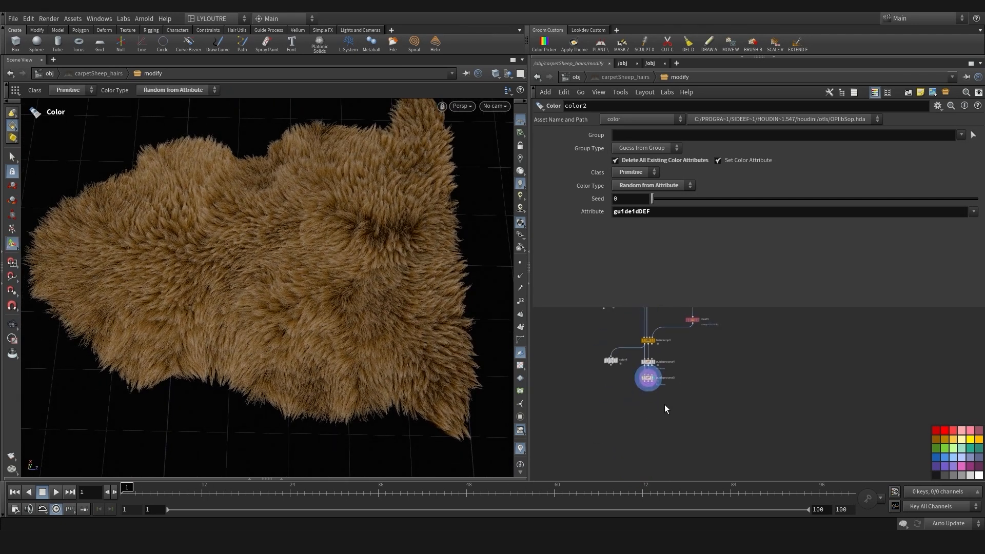
{"action": "middle_click_drag", "start_coordinate": [665, 408], "coordinate": [606, 437]}
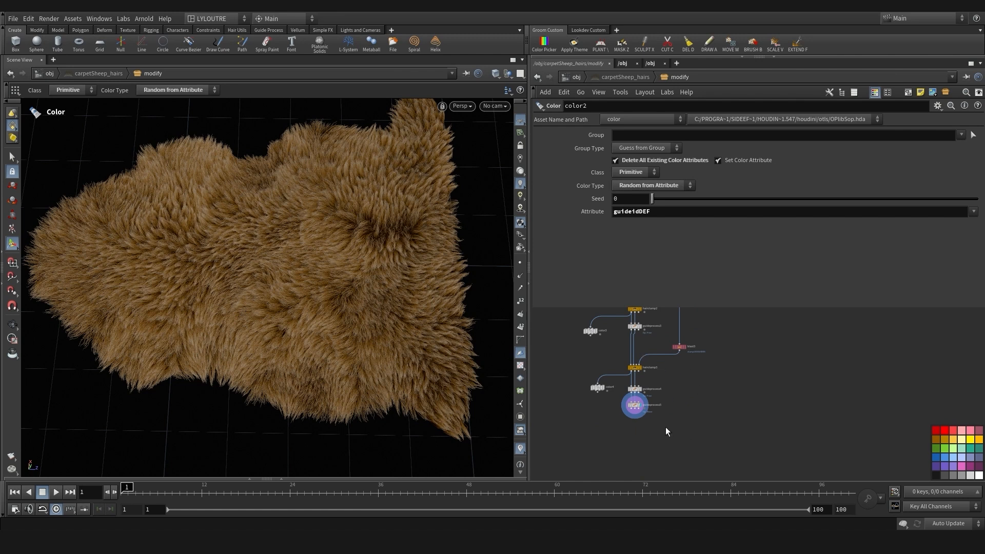
{"action": "middle_click_drag", "start_coordinate": [577, 428], "coordinate": [584, 441]}
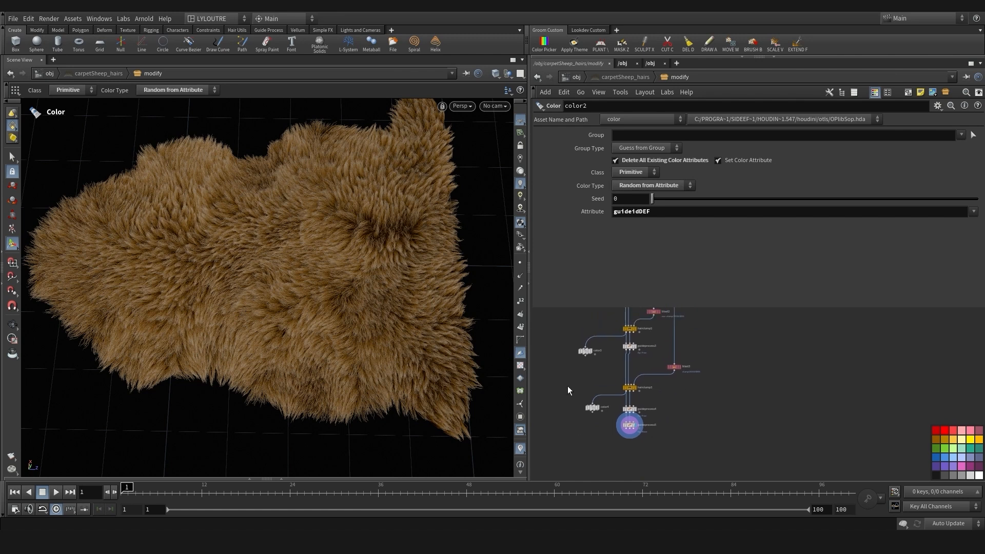
Examine the carpet's overall fur shape and clumping from several angles
{"action": "left_click_drag", "start_coordinate": [352, 303], "coordinate": [346, 335]}
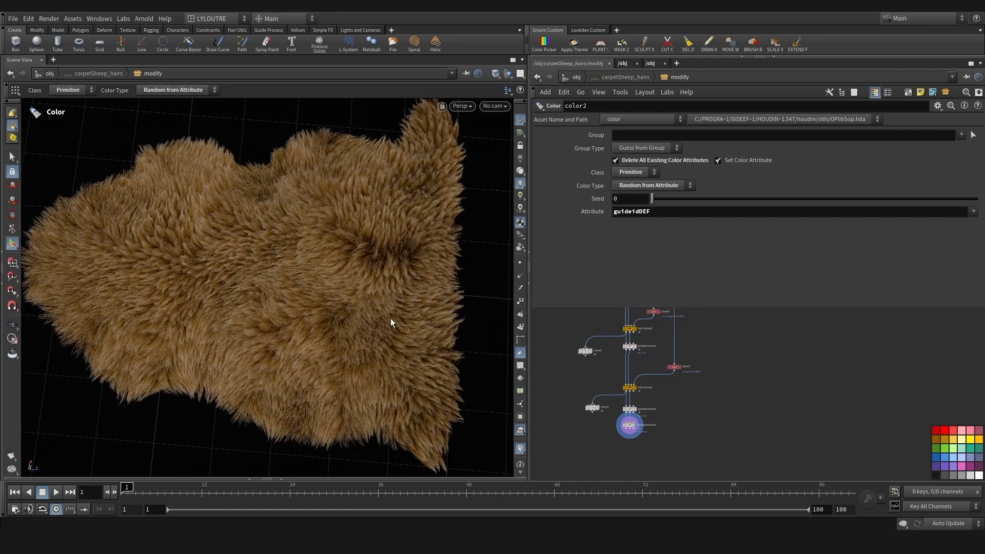
{"action": "left_click_drag", "start_coordinate": [589, 309], "coordinate": [590, 268]}
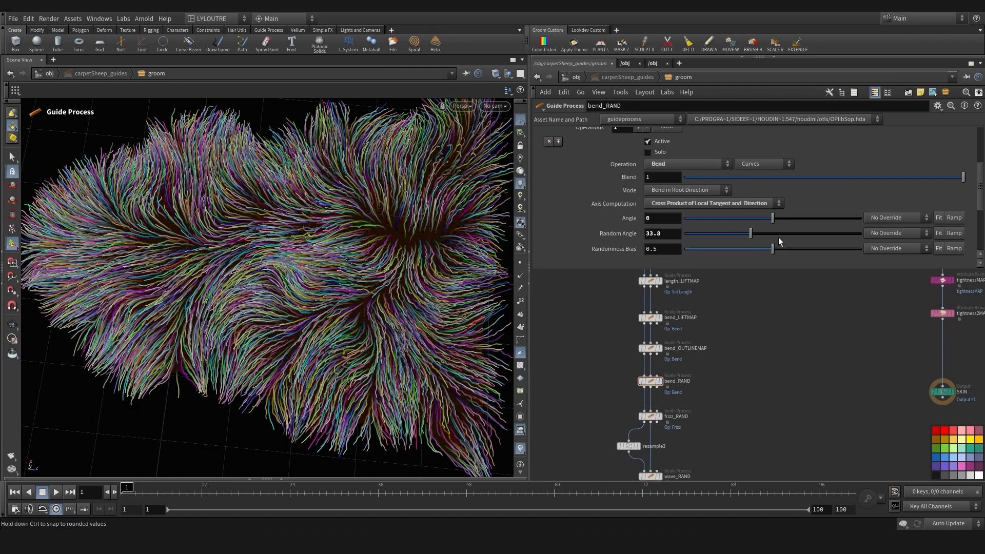
{"action": "left_click_drag", "start_coordinate": [287, 287], "coordinate": [381, 354]}
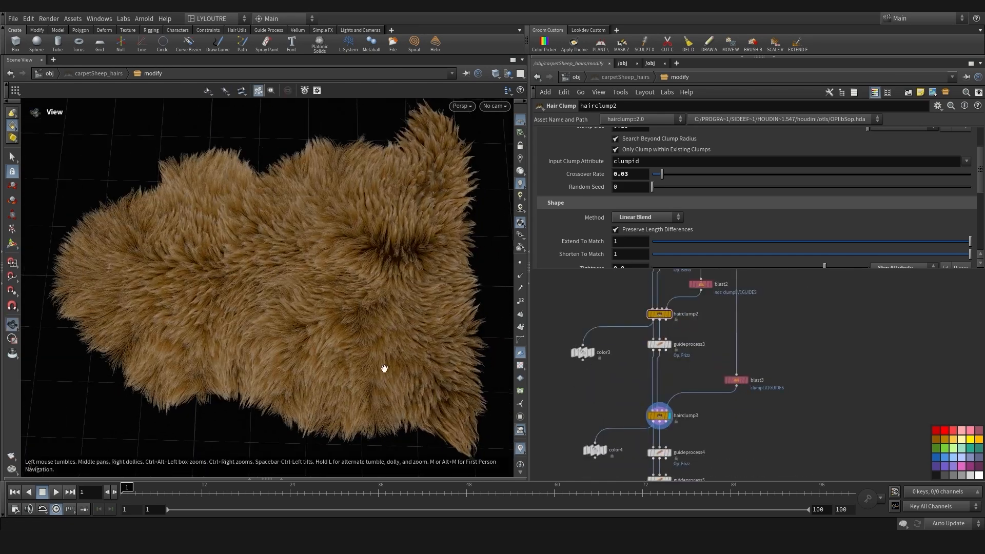
{"action": "left_click_drag", "start_coordinate": [385, 367], "coordinate": [400, 401]}
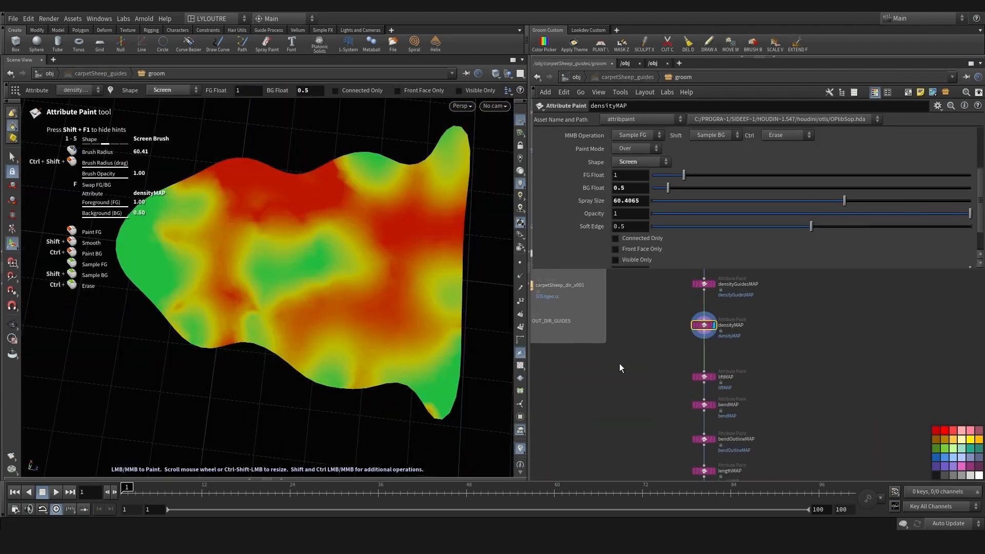
Smooth the densityMAP transitions along the carpet's upper edge and check the fur at guideprocess5
{"action": "mouse_move", "coordinate": [231, 195]}
{"action": "left_mouse_down", "text": "shift"}
{"action": "mouse_move", "coordinate": [267, 176]}
{"action": "mouse_move", "coordinate": [316, 173]}
{"action": "left_mouse_up", "text": "shift"}
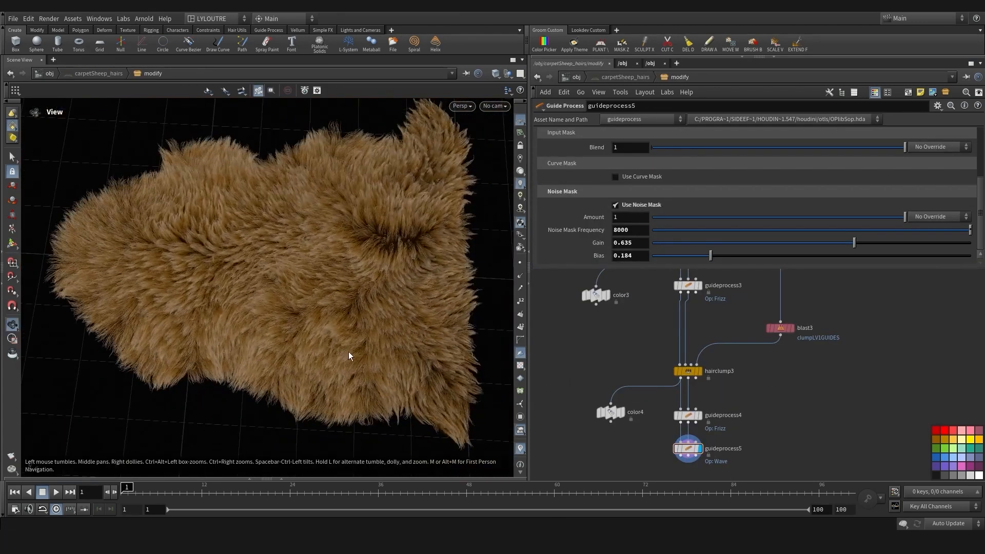
{"action": "key", "text": "Return"}
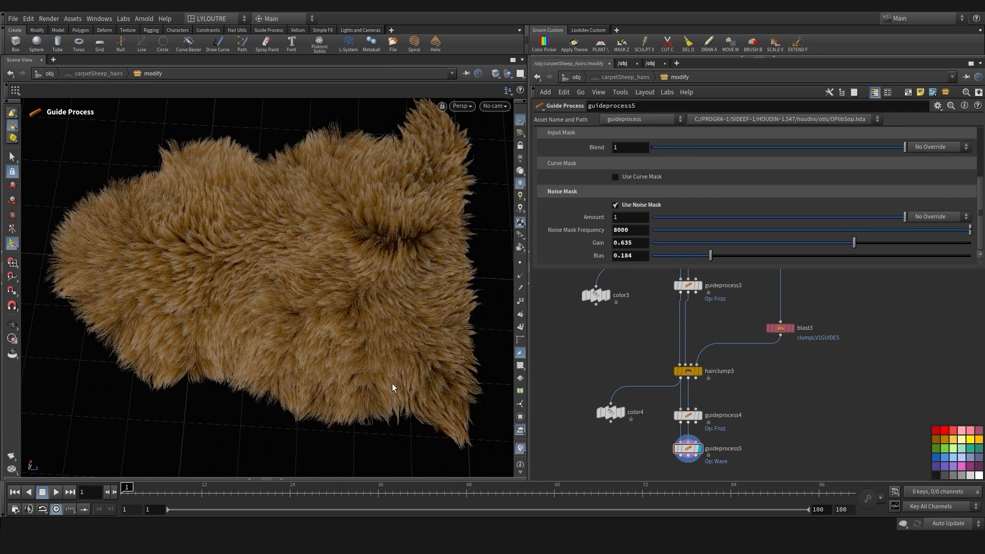
{"action": "key", "text": "Escape"}
{"action": "left_click_drag", "start_coordinate": [375, 356], "coordinate": [364, 382]}
{"action": "middle_click_drag", "start_coordinate": [337, 382], "coordinate": [328, 352], "text": "alt"}
Add a Hair Clump node below guideprocess5, connect it to that node's outputs and display its result
{"action": "middle_click_drag", "start_coordinate": [690, 473], "coordinate": [643, 420]}
{"action": "key", "text": "Tab"}
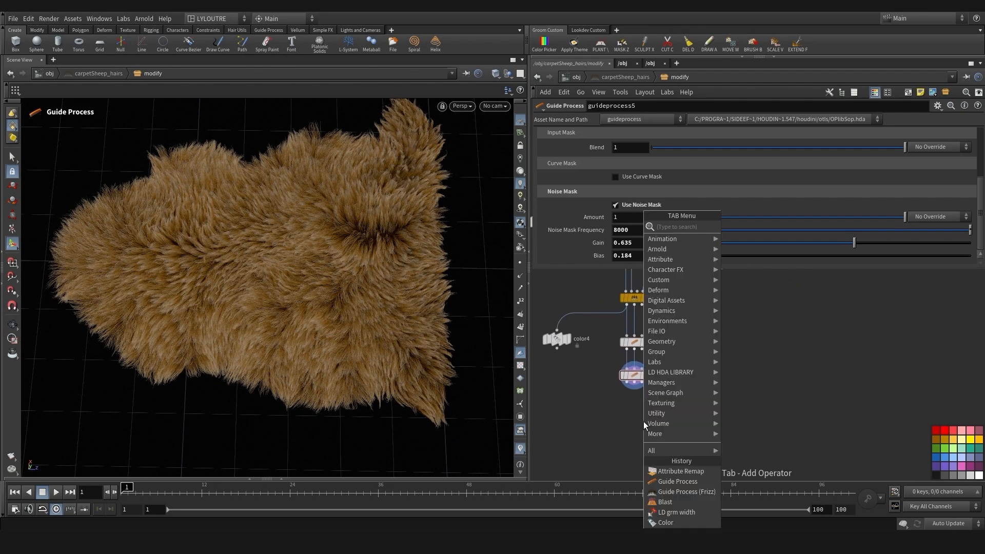
{"action": "type", "text": "clump"}
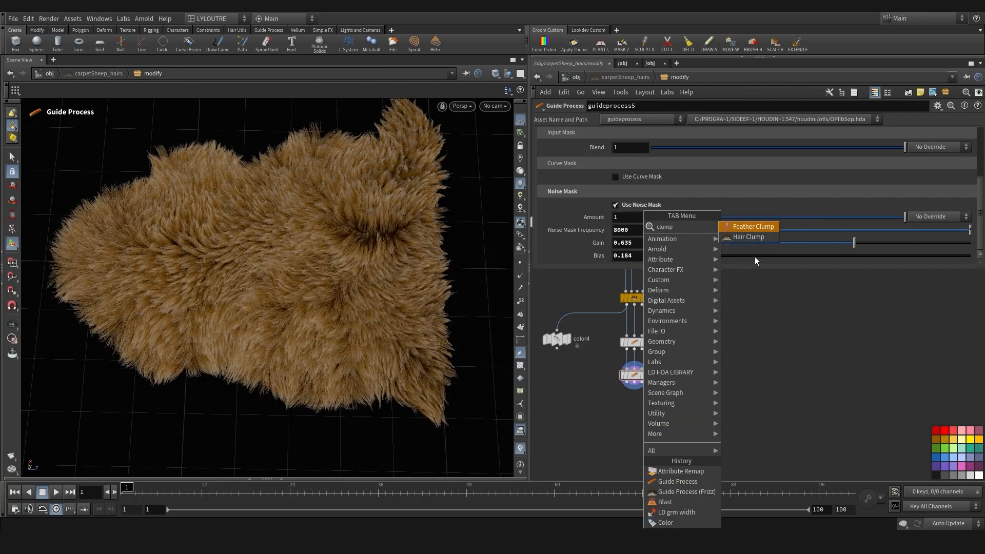
{"action": "left_click", "coordinate": [750, 239]}
{"action": "left_click", "coordinate": [635, 420]}
{"action": "scroll", "coordinate": [626, 387], "scroll_direction": "up", "scroll_amount": 2}
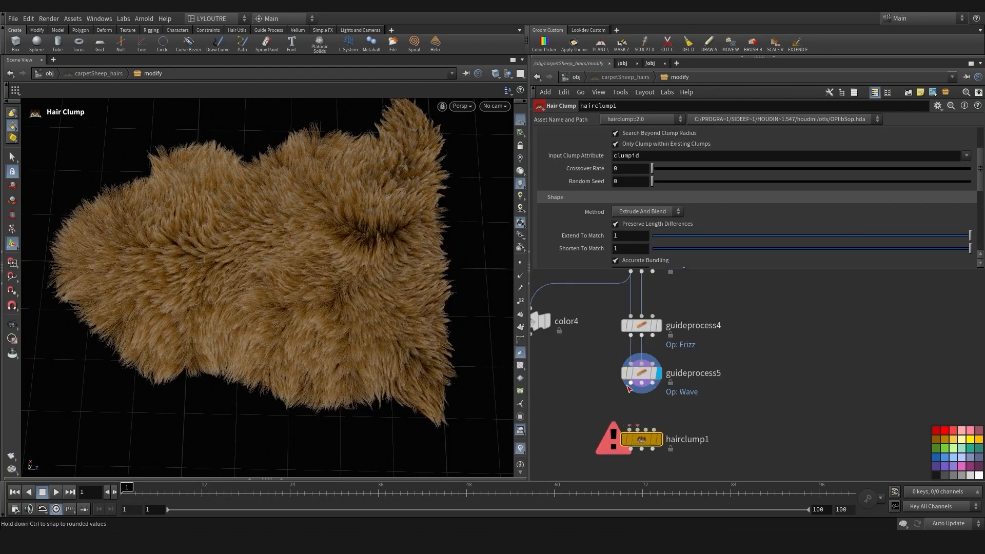
{"action": "left_click", "coordinate": [637, 429]}
{"action": "left_click", "coordinate": [657, 440]}
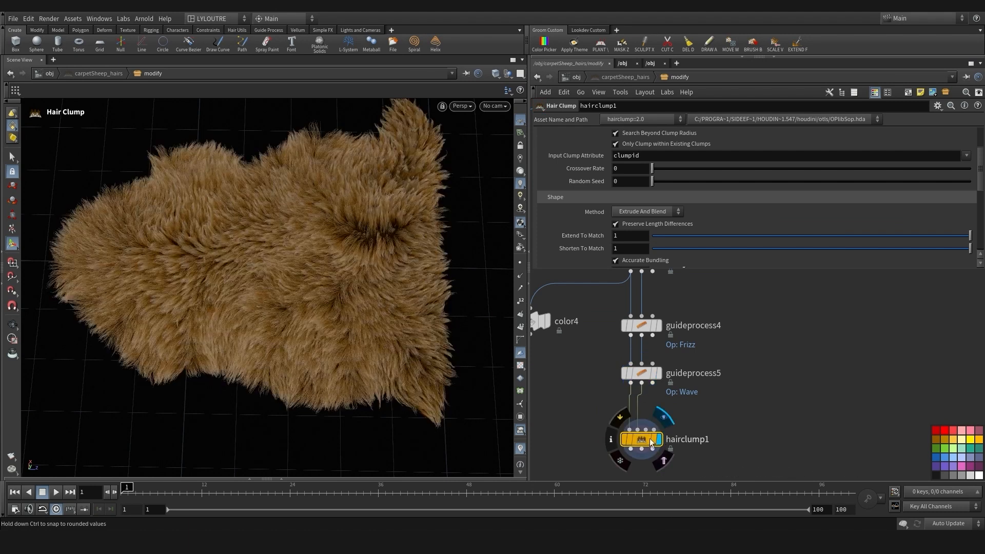
{"action": "scroll", "coordinate": [630, 438], "scroll_direction": "down", "scroll_amount": 3}
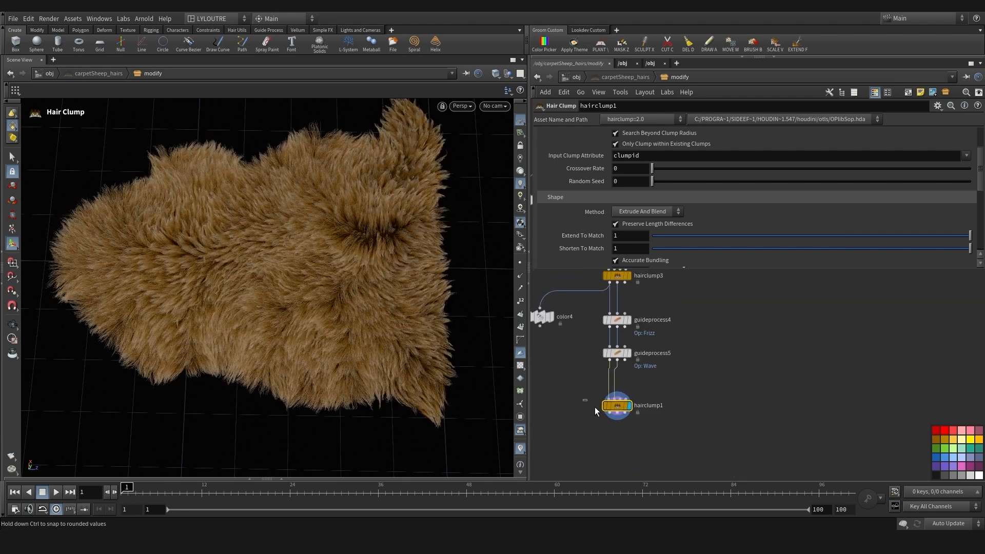
Set hairclump1's shape method to Linear Blend and disable Only Clump within Existing Clumps
{"action": "key", "text": "Escape"}
{"action": "left_click_drag", "start_coordinate": [208, 312], "coordinate": [235, 291]}
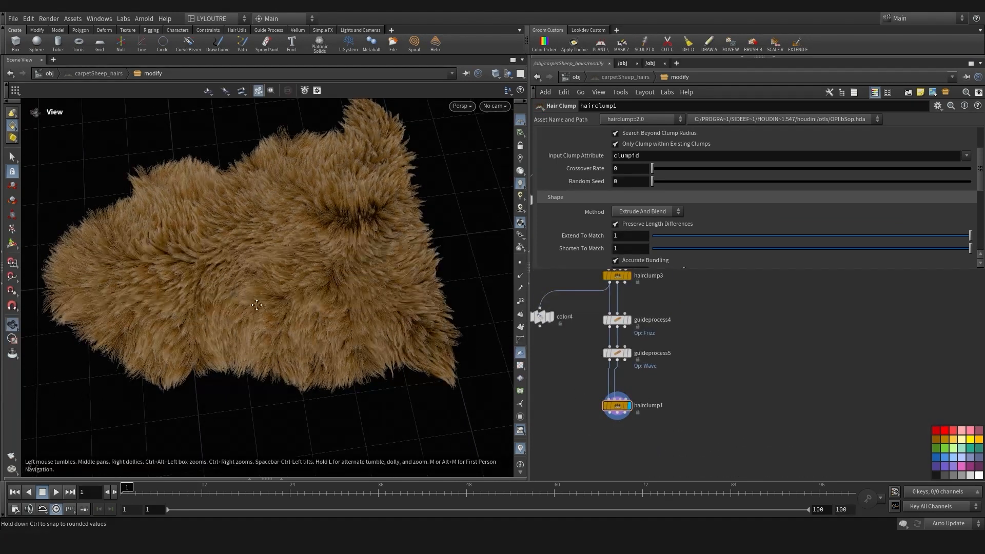
{"action": "middle_click_drag", "start_coordinate": [256, 305], "coordinate": [284, 325]}
{"action": "right_click_drag", "start_coordinate": [259, 312], "coordinate": [358, 285]}
{"action": "left_click_drag", "start_coordinate": [359, 285], "coordinate": [325, 351]}
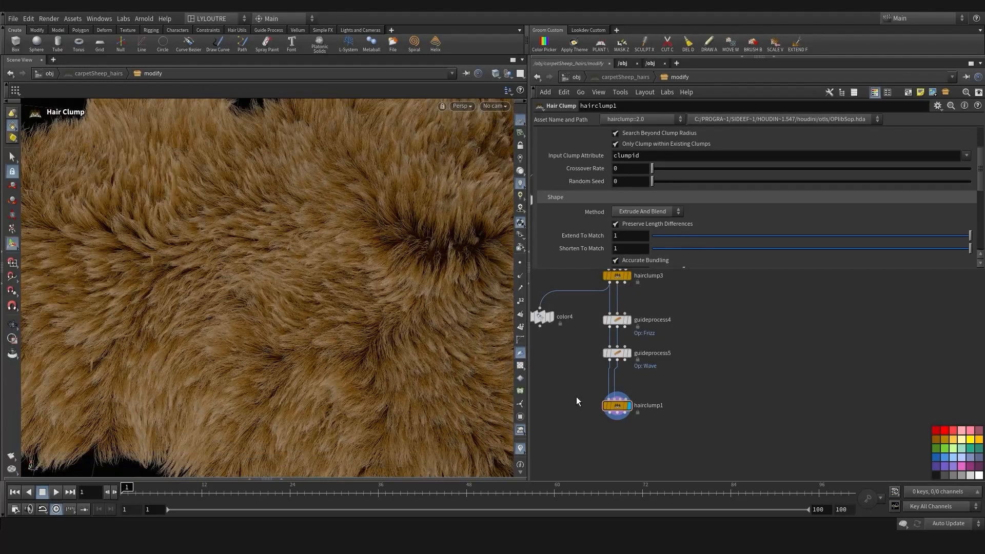
{"action": "left_click", "coordinate": [623, 210]}
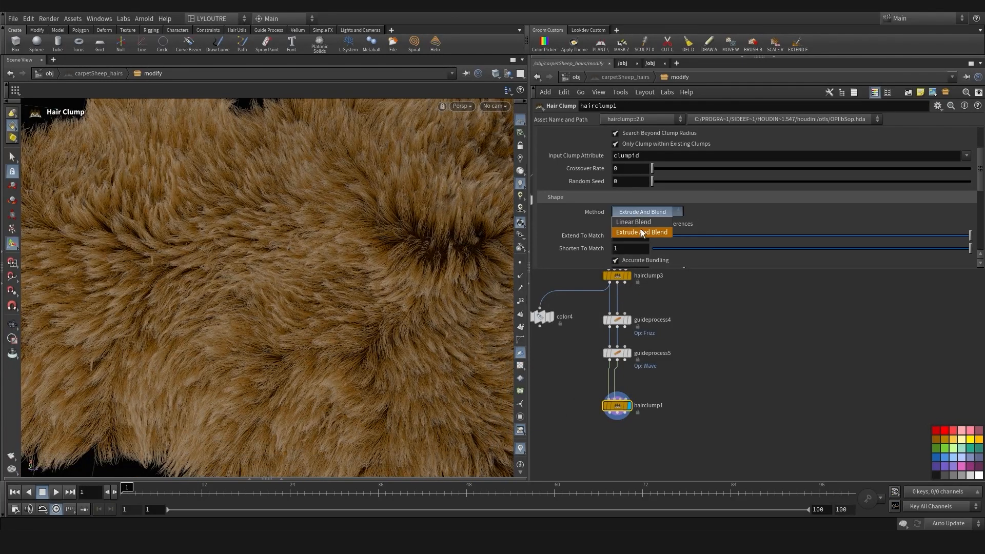
{"action": "left_click", "coordinate": [639, 216]}
{"action": "scroll", "coordinate": [745, 191], "scroll_direction": "up", "scroll_amount": 3}
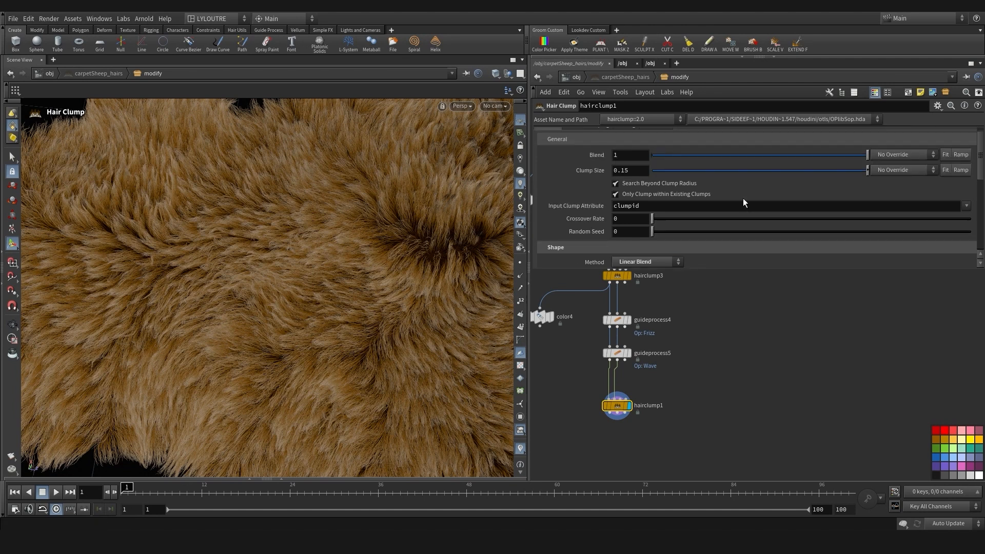
{"action": "left_click", "coordinate": [633, 195]}
Reduce hairclump1's Clump Size to about 0.0112 while checking the fur up close
{"action": "right_click_drag", "start_coordinate": [287, 365], "coordinate": [324, 338], "text": "alt"}
{"action": "left_click_drag", "start_coordinate": [323, 338], "coordinate": [335, 354], "text": "alt"}
{"action": "left_click_drag", "start_coordinate": [727, 166], "coordinate": [669, 170]}
{"action": "right_click_drag", "start_coordinate": [177, 322], "coordinate": [288, 348], "text": "alt"}
{"action": "left_click_drag", "start_coordinate": [287, 349], "coordinate": [272, 333], "text": "alt"}
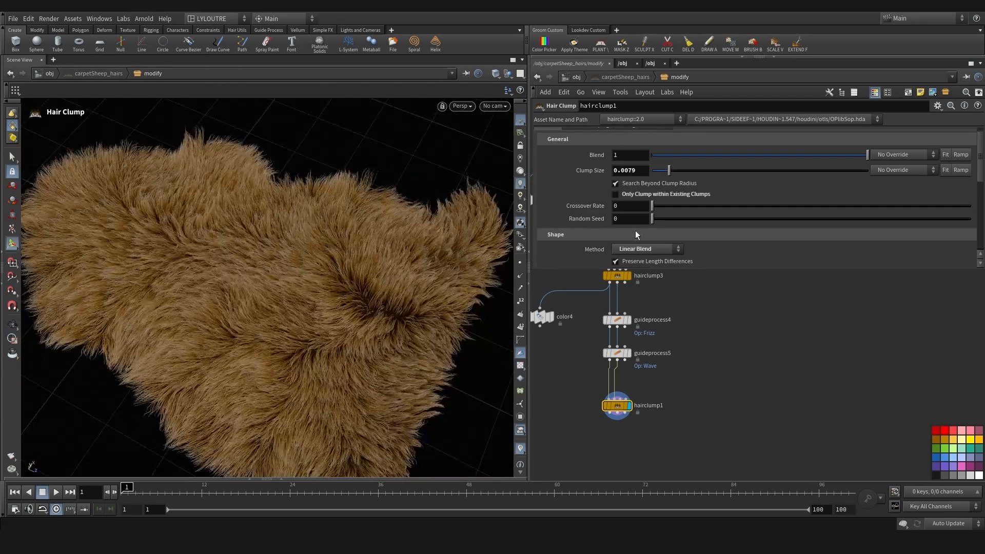
{"action": "left_click_drag", "start_coordinate": [664, 171], "coordinate": [676, 171]}
{"action": "right_click_drag", "start_coordinate": [184, 303], "coordinate": [192, 330], "text": "alt"}
{"action": "left_click_drag", "start_coordinate": [191, 330], "coordinate": [272, 361], "text": "alt"}
On hairclump1, set Clump Size to 0.01, Crossover Rate to 0.05, Stray Rate to 0.25 and Tightness to 0.9
{"action": "middle_click_drag", "start_coordinate": [558, 399], "coordinate": [563, 434]}
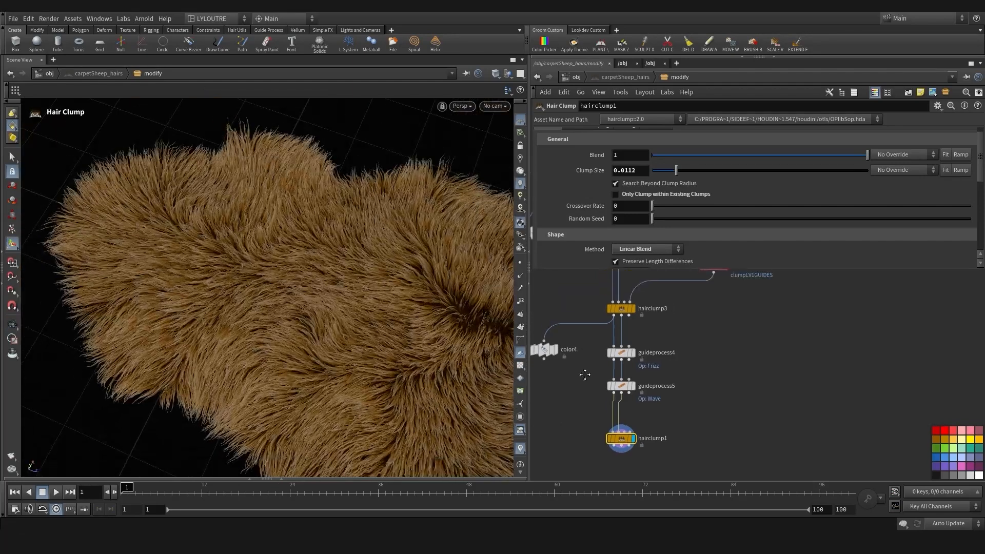
{"action": "left_click", "coordinate": [634, 312]}
{"action": "left_click", "coordinate": [635, 442]}
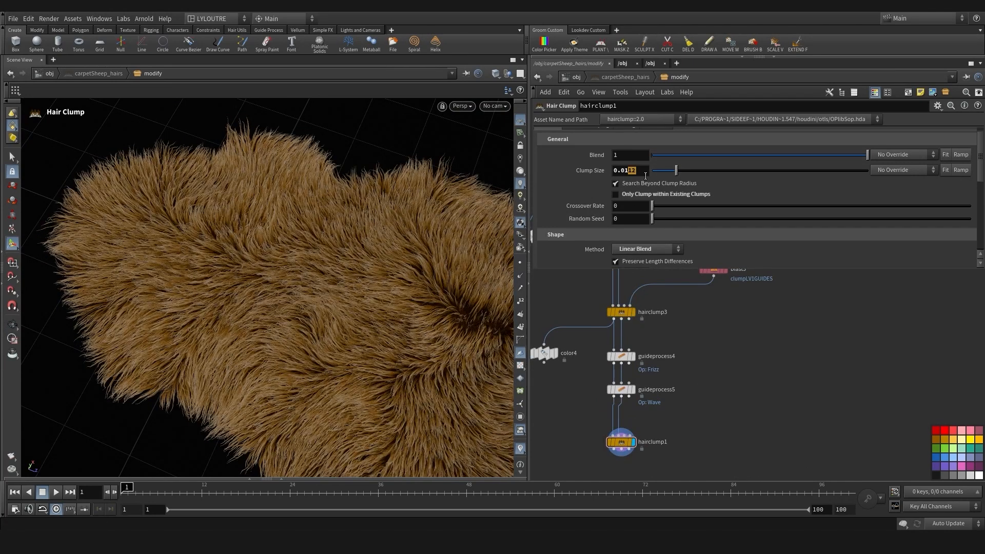
{"action": "left_click_drag", "start_coordinate": [401, 326], "coordinate": [405, 359], "text": "alt"}
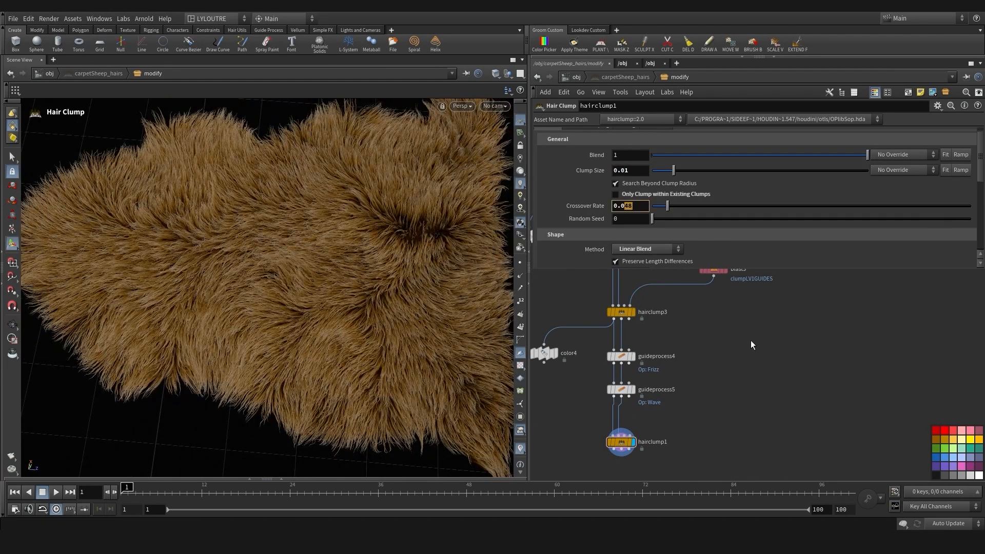
{"action": "scroll", "coordinate": [693, 207], "scroll_direction": "down", "scroll_amount": 5}
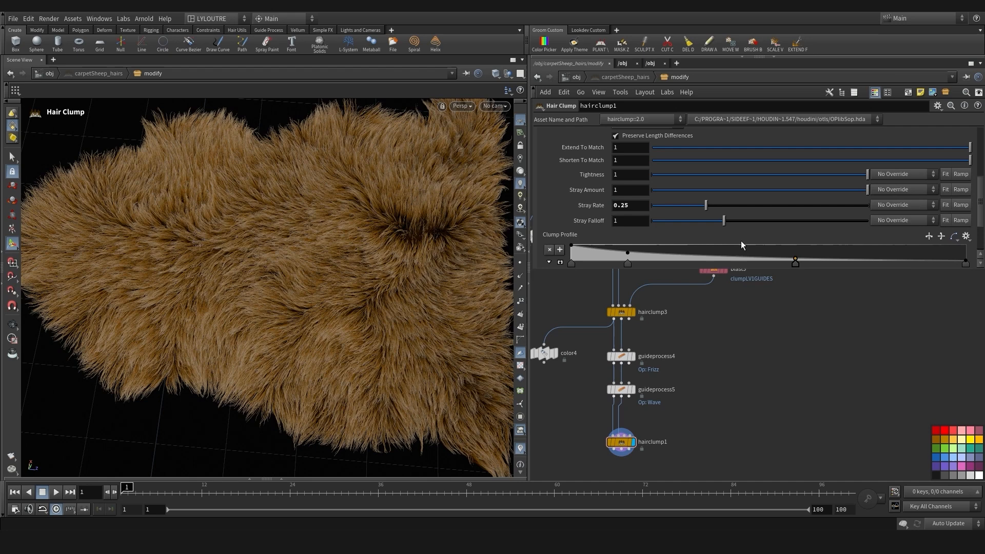
{"action": "left_click", "coordinate": [636, 178]}
{"action": "key", "text": "BackSpace"}
{"action": "key", "text": "BackSpace"}
{"action": "key", "text": "Return"}
{"action": "left_click_drag", "start_coordinate": [172, 383], "coordinate": [384, 353], "text": "alt"}
Set hairclump1's Clump Size to 0.011, comparing its fur with the hairclump3 result
{"action": "scroll", "coordinate": [682, 195], "scroll_direction": "up", "scroll_amount": 5}
{"action": "left_click_drag", "start_coordinate": [674, 180], "coordinate": [675, 180]}
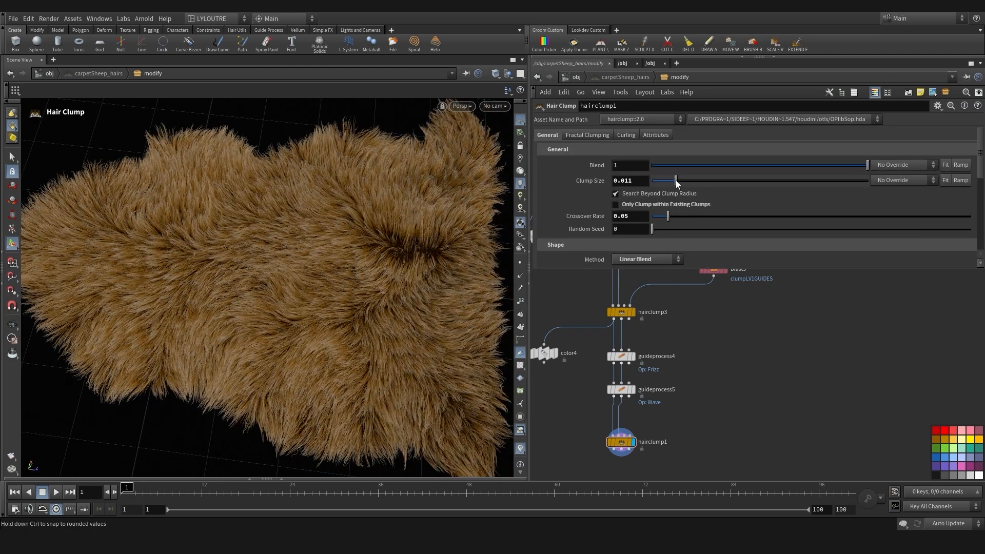
{"action": "left_click", "coordinate": [635, 312]}
{"action": "left_click", "coordinate": [633, 441]}
{"action": "left_click_drag", "start_coordinate": [285, 362], "coordinate": [302, 312], "text": "alt"}
{"action": "left_click", "coordinate": [637, 180]}
{"action": "key", "text": "BackSpace"}
{"action": "type", "text": "1"}
{"action": "key", "text": "Return"}
Turn off Preserve Length Differences on hairclump1, toggling it to compare the effect on the fur
{"action": "scroll", "coordinate": [738, 178], "scroll_direction": "down", "scroll_amount": 2}
{"action": "middle_click_drag", "start_coordinate": [302, 312], "coordinate": [310, 348], "text": "alt"}
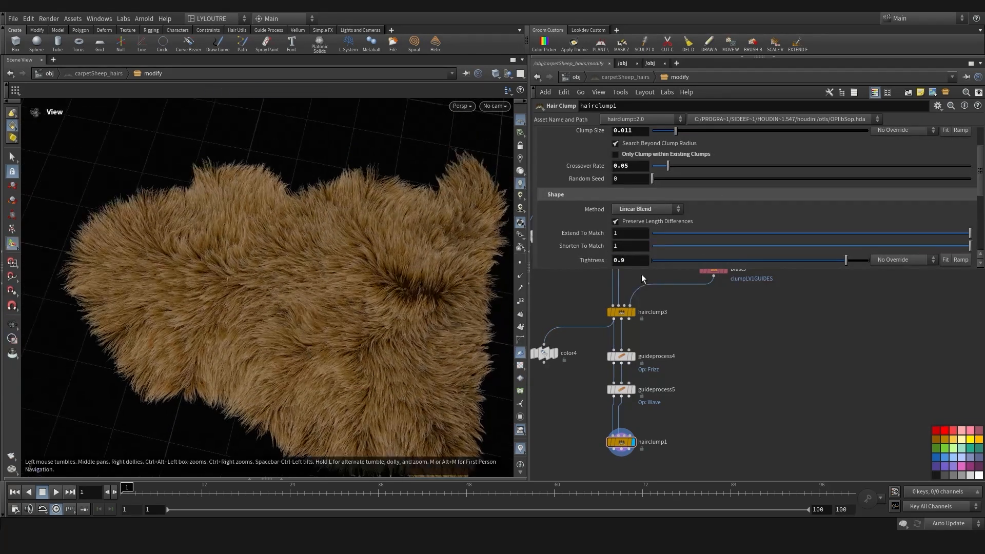
{"action": "left_click", "coordinate": [642, 220]}
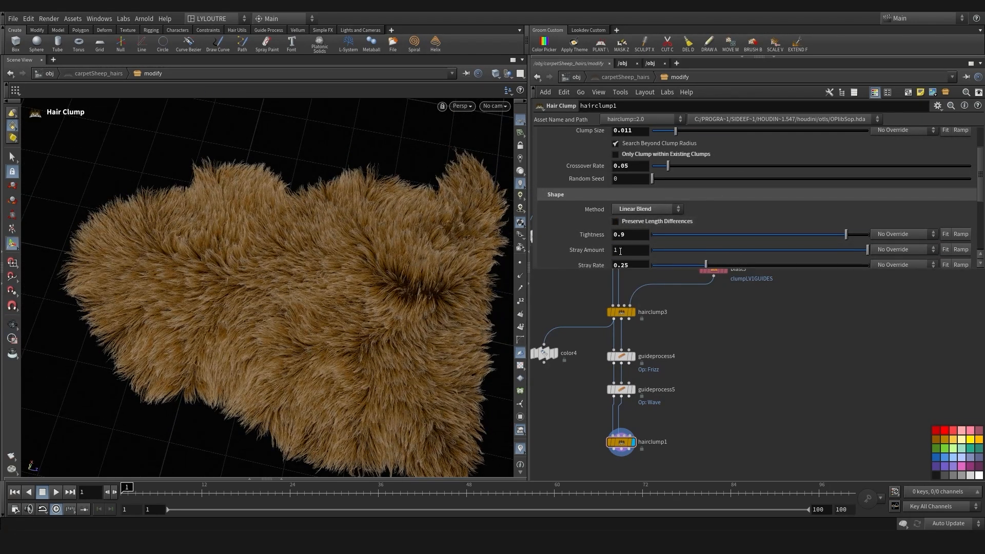
{"action": "middle_click_drag", "start_coordinate": [302, 370], "coordinate": [300, 346], "text": "alt"}
{"action": "left_click_drag", "start_coordinate": [300, 346], "coordinate": [314, 355], "text": "alt"}
{"action": "middle_click_drag", "start_coordinate": [307, 363], "coordinate": [302, 391], "text": "alt"}
{"action": "left_click", "coordinate": [654, 220]}
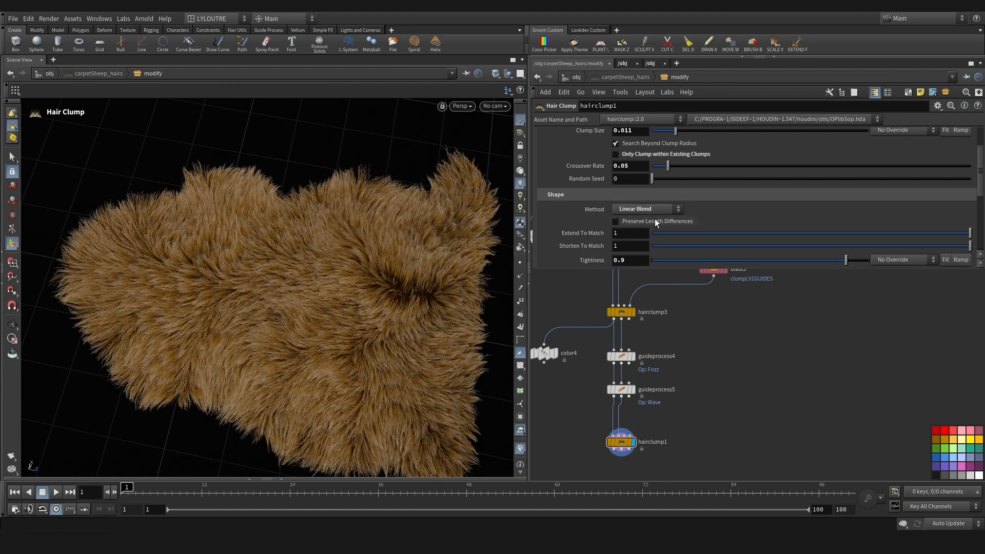
{"action": "left_click", "coordinate": [654, 219]}
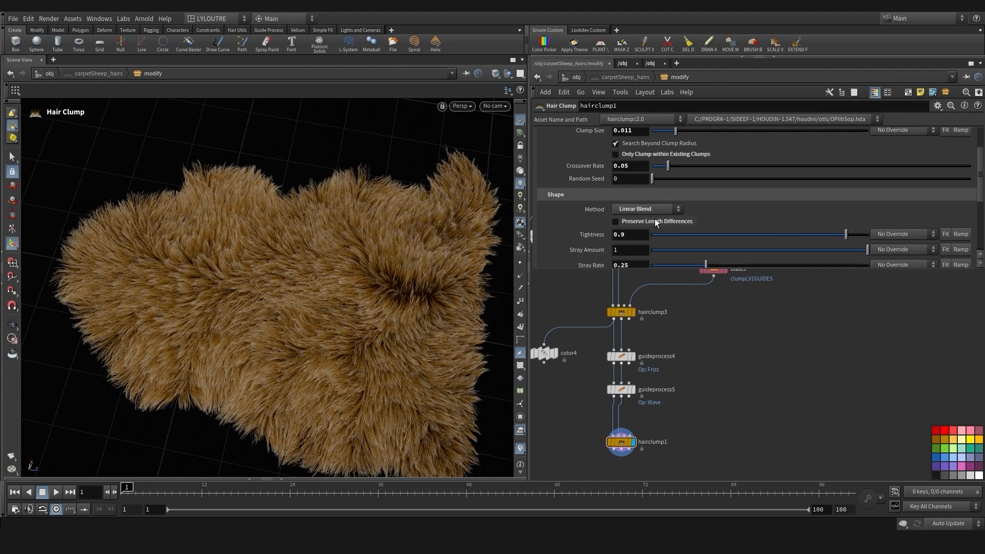
Compare the fur at hairclump3 with hairclump1 over the whole carpet and up close
{"action": "left_click", "coordinate": [634, 312]}
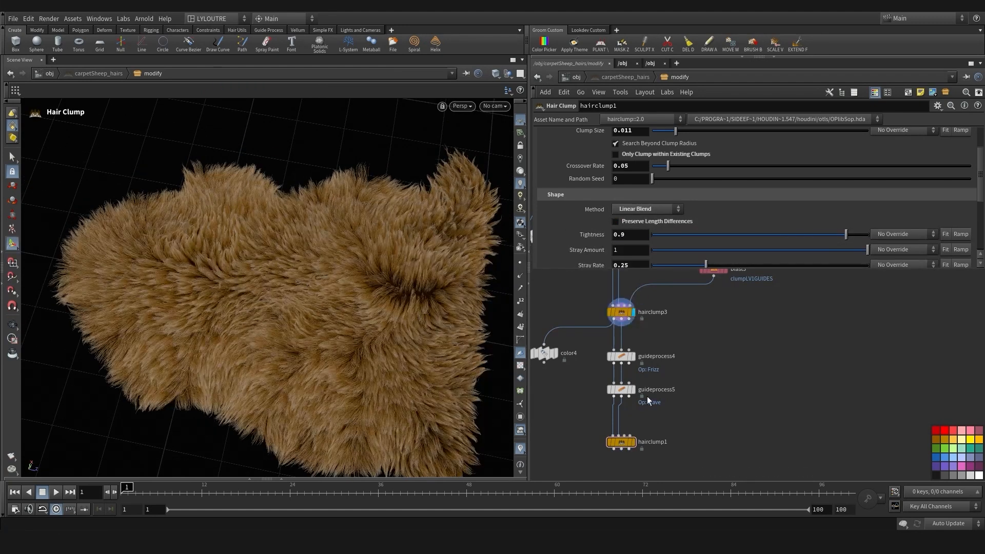
{"action": "left_click", "coordinate": [634, 442]}
{"action": "right_click_drag", "start_coordinate": [138, 333], "coordinate": [260, 307], "text": "alt"}
{"action": "right_click_drag", "start_coordinate": [330, 295], "coordinate": [242, 318], "text": "alt"}
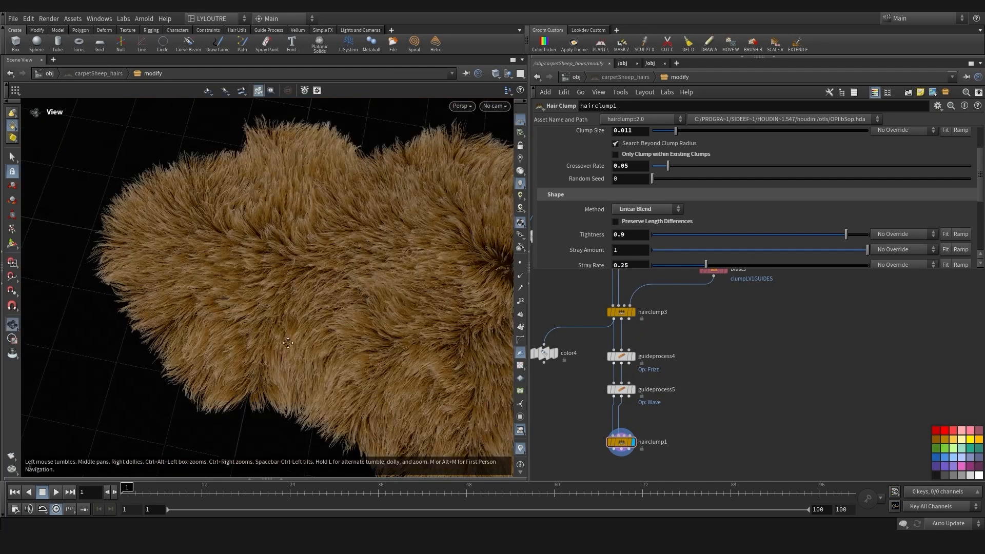
{"action": "left_click_drag", "start_coordinate": [287, 328], "coordinate": [361, 350], "text": "alt"}
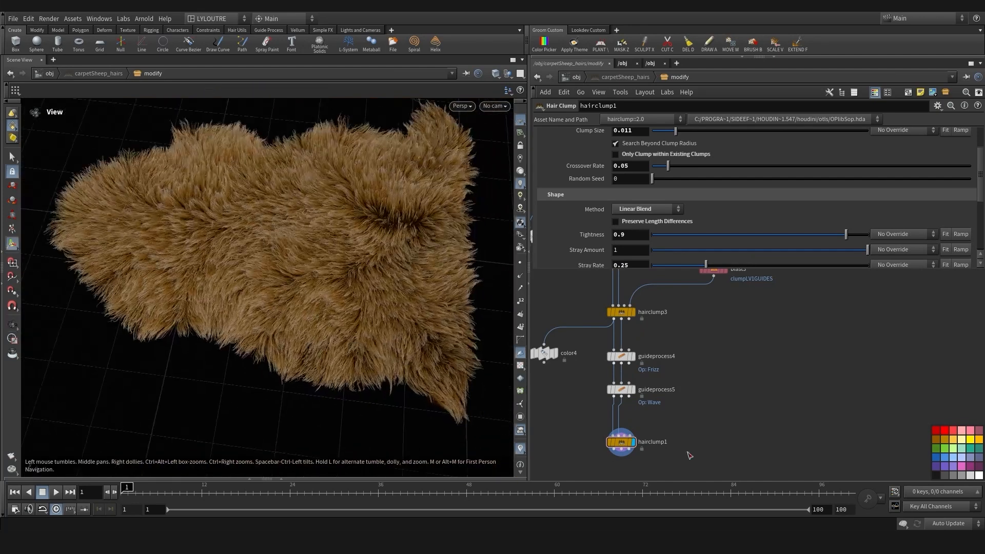
Add a Guide Process (Set Length) node below hairclump1, connect it to that node's outputs and display its result
{"action": "scroll", "coordinate": [689, 443], "scroll_direction": "down", "scroll_amount": 1}
{"action": "middle_click_drag", "start_coordinate": [694, 427], "coordinate": [688, 325]}
{"action": "key", "text": "Tab"}
{"action": "type", "text": "leng"}
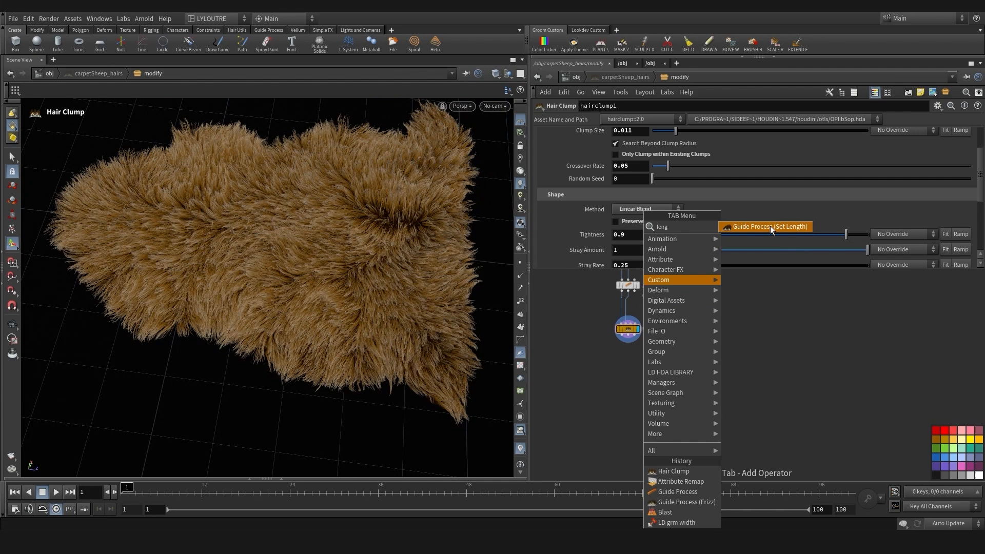
{"action": "left_click", "coordinate": [770, 226]}
{"action": "left_click", "coordinate": [635, 377]}
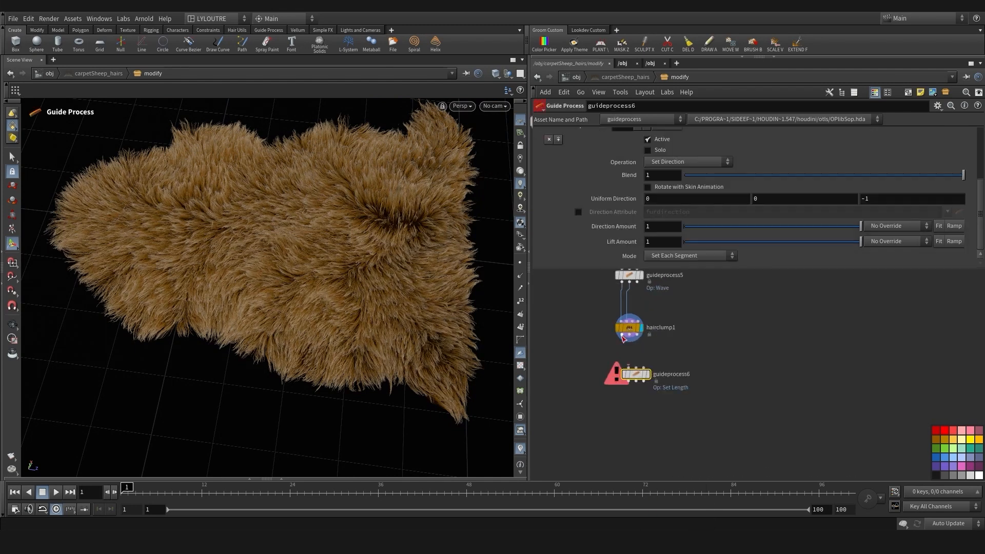
{"action": "left_click_drag", "start_coordinate": [630, 341], "coordinate": [638, 371]}
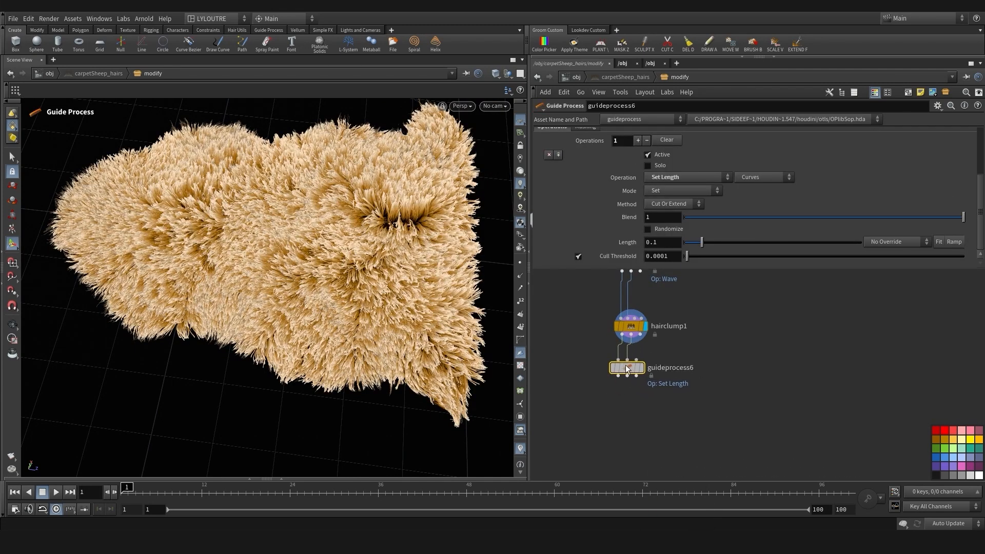
{"action": "left_click", "coordinate": [651, 376]}
{"action": "left_click_drag", "start_coordinate": [635, 377], "coordinate": [630, 374]}
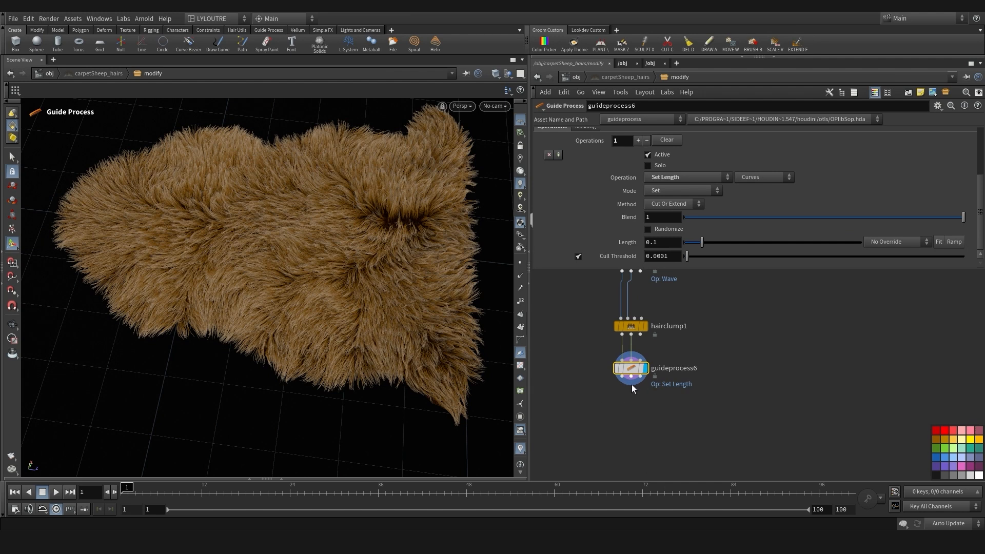
{"action": "middle_click_drag", "start_coordinate": [350, 338], "coordinate": [346, 375], "text": "alt"}
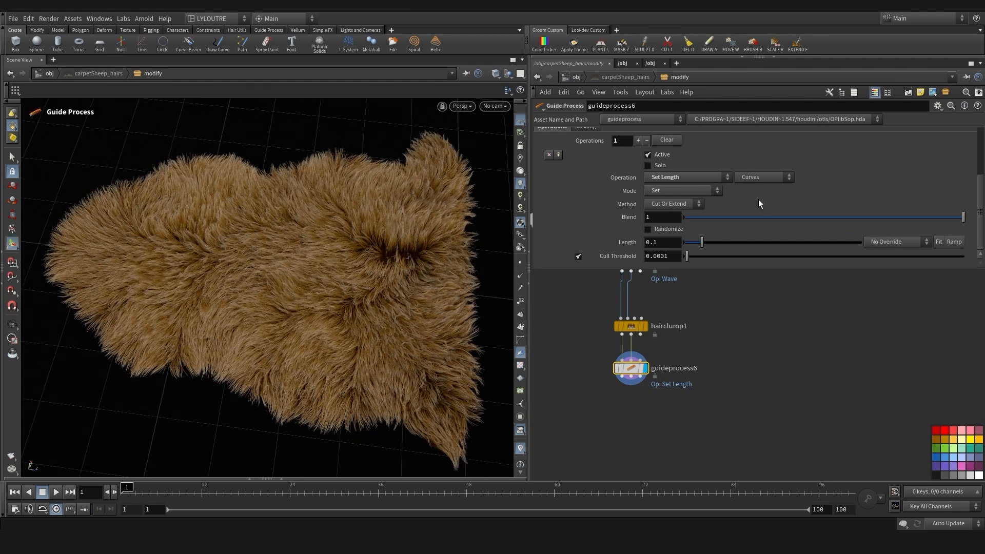
Display hairclump1 again and turn its Preserve Length Differences option back on
{"action": "left_click", "coordinate": [630, 326]}
{"action": "left_click", "coordinate": [645, 326]}
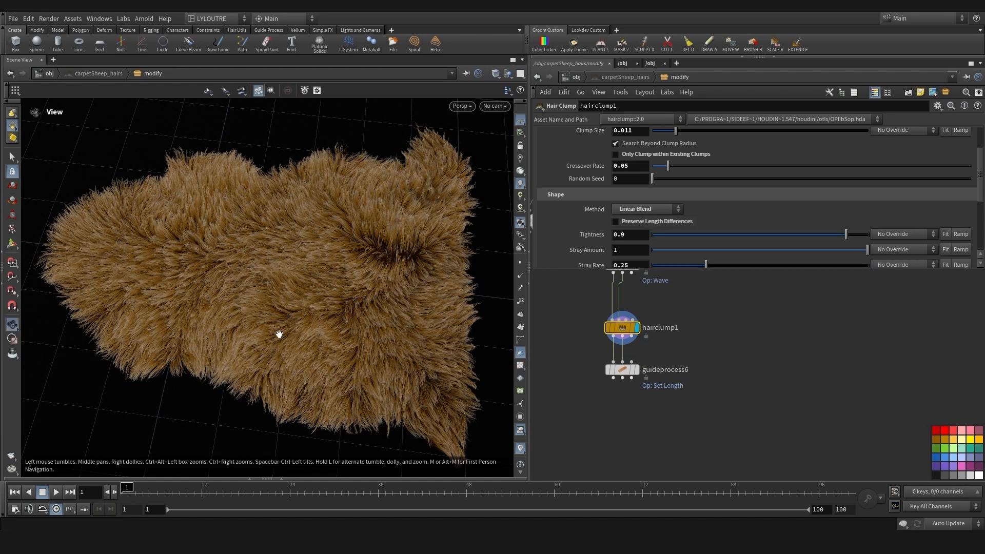
{"action": "left_click", "coordinate": [634, 221]}
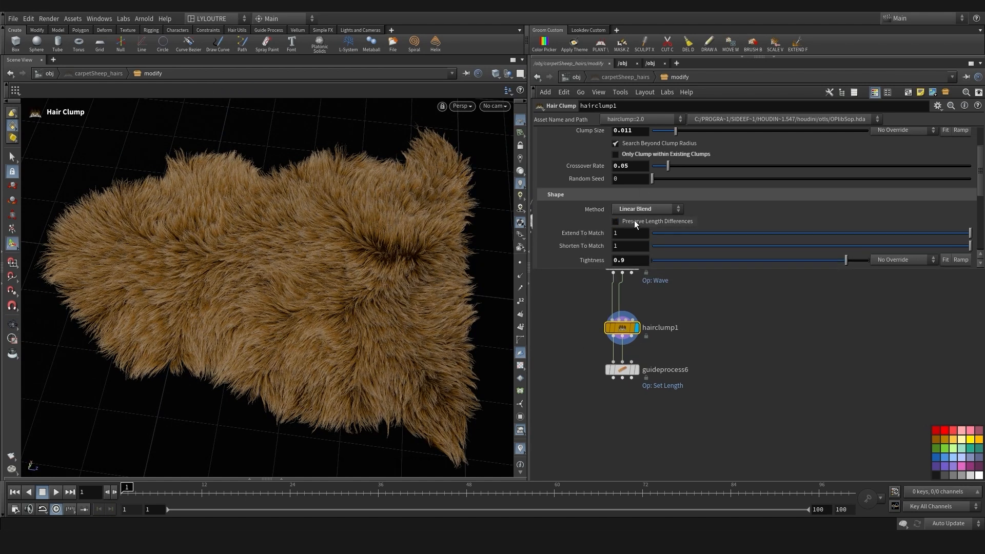
Turn off Preserve Length Differences on hairclump1 and view the whole carpet
{"action": "left_click", "coordinate": [634, 221]}
{"action": "key", "text": "Escape"}
{"action": "left_click_drag", "start_coordinate": [334, 338], "coordinate": [326, 340]}
{"action": "key", "text": "Return"}
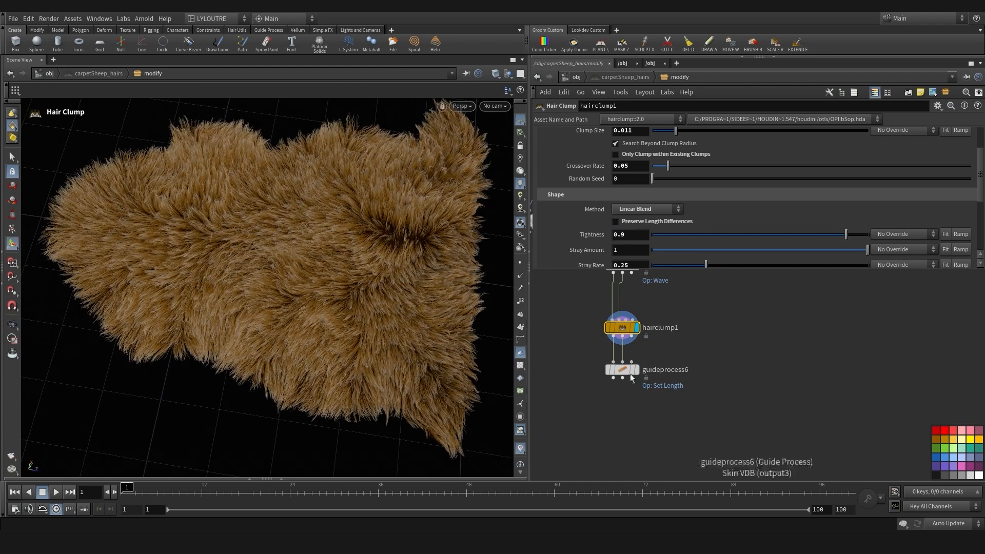
On guideprocess6, randomize the multiplied hair length with a Min Scale Factor of 0.9 and a Max Scale Factor of 1.05
{"action": "left_click", "coordinate": [622, 369]}
{"action": "scroll", "coordinate": [654, 231], "scroll_direction": "down", "scroll_amount": 1}
{"action": "type", "text": "0.9"}
{"action": "key", "text": "Return"}
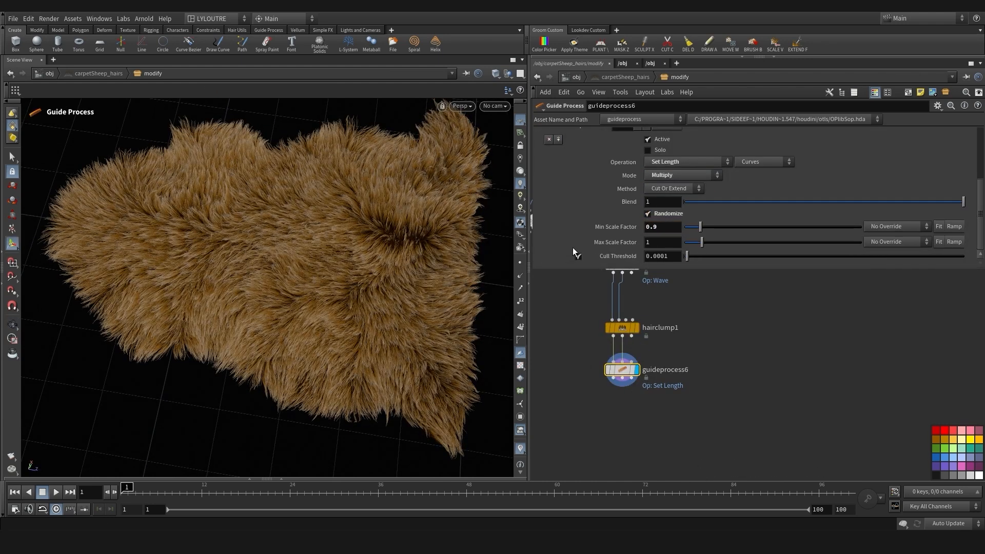
{"action": "right_click_drag", "start_coordinate": [292, 308], "coordinate": [301, 310], "text": "alt"}
{"action": "left_click", "coordinate": [661, 240]}
{"action": "type", "text": ".0"}
{"action": "key", "text": "Return"}
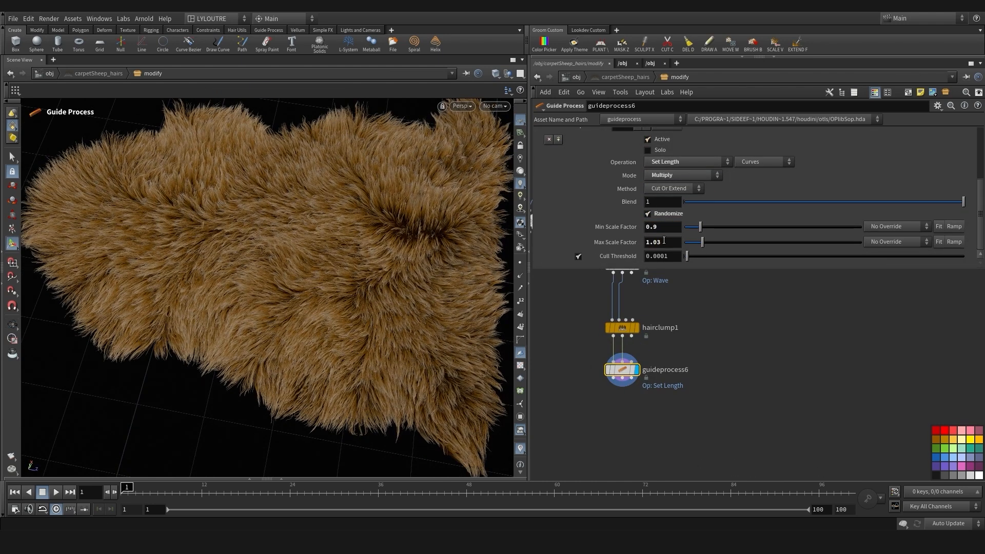
Apply a noise mask to guideprocess6 with frequency 80000, gain 0.95 and bias 0.4, checking it against hairclump1
{"action": "scroll", "coordinate": [660, 173], "scroll_direction": "down", "scroll_amount": 5}
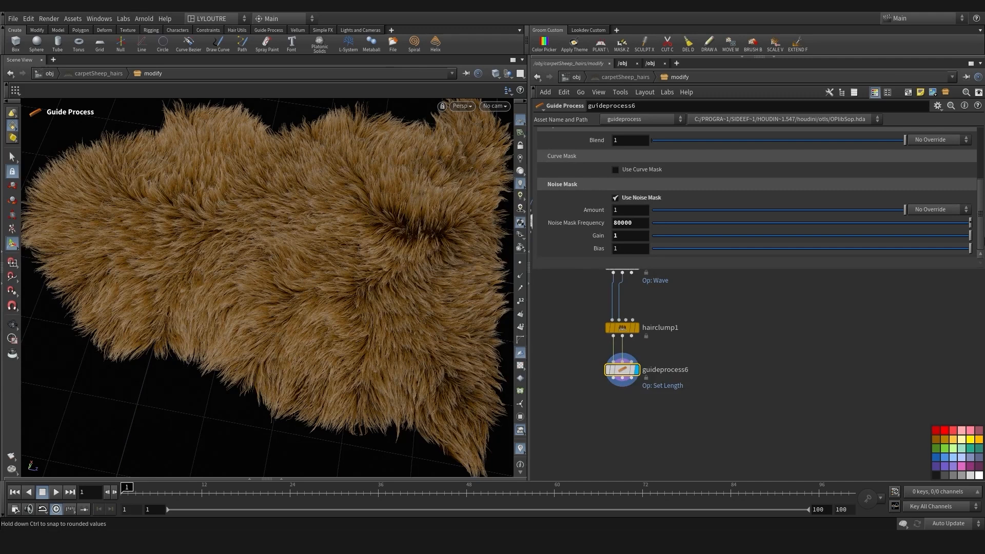
{"action": "left_click", "coordinate": [636, 327]}
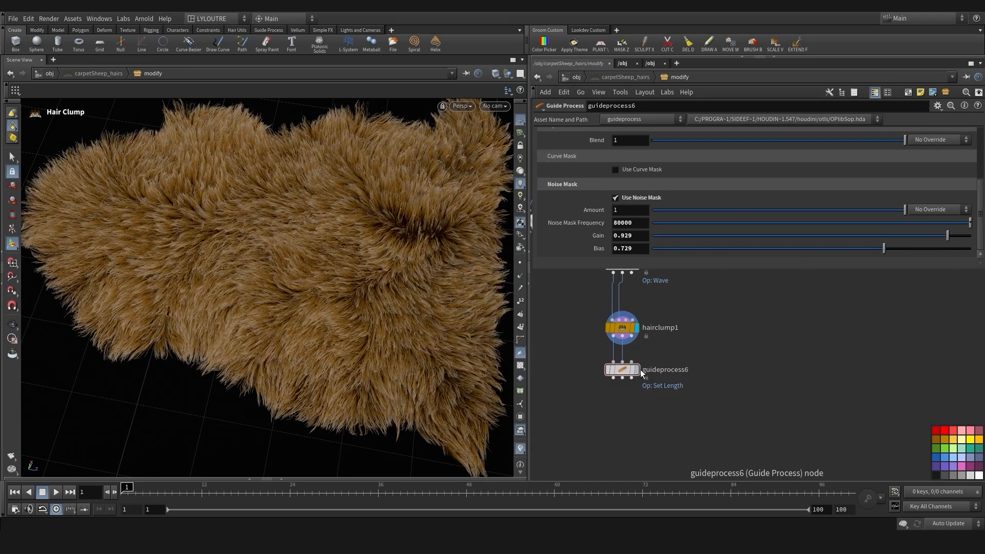
{"action": "left_click", "coordinate": [636, 370]}
{"action": "key", "text": "BackSpace"}
{"action": "key", "text": "BackSpace"}
{"action": "key", "text": "Return"}
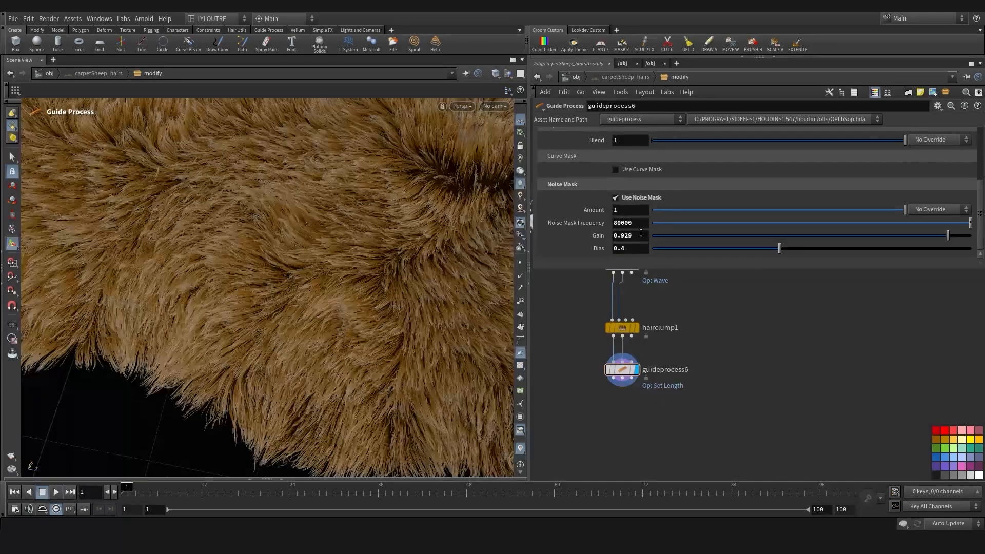
{"action": "type", "text": "5"}
{"action": "key", "text": "Return"}
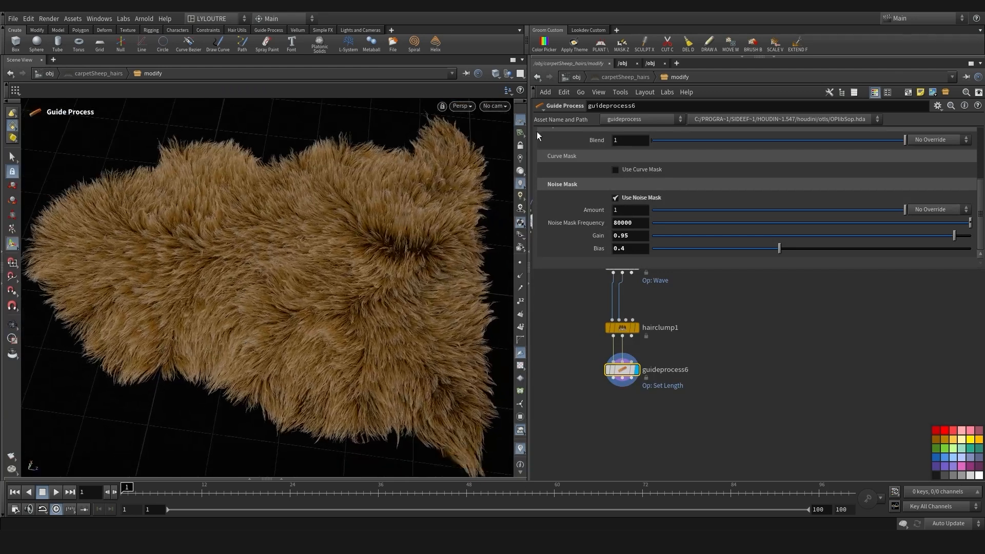
Duplicate hairclump1 onto a parallel branch from the Wave node and turn on Preserve Length Differences on the copy
{"action": "scroll", "coordinate": [617, 178], "scroll_direction": "up", "scroll_amount": 5}
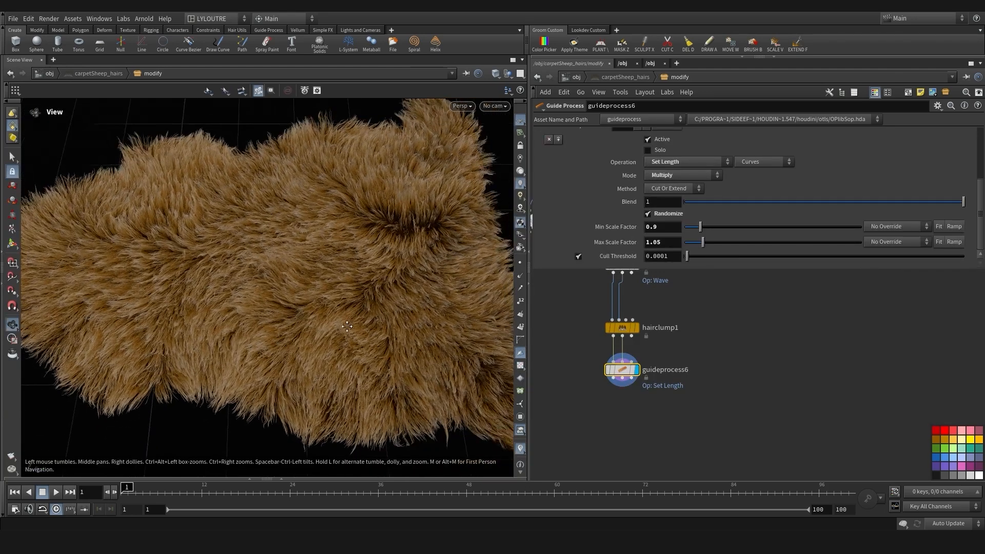
{"action": "left_click_drag", "start_coordinate": [617, 378], "coordinate": [590, 380]}
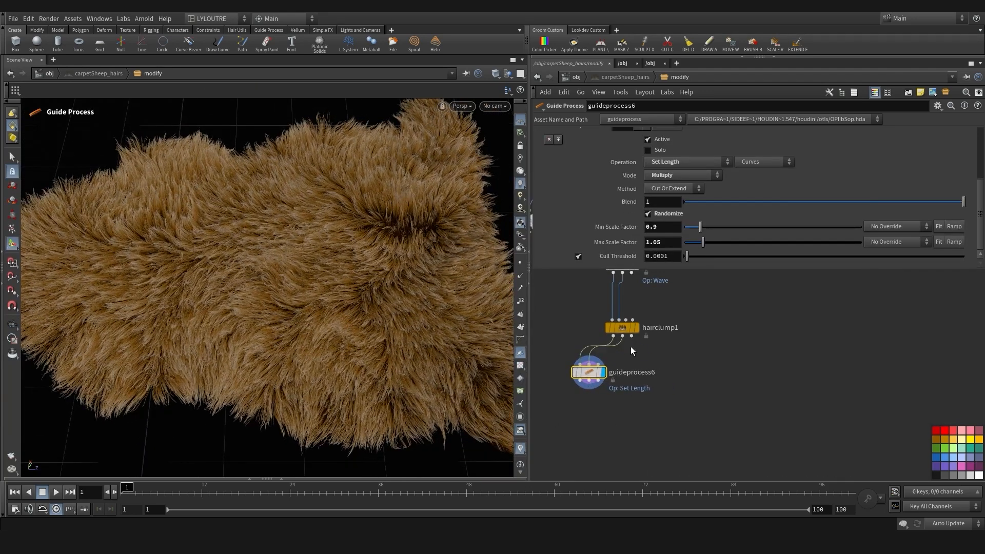
{"action": "left_click", "coordinate": [634, 331]}
{"action": "left_click_drag", "start_coordinate": [628, 330], "coordinate": [682, 334]}
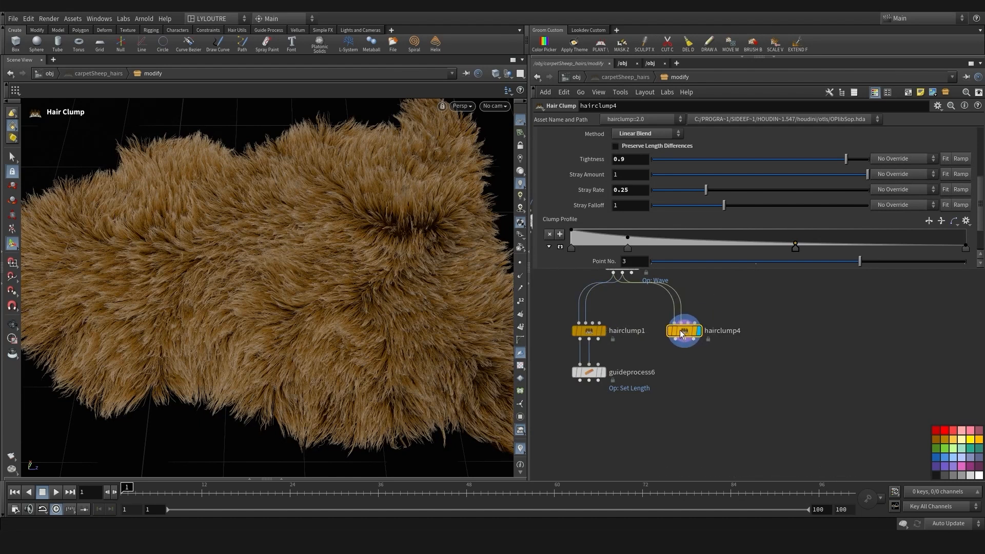
{"action": "scroll", "coordinate": [721, 224], "scroll_direction": "up", "scroll_amount": 2}
{"action": "left_click", "coordinate": [638, 195]}
{"action": "key", "text": "Escape"}
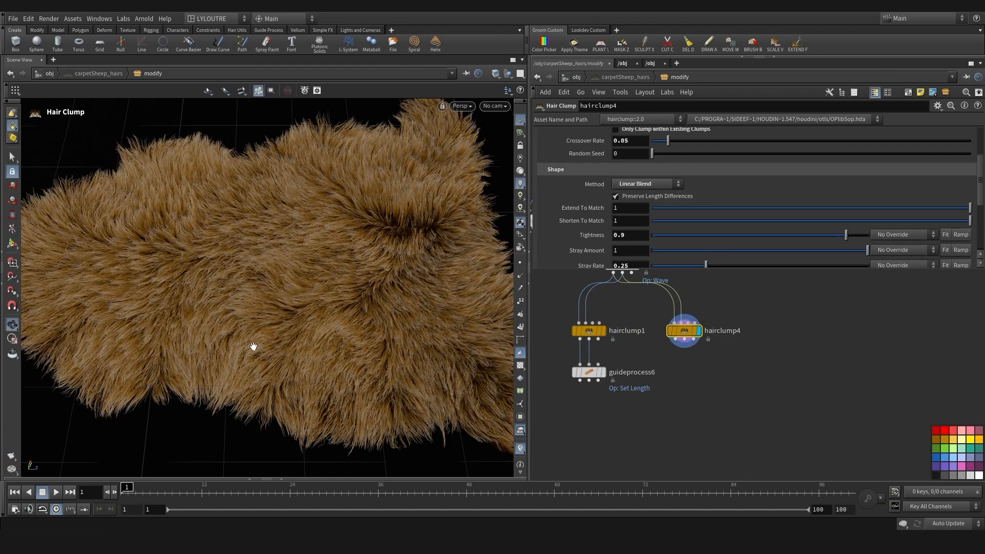
Compare the fur at guideprocess6 with the fur at hairclump4, alternating the displayed node
{"action": "left_click_drag", "start_coordinate": [253, 345], "coordinate": [283, 355]}
{"action": "mouse_move", "coordinate": [284, 356]}
{"action": "right_mouse_down", "text": "alt"}
{"action": "mouse_move", "coordinate": [266, 374]}
{"action": "mouse_move", "coordinate": [283, 336]}
{"action": "right_mouse_up", "text": "alt"}
{"action": "left_click", "coordinate": [603, 372]}
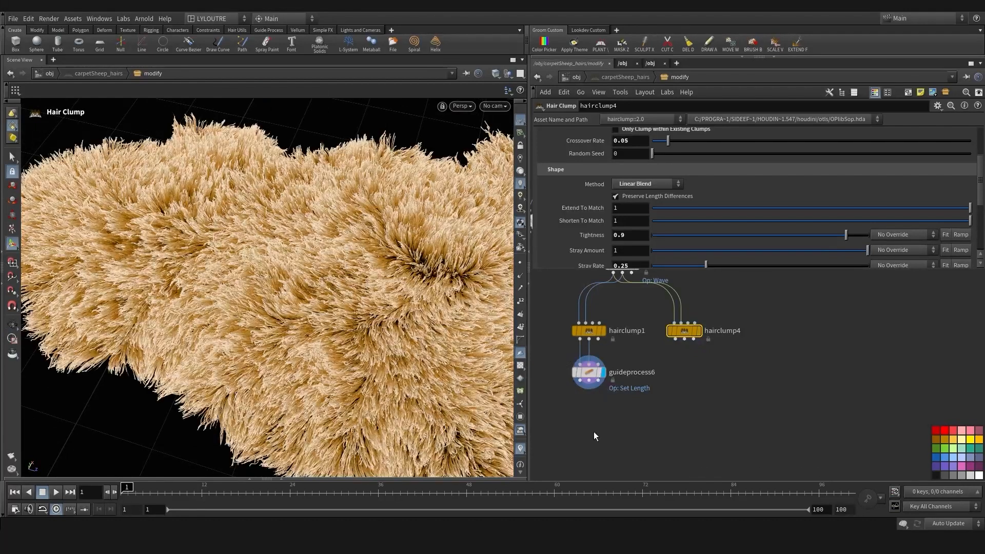
{"action": "left_click_drag", "start_coordinate": [260, 352], "coordinate": [272, 360], "text": "alt"}
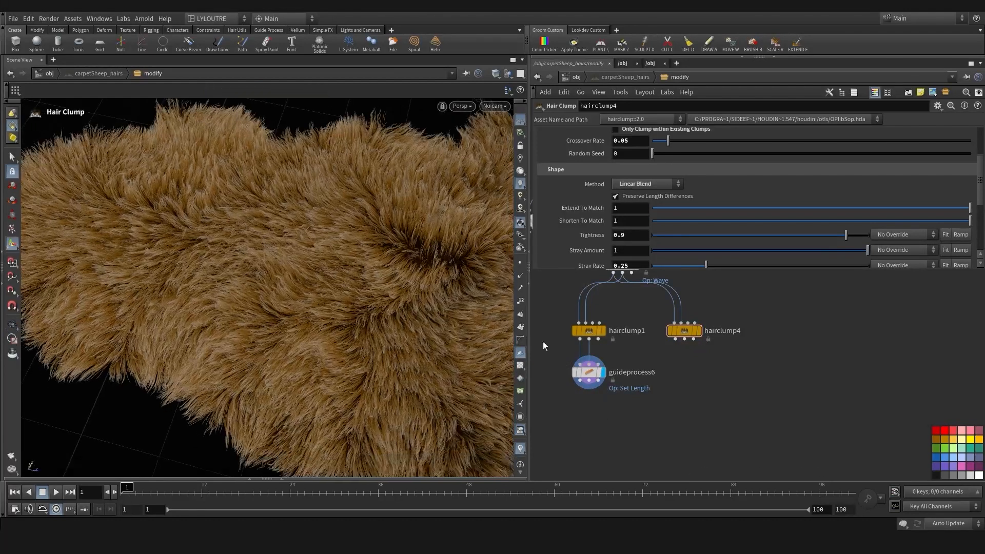
{"action": "left_click", "coordinate": [700, 328]}
{"action": "left_click", "coordinate": [605, 374]}
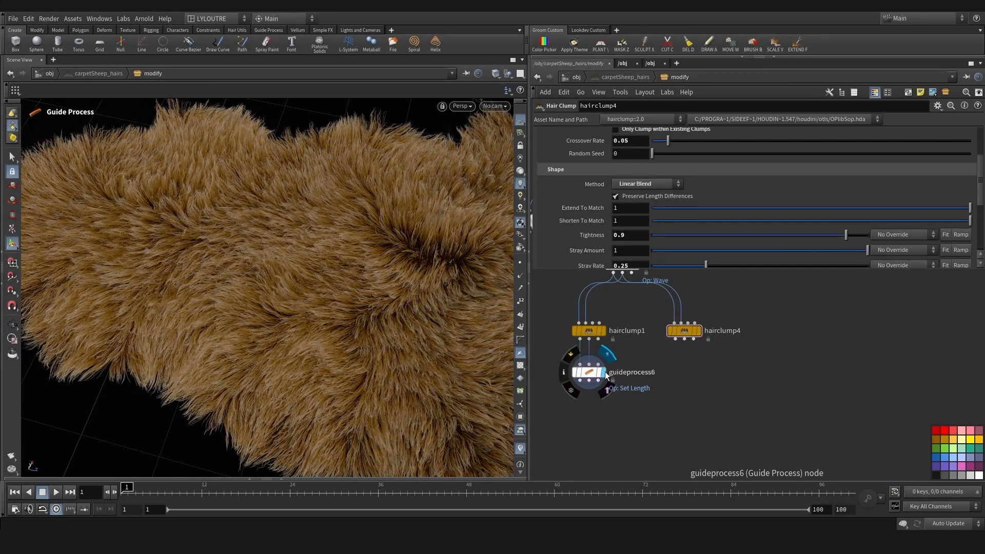
{"action": "left_click", "coordinate": [700, 330]}
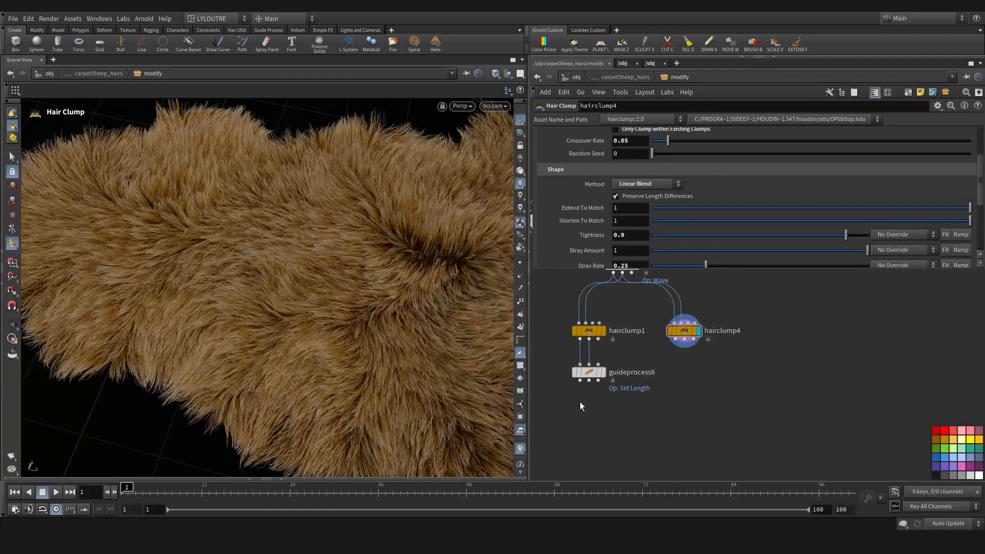
{"action": "left_click", "coordinate": [605, 377]}
Set guideprocess6's noise mask bias to 0.508 and its Min Scale Factor to 0.8
{"action": "left_click", "coordinate": [598, 380]}
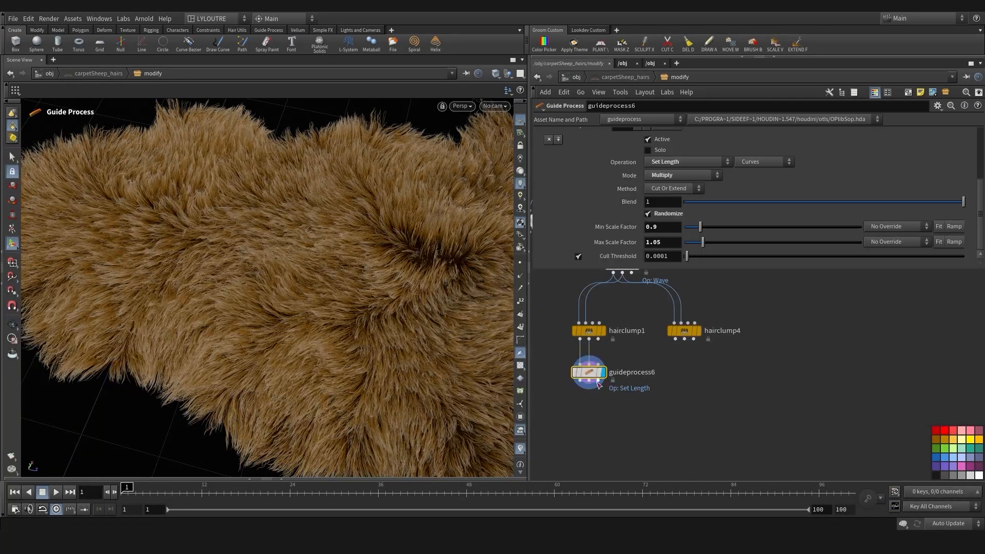
{"action": "scroll", "coordinate": [660, 184], "scroll_direction": "up", "scroll_amount": 4}
{"action": "left_click", "coordinate": [587, 165]}
{"action": "scroll", "coordinate": [734, 197], "scroll_direction": "down", "scroll_amount": 5}
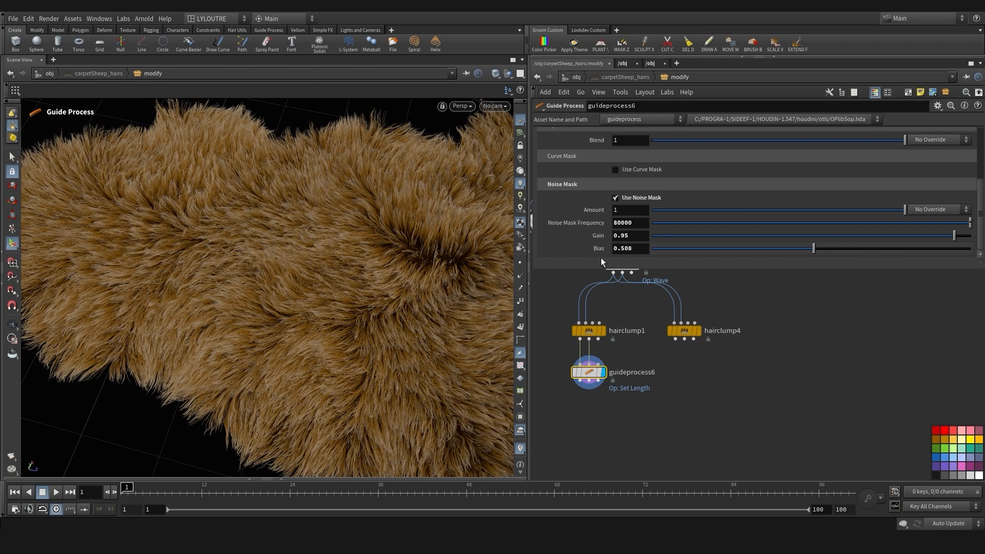
{"action": "scroll", "coordinate": [661, 218], "scroll_direction": "up", "scroll_amount": 5}
{"action": "left_click", "coordinate": [552, 165]}
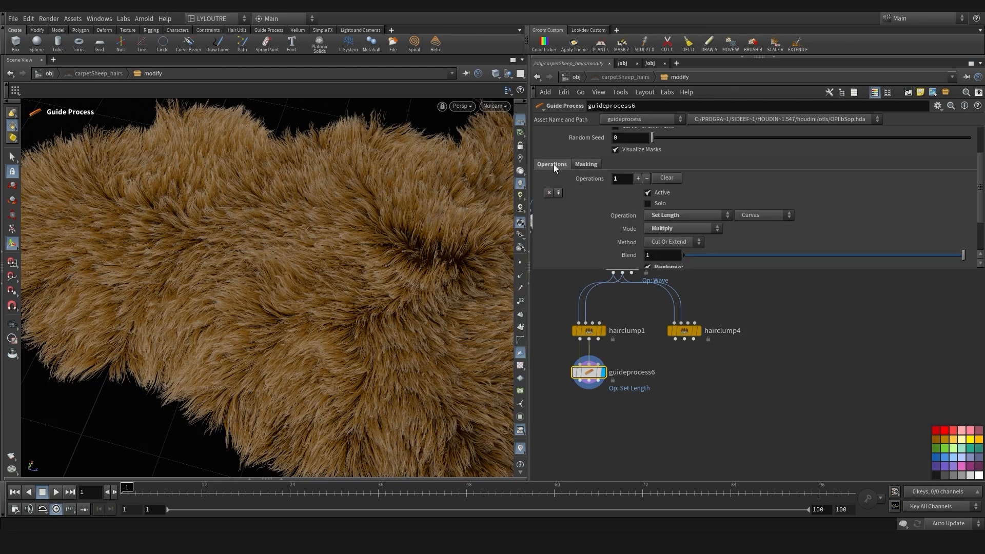
{"action": "scroll", "coordinate": [712, 198], "scroll_direction": "down", "scroll_amount": 3}
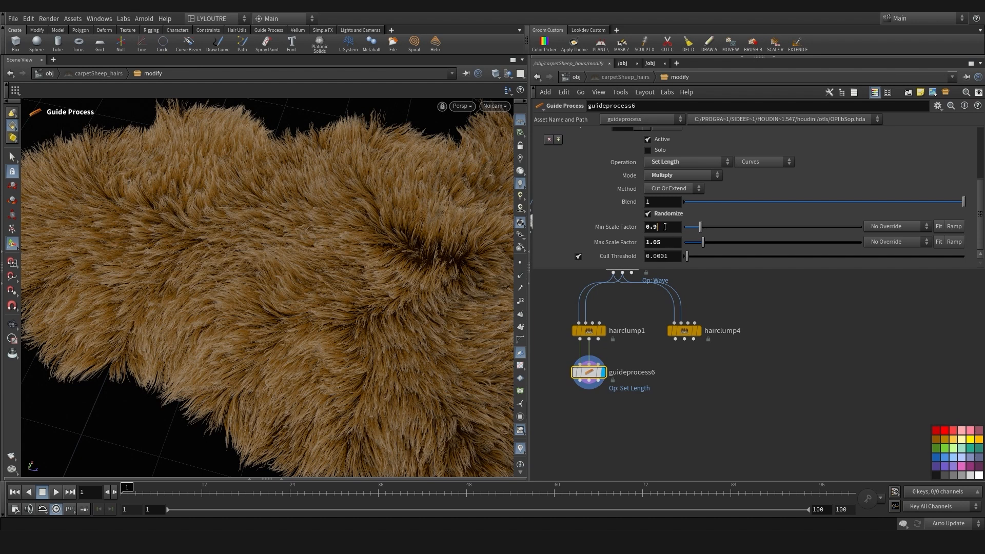
Compare guideprocess6 with hairclump4, and check the fur with the Set Length operation inactive and active
{"action": "left_click", "coordinate": [701, 334]}
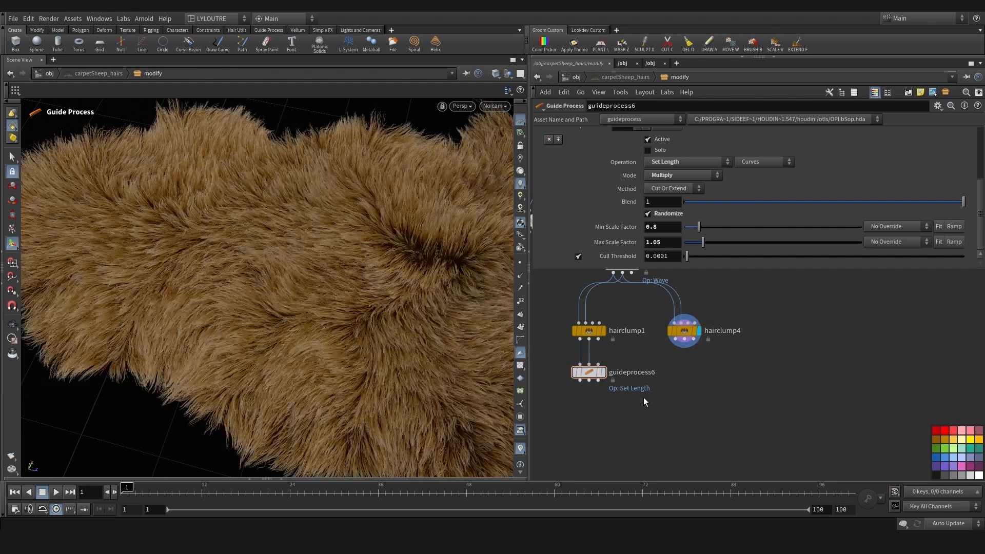
{"action": "left_click", "coordinate": [606, 373]}
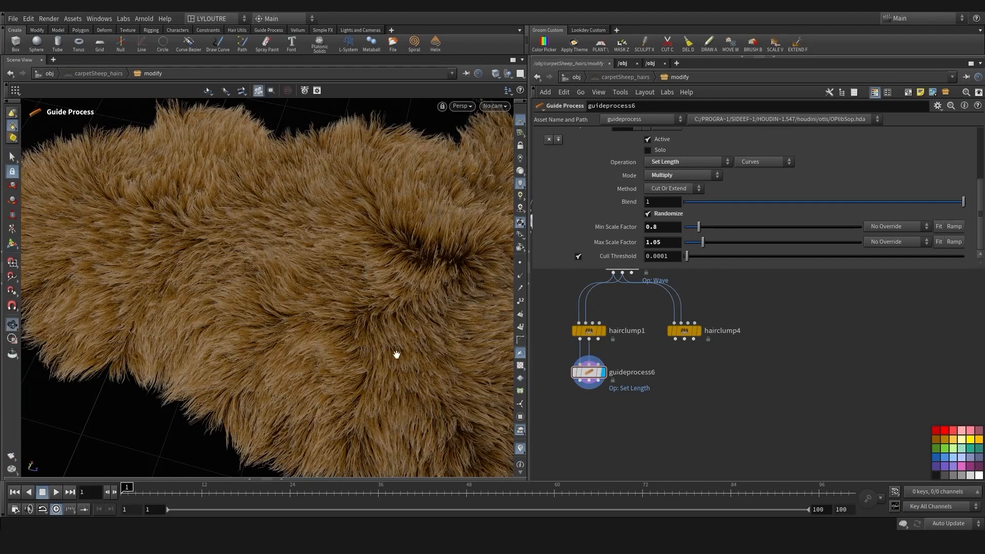
{"action": "right_click_drag", "start_coordinate": [397, 354], "coordinate": [367, 370], "text": "alt"}
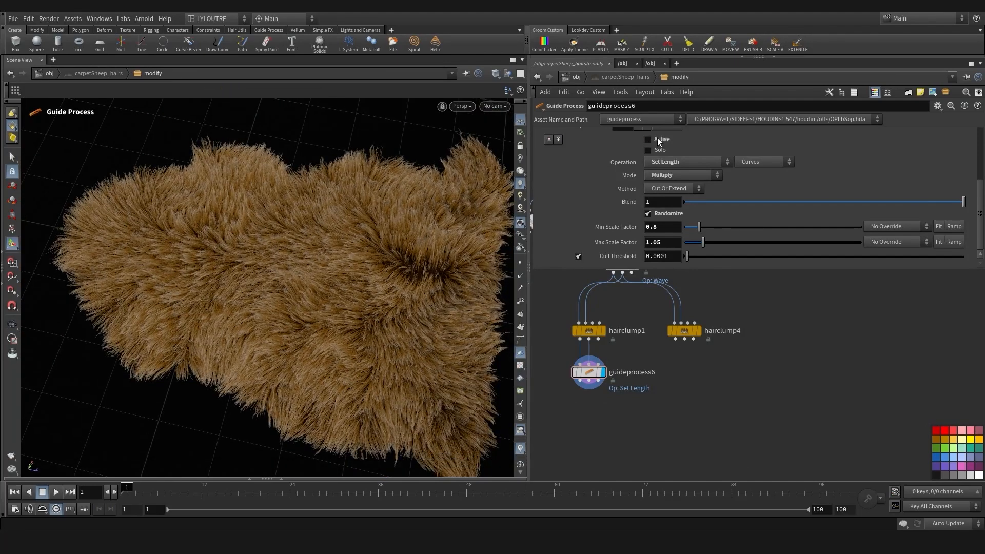
{"action": "left_click_drag", "start_coordinate": [224, 363], "coordinate": [262, 354], "text": "alt"}
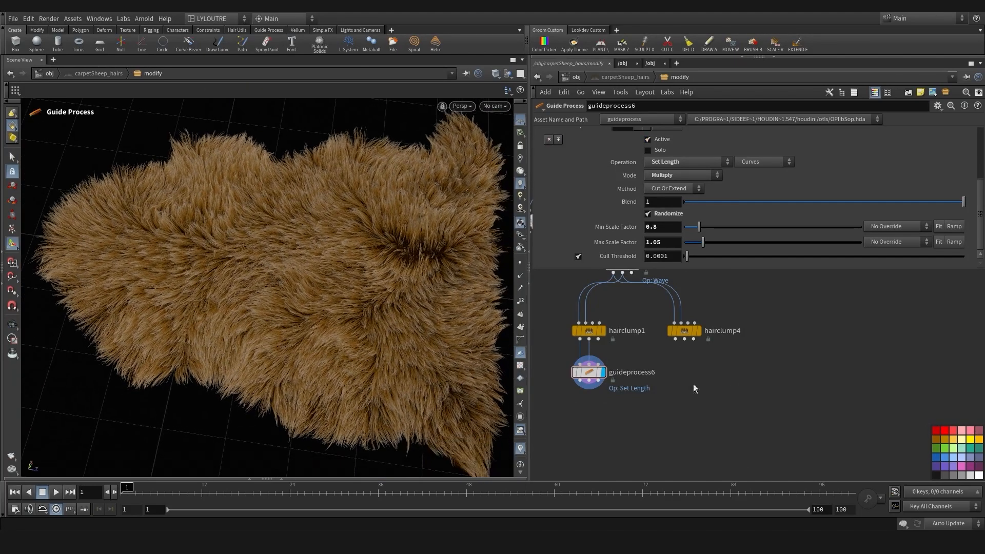
Remove the comparison node hairclump4 and realign hairclump1 and guideprocess6 under the Wave node
{"action": "left_click_drag", "start_coordinate": [589, 332], "coordinate": [623, 319], "text": "ctrl"}
{"action": "left_click_drag", "start_coordinate": [298, 333], "coordinate": [292, 354], "text": "alt"}
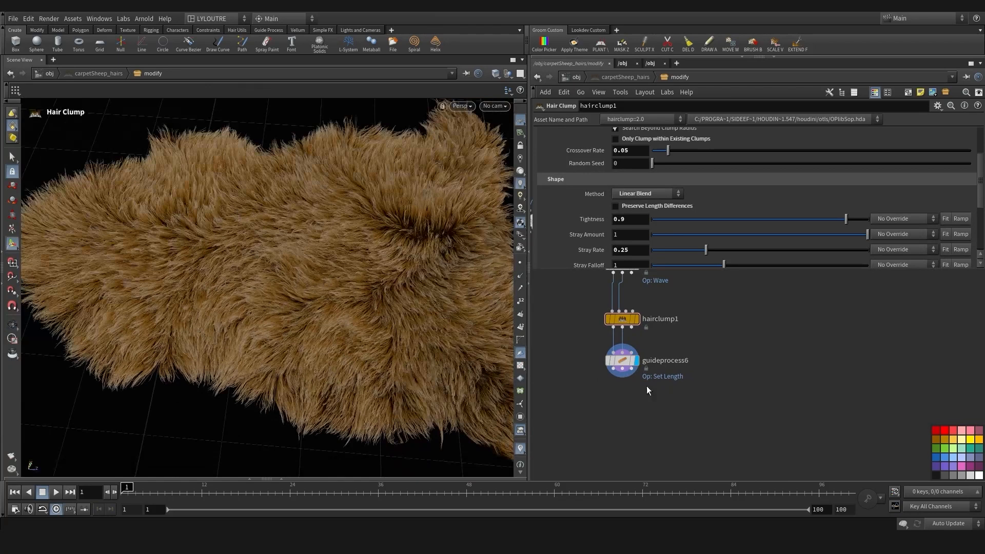
Duplicate color4 beside hairclump1, connect the copy to hairclump1's output and display its random colours
{"action": "scroll", "coordinate": [780, 251], "scroll_direction": "down", "scroll_amount": 3}
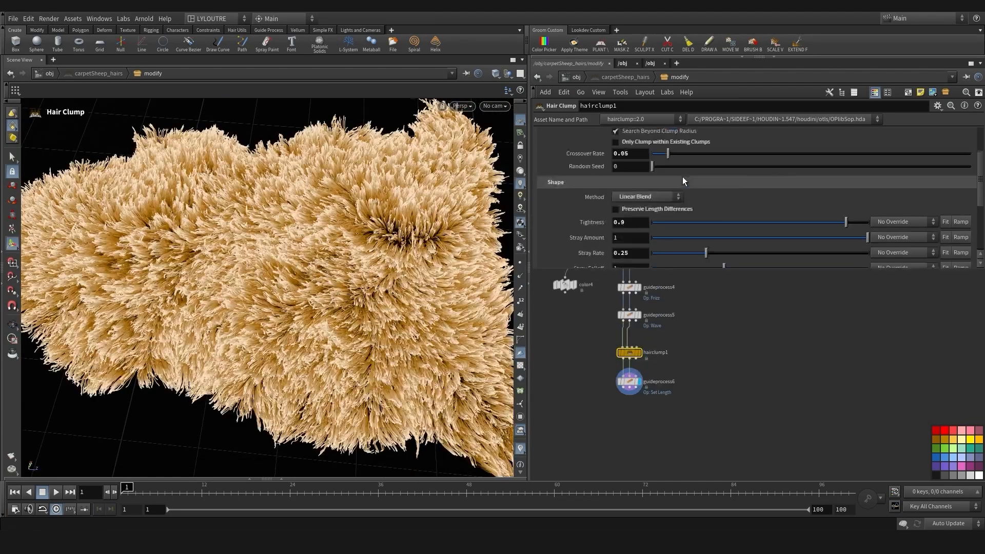
{"action": "key", "text": "Return"}
{"action": "mouse_move", "coordinate": [583, 291]}
{"action": "left_mouse_down"}
{"action": "mouse_move", "coordinate": [579, 401]}
{"action": "mouse_move", "coordinate": [588, 289]}
{"action": "left_mouse_up"}
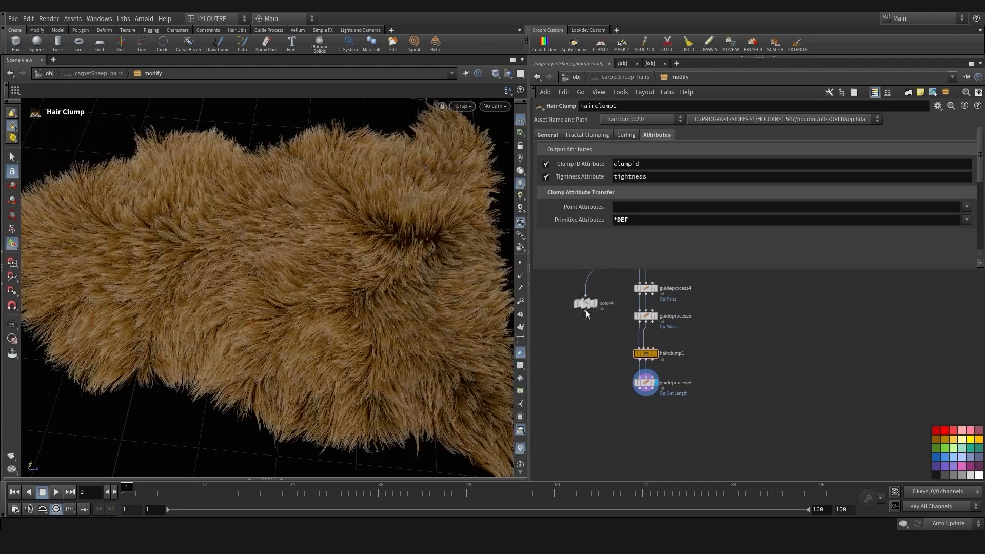
{"action": "middle_click_drag", "start_coordinate": [596, 345], "coordinate": [607, 382]}
{"action": "left_click", "coordinate": [610, 318]}
{"action": "left_click_drag", "start_coordinate": [600, 318], "coordinate": [590, 413], "text": "alt"}
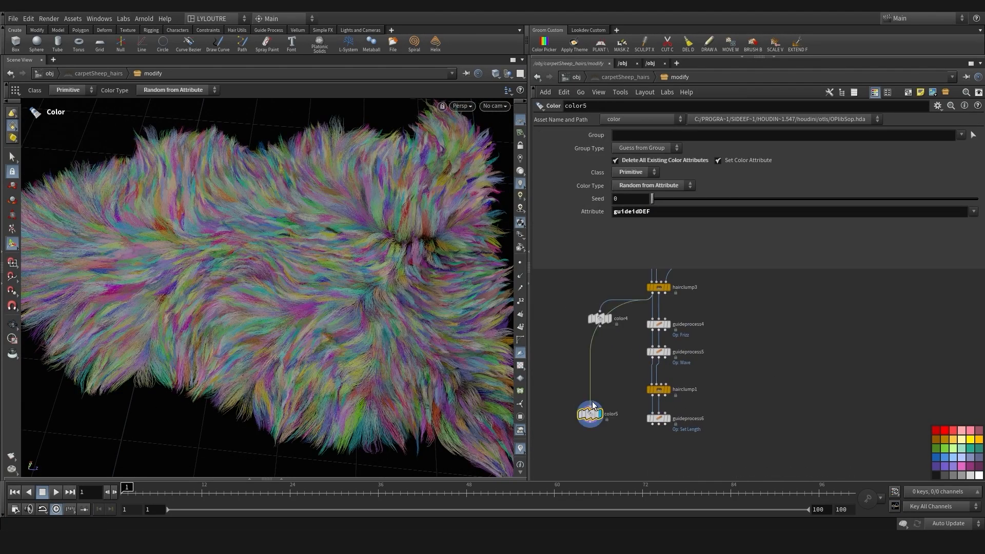
{"action": "left_click_drag", "start_coordinate": [652, 395], "coordinate": [591, 408]}
Clear the Primitive Attributes transfer on hairclump1 to see its effect on the random colours, and undo the change
{"action": "left_click", "coordinate": [659, 389]}
{"action": "double_click", "coordinate": [624, 219]}
{"action": "key", "text": "BackSpace"}
{"action": "key", "text": "Return"}
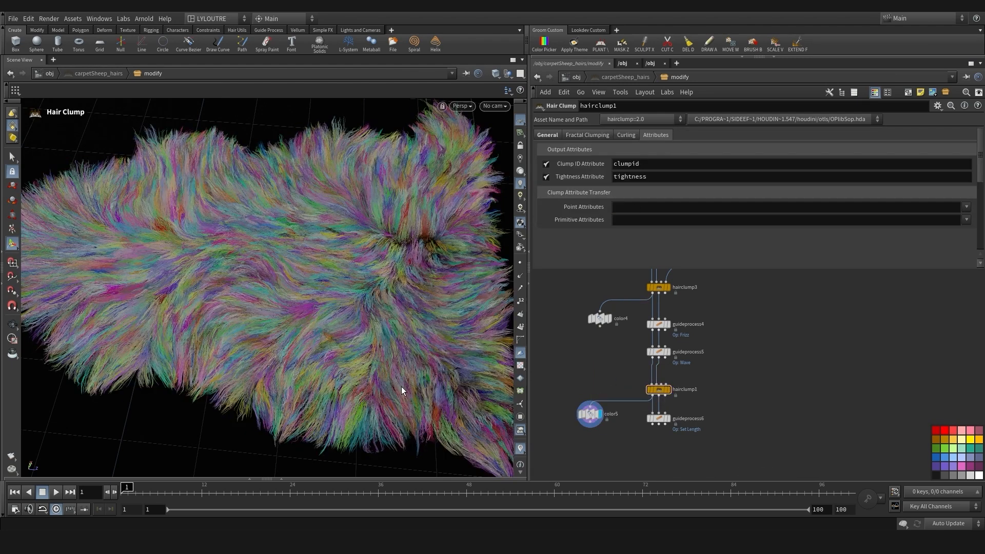
{"action": "key", "text": "ctrl+z"}
Display guideprocess6 again and examine the fur up close
{"action": "middle_click_drag", "start_coordinate": [631, 384], "coordinate": [637, 339]}
{"action": "left_click", "coordinate": [674, 373]}
{"action": "left_click_drag", "start_coordinate": [363, 395], "coordinate": [340, 404], "text": "alt"}
{"action": "right_click_drag", "start_coordinate": [340, 404], "coordinate": [272, 369], "text": "alt"}
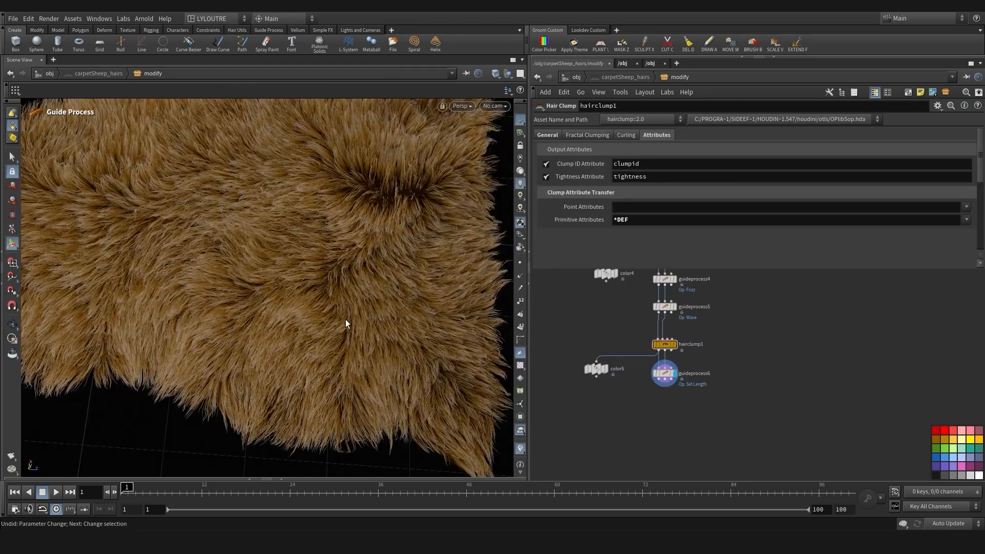
Add a copy of hairclump1 below guideprocess6, display it and leave space between the two nodes
{"action": "left_click_drag", "start_coordinate": [664, 347], "coordinate": [665, 373], "text": "alt"}
{"action": "scroll", "coordinate": [663, 409], "scroll_direction": "up", "scroll_amount": 1}
{"action": "left_click", "coordinate": [671, 414]}
{"action": "left_click_drag", "start_coordinate": [672, 414], "coordinate": [676, 441]}
{"action": "scroll", "coordinate": [626, 416], "scroll_direction": "up", "scroll_amount": 2}
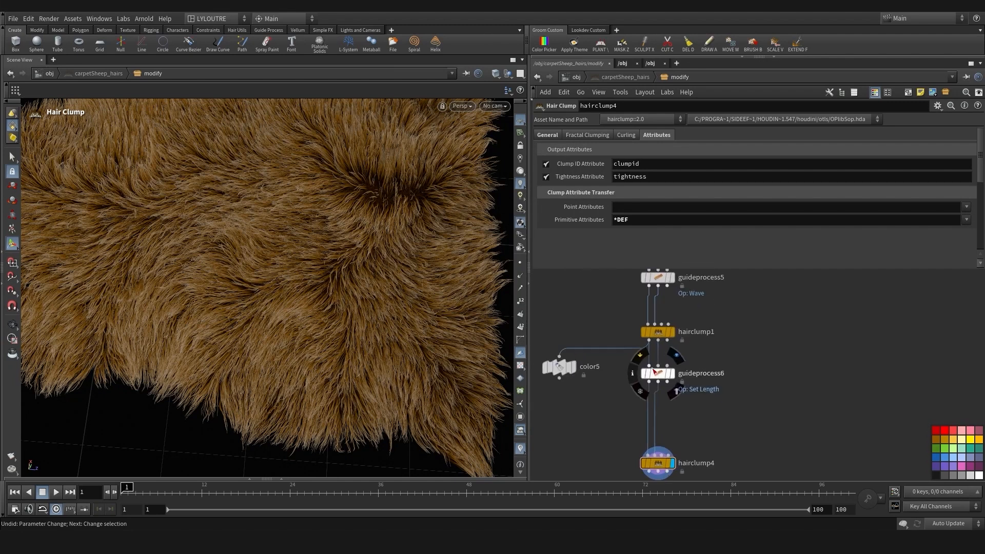
Insert a Guide Process (Frizz) node between guideprocess6 and hairclump4, display it and lower its frizz settings
{"action": "left_click", "coordinate": [672, 374]}
{"action": "middle_click_drag", "start_coordinate": [675, 413], "coordinate": [591, 398]}
{"action": "key", "text": "Tab"}
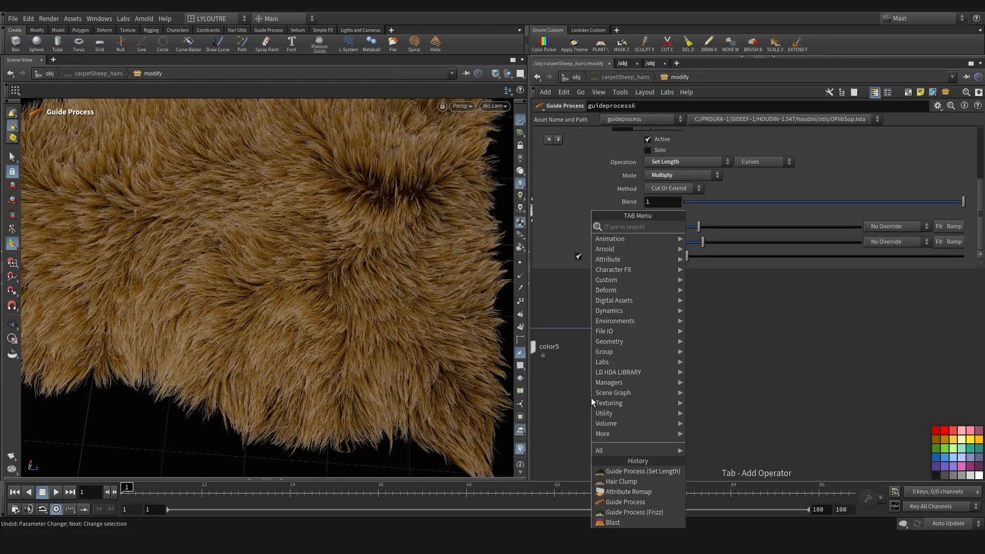
{"action": "type", "text": "frizz"}
{"action": "left_click", "coordinate": [722, 227]}
{"action": "left_click", "coordinate": [617, 391]}
{"action": "left_click", "coordinate": [632, 391]}
{"action": "left_click_drag", "start_coordinate": [771, 240], "coordinate": [701, 240]}
{"action": "left_click_drag", "start_coordinate": [771, 198], "coordinate": [709, 199]}
{"action": "left_click_drag", "start_coordinate": [701, 239], "coordinate": [707, 239]}
{"action": "left_click_drag", "start_coordinate": [708, 199], "coordinate": [708, 199]}
Apply a noise mask to the new frizz node with frequency 80000, bias 0.4 and an increased gain
{"action": "left_click", "coordinate": [585, 132]}
{"action": "left_click", "coordinate": [641, 220]}
{"action": "double_click", "coordinate": [623, 229]}
{"action": "type", "text": "80000"}
{"action": "left_click_drag", "start_coordinate": [811, 243], "coordinate": [921, 243]}
{"action": "left_click_drag", "start_coordinate": [811, 255], "coordinate": [779, 256]}
{"action": "left_click_drag", "start_coordinate": [921, 243], "coordinate": [940, 244]}
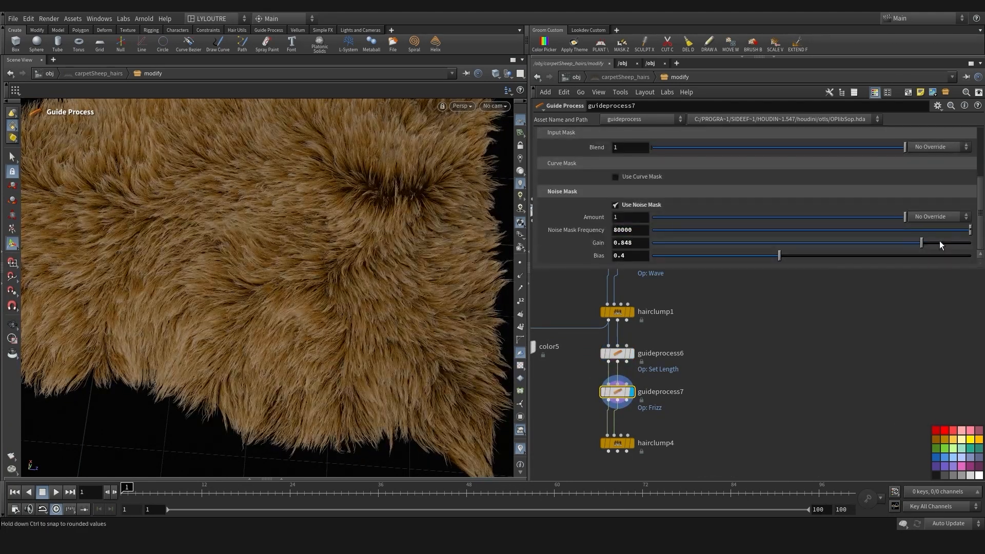
Compare the fur node by node from hairclump1 through guideprocess6 and guideprocess7 to hairclump4, moving hairclump4 closer to the chain
{"action": "left_click", "coordinate": [632, 312]}
{"action": "left_click", "coordinate": [632, 352]}
{"action": "left_click", "coordinate": [631, 392]}
{"action": "left_click", "coordinate": [632, 442]}
{"action": "middle_click_drag", "start_coordinate": [564, 434], "coordinate": [583, 401]}
{"action": "left_click_drag", "start_coordinate": [635, 410], "coordinate": [635, 400]}
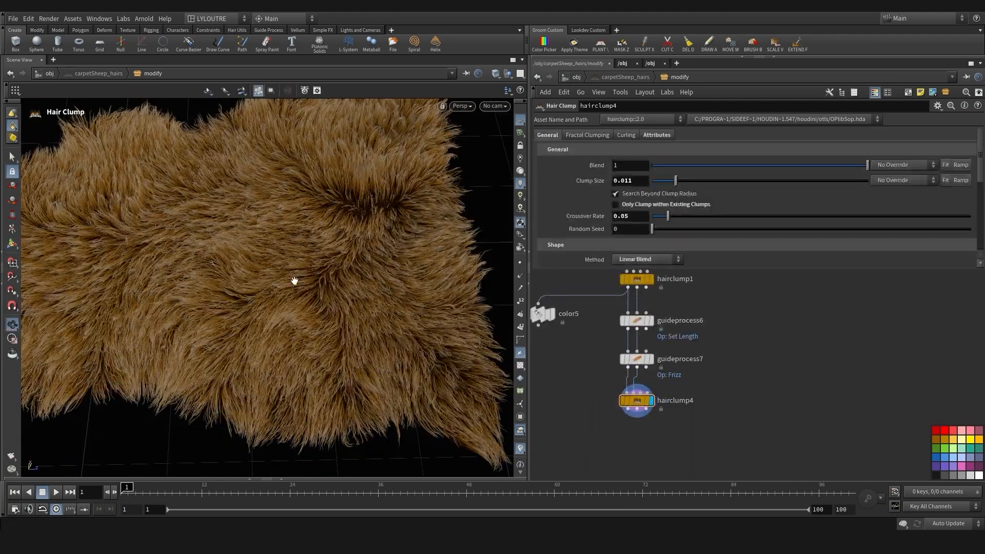
{"action": "left_click_drag", "start_coordinate": [295, 281], "coordinate": [279, 279], "text": "alt"}
Reduce hairclump4's Clump Size to 0.007, comparing its fur with hairclump1
{"action": "left_click", "coordinate": [640, 181]}
{"action": "left_click_drag", "start_coordinate": [676, 181], "coordinate": [666, 183]}
{"action": "double_click", "coordinate": [629, 181]}
{"action": "type", "text": "0.005"}
{"action": "left_click", "coordinate": [651, 279]}
{"action": "left_click", "coordinate": [651, 401]}
{"action": "left_click_drag", "start_coordinate": [307, 359], "coordinate": [354, 373], "text": "alt"}
{"action": "left_click", "coordinate": [634, 181]}
{"action": "key", "text": "BackSpace"}
{"action": "type", "text": "5"}
{"action": "key", "text": "Return"}
Move the second point of hairclump4's clump profile towards the start and slightly lower, and reduce the Stray Rate
{"action": "scroll", "coordinate": [745, 222], "scroll_direction": "down", "scroll_amount": 7}
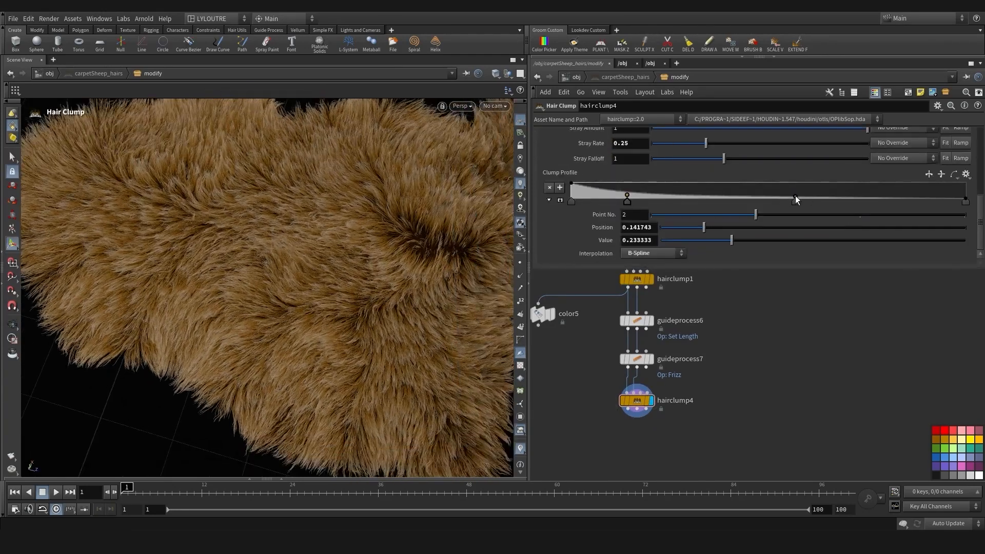
{"action": "left_click_drag", "start_coordinate": [627, 193], "coordinate": [593, 198]}
{"action": "left_click_drag", "start_coordinate": [469, 279], "coordinate": [455, 288], "text": "alt"}
{"action": "left_click_drag", "start_coordinate": [705, 144], "coordinate": [695, 143]}
{"action": "scroll", "coordinate": [690, 190], "scroll_direction": "up", "scroll_amount": 4}
{"action": "scroll", "coordinate": [690, 190], "scroll_direction": "up", "scroll_amount": 3}
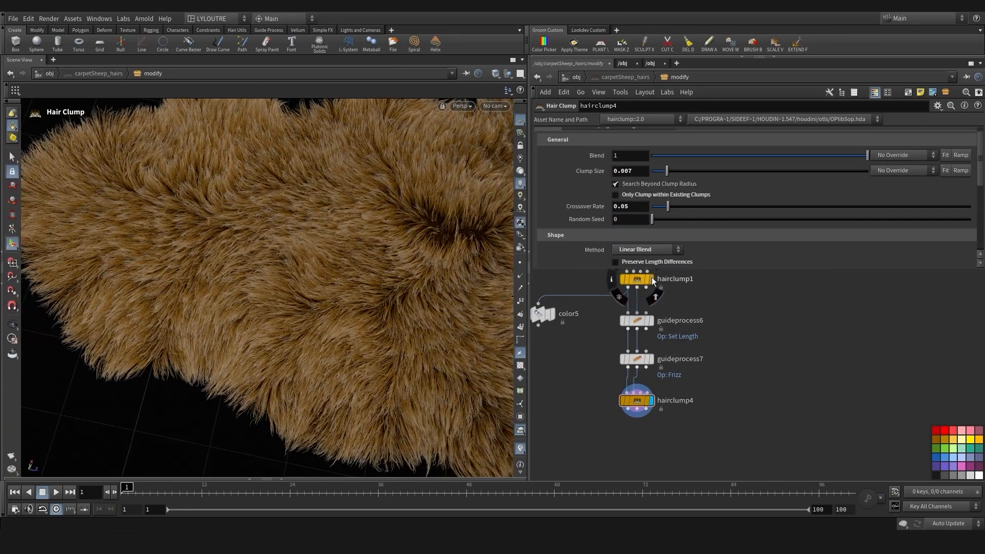
Fine-tune the noise mask Bias of the guideprocess7 frizz node to 0.473 and check the fur across the carpet
{"action": "left_click", "coordinate": [636, 359]}
{"action": "left_click_drag", "start_coordinate": [802, 256], "coordinate": [803, 256]}
{"action": "scroll", "coordinate": [325, 321], "scroll_direction": "down", "scroll_amount": 4}
{"action": "scroll", "coordinate": [325, 321], "scroll_direction": "up", "scroll_amount": 4}
{"action": "left_click_drag", "start_coordinate": [325, 321], "coordinate": [271, 327], "text": "alt"}
{"action": "middle_click_drag", "start_coordinate": [270, 327], "coordinate": [365, 383], "text": "alt"}
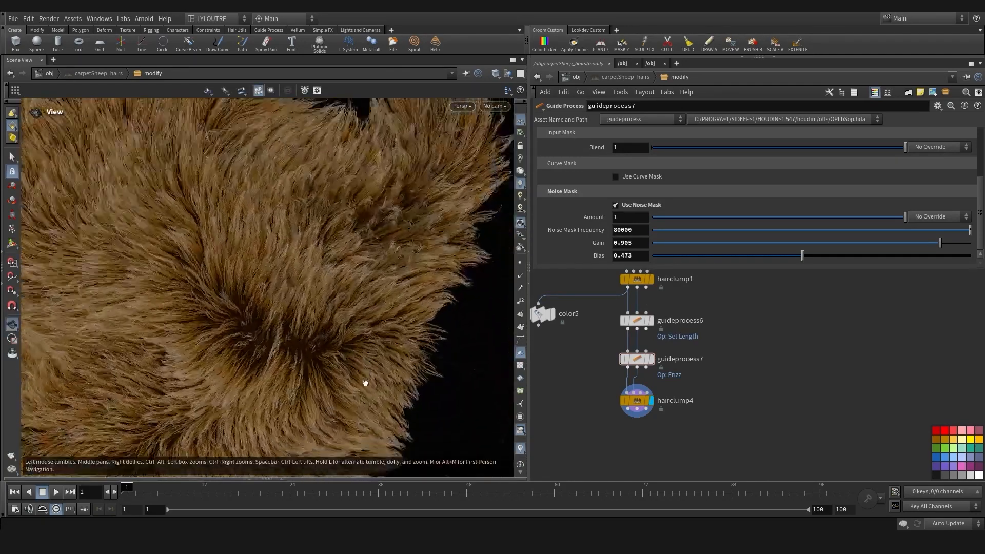
{"action": "left_click_drag", "start_coordinate": [420, 306], "coordinate": [211, 387], "text": "alt"}
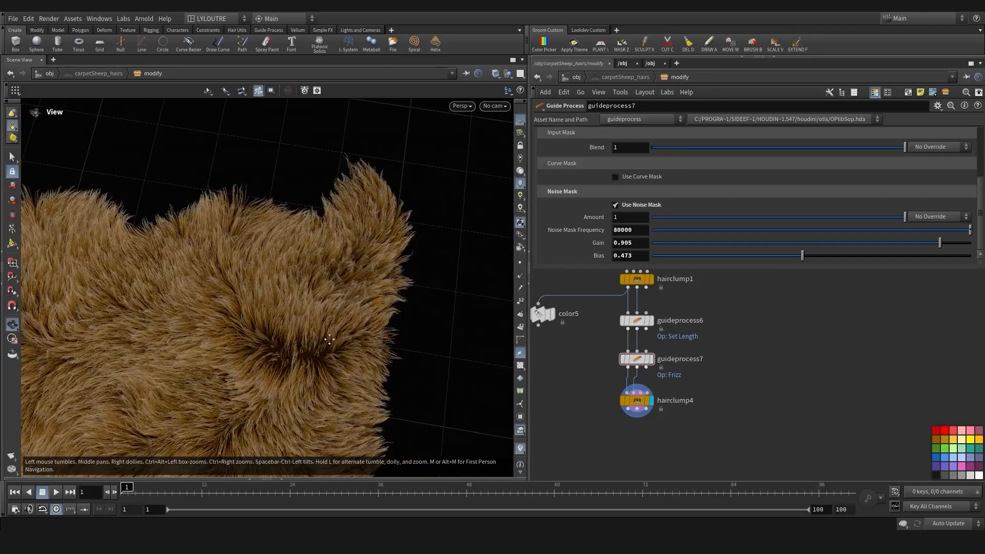
{"action": "middle_click_drag", "start_coordinate": [329, 339], "coordinate": [512, 241], "text": "alt"}
{"action": "right_click_drag", "start_coordinate": [318, 327], "coordinate": [184, 373], "text": "alt"}
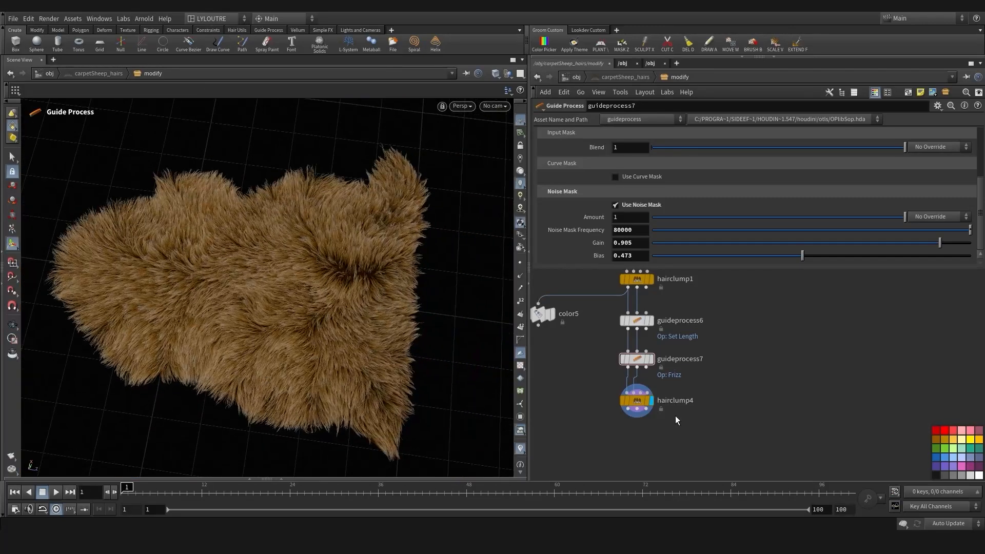
Try different scatter seeds on hairgen1 in the carpetSheep_guides groom network, settling on 0.3
{"action": "middle_click_drag", "start_coordinate": [587, 435], "coordinate": [592, 396]}
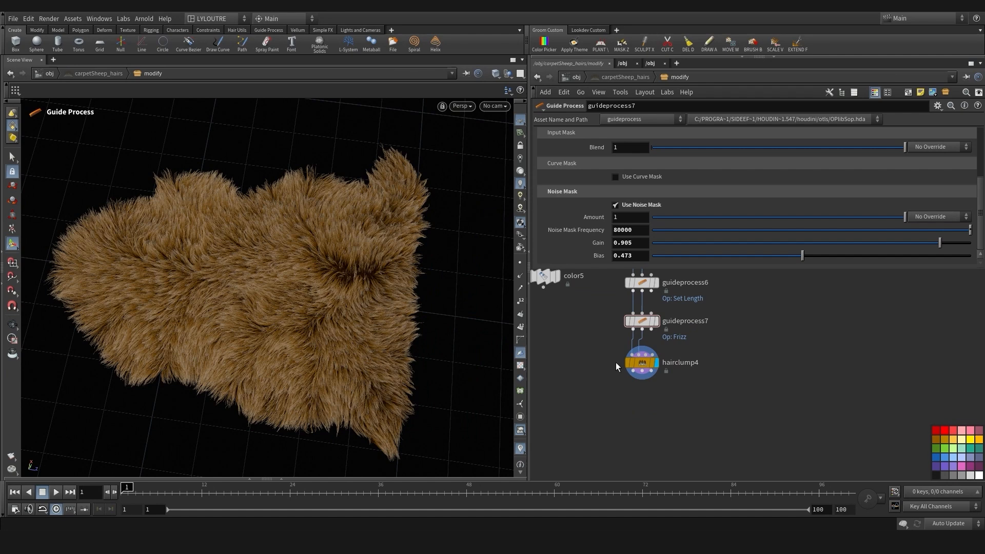
{"action": "scroll", "coordinate": [578, 373], "scroll_direction": "down", "scroll_amount": 2}
{"action": "middle_click_drag", "start_coordinate": [591, 361], "coordinate": [620, 449]}
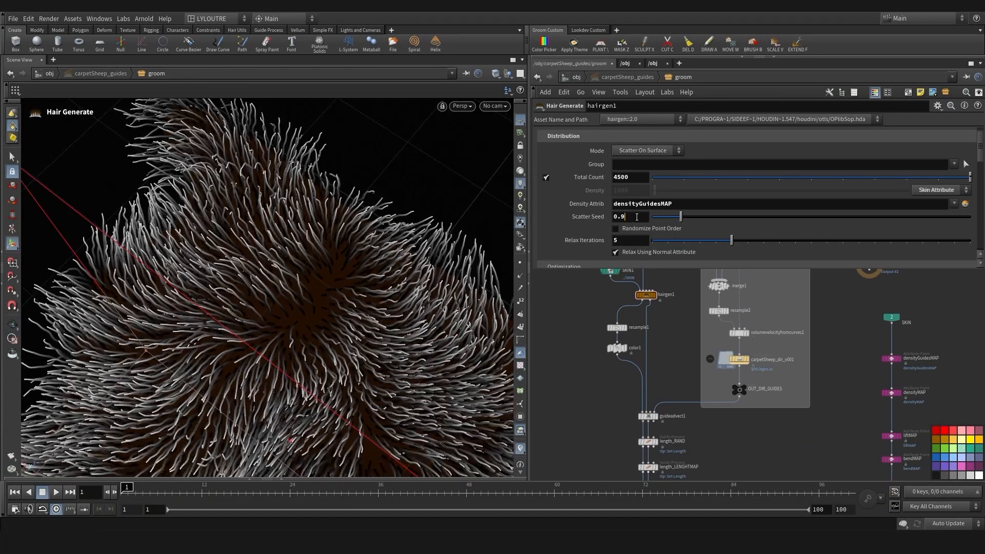
{"action": "left_click", "coordinate": [628, 217]}
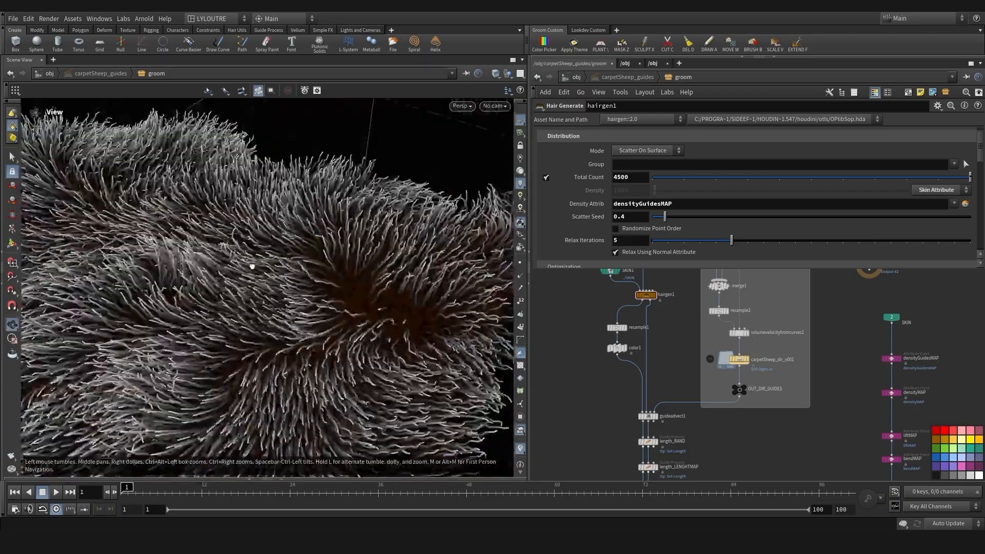
{"action": "left_click_drag", "start_coordinate": [328, 220], "coordinate": [246, 370]}
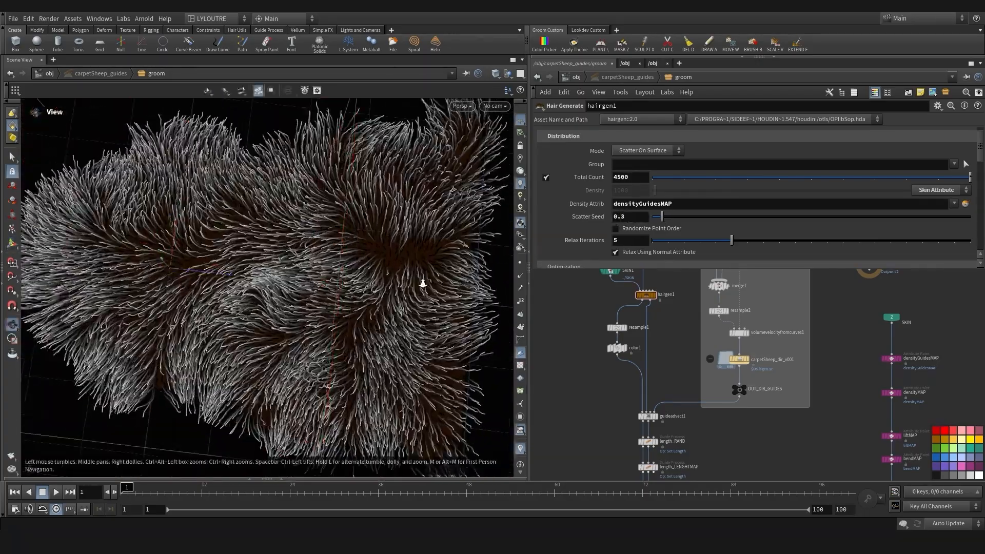
{"action": "left_click_drag", "start_coordinate": [418, 279], "coordinate": [286, 268]}
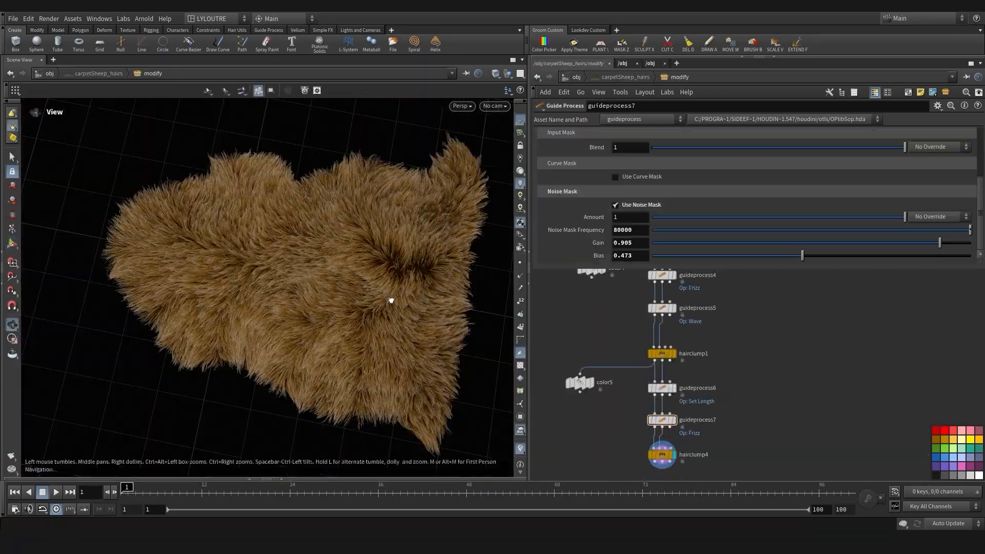
{"action": "left_click_drag", "start_coordinate": [391, 297], "coordinate": [328, 366]}
Lower the third point of hairclump3's clump profile to a value of 0.233 at position 0.598
{"action": "left_click", "coordinate": [661, 353]}
{"action": "left_click", "coordinate": [554, 134]}
{"action": "scroll", "coordinate": [734, 200], "scroll_direction": "down", "scroll_amount": 8}
{"action": "mouse_move", "coordinate": [599, 336]}
{"action": "middle_mouse_down"}
{"action": "mouse_move", "coordinate": [590, 400]}
{"action": "mouse_move", "coordinate": [594, 346]}
{"action": "middle_mouse_up"}
{"action": "middle_click_drag", "start_coordinate": [643, 308], "coordinate": [642, 351]}
{"action": "middle_click_drag", "start_coordinate": [611, 474], "coordinate": [623, 395]}
{"action": "middle_click_drag", "start_coordinate": [623, 395], "coordinate": [625, 387]}
{"action": "left_click", "coordinate": [667, 421]}
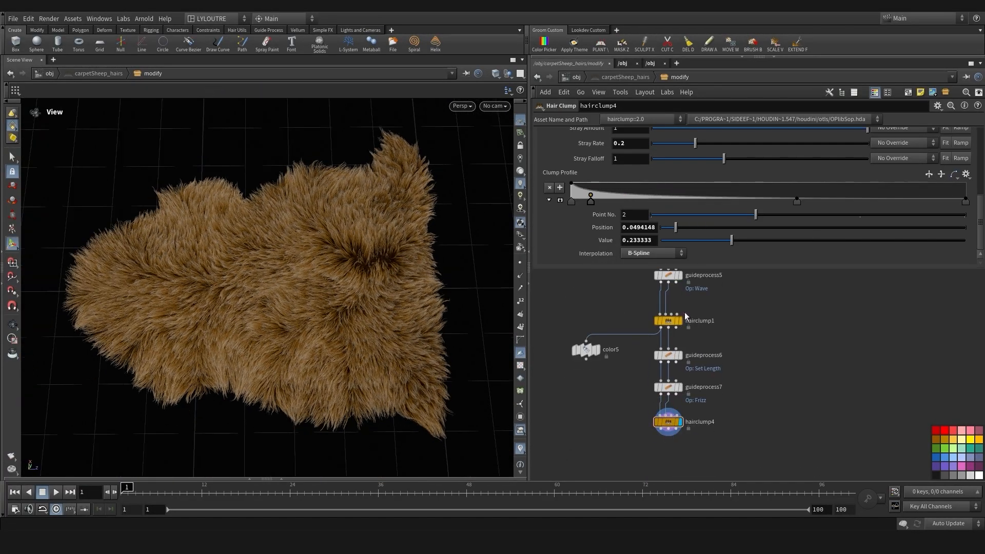
{"action": "left_click_drag", "start_coordinate": [797, 200], "coordinate": [798, 204]}
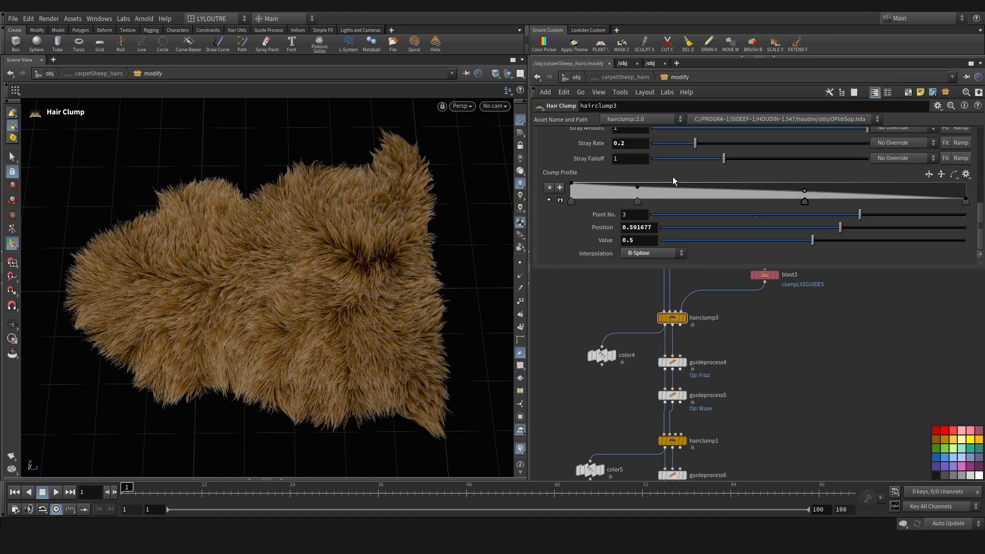
{"action": "left_click_drag", "start_coordinate": [809, 193], "coordinate": [807, 200]}
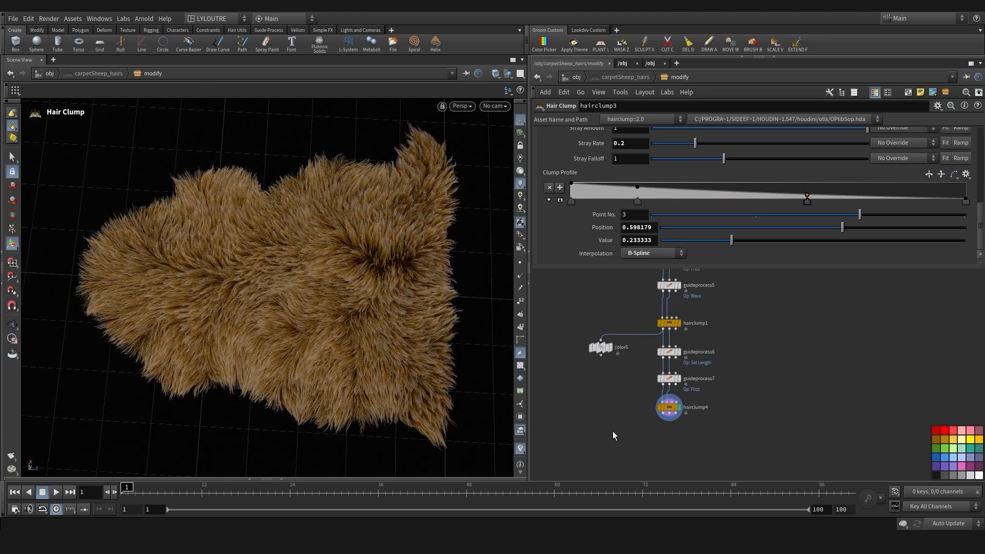
{"action": "middle_click_drag", "start_coordinate": [631, 449], "coordinate": [580, 410]}
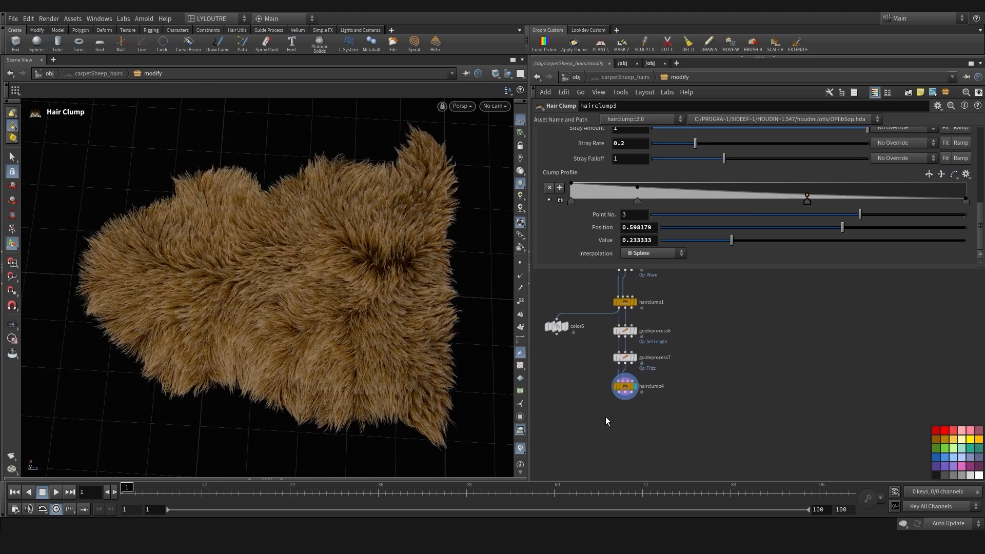
Set the viewport to show all objects and view the carpet at an oblique angle
{"action": "key", "text": "Escape"}
{"action": "left_click_drag", "start_coordinate": [293, 355], "coordinate": [352, 299]}
{"action": "left_click", "coordinate": [508, 74]}
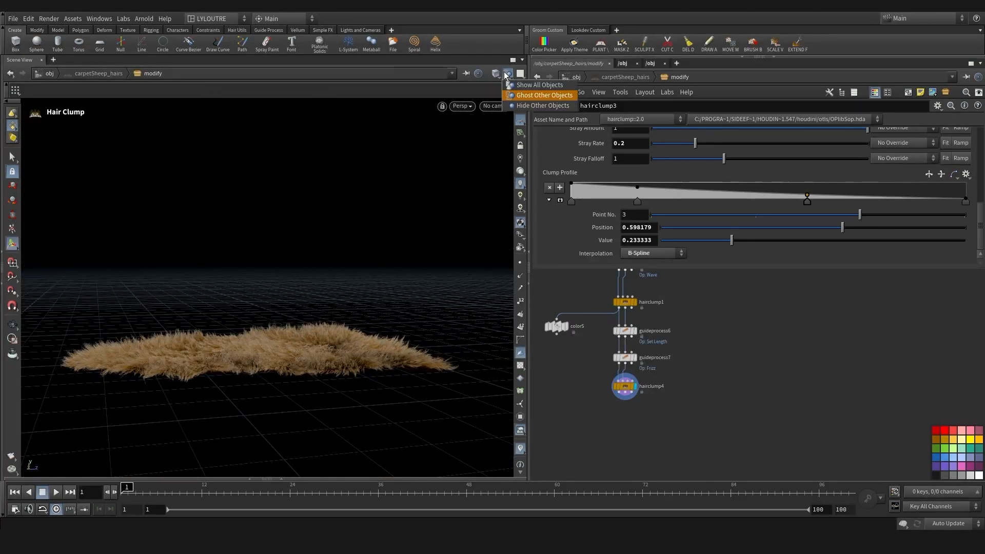
{"action": "left_click", "coordinate": [514, 84]}
{"action": "key", "text": "Escape"}
{"action": "left_click_drag", "start_coordinate": [209, 331], "coordinate": [296, 338]}
Add a Null node below hairclump4 in the modify network
{"action": "key", "text": "Tab"}
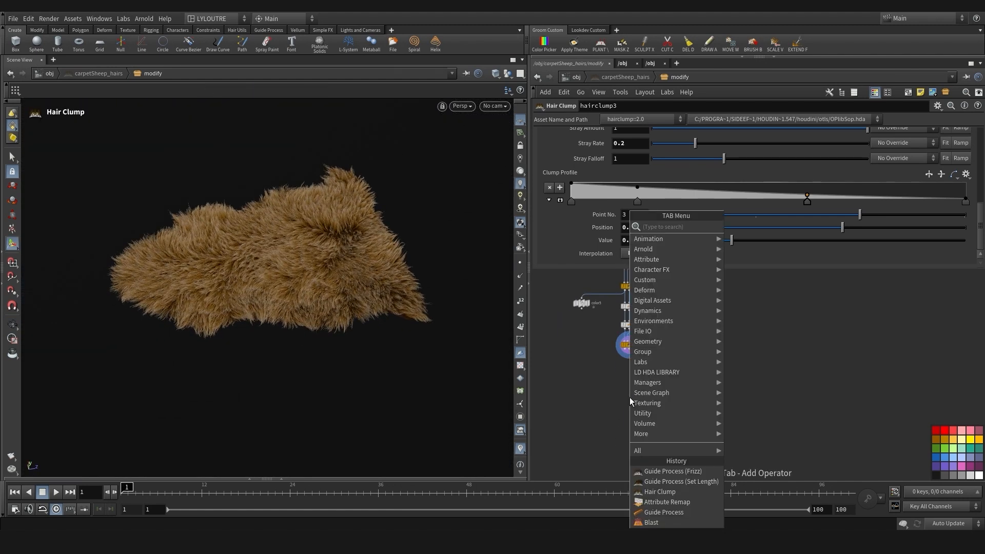
{"action": "type", "text": "null"}
{"action": "key", "text": "Return"}
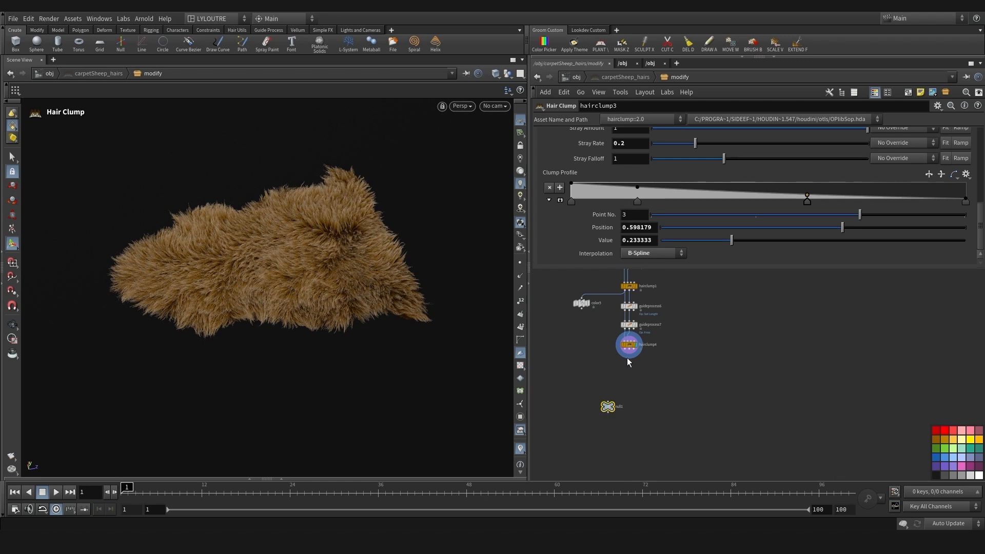
{"action": "scroll", "coordinate": [629, 345], "scroll_direction": "up", "scroll_amount": 4}
{"action": "middle_click_drag", "start_coordinate": [630, 399], "coordinate": [617, 408]}
Add a Guide Process (Frizz) node directly after hairclump4 in the chain
{"action": "right_click_drag", "start_coordinate": [309, 327], "coordinate": [349, 299], "text": "alt"}
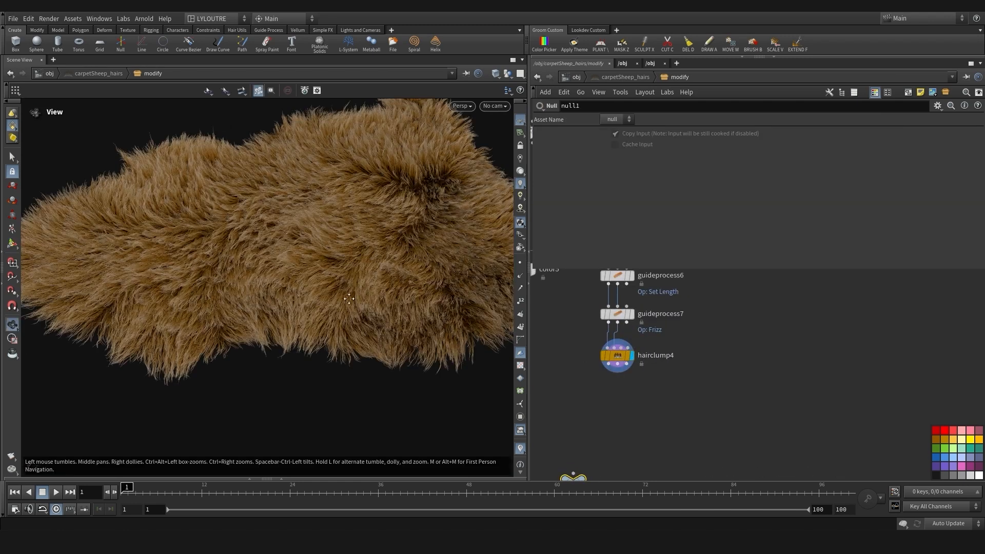
{"action": "left_click_drag", "start_coordinate": [349, 298], "coordinate": [277, 338], "text": "alt"}
{"action": "right_click_drag", "start_coordinate": [277, 338], "coordinate": [308, 297], "text": "alt"}
{"action": "middle_click_drag", "start_coordinate": [308, 298], "coordinate": [184, 309], "text": "alt"}
{"action": "right_click_drag", "start_coordinate": [185, 309], "coordinate": [205, 334], "text": "alt"}
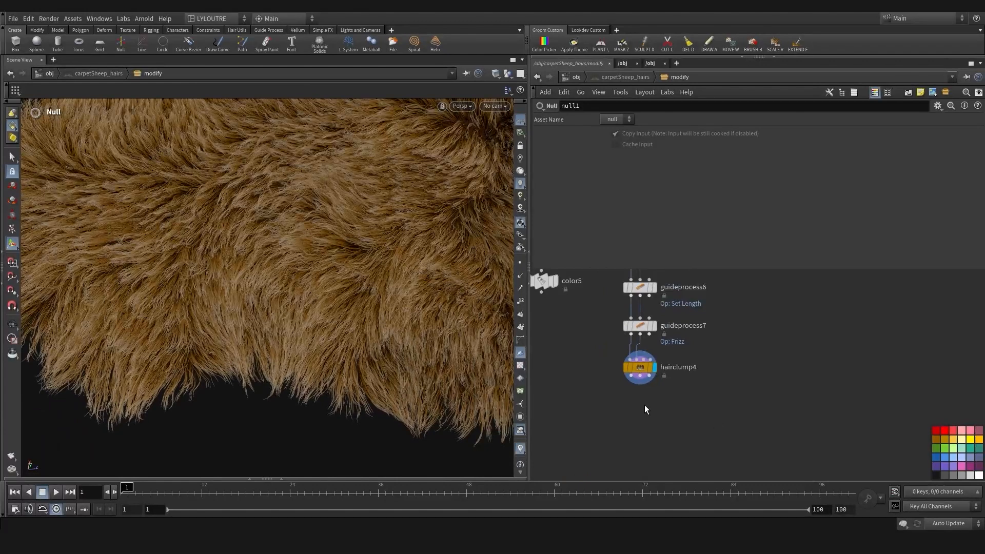
{"action": "key", "text": "Tab"}
{"action": "type", "text": "fri"}
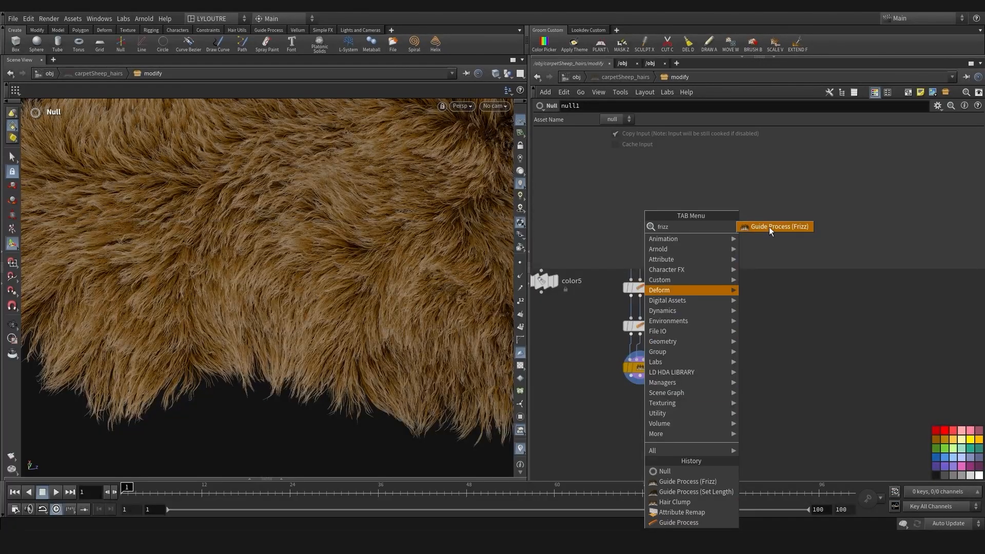
{"action": "left_click", "coordinate": [768, 226]}
{"action": "left_click", "coordinate": [636, 410]}
Give guideprocess8 a fine frizz with Frequency 200, Random Frequency 7, a low amplitude and Random Amplitude 0.0032
{"action": "left_click_drag", "start_coordinate": [773, 239], "coordinate": [697, 239]}
{"action": "left_click_drag", "start_coordinate": [772, 198], "coordinate": [862, 198]}
{"action": "left_click_drag", "start_coordinate": [287, 287], "coordinate": [226, 297], "text": "alt"}
{"action": "left_click_drag", "start_coordinate": [697, 217], "coordinate": [699, 218]}
{"action": "right_click_drag", "start_coordinate": [328, 287], "coordinate": [297, 321], "text": "alt"}
{"action": "left_click_drag", "start_coordinate": [659, 198], "coordinate": [622, 205]}
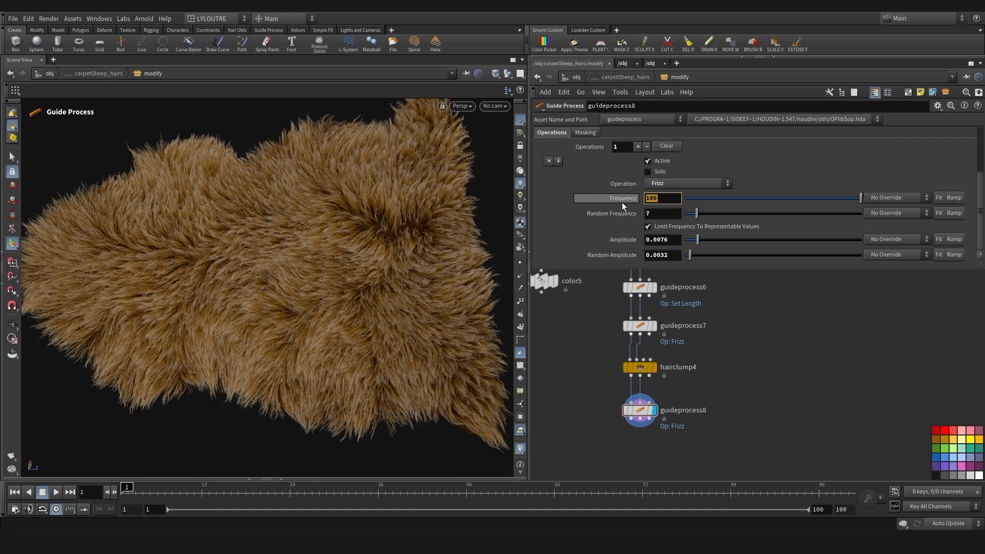
{"action": "type", "text": "200"}
{"action": "key", "text": "Return"}
{"action": "right_click_drag", "start_coordinate": [287, 307], "coordinate": [328, 277], "text": "alt"}
{"action": "left_click_drag", "start_coordinate": [698, 240], "coordinate": [705, 240]}
Apply a noise mask to guideprocess8 with frequency 80000, Gain 0.844 and Bias 0.616
{"action": "scroll", "coordinate": [586, 193], "scroll_direction": "up", "scroll_amount": 2}
{"action": "left_click", "coordinate": [585, 185]}
{"action": "scroll", "coordinate": [812, 230], "scroll_direction": "down", "scroll_amount": 3}
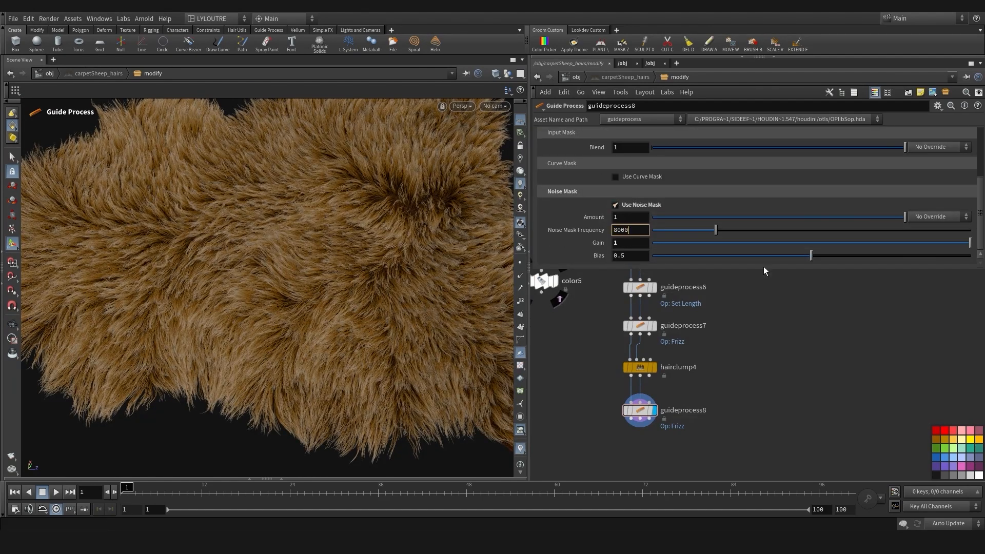
{"action": "type", "text": "0"}
{"action": "key", "text": "Return"}
{"action": "left_click_drag", "start_coordinate": [811, 256], "coordinate": [853, 255]}
{"action": "left_click_drag", "start_coordinate": [969, 242], "coordinate": [918, 243]}
{"action": "right_click_drag", "start_coordinate": [213, 299], "coordinate": [256, 267], "text": "alt"}
{"action": "mouse_move", "coordinate": [858, 256]}
{"action": "left_mouse_down"}
{"action": "mouse_move", "coordinate": [833, 256]}
{"action": "mouse_move", "coordinate": [848, 256]}
{"action": "left_mouse_up"}
{"action": "right_click_drag", "start_coordinate": [205, 302], "coordinate": [152, 357], "text": "alt"}
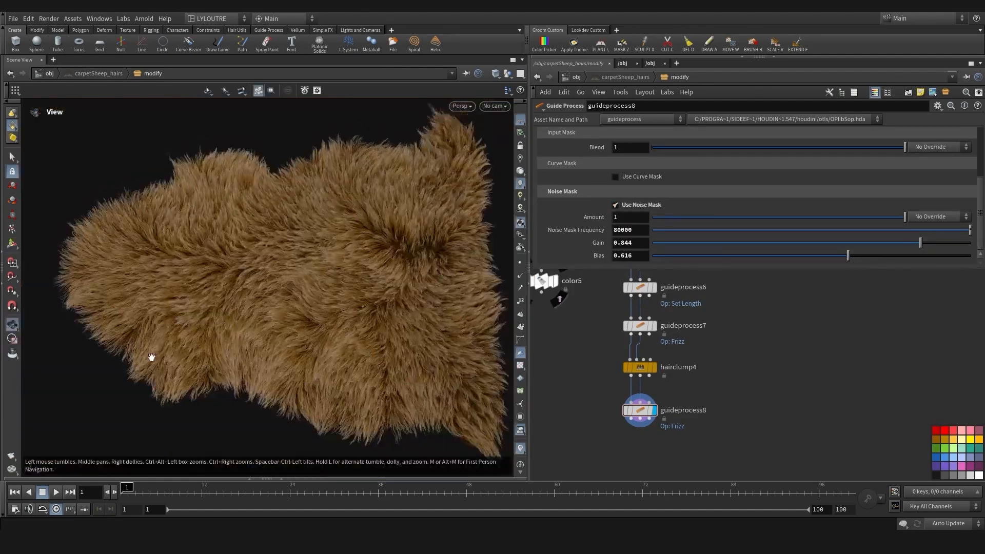
{"action": "left_click_drag", "start_coordinate": [152, 357], "coordinate": [198, 355], "text": "alt"}
{"action": "middle_click_drag", "start_coordinate": [367, 384], "coordinate": [362, 359], "text": "alt"}
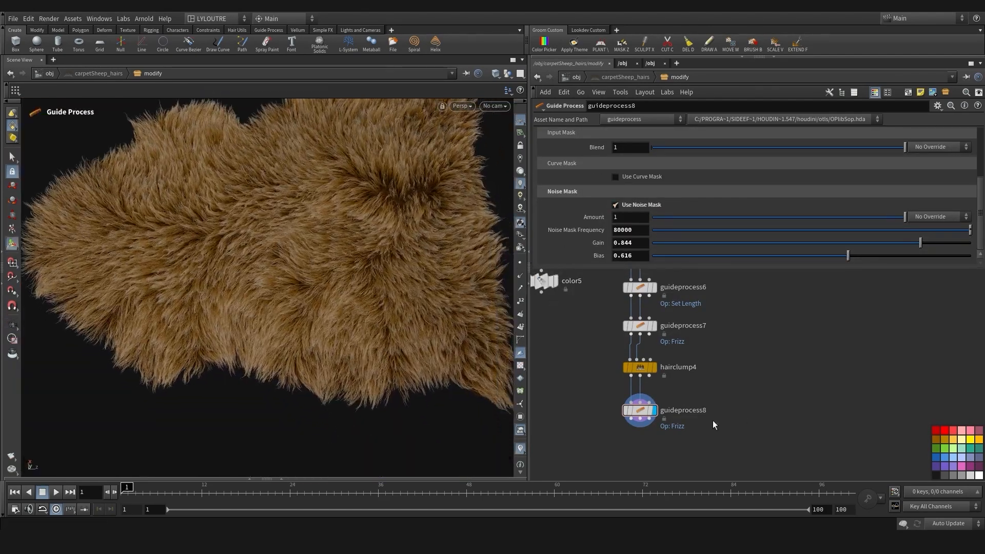
Connect the null to guideprocess8's output and align it directly below that node
{"action": "middle_click_drag", "start_coordinate": [687, 474], "coordinate": [695, 381]}
{"action": "scroll", "coordinate": [693, 385], "scroll_direction": "down", "scroll_amount": 2}
{"action": "scroll", "coordinate": [661, 356], "scroll_direction": "up", "scroll_amount": 1}
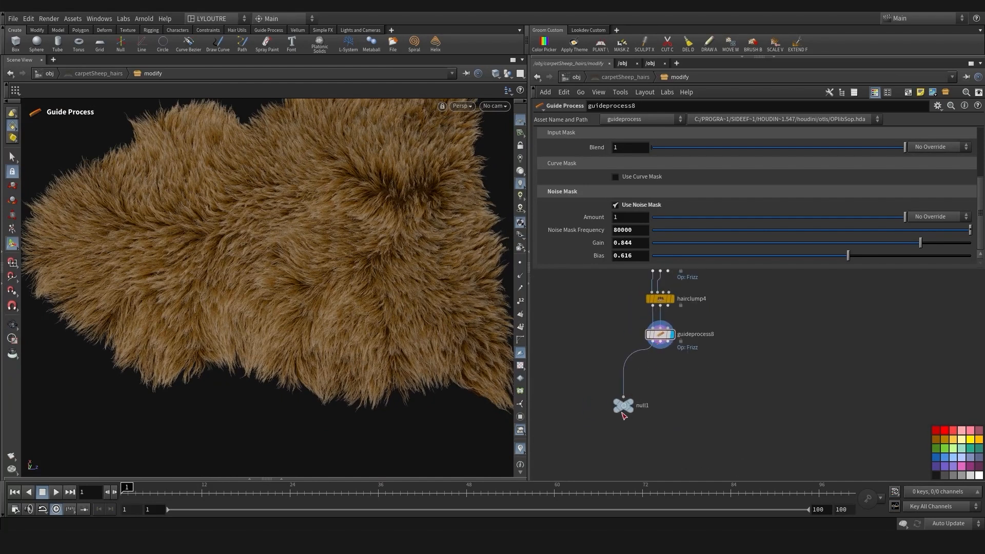
{"action": "left_click_drag", "start_coordinate": [622, 411], "coordinate": [659, 393]}
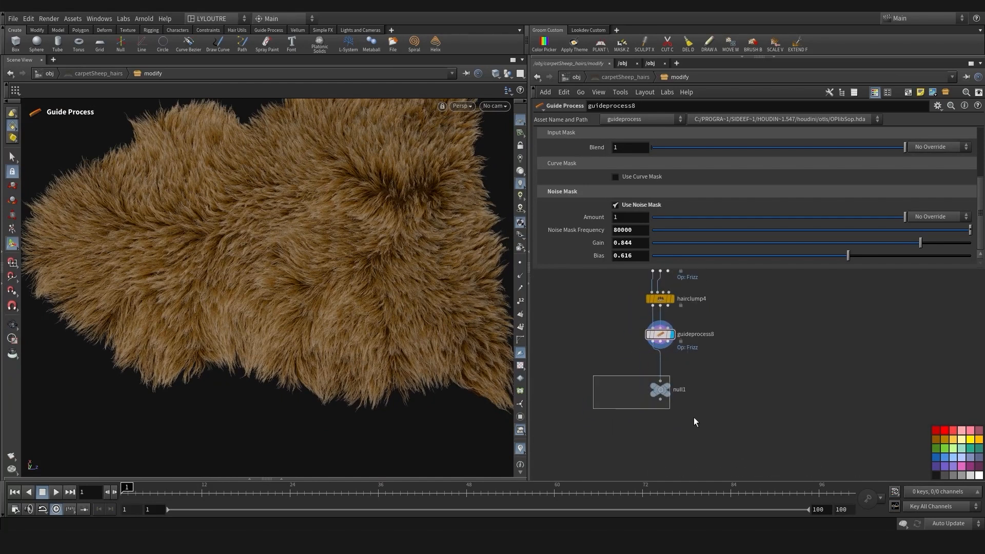
{"action": "left_click_drag", "start_coordinate": [693, 421], "coordinate": [713, 424]}
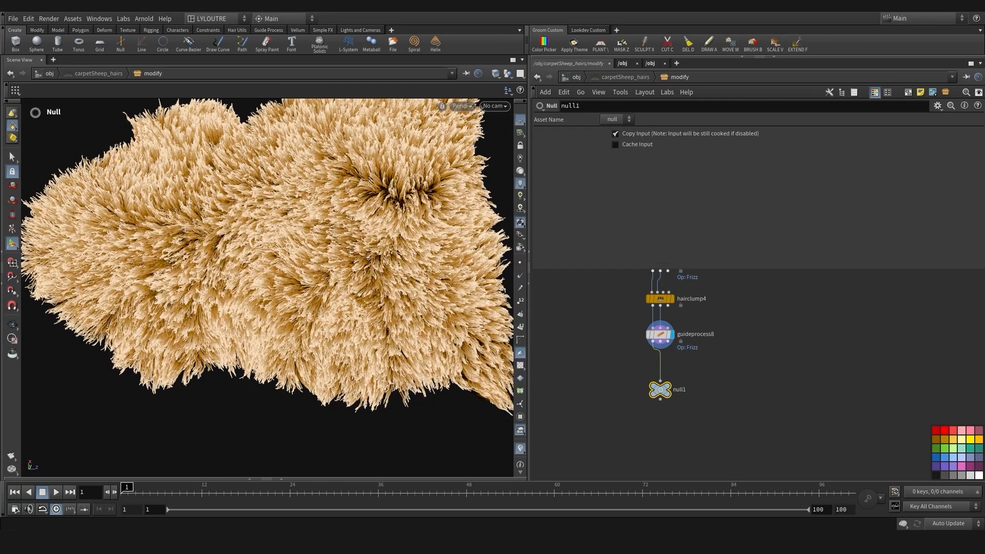
Rename the null at the end of the chain to SHADING
{"action": "scroll", "coordinate": [718, 317], "scroll_direction": "down", "scroll_amount": 3}
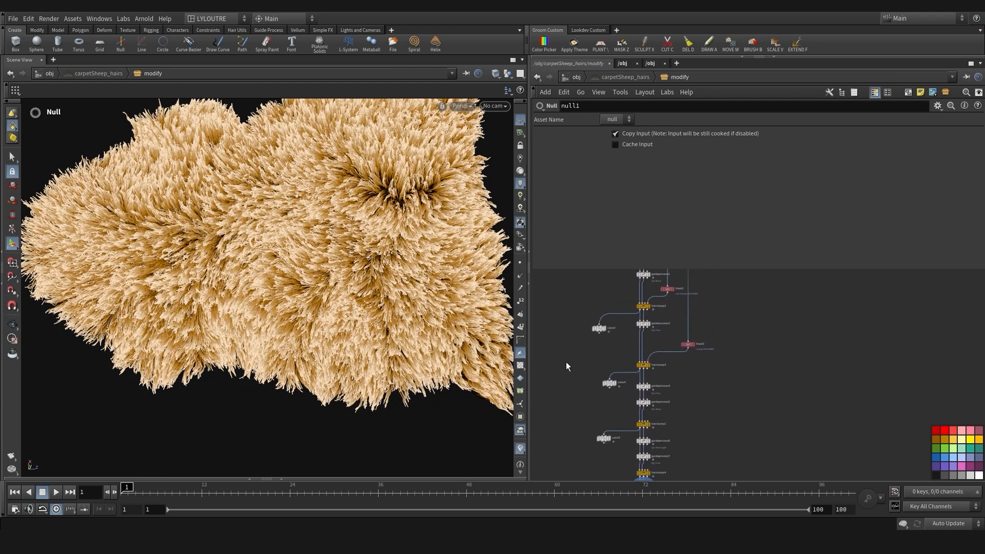
{"action": "middle_click_drag", "start_coordinate": [575, 435], "coordinate": [567, 309]}
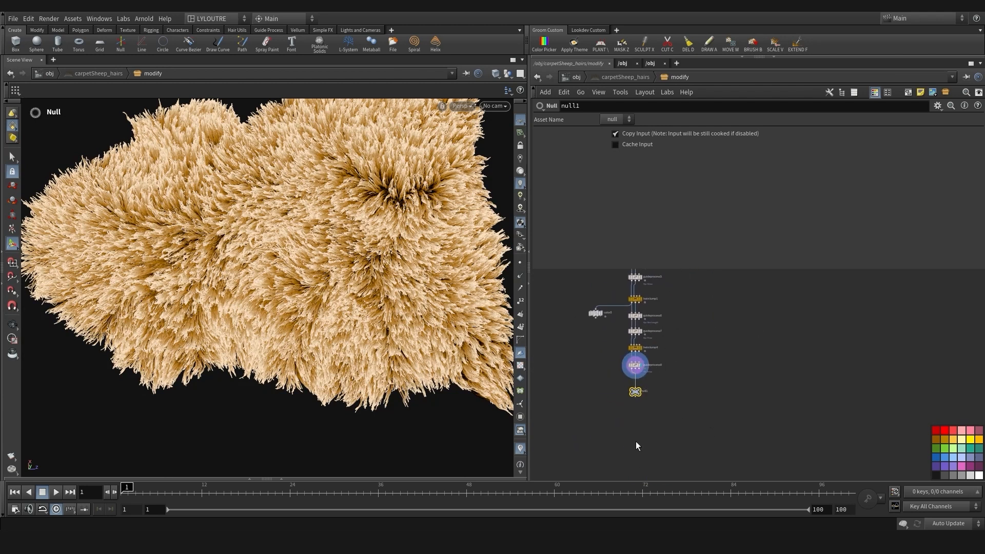
{"action": "scroll", "coordinate": [659, 395], "scroll_direction": "up", "scroll_amount": 3}
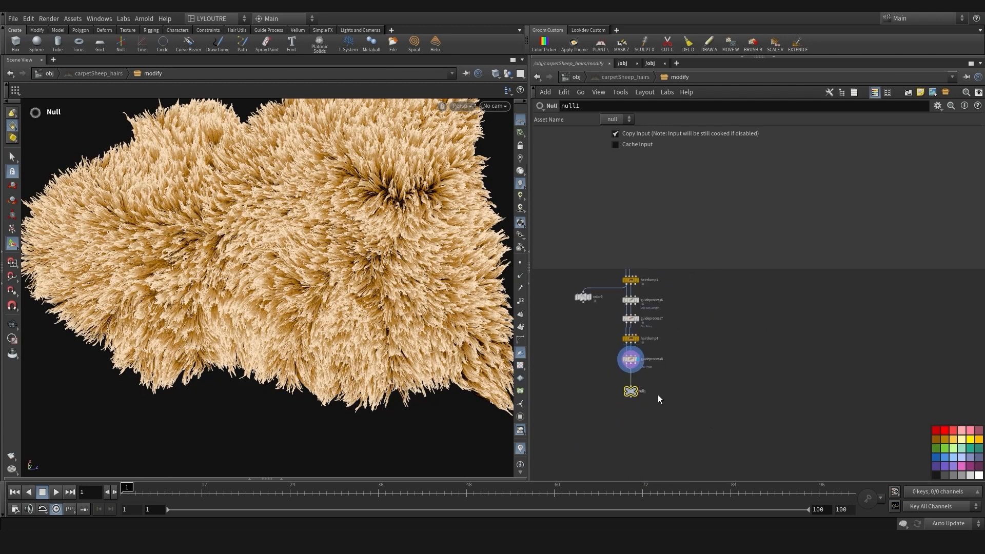
{"action": "double_click", "coordinate": [640, 391]}
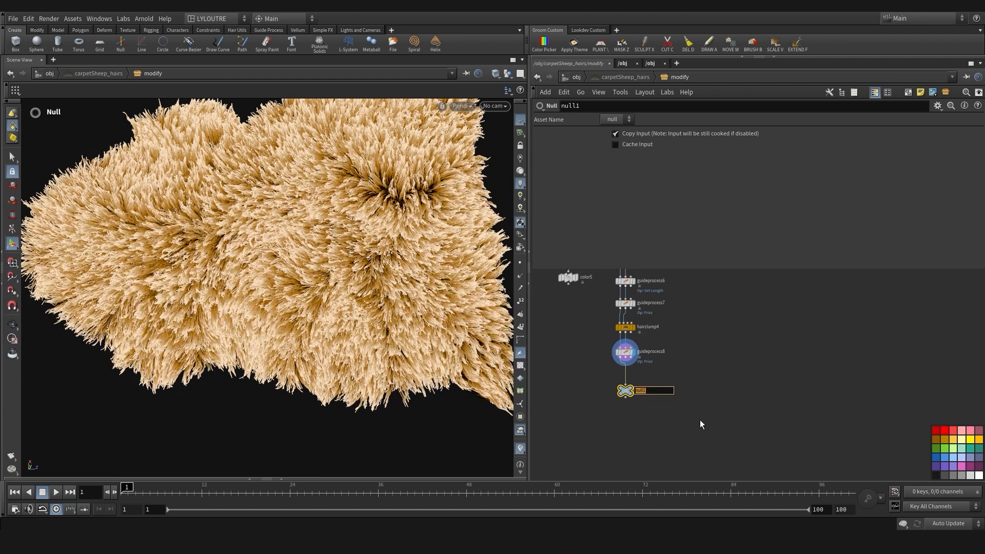
{"action": "type", "text": "SHADING"}
{"action": "key", "text": "Return"}
{"action": "middle_click_drag", "start_coordinate": [625, 401], "coordinate": [618, 347]}
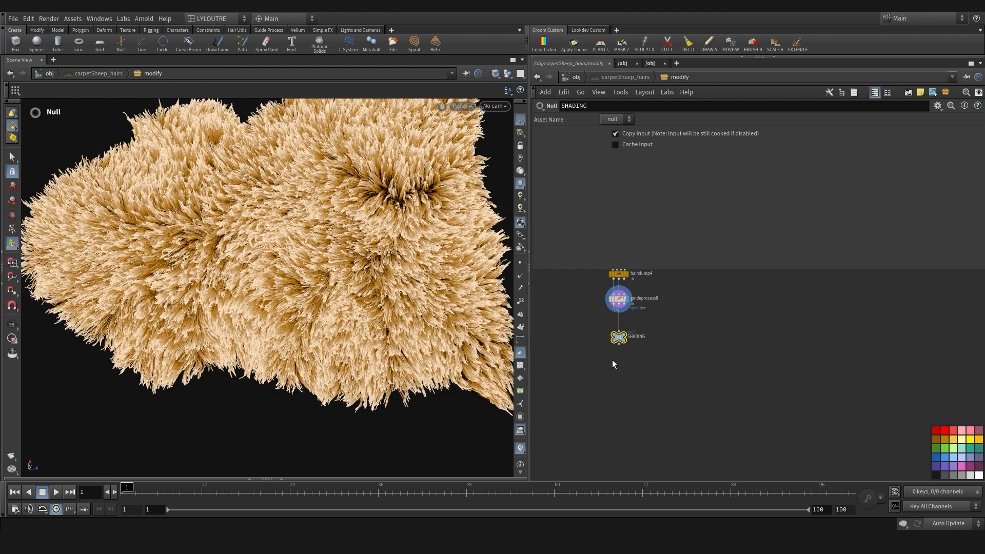
Colour the SHADING null black and offset it to the left of the node chain
{"action": "left_click_drag", "start_coordinate": [584, 324], "coordinate": [643, 352]}
{"action": "left_click", "coordinate": [694, 390]}
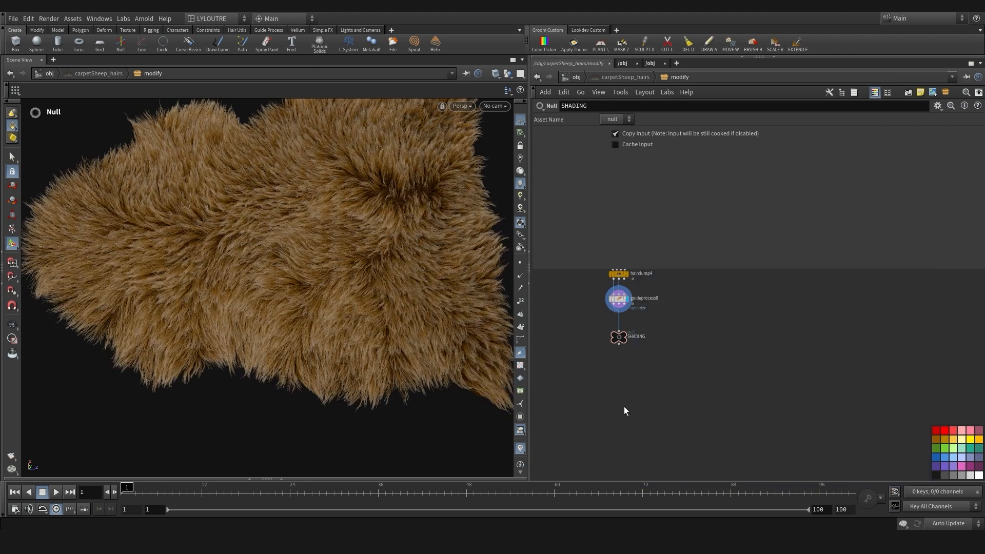
{"action": "scroll", "coordinate": [614, 373], "scroll_direction": "up", "scroll_amount": 2}
{"action": "middle_click_drag", "start_coordinate": [630, 385], "coordinate": [624, 418]}
{"action": "mouse_move", "coordinate": [614, 360]}
{"action": "left_mouse_down"}
{"action": "mouse_move", "coordinate": [575, 363]}
{"action": "mouse_move", "coordinate": [579, 355]}
{"action": "left_mouse_up"}
{"action": "middle_click_drag", "start_coordinate": [615, 393], "coordinate": [621, 417]}
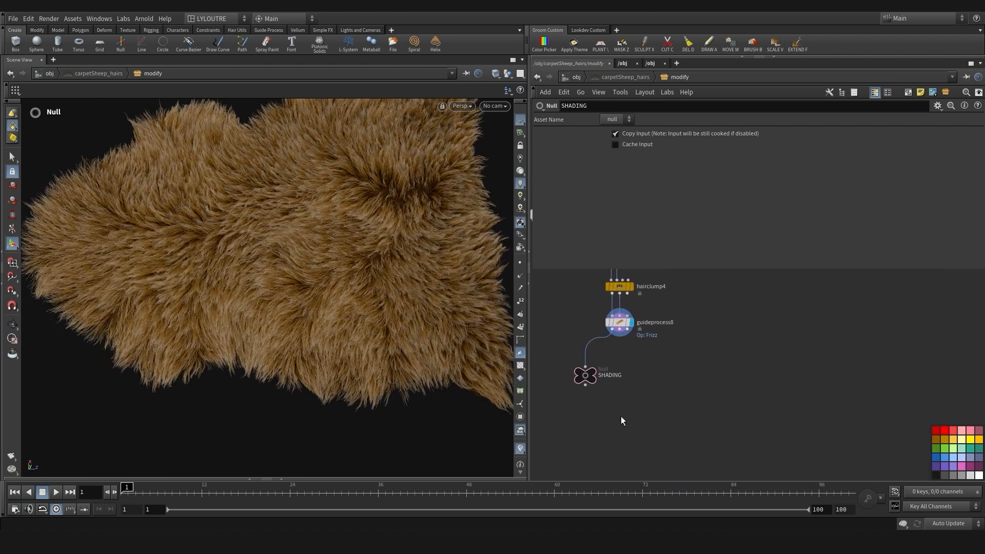
Add a Guide Mask node fed by the SHADING null and guideprocess8, and display its mask
{"action": "type", "text": "gui"}
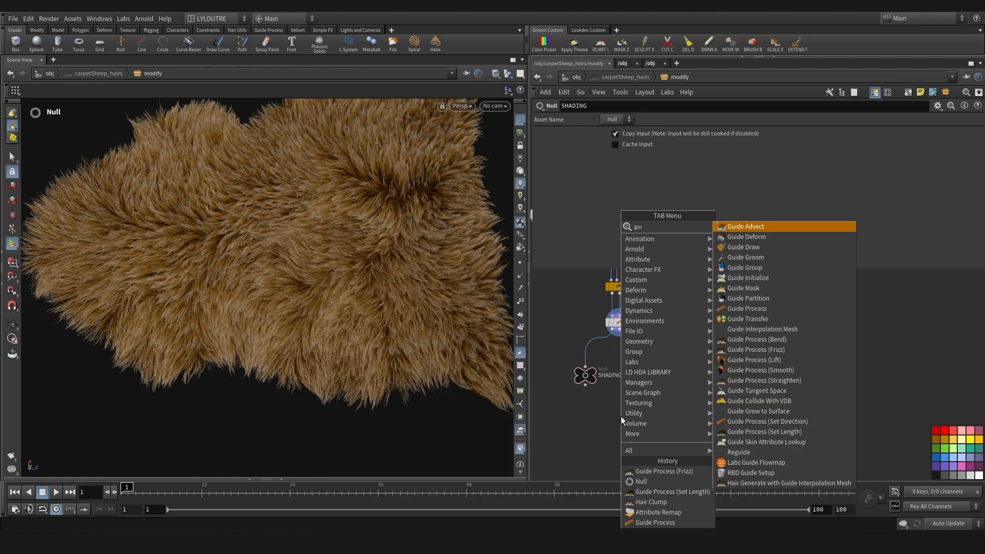
{"action": "type", "text": "demas"}
{"action": "left_click", "coordinate": [743, 227]}
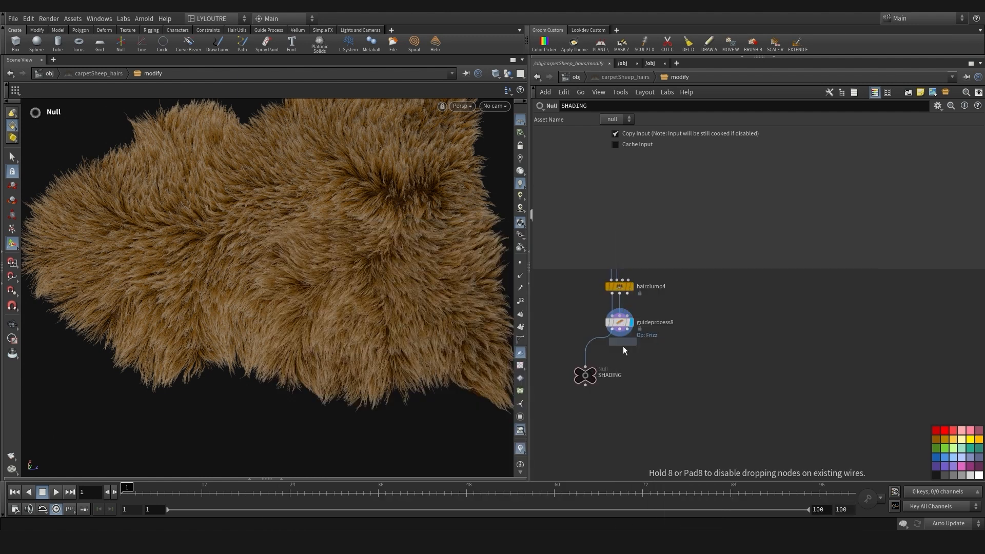
{"action": "left_click", "coordinate": [613, 429]}
{"action": "mouse_move", "coordinate": [585, 385]}
{"action": "left_mouse_down"}
{"action": "mouse_move", "coordinate": [603, 424]}
{"action": "mouse_move", "coordinate": [620, 329]}
{"action": "left_mouse_up"}
{"action": "left_click_drag", "start_coordinate": [611, 431], "coordinate": [619, 423]}
{"action": "left_click", "coordinate": [632, 423]}
{"action": "left_click_drag", "start_coordinate": [679, 445], "coordinate": [568, 412]}
{"action": "middle_click_drag", "start_coordinate": [558, 439], "coordinate": [575, 398]}
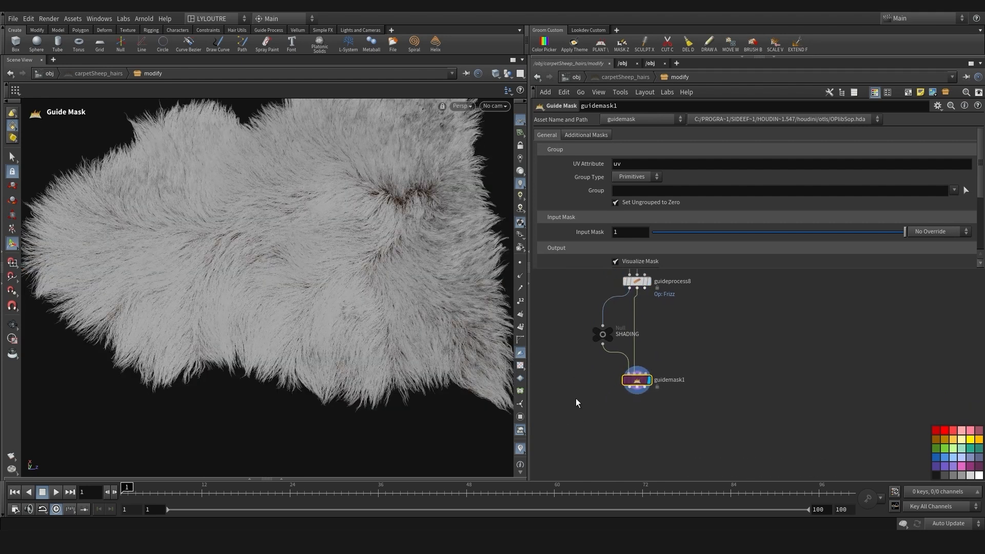
Examine the groom in the viewport from several angles and review the guide mask's additional mask options
{"action": "key", "text": "Escape"}
{"action": "scroll", "coordinate": [284, 342], "scroll_direction": "down", "scroll_amount": 3}
{"action": "mouse_move", "coordinate": [298, 353]}
{"action": "left_mouse_down"}
{"action": "mouse_move", "coordinate": [303, 364]}
{"action": "mouse_move", "coordinate": [313, 350]}
{"action": "left_mouse_up"}
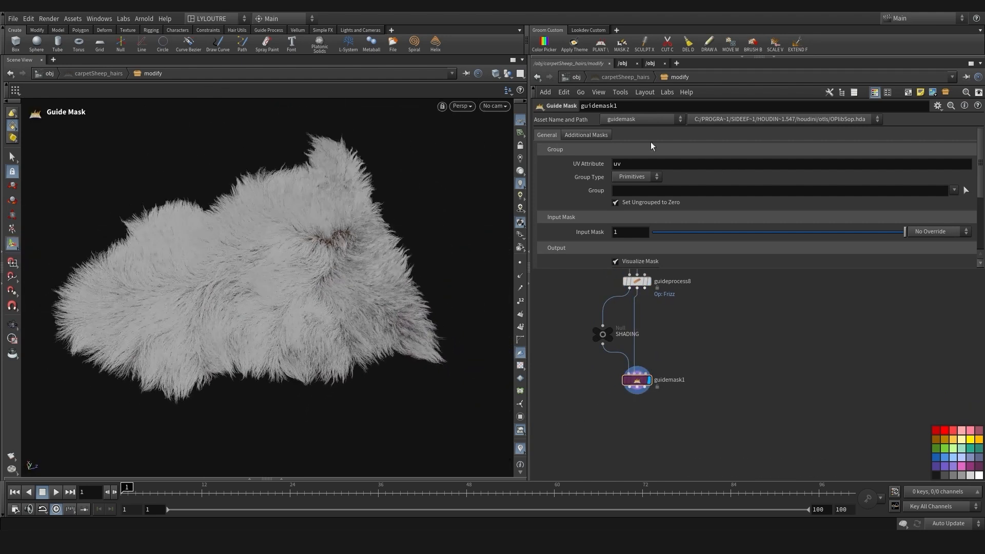
{"action": "left_click", "coordinate": [583, 135]}
{"action": "left_click_drag", "start_coordinate": [176, 311], "coordinate": [258, 263]}
{"action": "left_click_drag", "start_coordinate": [291, 300], "coordinate": [294, 345]}
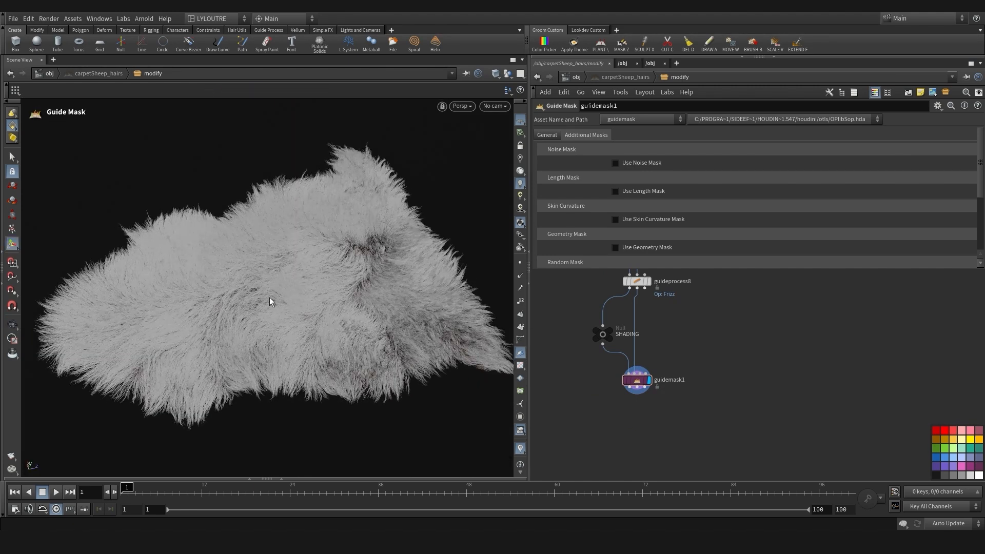
{"action": "mouse_move", "coordinate": [288, 319]}
{"action": "left_mouse_down"}
{"action": "mouse_move", "coordinate": [292, 333]}
{"action": "mouse_move", "coordinate": [279, 323]}
{"action": "mouse_move", "coordinate": [293, 318]}
{"action": "mouse_move", "coordinate": [292, 328]}
{"action": "left_mouse_up"}
{"action": "left_click_drag", "start_coordinate": [231, 331], "coordinate": [235, 322]}
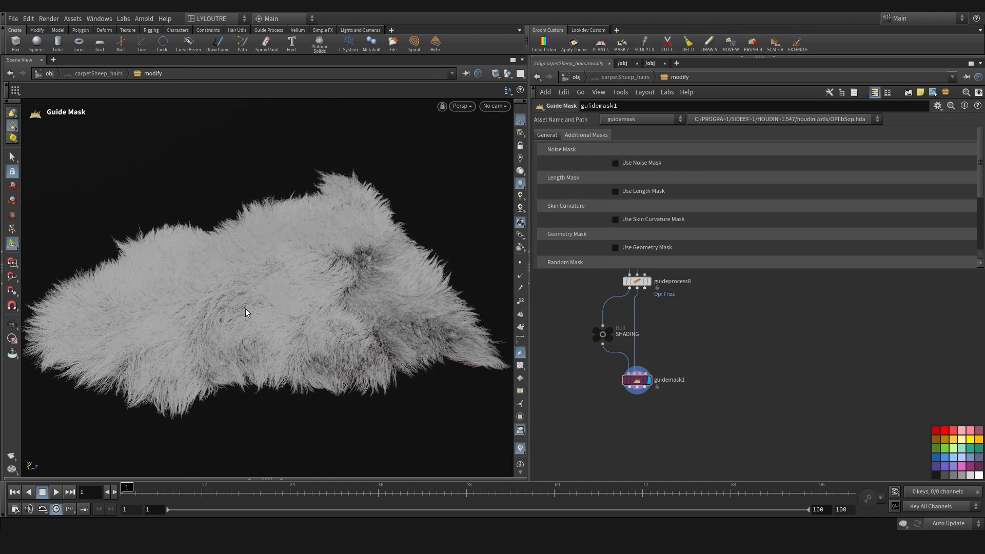
{"action": "mouse_move", "coordinate": [272, 356]}
{"action": "left_mouse_down"}
{"action": "mouse_move", "coordinate": [268, 377]}
{"action": "mouse_move", "coordinate": [269, 364]}
{"action": "left_mouse_up"}
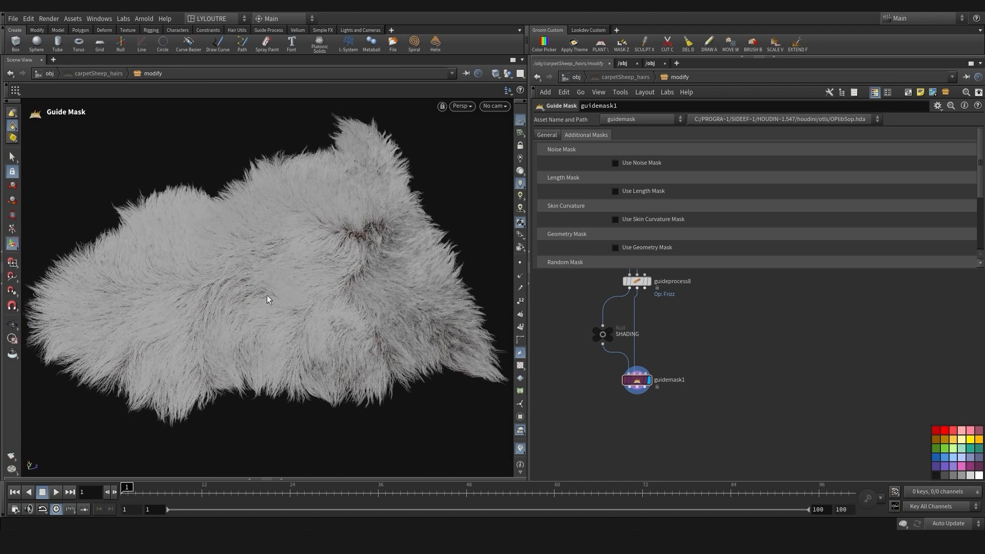
{"action": "left_click_drag", "start_coordinate": [210, 283], "coordinate": [222, 284], "text": "alt"}
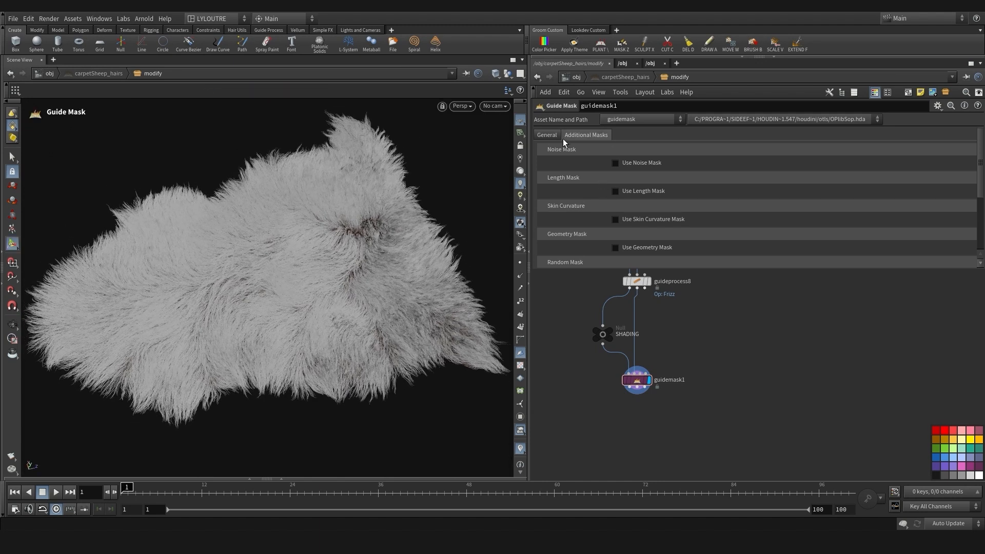
Set the guide mask's output attribute to rampSHD
{"action": "left_click", "coordinate": [547, 135]}
{"action": "scroll", "coordinate": [632, 208], "scroll_direction": "down", "scroll_amount": 3}
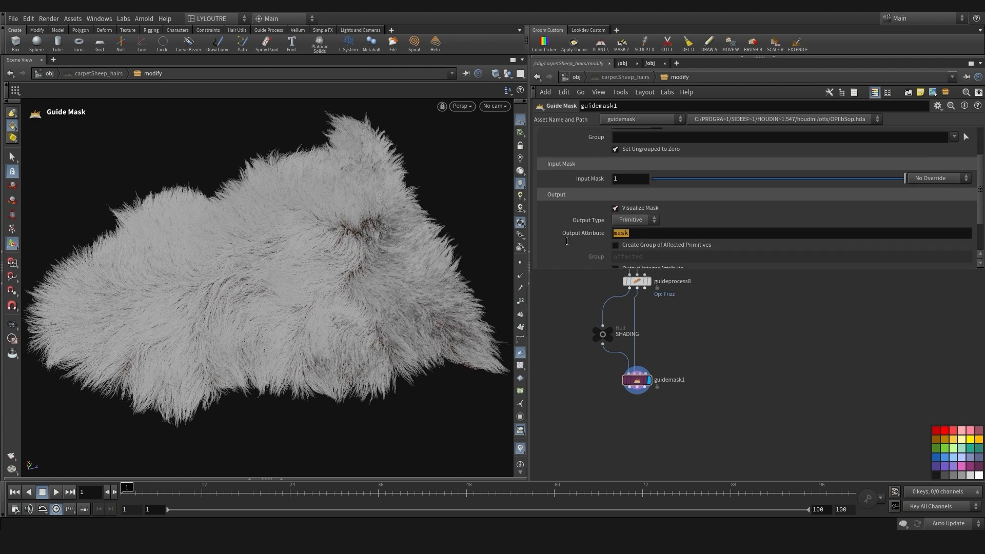
{"action": "type", "text": "ramp"}
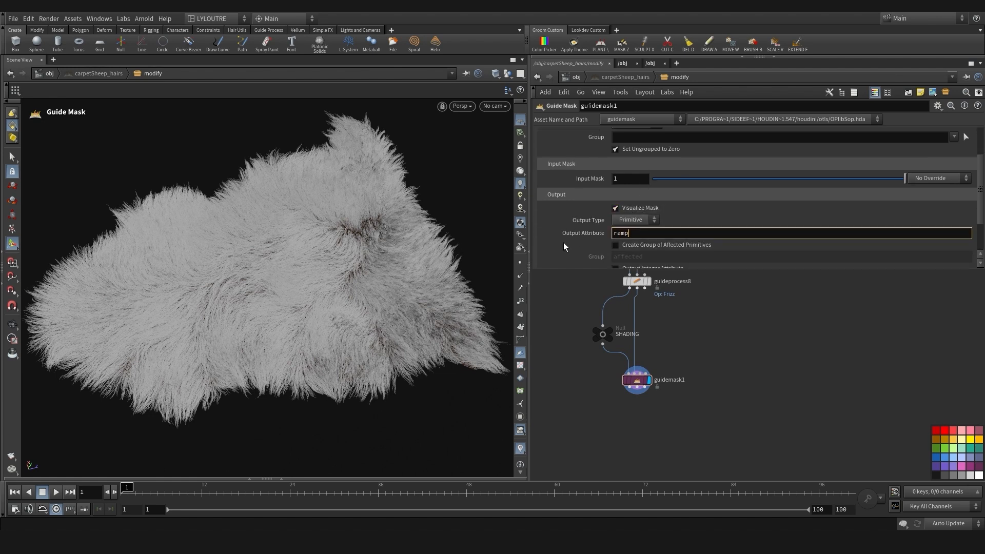
{"action": "type", "text": "SHD"}
{"action": "key", "text": "Return"}
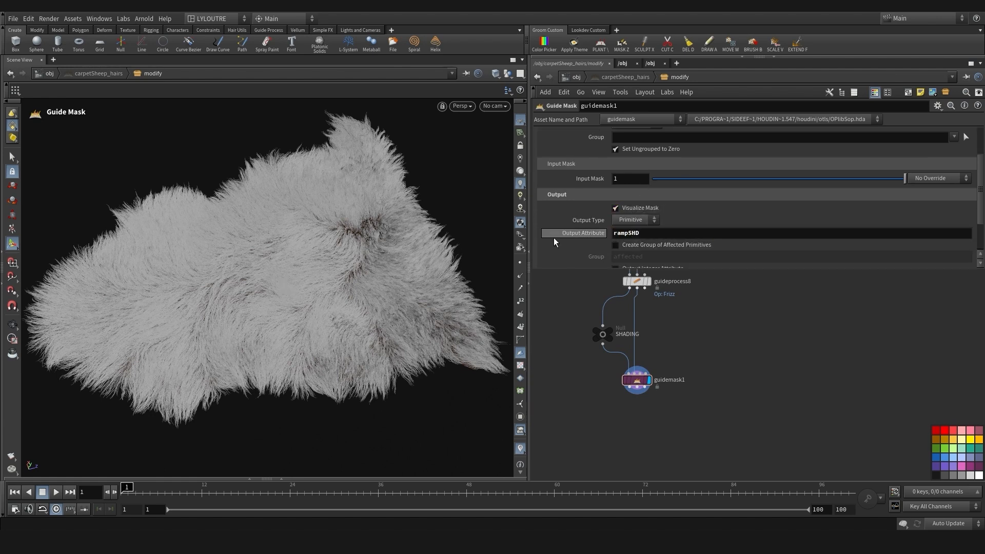
{"action": "scroll", "coordinate": [579, 182], "scroll_direction": "up", "scroll_amount": 3}
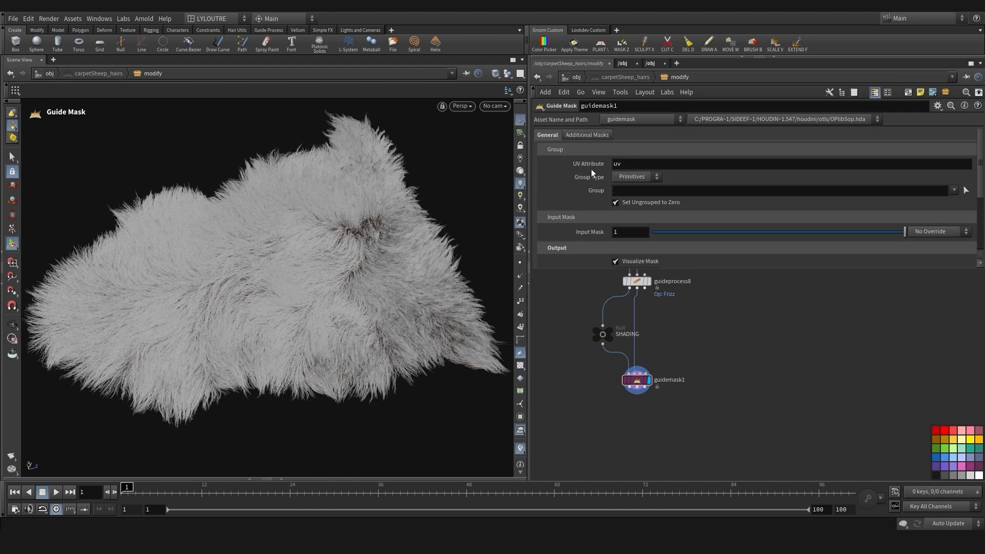
{"action": "left_click", "coordinate": [577, 134]}
{"action": "scroll", "coordinate": [734, 184], "scroll_direction": "down", "scroll_amount": 1}
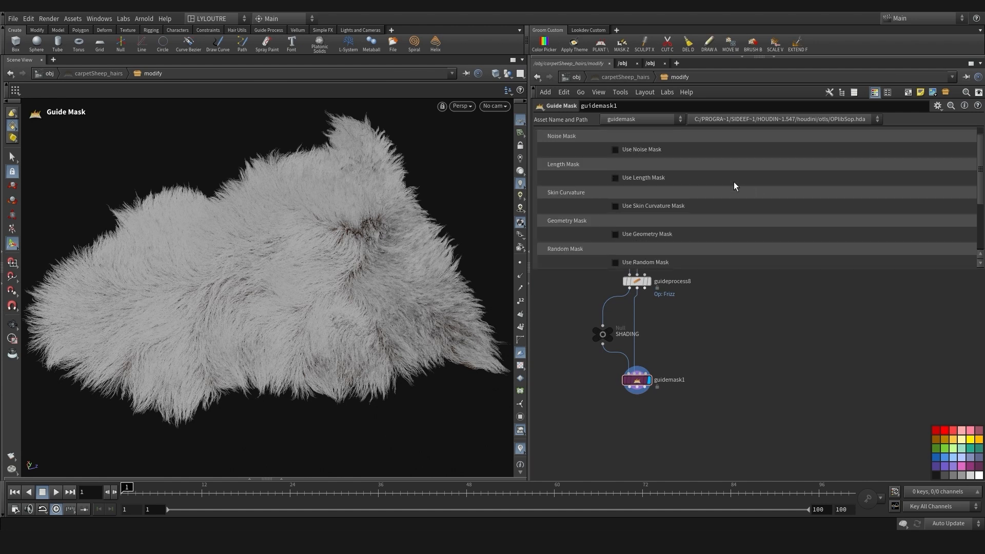
{"action": "left_click", "coordinate": [653, 176]}
{"action": "left_click", "coordinate": [654, 177]}
{"action": "scroll", "coordinate": [568, 174], "scroll_direction": "up", "scroll_amount": 1}
Change the guide mask's output type to Point
{"action": "left_click", "coordinate": [555, 134]}
{"action": "scroll", "coordinate": [608, 204], "scroll_direction": "down", "scroll_amount": 3}
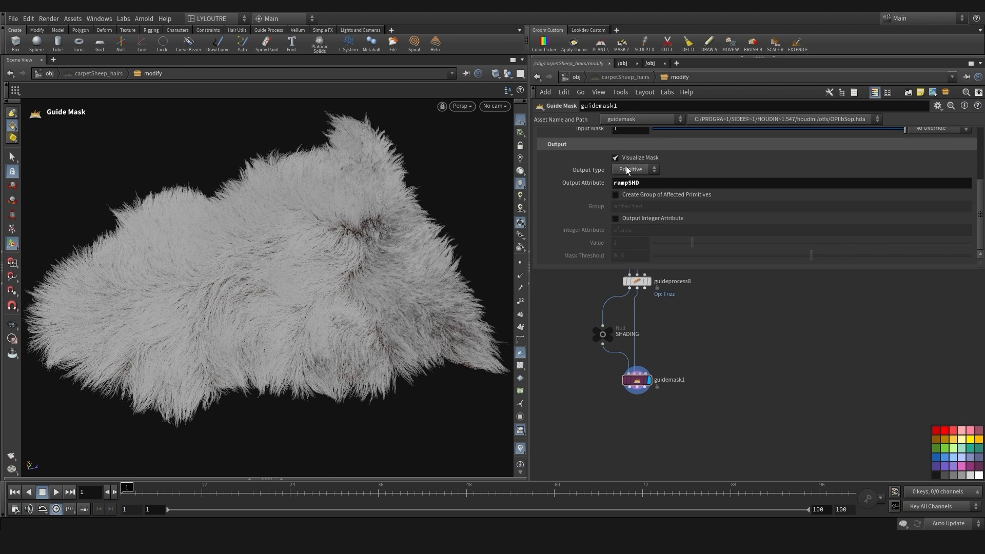
{"action": "left_click", "coordinate": [628, 190]}
{"action": "scroll", "coordinate": [622, 182], "scroll_direction": "up", "scroll_amount": 3}
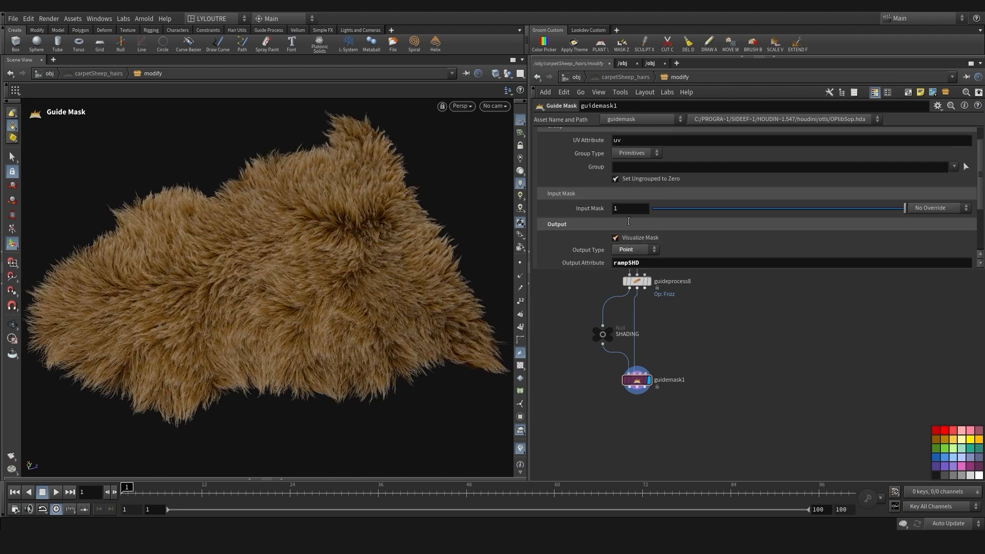
Enable the curve mask and remove the middle point of its ramp to make it linear from root to tip
{"action": "left_click", "coordinate": [598, 134]}
{"action": "scroll", "coordinate": [664, 177], "scroll_direction": "down", "scroll_amount": 2}
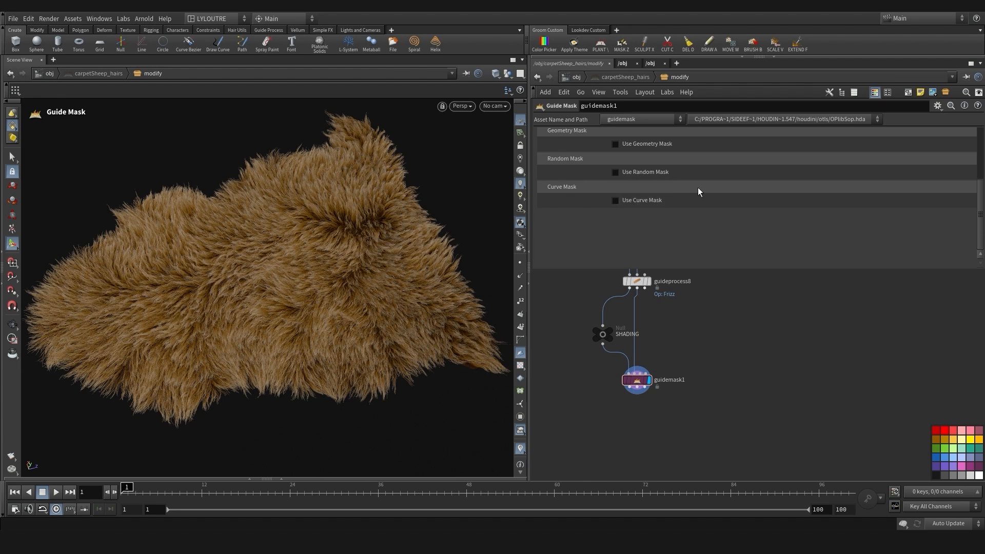
{"action": "left_click", "coordinate": [638, 199]}
{"action": "scroll", "coordinate": [717, 174], "scroll_direction": "down", "scroll_amount": 4}
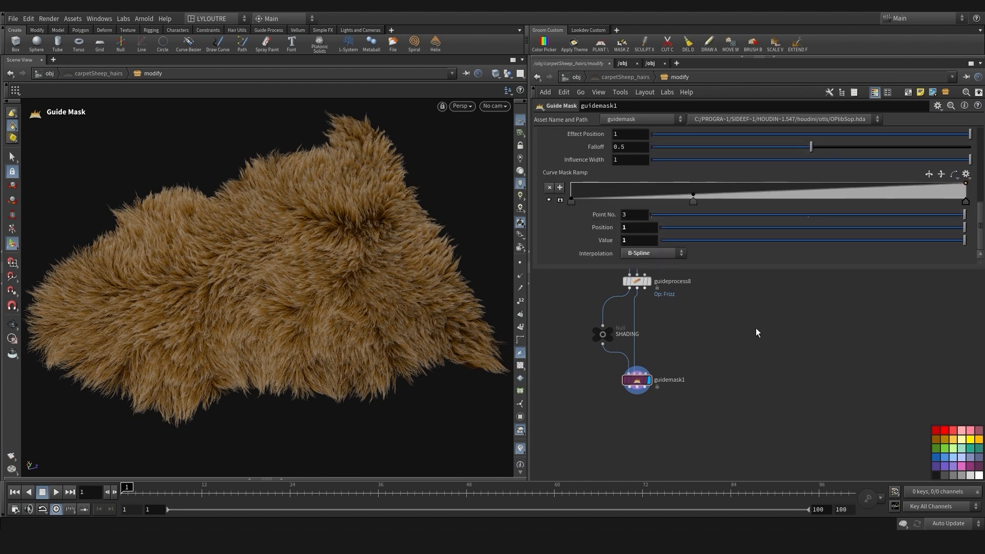
{"action": "left_click", "coordinate": [695, 201]}
{"action": "left_click", "coordinate": [695, 200], "text": "ctrl"}
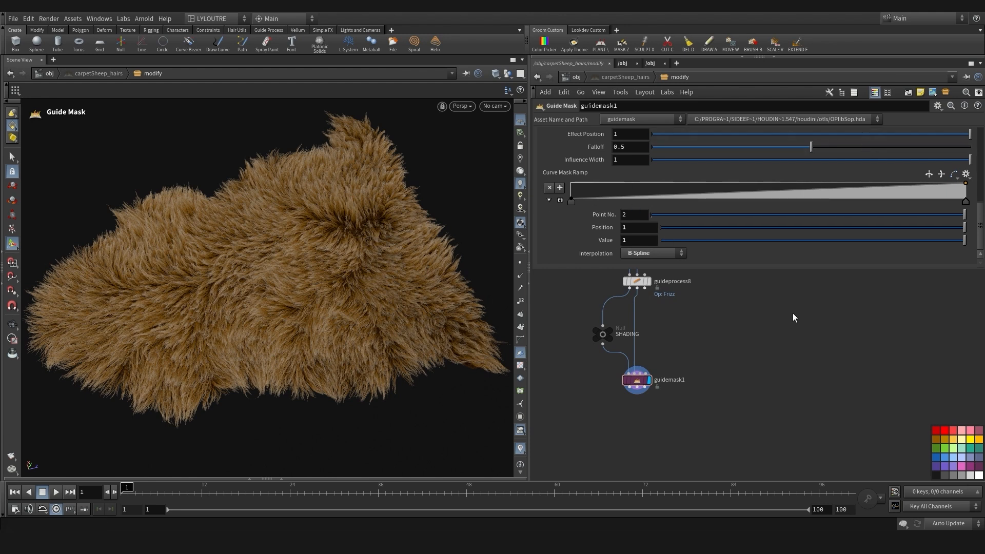
Rename the guidemask1 node to rampSHD
{"action": "middle_click_drag", "start_coordinate": [742, 393], "coordinate": [707, 402]}
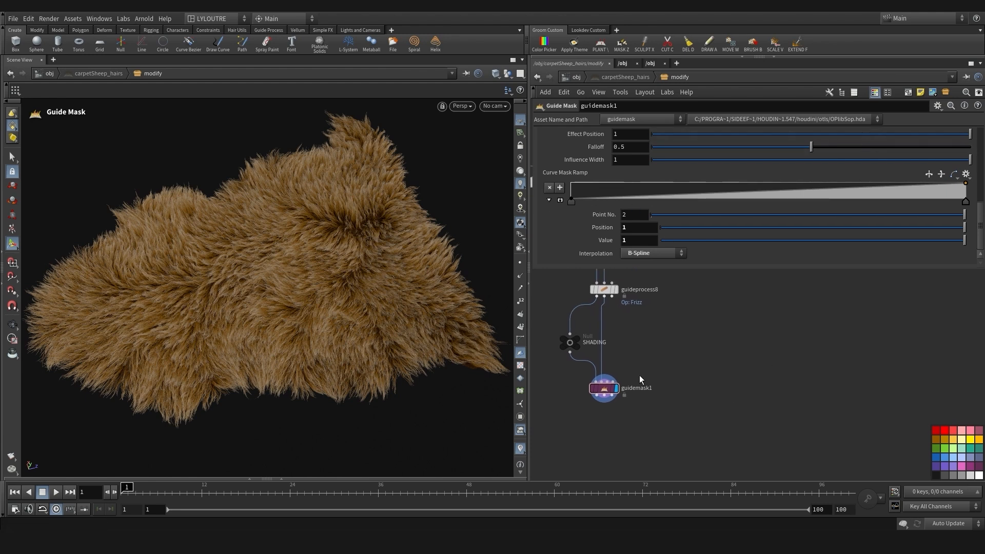
{"action": "middle_click_drag", "start_coordinate": [639, 375], "coordinate": [628, 379]}
{"action": "double_click", "coordinate": [629, 394]}
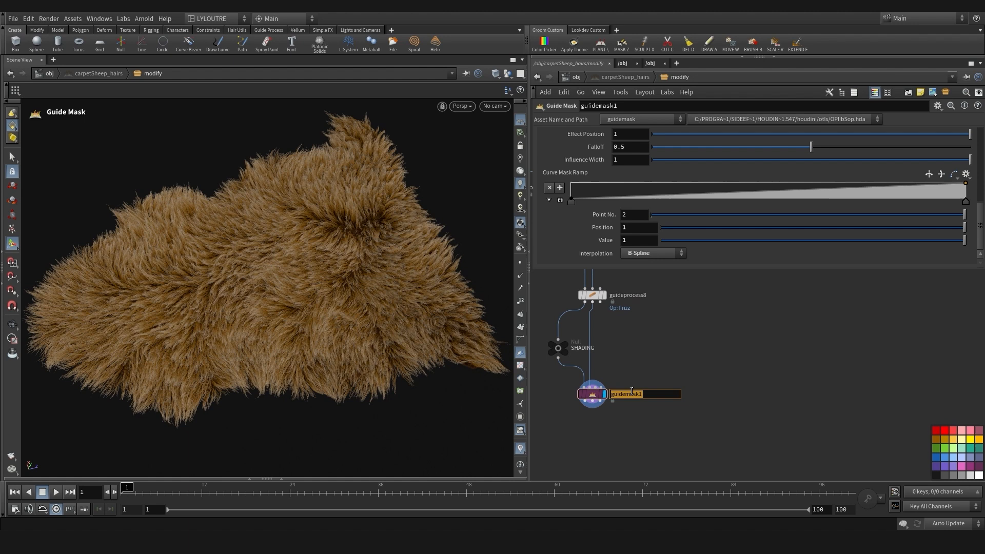
{"action": "type", "text": "rampSHD"}
{"action": "key", "text": "Return"}
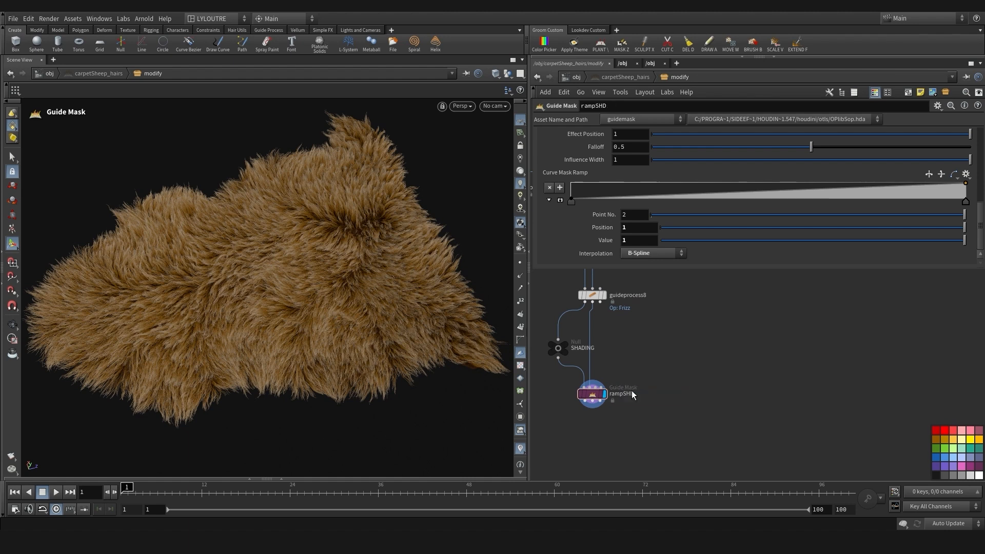
Duplicate rampSHD to its right with the same input connections and visualize the copy's mask
{"action": "left_click_drag", "start_coordinate": [595, 394], "coordinate": [678, 393]}
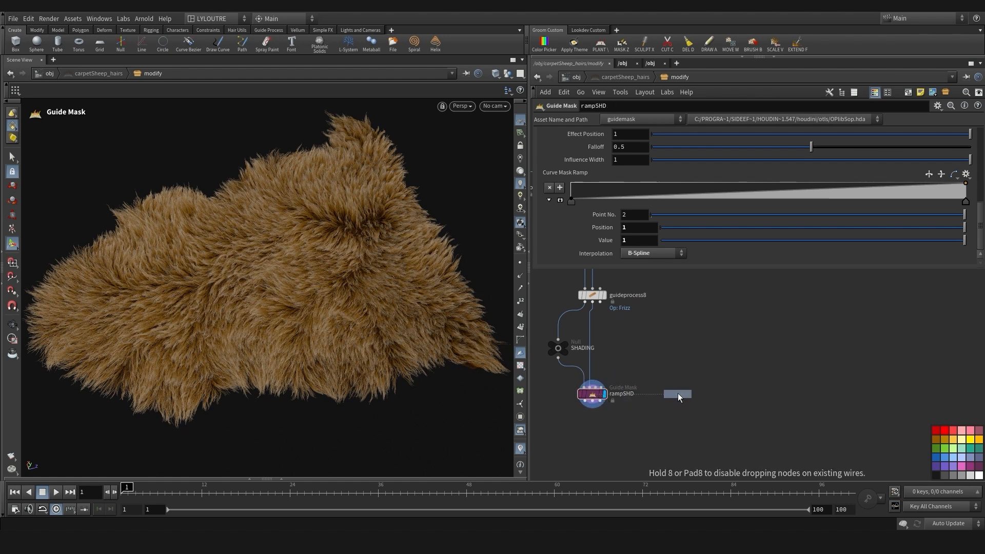
{"action": "key", "text": "ctrl+z"}
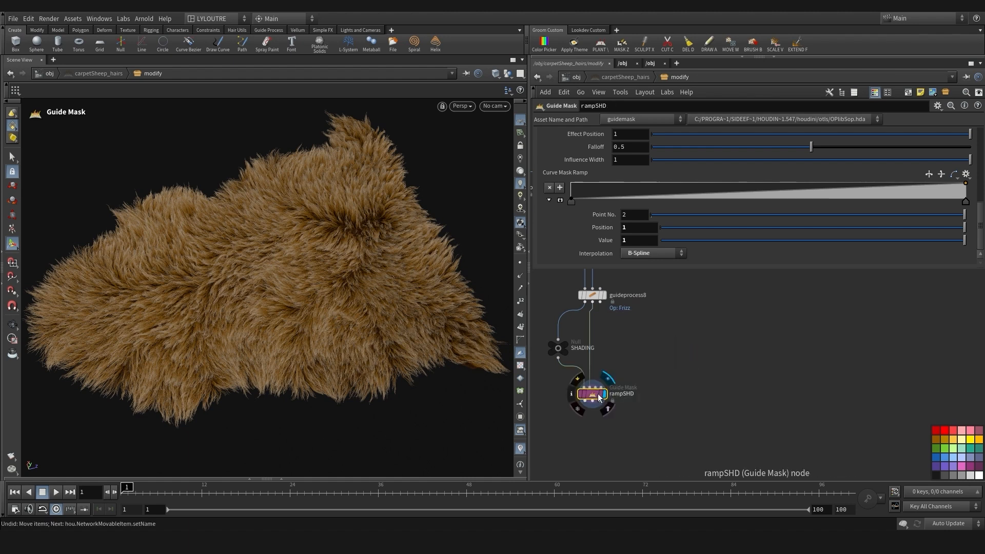
{"action": "left_click_drag", "start_coordinate": [660, 393], "coordinate": [689, 392], "text": "alt"}
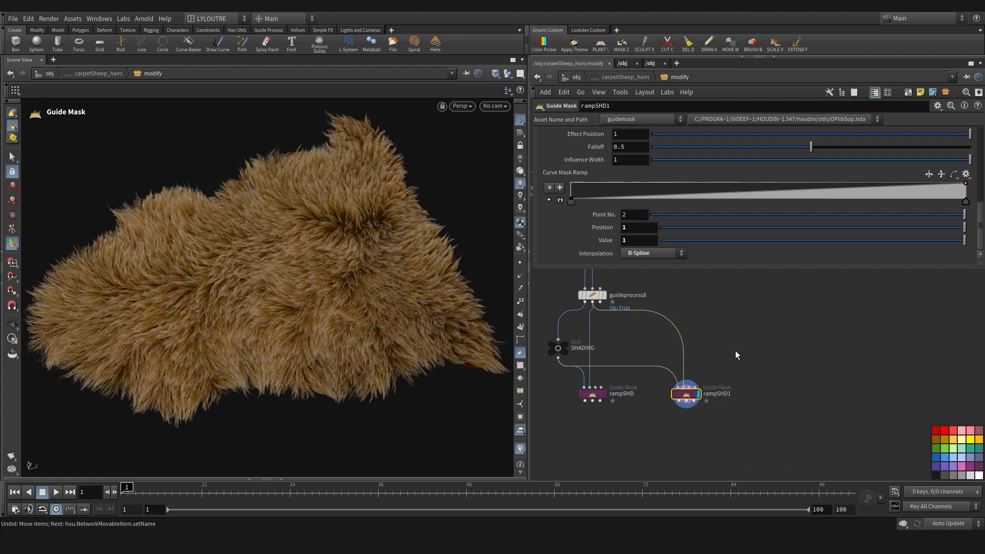
{"action": "scroll", "coordinate": [759, 205], "scroll_direction": "up", "scroll_amount": 5}
{"action": "middle_click", "coordinate": [684, 394]}
{"action": "left_click", "coordinate": [615, 196]}
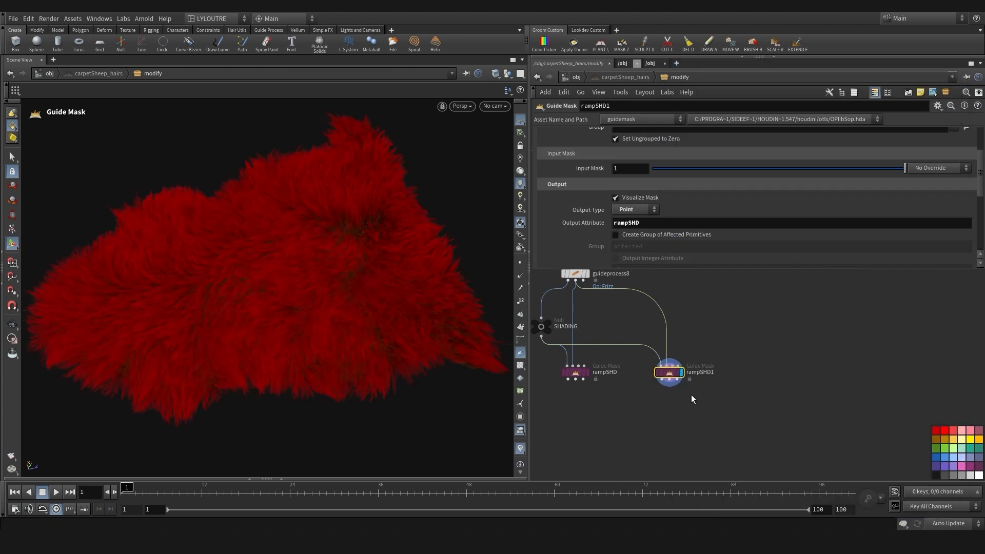
Adjust the additional mask settings on rampSHD1 and check the mask on the hairs in the viewport
{"action": "scroll", "coordinate": [597, 139], "scroll_direction": "up", "scroll_amount": 5}
{"action": "left_click", "coordinate": [598, 135]}
{"action": "scroll", "coordinate": [667, 205], "scroll_direction": "down", "scroll_amount": 5}
{"action": "left_click", "coordinate": [615, 152]}
{"action": "scroll", "coordinate": [851, 254], "scroll_direction": "down", "scroll_amount": 2}
{"action": "left_click_drag", "start_coordinate": [759, 211], "coordinate": [812, 215]}
{"action": "key", "text": "space"}
{"action": "left_click_drag", "start_coordinate": [282, 372], "coordinate": [303, 380]}
{"action": "scroll", "coordinate": [303, 380], "scroll_direction": "down", "scroll_amount": 2}
{"action": "scroll", "coordinate": [352, 355], "scroll_direction": "up", "scroll_amount": 2}
{"action": "scroll", "coordinate": [595, 410], "scroll_direction": "up", "scroll_amount": 3}
Duplicate rampSHD directly below itself, fed by rampSHD's outputs, and rename the copy lenSHD
{"action": "left_click_drag", "start_coordinate": [601, 347], "coordinate": [581, 399], "text": "alt"}
{"action": "left_click_drag", "start_coordinate": [601, 356], "coordinate": [605, 396]}
{"action": "left_click", "coordinate": [612, 409]}
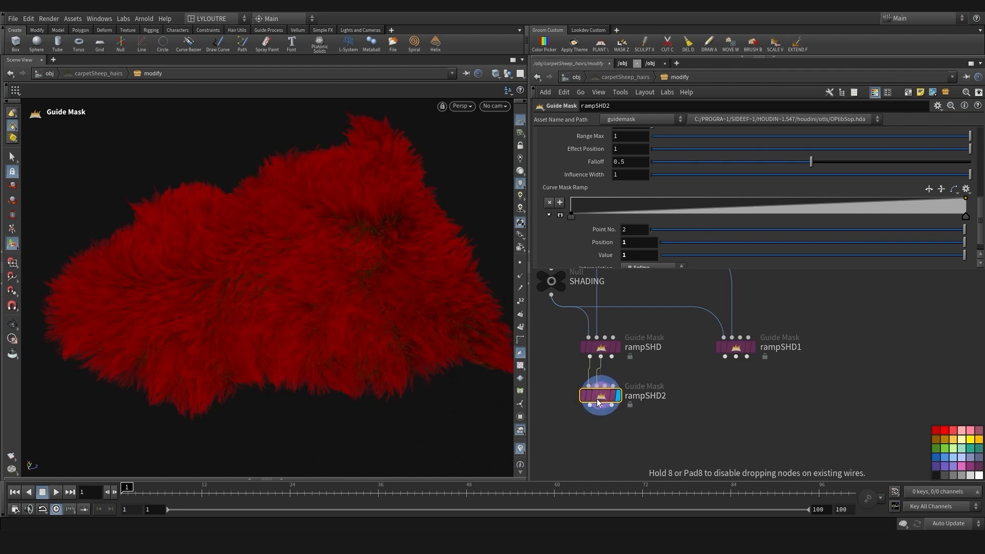
{"action": "double_click", "coordinate": [645, 402]}
{"action": "type", "text": "lw"}
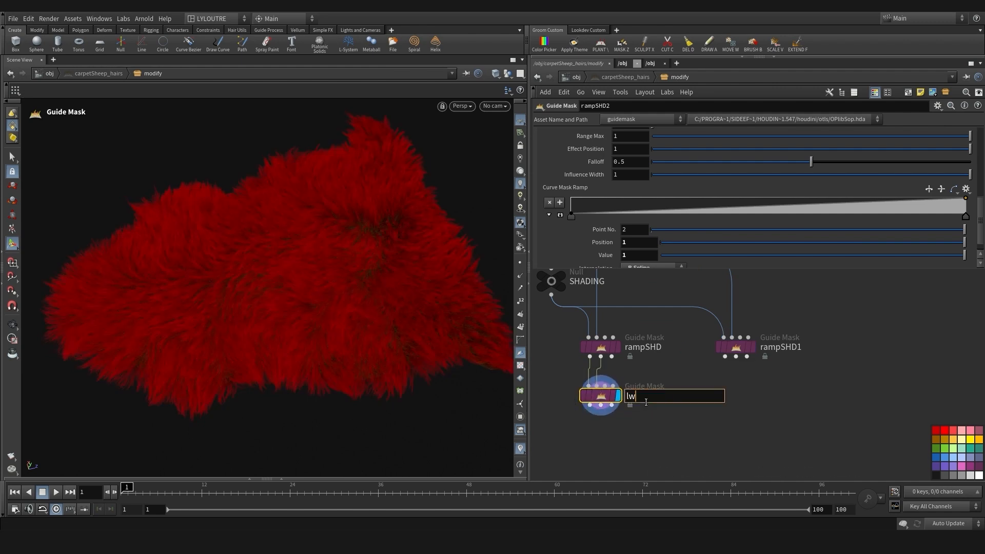
{"action": "type", "text": "nSHD"}
{"action": "key", "text": "Return"}
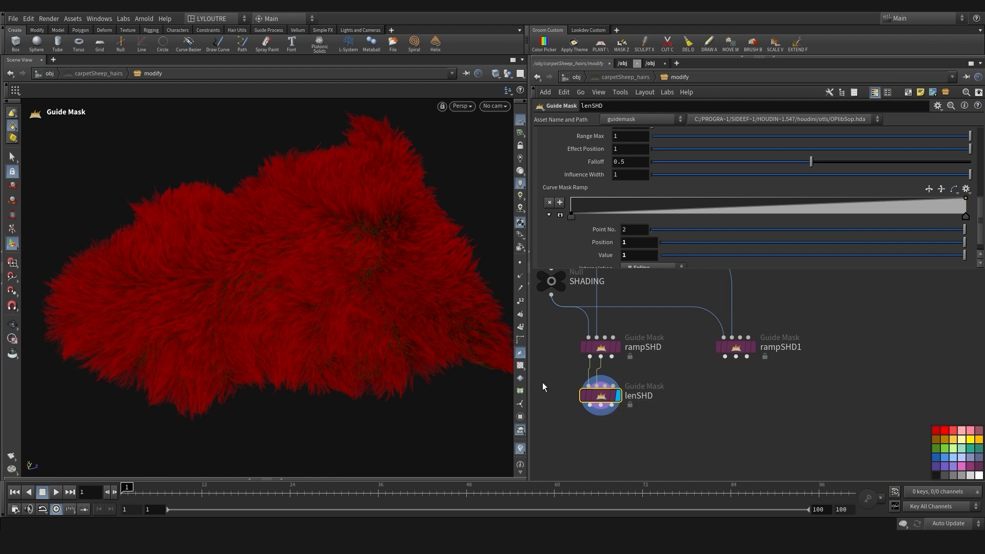
Enable the length mask on the lenSHD guide mask
{"action": "left_click_drag", "start_coordinate": [358, 348], "coordinate": [221, 301], "text": "alt"}
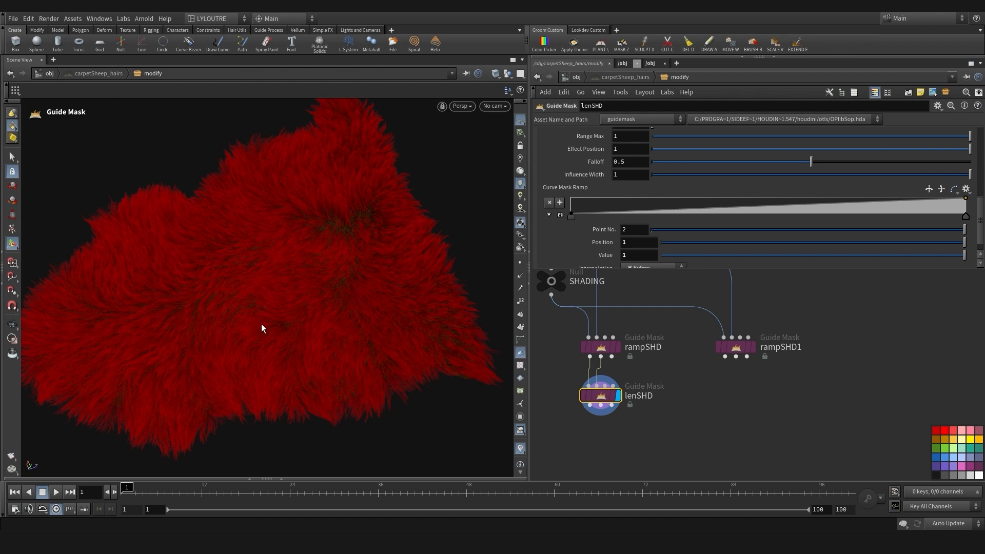
{"action": "left_click_drag", "start_coordinate": [347, 338], "coordinate": [176, 255], "text": "alt"}
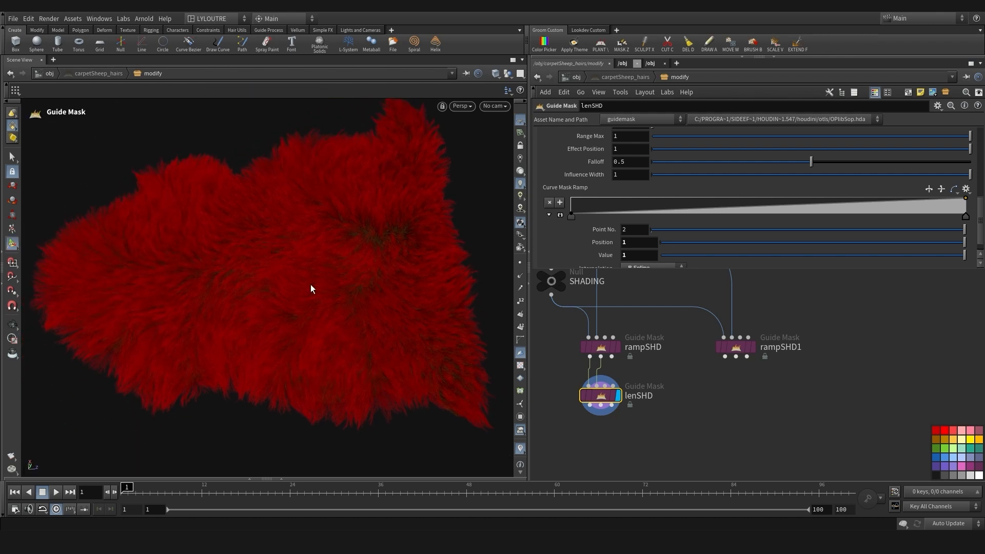
{"action": "scroll", "coordinate": [733, 157], "scroll_direction": "down", "scroll_amount": 10}
{"action": "left_click", "coordinate": [630, 206]}
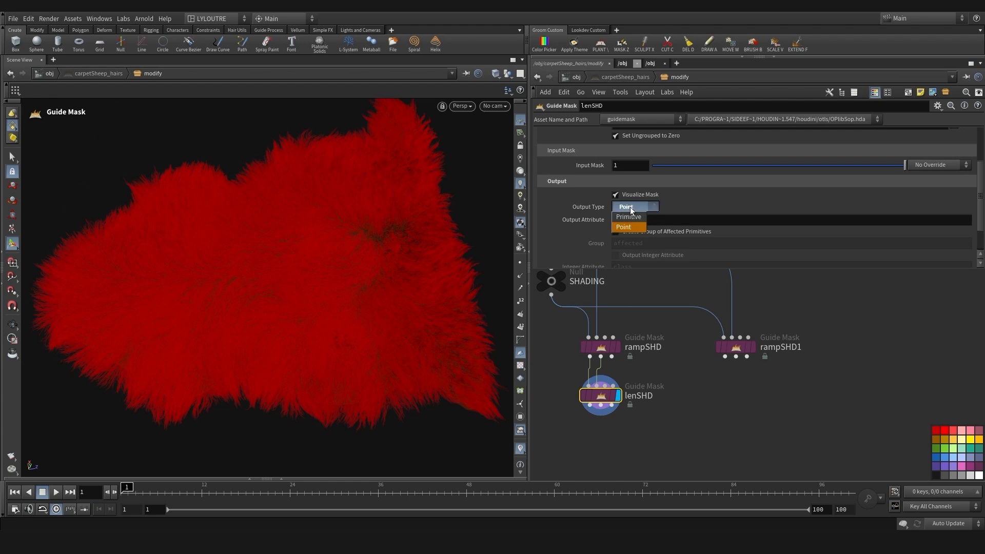
{"action": "left_click", "coordinate": [589, 134]}
{"action": "left_click", "coordinate": [647, 190]}
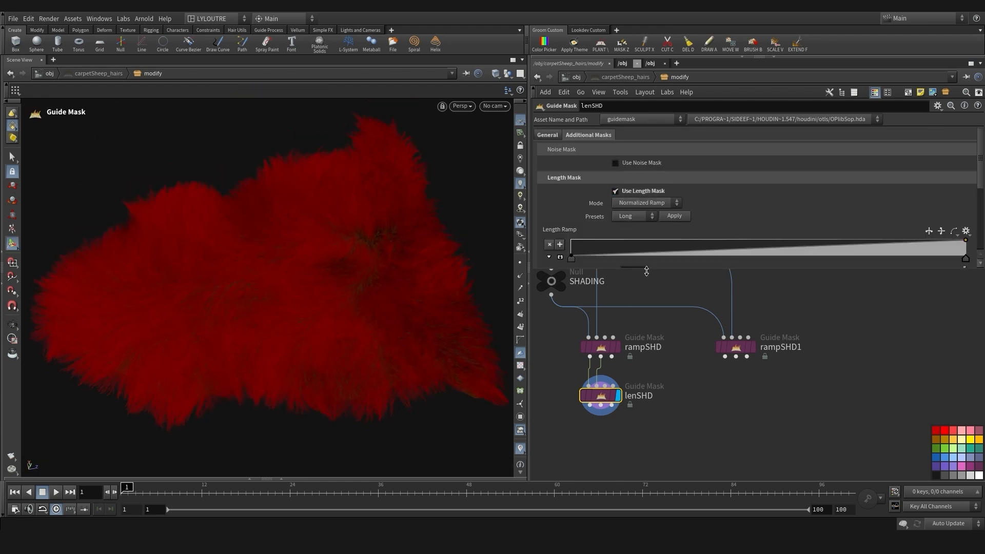
Duplicate lenSHD to its right and add two points to the copy's length ramp, making a steep rise just past the middle
{"action": "middle_click_drag", "start_coordinate": [685, 426], "coordinate": [683, 410]}
{"action": "left_click_drag", "start_coordinate": [603, 382], "coordinate": [737, 384], "text": "alt"}
{"action": "scroll", "coordinate": [800, 225], "scroll_direction": "down", "scroll_amount": 1}
{"action": "left_click", "coordinate": [818, 228]}
{"action": "left_click_drag", "start_coordinate": [718, 241], "coordinate": [771, 245]}
{"action": "left_click_drag", "start_coordinate": [328, 307], "coordinate": [313, 318], "text": "alt"}
{"action": "middle_click_drag", "start_coordinate": [718, 421], "coordinate": [729, 393]}
{"action": "left_click_drag", "start_coordinate": [359, 382], "coordinate": [348, 412], "text": "alt"}
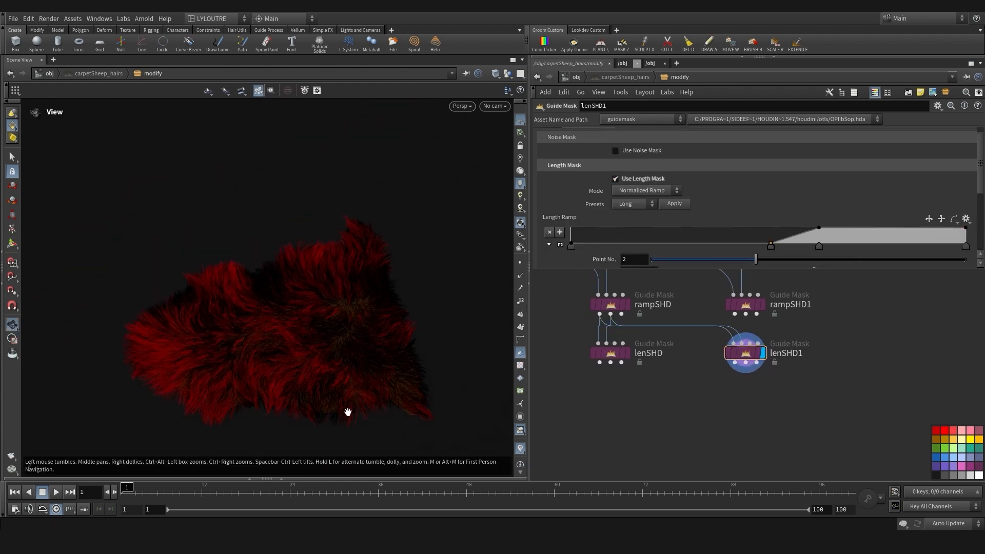
Display the original lenSHD guide mask in the viewport
{"action": "scroll", "coordinate": [655, 362], "scroll_direction": "down", "scroll_amount": 2}
{"action": "left_click", "coordinate": [636, 356]}
{"action": "middle_click_drag", "start_coordinate": [643, 388], "coordinate": [620, 398]}
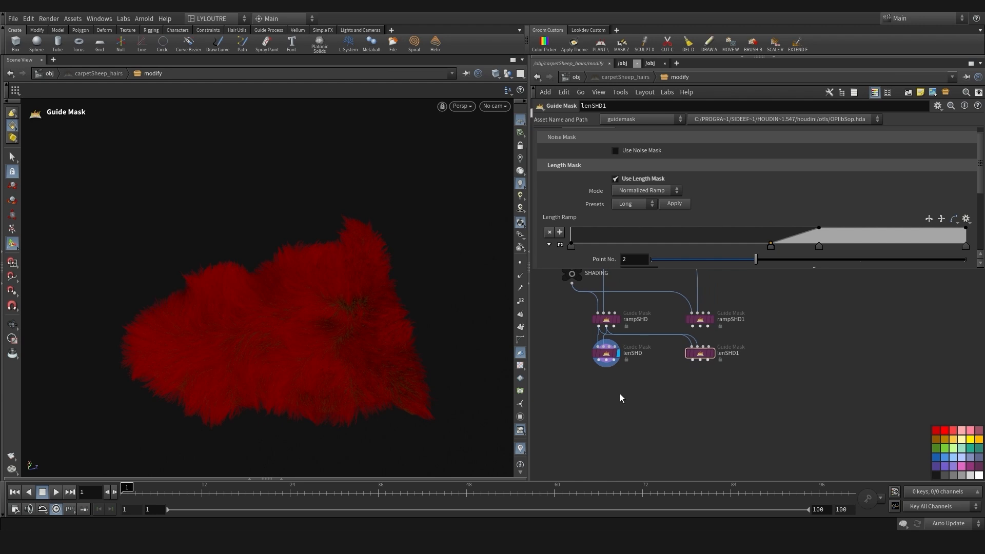
Display the color5 node beside hairclump1 and examine its random clump colours based on the guideidDEF attribute
{"action": "middle_click_drag", "start_coordinate": [556, 317], "coordinate": [601, 382]}
{"action": "scroll", "coordinate": [601, 382], "scroll_direction": "down", "scroll_amount": 2}
{"action": "middle_click_drag", "start_coordinate": [594, 329], "coordinate": [624, 412]}
{"action": "left_click", "coordinate": [620, 341]}
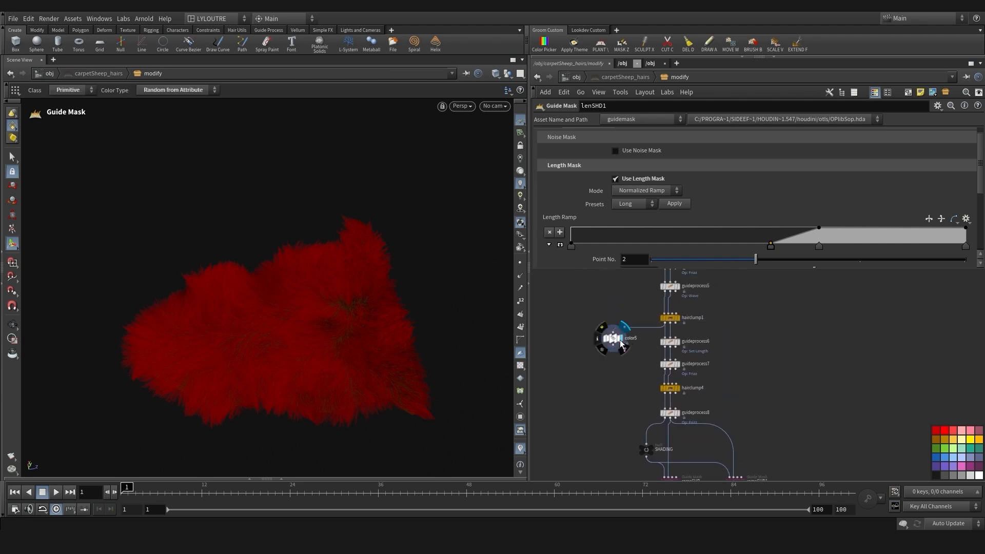
{"action": "left_click", "coordinate": [618, 339]}
{"action": "left_click", "coordinate": [520, 448]}
{"action": "right_click_drag", "start_coordinate": [270, 394], "coordinate": [304, 393], "text": "alt"}
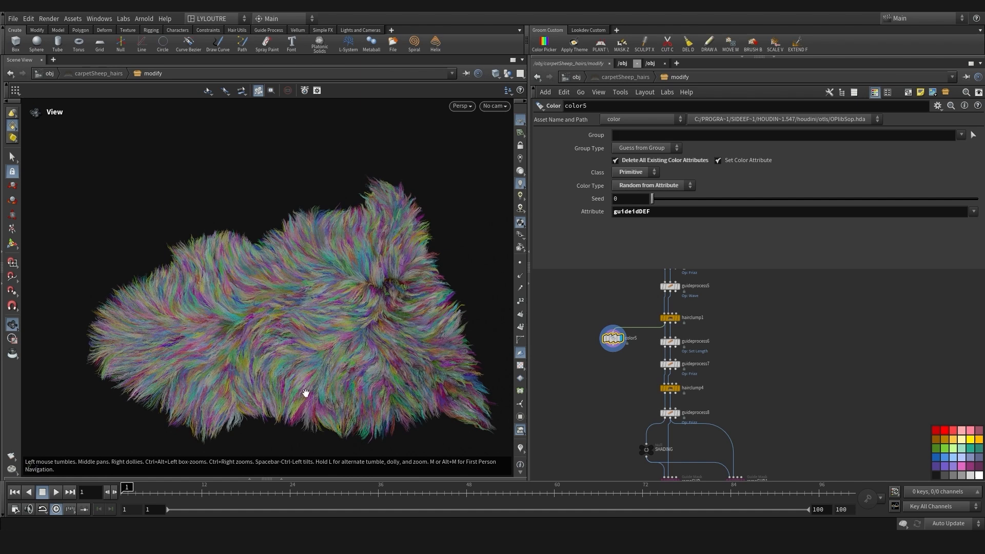
{"action": "left_click_drag", "start_coordinate": [304, 392], "coordinate": [311, 327], "text": "alt"}
{"action": "right_click_drag", "start_coordinate": [227, 342], "coordinate": [266, 341], "text": "alt"}
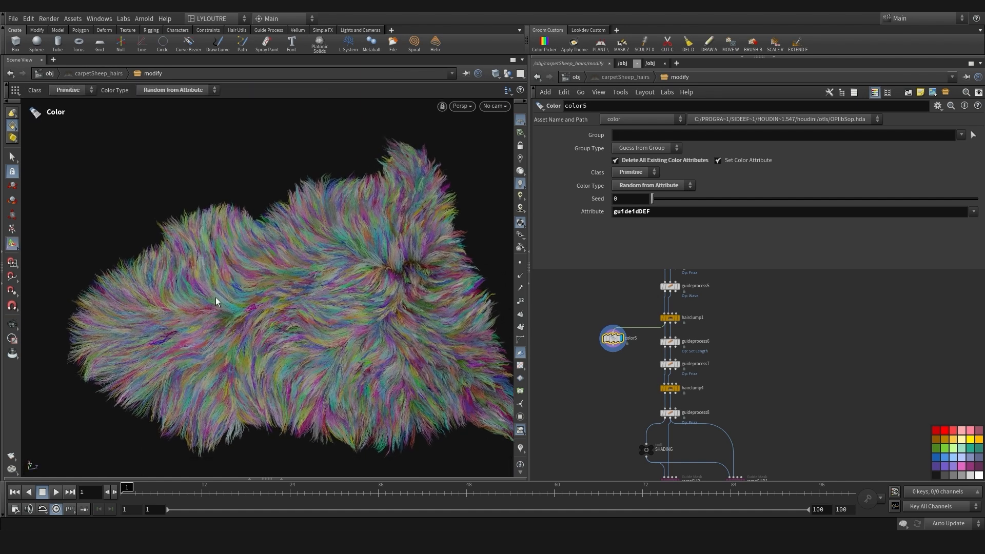
{"action": "scroll", "coordinate": [639, 317], "scroll_direction": "down", "scroll_amount": 2}
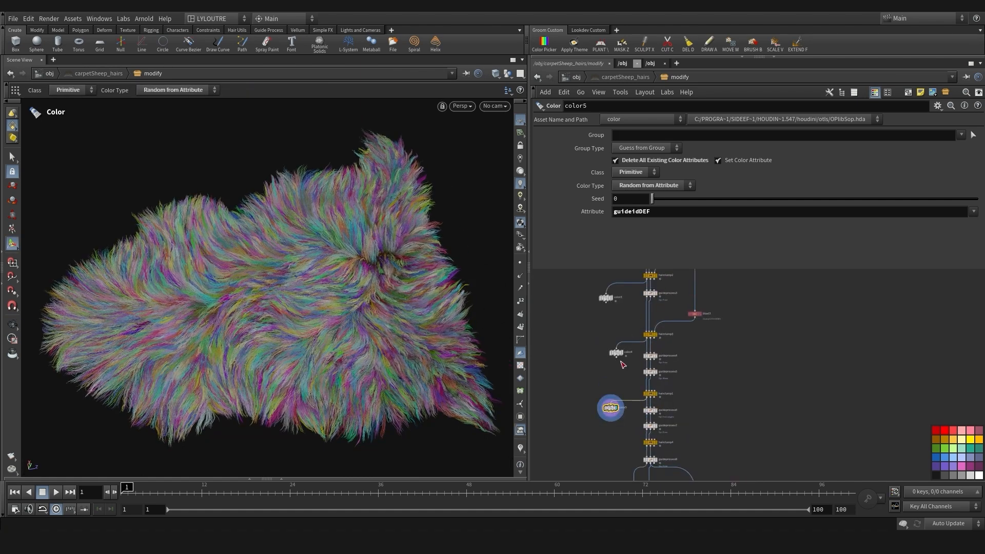
Display the color4 node beside hairclump3 and examine its random clump colours across the carpet
{"action": "left_click", "coordinate": [622, 344]}
{"action": "scroll", "coordinate": [615, 369], "scroll_direction": "up", "scroll_amount": 2}
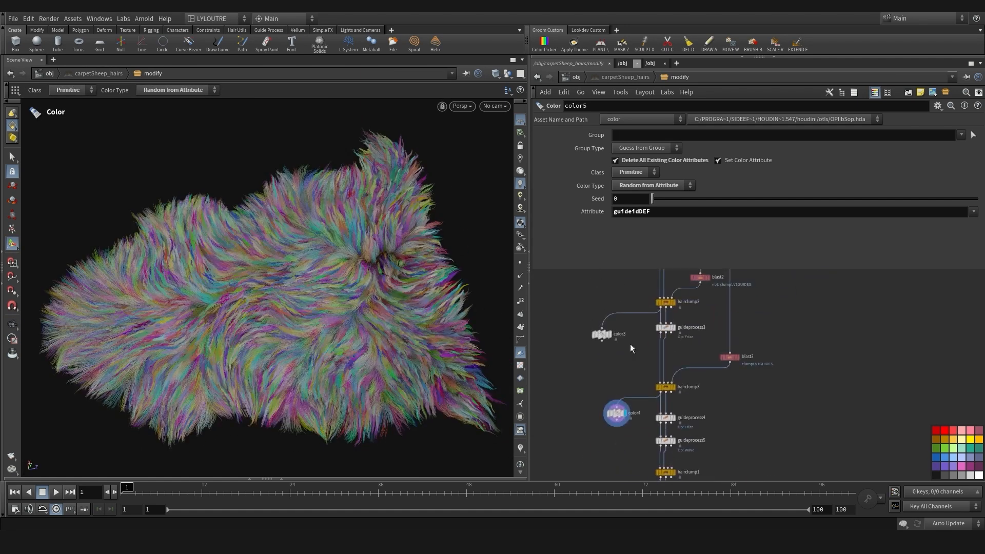
{"action": "middle_click_drag", "start_coordinate": [610, 384], "coordinate": [637, 263]}
{"action": "right_click_drag", "start_coordinate": [265, 364], "coordinate": [173, 399], "text": "alt"}
{"action": "right_click_drag", "start_coordinate": [317, 316], "coordinate": [305, 352], "text": "alt"}
{"action": "left_click_drag", "start_coordinate": [305, 352], "coordinate": [295, 359], "text": "alt"}
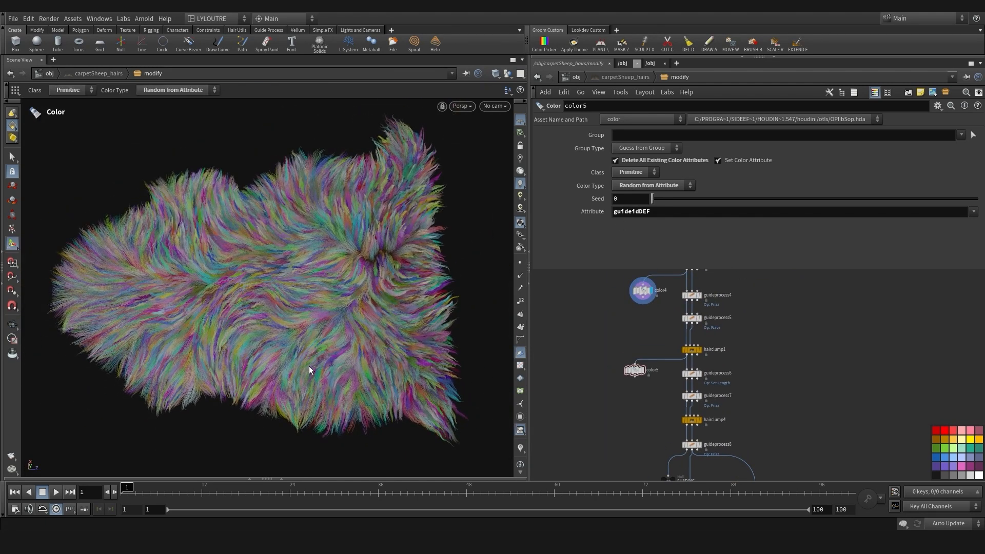
Display hairclump4, then attach a copy of the color node to its output as color6 and display the copy
{"action": "scroll", "coordinate": [694, 421], "scroll_direction": "up", "scroll_amount": 4}
{"action": "left_click", "coordinate": [690, 423]}
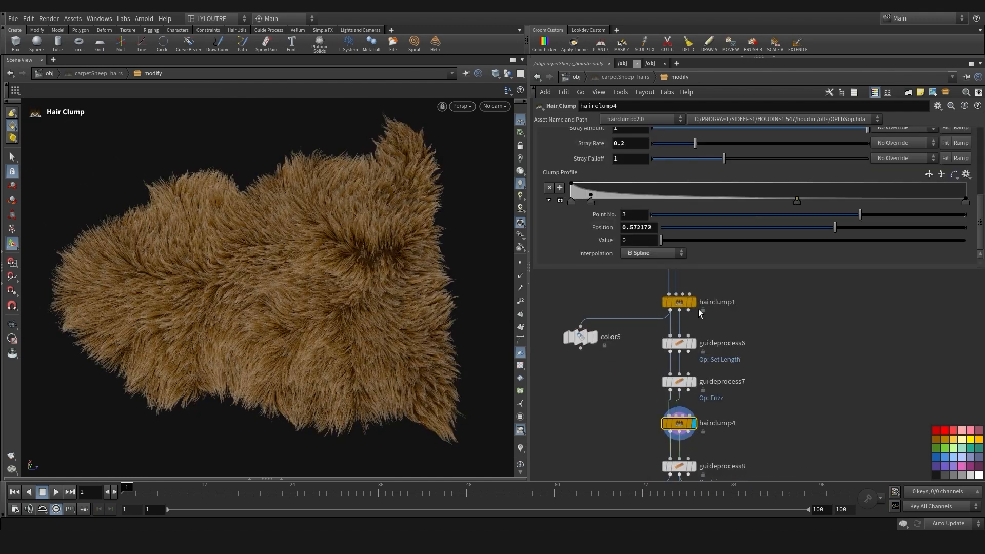
{"action": "scroll", "coordinate": [590, 369], "scroll_direction": "down", "scroll_amount": 2}
{"action": "middle_click_drag", "start_coordinate": [583, 366], "coordinate": [576, 341]}
{"action": "left_click_drag", "start_coordinate": [574, 313], "coordinate": [682, 381], "text": "alt"}
{"action": "scroll", "coordinate": [574, 388], "scroll_direction": "up", "scroll_amount": 3}
{"action": "left_click", "coordinate": [598, 385]}
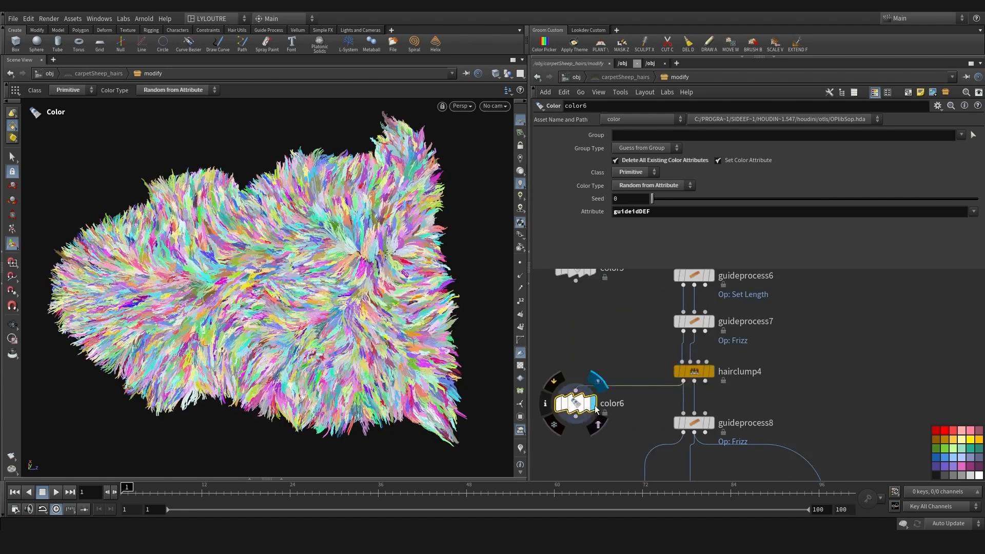
Set color6's random colour attribute to clumpid
{"action": "left_click_drag", "start_coordinate": [666, 213], "coordinate": [603, 222]}
{"action": "type", "text": "clumpid"}
{"action": "key", "text": "Return"}
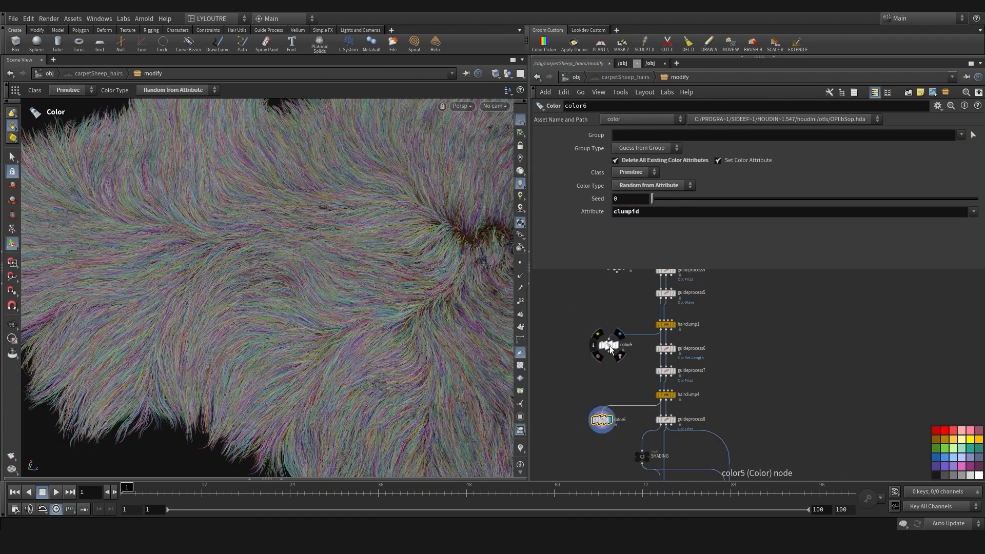
Rewire color6 so that it takes its input from hairclump1 and sits near color5
{"action": "left_click_drag", "start_coordinate": [604, 417], "coordinate": [660, 331]}
{"action": "left_click_drag", "start_coordinate": [377, 383], "coordinate": [286, 332], "text": "alt"}
{"action": "right_click_drag", "start_coordinate": [286, 332], "coordinate": [349, 327], "text": "alt"}
{"action": "left_click_drag", "start_coordinate": [350, 327], "coordinate": [417, 303]}
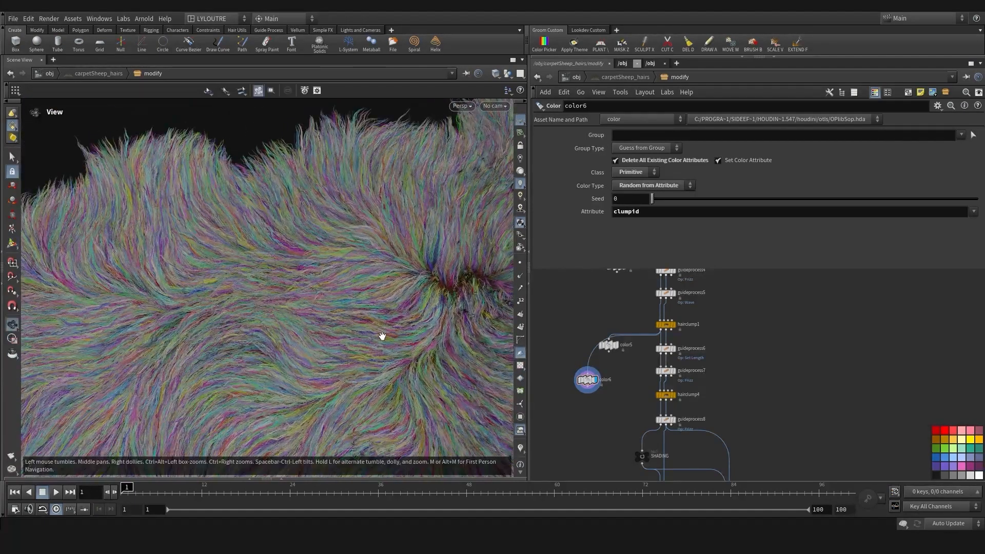
Examine the clumpid-based random hair colours across the whole carpet in the viewport
{"action": "left_click_drag", "start_coordinate": [380, 337], "coordinate": [319, 343], "text": "alt"}
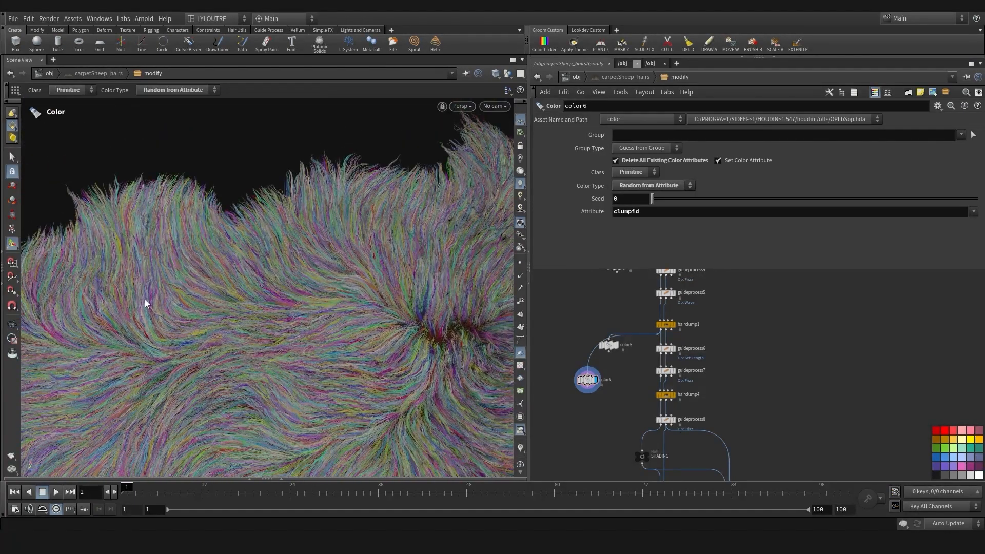
{"action": "left_click_drag", "start_coordinate": [146, 302], "coordinate": [260, 257], "text": "alt"}
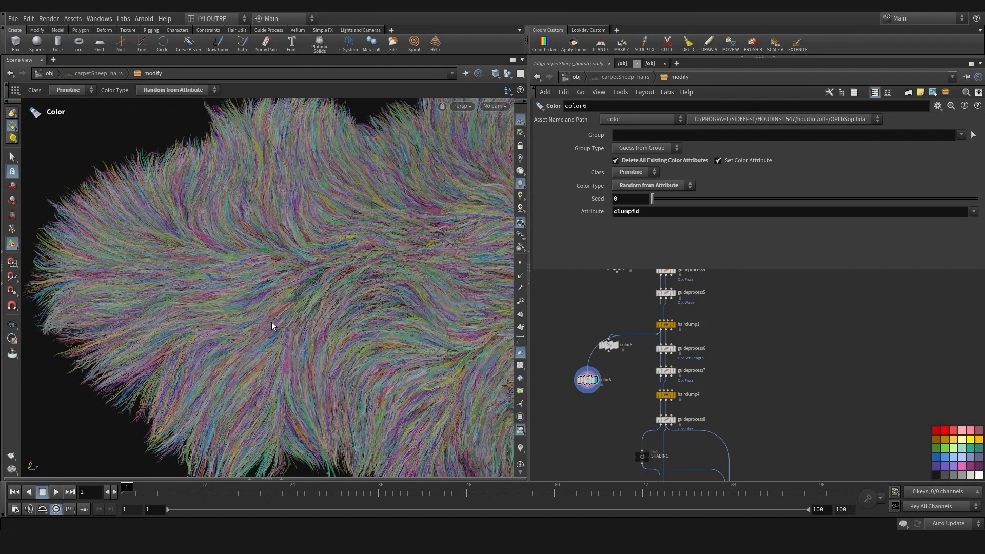
{"action": "middle_click_drag", "start_coordinate": [493, 303], "coordinate": [424, 293], "text": "alt"}
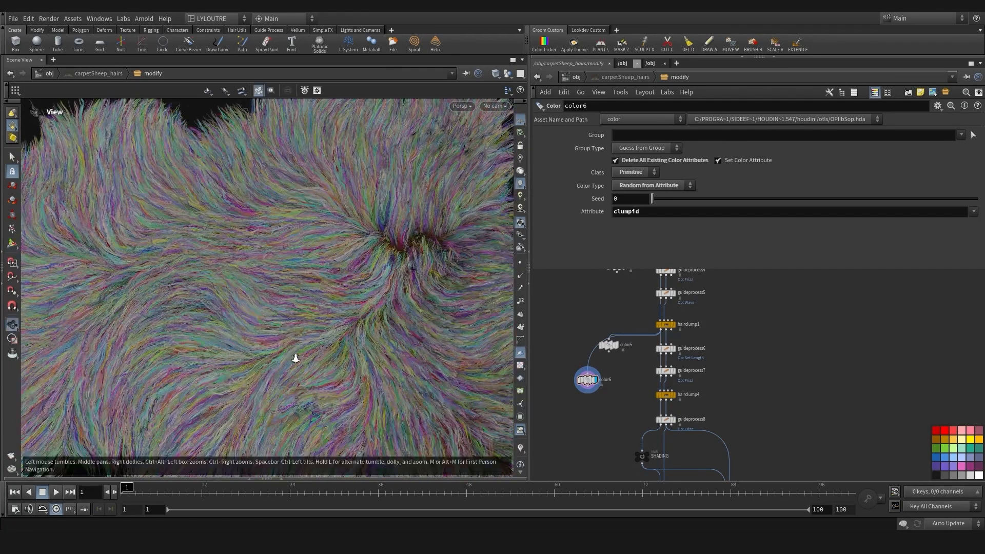
{"action": "right_click_drag", "start_coordinate": [295, 356], "coordinate": [295, 390], "text": "alt"}
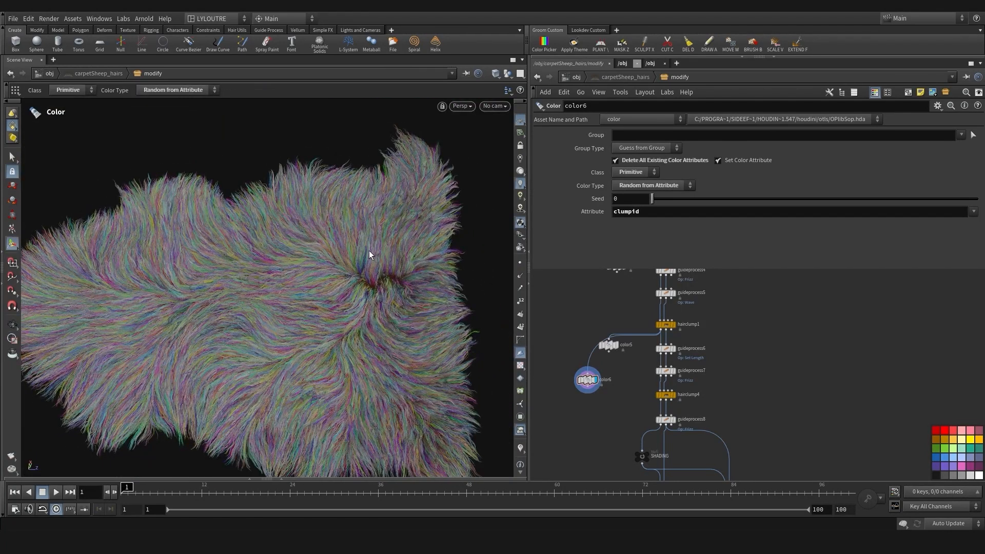
{"action": "middle_click_drag", "start_coordinate": [286, 395], "coordinate": [303, 353], "text": "alt"}
{"action": "right_click_drag", "start_coordinate": [304, 354], "coordinate": [258, 347], "text": "alt"}
{"action": "middle_click_drag", "start_coordinate": [259, 346], "coordinate": [265, 355], "text": "alt"}
{"action": "left_click_drag", "start_coordinate": [267, 356], "coordinate": [270, 358], "text": "alt"}
Move color6 directly beneath color5 in the network
{"action": "scroll", "coordinate": [599, 408], "scroll_direction": "down", "scroll_amount": 1}
{"action": "middle_click_drag", "start_coordinate": [592, 413], "coordinate": [573, 393]}
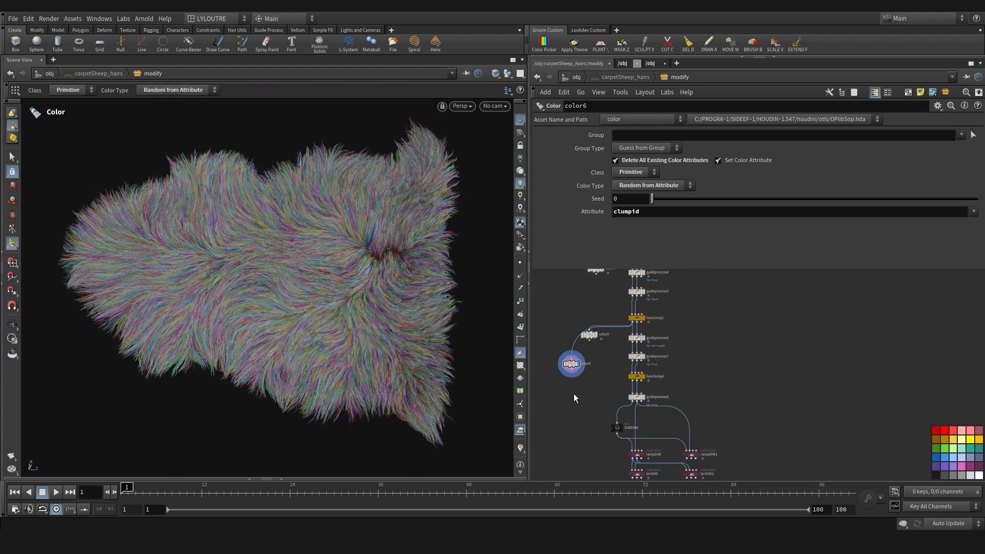
{"action": "left_click_drag", "start_coordinate": [575, 366], "coordinate": [587, 371]}
{"action": "middle_click_drag", "start_coordinate": [586, 474], "coordinate": [589, 447]}
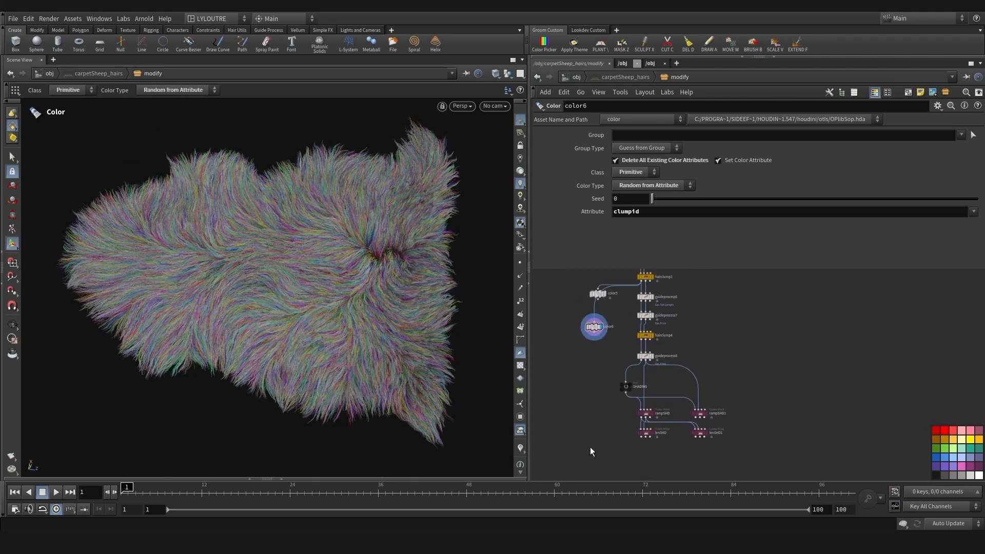
{"action": "mouse_move", "coordinate": [625, 322]}
{"action": "middle_mouse_down"}
{"action": "mouse_move", "coordinate": [601, 398]}
{"action": "mouse_move", "coordinate": [616, 329]}
{"action": "middle_mouse_up"}
{"action": "scroll", "coordinate": [602, 426], "scroll_direction": "down", "scroll_amount": 2}
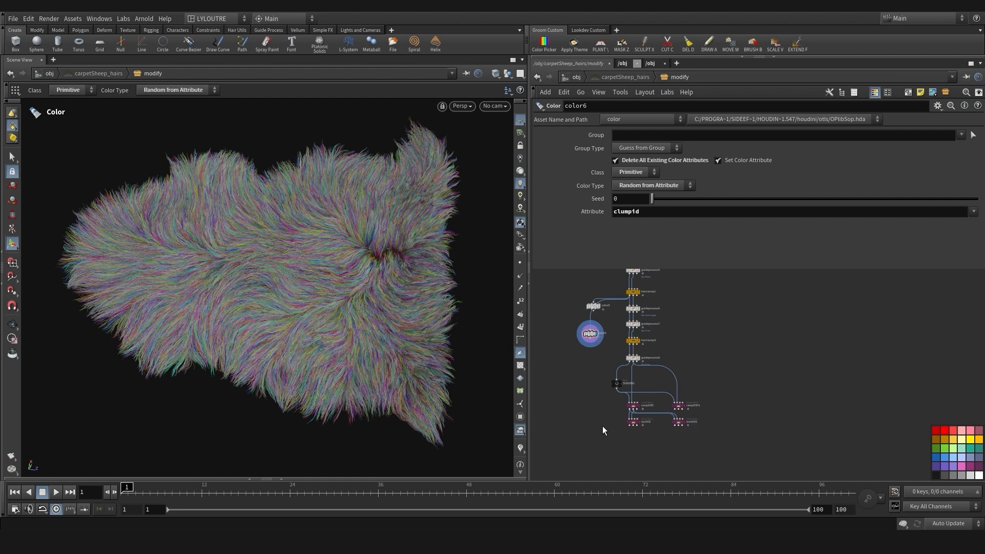
Add an Attribute Transfer node below lenSHD and wire lenSHD's output into its first input
{"action": "key", "text": "Tab"}
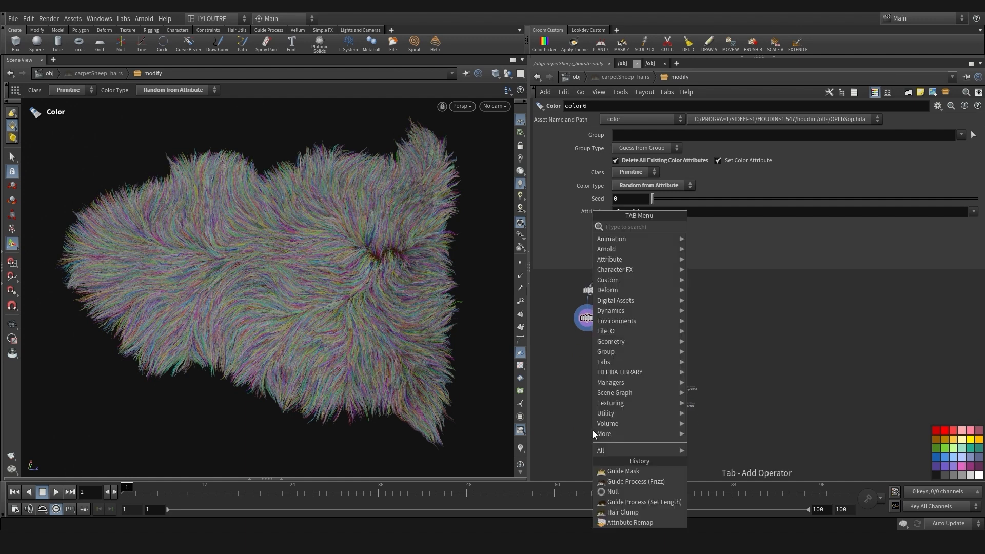
{"action": "type", "text": "transfer"}
{"action": "key", "text": "Return"}
{"action": "left_click", "coordinate": [630, 441]}
{"action": "scroll", "coordinate": [618, 436], "scroll_direction": "up", "scroll_amount": 4}
{"action": "left_click_drag", "start_coordinate": [640, 435], "coordinate": [634, 384]}
{"action": "left_click", "coordinate": [651, 435]}
Route hairclump1's output through a dot into attribtransfer1's second input, and transfer only the clumpid primitive attribute
{"action": "left_click", "coordinate": [574, 413], "text": "alt"}
{"action": "scroll", "coordinate": [585, 389], "scroll_direction": "down", "scroll_amount": 3}
{"action": "middle_click_drag", "start_coordinate": [580, 287], "coordinate": [615, 292]}
{"action": "left_click", "coordinate": [567, 425]}
{"action": "scroll", "coordinate": [657, 432], "scroll_direction": "up", "scroll_amount": 4}
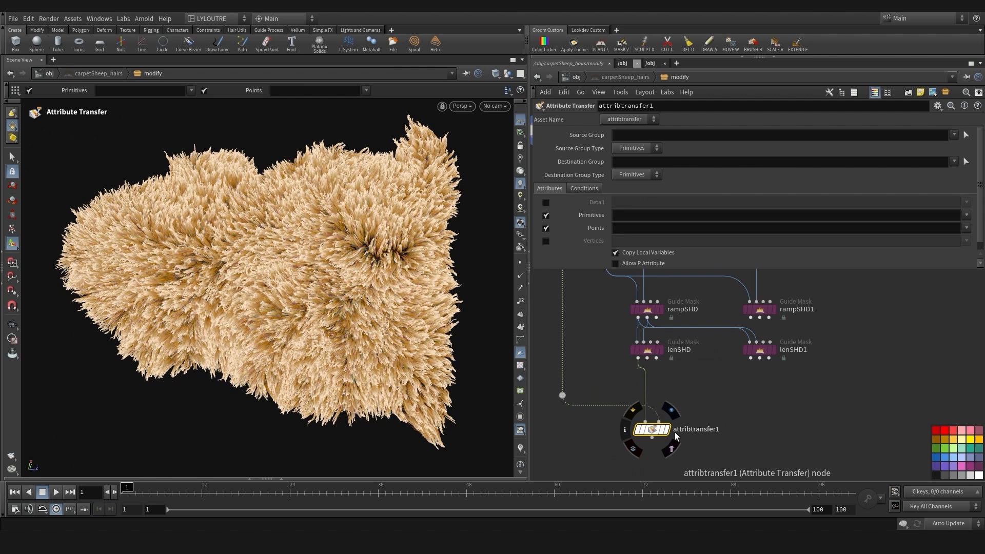
{"action": "left_click", "coordinate": [668, 430]}
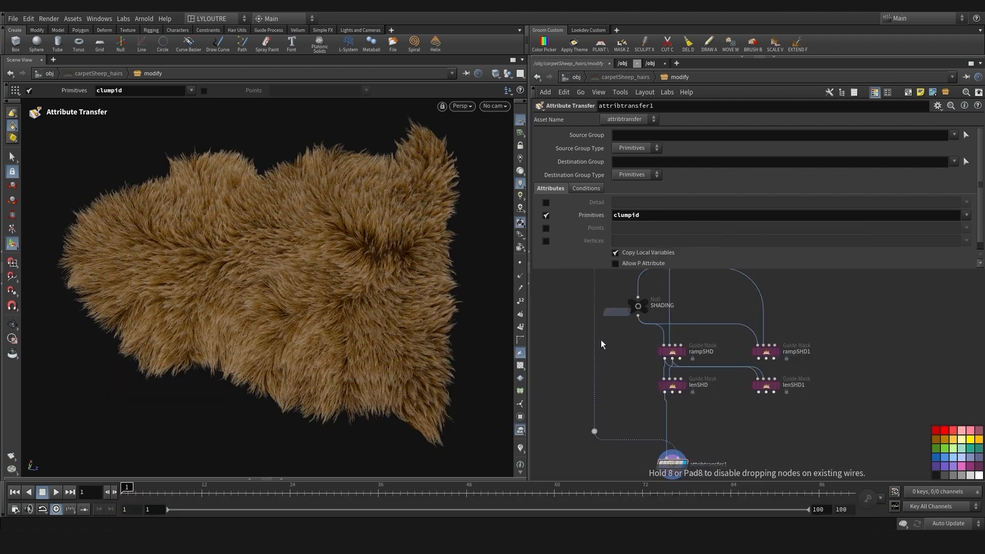
Insert an Attribute Swap node on the wire between hairclump1 and the dot leading to attribtransfer1
{"action": "left_click", "coordinate": [557, 412]}
{"action": "middle_click_drag", "start_coordinate": [557, 412], "coordinate": [555, 363]}
{"action": "left_click_drag", "start_coordinate": [555, 363], "coordinate": [592, 354]}
{"action": "left_click", "coordinate": [604, 354]}
{"action": "scroll", "coordinate": [603, 354], "scroll_direction": "down", "scroll_amount": 3}
{"action": "left_click", "coordinate": [599, 318]}
{"action": "scroll", "coordinate": [610, 380], "scroll_direction": "up", "scroll_amount": 4}
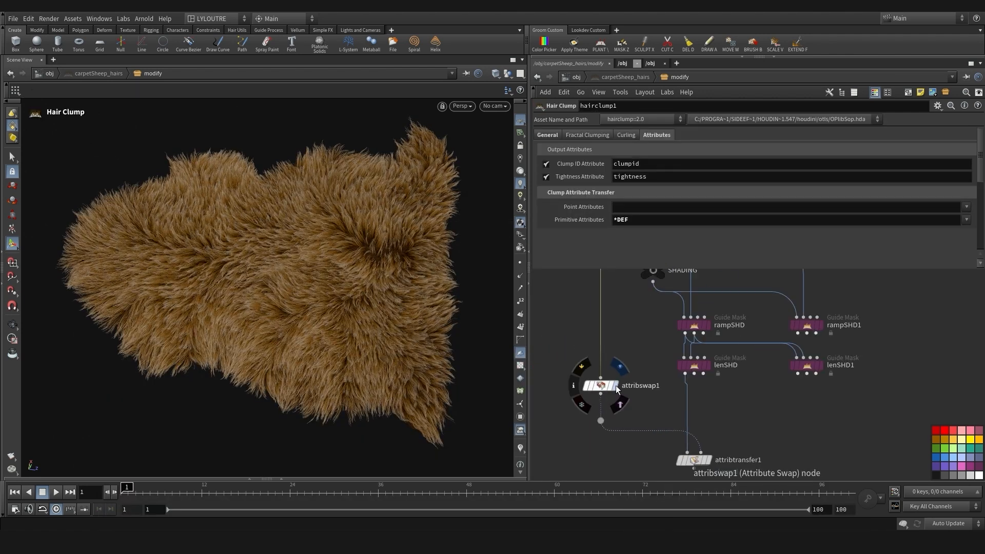
Set attribswap1 to the Copy method and Primitive class, with source clumpid and destination clumpidSHD
{"action": "left_click", "coordinate": [615, 389]}
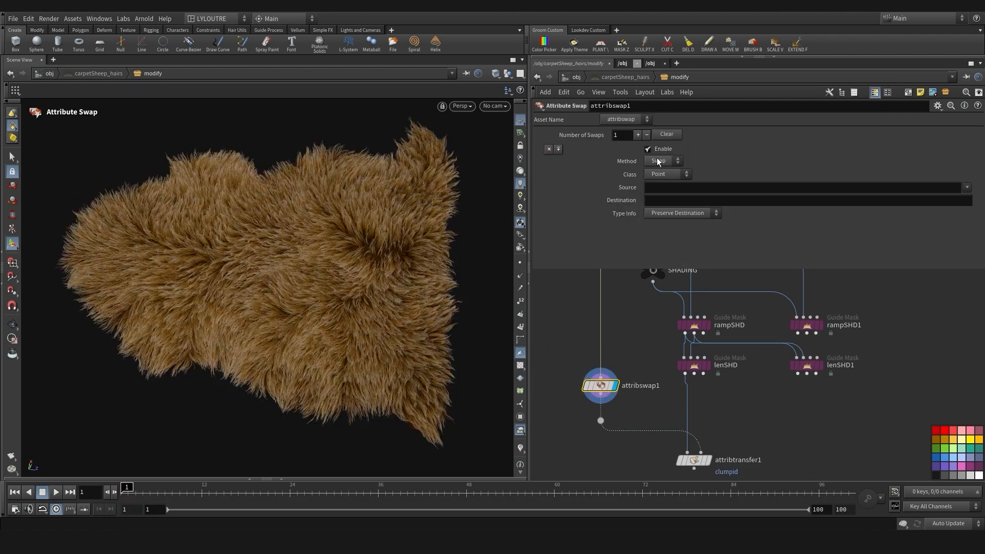
{"action": "left_click", "coordinate": [658, 161]}
{"action": "left_click", "coordinate": [659, 188]}
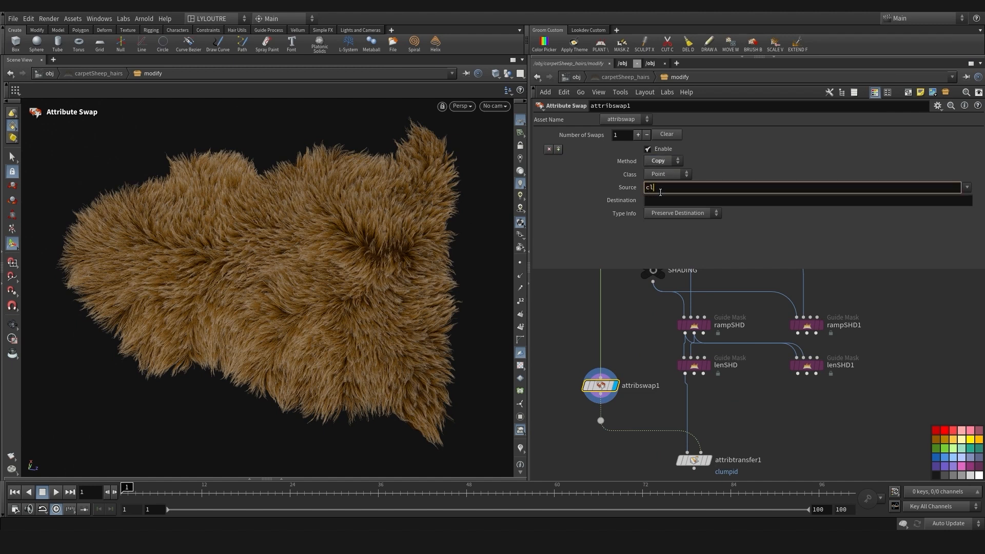
{"action": "type", "text": "clumpid"}
{"action": "key", "text": "Return"}
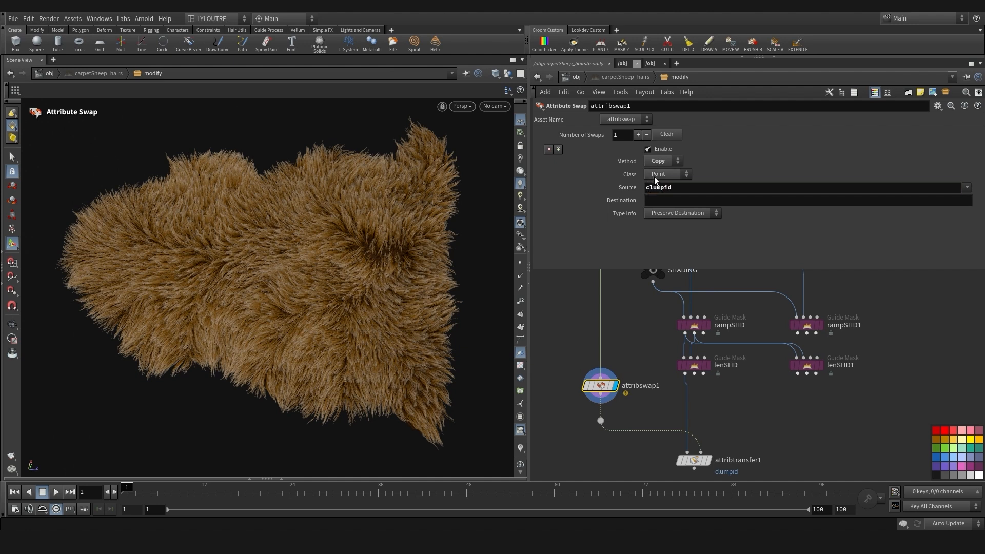
{"action": "left_click", "coordinate": [654, 177]}
{"action": "left_click", "coordinate": [662, 200]}
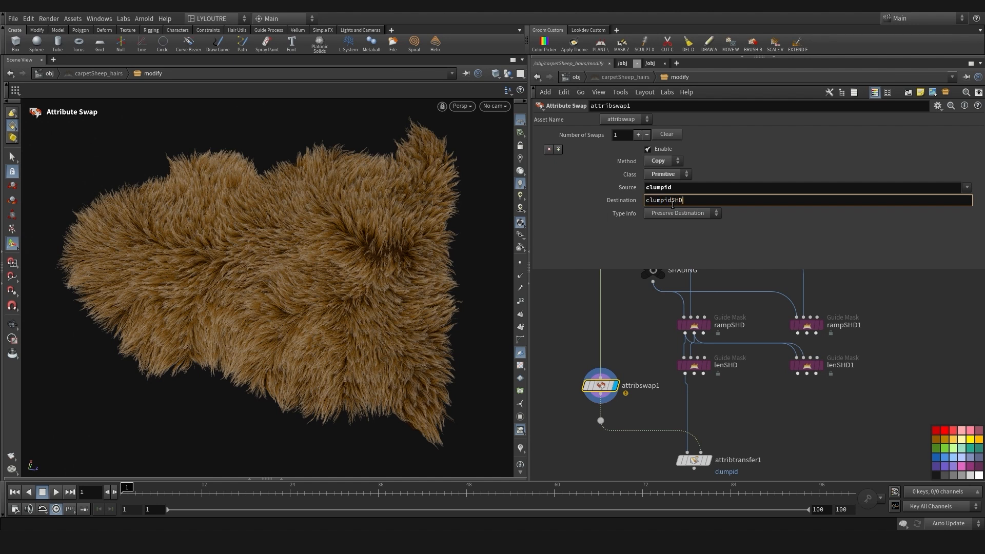
{"action": "key", "text": "Return"}
Display attribtransfer1 and change its transferred primitive attribute to clumpidSHD
{"action": "middle_click_drag", "start_coordinate": [621, 448], "coordinate": [622, 416]}
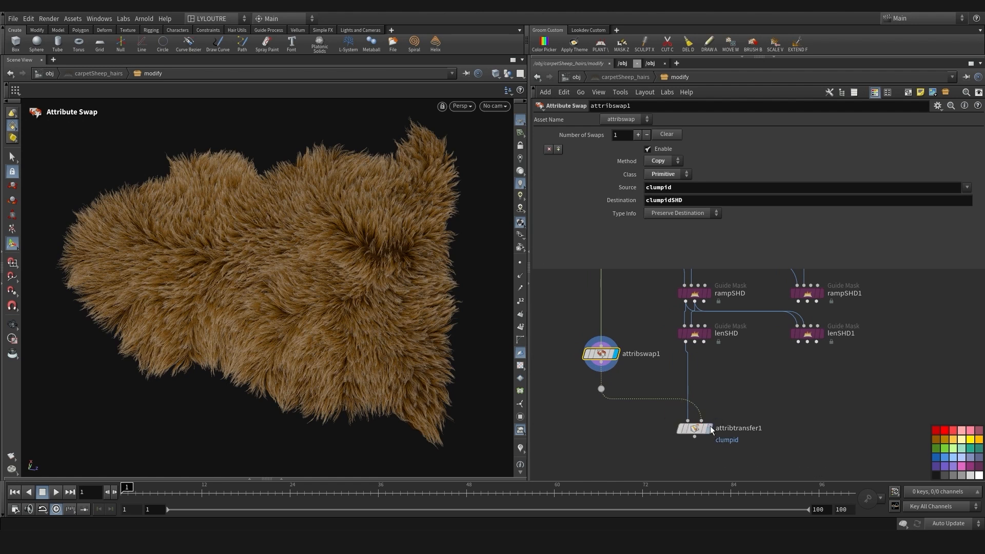
{"action": "left_click", "coordinate": [711, 429]}
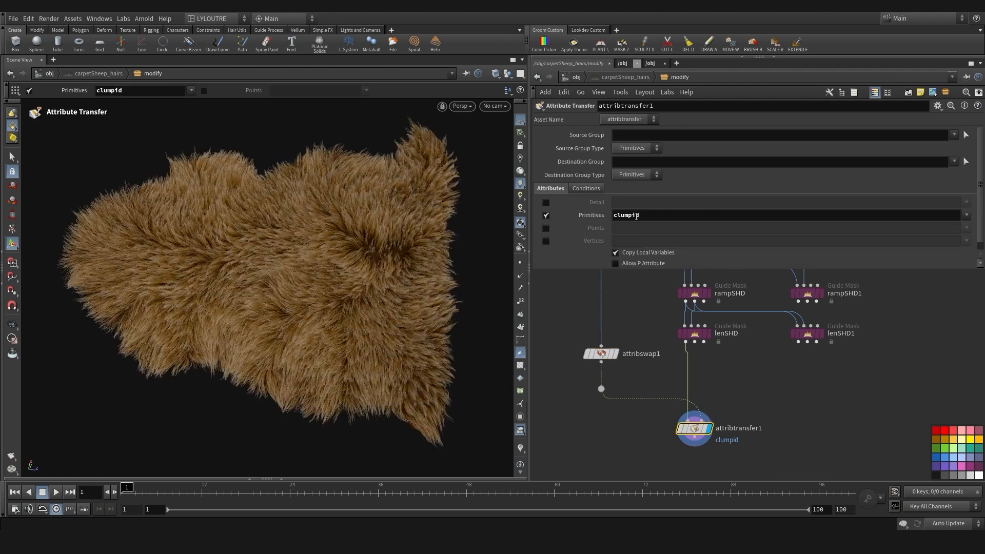
{"action": "left_click", "coordinate": [659, 214]}
{"action": "type", "text": "S"}
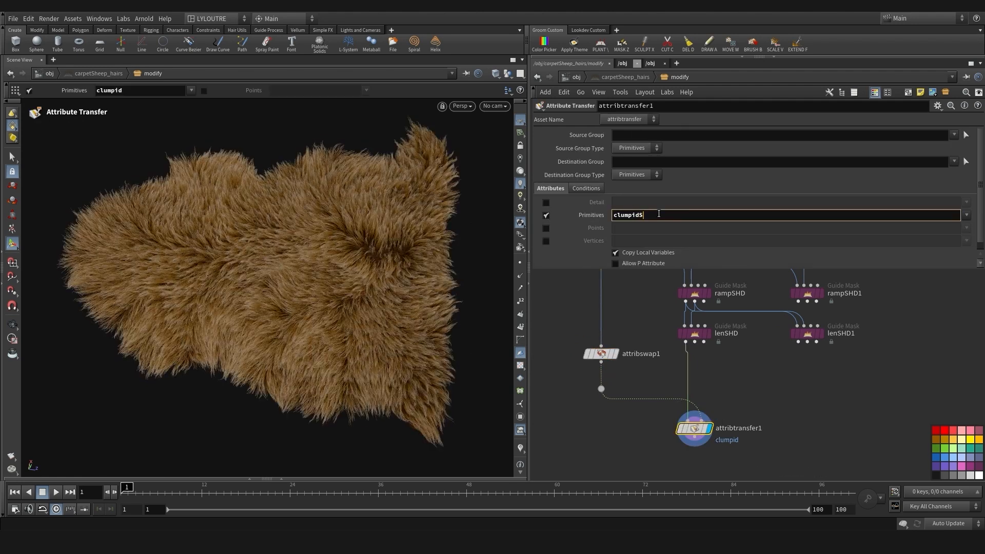
{"action": "type", "text": "HD"}
{"action": "key", "text": "Return"}
{"action": "left_click", "coordinate": [601, 354]}
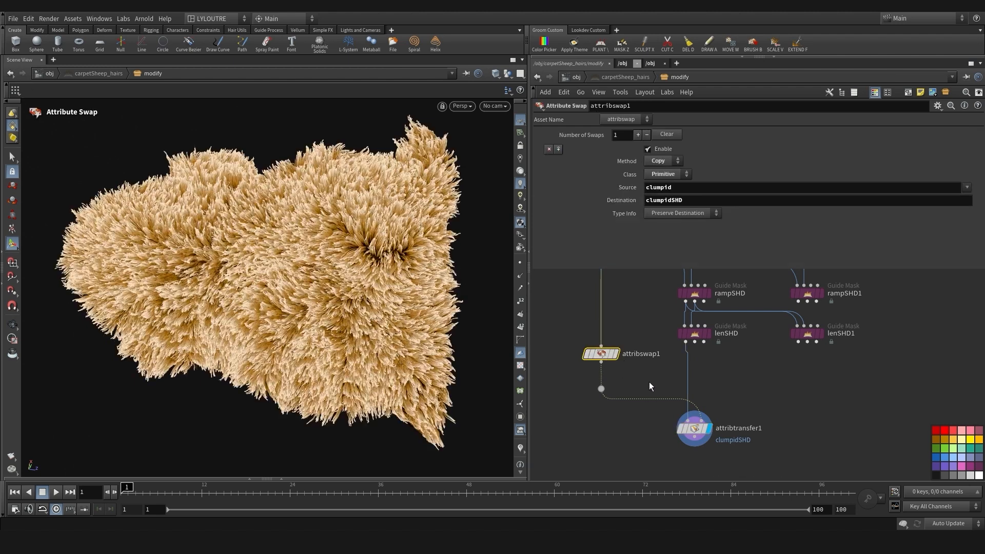
{"action": "left_click", "coordinate": [648, 381]}
Duplicate color6 as color7, connect it below attribtransfer1 and display it
{"action": "middle_click_drag", "start_coordinate": [629, 457], "coordinate": [604, 399]}
{"action": "scroll", "coordinate": [604, 399], "scroll_direction": "down", "scroll_amount": 1}
{"action": "scroll", "coordinate": [604, 398], "scroll_direction": "down", "scroll_amount": 5}
{"action": "middle_click_drag", "start_coordinate": [573, 327], "coordinate": [584, 361]}
{"action": "scroll", "coordinate": [600, 330], "scroll_direction": "up", "scroll_amount": 2}
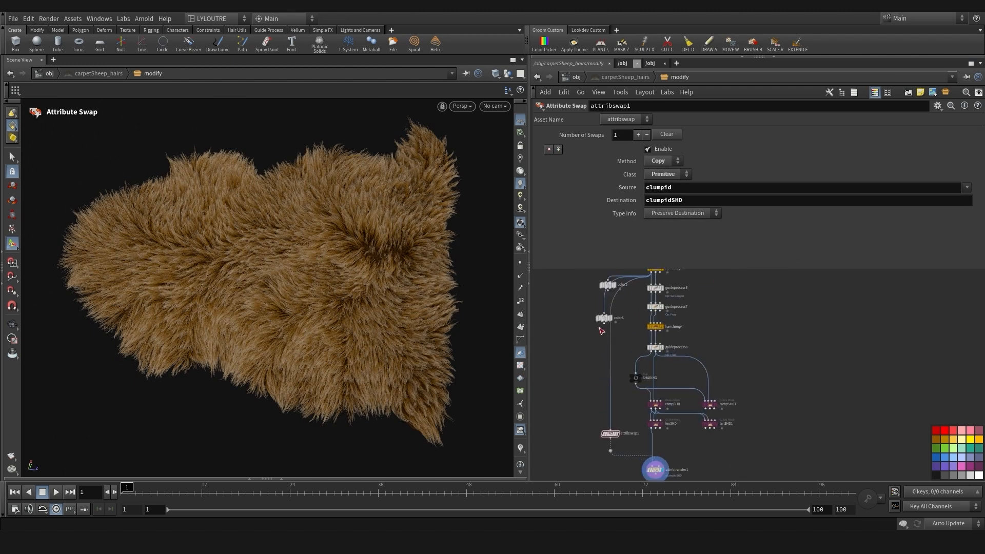
{"action": "left_click_drag", "start_coordinate": [601, 318], "coordinate": [555, 428]}
{"action": "middle_click_drag", "start_coordinate": [558, 430], "coordinate": [584, 315]}
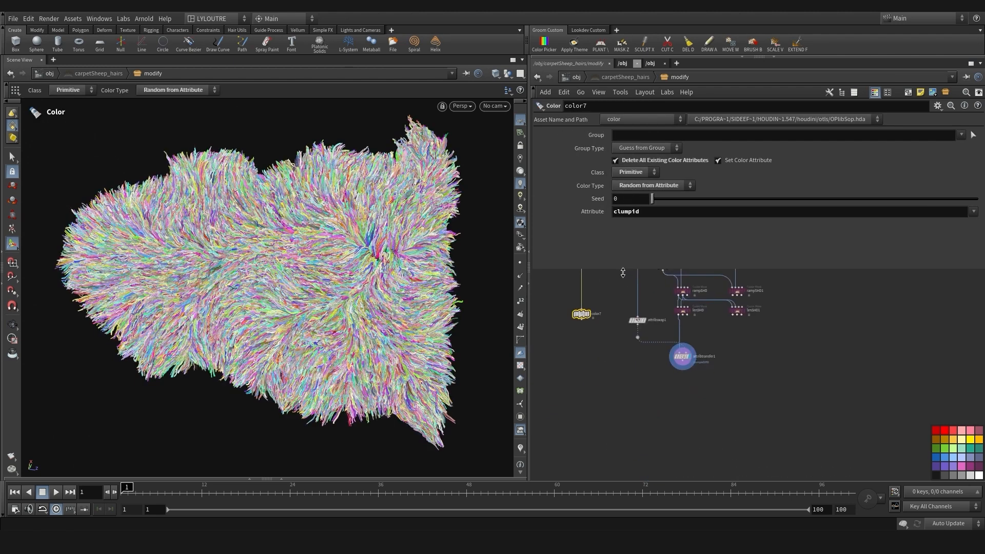
{"action": "scroll", "coordinate": [586, 317], "scroll_direction": "up", "scroll_amount": 3}
{"action": "left_click_drag", "start_coordinate": [573, 312], "coordinate": [667, 446]}
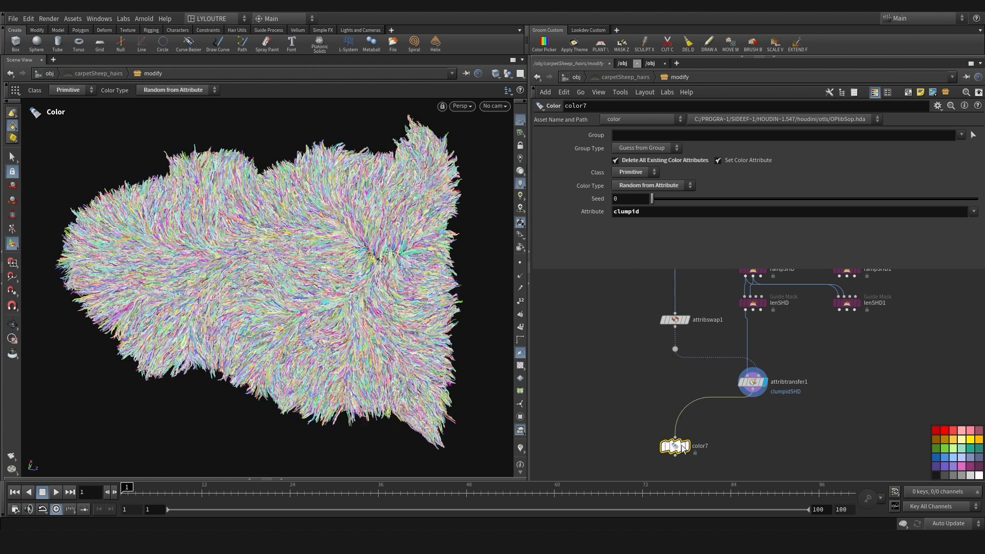
{"action": "left_click_drag", "start_coordinate": [689, 447], "coordinate": [788, 434]}
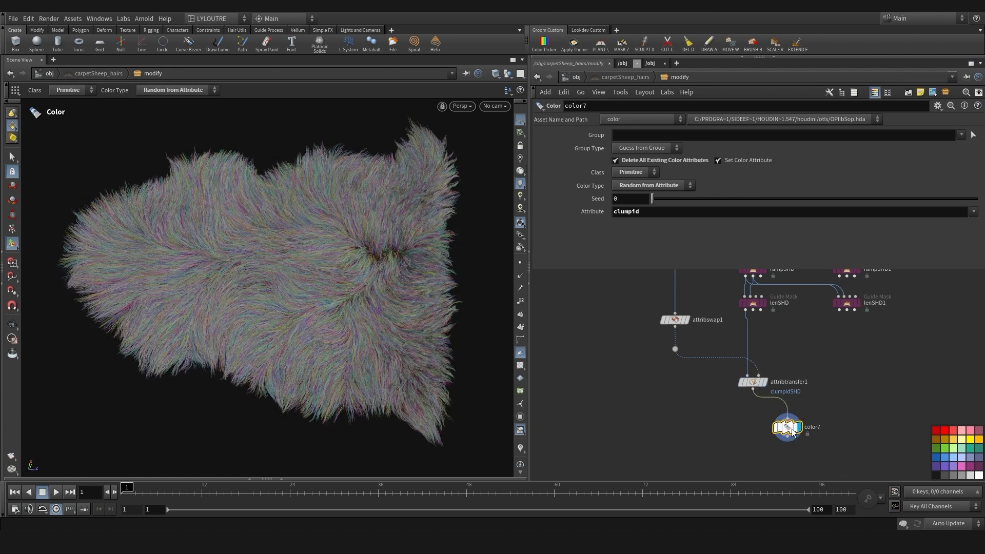
Set color7's random colour attribute to clumpidSHD and check the hair colours in the viewport
{"action": "middle_click_drag", "start_coordinate": [718, 324], "coordinate": [662, 310]}
{"action": "left_click", "coordinate": [649, 212]}
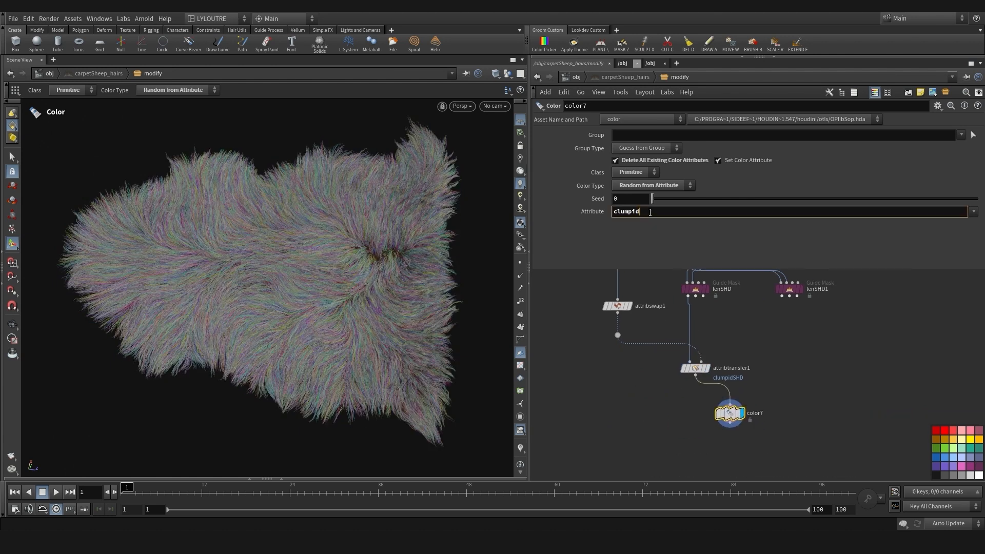
{"action": "type", "text": "SHD"}
{"action": "key", "text": "Return"}
{"action": "scroll", "coordinate": [255, 289], "scroll_direction": "up", "scroll_amount": 2}
{"action": "scroll", "coordinate": [596, 390], "scroll_direction": "down", "scroll_amount": 3}
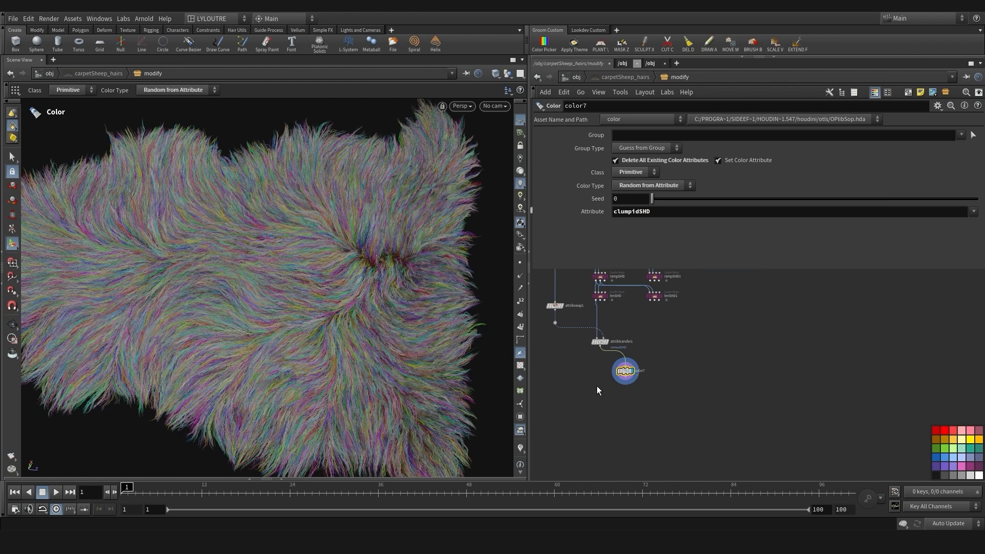
Add a Null node below attribtransfer1 and connect it to attribtransfer1's output
{"action": "middle_click_drag", "start_coordinate": [605, 402], "coordinate": [602, 416]}
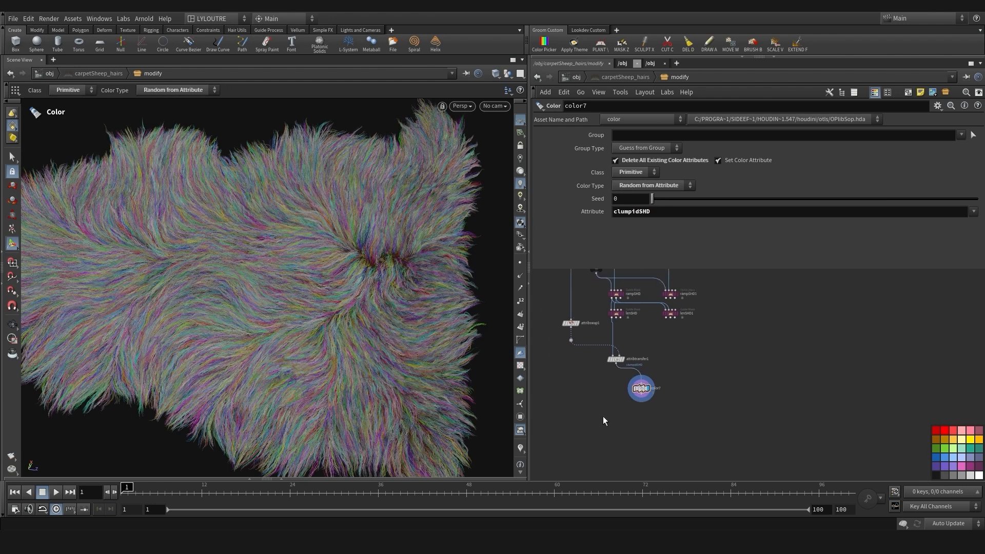
{"action": "key", "text": "Tab"}
{"action": "type", "text": "nul"}
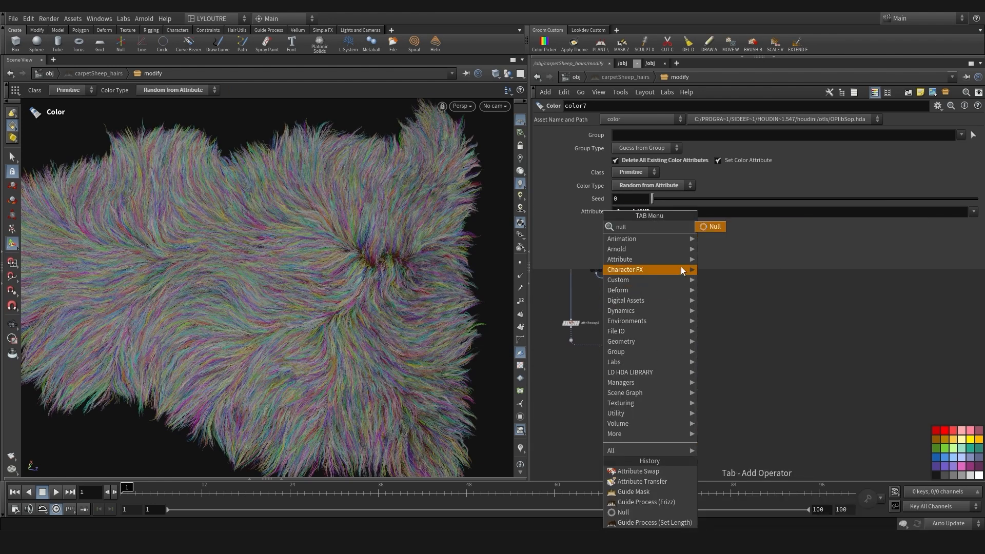
{"action": "left_click", "coordinate": [706, 226]}
{"action": "left_click", "coordinate": [608, 423]}
{"action": "scroll", "coordinate": [607, 387], "scroll_direction": "up", "scroll_amount": 3}
{"action": "scroll", "coordinate": [607, 388], "scroll_direction": "up", "scroll_amount": 1}
{"action": "left_click_drag", "start_coordinate": [622, 346], "coordinate": [601, 440]}
Display the new null, rename it CLEAN and colour the node black
{"action": "left_click", "coordinate": [630, 427]}
{"action": "left_click", "coordinate": [640, 430]}
{"action": "type", "text": "CLEAN"}
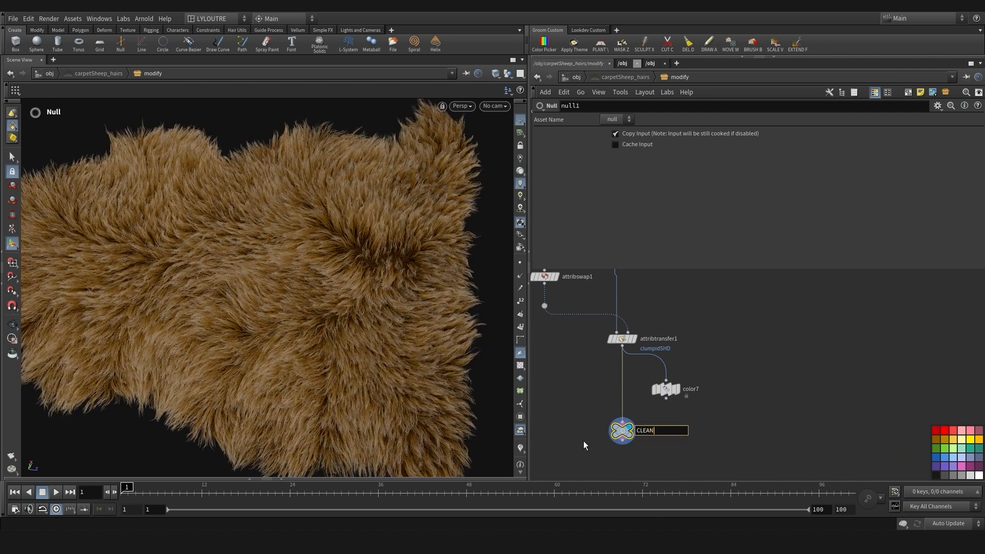
{"action": "key", "text": "Return"}
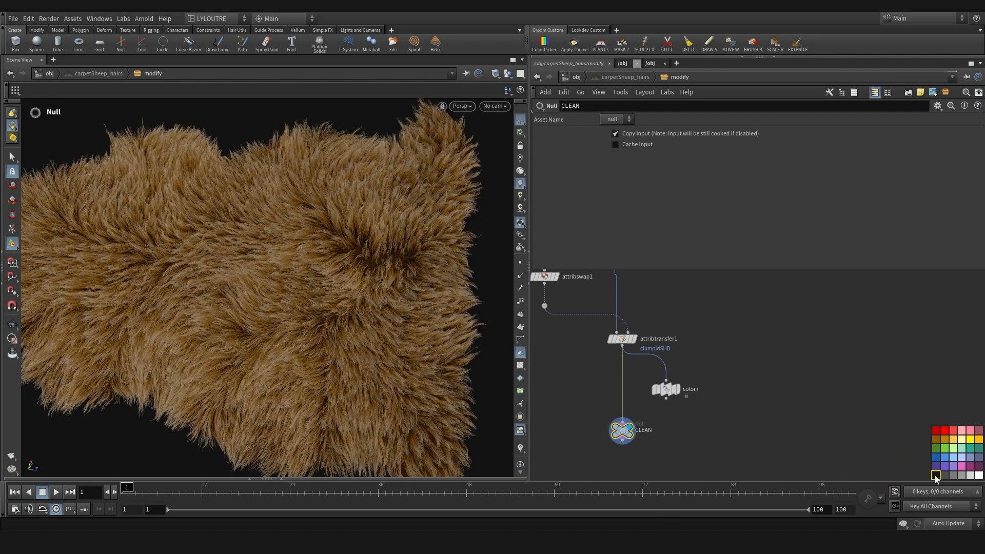
{"action": "scroll", "coordinate": [697, 364], "scroll_direction": "down", "scroll_amount": 3}
{"action": "scroll", "coordinate": [615, 363], "scroll_direction": "up", "scroll_amount": 2}
{"action": "left_click", "coordinate": [633, 412]}
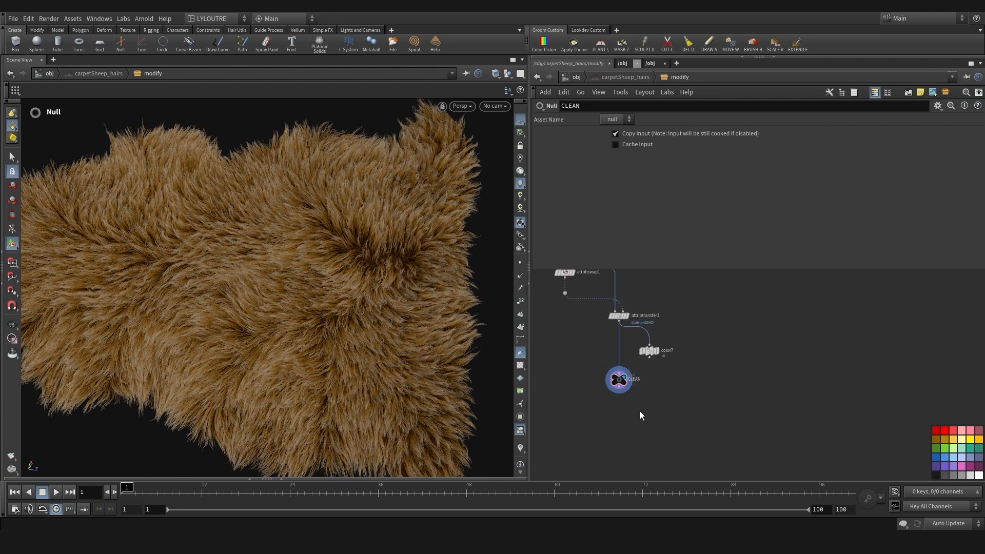
Add a Guide Collide With VDB node below the CLEAN null
{"action": "key", "text": "Tab"}
{"action": "type", "text": "collid"}
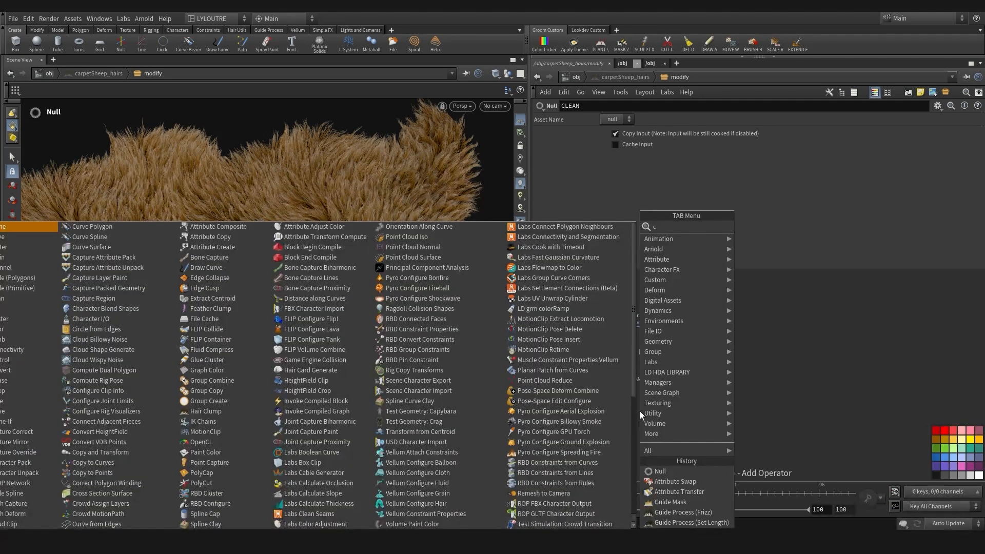
{"action": "left_click", "coordinate": [765, 226]}
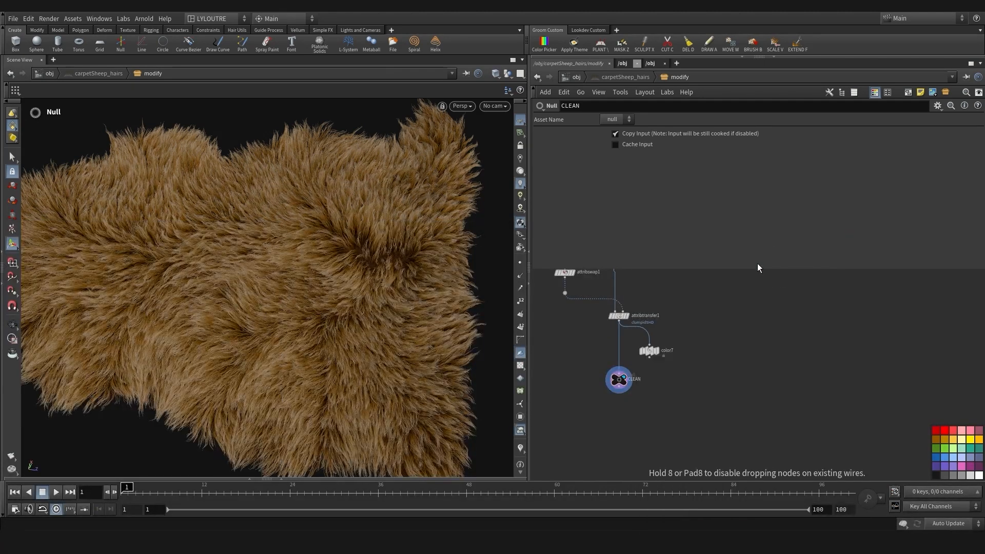
{"action": "left_click", "coordinate": [629, 418]}
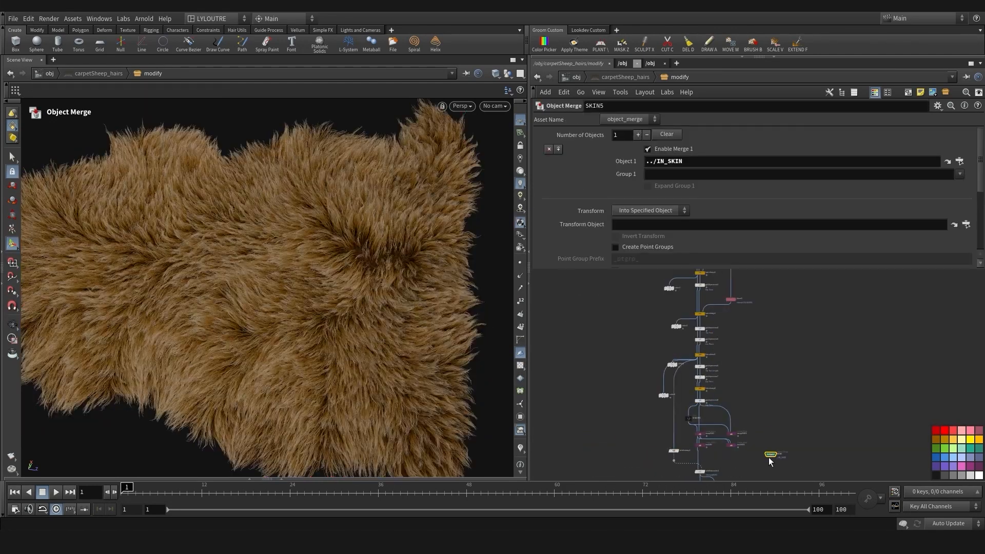
Bring the SKIN5 object merge down beside guidecollidevdb1 and connect it as the skin input
{"action": "middle_click_drag", "start_coordinate": [768, 457], "coordinate": [747, 356]}
{"action": "scroll", "coordinate": [747, 356], "scroll_direction": "up", "scroll_amount": 4}
{"action": "left_click_drag", "start_coordinate": [630, 402], "coordinate": [666, 363]}
{"action": "left_click_drag", "start_coordinate": [659, 344], "coordinate": [637, 402]}
{"action": "key", "text": "ctrl+z"}
Rename the other object merge VDB, point its Object 1 path to ../IN_VDB and colour the node purple
{"action": "double_click", "coordinate": [778, 373]}
{"action": "type", "text": "VDB"}
{"action": "key", "text": "Return"}
{"action": "double_click", "coordinate": [675, 161]}
{"action": "type", "text": "VDB"}
{"action": "key", "text": "Return"}
{"action": "left_click", "coordinate": [936, 466]}
Connect the VDB object merge to guidecollidevdb1's VDB input and display guidecollidevdb1
{"action": "left_click_drag", "start_coordinate": [750, 378], "coordinate": [645, 403]}
{"action": "left_click", "coordinate": [634, 412]}
{"action": "left_click", "coordinate": [650, 411]}
{"action": "middle_click_drag", "start_coordinate": [650, 411], "coordinate": [670, 384]}
Show the other scene objects in the viewport and inspect the carpet hairs from below
{"action": "left_click_drag", "start_coordinate": [286, 272], "coordinate": [297, 169], "text": "alt"}
{"action": "left_click", "coordinate": [507, 73]}
{"action": "left_click", "coordinate": [515, 108]}
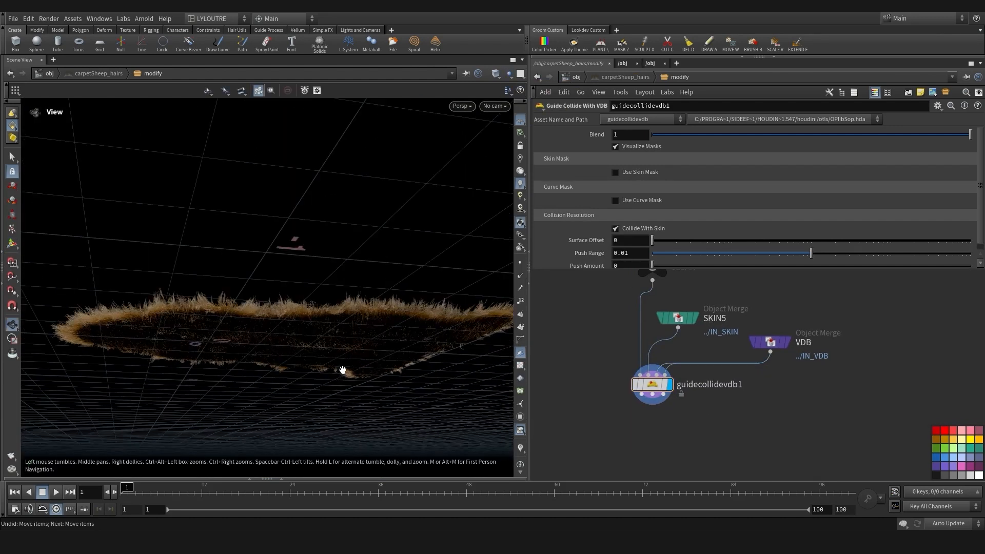
Set the Surface Offset of guidecollidevdb1 to about 0.000147 and its Push Amount to about 0.000141
{"action": "left_click", "coordinate": [507, 73]}
{"action": "left_click", "coordinate": [516, 85]}
{"action": "left_click_drag", "start_coordinate": [302, 380], "coordinate": [349, 369], "text": "alt"}
{"action": "middle_click_drag", "start_coordinate": [580, 336], "coordinate": [562, 396]}
{"action": "left_click", "coordinate": [645, 324]}
{"action": "left_click", "coordinate": [650, 402]}
{"action": "scroll", "coordinate": [671, 211], "scroll_direction": "down", "scroll_amount": 1}
{"action": "left_click_drag", "start_coordinate": [652, 233], "coordinate": [665, 233]}
{"action": "left_click_drag", "start_coordinate": [653, 259], "coordinate": [664, 259]}
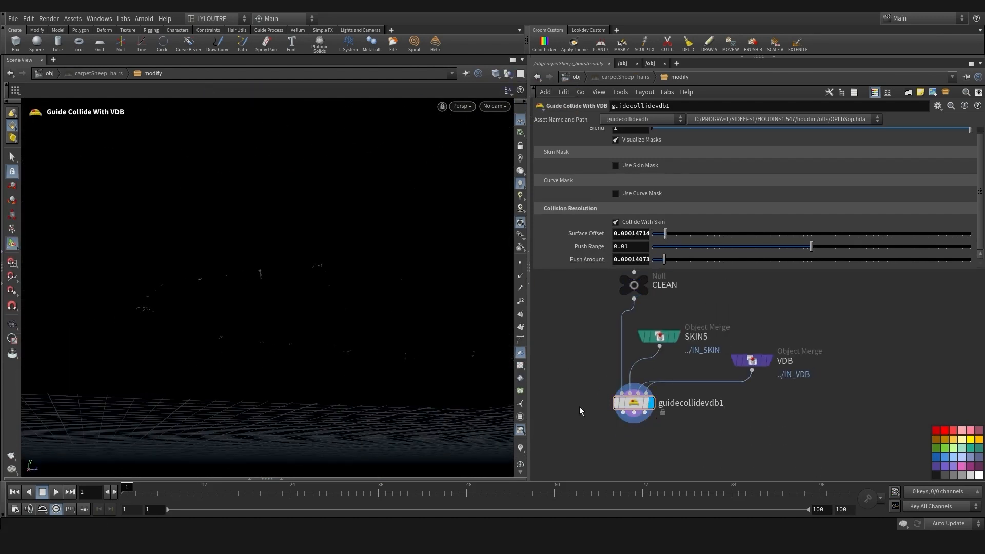
Duplicate the Guide Collide With VDB node and its VDB Object Merge below the originals, and rename the copied merge VDB_FLOOR
{"action": "left_click_drag", "start_coordinate": [619, 374], "coordinate": [610, 415], "text": "alt"}
{"action": "left_click_drag", "start_coordinate": [619, 384], "coordinate": [619, 415]}
{"action": "left_click_drag", "start_coordinate": [717, 331], "coordinate": [717, 391], "text": "alt"}
{"action": "left_click_drag", "start_coordinate": [717, 401], "coordinate": [612, 426]}
{"action": "left_click", "coordinate": [747, 390]}
{"action": "type", "text": "VDB_FLOOR"}
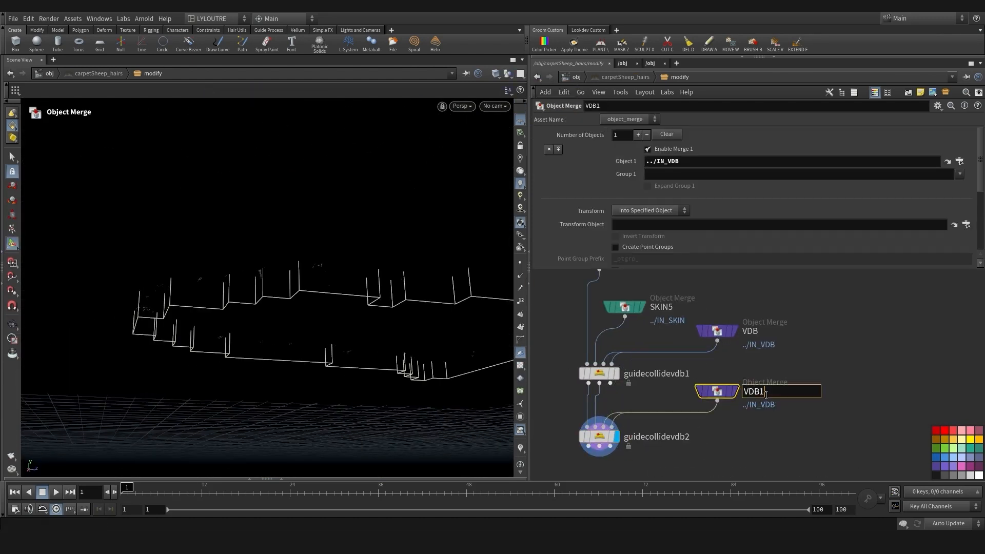
{"action": "key", "text": "Return"}
Point Object 1 of the VDB_FLOOR merge to ../../../floor_geo/OUT_VDB
{"action": "left_click", "coordinate": [729, 391]}
{"action": "left_click", "coordinate": [735, 390]}
{"action": "left_click_drag", "start_coordinate": [685, 161], "coordinate": [656, 164]}
{"action": "type", "text": "../../floor_geo/OUT_VDB"}
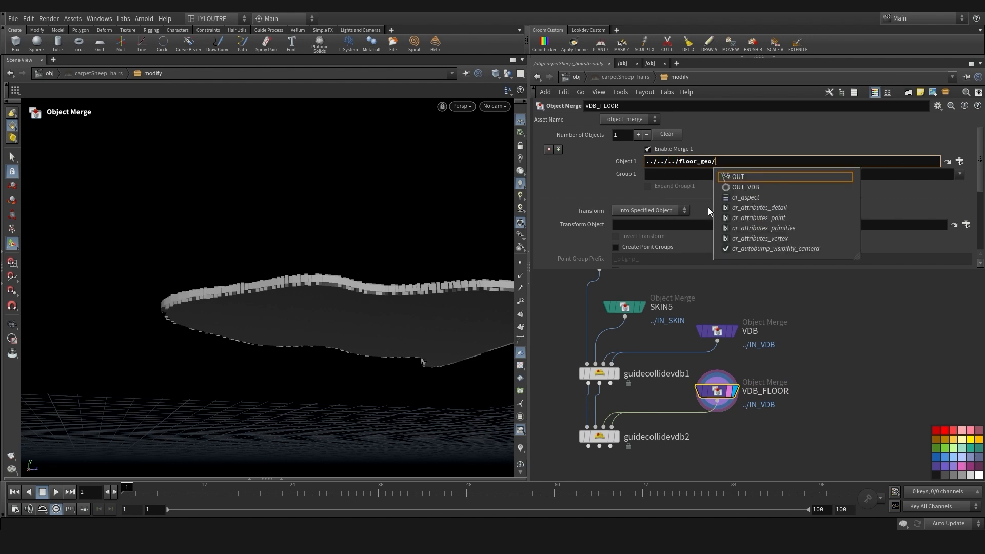
{"action": "key", "text": "Return"}
Display guidecollidevdb2 and set its Surface Offset to about 0.00019 and Push Amount to about 0.00035
{"action": "left_click", "coordinate": [616, 413]}
{"action": "middle_click_drag", "start_coordinate": [662, 359], "coordinate": [689, 348]}
{"action": "left_click", "coordinate": [740, 390]}
{"action": "left_click_drag", "start_coordinate": [663, 259], "coordinate": [677, 259]}
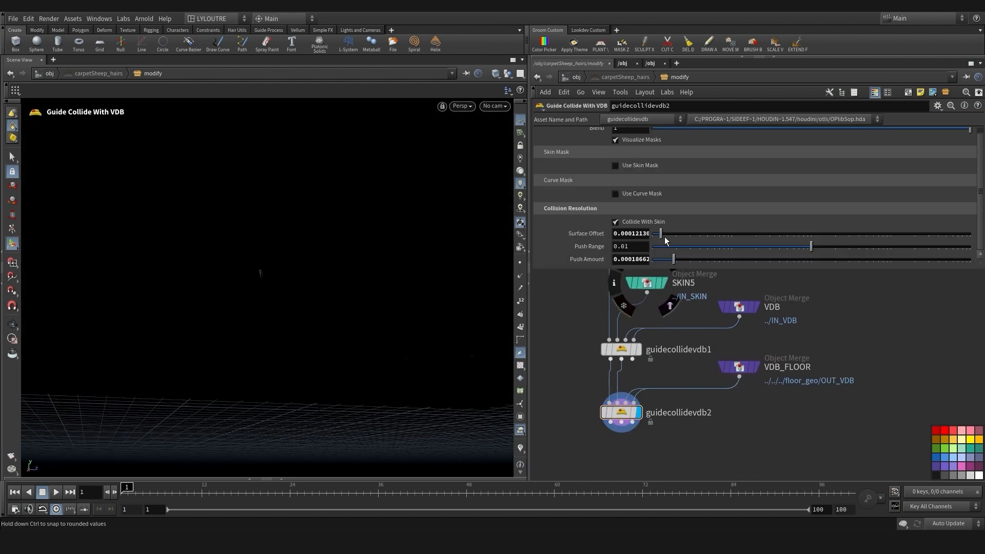
{"action": "left_click_drag", "start_coordinate": [273, 279], "coordinate": [333, 305], "text": "alt"}
{"action": "mouse_move", "coordinate": [666, 233]}
{"action": "left_mouse_down"}
{"action": "mouse_move", "coordinate": [682, 229]}
{"action": "mouse_move", "coordinate": [675, 233]}
{"action": "left_mouse_up"}
{"action": "left_click_drag", "start_coordinate": [287, 288], "coordinate": [318, 349], "text": "alt"}
{"action": "left_click_drag", "start_coordinate": [677, 259], "coordinate": [698, 259]}
{"action": "left_click_drag", "start_coordinate": [308, 333], "coordinate": [276, 277], "text": "alt"}
{"action": "right_click_drag", "start_coordinate": [277, 277], "coordinate": [328, 308], "text": "alt"}
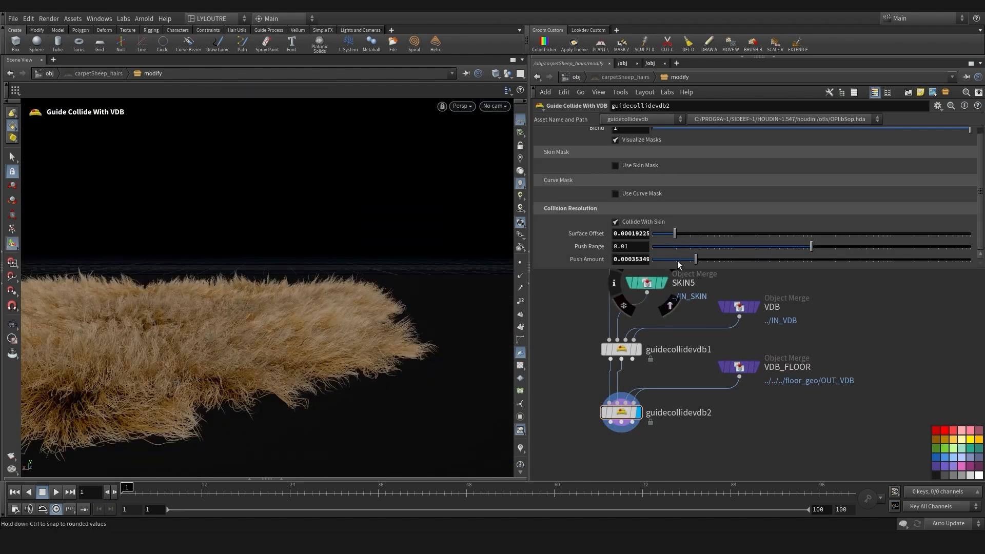
Fine-tune the Surface Offset and Push Amount of guidecollidevdb2, checking the fur against the floor from a low angle
{"action": "left_click_drag", "start_coordinate": [696, 259], "coordinate": [684, 234]}
{"action": "left_click_drag", "start_coordinate": [246, 308], "coordinate": [297, 352], "text": "alt"}
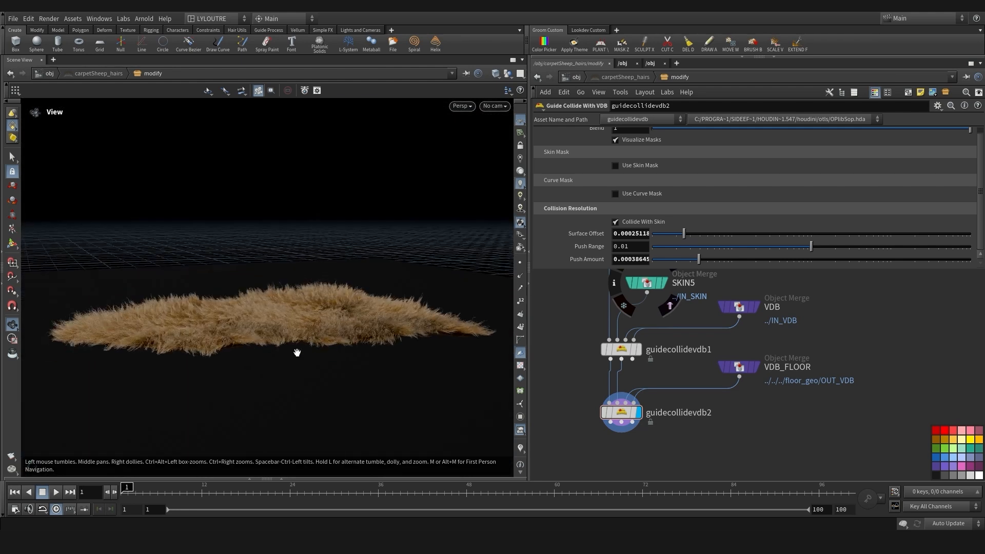
{"action": "right_click_drag", "start_coordinate": [297, 352], "coordinate": [328, 359], "text": "alt"}
{"action": "left_click_drag", "start_coordinate": [699, 259], "coordinate": [664, 235]}
{"action": "left_click_drag", "start_coordinate": [693, 259], "coordinate": [669, 257]}
{"action": "left_click_drag", "start_coordinate": [333, 349], "coordinate": [395, 405], "text": "alt"}
Add a Clean node fed by guidecollidevdb2 and display it
{"action": "scroll", "coordinate": [646, 426], "scroll_direction": "down", "scroll_amount": 4}
{"action": "middle_click_drag", "start_coordinate": [646, 425], "coordinate": [618, 378]}
{"action": "left_click", "coordinate": [655, 329]}
{"action": "scroll", "coordinate": [582, 378], "scroll_direction": "up", "scroll_amount": 4}
{"action": "key", "text": "Tab"}
{"action": "type", "text": "cl"}
{"action": "key", "text": "Return"}
{"action": "left_click", "coordinate": [674, 384]}
{"action": "left_click", "coordinate": [675, 397]}
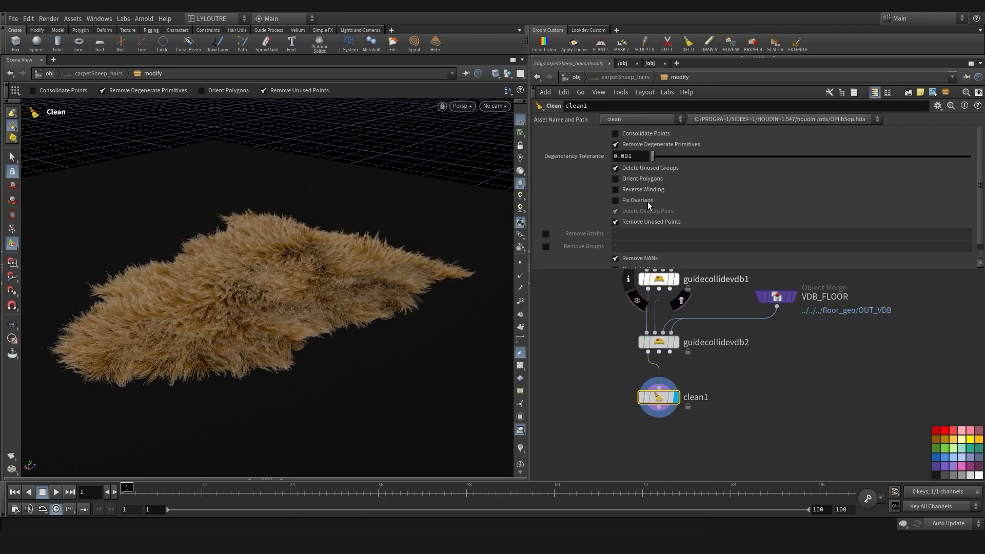
Disable Remove Unused Points, Remove Degenerate Primitives and Remove NANs on clean1
{"action": "left_click", "coordinate": [616, 222]}
{"action": "left_click", "coordinate": [616, 144]}
{"action": "left_click", "coordinate": [616, 234]}
{"action": "middle_click_drag", "start_coordinate": [655, 344], "coordinate": [630, 339]}
Enable Remove Attribs on clean1 and list Cd curveu tightness *mask, checking the remaining attributes in the node info
{"action": "left_click", "coordinate": [546, 210]}
{"action": "left_click_drag", "start_coordinate": [623, 210], "coordinate": [511, 220]}
{"action": "type", "text": "Cd curveu"}
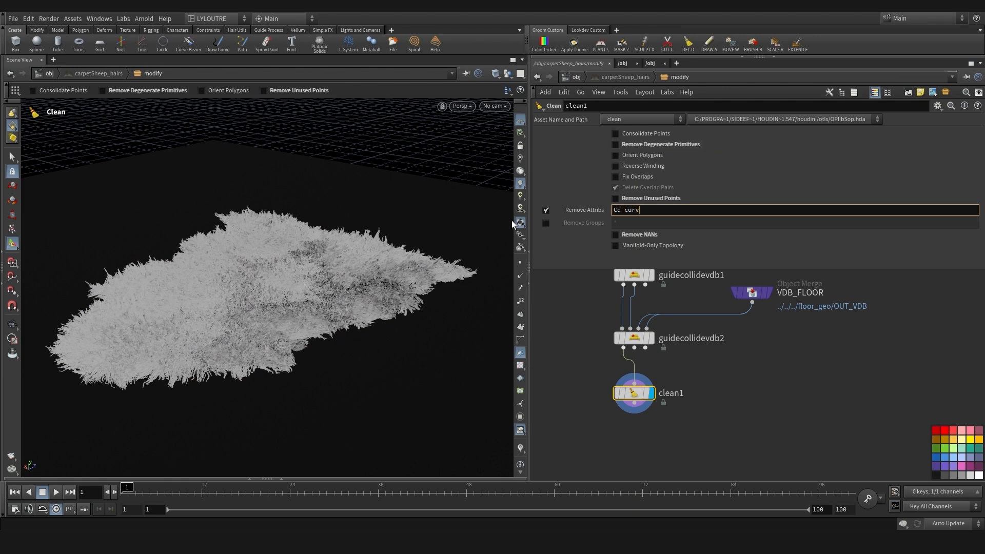
{"action": "key", "text": "Return"}
{"action": "middle_click", "coordinate": [634, 392]}
{"action": "left_click", "coordinate": [664, 210]}
{"action": "type", "text": "tightness"}
{"action": "key", "text": "Return"}
{"action": "middle_click", "coordinate": [630, 395]}
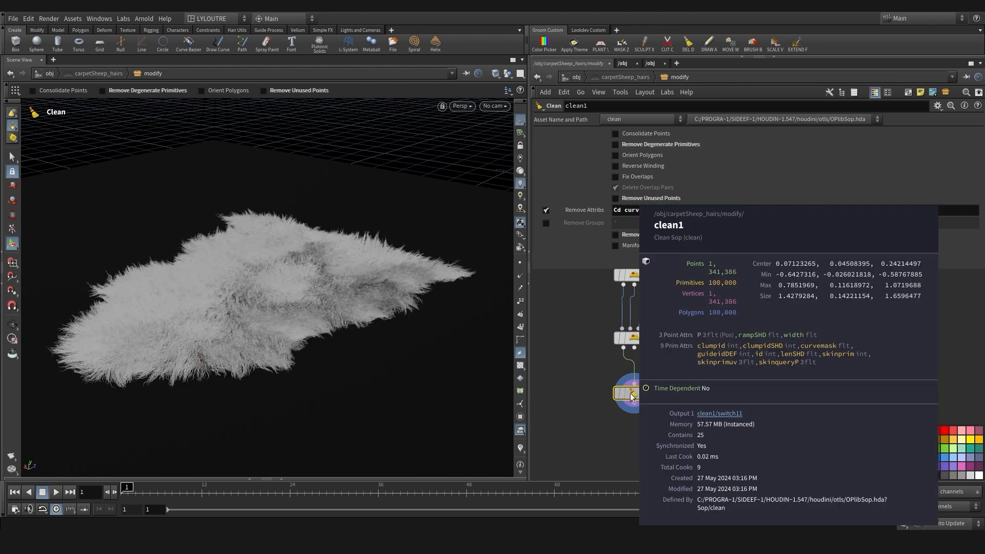
{"action": "left_click", "coordinate": [686, 209]}
{"action": "middle_click", "coordinate": [644, 398]}
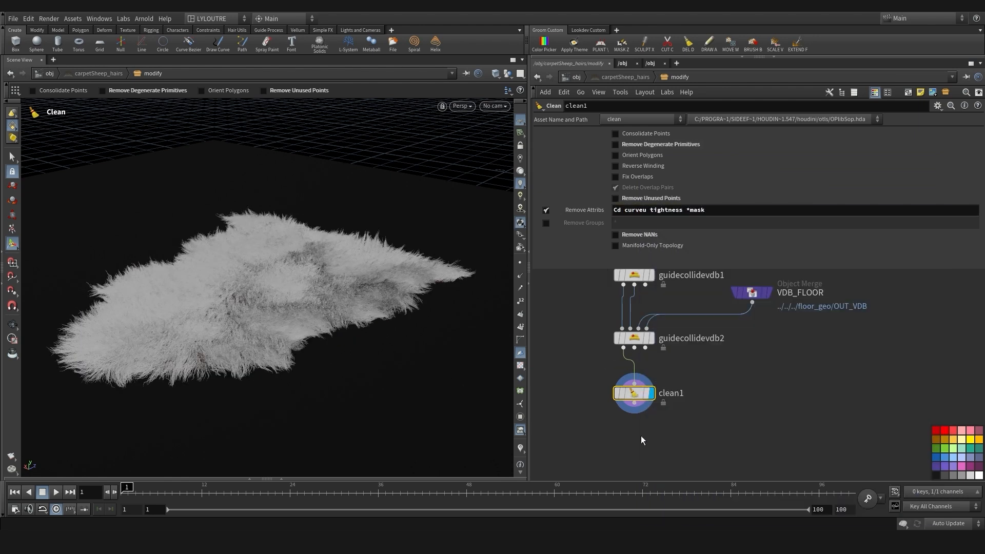
{"action": "middle_click_drag", "start_coordinate": [642, 438], "coordinate": [619, 393]}
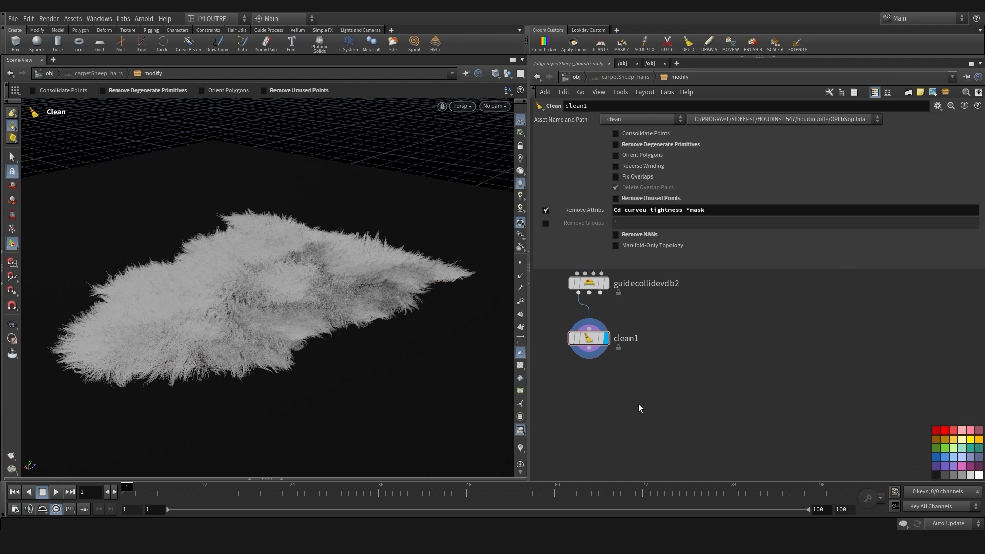
Place a Refine node below clean1
{"action": "key", "text": "Tab"}
{"action": "type", "text": "r"}
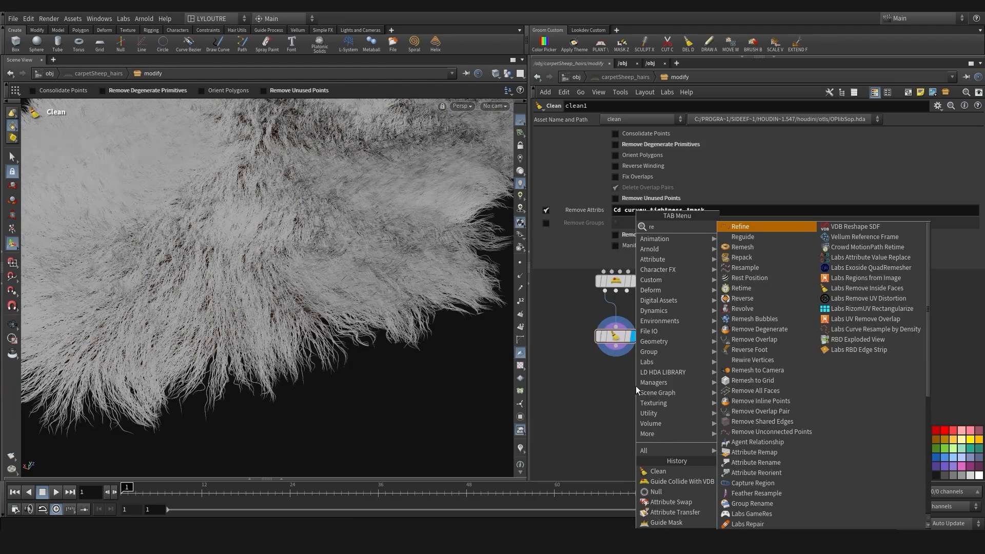
{"action": "type", "text": "e"}
{"action": "left_click", "coordinate": [746, 229]}
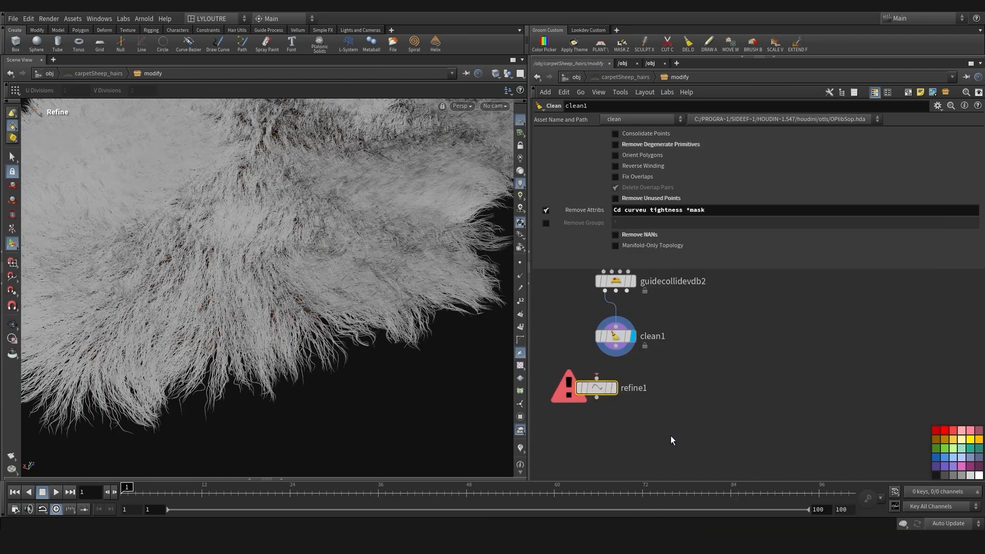
Add a Resample node, connect it below clean1 and display its result
{"action": "key", "text": "Tab"}
{"action": "type", "text": "resa"}
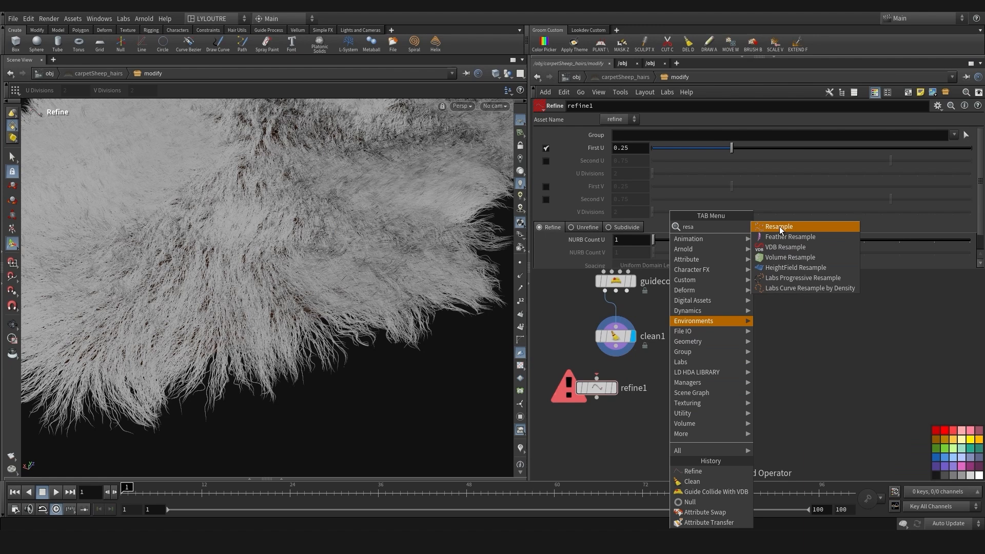
{"action": "left_click", "coordinate": [779, 230]}
{"action": "left_click", "coordinate": [647, 427]}
{"action": "scroll", "coordinate": [673, 415], "scroll_direction": "down", "scroll_amount": 5}
{"action": "left_click_drag", "start_coordinate": [637, 403], "coordinate": [611, 414]}
{"action": "left_click_drag", "start_coordinate": [329, 288], "coordinate": [343, 339], "text": "alt"}
{"action": "scroll", "coordinate": [645, 407], "scroll_direction": "up", "scroll_amount": 3}
{"action": "left_click_drag", "start_coordinate": [655, 372], "coordinate": [682, 419]}
{"action": "left_click_drag", "start_coordinate": [681, 428], "coordinate": [655, 402]}
{"action": "key", "text": "r"}
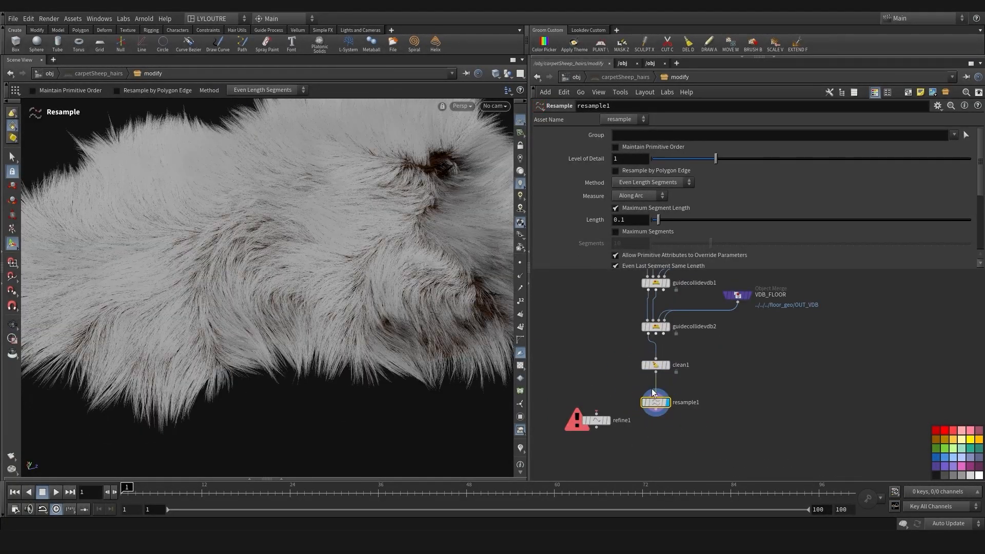
Bypass clean1 and set the maximum segment Length of resample1 to 0.01
{"action": "left_click", "coordinate": [644, 366]}
{"action": "left_click_drag", "start_coordinate": [354, 303], "coordinate": [385, 318], "text": "alt"}
{"action": "double_click", "coordinate": [632, 221]}
{"action": "type", "text": "0.01"}
{"action": "key", "text": "Return"}
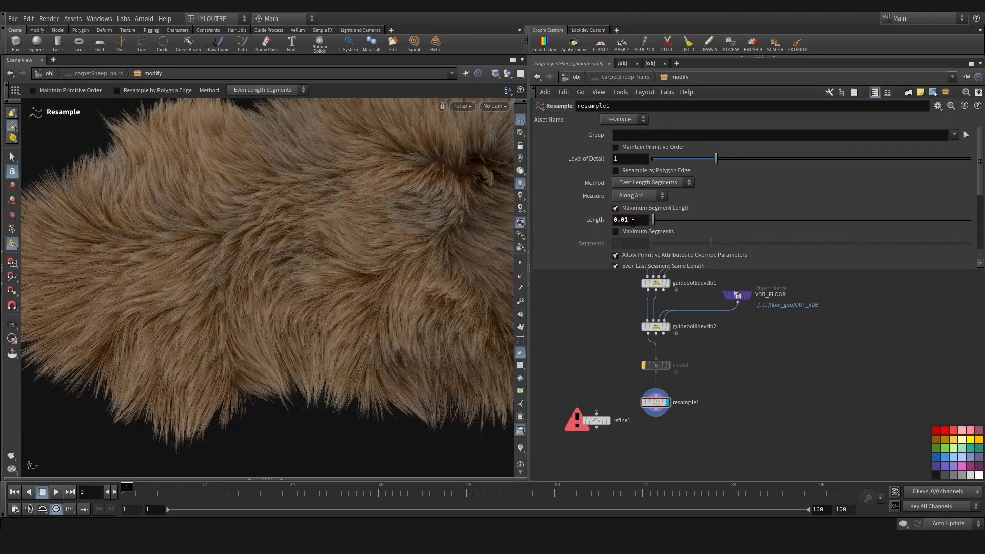
Compare the fur's shape with Maximum Segment Length on and off in resample1
{"action": "middle_click_drag", "start_coordinate": [583, 355], "coordinate": [590, 340]}
{"action": "left_click_drag", "start_coordinate": [308, 288], "coordinate": [328, 303], "text": "alt"}
{"action": "left_click", "coordinate": [639, 208]}
{"action": "left_click", "coordinate": [638, 208]}
{"action": "left_click", "coordinate": [639, 207]}
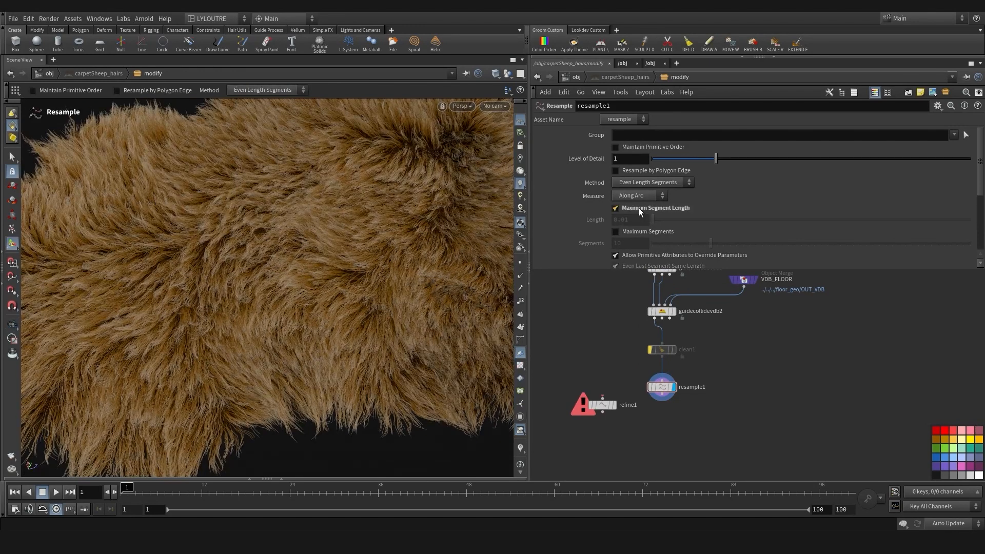
{"action": "left_click", "coordinate": [639, 208]}
{"action": "left_click", "coordinate": [639, 208]}
{"action": "scroll", "coordinate": [638, 208], "scroll_direction": "down", "scroll_amount": 2}
{"action": "left_click", "coordinate": [645, 257]}
{"action": "left_click", "coordinate": [636, 286]}
{"action": "scroll", "coordinate": [635, 201], "scroll_direction": "up", "scroll_amount": 1}
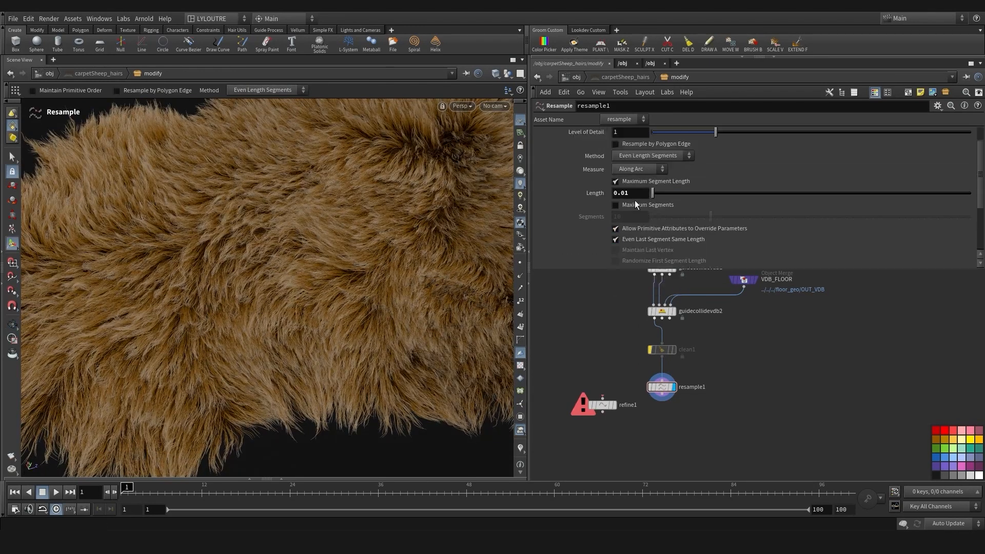
Try resample Length values of 0.007 and 0.006, inspecting the node info of guidecollidevdb2 and resample1
{"action": "double_click", "coordinate": [630, 193]}
{"action": "type", "text": "0.007"}
{"action": "key", "text": "Return"}
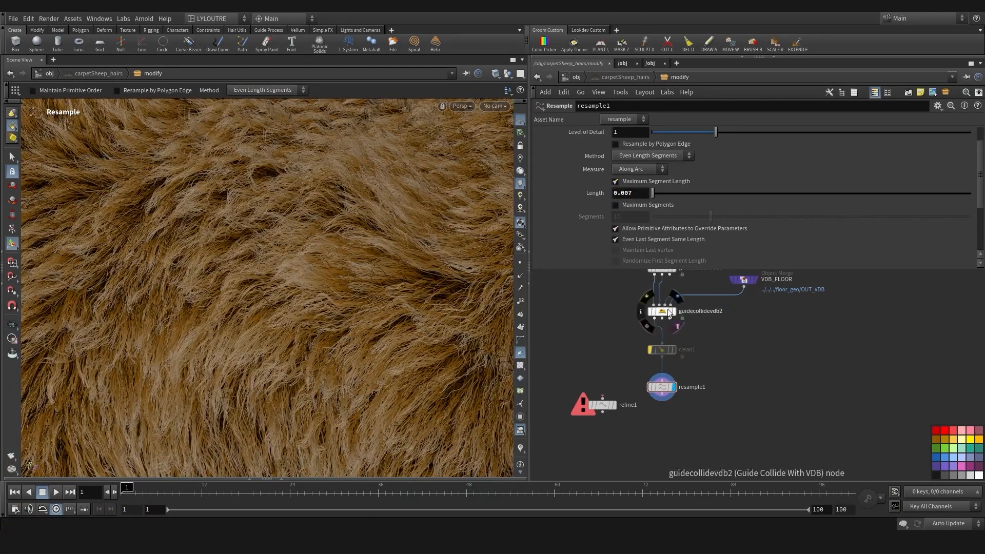
{"action": "middle_click", "coordinate": [663, 310]}
{"action": "middle_click", "coordinate": [661, 387]}
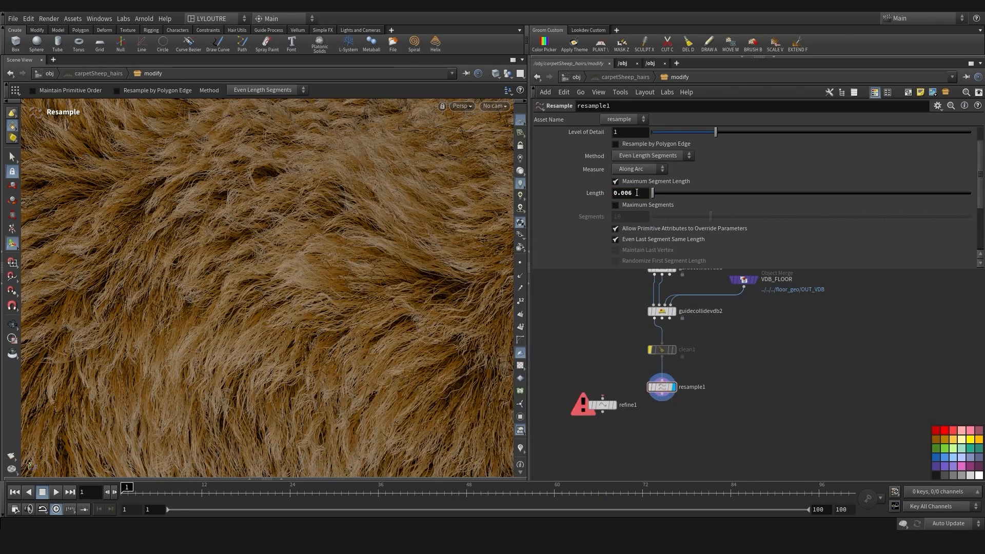
Set the resample Length to 0.008, comparing it with the unlimited segment length and inspecting the info of resample1 and clean1
{"action": "left_click", "coordinate": [637, 181]}
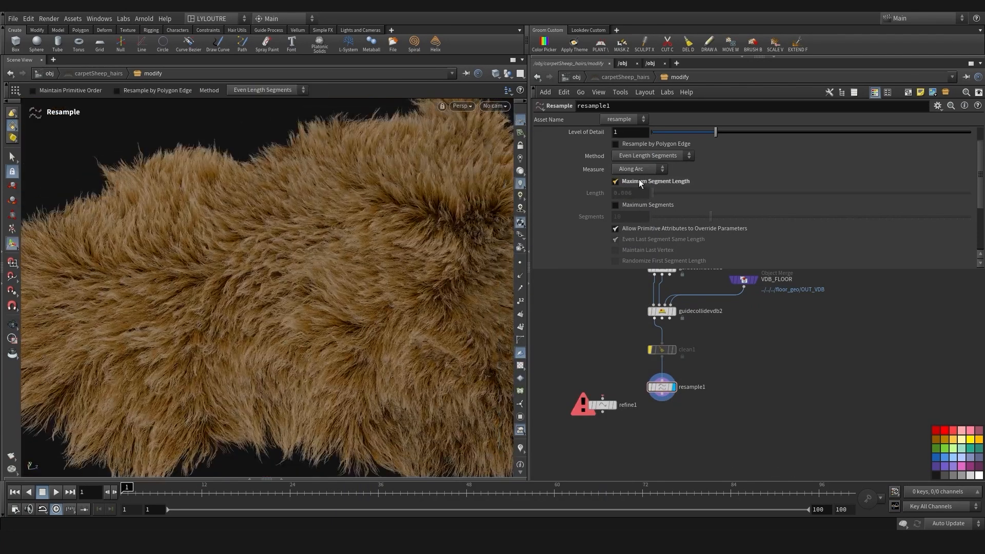
{"action": "left_click", "coordinate": [638, 181]}
{"action": "left_click_drag", "start_coordinate": [288, 279], "coordinate": [330, 356]}
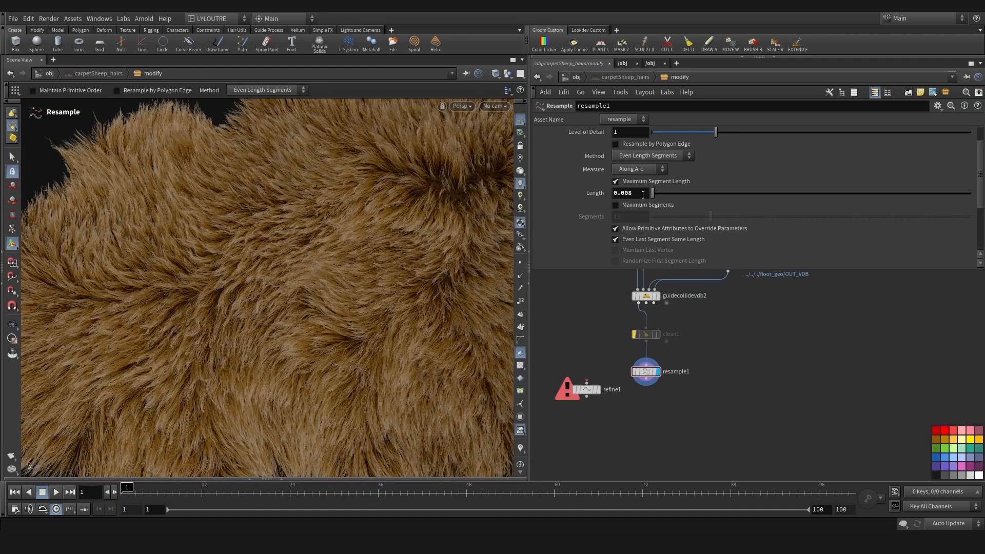
{"action": "left_click", "coordinate": [632, 181]}
{"action": "left_click", "coordinate": [632, 181]}
{"action": "middle_click_drag", "start_coordinate": [591, 437], "coordinate": [585, 436]}
{"action": "middle_click", "coordinate": [640, 370]}
{"action": "middle_click", "coordinate": [642, 334]}
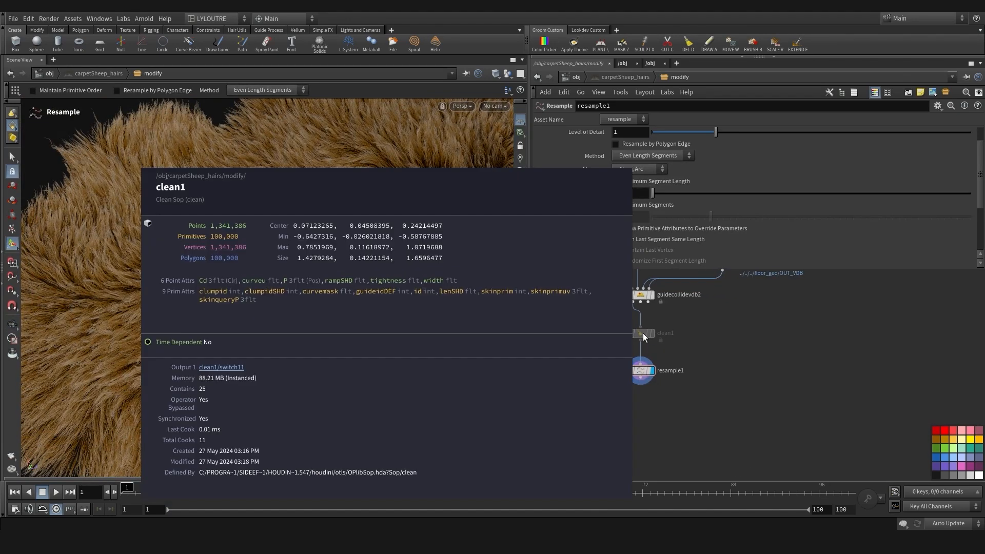
Pull resample1 out of the chain, connect refine1 below clean1 in its place and display refine1
{"action": "left_click_drag", "start_coordinate": [640, 372], "coordinate": [684, 384]}
{"action": "left_click_drag", "start_coordinate": [584, 389], "coordinate": [643, 376]}
{"action": "left_click_drag", "start_coordinate": [683, 375], "coordinate": [717, 369]}
{"action": "left_click_drag", "start_coordinate": [684, 382], "coordinate": [722, 375]}
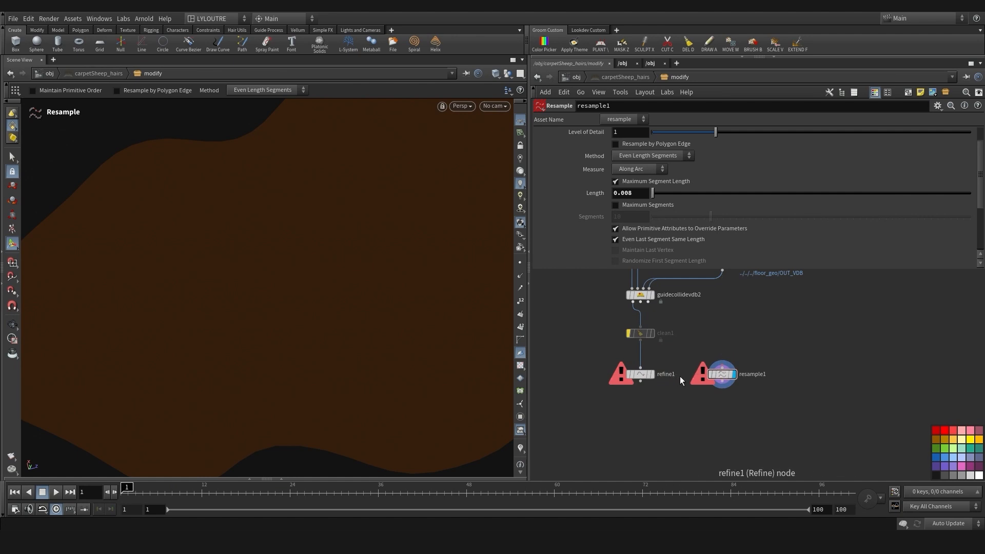
{"action": "middle_click_drag", "start_coordinate": [586, 361], "coordinate": [587, 389]}
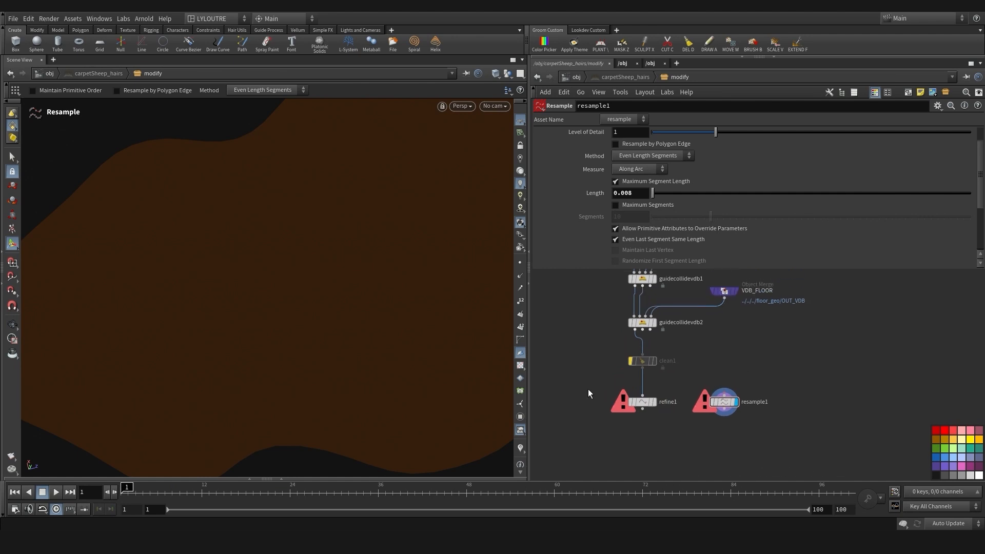
{"action": "left_click", "coordinate": [648, 401]}
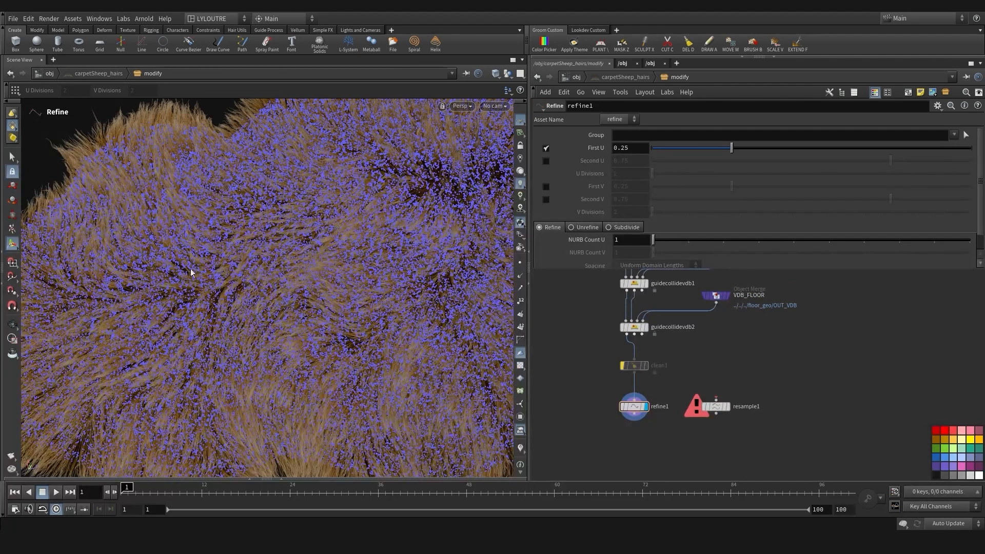
{"action": "key", "text": "Escape"}
{"action": "left_click_drag", "start_coordinate": [314, 347], "coordinate": [341, 325]}
{"action": "key", "text": "Return"}
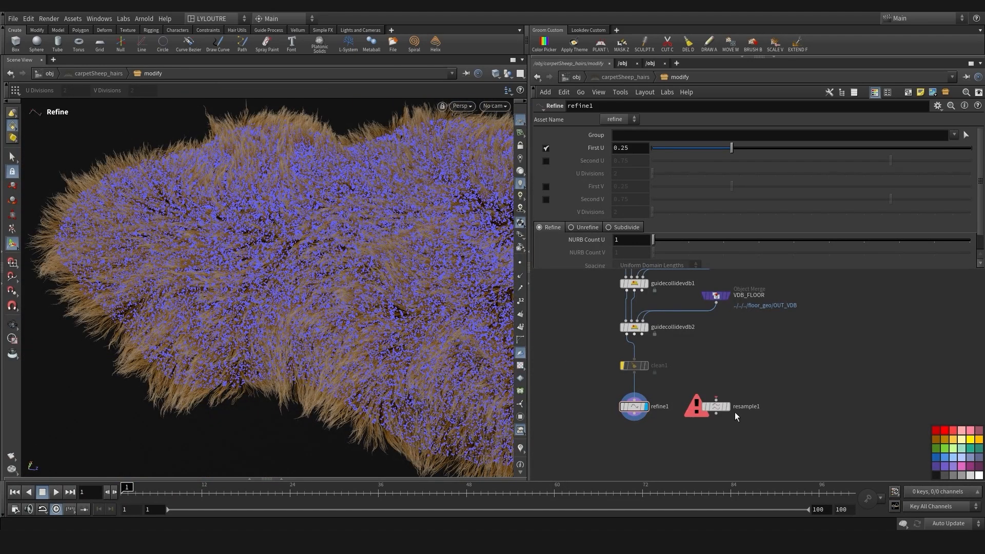
Switch the operation of refine1 to Unrefine
{"action": "left_click", "coordinate": [722, 407]}
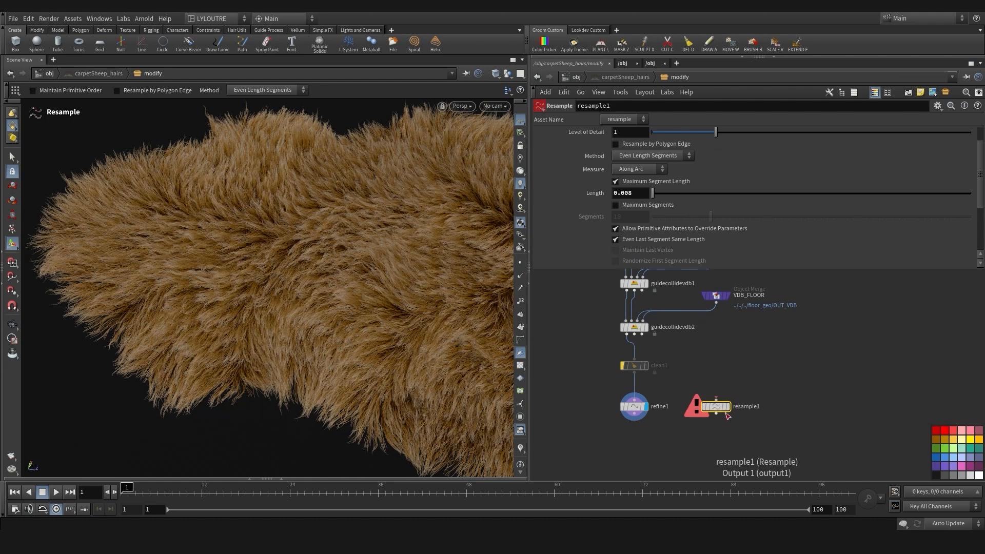
{"action": "middle_click_drag", "start_coordinate": [616, 374], "coordinate": [606, 359]}
{"action": "key", "text": "p"}
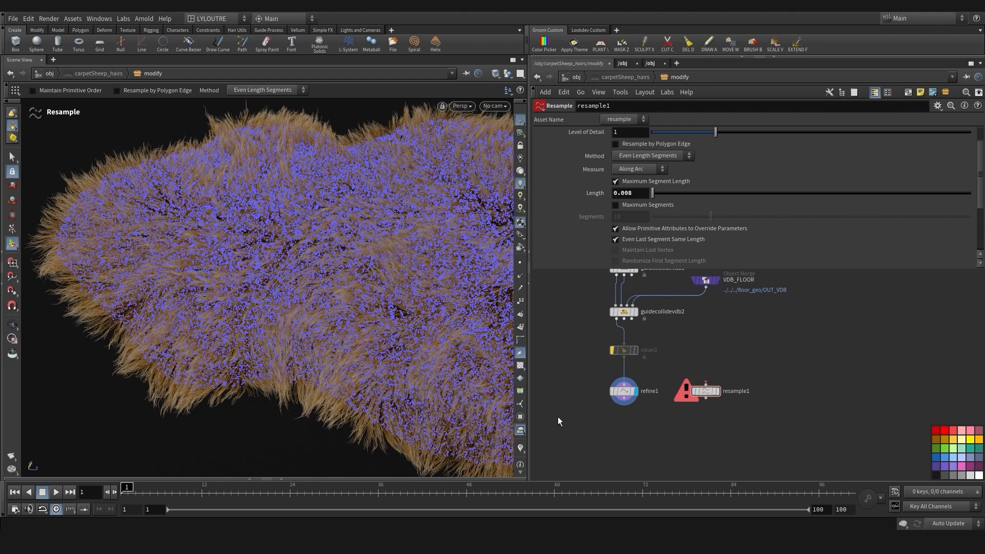
{"action": "left_click", "coordinate": [624, 391]}
{"action": "middle_click_drag", "start_coordinate": [593, 402], "coordinate": [578, 406]}
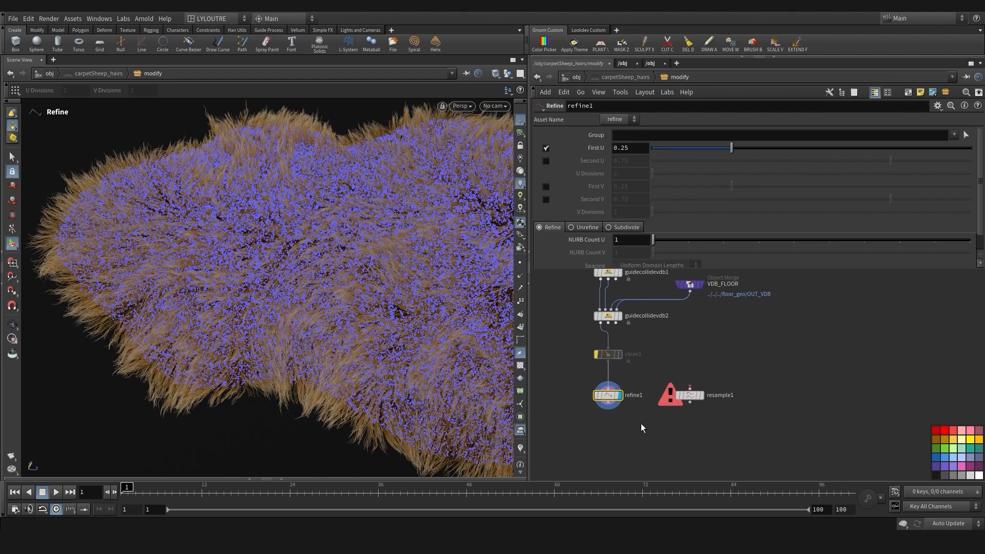
{"action": "left_click", "coordinate": [583, 229]}
{"action": "scroll", "coordinate": [667, 204], "scroll_direction": "down", "scroll_amount": 1}
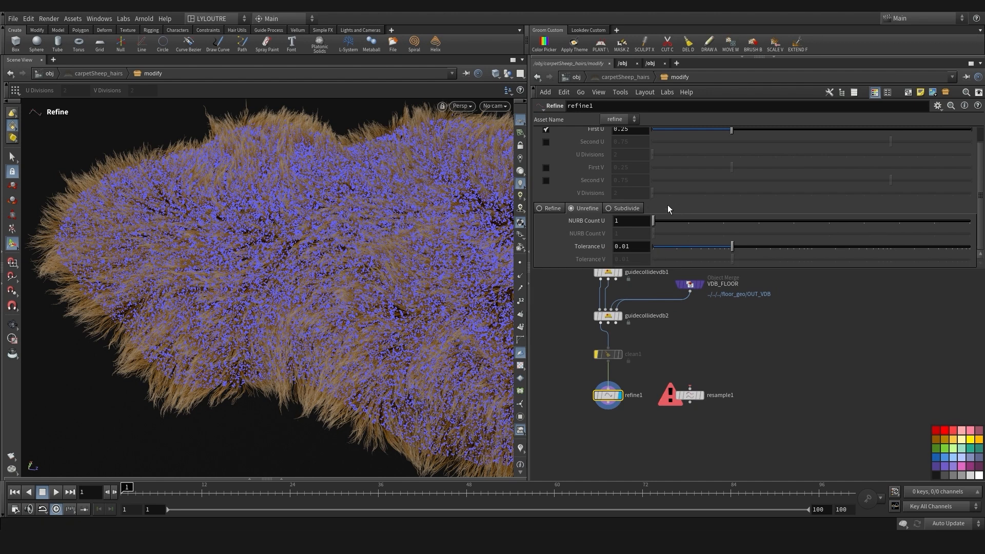
Set First U of refine1 to 0, enable Second U at 1, and set Tolerance U to 0.0005
{"action": "scroll", "coordinate": [632, 139], "scroll_direction": "up", "scroll_amount": 1}
{"action": "double_click", "coordinate": [629, 150]}
{"action": "type", "text": "0"}
{"action": "key", "text": "Tab"}
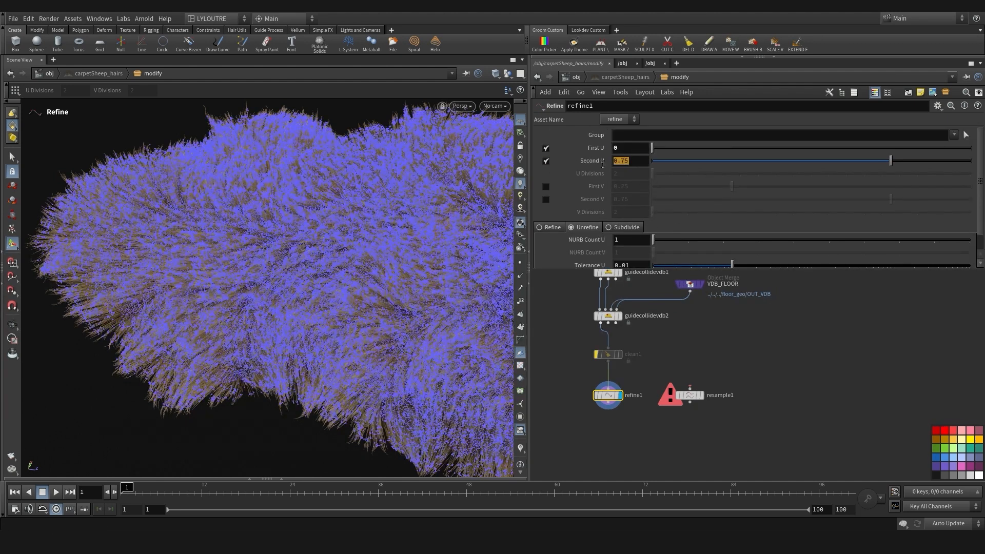
{"action": "type", "text": "1"}
{"action": "key", "text": "Return"}
{"action": "scroll", "coordinate": [589, 226], "scroll_direction": "down", "scroll_amount": 1}
{"action": "double_click", "coordinate": [635, 249]}
{"action": "type", "text": "0.0005"}
{"action": "key", "text": "Return"}
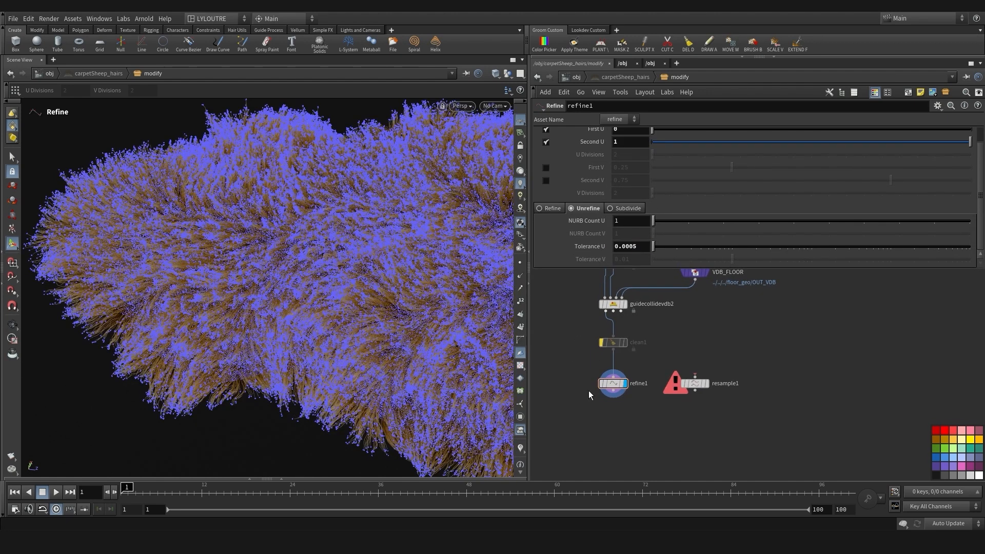
Add a Null node below refine1 and display it, checking the unrefined fur
{"action": "middle_click_drag", "start_coordinate": [625, 437], "coordinate": [611, 410]}
{"action": "key", "text": "Tab"}
{"action": "type", "text": "null"}
{"action": "key", "text": "Return"}
{"action": "left_click", "coordinate": [605, 412]}
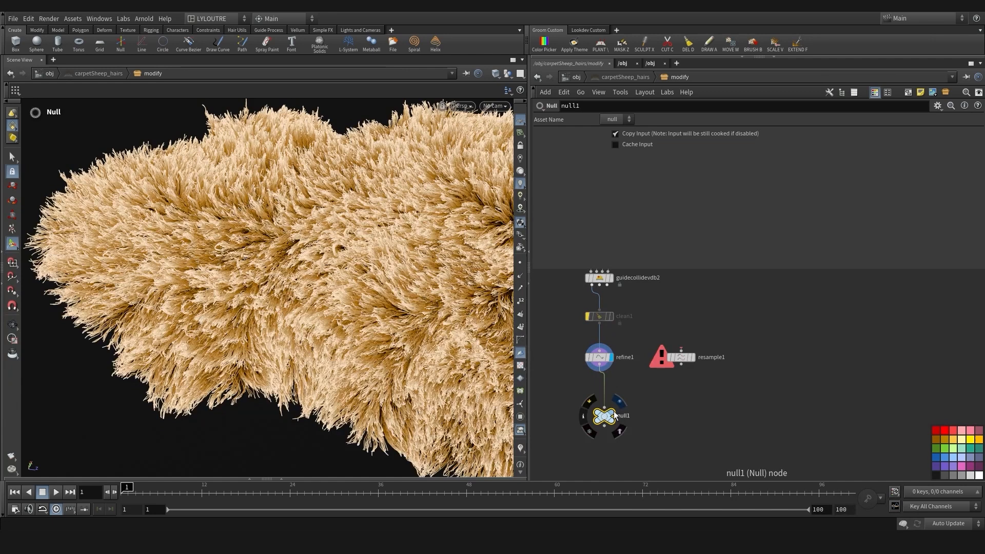
{"action": "left_click", "coordinate": [588, 358]}
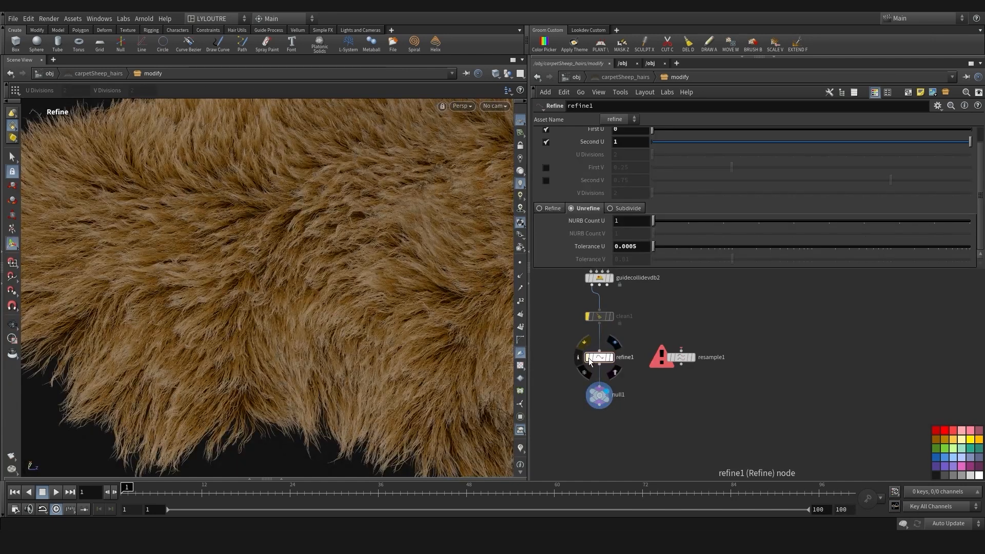
Set Tolerance U of refine1 to 0.0008, comparing the point counts of clean1 and refine1 and checking the unrefined fur
{"action": "middle_click", "coordinate": [589, 358]}
{"action": "middle_click", "coordinate": [602, 316]}
{"action": "middle_click_drag", "start_coordinate": [628, 246], "coordinate": [632, 260]}
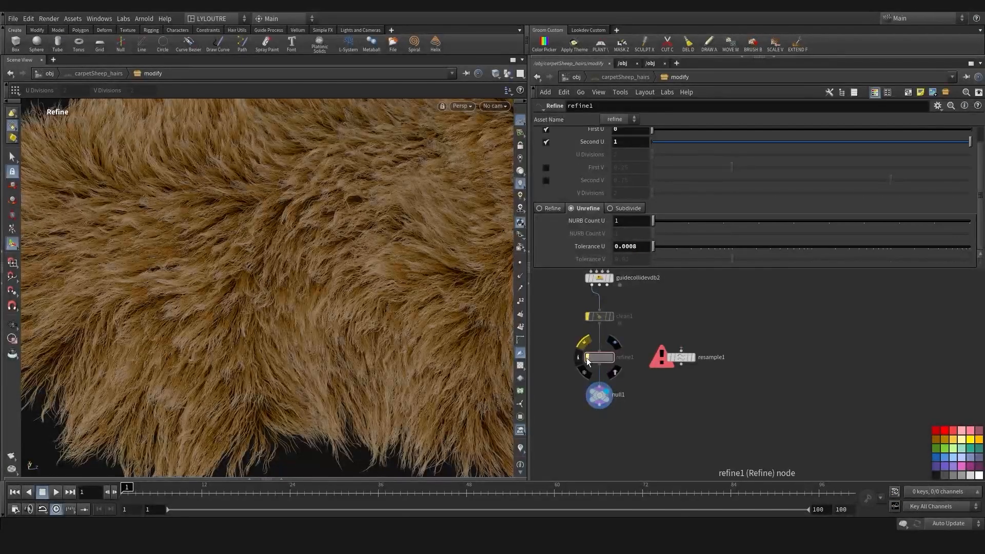
{"action": "middle_click", "coordinate": [602, 360]}
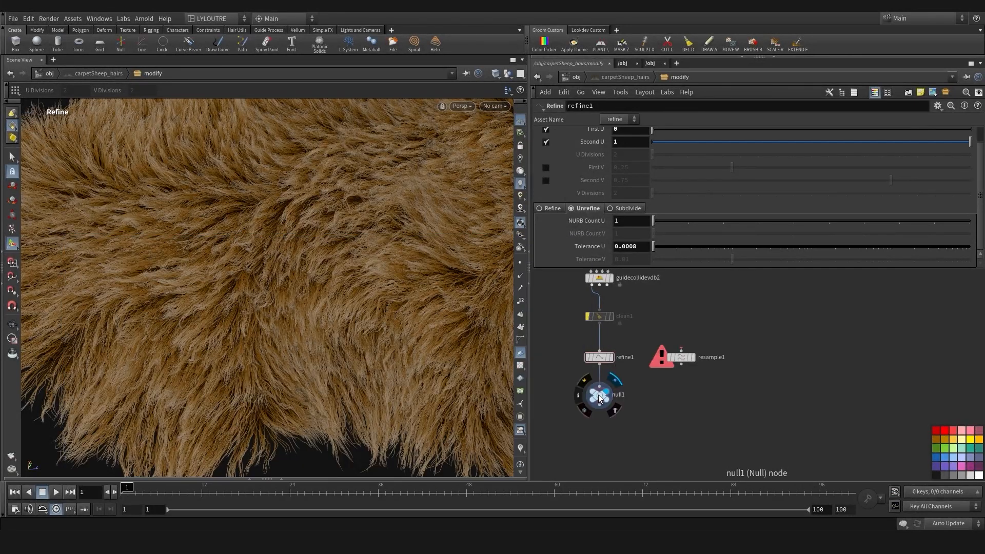
{"action": "middle_click", "coordinate": [599, 315]}
{"action": "middle_click", "coordinate": [595, 357]}
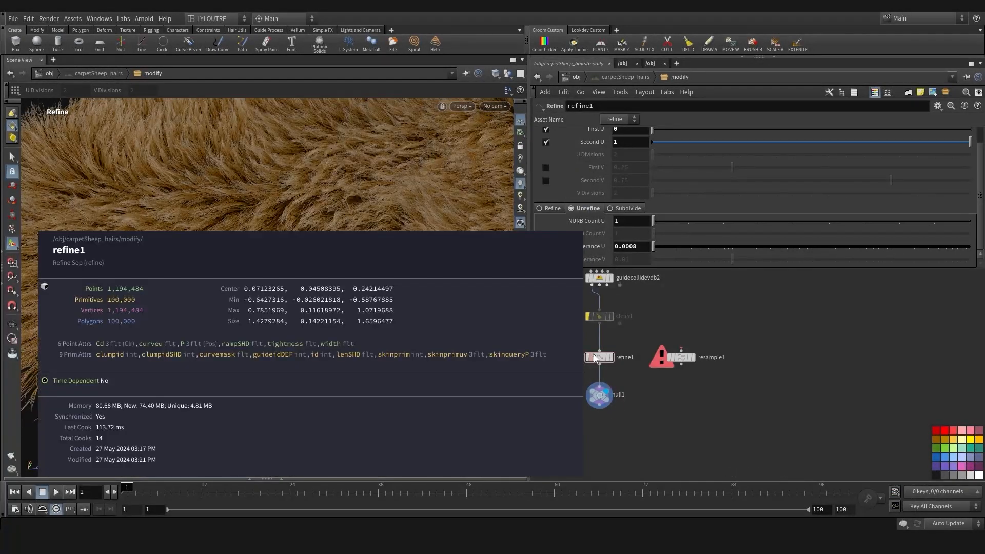
{"action": "right_click_drag", "start_coordinate": [466, 286], "coordinate": [358, 369], "text": "alt"}
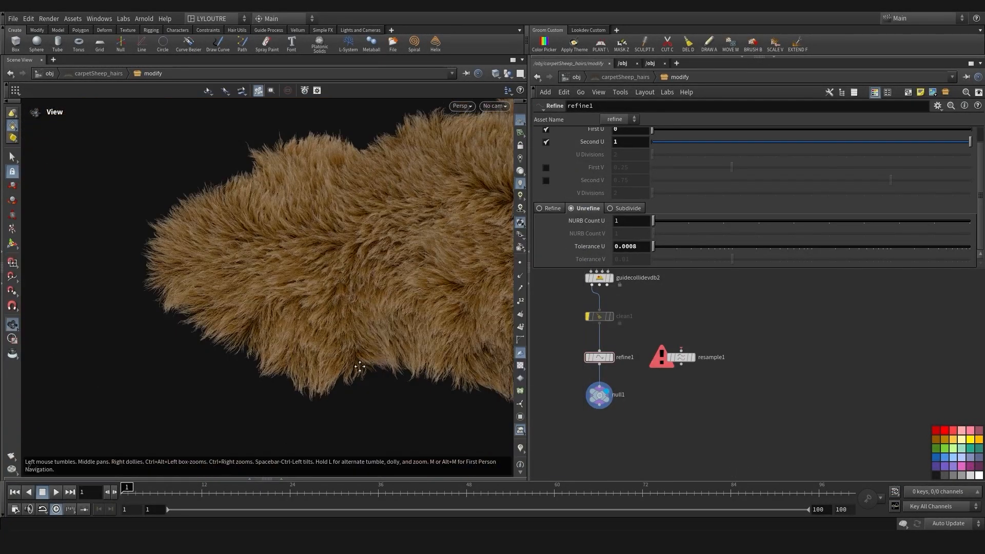
{"action": "middle_click_drag", "start_coordinate": [359, 369], "coordinate": [320, 388], "text": "alt"}
{"action": "left_click_drag", "start_coordinate": [320, 387], "coordinate": [411, 360], "text": "alt"}
Delete the unused resample1 node and bring the HAIRS output node down to the end of the network chain
{"action": "left_click_drag", "start_coordinate": [703, 386], "coordinate": [673, 330]}
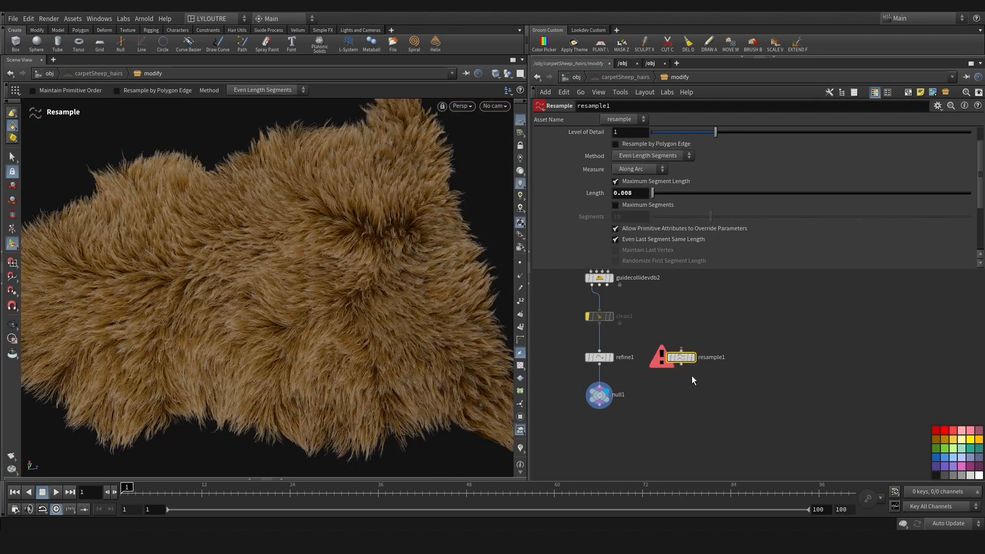
{"action": "key", "text": "Delete"}
{"action": "scroll", "coordinate": [705, 383], "scroll_direction": "down", "scroll_amount": 8}
{"action": "middle_click_drag", "start_coordinate": [775, 312], "coordinate": [737, 473]}
{"action": "scroll", "coordinate": [653, 346], "scroll_direction": "up", "scroll_amount": 4}
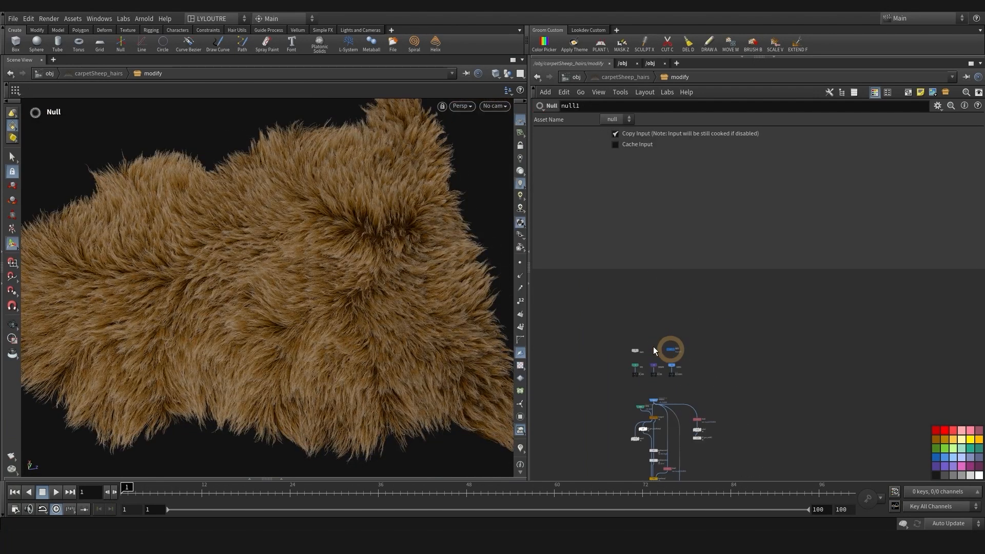
{"action": "left_click_drag", "start_coordinate": [671, 351], "coordinate": [562, 444]}
{"action": "middle_click_drag", "start_coordinate": [590, 420], "coordinate": [653, 264]}
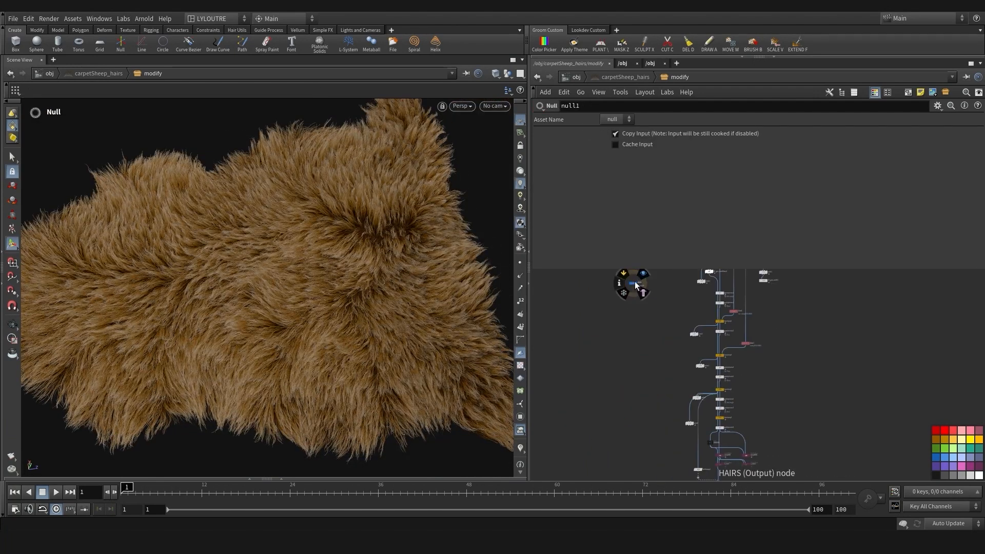
{"action": "left_click_drag", "start_coordinate": [635, 284], "coordinate": [598, 436]}
{"action": "middle_click_drag", "start_coordinate": [650, 413], "coordinate": [651, 304]}
{"action": "left_click_drag", "start_coordinate": [595, 327], "coordinate": [675, 457]}
{"action": "middle_click_drag", "start_coordinate": [683, 459], "coordinate": [707, 292]}
{"action": "scroll", "coordinate": [644, 333], "scroll_direction": "up", "scroll_amount": 5}
Replace null1 with the HAIRS output node directly below refine1
{"action": "left_click", "coordinate": [674, 315]}
{"action": "left_click_drag", "start_coordinate": [569, 378], "coordinate": [731, 363]}
{"action": "key", "text": "Delete"}
Examine the node information of HAIRS and the final fur from several angles
{"action": "middle_click", "coordinate": [730, 363]}
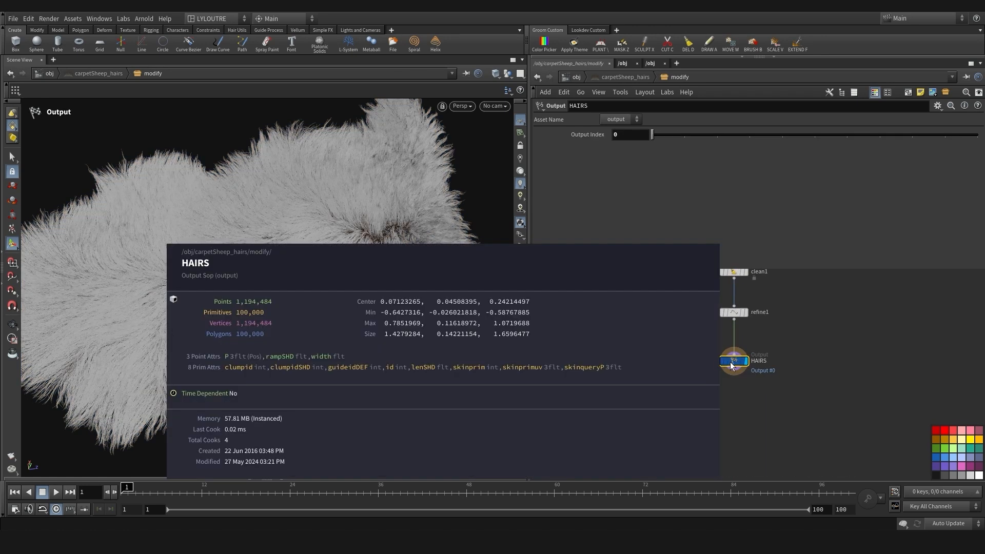
{"action": "right_click_drag", "start_coordinate": [245, 289], "coordinate": [154, 323], "text": "alt"}
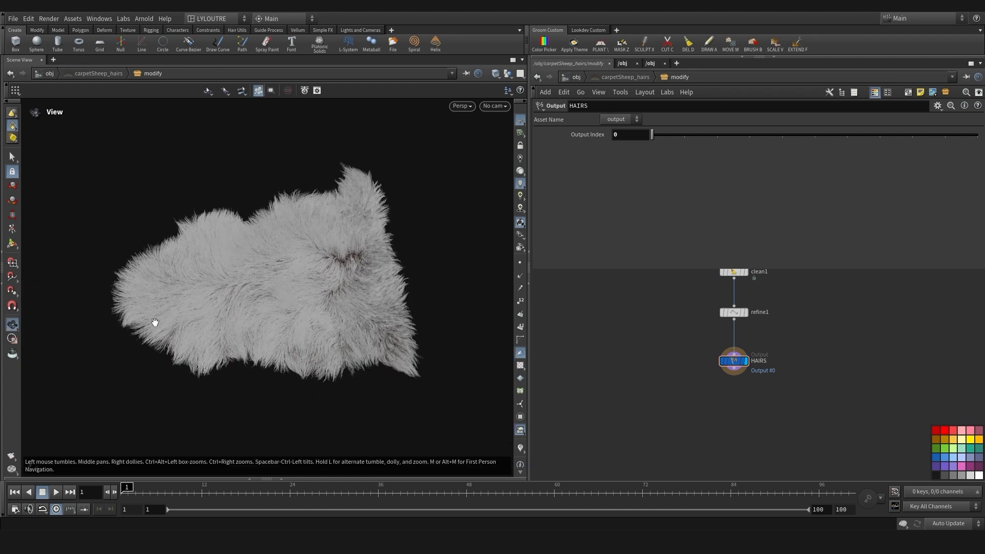
{"action": "left_click_drag", "start_coordinate": [292, 276], "coordinate": [318, 268], "text": "alt"}
{"action": "right_click_drag", "start_coordinate": [318, 269], "coordinate": [400, 301], "text": "alt"}
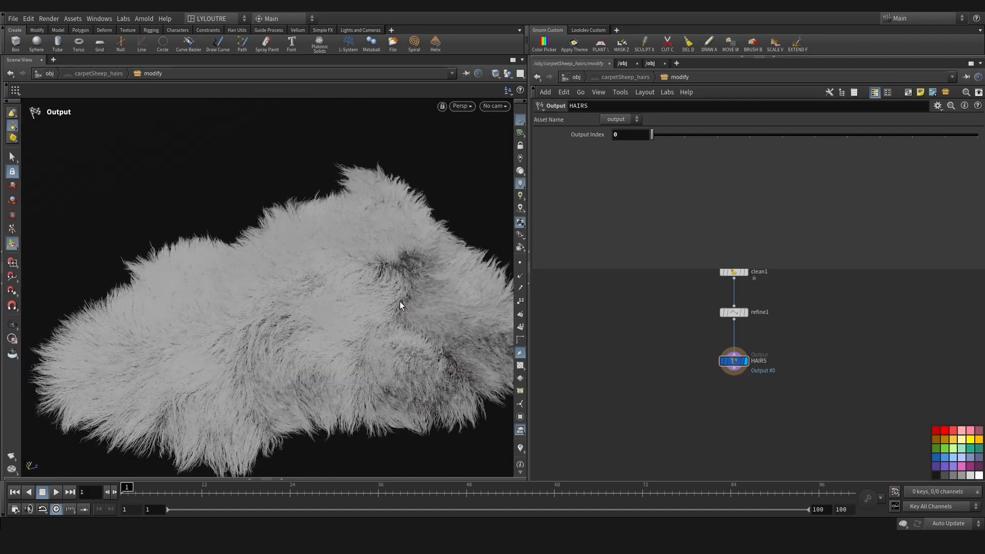
{"action": "right_click_drag", "start_coordinate": [414, 337], "coordinate": [339, 336], "text": "alt"}
{"action": "middle_click_drag", "start_coordinate": [339, 336], "coordinate": [272, 328], "text": "alt"}
{"action": "scroll", "coordinate": [681, 384], "scroll_direction": "down", "scroll_amount": 4}
{"action": "middle_click_drag", "start_coordinate": [644, 333], "coordinate": [647, 433]}
{"action": "scroll", "coordinate": [646, 432], "scroll_direction": "down", "scroll_amount": 2}
{"action": "middle_click_drag", "start_coordinate": [645, 394], "coordinate": [642, 393]}
Switch the update mode to Manual at the object level and save the scene file
{"action": "key", "text": "u"}
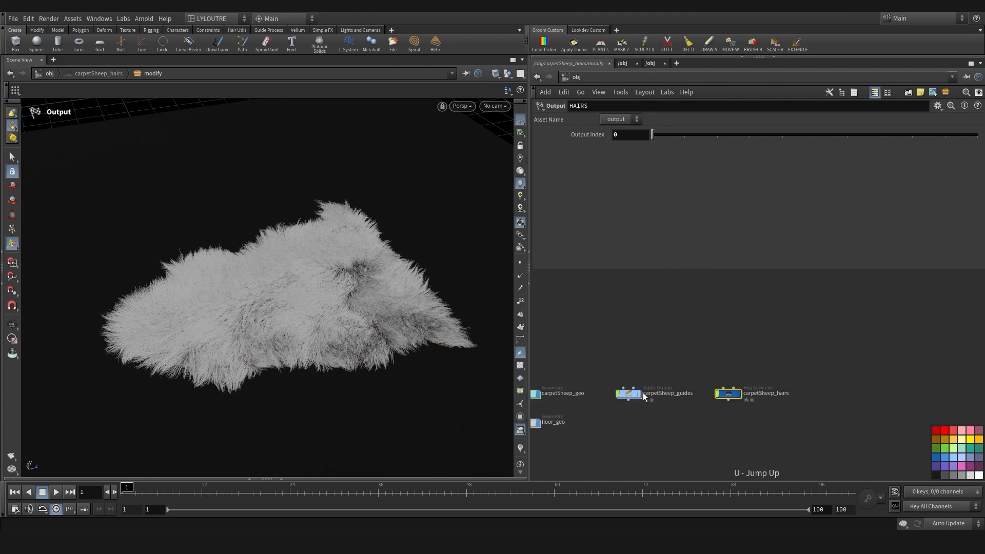
{"action": "left_click", "coordinate": [937, 523]}
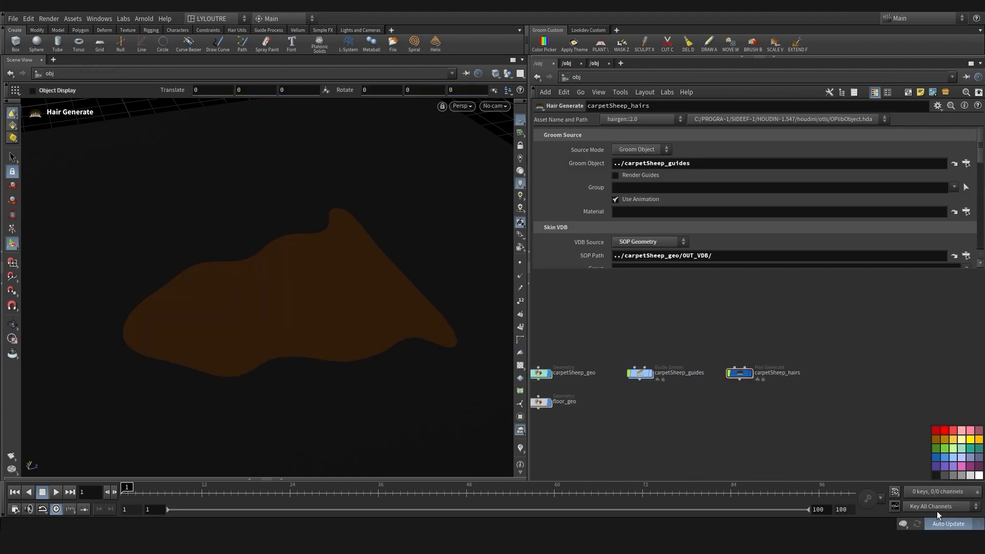
{"action": "left_click", "coordinate": [936, 511]}
{"action": "key", "text": "h"}
{"action": "key", "text": "ctrl+s"}
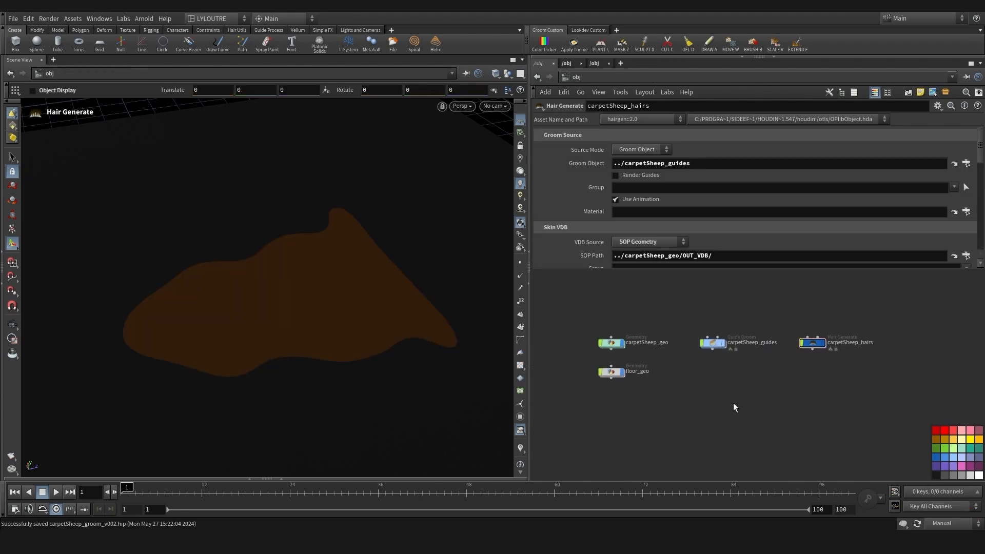
Set the file cache path of carpetSheep_guides to $JOB/bgeo/guidegroom/$OS.bgeo.sc and enable loading it from disk
{"action": "middle_click_drag", "start_coordinate": [758, 371], "coordinate": [719, 404]}
{"action": "left_click", "coordinate": [673, 377]}
{"action": "scroll", "coordinate": [722, 190], "scroll_direction": "down", "scroll_amount": 8}
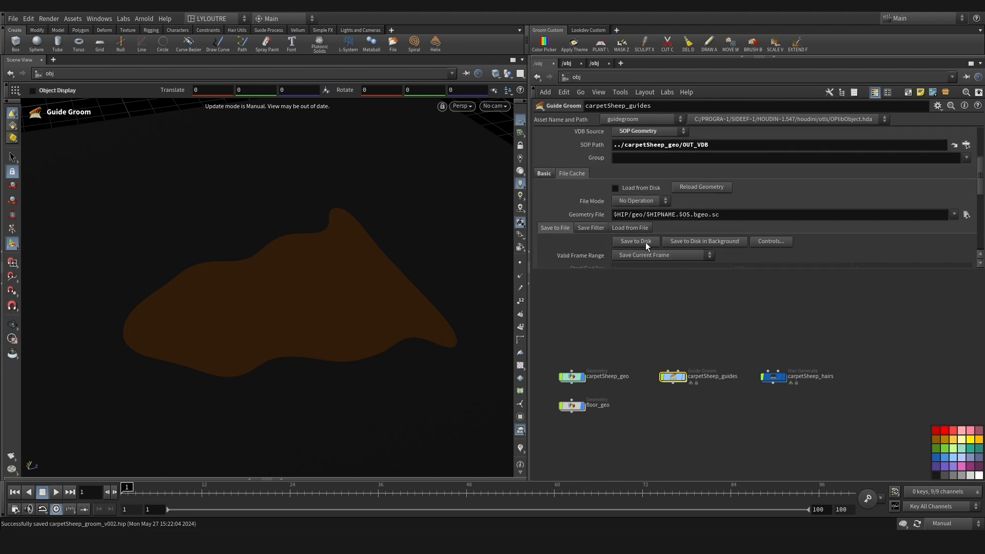
{"action": "left_click_drag", "start_coordinate": [681, 215], "coordinate": [570, 234]}
{"action": "key", "text": "BackSpace"}
{"action": "type", "text": "$JOB/bgeo/"}
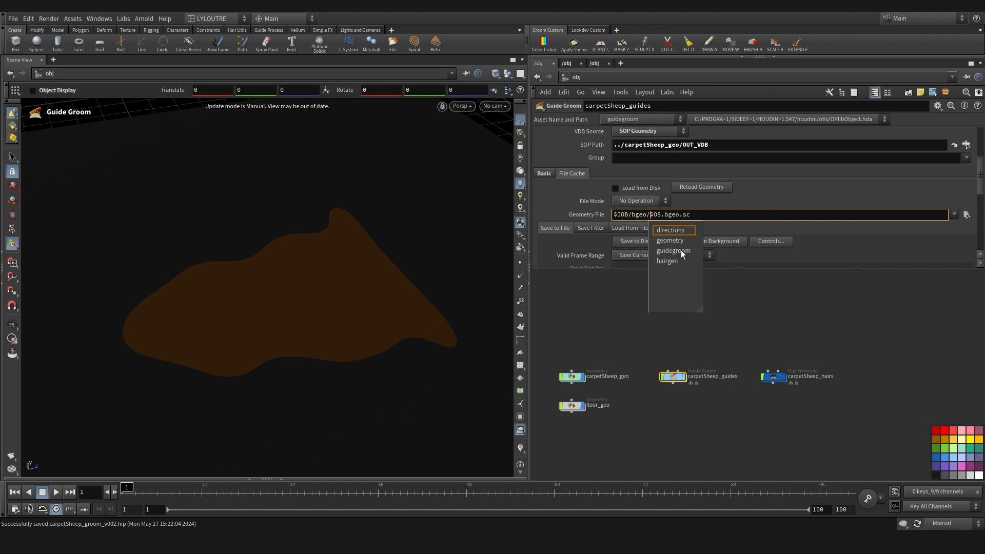
{"action": "left_click", "coordinate": [582, 214]}
{"action": "left_click", "coordinate": [582, 214]}
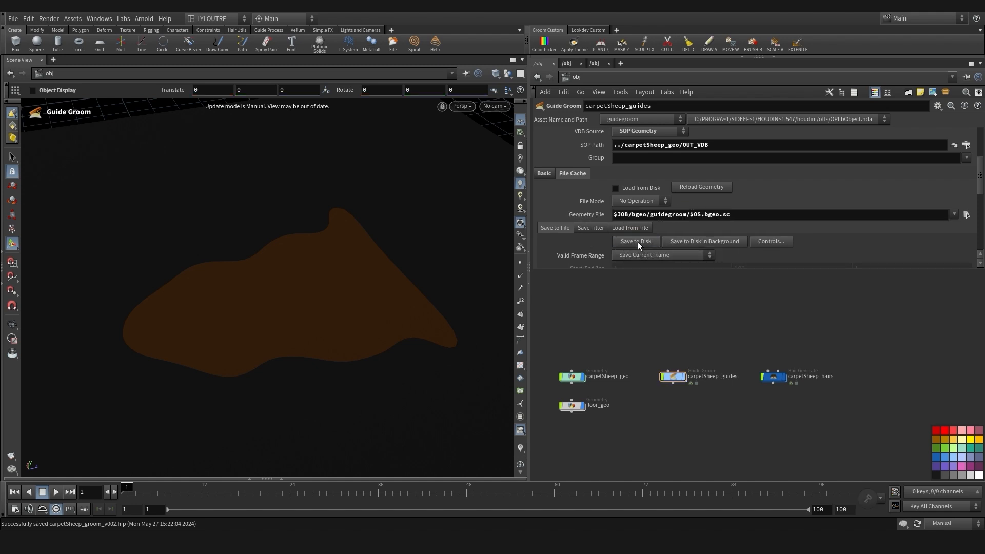
{"action": "left_click", "coordinate": [616, 188]}
Enable Perform Hair Generation and Editing at Rest in the static generation settings of carpetSheep_hairs
{"action": "left_click", "coordinate": [754, 377]}
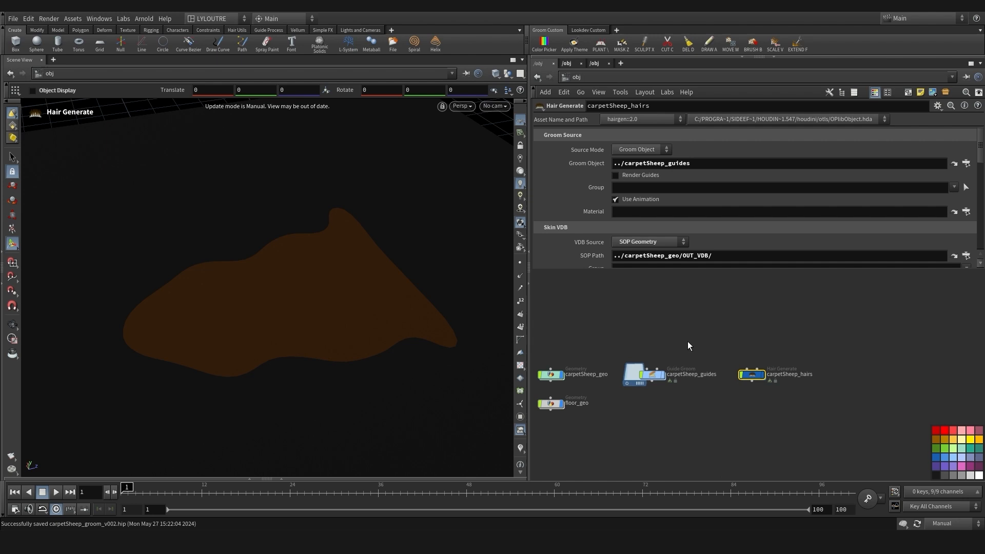
{"action": "left_click", "coordinate": [652, 375]}
{"action": "left_click", "coordinate": [753, 376]}
{"action": "middle_click_drag", "start_coordinate": [776, 407], "coordinate": [734, 396]}
{"action": "scroll", "coordinate": [742, 211], "scroll_direction": "down", "scroll_amount": 2}
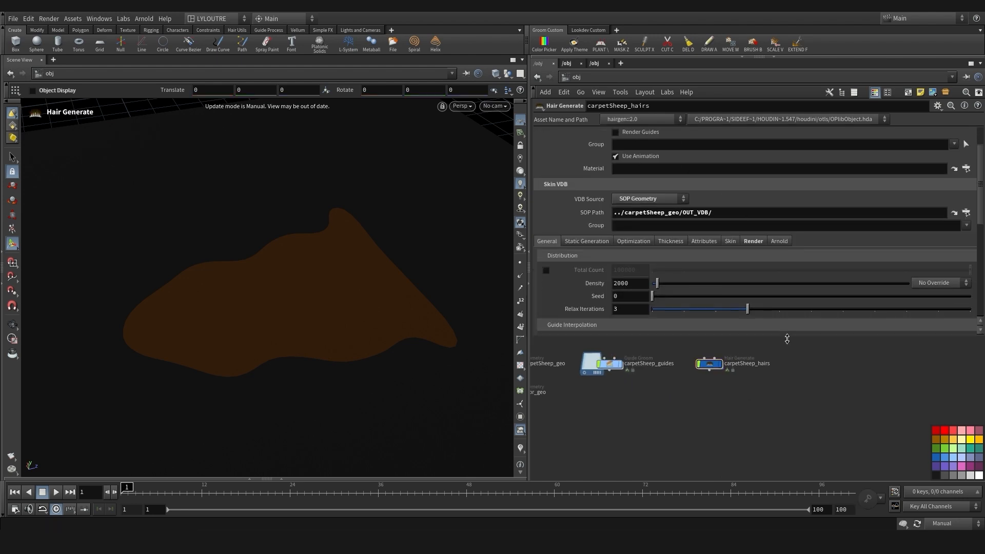
{"action": "left_click_drag", "start_coordinate": [741, 388], "coordinate": [688, 364]}
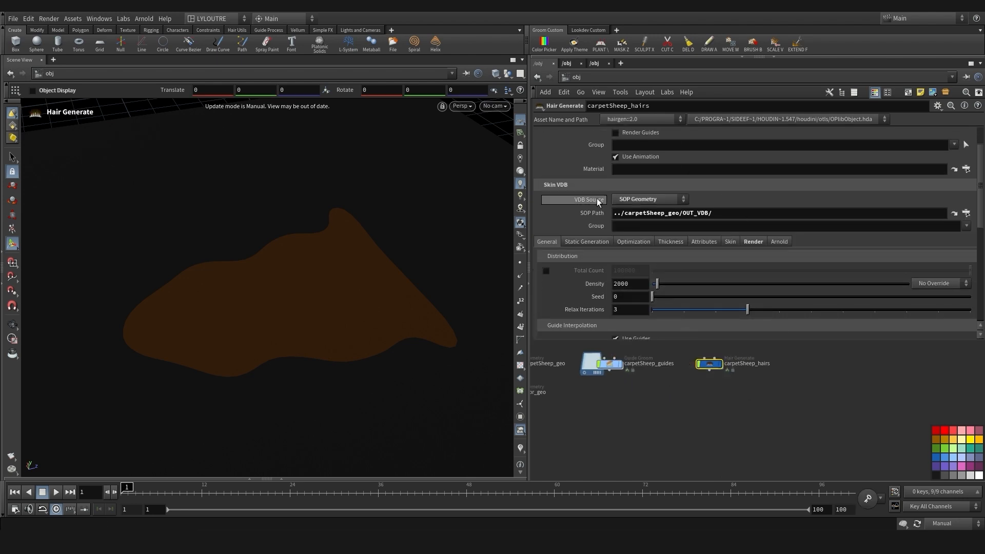
{"action": "scroll", "coordinate": [667, 221], "scroll_direction": "down", "scroll_amount": 2}
{"action": "scroll", "coordinate": [656, 221], "scroll_direction": "down", "scroll_amount": 2}
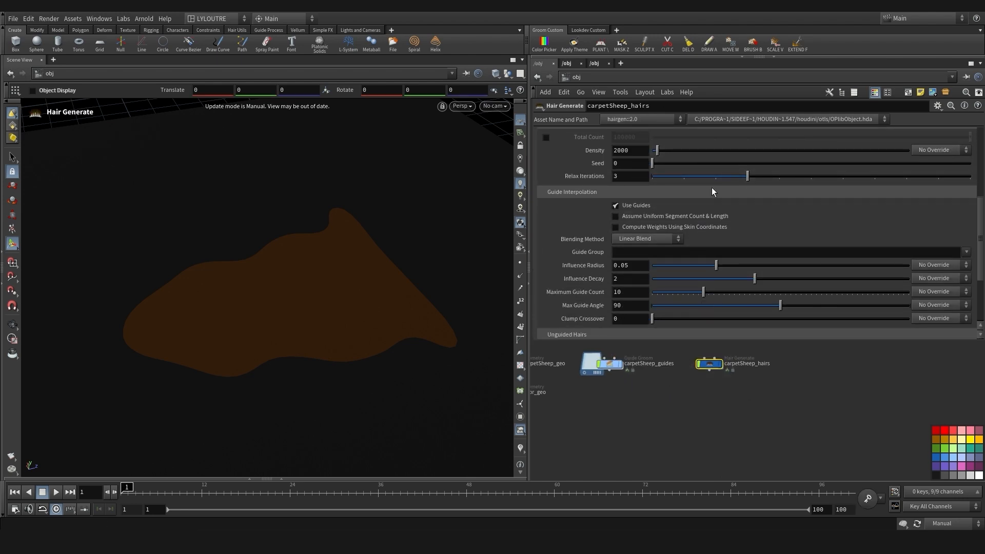
{"action": "scroll", "coordinate": [710, 190], "scroll_direction": "down", "scroll_amount": 4}
{"action": "scroll", "coordinate": [641, 179], "scroll_direction": "up", "scroll_amount": 5}
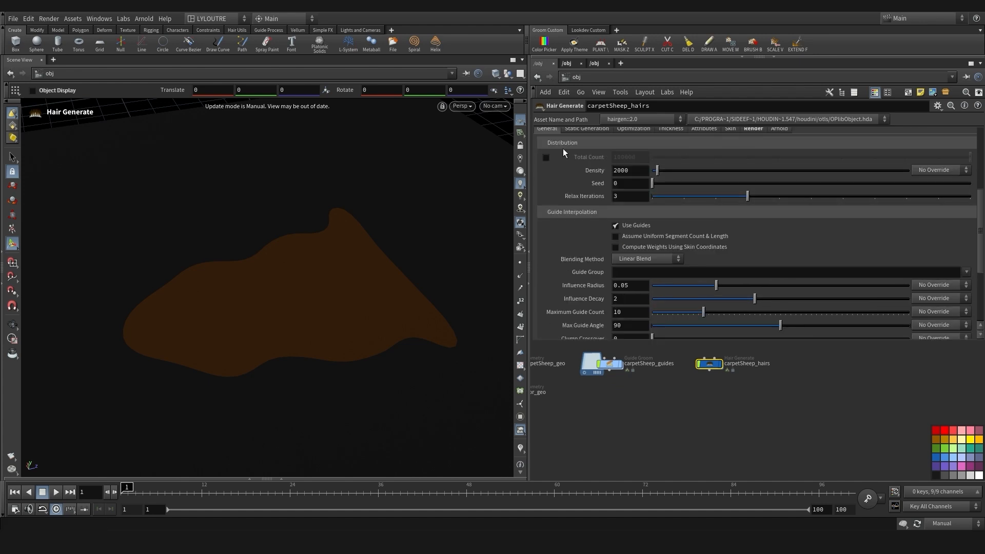
{"action": "scroll", "coordinate": [564, 149], "scroll_direction": "up", "scroll_amount": 1}
{"action": "left_click", "coordinate": [590, 169]}
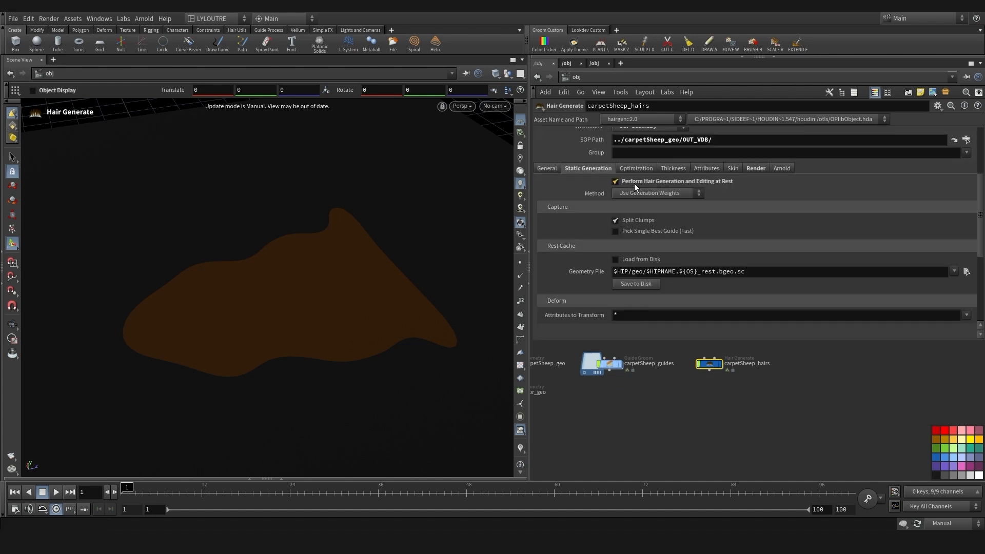
Append *SHD to the output point attributes of carpetSheep_hairs, and *SHD and *DEF to its output primitive attributes
{"action": "left_click", "coordinate": [748, 170]}
{"action": "left_click", "coordinate": [710, 169]}
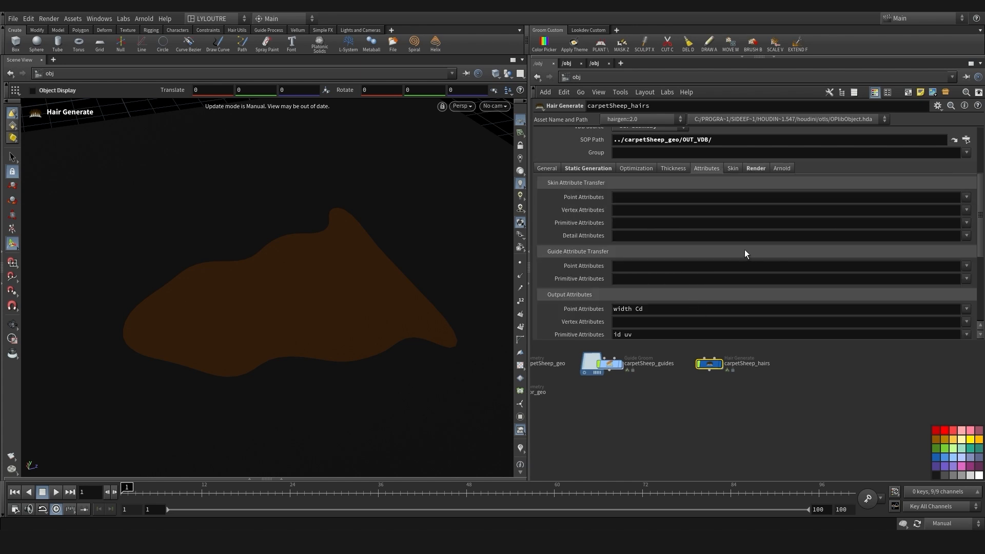
{"action": "scroll", "coordinate": [744, 253], "scroll_direction": "down", "scroll_amount": 2}
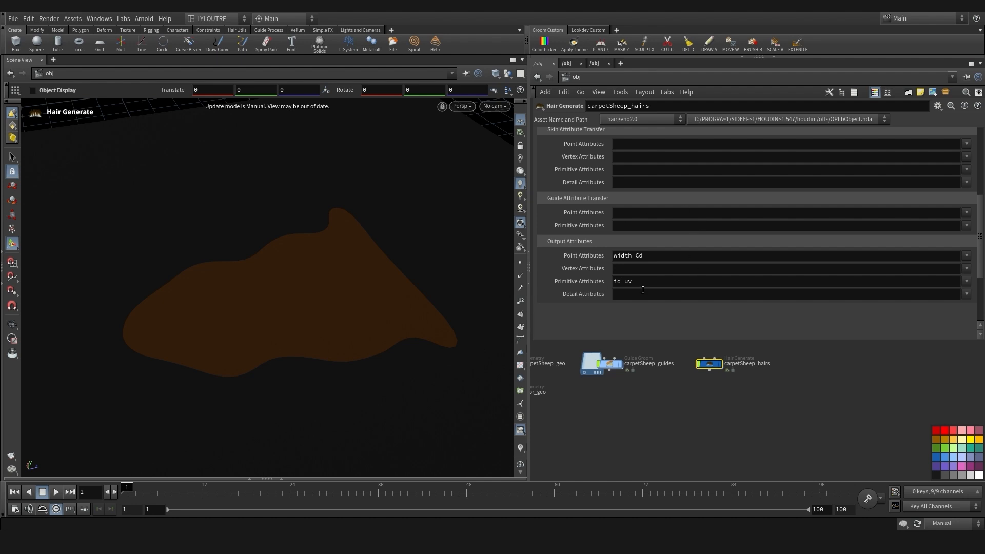
{"action": "left_click", "coordinate": [624, 256]}
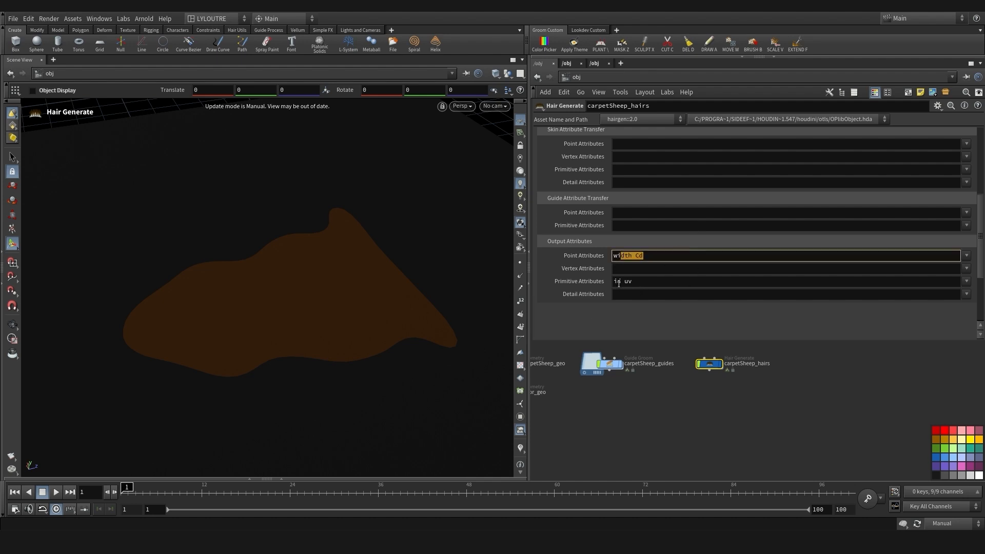
{"action": "left_click", "coordinate": [667, 281]}
{"action": "left_click", "coordinate": [667, 281]}
{"action": "type", "text": "*SHD"}
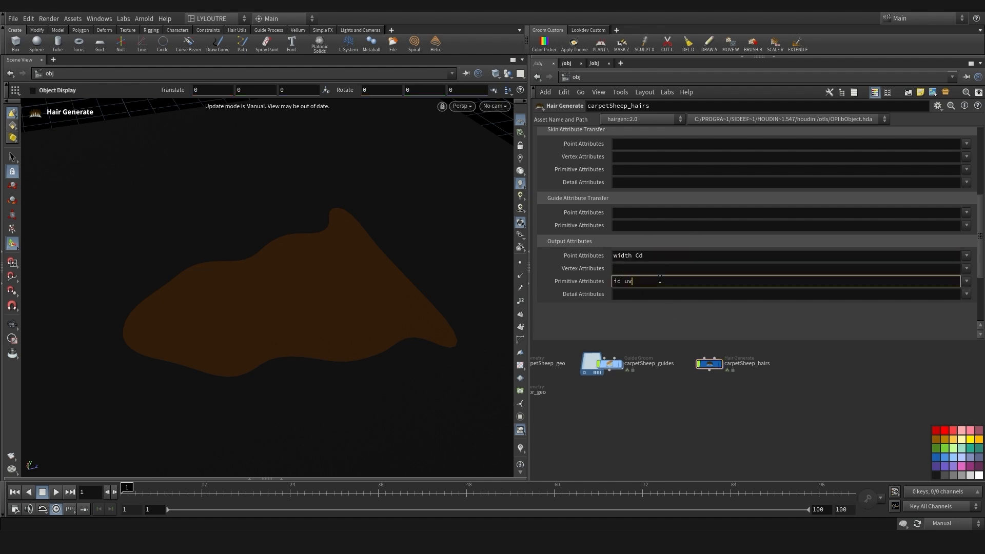
{"action": "left_click", "coordinate": [659, 255]}
{"action": "type", "text": "*SHD"}
{"action": "key", "text": "Return"}
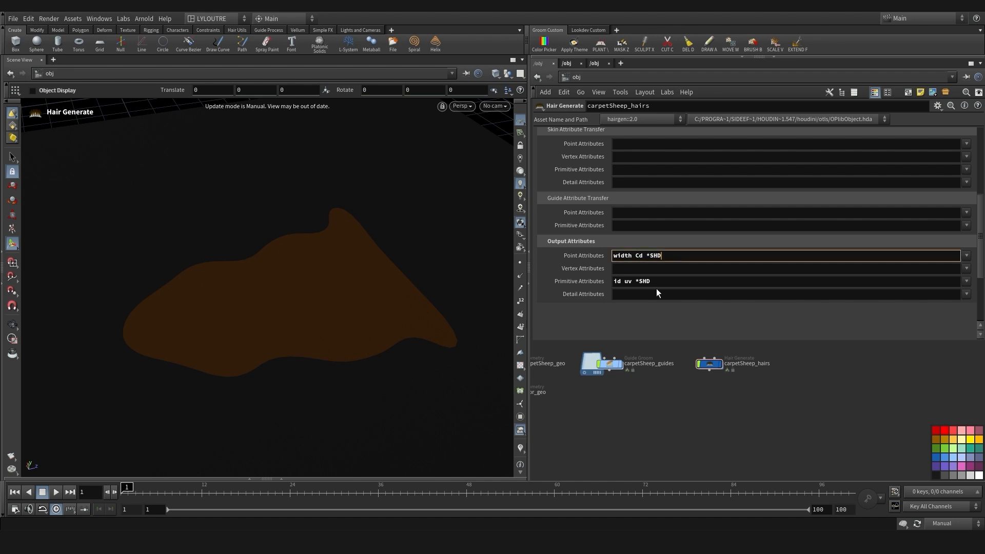
{"action": "left_click", "coordinate": [658, 282]}
{"action": "type", "text": "*DEF"}
{"action": "key", "text": "Return"}
Set the rest cache path of carpetSheep_hairs to $JOB/bgeo/hairgen/${OS}_rest.bgeo.sc and enable loading it from disk
{"action": "scroll", "coordinate": [667, 437], "scroll_direction": "down", "scroll_amount": 2}
{"action": "scroll", "coordinate": [614, 231], "scroll_direction": "up", "scroll_amount": 8}
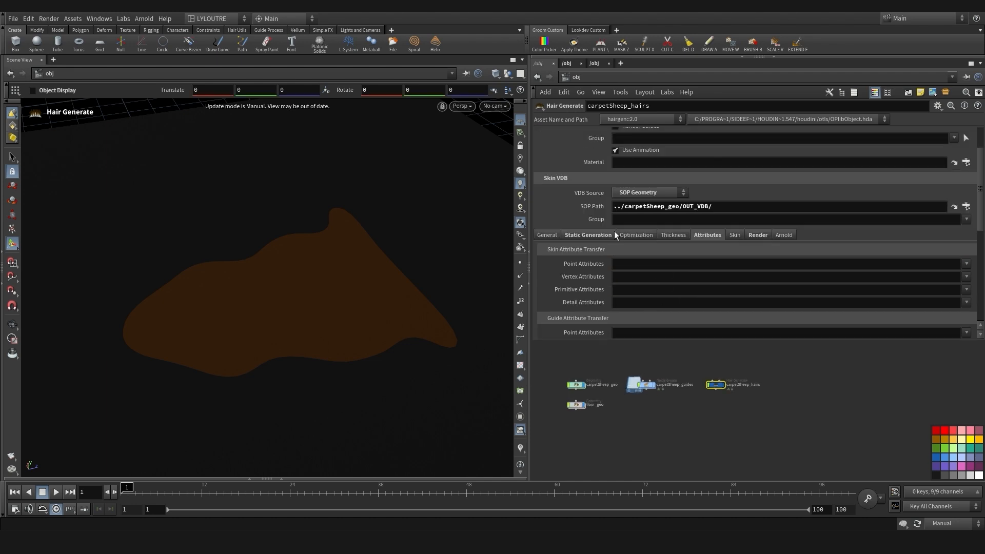
{"action": "left_click_drag", "start_coordinate": [646, 258], "coordinate": [577, 259]}
{"action": "type", "text": "$JOB/bgeo/hairgen/$HIPNAME.${OS}_rest.bgeo.sc"}
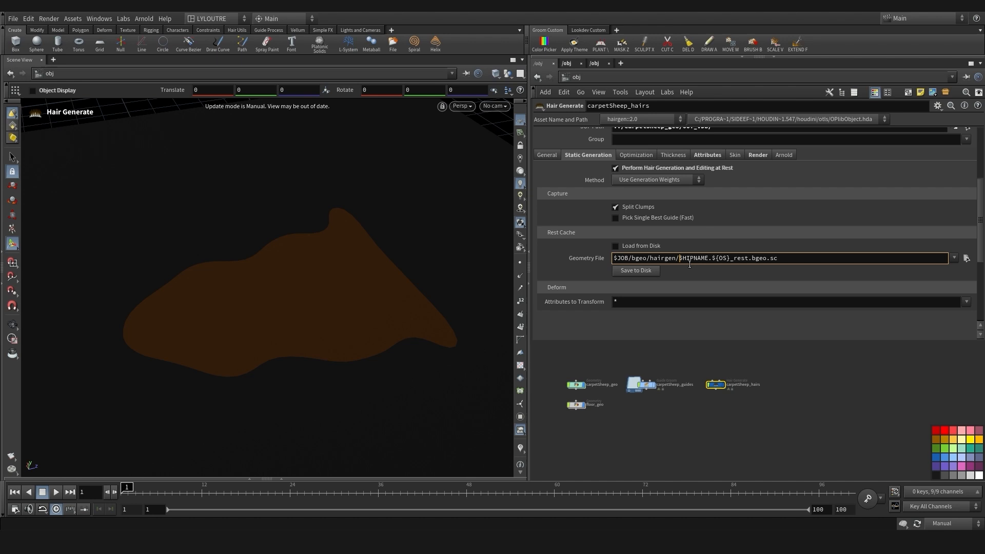
{"action": "left_click_drag", "start_coordinate": [679, 260], "coordinate": [712, 260]}
{"action": "key", "text": "BackSpace"}
{"action": "left_click", "coordinate": [590, 260]}
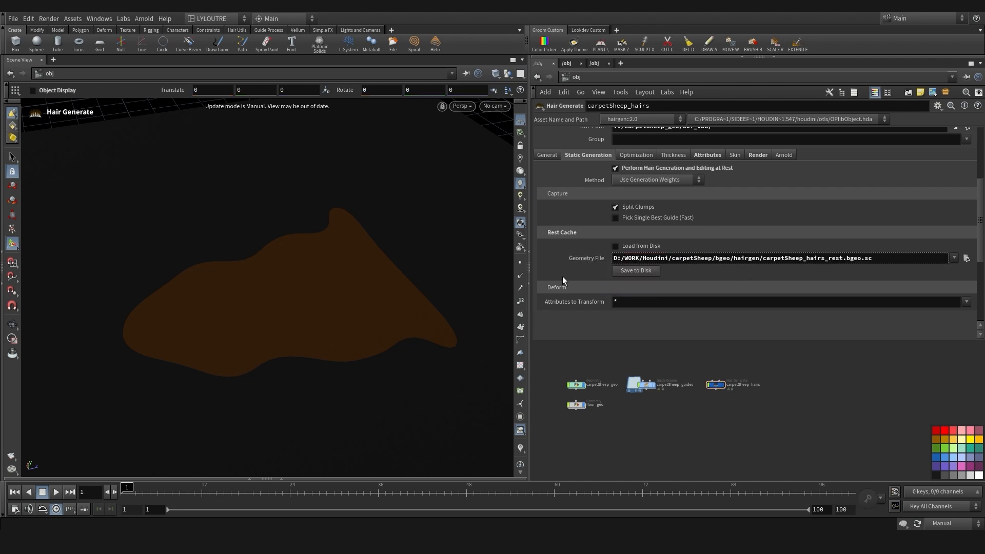
{"action": "left_click", "coordinate": [634, 247]}
{"action": "middle_click_drag", "start_coordinate": [650, 417], "coordinate": [668, 417]}
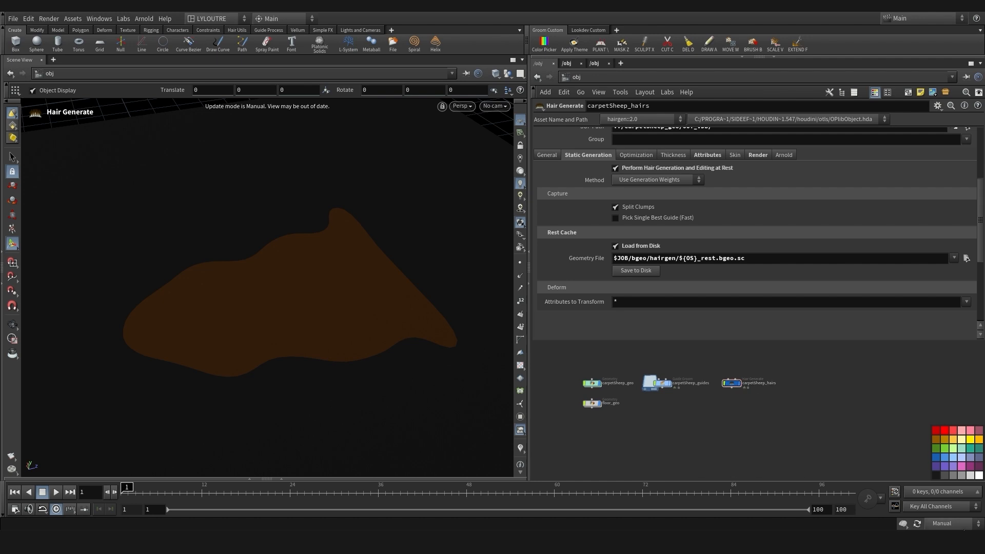
Switch the update mode back to Auto Update and view the whole carpet
{"action": "left_click", "coordinate": [949, 523]}
{"action": "left_click", "coordinate": [948, 500]}
{"action": "right_click_drag", "start_coordinate": [359, 328], "coordinate": [382, 354], "text": "alt"}
Turn off the display of carpetSheep_guides and carpetSheep_hairs so that only the carpet skin is shown
{"action": "left_click", "coordinate": [665, 384]}
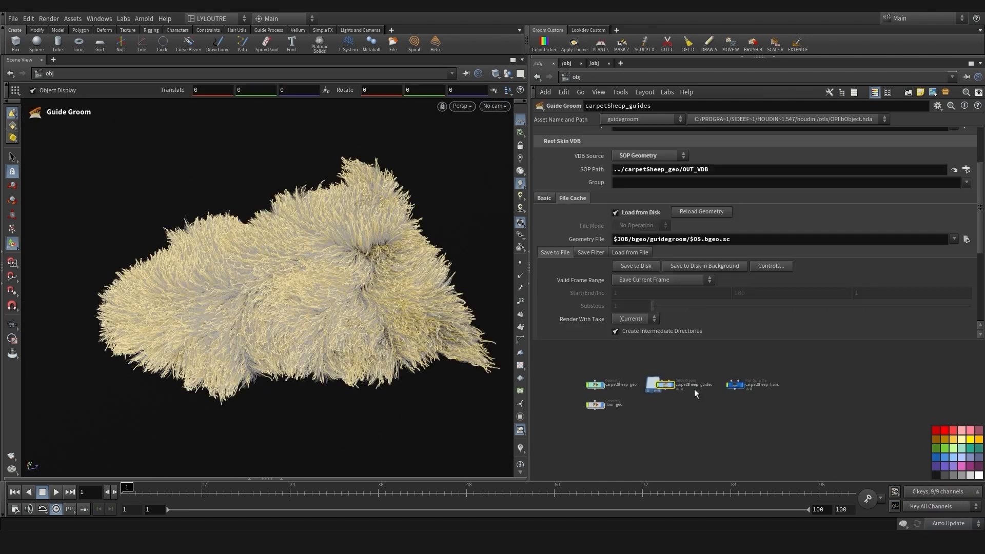
{"action": "left_click", "coordinate": [674, 385]}
{"action": "left_click", "coordinate": [743, 385]}
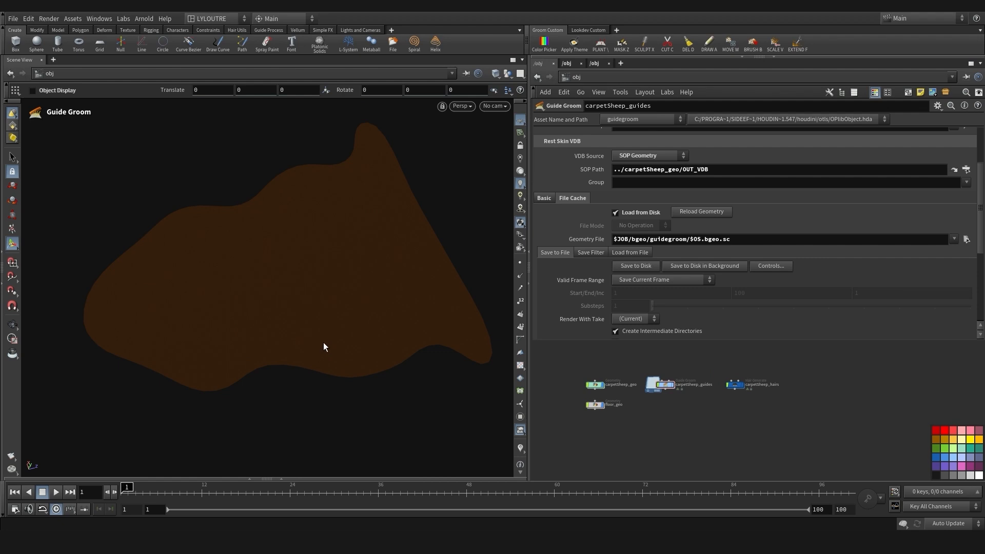
{"action": "middle_click_drag", "start_coordinate": [664, 420], "coordinate": [621, 399]}
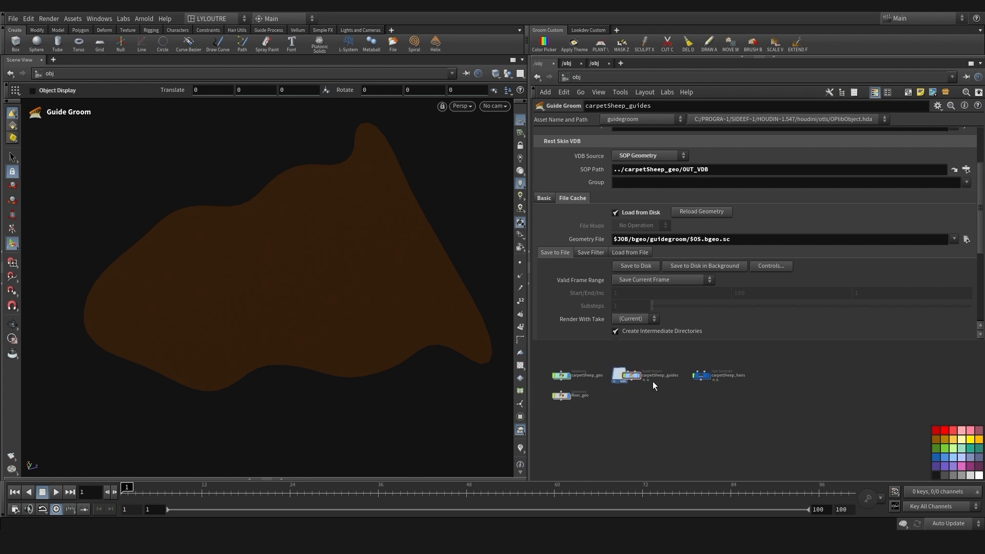
{"action": "middle_click_drag", "start_coordinate": [652, 380], "coordinate": [654, 379]}
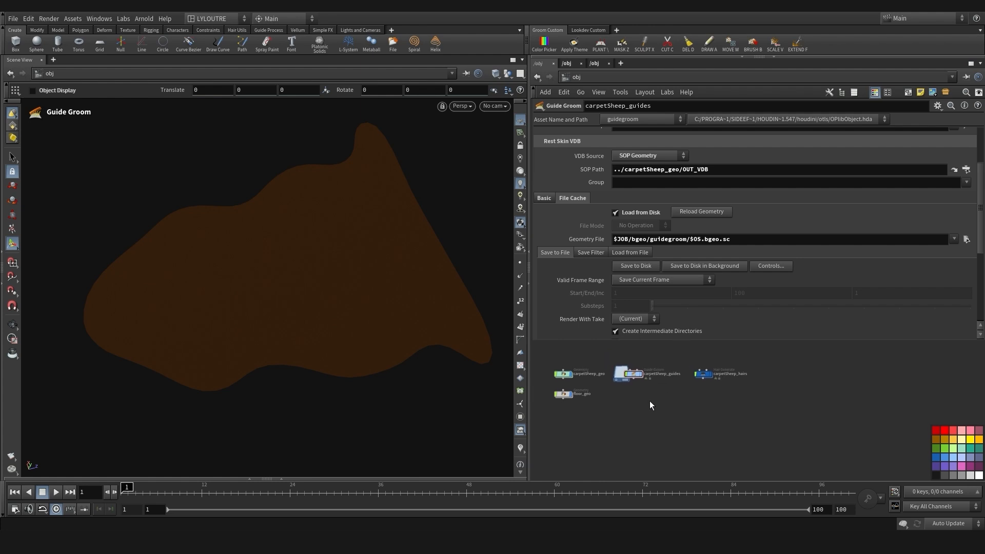
Add a Geometry object below carpetSheep_guides and name it SOLARIS
{"action": "middle_click_drag", "start_coordinate": [642, 407], "coordinate": [647, 407]}
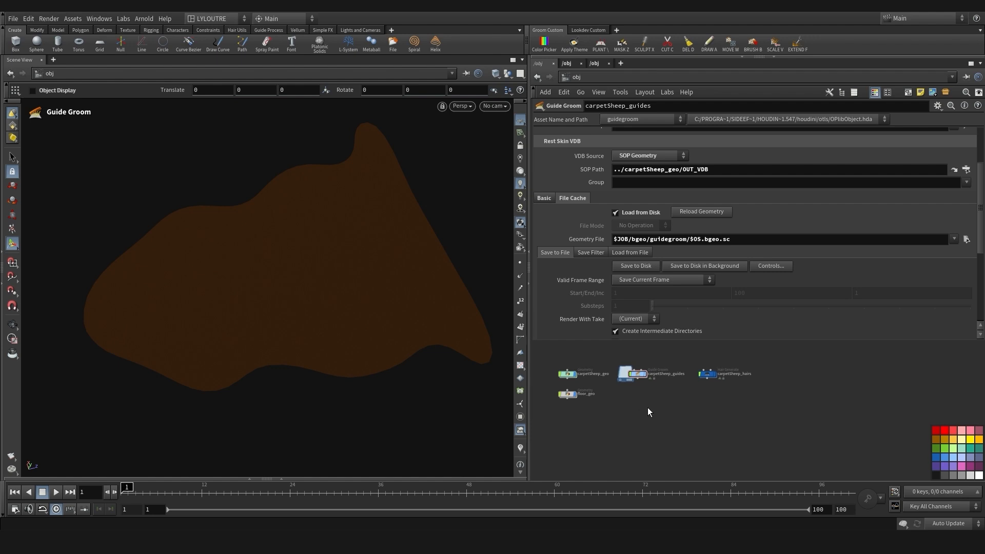
{"action": "key", "text": "Tab"}
{"action": "type", "text": "ge"}
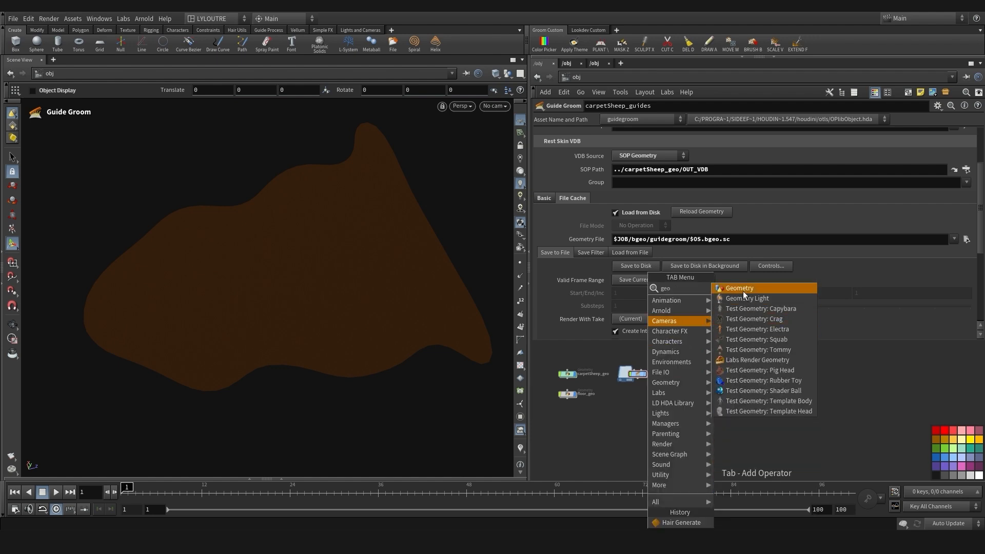
{"action": "left_click", "coordinate": [744, 290]}
{"action": "left_click", "coordinate": [636, 398]}
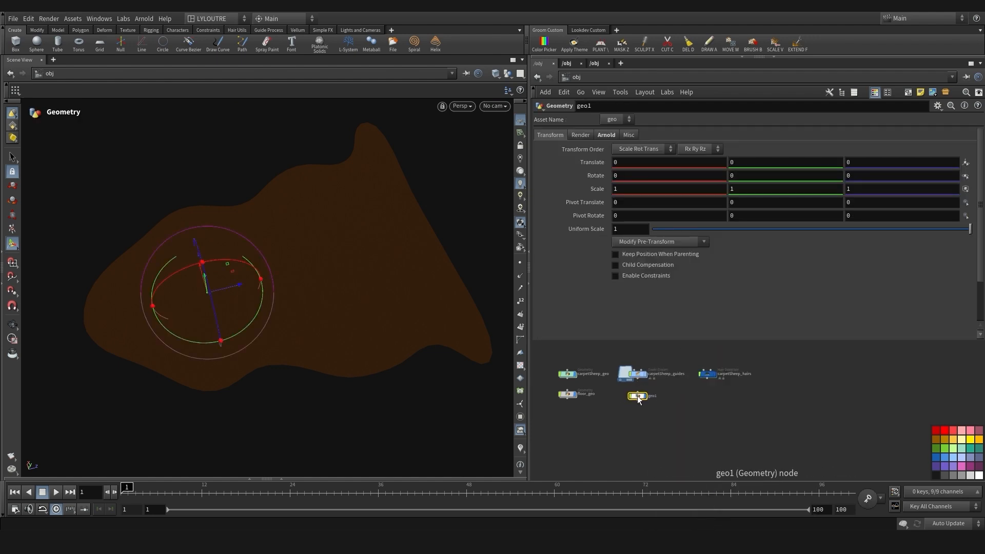
{"action": "scroll", "coordinate": [652, 396], "scroll_direction": "up", "scroll_amount": 4}
{"action": "double_click", "coordinate": [647, 394]}
{"action": "type", "text": "S"}
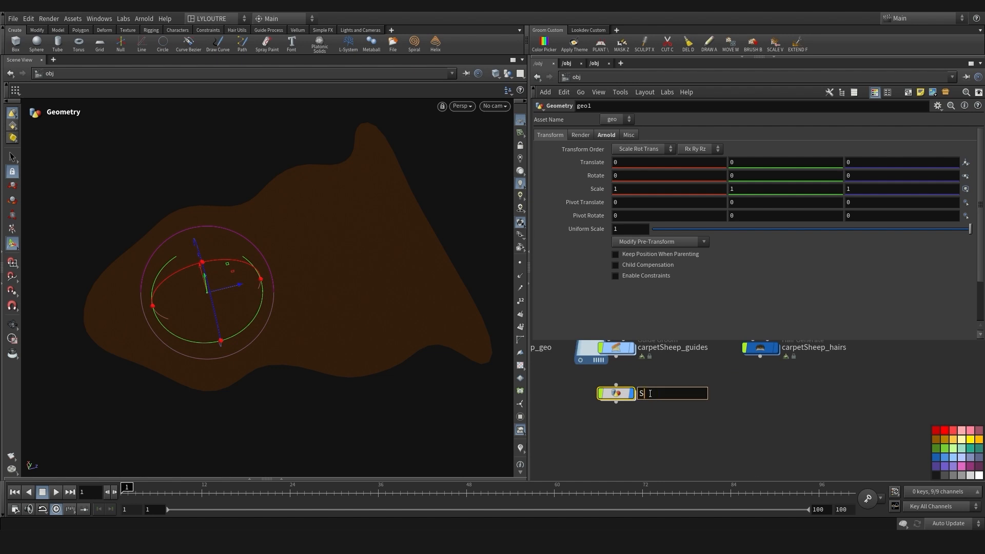
{"action": "type", "text": "OLARIS"}
{"action": "key", "text": "Return"}
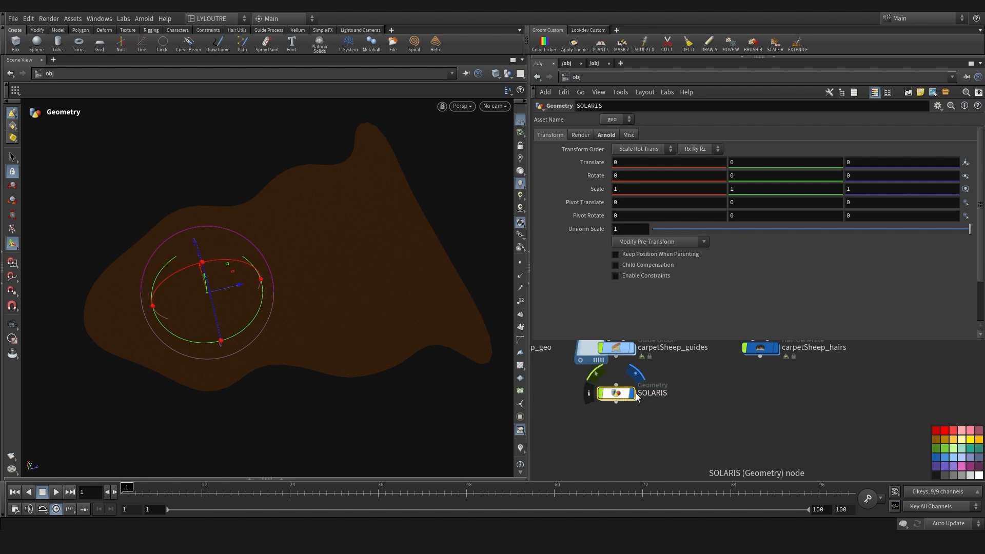
{"action": "left_click", "coordinate": [637, 394]}
{"action": "left_click", "coordinate": [632, 393]}
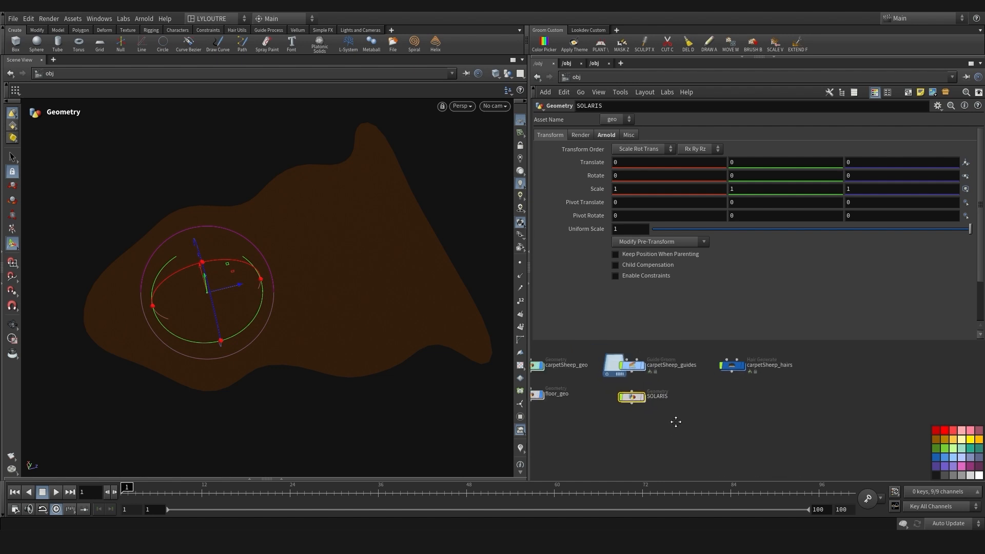
Inside SOLARIS, create an Object Merge node and duplicate it beside the original
{"action": "double_click", "coordinate": [642, 399]}
{"action": "left_click_drag", "start_coordinate": [717, 341], "coordinate": [716, 260]}
{"action": "key", "text": "Tab"}
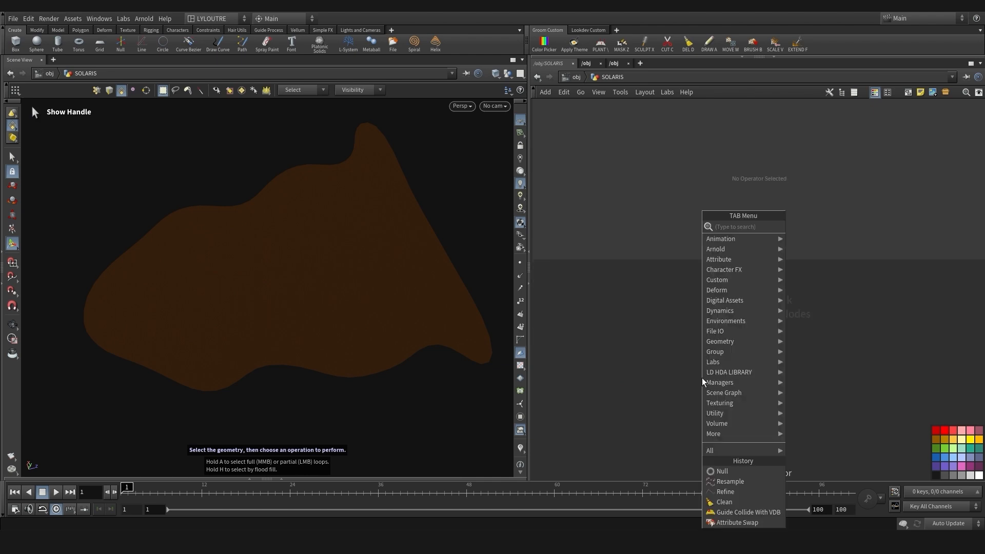
{"action": "type", "text": "objec"}
{"action": "left_click", "coordinate": [810, 227]}
{"action": "left_click", "coordinate": [602, 347]}
{"action": "left_click_drag", "start_coordinate": [606, 347], "coordinate": [707, 346], "text": "alt"}
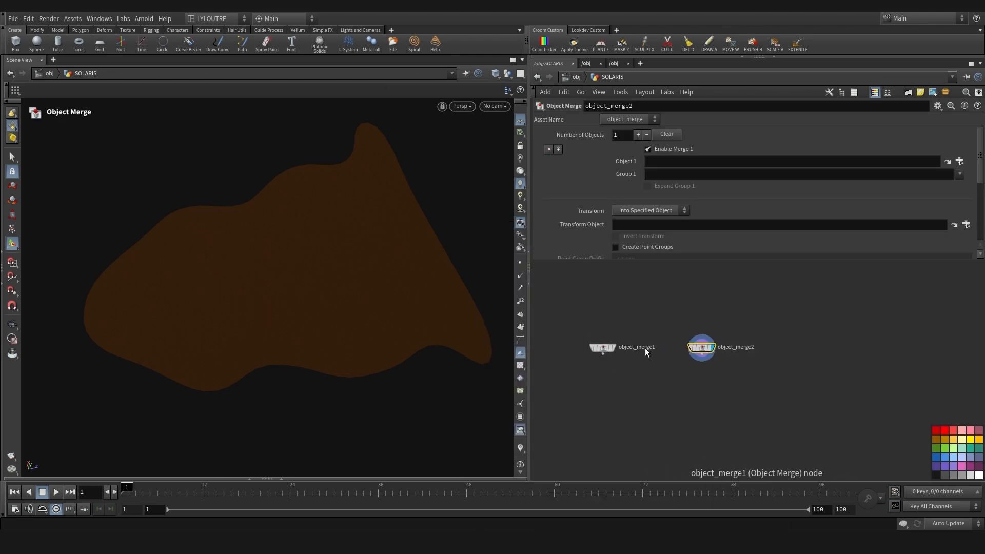
Rename the first Object Merge node IN_HAIRS and its copy IN_SKIN
{"action": "left_click", "coordinate": [635, 347]}
{"action": "type", "text": "IN_HAIRS"}
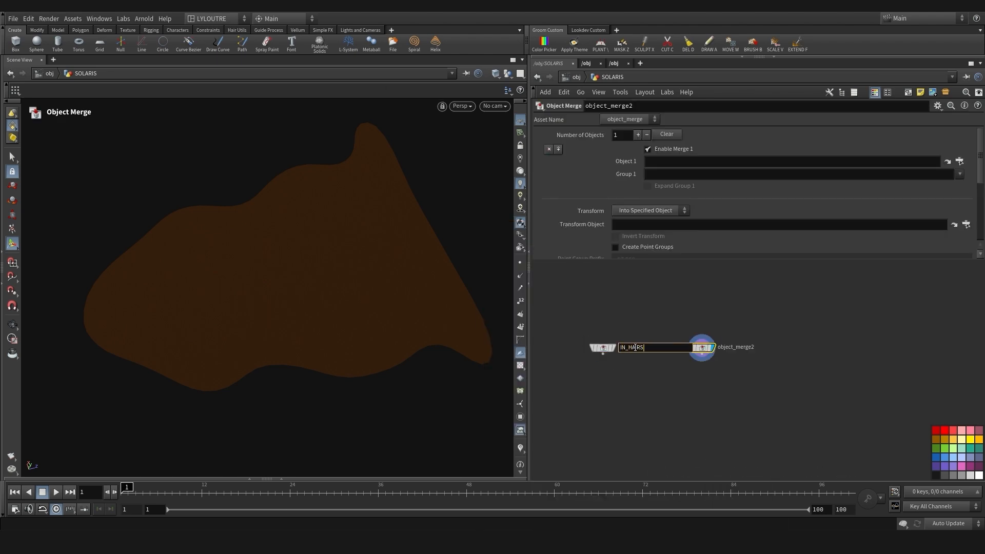
{"action": "key", "text": "Return"}
{"action": "left_click", "coordinate": [729, 368]}
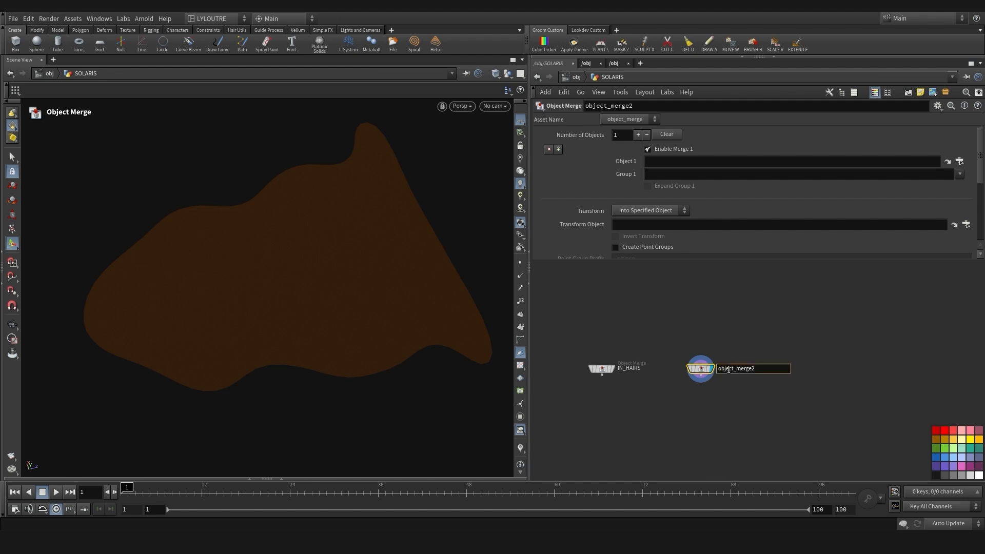
{"action": "double_click", "coordinate": [728, 369]}
{"action": "type", "text": "IN_SKIN"}
{"action": "key", "text": "Return"}
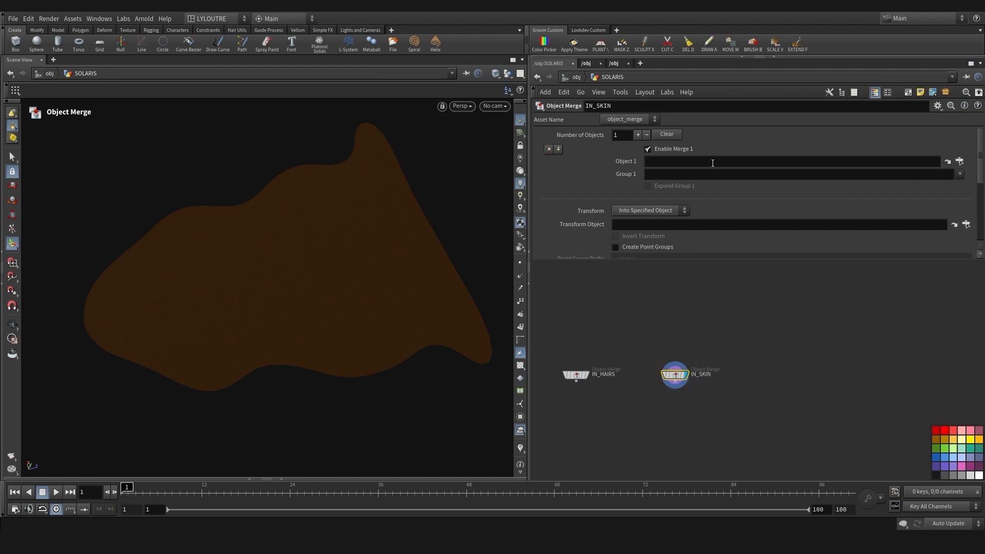
Set Object 1 of IN_SKIN to ../../carpetSheep_guides/OUT_RESTSKIN
{"action": "left_click", "coordinate": [712, 163]}
{"action": "type", "text": "../../c"}
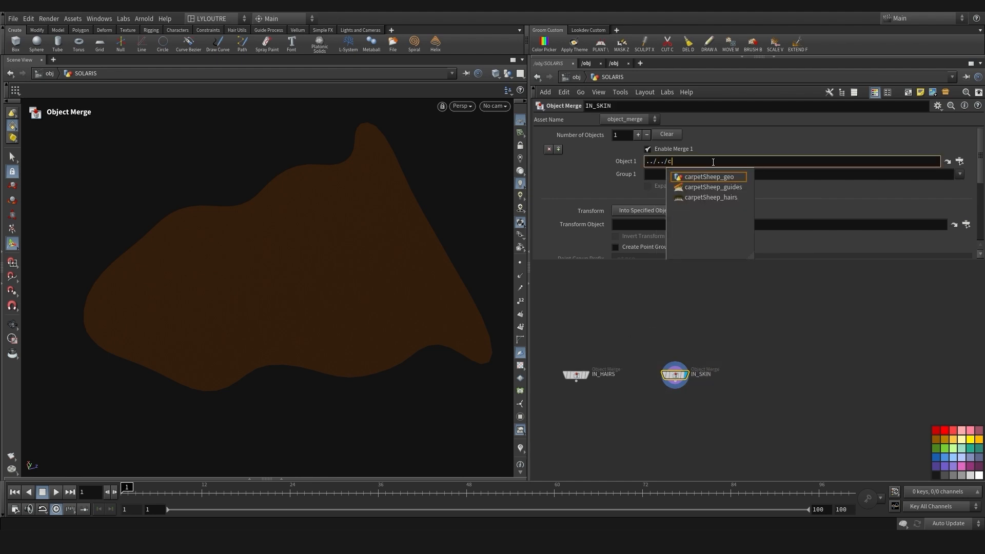
{"action": "left_click", "coordinate": [710, 187]}
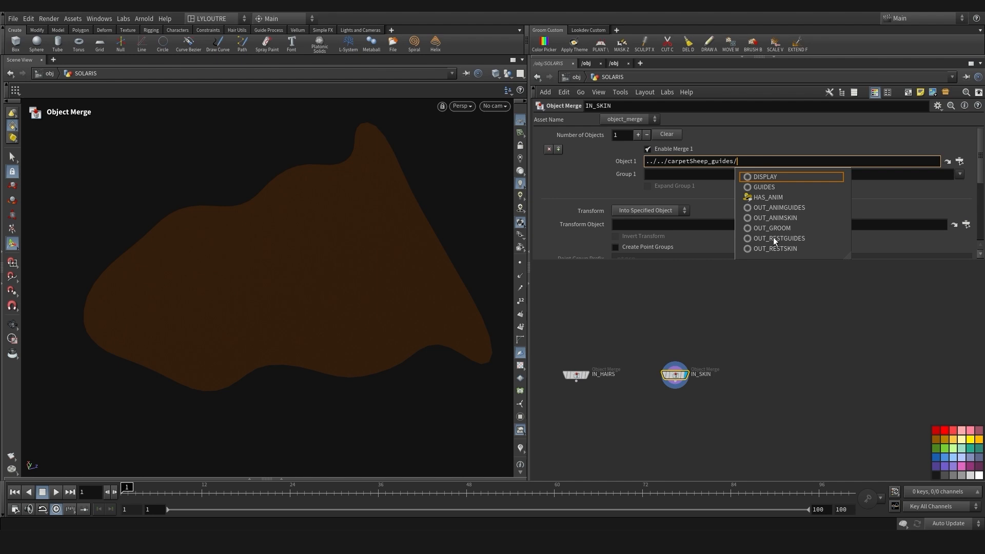
{"action": "left_click", "coordinate": [784, 249]}
Move IN_HAIRS to the other side of IN_SKIN and colour the IN_SKIN node green
{"action": "middle_click_drag", "start_coordinate": [667, 334], "coordinate": [684, 334]}
{"action": "left_click_drag", "start_coordinate": [614, 376], "coordinate": [832, 376]}
{"action": "middle_click_drag", "start_coordinate": [836, 382], "coordinate": [769, 382]}
{"action": "left_click", "coordinate": [978, 448]}
Set Object 1 of IN_HAIRS to ../../carpetSheep_hairs/RENDER
{"action": "left_click", "coordinate": [785, 372]}
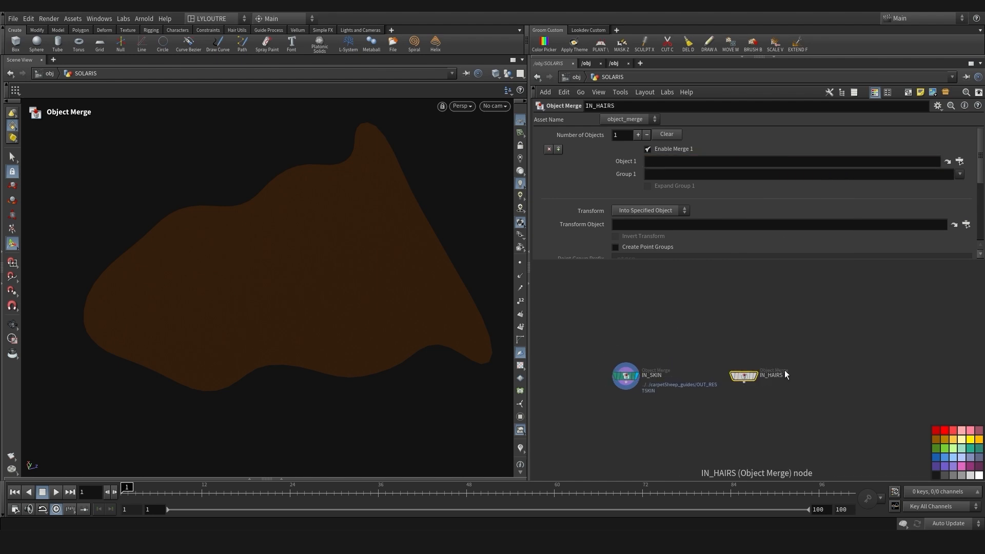
{"action": "left_click", "coordinate": [690, 163]}
{"action": "type", "text": "../../"}
{"action": "left_click", "coordinate": [710, 209]}
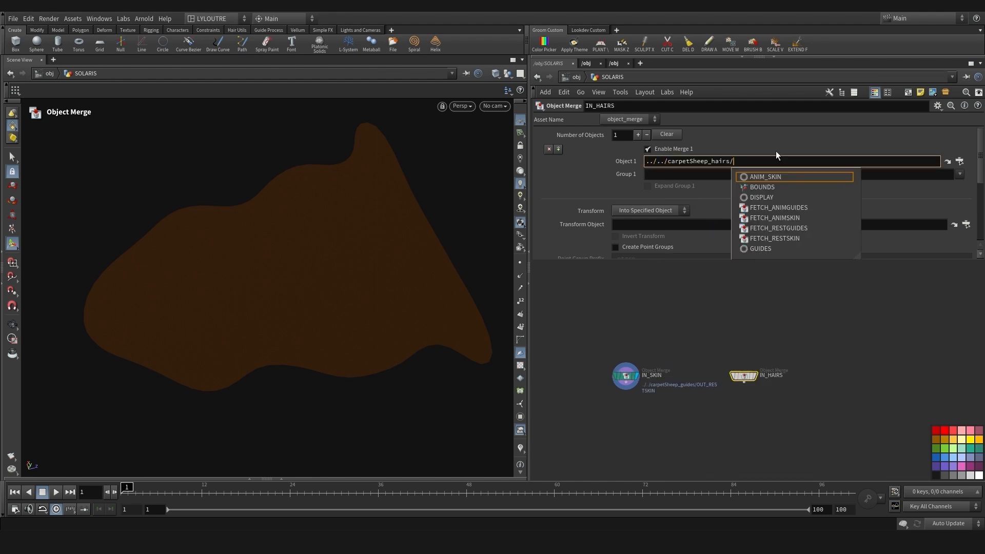
{"action": "scroll", "coordinate": [800, 239], "scroll_direction": "down", "scroll_amount": 3}
{"action": "scroll", "coordinate": [800, 238], "scroll_direction": "up", "scroll_amount": 3}
{"action": "scroll", "coordinate": [795, 205], "scroll_direction": "down", "scroll_amount": 3}
{"action": "left_click", "coordinate": [780, 236]}
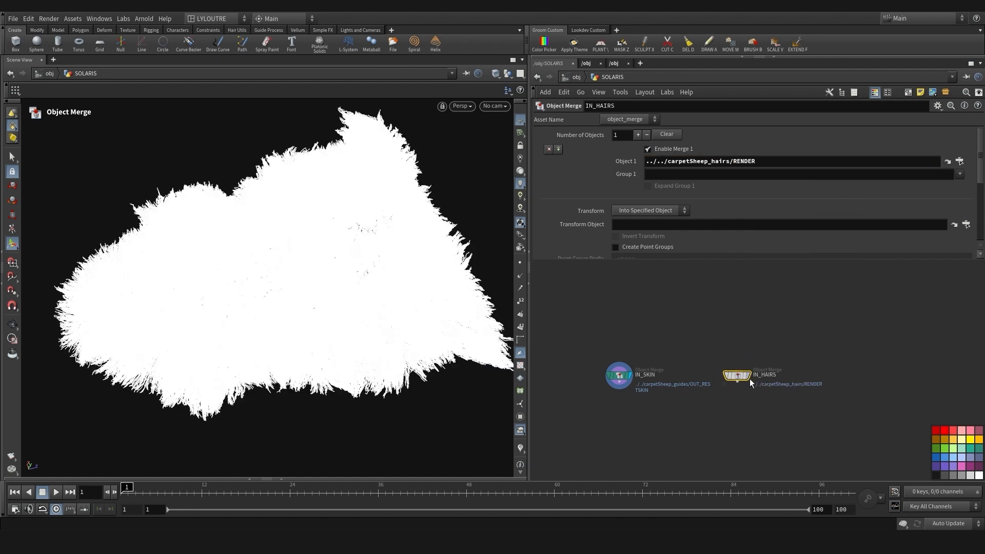
Colour the IN_HAIRS node blue and set it as the displayed node
{"action": "left_click", "coordinate": [748, 376]}
{"action": "middle_click_drag", "start_coordinate": [673, 327], "coordinate": [674, 317]}
{"action": "left_click", "coordinate": [620, 365]}
{"action": "left_click", "coordinate": [631, 364]}
{"action": "left_click", "coordinate": [737, 365]}
{"action": "left_click", "coordinate": [938, 457]}
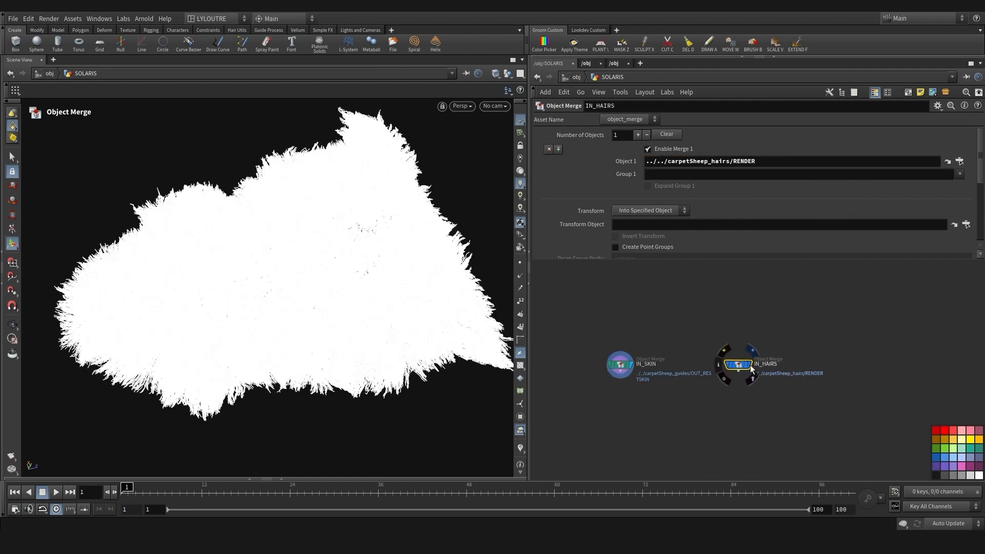
{"action": "left_click", "coordinate": [749, 365]}
Add a Null after IN_SKIN and another after IN_HAIRS, aligning each beneath its input node
{"action": "middle_click_drag", "start_coordinate": [660, 419], "coordinate": [654, 396]}
{"action": "left_click", "coordinate": [688, 399]}
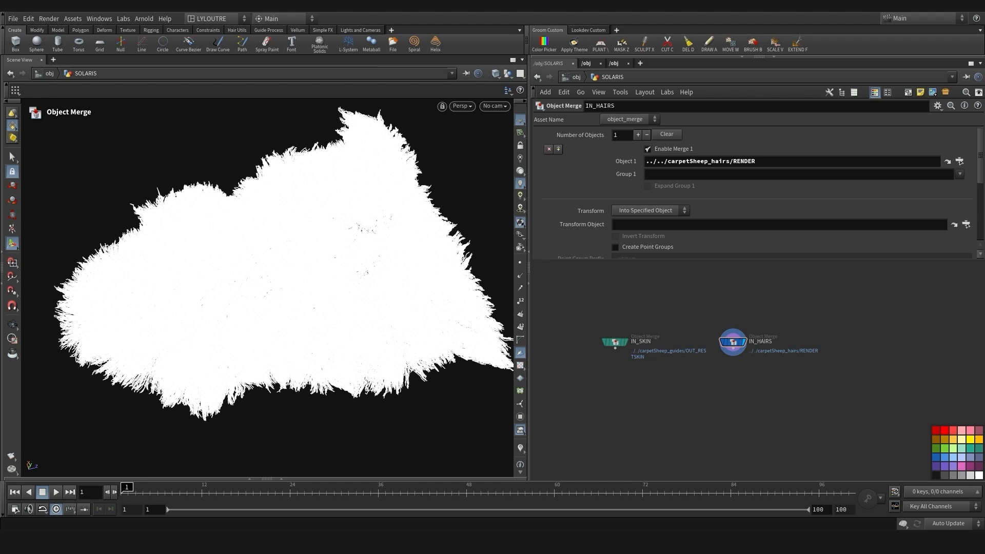
{"action": "key", "text": "Tab"}
{"action": "type", "text": "null"}
{"action": "key", "text": "Return"}
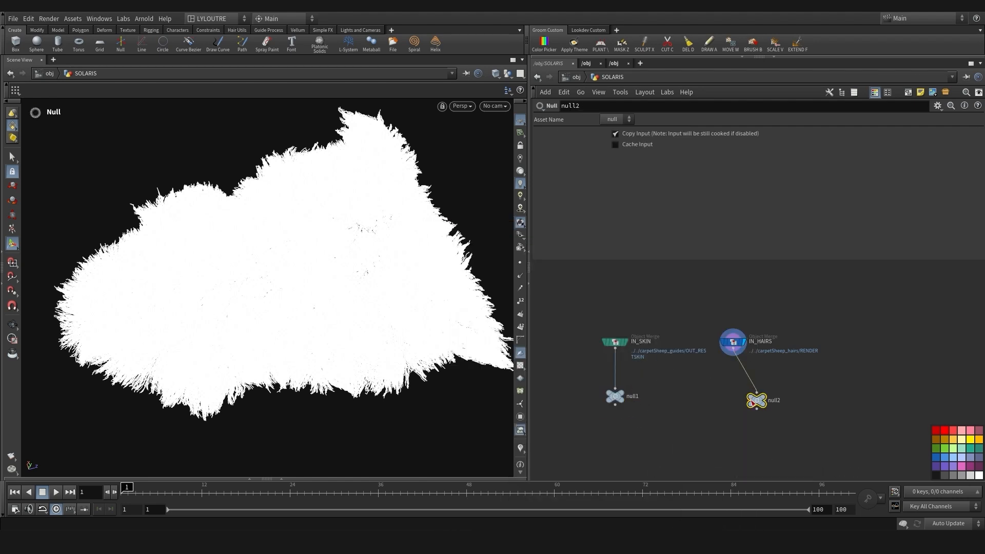
{"action": "left_click_drag", "start_coordinate": [759, 401], "coordinate": [735, 396]}
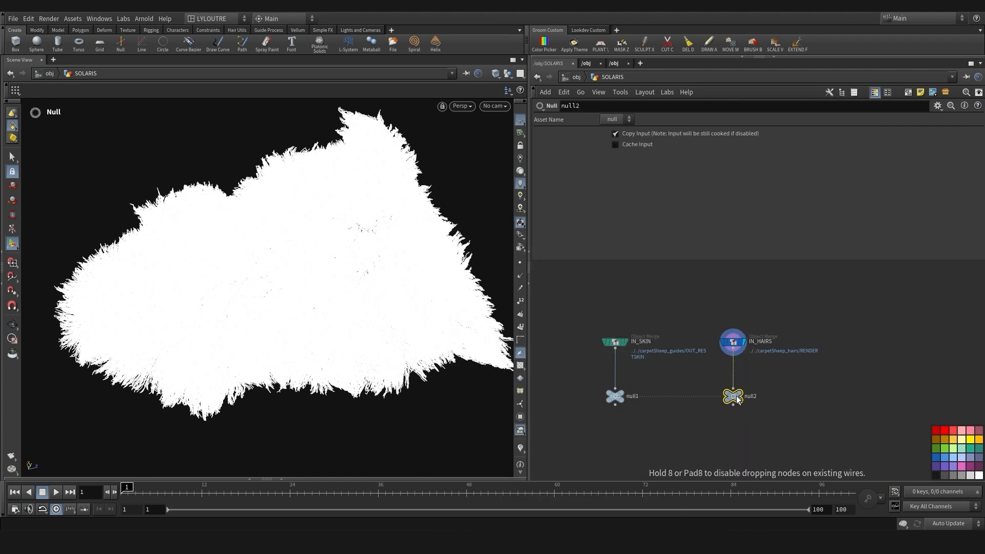
Rename the Null under IN_HAIRS to OUT_HAIRS and the one under IN_SKIN to OUT_SKIN
{"action": "left_click", "coordinate": [756, 394]}
{"action": "type", "text": "out_hairs"}
{"action": "key", "text": "Return"}
{"action": "left_click", "coordinate": [766, 396]}
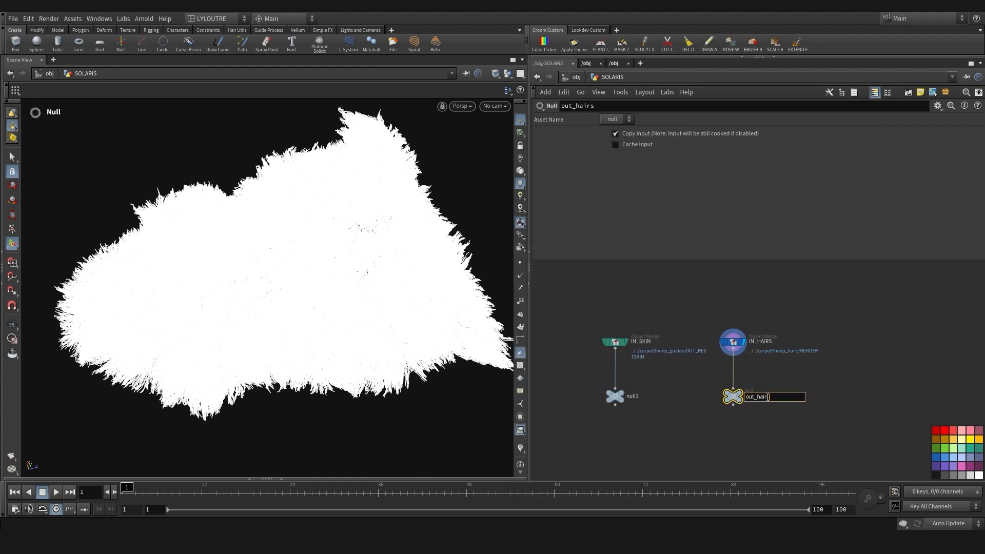
{"action": "type", "text": "OUT_HAIRS"}
{"action": "key", "text": "Return"}
{"action": "left_click", "coordinate": [632, 395]}
{"action": "type", "text": "OUT_SKIN"}
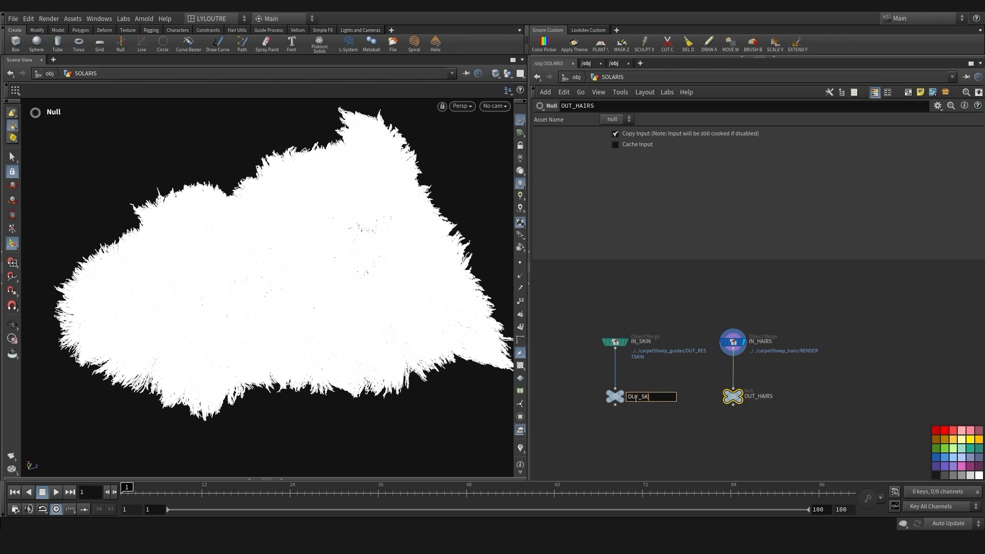
{"action": "key", "text": "Return"}
Colour the OUT_SKIN and OUT_HAIRS nulls black and move them slightly lower
{"action": "left_click_drag", "start_coordinate": [784, 432], "coordinate": [597, 380]}
{"action": "left_click", "coordinate": [936, 476]}
{"action": "left_click", "coordinate": [781, 442]}
{"action": "middle_click_drag", "start_coordinate": [781, 442], "coordinate": [789, 444]}
{"action": "left_click_drag", "start_coordinate": [789, 444], "coordinate": [598, 380]}
{"action": "left_click_drag", "start_coordinate": [620, 397], "coordinate": [620, 403]}
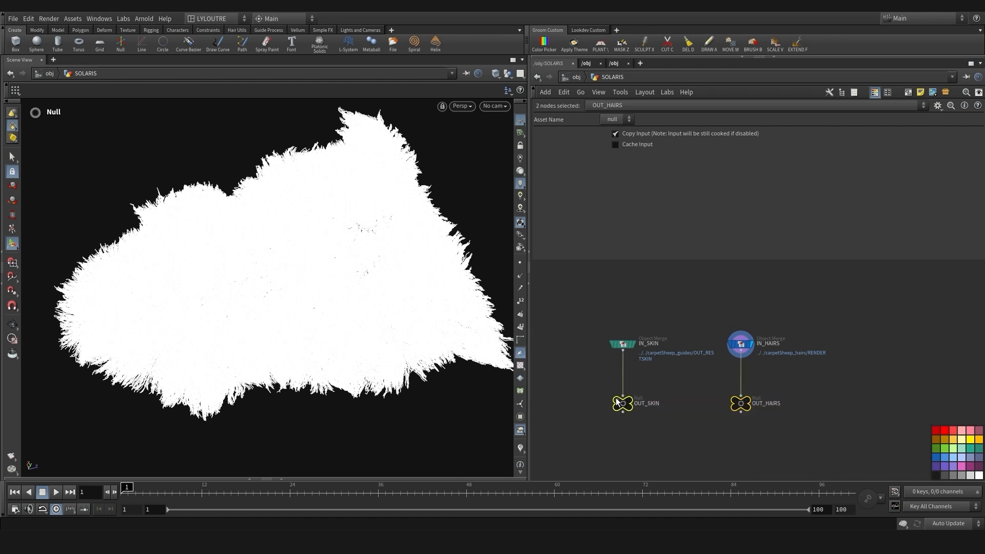
{"action": "left_click", "coordinate": [582, 381]}
{"action": "middle_click_drag", "start_coordinate": [582, 381], "coordinate": [591, 362]}
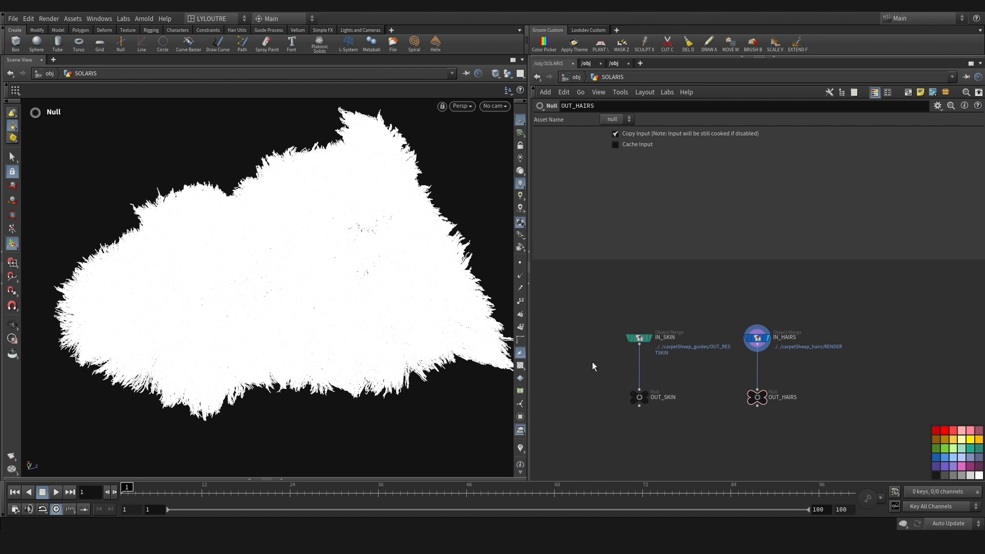
Leave the SOLARIS network and switch from the obj context to the stage context
{"action": "key", "text": "u"}
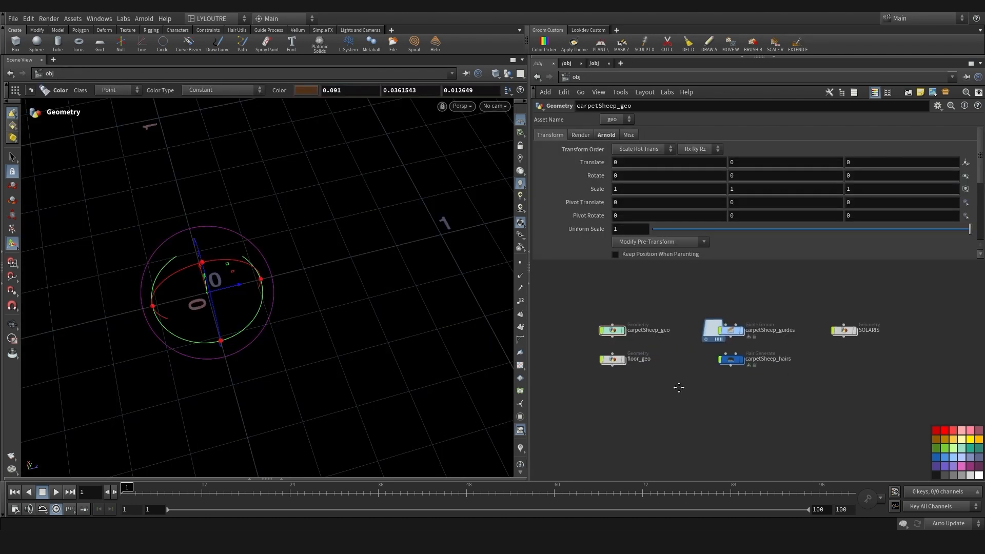
{"action": "middle_click_drag", "start_coordinate": [679, 389], "coordinate": [684, 388]}
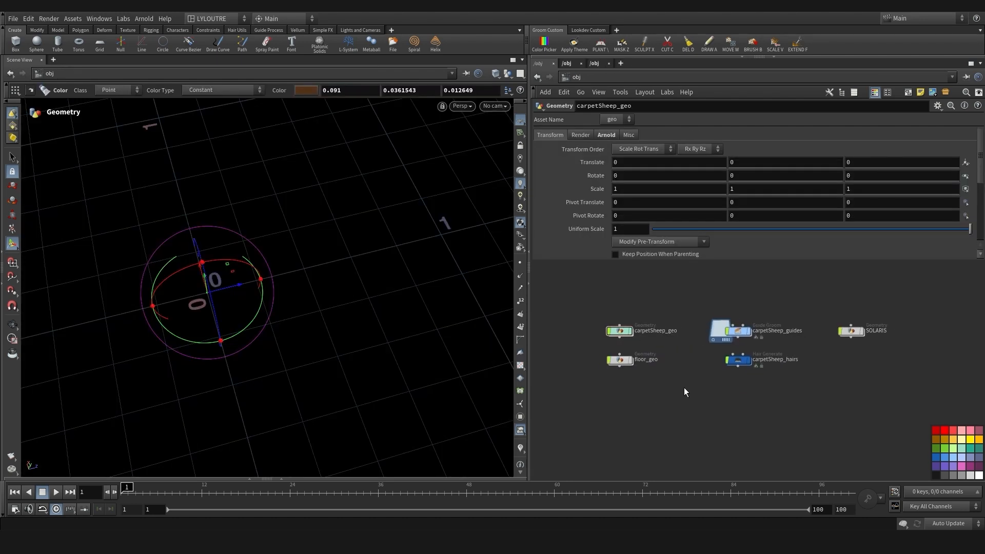
{"action": "left_click", "coordinate": [564, 79]}
{"action": "left_click", "coordinate": [596, 160]}
Load the Solaris desktop layout and set its network to the stage context
{"action": "left_click", "coordinate": [222, 19]}
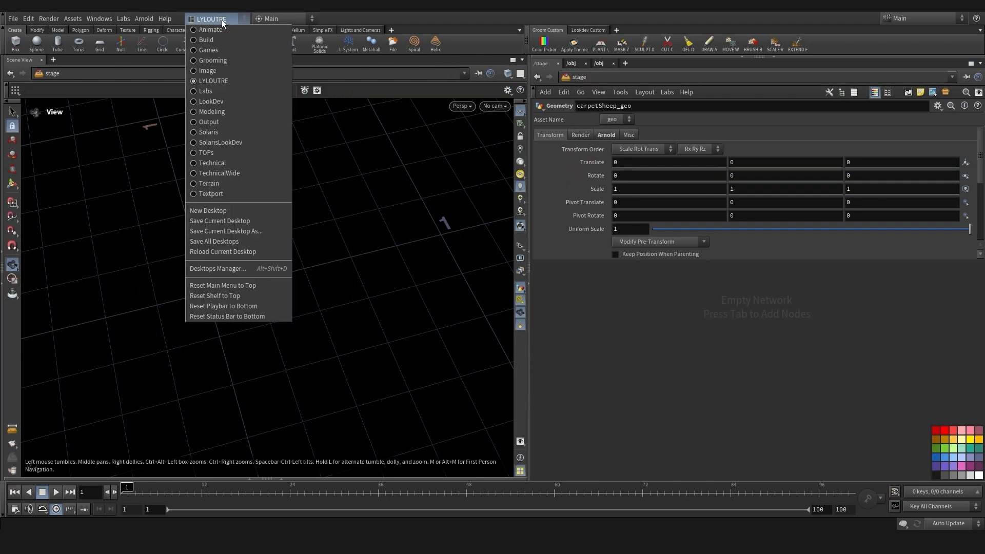
{"action": "left_click", "coordinate": [217, 133]}
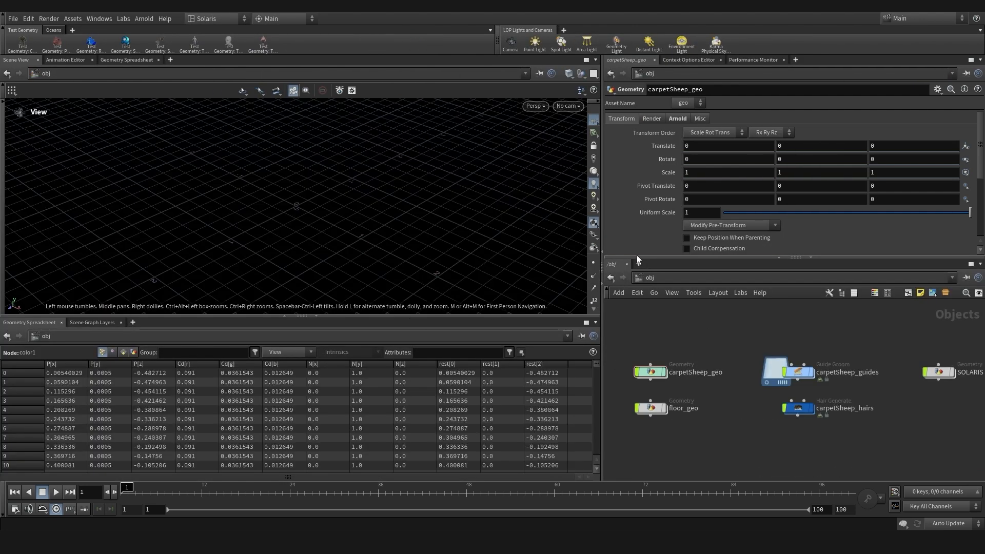
{"action": "left_click", "coordinate": [648, 277]}
{"action": "left_click", "coordinate": [663, 354]}
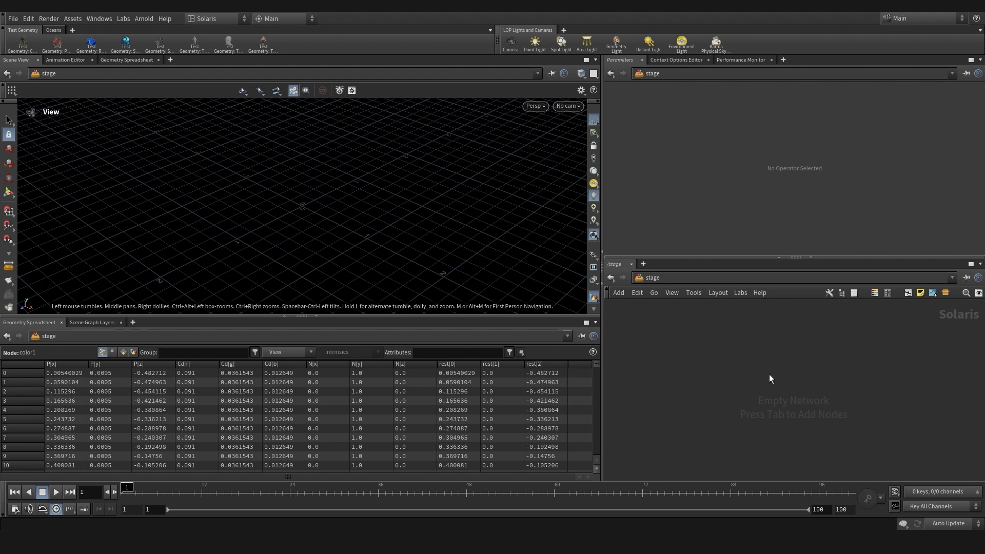
Add a SOP Import node to the stage and set its SOP path to /obj/SOLARIS/OUT_SKIN/
{"action": "key", "text": "Tab"}
{"action": "type", "text": "sop"}
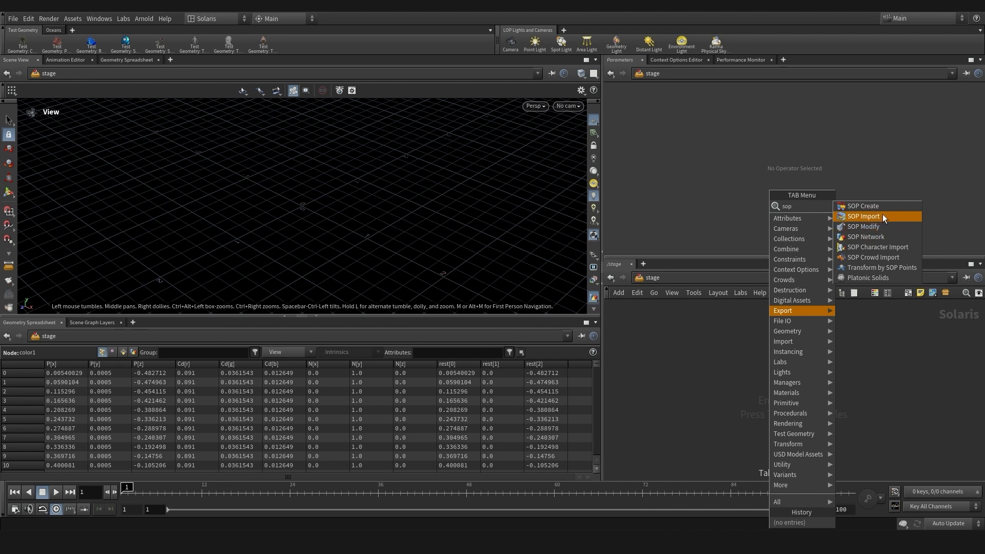
{"action": "left_click", "coordinate": [882, 216]}
{"action": "left_click", "coordinate": [730, 359]}
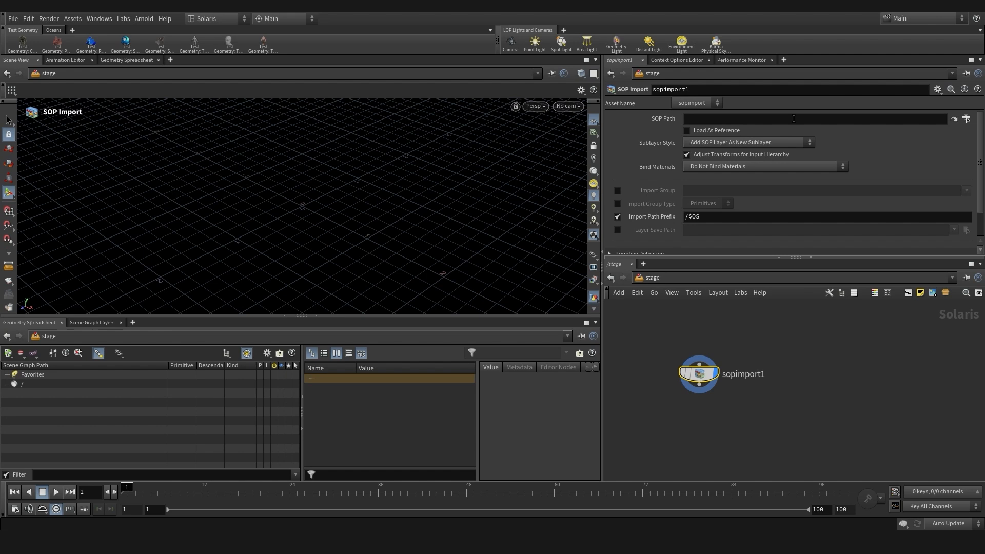
{"action": "left_click", "coordinate": [784, 118]}
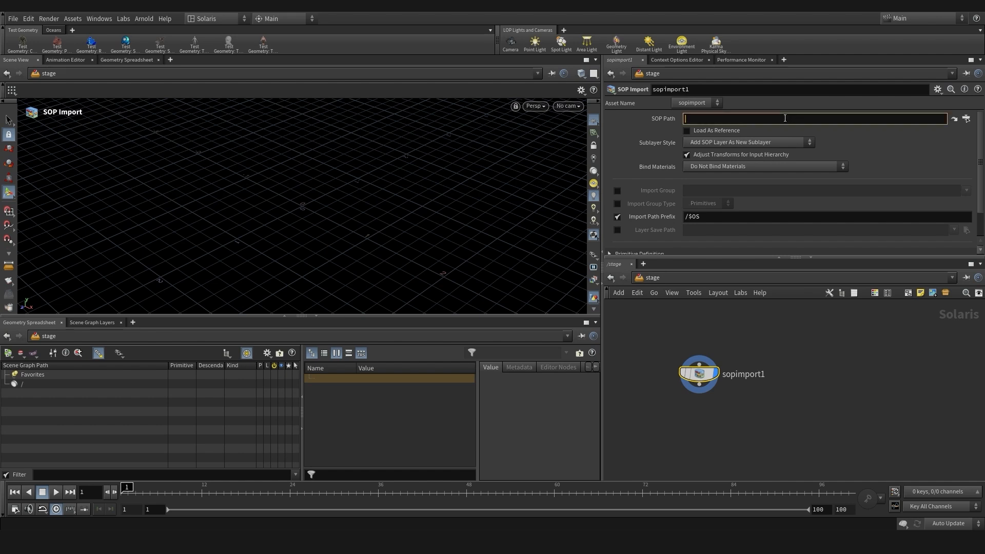
{"action": "type", "text": "/obj/"}
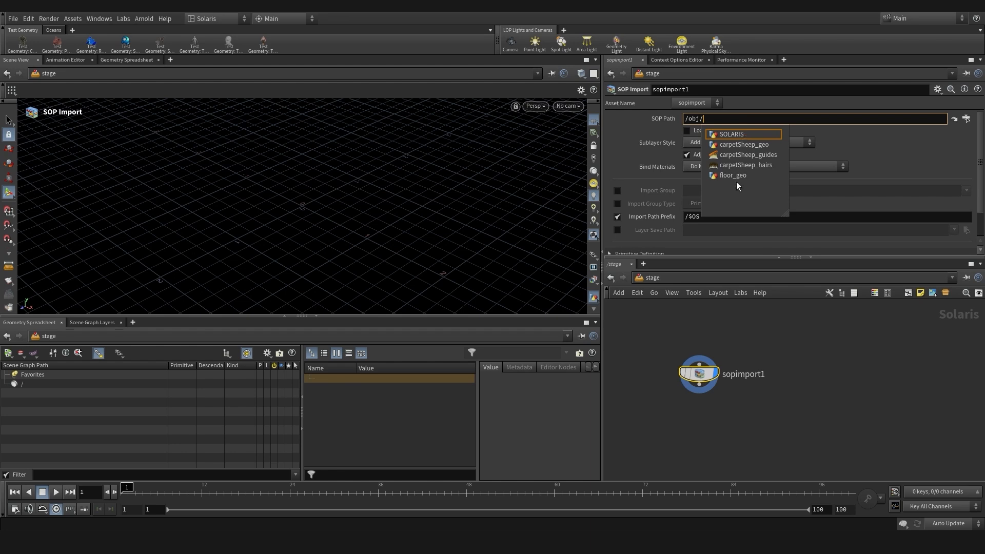
{"action": "left_click", "coordinate": [740, 134]}
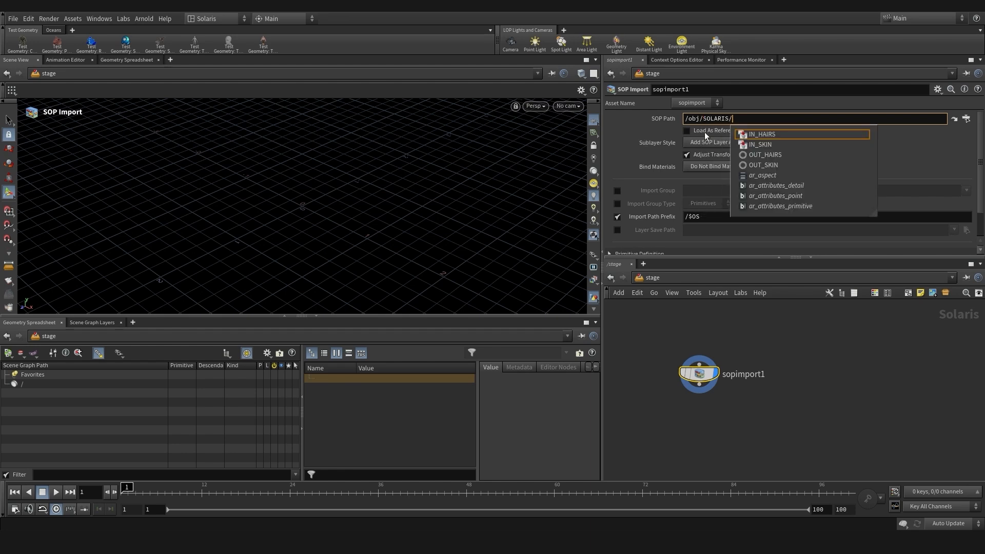
{"action": "left_click", "coordinate": [763, 165]}
{"action": "middle_click_drag", "start_coordinate": [740, 420], "coordinate": [751, 403]}
{"action": "left_click", "coordinate": [751, 403]}
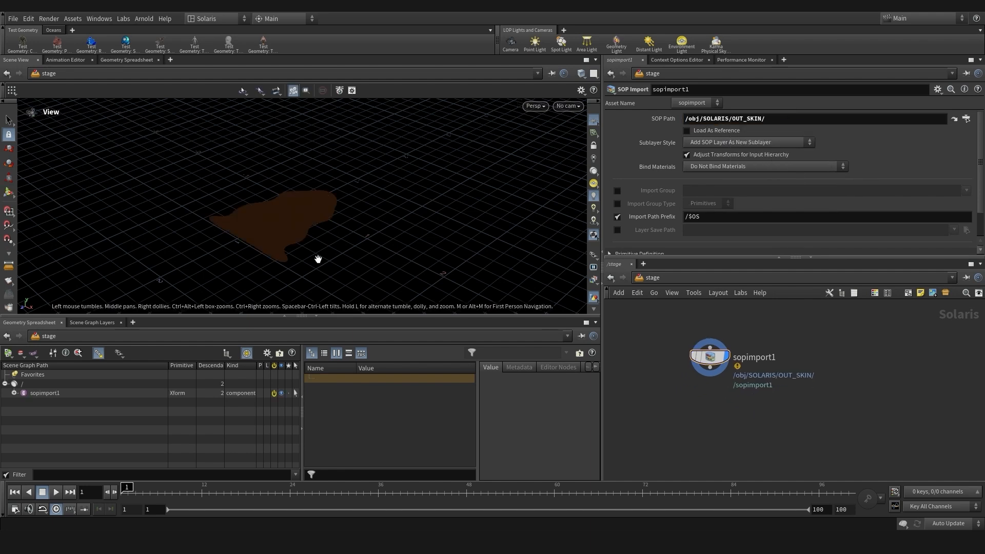
Rename the SOP Import node as IN_SKIN
{"action": "left_click_drag", "start_coordinate": [317, 258], "coordinate": [267, 269], "text": "alt"}
{"action": "scroll", "coordinate": [769, 424], "scroll_direction": "down", "scroll_amount": 2}
{"action": "double_click", "coordinate": [728, 365]}
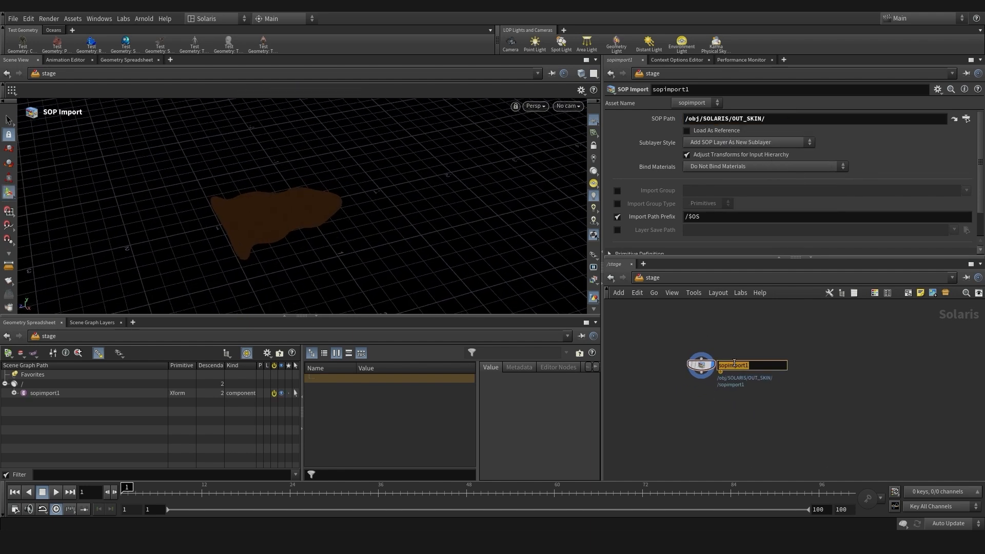
{"action": "type", "text": "IN_SKIN"}
{"action": "key", "text": "Return"}
Duplicate the IN_SKIN import node below the original and rename the copy as IN_HAIRS
{"action": "left_click_drag", "start_coordinate": [702, 366], "coordinate": [841, 409], "text": "alt"}
{"action": "left_click", "coordinate": [773, 410]}
{"action": "key", "text": "BackSpace"}
{"action": "key", "text": "BackSpace"}
{"action": "type", "text": "HAIRS"}
{"action": "key", "text": "Return"}
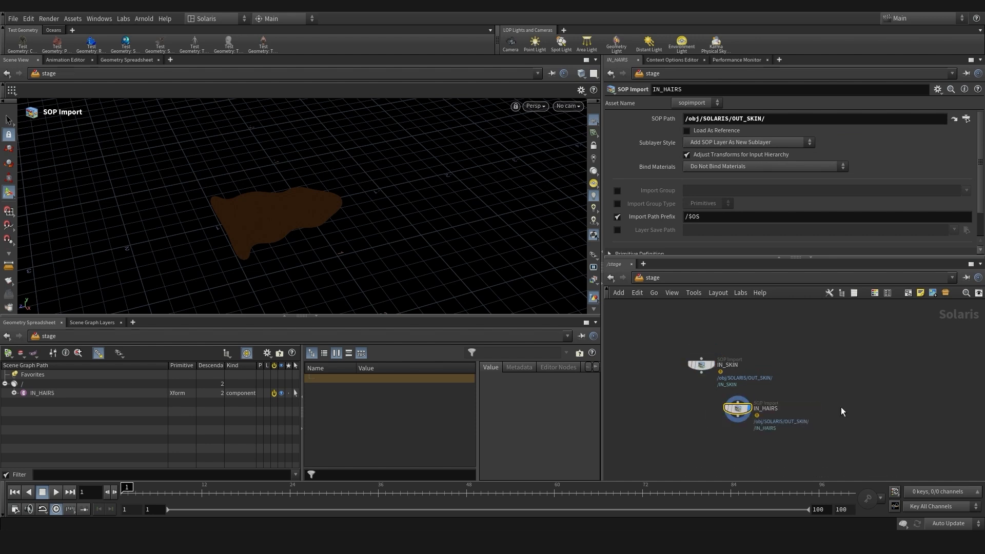
Set the SOP path of IN_HAIRS to /obj/SOLARIS/OUT_HAIRS
{"action": "left_click_drag", "start_coordinate": [768, 119], "coordinate": [745, 120]}
{"action": "key", "text": "BackSpace"}
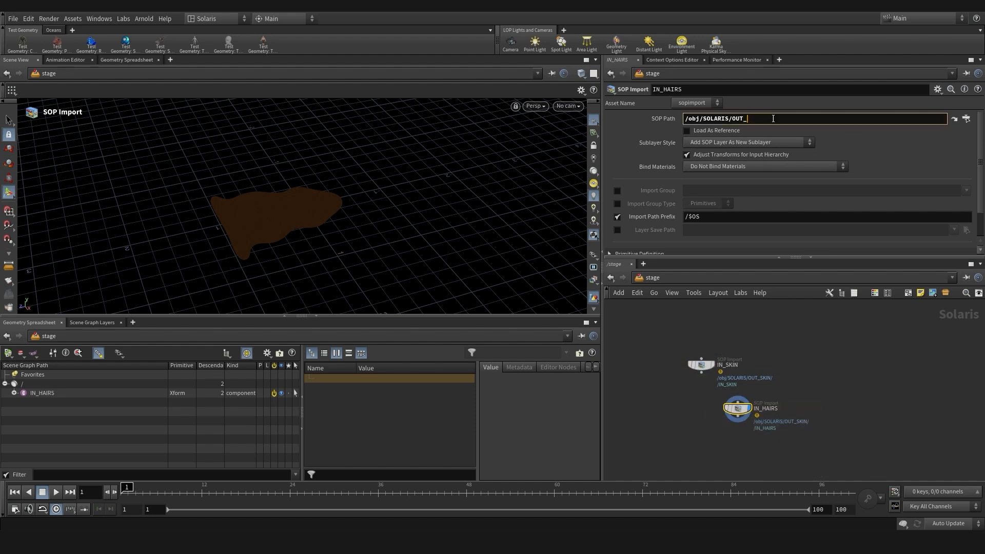
{"action": "left_click", "coordinate": [778, 134]}
{"action": "key", "text": "Return"}
{"action": "middle_click_drag", "start_coordinate": [812, 363], "coordinate": [799, 332]}
{"action": "right_click_drag", "start_coordinate": [226, 257], "coordinate": [386, 250], "text": "alt"}
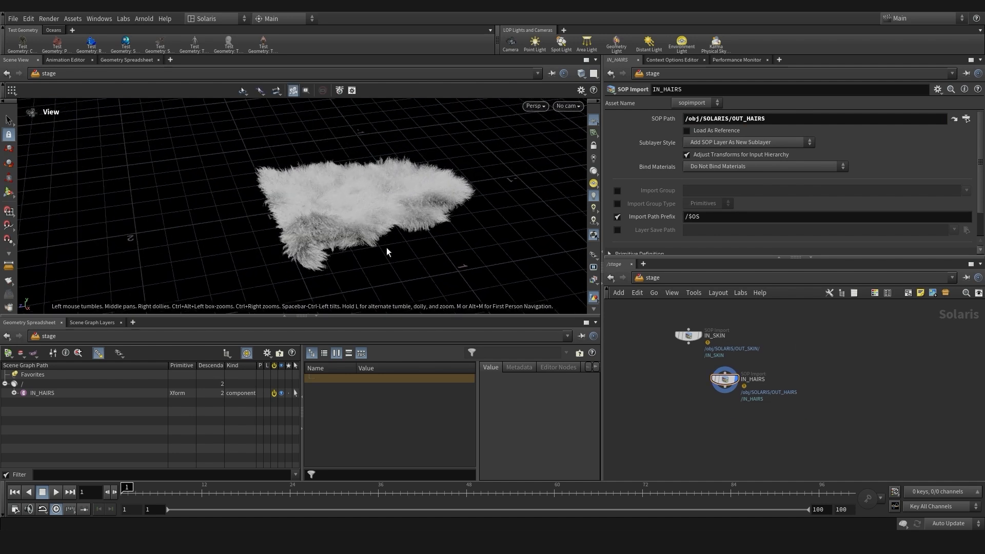
Add a Merge node below the two imports and wire IN_SKIN and IN_HAIRS into it
{"action": "middle_click_drag", "start_coordinate": [716, 406], "coordinate": [715, 376]}
{"action": "left_click_drag", "start_coordinate": [730, 349], "coordinate": [748, 351]}
{"action": "middle_click_drag", "start_coordinate": [694, 349], "coordinate": [685, 396]}
{"action": "key", "text": "Tab"}
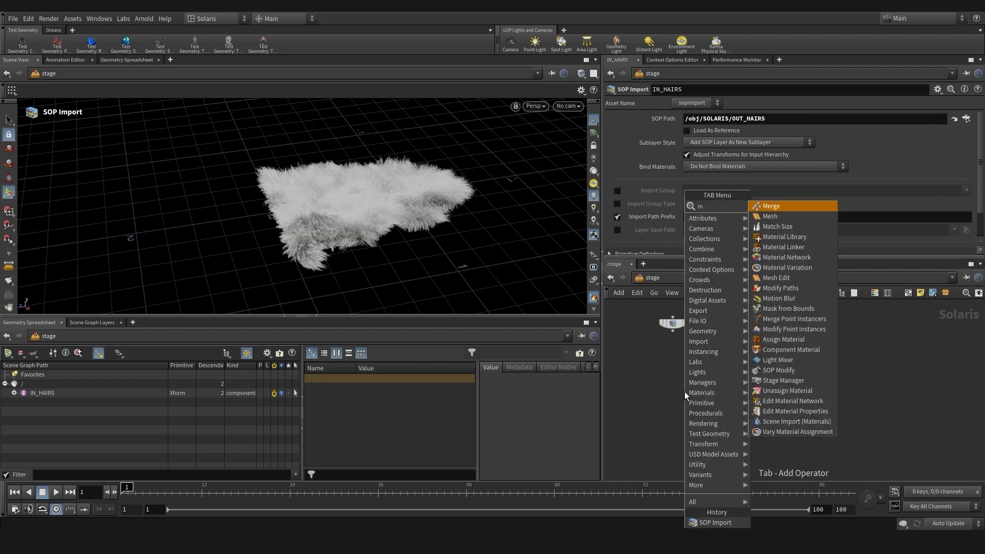
{"action": "type", "text": "merge"}
{"action": "key", "text": "Return"}
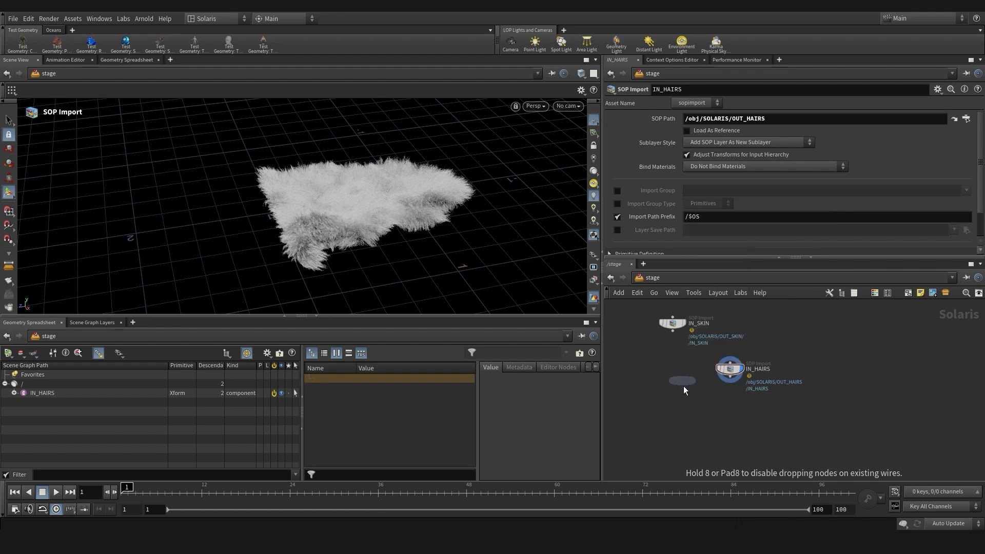
{"action": "left_click", "coordinate": [680, 409]}
{"action": "left_click", "coordinate": [672, 331]}
{"action": "left_click", "coordinate": [679, 402]}
{"action": "left_click", "coordinate": [730, 382]}
{"action": "left_click", "coordinate": [671, 402]}
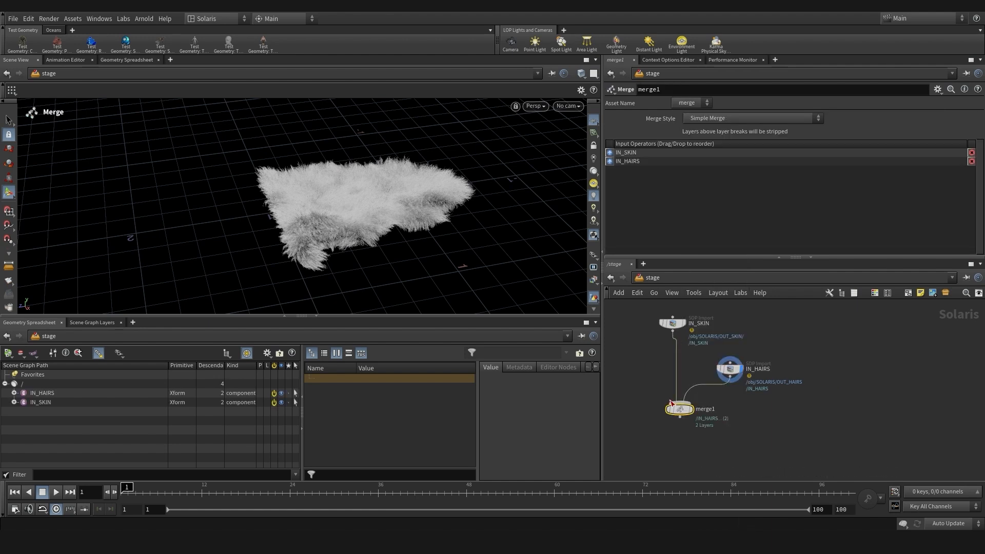
Try wiring the output of IN_SKIN into IN_HAIRS, and cut that connection again
{"action": "left_click", "coordinate": [672, 331]}
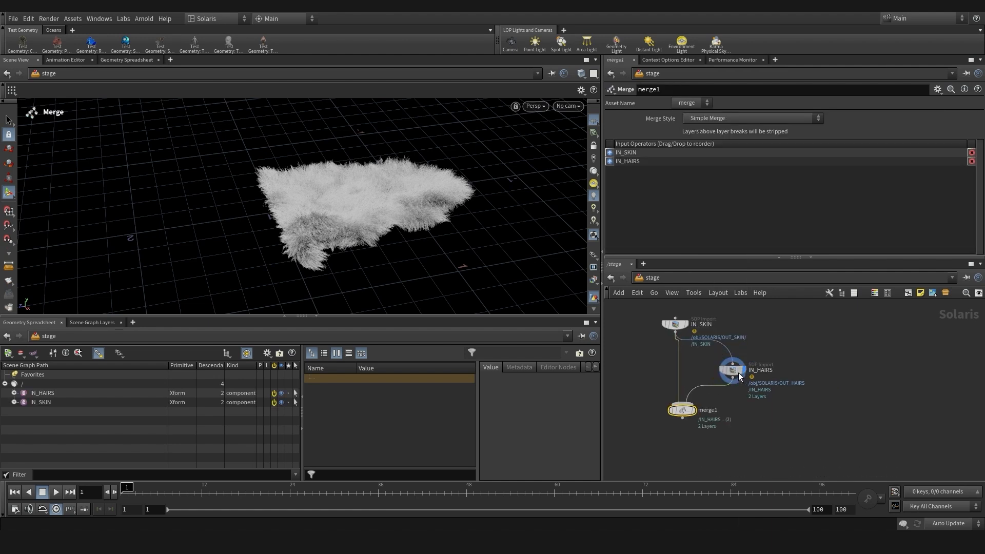
{"action": "left_click", "coordinate": [737, 372]}
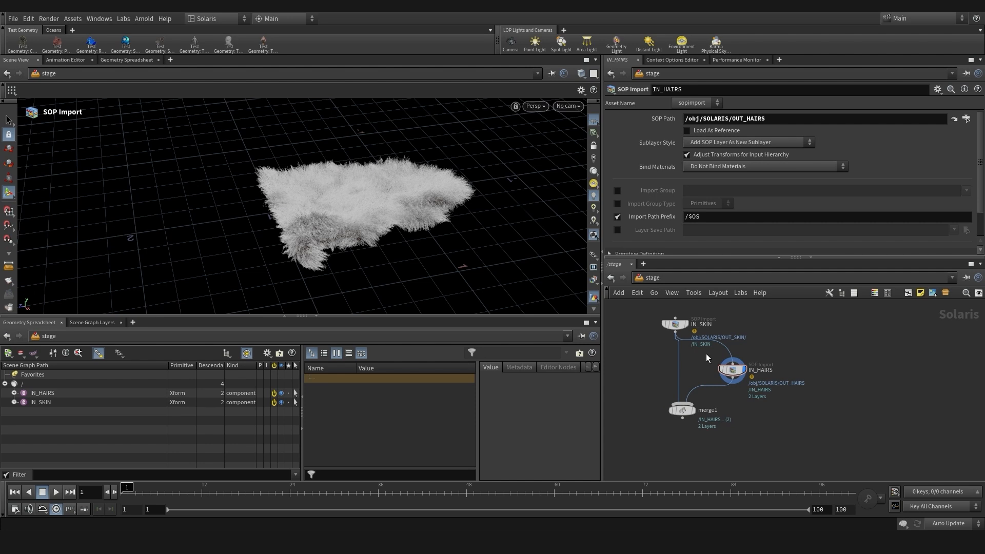
{"action": "key", "text": "y"}
{"action": "left_click_drag", "start_coordinate": [703, 360], "coordinate": [713, 340]}
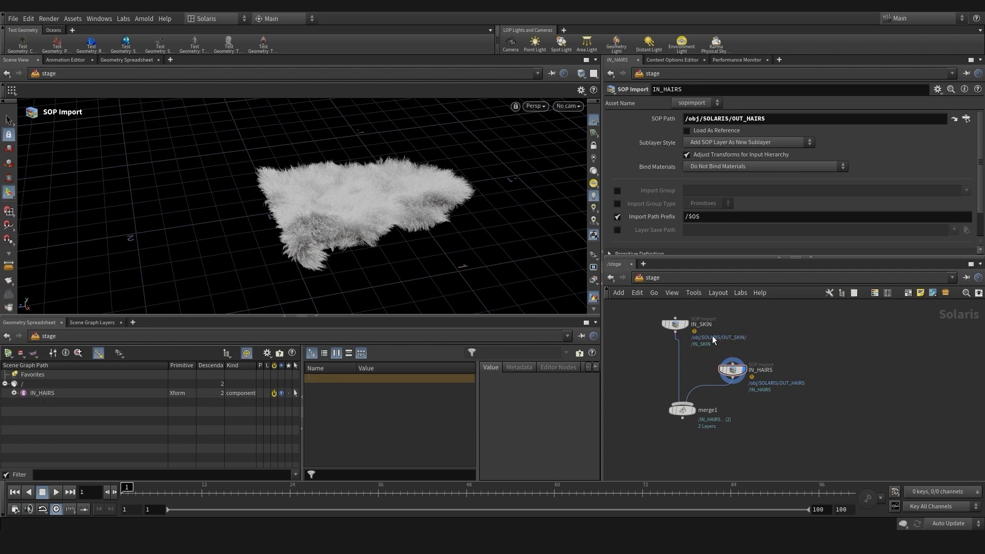
Tidy the positions of the import and Merge nodes and display the Merge node's result
{"action": "middle_click_drag", "start_coordinate": [686, 386], "coordinate": [680, 394]}
{"action": "mouse_move", "coordinate": [675, 417]}
{"action": "left_mouse_down"}
{"action": "mouse_move", "coordinate": [667, 396]}
{"action": "mouse_move", "coordinate": [668, 409]}
{"action": "left_mouse_up"}
{"action": "left_click_drag", "start_coordinate": [734, 373], "coordinate": [721, 369]}
{"action": "middle_click_drag", "start_coordinate": [638, 389], "coordinate": [693, 384]}
{"action": "left_click", "coordinate": [735, 402]}
{"action": "left_click_drag", "start_coordinate": [410, 251], "coordinate": [359, 252], "text": "alt"}
{"action": "scroll", "coordinate": [667, 354], "scroll_direction": "down", "scroll_amount": 3}
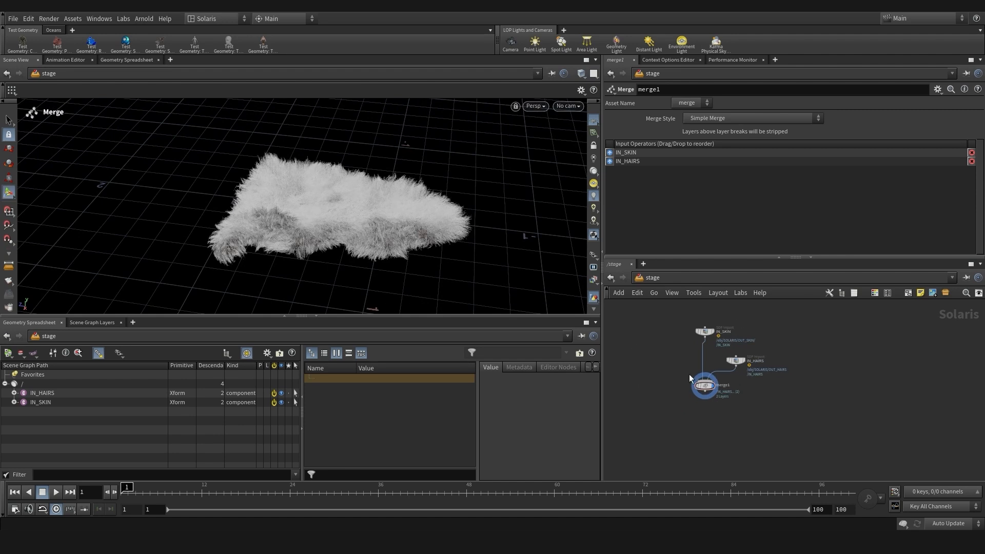
Colour the IN_SKIN node teal green and the IN_HAIRS node blue, and adjust the position of IN_HAIRS
{"action": "left_click", "coordinate": [705, 331]}
{"action": "key", "text": "c"}
{"action": "left_click", "coordinate": [964, 437]}
{"action": "left_click", "coordinate": [735, 360]}
{"action": "left_click_drag", "start_coordinate": [735, 361], "coordinate": [734, 367]}
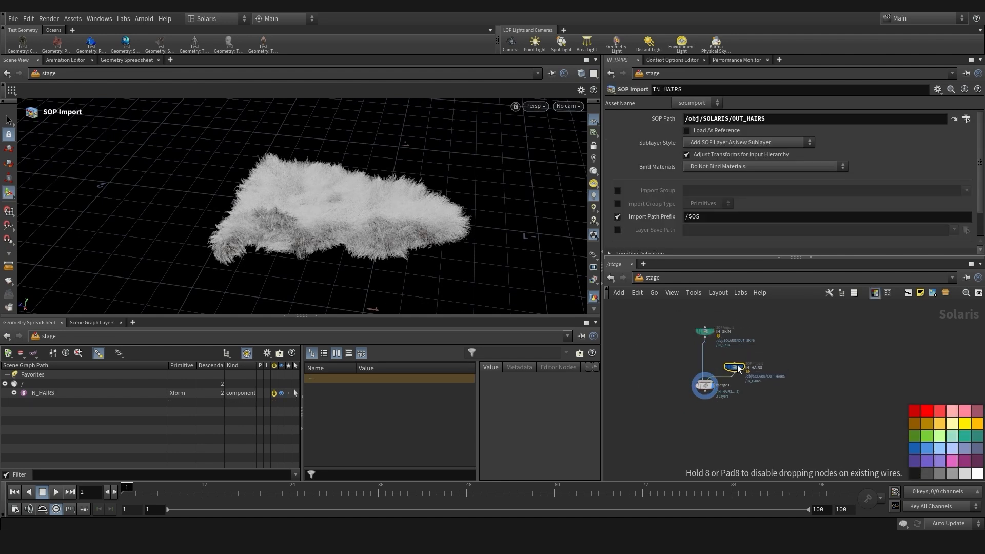
{"action": "left_click", "coordinate": [915, 448]}
{"action": "left_click_drag", "start_coordinate": [910, 447], "coordinate": [934, 443]}
{"action": "scroll", "coordinate": [697, 377], "scroll_direction": "up", "scroll_amount": 3}
{"action": "left_click_drag", "start_coordinate": [751, 369], "coordinate": [761, 361]}
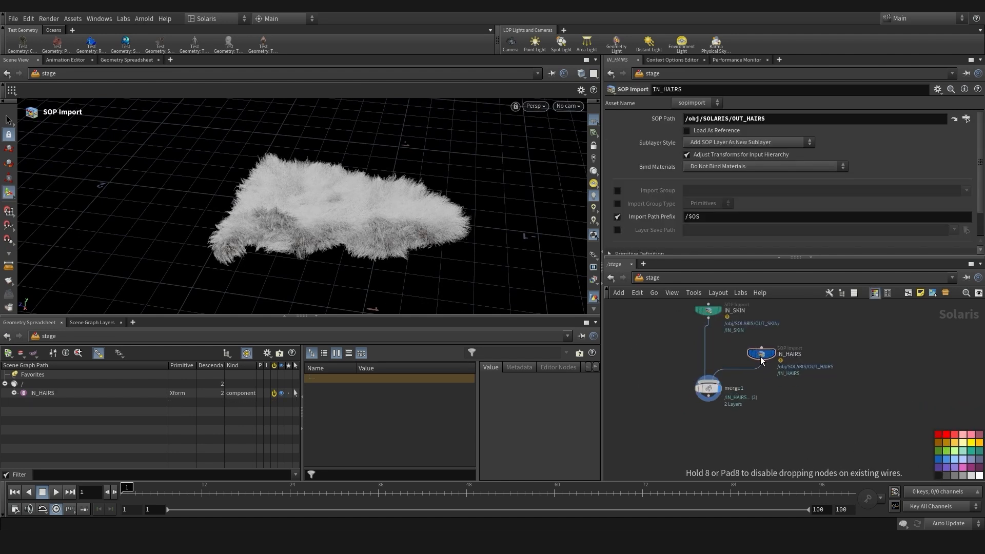
Add a Material Library node below the Merge node, connect it to the merge output and display it
{"action": "middle_click_drag", "start_coordinate": [757, 398], "coordinate": [701, 396]}
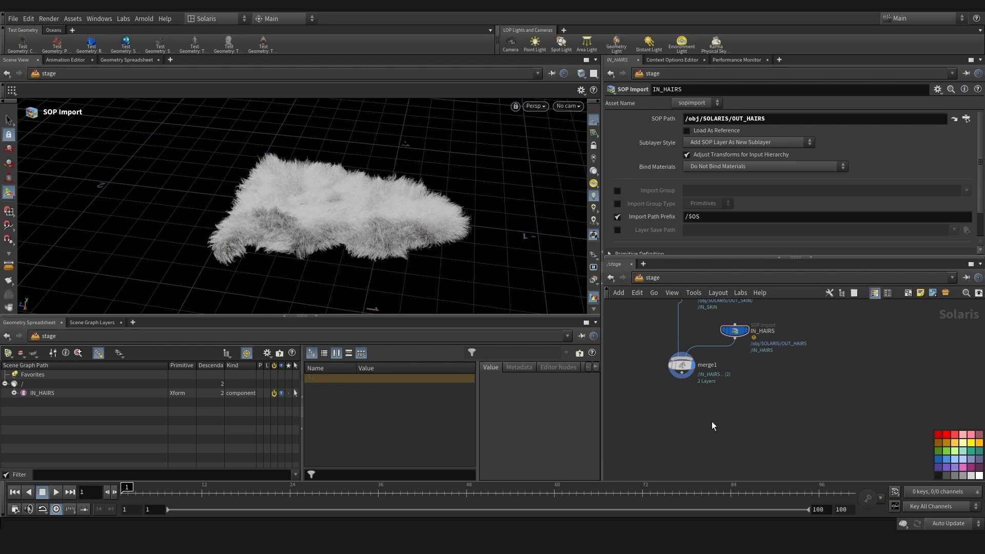
{"action": "key", "text": "Tab"}
{"action": "type", "text": "mat"}
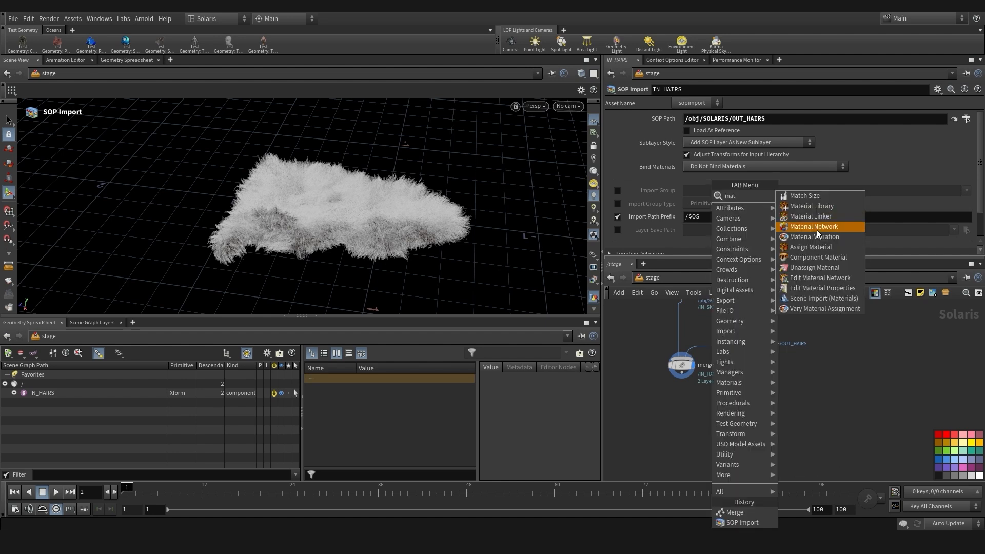
{"action": "left_click", "coordinate": [812, 206]}
{"action": "left_click", "coordinate": [672, 377]}
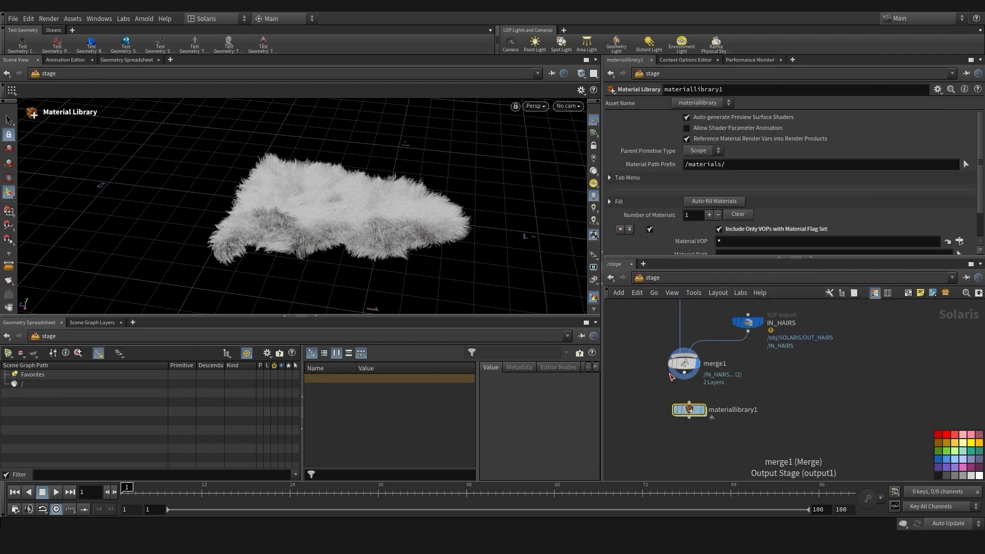
{"action": "left_click_drag", "start_coordinate": [684, 373], "coordinate": [685, 412]}
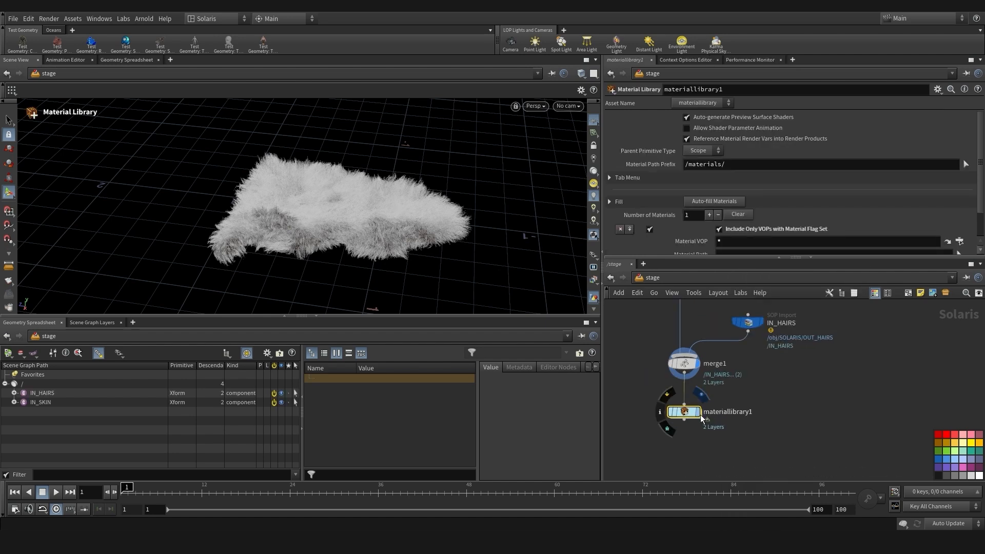
{"action": "left_click", "coordinate": [698, 413]}
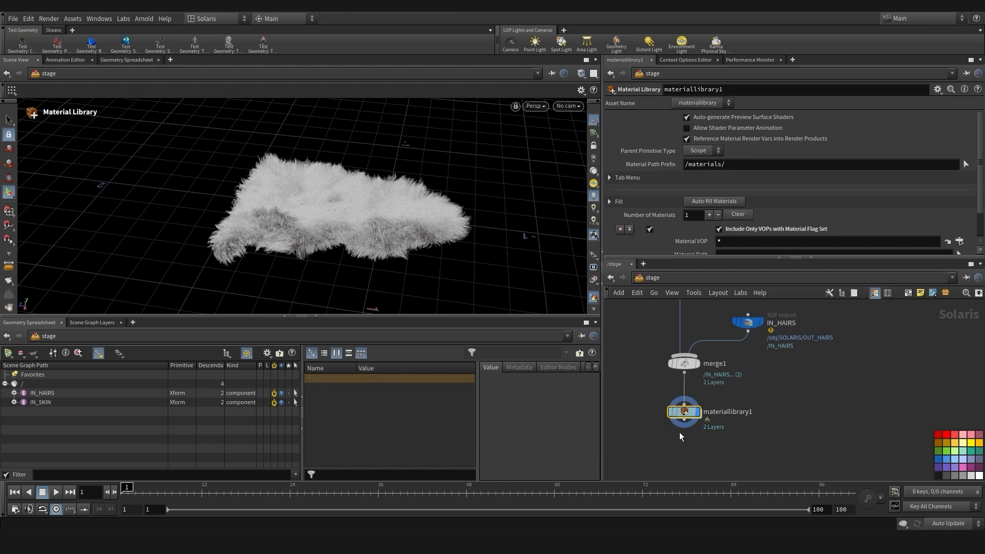
Add an Assign Material node below the Material Library, connect it to the library's output and display it
{"action": "scroll", "coordinate": [688, 413], "scroll_direction": "down", "scroll_amount": 2}
{"action": "scroll", "coordinate": [736, 429], "scroll_direction": "down", "scroll_amount": 1}
{"action": "middle_click_drag", "start_coordinate": [736, 428], "coordinate": [706, 405]}
{"action": "scroll", "coordinate": [731, 408], "scroll_direction": "up", "scroll_amount": 1}
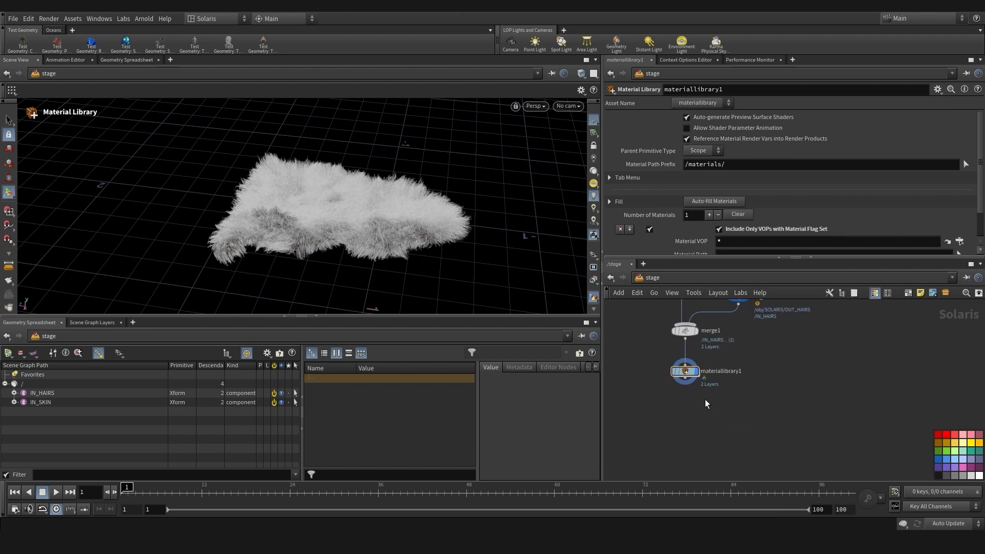
{"action": "key", "text": "Tab"}
{"action": "type", "text": "a"}
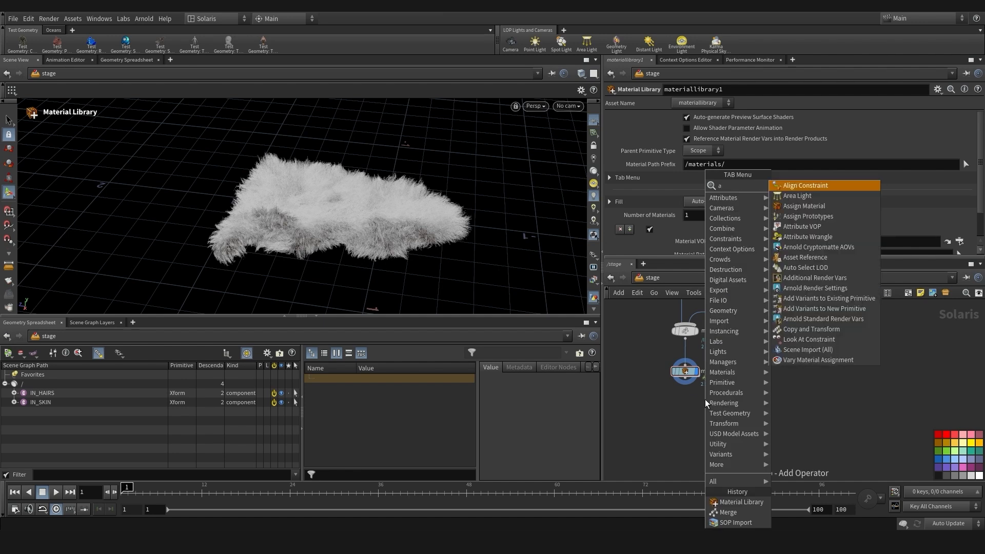
{"action": "type", "text": "ss"}
{"action": "left_click", "coordinate": [798, 187]}
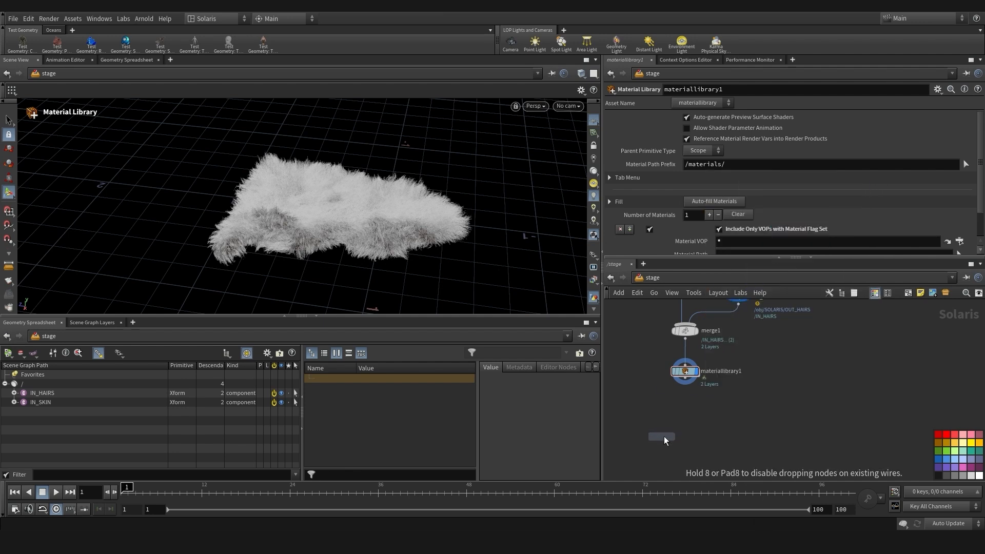
{"action": "left_click", "coordinate": [694, 411]}
{"action": "scroll", "coordinate": [694, 393], "scroll_direction": "up", "scroll_amount": 2}
{"action": "left_click_drag", "start_coordinate": [681, 370], "coordinate": [695, 409]}
{"action": "left_click_drag", "start_coordinate": [694, 420], "coordinate": [681, 414]}
{"action": "left_click", "coordinate": [697, 412]}
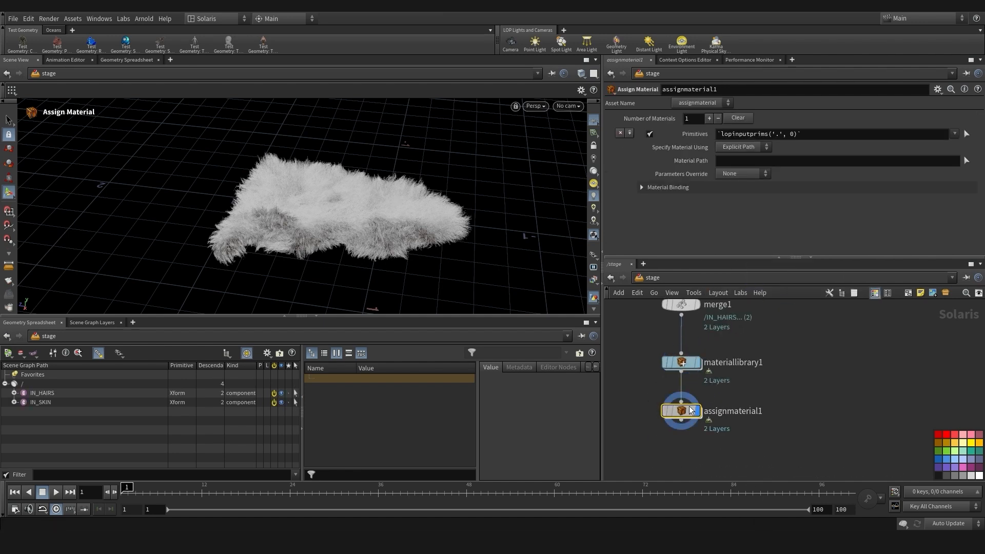
Expand IN_HAIRS and IN_SKIN in the scene graph to examine their child primitives
{"action": "scroll", "coordinate": [686, 376], "scroll_direction": "down", "scroll_amount": 3}
{"action": "middle_click_drag", "start_coordinate": [687, 368], "coordinate": [694, 370]}
{"action": "key", "text": "h"}
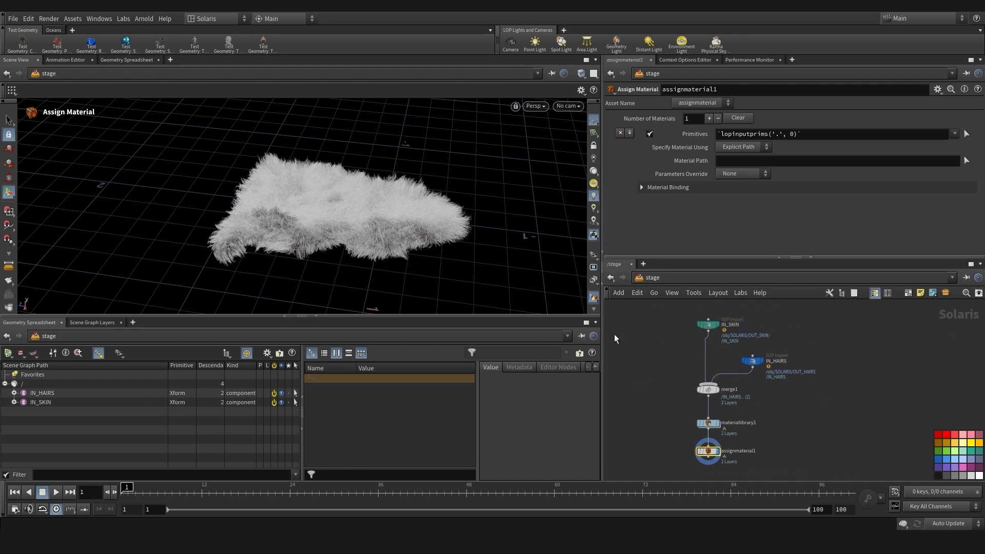
{"action": "left_click", "coordinate": [14, 393]}
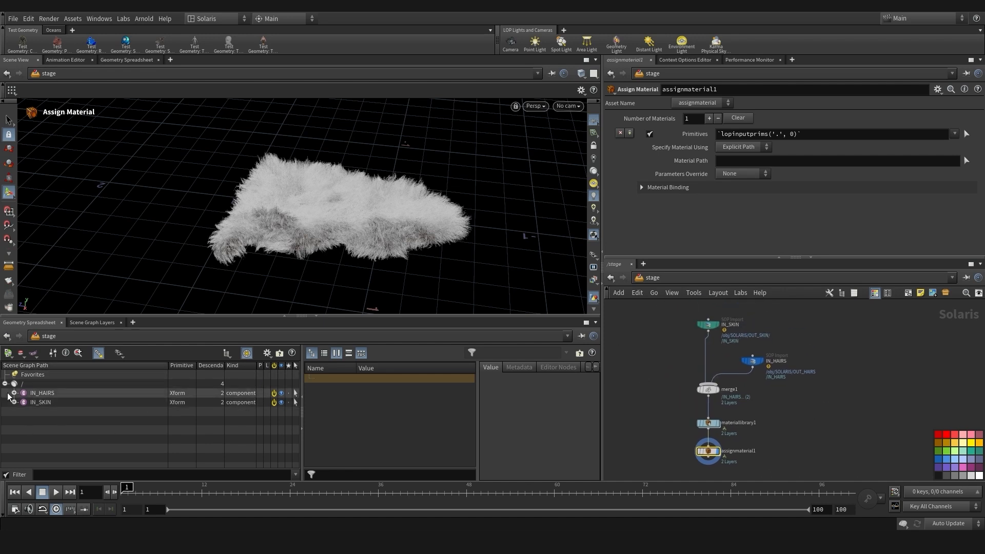
{"action": "left_click", "coordinate": [14, 411]}
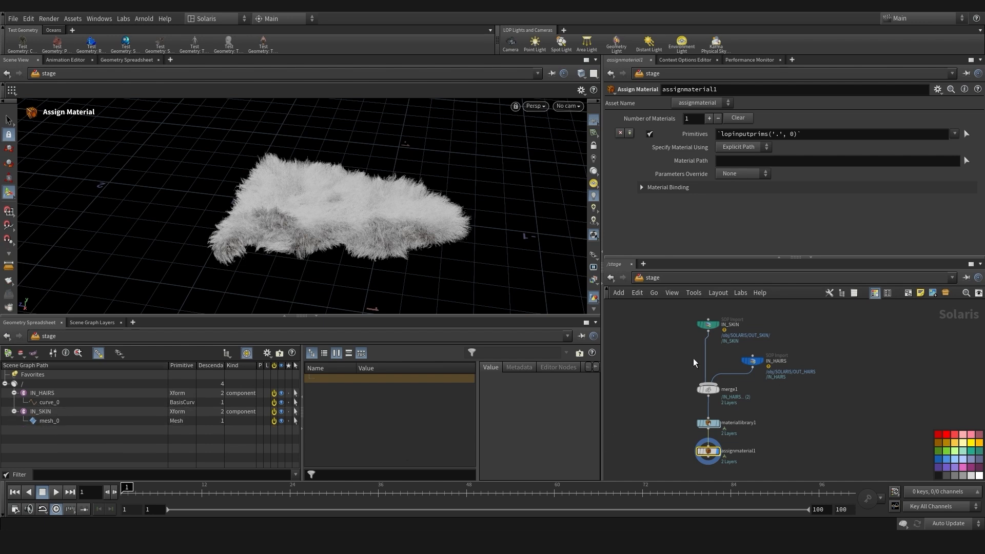
Switch the network from the stage to the obj context and enter the SOLARIS object
{"action": "left_click", "coordinate": [660, 278]}
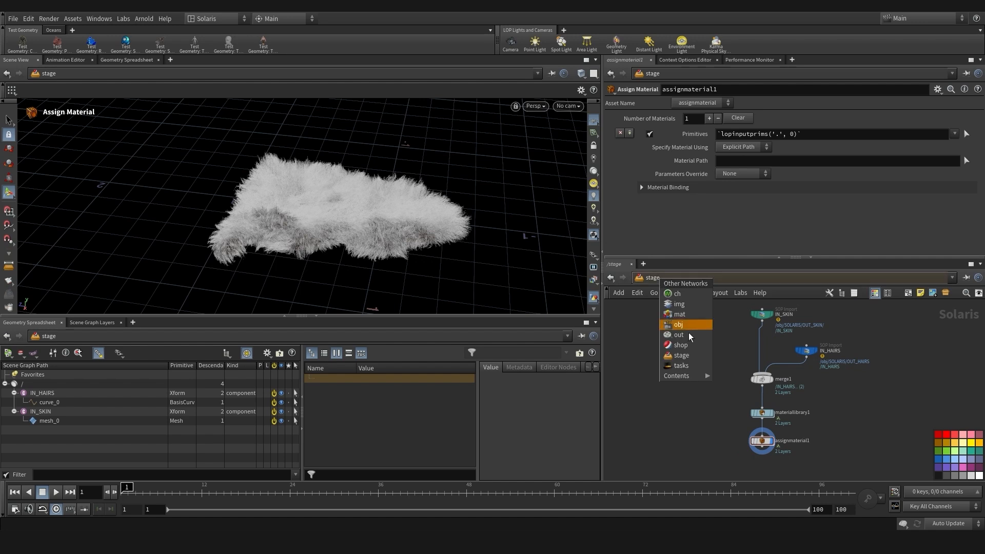
{"action": "left_click", "coordinate": [676, 324]}
{"action": "middle_click_drag", "start_coordinate": [749, 432], "coordinate": [777, 431]}
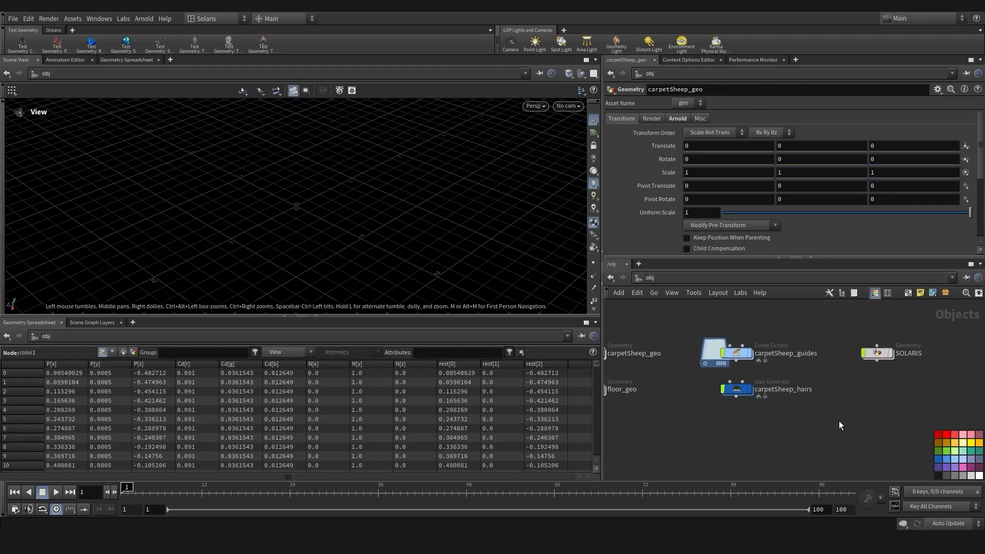
{"action": "double_click", "coordinate": [876, 353]}
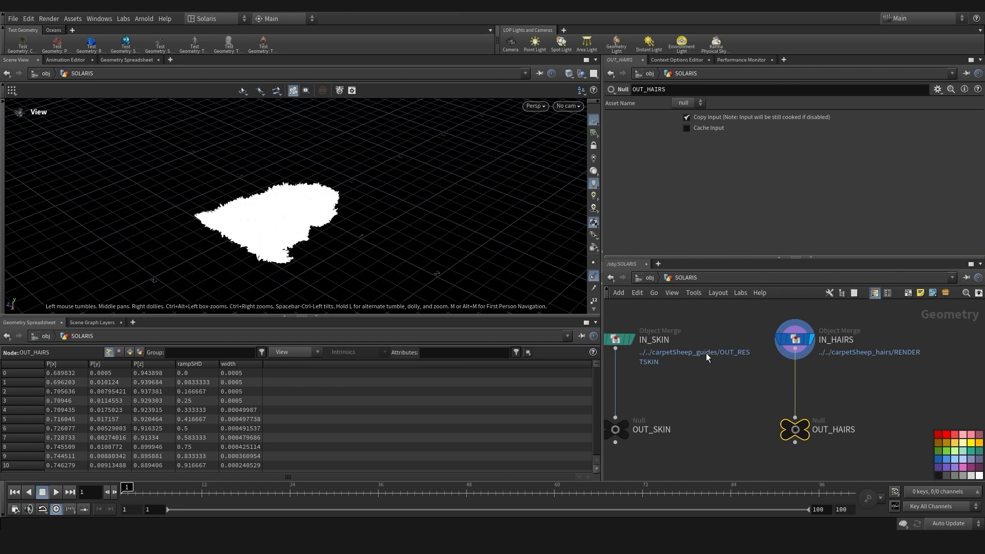
{"action": "scroll", "coordinate": [705, 353], "scroll_direction": "down", "scroll_amount": 3}
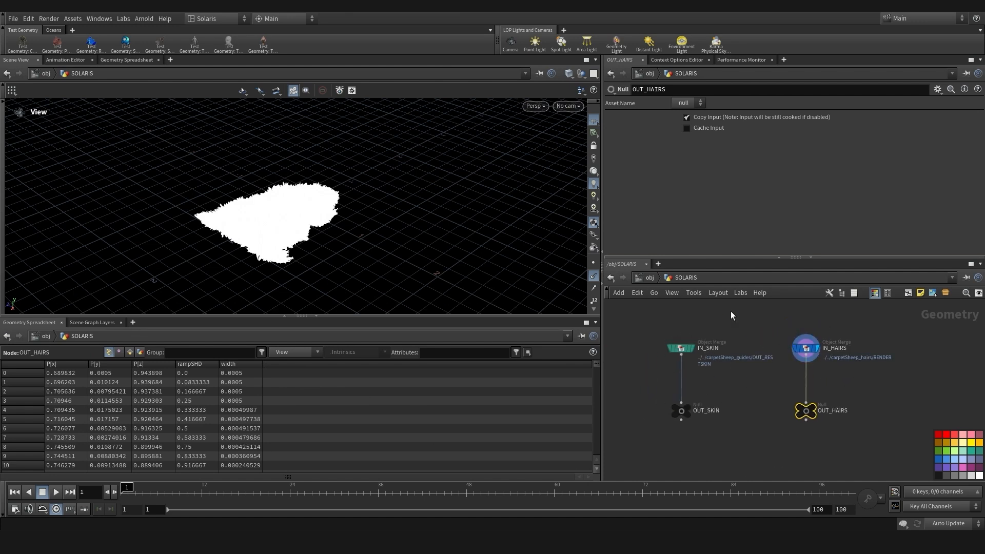
{"action": "middle_click_drag", "start_coordinate": [756, 381], "coordinate": [707, 374]}
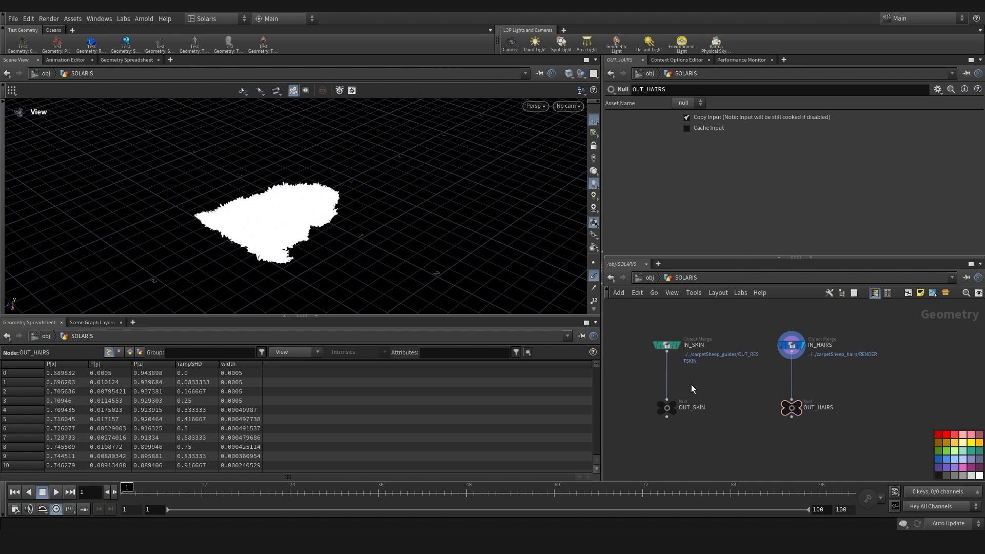
Insert Name nodes between the object merges and their nulls, naming the skin branch "skin" and the hair branch "hairs"
{"action": "key", "text": "Tab"}
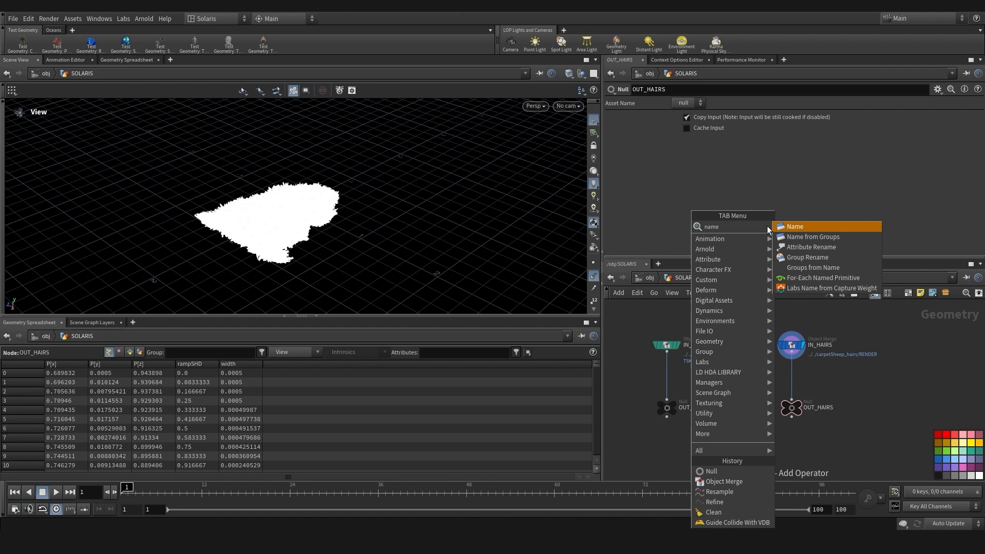
{"action": "left_click", "coordinate": [781, 236]}
{"action": "left_click", "coordinate": [701, 375]}
{"action": "scroll", "coordinate": [700, 375], "scroll_direction": "up", "scroll_amount": 3}
{"action": "left_click_drag", "start_coordinate": [700, 375], "coordinate": [842, 375]}
{"action": "scroll", "coordinate": [789, 376], "scroll_direction": "down", "scroll_amount": 2}
{"action": "middle_click_drag", "start_coordinate": [740, 367], "coordinate": [760, 375]}
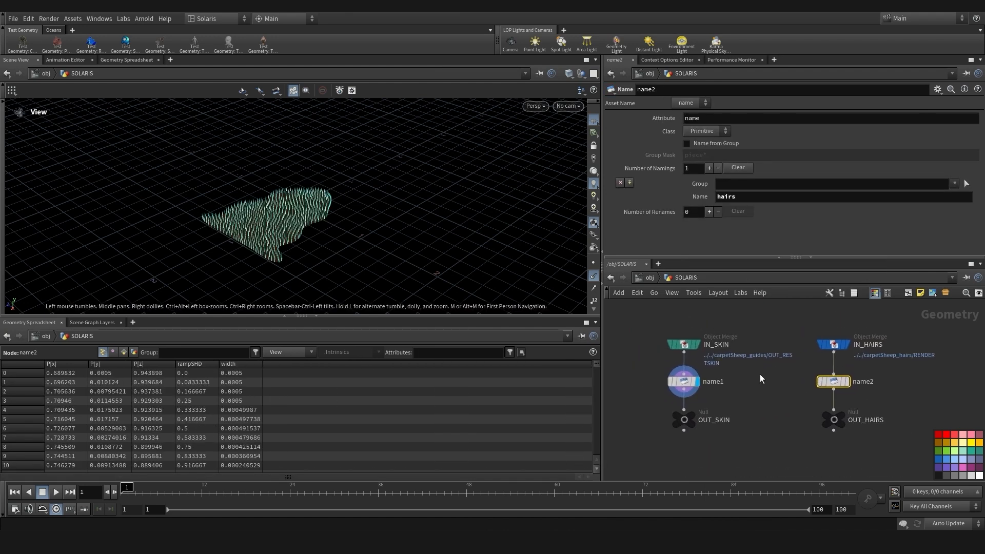
Review the skin branch's Name node settings and leave the SOLARIS network for the obj context
{"action": "left_click", "coordinate": [676, 378]}
{"action": "left_click_drag", "start_coordinate": [867, 402], "coordinate": [866, 402]}
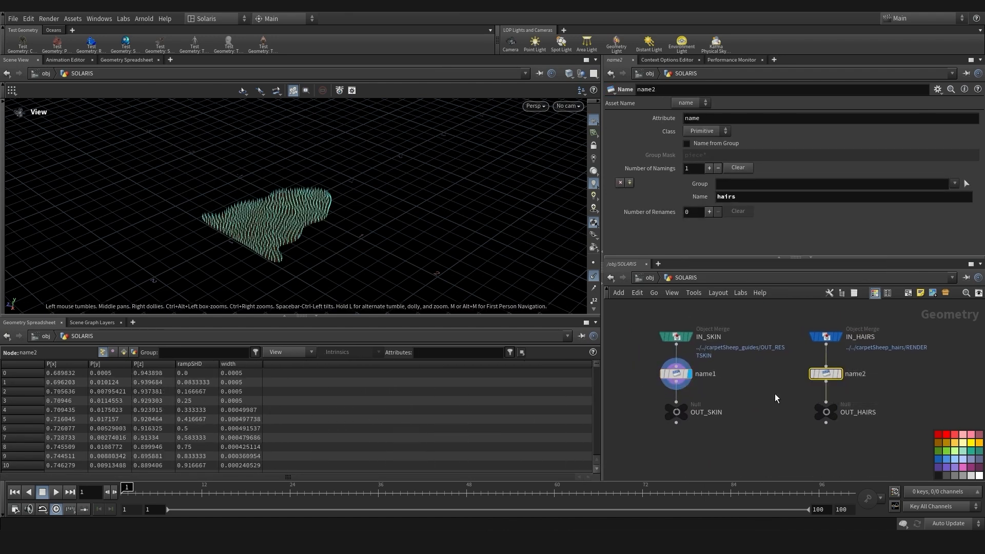
{"action": "left_click_drag", "start_coordinate": [605, 374], "coordinate": [605, 375]}
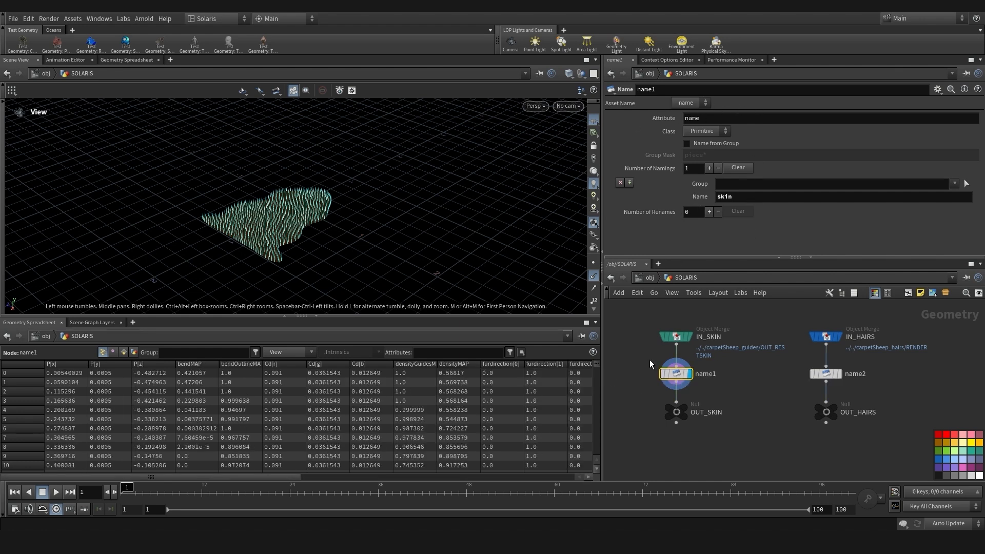
{"action": "left_click_drag", "start_coordinate": [646, 316], "coordinate": [733, 357]}
{"action": "left_click", "coordinate": [651, 277]}
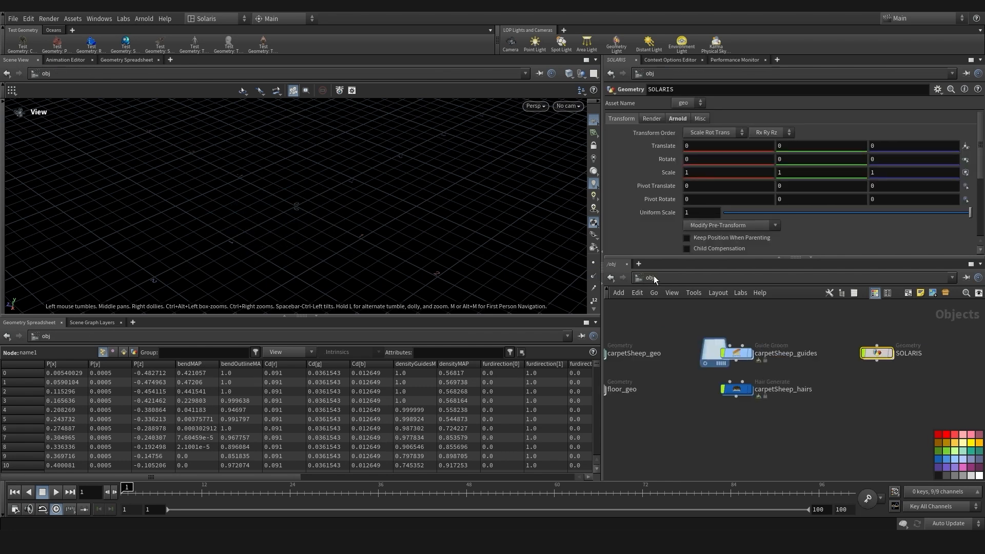
Return the network to the stage context and check the scene graph at the merge, IN_HAIRS and material assignment nodes
{"action": "left_click", "coordinate": [651, 277]}
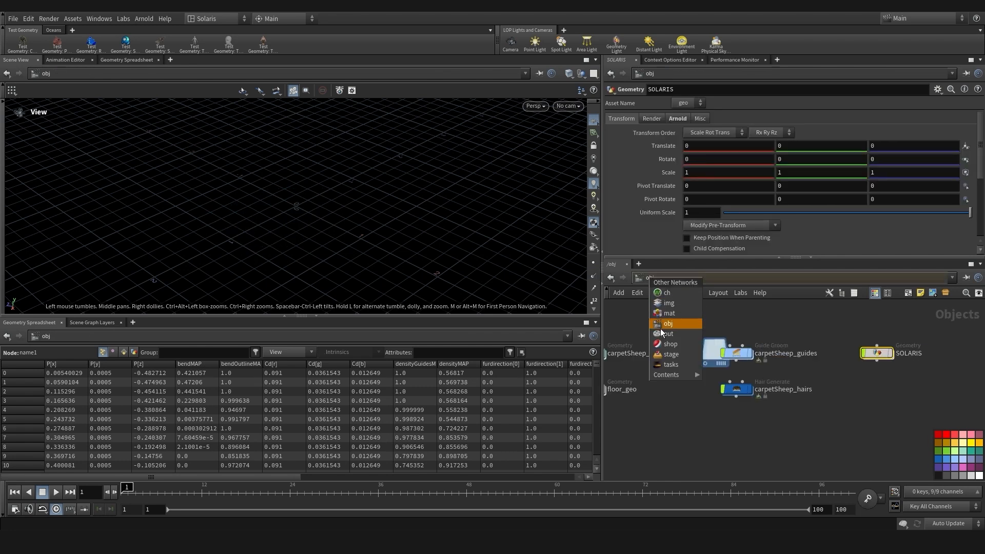
{"action": "left_click", "coordinate": [670, 354]}
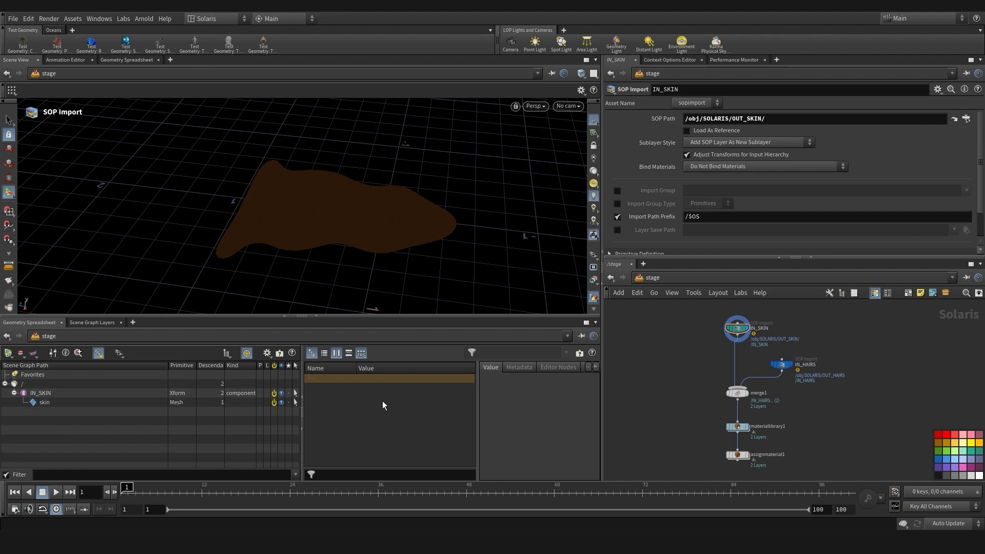
{"action": "left_click", "coordinate": [749, 393]}
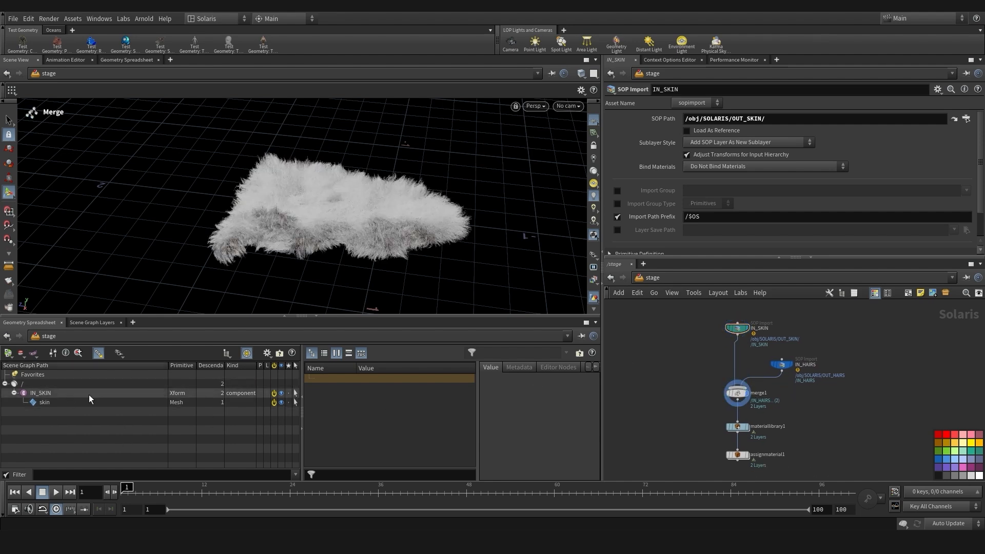
{"action": "left_click", "coordinate": [780, 364]}
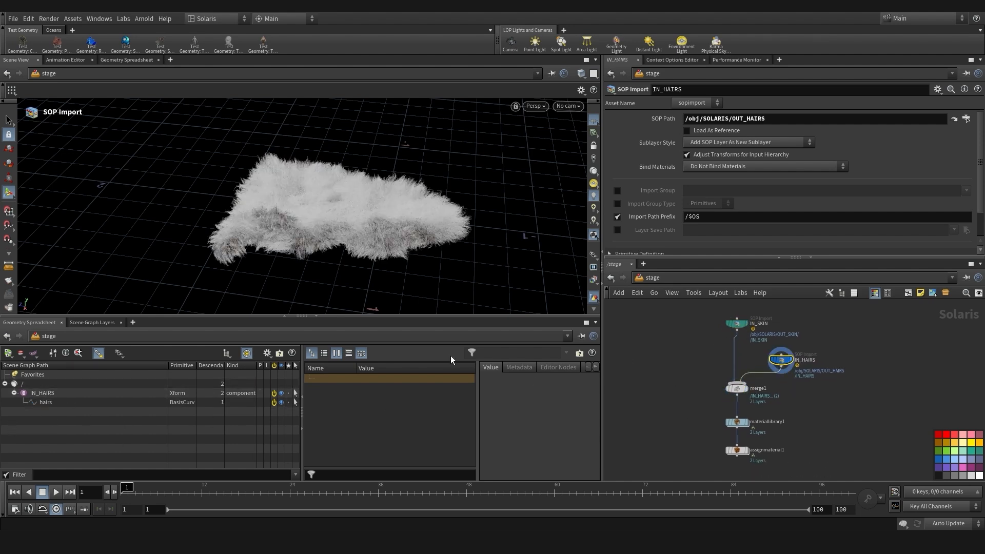
{"action": "left_click", "coordinate": [743, 450]}
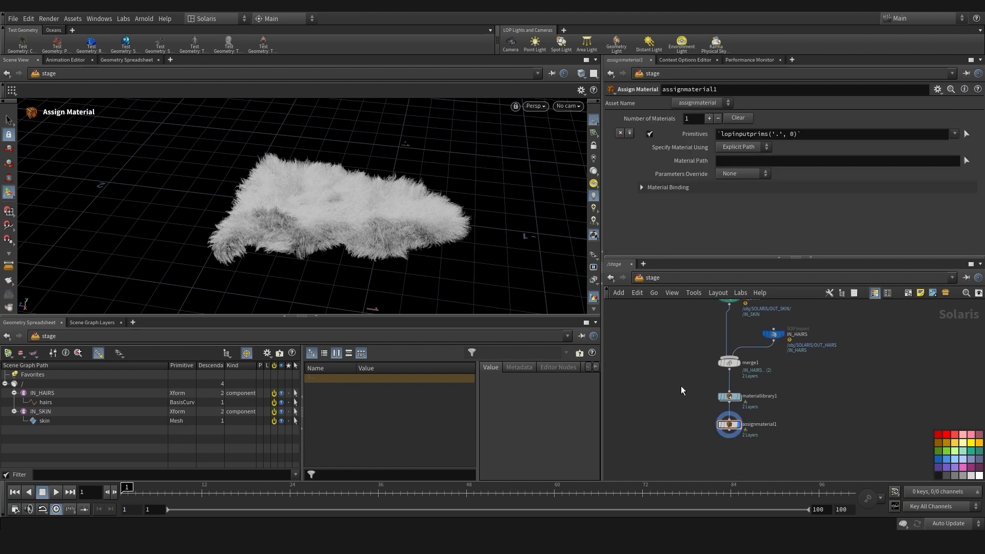
{"action": "left_click", "coordinate": [728, 396]}
{"action": "left_click", "coordinate": [732, 424]}
{"action": "middle_click_drag", "start_coordinate": [700, 419], "coordinate": [703, 420]}
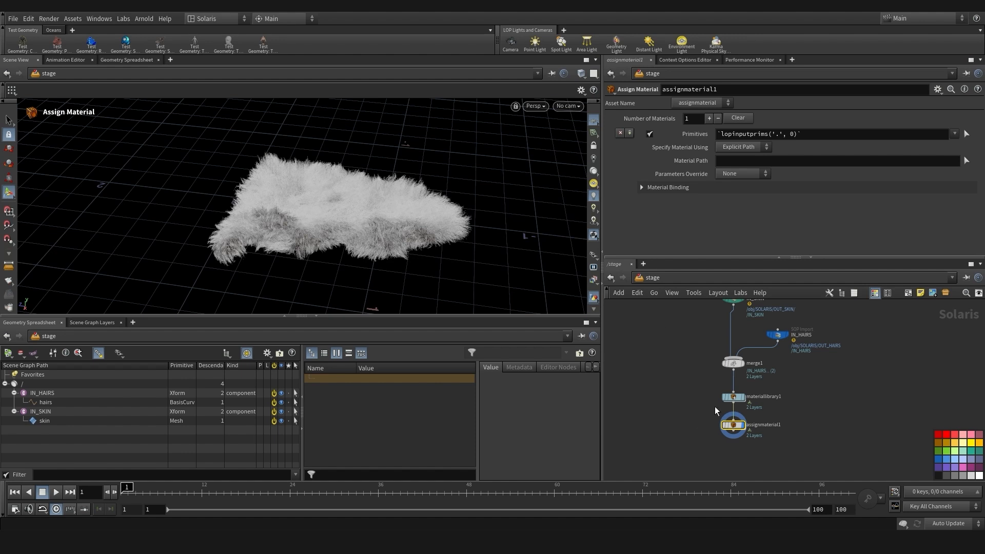
{"action": "middle_click_drag", "start_coordinate": [701, 413], "coordinate": [685, 385]}
Inside the material library, add a Karma Material Builder named "fur" and duplicate it as "skin"
{"action": "left_click", "coordinate": [736, 401]}
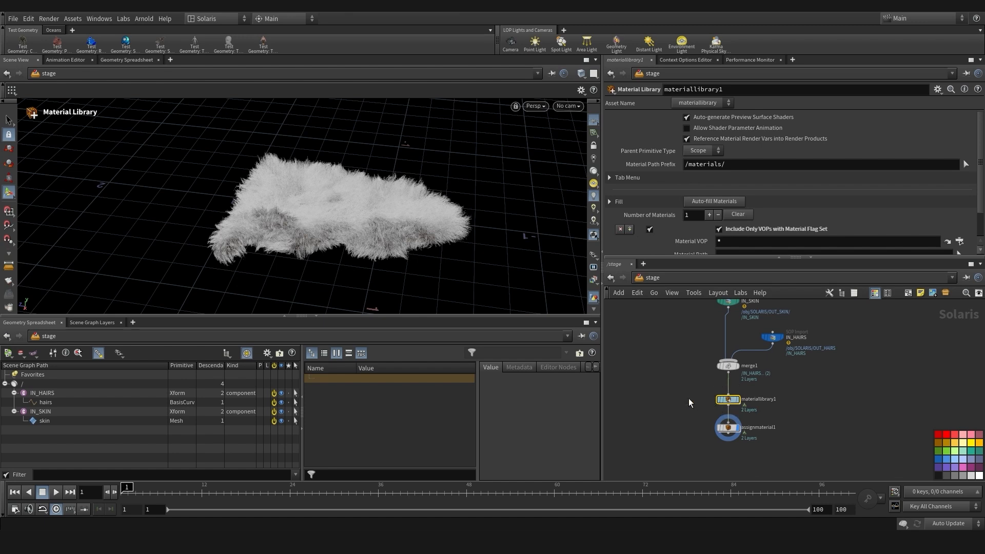
{"action": "double_click", "coordinate": [734, 401]}
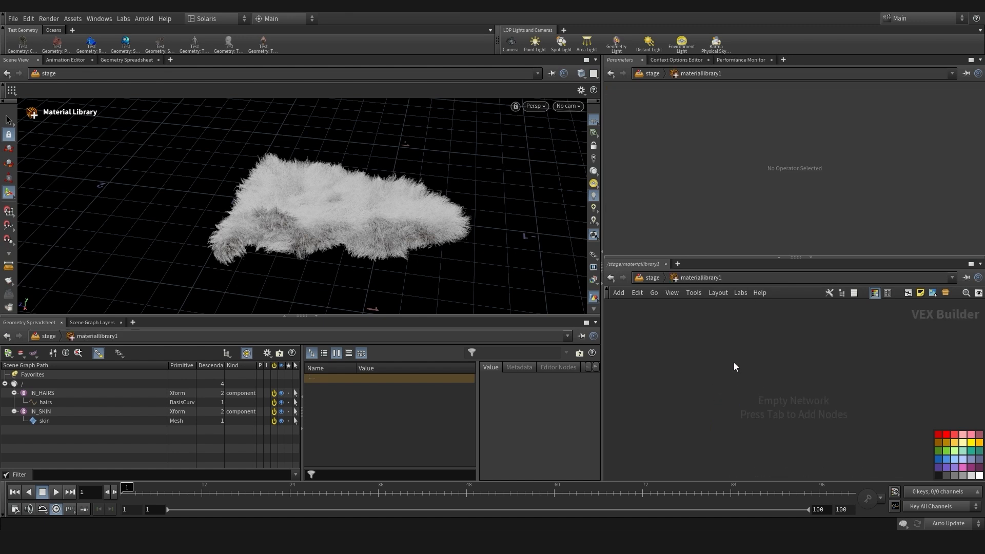
{"action": "key", "text": "Tab"}
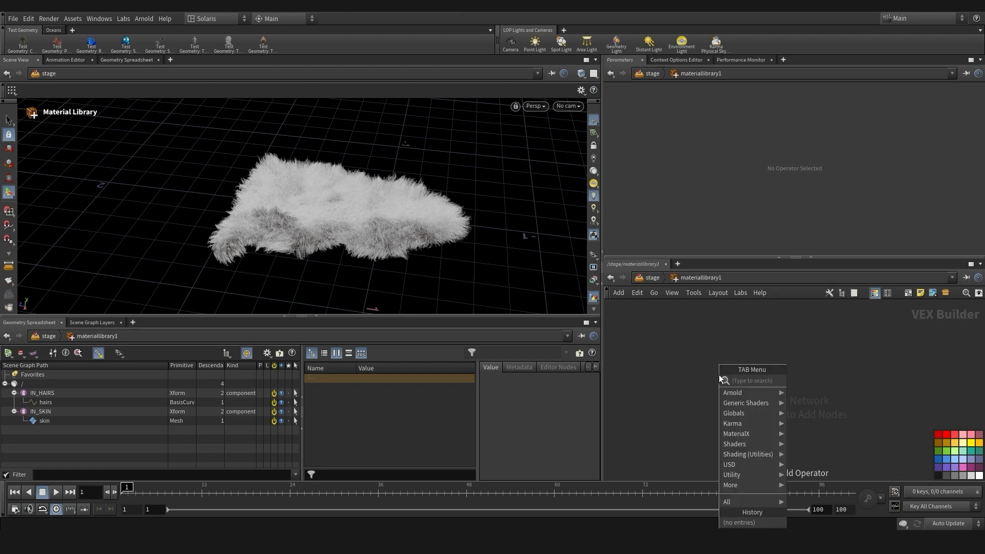
{"action": "left_click", "coordinate": [823, 389]}
{"action": "left_click", "coordinate": [722, 375]}
{"action": "double_click", "coordinate": [724, 369]}
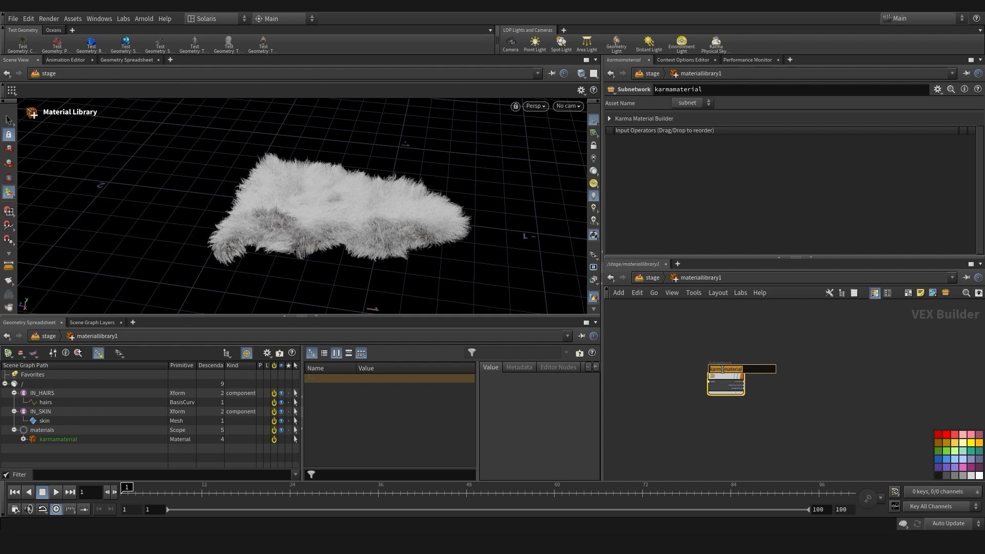
{"action": "type", "text": "fur"}
{"action": "key", "text": "Return"}
{"action": "scroll", "coordinate": [762, 374], "scroll_direction": "up", "scroll_amount": 2}
{"action": "left_click_drag", "start_coordinate": [696, 373], "coordinate": [804, 366], "text": "alt"}
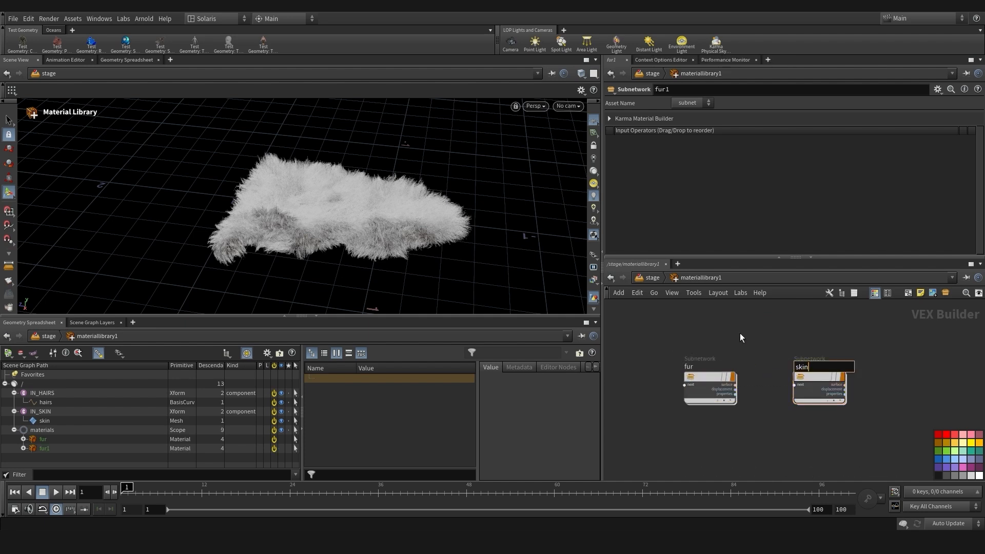
{"action": "key", "text": "Return"}
Enter the fur material, spread out its inputs, displacement, material properties and output nodes, and switch the wire style
{"action": "double_click", "coordinate": [729, 383]}
{"action": "middle_click_drag", "start_coordinate": [747, 380], "coordinate": [682, 380]}
{"action": "left_click_drag", "start_coordinate": [816, 431], "coordinate": [856, 333]}
{"action": "middle_click_drag", "start_coordinate": [857, 332], "coordinate": [848, 335]}
{"action": "left_click", "coordinate": [717, 405]}
{"action": "left_click_drag", "start_coordinate": [784, 454], "coordinate": [807, 377]}
{"action": "left_click", "coordinate": [784, 399]}
{"action": "left_click_drag", "start_coordinate": [848, 335], "coordinate": [893, 336]}
{"action": "middle_click_drag", "start_coordinate": [841, 354], "coordinate": [871, 399]}
{"action": "key", "text": "shift+s"}
{"action": "left_click_drag", "start_coordinate": [654, 382], "coordinate": [920, 335]}
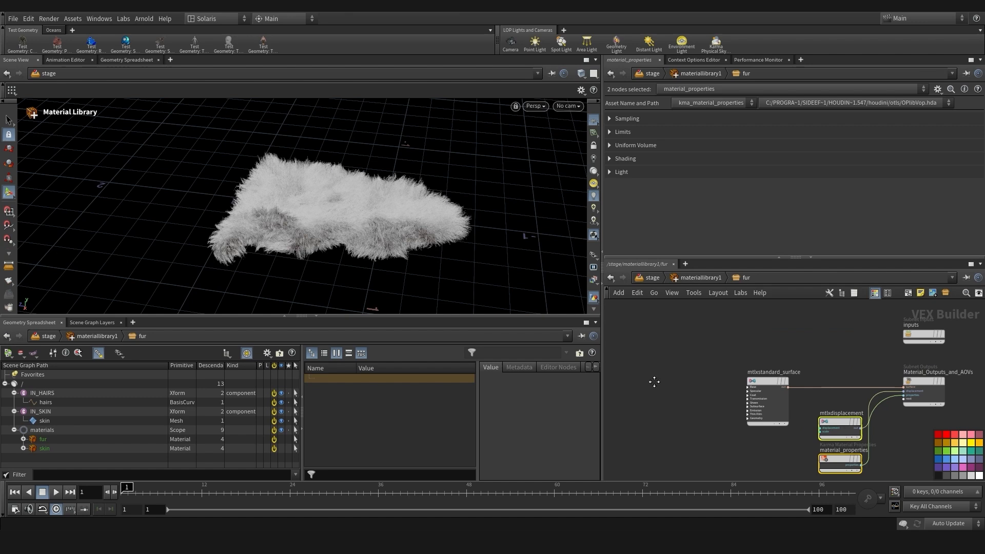
Add a Karma fur shader node inside the fur material
{"action": "middle_click_drag", "start_coordinate": [654, 381], "coordinate": [652, 368]}
{"action": "left_click", "coordinate": [684, 374]}
{"action": "key", "text": "Tab"}
{"action": "type", "text": "kama"}
{"action": "left_click", "coordinate": [705, 367]}
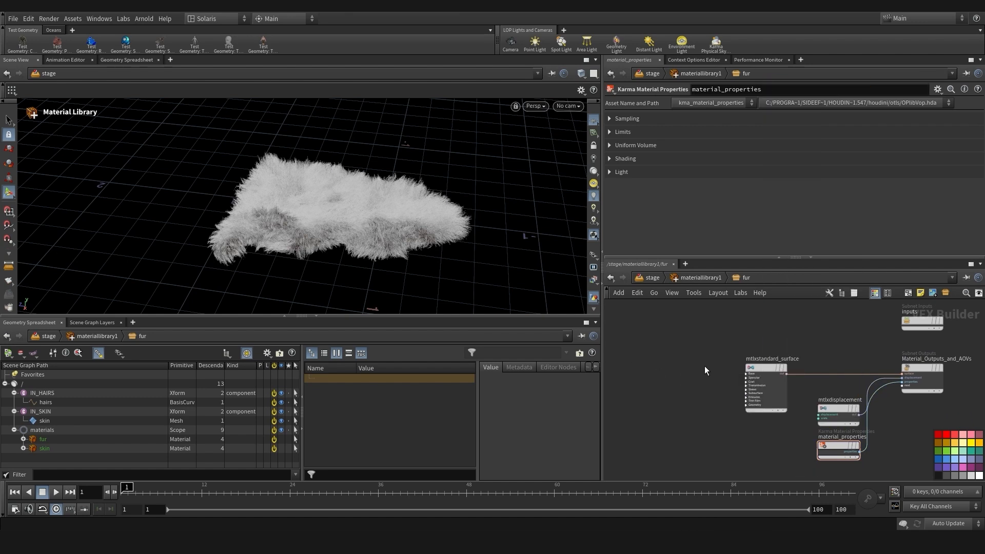
{"action": "key", "text": "Tab"}
{"action": "type", "text": "fur"}
{"action": "left_click", "coordinate": [804, 383]}
{"action": "left_click", "coordinate": [674, 367]}
{"action": "scroll", "coordinate": [701, 370], "scroll_direction": "up", "scroll_amount": 1}
Wire the fur shader into the surface output, delete mtlxstandard_surface, and leave the fur material
{"action": "left_click_drag", "start_coordinate": [697, 378], "coordinate": [940, 375]}
{"action": "left_click", "coordinate": [776, 411]}
{"action": "key", "text": "Delete"}
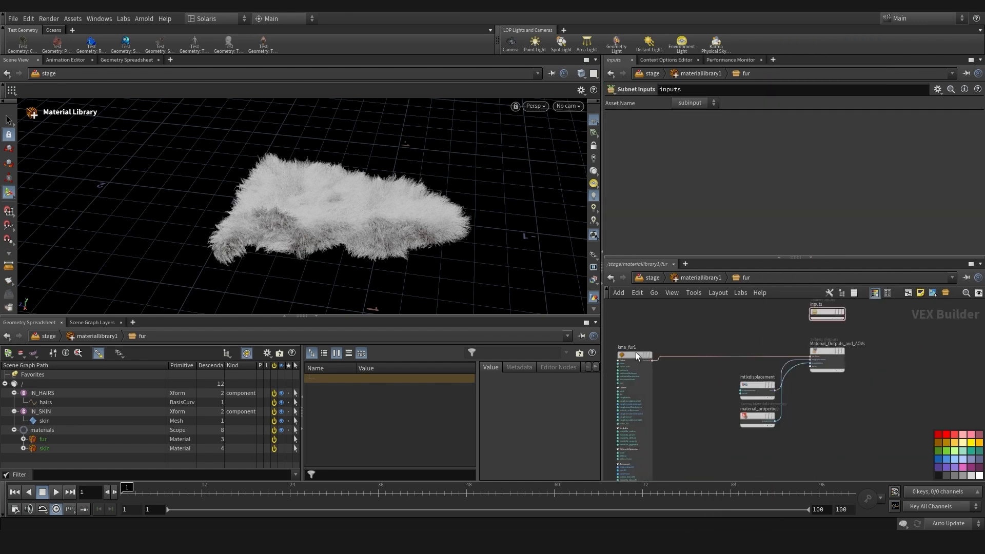
{"action": "left_click_drag", "start_coordinate": [635, 353], "coordinate": [680, 350]}
{"action": "middle_click_drag", "start_coordinate": [657, 344], "coordinate": [715, 363]}
{"action": "key", "text": "u"}
Rearrange the nodes inside the skin material and return to the material library level
{"action": "double_click", "coordinate": [816, 378]}
{"action": "middle_click_drag", "start_coordinate": [817, 377], "coordinate": [751, 384]}
{"action": "left_click_drag", "start_coordinate": [806, 435], "coordinate": [893, 334]}
{"action": "left_click_drag", "start_coordinate": [780, 467], "coordinate": [738, 401]}
{"action": "left_click_drag", "start_coordinate": [746, 400], "coordinate": [818, 363]}
{"action": "key", "text": "shift+s"}
{"action": "middle_click_drag", "start_coordinate": [682, 399], "coordinate": [683, 428]}
{"action": "key", "text": "u"}
{"action": "scroll", "coordinate": [684, 335], "scroll_direction": "down", "scroll_amount": 1}
{"action": "middle_click_drag", "start_coordinate": [678, 332], "coordinate": [698, 351]}
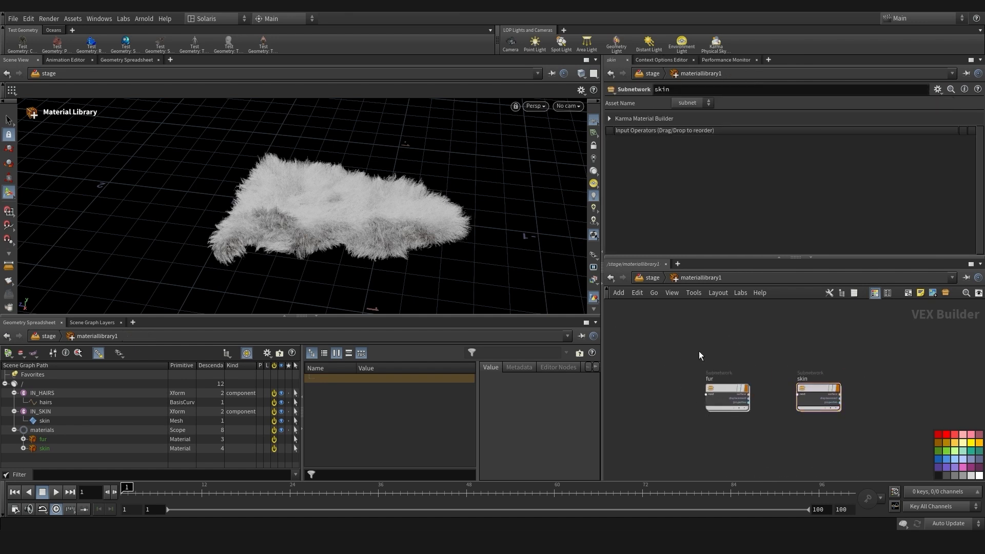
In the stage's material assignment node, assign /materials/fur to the /IN_HAIRS primitives
{"action": "key", "text": "u"}
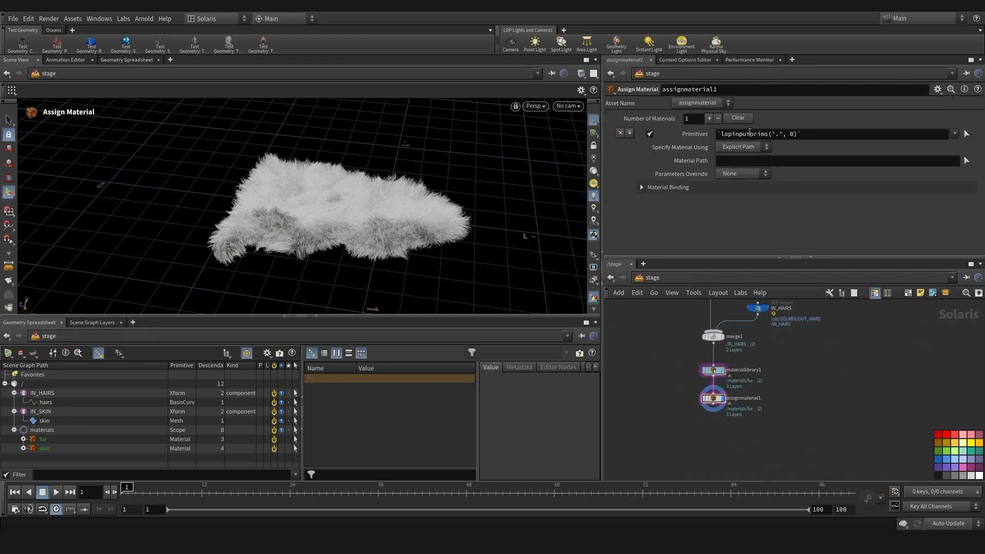
{"action": "left_click", "coordinate": [832, 135]}
{"action": "type", "text": "/IN_"}
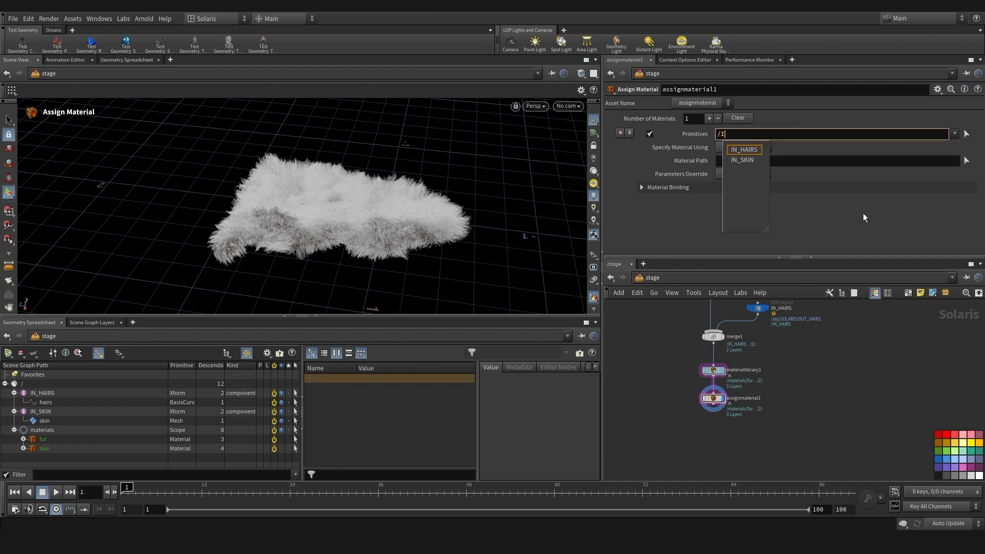
{"action": "left_click", "coordinate": [742, 150]}
{"action": "left_click", "coordinate": [749, 161]}
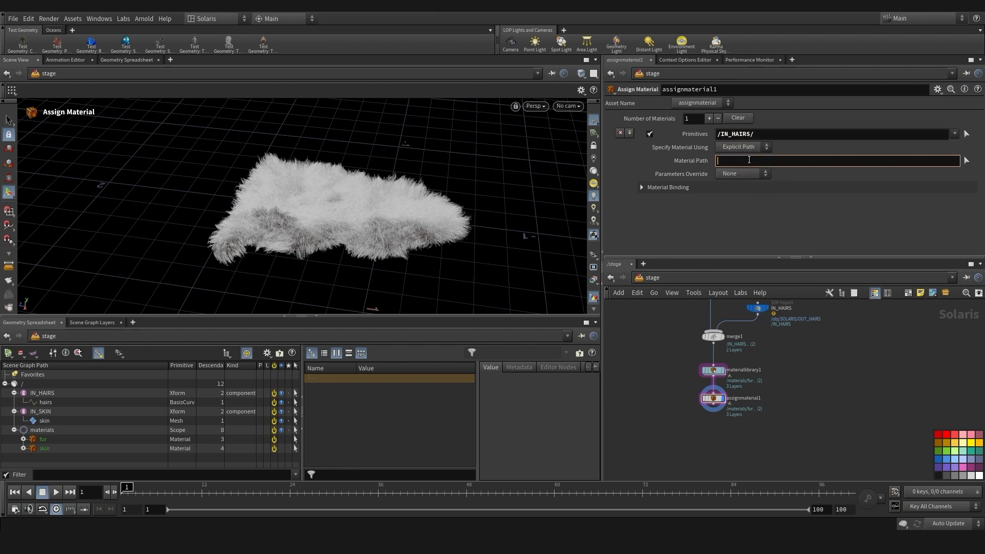
{"action": "type", "text": "/materials/fur"}
{"action": "key", "text": "Return"}
Add a second entry to the material assignment and set its primitives to /IN_SKIN
{"action": "left_click", "coordinate": [709, 118]}
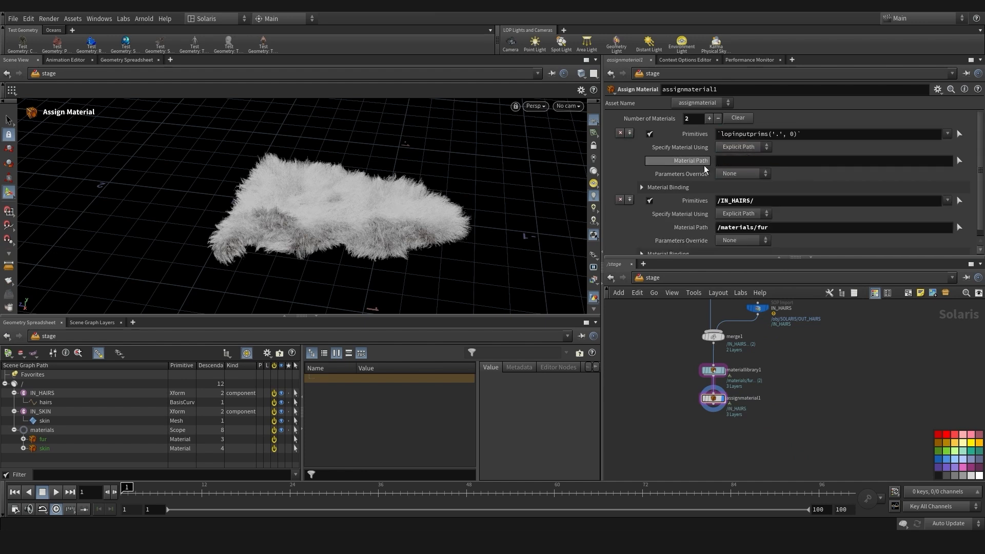
{"action": "left_click_drag", "start_coordinate": [815, 134], "coordinate": [583, 157]}
{"action": "type", "text": "/"}
{"action": "type", "text": "in"}
{"action": "middle_click_drag", "start_coordinate": [640, 393], "coordinate": [647, 430]}
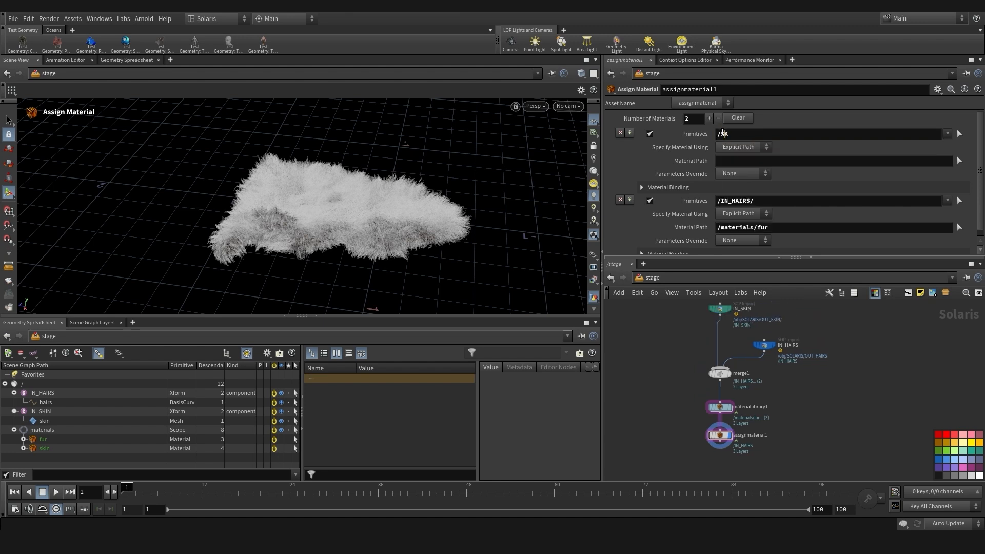
{"action": "left_click", "coordinate": [776, 134]}
{"action": "key", "text": "BackSpace"}
{"action": "key", "text": "BackSpace"}
{"action": "type", "text": "IN_SKI"}
{"action": "left_click", "coordinate": [753, 149]}
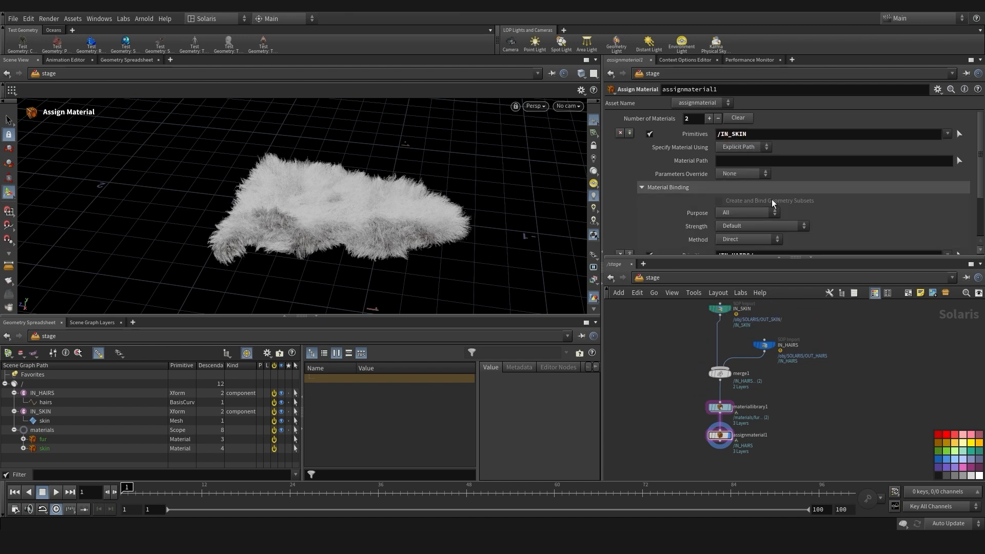
Set the material path of the /IN_SKIN entry to /materials/skin
{"action": "left_click", "coordinate": [758, 160]}
{"action": "type", "text": "/materia"}
{"action": "left_click", "coordinate": [758, 178]}
{"action": "type", "text": "/"}
{"action": "left_click", "coordinate": [770, 186]}
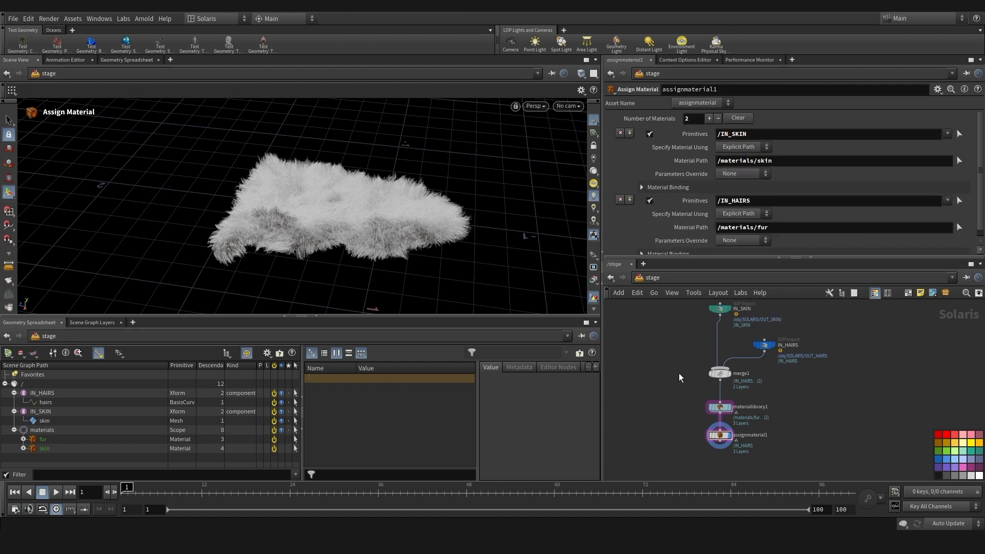
{"action": "middle_click_drag", "start_coordinate": [685, 418], "coordinate": [686, 360]}
{"action": "scroll", "coordinate": [787, 189], "scroll_direction": "down", "scroll_amount": 2}
{"action": "left_click", "coordinate": [721, 347]}
{"action": "middle_click_drag", "start_coordinate": [713, 400], "coordinate": [719, 435]}
{"action": "left_click", "coordinate": [718, 414]}
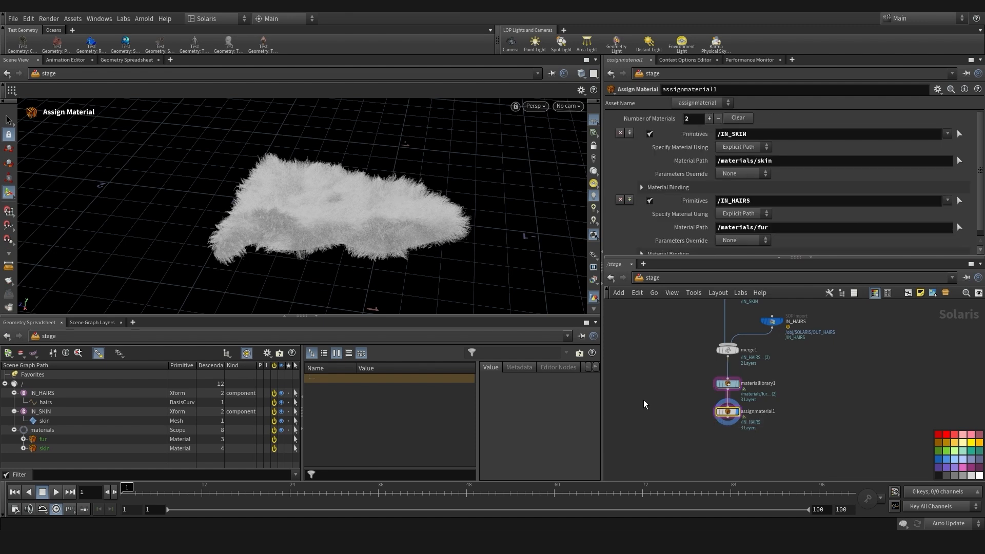
{"action": "middle_click_drag", "start_coordinate": [726, 464], "coordinate": [749, 387]}
{"action": "left_click", "coordinate": [730, 413]}
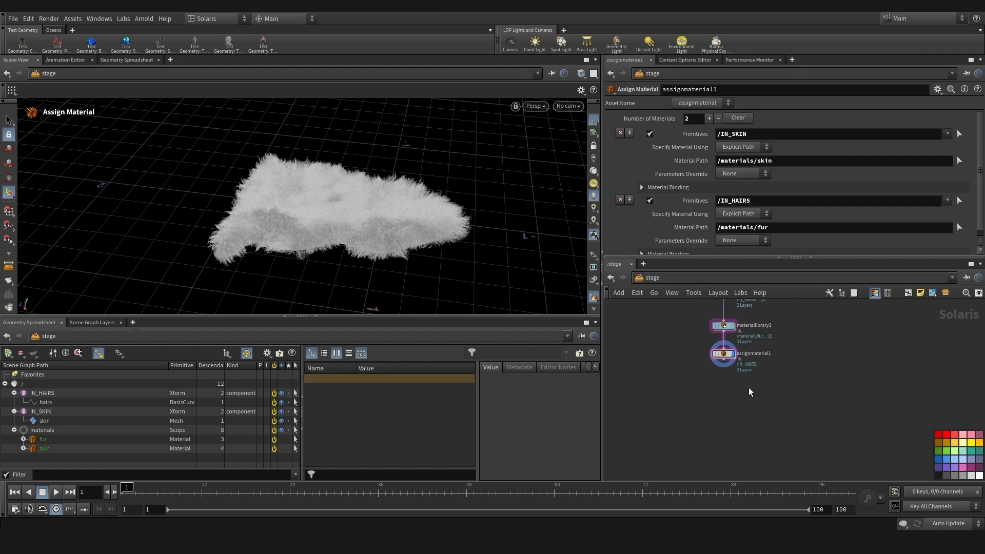
Add a Camera node below the material assignment and merge it into the stage
{"action": "key", "text": "Tab"}
{"action": "type", "text": "came"}
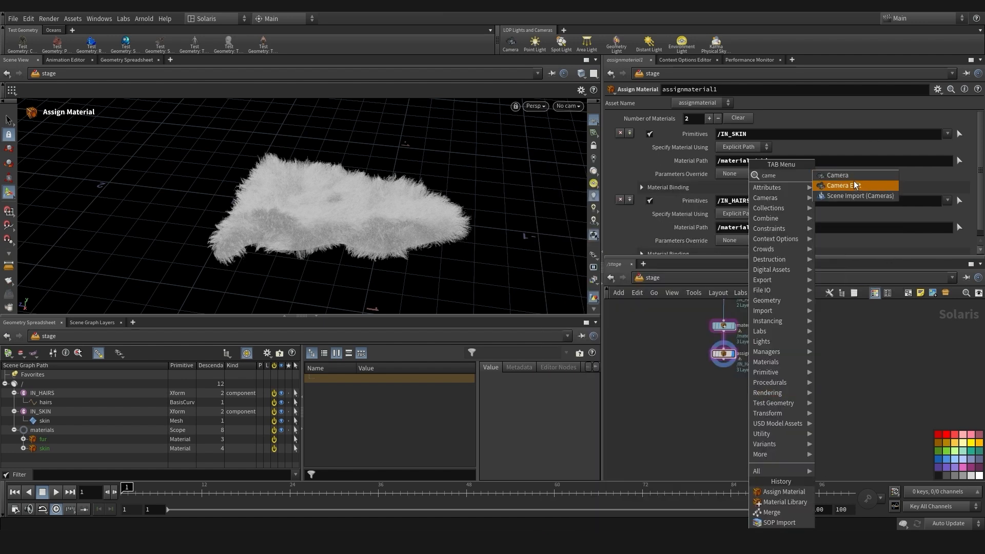
{"action": "key", "text": "Return"}
{"action": "left_click", "coordinate": [772, 393]}
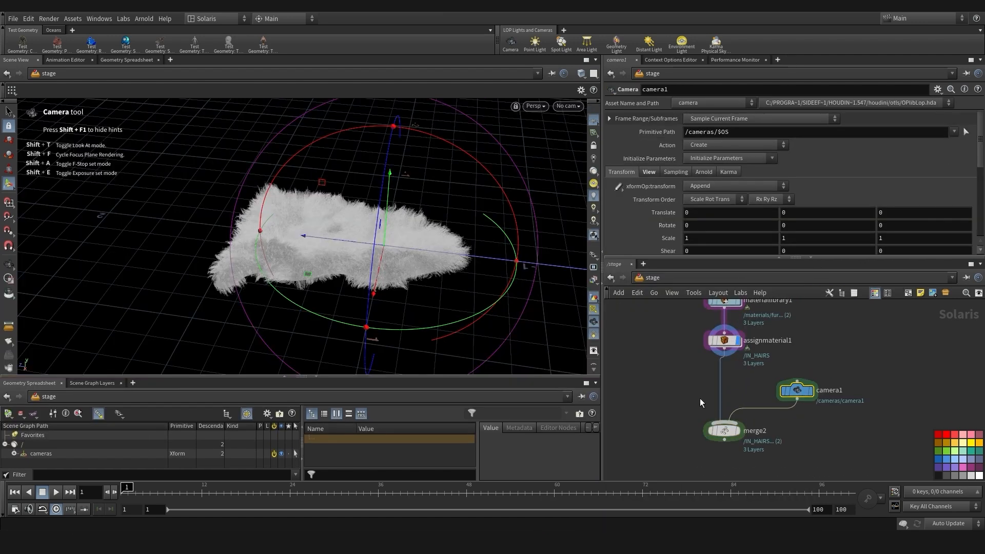
Look through camera1 with the view locked to it and frame the whole carpet
{"action": "left_click", "coordinate": [569, 106]}
{"action": "left_click", "coordinate": [590, 141]}
{"action": "left_click", "coordinate": [593, 145]}
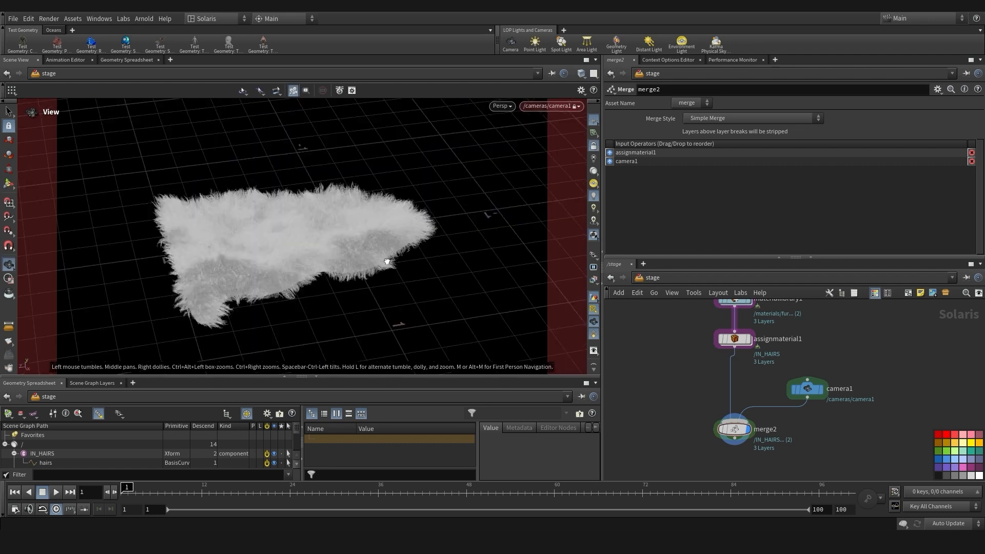
{"action": "left_click_drag", "start_coordinate": [387, 259], "coordinate": [351, 261]}
{"action": "right_click", "coordinate": [351, 261]}
{"action": "left_click", "coordinate": [346, 258]}
{"action": "middle_click_drag", "start_coordinate": [347, 258], "coordinate": [354, 257]}
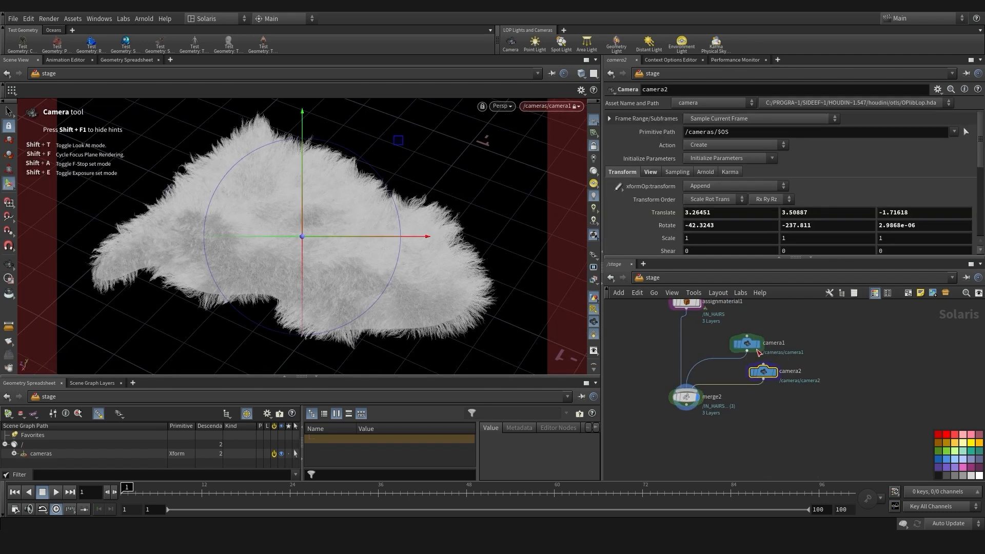
Duplicate the camera as camera2, connect it to merge2, and space out the two camera nodes
{"action": "left_click_drag", "start_coordinate": [814, 404], "coordinate": [776, 340]}
{"action": "left_click_drag", "start_coordinate": [776, 340], "coordinate": [730, 329]}
{"action": "left_click_drag", "start_coordinate": [736, 339], "coordinate": [744, 353]}
Look through camera2 and frame a closer, lower-angle shot of the carpet's fur
{"action": "left_click", "coordinate": [559, 106]}
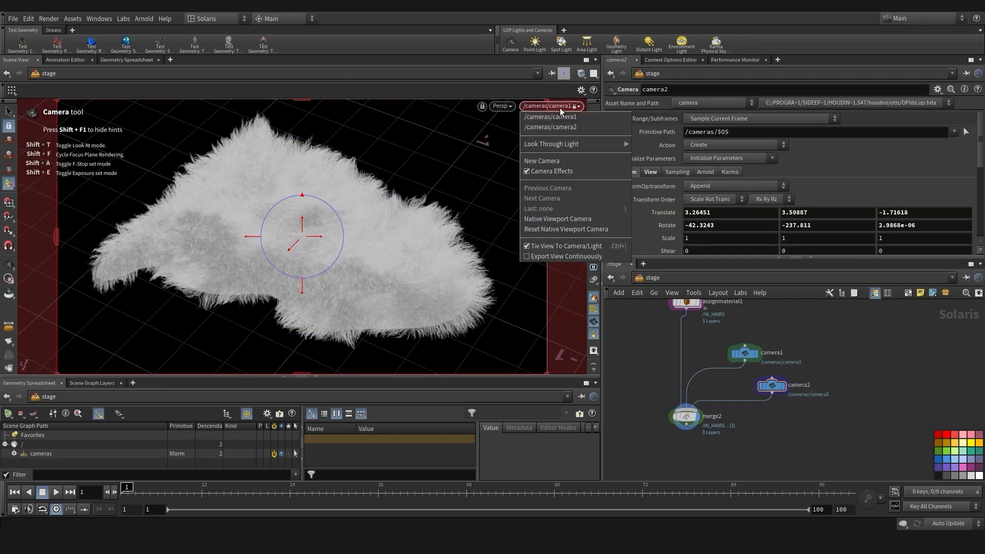
{"action": "left_click", "coordinate": [558, 127]}
{"action": "key", "text": "Escape"}
{"action": "left_click_drag", "start_coordinate": [340, 332], "coordinate": [411, 211]}
{"action": "key", "text": "ctrl+z"}
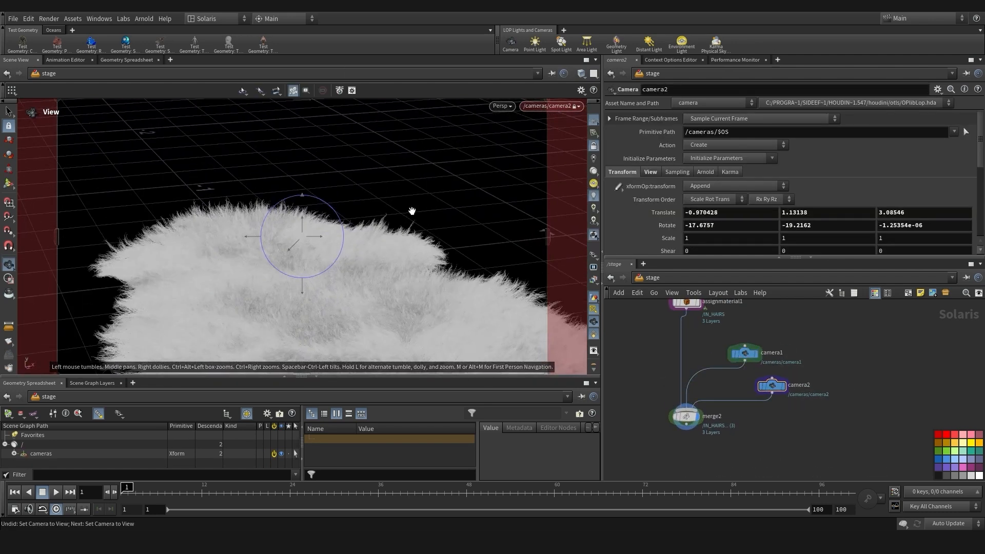
{"action": "middle_click_drag", "start_coordinate": [411, 211], "coordinate": [413, 184]}
{"action": "left_click_drag", "start_coordinate": [413, 184], "coordinate": [427, 153]}
Add a Dome Light node beside the network below merge2
{"action": "middle_click_drag", "start_coordinate": [639, 399], "coordinate": [637, 374]}
{"action": "left_click", "coordinate": [684, 392]}
{"action": "middle_click_drag", "start_coordinate": [708, 431], "coordinate": [731, 412]}
{"action": "key", "text": "Tab"}
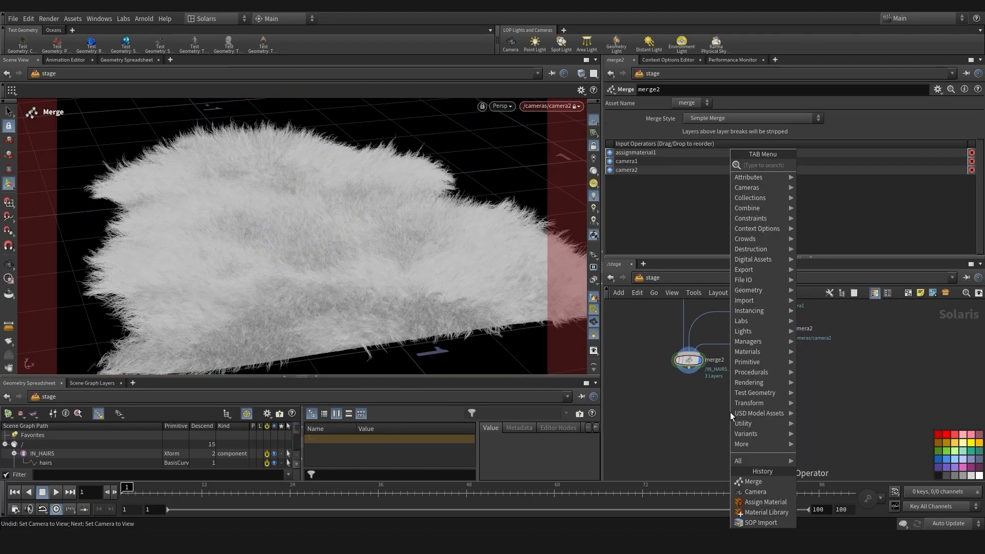
{"action": "type", "text": "dome"}
{"action": "left_click", "coordinate": [833, 164]}
{"action": "left_click", "coordinate": [756, 402]}
Add a Merge node that combines merge2 with the dome light, and place the light above it
{"action": "key", "text": "Tab"}
{"action": "type", "text": "mer"}
{"action": "left_click", "coordinate": [793, 156]}
{"action": "left_click", "coordinate": [688, 409]}
{"action": "left_click_drag", "start_coordinate": [756, 390], "coordinate": [739, 408]}
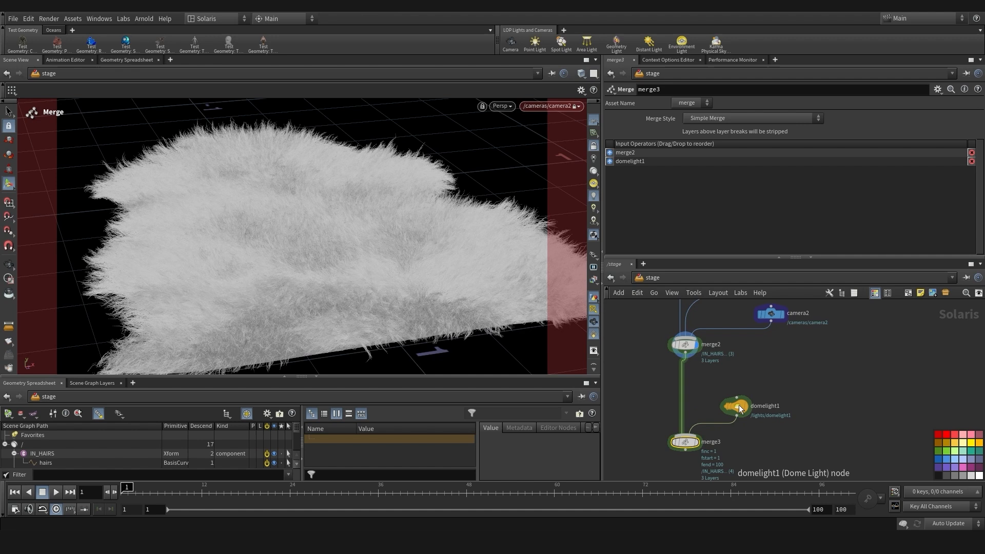
Release the viewport from the camera, orbit around the carpet, and set the dome light's intensity to 0.6
{"action": "left_click", "coordinate": [739, 406]}
{"action": "left_click", "coordinate": [551, 106]}
{"action": "left_click", "coordinate": [550, 199]}
{"action": "left_click_drag", "start_coordinate": [403, 213], "coordinate": [505, 210], "text": "alt"}
{"action": "scroll", "coordinate": [700, 179], "scroll_direction": "down", "scroll_amount": 1}
{"action": "left_click_drag", "start_coordinate": [700, 174], "coordinate": [617, 192]}
{"action": "type", "text": "0.6"}
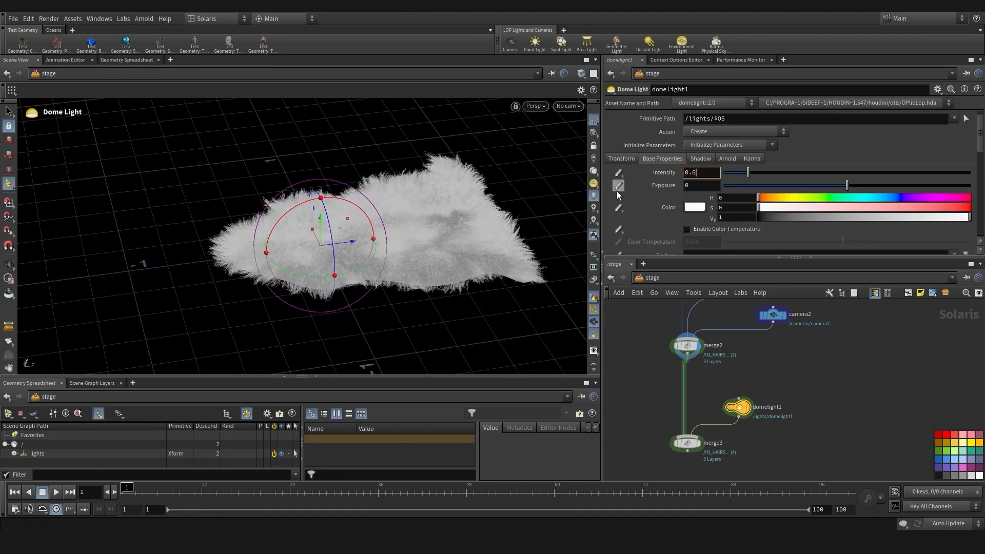
Load D:/CG_LIB/lights/basics/Studio_Tomoco.tx as the dome light's texture
{"action": "scroll", "coordinate": [648, 204], "scroll_direction": "down", "scroll_amount": 2}
{"action": "left_click", "coordinate": [965, 189]}
{"action": "left_click", "coordinate": [303, 268]}
{"action": "double_click", "coordinate": [392, 156]}
{"action": "double_click", "coordinate": [395, 156]}
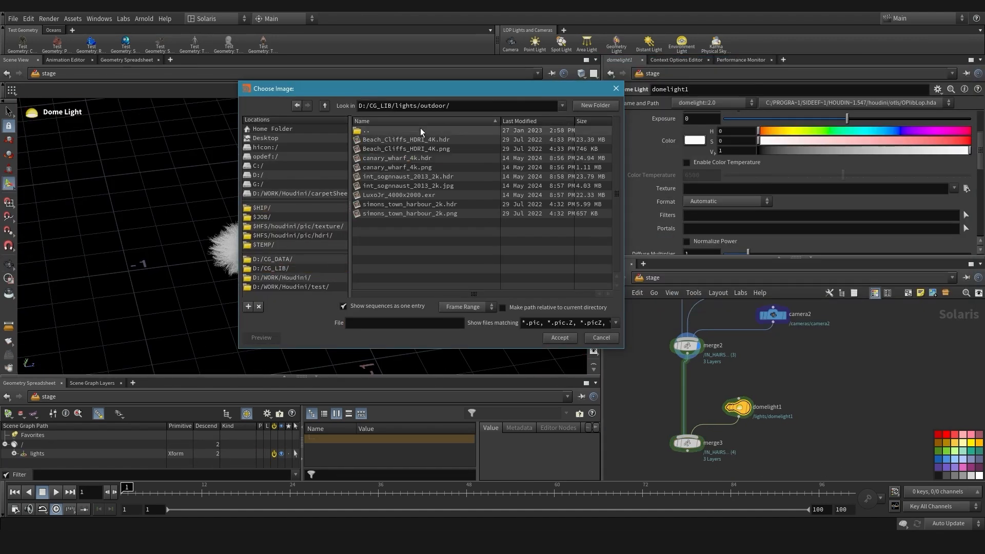
{"action": "double_click", "coordinate": [421, 130]}
{"action": "double_click", "coordinate": [409, 140]}
{"action": "double_click", "coordinate": [401, 206]}
{"action": "middle_click_drag", "start_coordinate": [776, 451], "coordinate": [777, 404]}
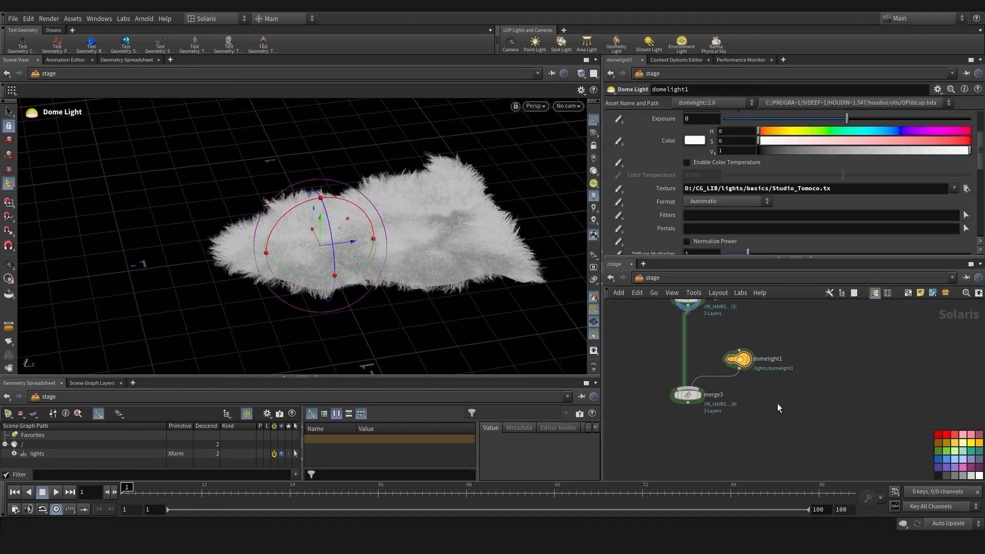
Display the merge3 result and turn off Render Light Geometry on the dome light, placing its node slightly higher
{"action": "left_click", "coordinate": [699, 395]}
{"action": "middle_click_drag", "start_coordinate": [731, 322], "coordinate": [731, 341]}
{"action": "left_click", "coordinate": [738, 378]}
{"action": "scroll", "coordinate": [777, 184], "scroll_direction": "down", "scroll_amount": 5}
{"action": "left_click", "coordinate": [686, 187]}
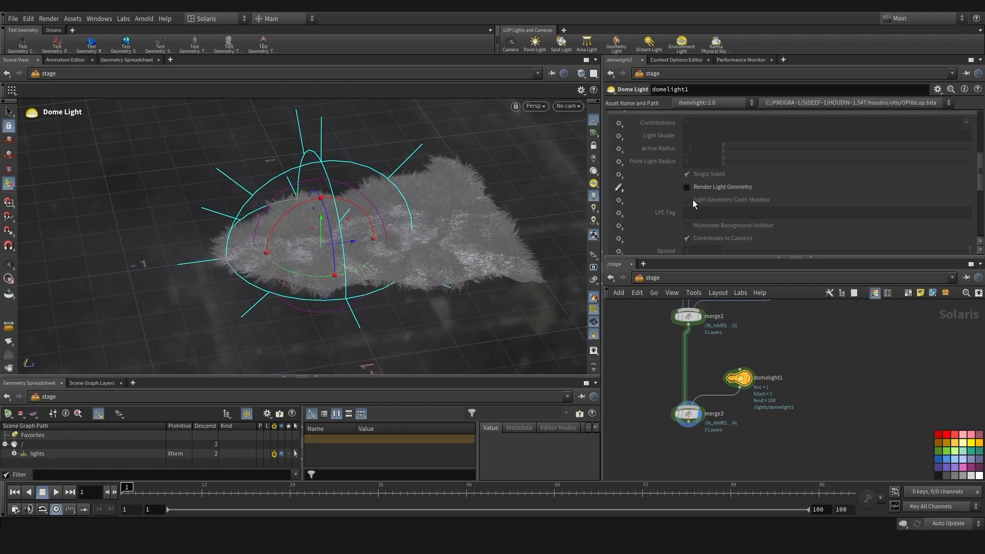
{"action": "left_click_drag", "start_coordinate": [739, 377], "coordinate": [749, 361]}
Add an Area Light node, connect it to merge3, and place it beside the dome light
{"action": "middle_click_drag", "start_coordinate": [758, 354], "coordinate": [699, 363]}
{"action": "left_click", "coordinate": [636, 410]}
{"action": "key", "text": "Tab"}
{"action": "type", "text": "area"}
{"action": "key", "text": "Return"}
{"action": "left_click", "coordinate": [764, 384]}
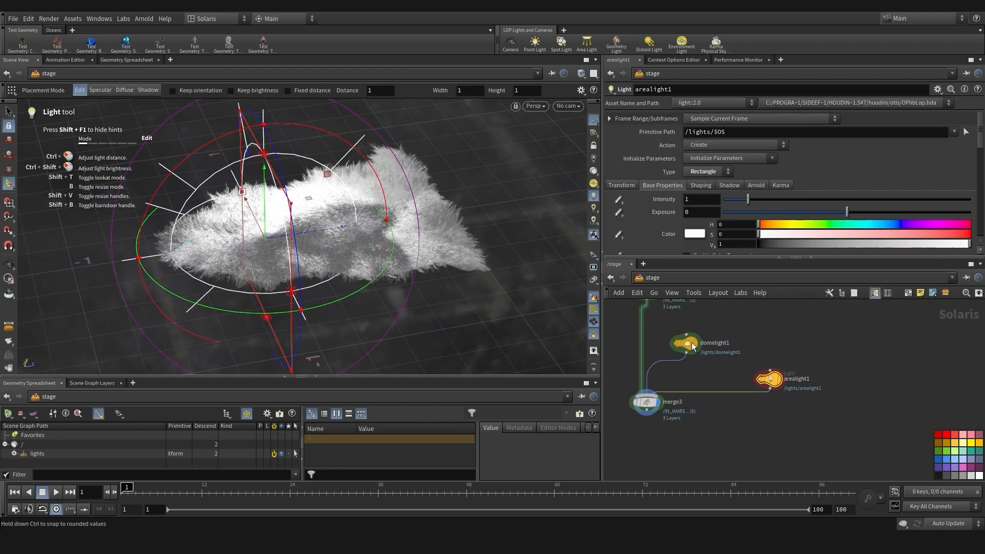
{"action": "left_click_drag", "start_coordinate": [769, 380], "coordinate": [727, 374]}
Look through arealight1 and lock the view to it to position the light facing the carpet
{"action": "scroll", "coordinate": [666, 226], "scroll_direction": "down", "scroll_amount": 1}
{"action": "scroll", "coordinate": [359, 231], "scroll_direction": "down", "scroll_amount": 5}
{"action": "left_click_drag", "start_coordinate": [389, 236], "coordinate": [287, 241], "text": "alt"}
{"action": "left_click", "coordinate": [568, 106]}
{"action": "left_click", "coordinate": [606, 149]}
{"action": "left_click", "coordinate": [593, 145]}
{"action": "scroll", "coordinate": [308, 268], "scroll_direction": "up", "scroll_amount": 5}
{"action": "scroll", "coordinate": [789, 163], "scroll_direction": "down", "scroll_amount": 2}
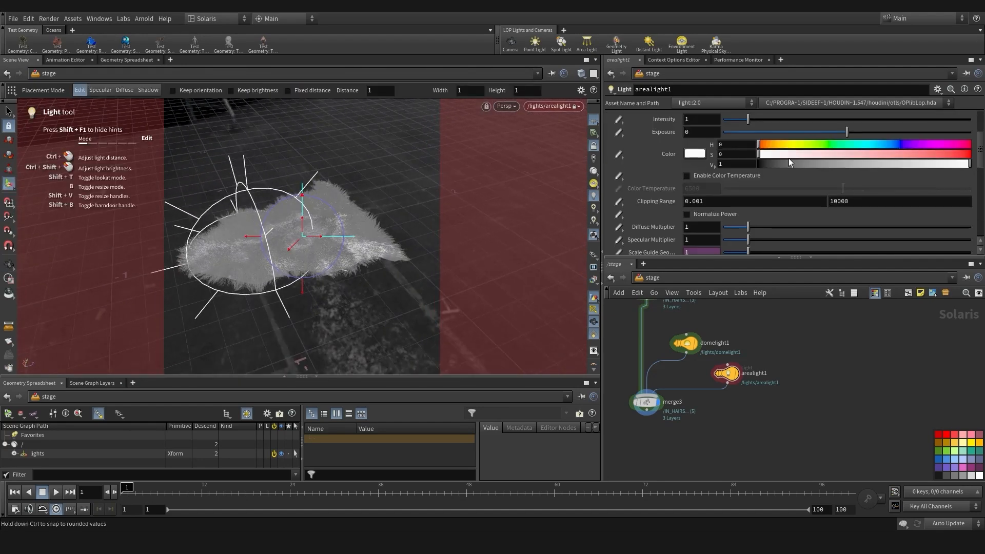
Enable Normalize Power on the area light and set its intensity to 2 and exposure to 0.94
{"action": "left_click", "coordinate": [686, 214]}
{"action": "scroll", "coordinate": [667, 205], "scroll_direction": "up", "scroll_amount": 4}
{"action": "left_click", "coordinate": [622, 158]}
{"action": "left_click", "coordinate": [665, 158]}
{"action": "left_click_drag", "start_coordinate": [748, 159], "coordinate": [772, 159]}
{"action": "left_click_drag", "start_coordinate": [847, 172], "coordinate": [858, 172]}
Release the viewport from the area light and reposition the light by placing its specular highlight on the carpet
{"action": "left_click", "coordinate": [567, 106]}
{"action": "left_click_drag", "start_coordinate": [369, 226], "coordinate": [329, 239], "text": "alt"}
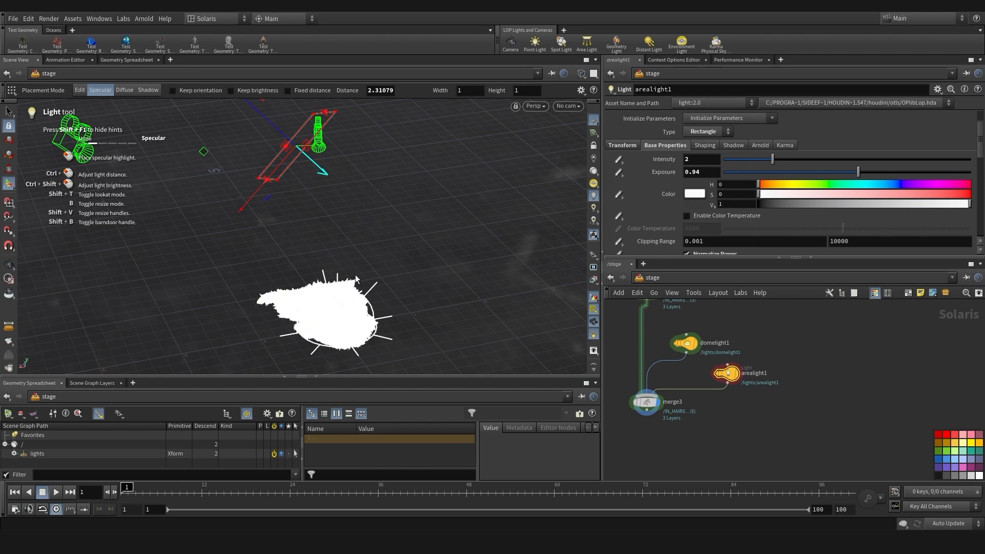
{"action": "left_click", "coordinate": [340, 322]}
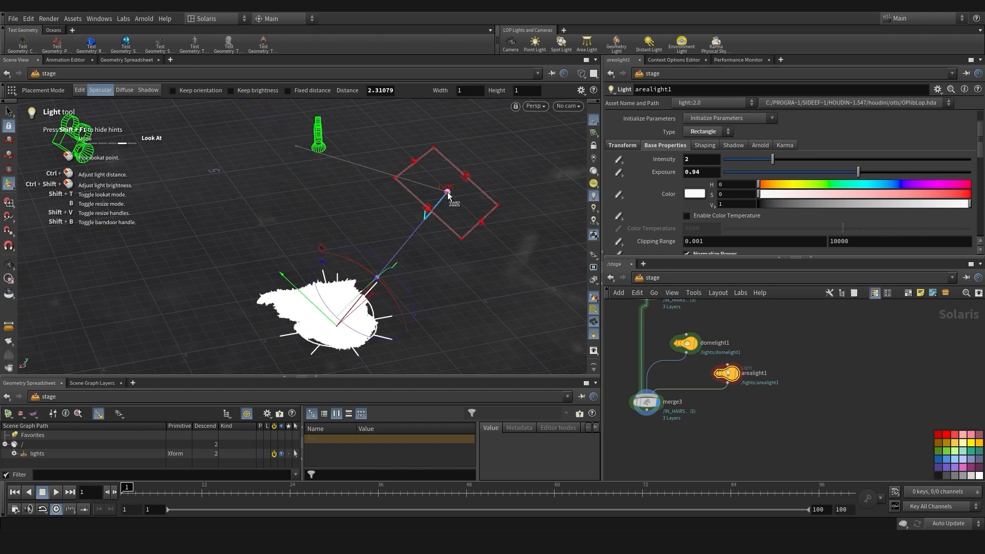
{"action": "left_click_drag", "start_coordinate": [447, 192], "coordinate": [492, 216], "text": "alt"}
{"action": "left_click_drag", "start_coordinate": [505, 158], "coordinate": [302, 266], "text": "alt"}
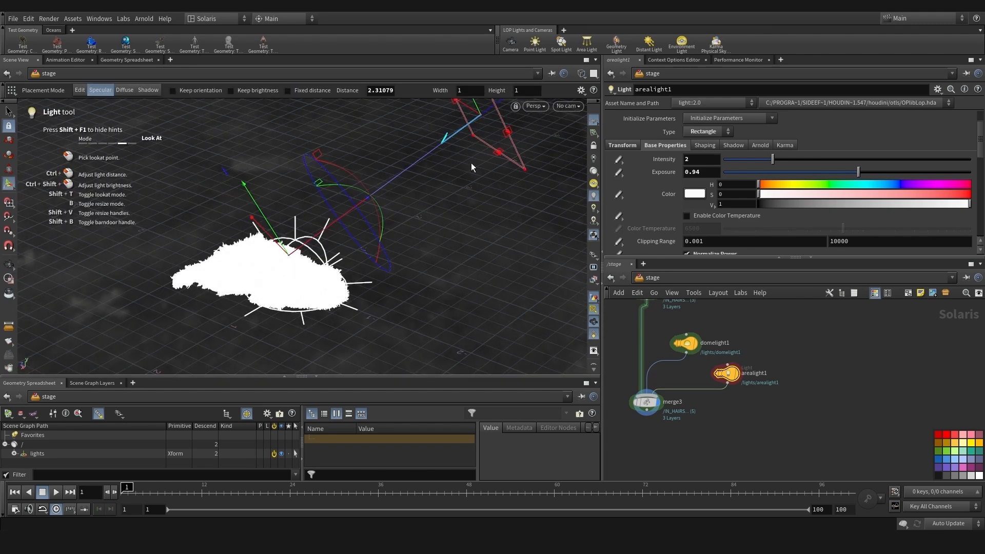
{"action": "left_click_drag", "start_coordinate": [461, 169], "coordinate": [247, 205], "text": "alt"}
{"action": "left_click_drag", "start_coordinate": [167, 223], "coordinate": [299, 266], "text": "alt"}
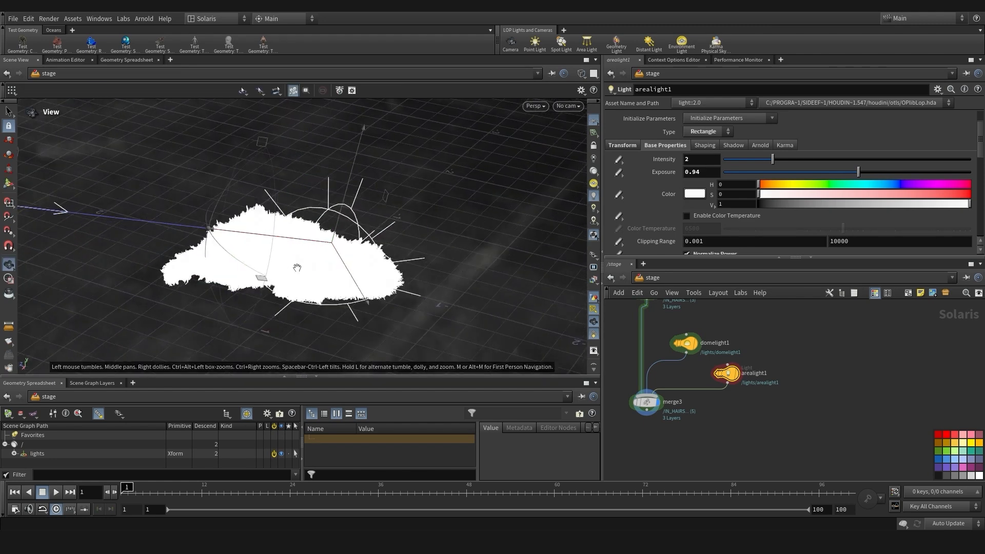
Add Karma render settings to the network and place the node below merge3
{"action": "middle_click_drag", "start_coordinate": [674, 459], "coordinate": [724, 400]}
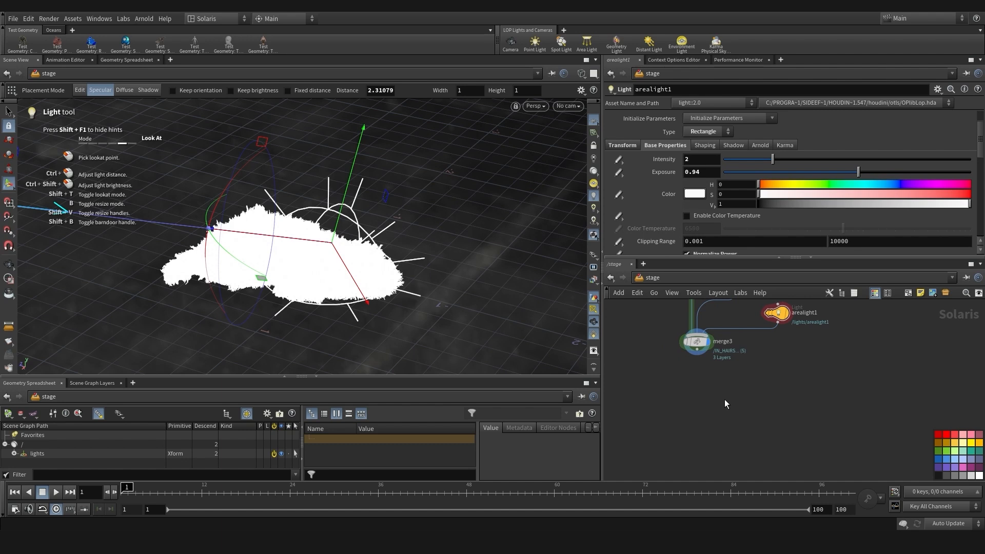
{"action": "middle_click_drag", "start_coordinate": [724, 399], "coordinate": [668, 429]}
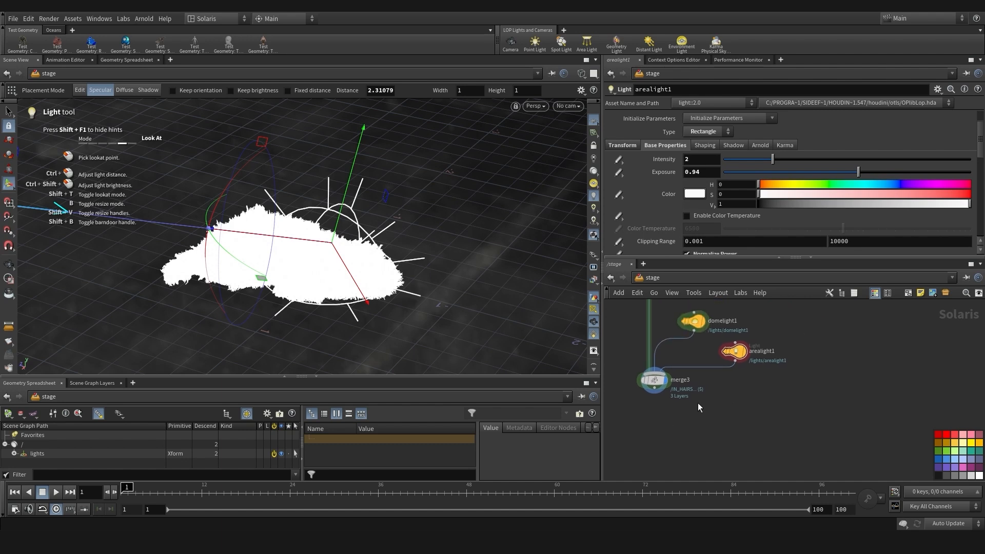
{"action": "middle_click_drag", "start_coordinate": [697, 408], "coordinate": [706, 357]}
{"action": "key", "text": "Tab"}
{"action": "type", "text": "k"}
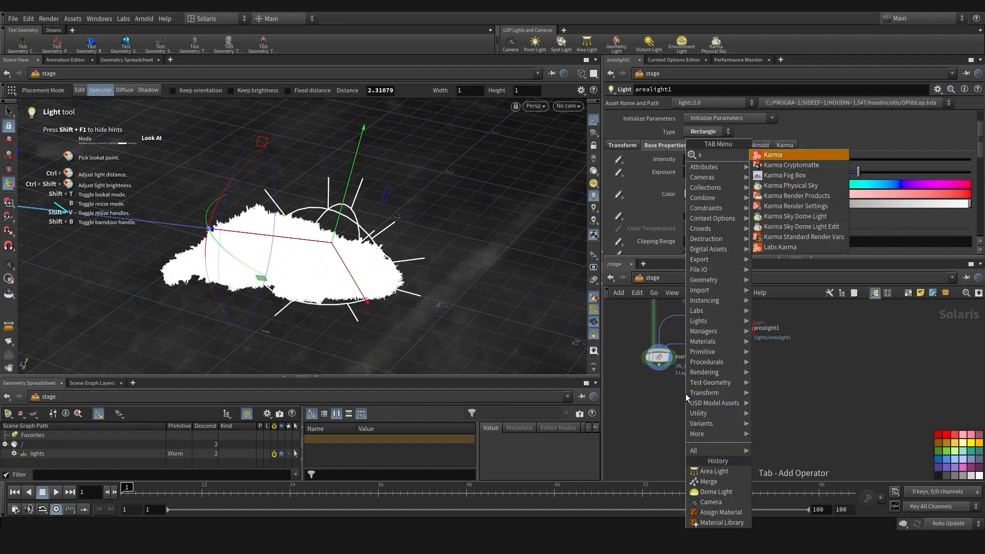
{"action": "key", "text": "Return"}
{"action": "left_click", "coordinate": [662, 405]}
Set the Karma render resolution to 1920 x 1080 and the rendering engine to XPU
{"action": "left_click", "coordinate": [966, 185]}
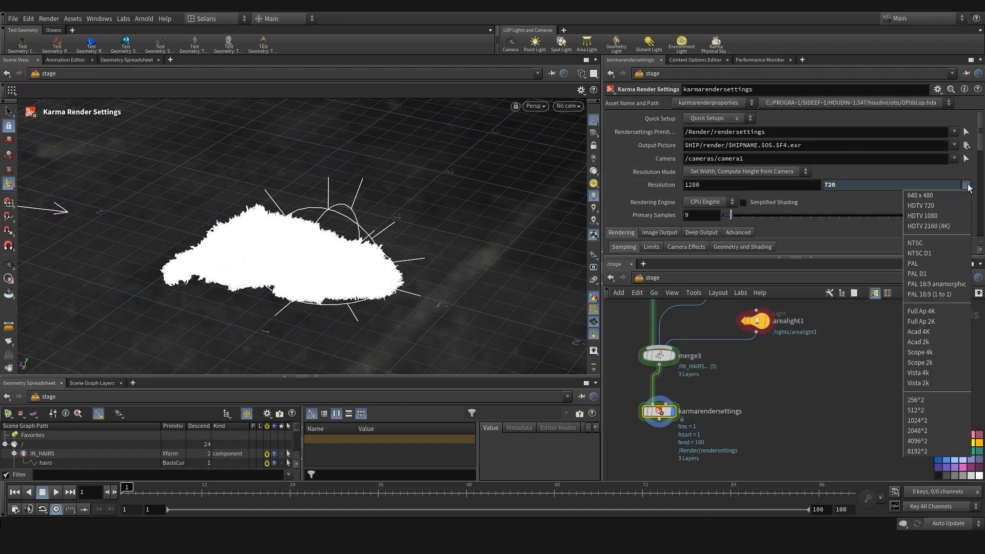
{"action": "left_click", "coordinate": [954, 217]}
{"action": "left_click", "coordinate": [709, 202]}
{"action": "left_click", "coordinate": [708, 220]}
Review the Karma rendering options and set the Diffuse Limit to 5
{"action": "scroll", "coordinate": [809, 170], "scroll_direction": "down", "scroll_amount": 6}
{"action": "left_click", "coordinate": [660, 152]}
{"action": "left_click", "coordinate": [621, 152]}
{"action": "left_click", "coordinate": [686, 166]}
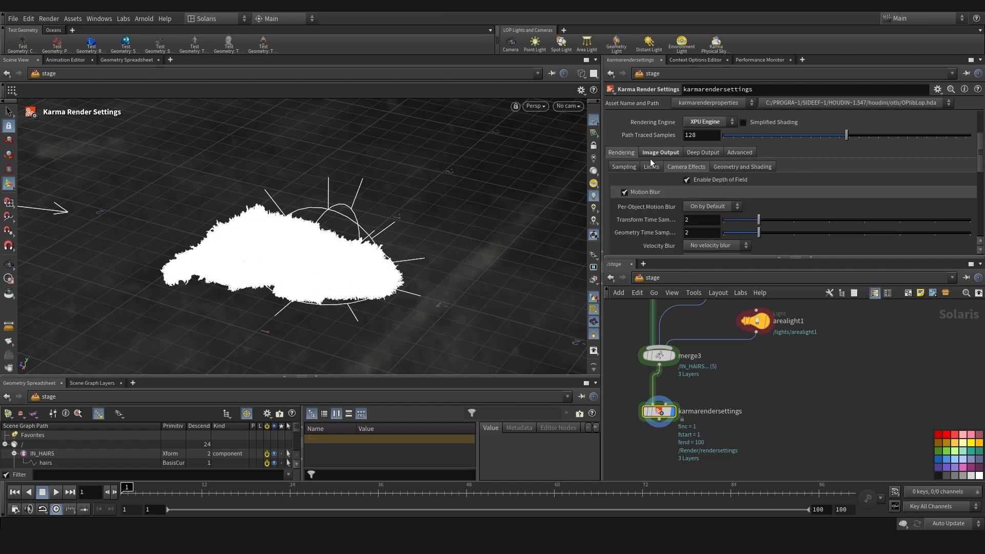
{"action": "scroll", "coordinate": [650, 158], "scroll_direction": "down", "scroll_amount": 1}
{"action": "left_click", "coordinate": [623, 154]}
{"action": "left_click", "coordinate": [640, 183]}
{"action": "scroll", "coordinate": [639, 183], "scroll_direction": "up", "scroll_amount": 3}
{"action": "left_click", "coordinate": [652, 181]}
{"action": "left_click_drag", "start_coordinate": [691, 194], "coordinate": [664, 189]}
{"action": "type", "text": "5"}
{"action": "key", "text": "Return"}
{"action": "scroll", "coordinate": [773, 321], "scroll_direction": "down", "scroll_amount": 2}
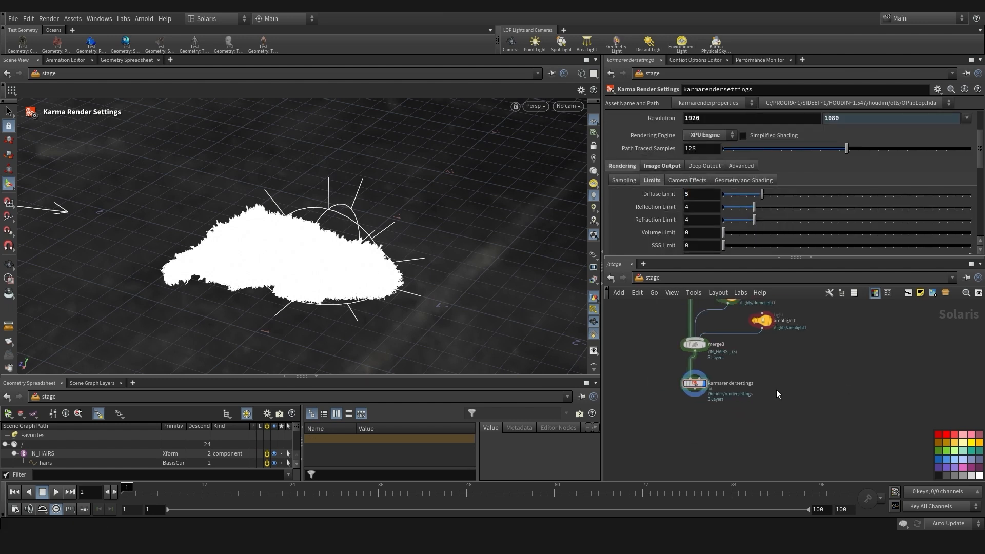
Render the viewport with Karma XPU and look through /cameras/camera1
{"action": "middle_click_drag", "start_coordinate": [777, 389], "coordinate": [795, 428]}
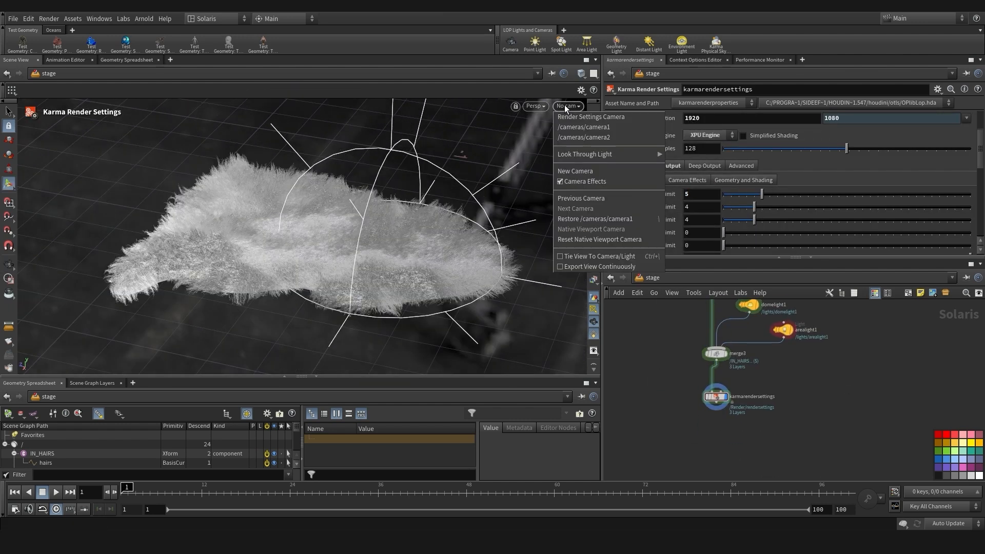
{"action": "left_click", "coordinate": [535, 106]}
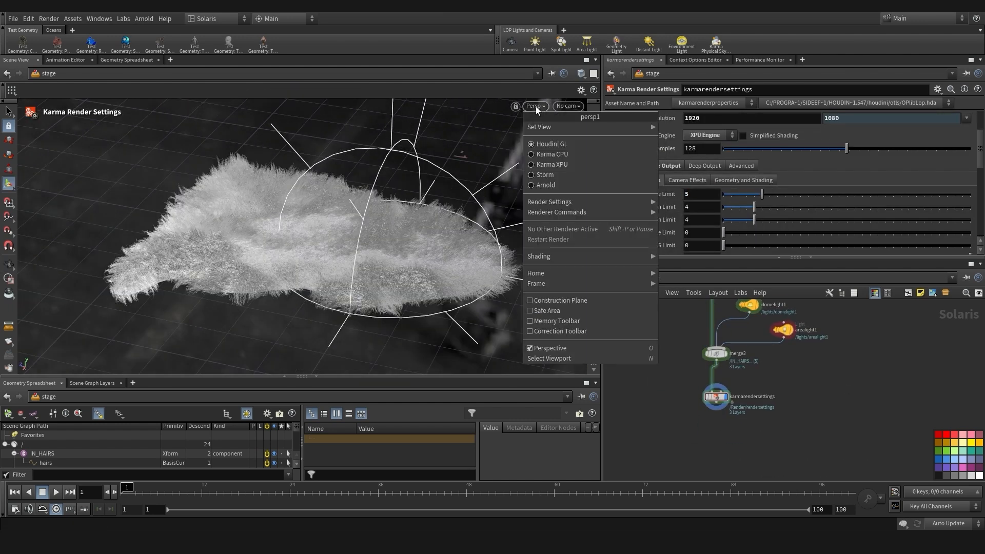
{"action": "left_click", "coordinate": [552, 164]}
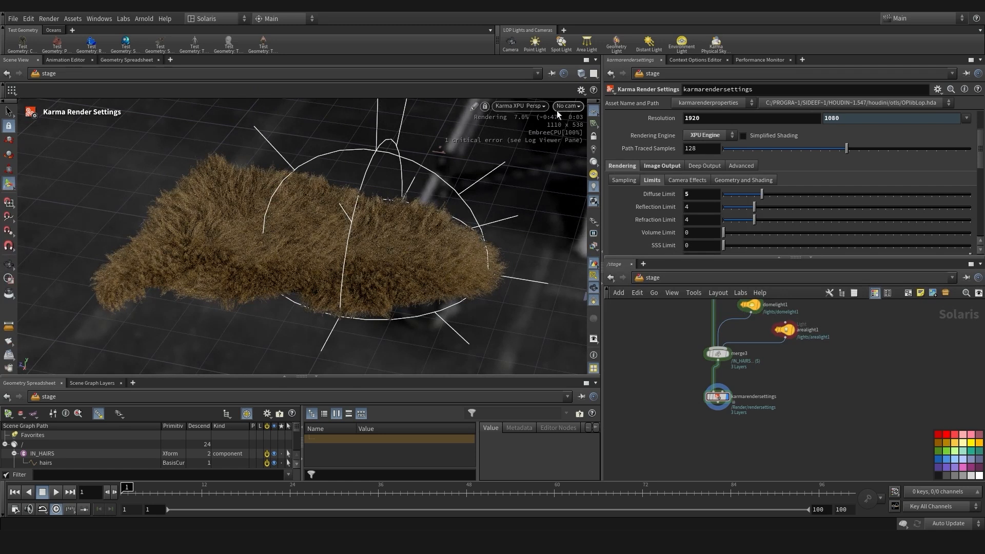
{"action": "left_click", "coordinate": [559, 107]}
{"action": "left_click", "coordinate": [597, 128]}
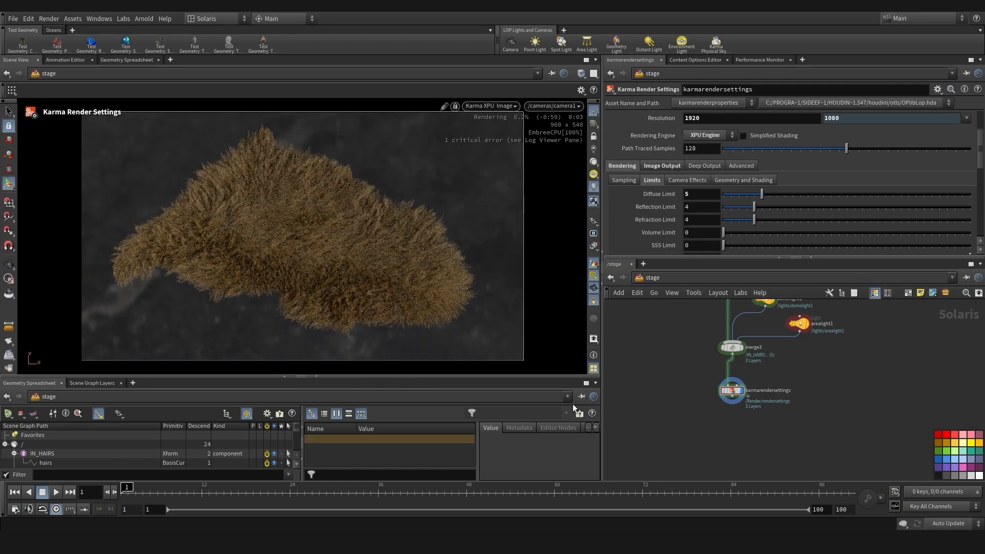
Open the skin material inside materiallibrary1 and select its mtlxstandard_surface shader
{"action": "middle_click_drag", "start_coordinate": [673, 311], "coordinate": [676, 474]}
{"action": "scroll", "coordinate": [674, 464], "scroll_direction": "down", "scroll_amount": 3}
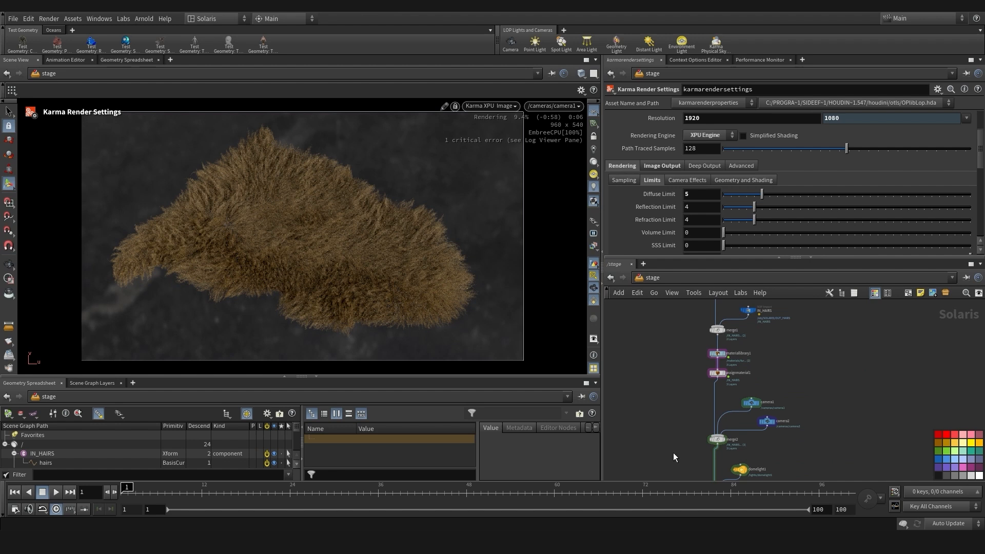
{"action": "scroll", "coordinate": [736, 364], "scroll_direction": "up", "scroll_amount": 5}
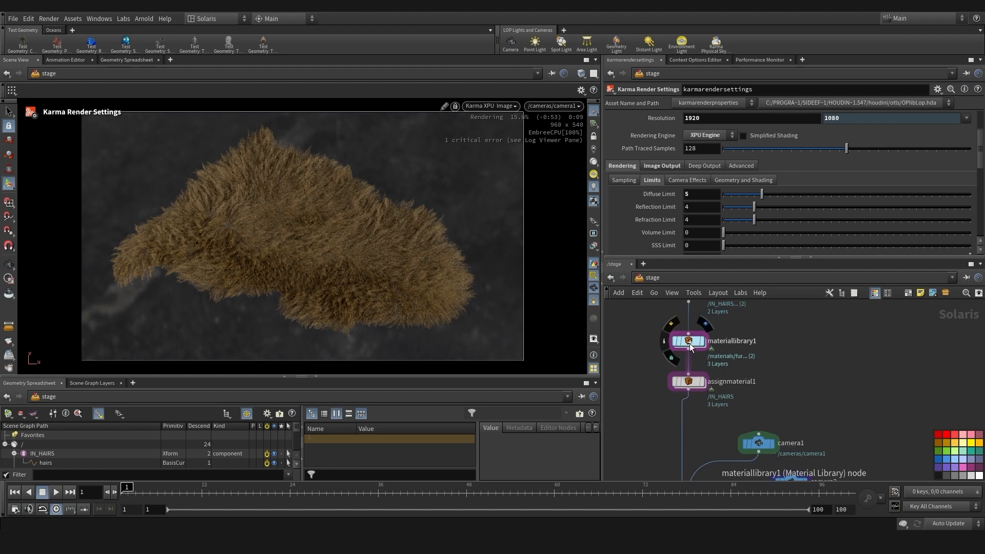
{"action": "double_click", "coordinate": [689, 343]}
{"action": "scroll", "coordinate": [758, 346], "scroll_direction": "up", "scroll_amount": 1}
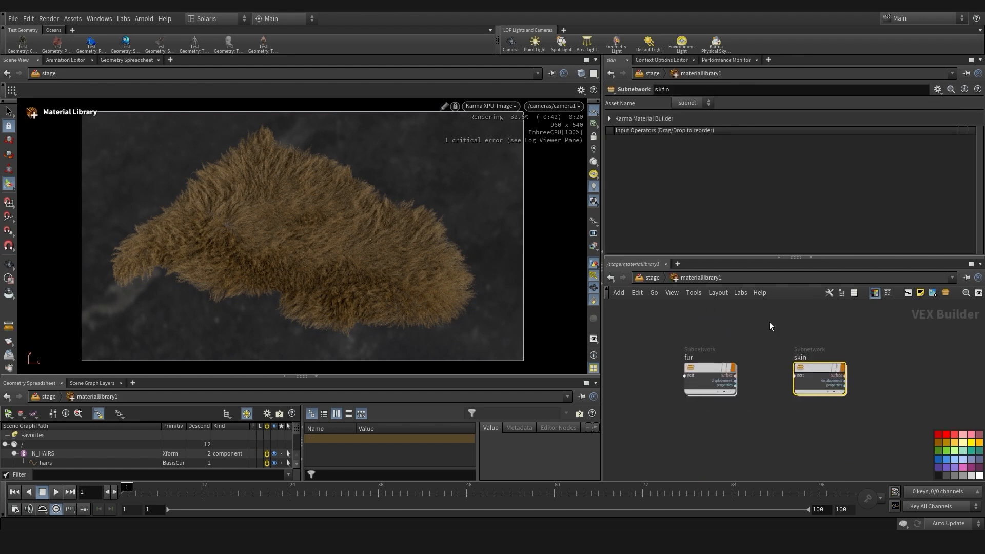
{"action": "double_click", "coordinate": [812, 371]}
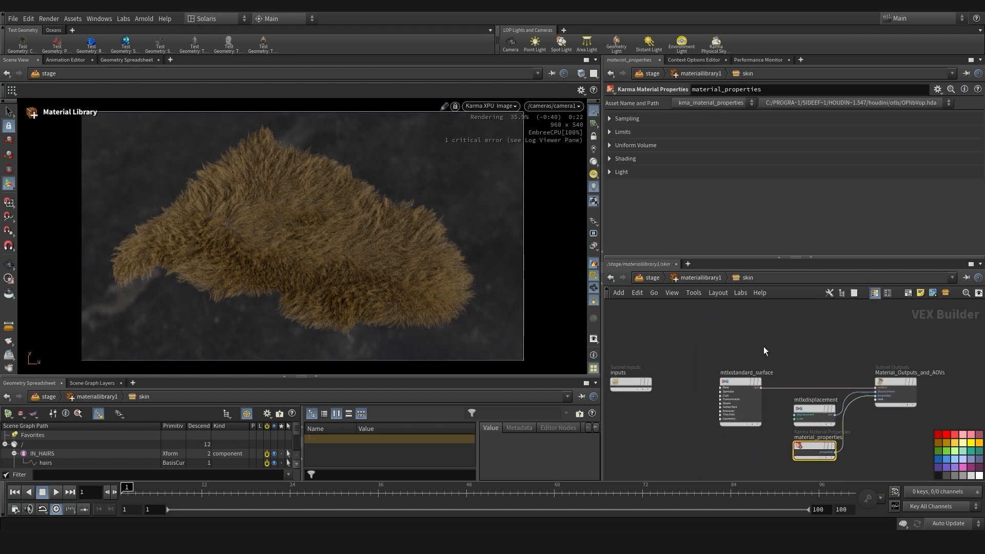
{"action": "left_click", "coordinate": [733, 385]}
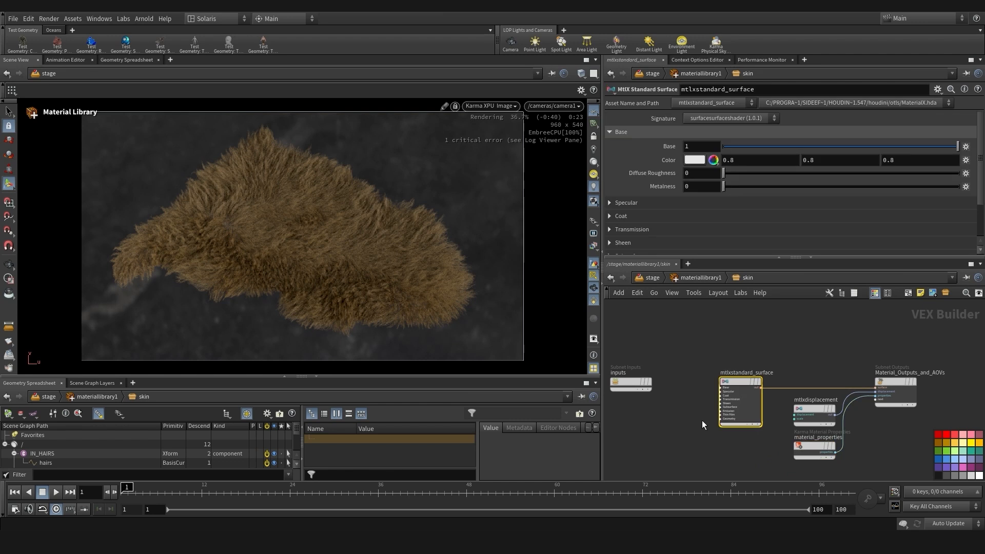
Change the skin shader's base color by adjusting its hue, saturation and value in the color editor
{"action": "left_click", "coordinate": [693, 160]}
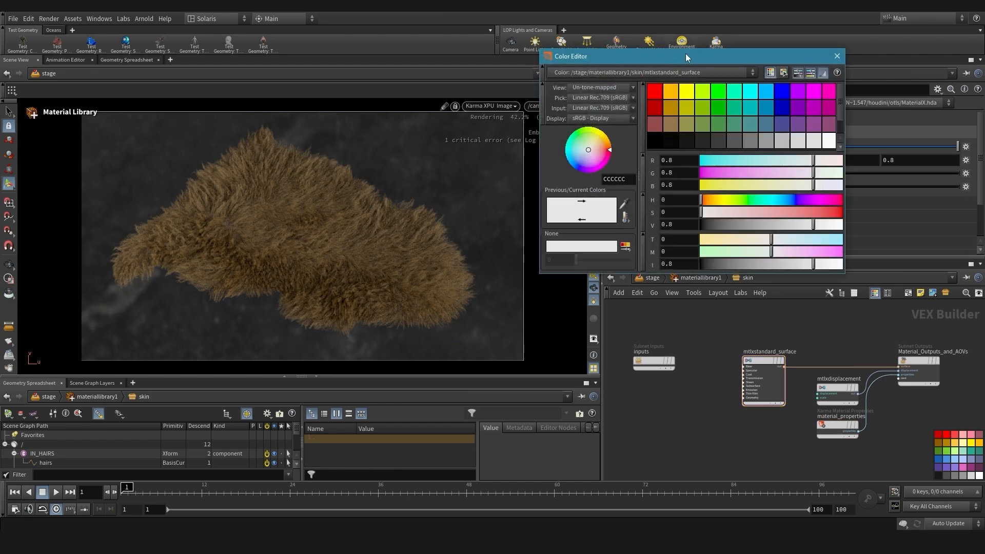
{"action": "left_click_drag", "start_coordinate": [685, 55], "coordinate": [555, 115]}
{"action": "left_click", "coordinate": [578, 261]}
{"action": "left_click_drag", "start_coordinate": [587, 285], "coordinate": [581, 285]}
{"action": "left_click_drag", "start_coordinate": [586, 274], "coordinate": [638, 275]}
{"action": "left_click_drag", "start_coordinate": [559, 116], "coordinate": [592, 112]}
{"action": "left_click_drag", "start_coordinate": [665, 269], "coordinate": [669, 269]}
{"action": "left_click", "coordinate": [741, 112]}
Set the skin shader's specular roughness to 0.4
{"action": "left_click", "coordinate": [679, 205]}
{"action": "scroll", "coordinate": [682, 203], "scroll_direction": "down", "scroll_amount": 3}
{"action": "middle_click_drag", "start_coordinate": [696, 192], "coordinate": [708, 195]}
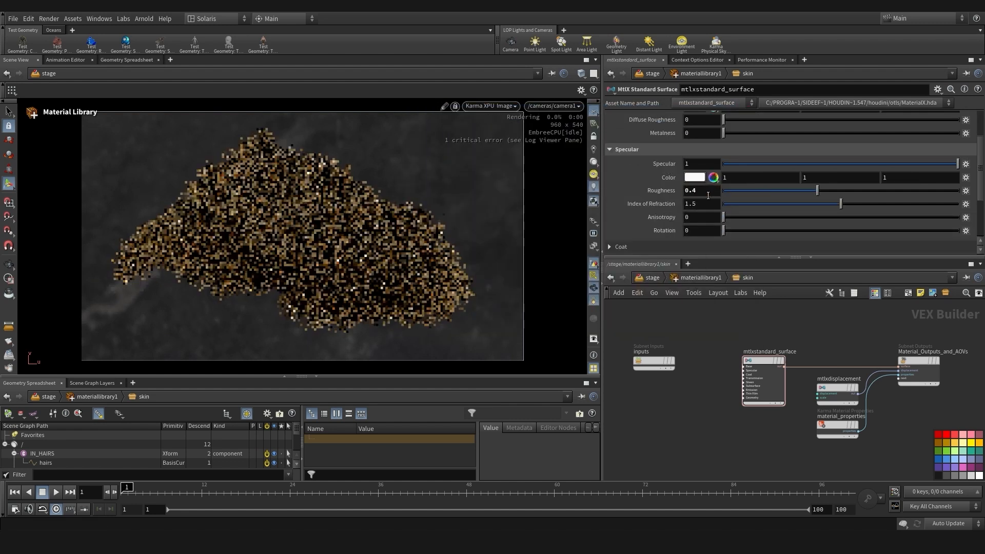
Open the fur material's kma_fur1 shader and set Melanin and Melanin Redness to 0
{"action": "key", "text": "u"}
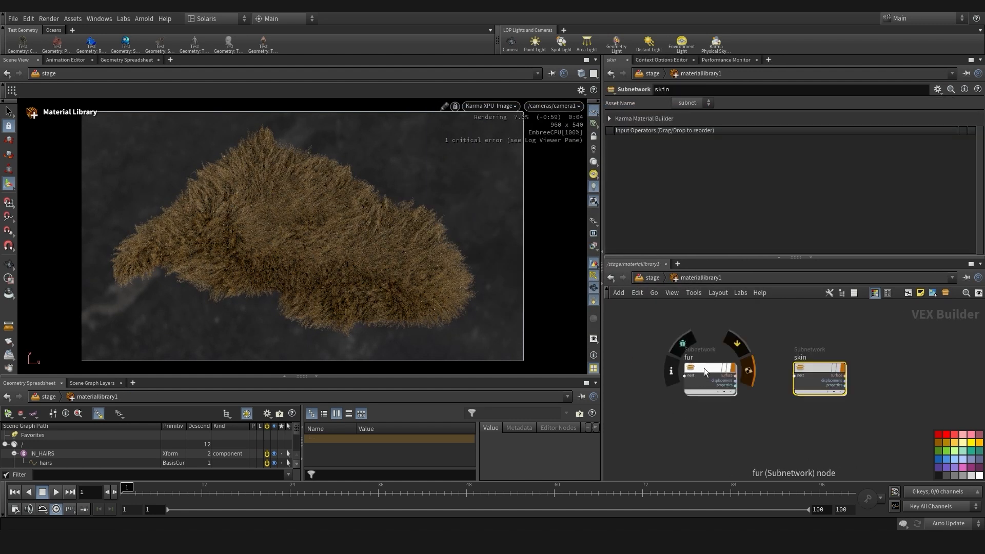
{"action": "double_click", "coordinate": [704, 368]}
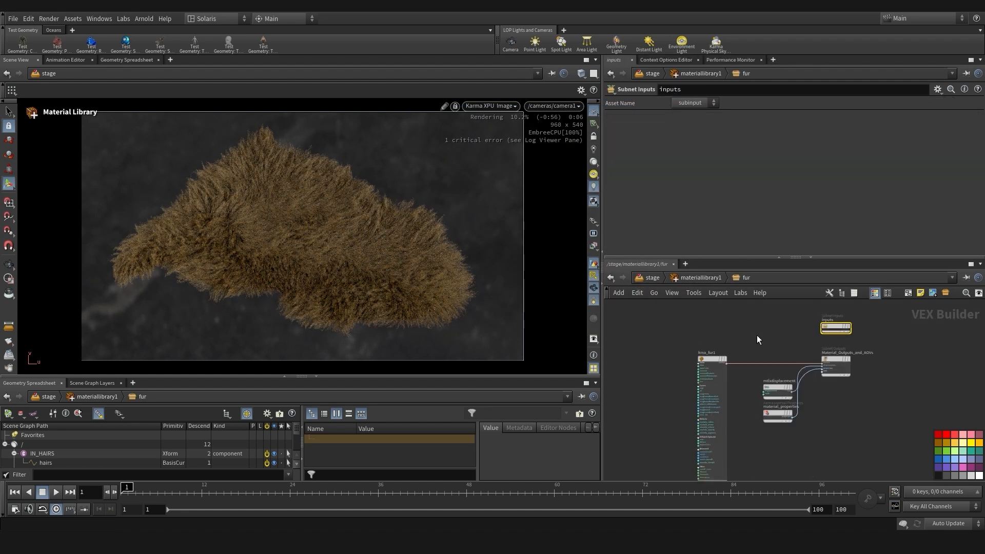
{"action": "left_click", "coordinate": [738, 400]}
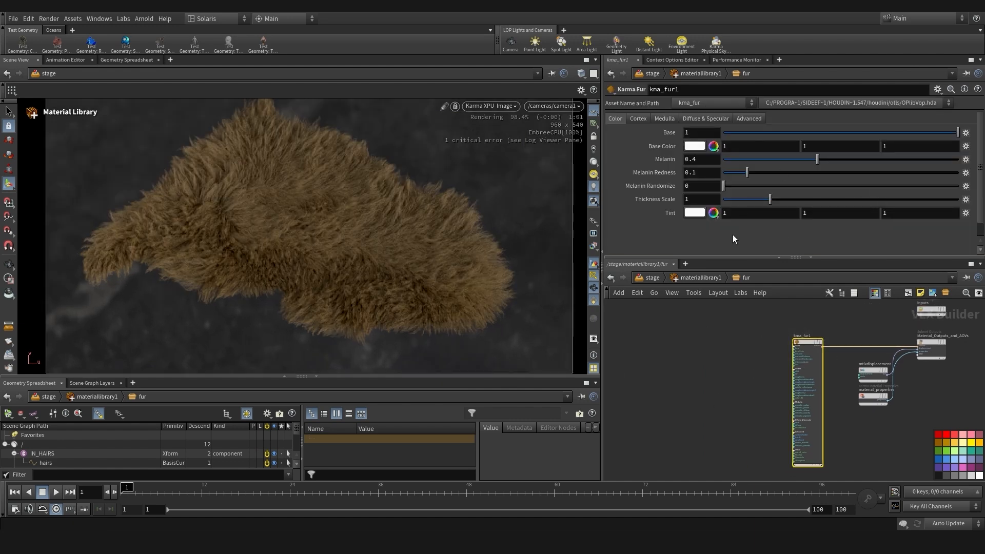
{"action": "left_click_drag", "start_coordinate": [749, 161], "coordinate": [637, 164]}
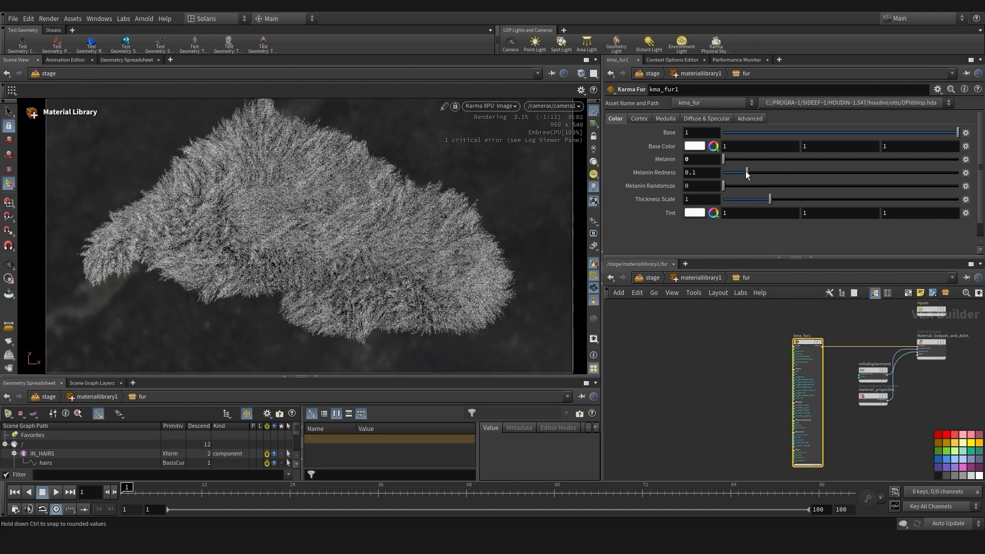
{"action": "left_click_drag", "start_coordinate": [746, 172], "coordinate": [619, 174]}
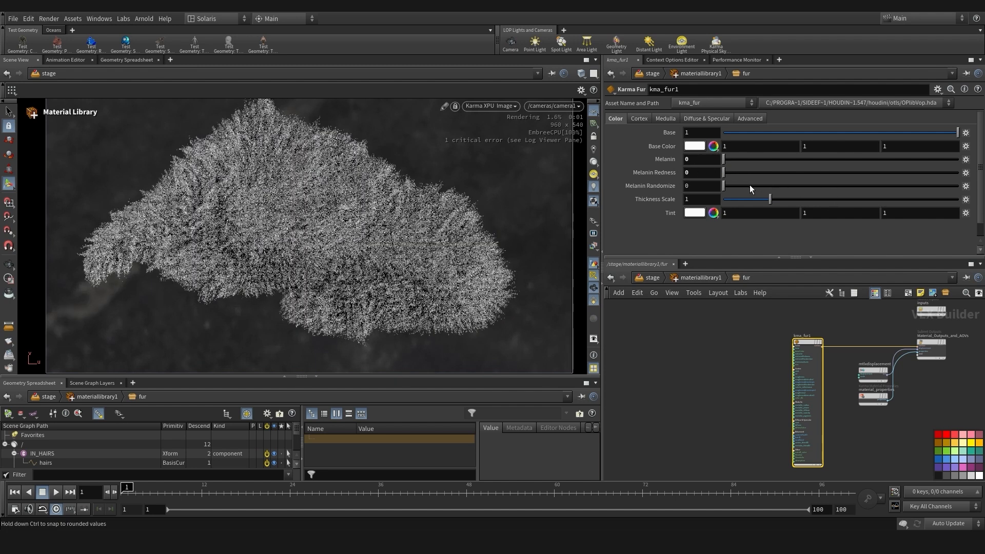
Set the fur shader's Melanin Randomize to 0.1
{"action": "left_click", "coordinate": [728, 187]}
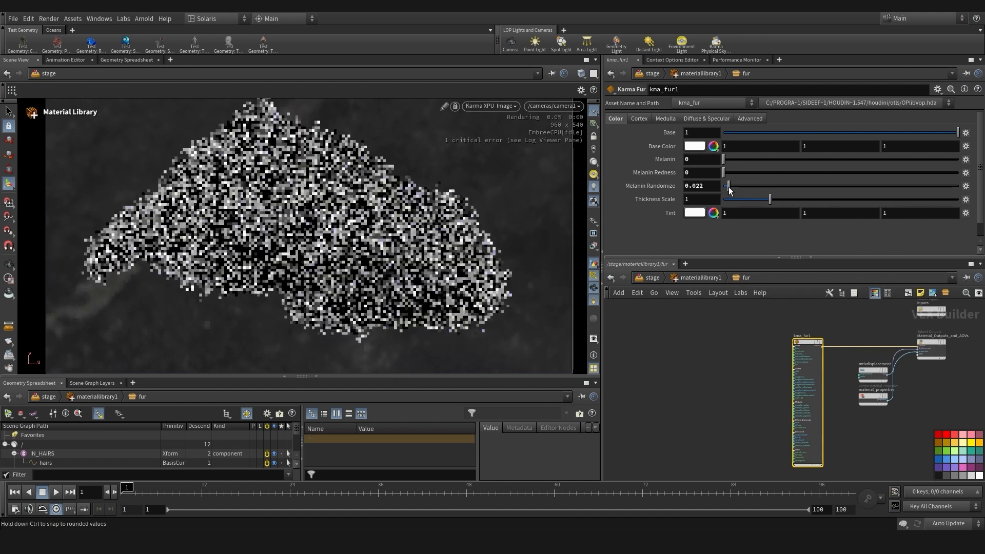
{"action": "key", "text": "BackSpace"}
{"action": "key", "text": "BackSpace"}
{"action": "key", "text": "BackSpace"}
{"action": "key", "text": "BackSpace"}
{"action": "key", "text": "BackSpace"}
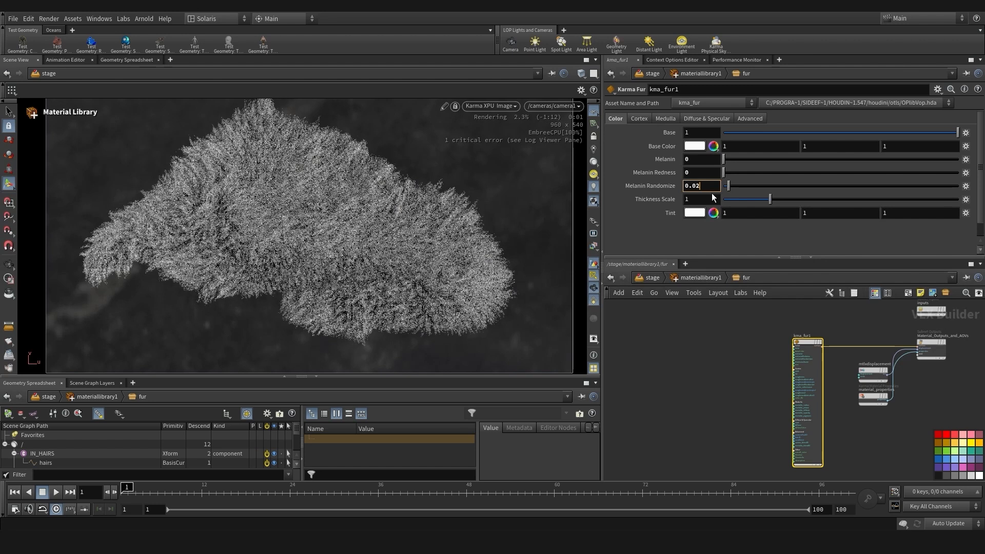
{"action": "type", "text": "0.1"}
{"action": "key", "text": "Return"}
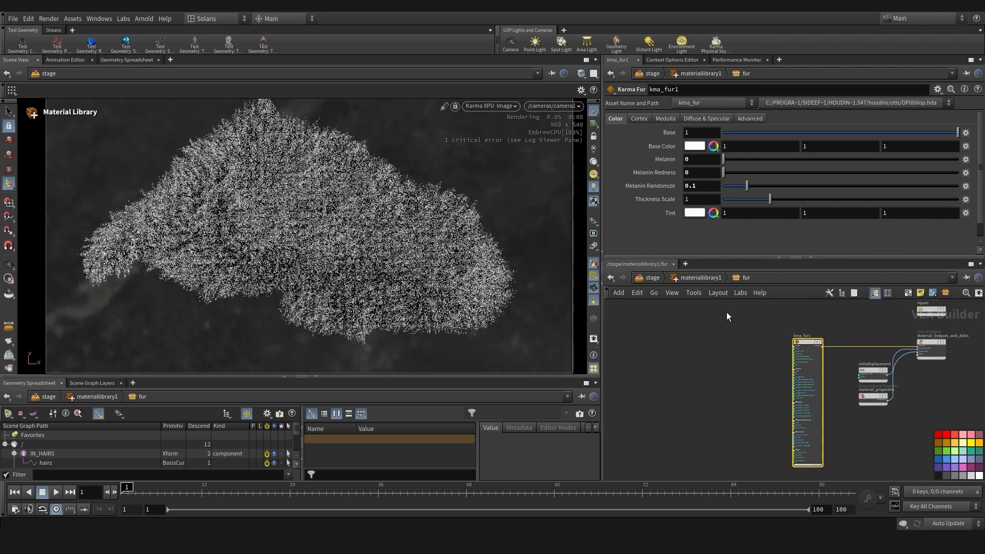
Widen the network and parameter panes by narrowing the viewport
{"action": "middle_click_drag", "start_coordinate": [710, 388], "coordinate": [733, 385]}
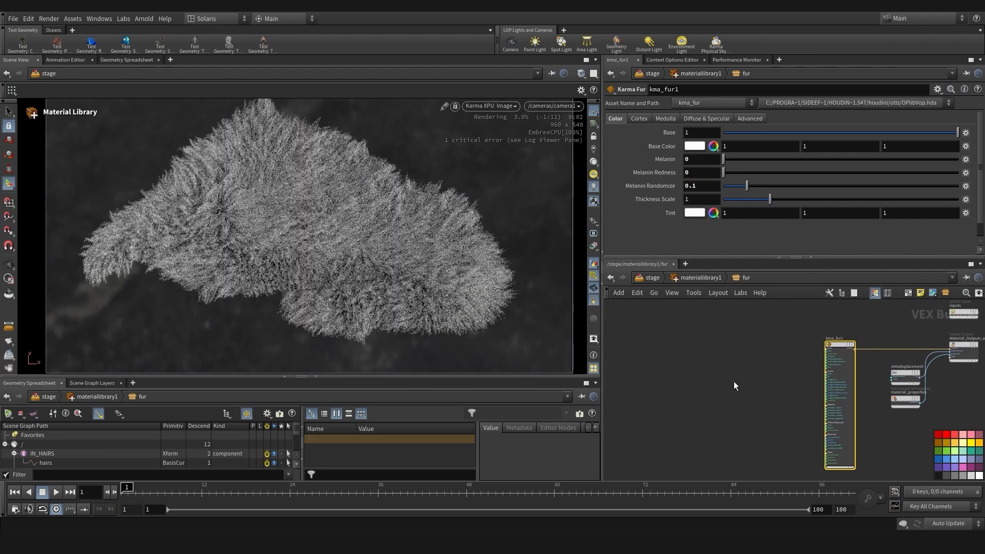
{"action": "left_click", "coordinate": [731, 387]}
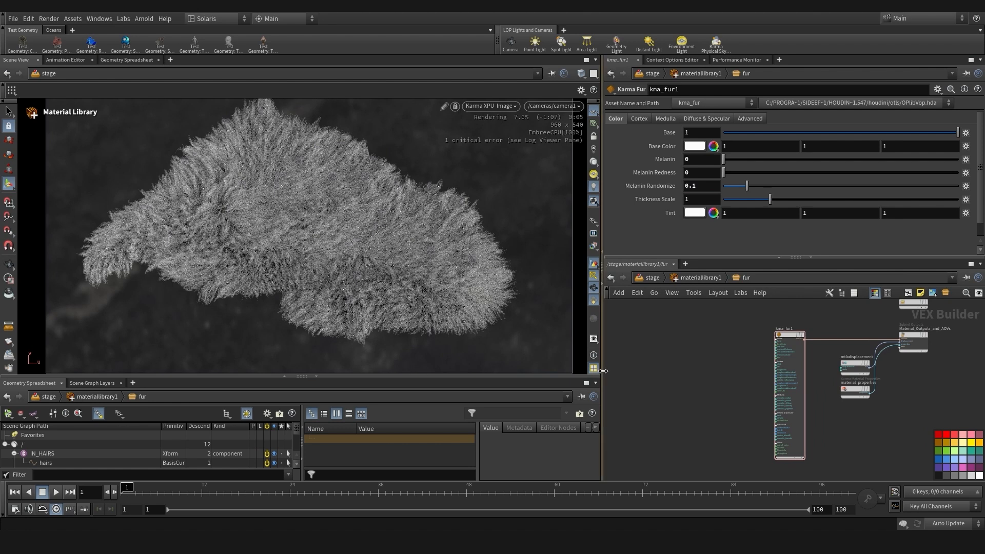
{"action": "left_click_drag", "start_coordinate": [602, 374], "coordinate": [517, 373]}
{"action": "mouse_move", "coordinate": [659, 363]}
{"action": "middle_mouse_down"}
{"action": "mouse_move", "coordinate": [644, 372]}
{"action": "mouse_move", "coordinate": [637, 400]}
{"action": "mouse_move", "coordinate": [633, 388]}
{"action": "mouse_move", "coordinate": [664, 380]}
{"action": "middle_mouse_up"}
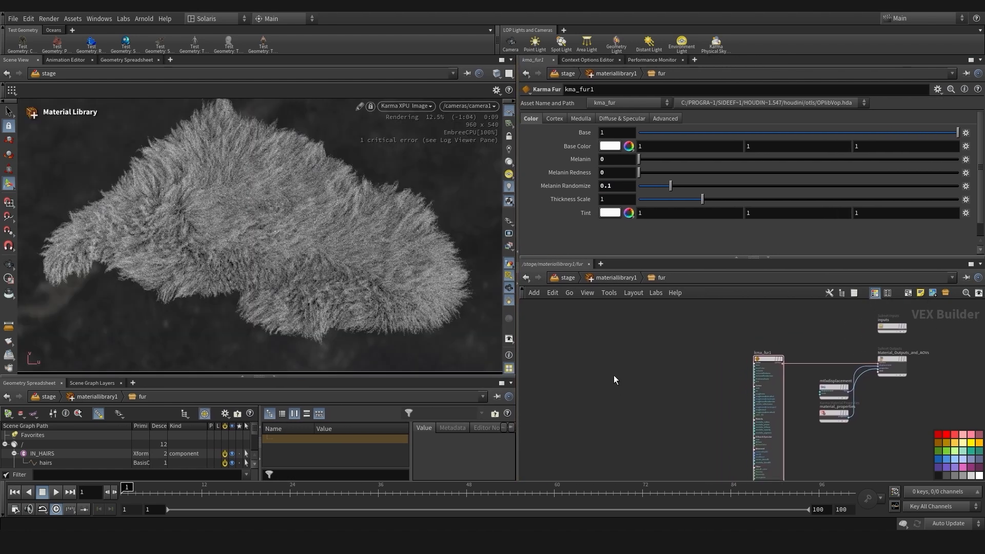
Add a MtlX Geometry Property Value node to the fur network and set its Geomprop to rampSHD
{"action": "key", "text": "Tab"}
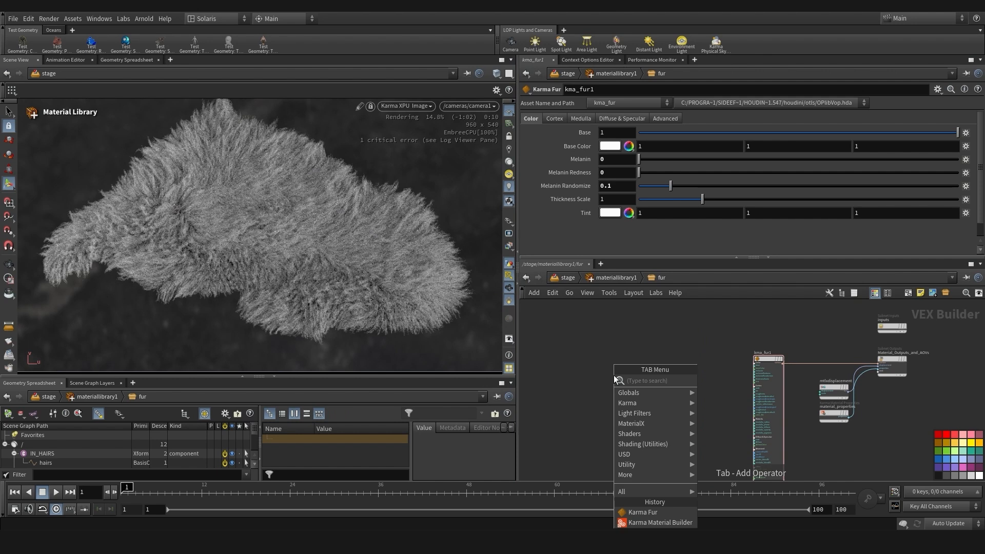
{"action": "type", "text": "geome"}
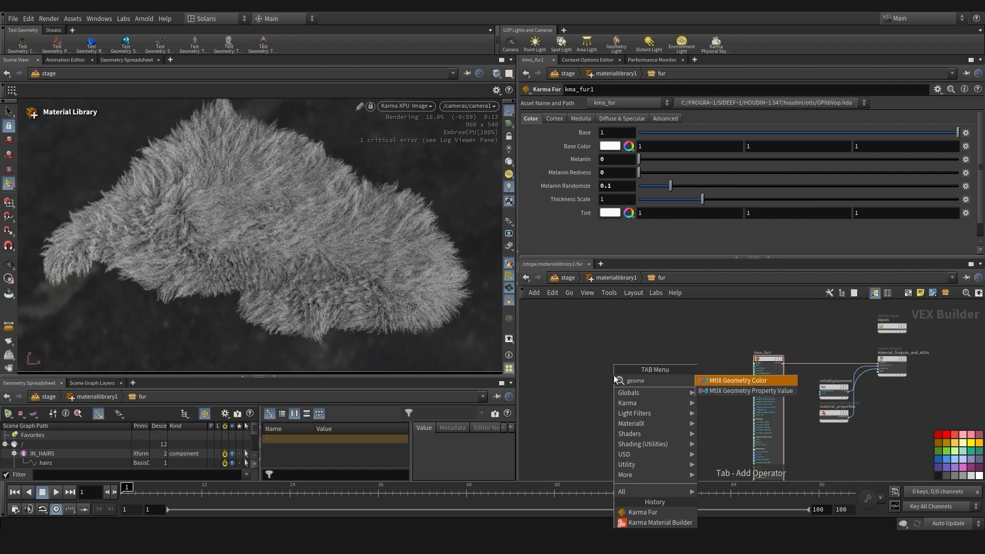
{"action": "left_click", "coordinate": [737, 390]}
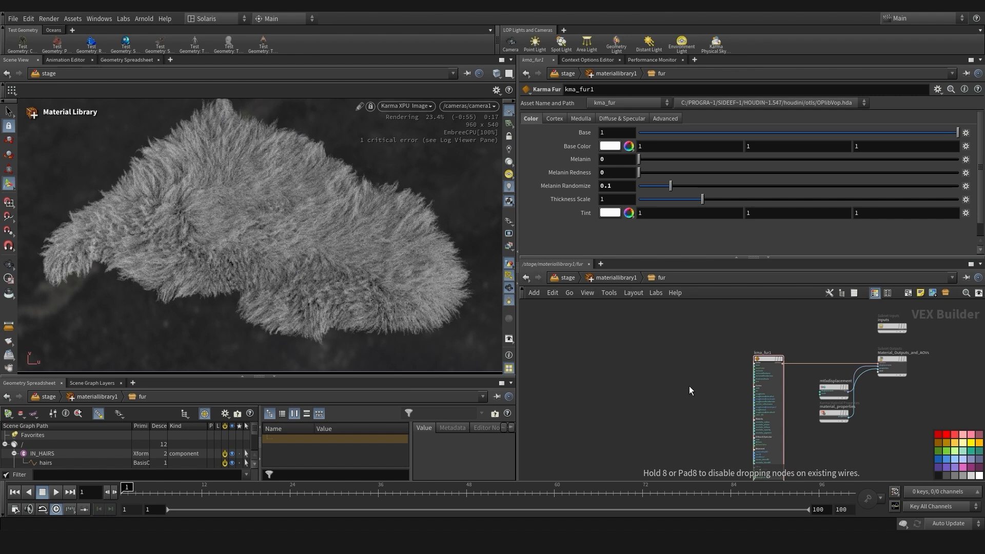
{"action": "left_click", "coordinate": [689, 389]}
{"action": "mouse_move", "coordinate": [688, 388]}
{"action": "left_mouse_down"}
{"action": "mouse_move", "coordinate": [623, 373]}
{"action": "mouse_move", "coordinate": [599, 345]}
{"action": "left_mouse_up"}
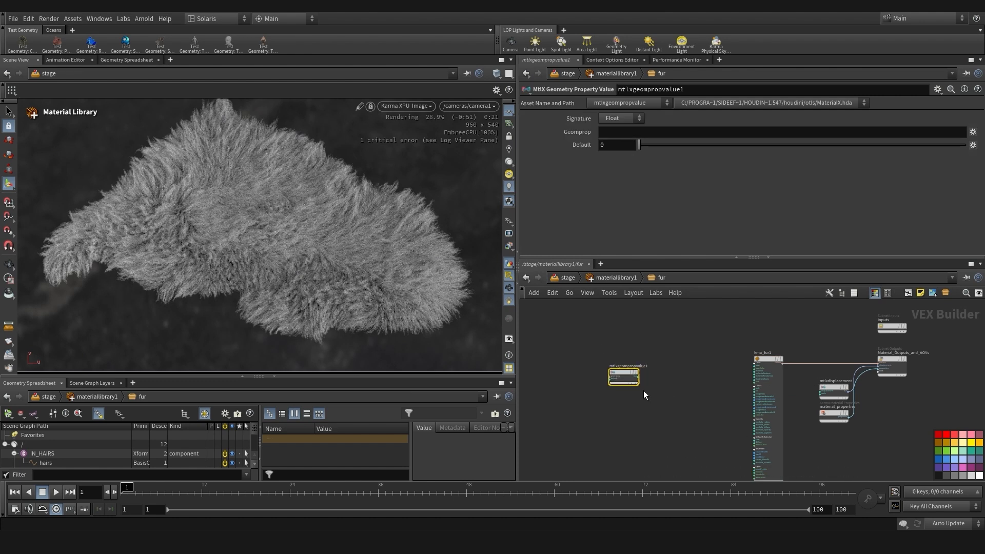
{"action": "left_click", "coordinate": [651, 131]}
{"action": "type", "text": "rampSHD"}
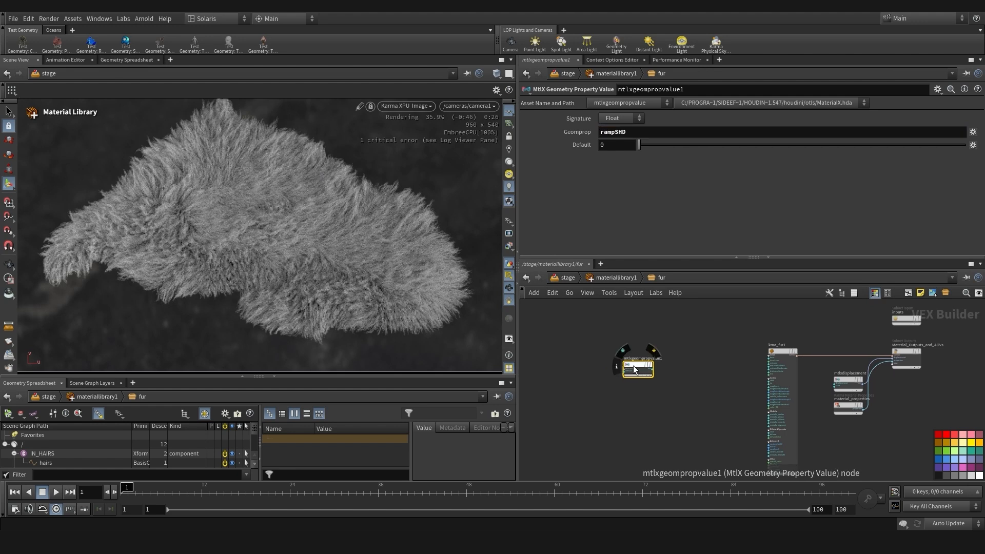
Add a MtlX Mix node beside the geometry property node and connect its output to kma_fur1's baseColor
{"action": "left_click_drag", "start_coordinate": [634, 370], "coordinate": [582, 374]}
{"action": "middle_click_drag", "start_coordinate": [639, 388], "coordinate": [630, 392]}
{"action": "key", "text": "Tab"}
{"action": "type", "text": "mix"}
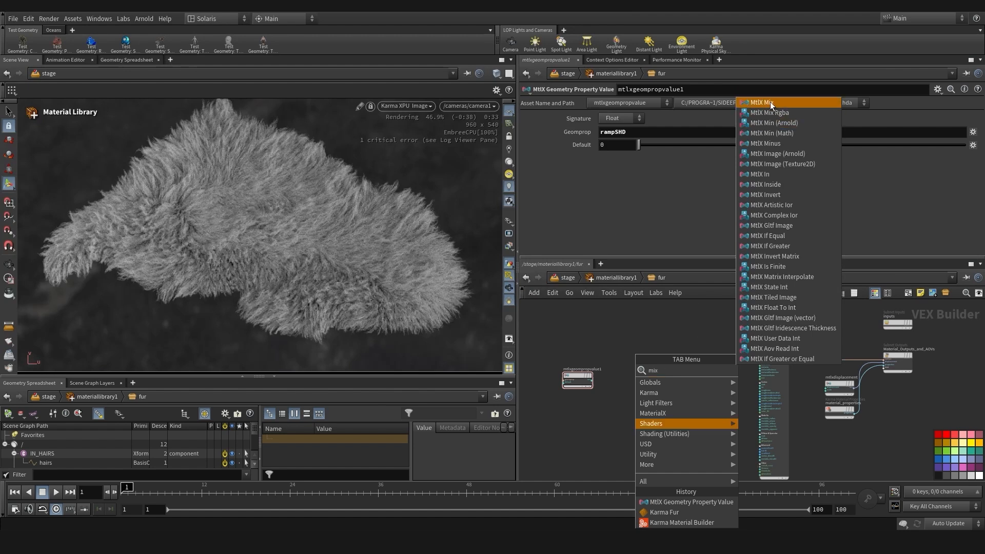
{"action": "left_click", "coordinate": [774, 103]}
{"action": "left_click", "coordinate": [679, 367]}
{"action": "left_click", "coordinate": [690, 371]}
{"action": "scroll", "coordinate": [721, 372], "scroll_direction": "up", "scroll_amount": 4}
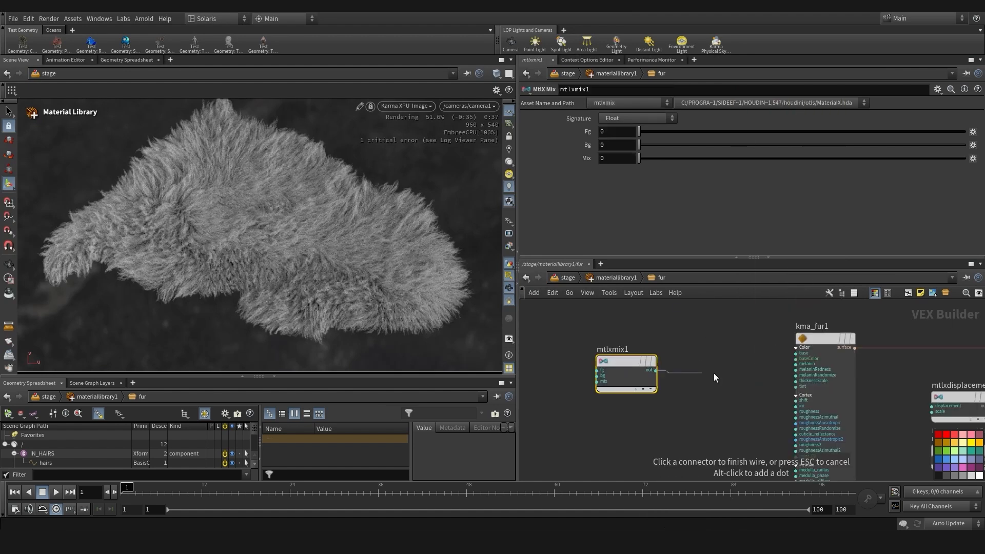
{"action": "left_click", "coordinate": [795, 358]}
{"action": "scroll", "coordinate": [730, 398], "scroll_direction": "down", "scroll_amount": 3}
{"action": "middle_click_drag", "start_coordinate": [731, 398], "coordinate": [839, 359]}
{"action": "left_click_drag", "start_coordinate": [770, 336], "coordinate": [731, 340]}
Set the mix node's signature to Color, with Fg blue (0, 0, 1) and Bg red (1, 0, 0)
{"action": "left_click", "coordinate": [638, 119]}
{"action": "left_click", "coordinate": [655, 134]}
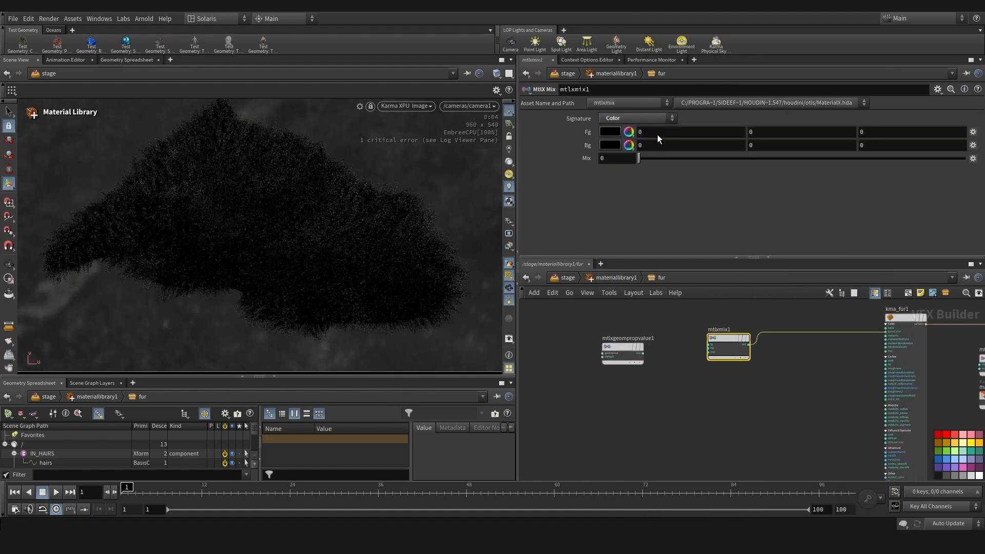
{"action": "left_click", "coordinate": [611, 133]}
{"action": "left_click", "coordinate": [686, 152]}
{"action": "left_click", "coordinate": [608, 144]}
{"action": "left_click", "coordinate": [563, 150]}
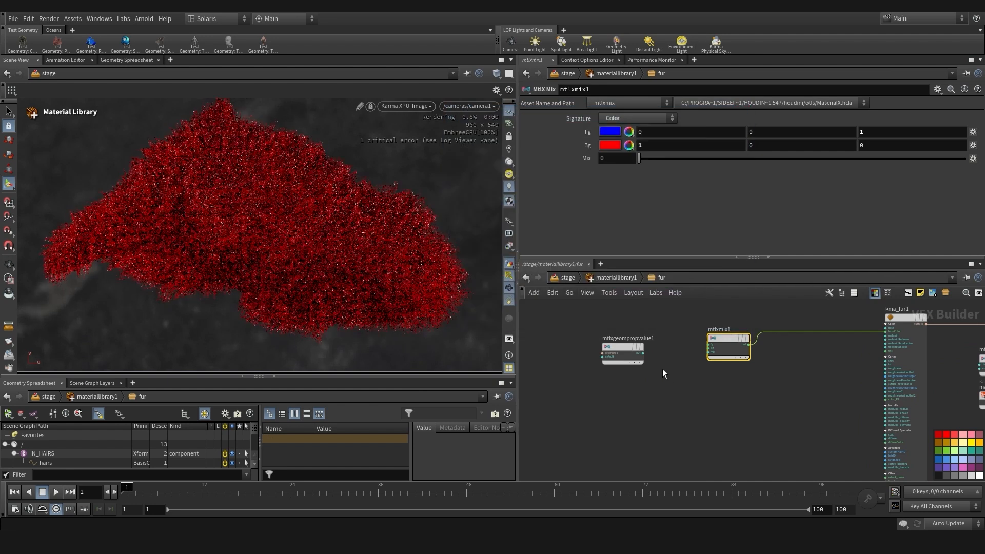
Move the geometry property node aside and place a Karma Ramp Const node between it and the mix node
{"action": "left_click_drag", "start_coordinate": [625, 347], "coordinate": [571, 358]}
{"action": "middle_click_drag", "start_coordinate": [634, 373], "coordinate": [616, 381]}
{"action": "left_click", "coordinate": [616, 380]}
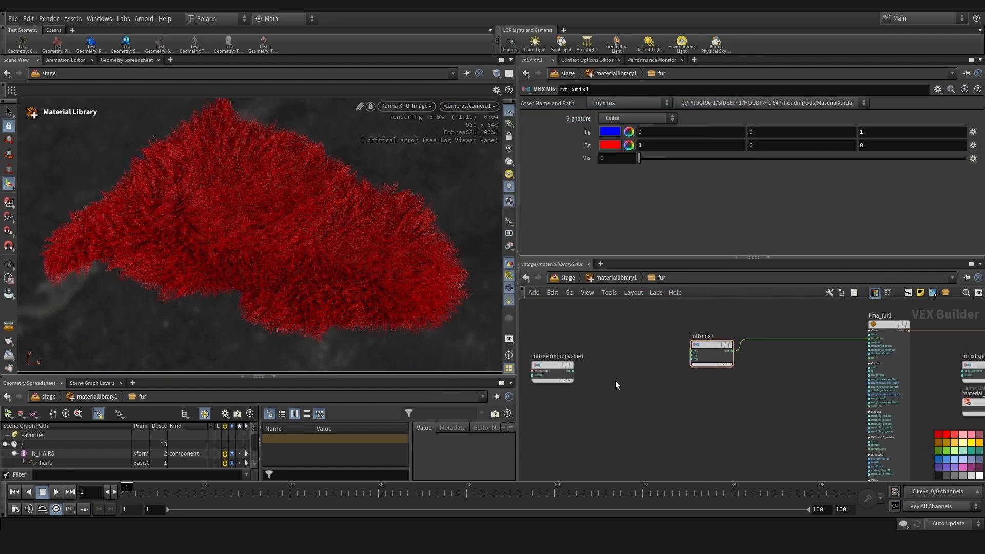
{"action": "key", "text": "Tab"}
{"action": "type", "text": "ramp"}
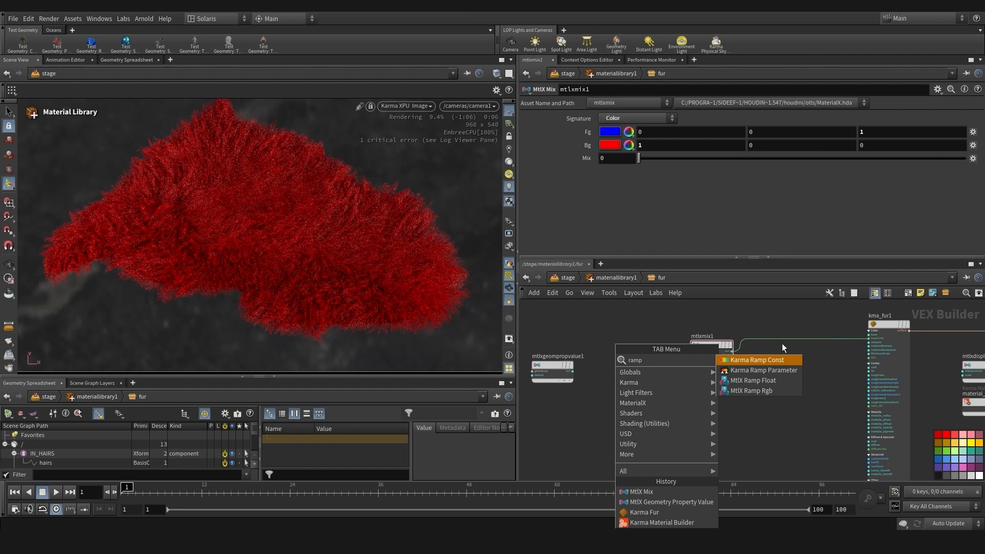
{"action": "key", "text": "Return"}
{"action": "left_click", "coordinate": [626, 373]}
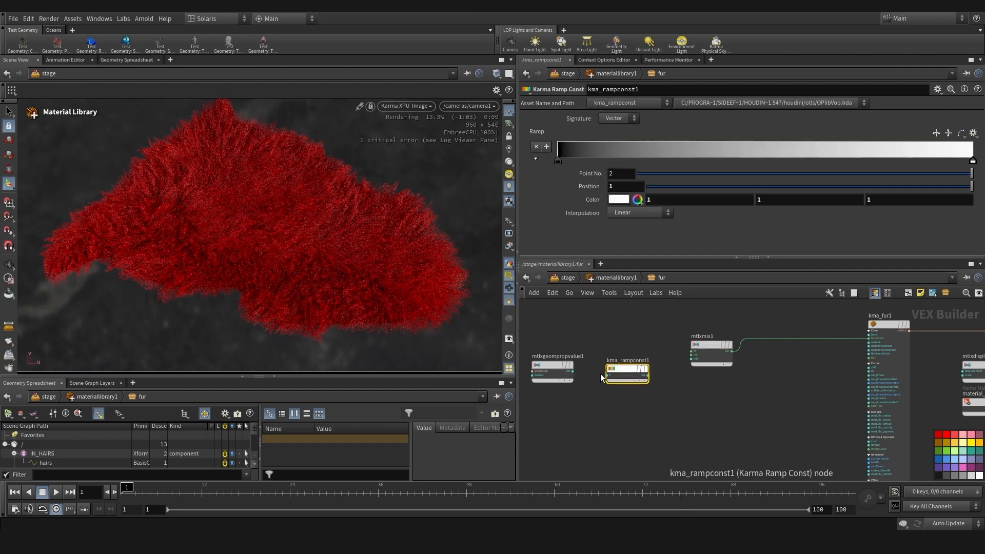
Wire the rampSHD property through the float ramp into the mix node's mix input, and tidy the node spacing
{"action": "left_click_drag", "start_coordinate": [573, 372], "coordinate": [691, 359]}
{"action": "left_click_drag", "start_coordinate": [676, 315], "coordinate": [721, 376]}
{"action": "middle_click_drag", "start_coordinate": [606, 400], "coordinate": [624, 398]}
{"action": "left_click_drag", "start_coordinate": [565, 362], "coordinate": [584, 365]}
{"action": "left_click_drag", "start_coordinate": [729, 342], "coordinate": [742, 341]}
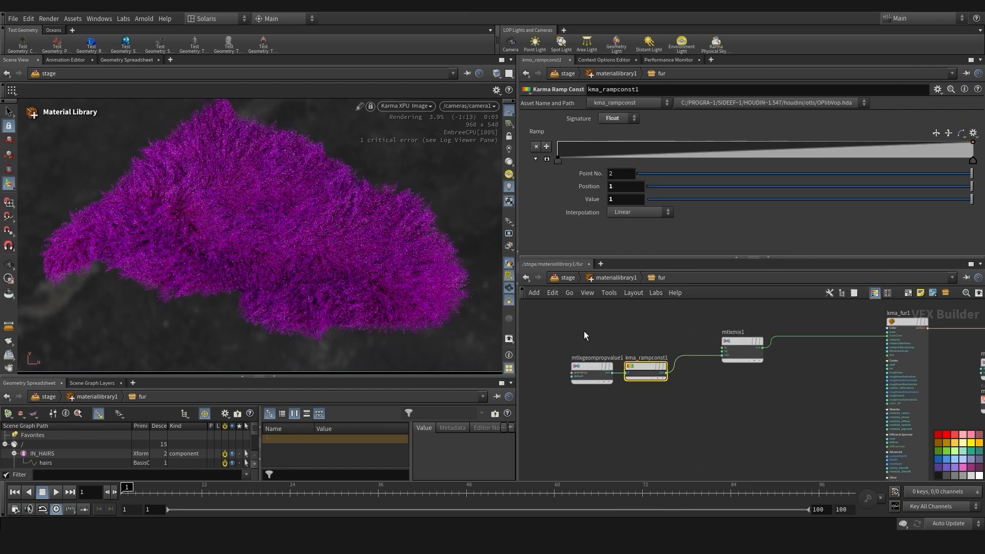
Add two ramp points forming a steep 0-to-1 transition near the middle, with the third point at about 0.52
{"action": "left_click_drag", "start_coordinate": [584, 330], "coordinate": [598, 392]}
{"action": "left_click_drag", "start_coordinate": [646, 367], "coordinate": [656, 369]}
{"action": "left_click_drag", "start_coordinate": [668, 405], "coordinate": [644, 346]}
{"action": "mouse_move", "coordinate": [826, 392]}
{"action": "middle_mouse_down"}
{"action": "mouse_move", "coordinate": [778, 397]}
{"action": "mouse_move", "coordinate": [811, 402]}
{"action": "middle_mouse_up"}
{"action": "left_click_drag", "start_coordinate": [821, 144], "coordinate": [795, 137]}
{"action": "left_click_drag", "start_coordinate": [736, 146], "coordinate": [773, 162]}
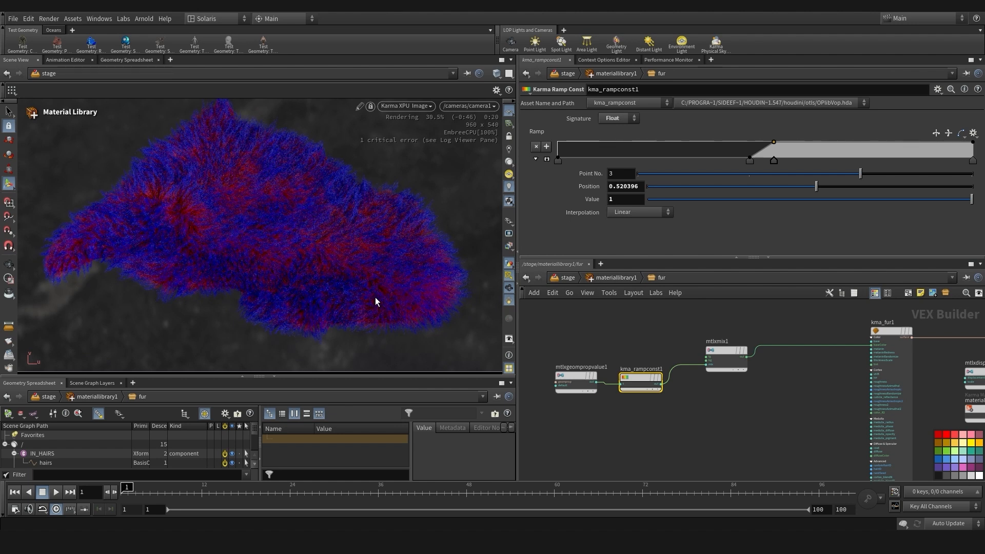
Show the snapshot strip, take a snapshot of the red and blue render, and resize the strip
{"action": "middle_click_drag", "start_coordinate": [325, 264], "coordinate": [304, 275]}
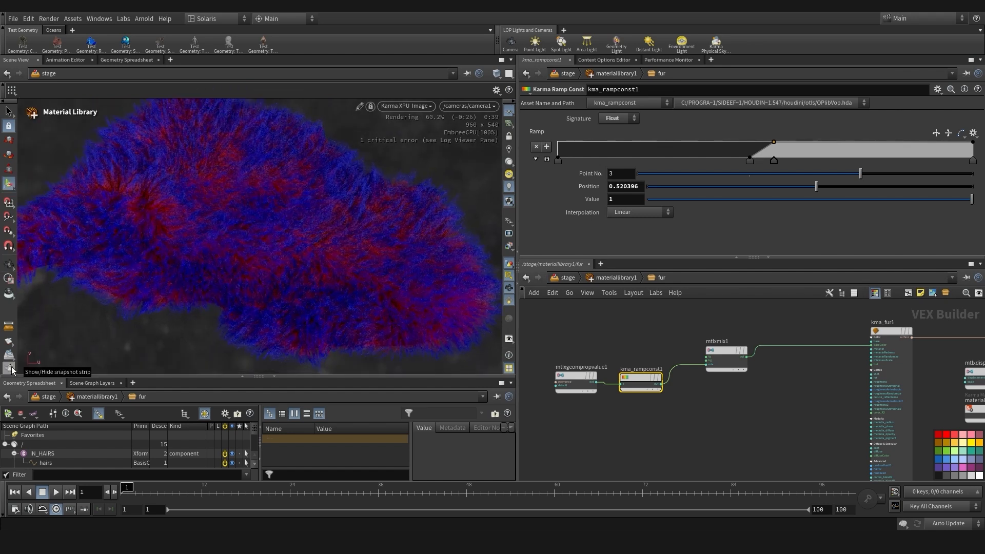
{"action": "left_click", "coordinate": [9, 369]}
{"action": "left_click", "coordinate": [20, 318]}
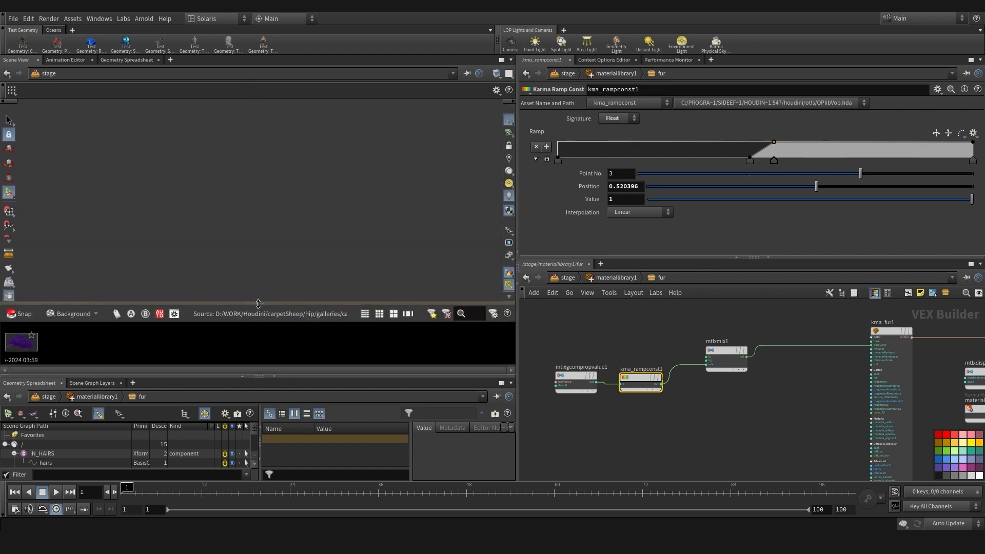
{"action": "left_click_drag", "start_coordinate": [258, 303], "coordinate": [257, 313]}
{"action": "left_click_drag", "start_coordinate": [216, 376], "coordinate": [215, 379]}
Space out the ramp nodes, color the mix node orange and rename it MIX_RAMP
{"action": "scroll", "coordinate": [691, 396], "scroll_direction": "down", "scroll_amount": 3}
{"action": "left_click_drag", "start_coordinate": [686, 422], "coordinate": [611, 376]}
{"action": "left_click_drag", "start_coordinate": [656, 386], "coordinate": [609, 408]}
{"action": "left_click_drag", "start_coordinate": [716, 368], "coordinate": [654, 380]}
{"action": "left_click_drag", "start_coordinate": [609, 407], "coordinate": [575, 408]}
{"action": "left_click", "coordinate": [655, 378]}
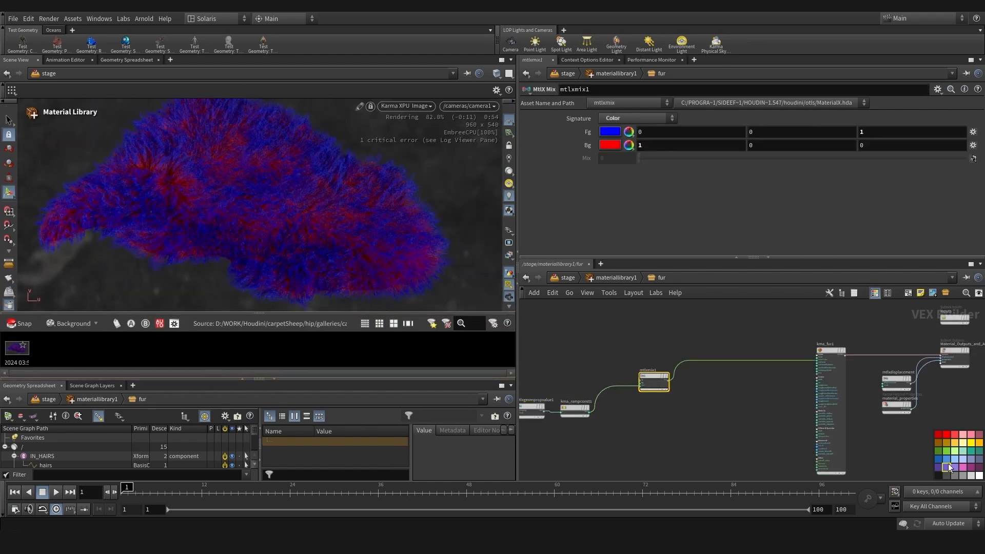
{"action": "middle_click_drag", "start_coordinate": [652, 377], "coordinate": [721, 372]}
{"action": "left_click", "coordinate": [714, 364]}
{"action": "type", "text": "MIX_RAMP"}
{"action": "key", "text": "Return"}
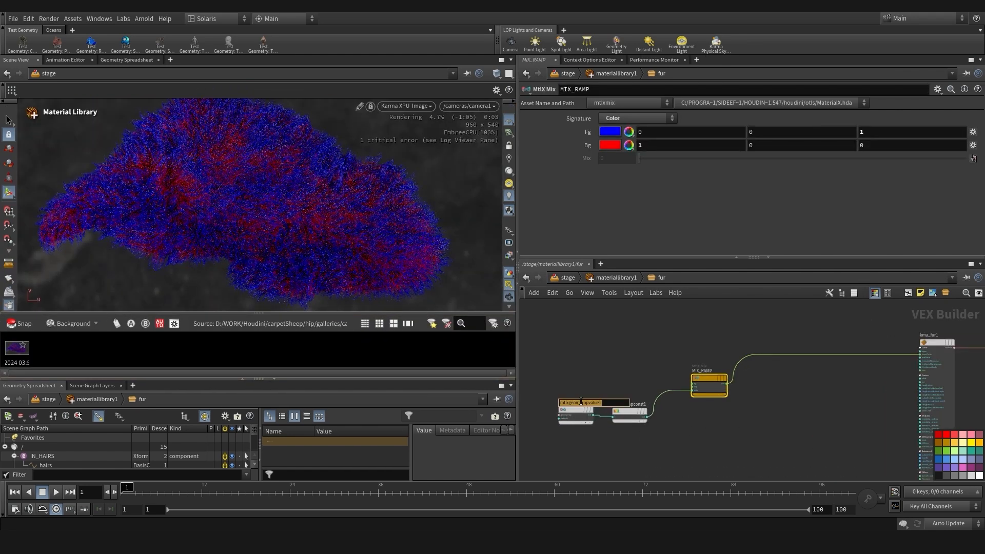
Rename the property node rampSHD, duplicate the whole ramp mix chain above, and connect the copy to kma_fur1's baseColor
{"action": "left_click_drag", "start_coordinate": [721, 420], "coordinate": [557, 395]}
{"action": "left_click_drag", "start_coordinate": [579, 411], "coordinate": [611, 345]}
{"action": "scroll", "coordinate": [754, 334], "scroll_direction": "up", "scroll_amount": 3}
{"action": "left_click_drag", "start_coordinate": [736, 363], "coordinate": [736, 330]}
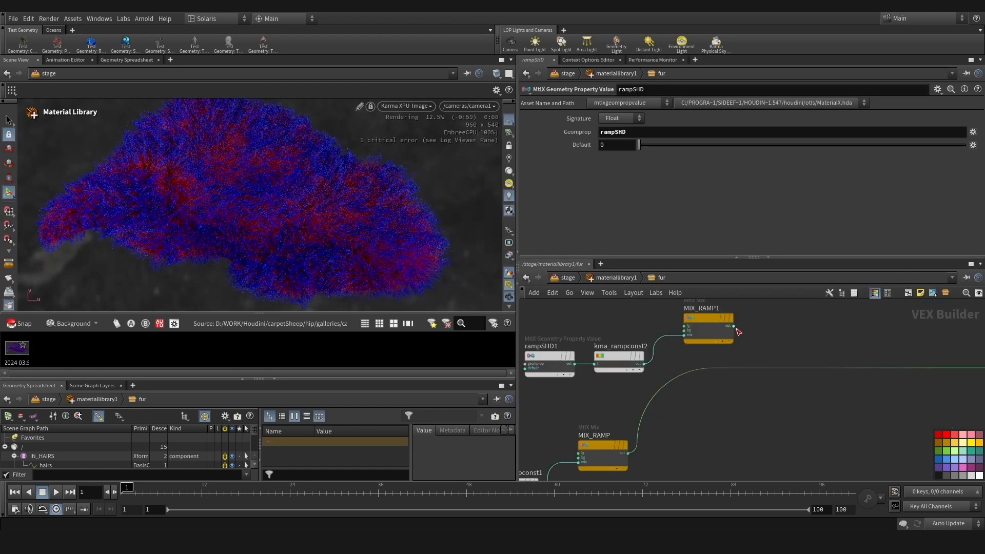
{"action": "middle_click_drag", "start_coordinate": [736, 330], "coordinate": [744, 383]}
Rename the copied mix node MIX_LEN and its property node lenSHD, and set that node's Geomprop to lenSHD
{"action": "left_click", "coordinate": [711, 362]}
{"action": "key", "text": "BackSpace"}
{"action": "key", "text": "BackSpace"}
{"action": "key", "text": "BackSpace"}
{"action": "key", "text": "BackSpace"}
{"action": "key", "text": "BackSpace"}
{"action": "type", "text": "LEN"}
{"action": "key", "text": "Return"}
{"action": "left_click", "coordinate": [574, 386]}
{"action": "type", "text": "lenSHD"}
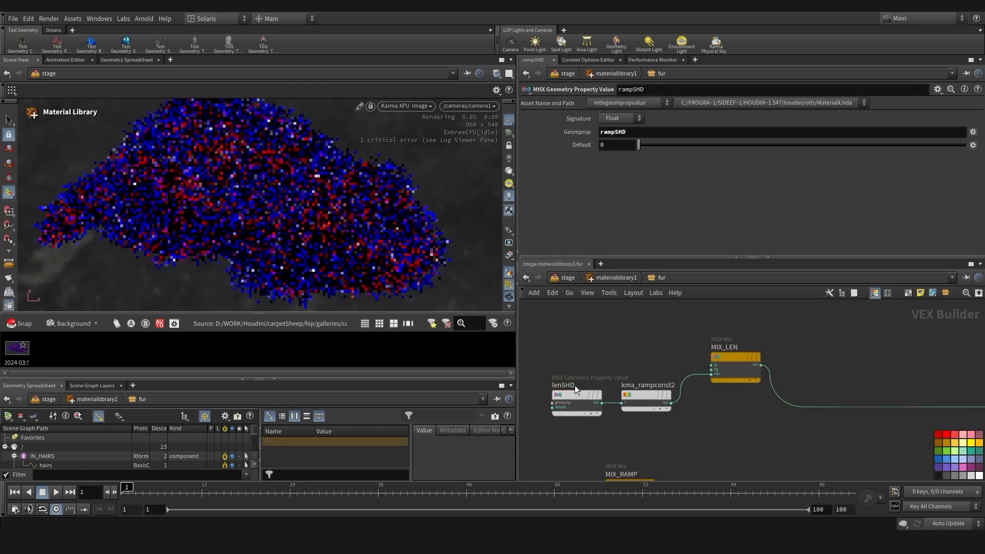
{"action": "double_click", "coordinate": [614, 132]}
{"action": "type", "text": "lenSHD"}
Set MIX_LEN's Fg color to green (0, 1, 0) and its Bg color to magenta (1, 0, 1)
{"action": "left_click", "coordinate": [646, 396]}
{"action": "scroll", "coordinate": [654, 359], "scroll_direction": "down", "scroll_amount": 3}
{"action": "left_click", "coordinate": [710, 358]}
{"action": "left_click_drag", "start_coordinate": [673, 411], "coordinate": [646, 372]}
{"action": "scroll", "coordinate": [406, 216], "scroll_direction": "down", "scroll_amount": 1}
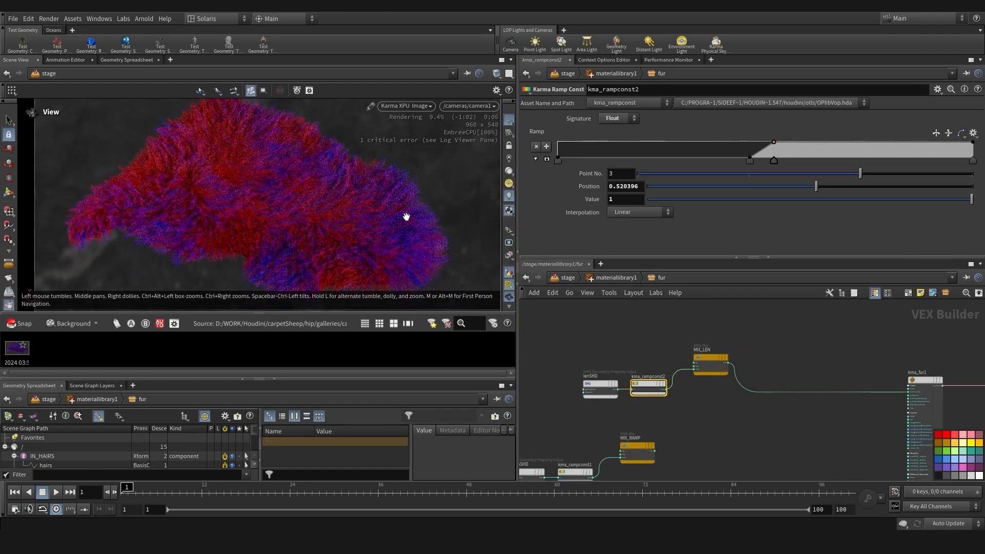
{"action": "left_click", "coordinate": [710, 364]}
{"action": "left_click", "coordinate": [610, 132]}
{"action": "left_click", "coordinate": [624, 147]}
{"action": "left_click", "coordinate": [742, 113]}
{"action": "left_click", "coordinate": [610, 145]}
{"action": "left_click", "coordinate": [719, 147]}
{"action": "left_click", "coordinate": [742, 113]}
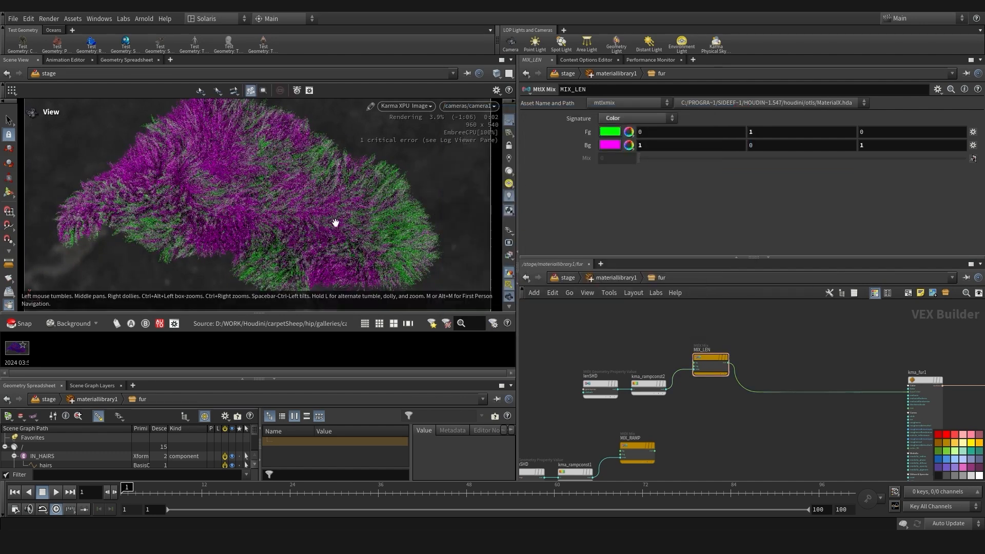
Widen the transition in kma_rampconst2 by moving its second point toward the start and its third point to about 0.54
{"action": "left_click", "coordinate": [648, 383]}
{"action": "left_click_drag", "start_coordinate": [750, 159], "coordinate": [683, 160]}
{"action": "left_click_drag", "start_coordinate": [773, 160], "coordinate": [798, 161]}
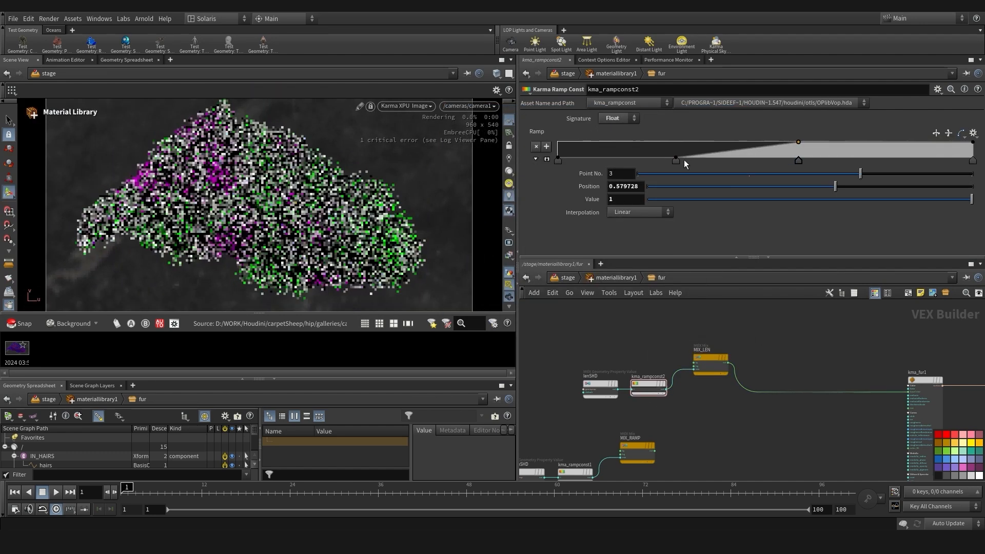
{"action": "left_click_drag", "start_coordinate": [684, 160], "coordinate": [698, 161]}
{"action": "left_click_drag", "start_coordinate": [798, 161], "coordinate": [834, 161]}
{"action": "left_click_drag", "start_coordinate": [698, 161], "coordinate": [693, 161]}
{"action": "left_click_drag", "start_coordinate": [835, 162], "coordinate": [785, 163]}
{"action": "mouse_move", "coordinate": [693, 163]}
{"action": "left_mouse_down"}
{"action": "mouse_move", "coordinate": [717, 162]}
{"action": "mouse_move", "coordinate": [706, 161]}
{"action": "left_mouse_up"}
{"action": "left_click_drag", "start_coordinate": [785, 161], "coordinate": [781, 160]}
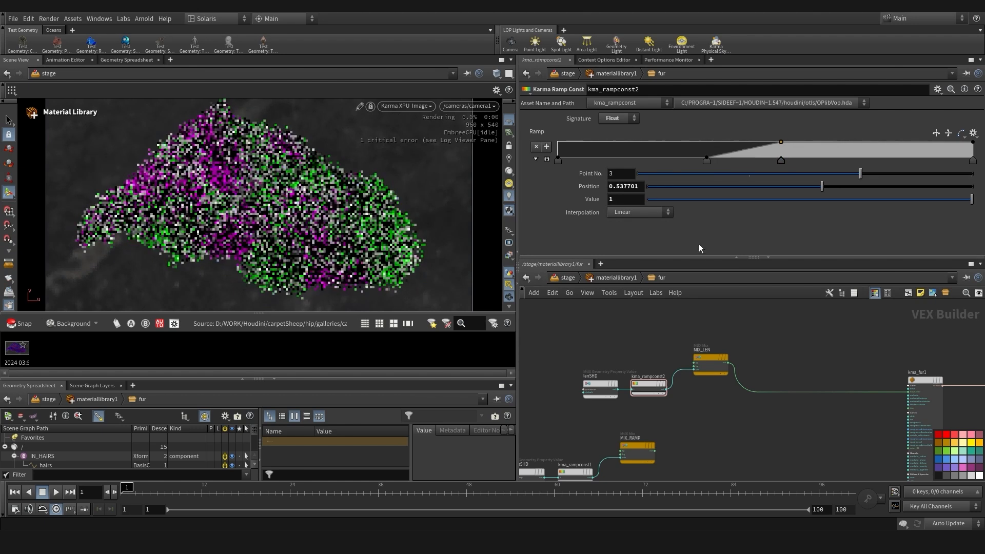
Move the MIX_RAMP chain aside and place a duplicate of the lenSHD, ramp and MIX_LEN nodes below the original
{"action": "scroll", "coordinate": [713, 328], "scroll_direction": "down", "scroll_amount": 5}
{"action": "left_click_drag", "start_coordinate": [633, 326], "coordinate": [603, 409]}
{"action": "left_click_drag", "start_coordinate": [609, 400], "coordinate": [523, 389]}
{"action": "left_click_drag", "start_coordinate": [726, 383], "coordinate": [656, 398]}
{"action": "left_click", "coordinate": [684, 354]}
{"action": "middle_click_drag", "start_coordinate": [697, 342], "coordinate": [696, 364]}
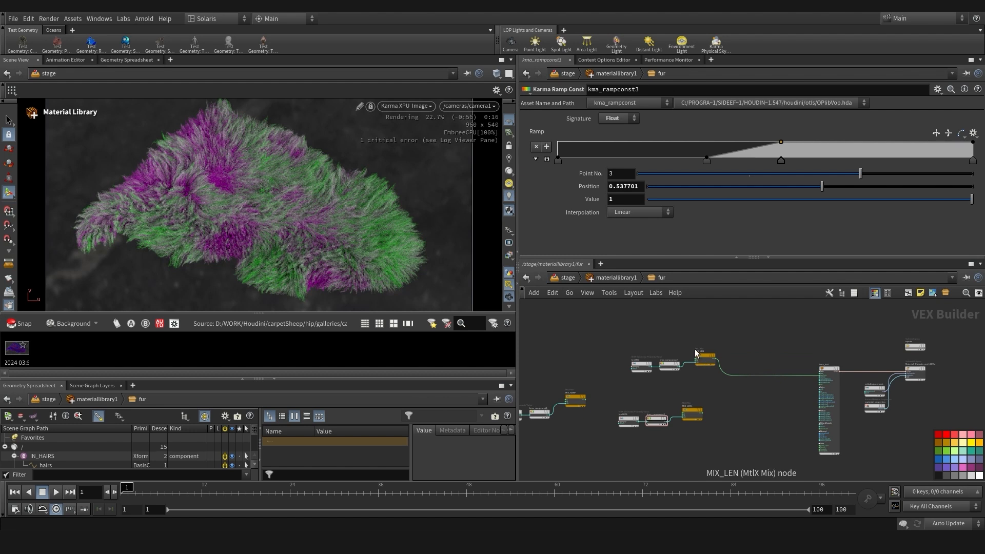
Set the original lenSHD property node's signature to Integer and its Geomprop to clumpidSHD
{"action": "scroll", "coordinate": [656, 349], "scroll_direction": "up", "scroll_amount": 3}
{"action": "middle_click_drag", "start_coordinate": [653, 358], "coordinate": [615, 370]}
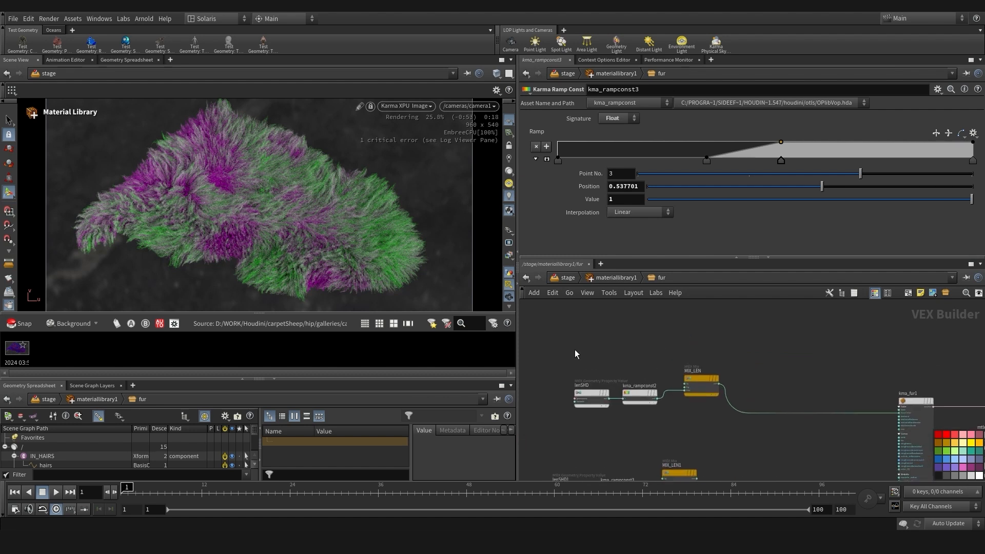
{"action": "left_click", "coordinate": [591, 398]}
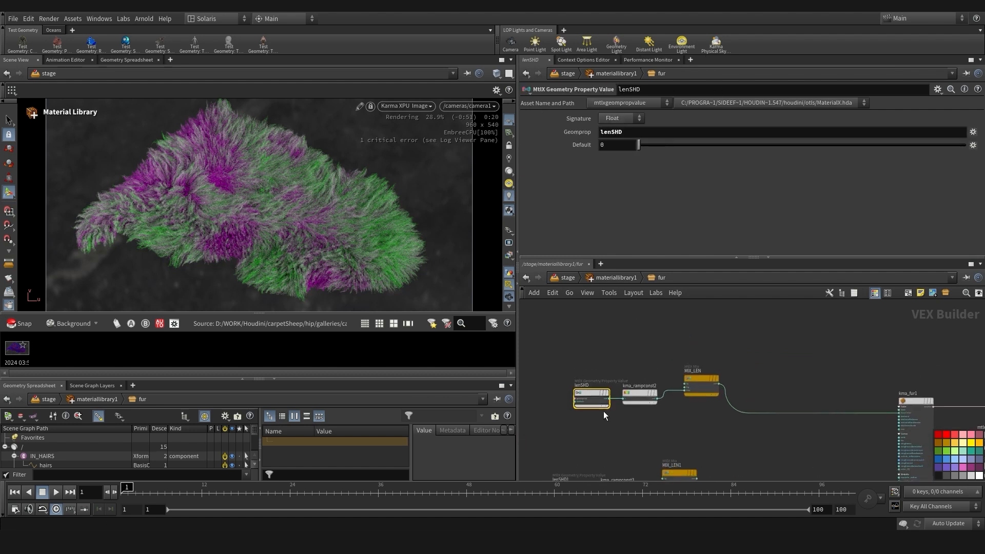
{"action": "middle_click_drag", "start_coordinate": [576, 369], "coordinate": [584, 361]}
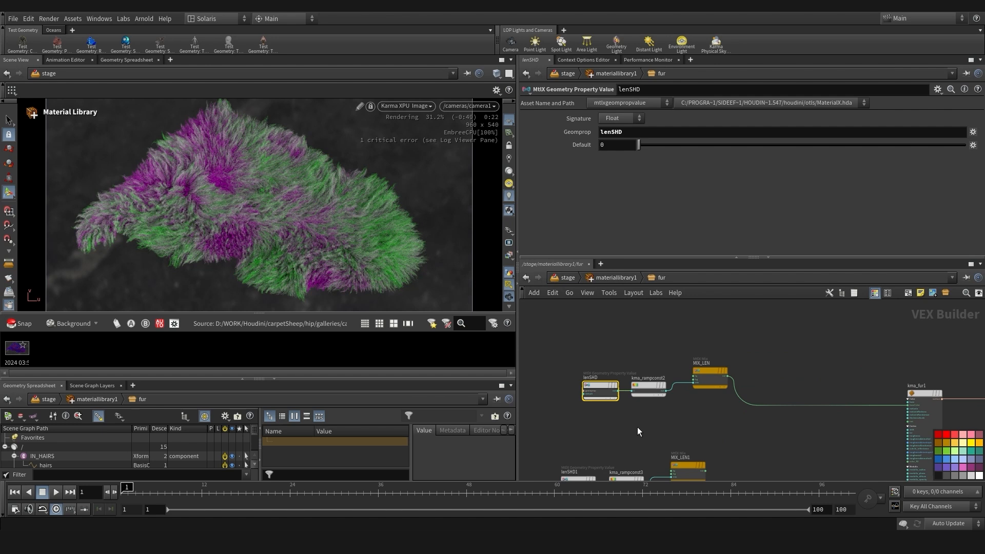
{"action": "left_click", "coordinate": [621, 118]}
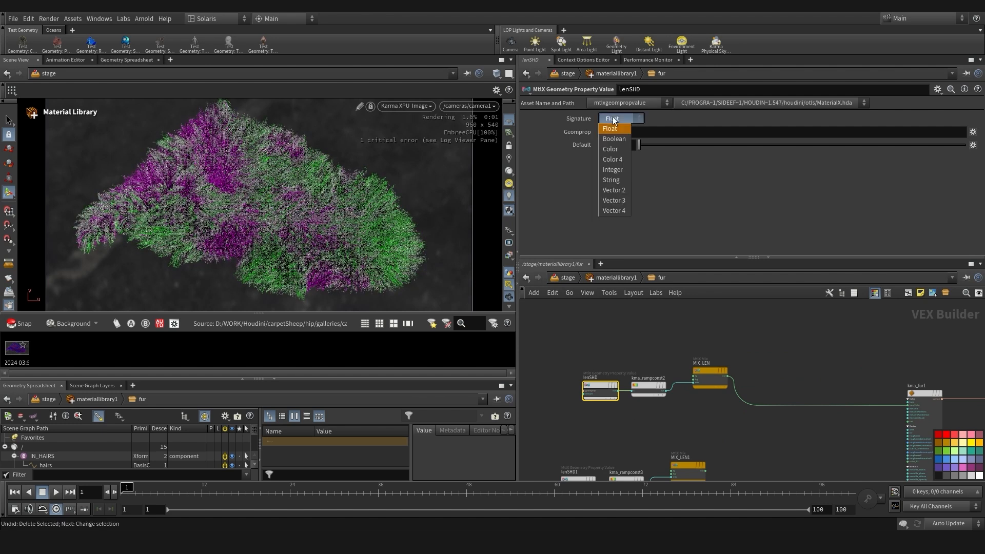
{"action": "left_click", "coordinate": [612, 170]}
{"action": "scroll", "coordinate": [660, 358], "scroll_direction": "up", "scroll_amount": 1}
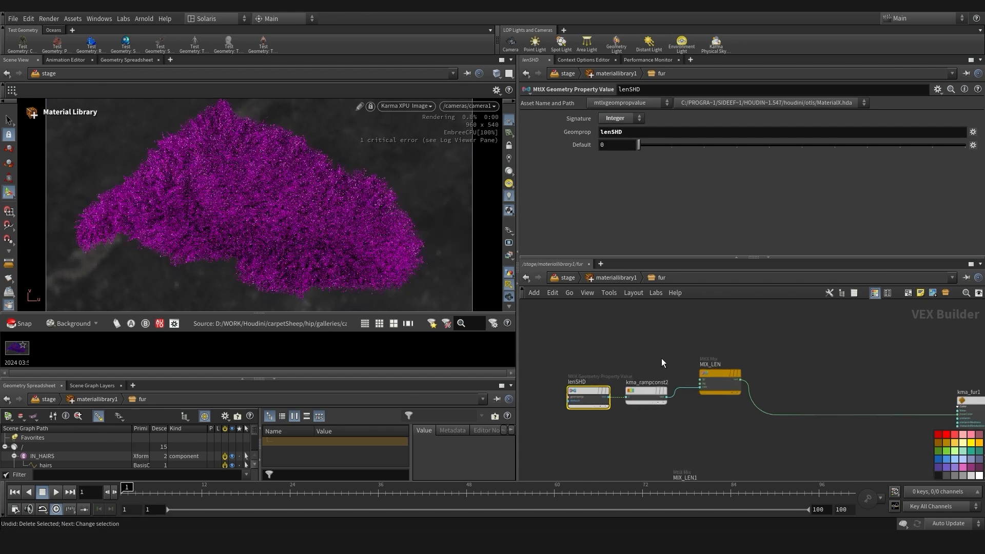
{"action": "left_click_drag", "start_coordinate": [624, 132], "coordinate": [526, 142]}
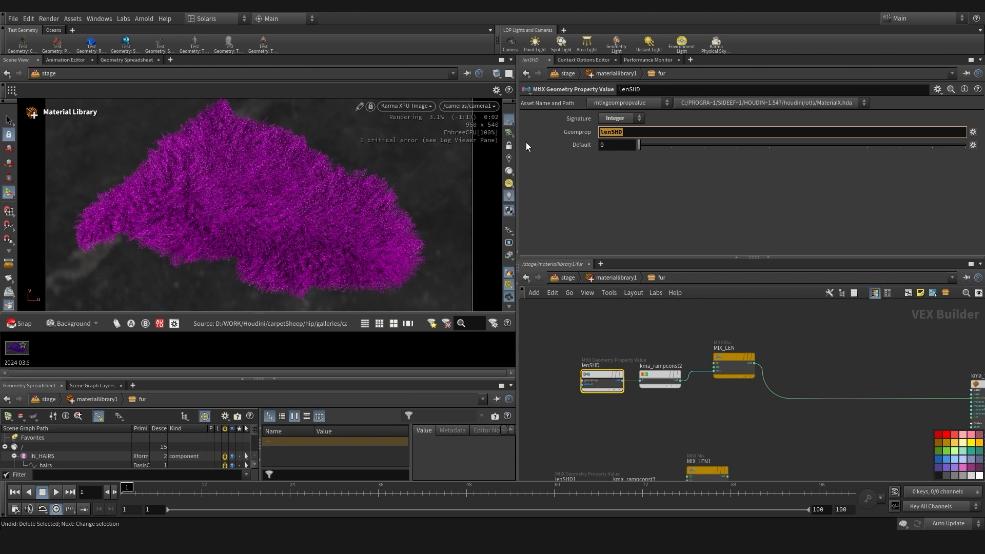
{"action": "type", "text": "clumpidSHD"}
{"action": "key", "text": "Return"}
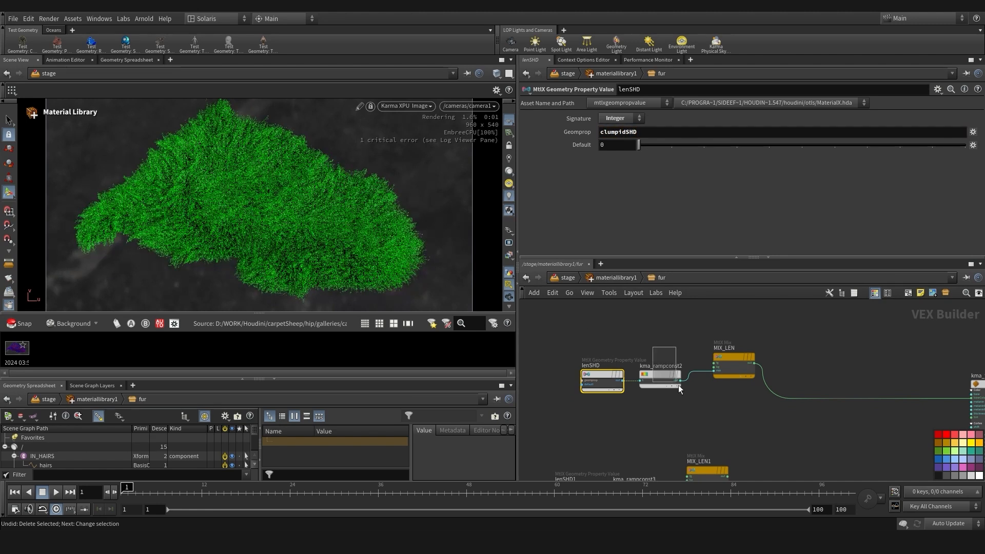
Make room after the lenSHD node and place a MtlX Random Float node just below kma_rampconst2
{"action": "left_click_drag", "start_coordinate": [678, 385], "coordinate": [680, 389]}
{"action": "middle_click_drag", "start_coordinate": [660, 358], "coordinate": [671, 362]}
{"action": "left_click_drag", "start_coordinate": [609, 379], "coordinate": [560, 388]}
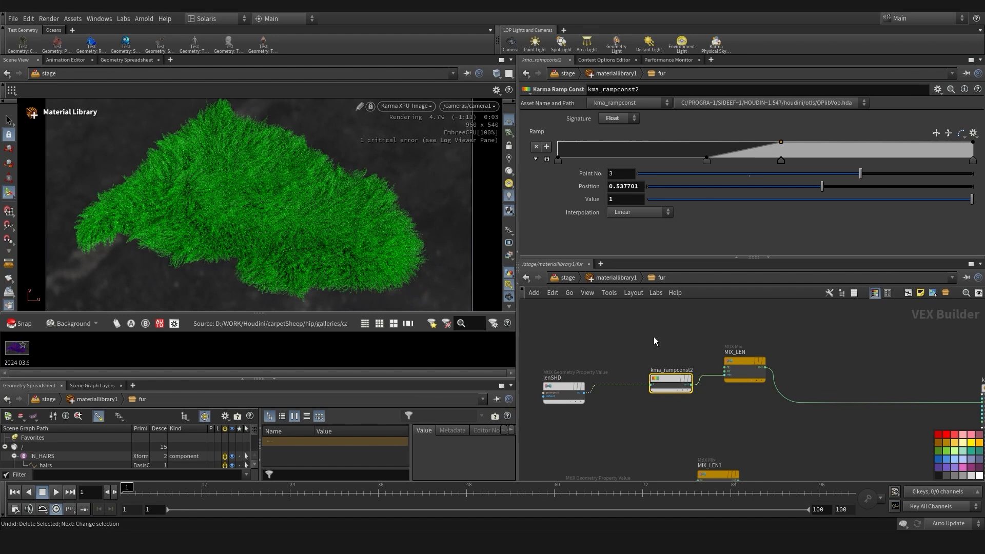
{"action": "middle_click_drag", "start_coordinate": [654, 337], "coordinate": [684, 333]}
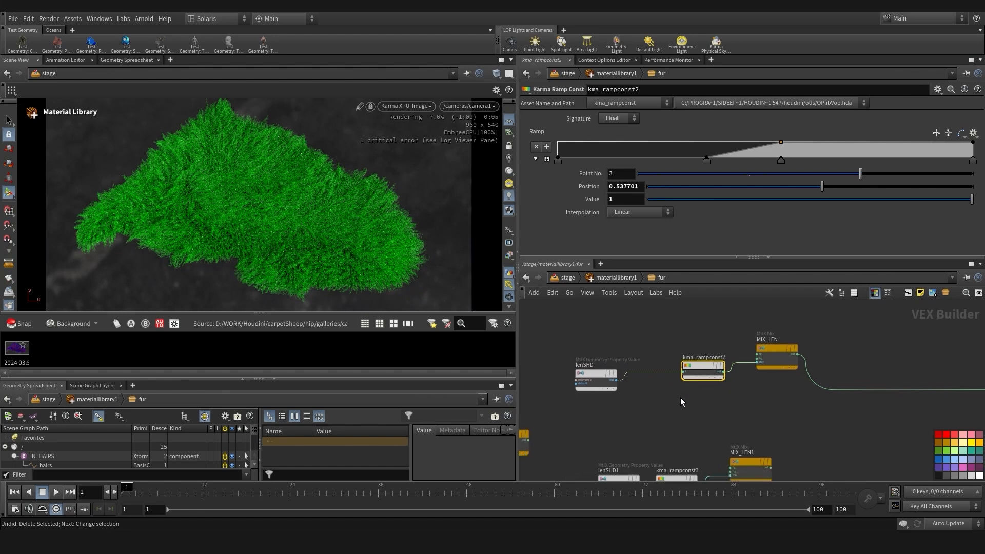
{"action": "middle_click_drag", "start_coordinate": [680, 402], "coordinate": [685, 392]}
{"action": "key", "text": "Tab"}
{"action": "type", "text": "r"}
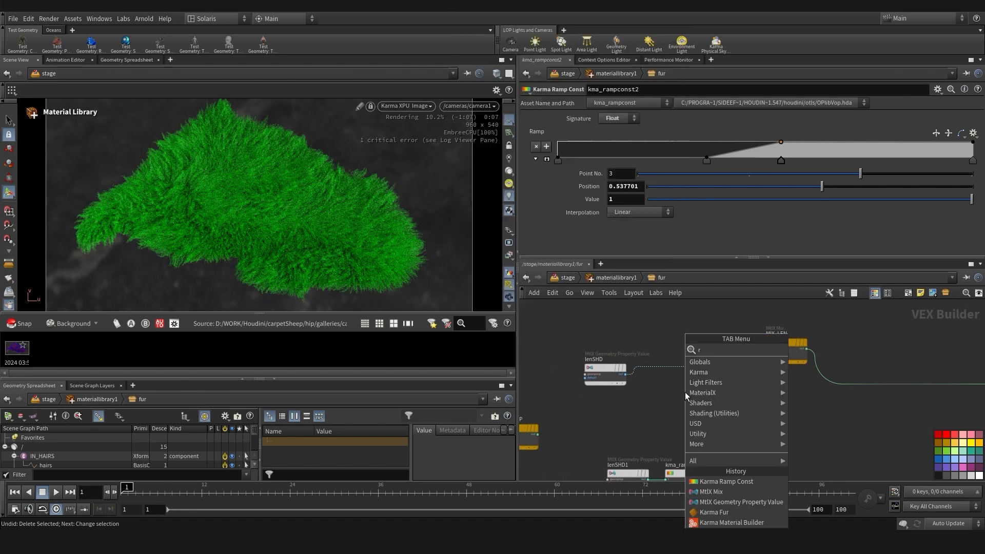
{"action": "type", "text": "andom"}
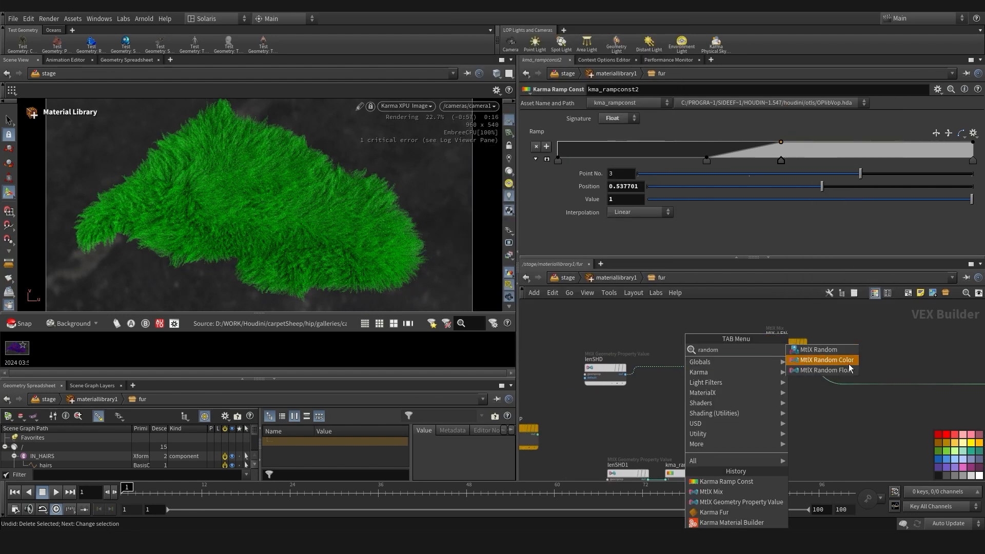
{"action": "left_click", "coordinate": [845, 369]}
{"action": "left_click", "coordinate": [715, 392]}
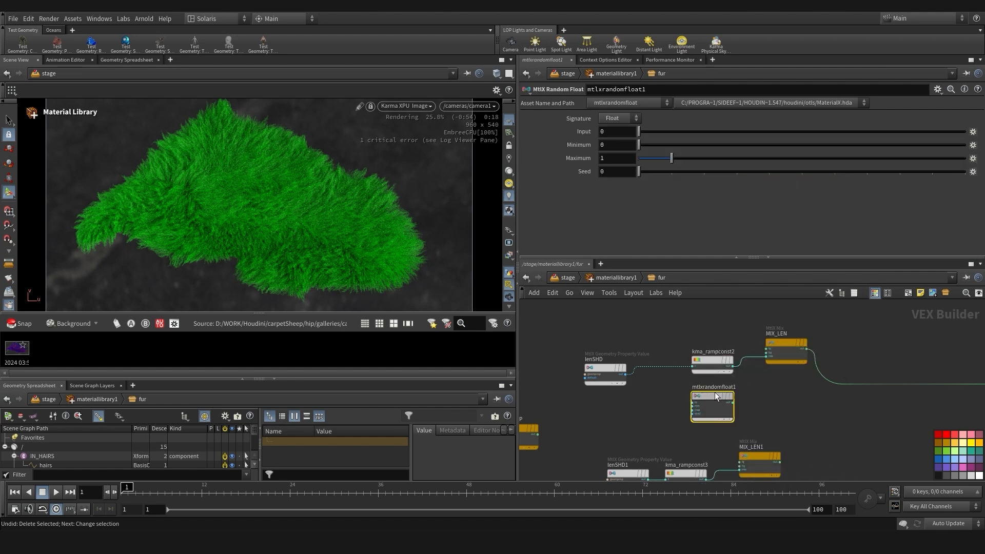
{"action": "left_click_drag", "start_coordinate": [715, 392], "coordinate": [679, 396]}
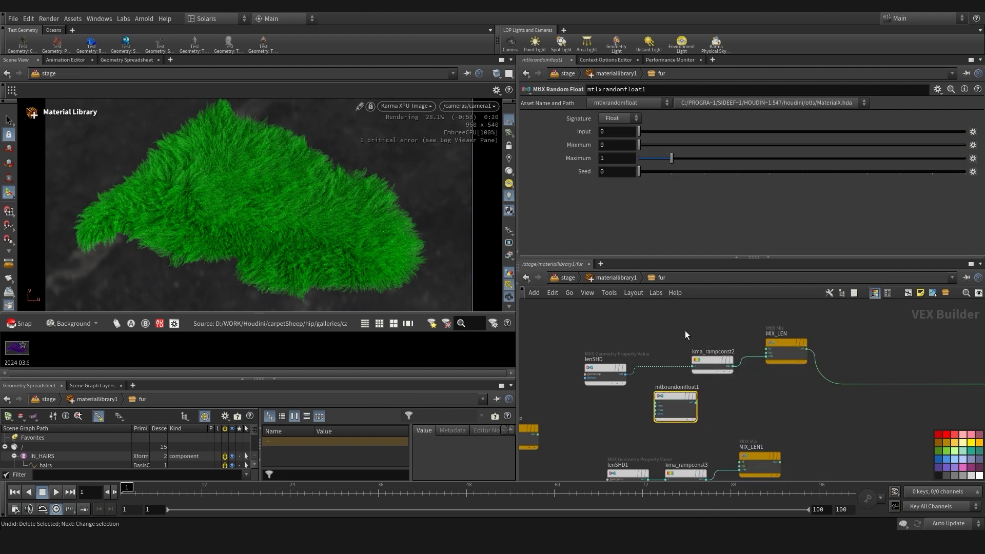
Connect lenSHD into the random float node's input and insert that node in line before kma_rampconst2
{"action": "middle_click_drag", "start_coordinate": [661, 328], "coordinate": [698, 329]}
{"action": "left_click_drag", "start_coordinate": [630, 367], "coordinate": [596, 372]}
{"action": "key", "text": "j"}
{"action": "left_click_drag", "start_coordinate": [605, 377], "coordinate": [746, 368]}
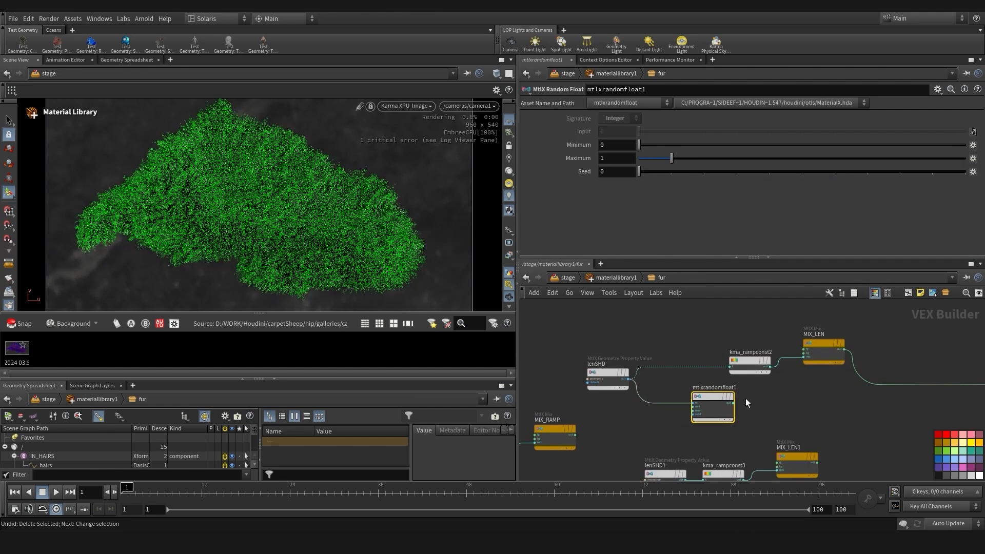
{"action": "left_click_drag", "start_coordinate": [712, 396], "coordinate": [684, 368]}
{"action": "middle_click_drag", "start_coordinate": [684, 330], "coordinate": [674, 339]}
{"action": "left_click_drag", "start_coordinate": [717, 340], "coordinate": [751, 391]}
Set MIX_LEN's Fg color to orange-brown (0.5, 0.25, 0) and its Bg color to blue (0, 0.25, 0.5)
{"action": "left_click", "coordinate": [810, 353]}
{"action": "left_click", "coordinate": [609, 131]}
{"action": "left_click", "coordinate": [576, 163]}
{"action": "left_click", "coordinate": [742, 113]}
{"action": "left_click", "coordinate": [610, 145]}
{"action": "left_click", "coordinate": [670, 164]}
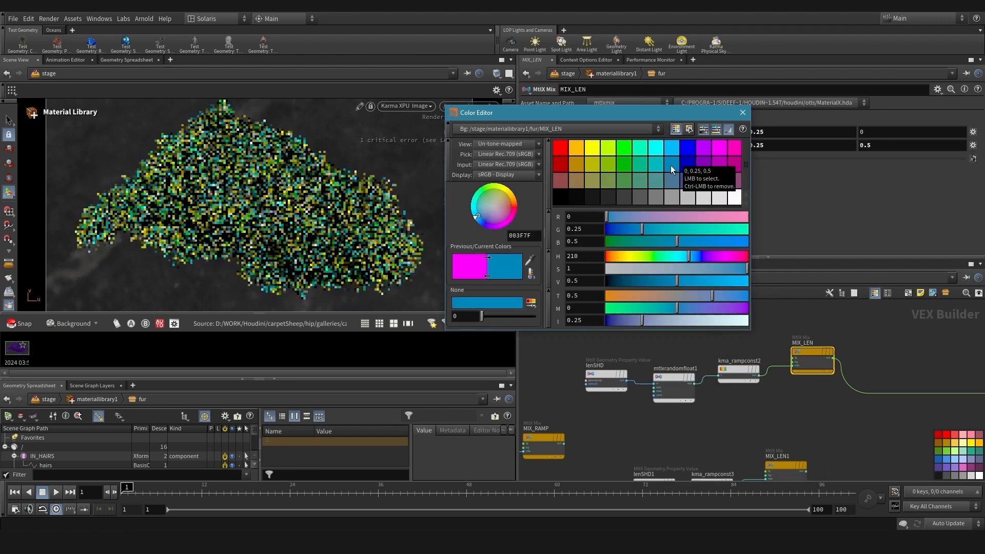
{"action": "left_click", "coordinate": [742, 112]}
Rename the MIX_LEN node fed by the random float chain as MIX_CLUMP
{"action": "middle_click_drag", "start_coordinate": [775, 339], "coordinate": [754, 374]}
{"action": "double_click", "coordinate": [770, 339]}
{"action": "type", "text": "MIX_CLUMP"}
{"action": "key", "text": "Return"}
Shift kma_rampconst2's transition toward the start, placing its third point at about 0.28 with the second point before it
{"action": "left_click", "coordinate": [698, 379]}
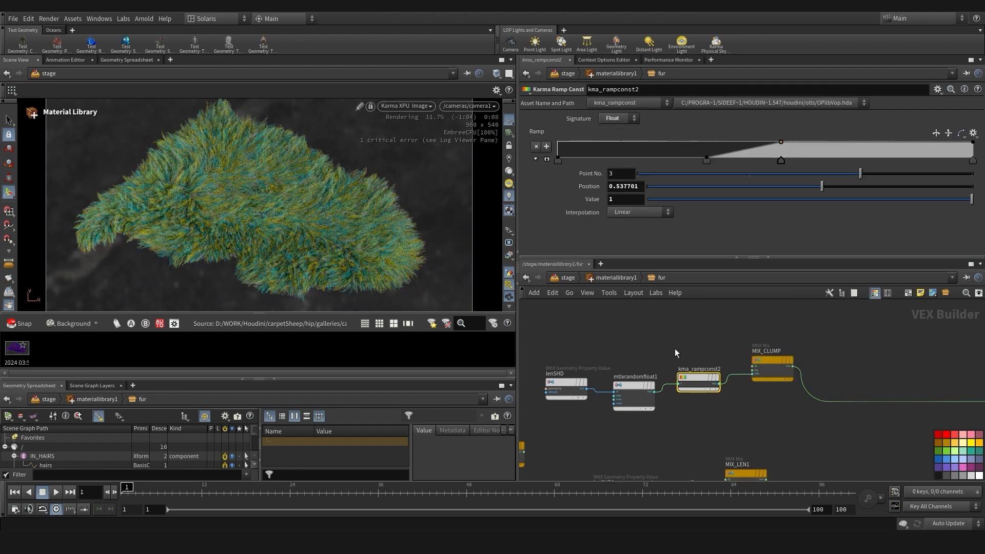
{"action": "left_click_drag", "start_coordinate": [781, 161], "coordinate": [624, 162]}
{"action": "left_click", "coordinate": [771, 361]}
{"action": "left_click", "coordinate": [698, 379]}
{"action": "left_click_drag", "start_coordinate": [691, 161], "coordinate": [674, 161]}
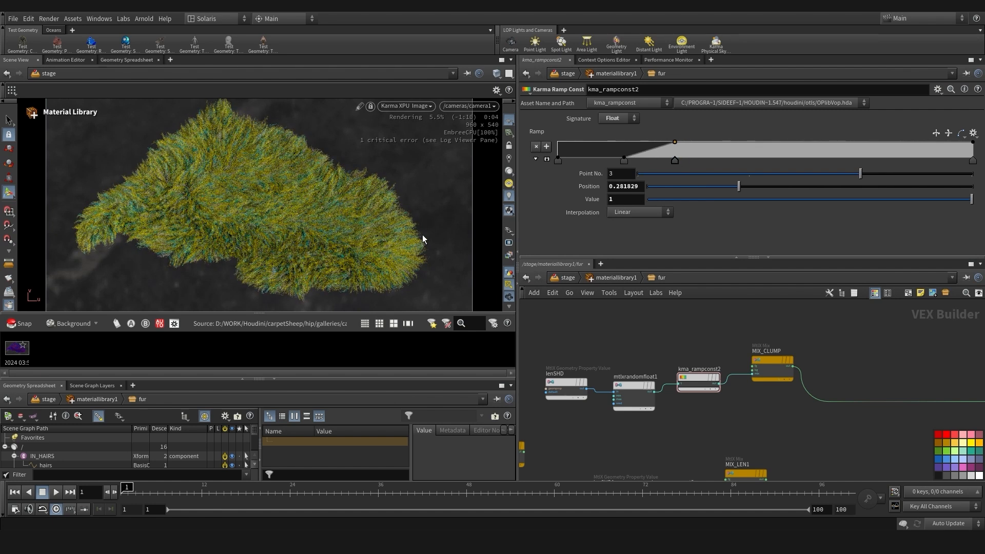
Lay out the MIX_RAMP, MIX_LEN1 and MIX_CLUMP chains one after another ahead of kma_fur1
{"action": "scroll", "coordinate": [715, 338], "scroll_direction": "down", "scroll_amount": 2}
{"action": "middle_click_drag", "start_coordinate": [715, 339], "coordinate": [743, 324]}
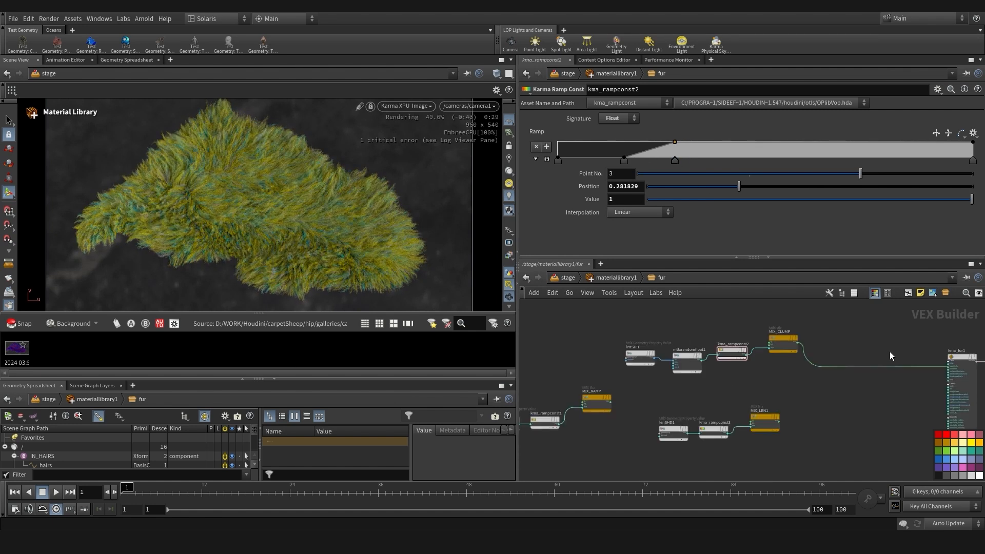
{"action": "middle_click_drag", "start_coordinate": [775, 384], "coordinate": [753, 374]}
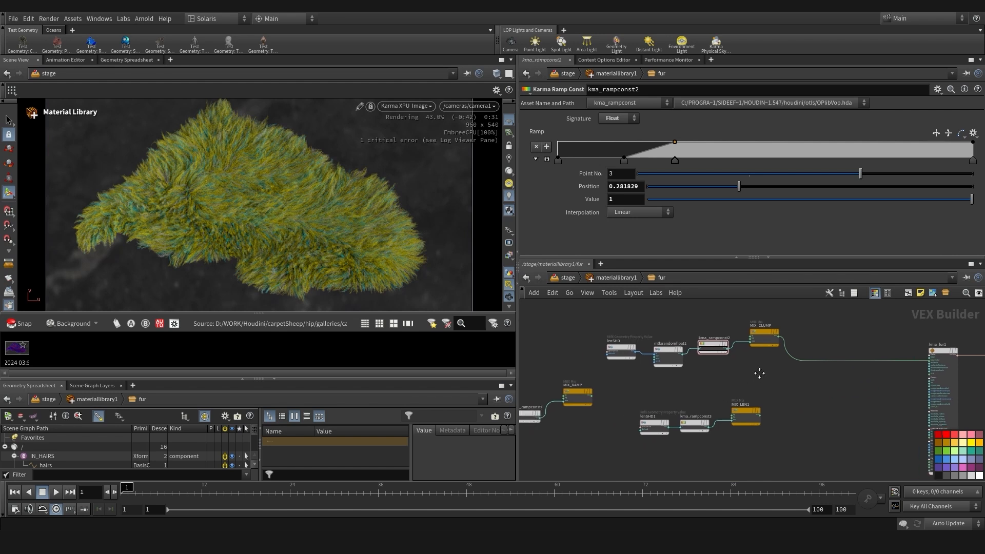
{"action": "scroll", "coordinate": [786, 372], "scroll_direction": "down", "scroll_amount": 1}
{"action": "left_click_drag", "start_coordinate": [809, 384], "coordinate": [701, 463]}
{"action": "left_click_drag", "start_coordinate": [651, 388], "coordinate": [698, 363]}
{"action": "middle_click_drag", "start_coordinate": [602, 362], "coordinate": [690, 361]}
{"action": "left_click_drag", "start_coordinate": [570, 390], "coordinate": [707, 407]}
{"action": "left_click_drag", "start_coordinate": [700, 392], "coordinate": [628, 377]}
{"action": "middle_click_drag", "start_coordinate": [603, 362], "coordinate": [524, 339]}
Take a snapshot of the current render, then connect MIX_RAMP's output to kma_fur1's base color
{"action": "left_click", "coordinate": [19, 323]}
{"action": "middle_click_drag", "start_coordinate": [666, 381], "coordinate": [792, 389]}
{"action": "scroll", "coordinate": [641, 339], "scroll_direction": "up", "scroll_amount": 3}
{"action": "left_click", "coordinate": [645, 336]}
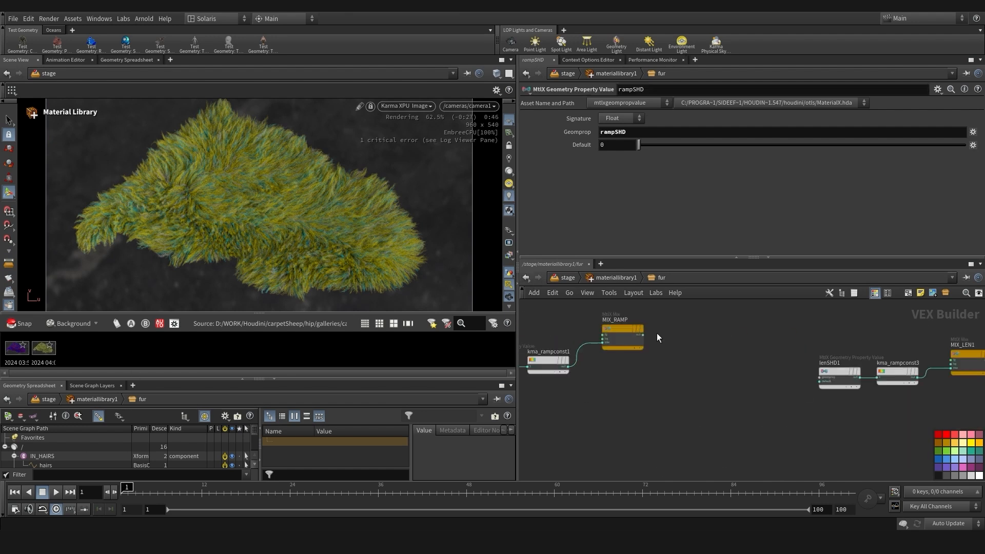
{"action": "middle_click_drag", "start_coordinate": [913, 356], "coordinate": [544, 367]}
{"action": "left_click", "coordinate": [848, 367]}
Reposition the MIX_RAMP chain's nodes and move the MIX_LEN1 chain lower and closer to it
{"action": "scroll", "coordinate": [841, 370], "scroll_direction": "down", "scroll_amount": 3}
{"action": "left_click_drag", "start_coordinate": [556, 336], "coordinate": [717, 436]}
{"action": "left_click_drag", "start_coordinate": [710, 361], "coordinate": [666, 373]}
{"action": "scroll", "coordinate": [599, 381], "scroll_direction": "up", "scroll_amount": 3}
{"action": "left_click_drag", "start_coordinate": [544, 384], "coordinate": [647, 423]}
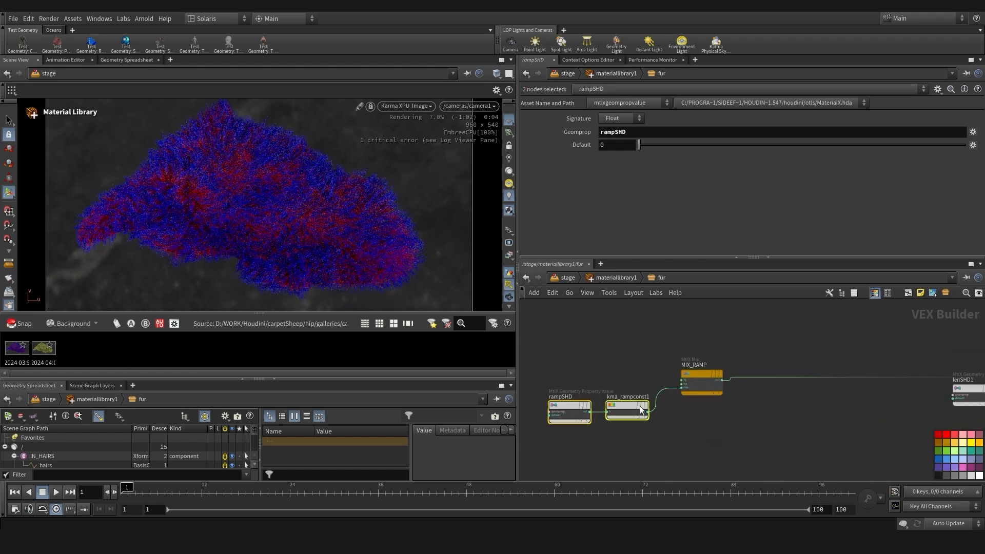
{"action": "scroll", "coordinate": [646, 413], "scroll_direction": "down", "scroll_amount": 3}
{"action": "left_click_drag", "start_coordinate": [905, 374], "coordinate": [775, 338]}
{"action": "left_click_drag", "start_coordinate": [787, 346], "coordinate": [715, 399]}
Shift kma_rampconst1's transition by moving its second point toward the end of the ramp
{"action": "middle_click_drag", "start_coordinate": [557, 333], "coordinate": [669, 350]}
{"action": "scroll", "coordinate": [669, 350], "scroll_direction": "up", "scroll_amount": 3}
{"action": "left_click", "coordinate": [712, 395]}
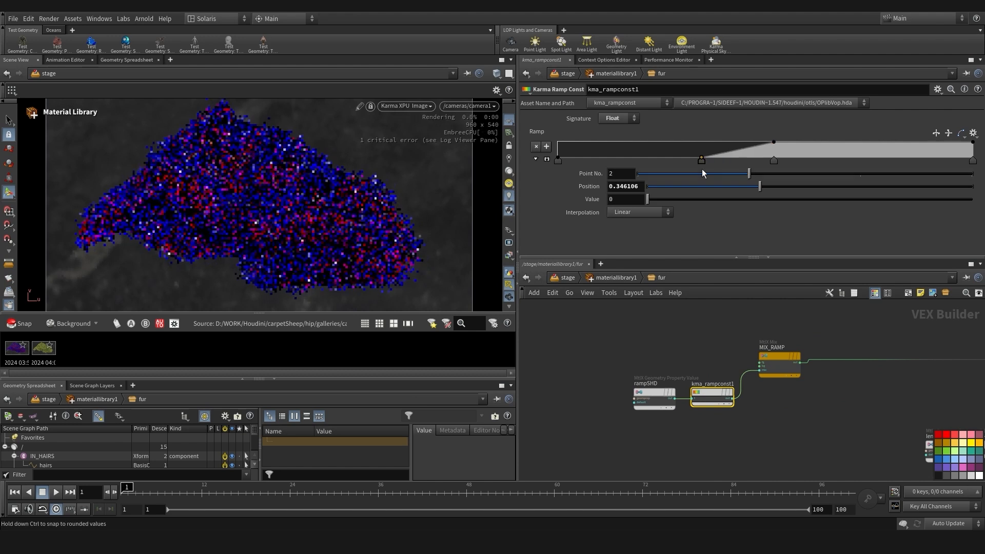
{"action": "left_click_drag", "start_coordinate": [703, 161], "coordinate": [767, 161]}
Set MIX_RAMP's Fg color to a light tan (0.529, 0.338824, 0.148649) and copy that color
{"action": "left_click", "coordinate": [773, 366]}
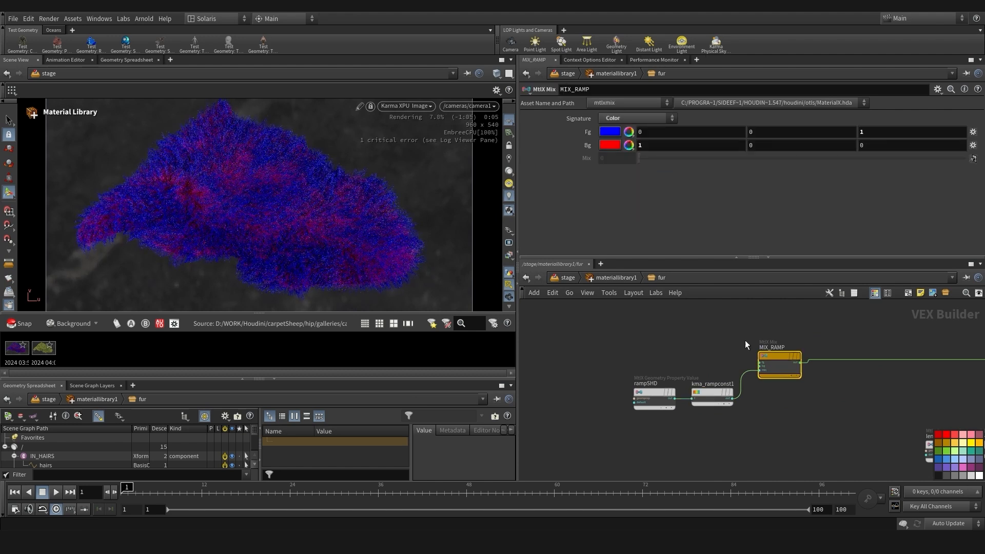
{"action": "left_click", "coordinate": [610, 131]}
{"action": "left_click", "coordinate": [576, 147]}
{"action": "left_click", "coordinate": [575, 180]}
{"action": "left_click_drag", "start_coordinate": [712, 269], "coordinate": [664, 281]}
{"action": "left_click_drag", "start_coordinate": [663, 113], "coordinate": [723, 176]}
{"action": "mouse_move", "coordinate": [750, 332]}
{"action": "left_mouse_down"}
{"action": "mouse_move", "coordinate": [772, 333]}
{"action": "mouse_move", "coordinate": [740, 344]}
{"action": "left_mouse_up"}
{"action": "left_click_drag", "start_coordinate": [772, 332], "coordinate": [687, 343]}
{"action": "left_click", "coordinate": [800, 177]}
{"action": "key", "text": "ctrl+c"}
Paste the tan into MIX_RAMP's Bg color and darken it to brown (0.102, 0.0648005, 0.026826)
{"action": "left_click", "coordinate": [609, 145]}
{"action": "double_click", "coordinate": [578, 298]}
{"action": "key", "text": "ctrl+v"}
{"action": "key", "text": "Return"}
{"action": "left_click_drag", "start_coordinate": [766, 333], "coordinate": [755, 334]}
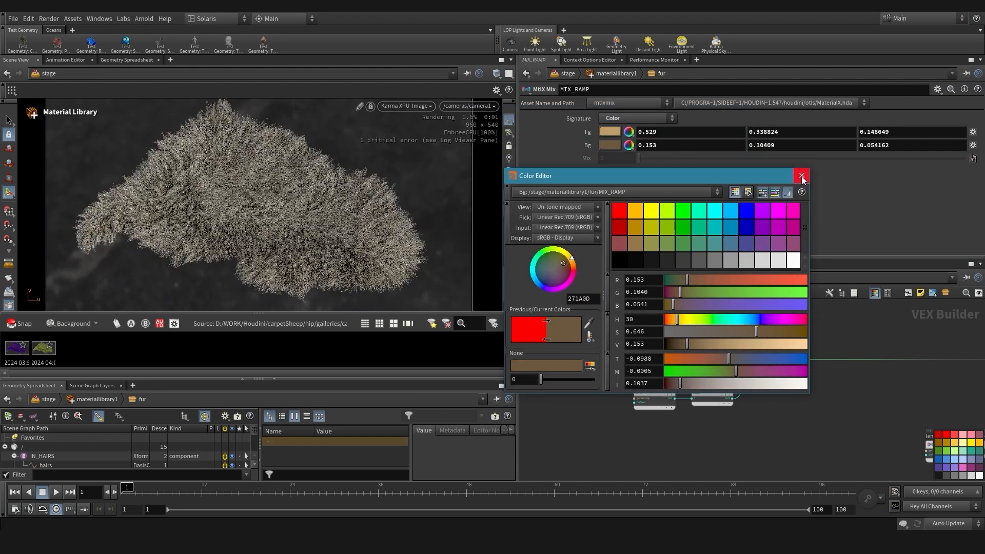
{"action": "left_click_drag", "start_coordinate": [687, 344], "coordinate": [682, 344]}
{"action": "left_click_drag", "start_coordinate": [756, 333], "coordinate": [780, 331]}
{"action": "left_click", "coordinate": [801, 176]}
Darken and saturate MIX_RAMP's Fg color to (0.409, 0.241719, 0.074438)
{"action": "left_click", "coordinate": [610, 132]}
{"action": "left_click_drag", "start_coordinate": [739, 343], "coordinate": [722, 345]}
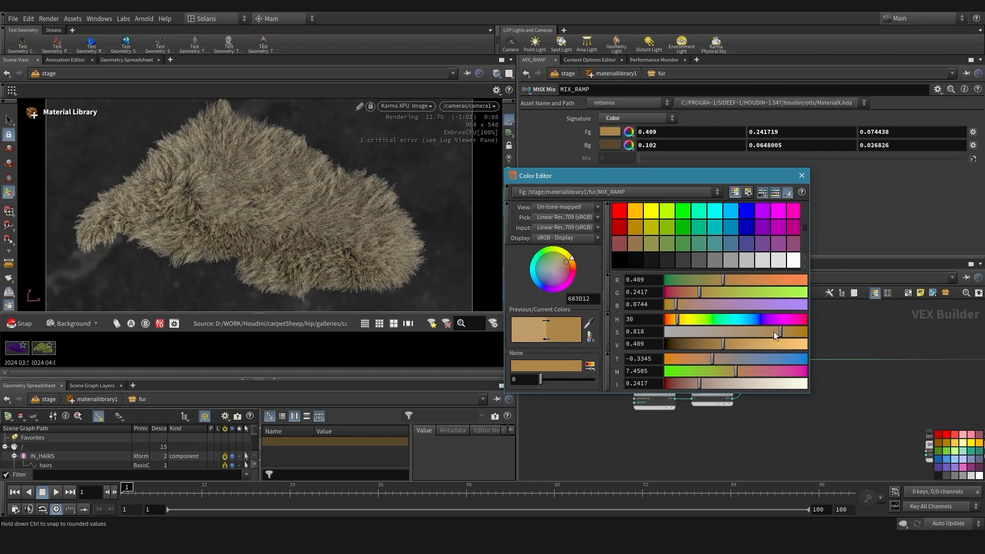
{"action": "left_click", "coordinate": [801, 175]}
Connect MIX_RAMP's output to MIX_LEN1's Fg input and MIX_LEN1's output to kma_fur1's base color
{"action": "scroll", "coordinate": [822, 424], "scroll_direction": "down", "scroll_amount": 2}
{"action": "middle_click_drag", "start_coordinate": [822, 425], "coordinate": [706, 395]}
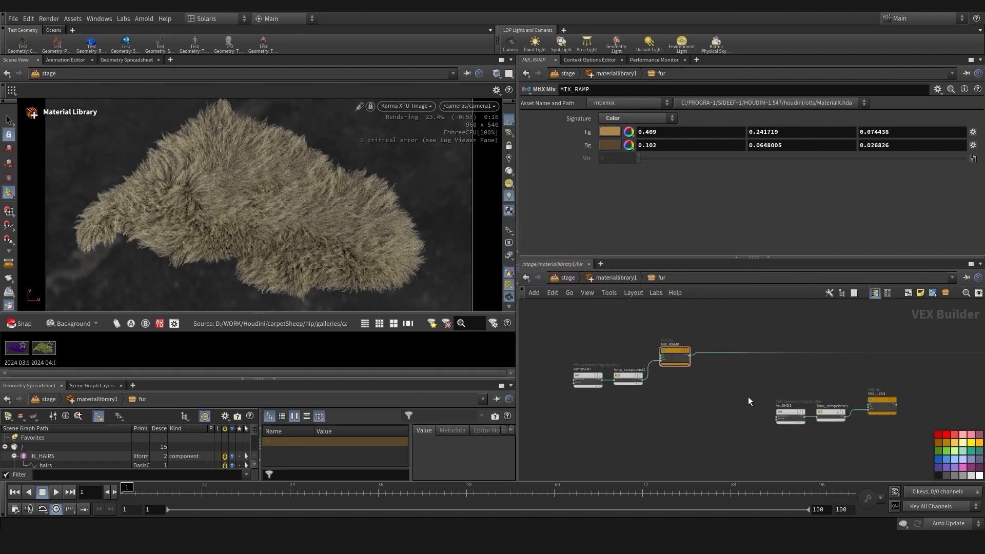
{"action": "scroll", "coordinate": [801, 368], "scroll_direction": "up", "scroll_amount": 2}
{"action": "middle_click_drag", "start_coordinate": [801, 367], "coordinate": [731, 362]}
{"action": "left_click", "coordinate": [569, 343]}
{"action": "left_click", "coordinate": [826, 414]}
{"action": "left_click", "coordinate": [866, 413]}
{"action": "middle_click_drag", "start_coordinate": [872, 359], "coordinate": [544, 395]}
{"action": "left_click", "coordinate": [949, 382]}
Align MIX_LEN1 with the main connection and tuck its lenSHD1 and kma_rampconst3 nodes below it
{"action": "left_click_drag", "start_coordinate": [795, 405], "coordinate": [756, 353]}
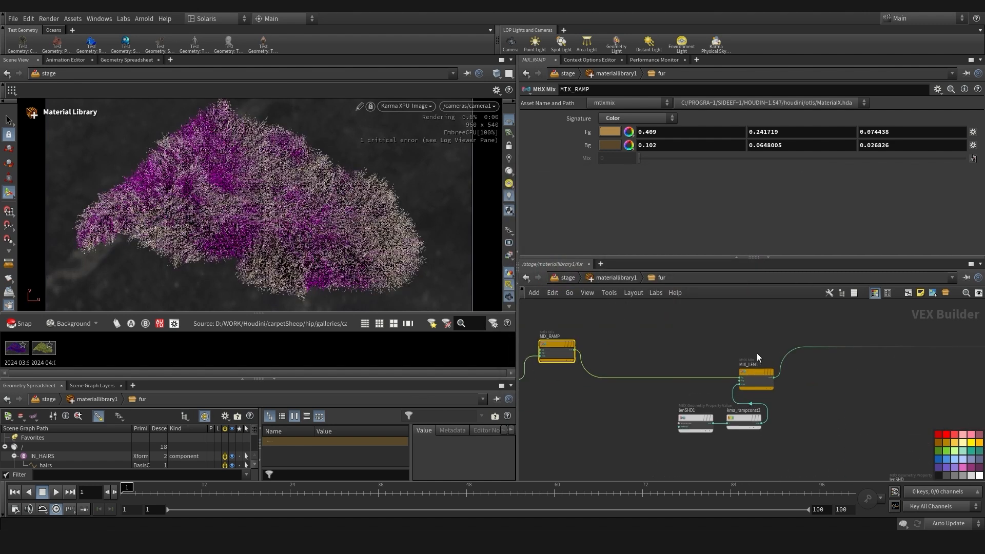
{"action": "left_click_drag", "start_coordinate": [662, 397], "coordinate": [749, 433]}
{"action": "left_click_drag", "start_coordinate": [735, 415], "coordinate": [709, 382]}
{"action": "left_click", "coordinate": [706, 313]}
{"action": "middle_click_drag", "start_coordinate": [705, 308], "coordinate": [690, 321]}
Set MIX_LEN1's Bg color to a dark brown (0.084, 0.0539471, 0.023268)
{"action": "left_click", "coordinate": [753, 365]}
{"action": "left_click", "coordinate": [611, 144]}
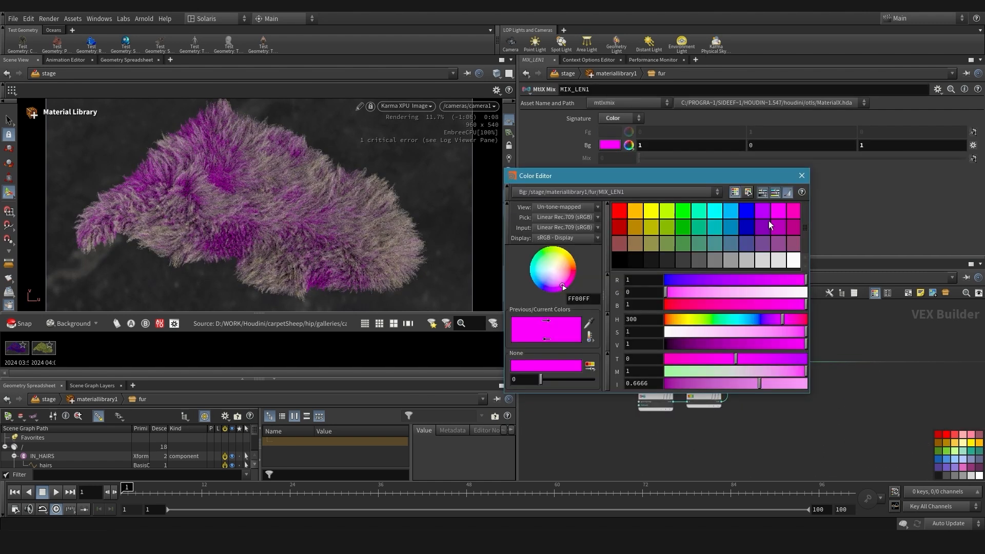
{"action": "key", "text": "Return"}
{"action": "left_click_drag", "start_coordinate": [739, 344], "coordinate": [695, 345]}
{"action": "left_click_drag", "start_coordinate": [773, 331], "coordinate": [767, 332]}
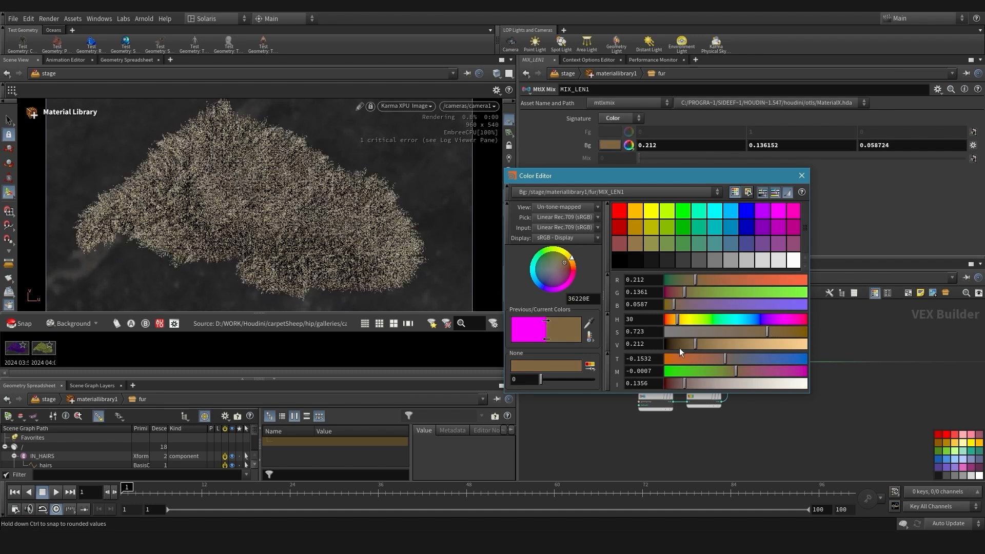
{"action": "left_click_drag", "start_coordinate": [679, 348], "coordinate": [680, 348]}
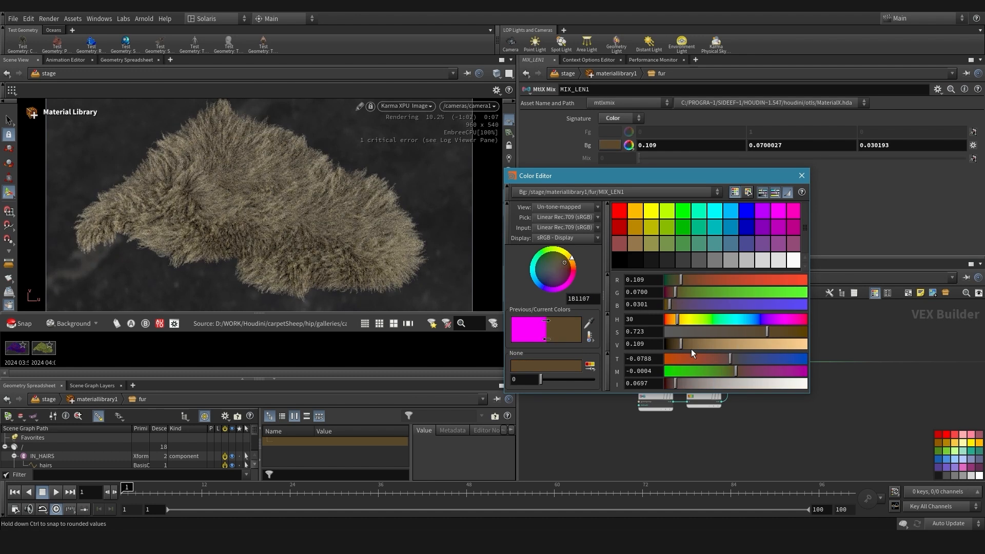
{"action": "left_click_drag", "start_coordinate": [687, 347], "coordinate": [677, 343]}
{"action": "left_click", "coordinate": [801, 175]}
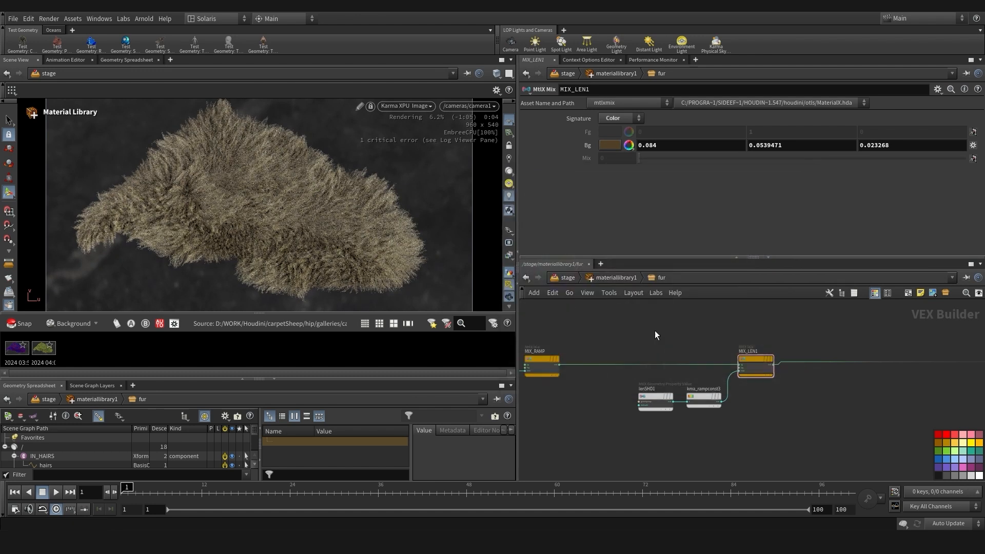
Move the MIX_CLUMP chain closer, feed MIX_LEN1 into MIX_CLUMP's Fg, and connect MIX_CLUMP to kma_fur1's base color
{"action": "middle_click_drag", "start_coordinate": [841, 426], "coordinate": [702, 385]}
{"action": "left_click_drag", "start_coordinate": [687, 386], "coordinate": [879, 454]}
{"action": "left_click_drag", "start_coordinate": [768, 439], "coordinate": [699, 385]}
{"action": "middle_click_drag", "start_coordinate": [651, 328], "coordinate": [644, 381]}
{"action": "scroll", "coordinate": [616, 367], "scroll_direction": "up", "scroll_amount": 2}
{"action": "left_click_drag", "start_coordinate": [613, 374], "coordinate": [844, 440]}
{"action": "left_click_drag", "start_coordinate": [864, 436], "coordinate": [851, 407]}
{"action": "left_click", "coordinate": [719, 411]}
{"action": "middle_click_drag", "start_coordinate": [920, 409], "coordinate": [855, 394]}
{"action": "left_click", "coordinate": [948, 372]}
Align MIX_CLUMP with the main connection and arrange its property, random float and ramp nodes below it
{"action": "left_click_drag", "start_coordinate": [804, 406], "coordinate": [789, 369]}
{"action": "left_click_drag", "start_coordinate": [610, 436], "coordinate": [764, 471]}
{"action": "left_click_drag", "start_coordinate": [746, 450], "coordinate": [732, 399]}
{"action": "left_click_drag", "start_coordinate": [671, 406], "coordinate": [681, 398]}
{"action": "left_click_drag", "start_coordinate": [606, 405], "coordinate": [625, 406]}
{"action": "left_click_drag", "start_coordinate": [589, 441], "coordinate": [812, 366]}
Set MIX_CLUMP's Bg color to a light cream (0.763, 0.609154, 0.361662)
{"action": "left_click", "coordinate": [811, 366]}
{"action": "middle_click_drag", "start_coordinate": [726, 343], "coordinate": [708, 345]}
{"action": "left_click", "coordinate": [614, 146]}
{"action": "left_click_drag", "start_coordinate": [737, 344], "coordinate": [808, 344]}
{"action": "left_click_drag", "start_coordinate": [804, 332], "coordinate": [681, 320]}
{"action": "left_click_drag", "start_coordinate": [667, 333], "coordinate": [691, 336]}
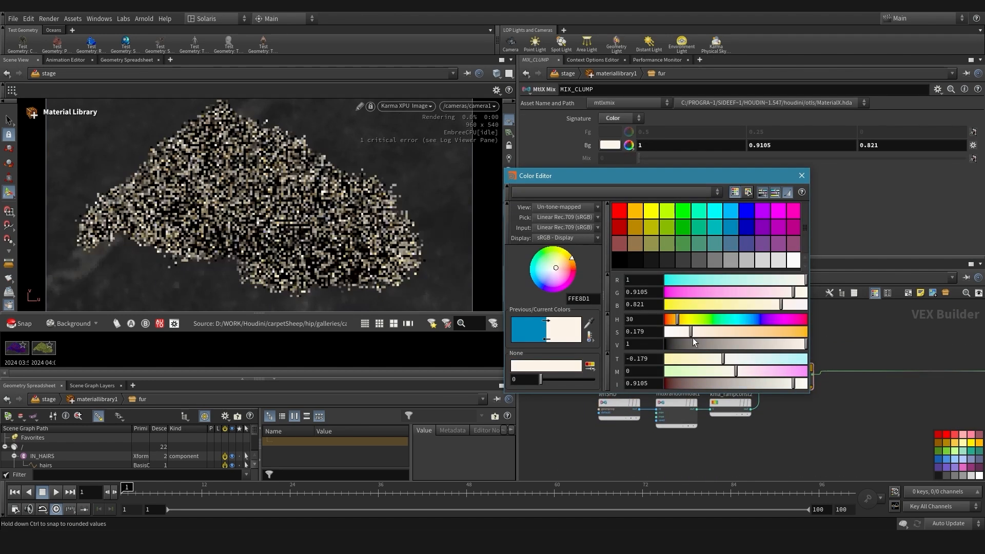
{"action": "left_click_drag", "start_coordinate": [804, 345], "coordinate": [763, 344]}
{"action": "left_click_drag", "start_coordinate": [692, 332], "coordinate": [709, 332]}
{"action": "left_click_drag", "start_coordinate": [682, 320], "coordinate": [679, 321]}
{"action": "left_click_drag", "start_coordinate": [765, 347], "coordinate": [772, 346]}
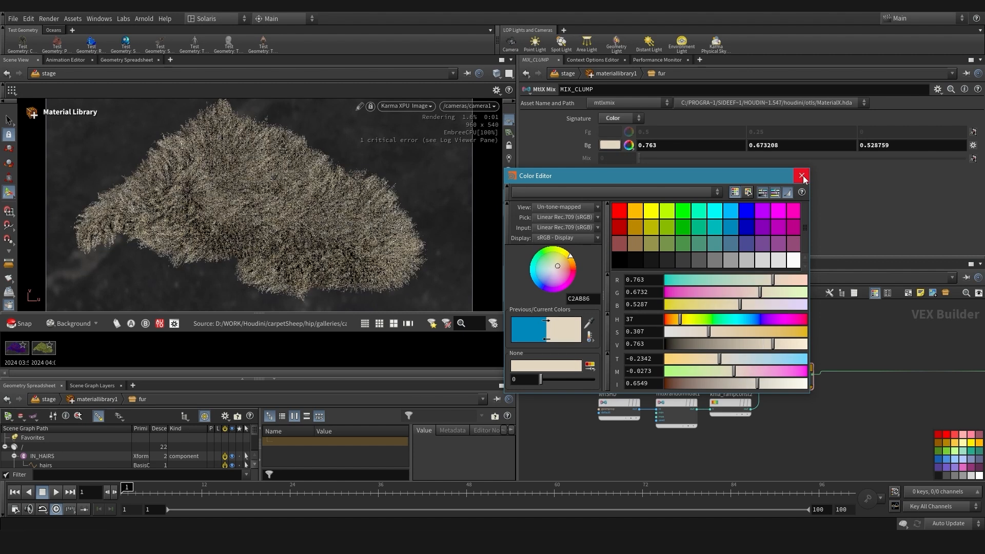
{"action": "left_click_drag", "start_coordinate": [709, 332], "coordinate": [730, 333]}
{"action": "left_click", "coordinate": [801, 176]}
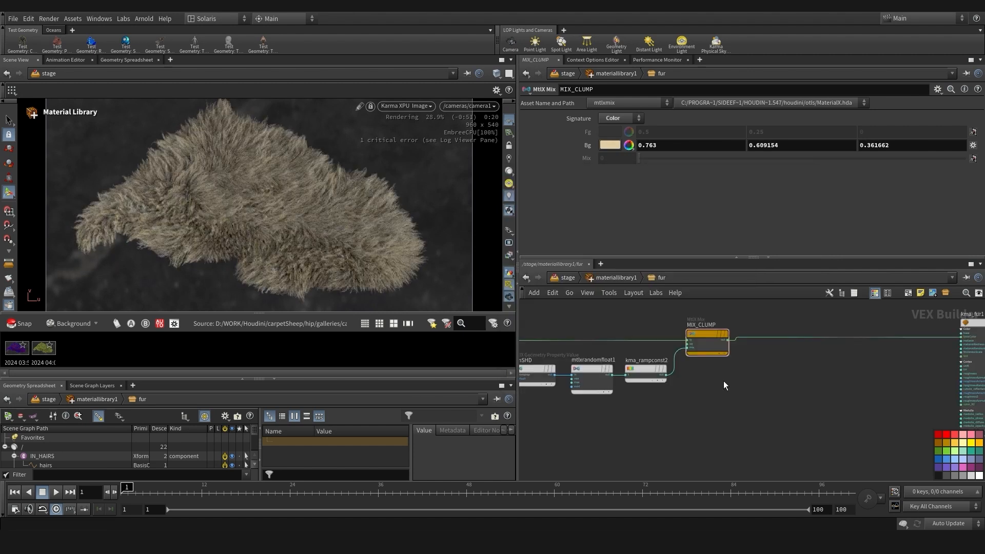
Show kma_fur1's color parameters and add a MtlX Mix node between MIX_CLUMP and kma_fur1, below their connection
{"action": "scroll", "coordinate": [703, 377], "scroll_direction": "down", "scroll_amount": 3}
{"action": "scroll", "coordinate": [798, 333], "scroll_direction": "up", "scroll_amount": 1}
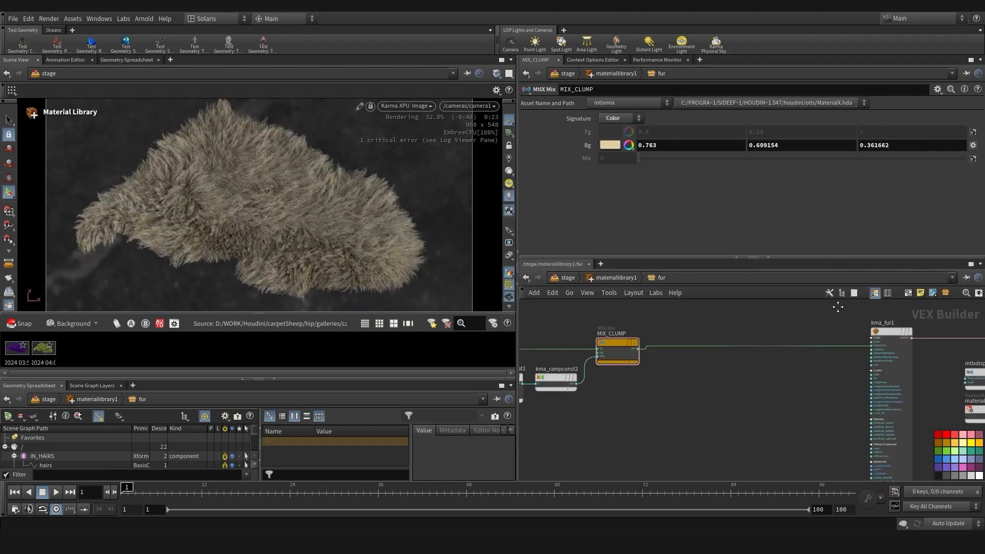
{"action": "middle_click_drag", "start_coordinate": [838, 306], "coordinate": [801, 326]}
{"action": "left_click_drag", "start_coordinate": [866, 340], "coordinate": [748, 411]}
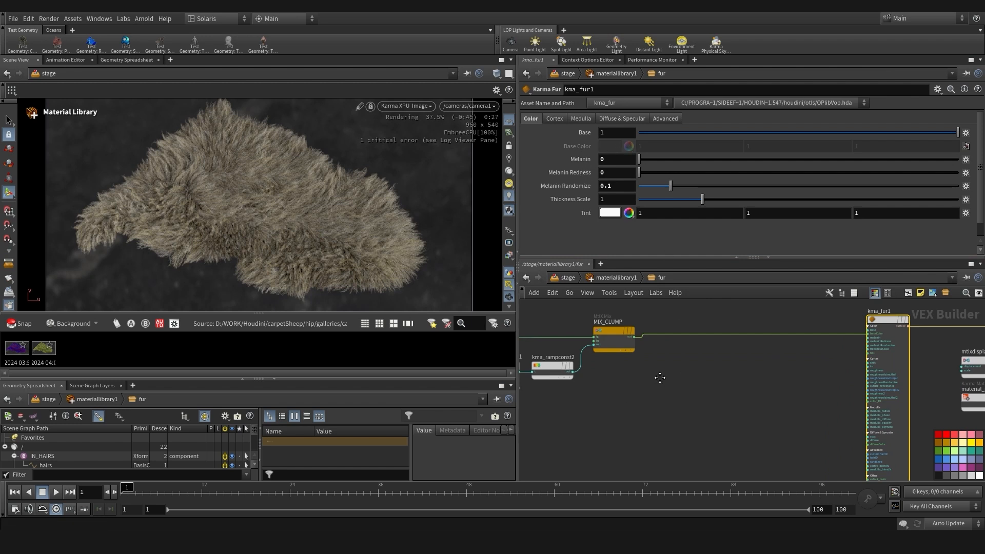
{"action": "middle_click_drag", "start_coordinate": [659, 377], "coordinate": [696, 384]}
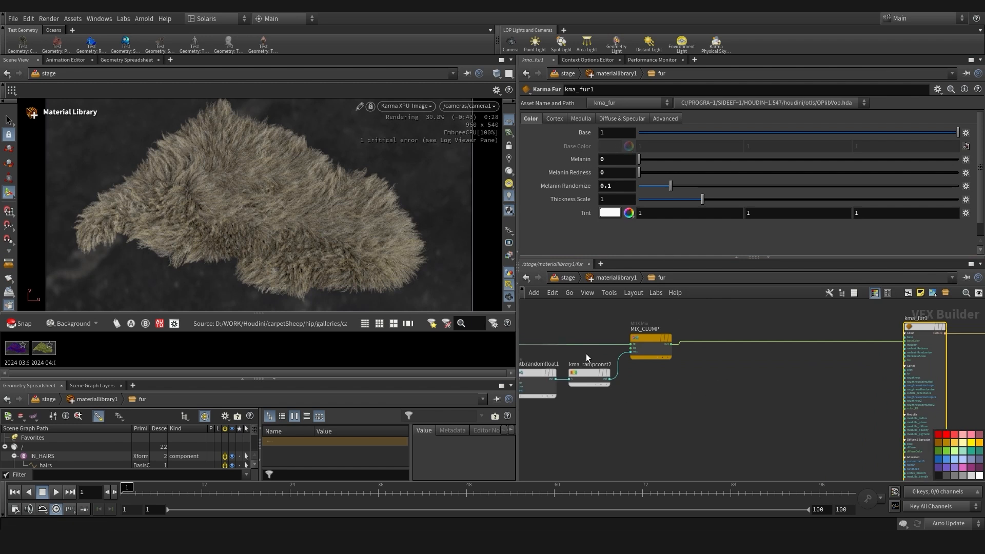
{"action": "key", "text": "Tab"}
{"action": "type", "text": "mi"}
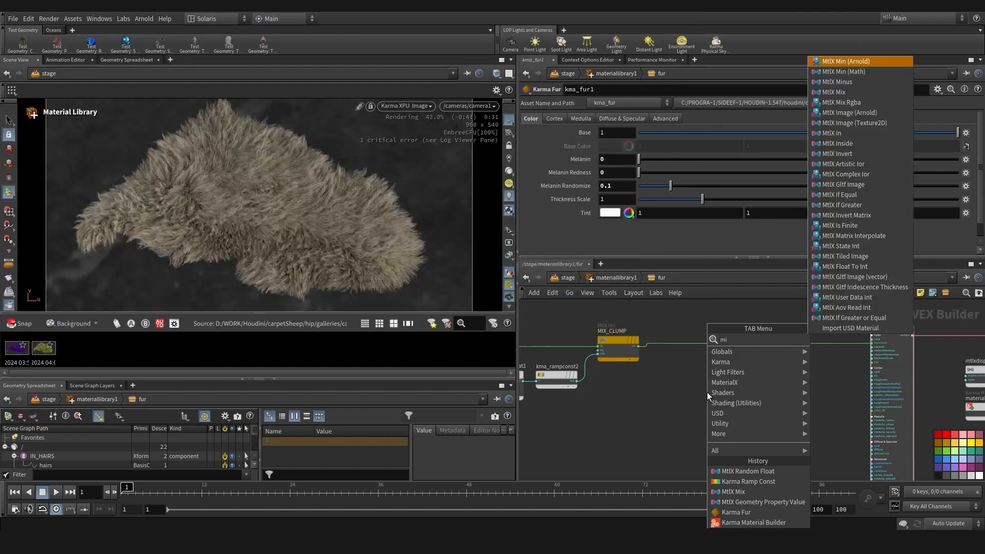
{"action": "type", "text": "x"}
{"action": "left_click", "coordinate": [844, 73]}
{"action": "left_click", "coordinate": [729, 400]}
Rename the new mix node as MIX_MELANIN
{"action": "left_click", "coordinate": [727, 391]}
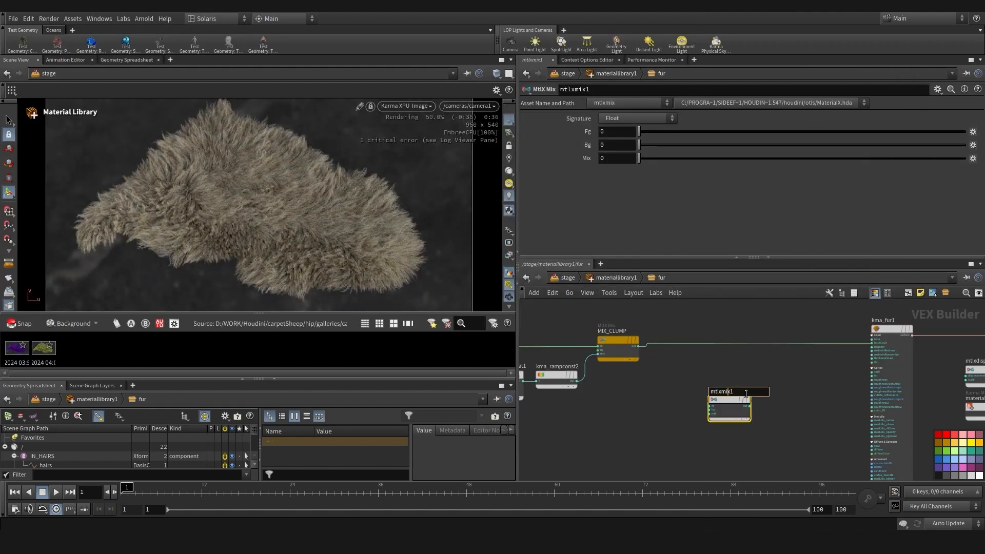
{"action": "key", "text": "ctrl+a"}
{"action": "type", "text": "MIX_MELANIN"}
{"action": "key", "text": "Return"}
{"action": "left_click", "coordinate": [732, 392]}
Connect kma_rampconst2's output to MIX_MELANIN's Mix input
{"action": "middle_click_drag", "start_coordinate": [684, 381], "coordinate": [704, 371]}
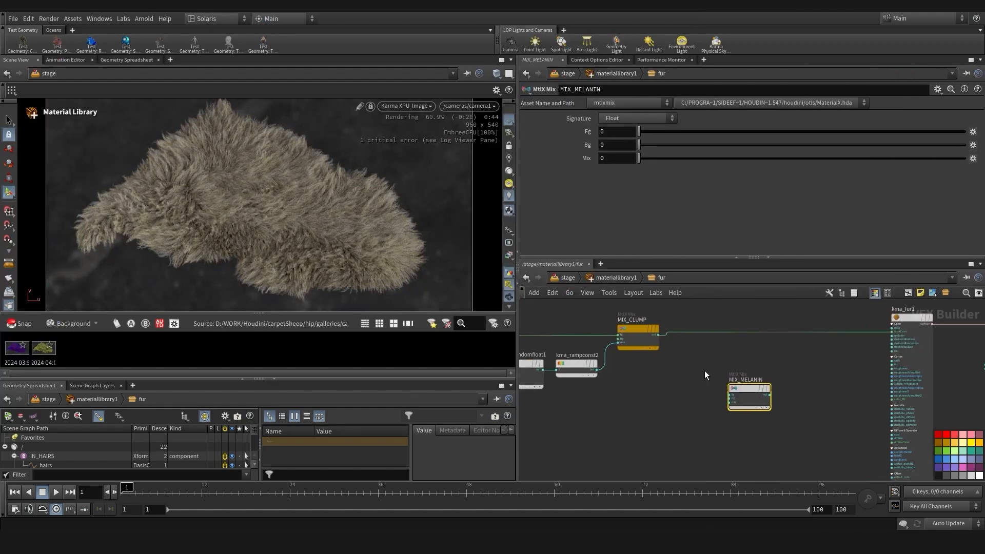
{"action": "middle_click_drag", "start_coordinate": [611, 377], "coordinate": [720, 379]}
{"action": "left_click_drag", "start_coordinate": [706, 372], "coordinate": [839, 404]}
{"action": "middle_click_drag", "start_coordinate": [857, 398], "coordinate": [763, 401]}
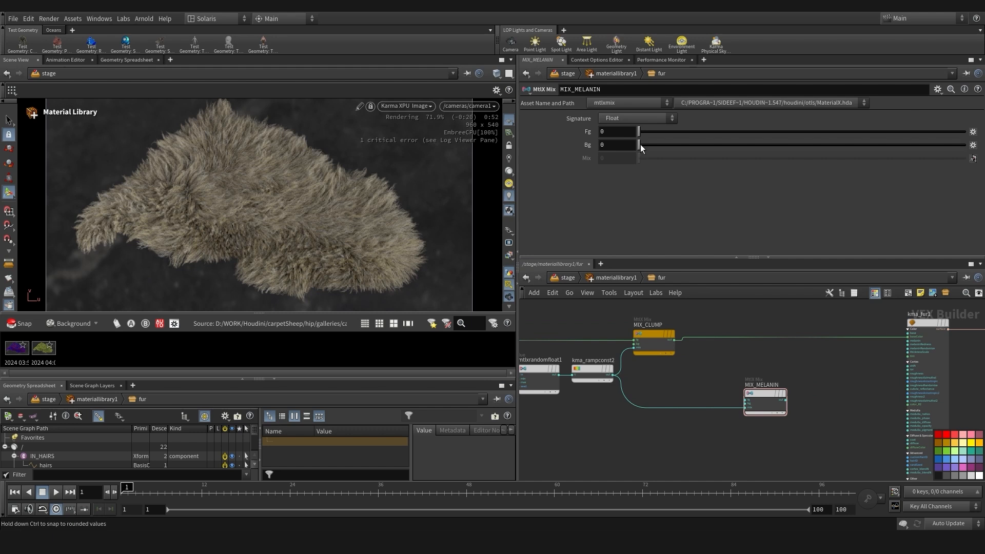
Set MIX_MELANIN's Fg value to 0.1
{"action": "left_click", "coordinate": [619, 132]}
{"action": "type", "text": ".1"}
{"action": "key", "text": "Return"}
{"action": "middle_click_drag", "start_coordinate": [829, 368], "coordinate": [747, 358]}
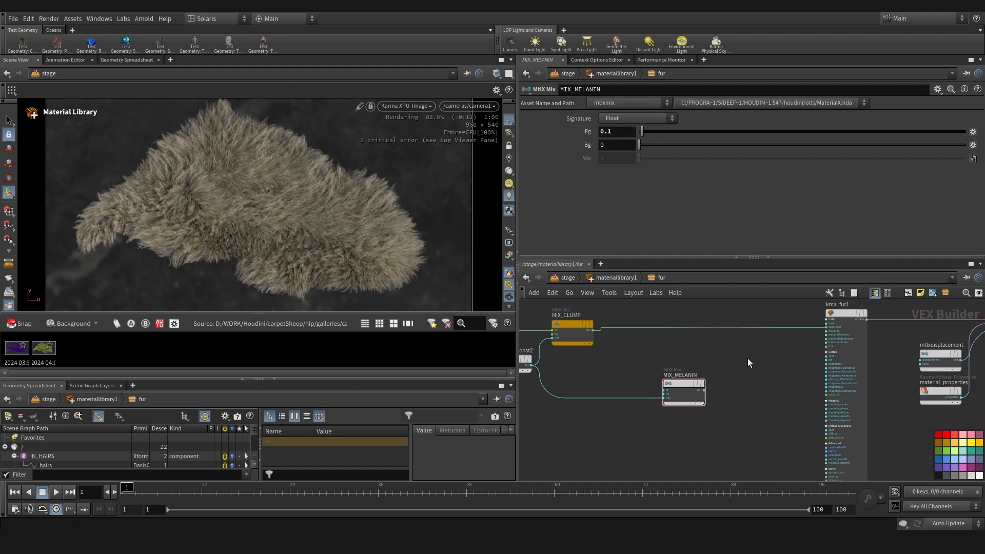
Connect MIX_MELANIN's output to kma_fur1's Melanin input and move the mix node closer to the fur shader
{"action": "scroll", "coordinate": [723, 388], "scroll_direction": "up", "scroll_amount": 1}
{"action": "left_click_drag", "start_coordinate": [701, 391], "coordinate": [847, 319]}
{"action": "left_click_drag", "start_coordinate": [675, 388], "coordinate": [737, 378]}
{"action": "scroll", "coordinate": [737, 378], "scroll_direction": "down", "scroll_amount": 1}
{"action": "middle_click_drag", "start_coordinate": [738, 378], "coordinate": [766, 378]}
{"action": "middle_click_drag", "start_coordinate": [660, 378], "coordinate": [674, 377]}
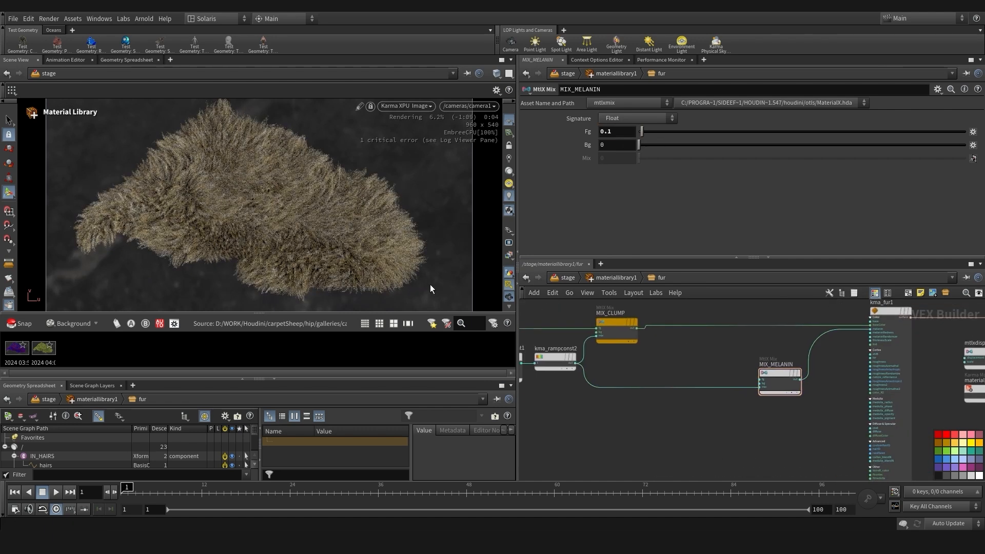
Try a Fg value of 0.6 on MIX_MELANIN and set it back to 0.1
{"action": "left_click", "coordinate": [624, 132]}
{"action": "mouse_move", "coordinate": [642, 132]}
{"action": "left_mouse_down"}
{"action": "mouse_move", "coordinate": [808, 134]}
{"action": "mouse_move", "coordinate": [660, 135]}
{"action": "left_mouse_up"}
{"action": "left_click", "coordinate": [623, 134]}
{"action": "key", "text": "BackSpace"}
{"action": "key", "text": "BackSpace"}
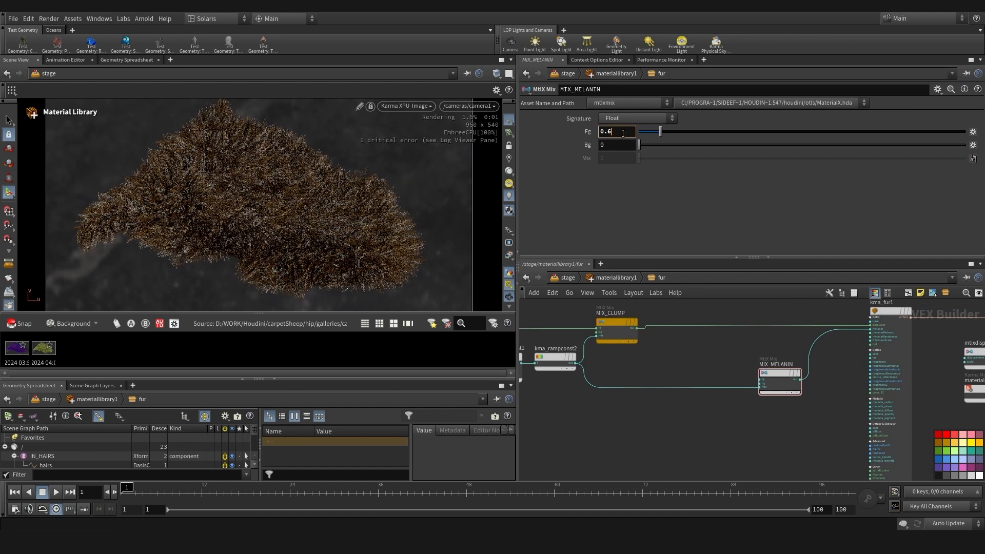
{"action": "key", "text": "BackSpace"}
{"action": "type", "text": "1"}
{"action": "key", "text": "Return"}
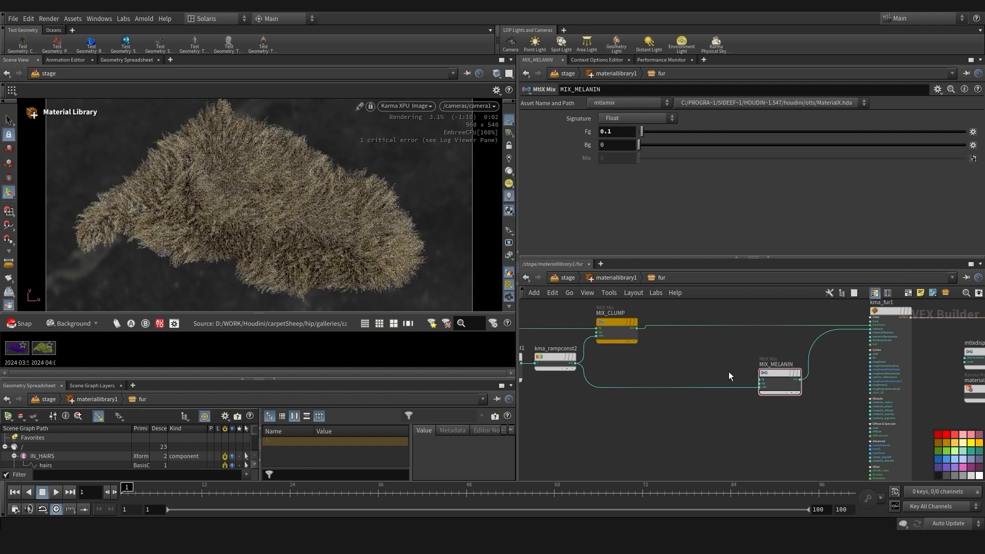
Review kma_fur1's color parameters and the settings of the MIX_MELANIN, MIX_RAMP and MIX_LEN1 nodes
{"action": "middle_click_drag", "start_coordinate": [728, 372], "coordinate": [653, 411]}
{"action": "left_click", "coordinate": [815, 352]}
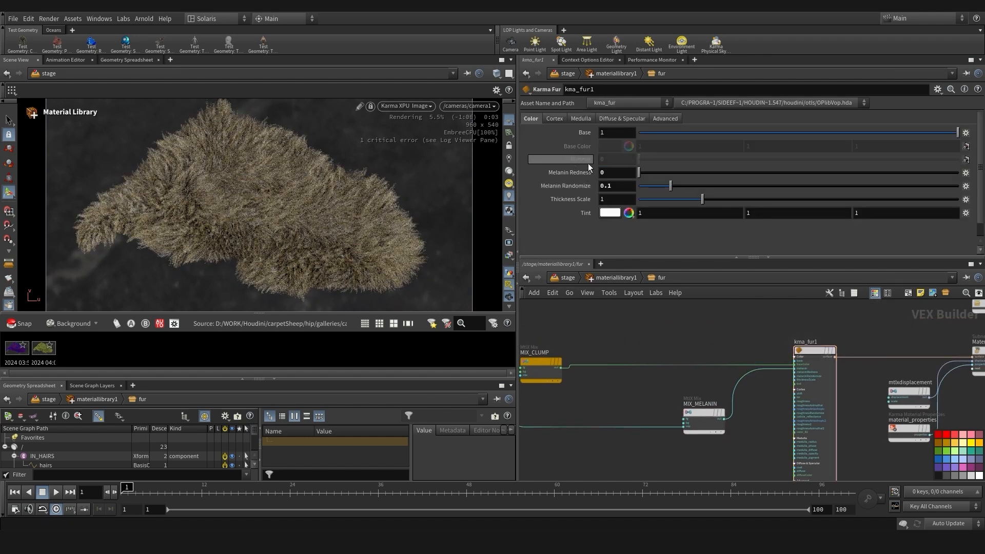
{"action": "middle_click_drag", "start_coordinate": [594, 354], "coordinate": [615, 345]}
{"action": "left_click", "coordinate": [610, 378]}
{"action": "left_click", "coordinate": [736, 395]}
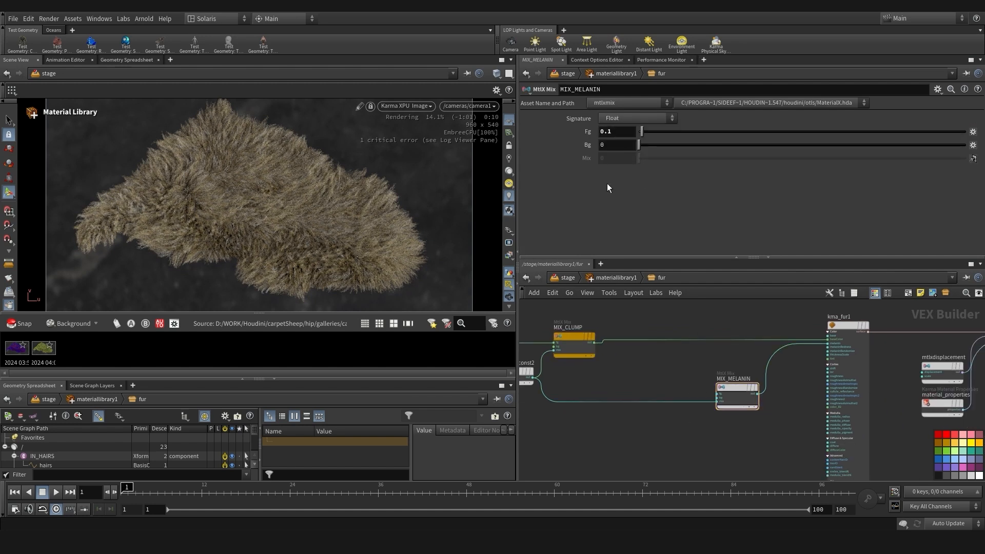
{"action": "left_click", "coordinate": [620, 131]}
{"action": "middle_click_drag", "start_coordinate": [651, 358], "coordinate": [809, 422]}
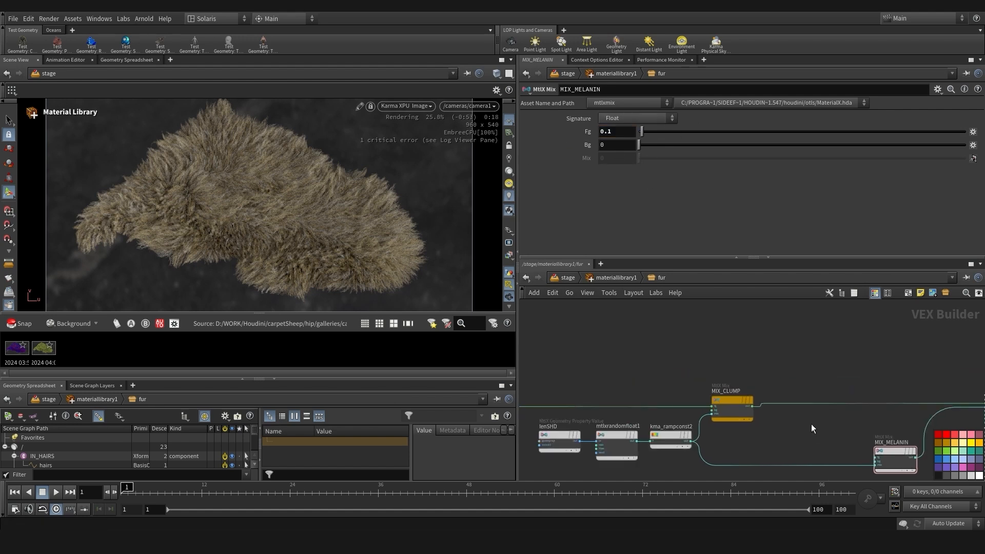
{"action": "scroll", "coordinate": [584, 367], "scroll_direction": "down", "scroll_amount": 3}
{"action": "middle_click_drag", "start_coordinate": [585, 368], "coordinate": [764, 369]}
{"action": "scroll", "coordinate": [539, 367], "scroll_direction": "up", "scroll_amount": 2}
{"action": "left_click_drag", "start_coordinate": [531, 363], "coordinate": [615, 422]}
{"action": "left_click_drag", "start_coordinate": [745, 348], "coordinate": [824, 406]}
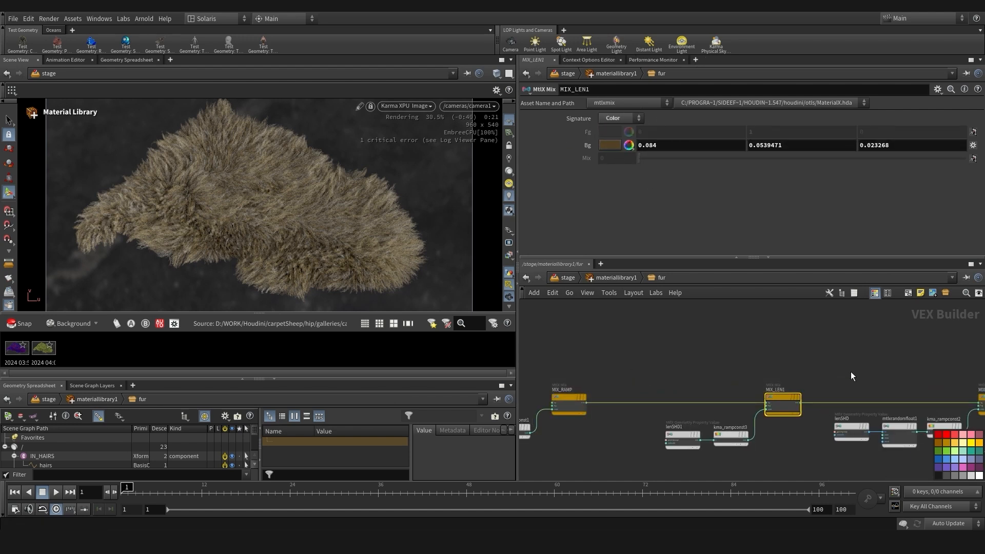
{"action": "middle_click_drag", "start_coordinate": [864, 367], "coordinate": [548, 373]}
{"action": "middle_click_drag", "start_coordinate": [723, 370], "coordinate": [639, 342]}
Try stronger Fg values of 4.75 and 0.33 on MIX_MELANIN
{"action": "left_click_drag", "start_coordinate": [667, 340], "coordinate": [753, 442]}
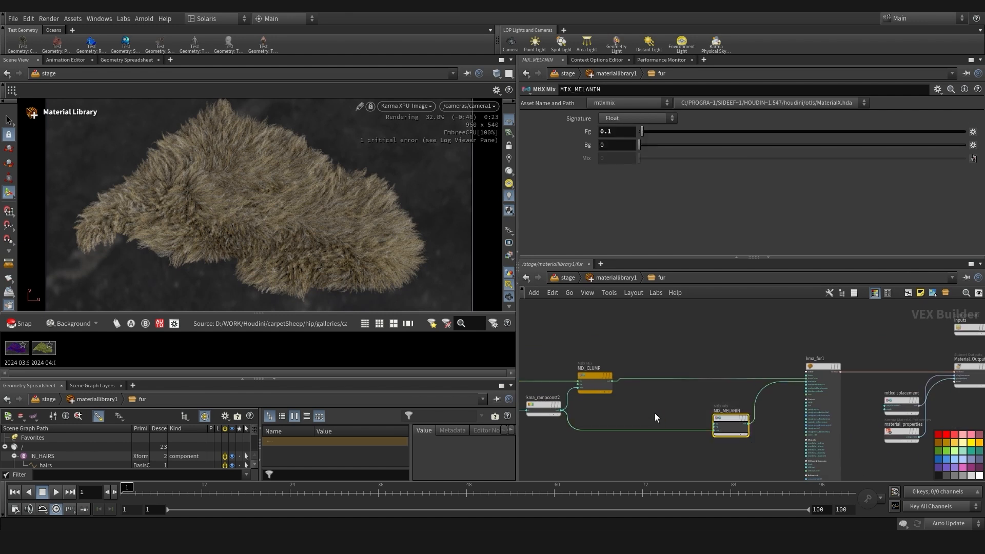
{"action": "left_click_drag", "start_coordinate": [641, 132], "coordinate": [793, 132]}
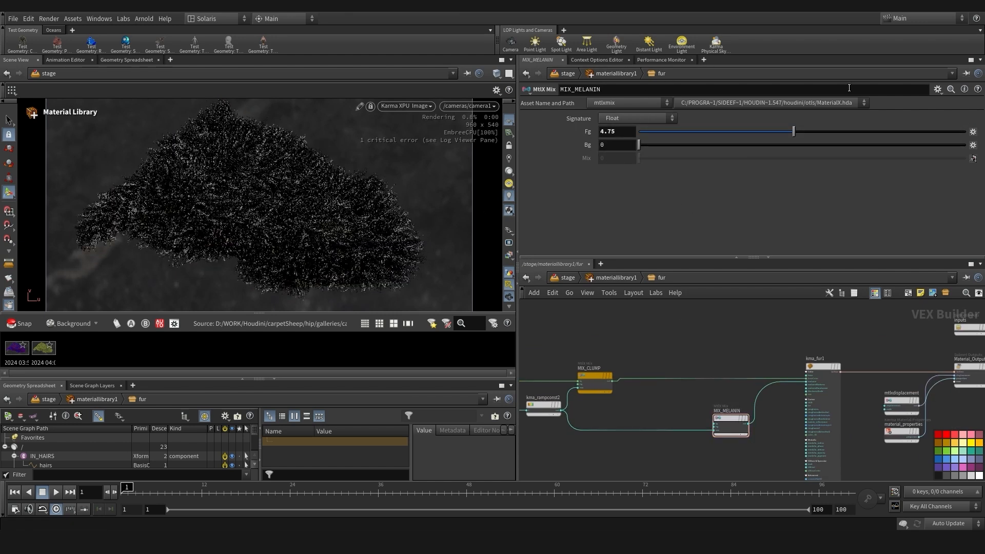
{"action": "left_click_drag", "start_coordinate": [677, 134], "coordinate": [650, 134]}
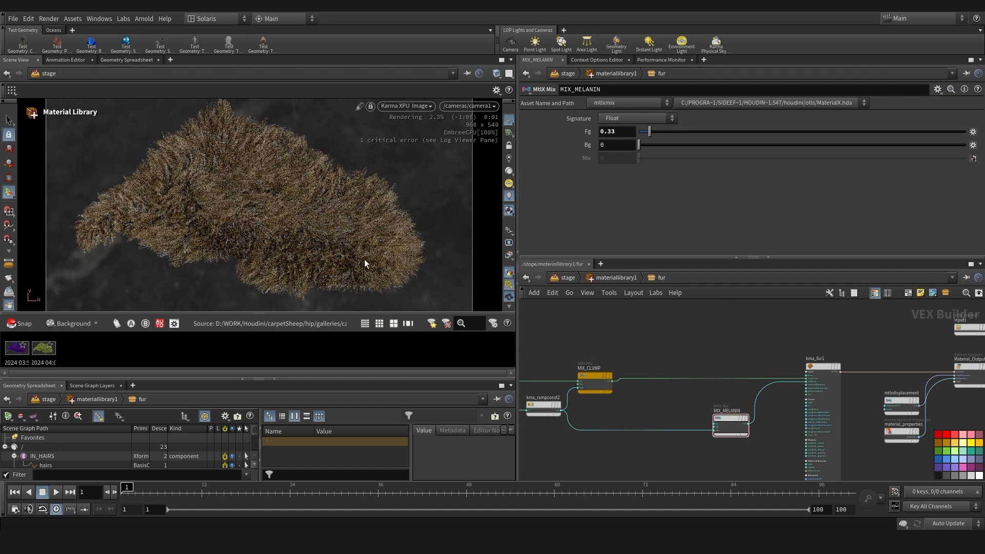
{"action": "left_click_drag", "start_coordinate": [747, 333], "coordinate": [792, 337]}
{"action": "middle_click_drag", "start_coordinate": [700, 338], "coordinate": [713, 344]}
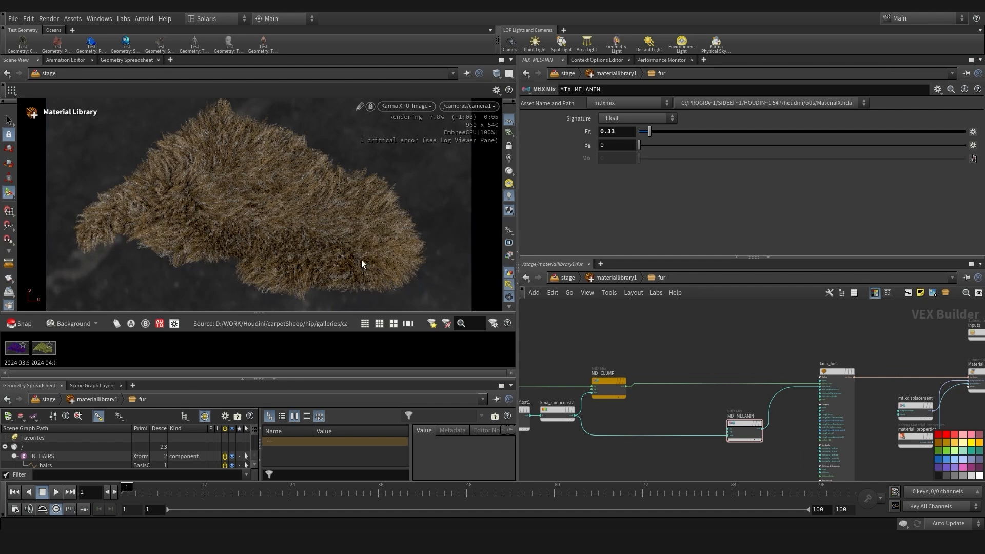
Set MIX_MELANIN's Fg value to 0.15
{"action": "middle_click_drag", "start_coordinate": [546, 364], "coordinate": [608, 378]}
{"action": "left_click_drag", "start_coordinate": [633, 359], "coordinate": [696, 404]}
{"action": "middle_click_drag", "start_coordinate": [724, 357], "coordinate": [704, 353]}
{"action": "left_click", "coordinate": [786, 440]}
{"action": "double_click", "coordinate": [628, 136]}
{"action": "type", "text": "0.2"}
{"action": "key", "text": "Return"}
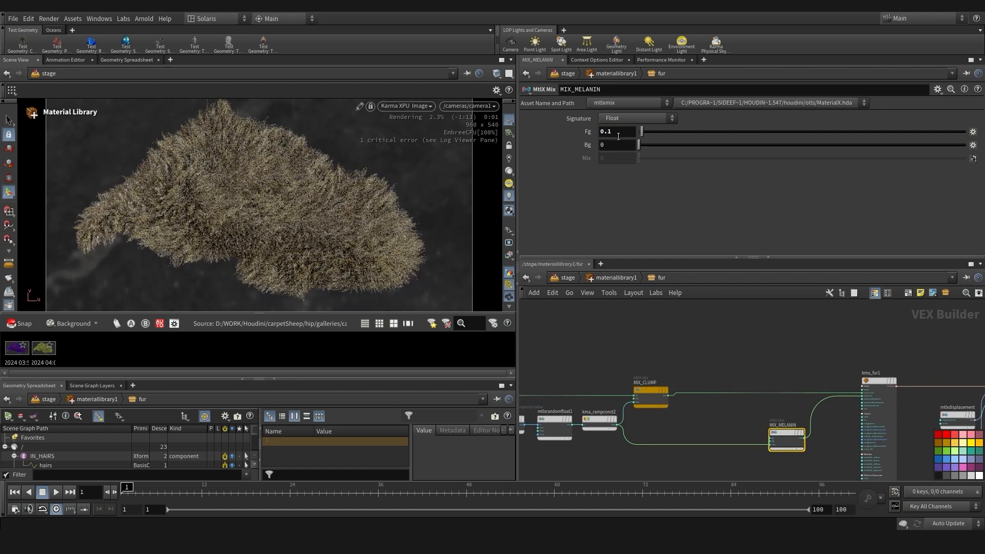
{"action": "double_click", "coordinate": [617, 136]}
{"action": "type", "text": "0.15"}
{"action": "key", "text": "Return"}
Darken MIX_RAMP's Fg color to a brightness value of 0.358
{"action": "middle_click_drag", "start_coordinate": [554, 320], "coordinate": [736, 335]}
{"action": "scroll", "coordinate": [736, 334], "scroll_direction": "down", "scroll_amount": 3}
{"action": "middle_click_drag", "start_coordinate": [587, 311], "coordinate": [651, 337]}
{"action": "left_click", "coordinate": [608, 404]}
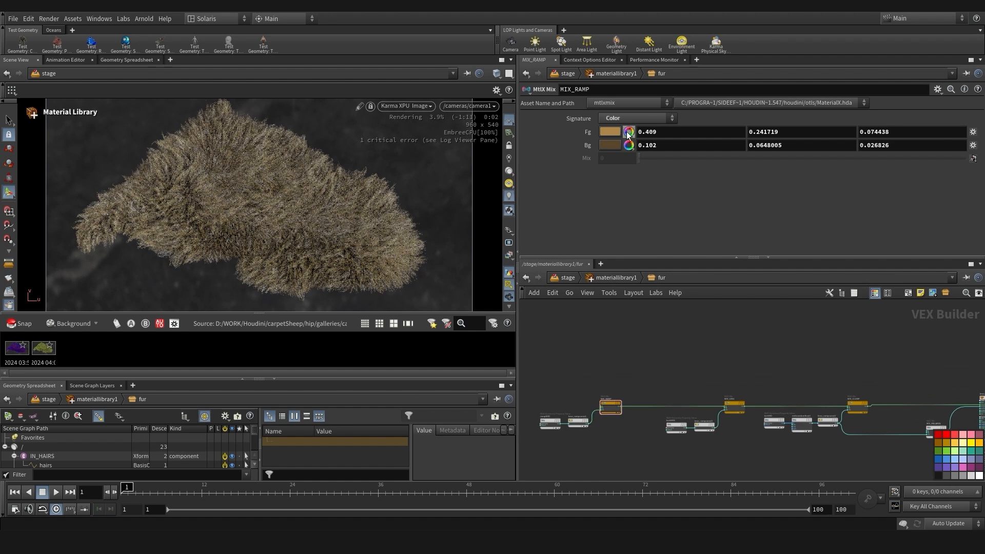
{"action": "left_click", "coordinate": [629, 132]}
{"action": "left_click_drag", "start_coordinate": [730, 344], "coordinate": [716, 343]}
{"action": "left_click", "coordinate": [801, 175]}
Darken and saturate MIX_LEN1's Bg color to 0.062, 0.031868, 0.01178
{"action": "middle_click_drag", "start_coordinate": [747, 372], "coordinate": [648, 347]}
{"action": "left_click", "coordinate": [635, 379]}
{"action": "left_click", "coordinate": [607, 146]}
{"action": "left_click_drag", "start_coordinate": [679, 344], "coordinate": [673, 344]}
{"action": "left_click_drag", "start_coordinate": [769, 332], "coordinate": [779, 332]}
{"action": "left_click", "coordinate": [801, 175]}
{"action": "middle_click_drag", "start_coordinate": [728, 347], "coordinate": [724, 344]}
Move kma_rampconst2's second ramp point closer to the start and its third point to about 0.178
{"action": "left_click", "coordinate": [753, 377]}
{"action": "left_click", "coordinate": [698, 394]}
{"action": "left_click", "coordinate": [724, 392]}
{"action": "left_click_drag", "start_coordinate": [619, 160], "coordinate": [598, 159]}
{"action": "left_click_drag", "start_coordinate": [675, 160], "coordinate": [630, 160]}
{"action": "middle_click_drag", "start_coordinate": [614, 342], "coordinate": [756, 339]}
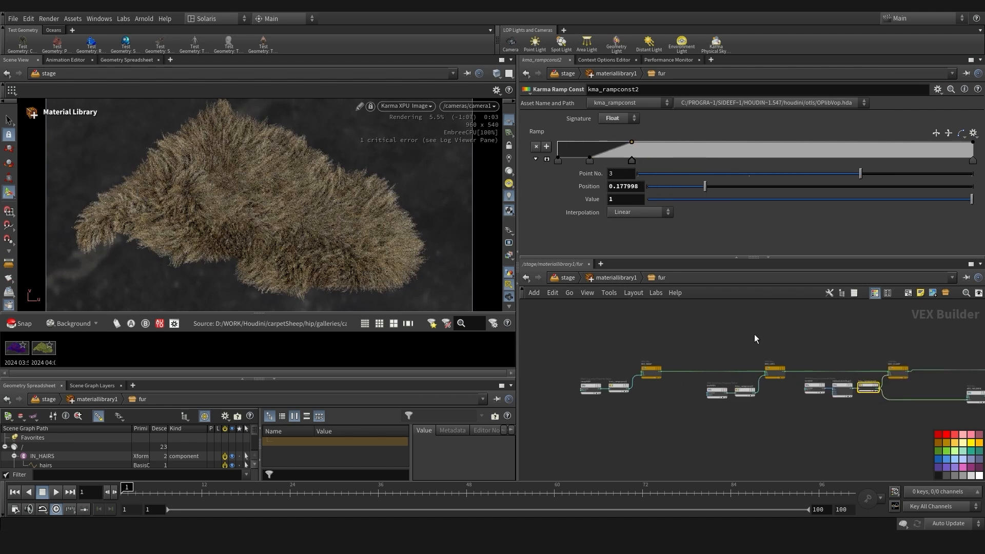
Shift kma_rampconst3's second ramp point toward the end and place its third point at about 0.586
{"action": "left_click", "coordinate": [742, 393]}
{"action": "middle_click_drag", "start_coordinate": [750, 419], "coordinate": [680, 406]}
{"action": "scroll", "coordinate": [620, 375], "scroll_direction": "up", "scroll_amount": 1}
{"action": "middle_click_drag", "start_coordinate": [620, 374], "coordinate": [626, 375]}
{"action": "left_click_drag", "start_coordinate": [781, 161], "coordinate": [846, 162]}
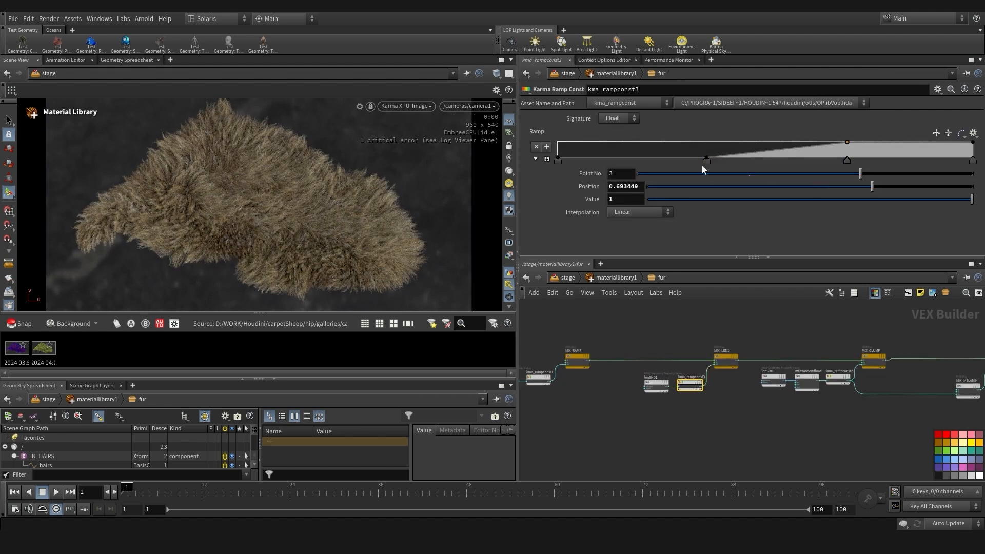
{"action": "left_click_drag", "start_coordinate": [706, 162], "coordinate": [729, 163]}
{"action": "left_click_drag", "start_coordinate": [846, 161], "coordinate": [801, 162]}
Connect MIX_LEN1's output directly to kma_fur1's base color, bypassing MIX_CLUMP, and move MIX_CLUMP off the wire
{"action": "middle_click_drag", "start_coordinate": [746, 356], "coordinate": [620, 367]}
{"action": "scroll", "coordinate": [620, 367], "scroll_direction": "up", "scroll_amount": 2}
{"action": "left_click", "coordinate": [609, 372]}
{"action": "scroll", "coordinate": [615, 370], "scroll_direction": "down", "scroll_amount": 2}
{"action": "middle_click_drag", "start_coordinate": [824, 369], "coordinate": [714, 370]}
{"action": "scroll", "coordinate": [714, 369], "scroll_direction": "up", "scroll_amount": 2}
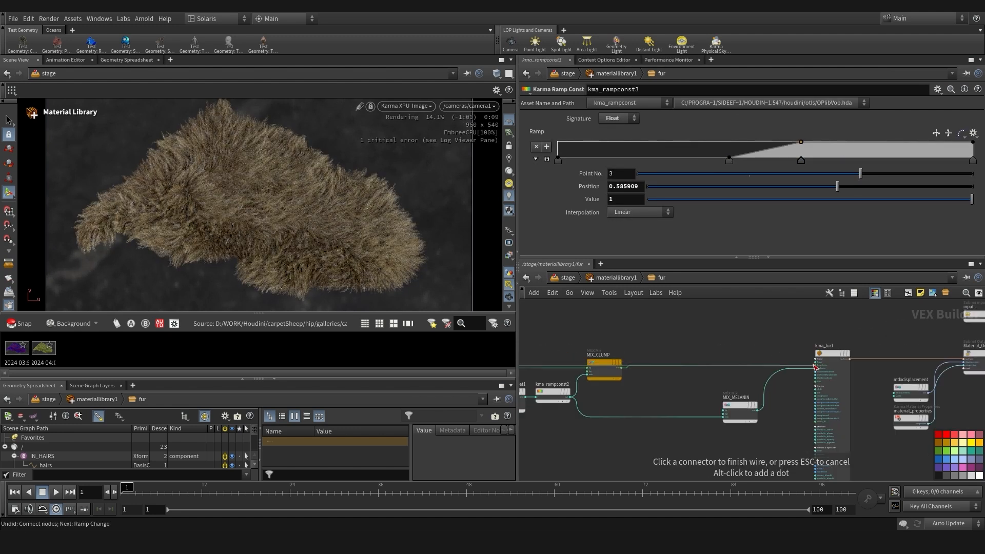
{"action": "left_click", "coordinate": [815, 368]}
{"action": "key", "text": "ctrl+z"}
{"action": "key", "text": "ctrl+z"}
{"action": "key", "text": "ctrl+z"}
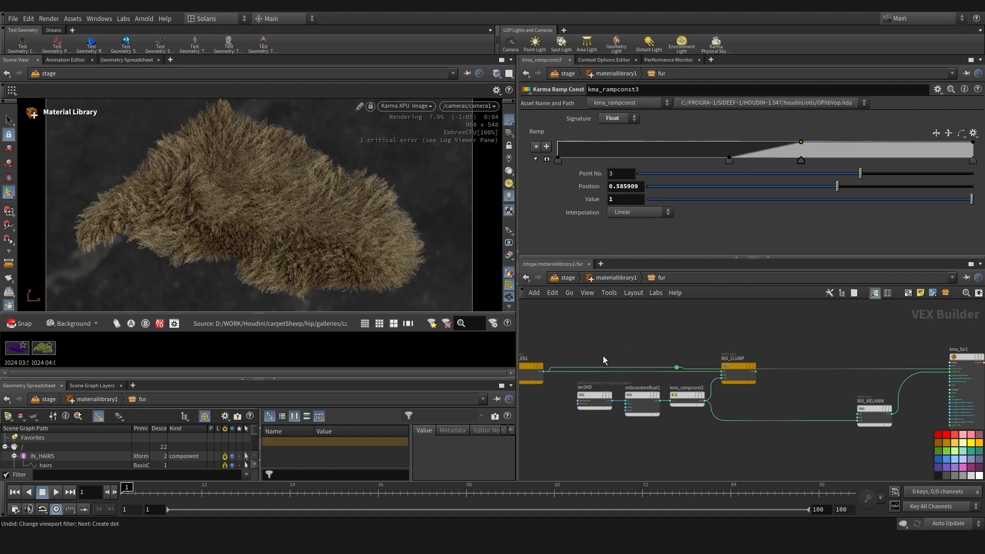
{"action": "middle_click_drag", "start_coordinate": [603, 359], "coordinate": [681, 354]}
{"action": "left_click_drag", "start_coordinate": [824, 363], "coordinate": [830, 385]}
Duplicate MIX_LEN1 above the original and connect the copy's output to kma_fur1's base color
{"action": "left_click_drag", "start_coordinate": [614, 365], "coordinate": [663, 333], "text": "alt"}
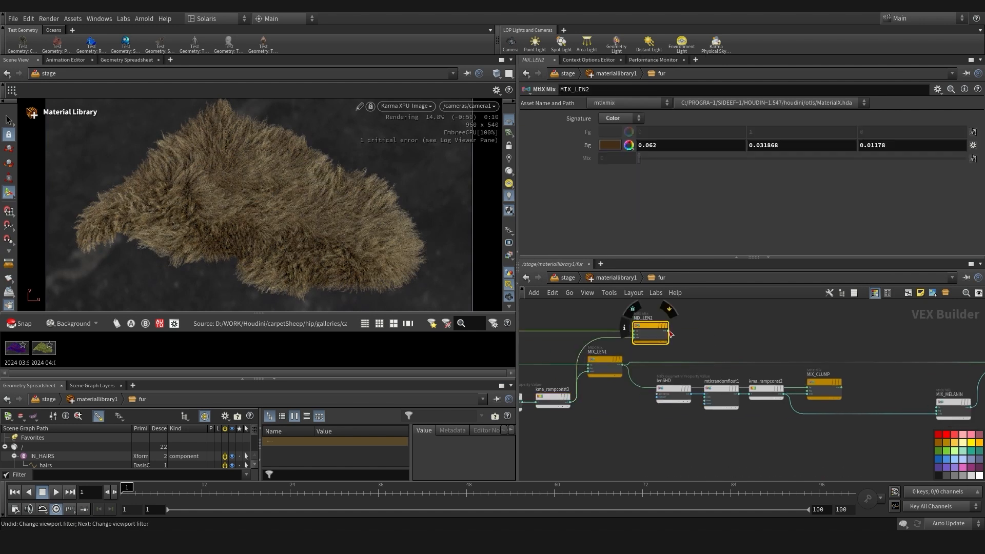
{"action": "left_click", "coordinate": [670, 333]}
{"action": "middle_click_drag", "start_coordinate": [872, 349], "coordinate": [718, 354]}
{"action": "left_click", "coordinate": [873, 368]}
Set MIX_LEN2's Bg color to blue as a test color for the length mask
{"action": "middle_click_drag", "start_coordinate": [590, 328], "coordinate": [788, 334]}
{"action": "left_click", "coordinate": [610, 145]}
{"action": "left_click", "coordinate": [747, 210]}
{"action": "left_click", "coordinate": [802, 176]}
Adjust kma_rampconst3's ramp, nudging the second point toward the end and placing the third at about 0.669
{"action": "middle_click_drag", "start_coordinate": [611, 452], "coordinate": [685, 451]}
{"action": "left_click", "coordinate": [670, 412]}
{"action": "left_click_drag", "start_coordinate": [800, 161], "coordinate": [860, 162]}
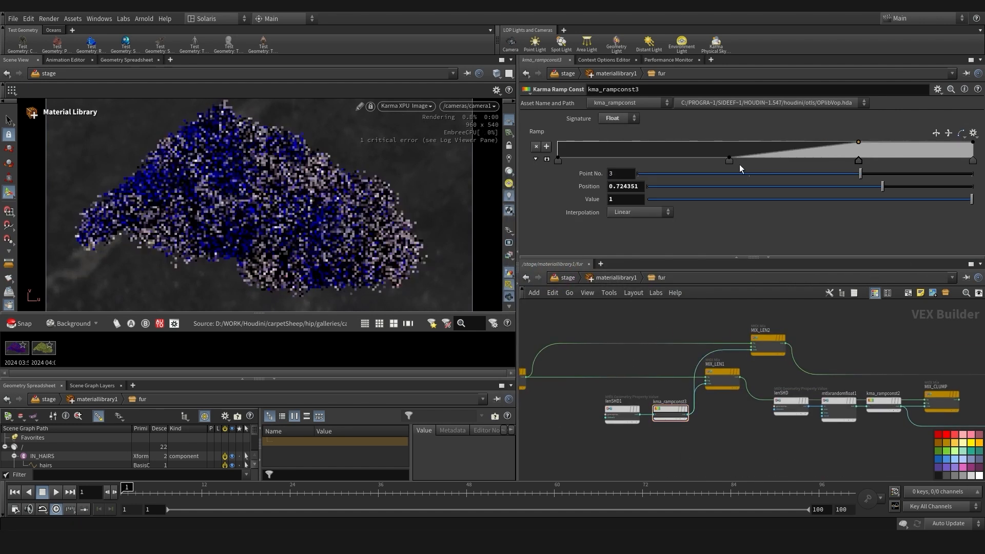
{"action": "left_click_drag", "start_coordinate": [730, 162], "coordinate": [744, 163]}
{"action": "left_click_drag", "start_coordinate": [860, 161], "coordinate": [835, 158]}
Reconnect MIX_LEN1's output to kma_fur1's base color and delete the MIX_LEN2 test node
{"action": "middle_click_drag", "start_coordinate": [839, 363], "coordinate": [794, 363]}
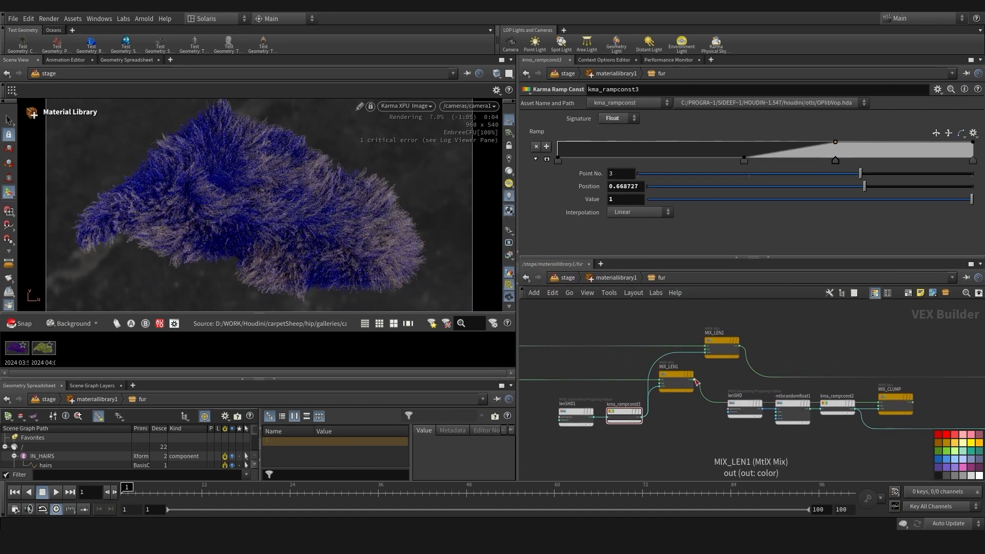
{"action": "left_click", "coordinate": [694, 377]}
{"action": "middle_click_drag", "start_coordinate": [872, 354], "coordinate": [718, 353]}
{"action": "left_click", "coordinate": [945, 372]}
{"action": "middle_click_drag", "start_coordinate": [666, 349], "coordinate": [853, 353]}
{"action": "left_click_drag", "start_coordinate": [710, 322], "coordinate": [777, 359]}
{"action": "key", "text": "Delete"}
Lighten and desaturate MIX_RAMP's Fg color to 0.62, 0.42997, 0.23994
{"action": "scroll", "coordinate": [667, 367], "scroll_direction": "down", "scroll_amount": 1}
{"action": "scroll", "coordinate": [608, 361], "scroll_direction": "up", "scroll_amount": 1}
{"action": "middle_click_drag", "start_coordinate": [609, 361], "coordinate": [770, 367]}
{"action": "left_click", "coordinate": [668, 383]}
{"action": "left_click", "coordinate": [610, 132]}
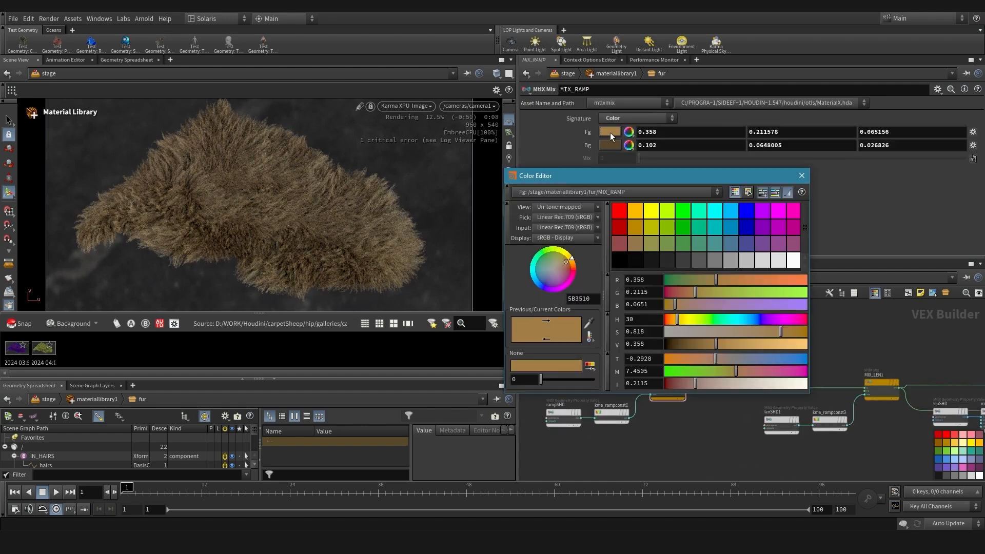
{"action": "left_click_drag", "start_coordinate": [713, 343], "coordinate": [754, 335]}
{"action": "left_click", "coordinate": [801, 176]}
Move kma_rampconst1's second ramp point to about 0.456 and its third point farther toward the end
{"action": "left_click", "coordinate": [611, 413]}
{"action": "left_click_drag", "start_coordinate": [787, 162], "coordinate": [810, 158]}
{"action": "left_click_drag", "start_coordinate": [638, 161], "coordinate": [748, 161]}
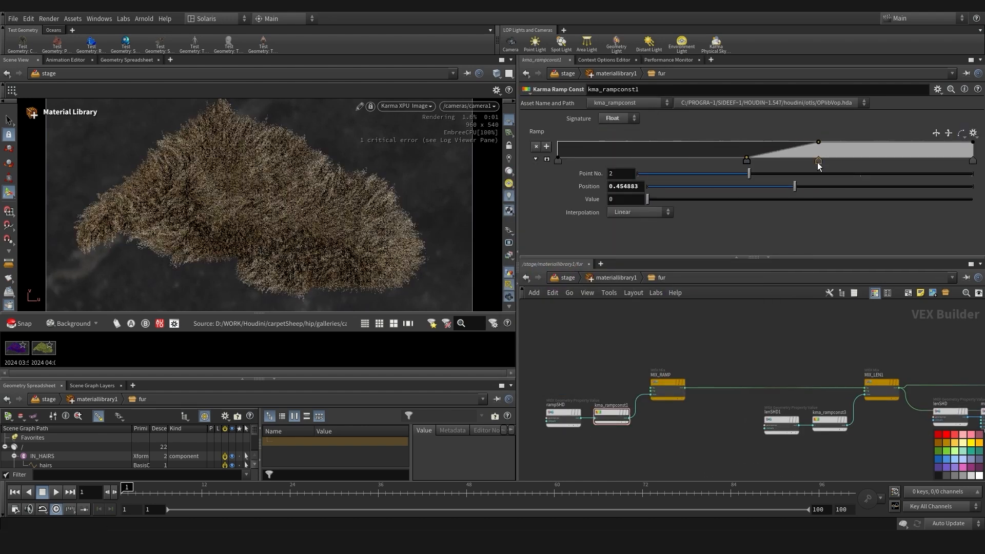
{"action": "left_click_drag", "start_coordinate": [817, 163], "coordinate": [857, 162]}
{"action": "mouse_move", "coordinate": [747, 162]}
{"action": "left_mouse_down"}
{"action": "mouse_move", "coordinate": [708, 161]}
{"action": "mouse_move", "coordinate": [747, 162]}
{"action": "left_mouse_up"}
{"action": "left_click", "coordinate": [668, 388]}
{"action": "left_click", "coordinate": [612, 414]}
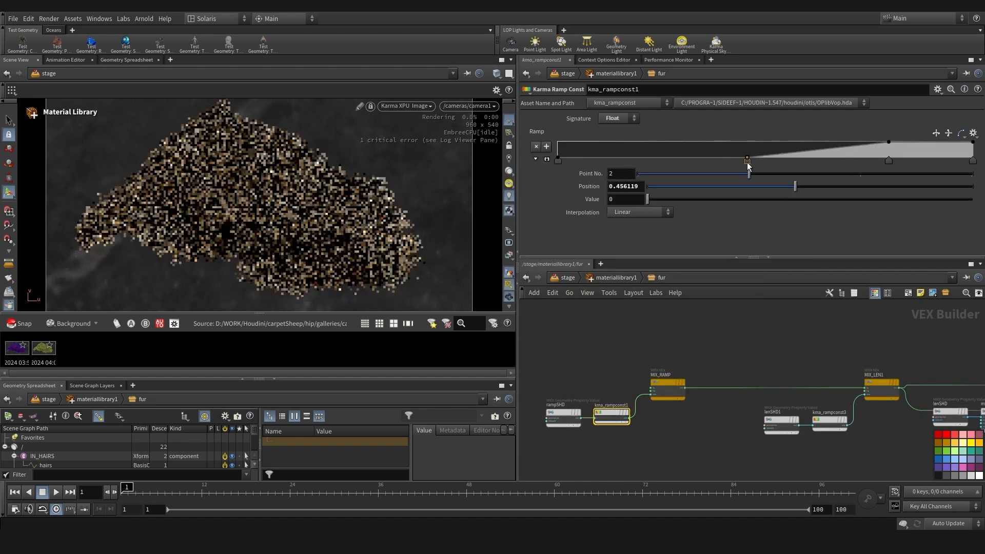
Lighten MIX_RAMP's Bg color to 0.215, 0.136589, 0.056545
{"action": "left_click", "coordinate": [668, 389]}
{"action": "left_click", "coordinate": [610, 145]}
{"action": "left_click_drag", "start_coordinate": [688, 343], "coordinate": [696, 343]}
{"action": "left_click_drag", "start_coordinate": [768, 334], "coordinate": [752, 336]}
{"action": "left_click", "coordinate": [802, 176]}
{"action": "scroll", "coordinate": [733, 346], "scroll_direction": "down", "scroll_amount": 1}
{"action": "middle_click_drag", "start_coordinate": [732, 345], "coordinate": [678, 343]}
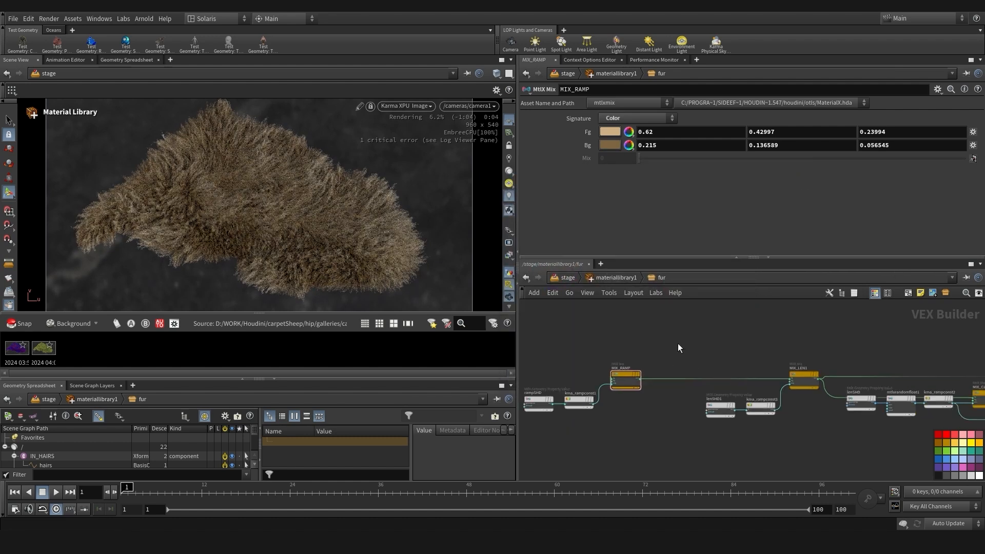
Reconnect MIX_CLUMP's output to kma_fur1's base color
{"action": "middle_click_drag", "start_coordinate": [892, 333], "coordinate": [681, 311]}
{"action": "left_click", "coordinate": [958, 345]}
{"action": "left_click_drag", "start_coordinate": [789, 376], "coordinate": [937, 352]}
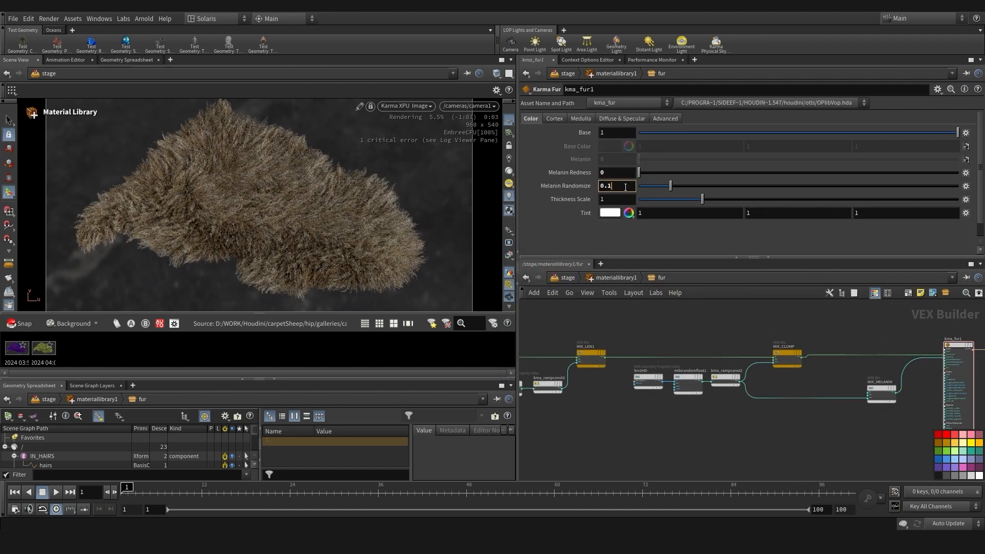
{"action": "middle_click_drag", "start_coordinate": [810, 331], "coordinate": [752, 349]}
Return to the stage network and select arealight1
{"action": "left_click", "coordinate": [615, 278]}
{"action": "left_click", "coordinate": [562, 279]}
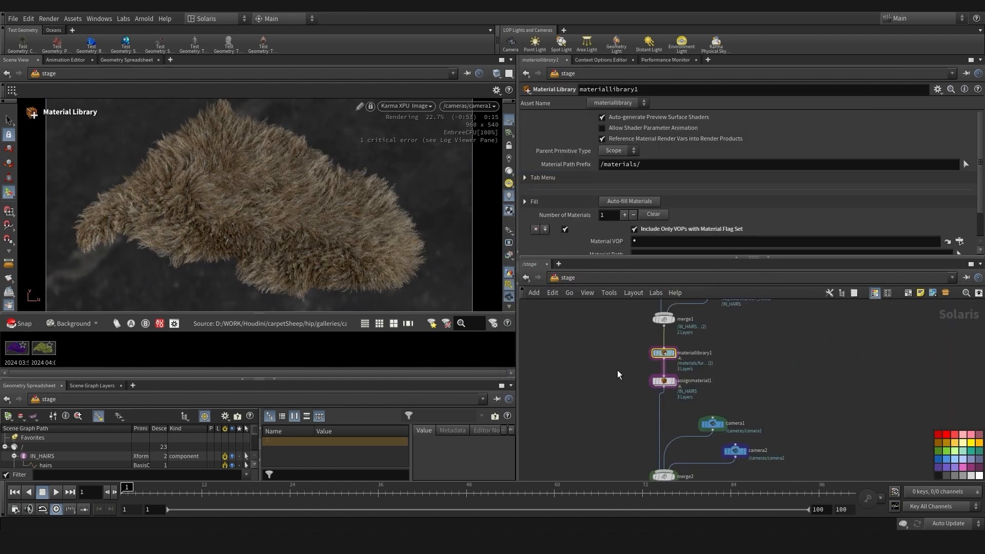
{"action": "middle_click_drag", "start_coordinate": [651, 426], "coordinate": [666, 337]}
{"action": "left_click", "coordinate": [725, 334]}
{"action": "middle_click_drag", "start_coordinate": [744, 416], "coordinate": [745, 341]}
{"action": "left_click", "coordinate": [709, 356]}
{"action": "left_click", "coordinate": [745, 381]}
Try an exposure of 2.23 and an intensity of 1 on arealight1, and undo the changes
{"action": "mouse_move", "coordinate": [855, 173]}
{"action": "left_mouse_down"}
{"action": "mouse_move", "coordinate": [872, 172]}
{"action": "mouse_move", "coordinate": [841, 172]}
{"action": "left_mouse_up"}
{"action": "double_click", "coordinate": [620, 160]}
{"action": "type", "text": "1"}
{"action": "key", "text": "Return"}
{"action": "middle_click_drag", "start_coordinate": [624, 376], "coordinate": [633, 380]}
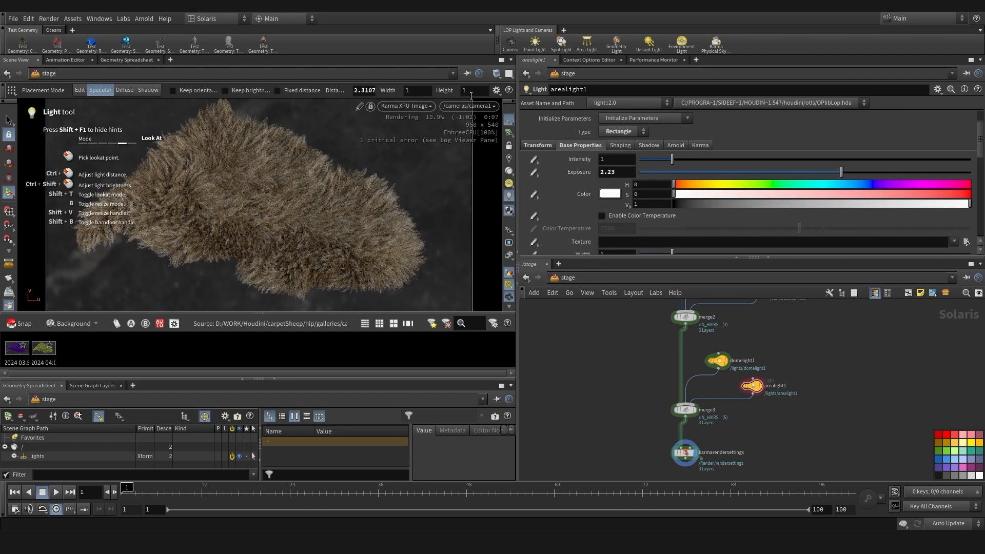
{"action": "key", "text": "ctrl+z"}
{"action": "key", "text": "ctrl+z"}
{"action": "key", "text": "ctrl+z"}
{"action": "key", "text": "ctrl+z"}
Examine arealight1's placement around the fur in a free perspective view and return to the camera1 view
{"action": "left_click", "coordinate": [8, 192]}
{"action": "left_click_drag", "start_coordinate": [441, 169], "coordinate": [361, 125], "text": "alt"}
{"action": "middle_click_drag", "start_coordinate": [361, 125], "coordinate": [289, 171], "text": "alt"}
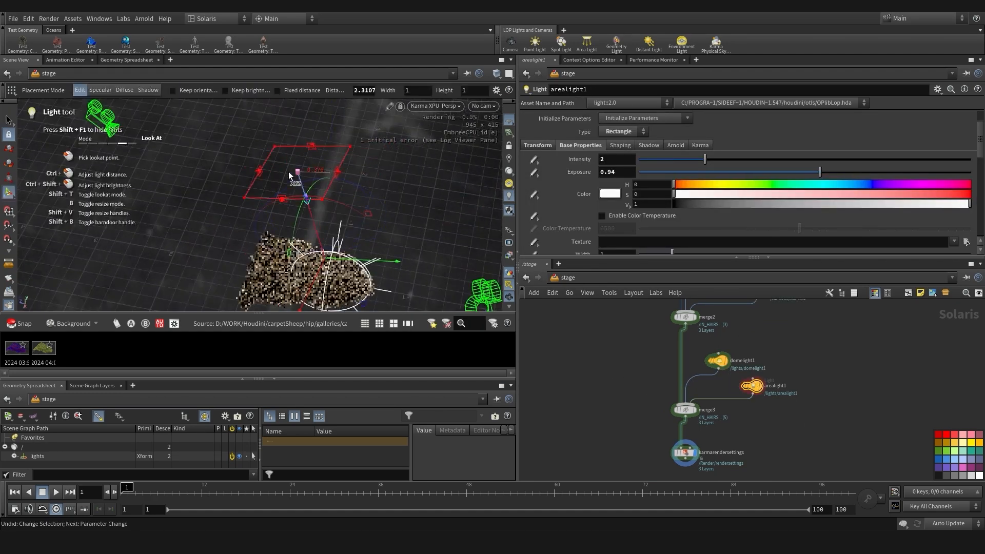
{"action": "left_click_drag", "start_coordinate": [288, 171], "coordinate": [156, 180], "text": "alt"}
{"action": "right_click_drag", "start_coordinate": [156, 180], "coordinate": [246, 200], "text": "alt"}
{"action": "left_click_drag", "start_coordinate": [246, 200], "coordinate": [400, 206], "text": "alt"}
{"action": "middle_click_drag", "start_coordinate": [400, 205], "coordinate": [447, 241], "text": "alt"}
{"action": "left_click_drag", "start_coordinate": [447, 242], "coordinate": [475, 154], "text": "alt"}
{"action": "left_click_drag", "start_coordinate": [477, 117], "coordinate": [479, 159], "text": "alt"}
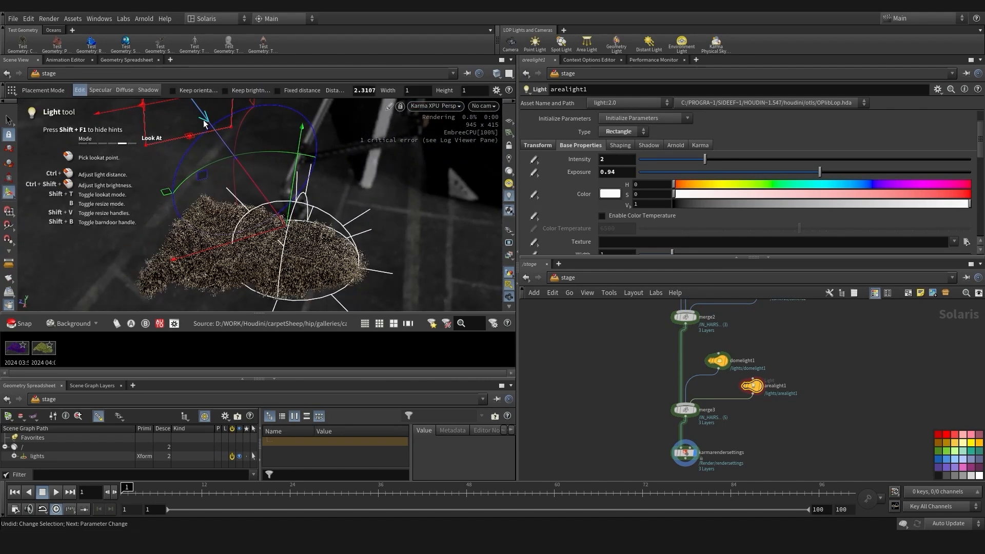
{"action": "left_click", "coordinate": [483, 106]}
{"action": "left_click", "coordinate": [505, 135]}
Try different rotations on domelight1, undoing one of them and entering a value of 80
{"action": "left_click", "coordinate": [715, 361]}
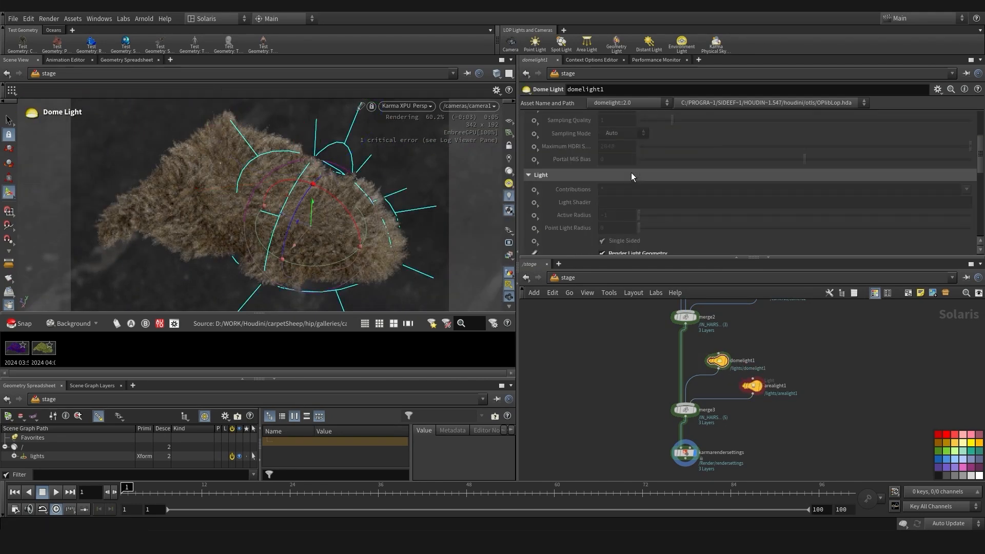
{"action": "scroll", "coordinate": [631, 174], "scroll_direction": "up", "scroll_amount": 5}
{"action": "left_click", "coordinate": [538, 132]}
{"action": "middle_click_drag", "start_coordinate": [881, 186], "coordinate": [770, 184]}
{"action": "key", "text": "ctrl+z"}
{"action": "left_click_drag", "start_coordinate": [608, 186], "coordinate": [564, 184]}
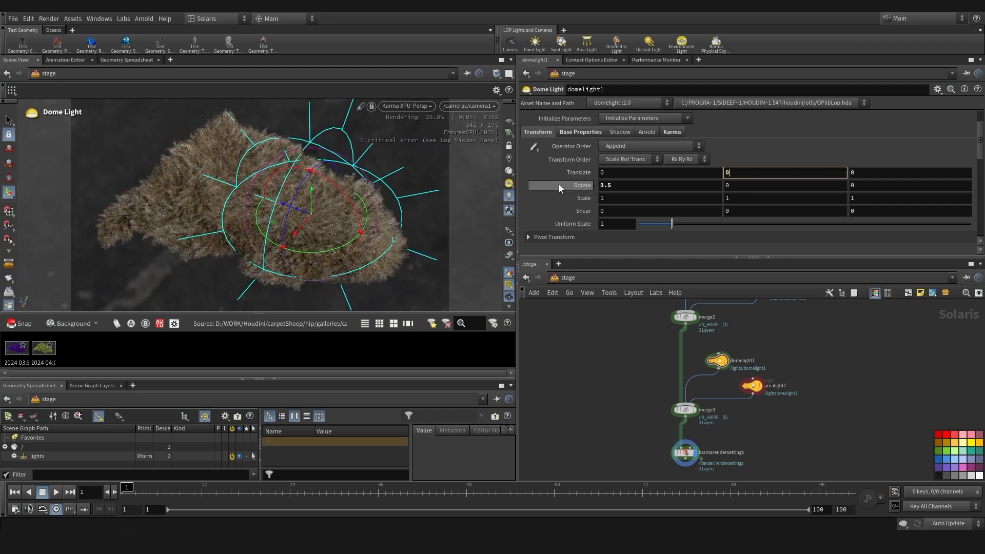
{"action": "type", "text": "80"}
{"action": "key", "text": "Return"}
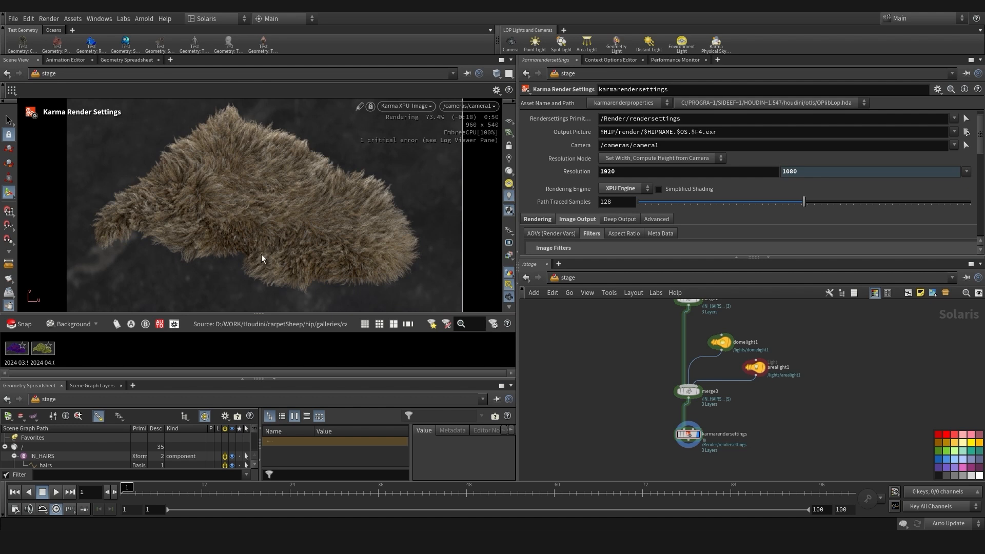
Save a snapshot of the camera1 fur render to the gallery and freeze the viewport's updates
{"action": "left_click", "coordinate": [20, 326]}
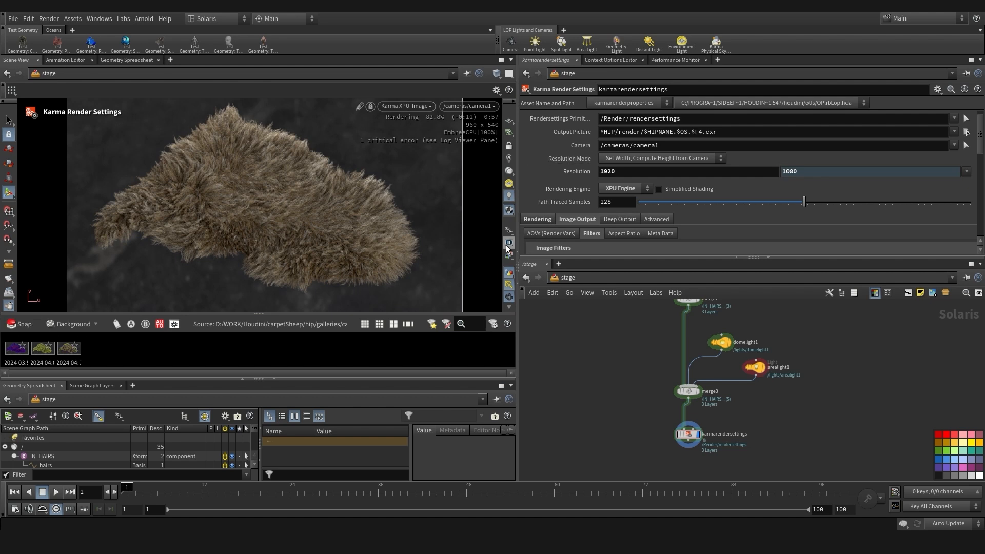
{"action": "left_click", "coordinate": [508, 244]}
{"action": "left_click", "coordinate": [420, 107]}
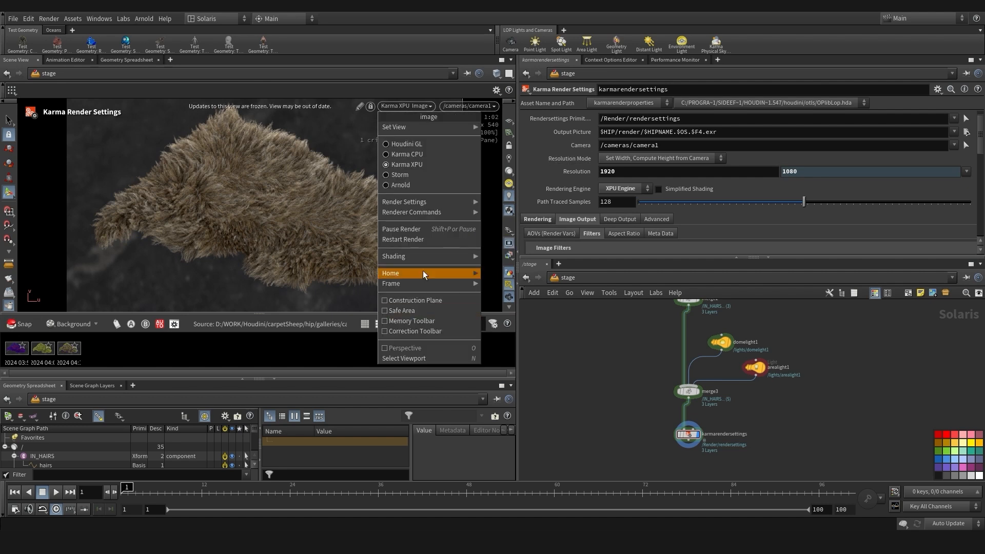
Set hairgen3's total count to 300000 and display the groom from guidecollidevdb2
{"action": "middle_click_drag", "start_coordinate": [593, 353], "coordinate": [607, 393]}
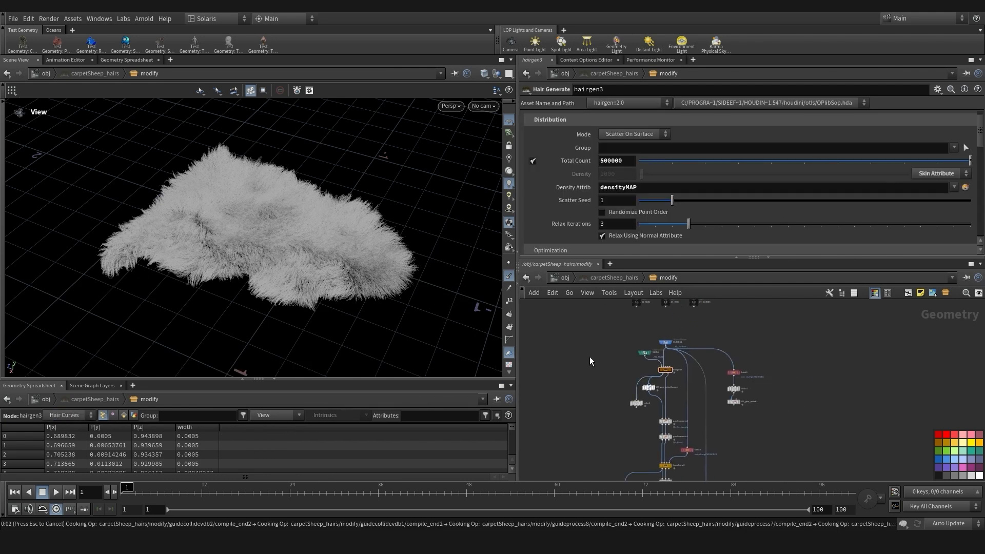
{"action": "scroll", "coordinate": [359, 279], "scroll_direction": "up", "scroll_amount": 5}
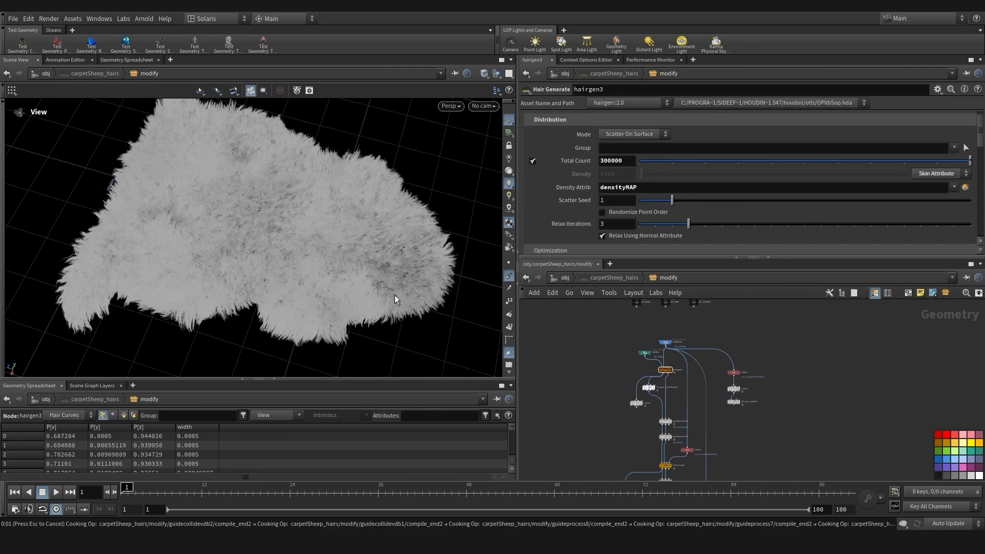
{"action": "middle_click_drag", "start_coordinate": [616, 451], "coordinate": [661, 314]}
{"action": "scroll", "coordinate": [625, 464], "scroll_direction": "up", "scroll_amount": 3}
{"action": "left_click", "coordinate": [638, 447]}
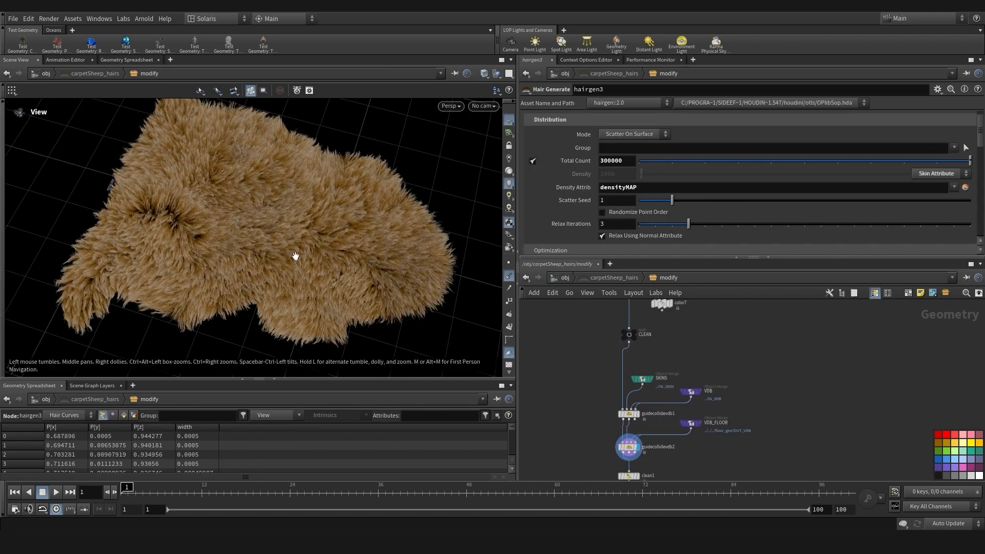
{"action": "left_click_drag", "start_coordinate": [295, 256], "coordinate": [347, 261], "text": "alt"}
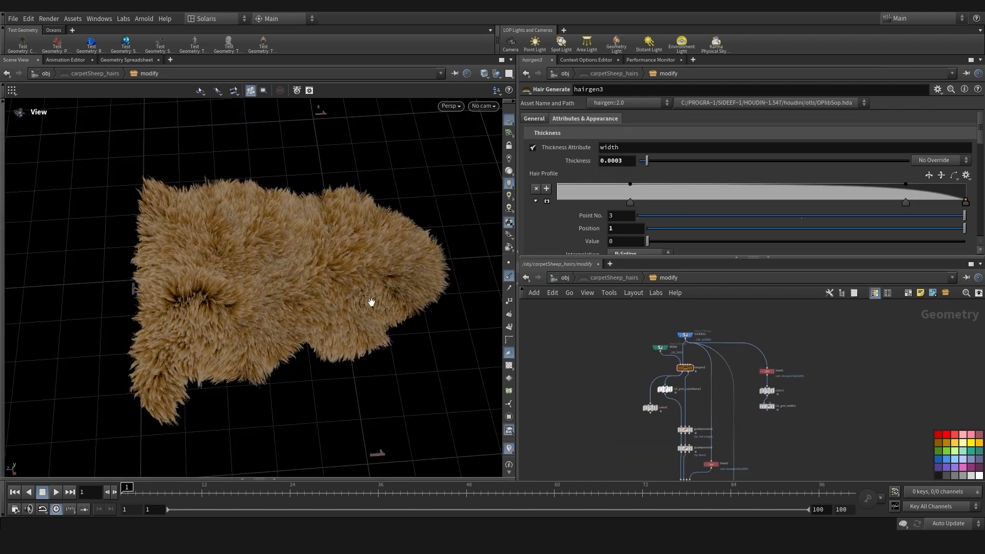
Set hairgen3's thickness to 0.0002 with the update mode on Manual
{"action": "scroll", "coordinate": [374, 301], "scroll_direction": "up", "scroll_amount": 5}
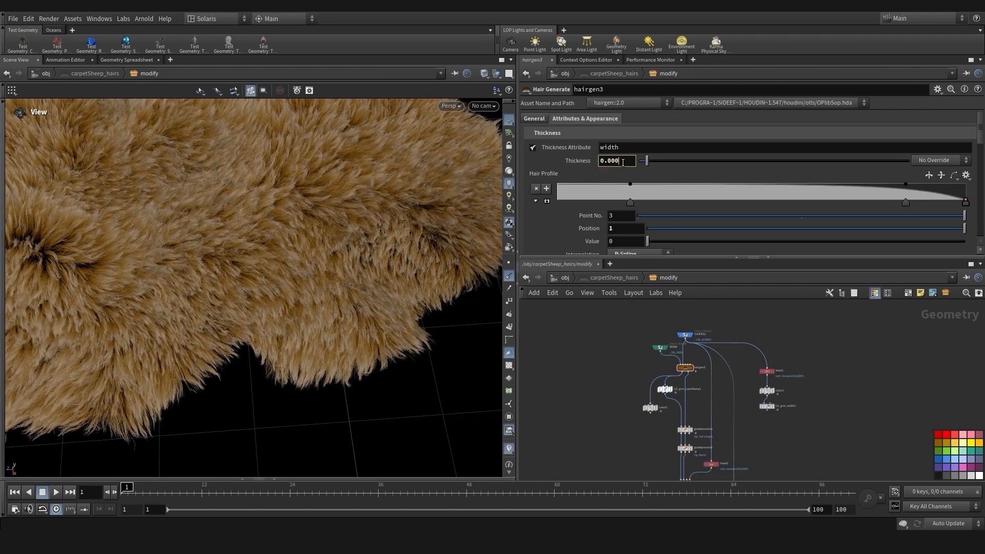
{"action": "left_click", "coordinate": [946, 524]}
{"action": "left_click", "coordinate": [942, 524]}
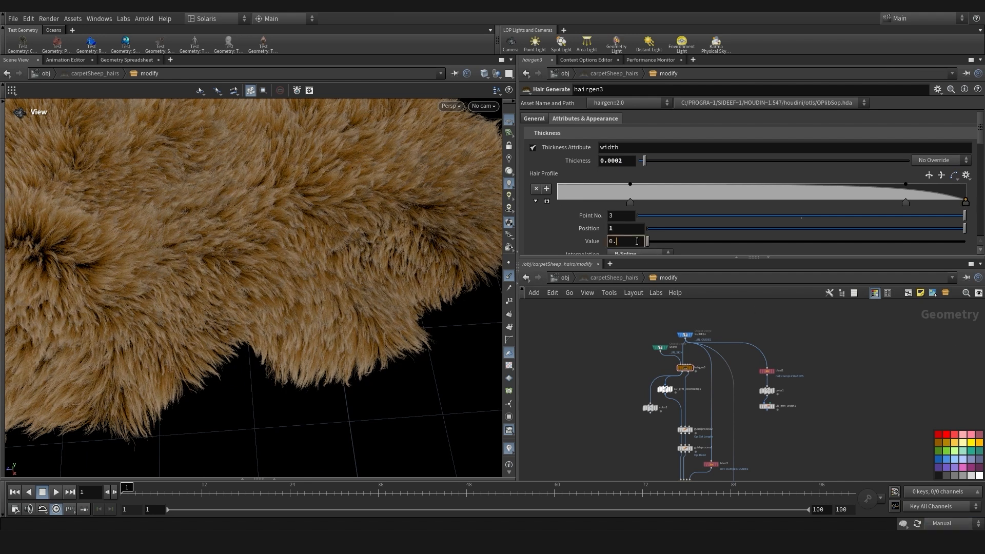
Add a root point to hairgen3's hair profile, shift the neighboring and tip-side points toward the root, and restore Auto Update
{"action": "left_click", "coordinate": [558, 192]}
{"action": "left_click", "coordinate": [560, 185]}
{"action": "left_click_drag", "start_coordinate": [629, 205], "coordinate": [566, 204]}
{"action": "left_click", "coordinate": [948, 524]}
{"action": "left_click", "coordinate": [958, 493]}
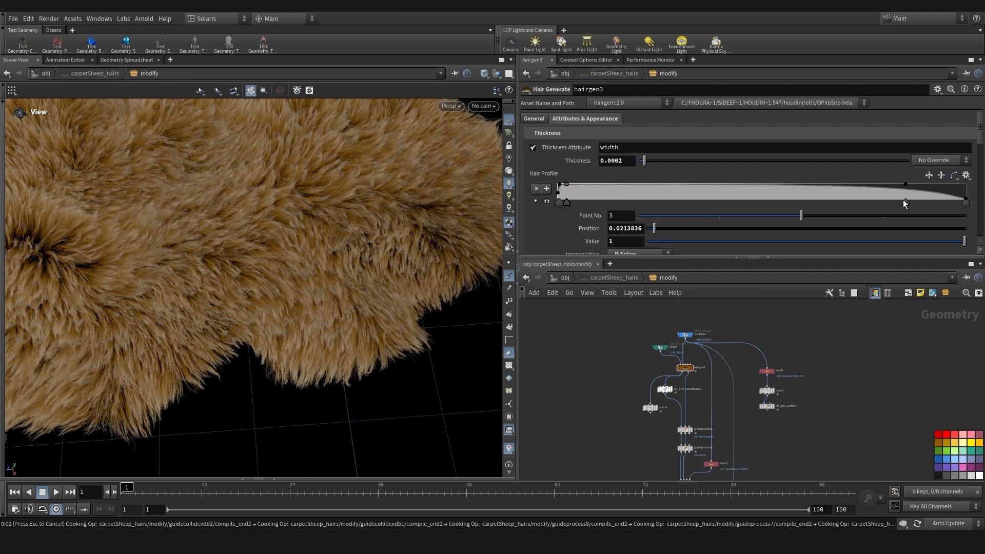
{"action": "left_click_drag", "start_coordinate": [905, 204], "coordinate": [836, 202]}
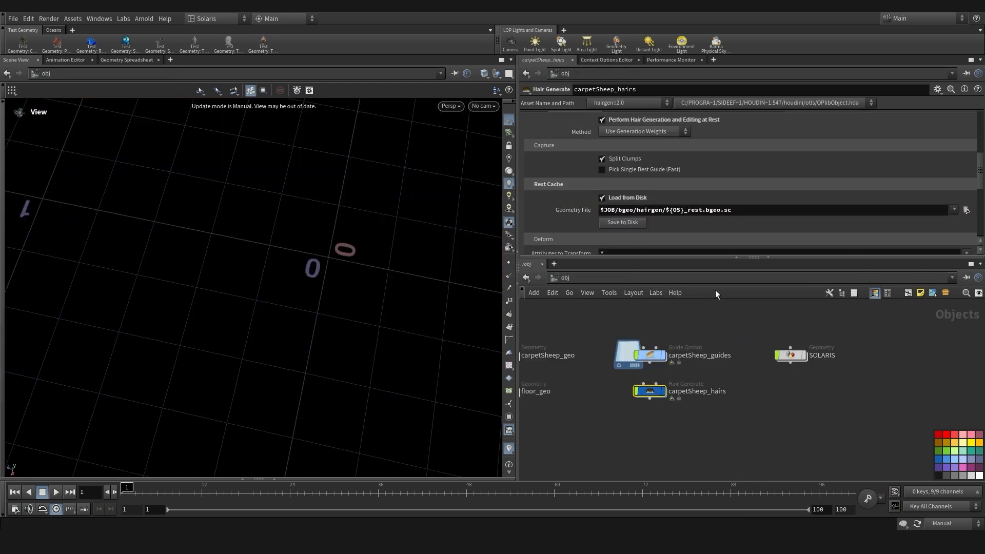
Return to the stage network and open the fur material inside materiallibrary1
{"action": "left_click", "coordinate": [563, 277]}
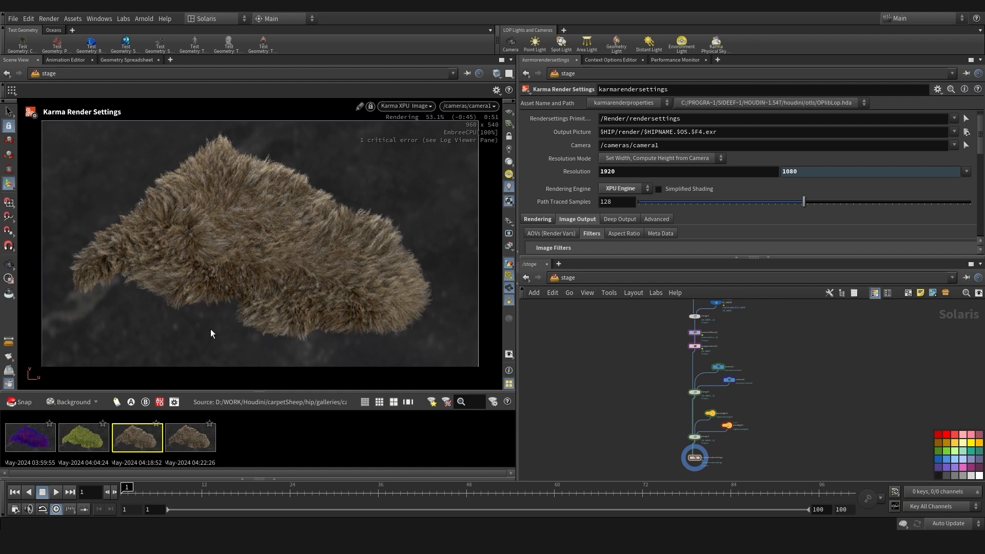
{"action": "middle_click_drag", "start_coordinate": [620, 401], "coordinate": [601, 361]}
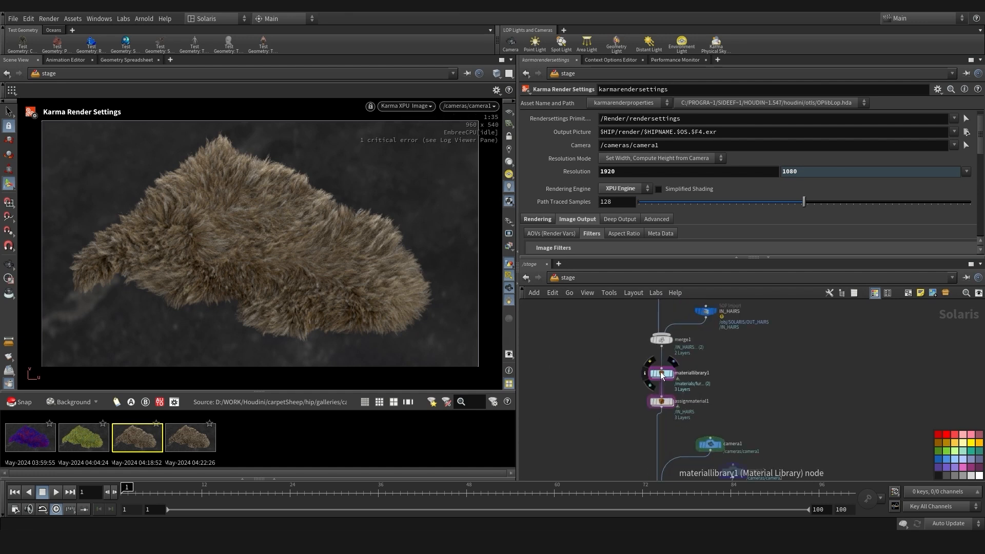
{"action": "double_click", "coordinate": [665, 372]}
{"action": "double_click", "coordinate": [669, 367]}
{"action": "middle_click_drag", "start_coordinate": [722, 394], "coordinate": [744, 399]}
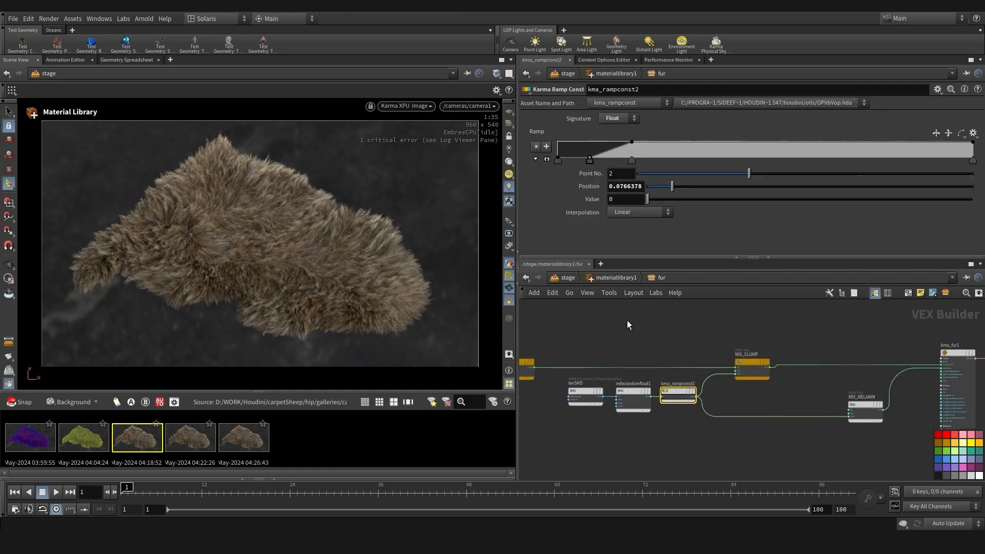
Adjust the saturation and brightness of MIX_CLUMP's Bg color and select the ramp feeding MIX_LEN1
{"action": "left_click", "coordinate": [633, 395]}
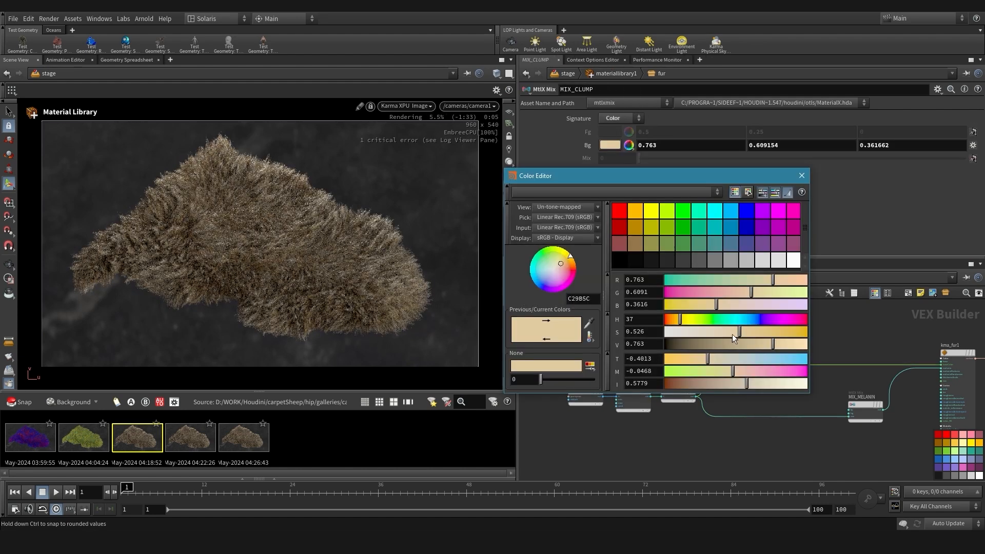
{"action": "left_click_drag", "start_coordinate": [731, 334], "coordinate": [739, 346]}
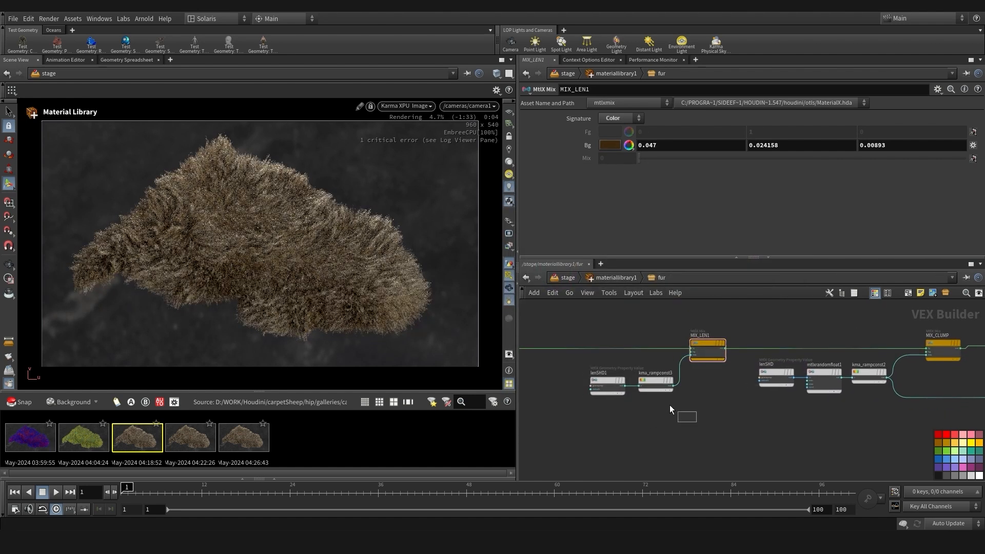
{"action": "left_click", "coordinate": [654, 386]}
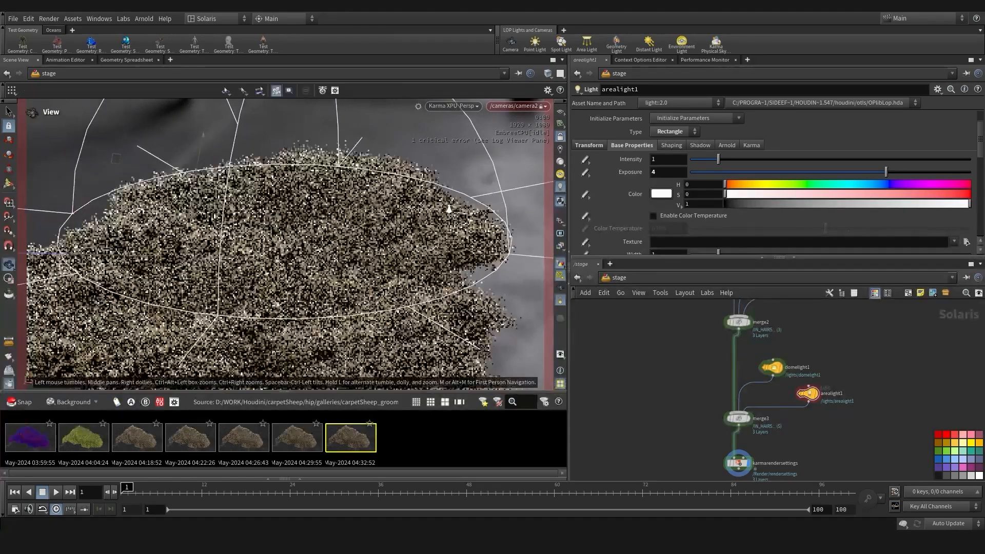
Switch the Solaris viewport to look through camera1
{"action": "middle_click_drag", "start_coordinate": [646, 330], "coordinate": [648, 329]}
{"action": "left_click", "coordinate": [525, 104]}
{"action": "left_click", "coordinate": [520, 127]}
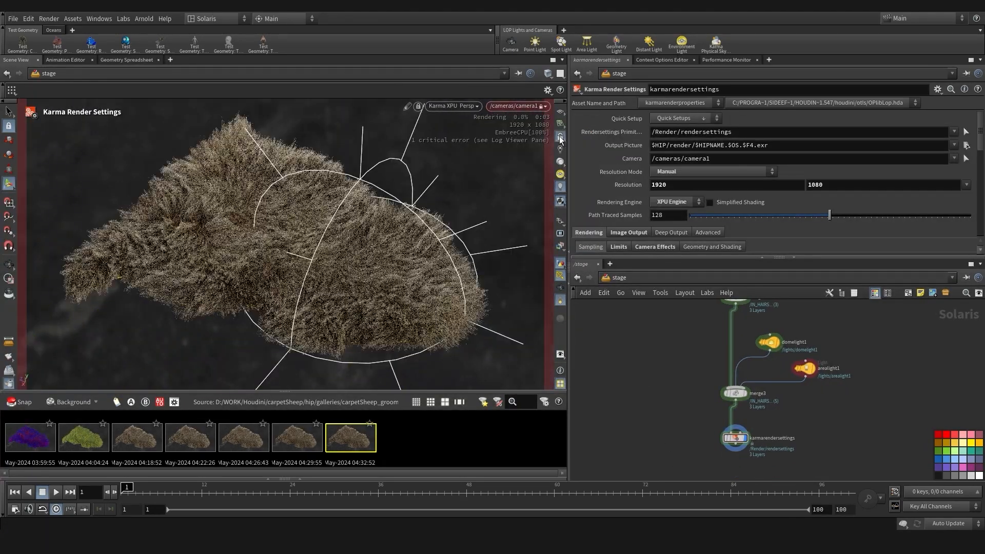
Try orbiting the locked camera1 view and undo the camera moves
{"action": "left_click", "coordinate": [456, 106]}
{"action": "mouse_move", "coordinate": [523, 202]}
{"action": "left_click_drag", "start_coordinate": [397, 180], "coordinate": [347, 202], "text": "alt"}
{"action": "key", "text": "ctrl+z"}
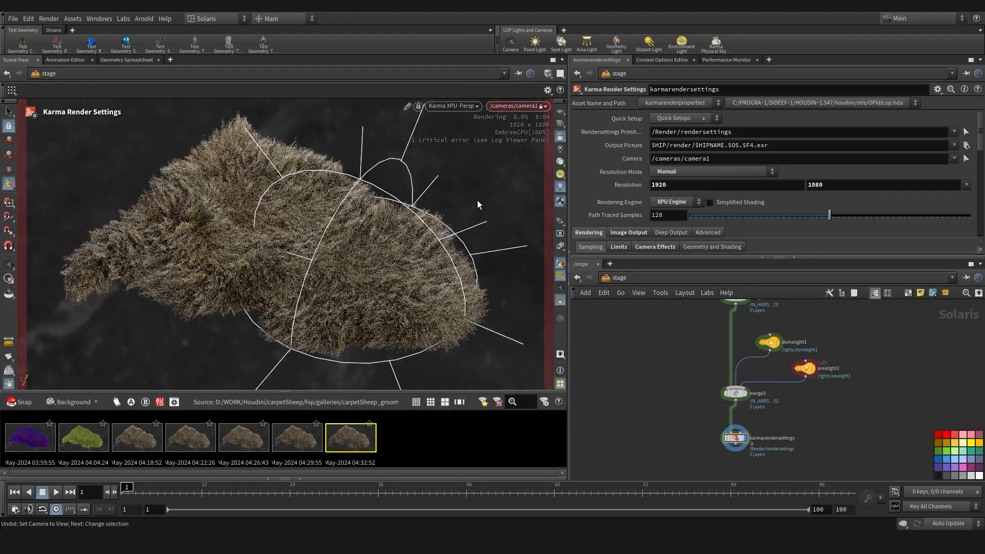
{"action": "left_click_drag", "start_coordinate": [476, 197], "coordinate": [500, 212], "text": "alt"}
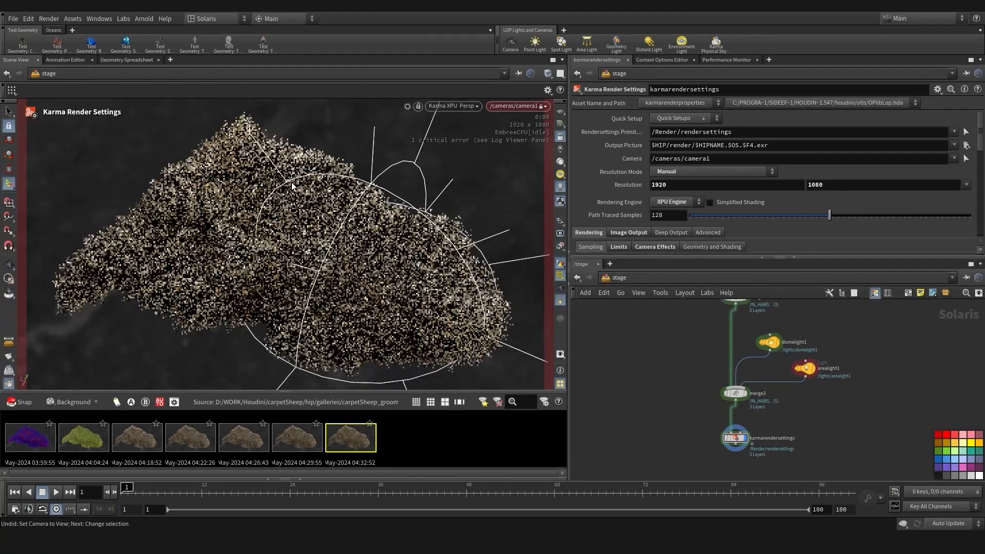
{"action": "key", "text": "ctrl+z"}
Switch the viewport to the rendered image view and unlock the camera from view changes
{"action": "key", "text": "space+5"}
{"action": "left_click", "coordinate": [560, 136]}
{"action": "middle_click_drag", "start_coordinate": [375, 259], "coordinate": [382, 256], "text": "alt"}
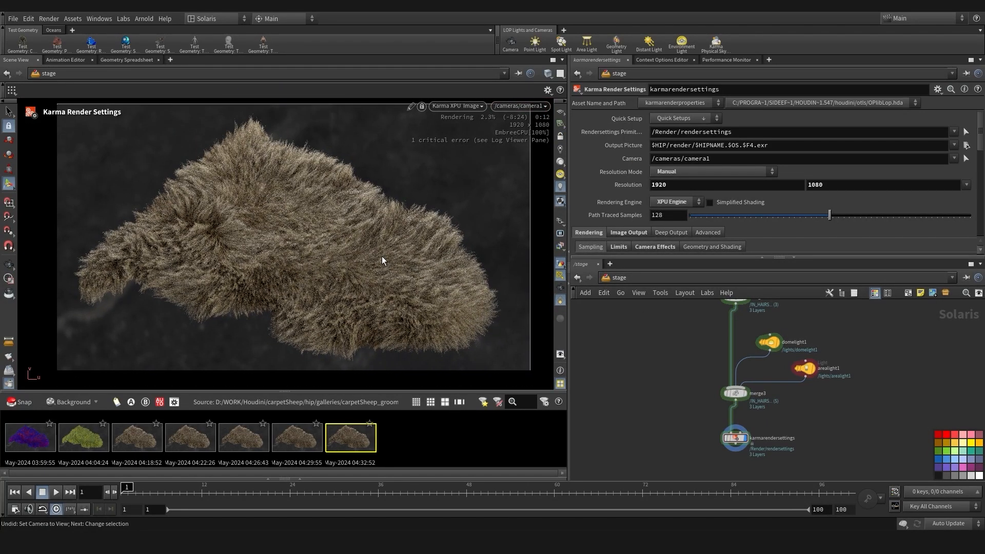
Try an intensity of 0.1 on domelight1
{"action": "left_click", "coordinate": [769, 342]}
{"action": "left_click", "coordinate": [632, 132]}
{"action": "double_click", "coordinate": [669, 145]}
{"action": "type", "text": "0.1"}
{"action": "key", "text": "Return"}
Set arealight1's exposure to 6 and open the value again for editing
{"action": "left_click", "coordinate": [804, 369]}
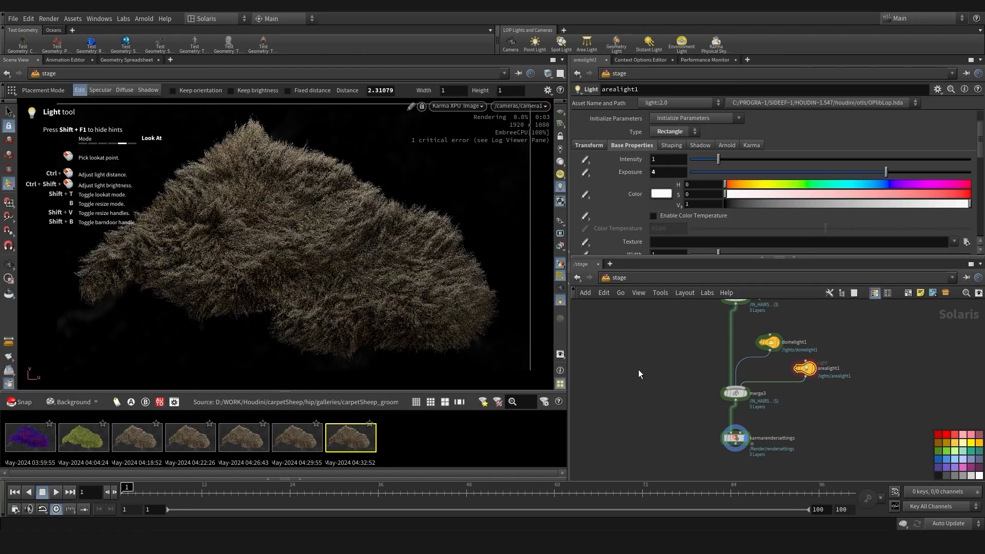
{"action": "left_click", "coordinate": [665, 173]}
{"action": "key", "text": "BackSpace"}
{"action": "type", "text": "6"}
{"action": "key", "text": "Return"}
{"action": "left_click", "coordinate": [666, 173]}
{"action": "key", "text": "BackSpace"}
Raise domelight1's intensity to 0.3 and finally to 0.4
{"action": "double_click", "coordinate": [674, 148]}
{"action": "type", "text": "0.3"}
{"action": "key", "text": "Return"}
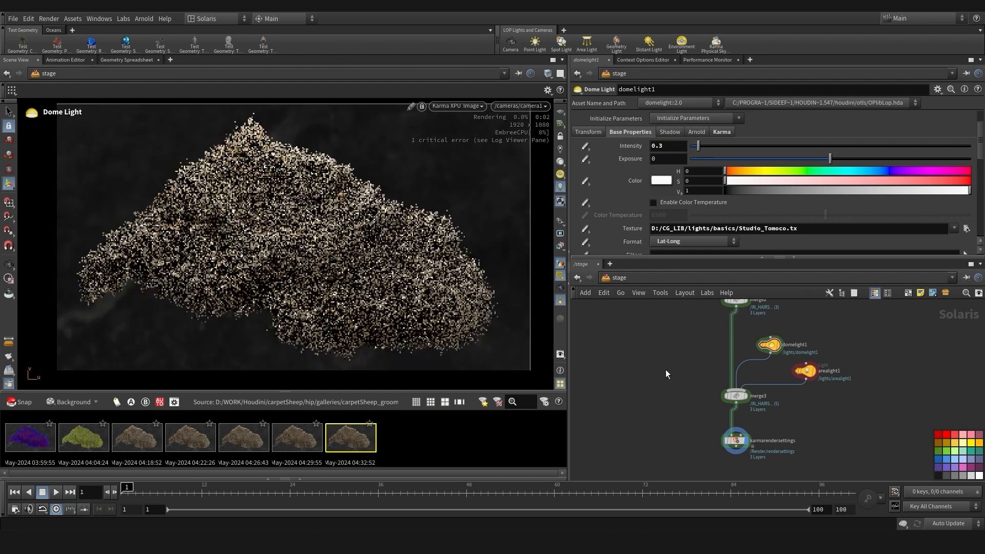
{"action": "middle_click_drag", "start_coordinate": [666, 369], "coordinate": [668, 369]}
{"action": "double_click", "coordinate": [668, 146]}
{"action": "type", "text": "0.4"}
{"action": "key", "text": "Return"}
Rotate domelight1 to about -18.1 on the Z axis and return to its base properties
{"action": "left_click", "coordinate": [587, 132]}
{"action": "middle_click_drag", "start_coordinate": [879, 171], "coordinate": [934, 180]}
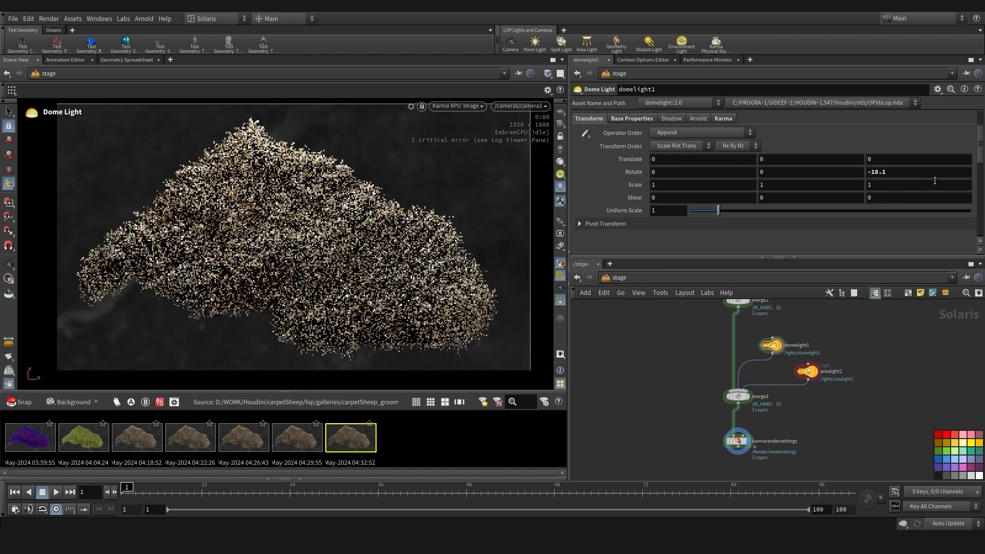
{"action": "left_click", "coordinate": [630, 119]}
Nudge camera2's close-up framing to a translate of 0.750809, 1.80357, 4.82119 and switch the viewport to the image view
{"action": "middle_click_drag", "start_coordinate": [670, 393], "coordinate": [678, 387]}
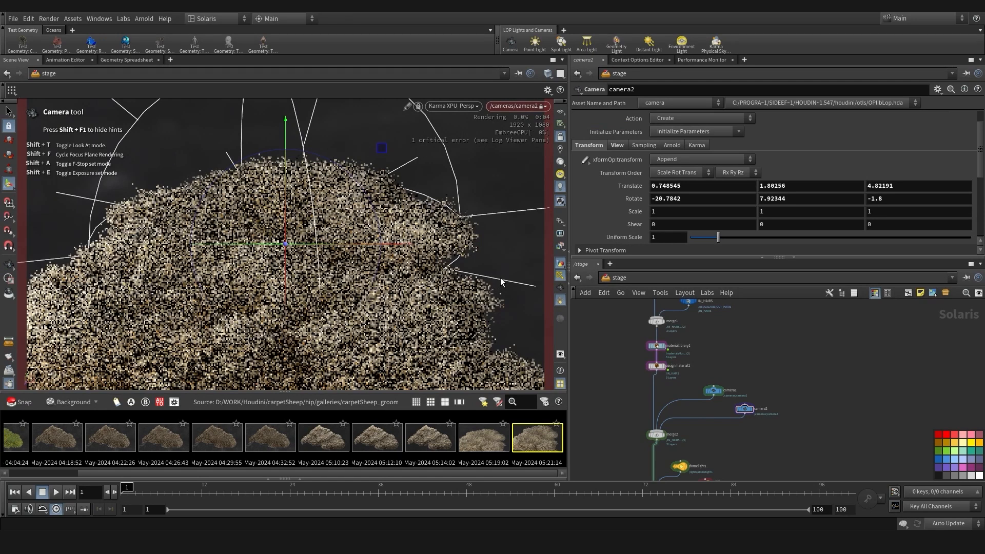
{"action": "middle_click_drag", "start_coordinate": [484, 288], "coordinate": [482, 288], "text": "alt"}
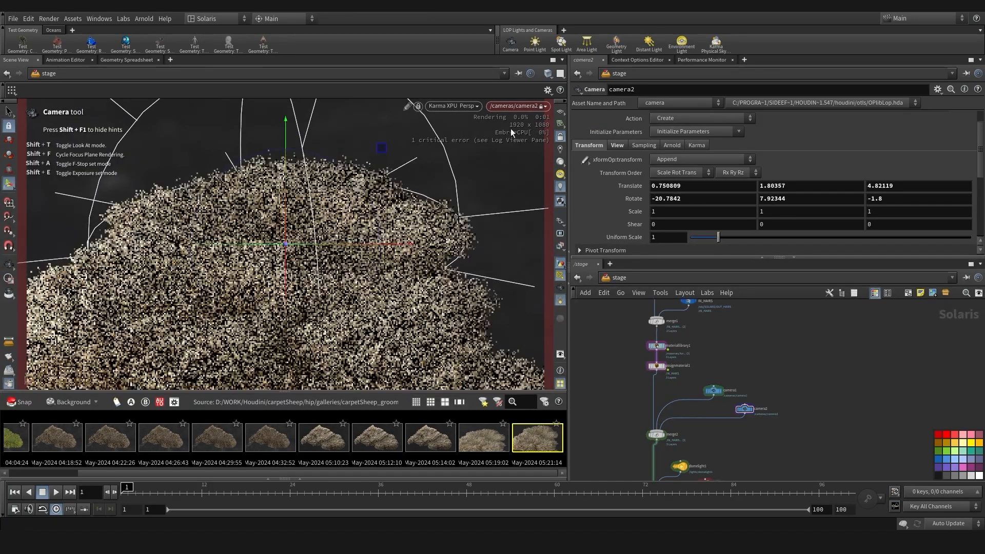
{"action": "left_click", "coordinate": [454, 106]}
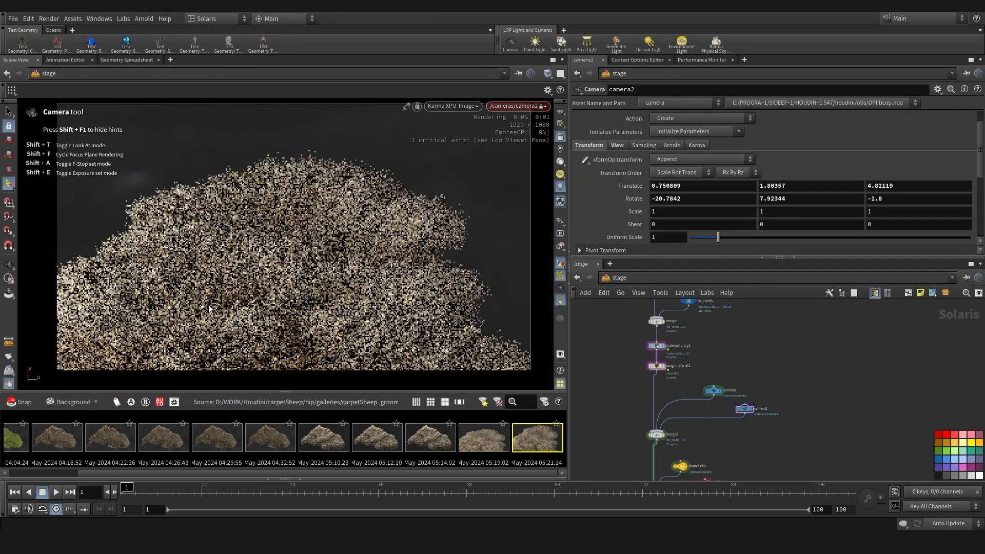
{"action": "middle_click_drag", "start_coordinate": [614, 463], "coordinate": [644, 376]}
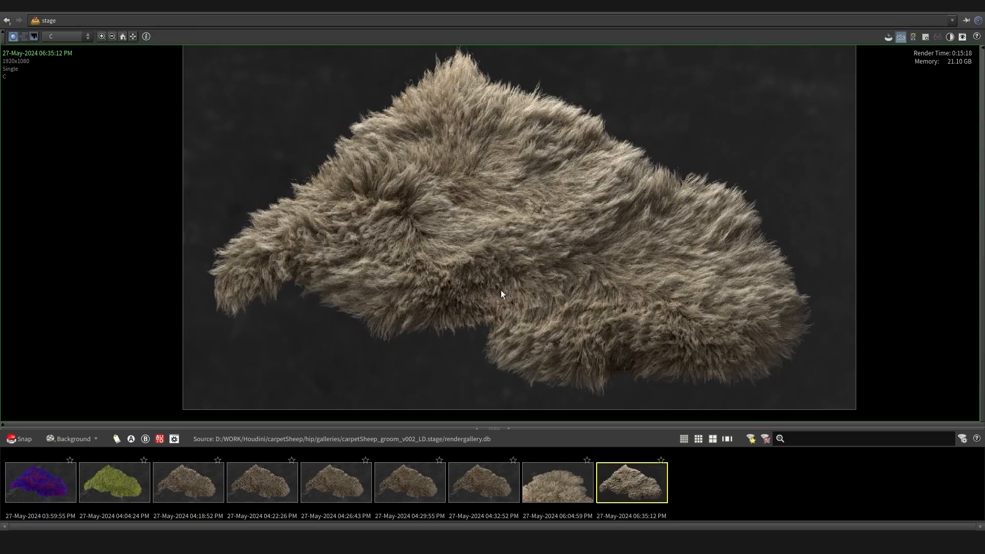
Compare the final full-carpet render with the close-up render in the enlarged render gallery and return to the normal layout
{"action": "middle_click_drag", "start_coordinate": [501, 293], "coordinate": [514, 304]}
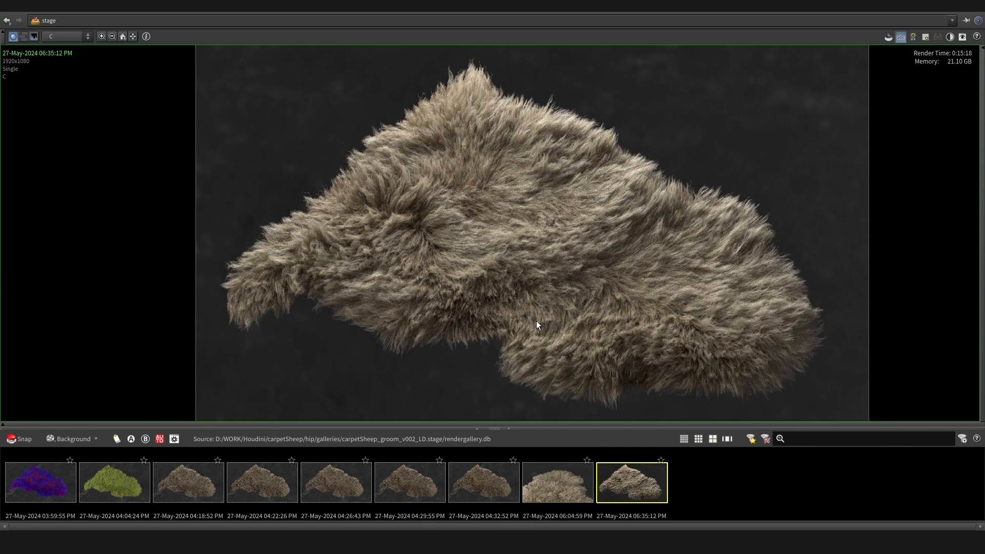
{"action": "left_click", "coordinate": [546, 471]}
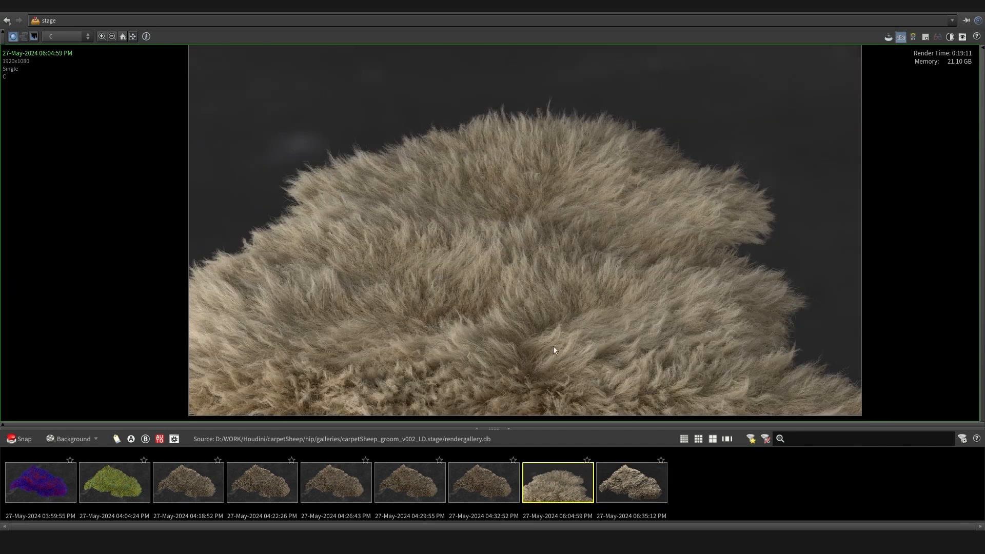
{"action": "scroll", "coordinate": [548, 334], "scroll_direction": "down", "scroll_amount": 1}
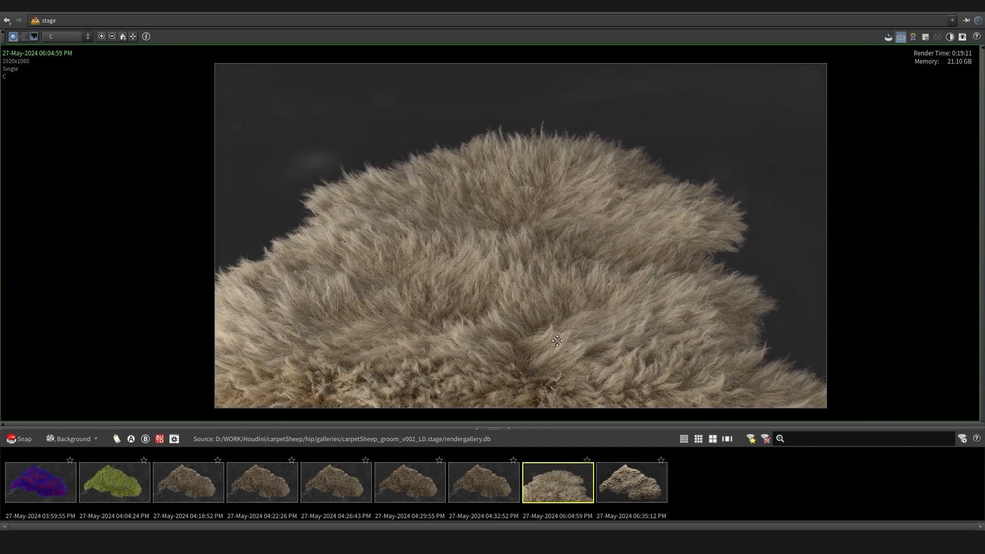
{"action": "left_click", "coordinate": [636, 488]}
{"action": "middle_click_drag", "start_coordinate": [568, 288], "coordinate": [525, 302]}
{"action": "scroll", "coordinate": [519, 299], "scroll_direction": "up", "scroll_amount": 1}
{"action": "left_click", "coordinate": [924, 6]}
Try the Fixed Size image resolution in the viewport display options, restore Render Settings Prim and close the options
{"action": "middle_click_drag", "start_coordinate": [672, 402], "coordinate": [672, 404]}
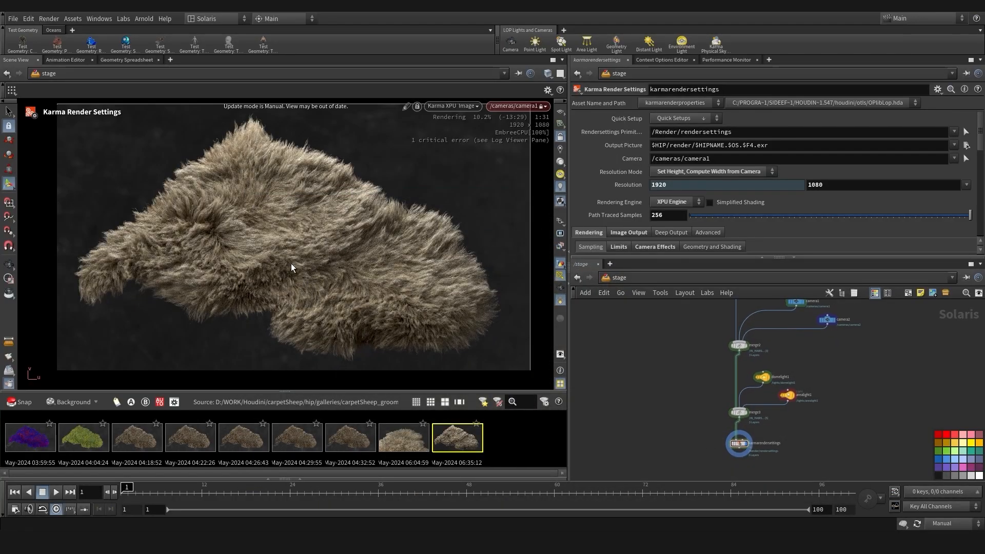
{"action": "key", "text": "d"}
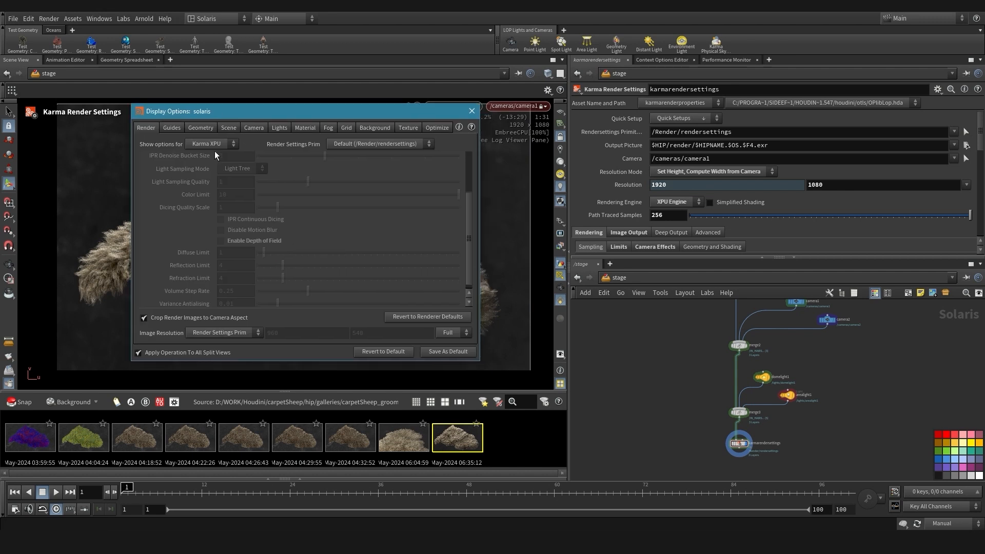
{"action": "left_click", "coordinate": [209, 335]}
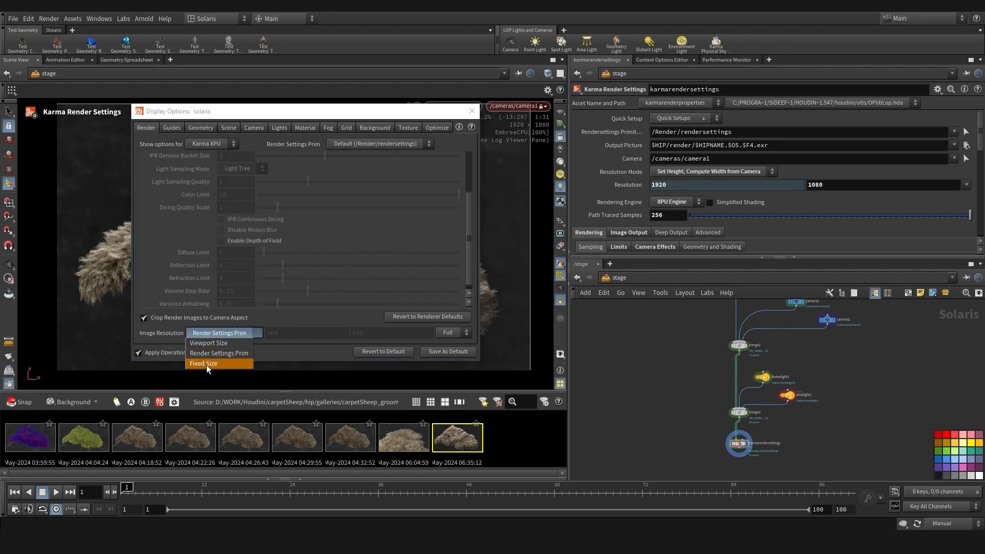
{"action": "left_click", "coordinate": [206, 363]}
{"action": "left_click", "coordinate": [223, 333]}
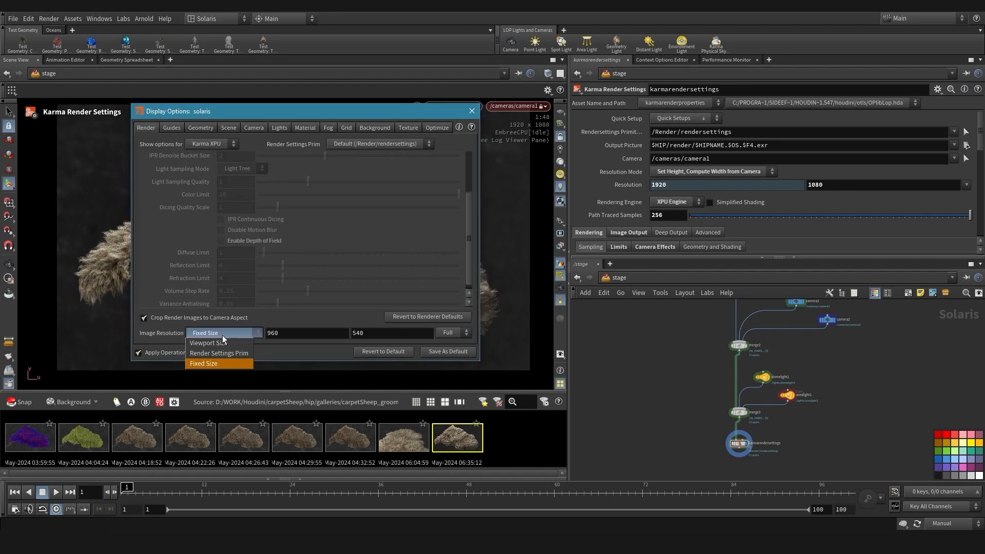
{"action": "left_click", "coordinate": [224, 354]}
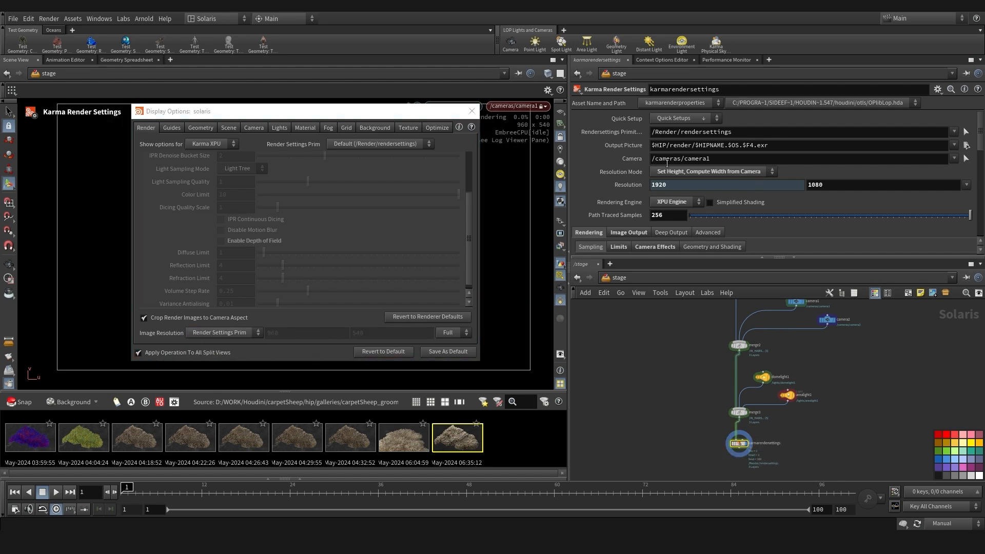
{"action": "left_click", "coordinate": [472, 111]}
Inspect the depth of field and motion blur options among the Camera Effects of karmarendersettings
{"action": "middle_click_drag", "start_coordinate": [691, 359], "coordinate": [676, 402]}
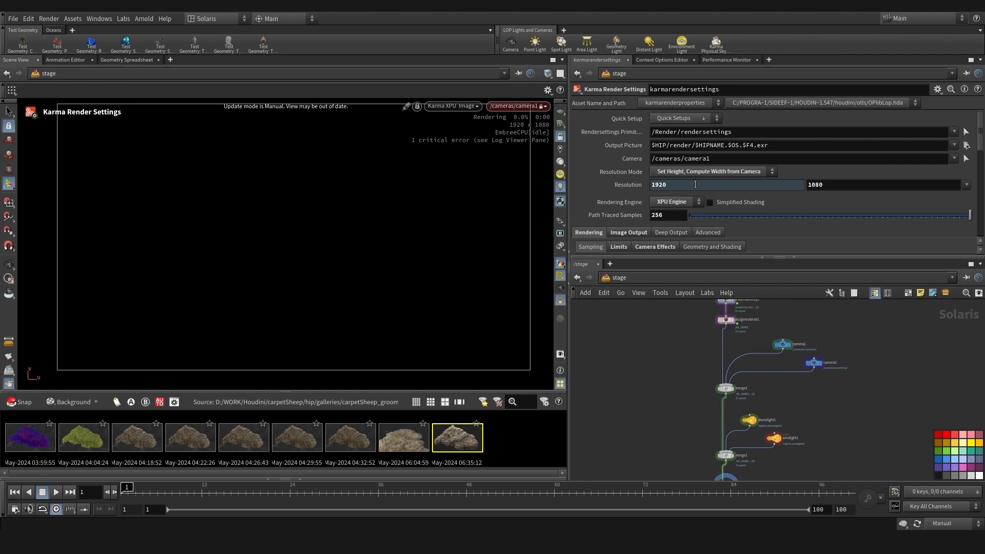
{"action": "scroll", "coordinate": [676, 178], "scroll_direction": "down", "scroll_amount": 3}
{"action": "left_click", "coordinate": [675, 179]}
{"action": "scroll", "coordinate": [682, 159], "scroll_direction": "down", "scroll_amount": 2}
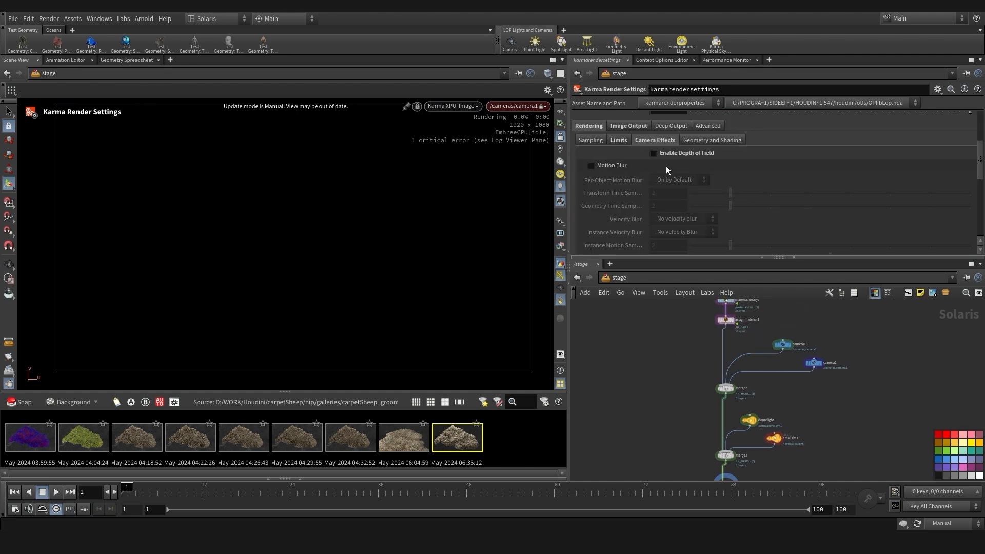
Activate the Treat Polygons as Subdivision Surfaces parameter in the IN_HAIRS import's Geometry Handling settings, leaving the option itself off
{"action": "middle_click_drag", "start_coordinate": [657, 351], "coordinate": [644, 429]}
{"action": "middle_click_drag", "start_coordinate": [658, 346], "coordinate": [648, 390]}
{"action": "left_click_drag", "start_coordinate": [667, 373], "coordinate": [802, 381]}
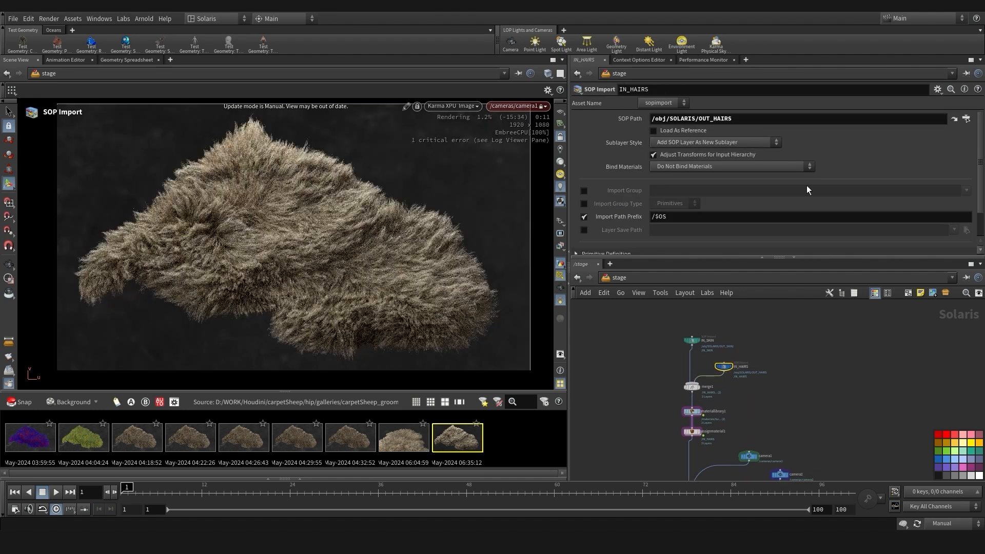
{"action": "scroll", "coordinate": [787, 370], "scroll_direction": "up", "scroll_amount": 2}
{"action": "scroll", "coordinate": [787, 159], "scroll_direction": "down", "scroll_amount": 1}
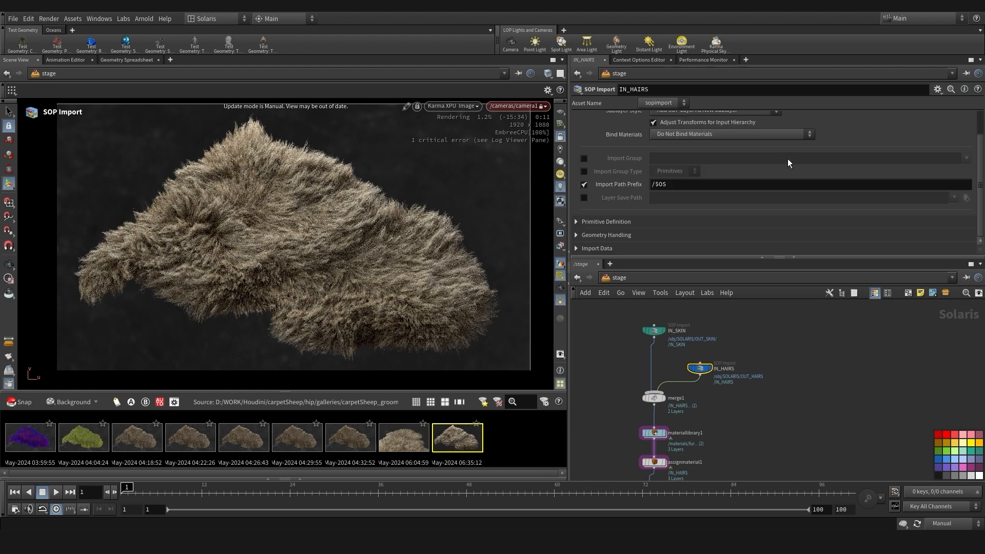
{"action": "left_click", "coordinate": [622, 222]}
{"action": "scroll", "coordinate": [671, 189], "scroll_direction": "down", "scroll_amount": 2}
{"action": "left_click", "coordinate": [603, 168]}
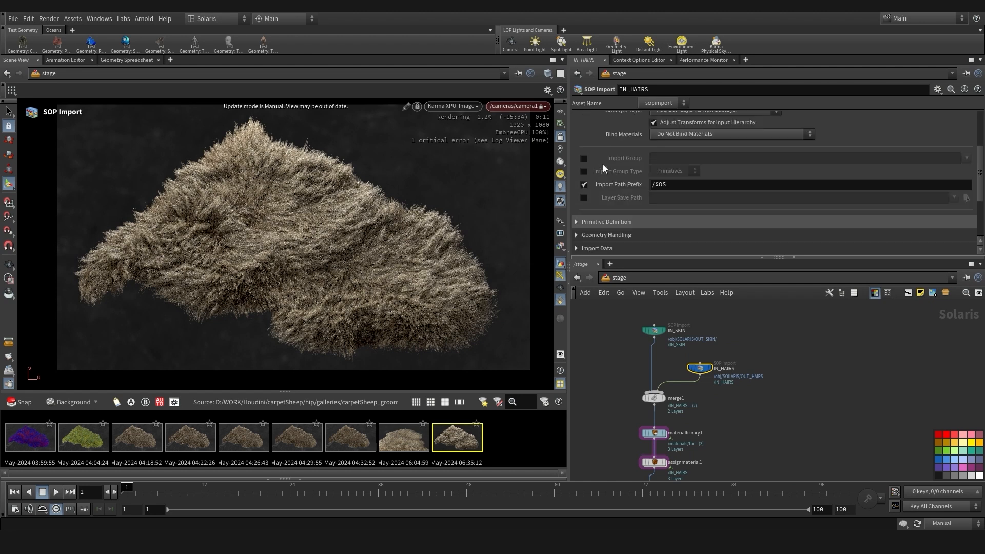
{"action": "left_click", "coordinate": [628, 197]}
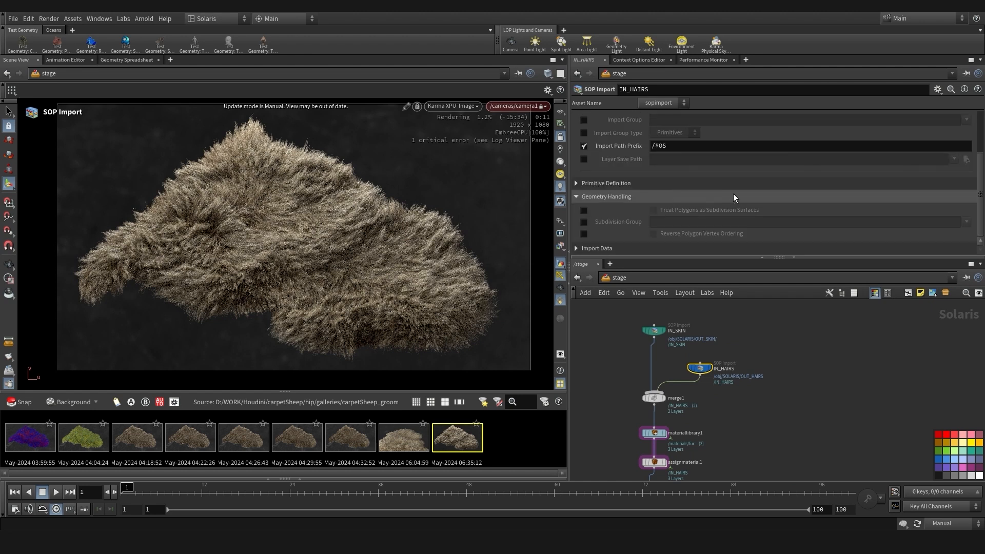
{"action": "left_click", "coordinate": [584, 210]}
{"action": "middle_click_drag", "start_coordinate": [611, 437], "coordinate": [672, 389]}
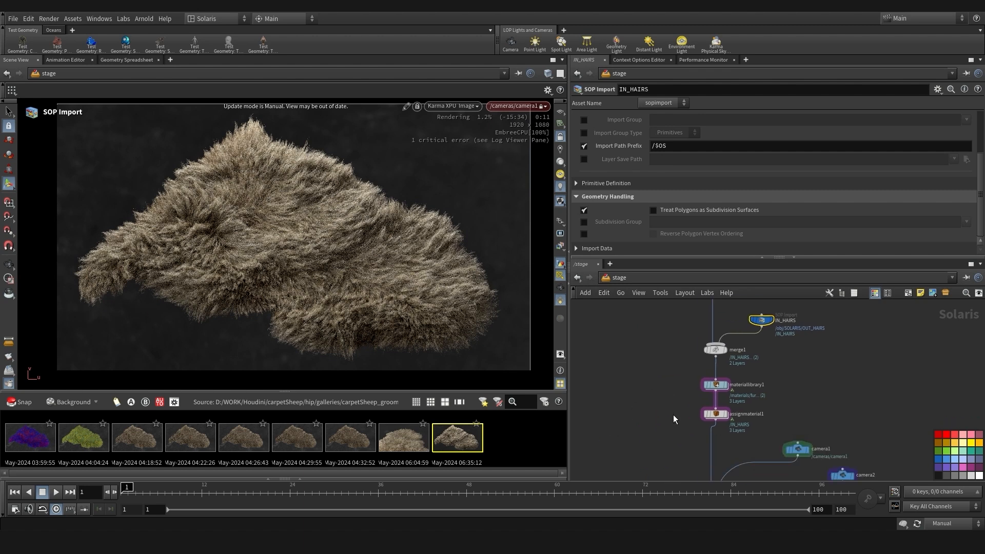
{"action": "scroll", "coordinate": [667, 392], "scroll_direction": "down", "scroll_amount": 5}
{"action": "middle_click_drag", "start_coordinate": [674, 462], "coordinate": [653, 391]}
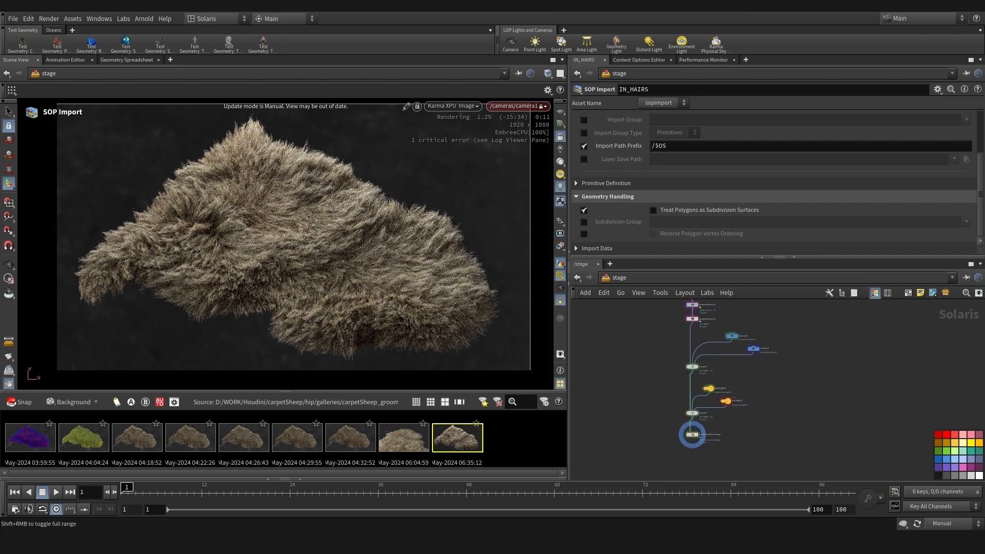